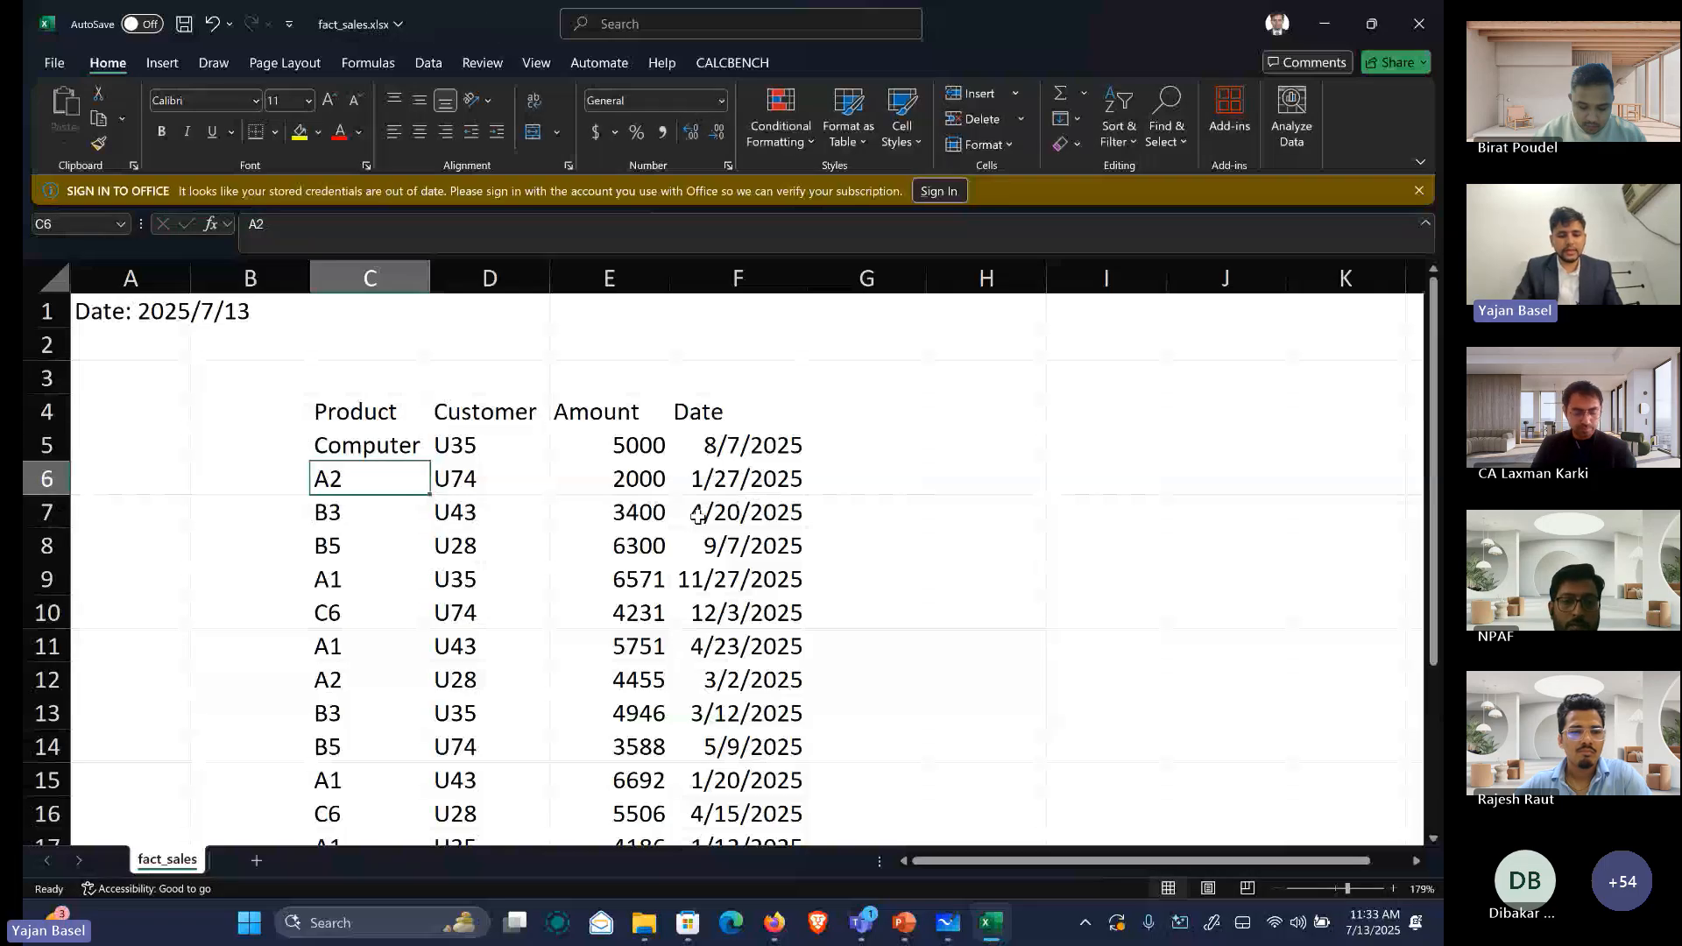
# Enter 'Keyboard' in C6, then undo the edits so the Product entries return to A1 and A2.
pyautogui.write('Keyboard')
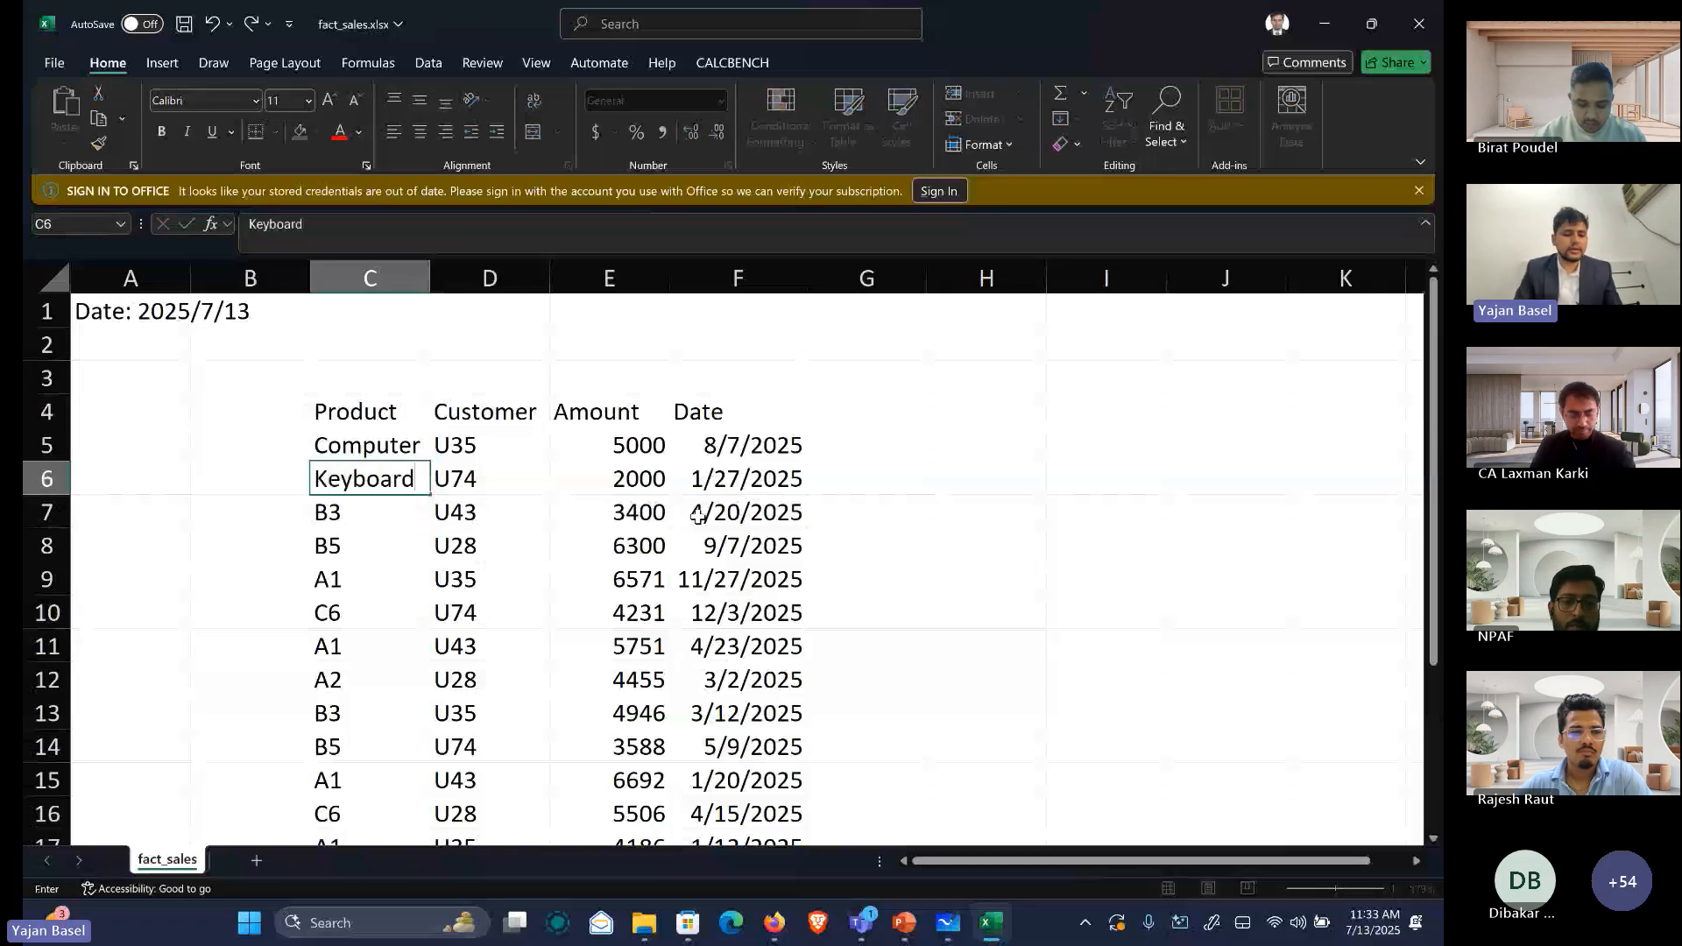
pyautogui.press('Return')
pyautogui.hotkey('ctrl', 'z')
pyautogui.hotkey('ctrl', 'z')
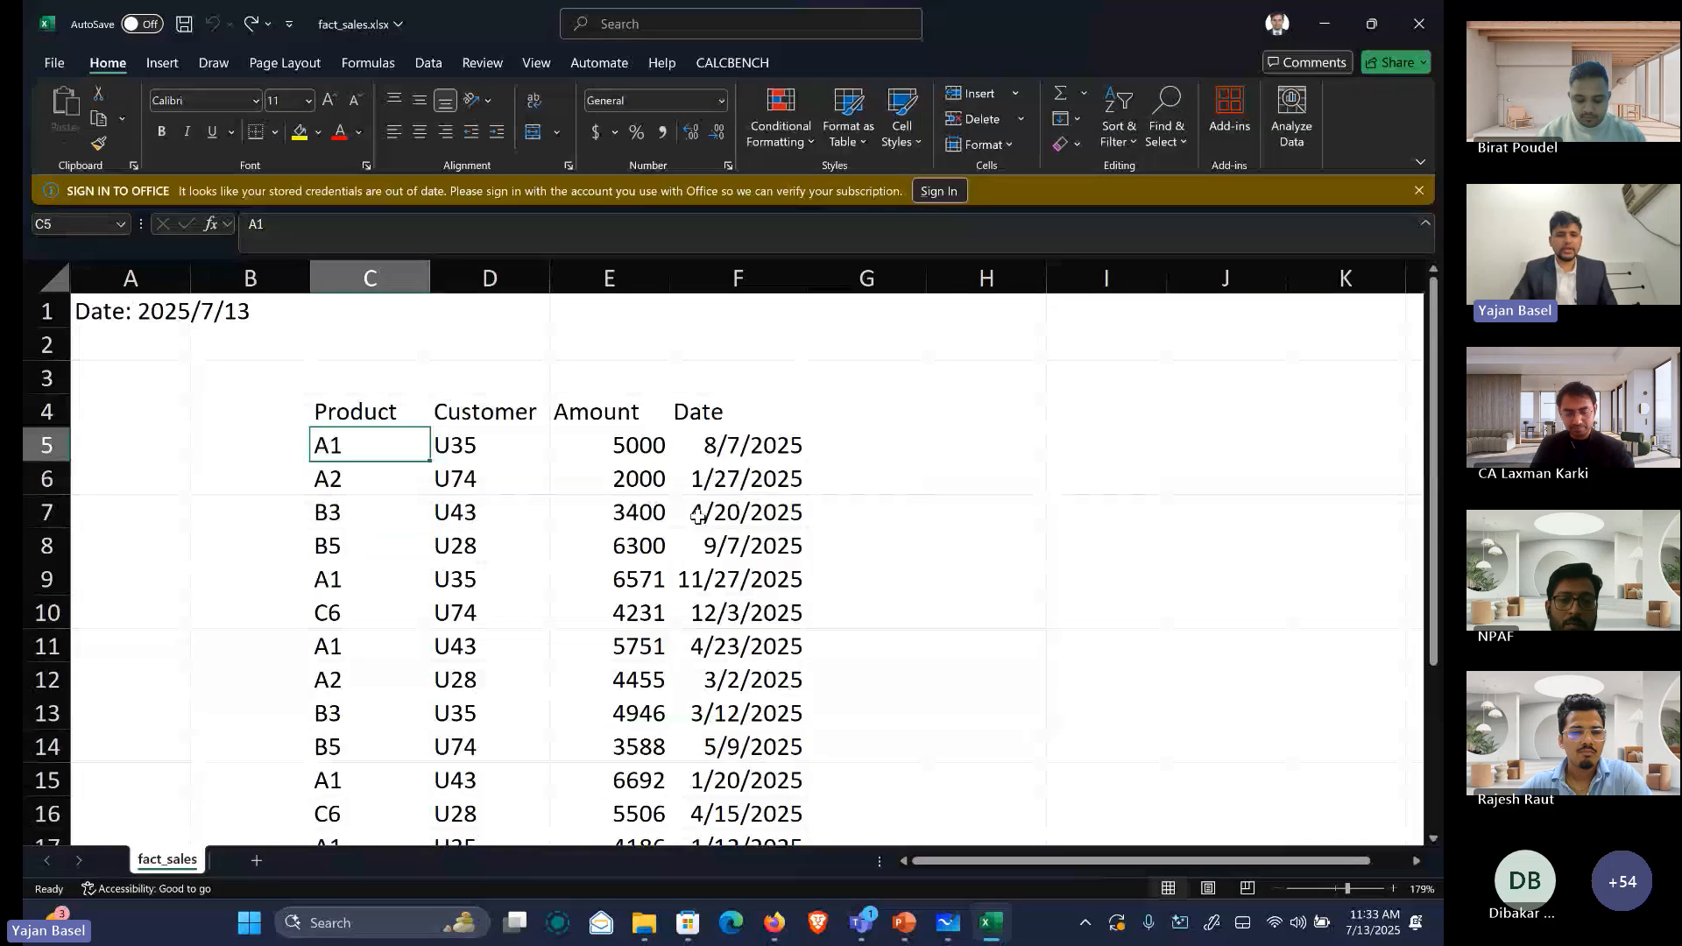
# Highlight the Product column values, customer U74 in D10, and the whole sales table from Product to Date.
pyautogui.moveTo(359, 412); pyautogui.dragTo(361, 814)
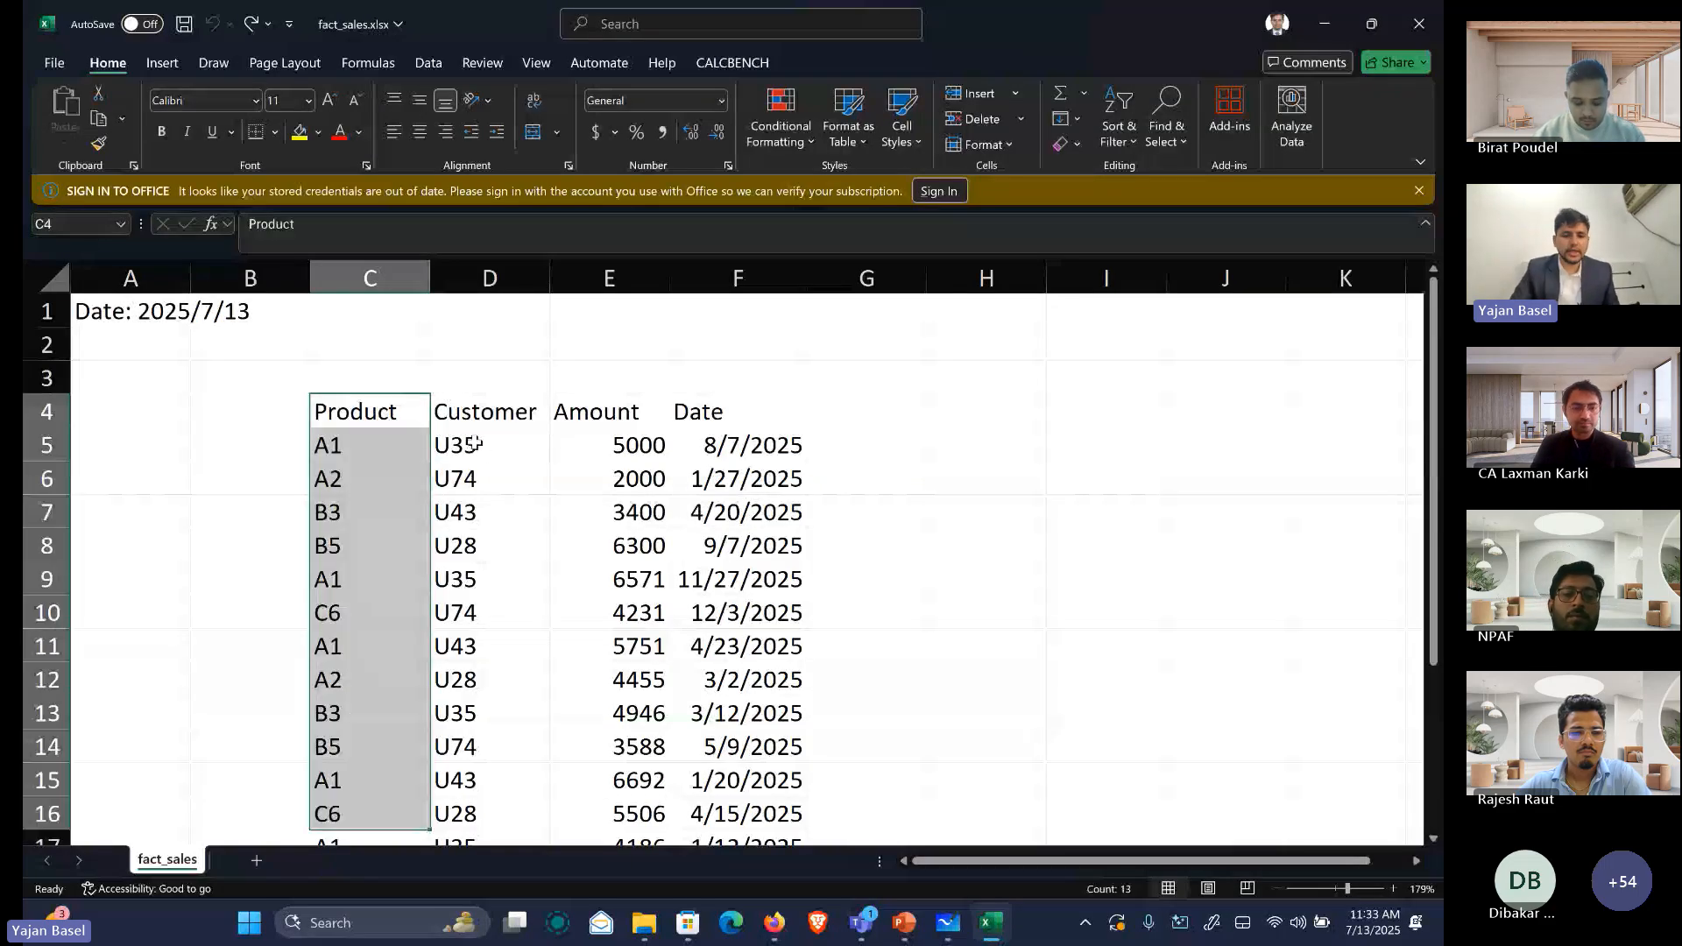
pyautogui.click(476, 444)
pyautogui.click(478, 617)
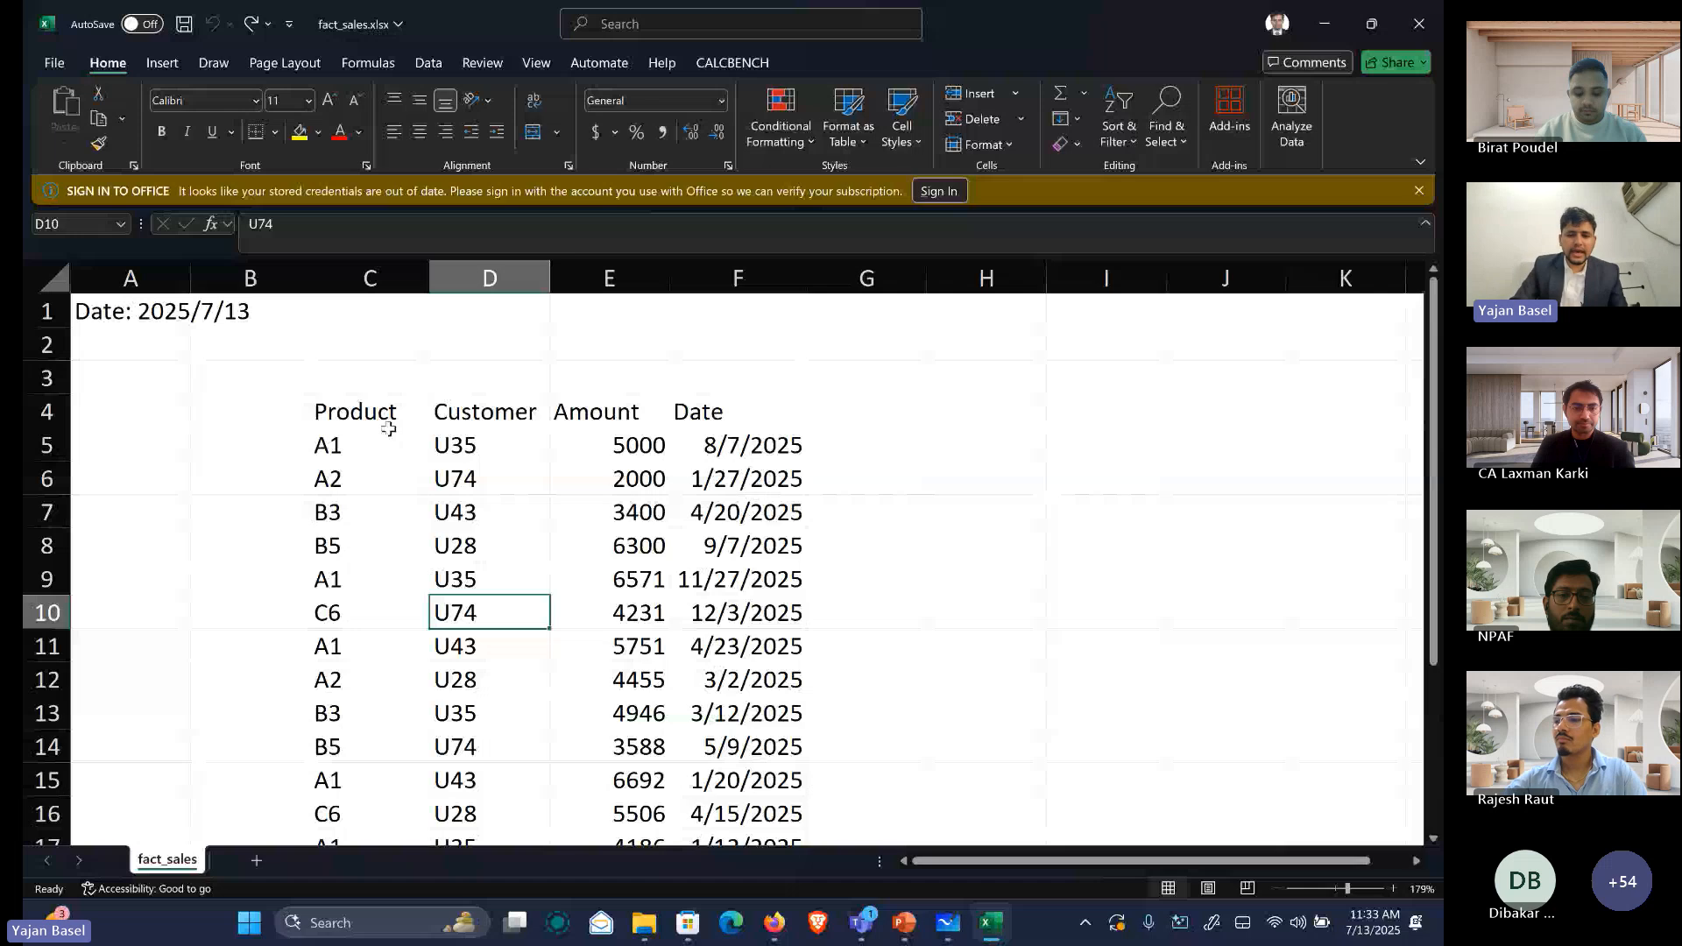
pyautogui.moveTo(388, 428); pyautogui.dragTo(718, 800)
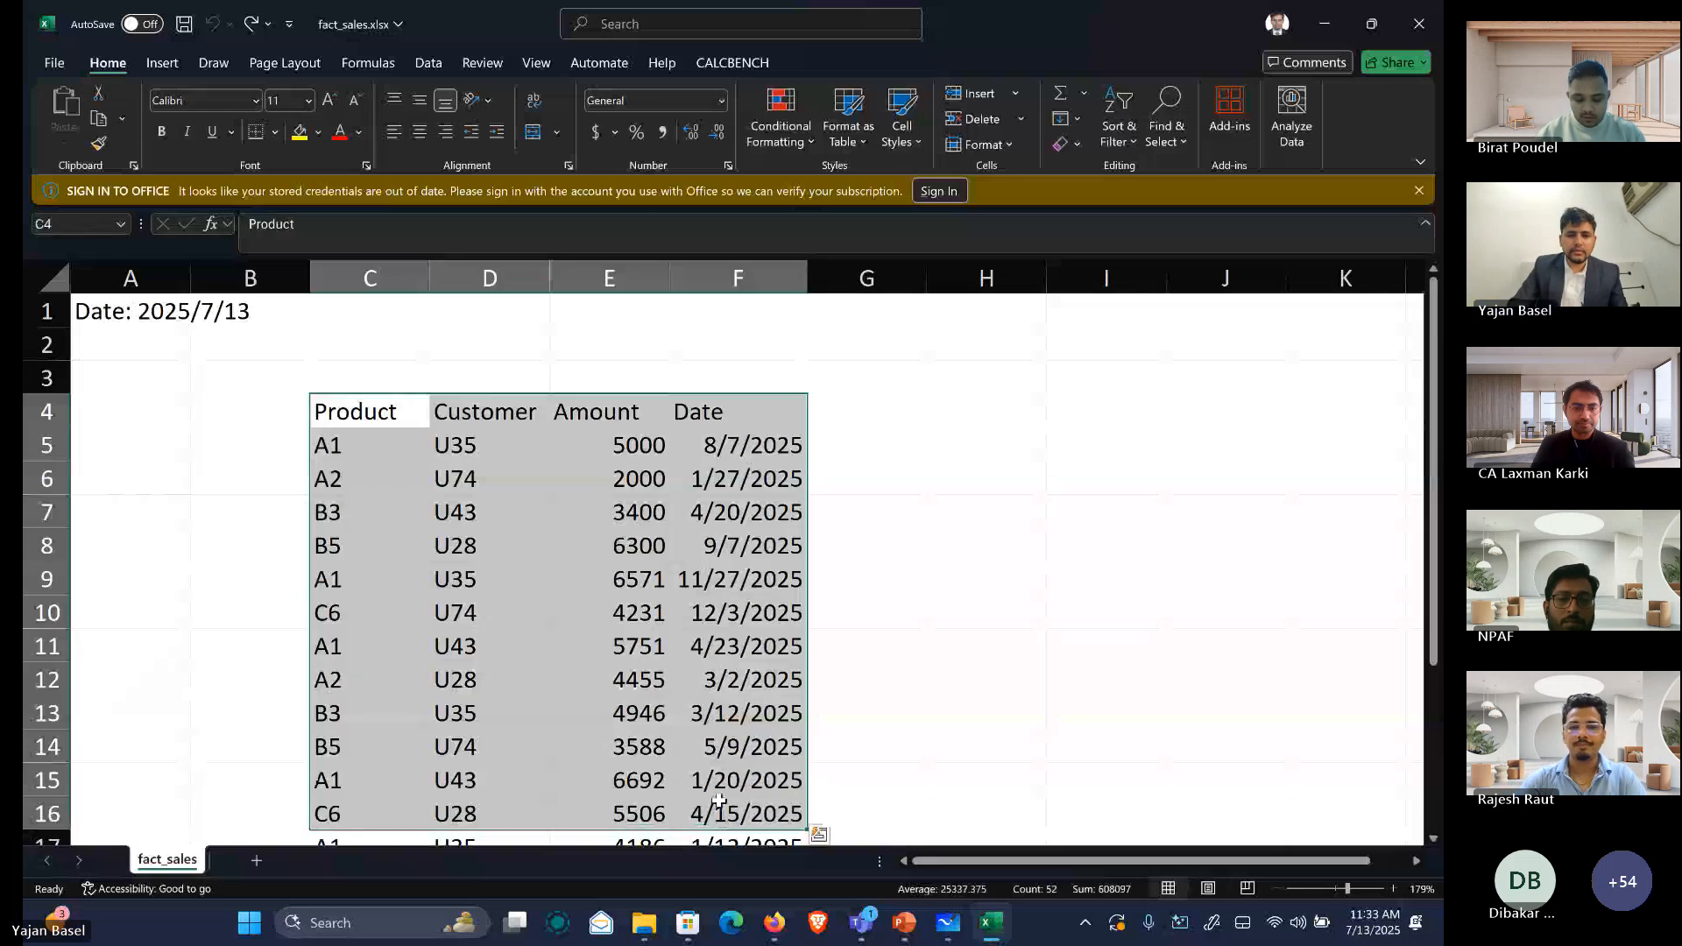
pyautogui.scroll(-1, 708, 757)
pyautogui.scroll(1, 708, 757)
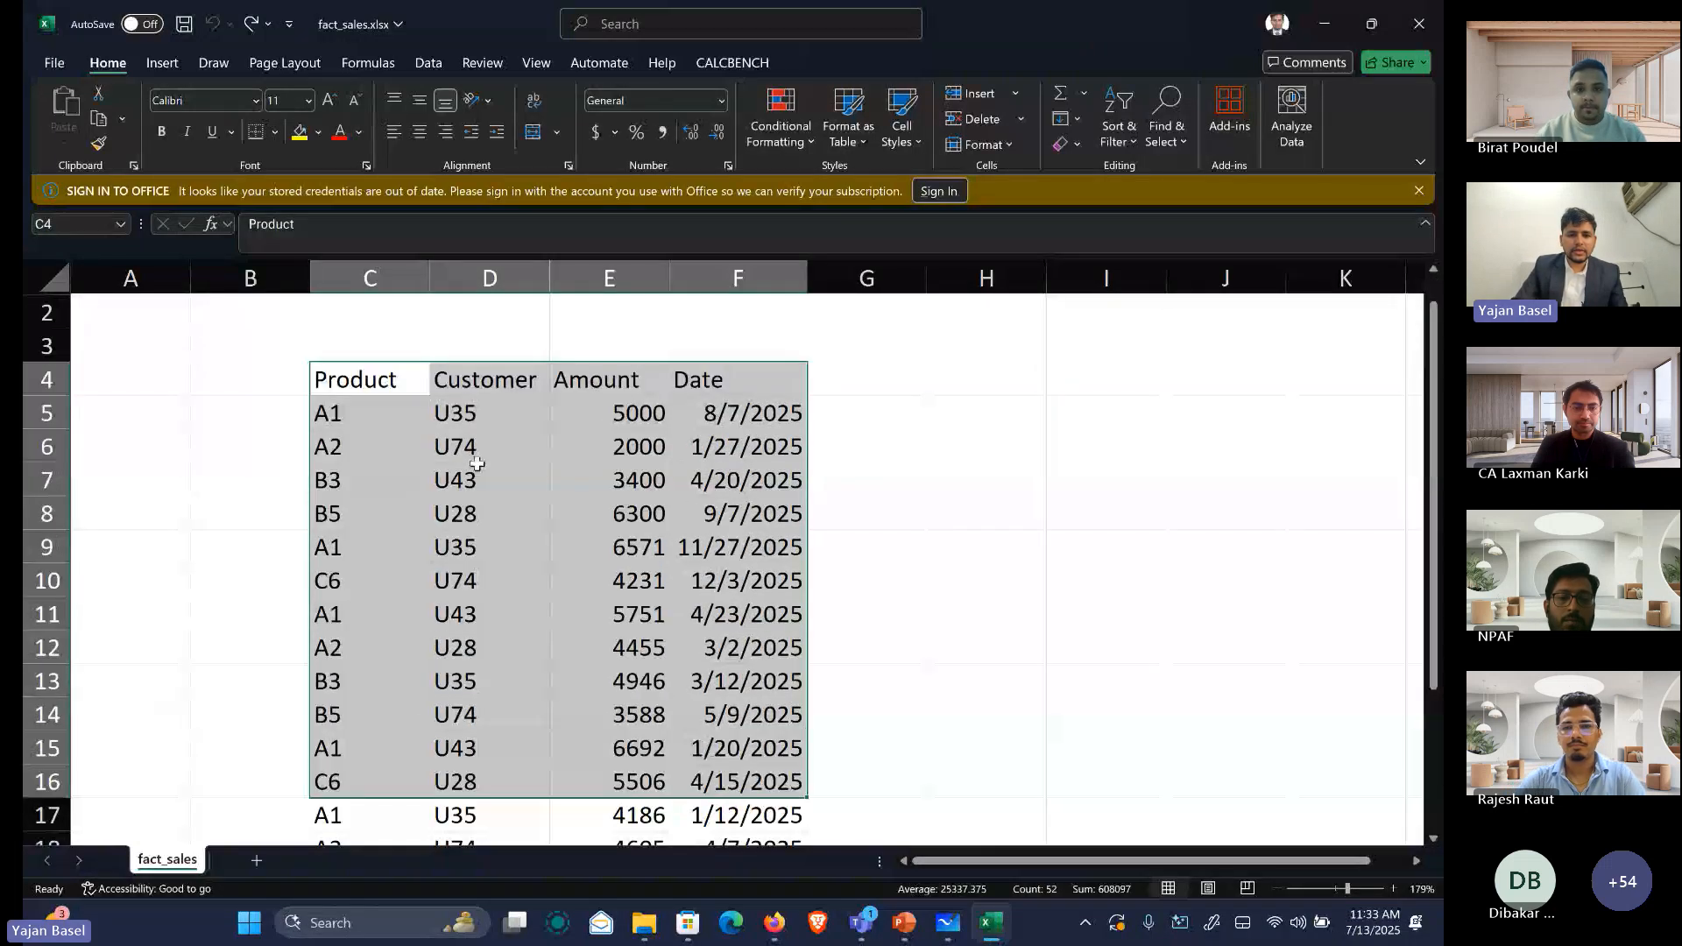
pyautogui.scroll(1, 451, 516)
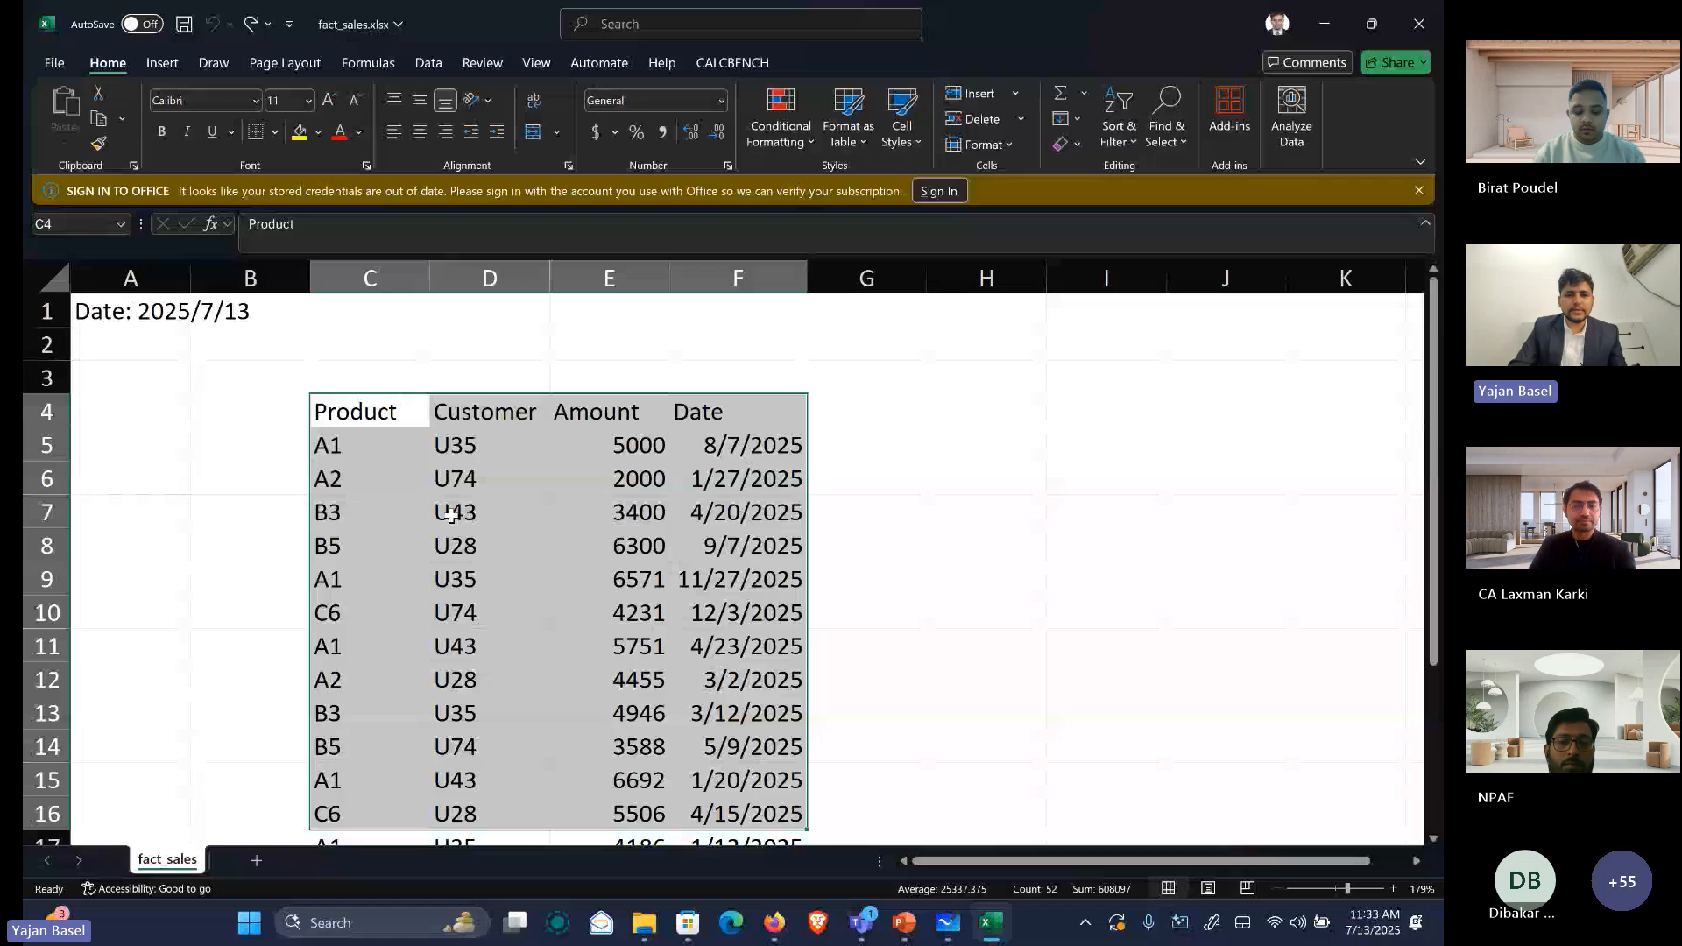
# Highlight the Amount column E, the Date values in column F, and rows 1 to 3.
pyautogui.click(611, 276)
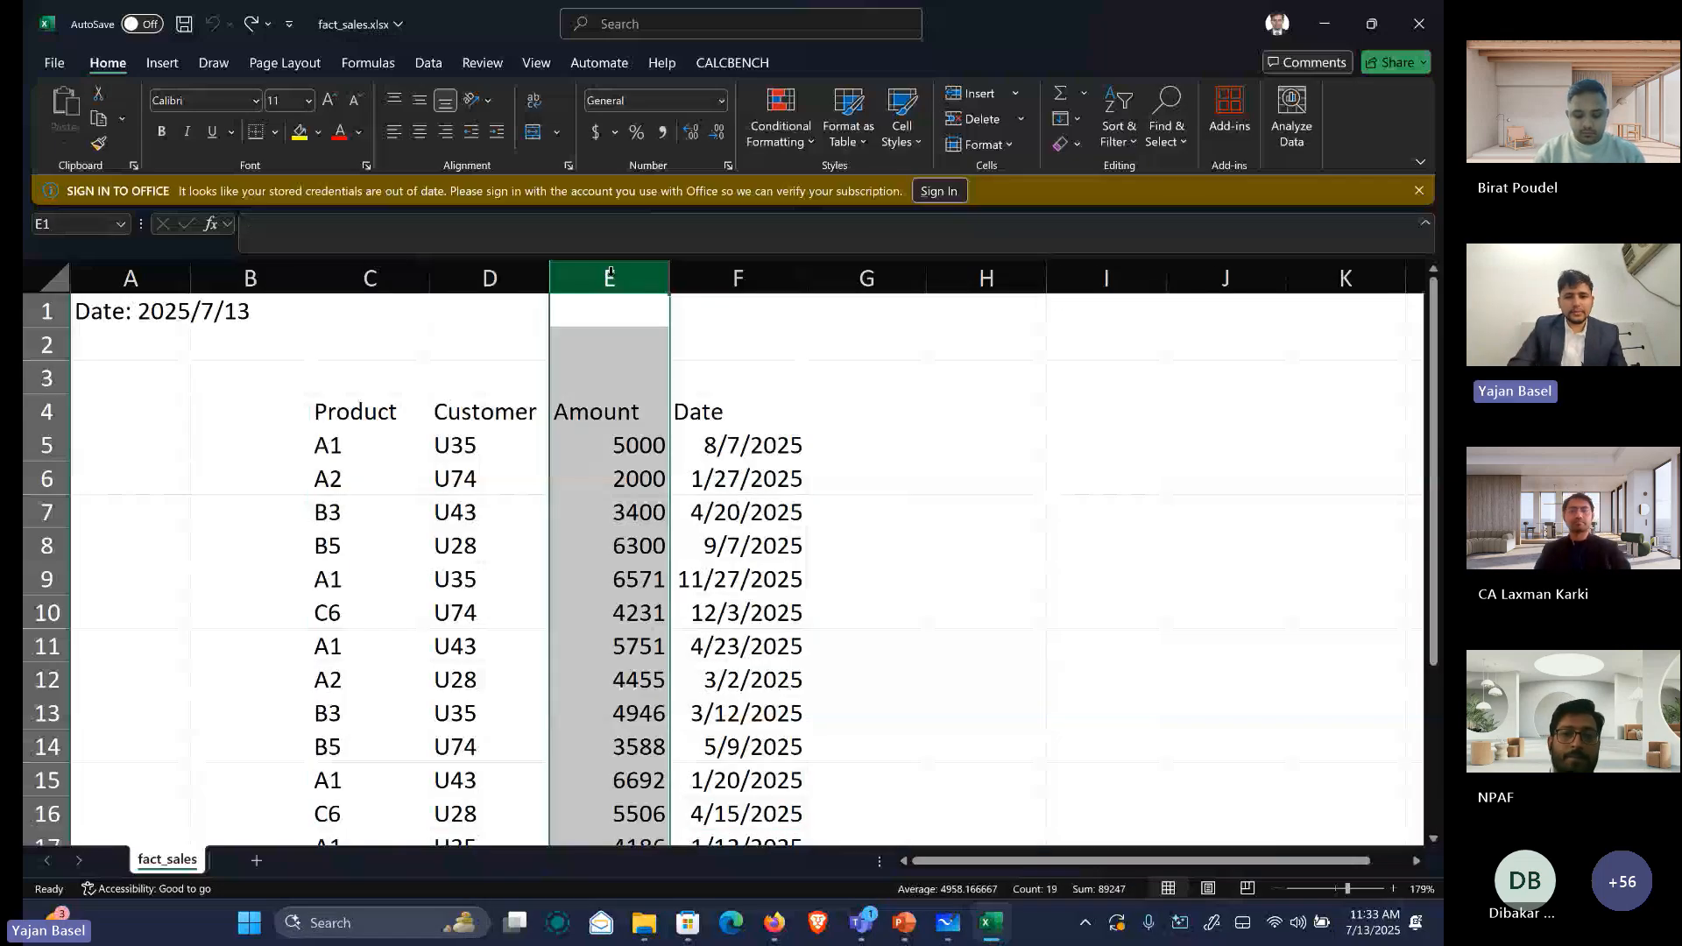
pyautogui.moveTo(701, 412); pyautogui.dragTo(701, 634)
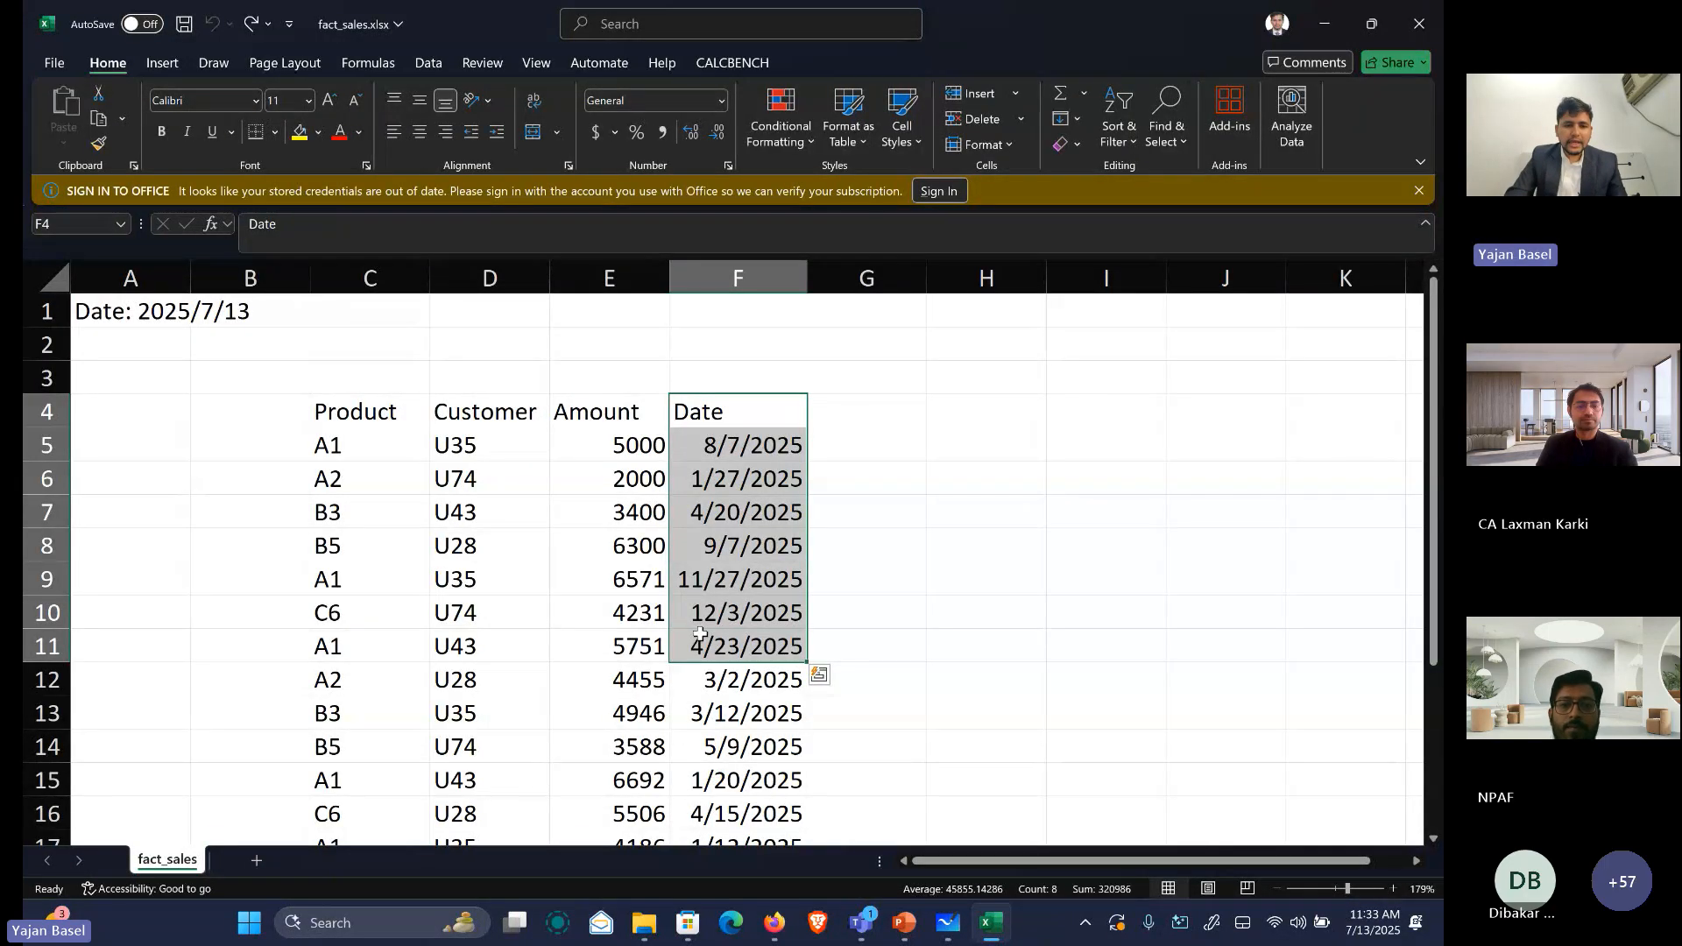
pyautogui.click(26, 311)
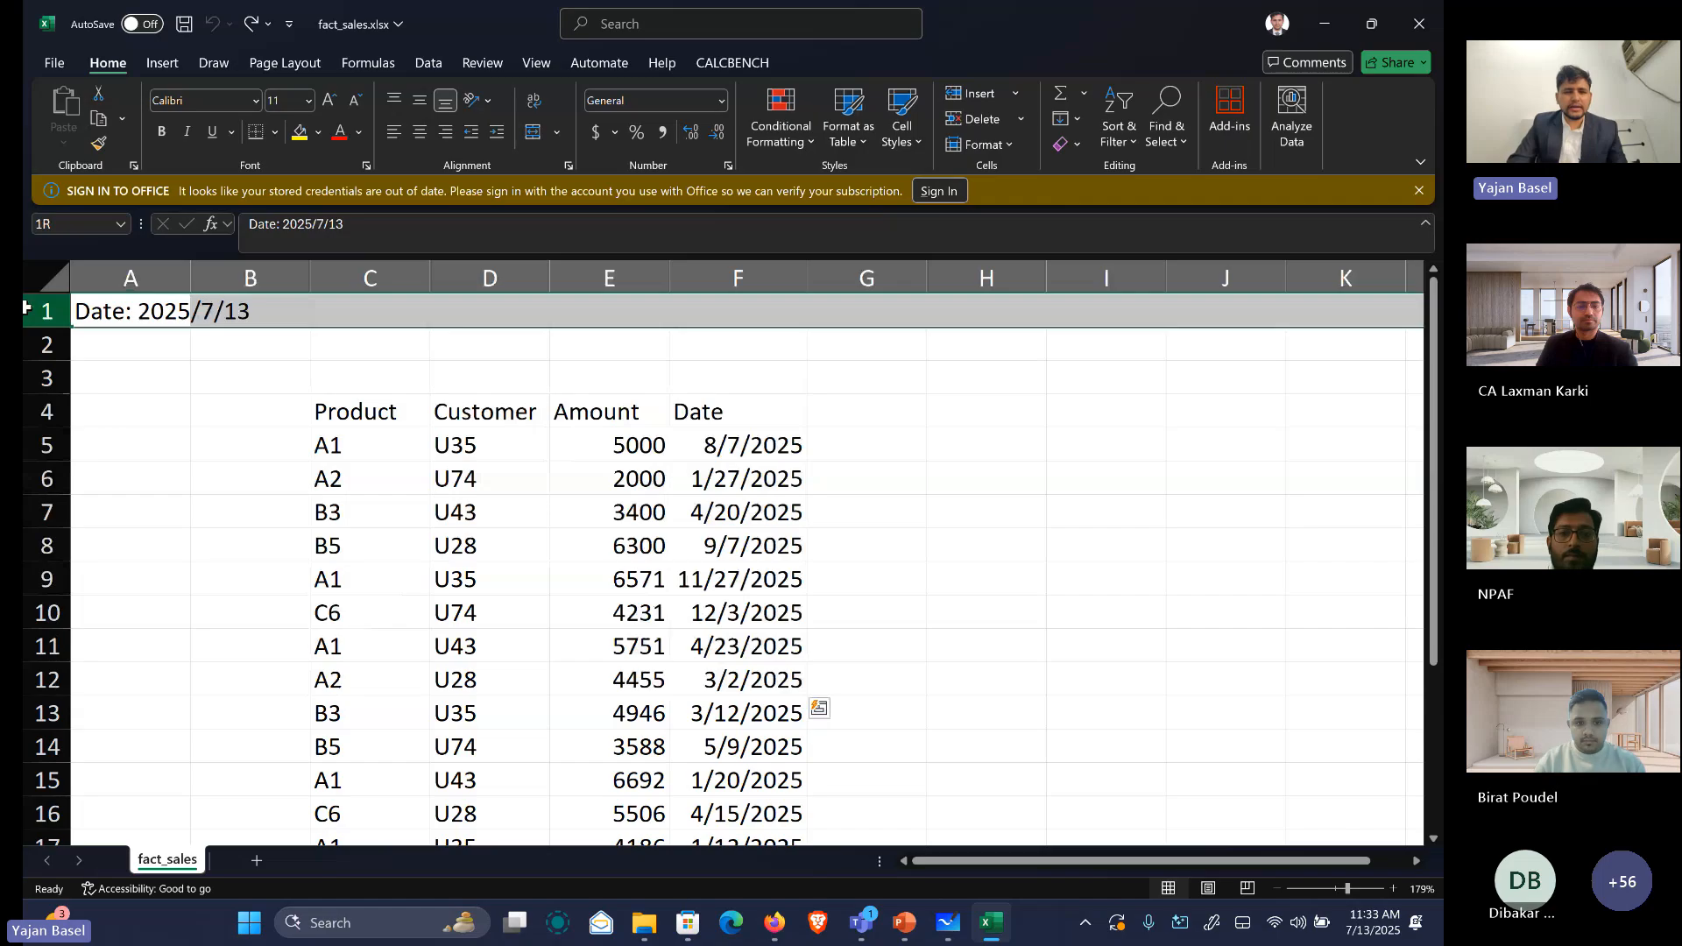
pyautogui.moveTo(26, 311); pyautogui.dragTo(35, 378)
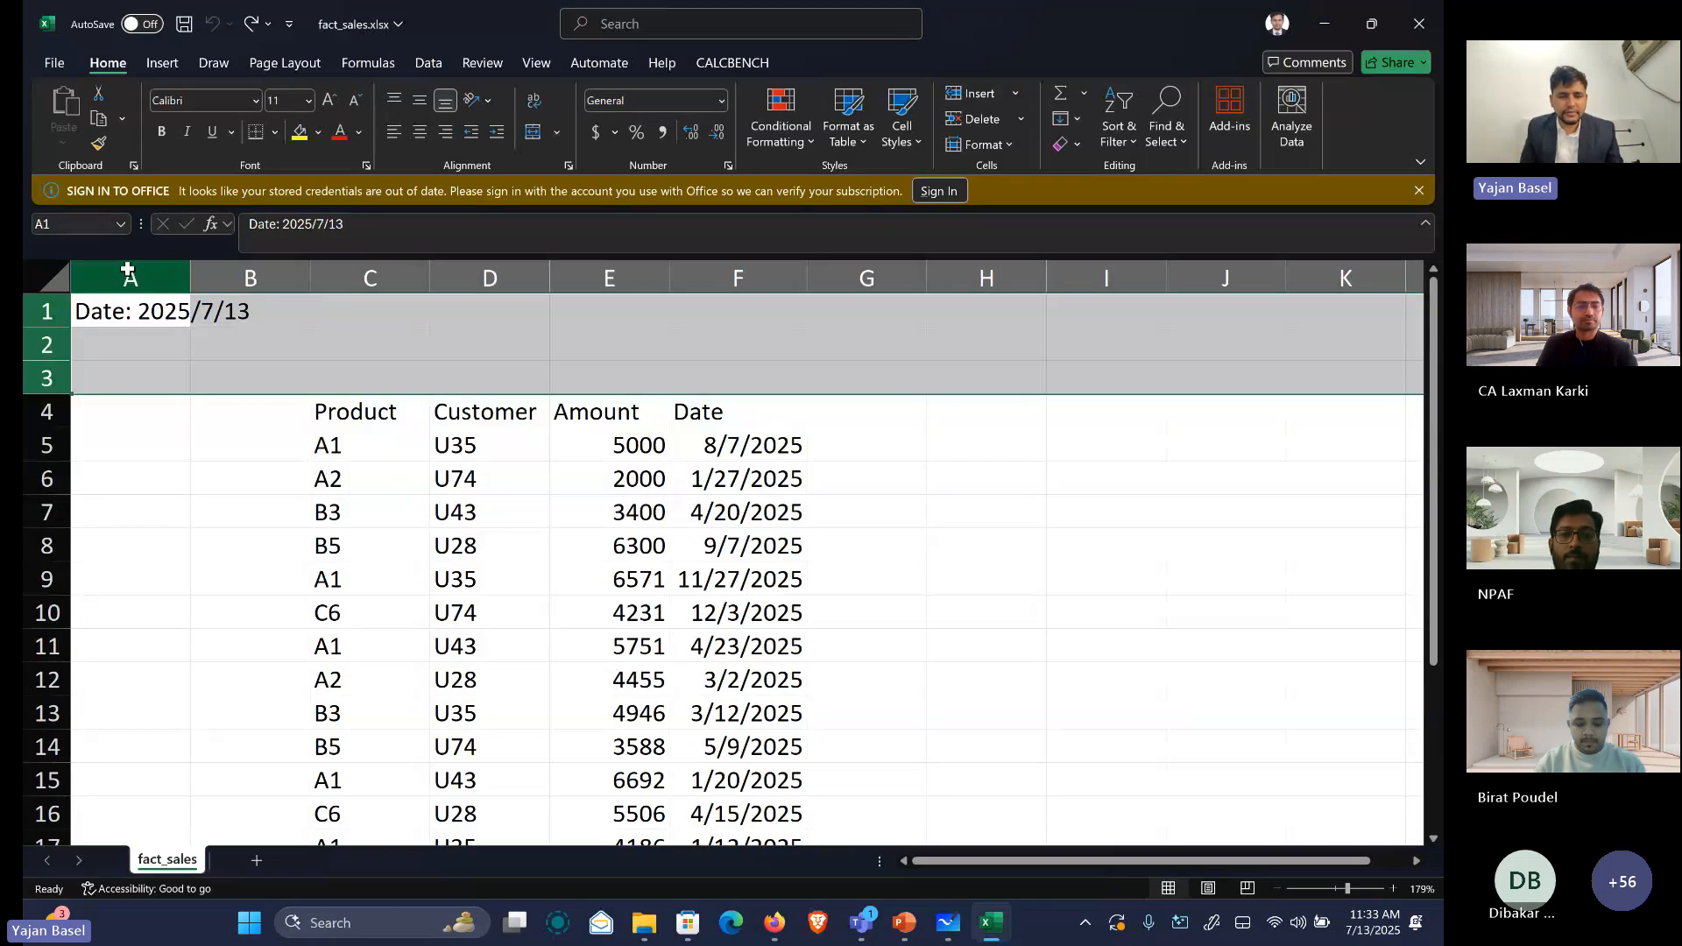
# Select empty columns A and B and cells C5, C7 and D5, then switch to File Explorer.
pyautogui.moveTo(127, 271); pyautogui.dragTo(236, 285)
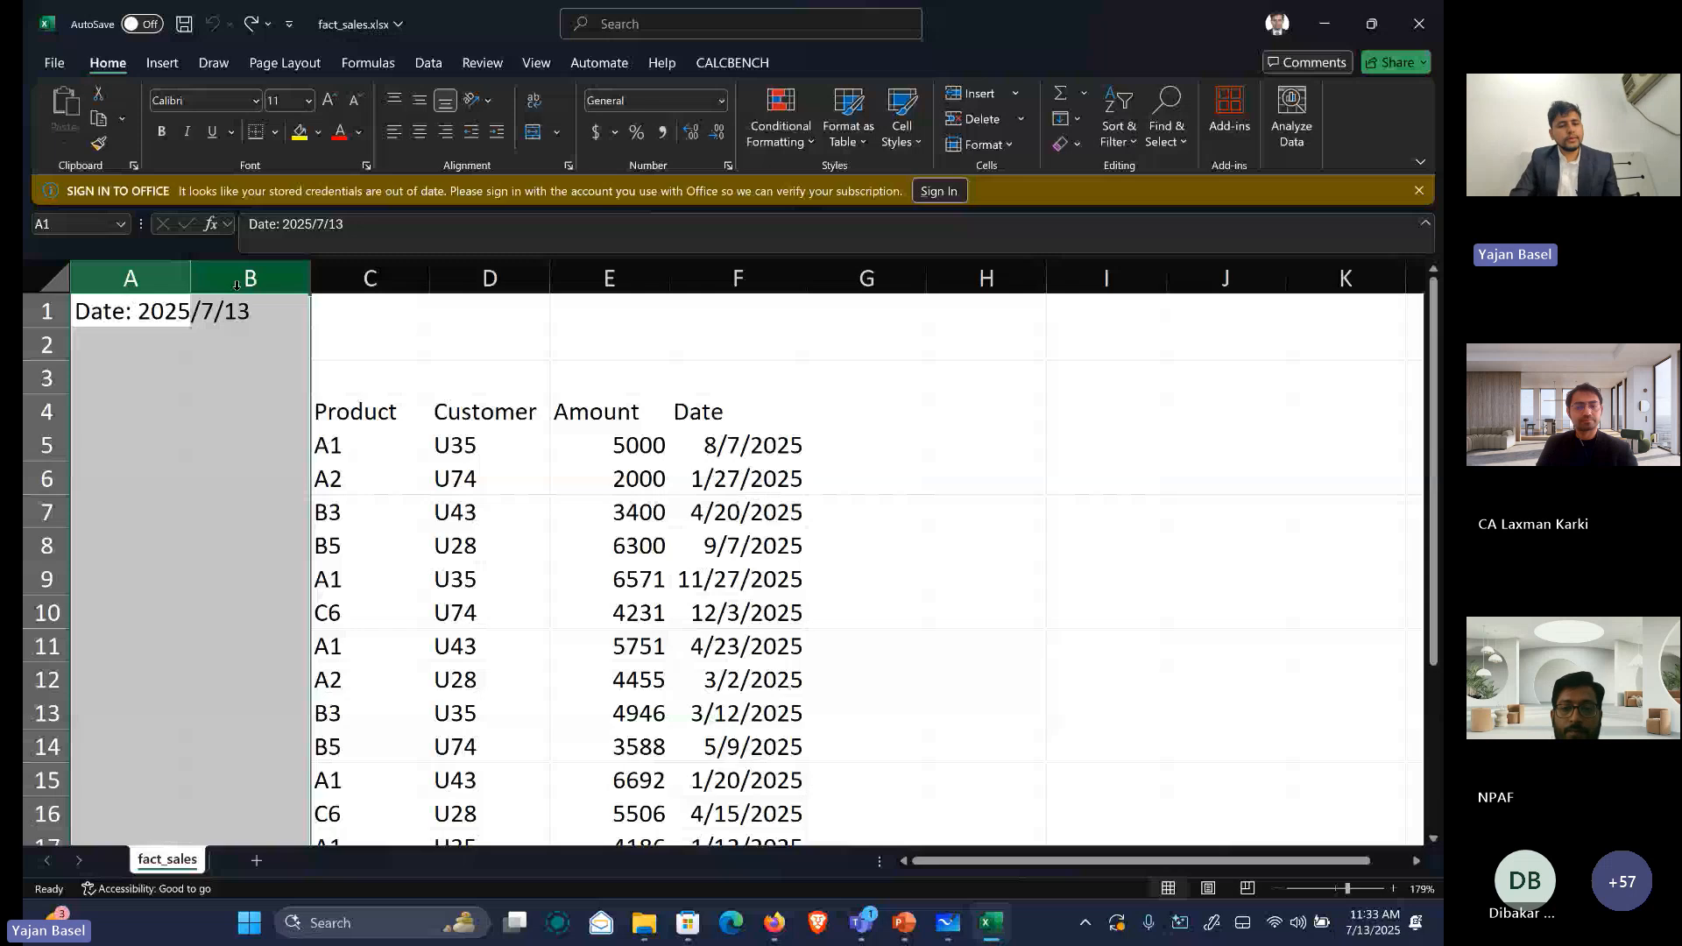
pyautogui.click(355, 454)
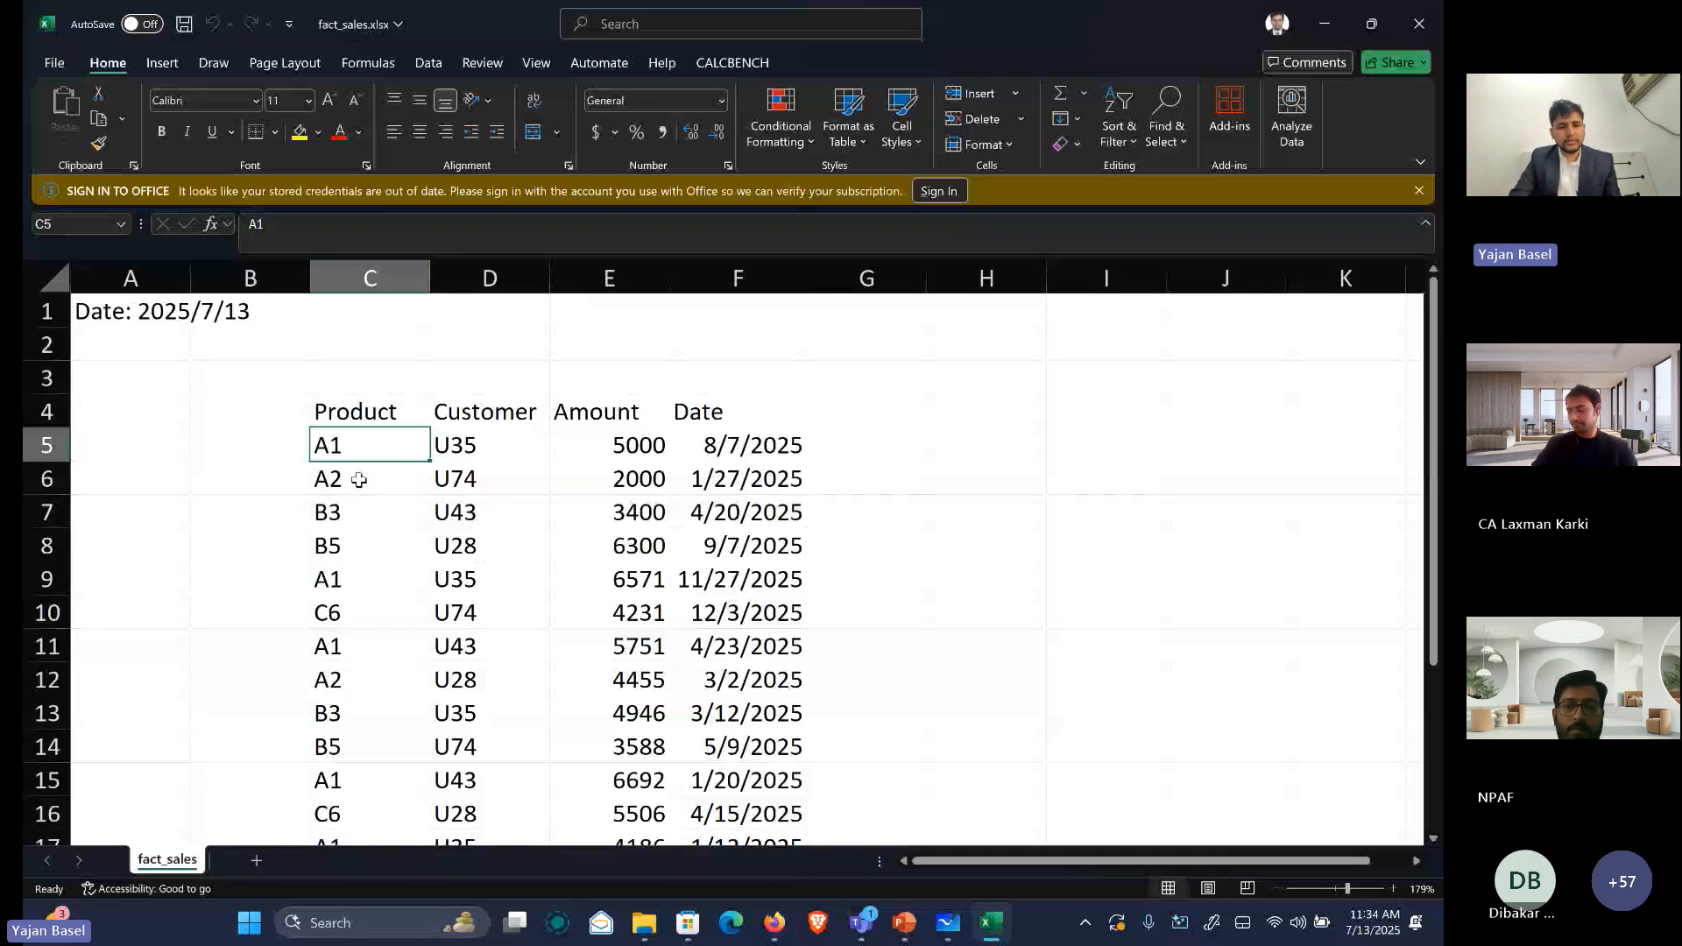
pyautogui.click(361, 508)
pyautogui.click(480, 446)
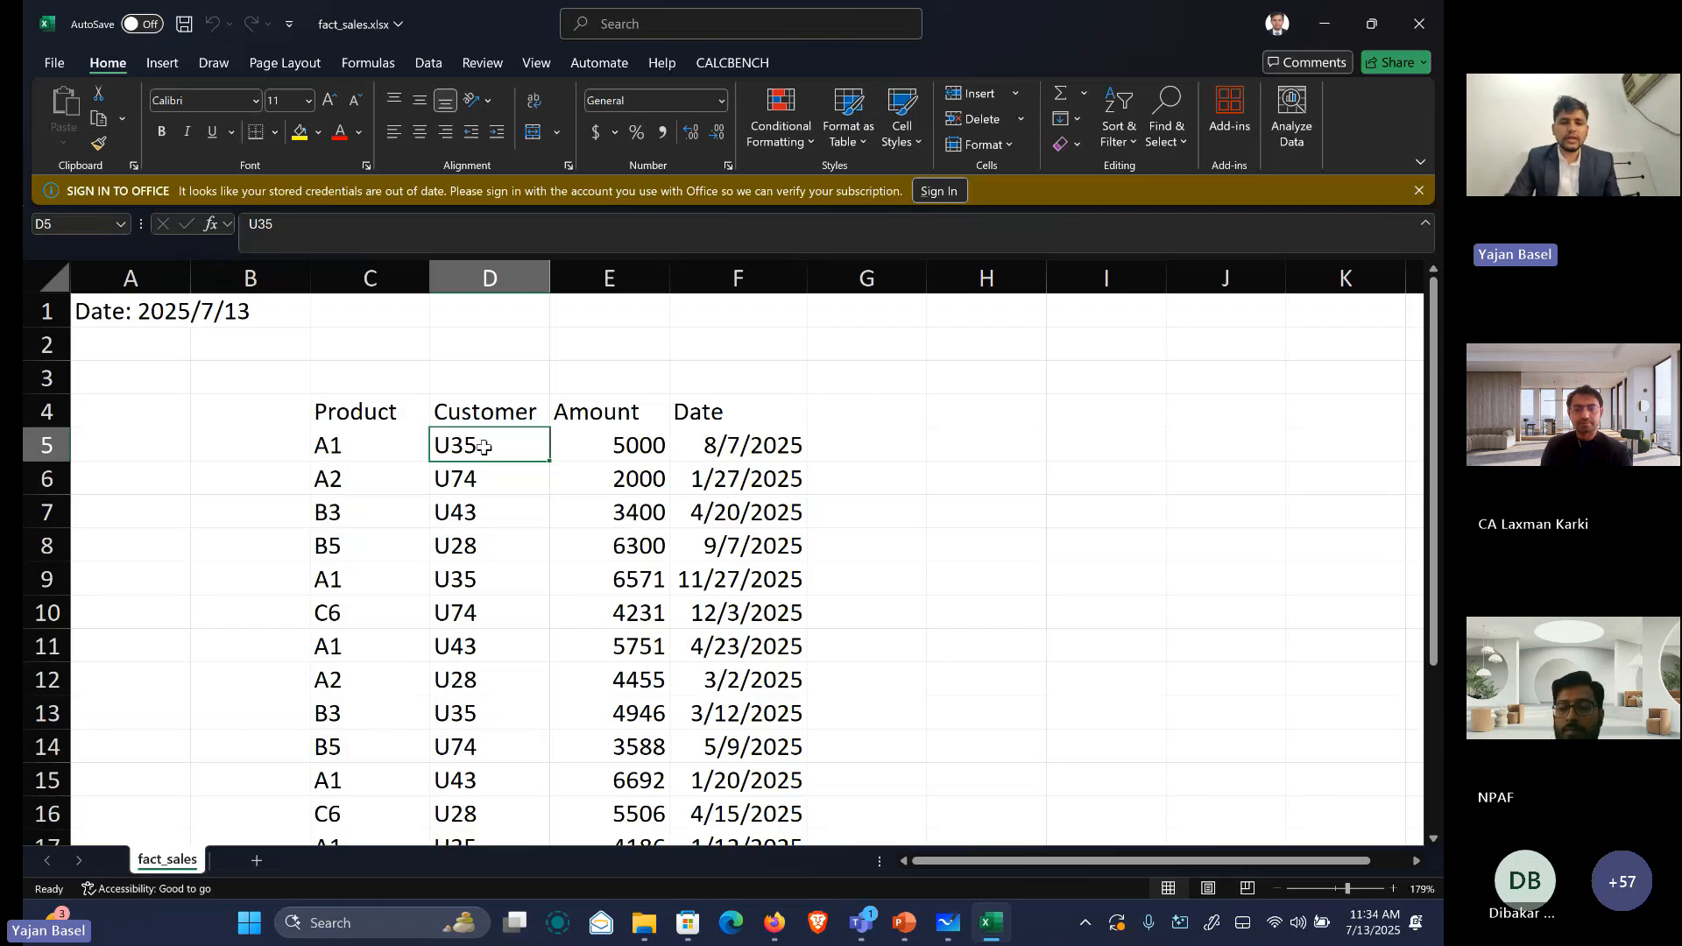
pyautogui.hotkey('alt', 'Tab')
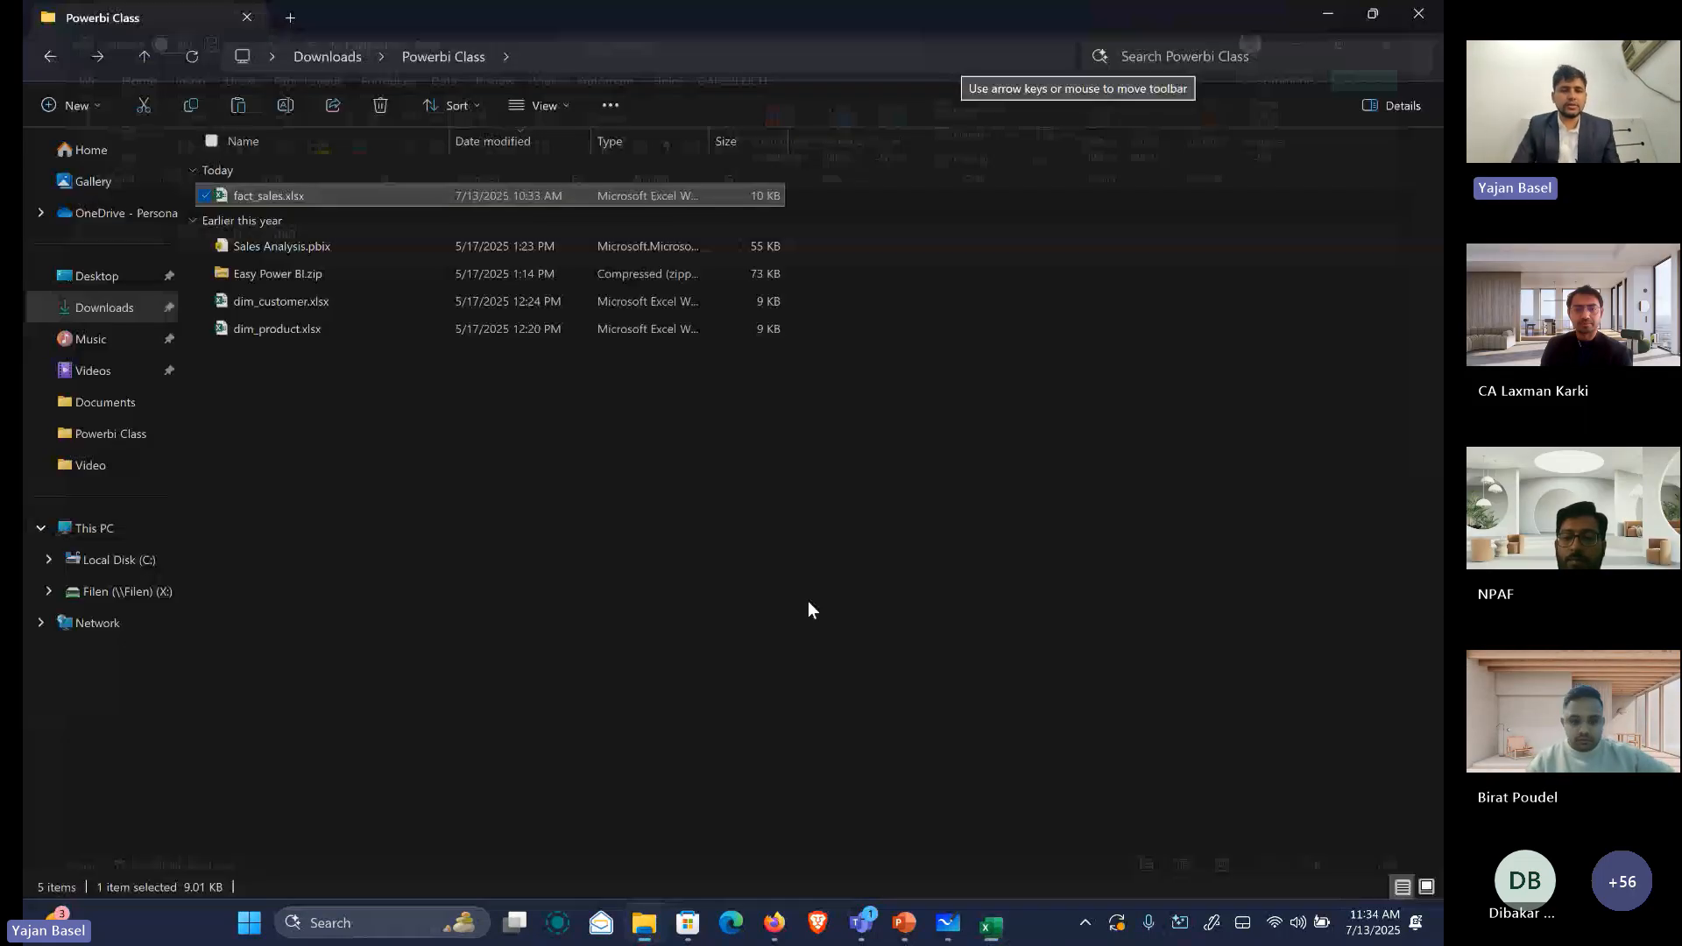
# Reopen fact_sales.xlsx and step through the amounts in column E, starting at 5000 in E5.
pyautogui.click(404, 449)
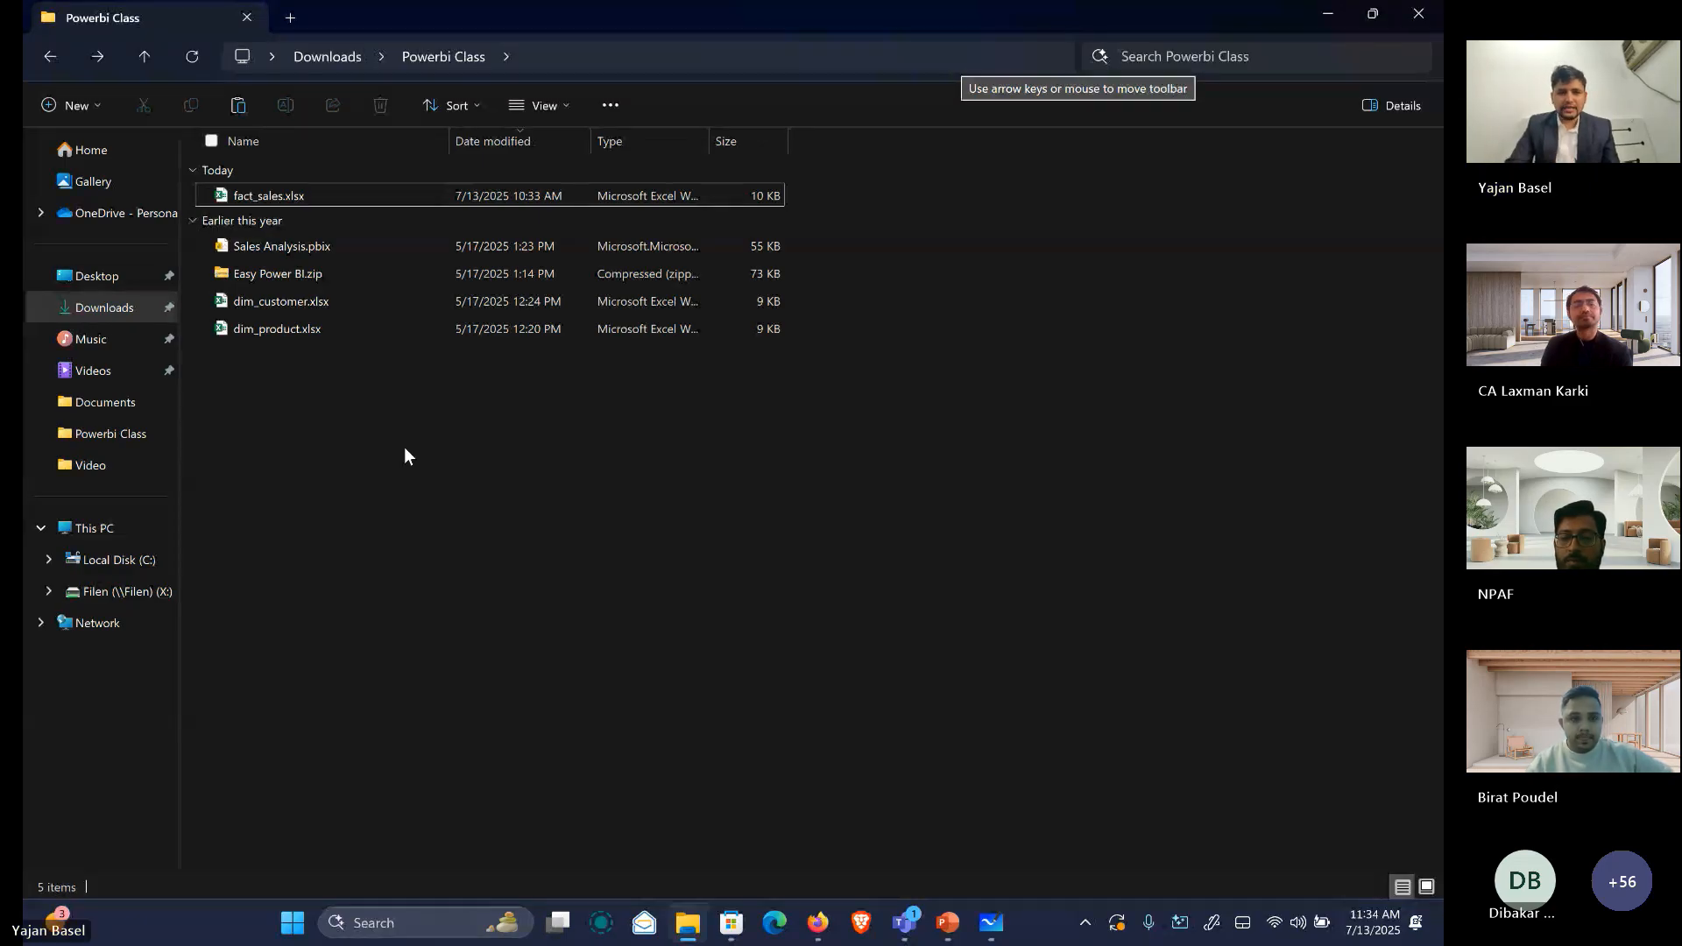
pyautogui.doubleClick(299, 198)
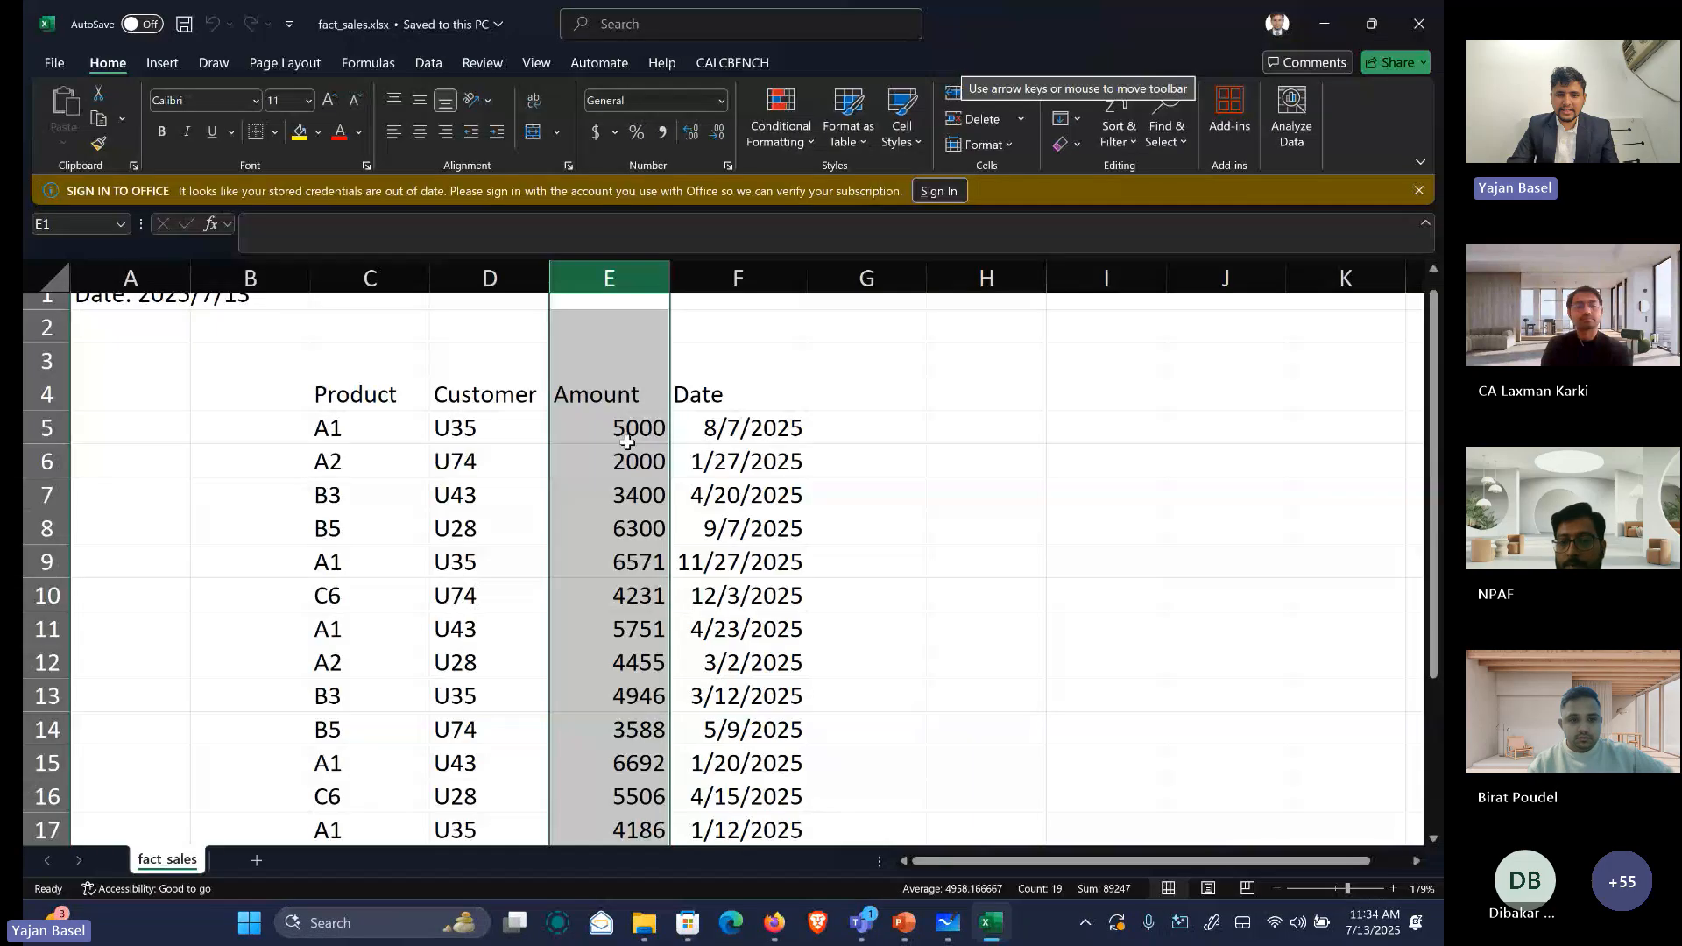
pyautogui.click(627, 442)
pyautogui.press('Down')
pyautogui.hotkey('shift', 'space')
pyautogui.press('Down')
pyautogui.hotkey('shift', 'space')
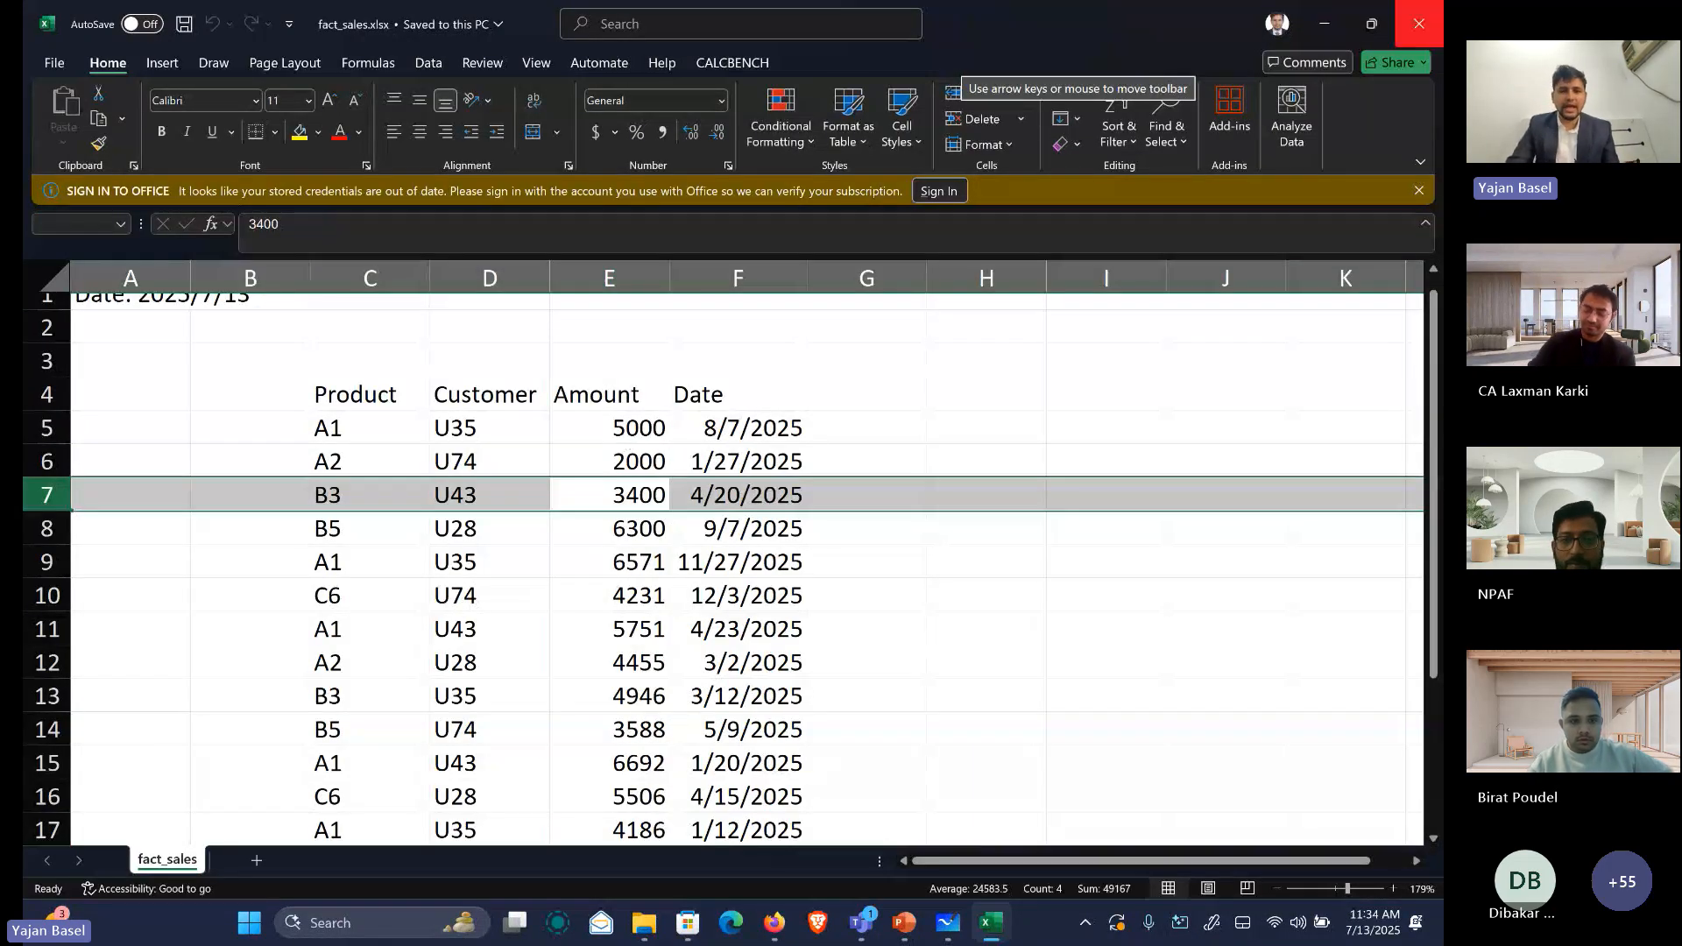
# Close the fact_sales workbook and select dim_customer.xlsx, then dim_product.xlsx.
pyautogui.click(1419, 24)
pyautogui.click(302, 302)
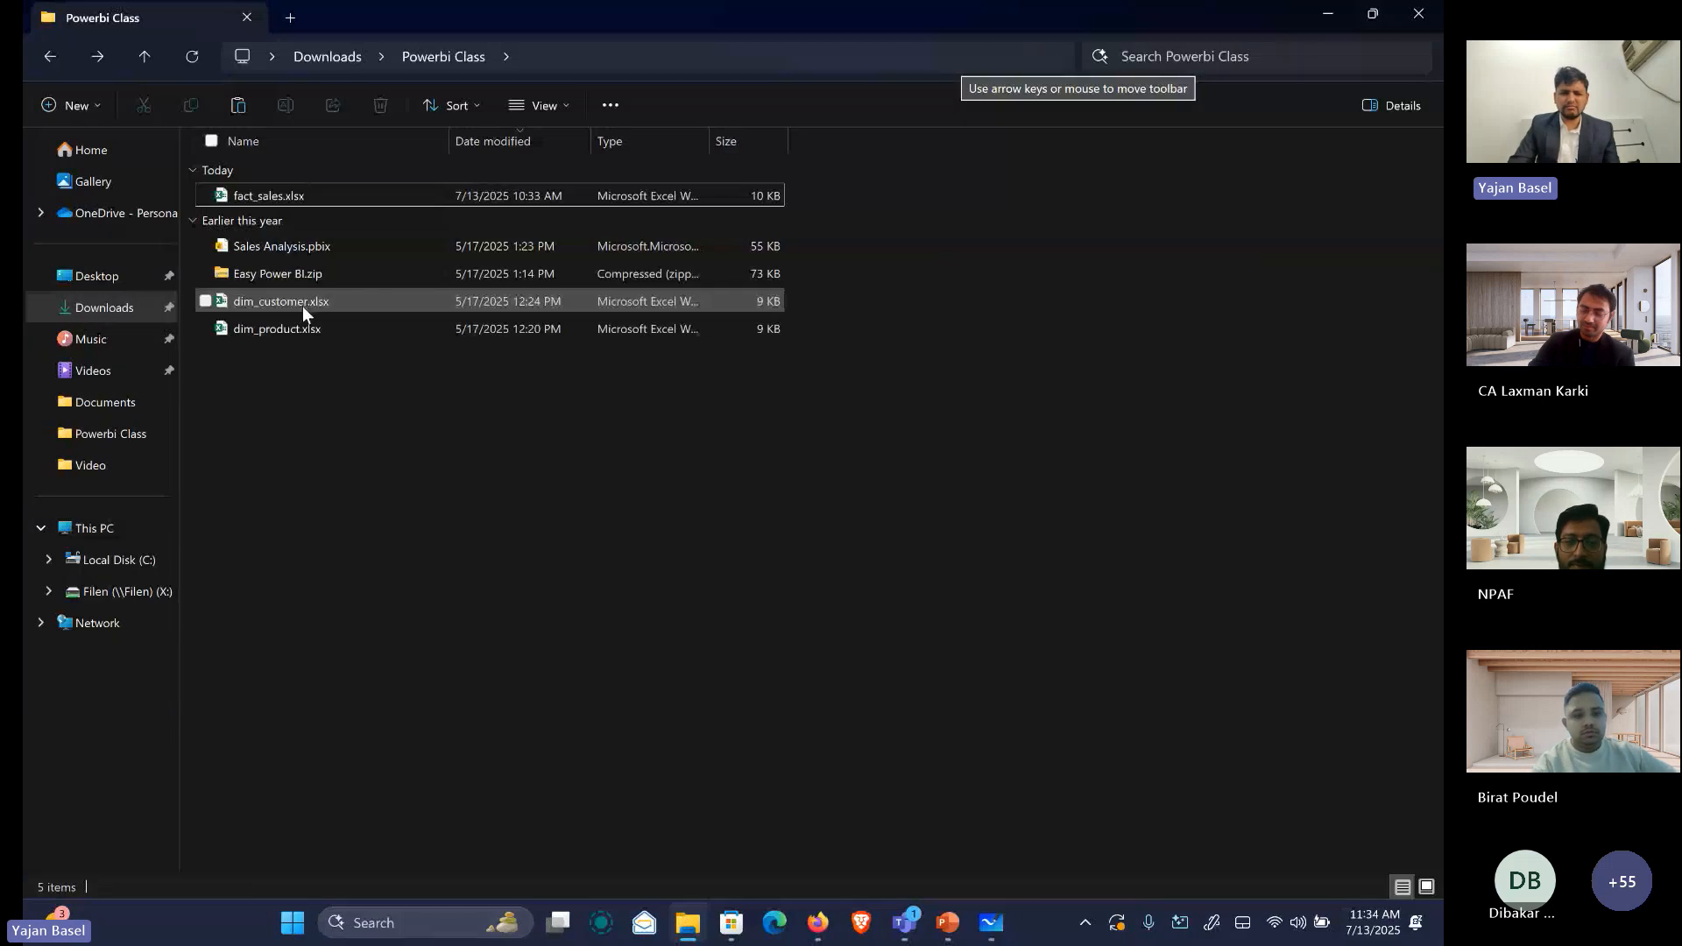
pyautogui.click(298, 326)
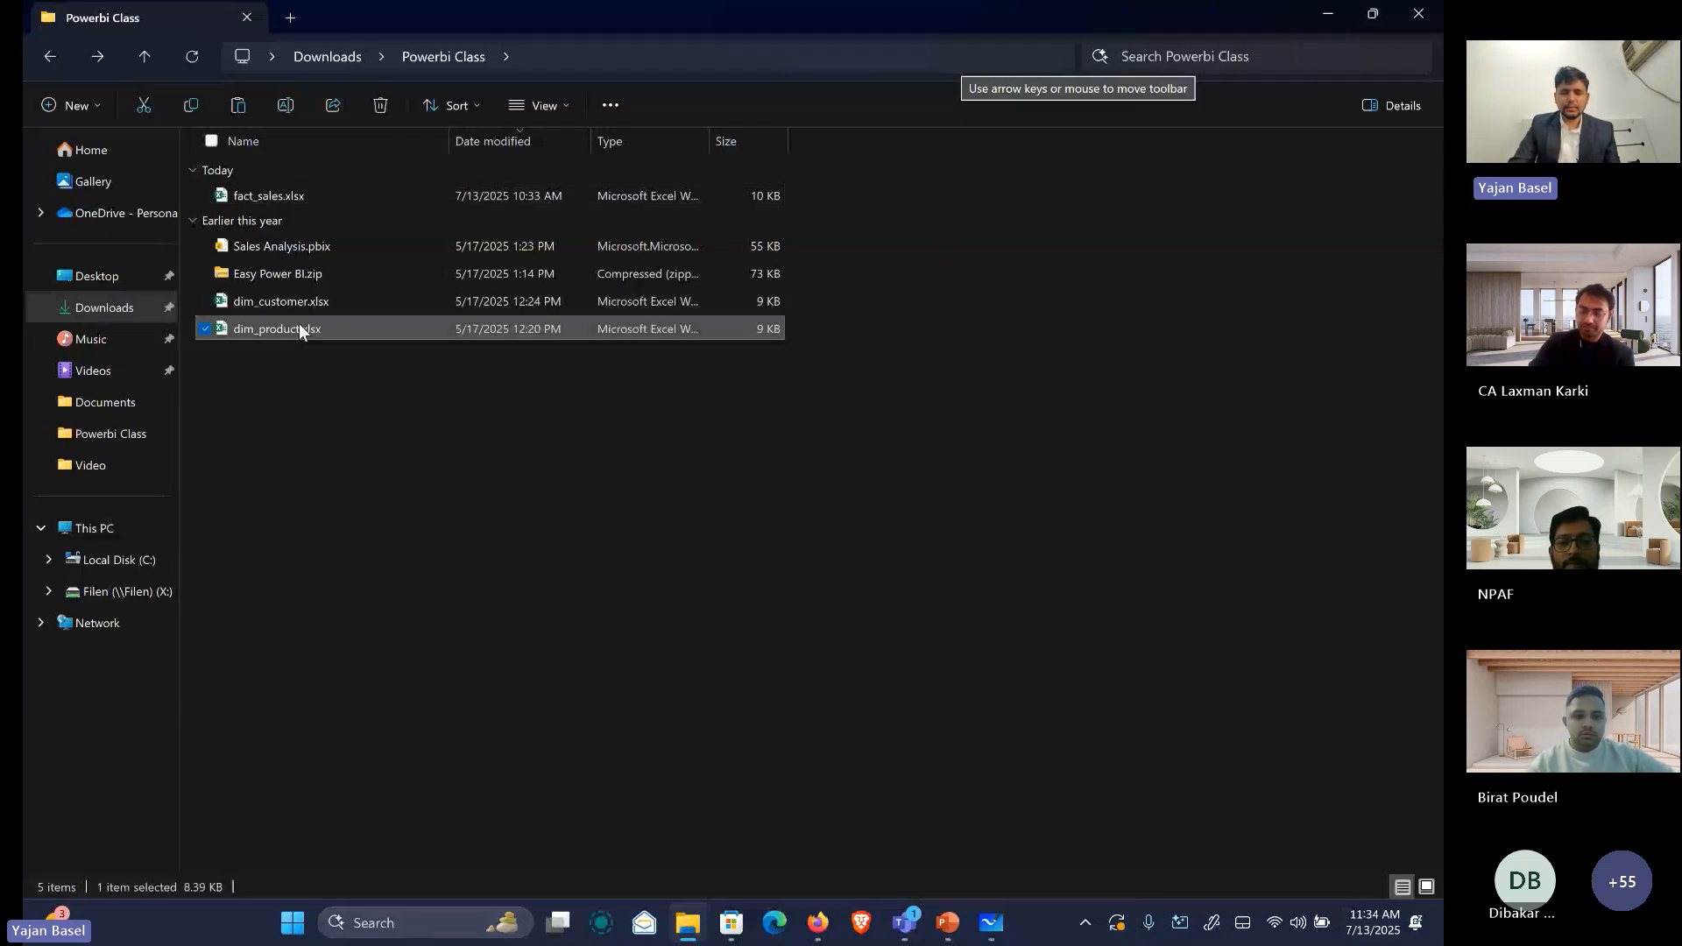
# Open dim_product.xlsx, zoom in, and select the Product Id entries down the list.
pyautogui.doubleClick(298, 326)
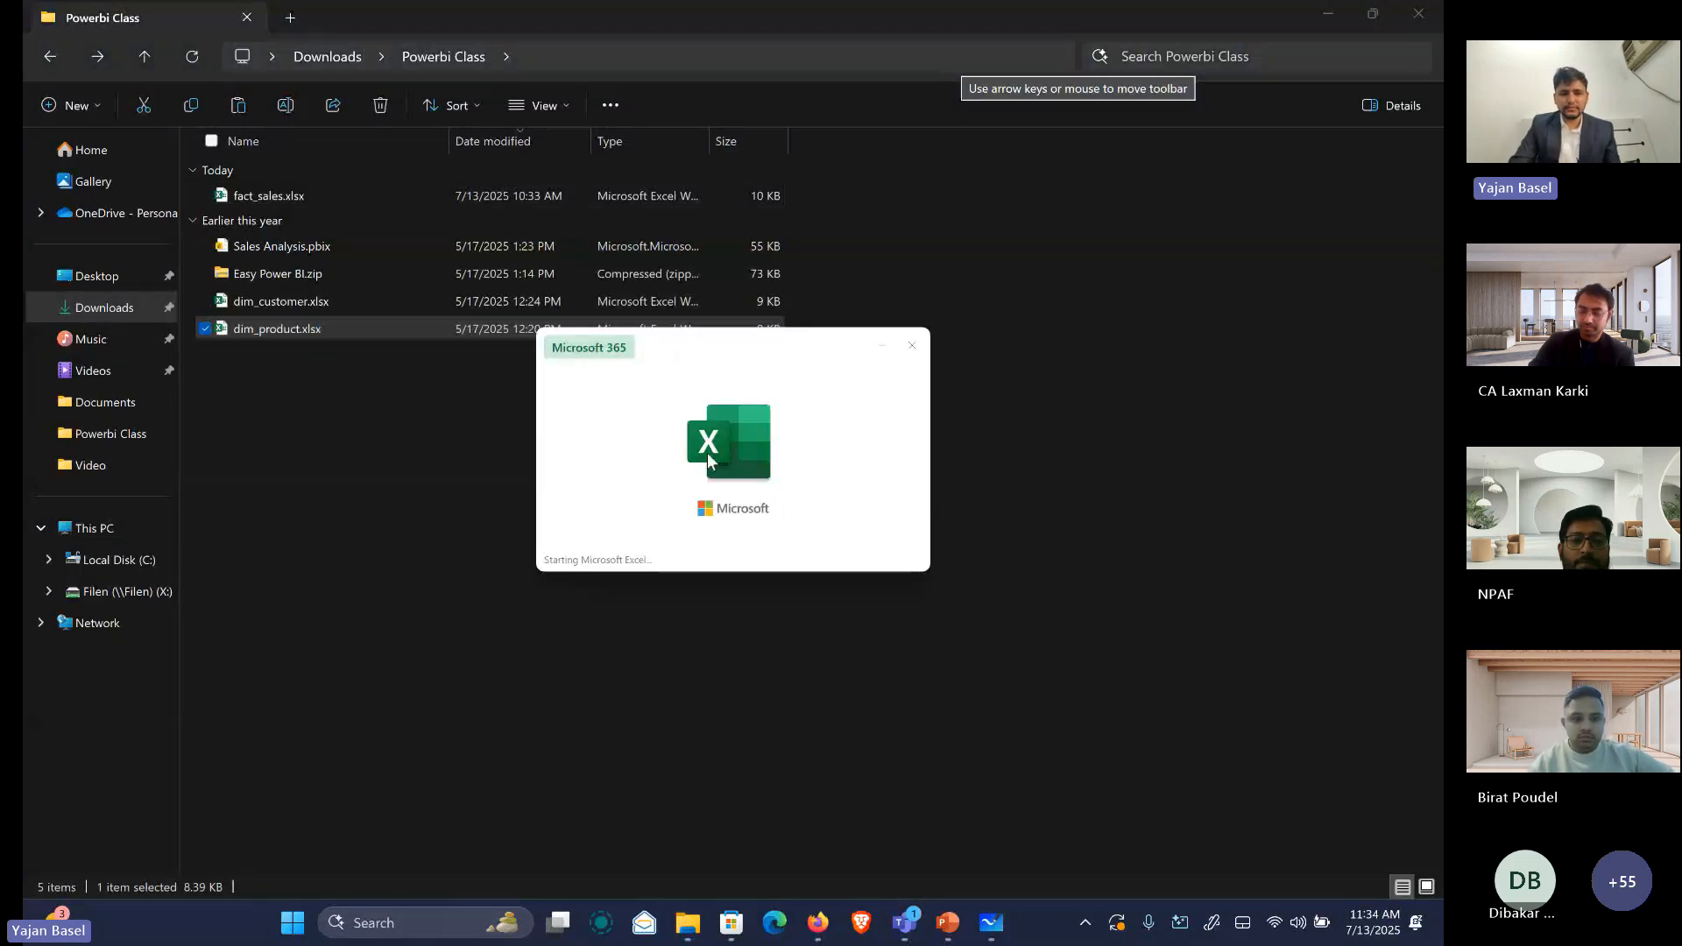
pyautogui.scroll(3, 246, 357)
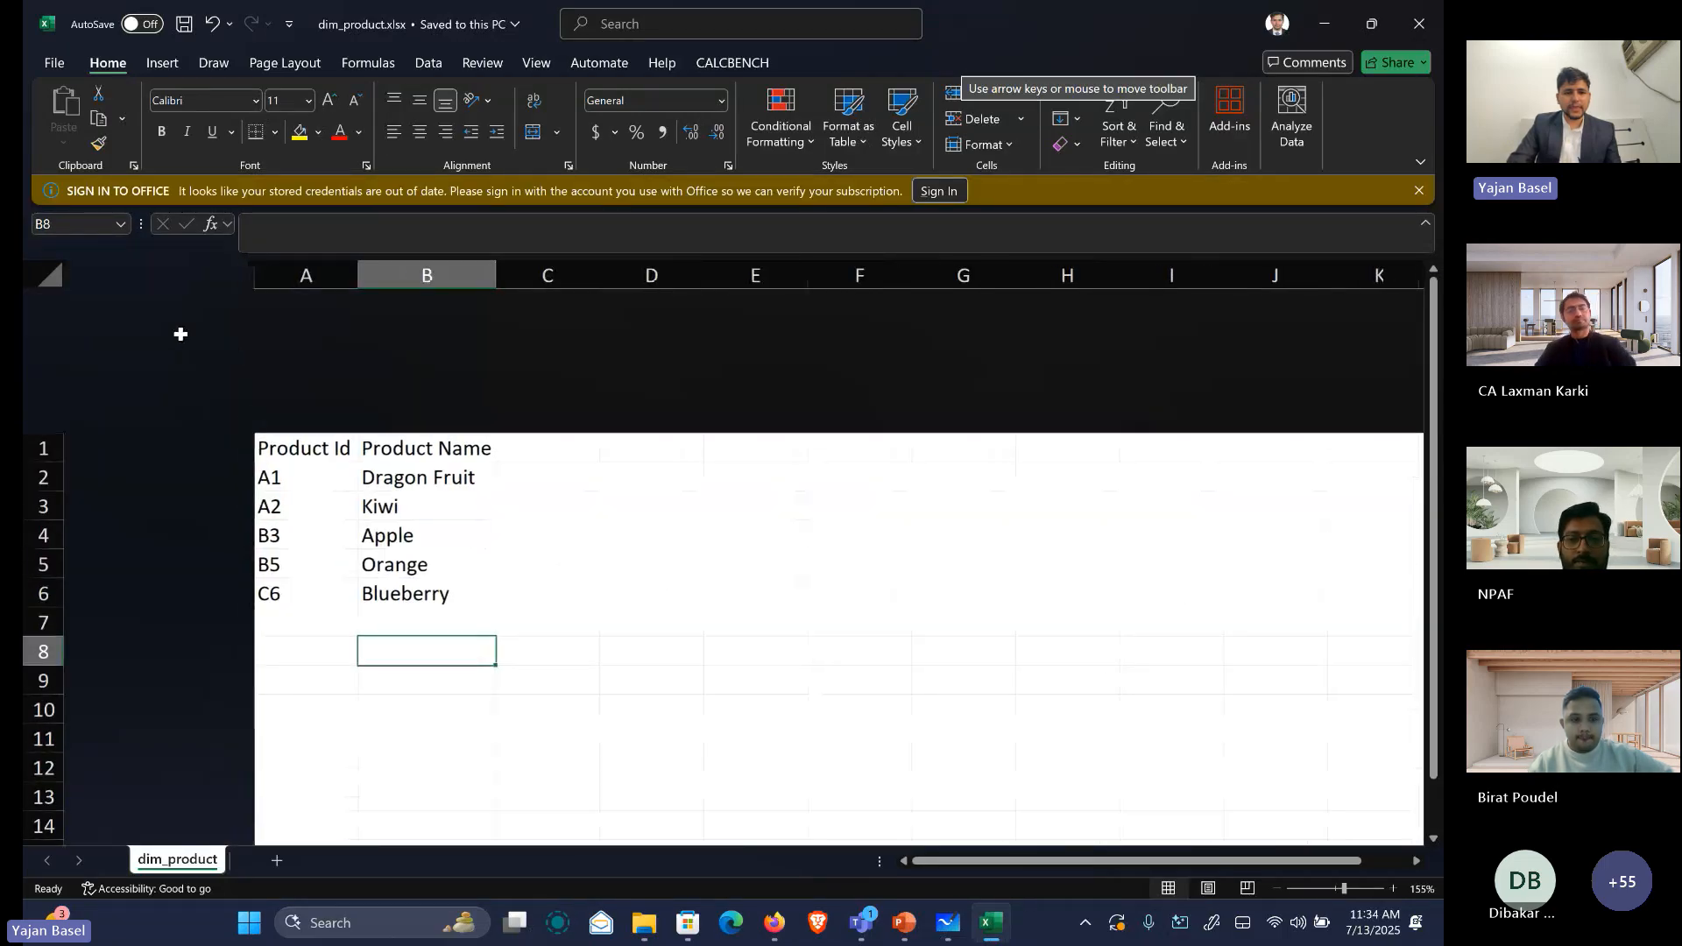
pyautogui.click(94, 303)
pyautogui.hotkey('ctrl', 'shift', 'Down')
pyautogui.scroll(1, 125, 366)
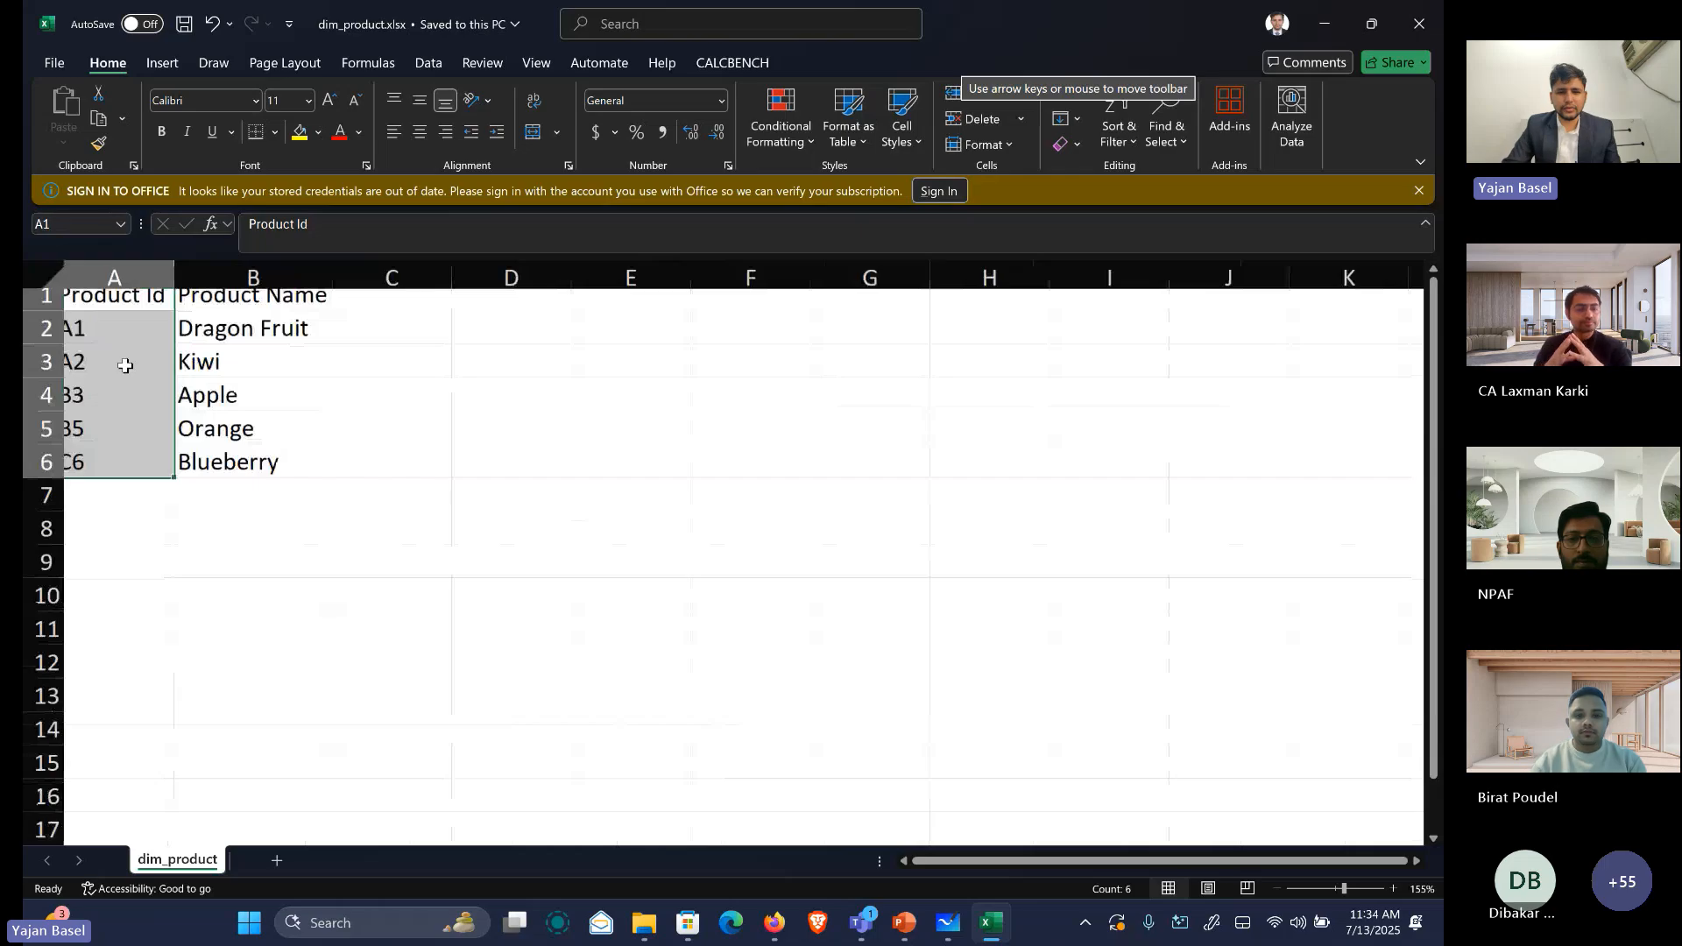
pyautogui.click(125, 365)
pyautogui.scroll(10, 125, 366)
pyautogui.scroll(1, 430, 386)
# Move to the Product Name header and highlight the product rows one by one, starting with Kiwi.
pyautogui.press('Right')
pyautogui.press('Up')
pyautogui.press('Up')
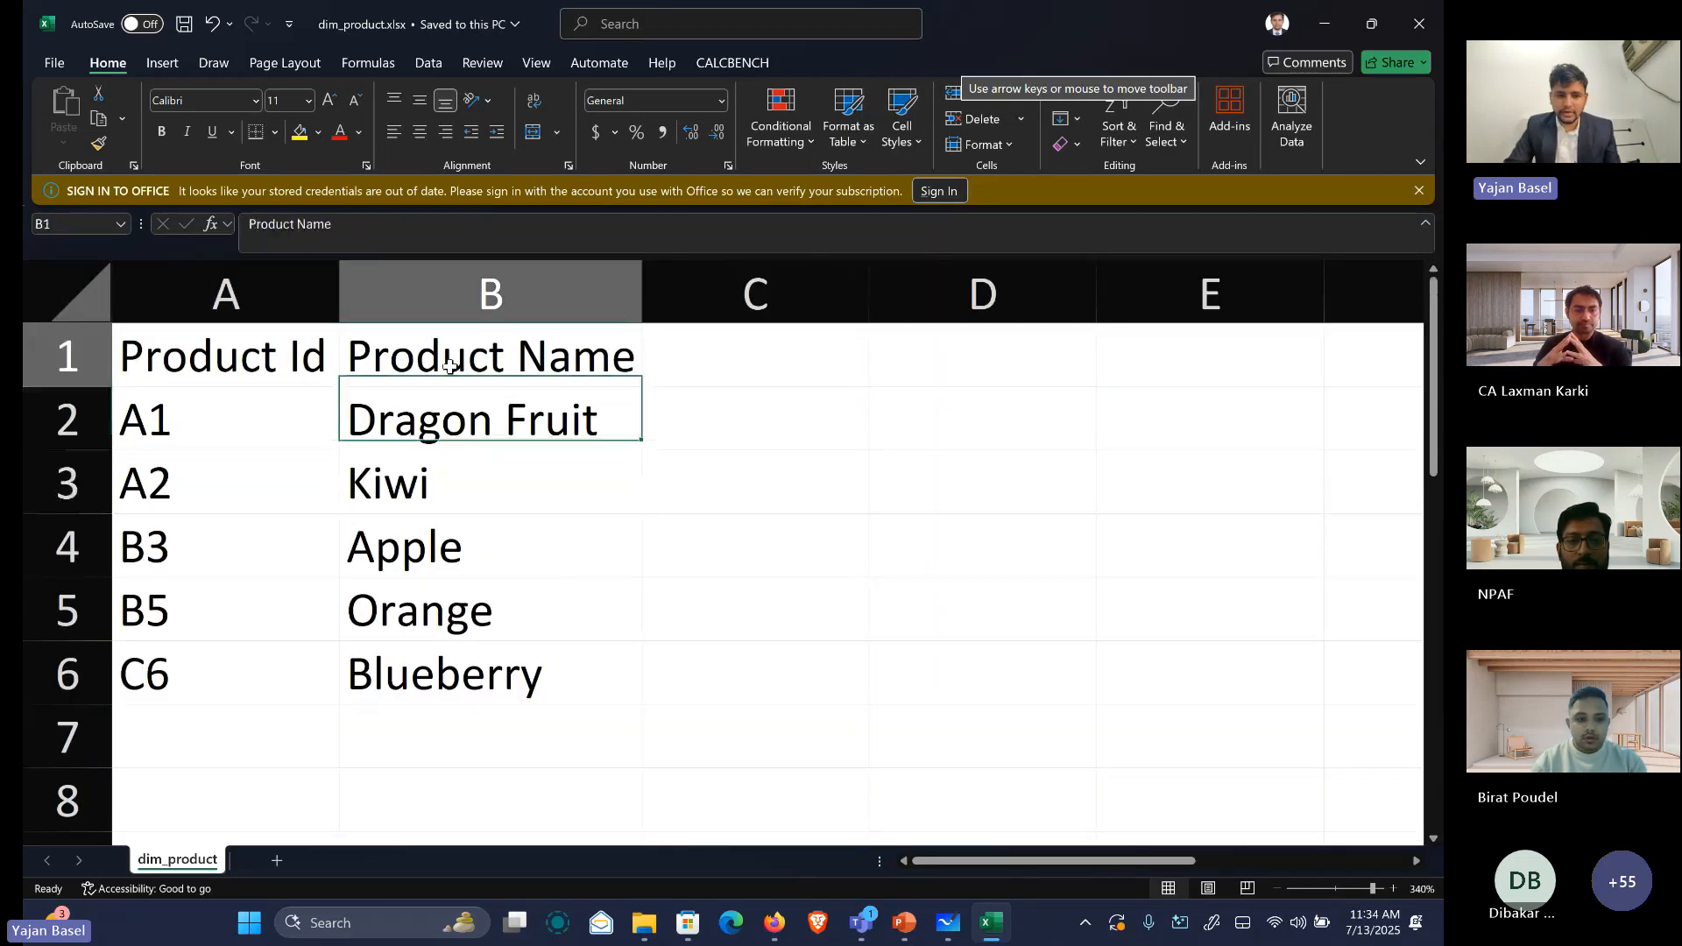
pyautogui.press('Down')
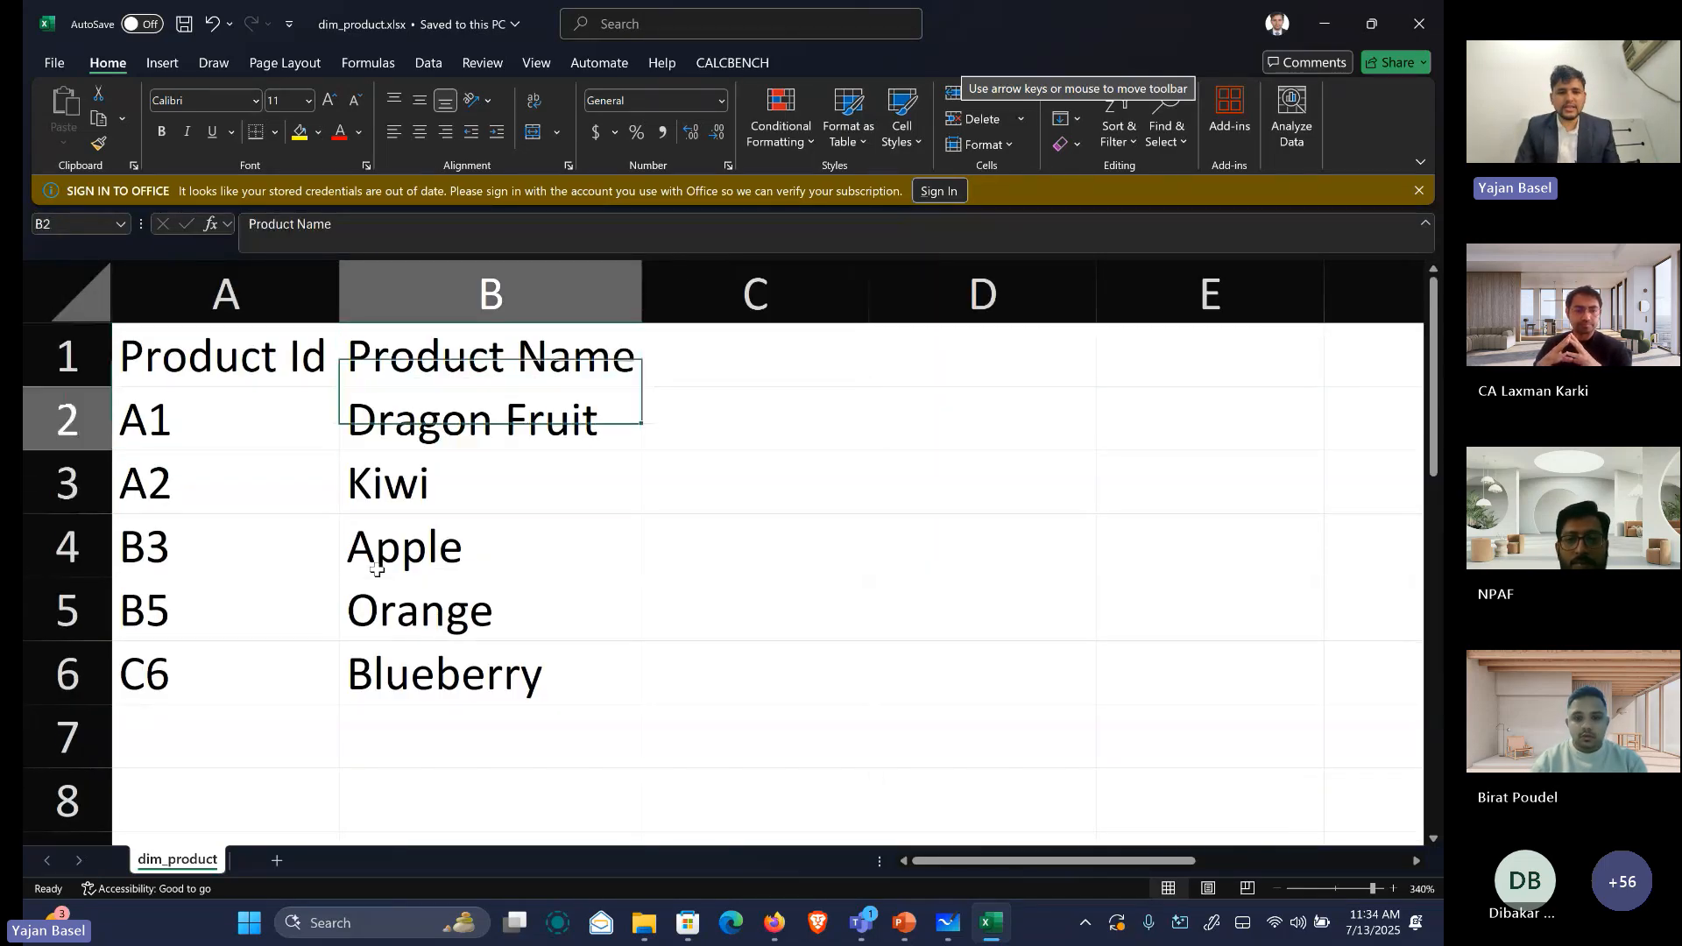
pyautogui.press('Down')
pyautogui.hotkey('shift', 'space')
pyautogui.press('Down')
pyautogui.hotkey('shift', 'space')
# Highlight the remaining rows down to Blueberry, then close dim_product and open dim_customer.xlsx.
pyautogui.press('Down')
pyautogui.hotkey('shift', 'space')
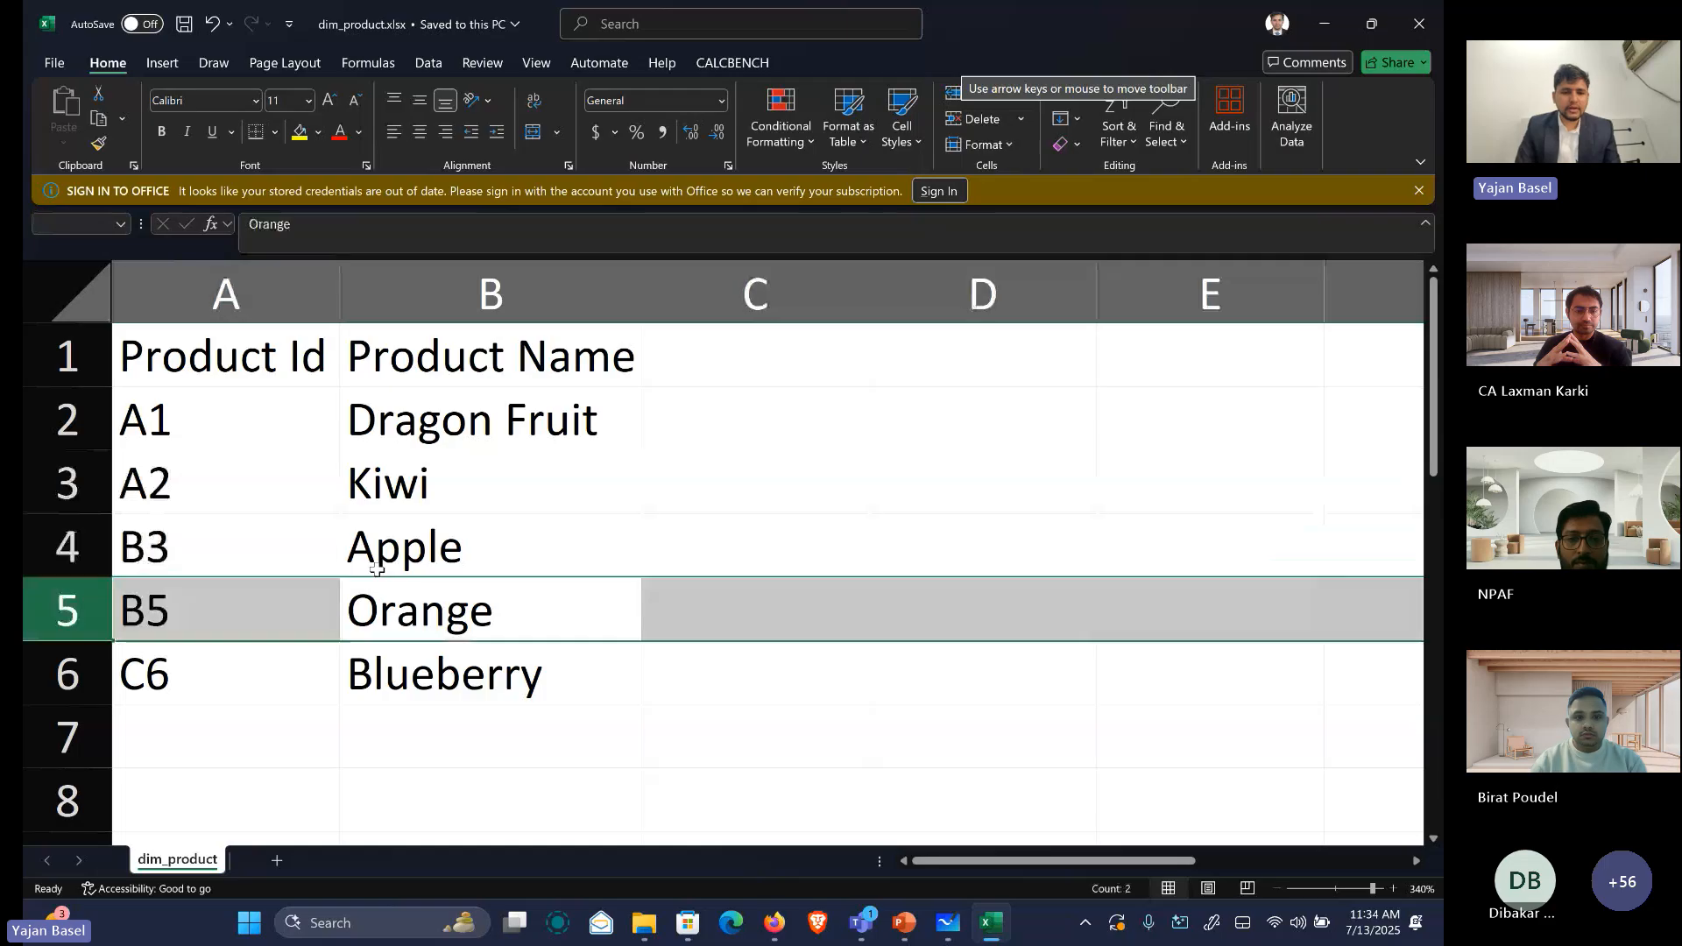
pyautogui.press('Down')
pyautogui.hotkey('shift', 'space')
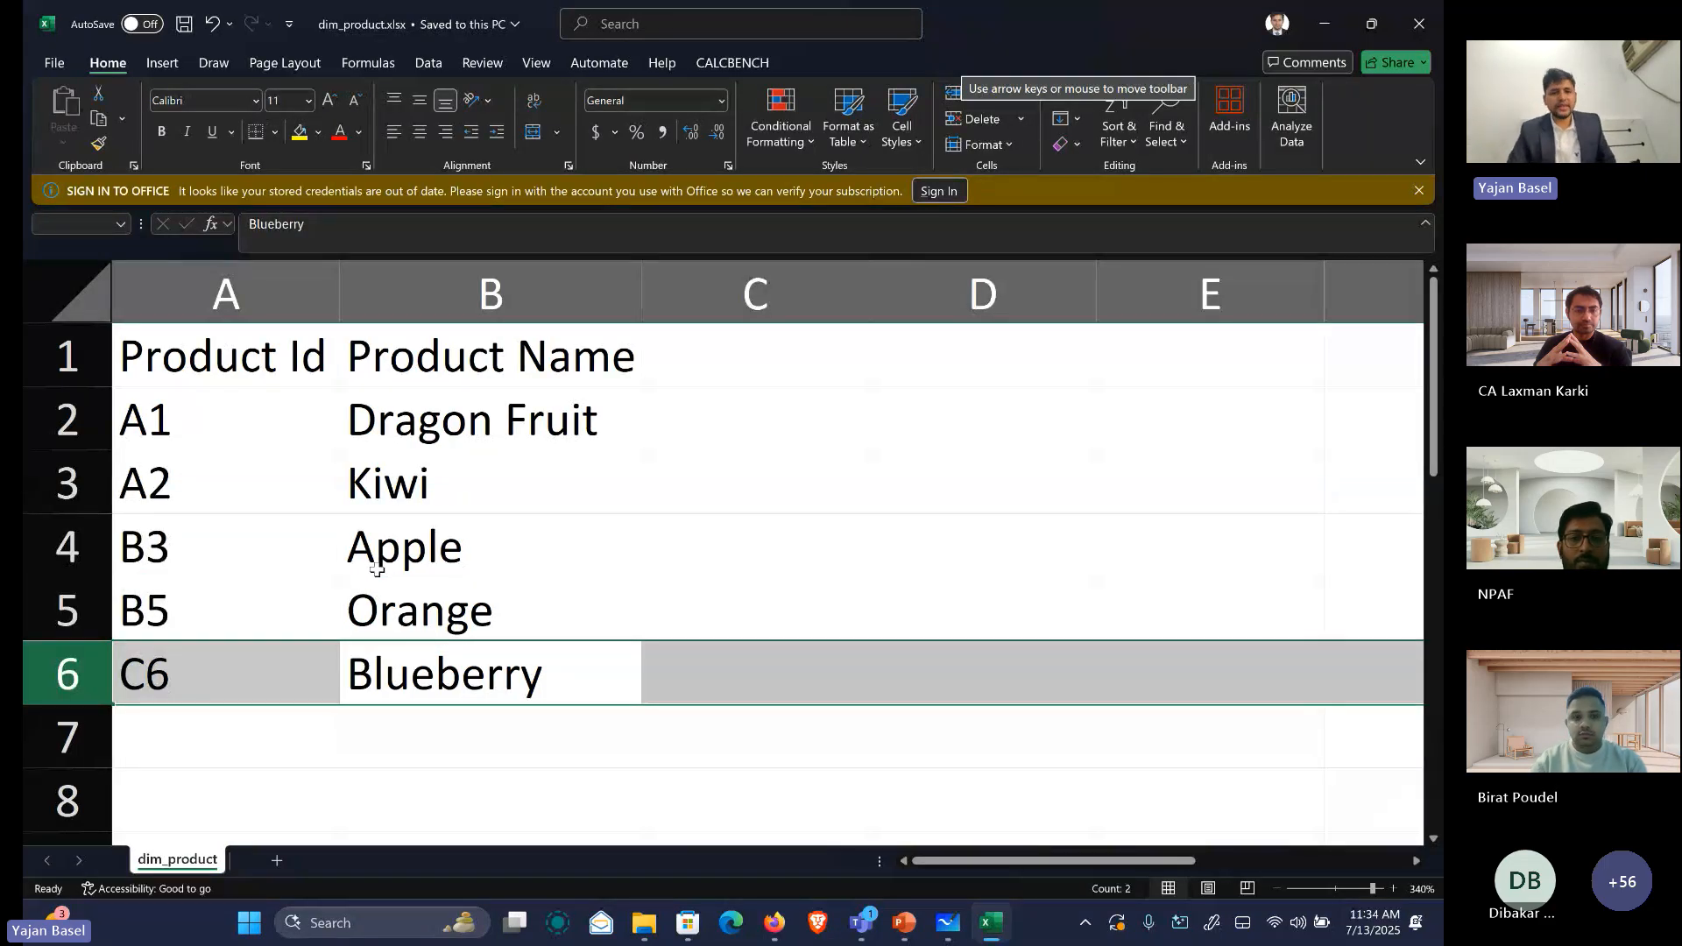
pyautogui.hotkey('alt', 'F4')
pyautogui.doubleClick(303, 302)
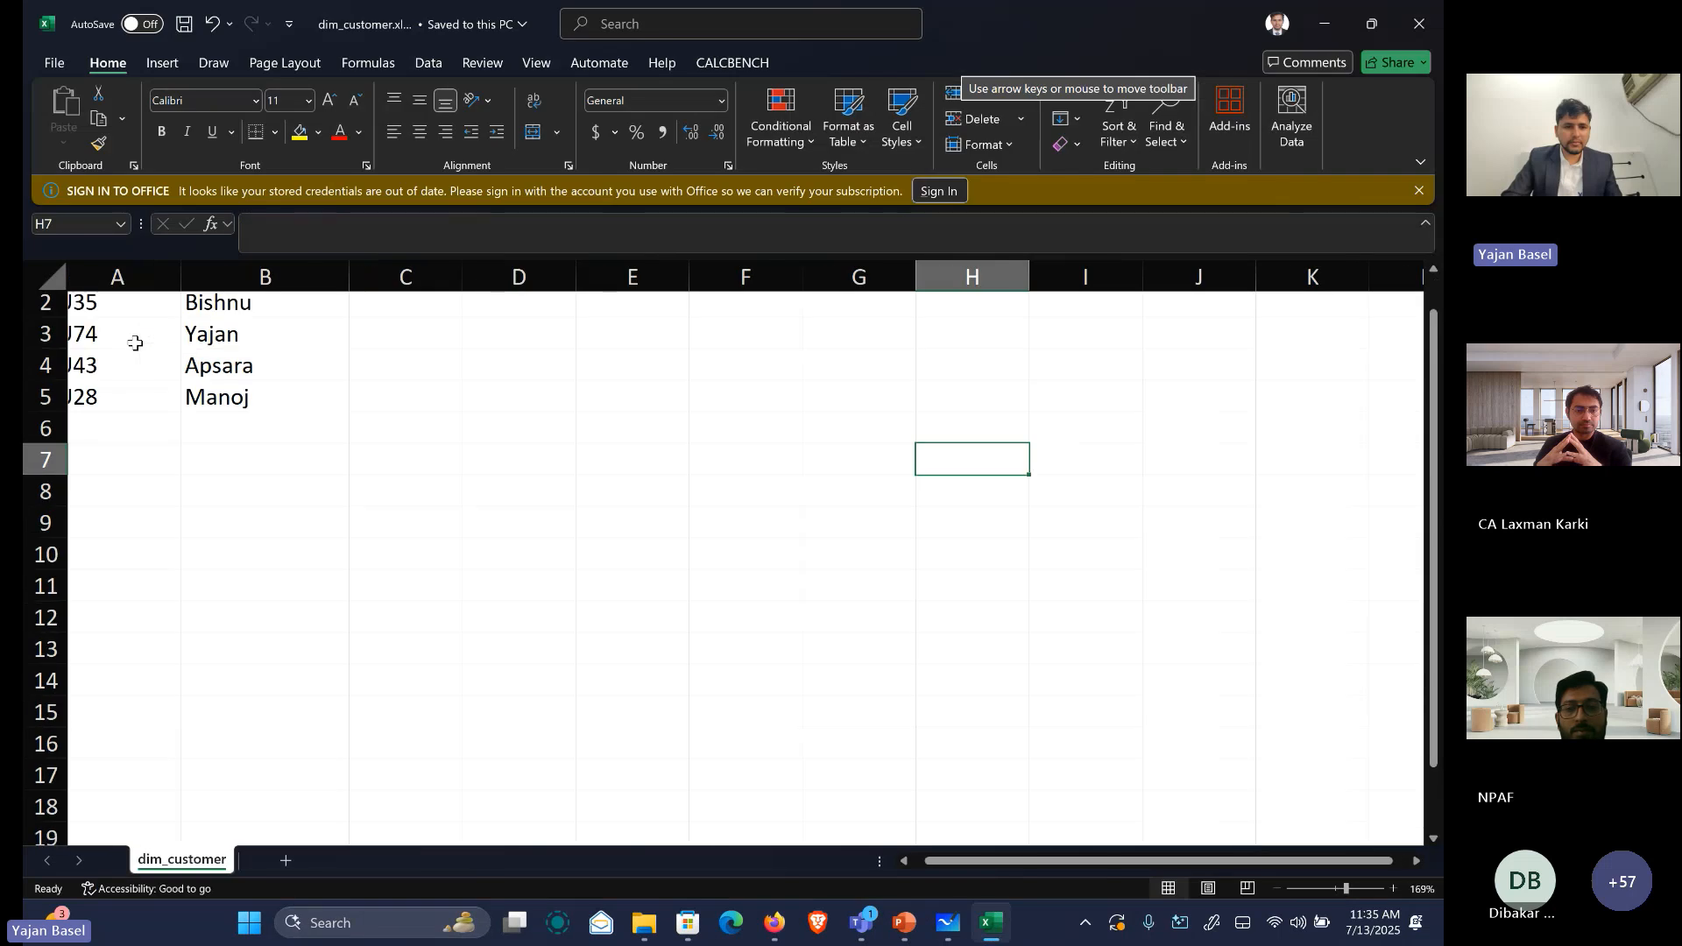
# Zoom in on dim_customer, select the first customer name and the whole A1:B5 table, then leave the workbook.
pyautogui.keyDown('ctrl'); pyautogui.scroll(5, 135, 343); pyautogui.keyUp('ctrl')
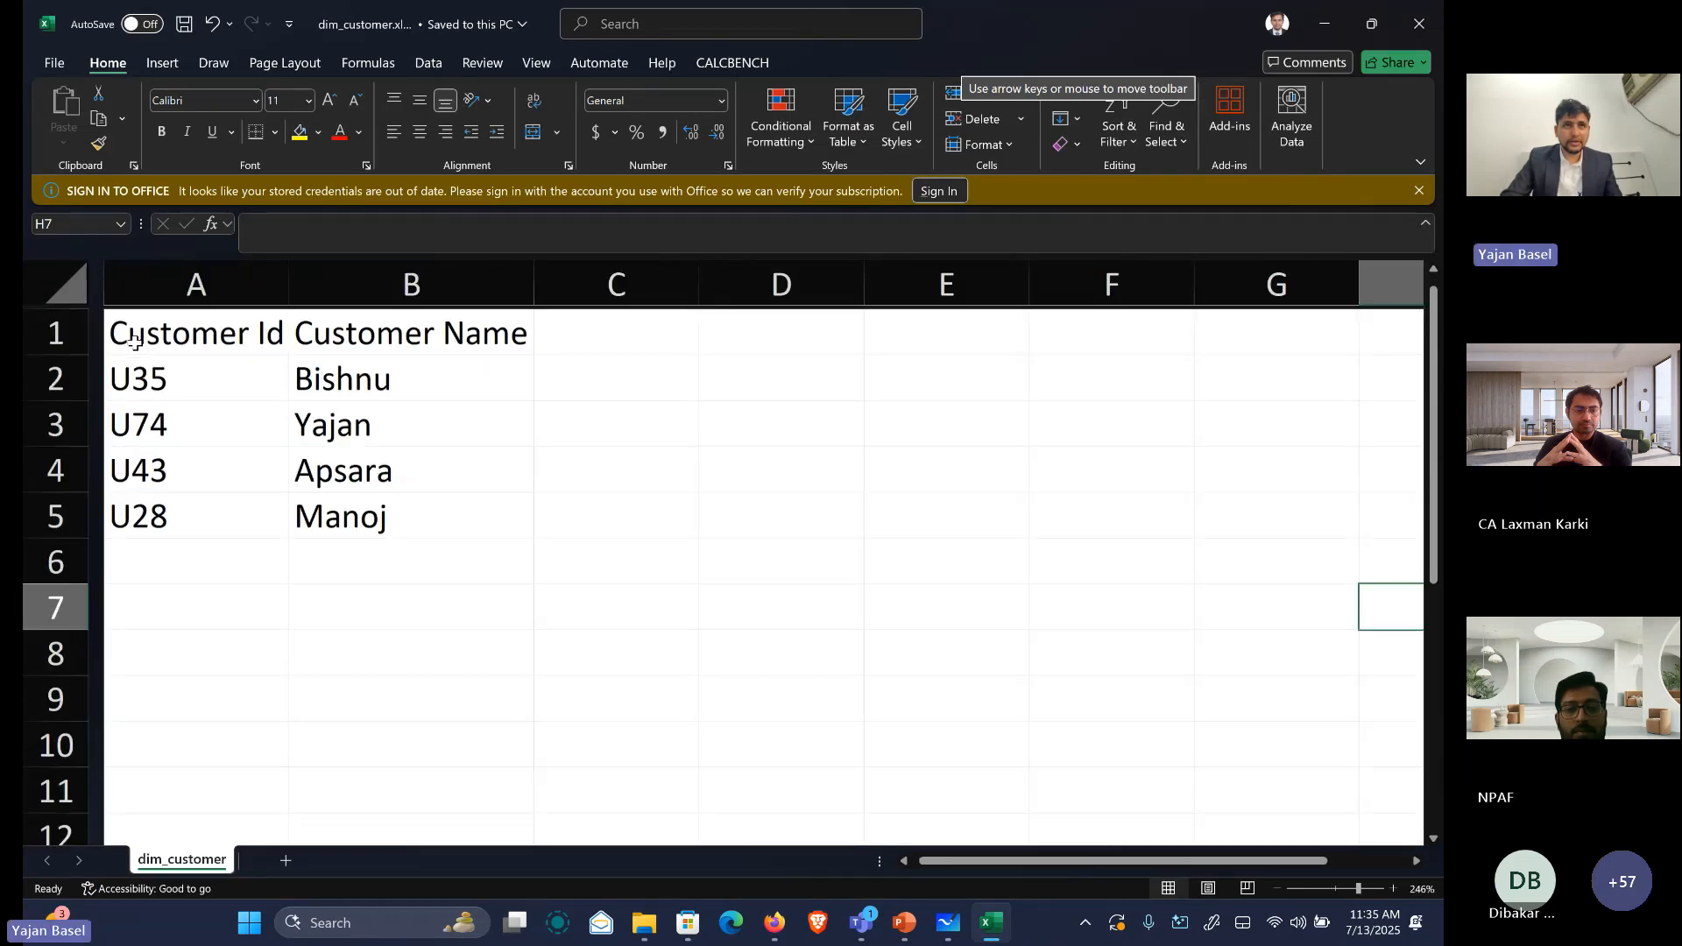
pyautogui.click(346, 363)
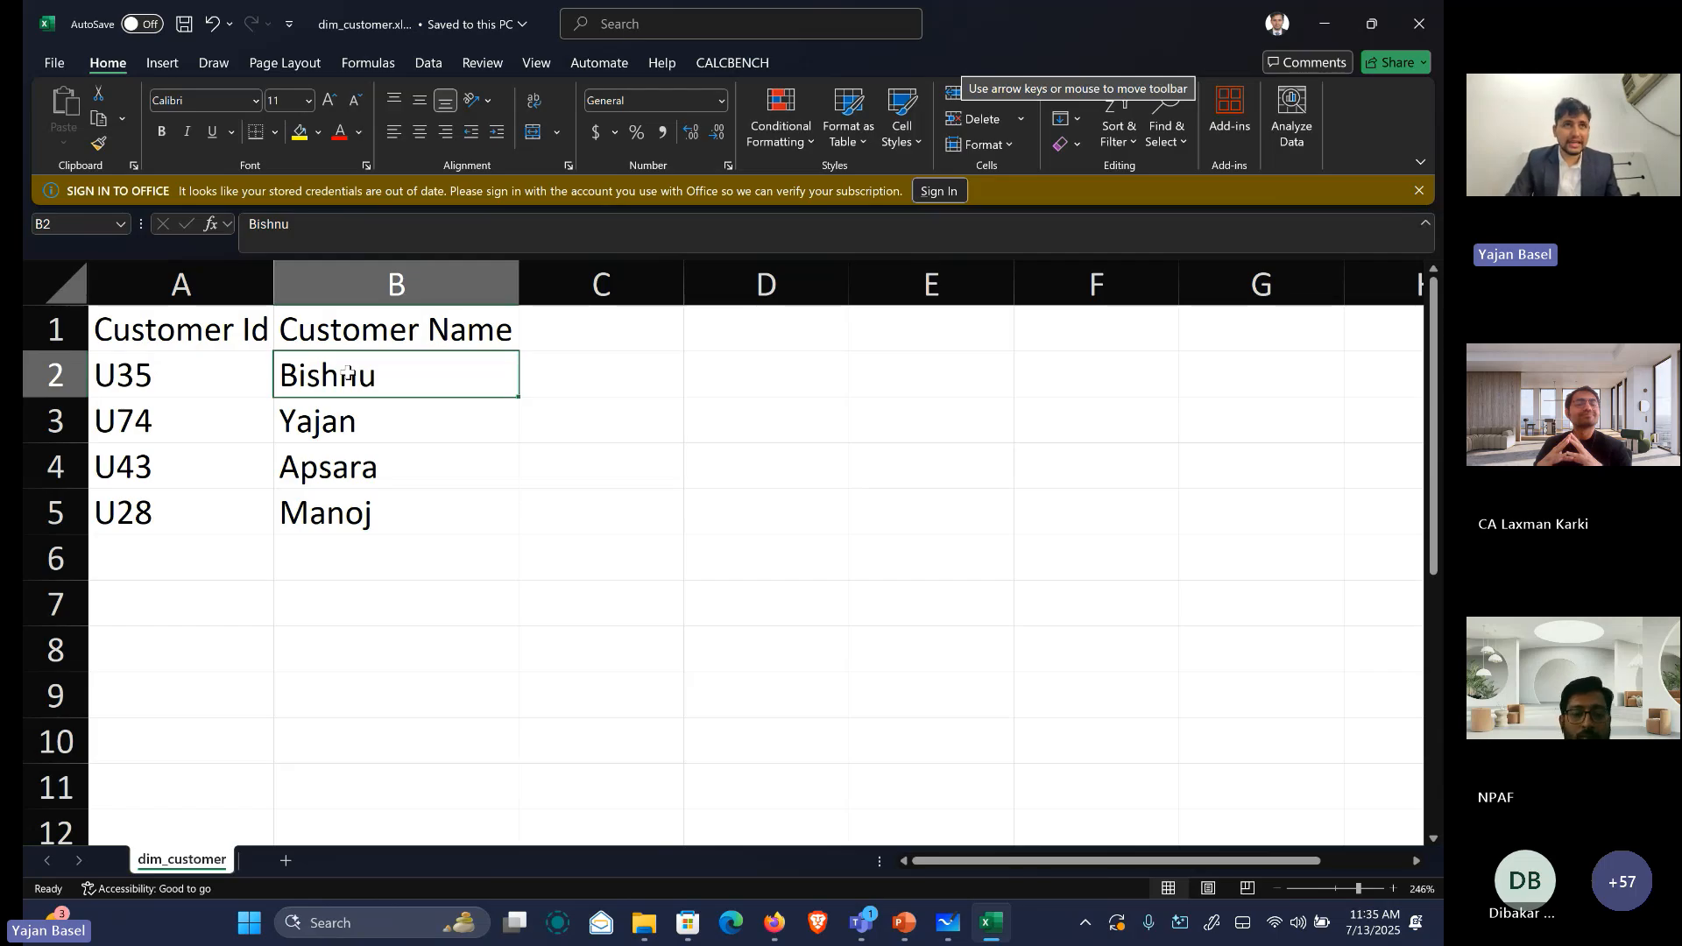
pyautogui.moveTo(351, 513); pyautogui.dragTo(142, 327)
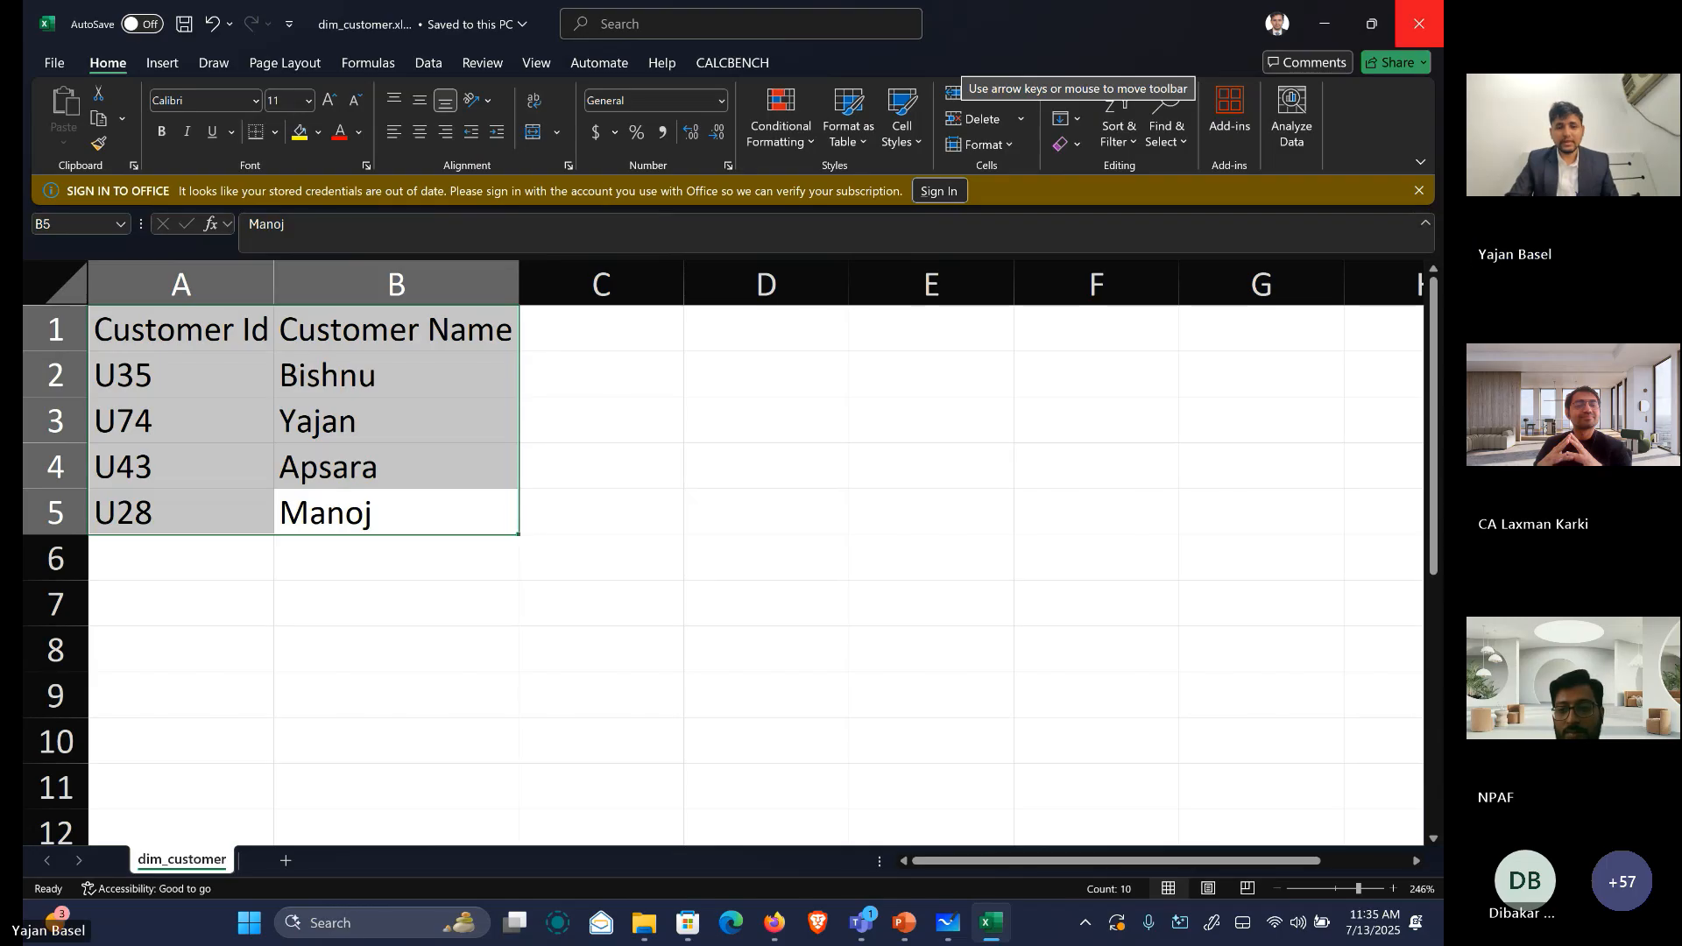
pyautogui.hotkey('alt', 'Tab')
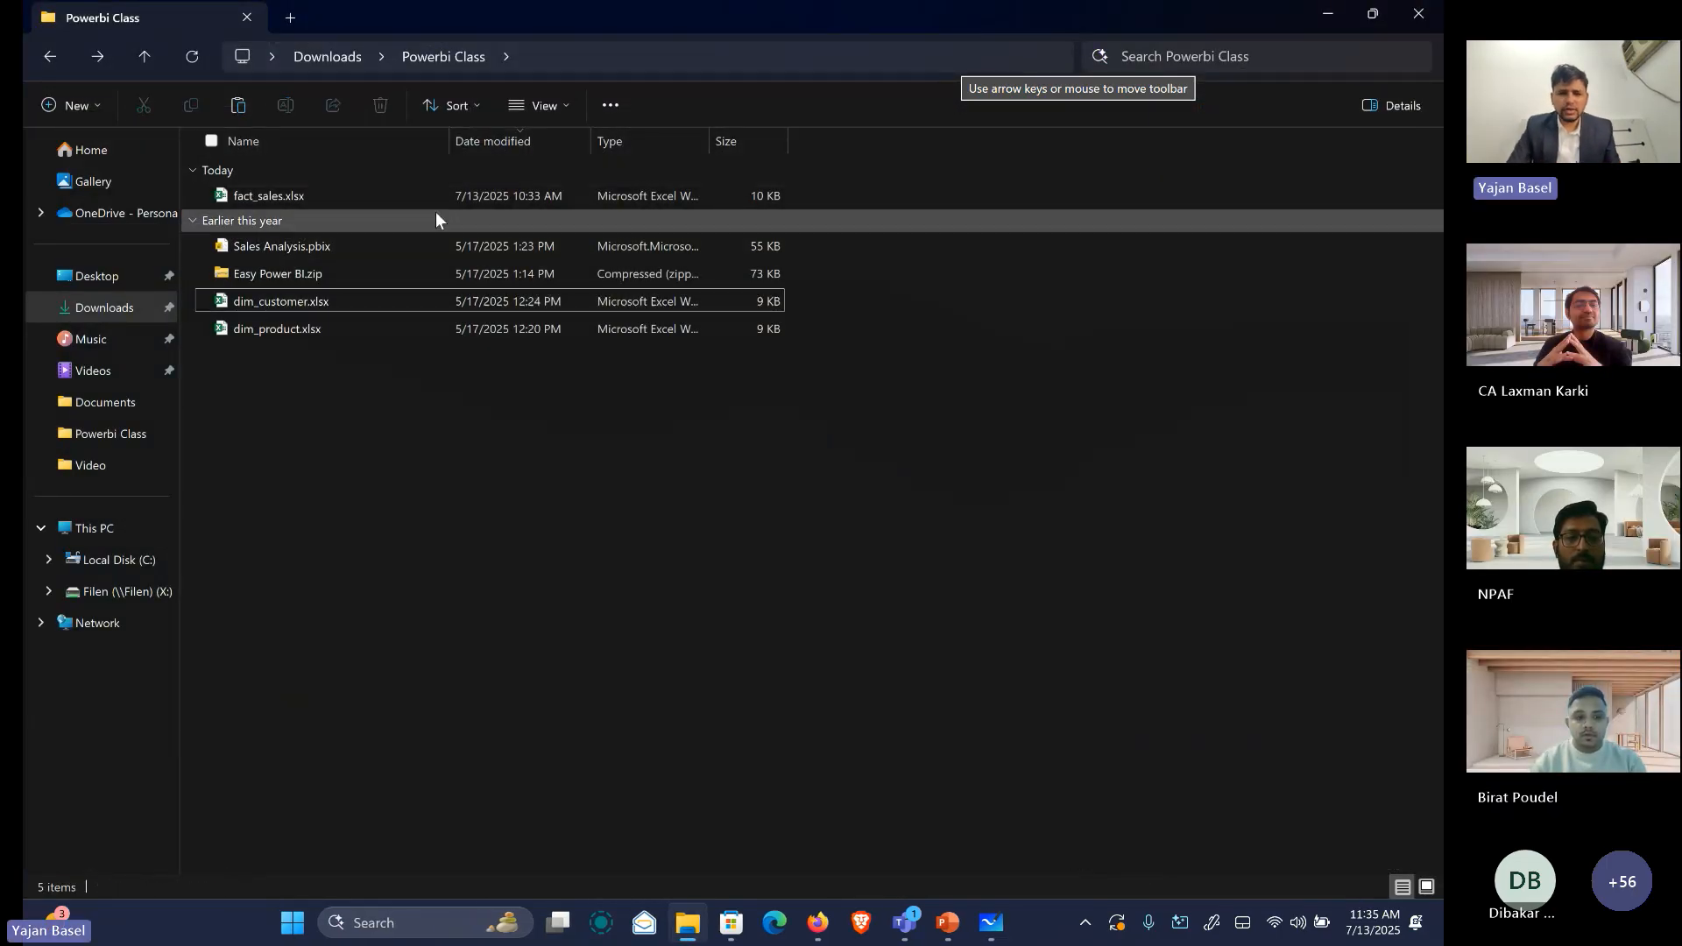
# Compare fact_sales.xlsx against the dim_customer and dim_product files, then open fact_sales.xlsx.
pyautogui.click(367, 198)
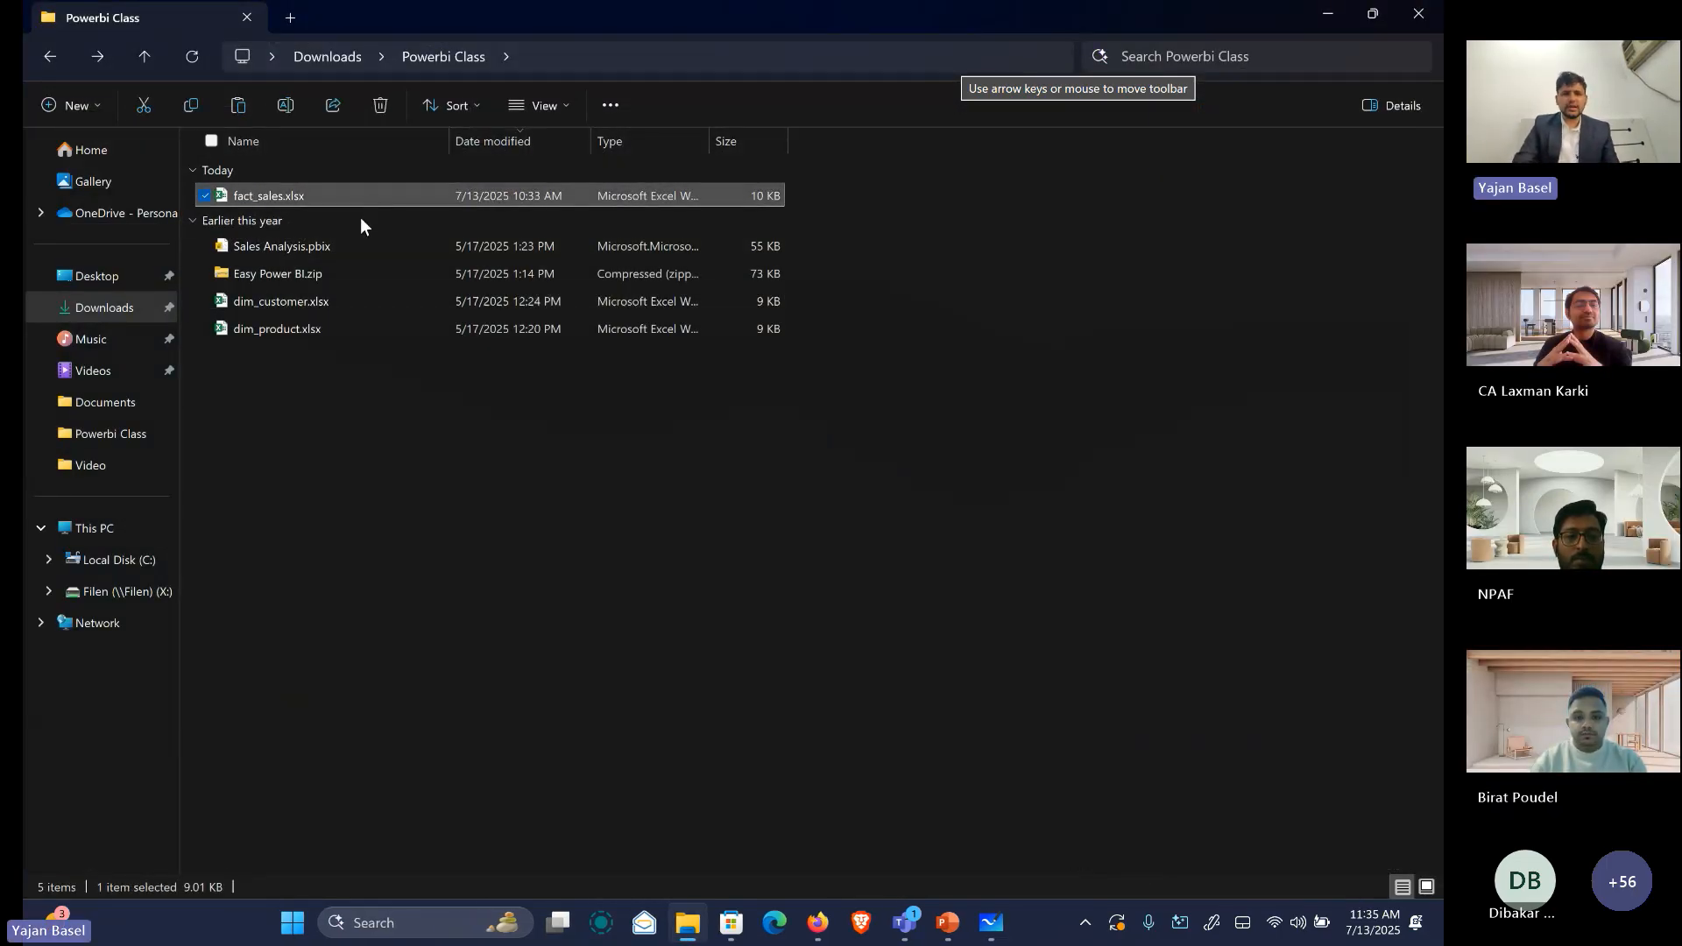
pyautogui.moveTo(314, 340); pyautogui.dragTo(303, 301)
pyautogui.click(388, 471)
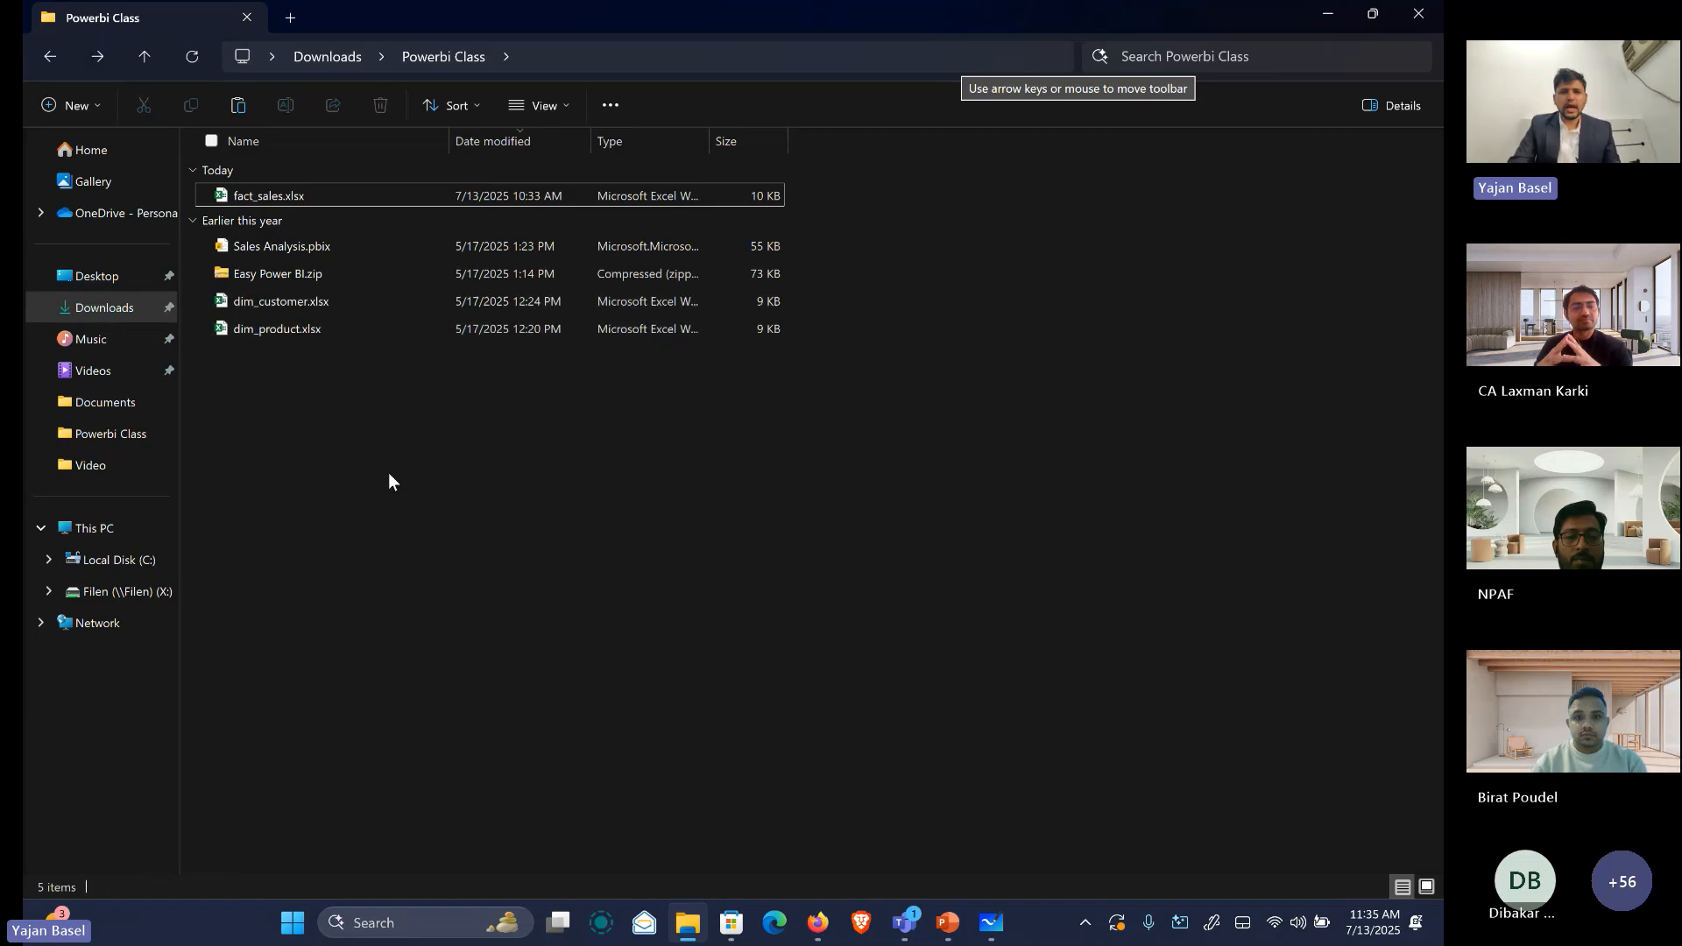
pyautogui.moveTo(360, 429); pyautogui.dragTo(308, 297)
pyautogui.click(361, 201)
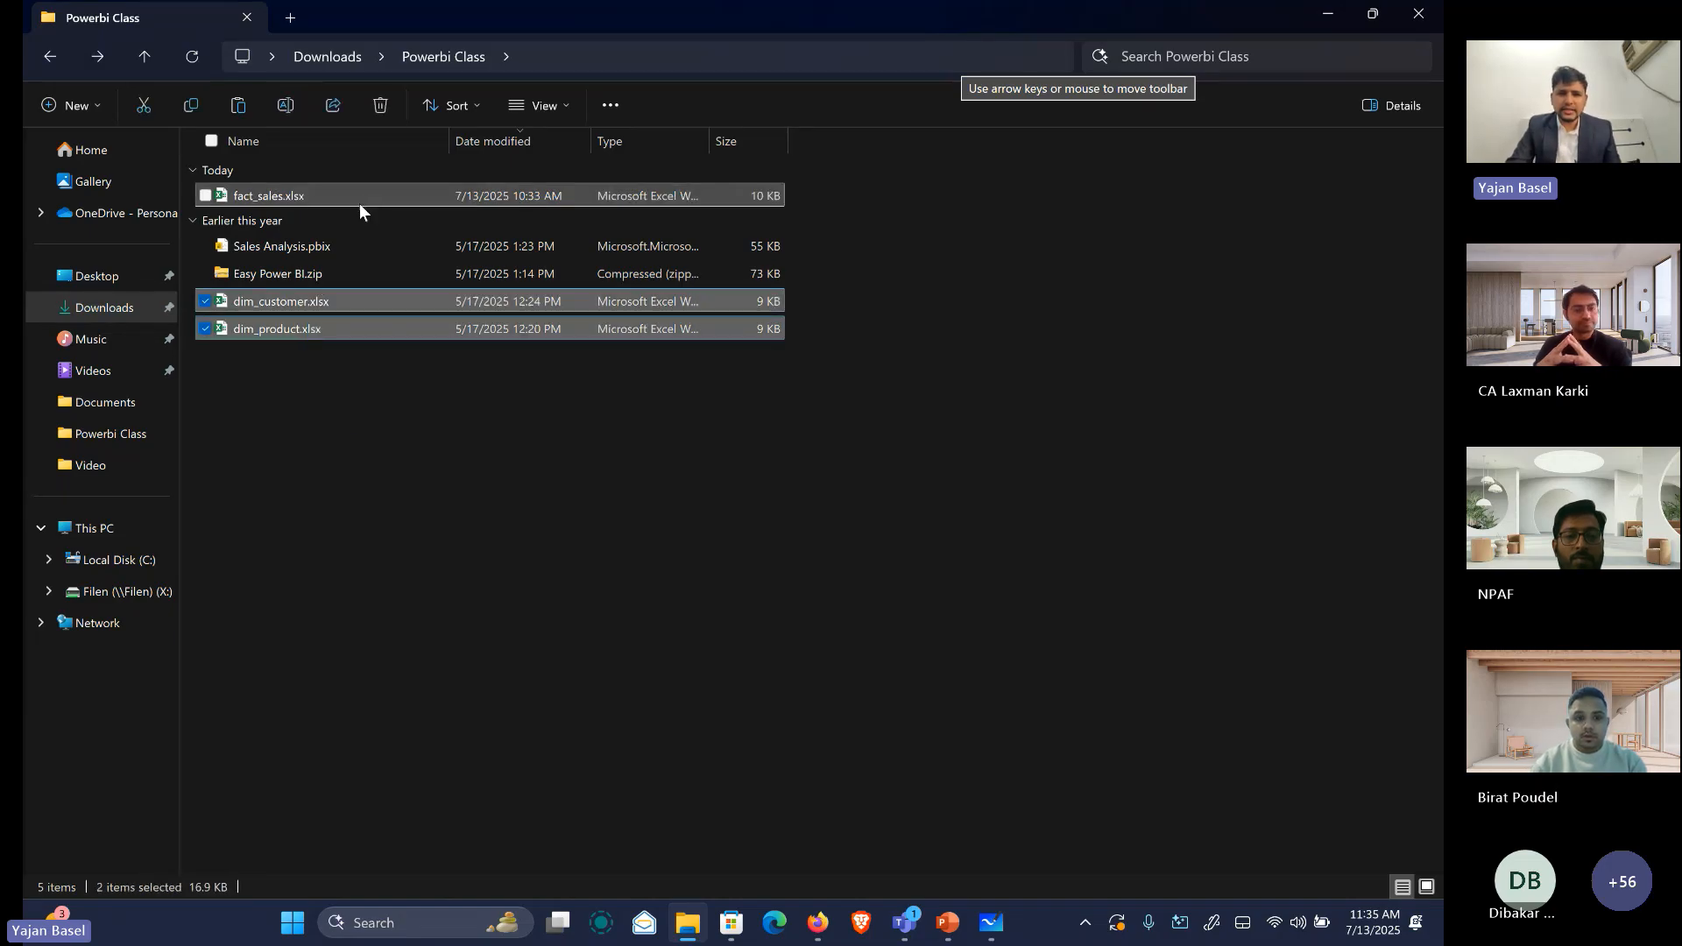
pyautogui.doubleClick(365, 198)
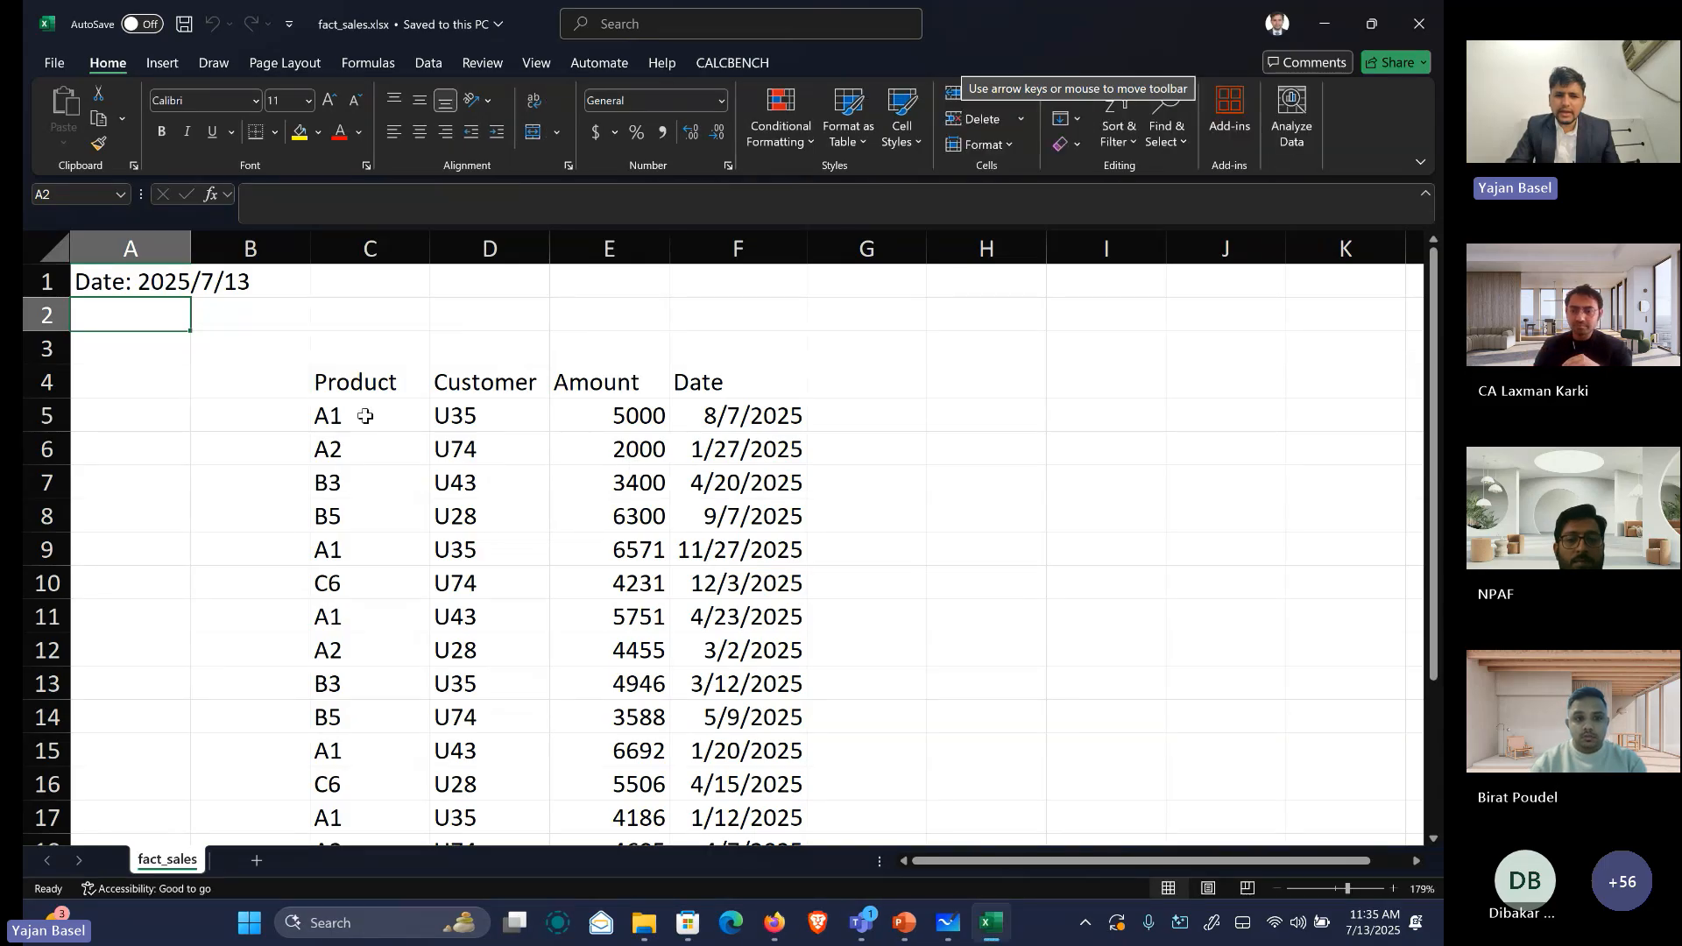
# Highlight the Product codes in column C and Customer codes D5:D13, then bring up Teams.
pyautogui.moveTo(365, 416); pyautogui.dragTo(374, 711)
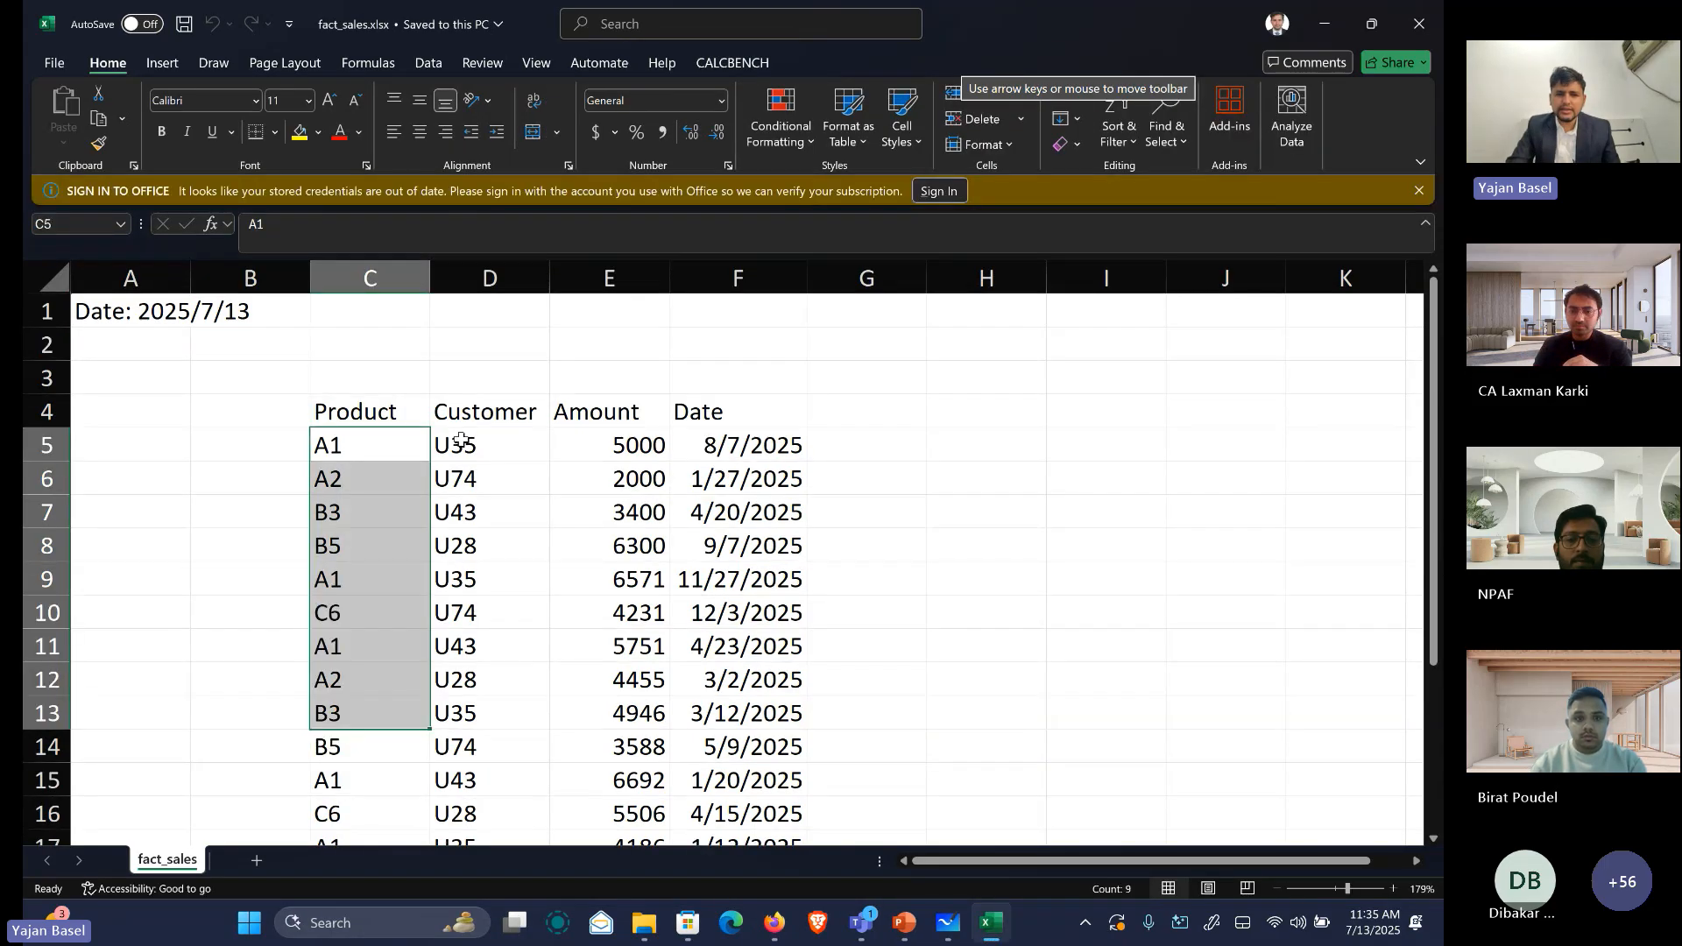
pyautogui.moveTo(455, 445); pyautogui.dragTo(464, 719)
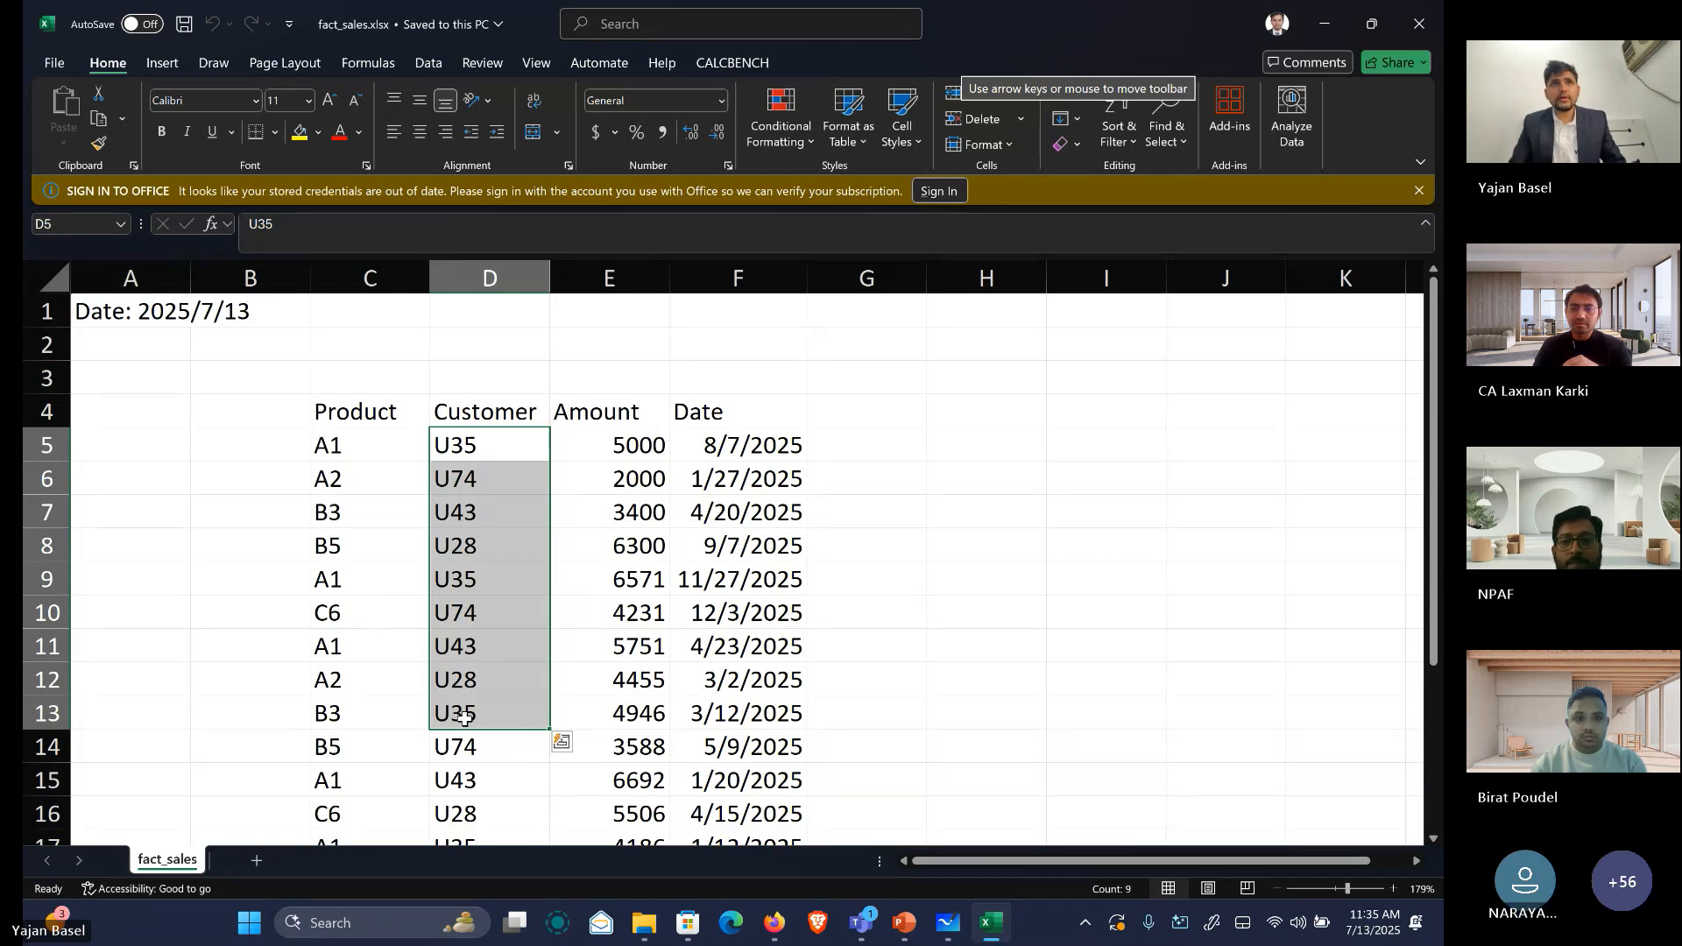
pyautogui.click(861, 920)
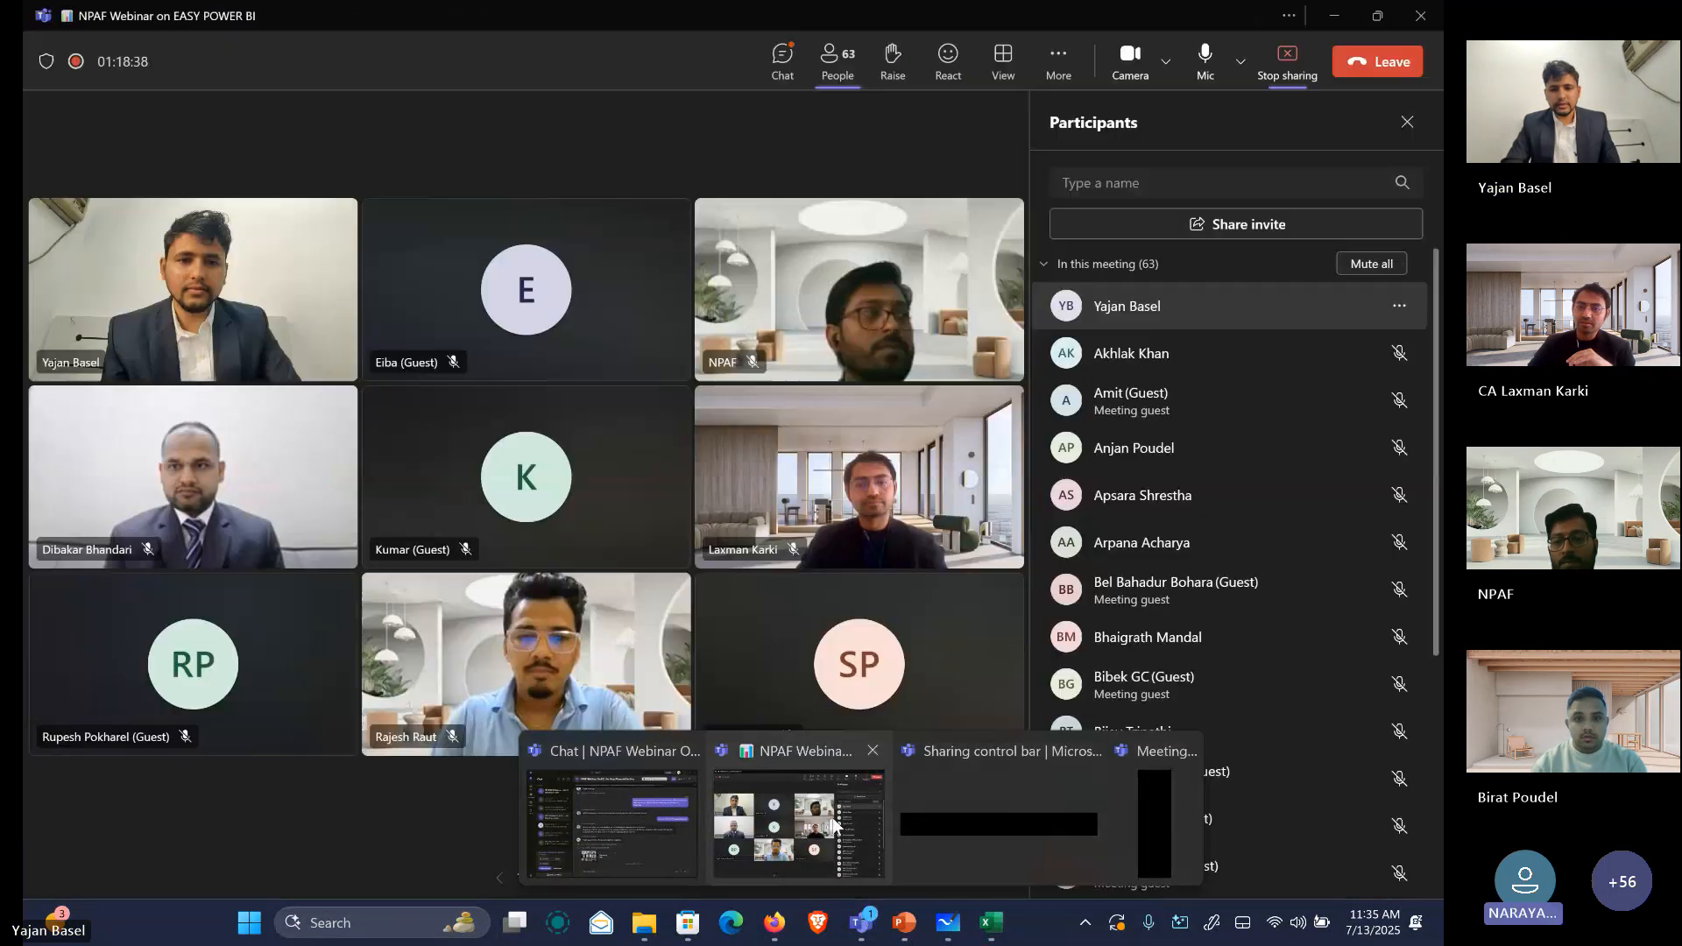
# Restore the NPAF Webinar meeting window to view participants, then minimize it back to Excel.
pyautogui.moveTo(833, 819)
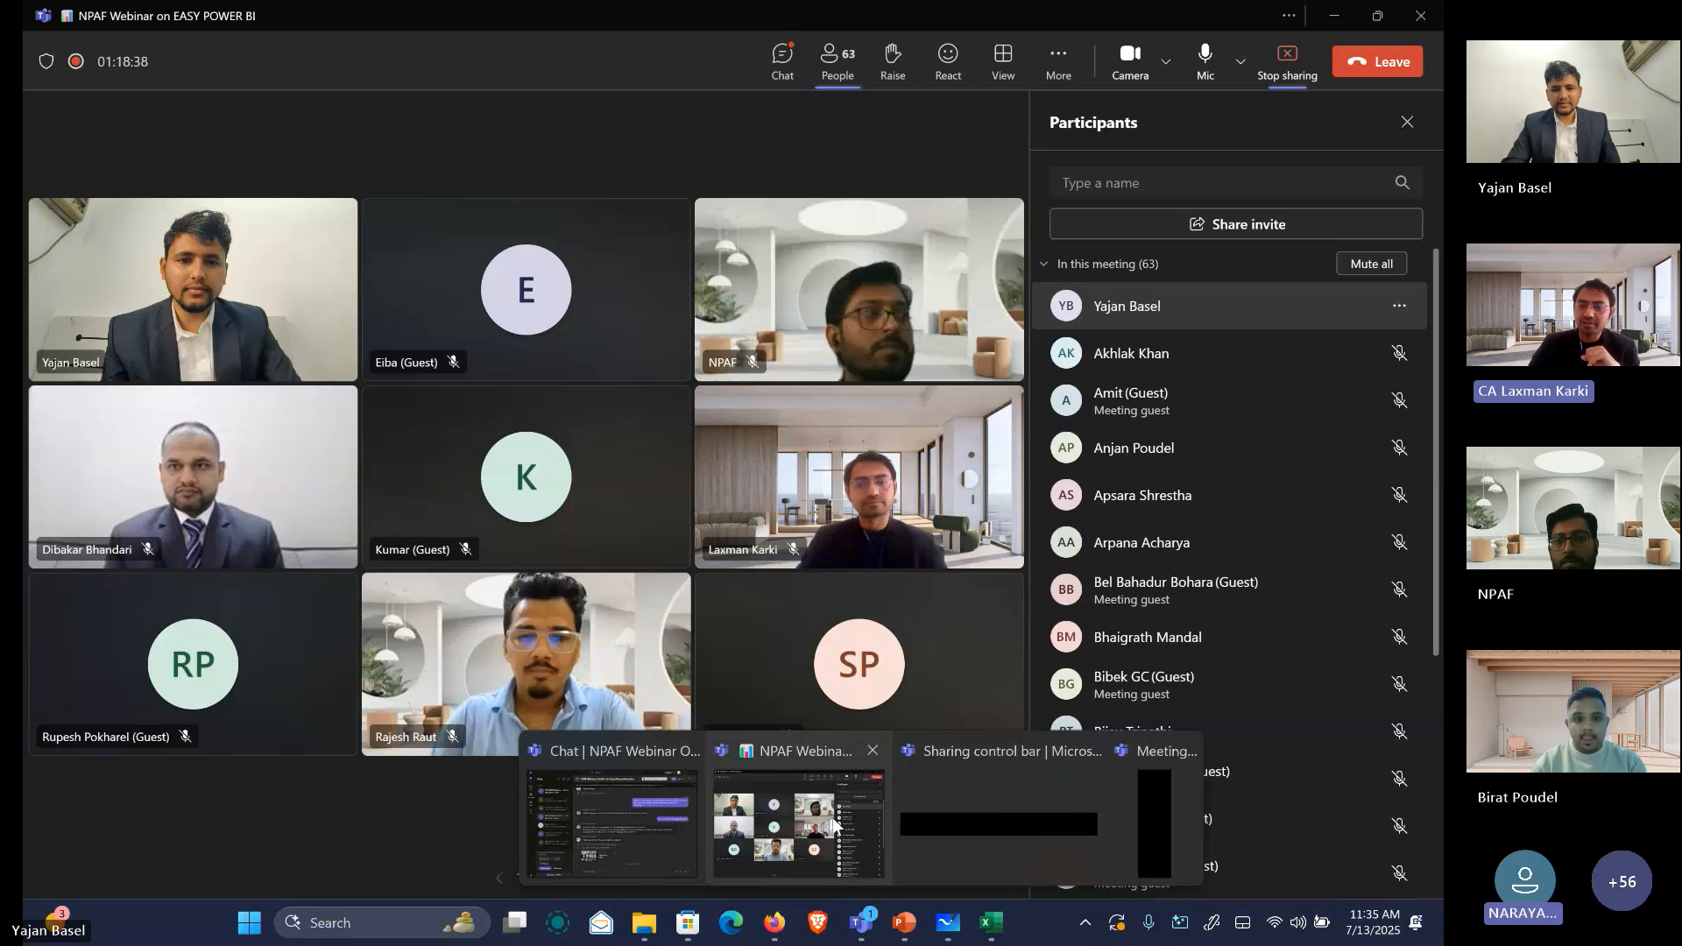
pyautogui.click(832, 822)
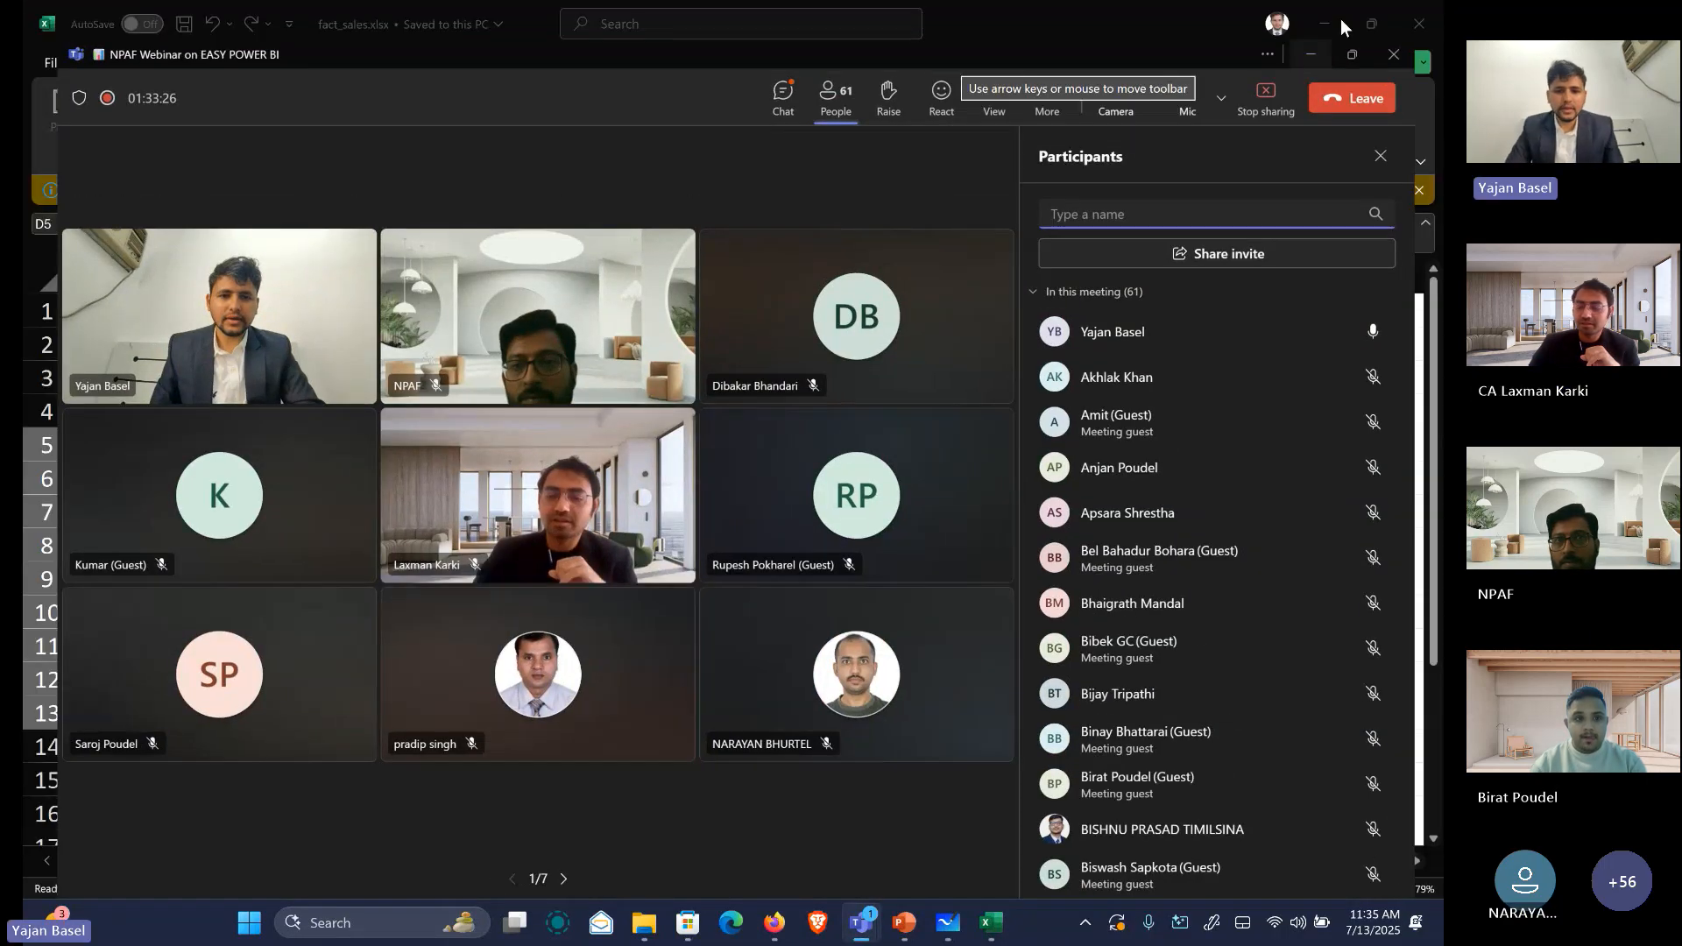
pyautogui.click(1335, 17)
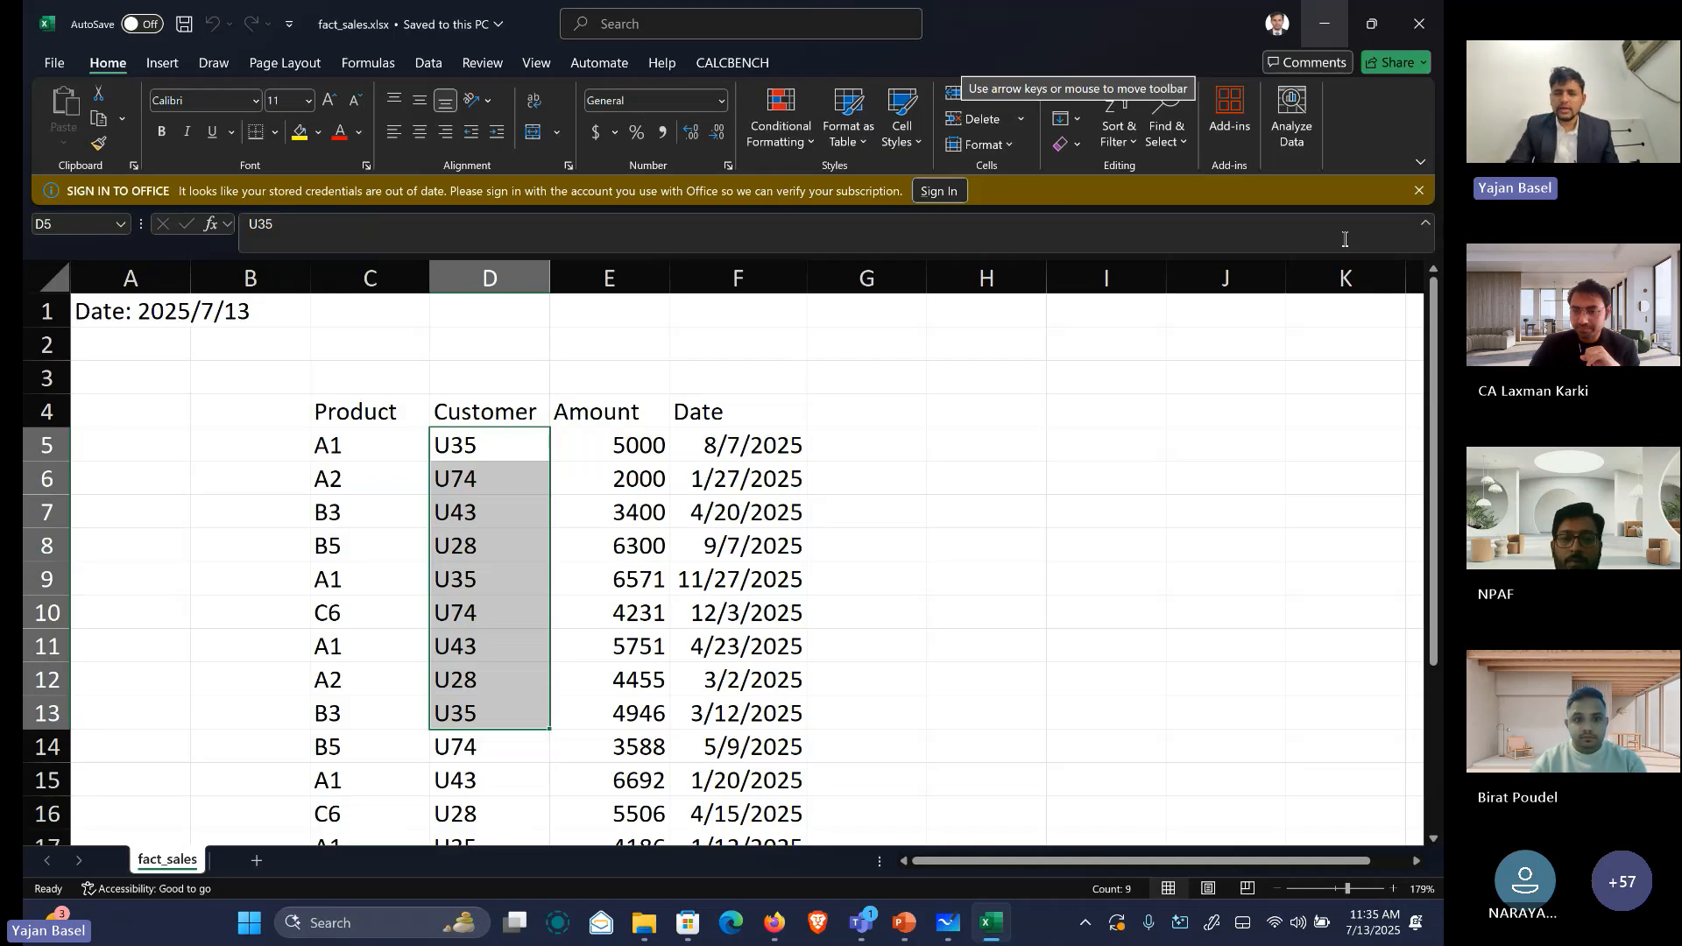
# Close fact_sales with Alt+F4 and clear the file selection in the Powerbi Class folder.
pyautogui.hotkey('alt', 'F4')
pyautogui.click(809, 545)
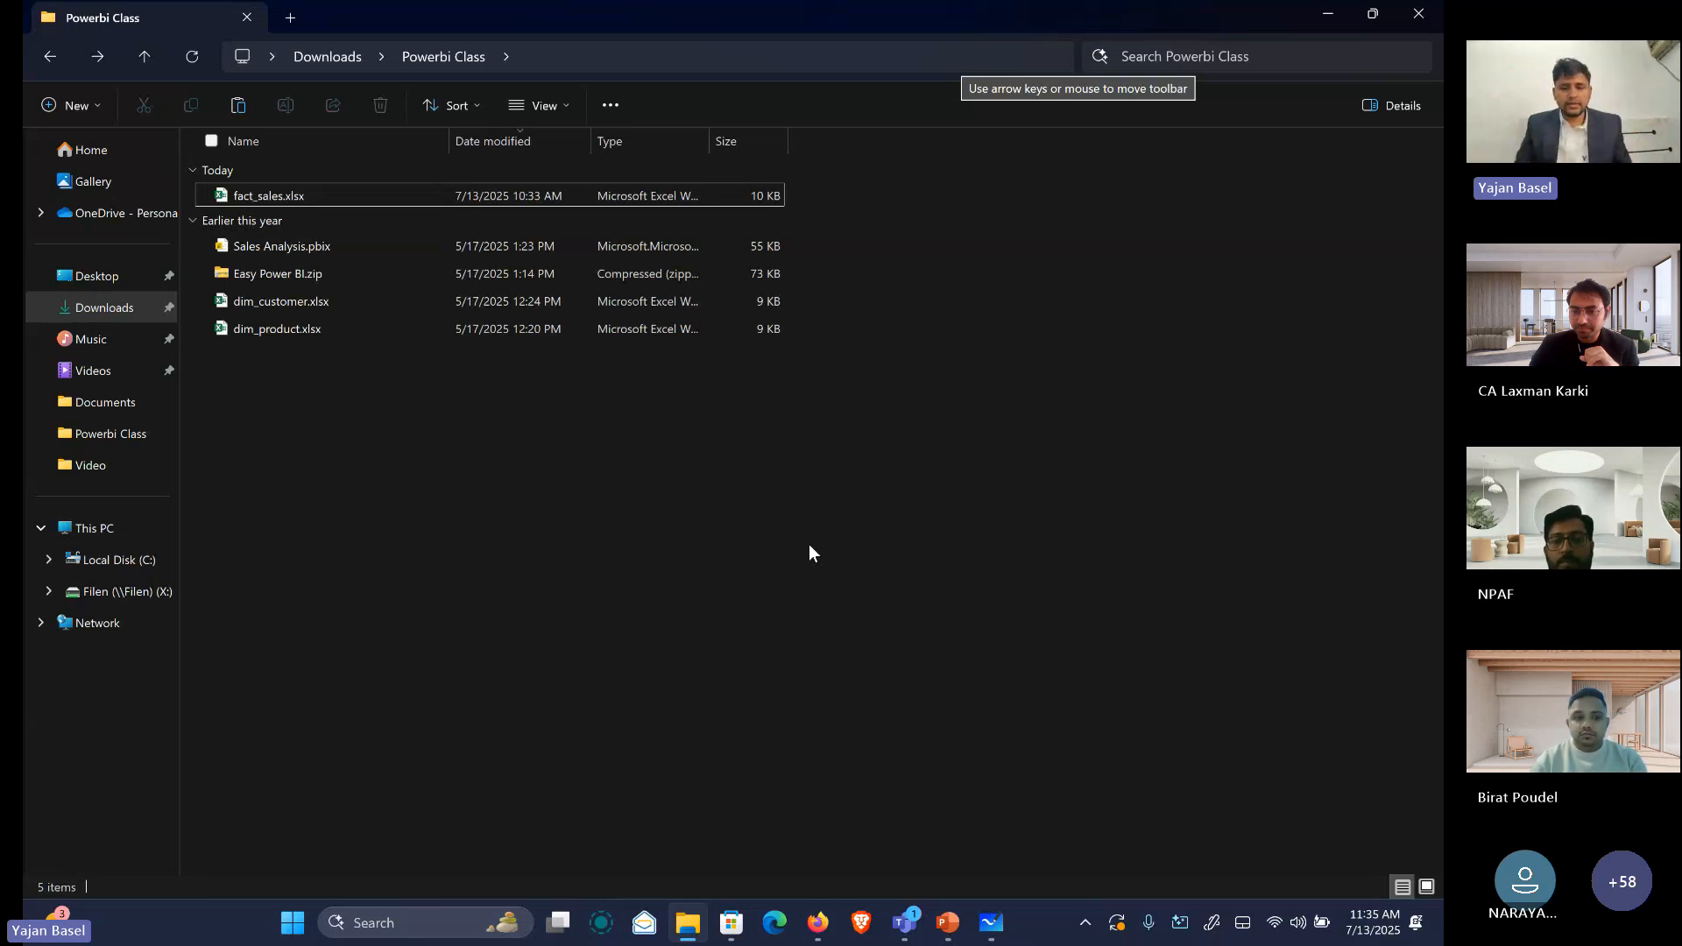
# Bring up the PowerPoint slideshow showing the 'Data Management : Star Schema' slide.
pyautogui.click(958, 927)
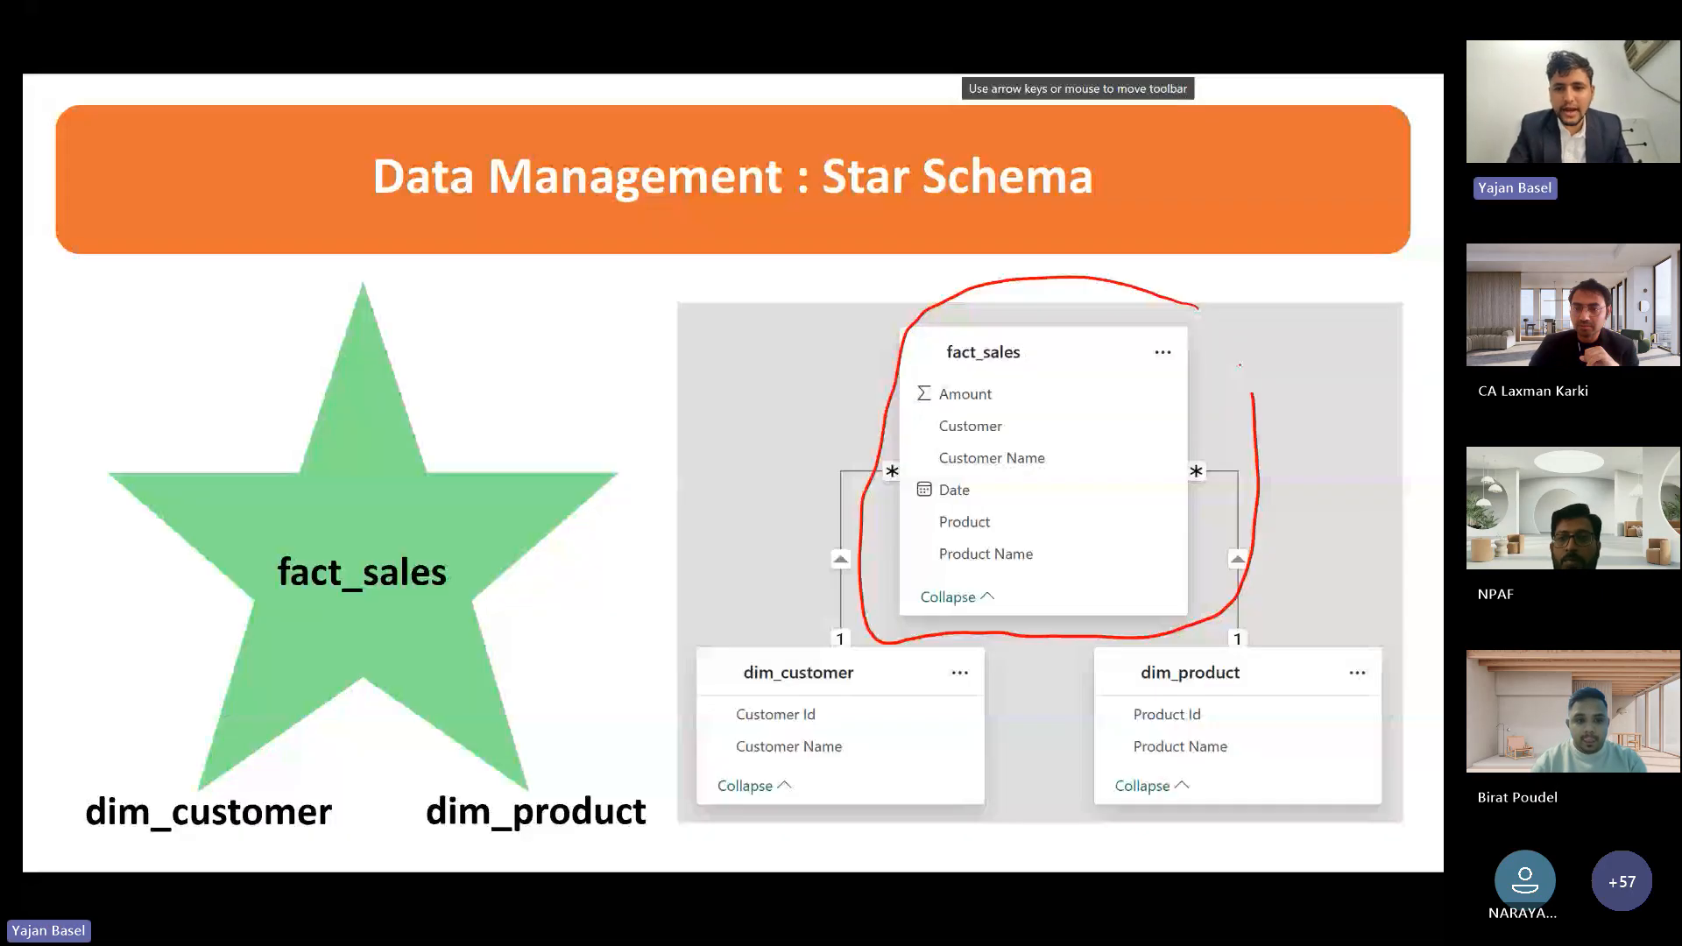
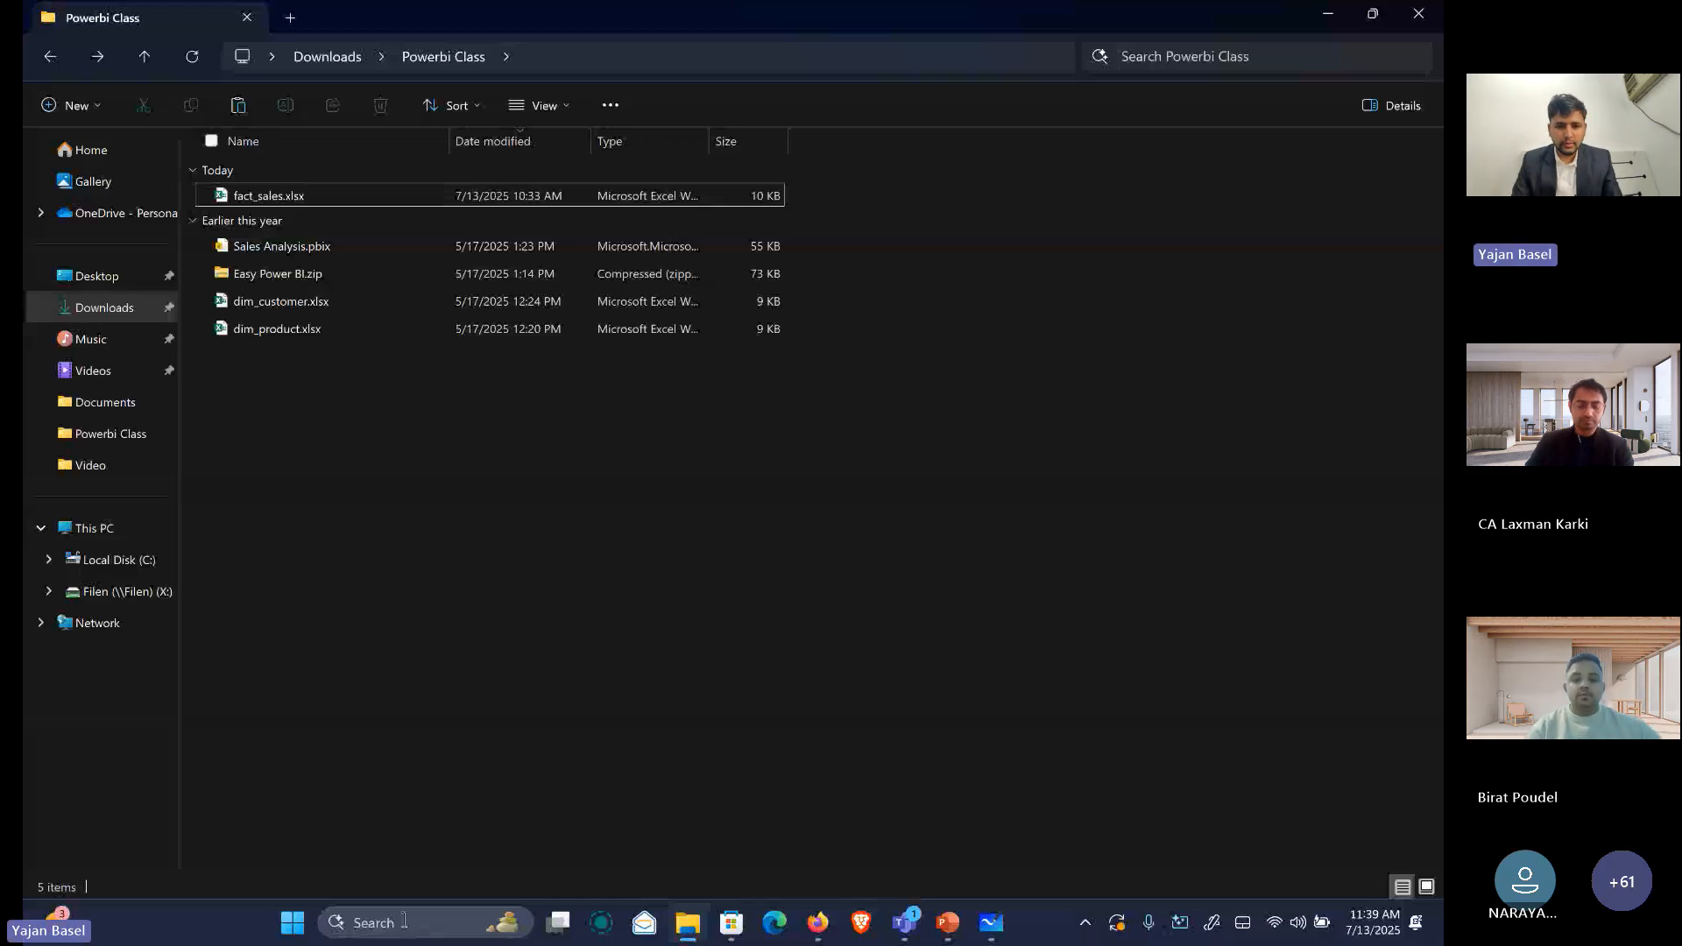
# Search for 'power' and launch Power BI Desktop from the Start menu.
pyautogui.click(403, 921)
pyautogui.write('power')
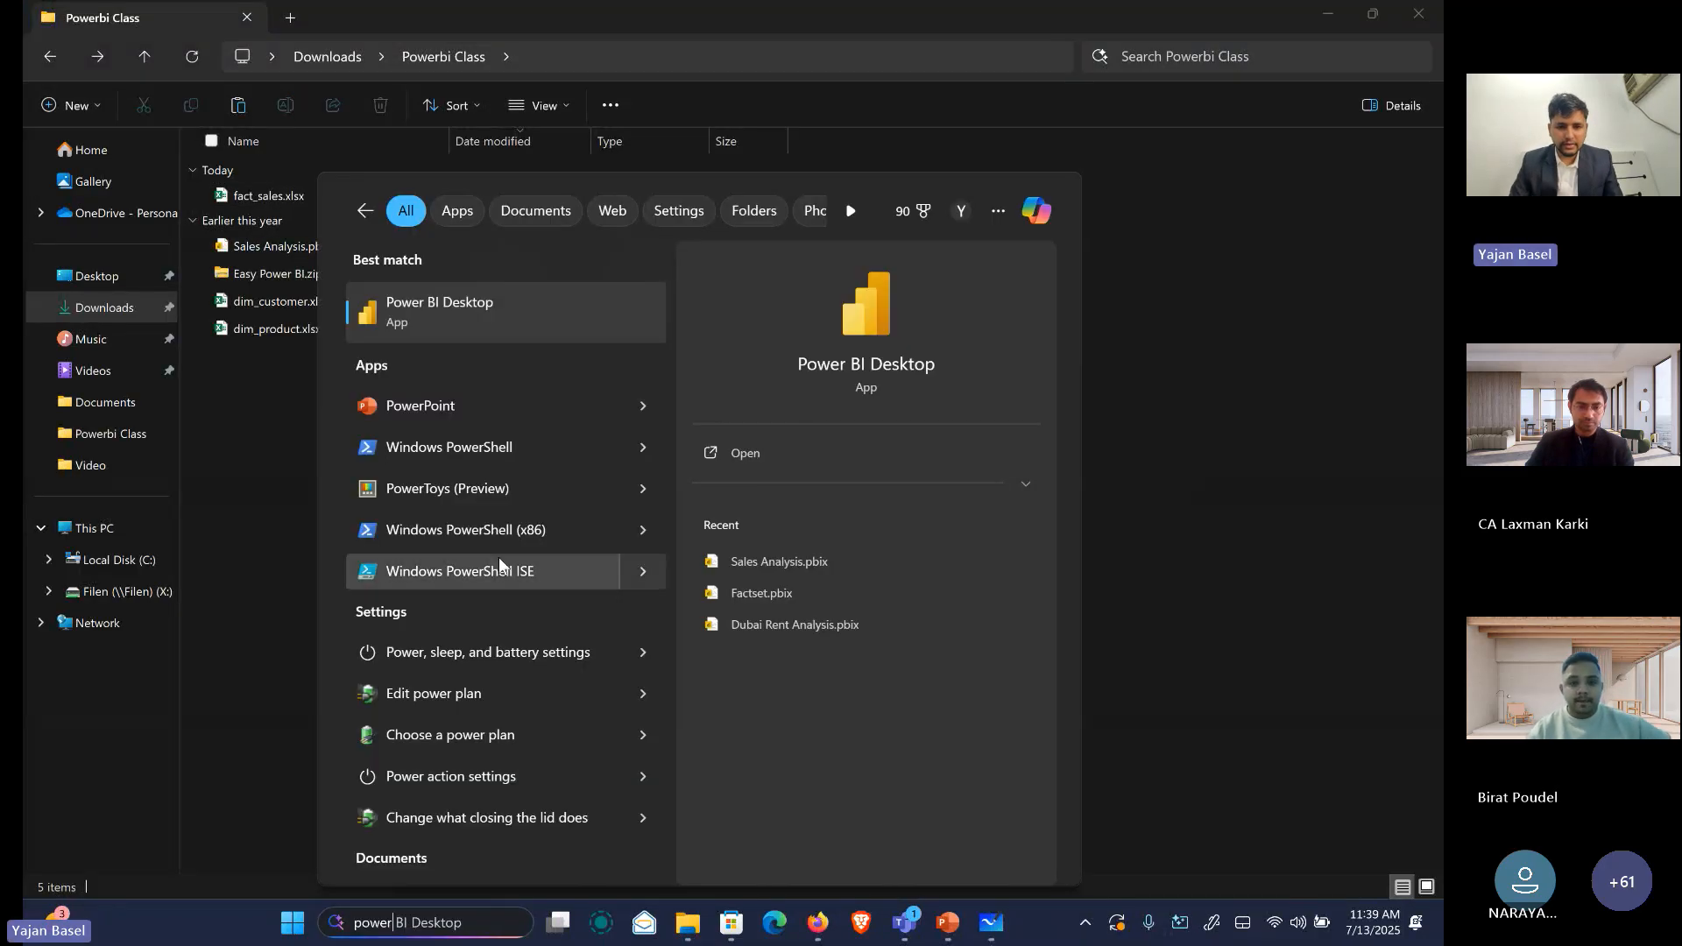
pyautogui.click(454, 312)
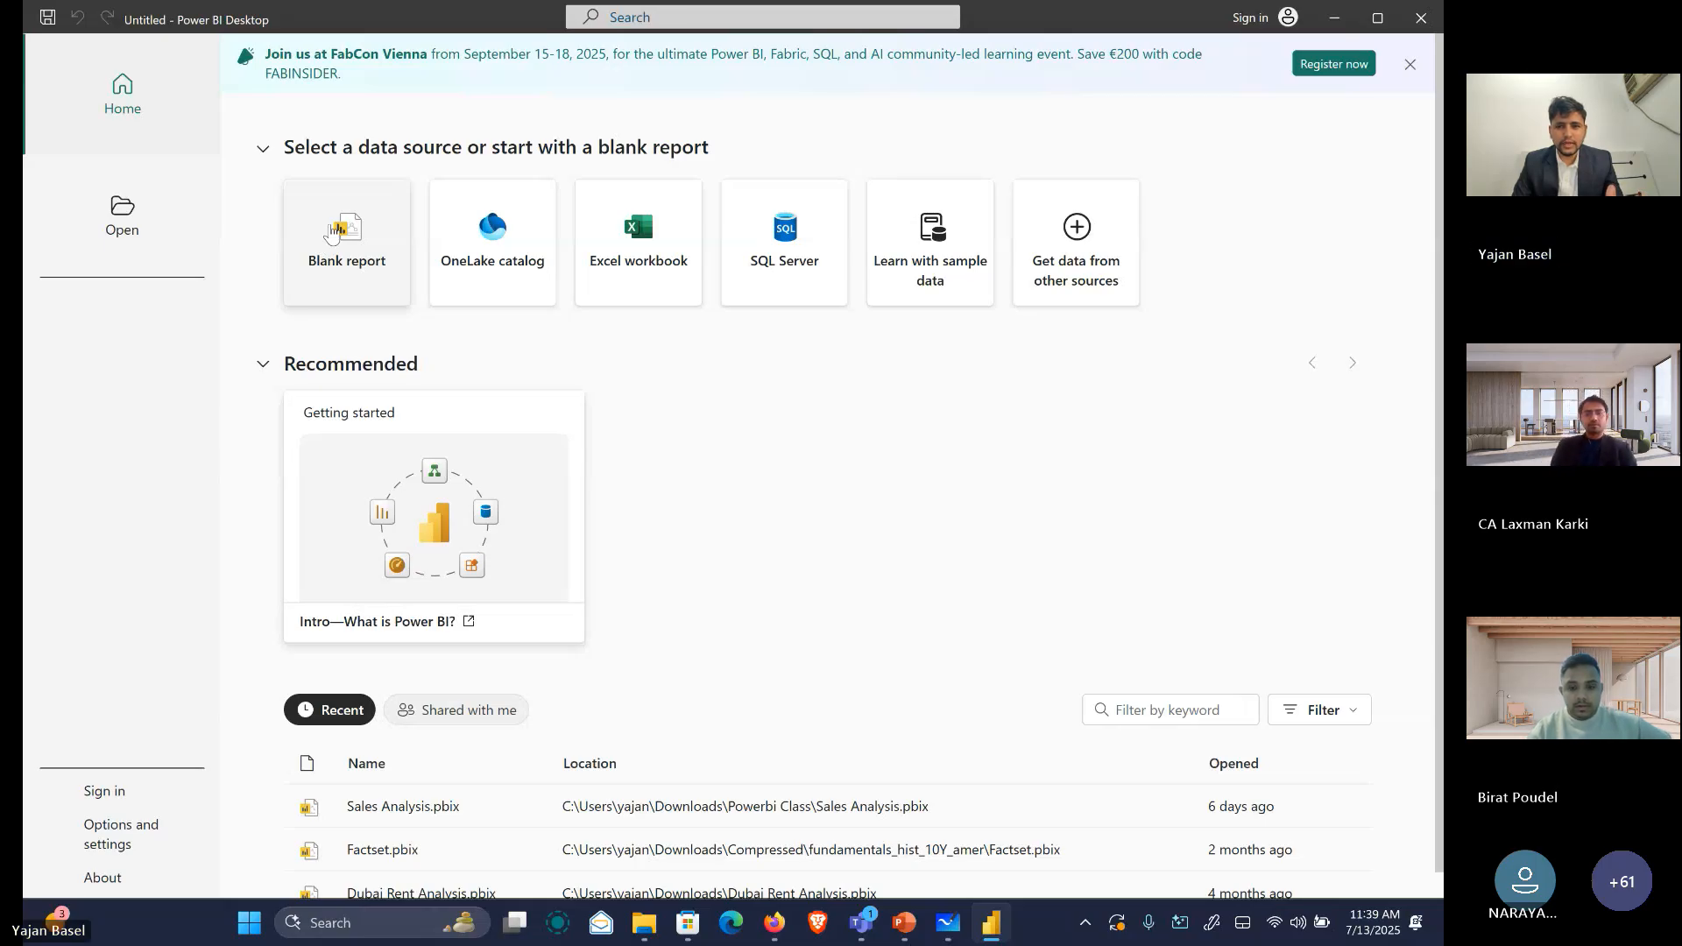
# Start a blank report and look through the Insert, Modeling, View, Optimize, Help and Home ribbon tabs.
pyautogui.click(331, 233)
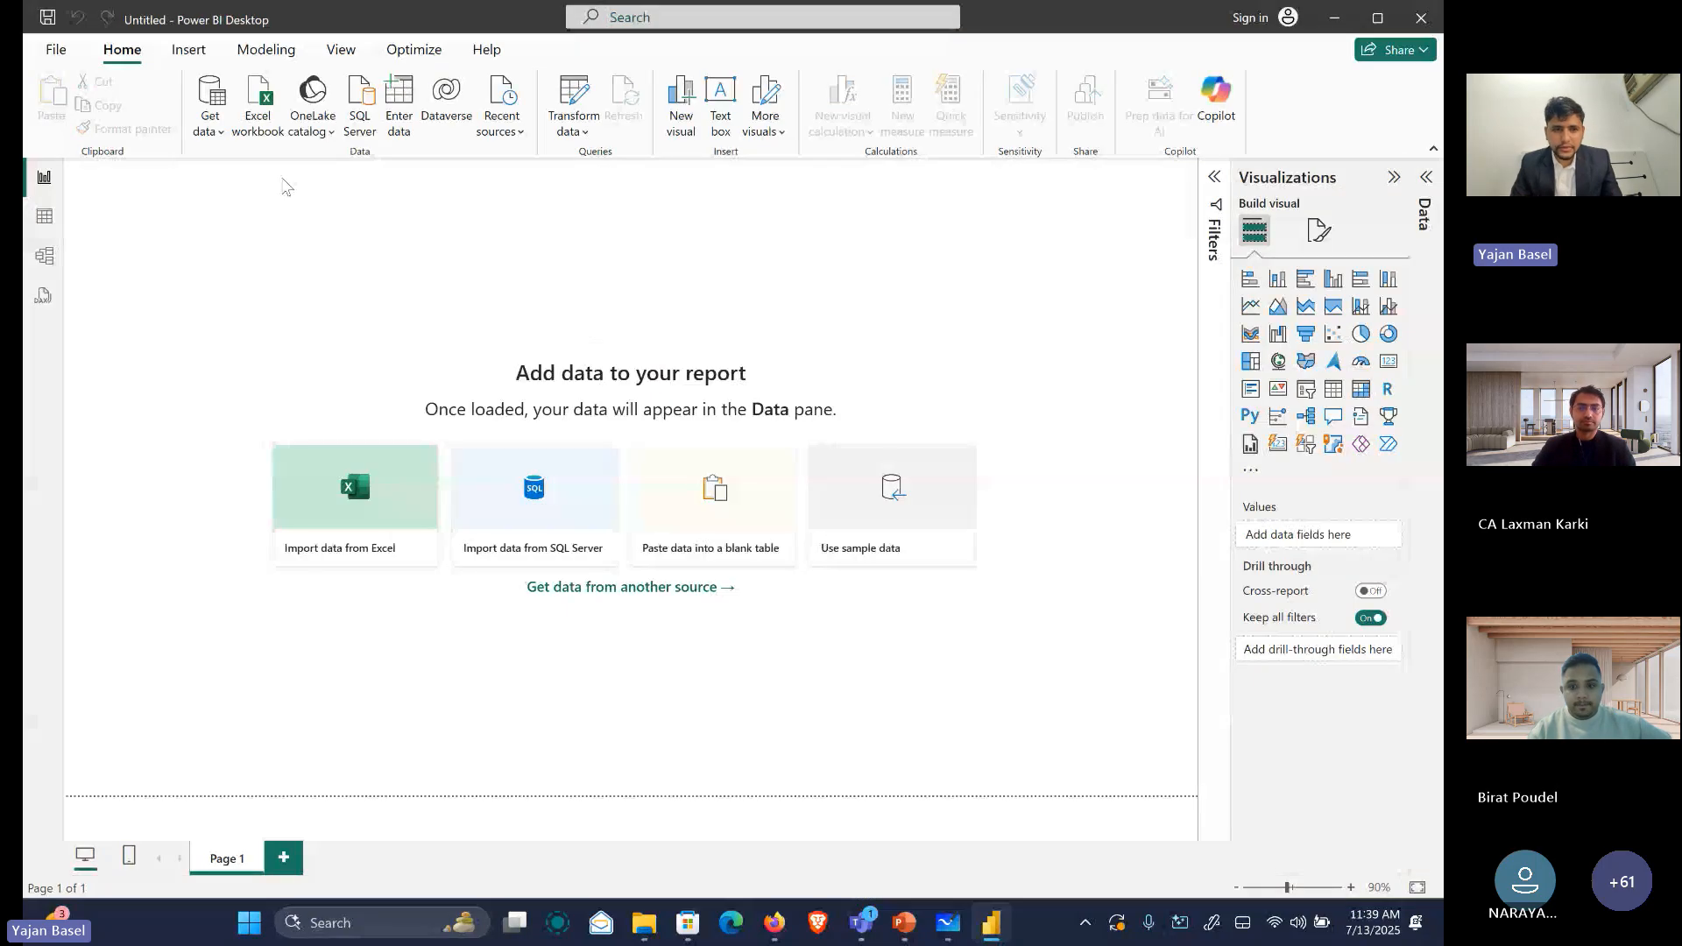
pyautogui.click(186, 51)
pyautogui.click(264, 50)
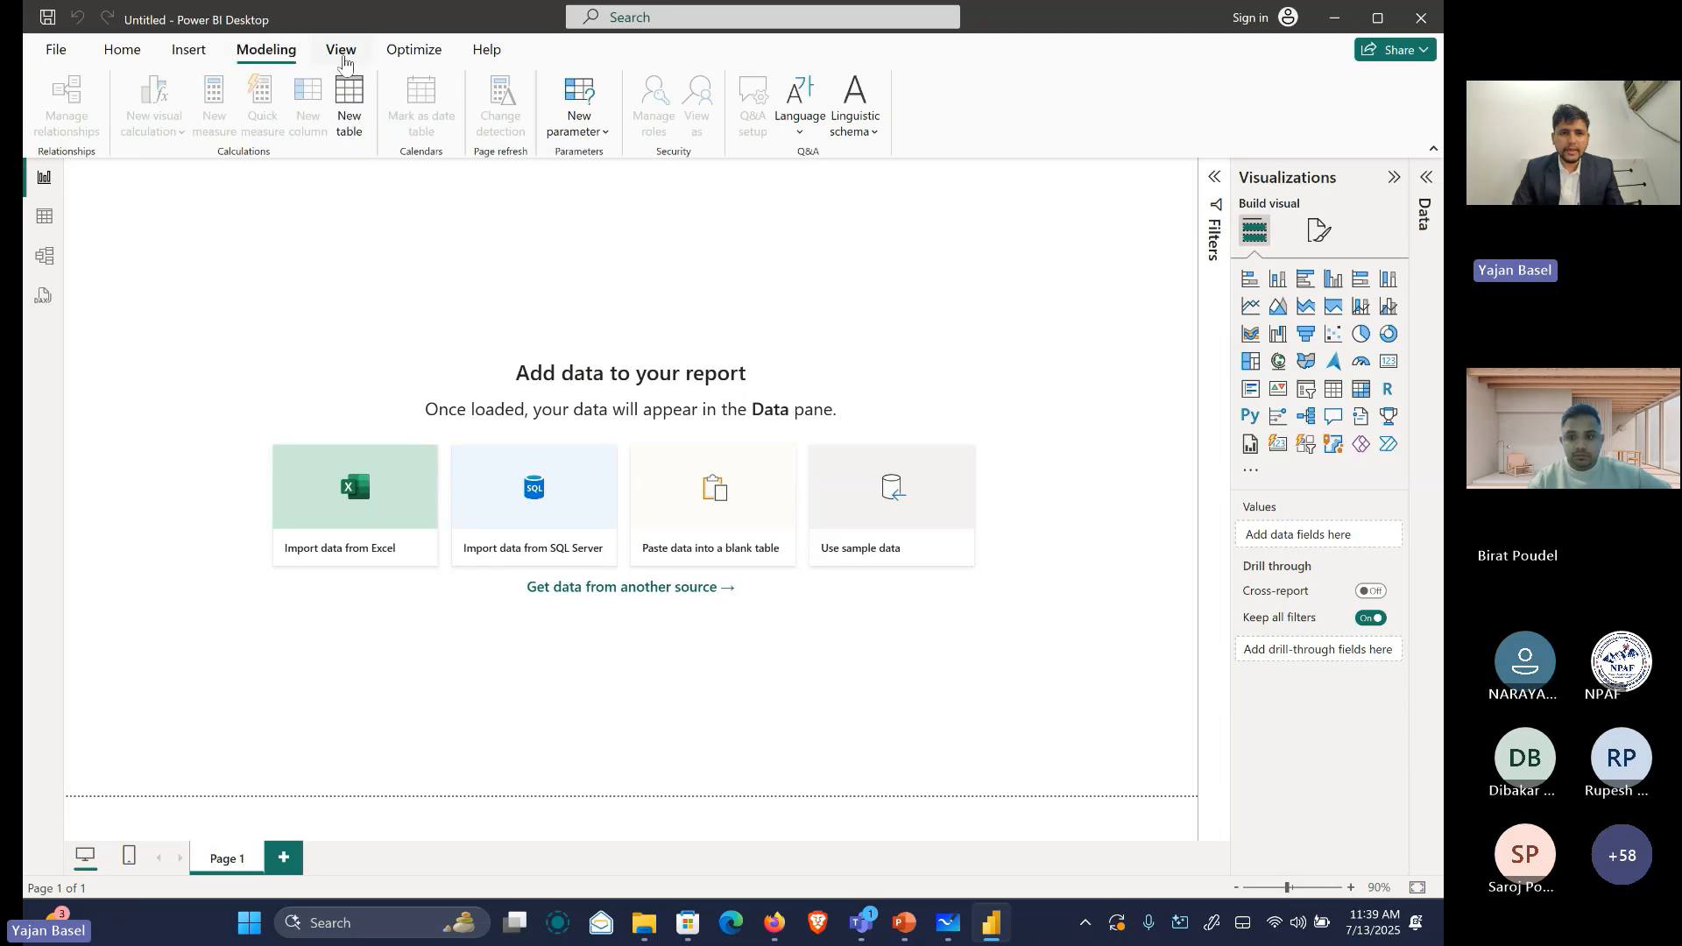
pyautogui.click(341, 51)
pyautogui.click(422, 57)
pyautogui.click(489, 54)
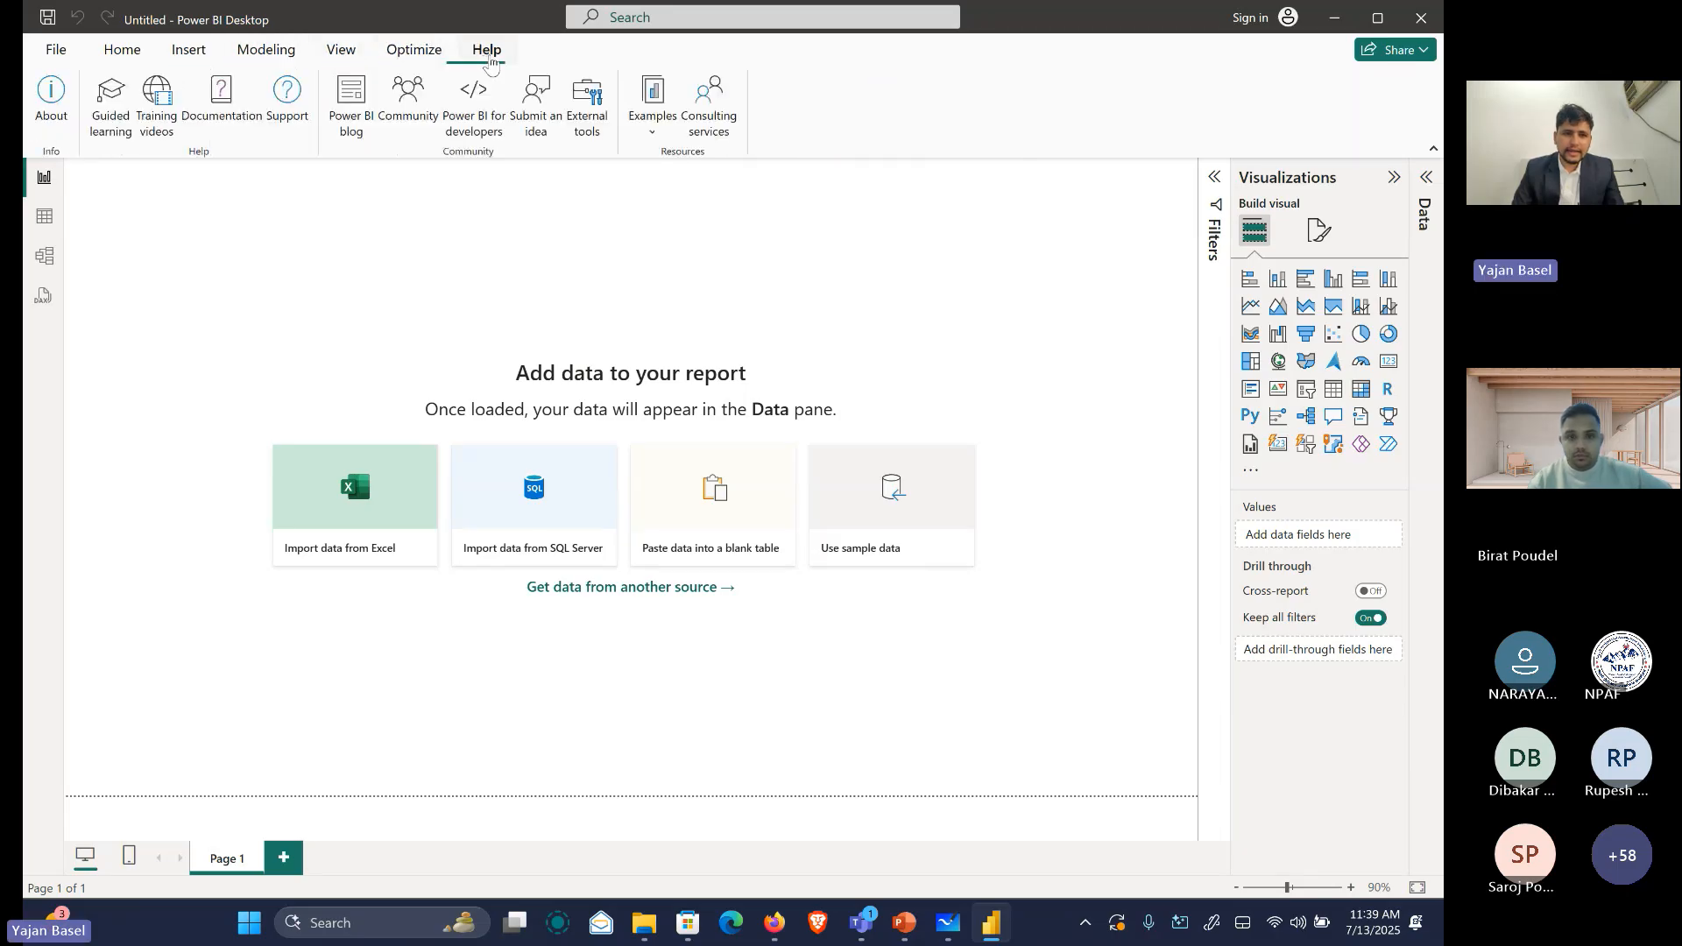
pyautogui.click(132, 55)
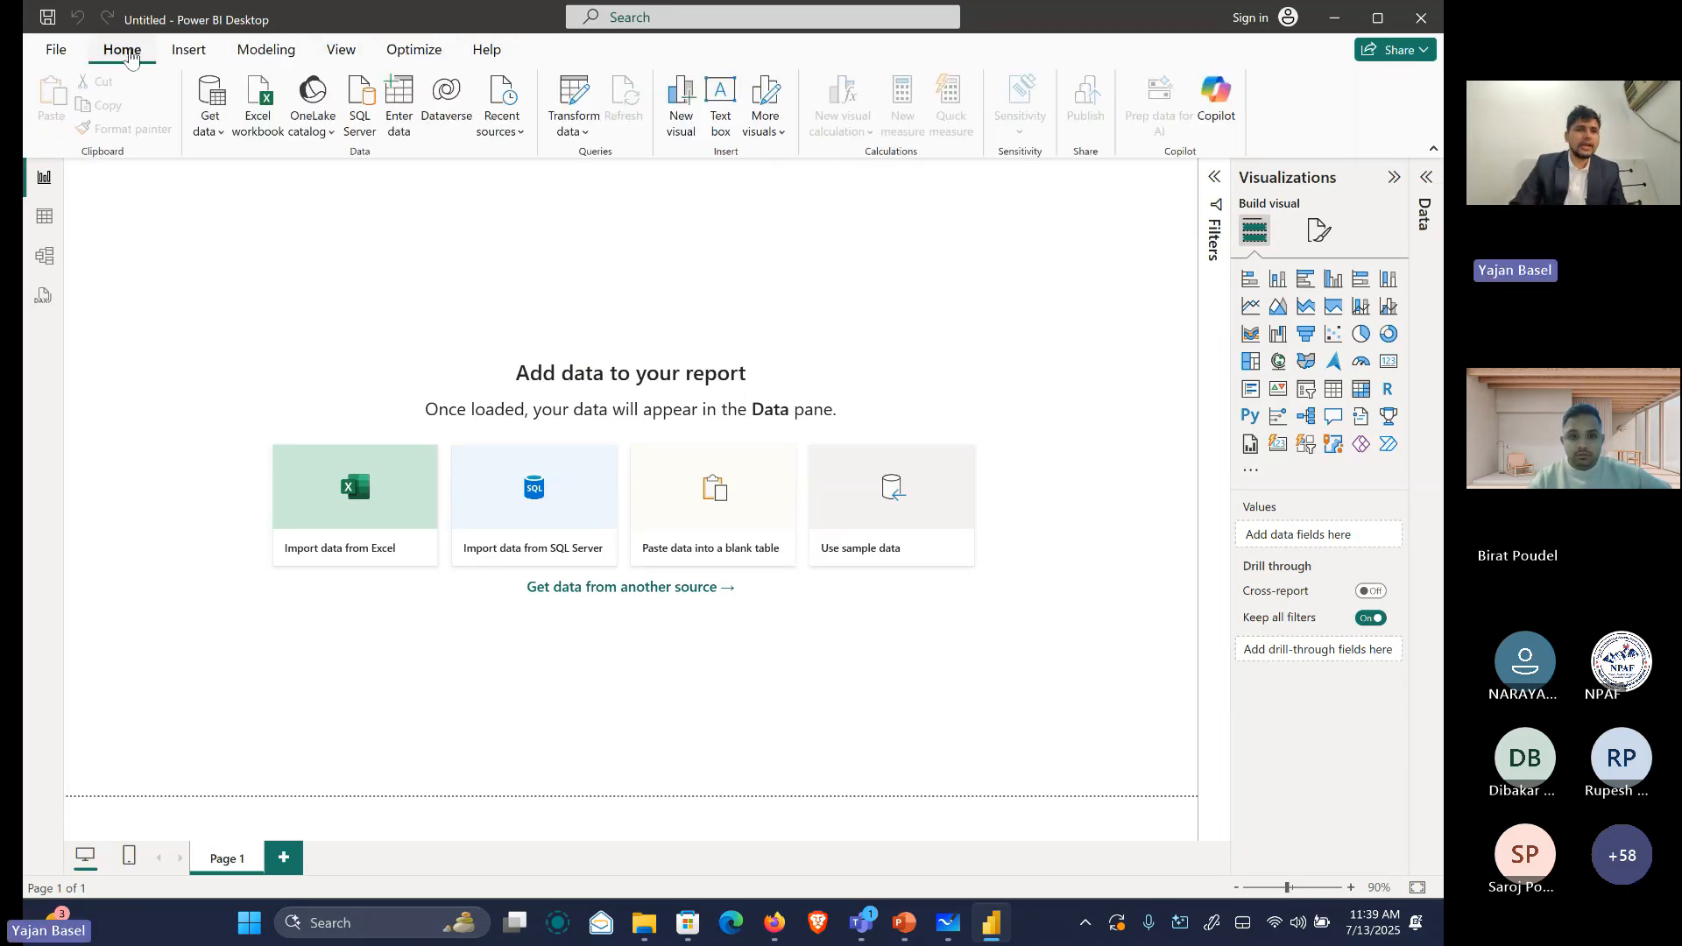
# Save the report as 'Sales Analysis' in the Downloads folder.
pyautogui.click(56, 53)
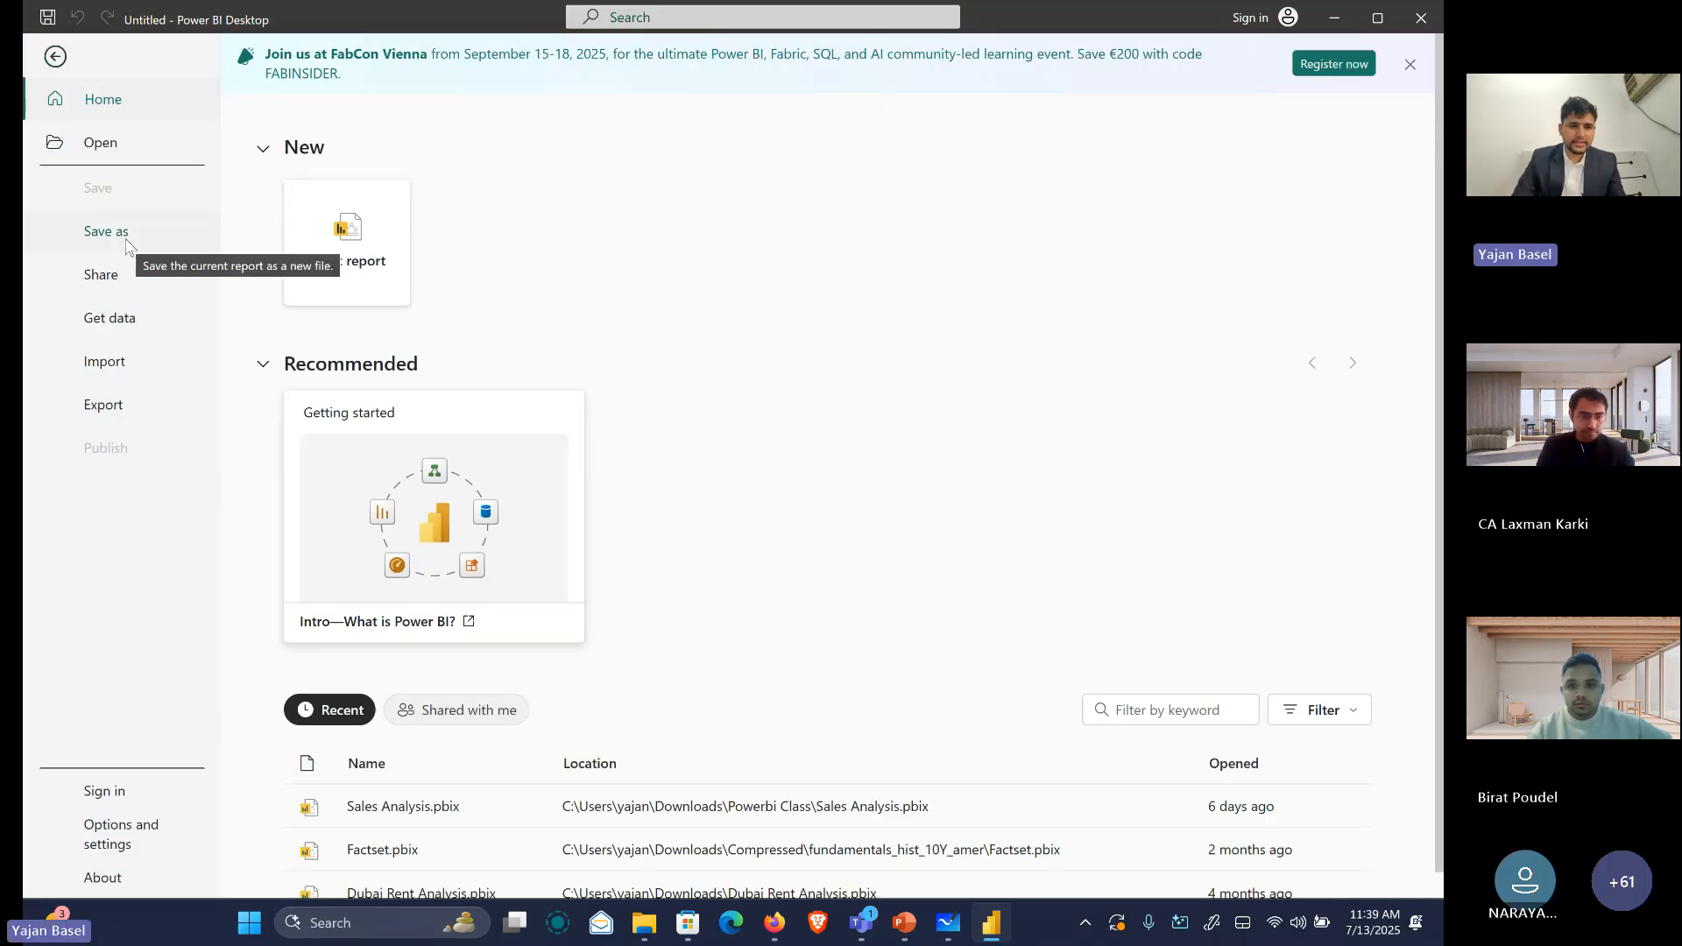
pyautogui.click(54, 58)
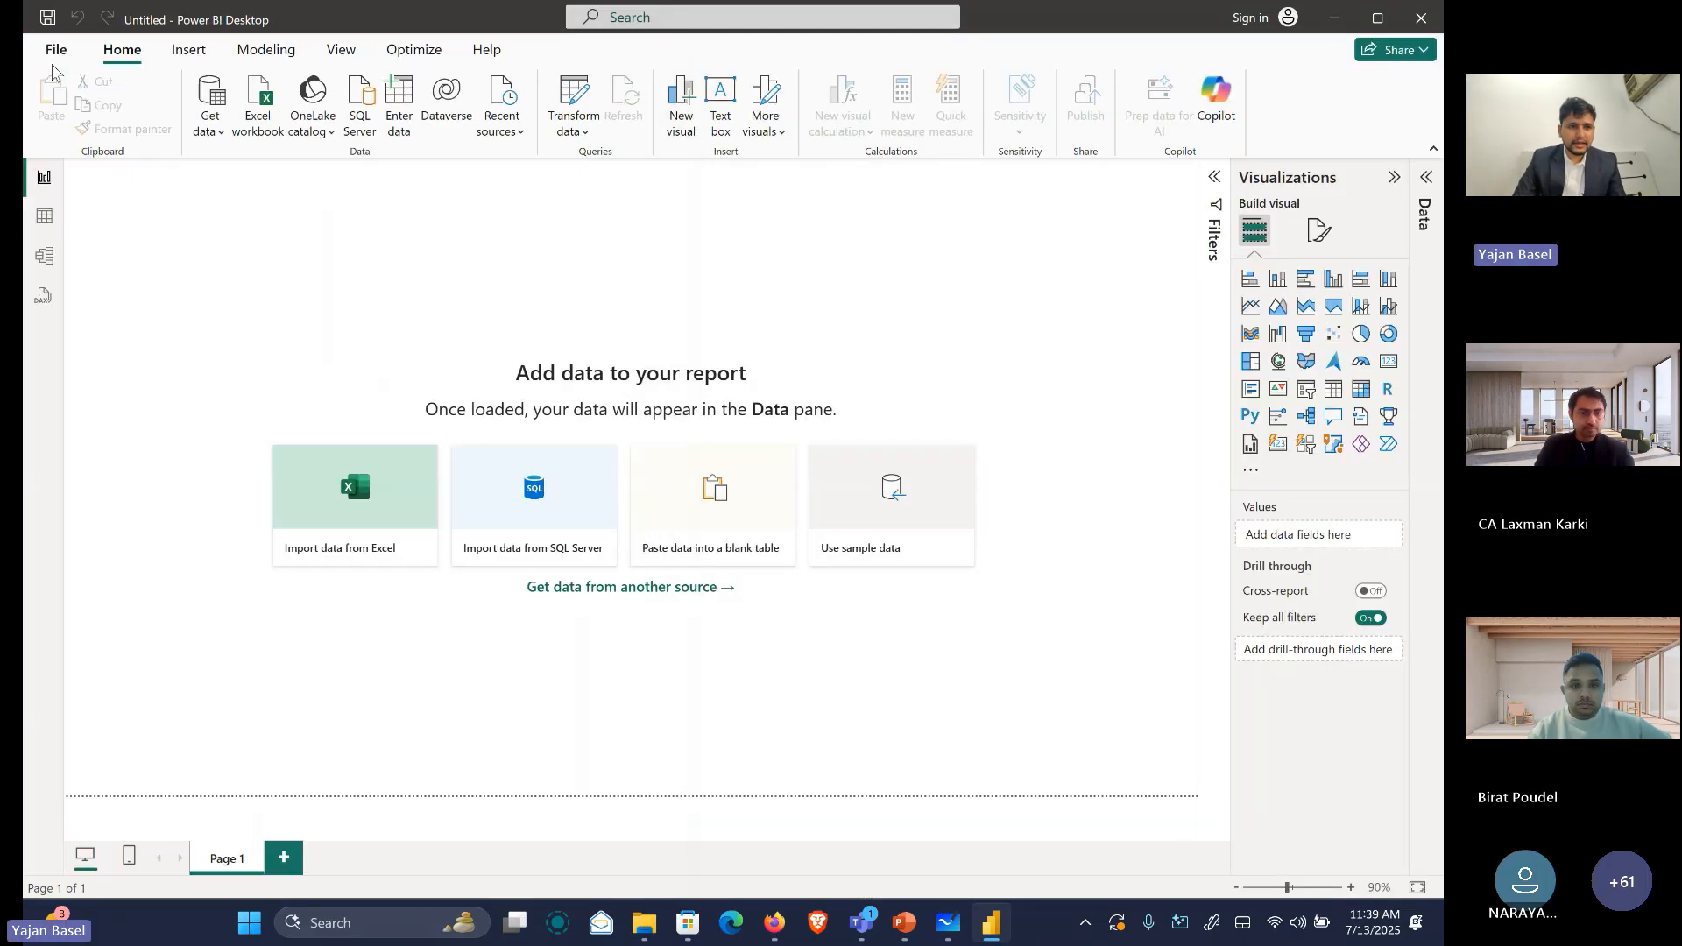
pyautogui.click(56, 53)
pyautogui.click(141, 235)
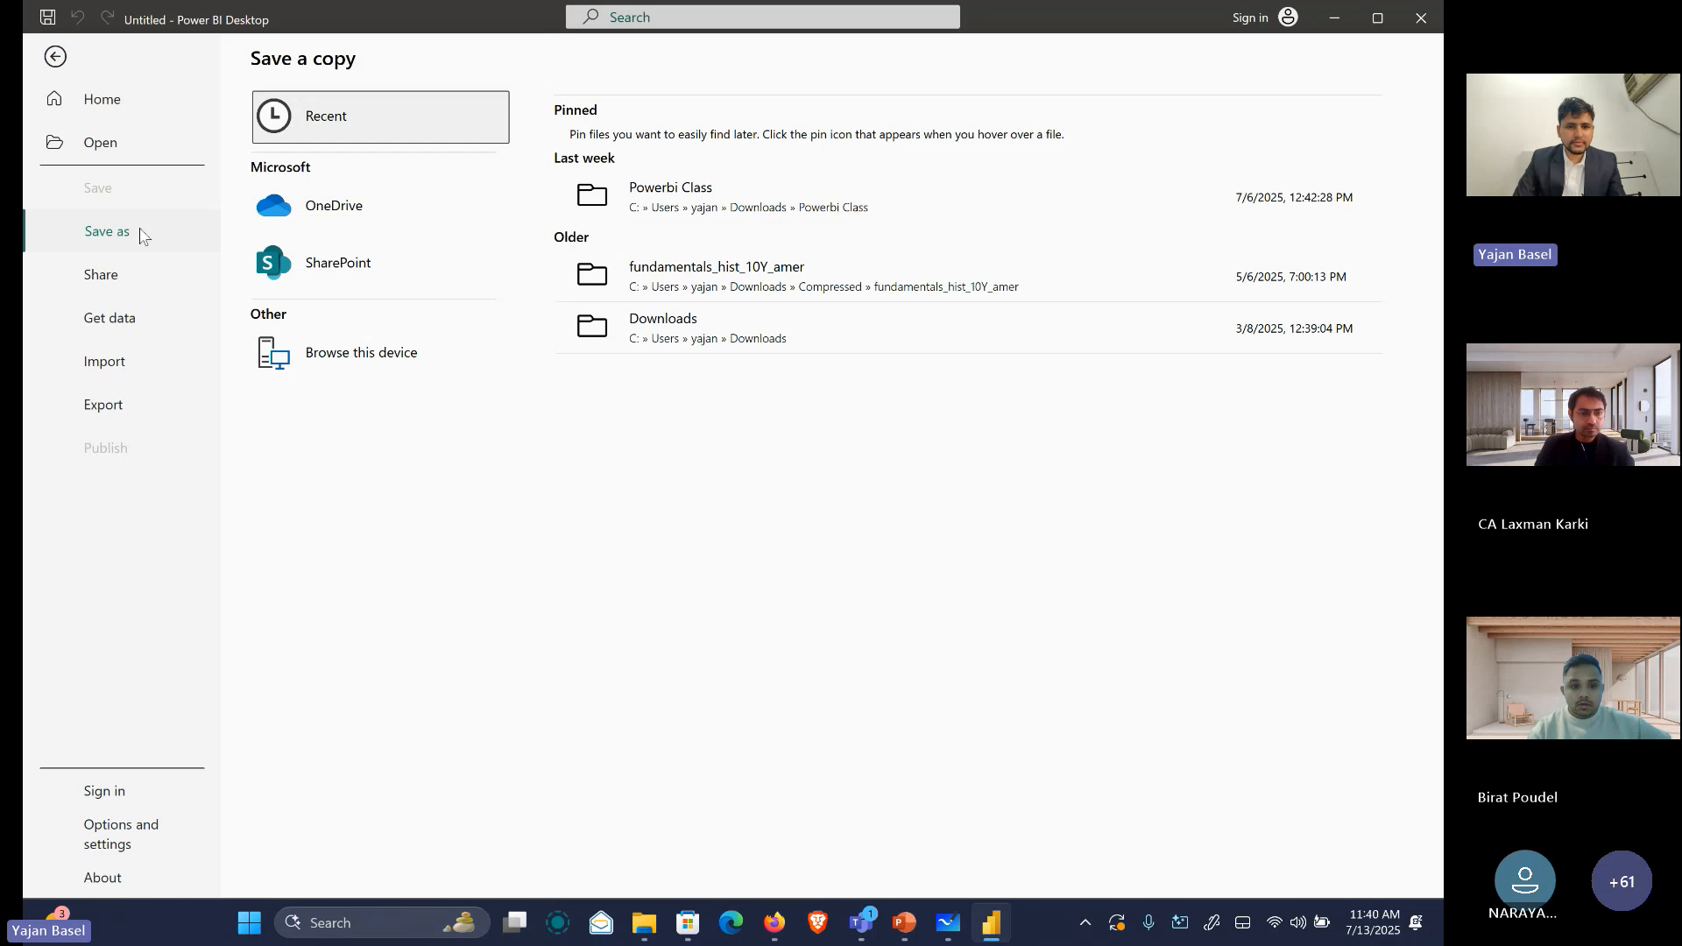
pyautogui.click(400, 363)
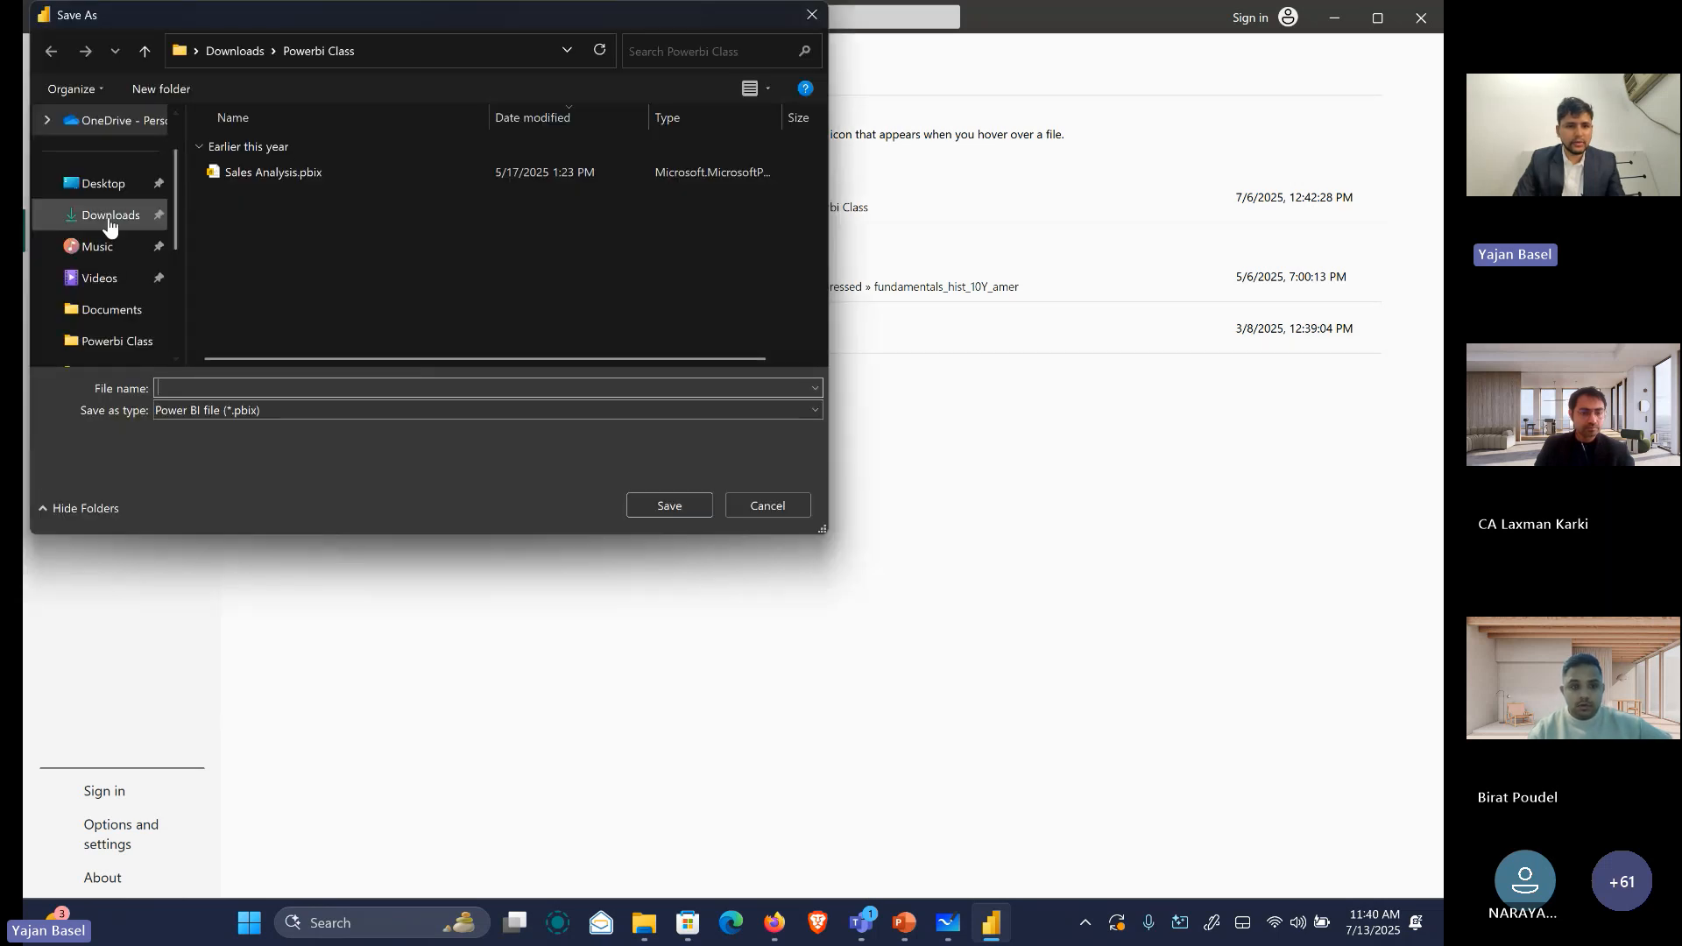
pyautogui.click(109, 220)
pyautogui.click(256, 426)
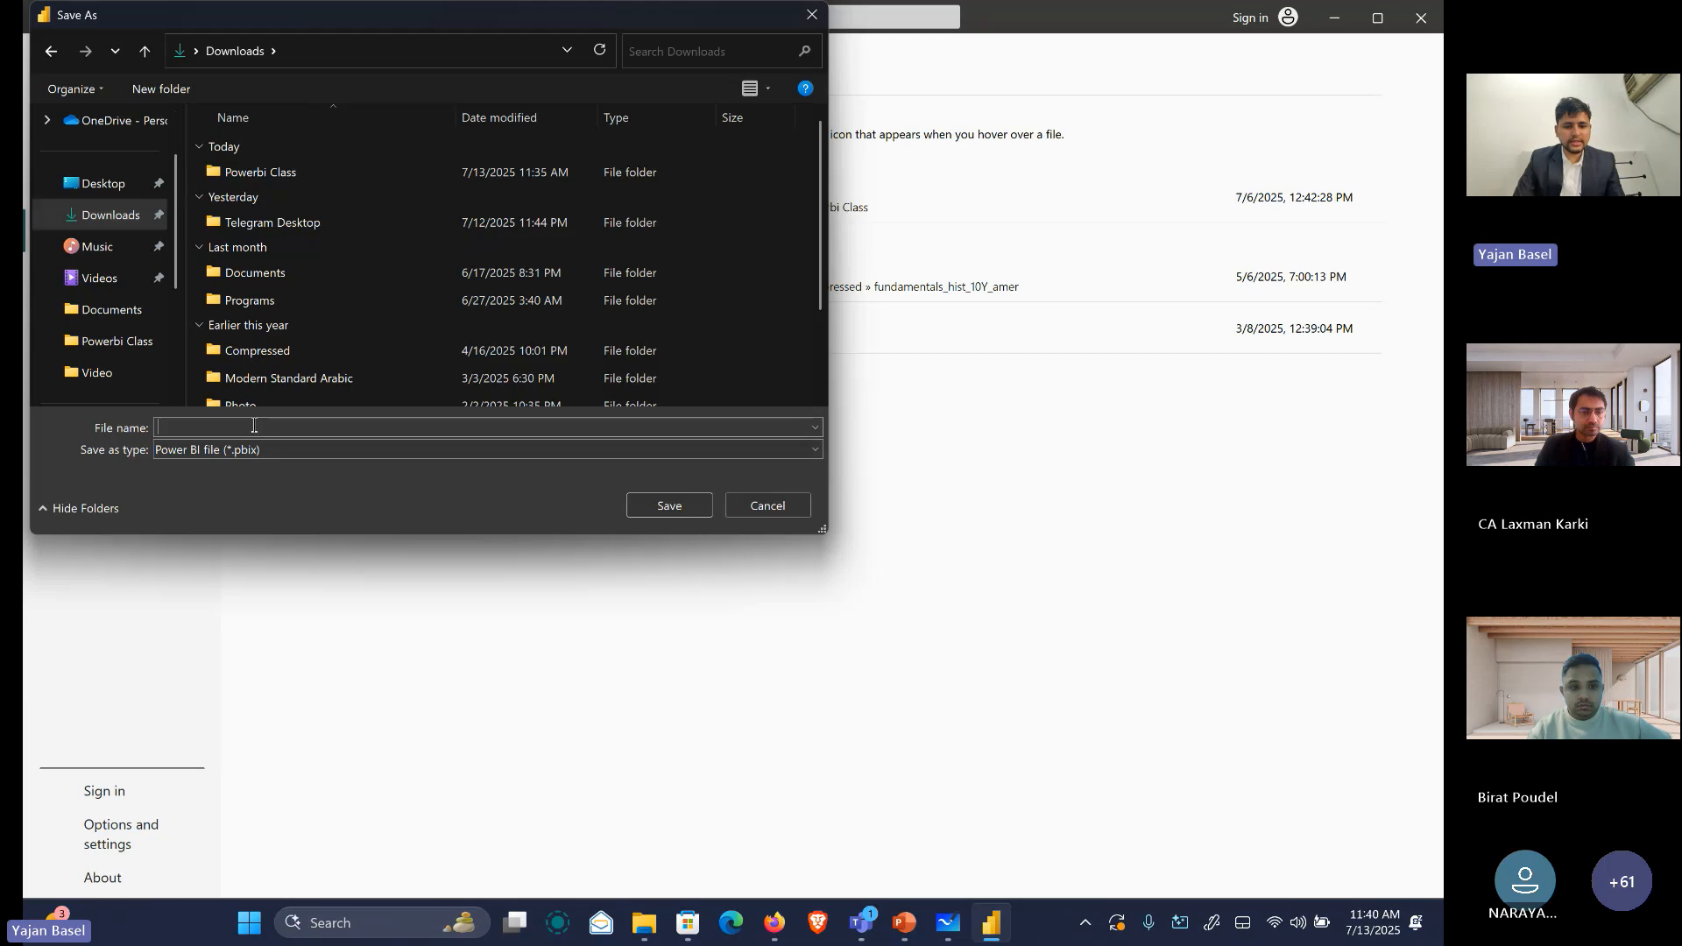
pyautogui.write('Sala')
pyautogui.press('BackSpace')
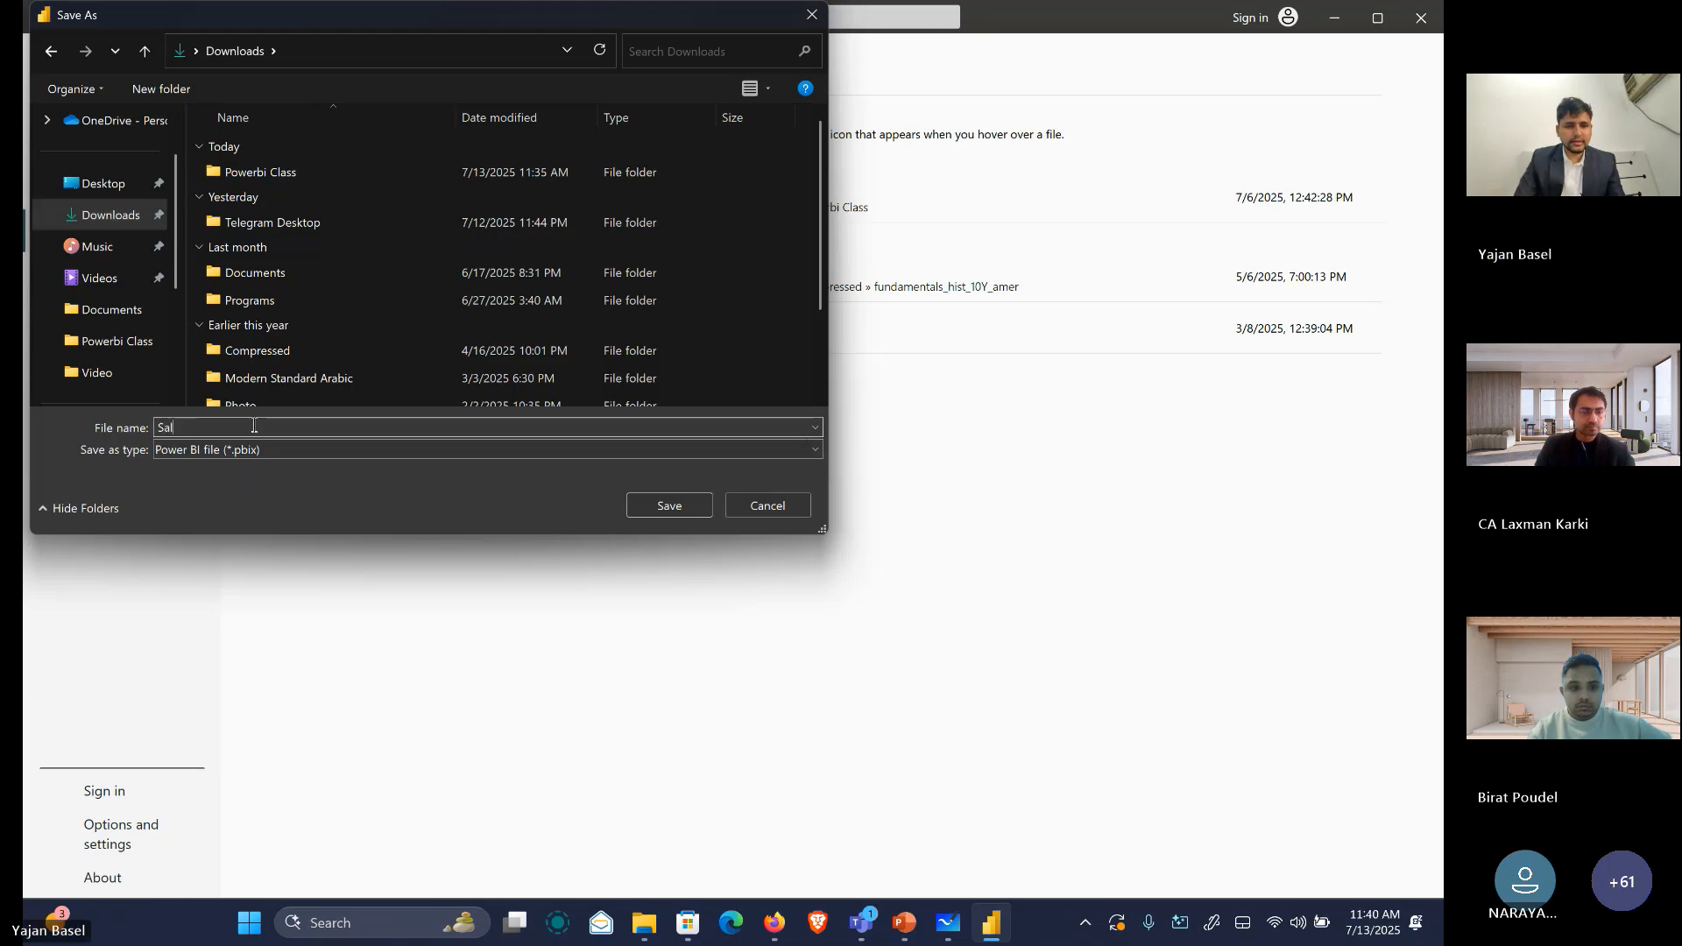
pyautogui.write('es Analysis')
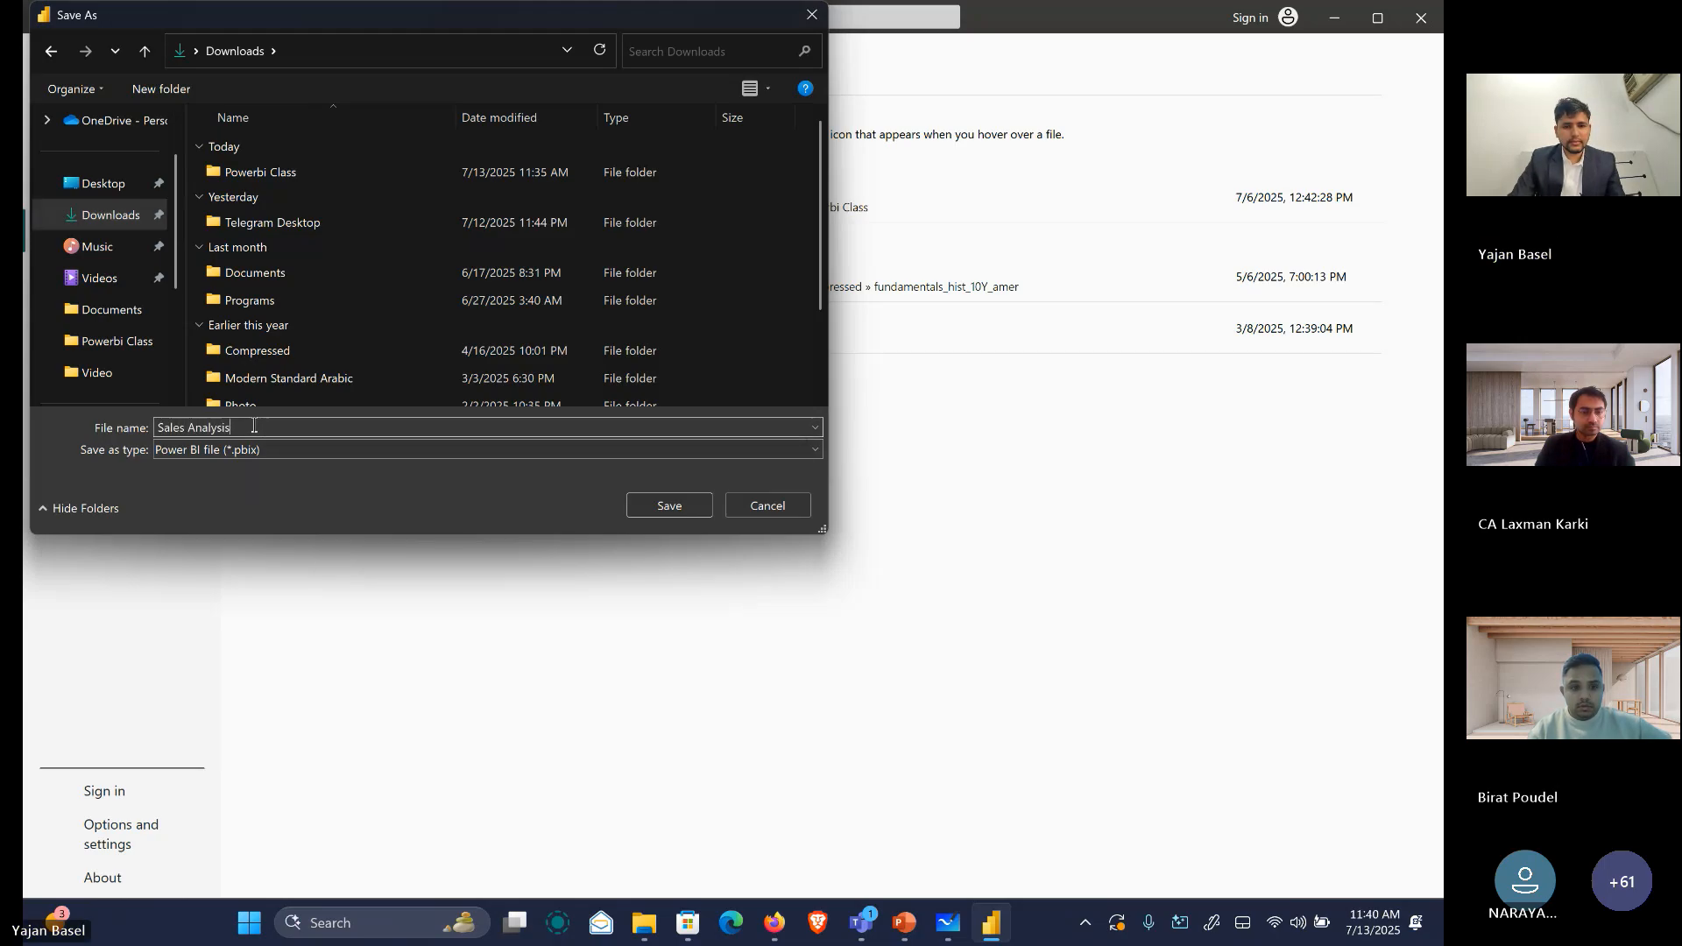
pyautogui.click(657, 505)
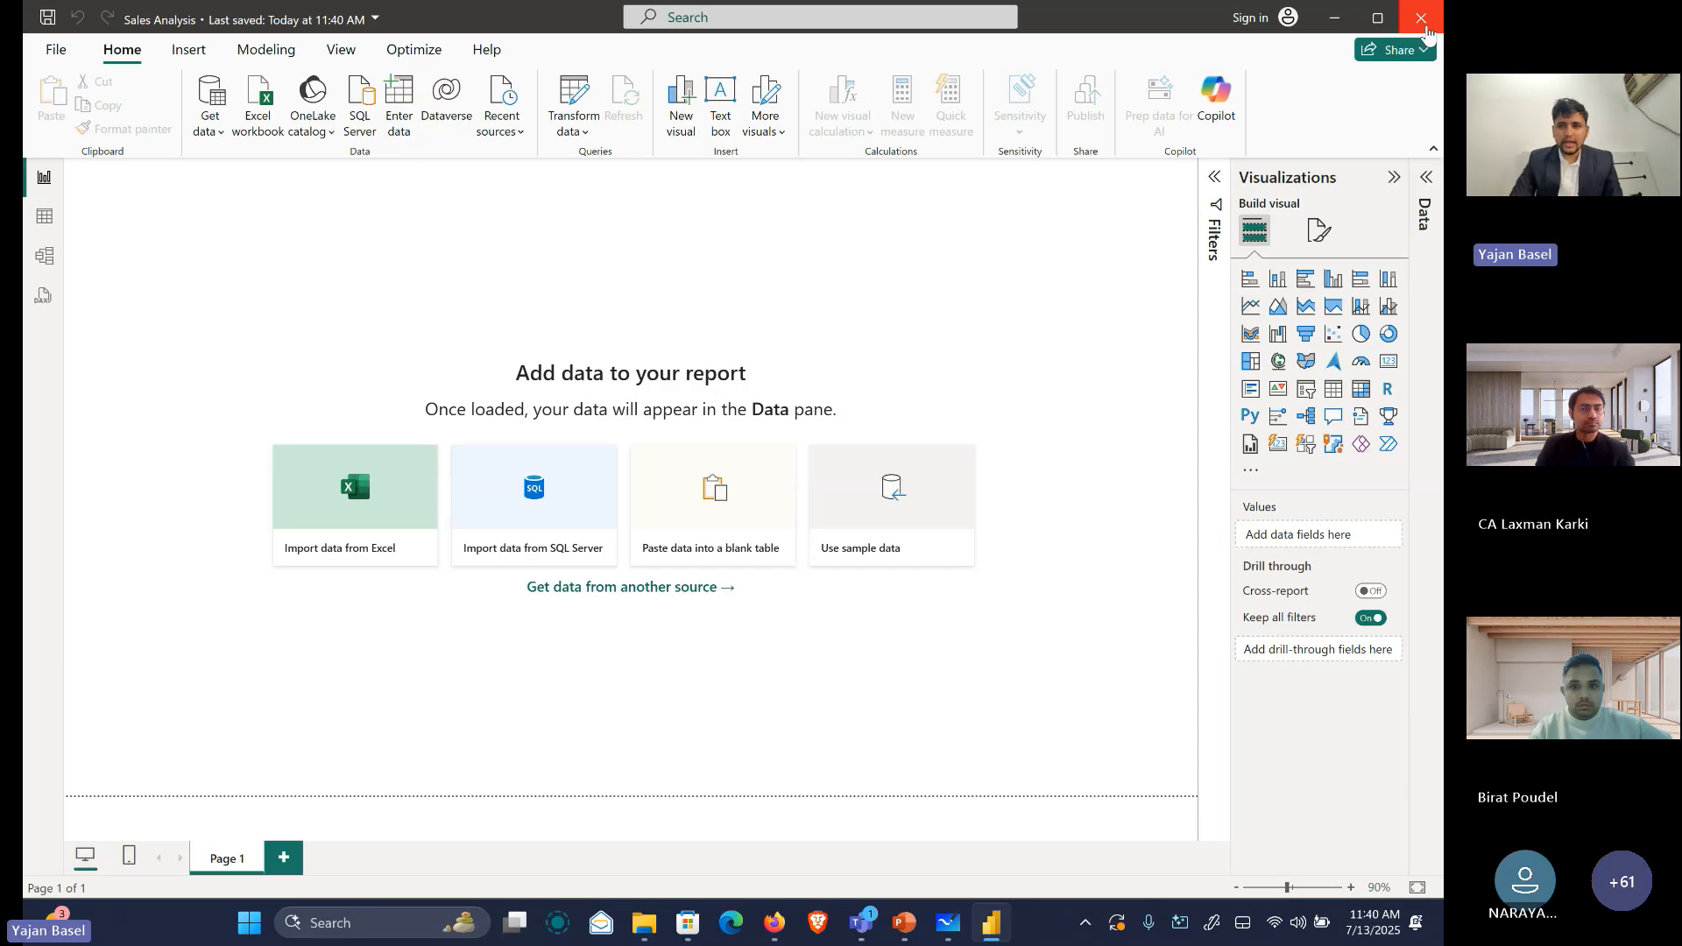
# Close Power BI Desktop and reopen Sales Analysis.pbix from the Downloads folder.
pyautogui.click(1421, 18)
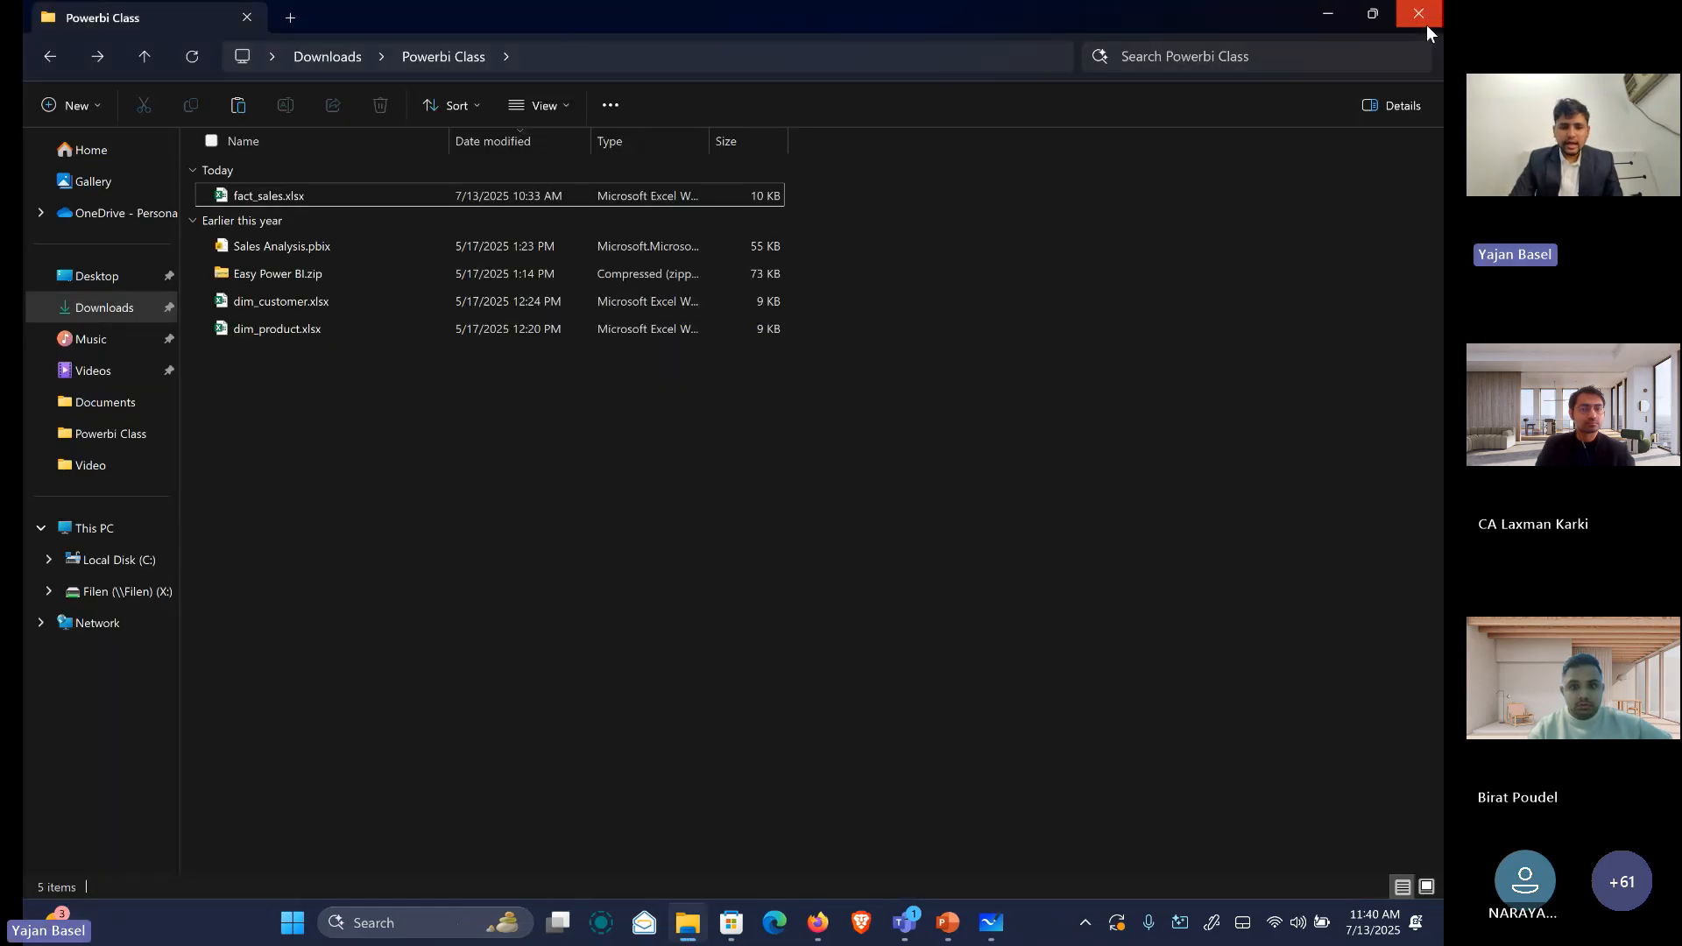
pyautogui.press('super+e')
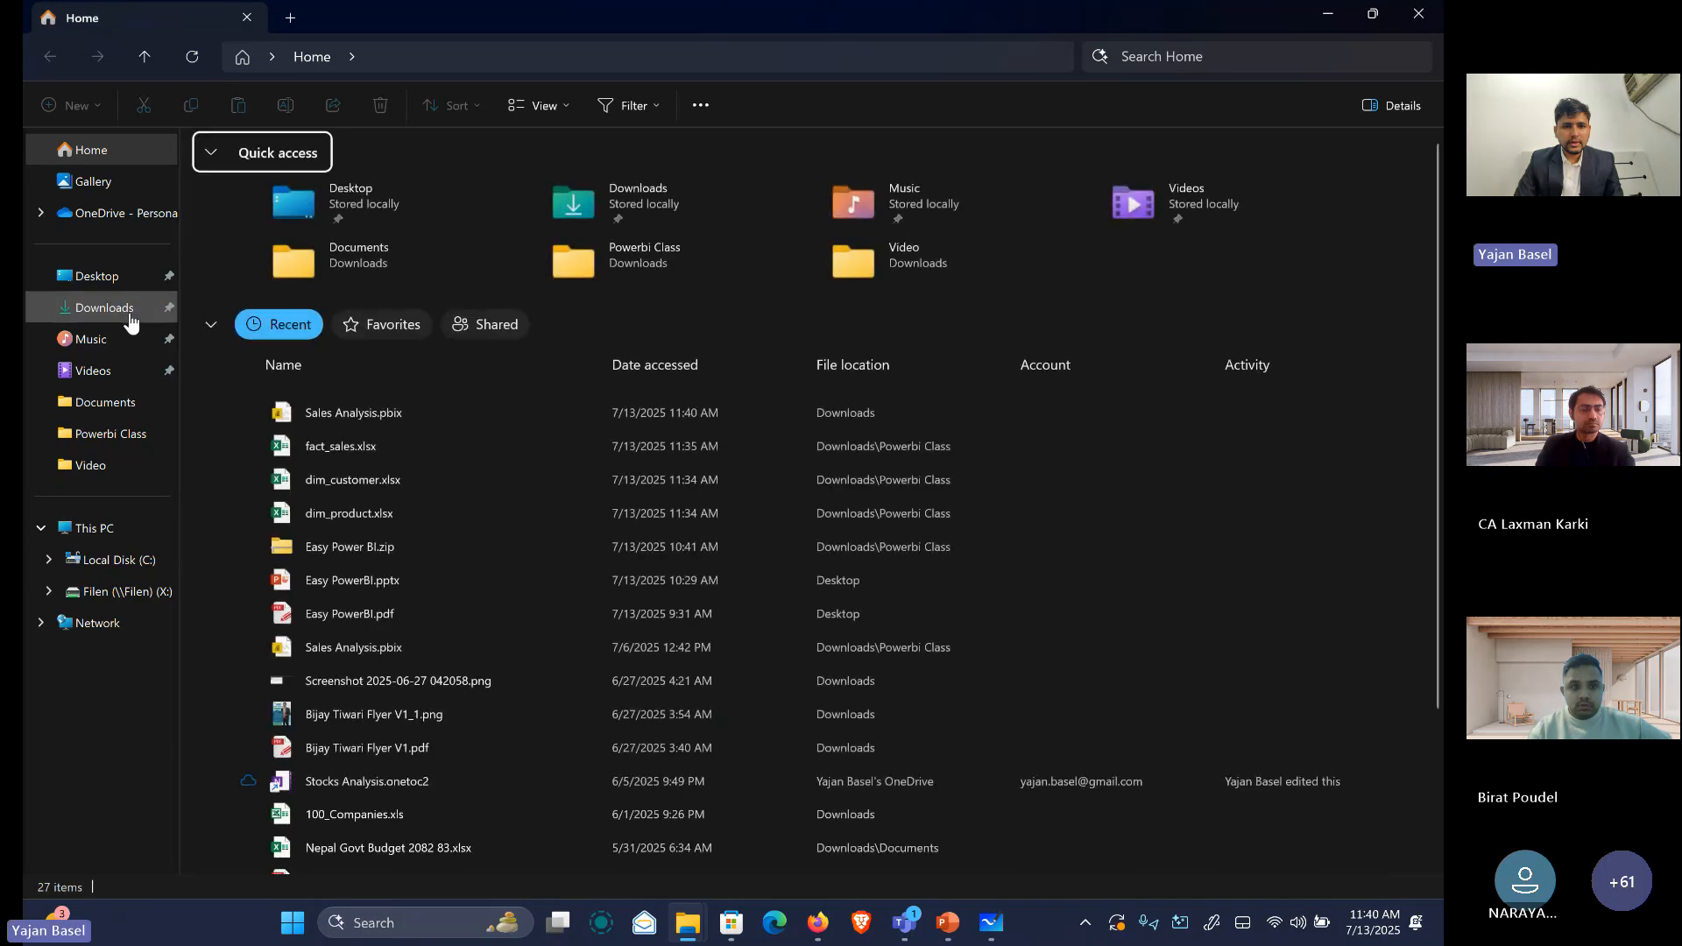
pyautogui.click(119, 311)
pyautogui.click(302, 226)
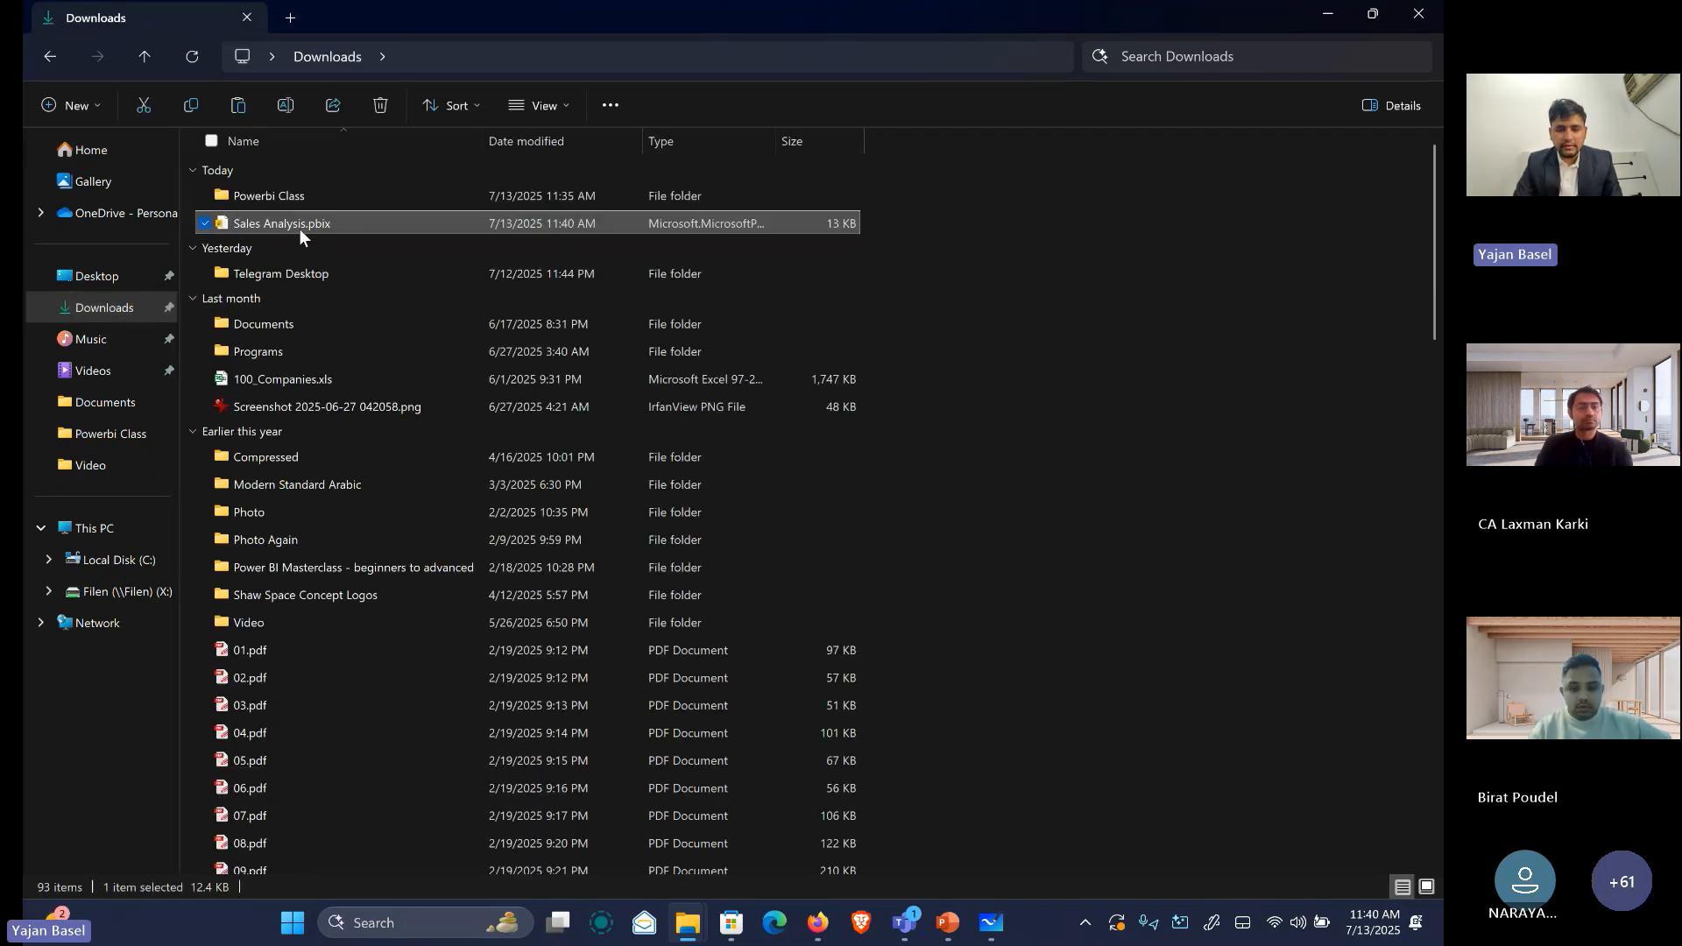
pyautogui.doubleClick(352, 223)
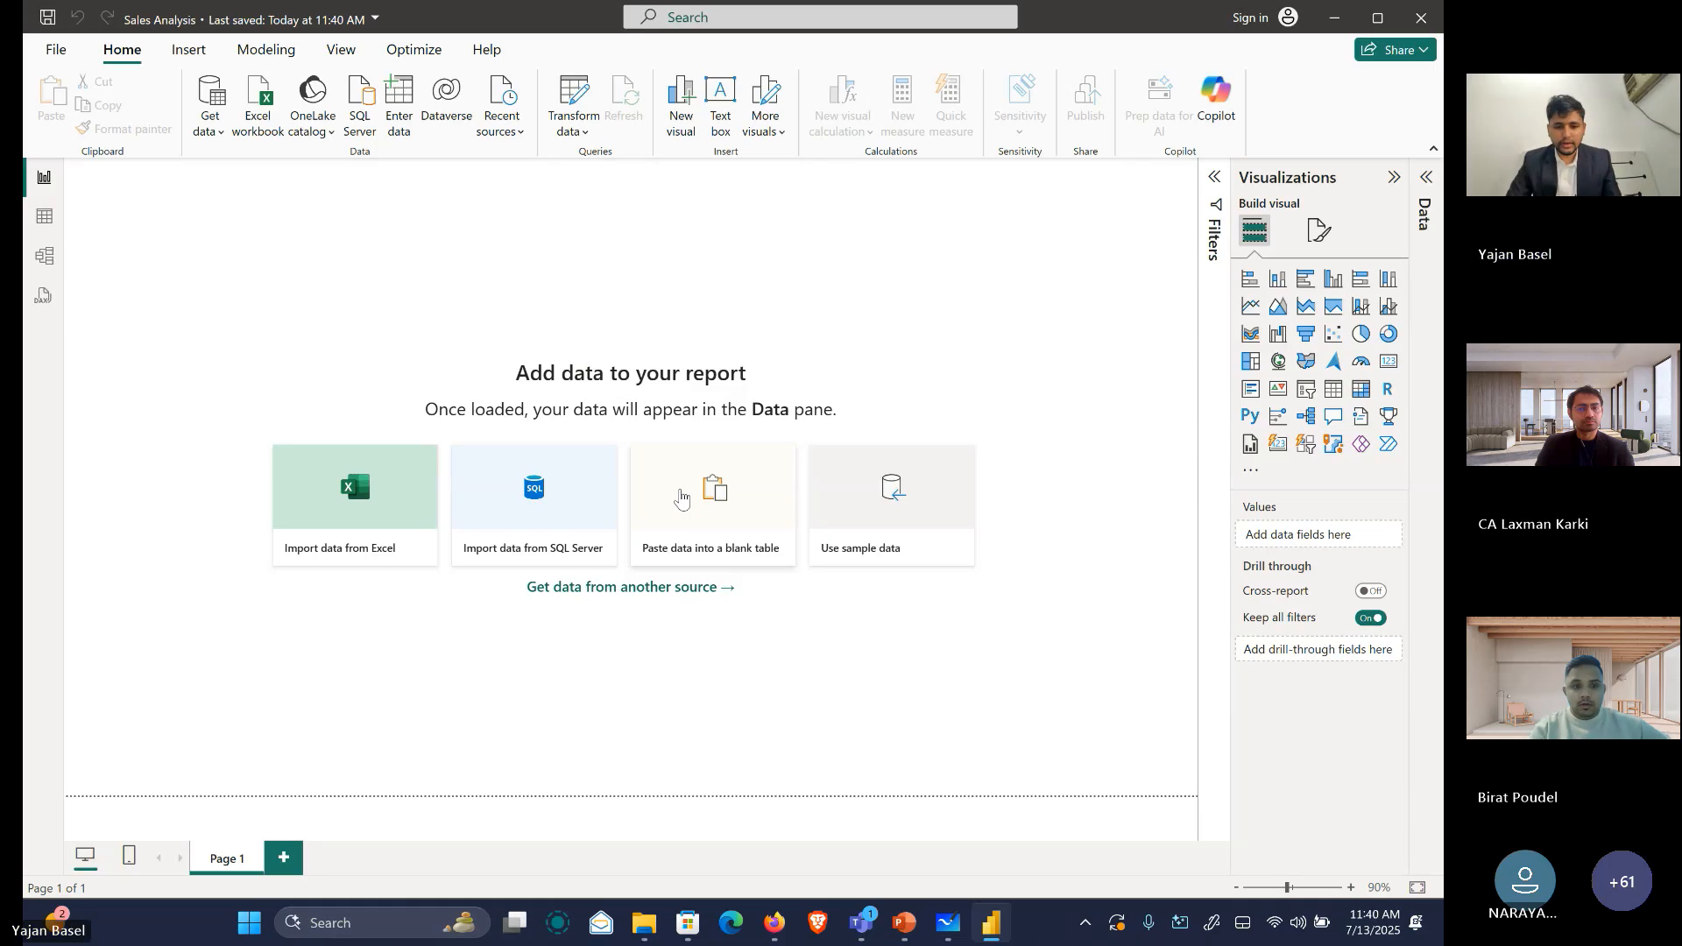
pyautogui.moveTo(644, 922)
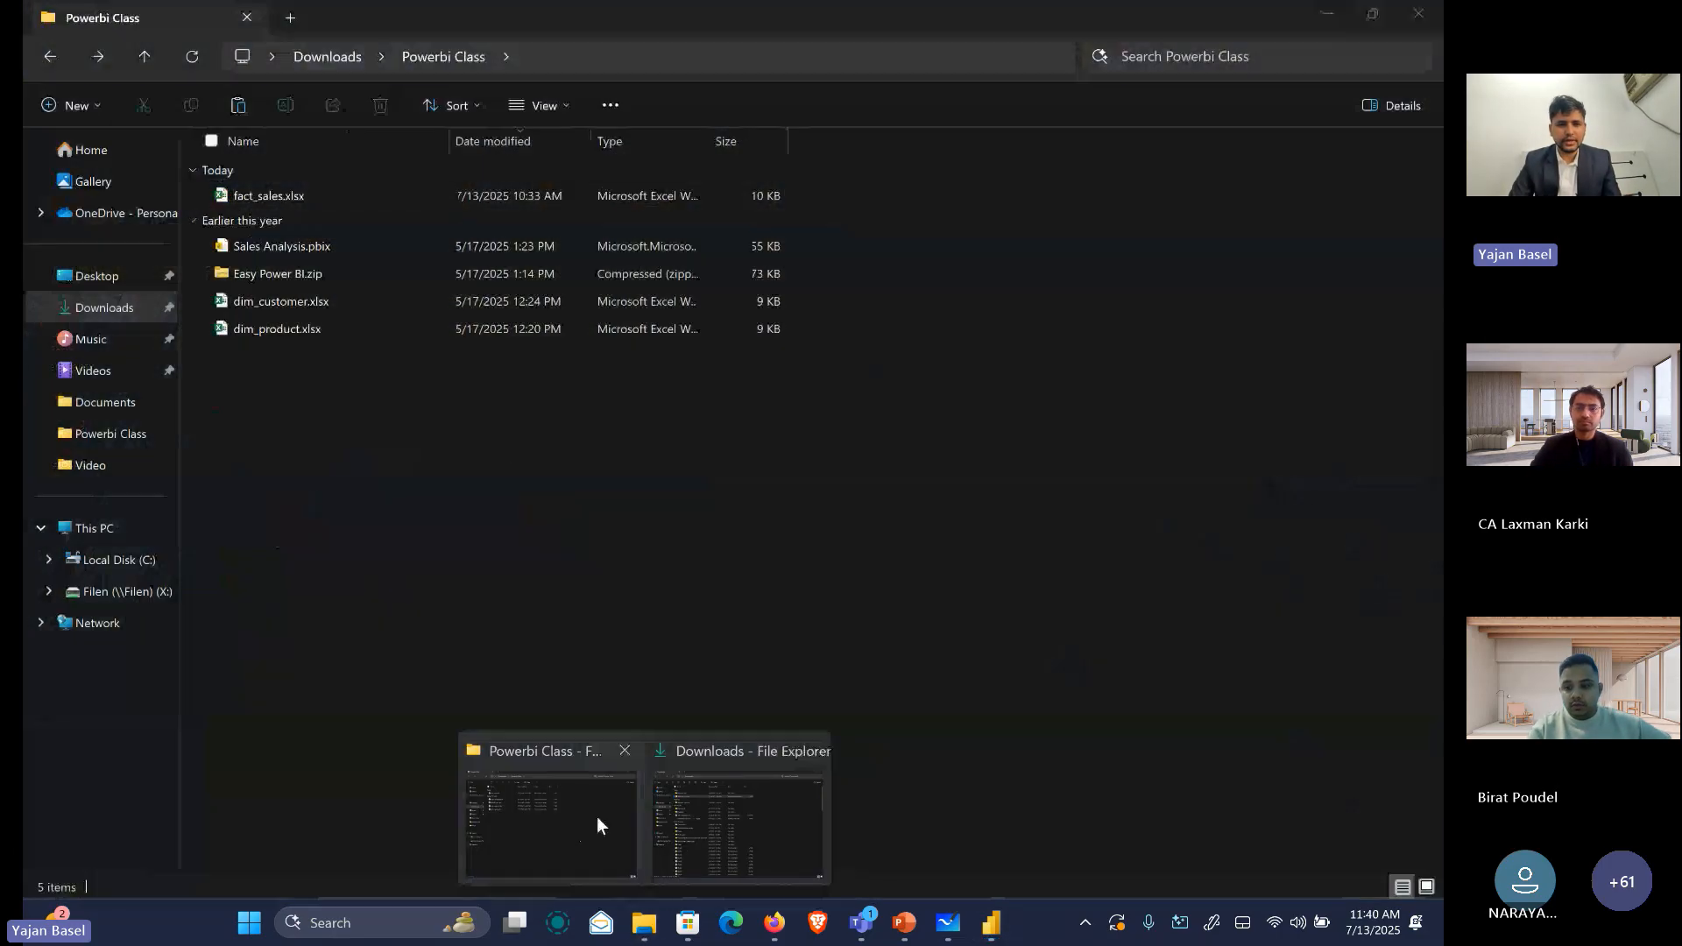
pyautogui.click(599, 816)
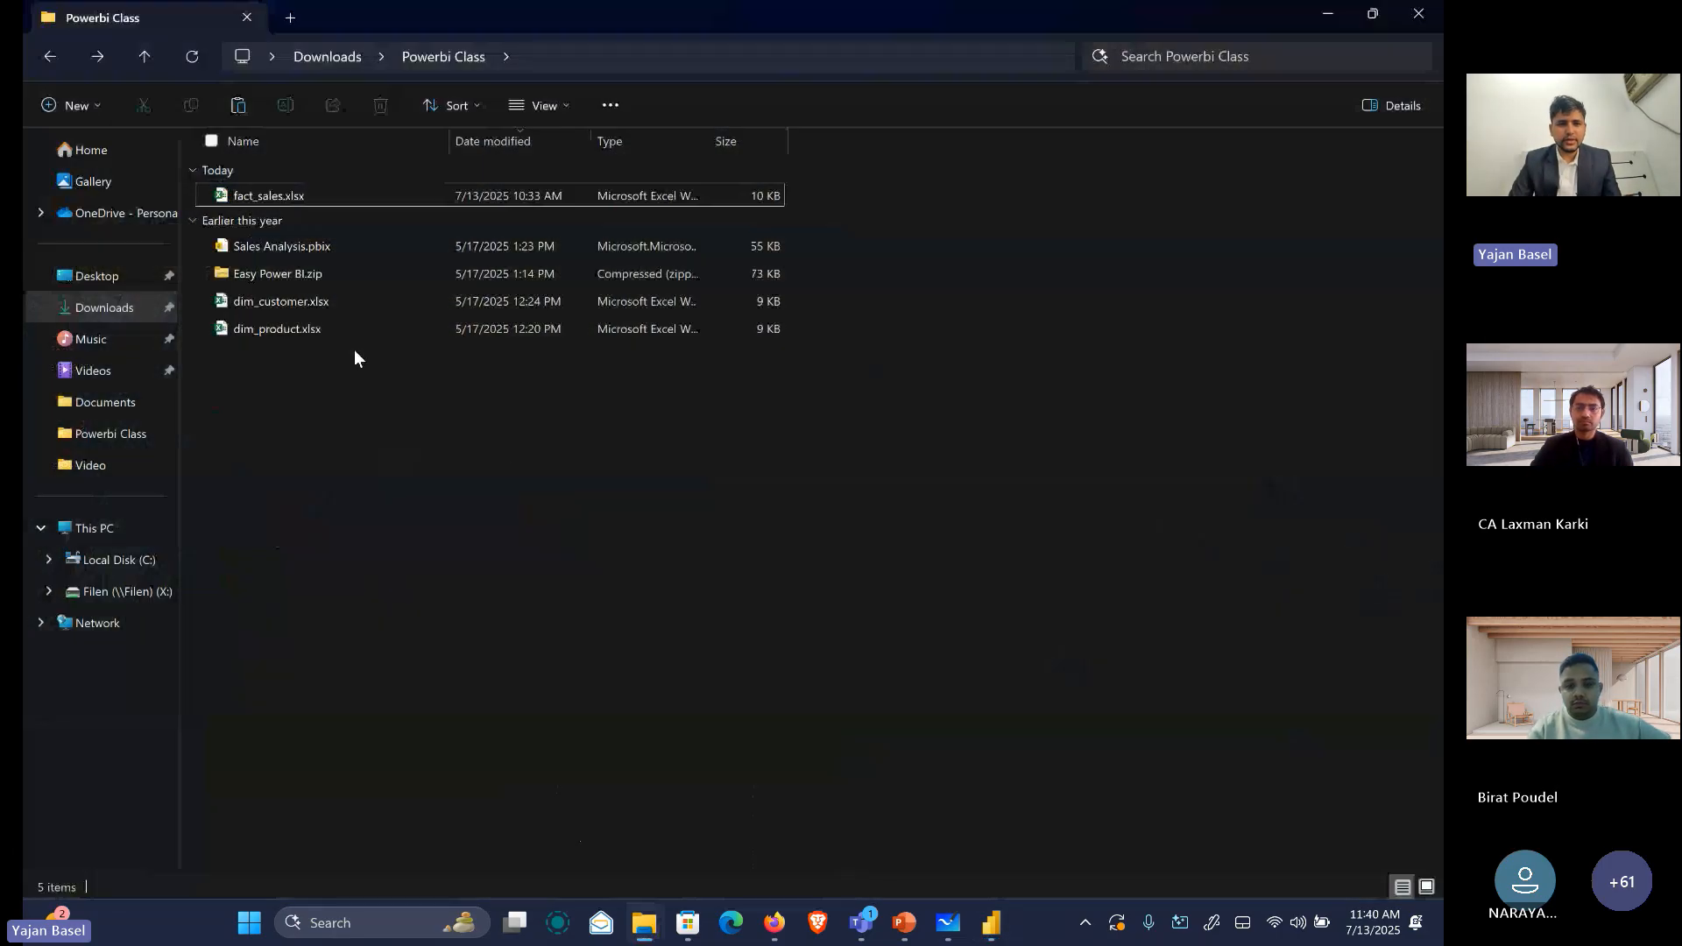
pyautogui.click(293, 201)
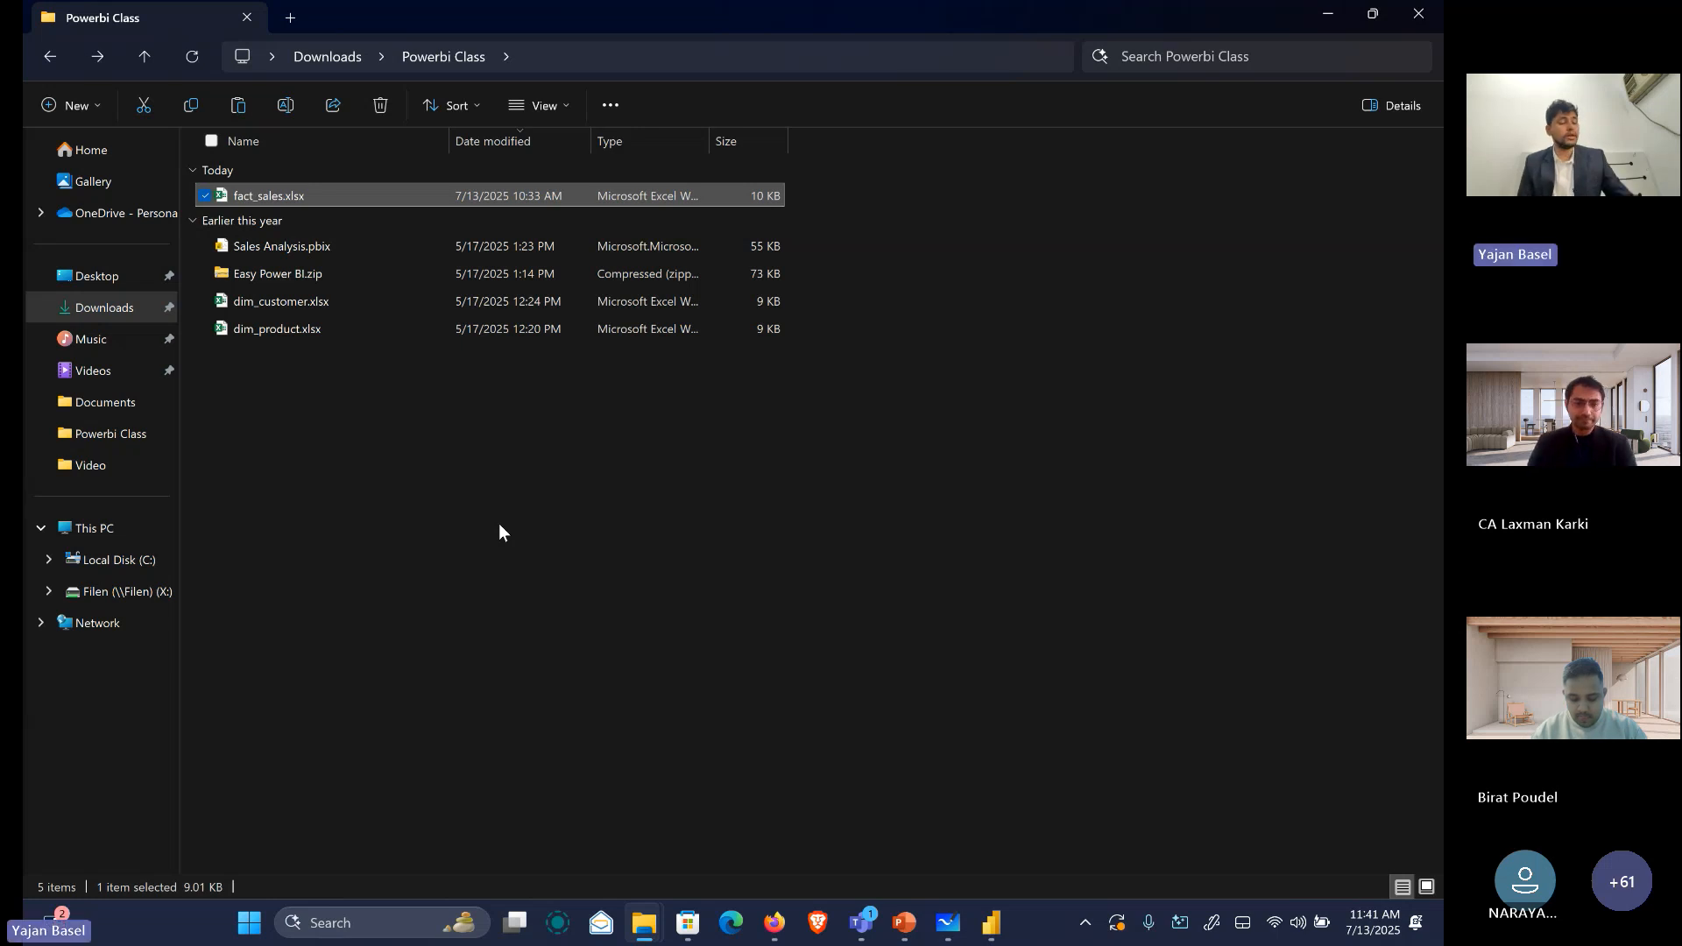
pyautogui.click(370, 482)
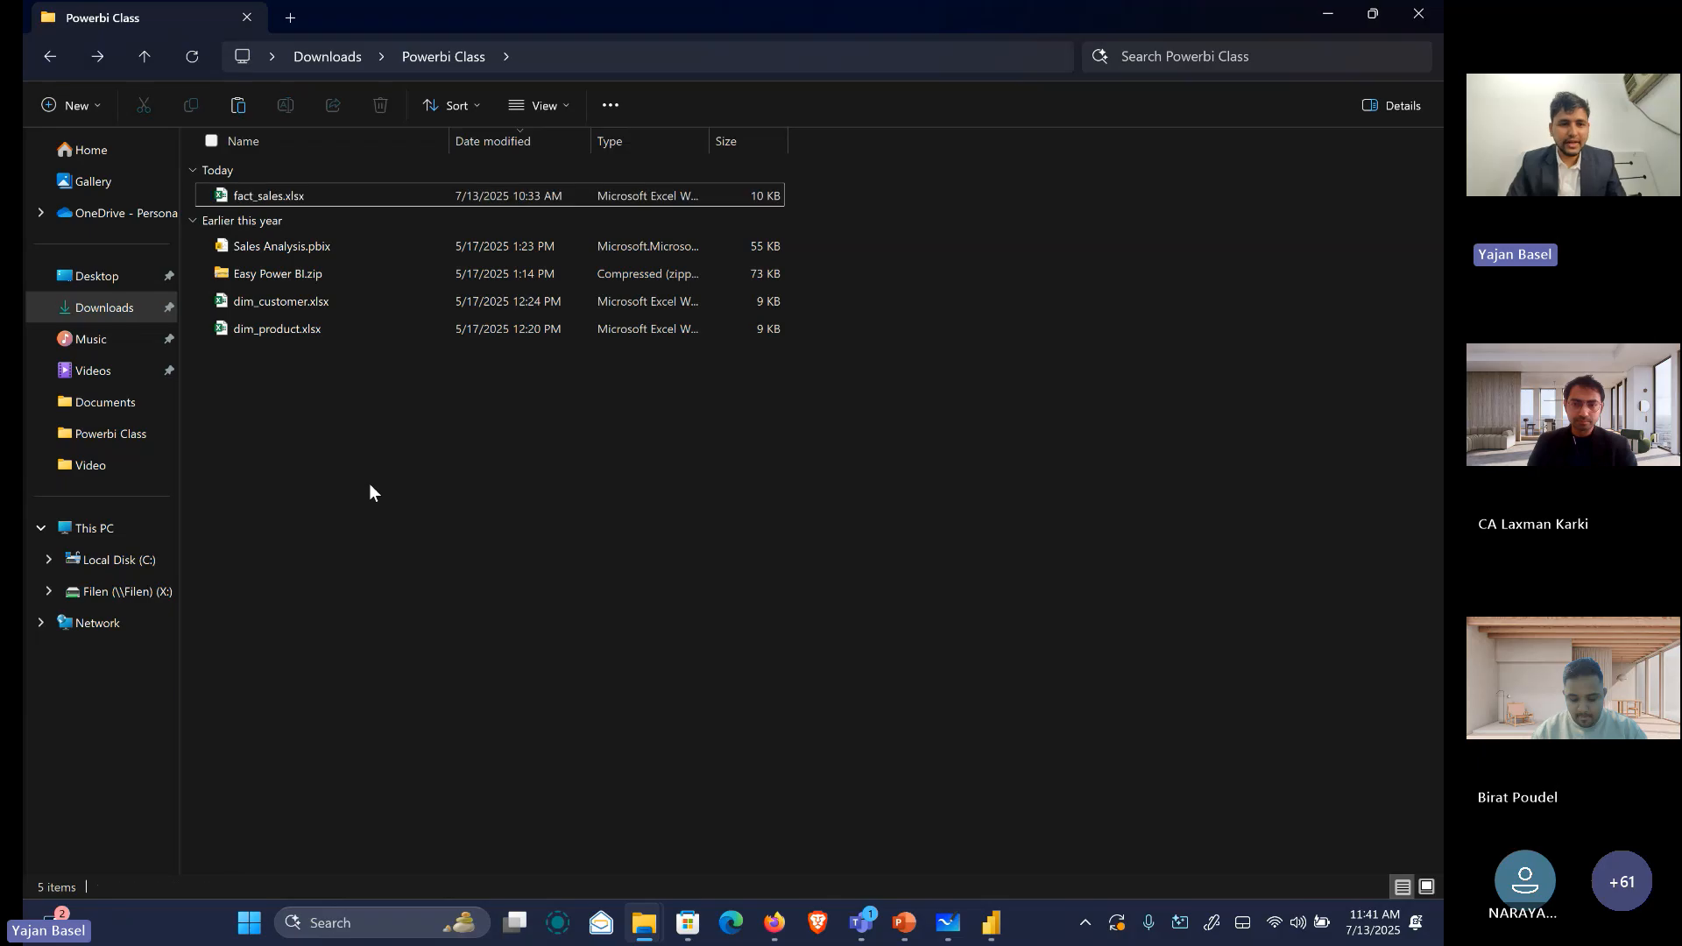
pyautogui.click(307, 198)
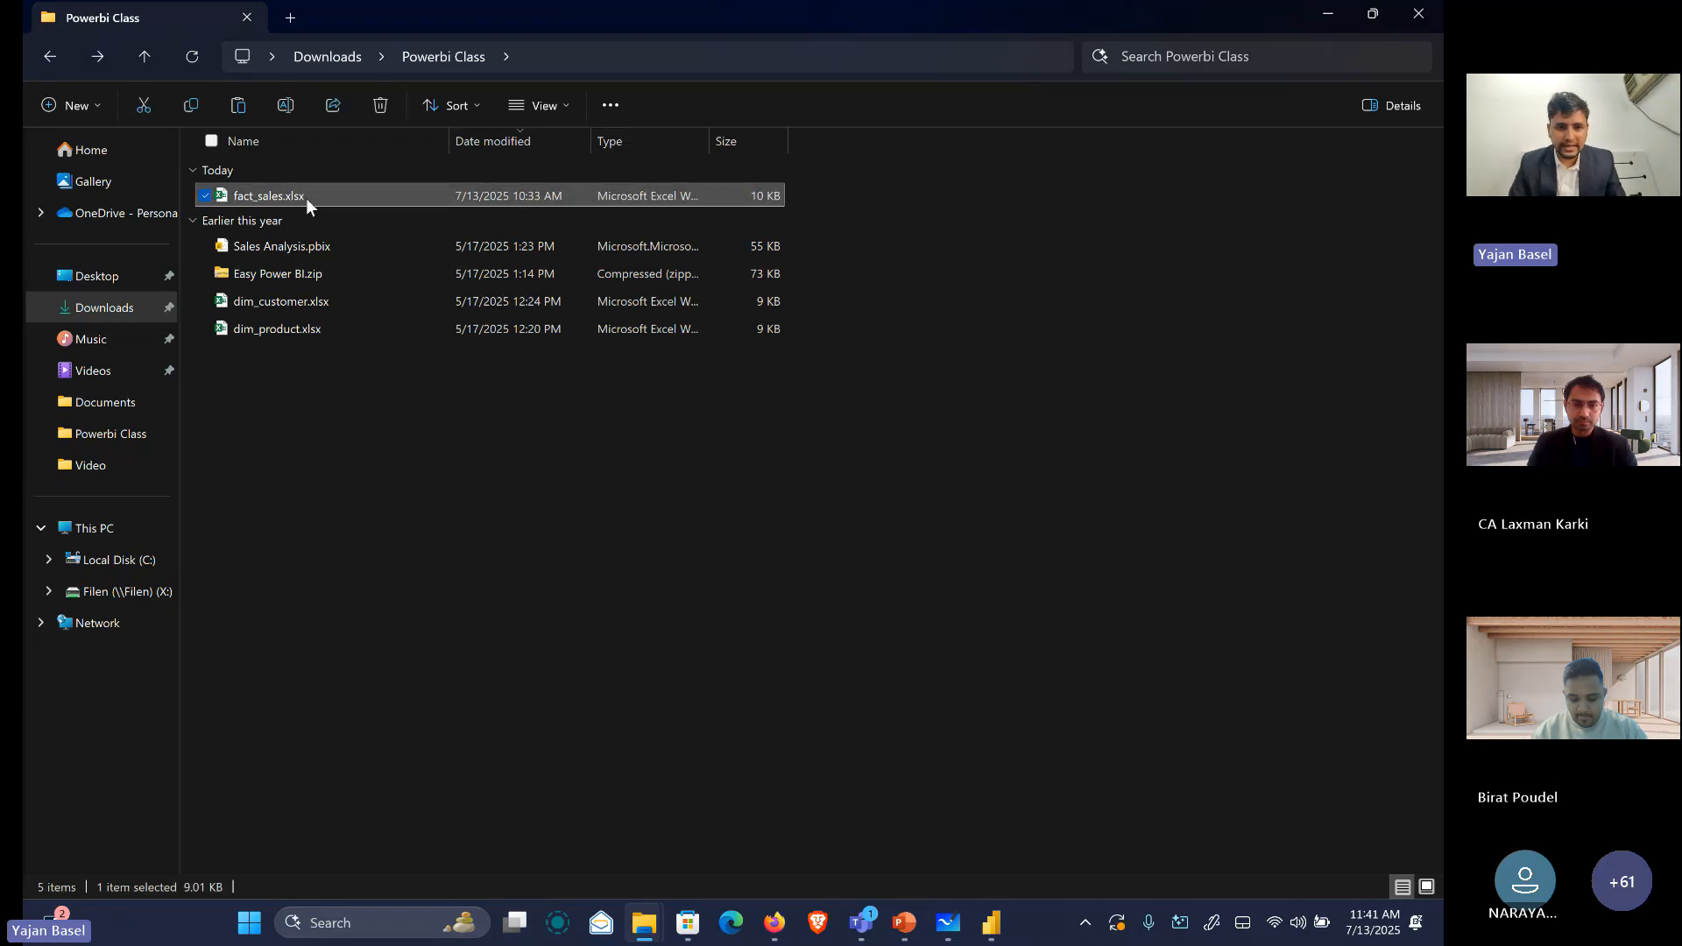
pyautogui.doubleClick(307, 198)
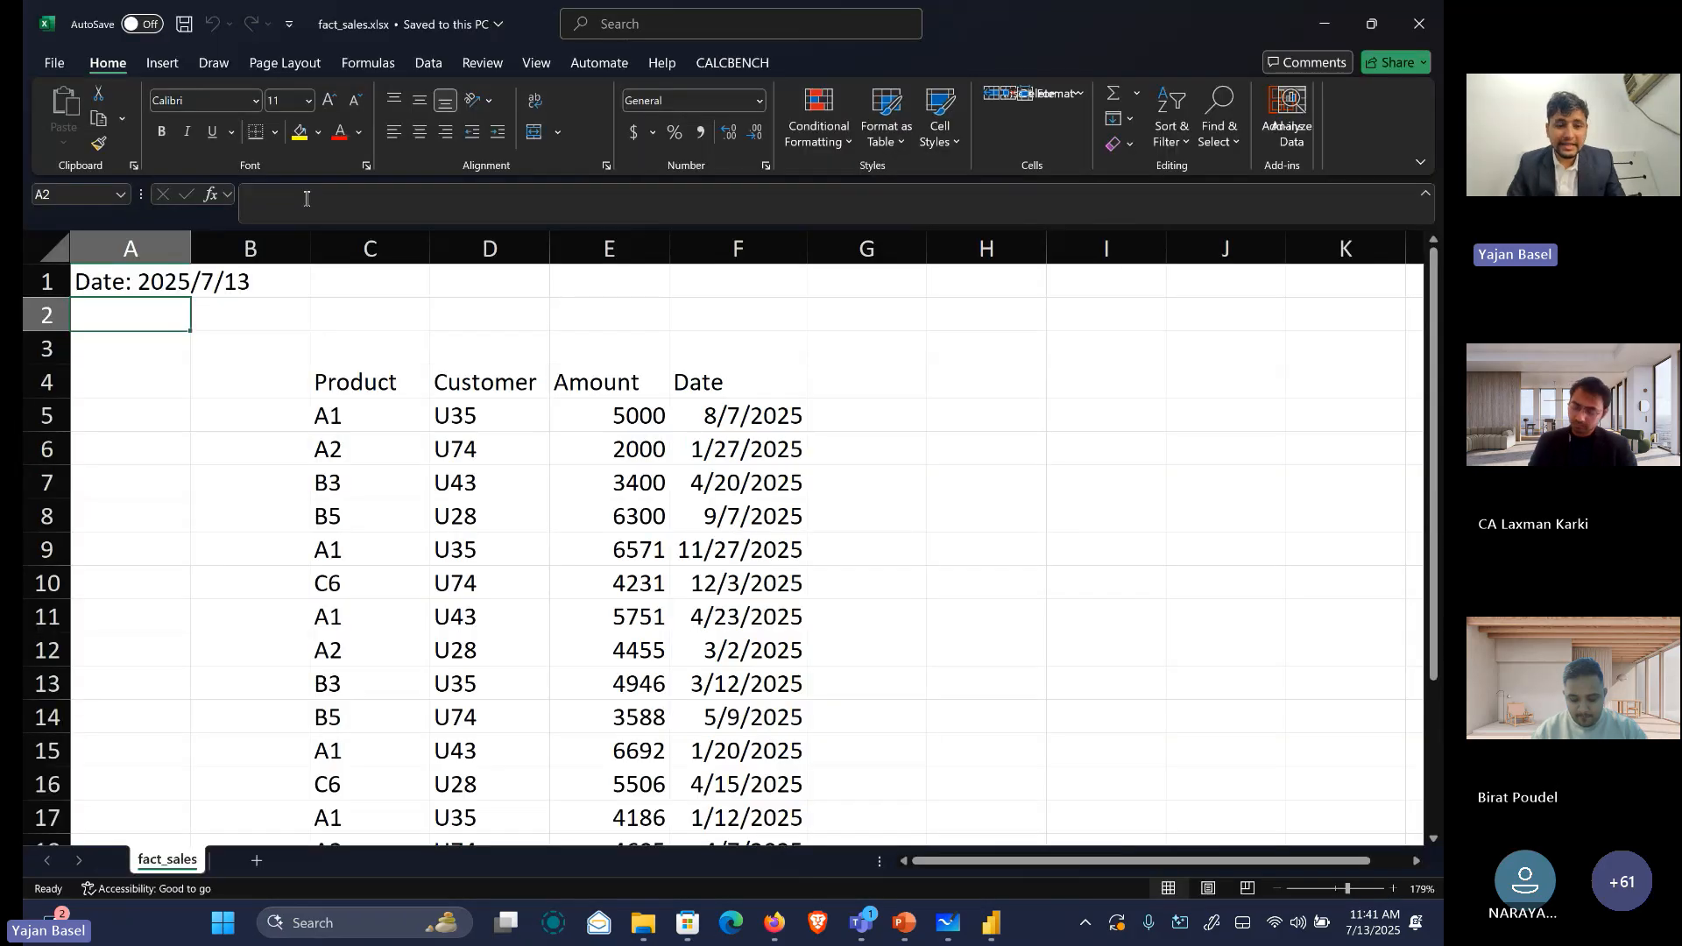
pyautogui.hotkey('alt', 'Tab')
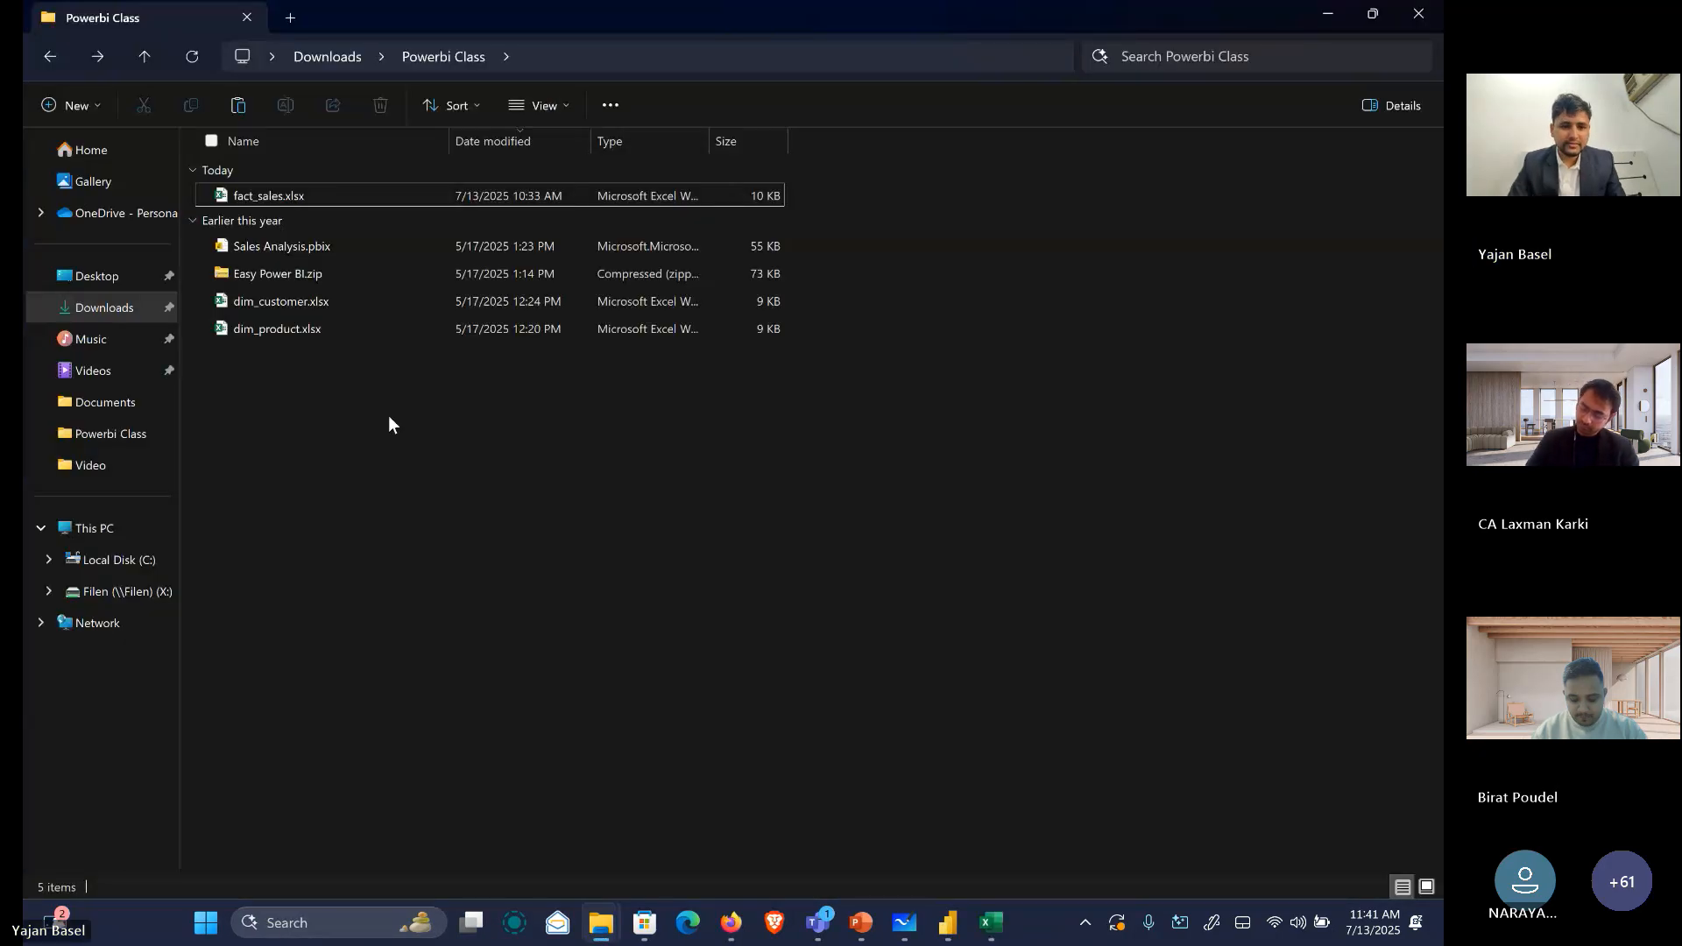
pyautogui.rightClick(389, 417)
pyautogui.moveTo(525, 627)
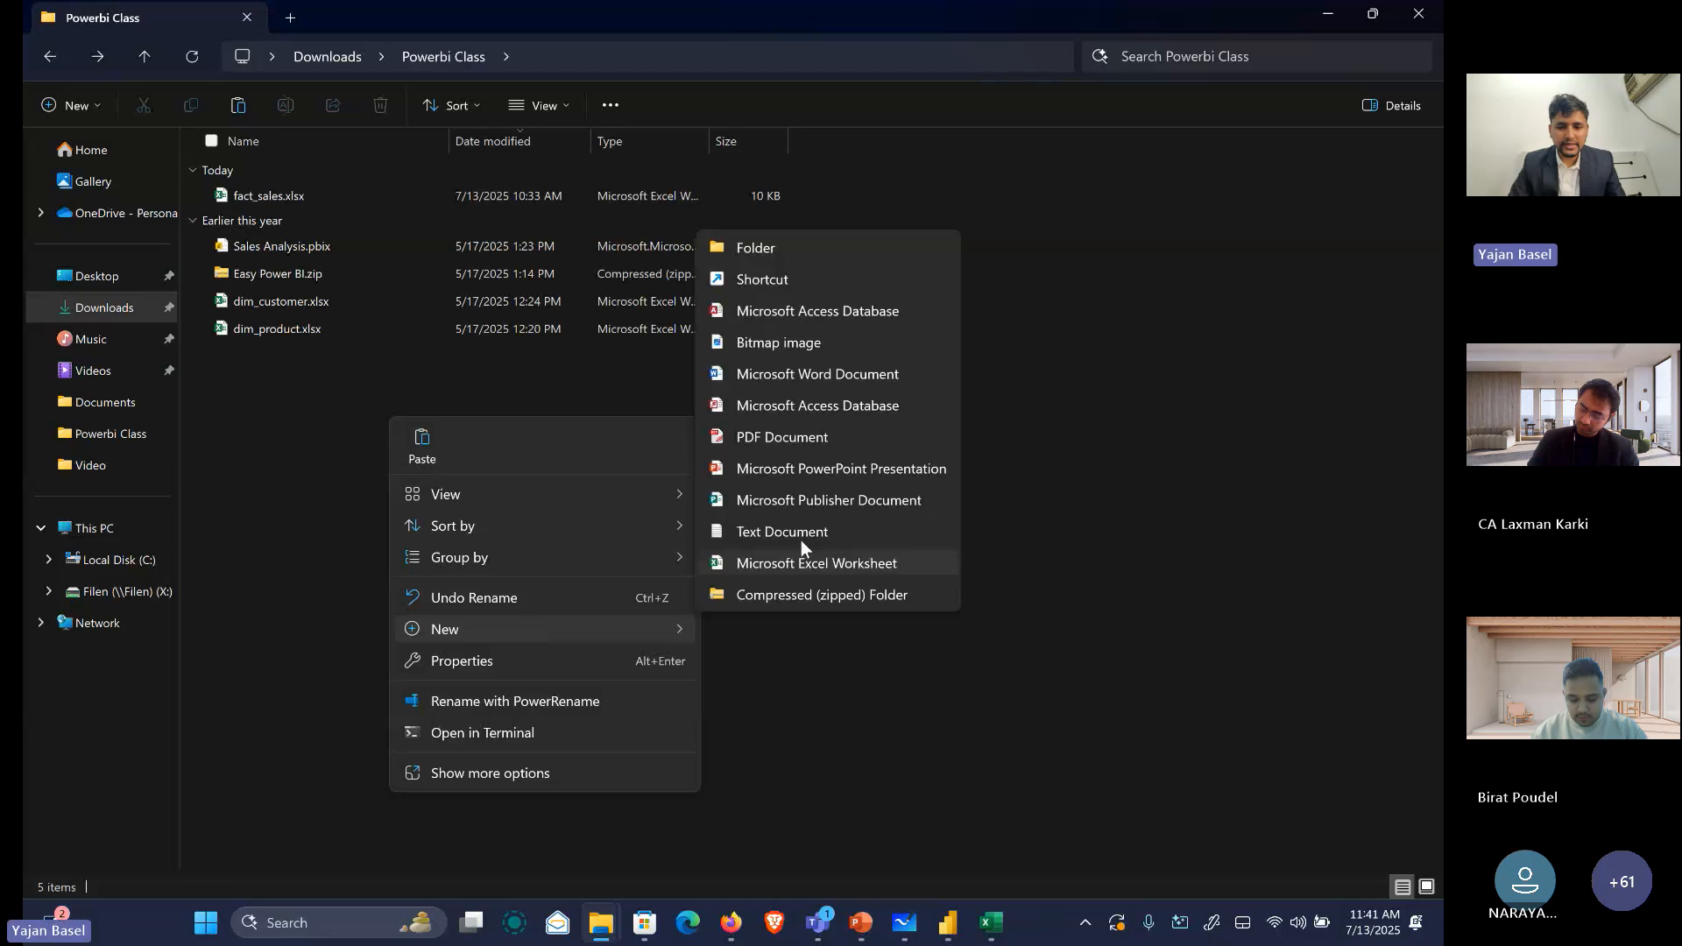
pyautogui.click(277, 188)
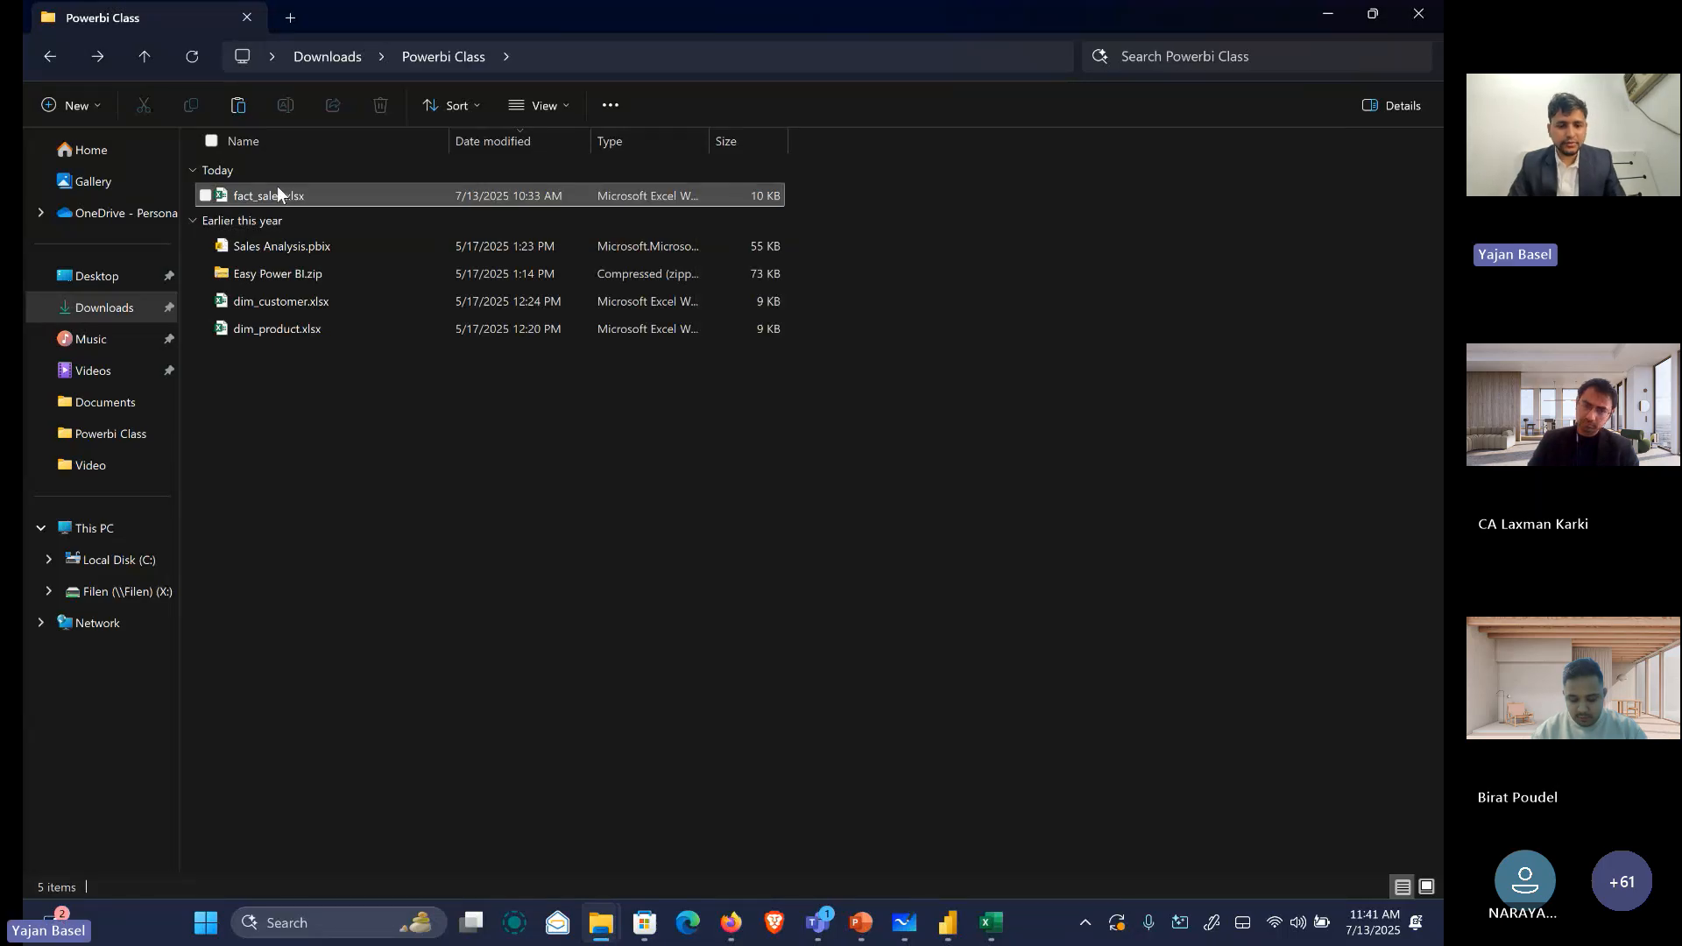
pyautogui.press('XF86AudioMute')
pyautogui.press('XF86AudioMute')
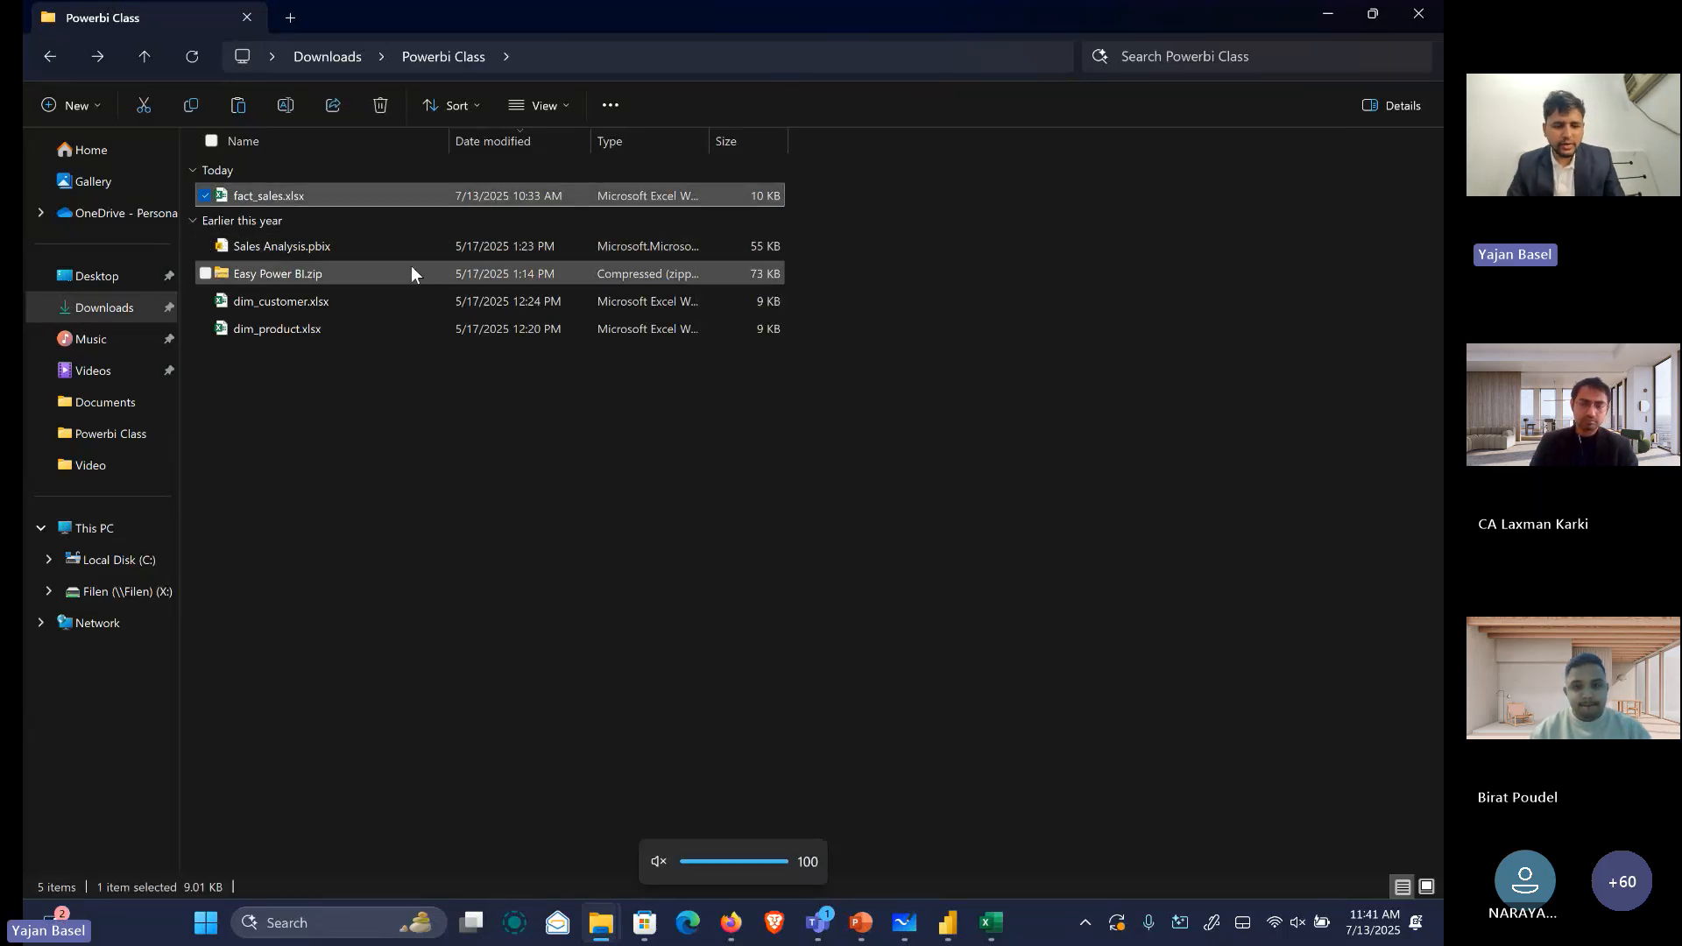
pyautogui.press('F2')
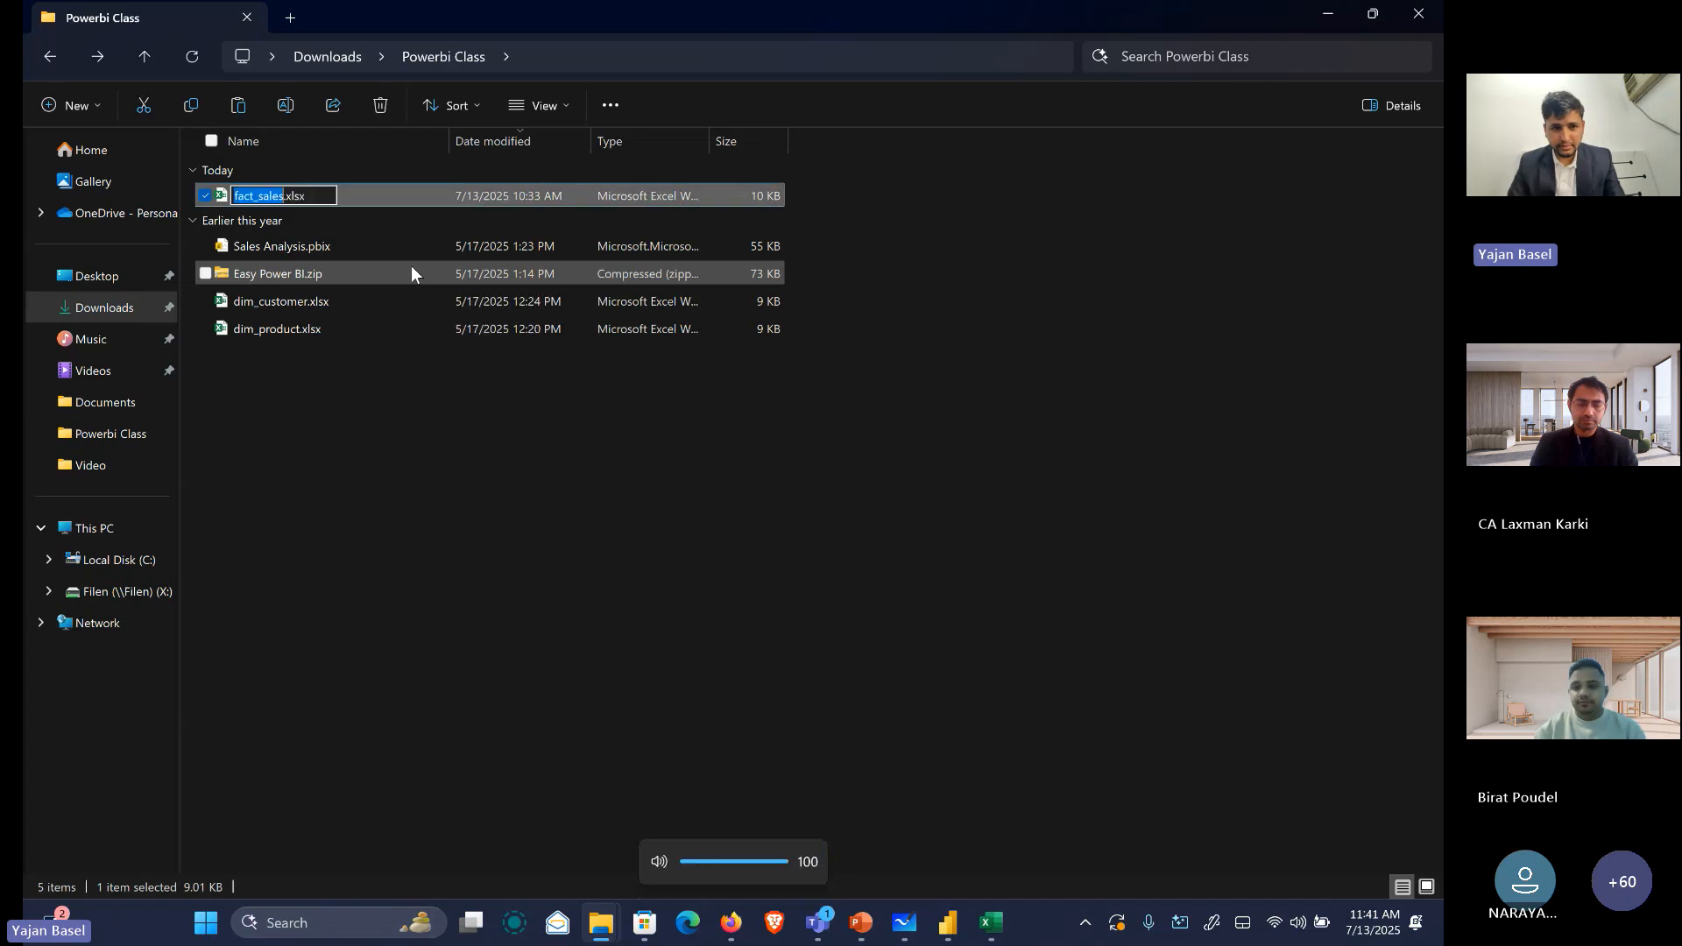
pyautogui.click(372, 190)
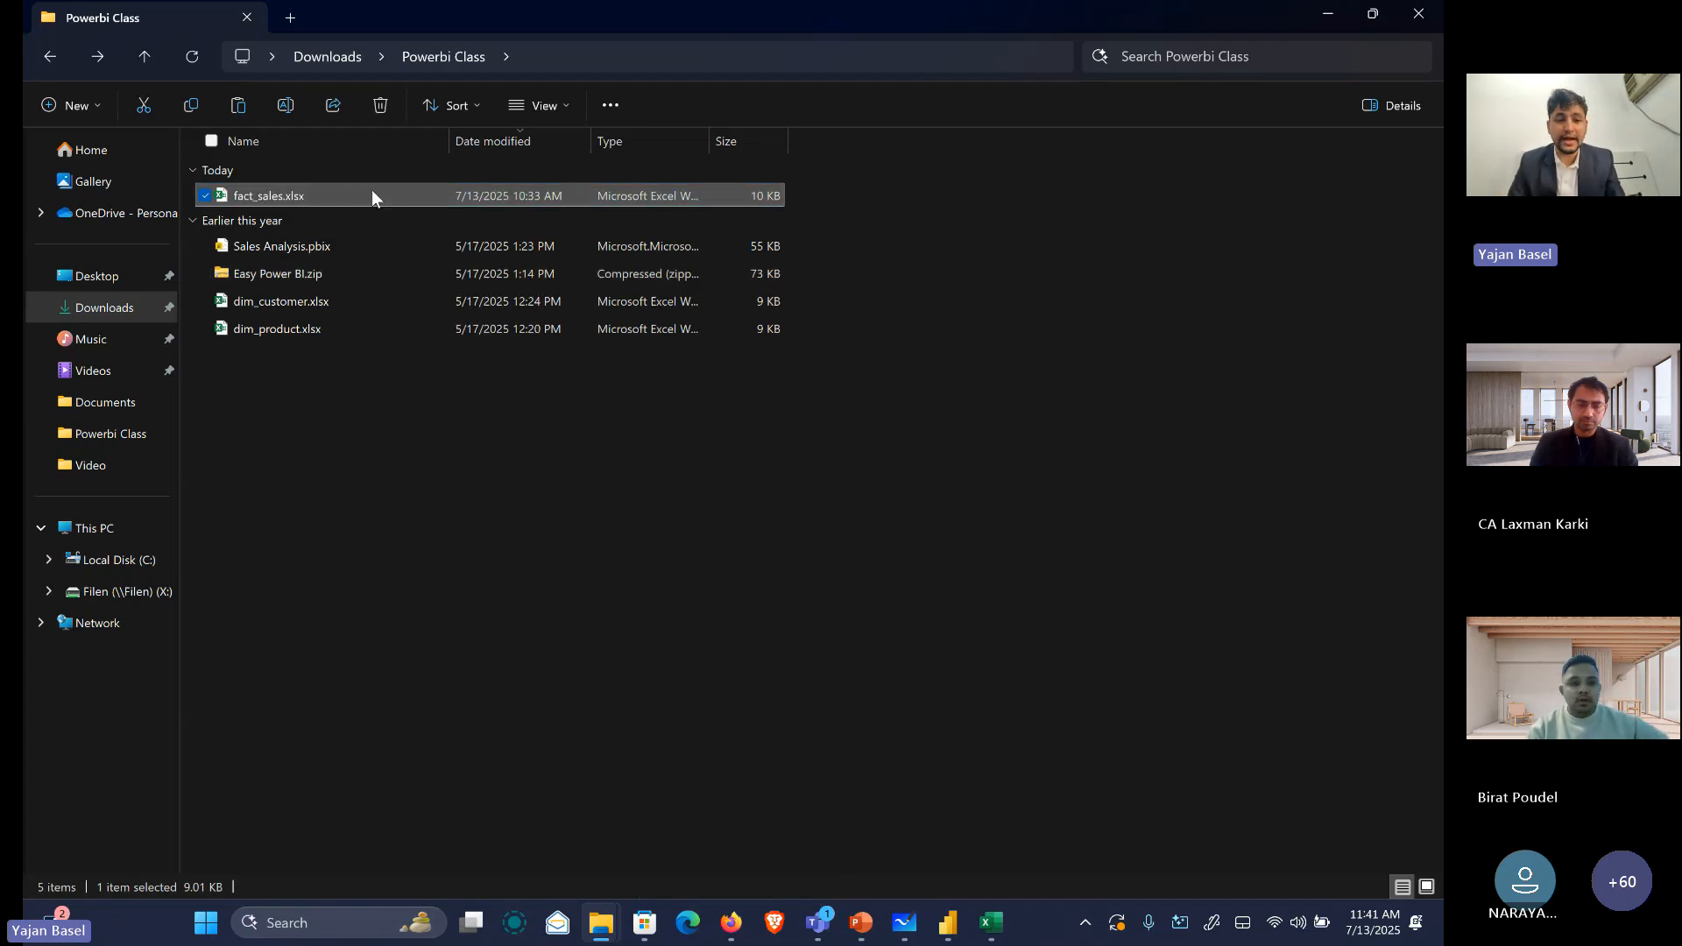
pyautogui.press('F2')
pyautogui.press('Escape')
pyautogui.press('F2')
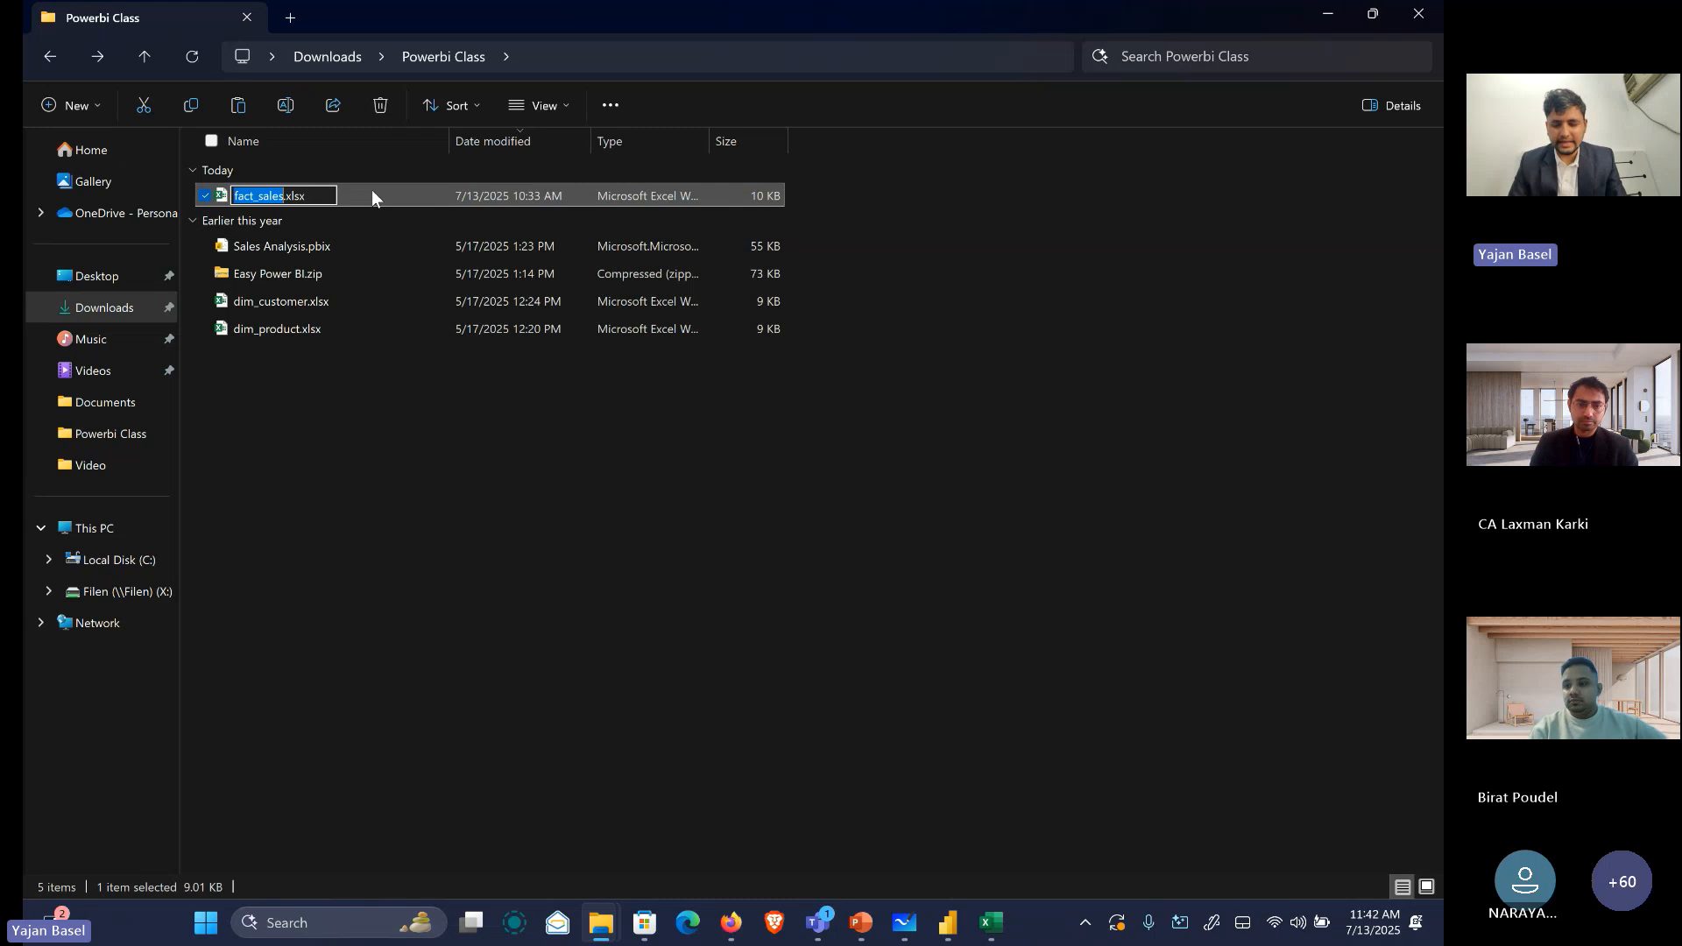
pyautogui.press('End')
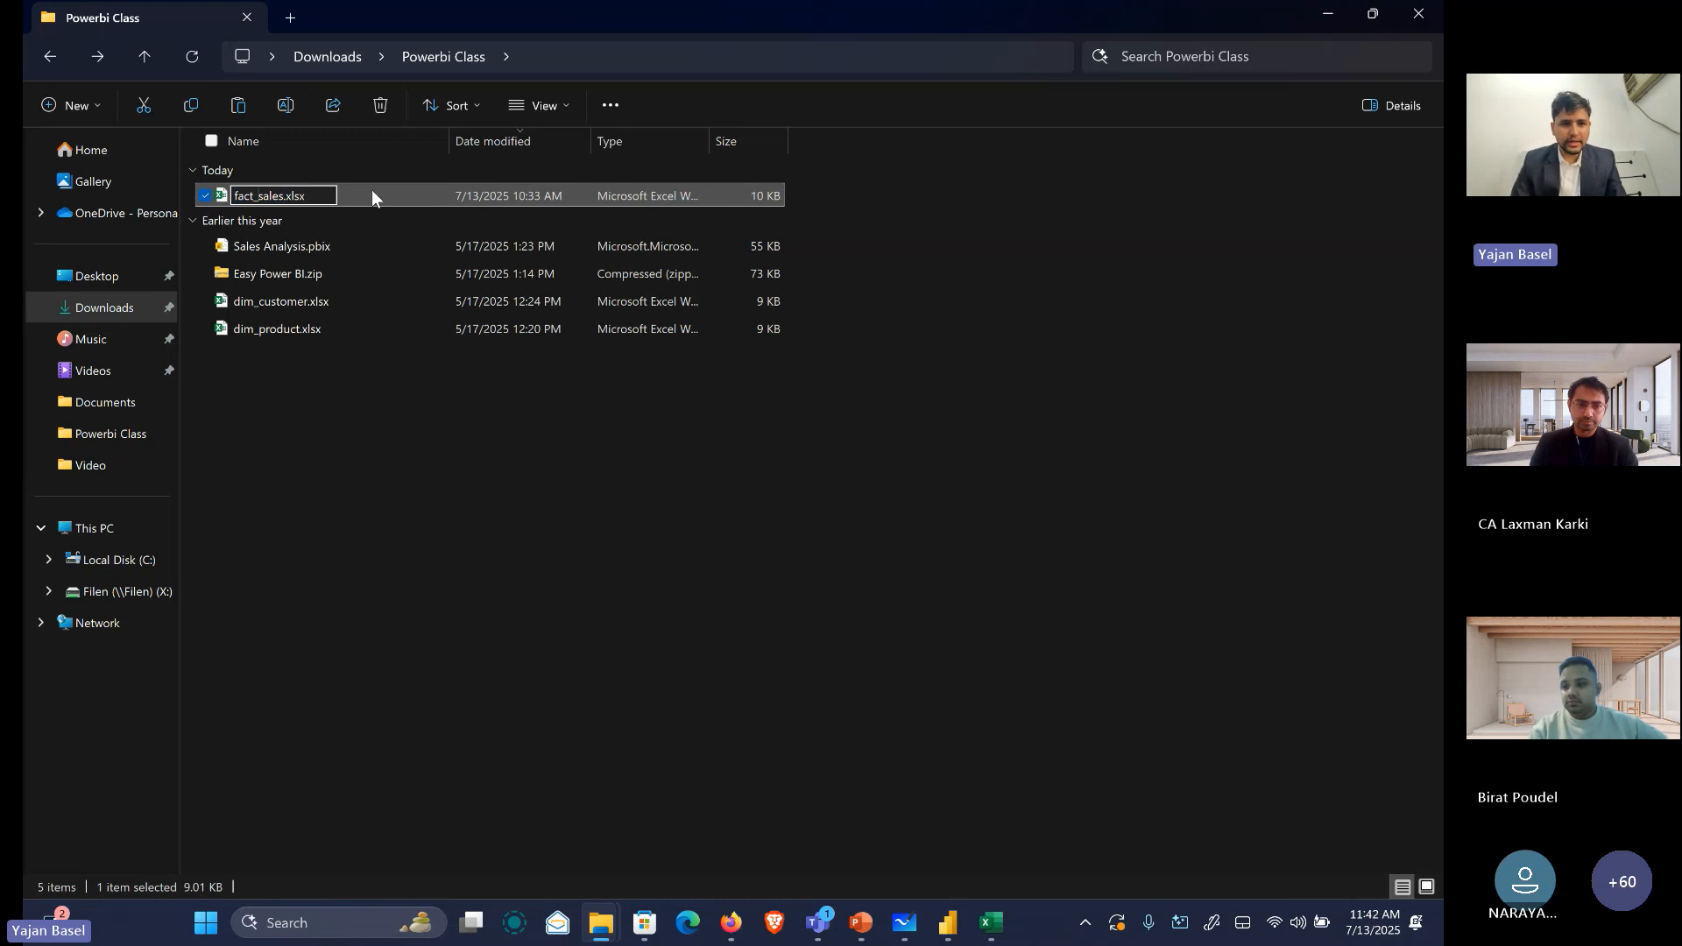
pyautogui.press('Escape')
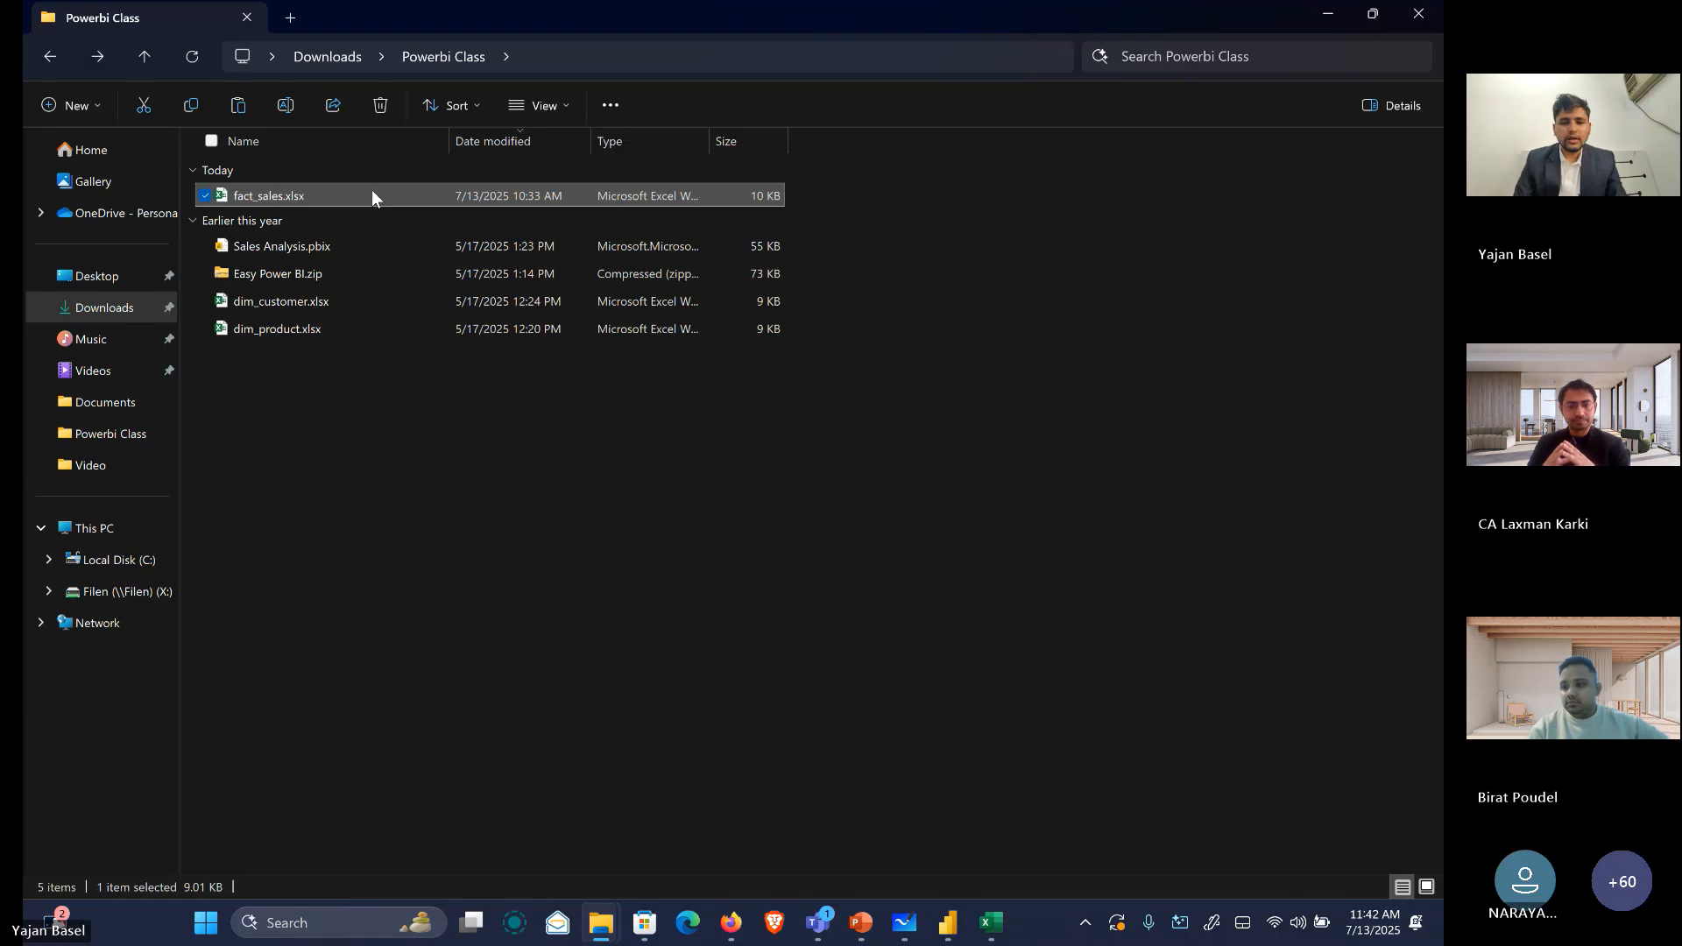
# Open fact_sales.xlsx and point out the Product, Customer, Amount and Date headers in row 4.
pyautogui.doubleClick(369, 196)
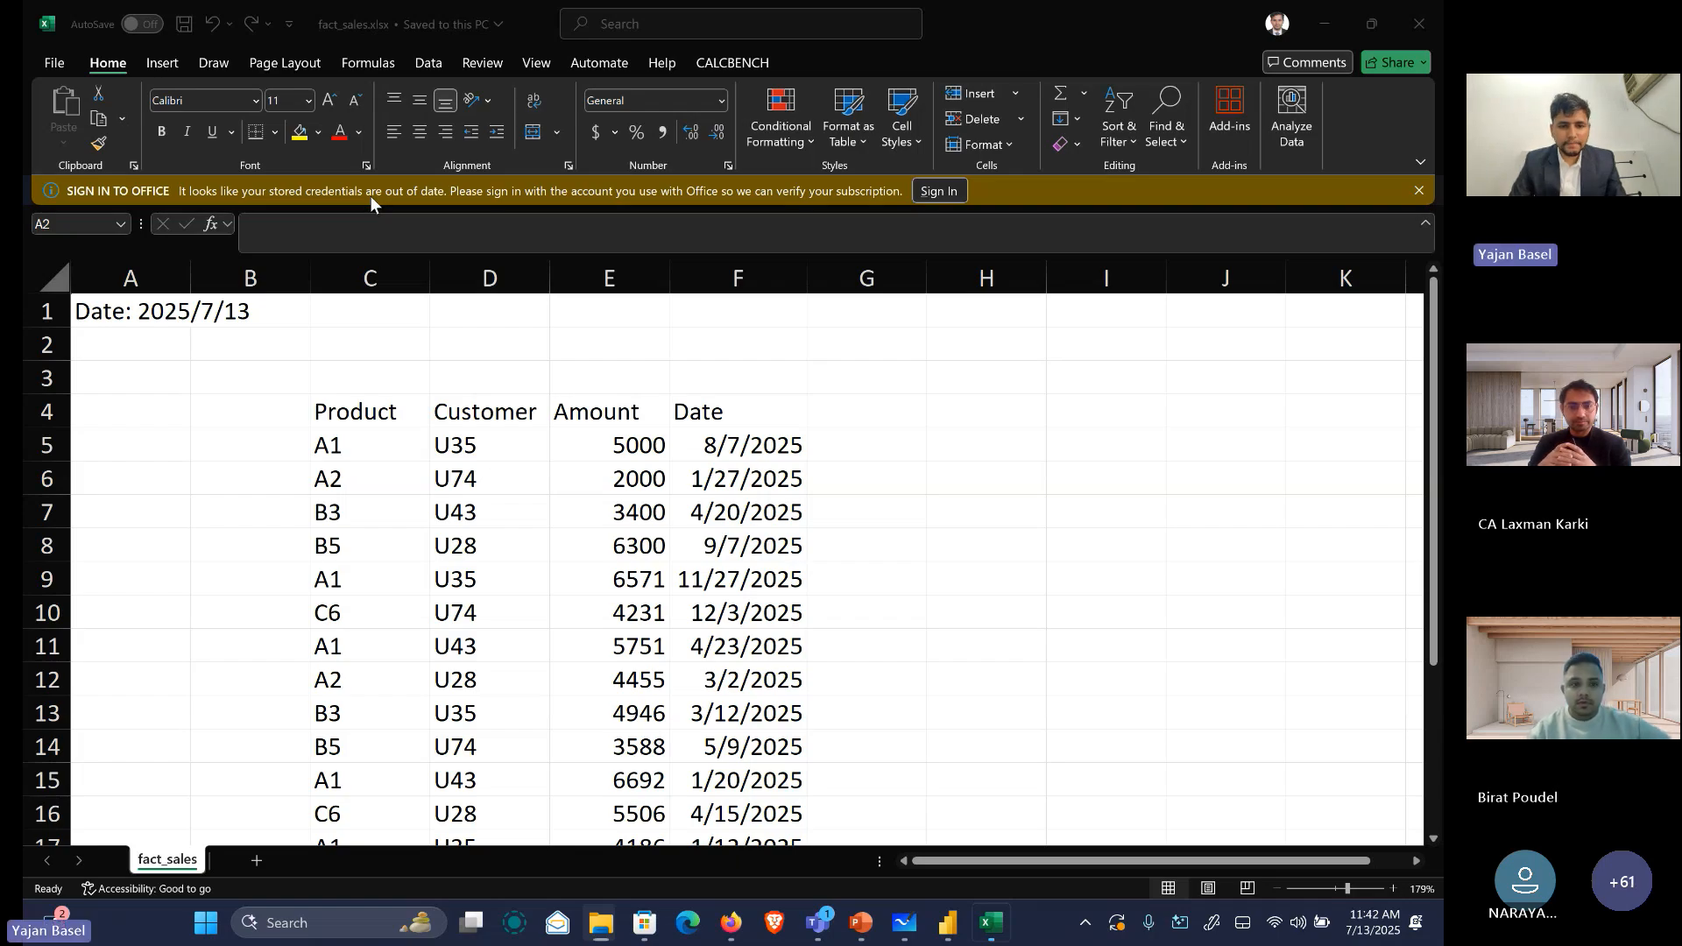
pyautogui.click(376, 411)
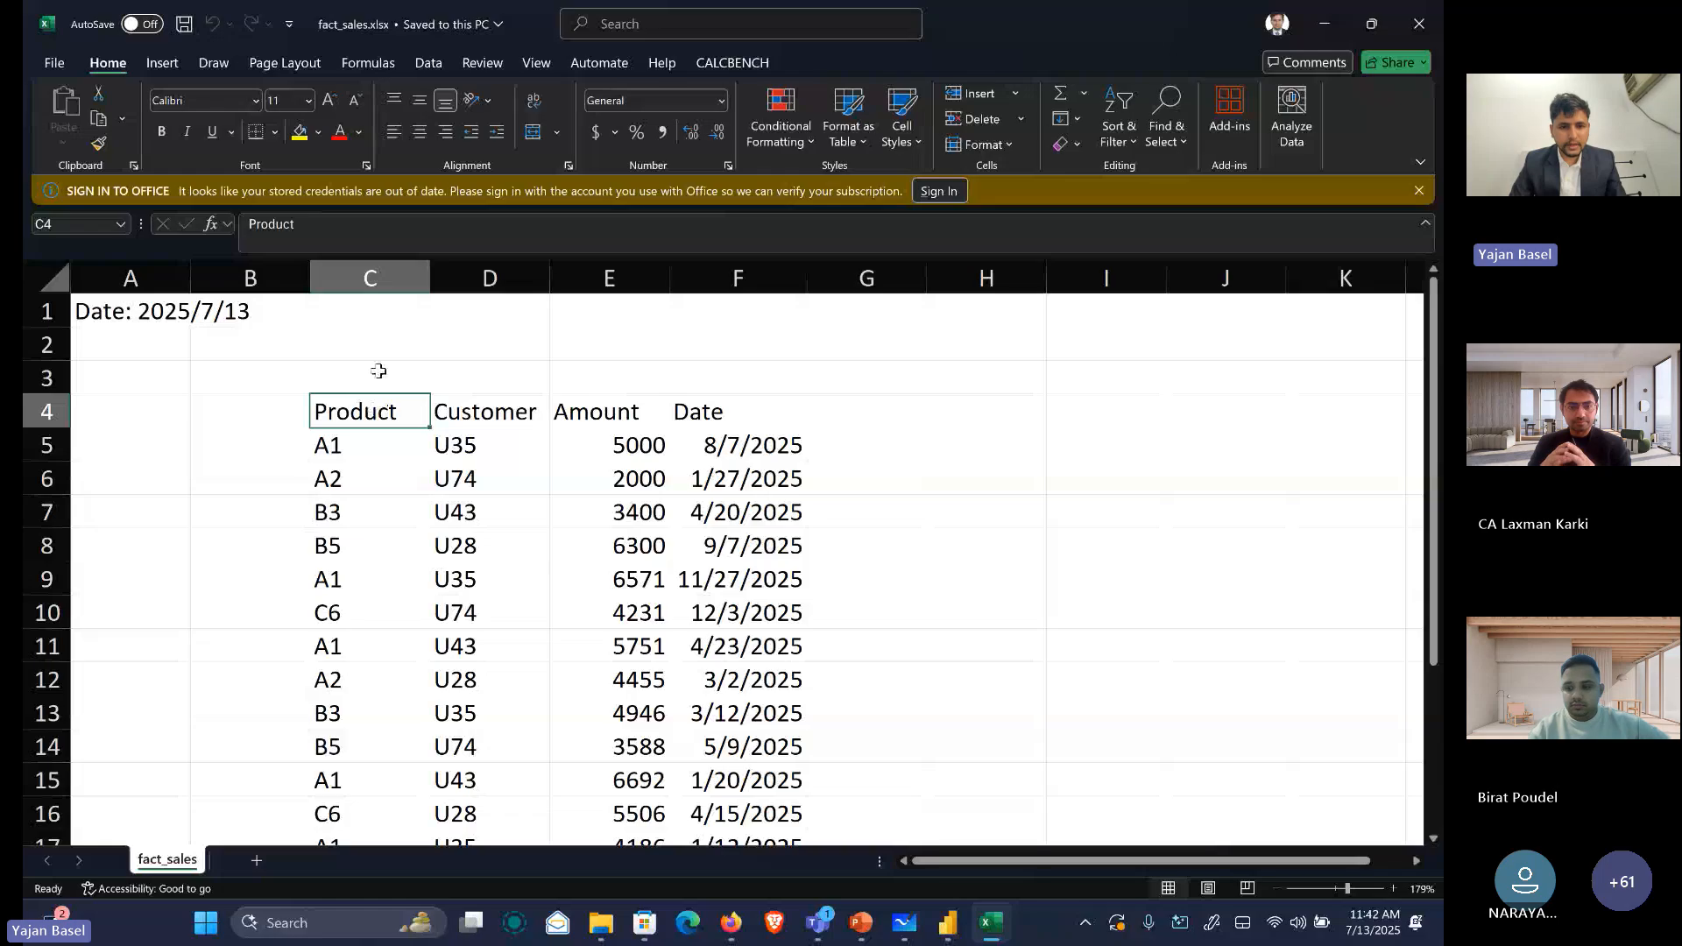
pyautogui.click(481, 412)
pyautogui.click(590, 411)
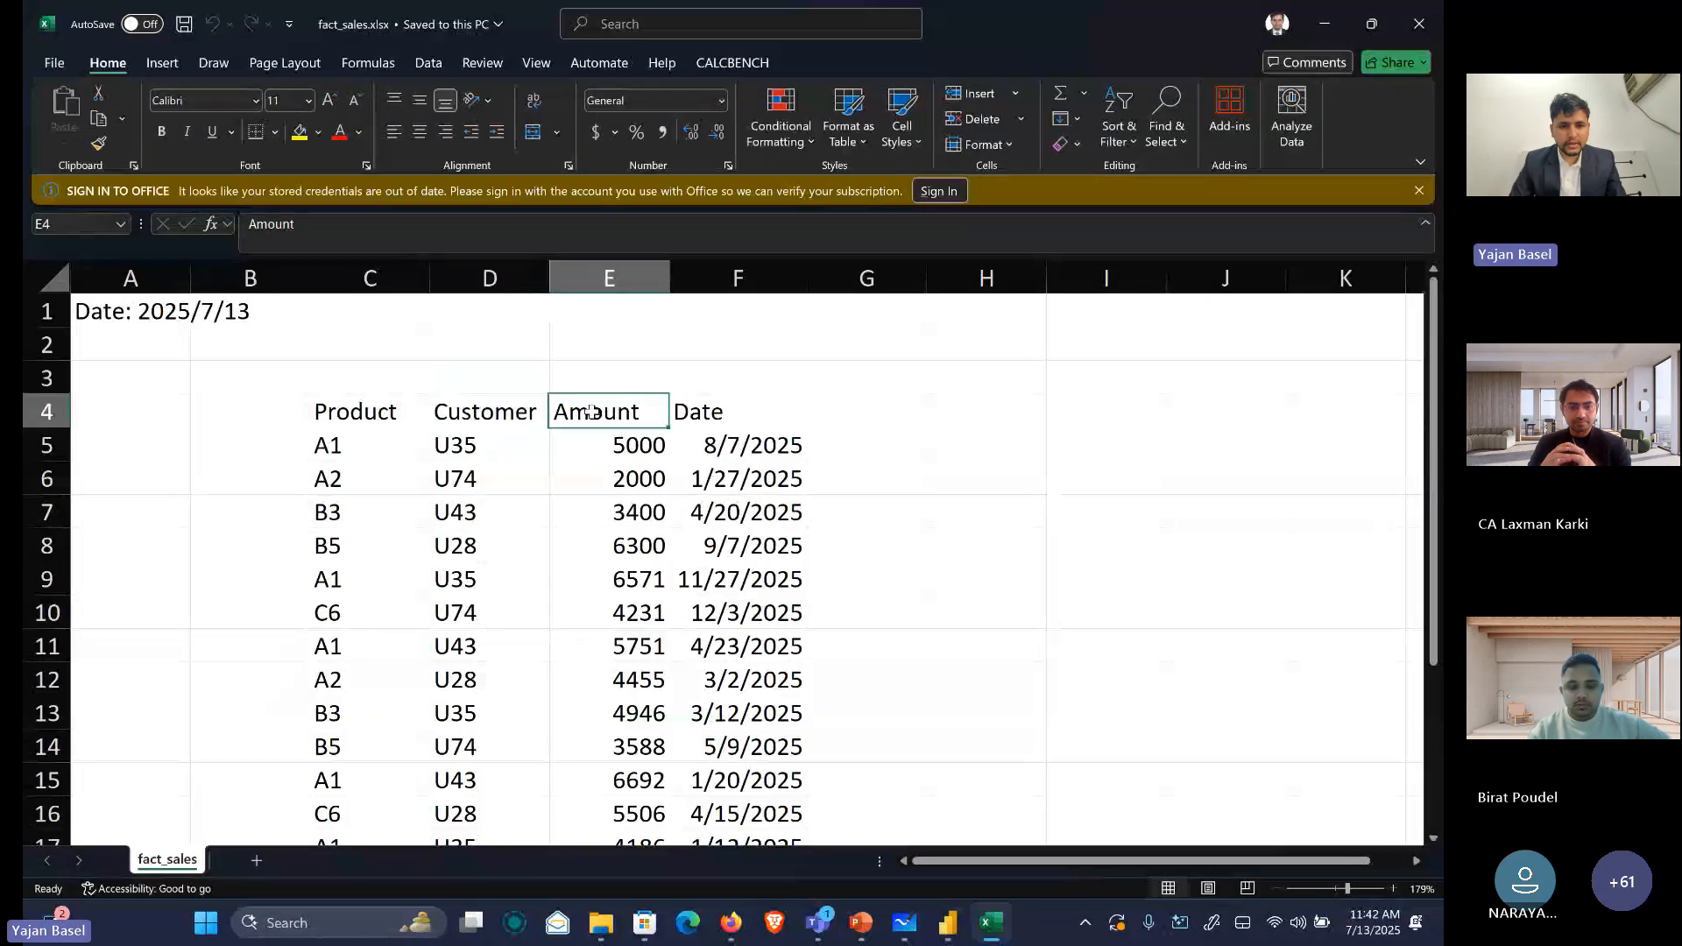
pyautogui.click(717, 410)
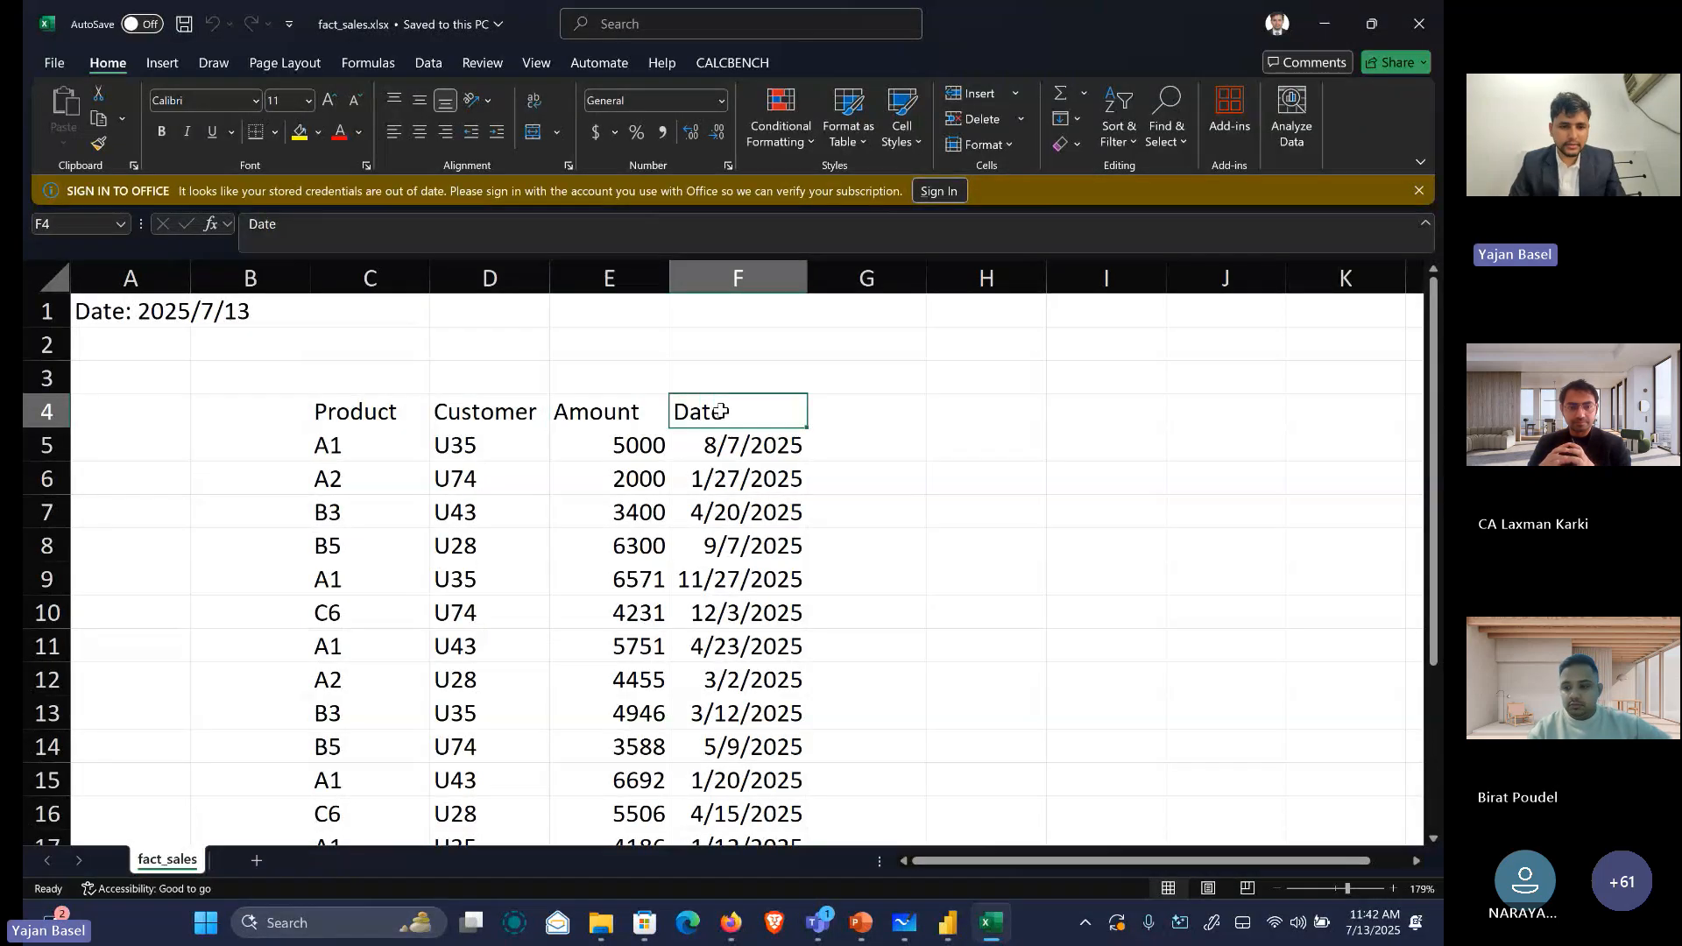
pyautogui.click(351, 410)
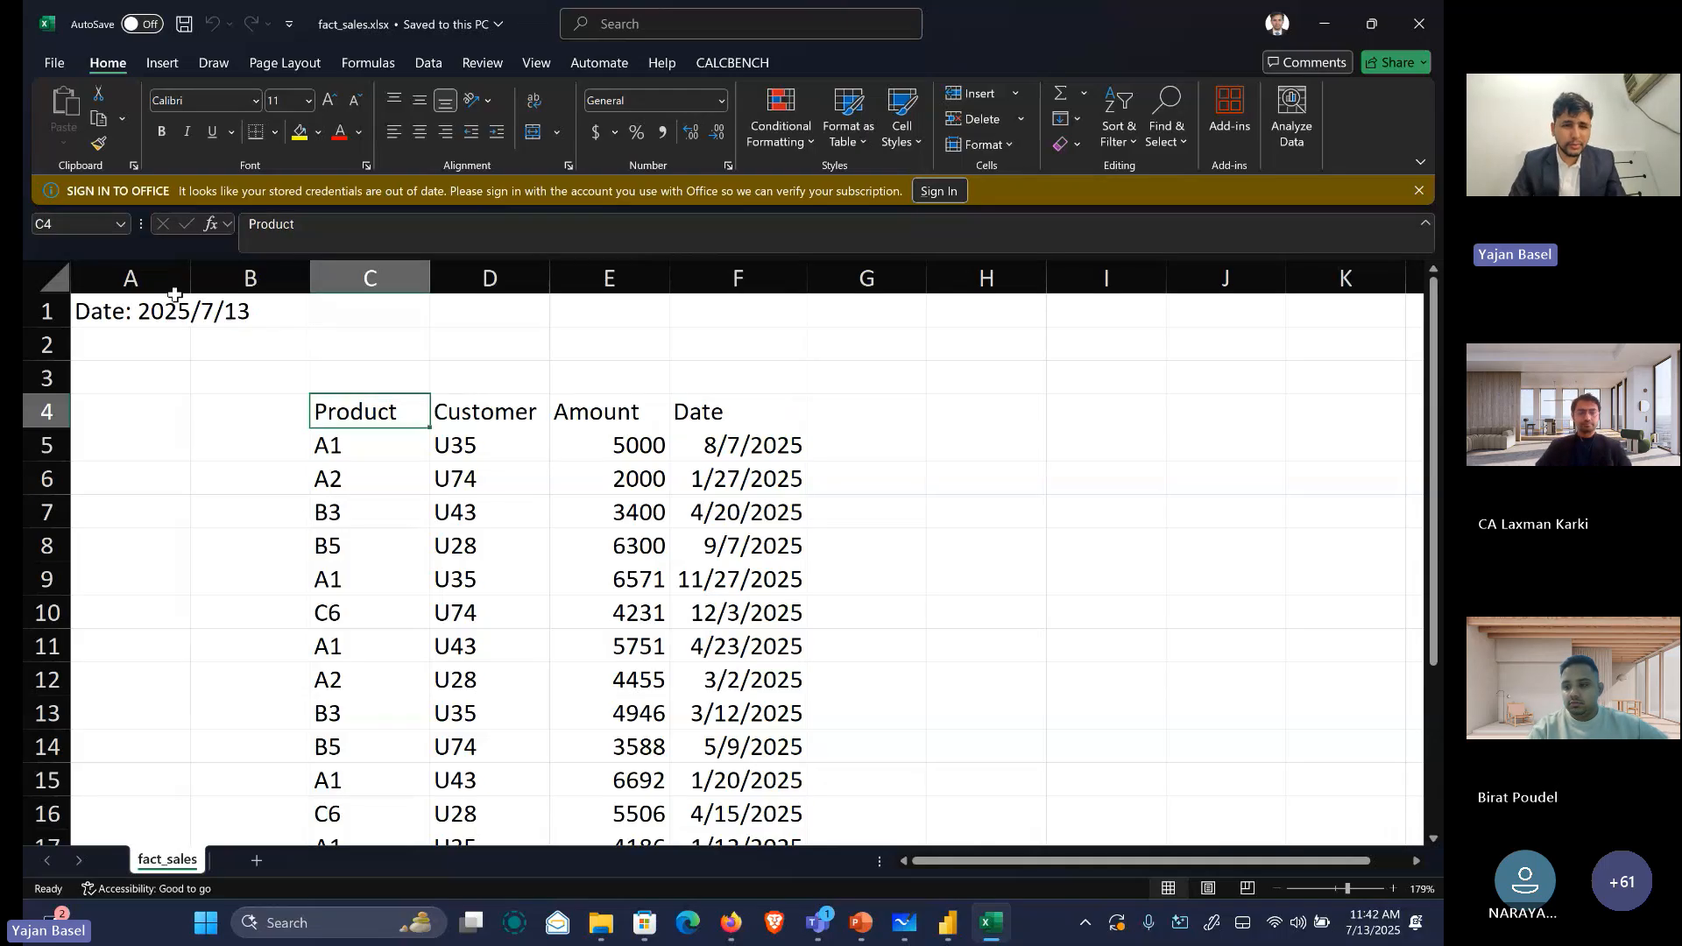
# Highlight the row-1 date line, the header row and the data columns, then minimize the workbook.
pyautogui.moveTo(116, 304); pyautogui.dragTo(491, 308)
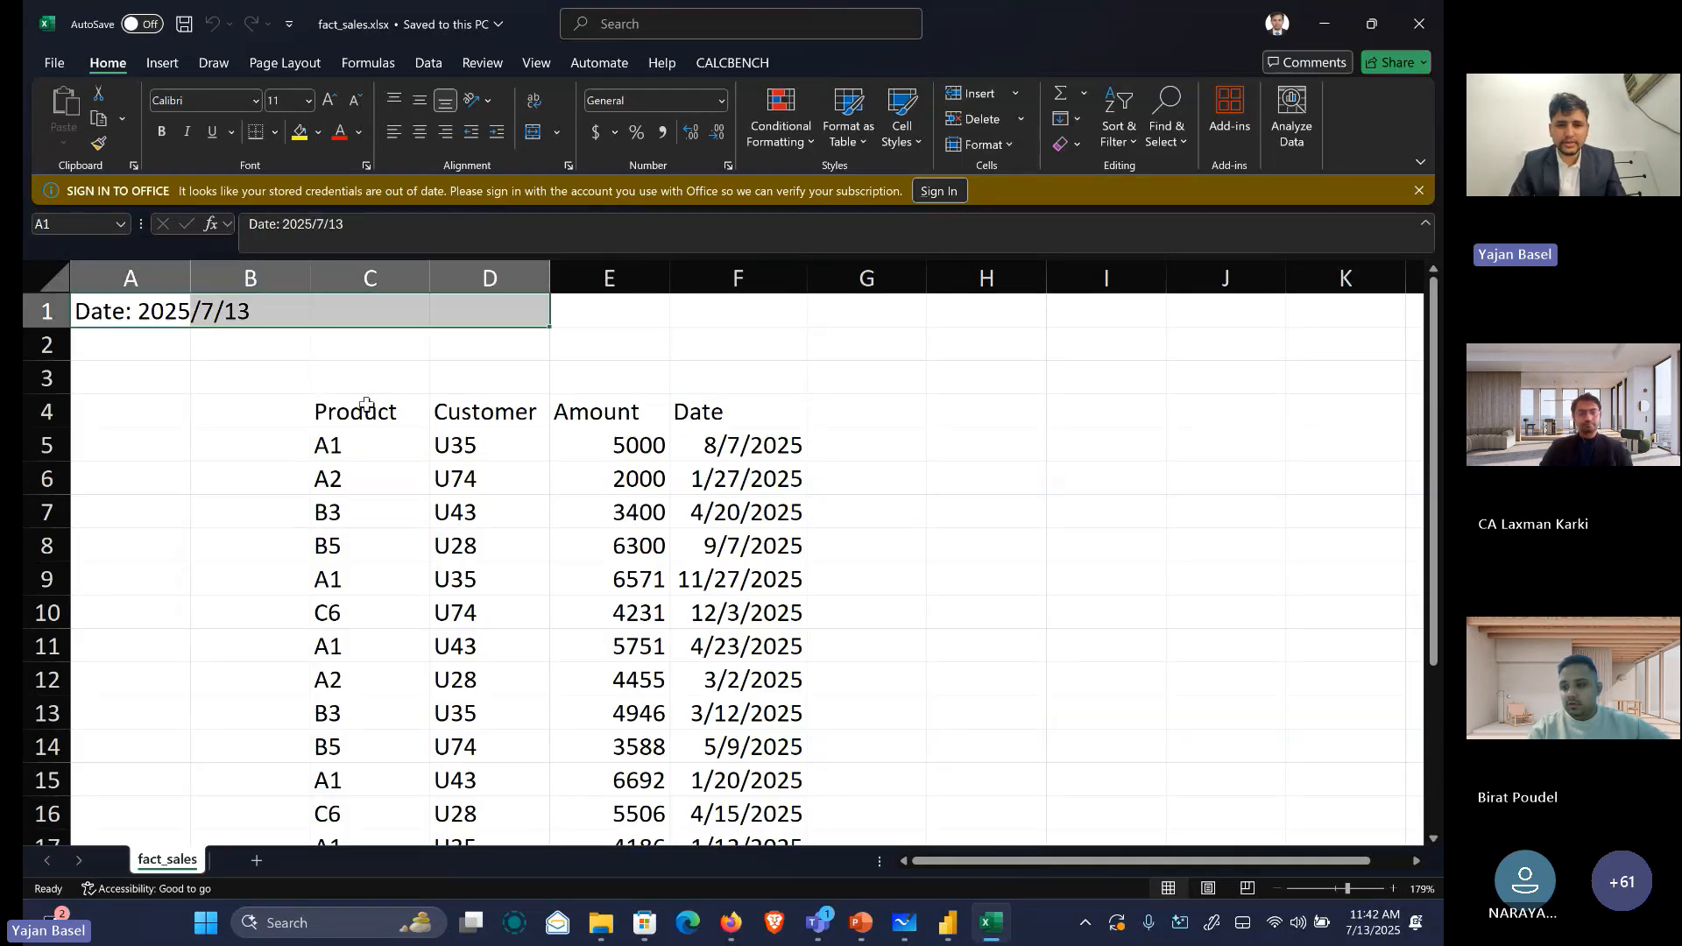
pyautogui.moveTo(366, 406); pyautogui.dragTo(759, 419)
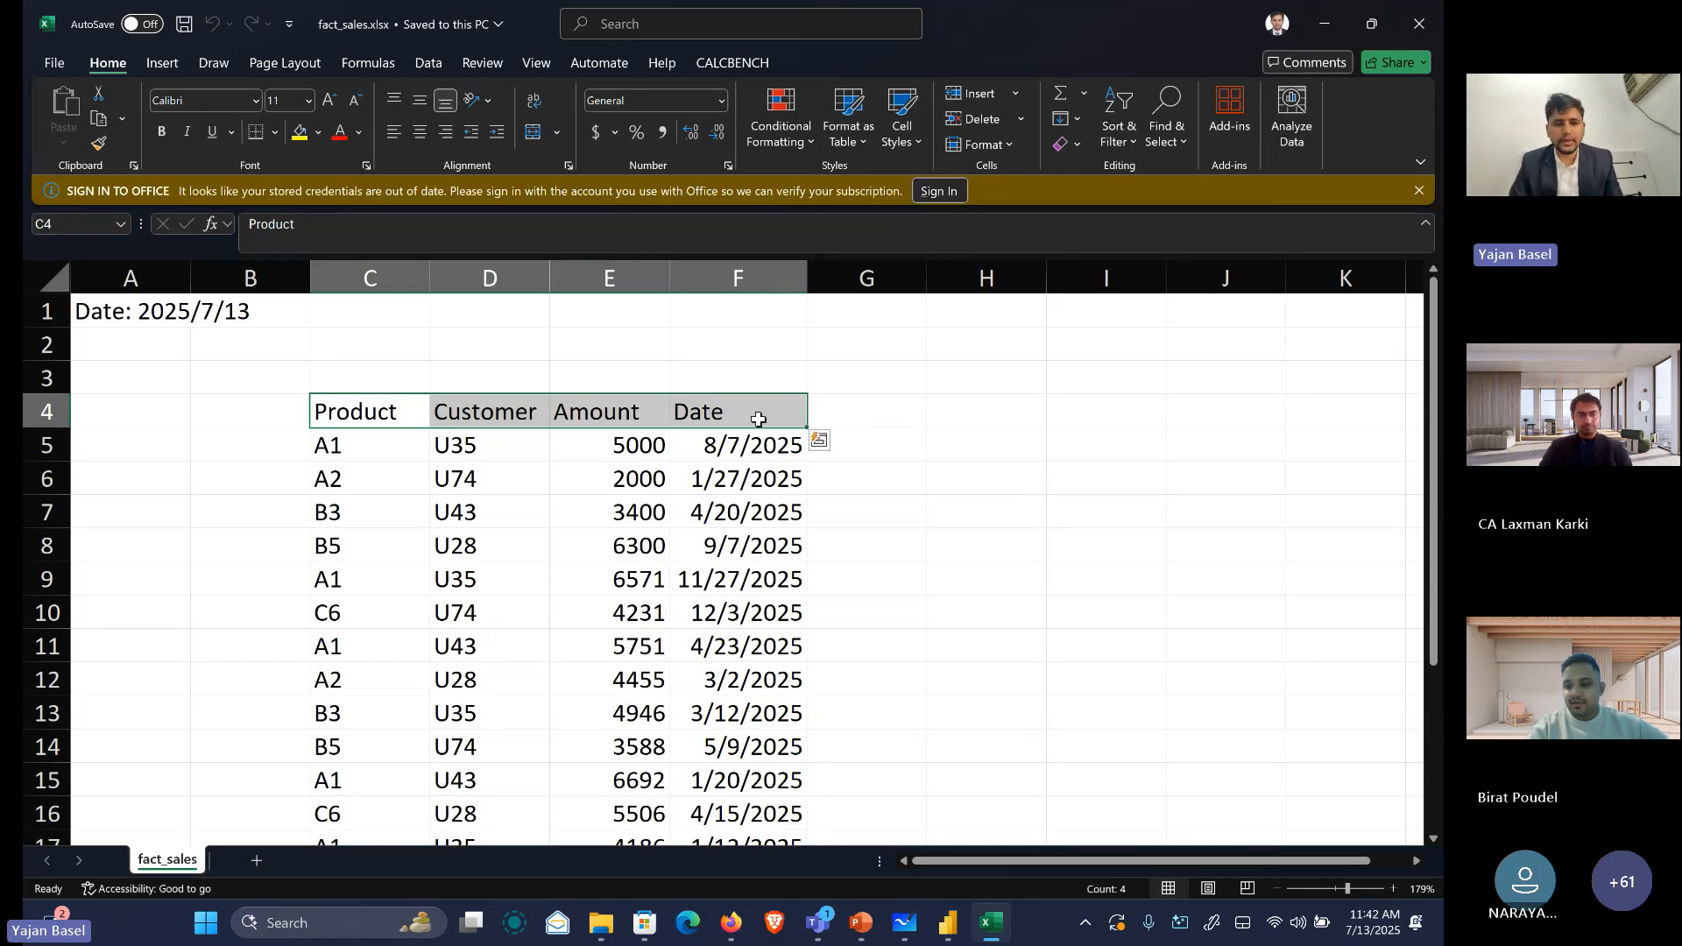
pyautogui.click(377, 414)
pyautogui.click(357, 451)
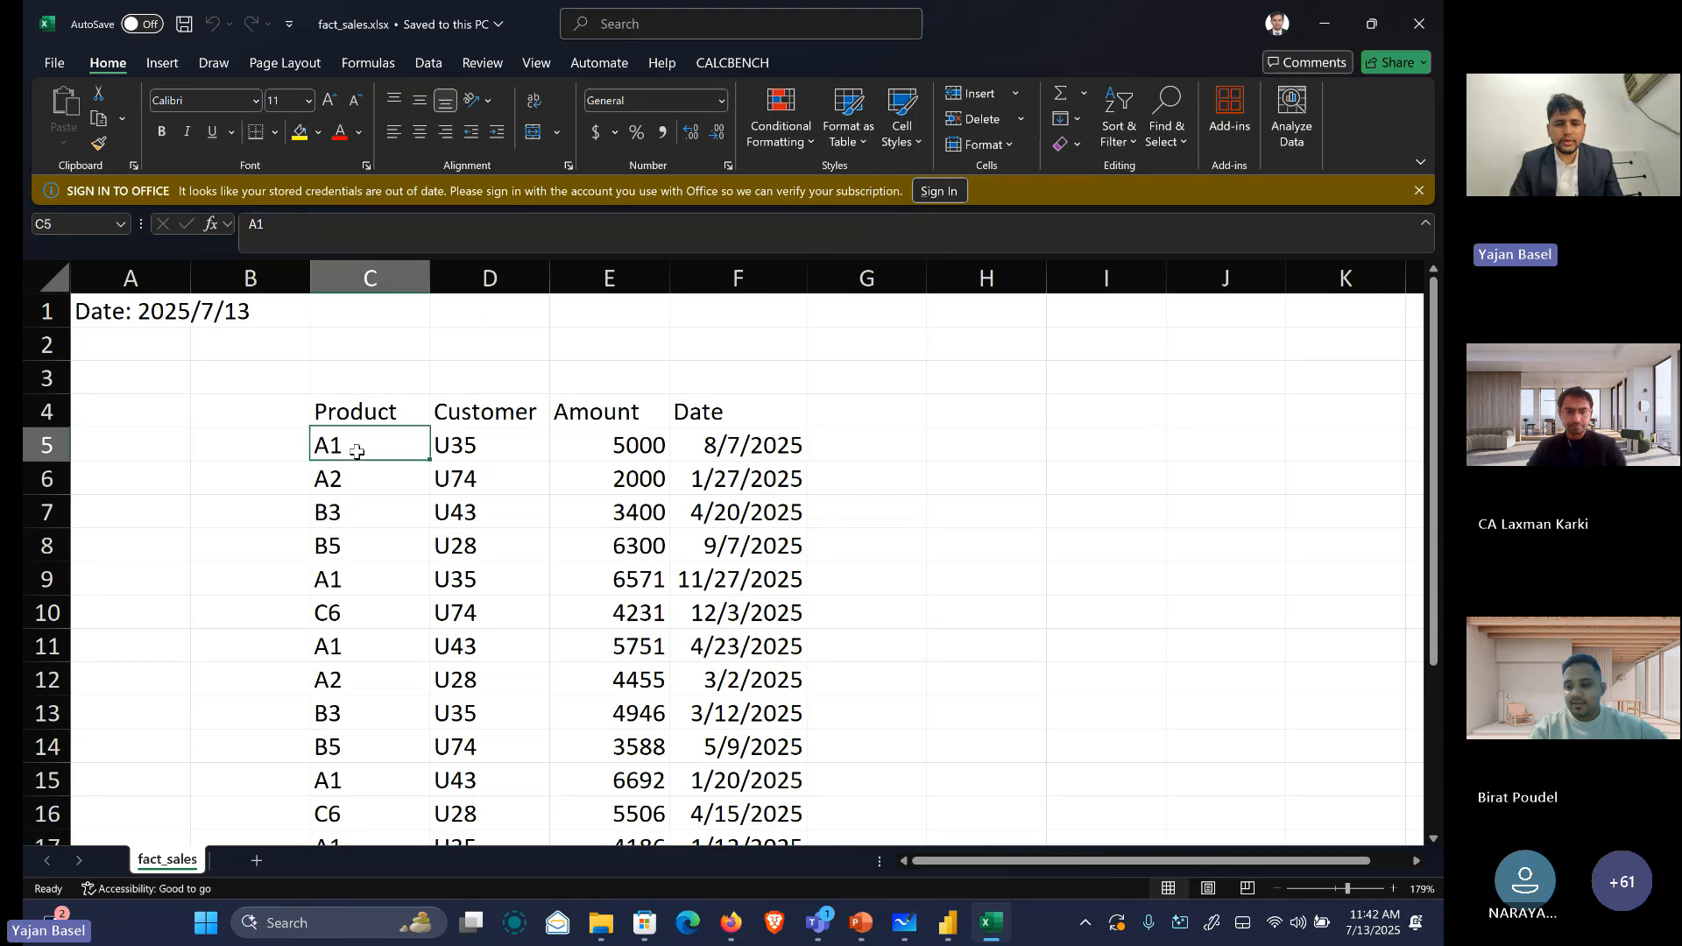
pyautogui.moveTo(357, 452); pyautogui.dragTo(355, 780)
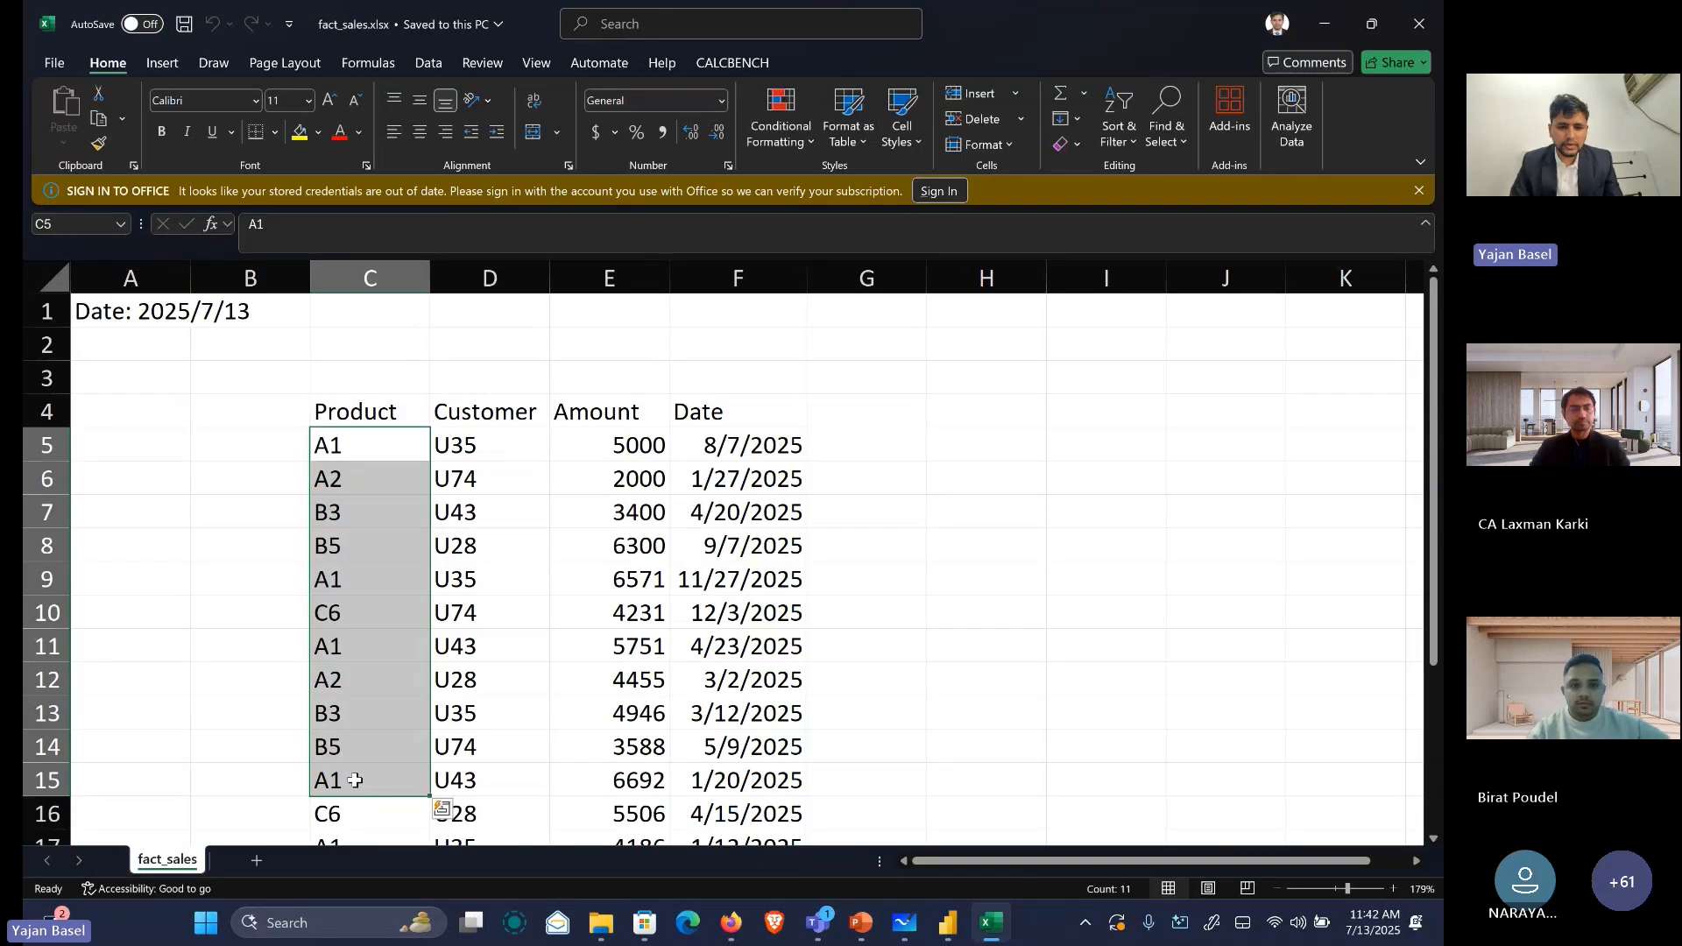
pyautogui.moveTo(460, 447); pyautogui.dragTo(469, 804)
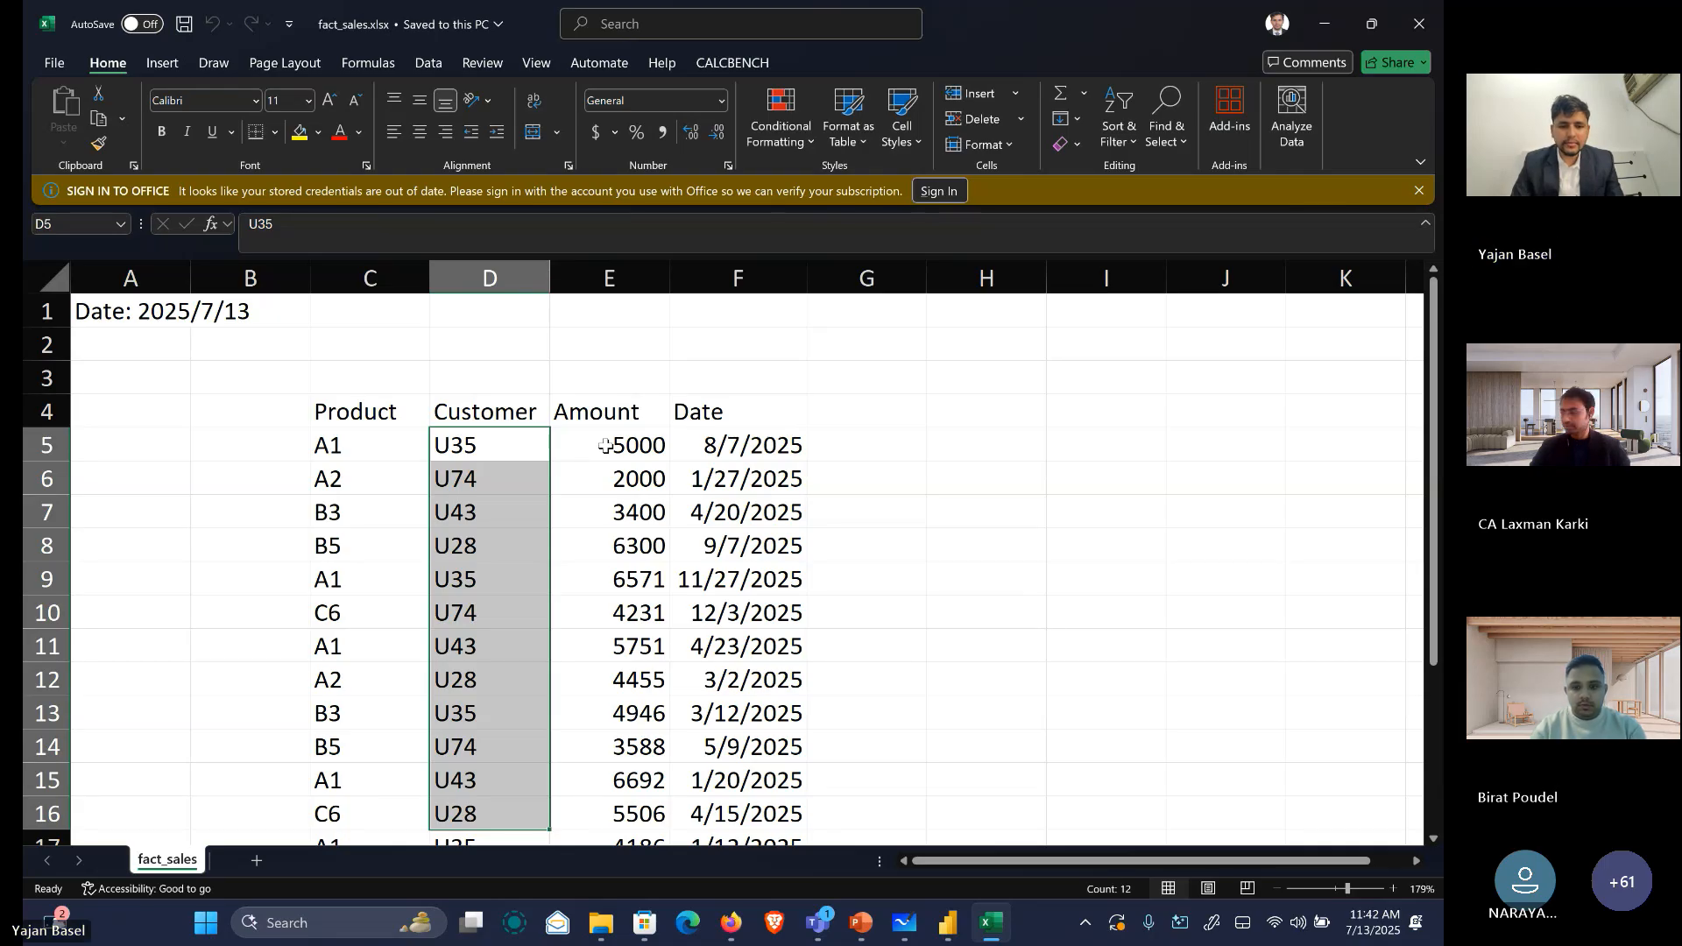
pyautogui.moveTo(737, 446); pyautogui.dragTo(738, 814)
pyautogui.scroll(-3, 558, 564)
pyautogui.scroll(3, 558, 565)
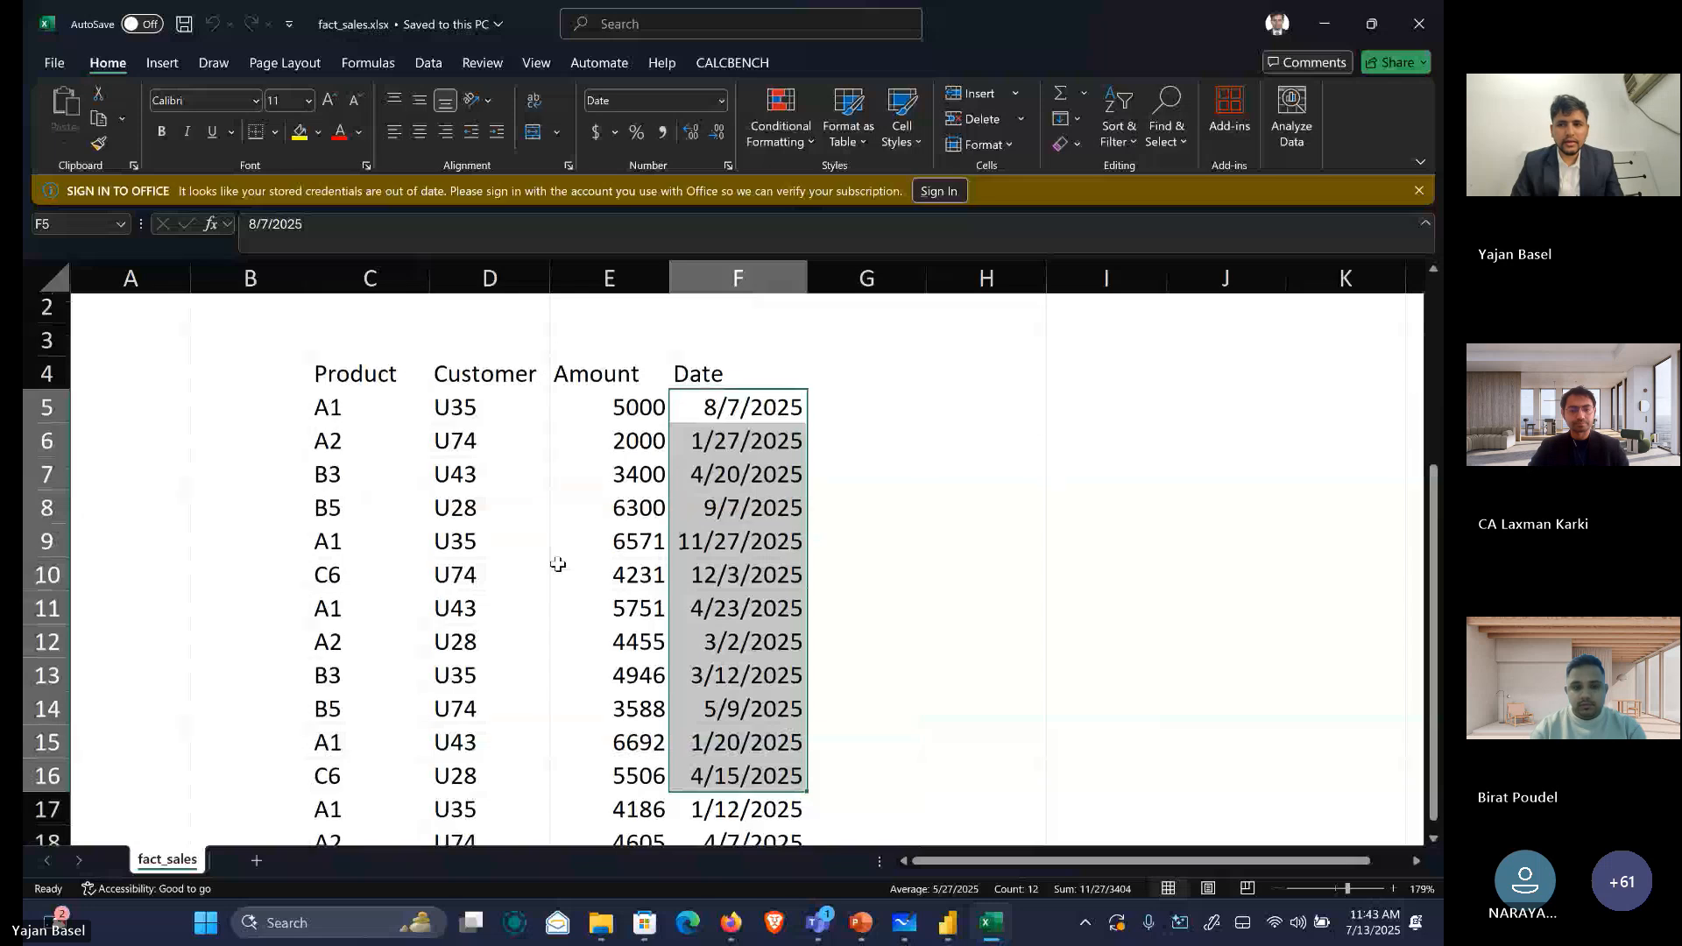
pyautogui.click(1331, 19)
# Create a new Powerbi Webinar folder in Downloads.
pyautogui.press('super+e')
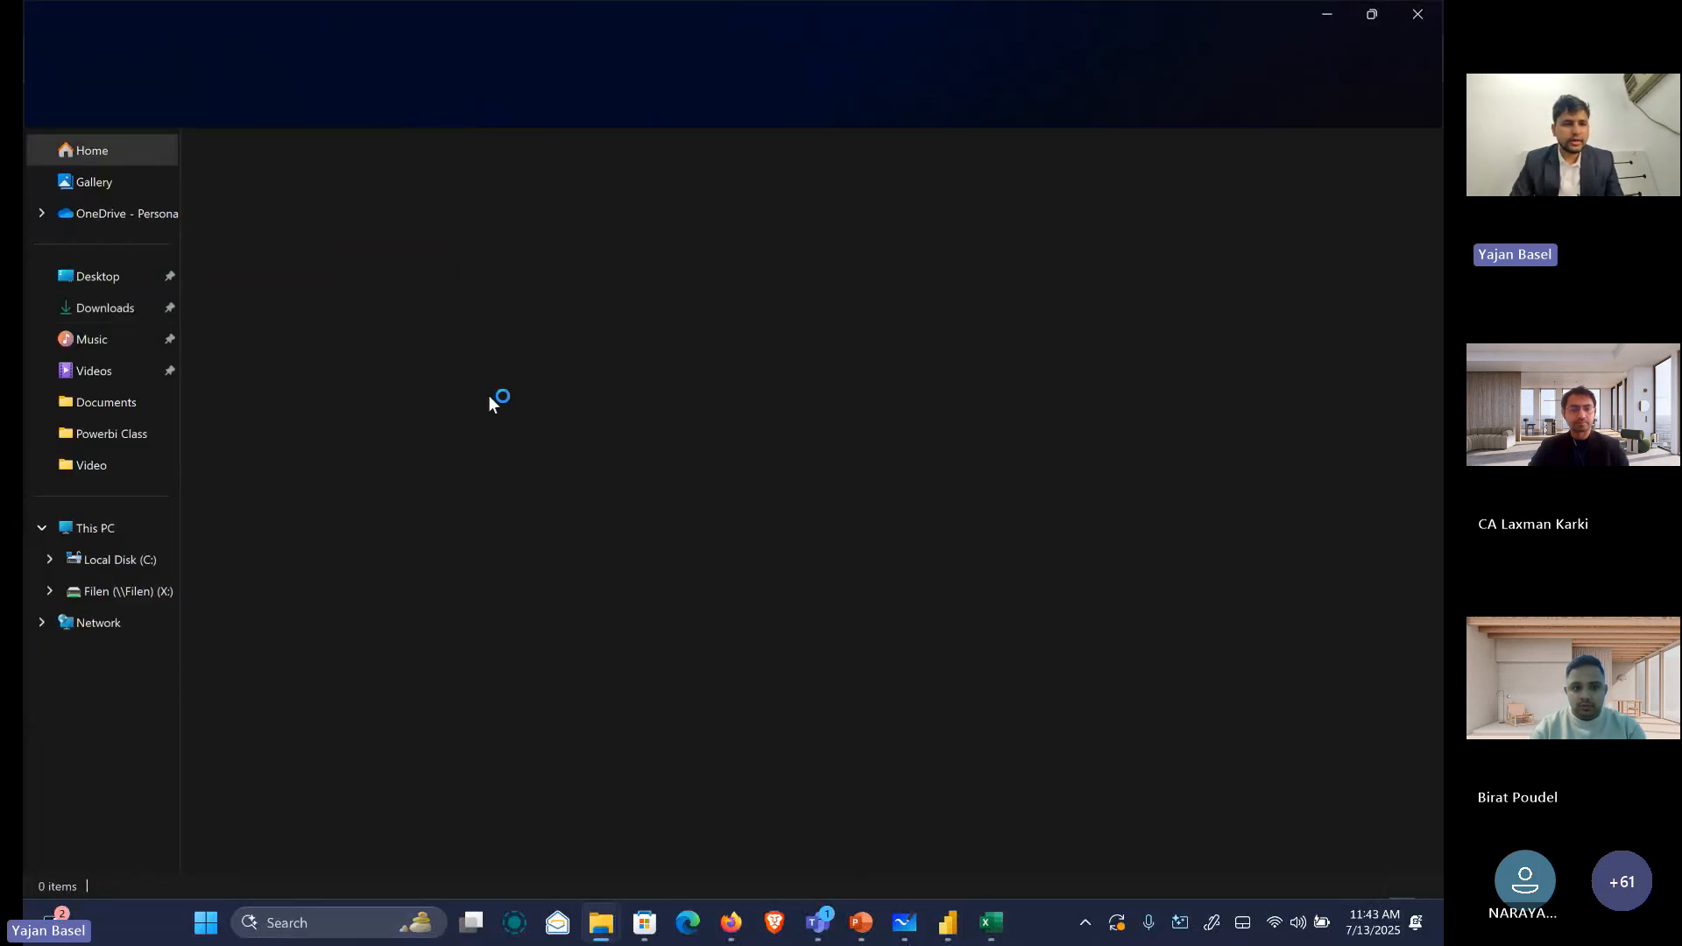
pyautogui.click(92, 309)
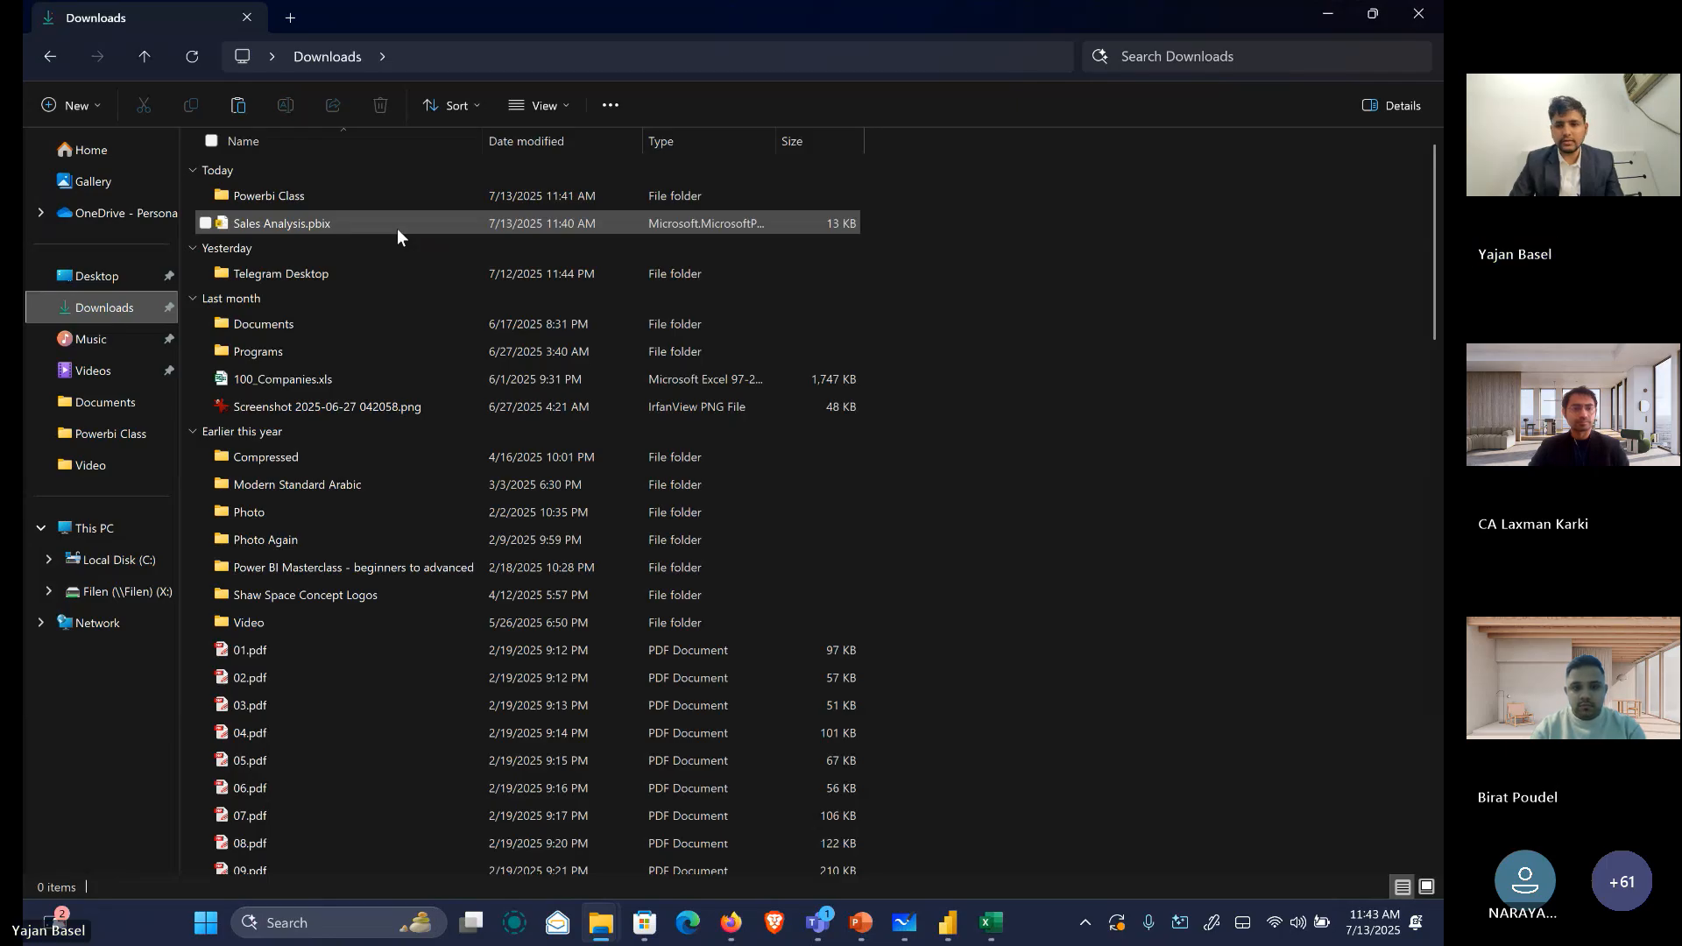
pyautogui.hotkey('ctrl', 'shift', 'n')
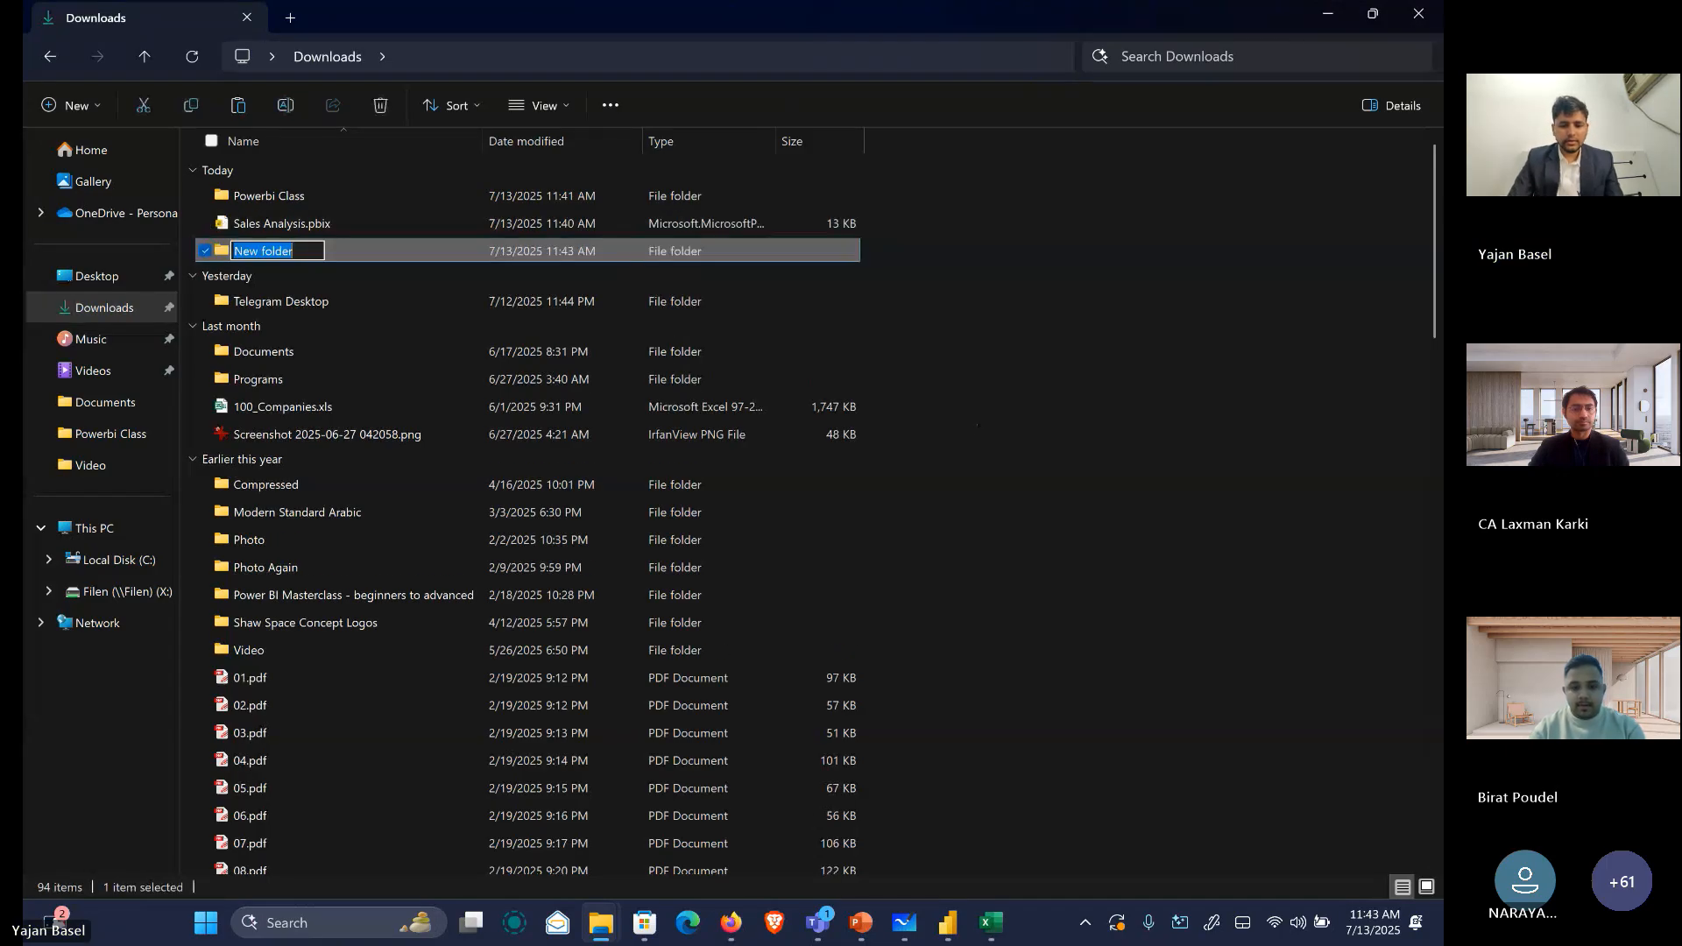
pyautogui.write('P')
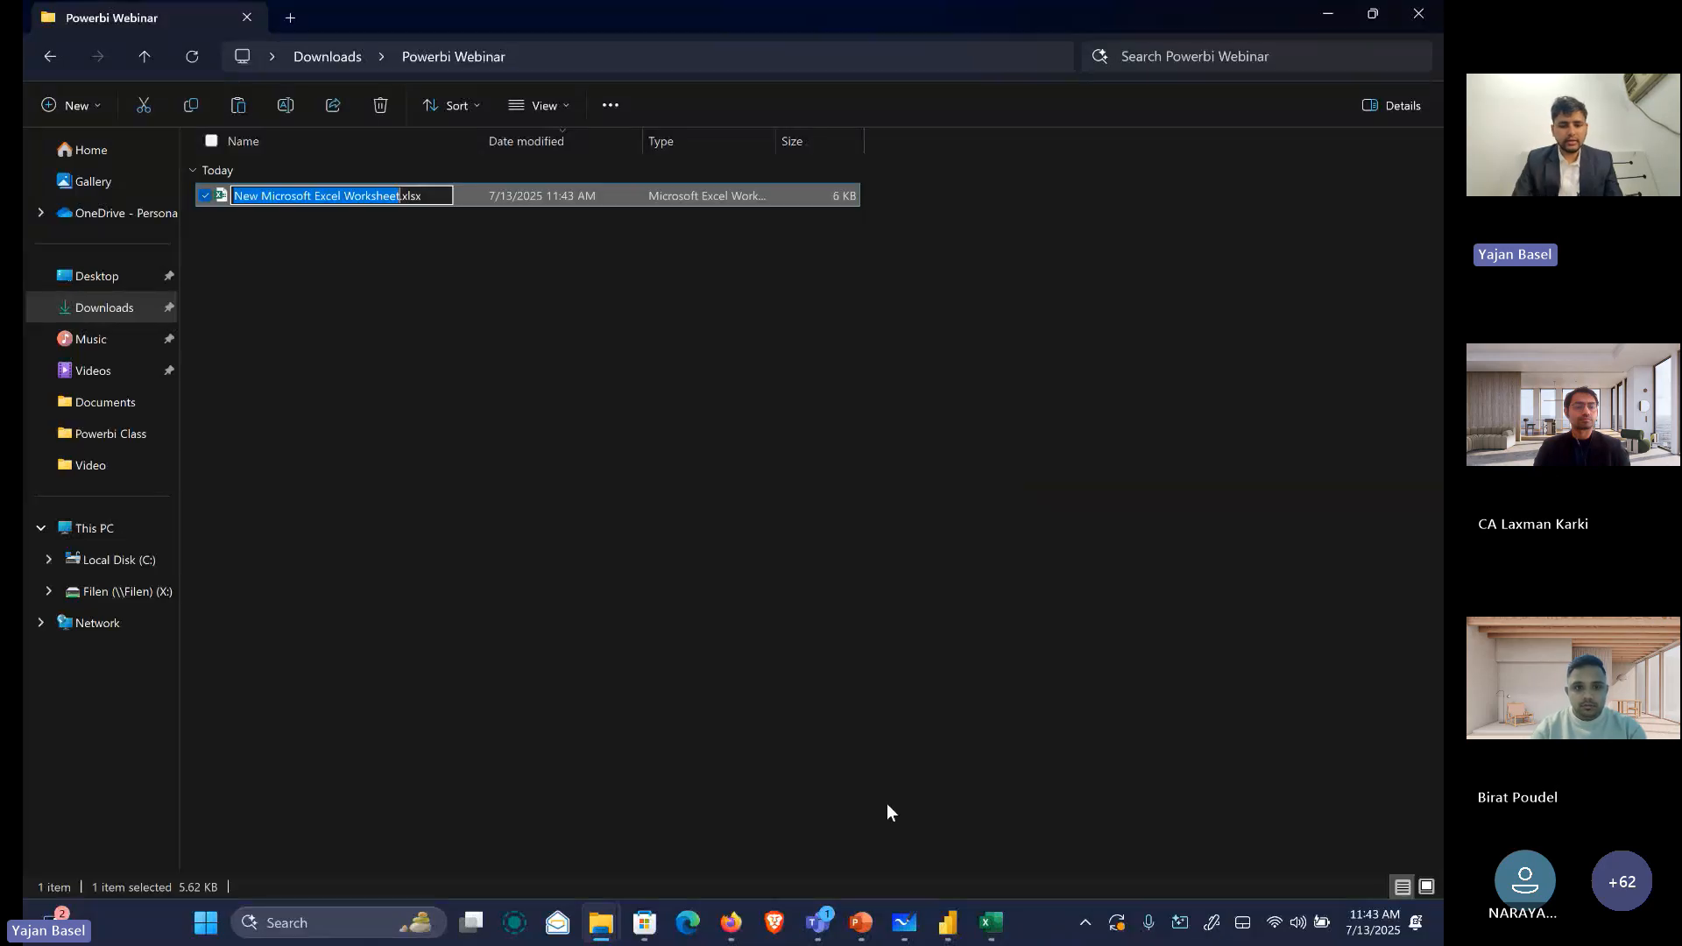
# Name a new Excel workbook fact_sales.xlsx inside it and open it in Excel.
pyautogui.write('fac.xlsx')
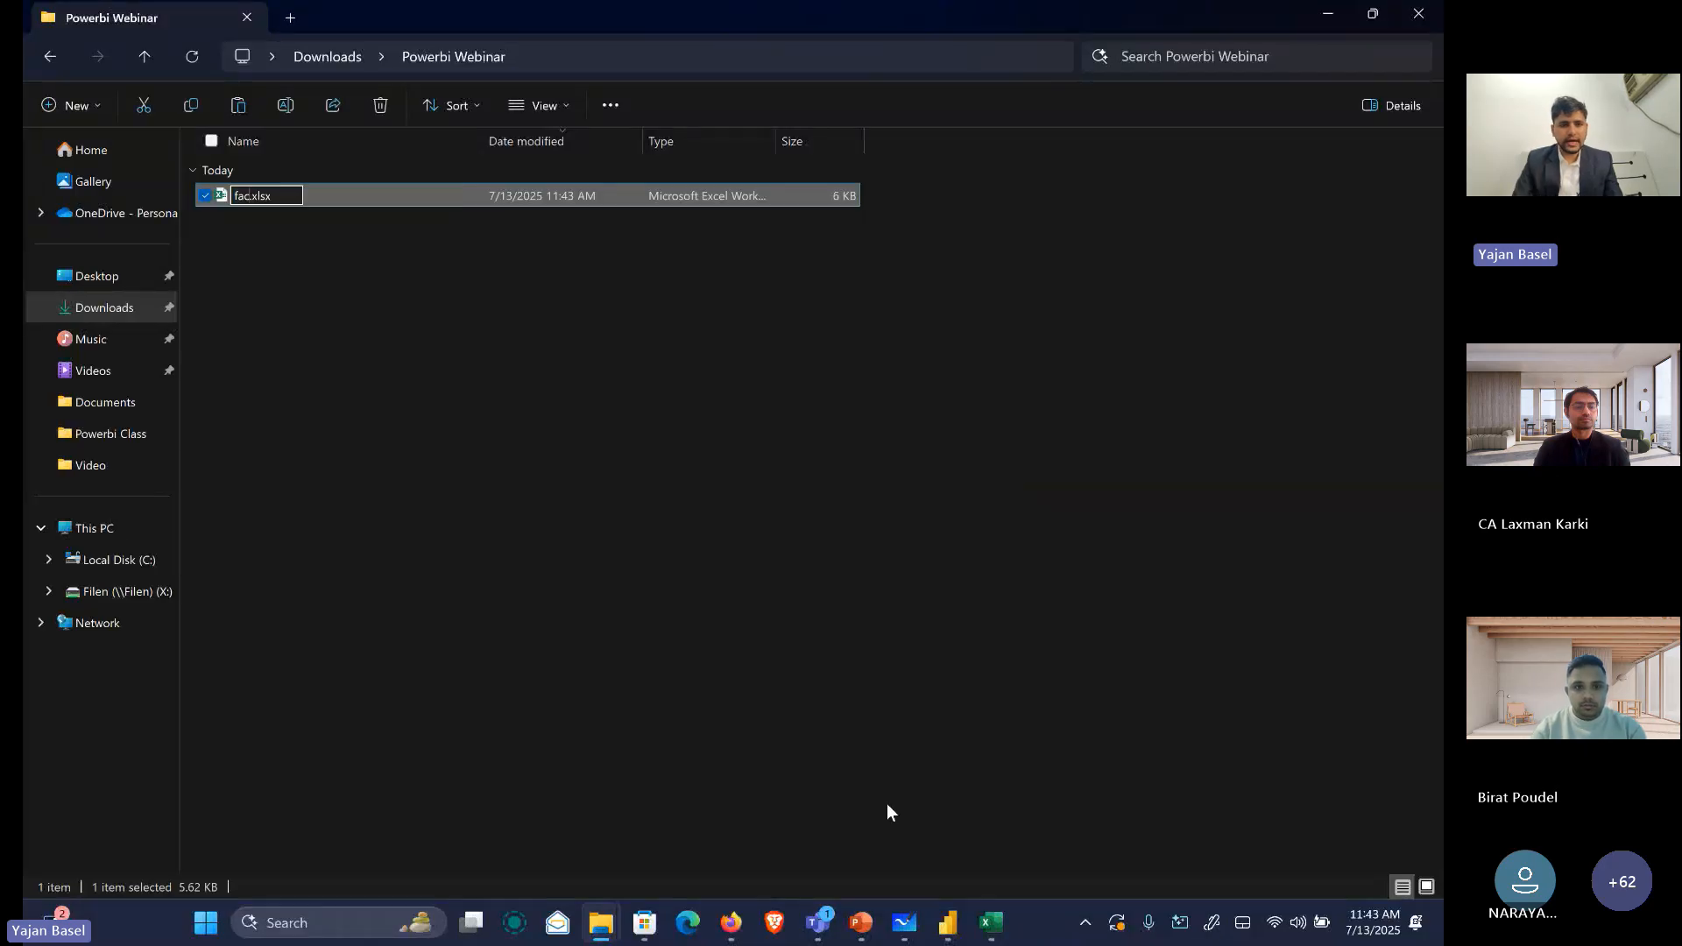
pyautogui.write('t_sales')
pyautogui.press('Return')
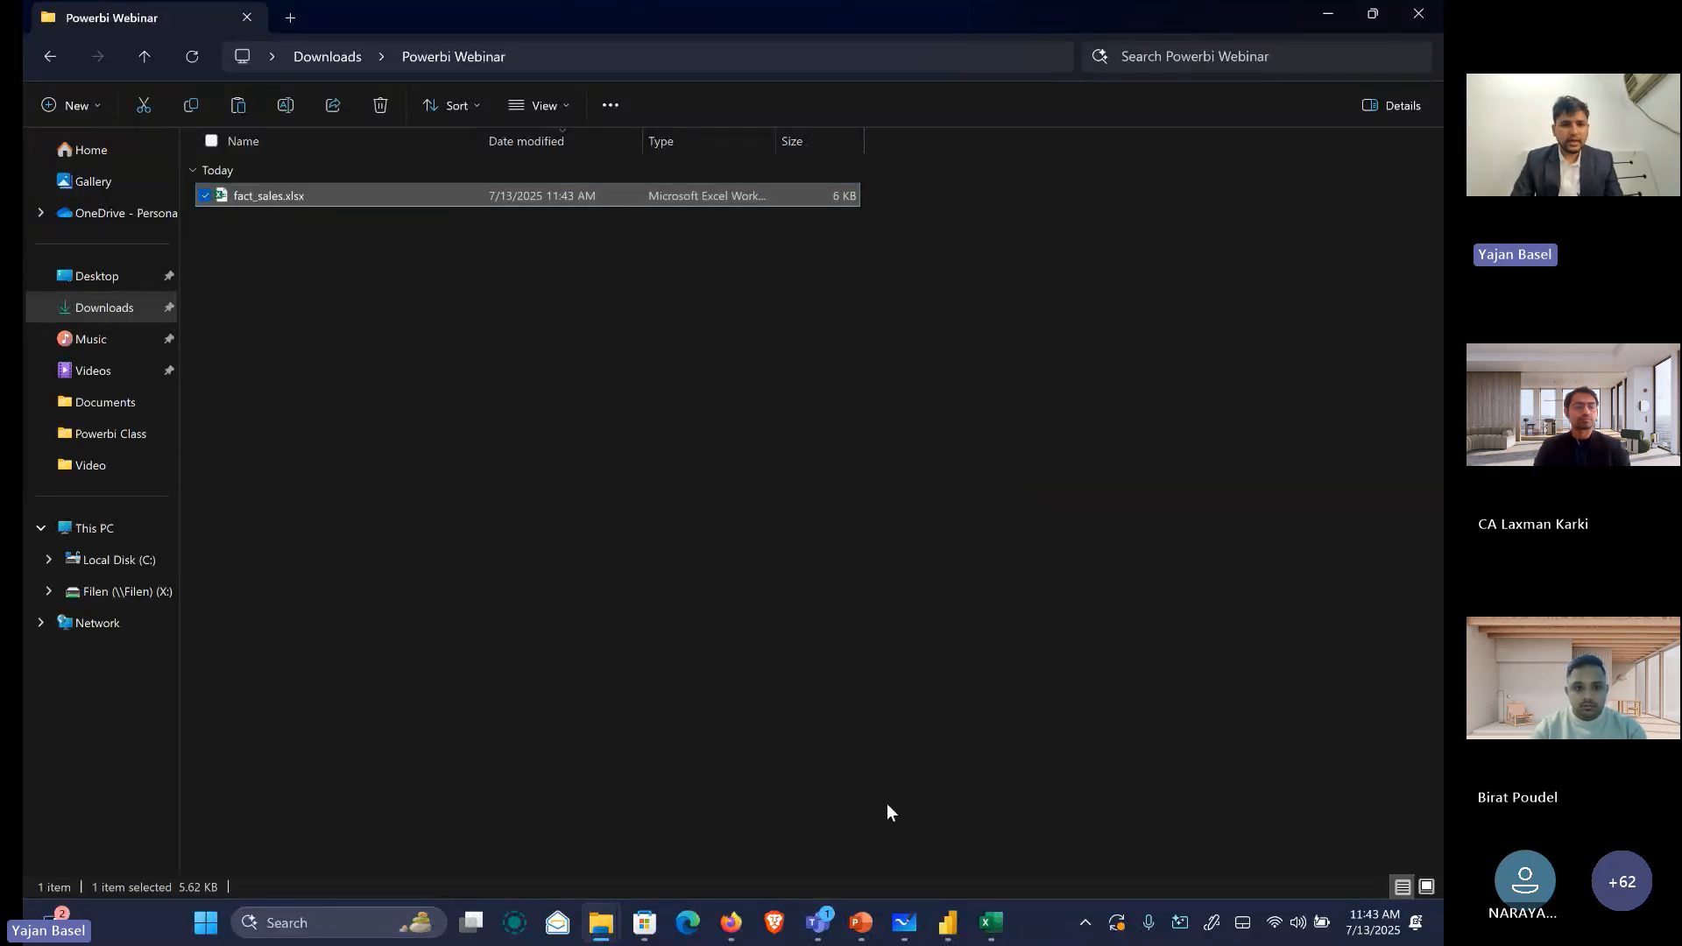
pyautogui.press('Return')
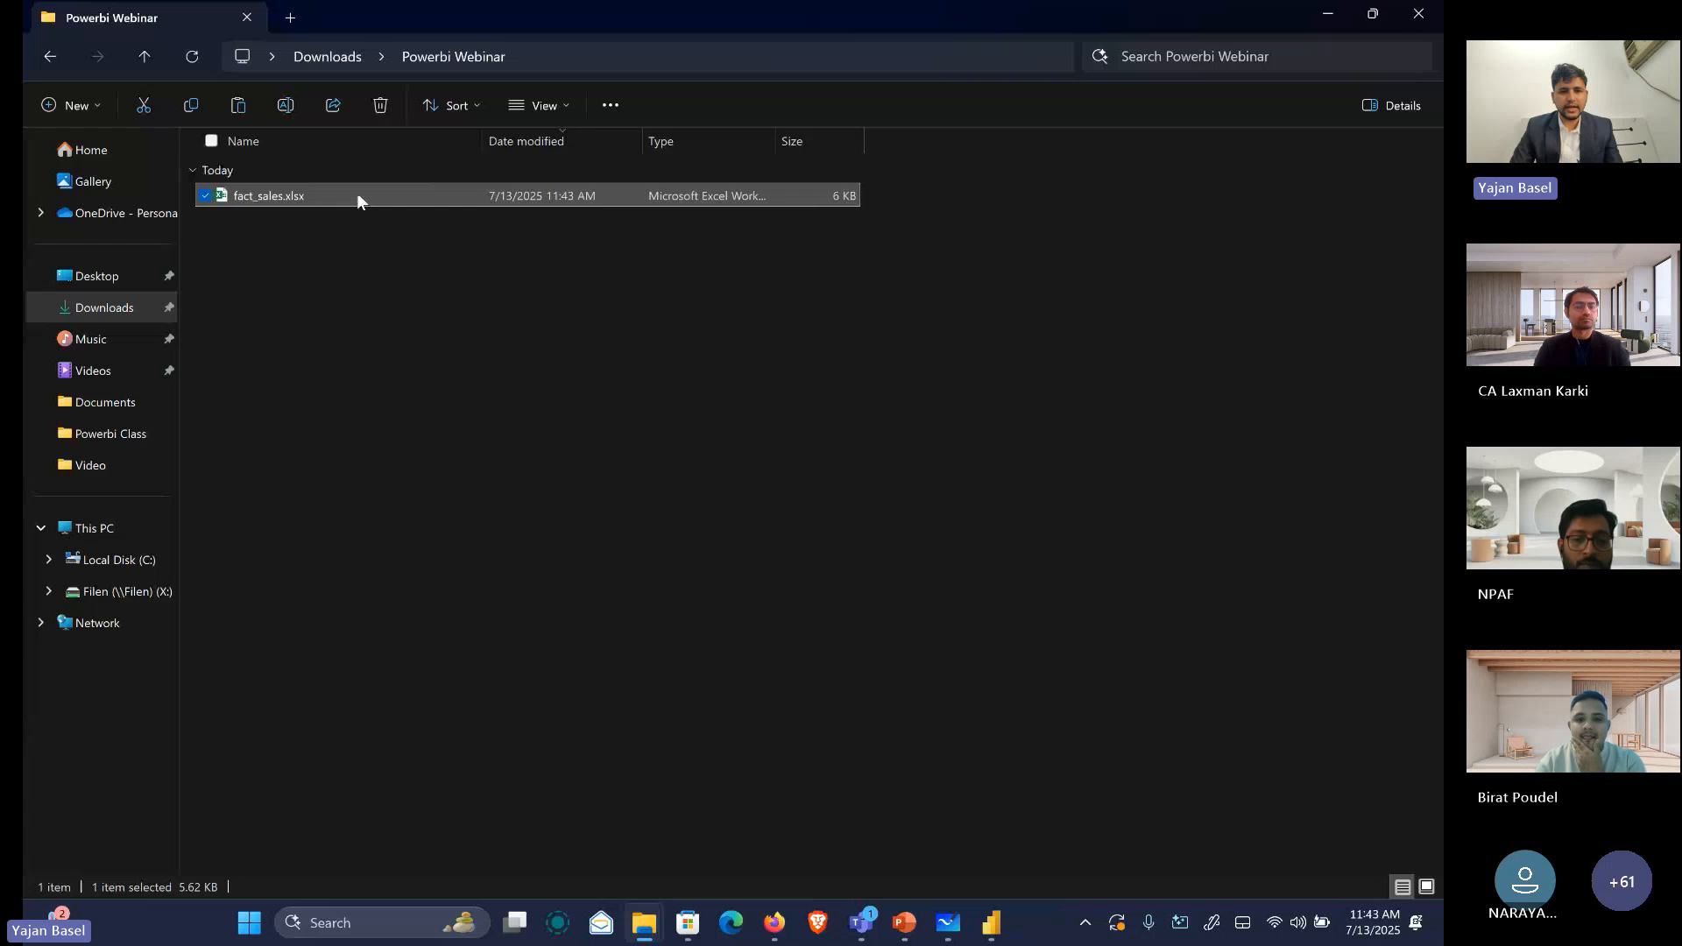
pyautogui.doubleClick(355, 194)
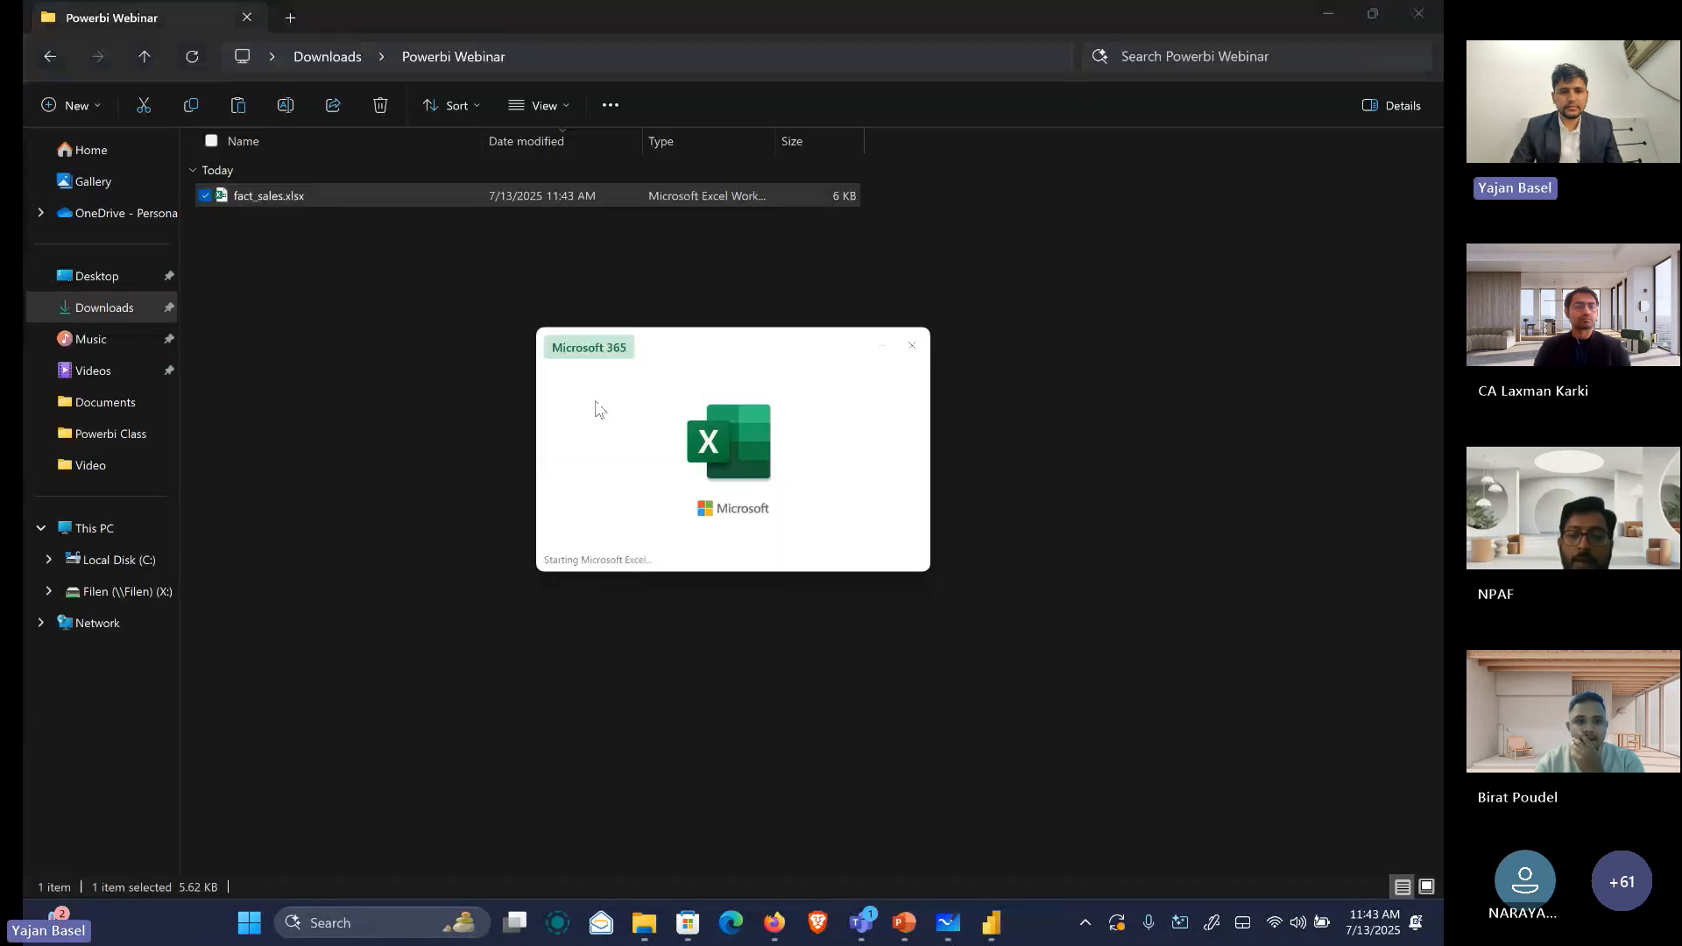
# Type the 'Date: 2025-07-' line and enter product codes G2, L5 and M9 in the Product column.
pyautogui.write('Date: ')
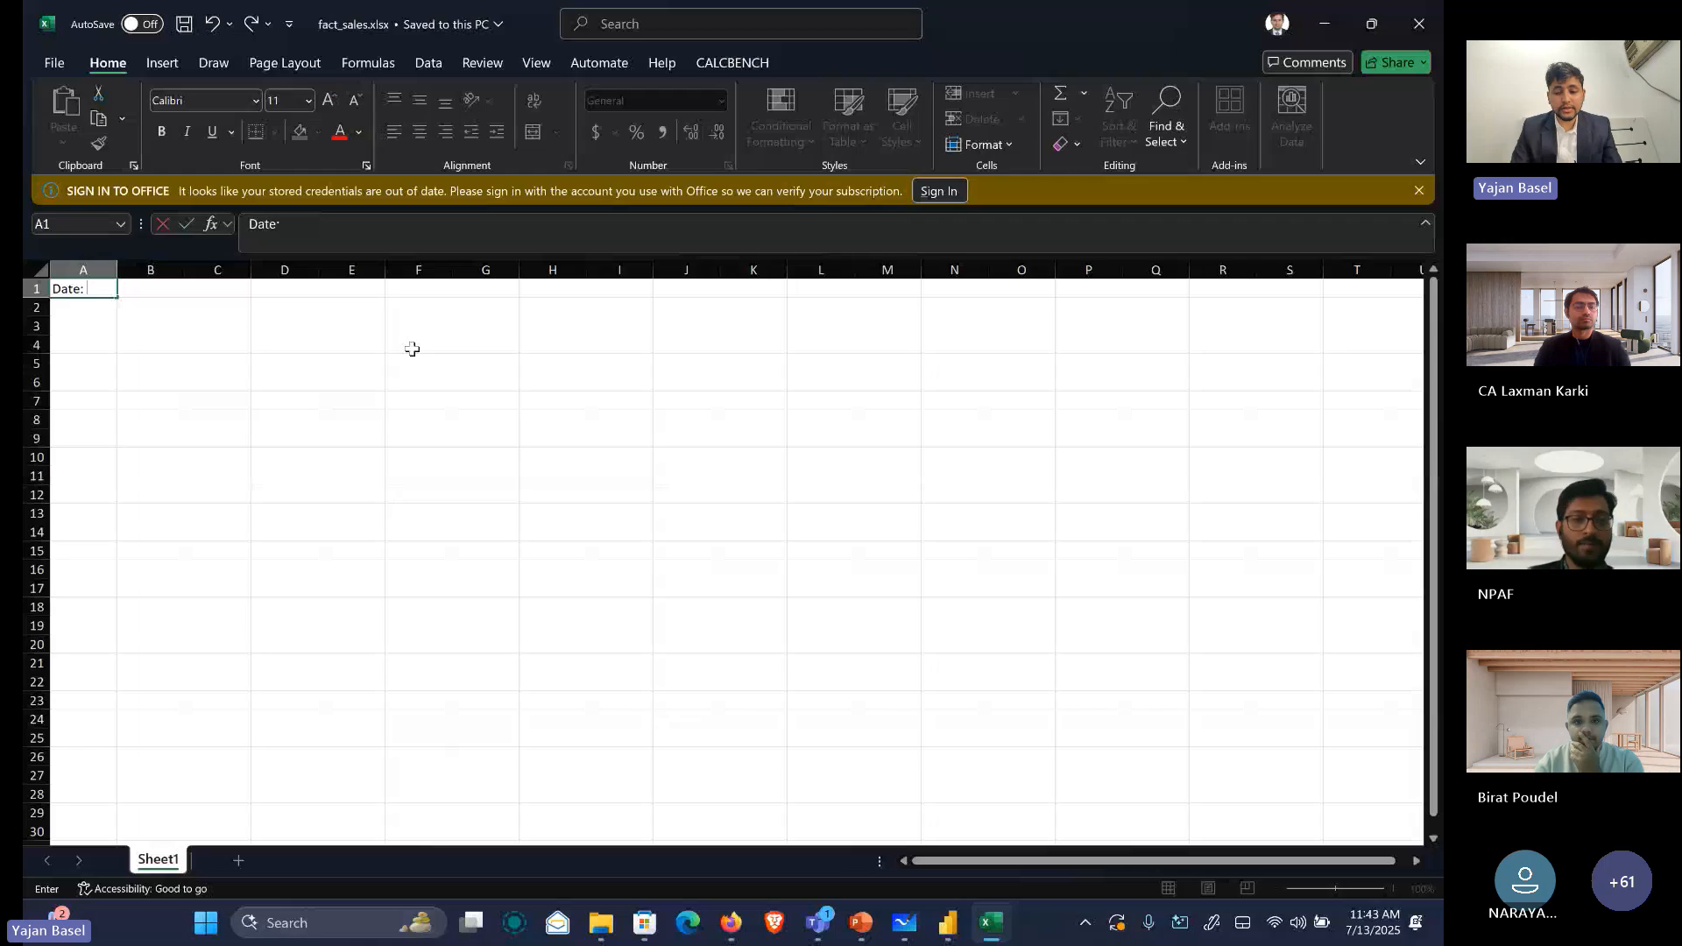
pyautogui.write('2')
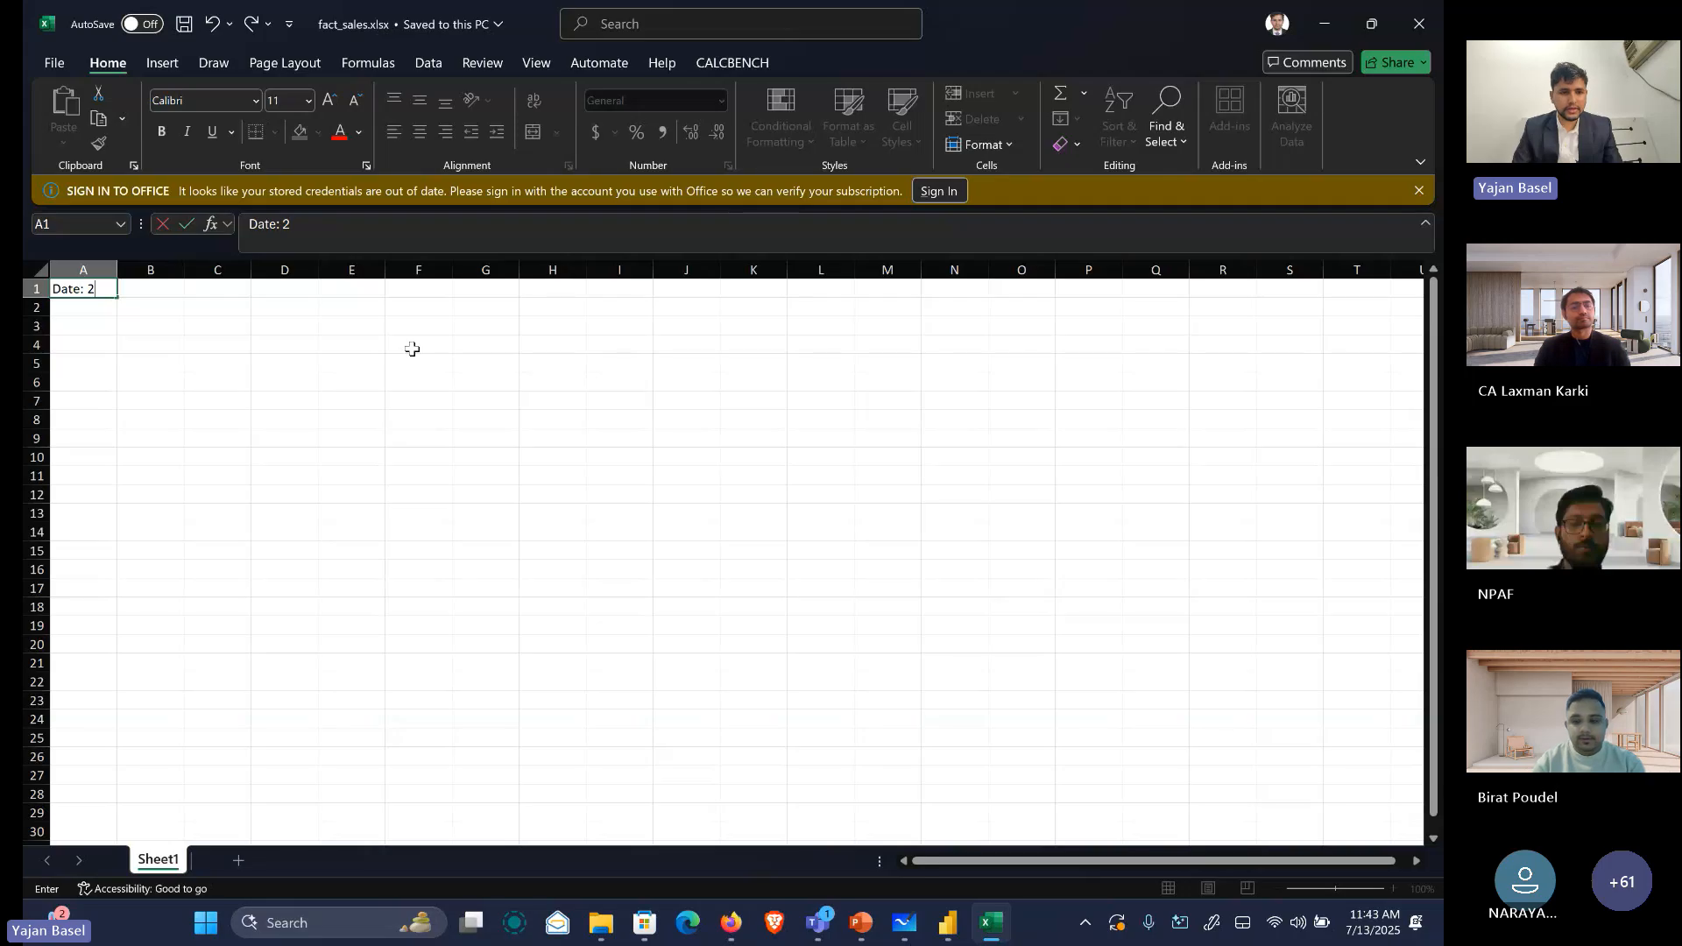
pyautogui.write('025-07-13')
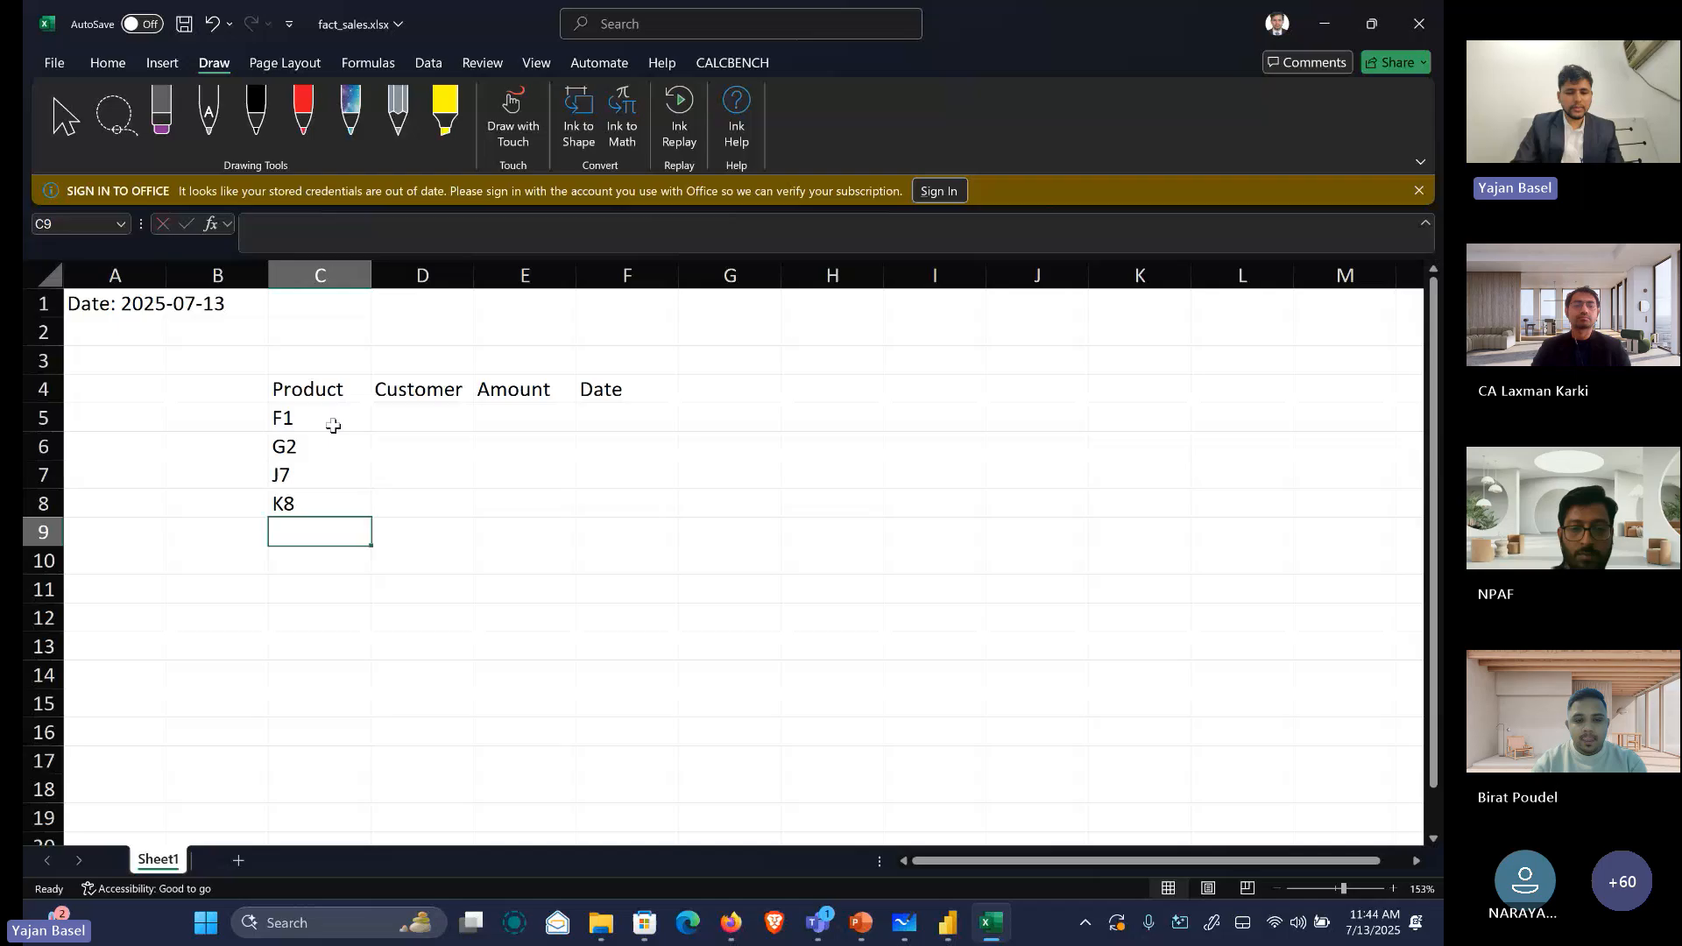
pyautogui.write('G')
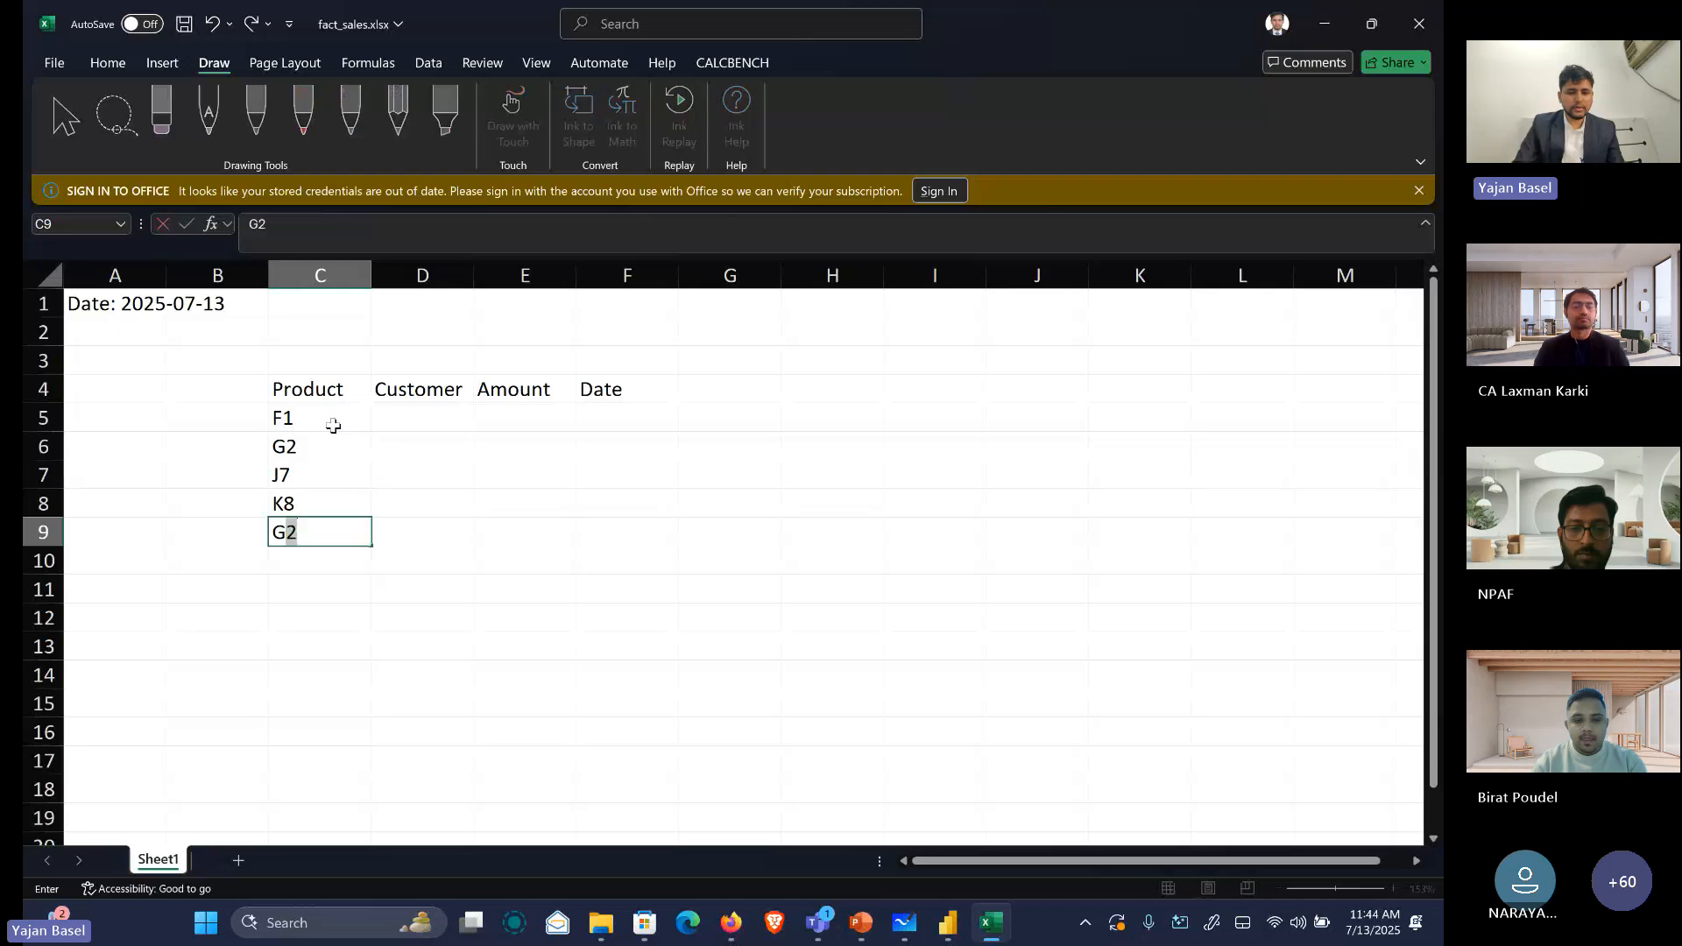
pyautogui.press('Return')
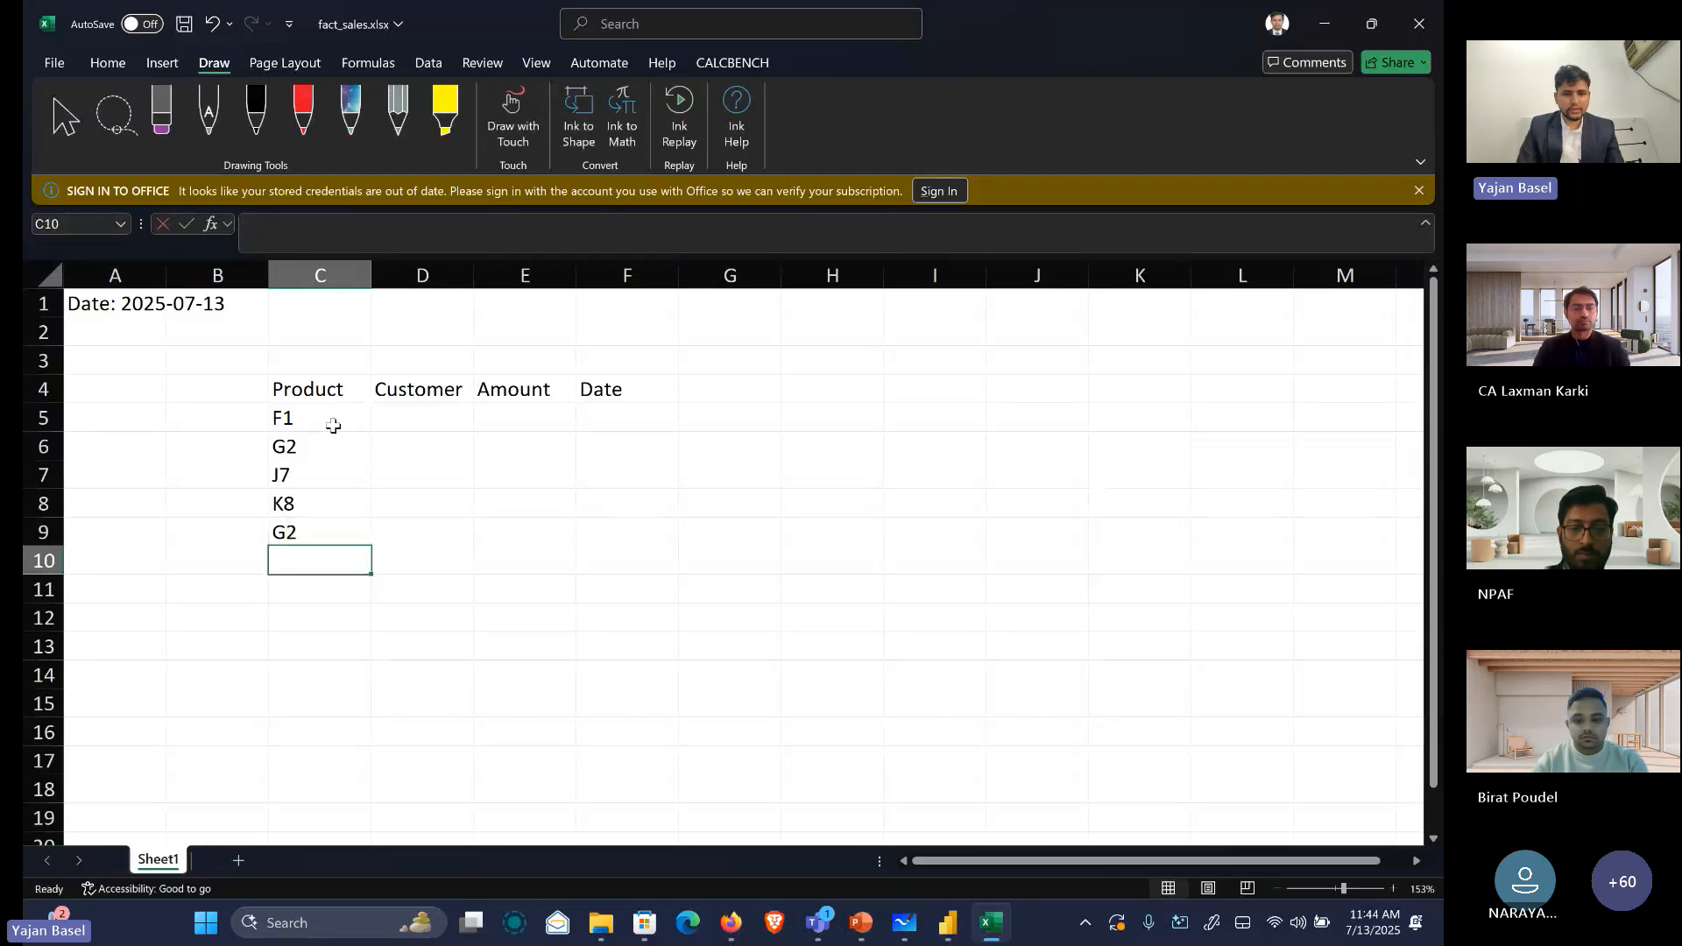
pyautogui.press('Up')
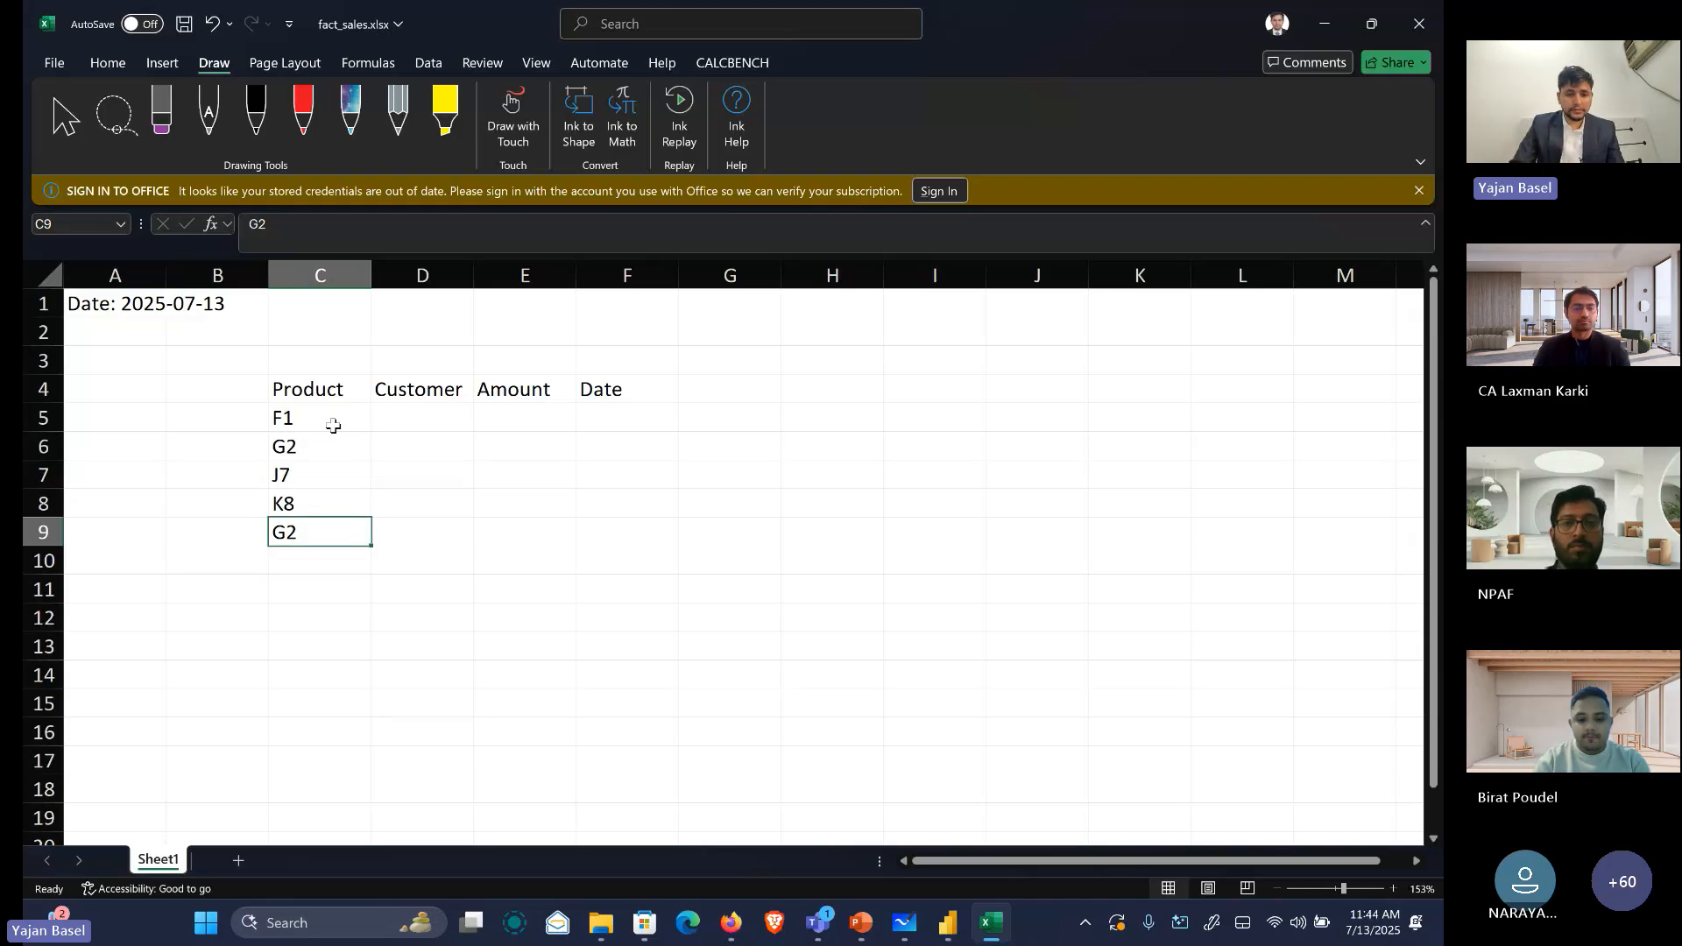
pyautogui.press('Down')
pyautogui.write('L5')
pyautogui.press('Return')
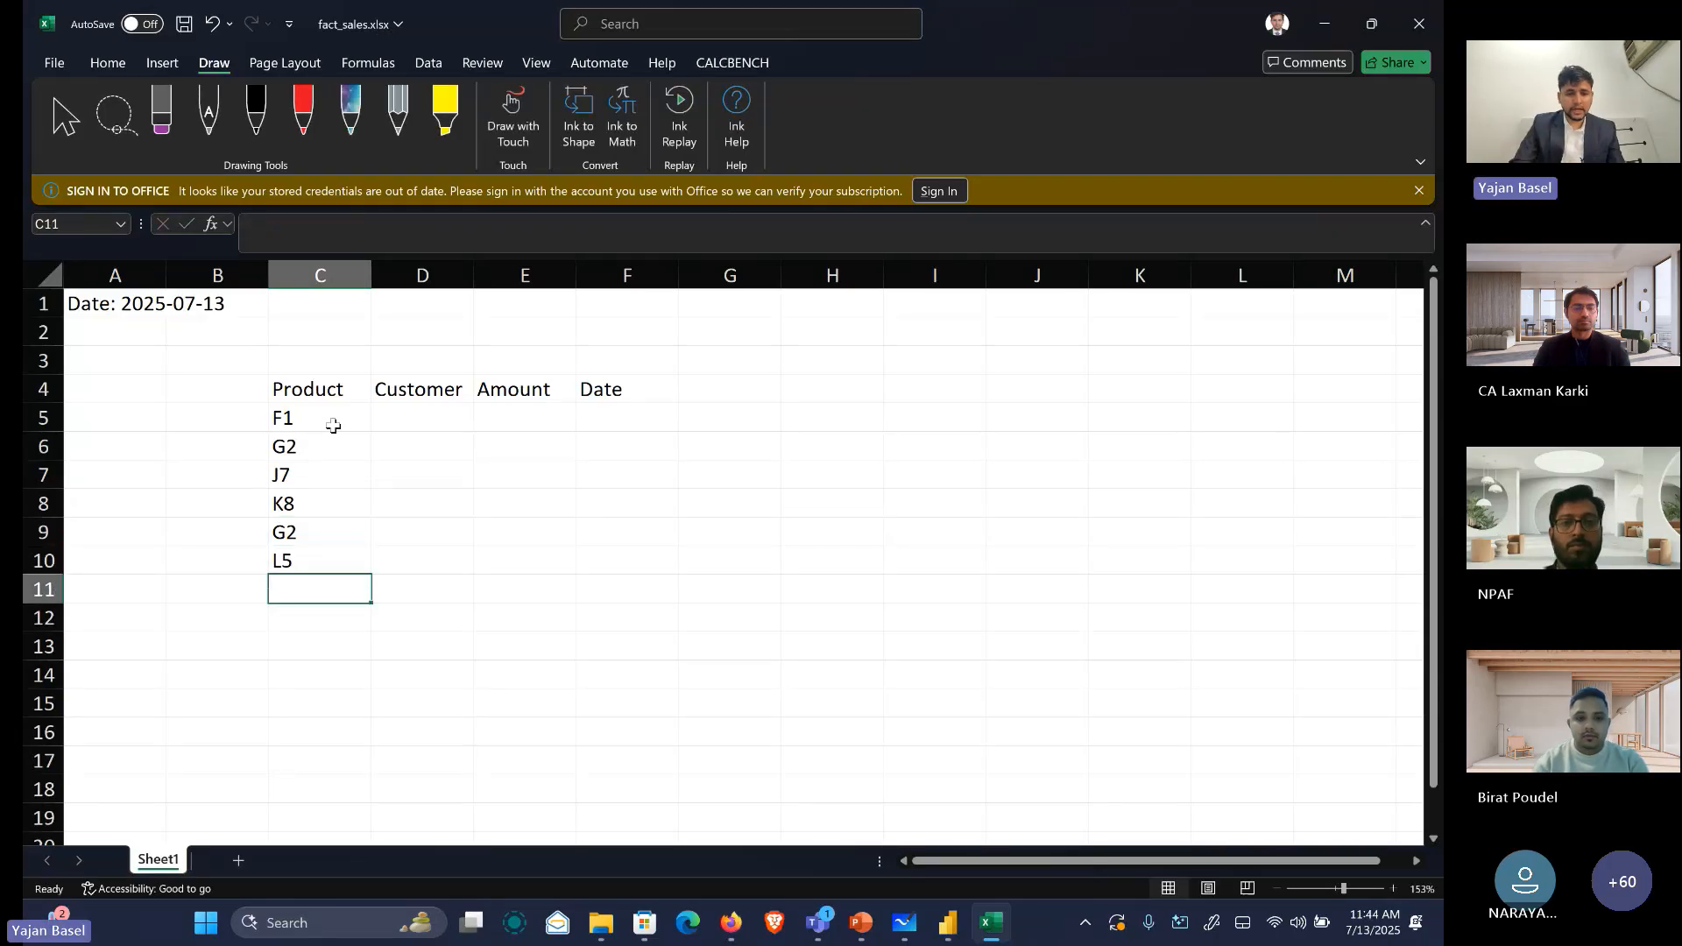
pyautogui.write('M(')
pyautogui.press('BackSpace')
pyautogui.write('9')
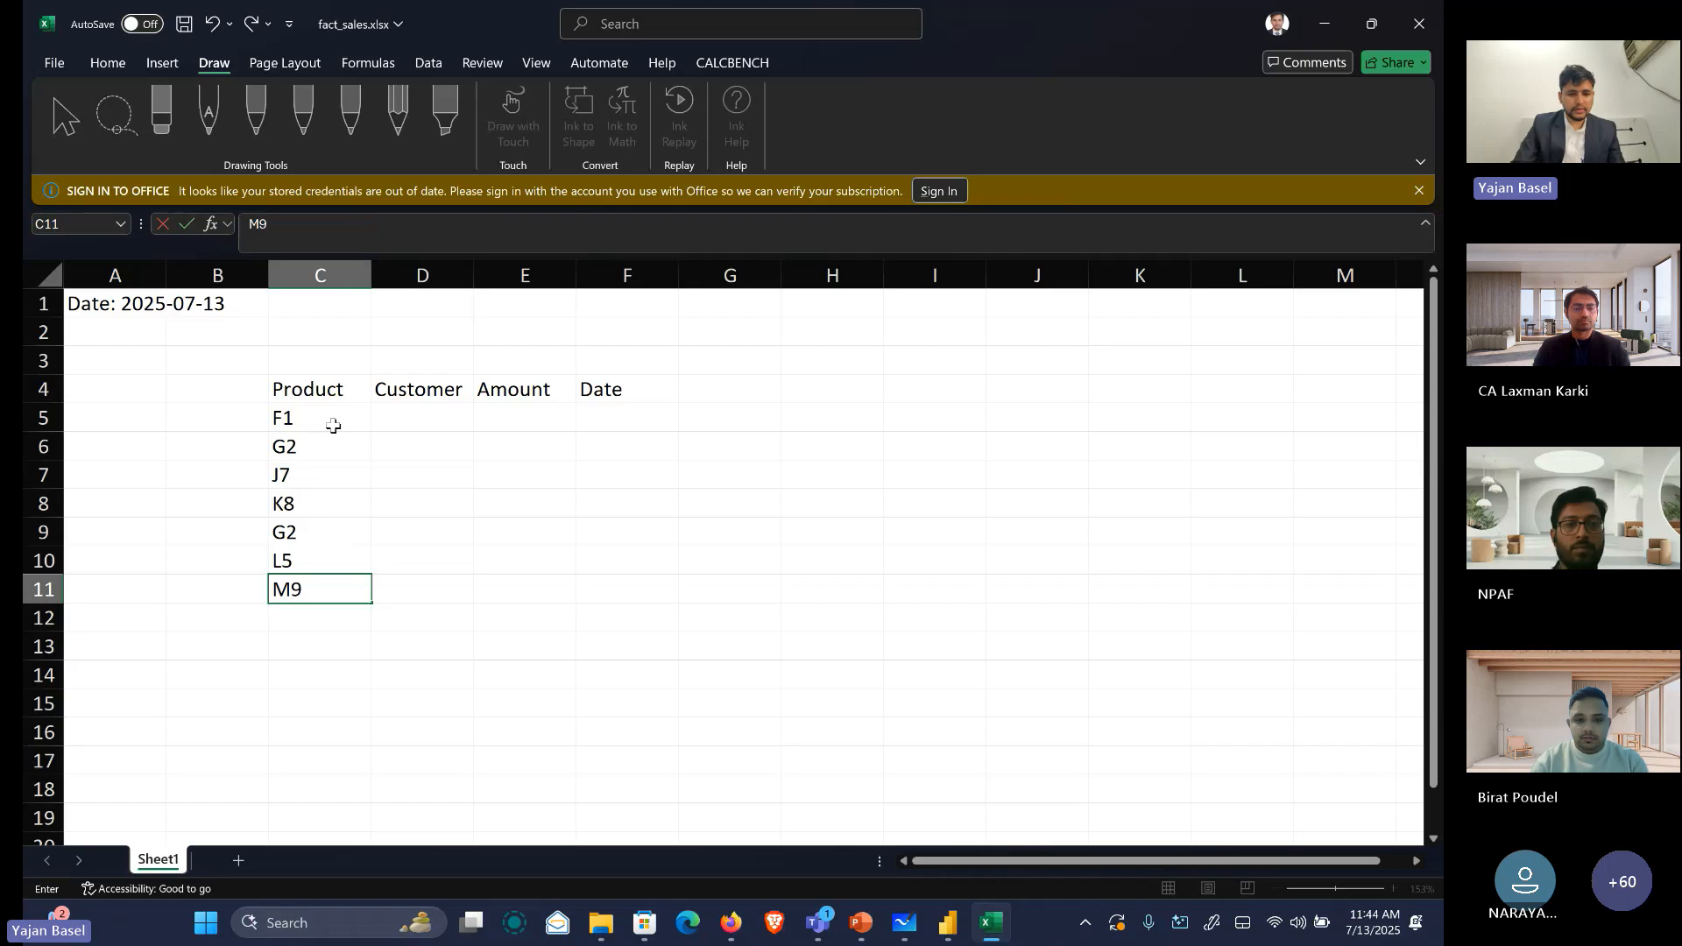
pyautogui.press('Return')
# Add product codes H7, J4, K6 and G9, then copy K8 into row 16.
pyautogui.write('H7')
pyautogui.press('Return')
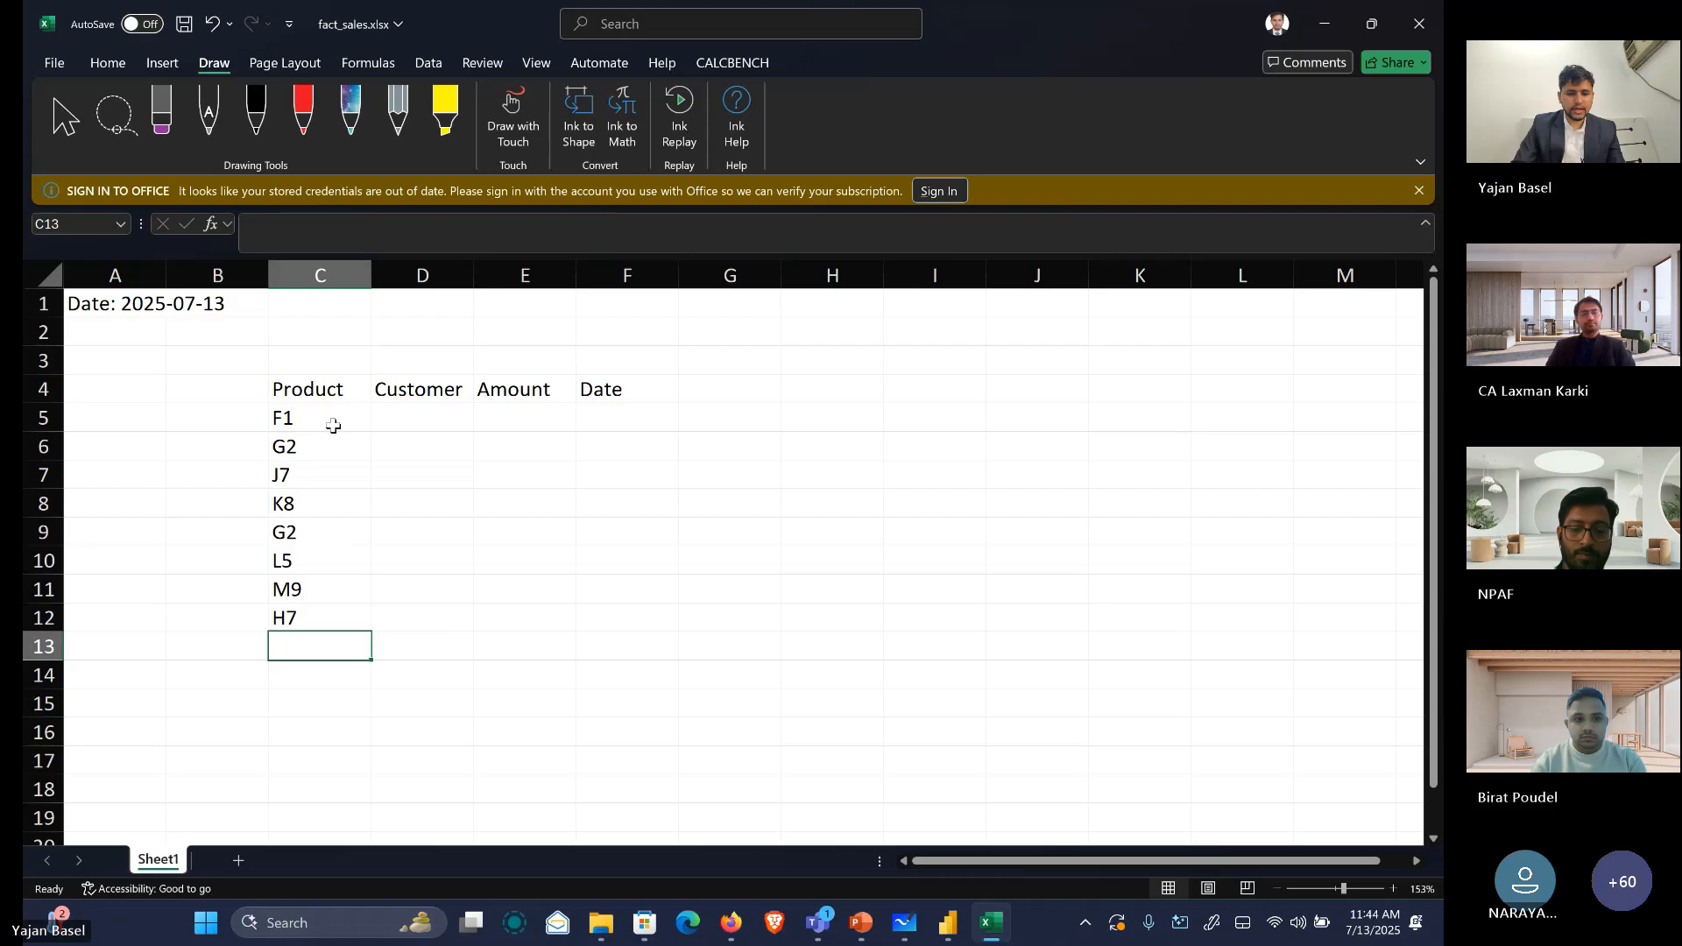
pyautogui.write('J4')
pyautogui.press('Return')
pyautogui.write('K6')
pyautogui.press('Return')
pyautogui.write('G9')
pyautogui.press('Return')
pyautogui.click(320, 504)
pyautogui.hotkey('ctrl', 'c')
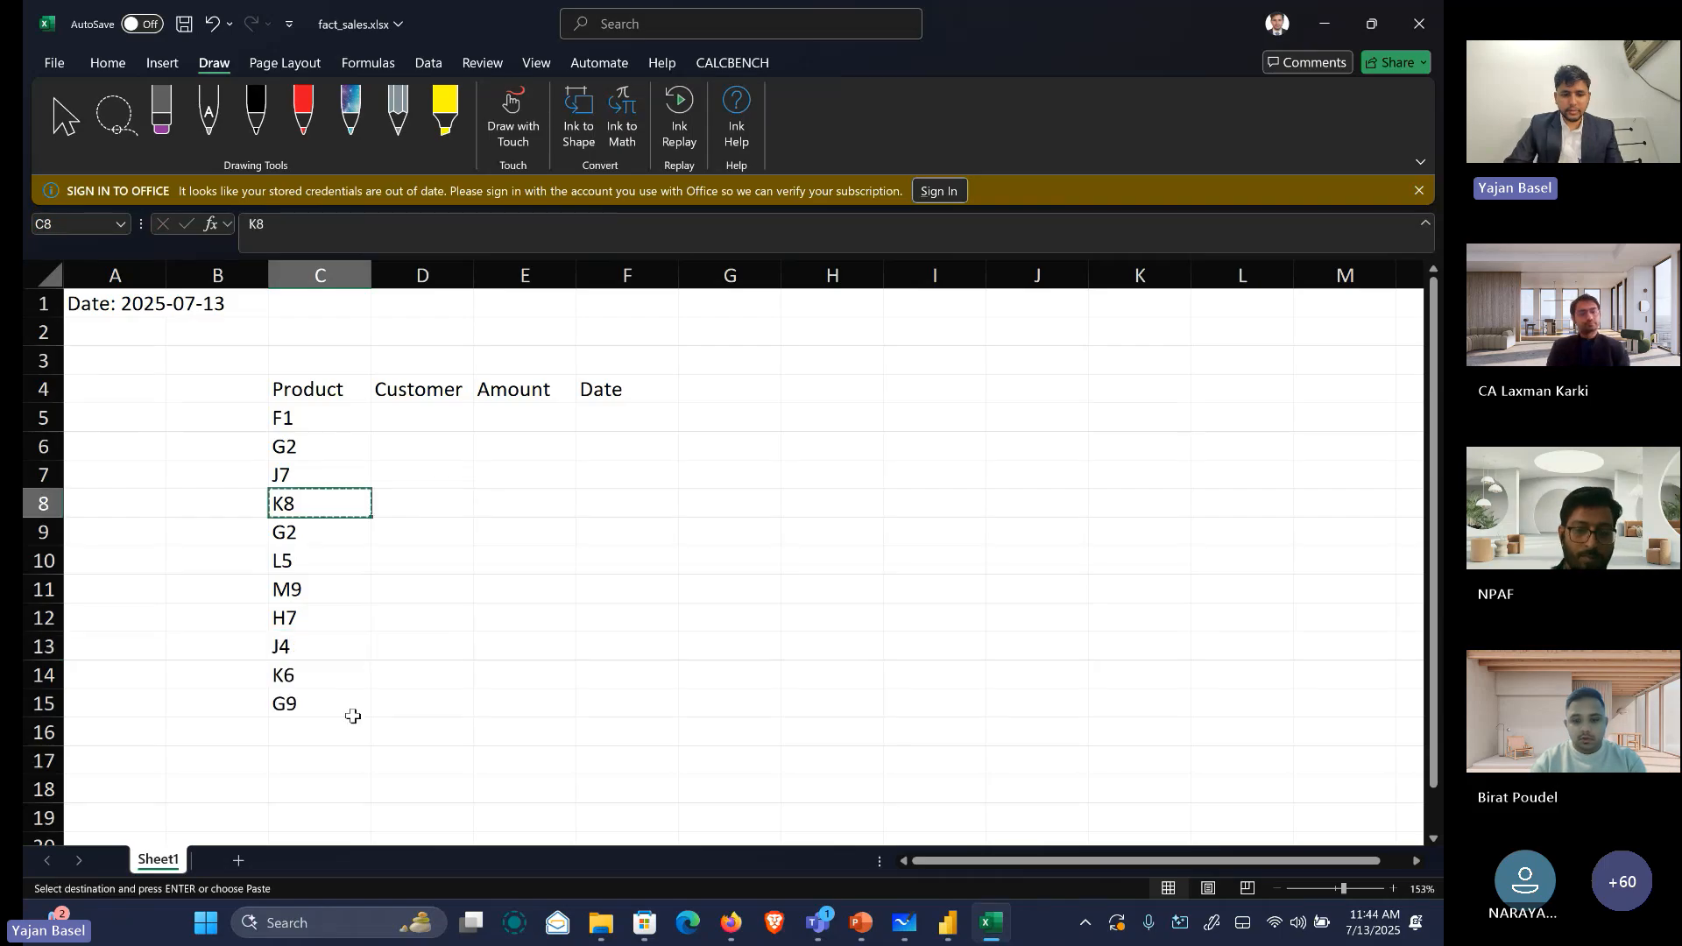
pyautogui.click(293, 740)
pyautogui.hotkey('ctrl', 'v')
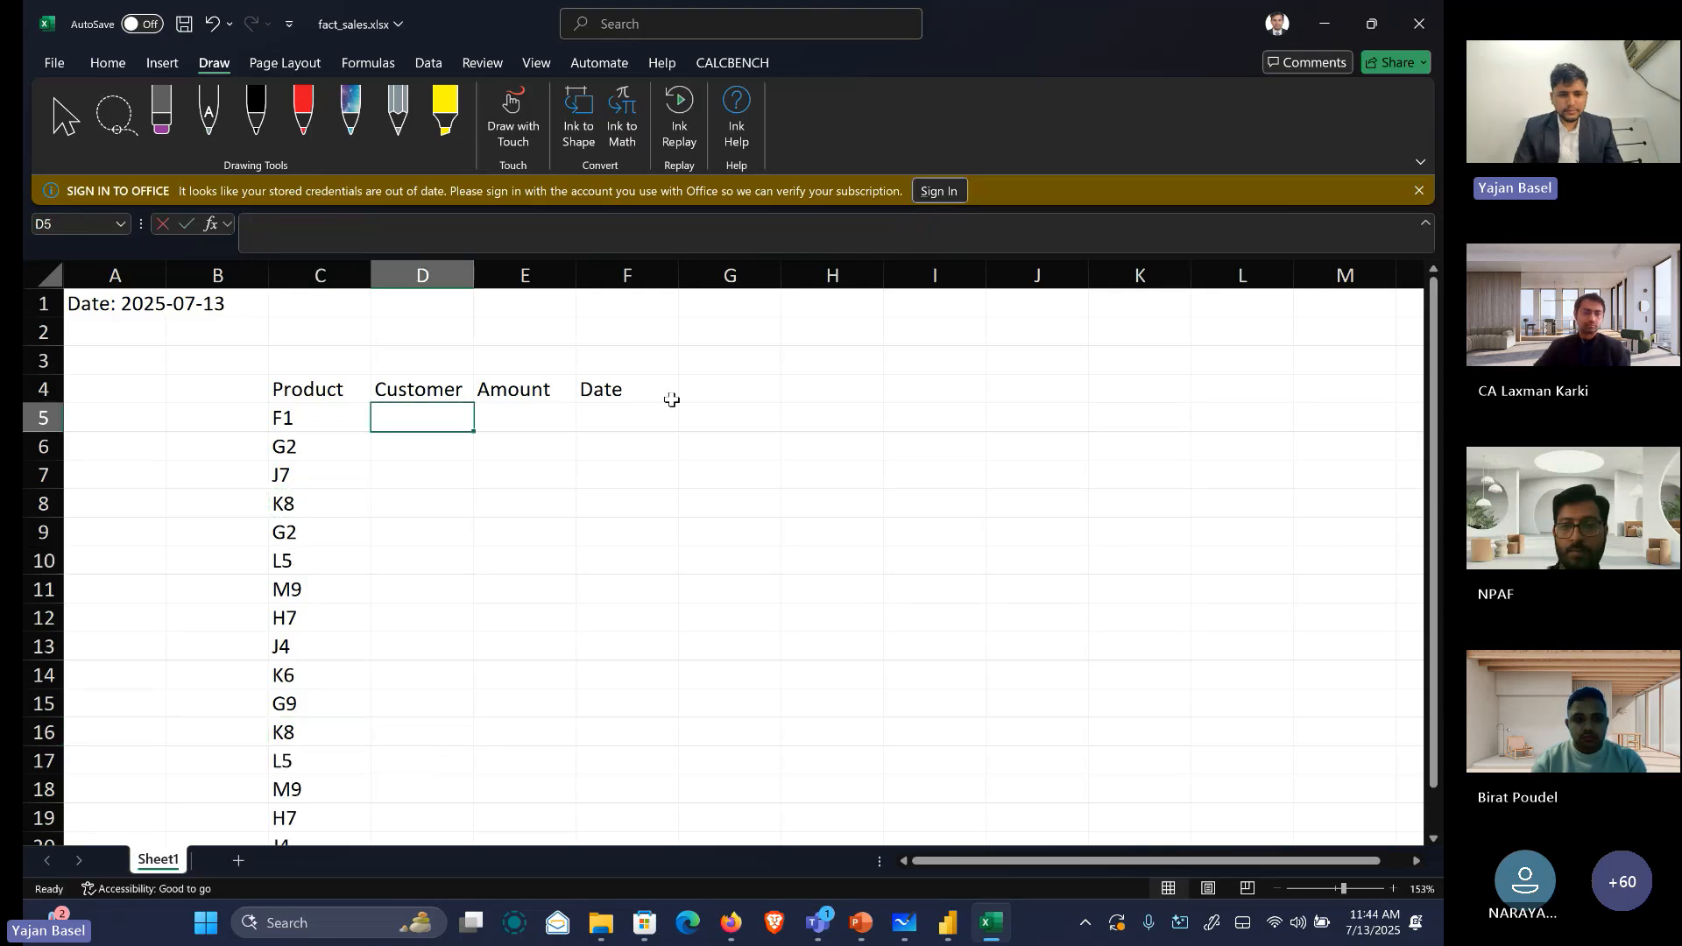
# Enter customer codes C1, C4, C7, C1, C5, C8, C3 down the Customer column.
pyautogui.write('C')
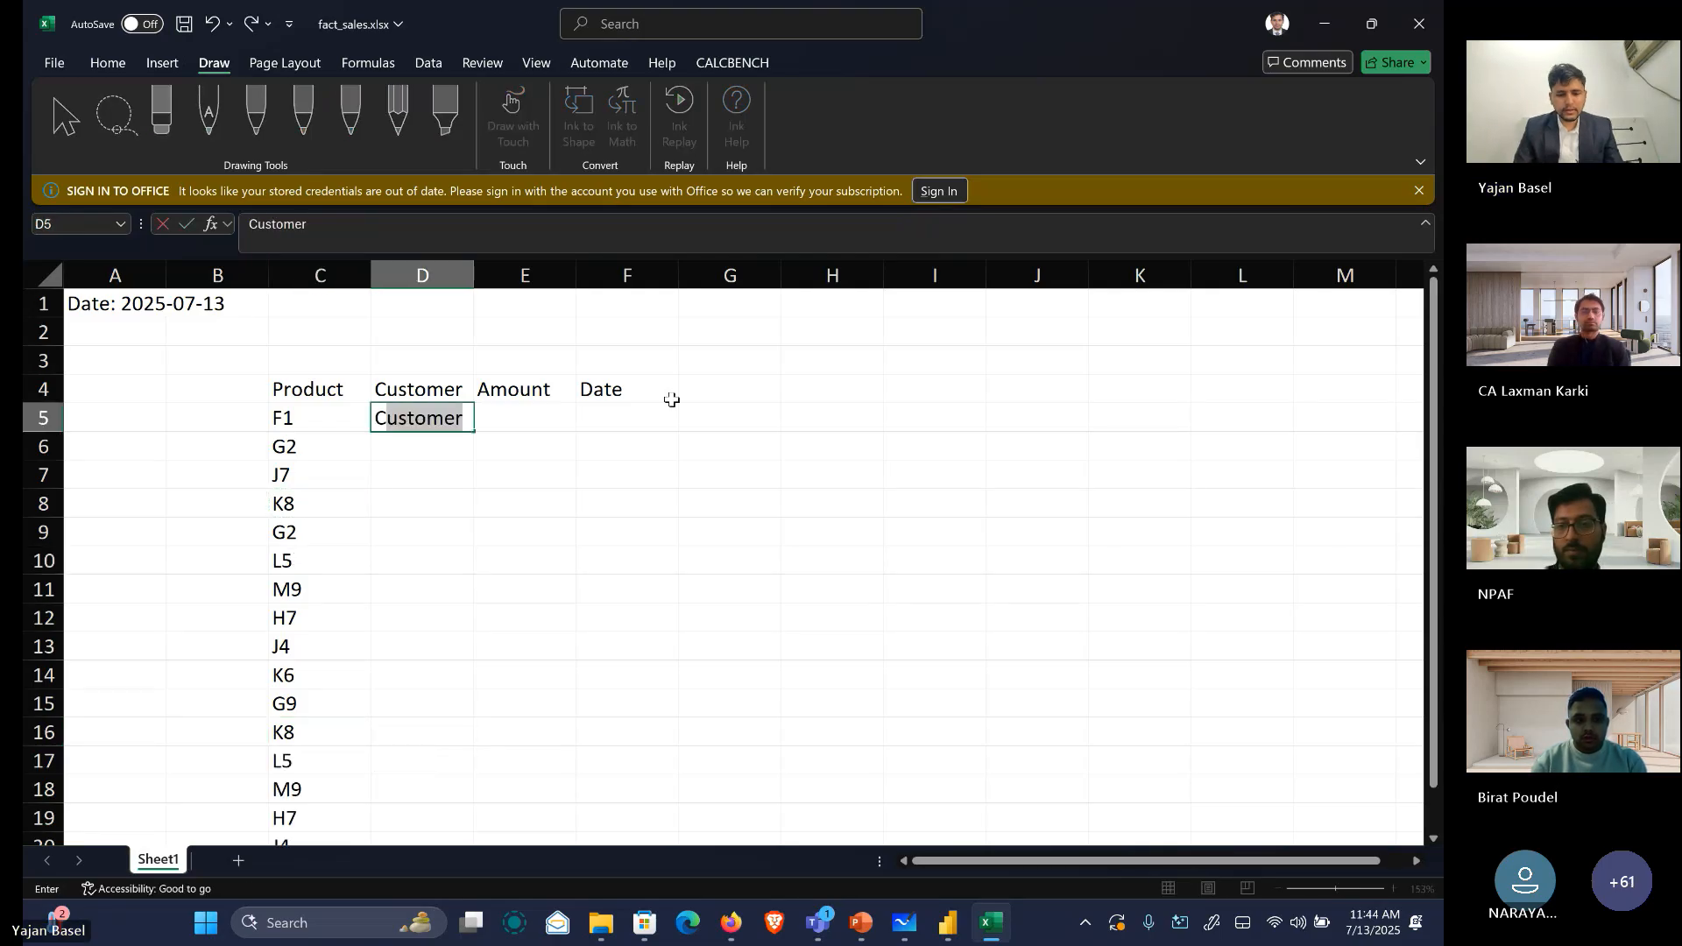
pyautogui.write('1')
pyautogui.press('Return')
pyautogui.write('C4')
pyautogui.press('Return')
pyautogui.write('C7')
pyautogui.press('Return')
pyautogui.write('C')
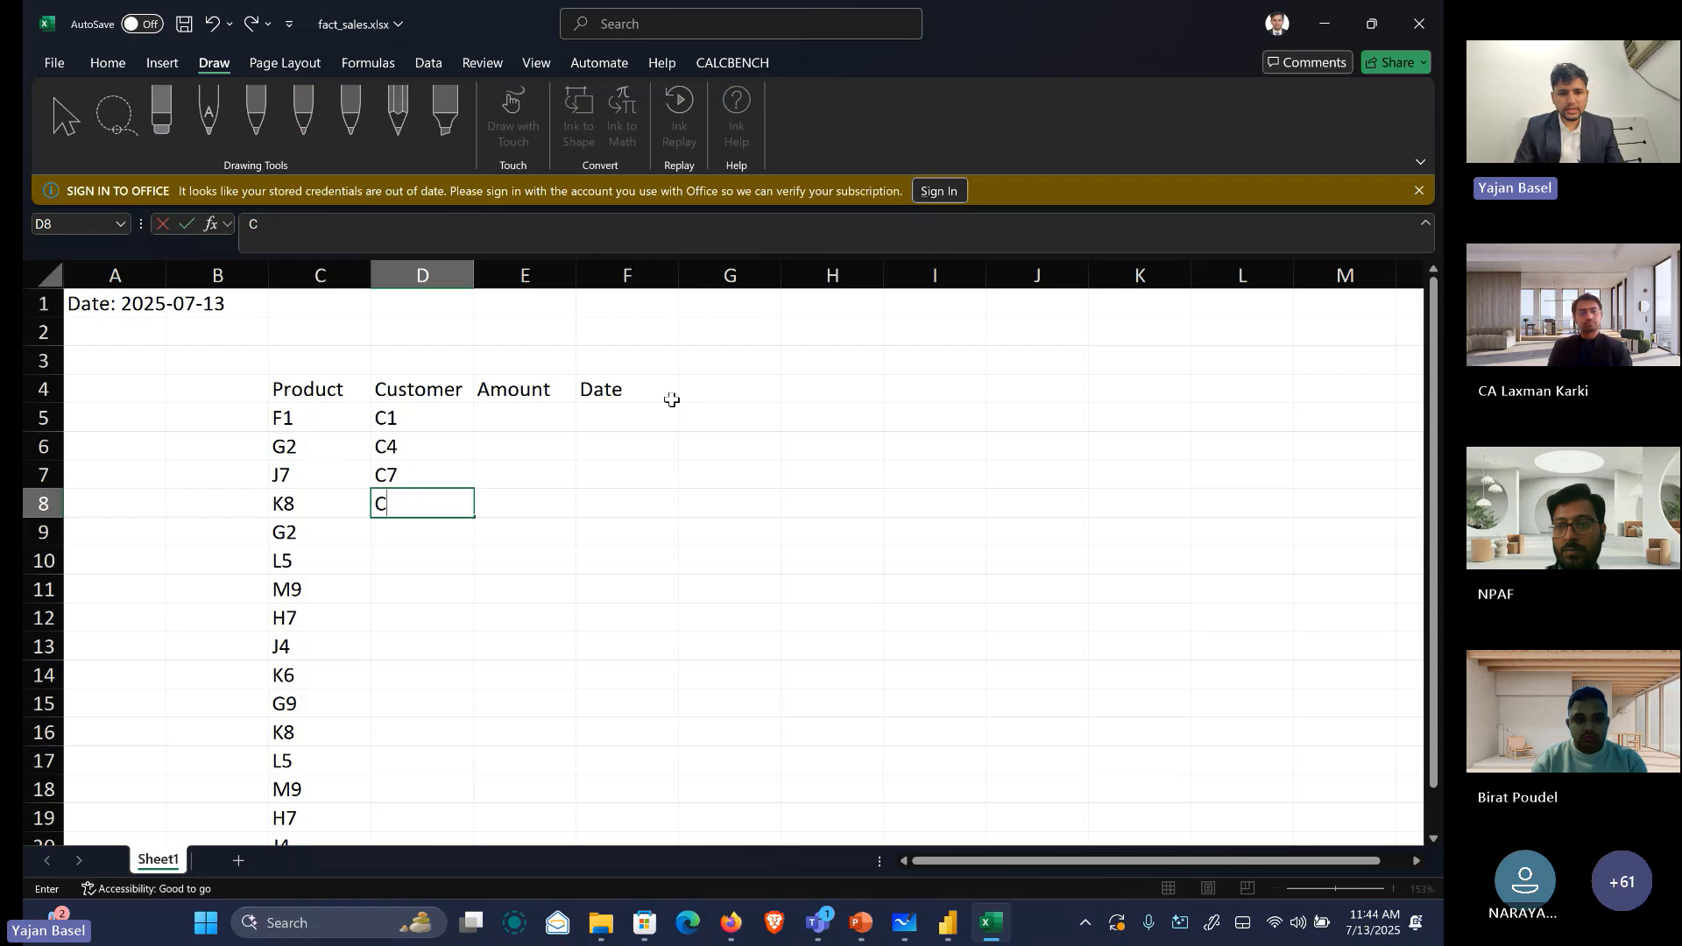
pyautogui.write('1')
pyautogui.press('Return')
pyautogui.write('C5')
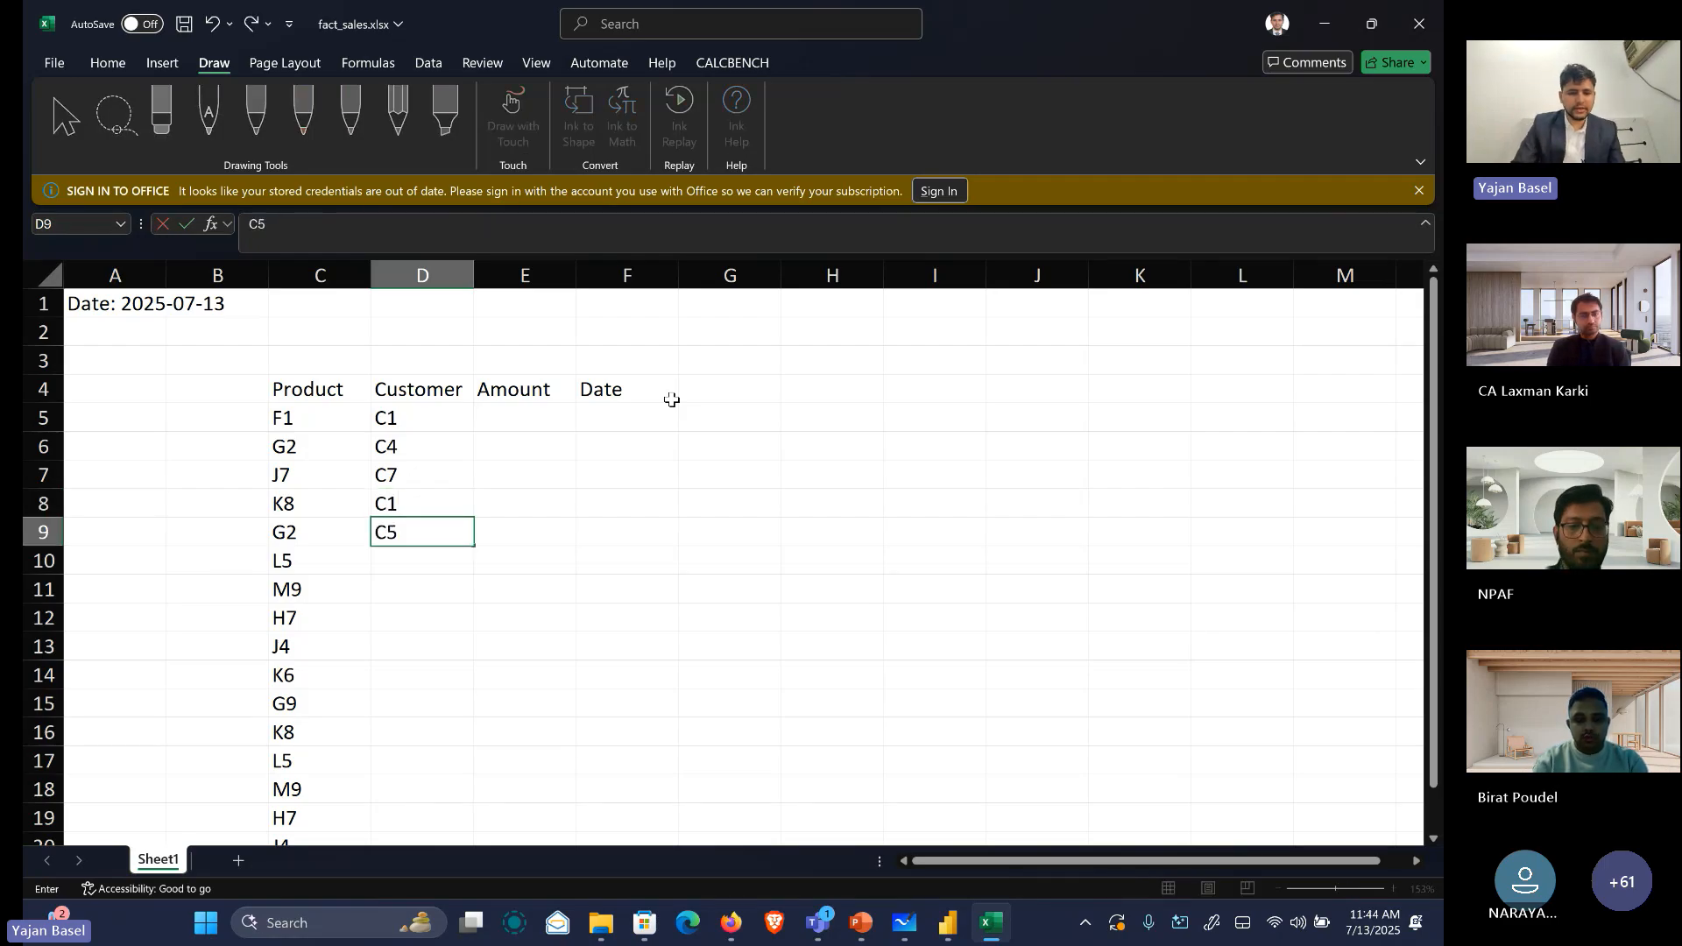
pyautogui.press('Return')
pyautogui.write('C8')
pyautogui.press('Return')
pyautogui.write('C3')
pyautogui.press('Return')
# Copy the C1, C5, C8, C3 block and paste it repeatedly to fill rows 12–23.
pyautogui.press('Up')
pyautogui.press('Up')
pyautogui.press('Up')
pyautogui.press('Up')
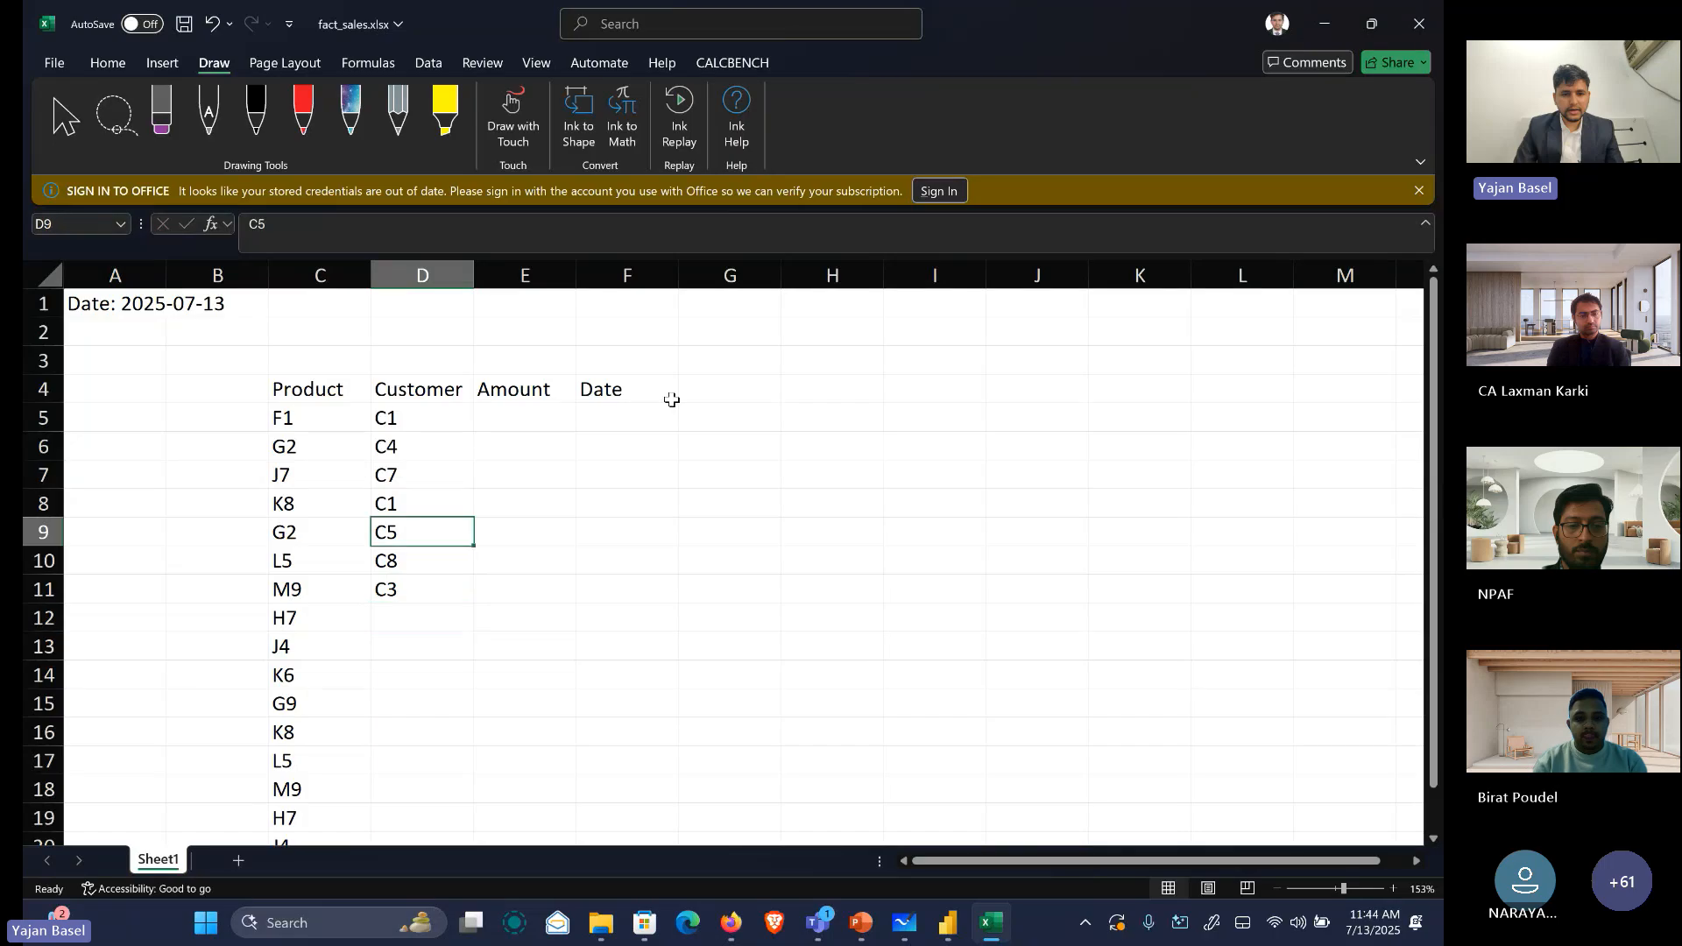
pyautogui.hotkey('shift', 'Down')
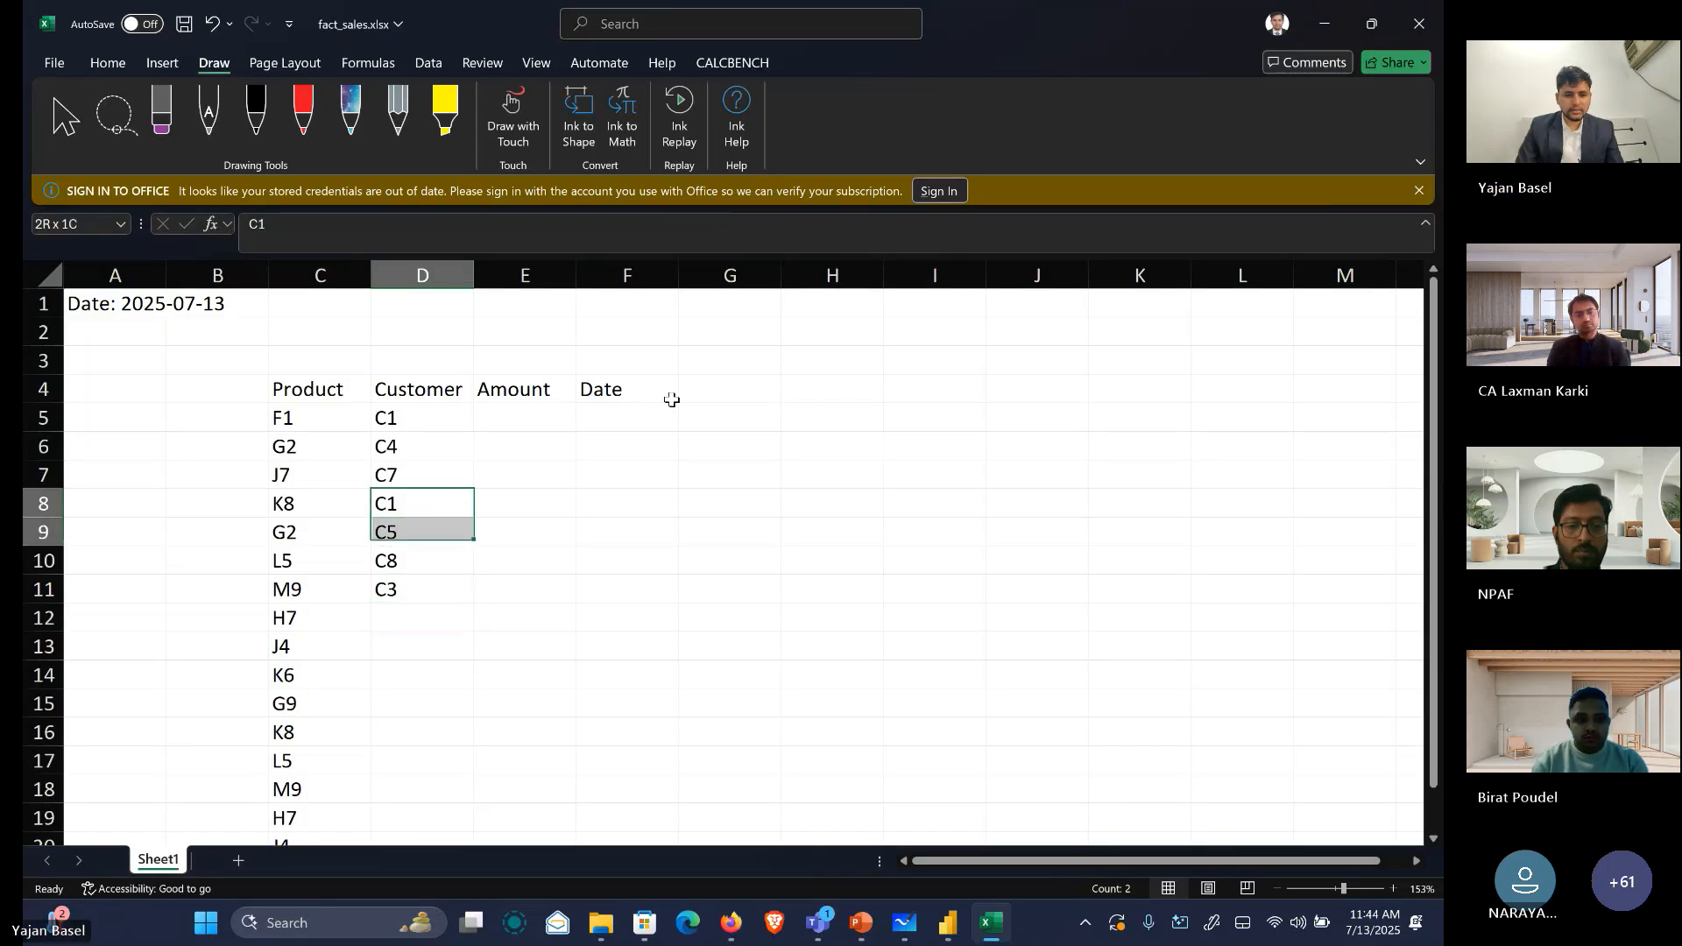
pyautogui.hotkey('shift', 'Down')
pyautogui.hotkey('shift', 'Down')
pyautogui.hotkey('ctrl', 'c')
pyautogui.press('Down')
pyautogui.press('Down')
pyautogui.press('Down')
pyautogui.press('Down')
pyautogui.hotkey('ctrl', 'v')
pyautogui.press('Down')
pyautogui.press('Down')
pyautogui.press('Down')
pyautogui.press('Down')
pyautogui.hotkey('ctrl', 'v')
pyautogui.press('Down')
pyautogui.press('Down')
pyautogui.press('Down')
pyautogui.press('Down')
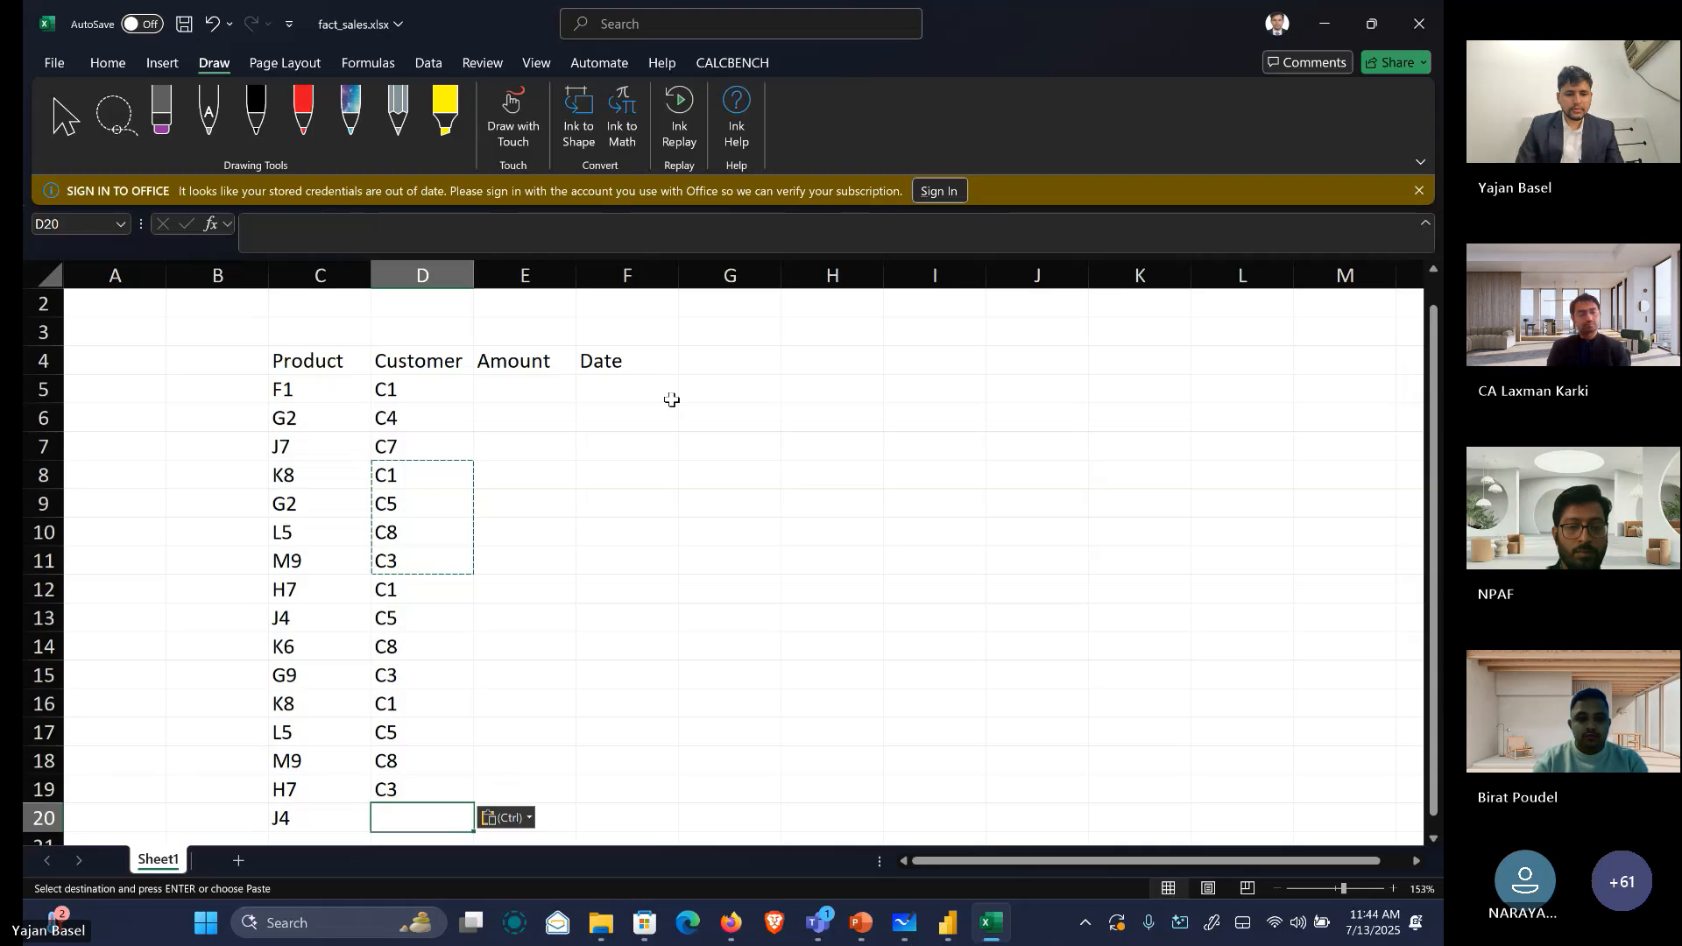
pyautogui.hotkey('ctrl', 'v')
pyautogui.press('Down')
pyautogui.press('Down')
pyautogui.press('Down')
pyautogui.press('Down')
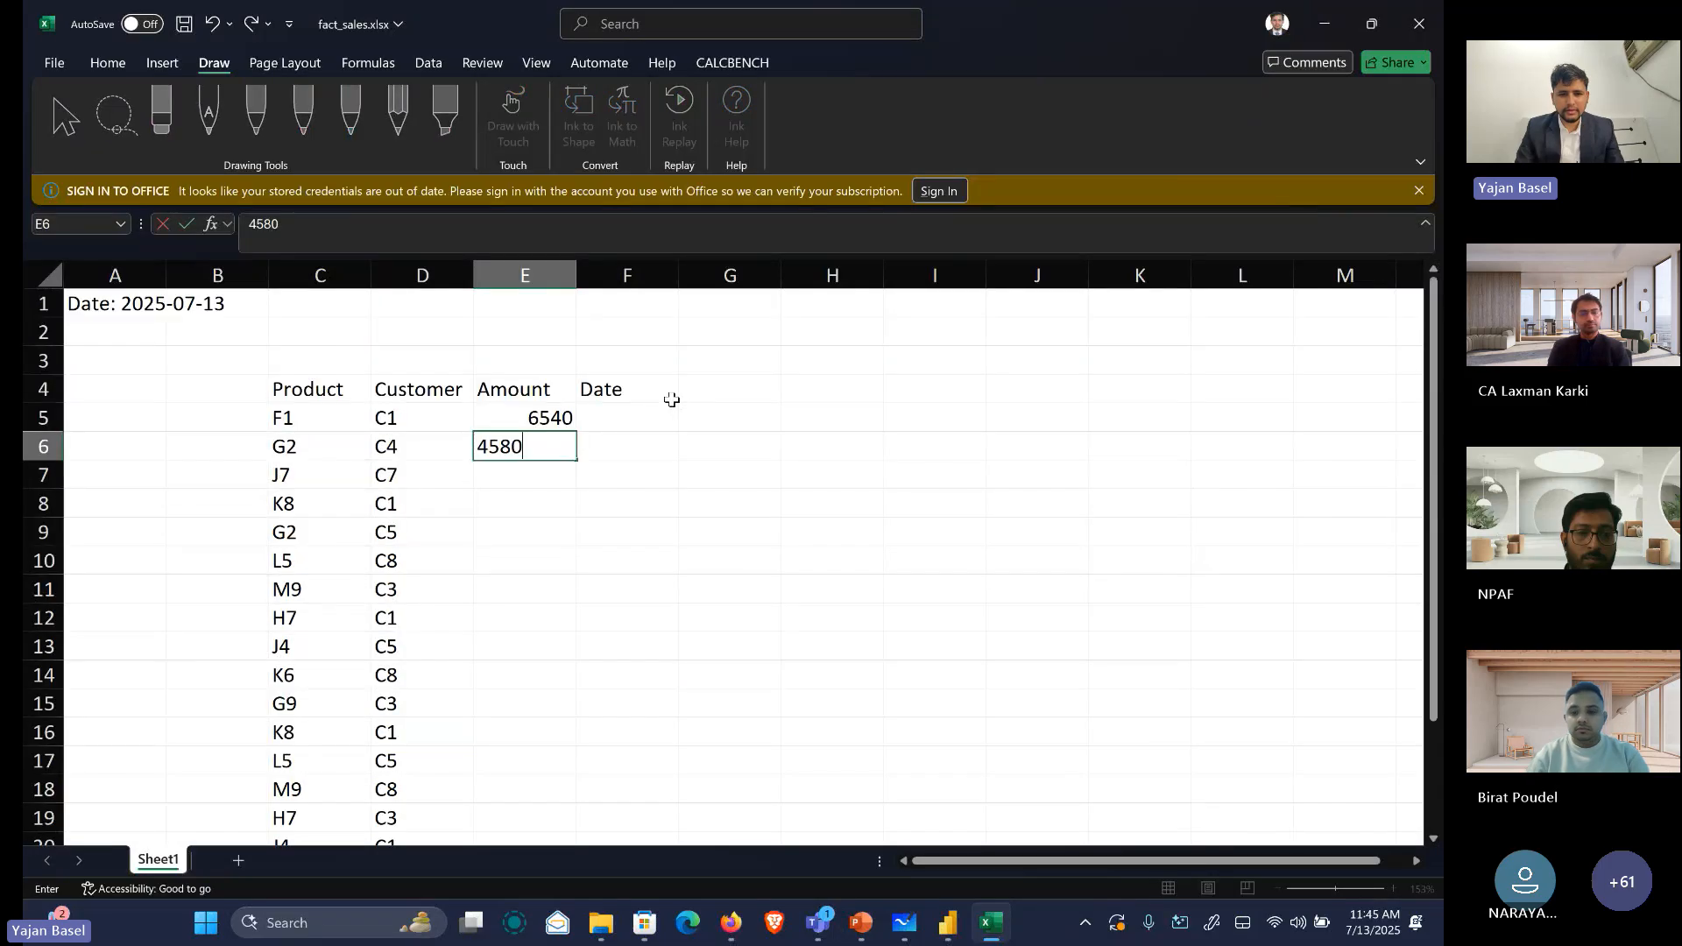
# Enter amounts 4580, 4000, 3925, 6740, 3729, 4500, 2600, 5200 and 1600 in the Amount column.
pyautogui.press('Return')
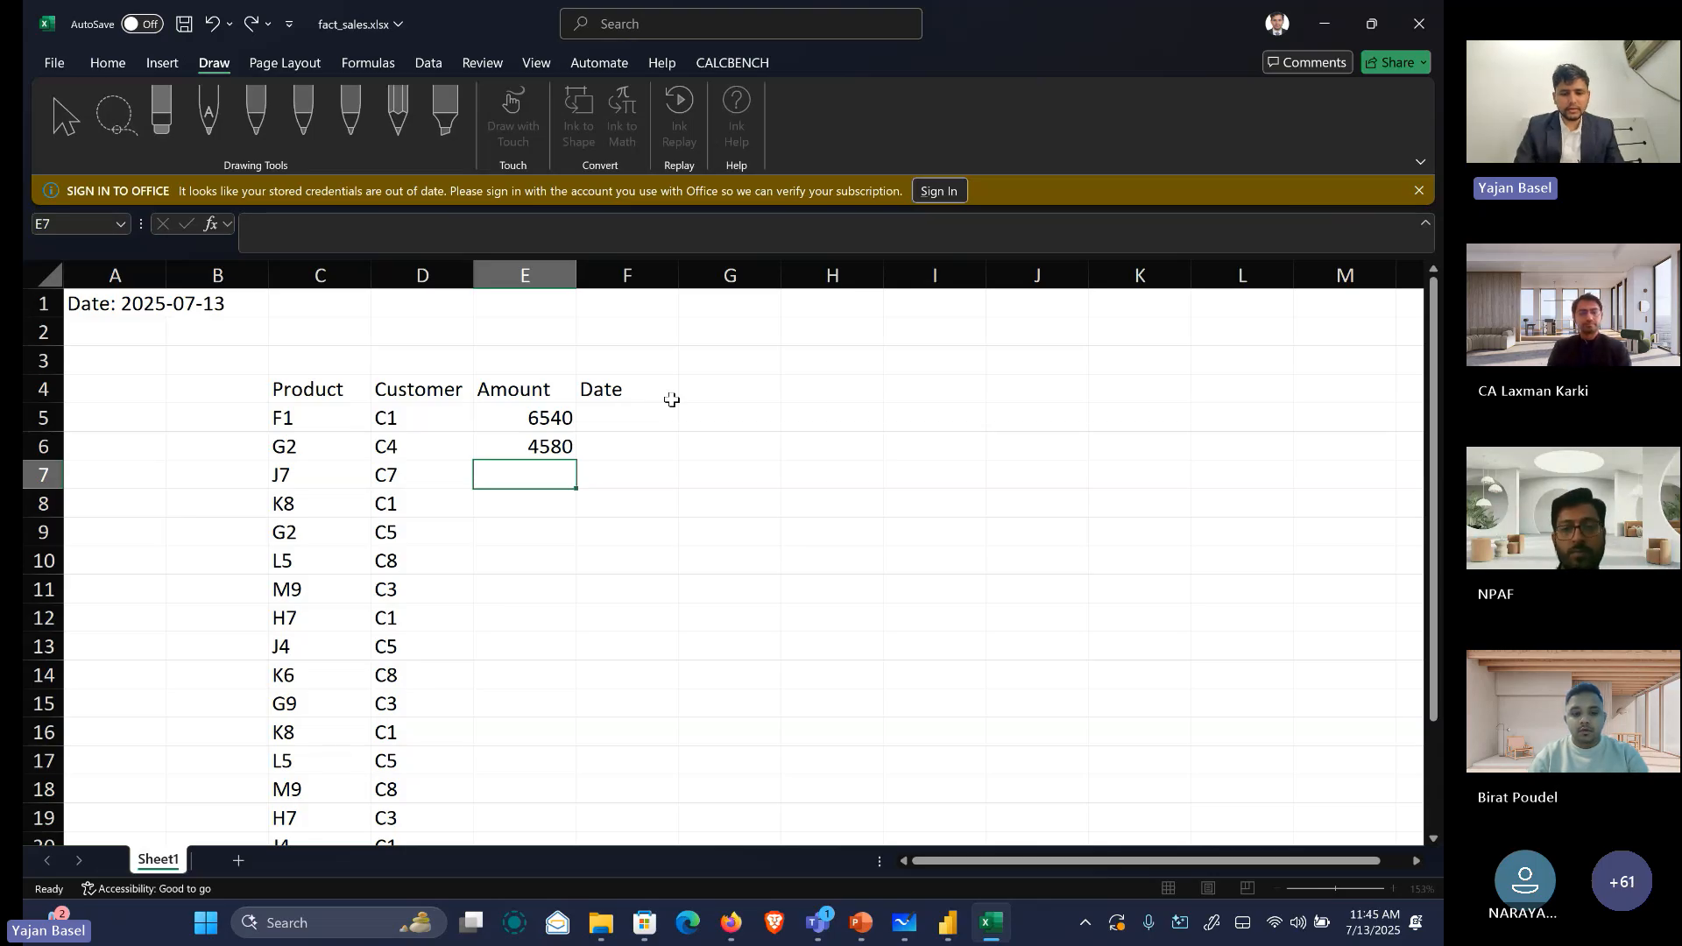
pyautogui.write('4000')
pyautogui.press('Return')
pyautogui.write('3925')
pyautogui.press('Return')
pyautogui.write('6740')
pyautogui.press('Return')
pyautogui.write('3729')
pyautogui.press('Return')
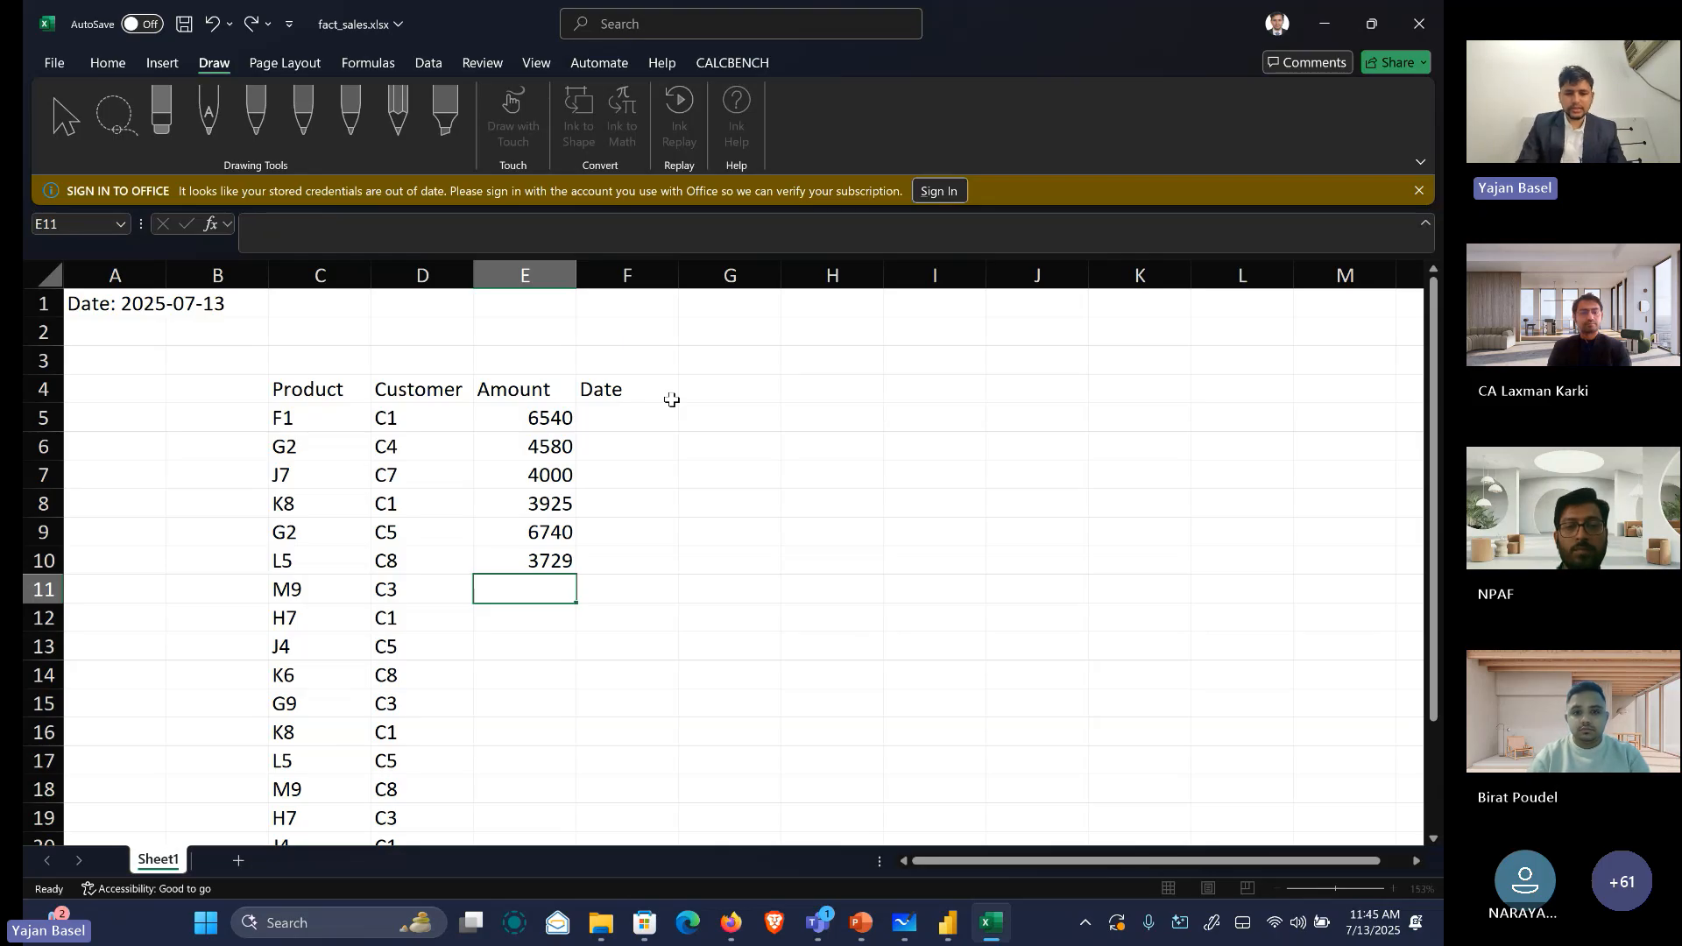
pyautogui.write('4500')
pyautogui.press('Return')
pyautogui.write('2600')
pyautogui.press('Return')
pyautogui.write('5200')
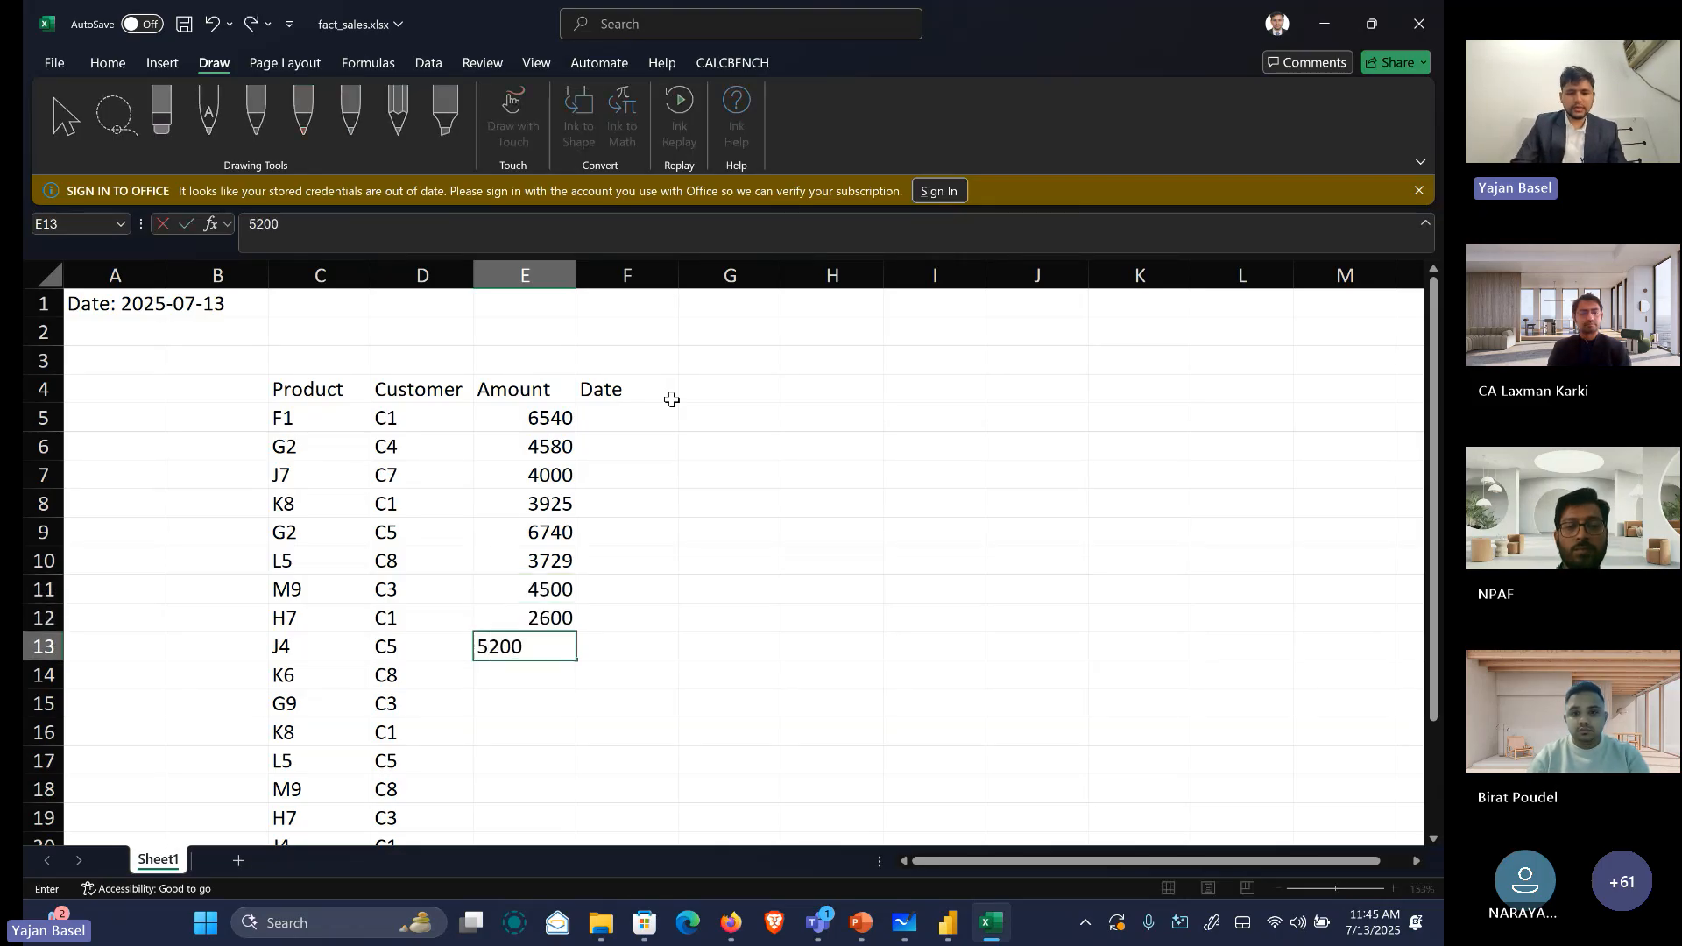
pyautogui.press('Return')
pyautogui.write('1600')
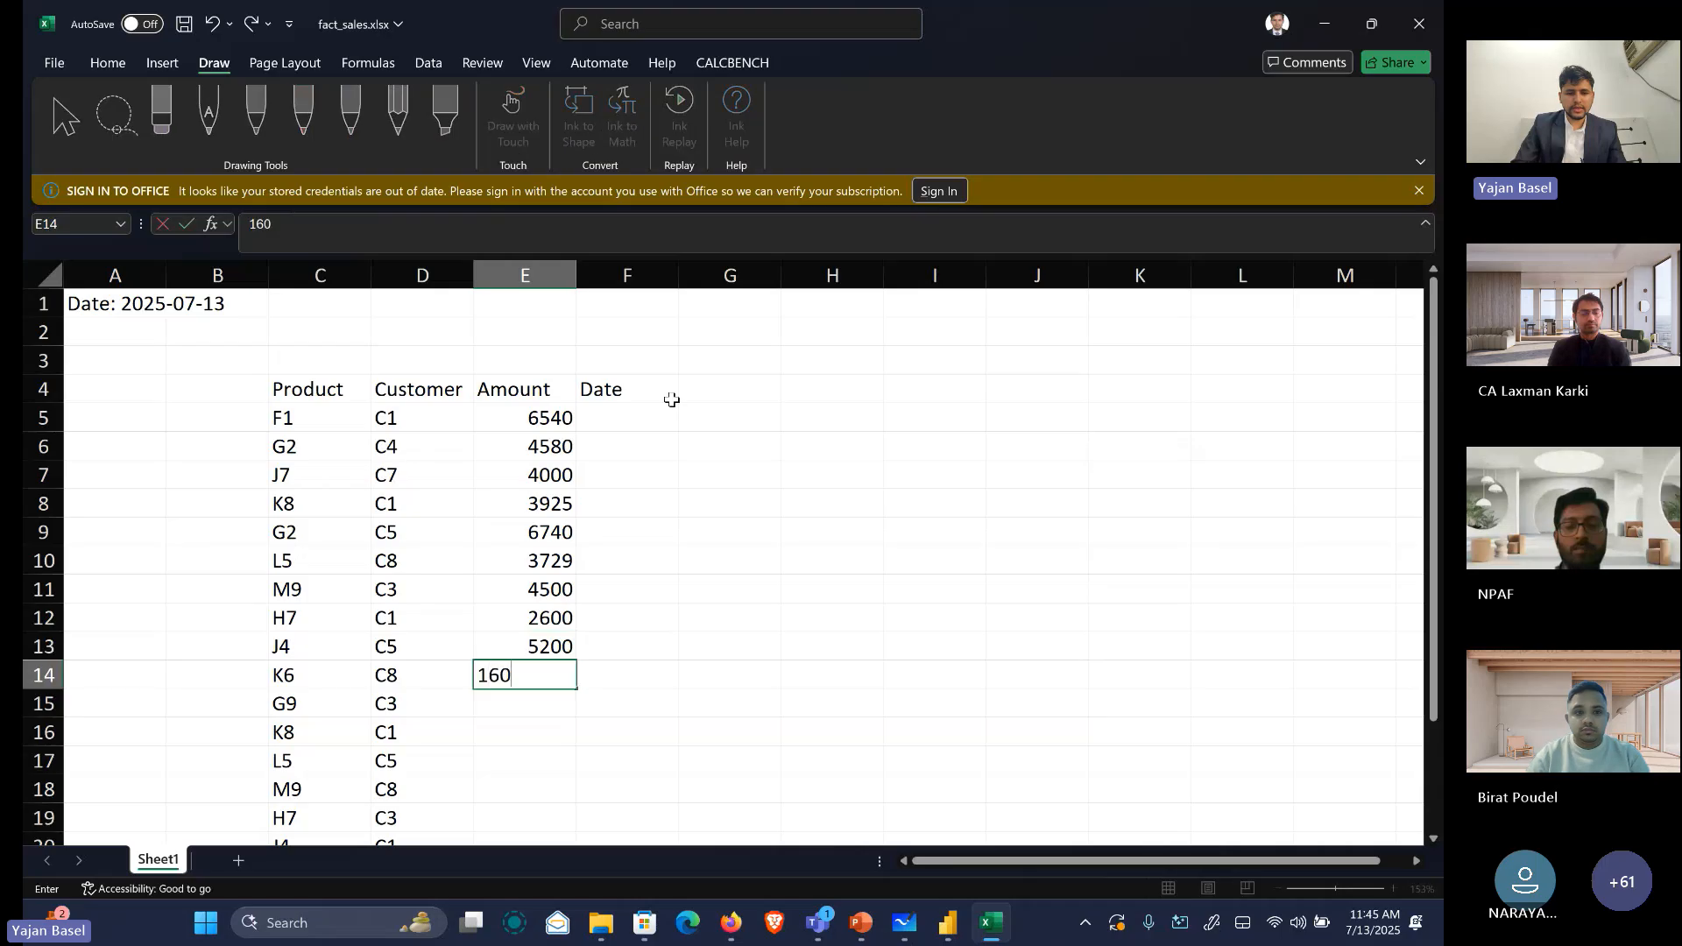
pyautogui.hotkey('ctrl', 'Return')
pyautogui.press('Return')
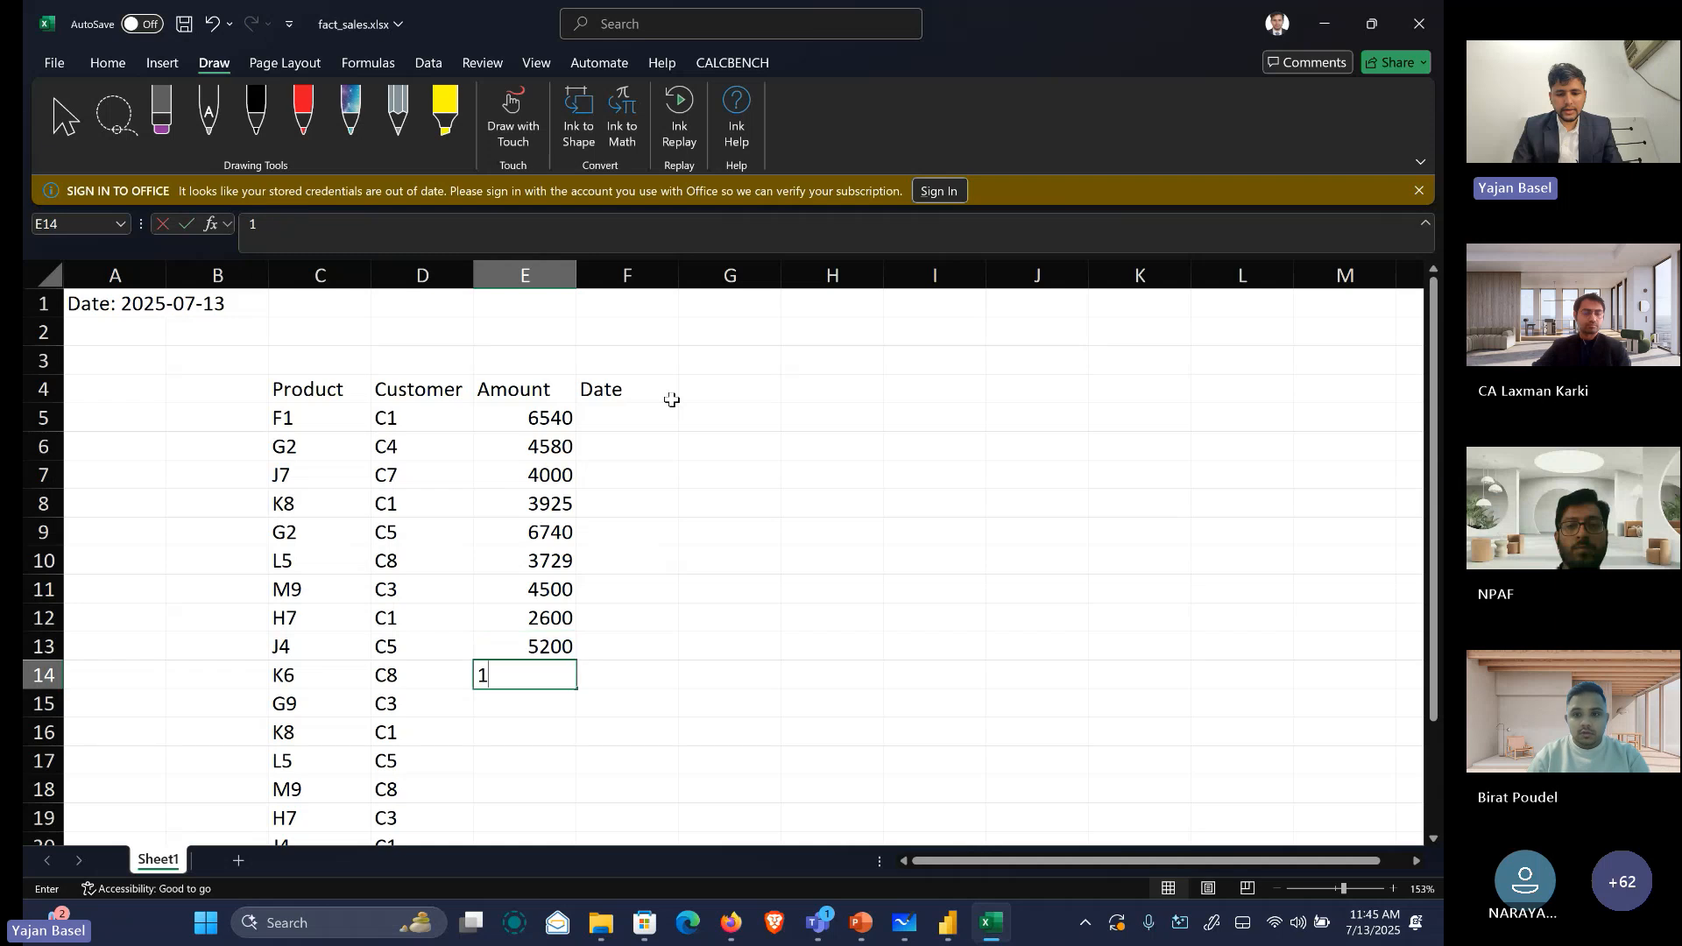
# Finish the Amount column with 3400, 2300, 4509, 2749, 4729 and 3495.
pyautogui.write('3400')
pyautogui.press('Return')
pyautogui.hotkey('ctrl', 'z')
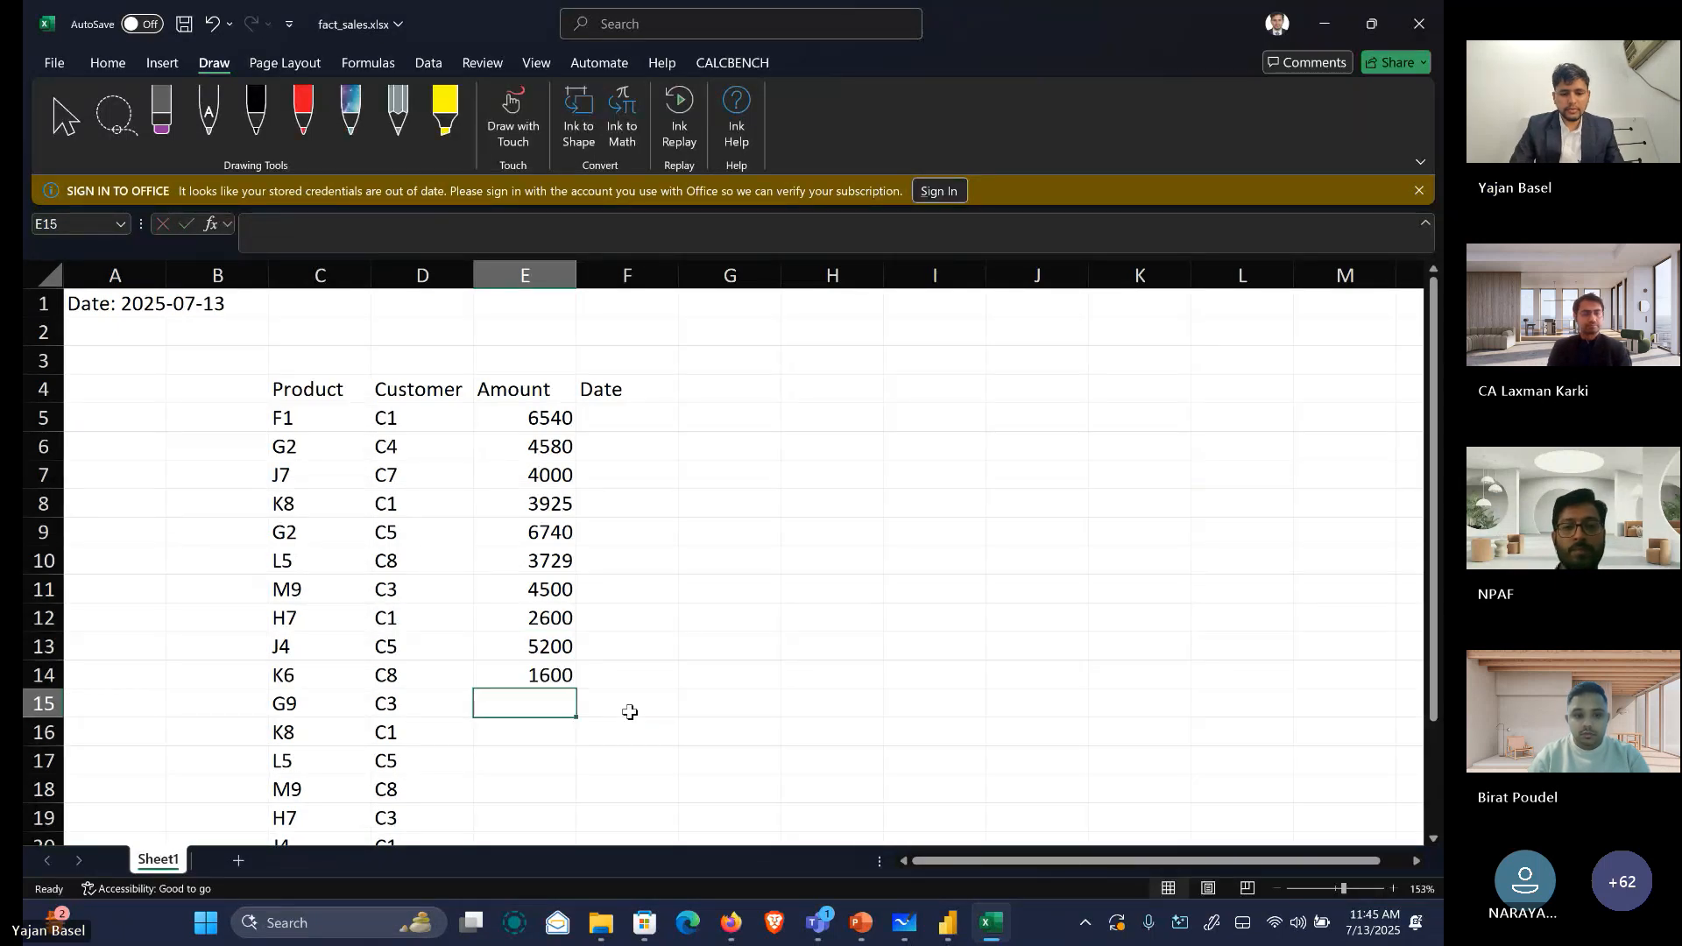
pyautogui.write('3400')
pyautogui.press('Return')
pyautogui.write('2300')
pyautogui.press('Return')
pyautogui.write('4509')
pyautogui.press('Return')
pyautogui.write('27')
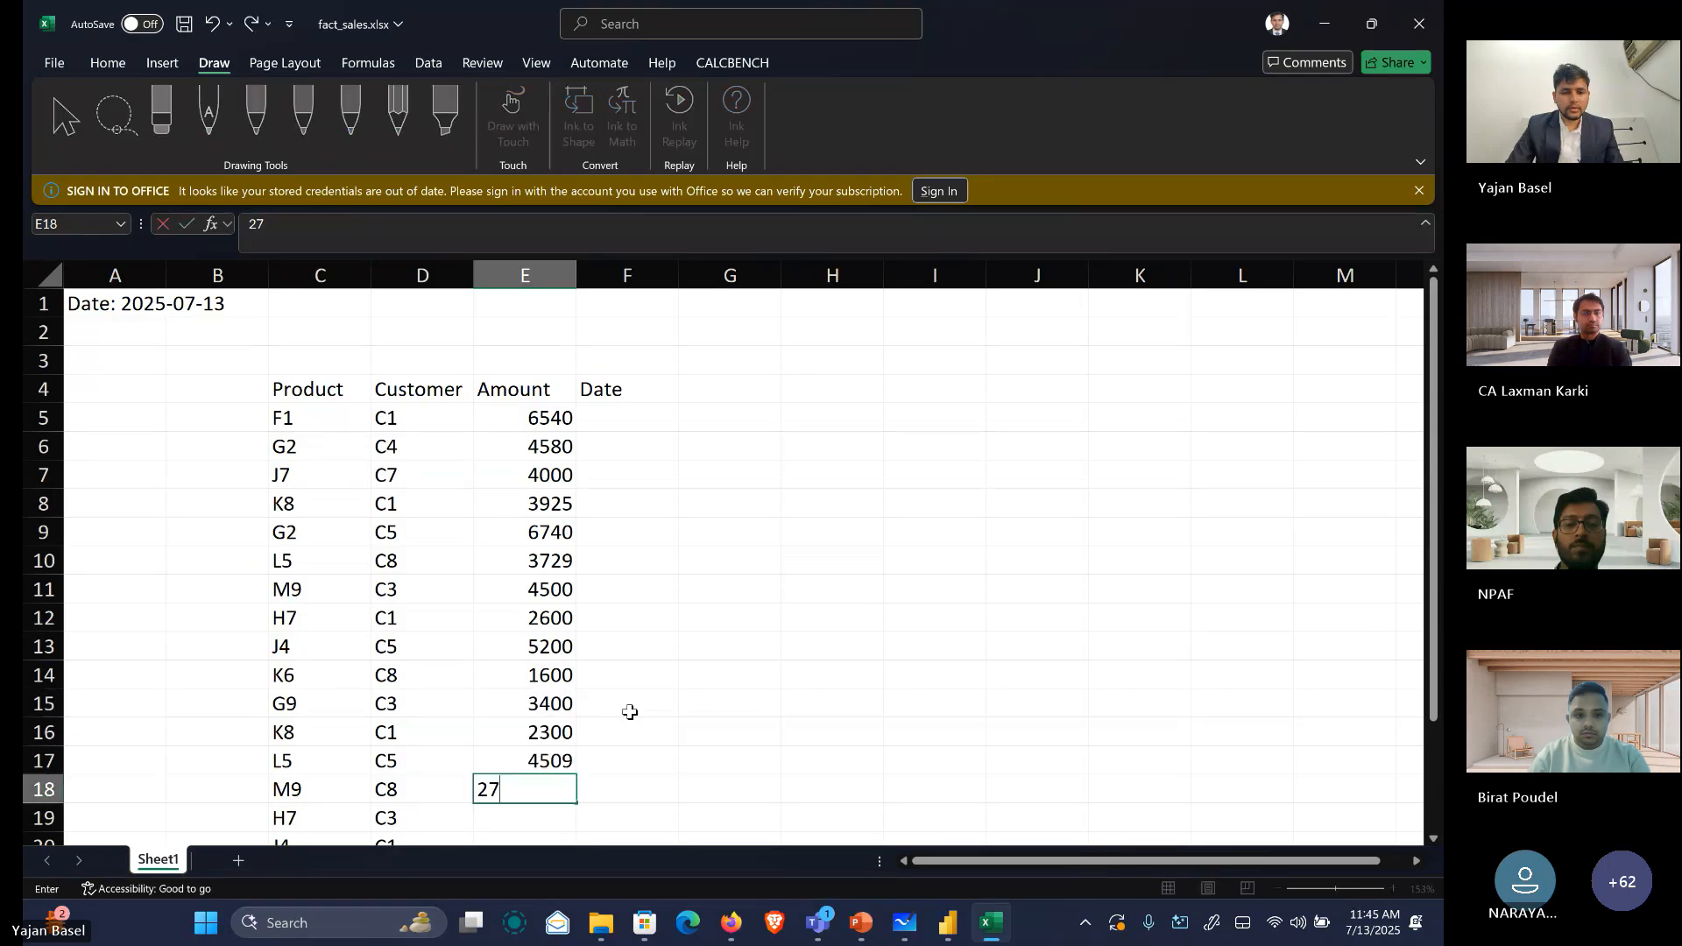
pyautogui.press('Escape')
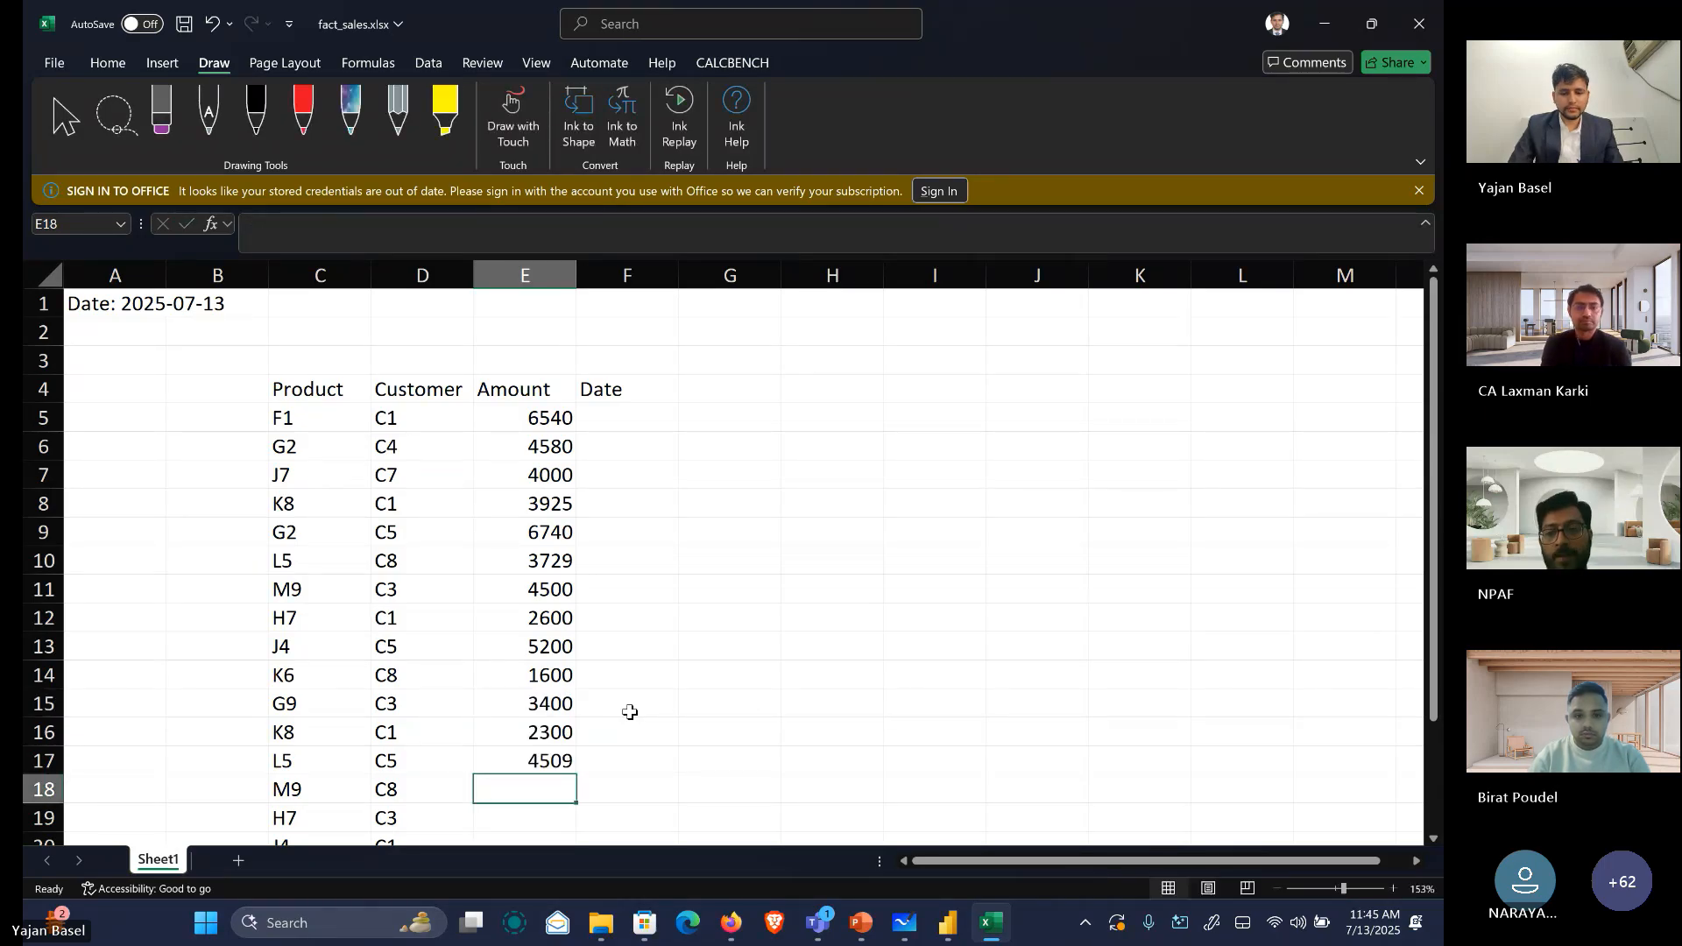
pyautogui.write('2749')
pyautogui.press('Return')
pyautogui.write('4729')
pyautogui.press('Return')
pyautogui.write('3495')
pyautogui.press('Tab')
pyautogui.hotkey('ctrl', 'Up')
pyautogui.press('Down')
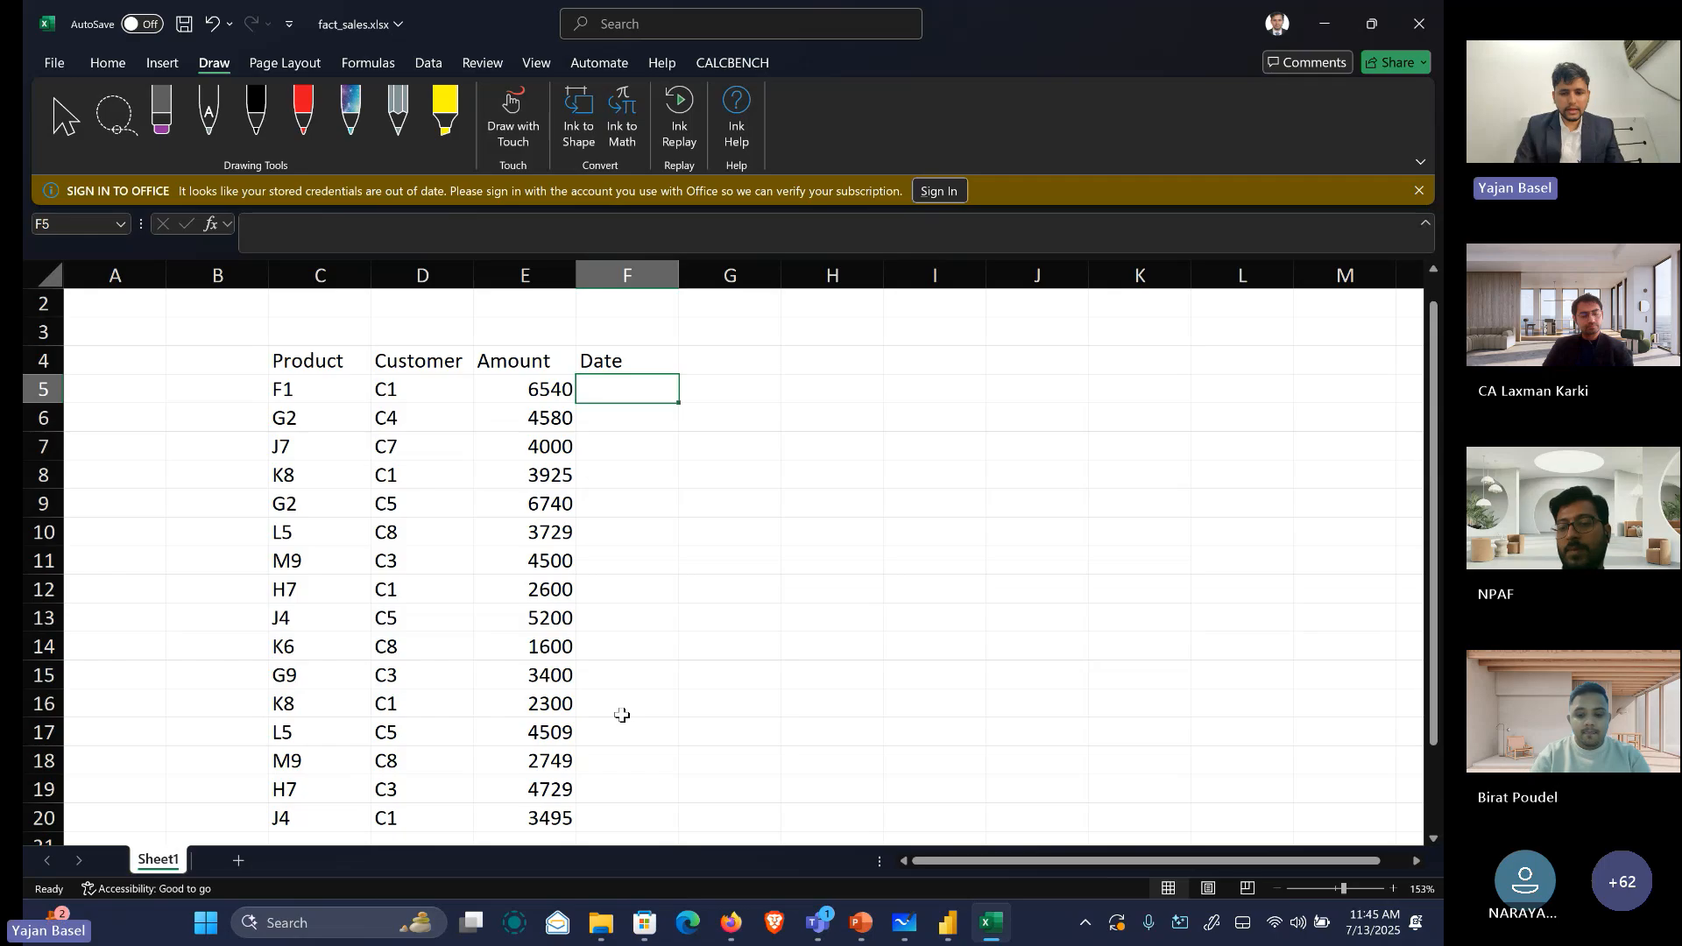
# Enter dates 4-Jan-2025 and 17-Jan-2025, then select rows 5 and 6.
pyautogui.write('4-Jan-2025')
pyautogui.press('Return')
pyautogui.write('17-Jan-2025')
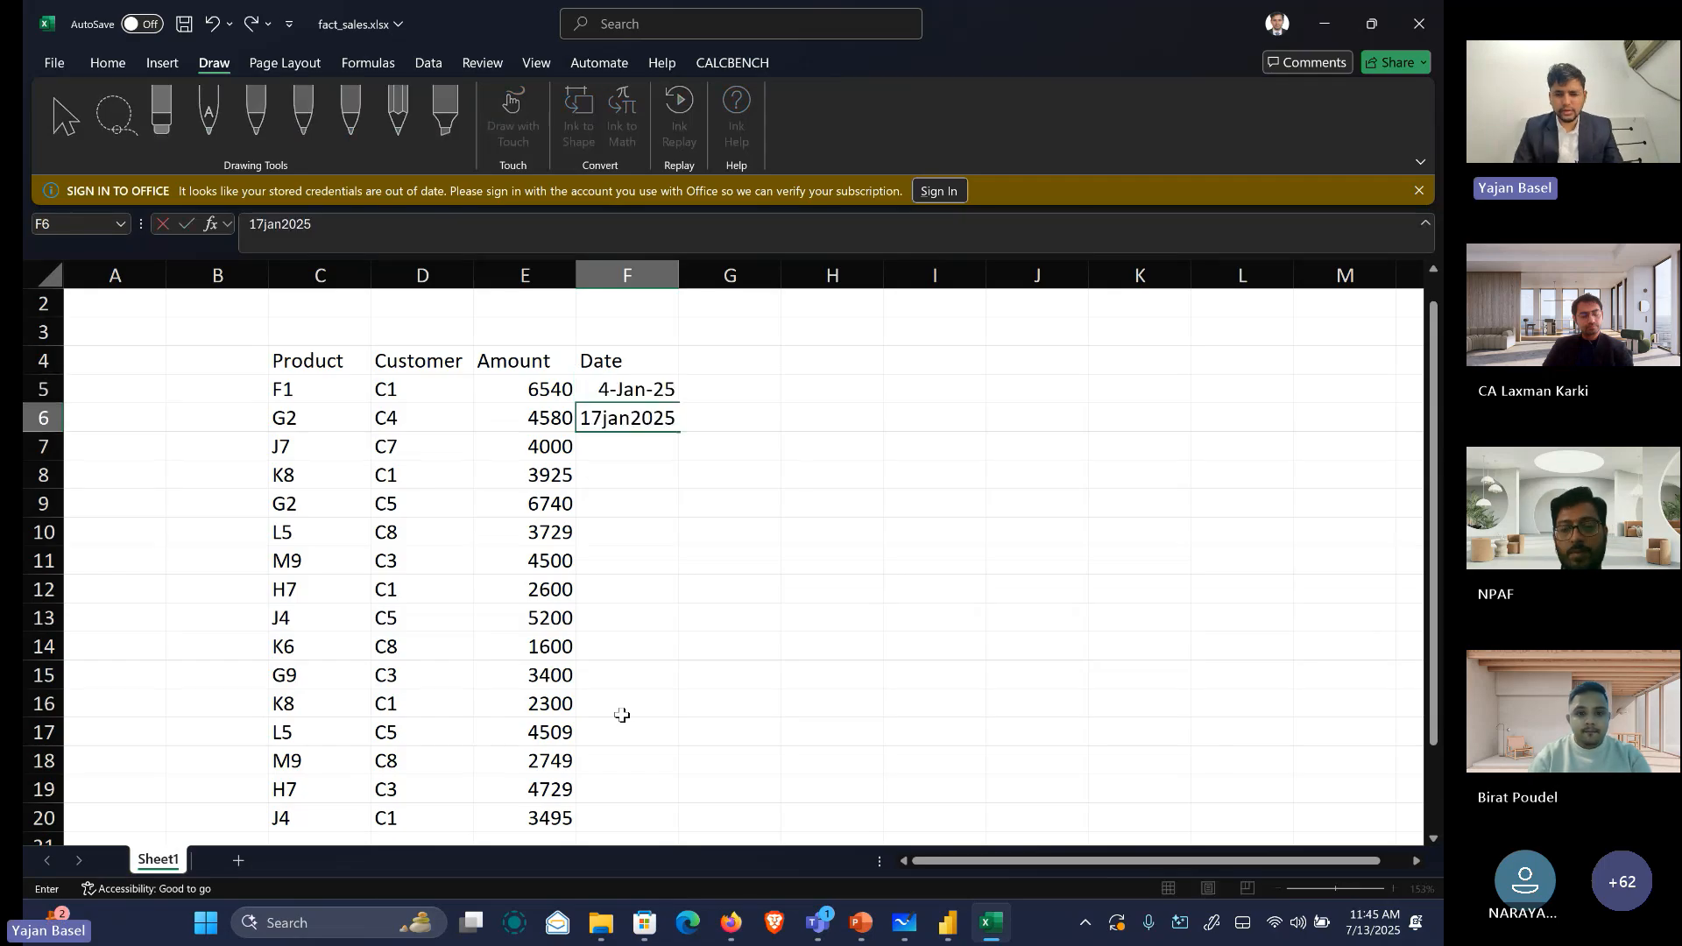
pyautogui.press('Return')
pyautogui.press('Up')
pyautogui.press('Up')
pyautogui.hotkey('shift', 'space')
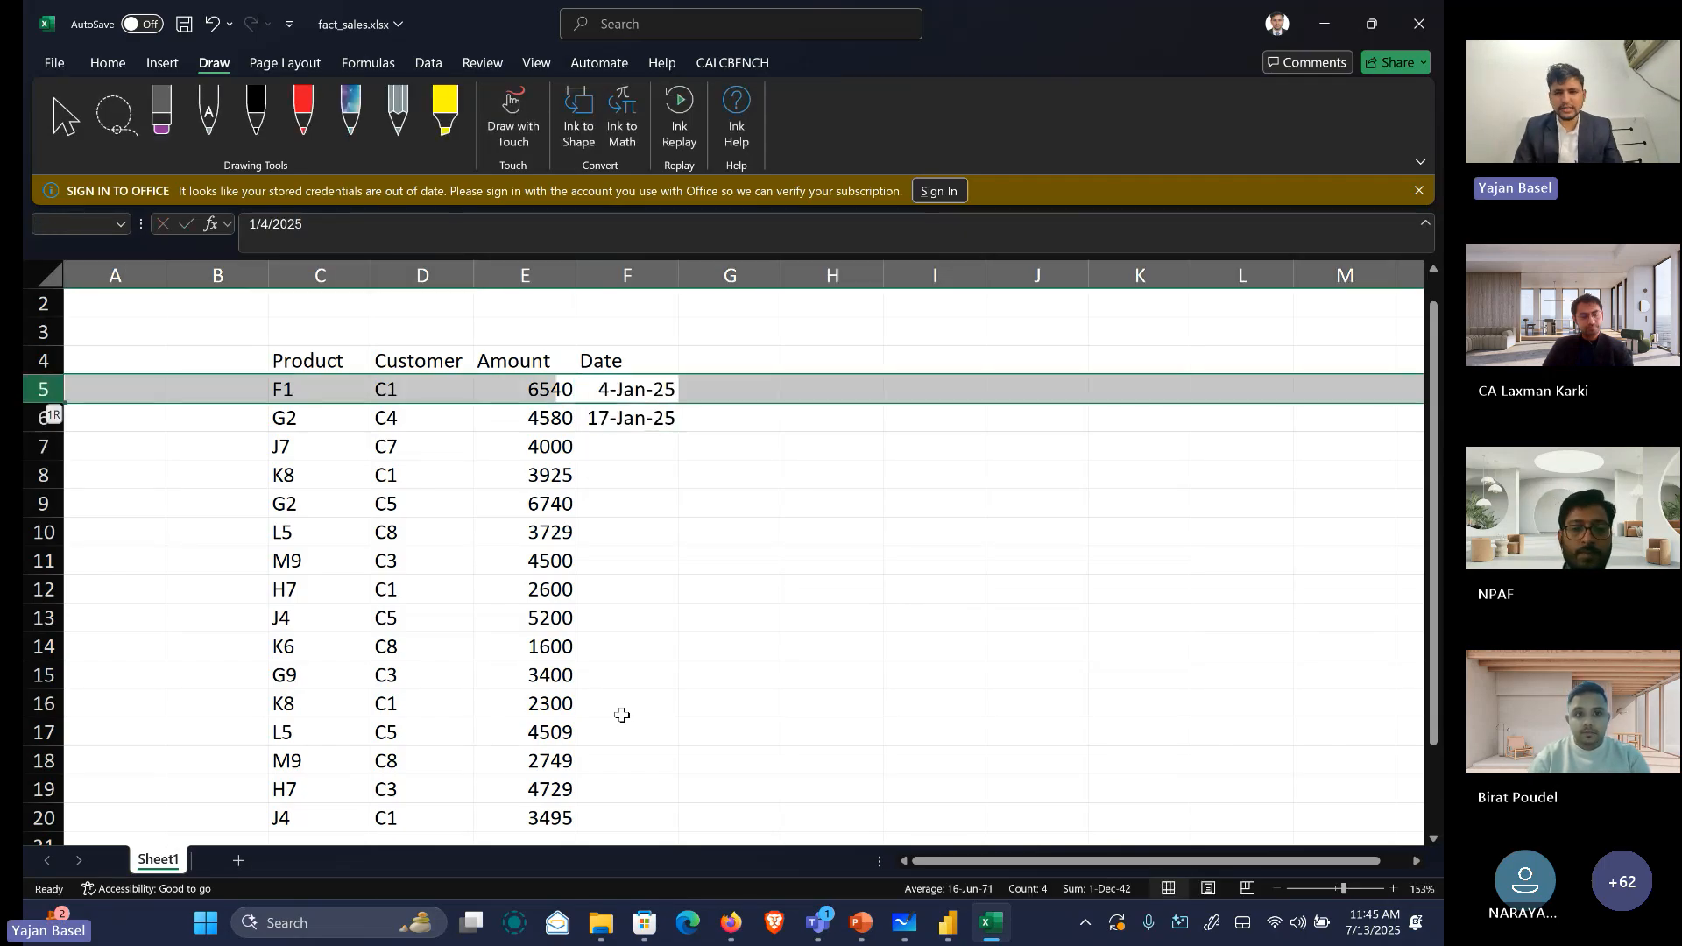
pyautogui.press('Down')
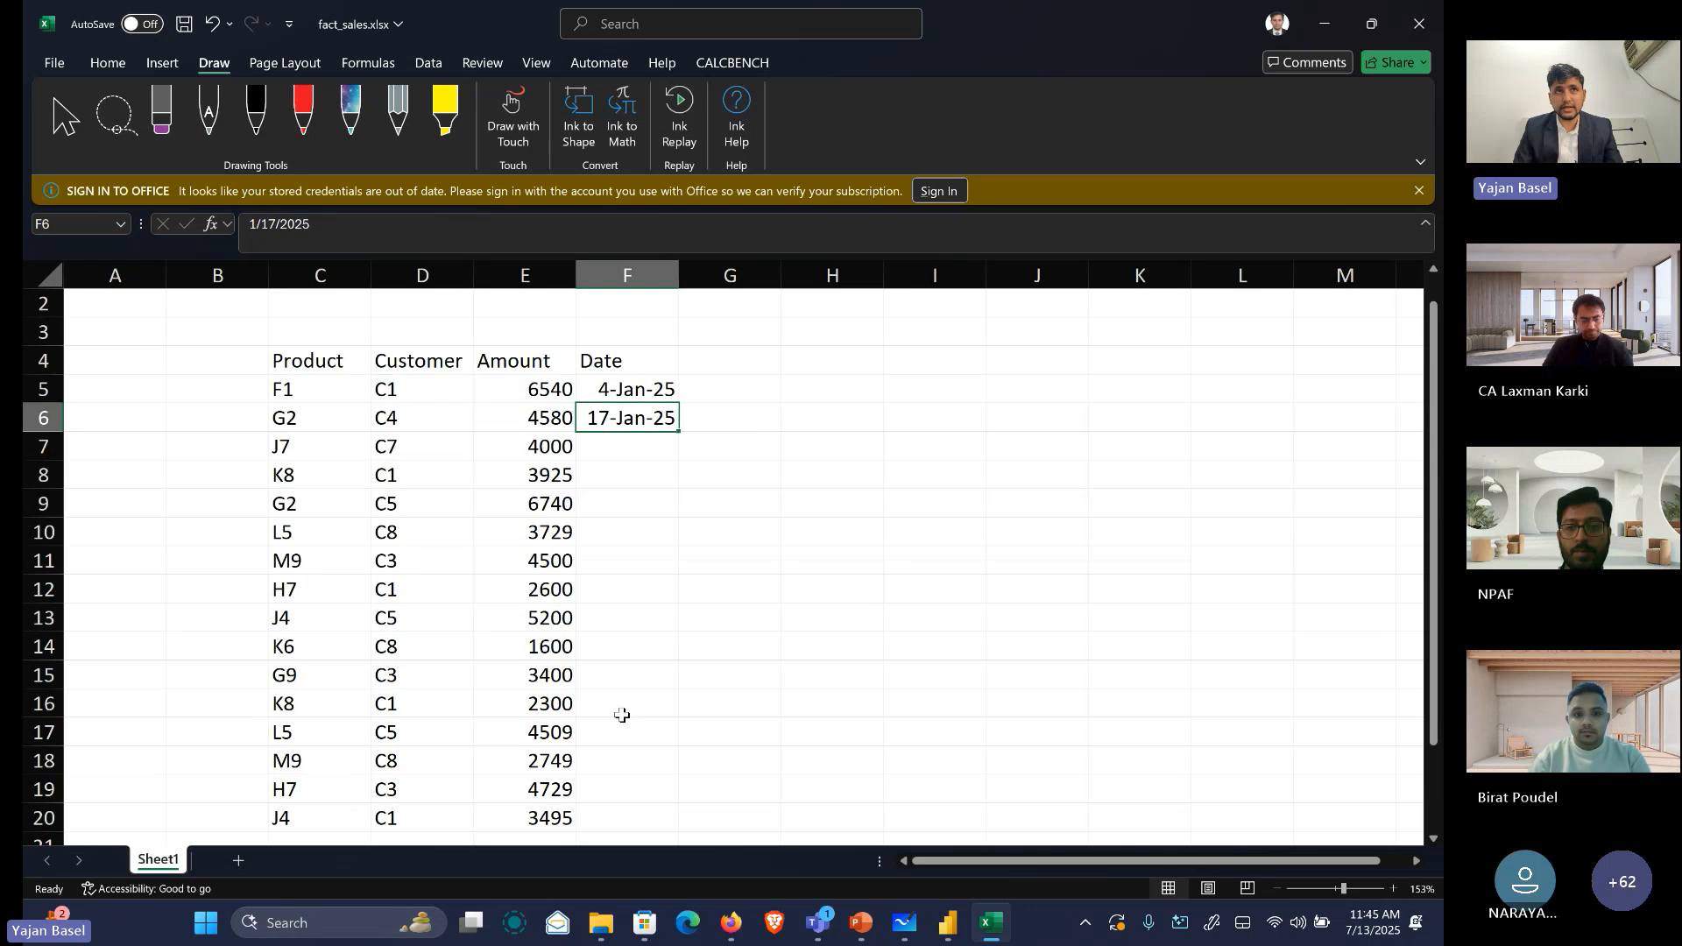
pyautogui.hotkey('shift', 'space')
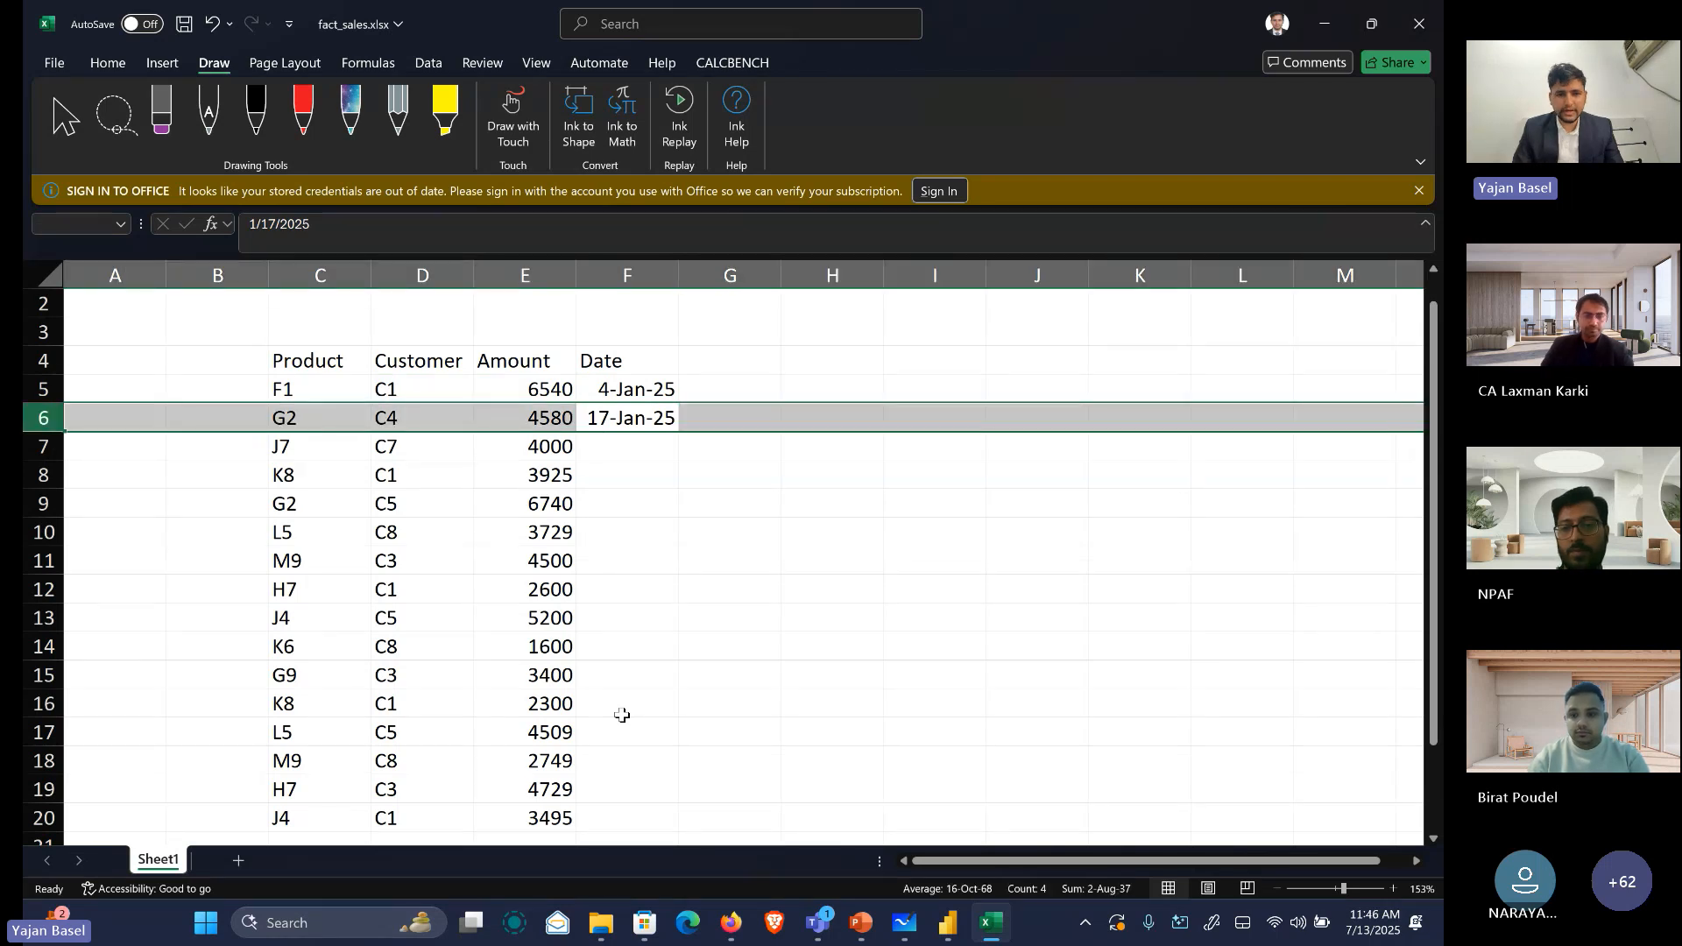
pyautogui.moveTo(542, 390); pyautogui.dragTo(541, 420)
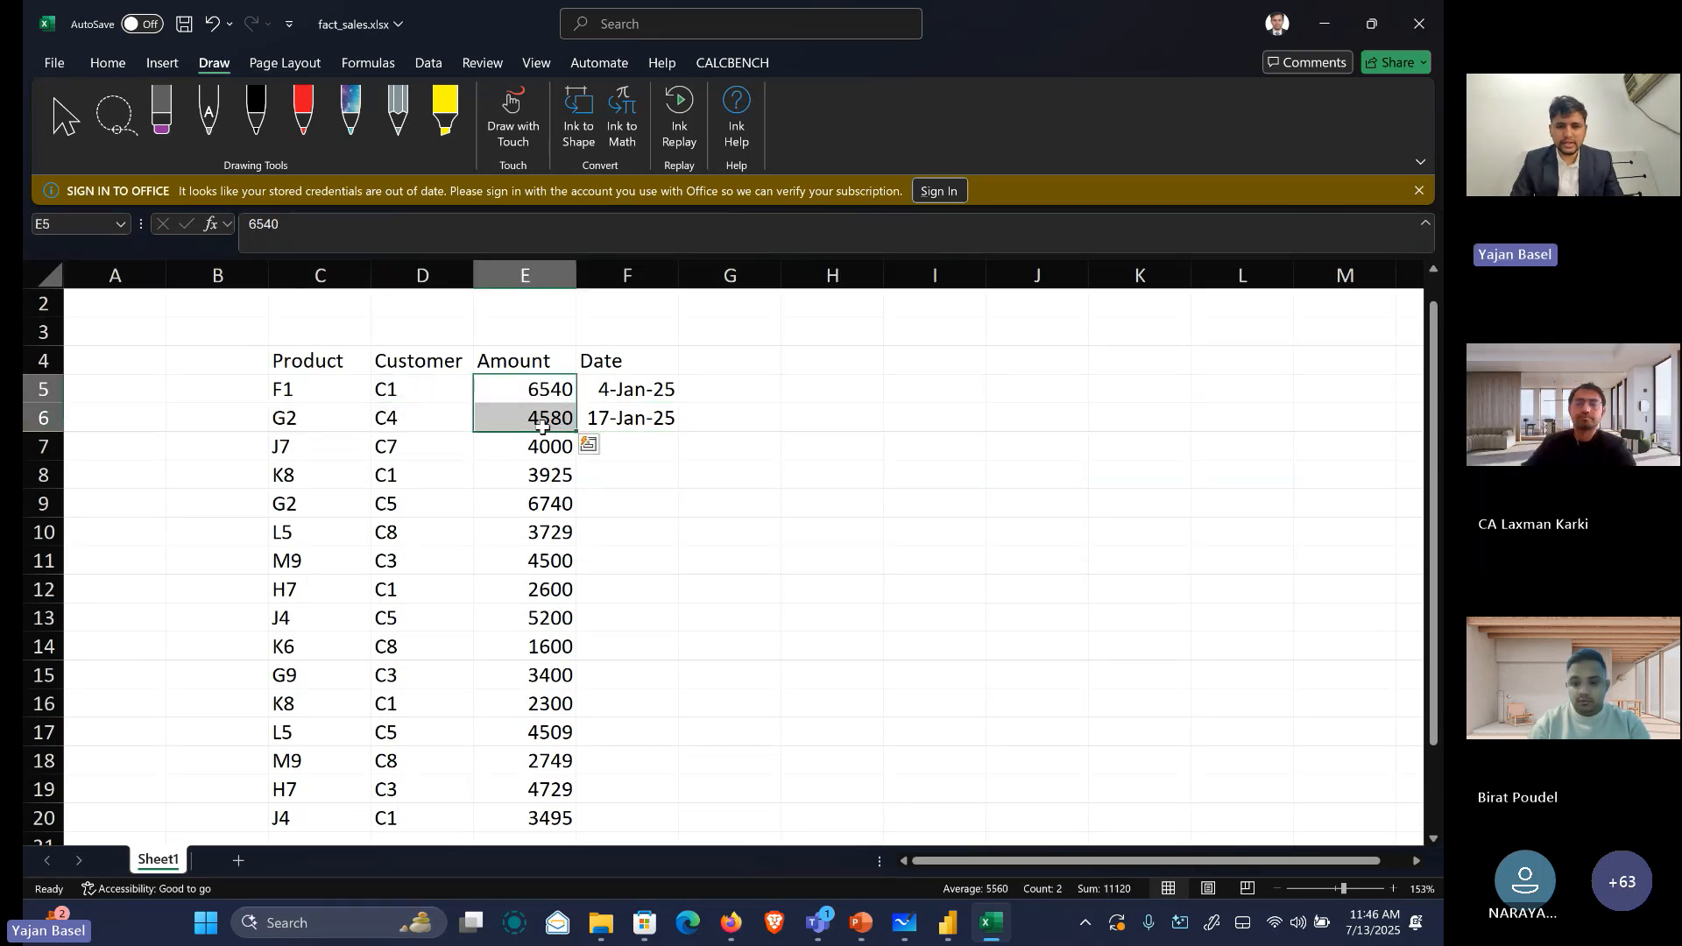
pyautogui.hotkey('shift', 'space')
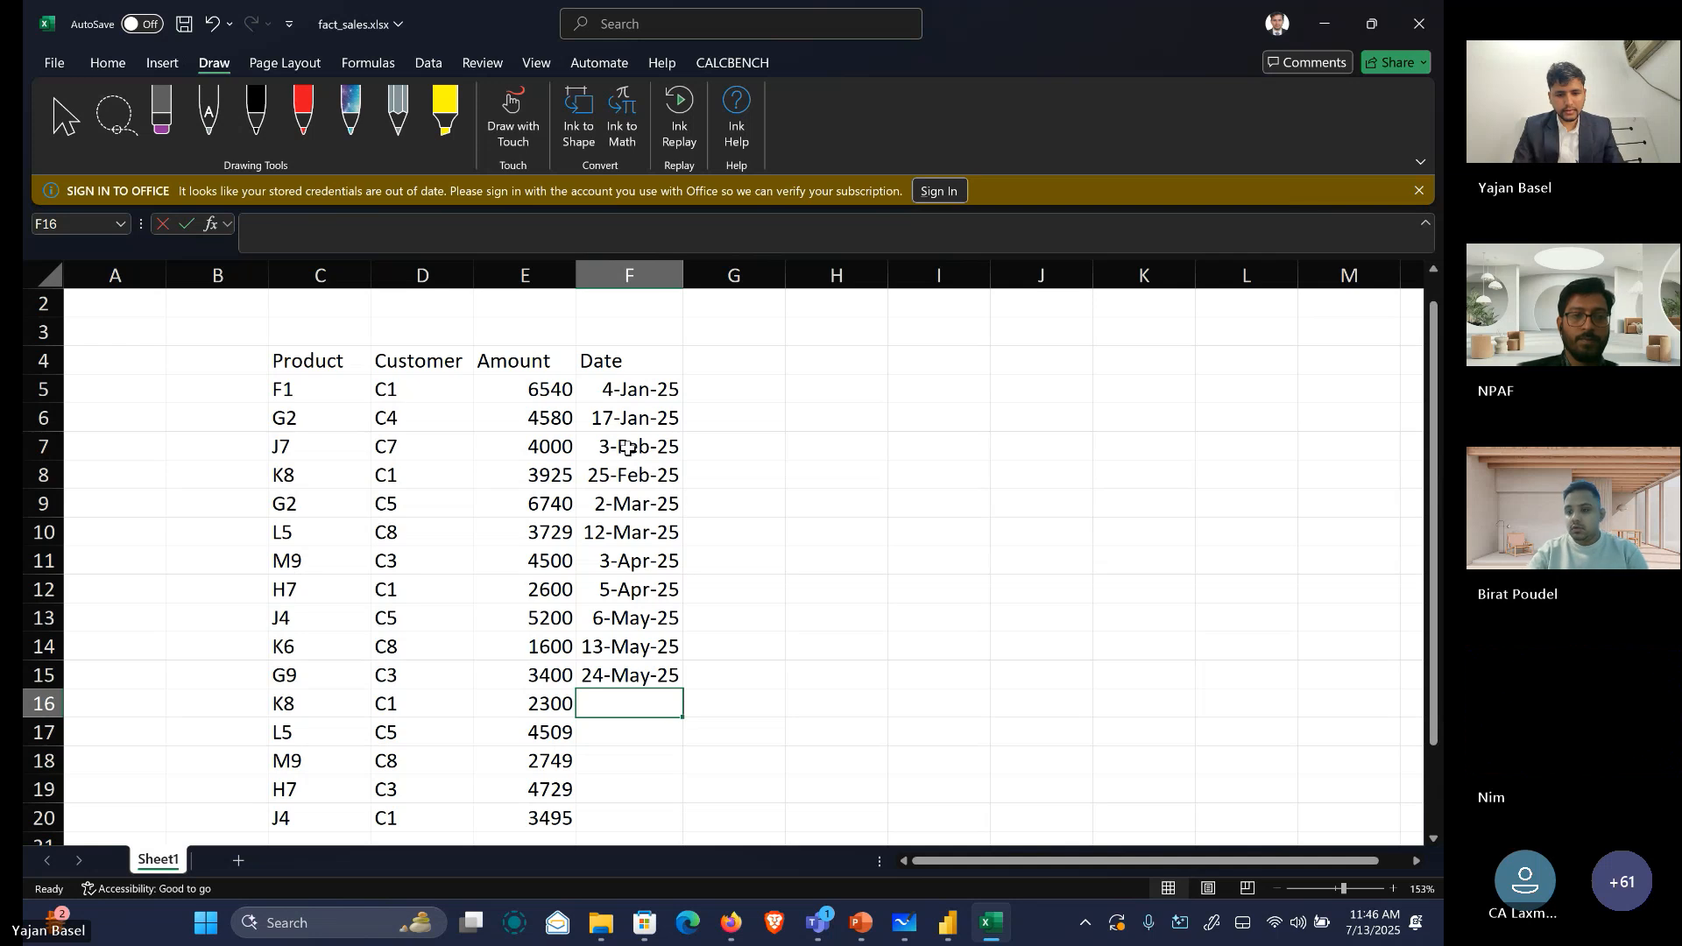
# Complete the Date column with 2-Jun, 13-Jun, 24-Jun, 1-Jul and 12-Jul-25.
pyautogui.write('2jun2025')
pyautogui.press('Return')
pyautogui.write('13jun2025')
pyautogui.press('Return')
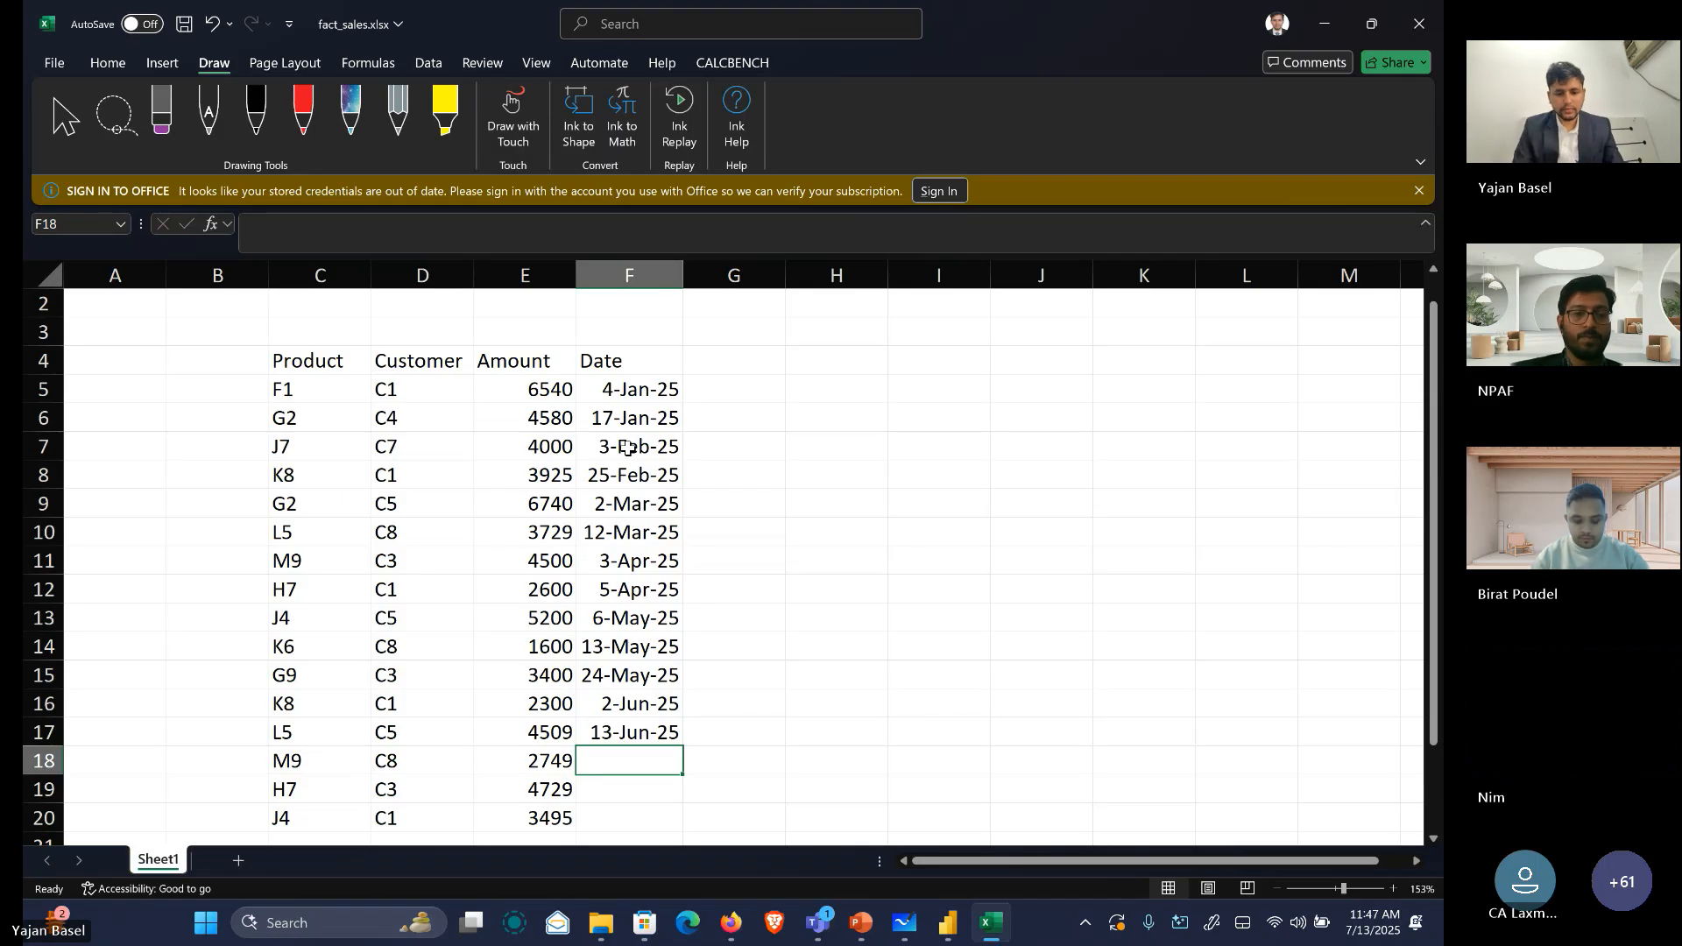
pyautogui.write('24-Jun-25')
pyautogui.press('Return')
pyautogui.write('1-Jul-25')
pyautogui.press('Return')
pyautogui.write('1')
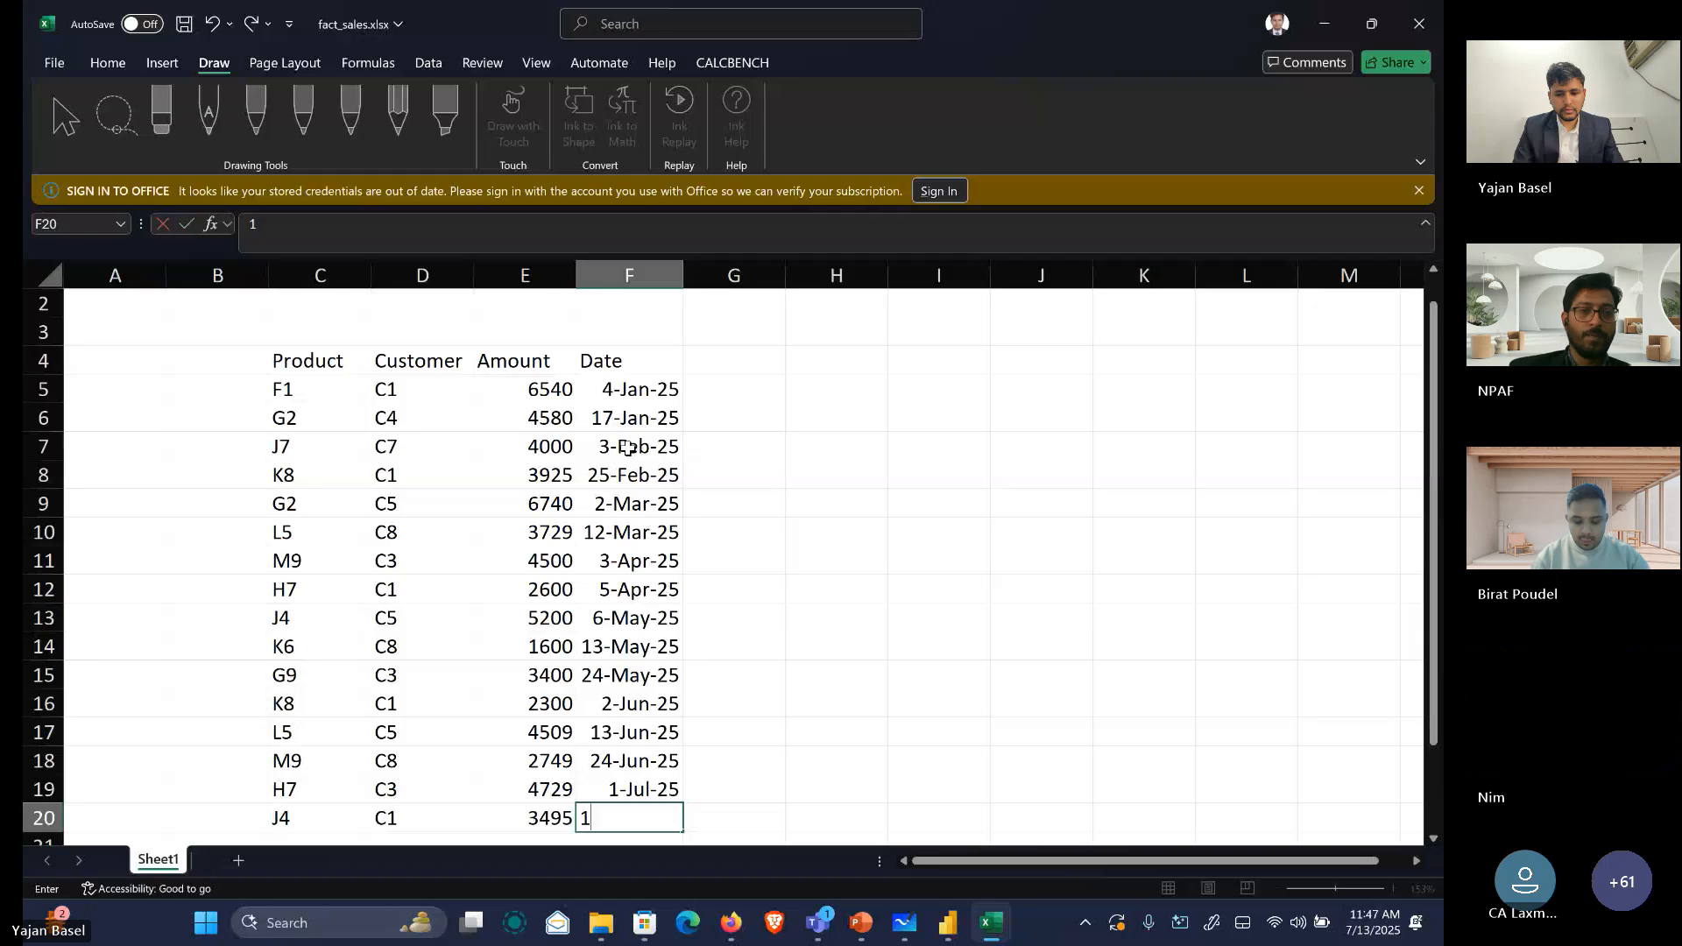
pyautogui.write('2ul')
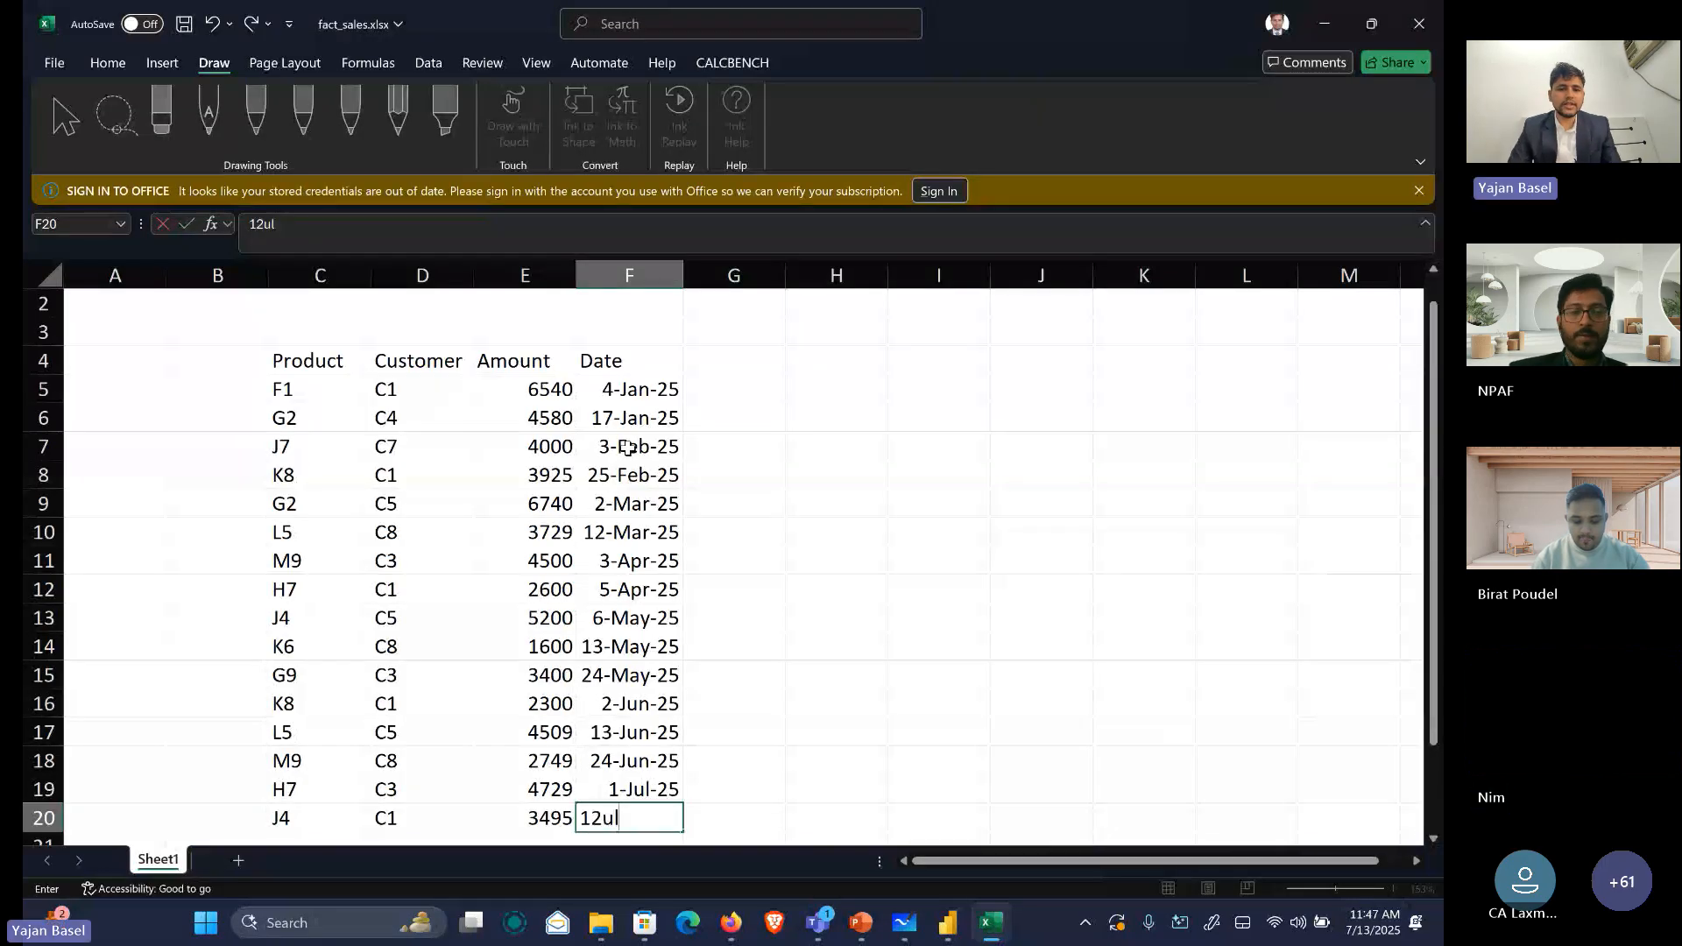
pyautogui.press('Return')
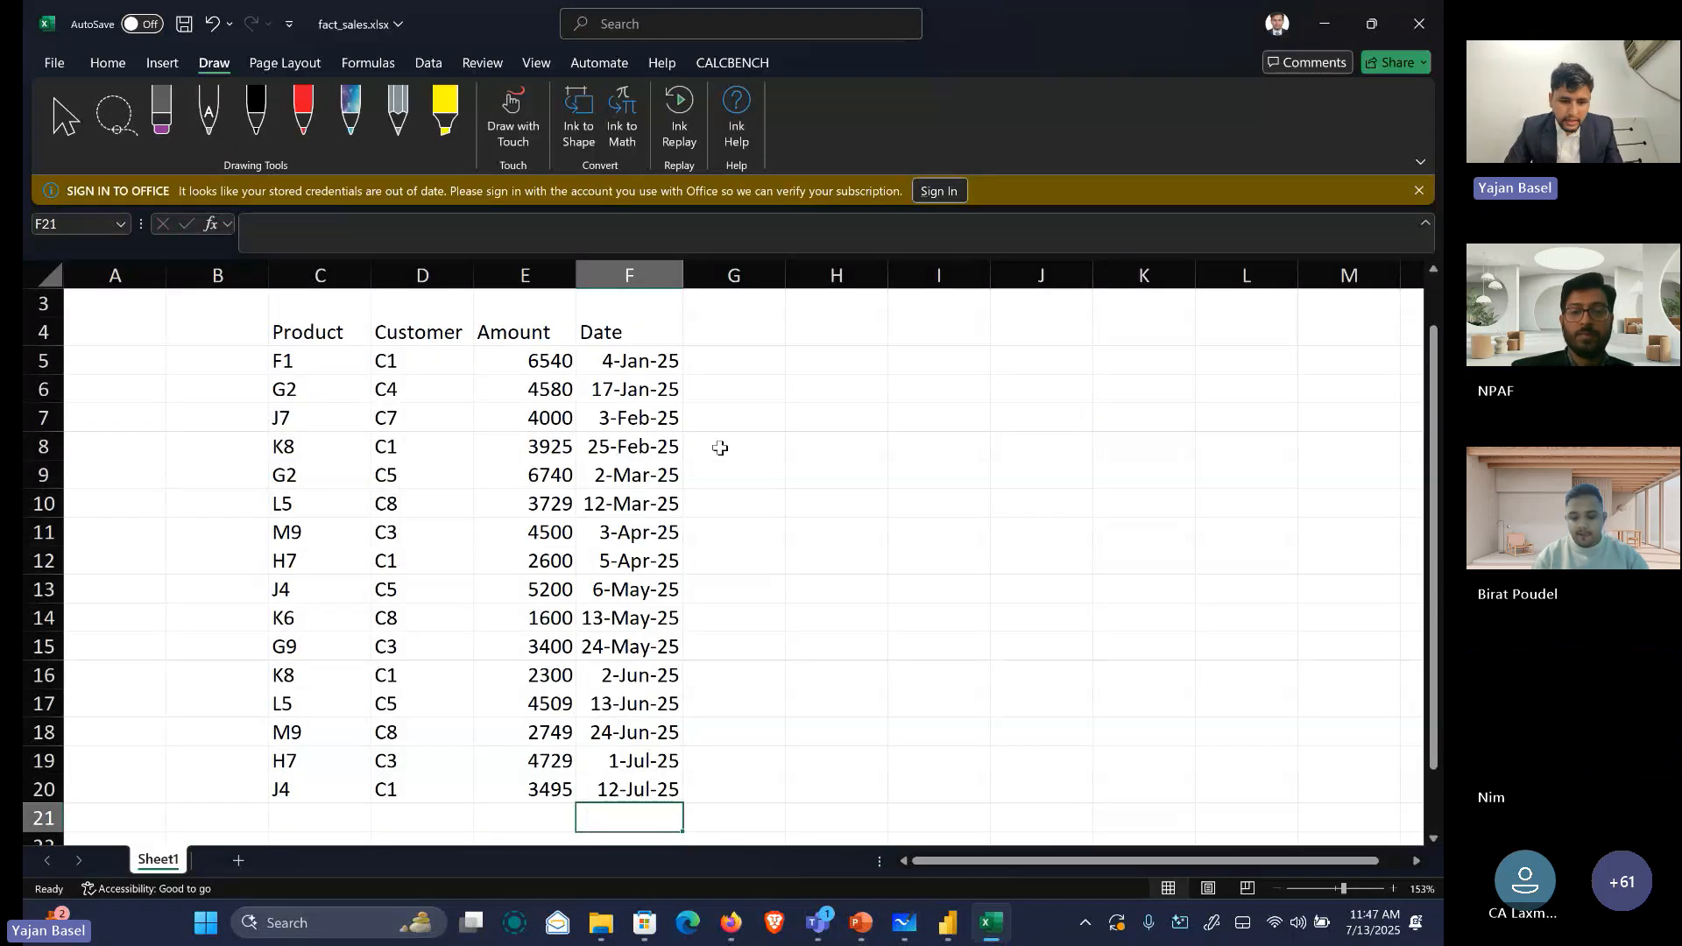
# Rename the Sheet1 tab to fact_sales, then select the product codes in column C.
pyautogui.scroll(1, 720, 447)
pyautogui.click(724, 473)
pyautogui.hotkey('ctrl', 's')
pyautogui.doubleClick(156, 861)
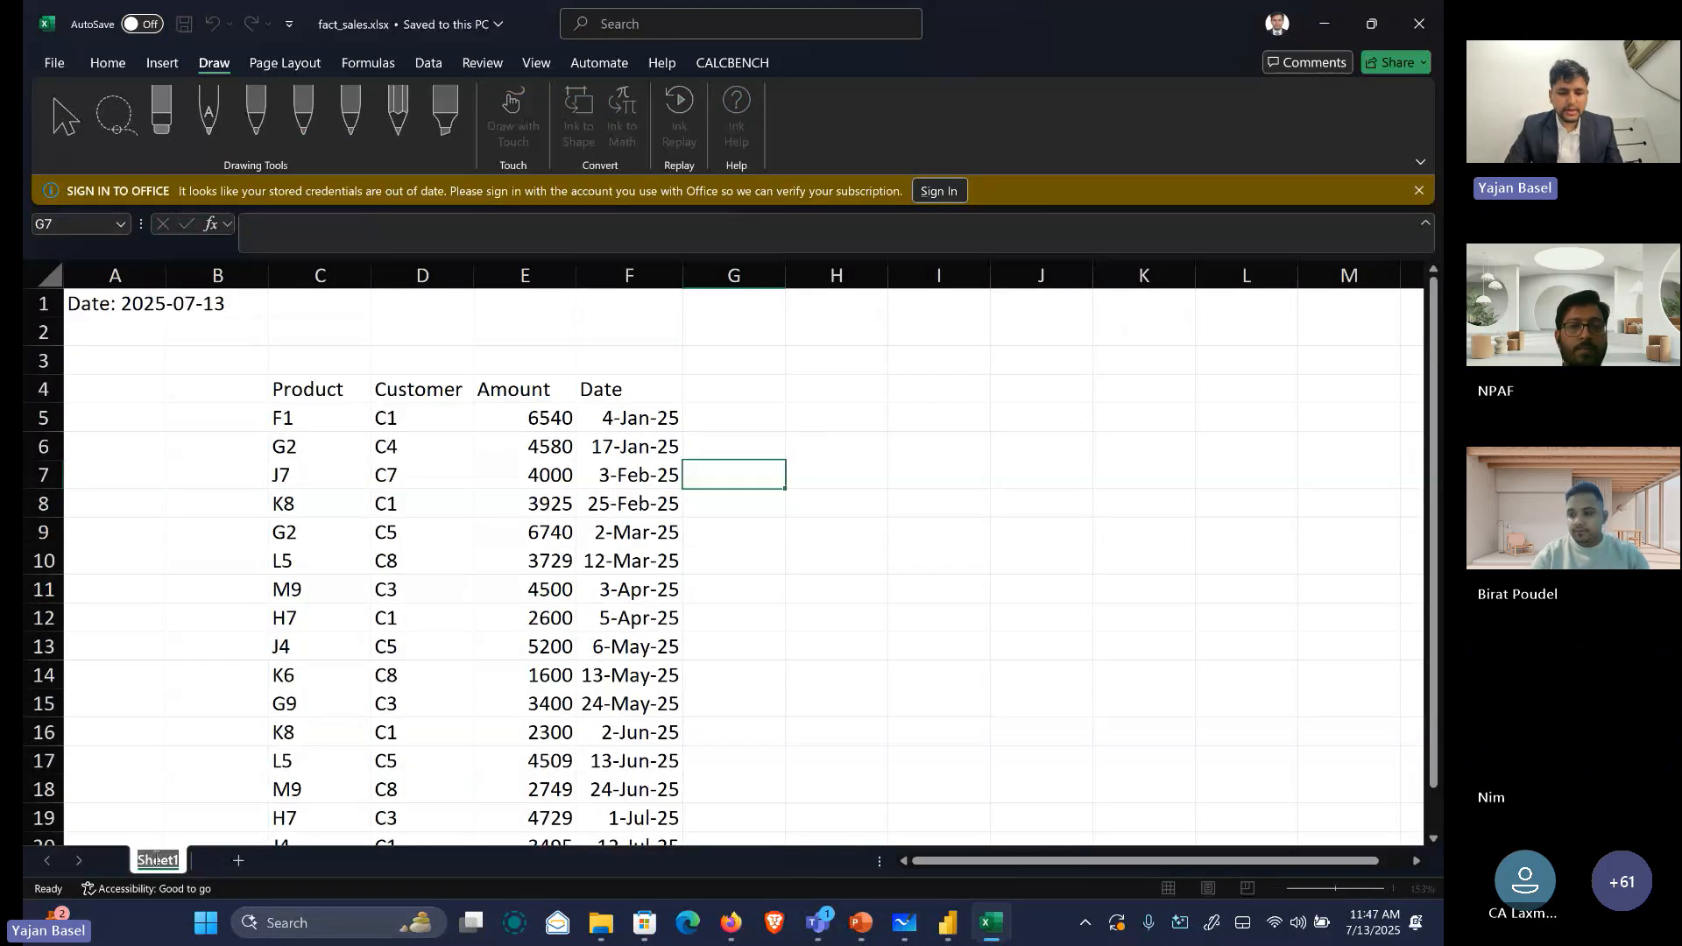
pyautogui.write('fact')
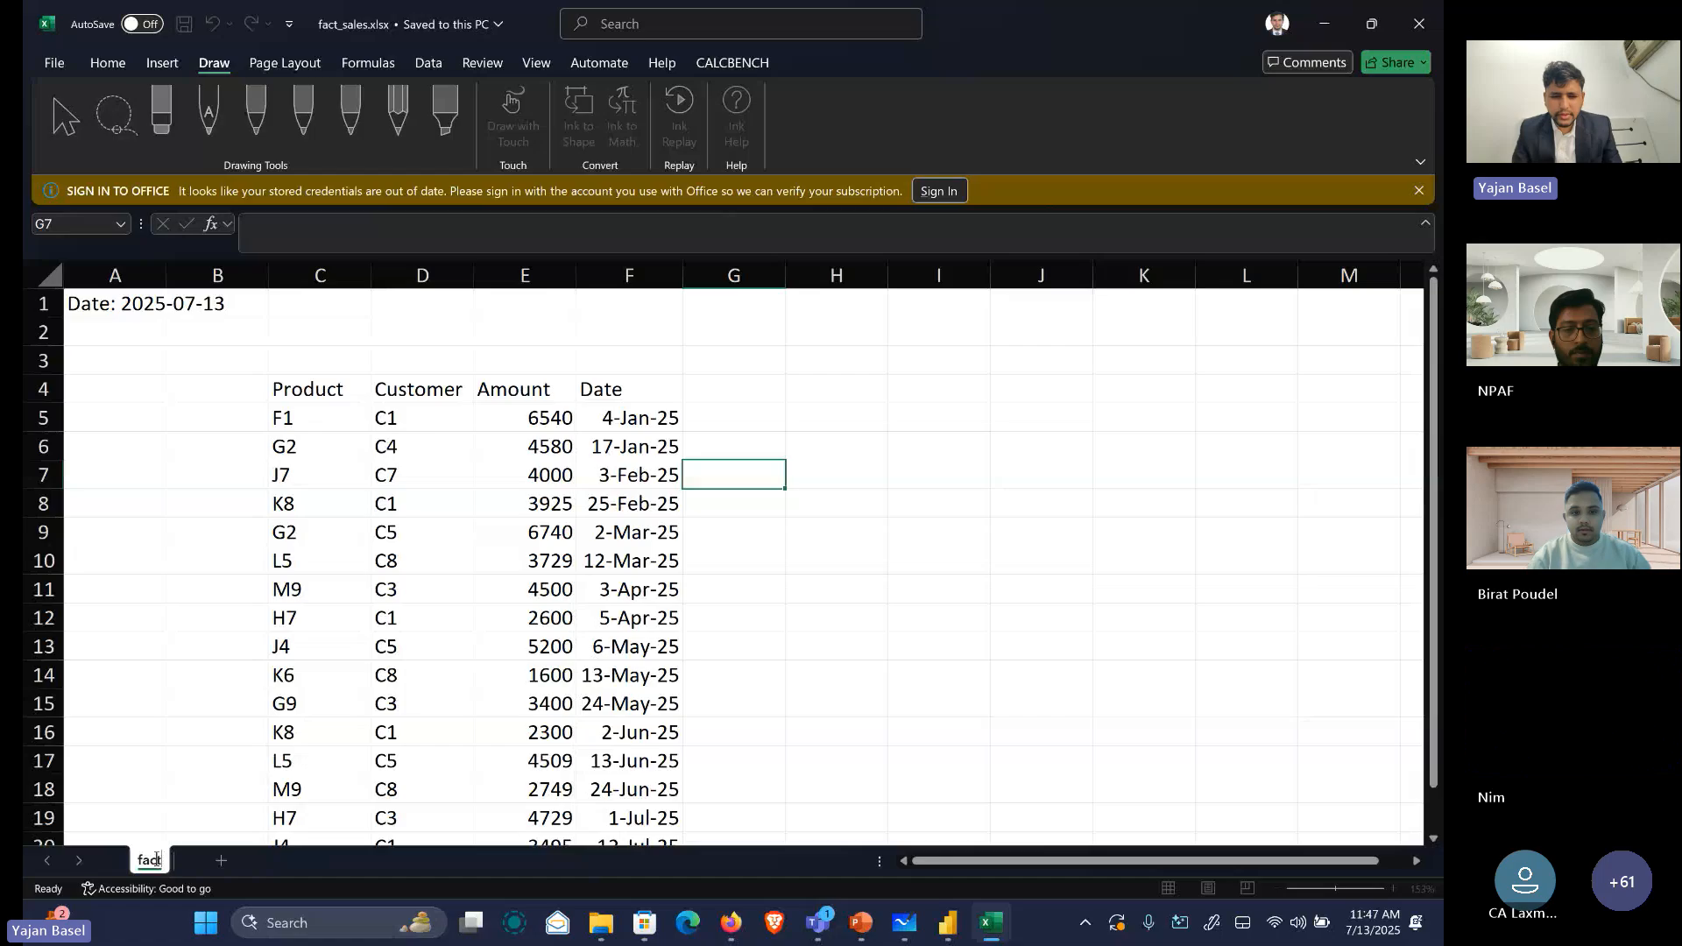
pyautogui.write('_')
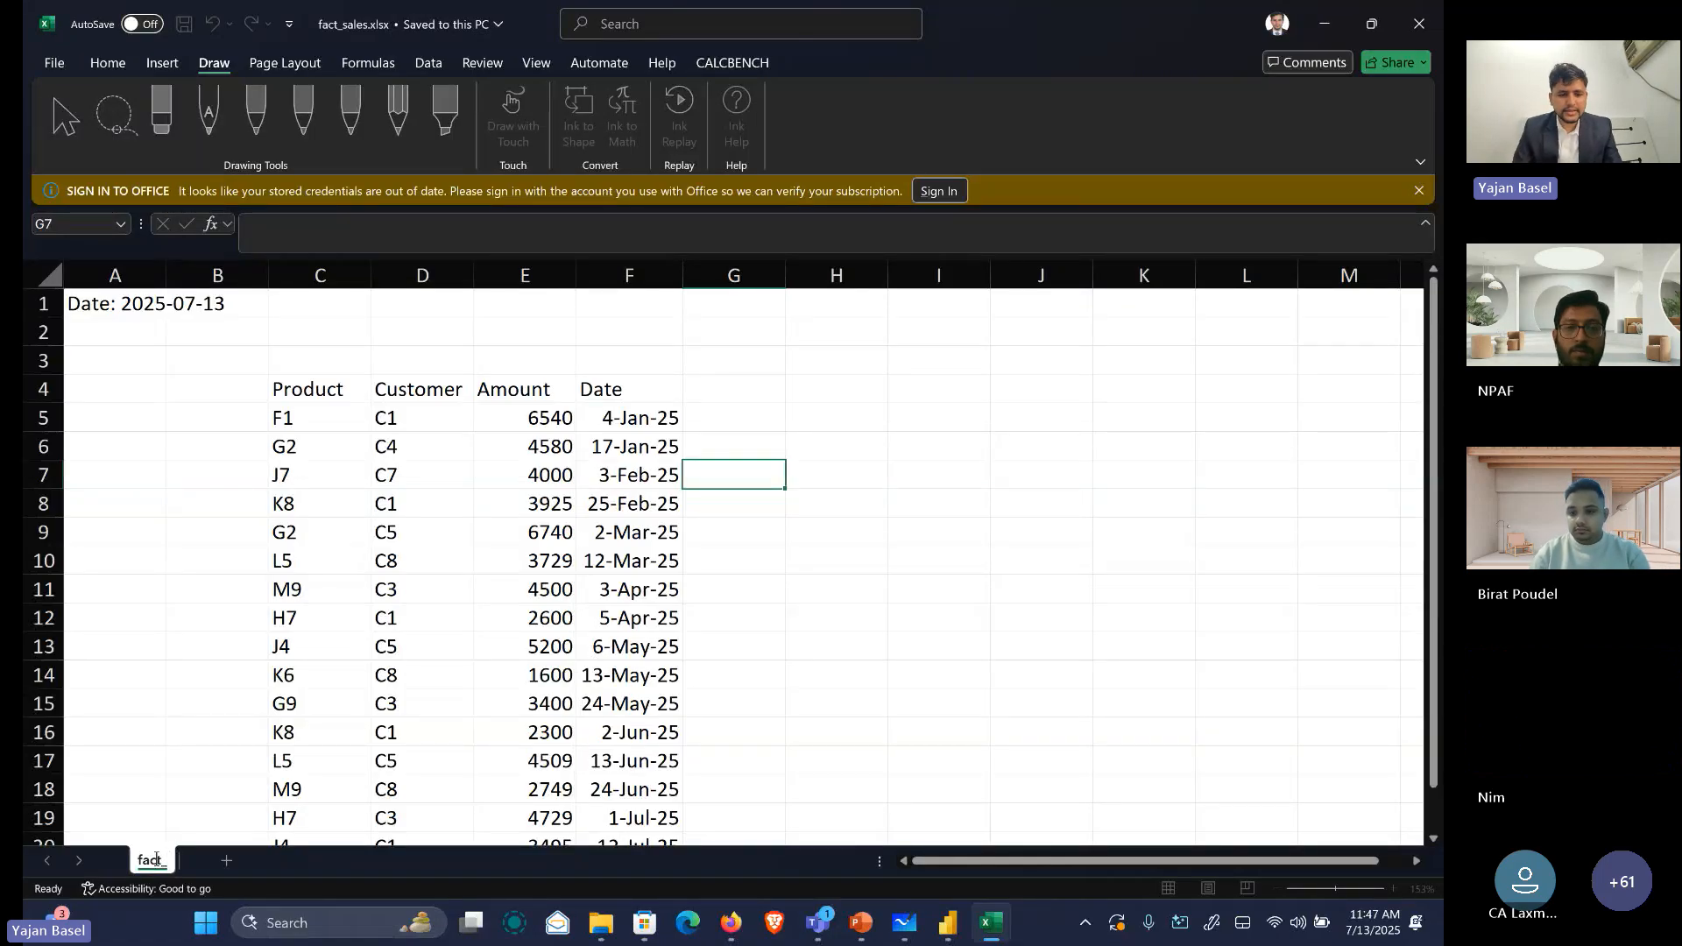
pyautogui.write('sale')
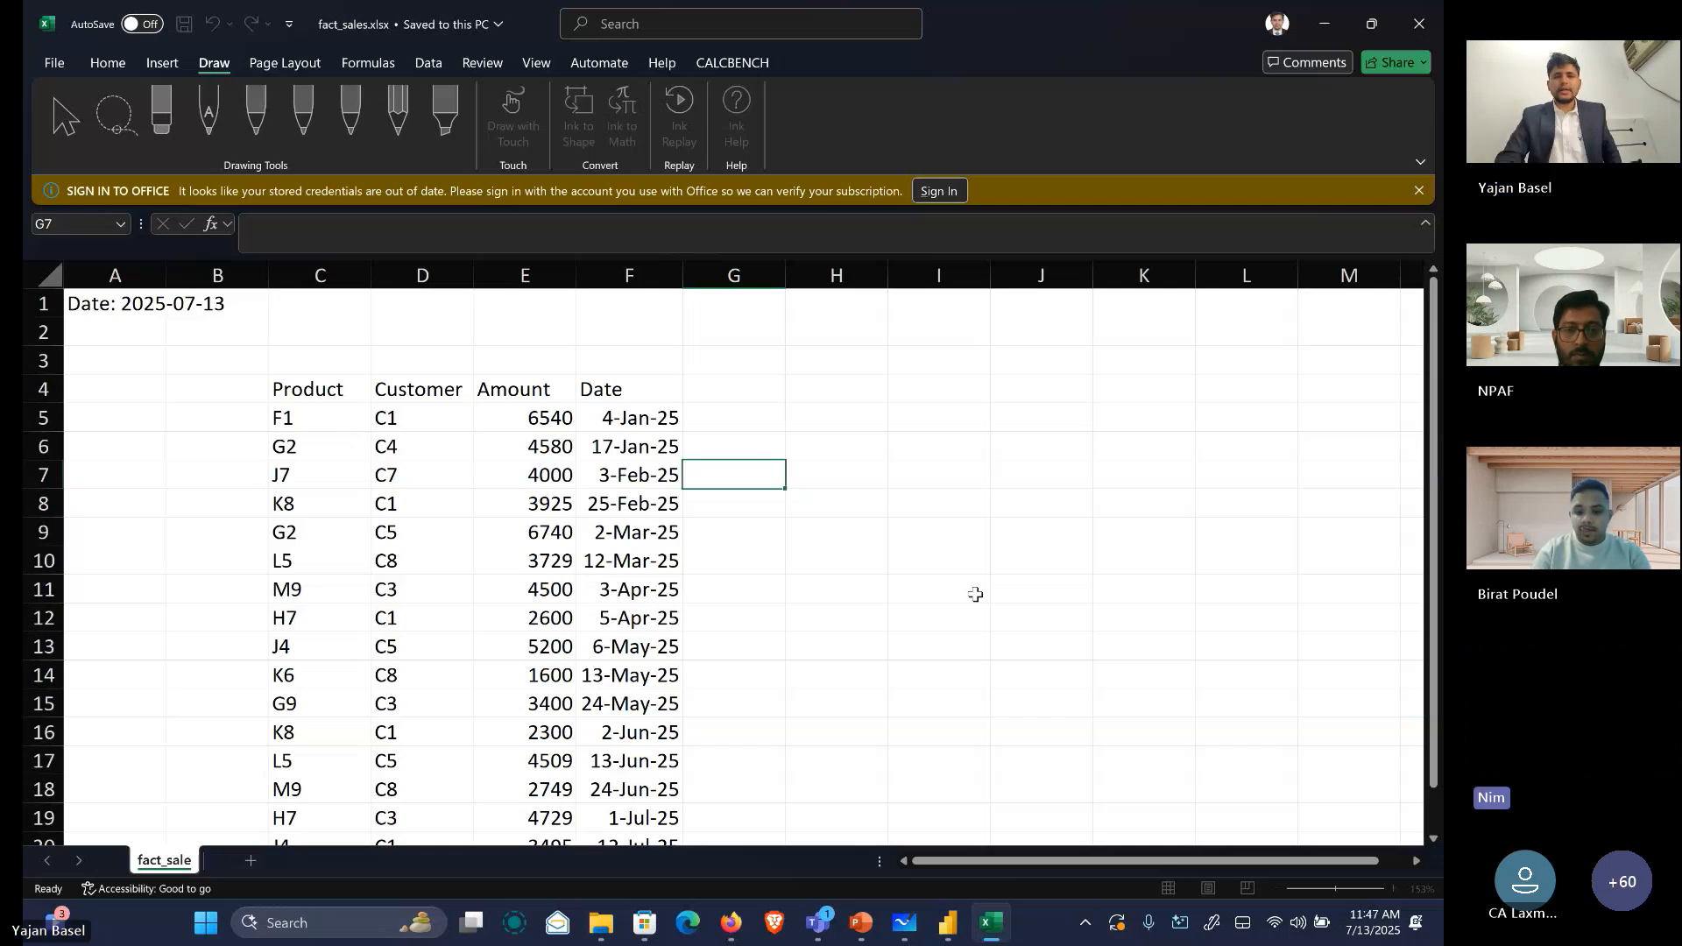
pyautogui.click(734, 532)
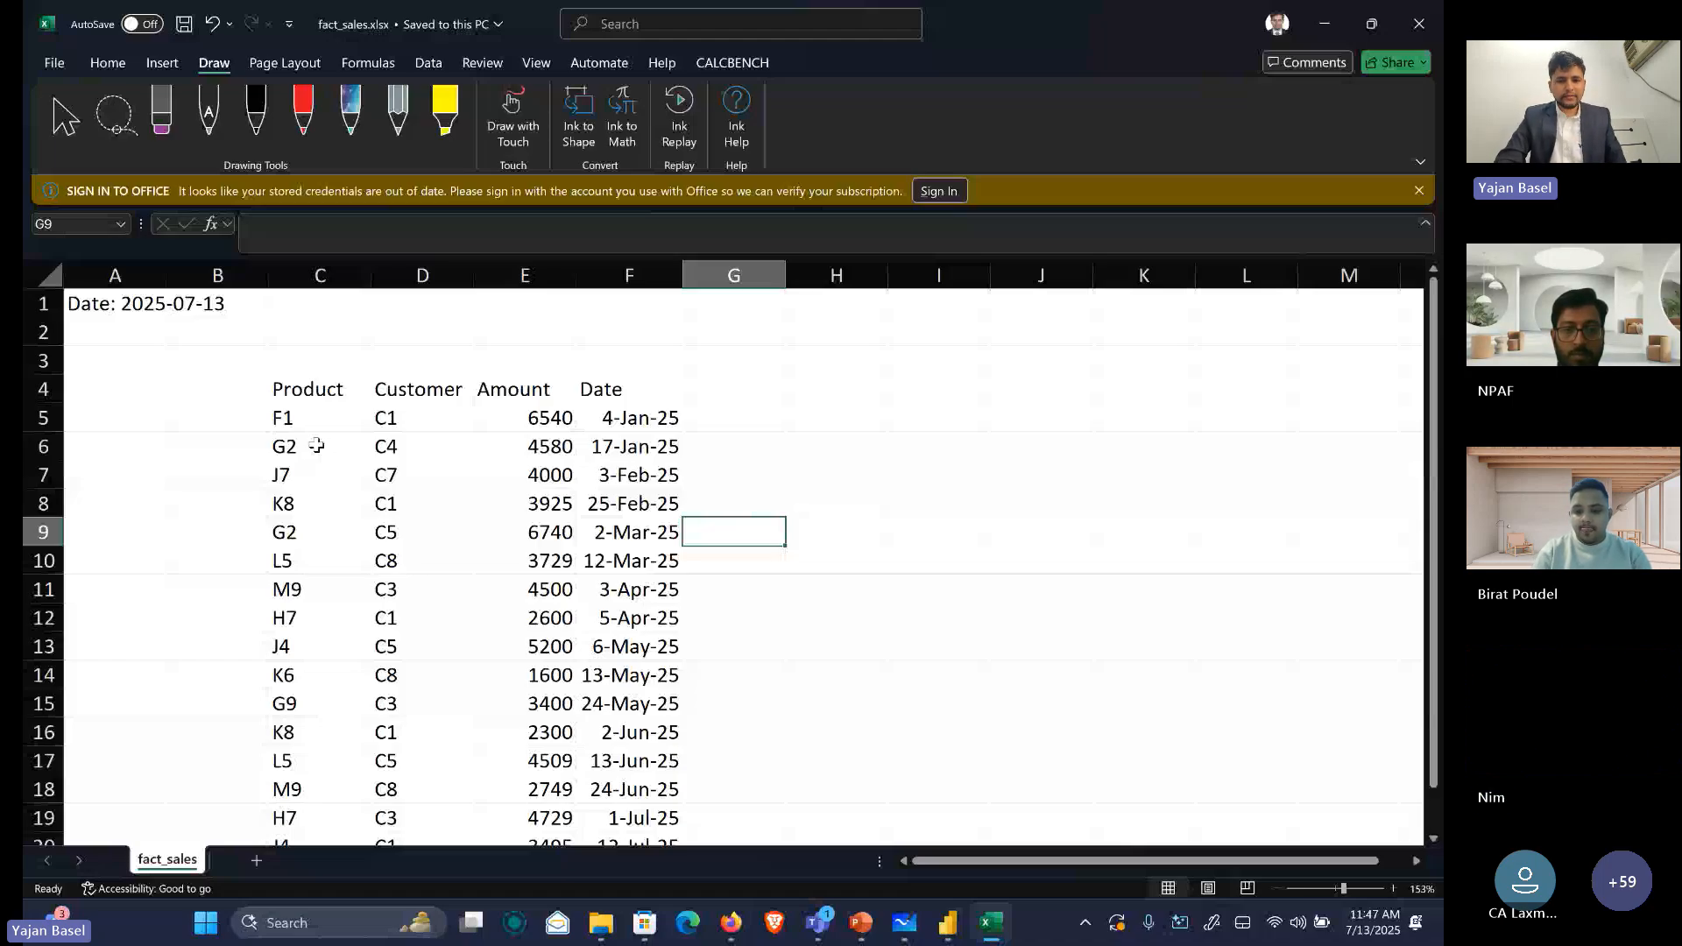
pyautogui.moveTo(316, 421); pyautogui.dragTo(324, 788)
pyautogui.click(403, 641)
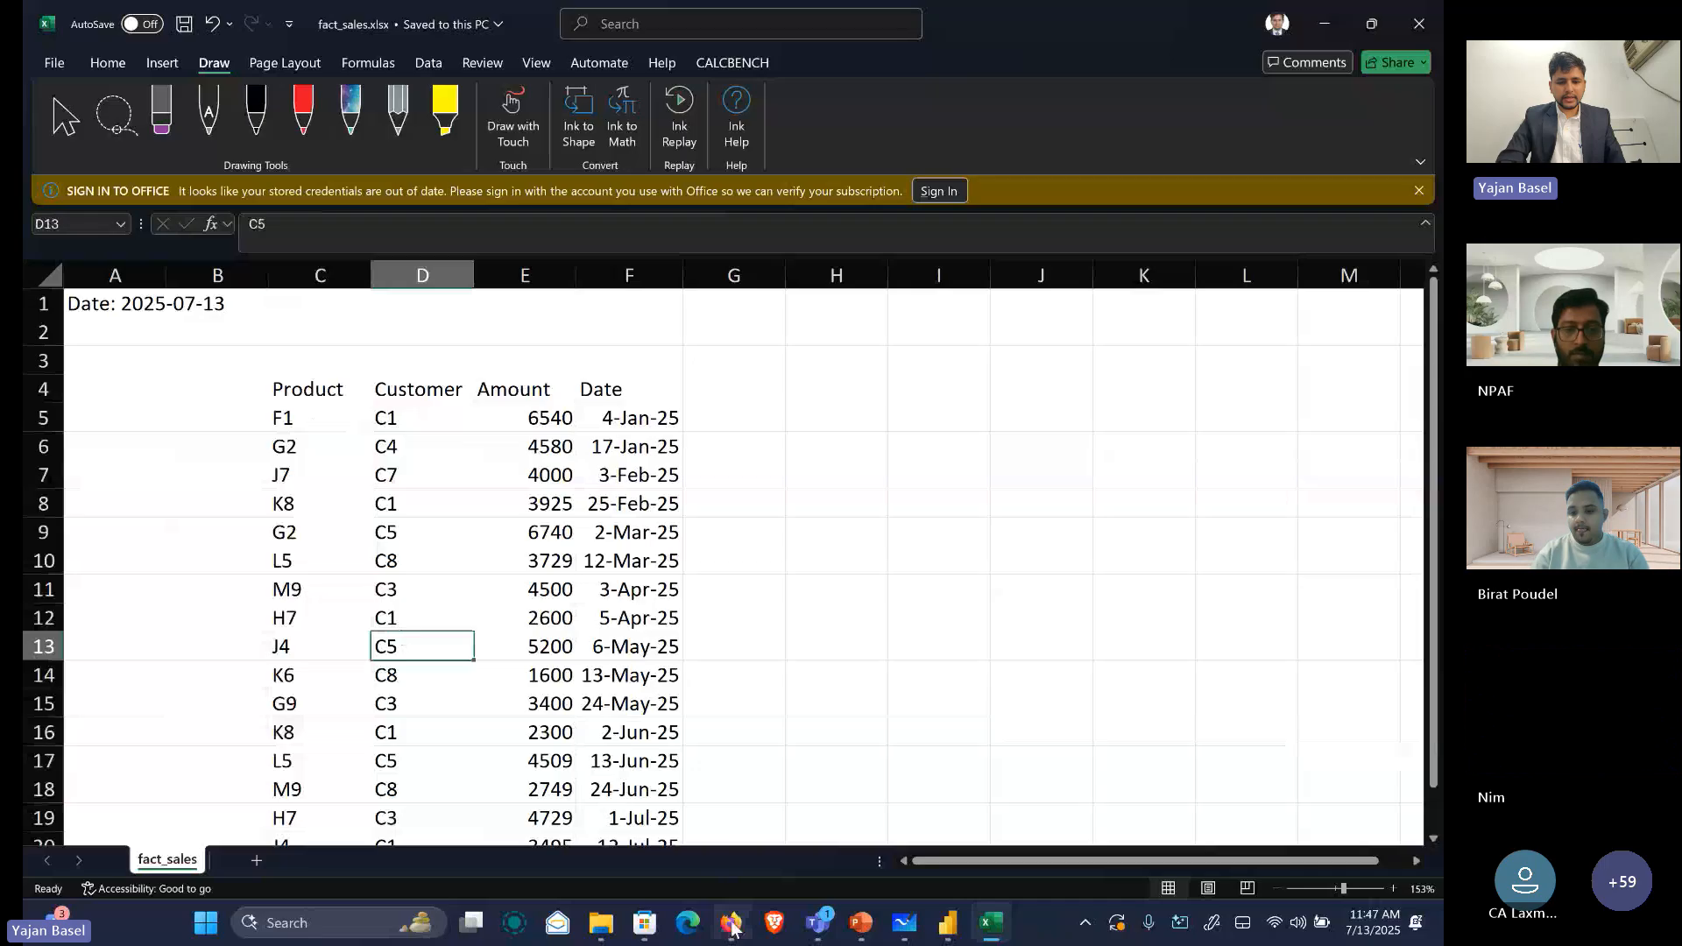
# Open the folder's New menu, then briefly check a participant's video options in the meeting window.
pyautogui.click(601, 923)
pyautogui.rightClick(502, 415)
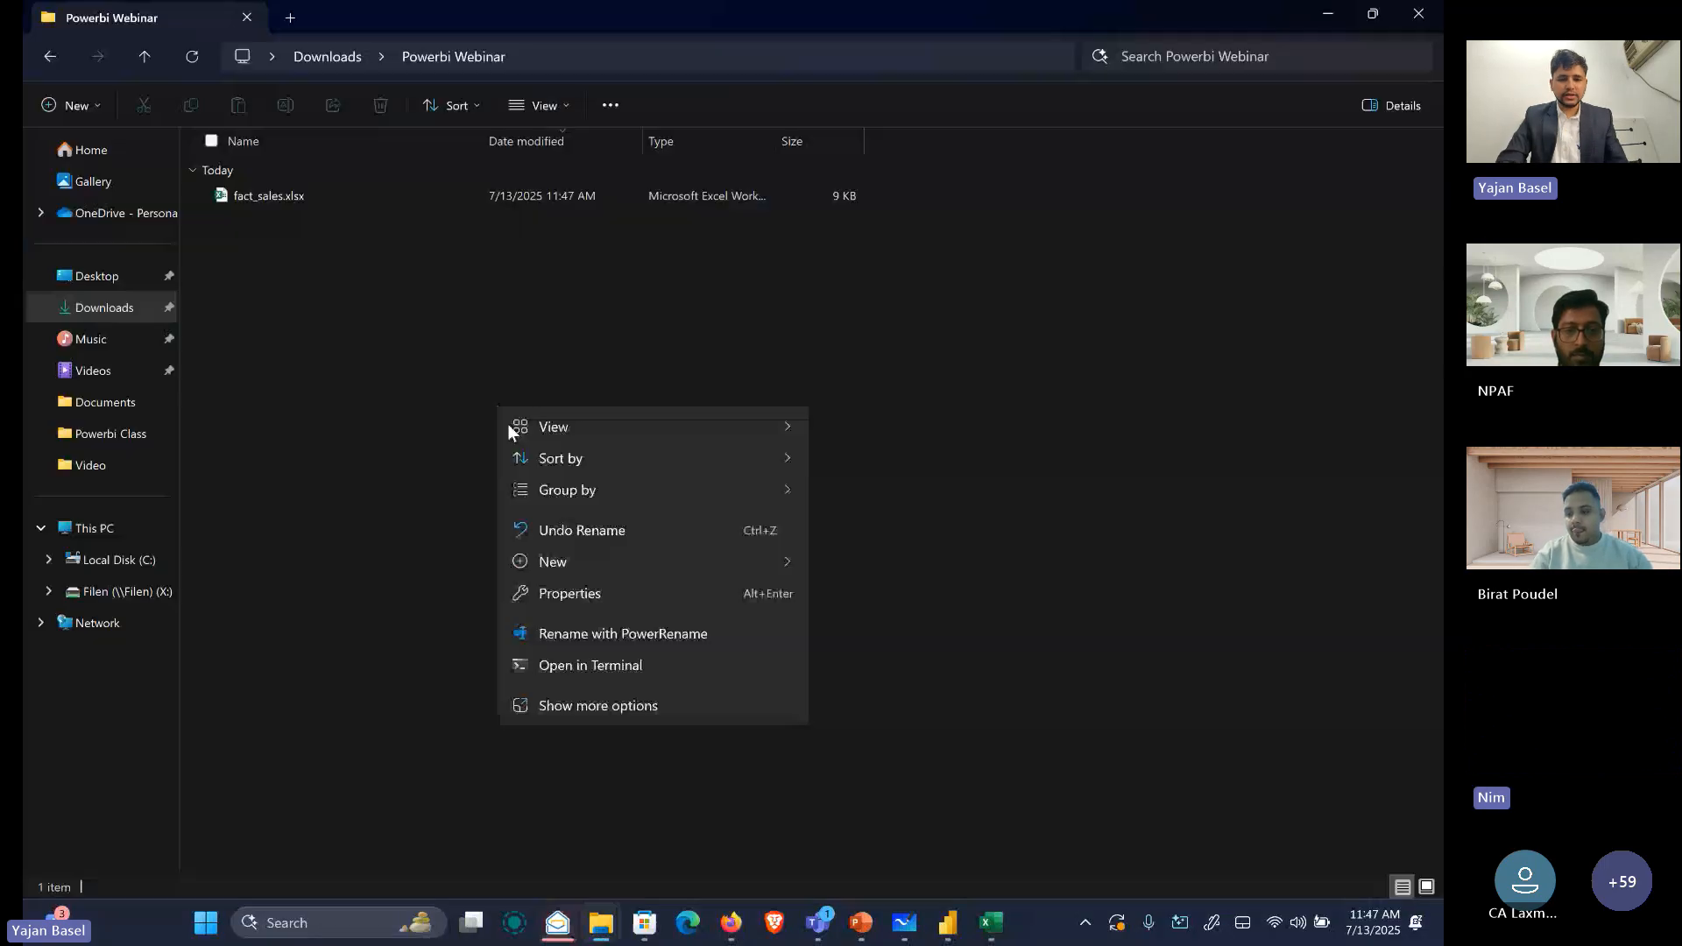
pyautogui.moveTo(670, 563)
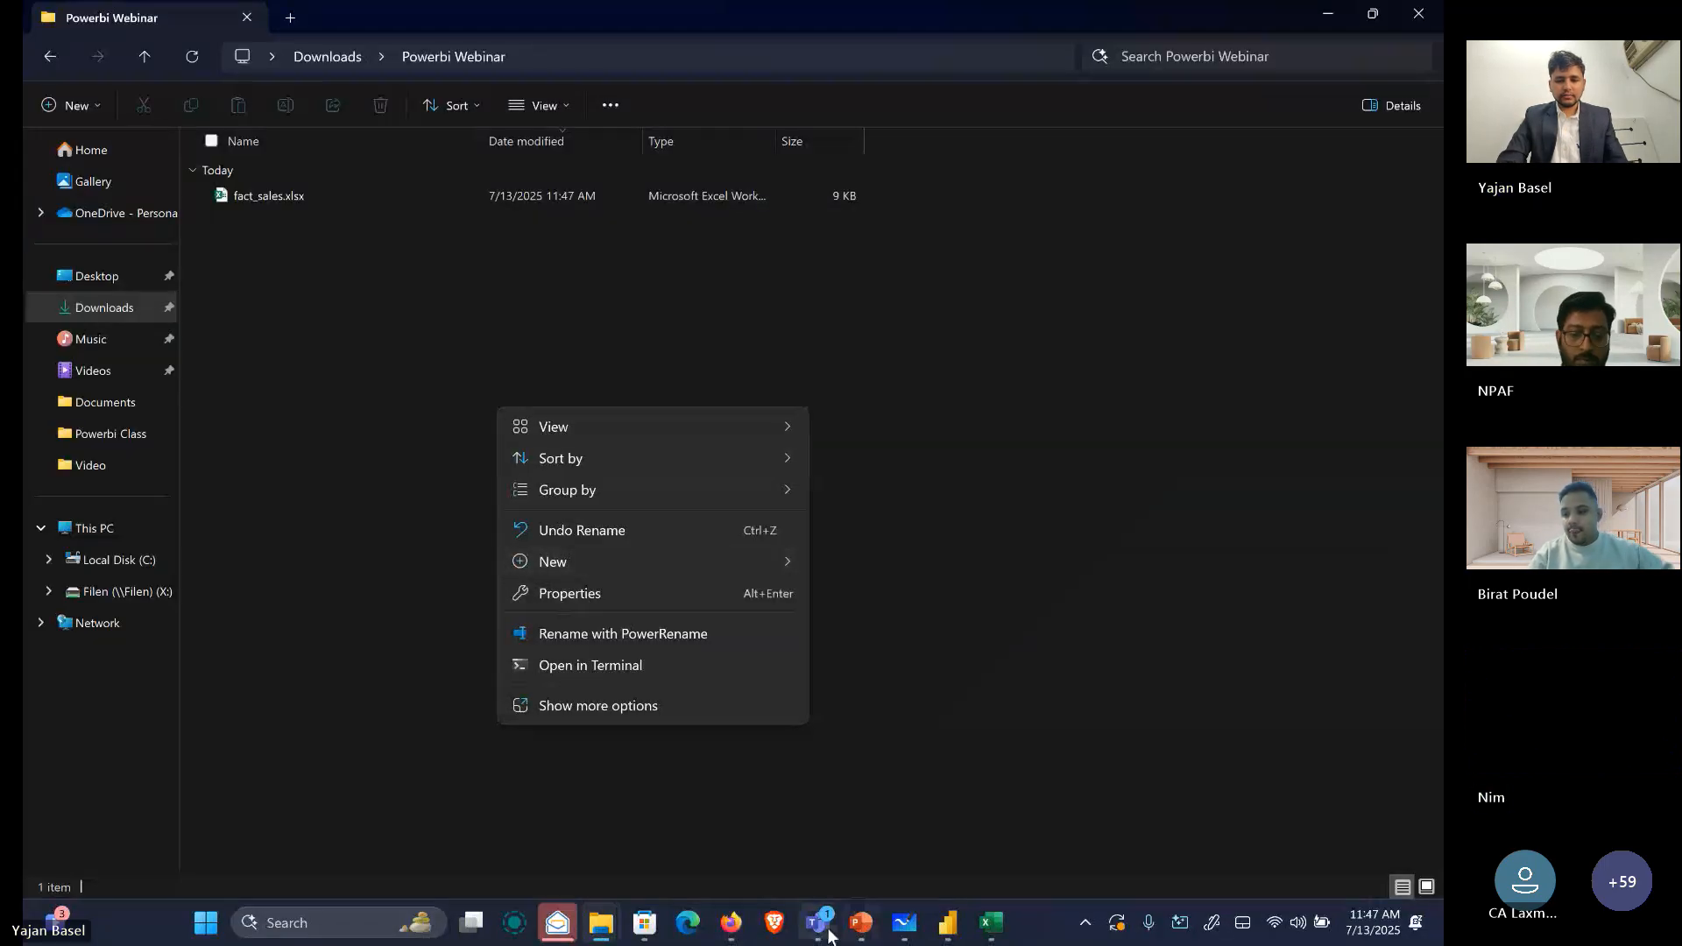
pyautogui.moveTo(818, 923)
pyautogui.click(771, 828)
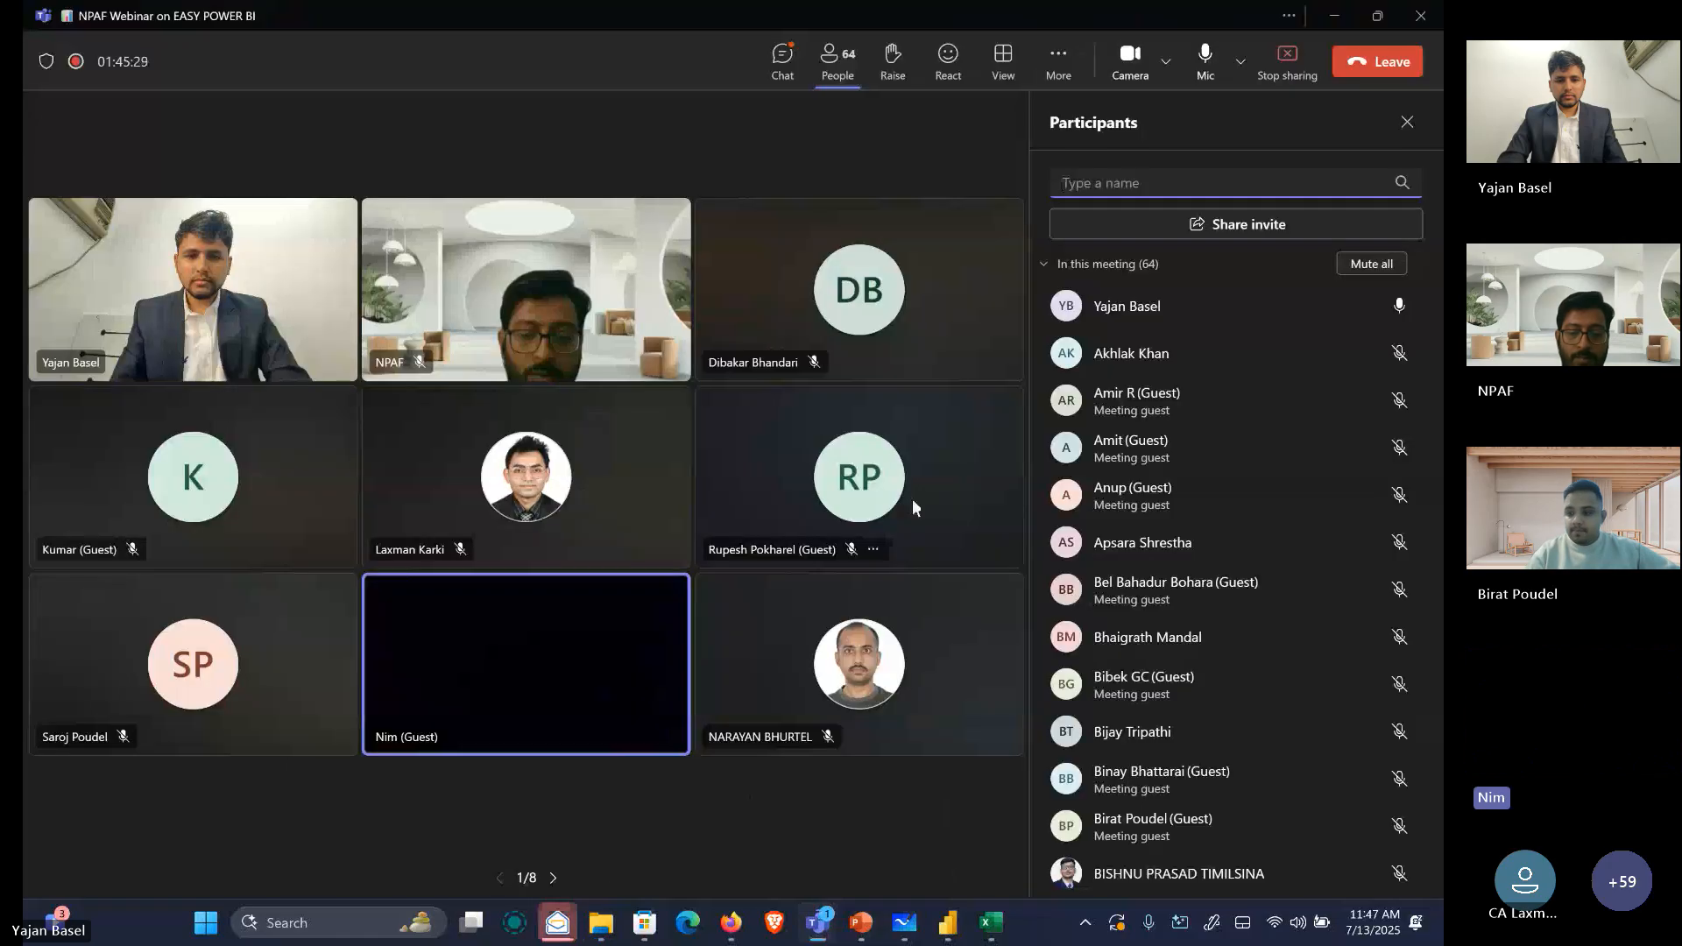
pyautogui.click(451, 736)
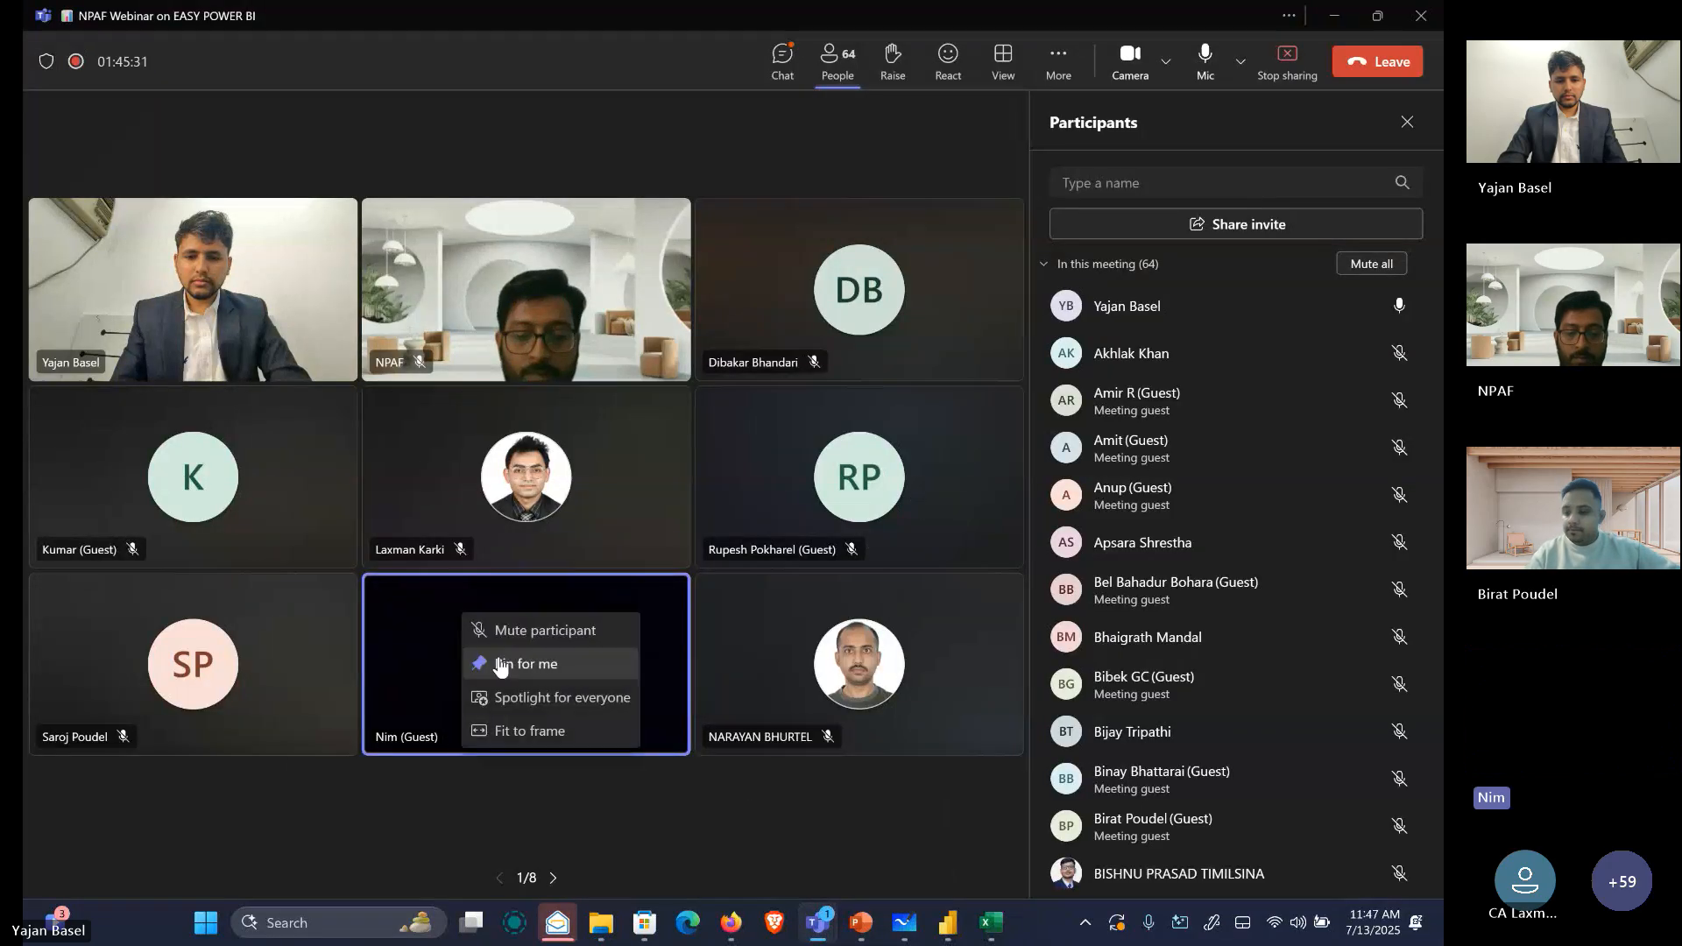
pyautogui.click(514, 628)
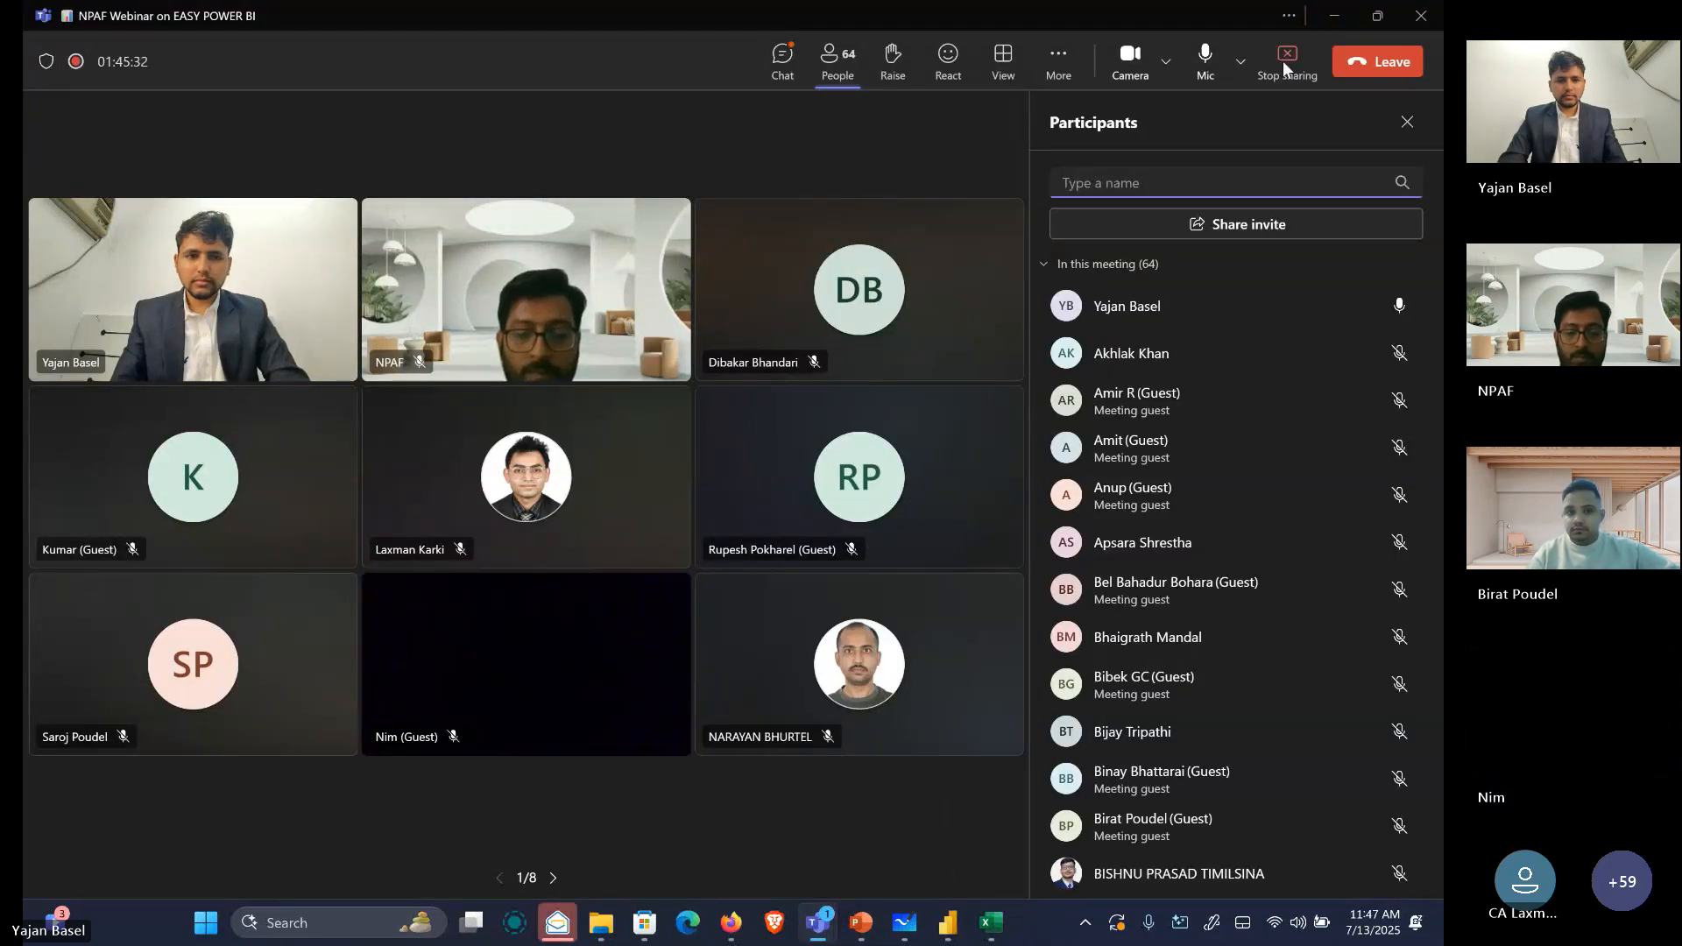
pyautogui.click(1345, 17)
# Create a new Excel workbook named dim_product.xlsx and select the Product and Customer headers in fact_sales.
pyautogui.rightClick(416, 316)
pyautogui.moveTo(520, 468)
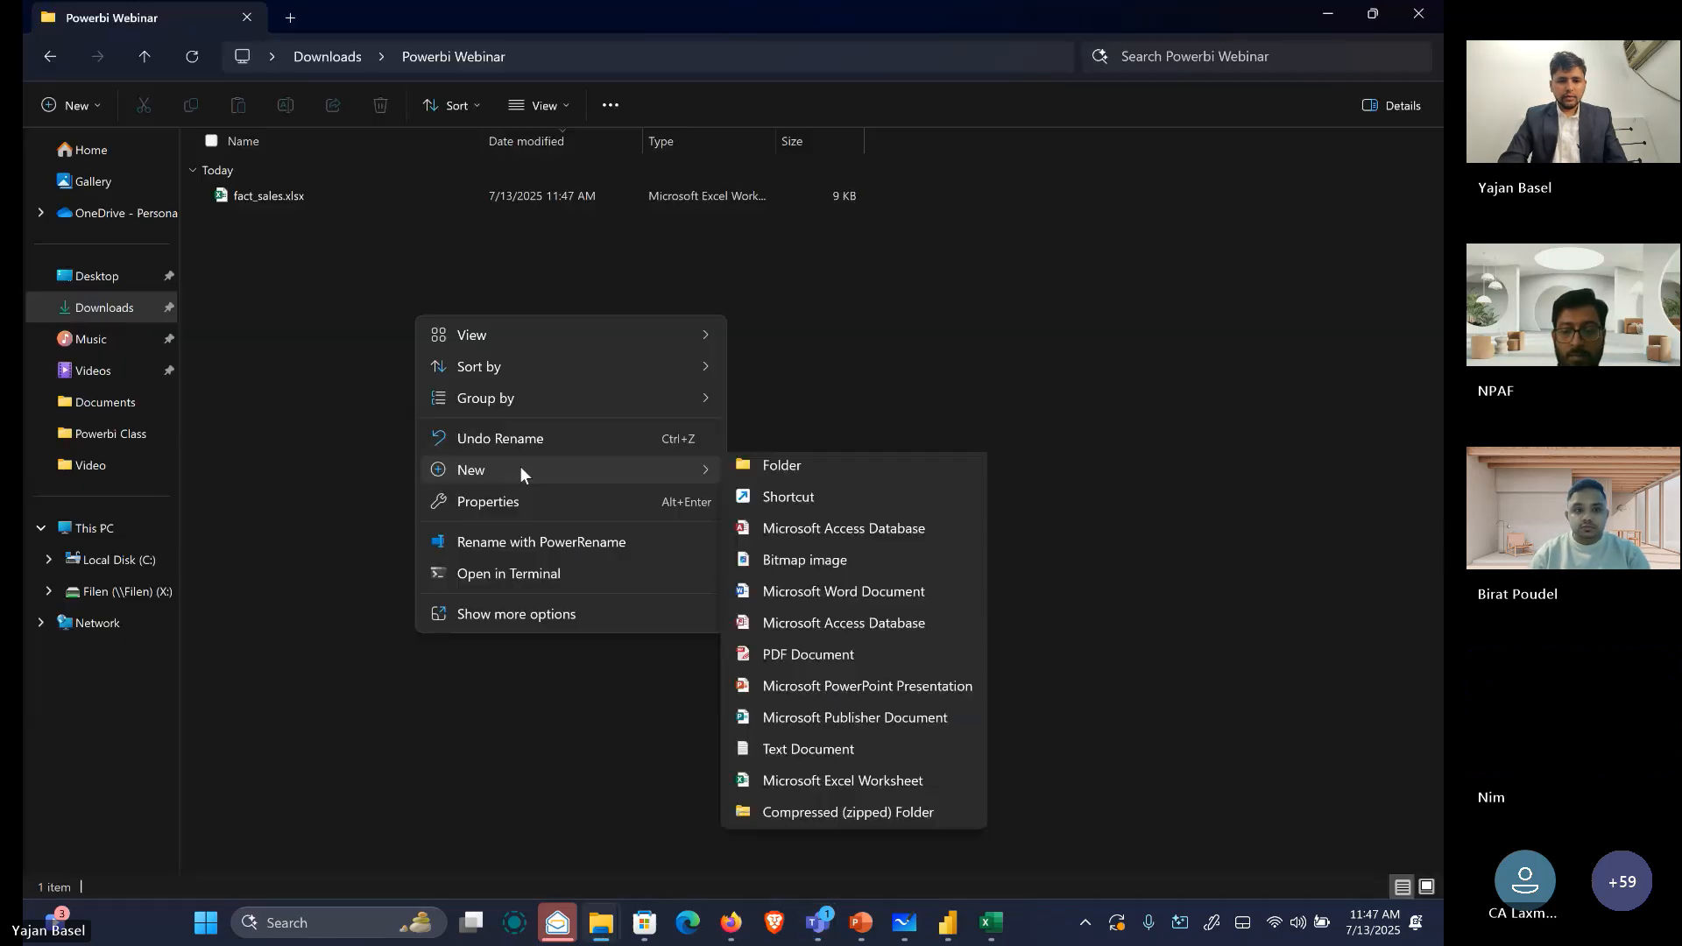
pyautogui.click(811, 780)
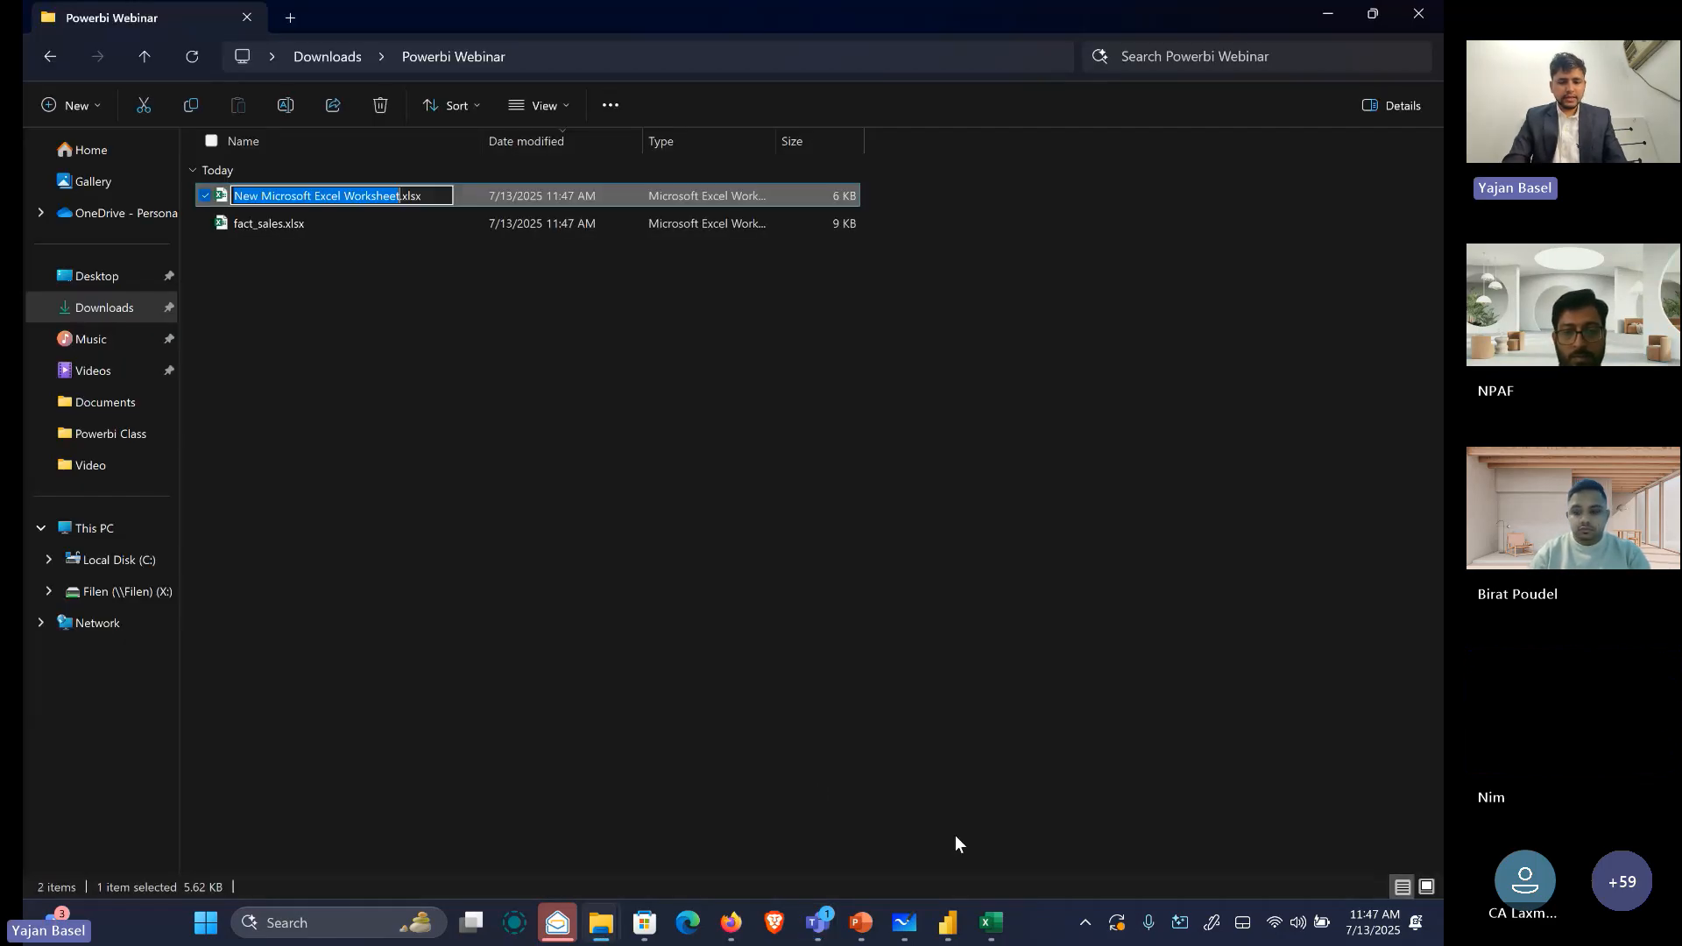
pyautogui.write('dim_p')
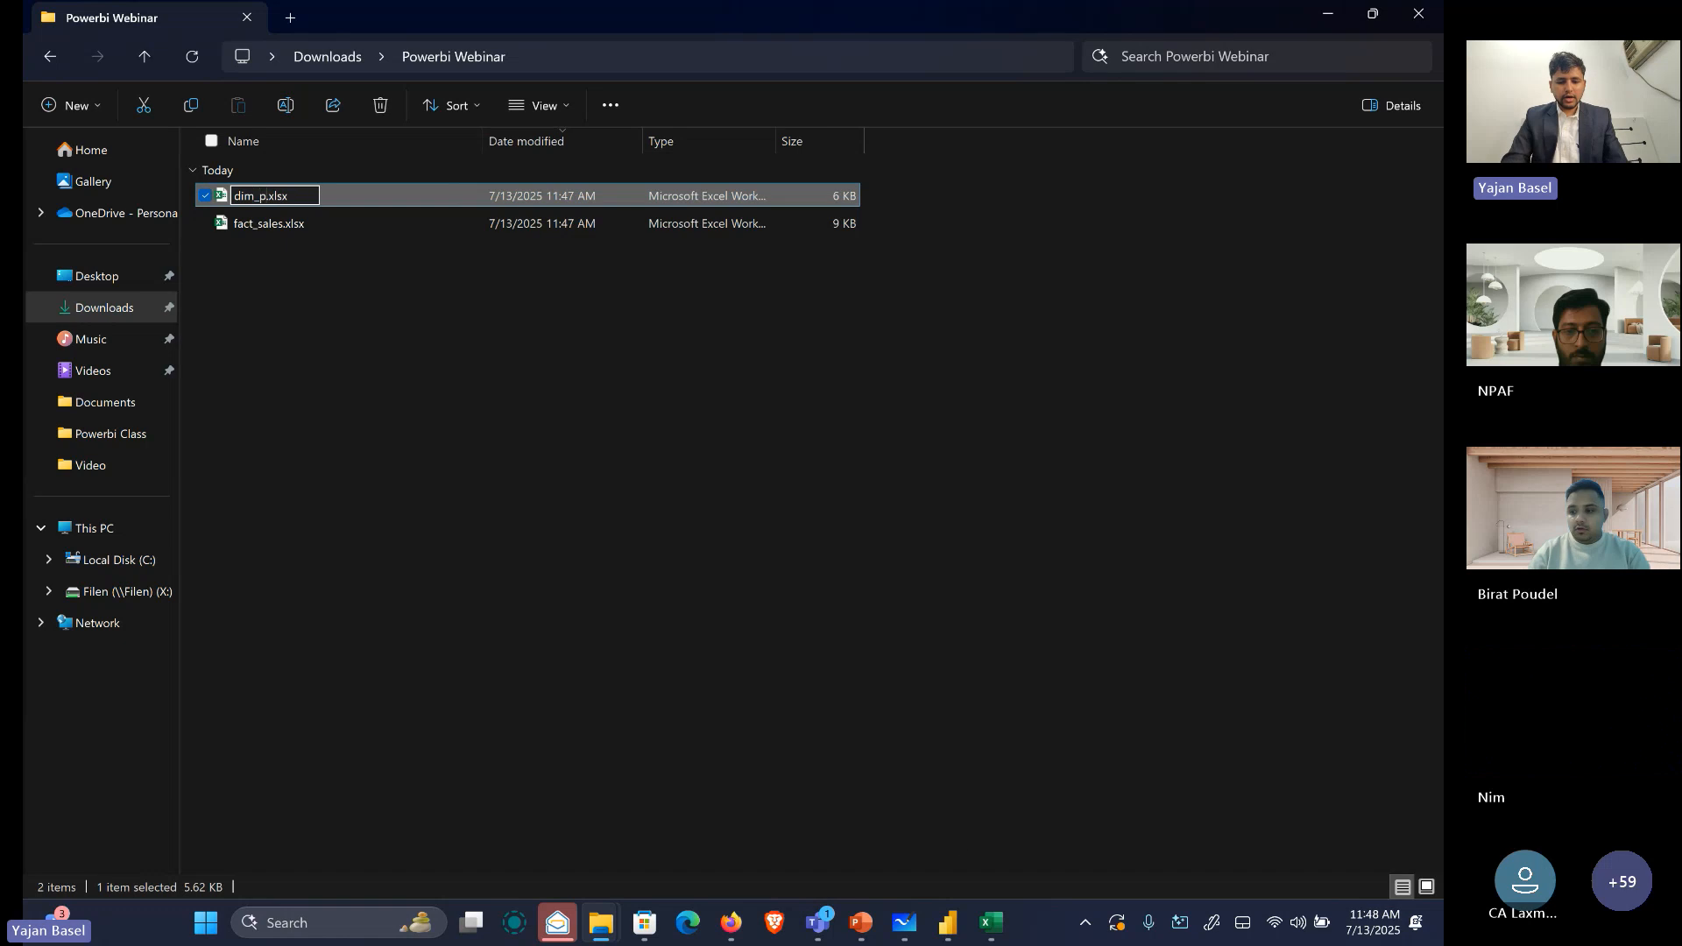
pyautogui.write('roduct')
pyautogui.press('Return')
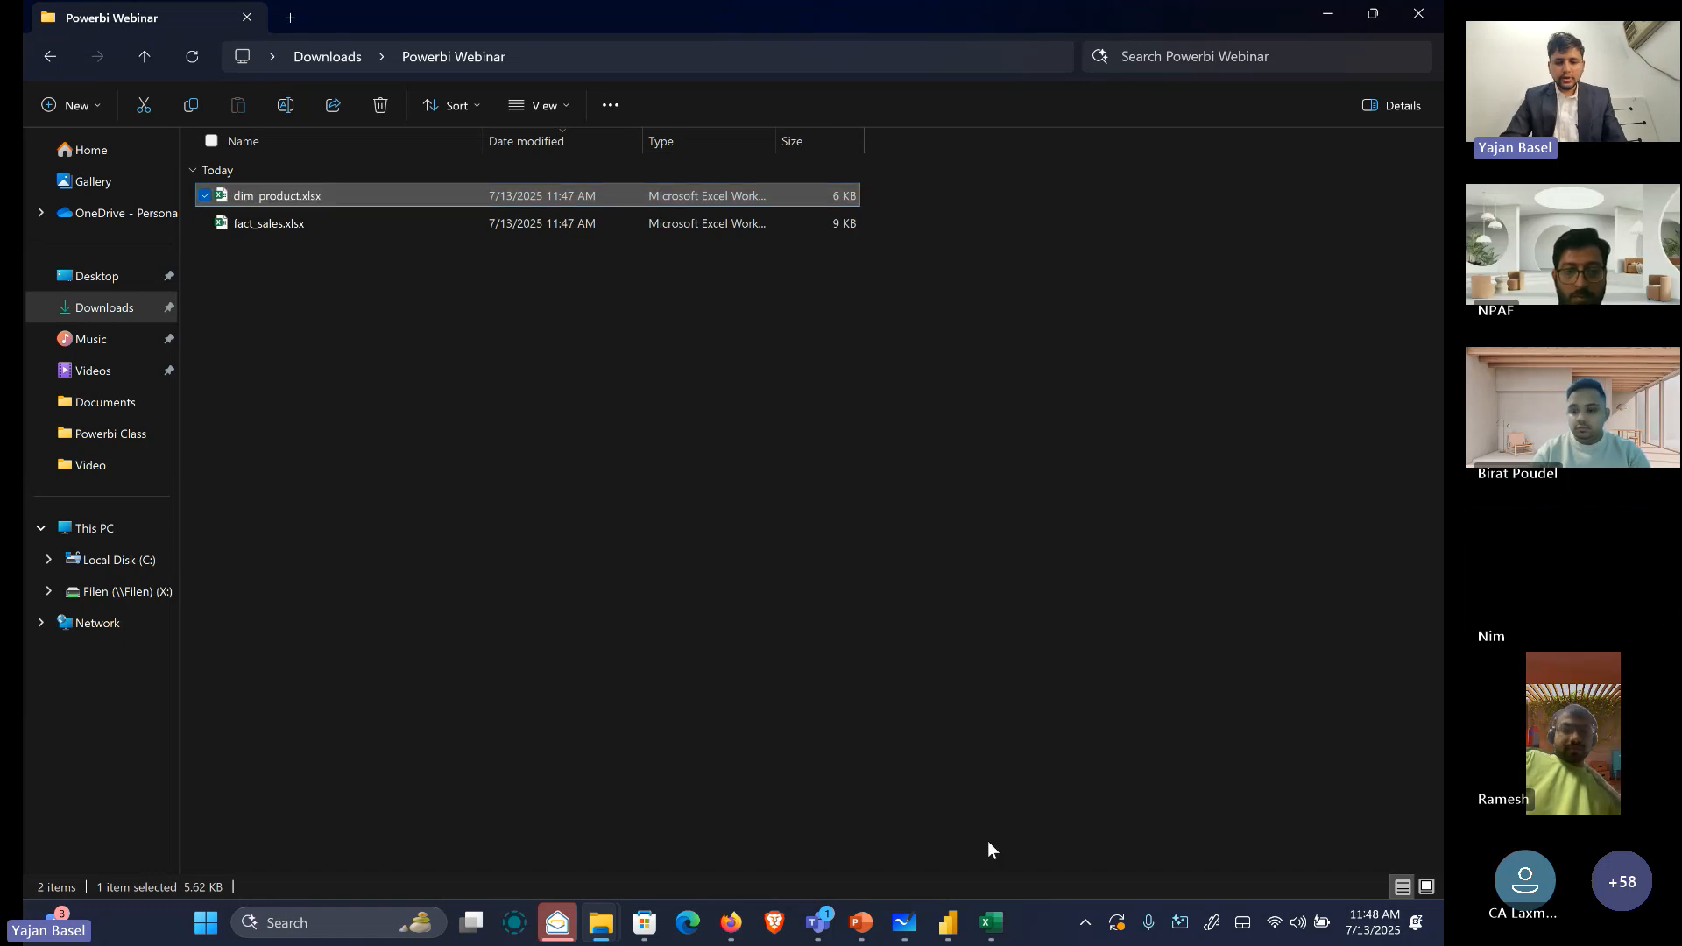
pyautogui.click(991, 922)
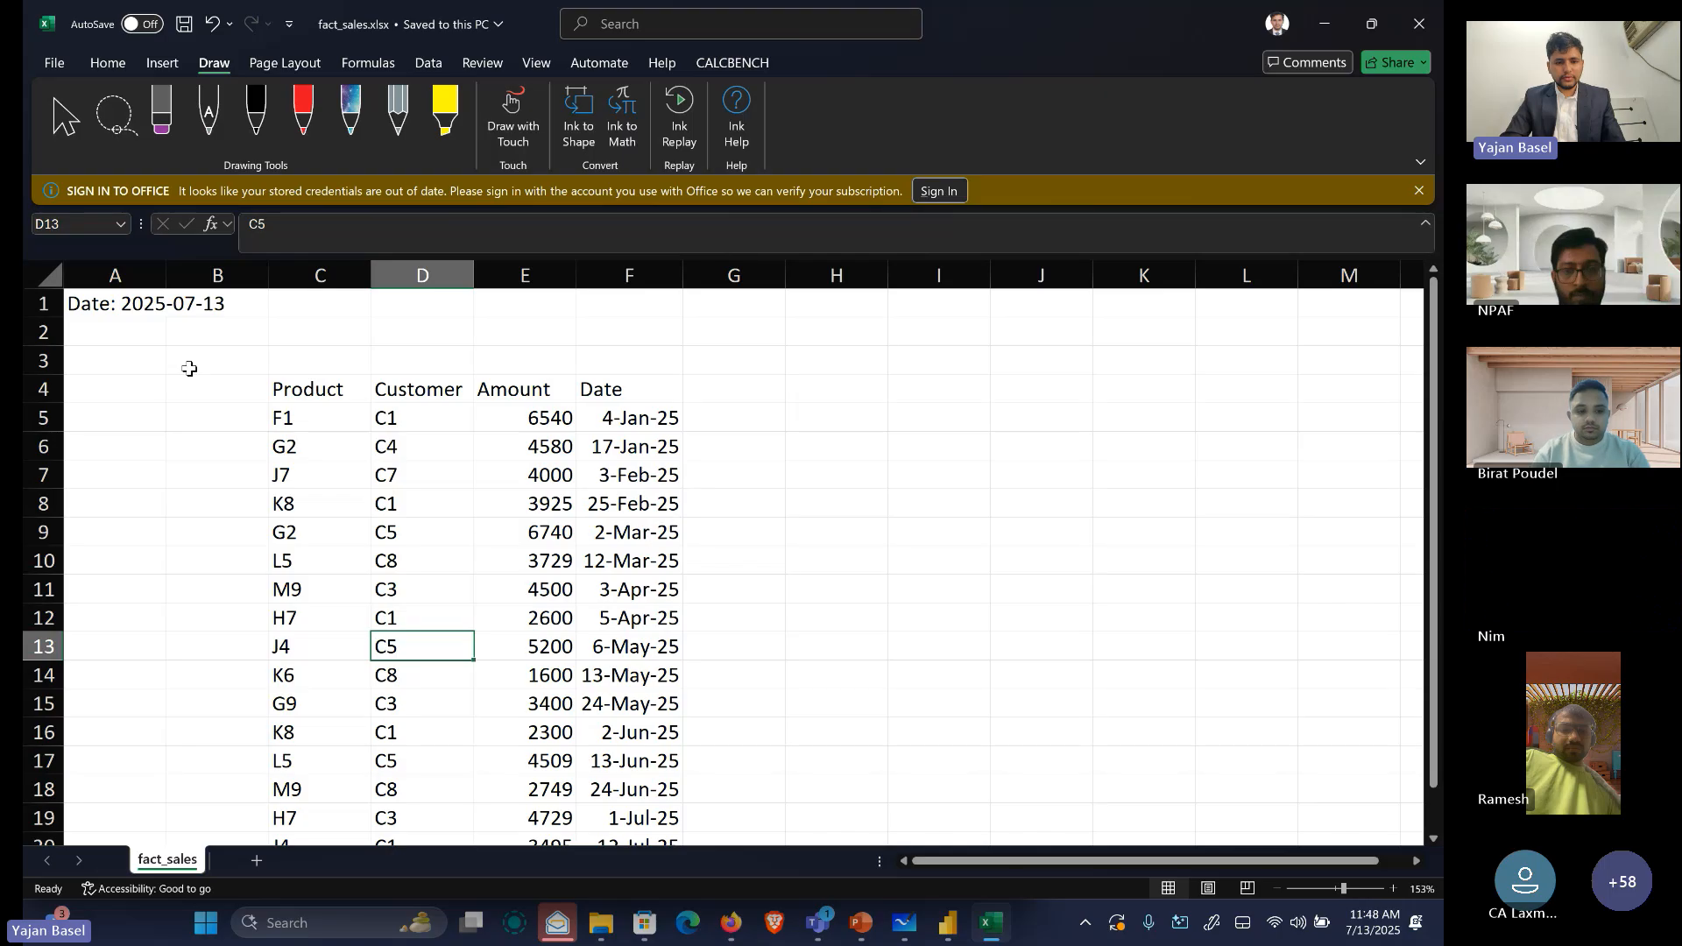
pyautogui.moveTo(302, 389); pyautogui.dragTo(418, 389)
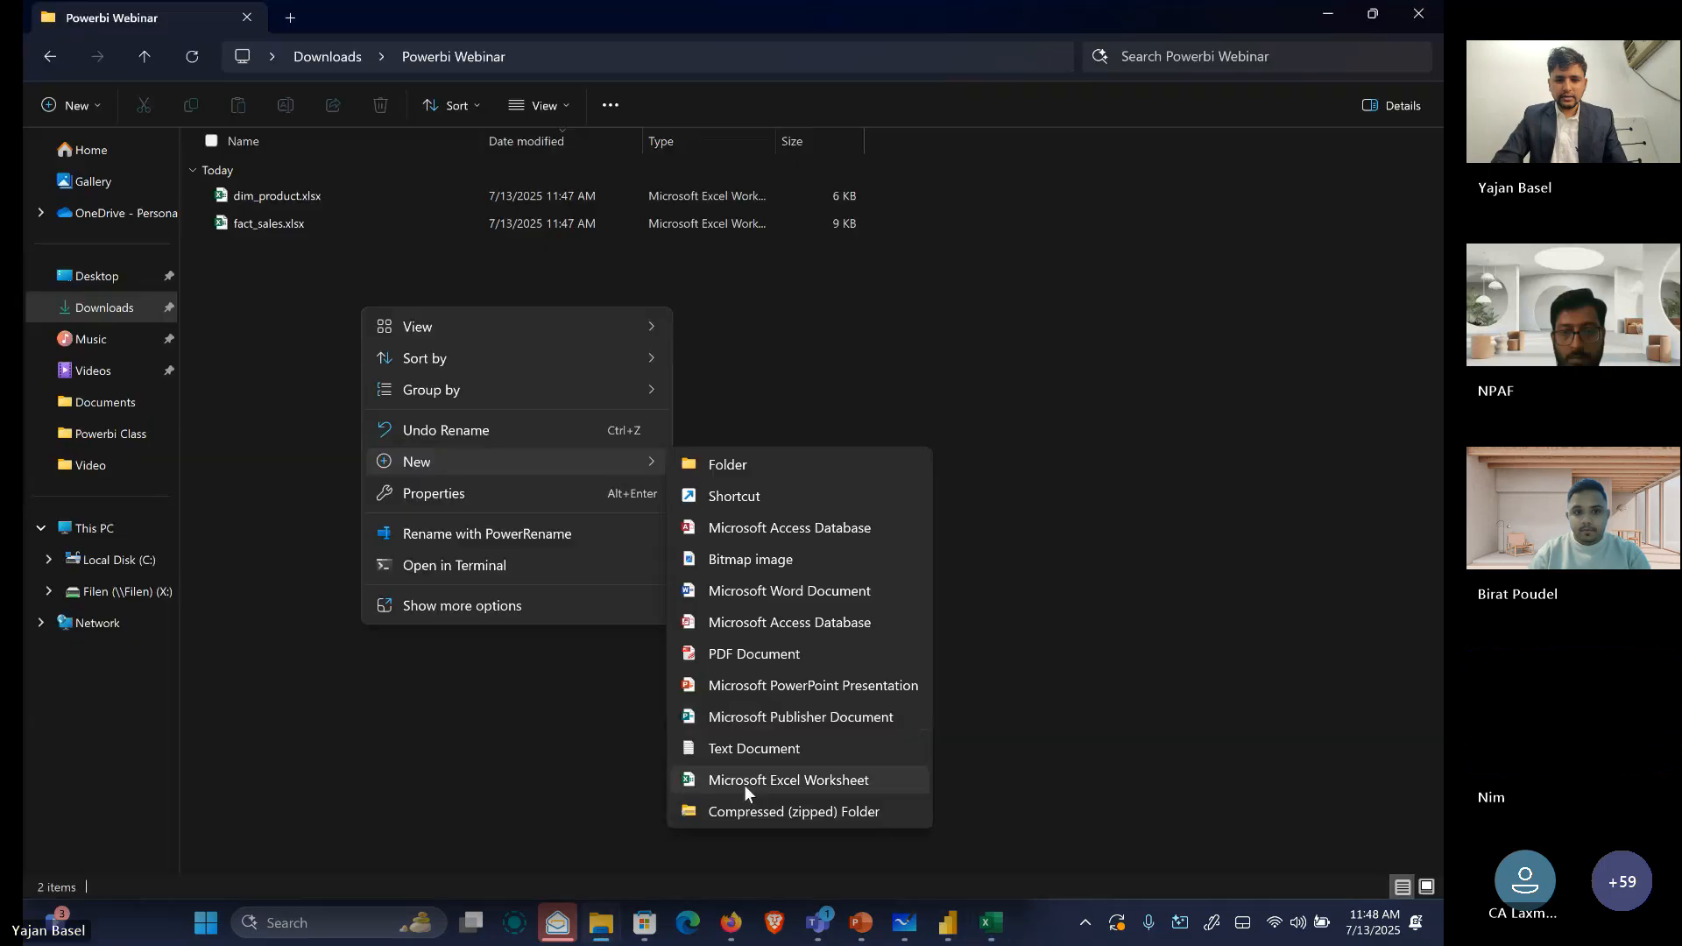
# Create a second new Excel workbook named dim_customer.xlsx in the Powerbi Webinar folder.
pyautogui.click(744, 785)
pyautogui.write('dim_cus')
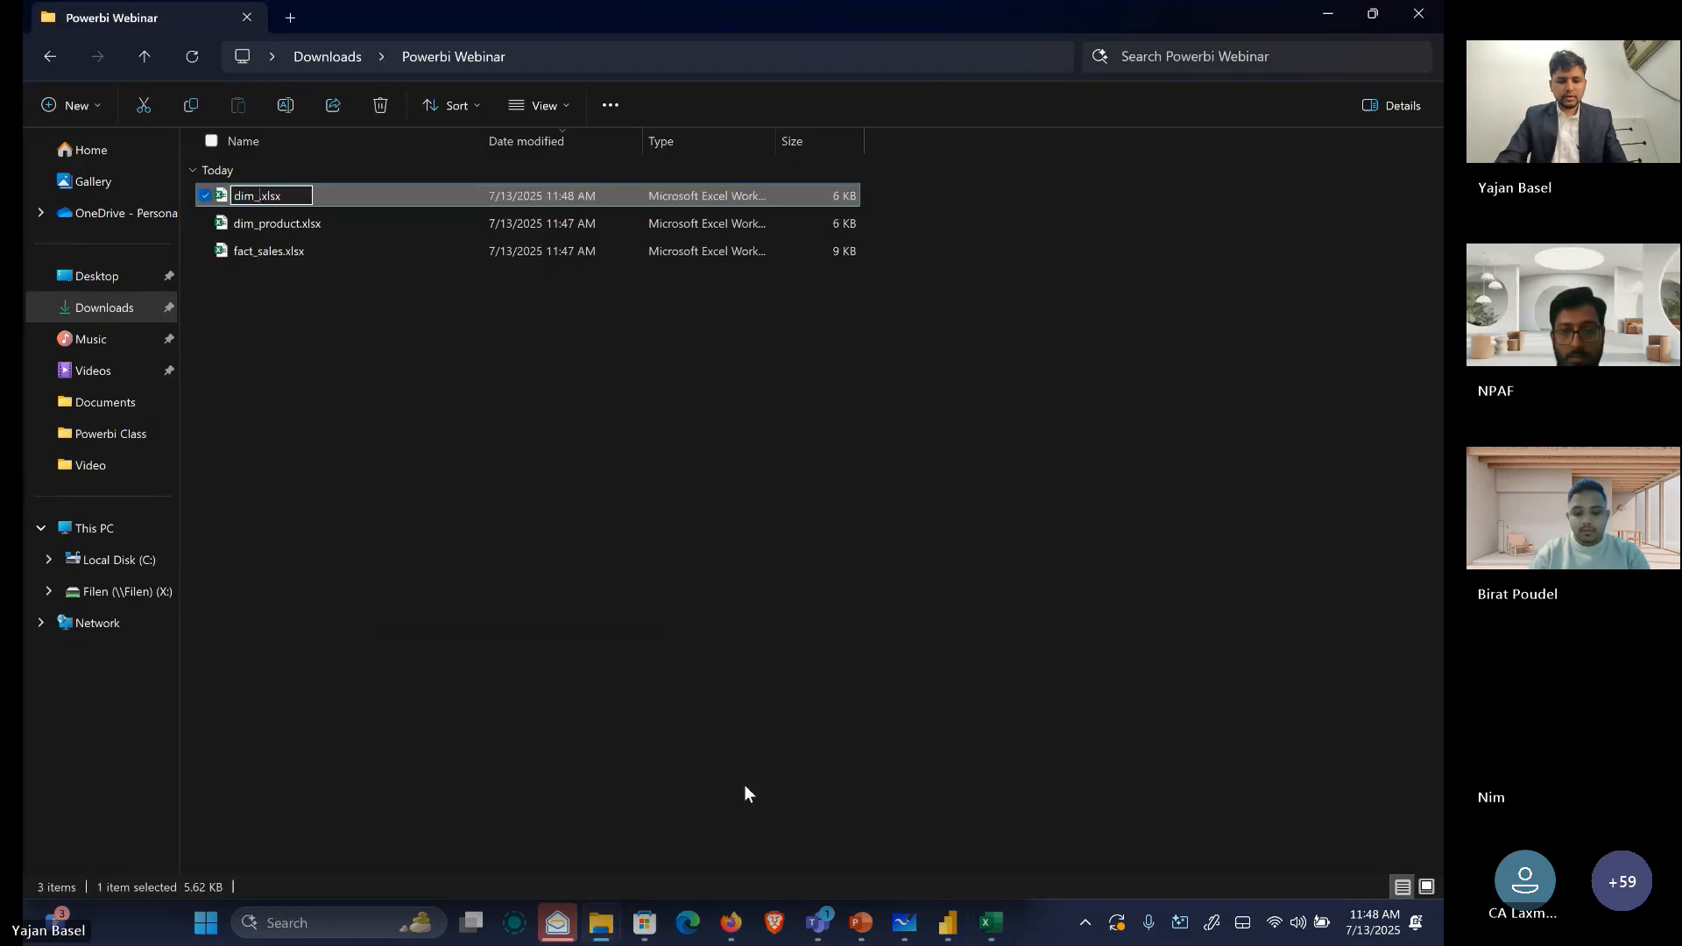
pyautogui.write('to')
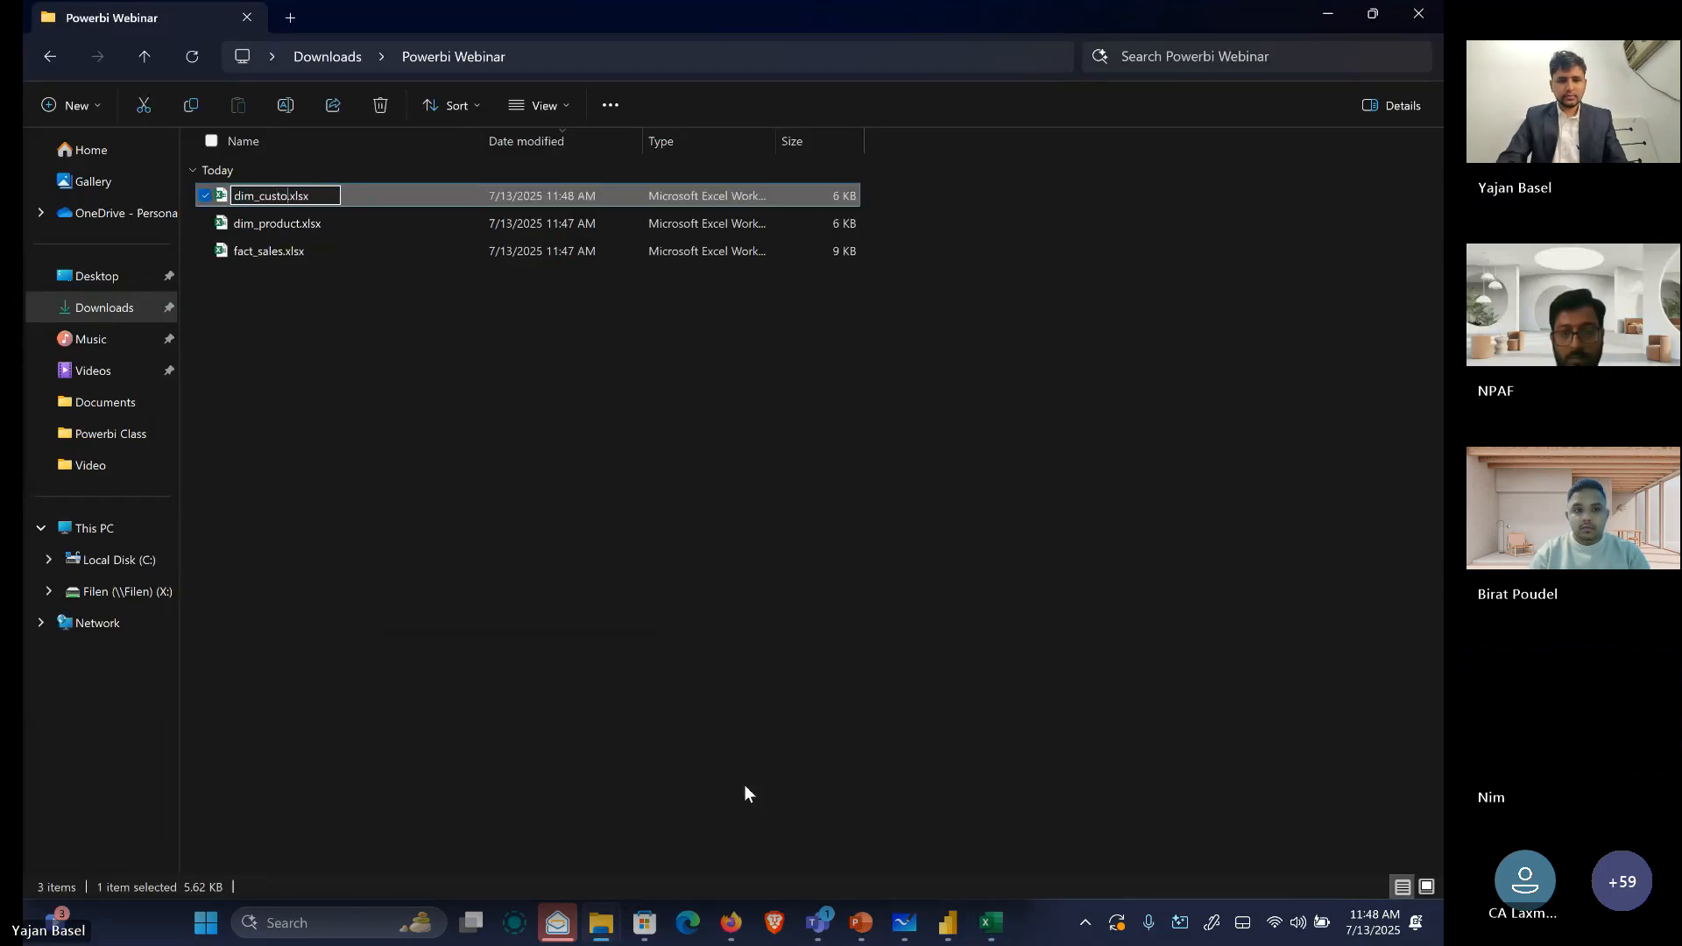
pyautogui.write('mer')
pyautogui.press('Return')
pyautogui.press('Down')
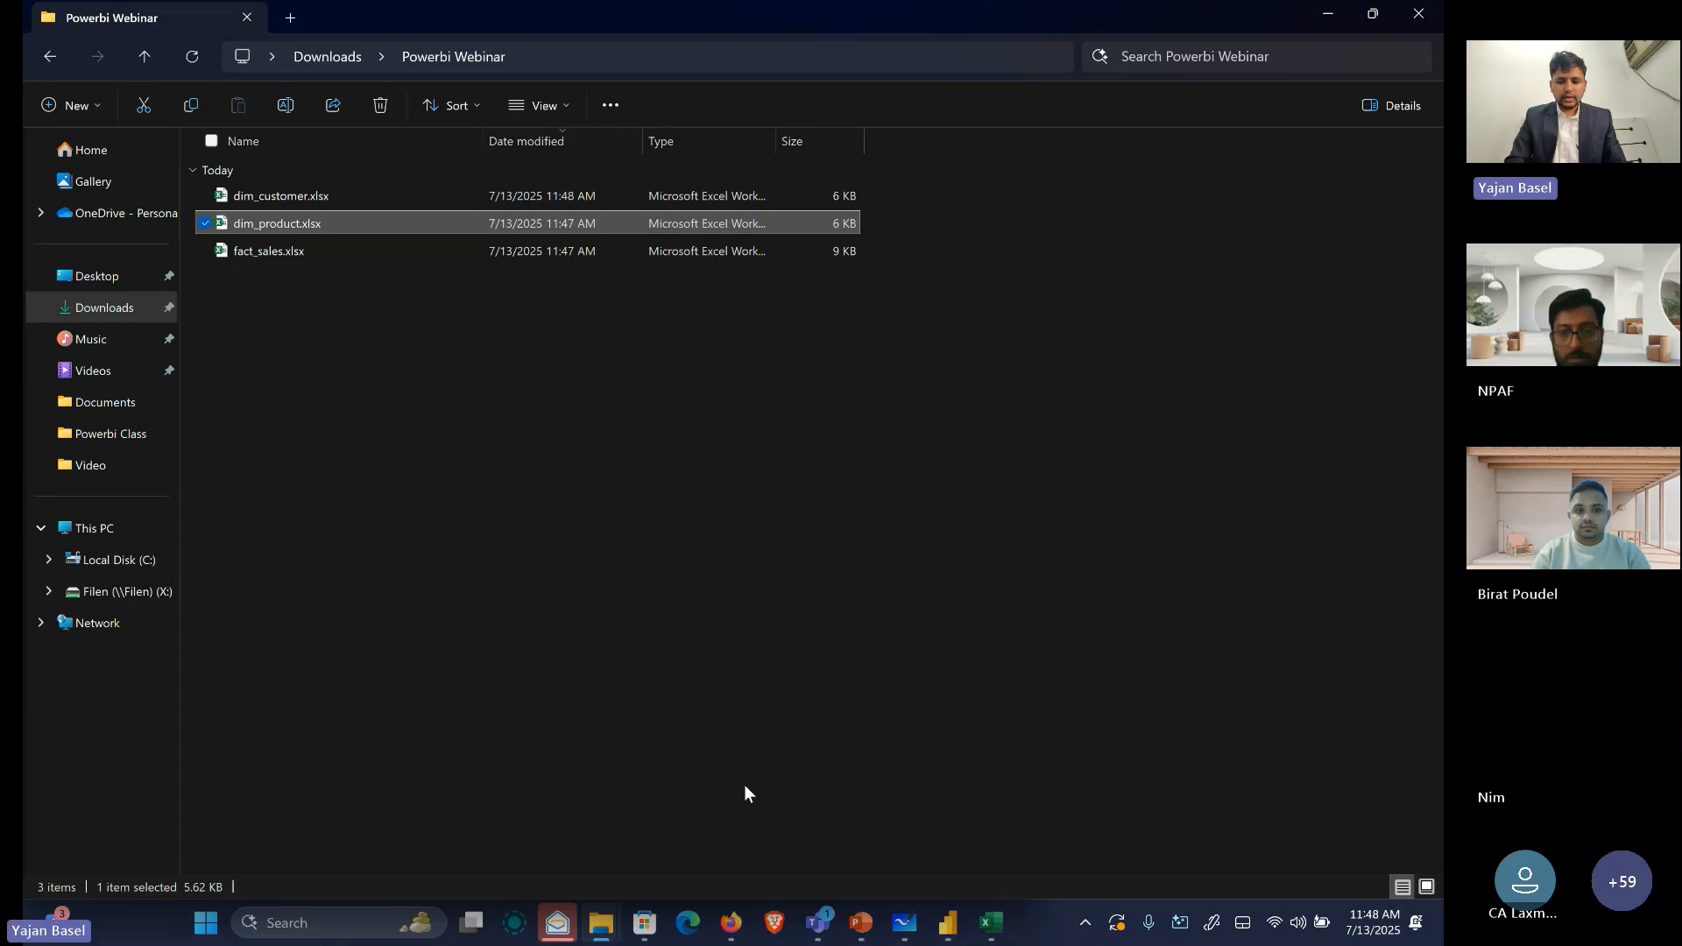
pyautogui.press('Up')
pyautogui.press('Down')
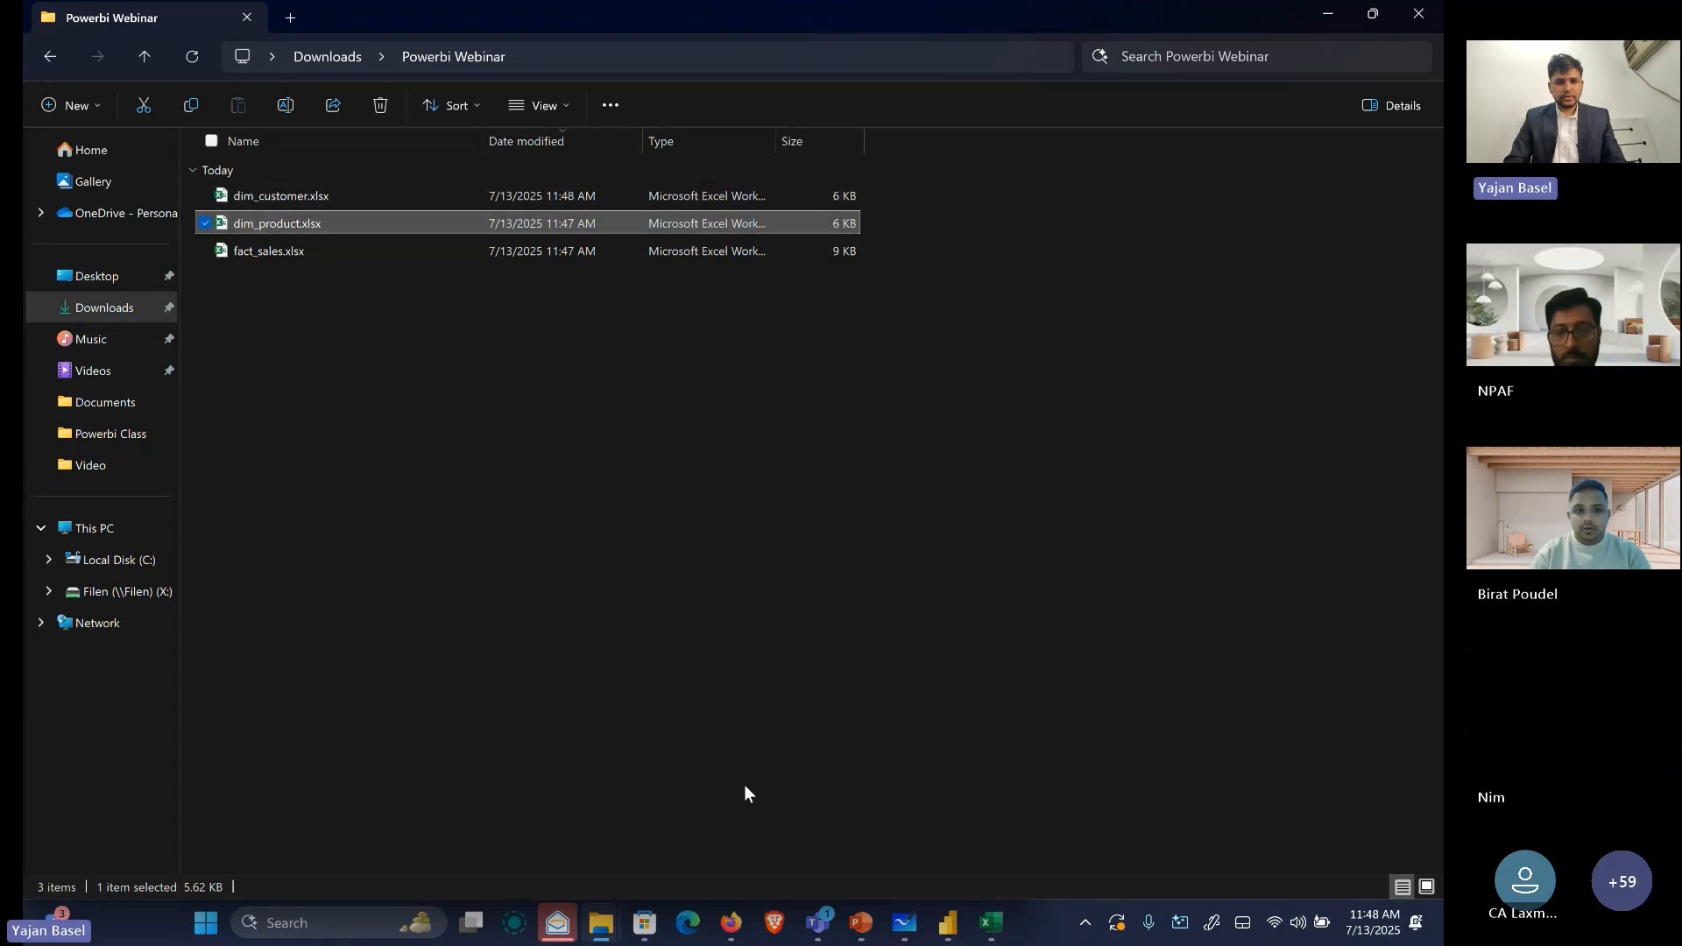
pyautogui.hotkey('alt', 'Tab')
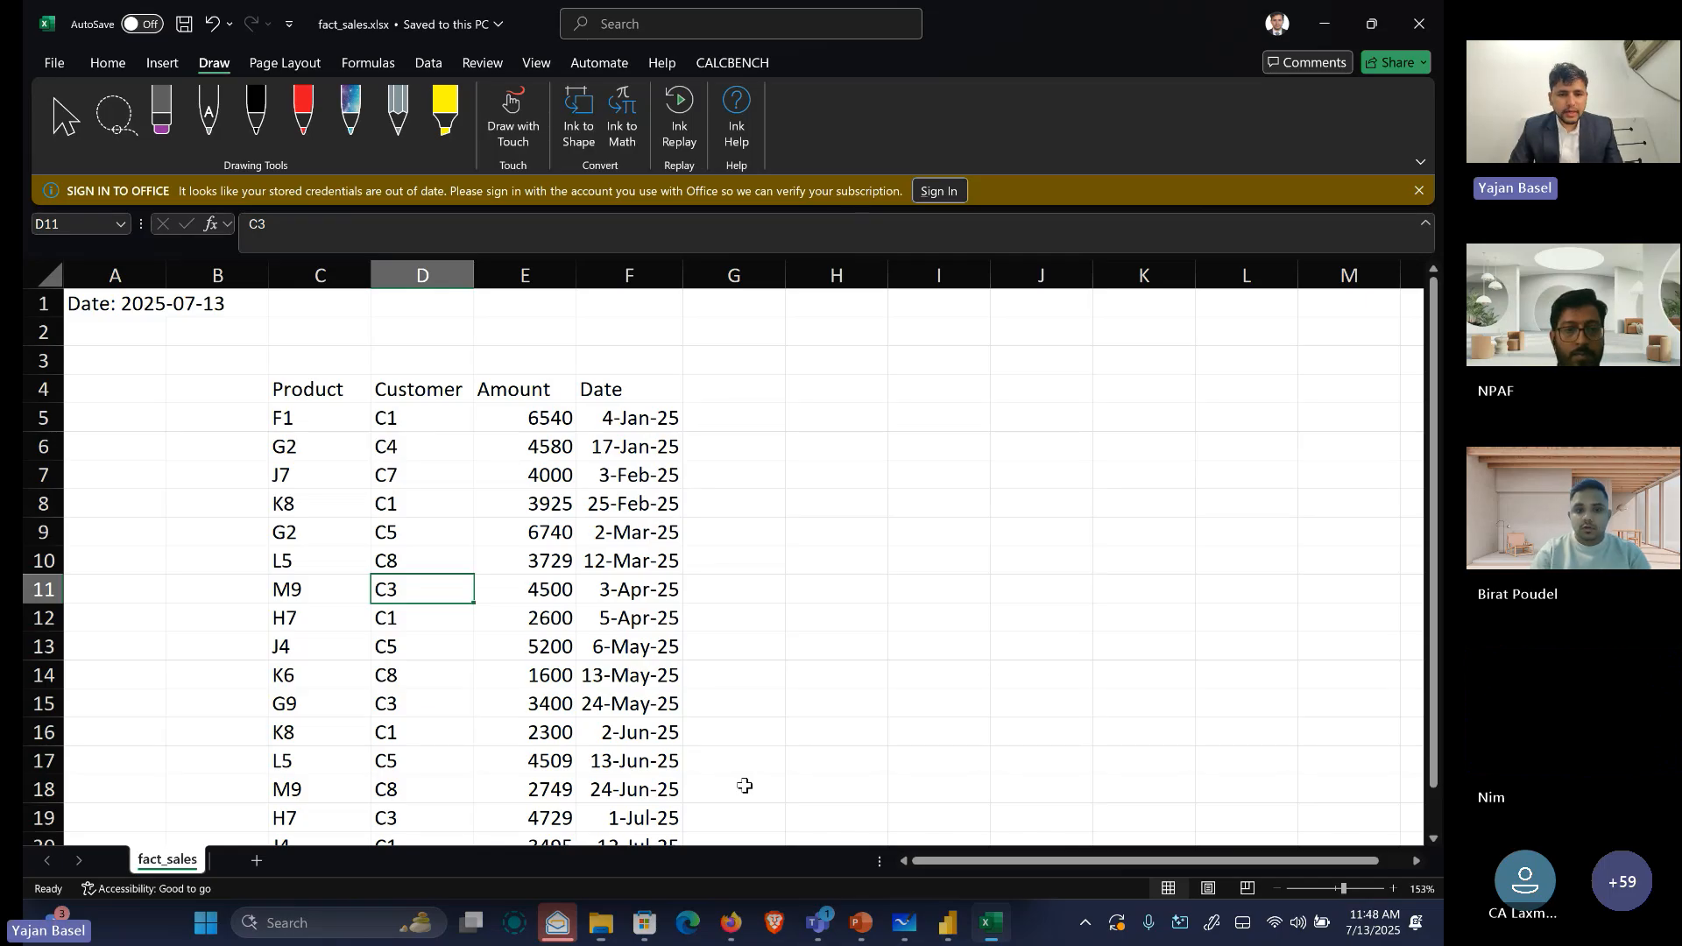
# Enter Product and Description headers in dim_product and paste the fact_sales product codes into A2.
pyautogui.hotkey('alt', 'Tab')
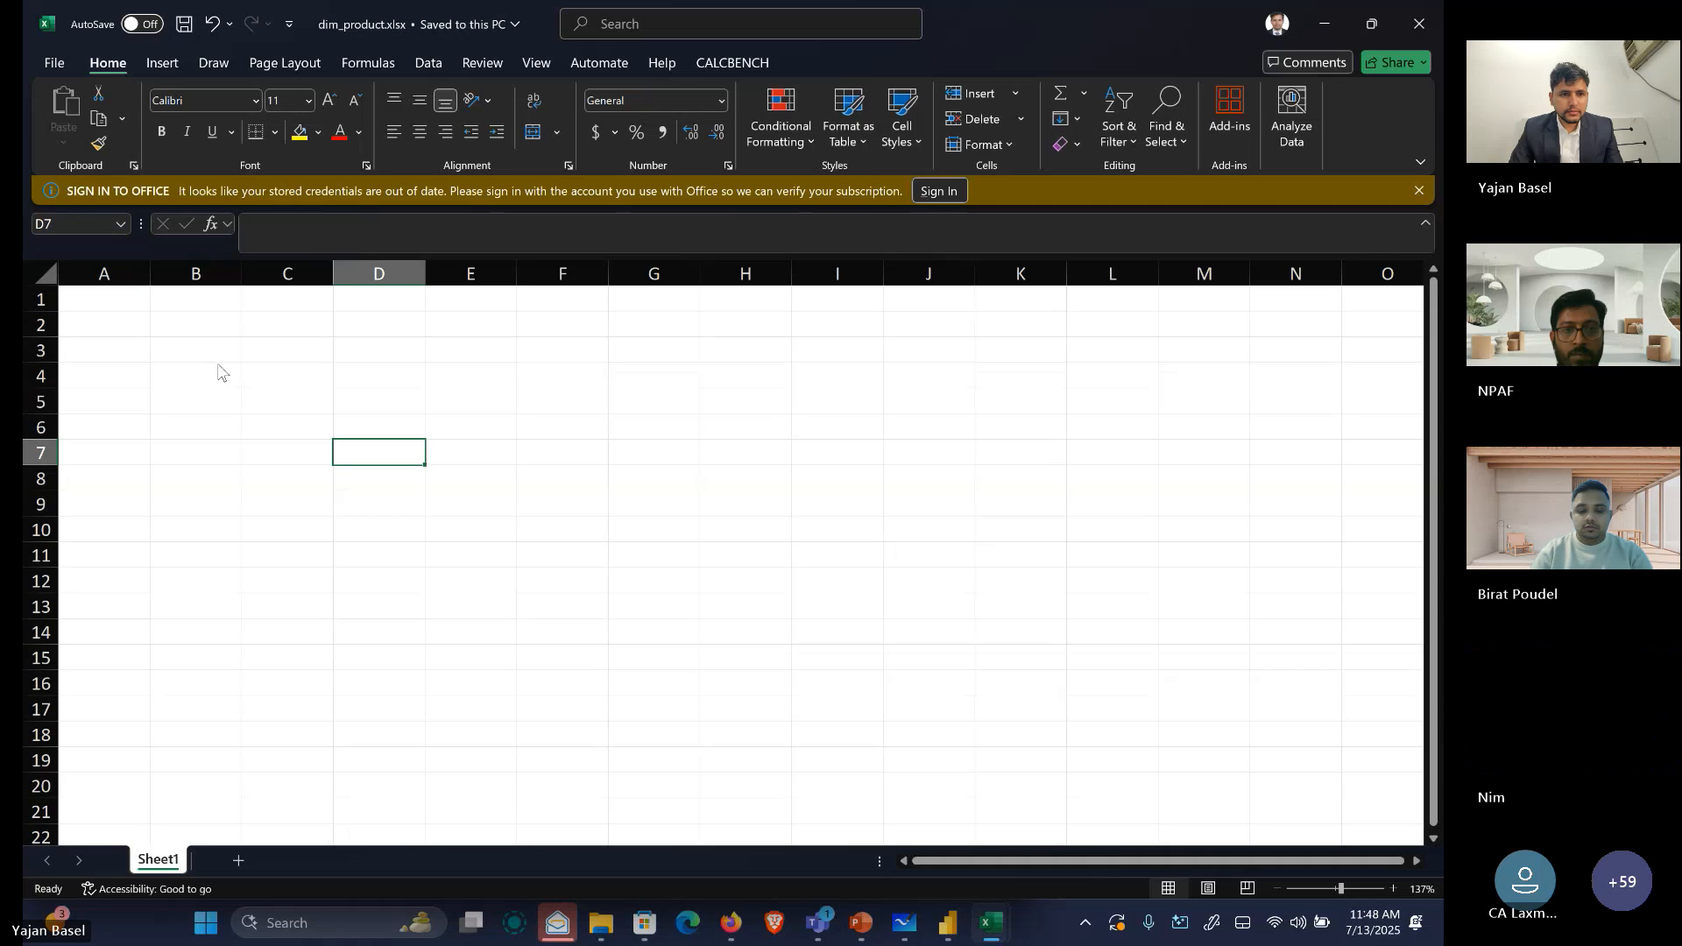
pyautogui.click(102, 299)
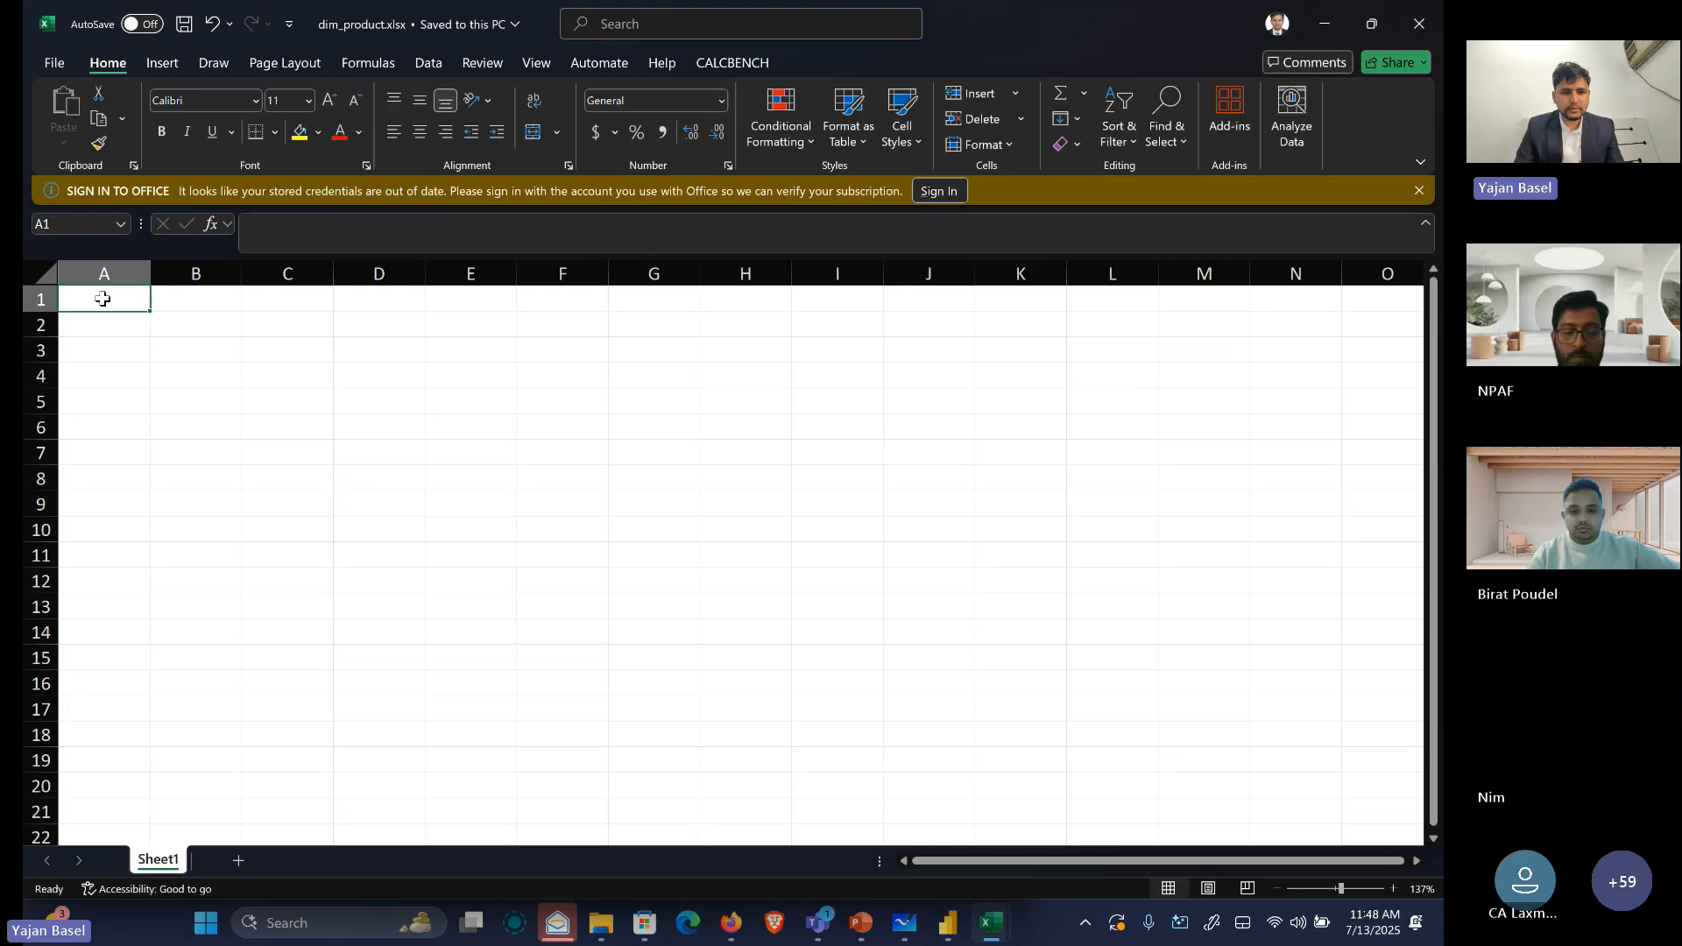
pyautogui.write('Product')
pyautogui.press('Tab')
pyautogui.write('Des')
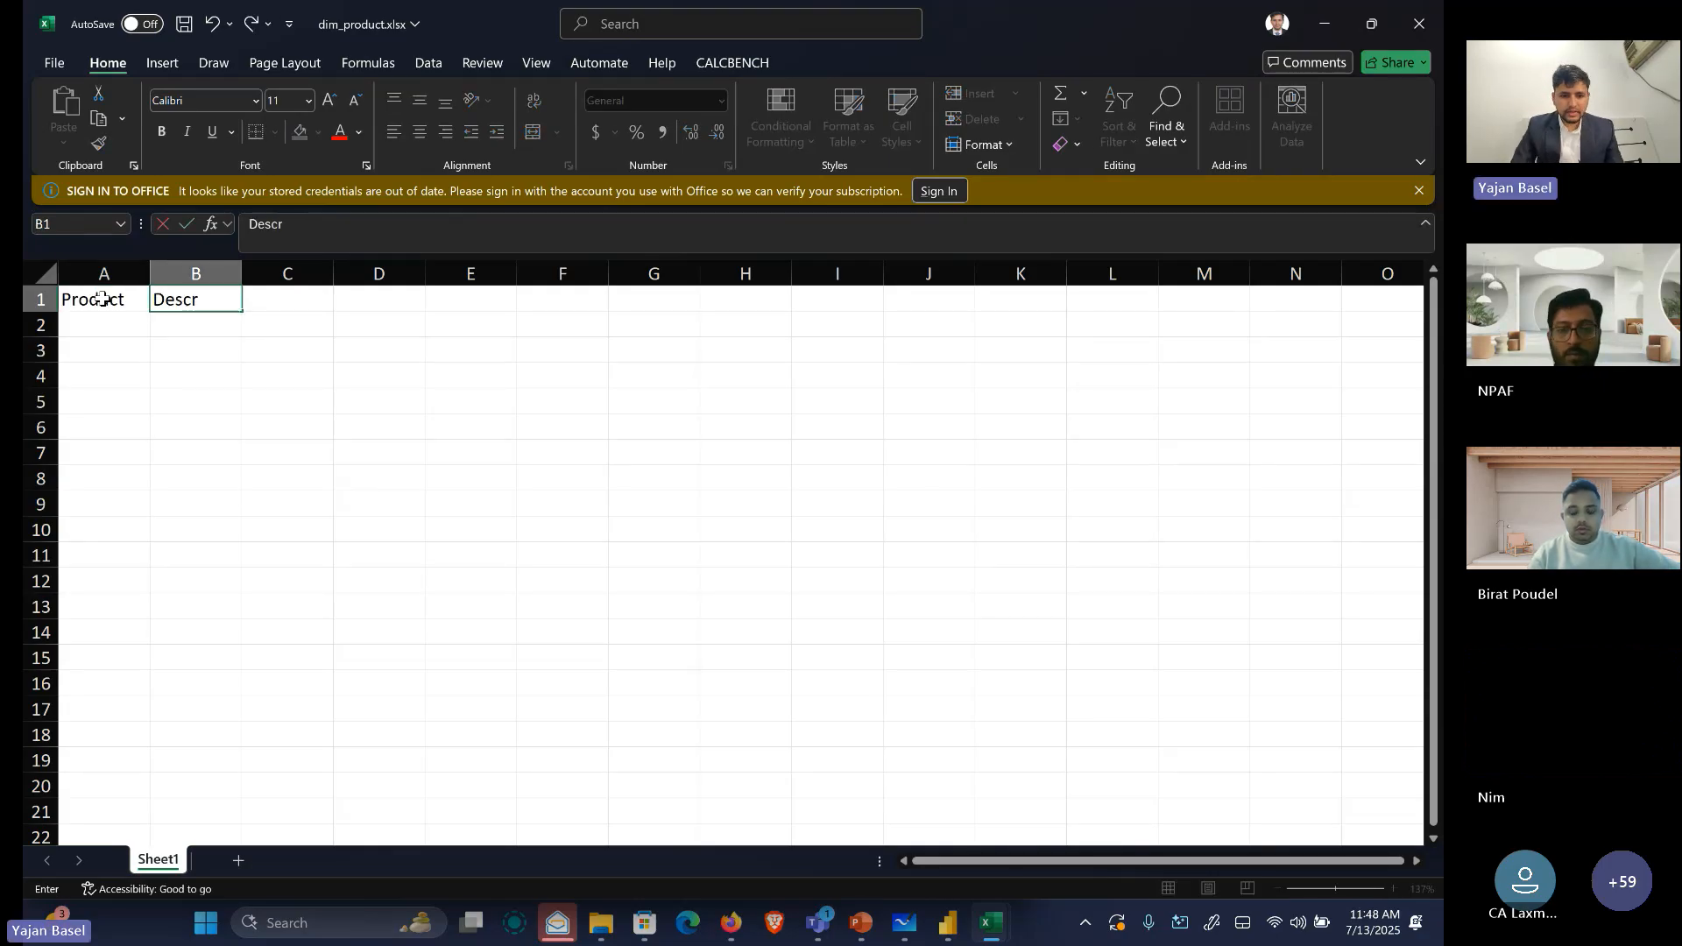
pyautogui.hotkey('alt', 'Tab')
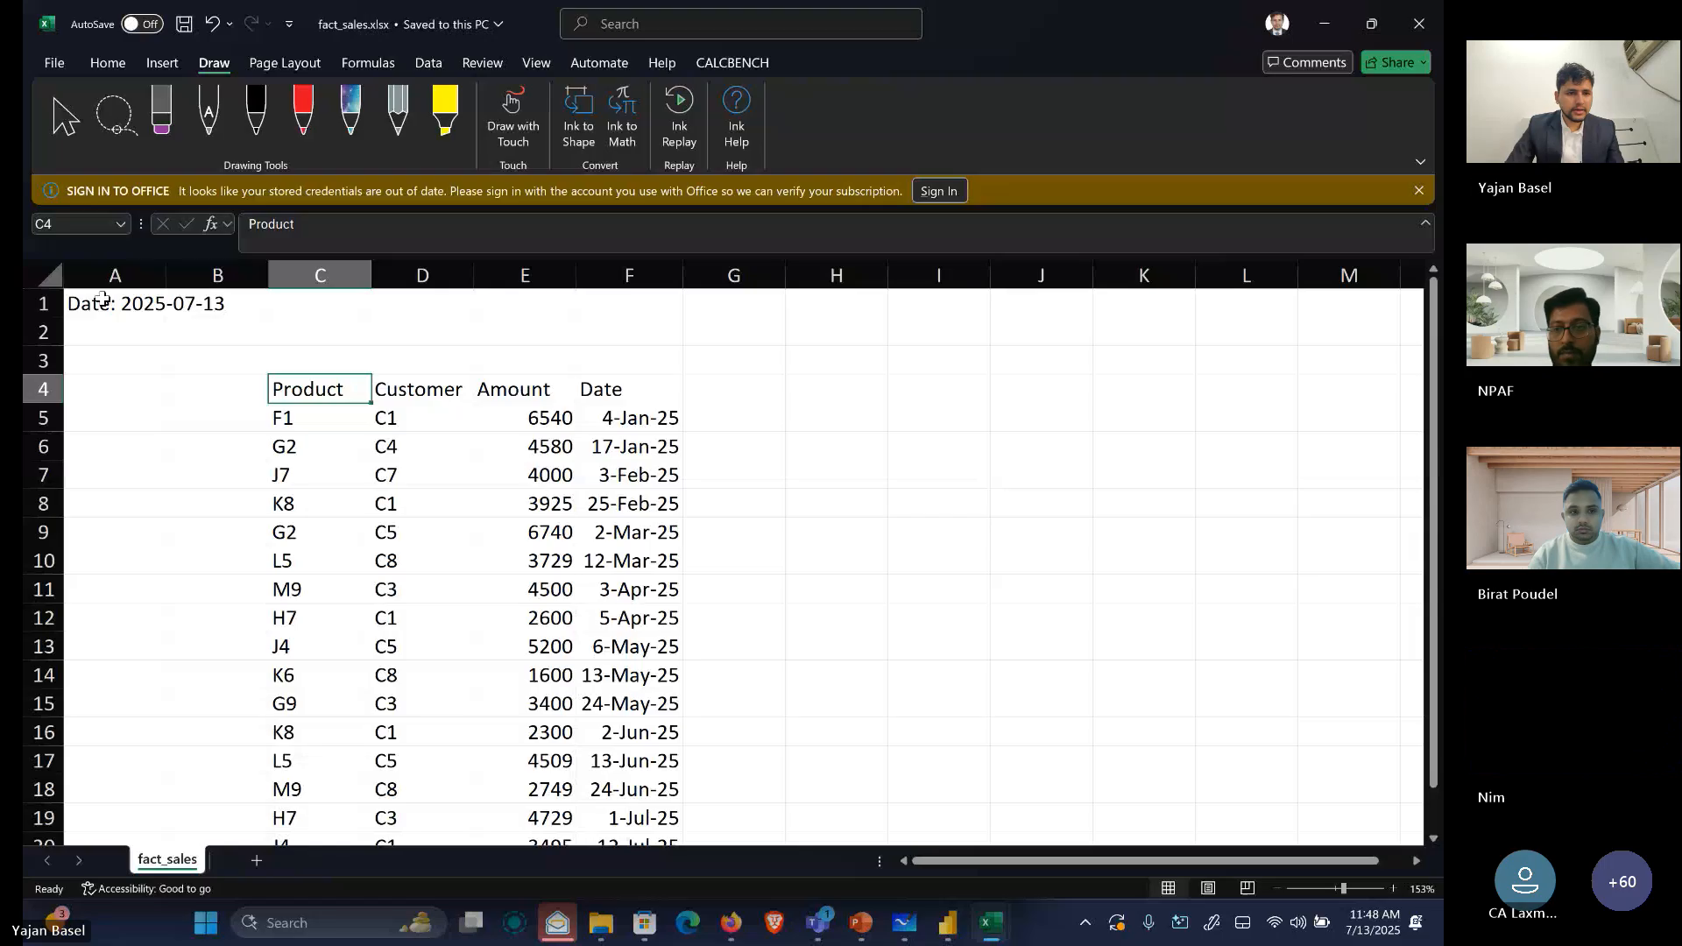
pyautogui.hotkey('alt', 'Tab')
pyautogui.rightClick(98, 325)
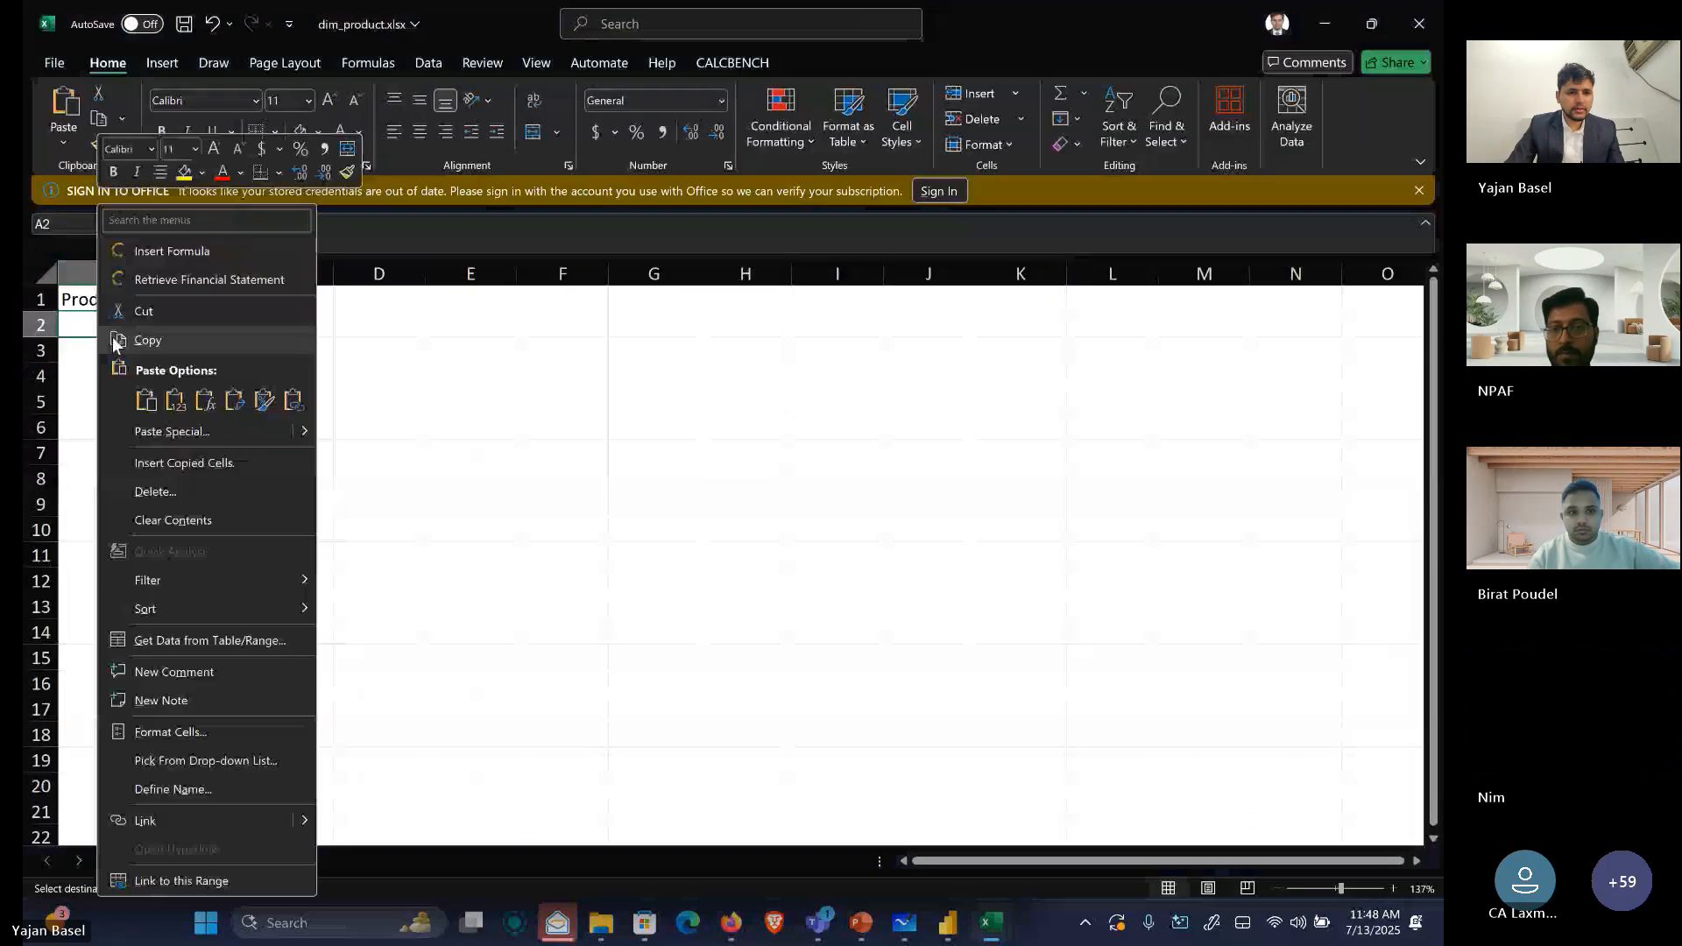
pyautogui.click(175, 400)
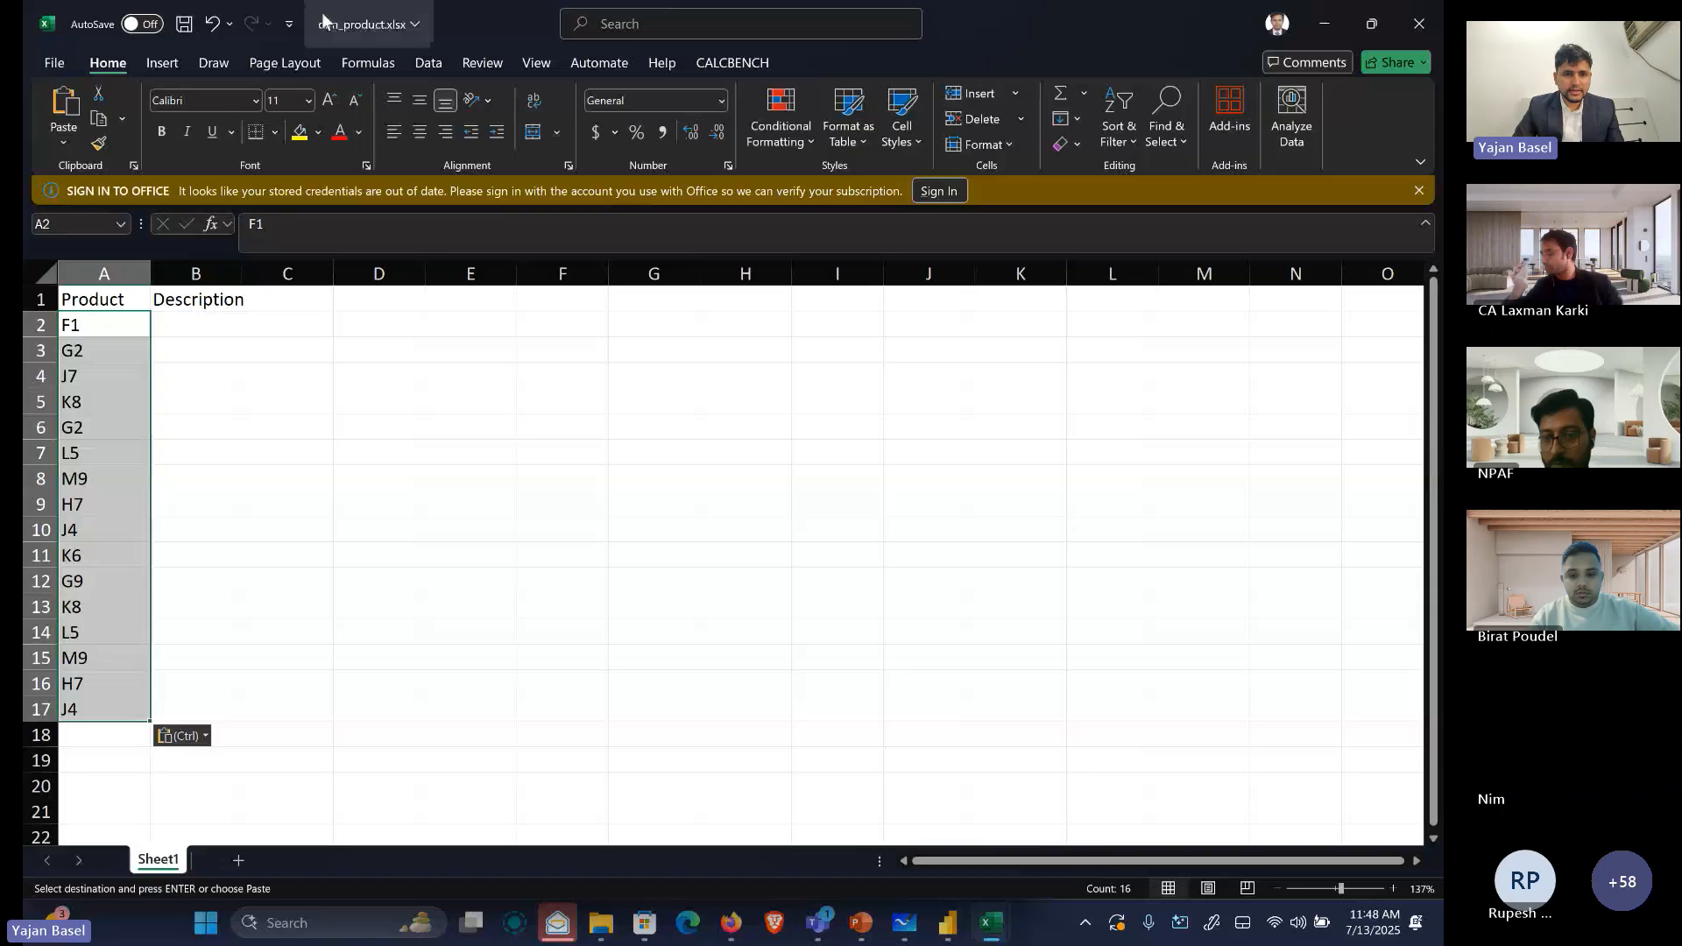
pyautogui.click(429, 63)
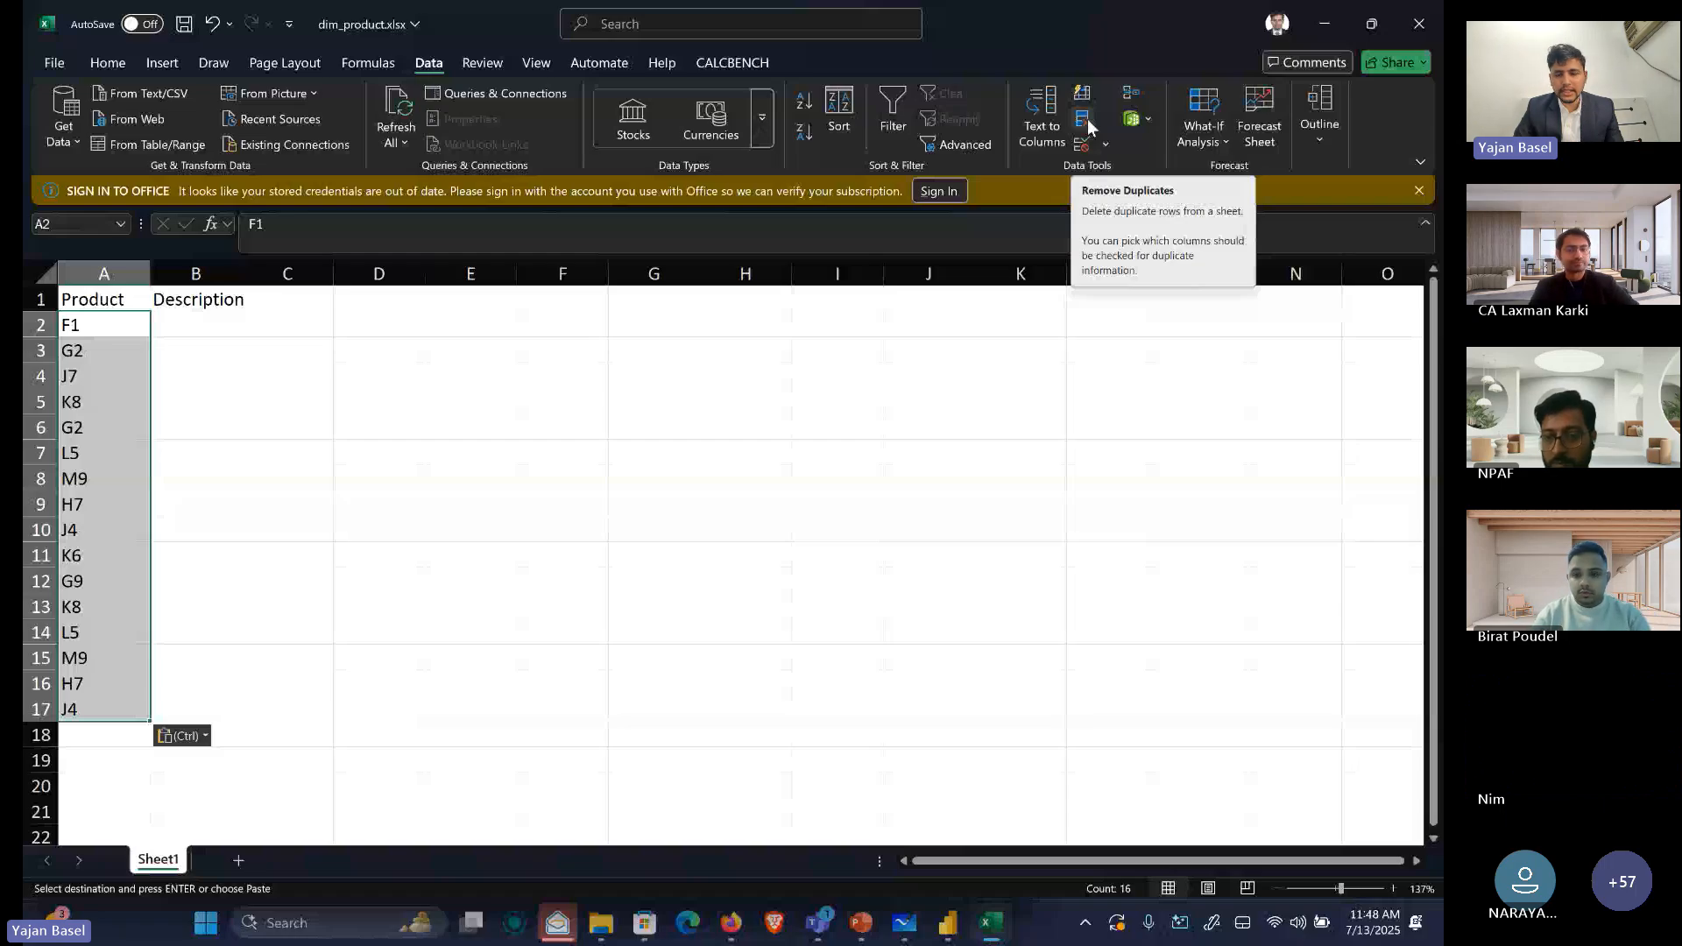
# Run Remove Duplicates on the product codes, keeping 10 unique codes in rows 2–11.
pyautogui.click(1084, 121)
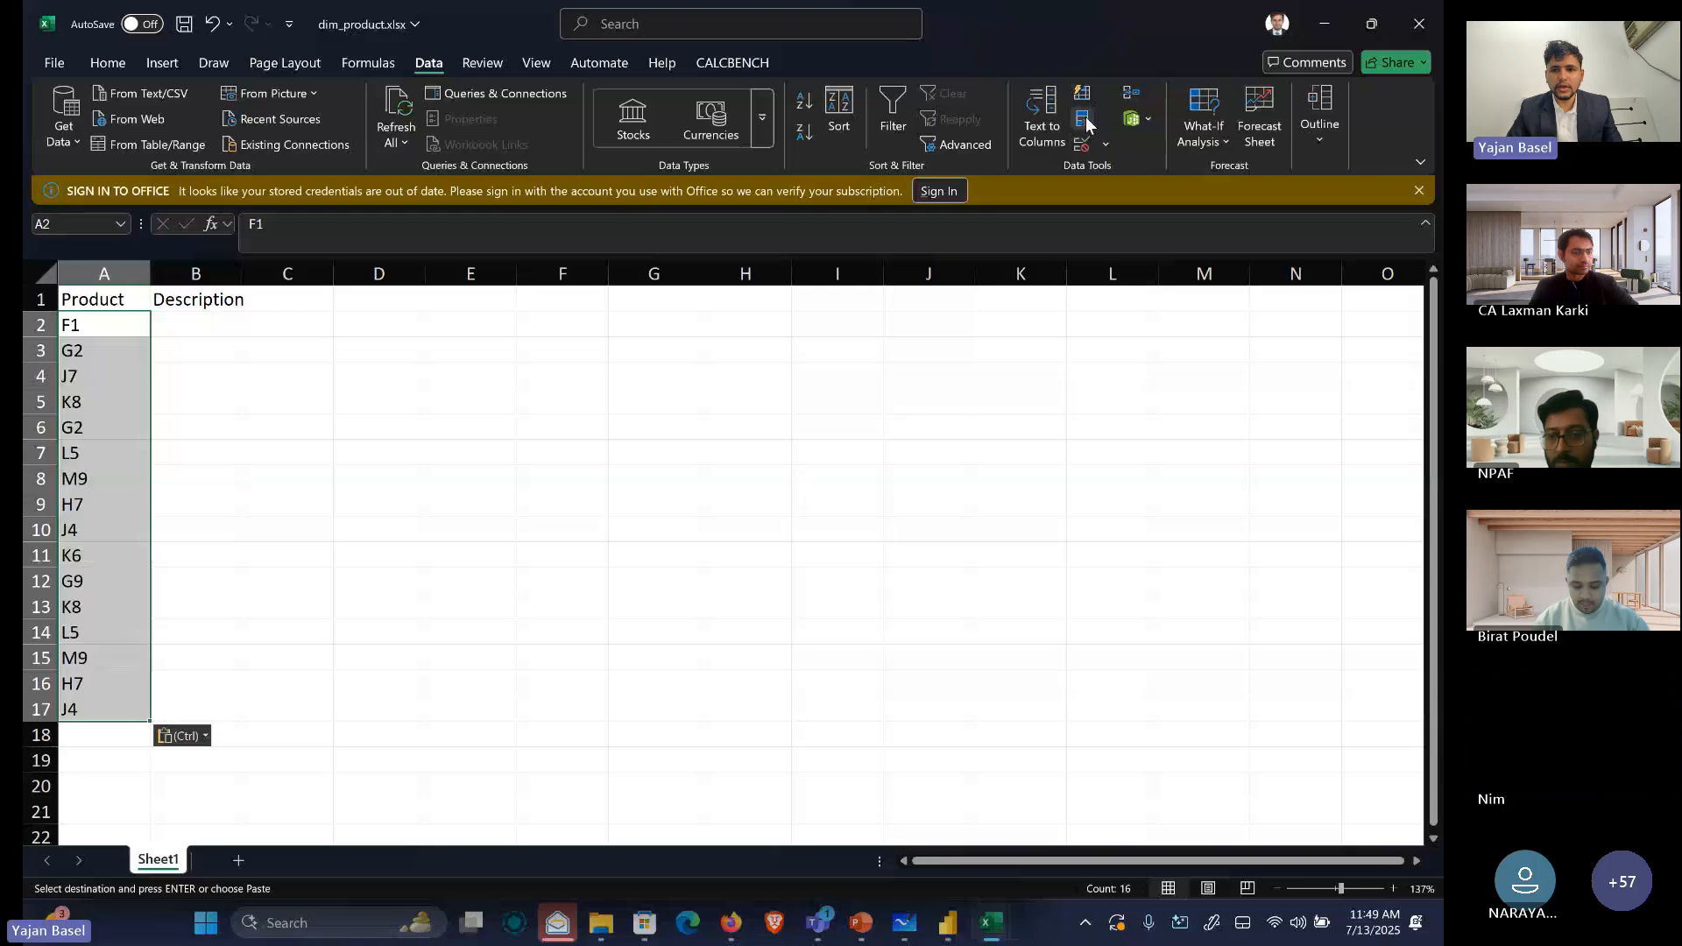
pyautogui.click(1084, 120)
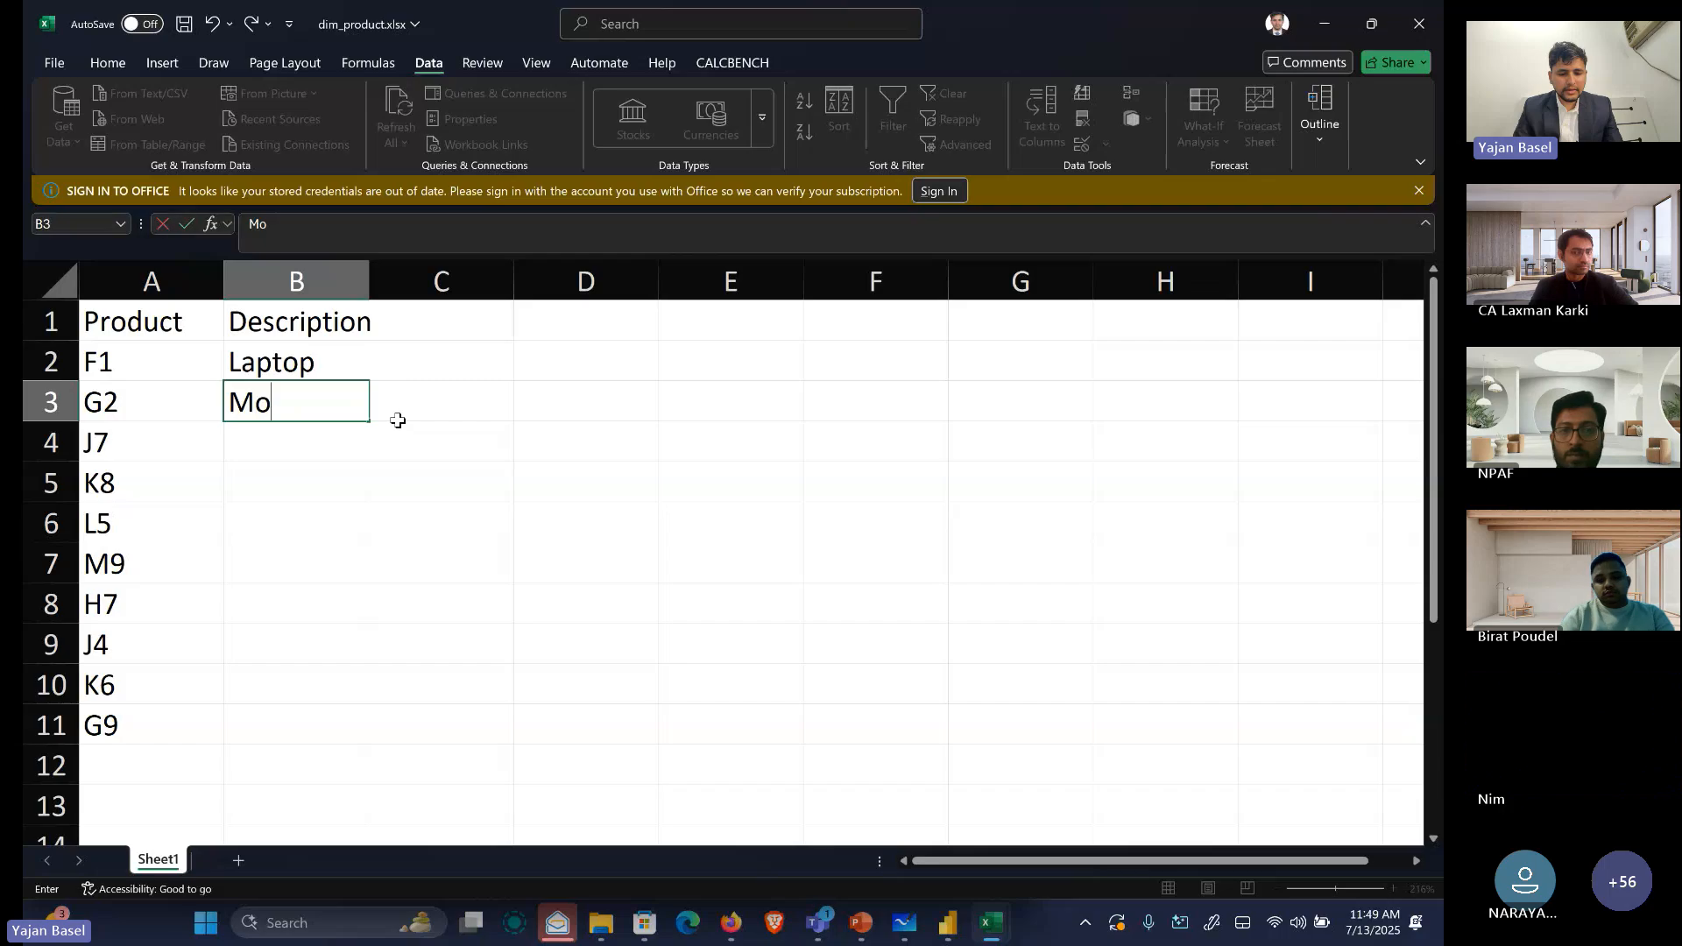
# Type the descriptions Mouse, Keyboard and Data Cable in column B.
pyautogui.write('us')
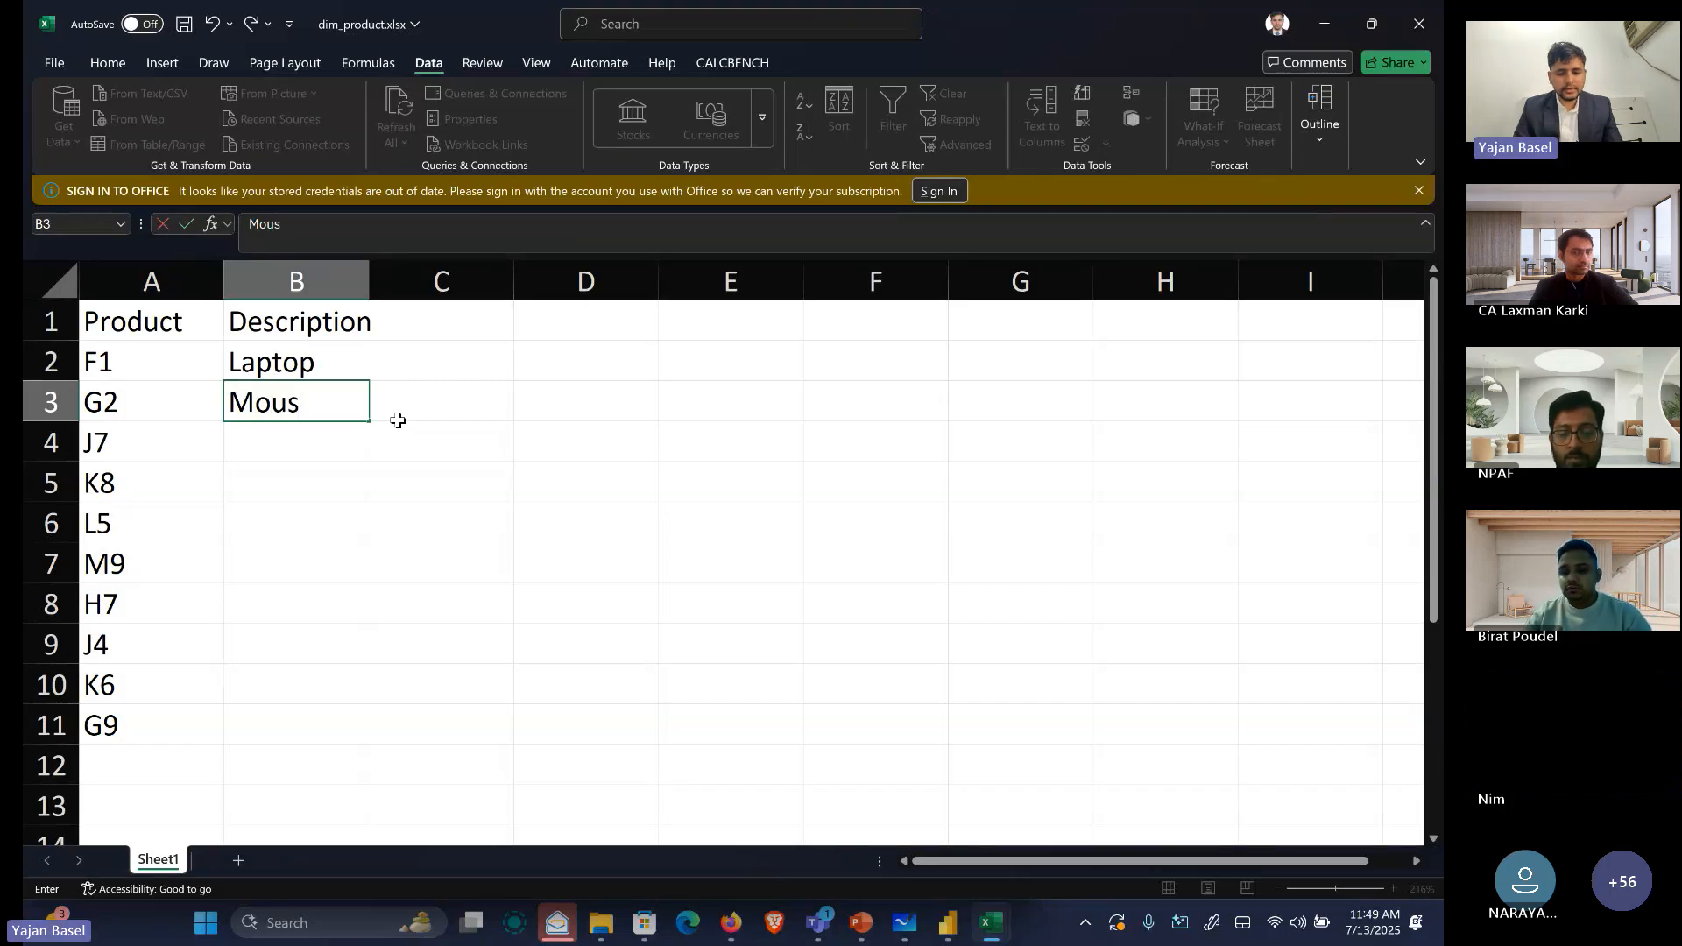
pyautogui.write('e')
pyautogui.press('Return')
pyautogui.write('Keyboard')
pyautogui.press('Return')
pyautogui.write('Data')
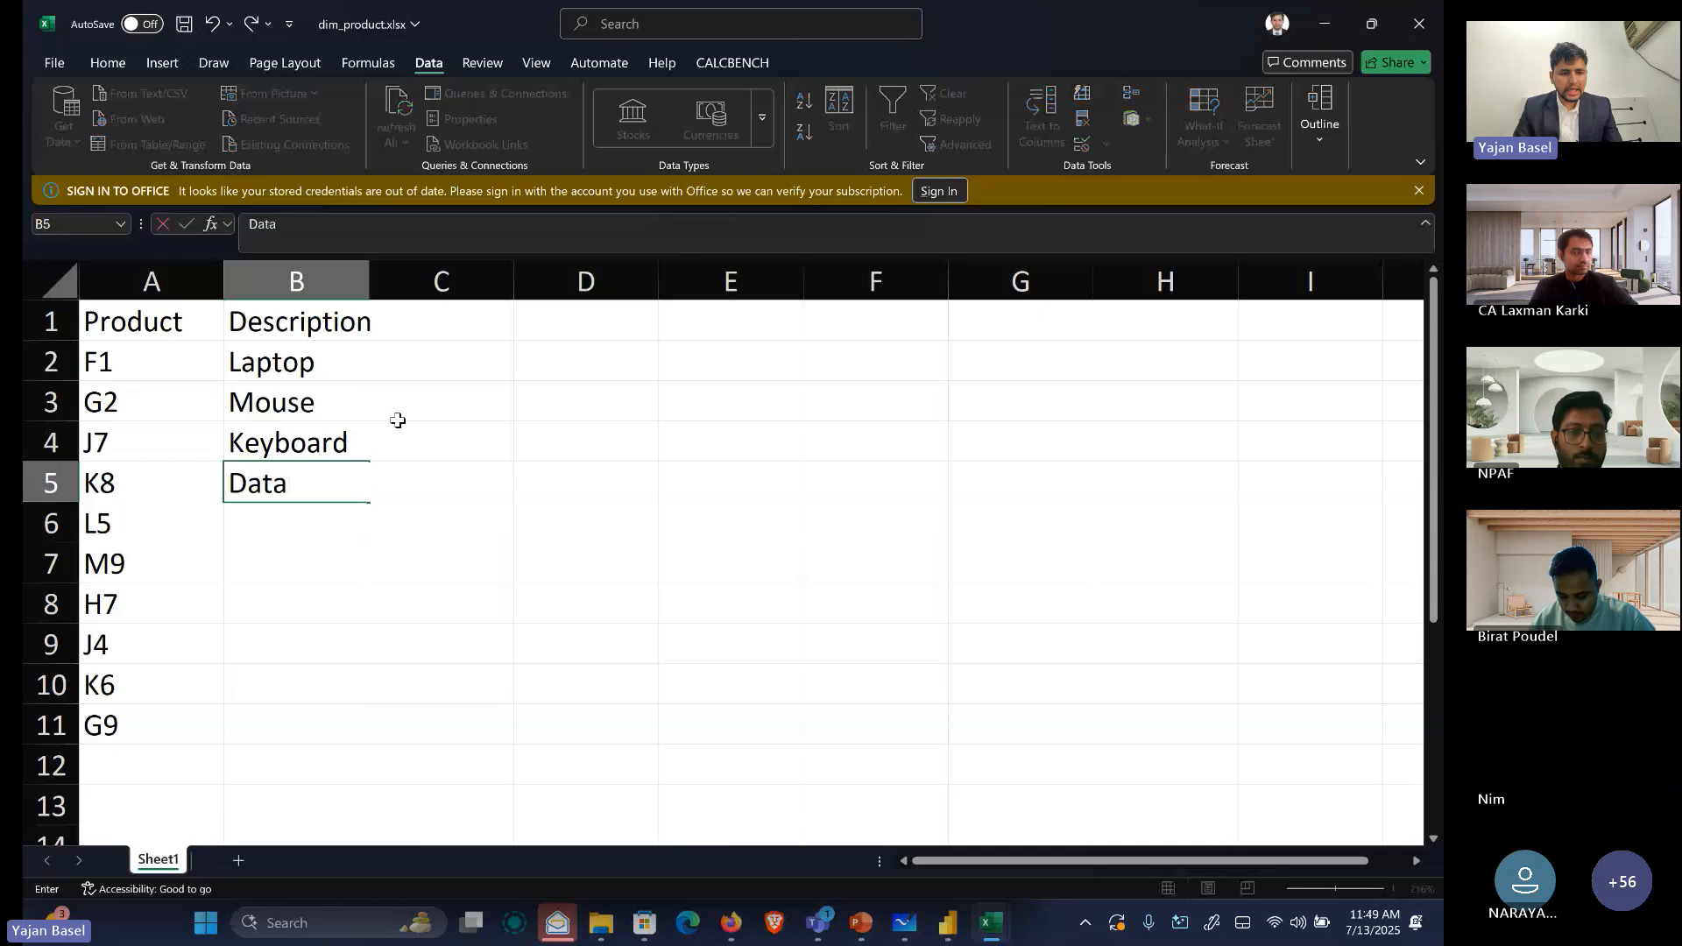
pyautogui.write('Cable')
pyautogui.press('Return')
# Add the descriptions CPU, GPU, Web Camera, Windows Tablet and Docking Station.
pyautogui.write('CPU')
pyautogui.press('Return')
pyautogui.write('GPU')
pyautogui.press('Return')
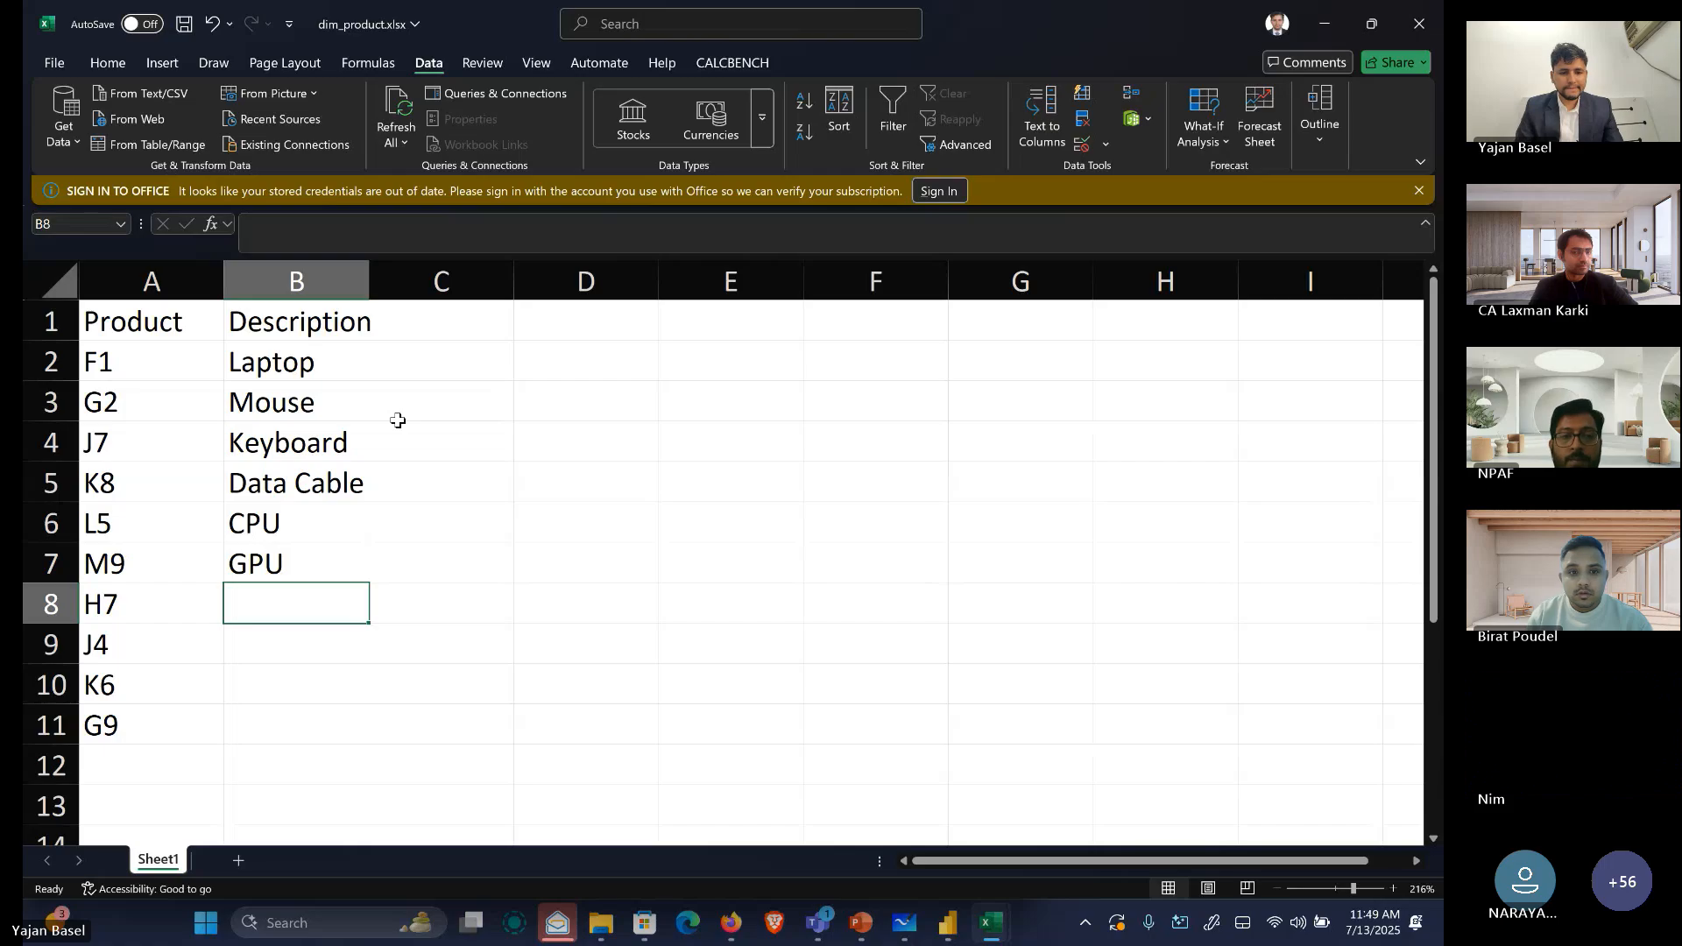
pyautogui.write('Web Camera')
pyautogui.press('Return')
pyautogui.write('Tablet')
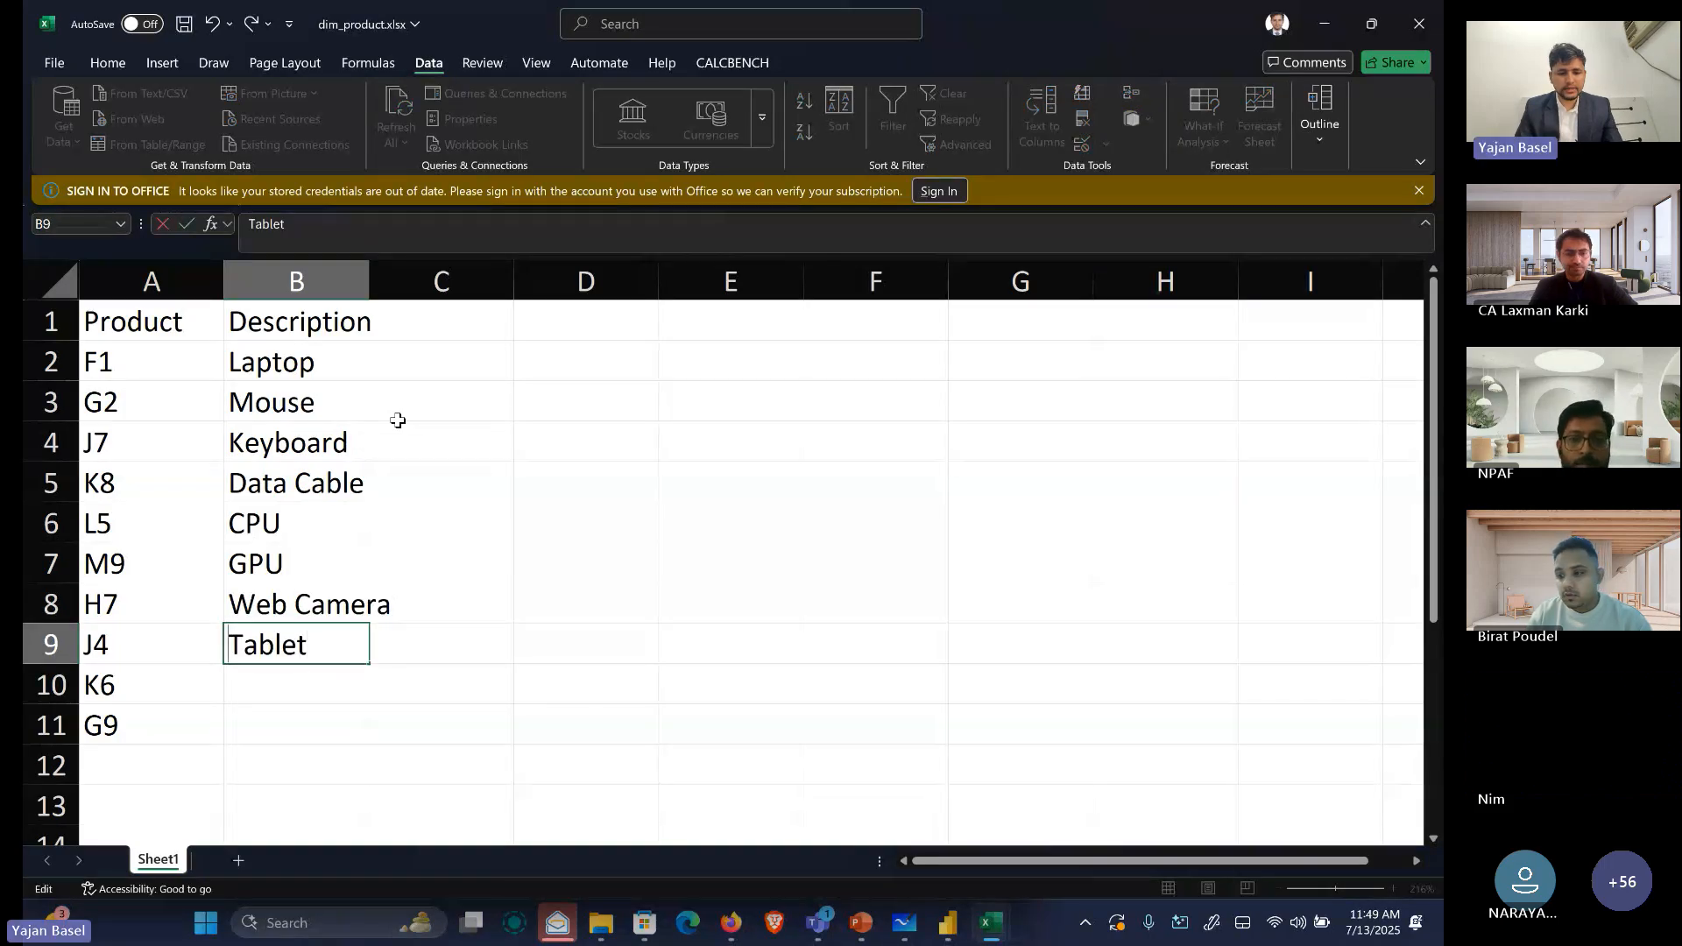
pyautogui.press('Home')
pyautogui.write('W')
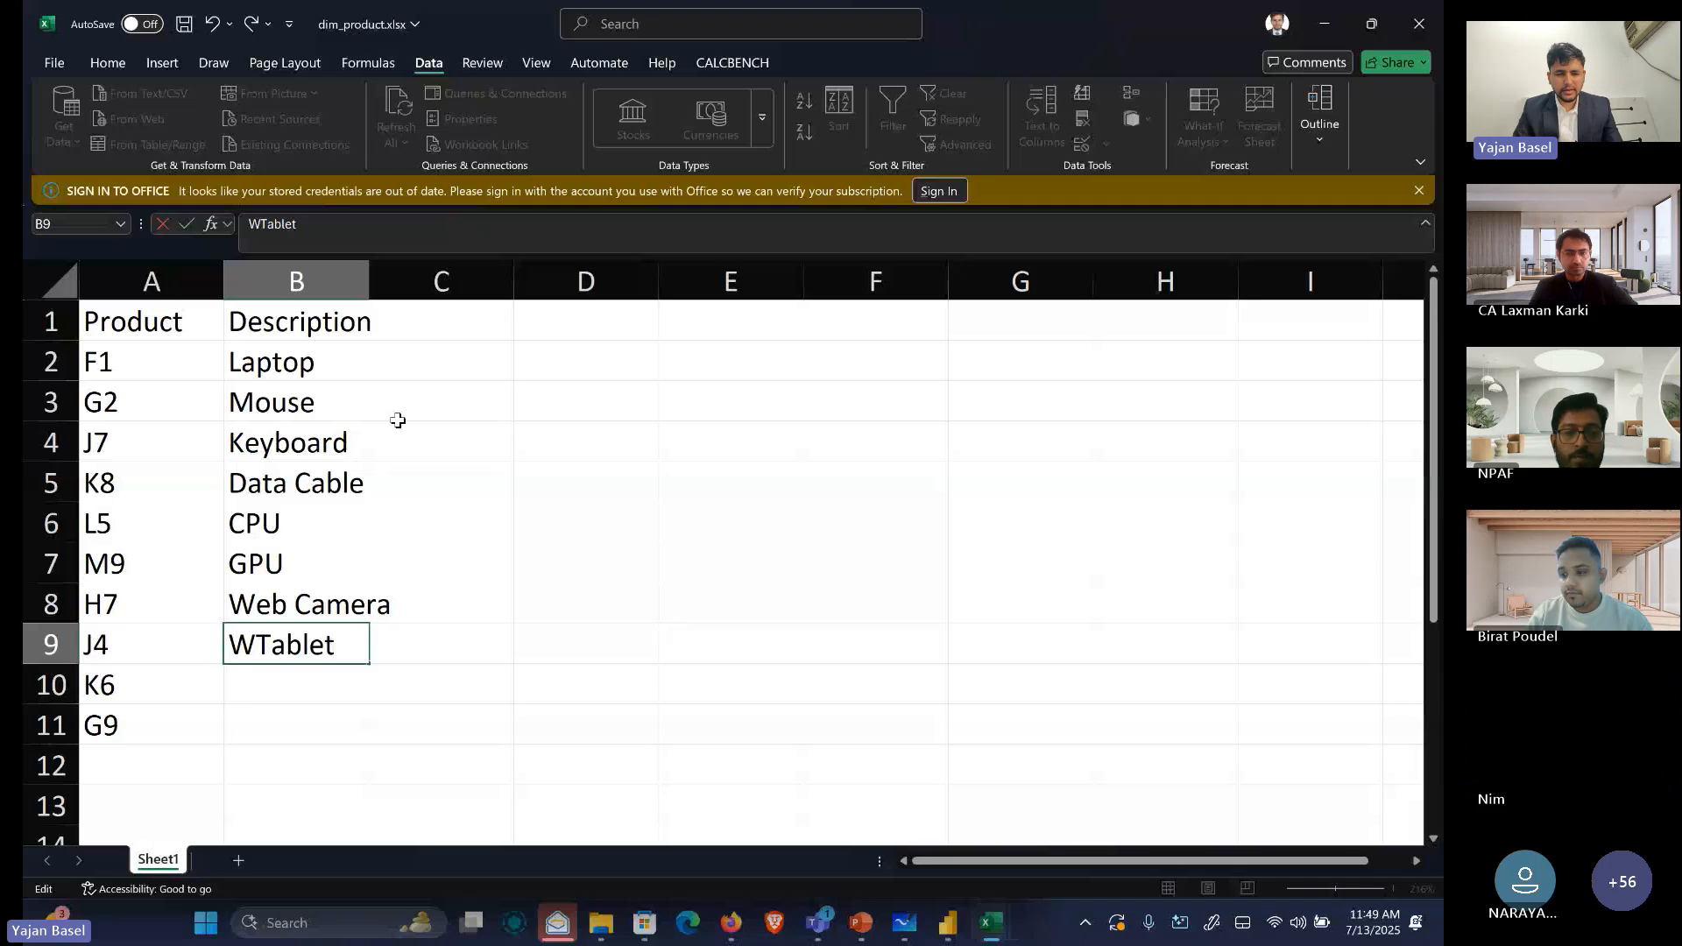
pyautogui.write('indows')
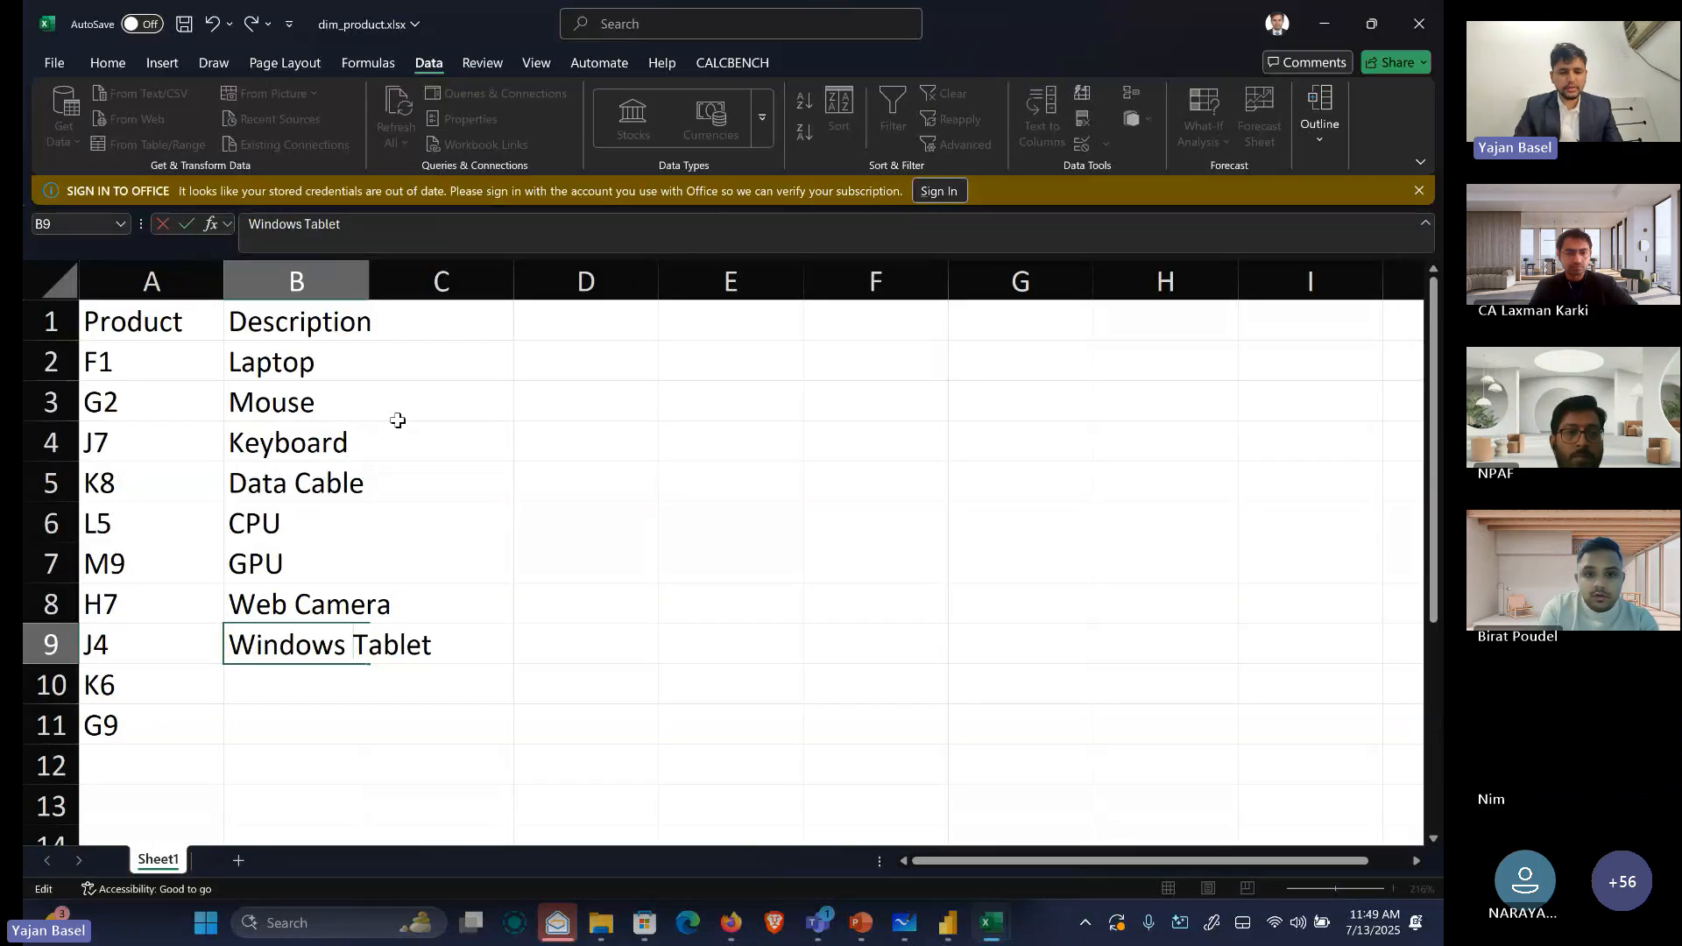
pyautogui.press('Return')
pyautogui.write('Docking Station')
pyautogui.press('Return')
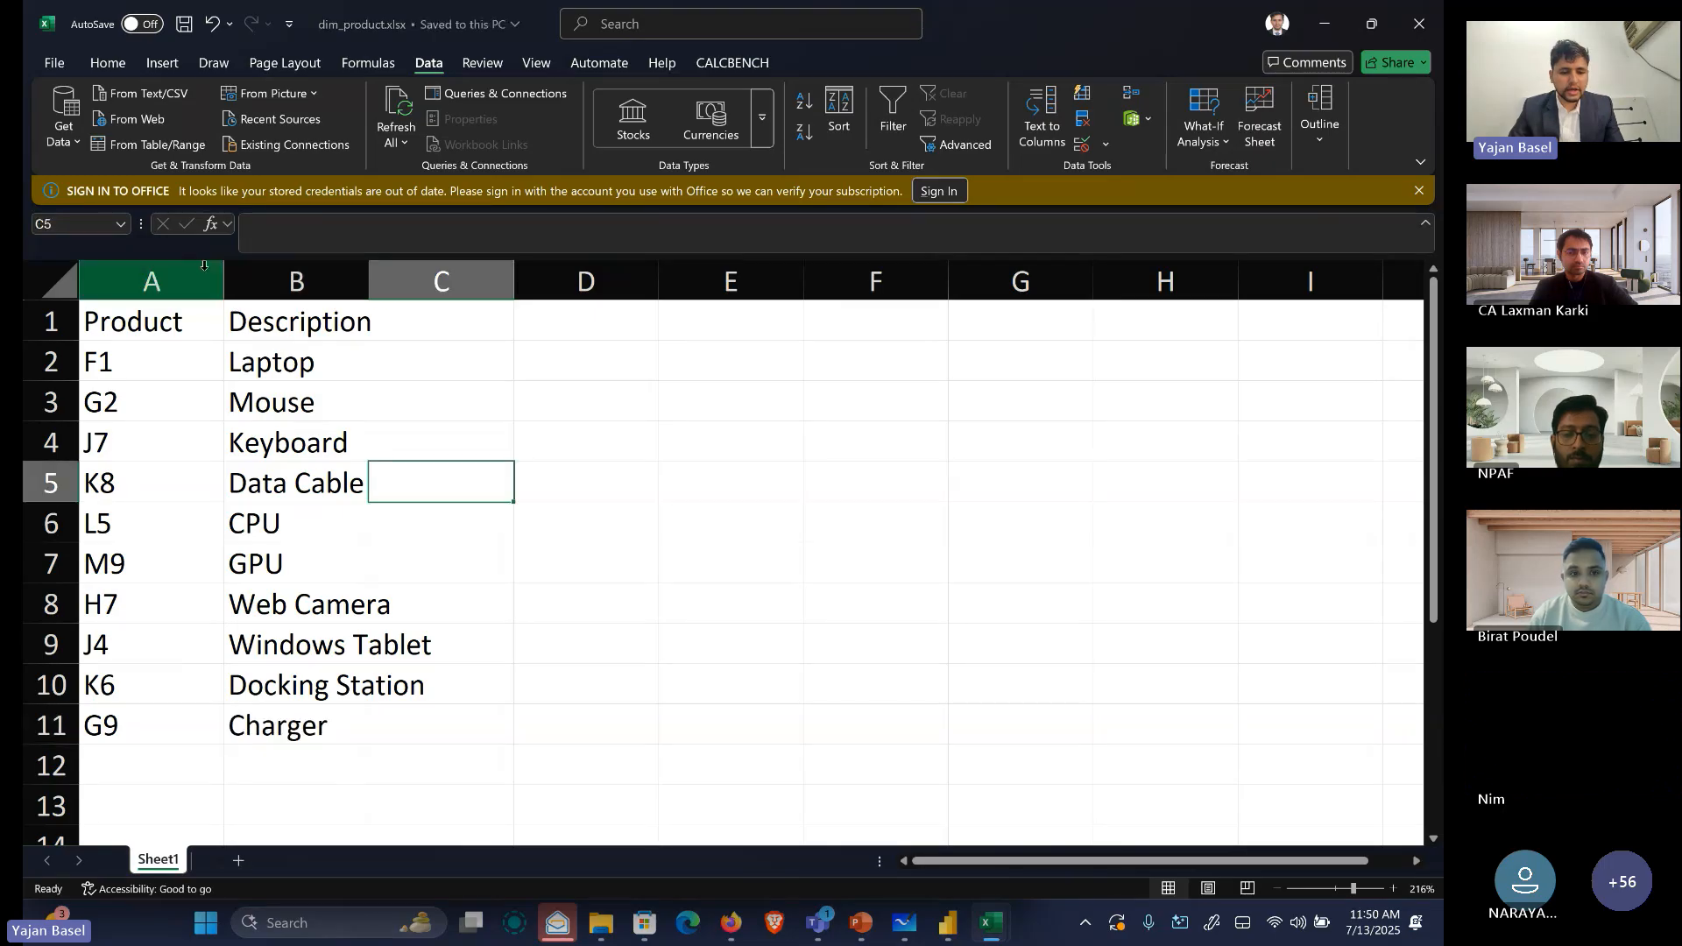
# Rename the sheet to dim_product, save the workbook and close it.
pyautogui.hotkey('ctrl', 's')
pyautogui.doubleClick(157, 861)
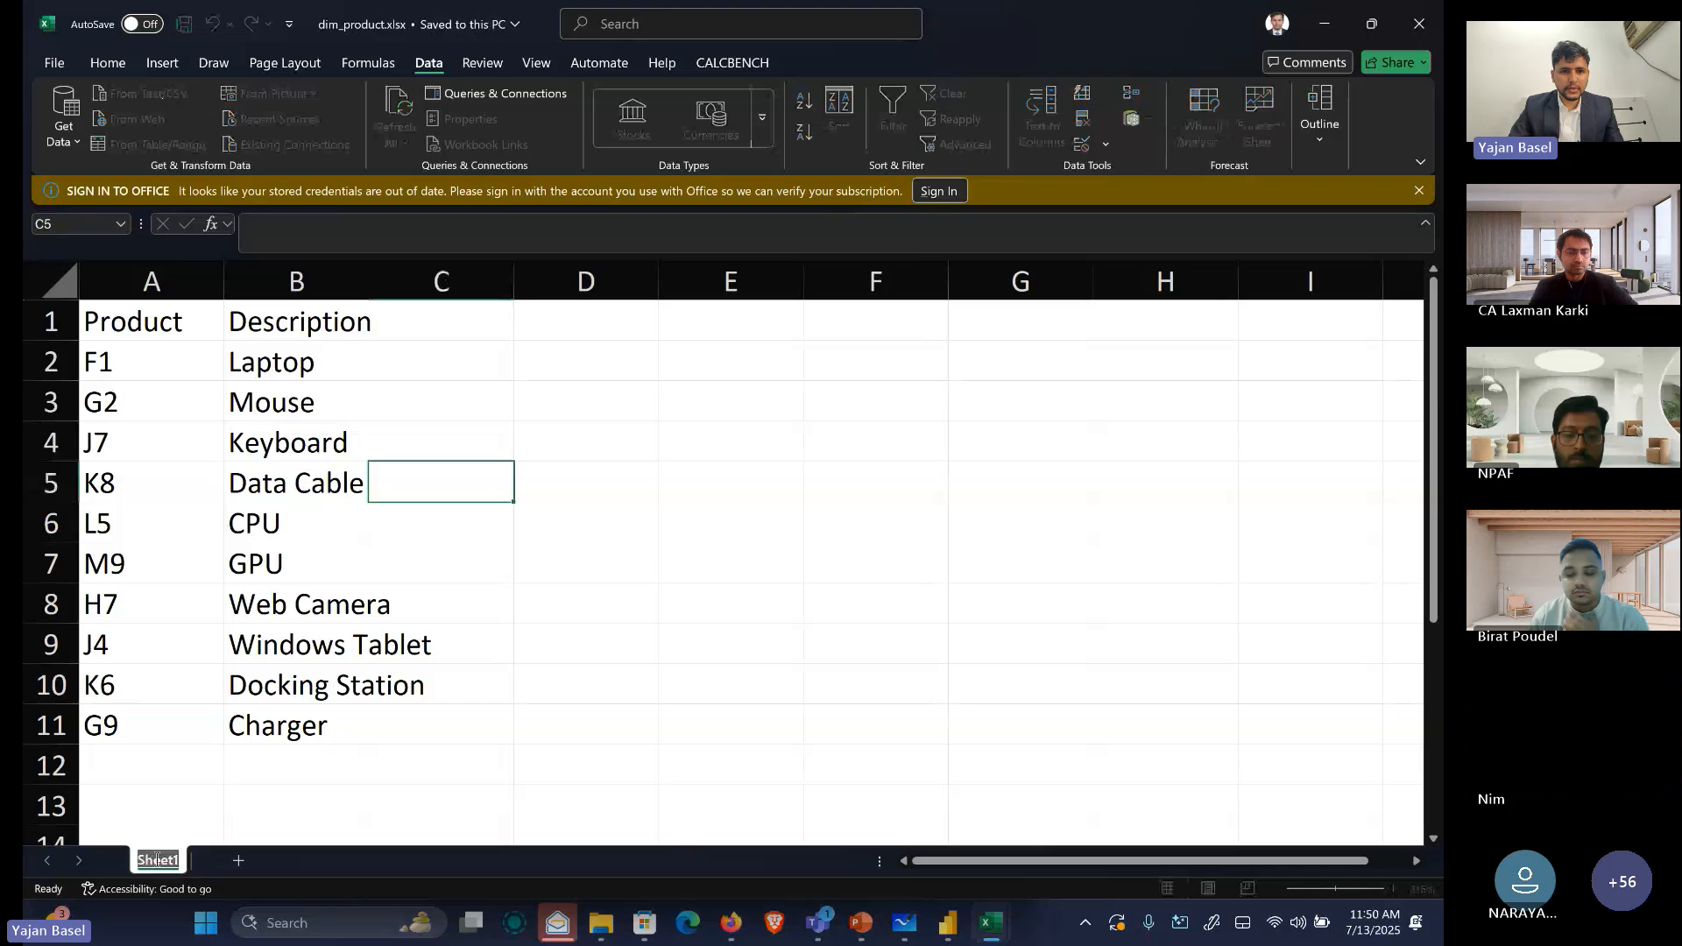
pyautogui.write('dim_produc')
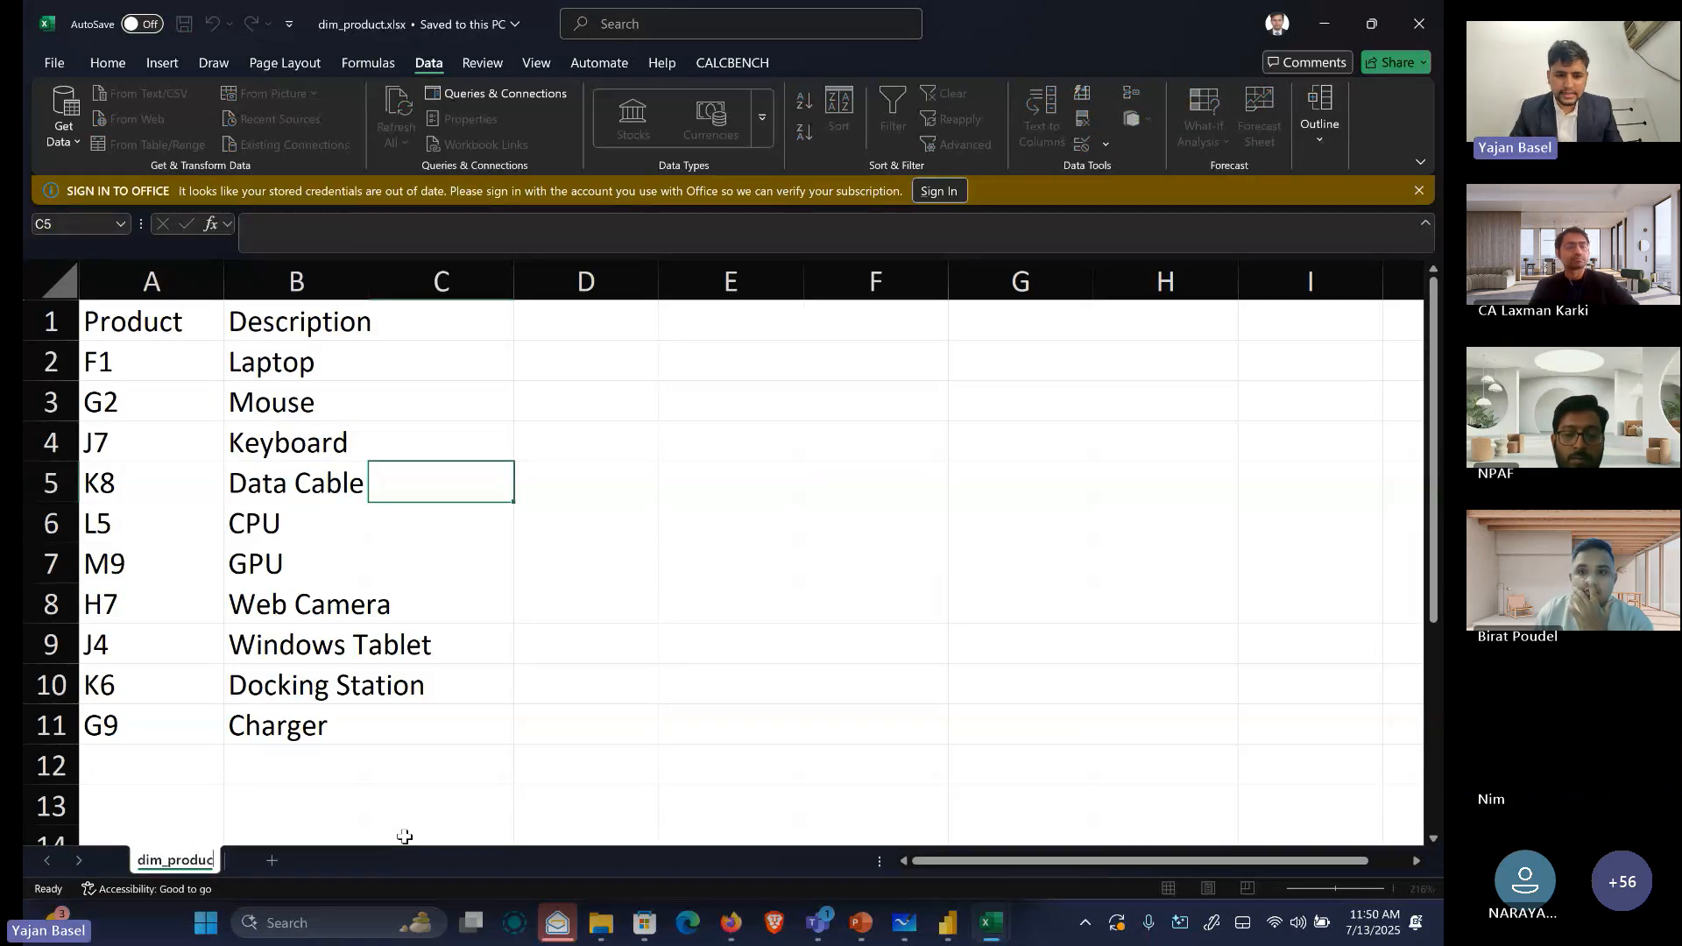
pyautogui.write('t')
pyautogui.click(585, 562)
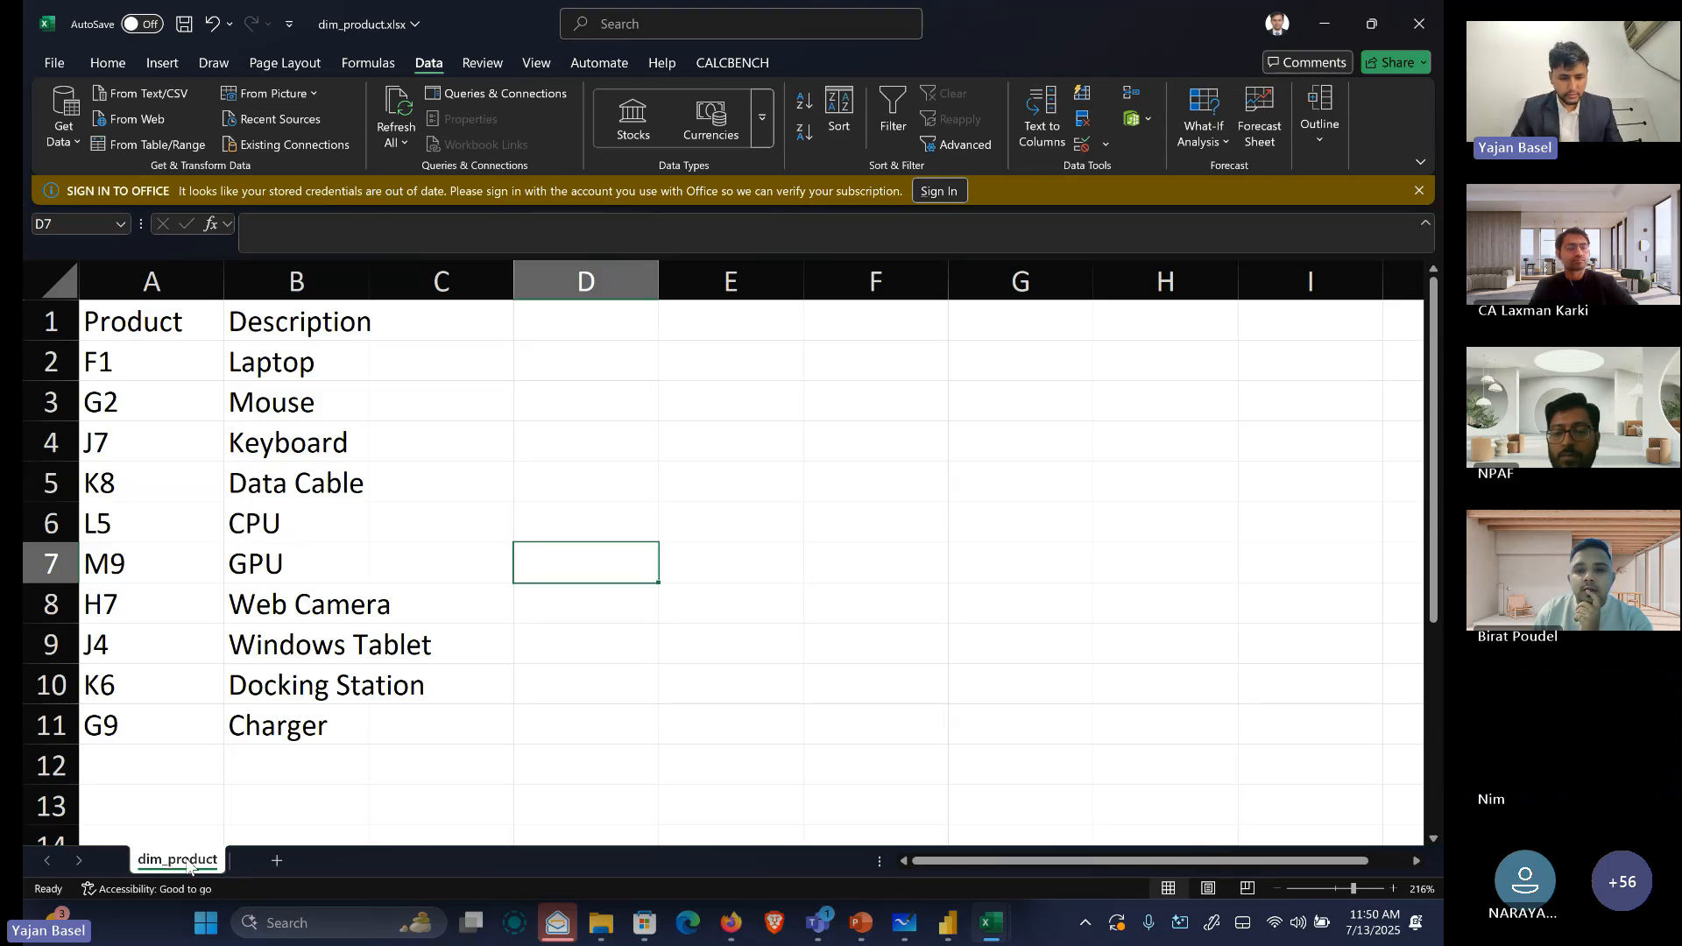
pyautogui.click(213, 63)
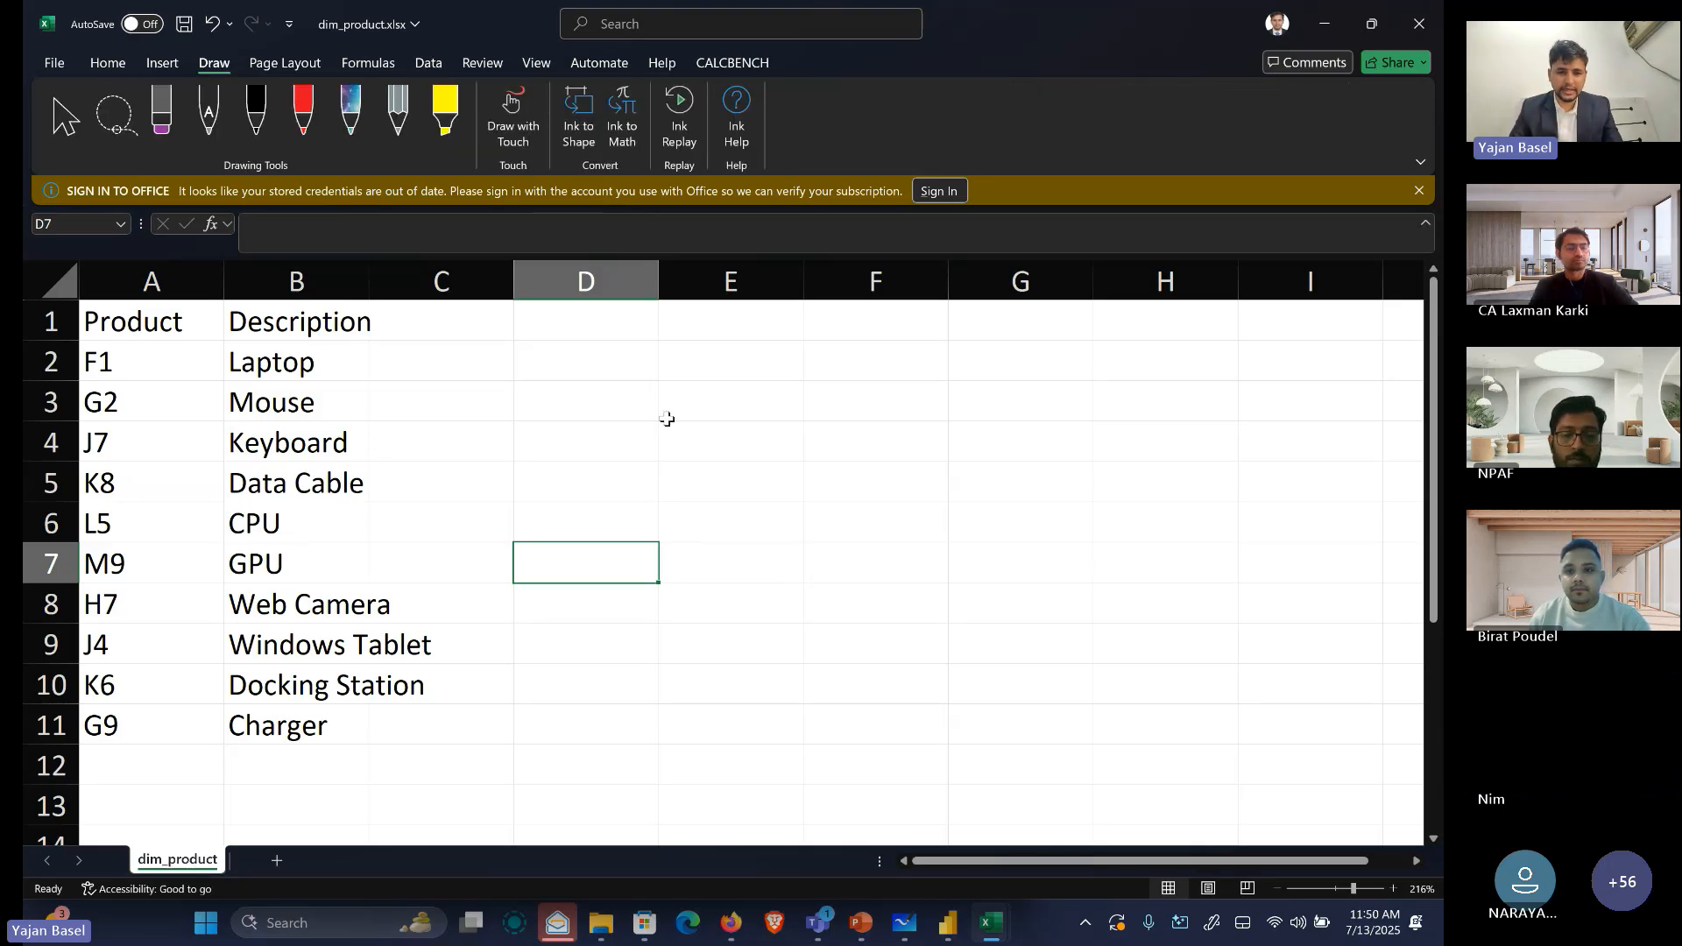
pyautogui.hotkey('ctrl', 's')
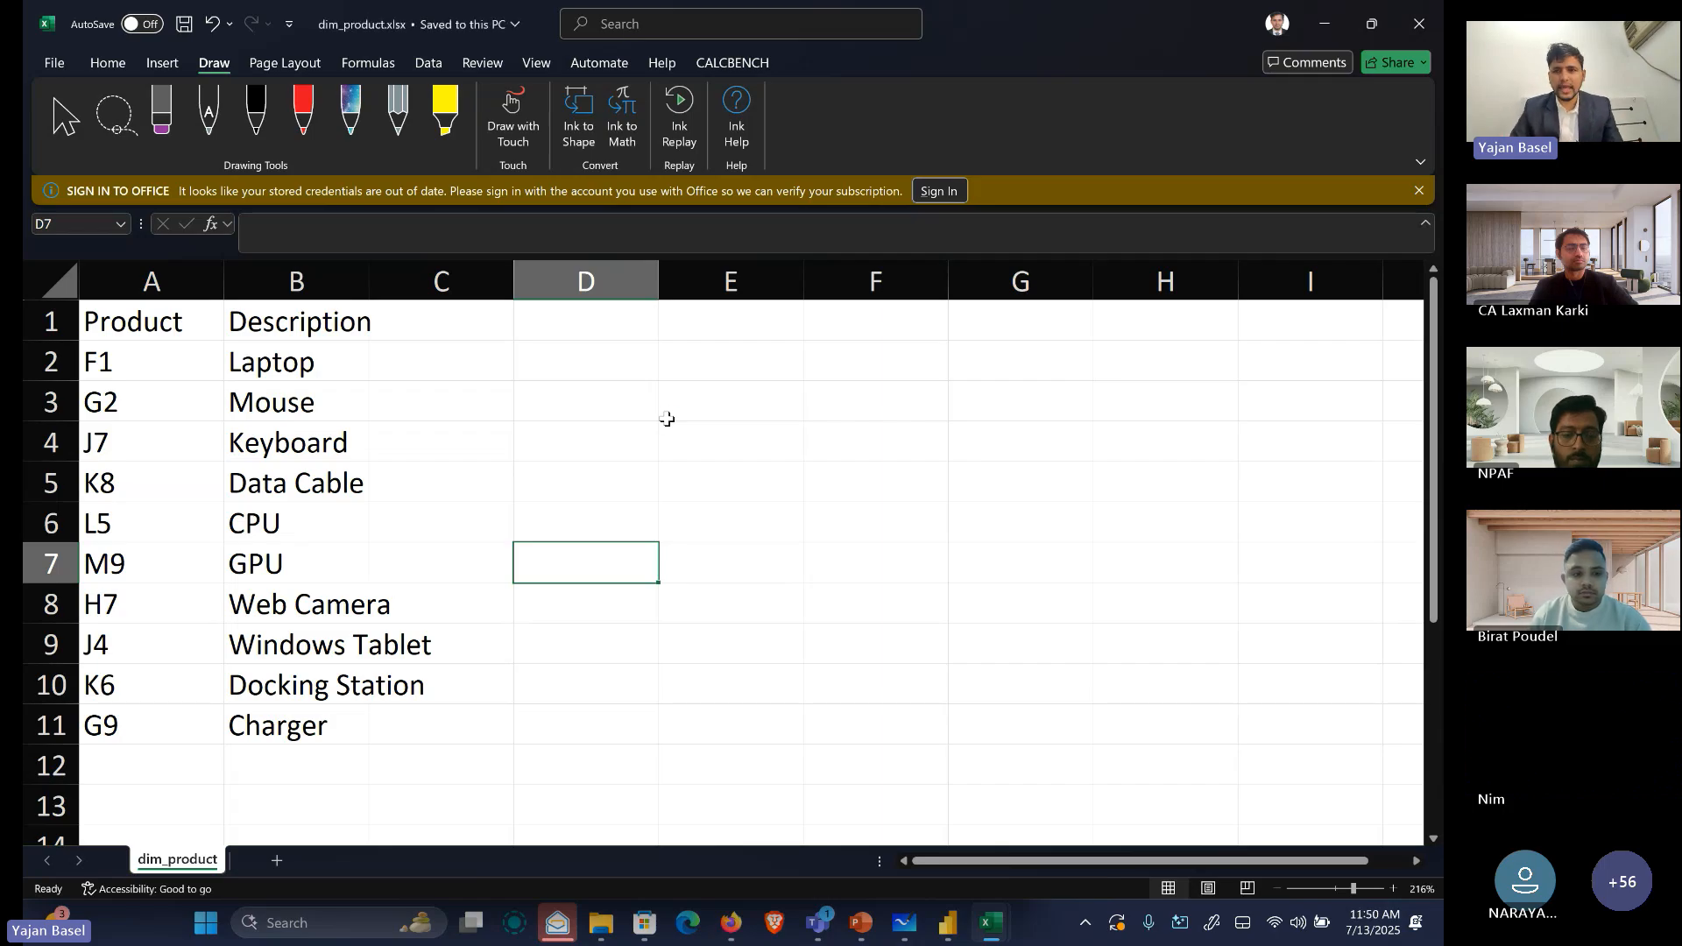
pyautogui.click(1426, 7)
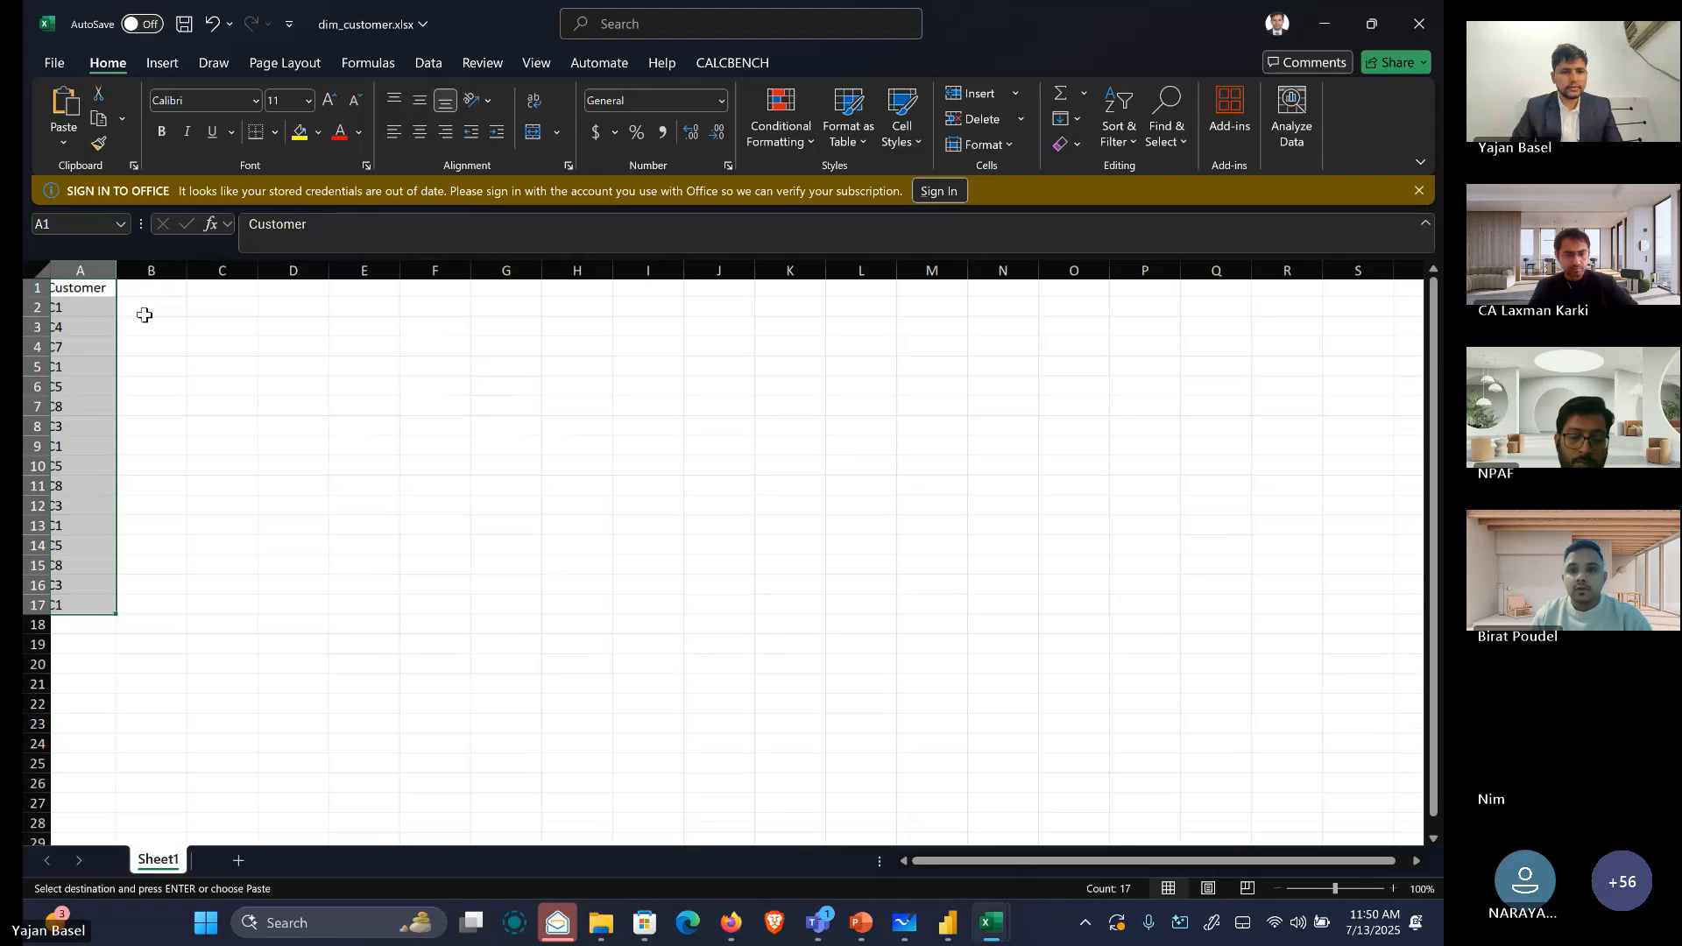
# Select the customer codes A2:A17 and open Remove Duplicates with Alt+A+M.
pyautogui.scroll(3, 144, 313)
pyautogui.scroll(3, 147, 324)
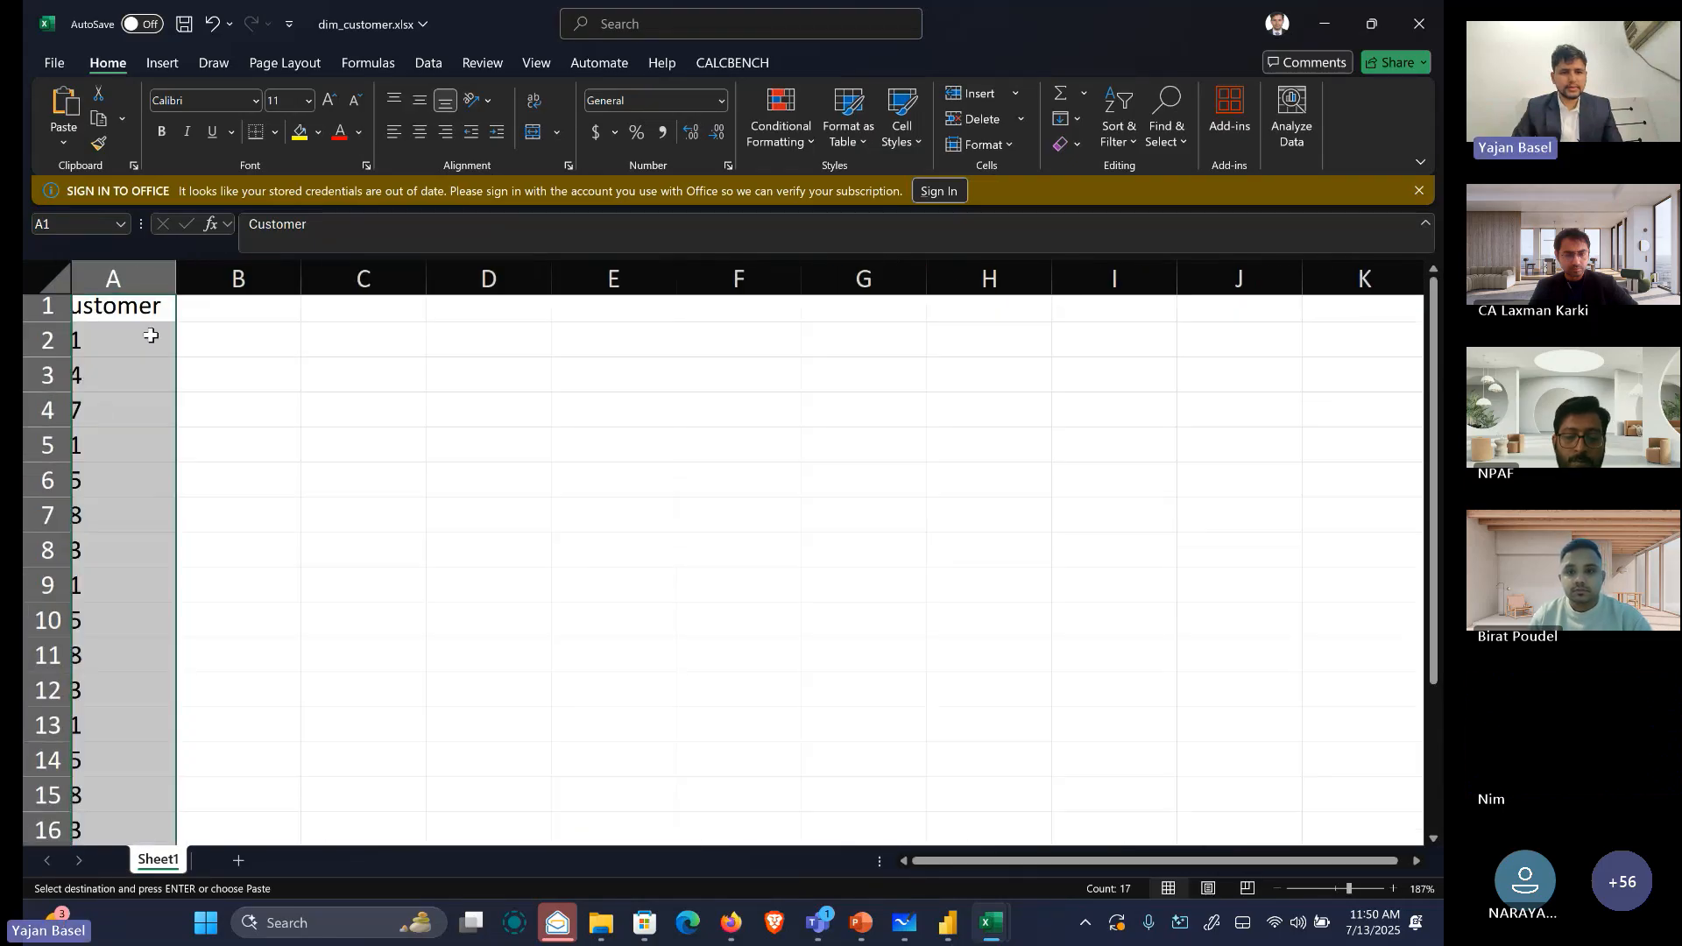
pyautogui.click(123, 346)
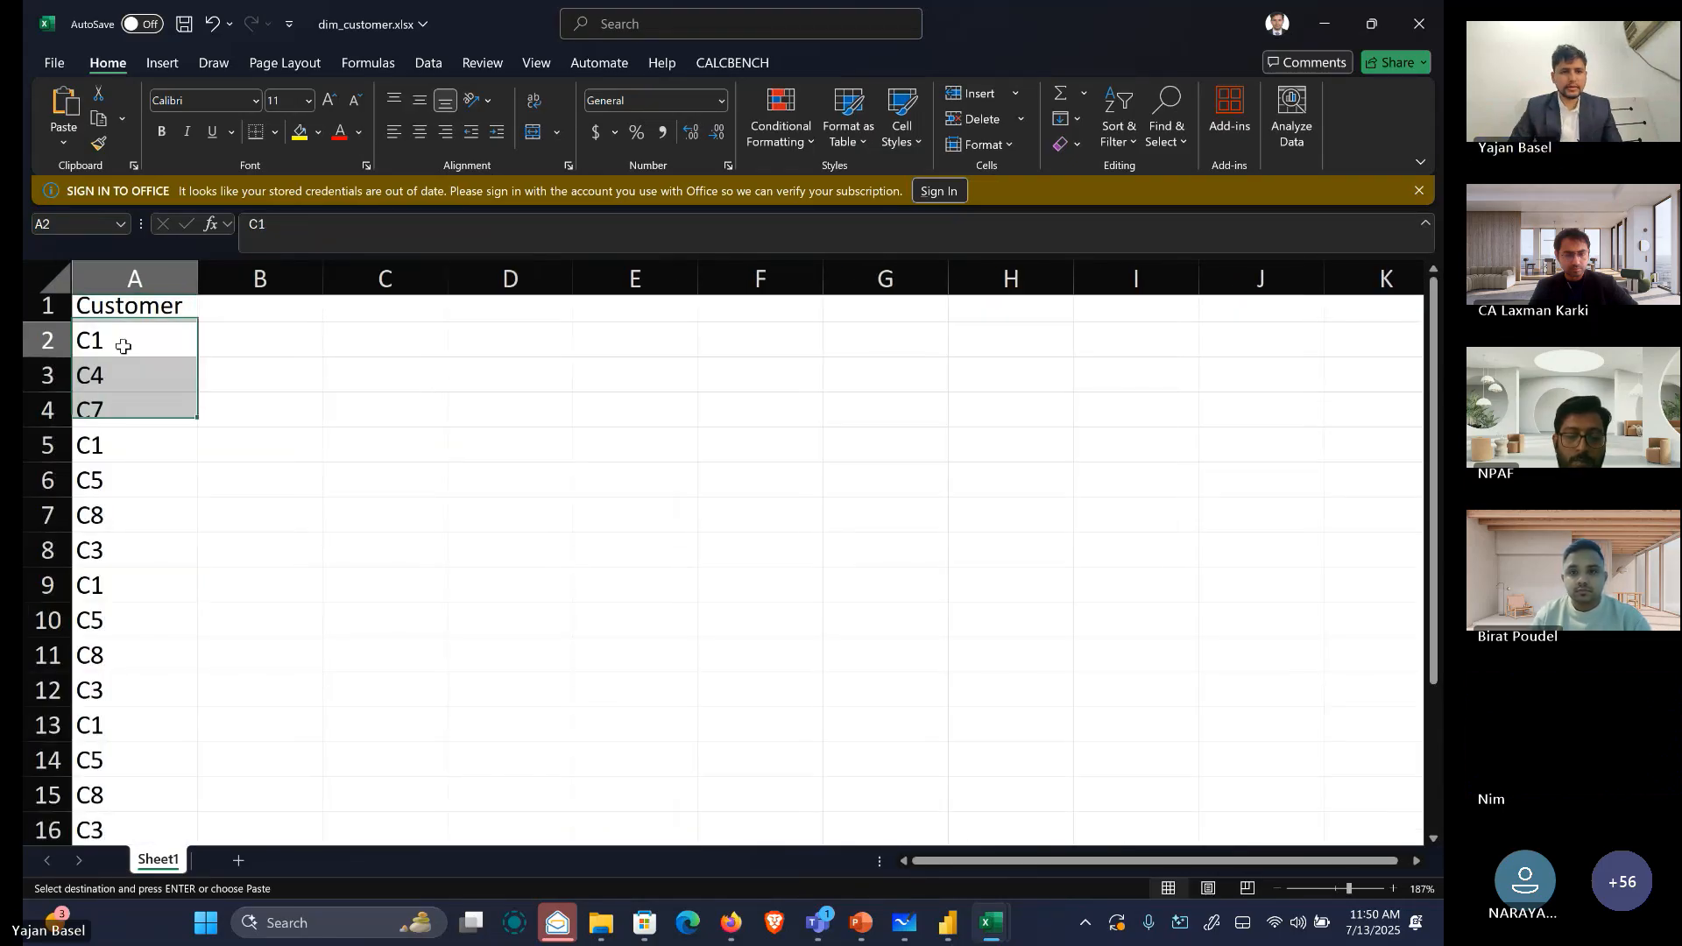
pyautogui.click(124, 346)
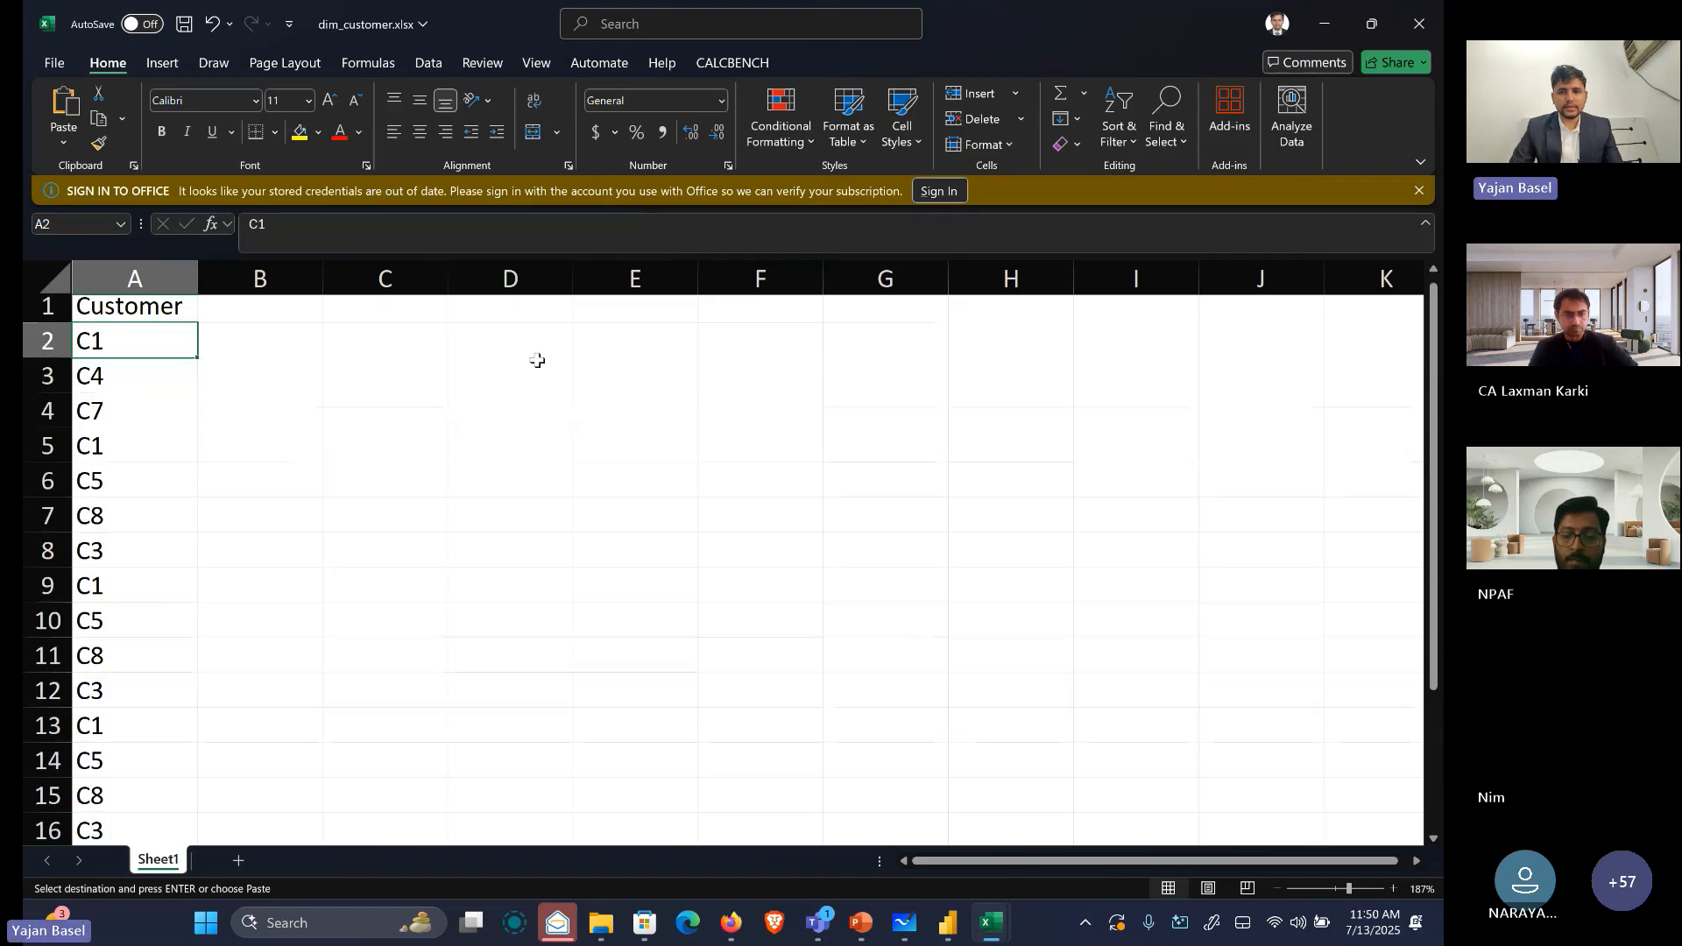
pyautogui.hotkey('ctrl', 'shift', 'Down')
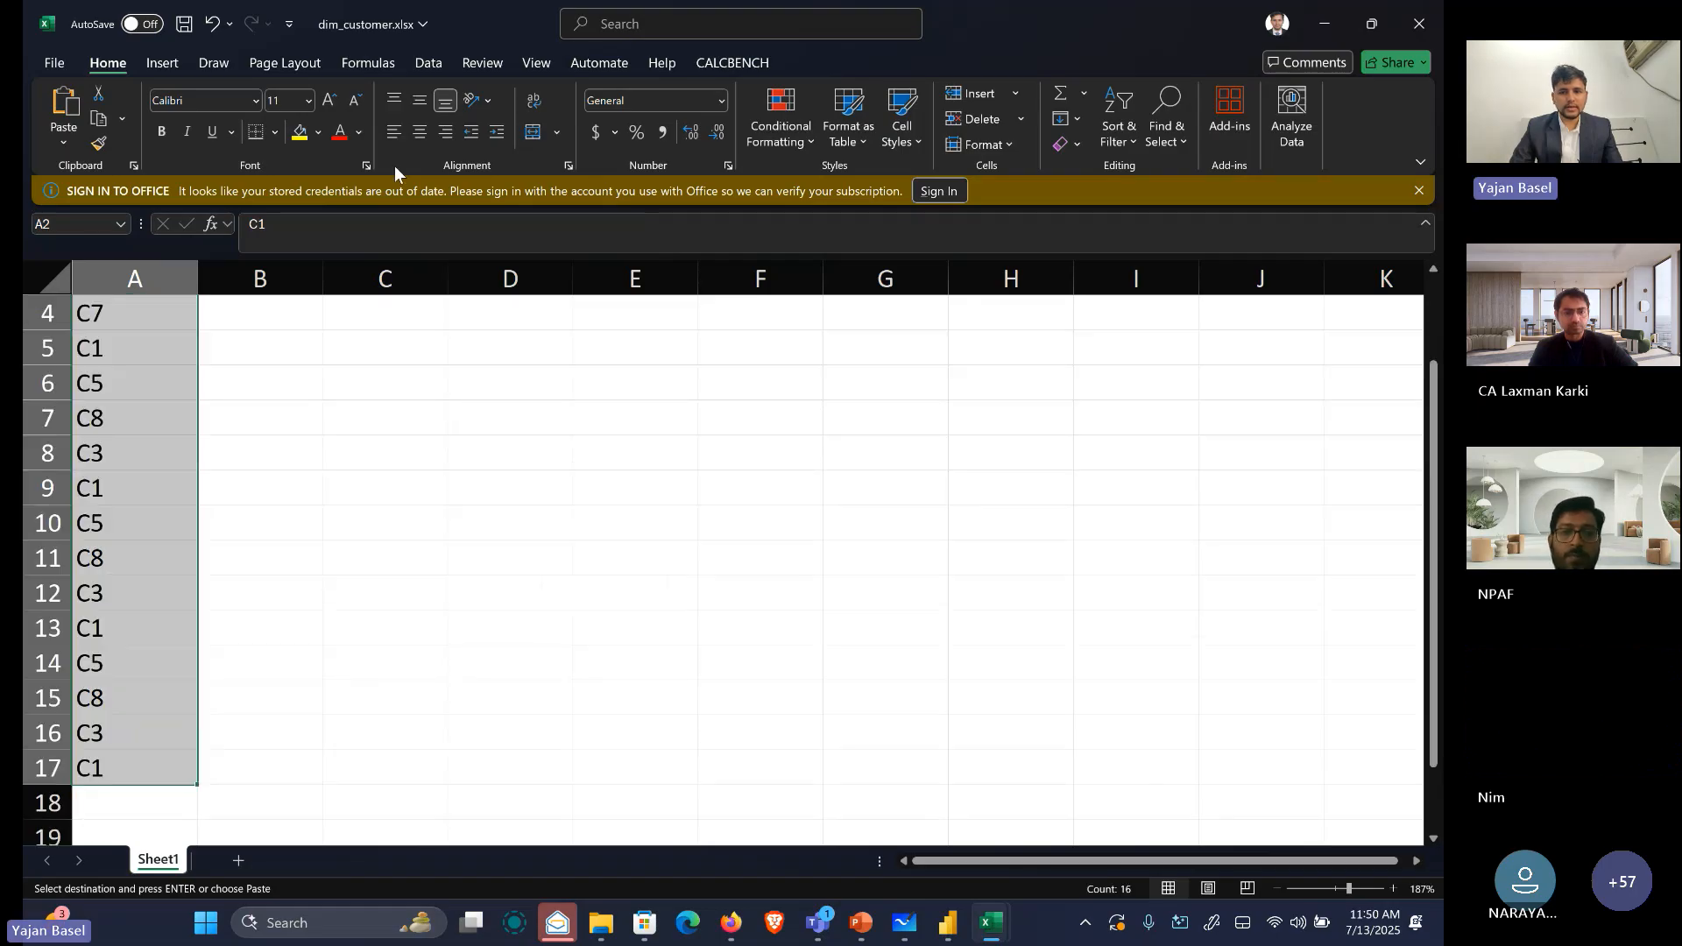
pyautogui.hotkey('alt', 'a')
pyautogui.press('m')
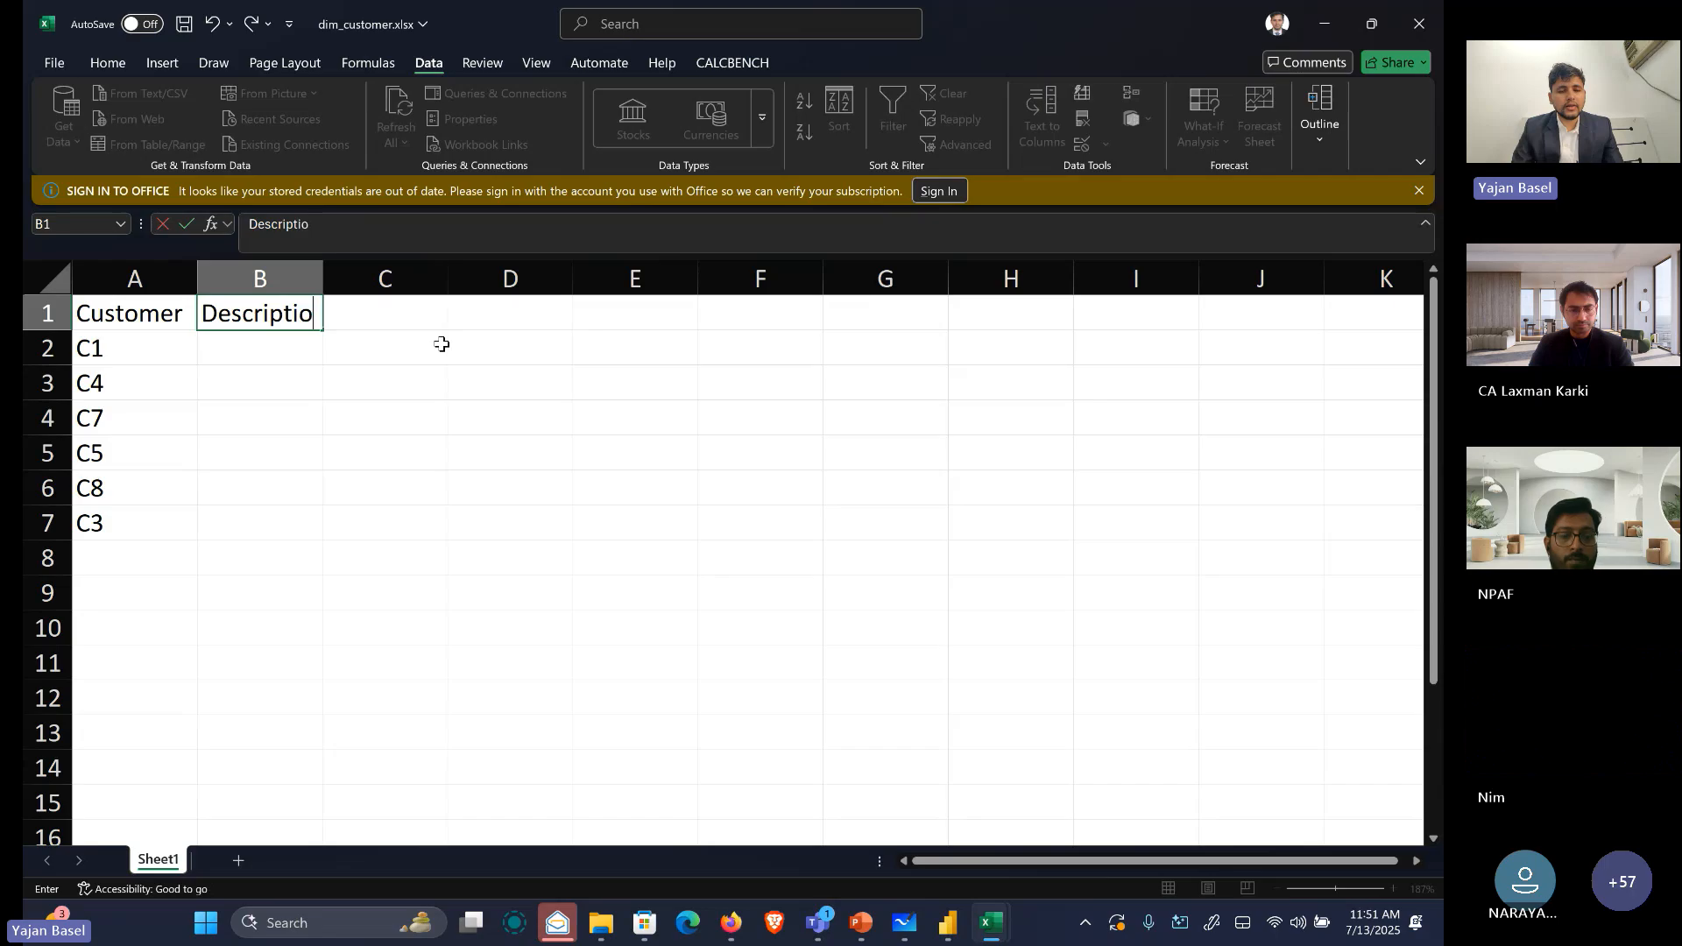
# Enter the Description header and a customer name for each of the six codes in column B.
pyautogui.write('n')
pyautogui.press('Return')
pyautogui.write('Yajan')
pyautogui.press('Return')
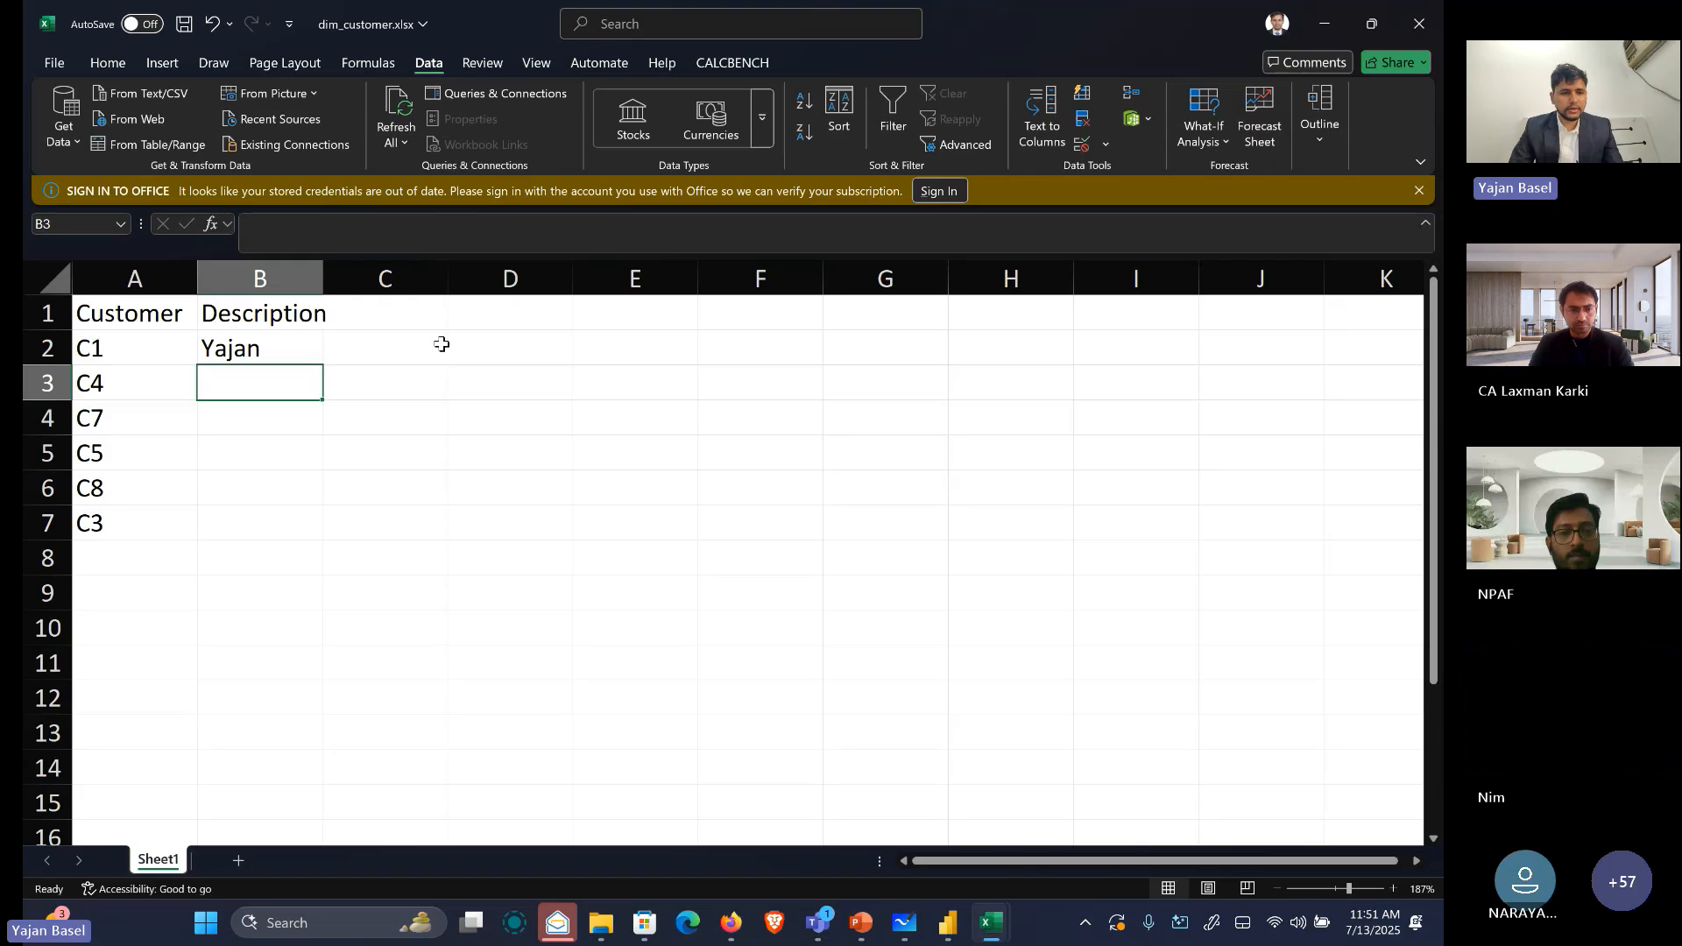
pyautogui.write('Birat')
pyautogui.press('Return')
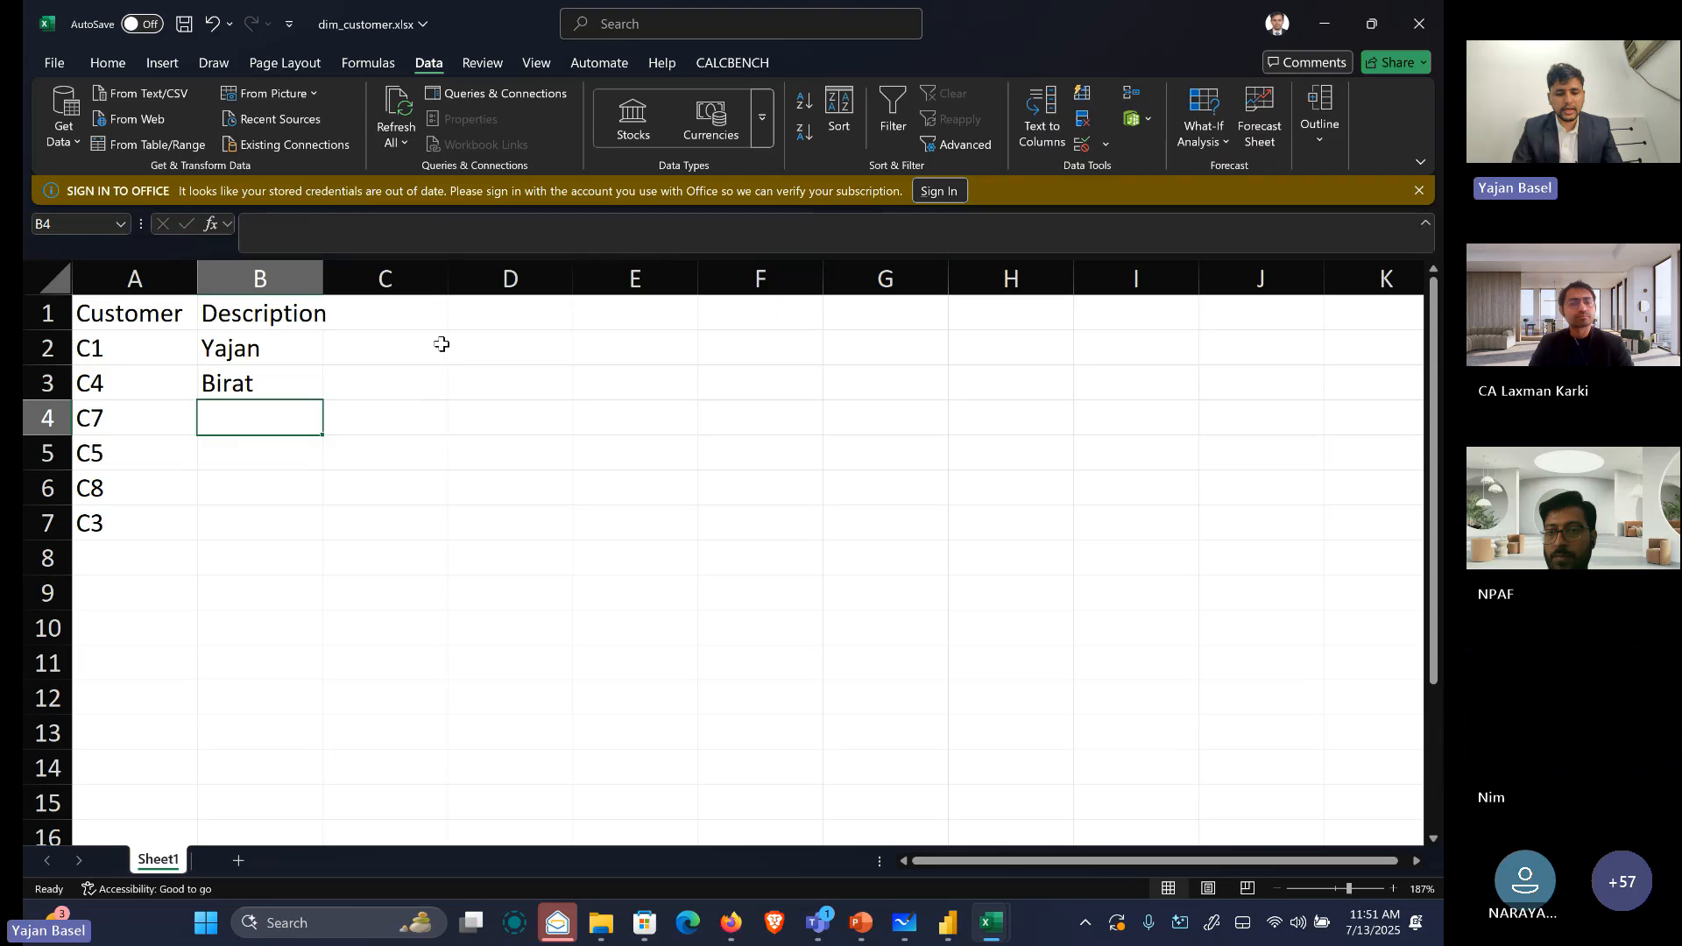
pyautogui.write('Laxman')
pyautogui.press('Return')
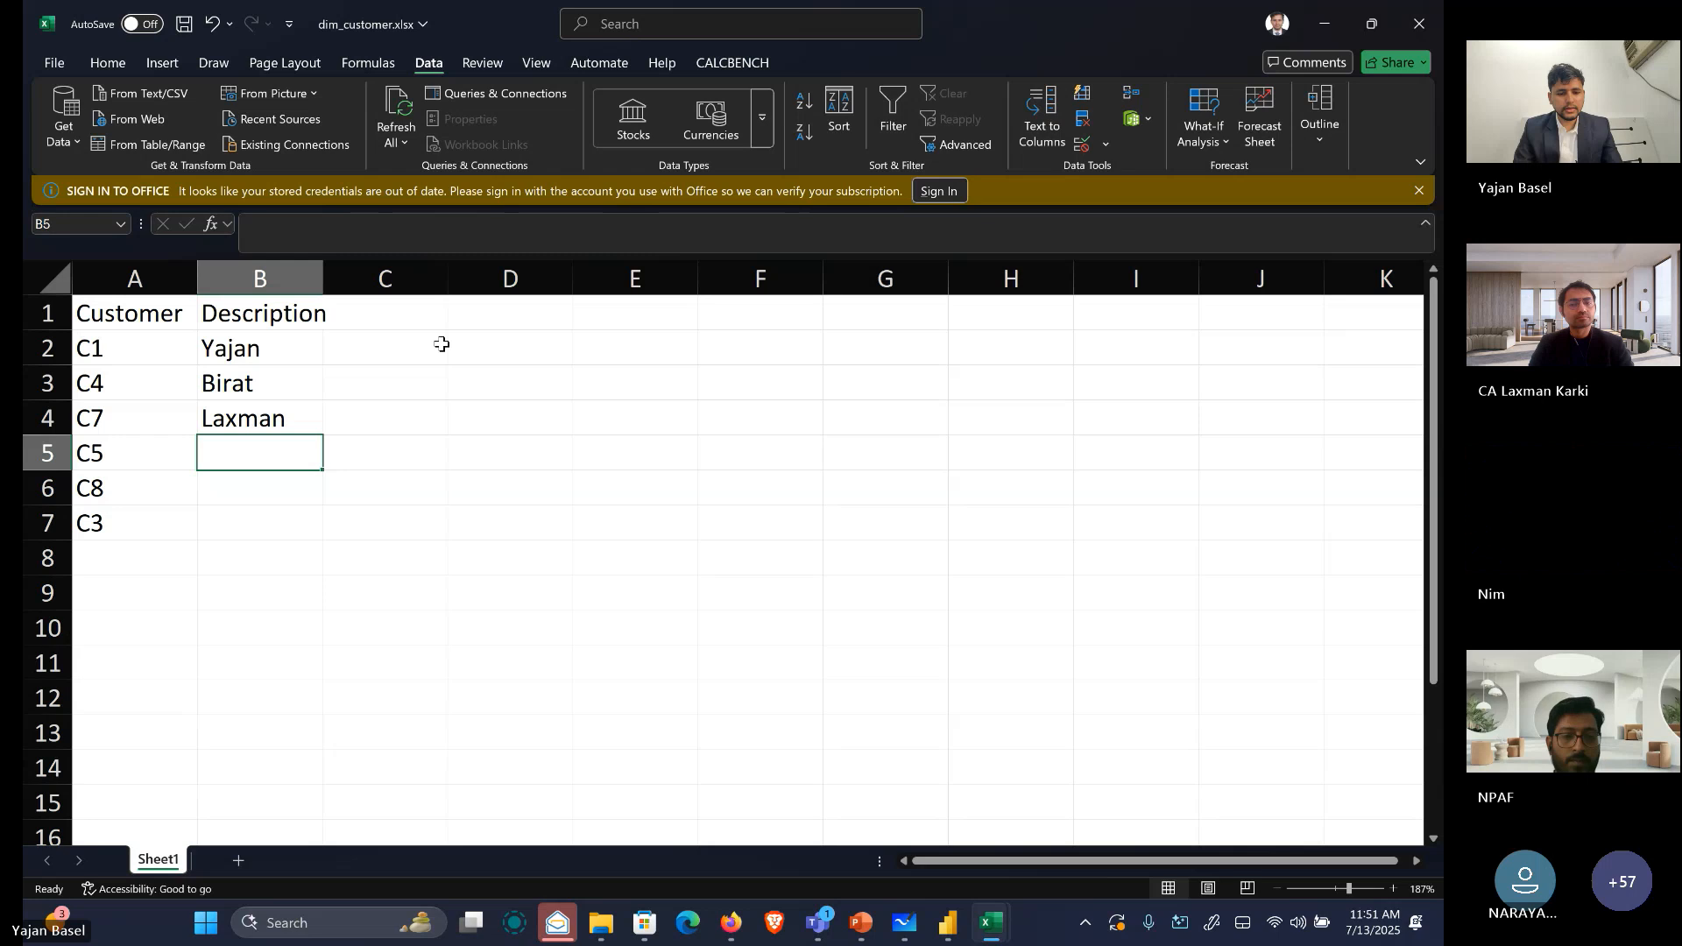
pyautogui.write('Bijay')
pyautogui.press('Return')
pyautogui.write('Ap')
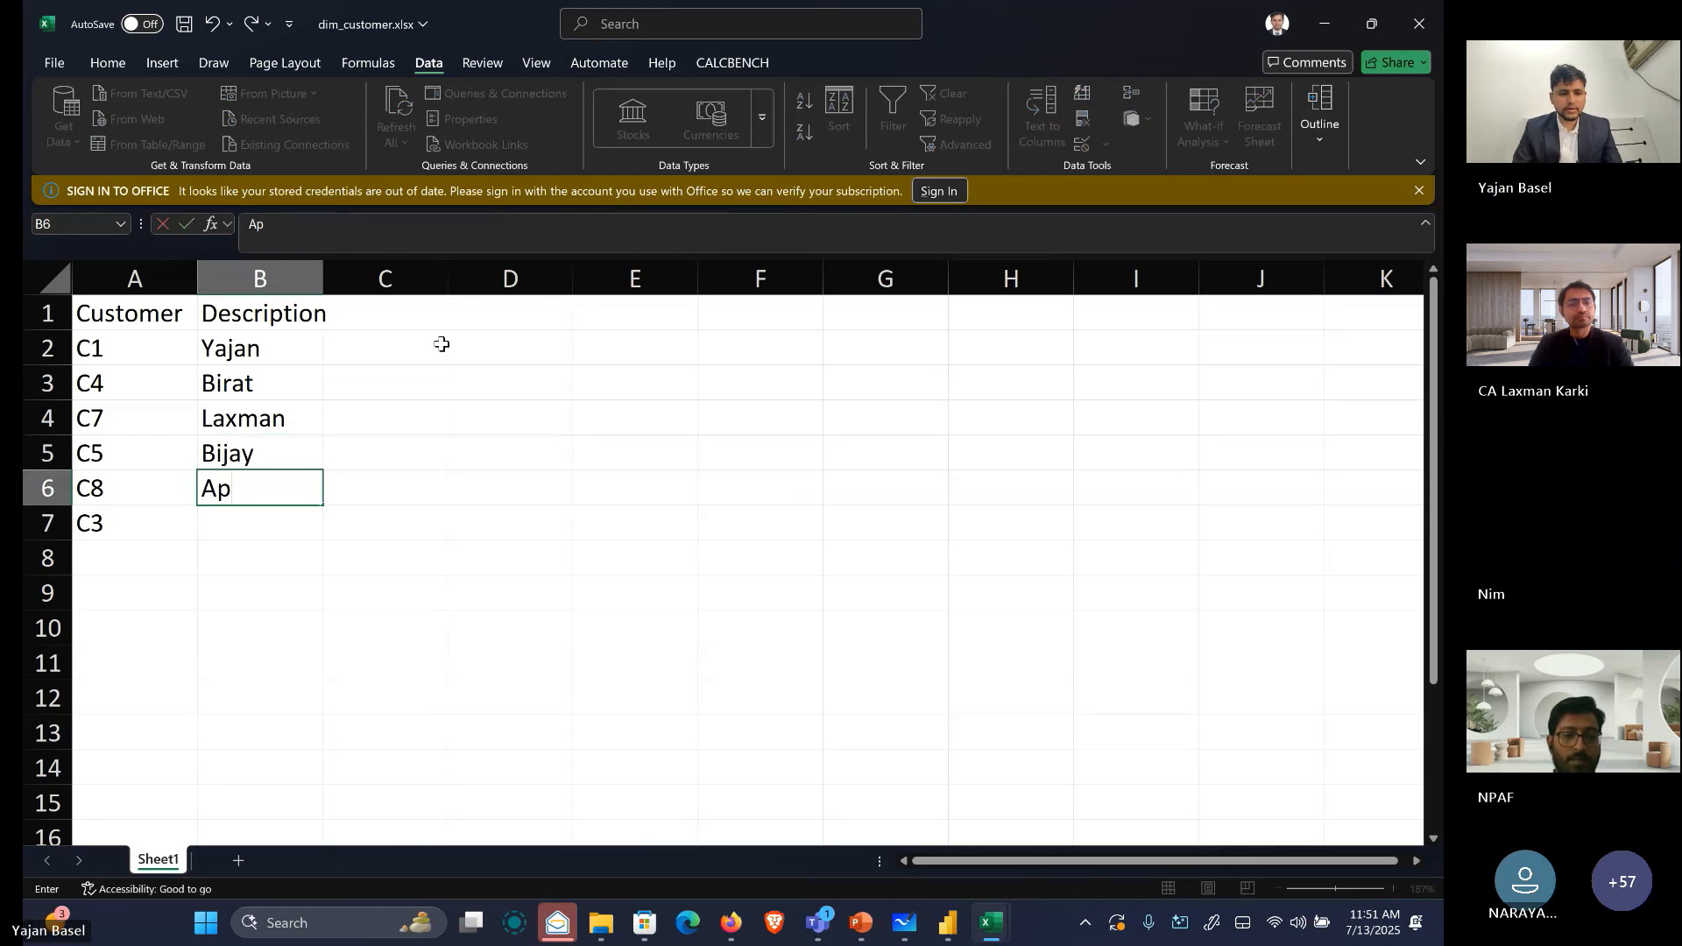
pyautogui.write('sara')
pyautogui.press('Return')
pyautogui.write('Bishnu')
pyautogui.press('Return')
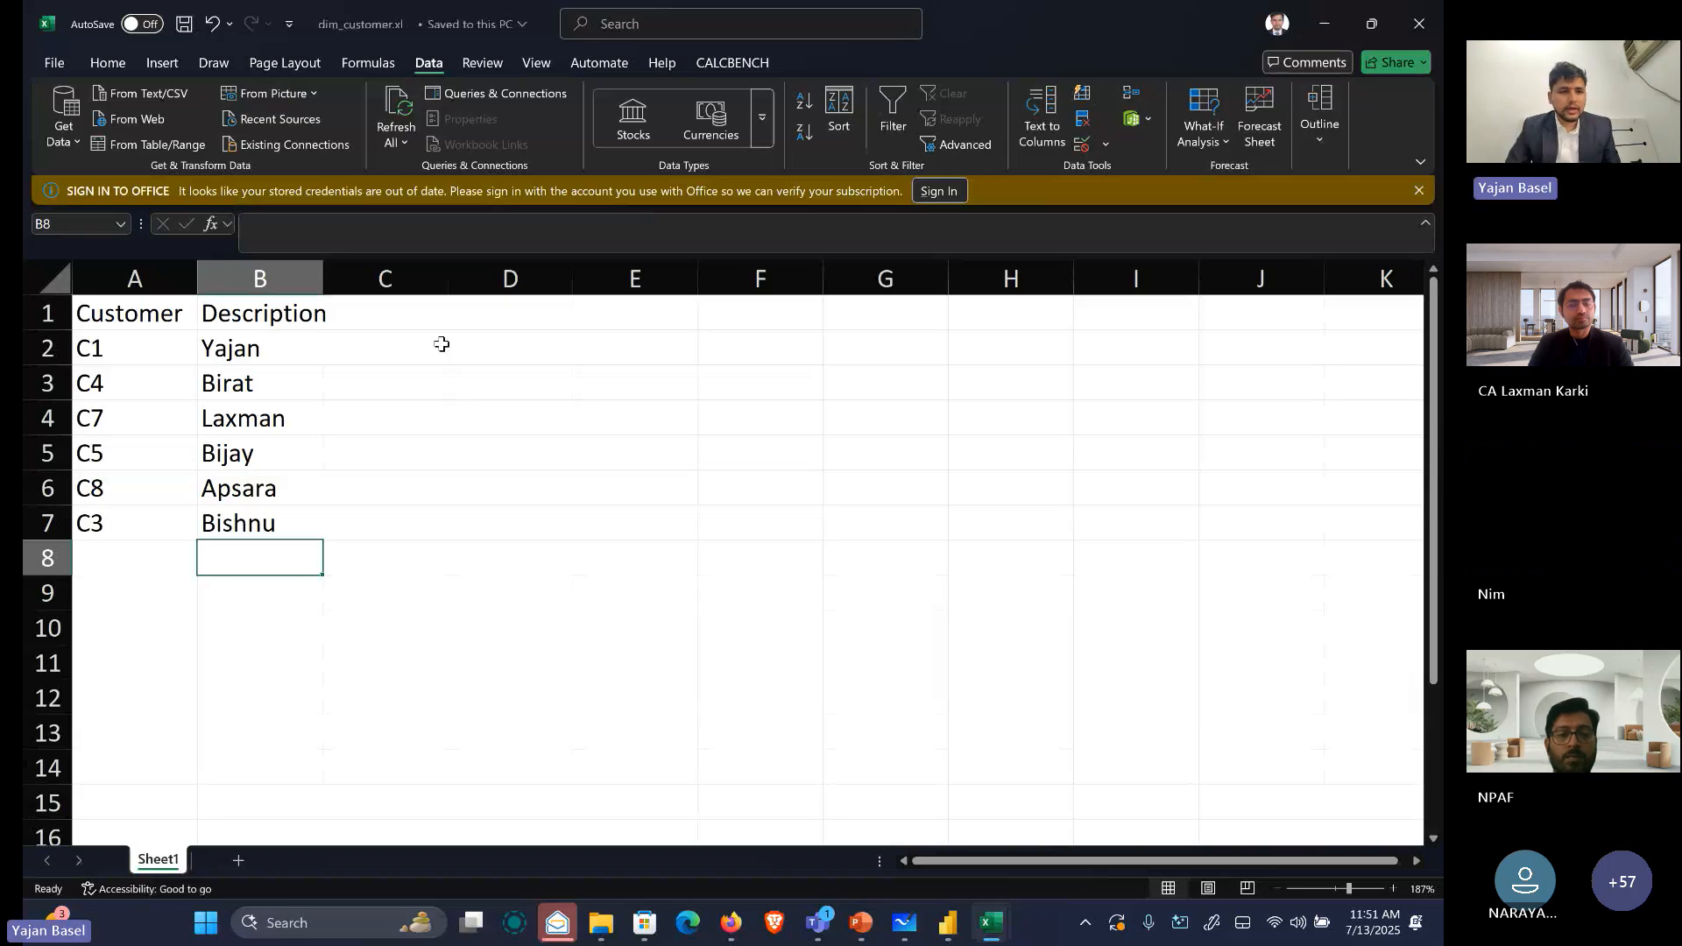
# Rename the sheet to dim_customer and save the workbook.
pyautogui.doubleClick(159, 871)
pyautogui.write('dim_custom')
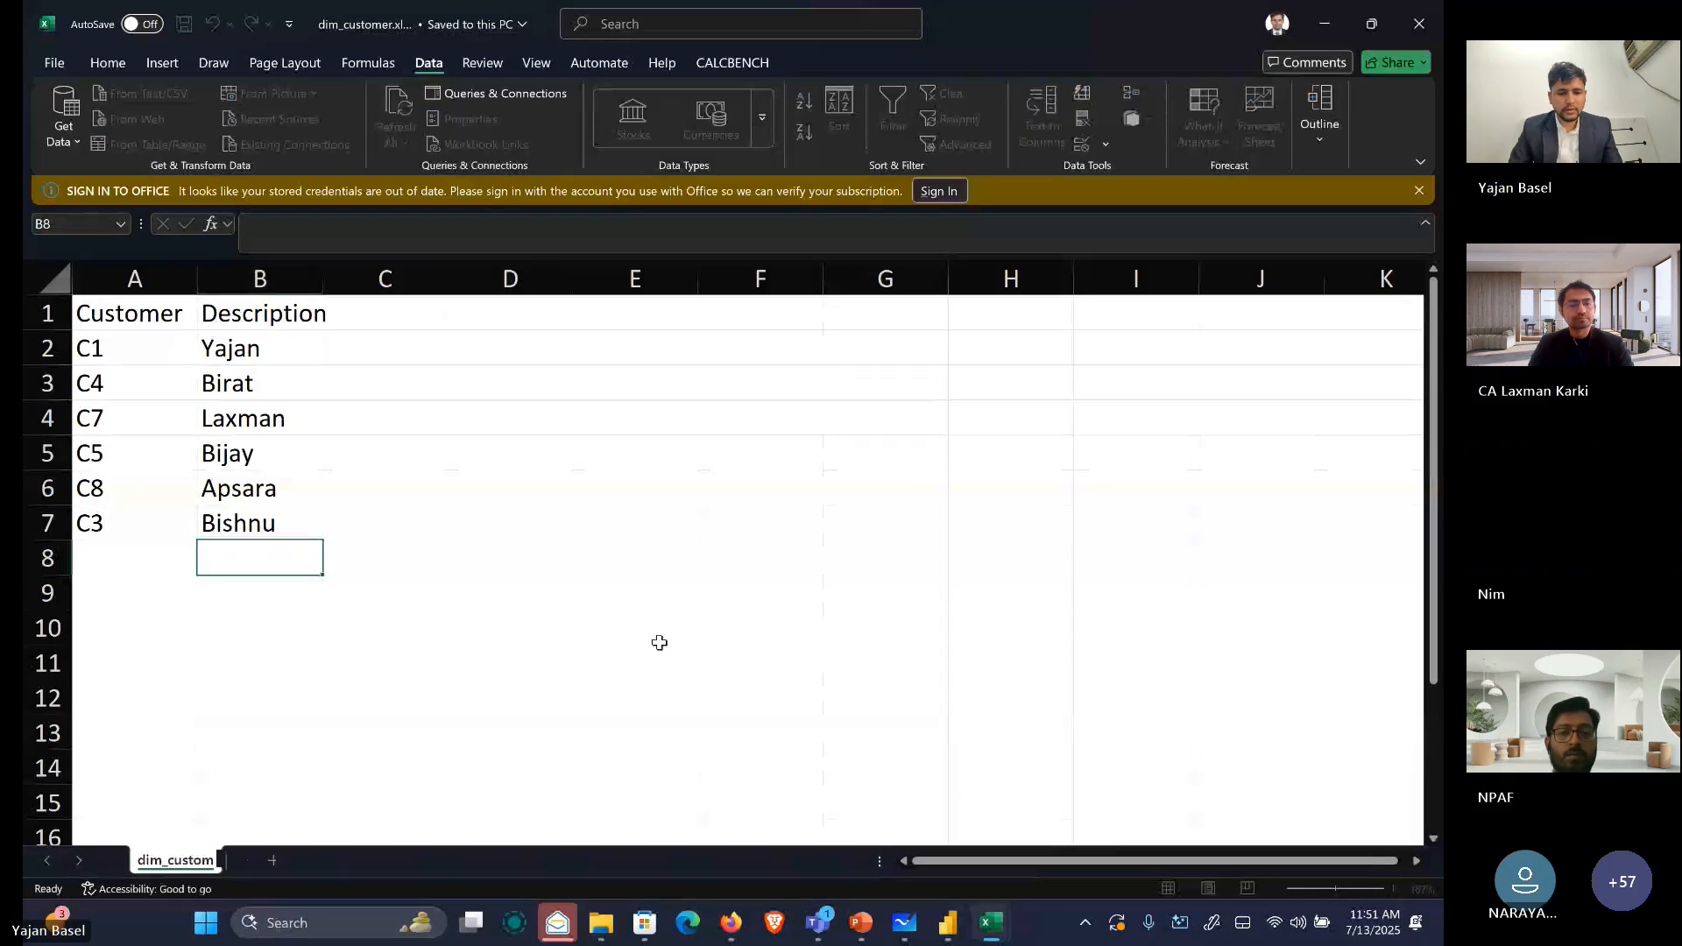
pyautogui.write('er')
pyautogui.press('Return')
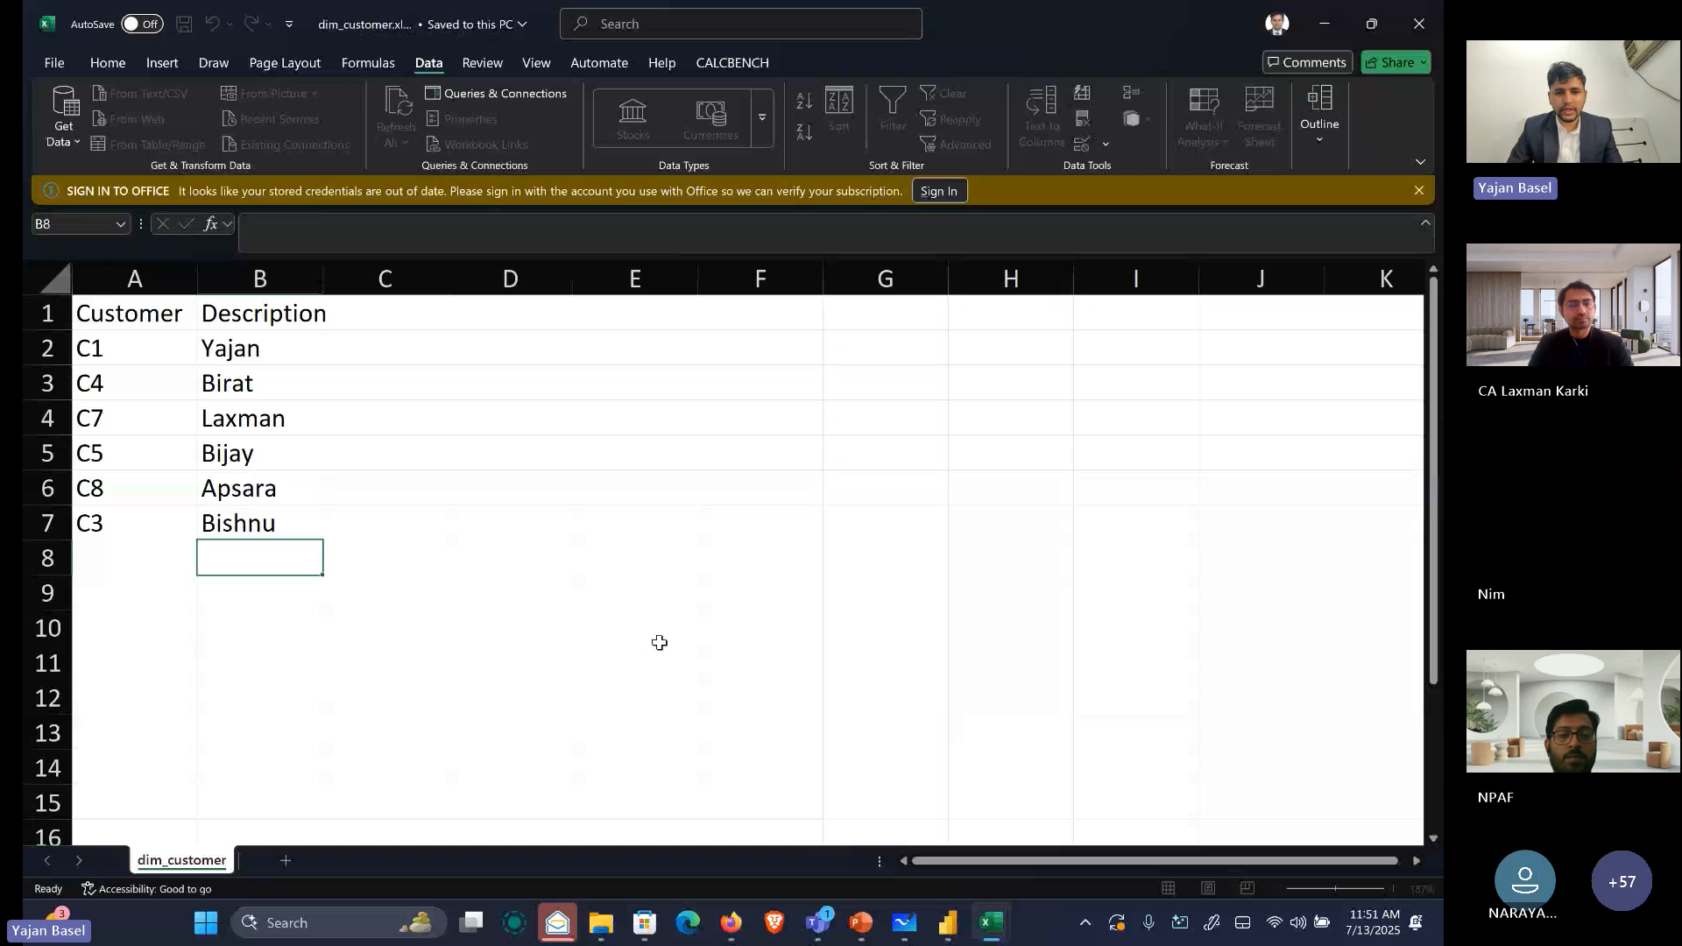
pyautogui.click(516, 396)
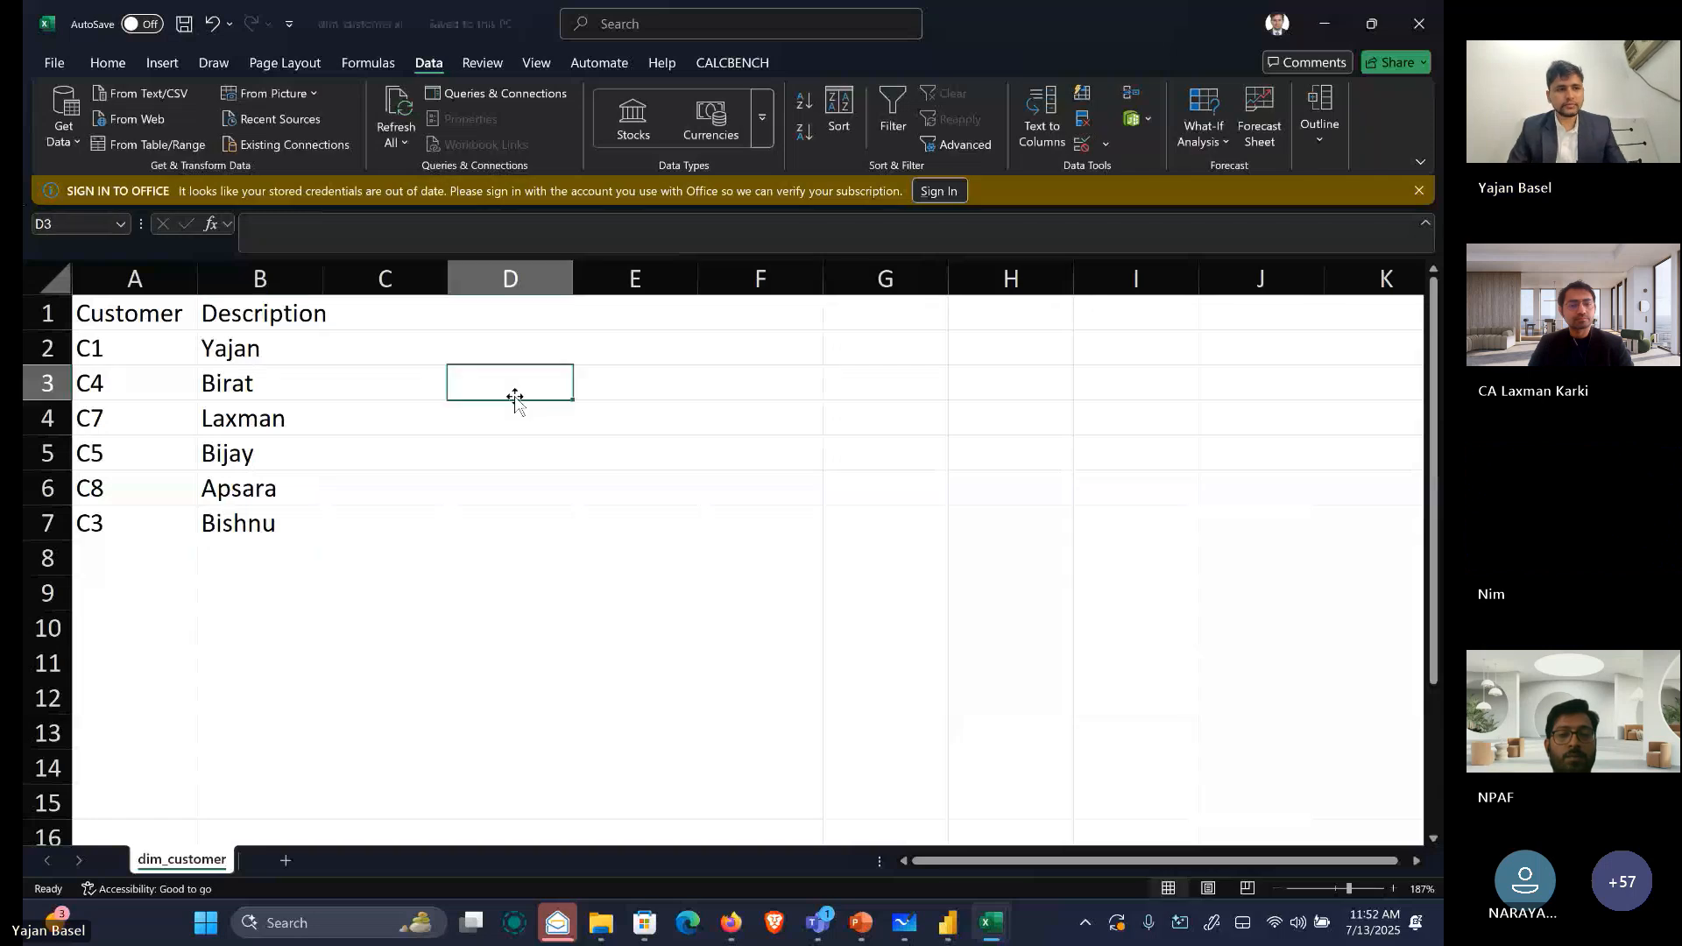
pyautogui.hotkey('ctrl', 's')
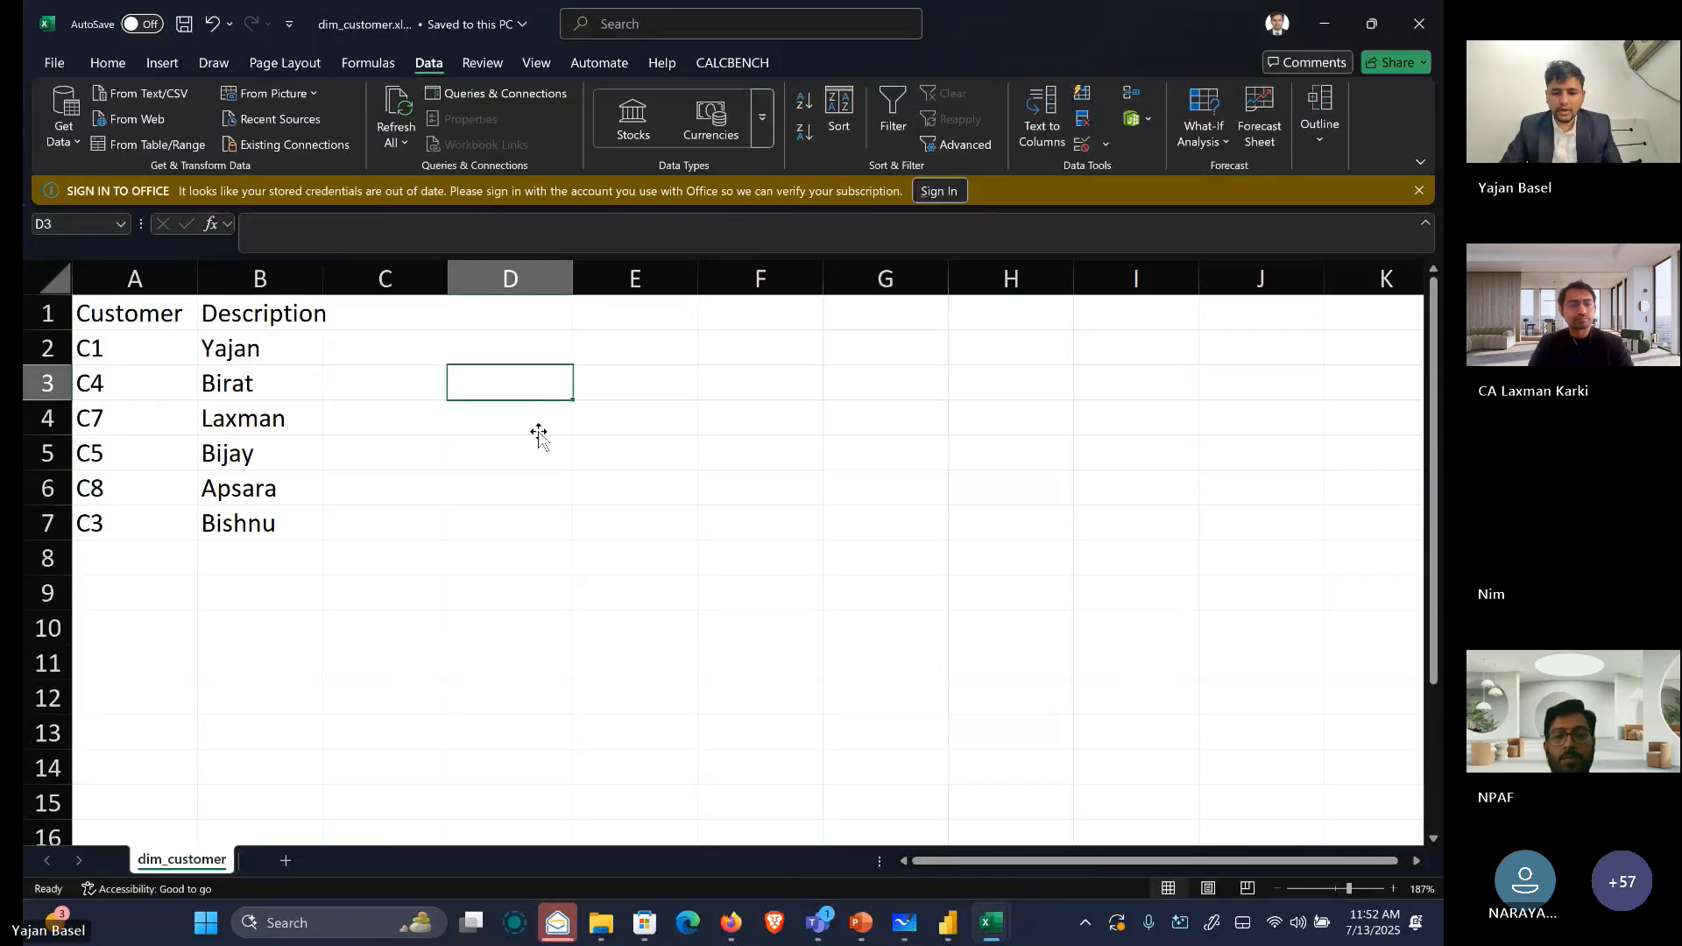
# Highlight the Product, Customer and Date columns in fact_sales, then close the workbook.
pyautogui.click(993, 924)
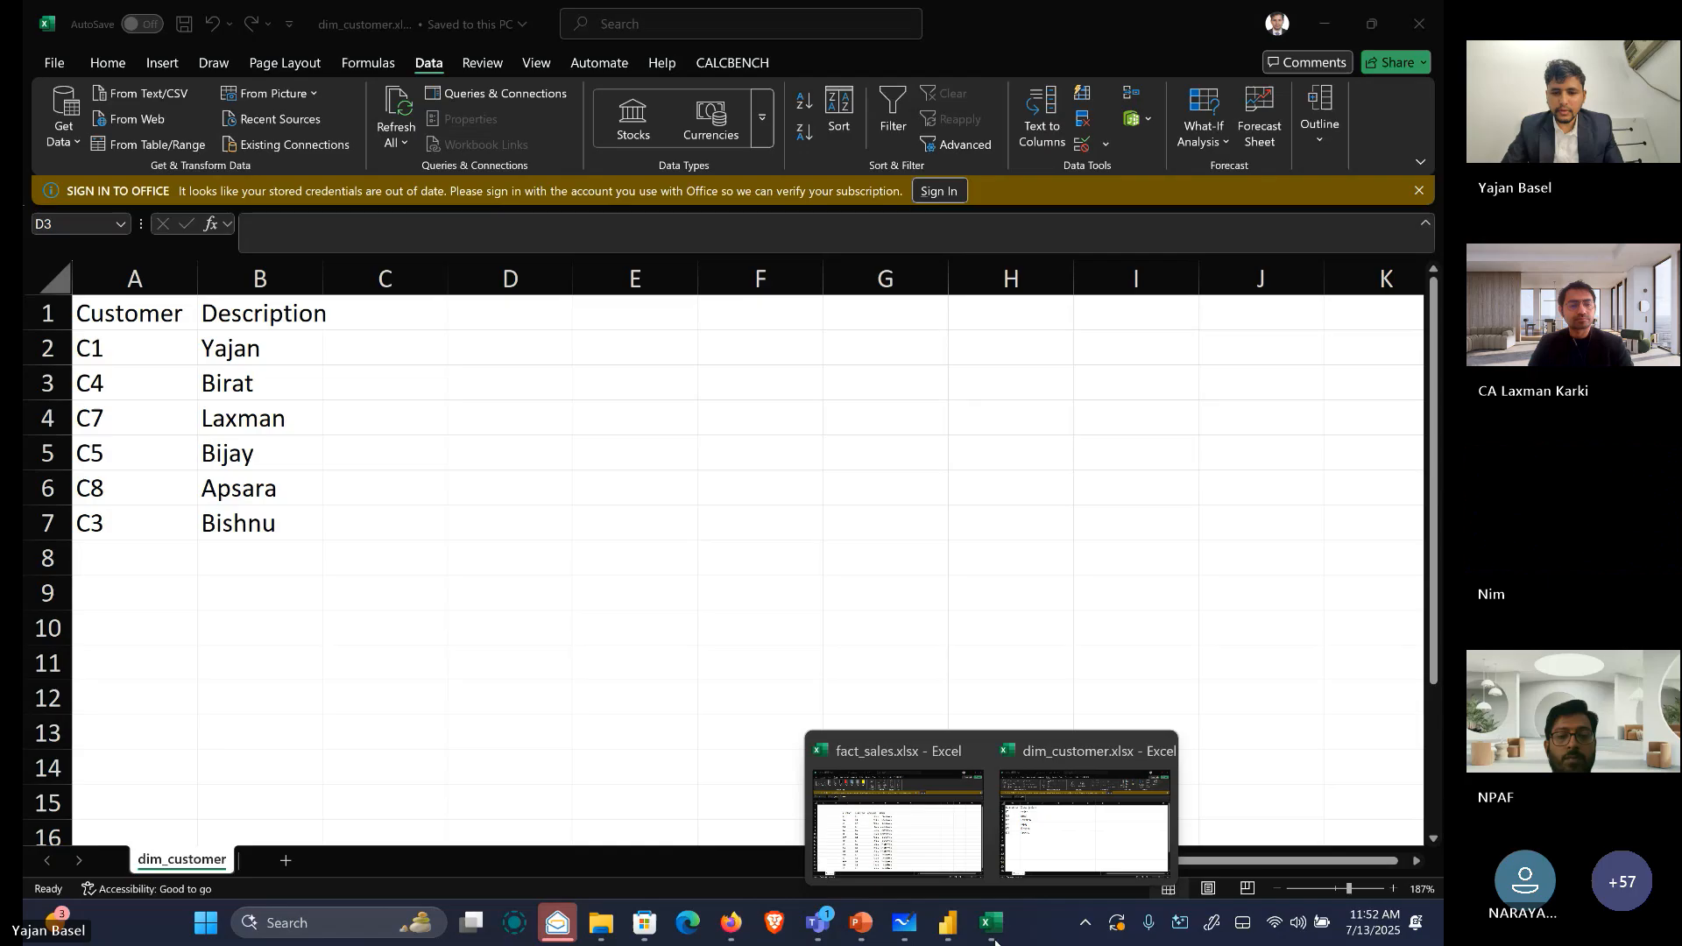
pyautogui.click(907, 821)
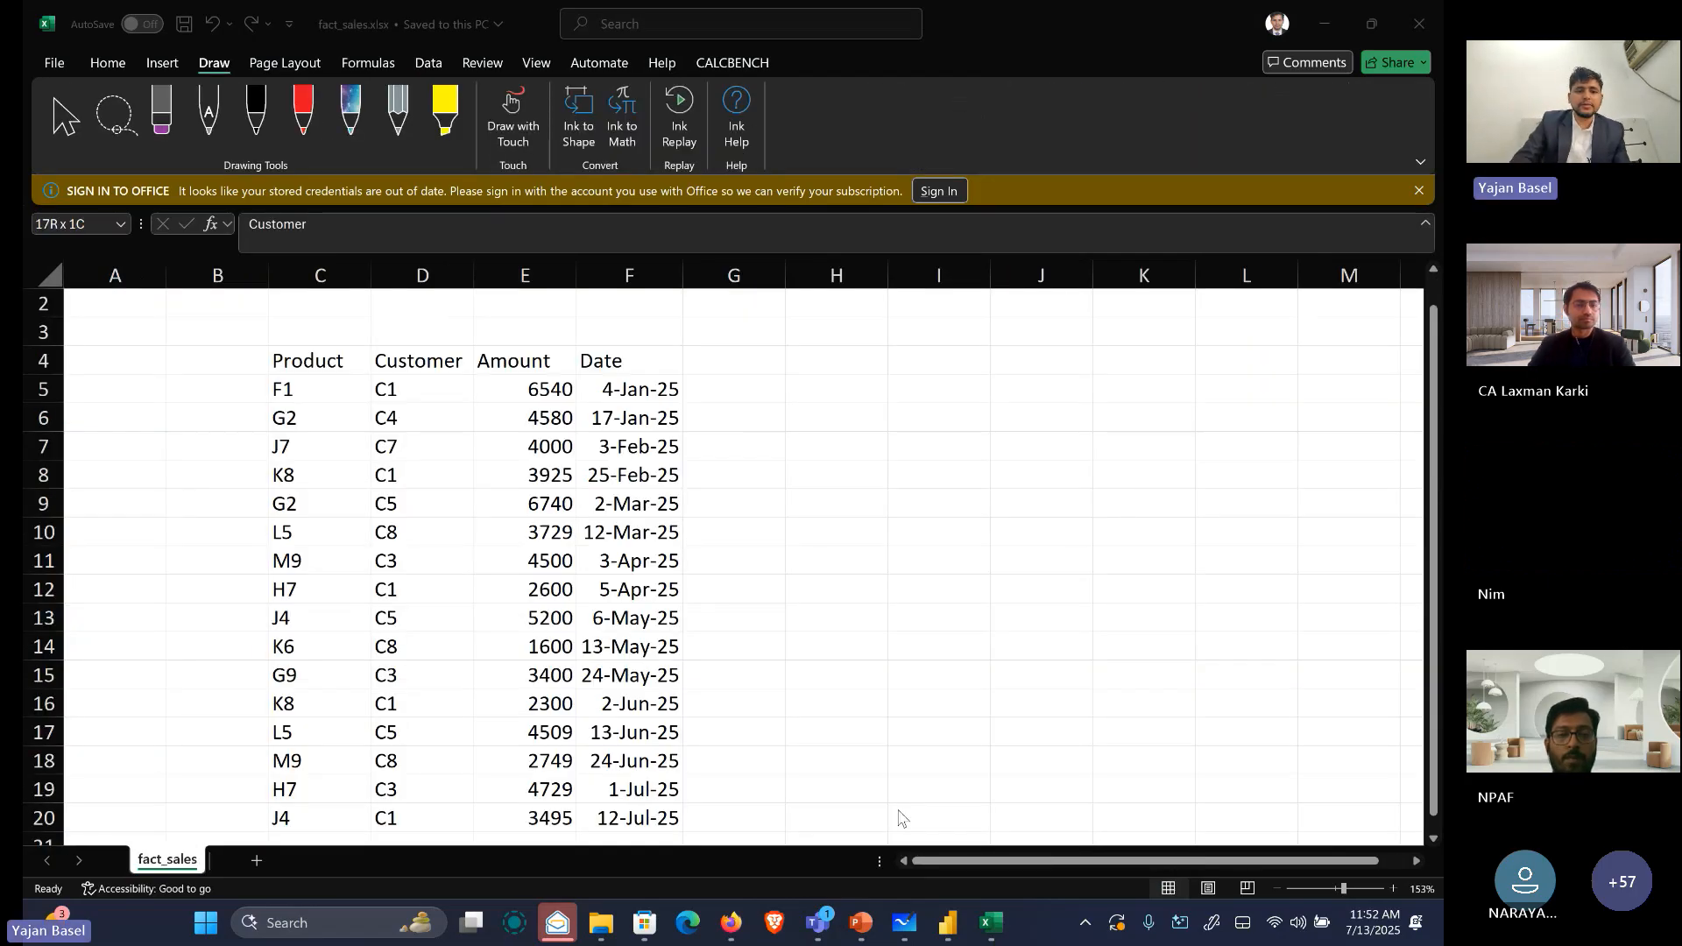
pyautogui.moveTo(317, 361); pyautogui.dragTo(325, 646)
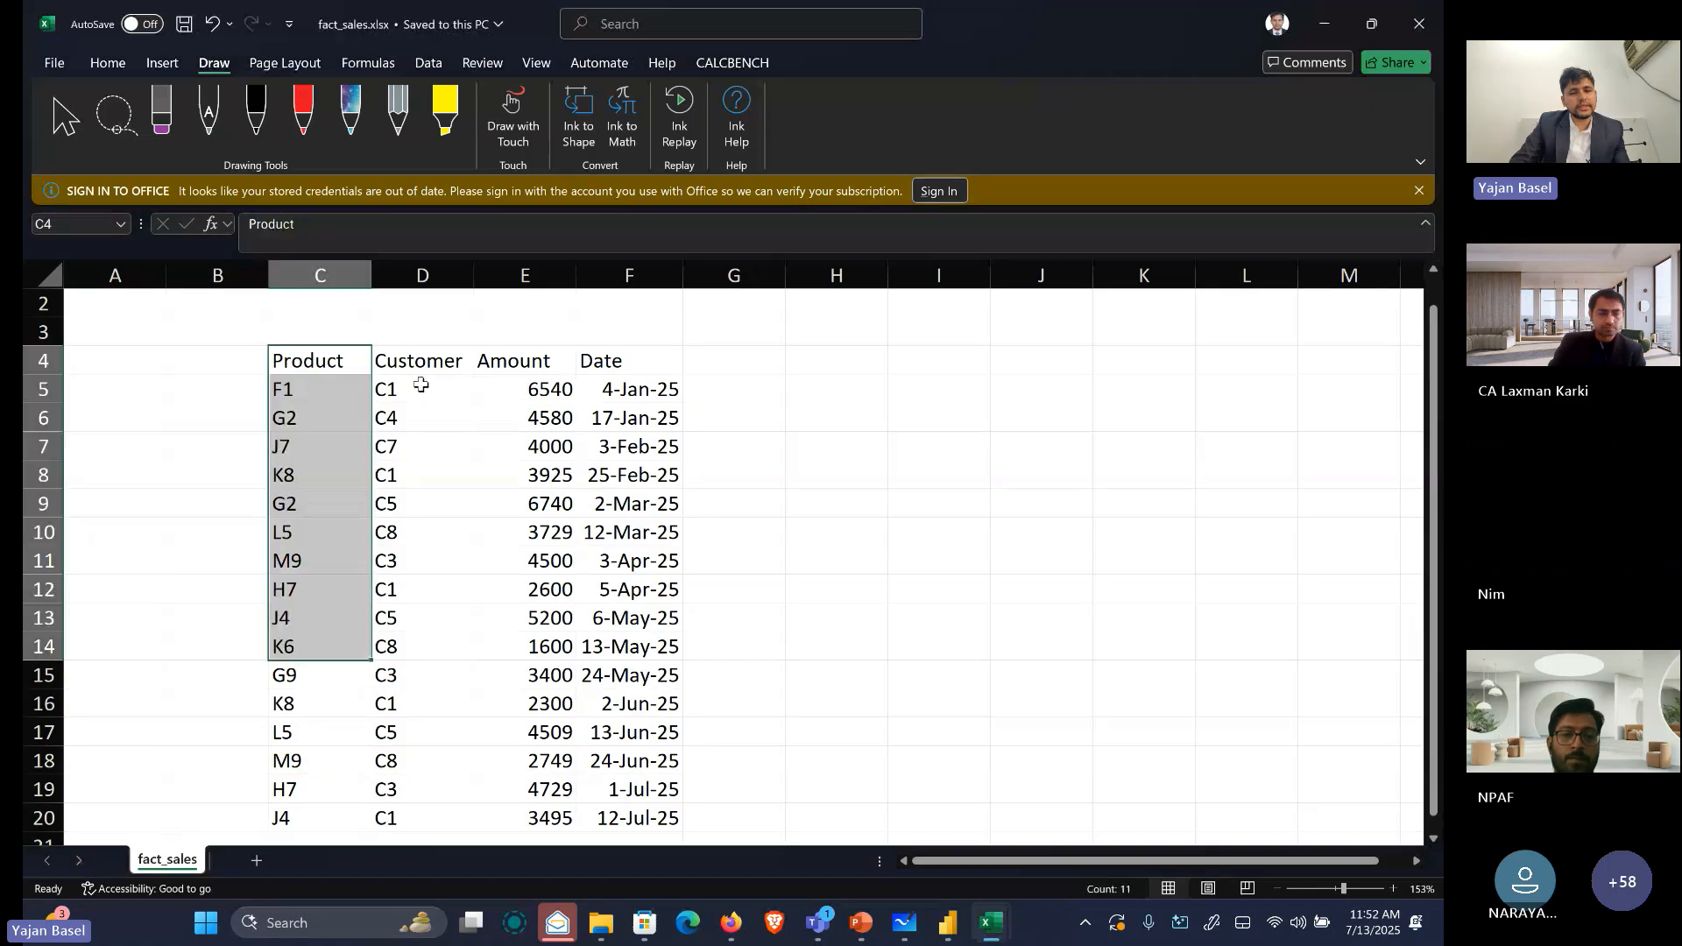
pyautogui.moveTo(418, 364); pyautogui.dragTo(401, 571)
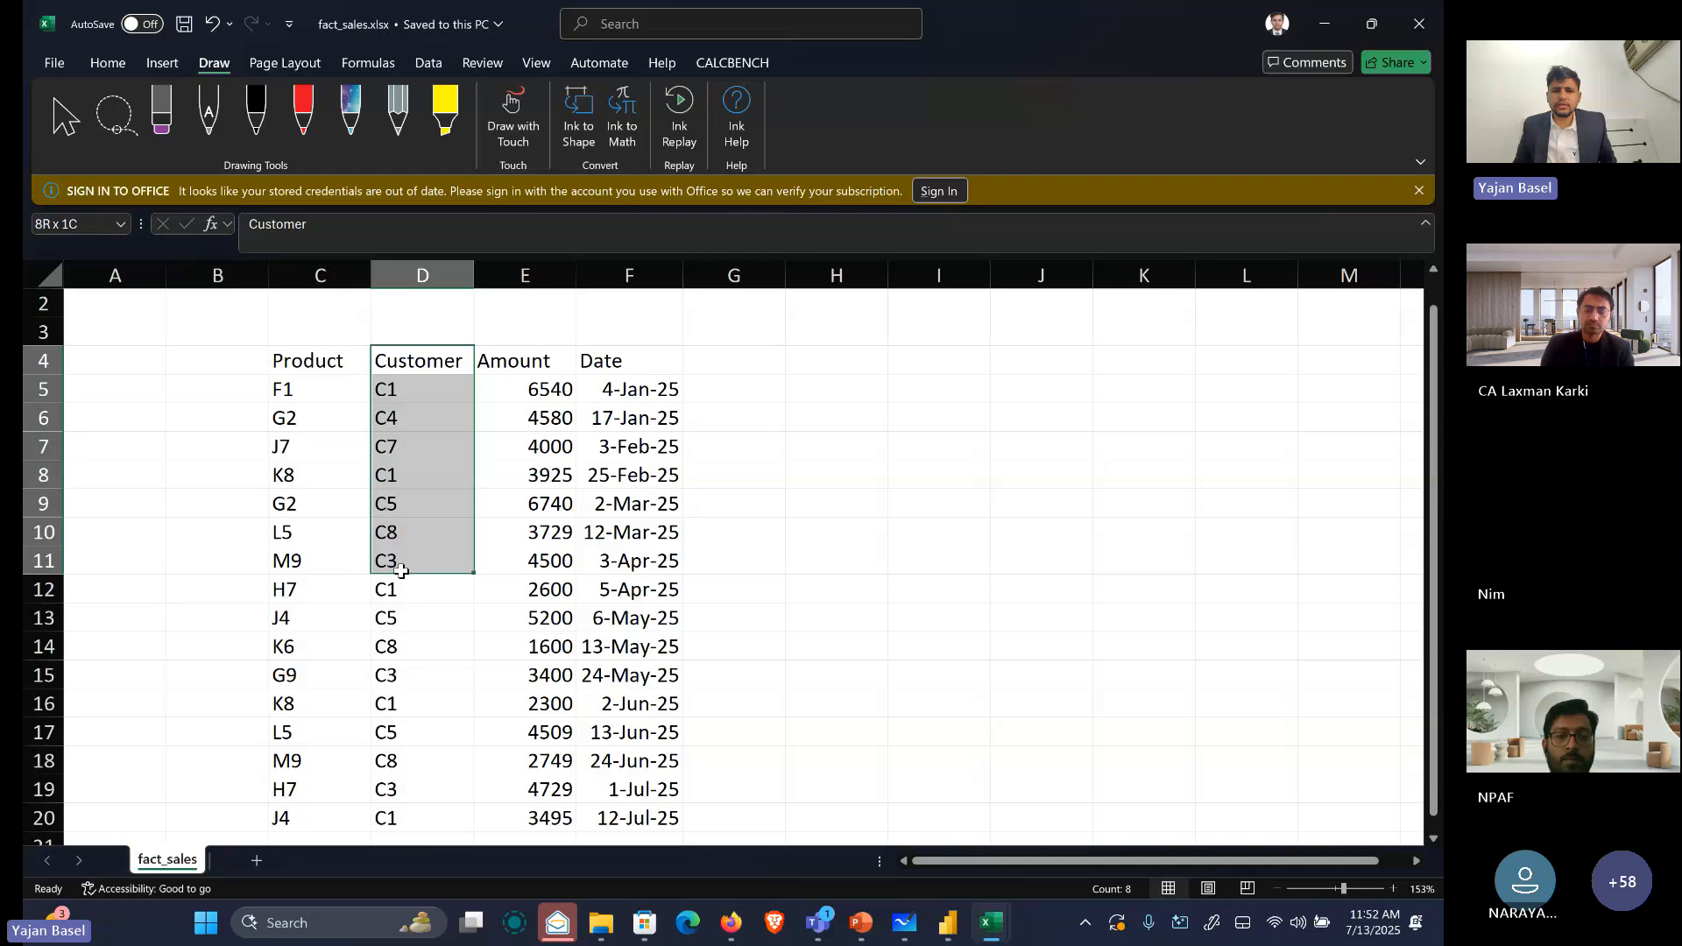
pyautogui.click(637, 273)
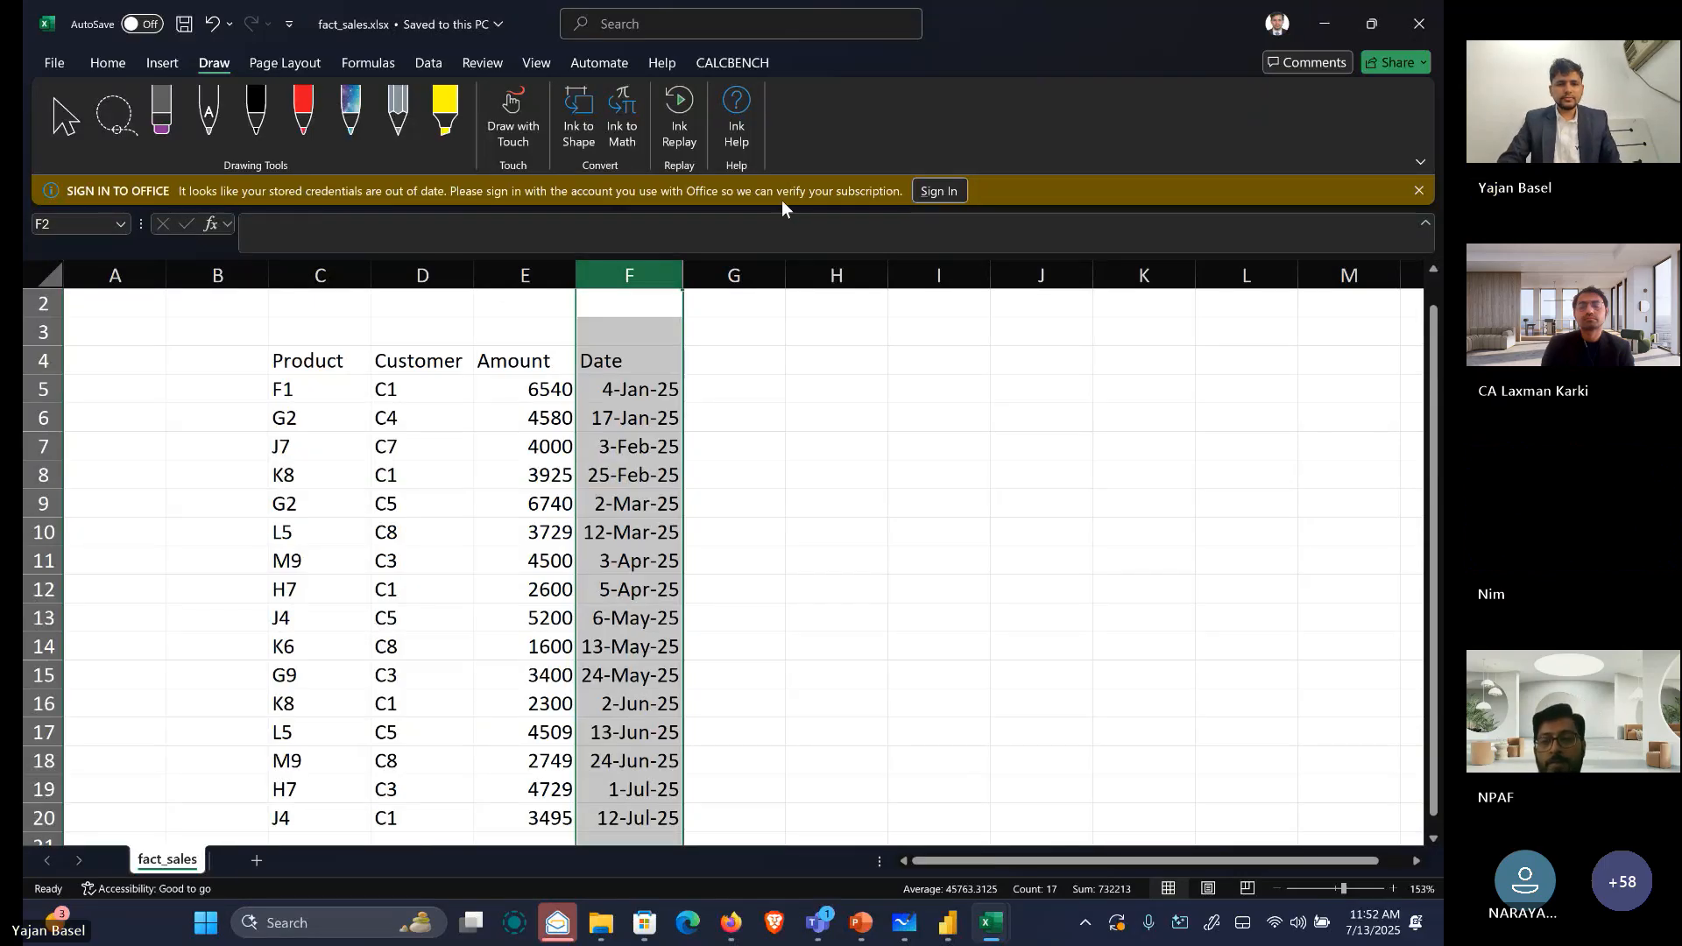
pyautogui.click(1419, 24)
pyautogui.moveTo(955, 316); pyautogui.dragTo(973, 403)
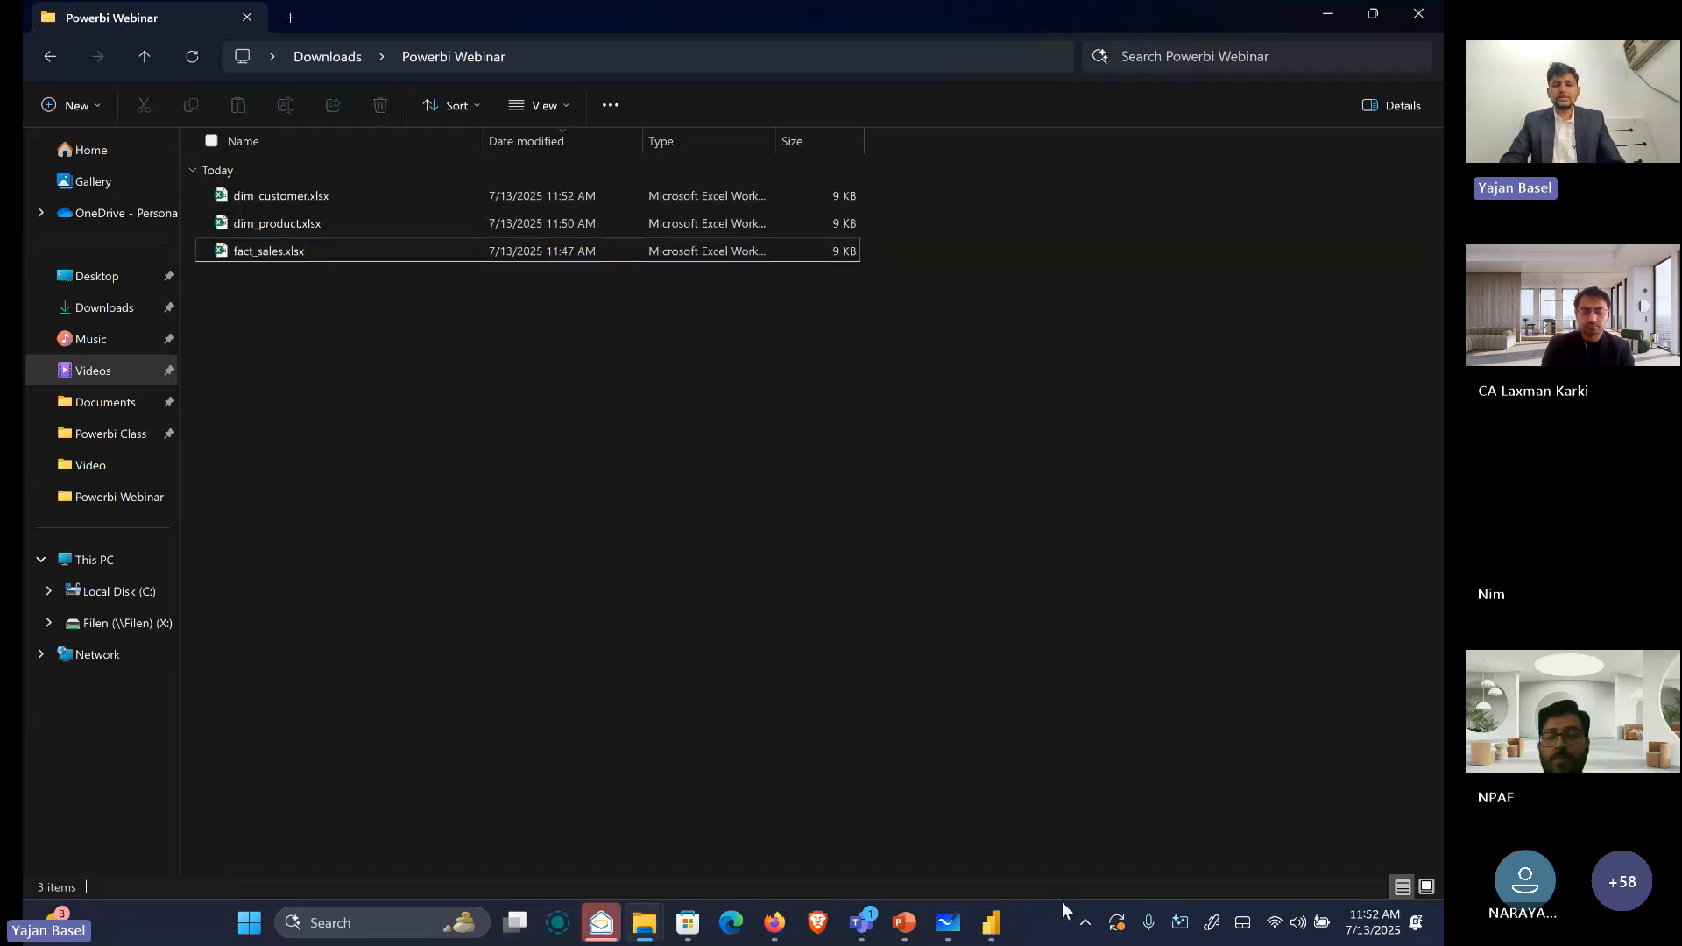
# Close the Sales Analysis report and relaunch Power BI Desktop by searching 'power' in Start.
pyautogui.click(999, 927)
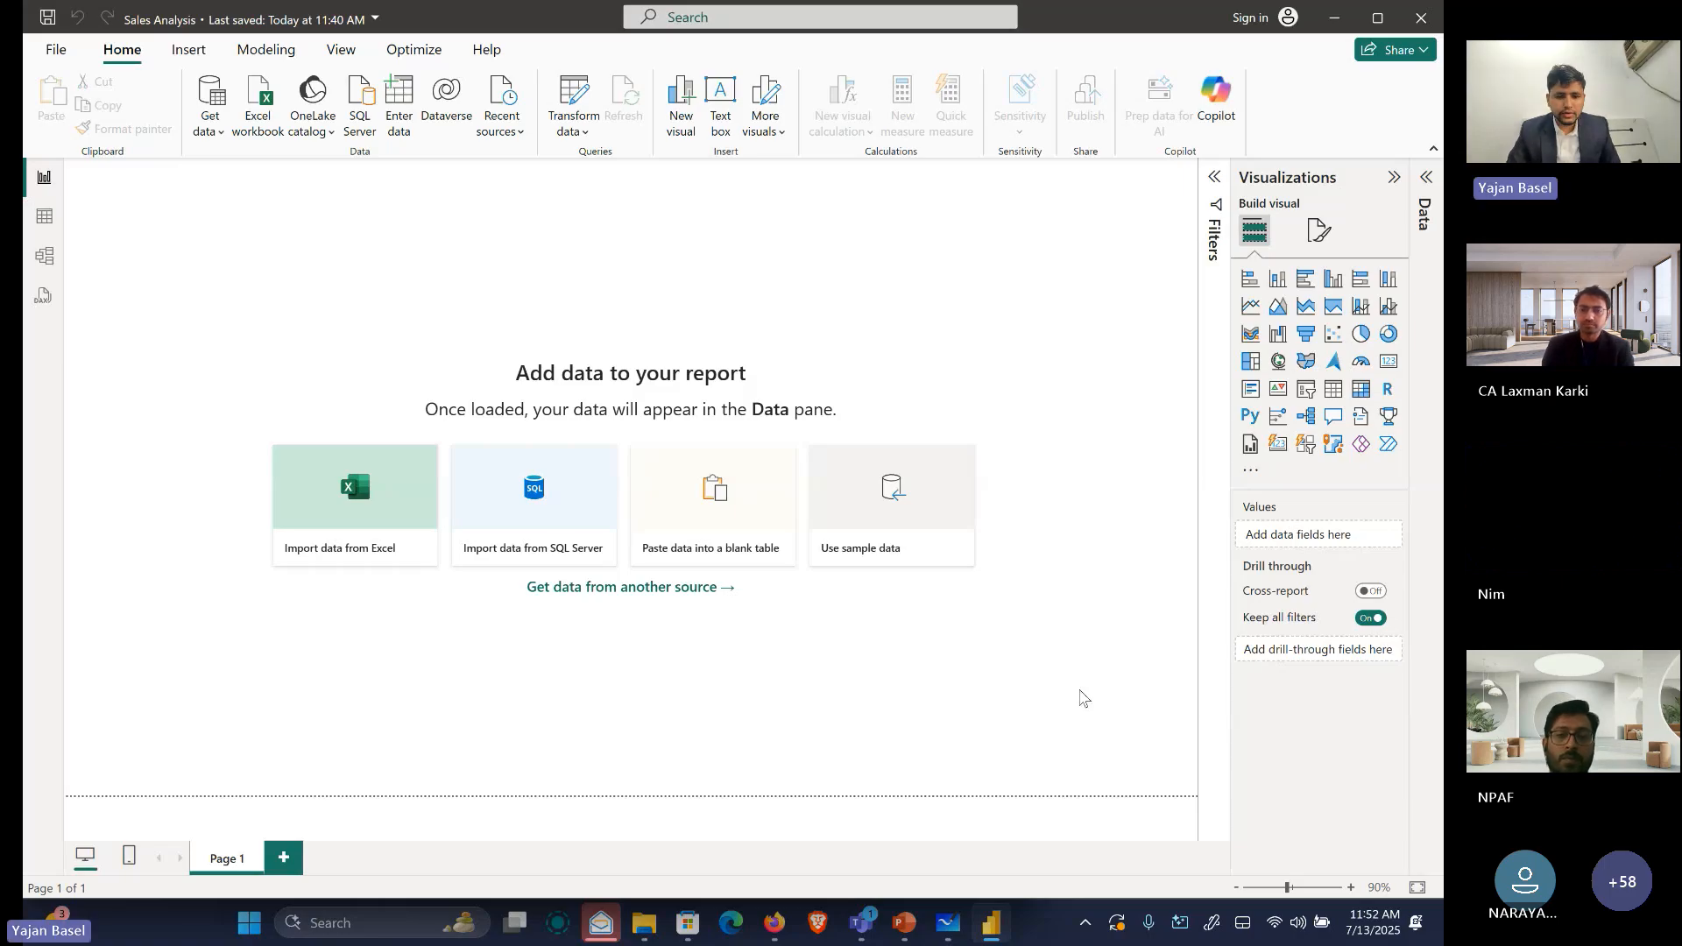
pyautogui.click(1421, 18)
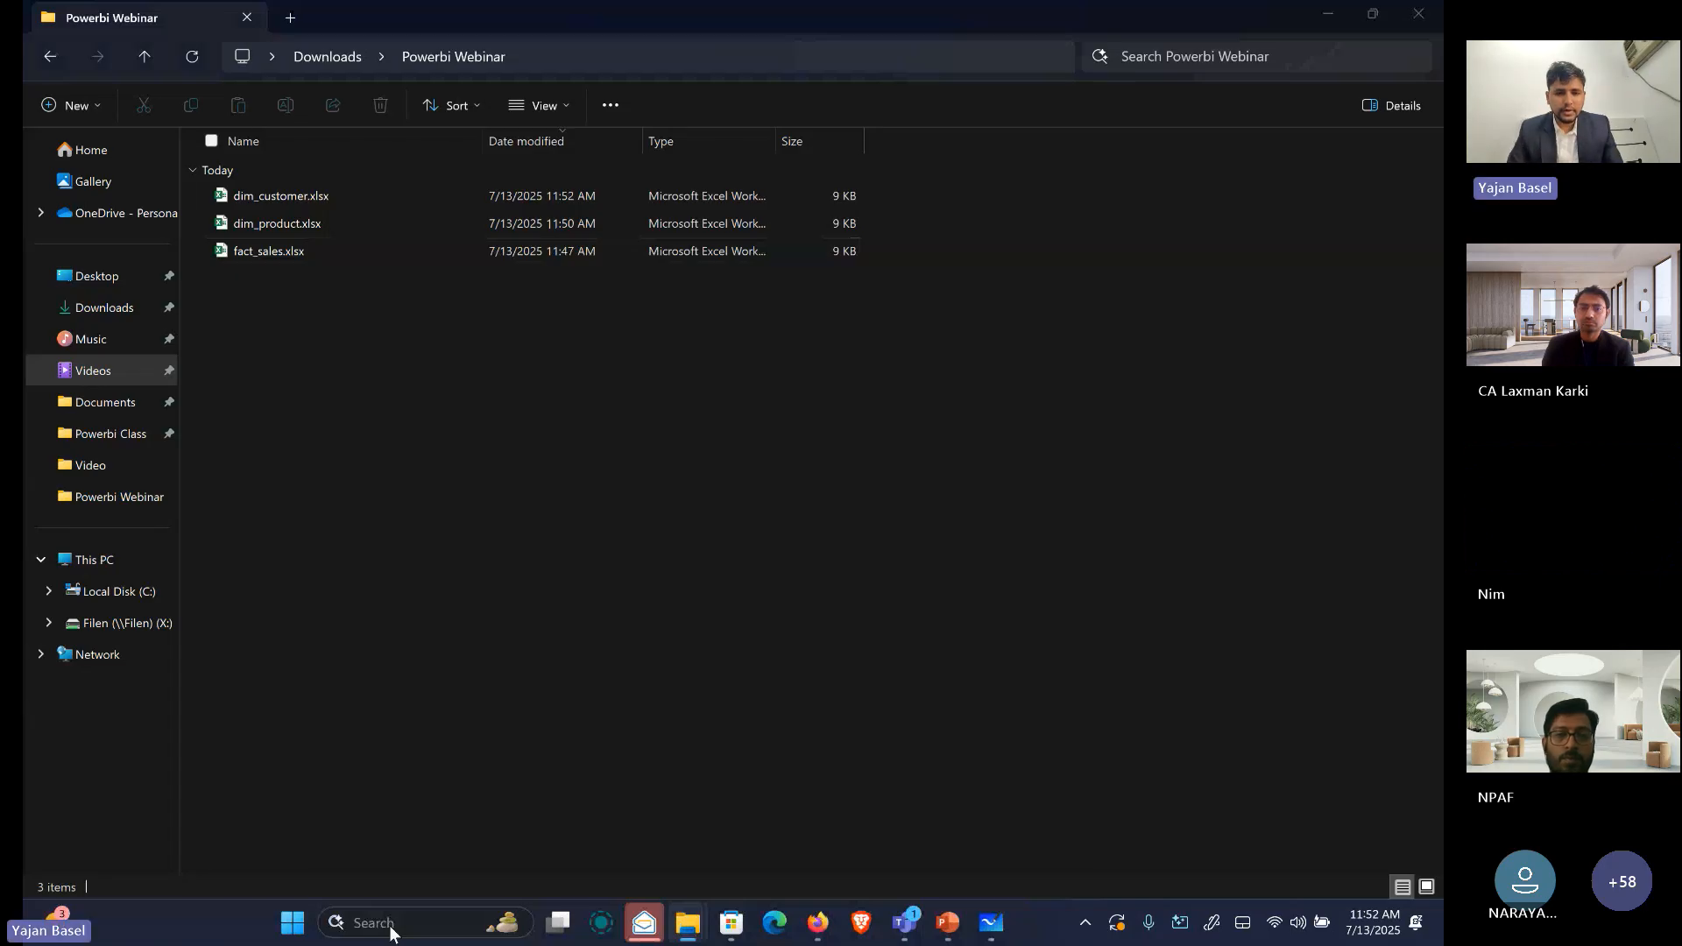
pyautogui.click(392, 928)
pyautogui.write('power')
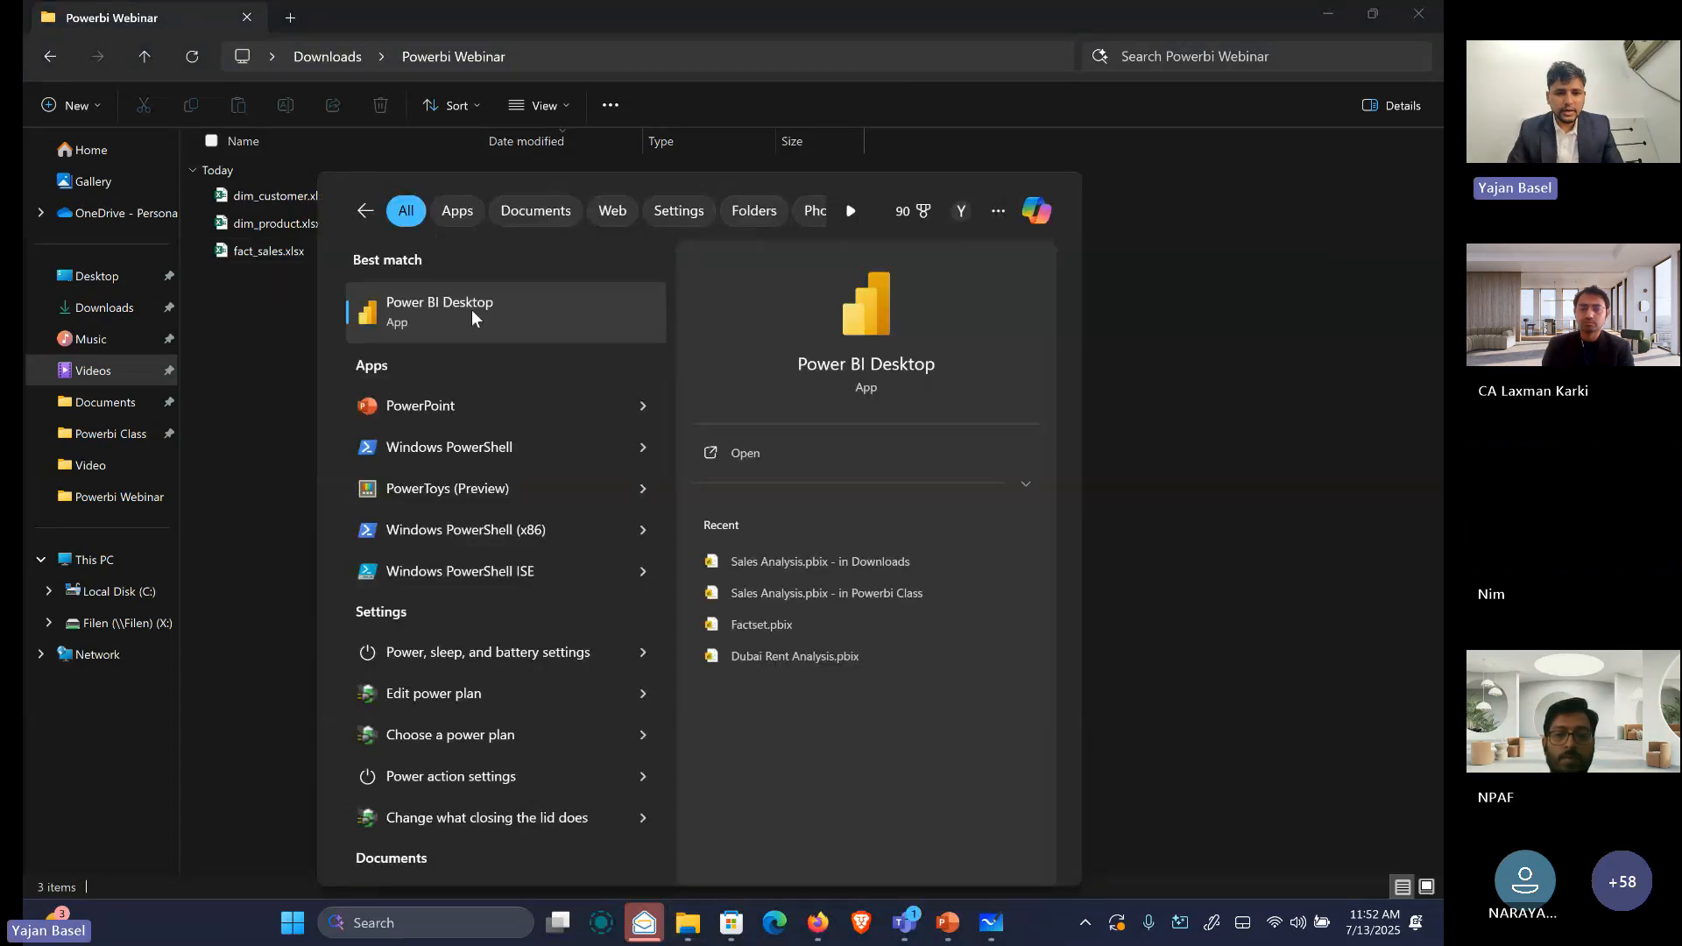
pyautogui.click(471, 308)
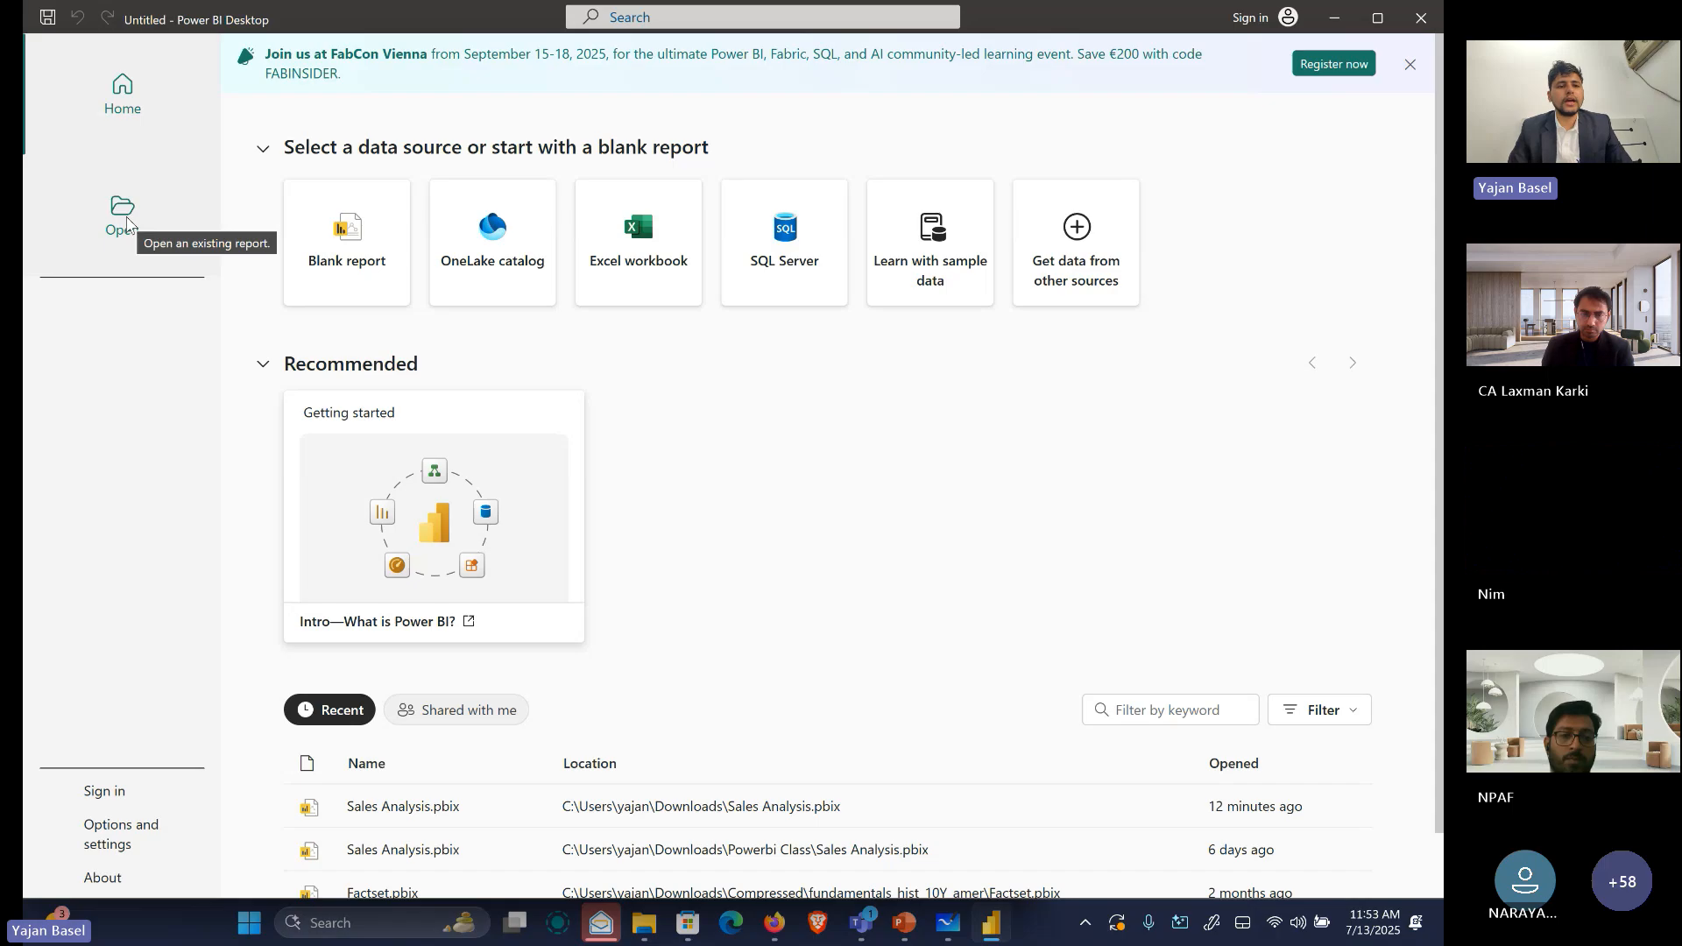
# Open Sales Analysis.pbix from the Downloads folder.
pyautogui.click(127, 223)
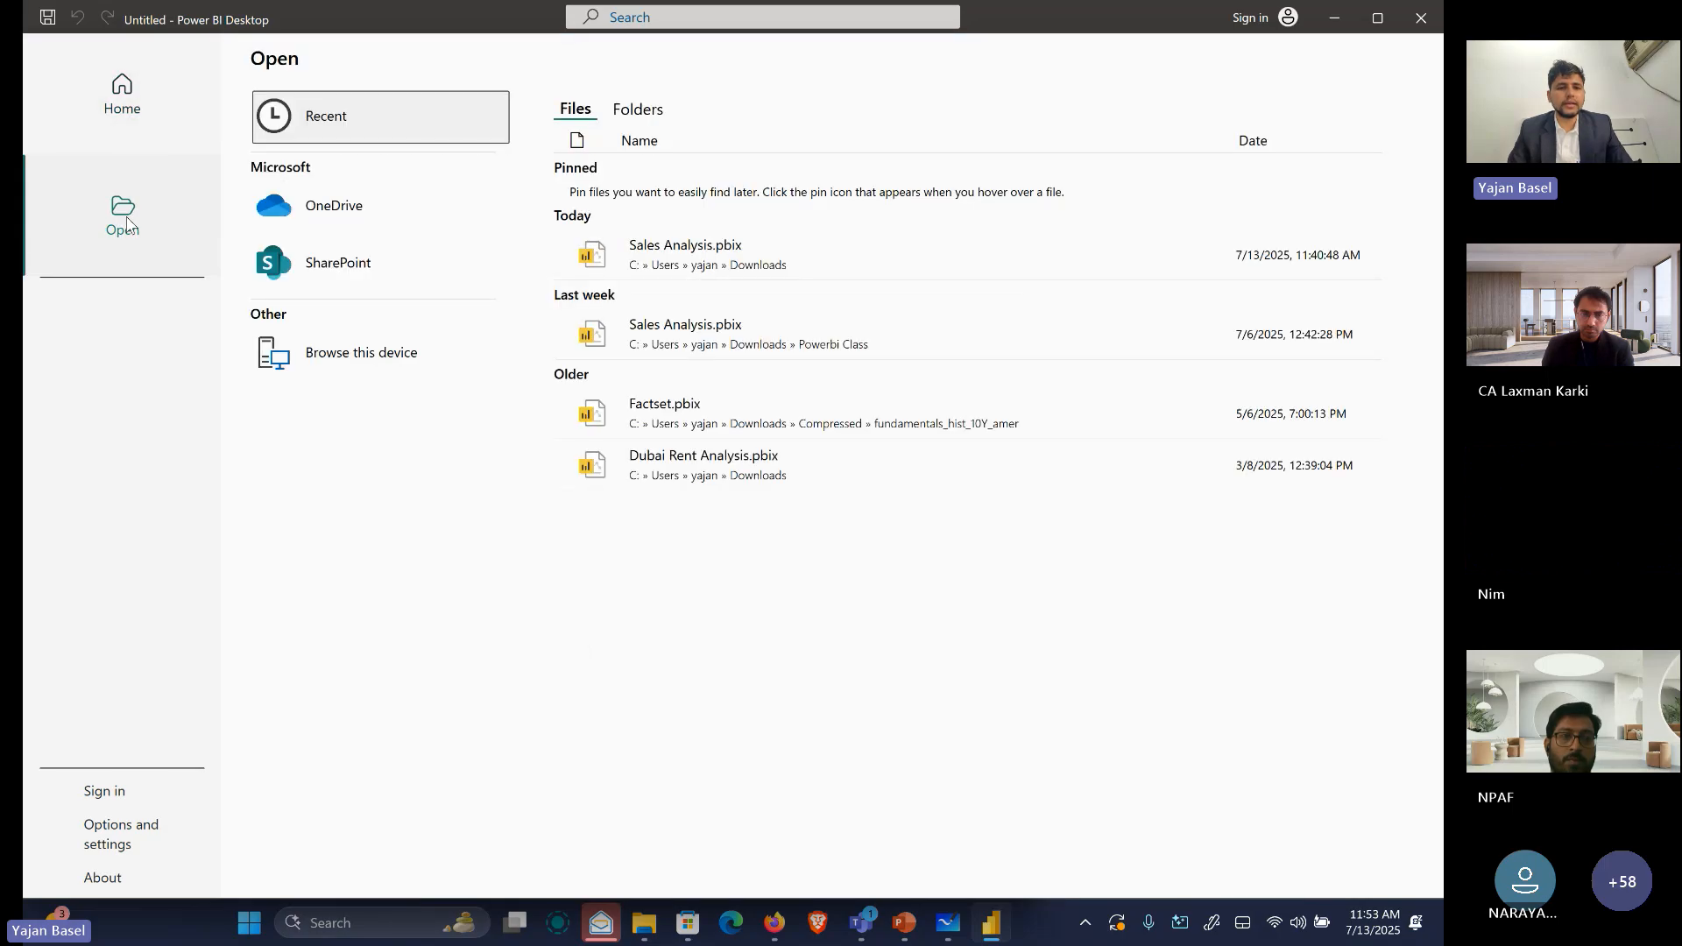
pyautogui.click(370, 364)
pyautogui.click(98, 215)
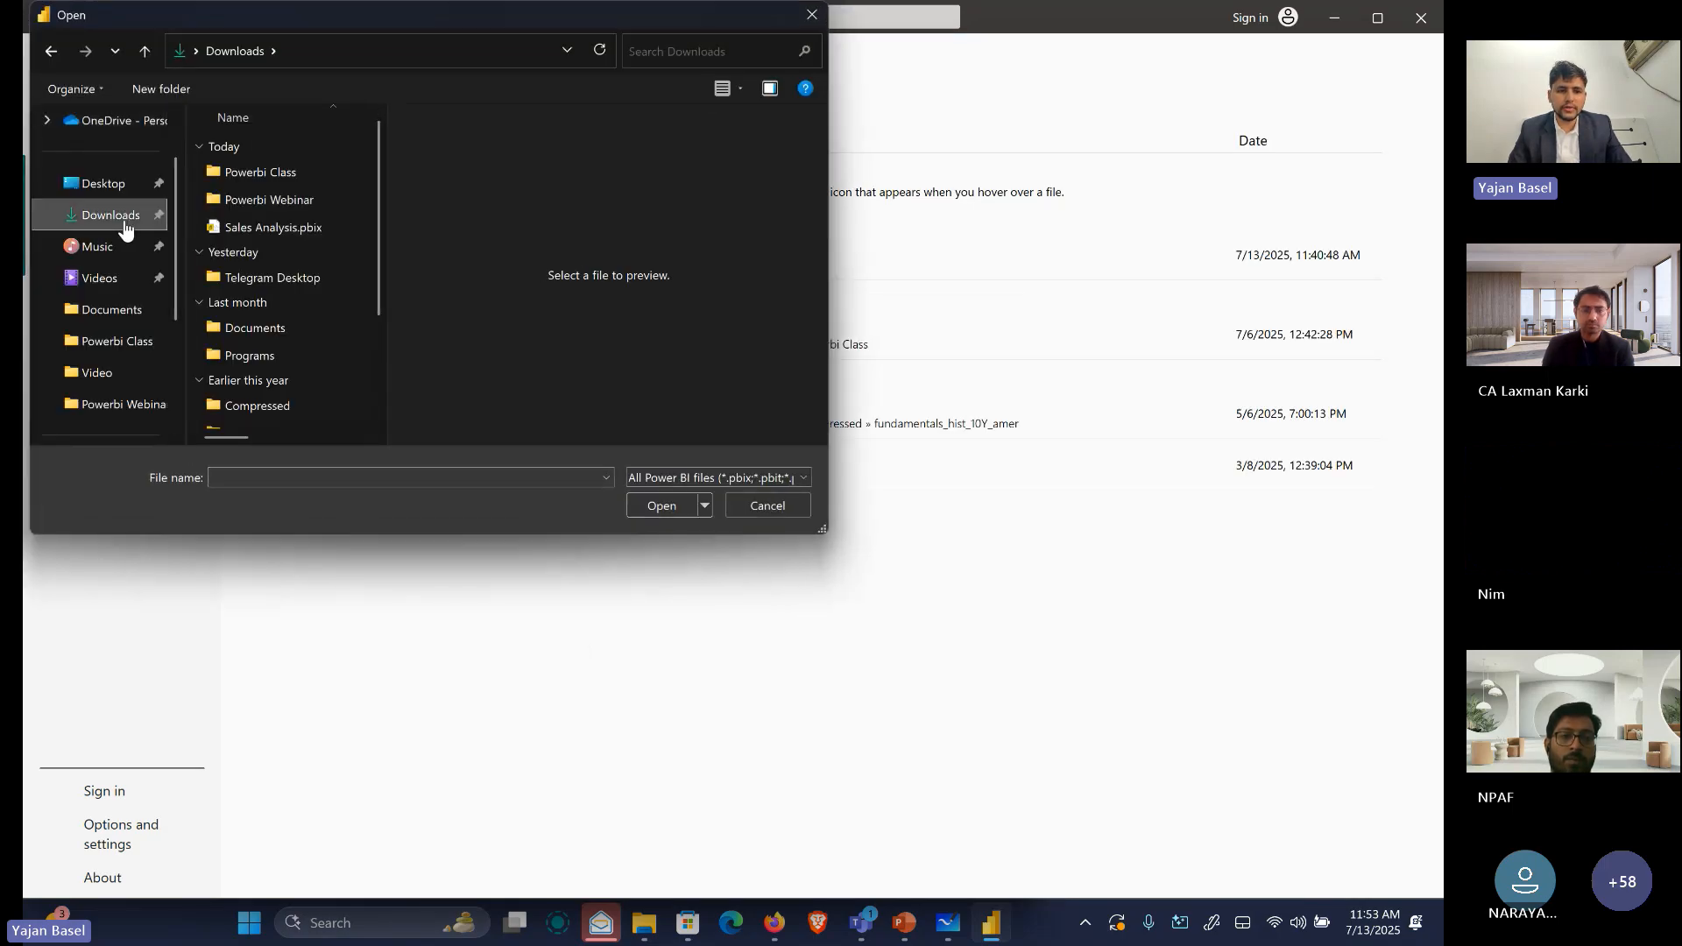
pyautogui.click(244, 228)
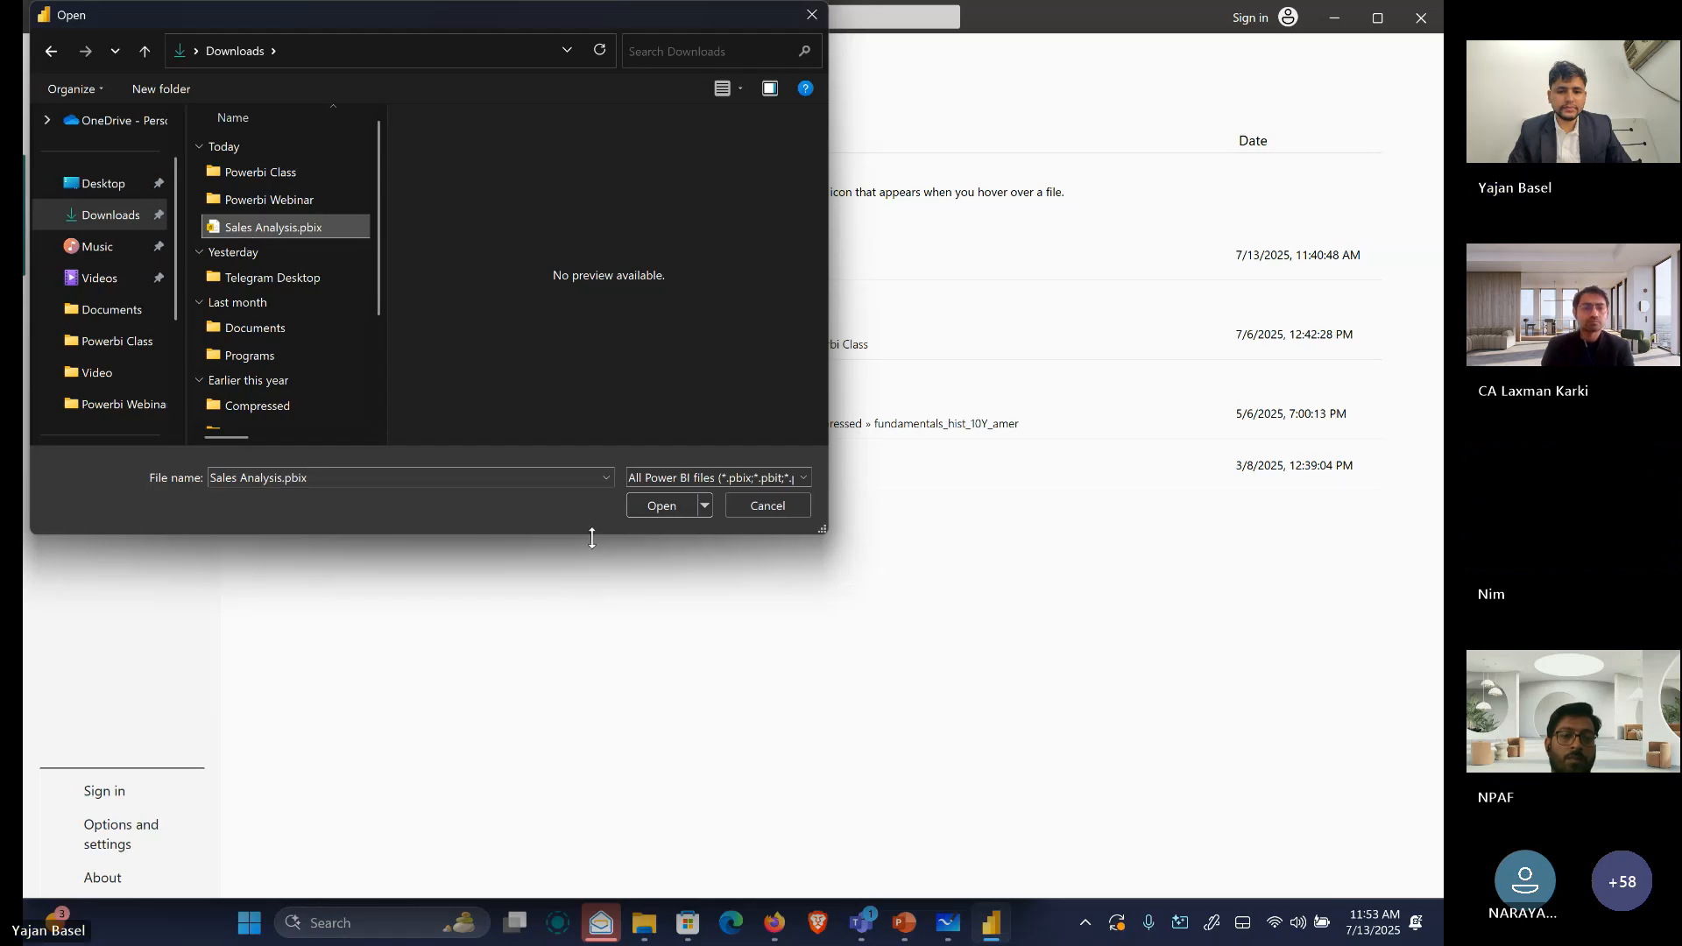
pyautogui.click(661, 508)
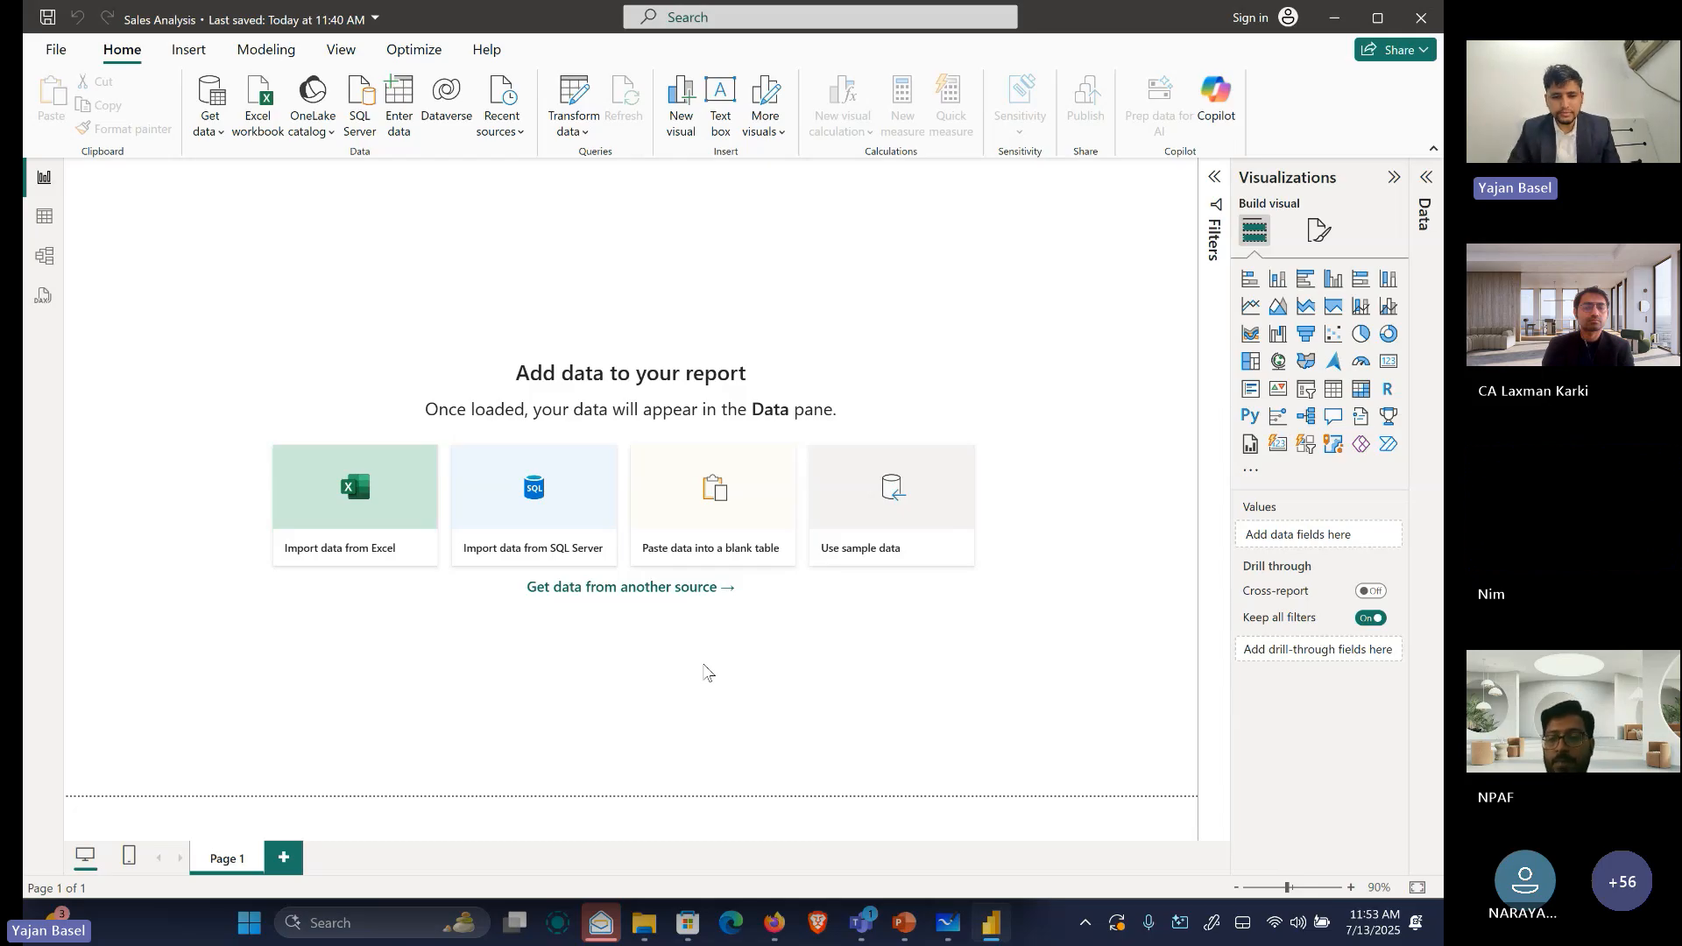
# Reopen fact_sales.xlsx from the Powerbi Webinar folder and copy its path from File > Info.
pyautogui.moveTo(644, 922)
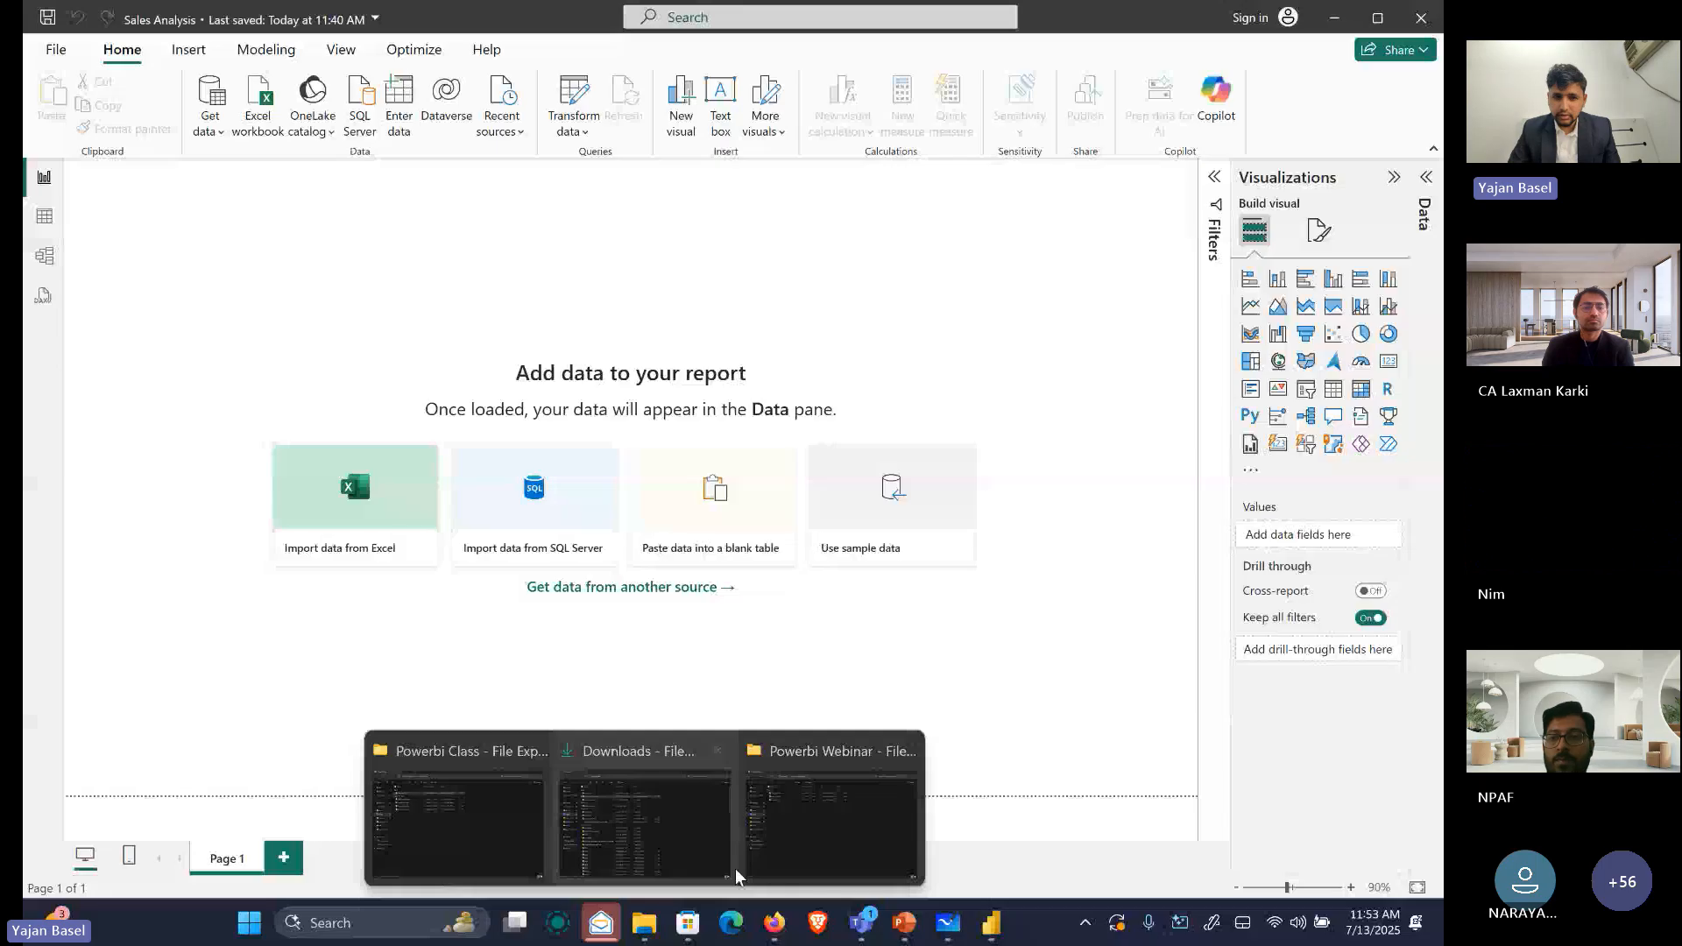
pyautogui.click(741, 867)
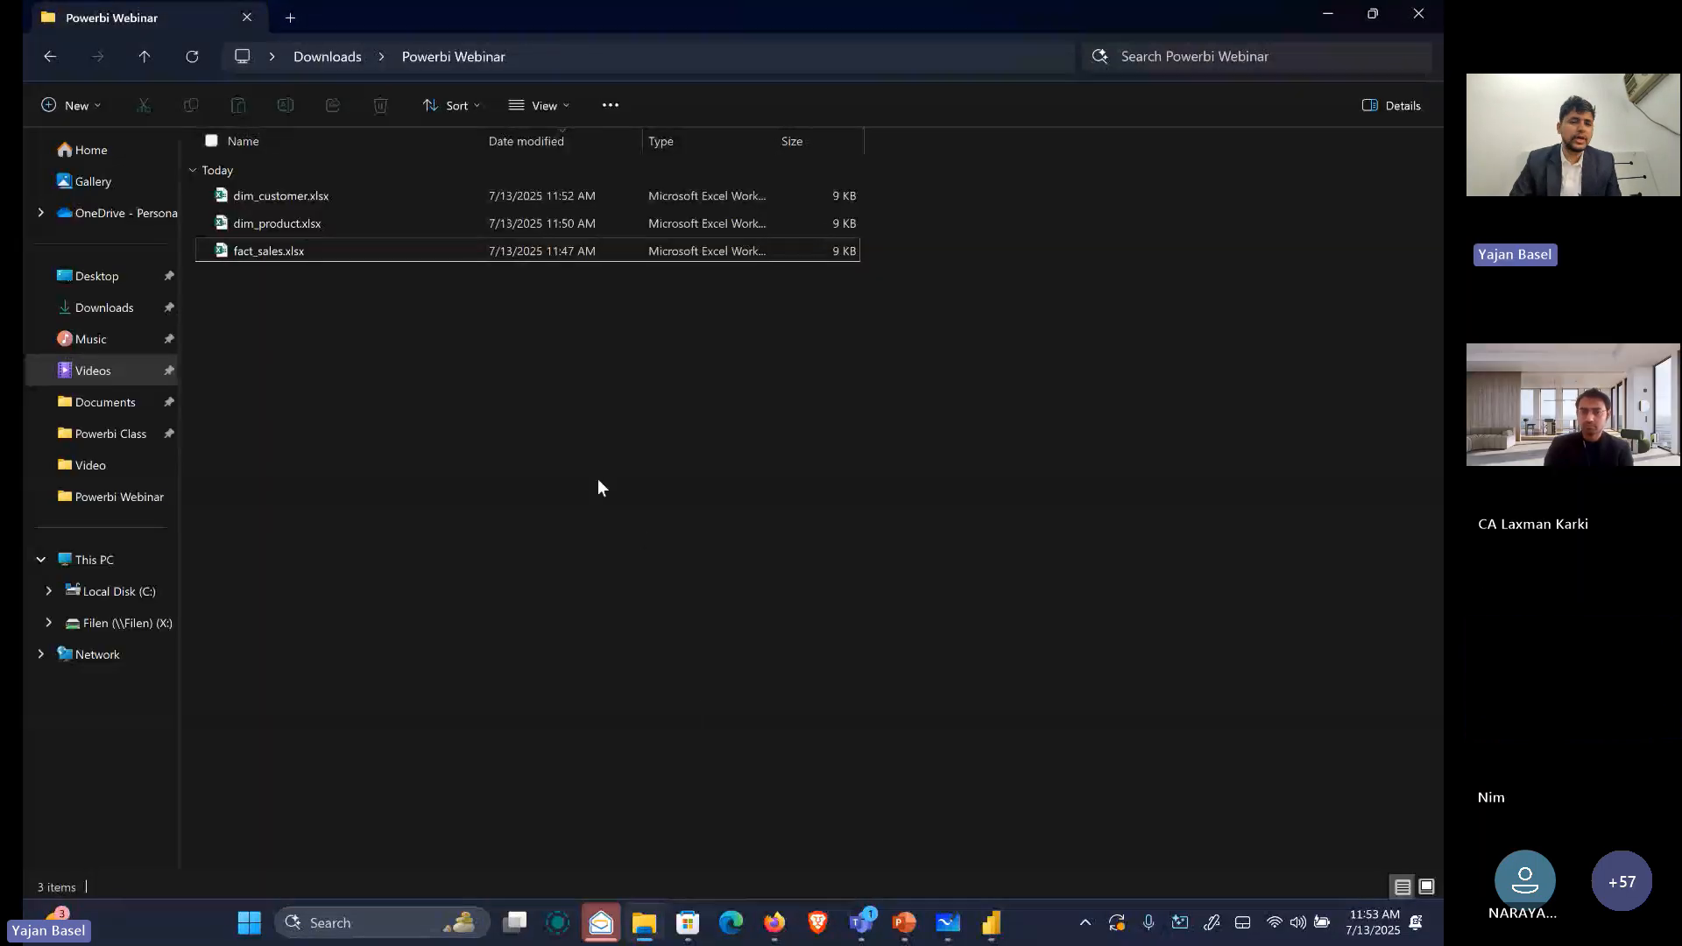
pyautogui.click(343, 255)
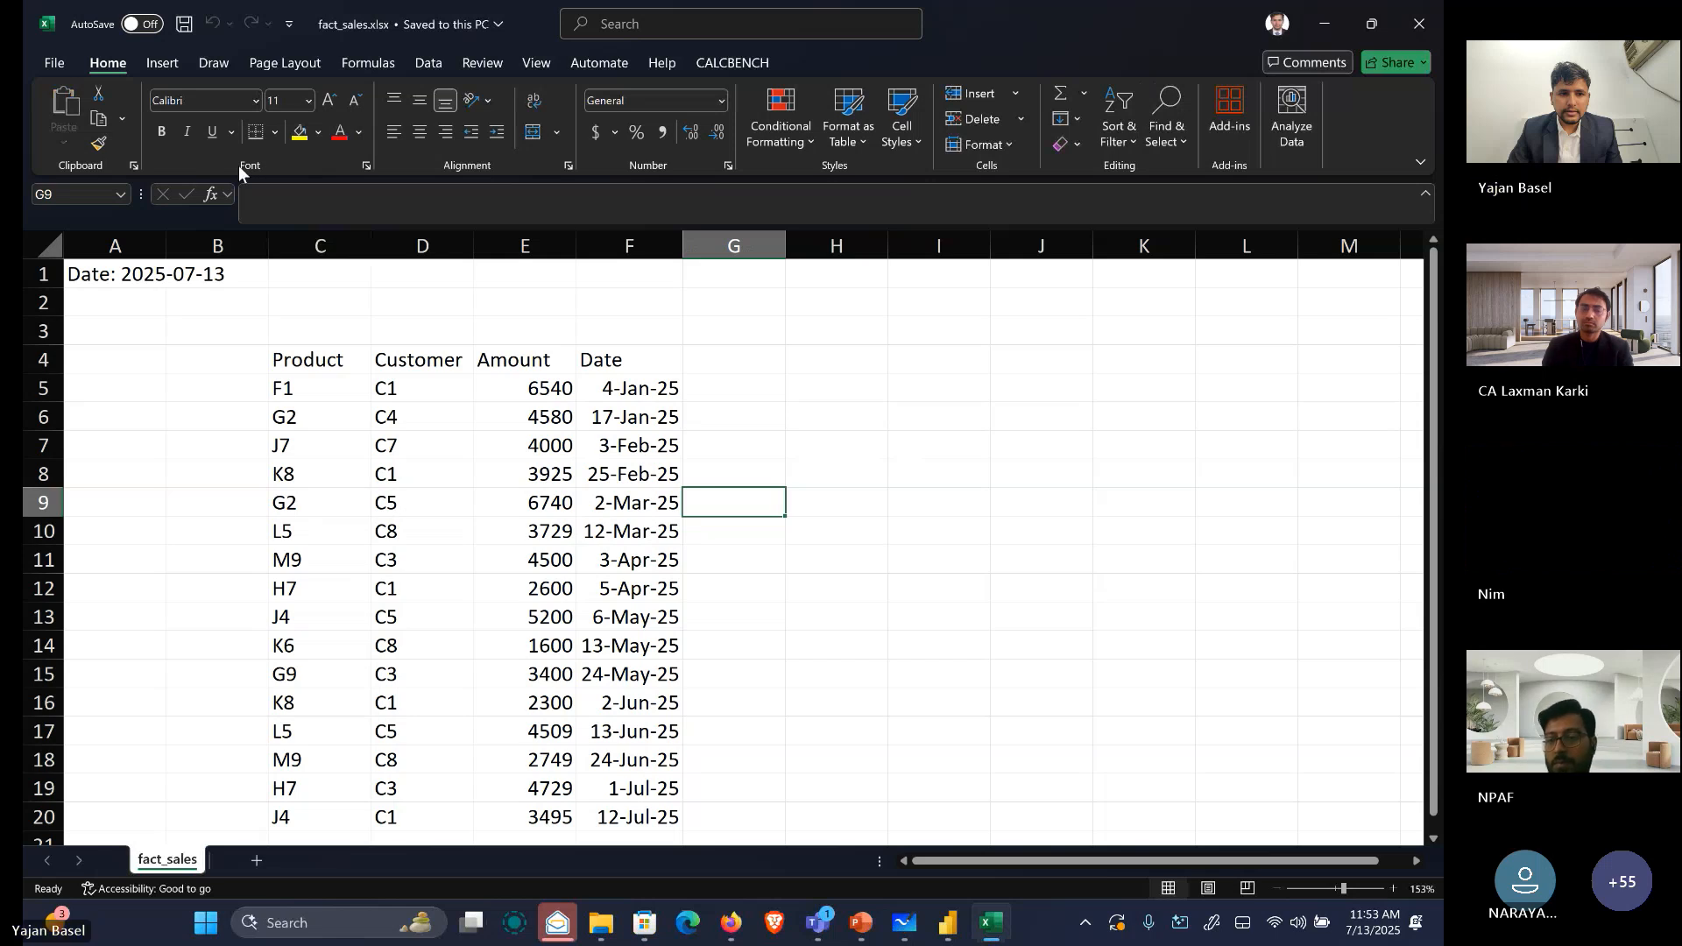
pyautogui.hotkey('alt', 'f')
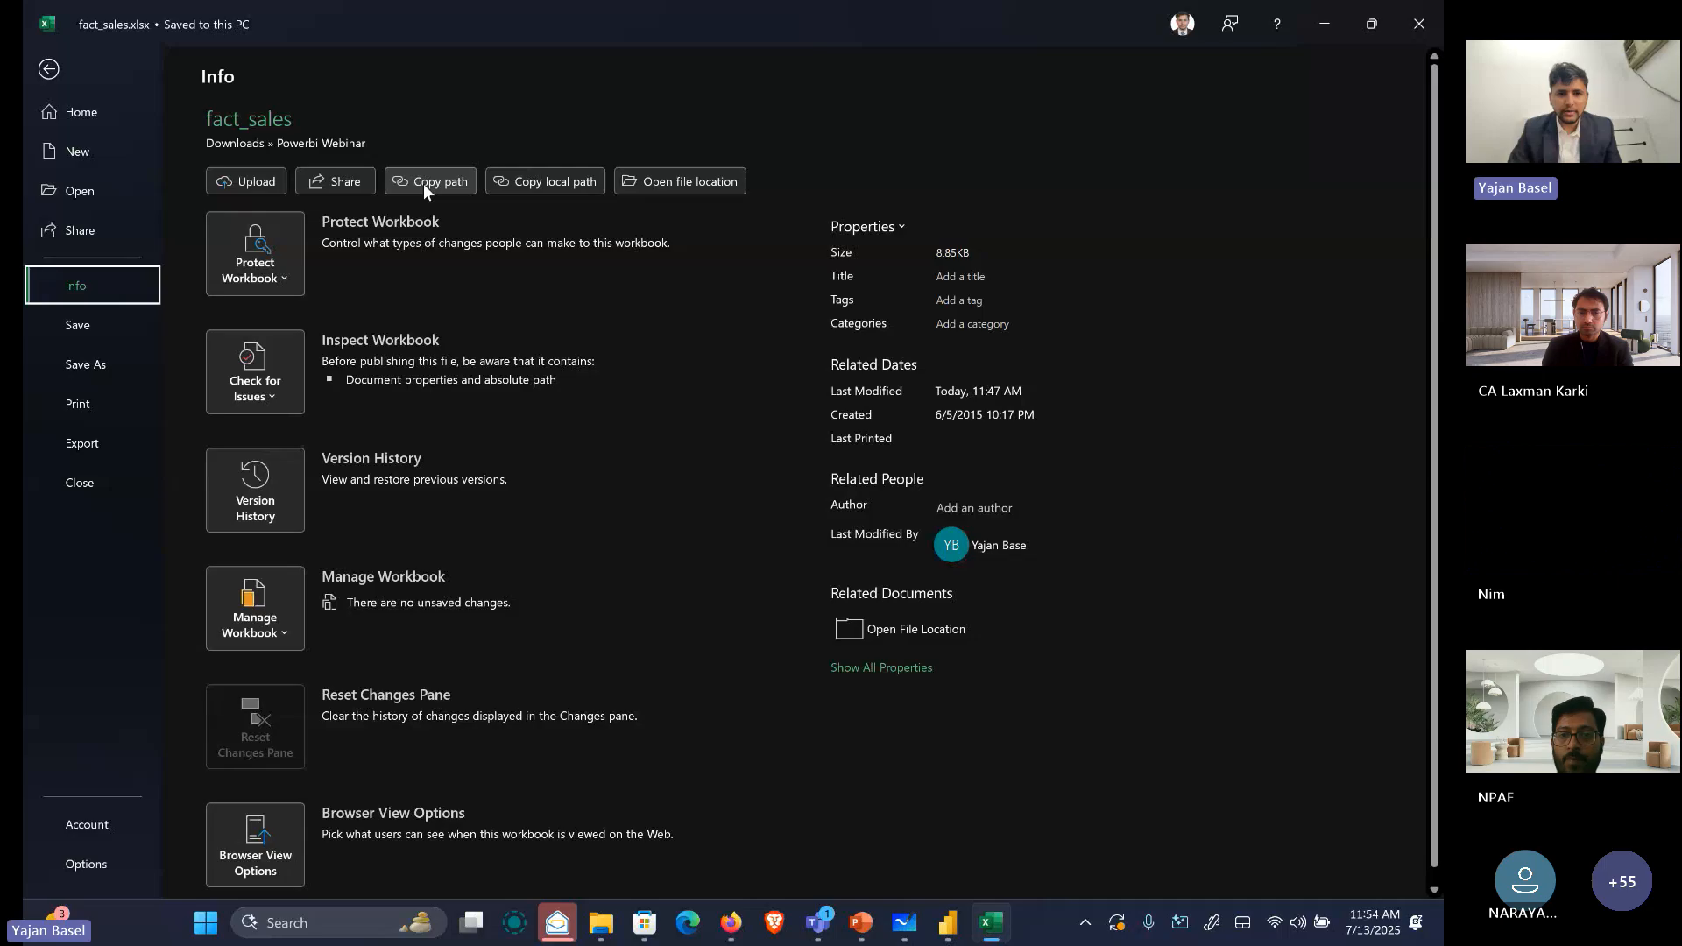
pyautogui.click(427, 182)
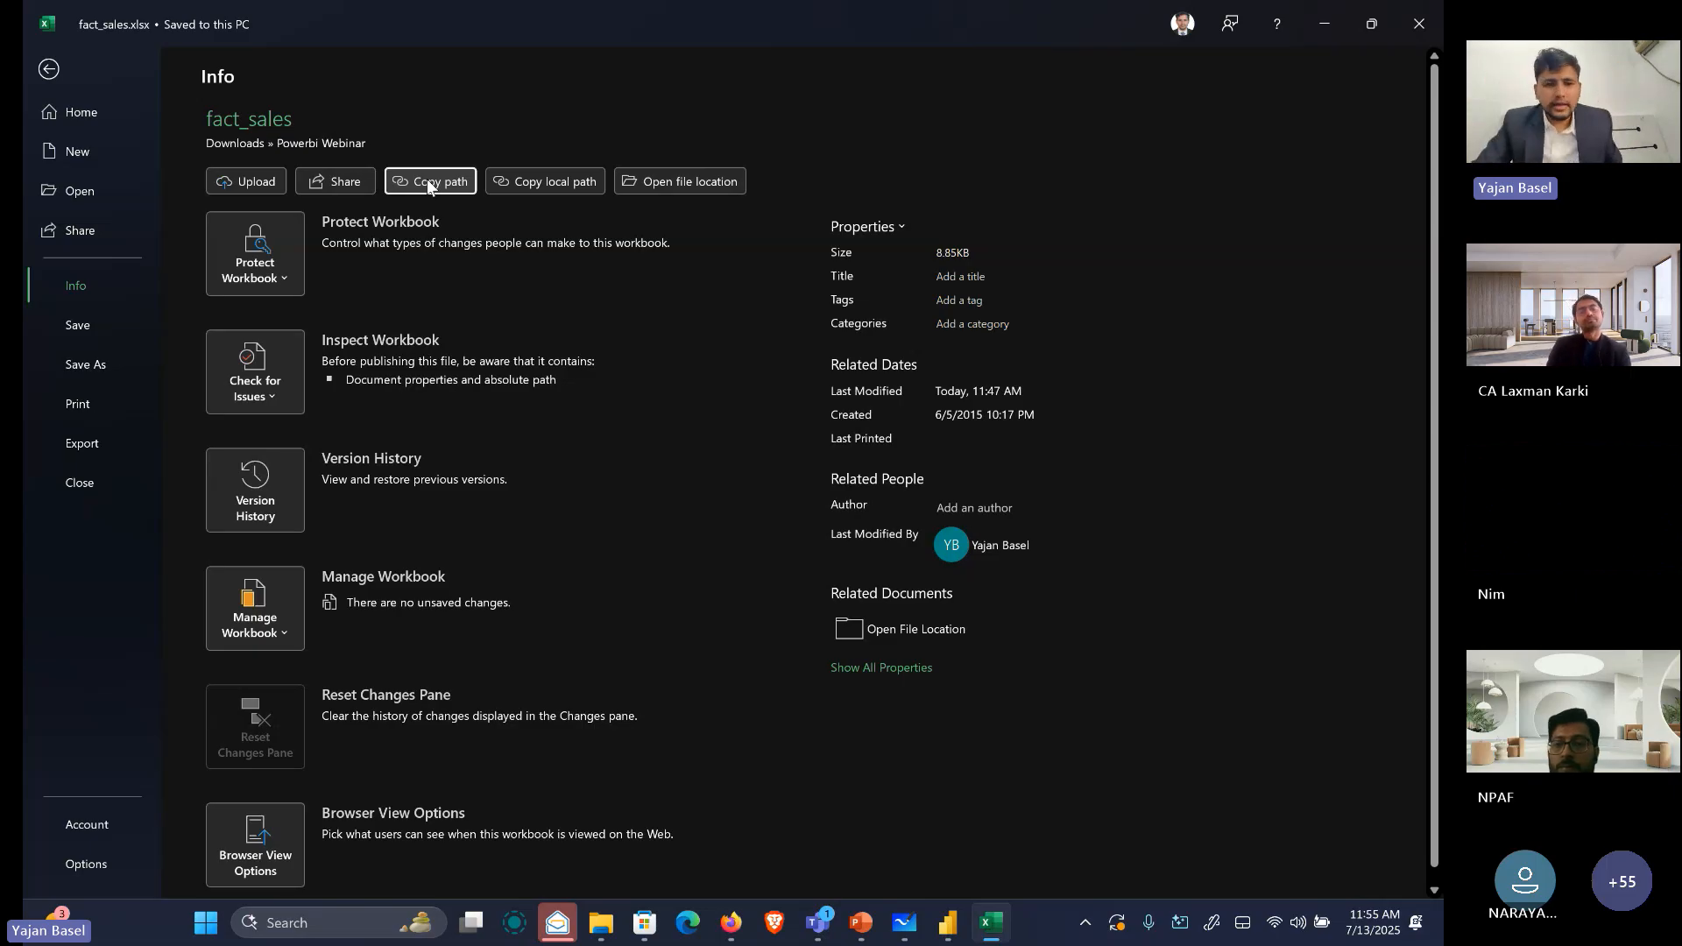
# Back in the Power BI report, choose Web from Get data's common data sources.
pyautogui.click(947, 923)
pyautogui.click(205, 112)
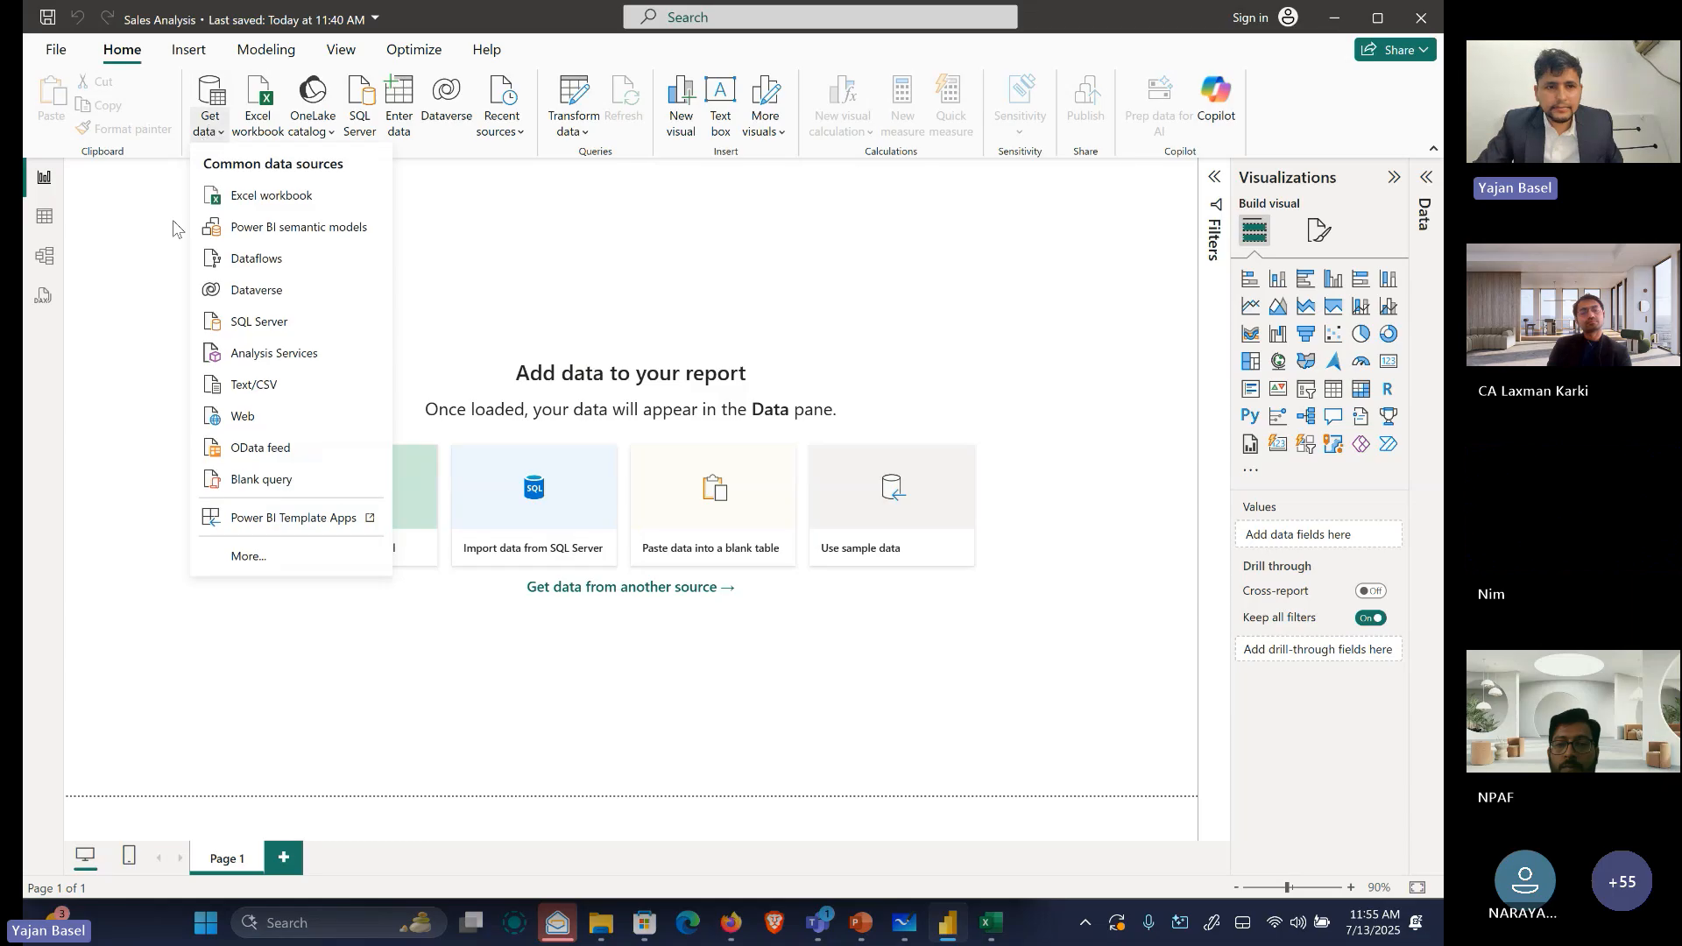
pyautogui.click(228, 136)
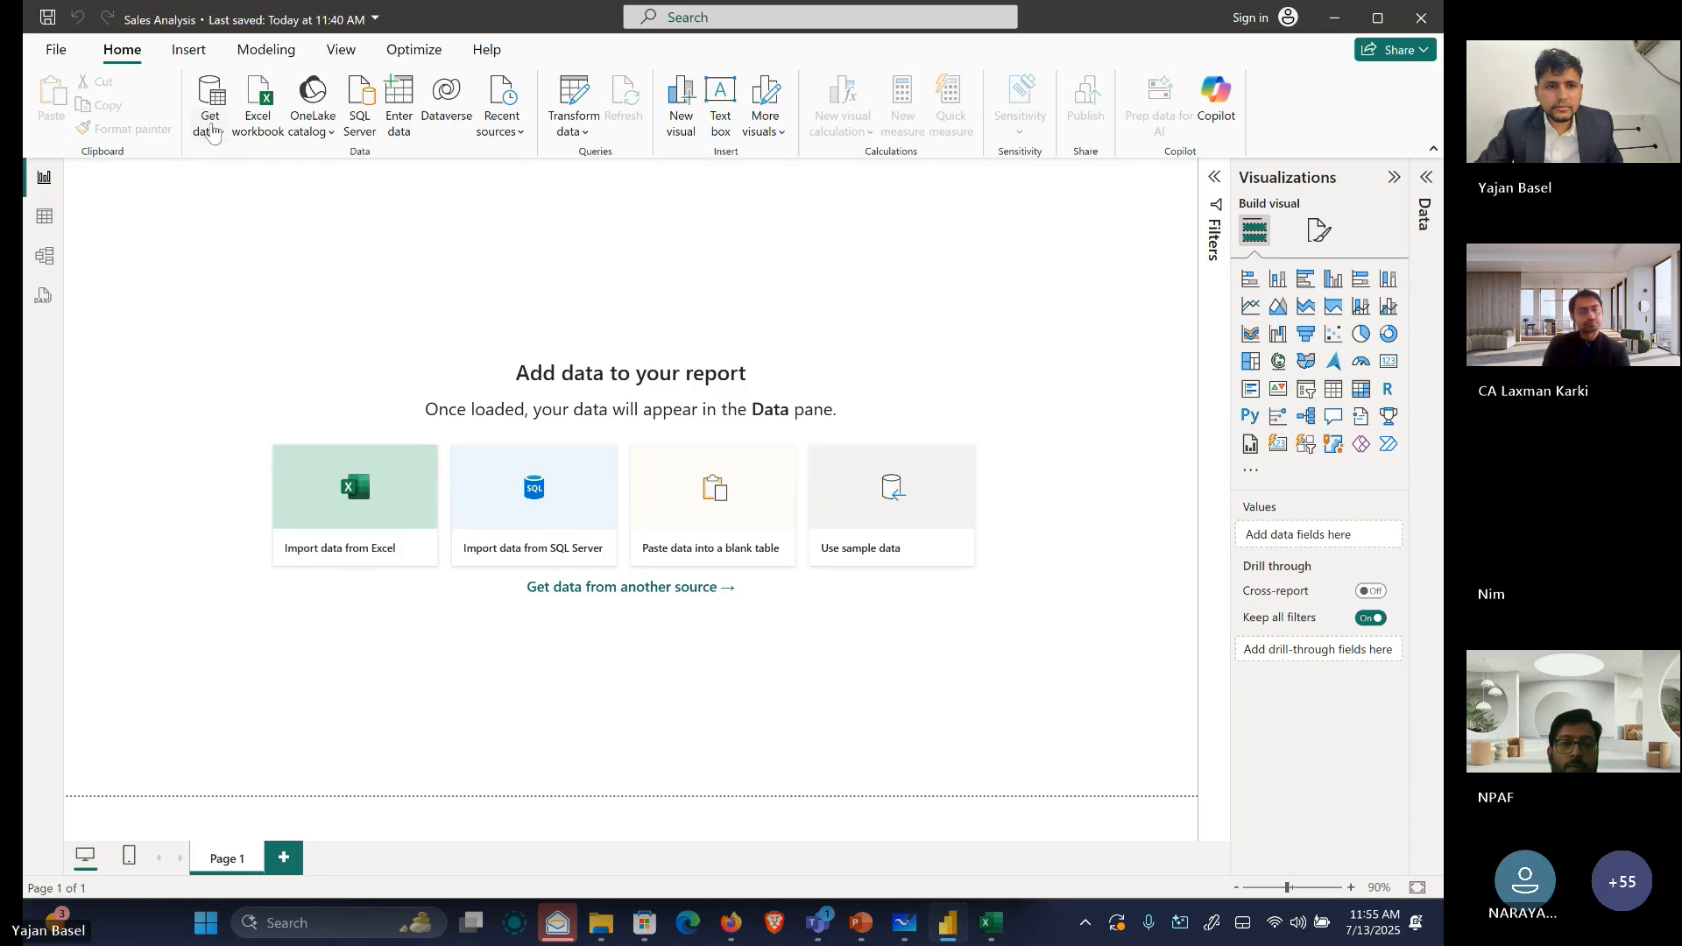
pyautogui.click(221, 130)
pyautogui.click(187, 51)
pyautogui.click(265, 51)
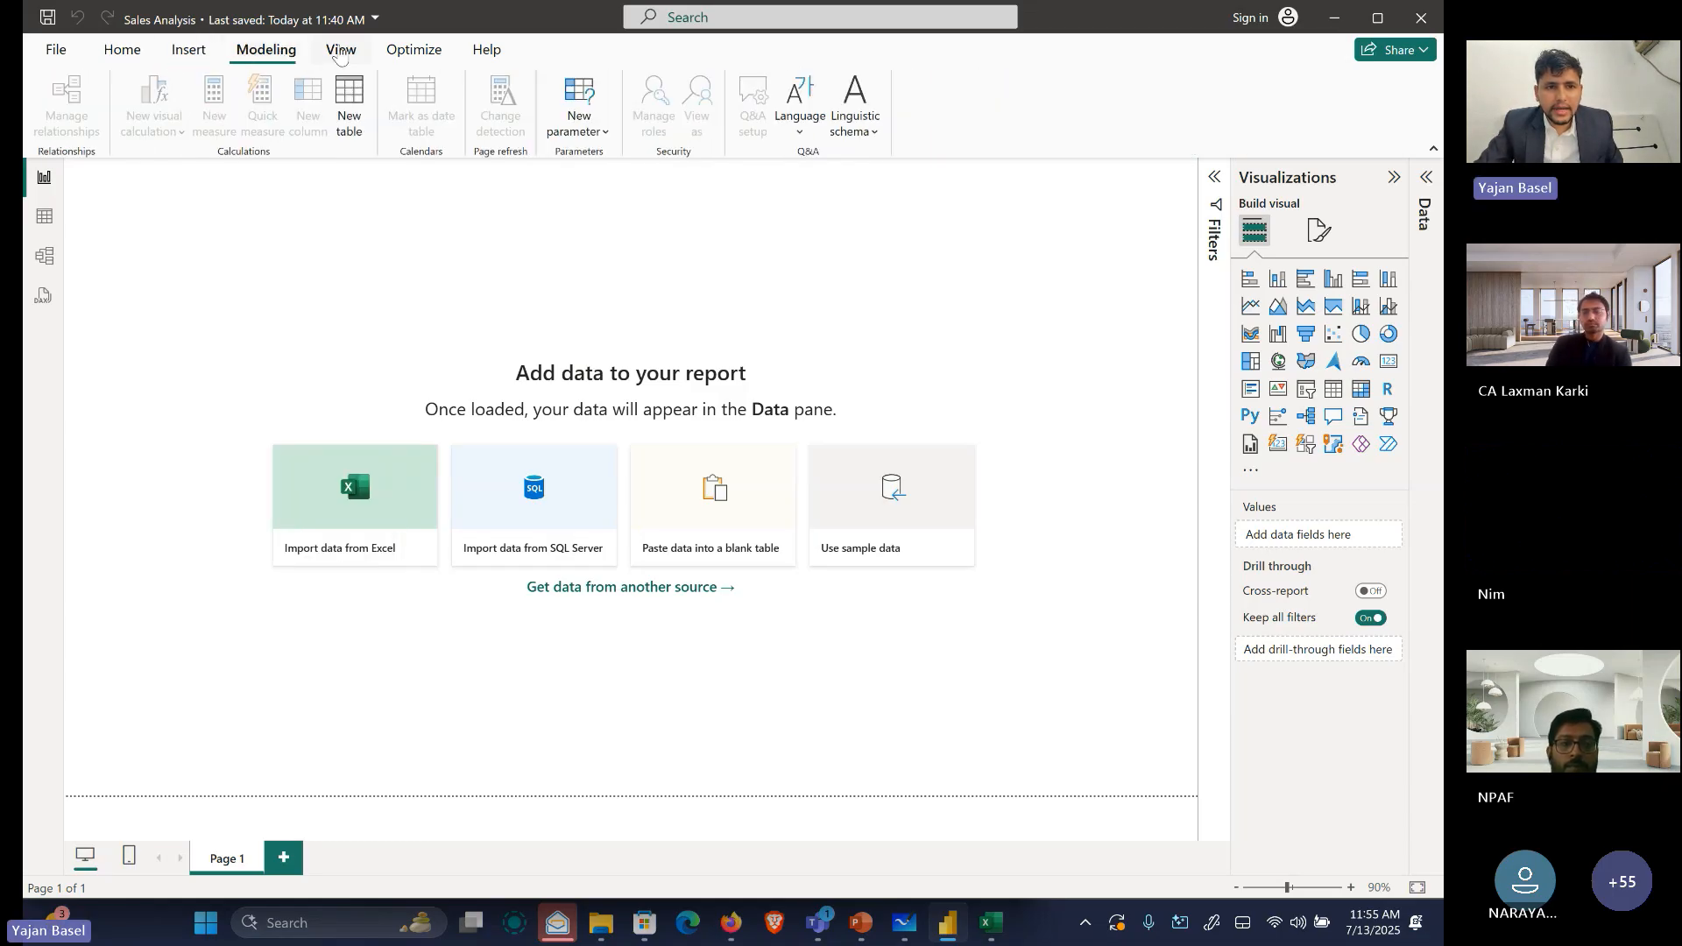
pyautogui.click(123, 56)
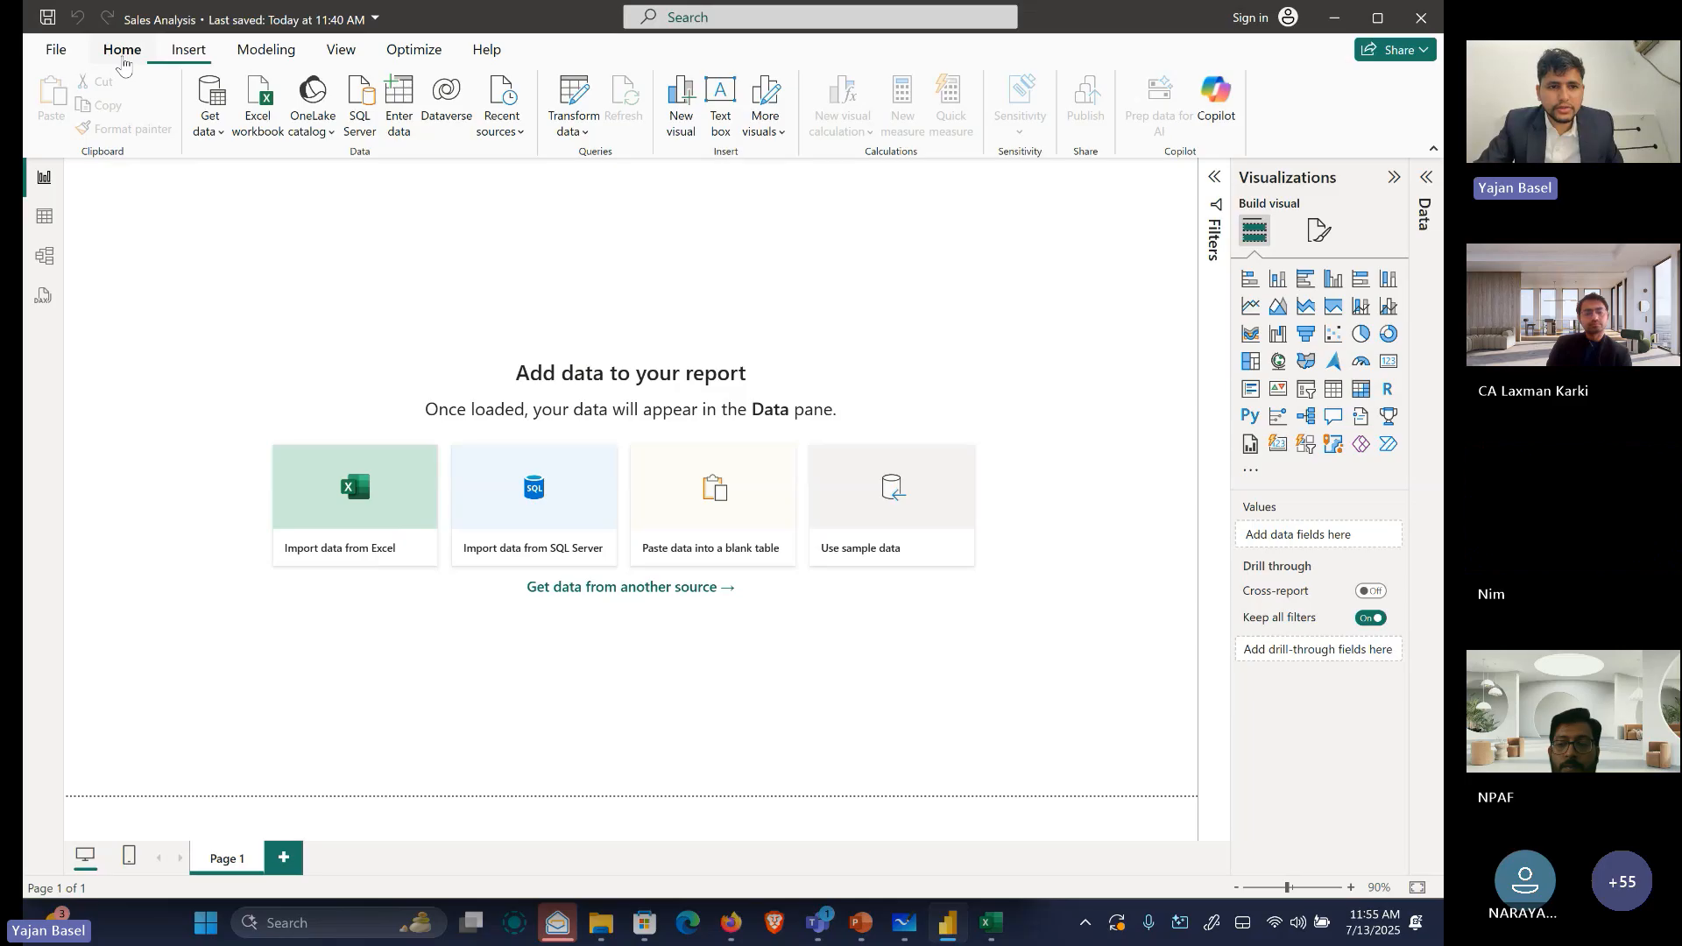
pyautogui.click(215, 132)
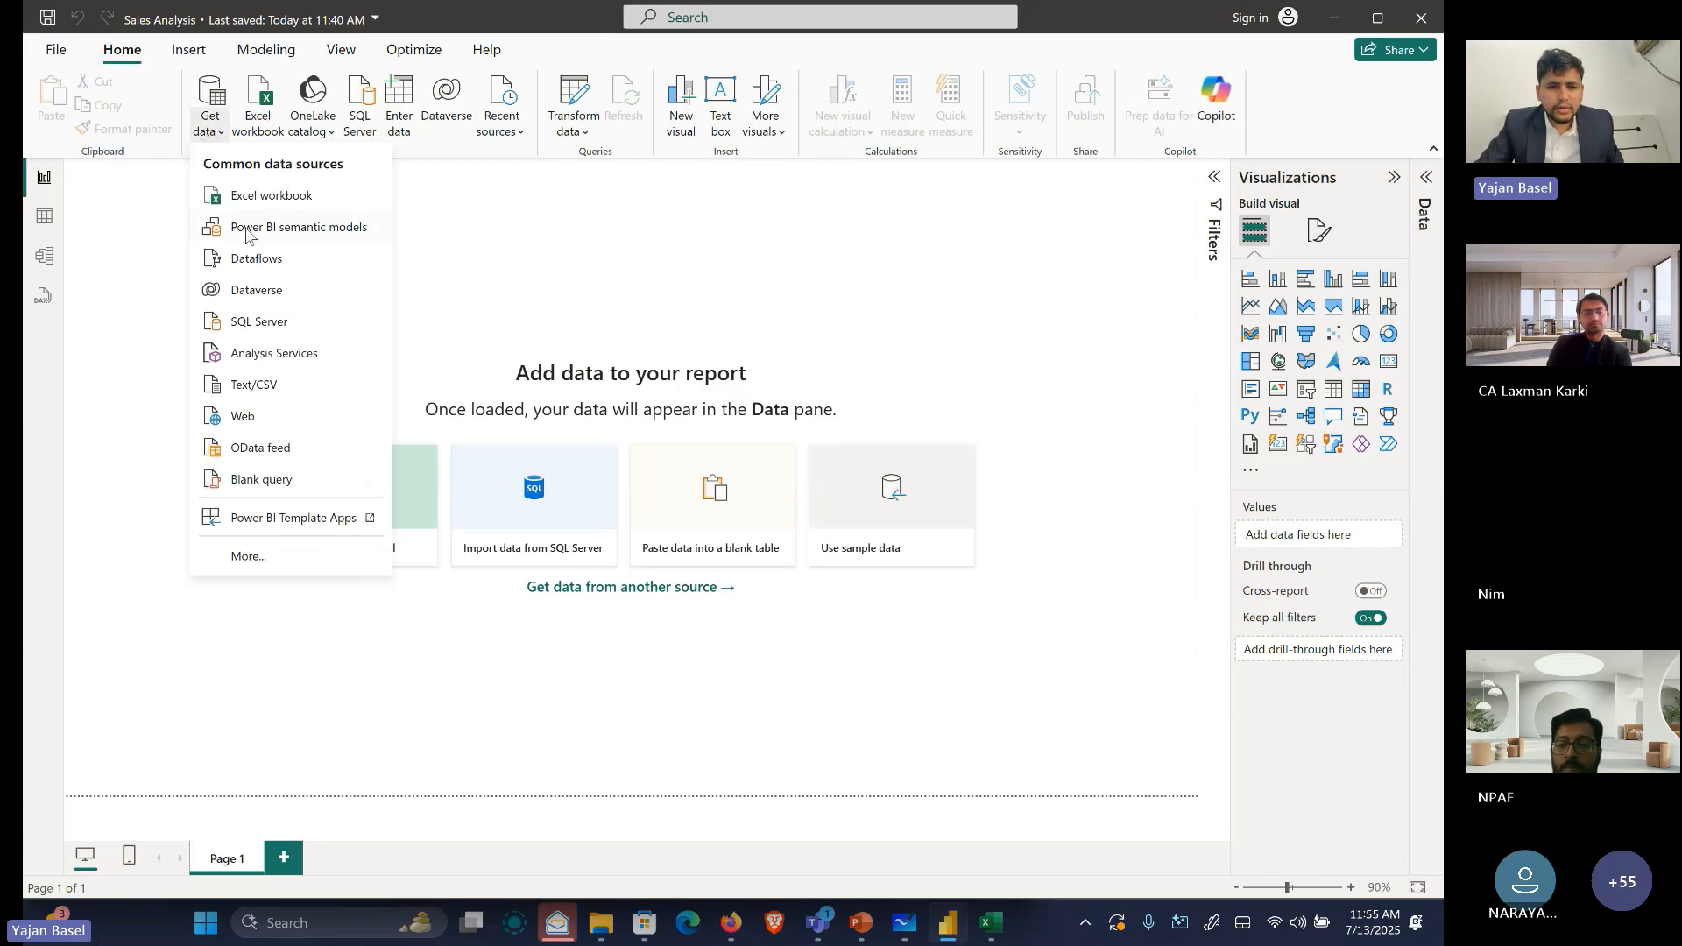
pyautogui.click(242, 419)
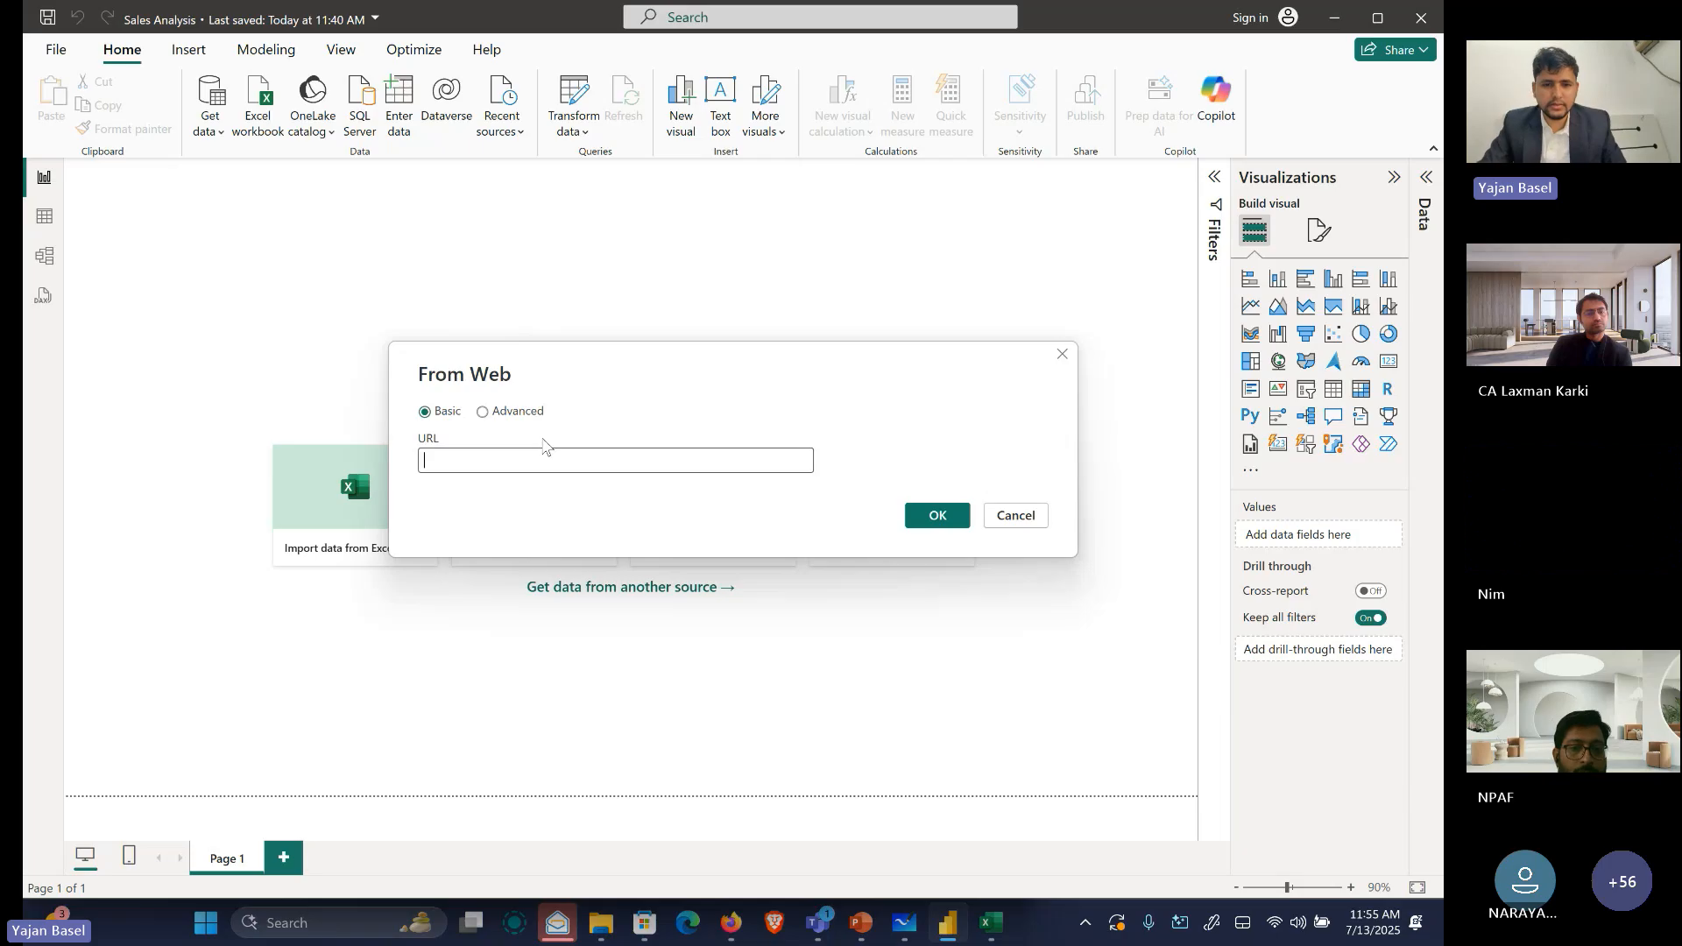
# Paste the fact_sales.xlsx path into the From Web URL box and strip the stray characters.
pyautogui.write('C:\\Users\\yajan\\Downloads\\Powerbi Webinar\\fact_sales.xlsx')
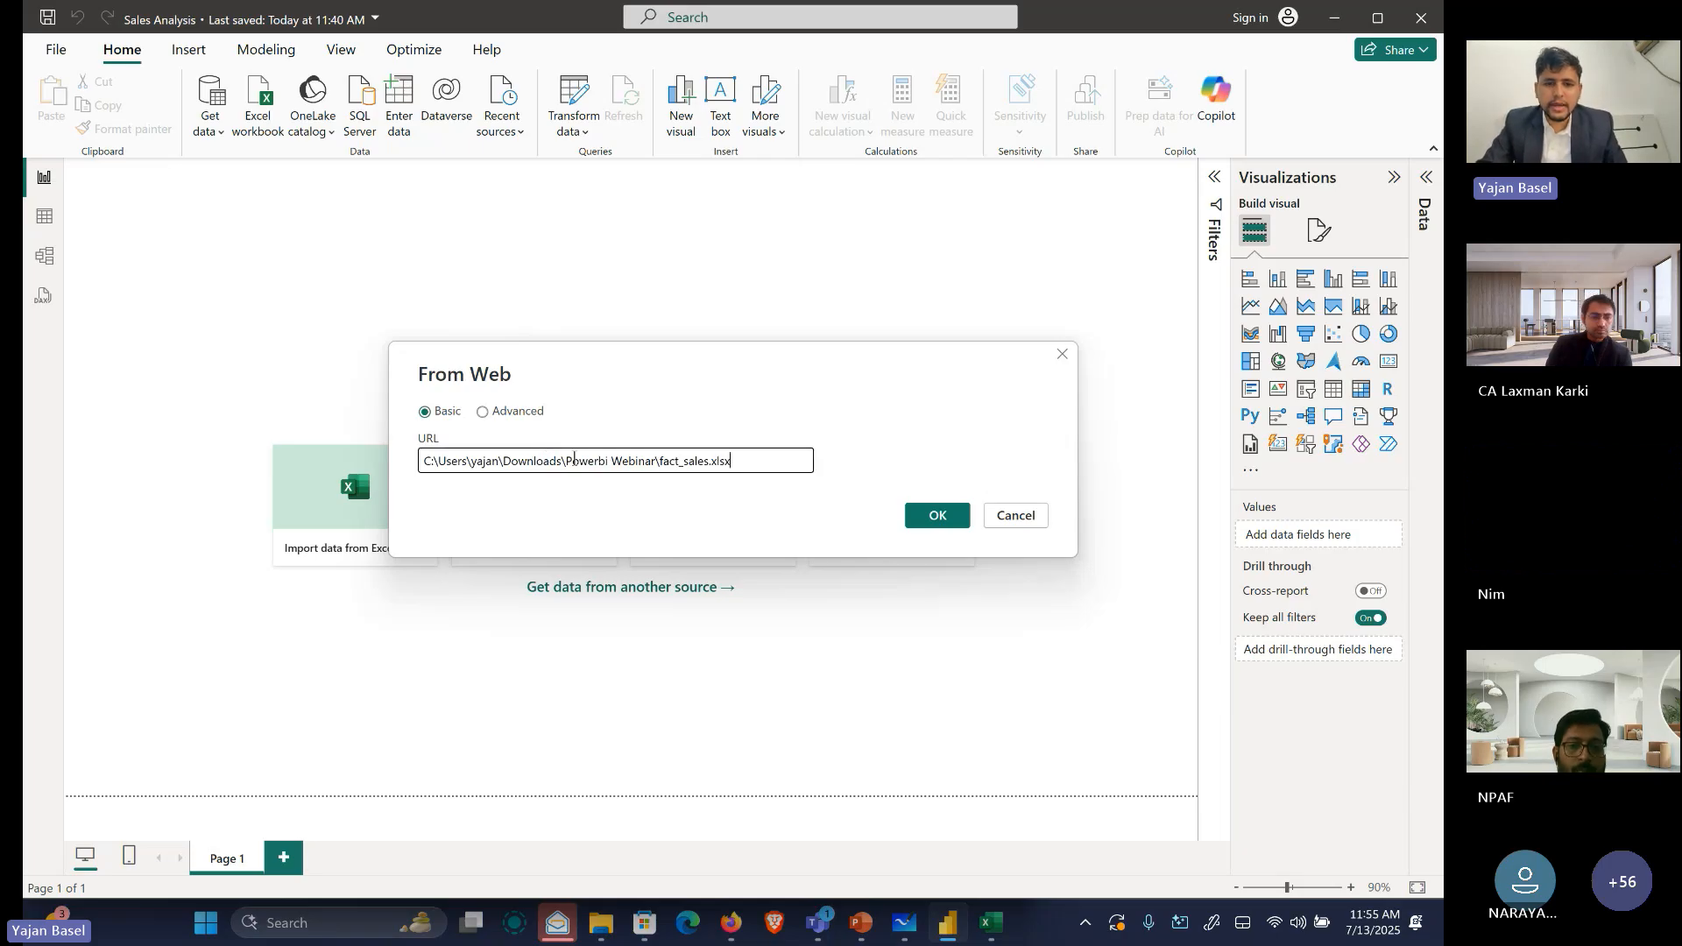
pyautogui.moveTo(574, 461); pyautogui.dragTo(309, 462)
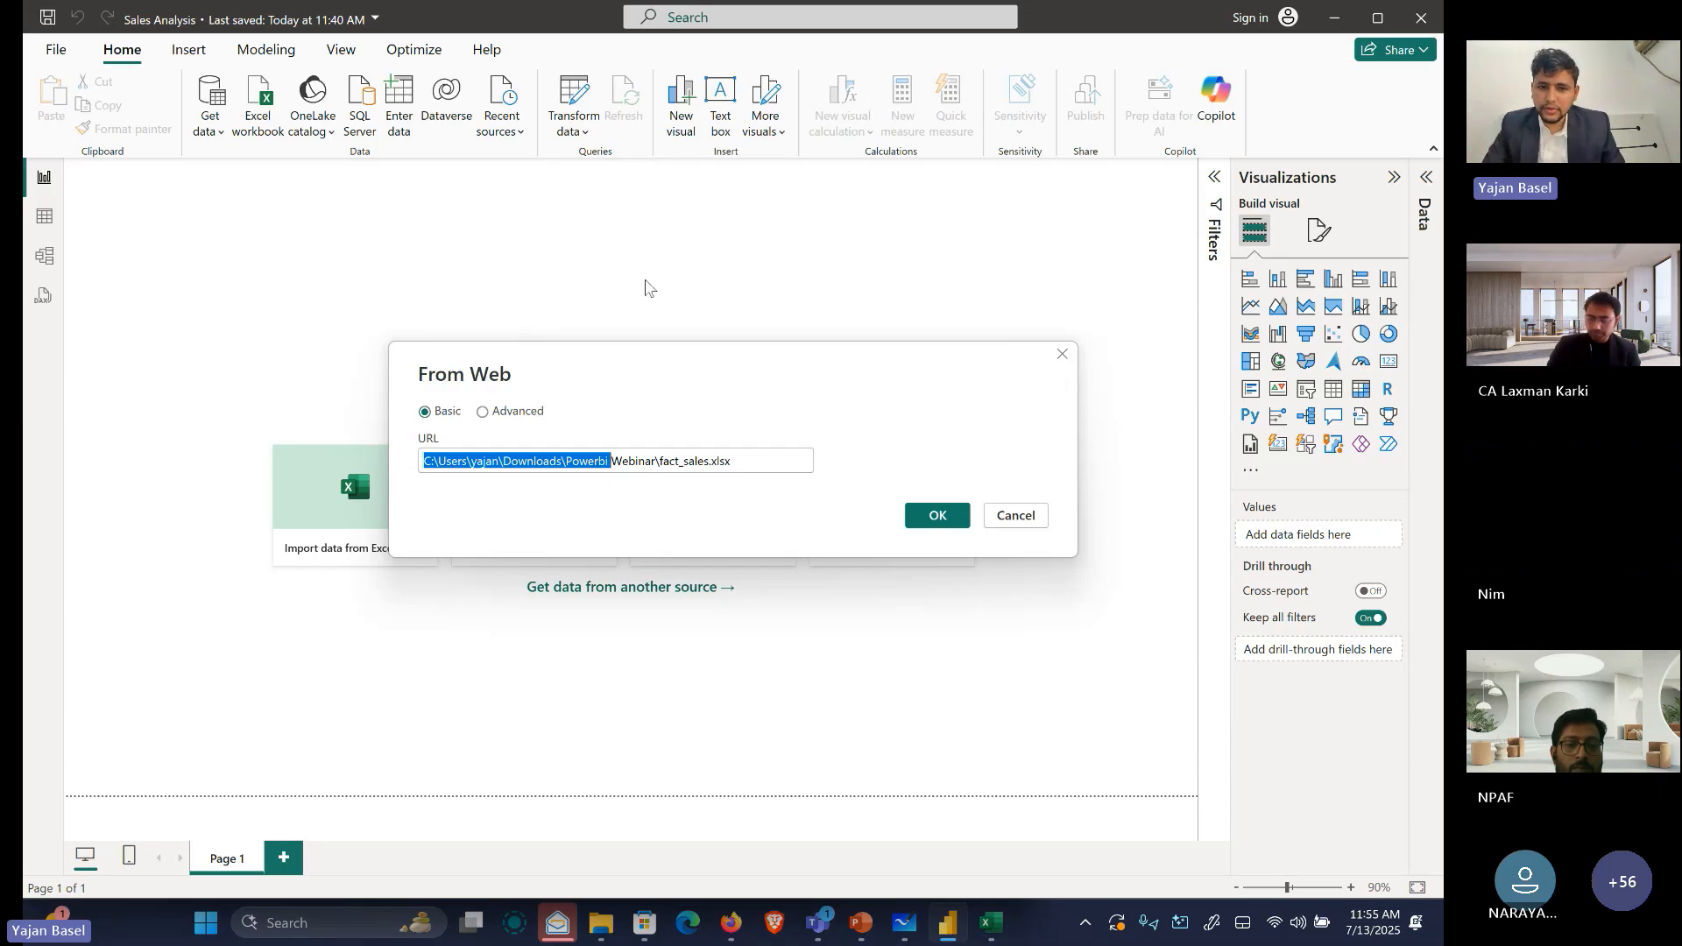
pyautogui.moveTo(648, 359); pyautogui.dragTo(722, 228)
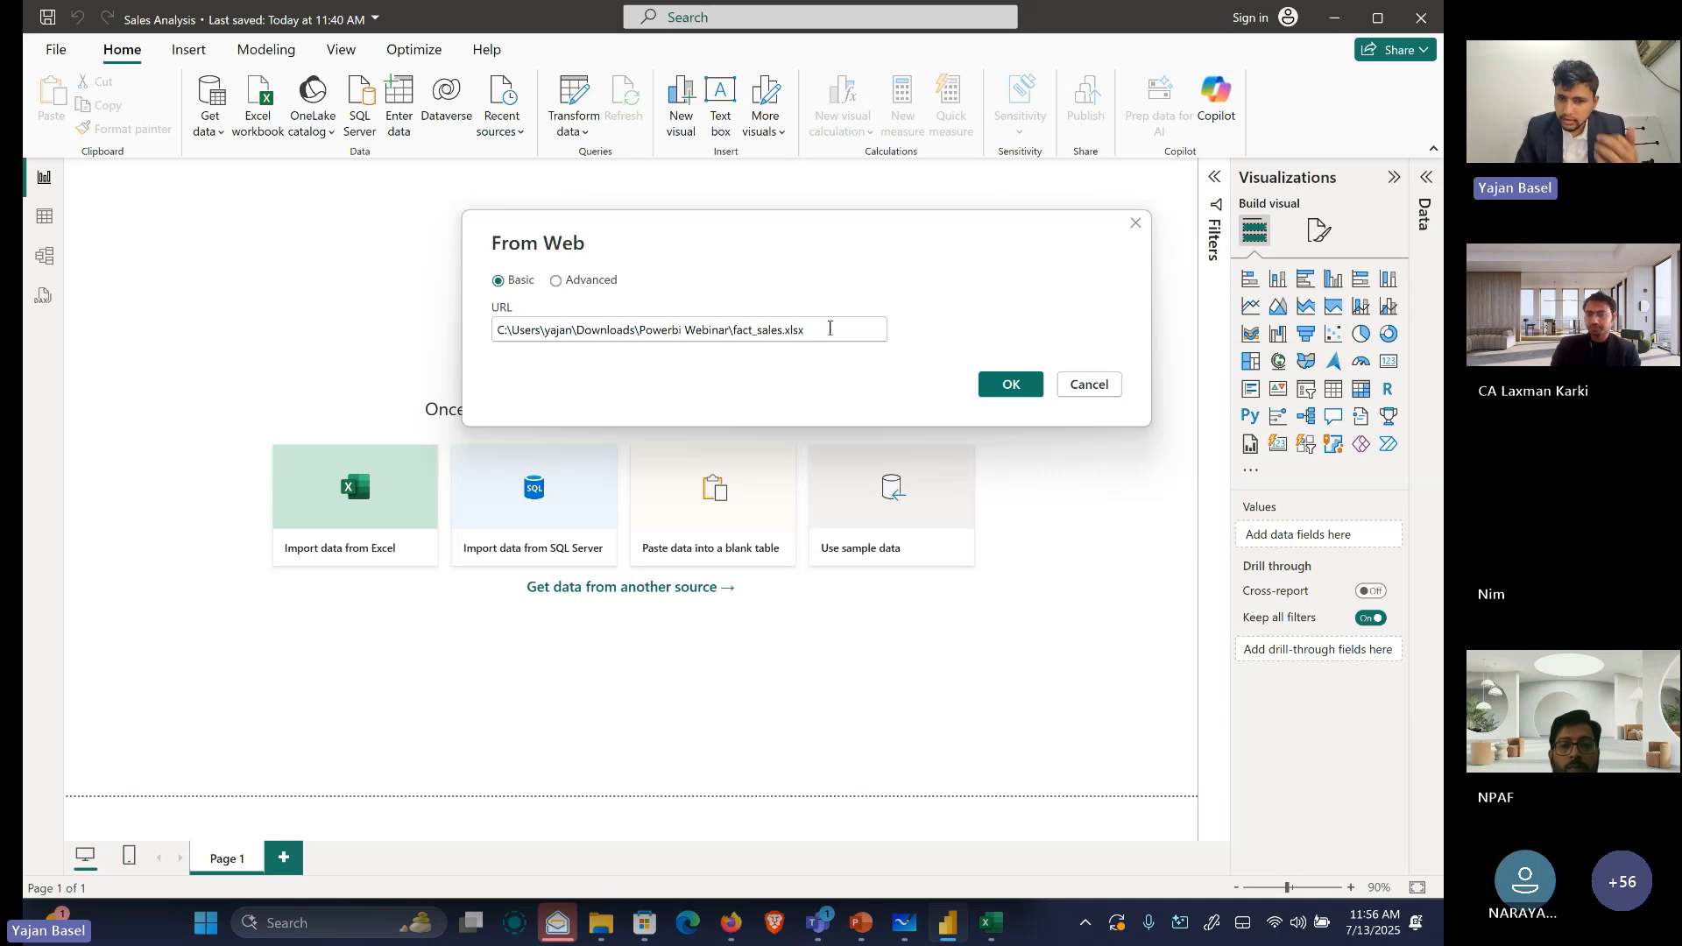
pyautogui.click(831, 329)
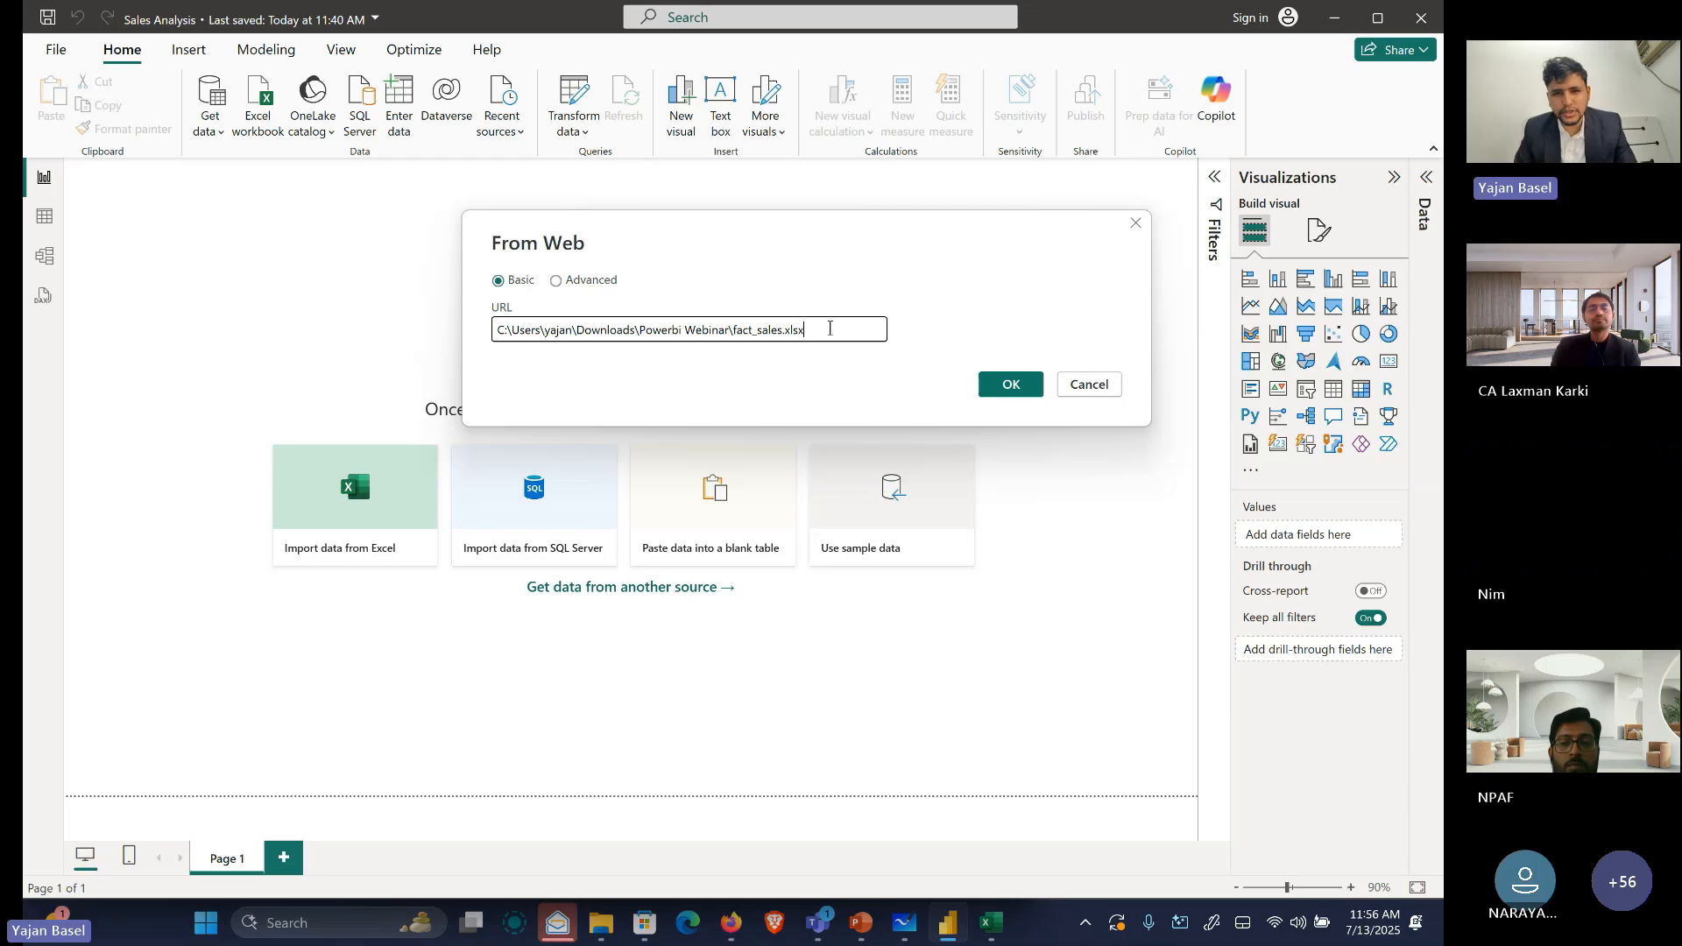
pyautogui.write('?shvcjhsbjks')
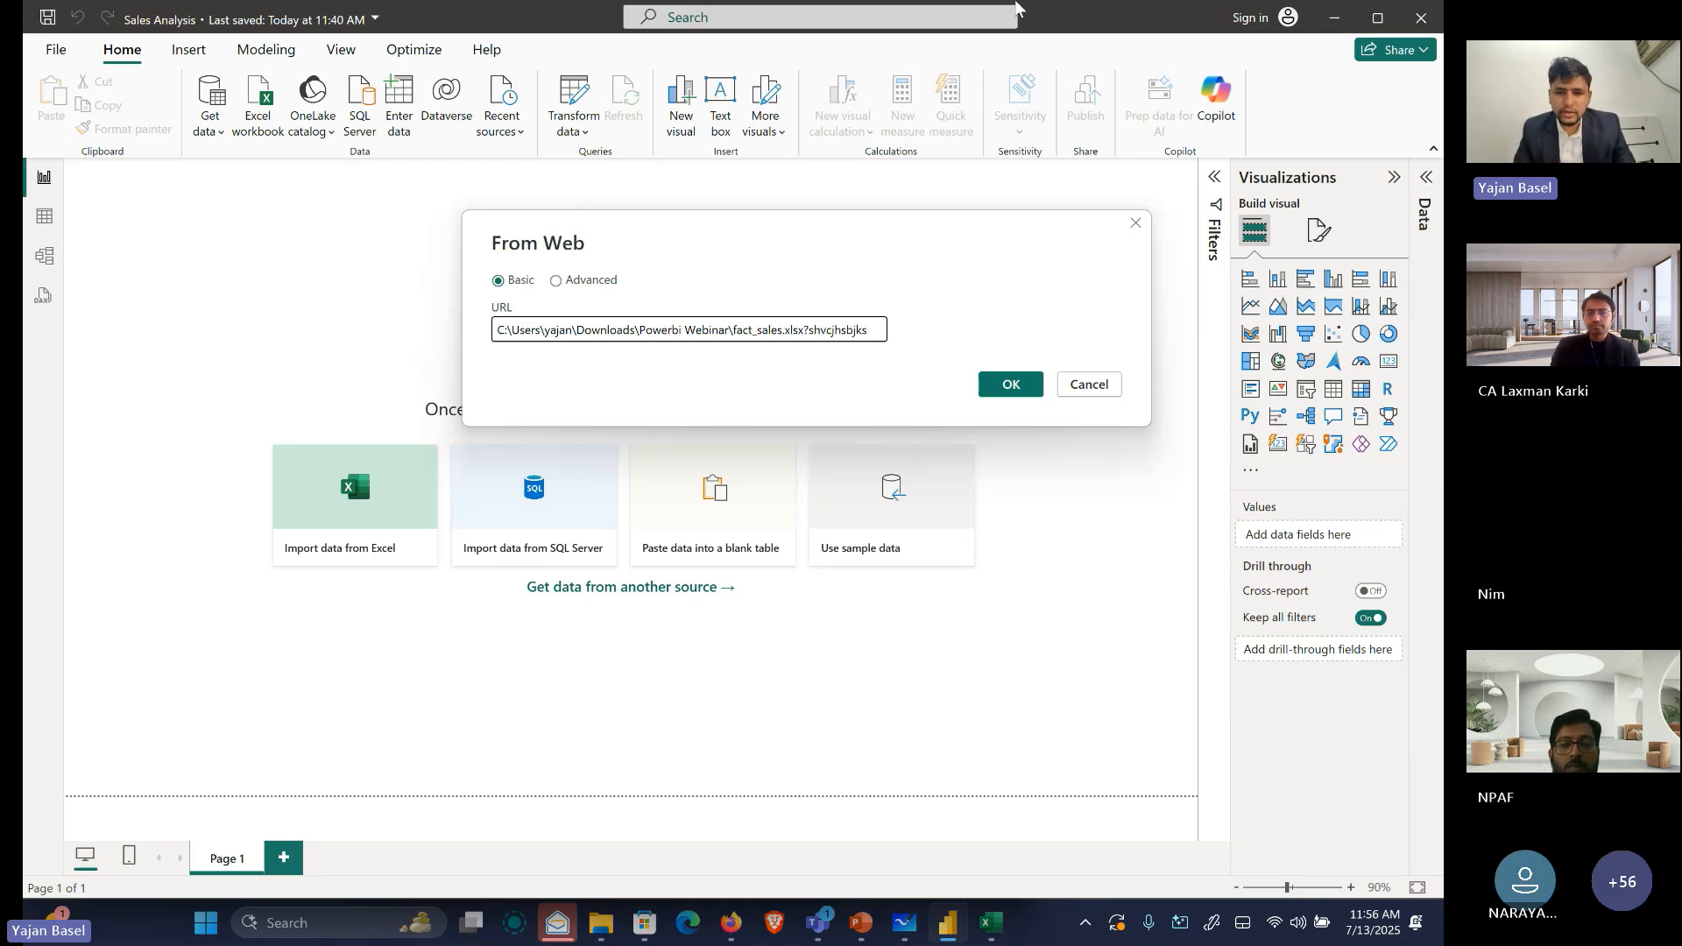
pyautogui.press('BackSpace')
pyautogui.press('BackSpace')
pyautogui.press('BackSpace')
pyautogui.press('BackSpace')
pyautogui.press('BackSpace')
pyautogui.press('BackSpace')
pyautogui.press('BackSpace')
pyautogui.press('BackSpace')
pyautogui.press('BackSpace')
pyautogui.press('BackSpace')
pyautogui.press('BackSpace')
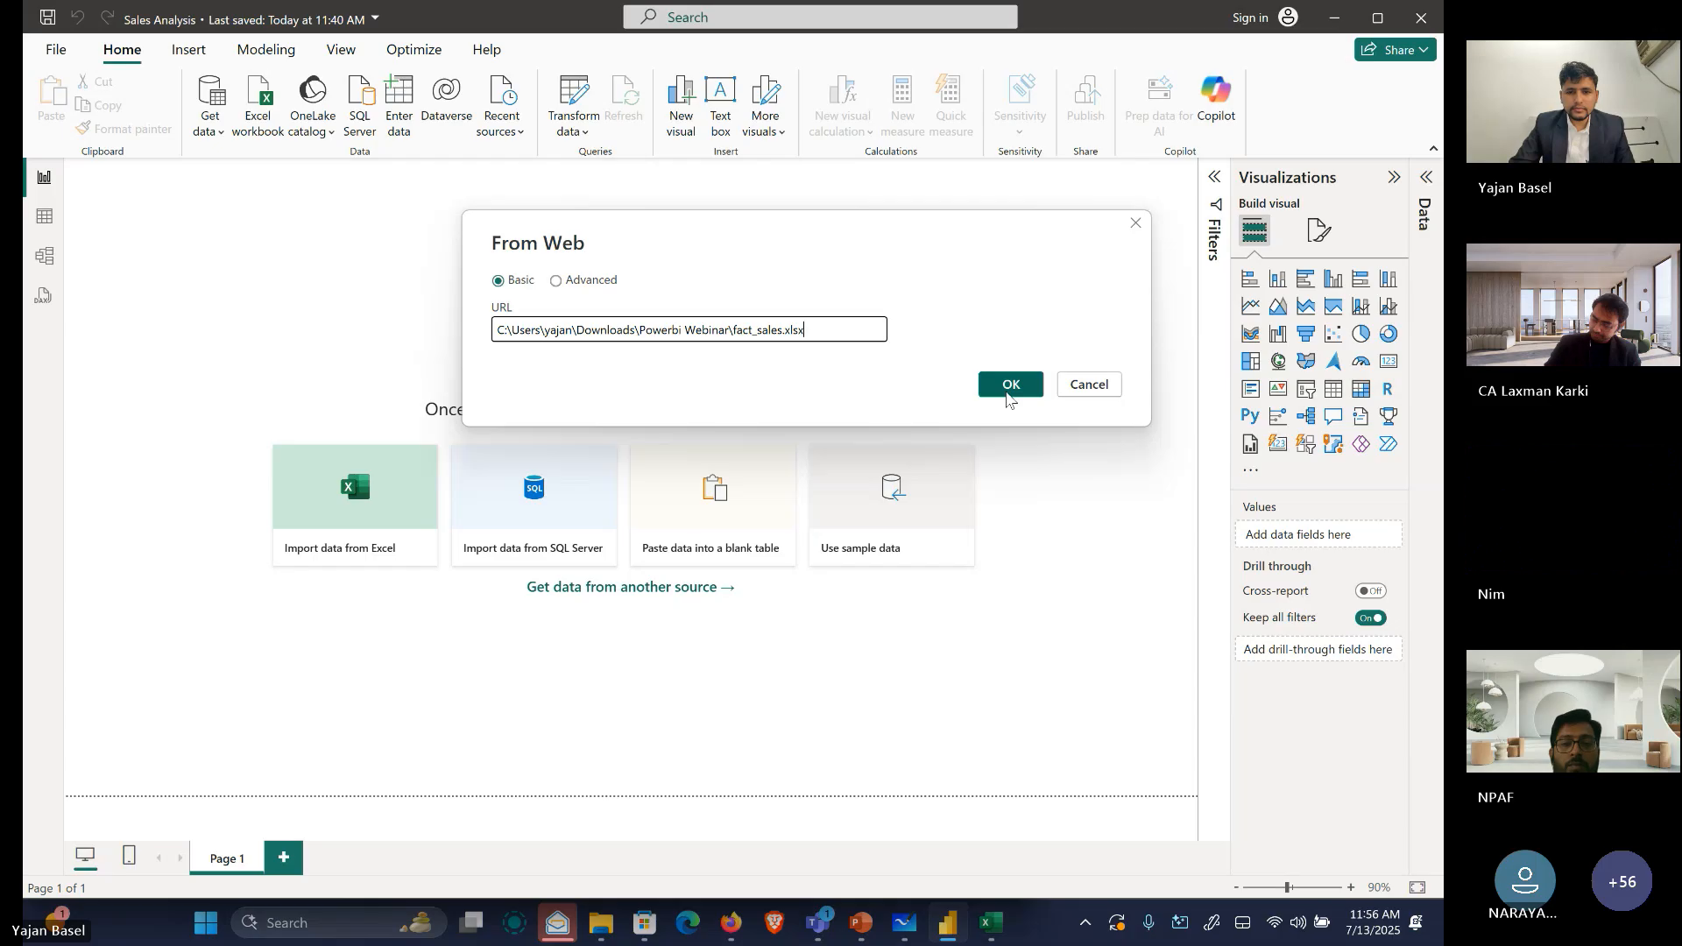
# Confirm the path, tick the fact_sales table to preview it, and switch to Excel.
pyautogui.click(1008, 386)
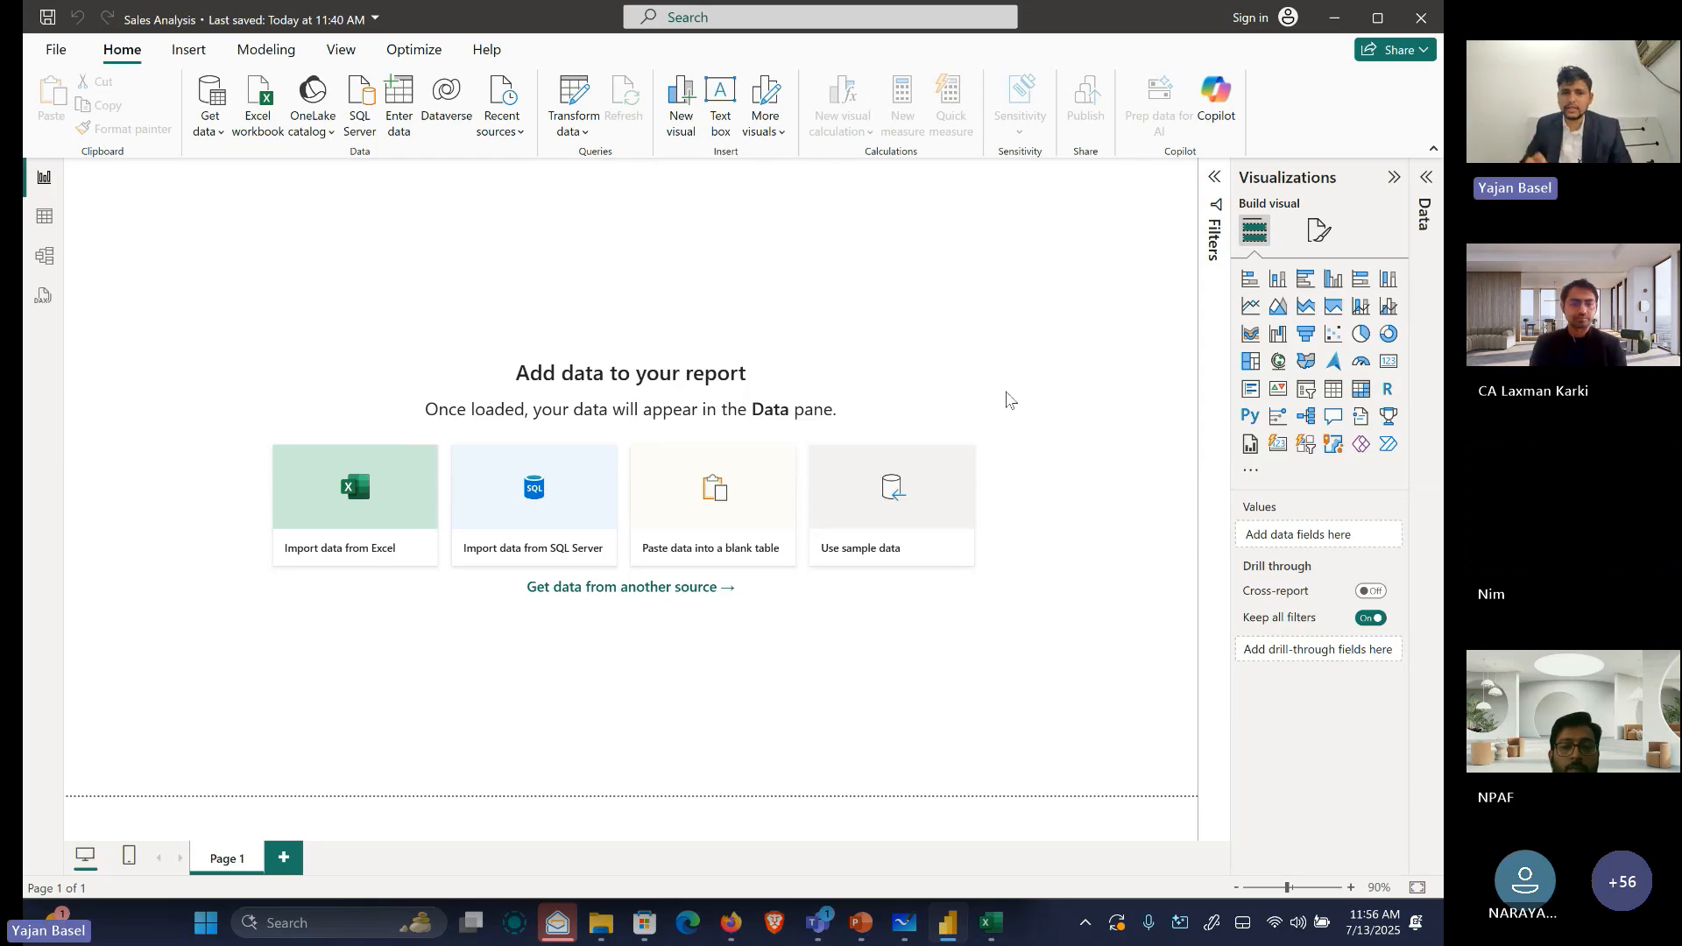
pyautogui.click(360, 269)
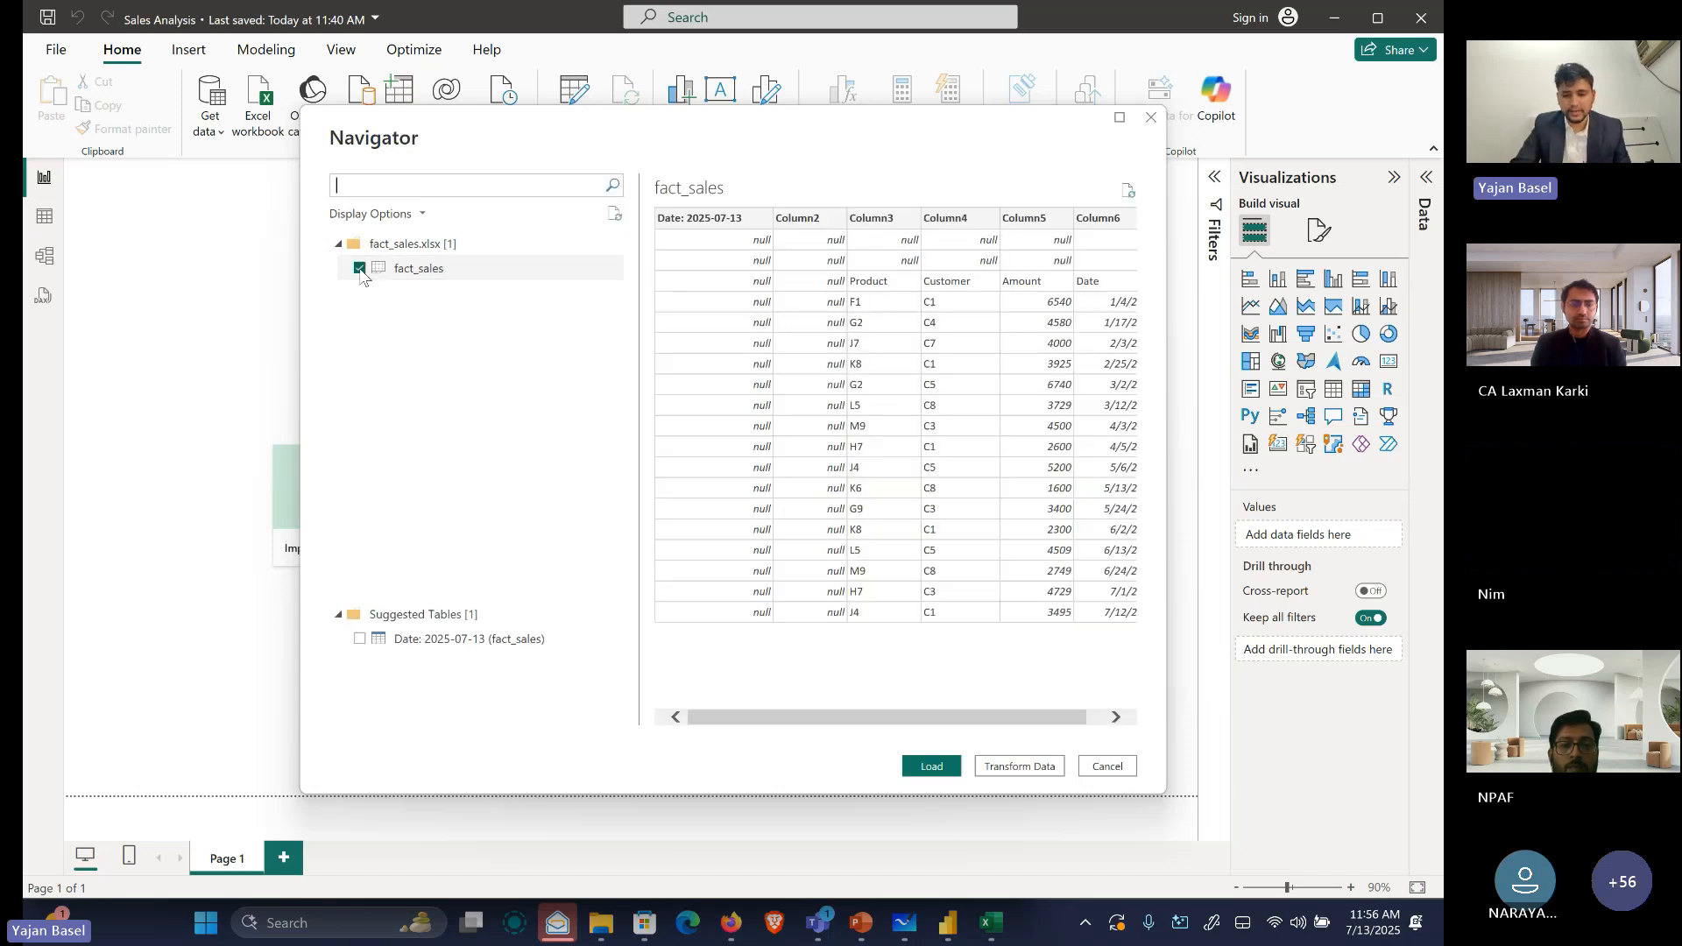
pyautogui.hotkey('alt', 'Tab')
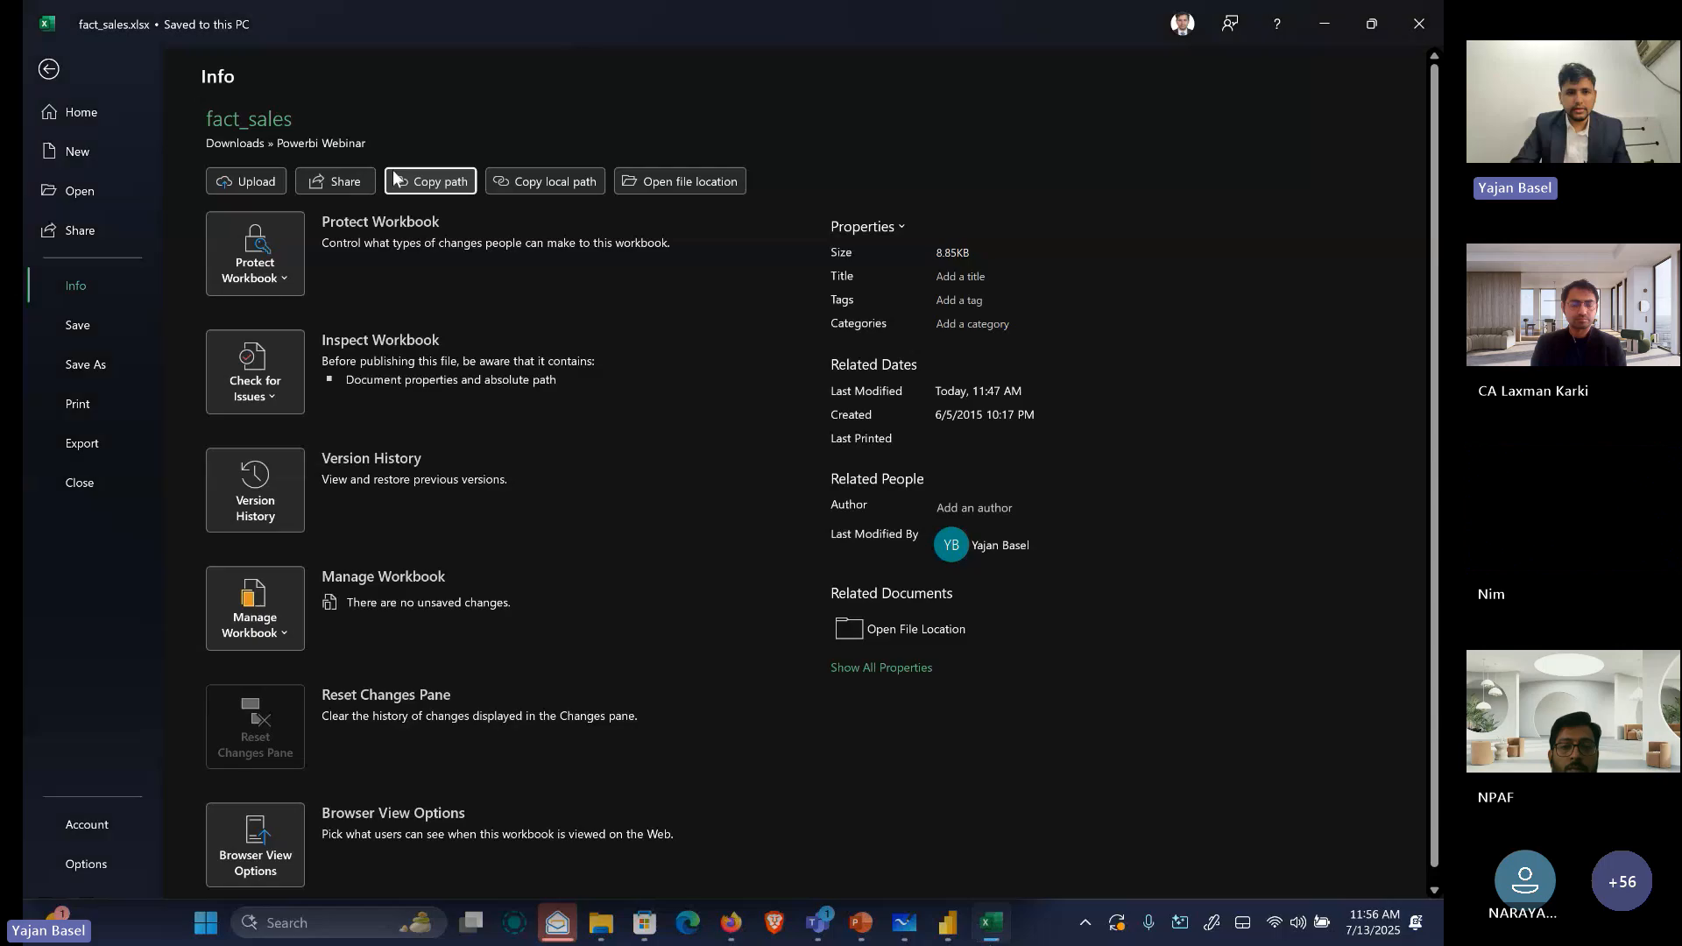
# Copy fact_sales.xlsx's path again from File > Info and return to Power BI's Navigator.
pyautogui.click(50, 71)
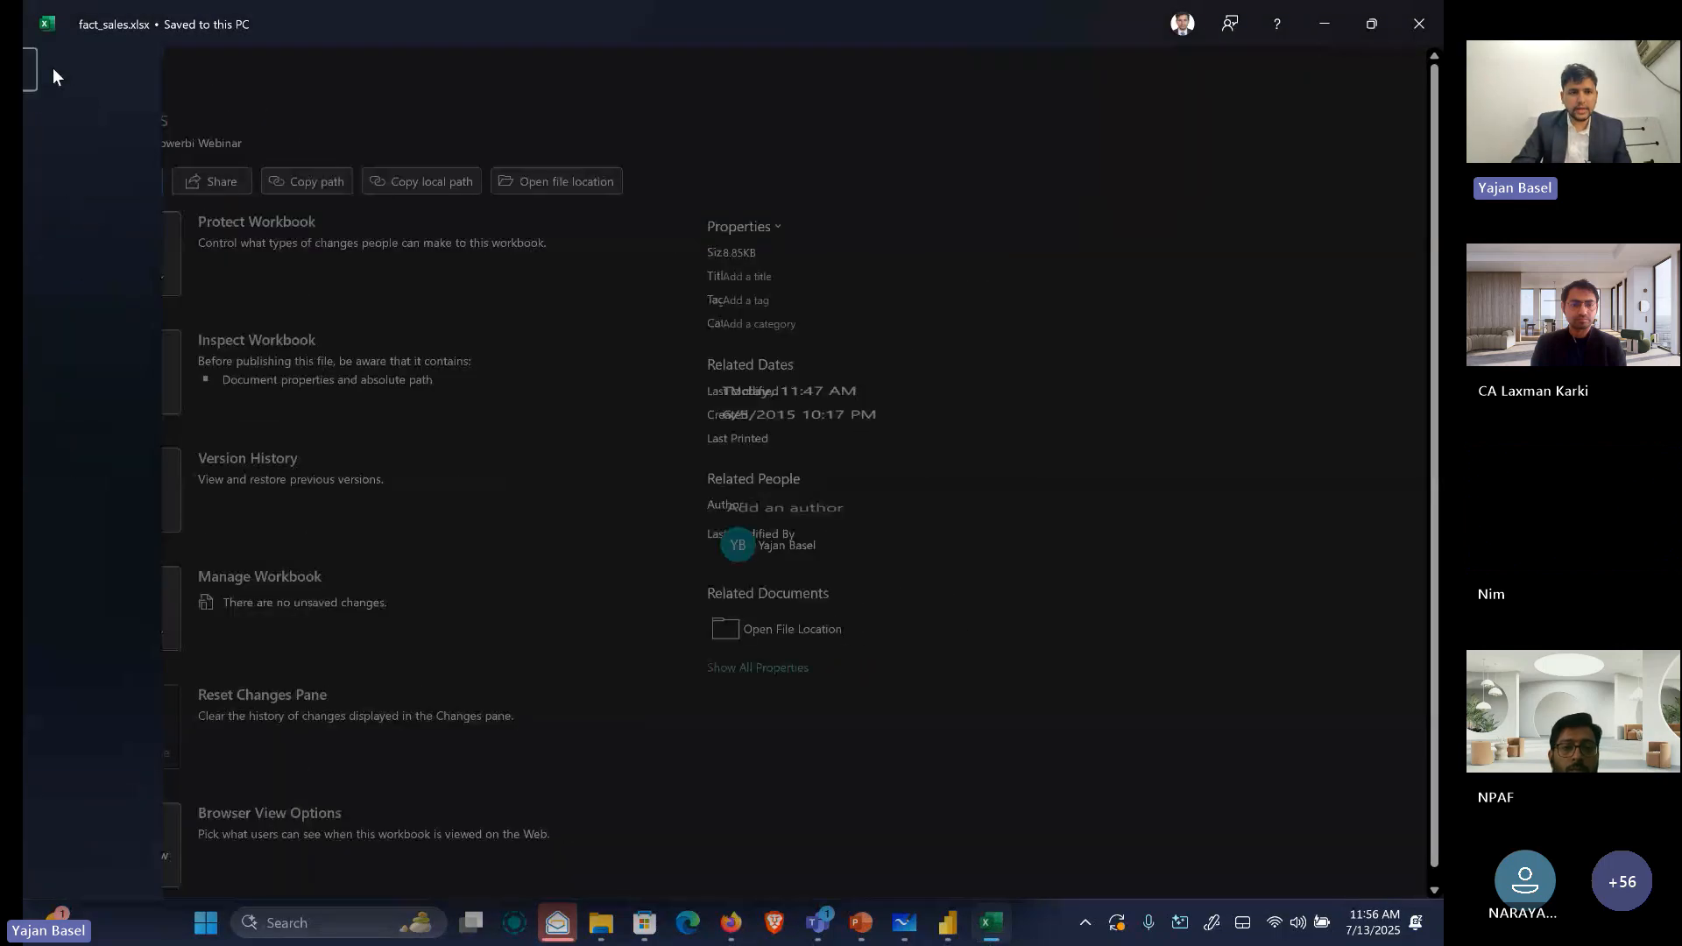
pyautogui.click(70, 285)
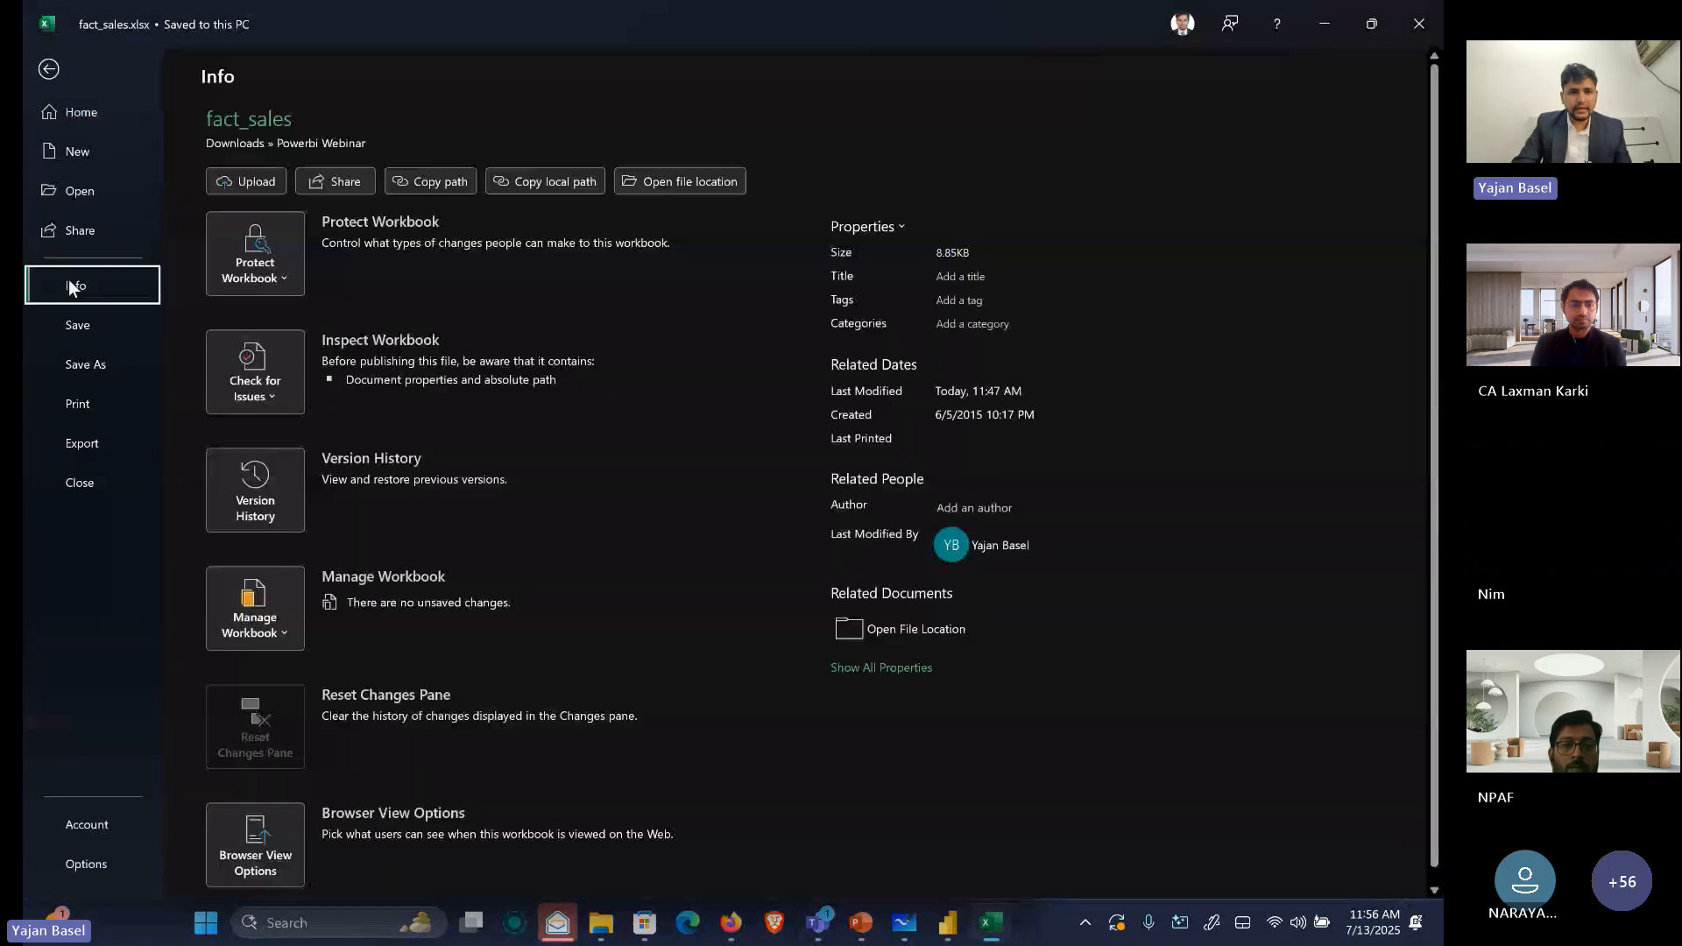
pyautogui.click(447, 181)
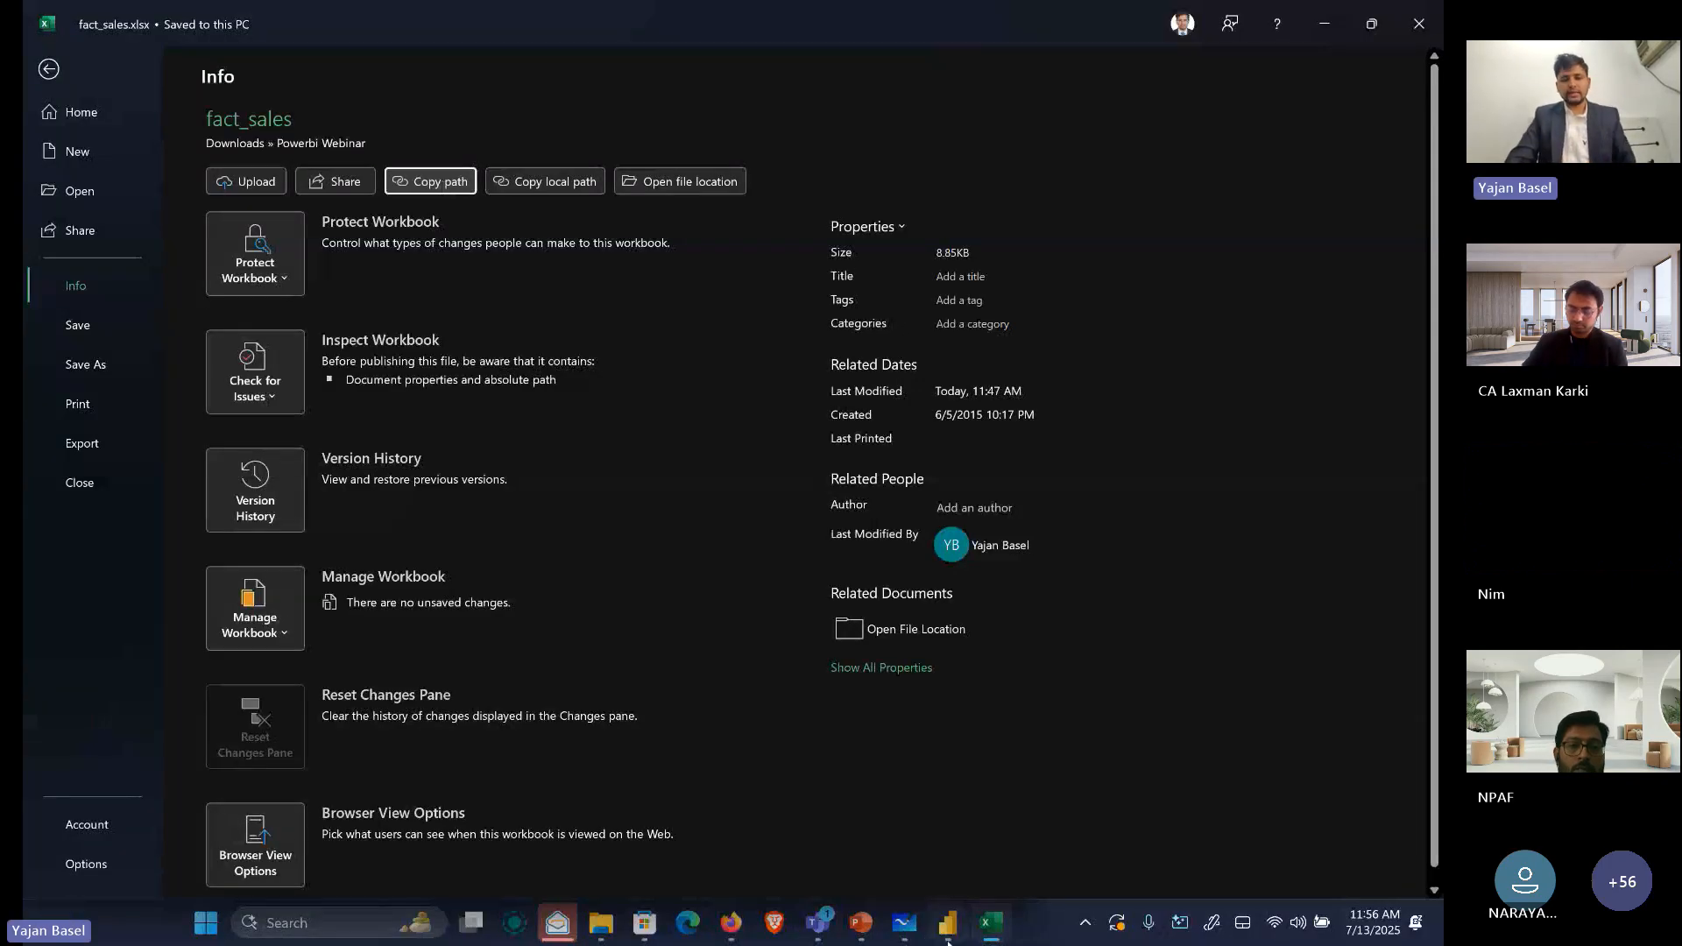
pyautogui.click(947, 929)
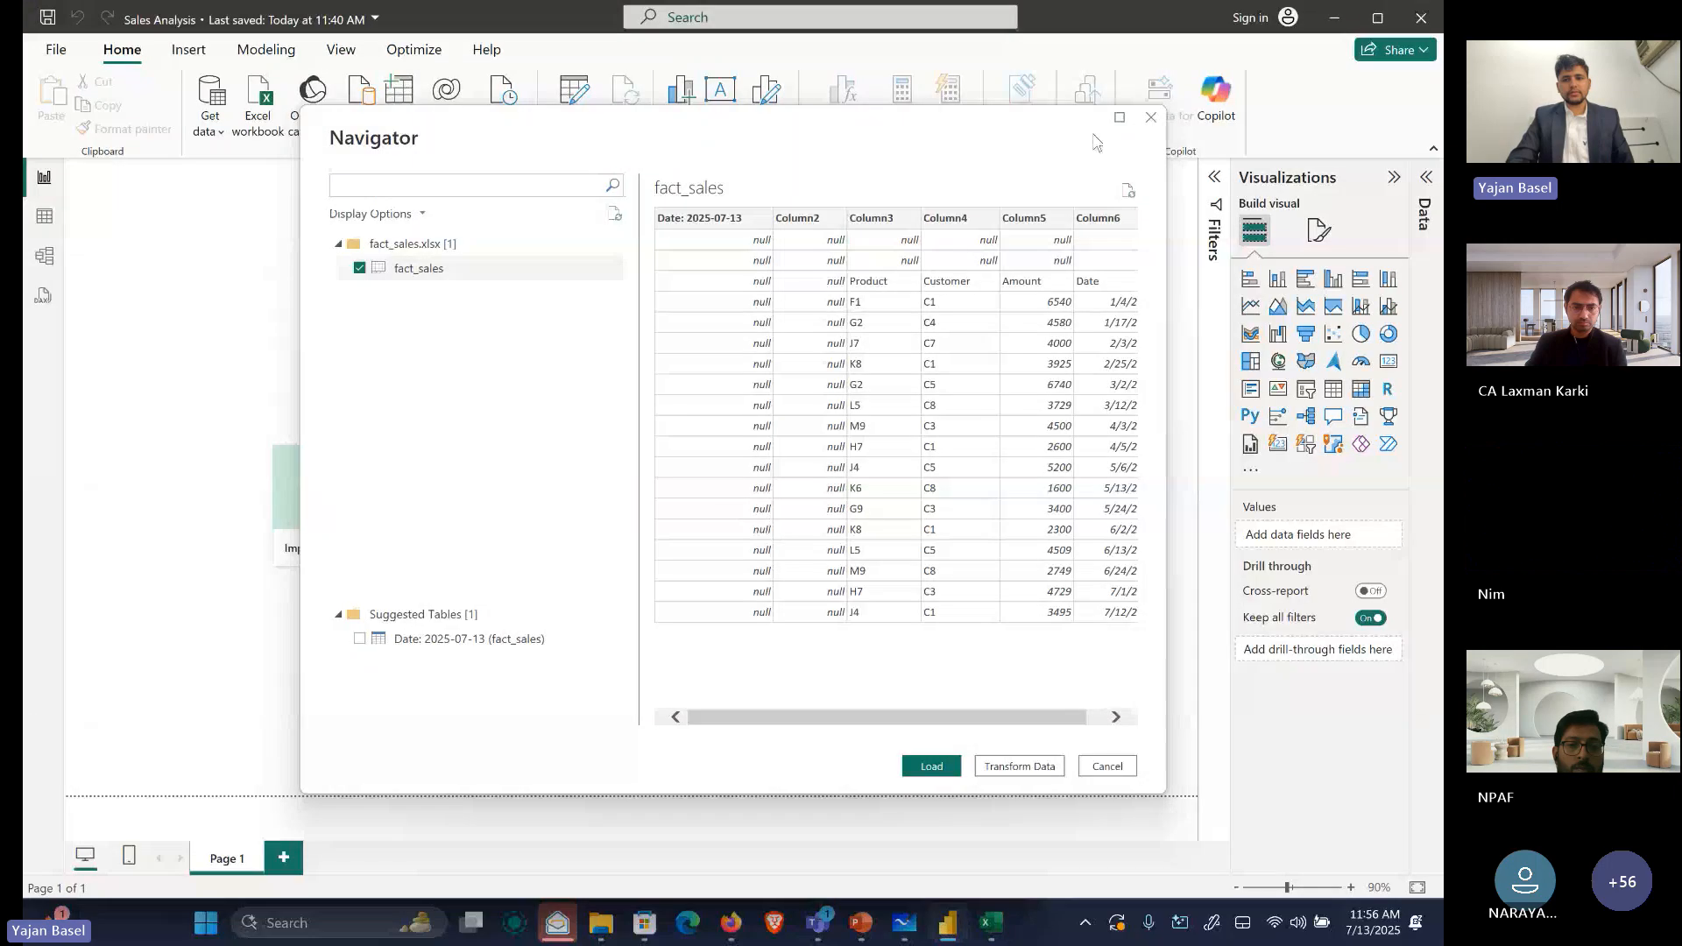
# Restart Get data > Web, paste the fact_sales.xlsx path with stray characters removed, and connect.
pyautogui.click(1150, 118)
pyautogui.click(210, 138)
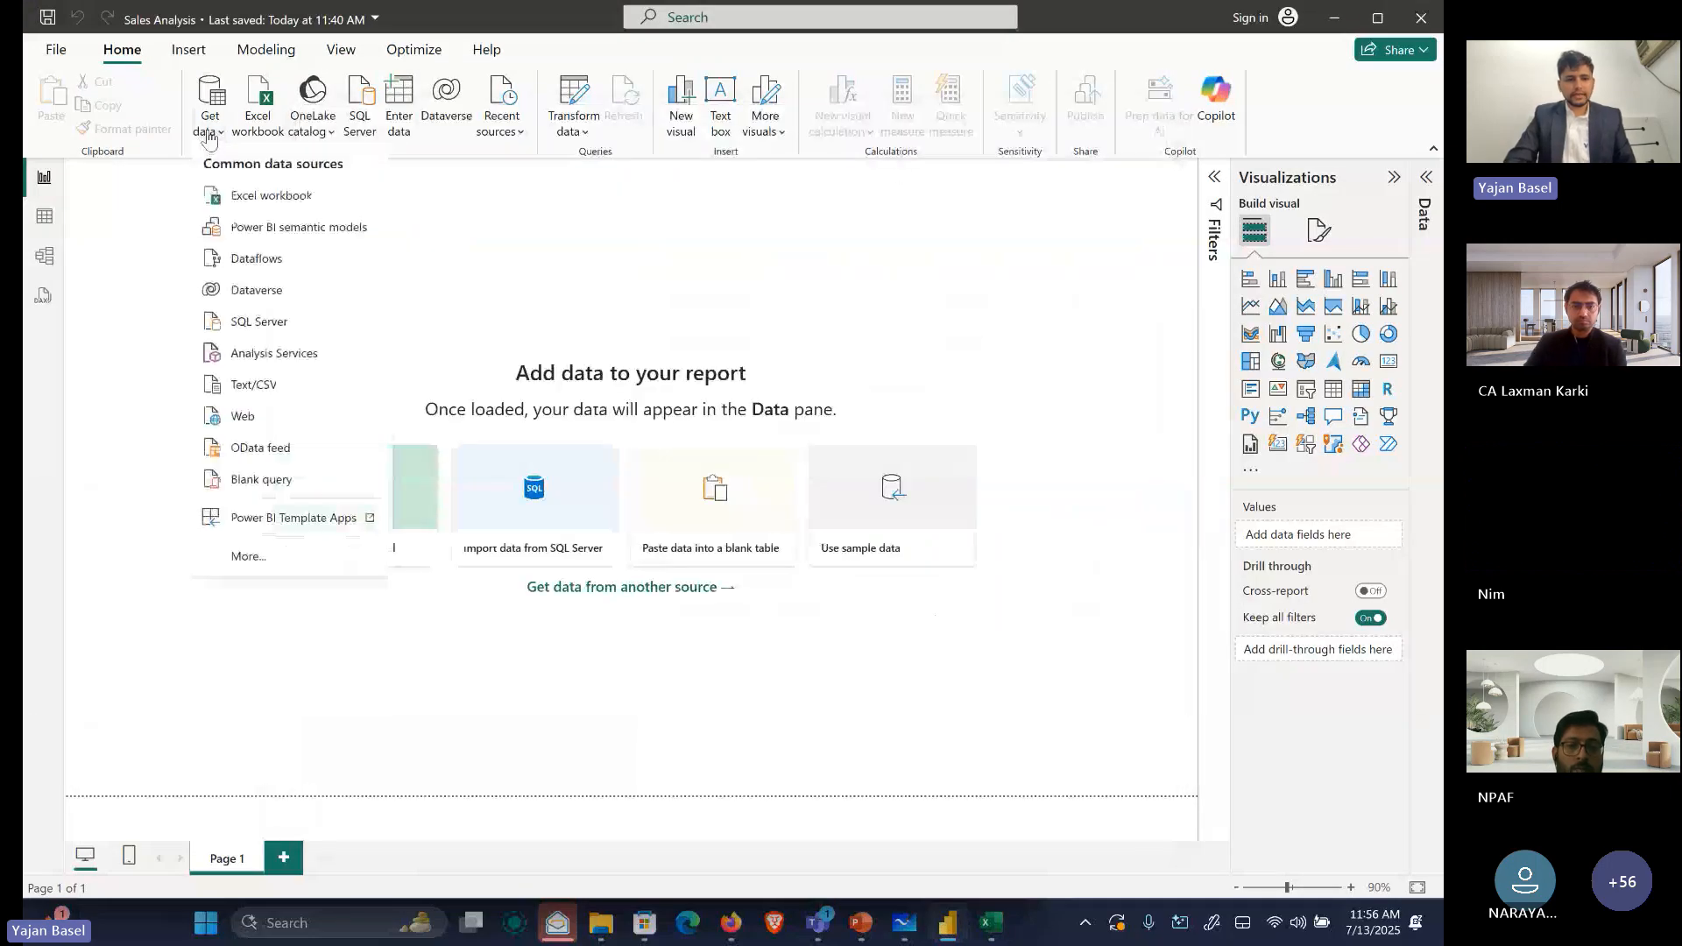
pyautogui.click(280, 418)
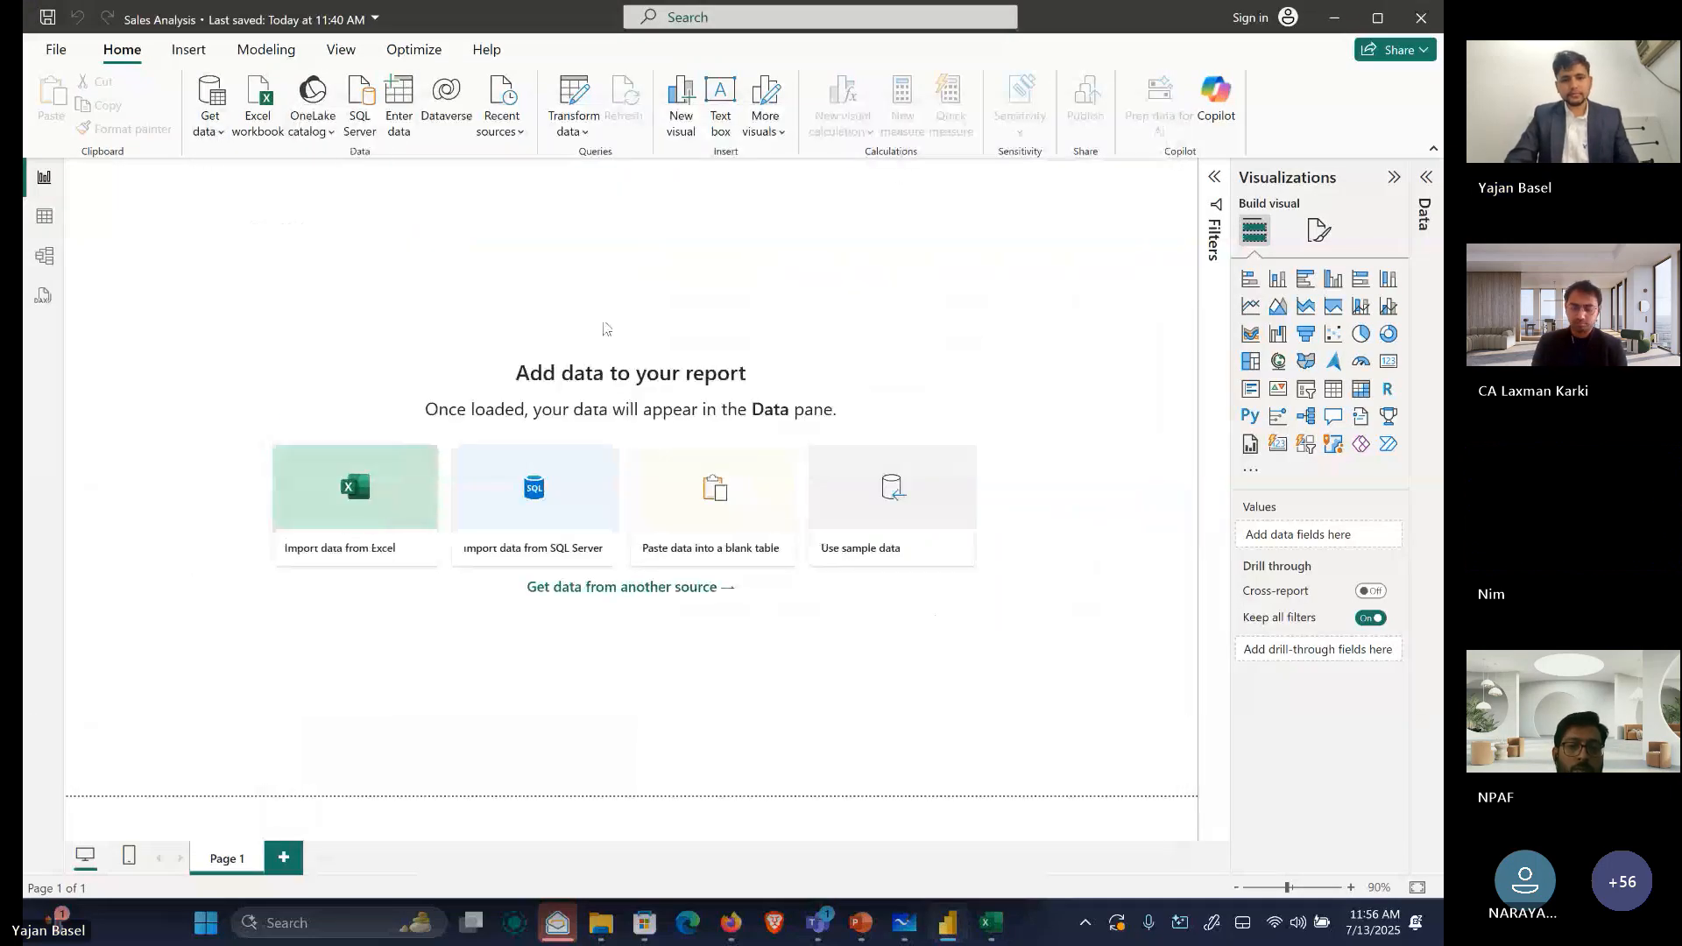
pyautogui.write('C:\\Users\\yajan\\Downloads\\Powerbi Webinar\\fact_sales.xlsx')
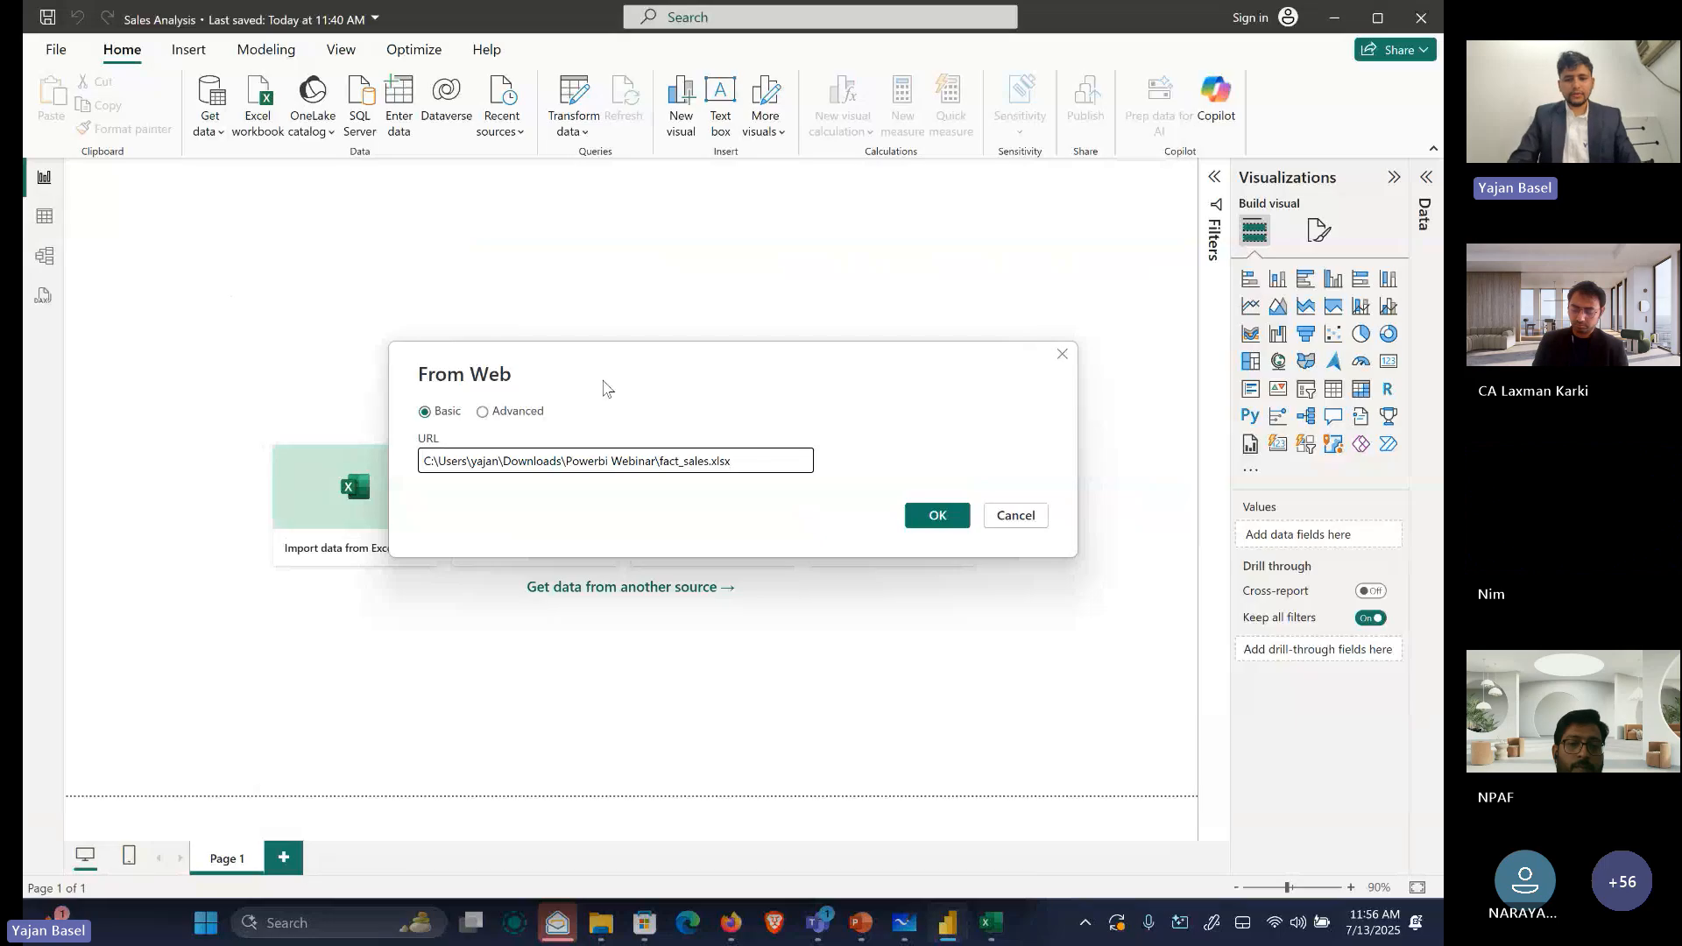
pyautogui.write('?jksbvjks')
pyautogui.press('BackSpace')
pyautogui.press('BackSpace')
pyautogui.press('BackSpace')
pyautogui.press('BackSpace')
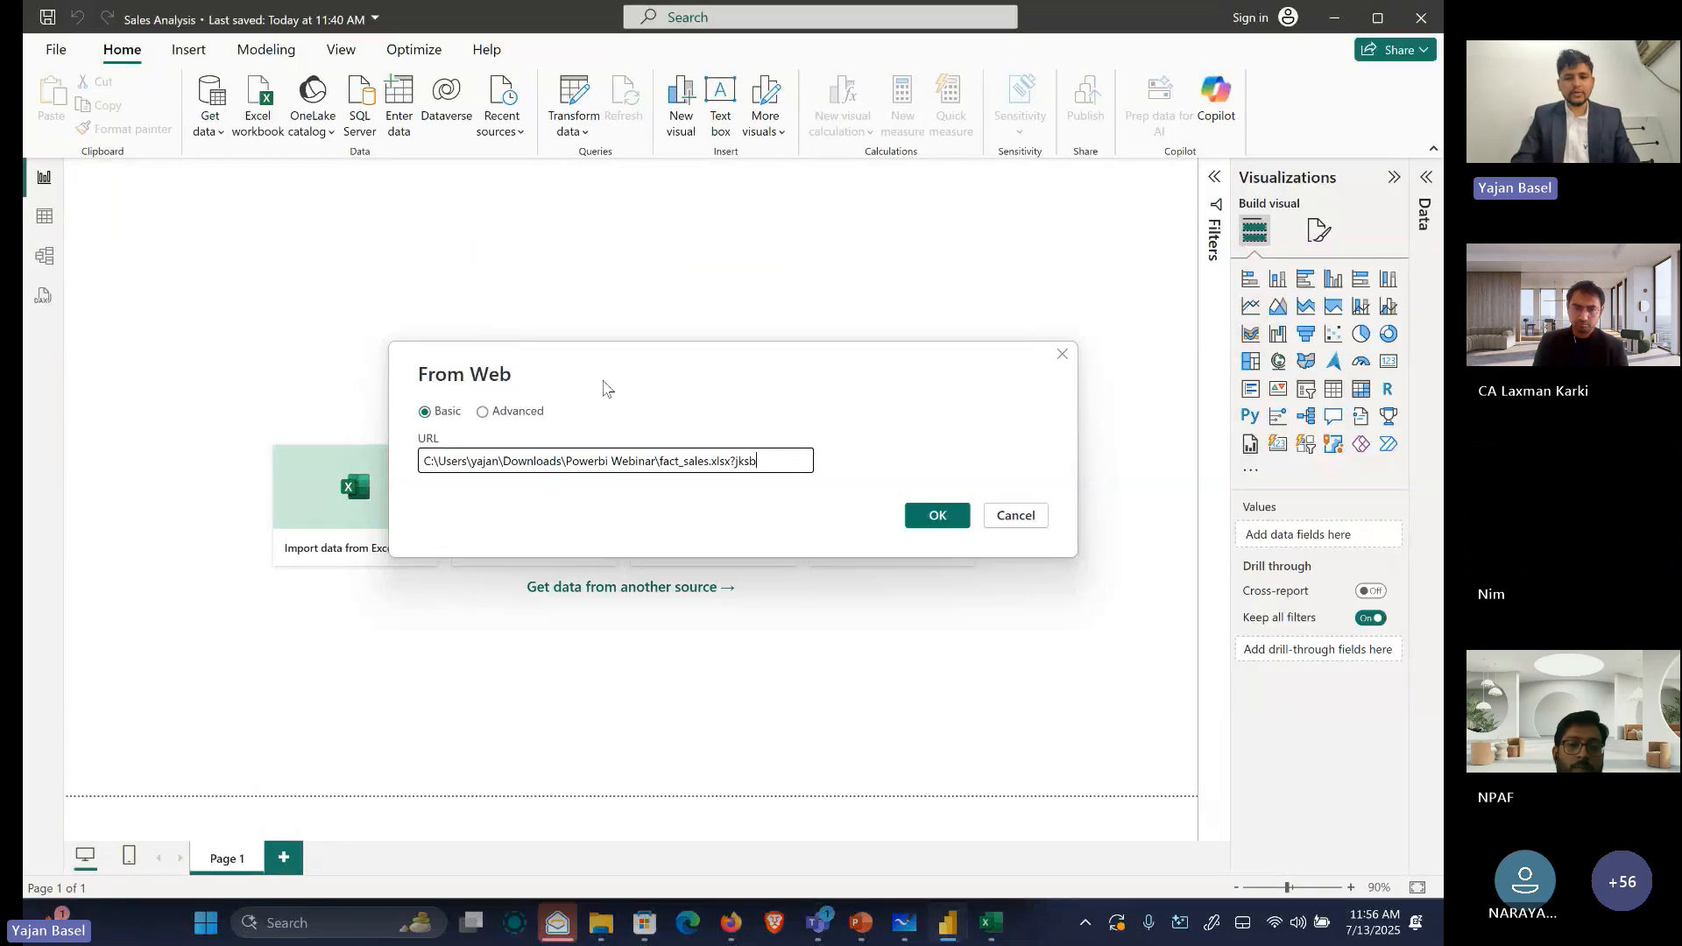
pyautogui.press('BackSpace')
pyautogui.press('BackSpace')
pyautogui.press('BackSpace')
pyautogui.press('BackSpace')
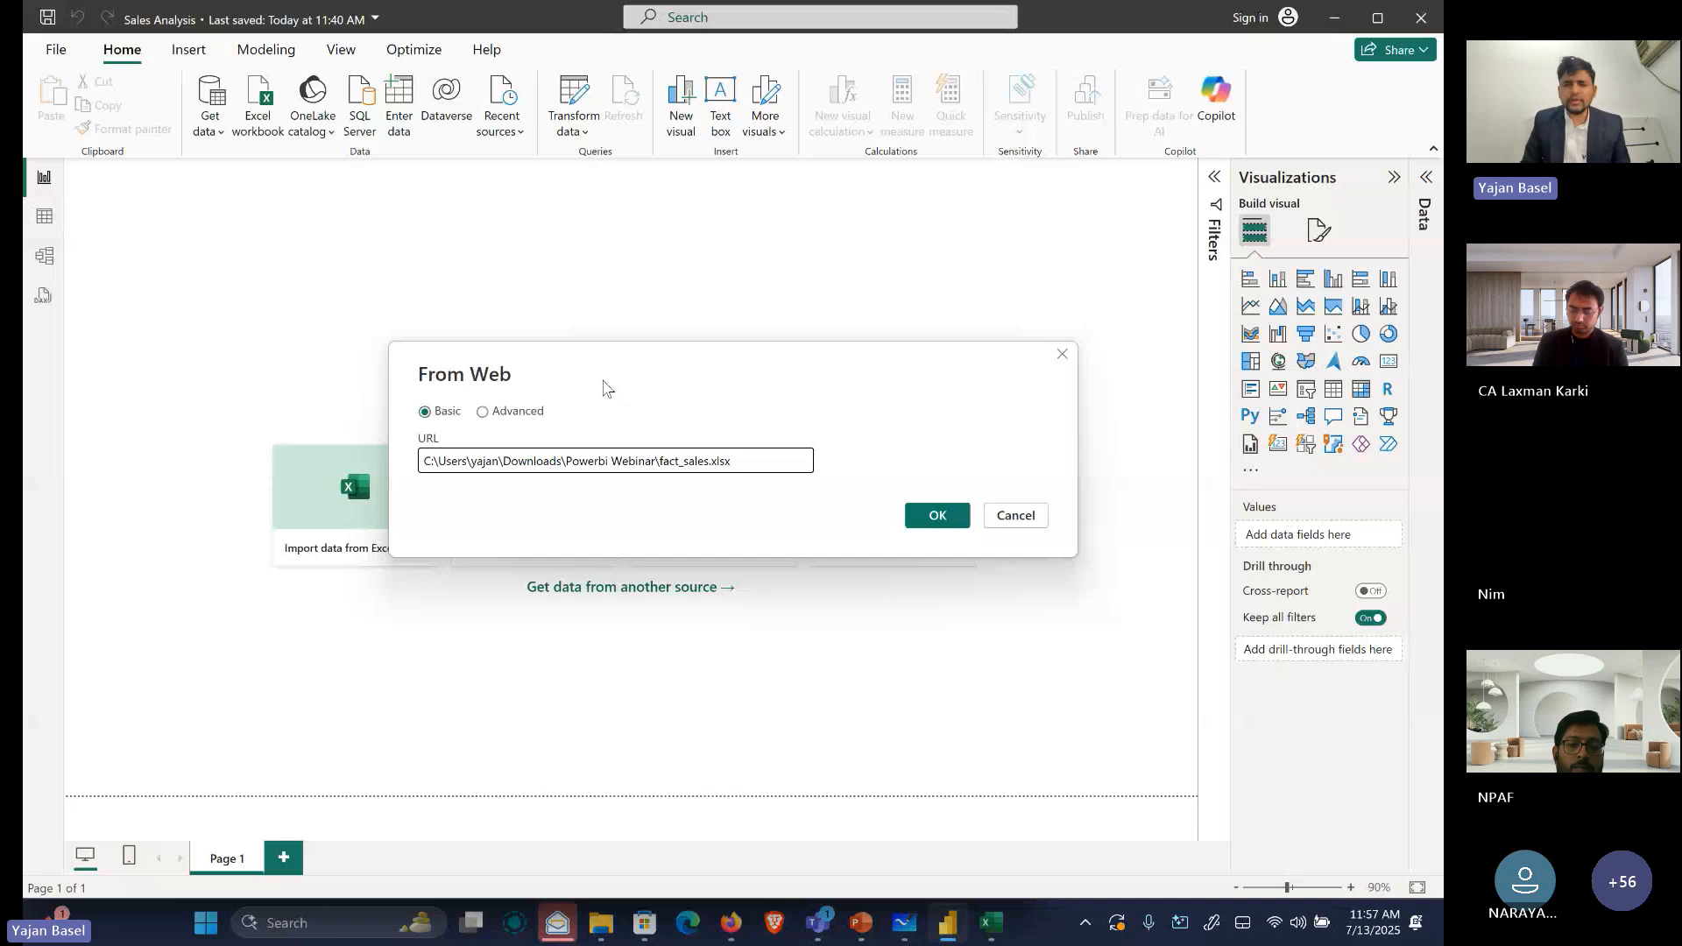
pyautogui.click(934, 520)
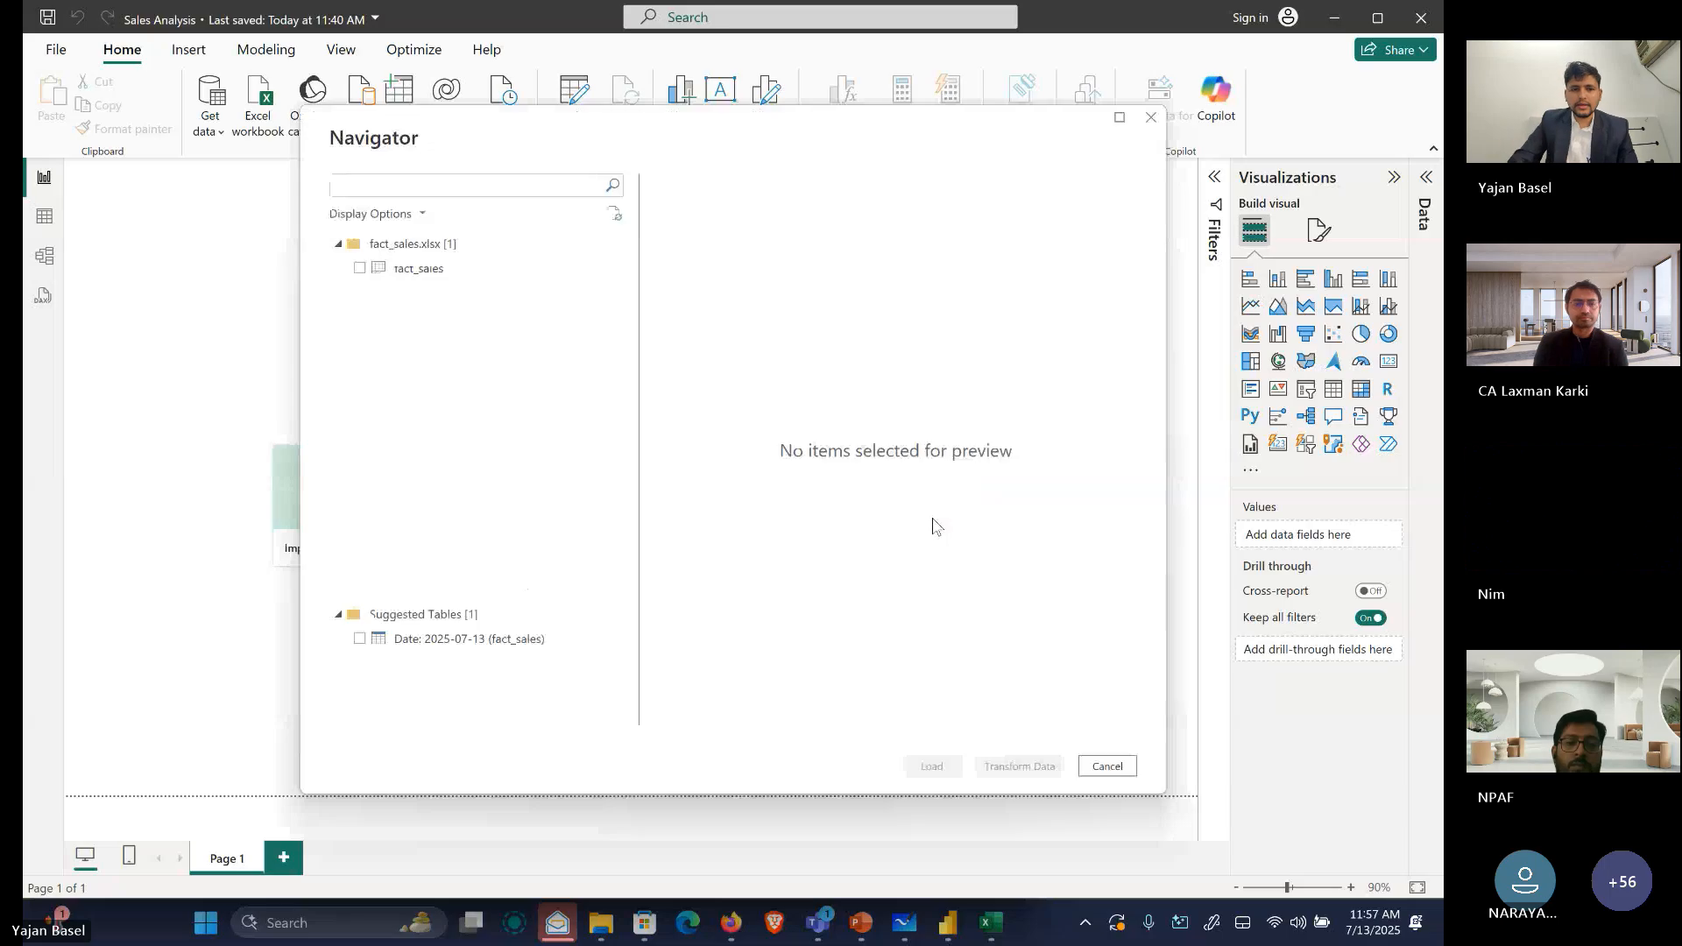
# Tick fact_sales in the Navigator and load it into Power Query Editor with Transform Data.
pyautogui.click(359, 269)
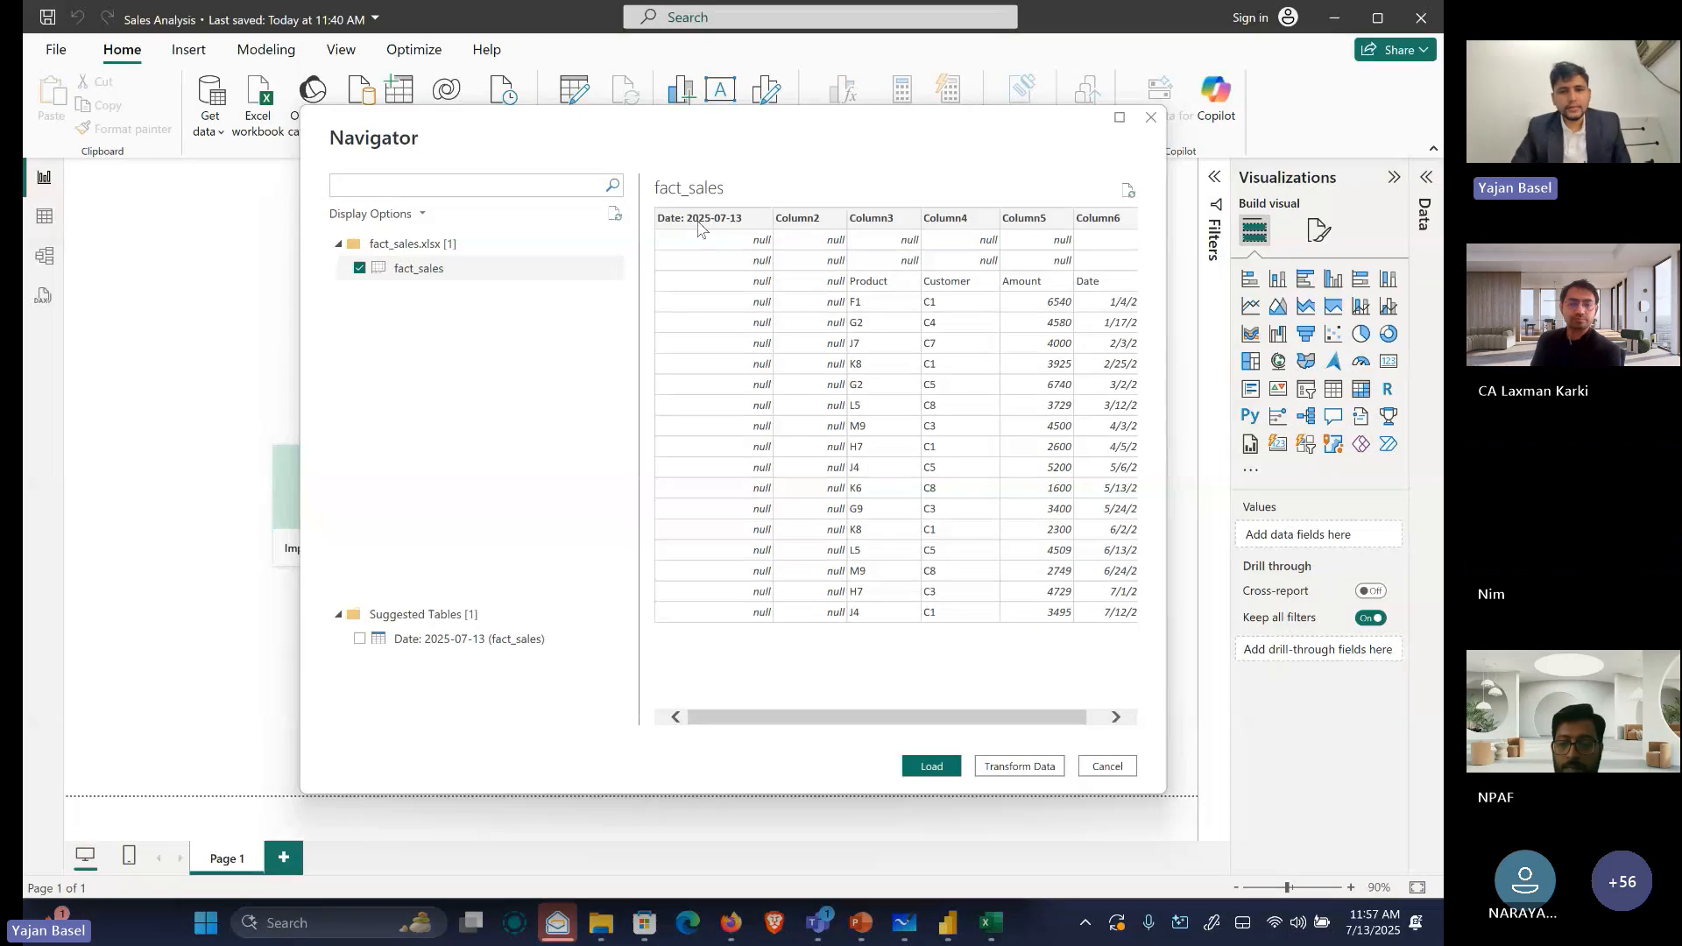
pyautogui.click(1025, 767)
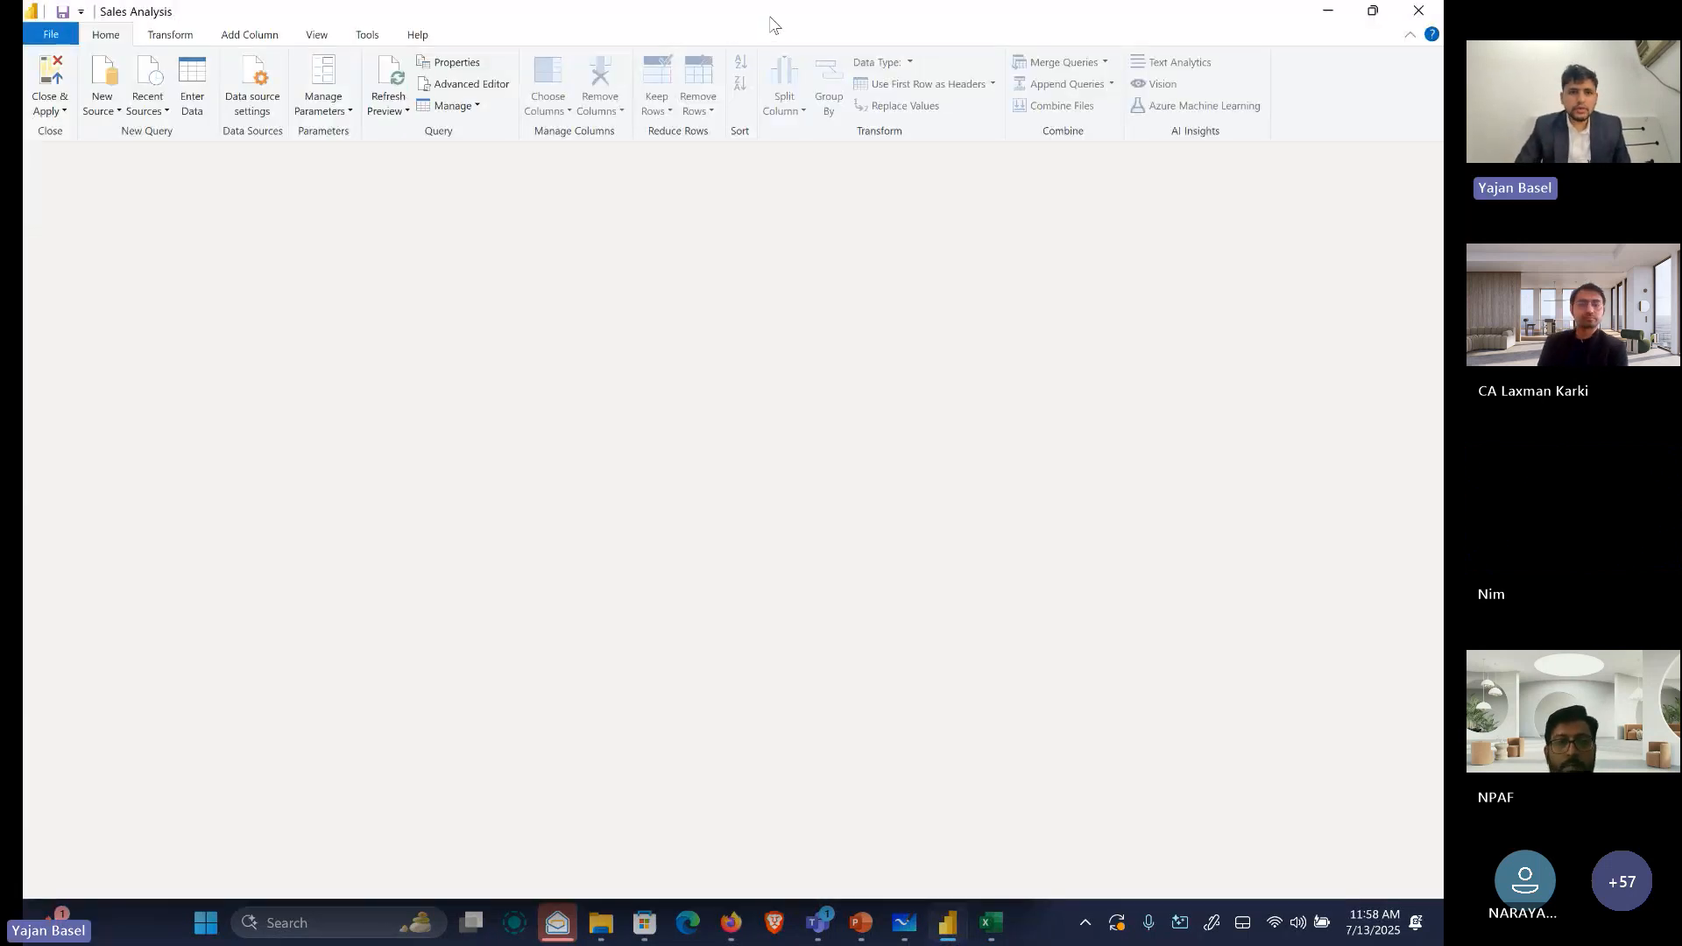
# Return the Power Query window to full screen and inspect the J7 and L5 values in Column3.
pyautogui.moveTo(770, 18); pyautogui.dragTo(1086, 363)
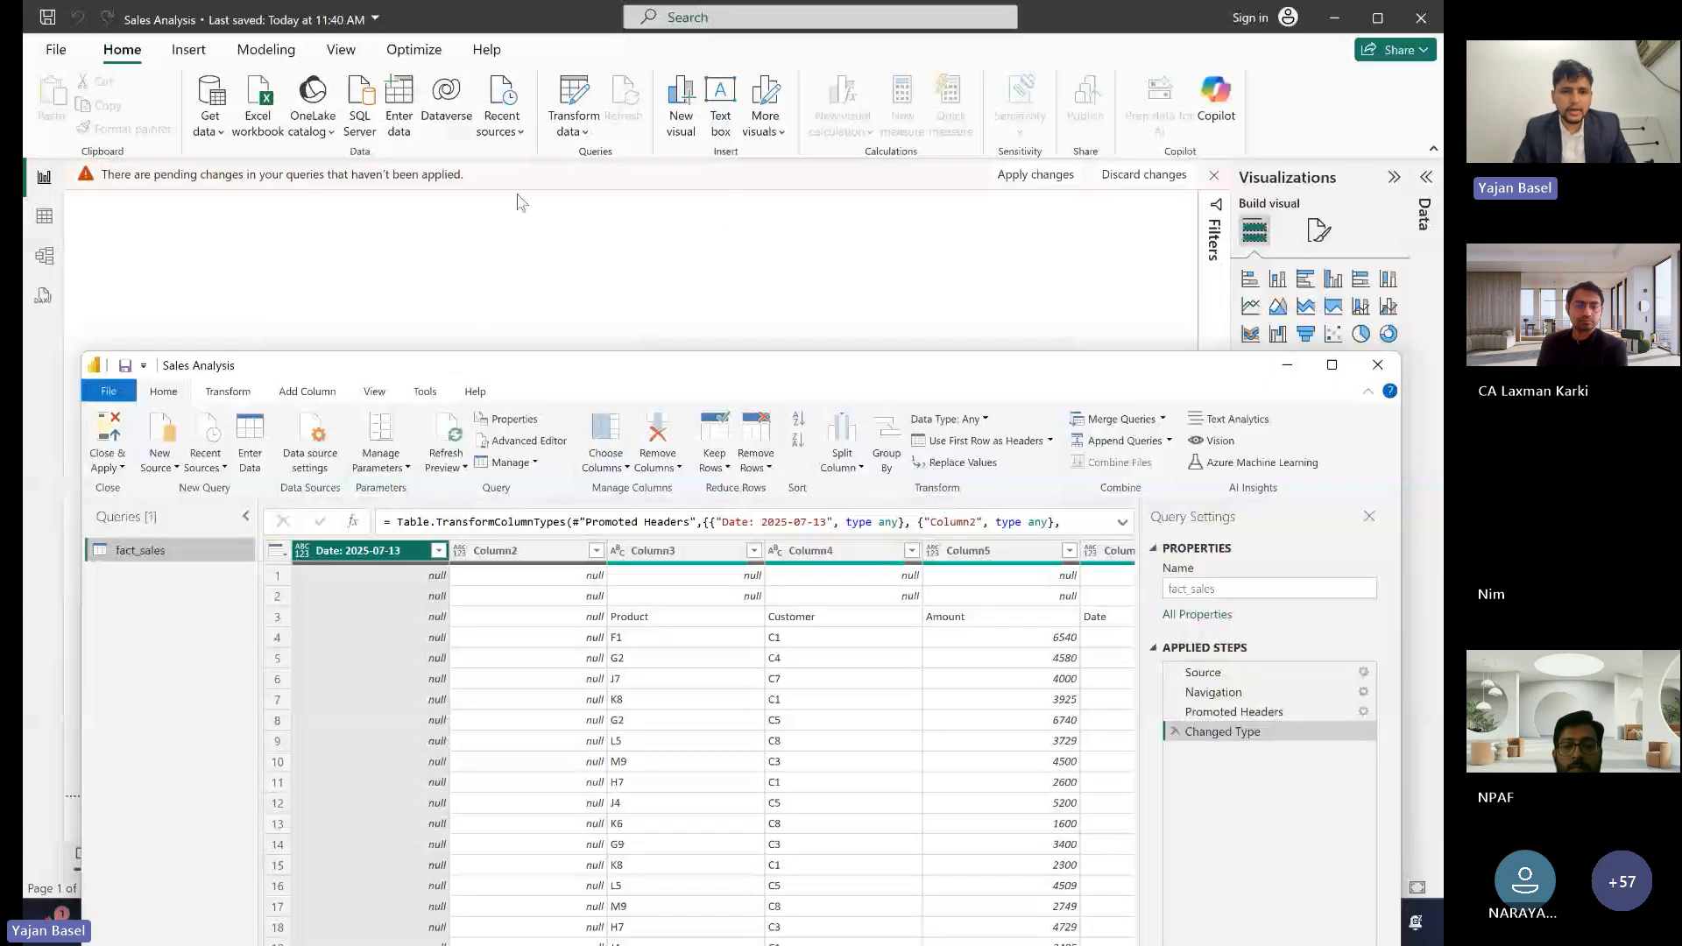
pyautogui.moveTo(693, 364); pyautogui.dragTo(693, 7)
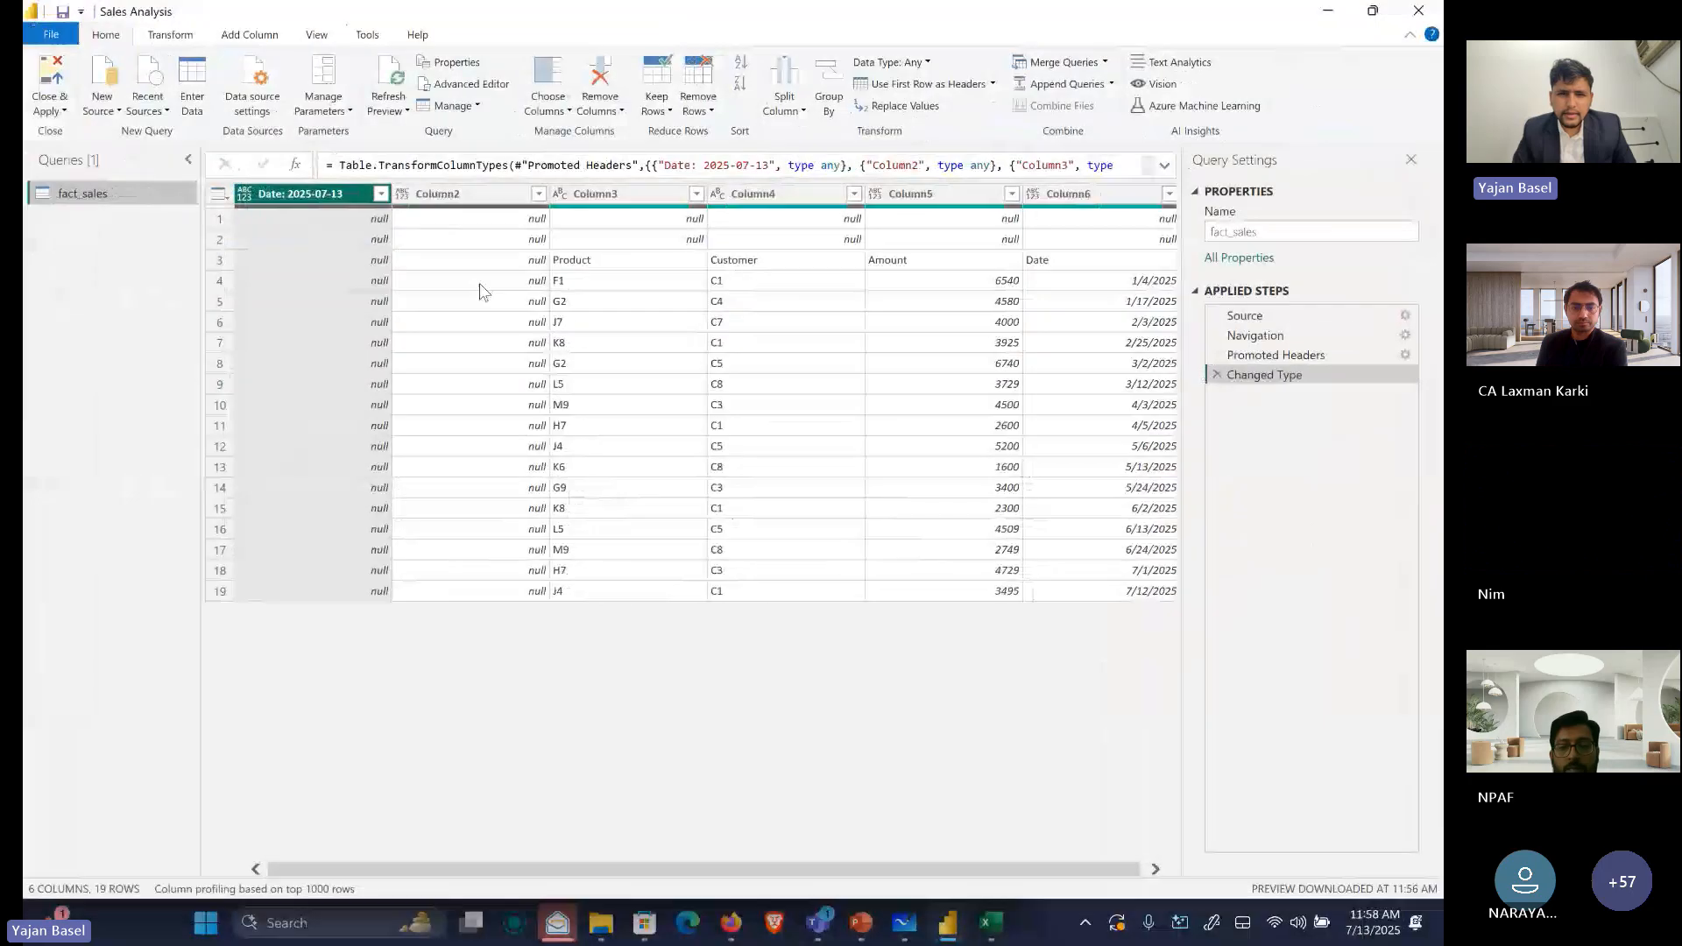
pyautogui.click(588, 324)
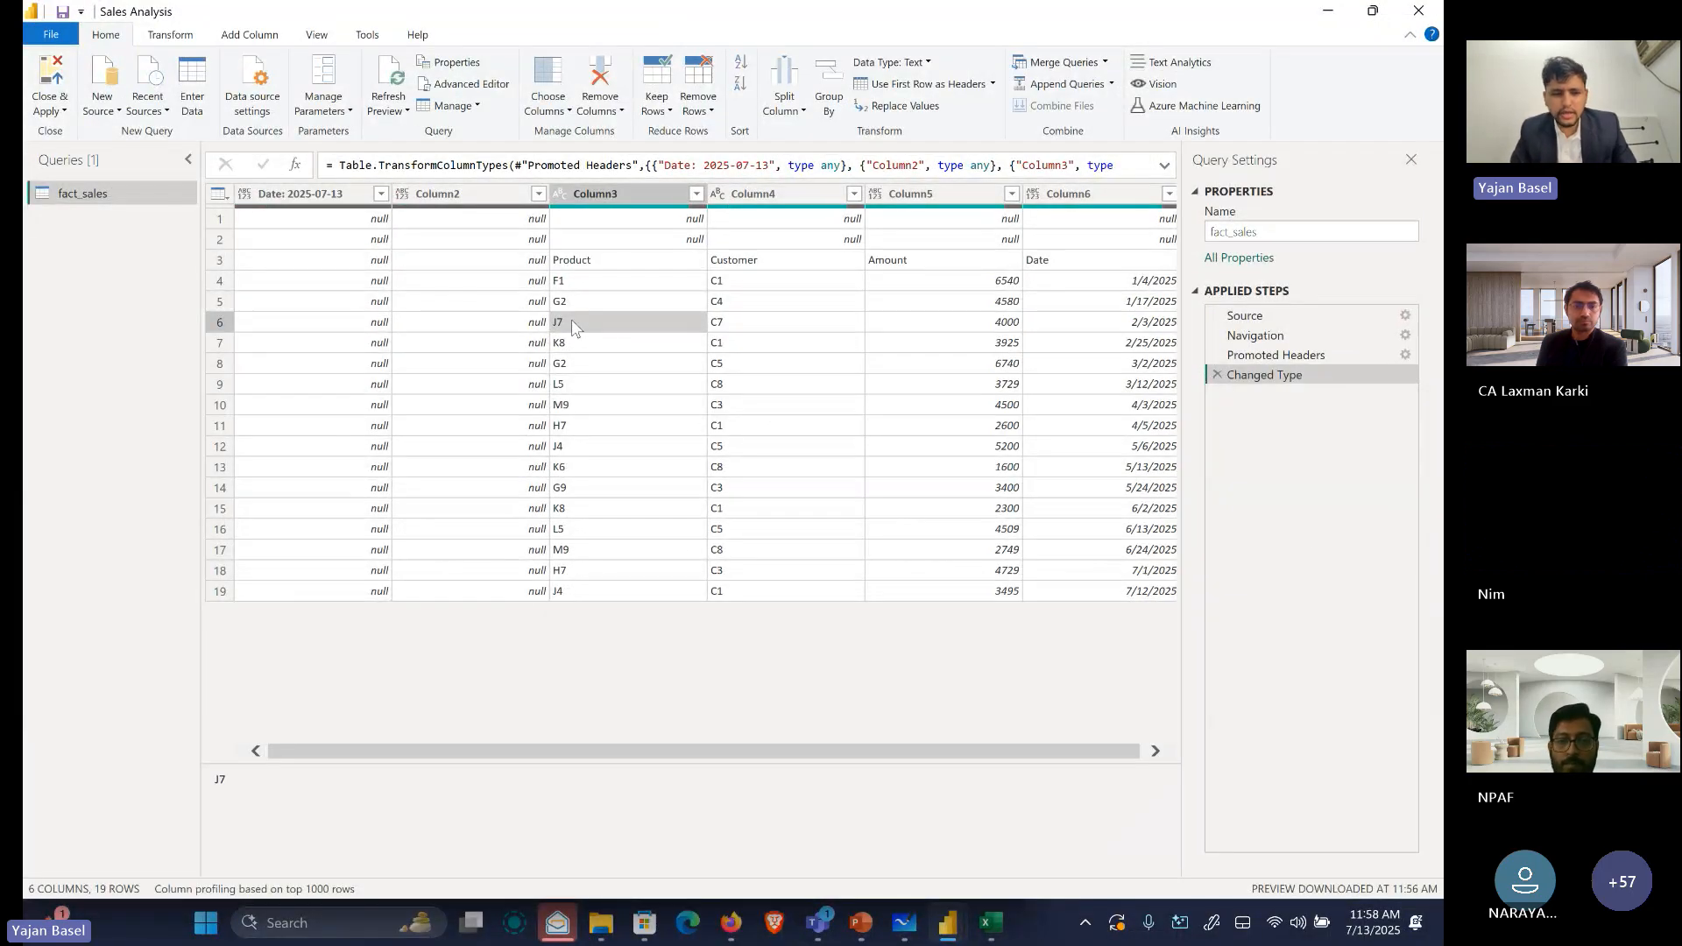
pyautogui.press('F2')
pyautogui.press('Escape')
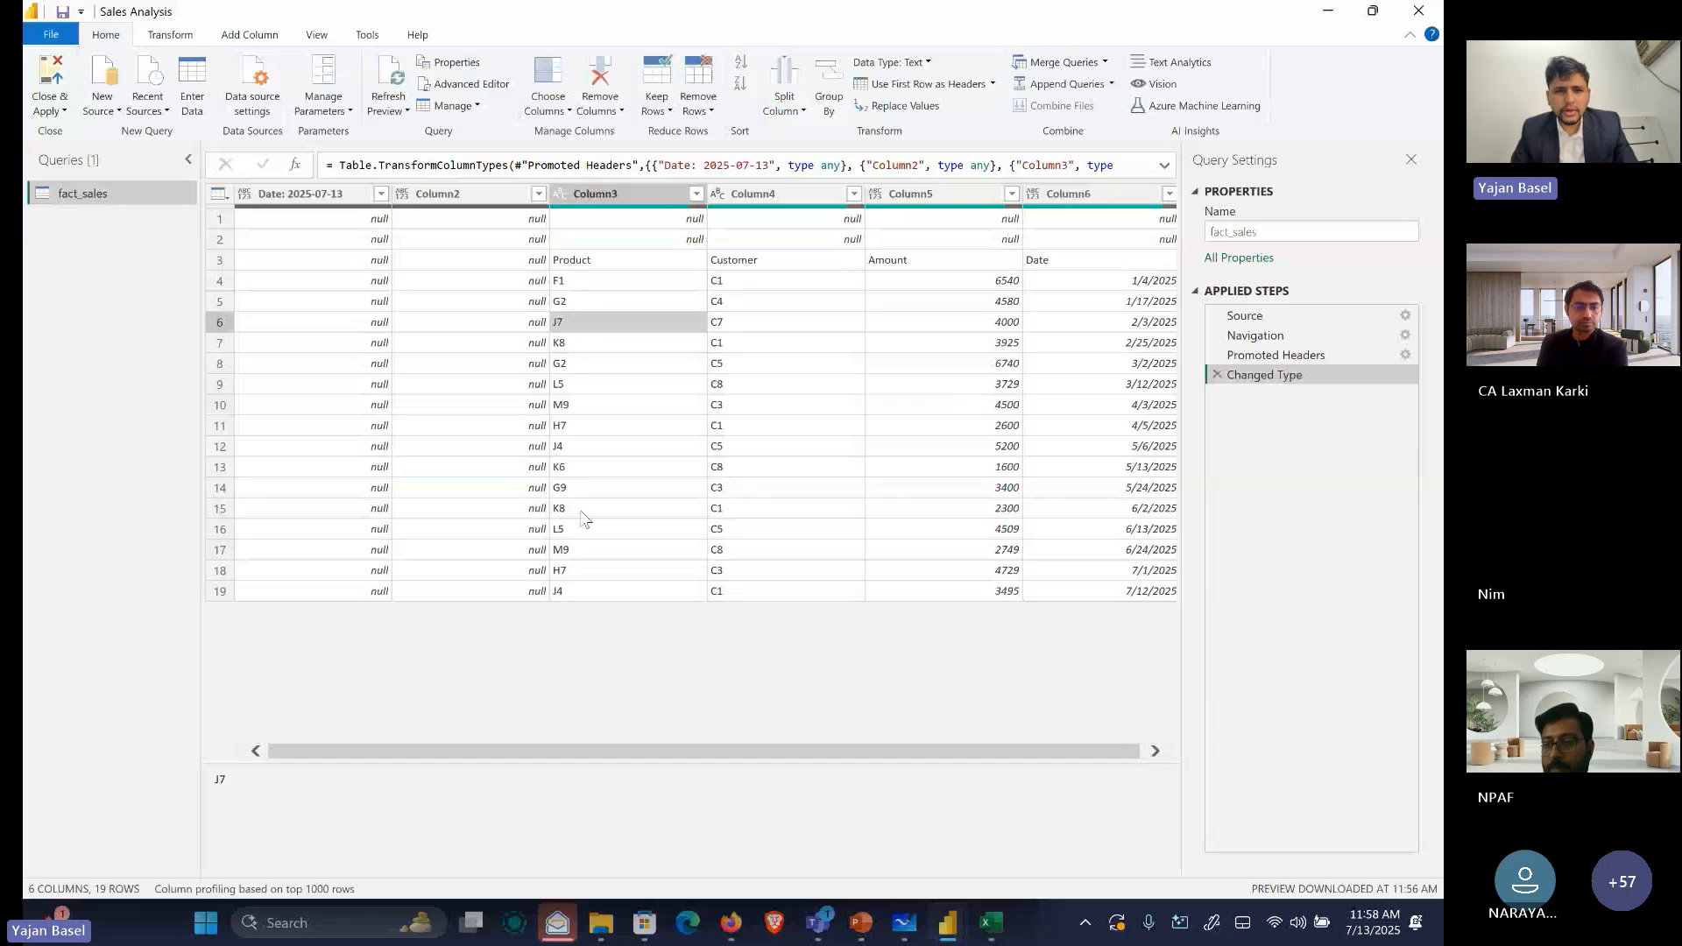
pyautogui.click(629, 390)
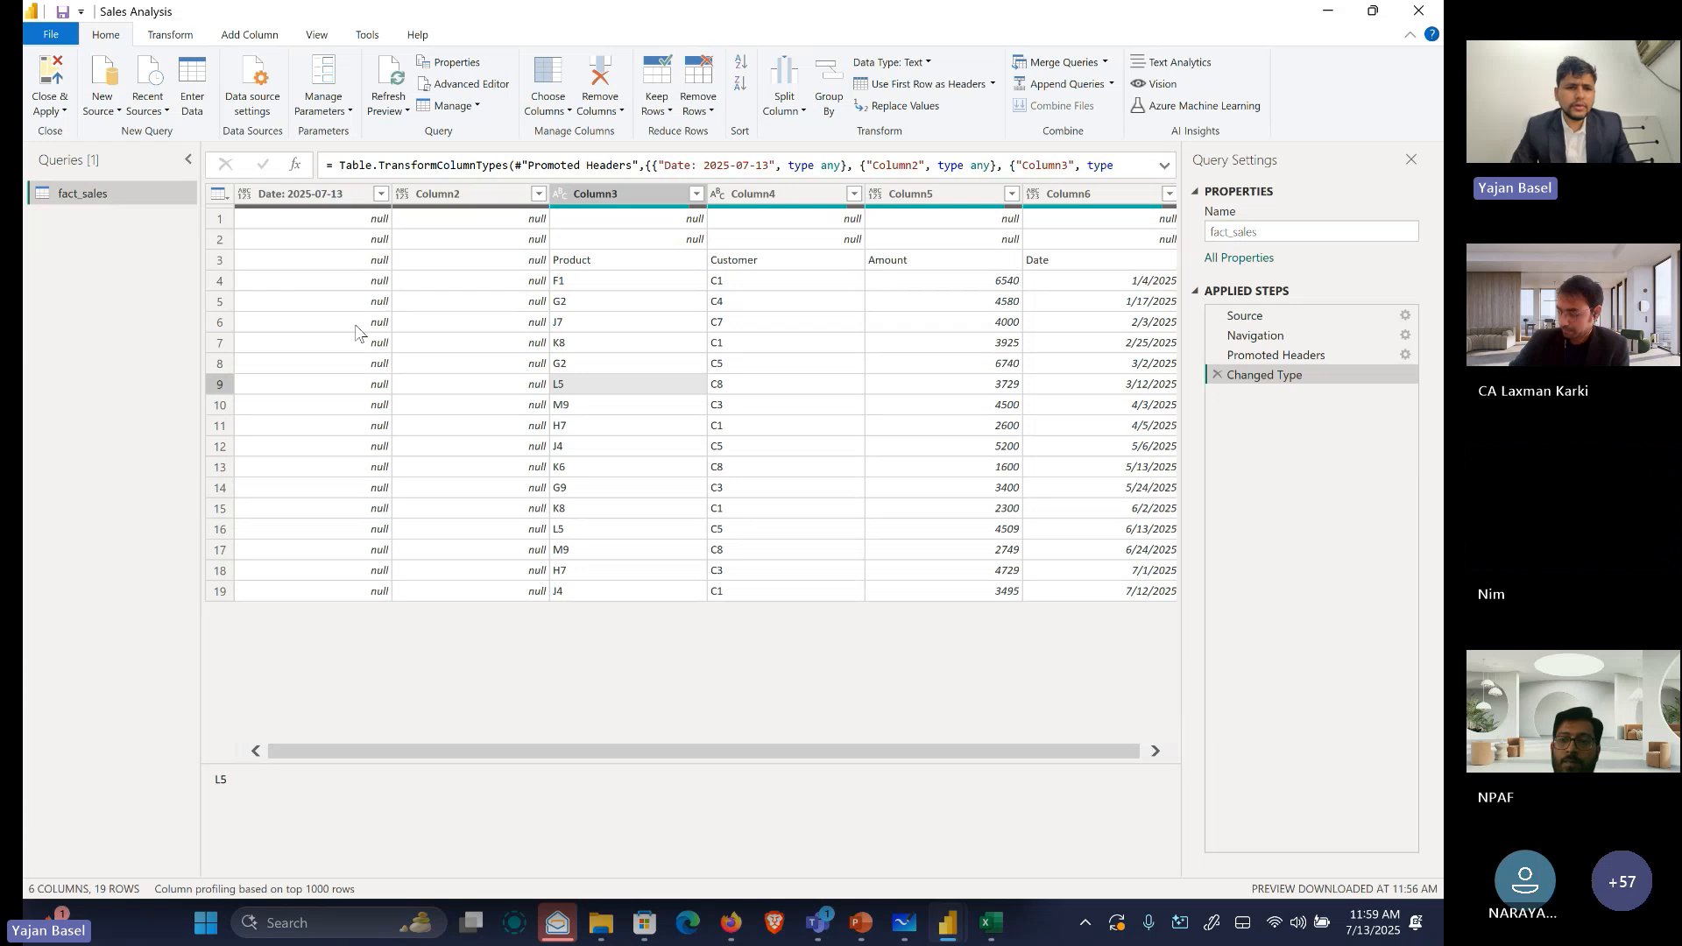
# Select the Date: 2025-07-13 column, then show the fact_sales worksheet in Excel.
pyautogui.click(325, 198)
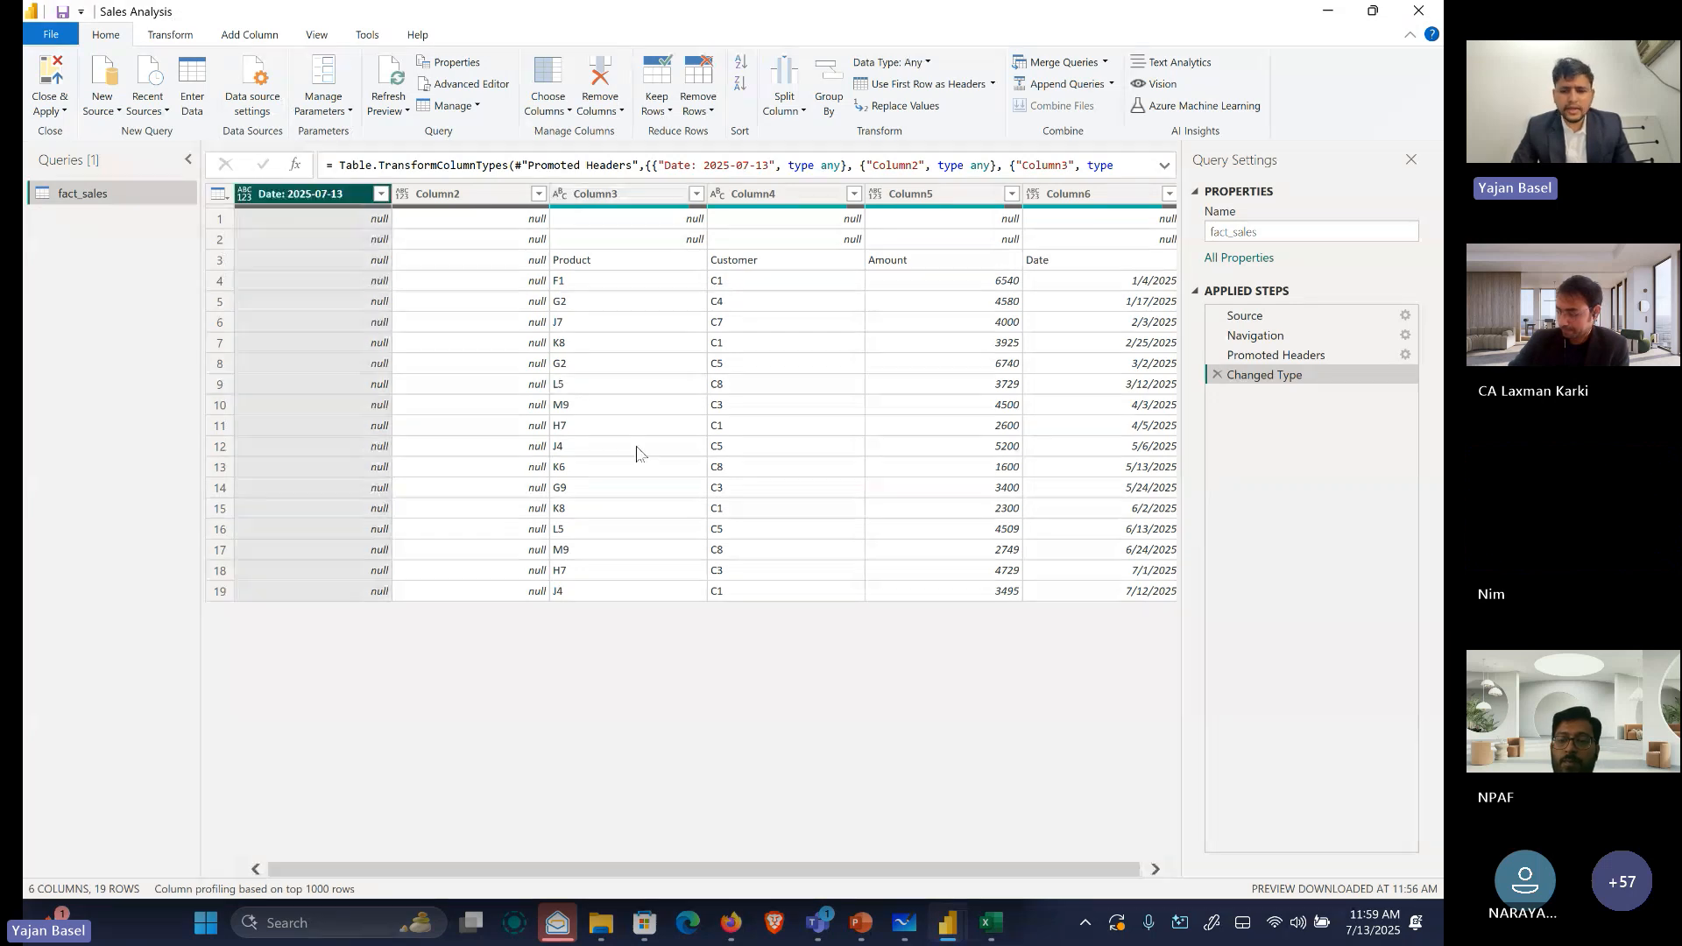
pyautogui.click(991, 926)
pyautogui.click(53, 75)
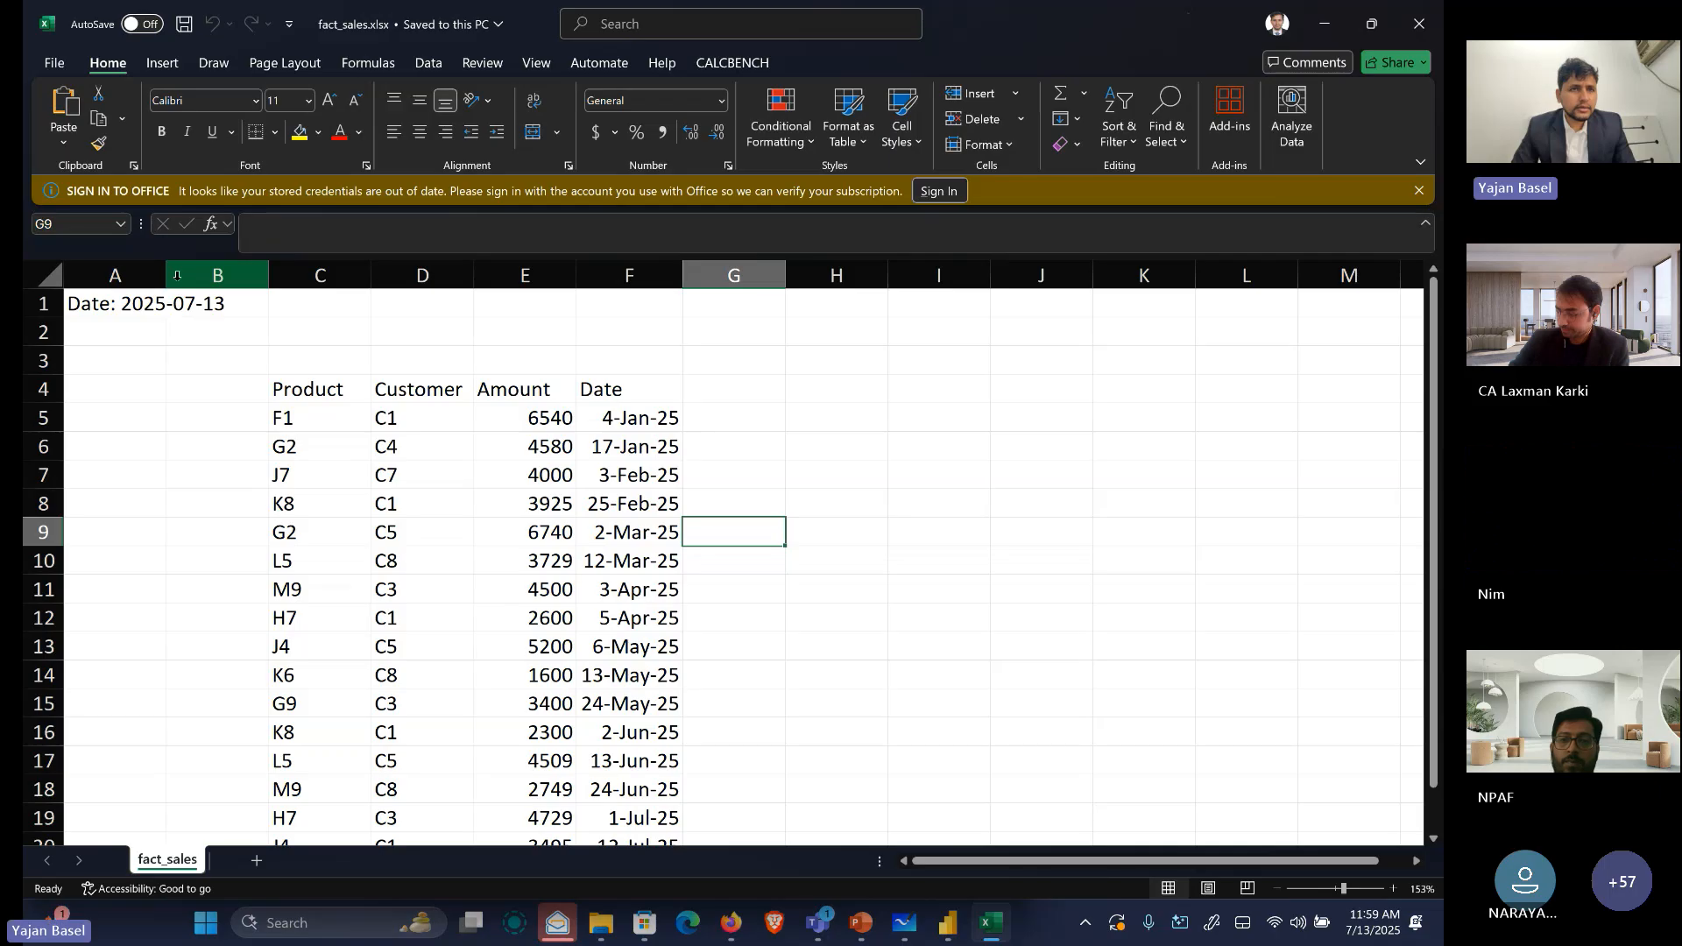
pyautogui.click(116, 275)
pyautogui.hotkey('alt', 'Tab')
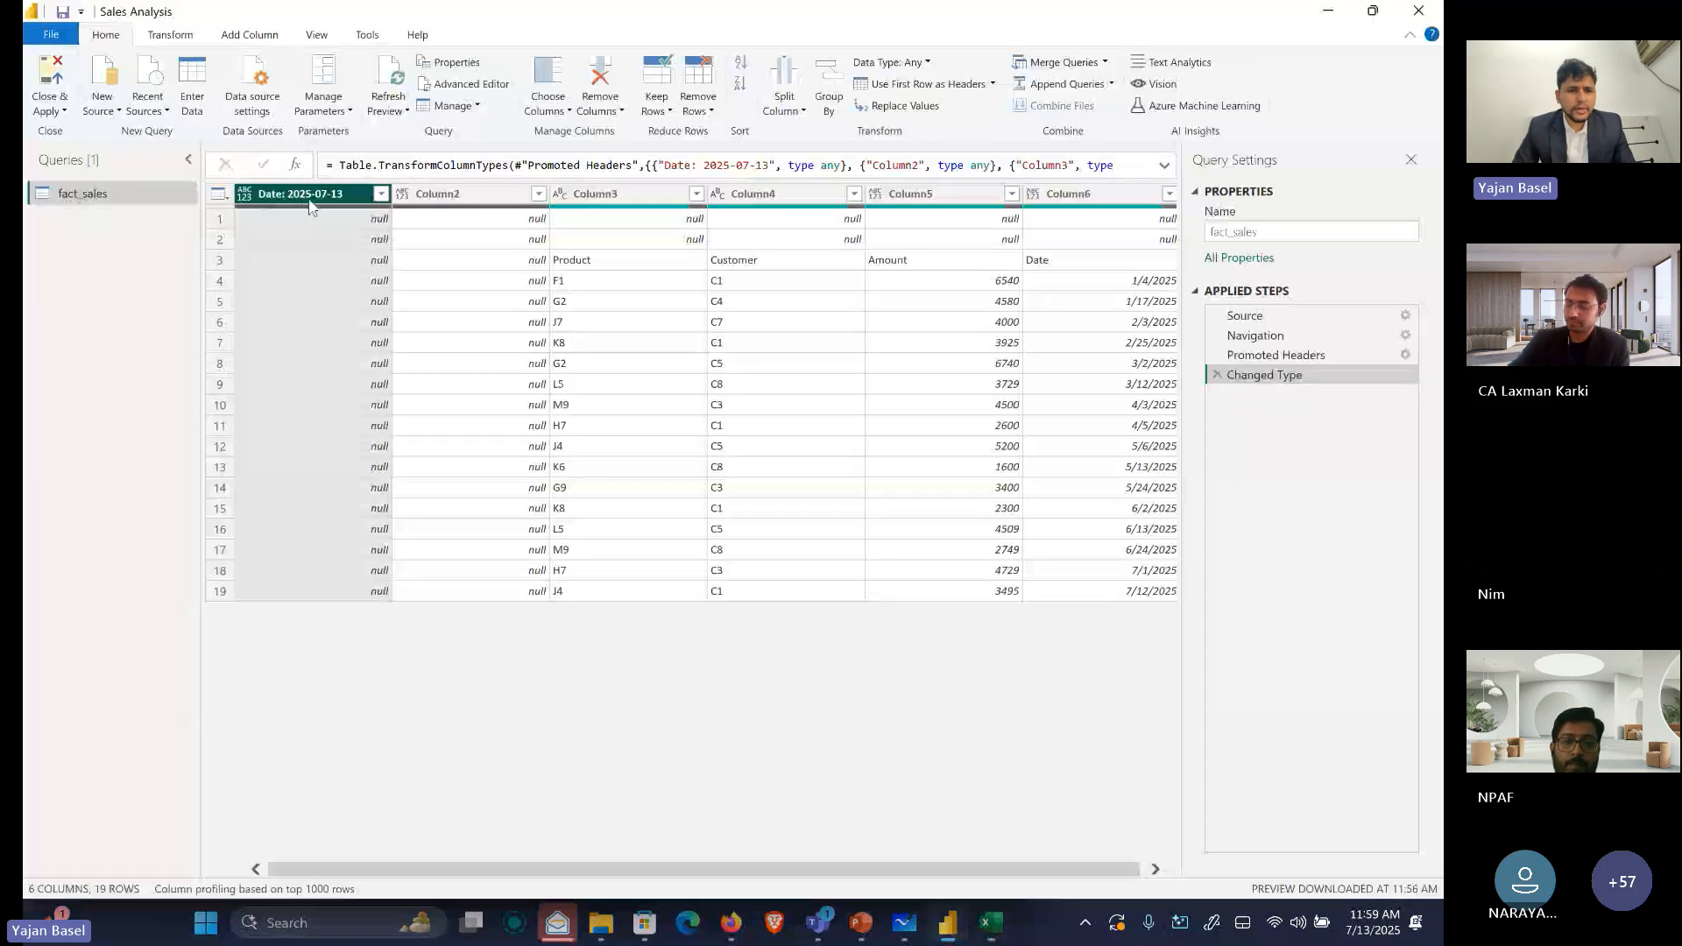
pyautogui.hotkey('alt', 'Tab')
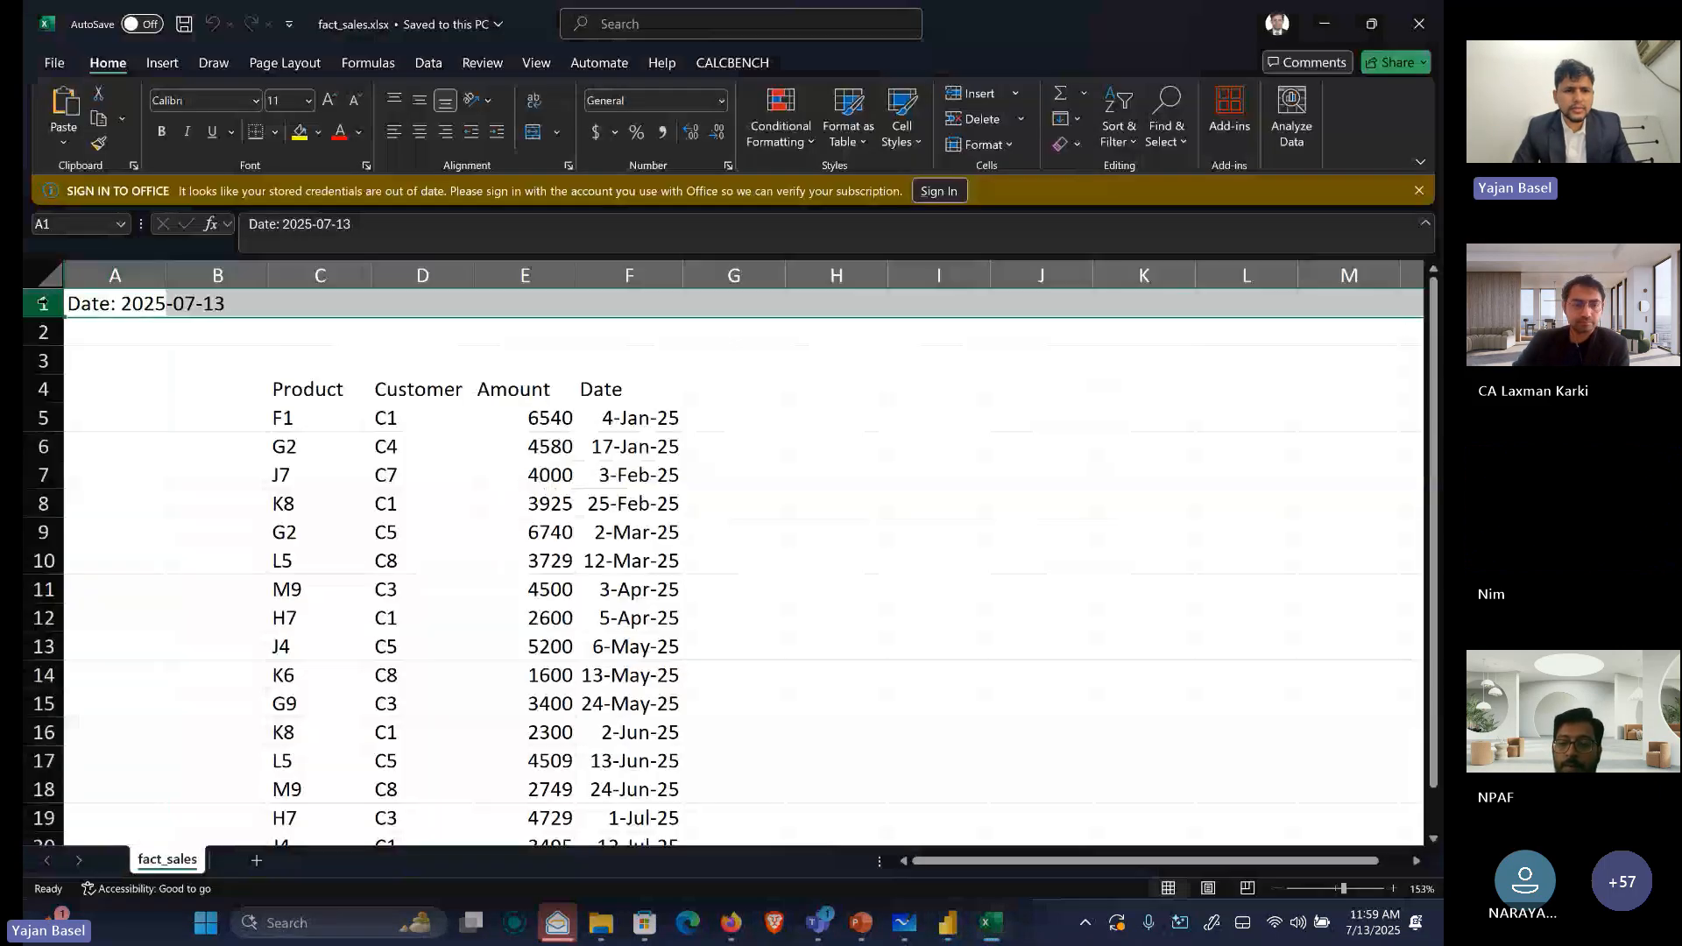
pyautogui.hotkey('alt', 'Tab')
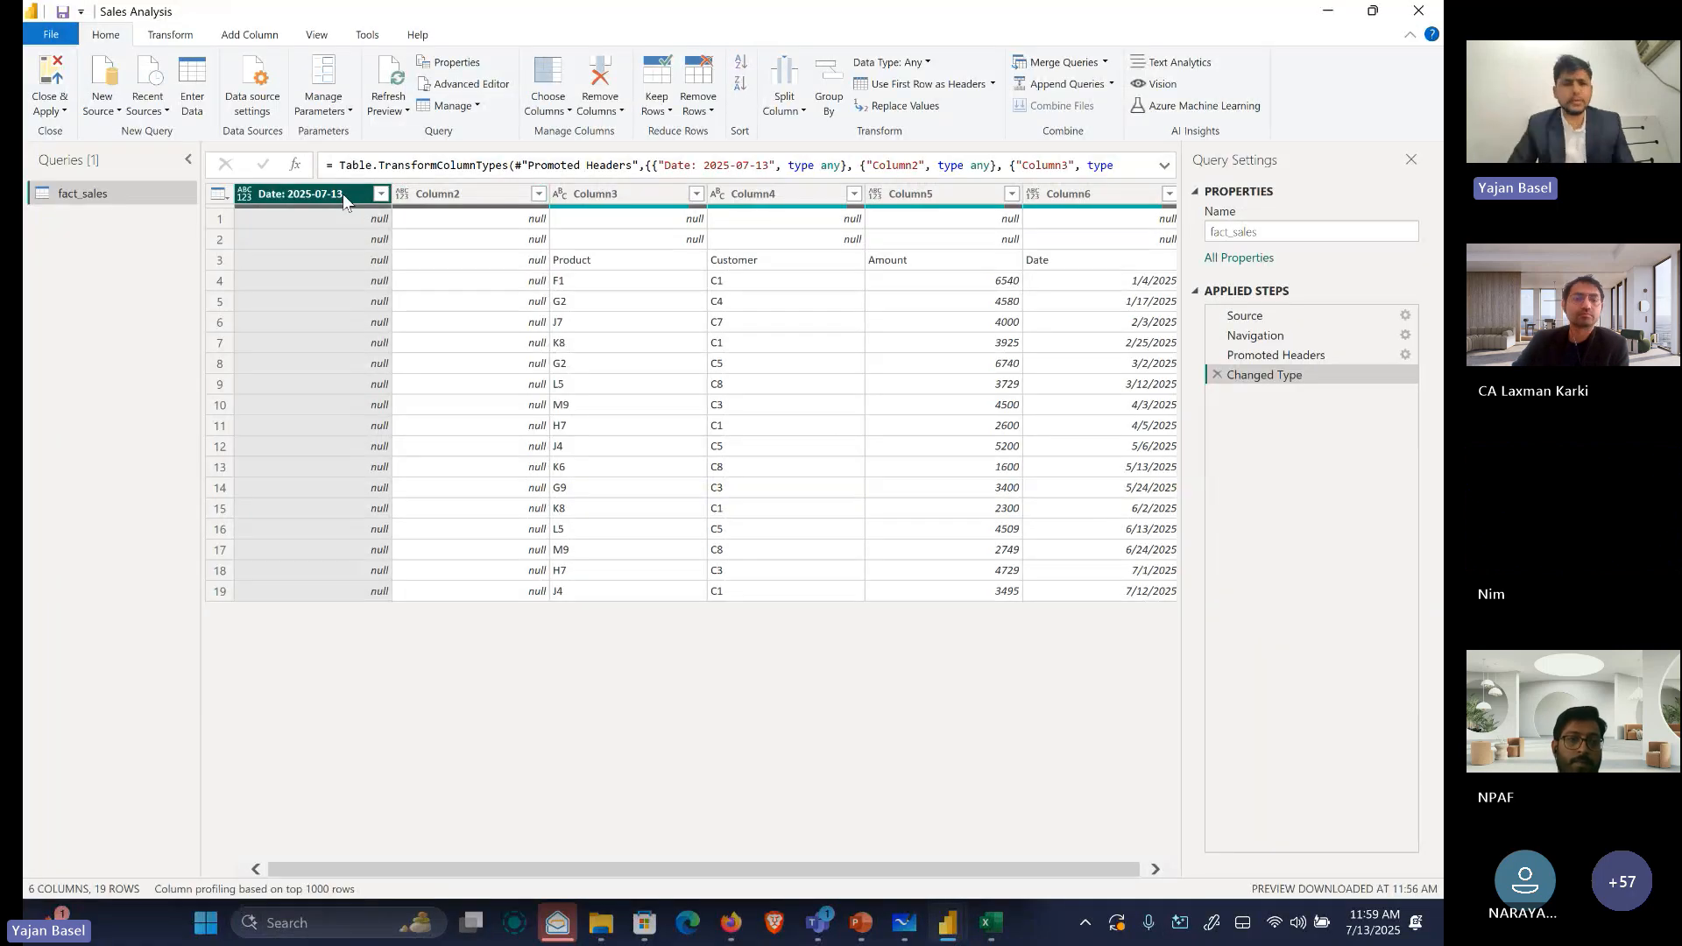
pyautogui.hotkey('alt', 'Tab')
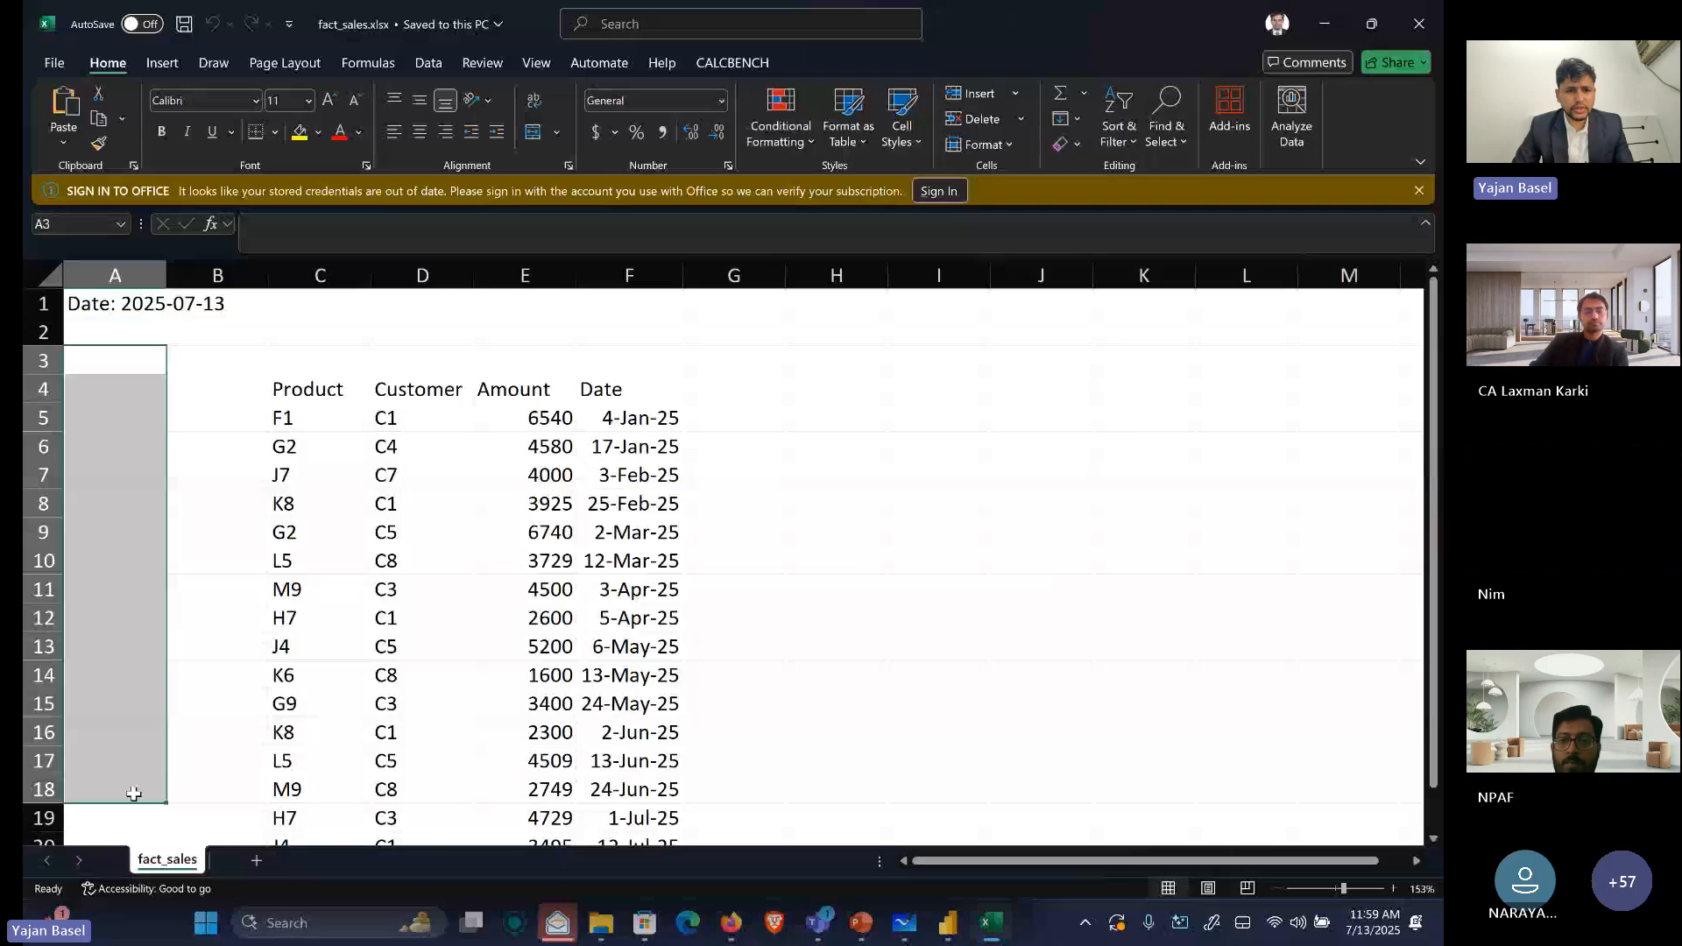
pyautogui.moveTo(114, 360); pyautogui.dragTo(133, 793)
pyautogui.hotkey('alt', 'Tab')
pyautogui.hotkey('alt', 'Tab')
pyautogui.click(43, 304)
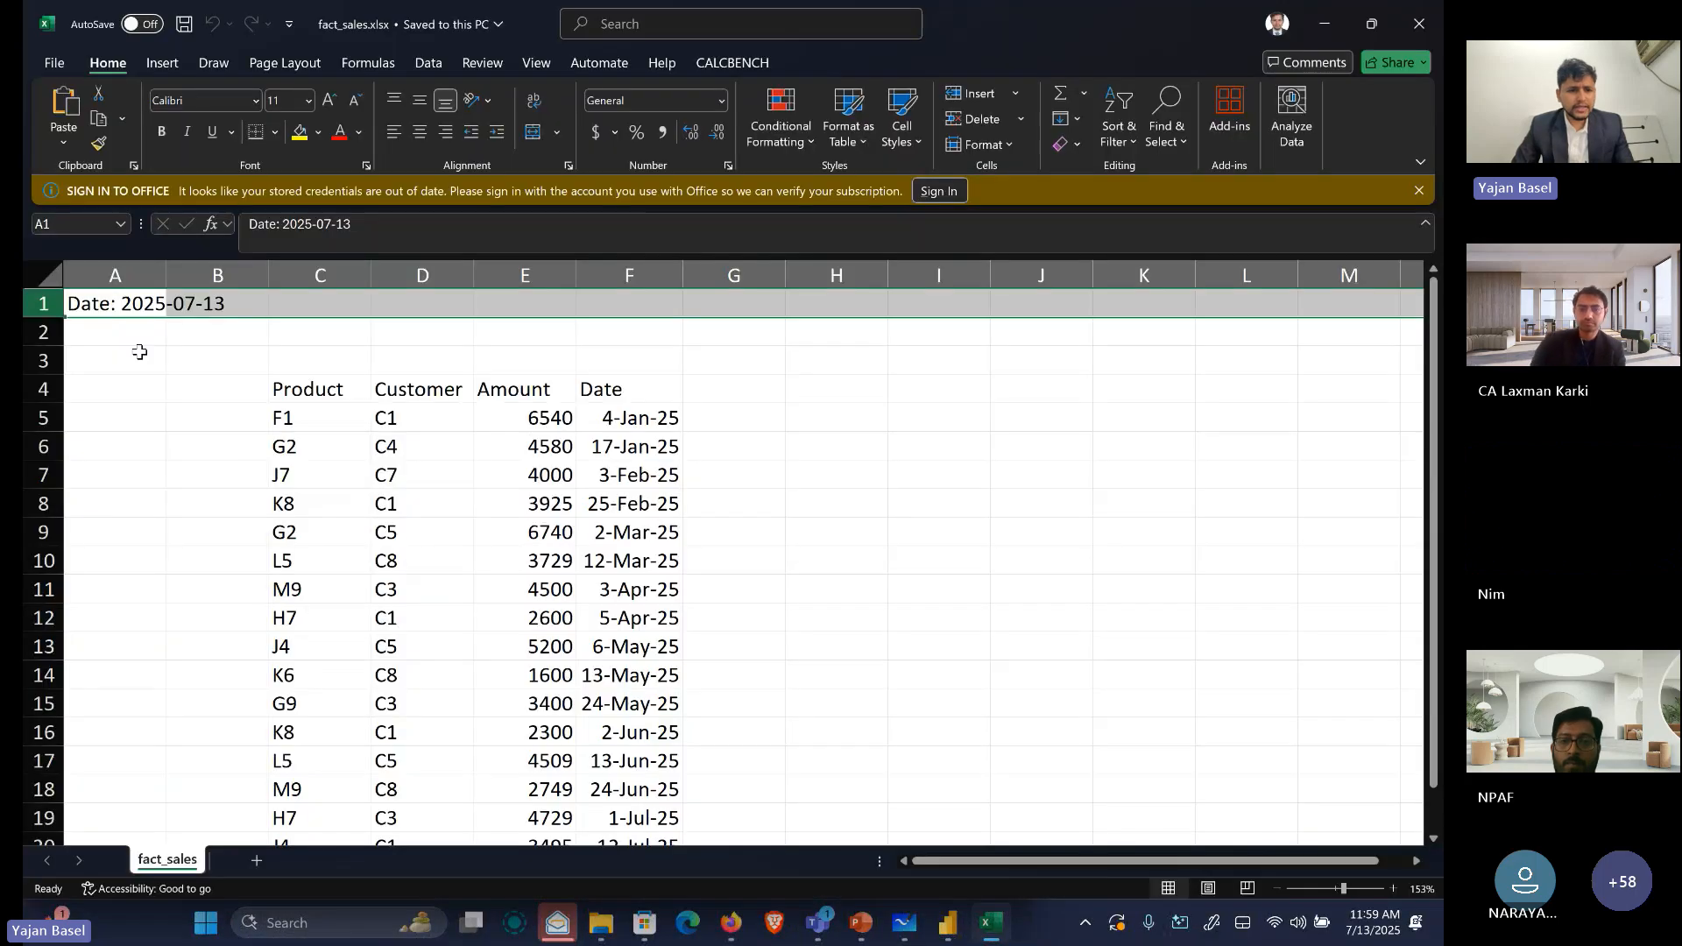
pyautogui.hotkey('alt', 'Tab')
pyautogui.hotkey('alt', 'Tab')
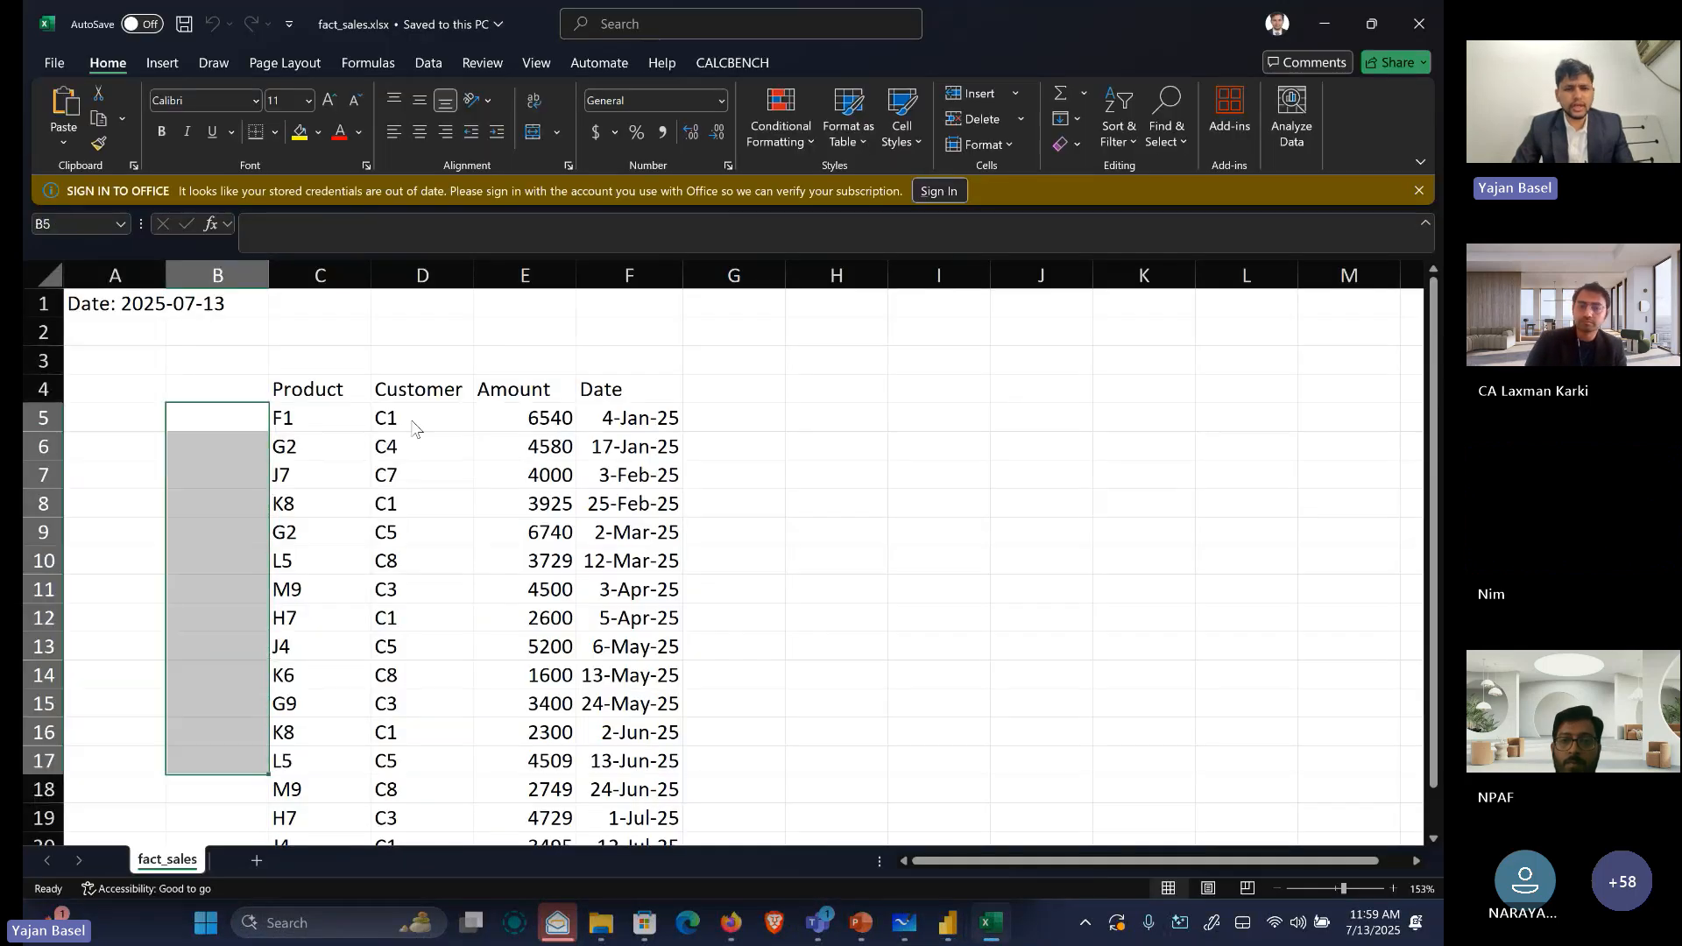
pyautogui.hotkey('alt', 'Tab')
pyautogui.click(469, 446)
pyautogui.hotkey('alt', 'Tab')
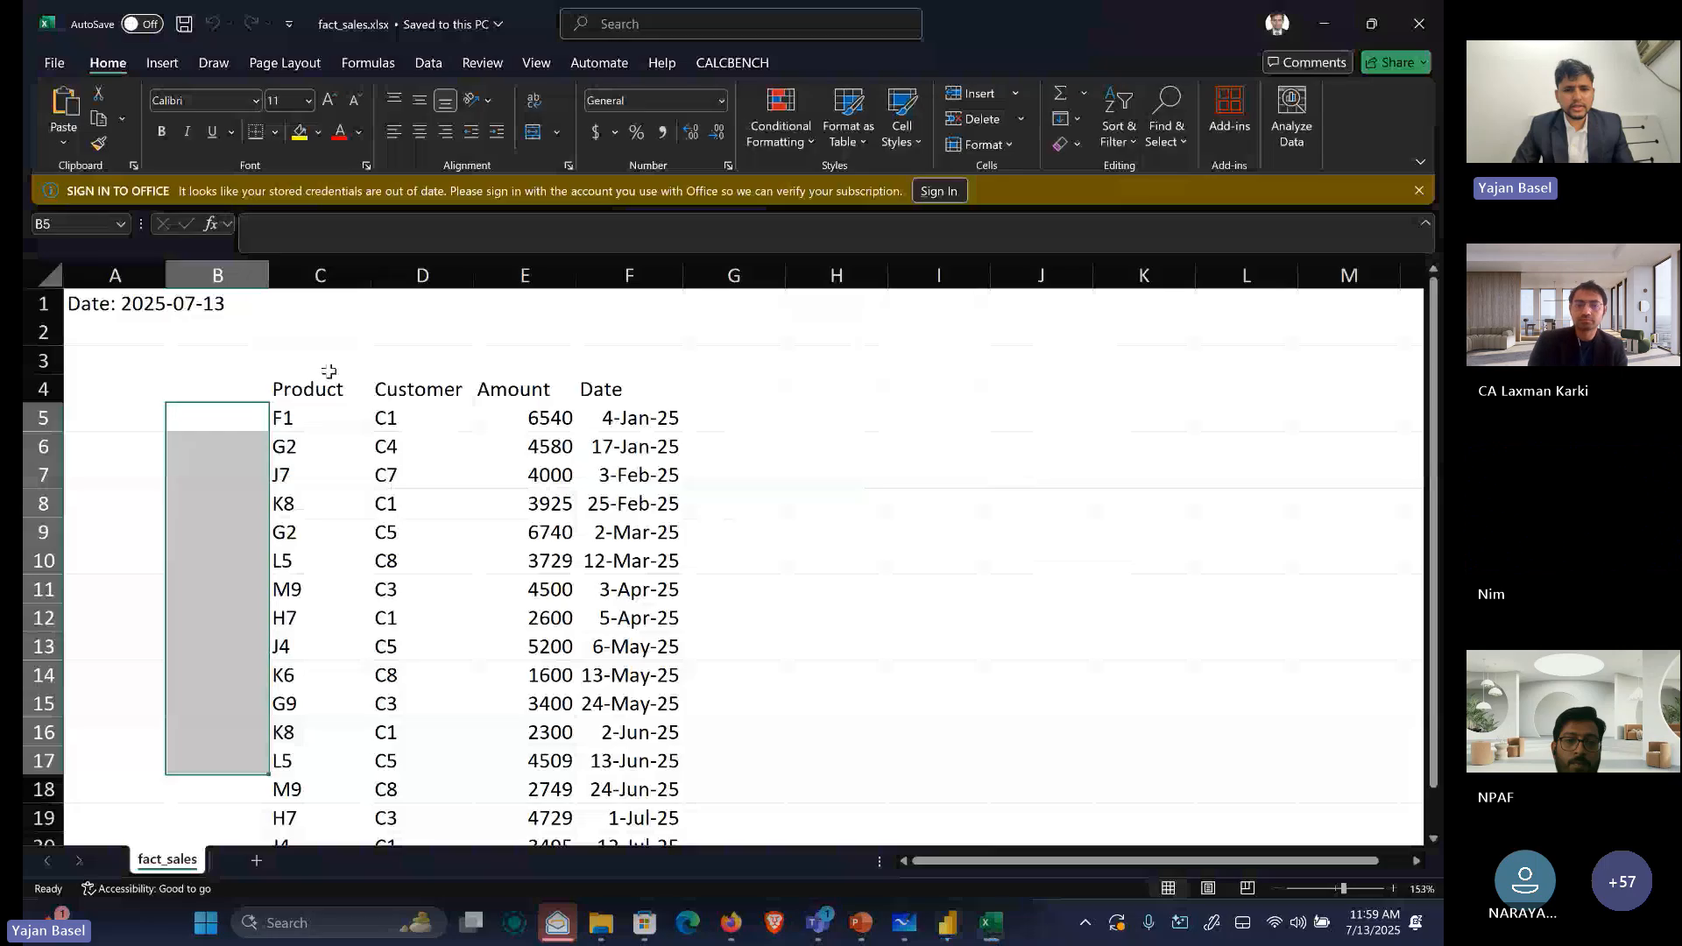
pyautogui.click(328, 372)
pyautogui.hotkey('alt', 'Tab')
pyautogui.click(603, 263)
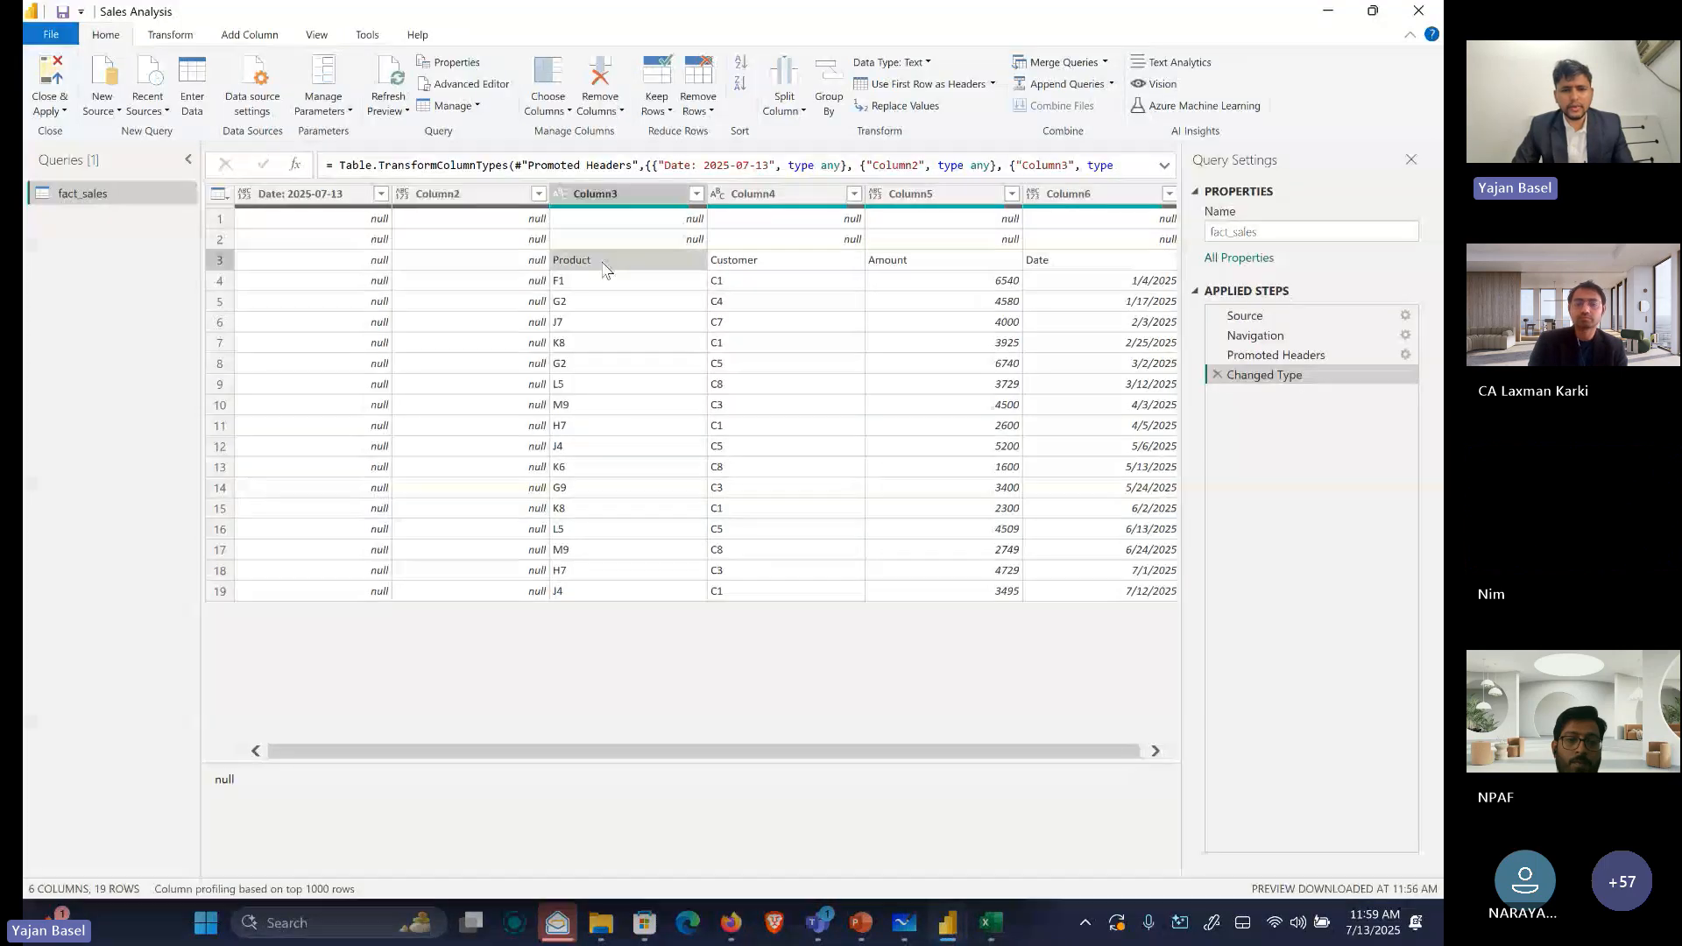
pyautogui.click(646, 240)
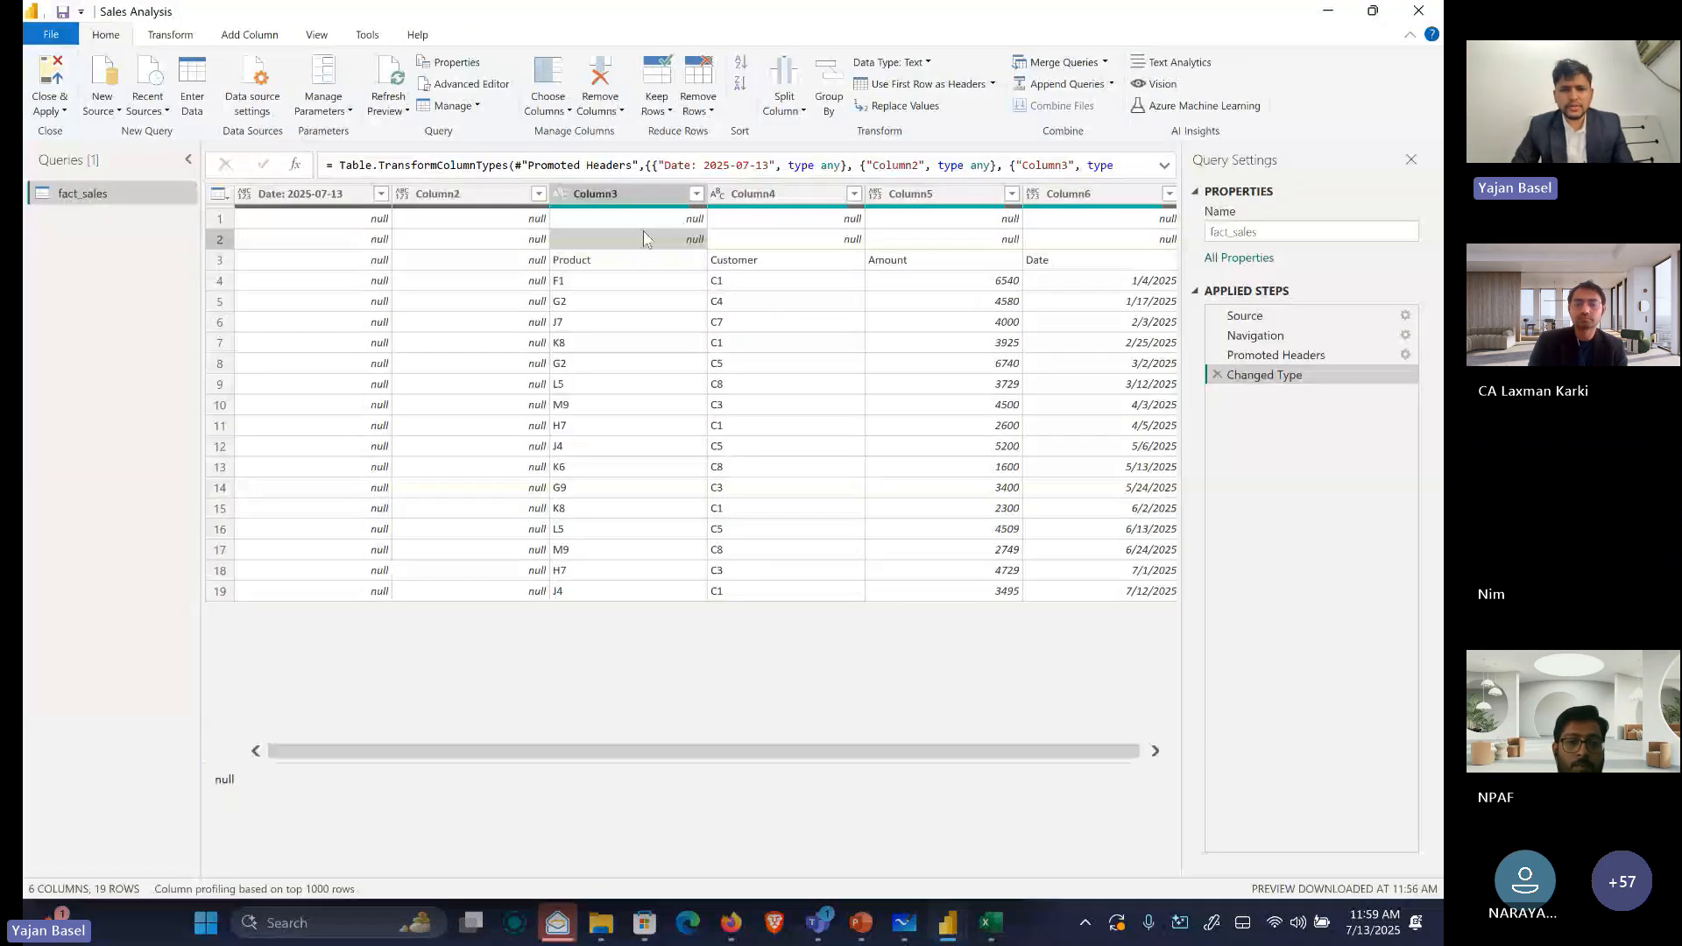
pyautogui.click(654, 221)
pyautogui.hotkey('alt', 'Tab')
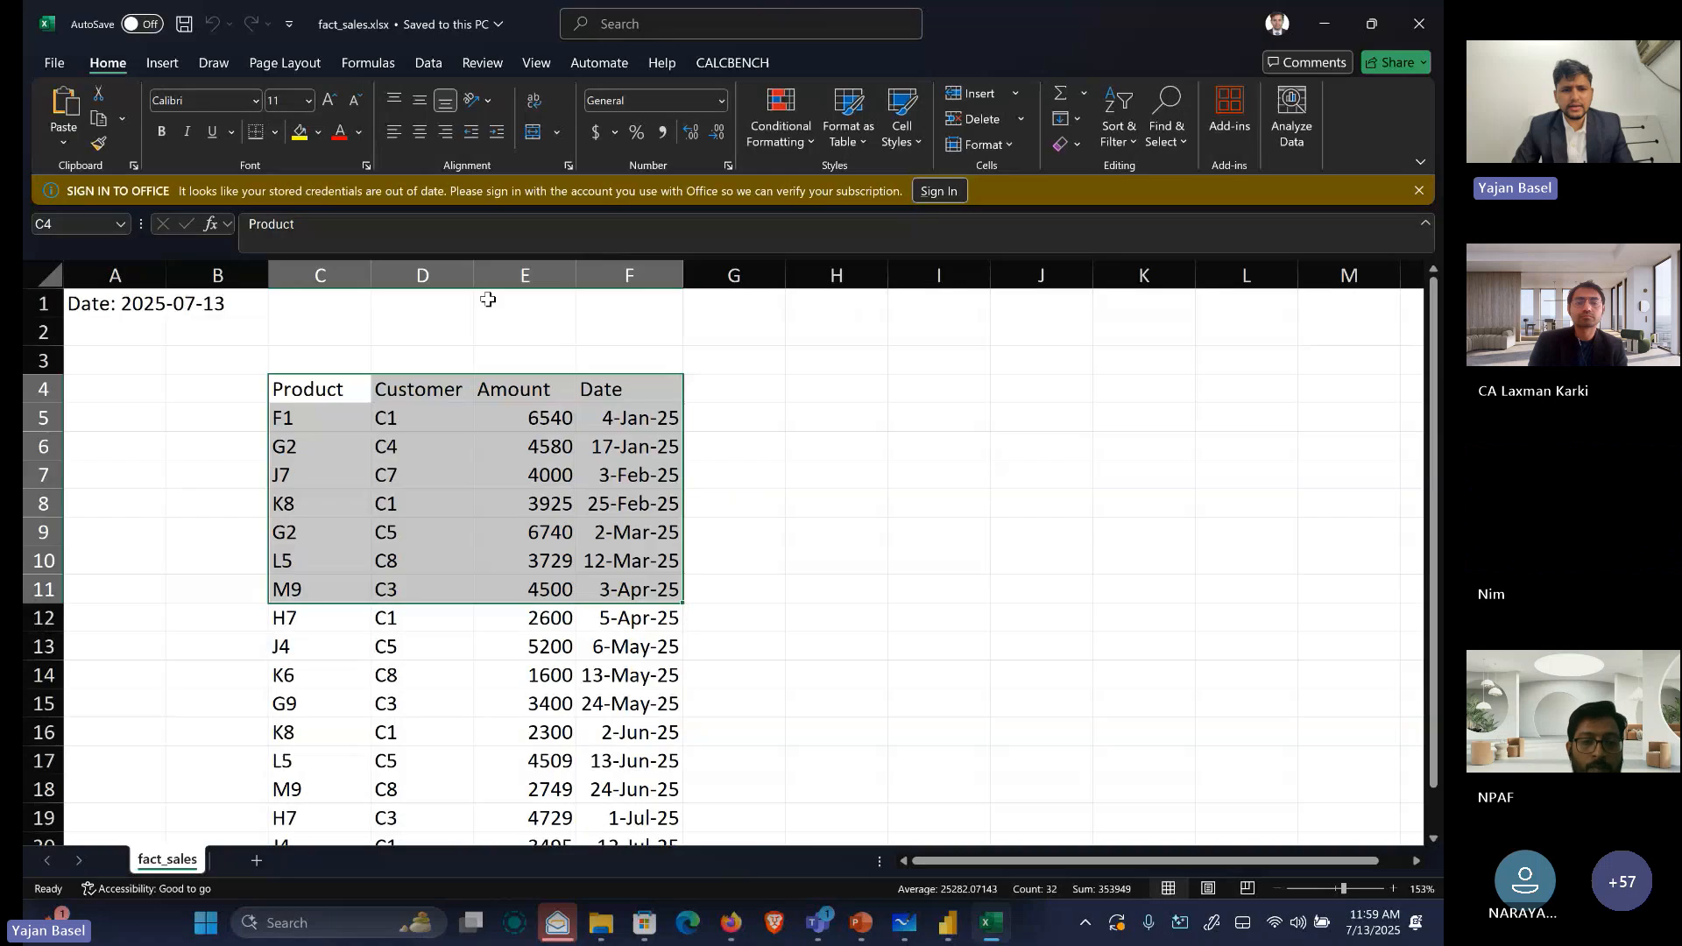
pyautogui.click(420, 330)
pyautogui.moveTo(336, 329); pyautogui.dragTo(747, 351)
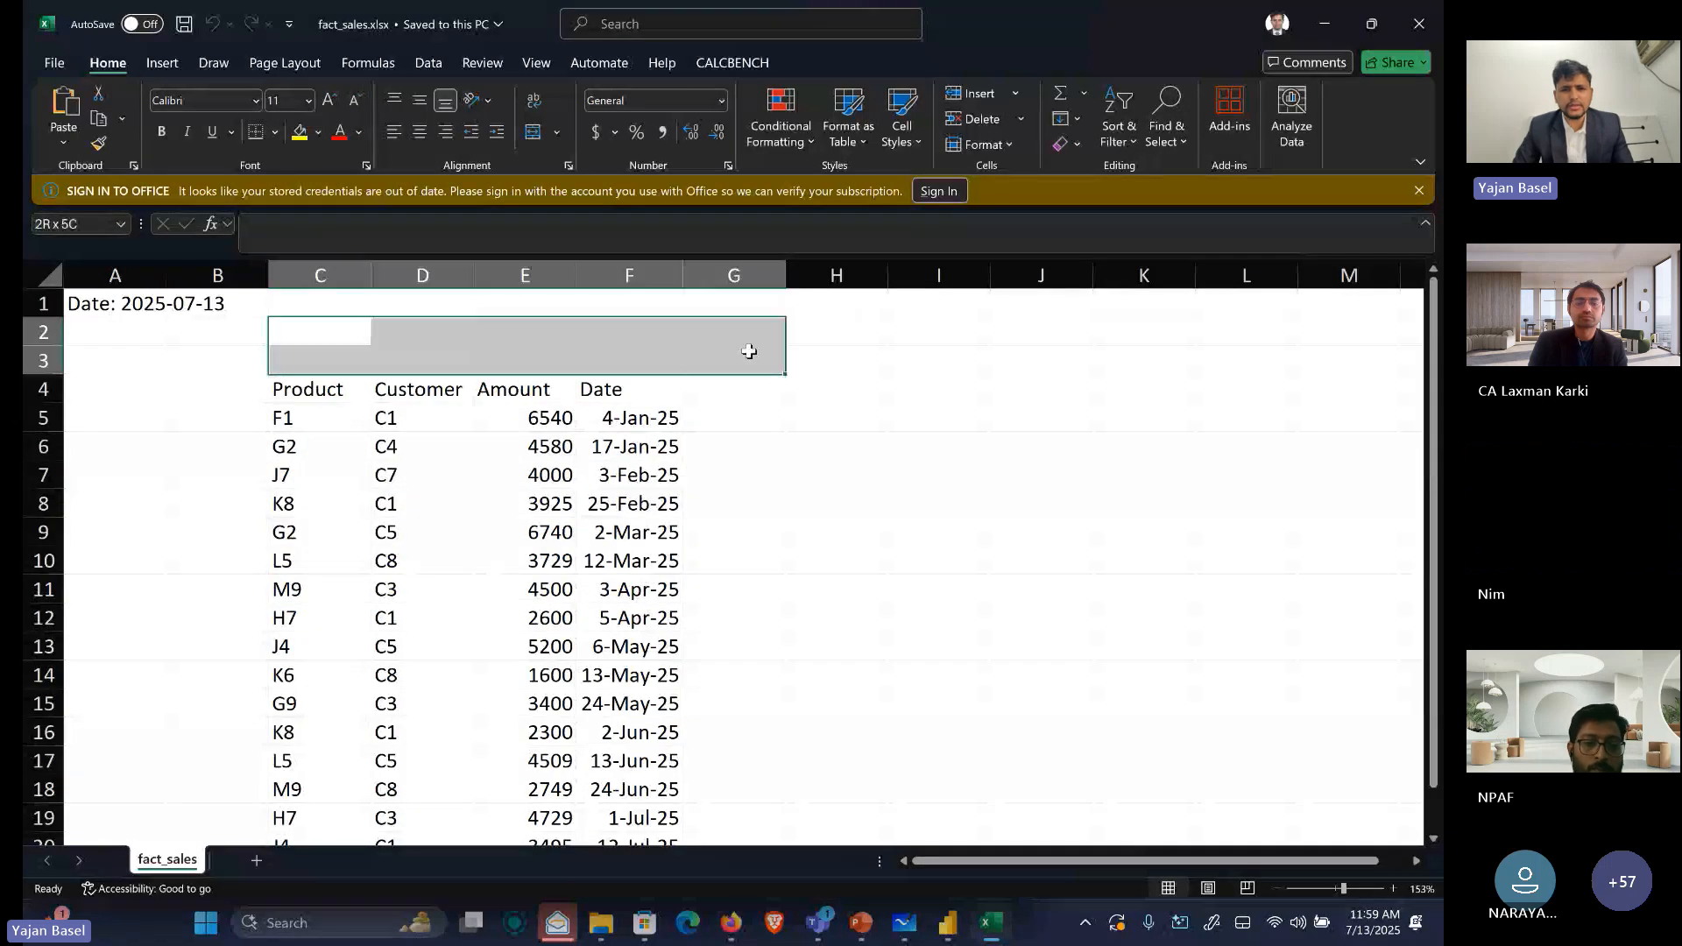
pyautogui.hotkey('alt', 'Tab')
pyautogui.click(610, 267)
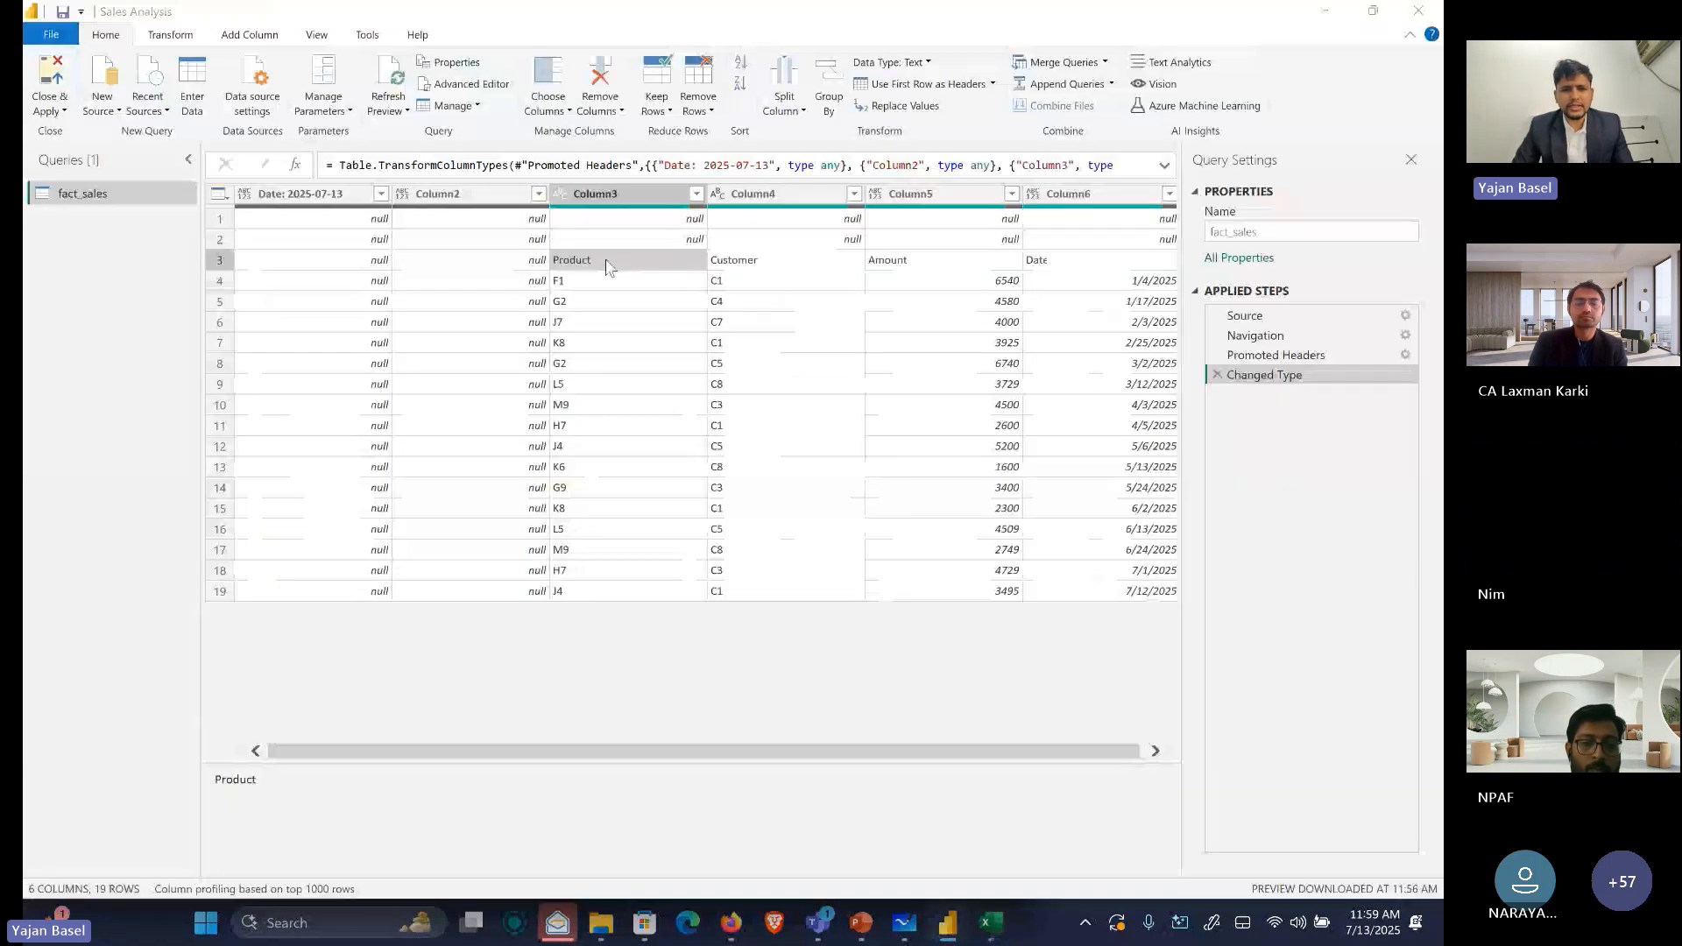
pyautogui.hotkey('alt', 'Tab')
pyautogui.moveTo(312, 392); pyautogui.dragTo(649, 786)
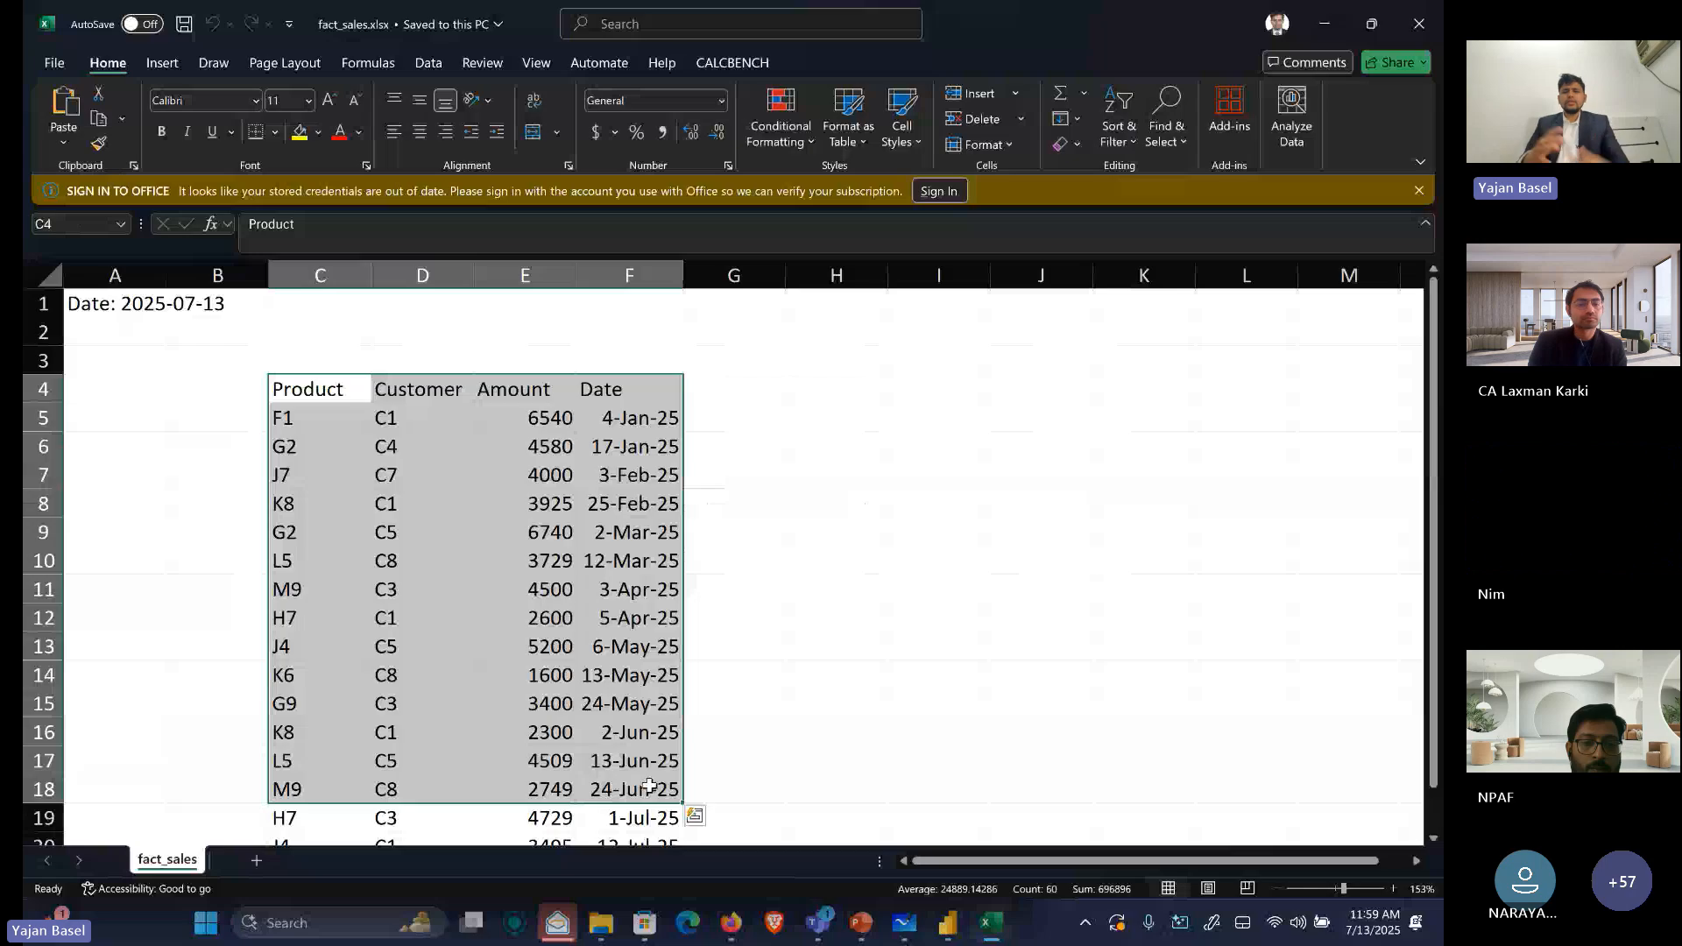
pyautogui.hotkey('alt', 'Tab')
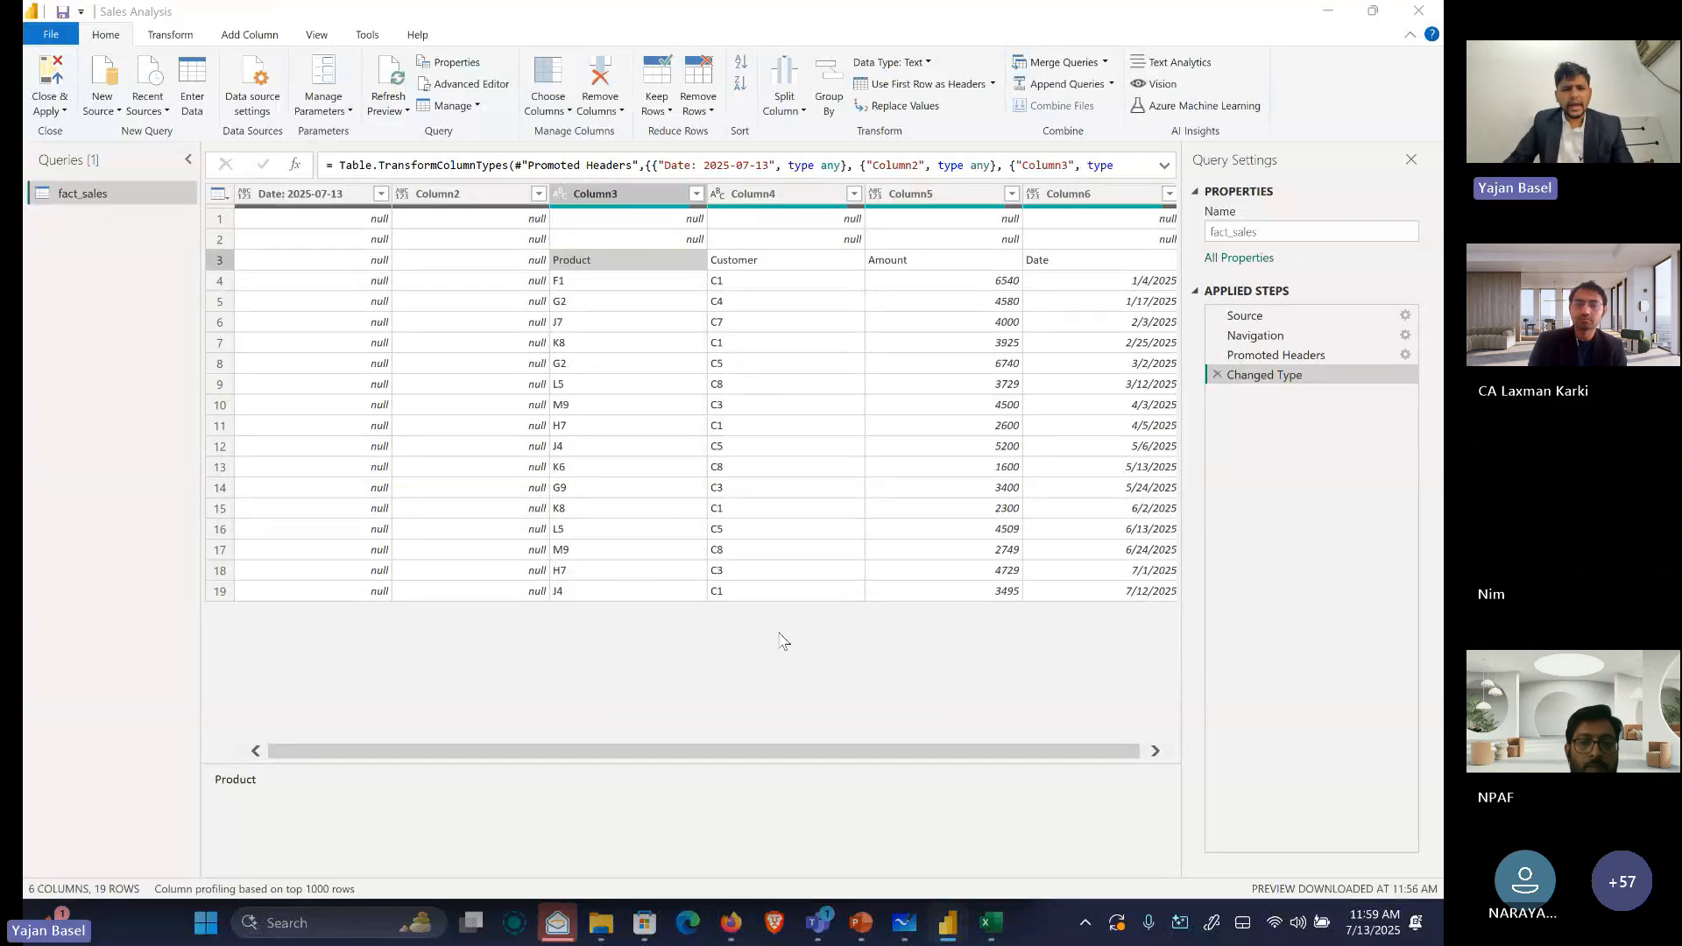
pyautogui.hotkey('alt', 'Tab')
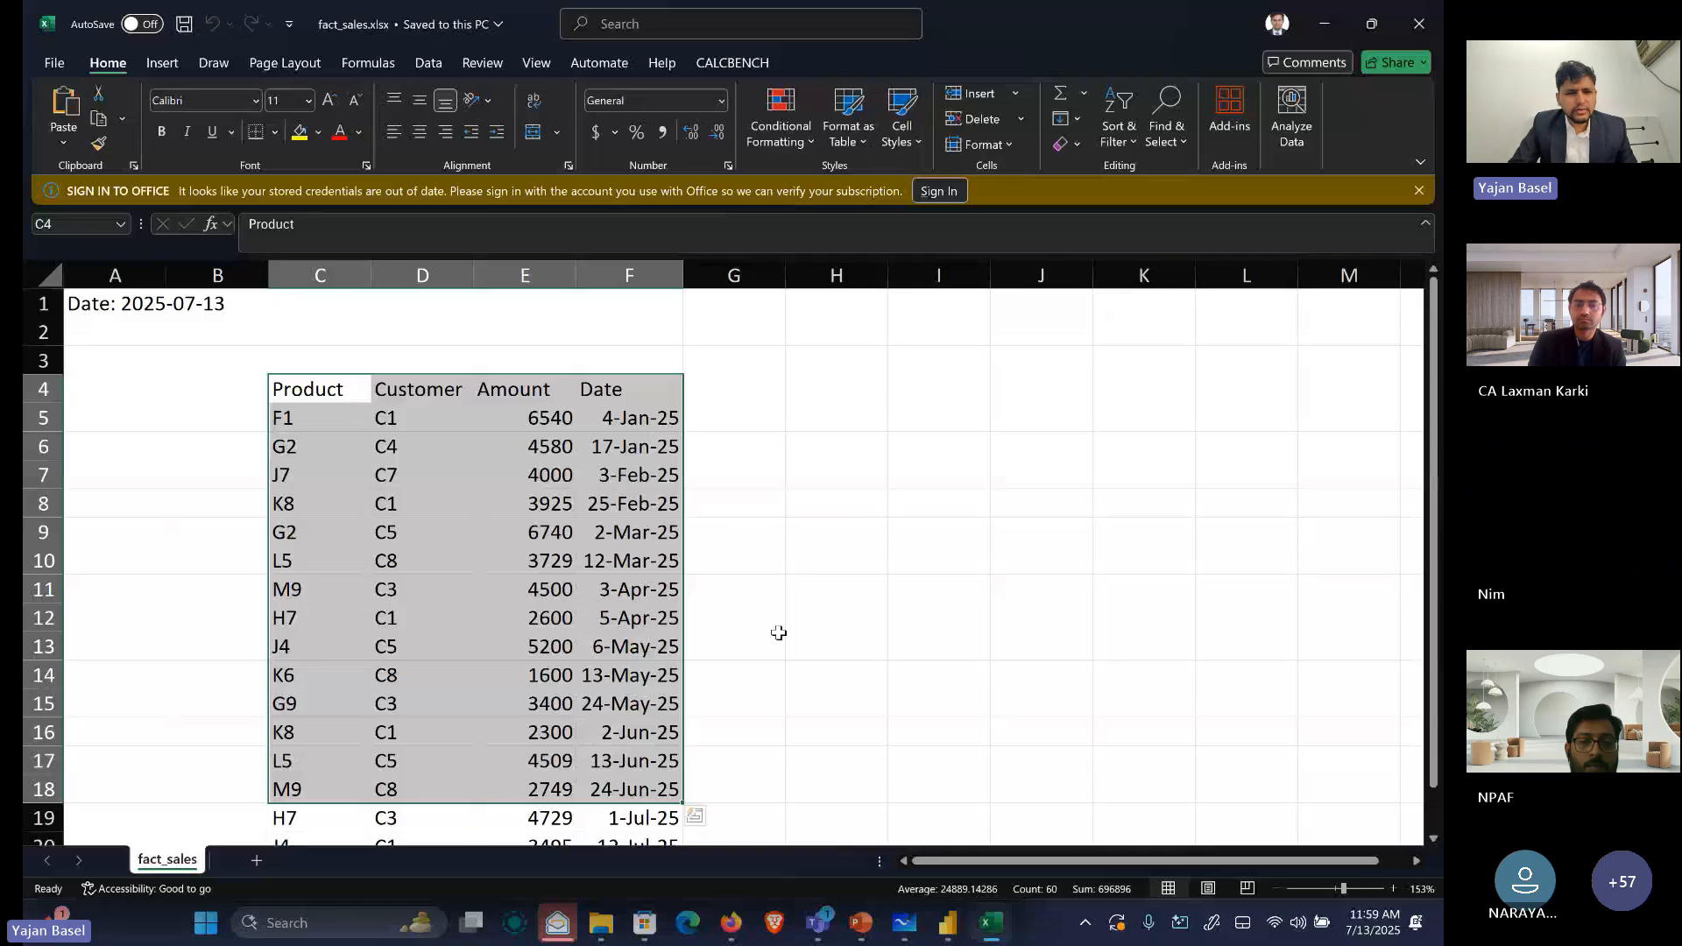
pyautogui.moveTo(90, 304); pyautogui.dragTo(500, 795)
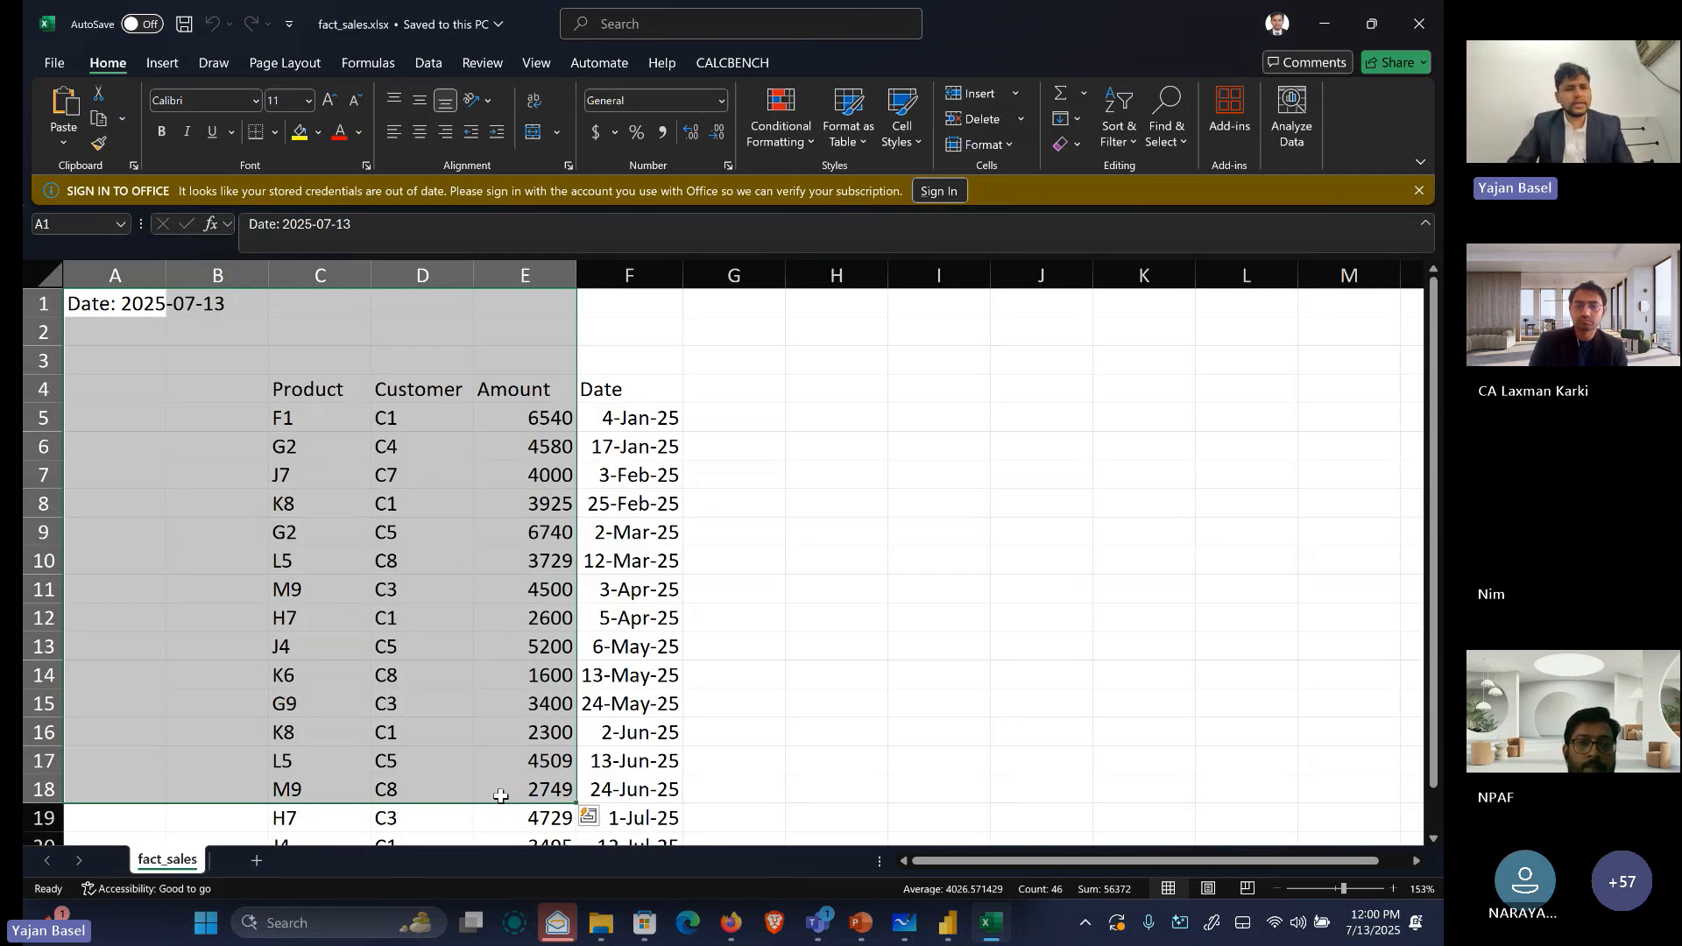
pyautogui.click(151, 311)
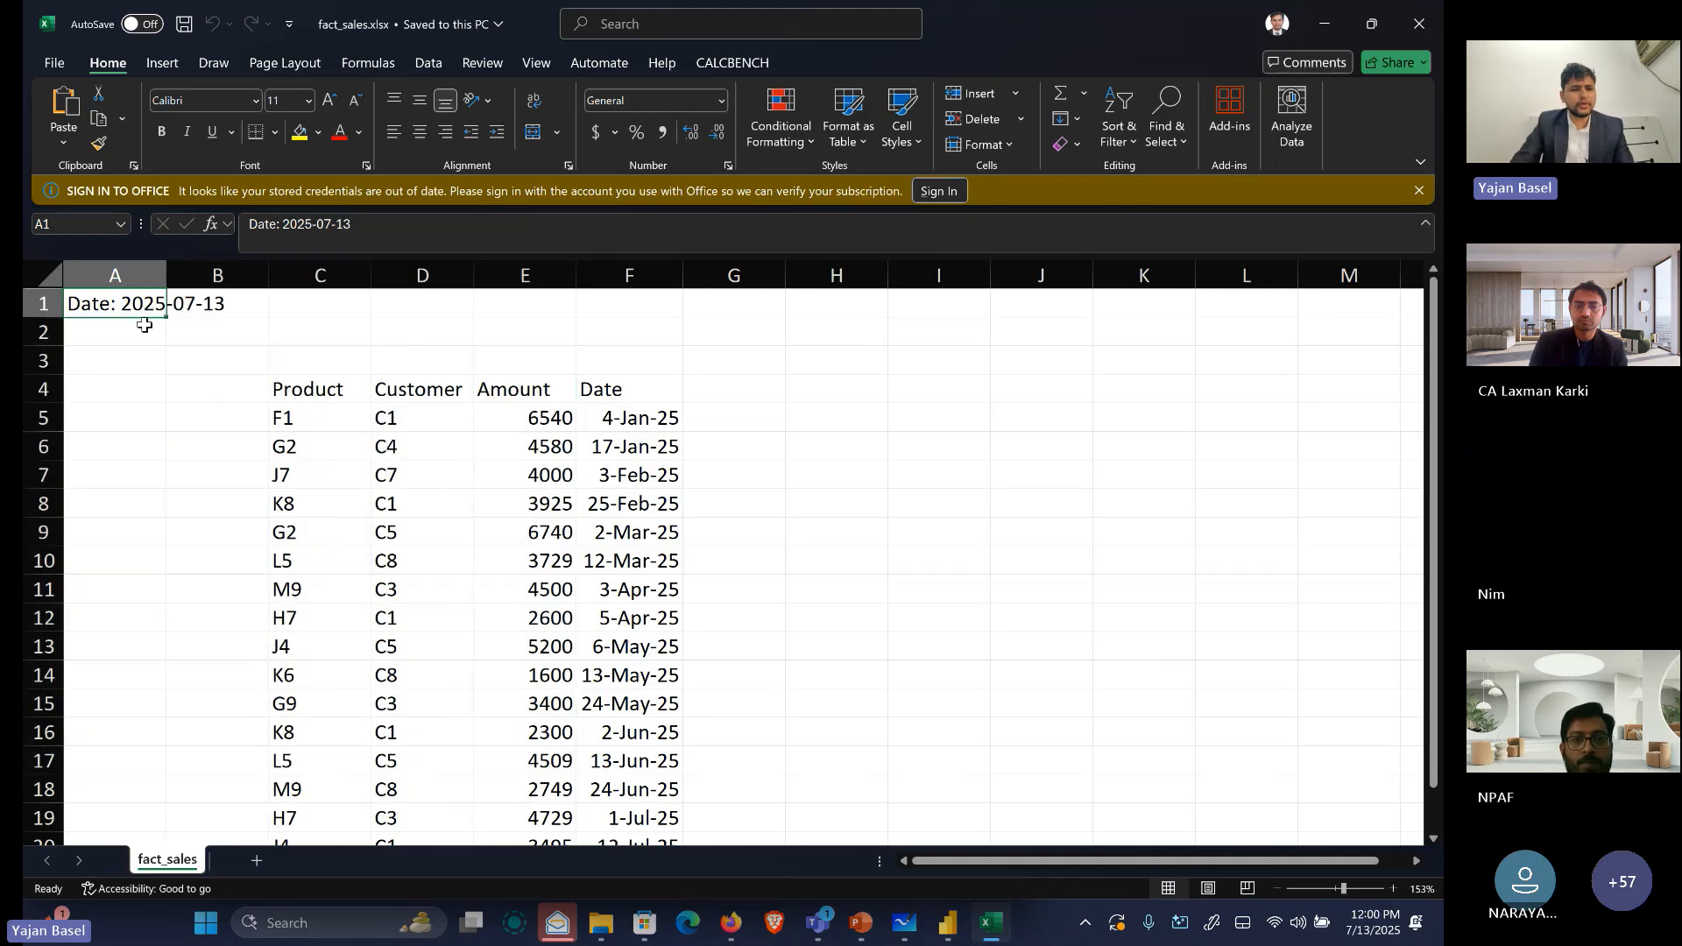
pyautogui.click(145, 325)
pyautogui.write('Name of')
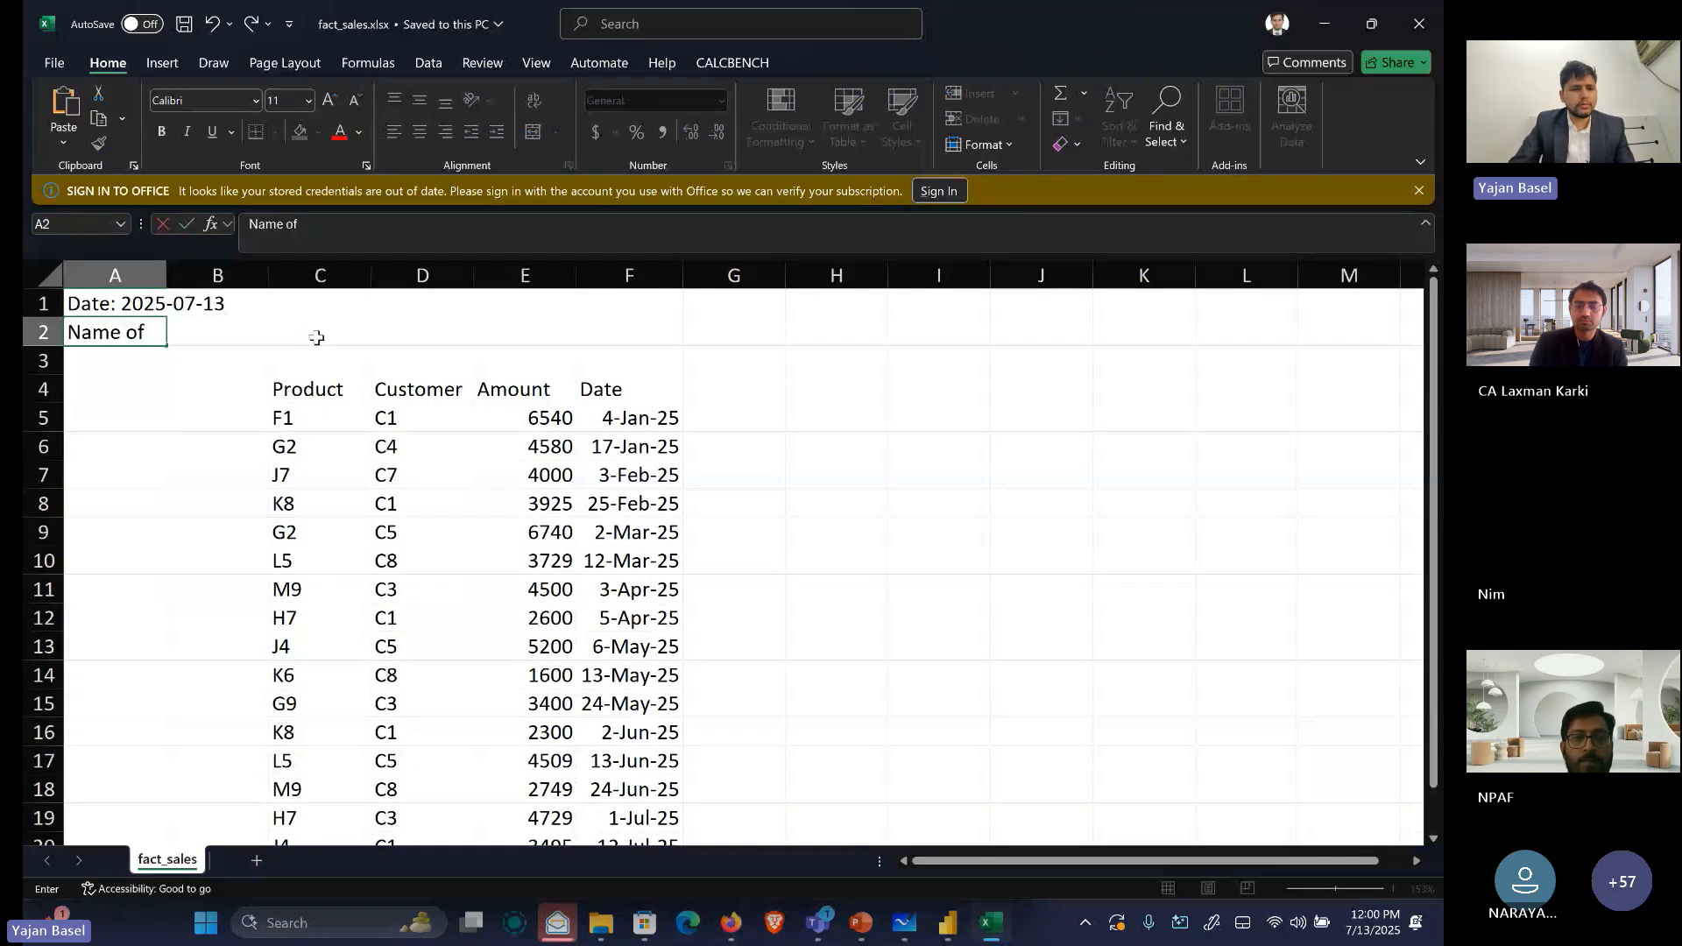
pyautogui.write(' she')
pyautogui.press('Escape')
pyautogui.click(311, 391)
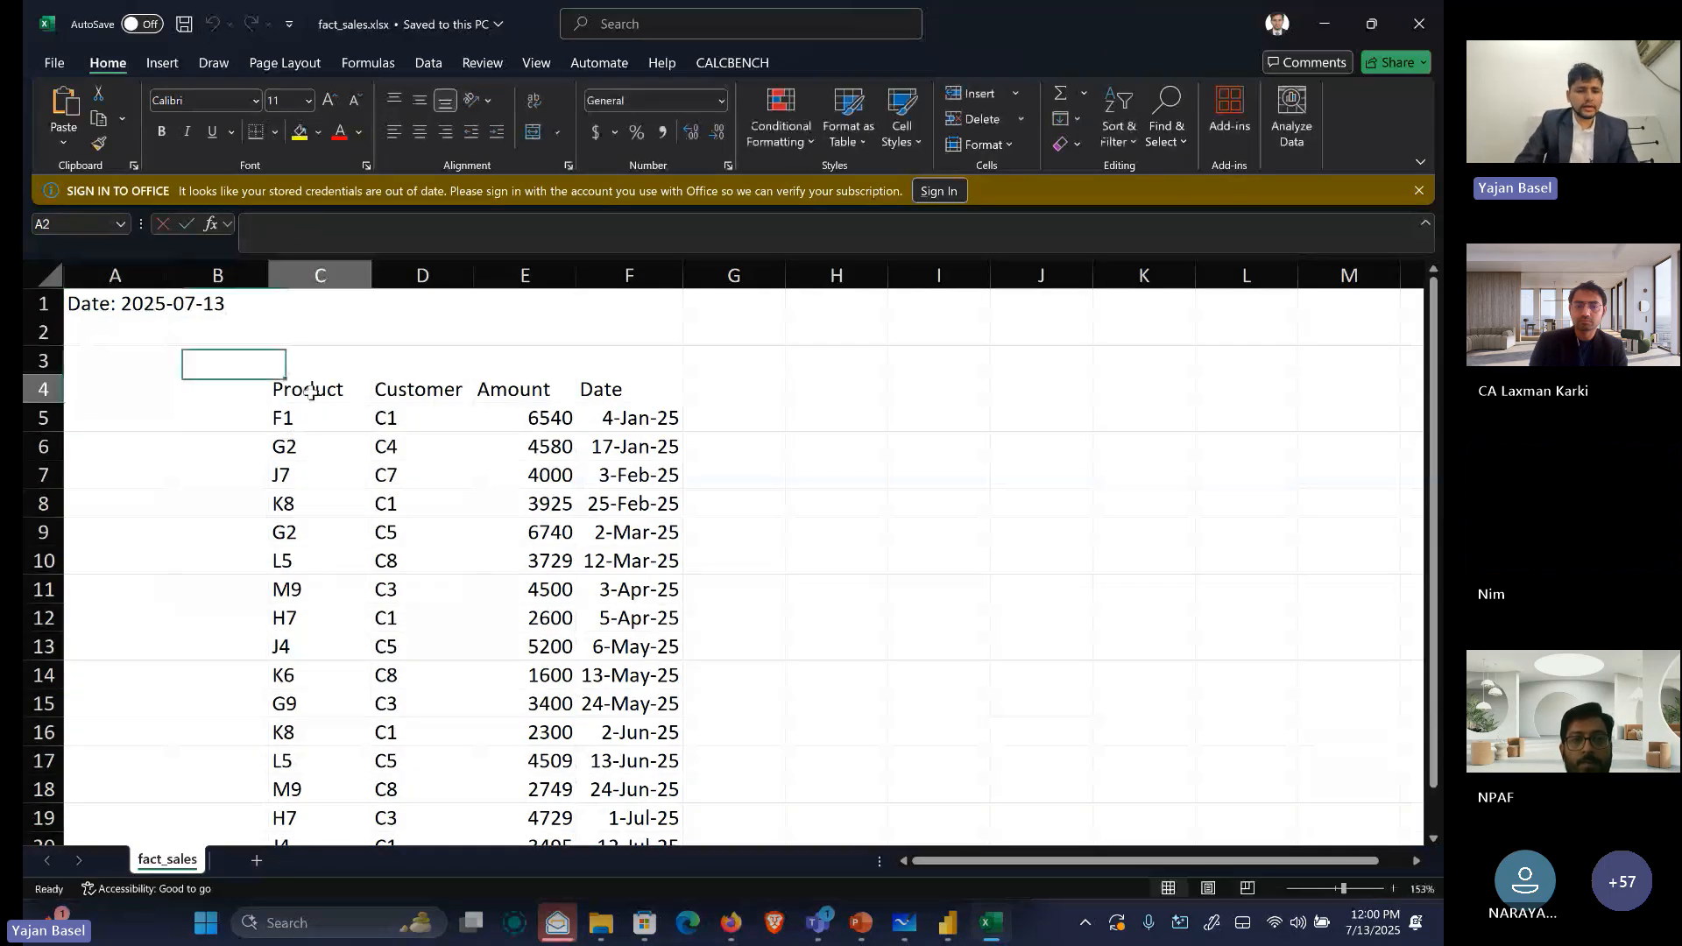
pyautogui.moveTo(311, 392); pyautogui.dragTo(675, 681)
pyautogui.click(770, 582)
pyautogui.hotkey('alt', 'Tab')
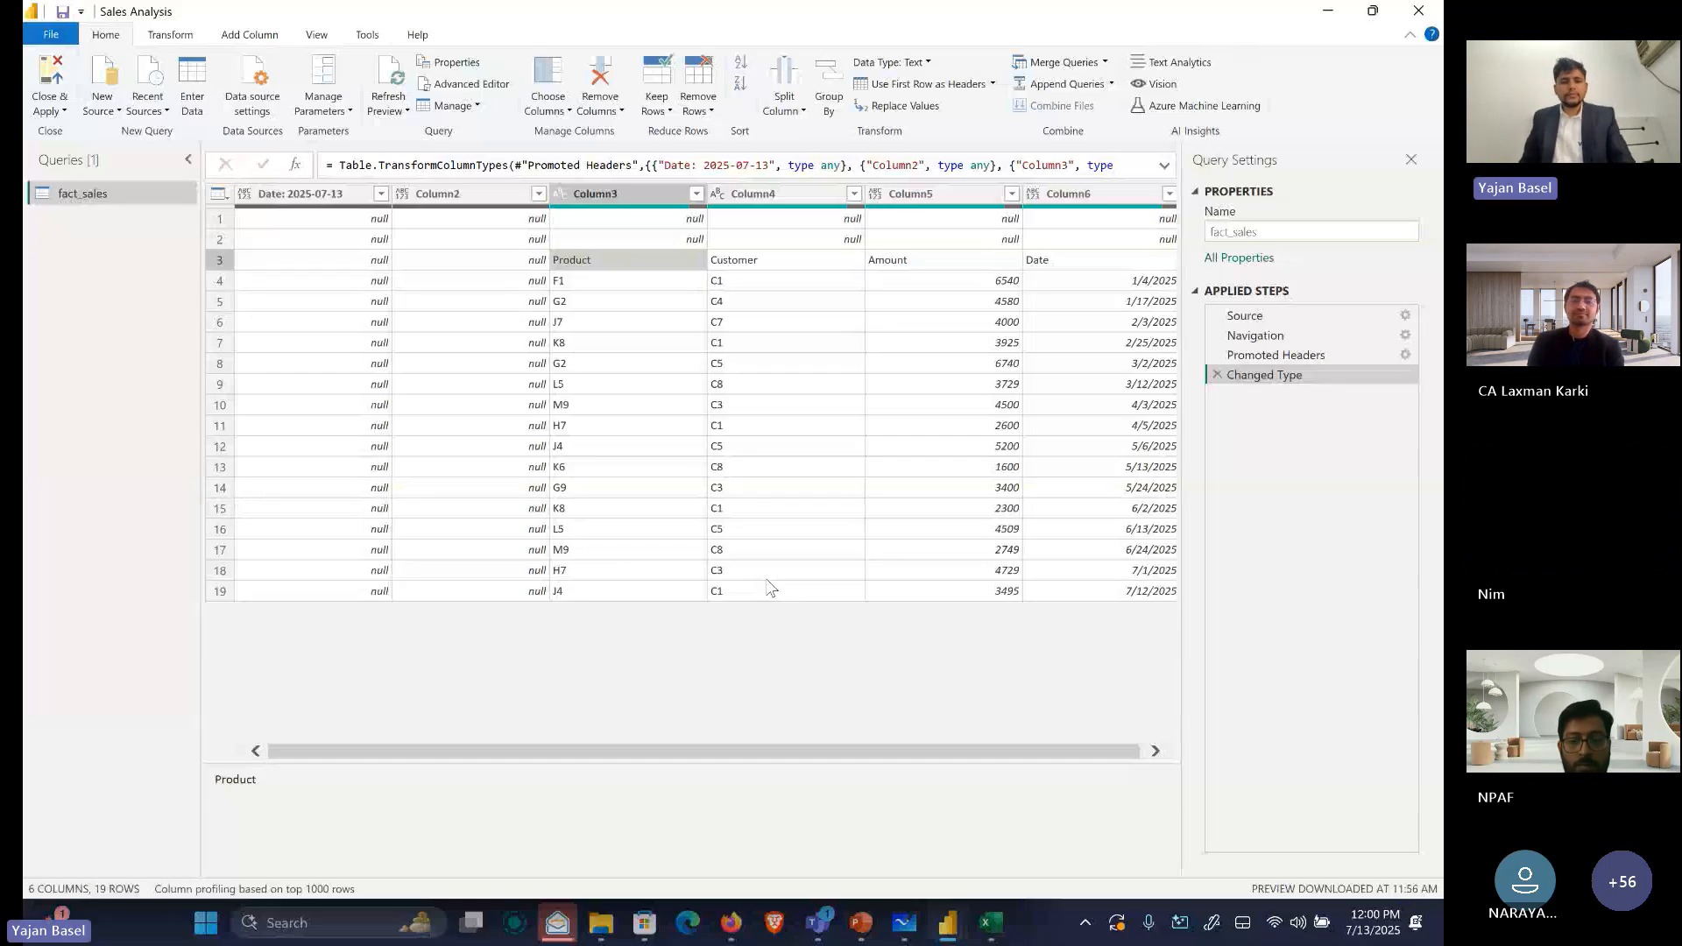
pyautogui.hotkey('alt', 'Tab')
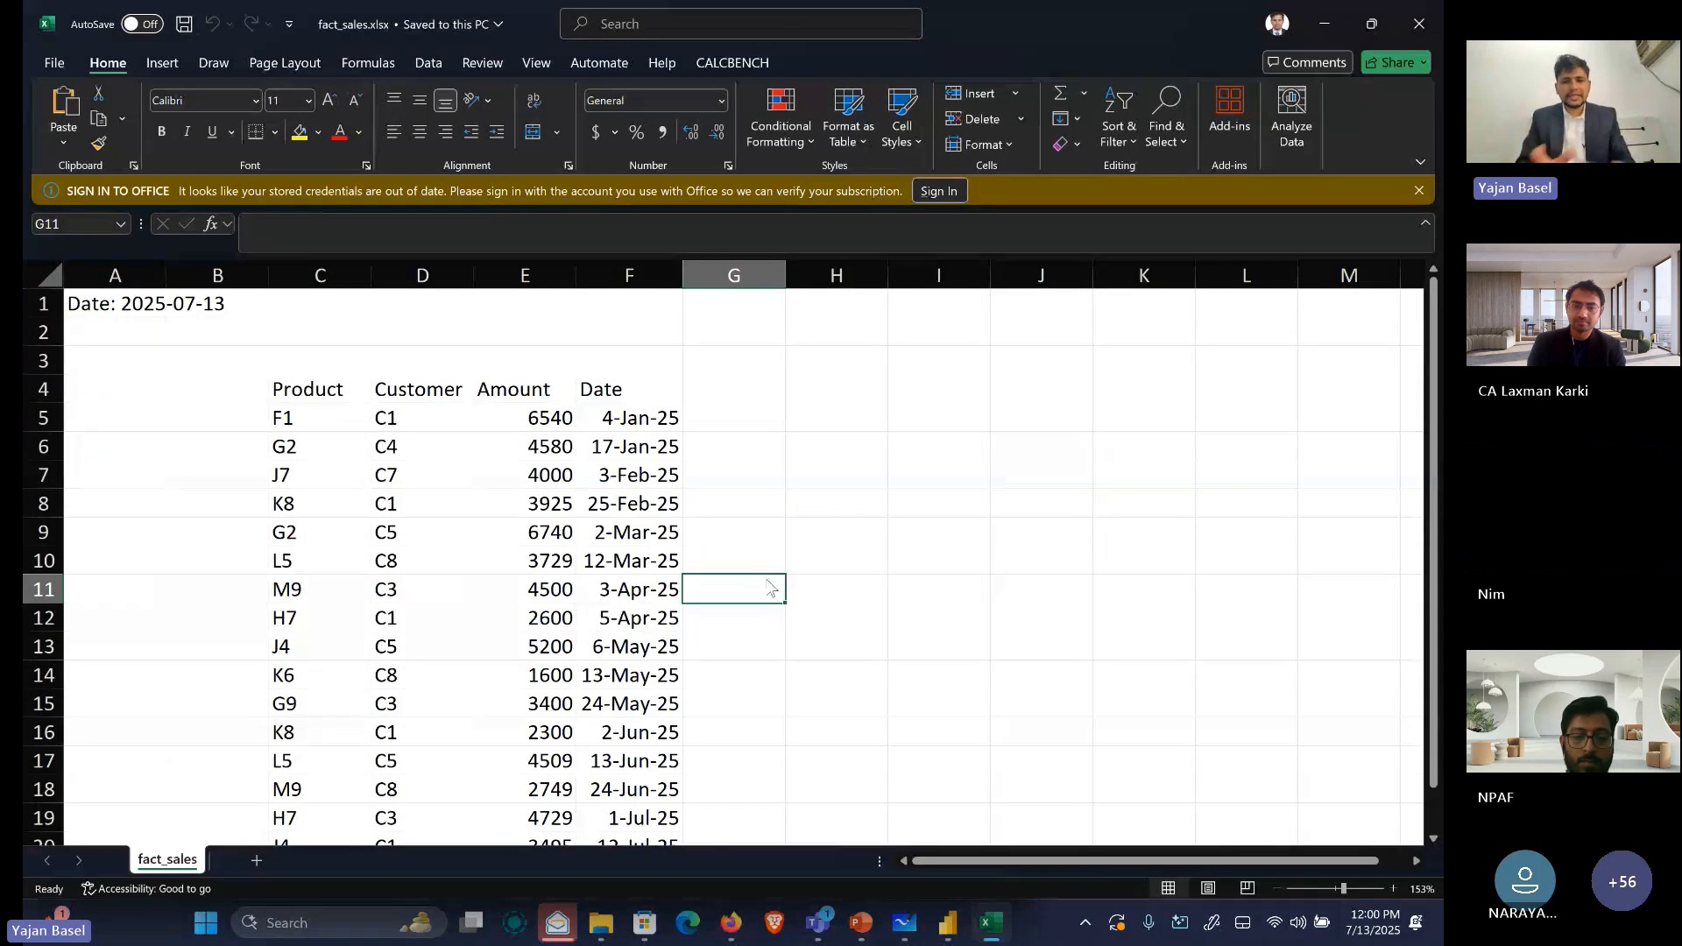
pyautogui.hotkey('alt', 'Tab')
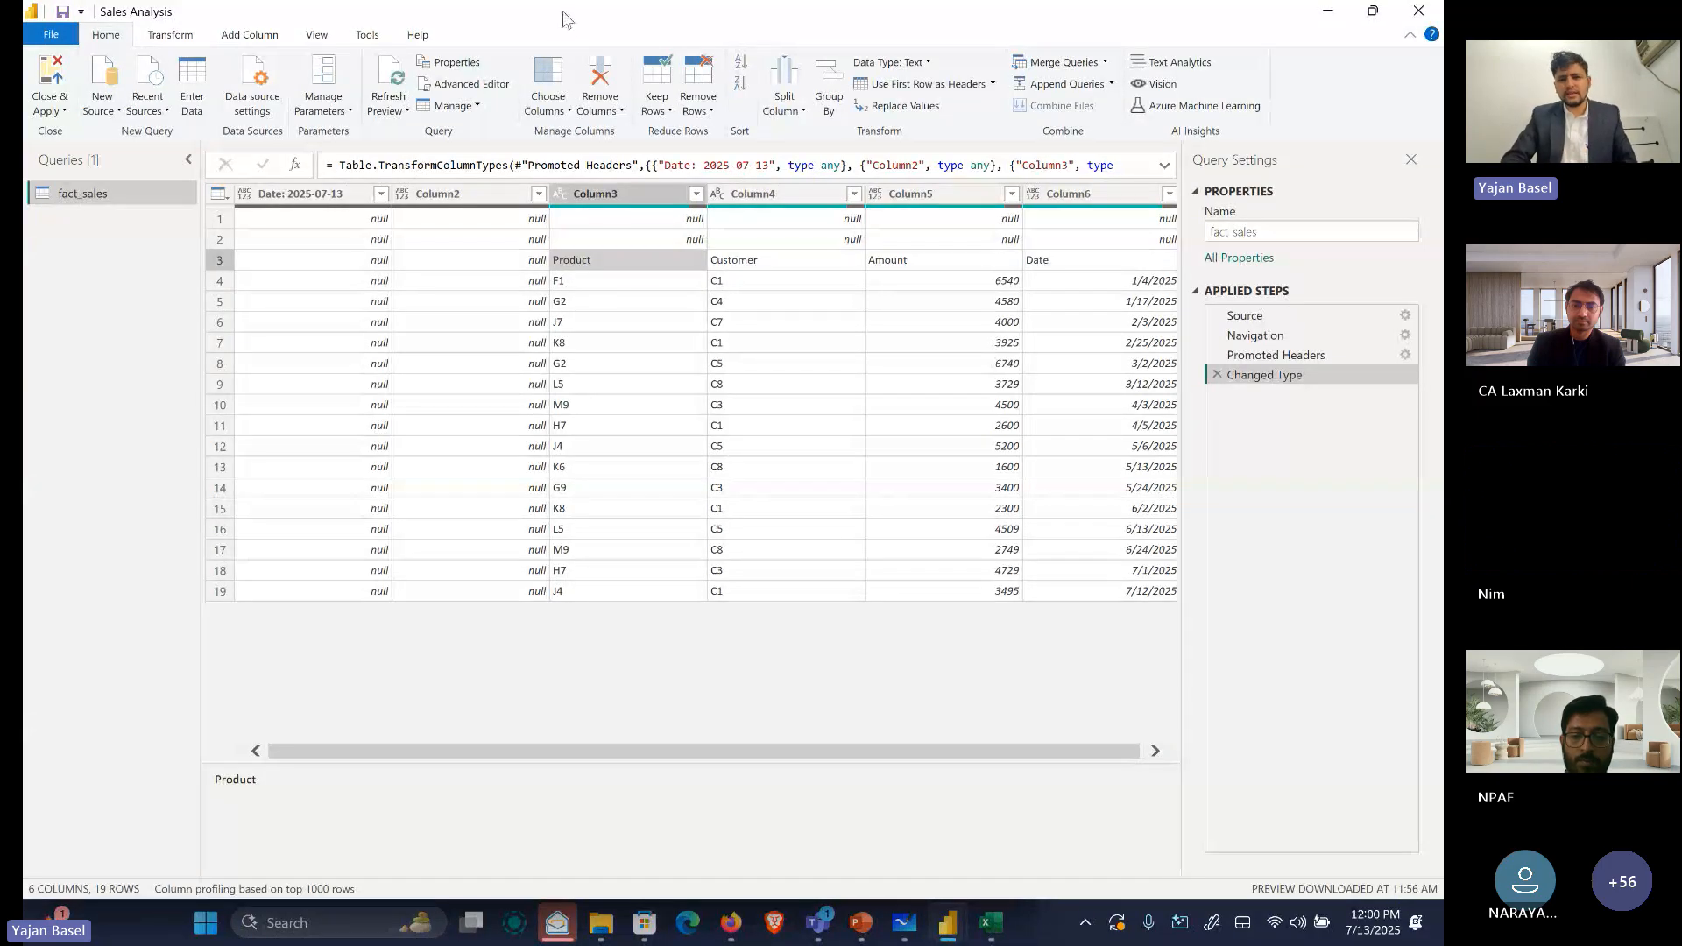
pyautogui.moveTo(565, 18); pyautogui.dragTo(607, 169)
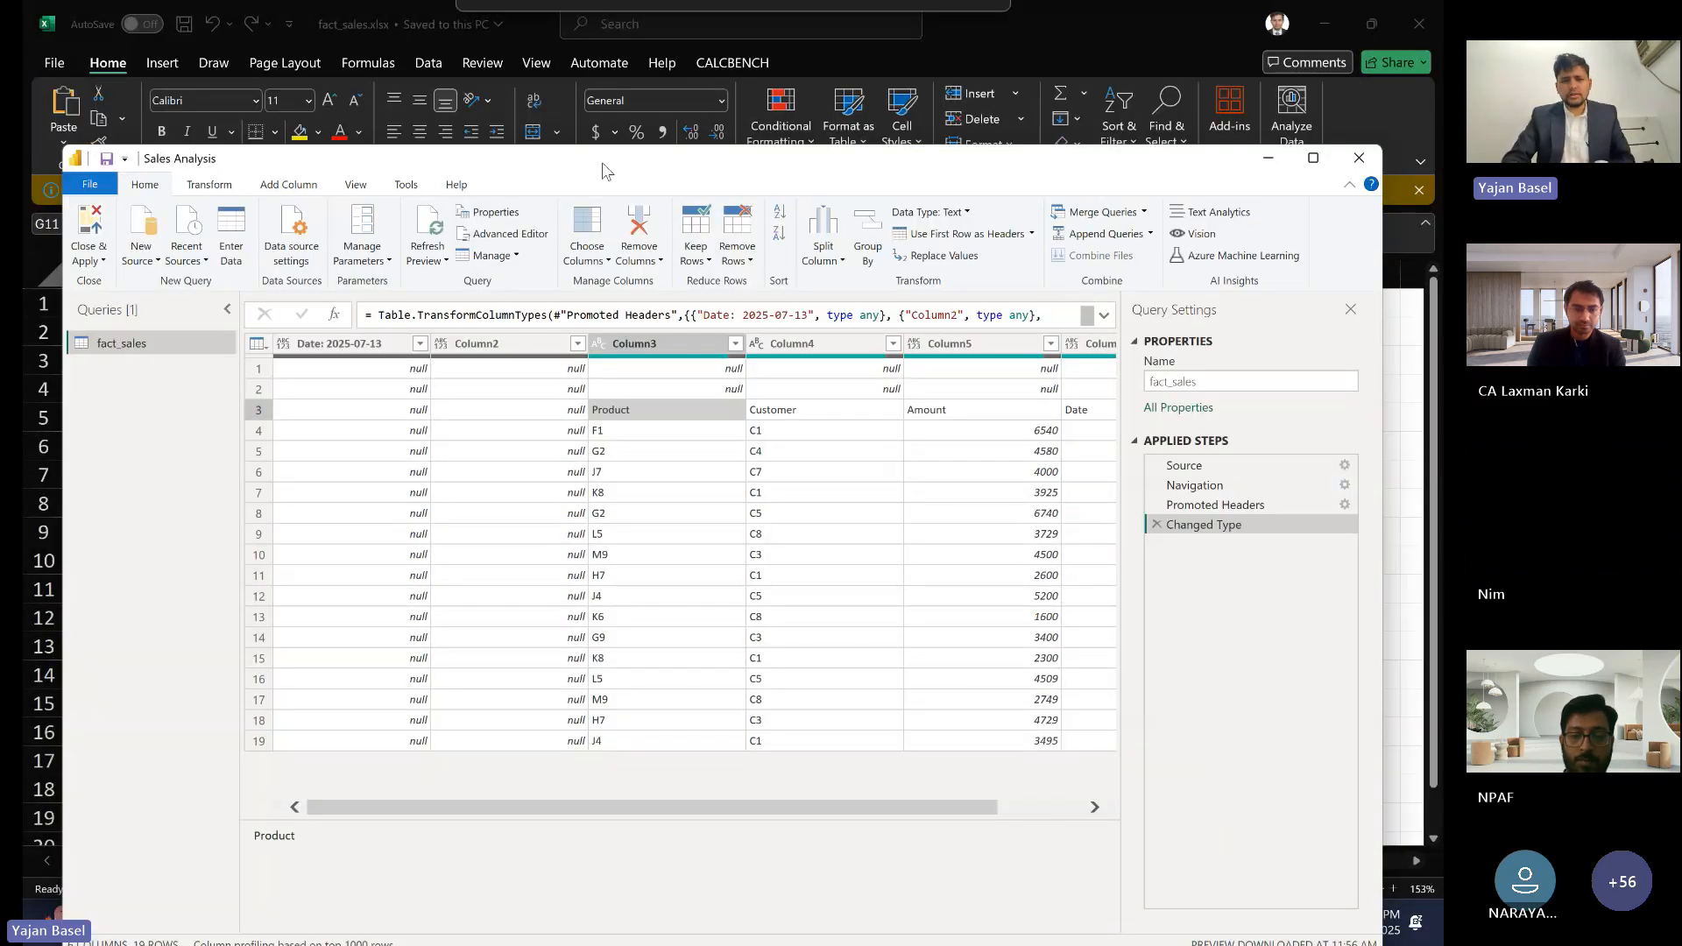
pyautogui.doubleClick(607, 169)
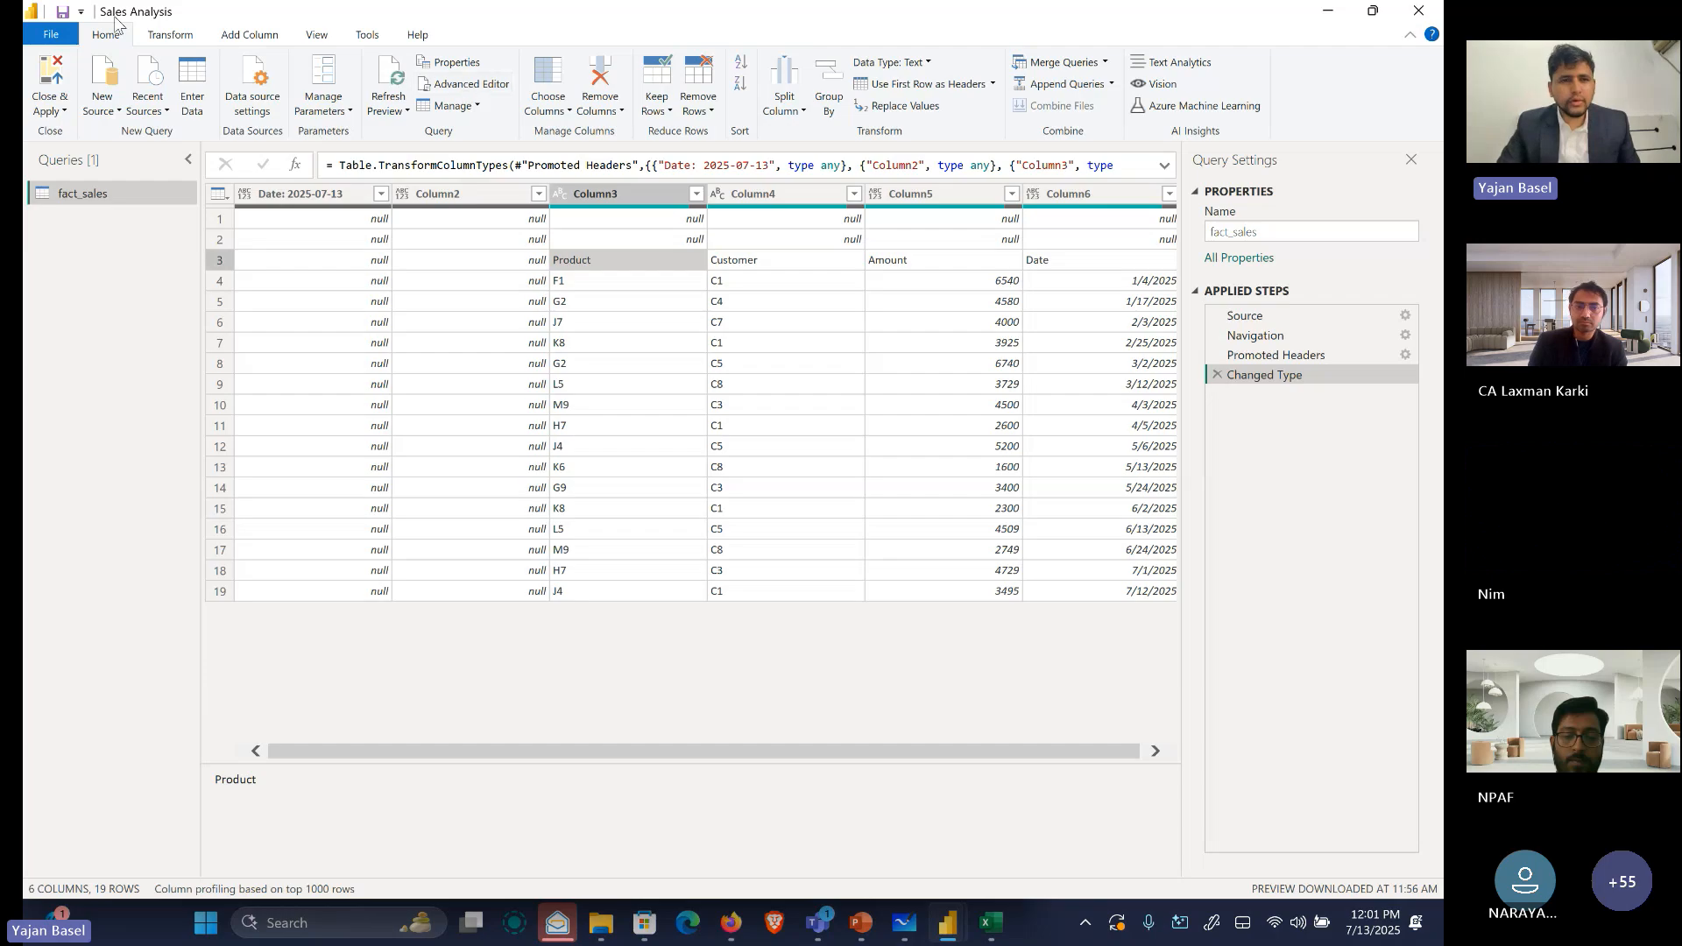
pyautogui.click(470, 85)
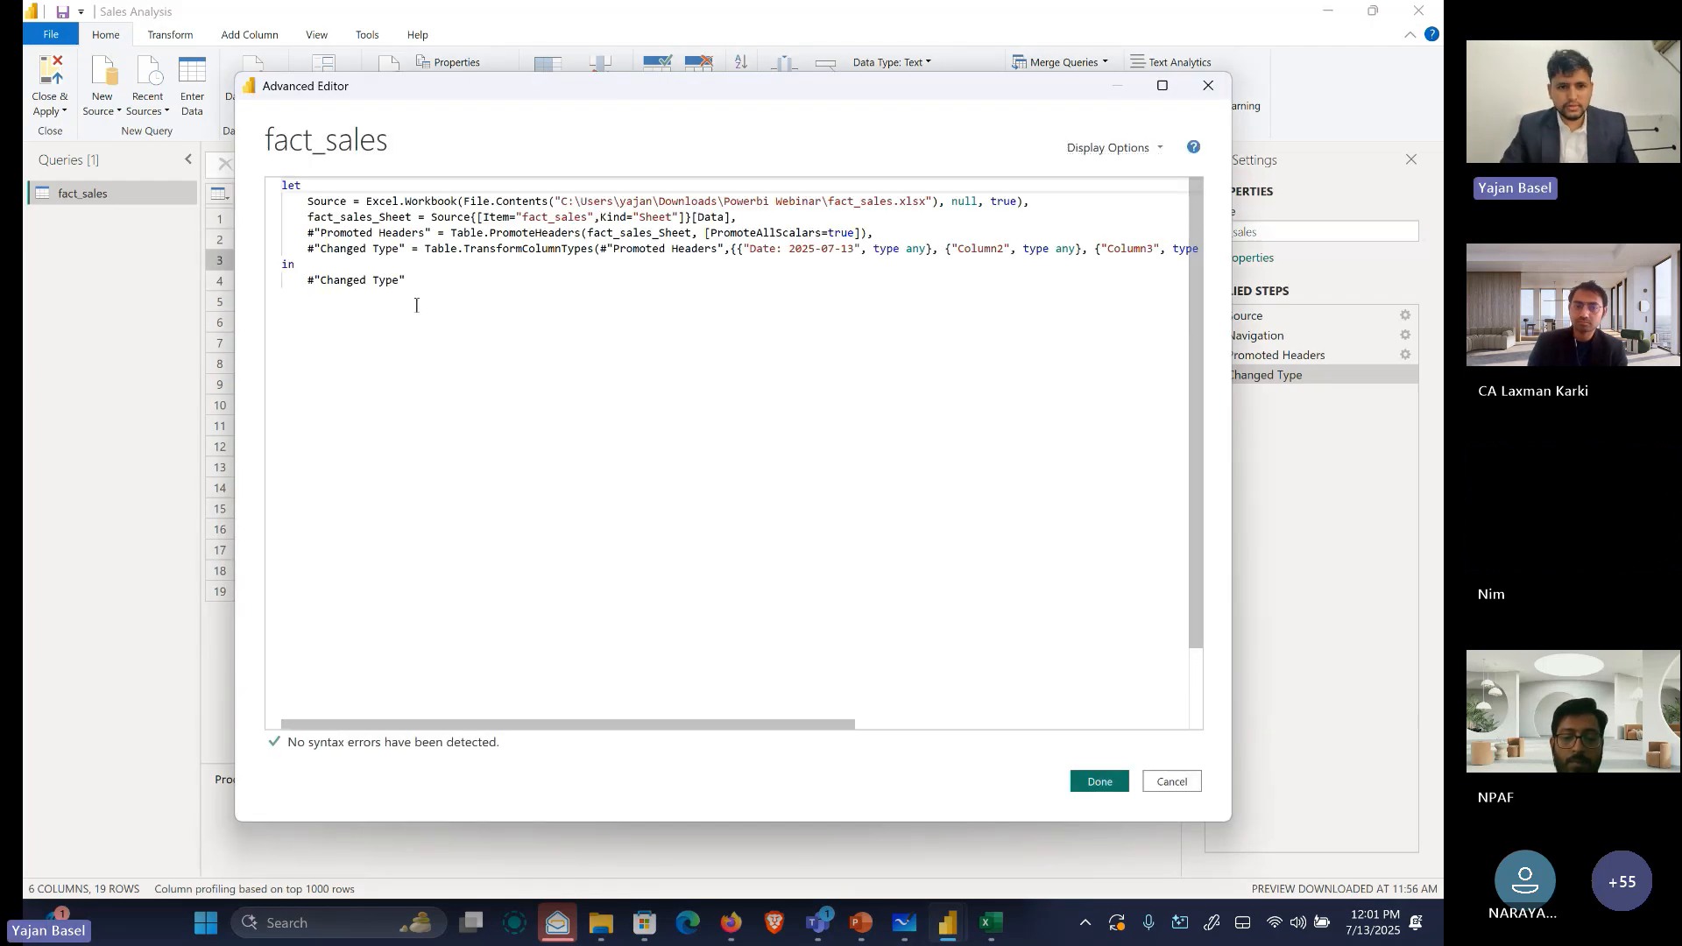
pyautogui.moveTo(413, 301); pyautogui.dragTo(263, 168)
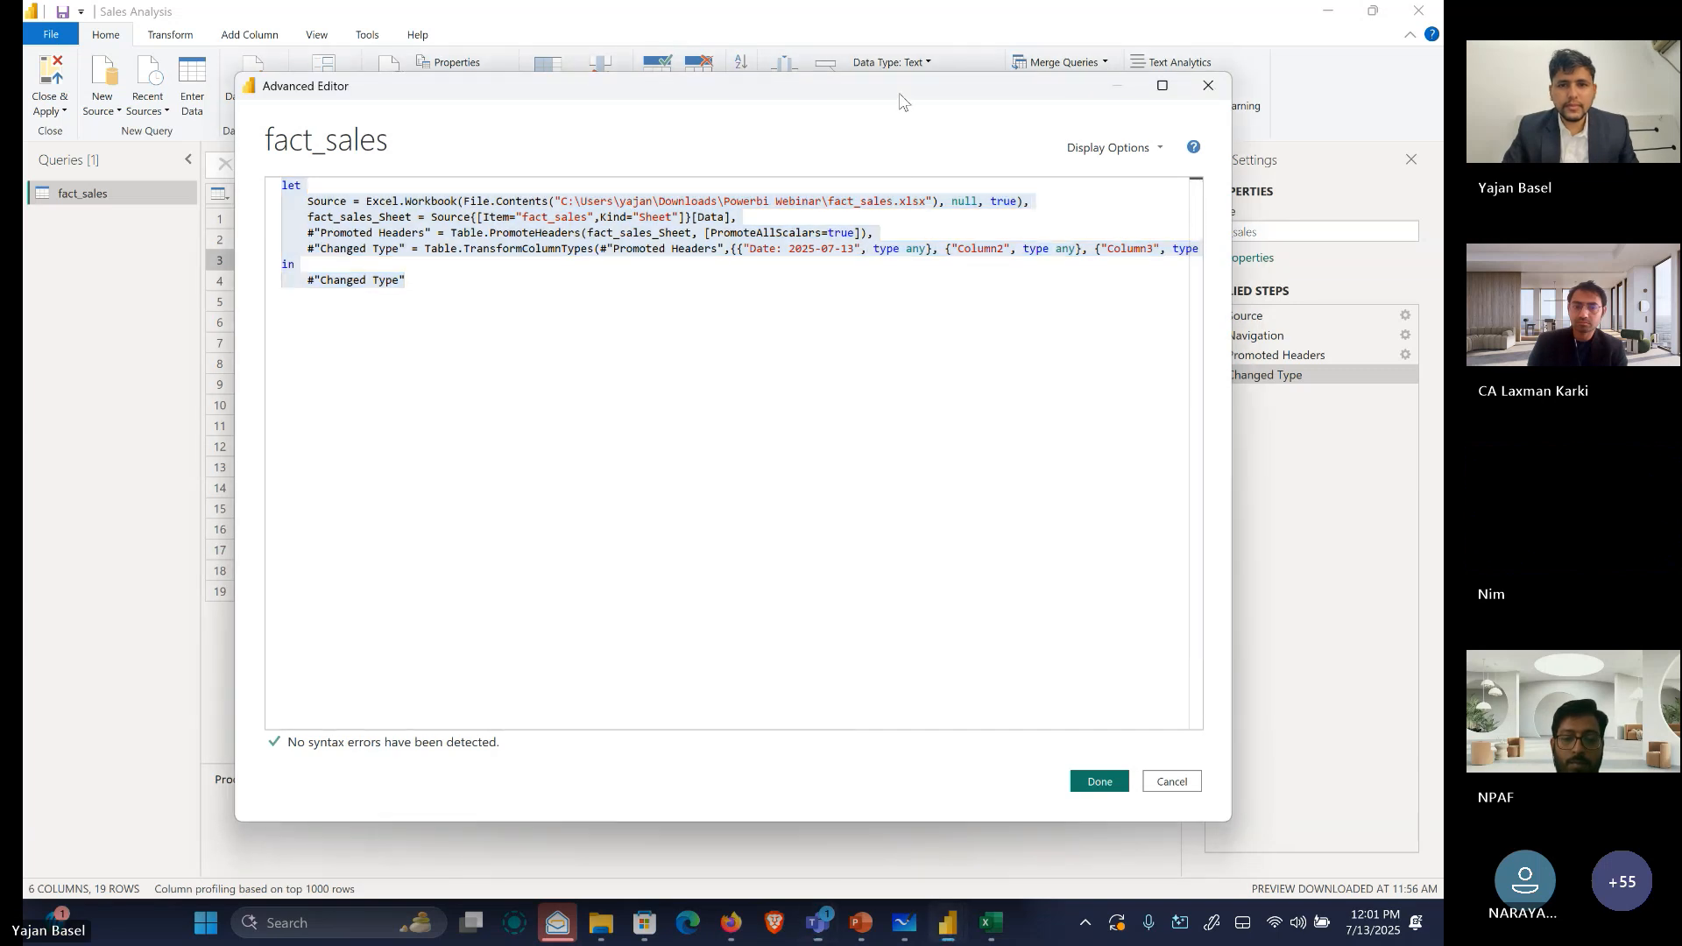
pyautogui.moveTo(909, 94); pyautogui.dragTo(855, 119)
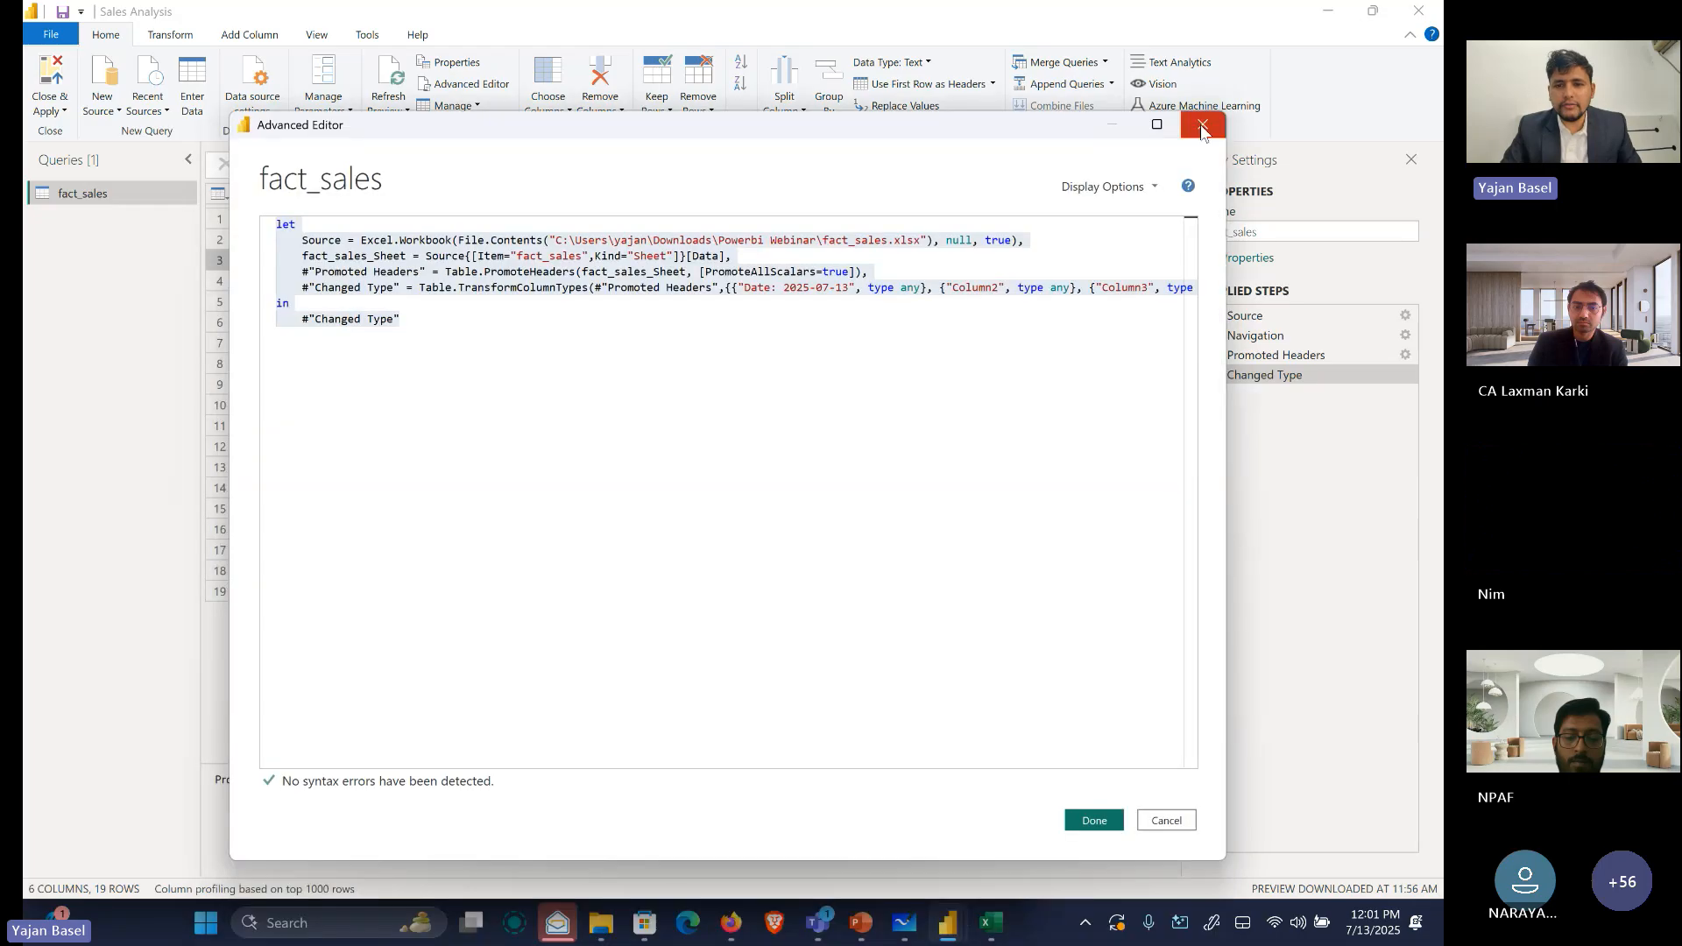
pyautogui.click(1200, 118)
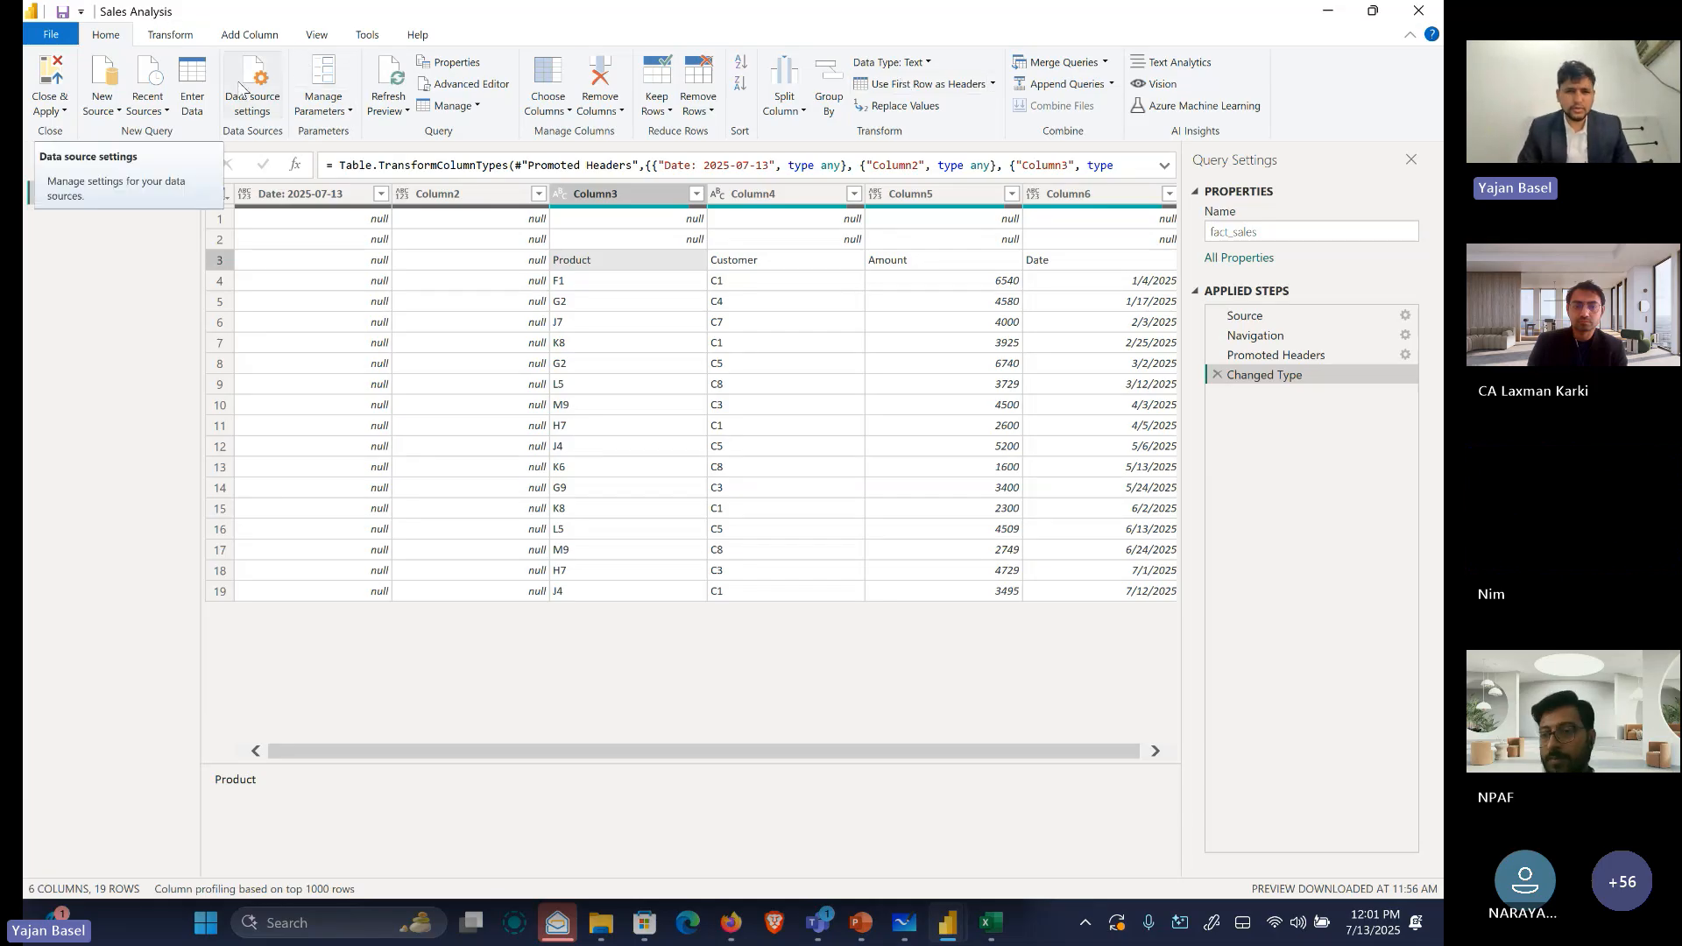
pyautogui.click(170, 35)
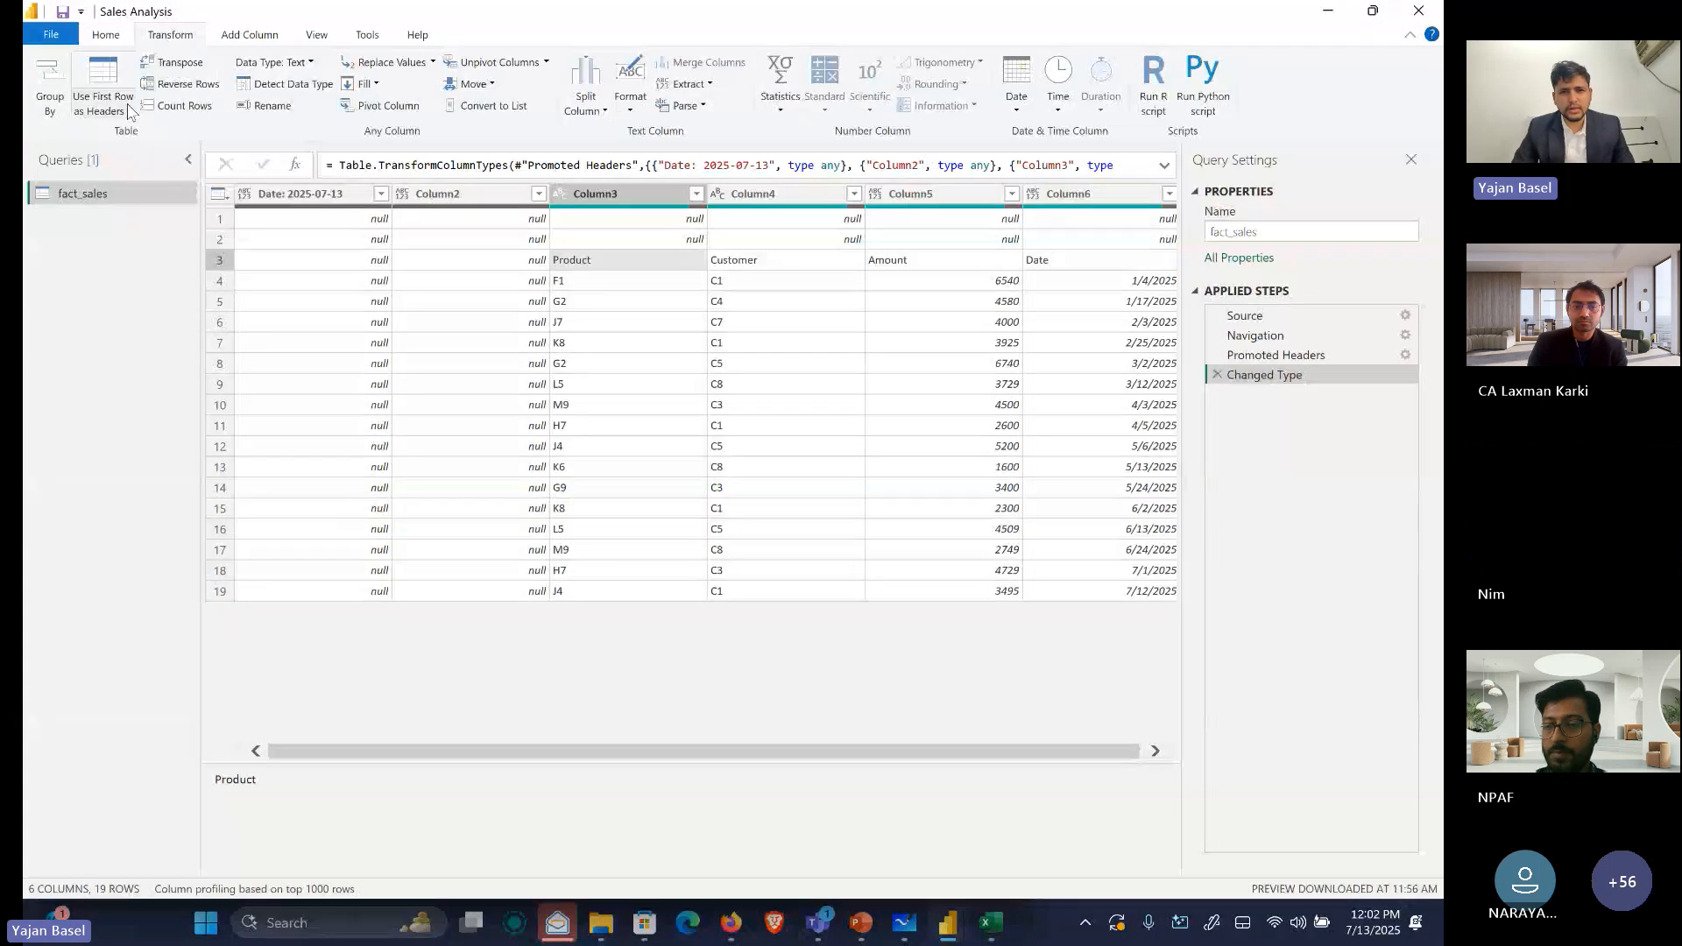
pyautogui.click(263, 40)
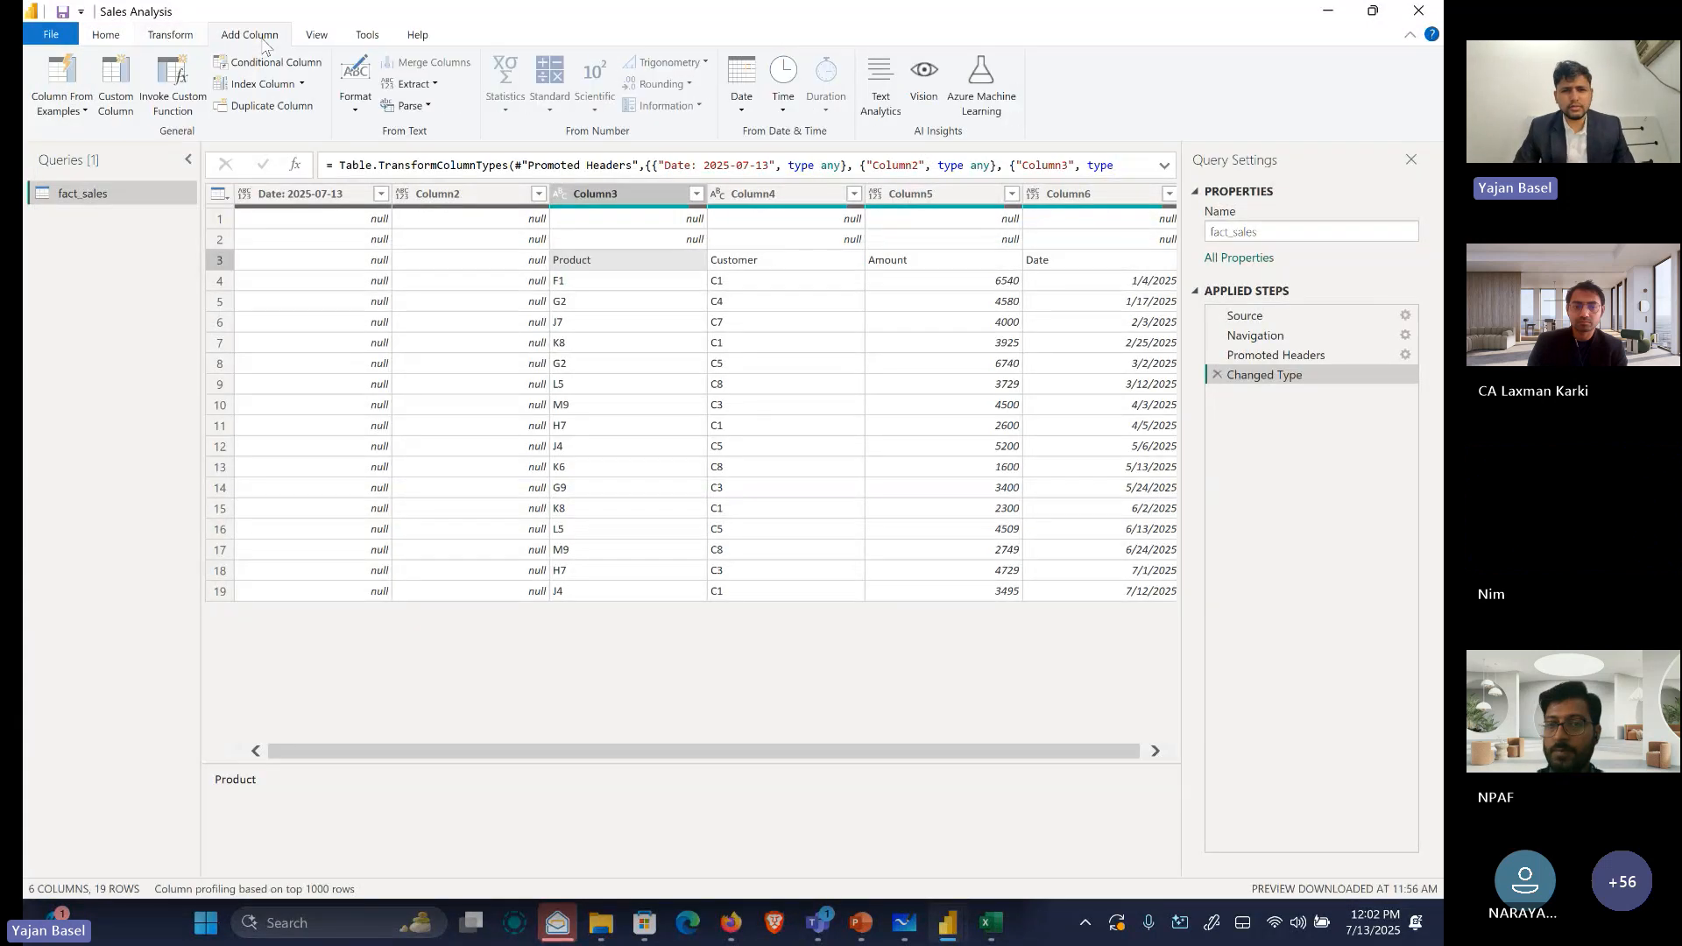
pyautogui.click(312, 38)
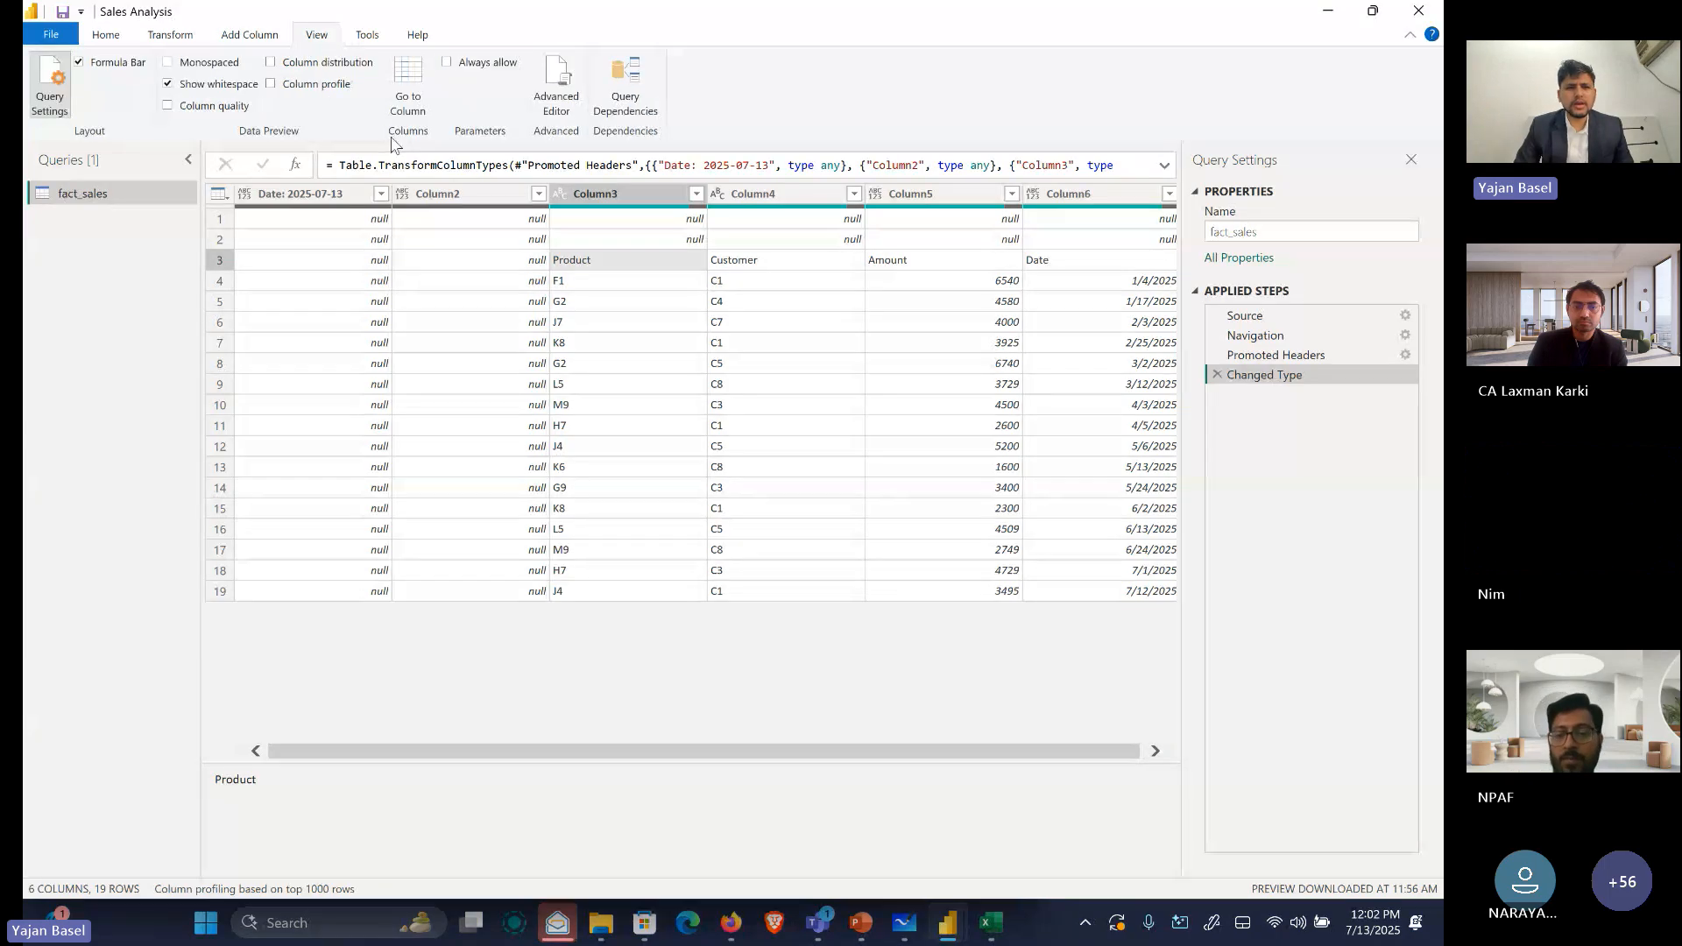
pyautogui.click(367, 35)
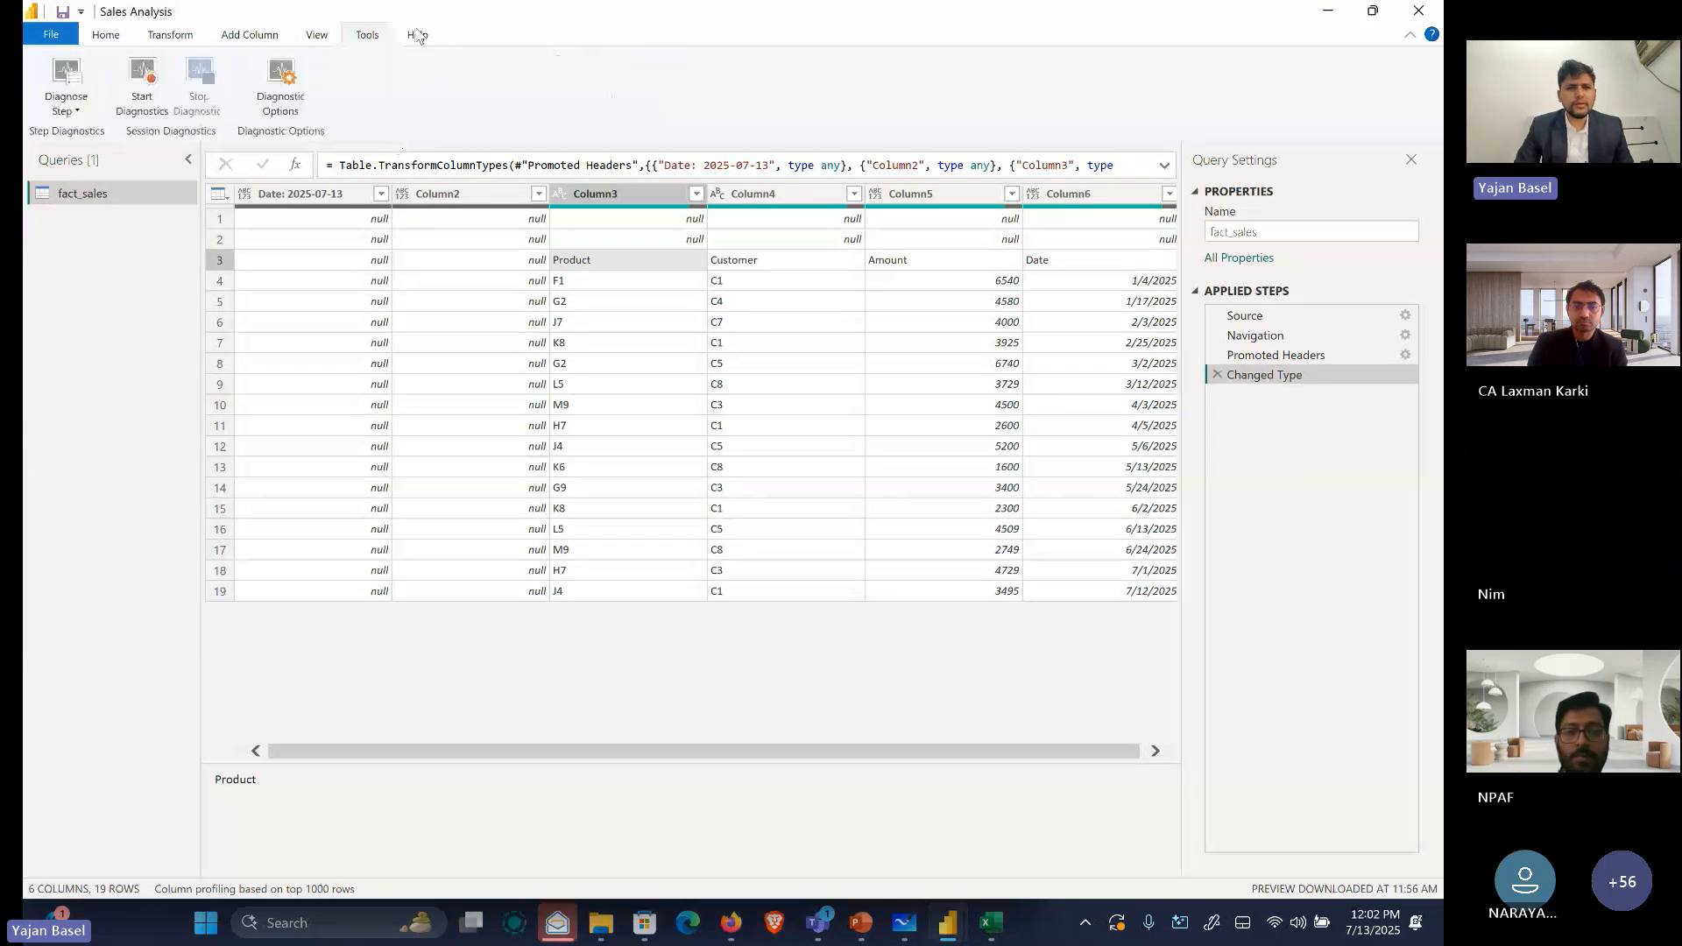
pyautogui.click(117, 39)
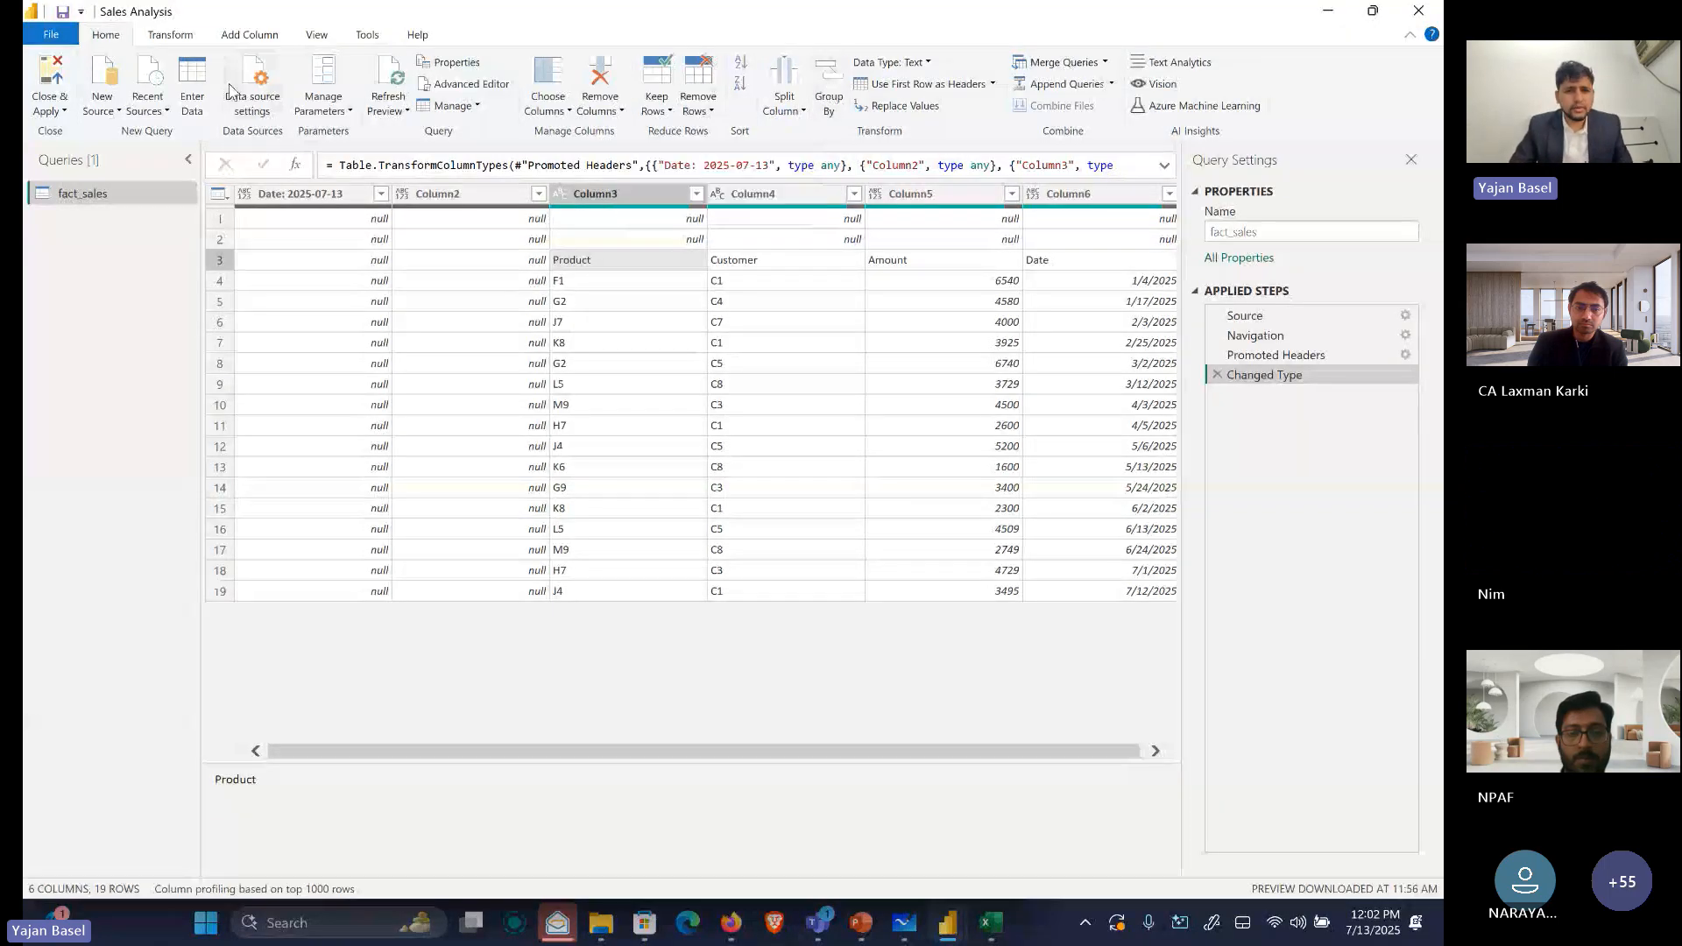
pyautogui.click(481, 84)
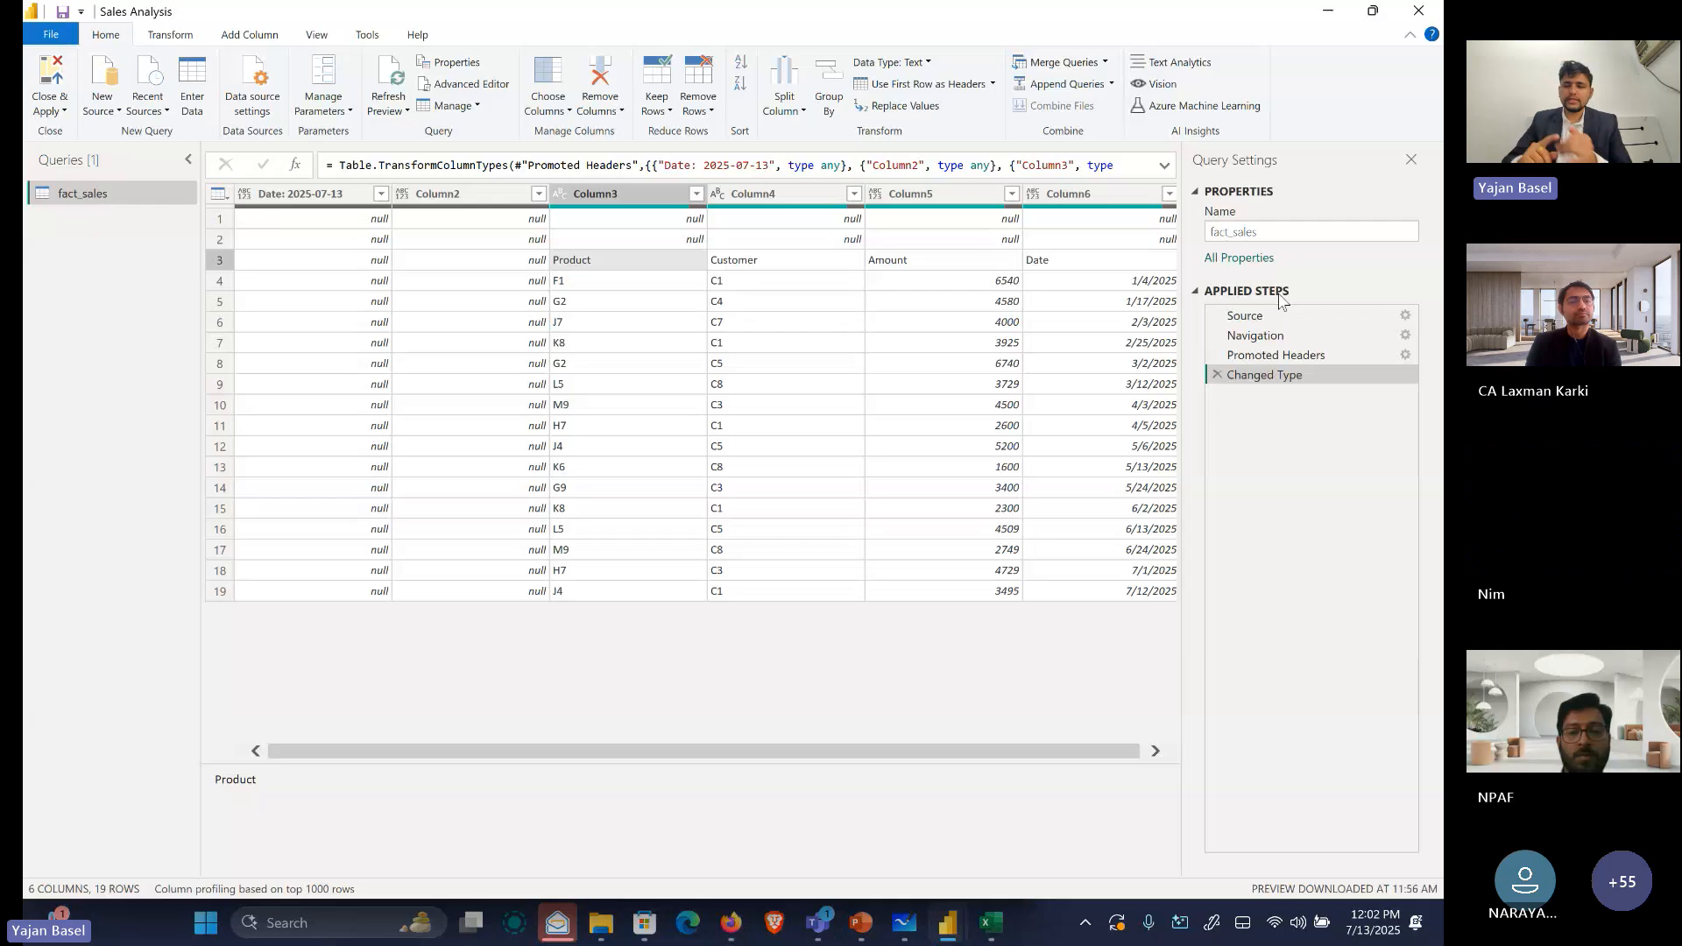
pyautogui.click(1263, 318)
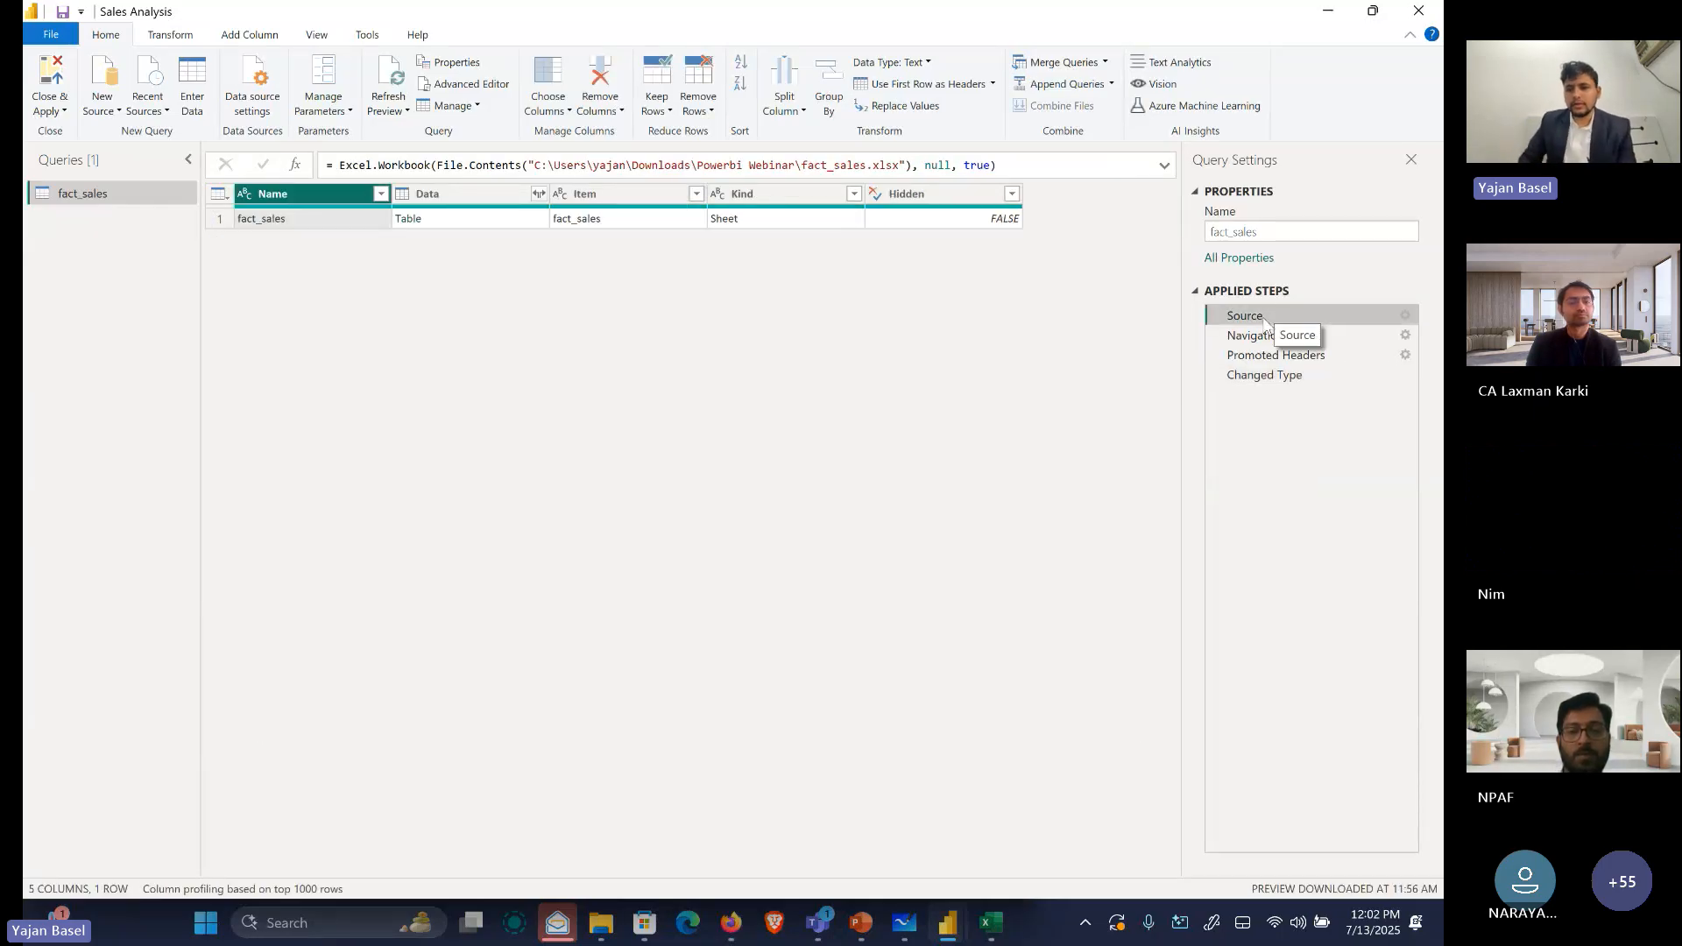
pyautogui.click(1262, 337)
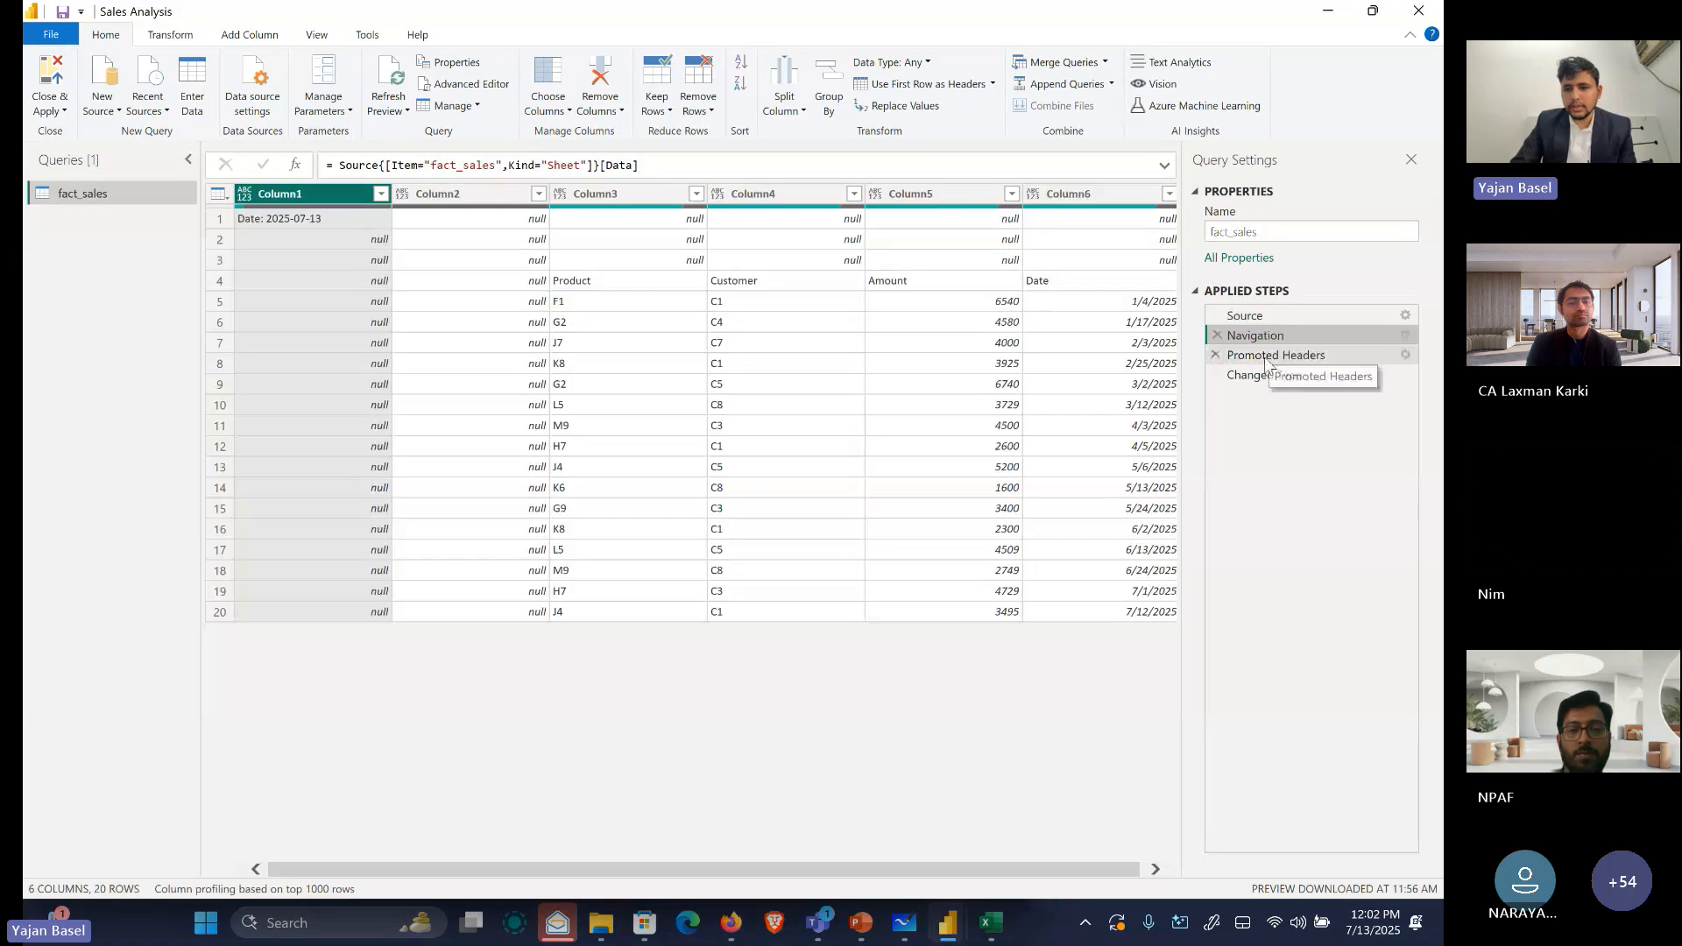
pyautogui.click(1267, 358)
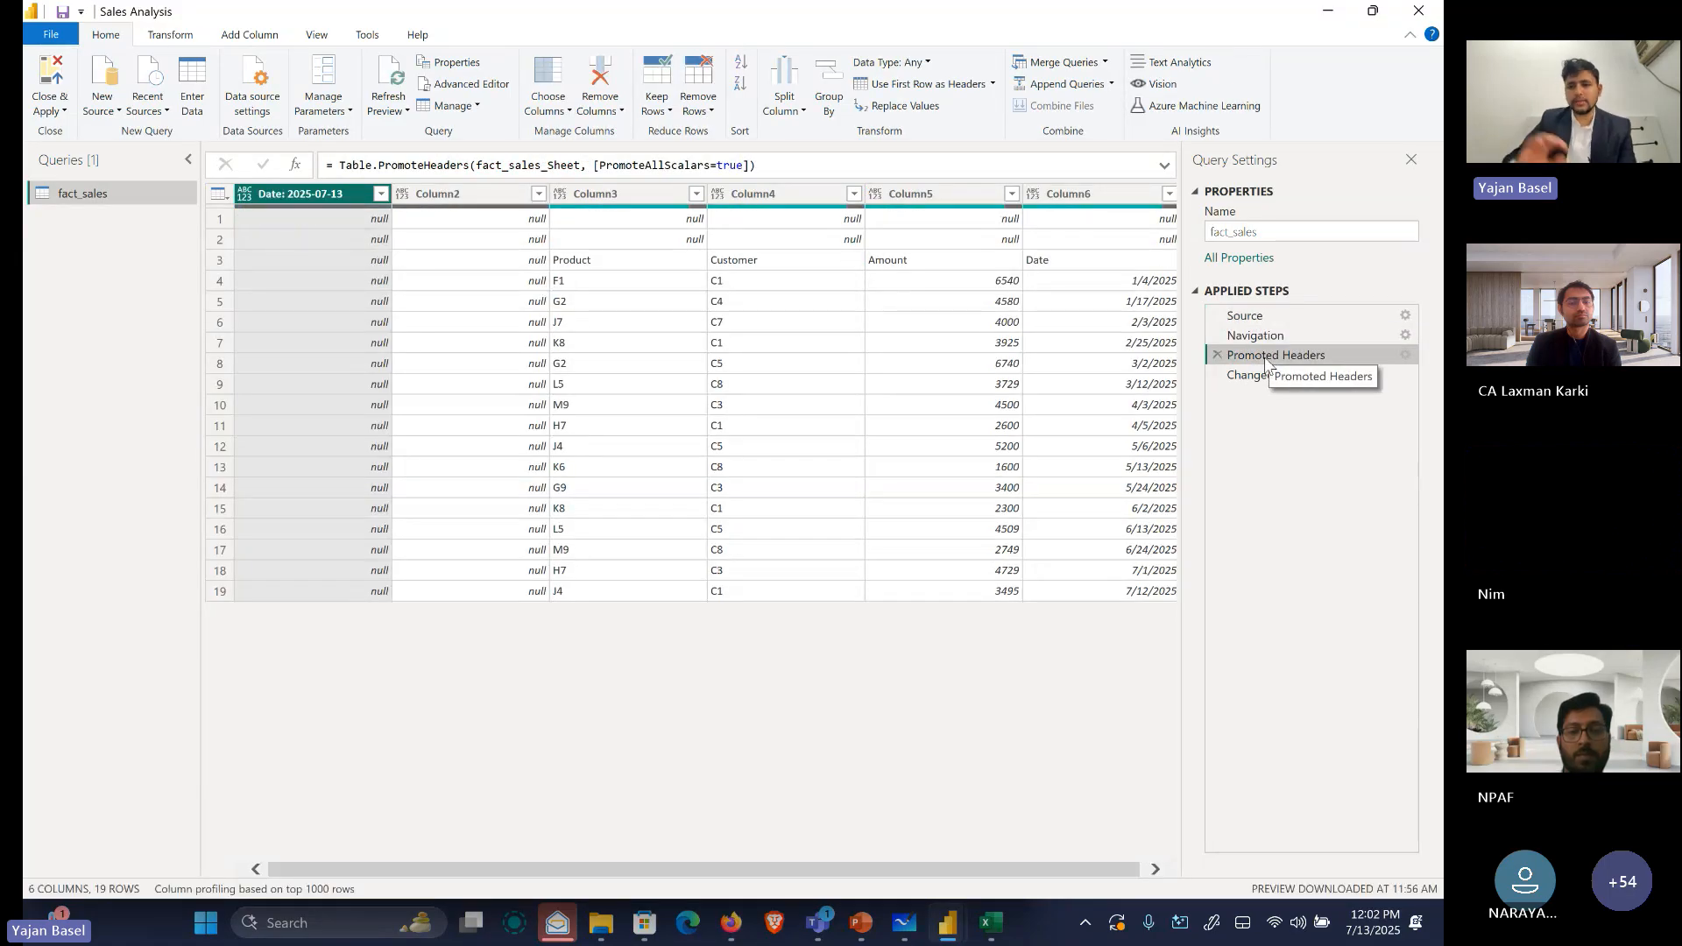
pyautogui.click(1263, 375)
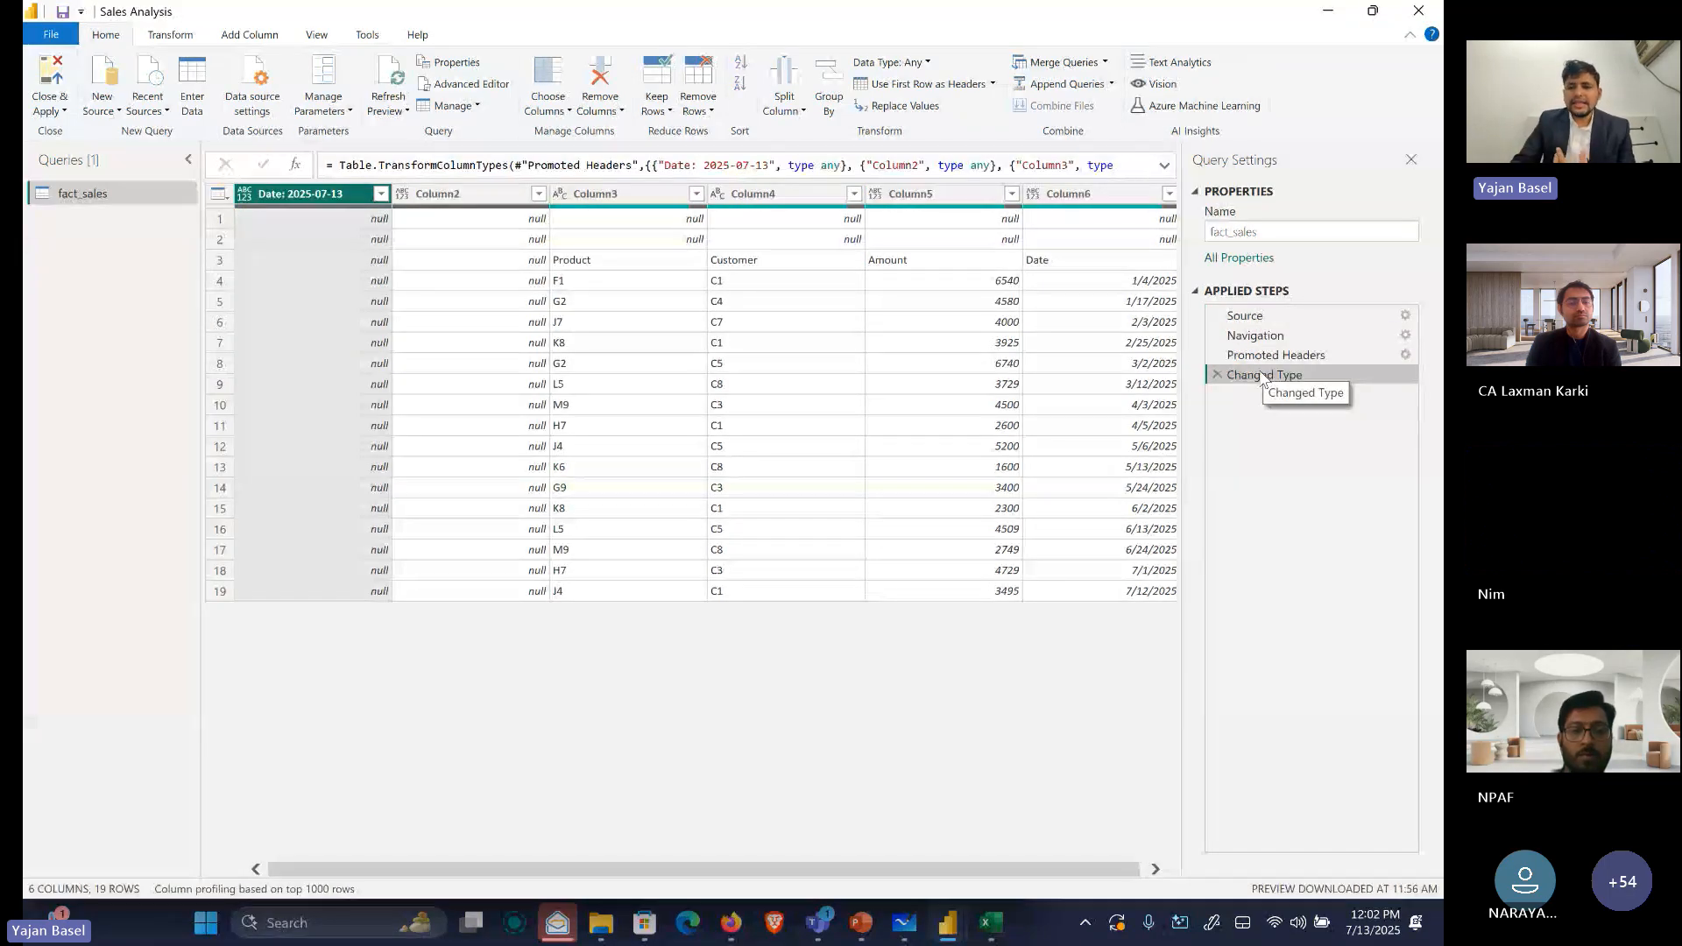
pyautogui.click(464, 83)
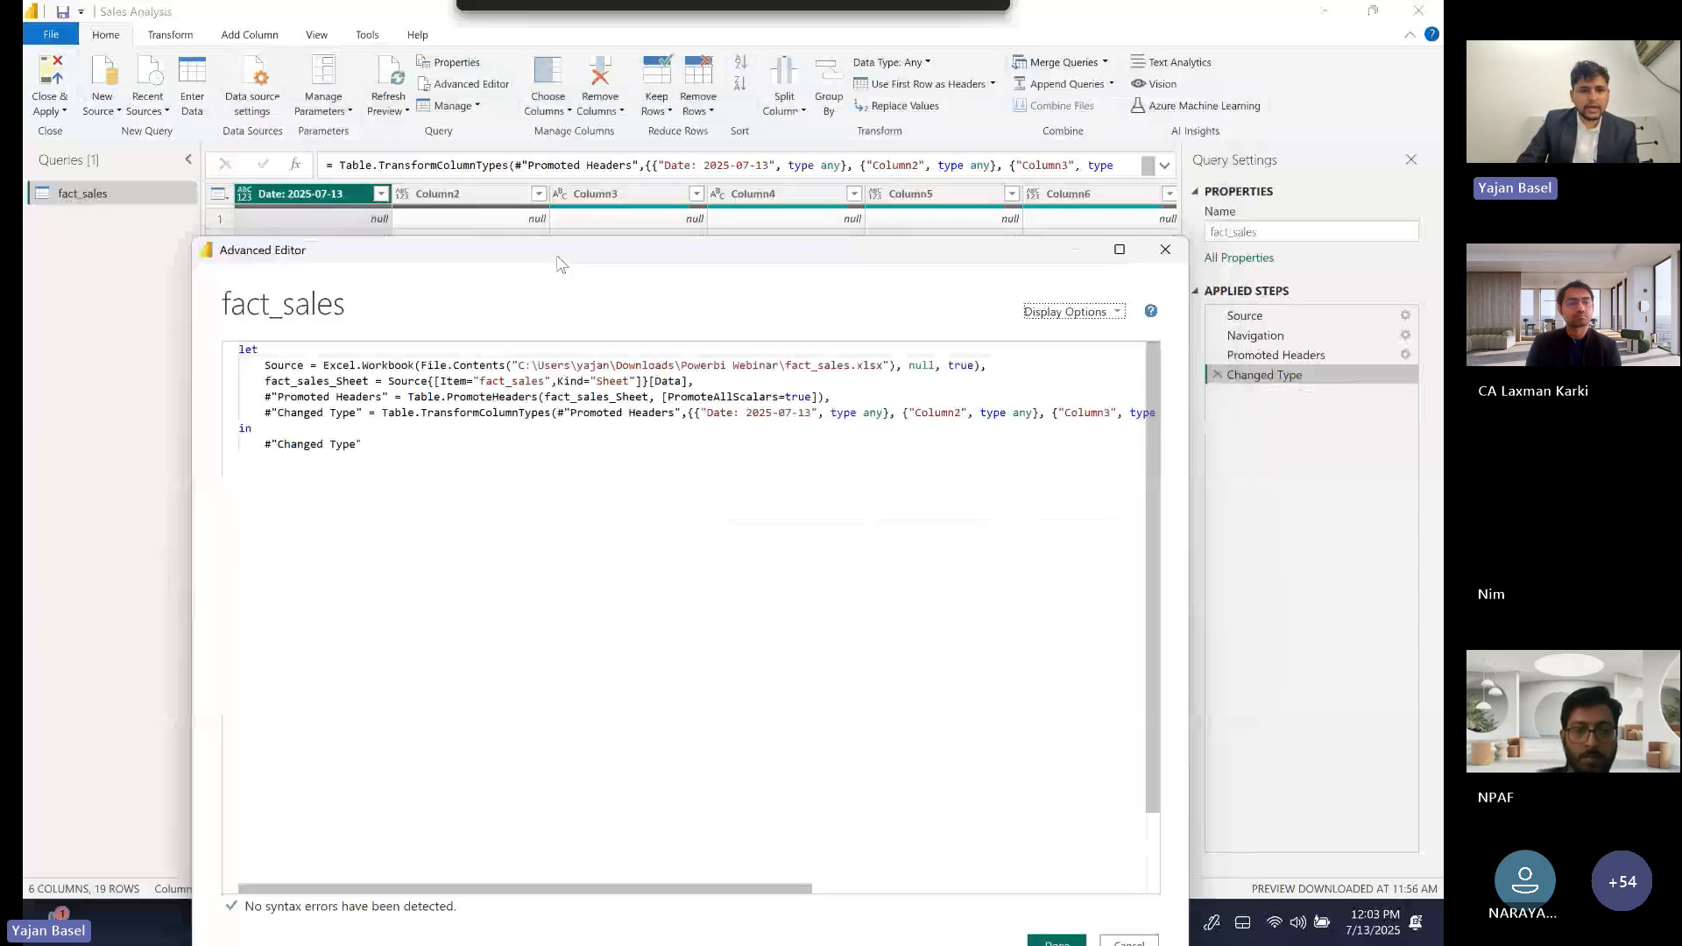
# Look over the Source, fact_sales_Sheet and Promoted Headers lines in the M code.
pyautogui.moveTo(562, 264); pyautogui.dragTo(510, 376)
pyautogui.moveTo(210, 480); pyautogui.dragTo(865, 479)
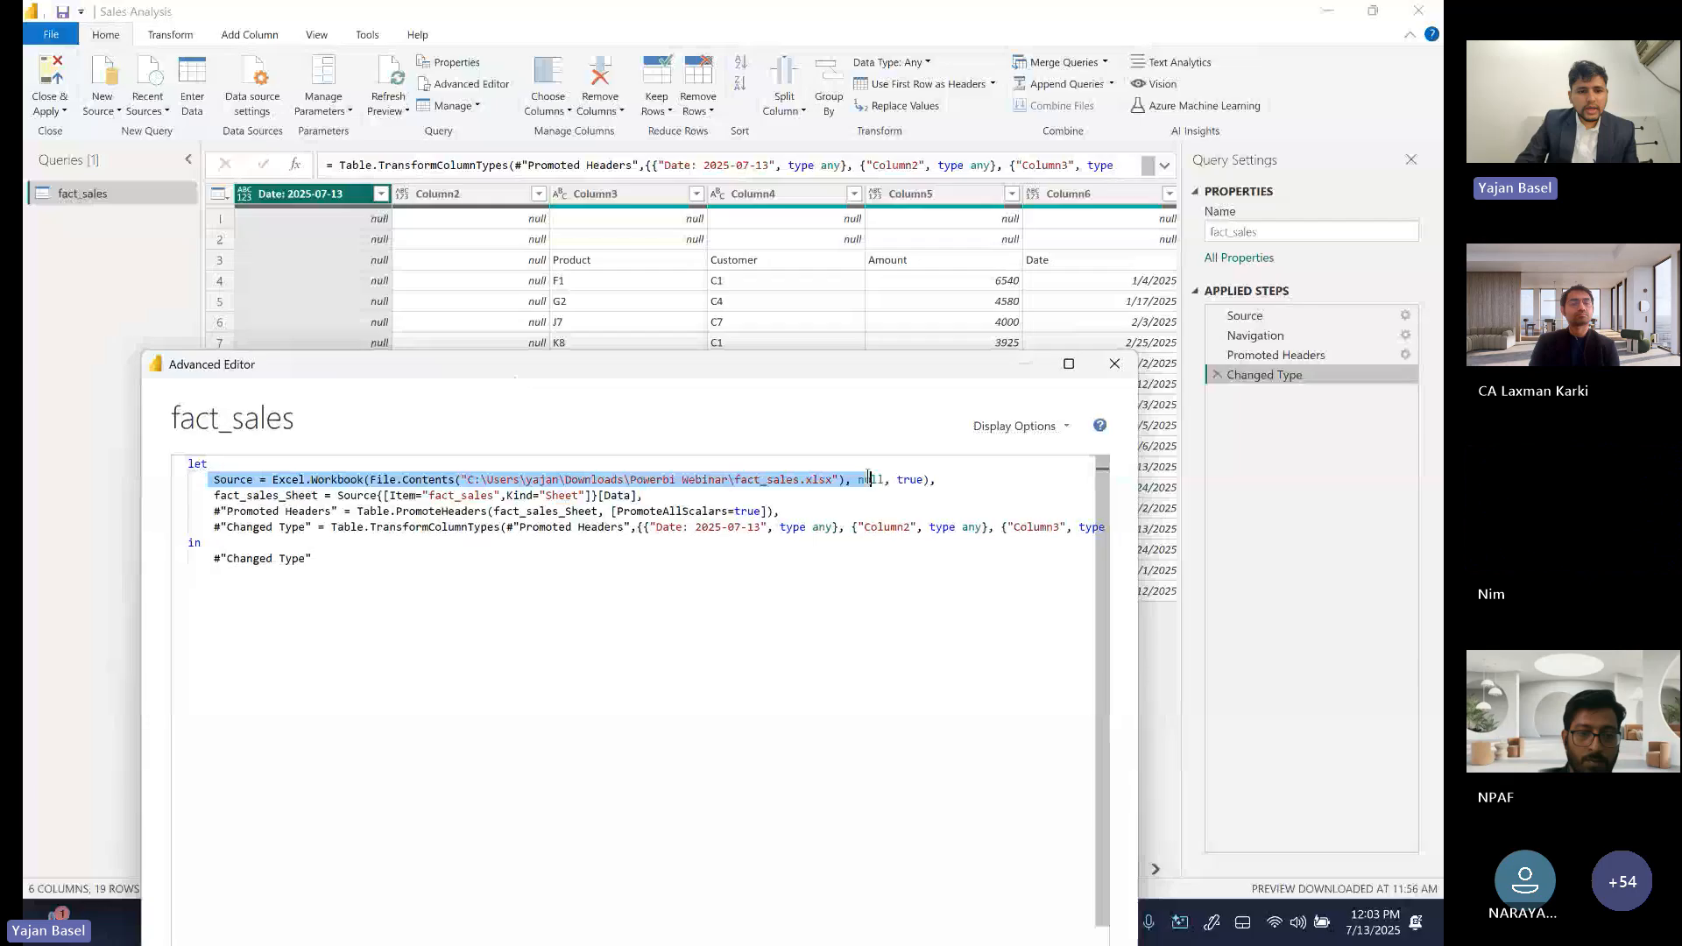
pyautogui.click(253, 479)
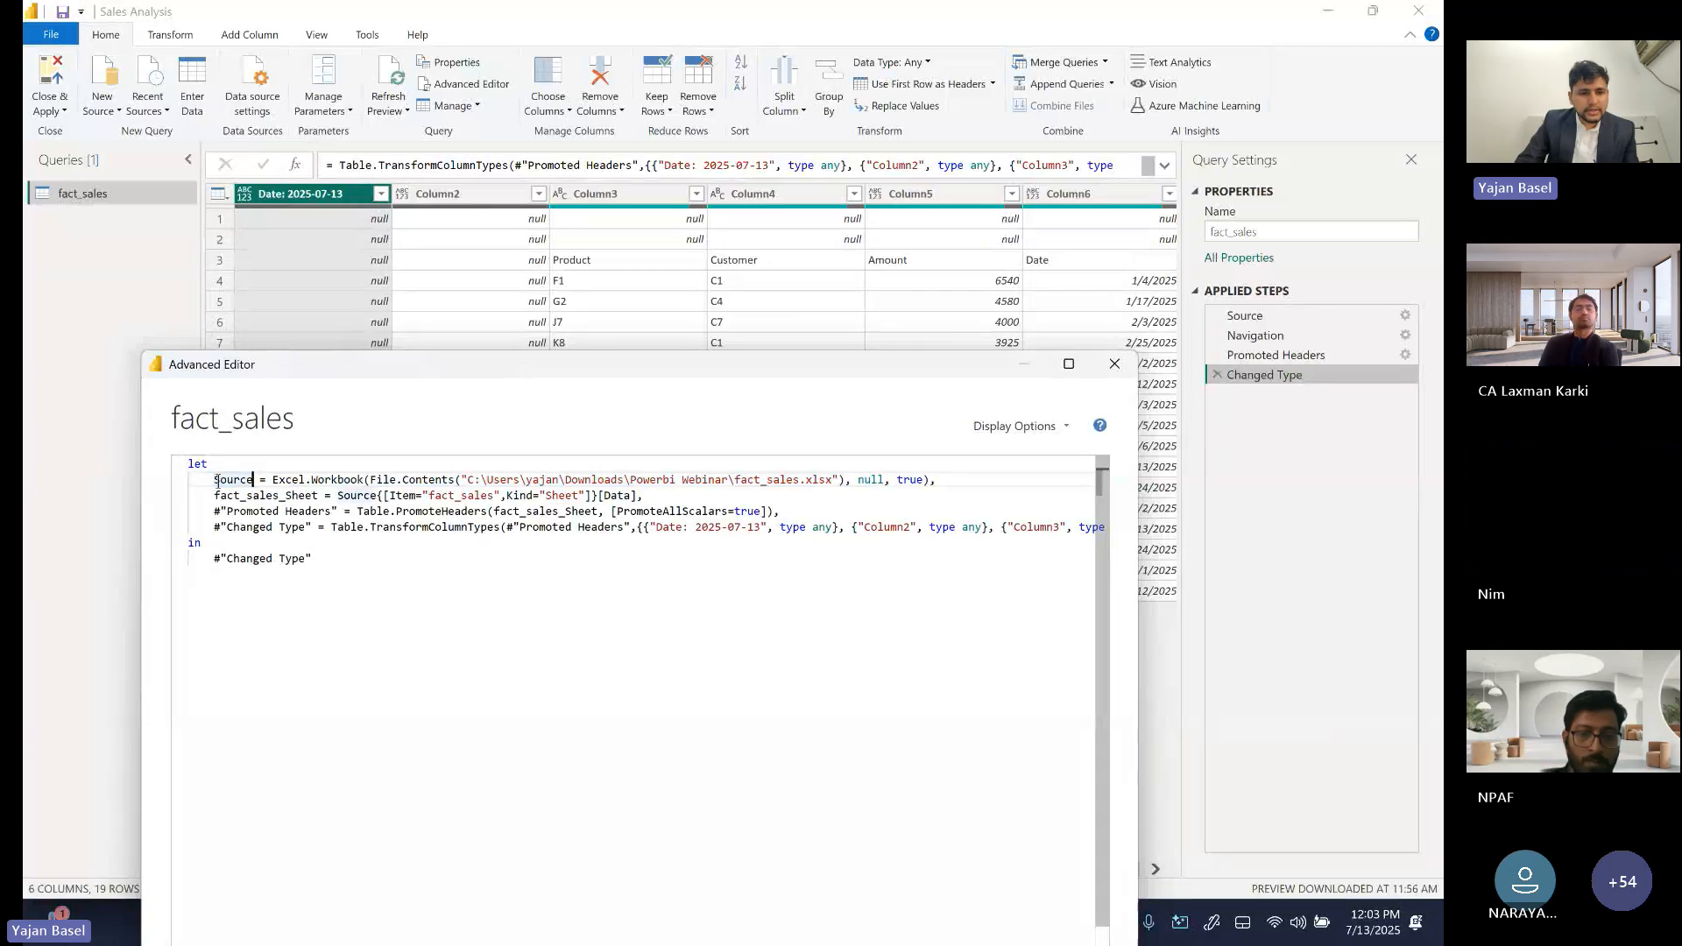
pyautogui.doubleClick(226, 479)
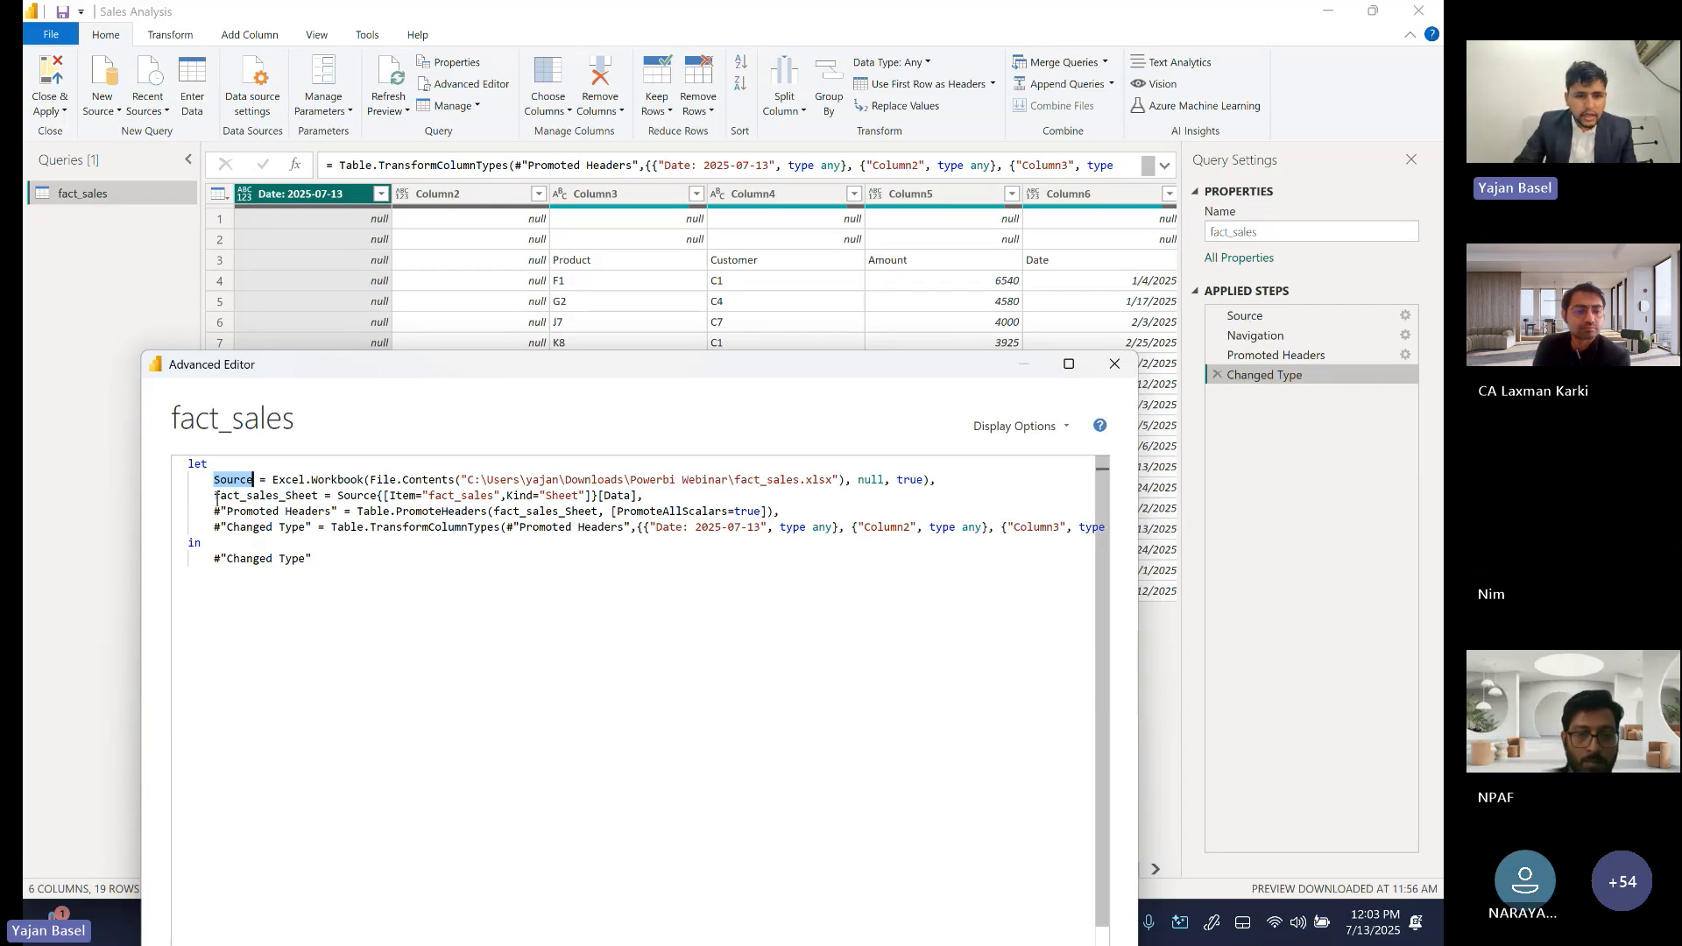
pyautogui.moveTo(217, 496); pyautogui.dragTo(659, 498)
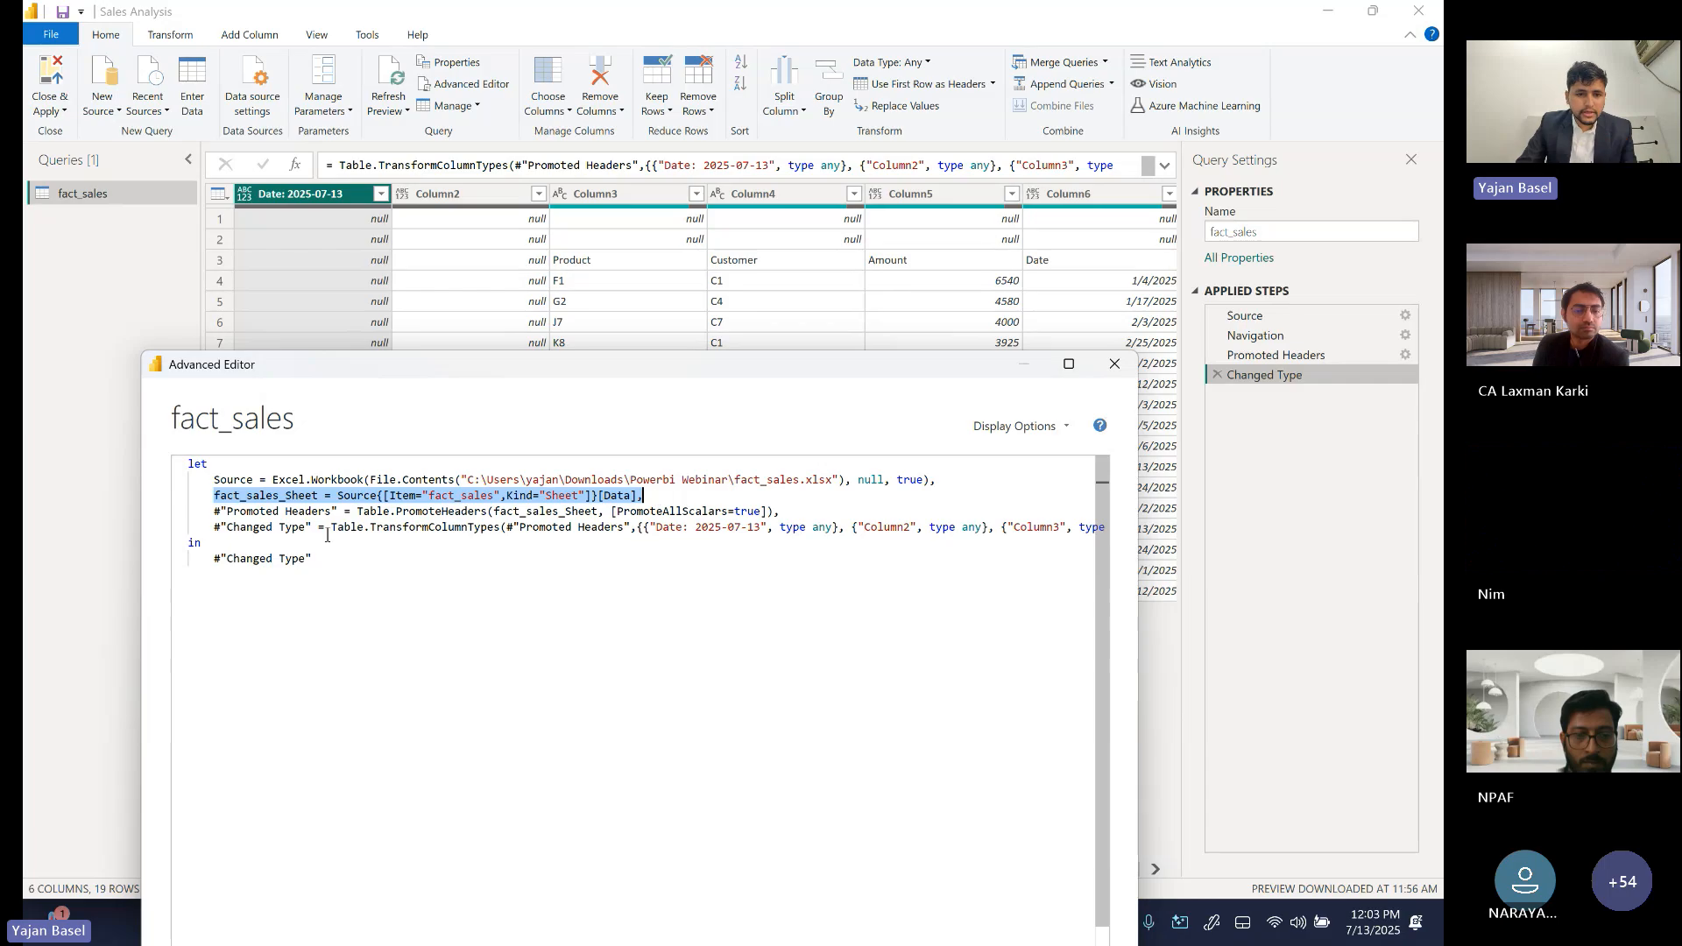
pyautogui.moveTo(229, 511); pyautogui.dragTo(327, 511)
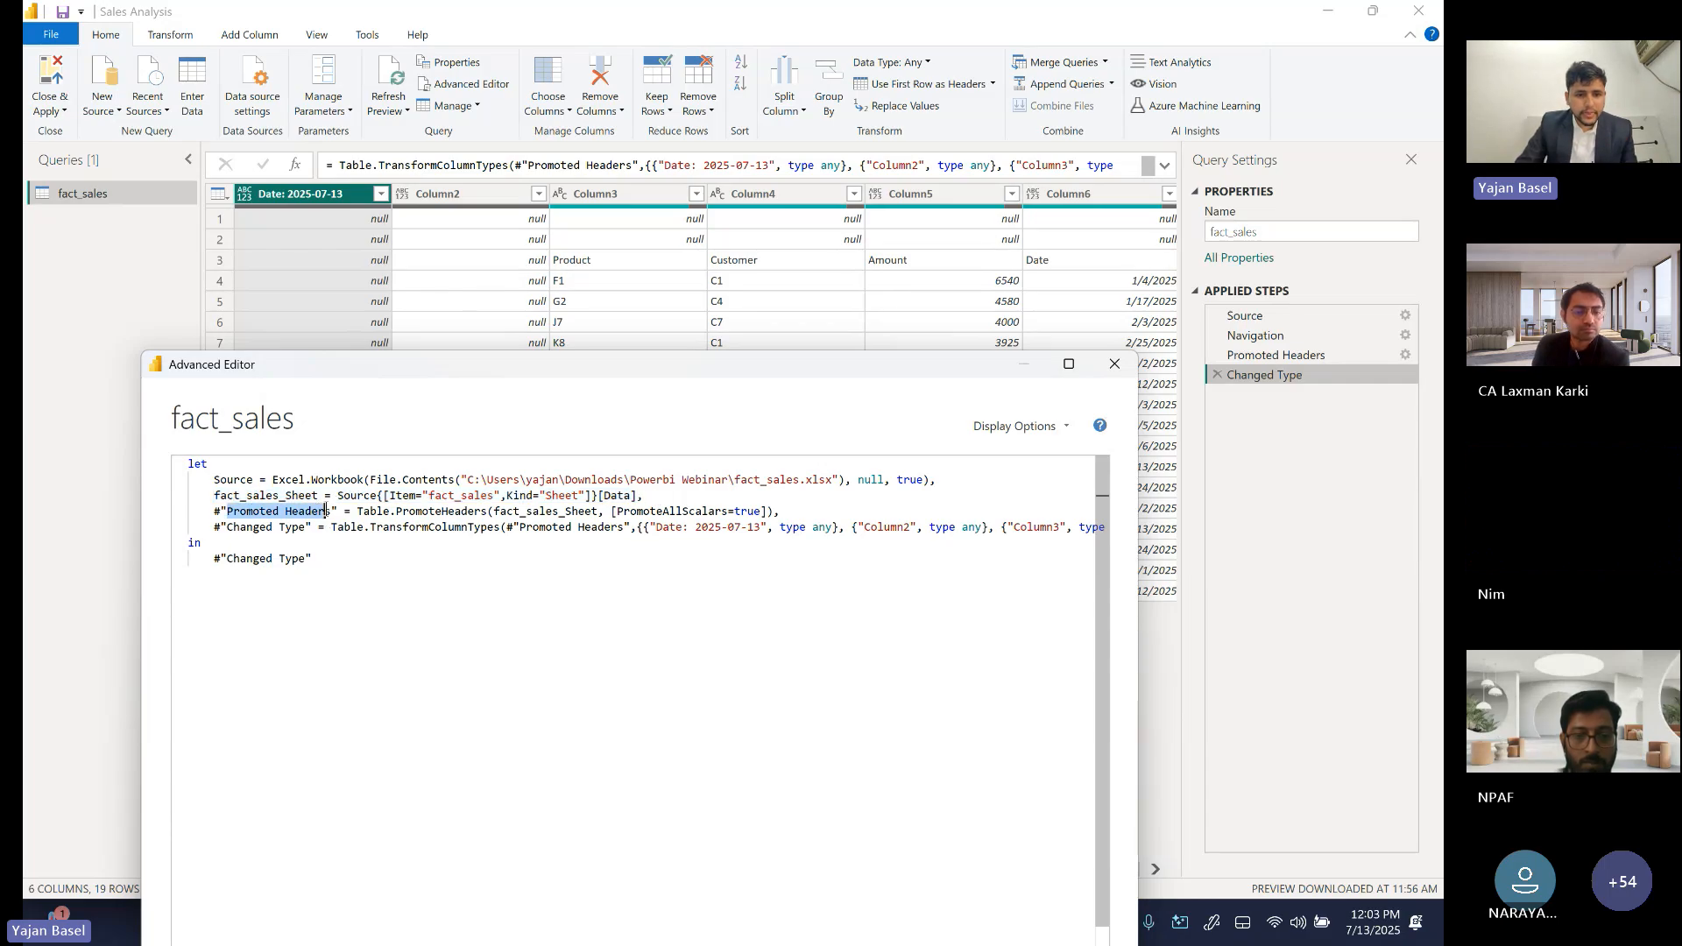
pyautogui.click(1282, 357)
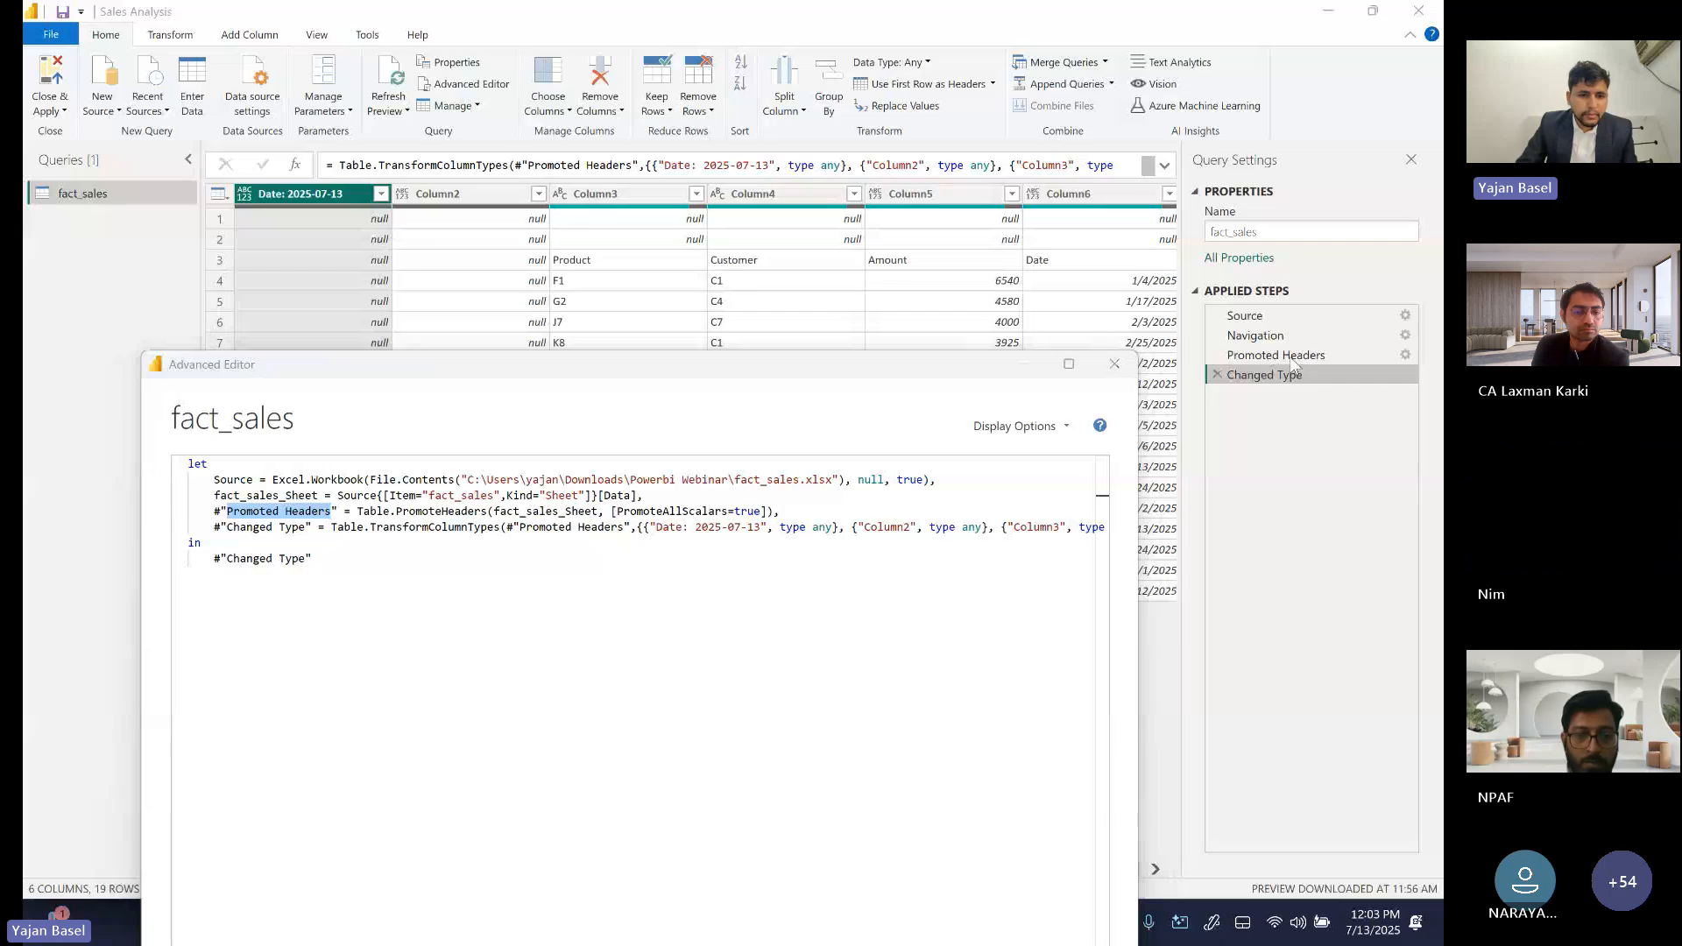
# Replace both Changed Type names in the M code with Abcd and apply the edit.
pyautogui.moveTo(227, 526); pyautogui.dragTo(306, 528)
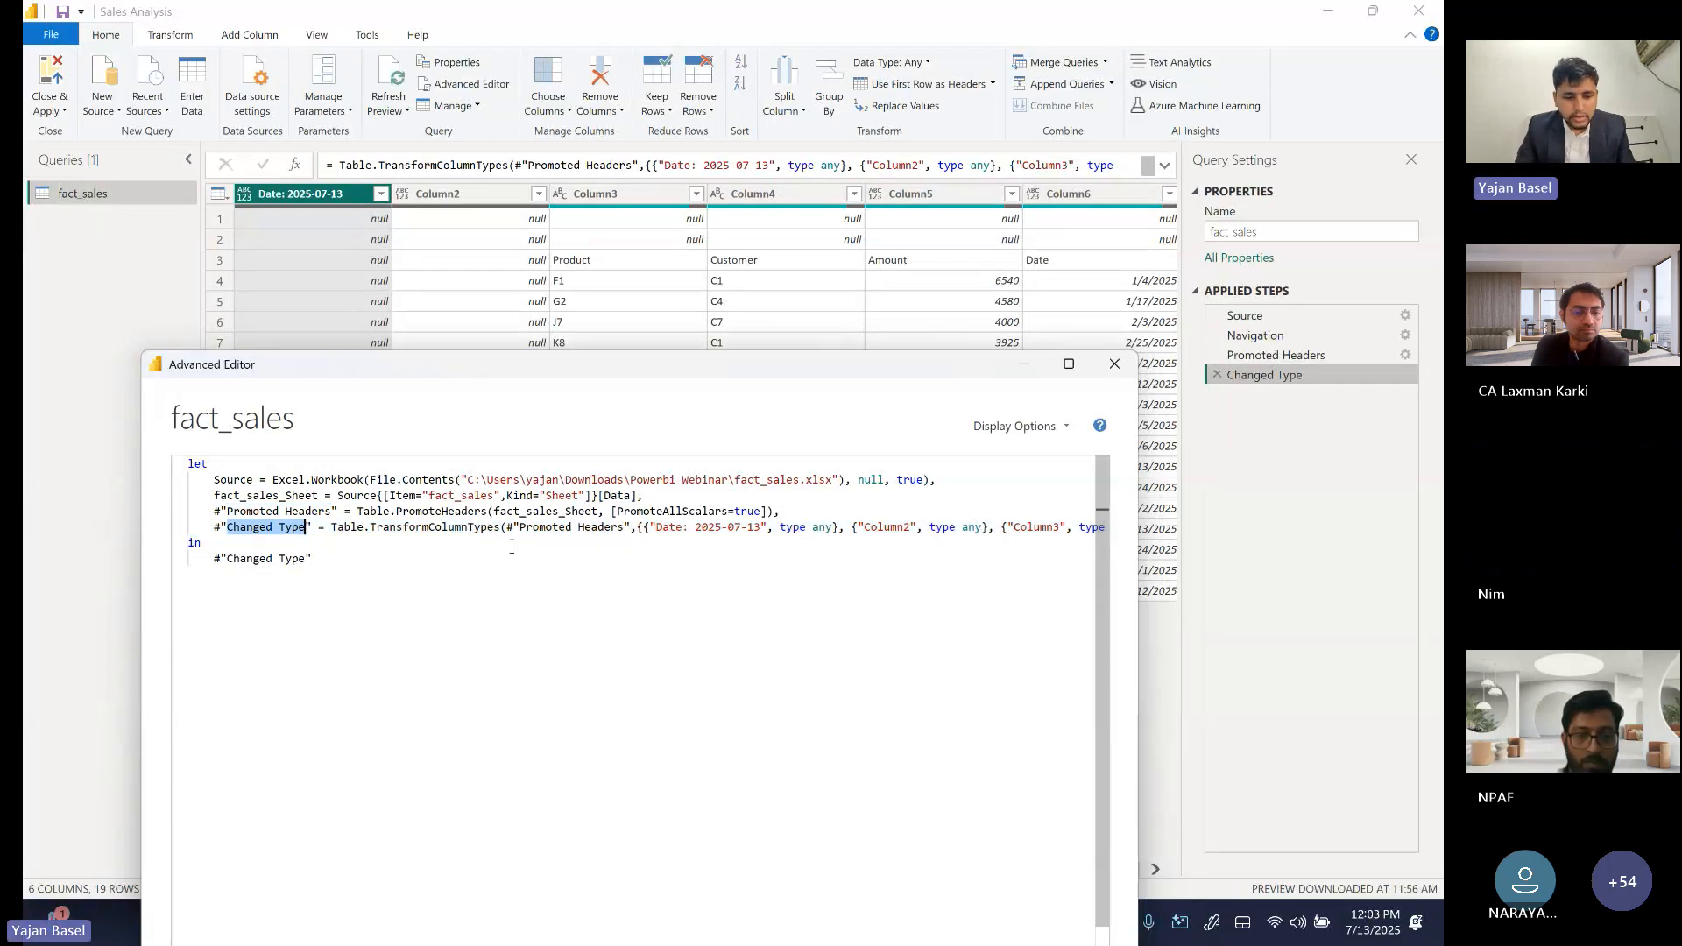
pyautogui.write('Abcd')
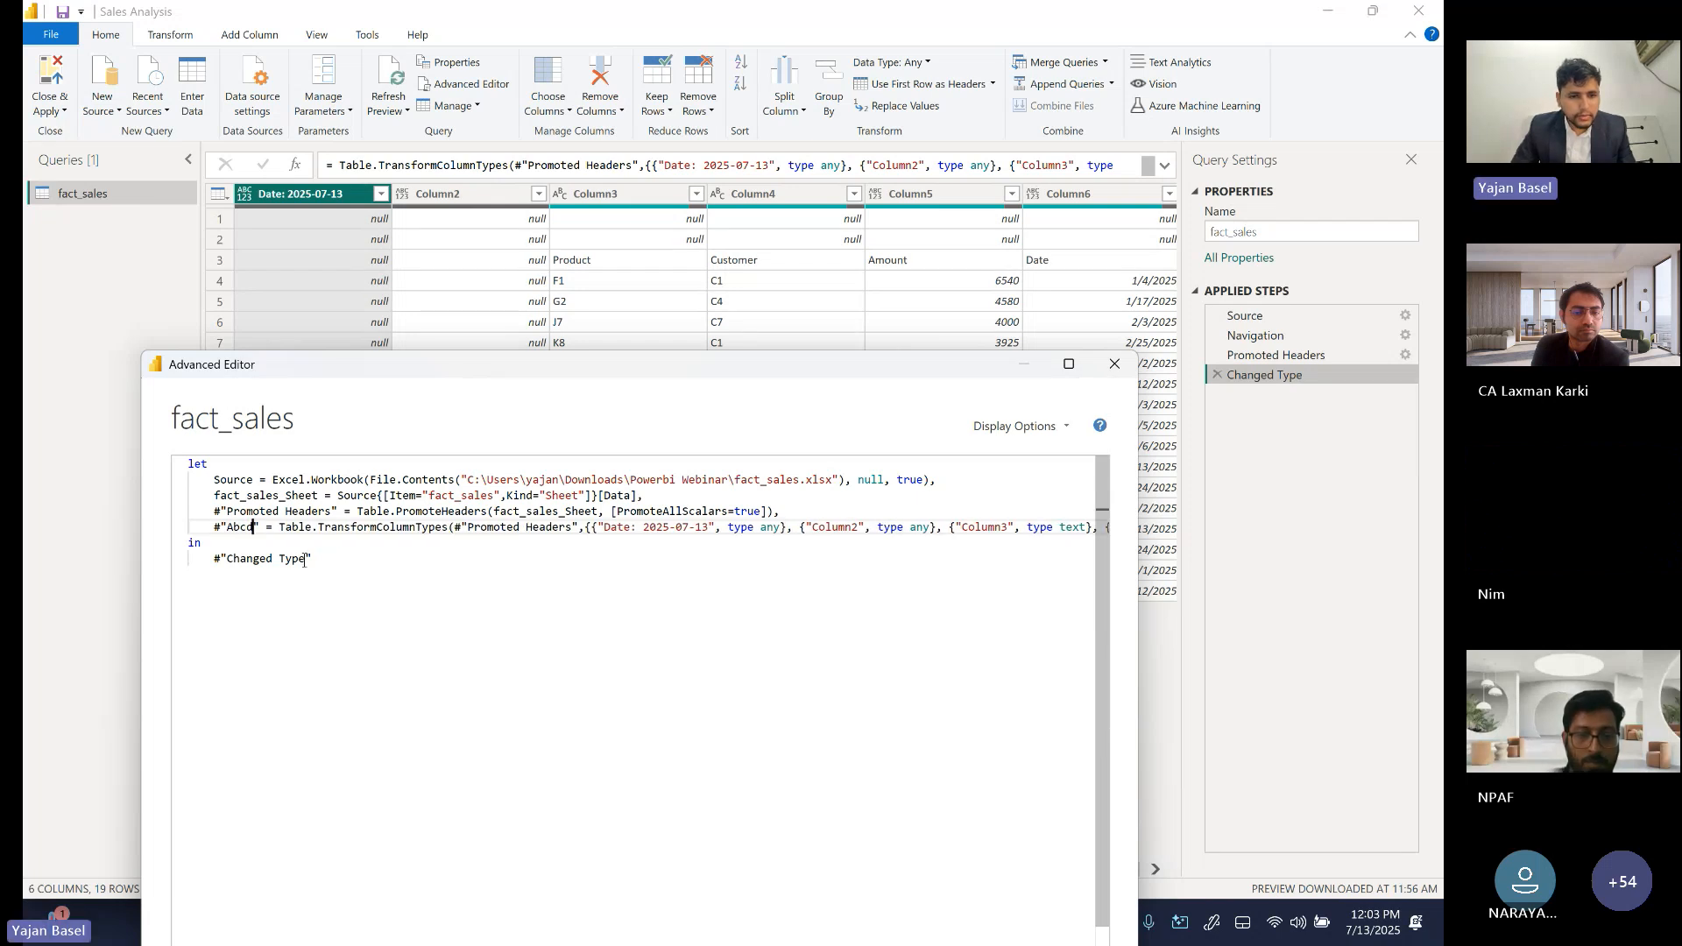
pyautogui.moveTo(305, 558); pyautogui.dragTo(226, 560)
pyautogui.write('Abcd')
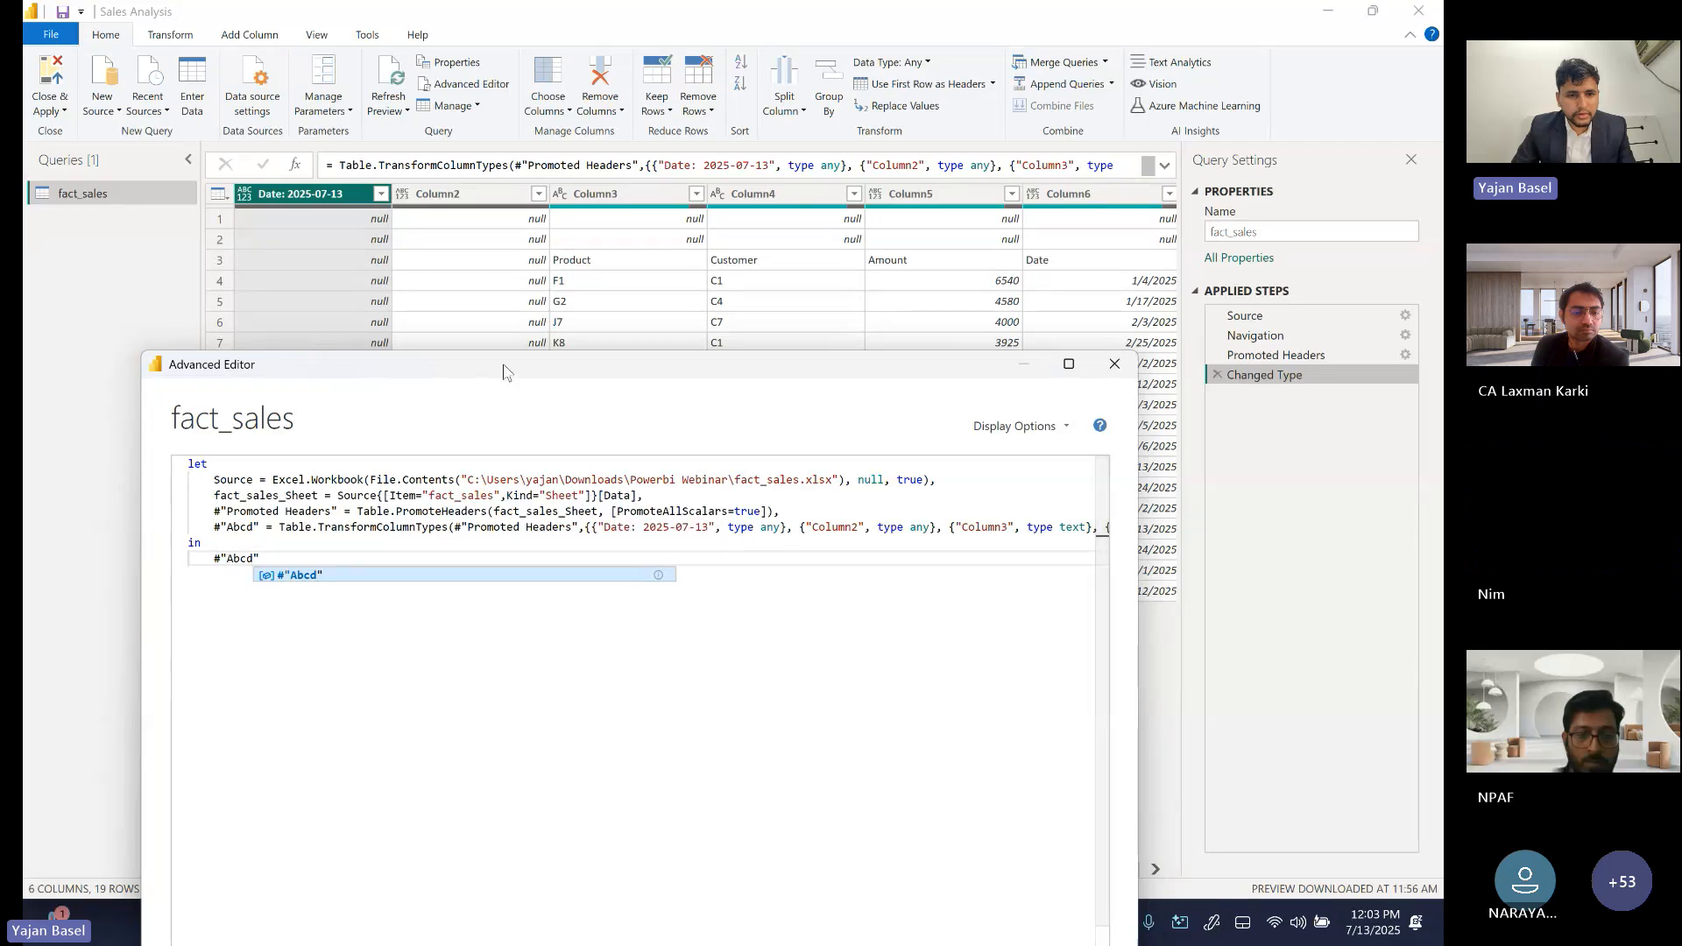
pyautogui.moveTo(507, 371); pyautogui.dragTo(521, 145)
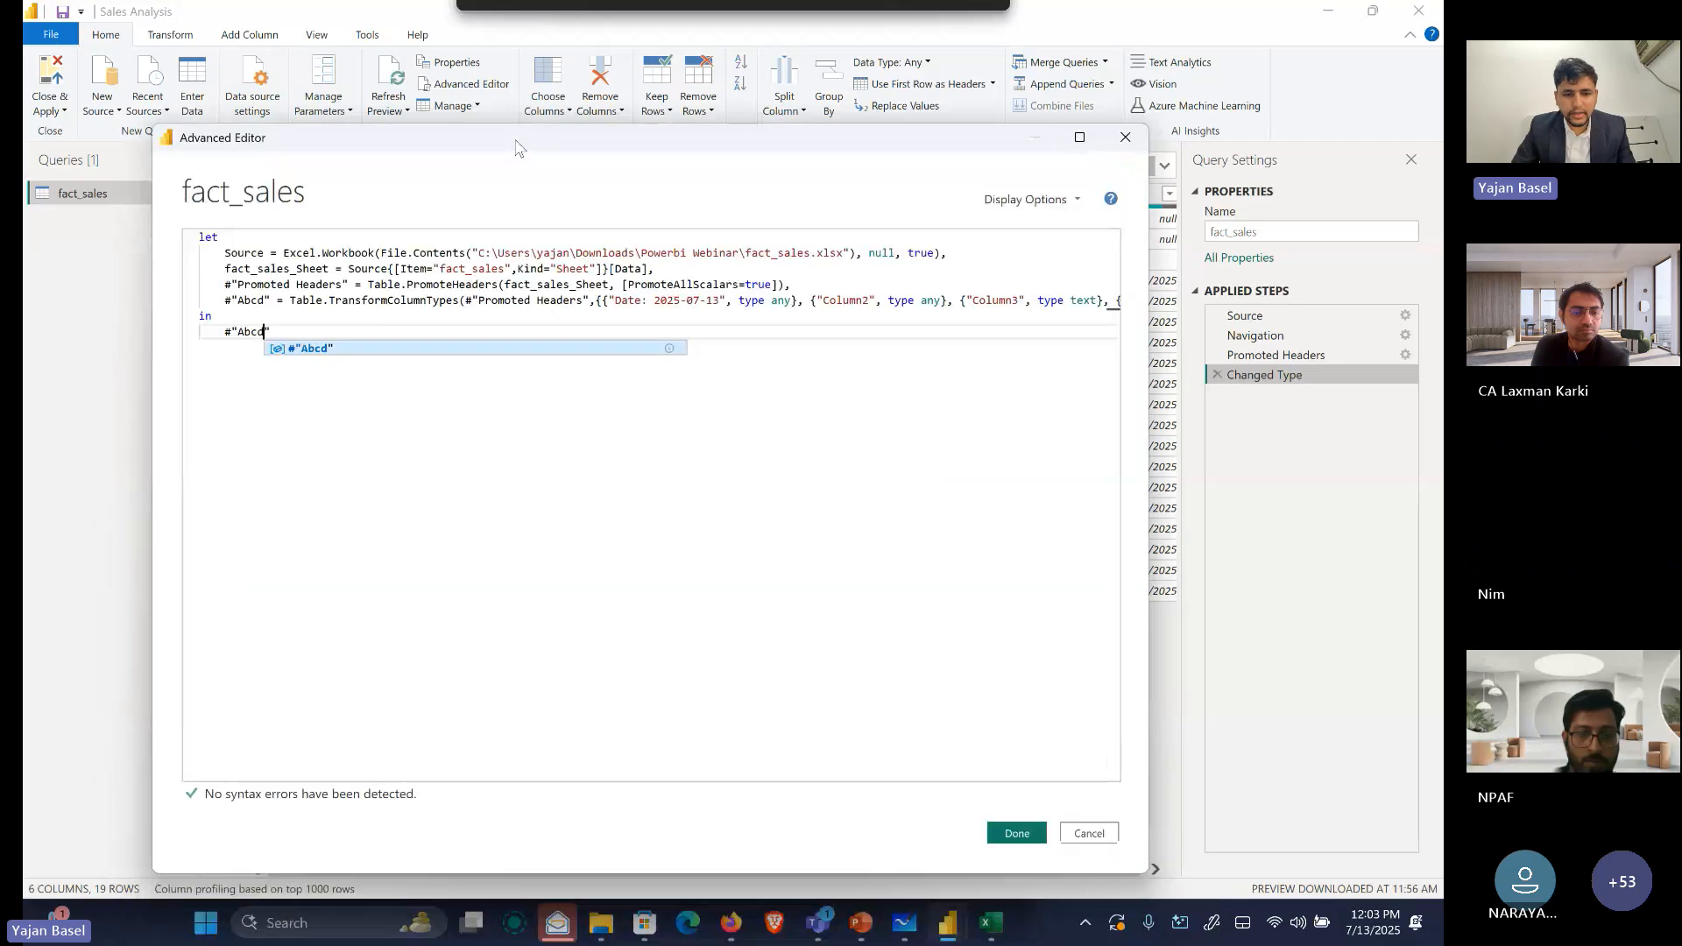
pyautogui.click(1017, 832)
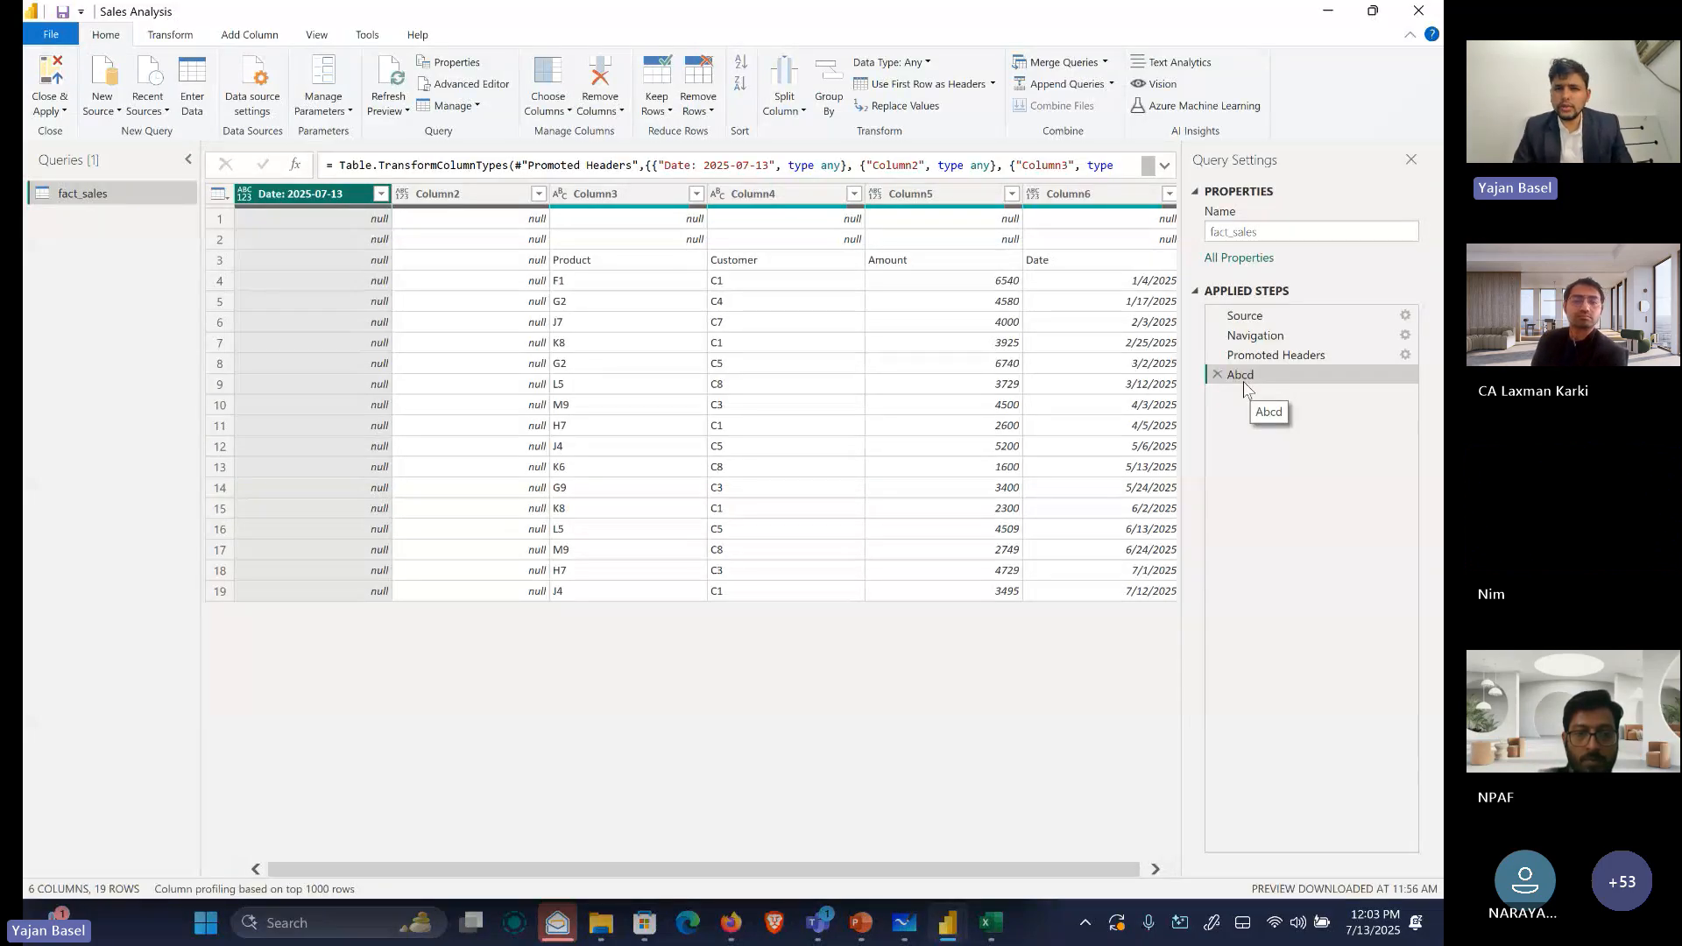
# Check the Source, Navigation and Promoted Headers outputs, ending back on the Abcd step.
pyautogui.click(468, 85)
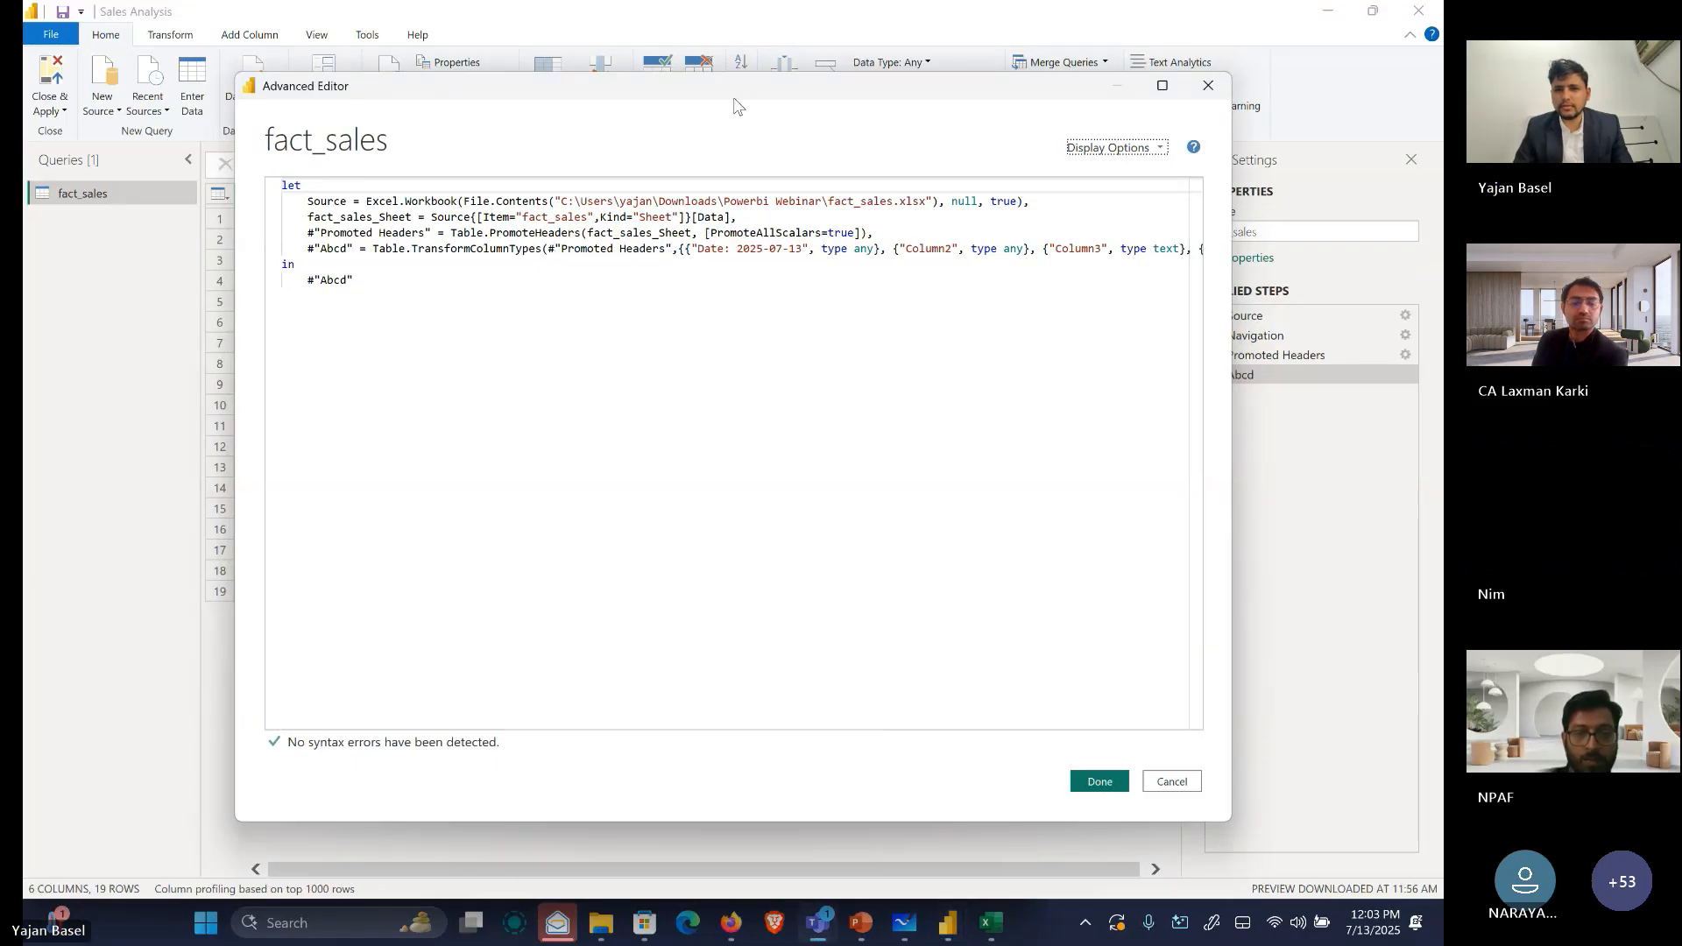
pyautogui.moveTo(736, 105); pyautogui.dragTo(759, 189)
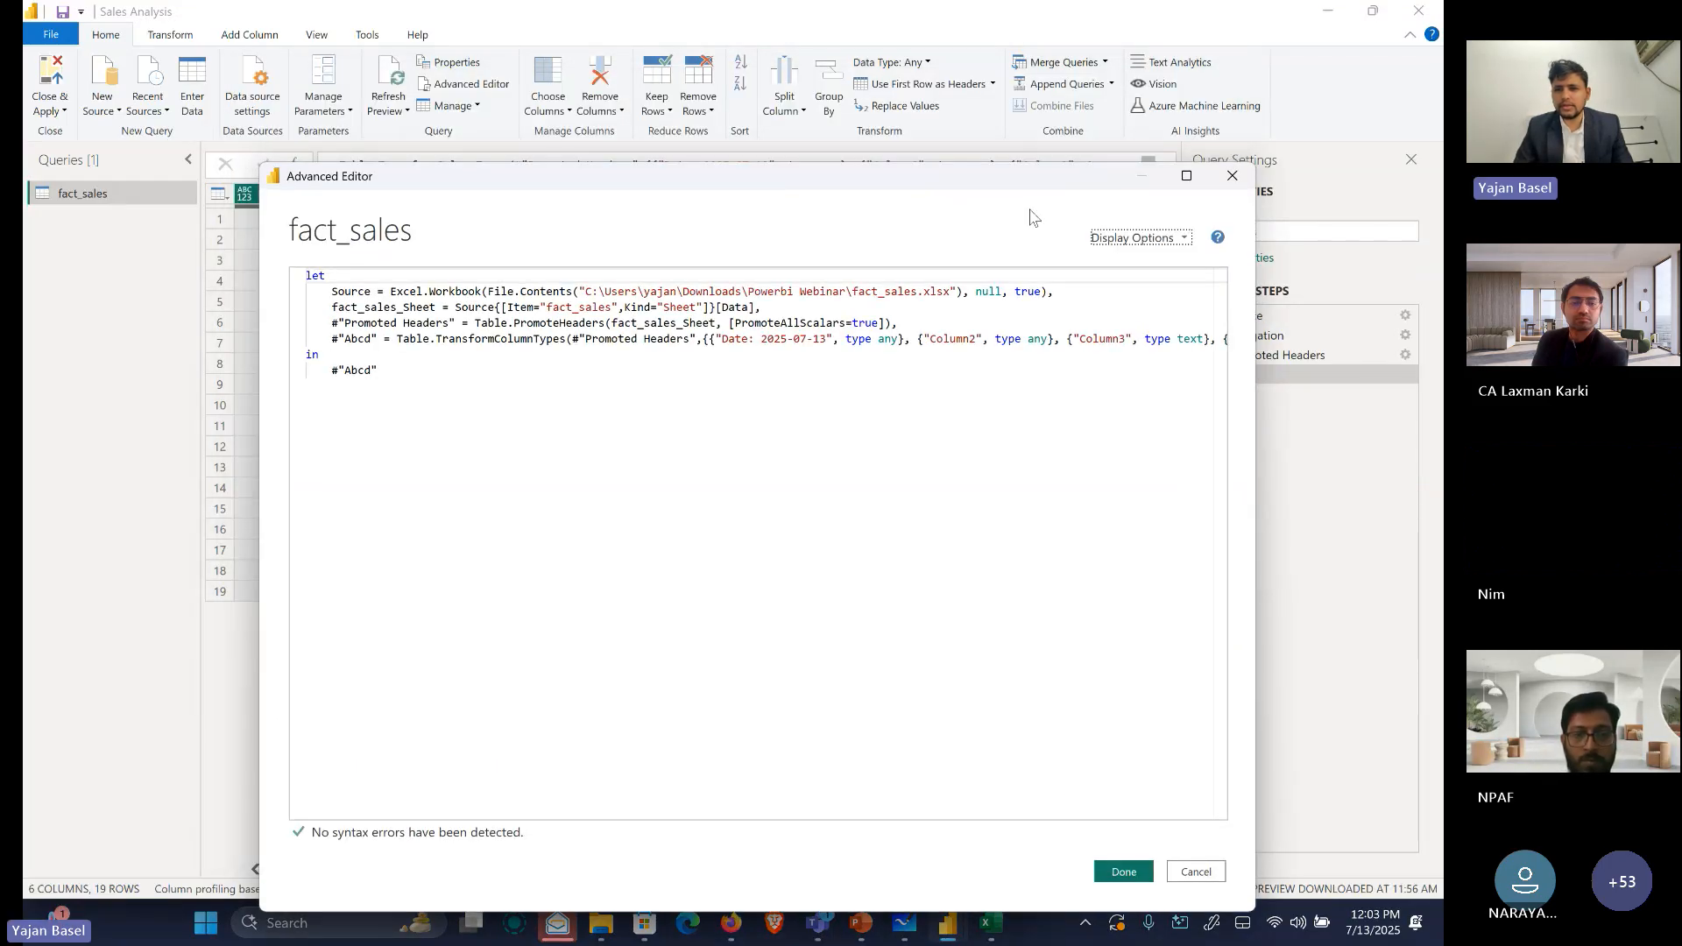
pyautogui.click(1233, 177)
pyautogui.click(1245, 316)
pyautogui.click(1262, 336)
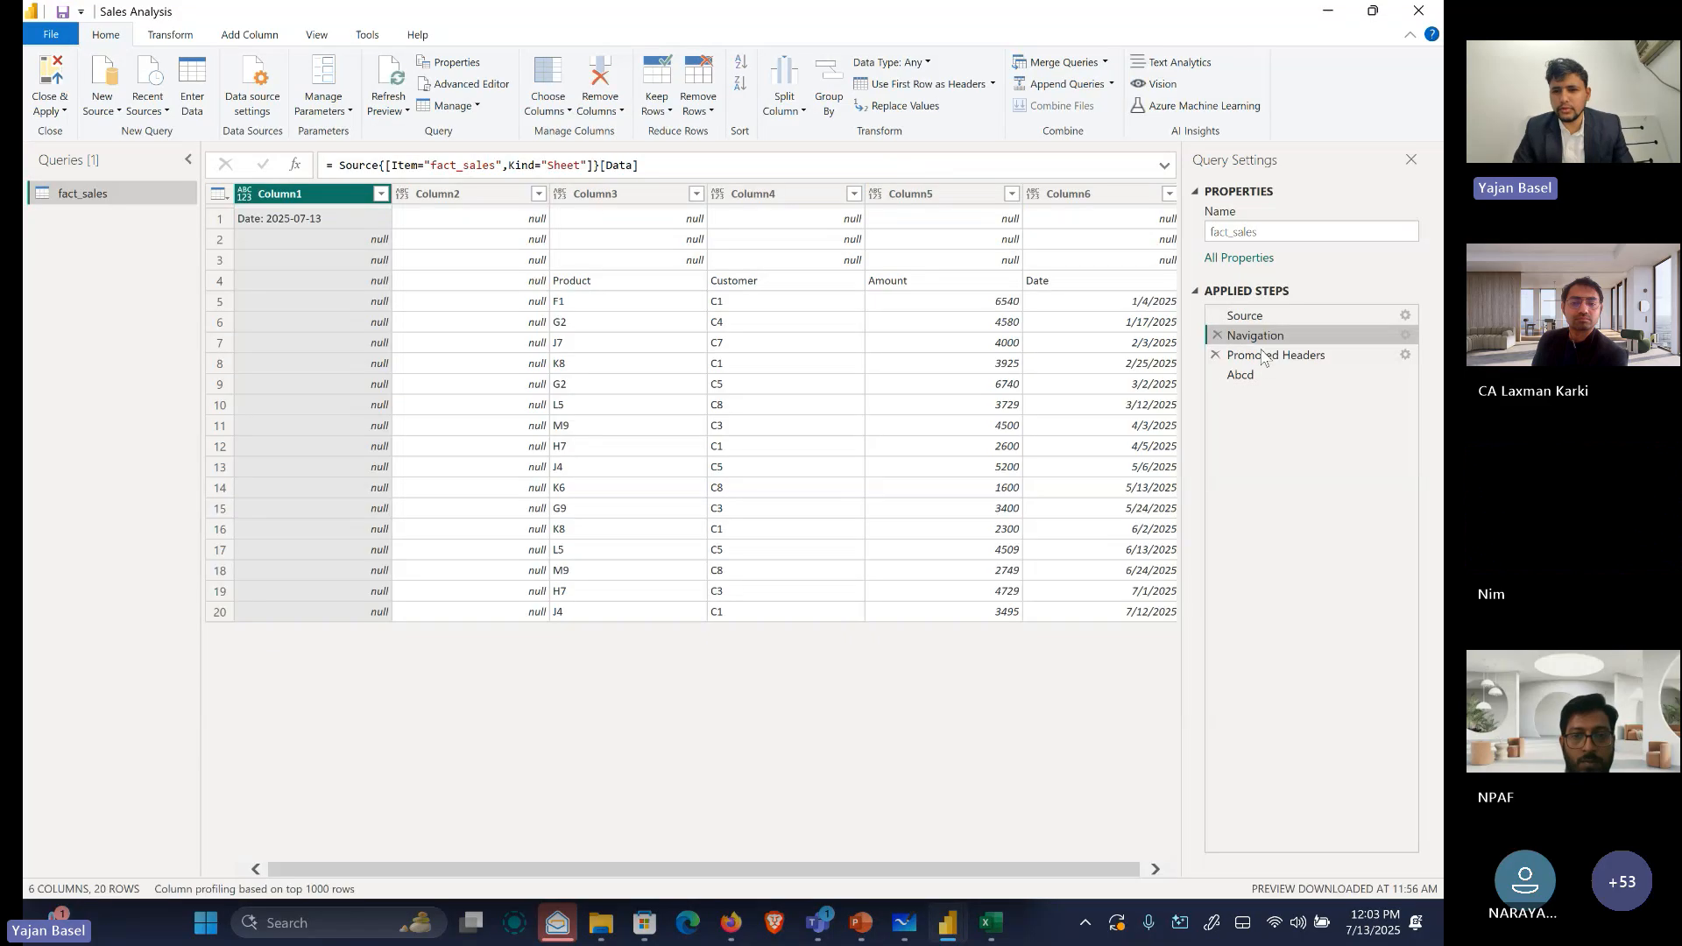
pyautogui.click(1262, 355)
pyautogui.click(1239, 376)
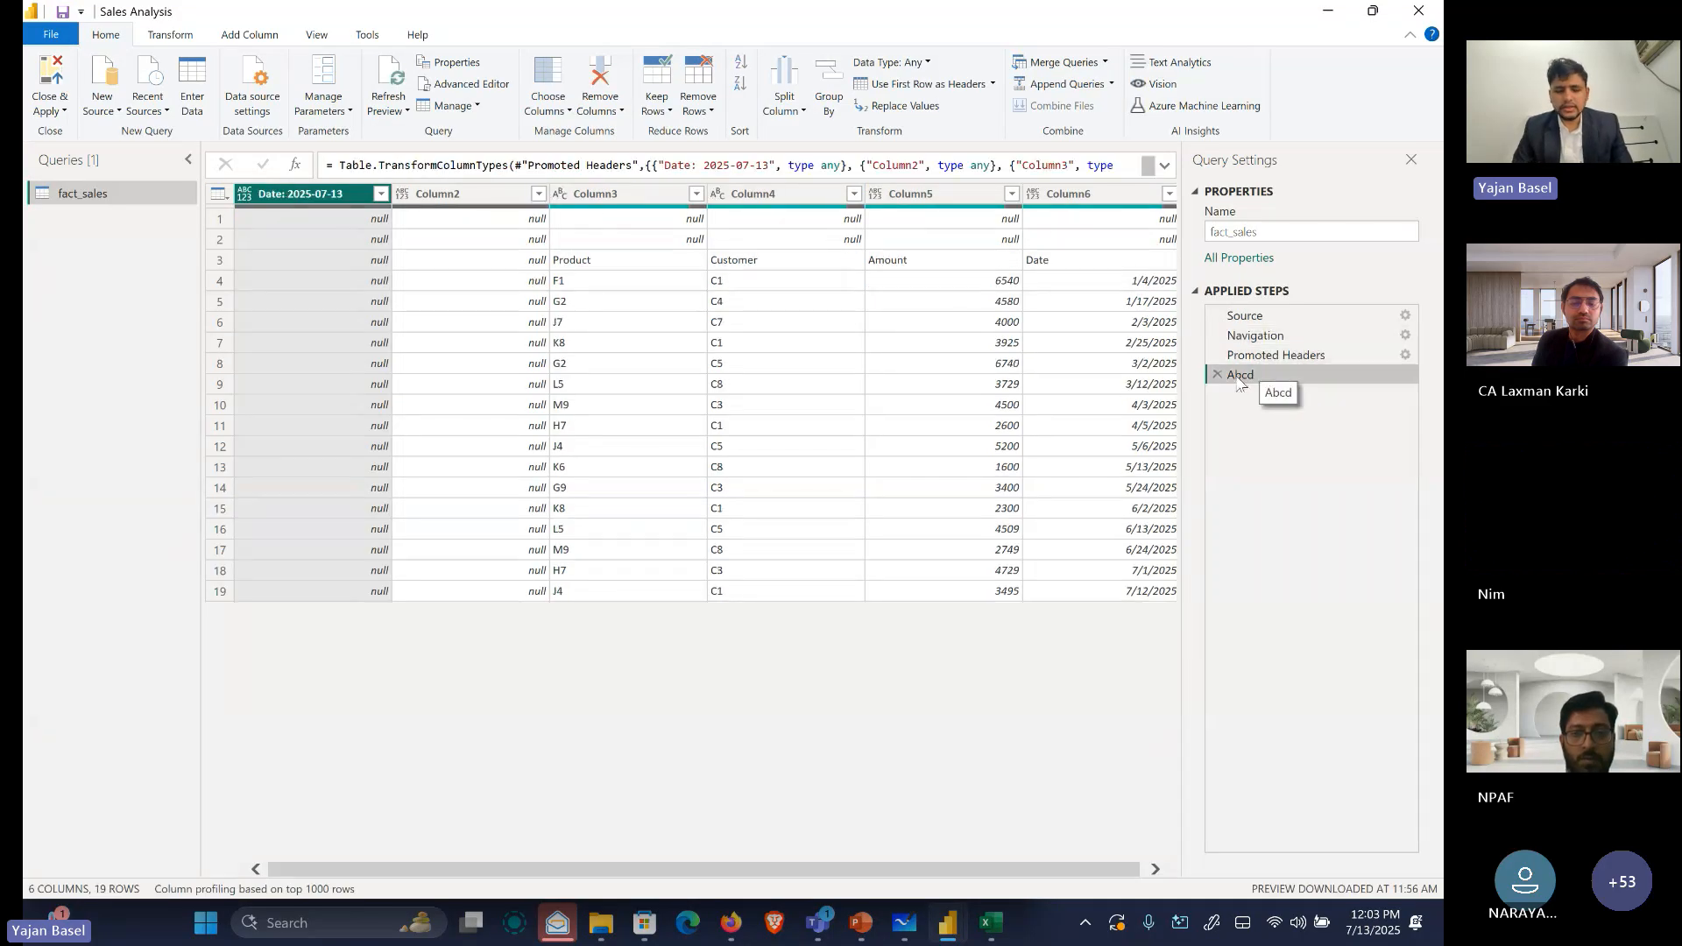
# Replace both Abcd references in the M code with Change Type and apply the edit.
pyautogui.click(462, 84)
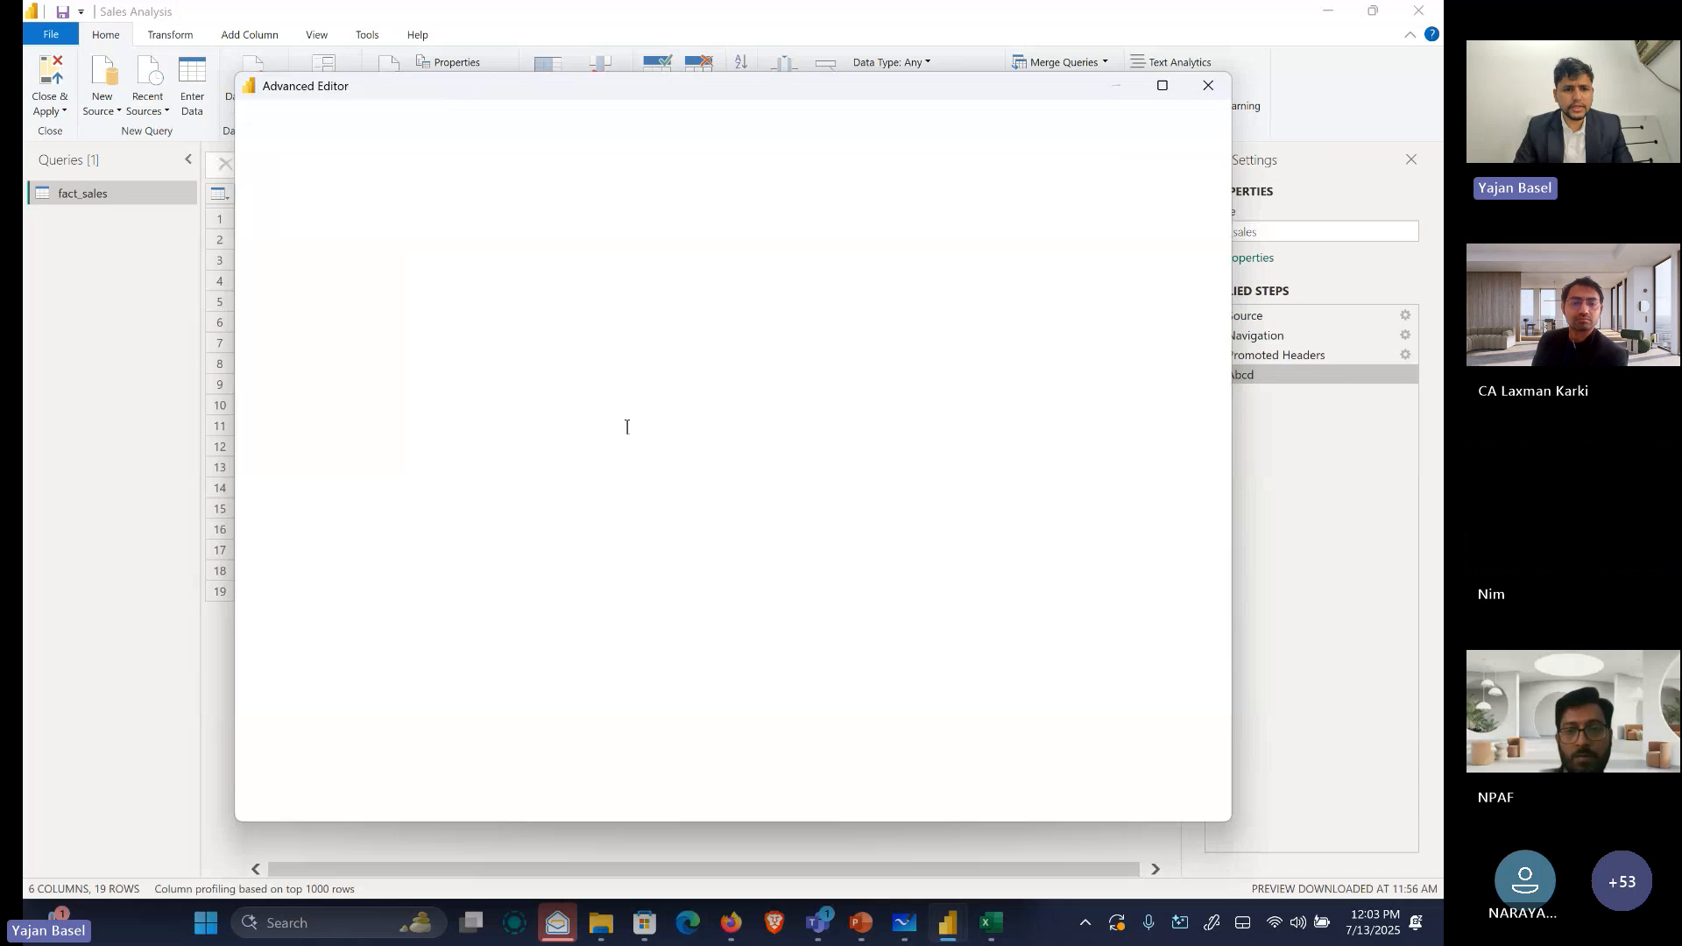
pyautogui.doubleClick(322, 250)
pyautogui.write('Ch')
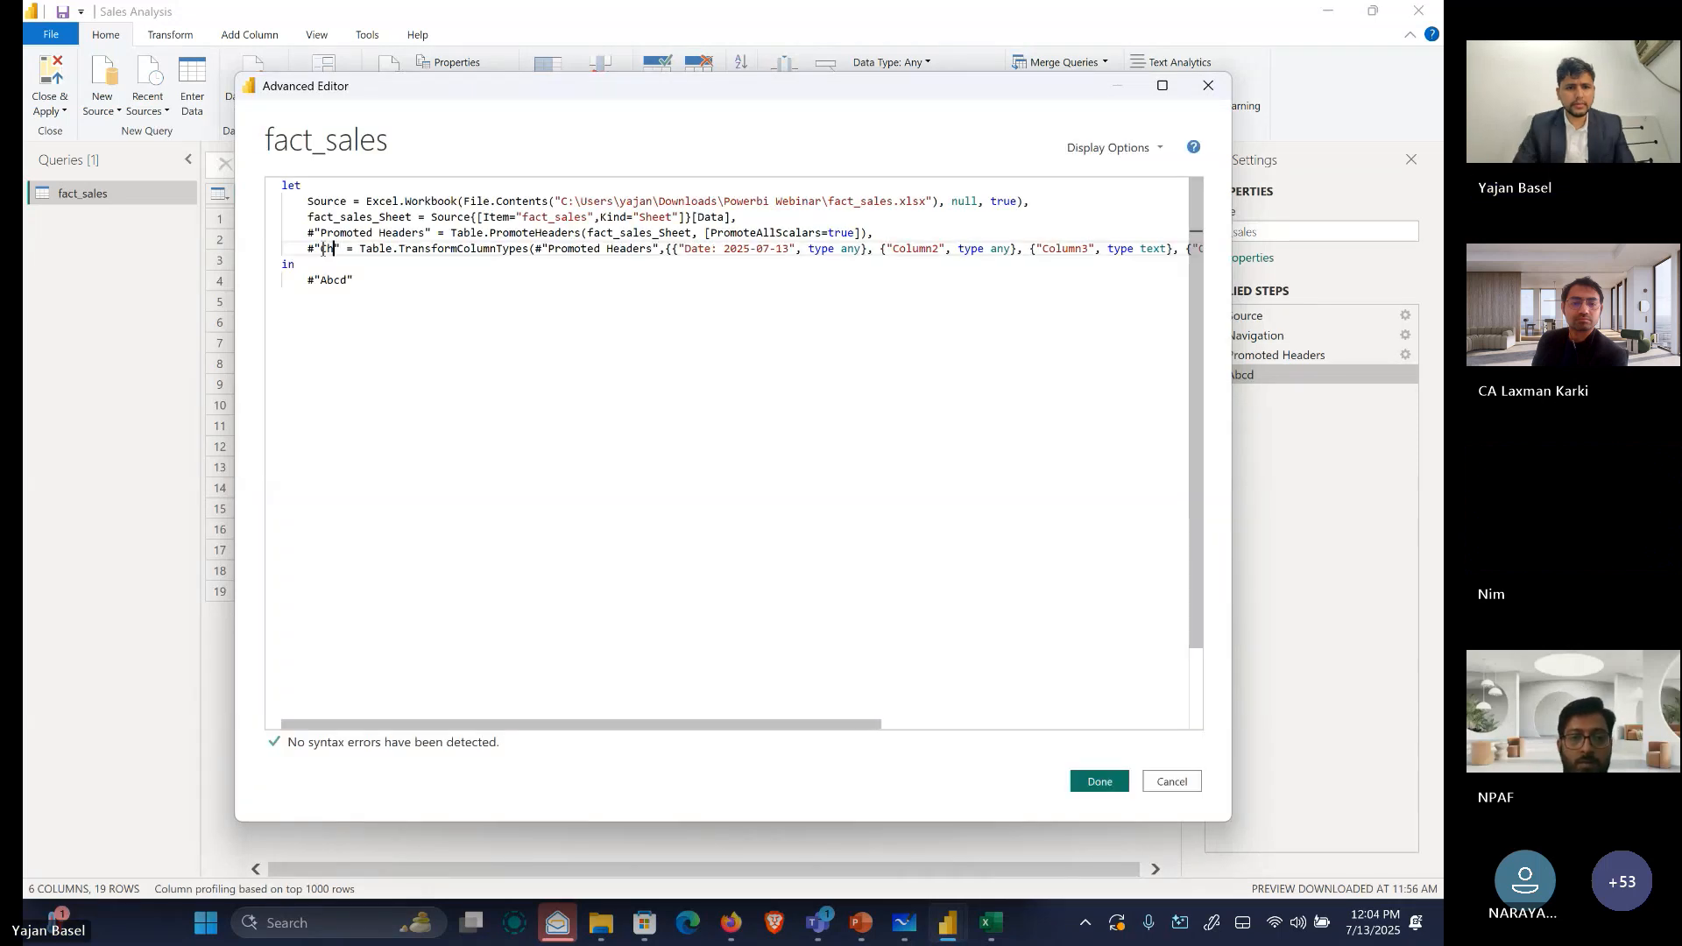
pyautogui.write('ange')
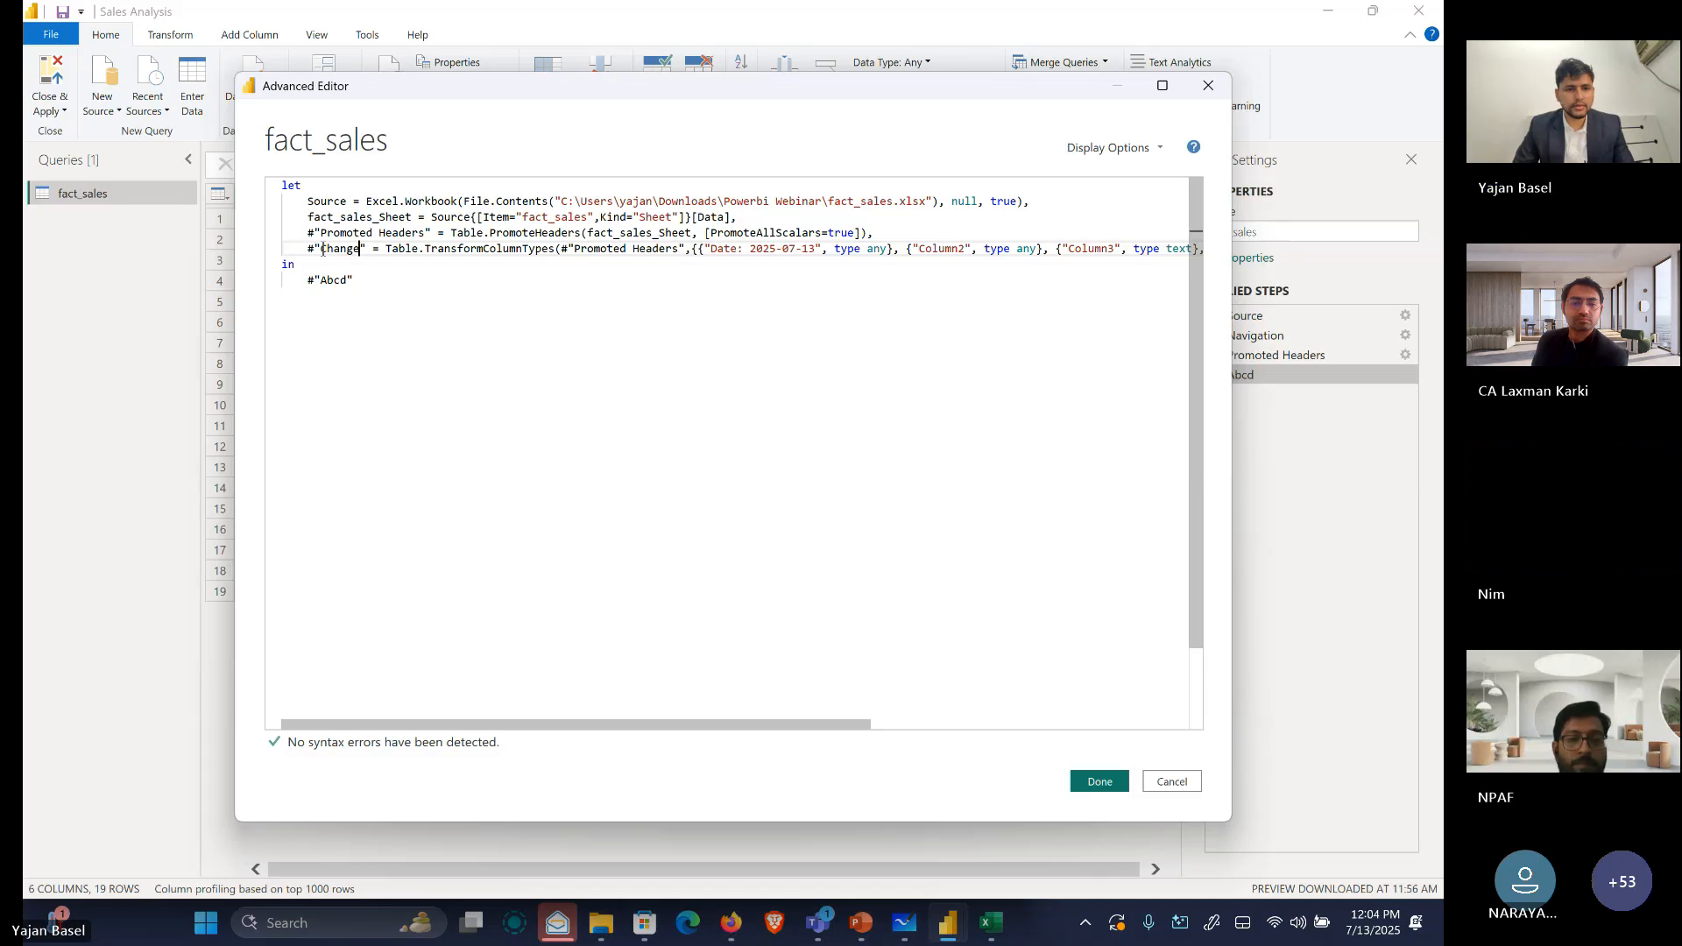
pyautogui.write(' Type')
pyautogui.hotkey('ctrl', 'shift', 'Left')
pyautogui.hotkey('ctrl', 'shift', 'Left')
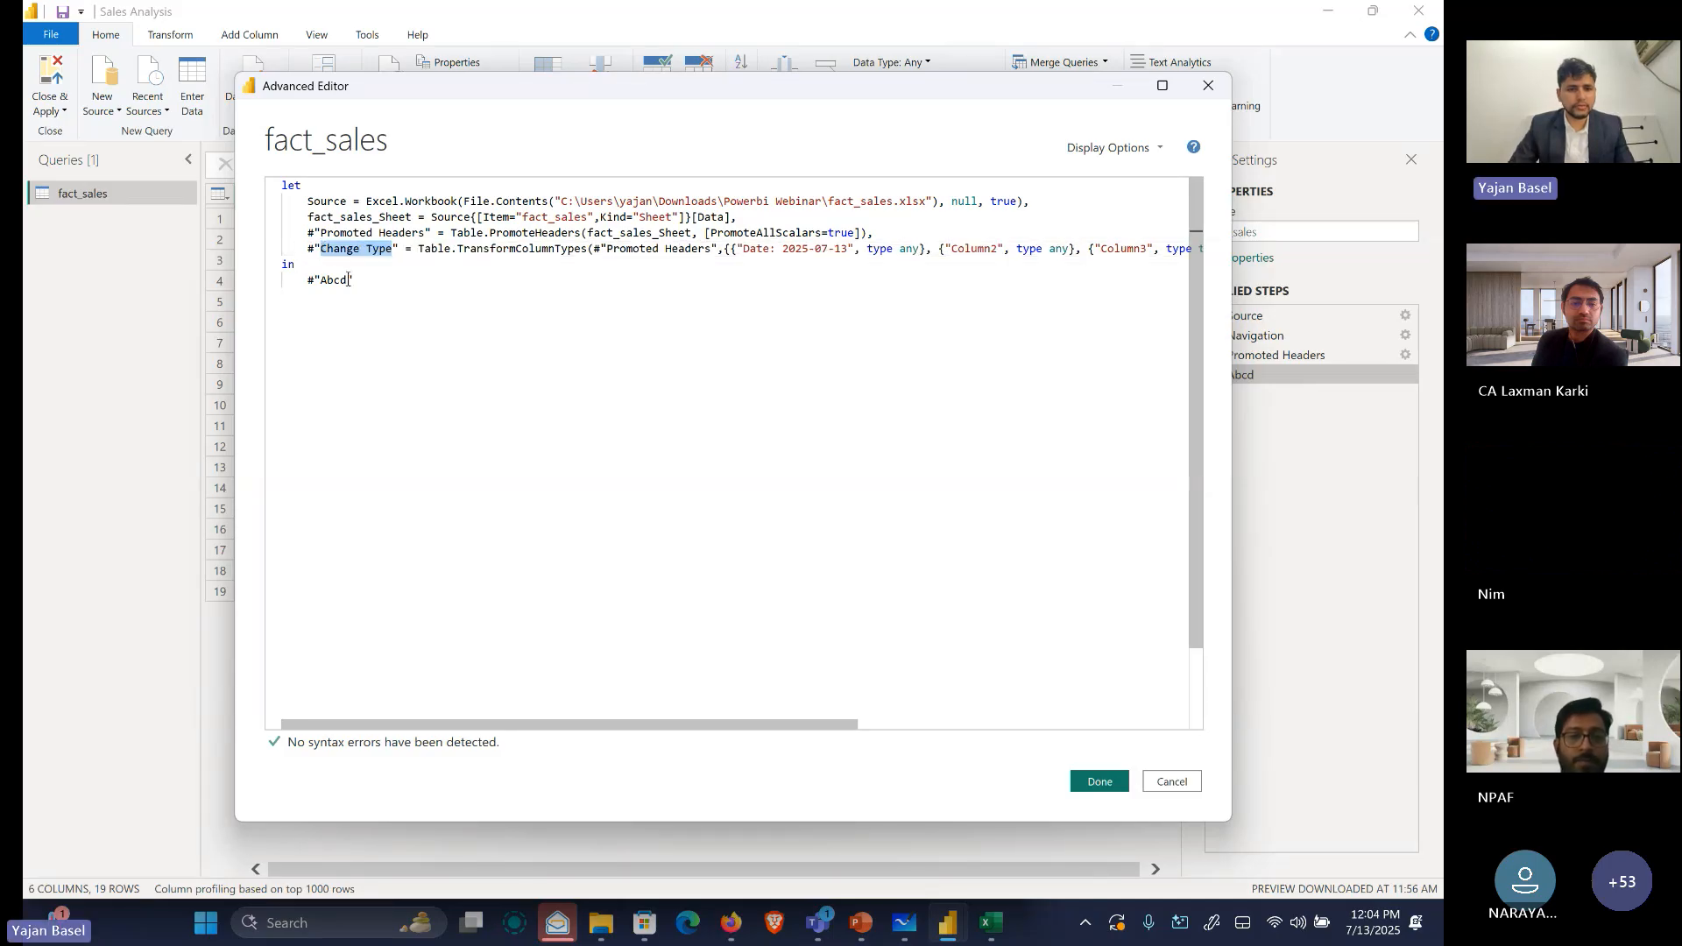
pyautogui.hotkey('ctrl', 'c')
pyautogui.doubleClick(337, 281)
pyautogui.hotkey('ctrl', 'v')
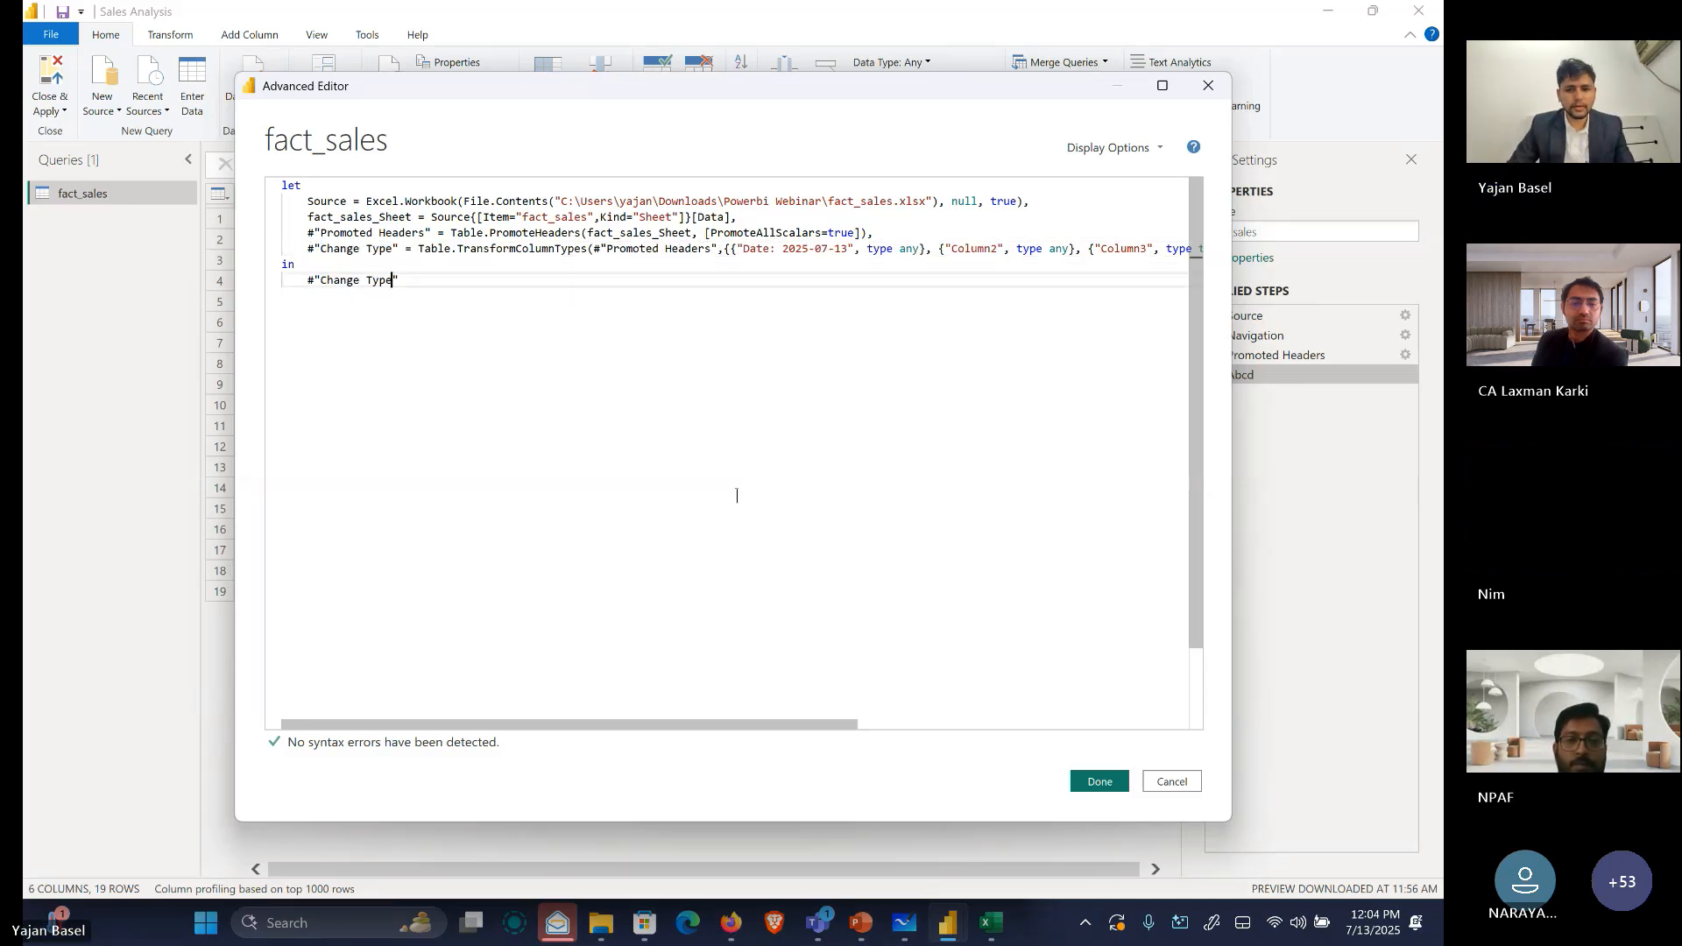
pyautogui.click(1092, 785)
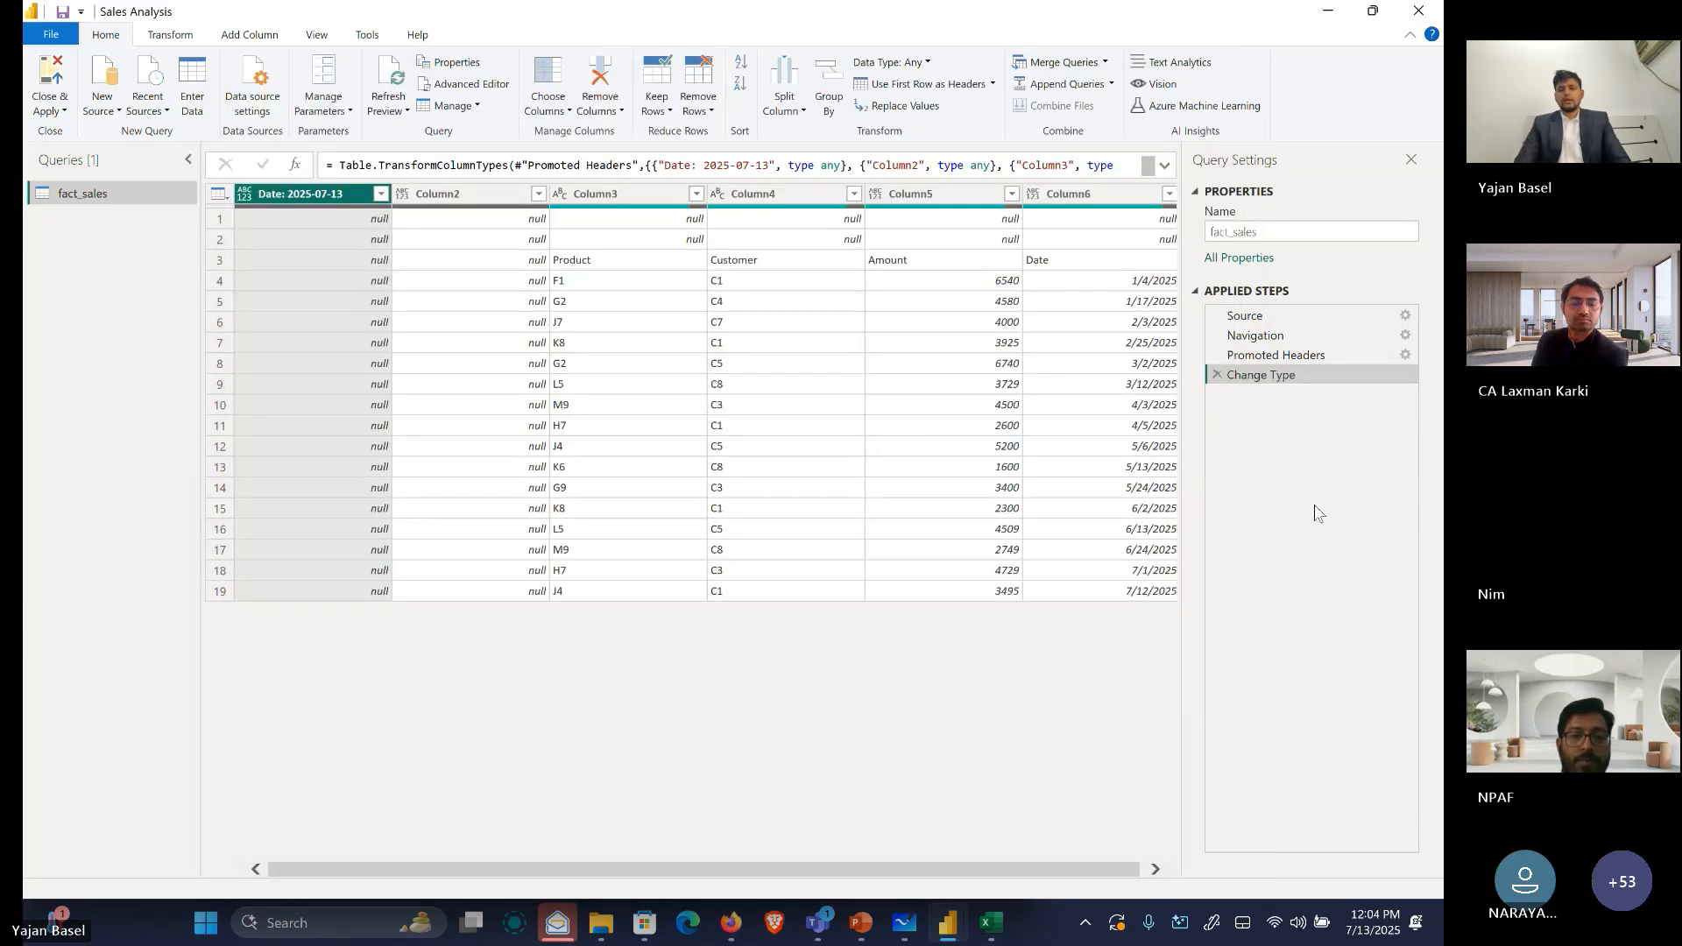
# Review each applied step, then delete the Change Type and Promoted Headers steps.
pyautogui.click(1281, 318)
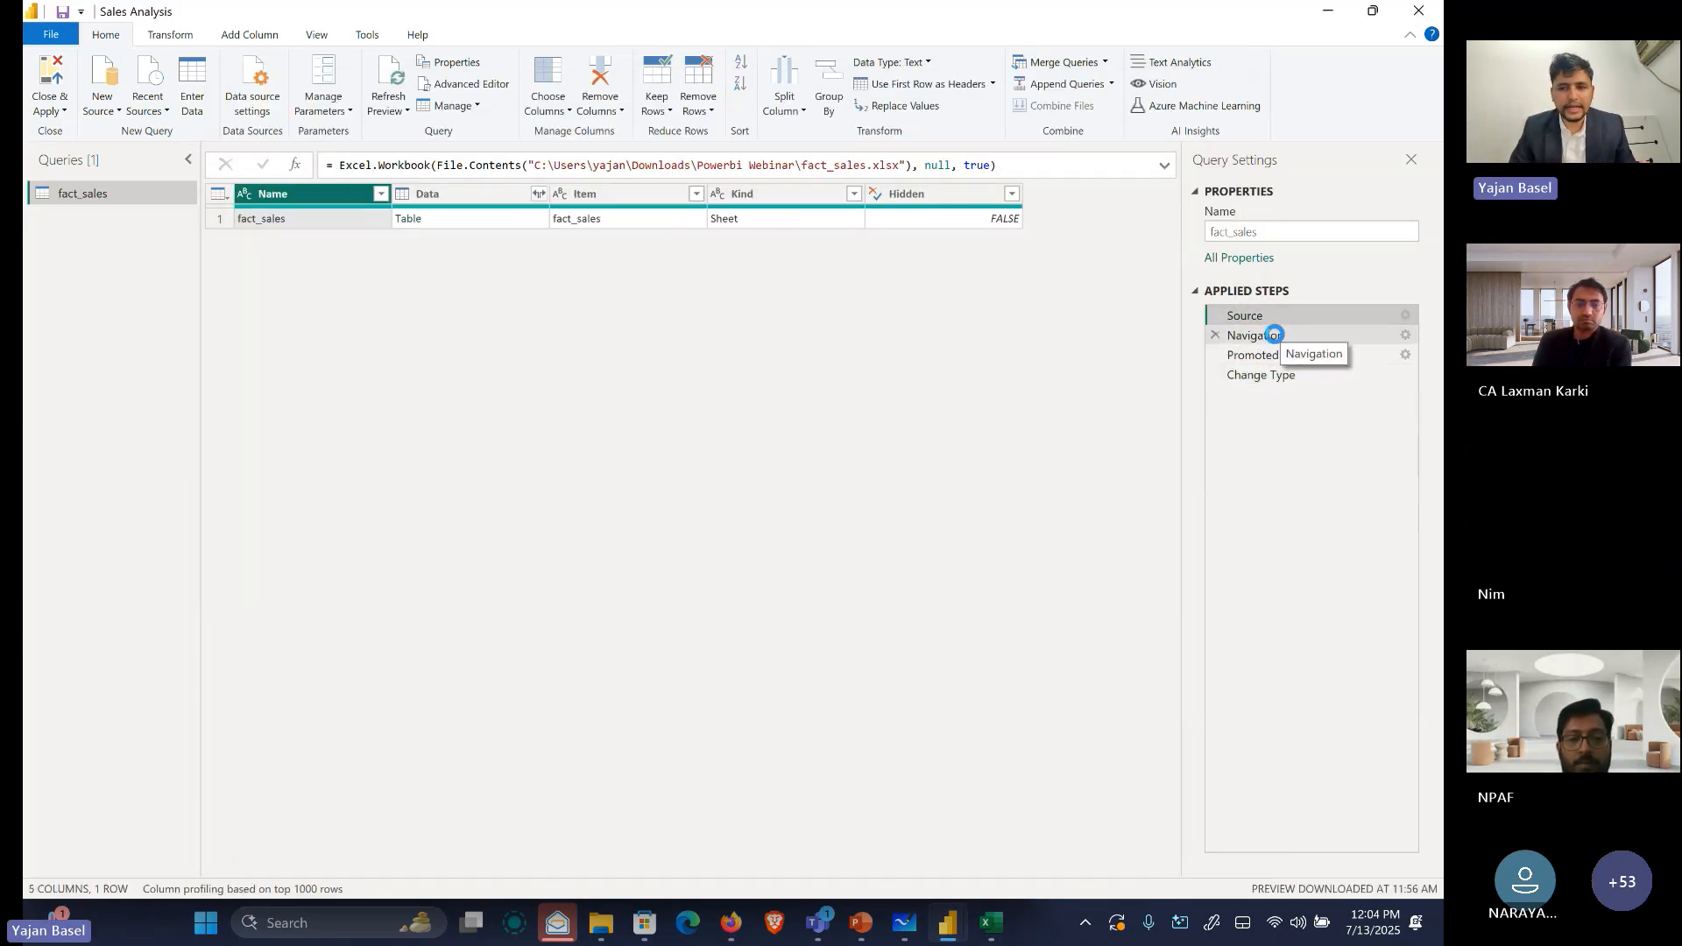
pyautogui.click(1276, 338)
pyautogui.click(1279, 357)
pyautogui.click(1272, 376)
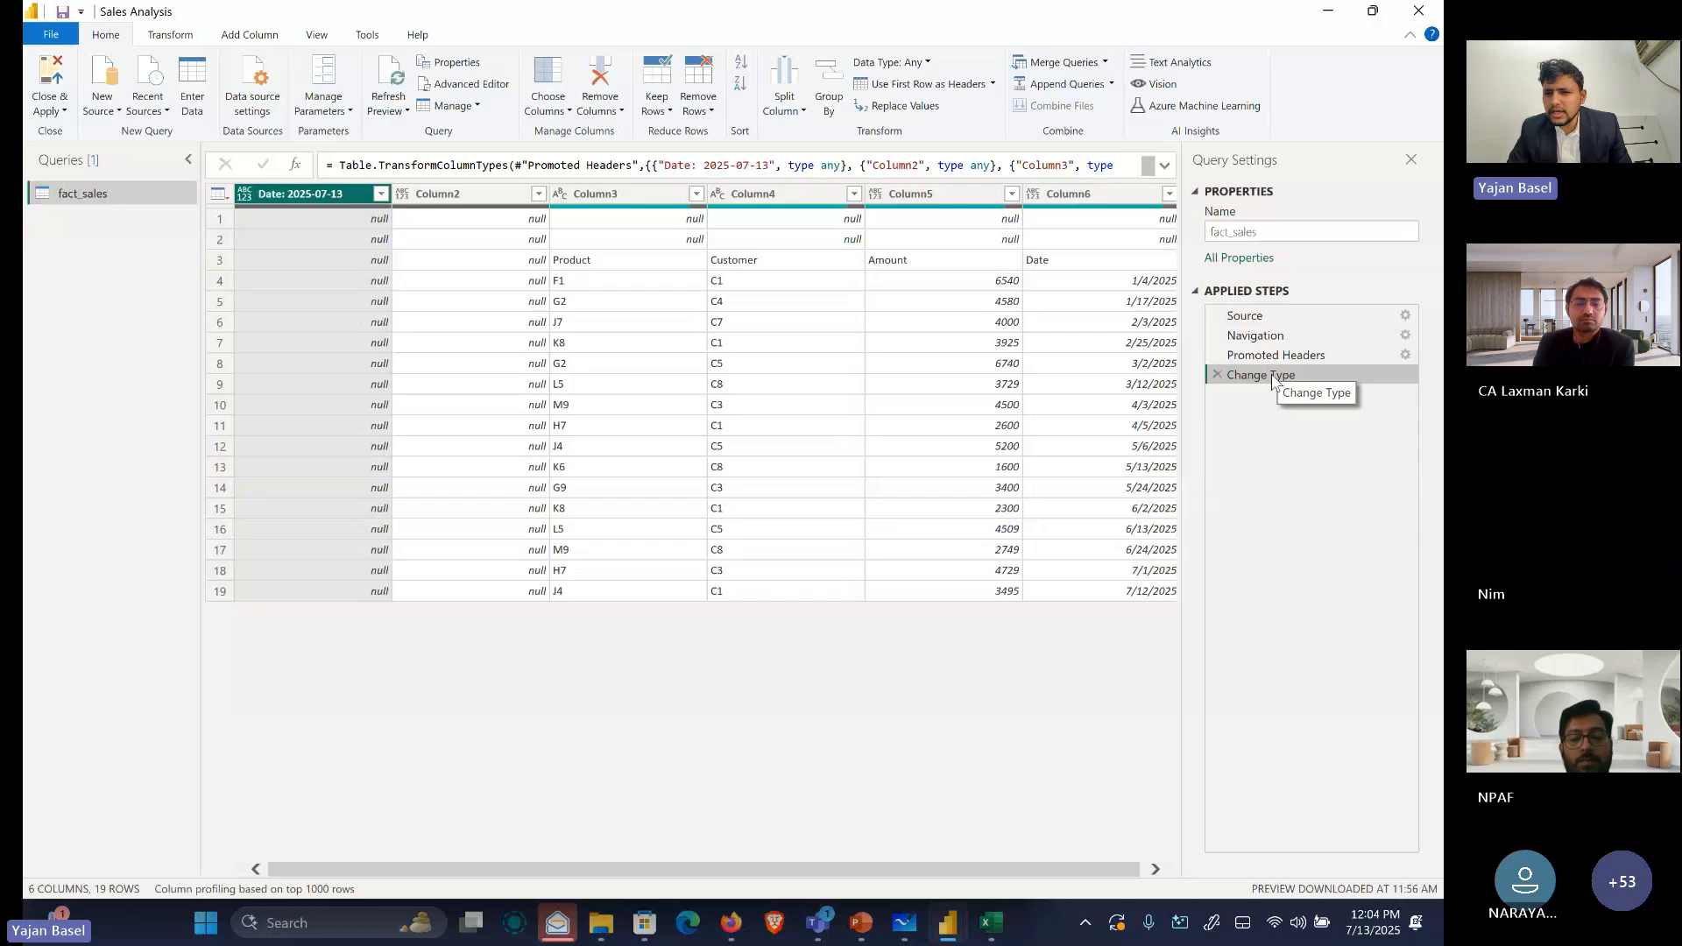
pyautogui.click(1217, 375)
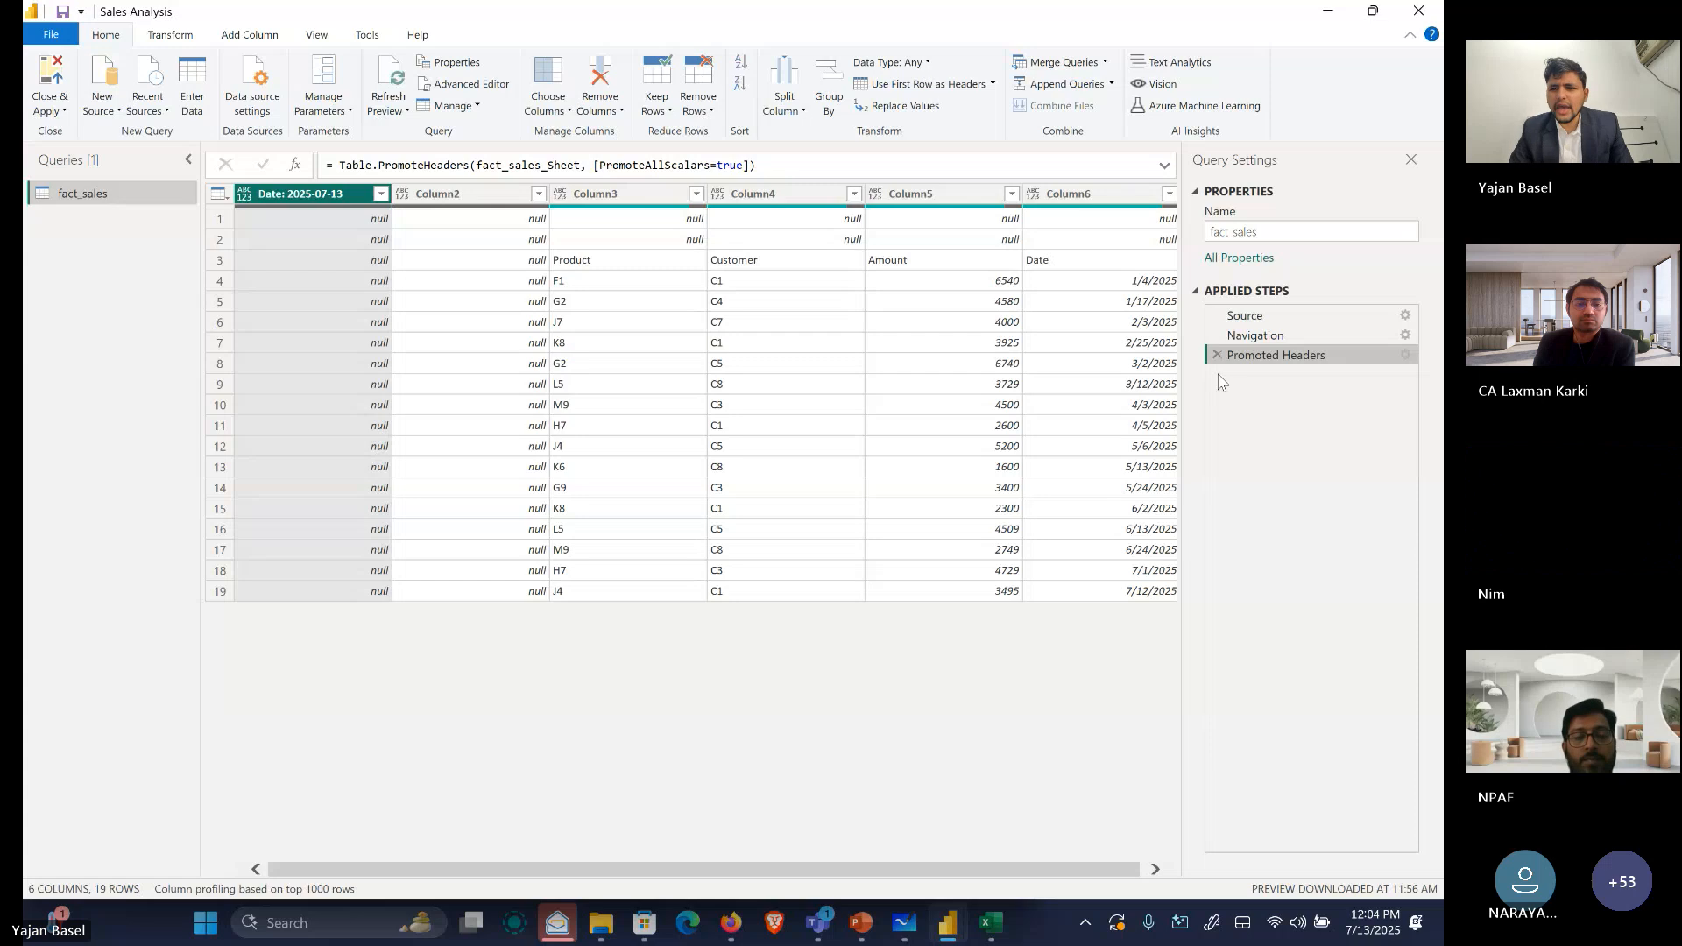
pyautogui.click(1217, 356)
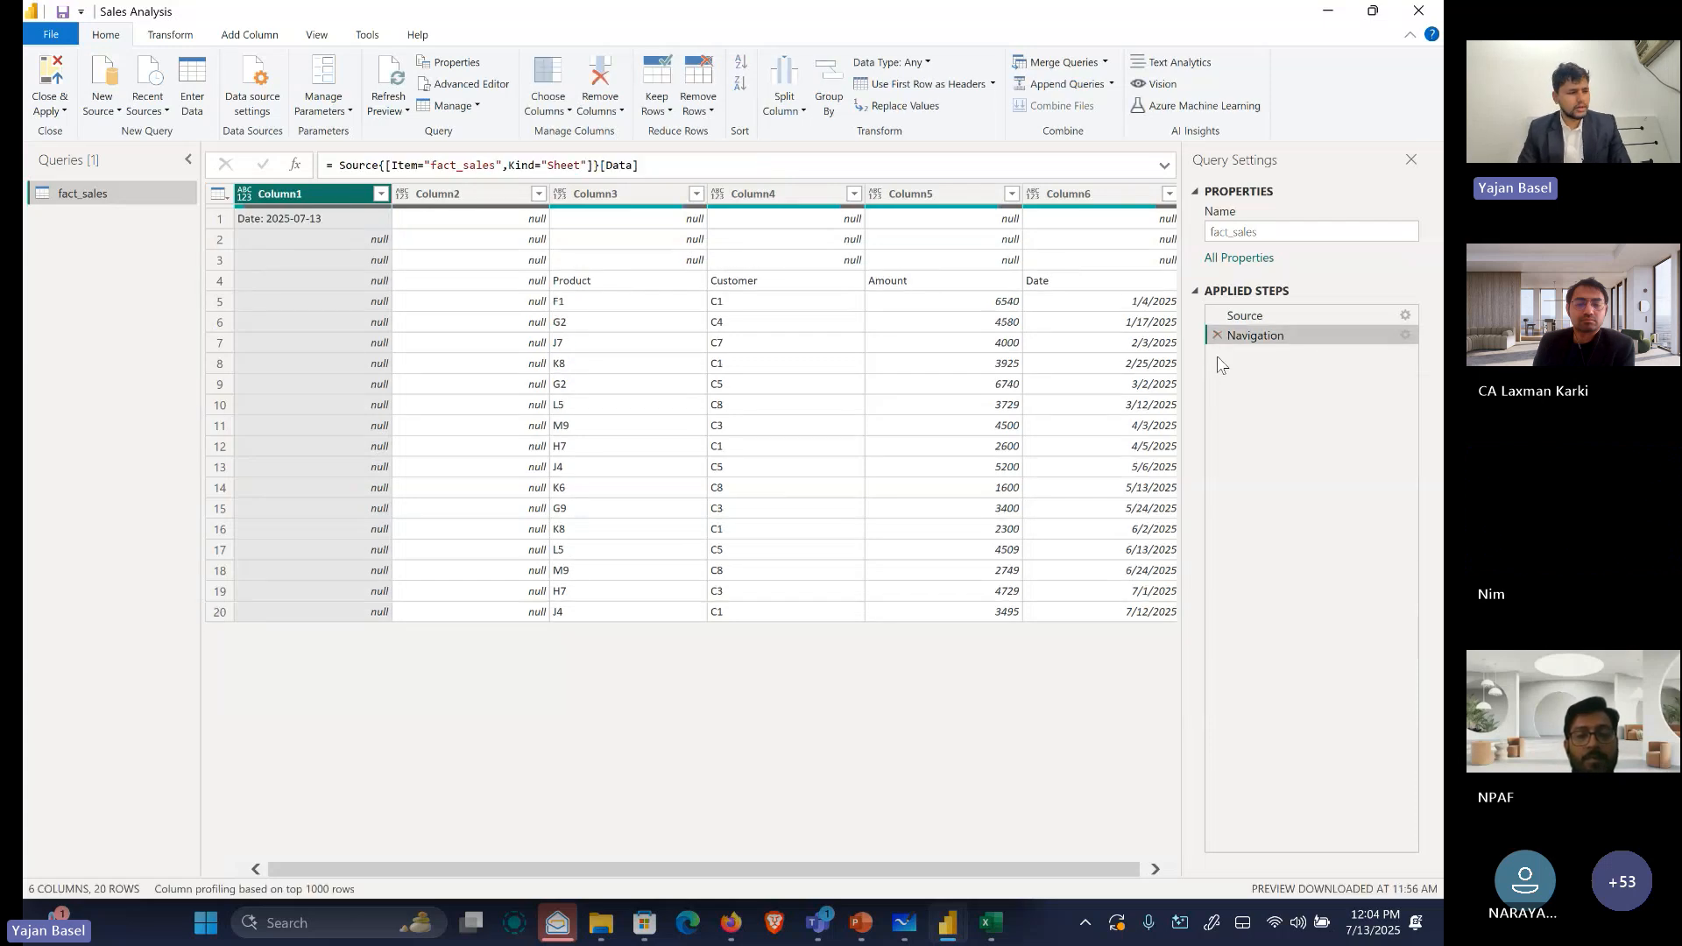
# Check the Source and Navigation steps, then select only Column1 in the raw sheet.
pyautogui.click(1274, 320)
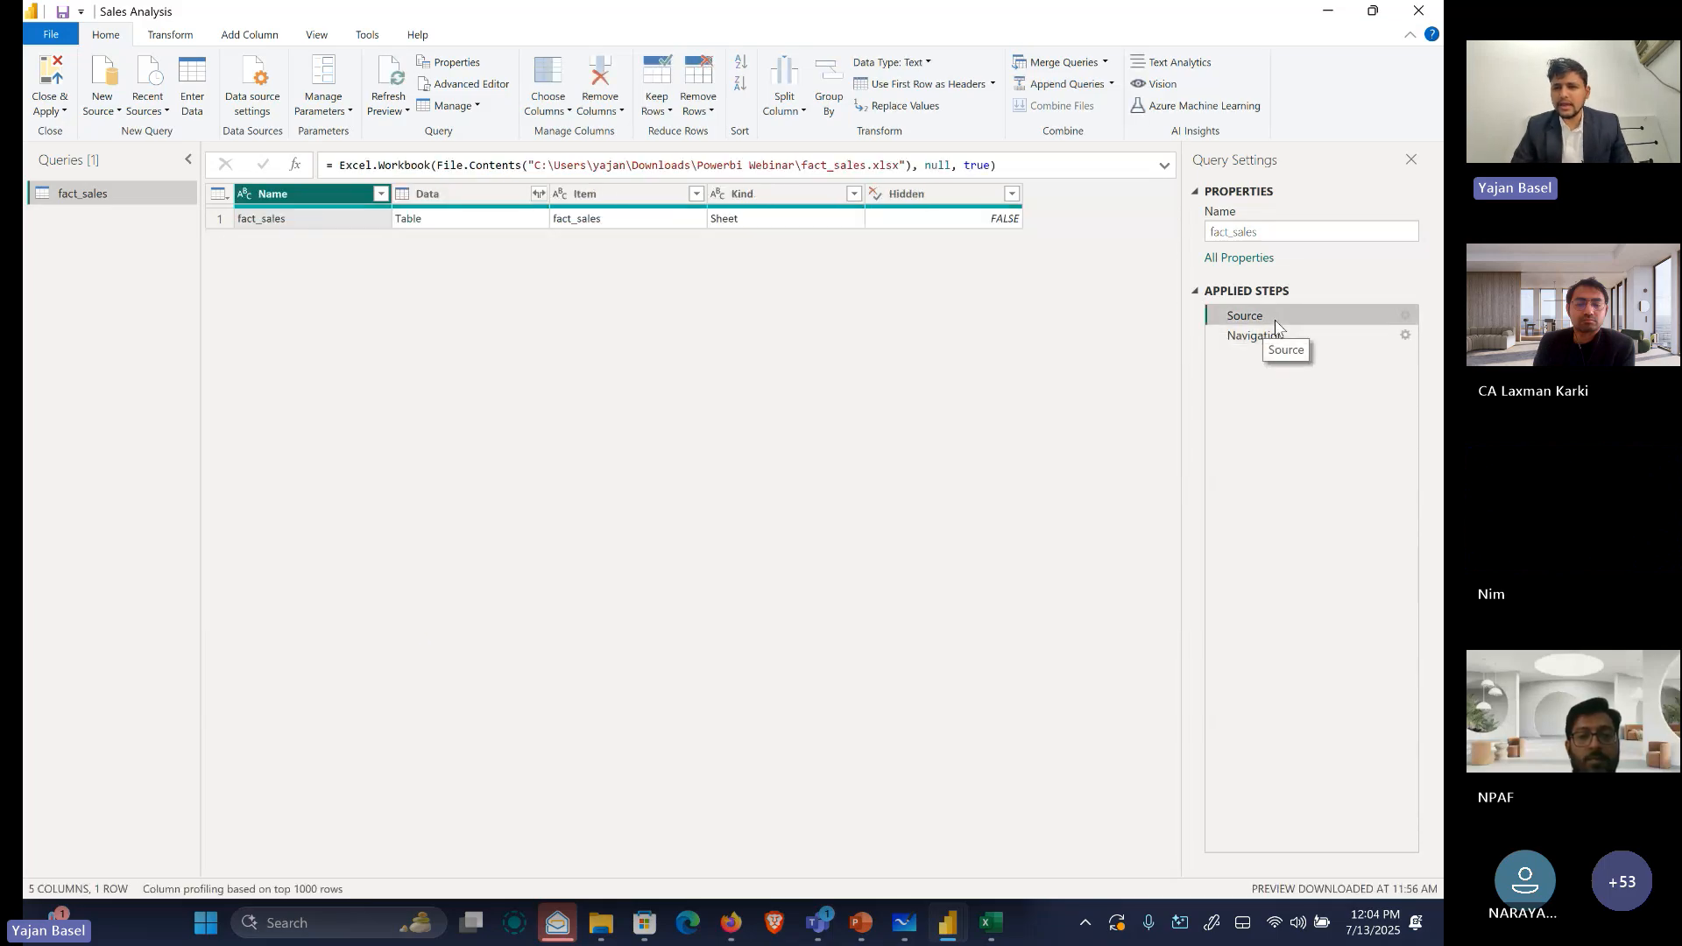
pyautogui.click(1275, 340)
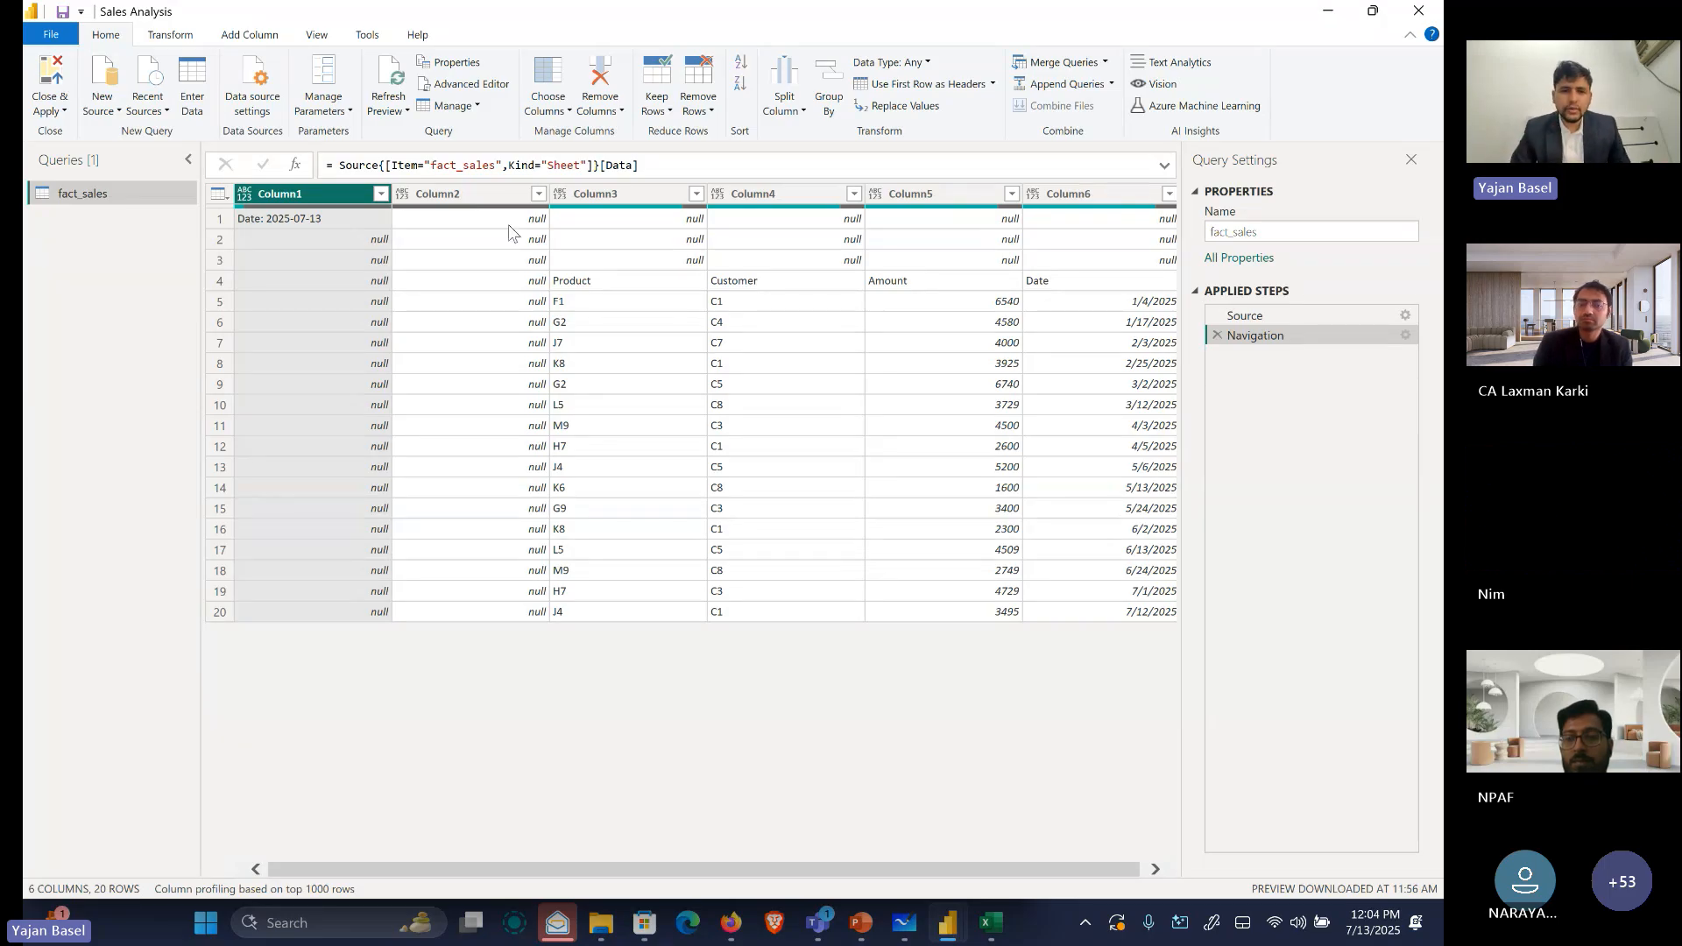
pyautogui.keyDown('ctrl'); pyautogui.click(447, 198); pyautogui.keyUp('ctrl')
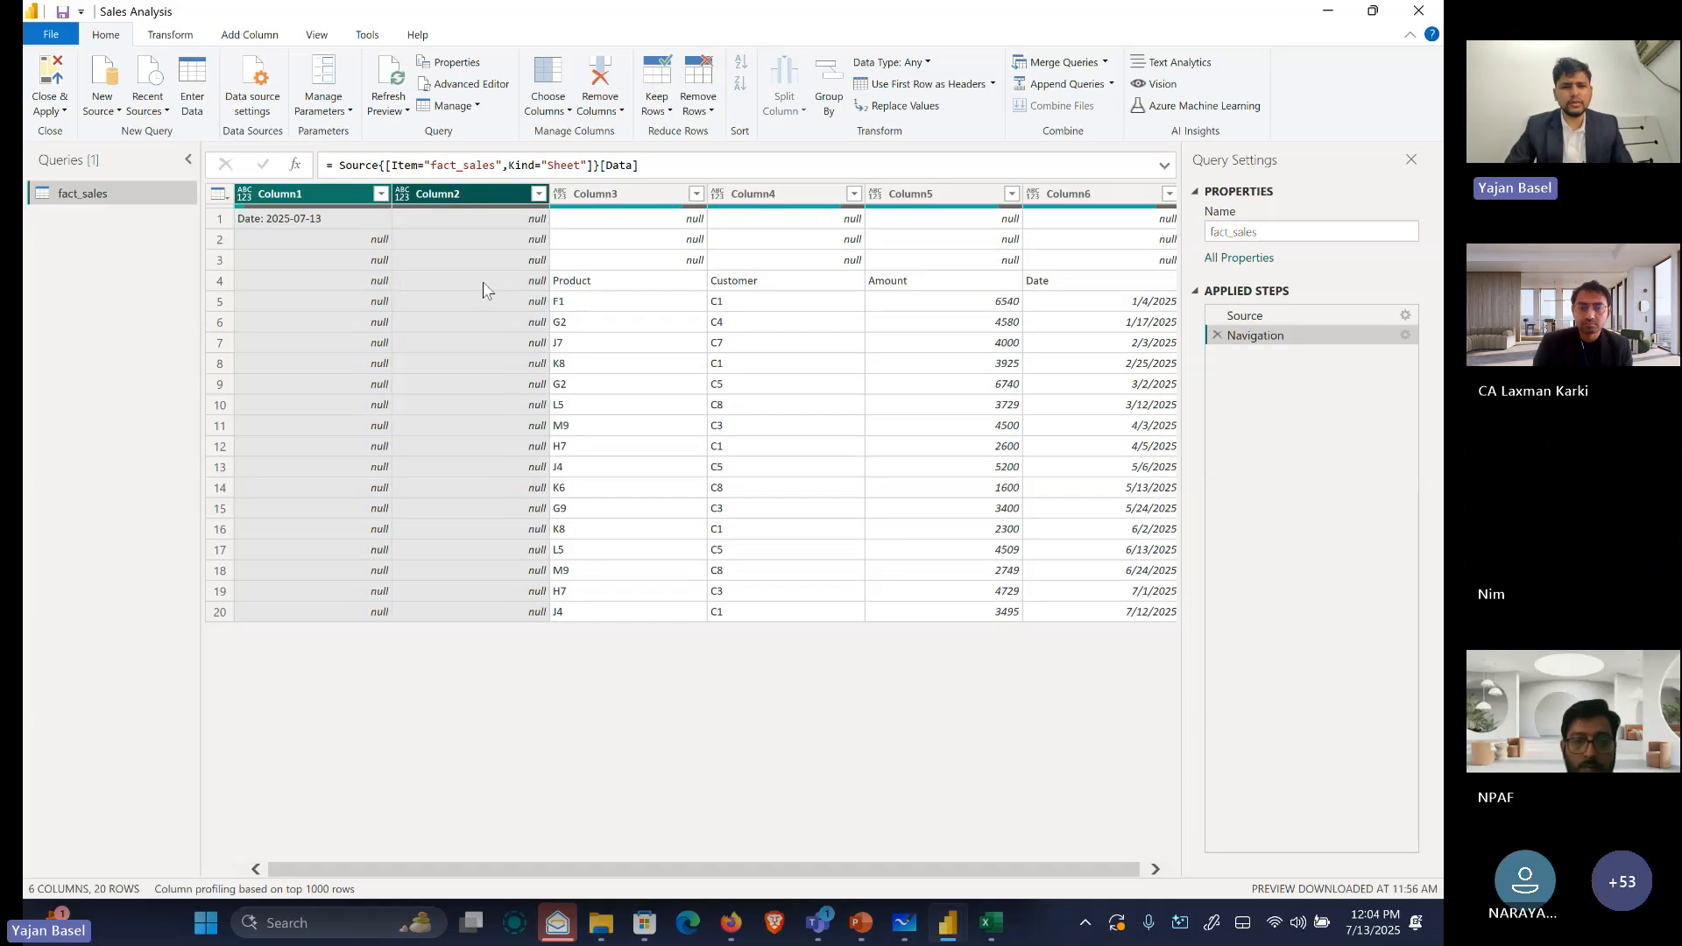
pyautogui.click(492, 407)
pyautogui.click(305, 196)
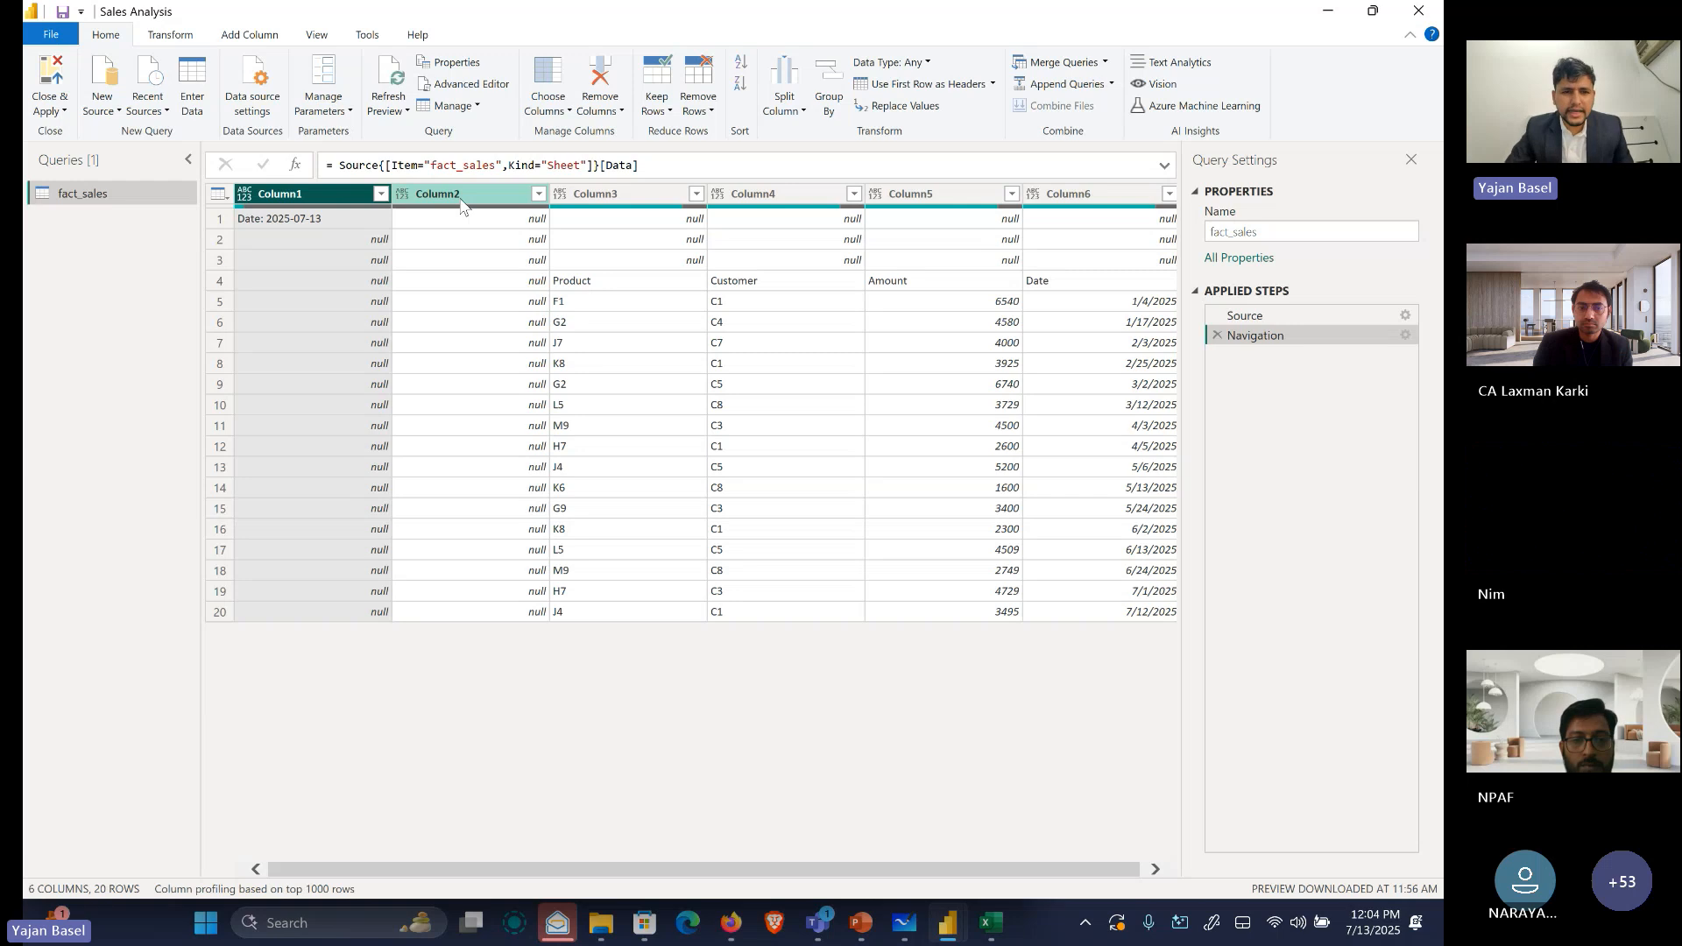
# Remove the empty Column1 and Column2, checking the Navigation step's data in between, leaving Column3–Column6.
pyautogui.rightClick(340, 196)
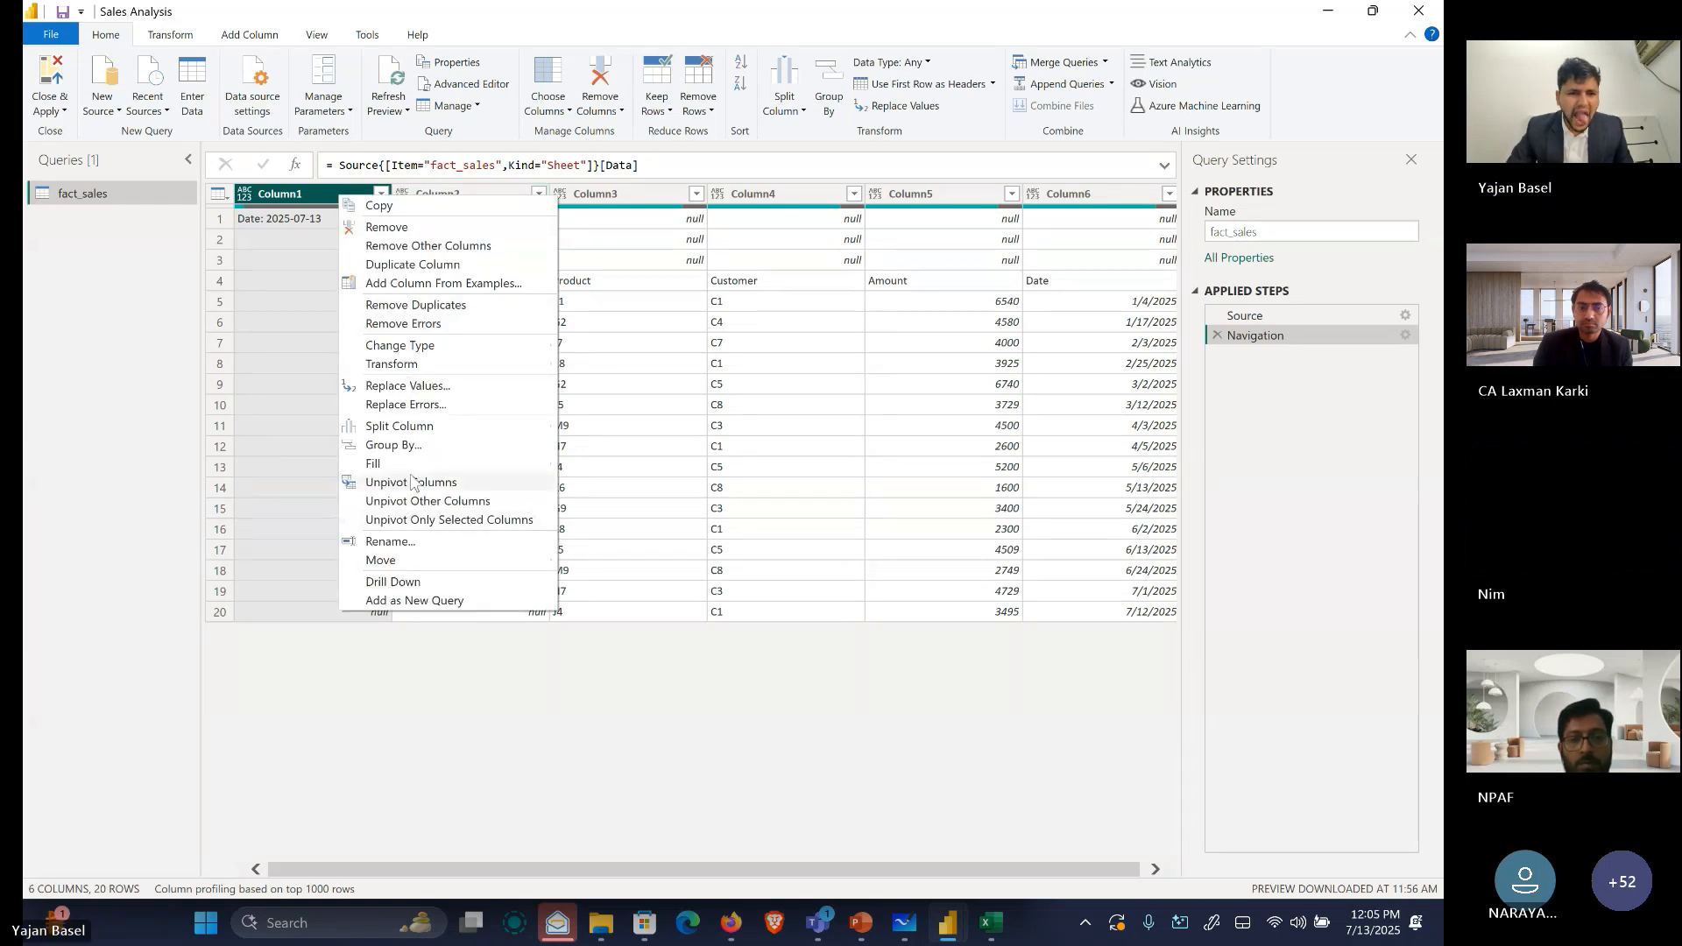
pyautogui.click(418, 230)
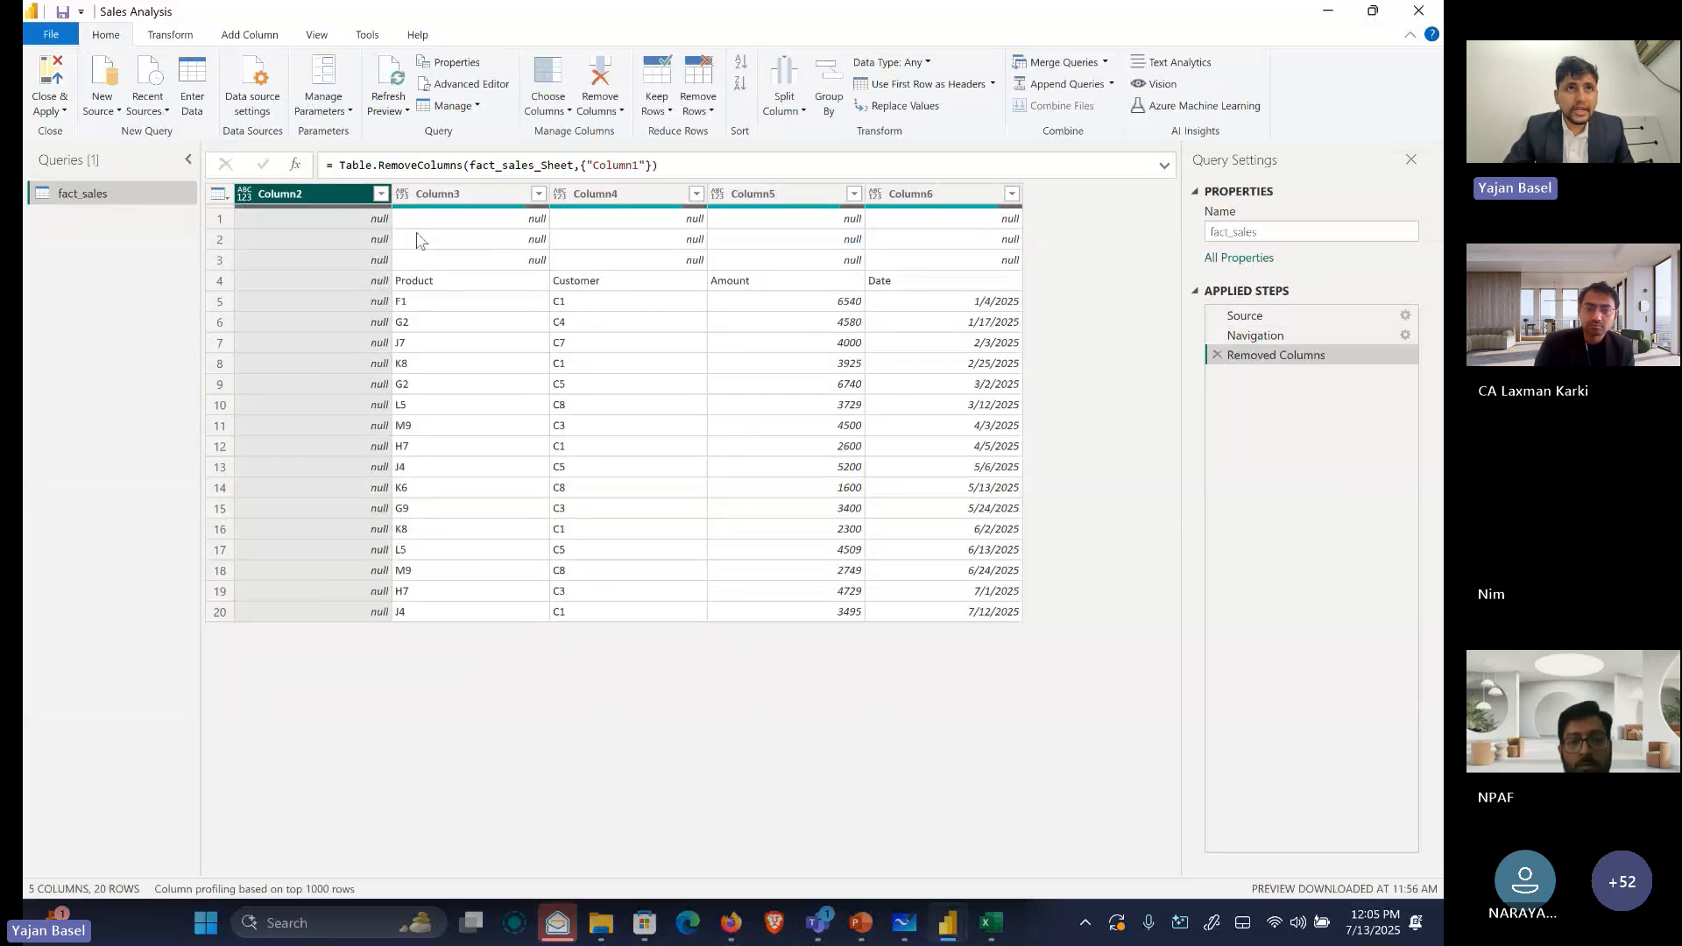
pyautogui.click(1279, 335)
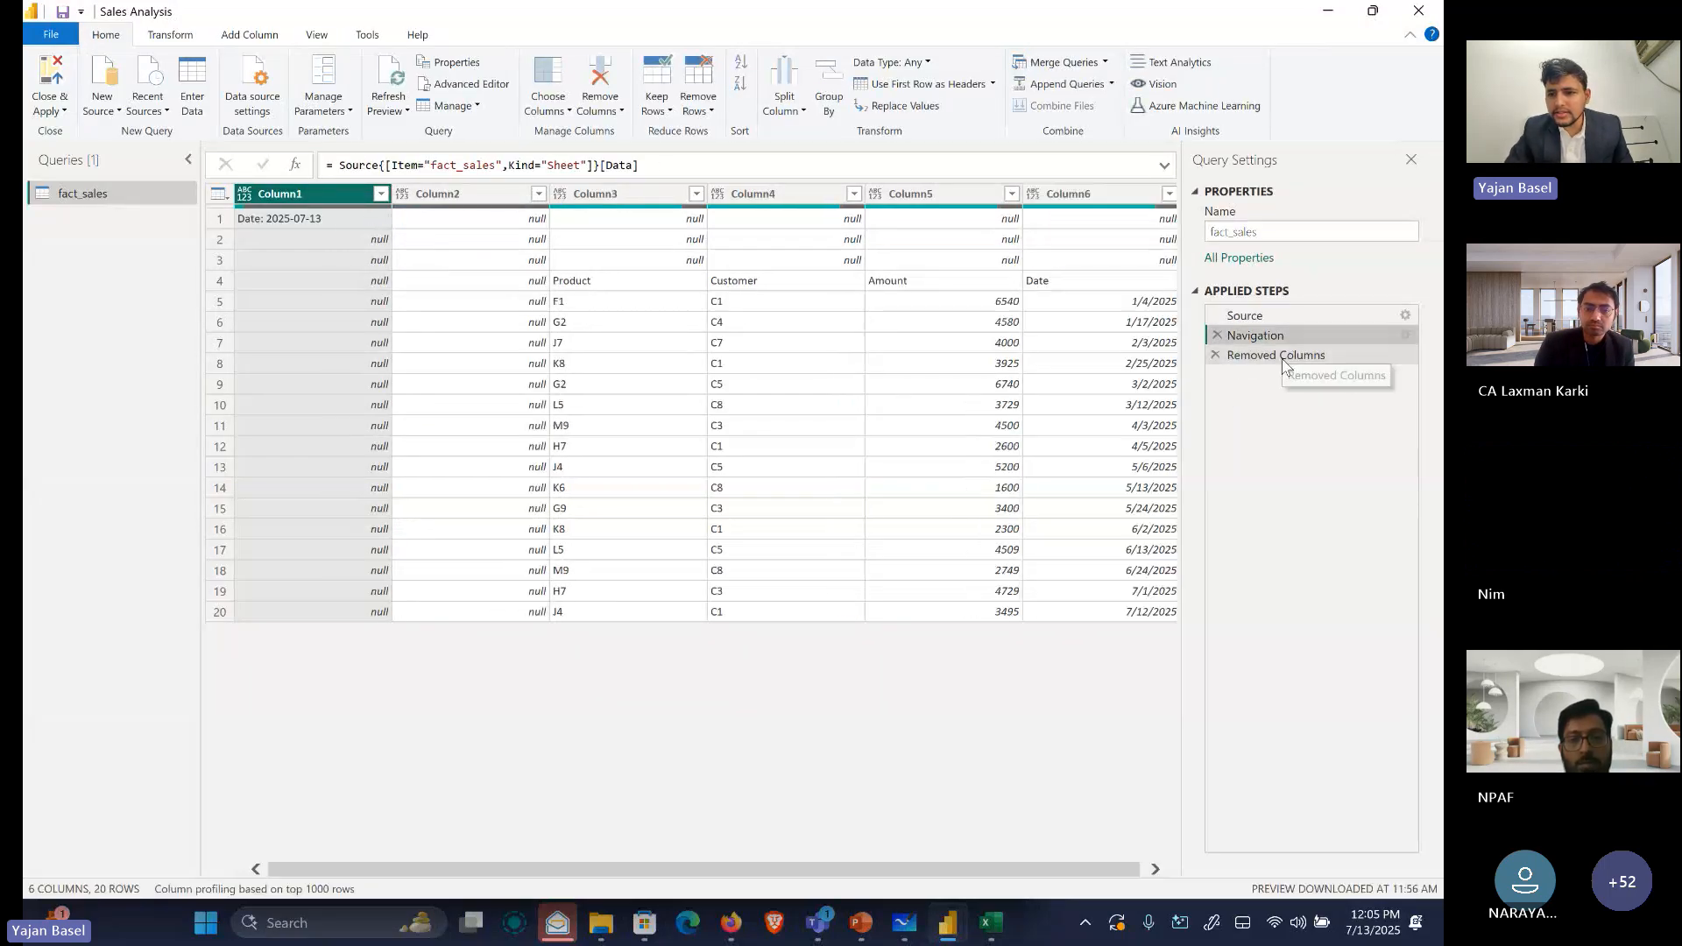
pyautogui.click(1283, 357)
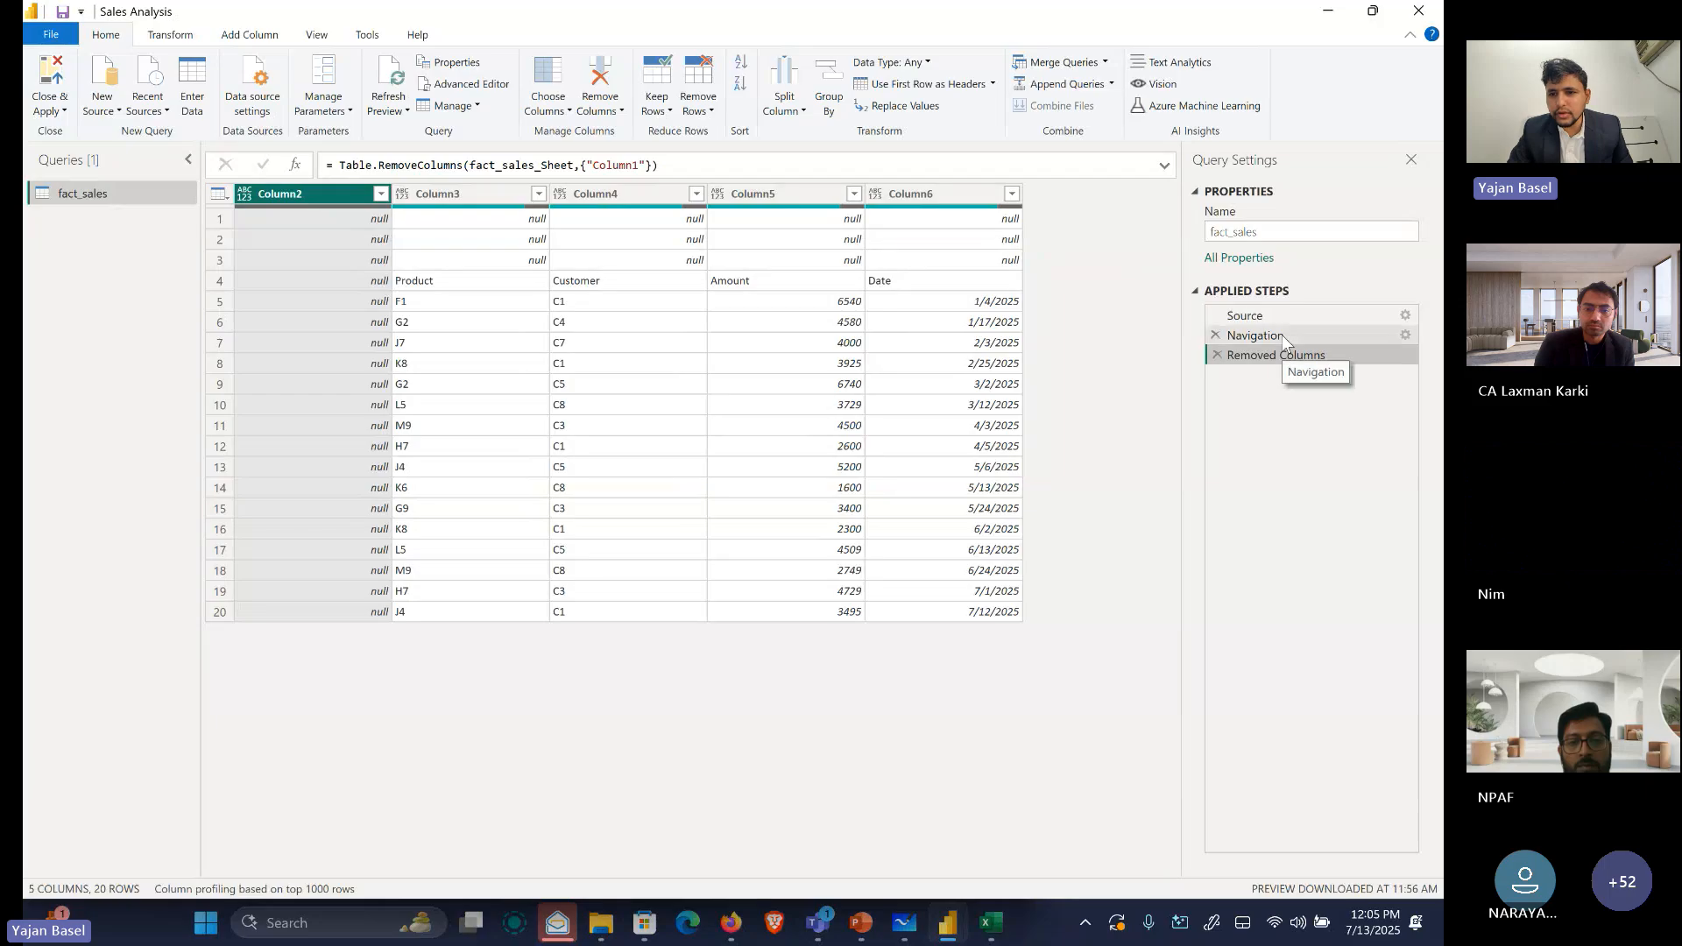
pyautogui.click(1280, 335)
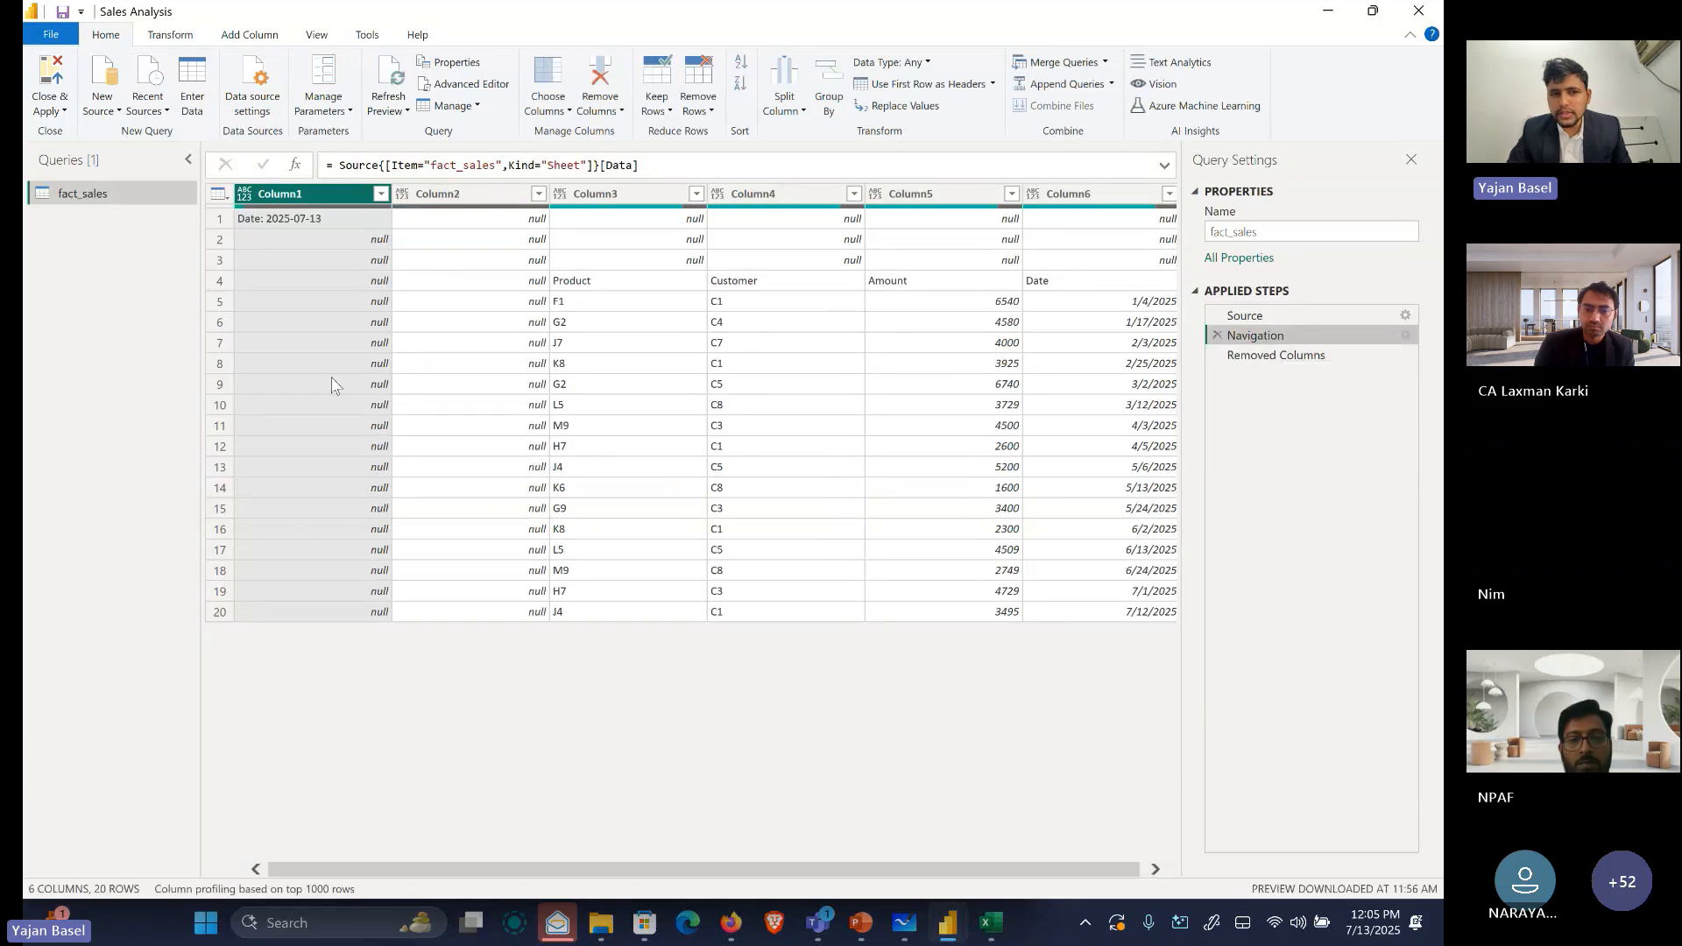
pyautogui.click(315, 278)
pyautogui.click(1296, 356)
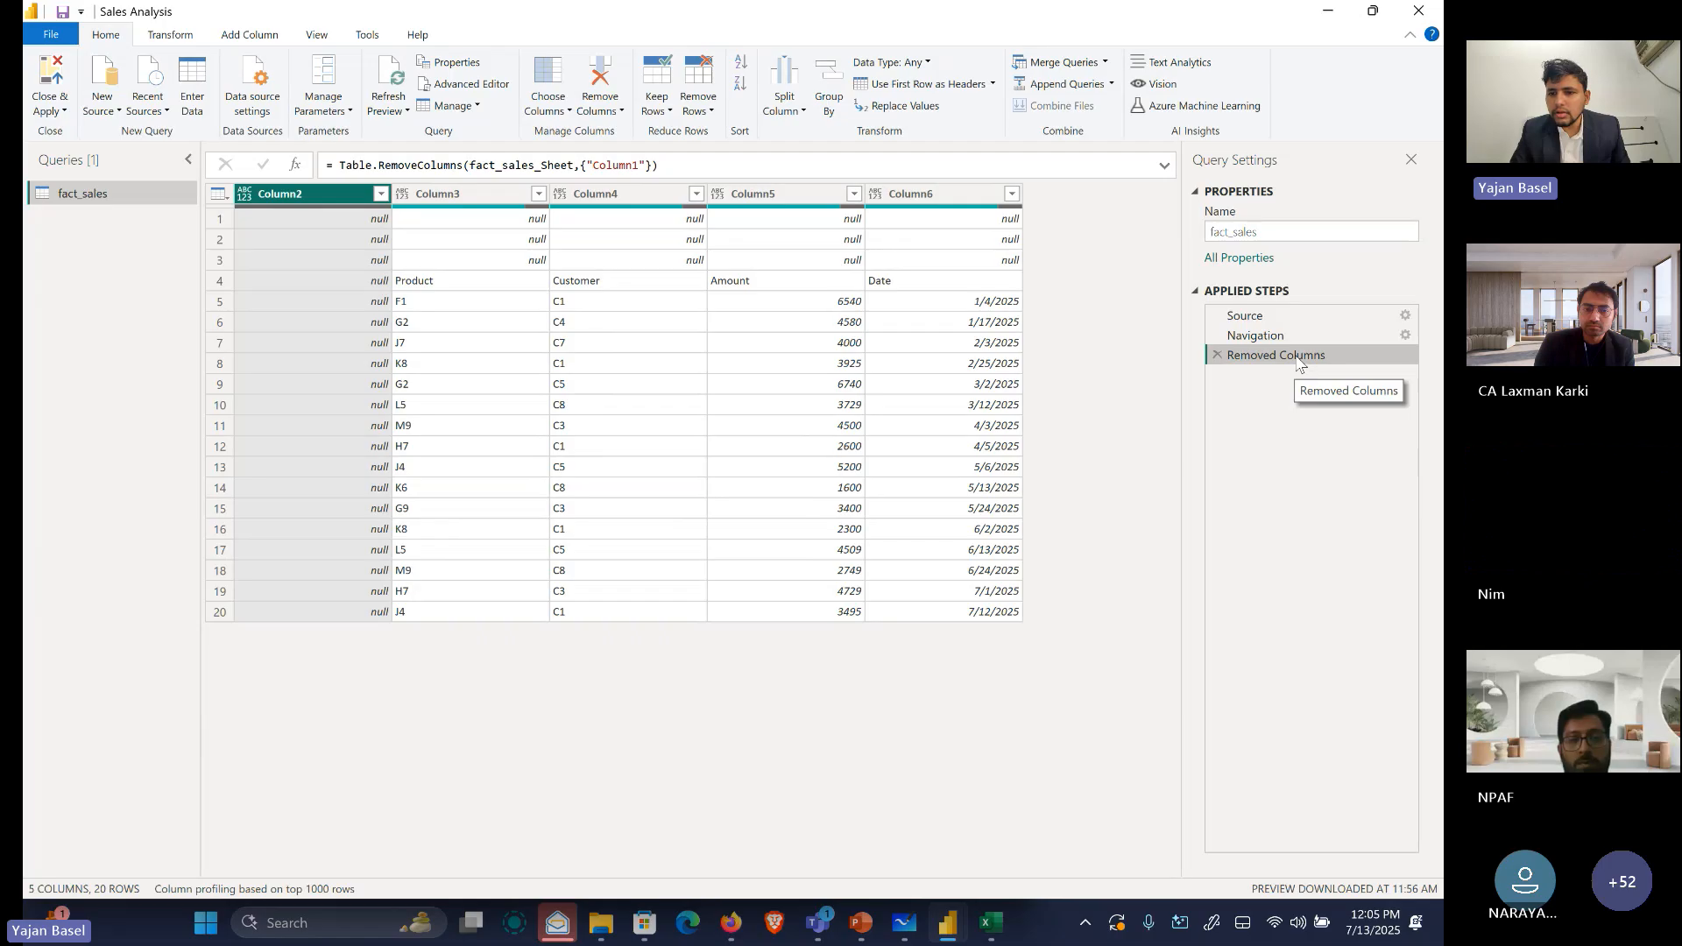
pyautogui.rightClick(313, 192)
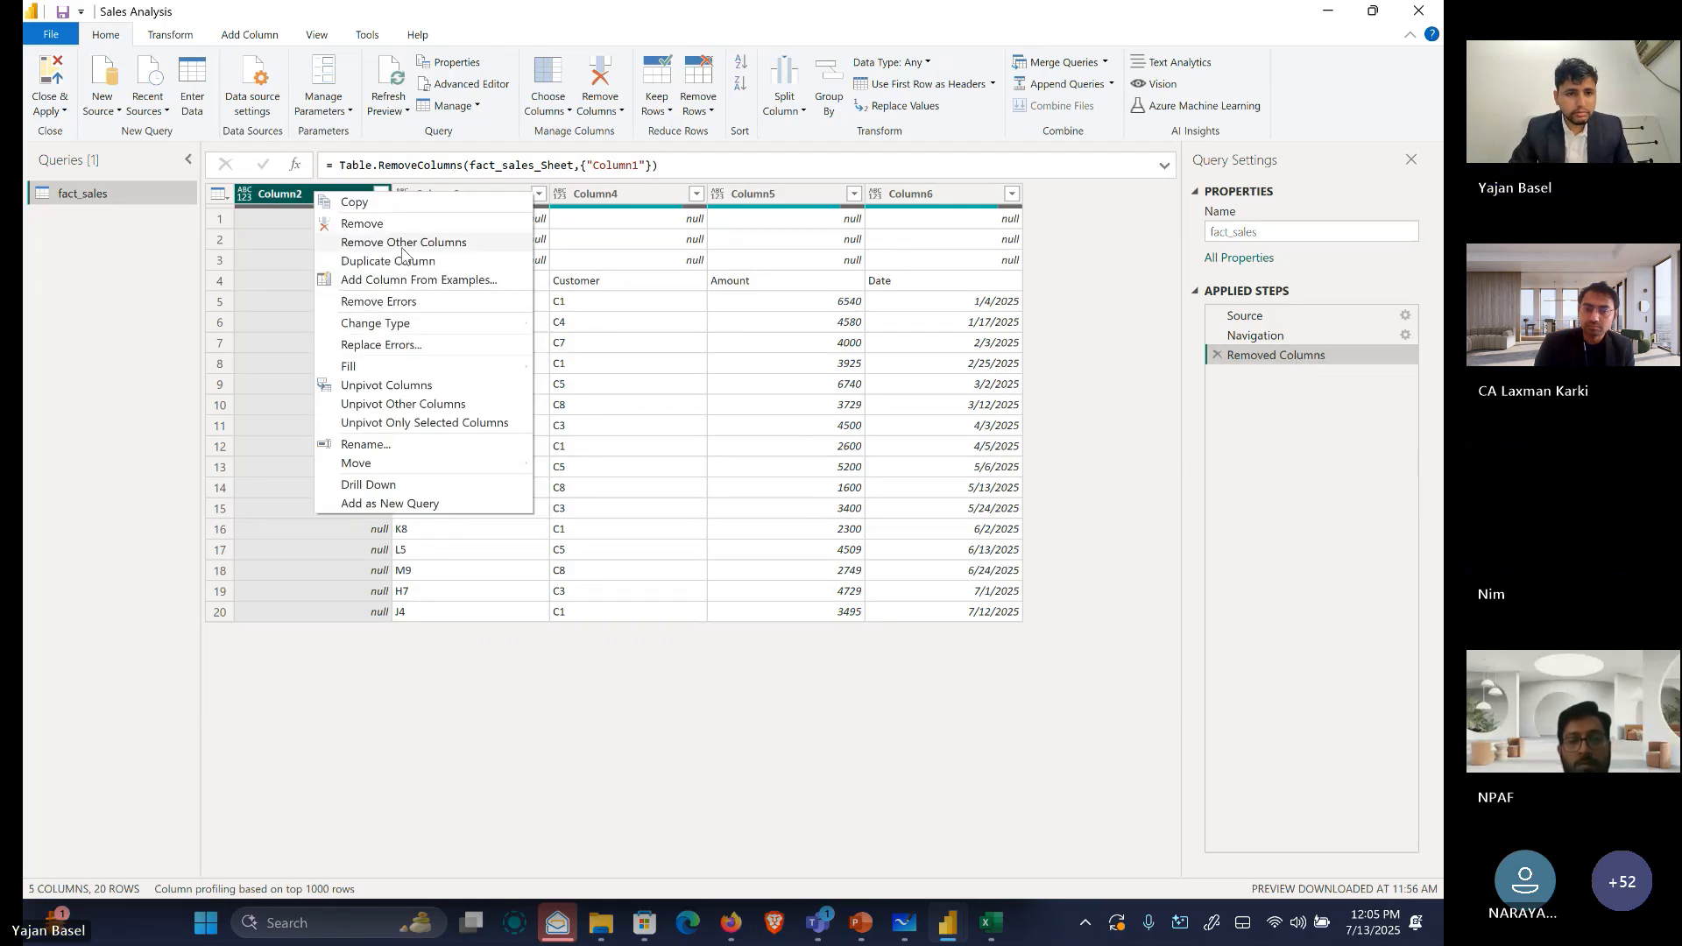
pyautogui.click(363, 223)
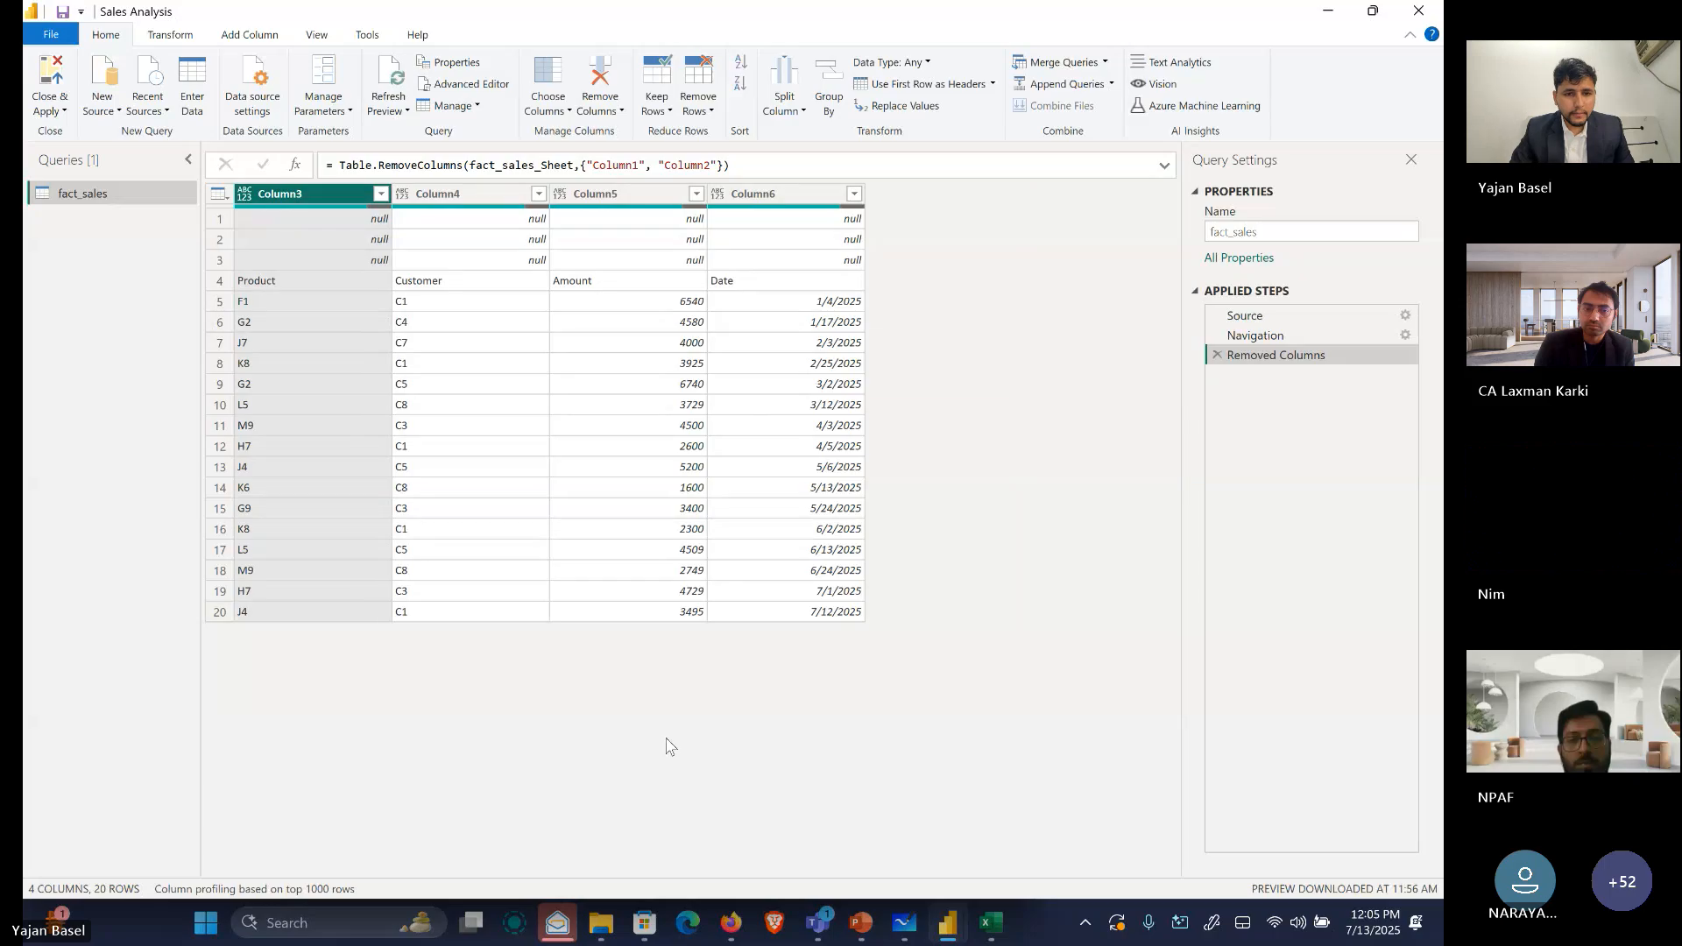
# Inspect the empty top rows of fact_sales to compare their values.
pyautogui.click(220, 219)
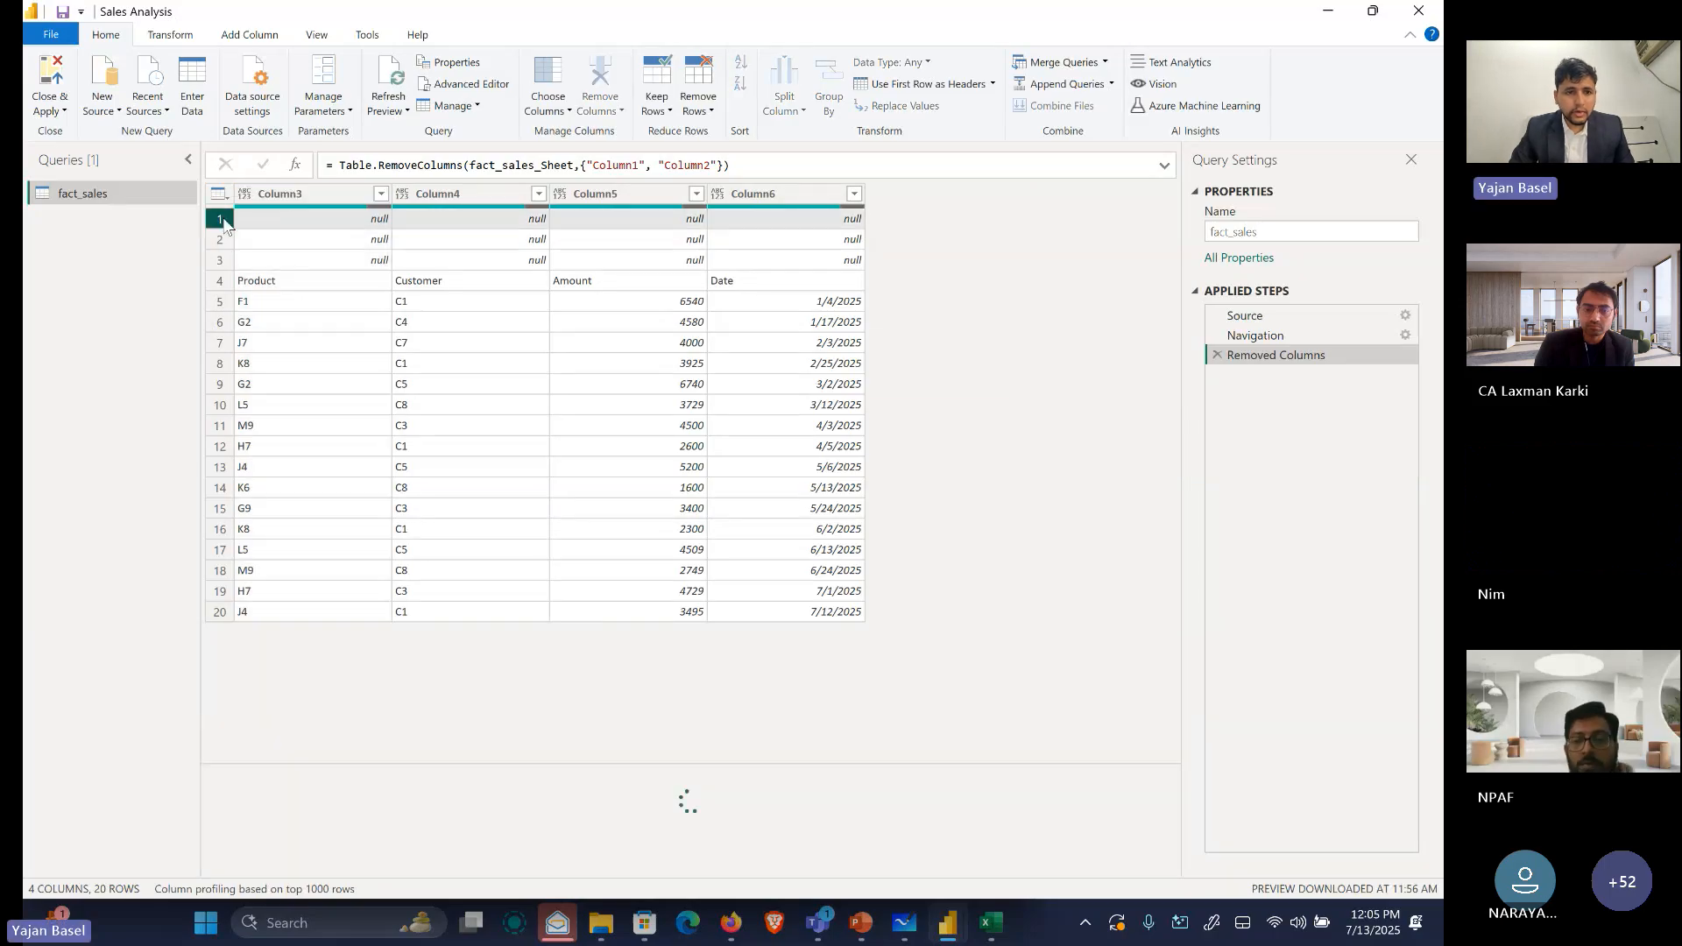
pyautogui.click(220, 240)
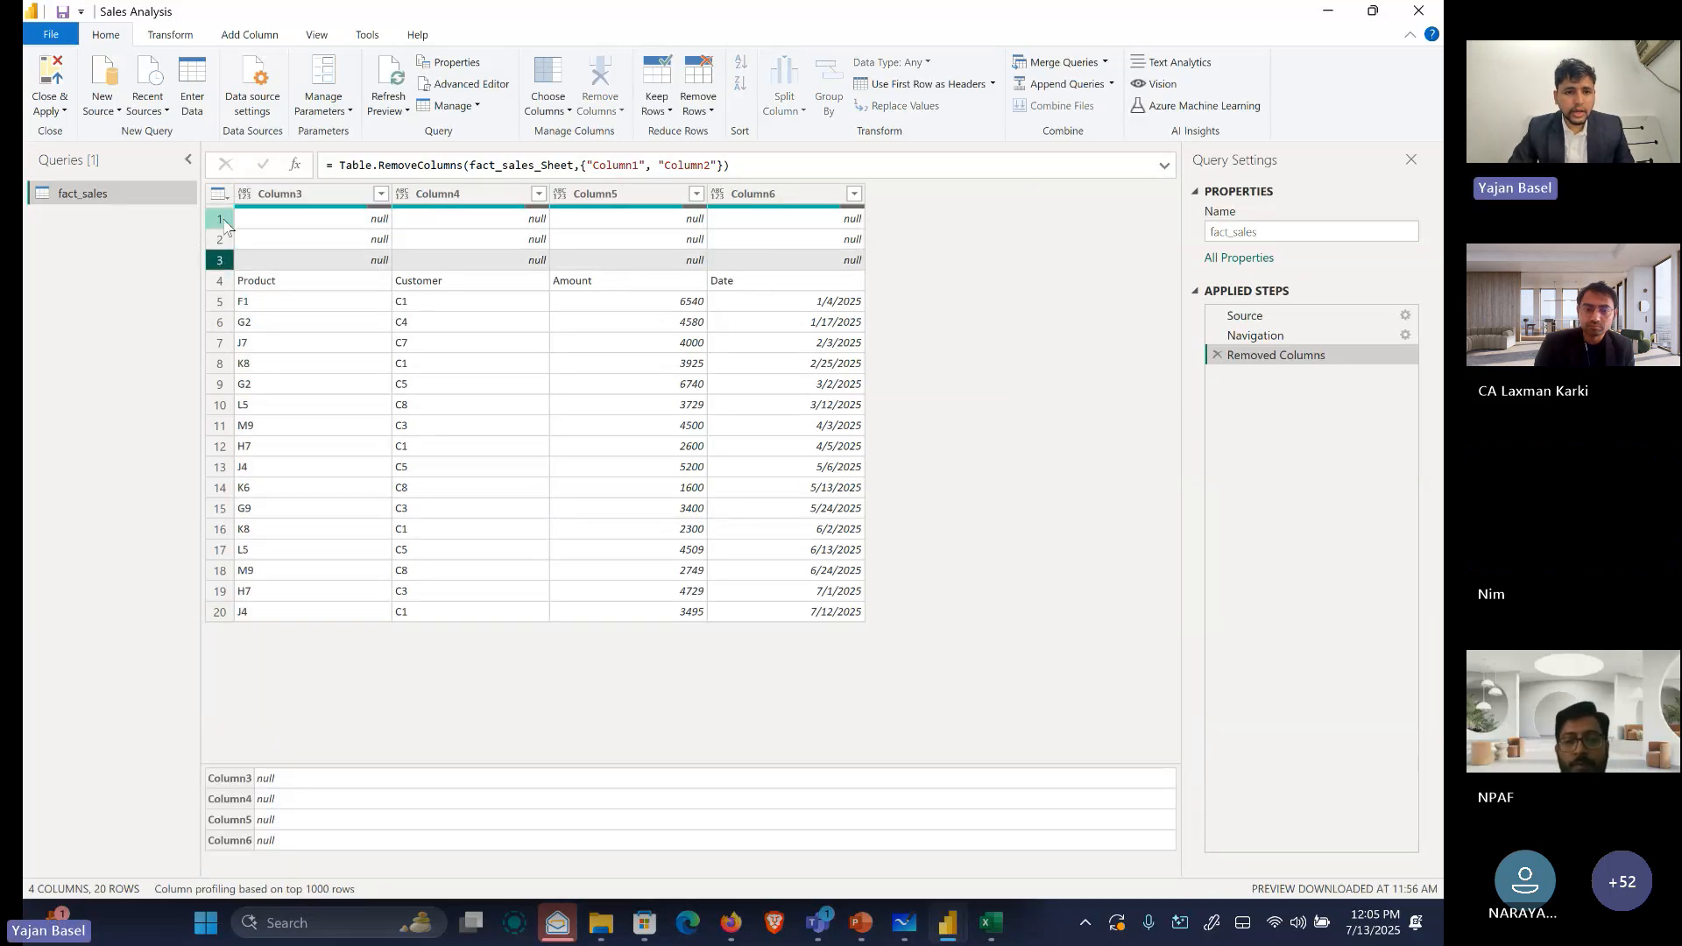
pyautogui.click(222, 220)
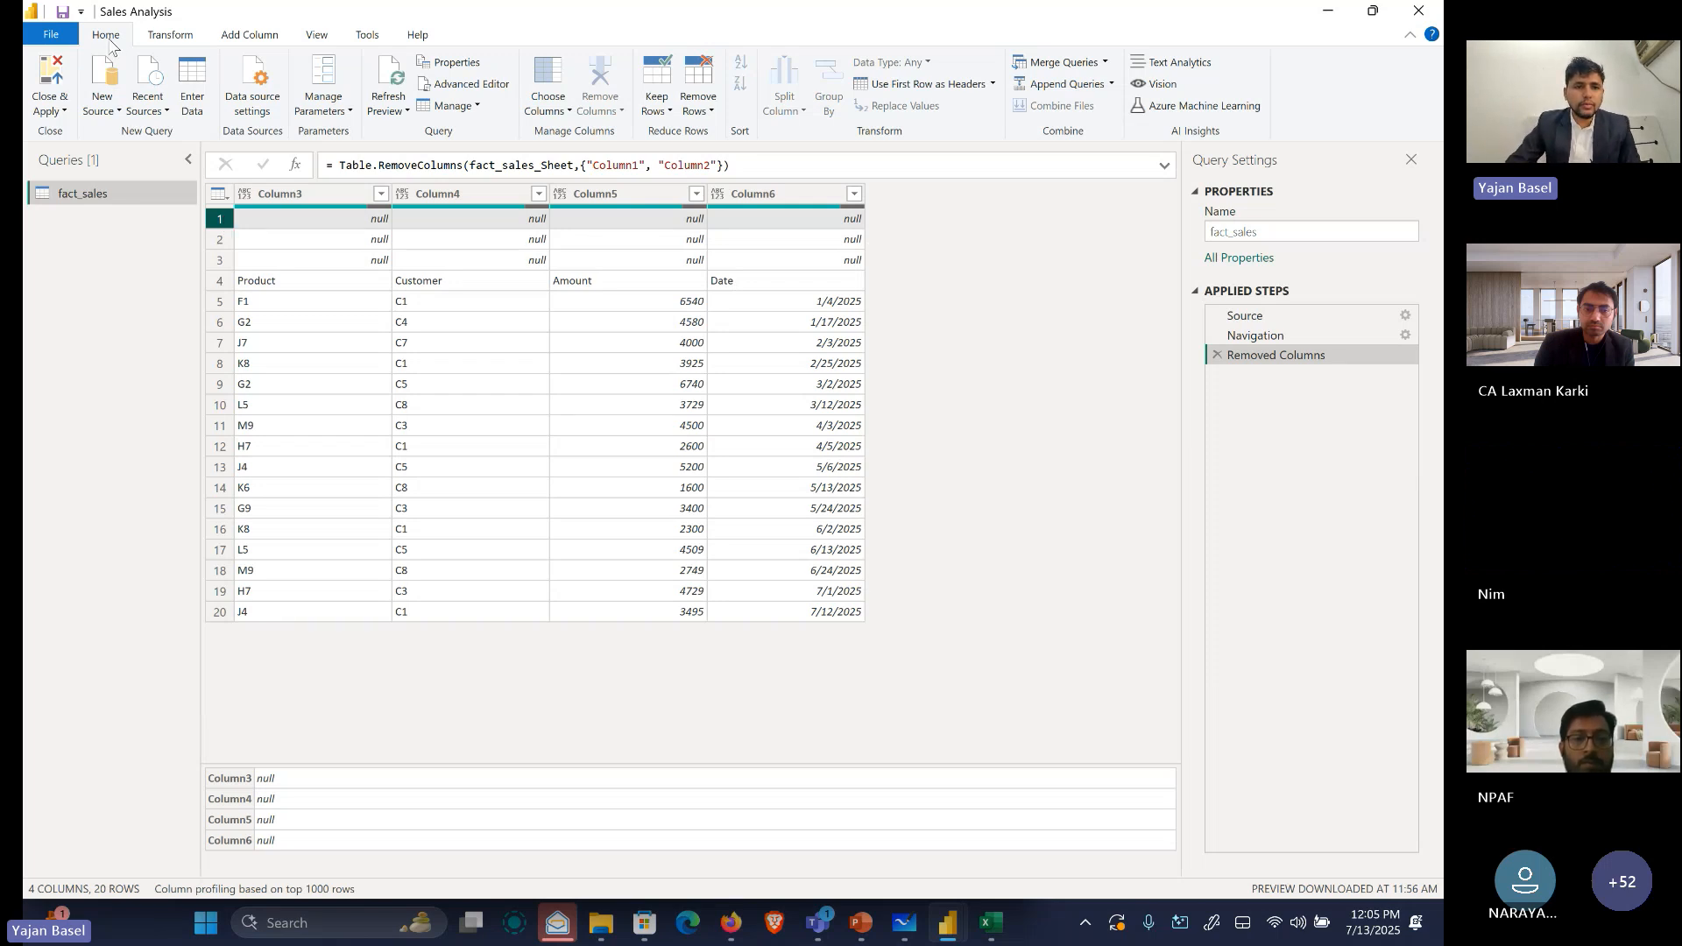
pyautogui.click(169, 34)
pyautogui.click(126, 35)
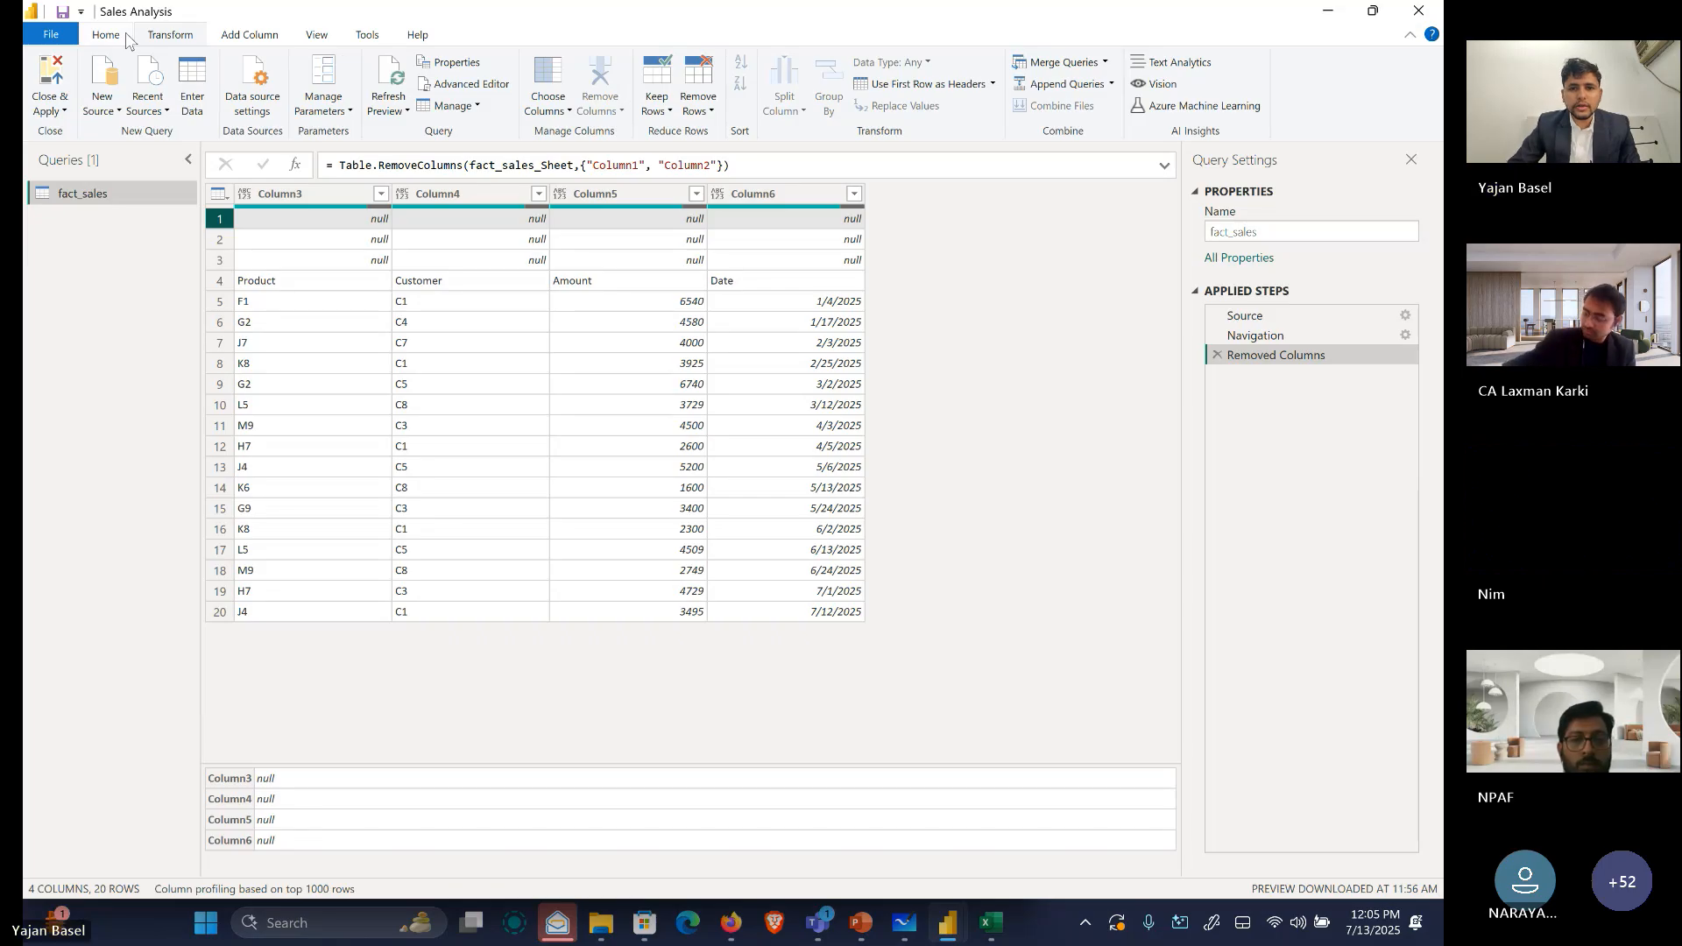
# Remove the top 3 rows so the Product, Customer, Amount, Date row comes first.
pyautogui.click(706, 107)
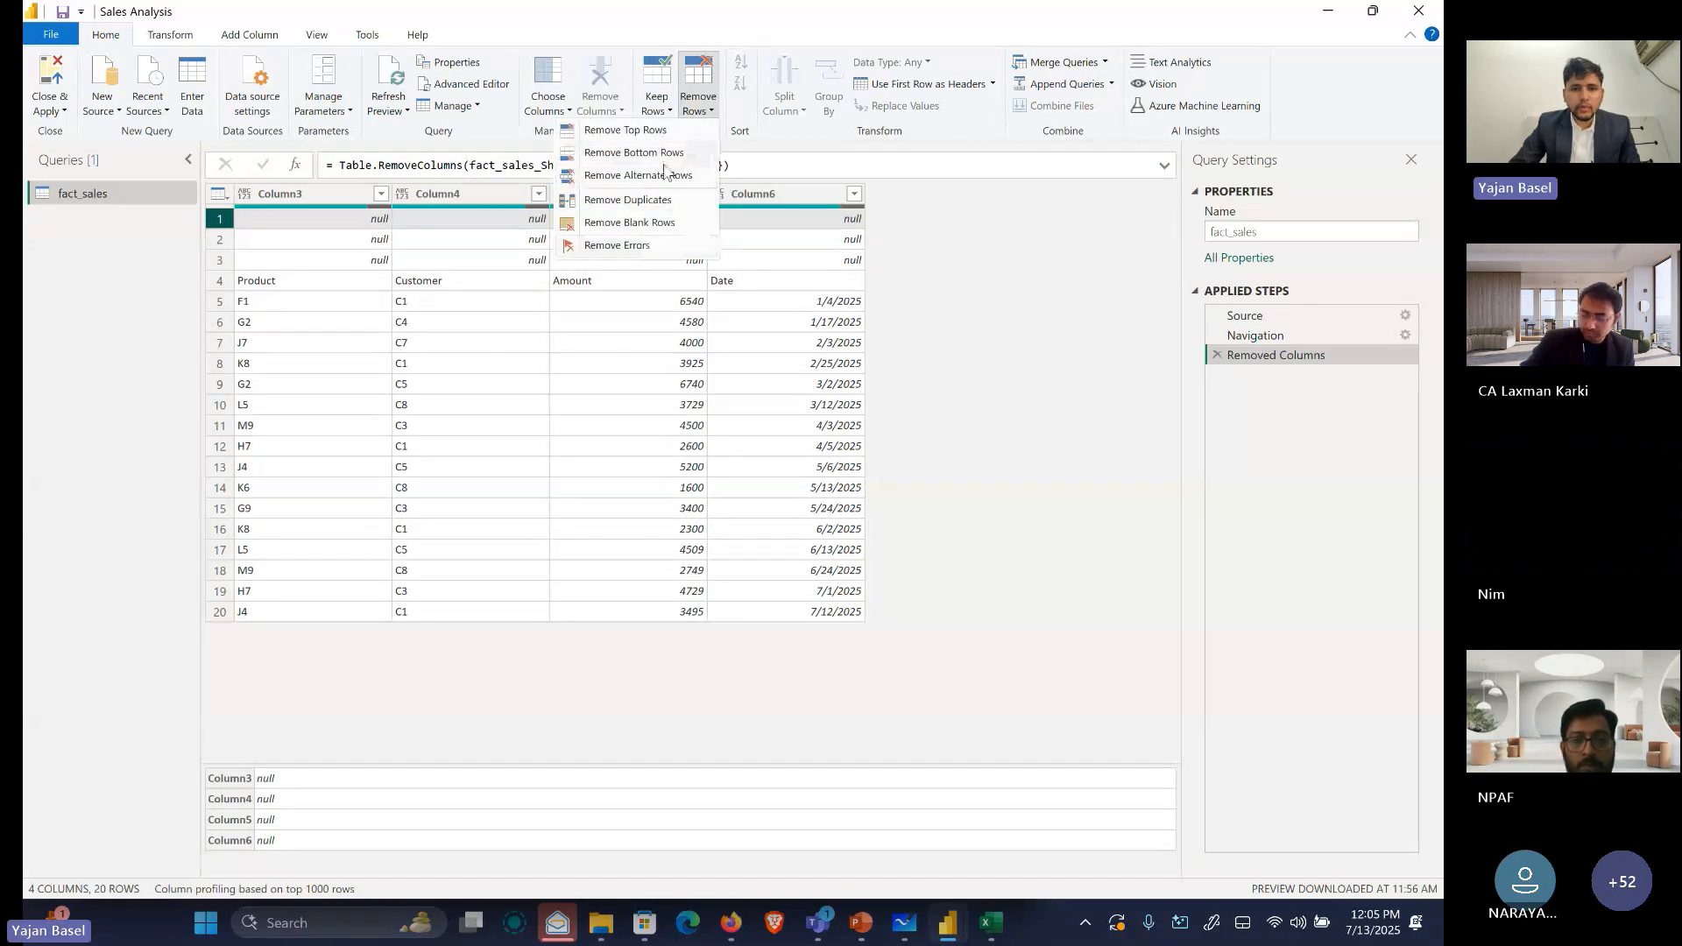
pyautogui.click(665, 132)
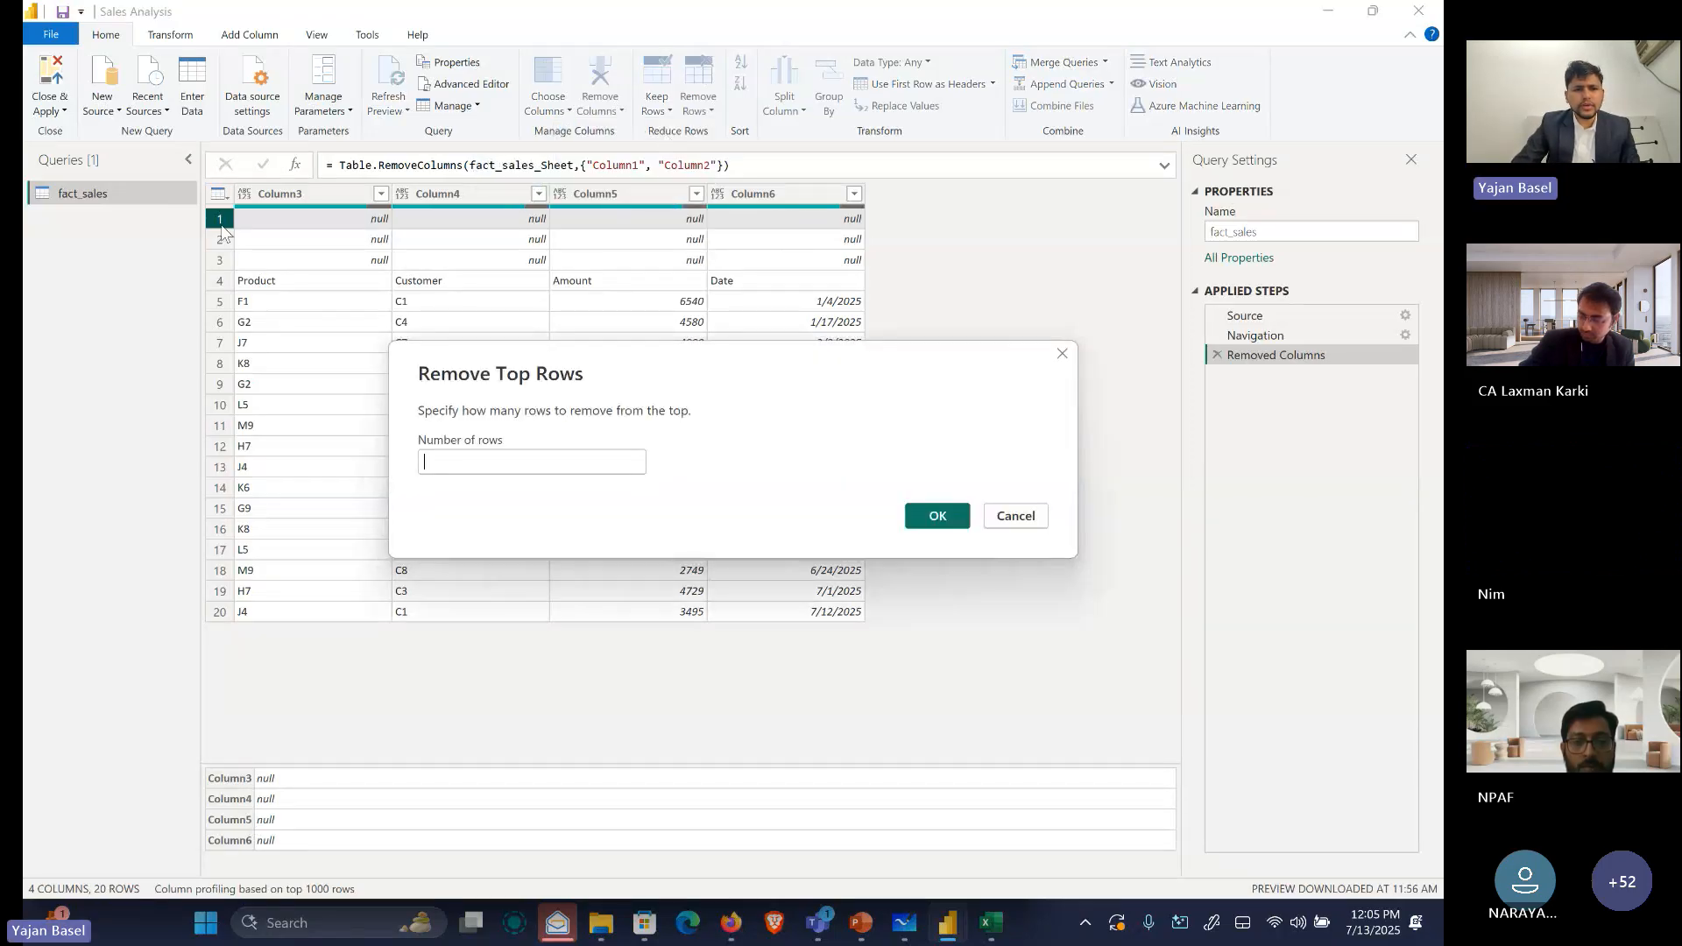
pyautogui.write('3')
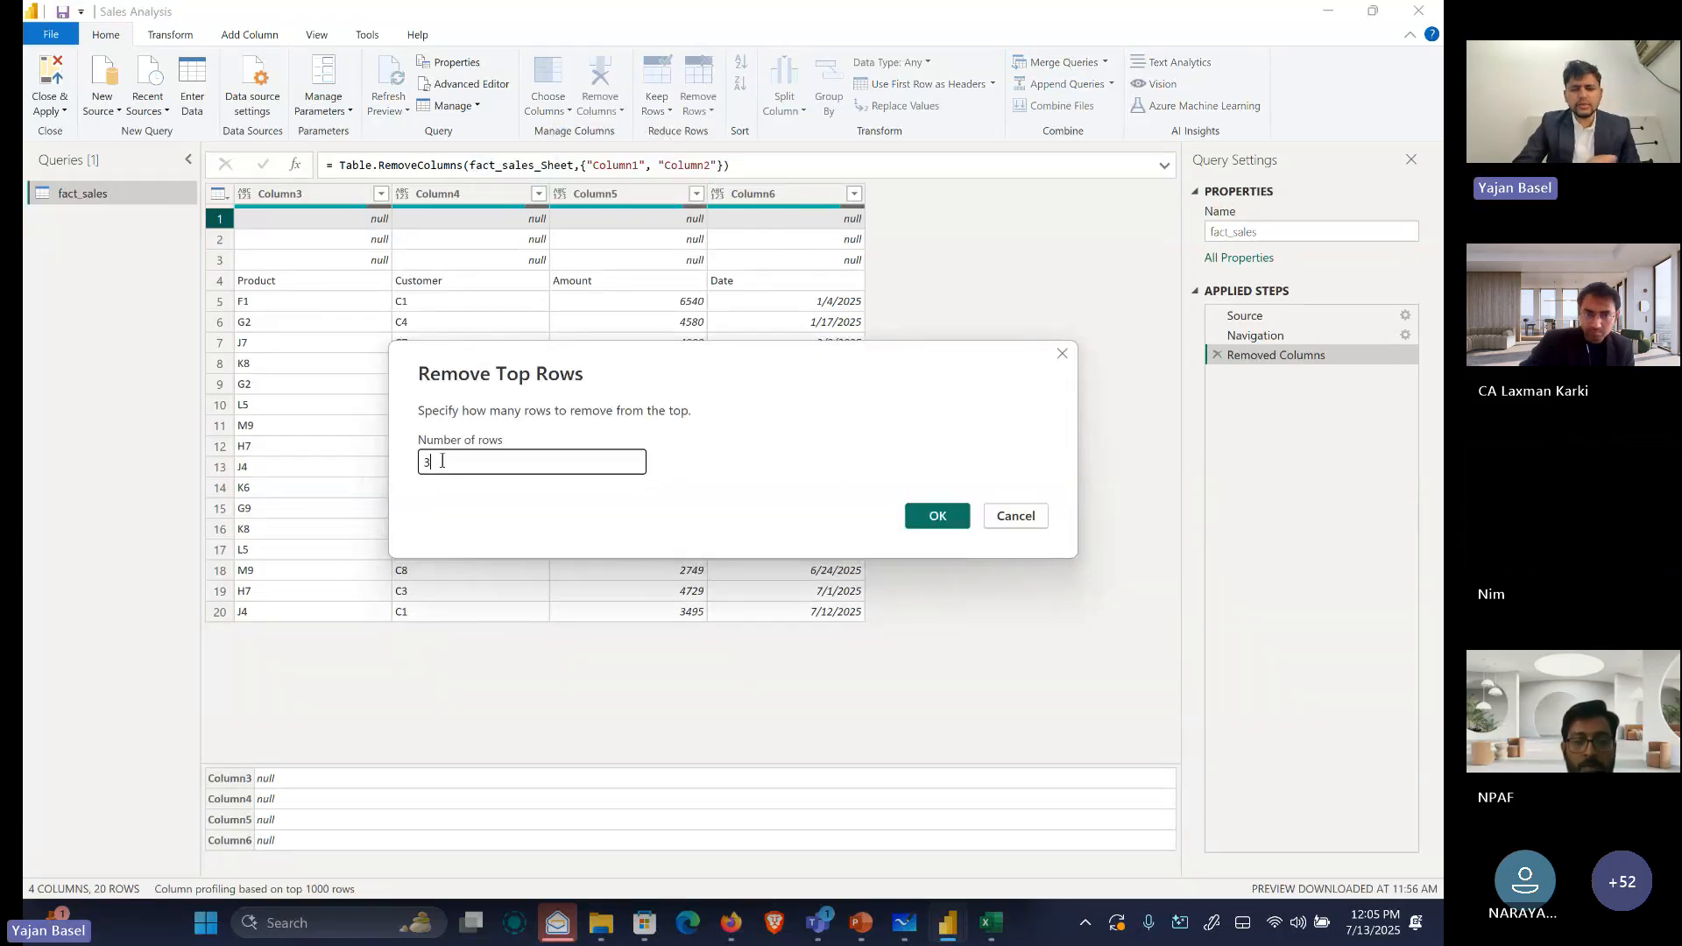
pyautogui.click(936, 522)
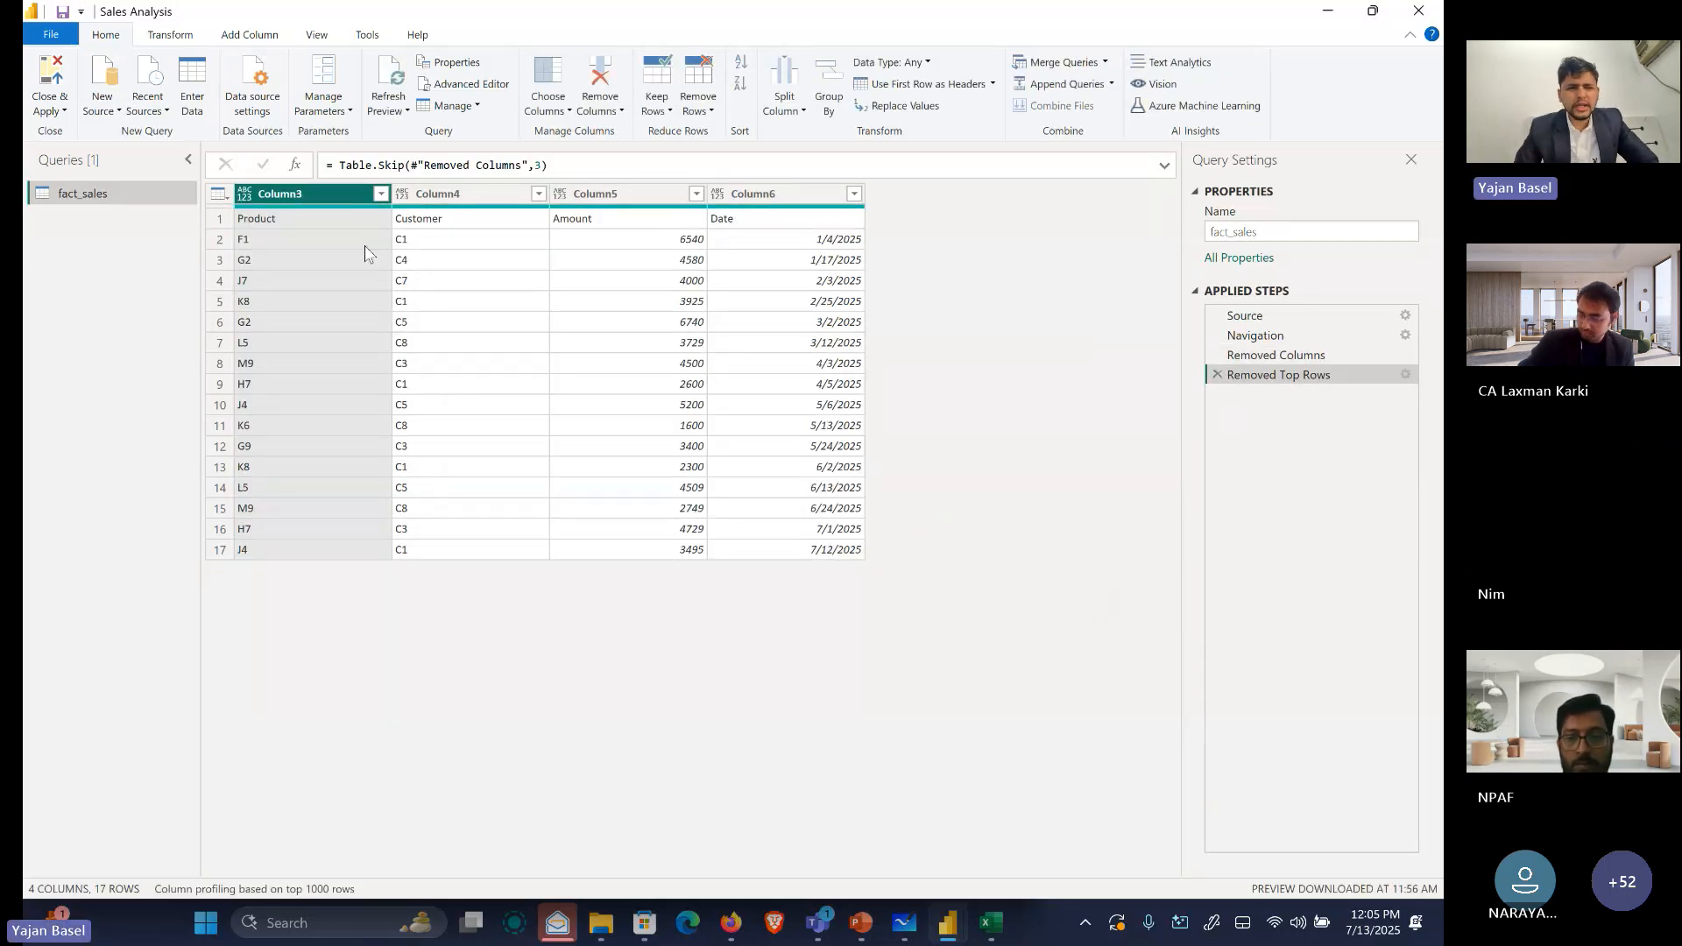
pyautogui.click(219, 218)
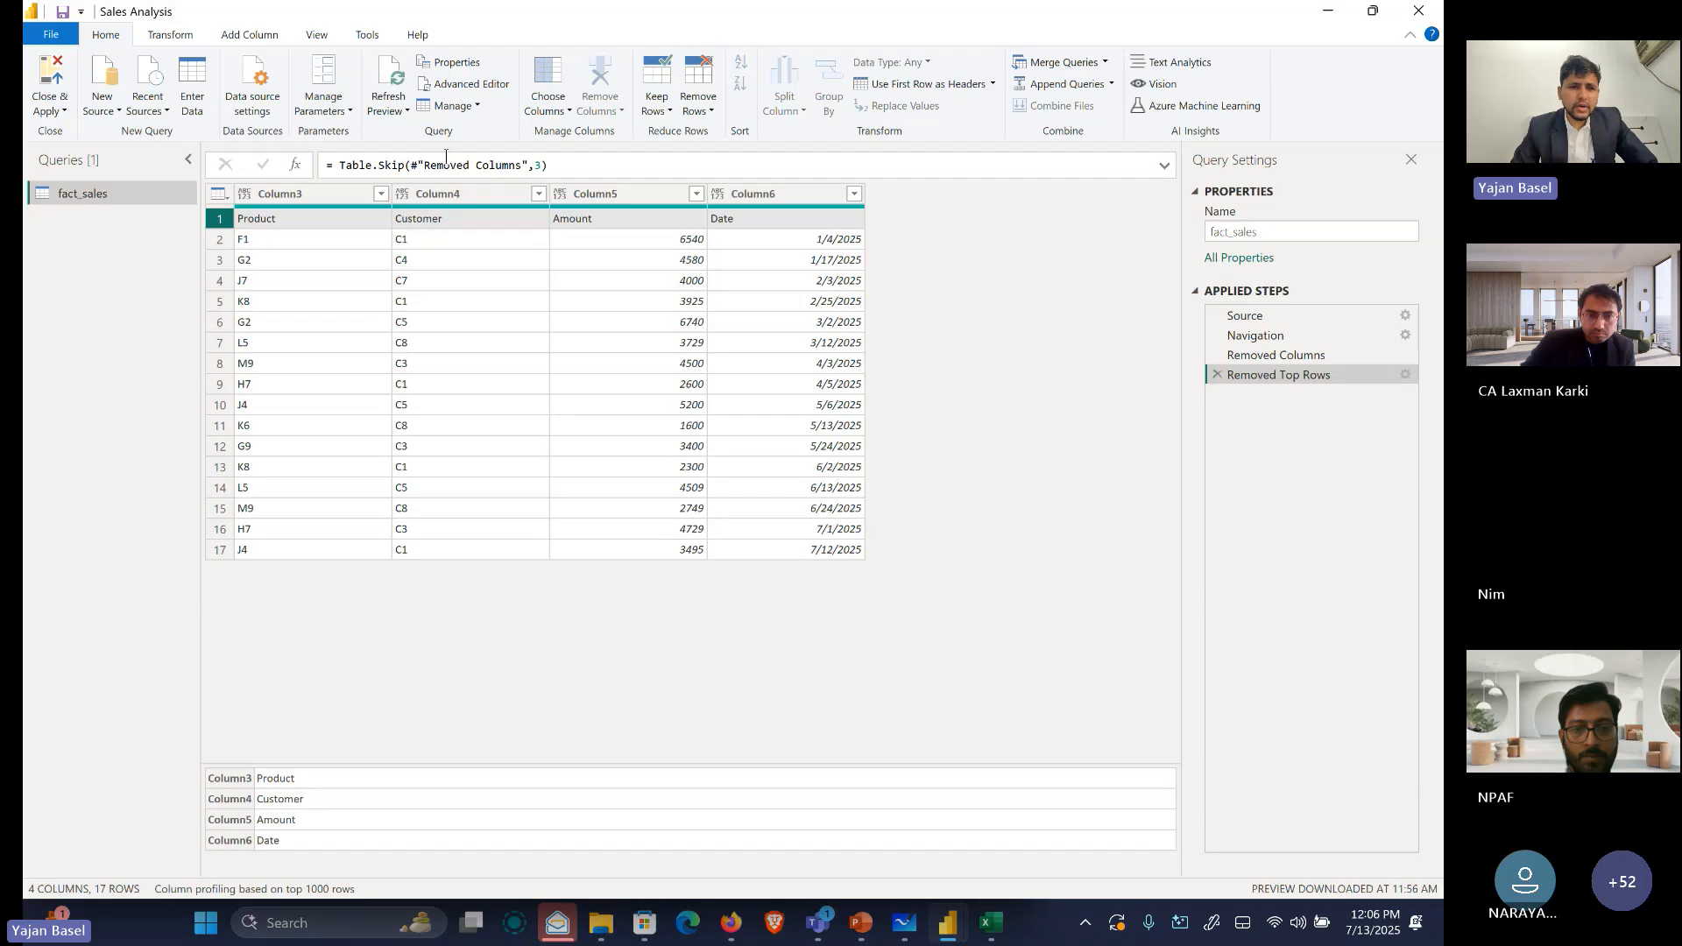
# Promote the first row to headers Product, Customer, Amount, Date and delete the Changed Type step.
pyautogui.click(161, 37)
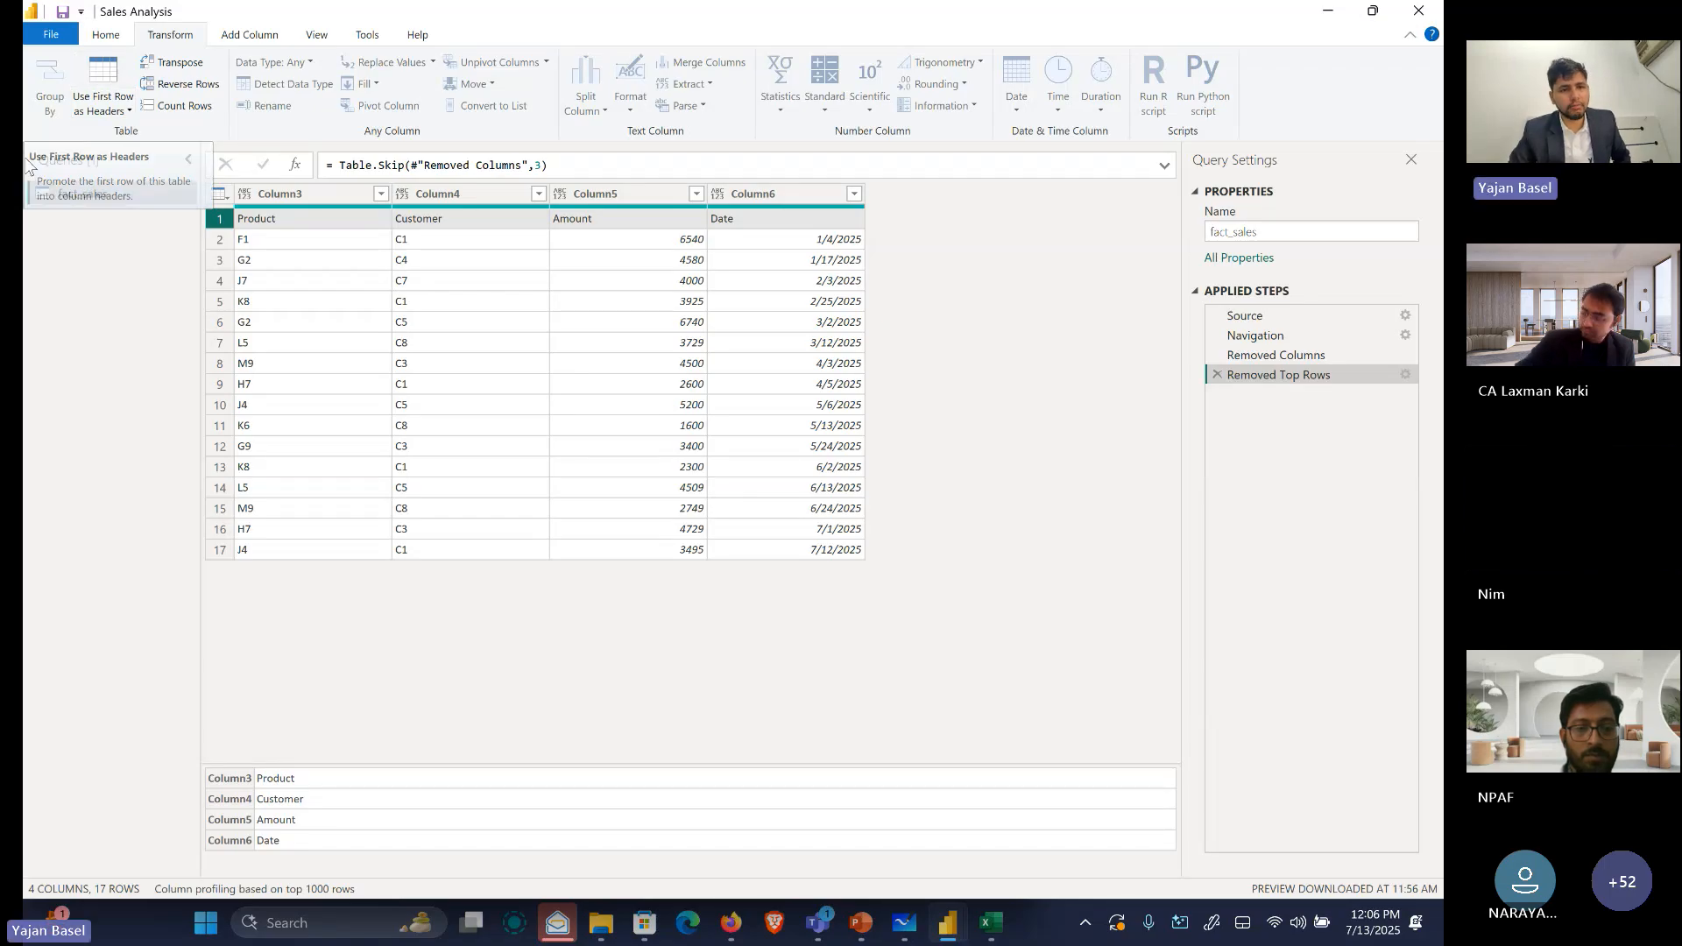
pyautogui.click(102, 81)
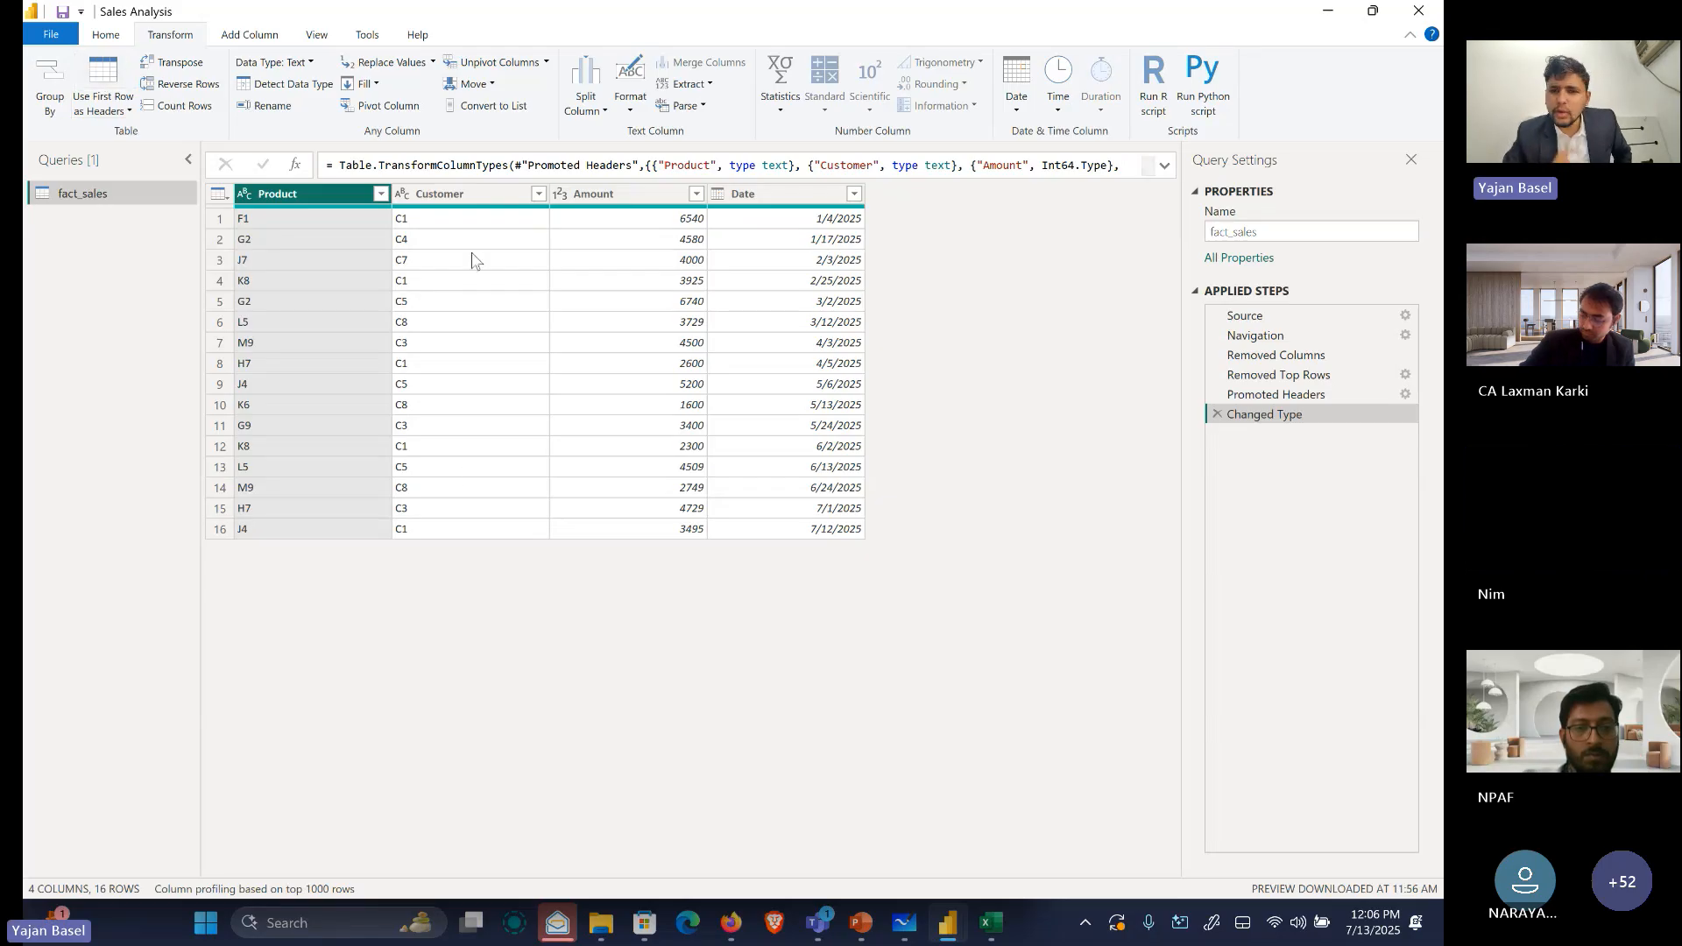
pyautogui.click(1288, 399)
pyautogui.click(1287, 415)
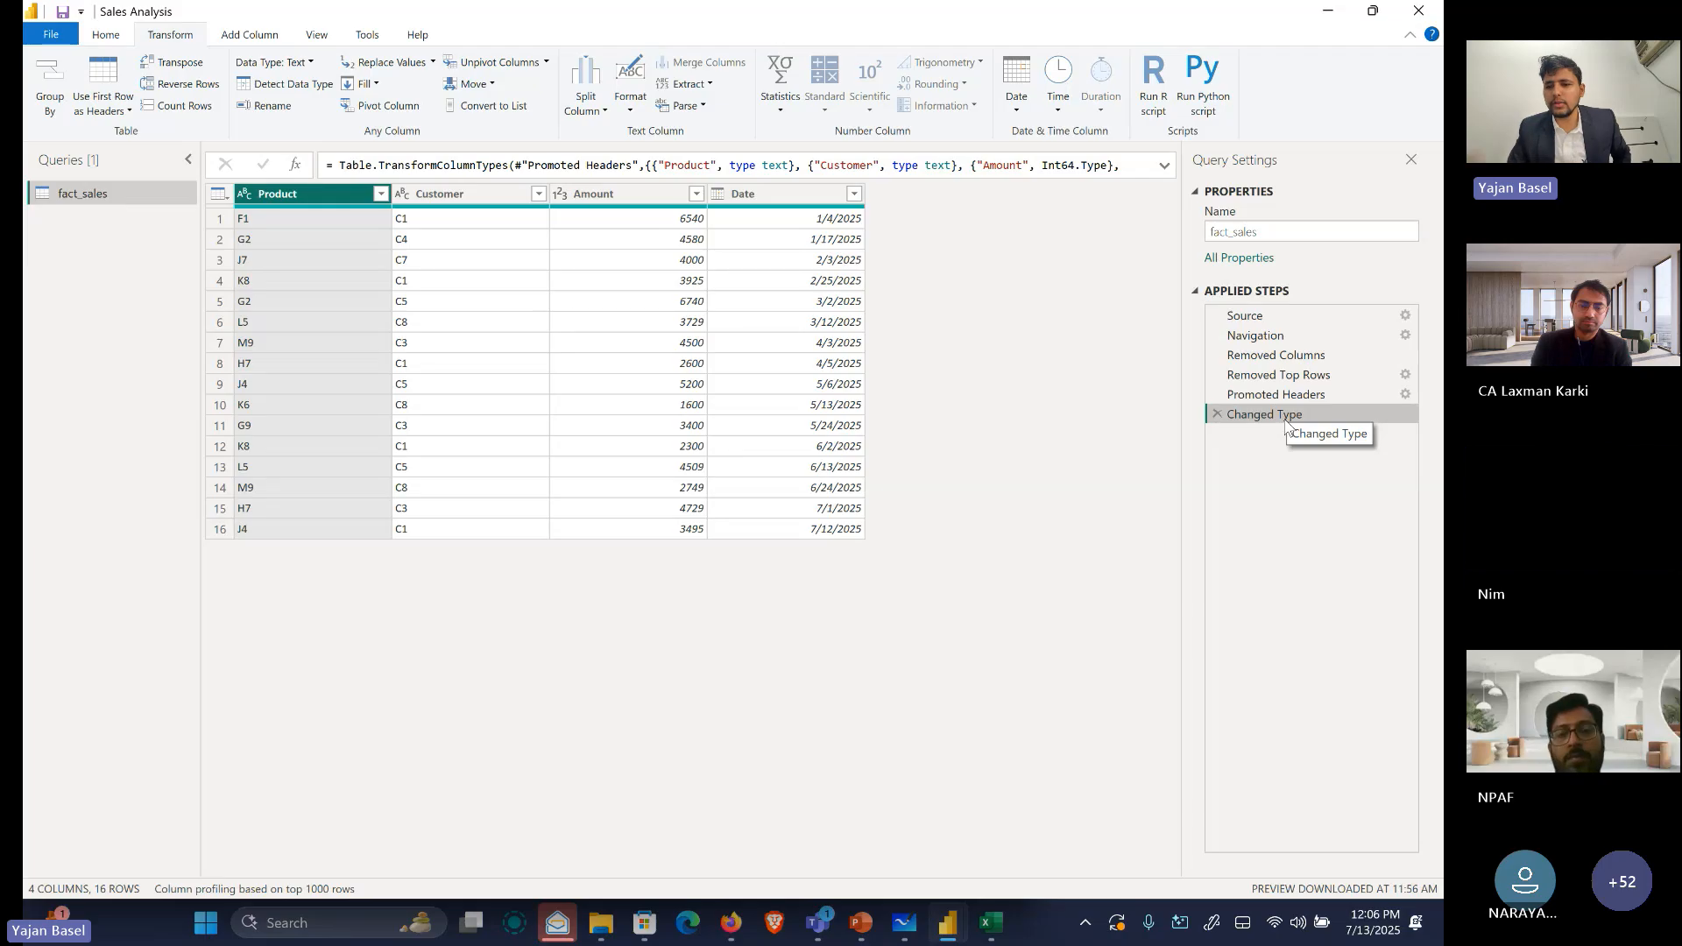
pyautogui.click(1218, 415)
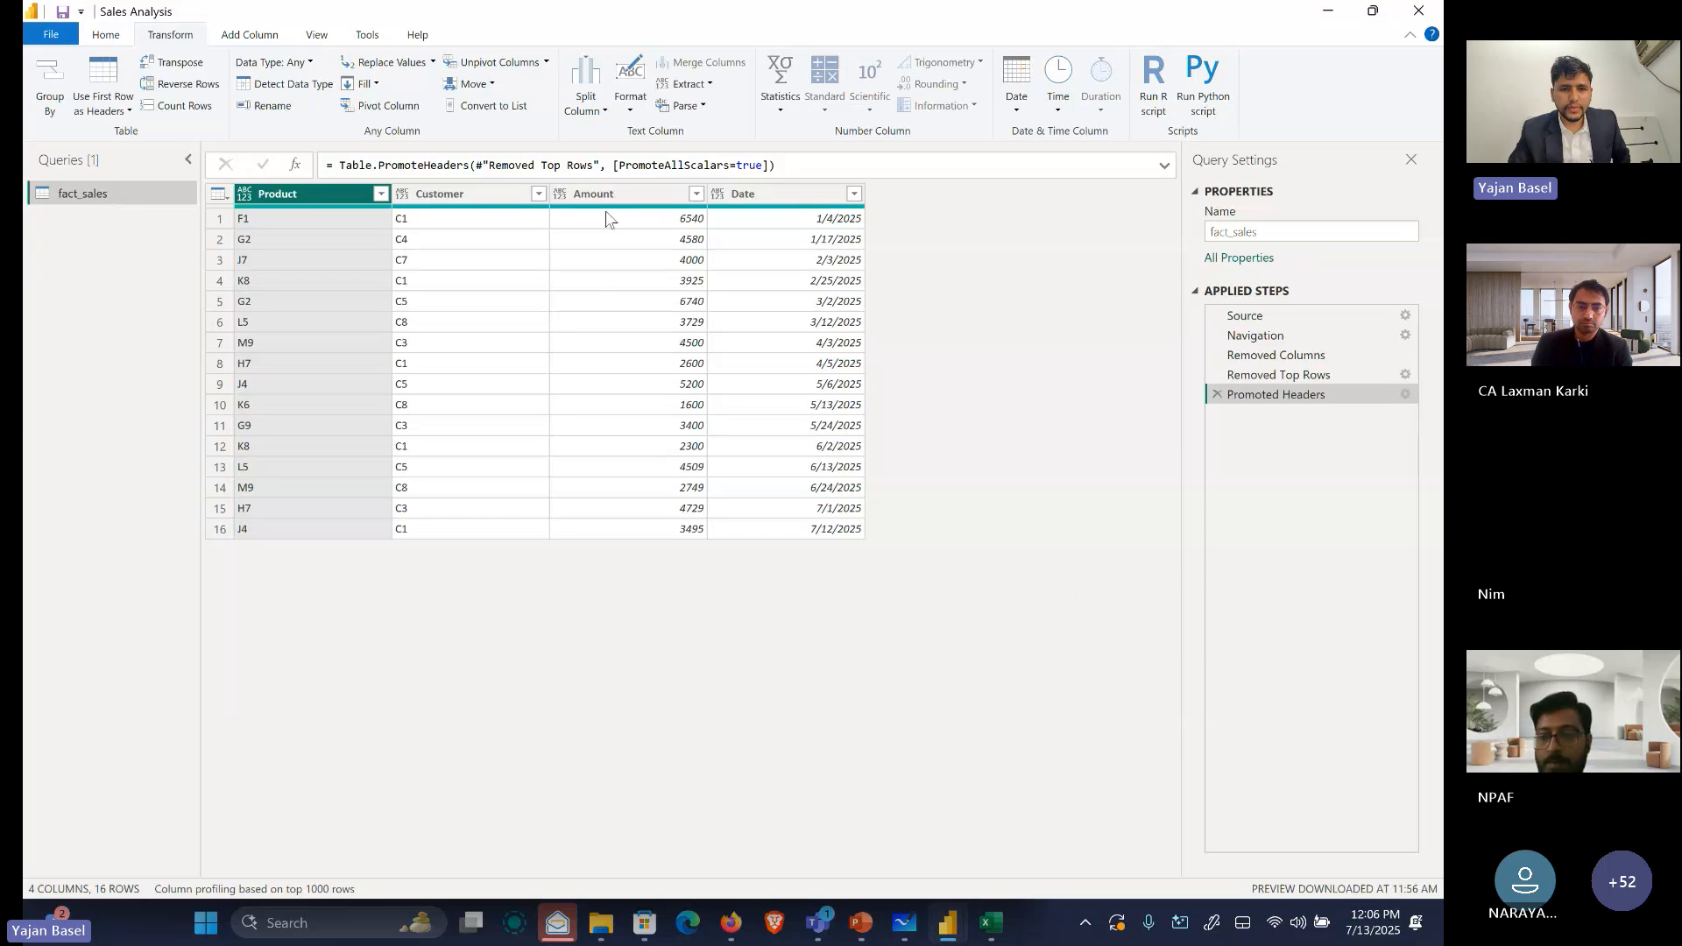
# Set the Amount column's data type to Decimal Number.
pyautogui.click(563, 196)
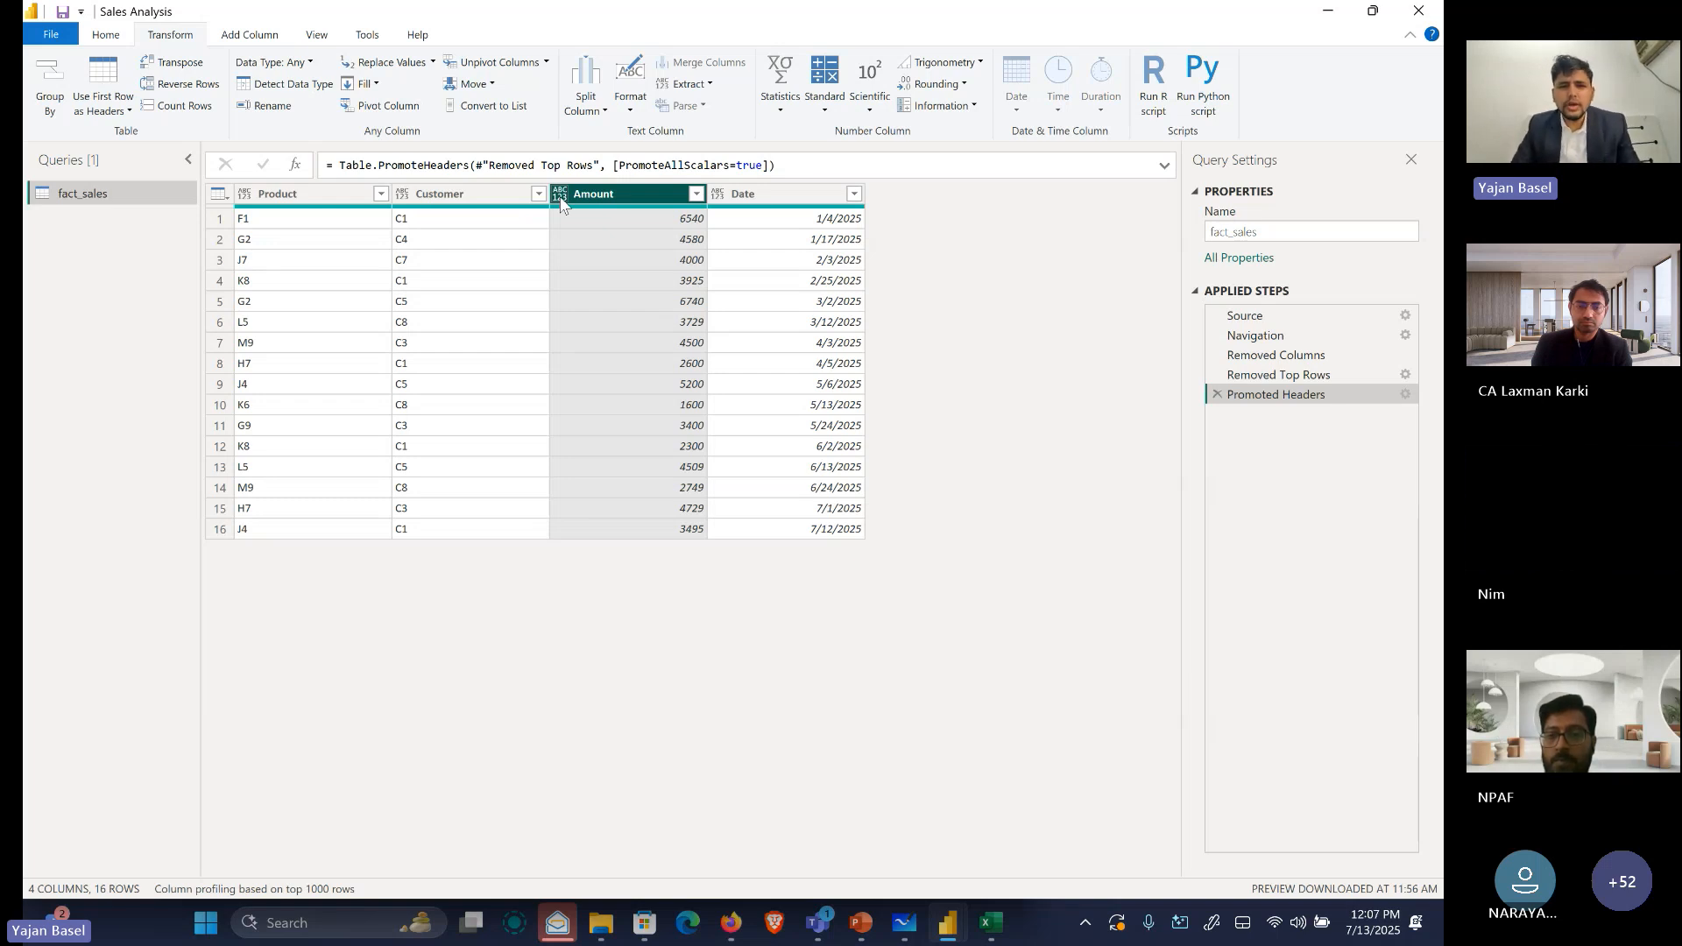
pyautogui.rightClick(626, 191)
pyautogui.moveTo(712, 348)
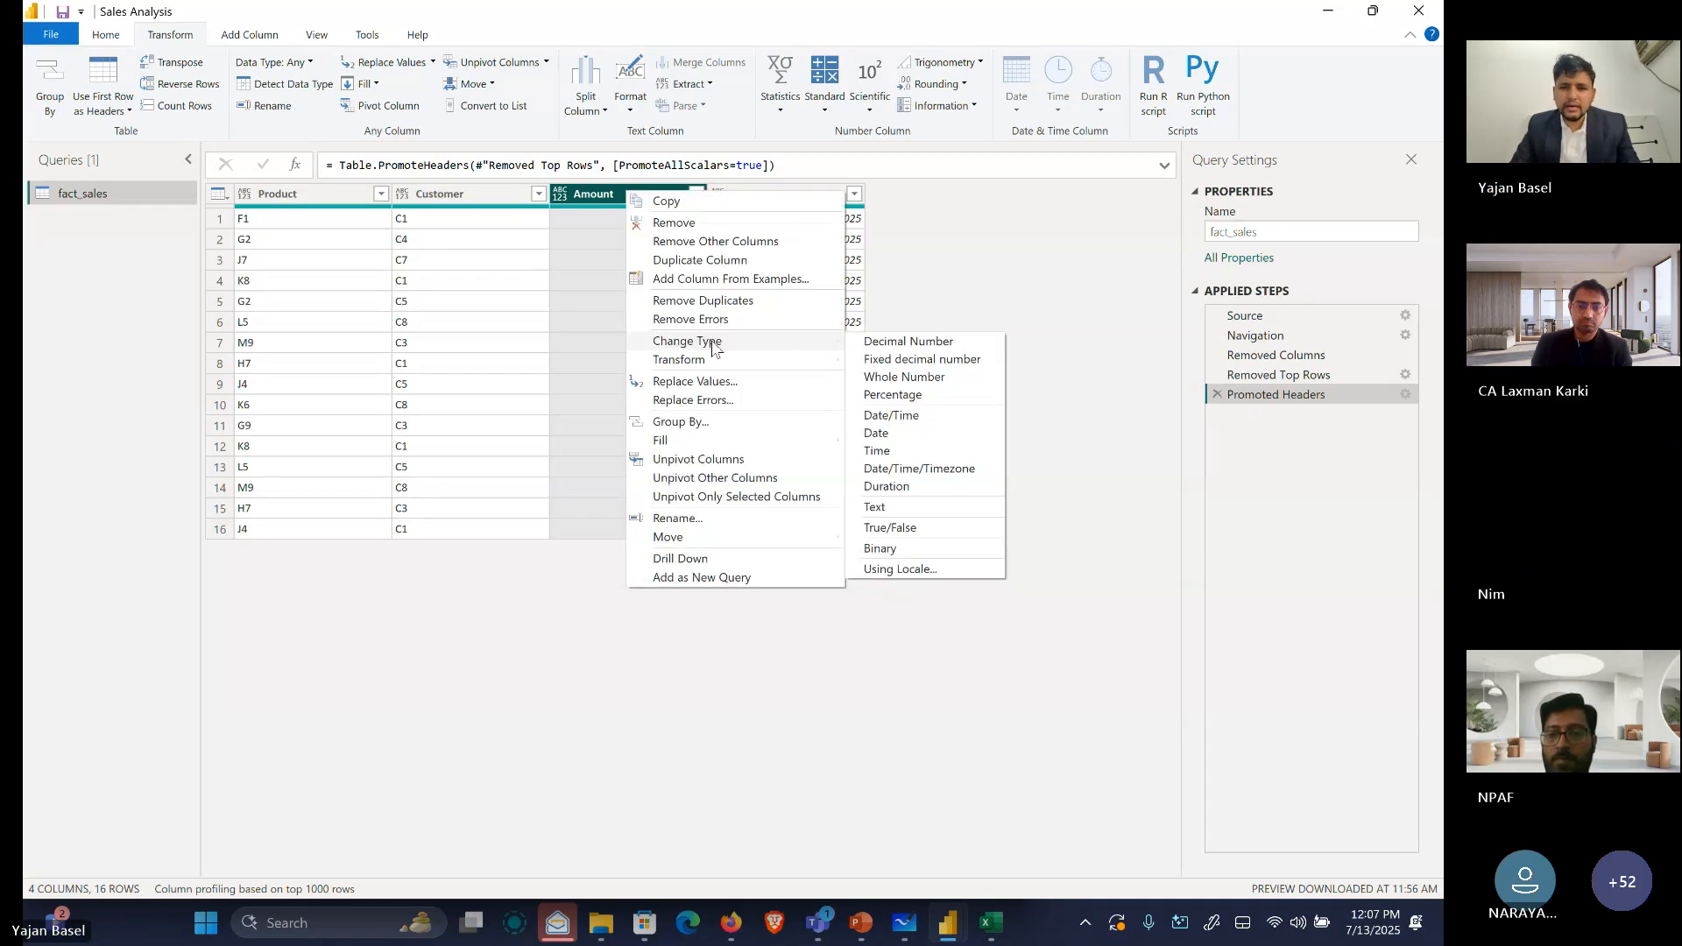
pyautogui.click(913, 348)
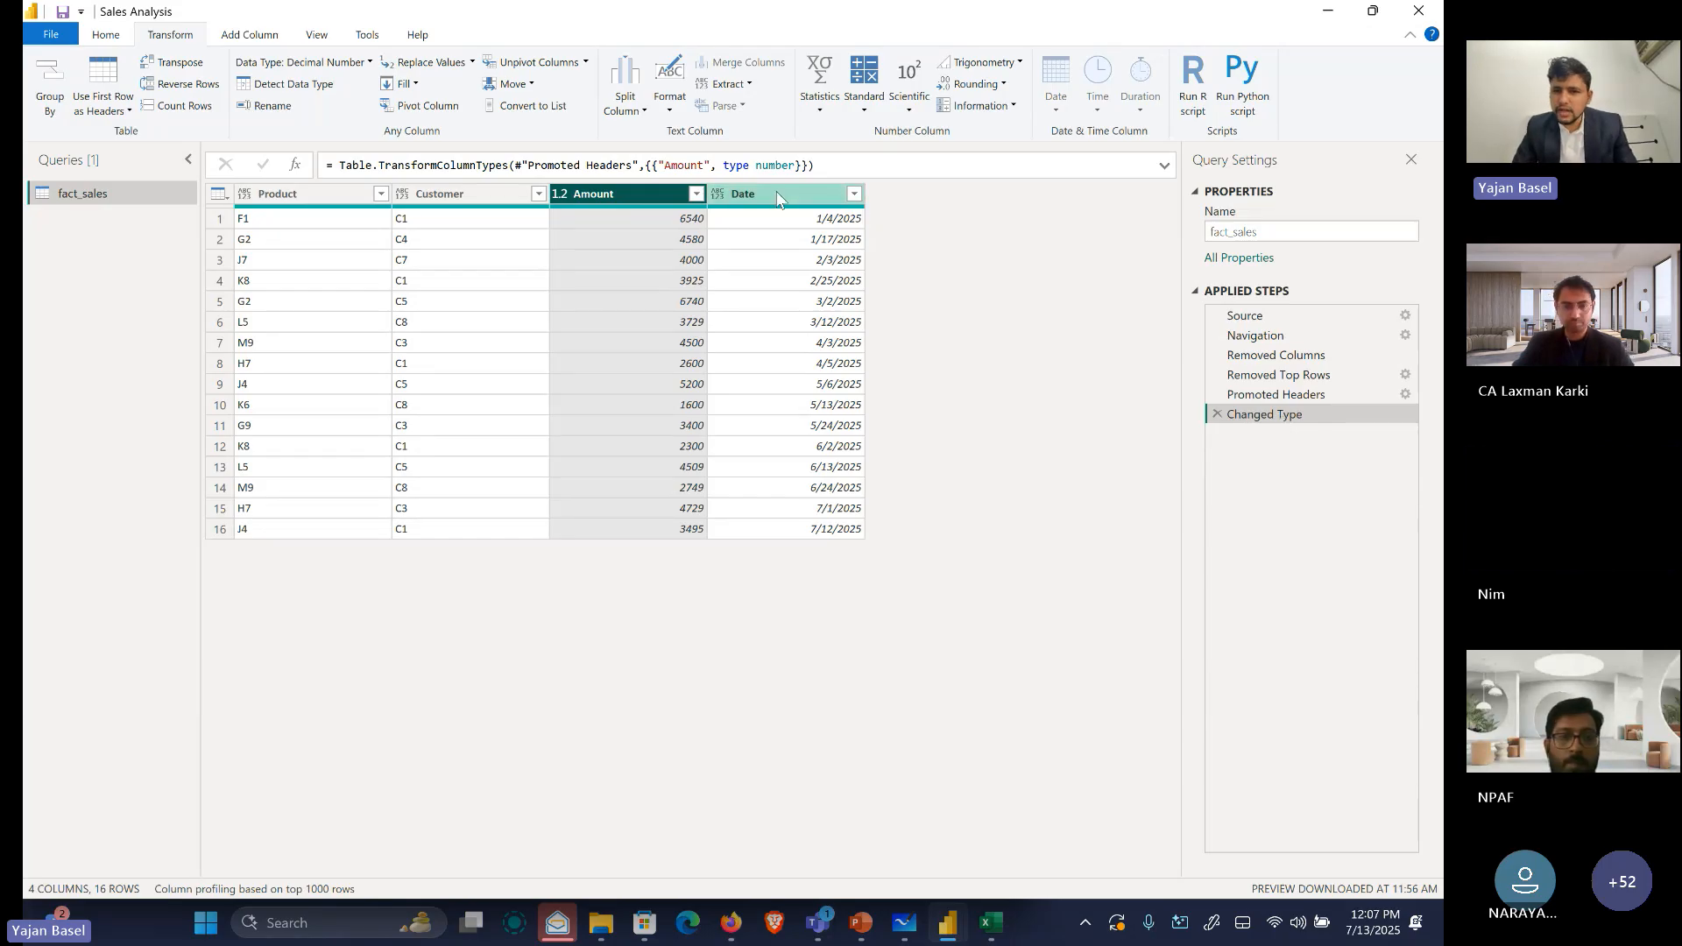
# Set the Date column's type to Date, then check the Customer and Product column types.
pyautogui.click(717, 200)
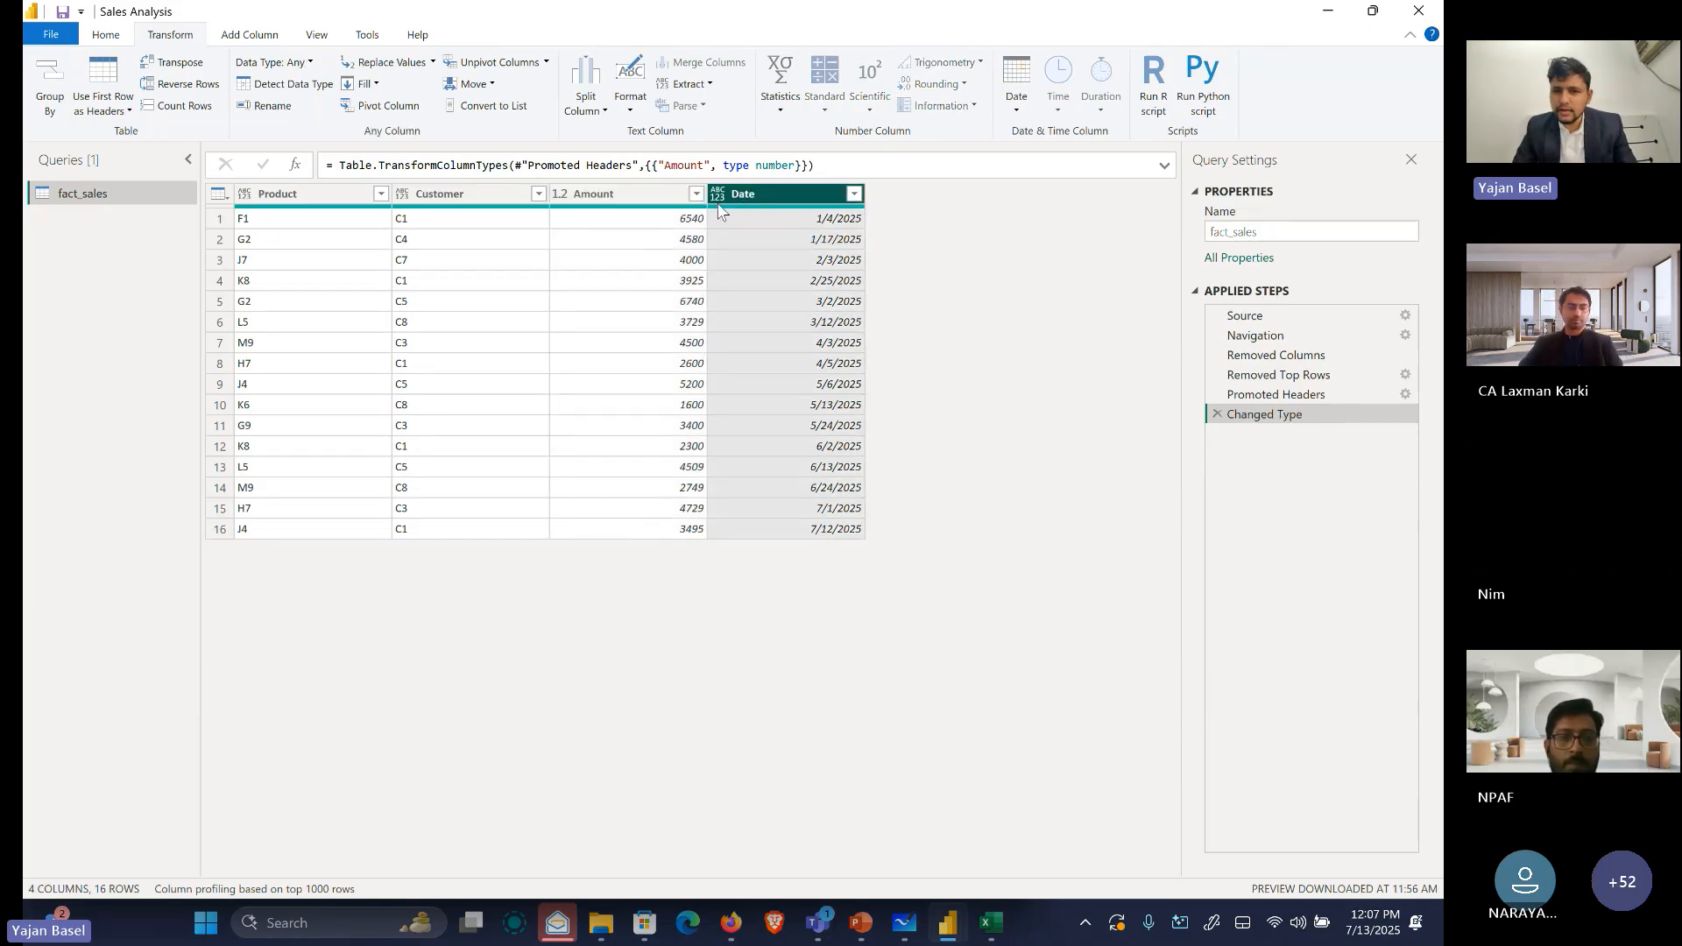
pyautogui.rightClick(785, 201)
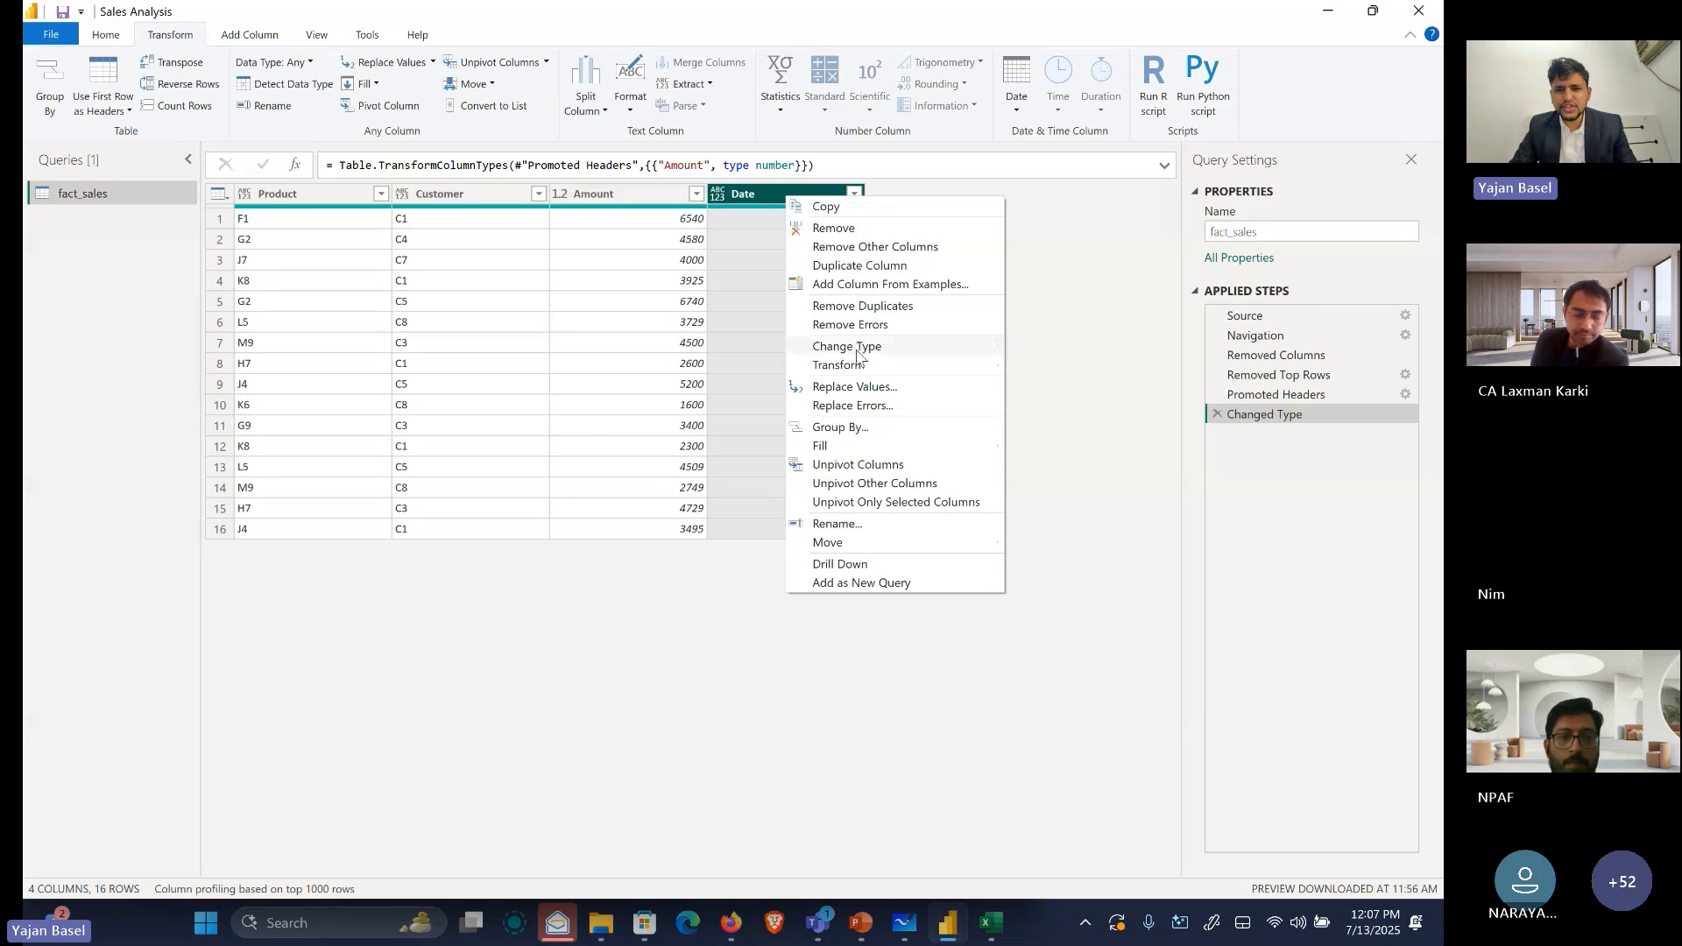
pyautogui.moveTo(858, 351)
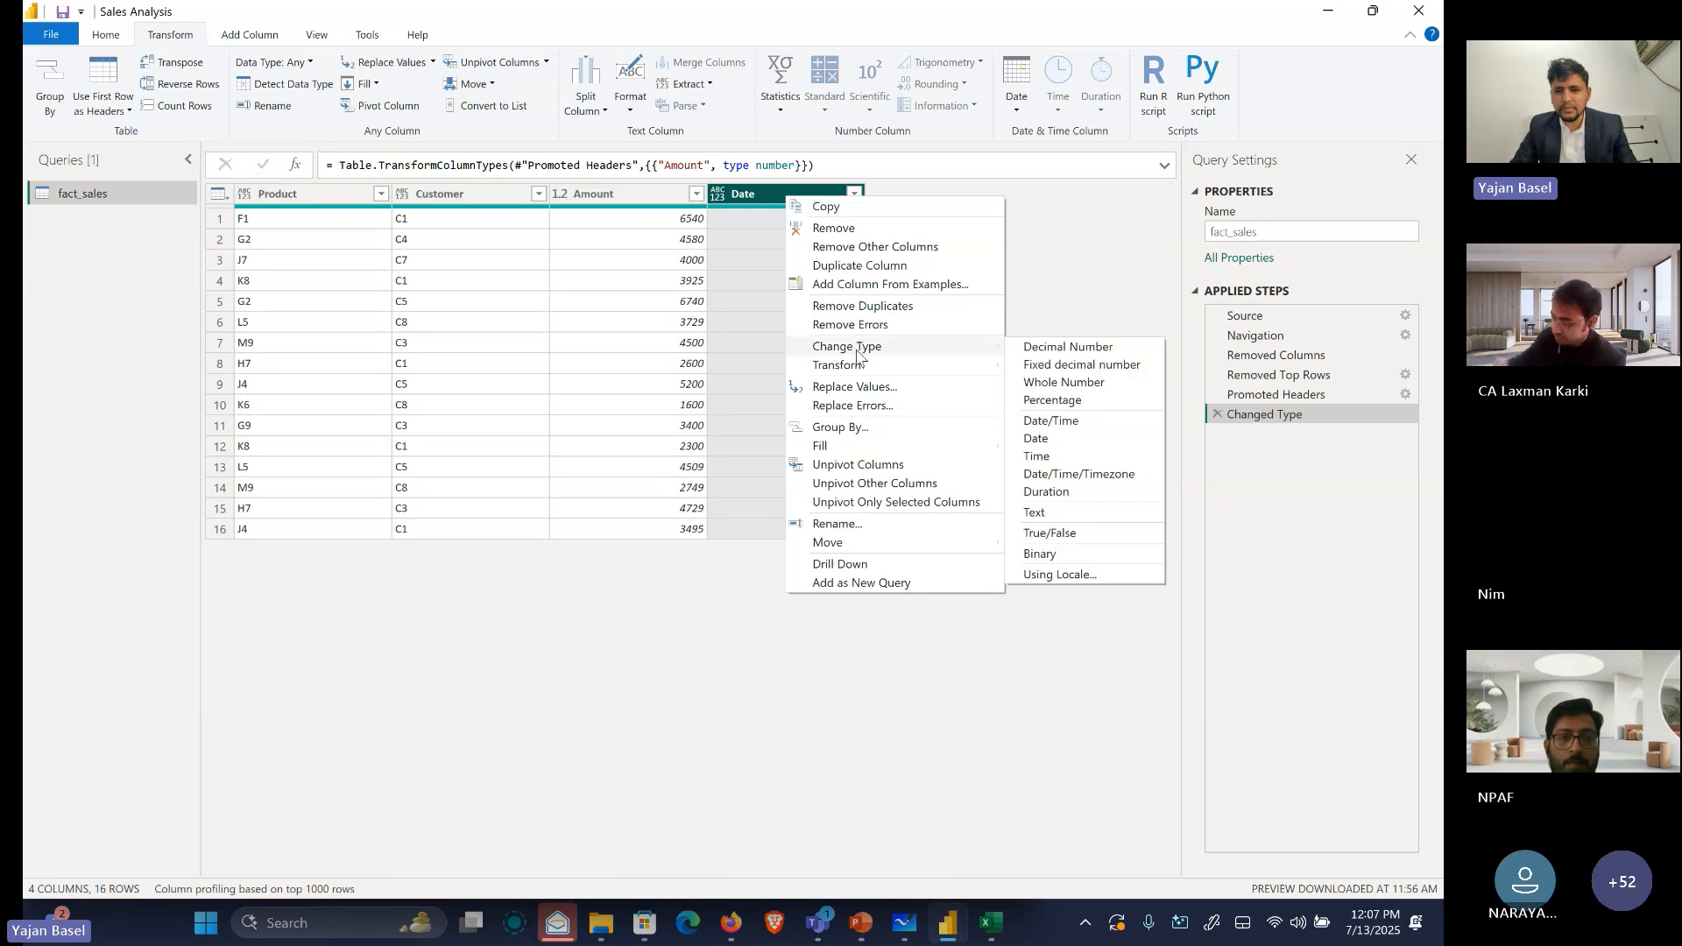
pyautogui.click(1036, 439)
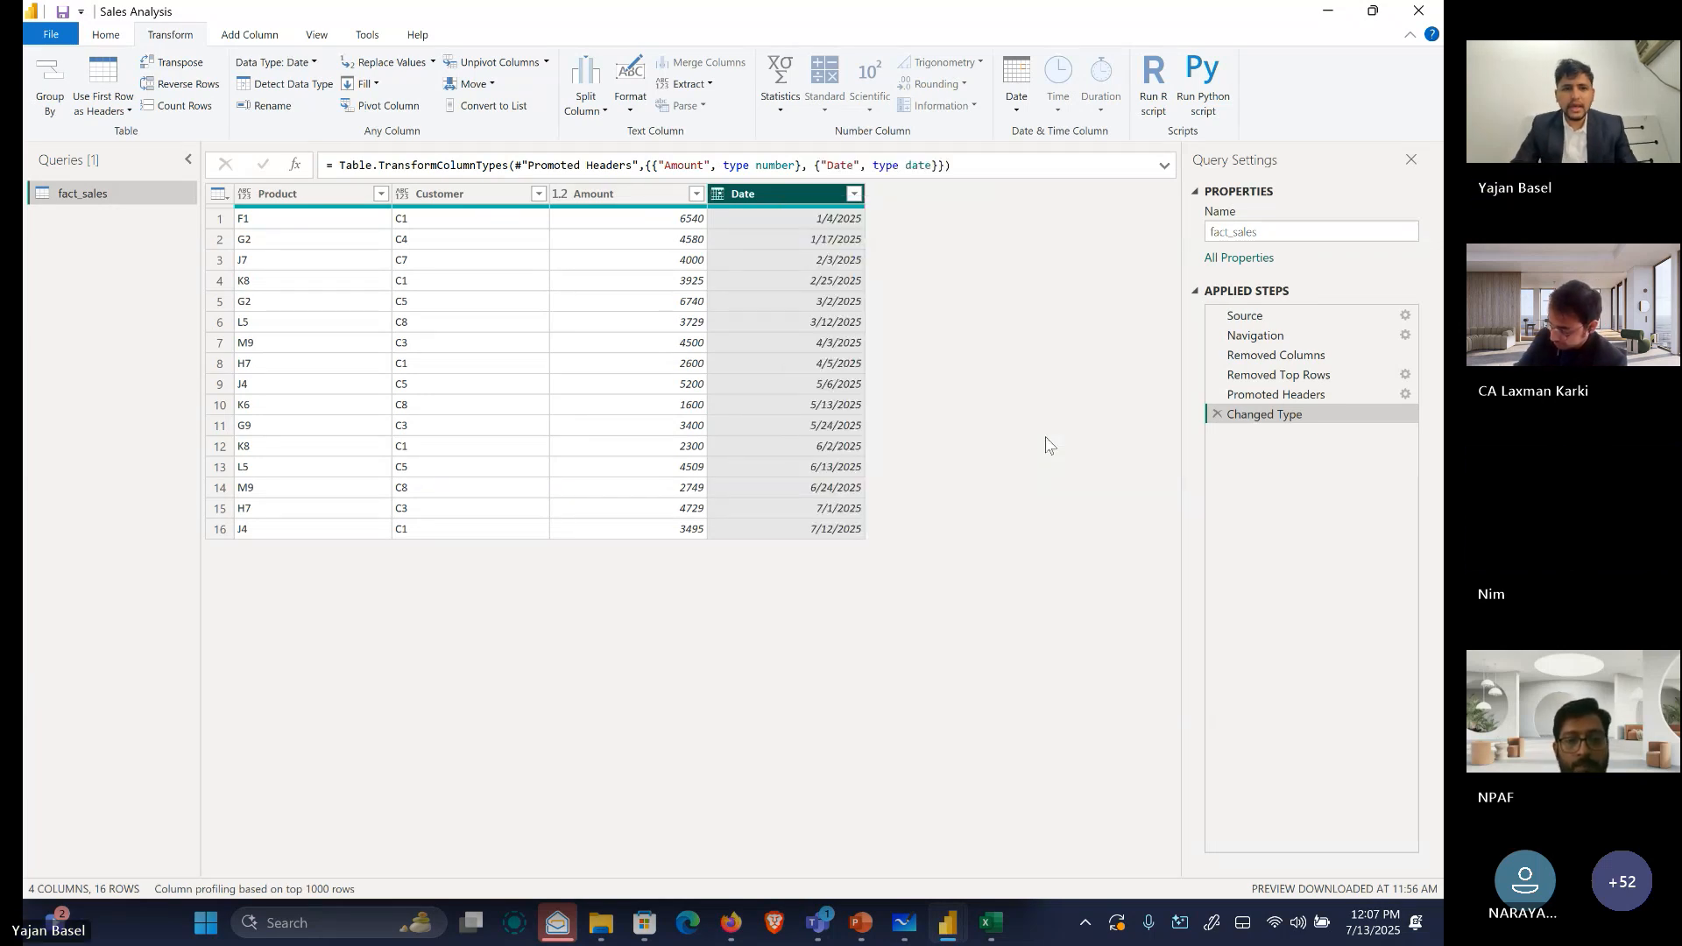
pyautogui.click(460, 193)
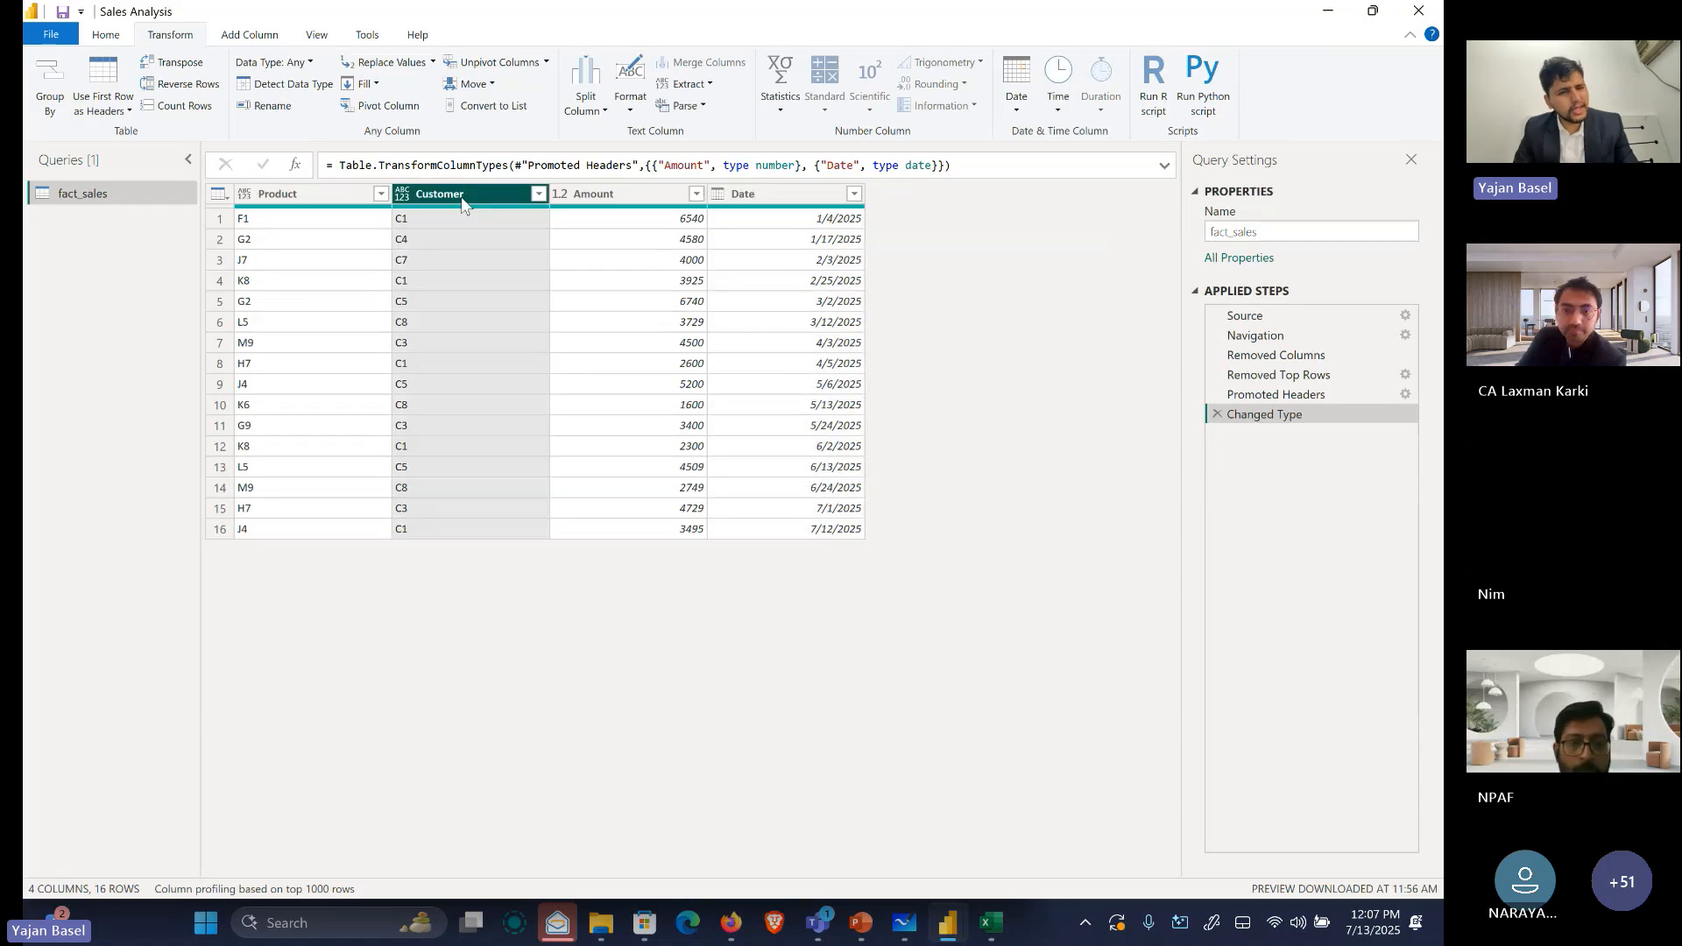
pyautogui.click(308, 196)
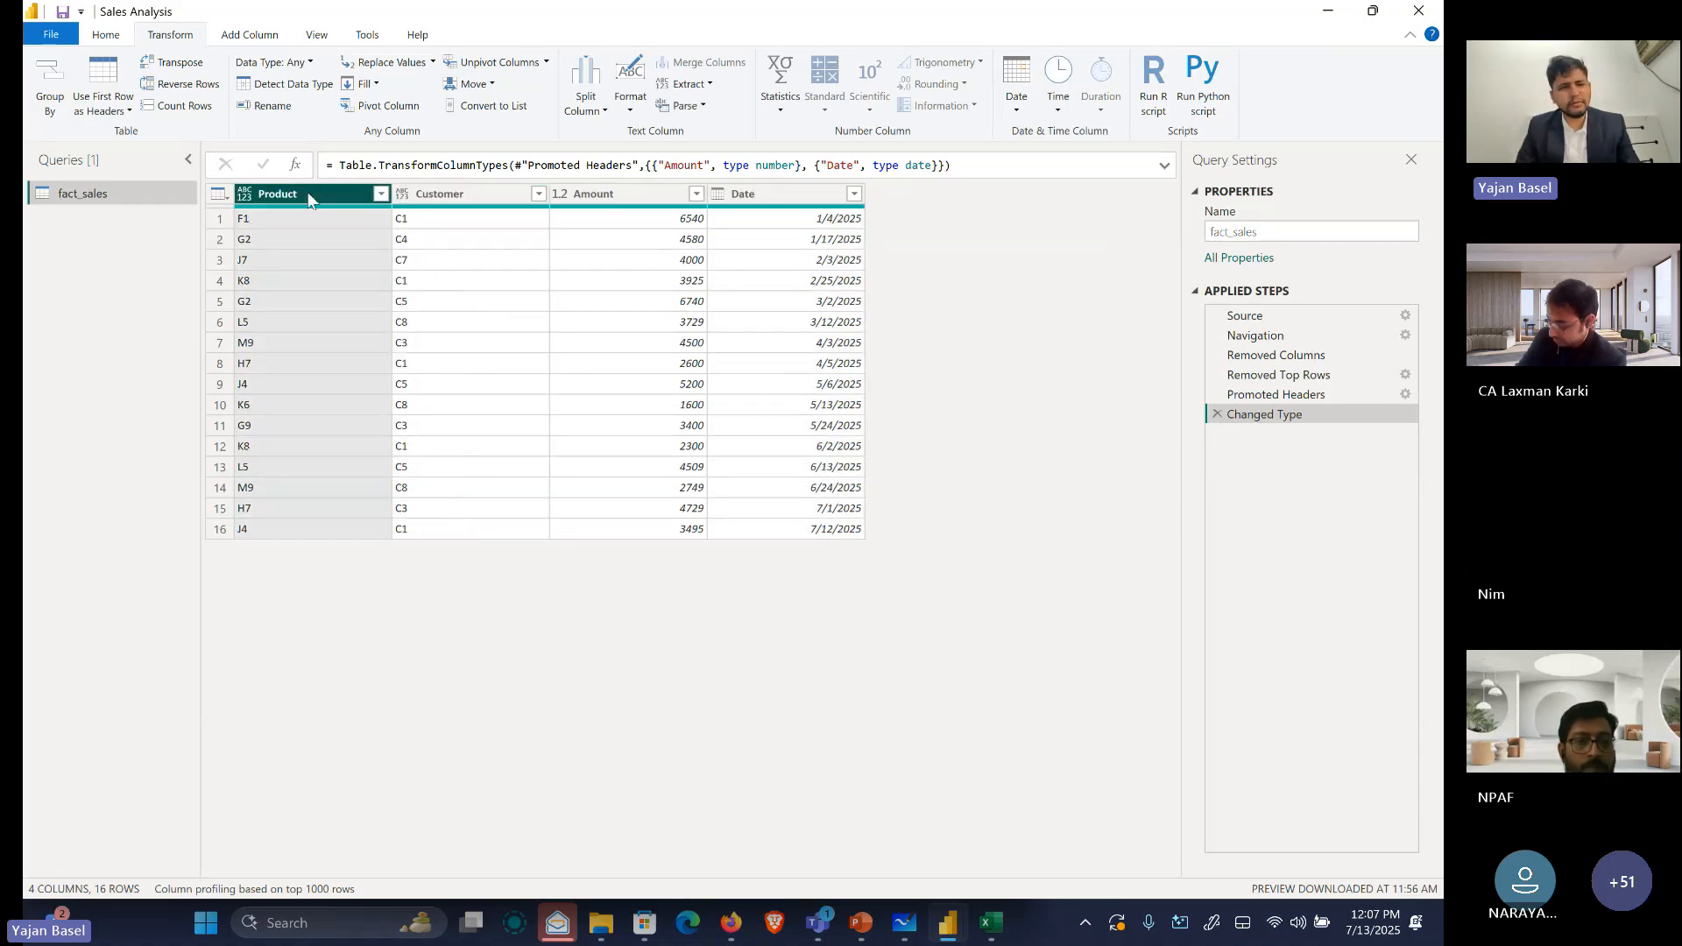
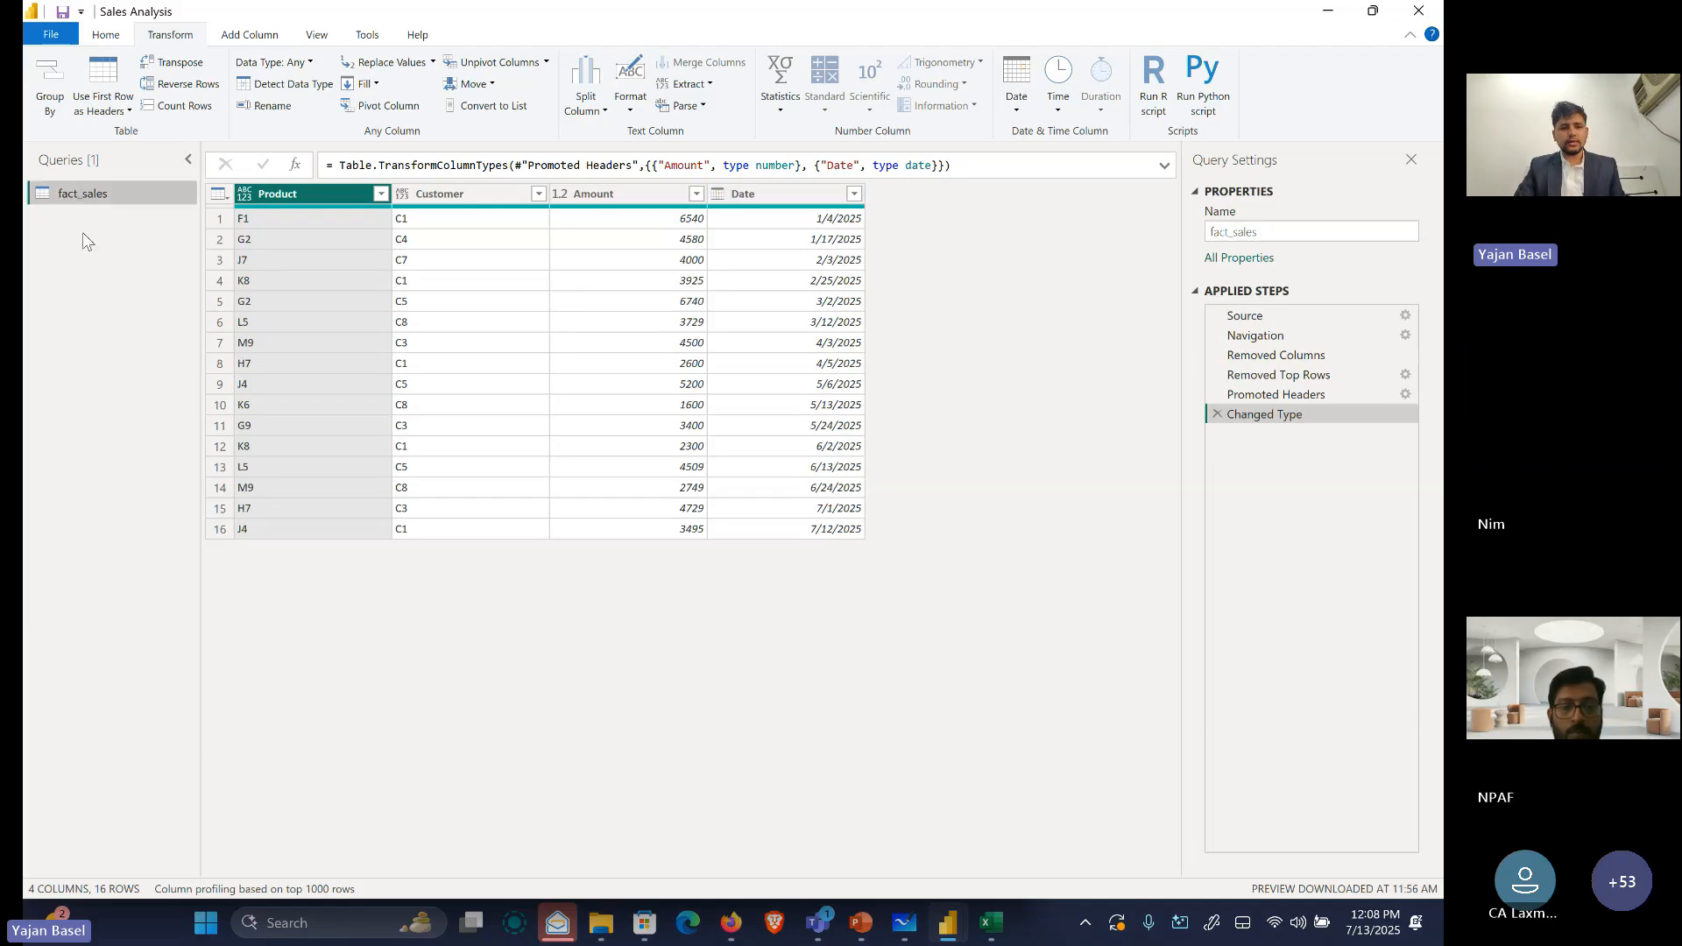
# Select dim_customer.xlsx and dim_product.xlsx together in the Powerbi Webinar folder and open both in Excel.
pyautogui.click(601, 922)
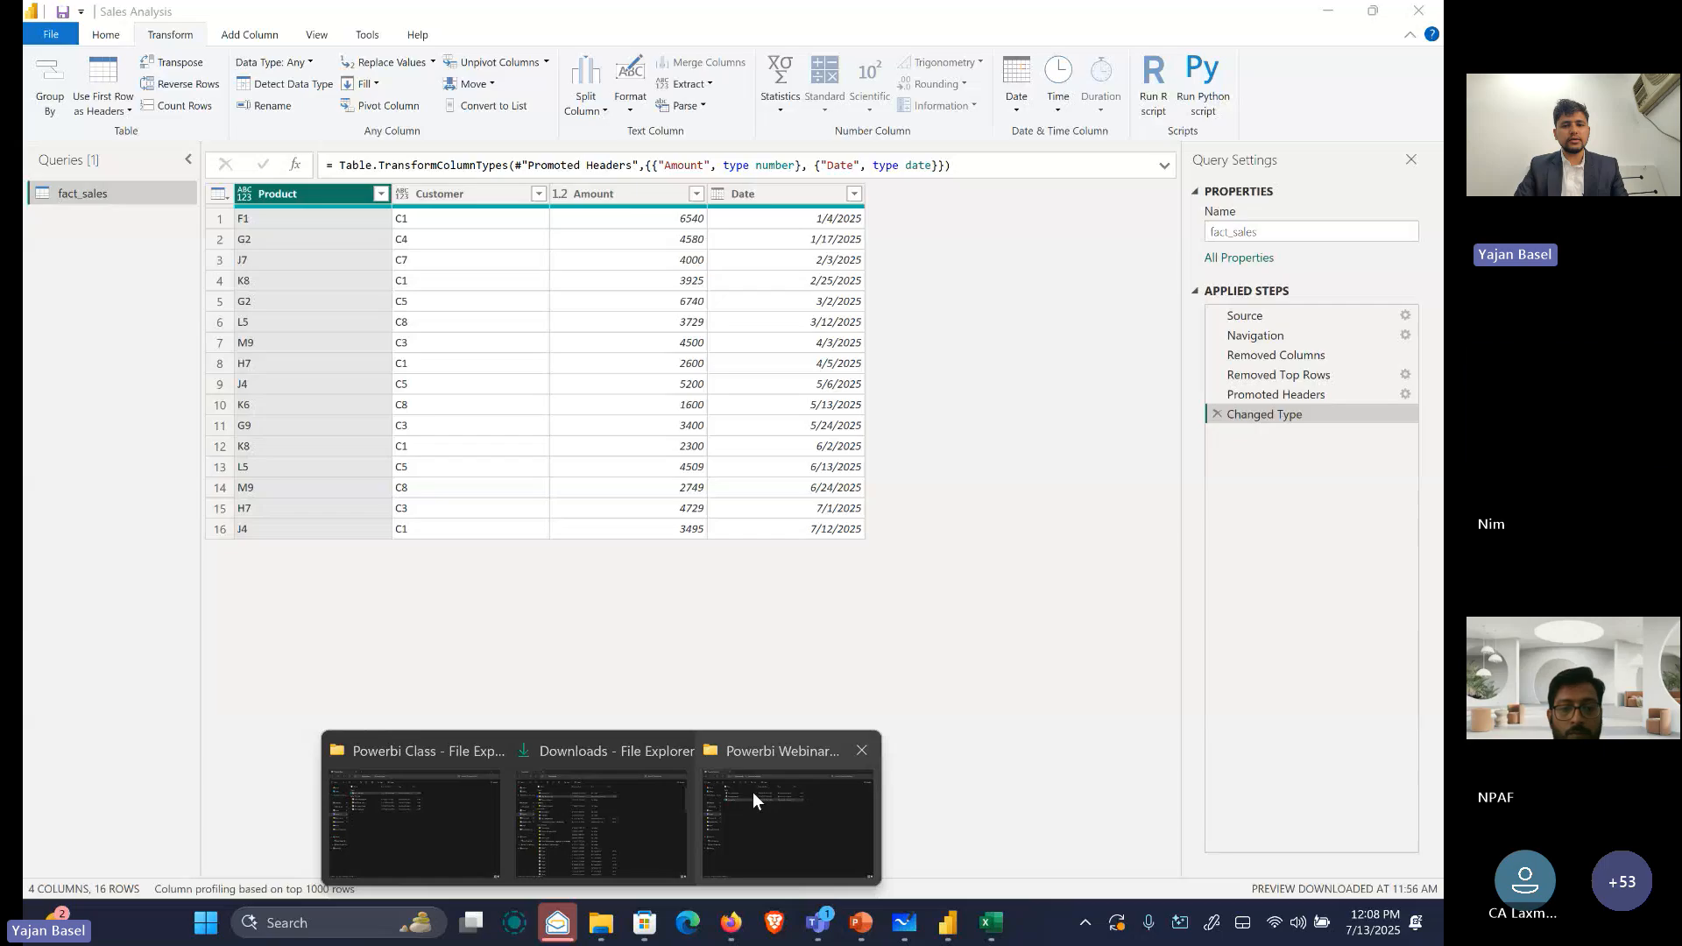
pyautogui.click(753, 792)
pyautogui.moveTo(885, 187); pyautogui.dragTo(848, 203)
pyautogui.click(995, 936)
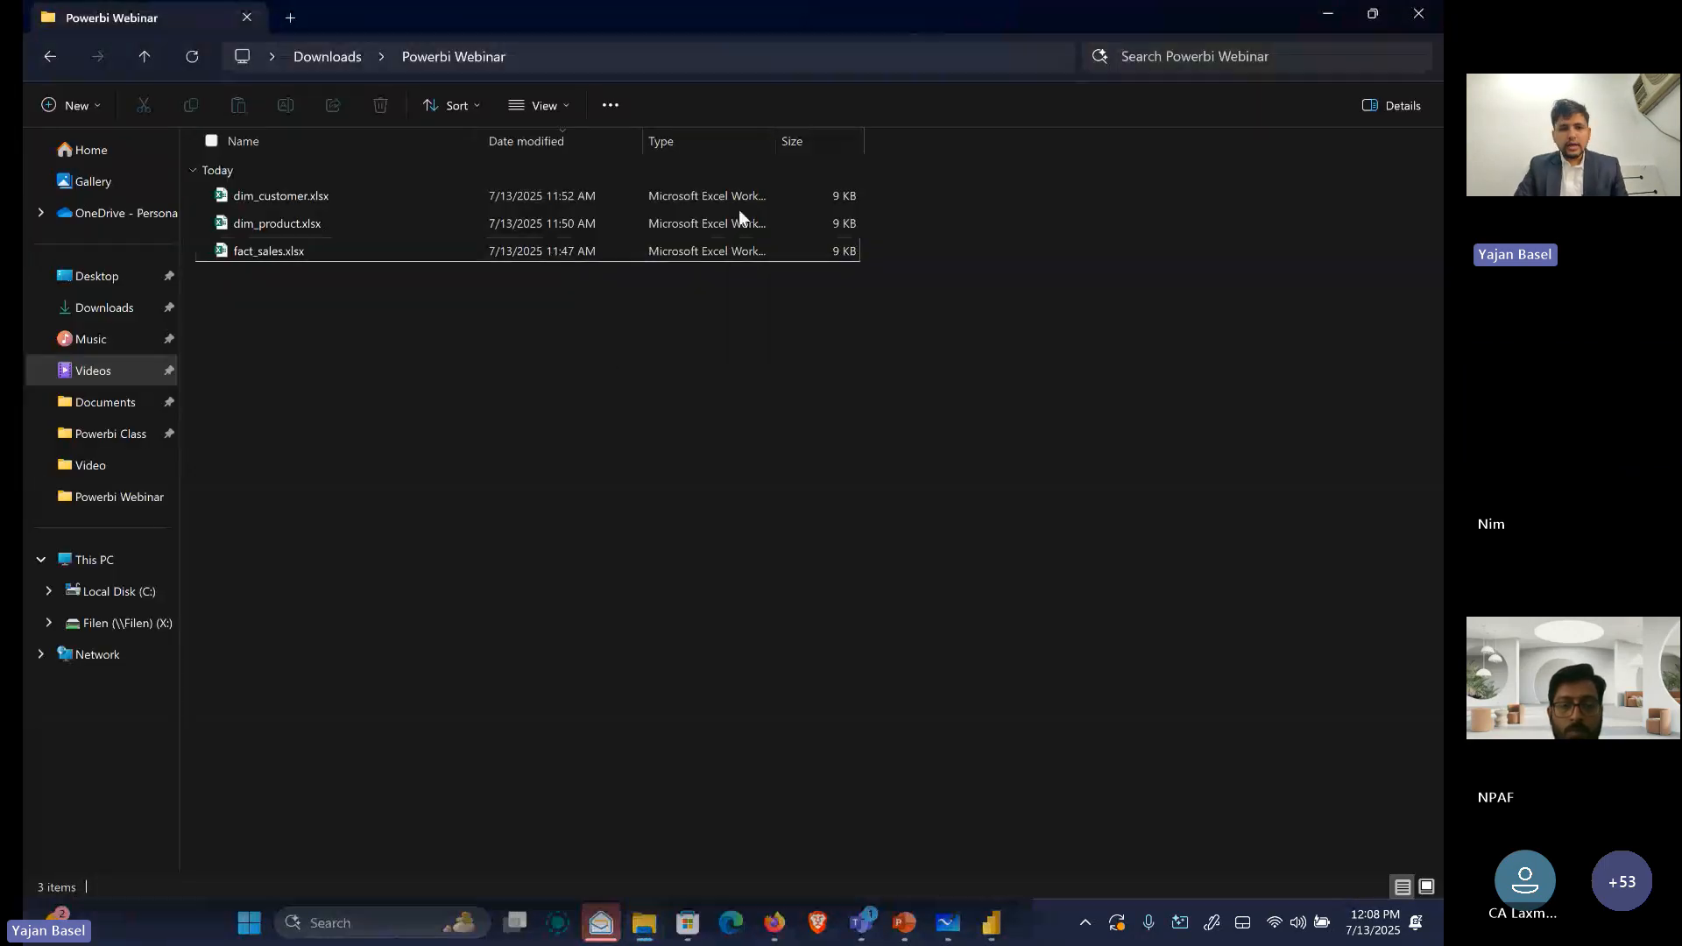
pyautogui.moveTo(887, 191); pyautogui.dragTo(831, 219)
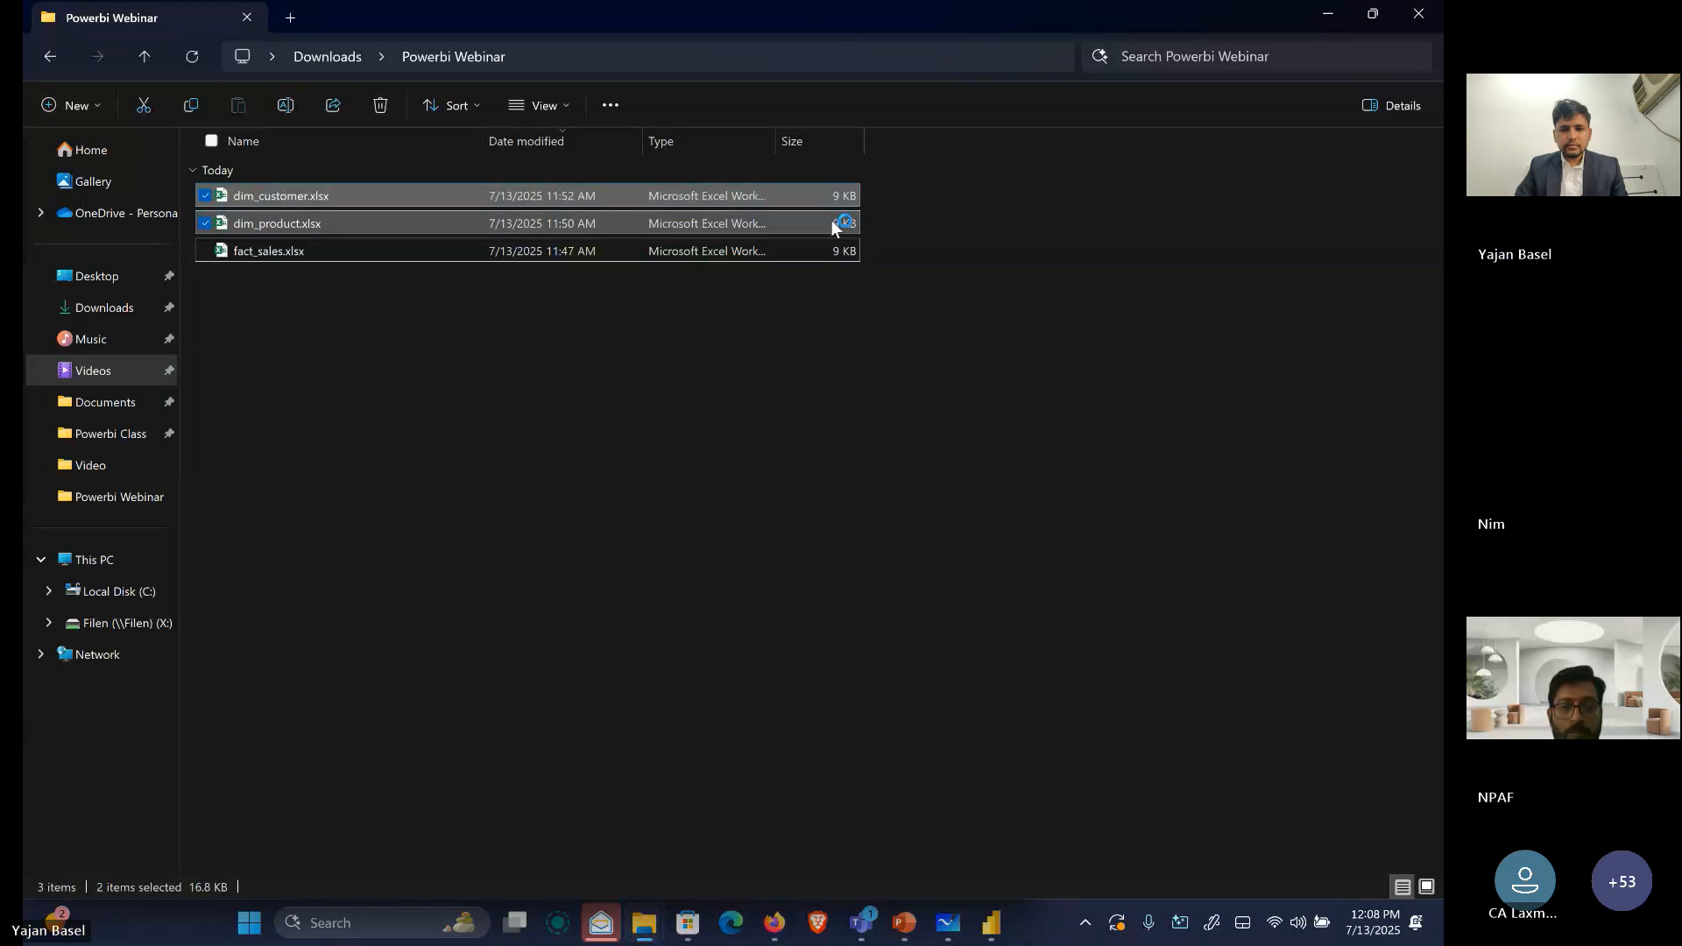
pyautogui.doubleClick(830, 219)
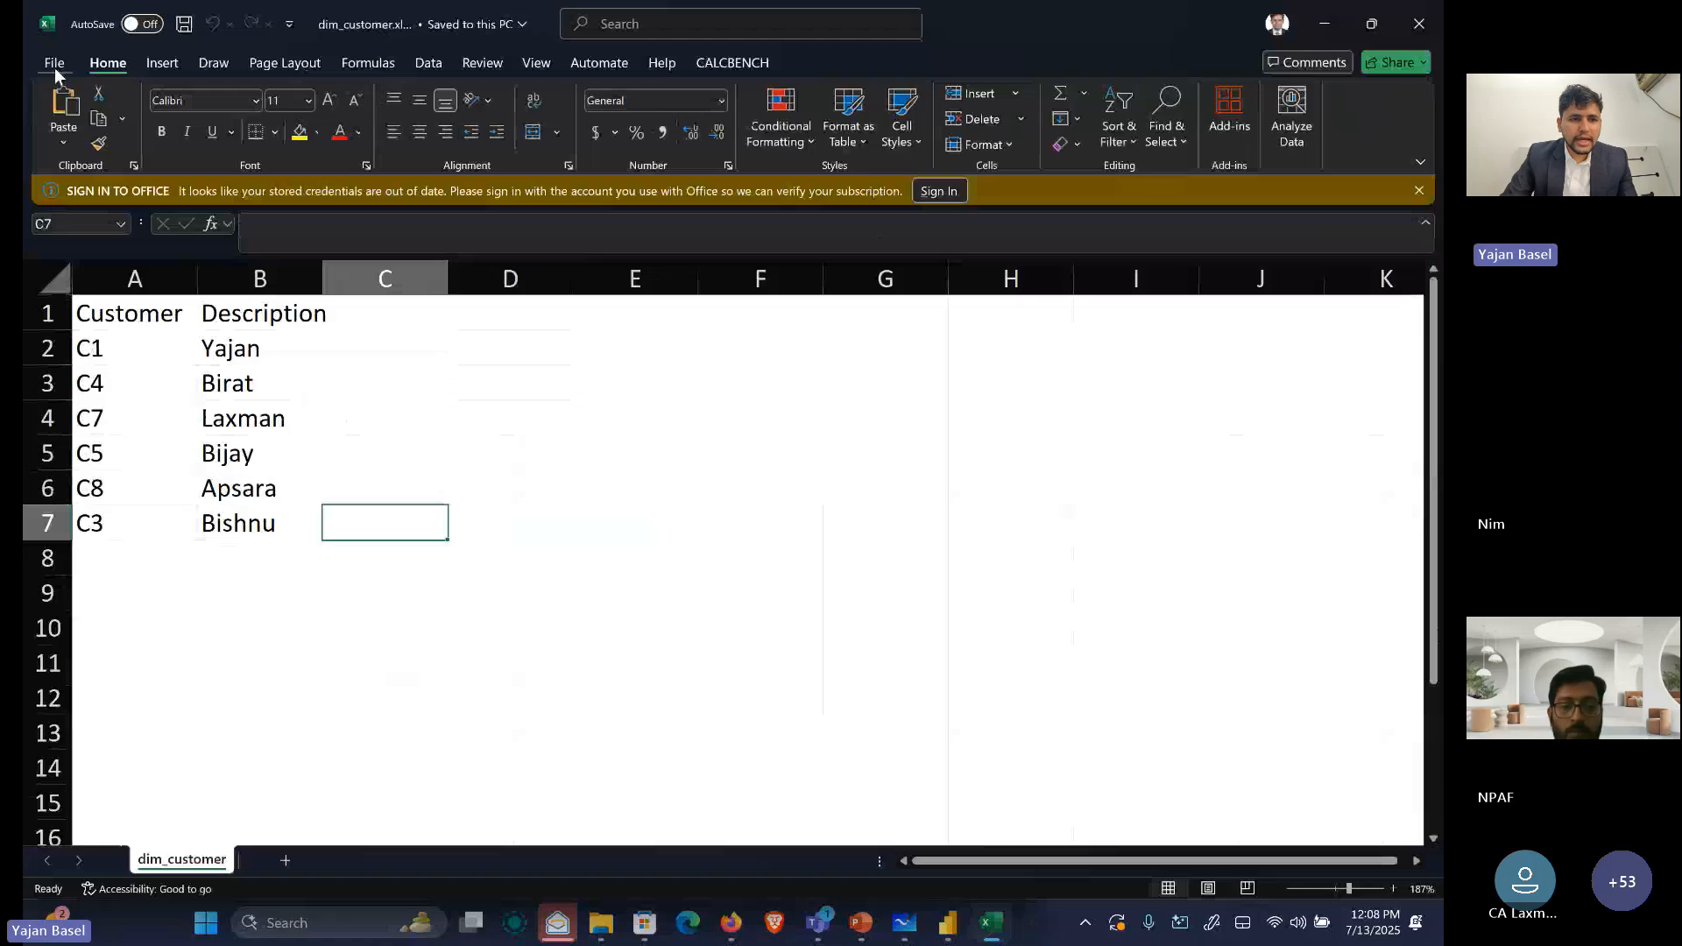
# Copy the dim_customer.xlsx file path from Excel's Info page, then go back to Power Query Editor.
pyautogui.click(55, 63)
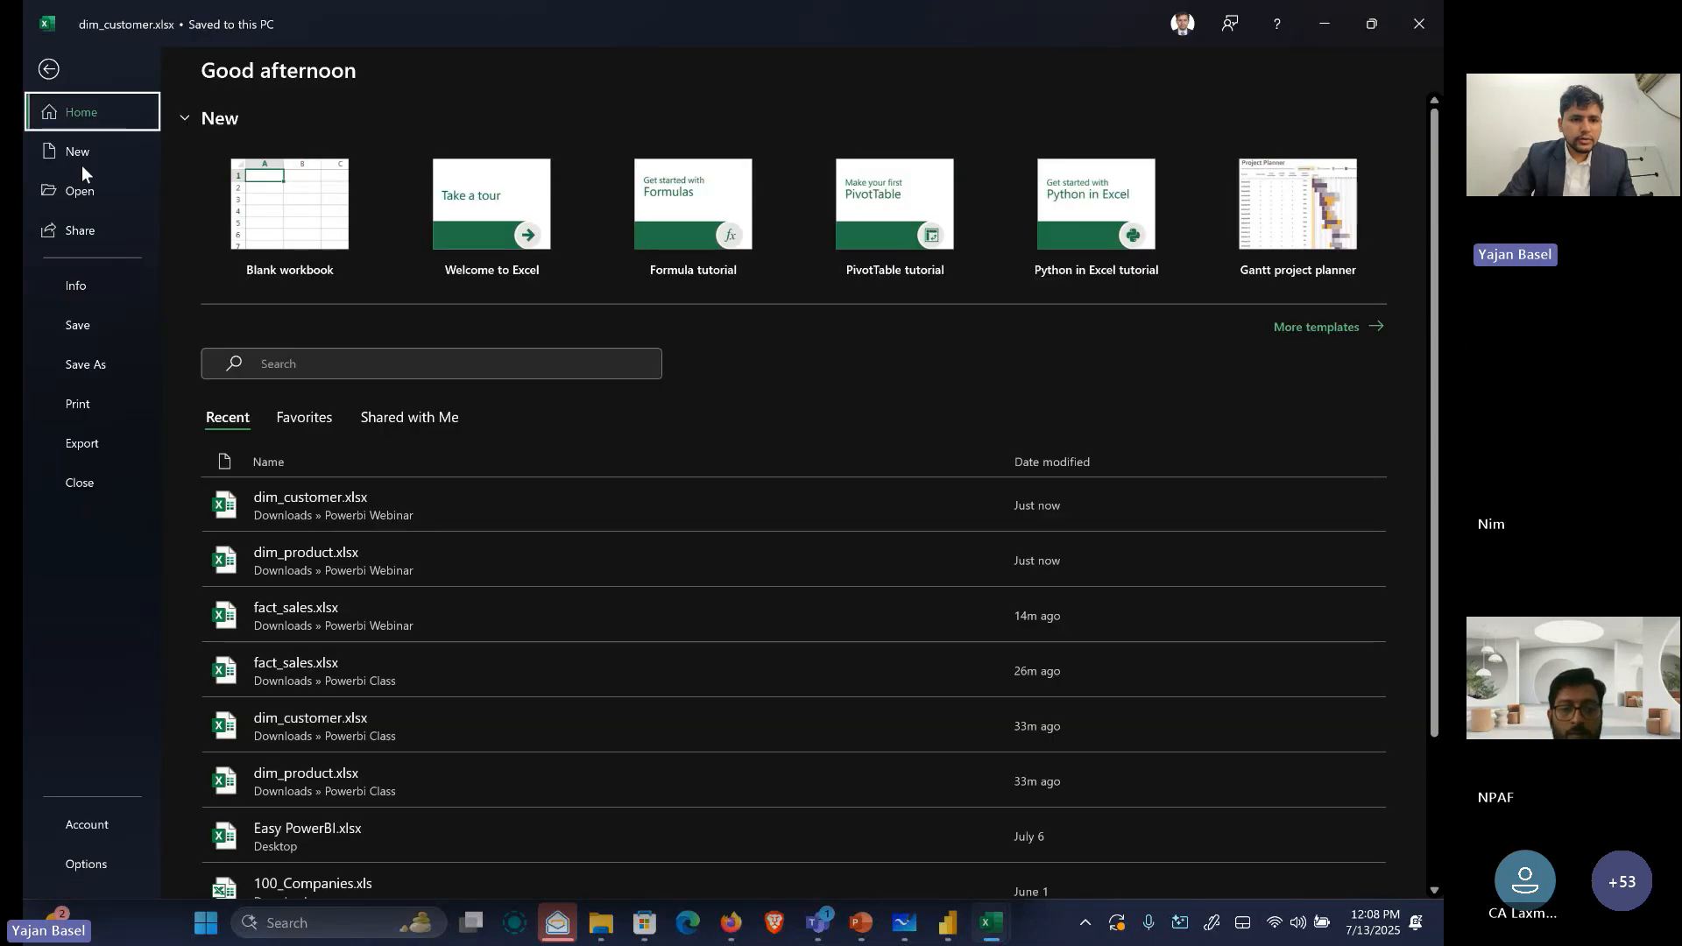
pyautogui.click(75, 285)
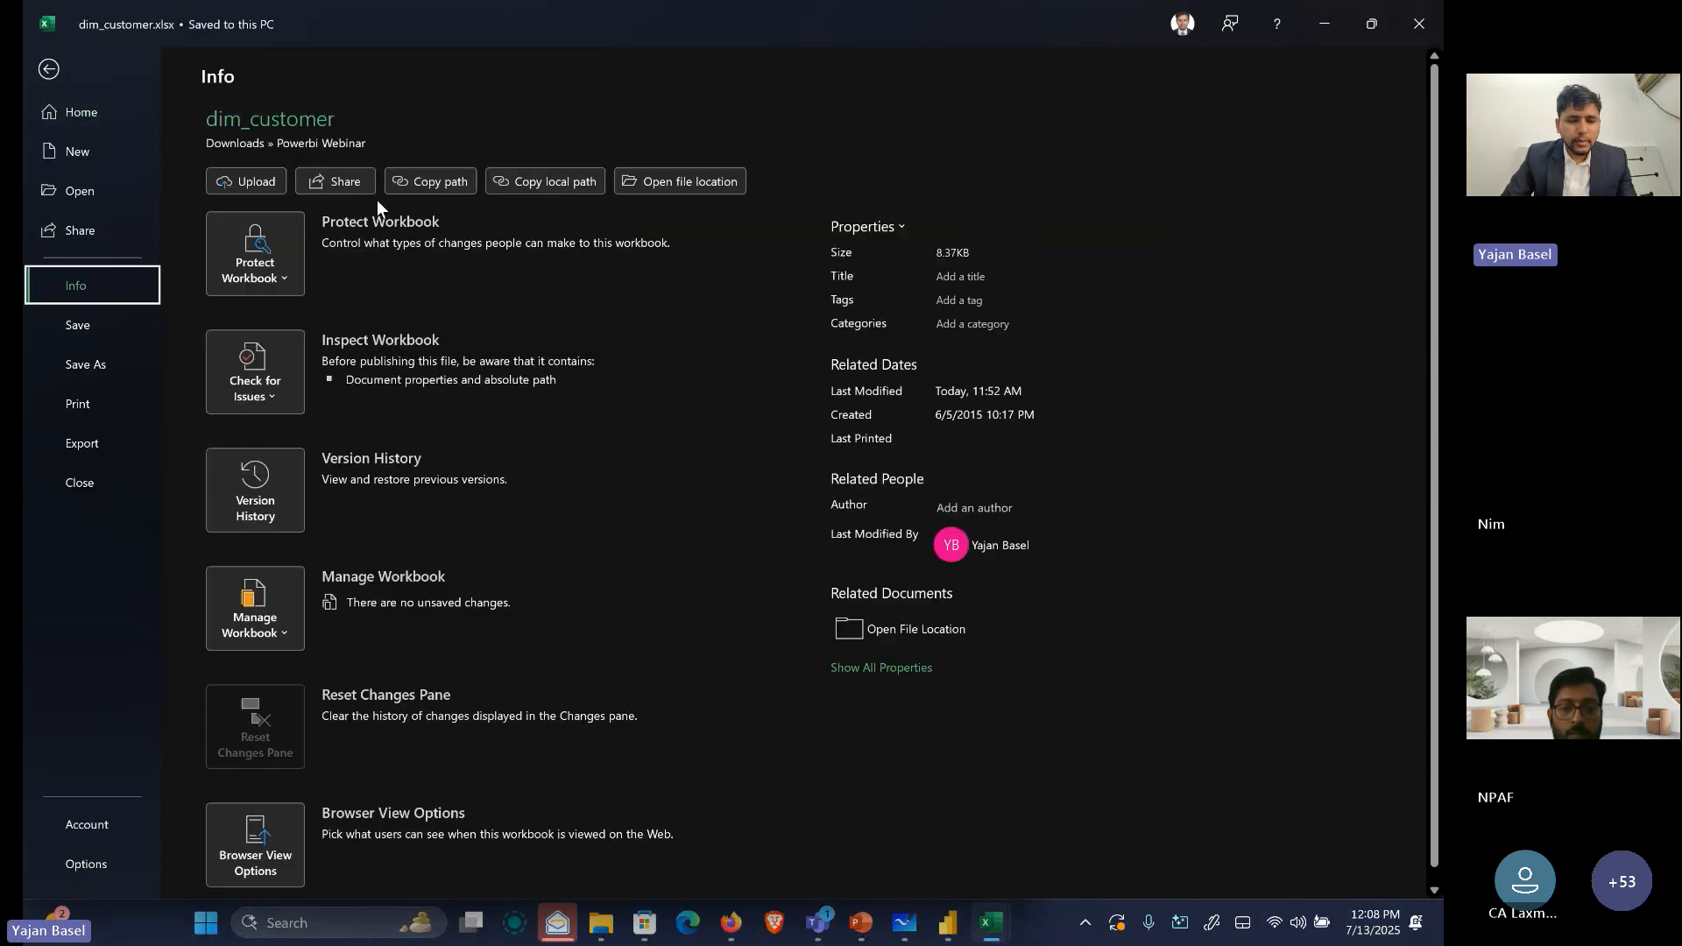
pyautogui.click(445, 182)
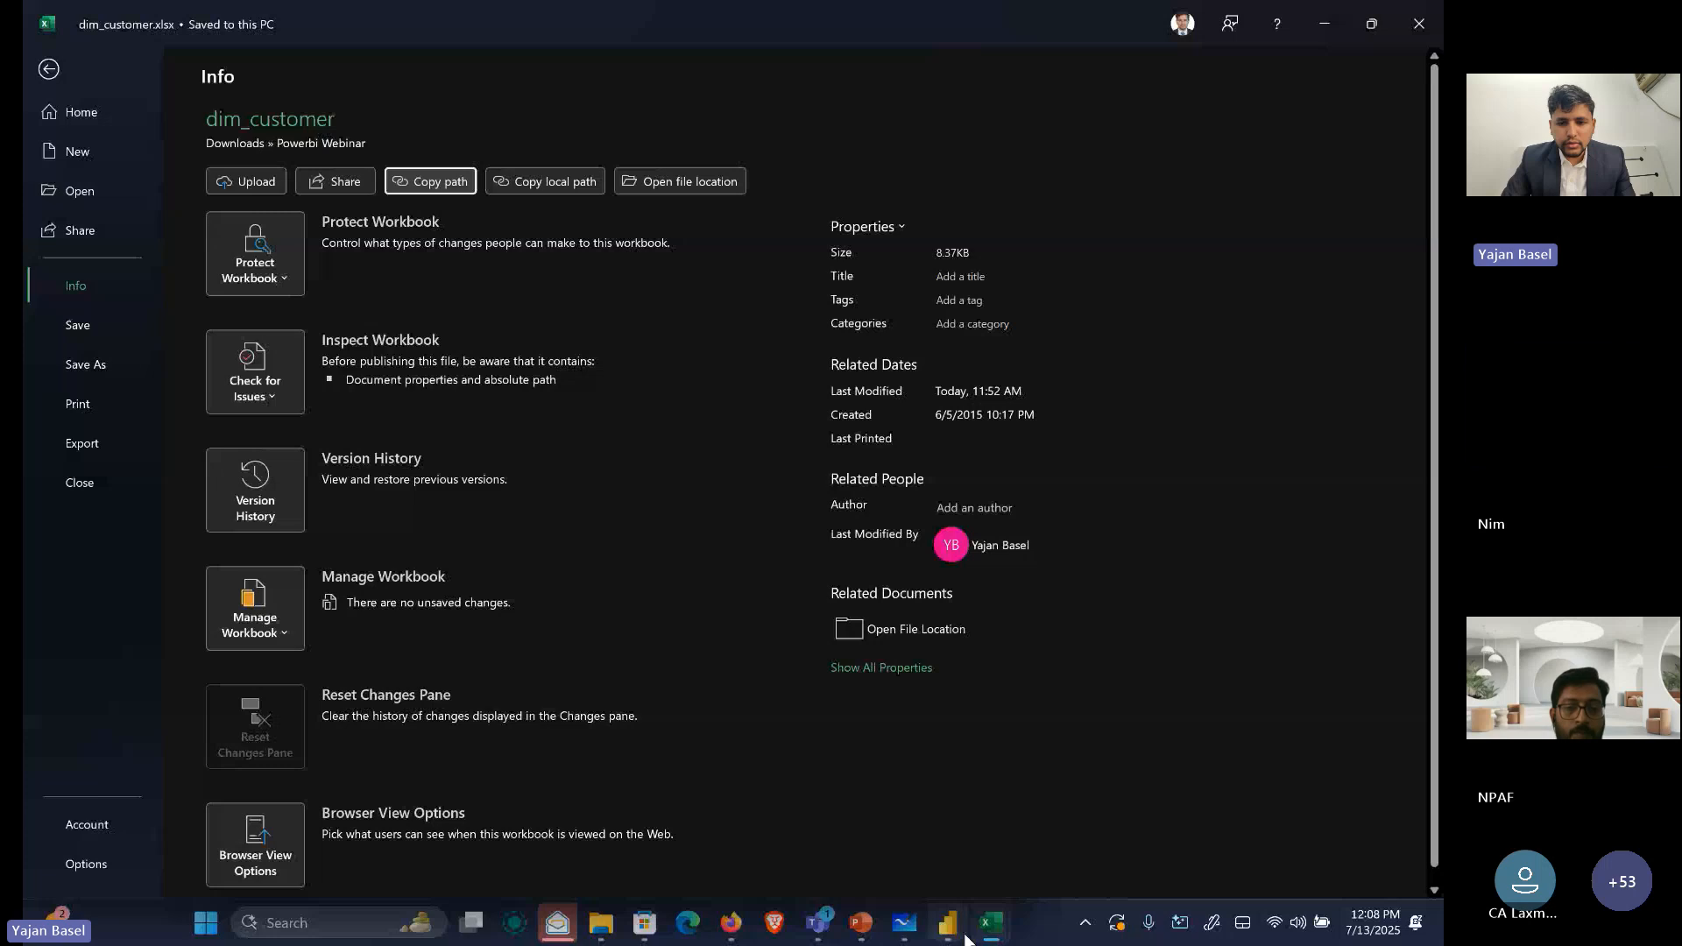
pyautogui.moveTo(955, 928)
pyautogui.click(1047, 815)
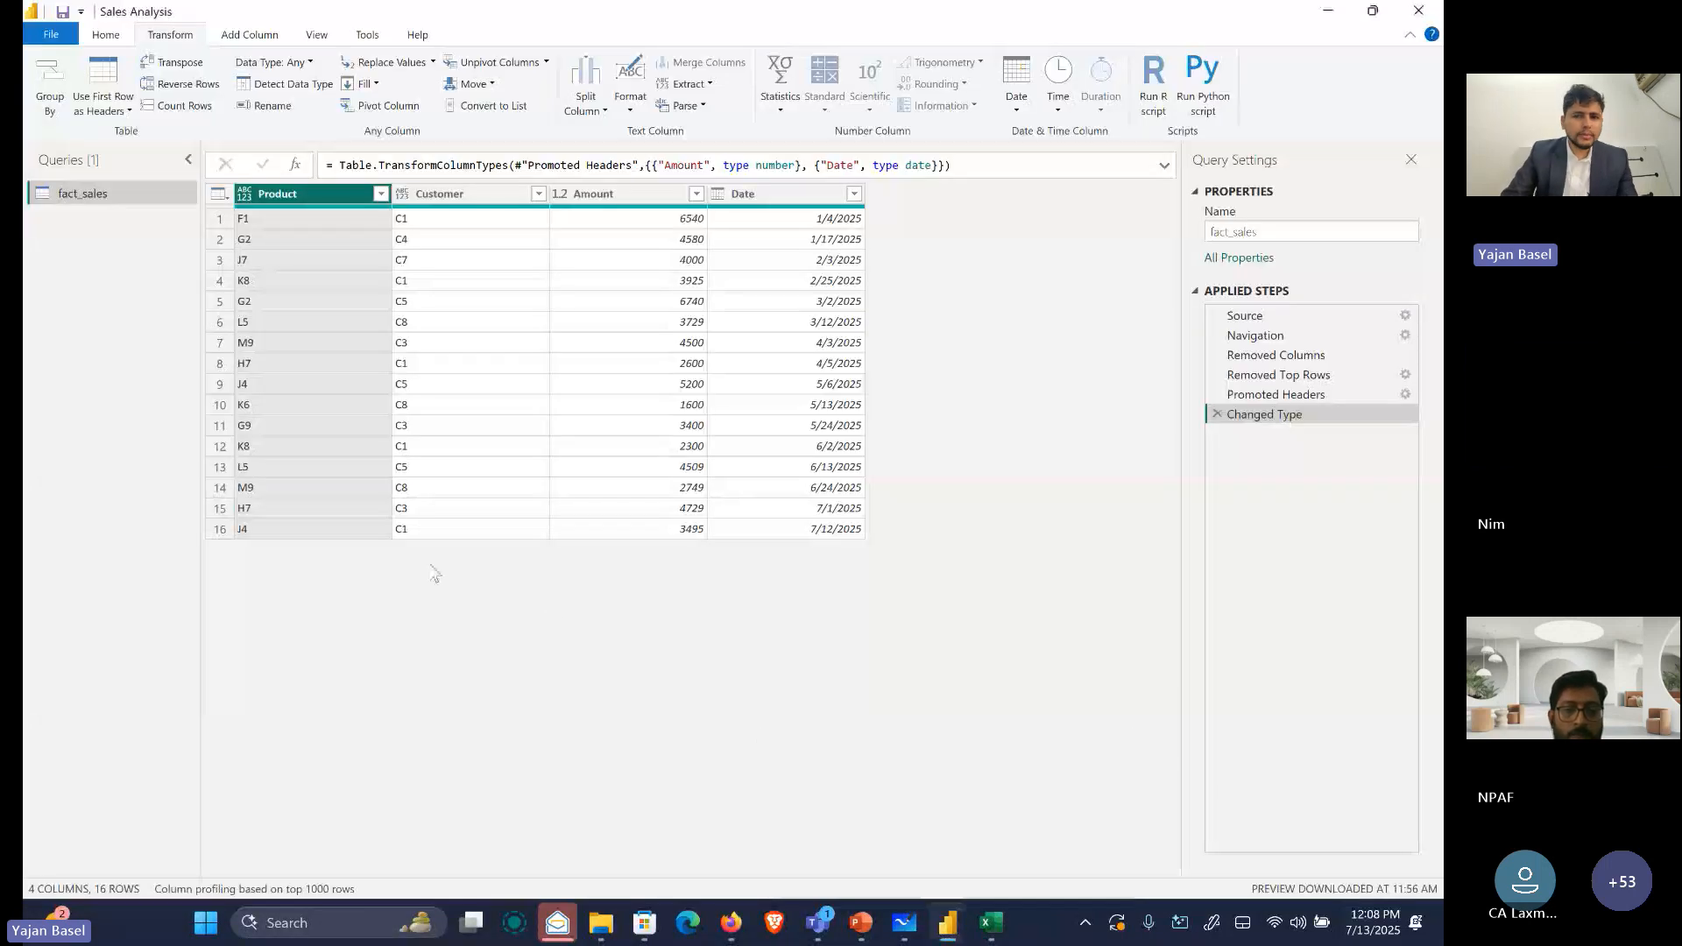
# Re-maximize the query editor window, then Close & Apply to load fact_sales into the model.
pyautogui.moveTo(776, 17); pyautogui.dragTo(821, 289)
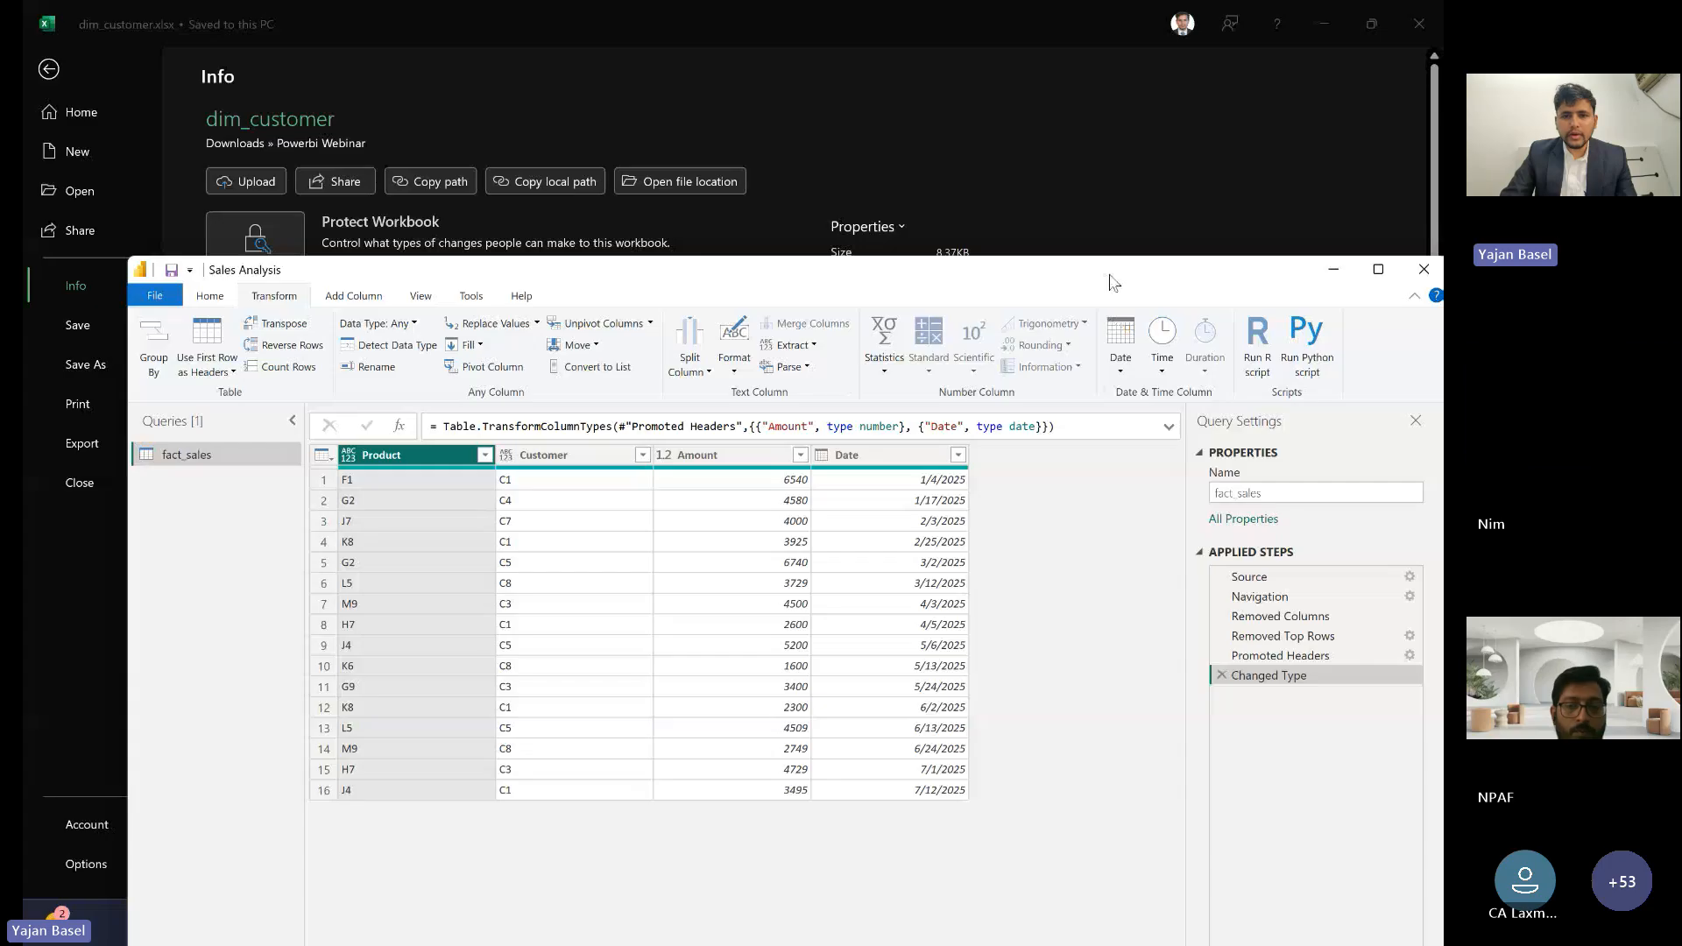
pyautogui.moveTo(1112, 277); pyautogui.dragTo(1022, 80)
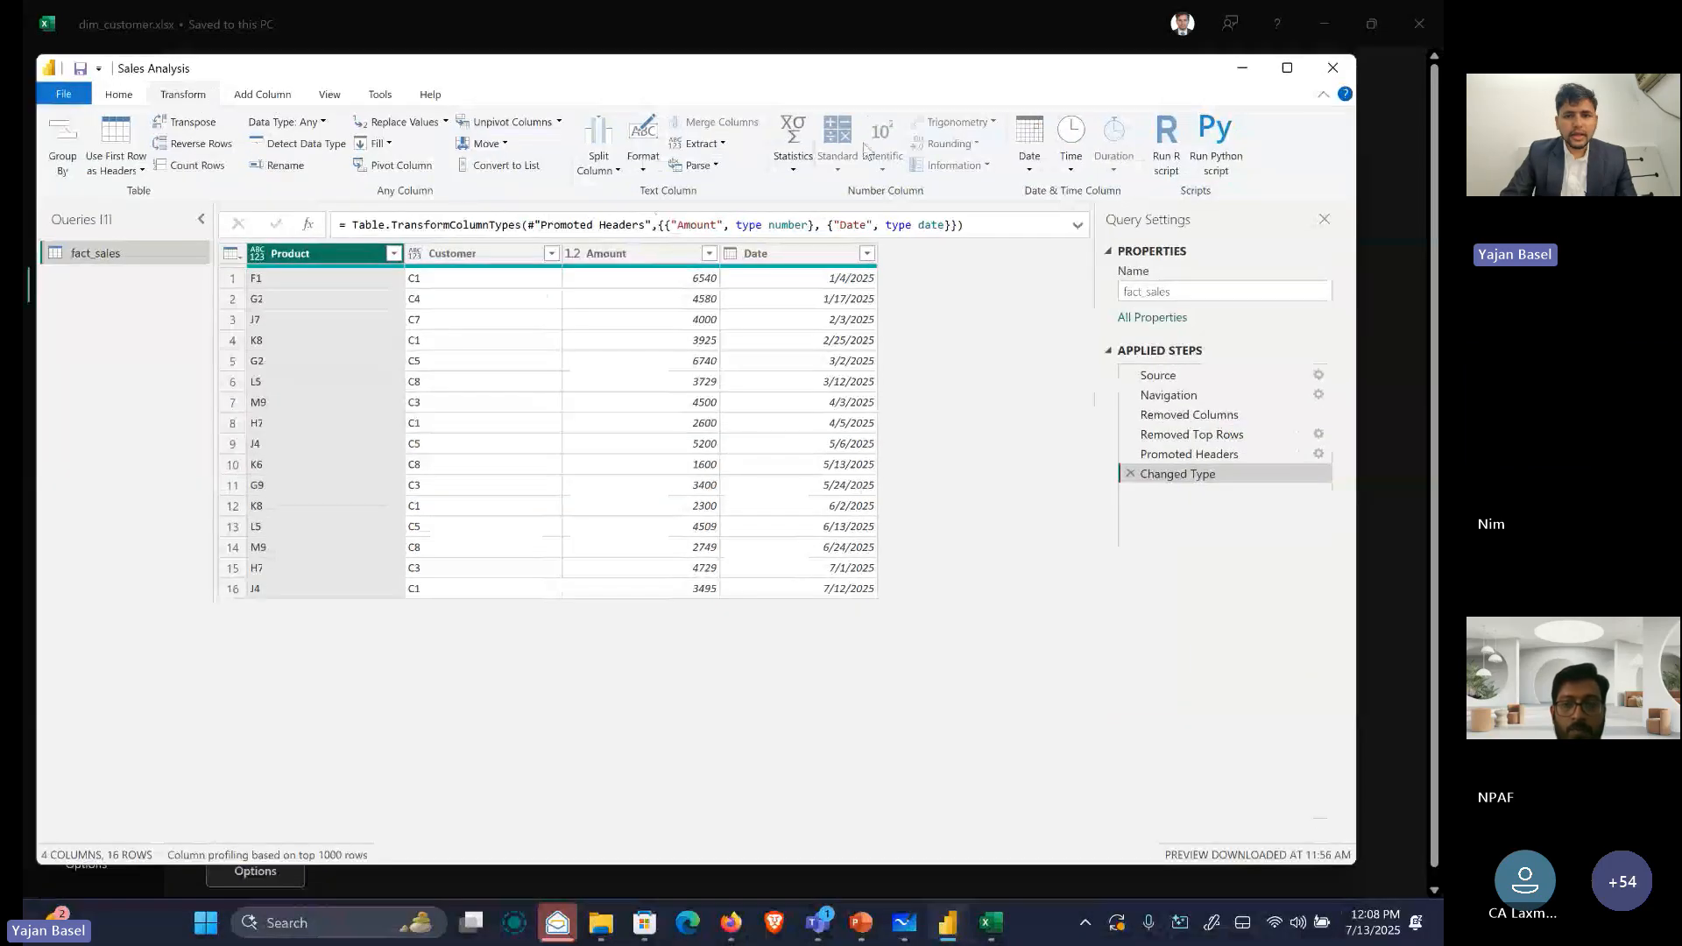
pyautogui.click(1259, 78)
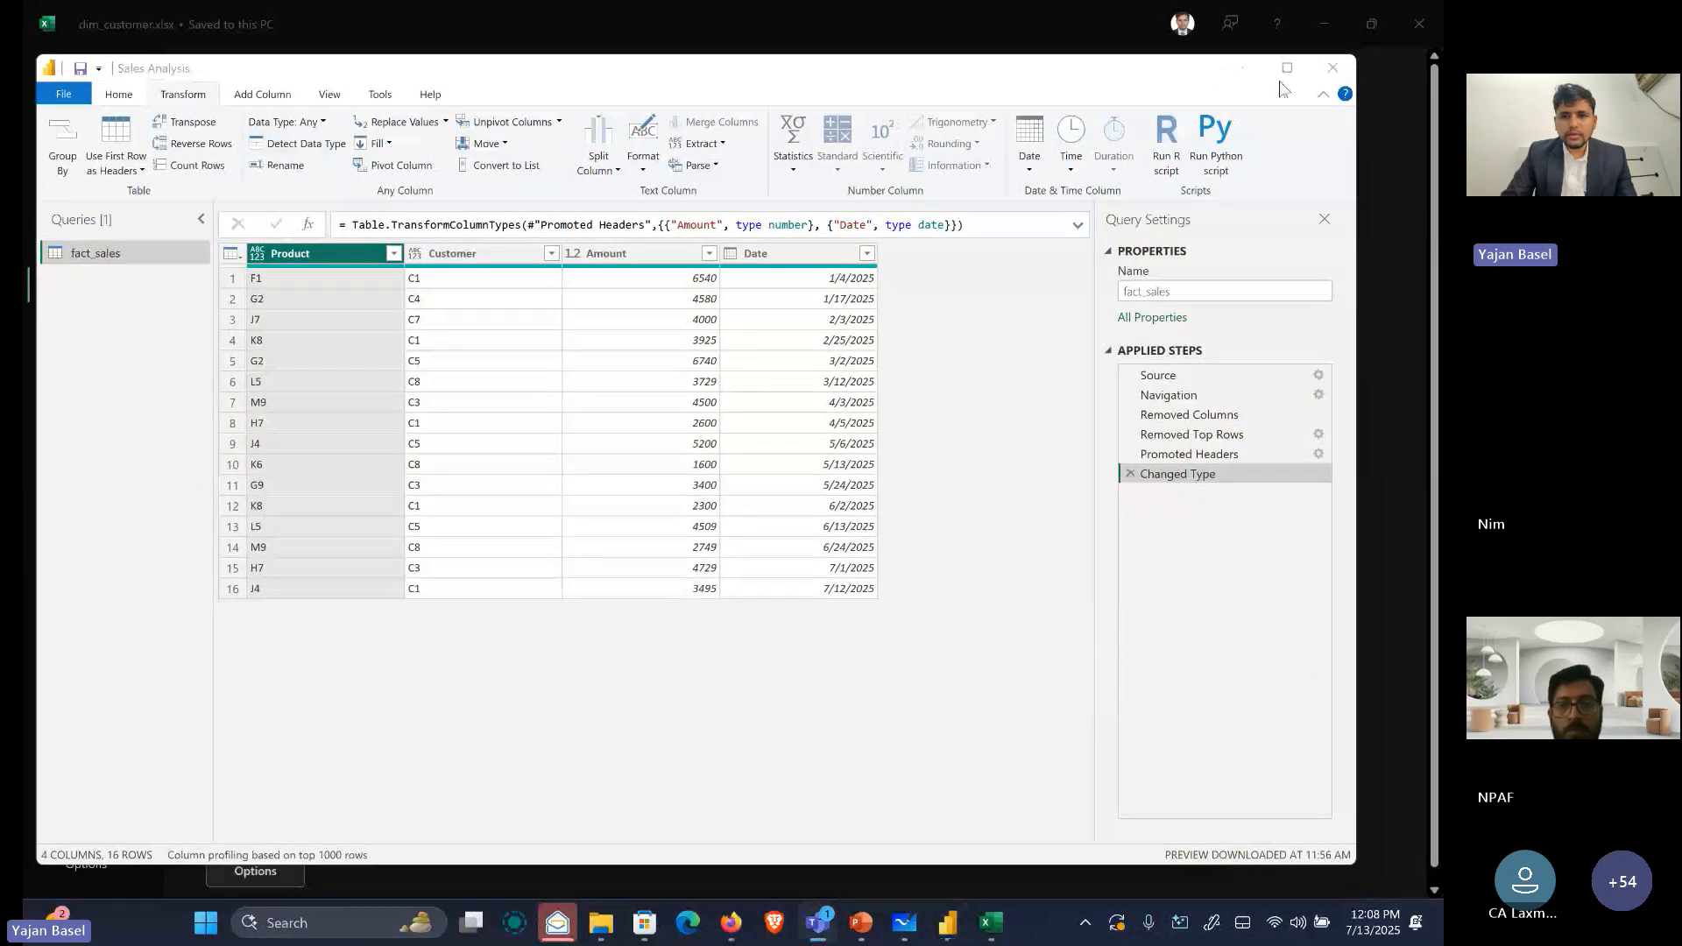
pyautogui.click(1287, 67)
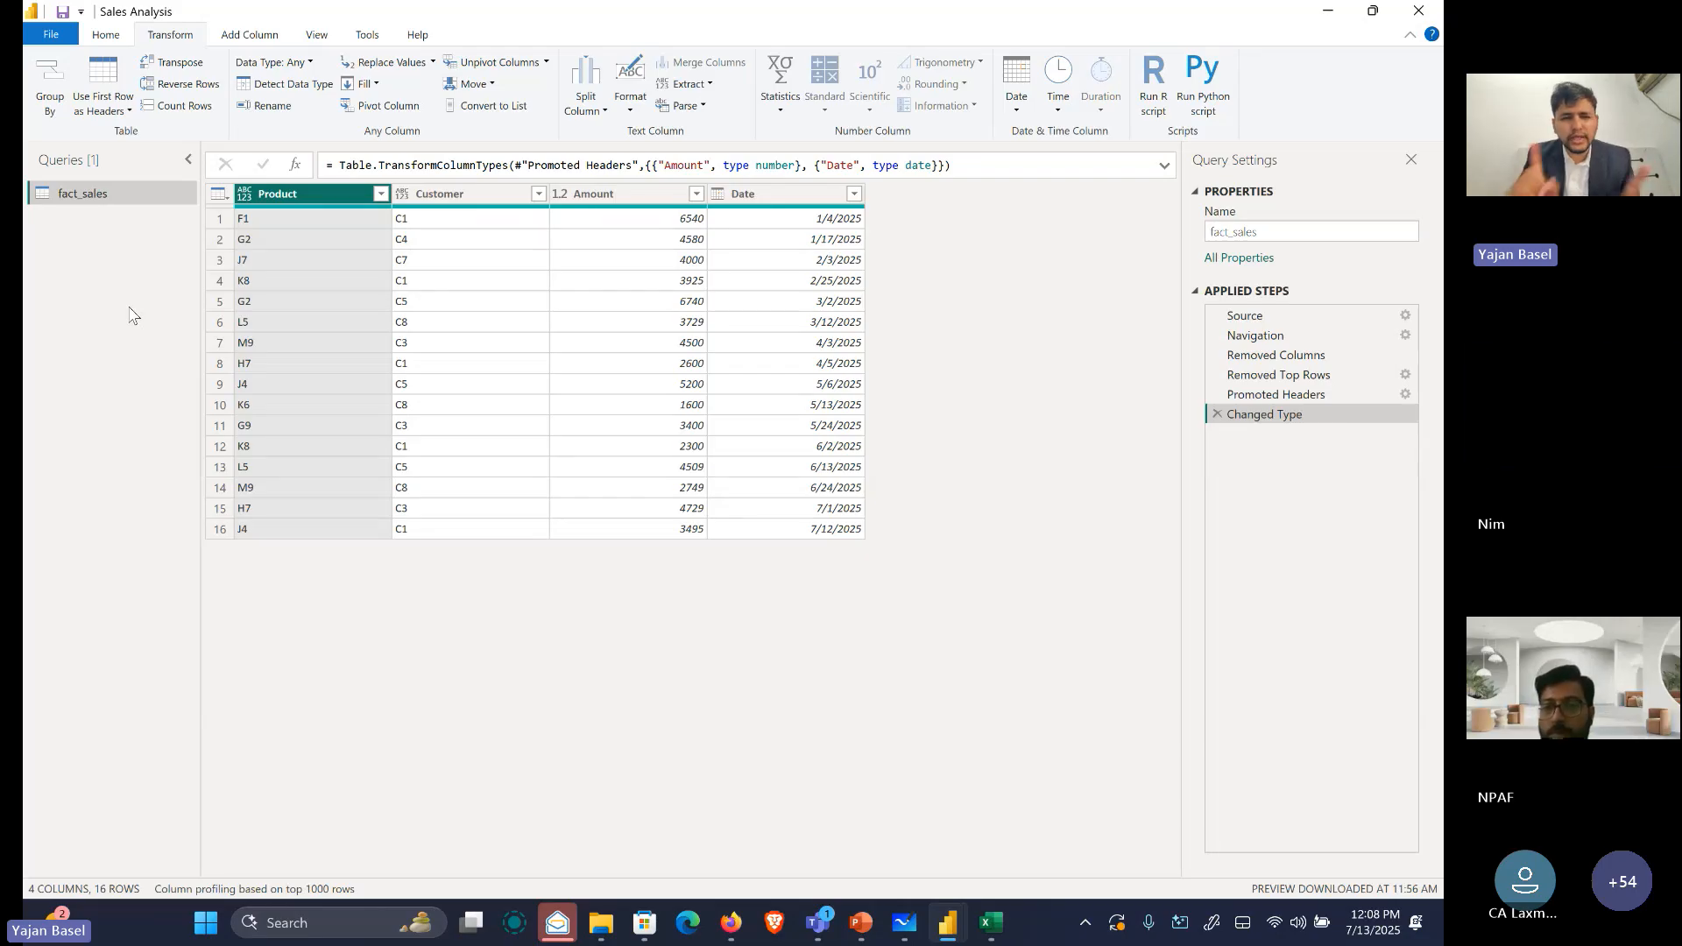
pyautogui.click(109, 39)
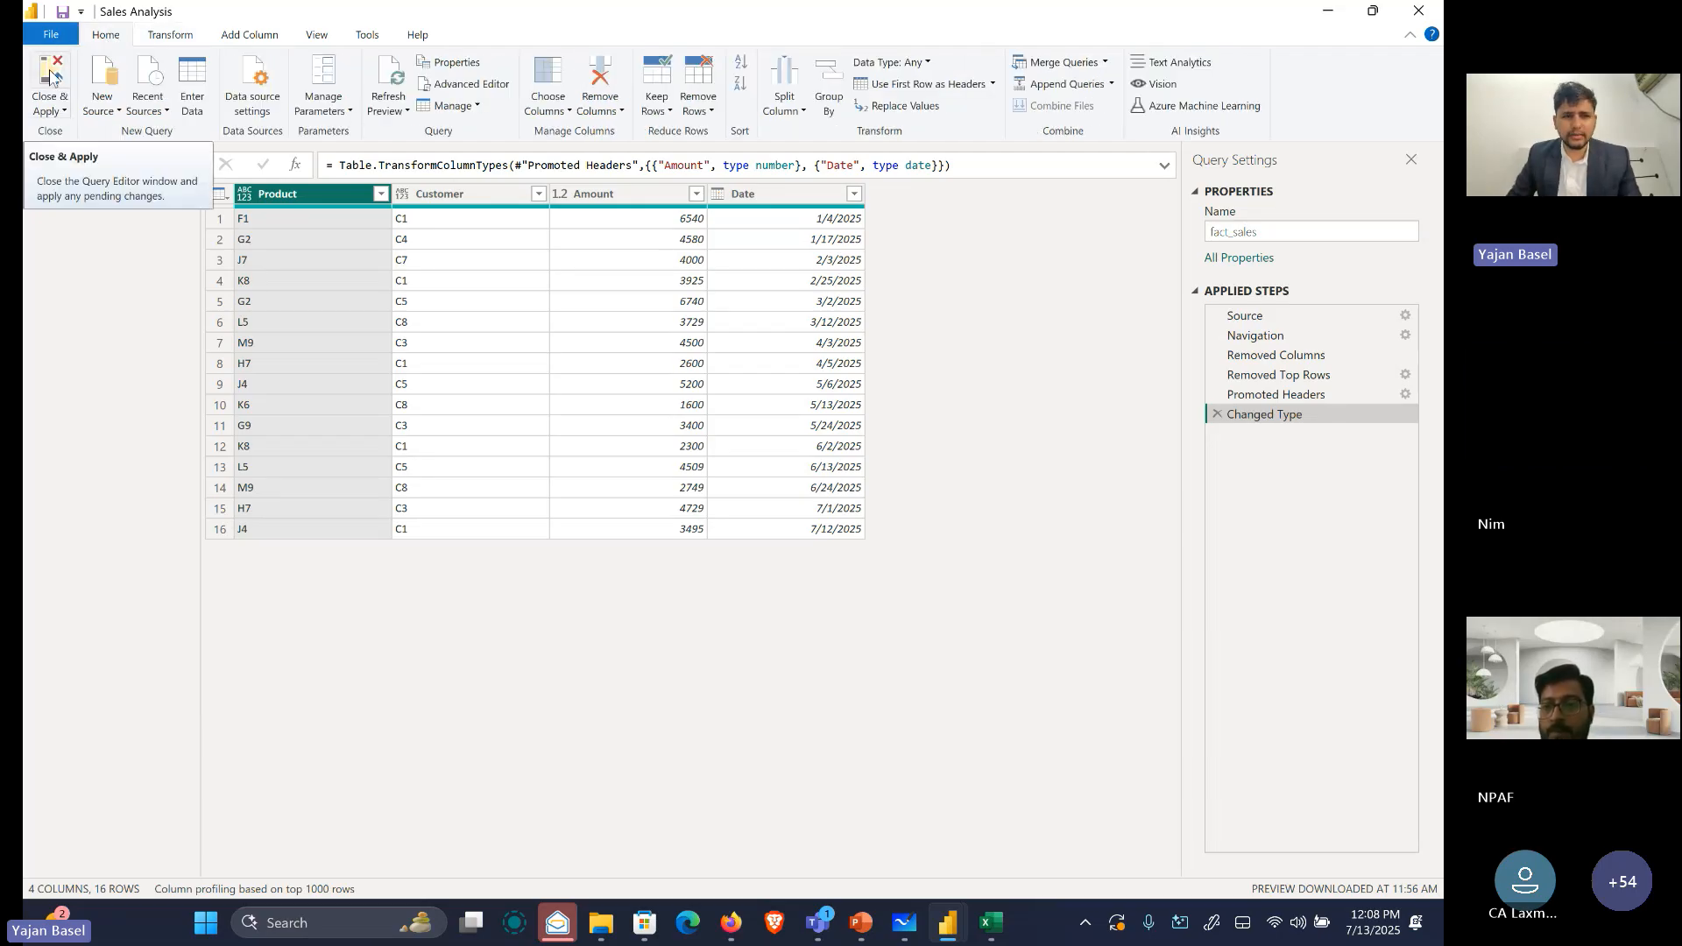
pyautogui.click(50, 77)
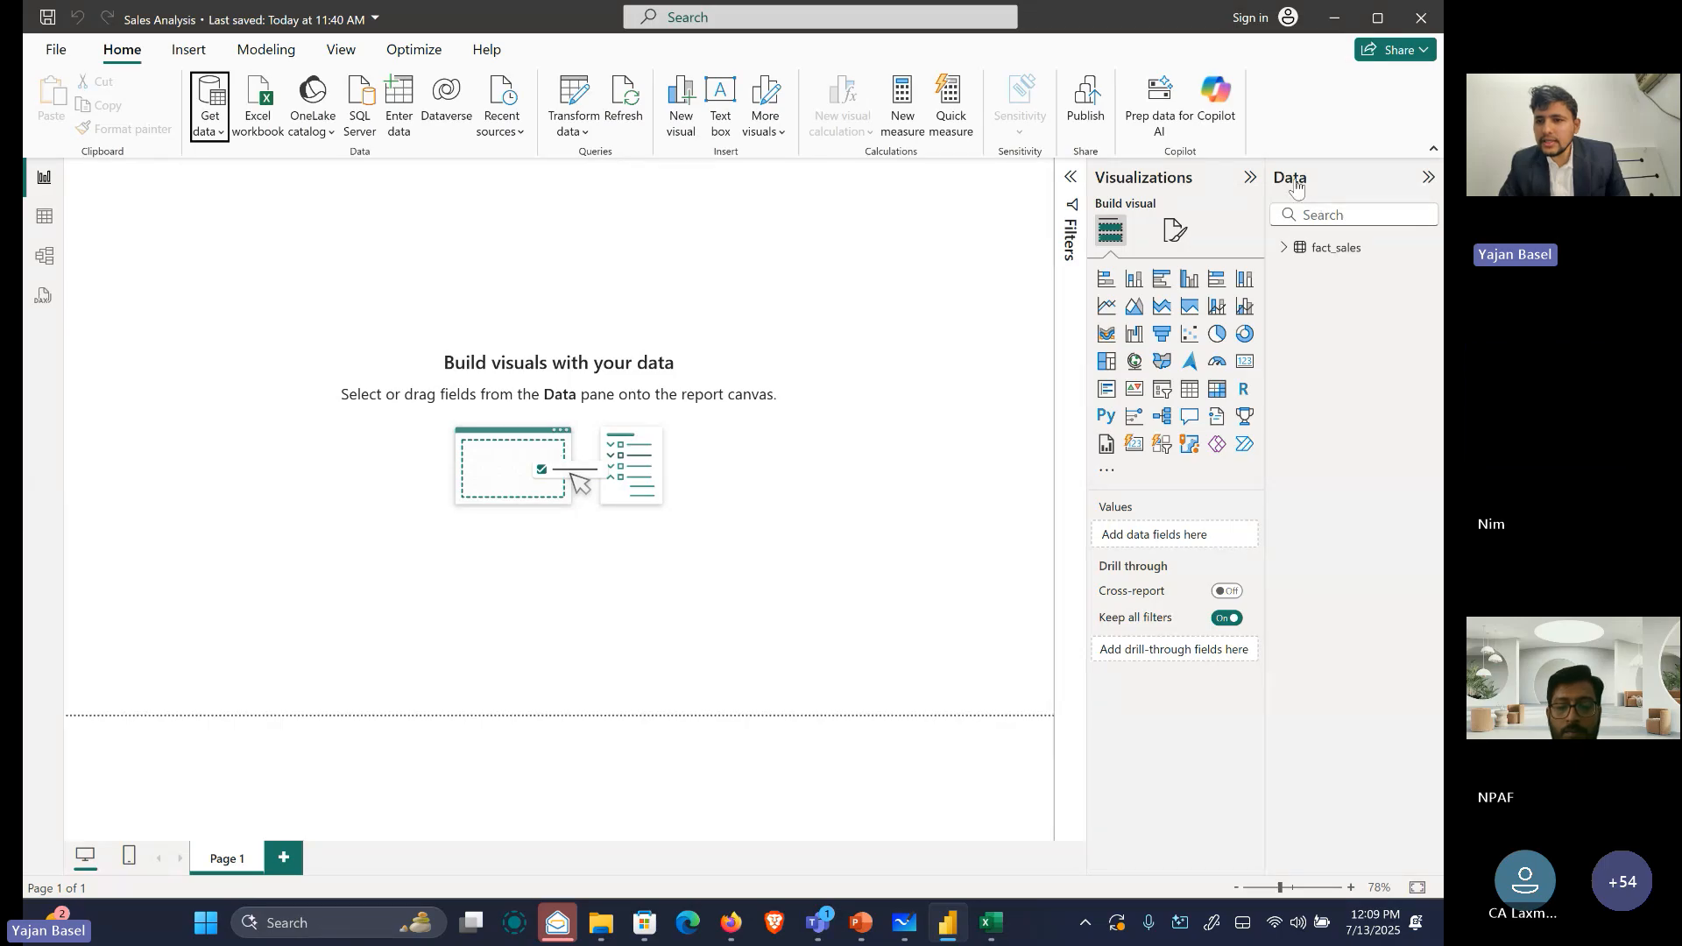
# Expand fact_sales in the Data pane and check its Customer, Date and Product fields.
pyautogui.click(1287, 249)
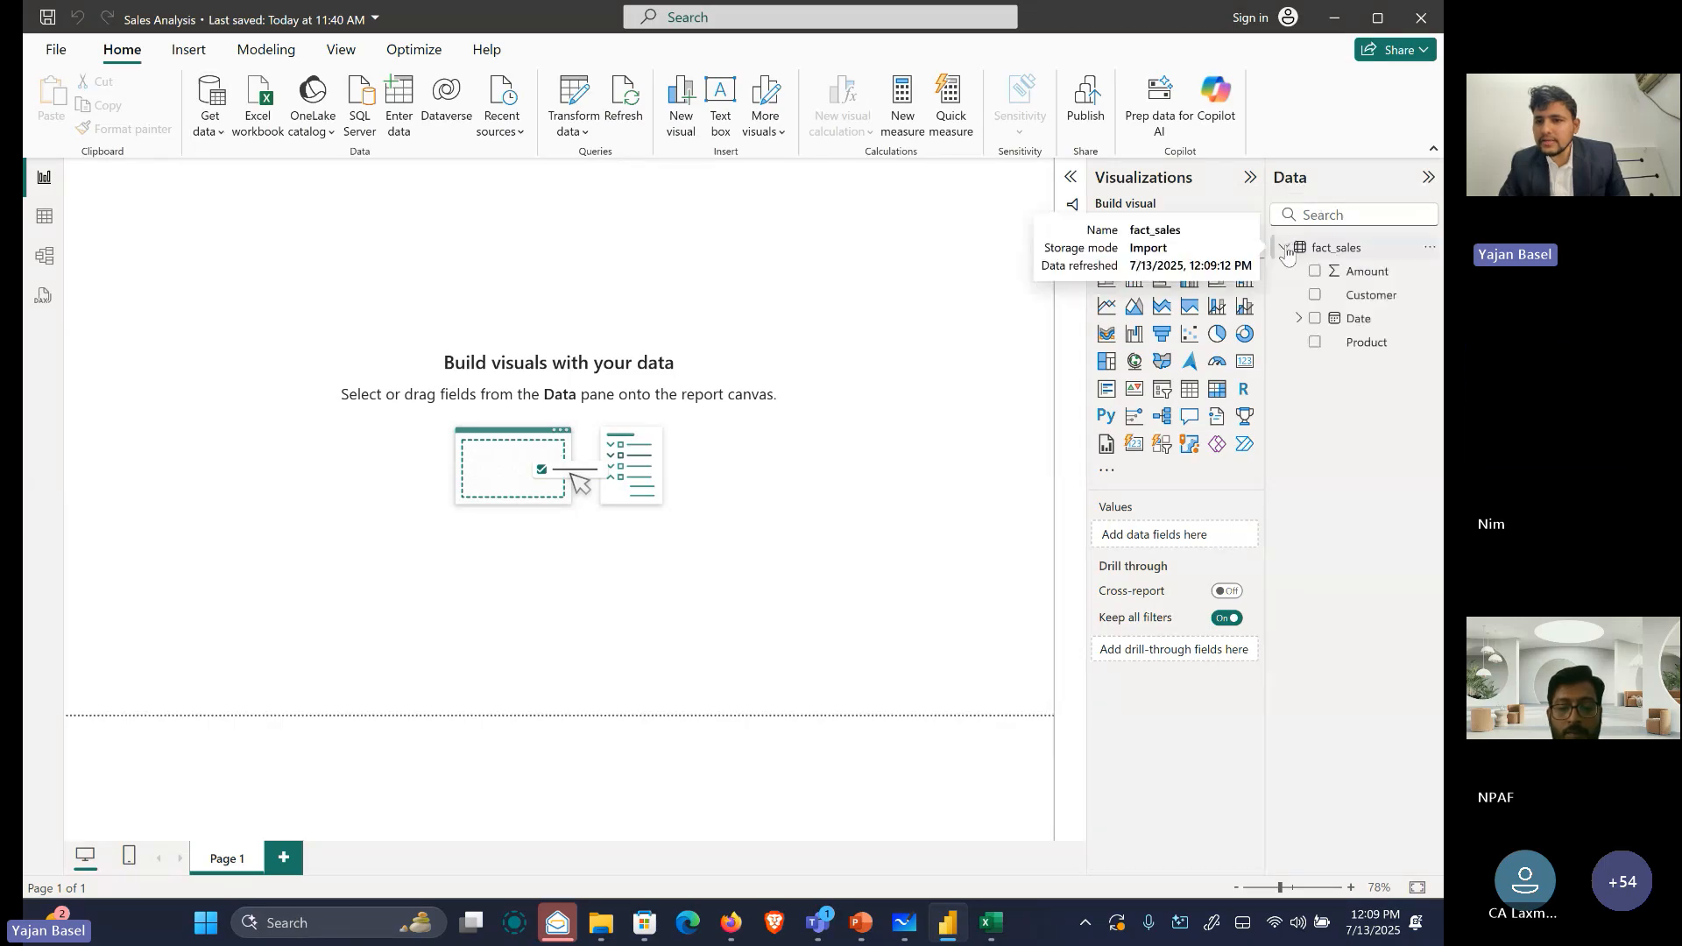
pyautogui.click(1367, 295)
pyautogui.click(1358, 319)
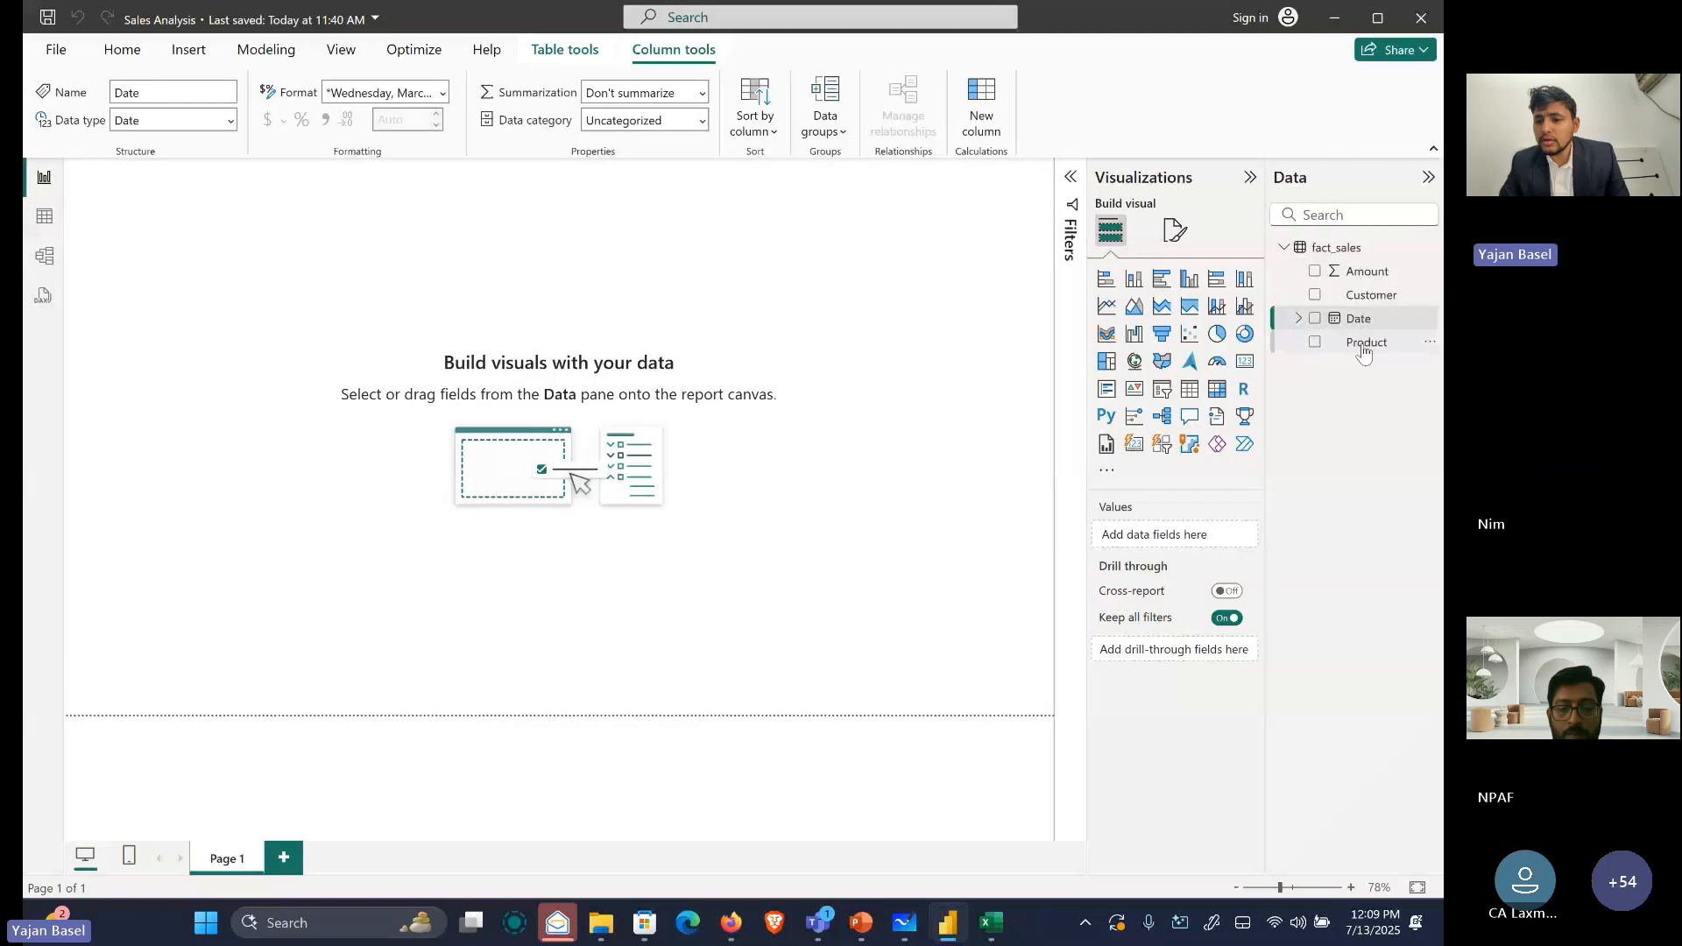
pyautogui.click(1365, 343)
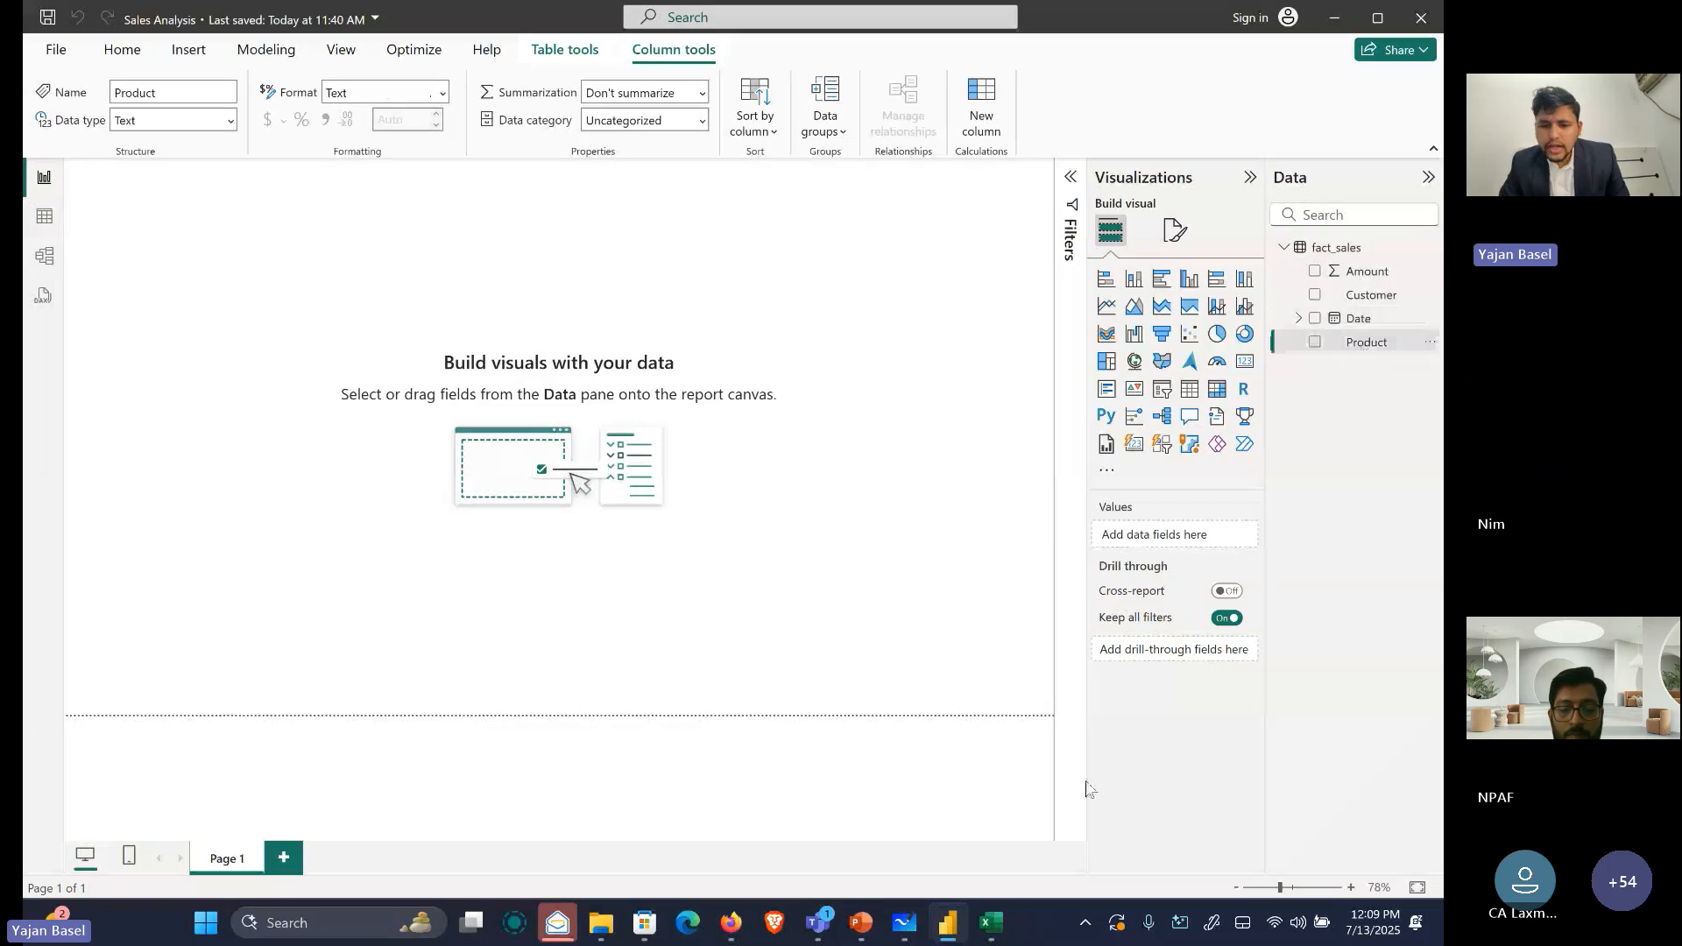
pyautogui.click(1360, 321)
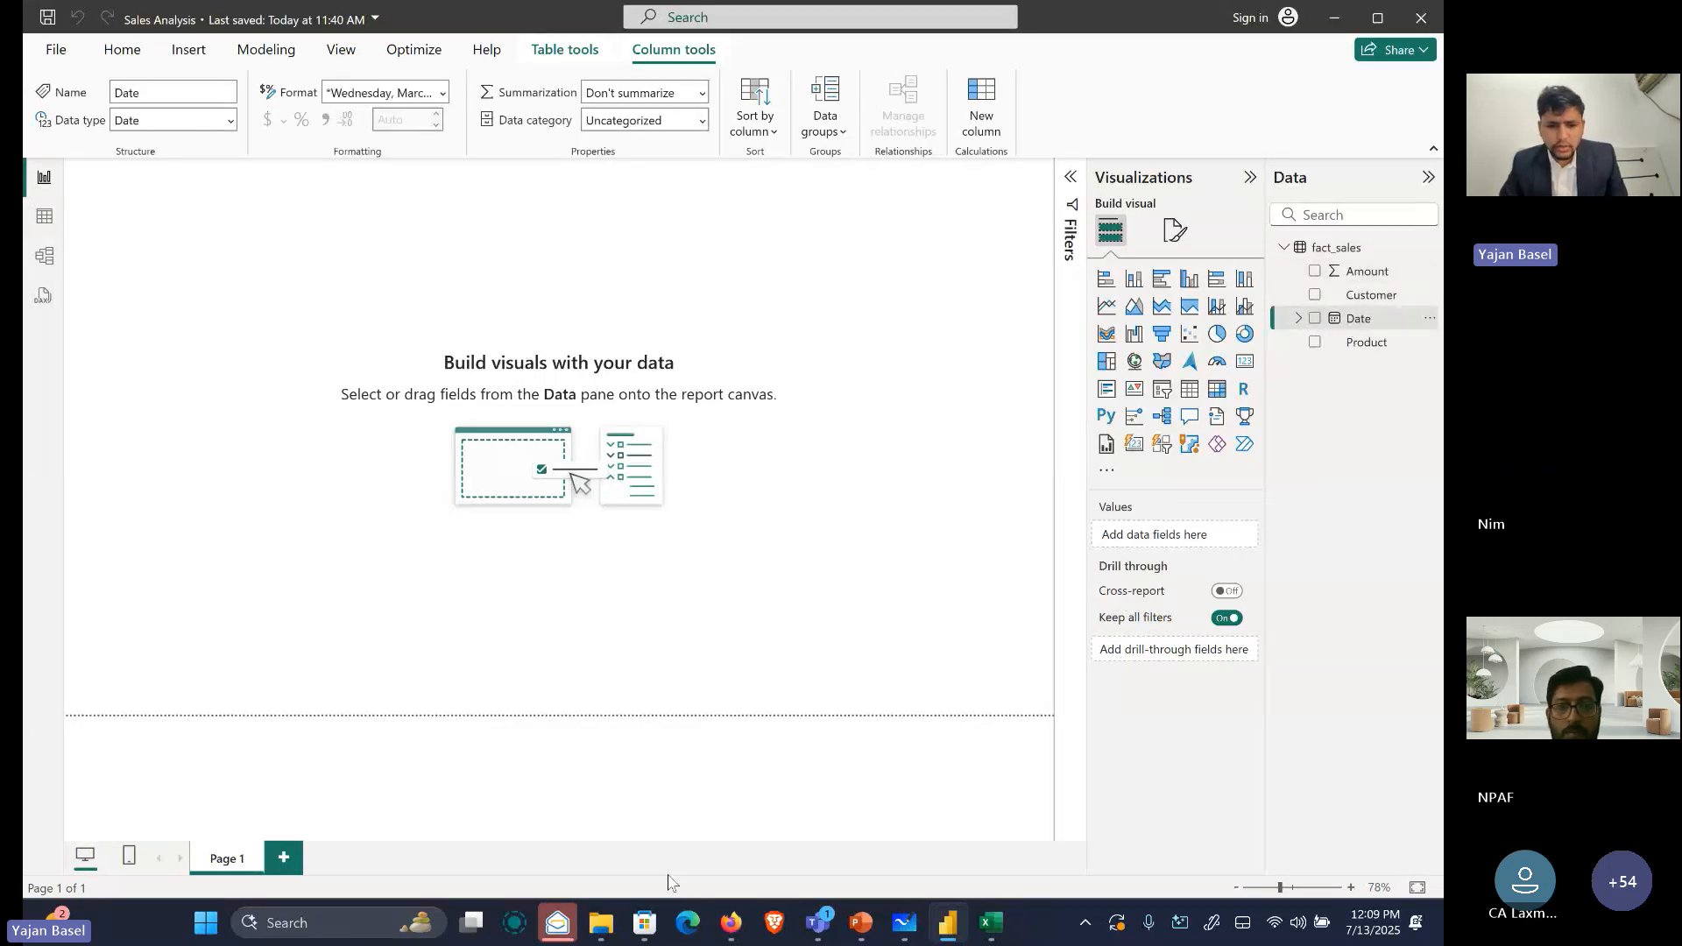
pyautogui.moveTo(611, 931)
pyautogui.click(725, 807)
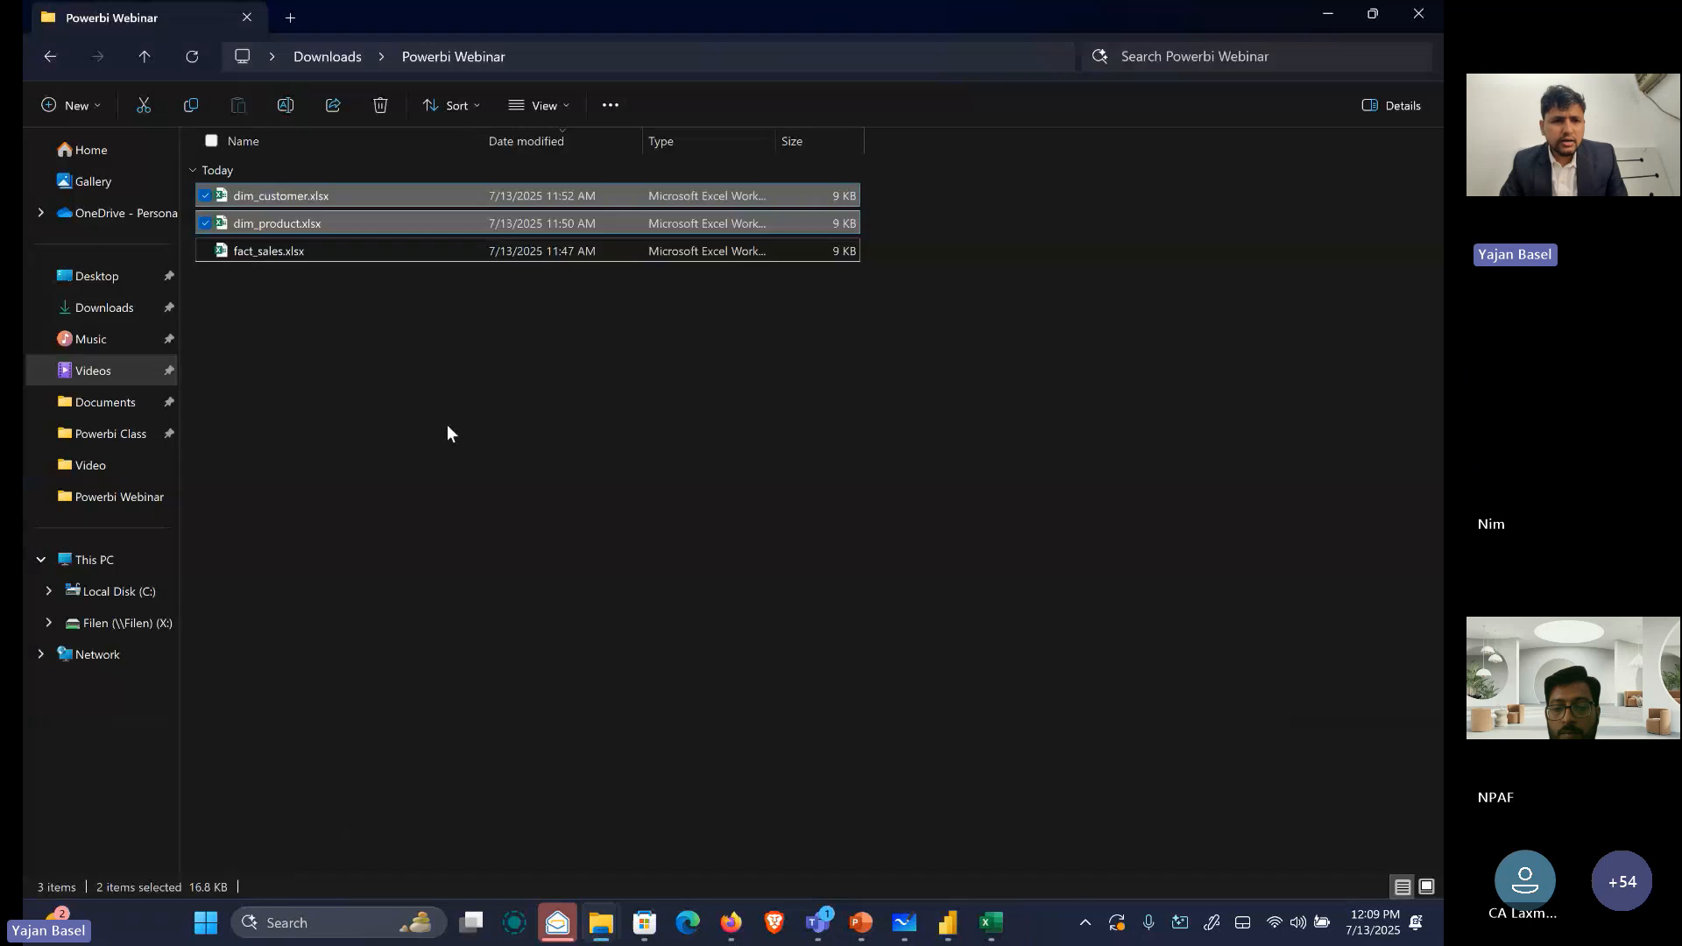
# Open fact_sales.xlsx from the Powerbi Webinar folder, then switch back to the Power BI report.
pyautogui.doubleClick(338, 251)
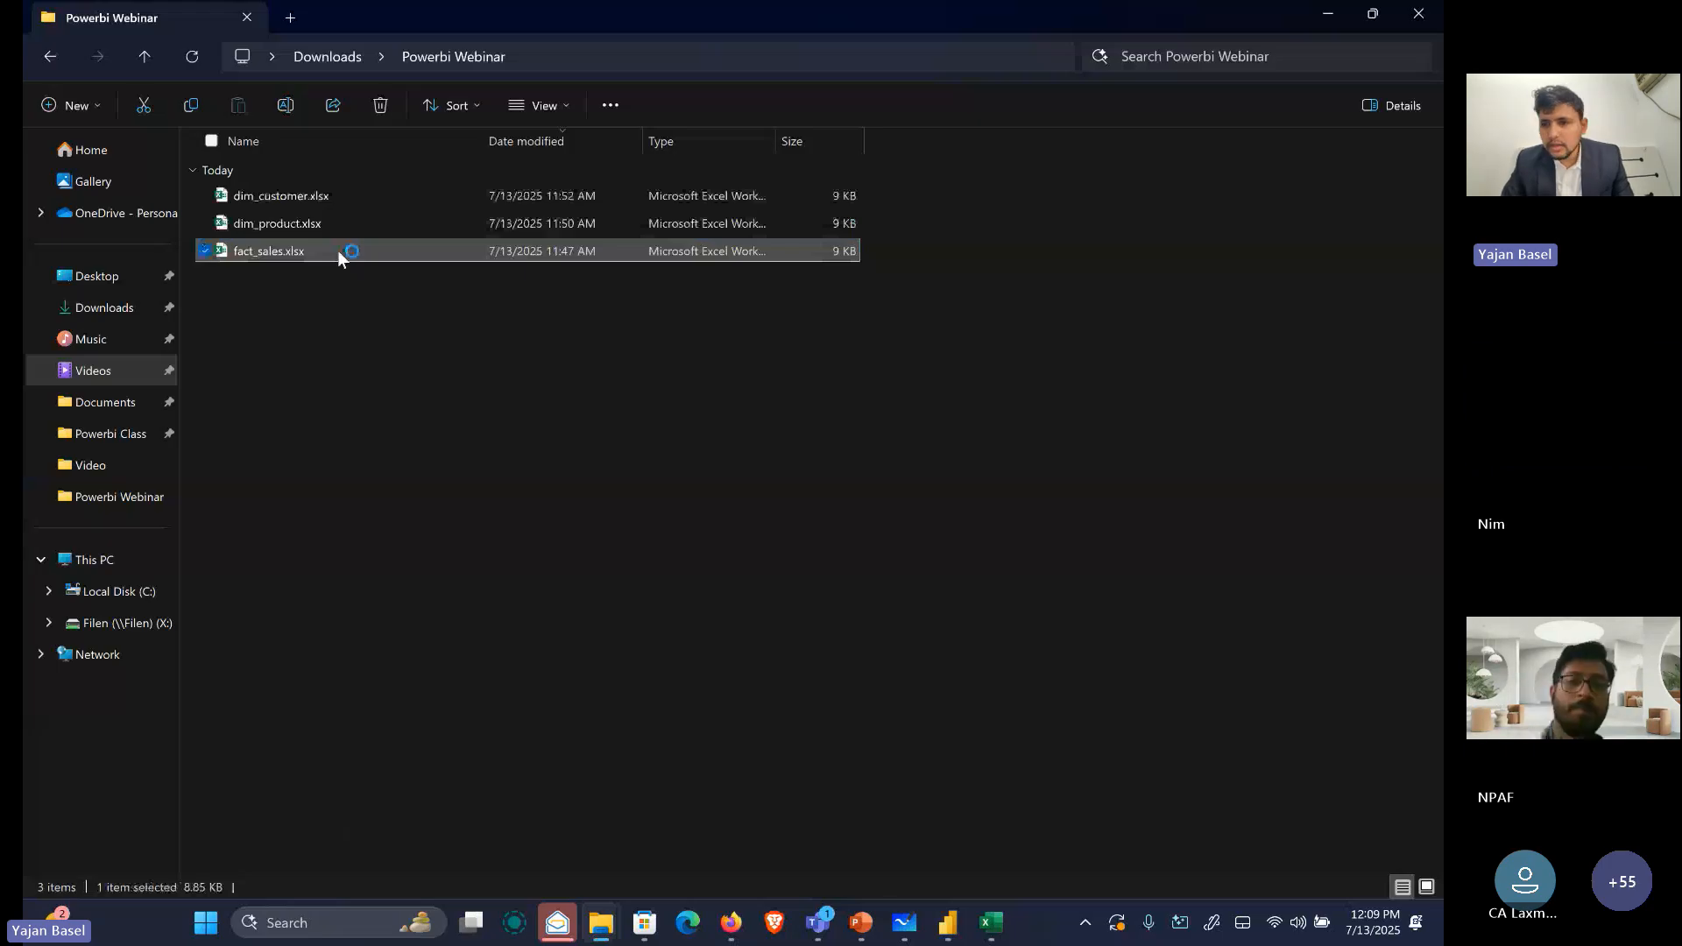
pyautogui.hotkey('alt', 'Tab')
pyautogui.click(1373, 293)
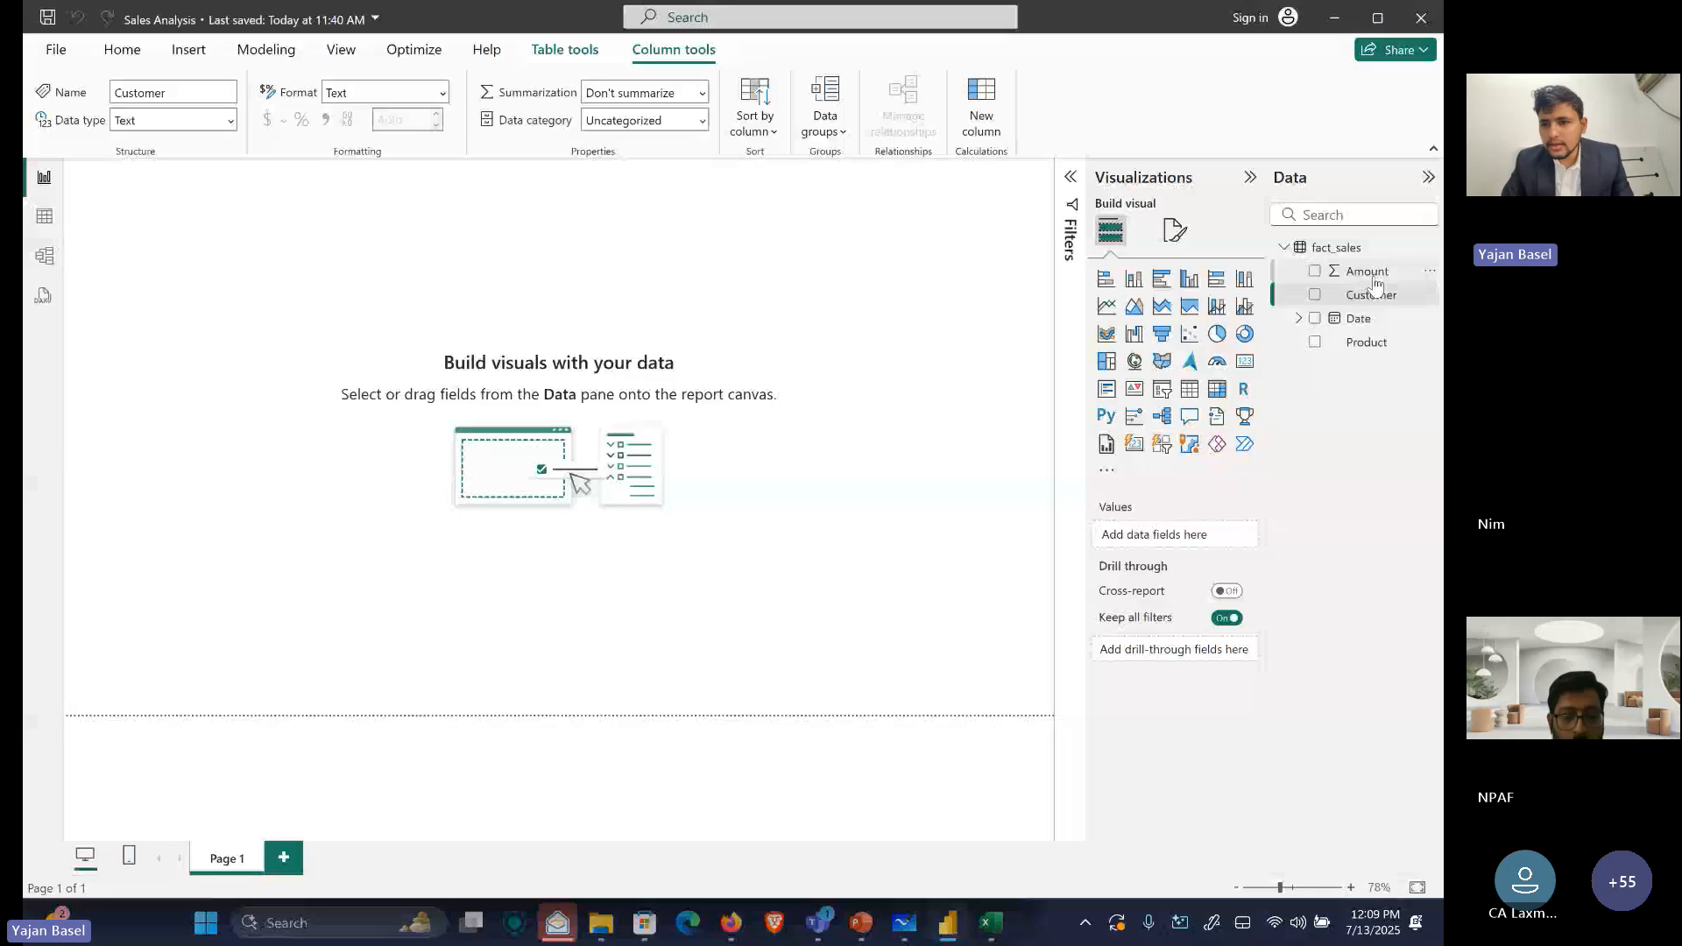
pyautogui.click(1371, 273)
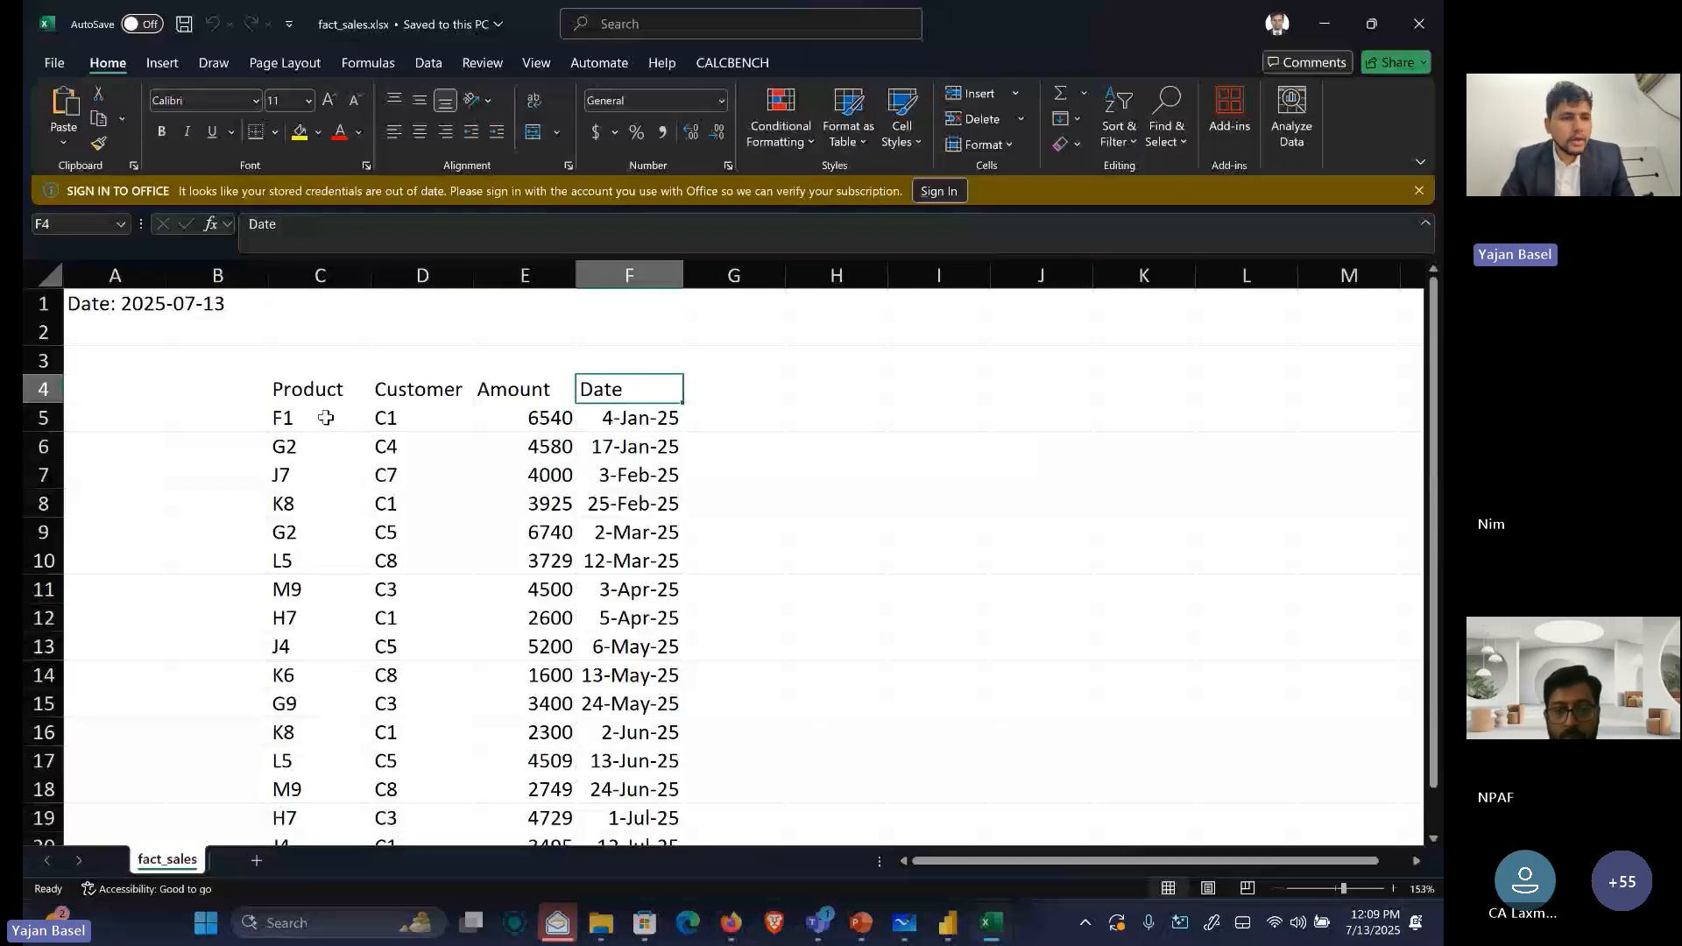
pyautogui.hotkey('alt', 'Tab')
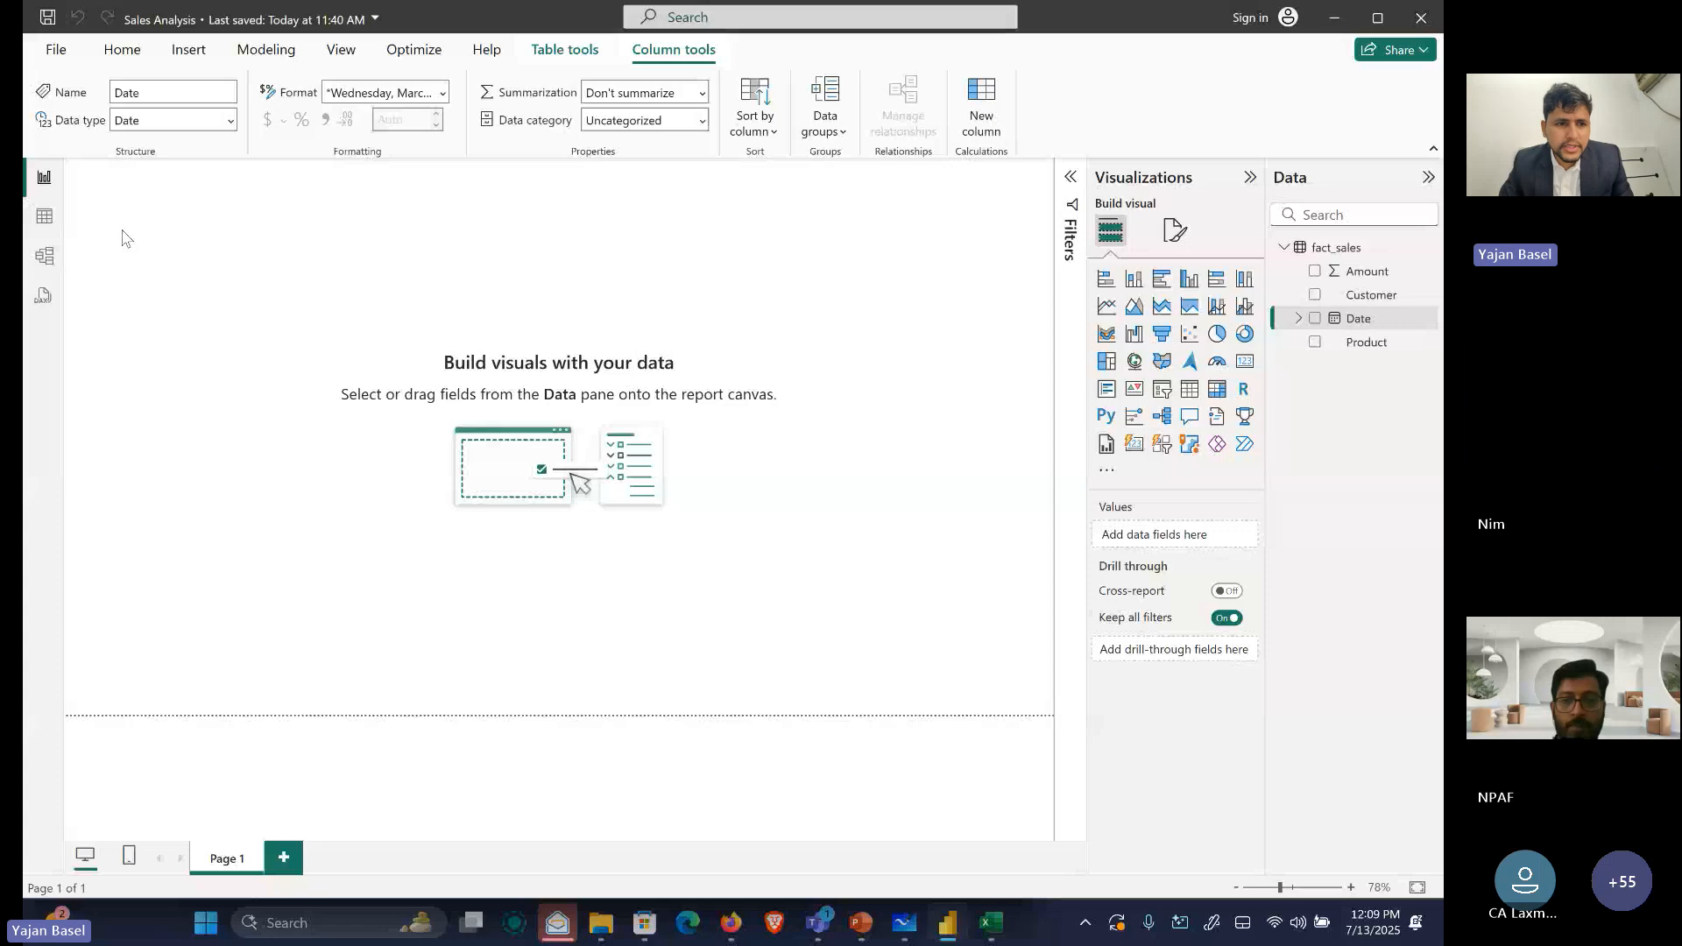
pyautogui.click(43, 219)
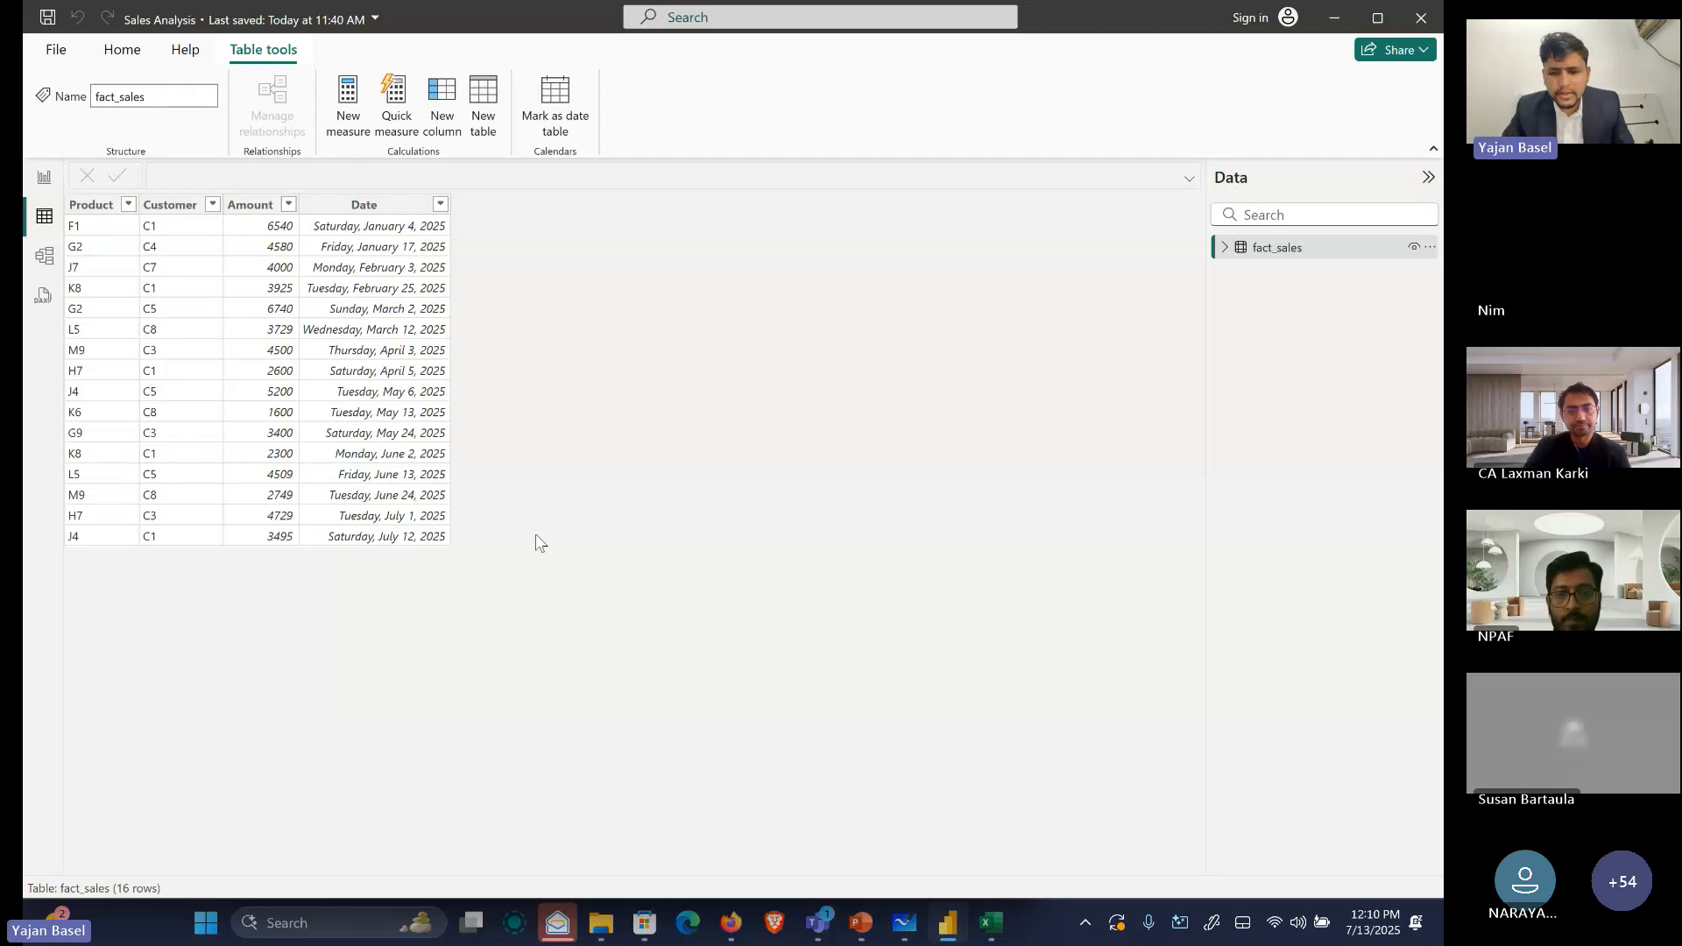
pyautogui.moveTo(978, 927)
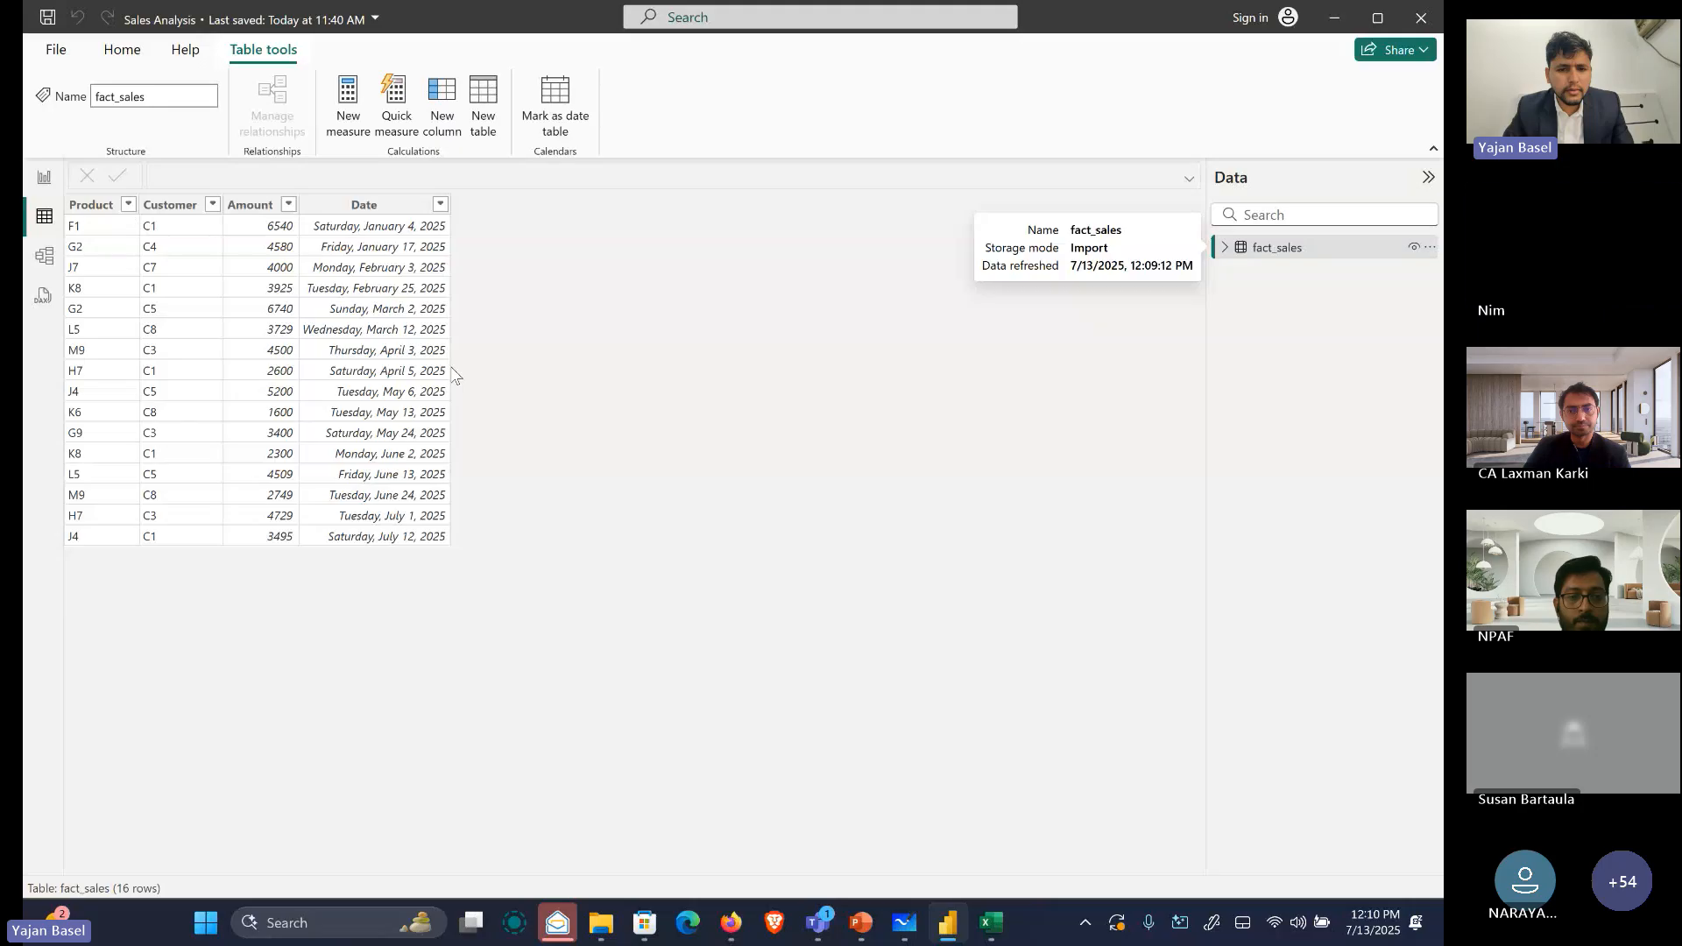
# Save the Sales Analysis report, then start a Get data > Web import and cancel it.
pyautogui.click(42, 179)
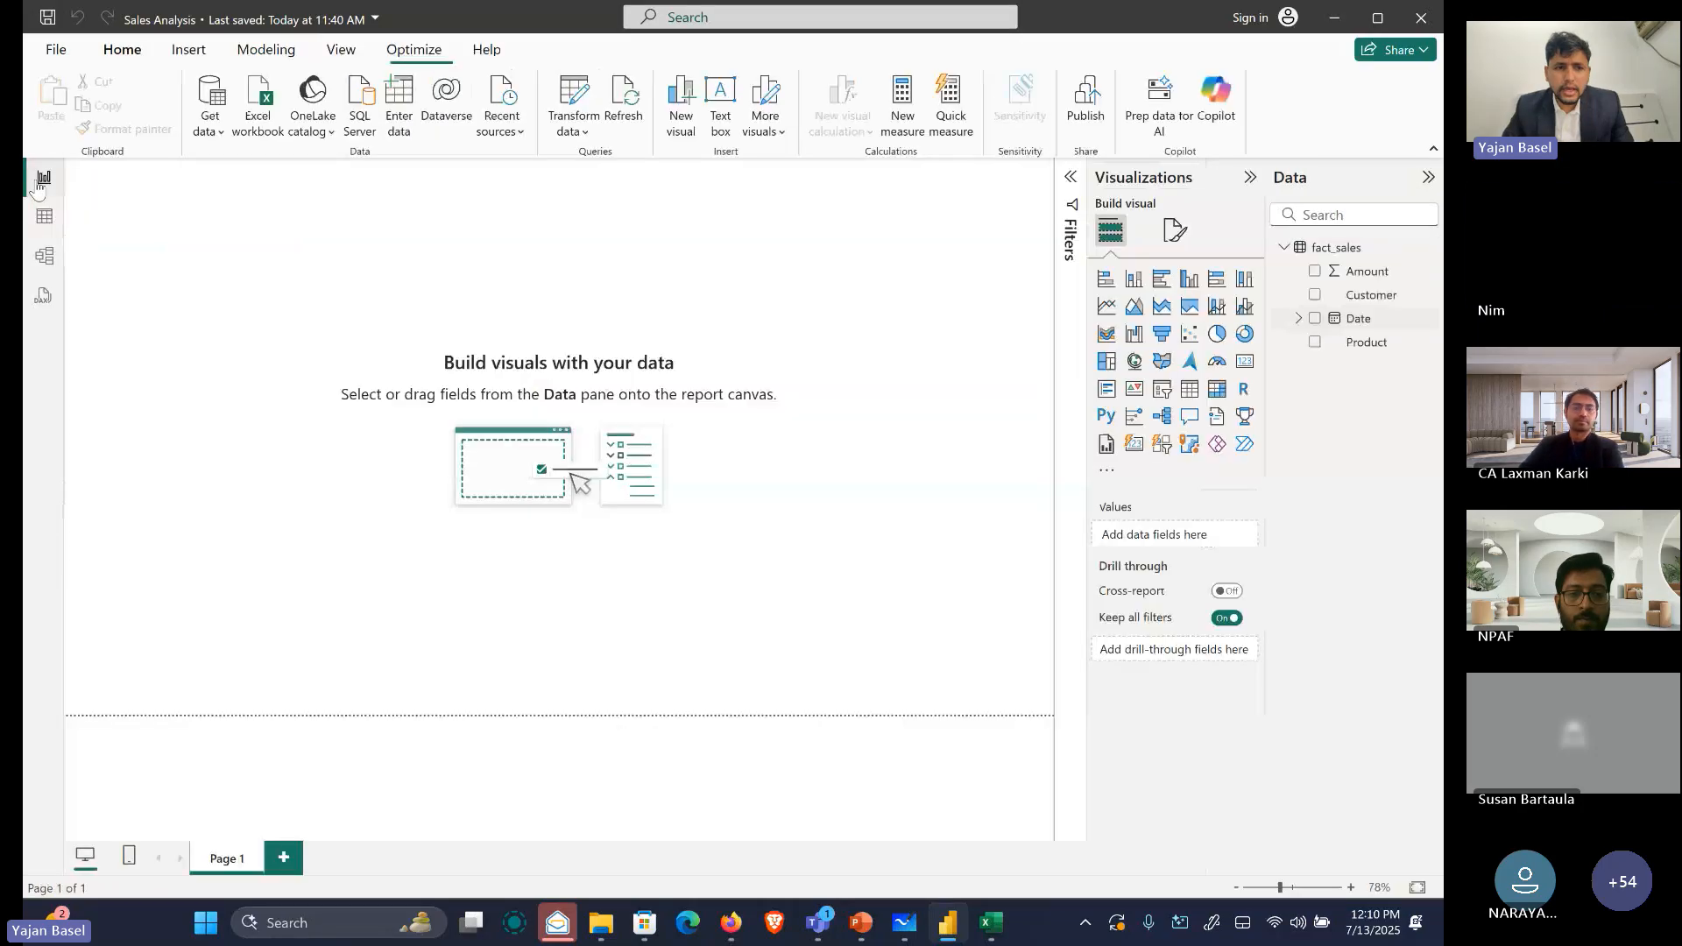
pyautogui.click(47, 19)
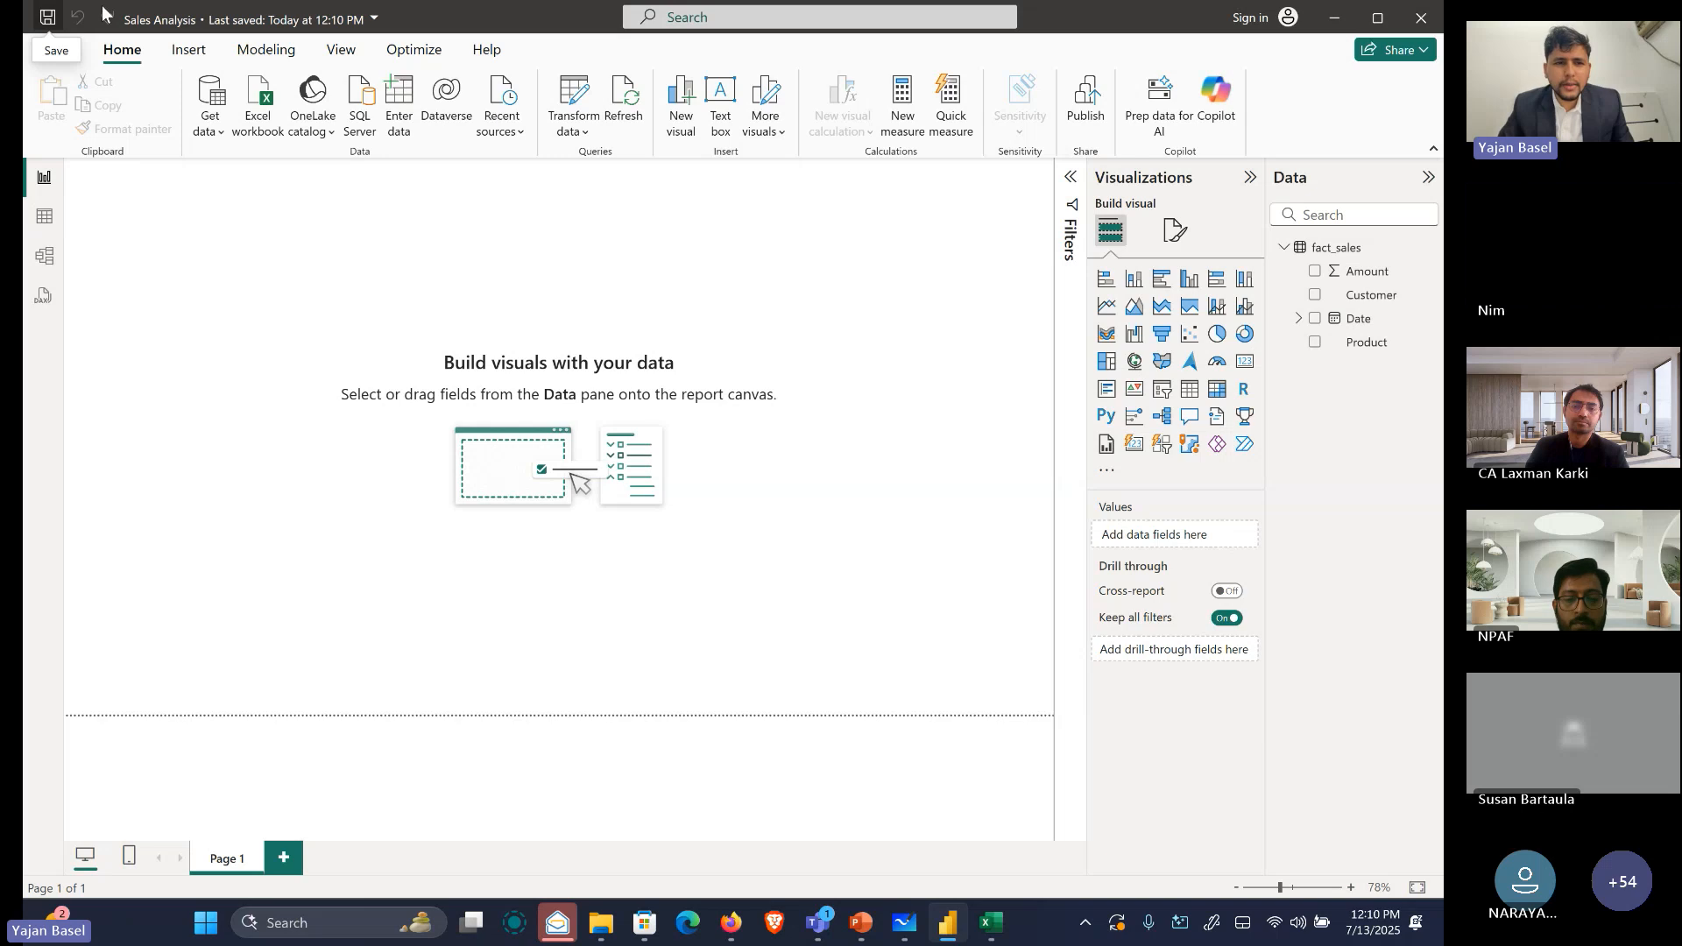
pyautogui.click(212, 132)
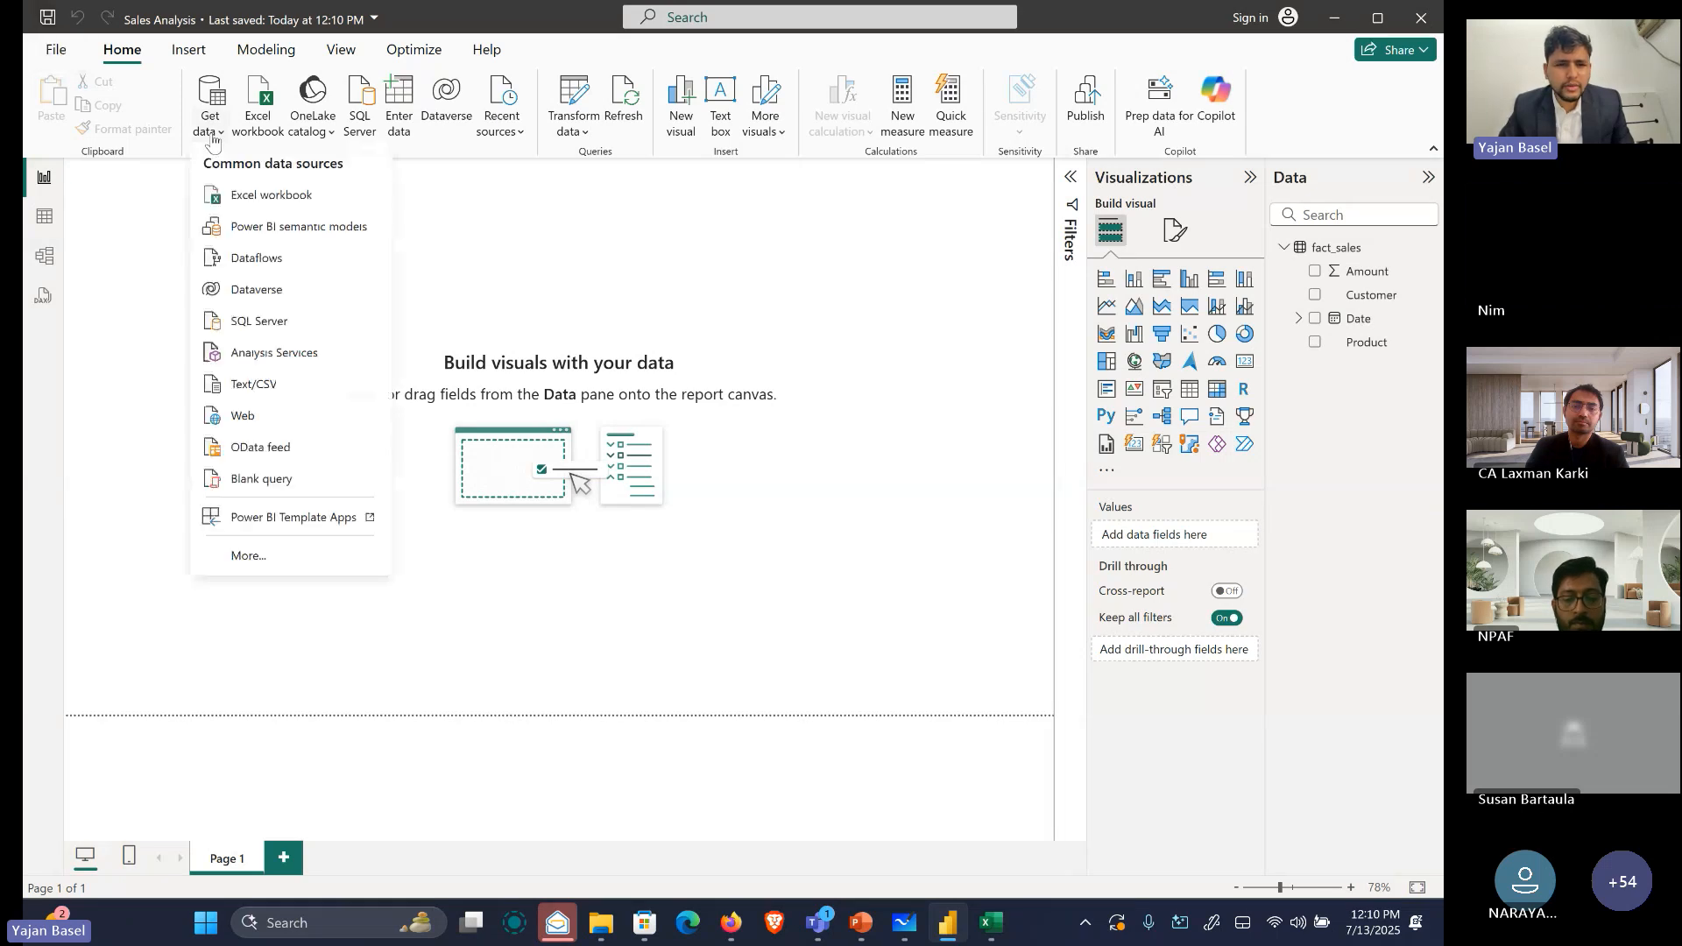
pyautogui.click(237, 416)
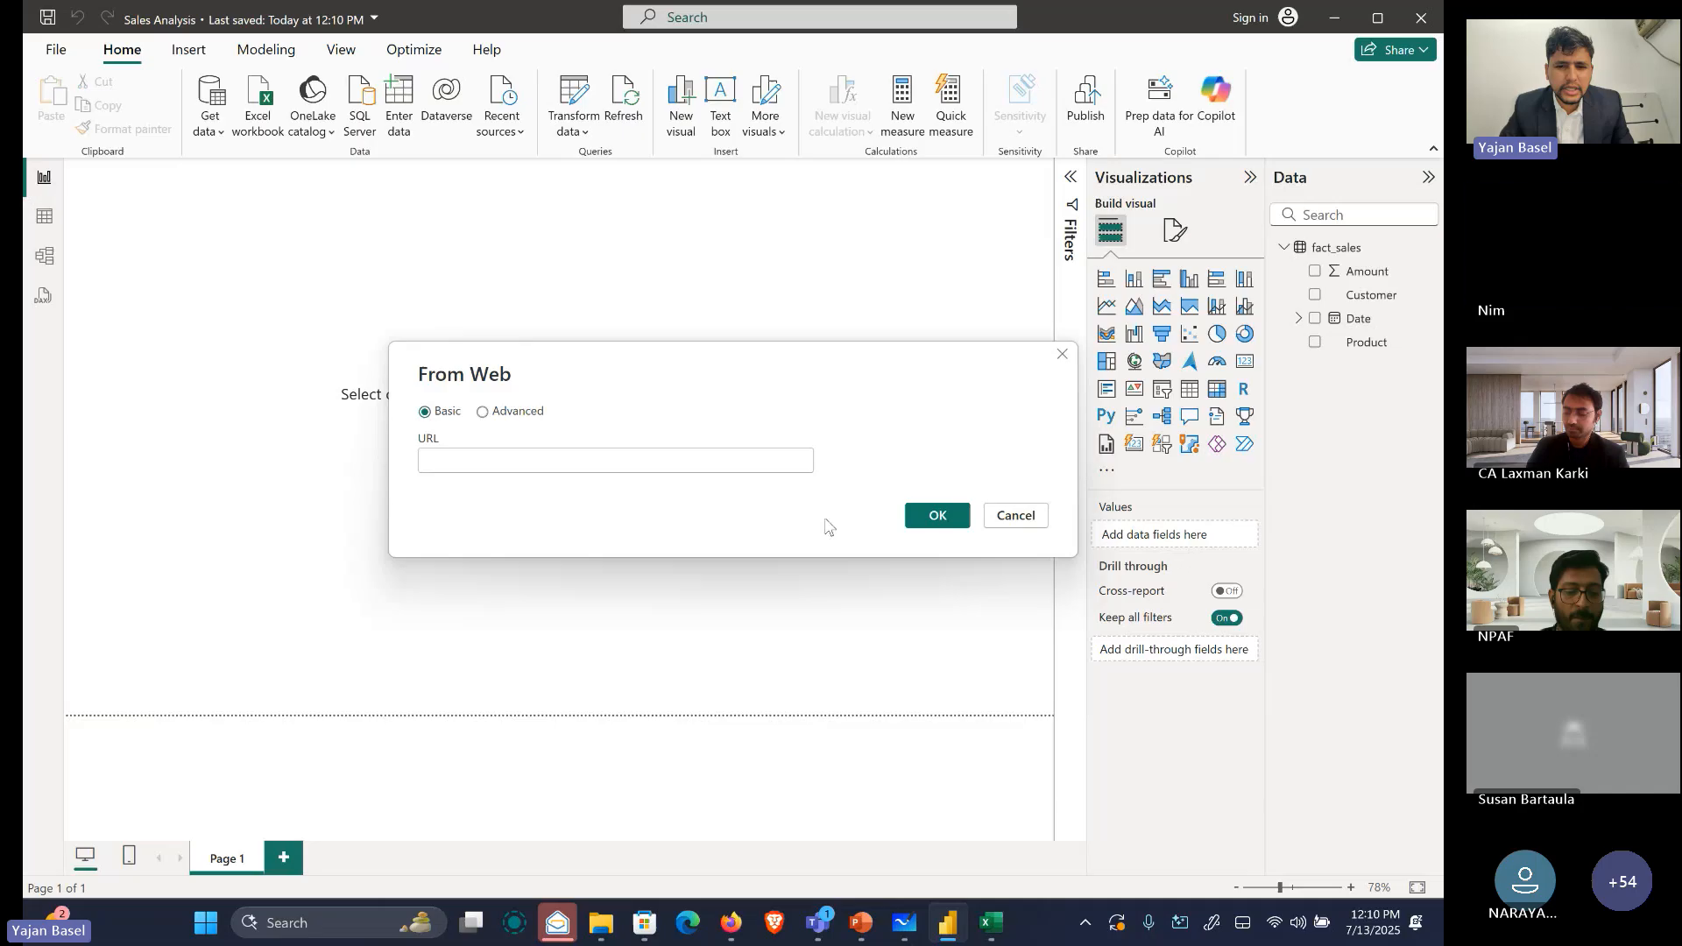
pyautogui.click(1016, 515)
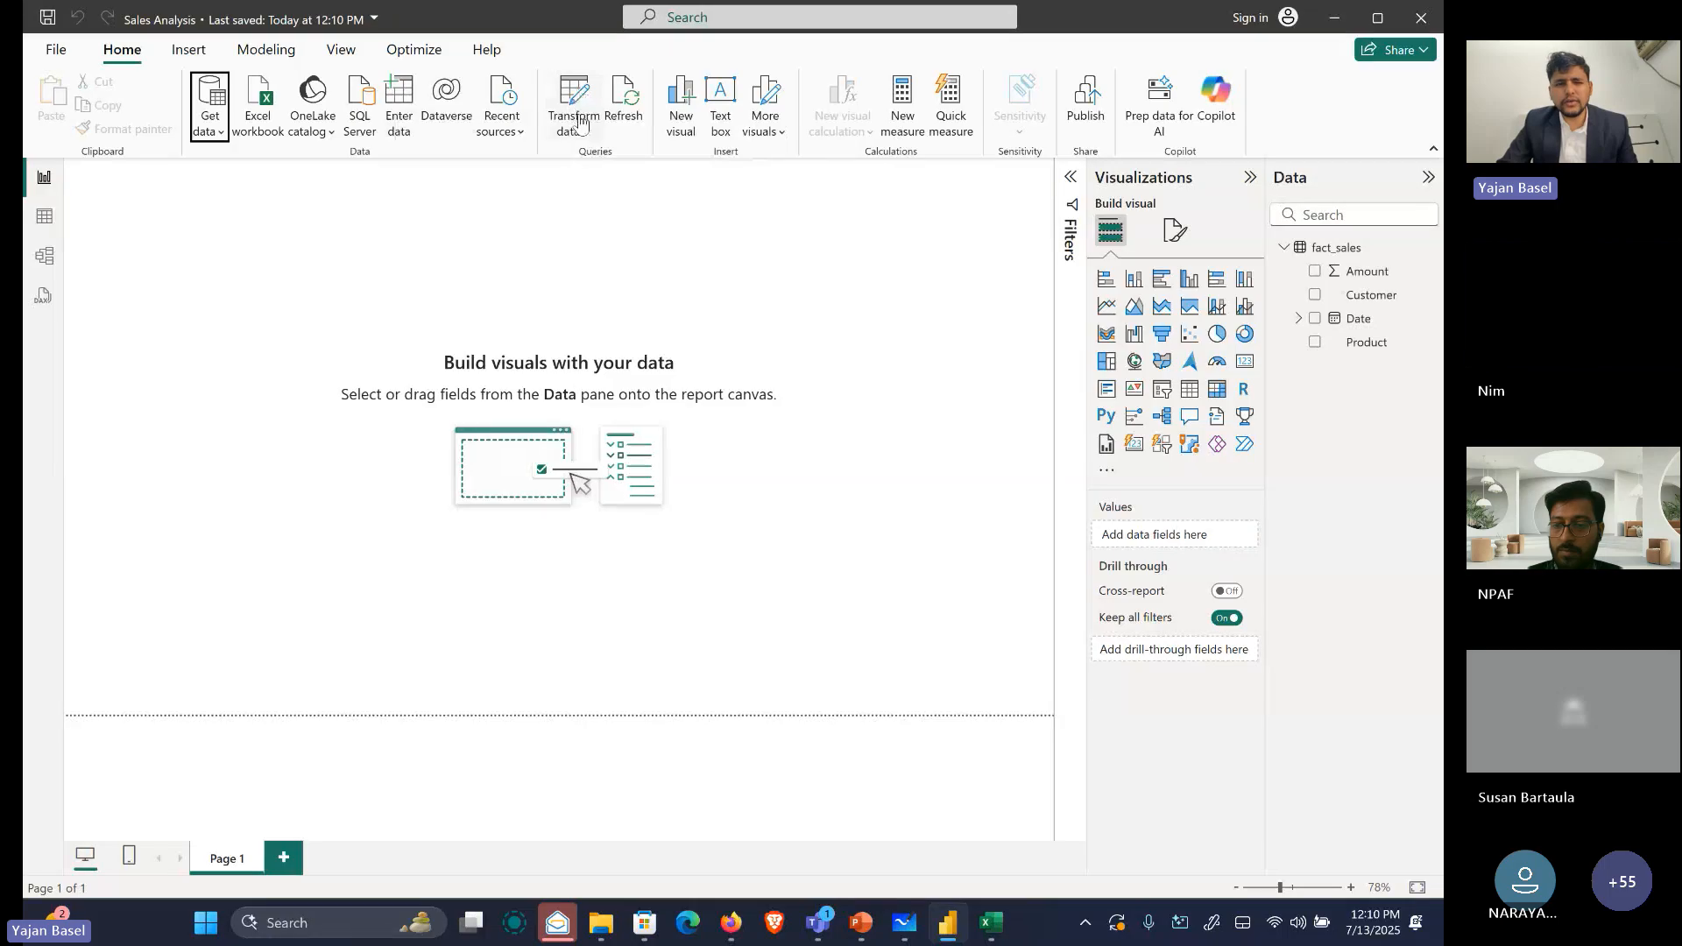
pyautogui.click(189, 51)
pyautogui.click(124, 53)
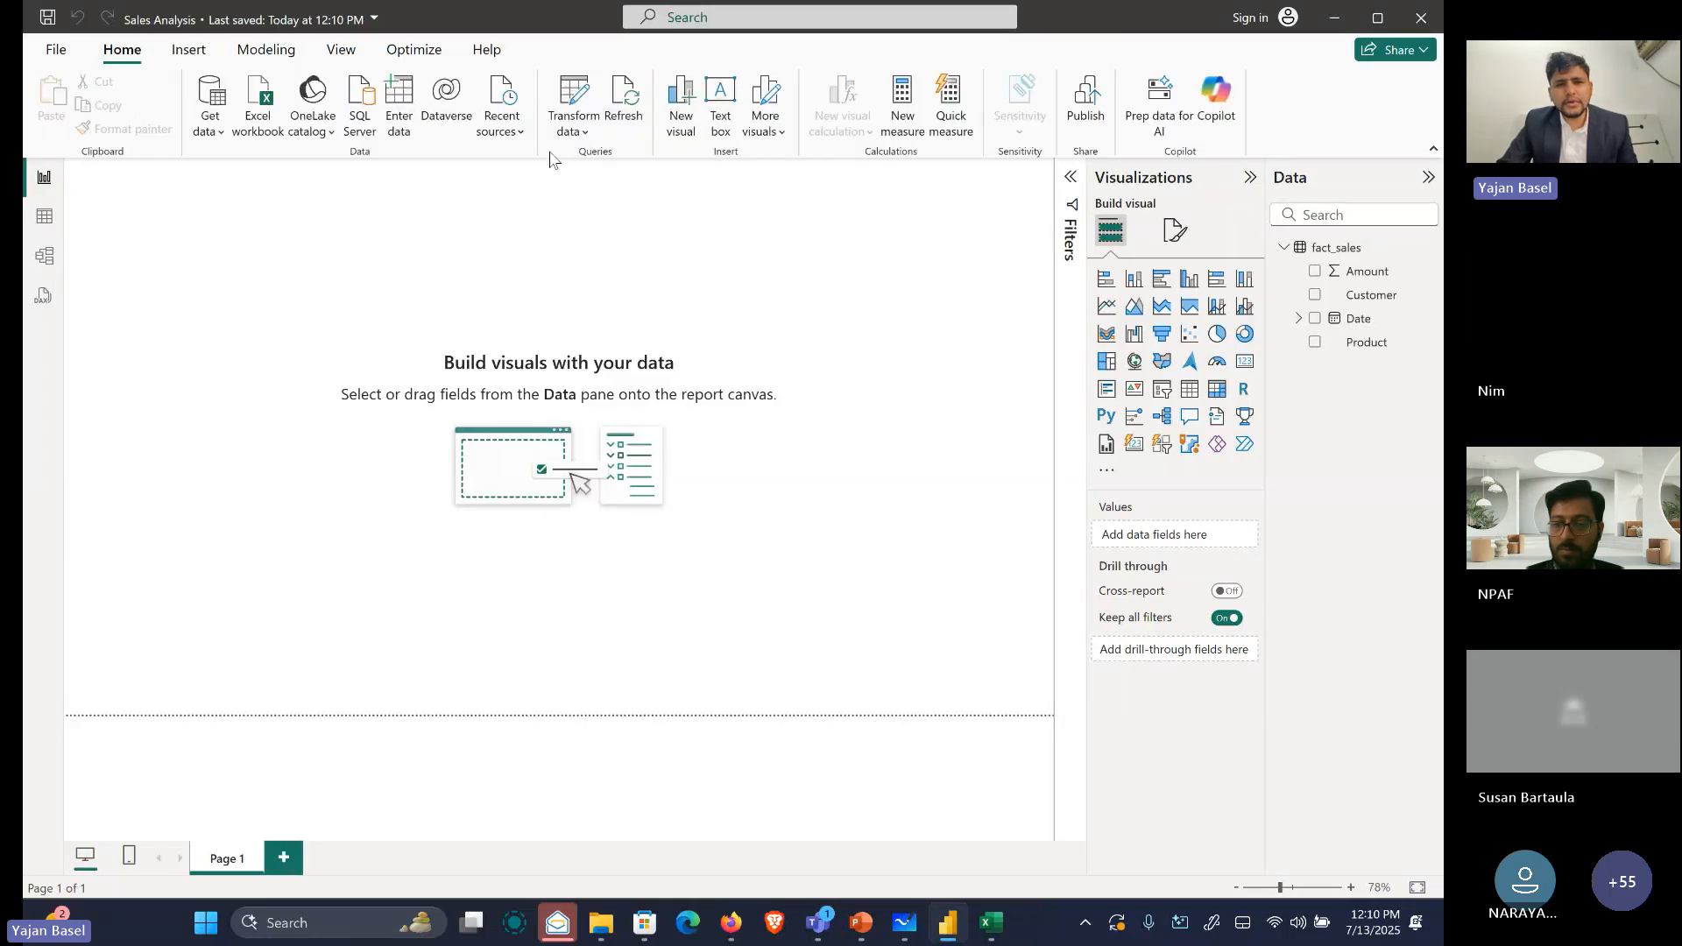
pyautogui.click(578, 135)
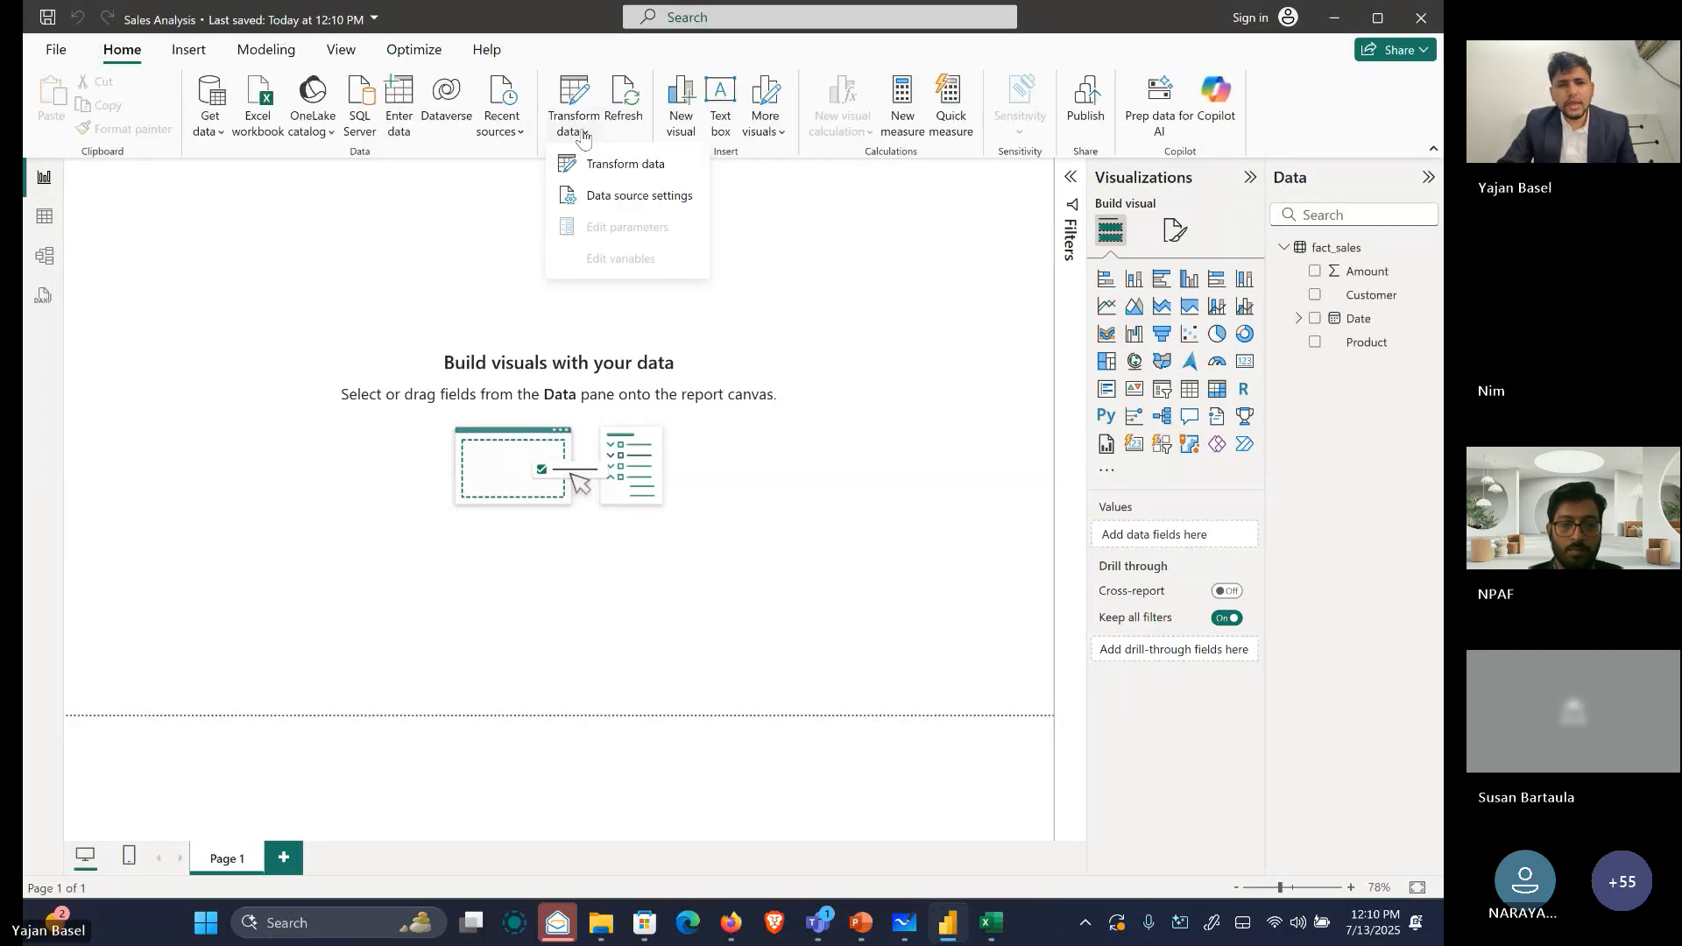
pyautogui.click(487, 240)
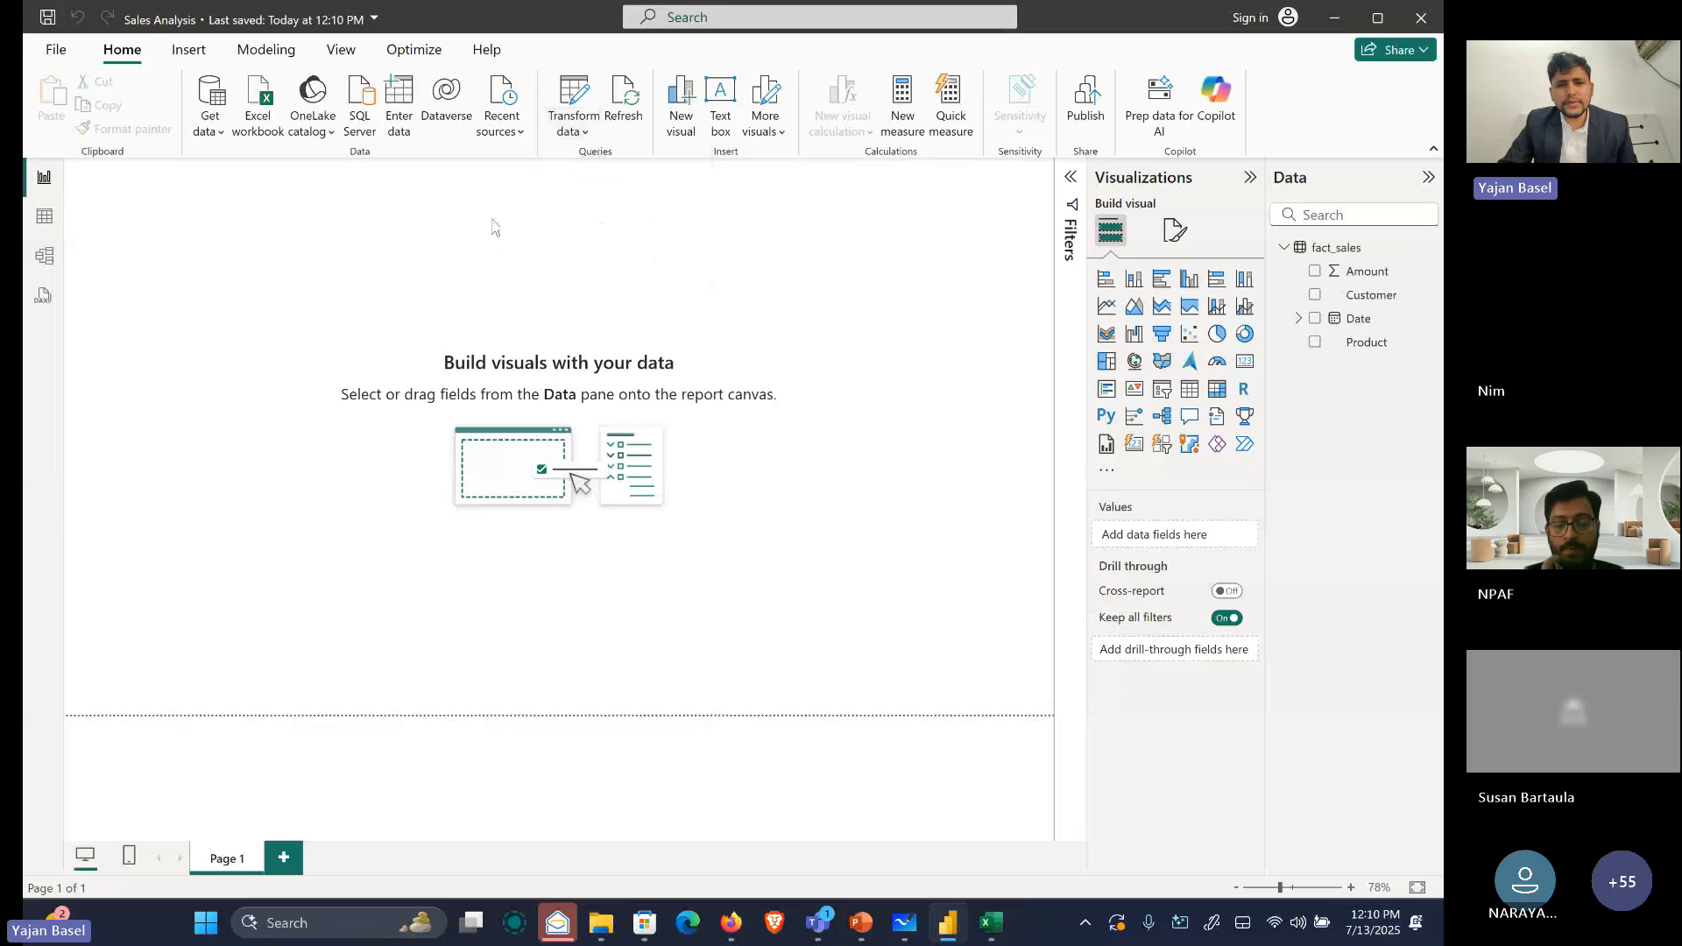
pyautogui.click(586, 136)
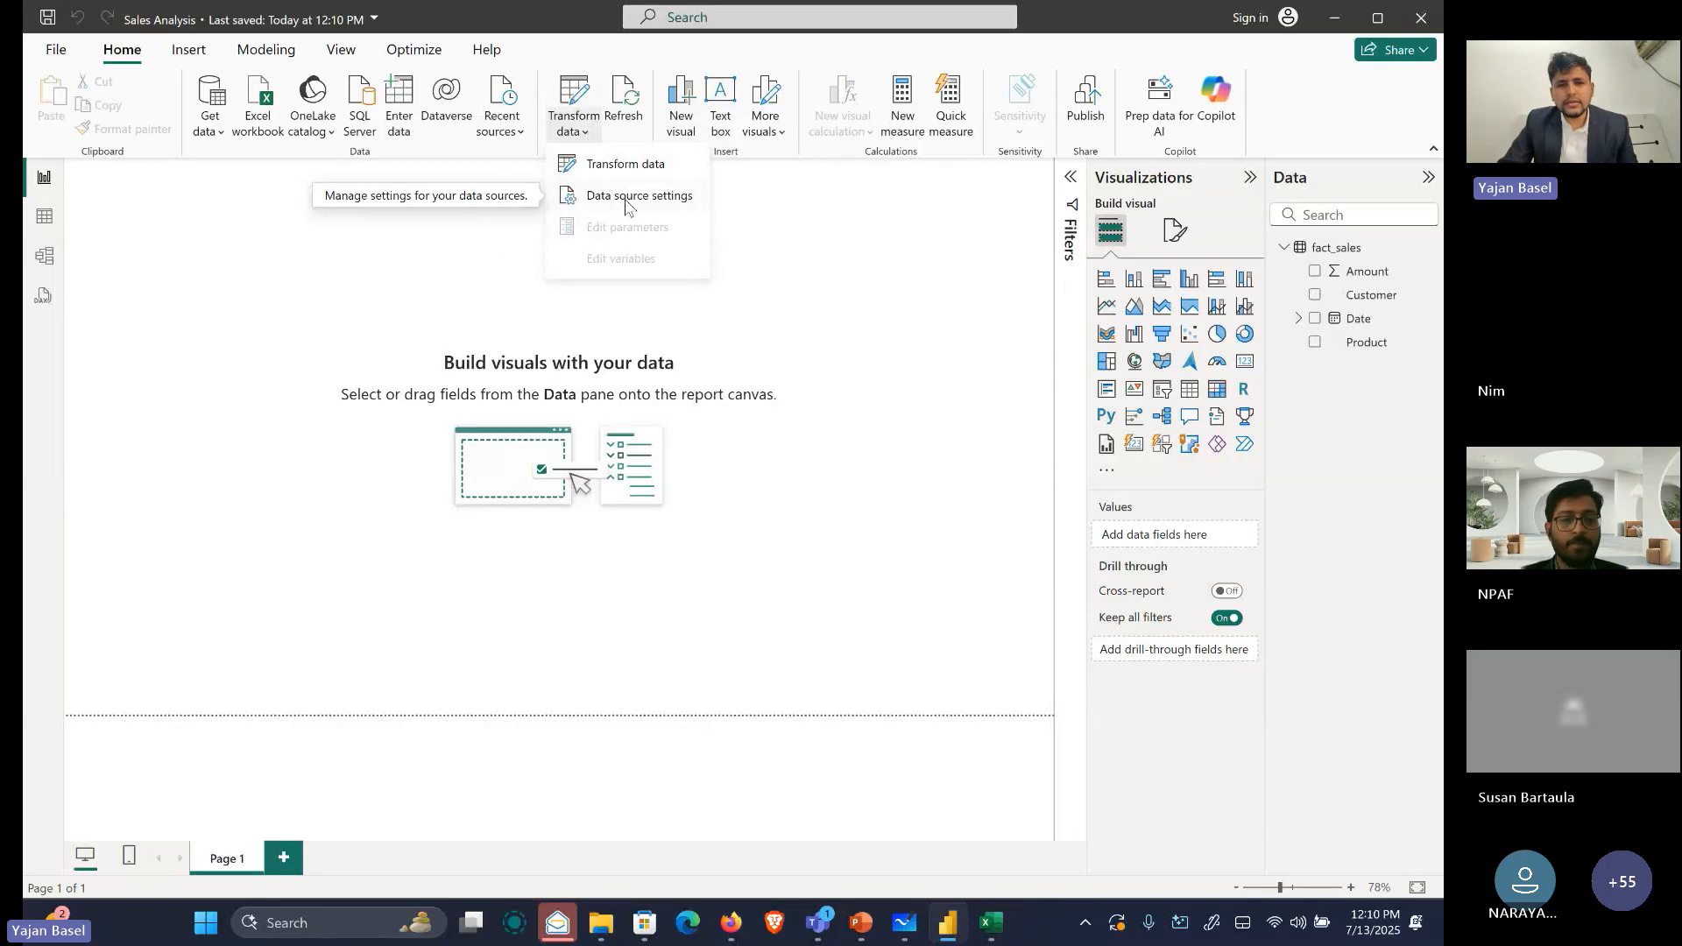
pyautogui.click(628, 198)
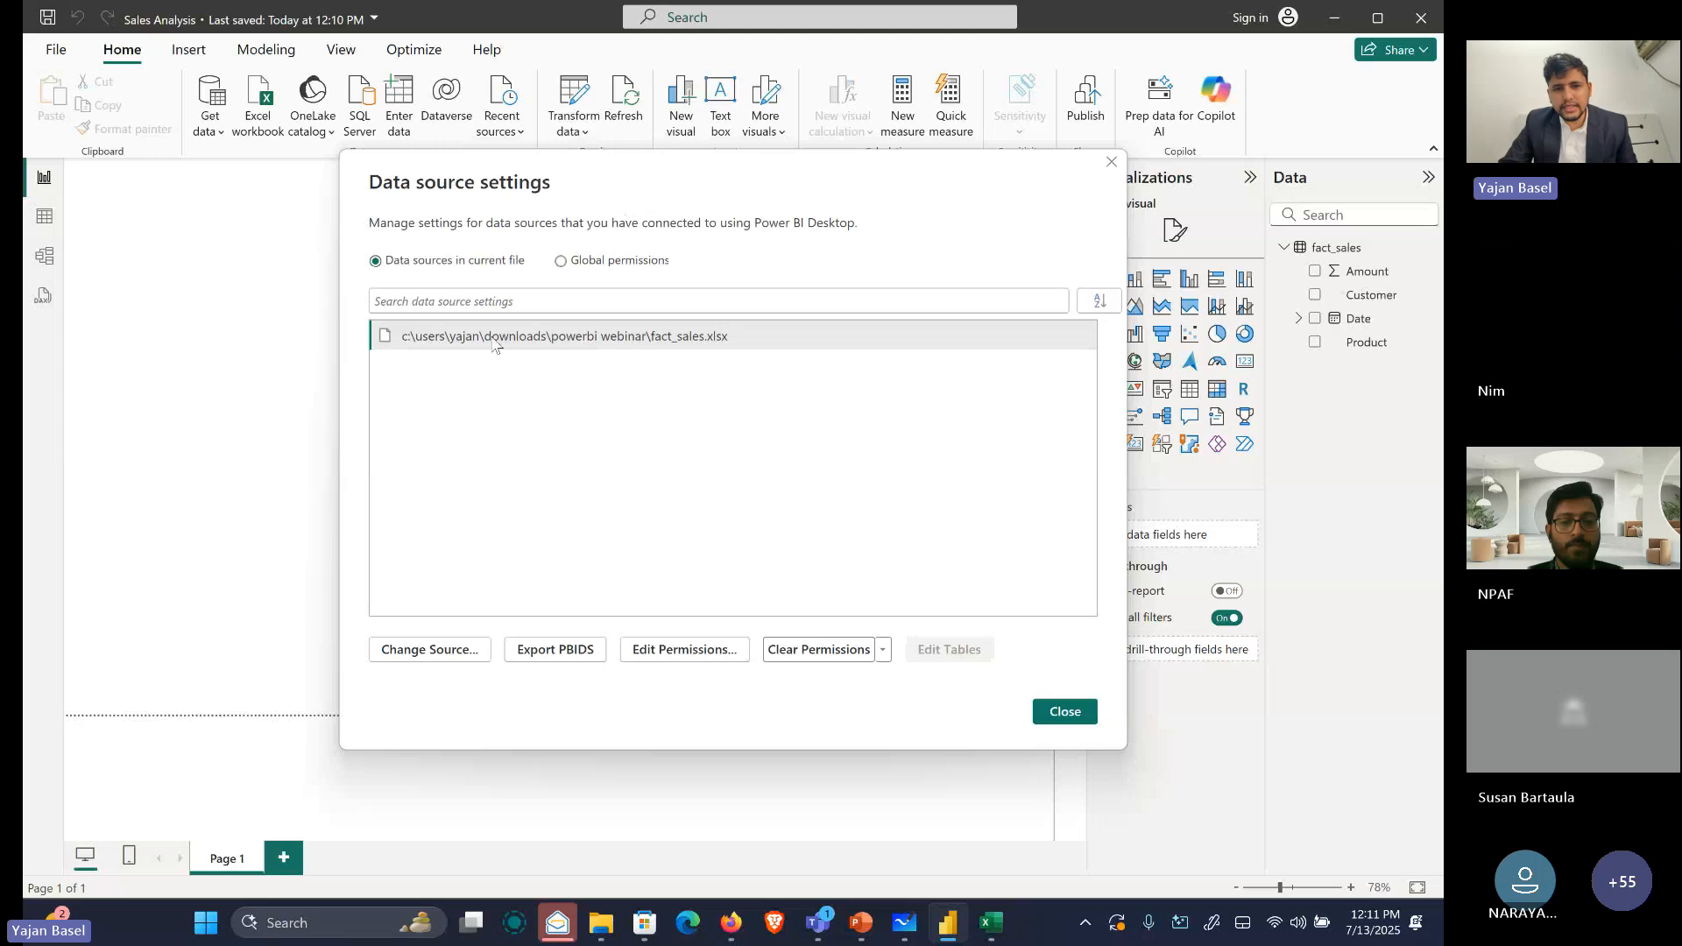
pyautogui.click(493, 343)
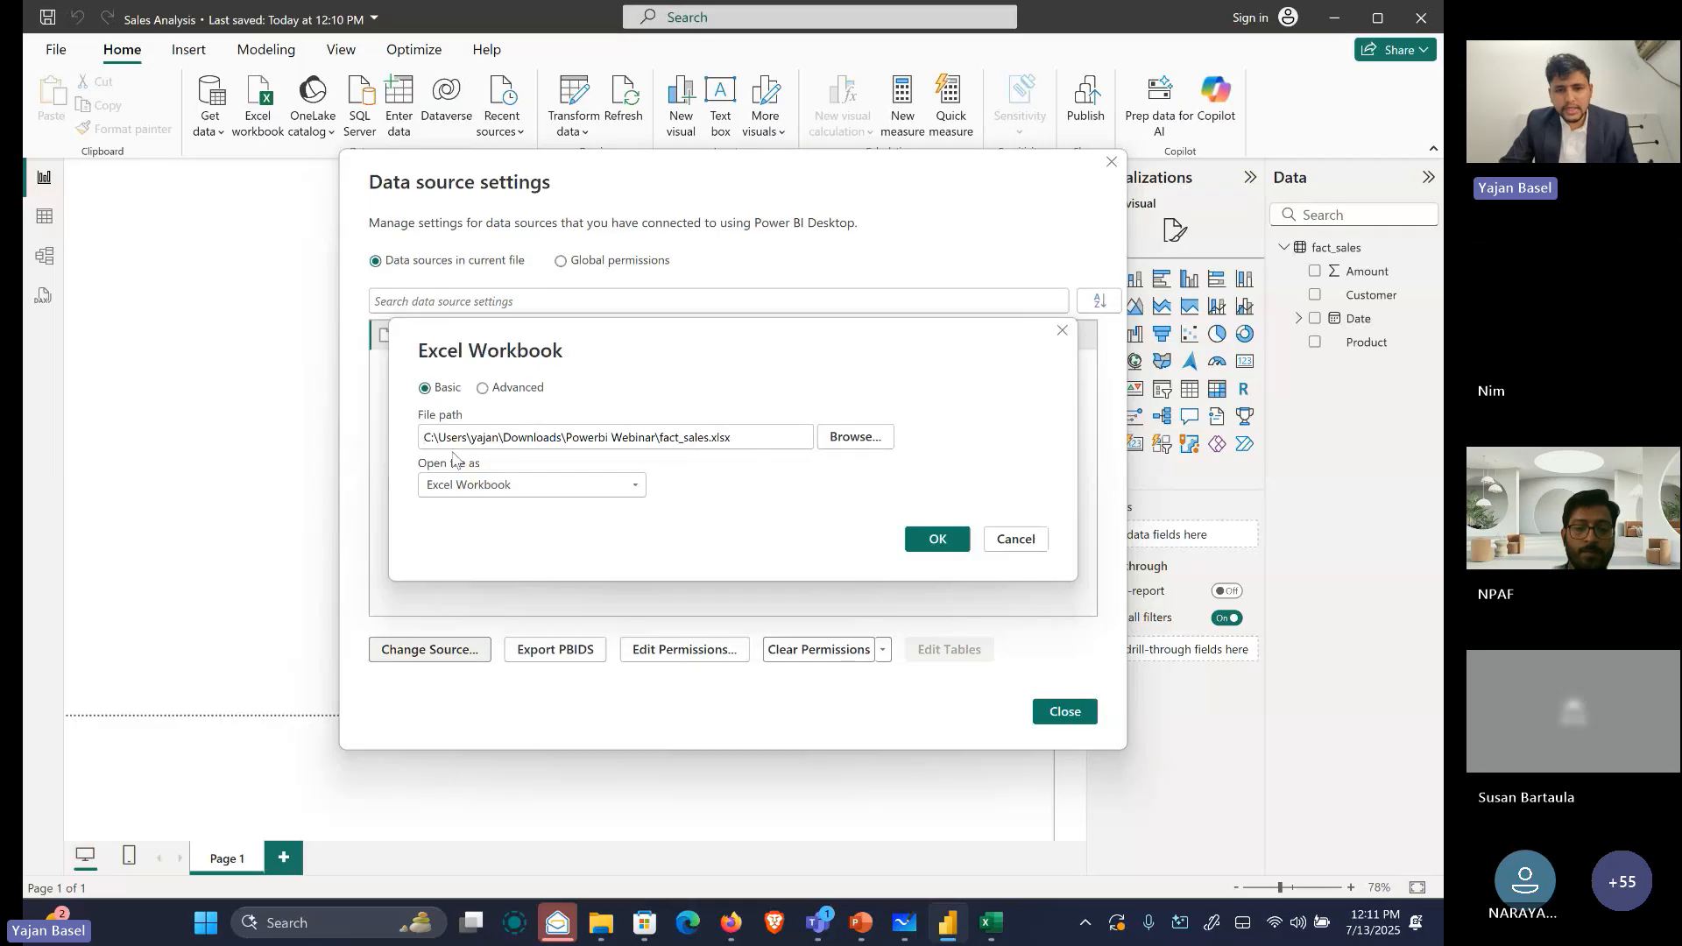
pyautogui.click(999, 540)
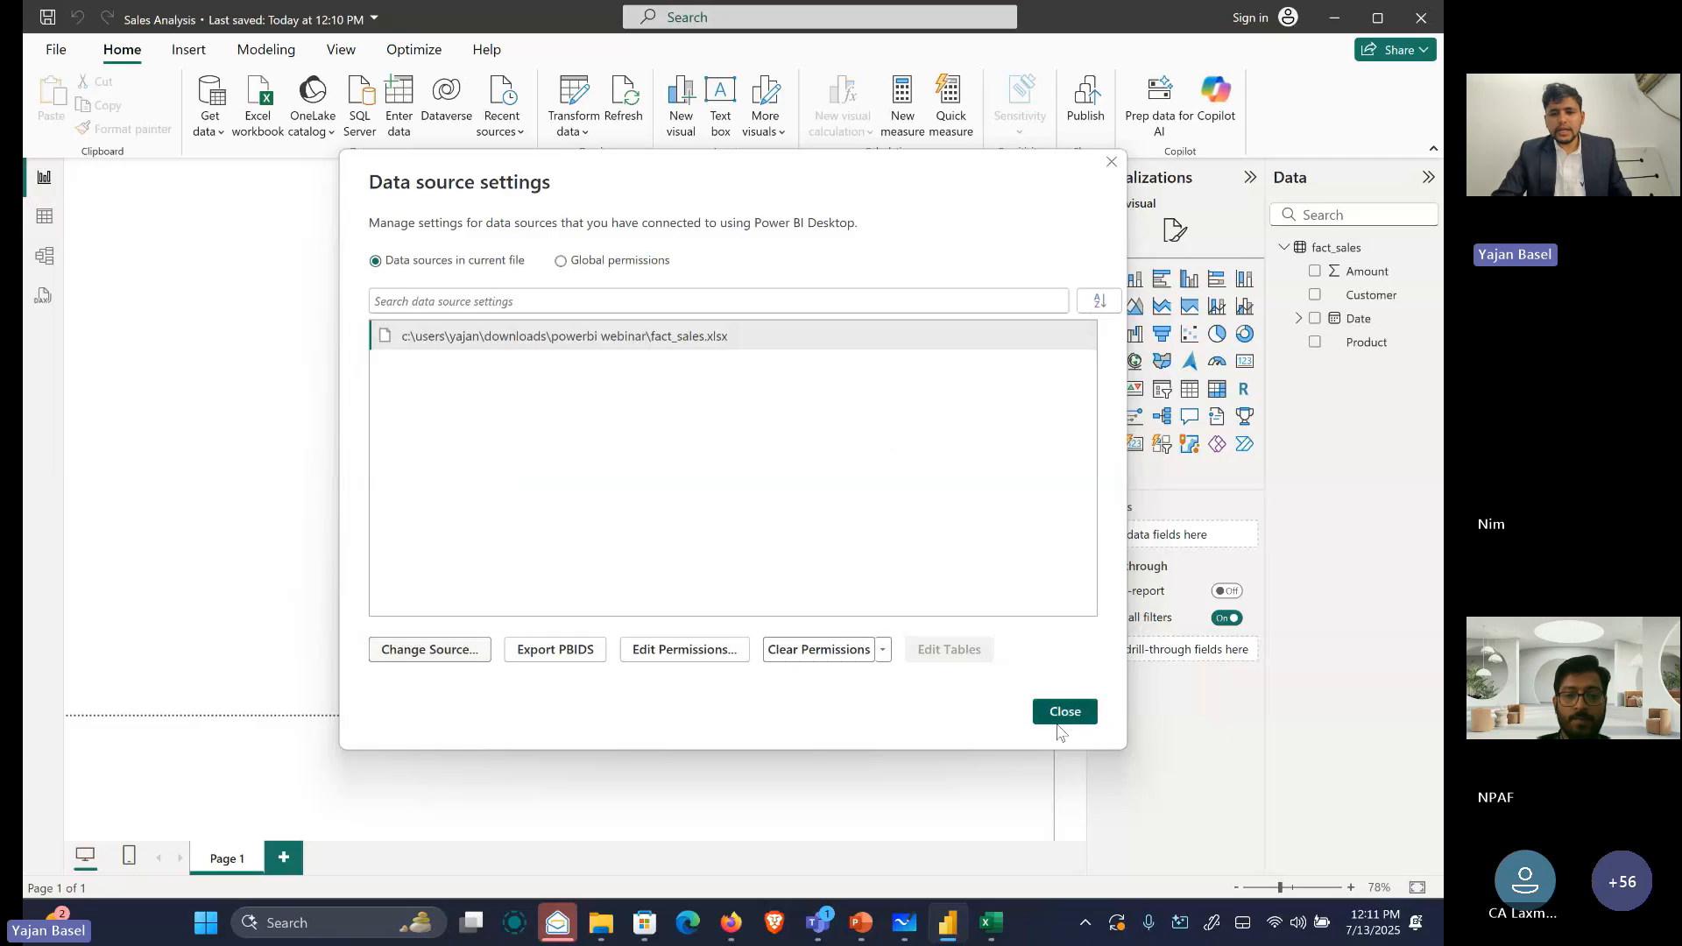
pyautogui.click(1056, 708)
pyautogui.click(574, 130)
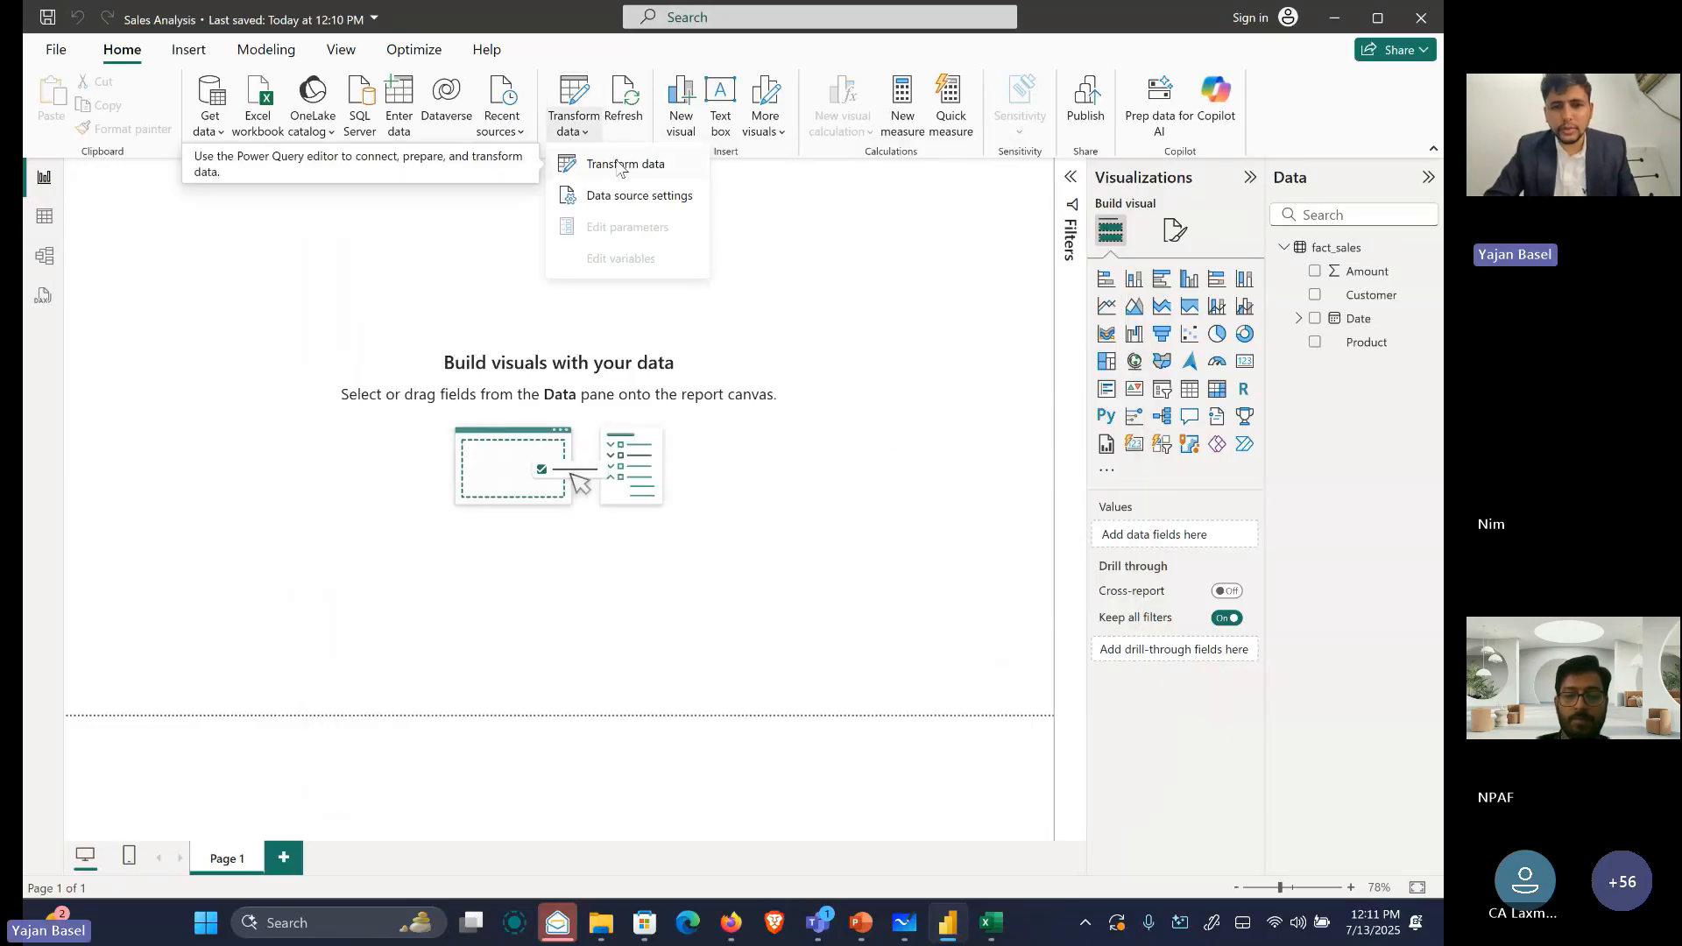
# Open Power Query Editor via Transform data and start a New Source > Web import.
pyautogui.click(619, 166)
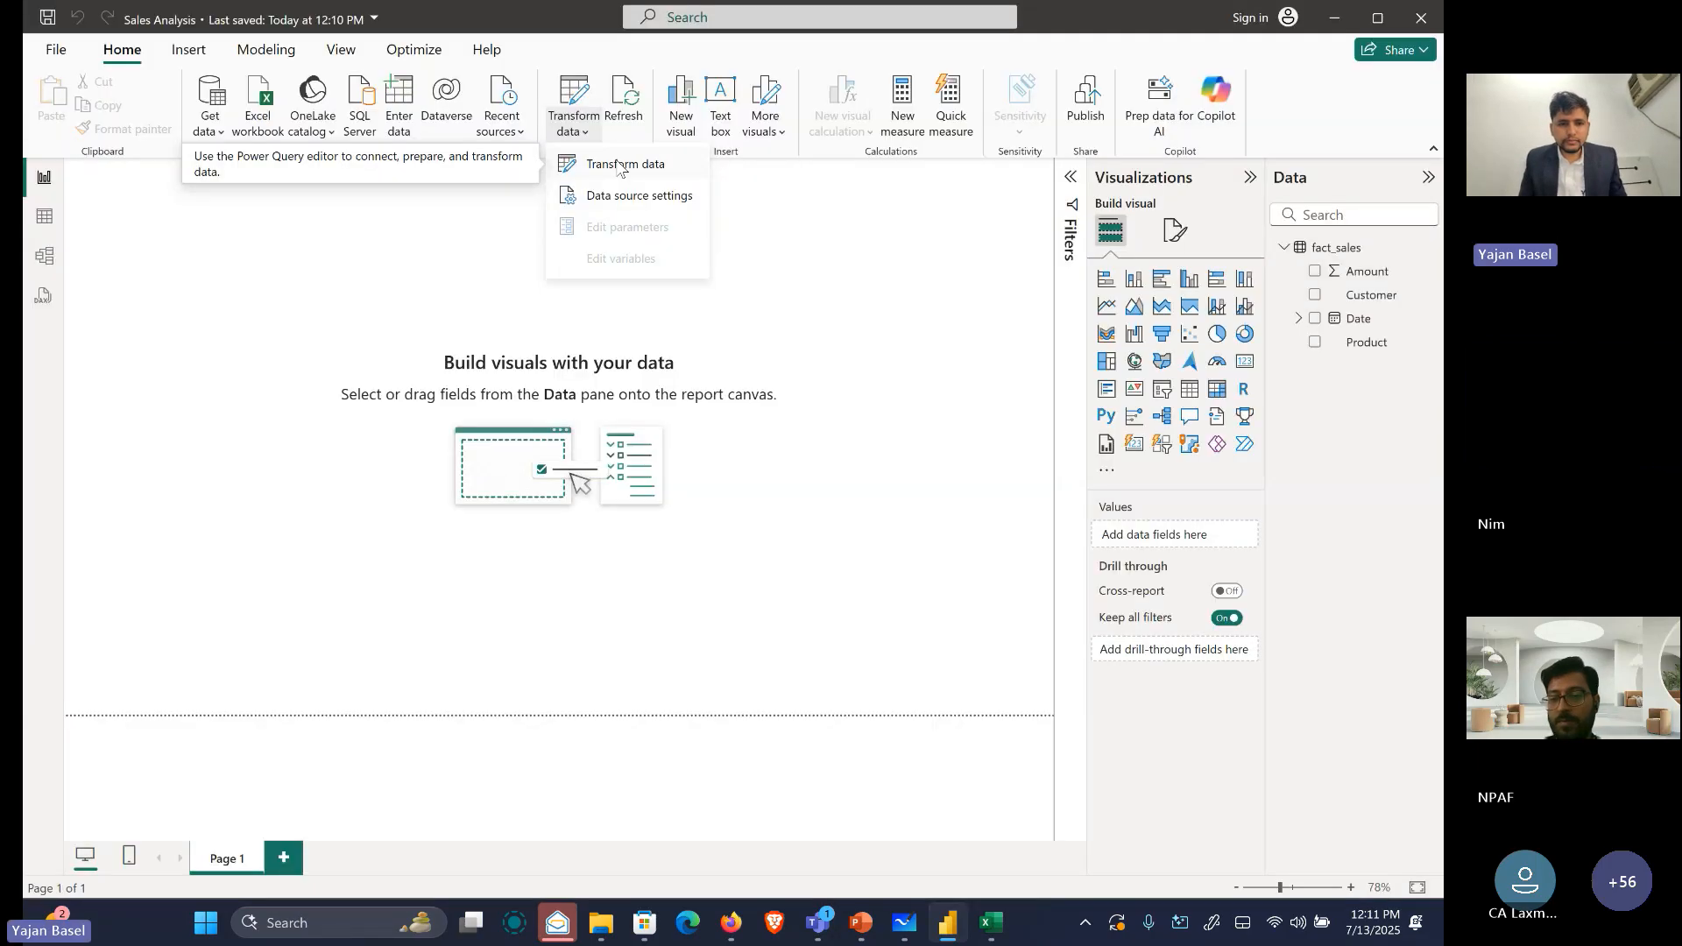
pyautogui.click(620, 166)
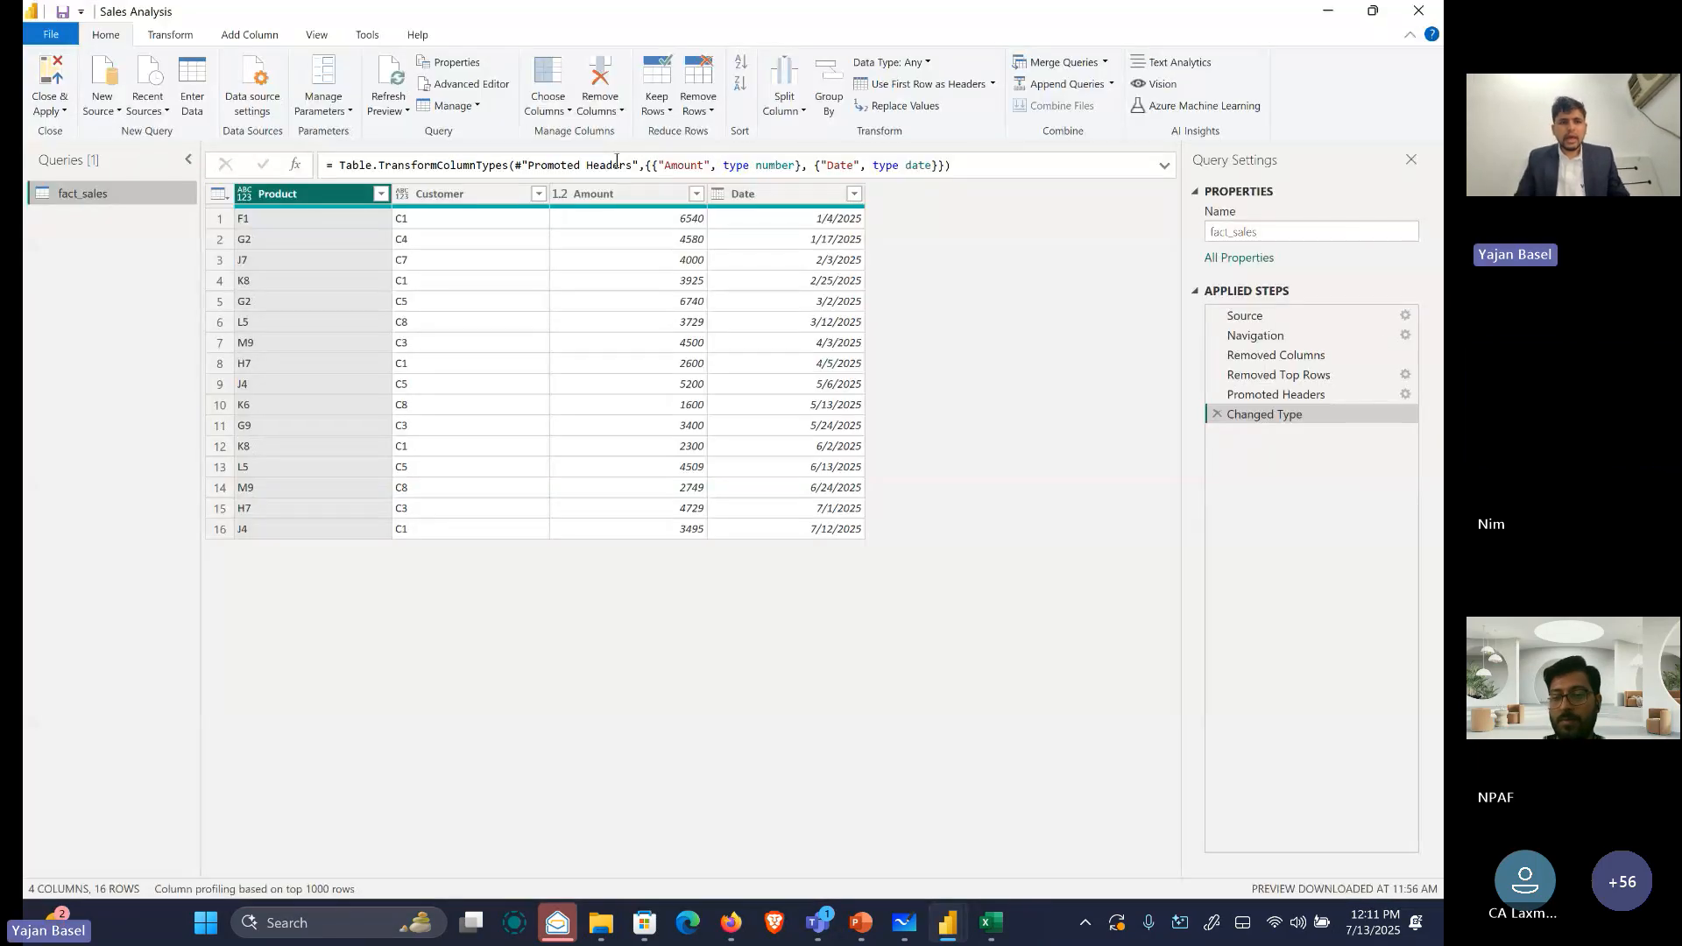
pyautogui.click(104, 111)
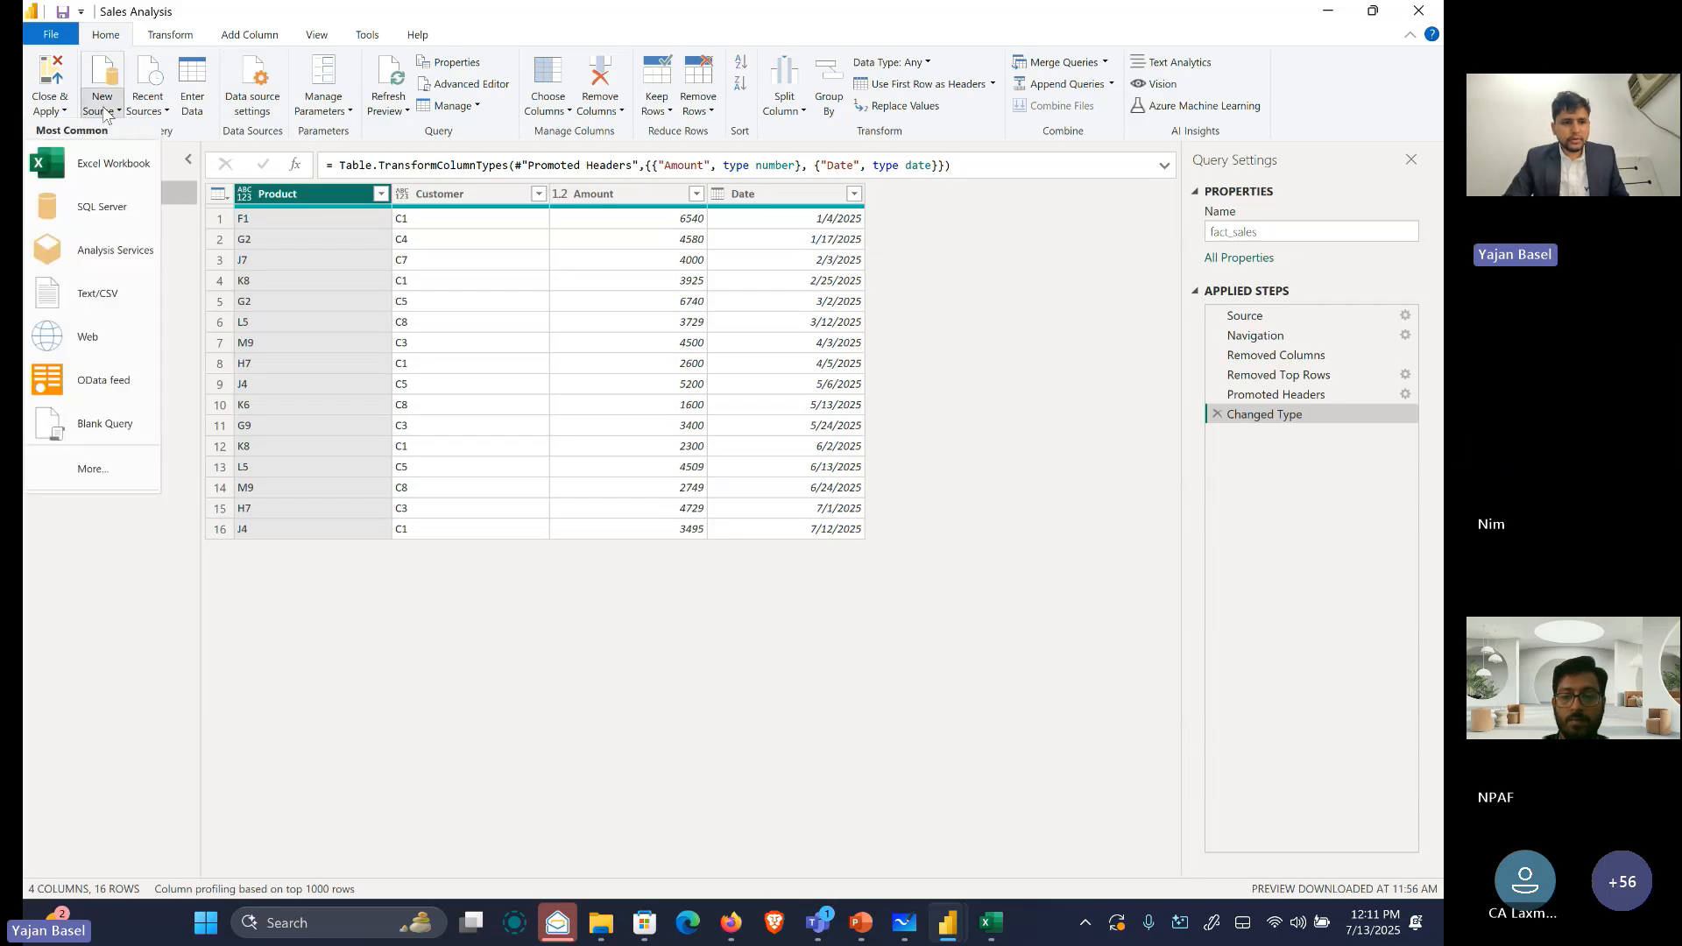
pyautogui.click(88, 340)
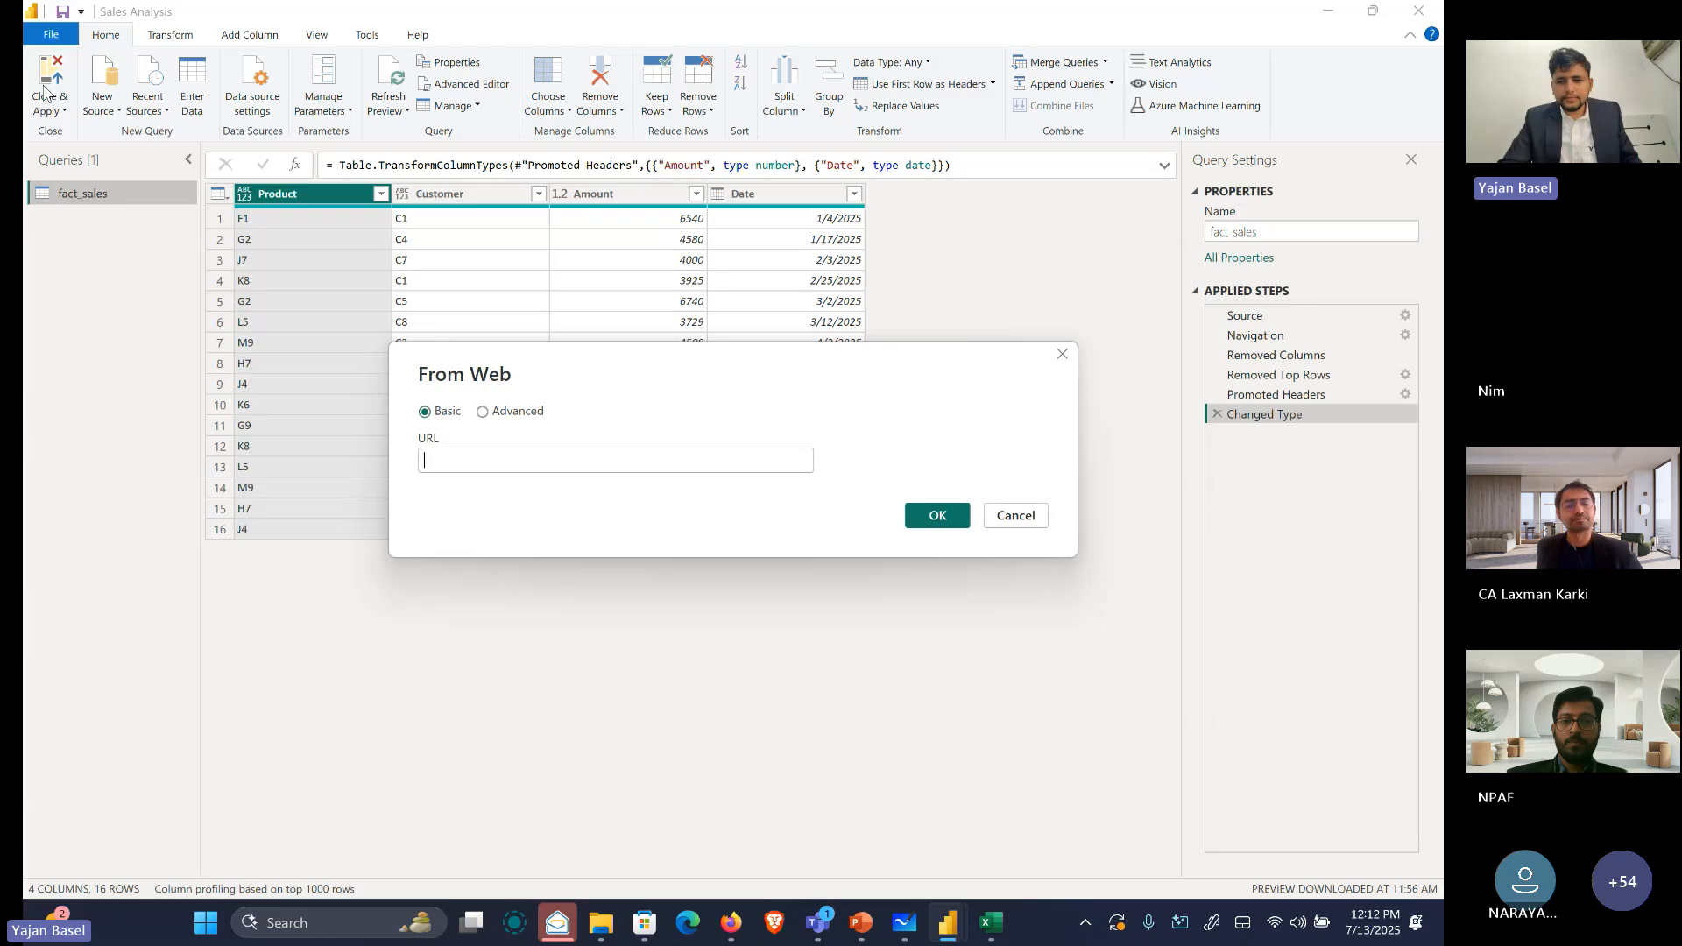
# Copy the dim_product workbook's file path from Excel and return to the query editor.
pyautogui.click(1014, 516)
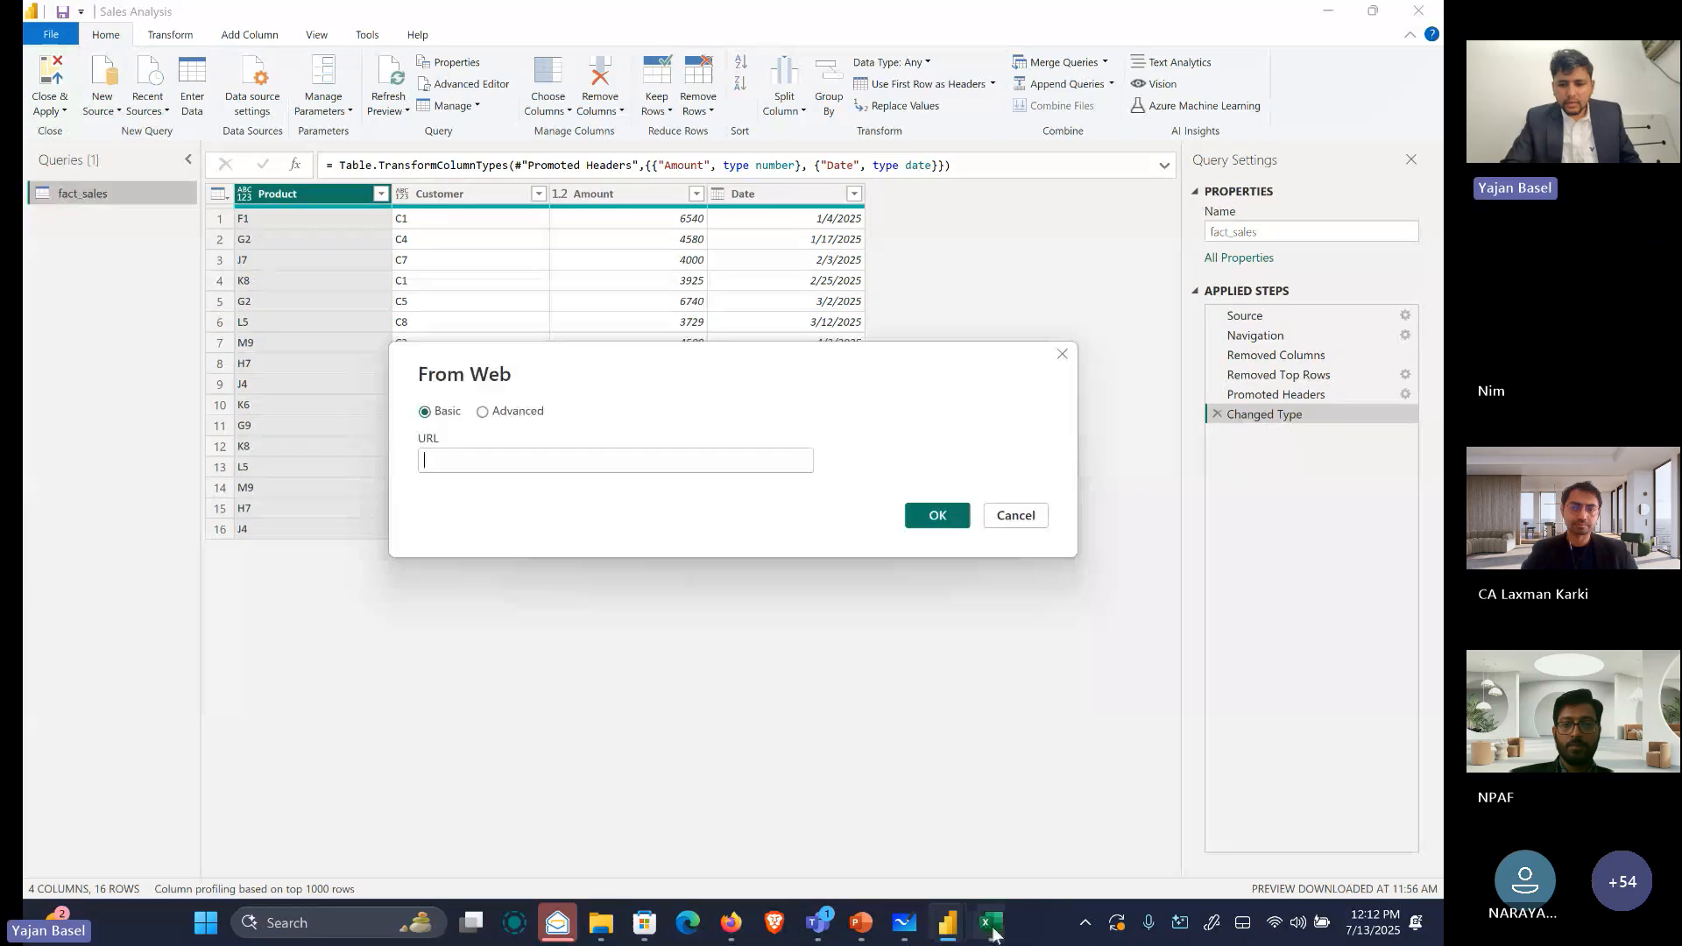
pyautogui.moveTo(993, 929)
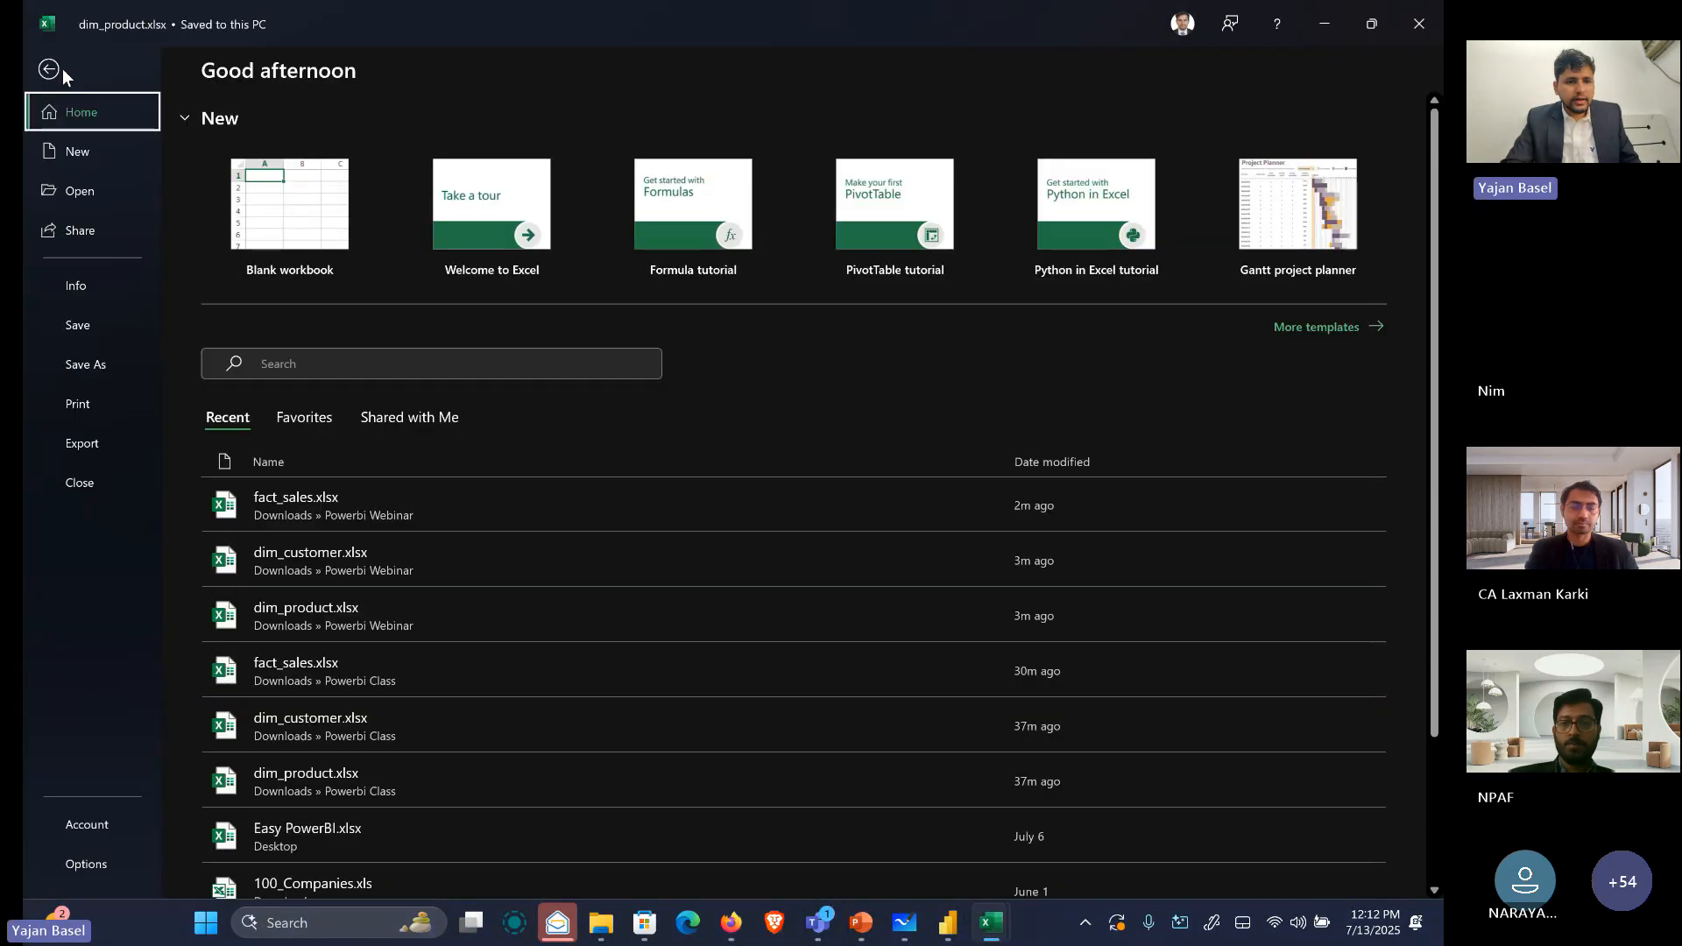
pyautogui.click(75, 285)
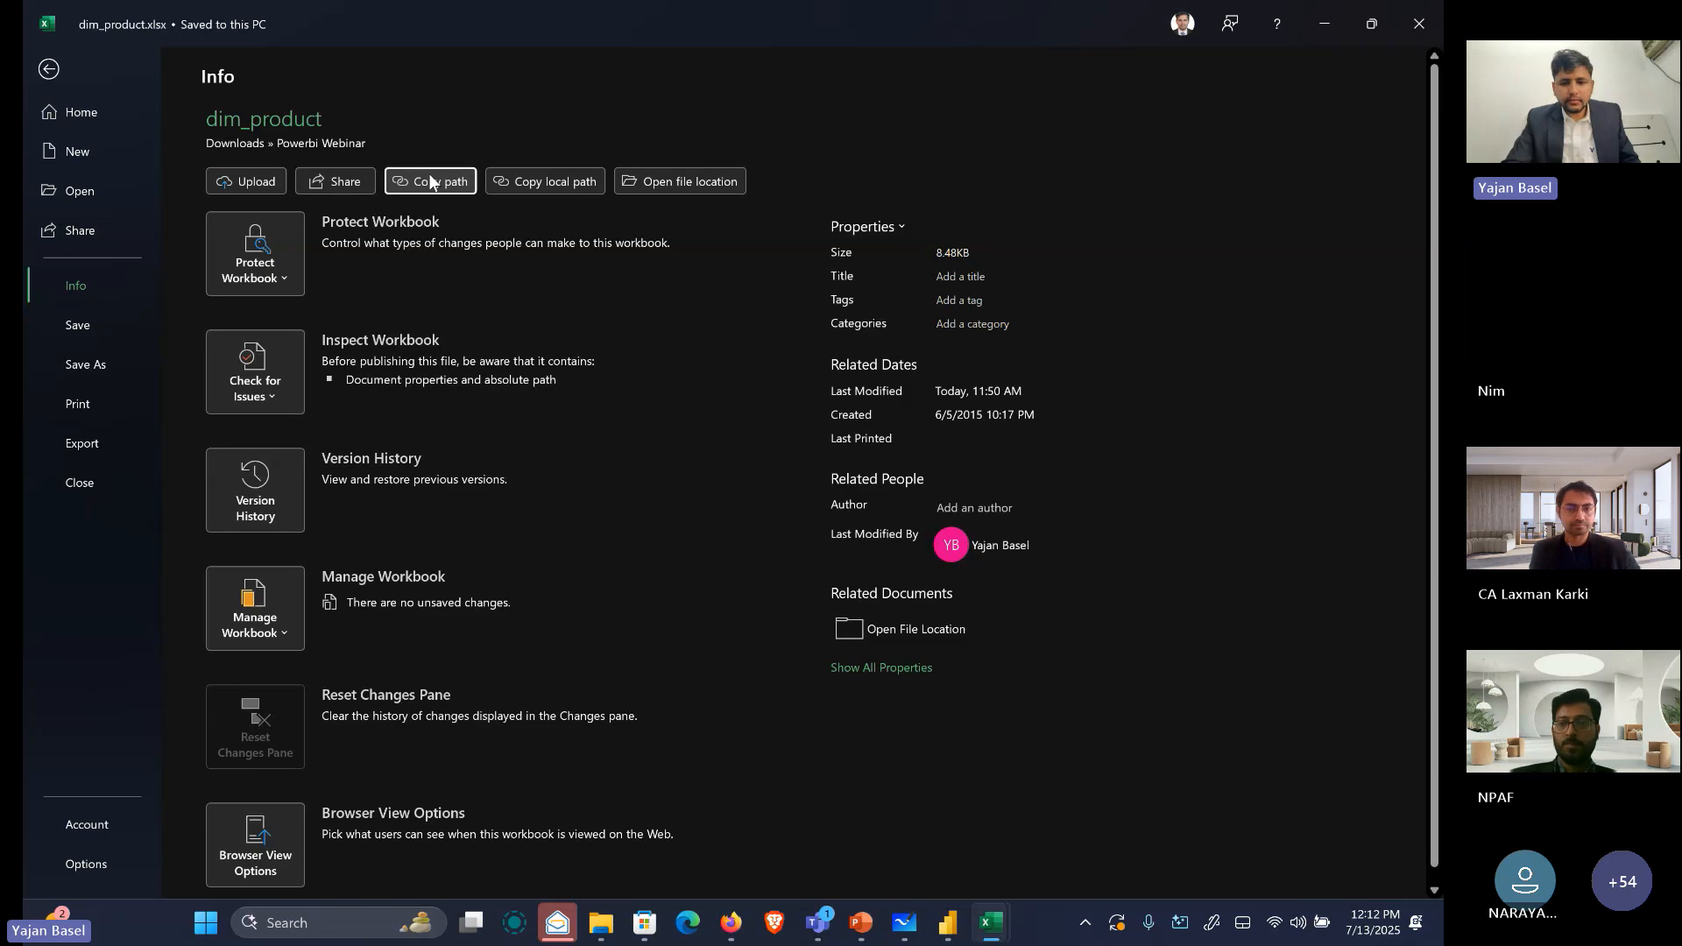
pyautogui.click(949, 922)
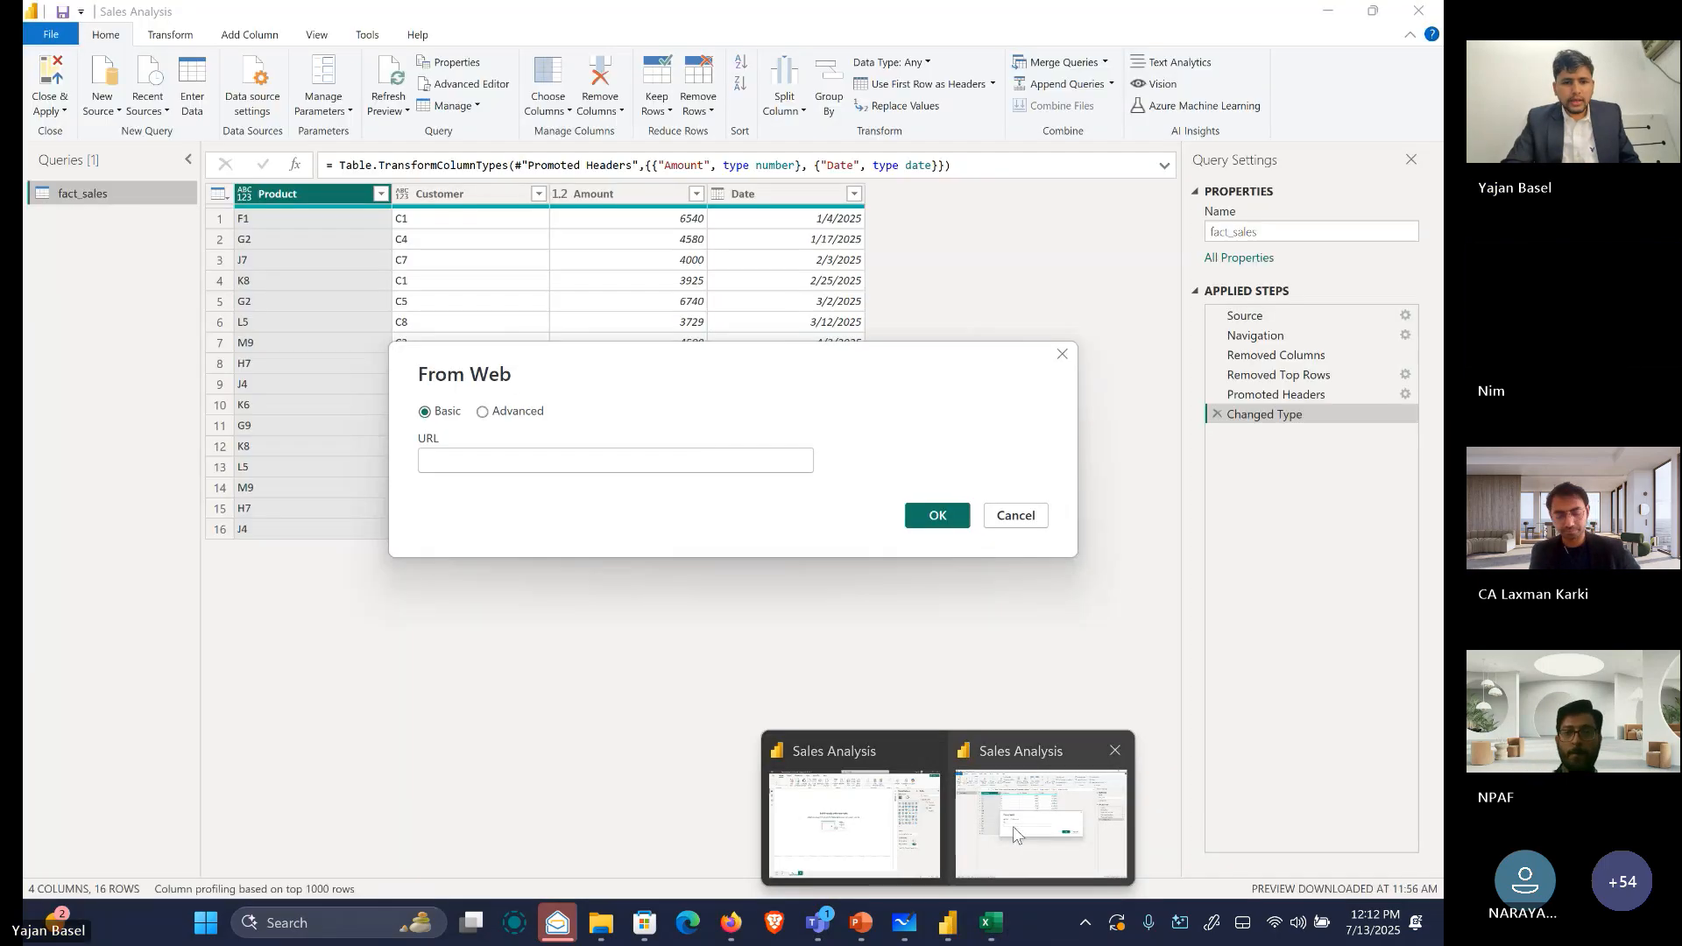
pyautogui.click(1013, 834)
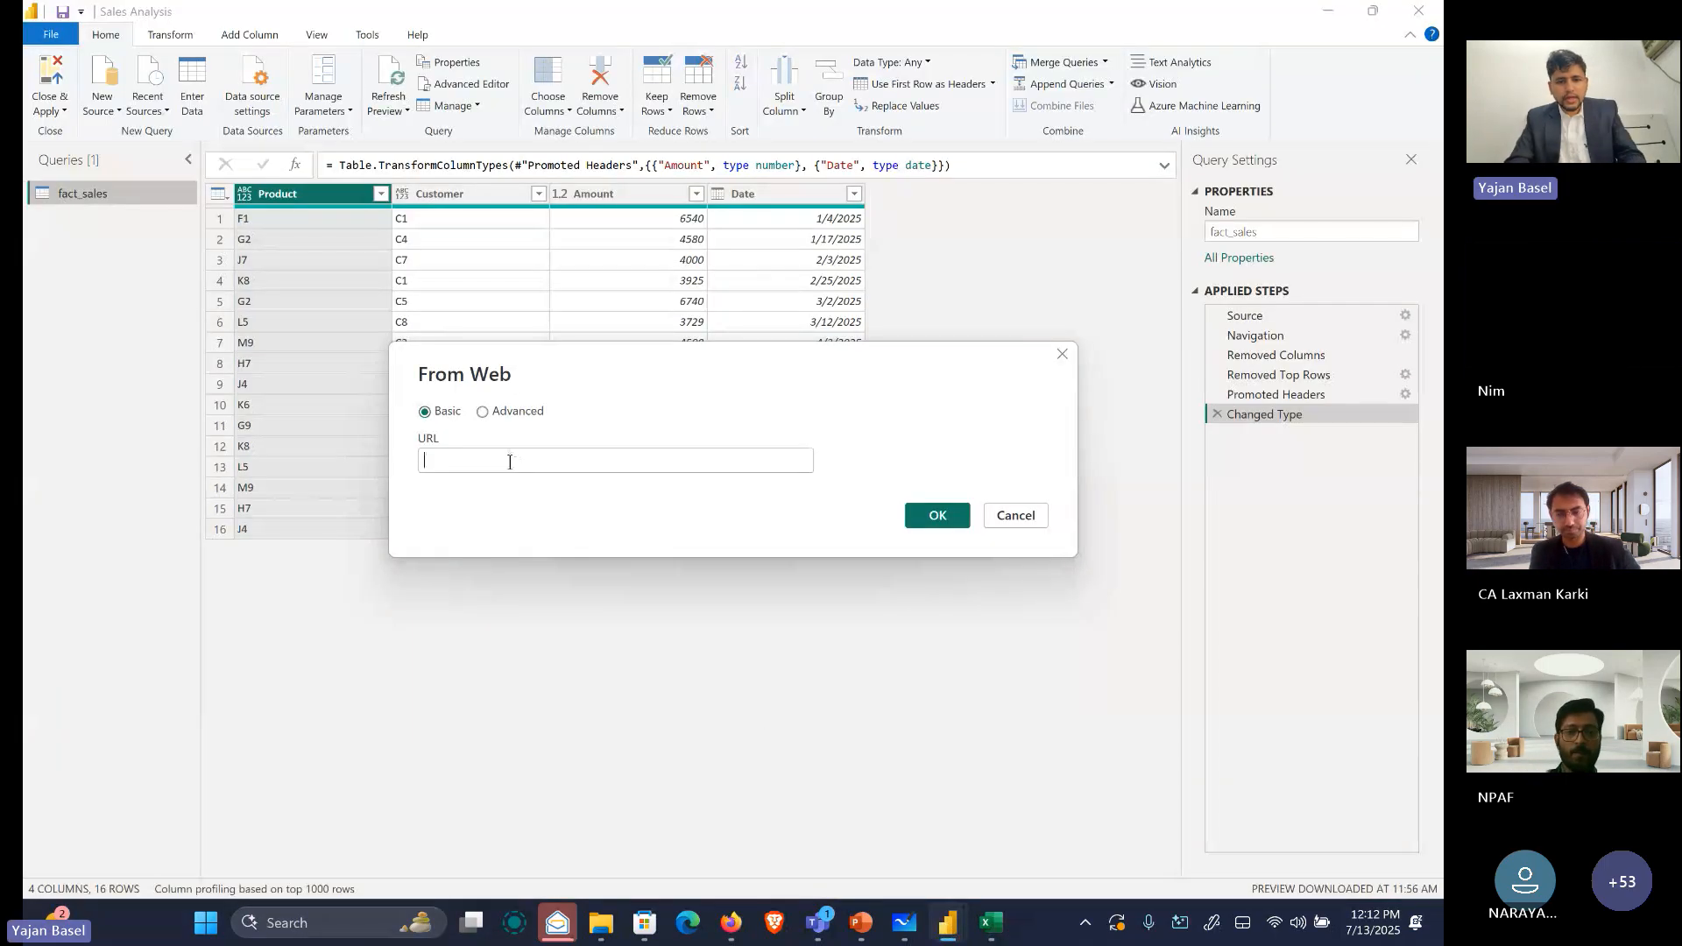
# Paste the dim_product.xlsx path as the From Web URL and import the dim_product sheet from Navigator.
pyautogui.write('C:\\Users\\yajan\\Downloads\\Powerbi Webinar\\dim_product.xlsx')
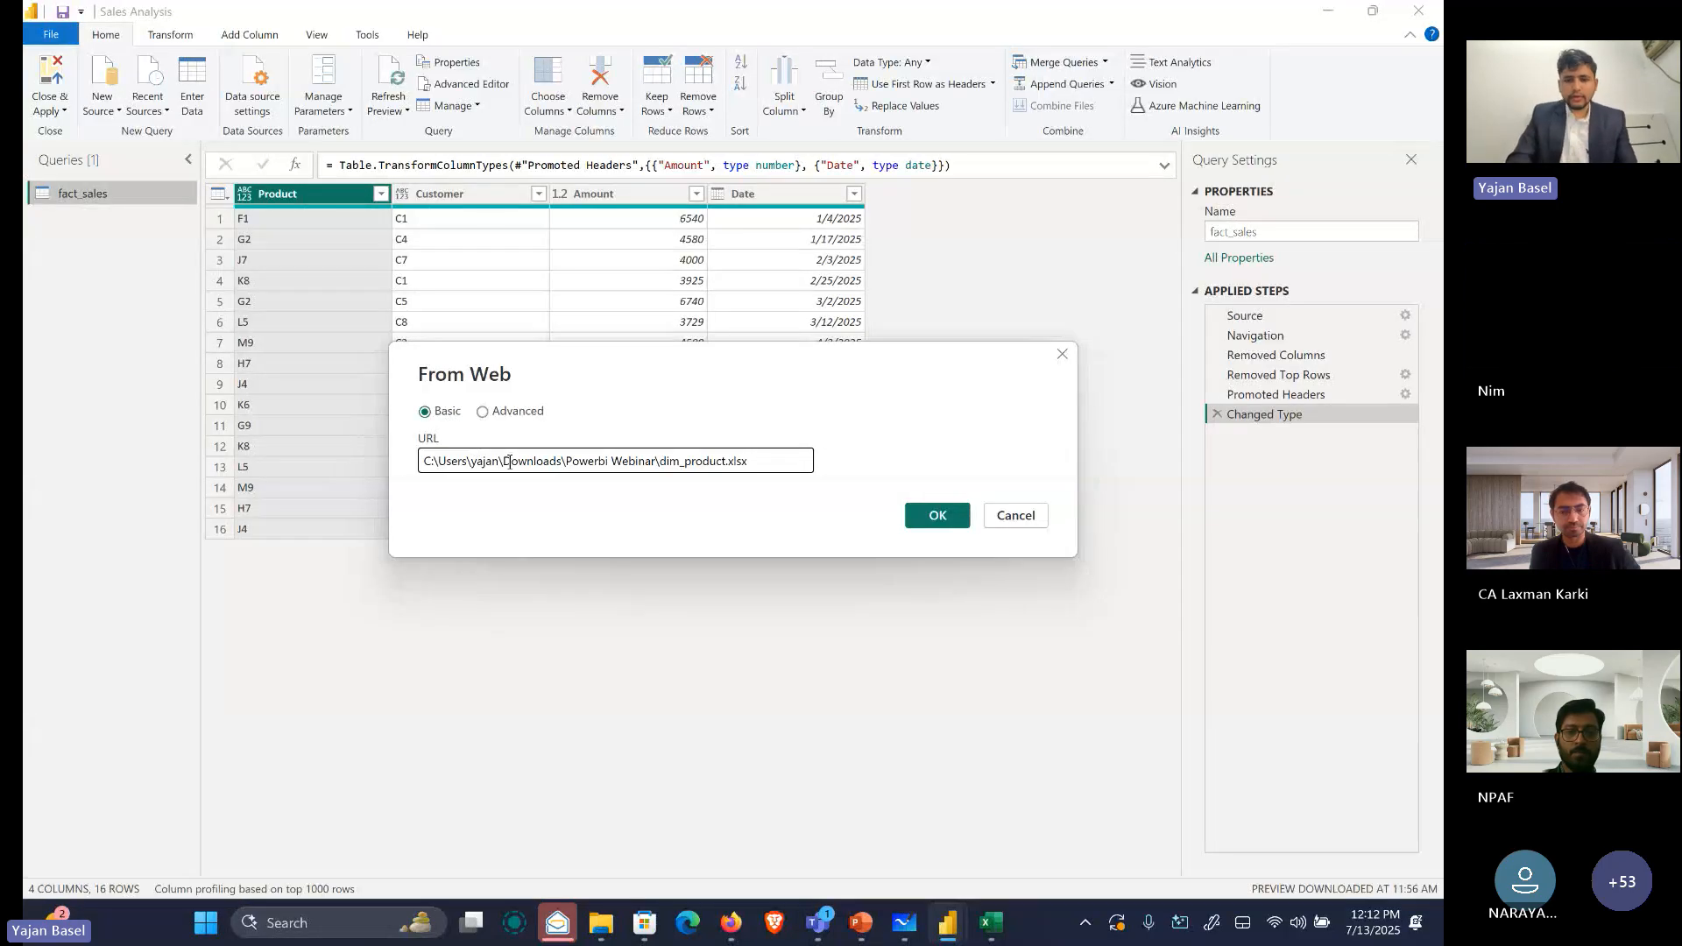
pyautogui.write('?hsbkjbsj')
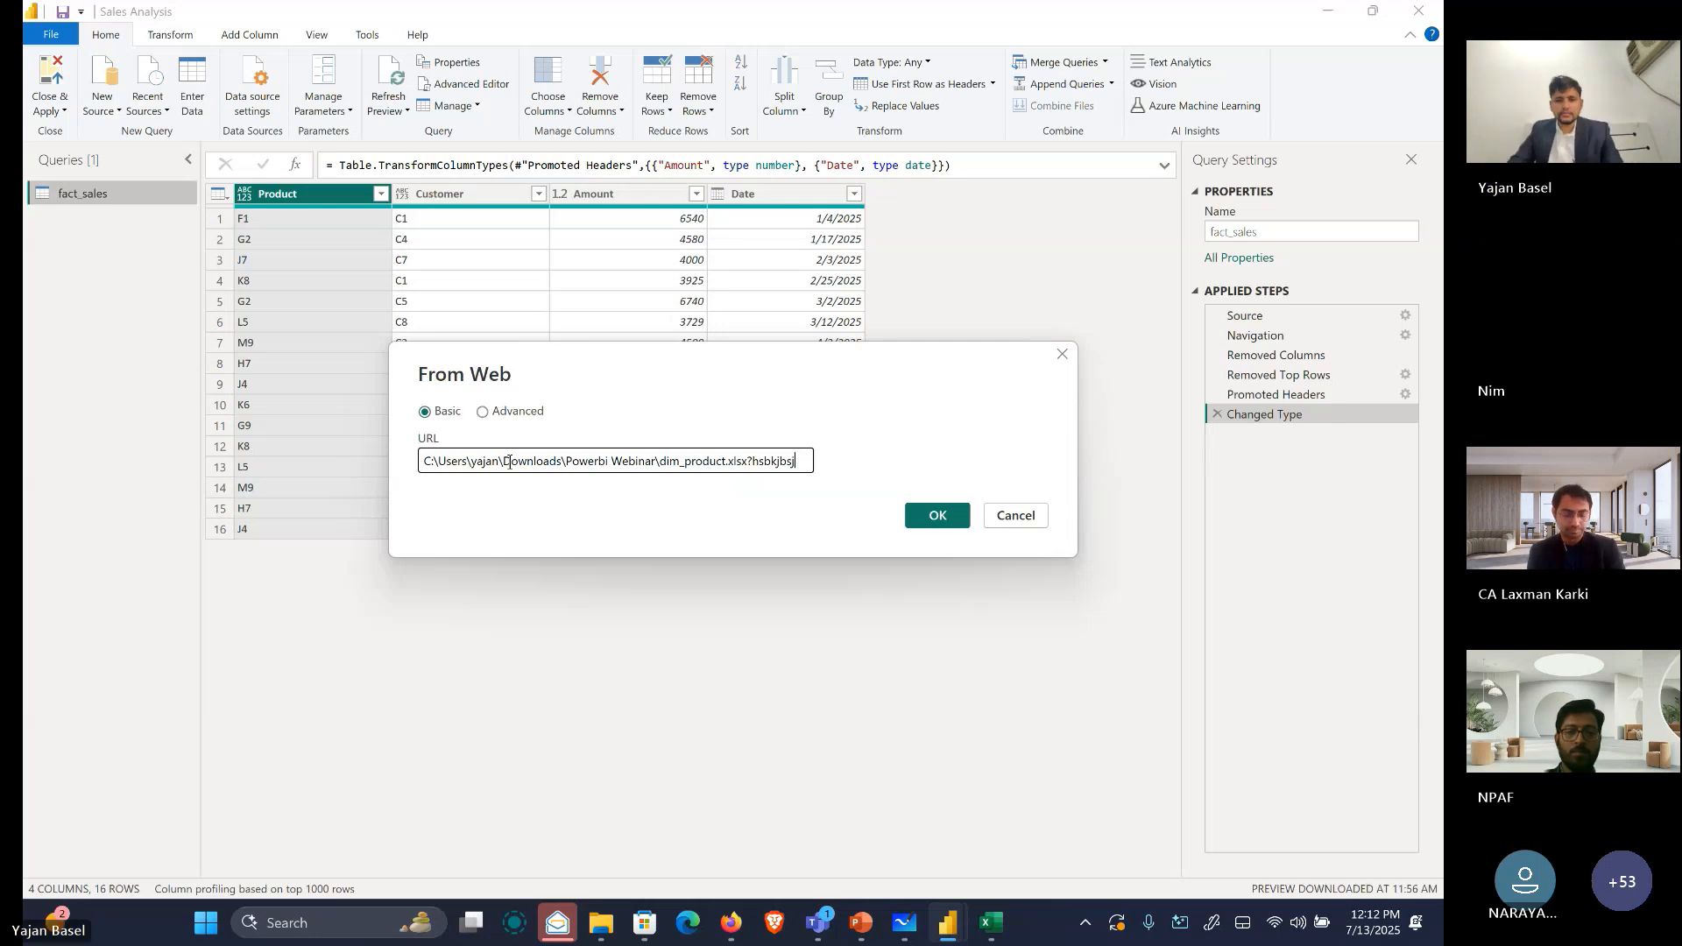
pyautogui.click(937, 515)
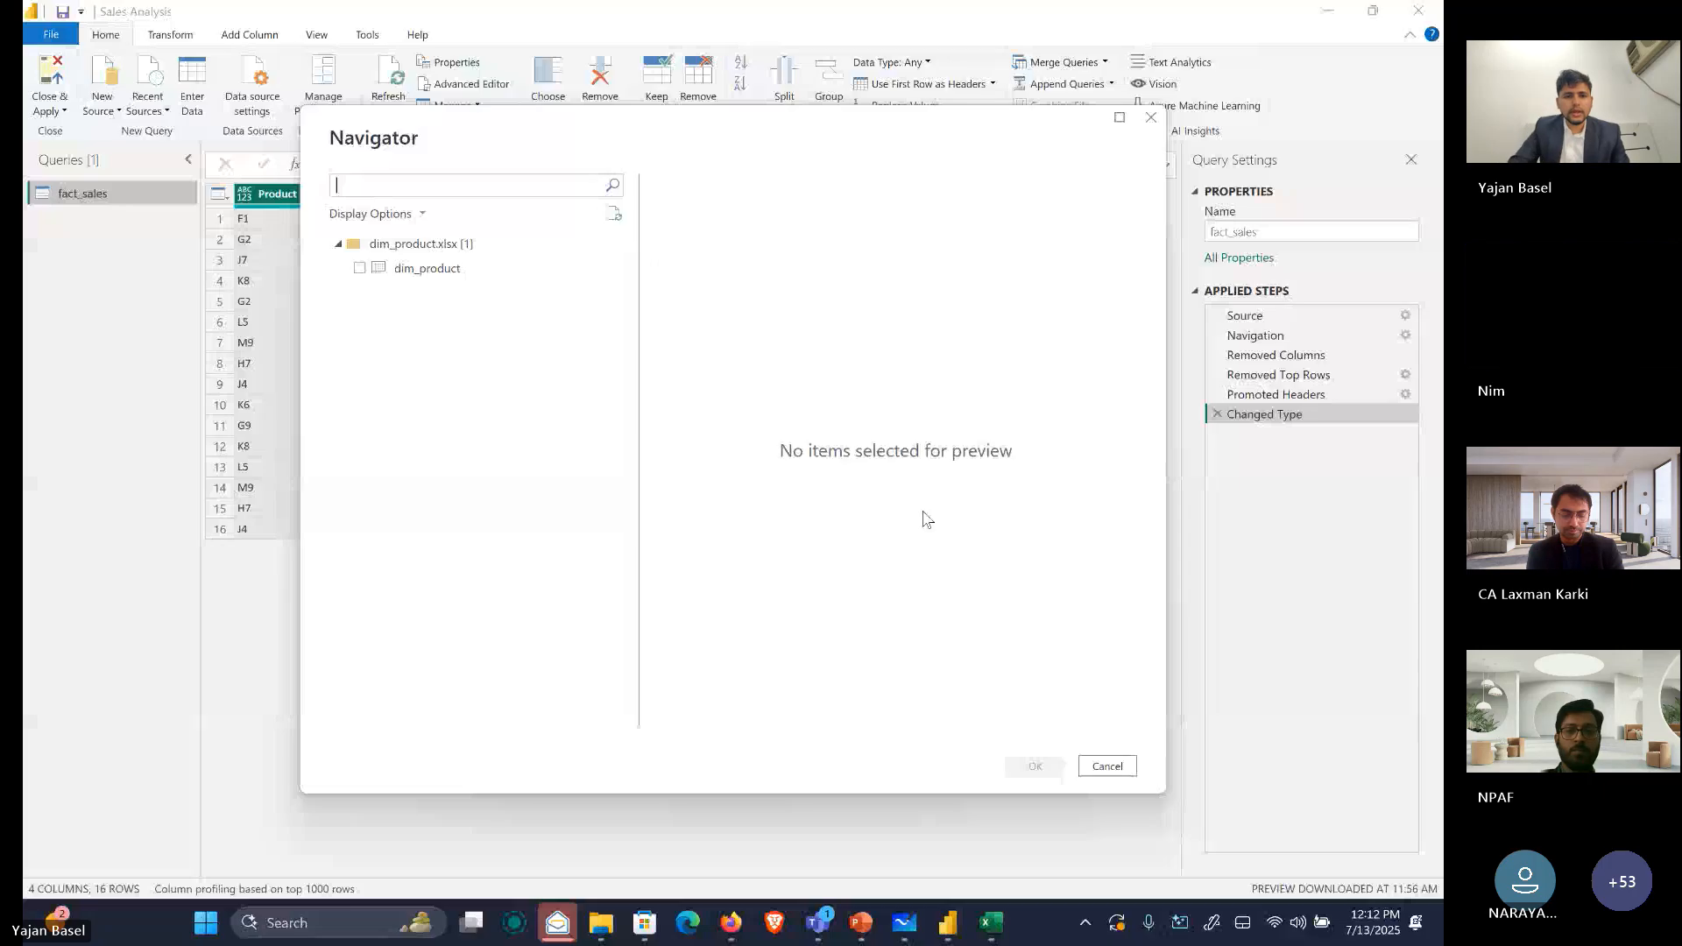
pyautogui.click(359, 270)
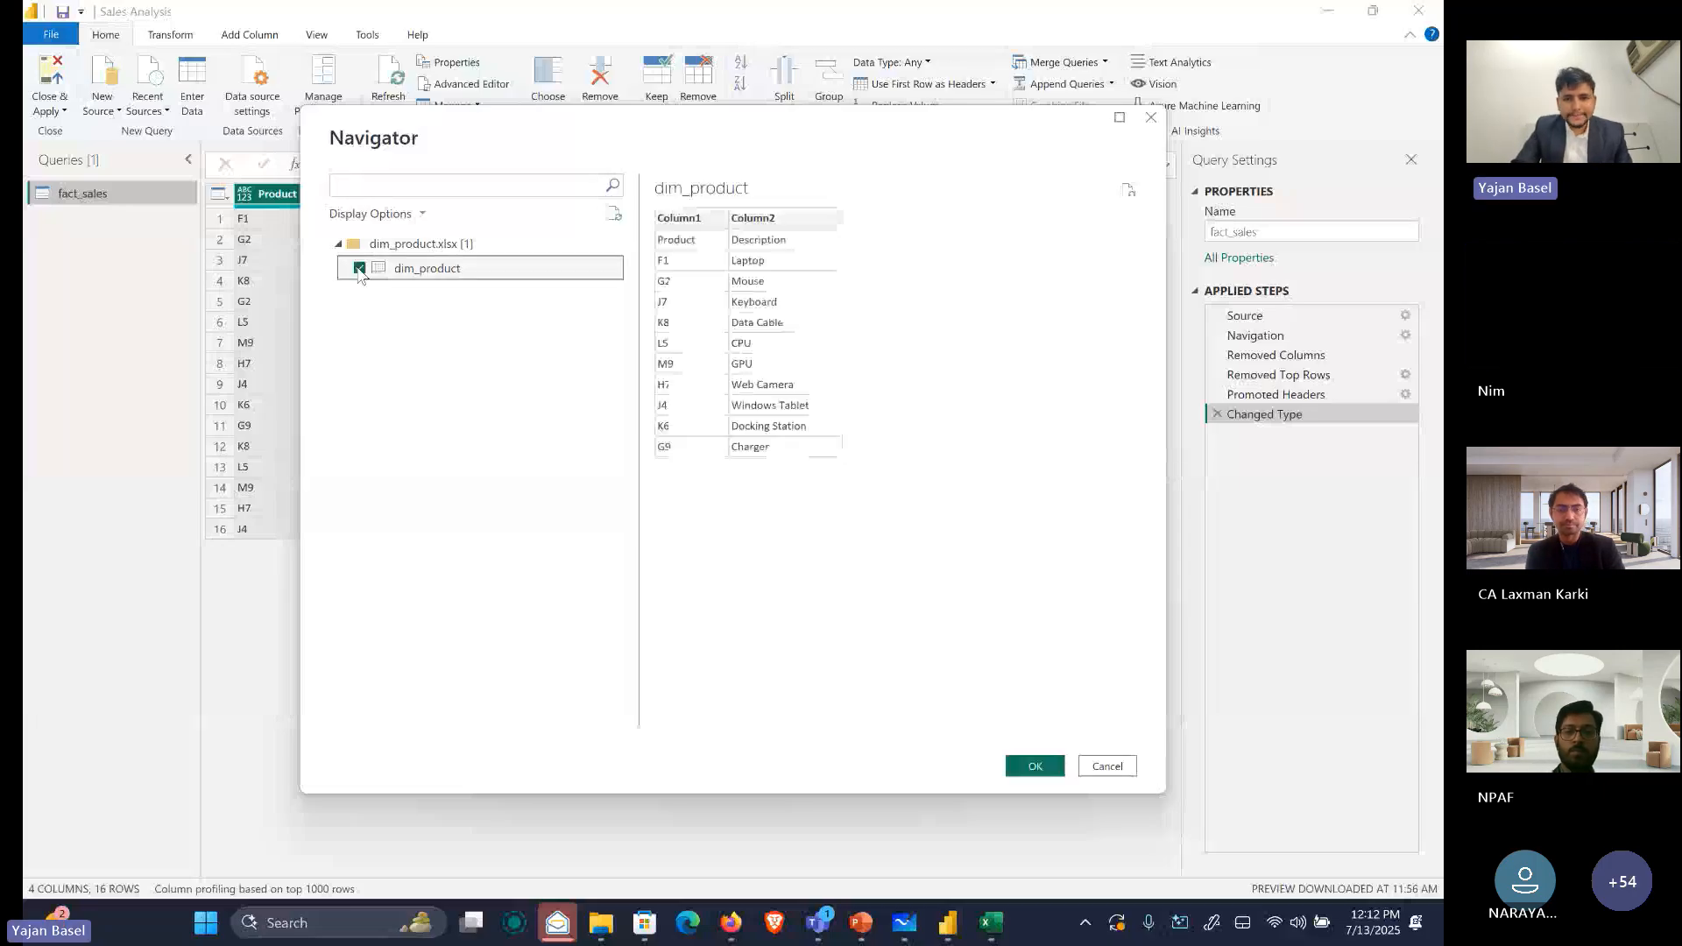
pyautogui.click(1043, 768)
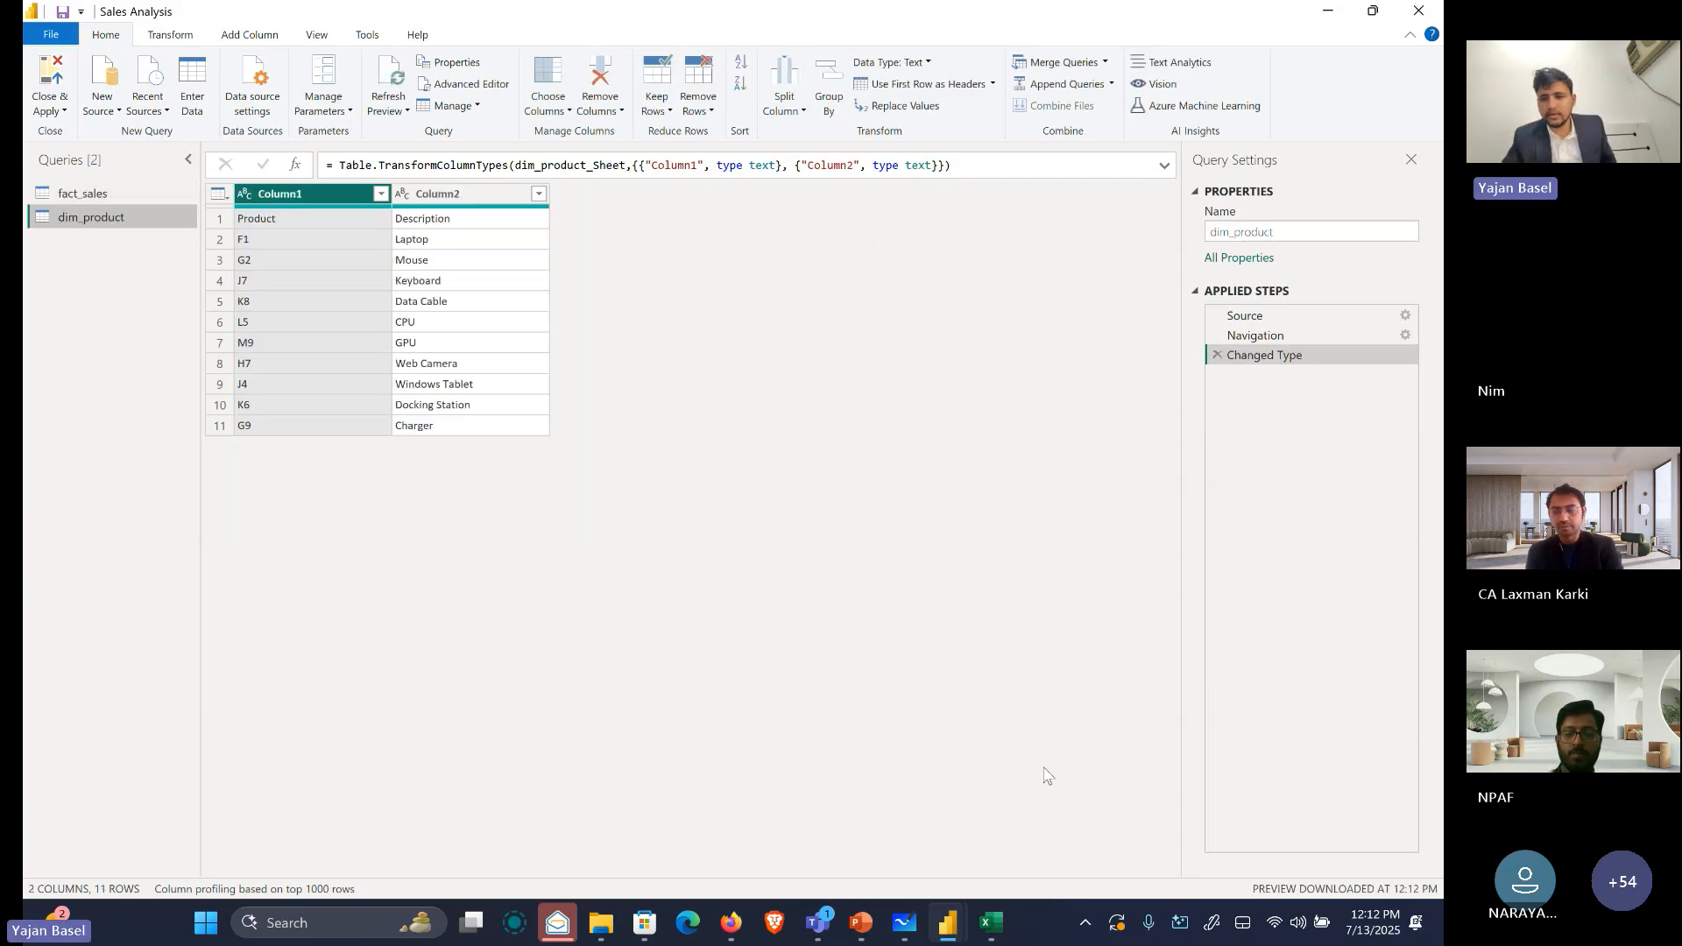
# Review the dim_product query's applied steps and delete its Changed Type step.
pyautogui.click(1269, 316)
pyautogui.click(1270, 335)
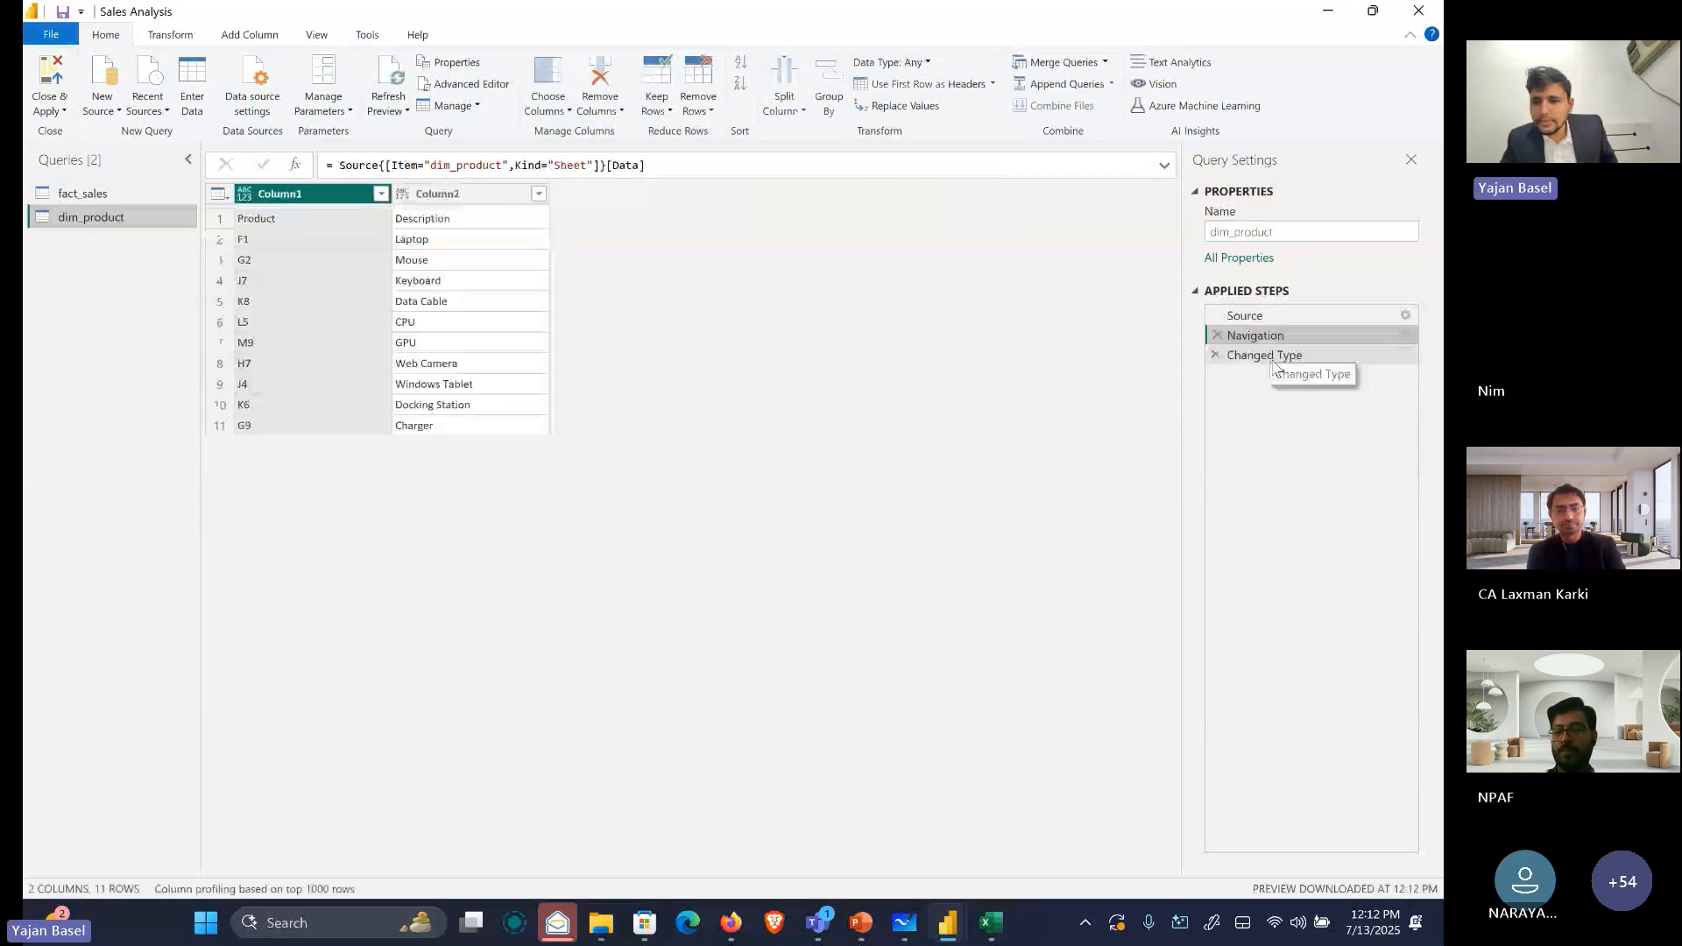
pyautogui.click(1275, 361)
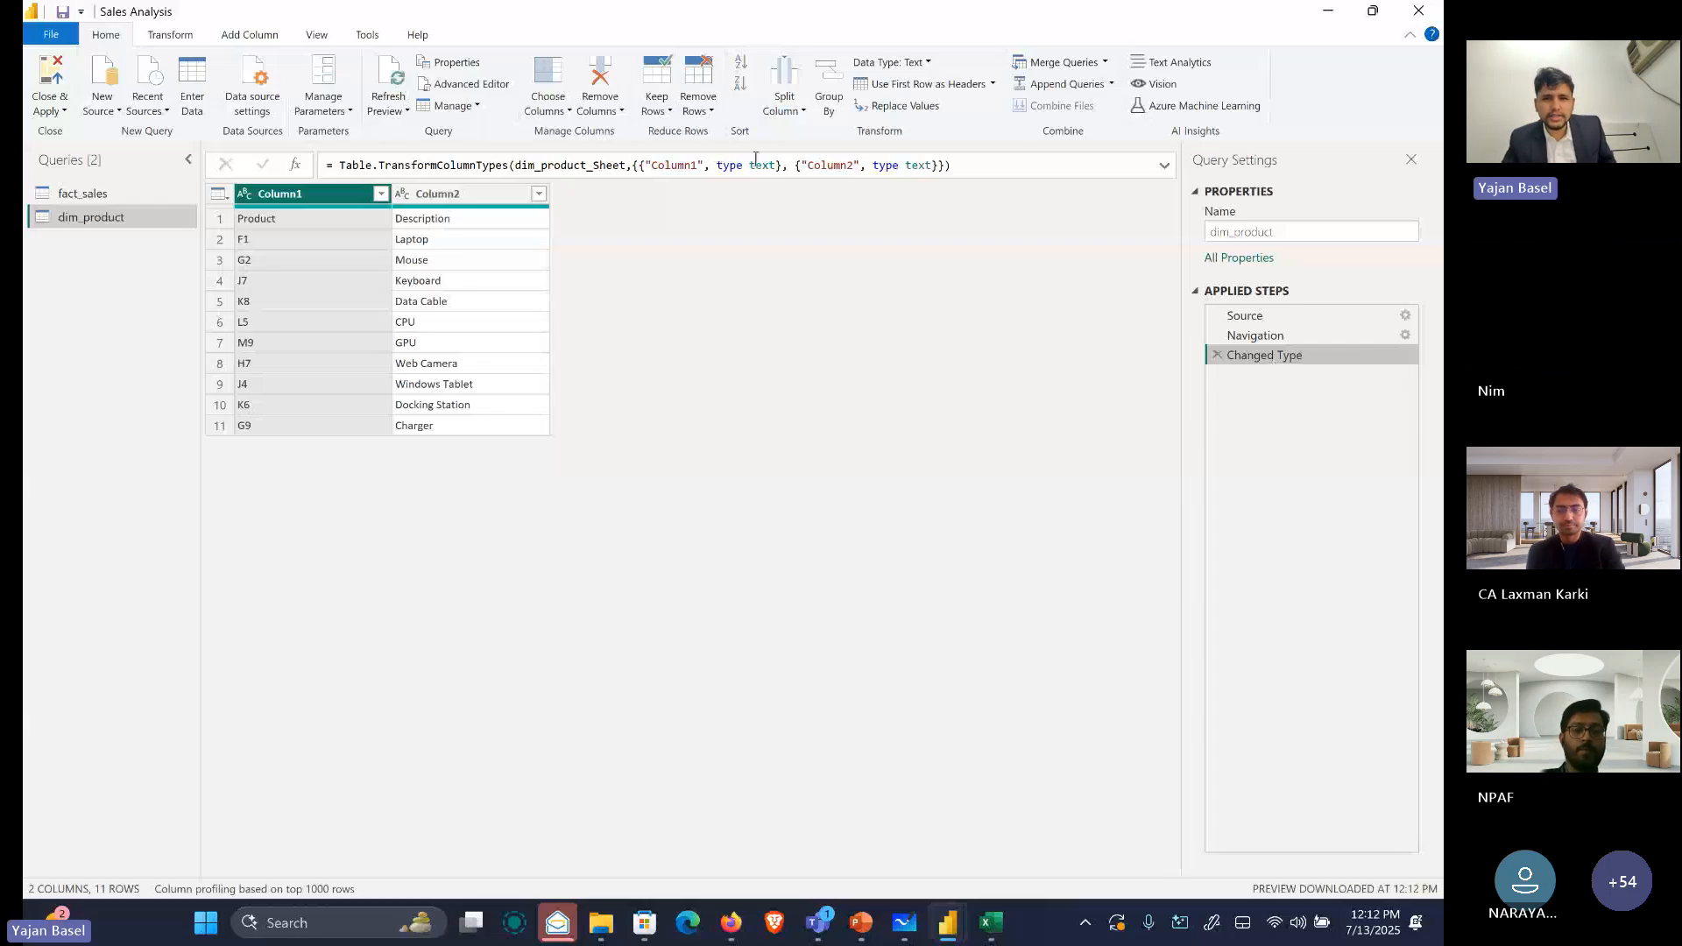
pyautogui.moveTo(654, 164); pyautogui.dragTo(940, 167)
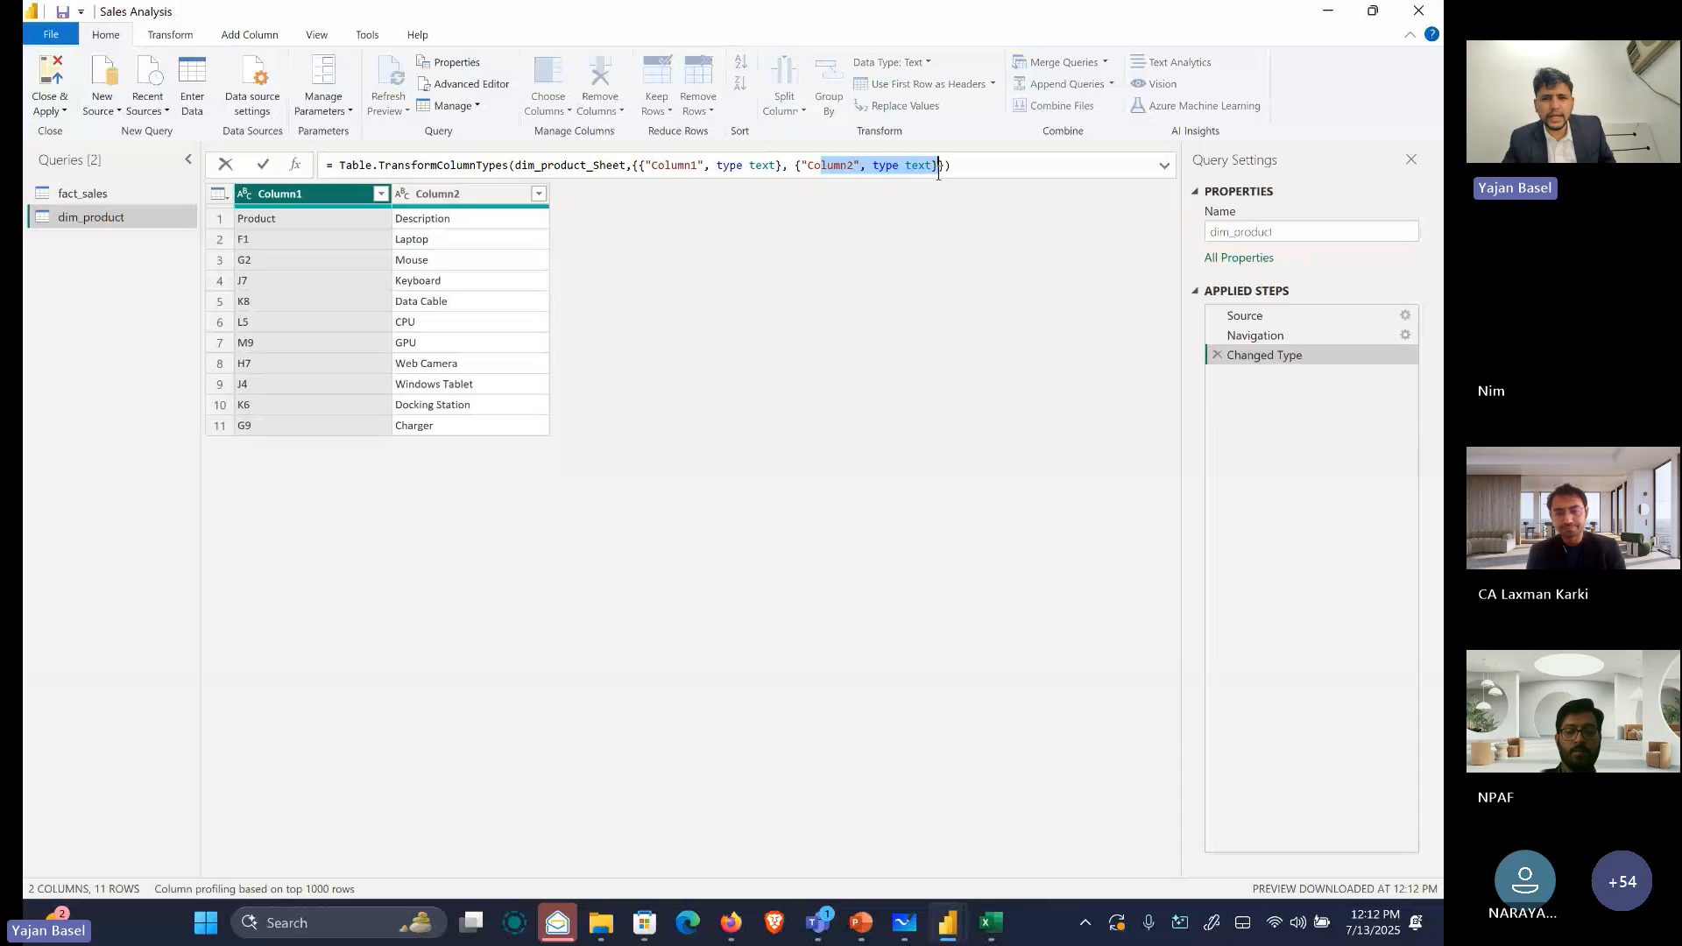
pyautogui.click(950, 319)
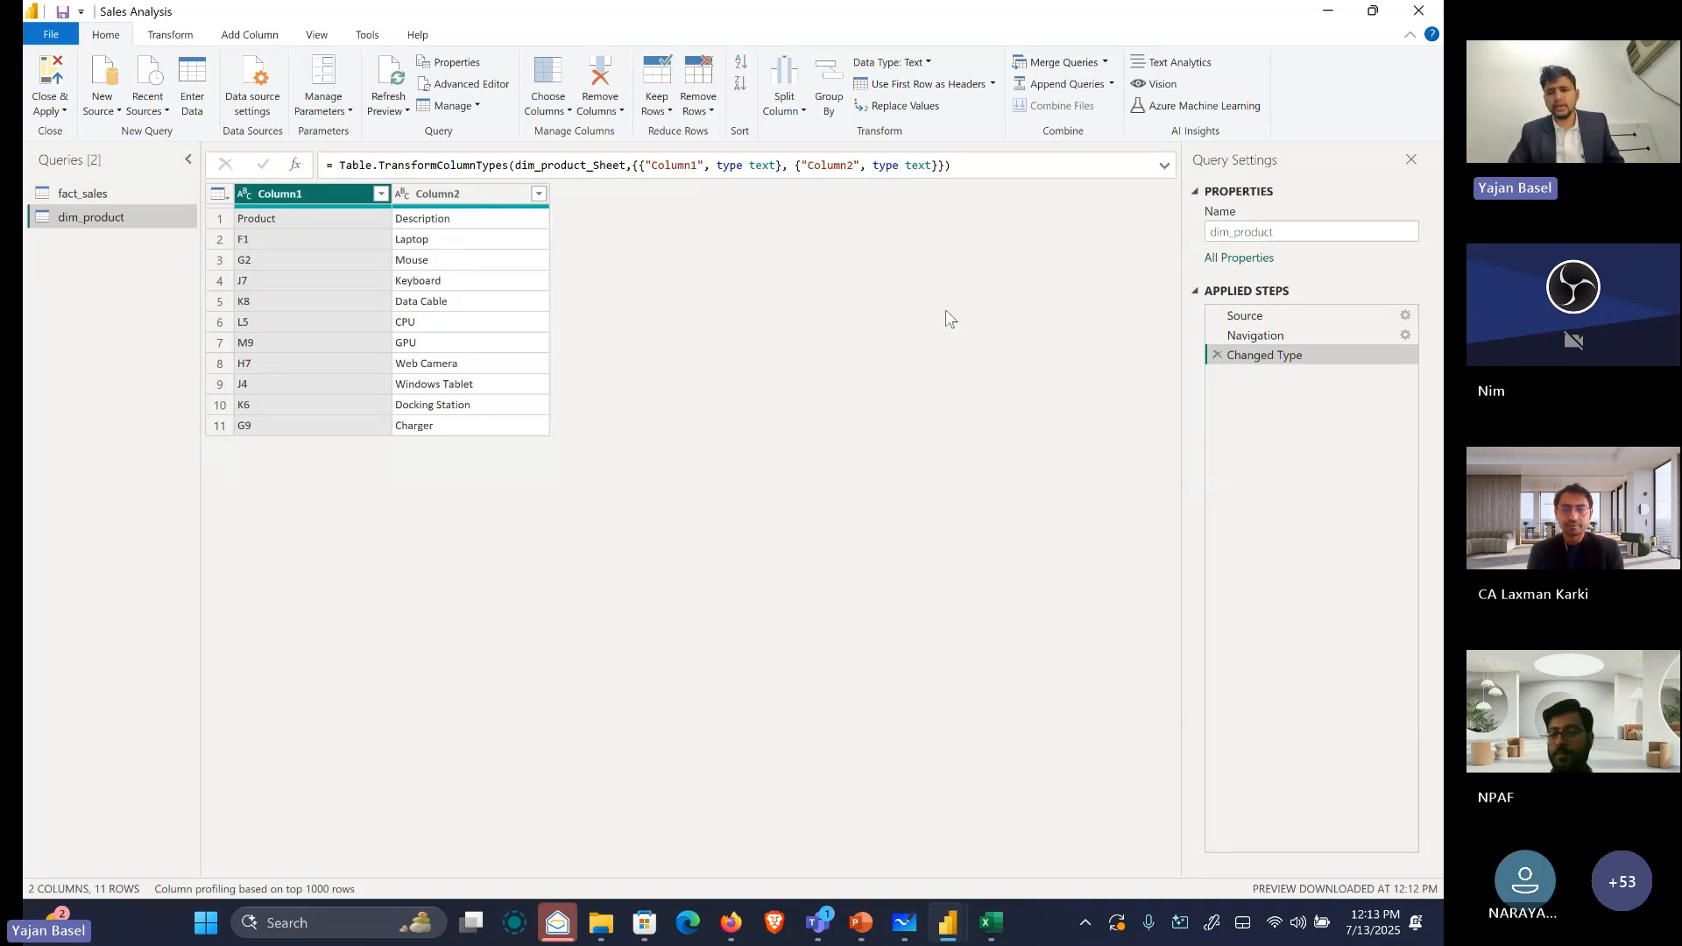
pyautogui.click(1217, 355)
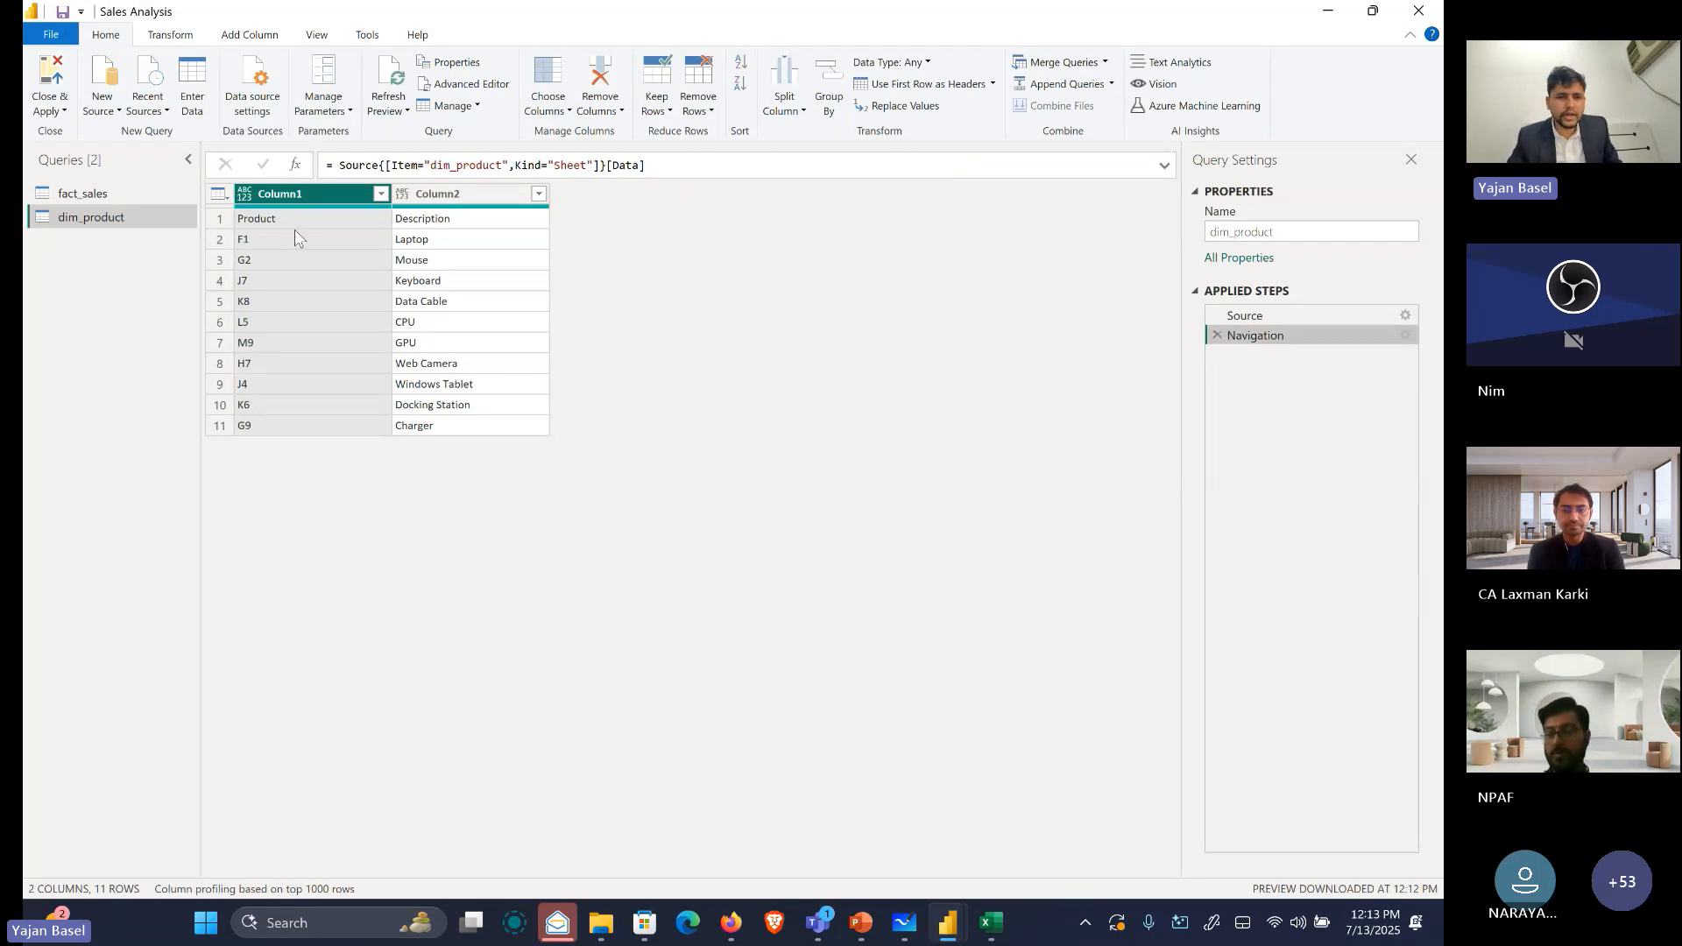
# Promote the first row to Product and Description headers and remove the new Changed Type step.
pyautogui.click(240, 221)
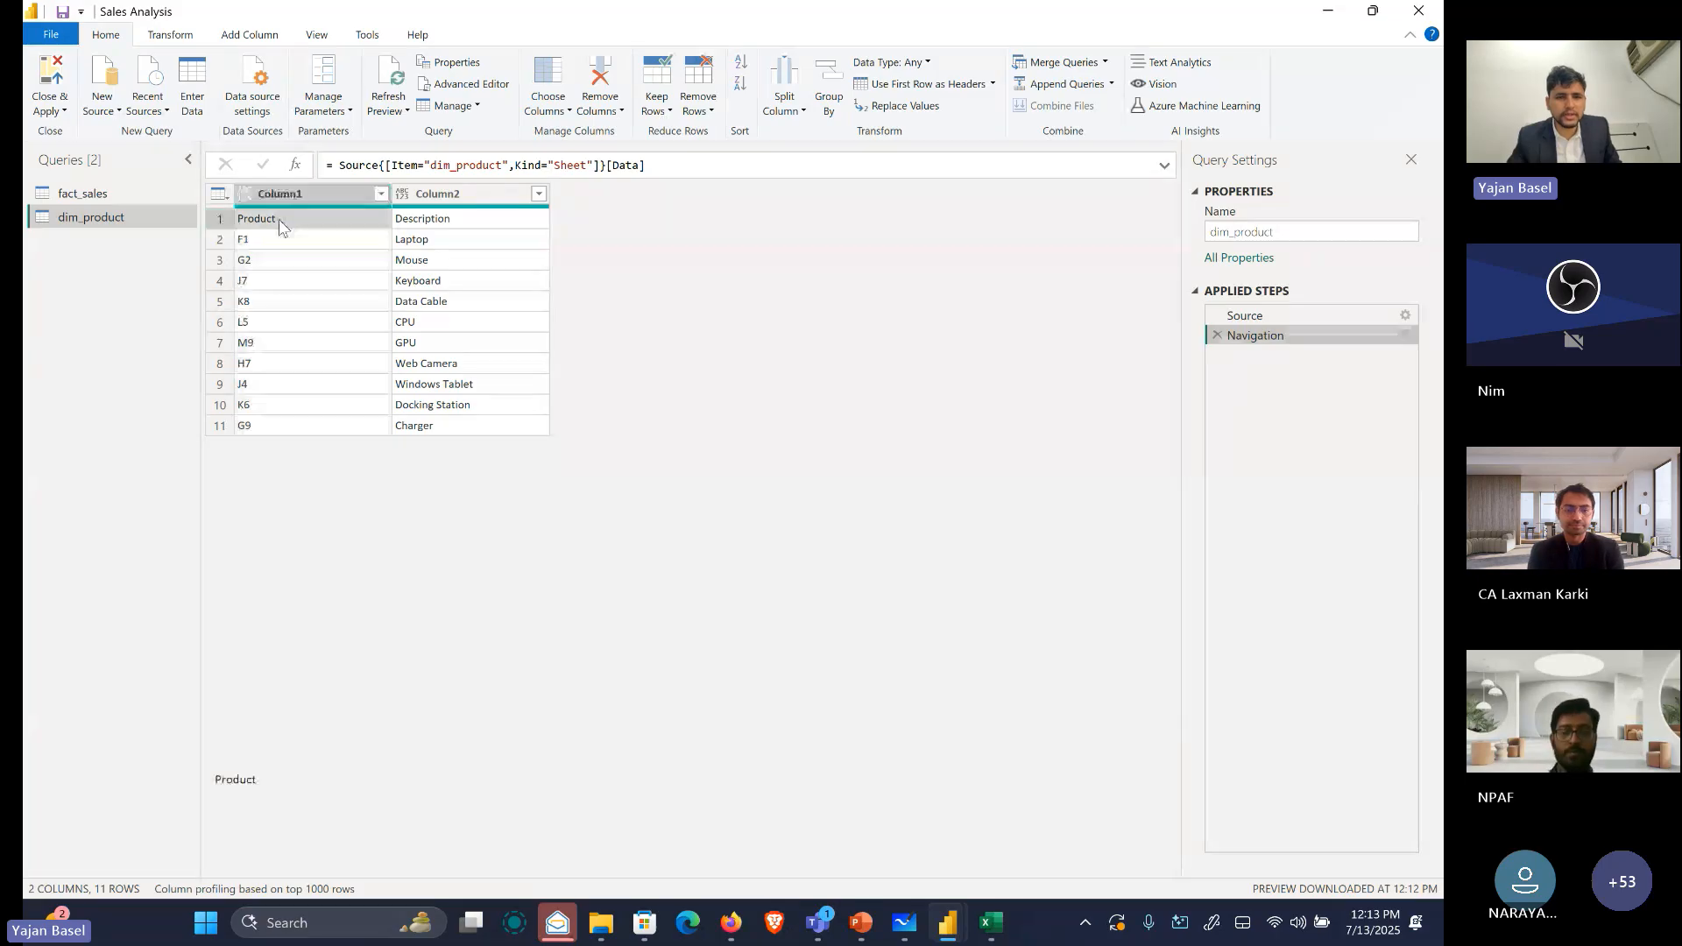
pyautogui.click(413, 225)
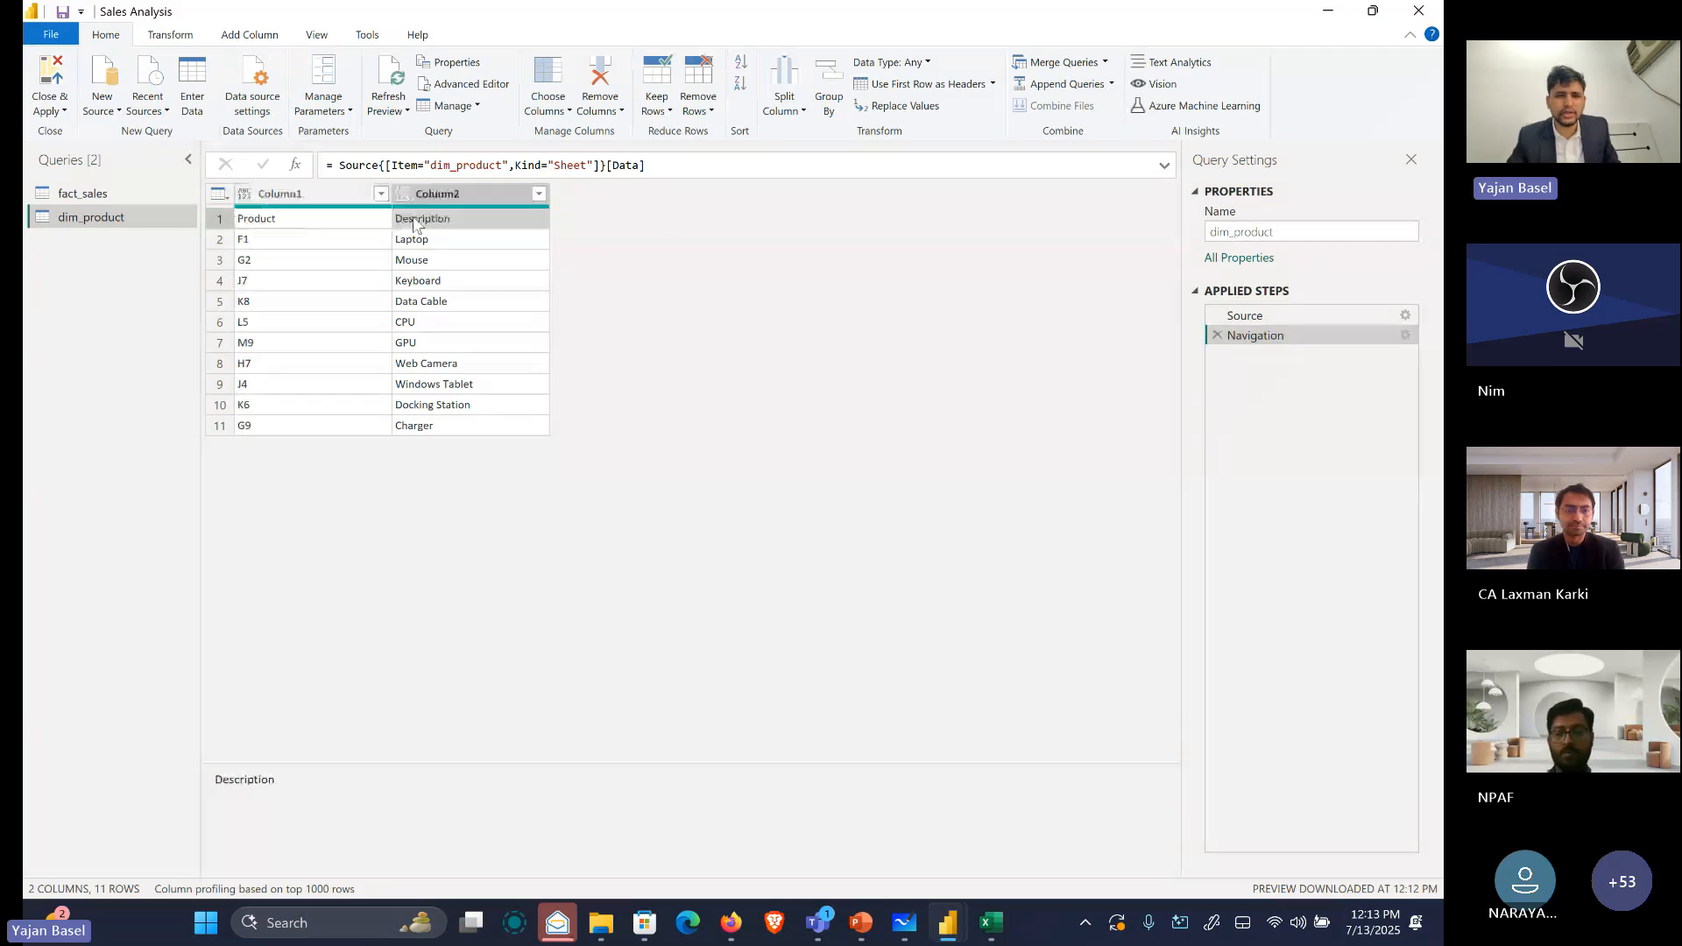
pyautogui.click(171, 37)
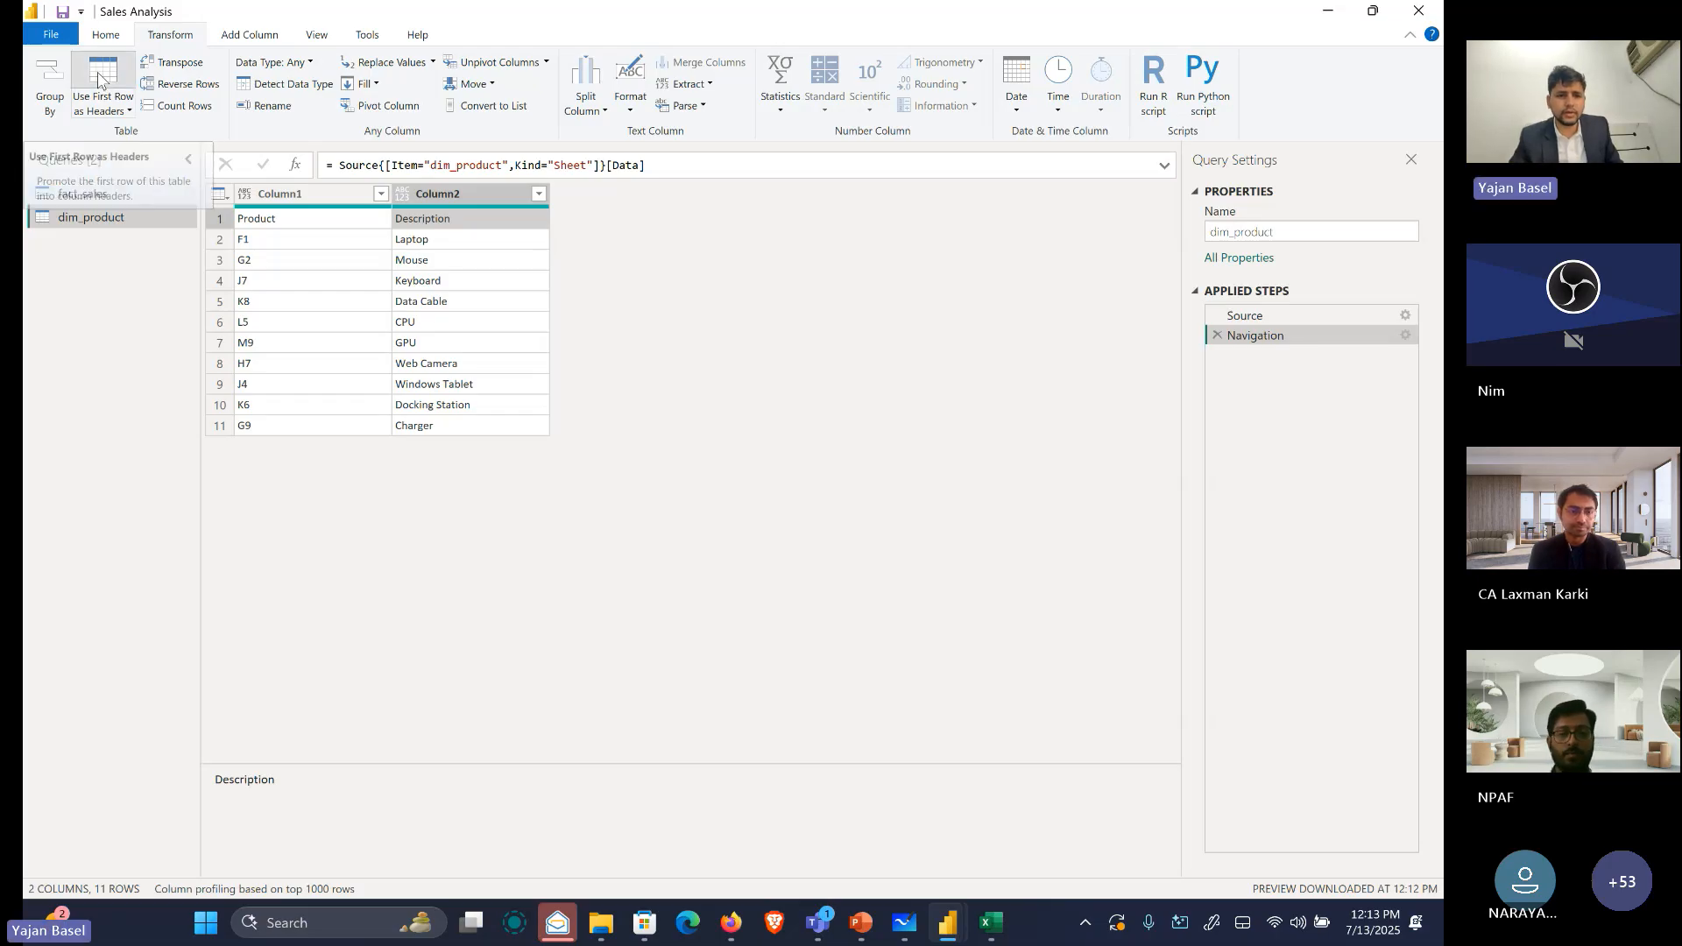
pyautogui.click(101, 80)
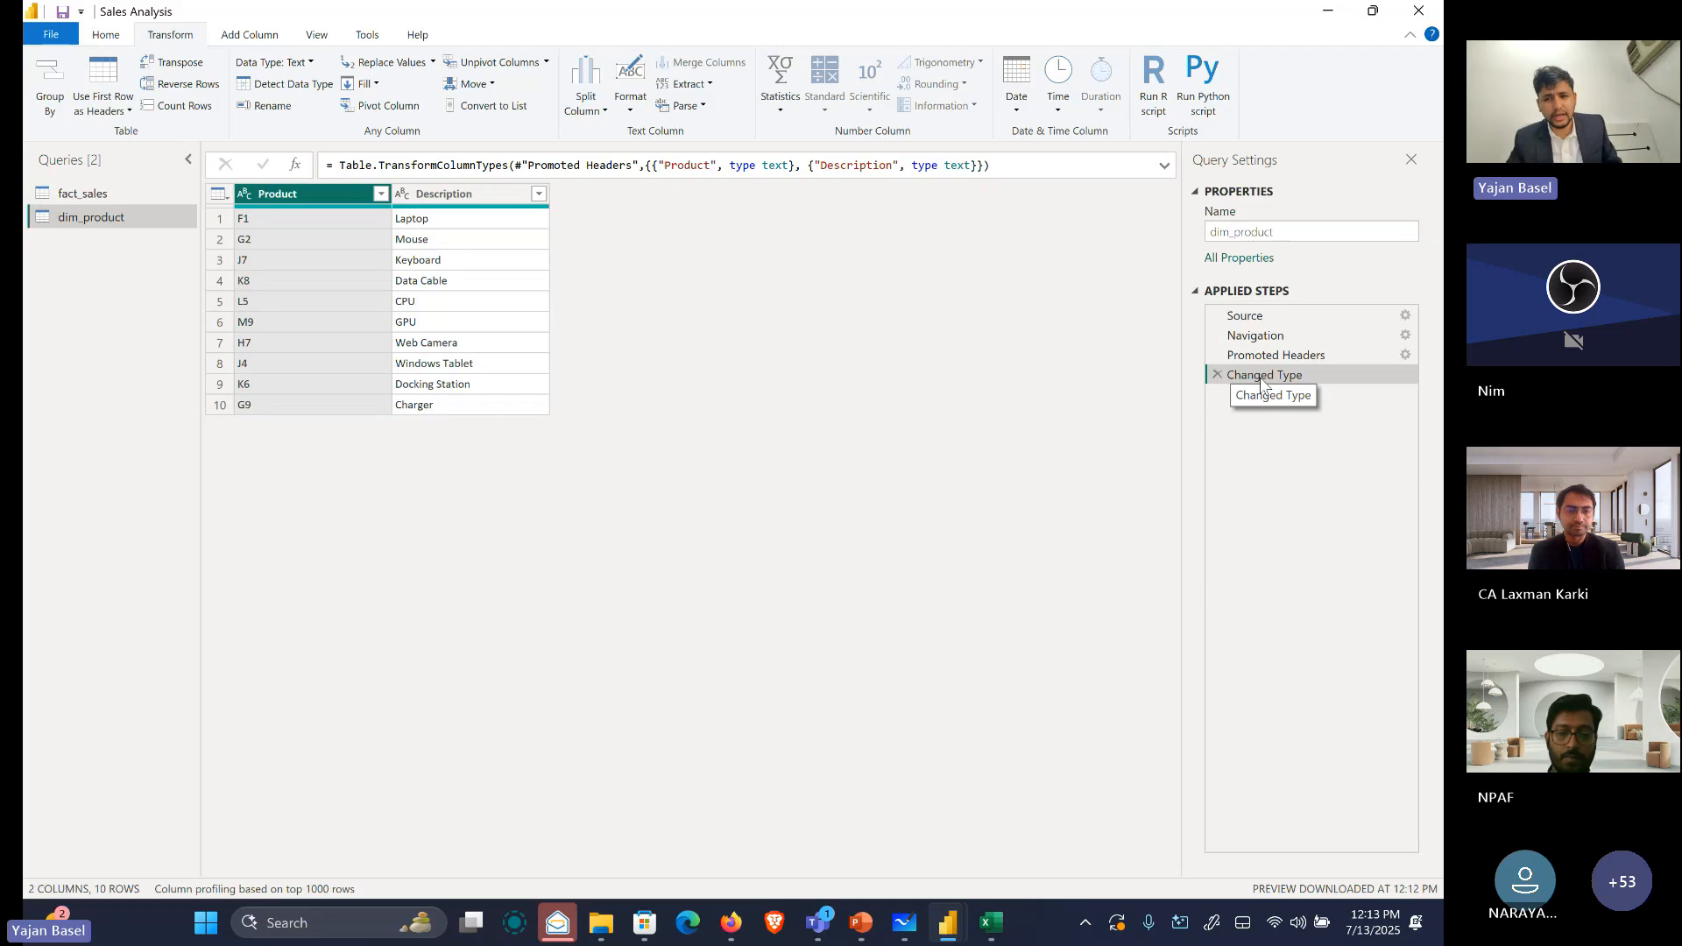
pyautogui.click(1217, 375)
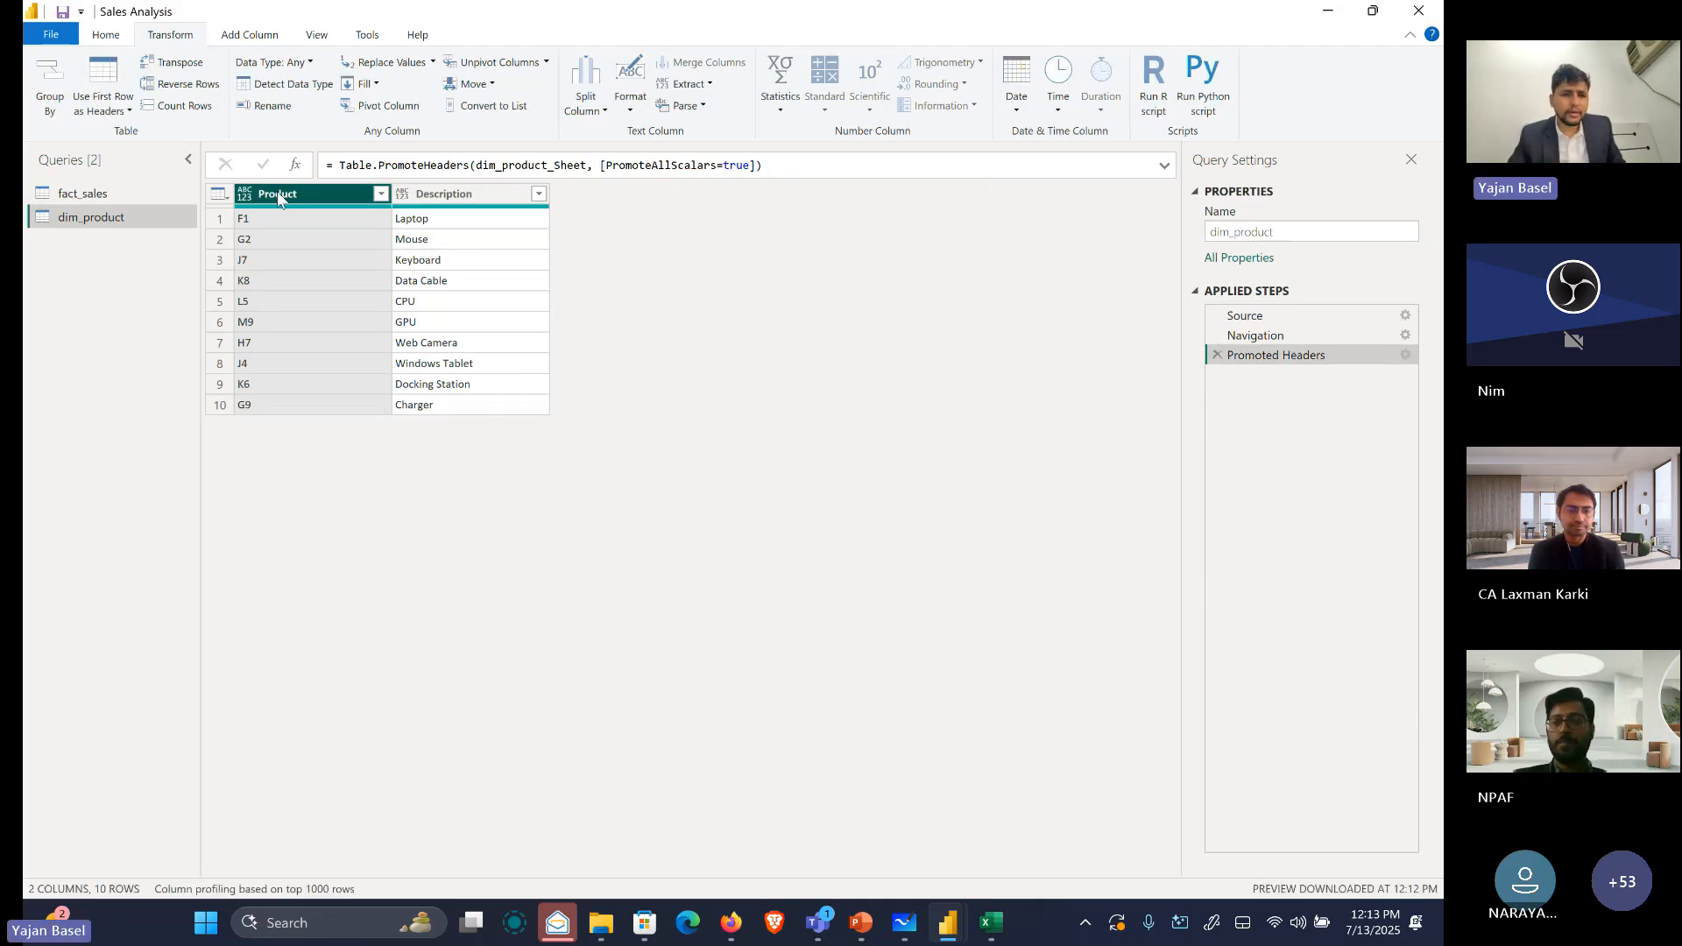
# Select the Description column and briefly open the New Source list before switching to Excel.
pyautogui.click(434, 191)
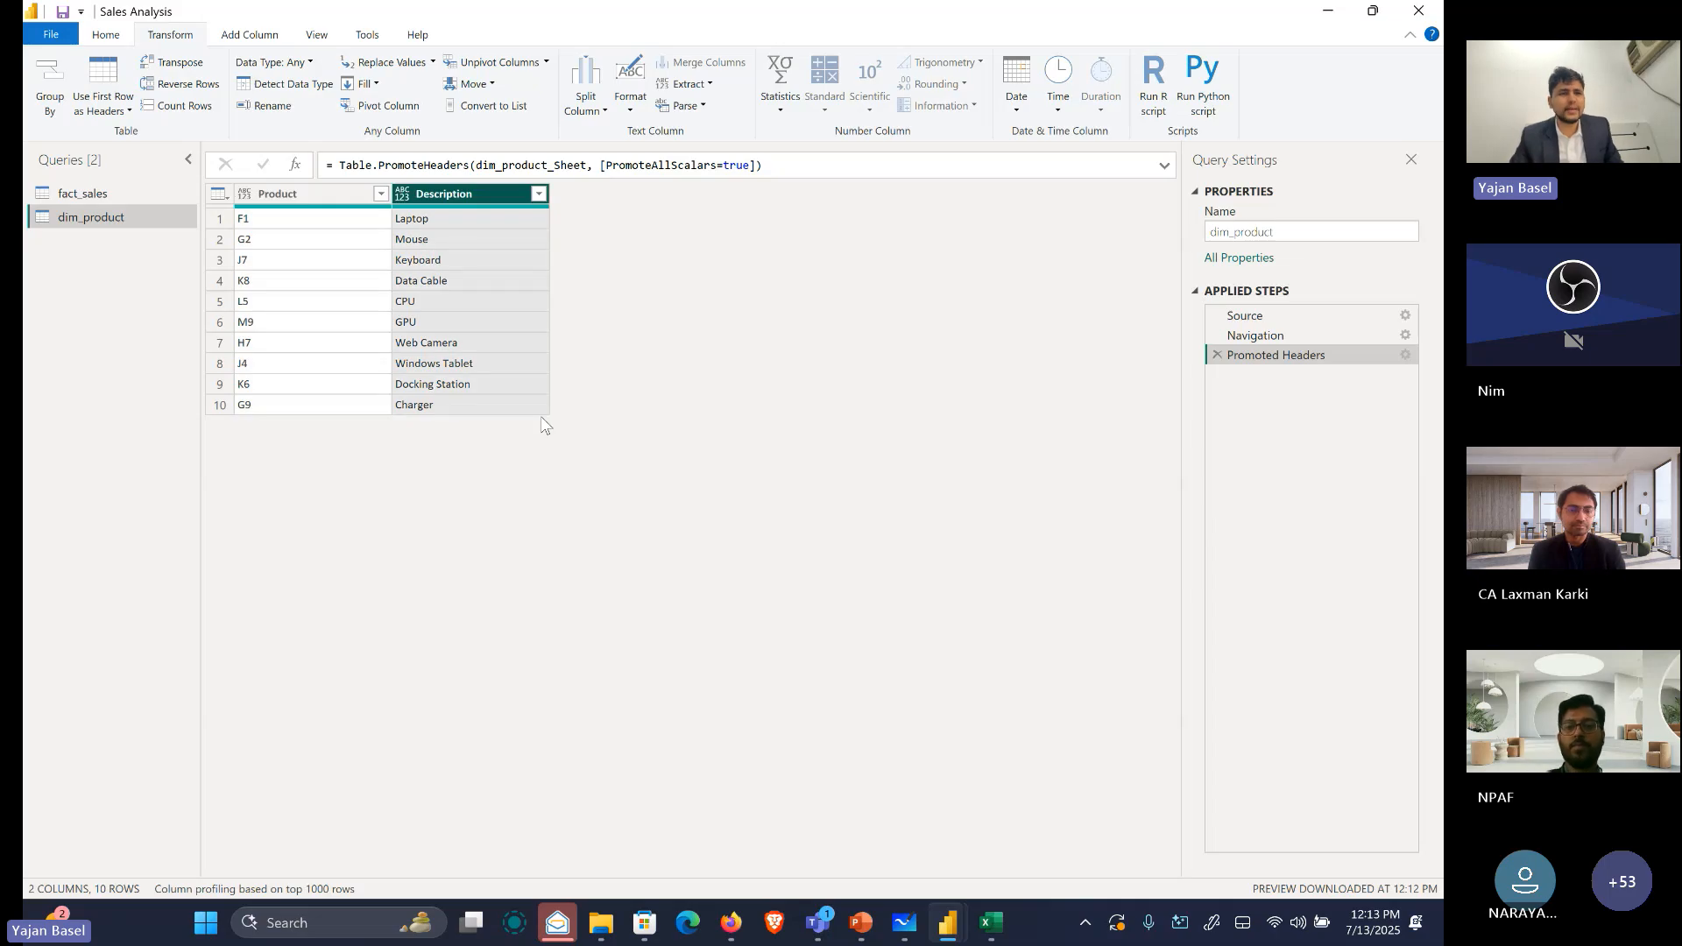
pyautogui.click(105, 37)
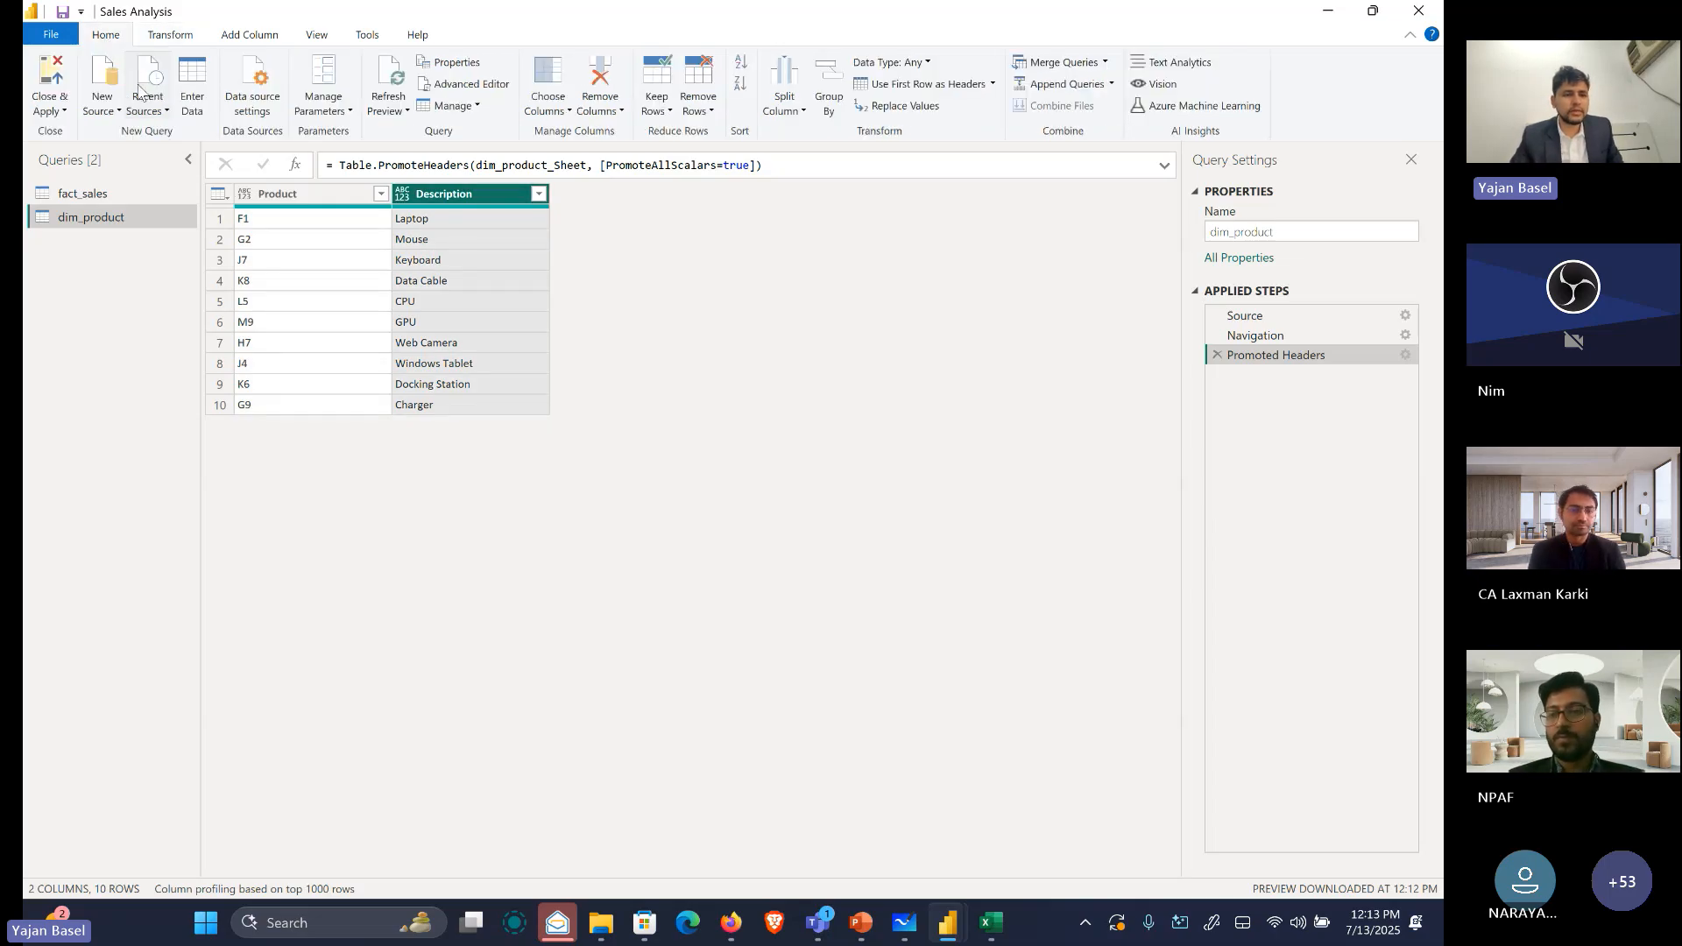
pyautogui.click(103, 96)
pyautogui.click(578, 526)
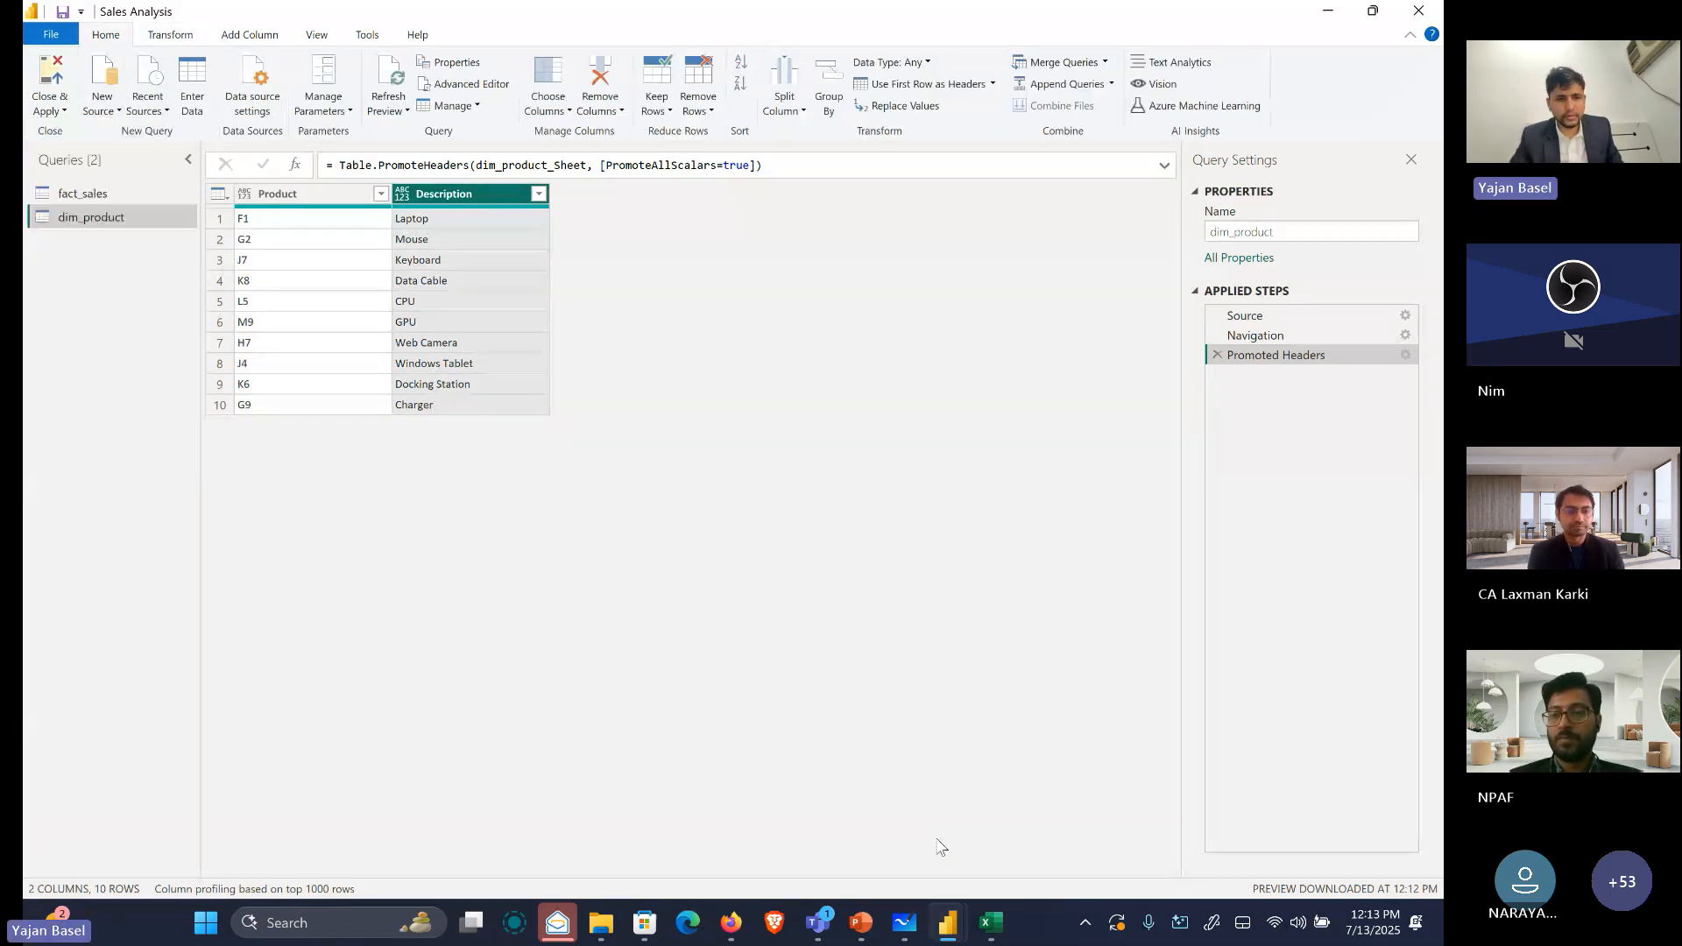
pyautogui.click(991, 923)
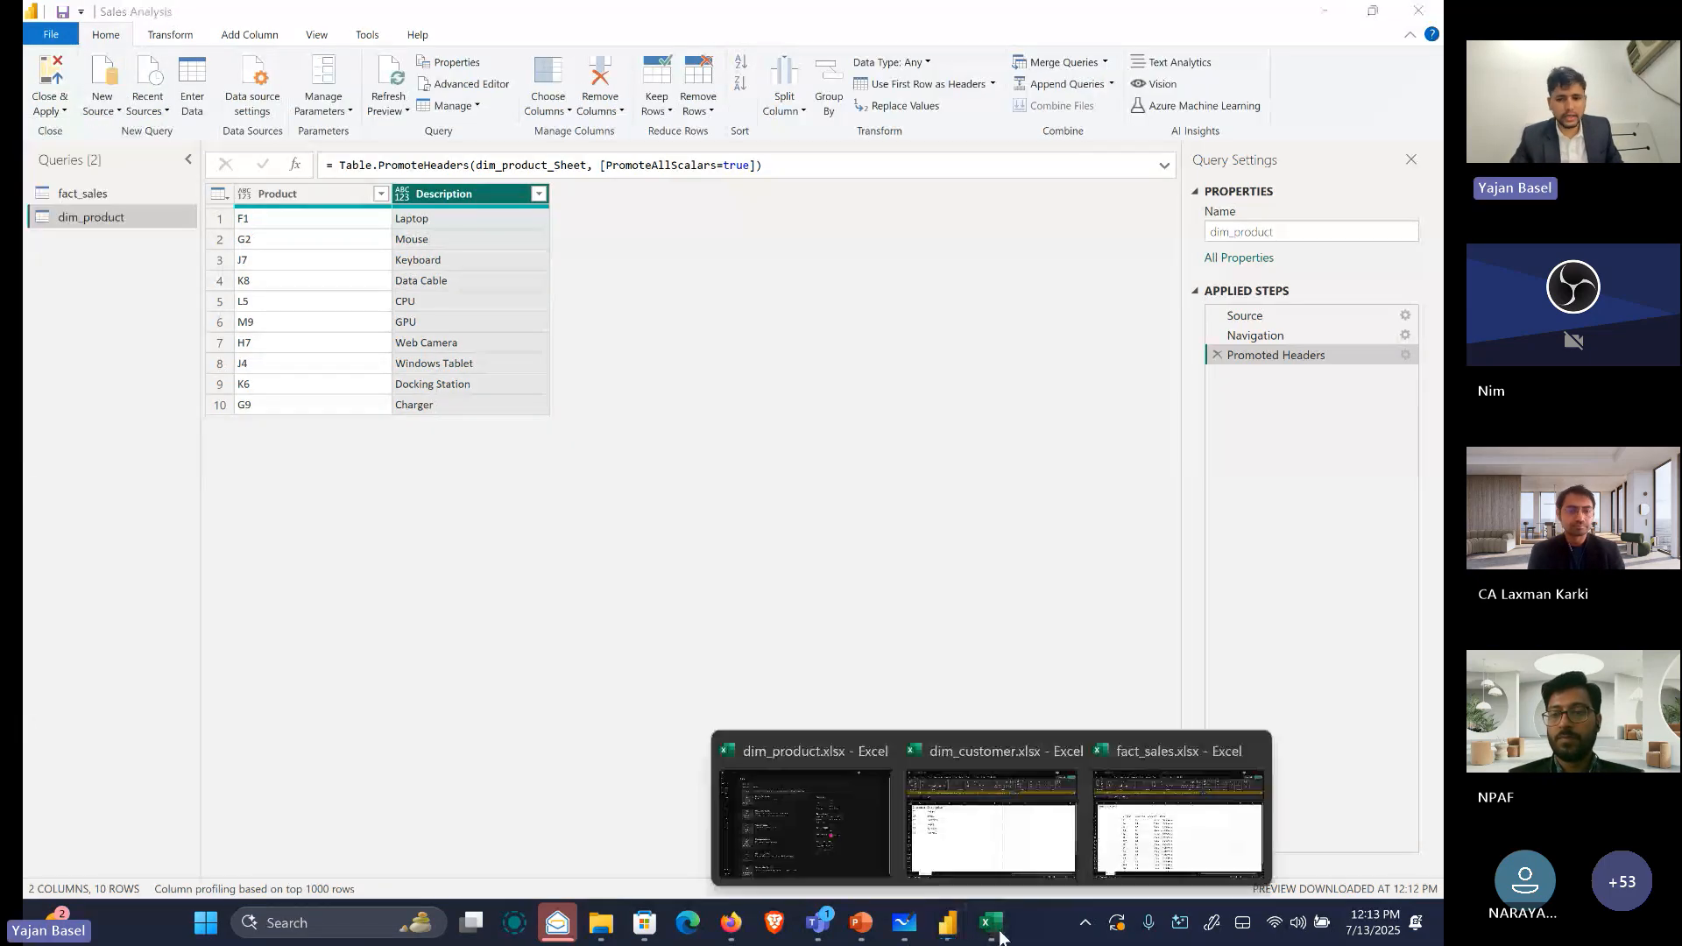
# Close the fact_sales workbook and bring dim_customer.xlsx to the front.
pyautogui.click(1127, 850)
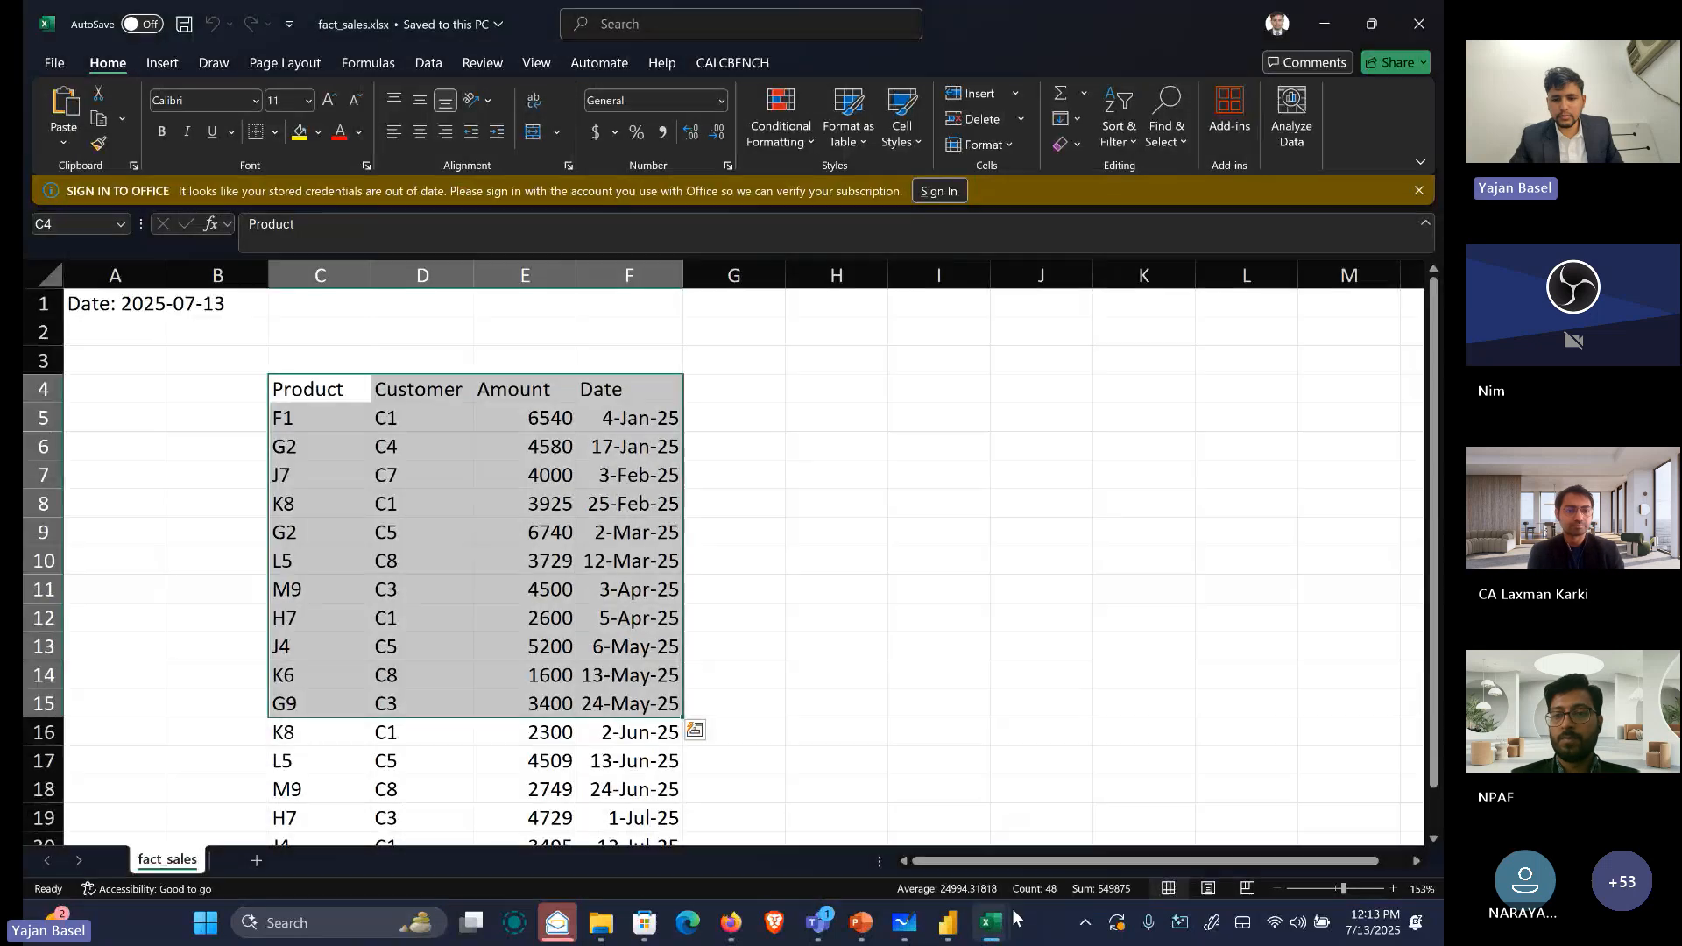
pyautogui.click(1419, 24)
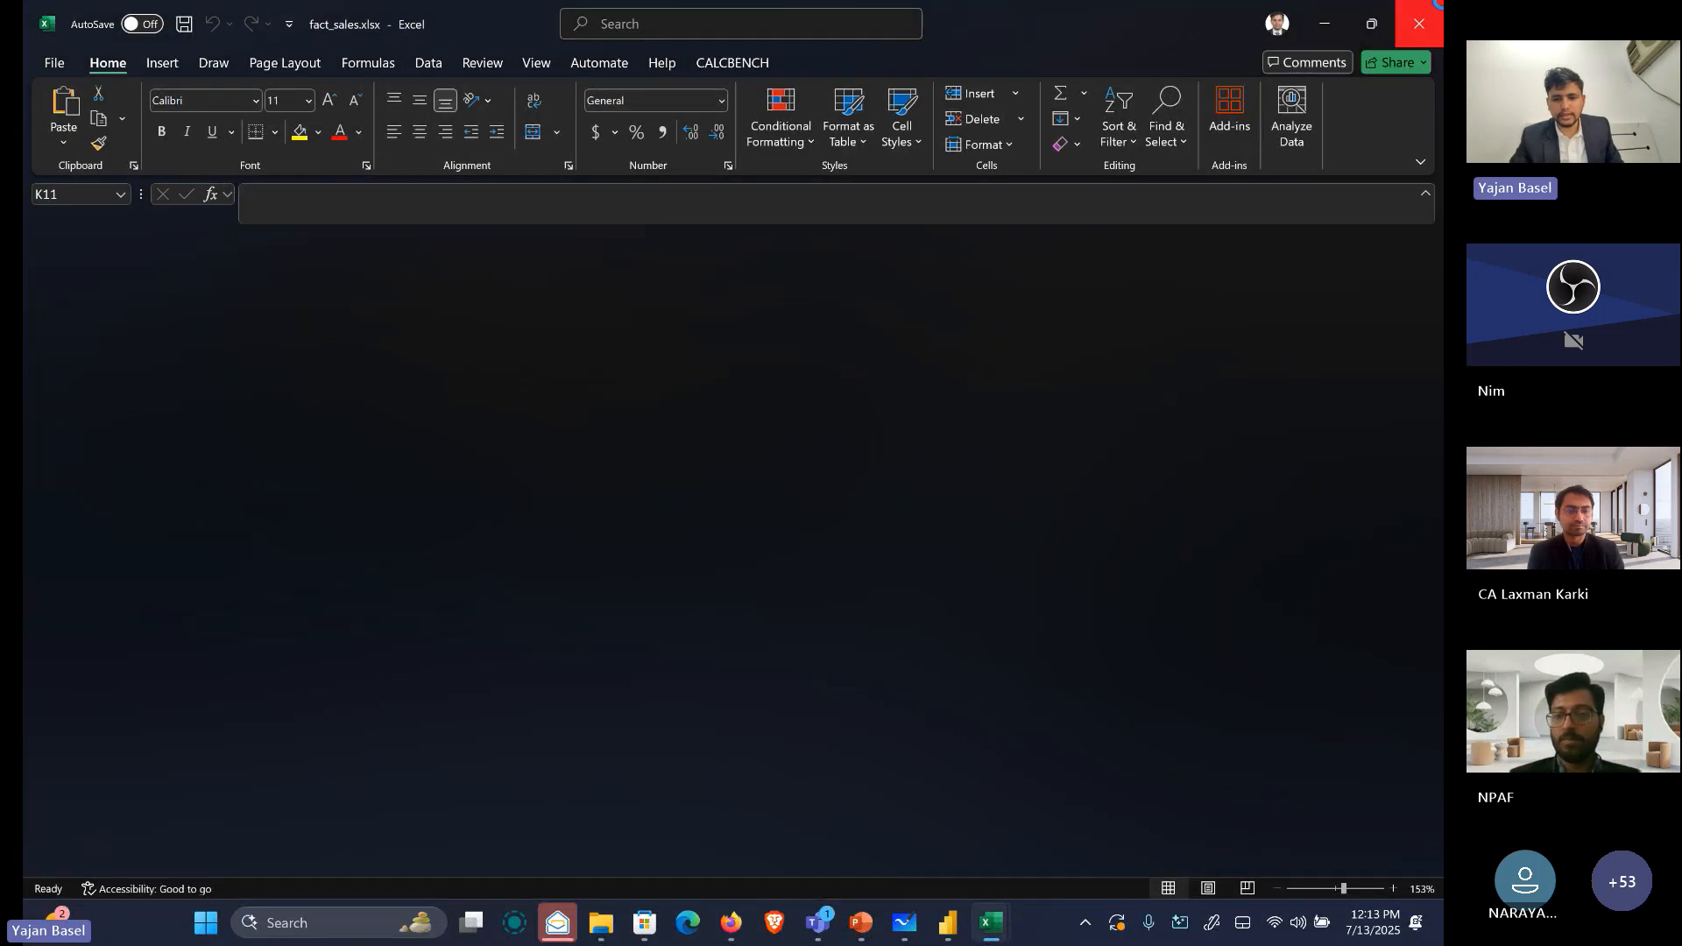
pyautogui.moveTo(991, 923)
pyautogui.click(865, 808)
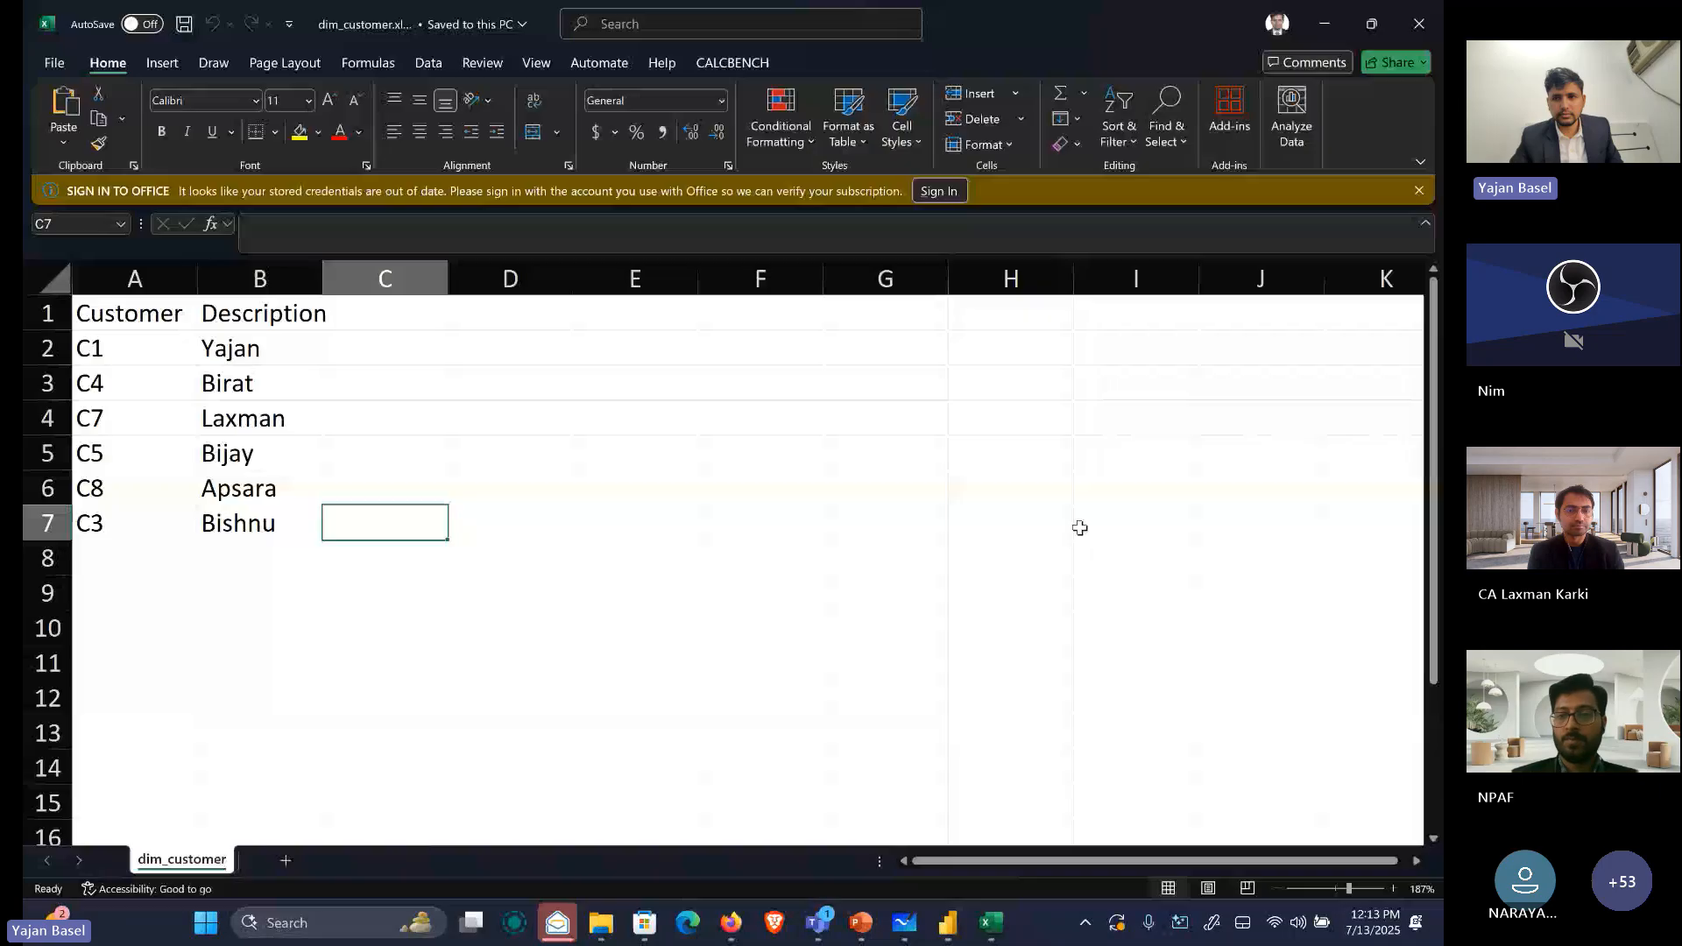
# Copy the dim_customer workbook's file path via File > Info and return to Power BI.
pyautogui.click(477, 379)
pyautogui.hotkey('alt', 'f')
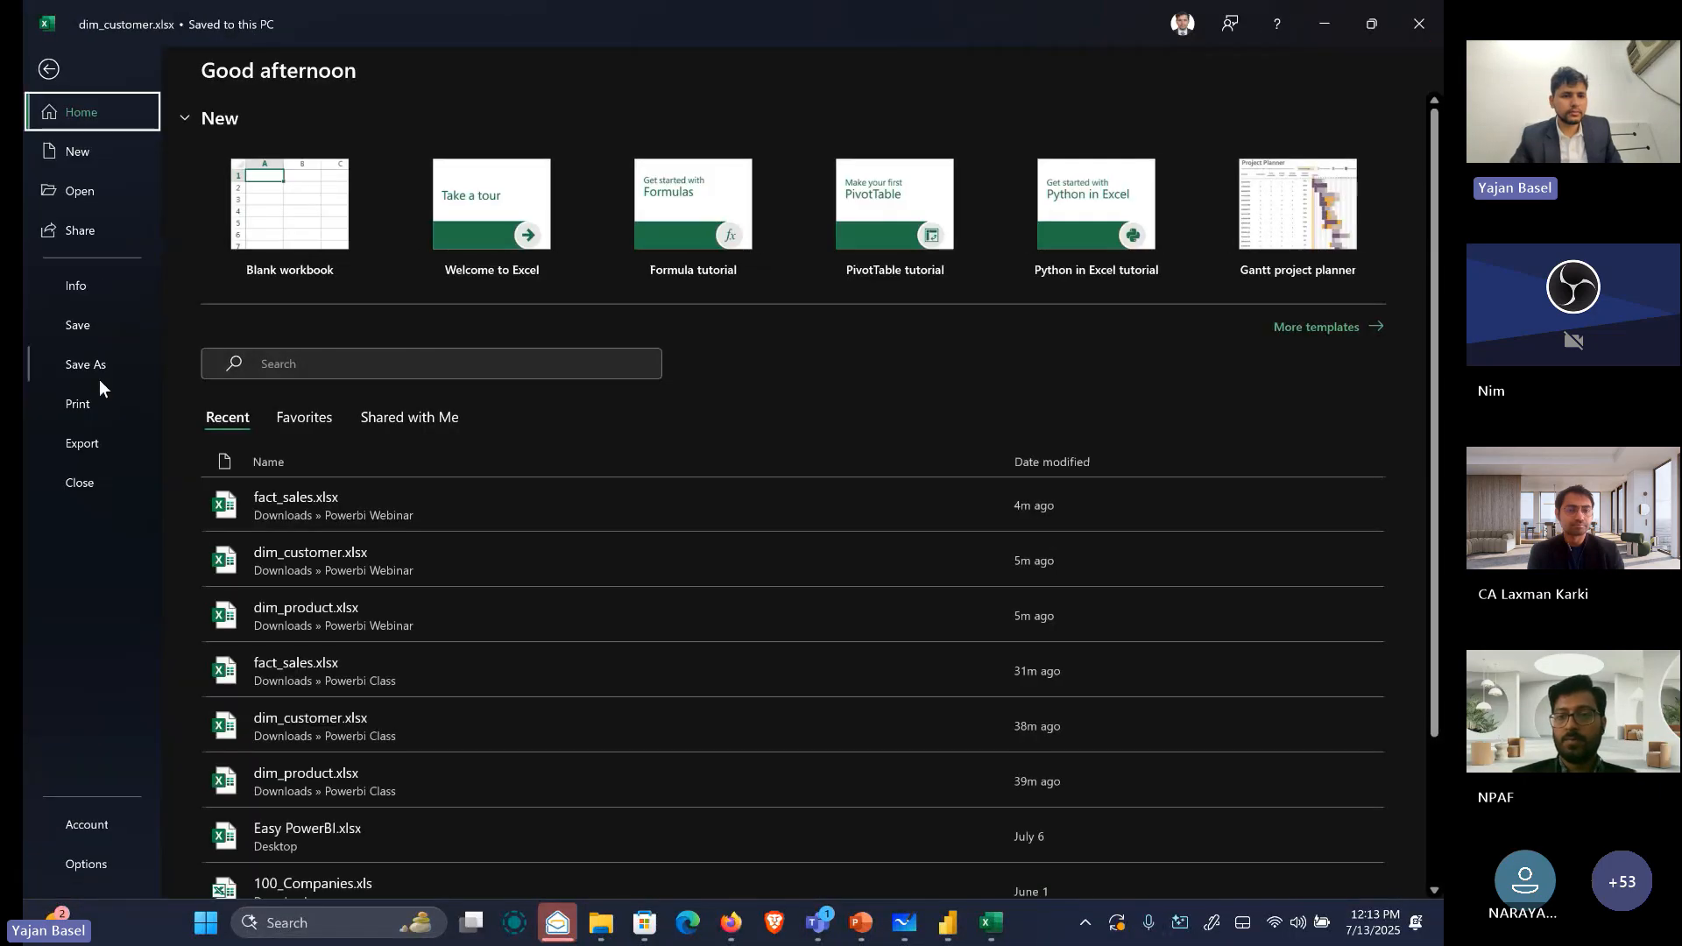
pyautogui.click(86, 286)
pyautogui.click(431, 182)
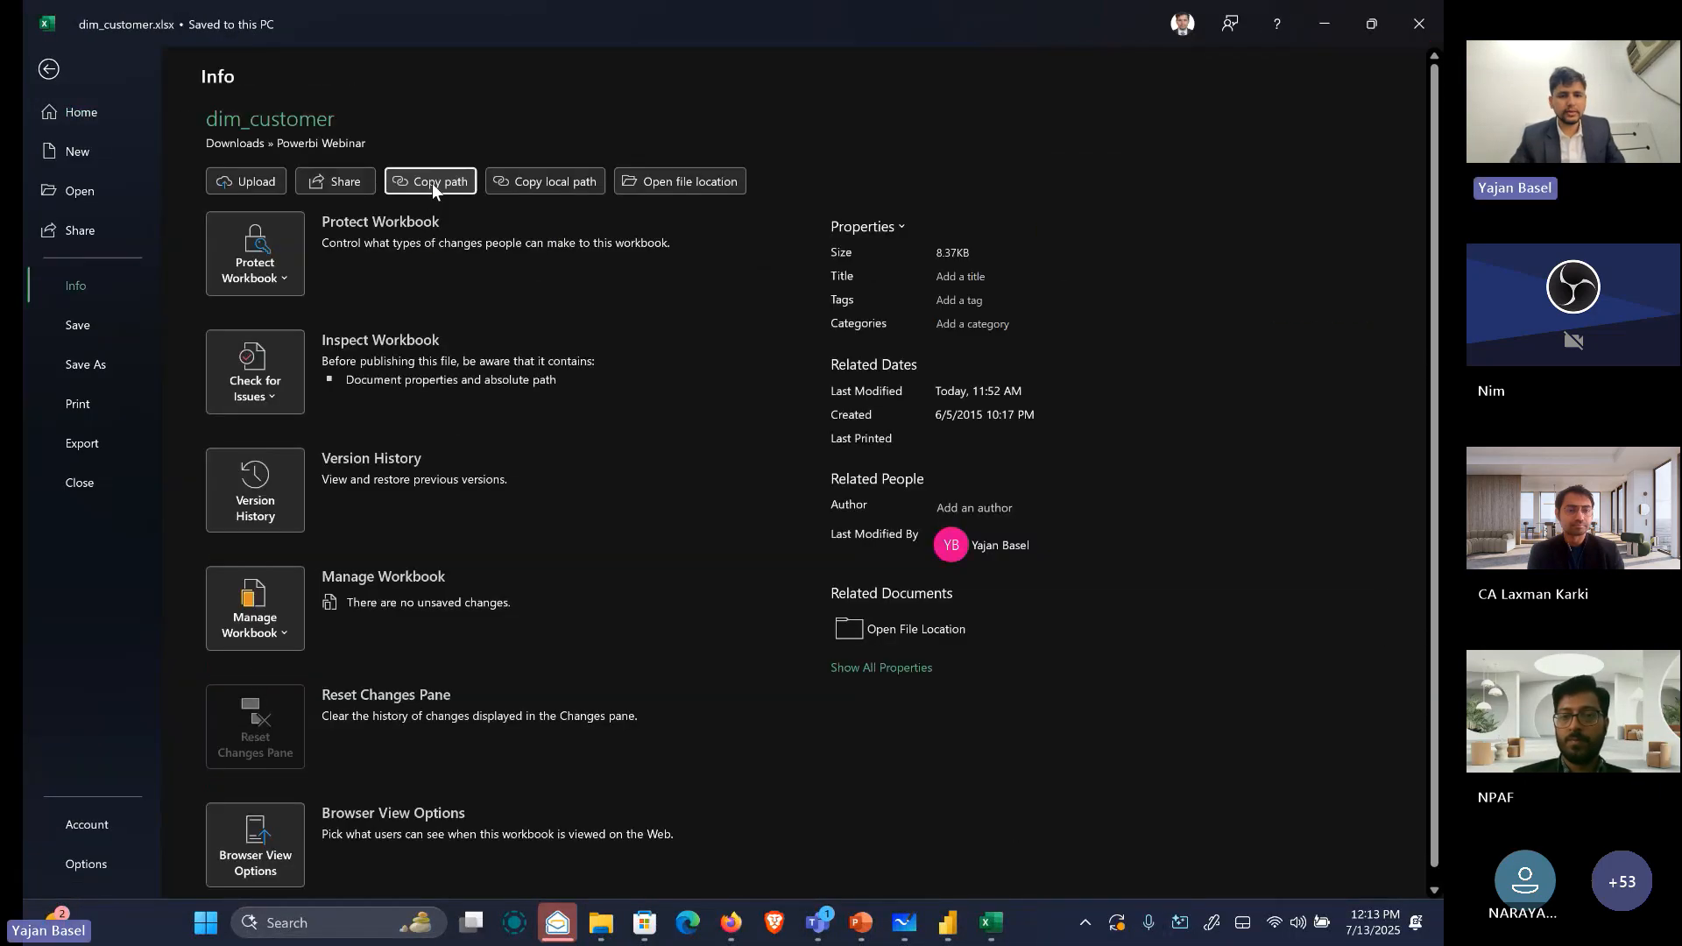
pyautogui.moveTo(942, 933)
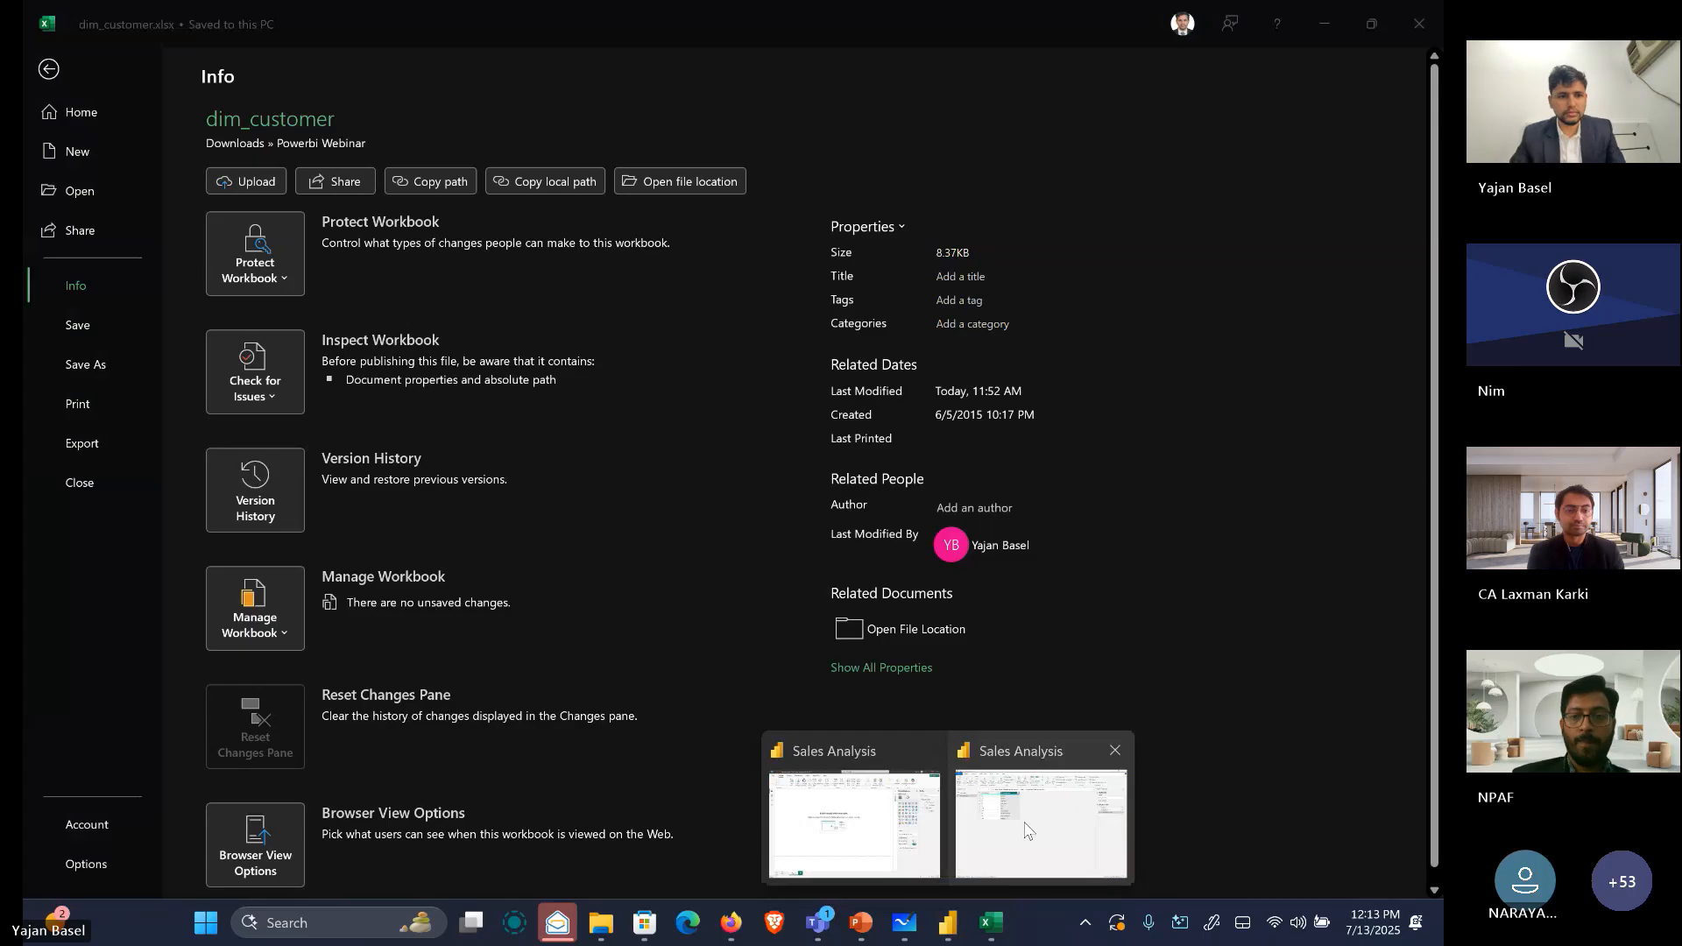
pyautogui.click(1051, 806)
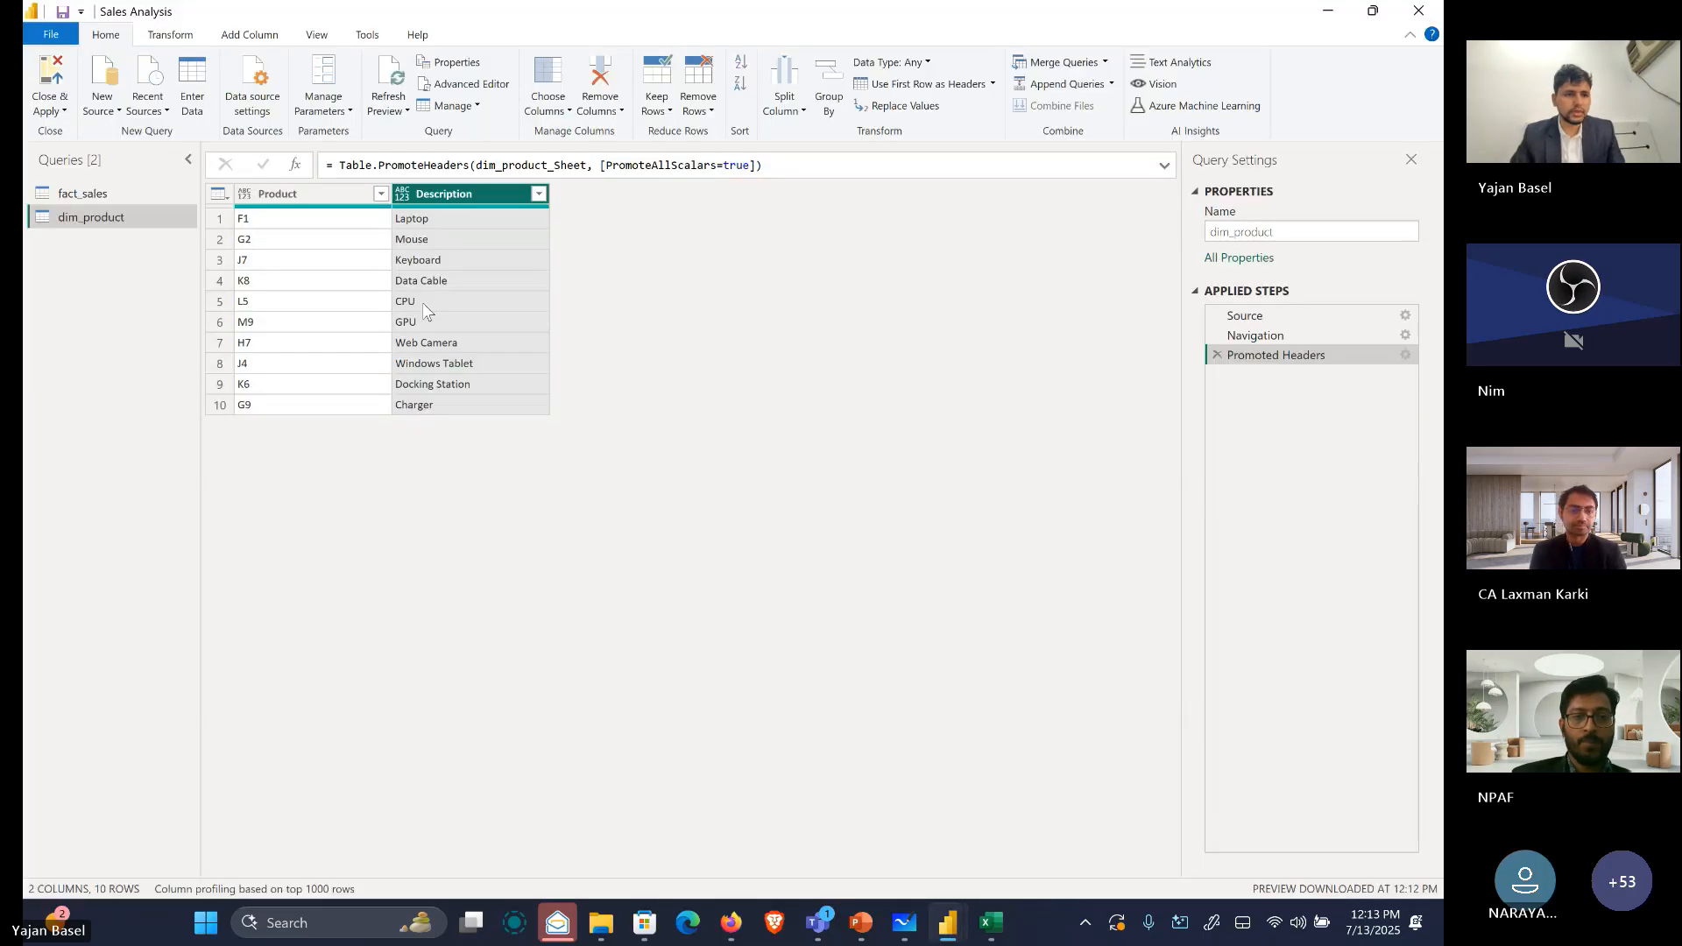
# Connect to the pasted dim_customer.xlsx path as a Web source and load its dim_customer sheet.
pyautogui.click(102, 100)
pyautogui.click(90, 338)
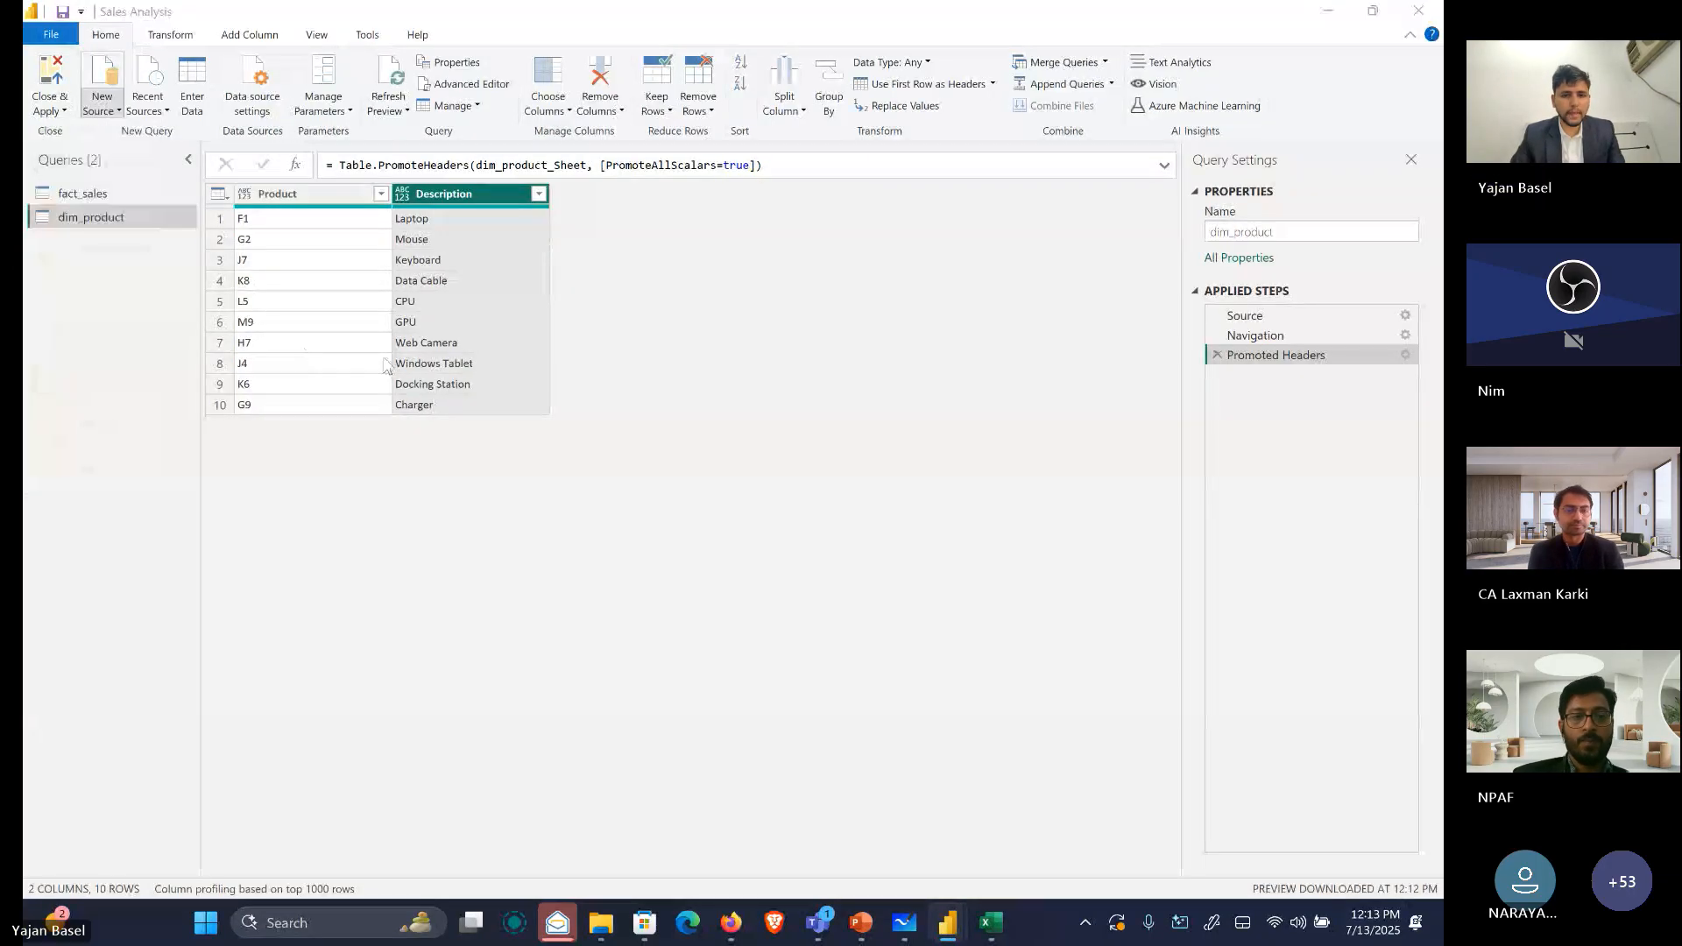
pyautogui.write('C:\\Users\\yajan\\Downloads\\Powerbi Webinar\\dim_customer.xlsx')
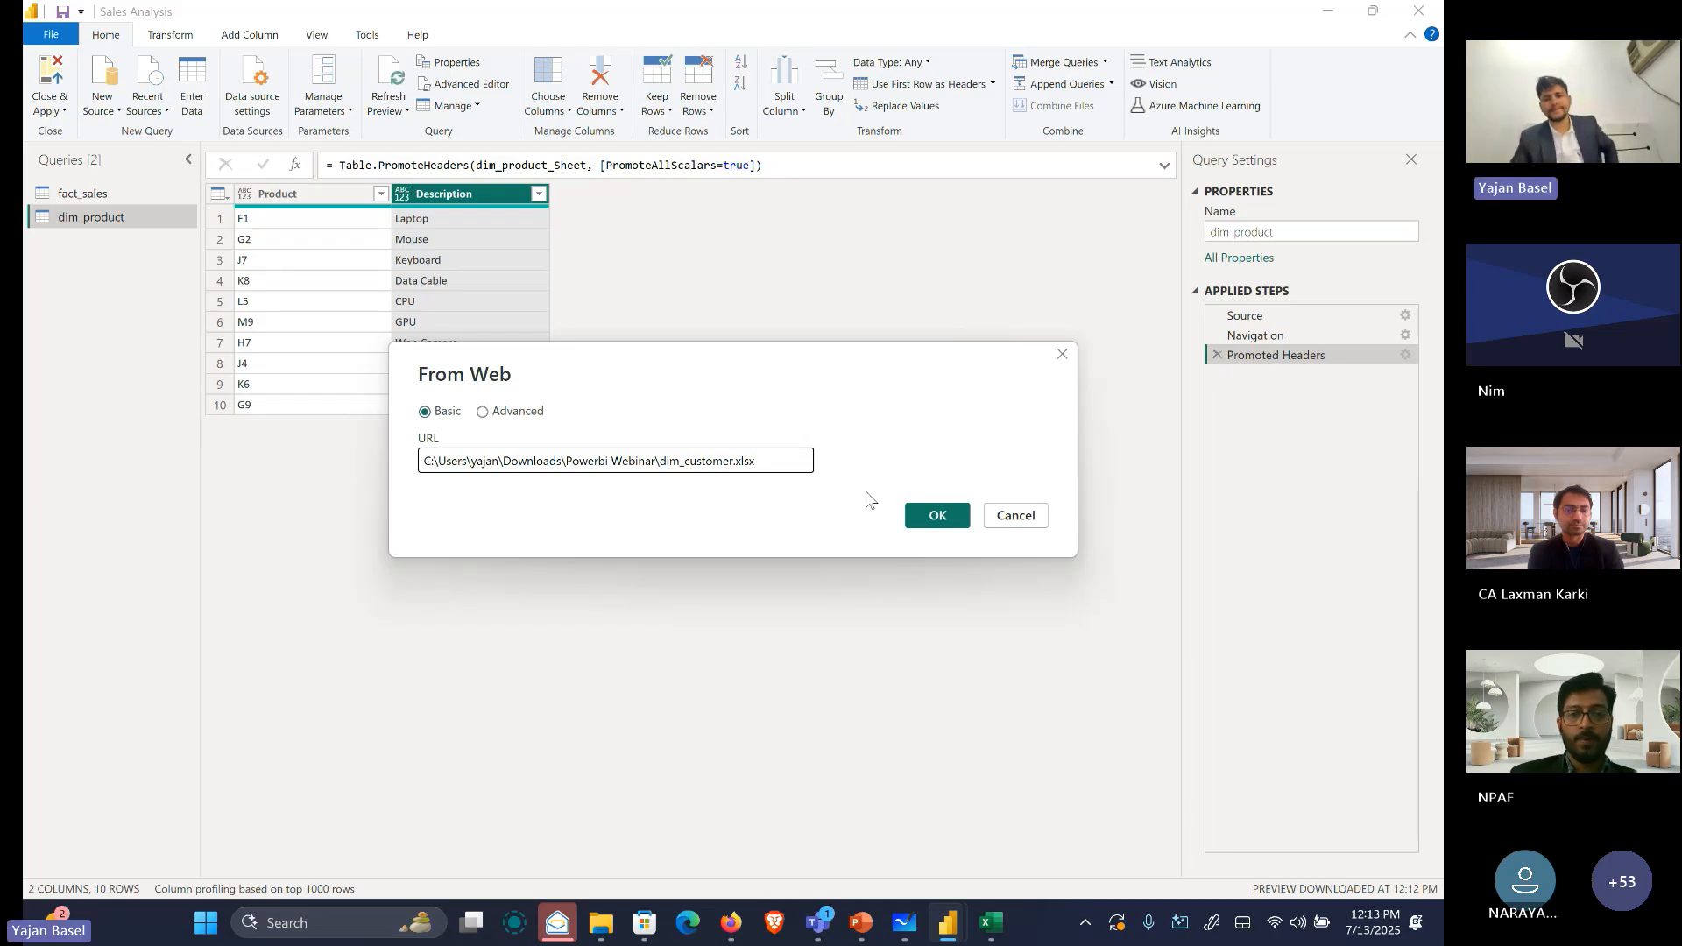
pyautogui.click(936, 519)
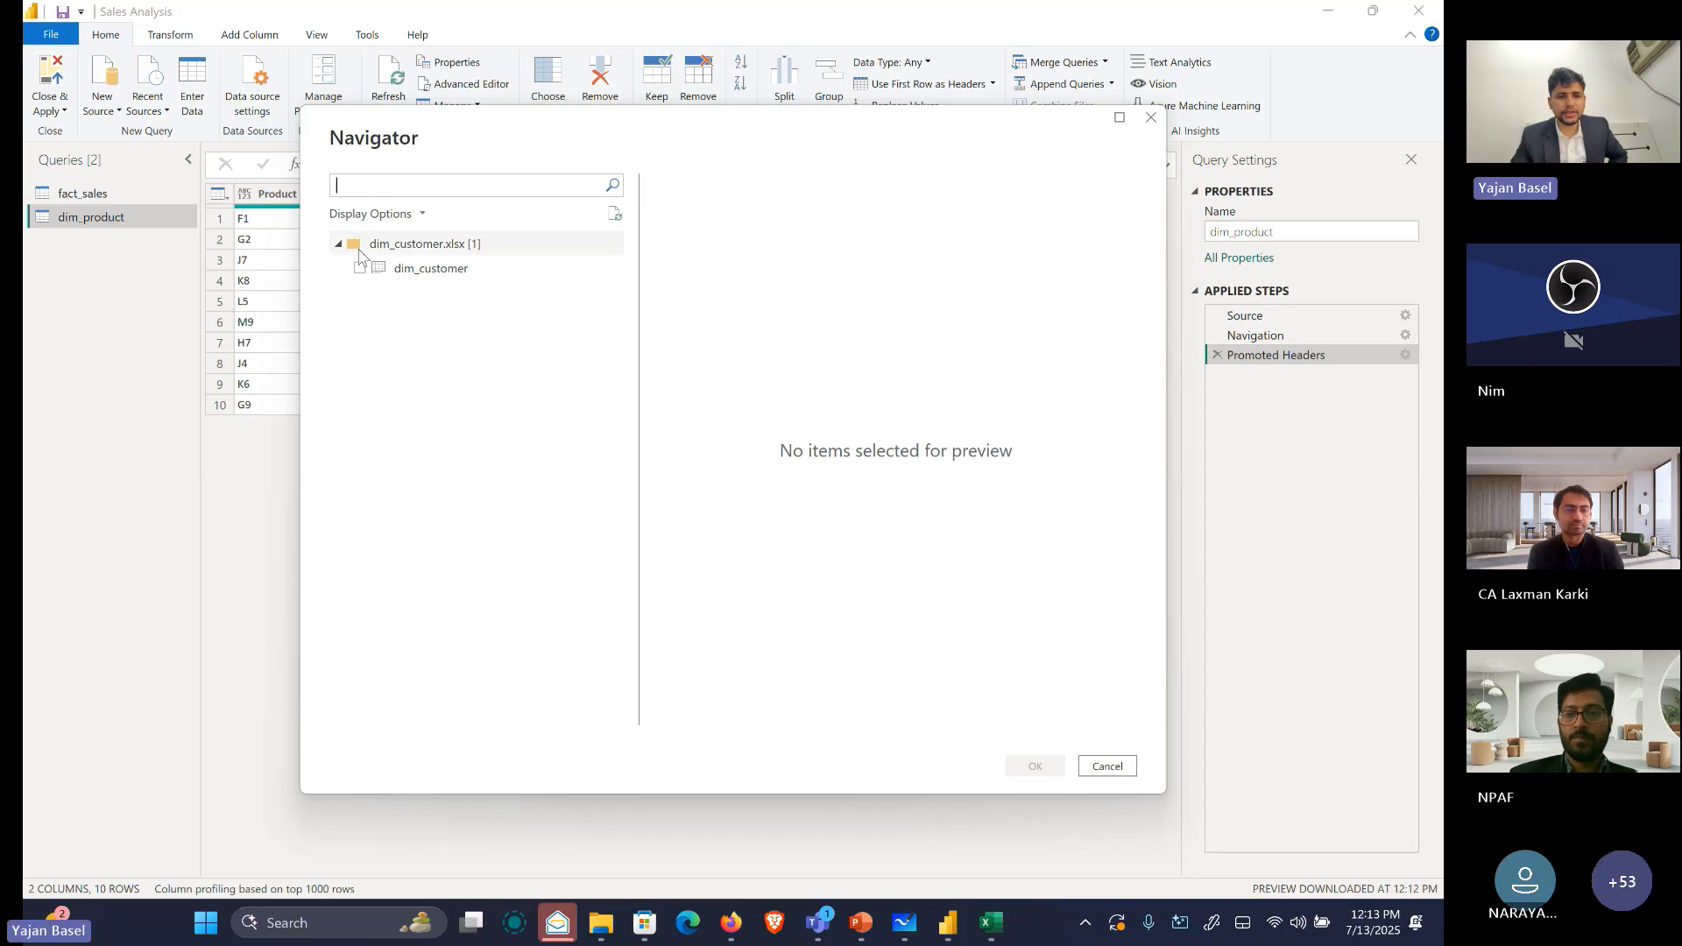
pyautogui.click(359, 268)
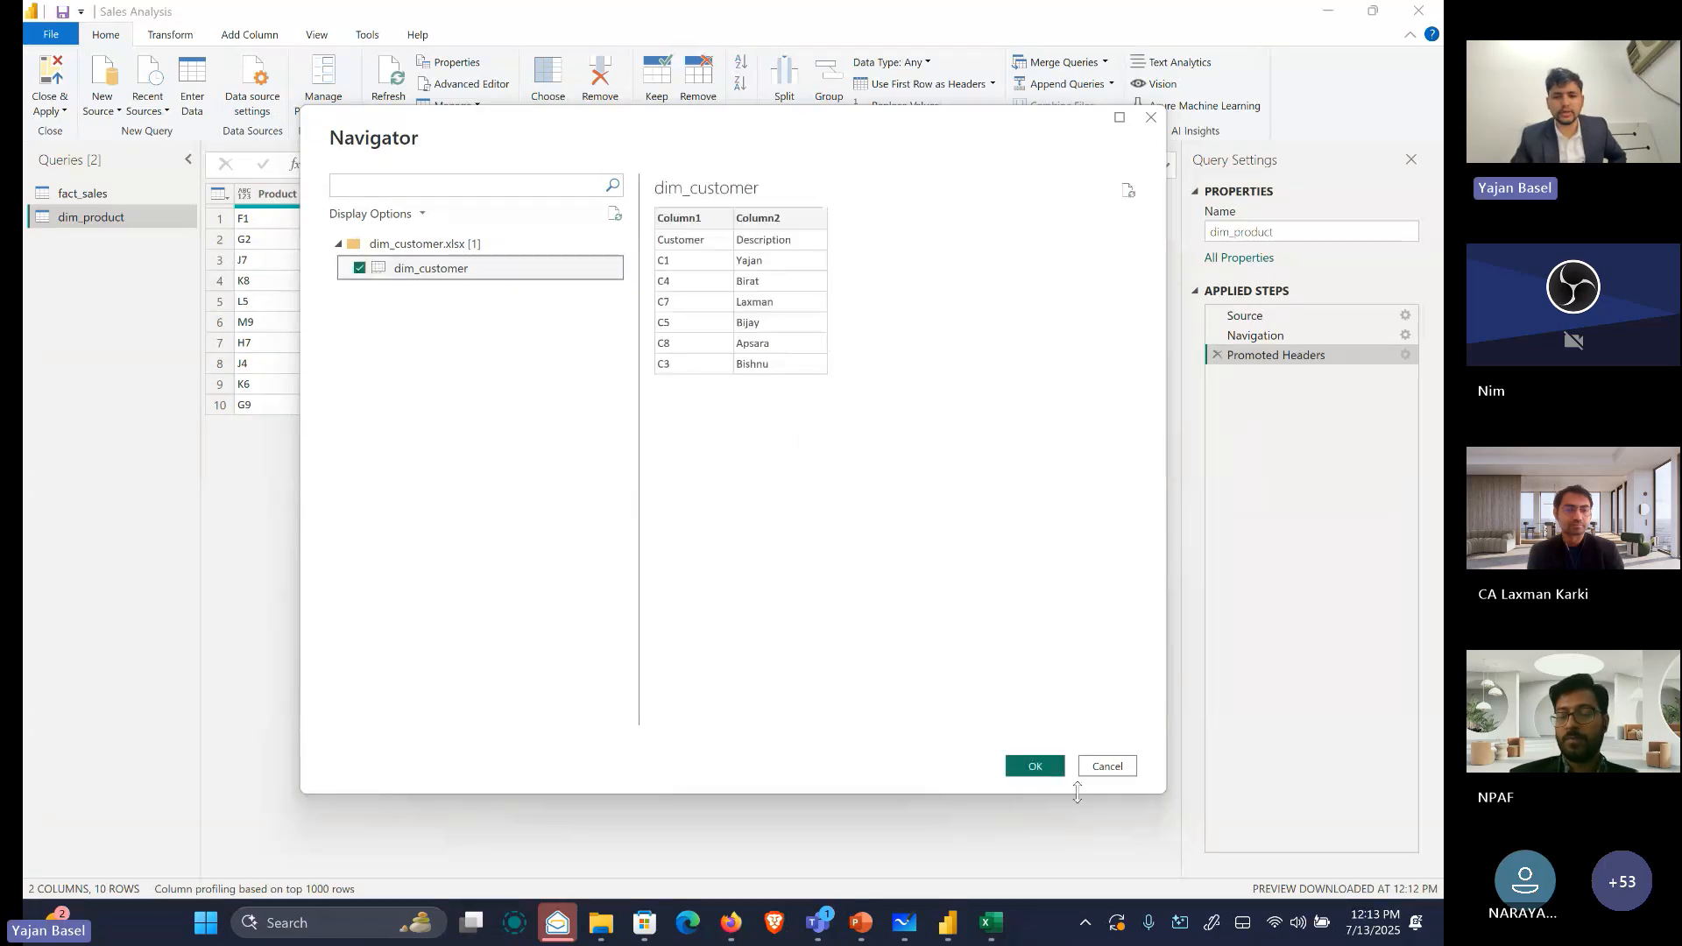
pyautogui.click(1034, 766)
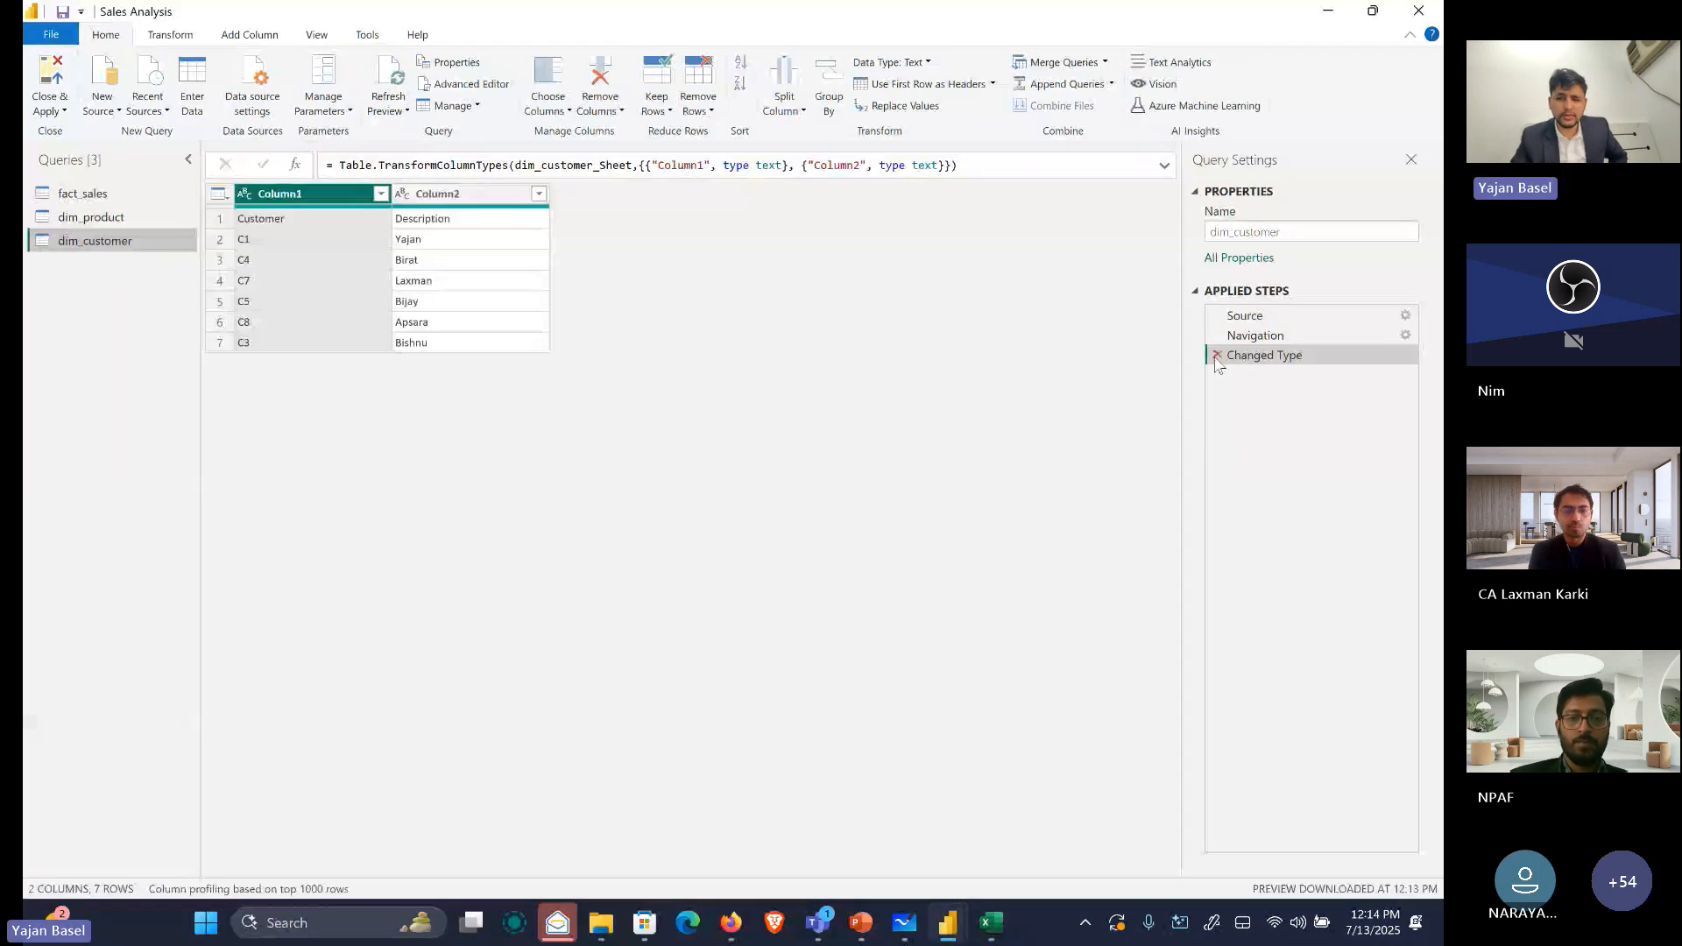
# Promote the first row to Customer and Description headers and remove the Changed Type steps.
pyautogui.click(1217, 356)
pyautogui.click(170, 35)
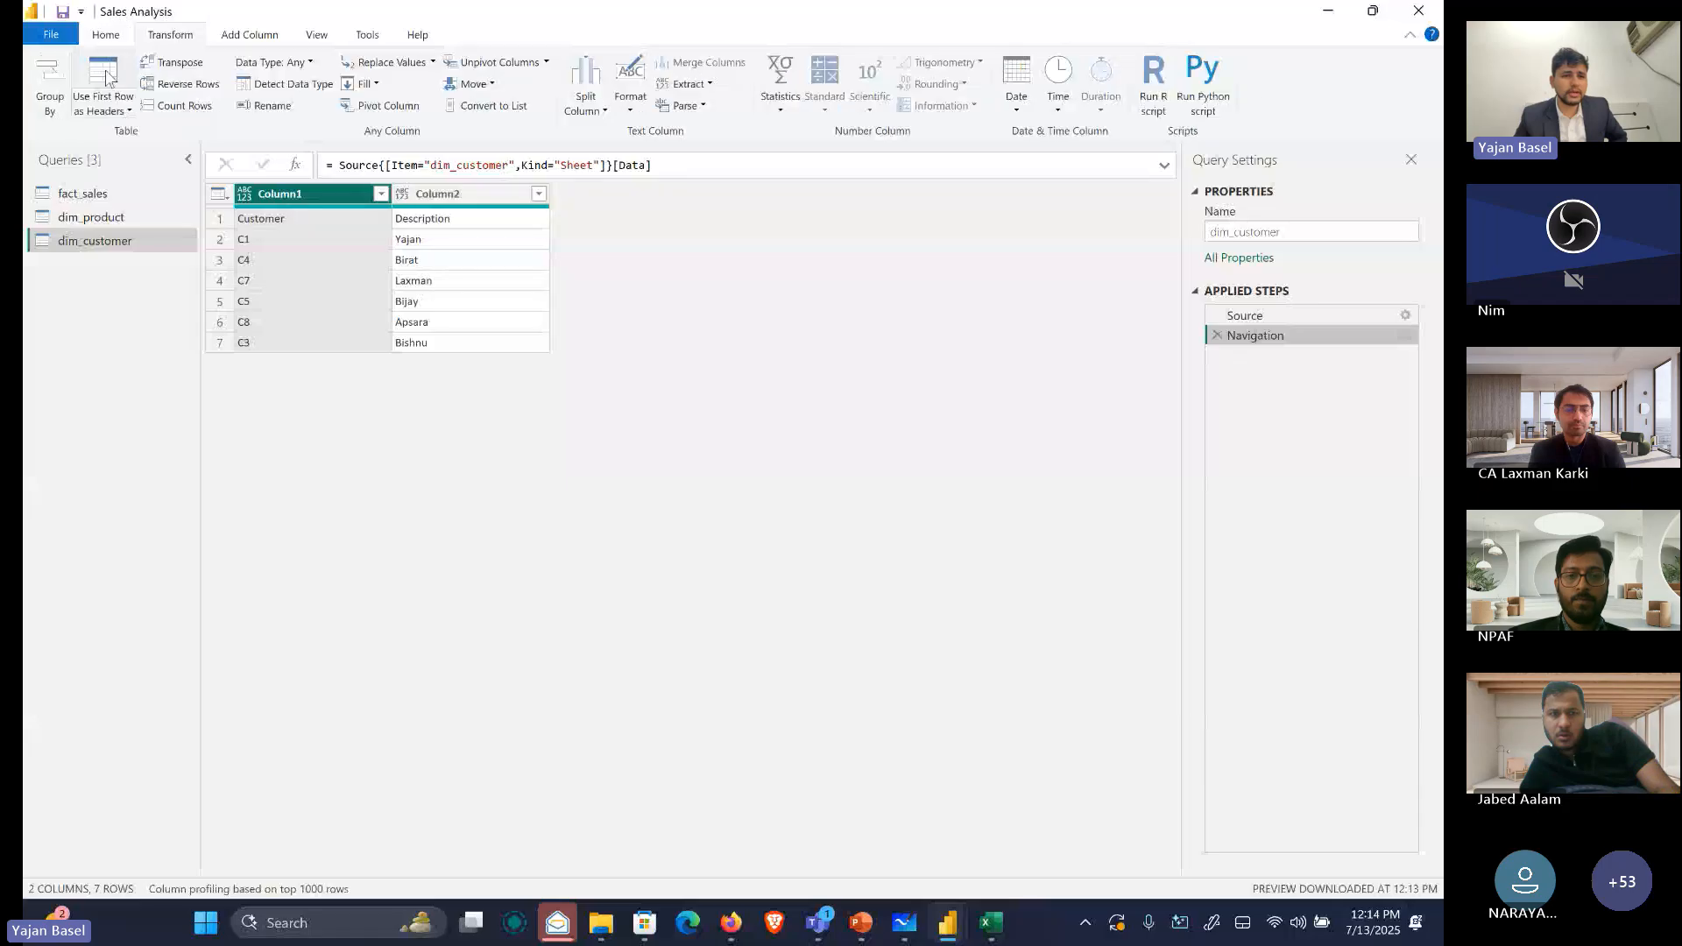
pyautogui.click(112, 79)
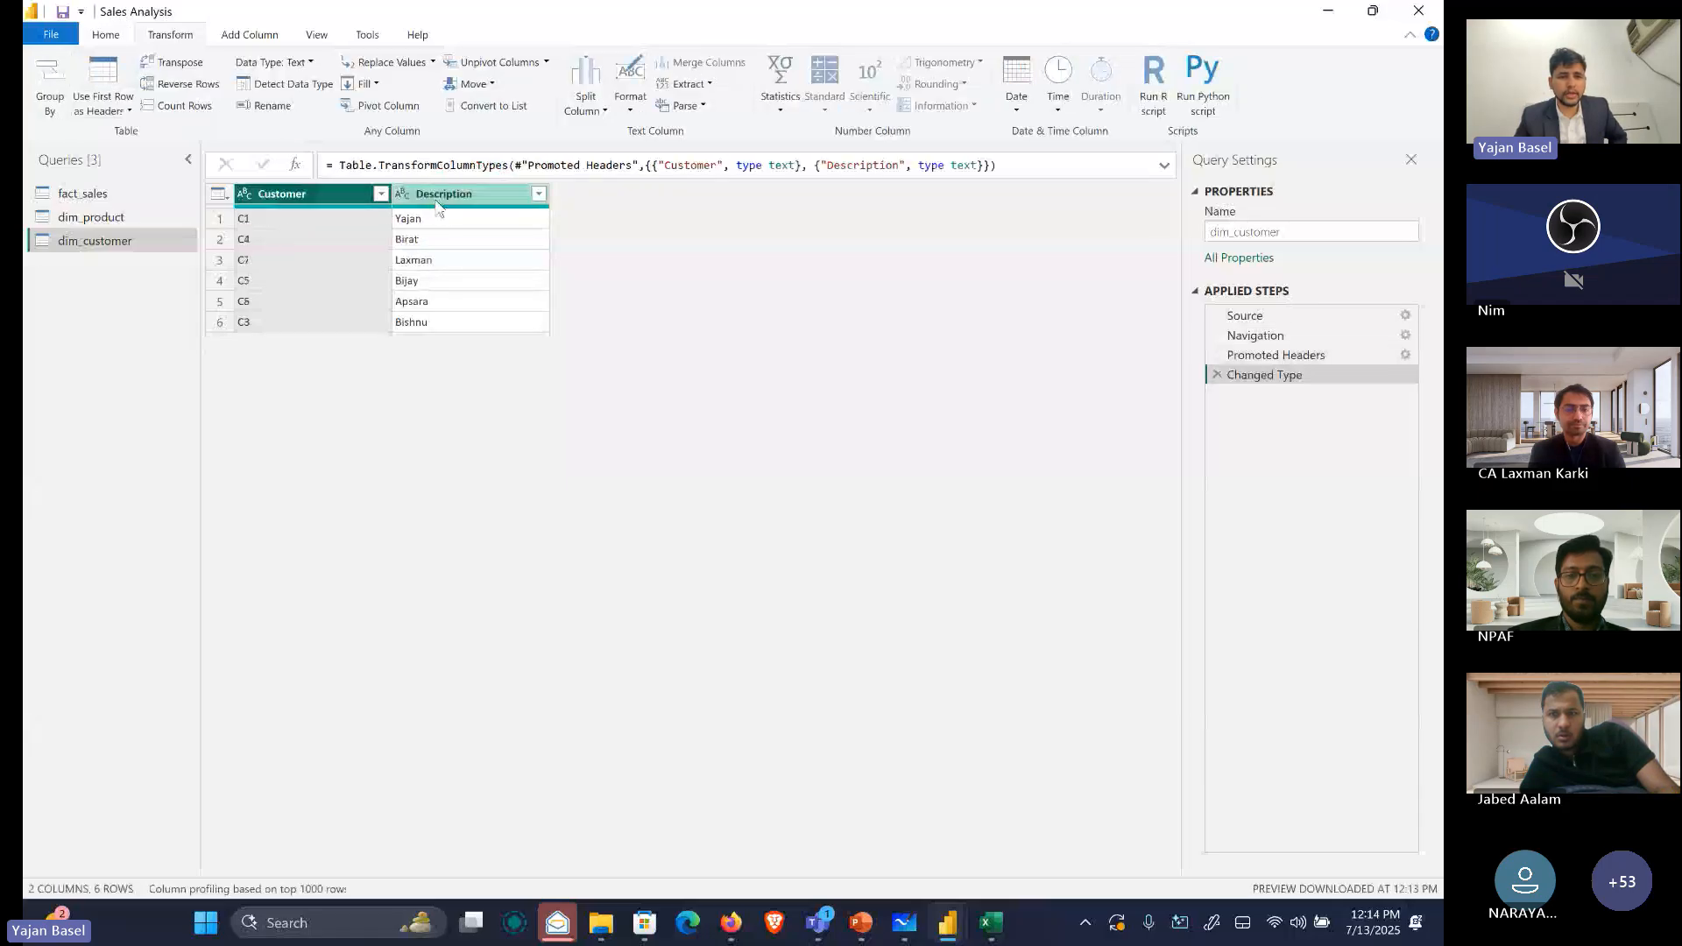
pyautogui.click(1217, 375)
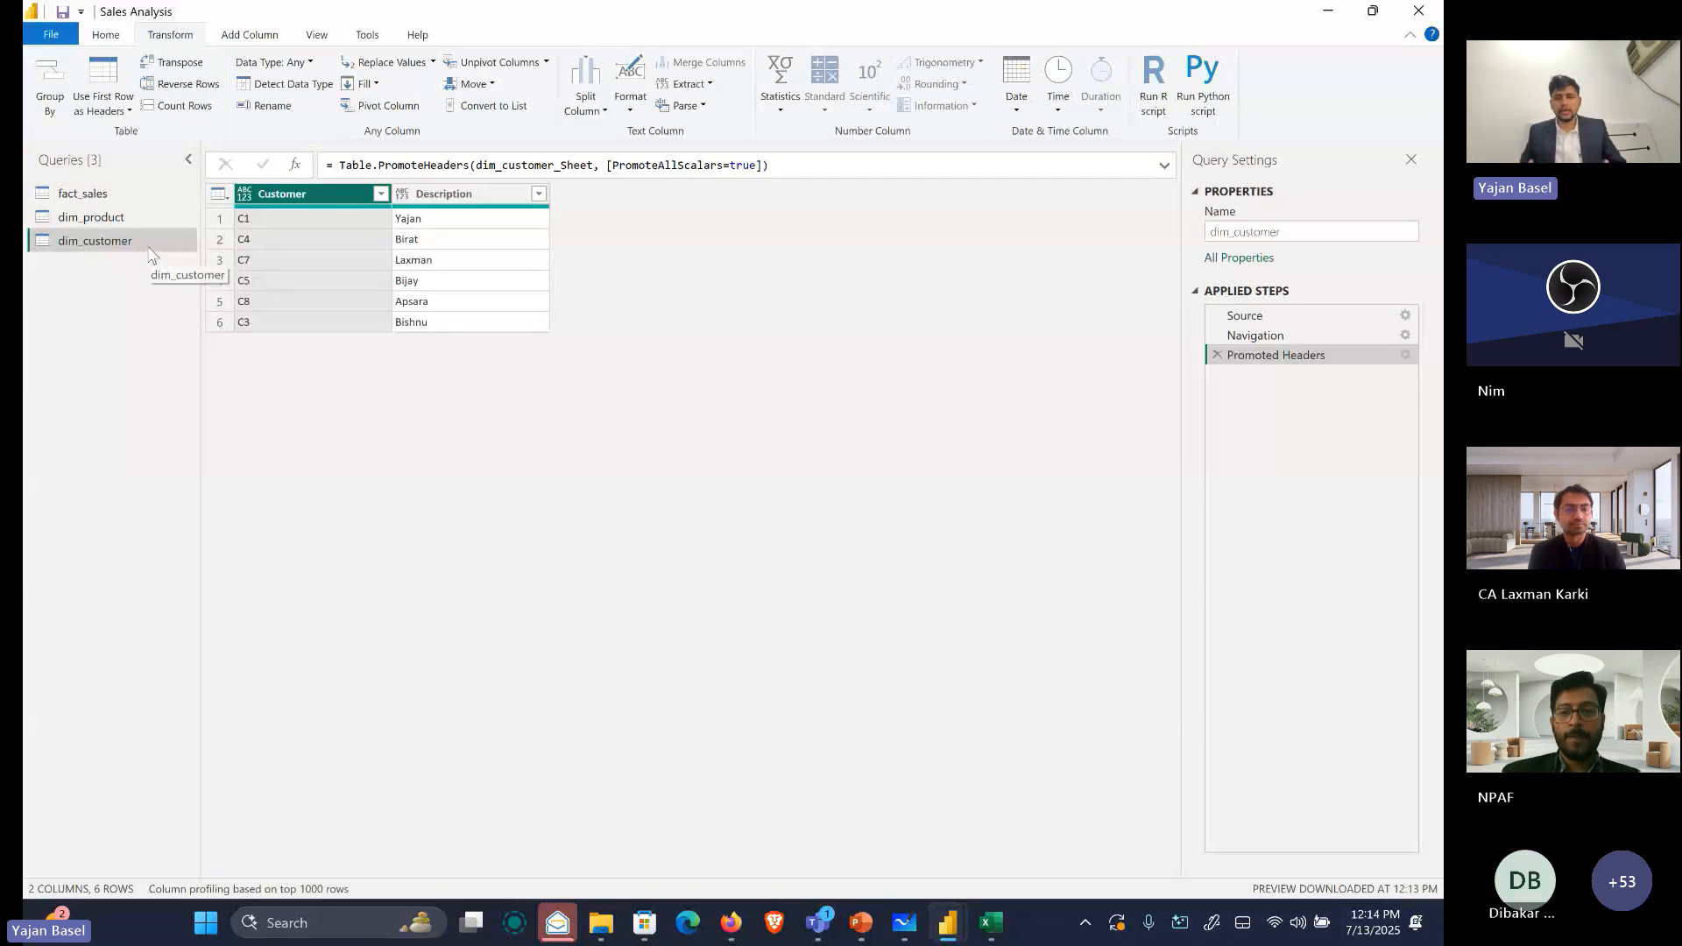
# Check the fact_sales, dim_product and dim_customer queries one after another.
pyautogui.click(94, 193)
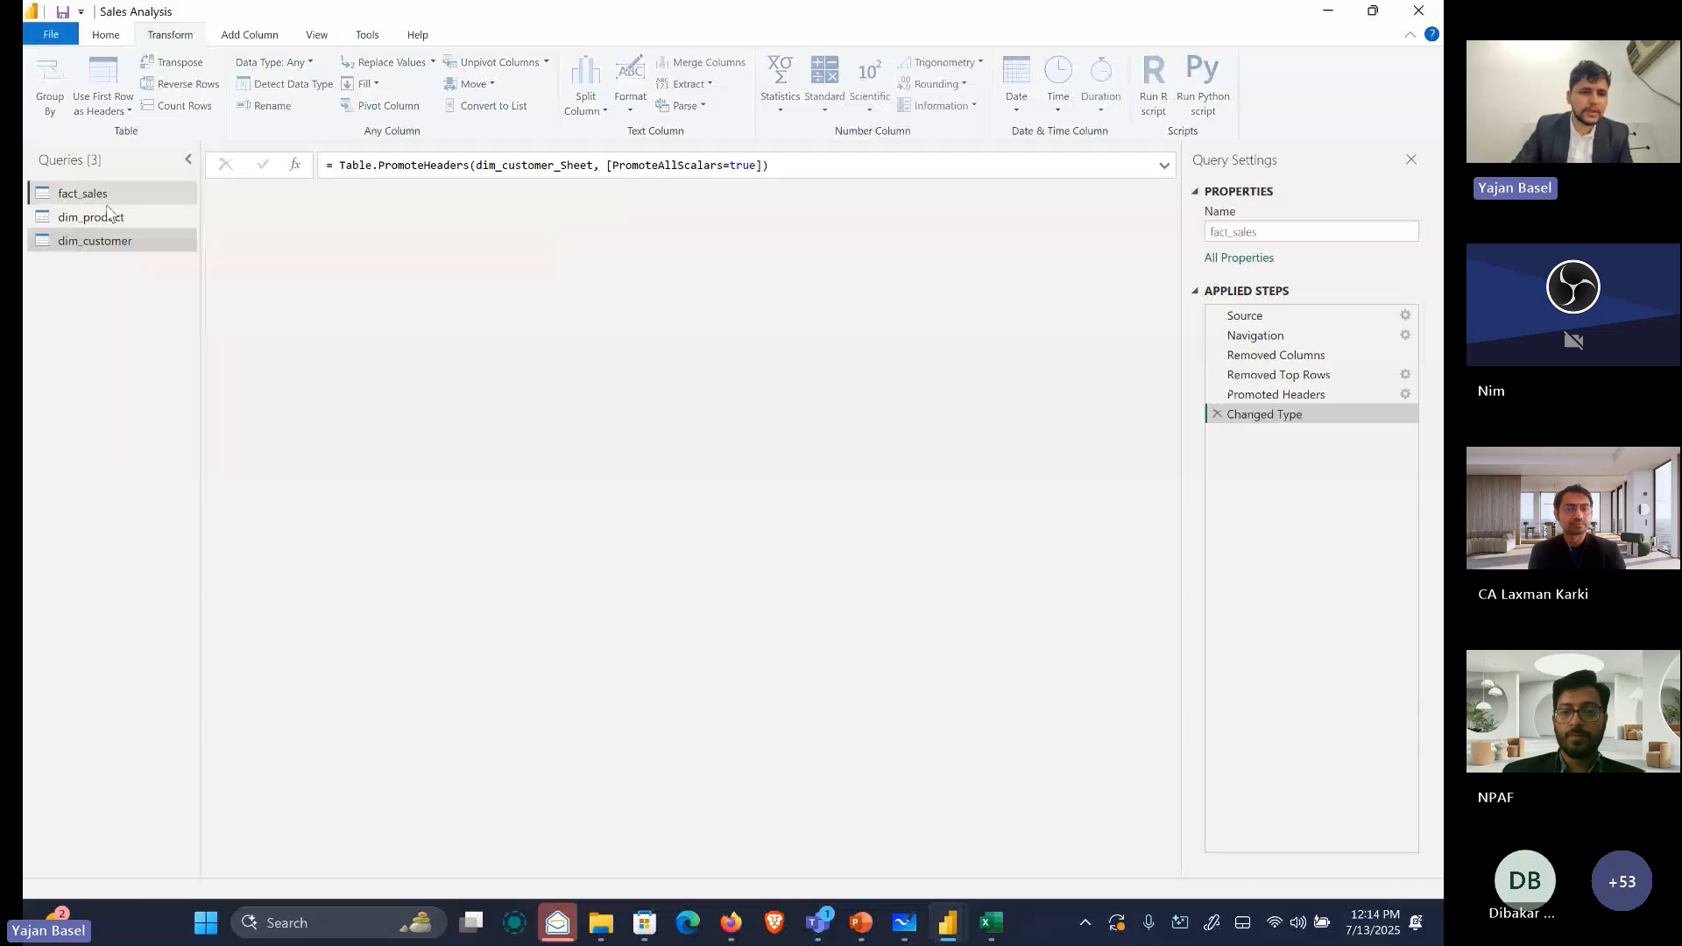
pyautogui.click(98, 217)
pyautogui.click(103, 242)
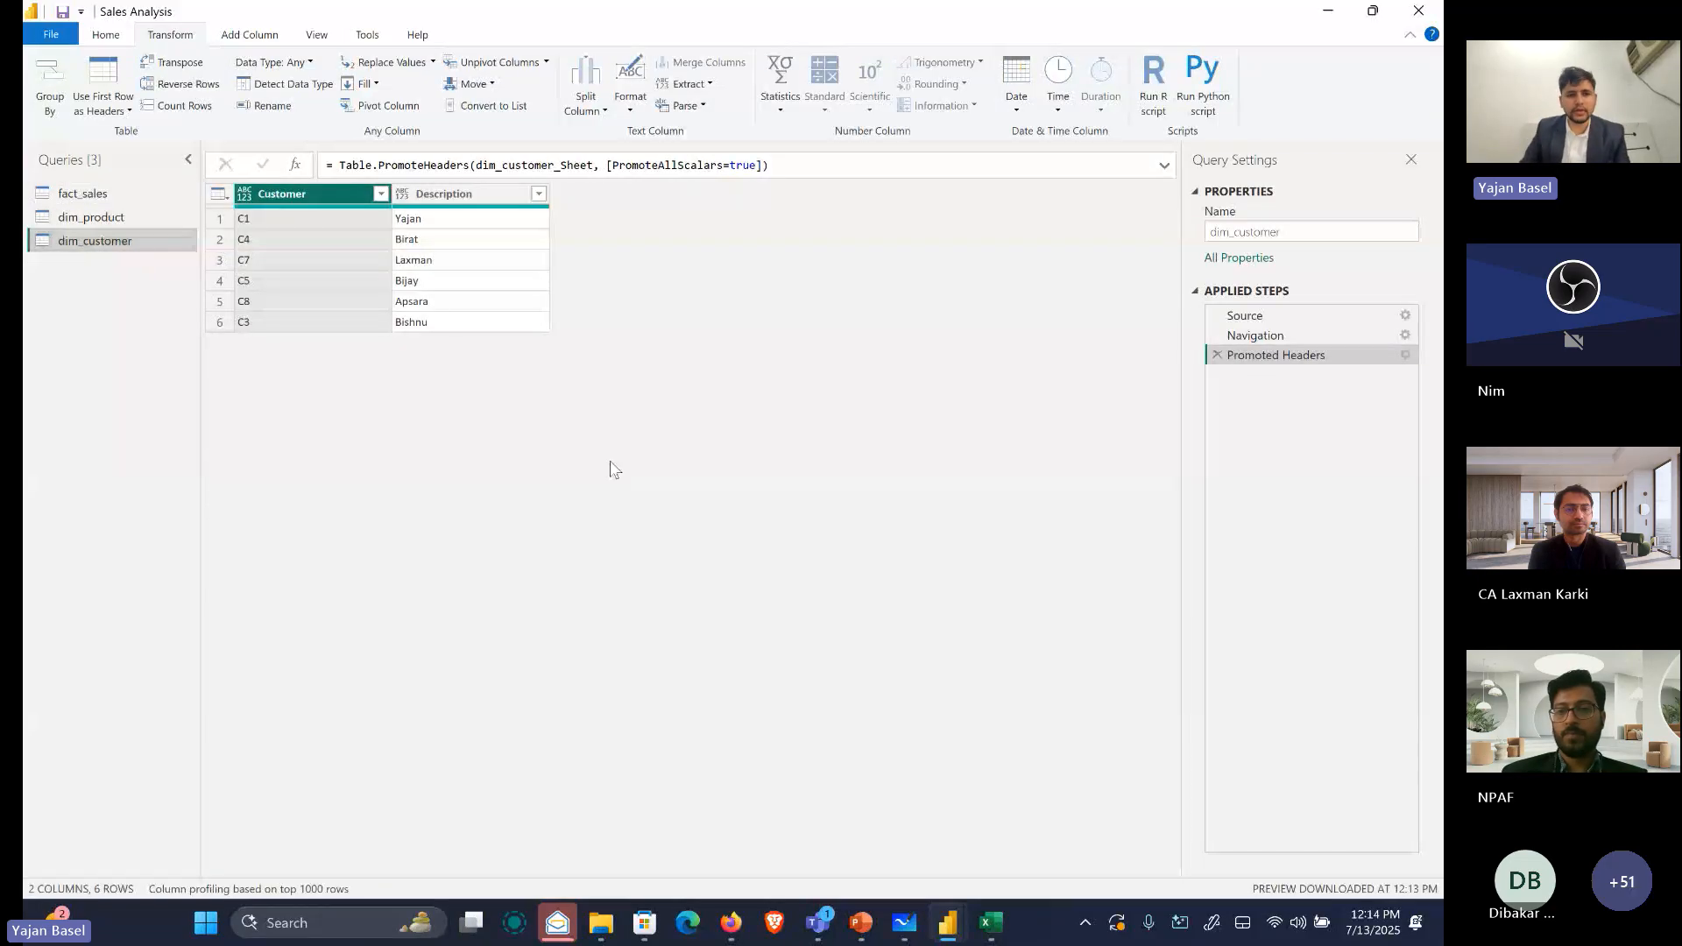
pyautogui.click(107, 35)
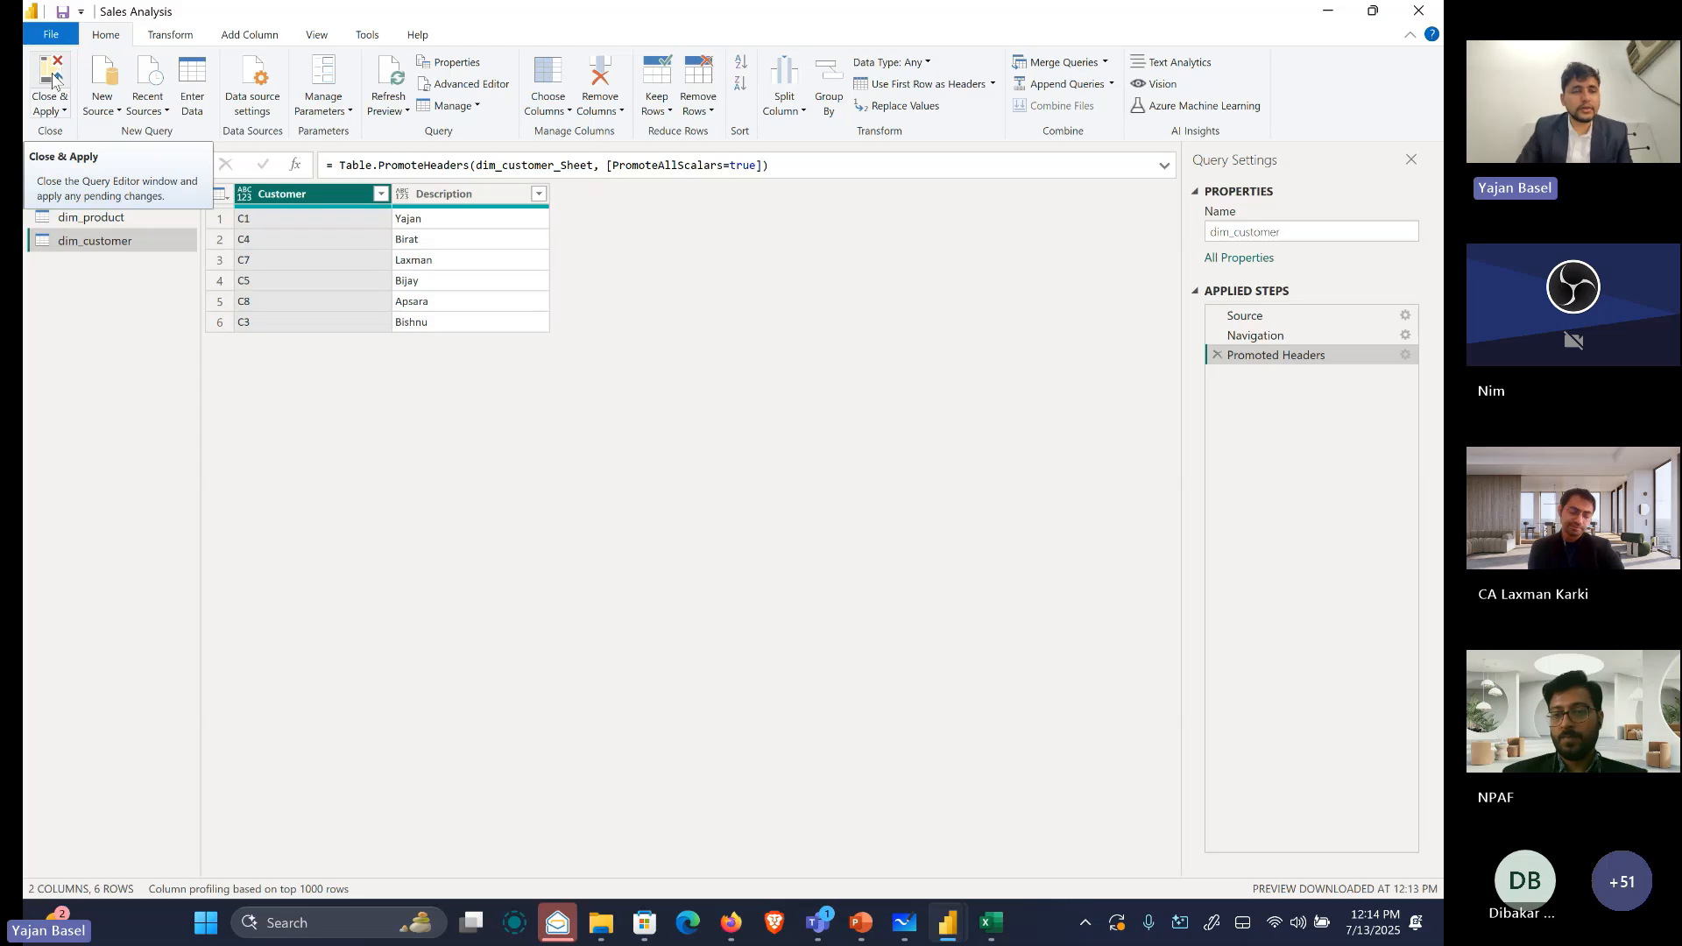
# Close & Apply the queries, then view the dim_customer, dim_product and fact_sales tables and dim_product's rows.
pyautogui.click(49, 79)
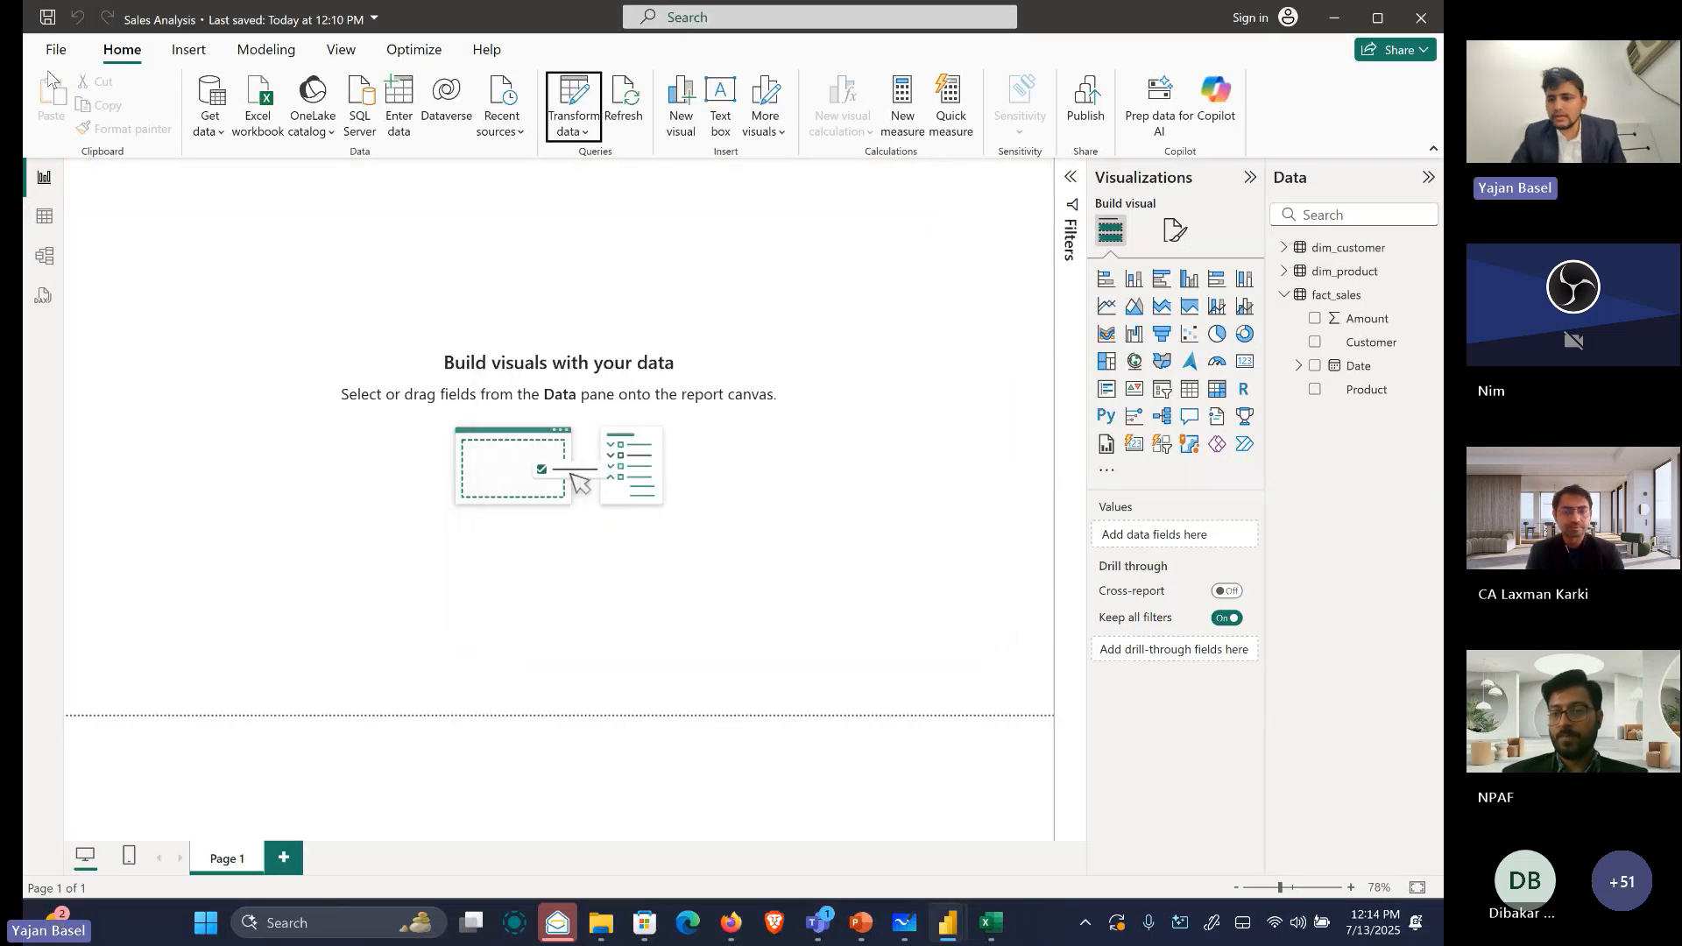
pyautogui.click(1285, 296)
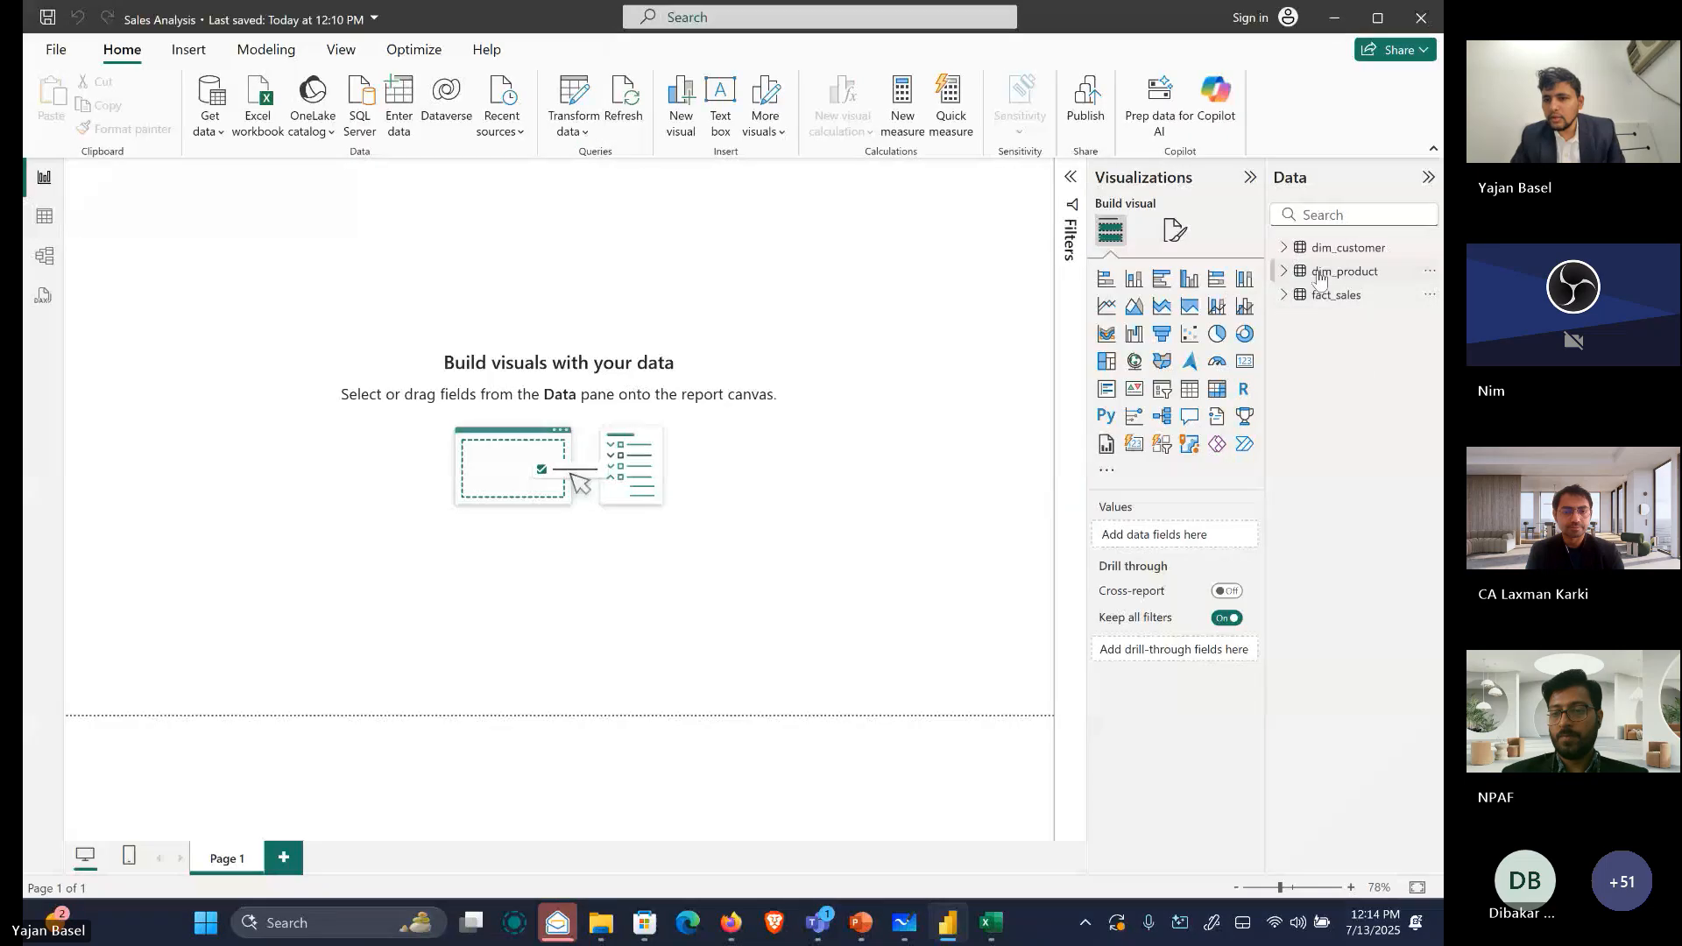
pyautogui.click(1342, 248)
pyautogui.click(1338, 272)
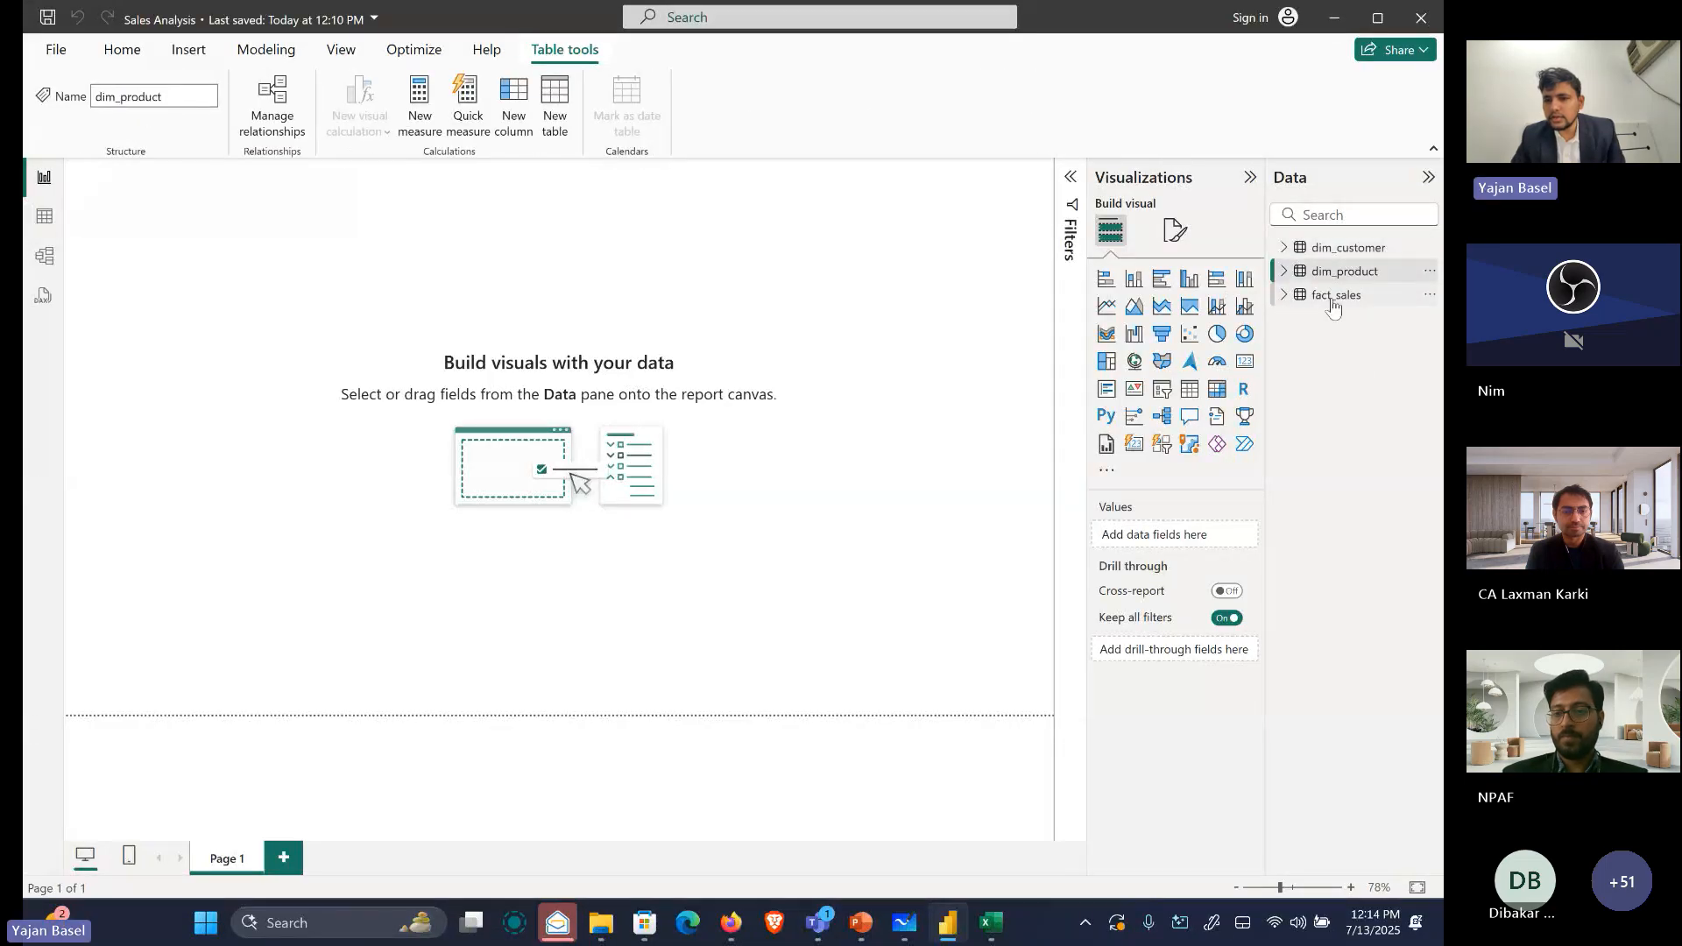
pyautogui.click(1332, 297)
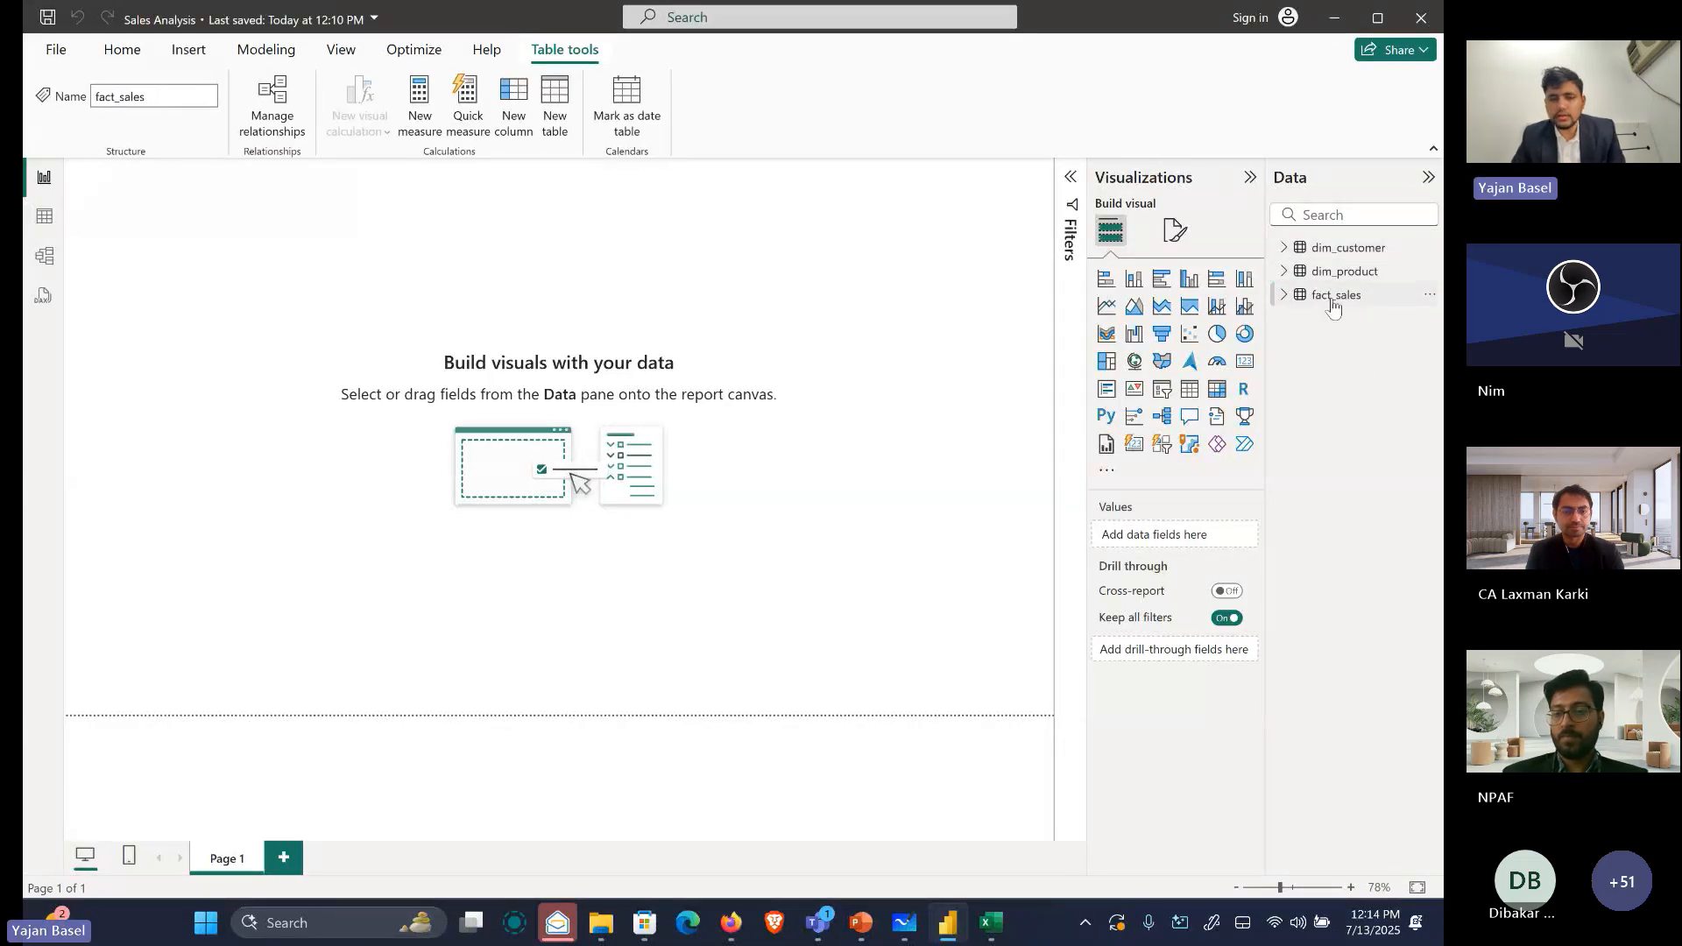
pyautogui.click(44, 216)
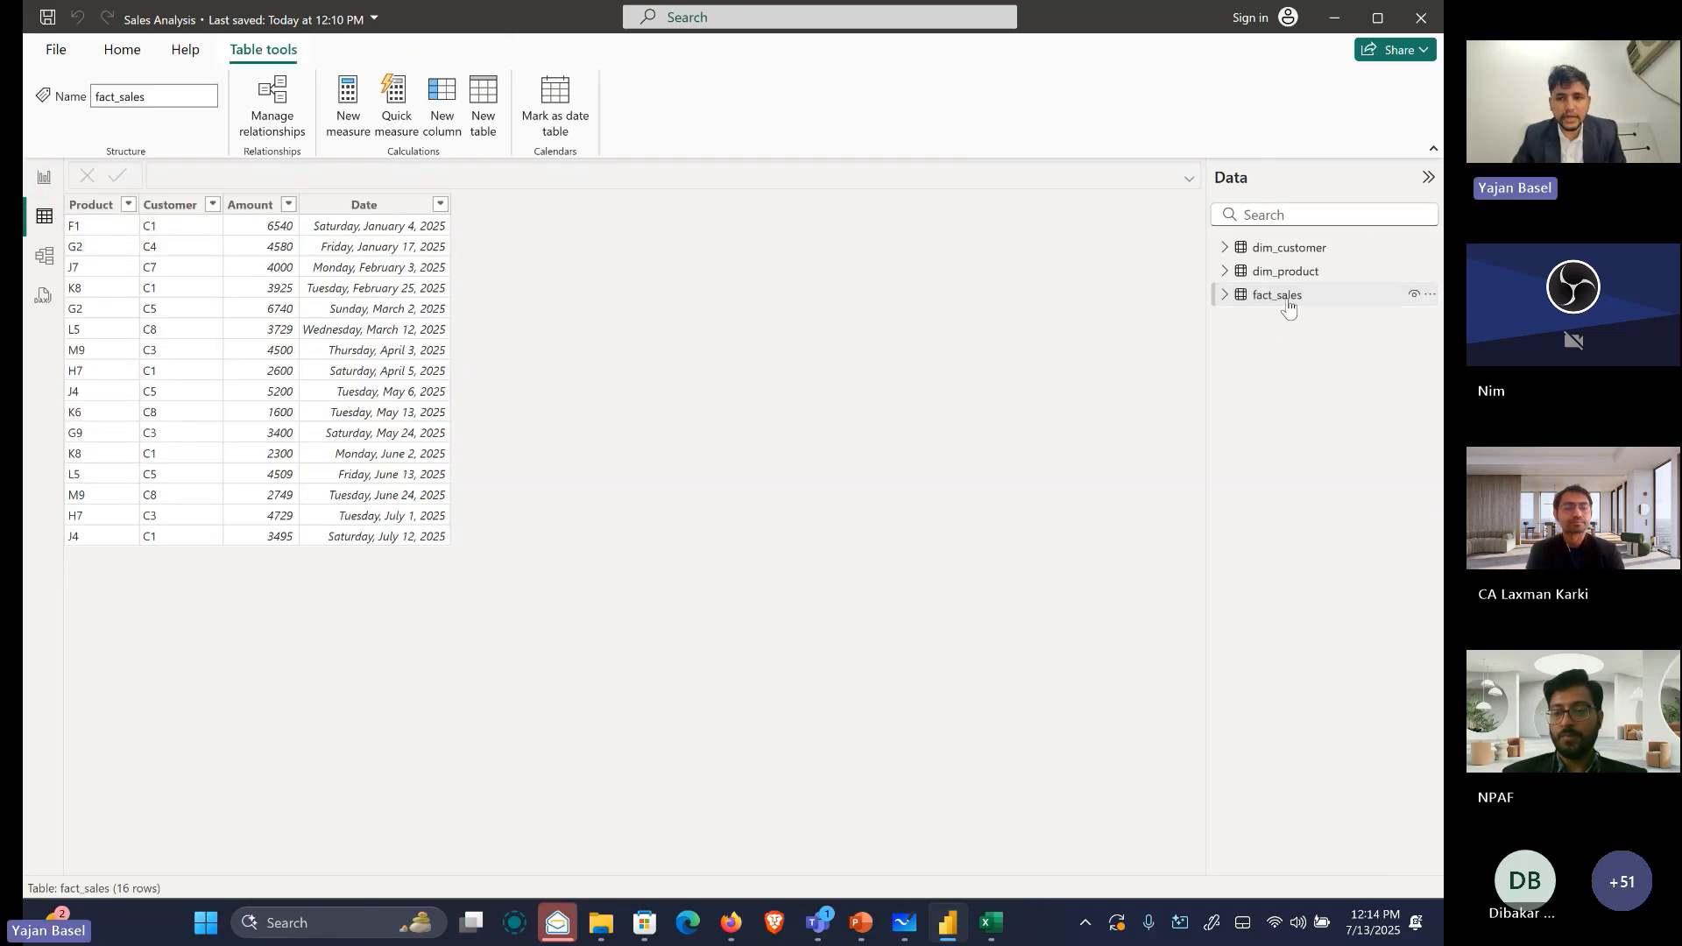
pyautogui.click(1285, 273)
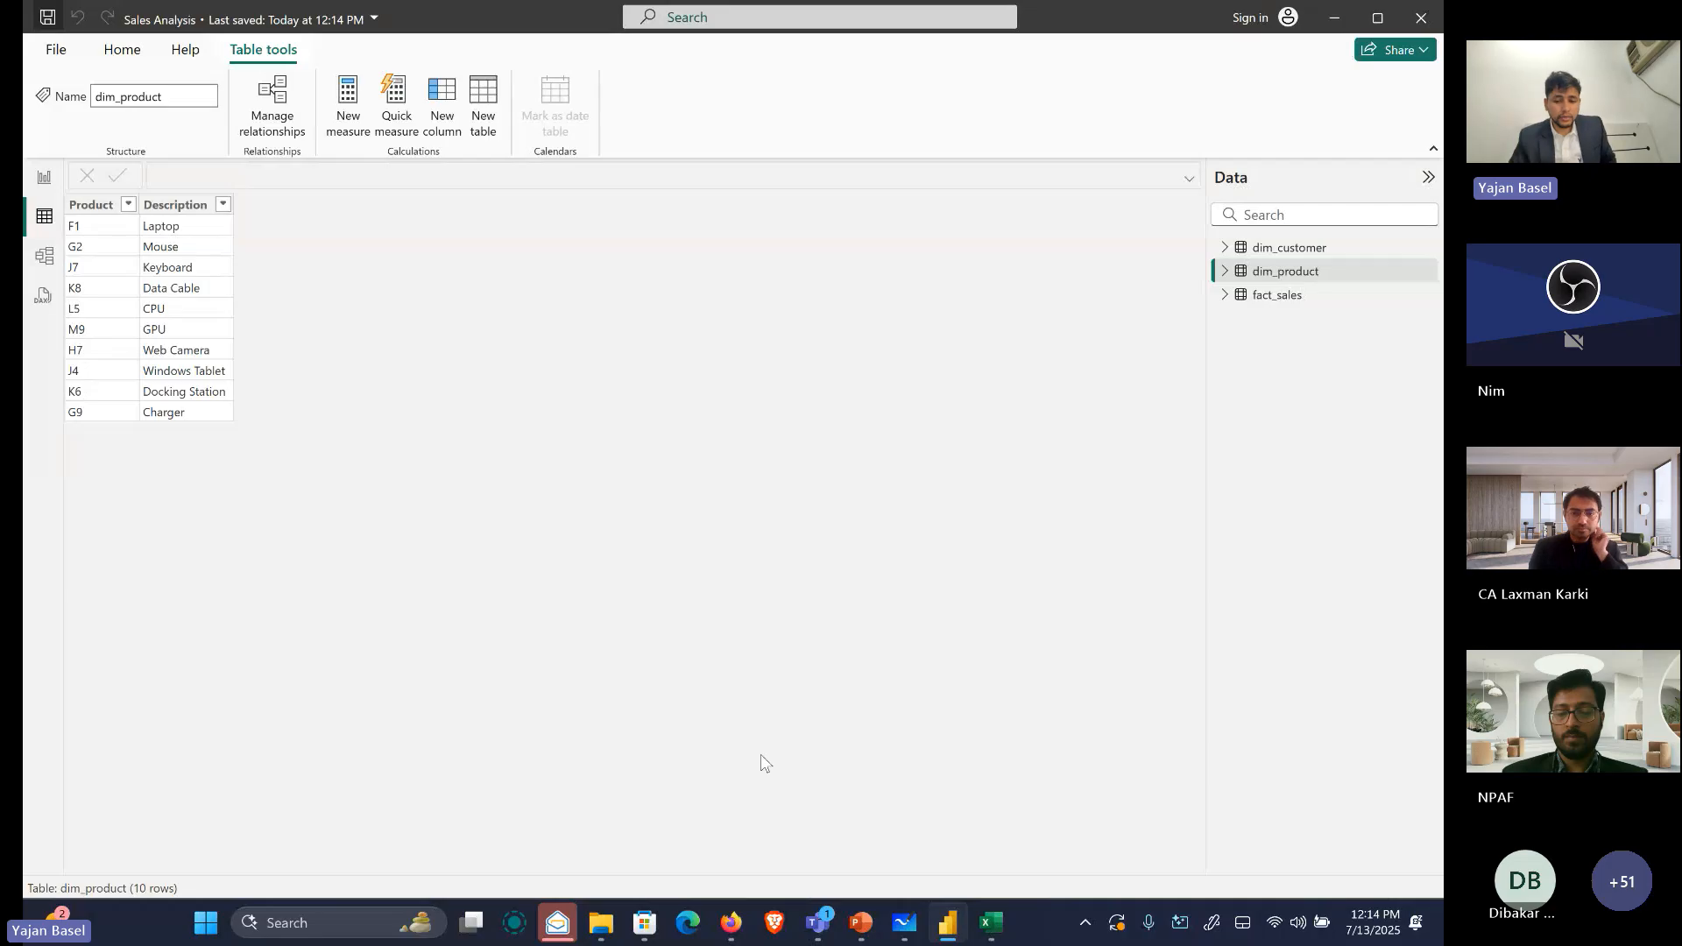
# Show PowerPoint's Star Schema slide as a full-screen slide show, then return to Power BI.
pyautogui.hotkey('alt', 'Tab')
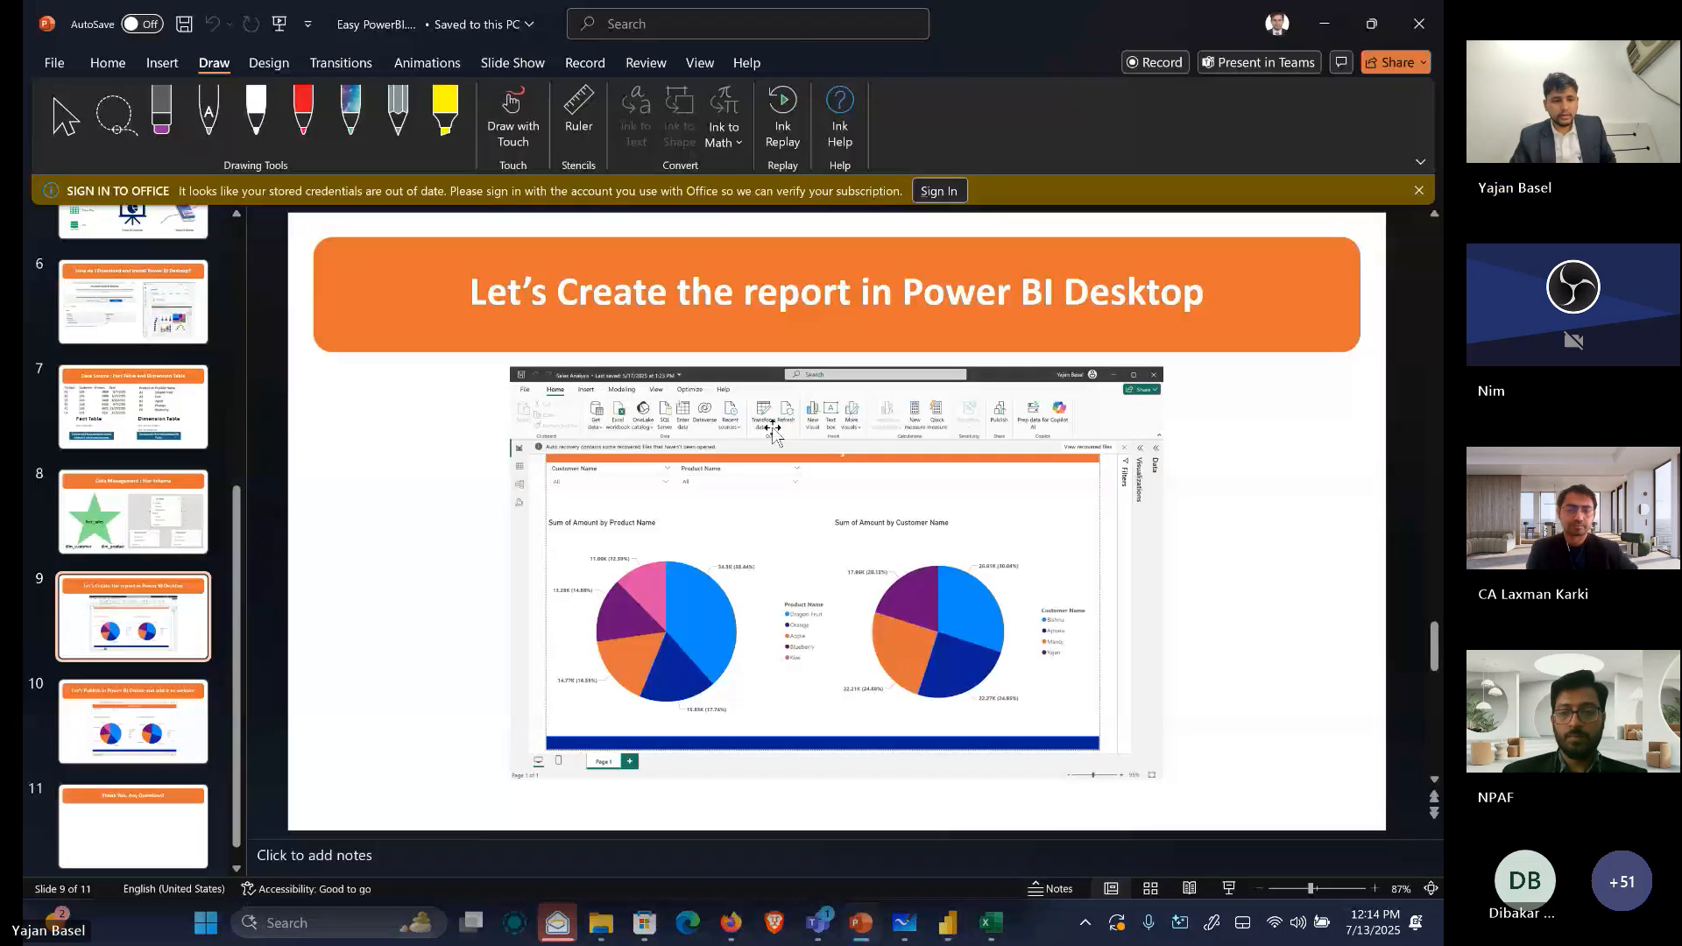
pyautogui.click(133, 514)
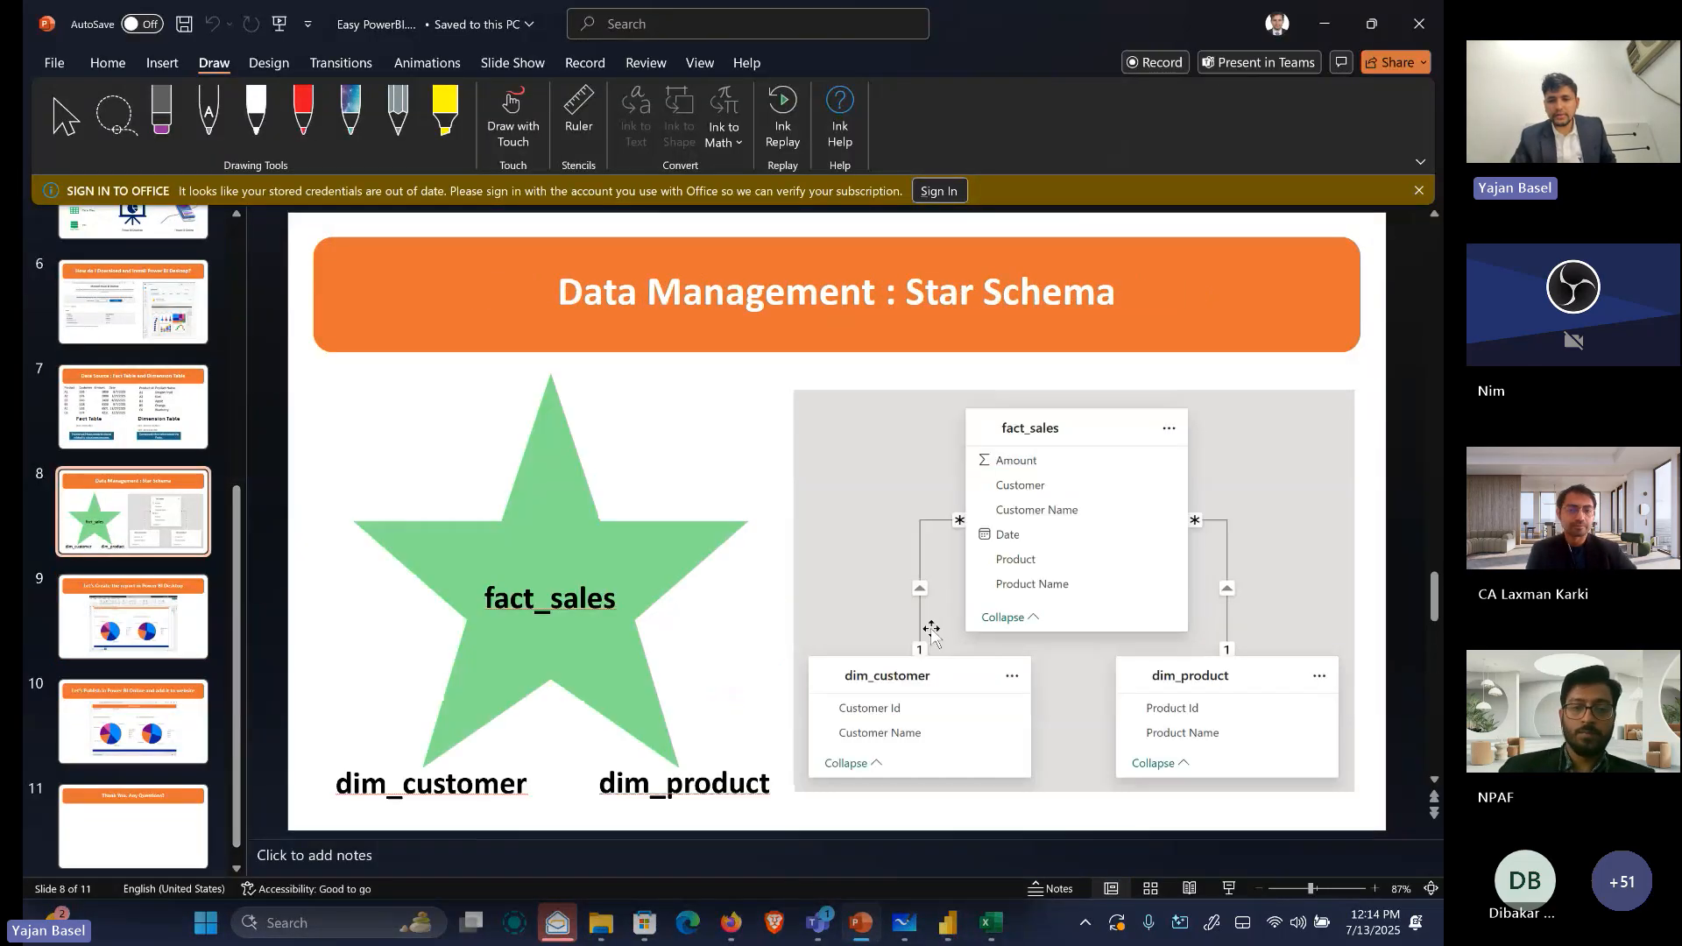
pyautogui.click(1229, 888)
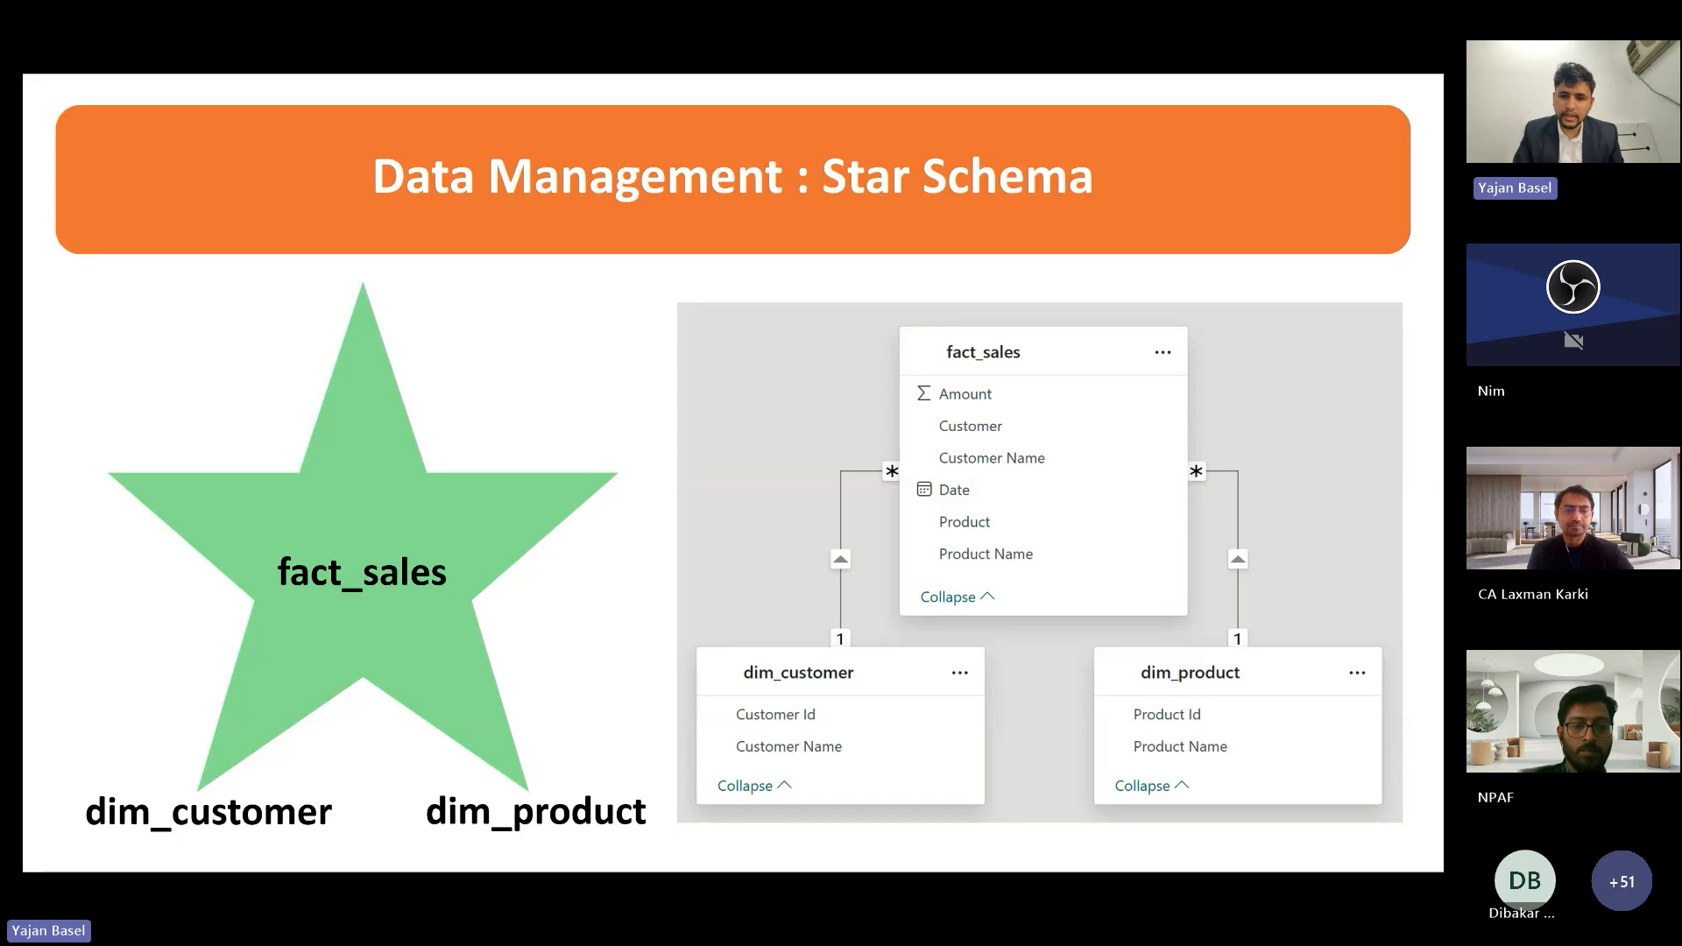
pyautogui.press('Escape')
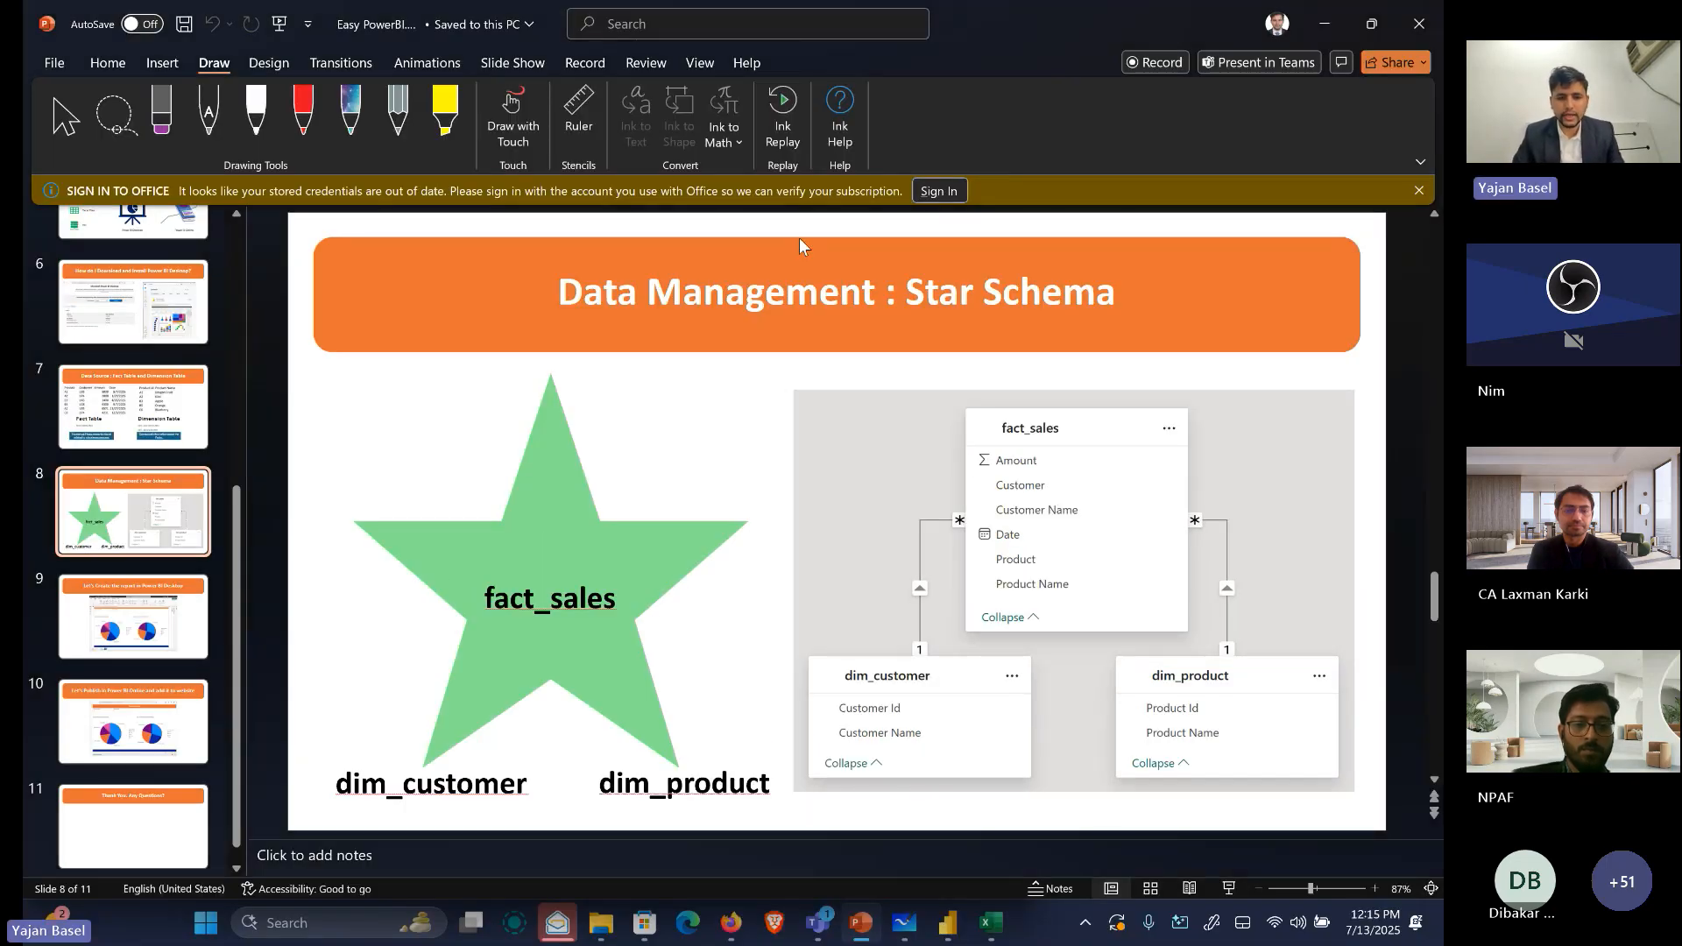
pyautogui.hotkey('alt', 'Tab')
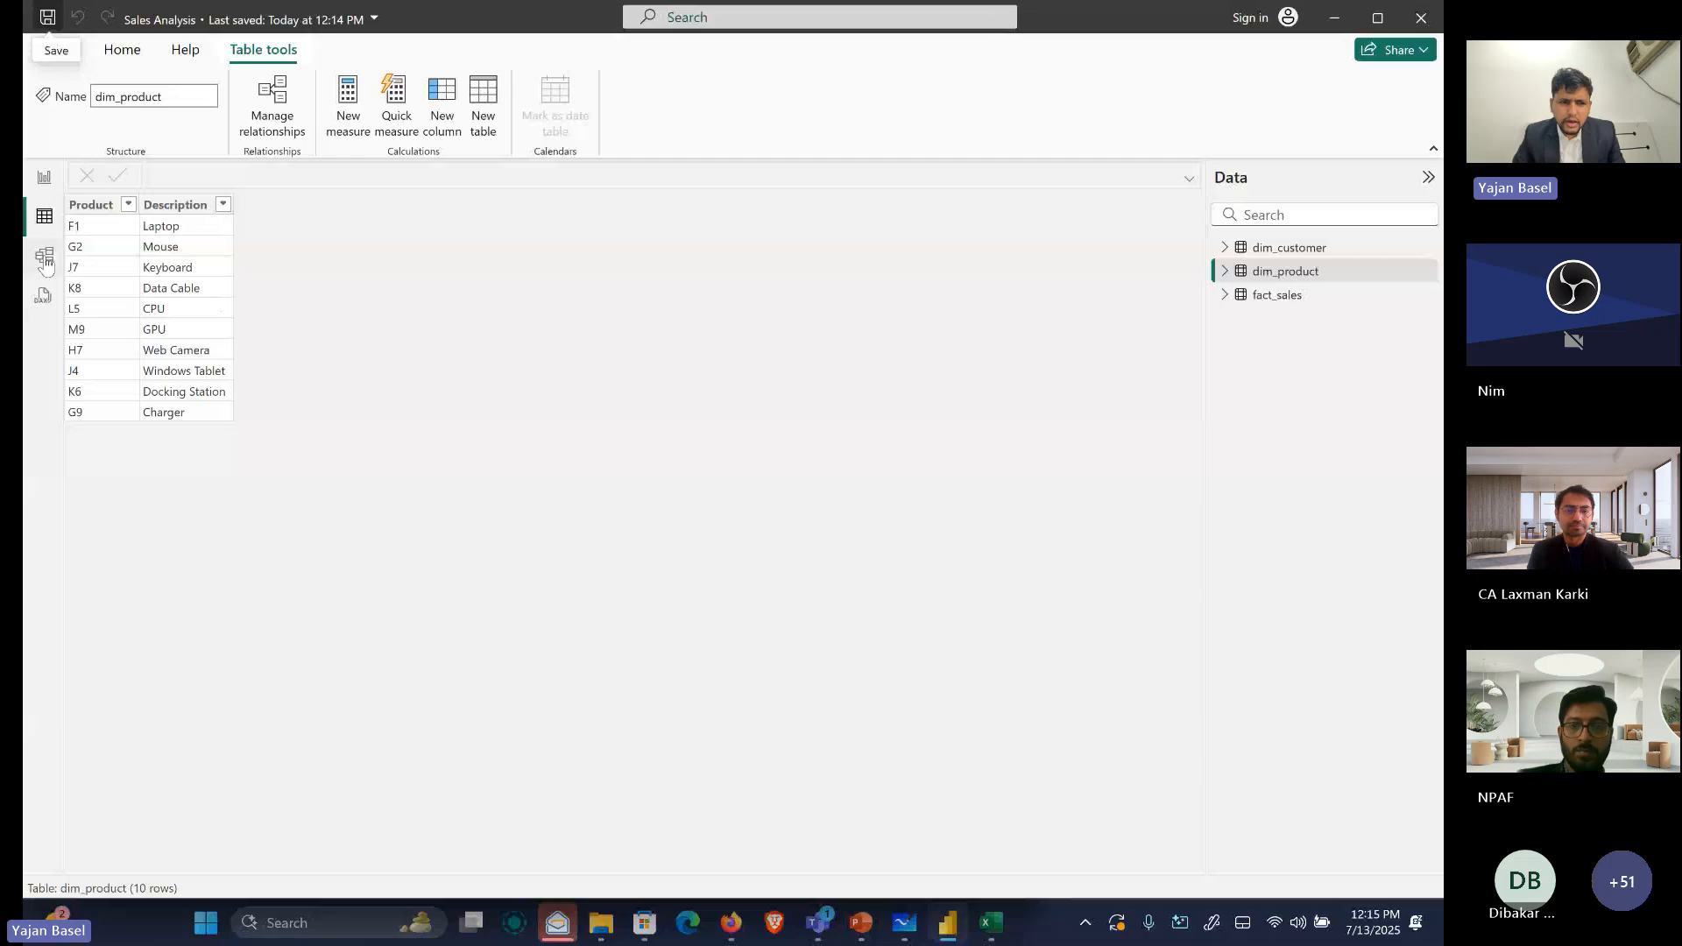
# Switch to Model view and collapse the Data and Properties panes.
pyautogui.click(41, 182)
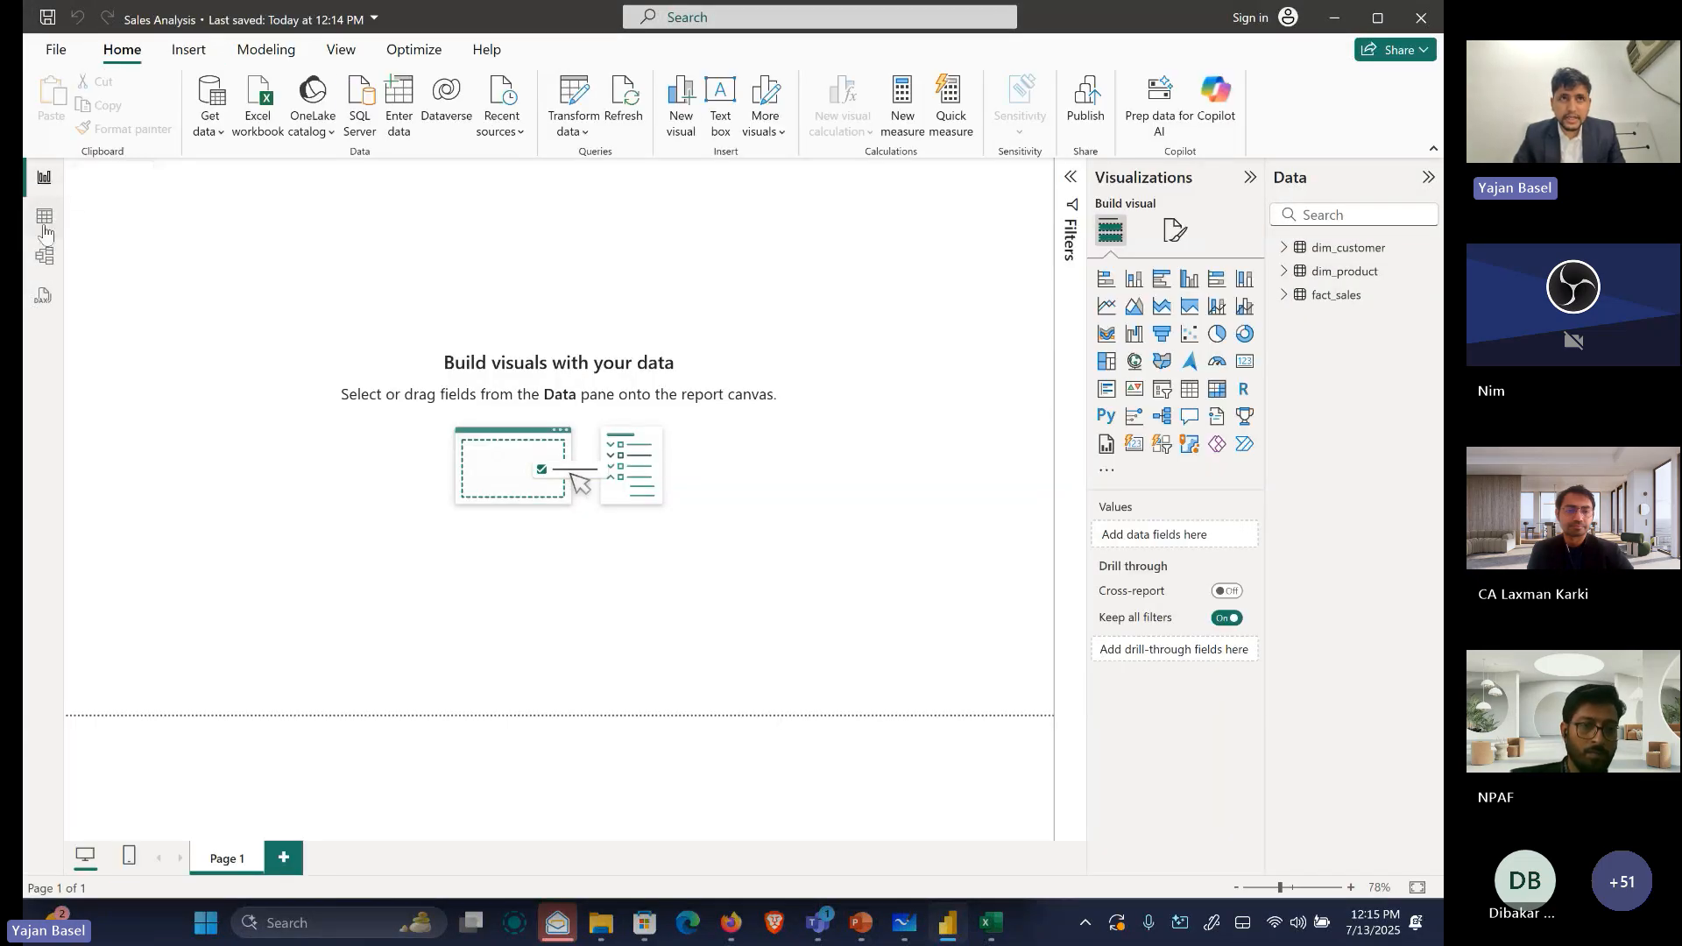
pyautogui.click(45, 219)
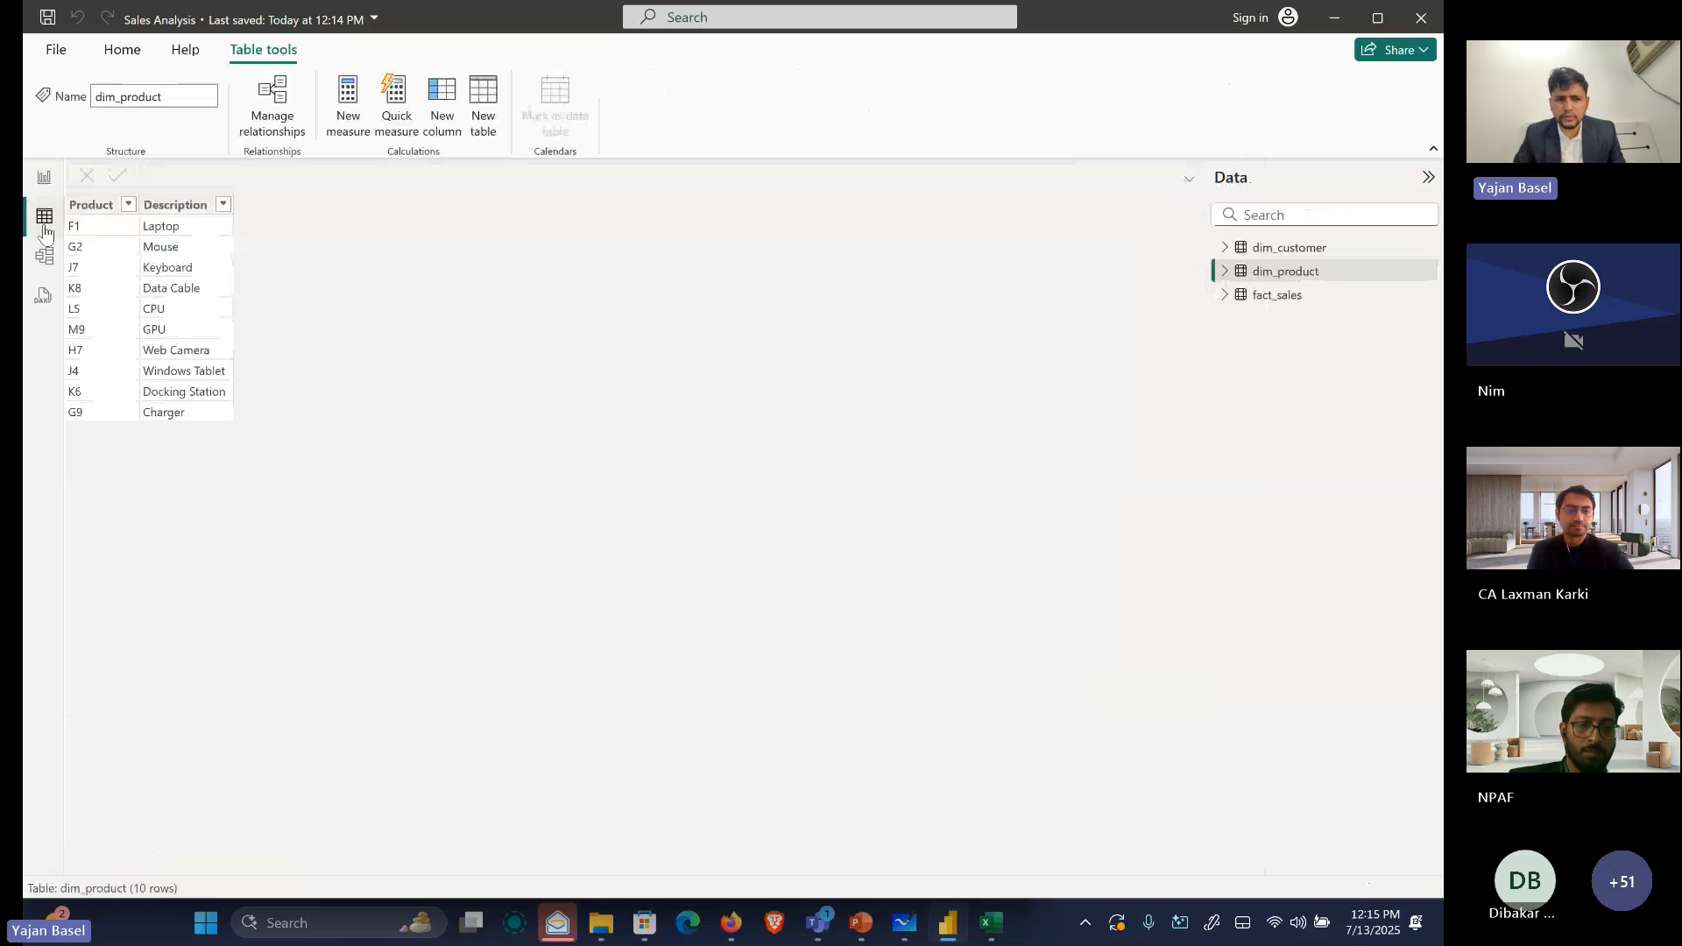
pyautogui.click(44, 255)
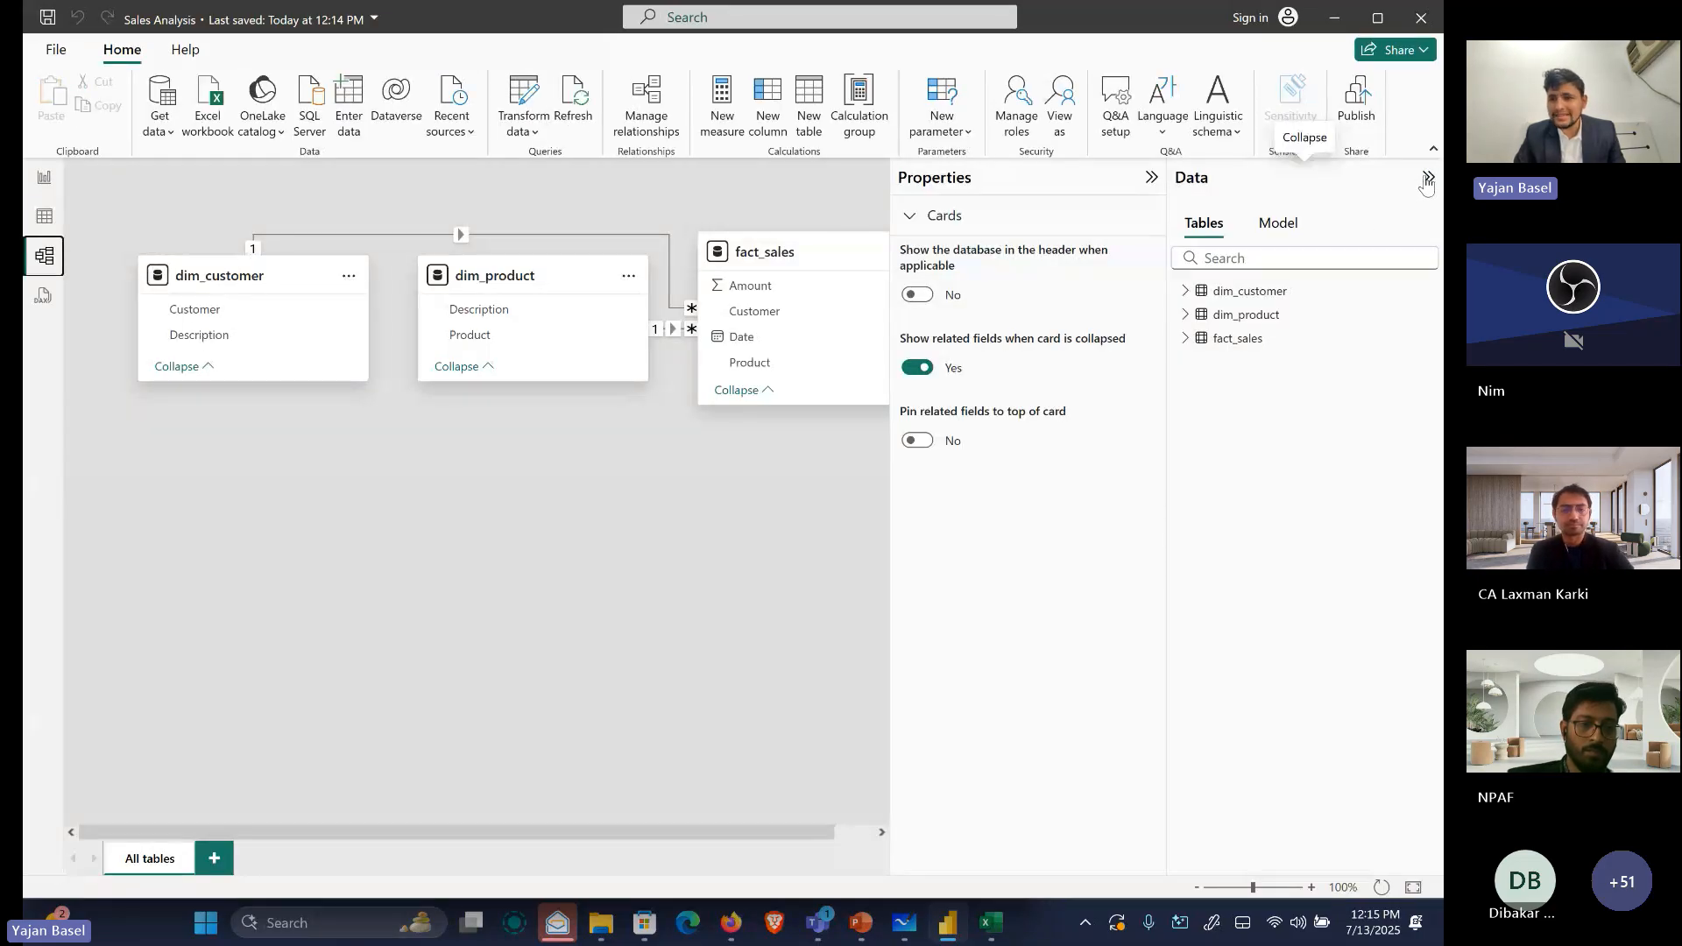
pyautogui.click(1427, 183)
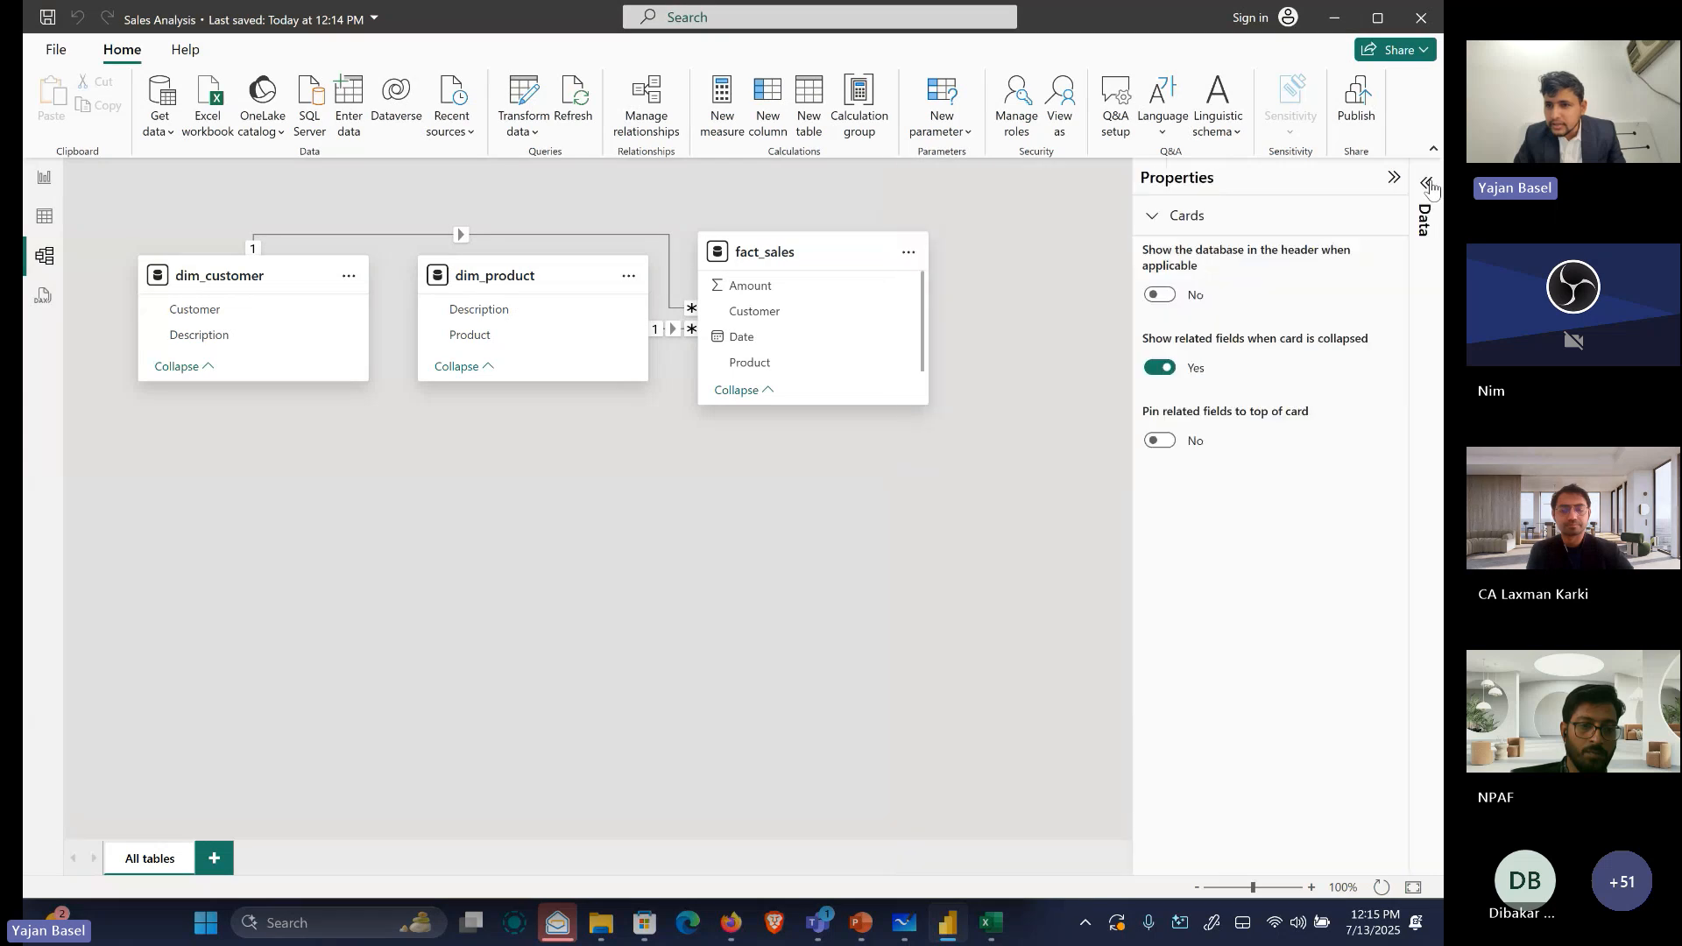
pyautogui.click(1394, 179)
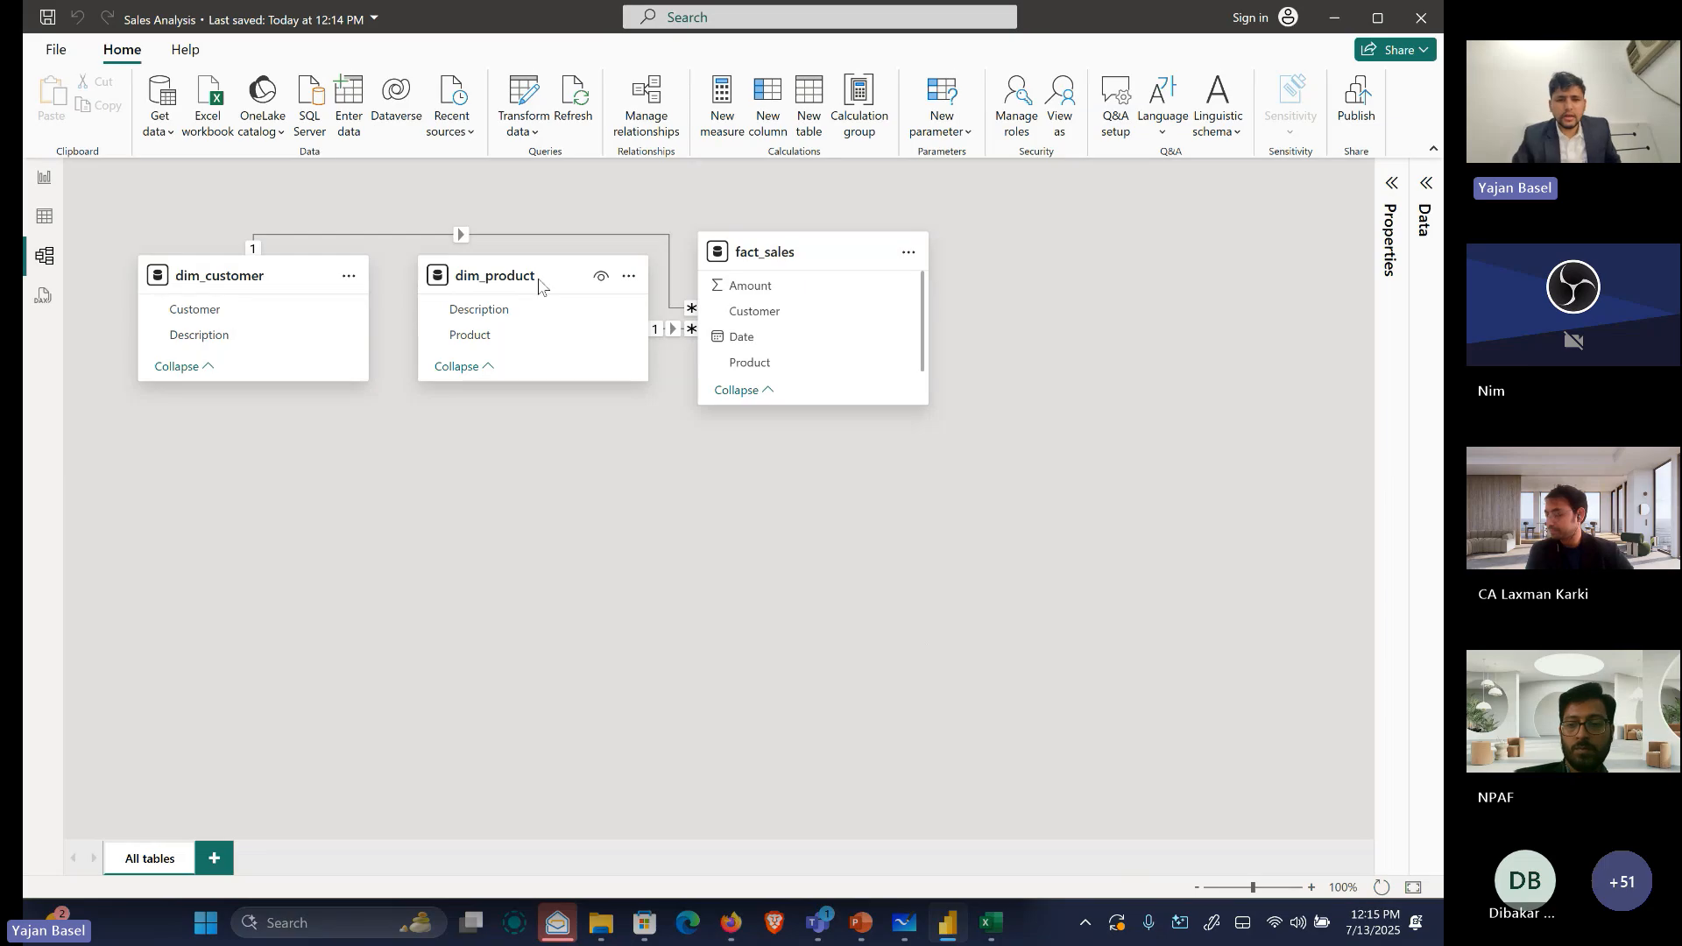
# Place dim_customer below-left and dim_product below-right of fact_sales, then show the Star Schema slide.
pyautogui.moveTo(530, 280); pyautogui.dragTo(1044, 507)
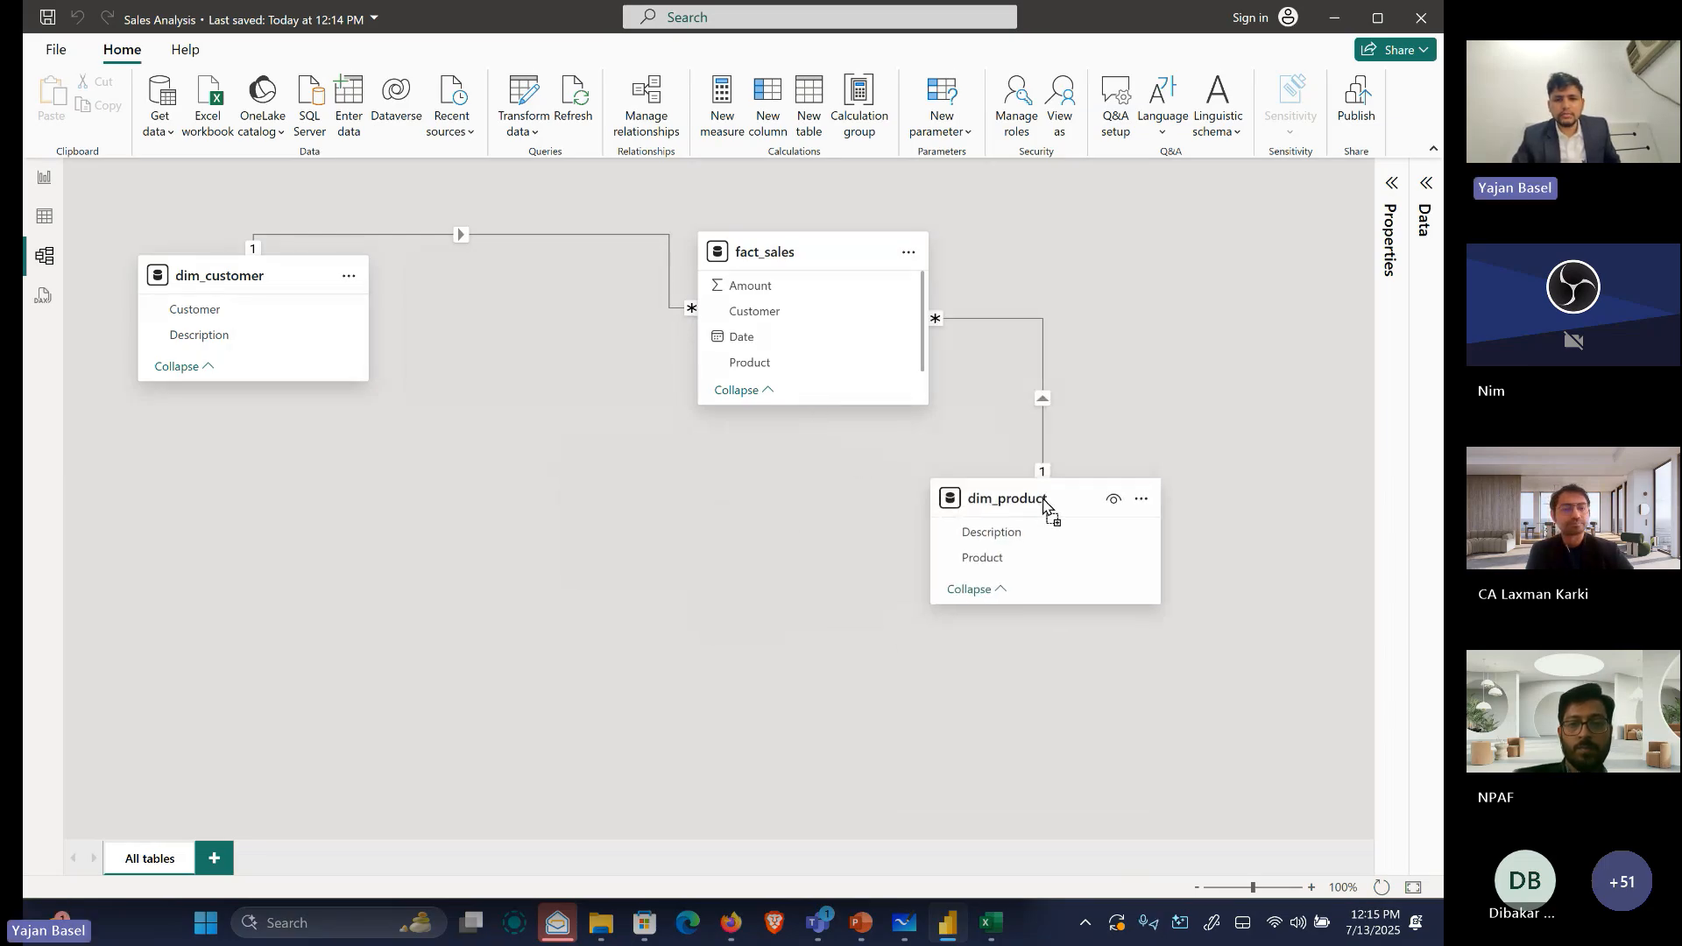
pyautogui.moveTo(751, 269); pyautogui.dragTo(526, 303)
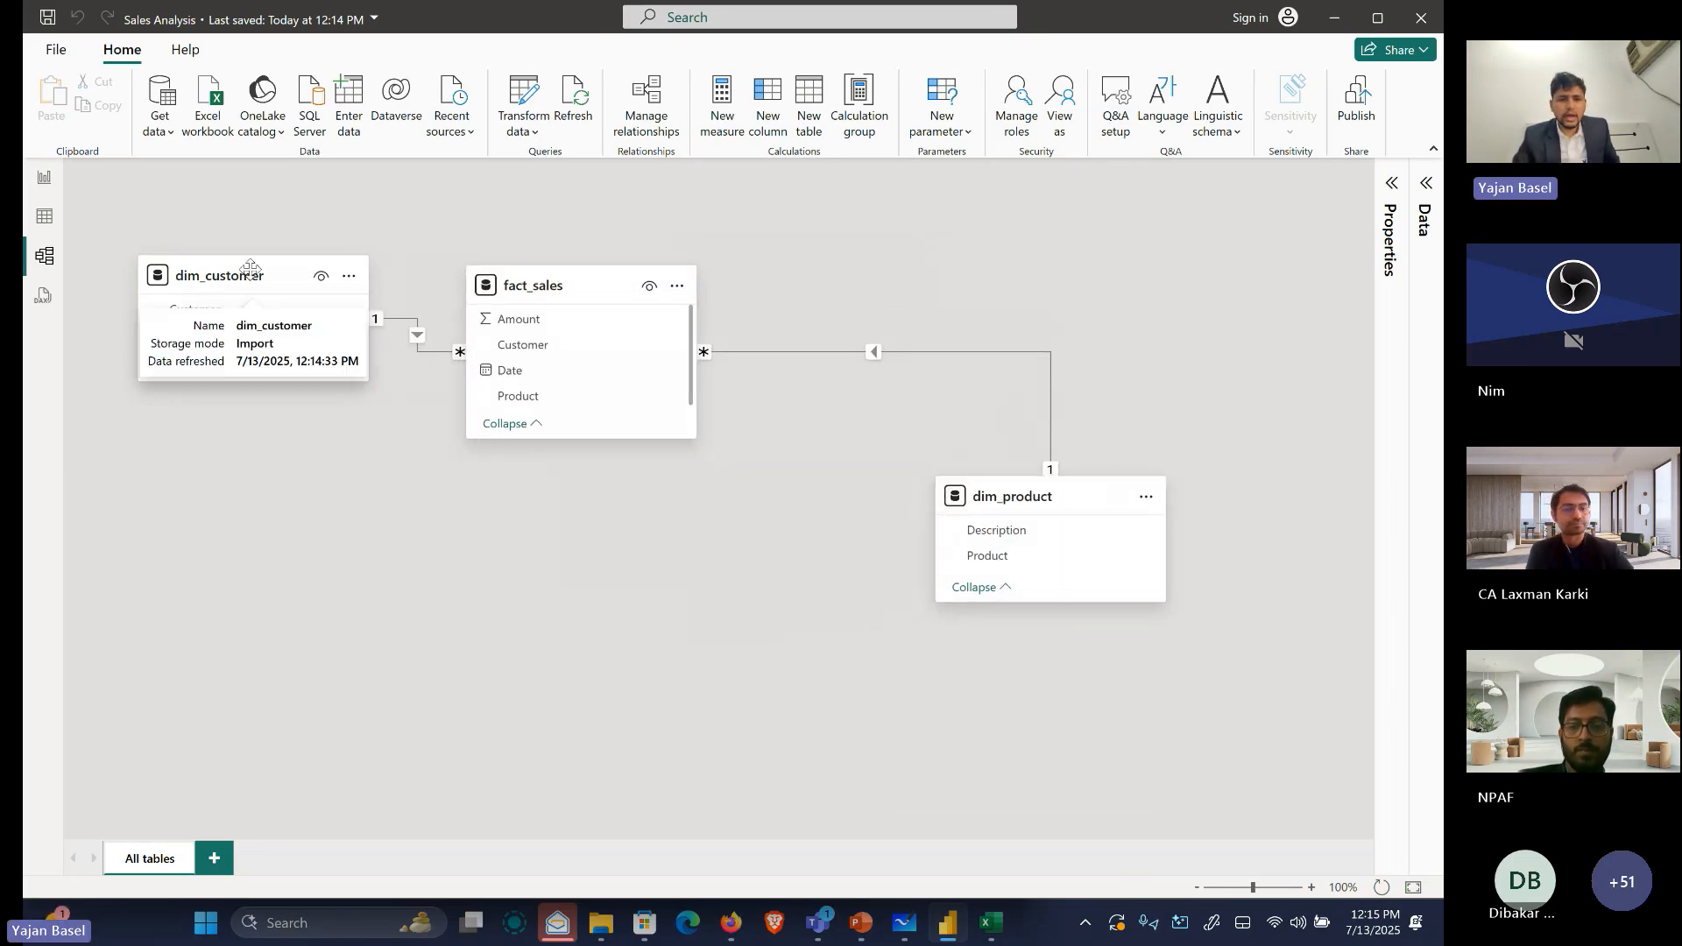
pyautogui.moveTo(245, 276); pyautogui.dragTo(271, 543)
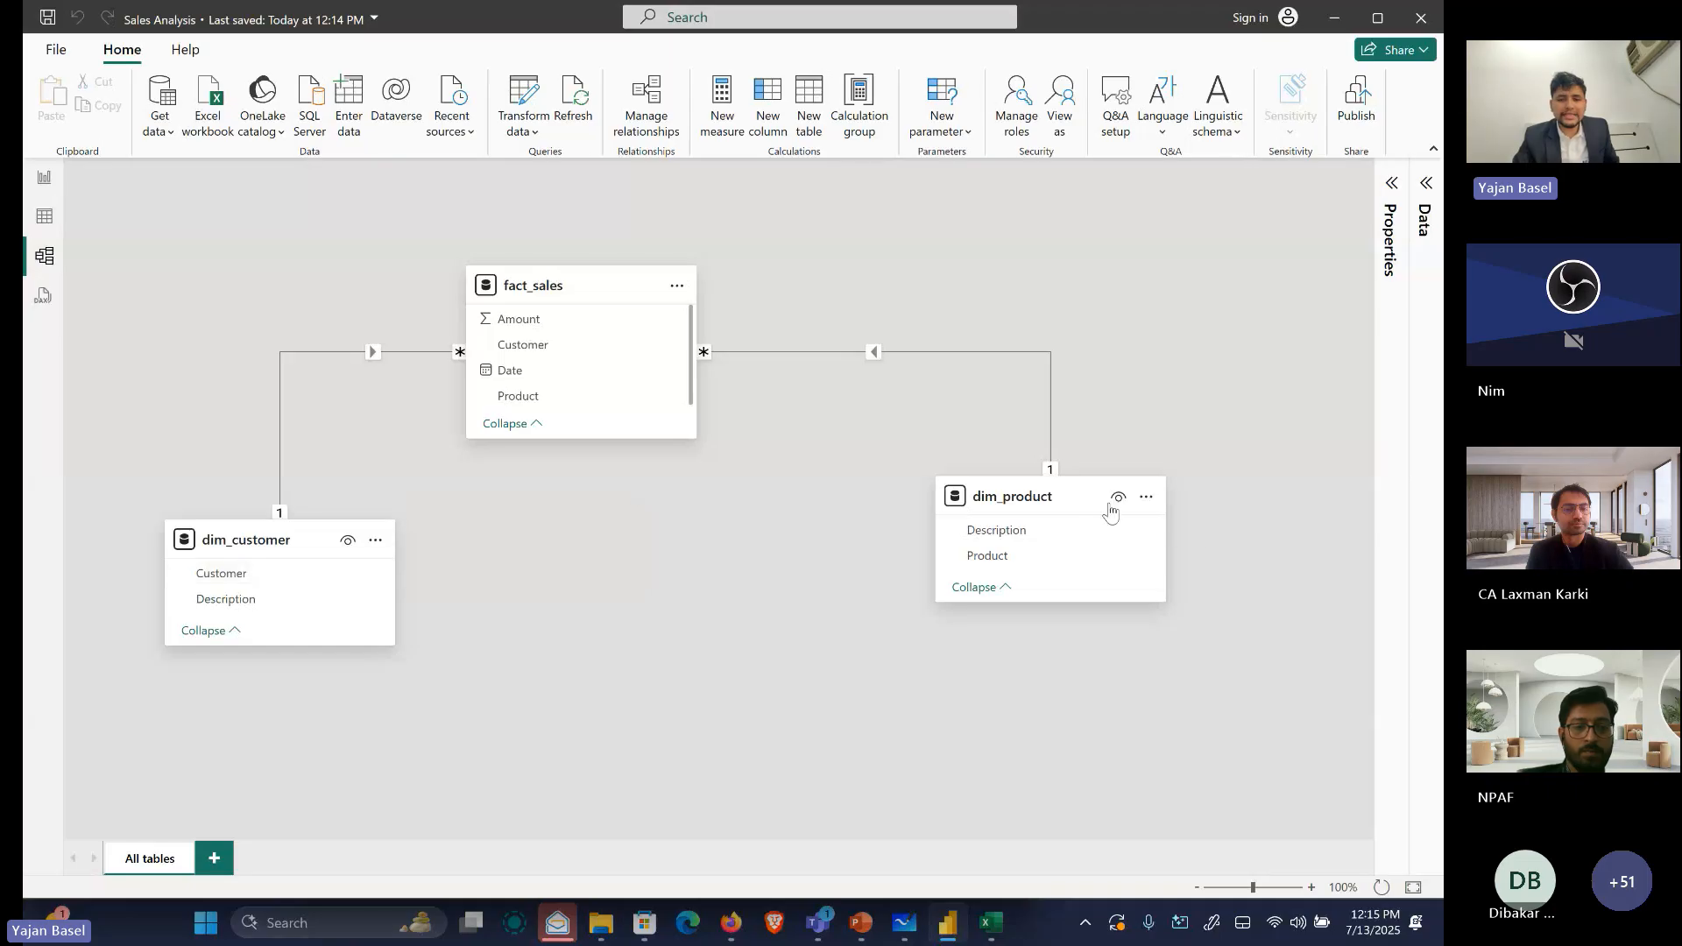
pyautogui.moveTo(1045, 504); pyautogui.dragTo(857, 564)
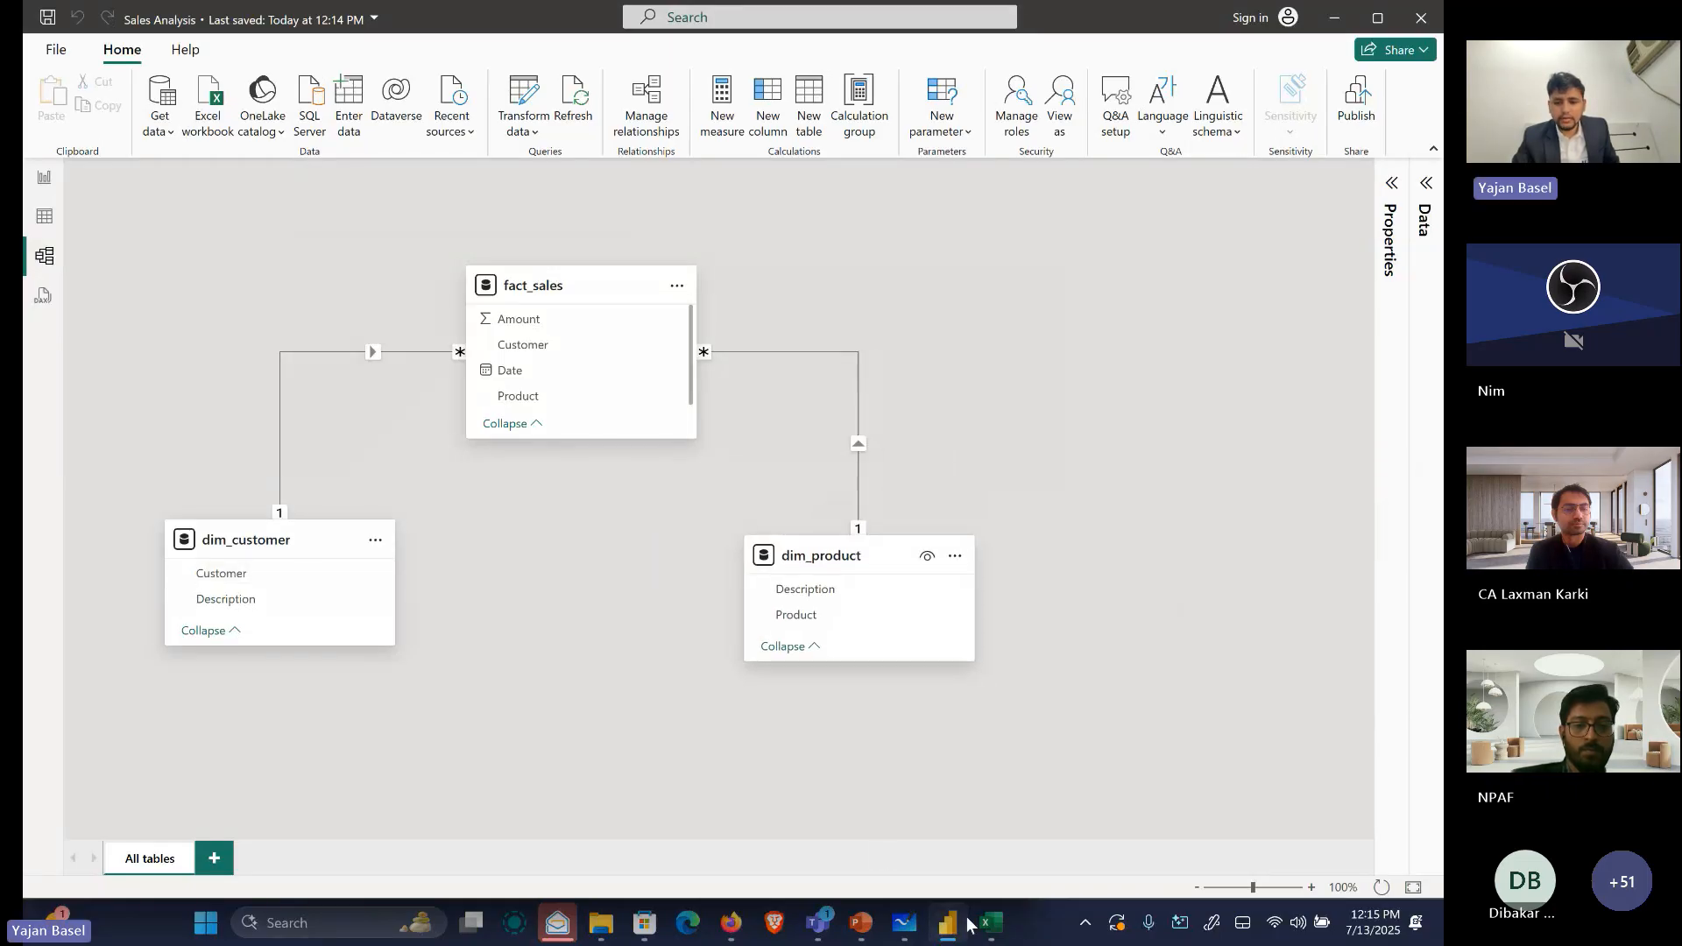
pyautogui.click(879, 934)
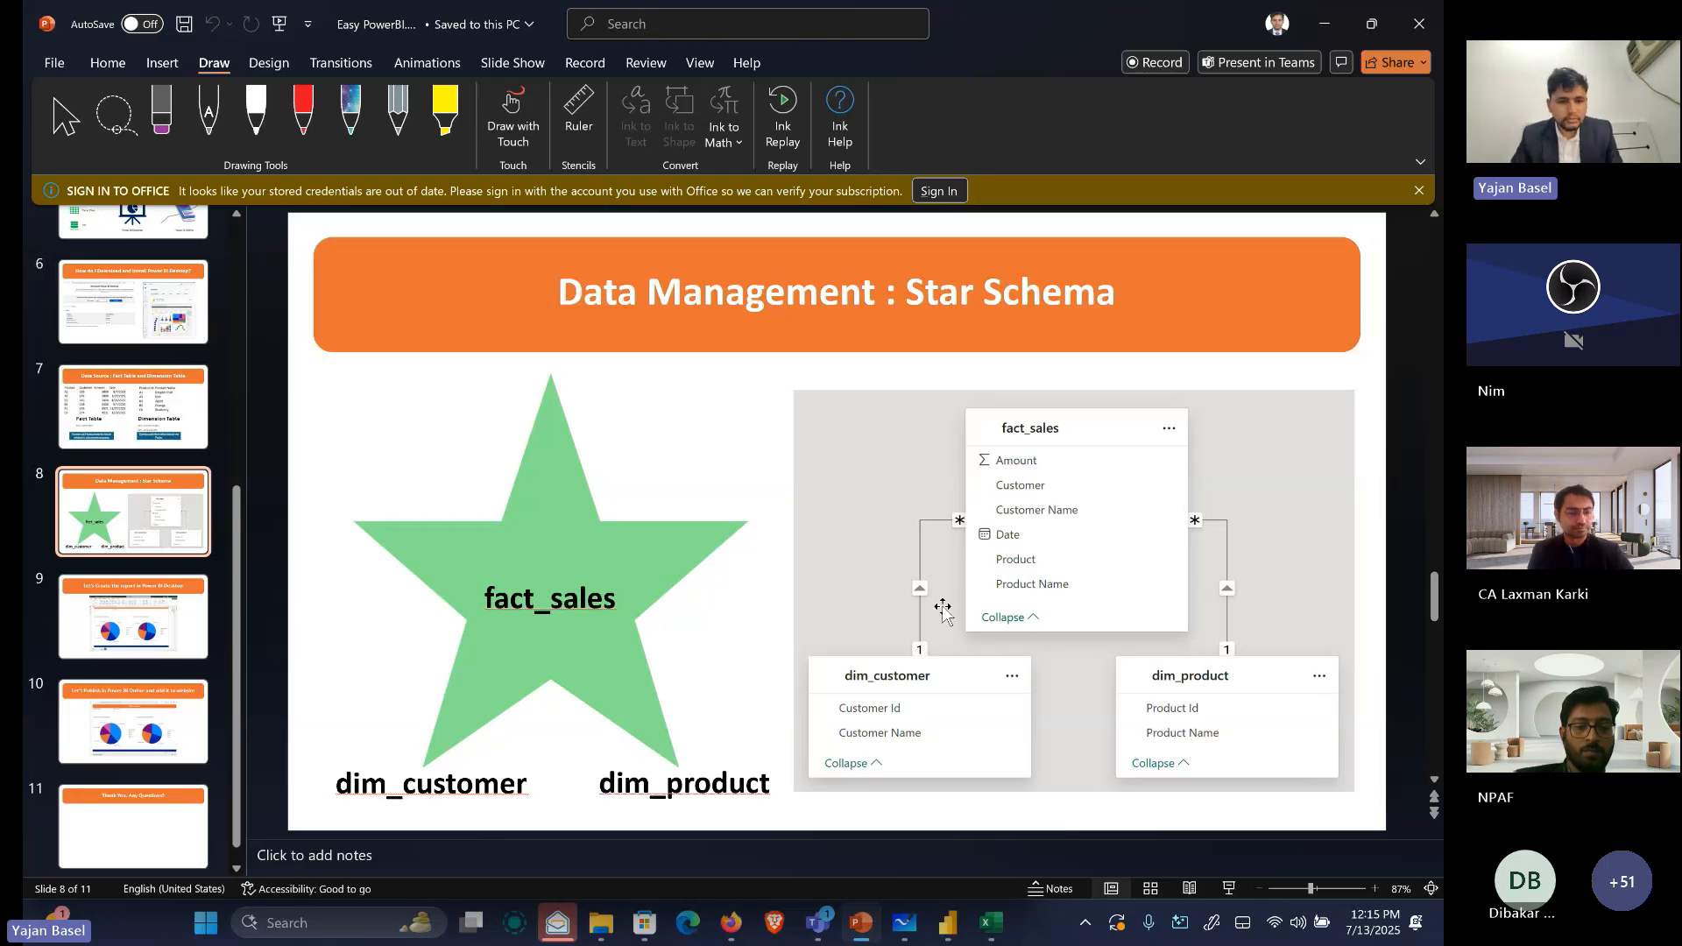
# Compare the Star Schema slide with the model diagram, nudging dim_product slightly up and right.
pyautogui.hotkey('alt', 'Tab')
pyautogui.moveTo(832, 558); pyautogui.dragTo(843, 546)
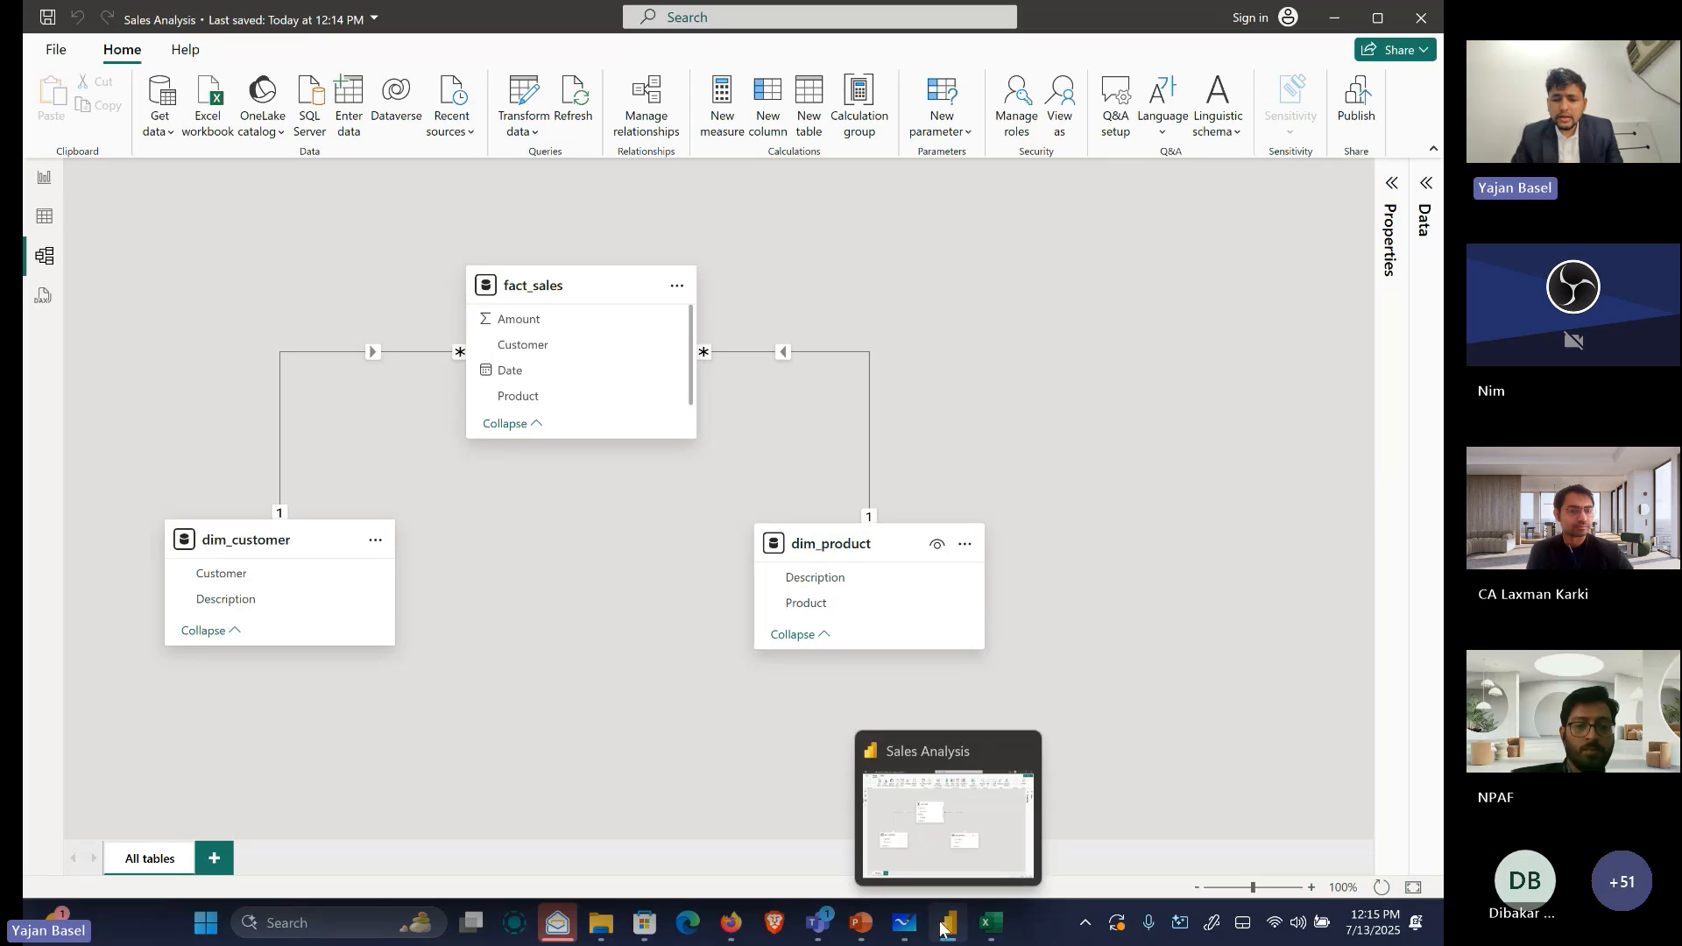
pyautogui.click(868, 927)
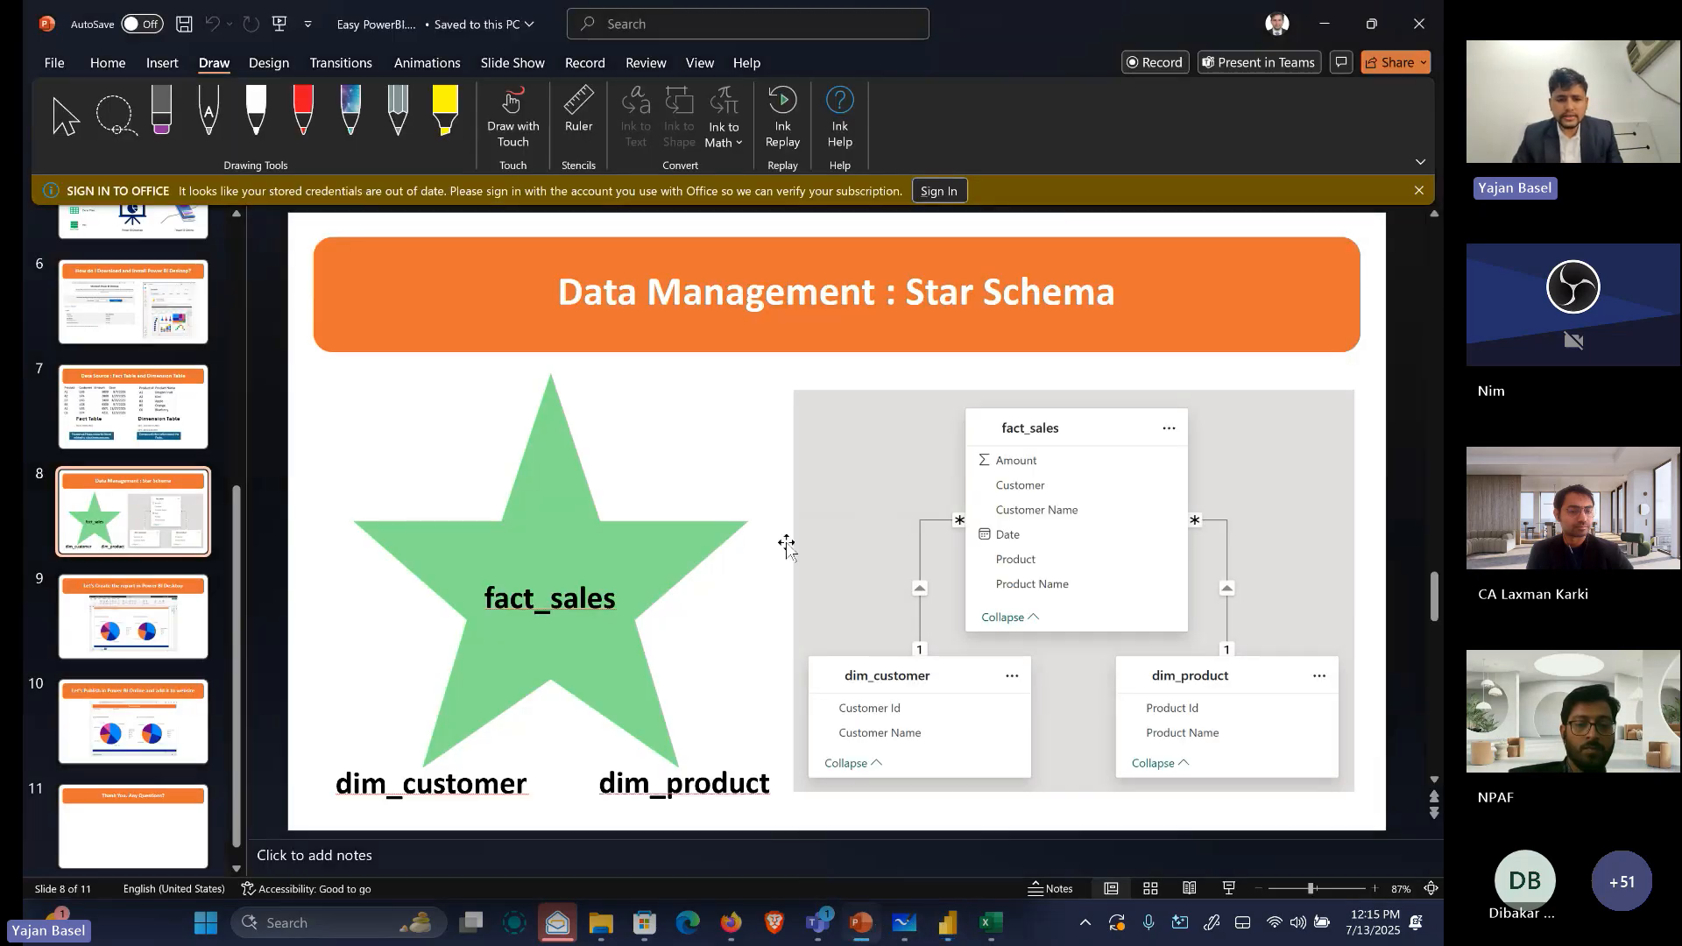
pyautogui.moveTo(484, 600); pyautogui.dragTo(619, 611)
pyautogui.click(732, 418)
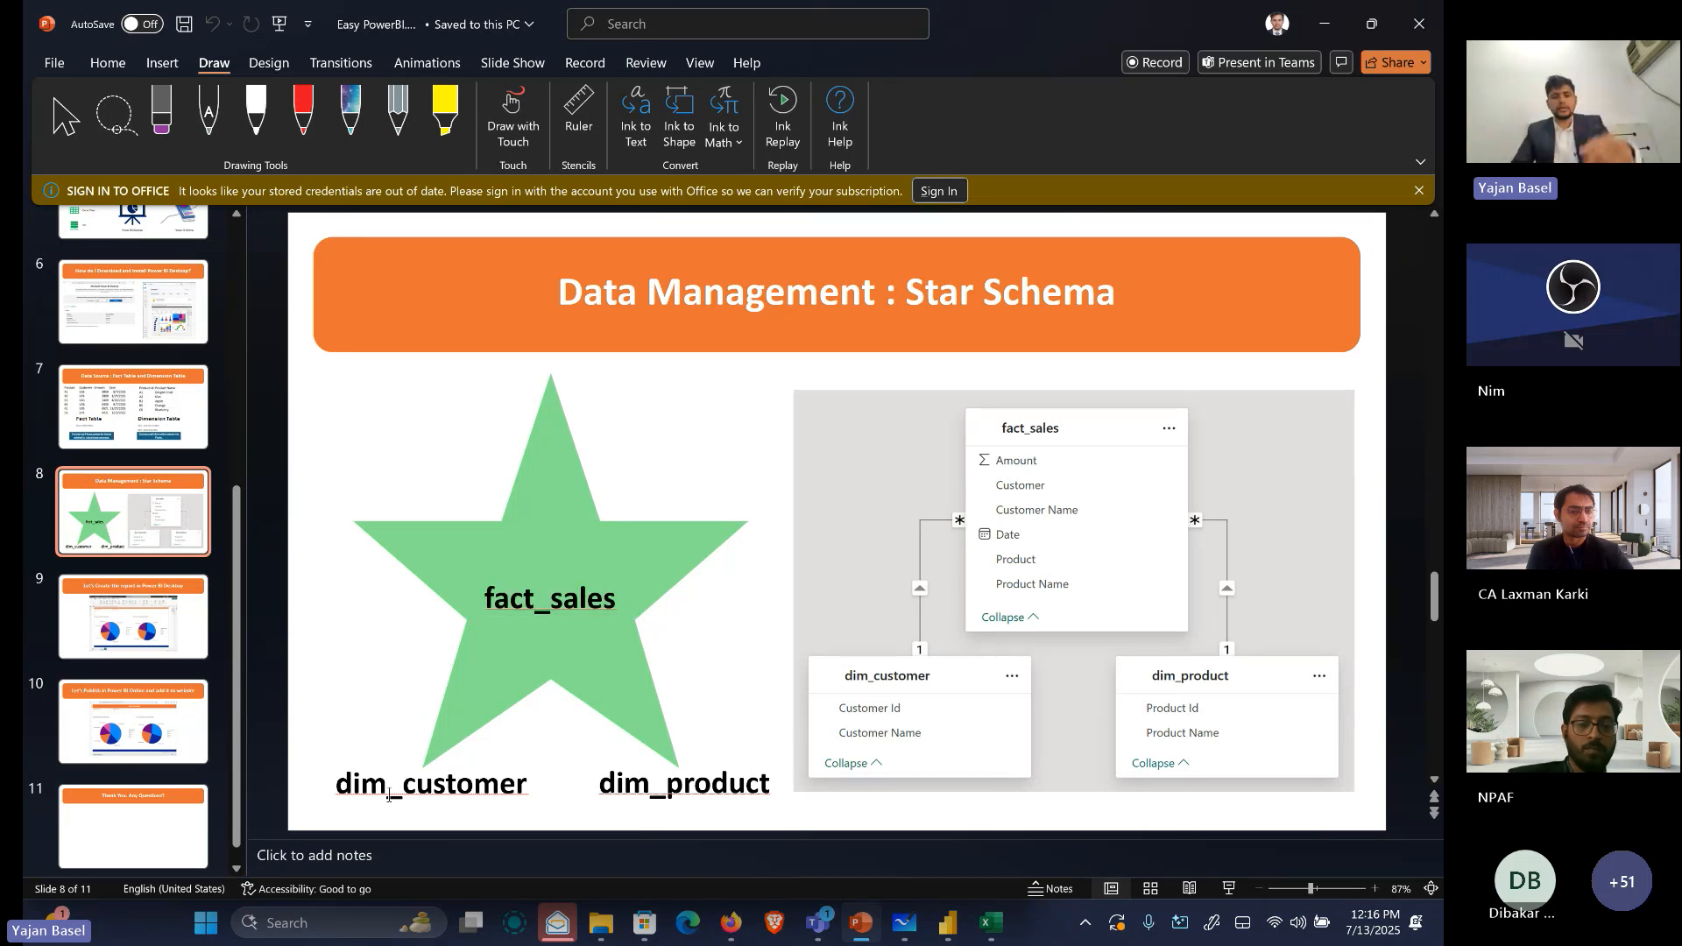
pyautogui.hotkey('alt', 'Tab')
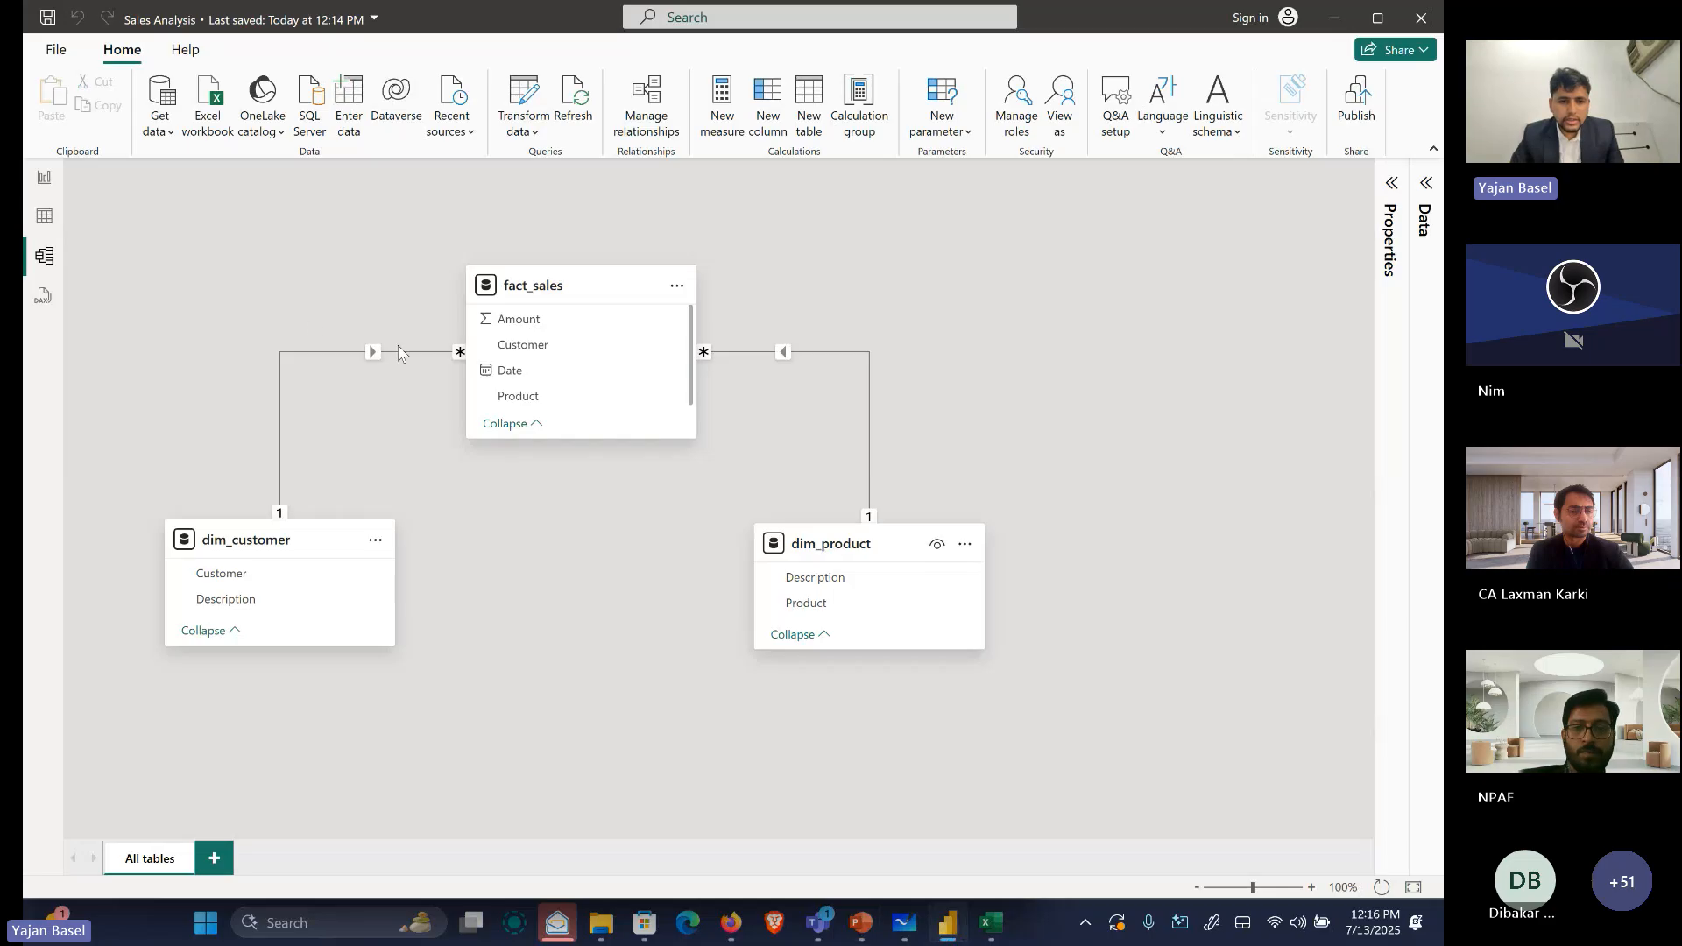
# Delete the dim_customer and dim_product relationships to fact_sales.
pyautogui.click(368, 353)
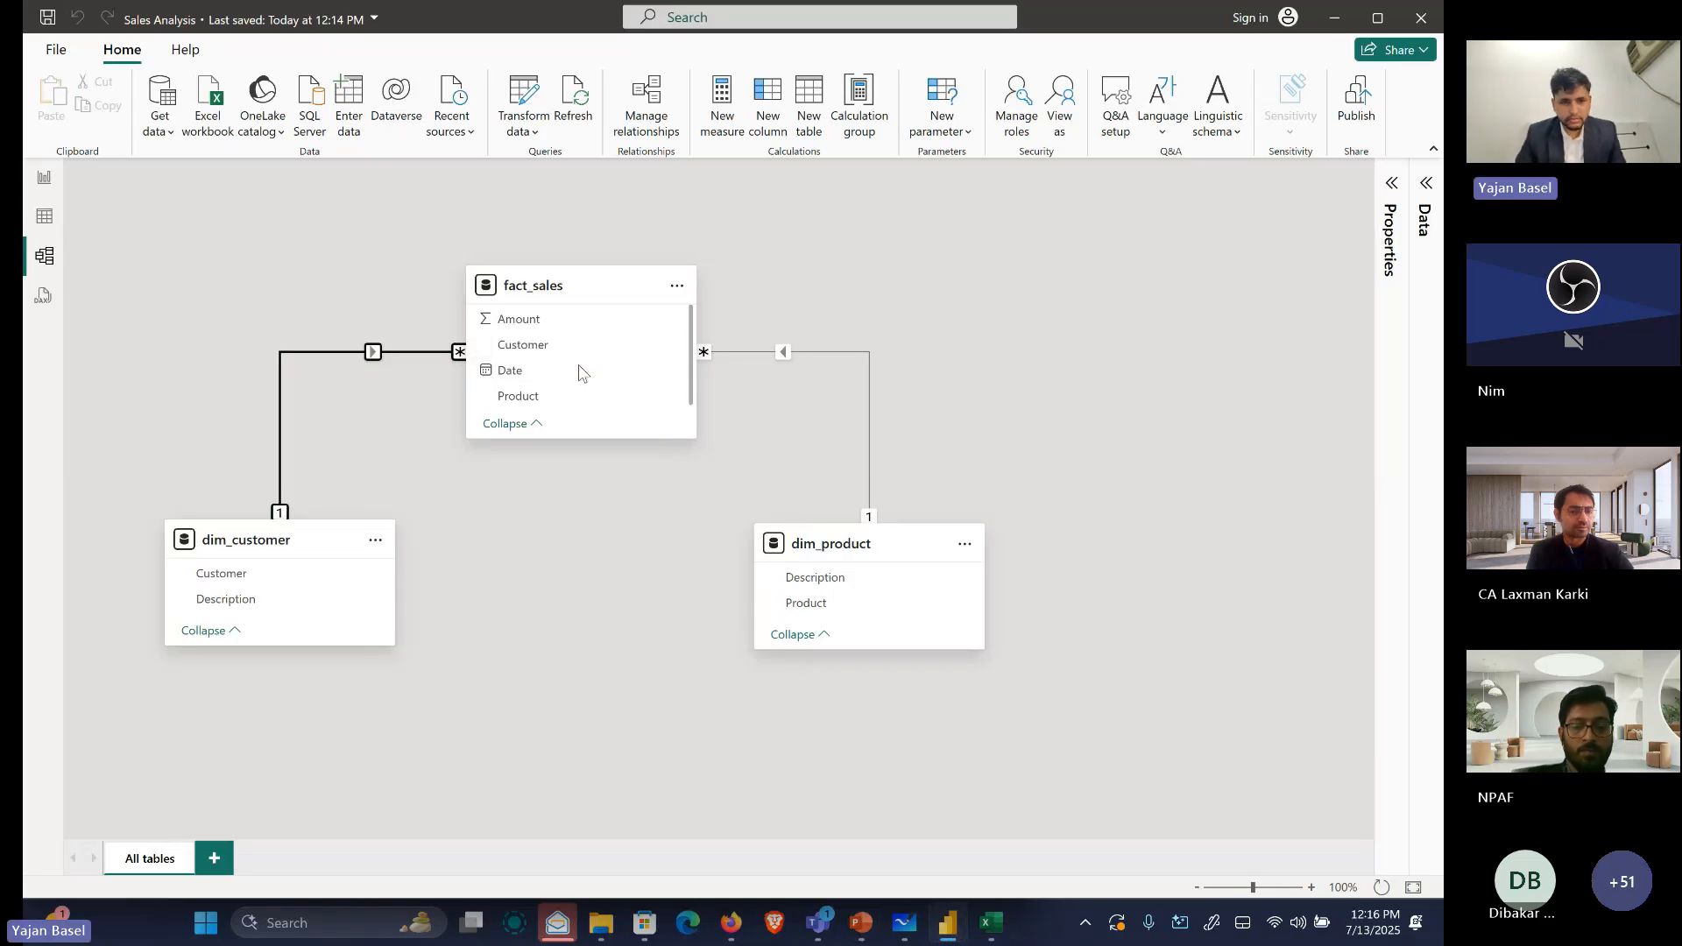
pyautogui.press('Delete')
pyautogui.click(847, 522)
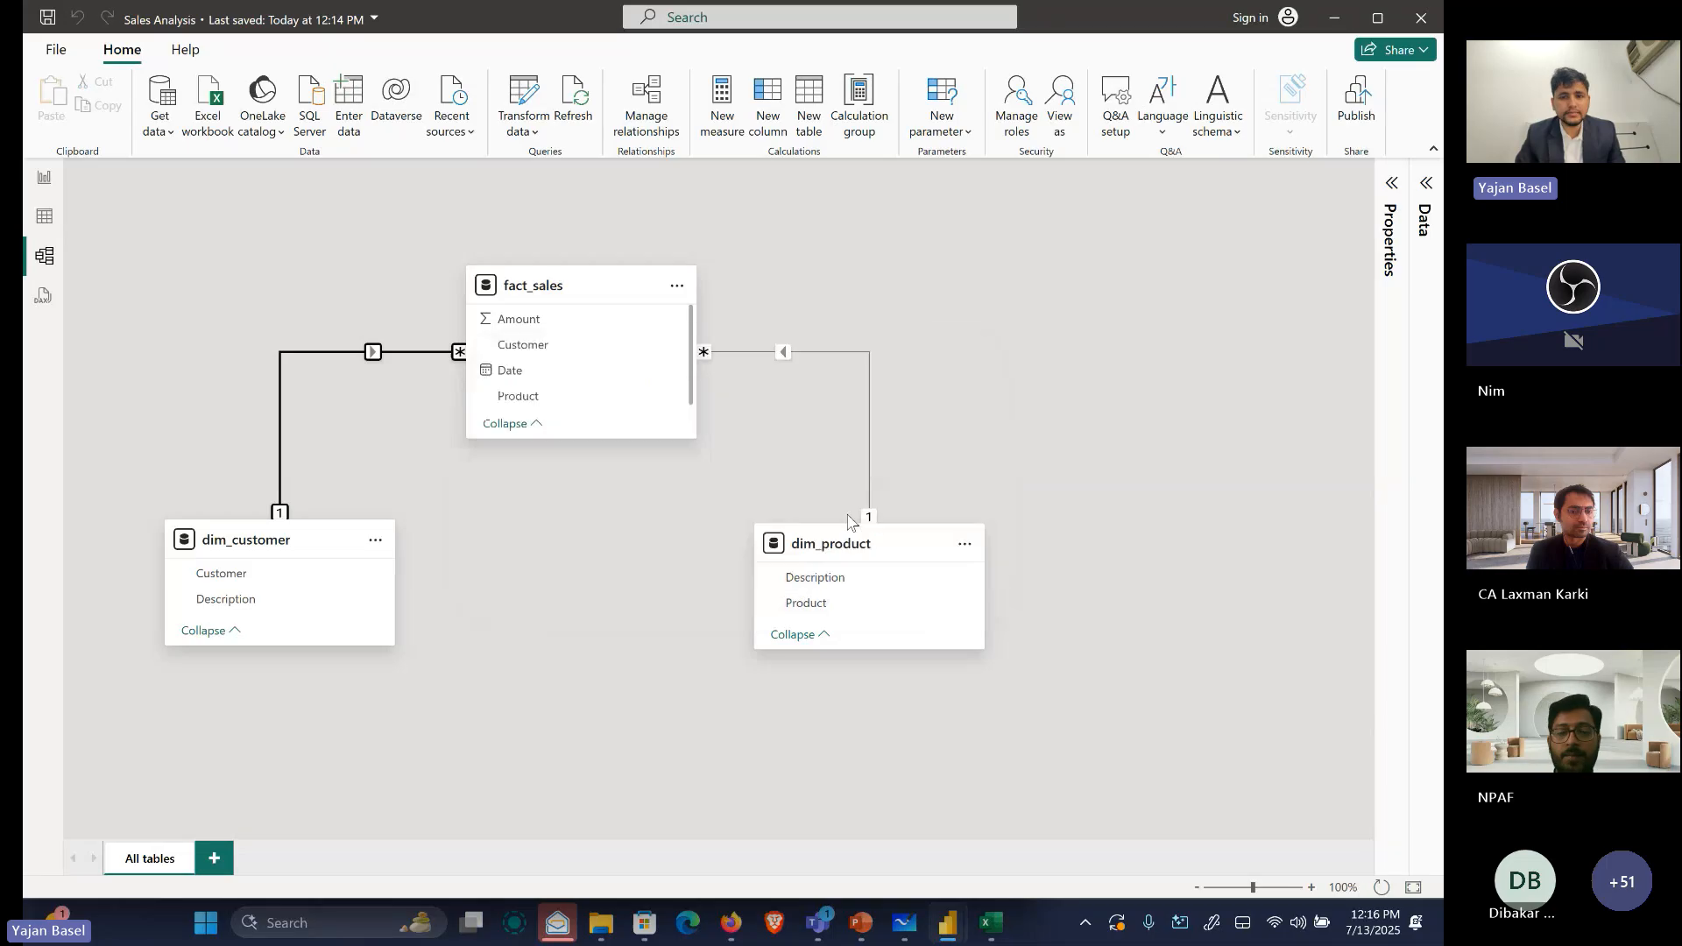
pyautogui.click(784, 355)
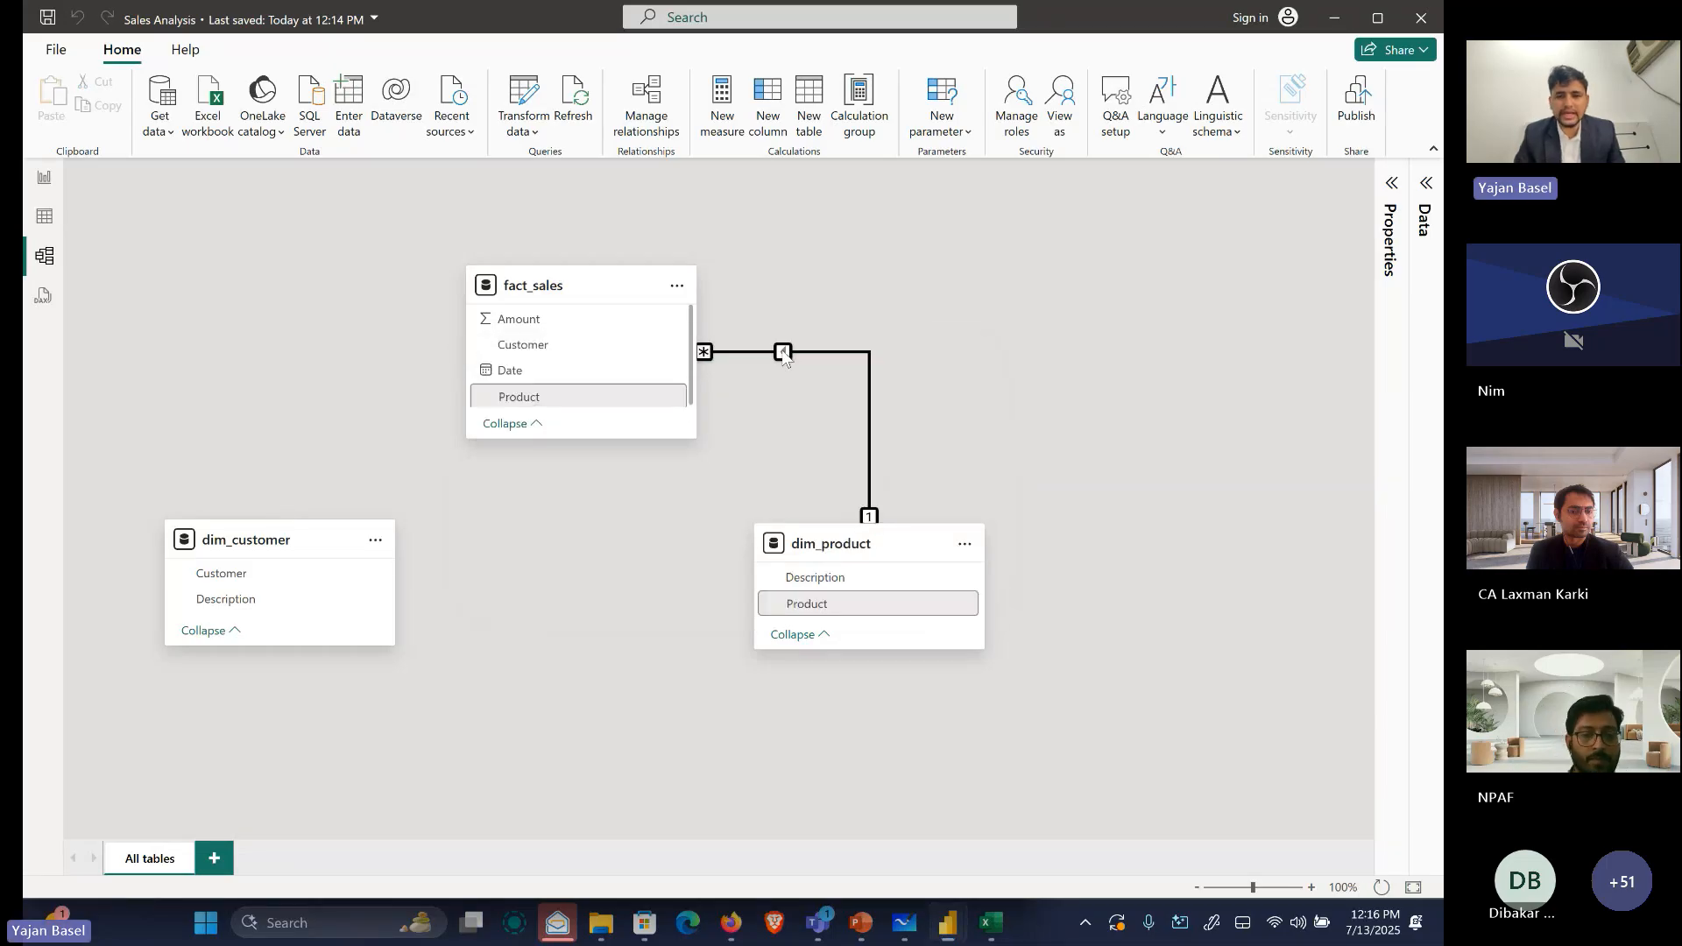
pyautogui.press('Delete')
pyautogui.click(847, 531)
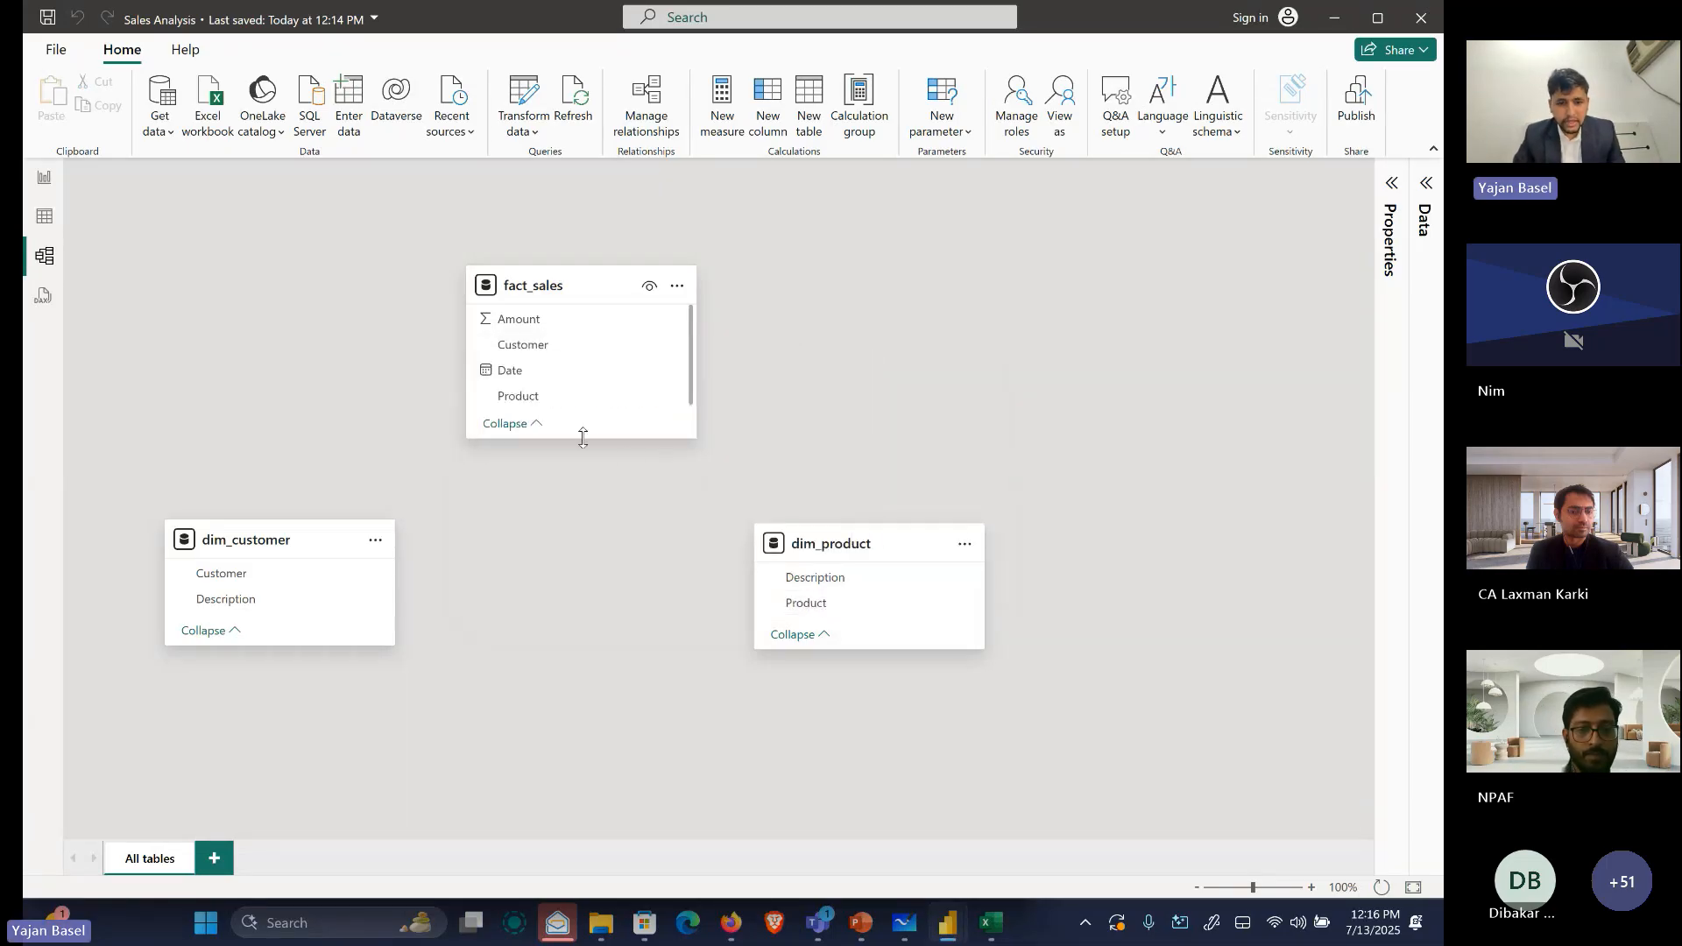
# Make the fact_sales card taller and drag dim_customer's Customer onto fact_sales' Customer.
pyautogui.moveTo(581, 436); pyautogui.dragTo(559, 576)
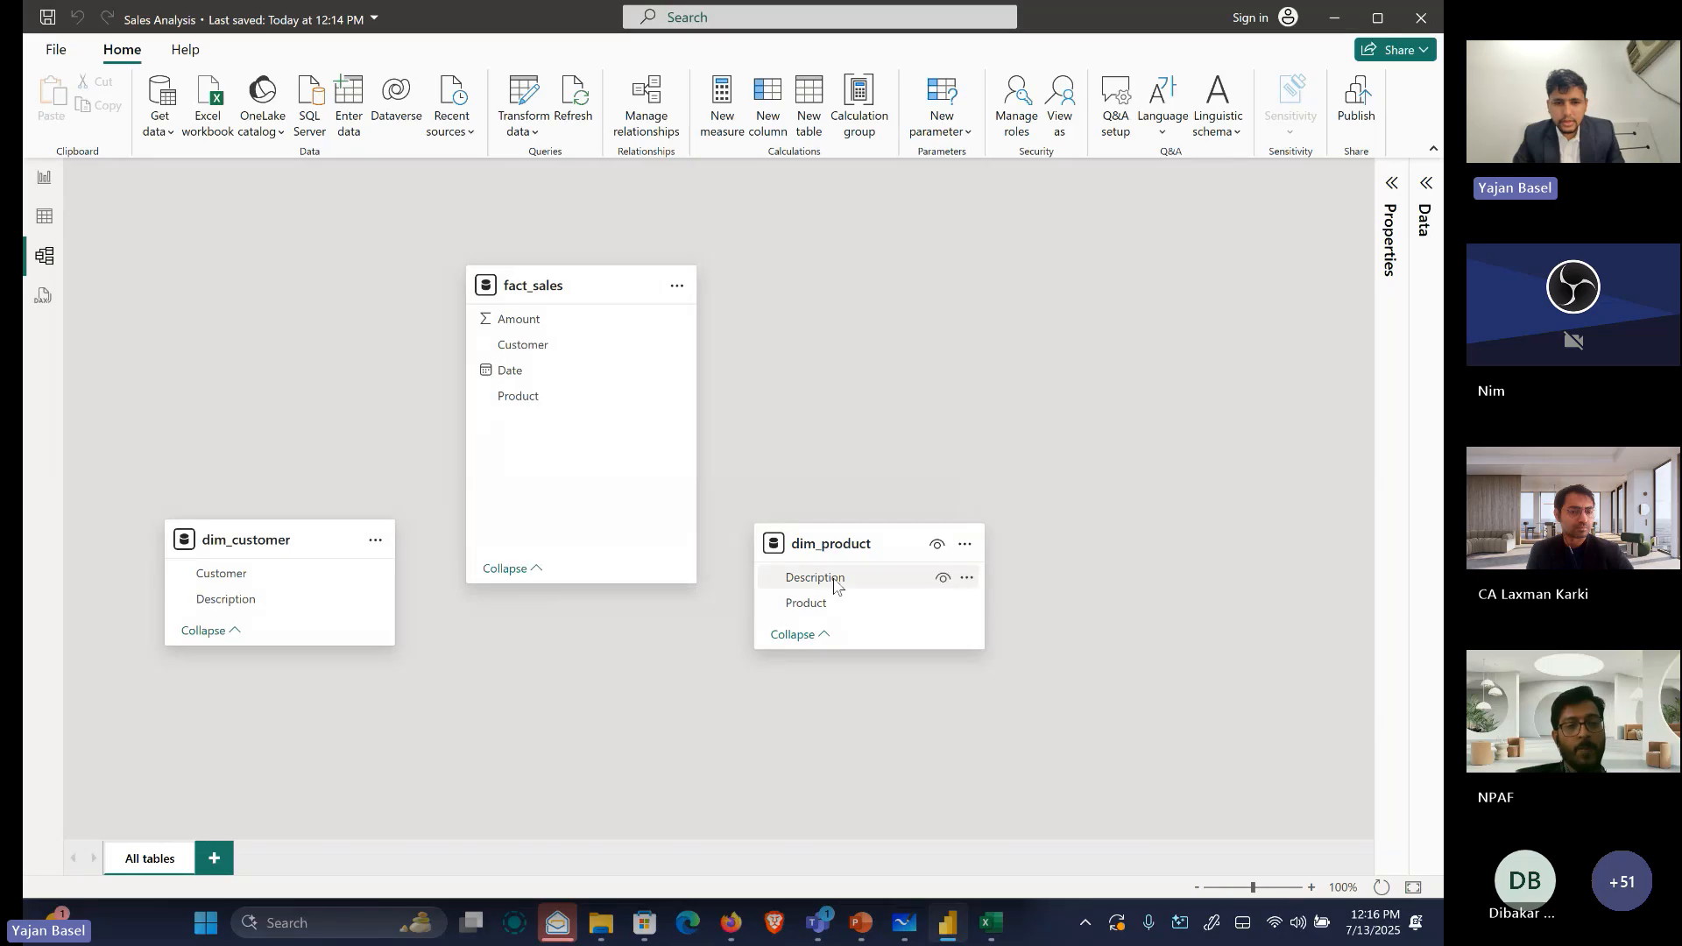
pyautogui.moveTo(561, 359); pyautogui.dragTo(279, 572)
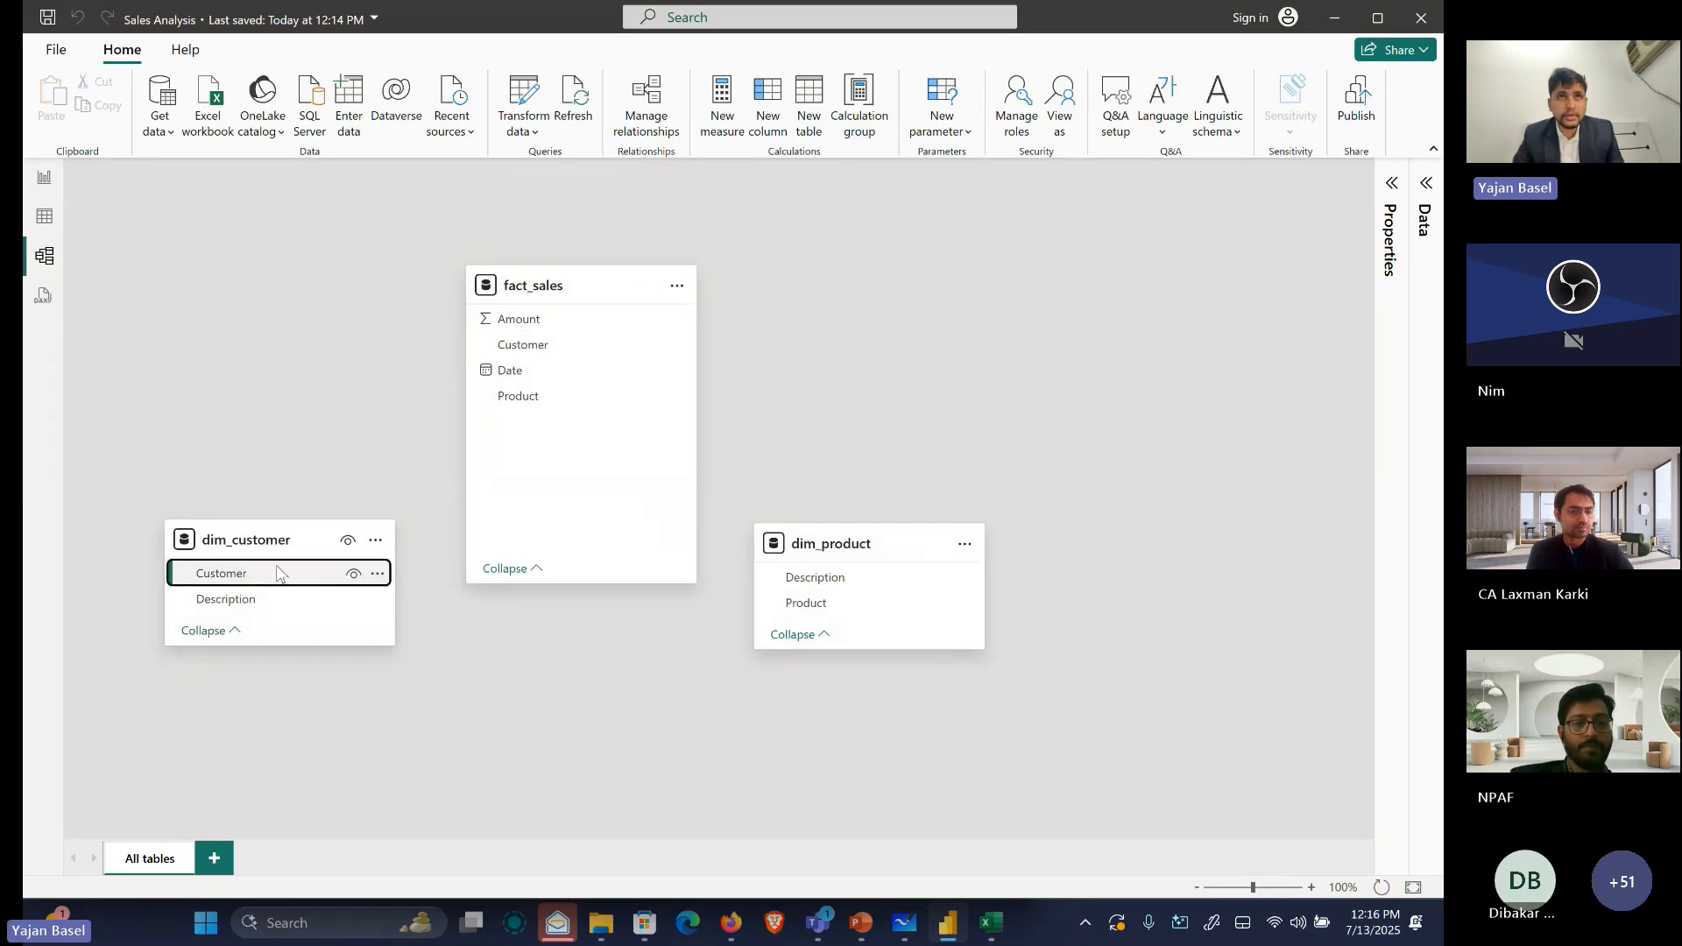
pyautogui.click(362, 361)
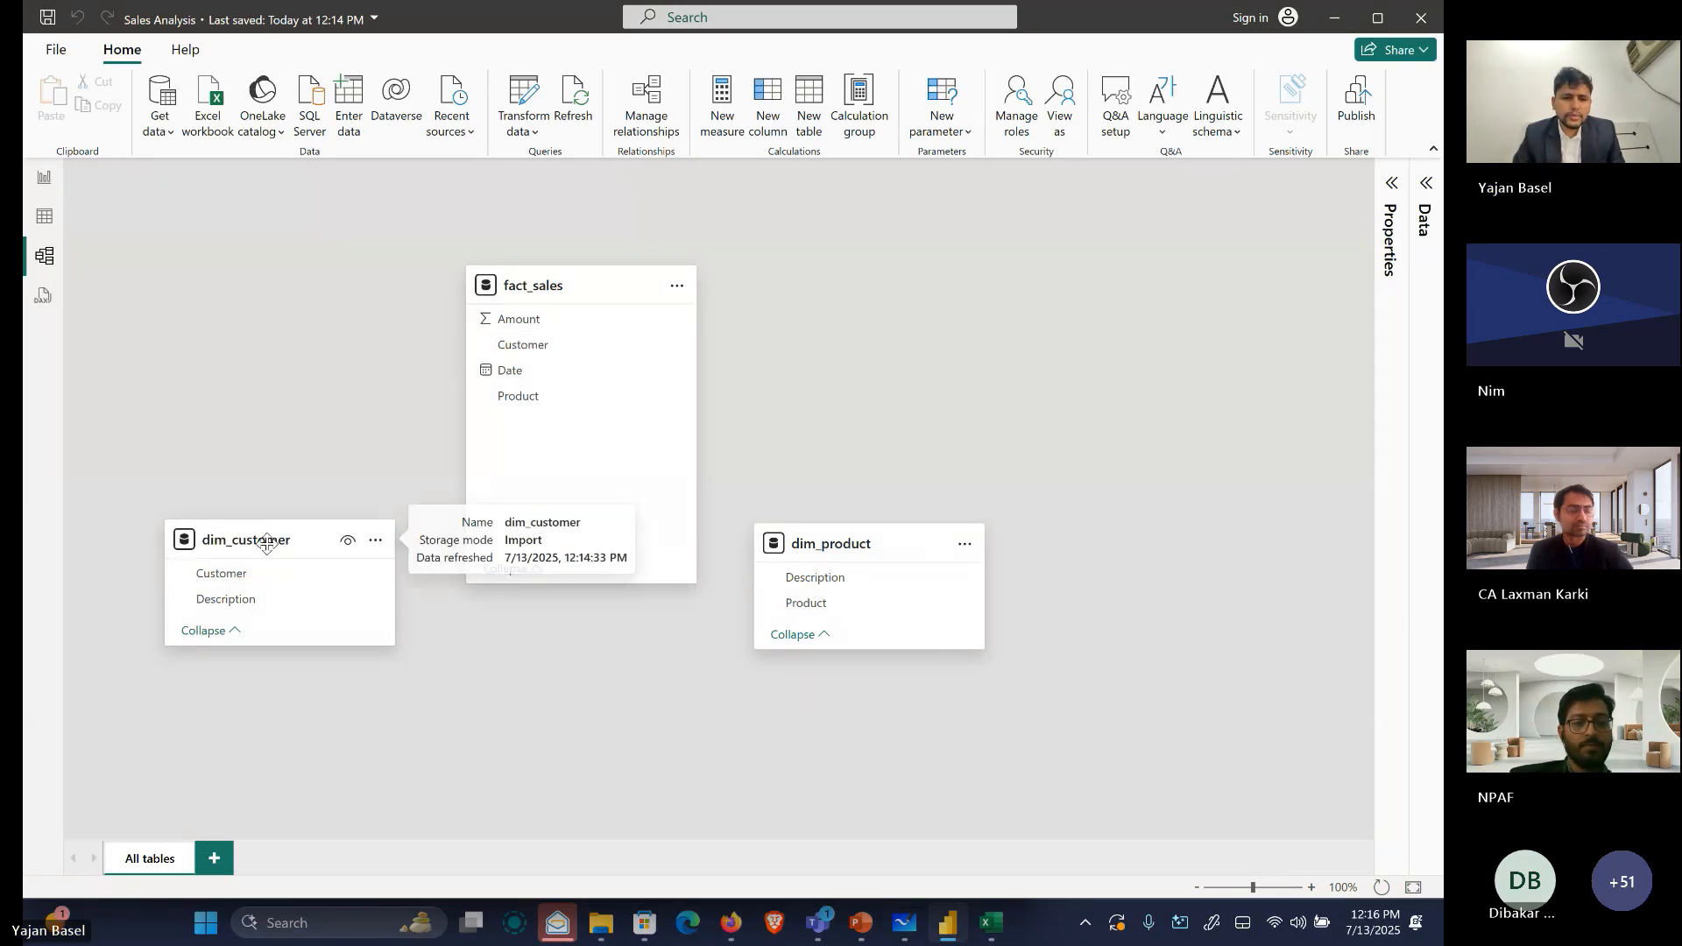
pyautogui.moveTo(266, 542)
pyautogui.mouseDown()
pyautogui.moveTo(240, 493)
pyautogui.moveTo(252, 526)
pyautogui.mouseUp()
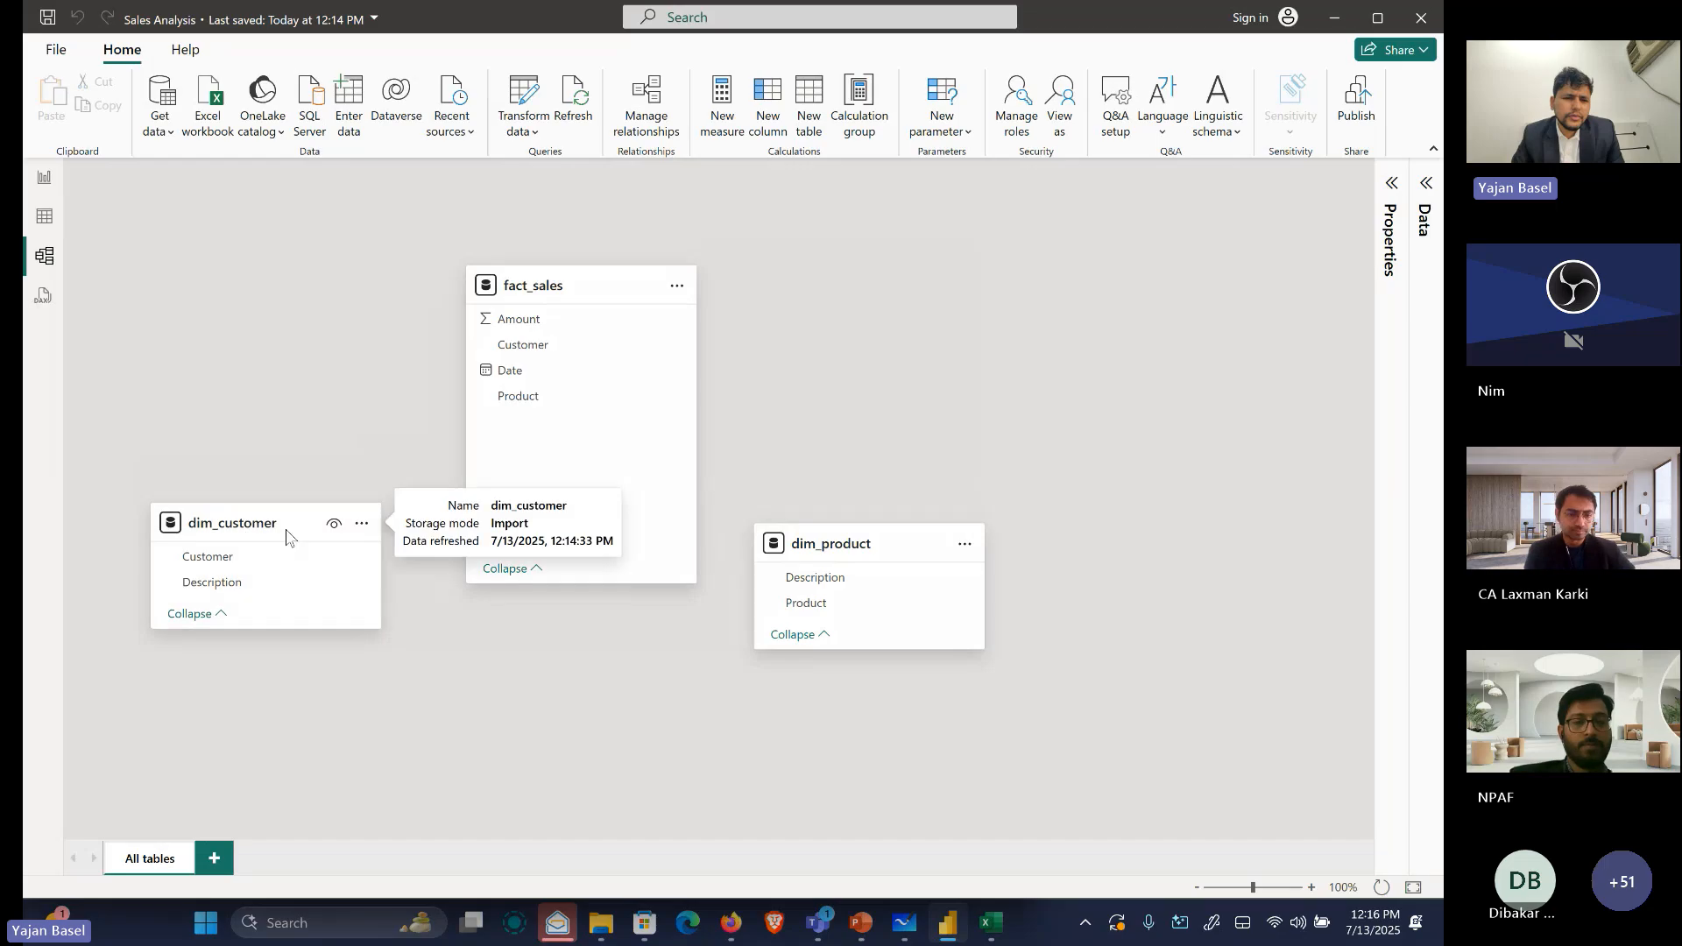
pyautogui.click(234, 562)
pyautogui.moveTo(235, 563); pyautogui.dragTo(556, 347)
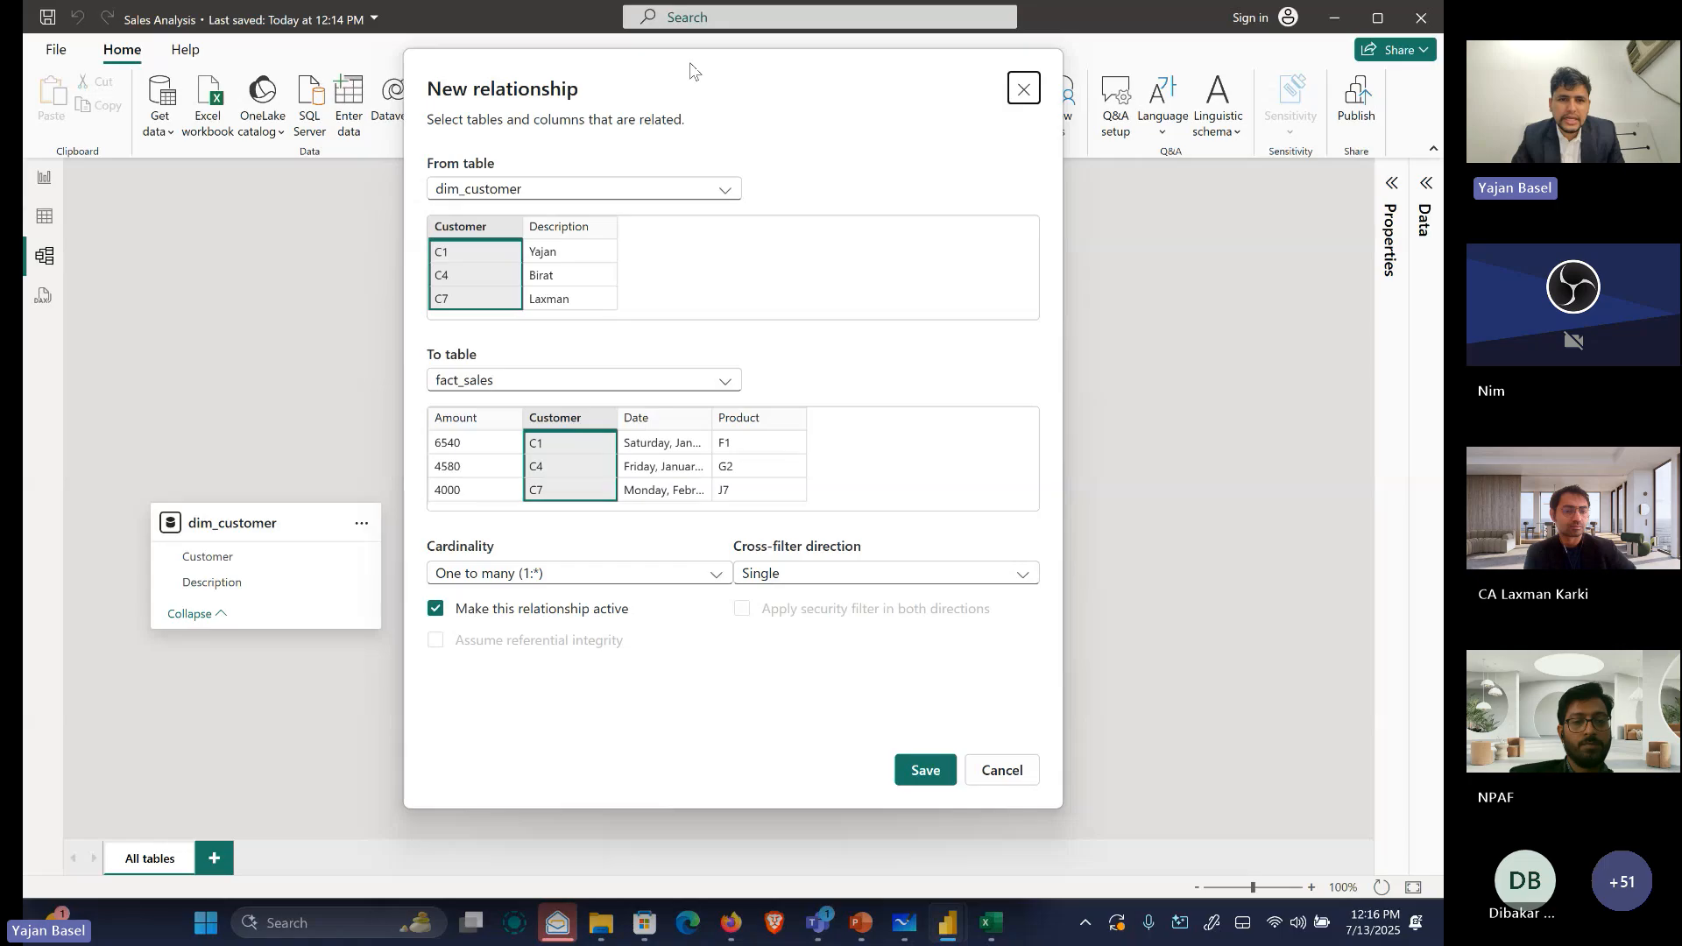
# In New relationship, keep Customer as fact_sales' matching column after briefly trying Date.
pyautogui.moveTo(690, 70); pyautogui.dragTo(635, 98)
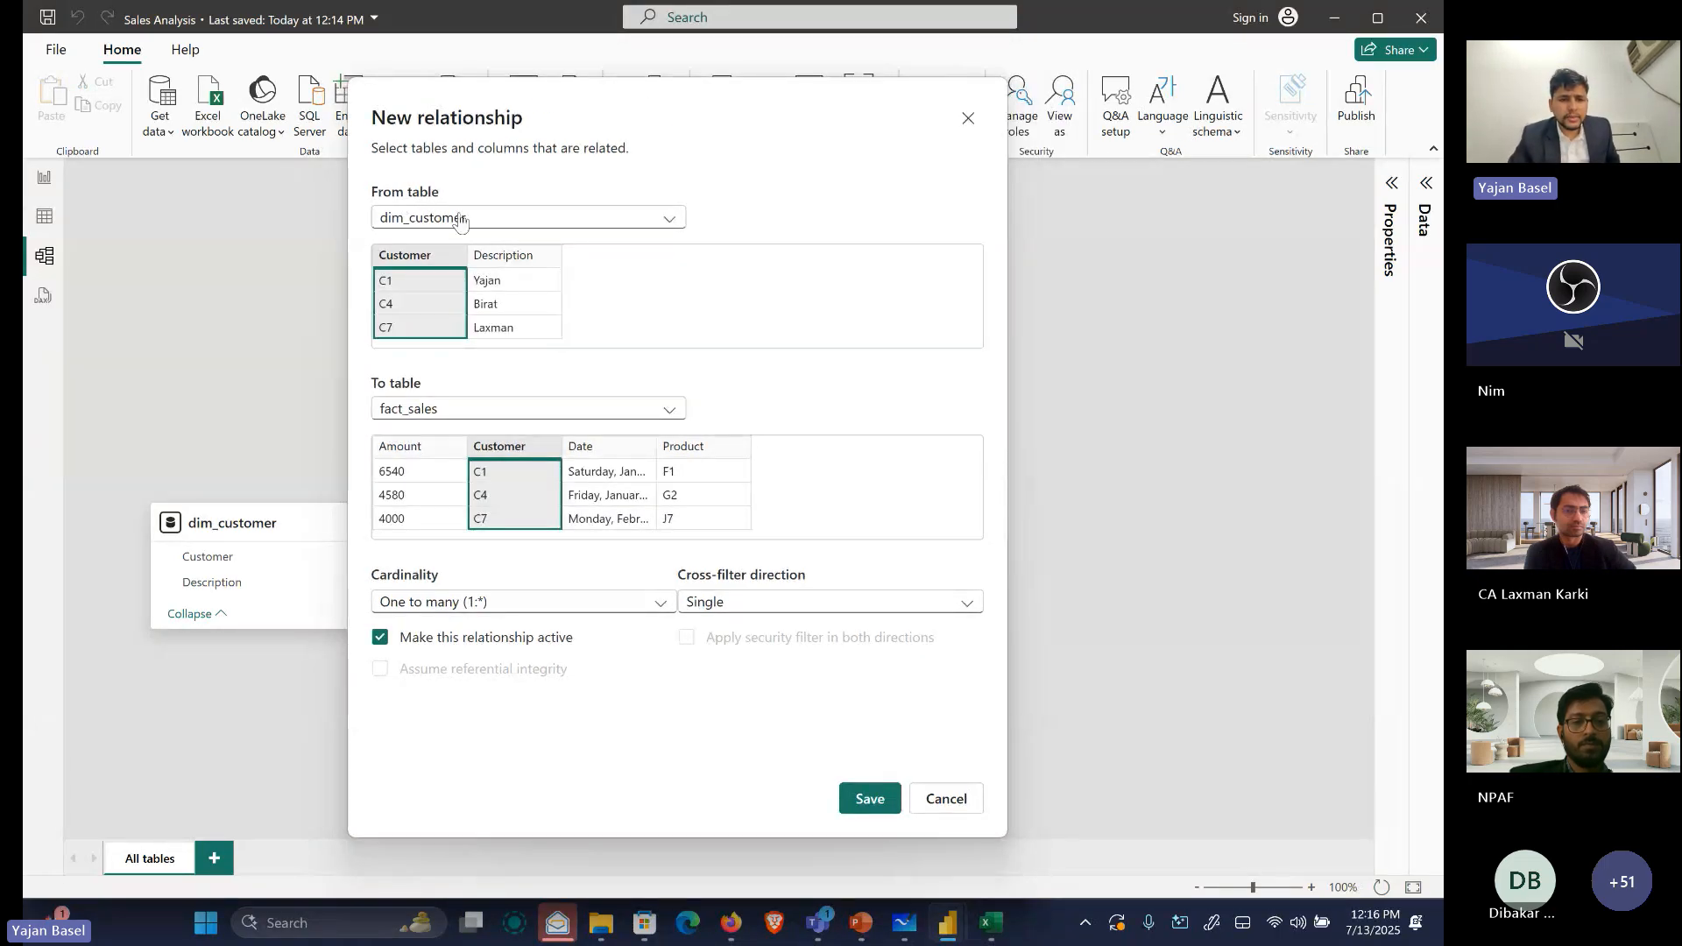
pyautogui.click(582, 449)
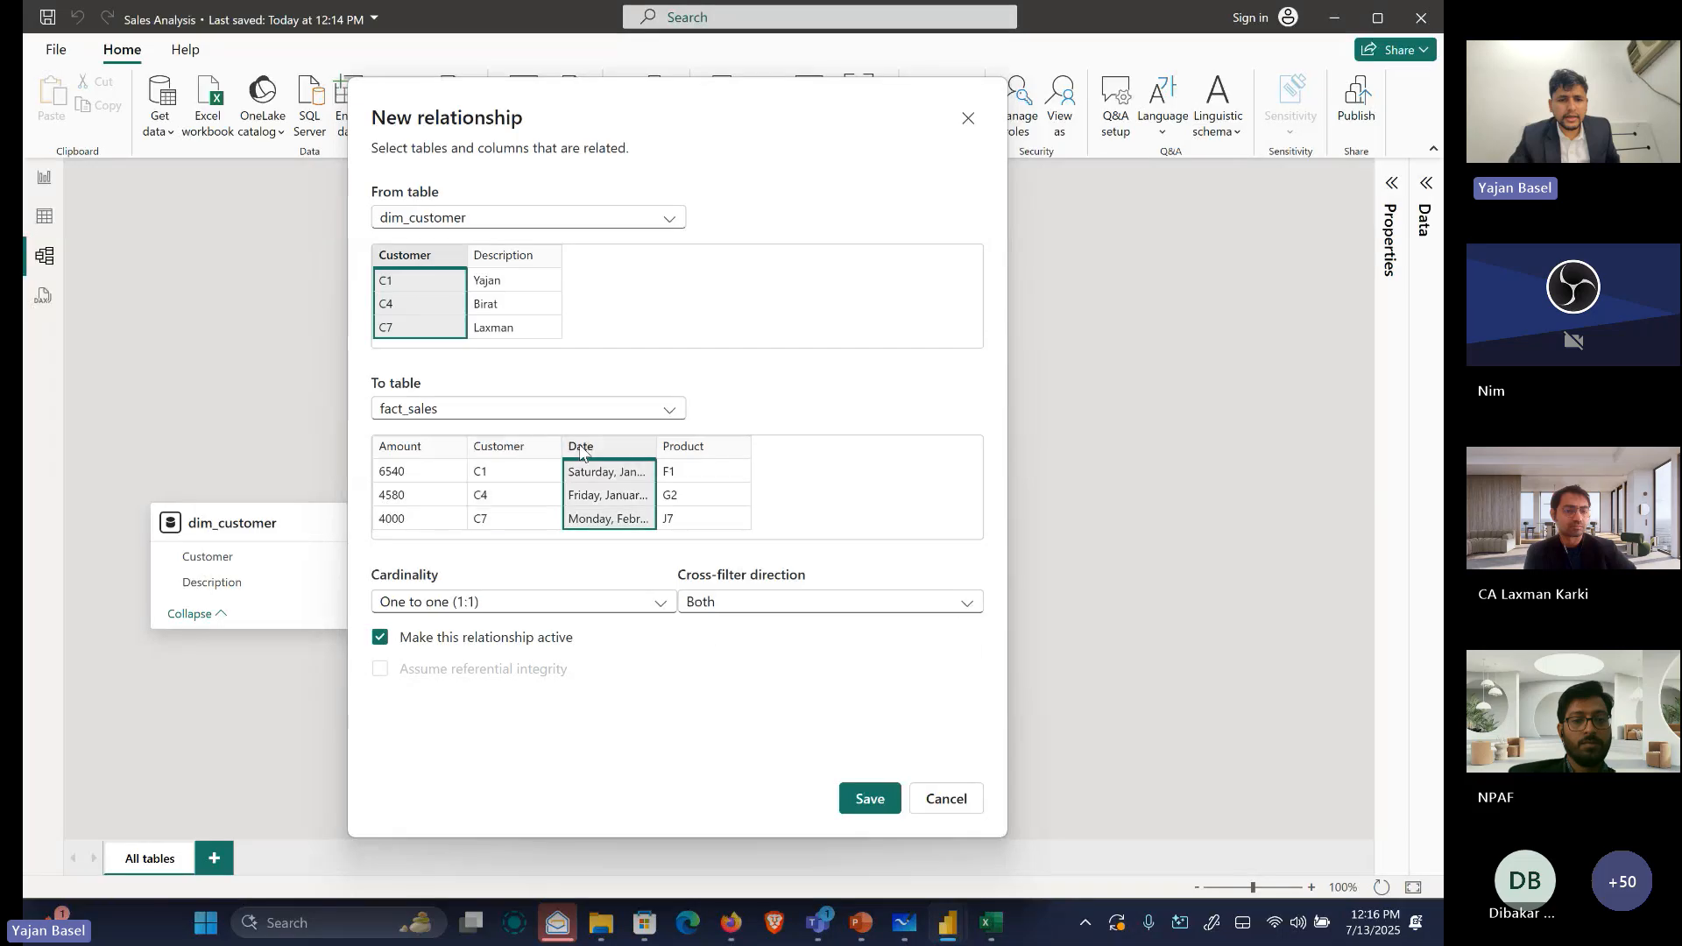
pyautogui.click(517, 445)
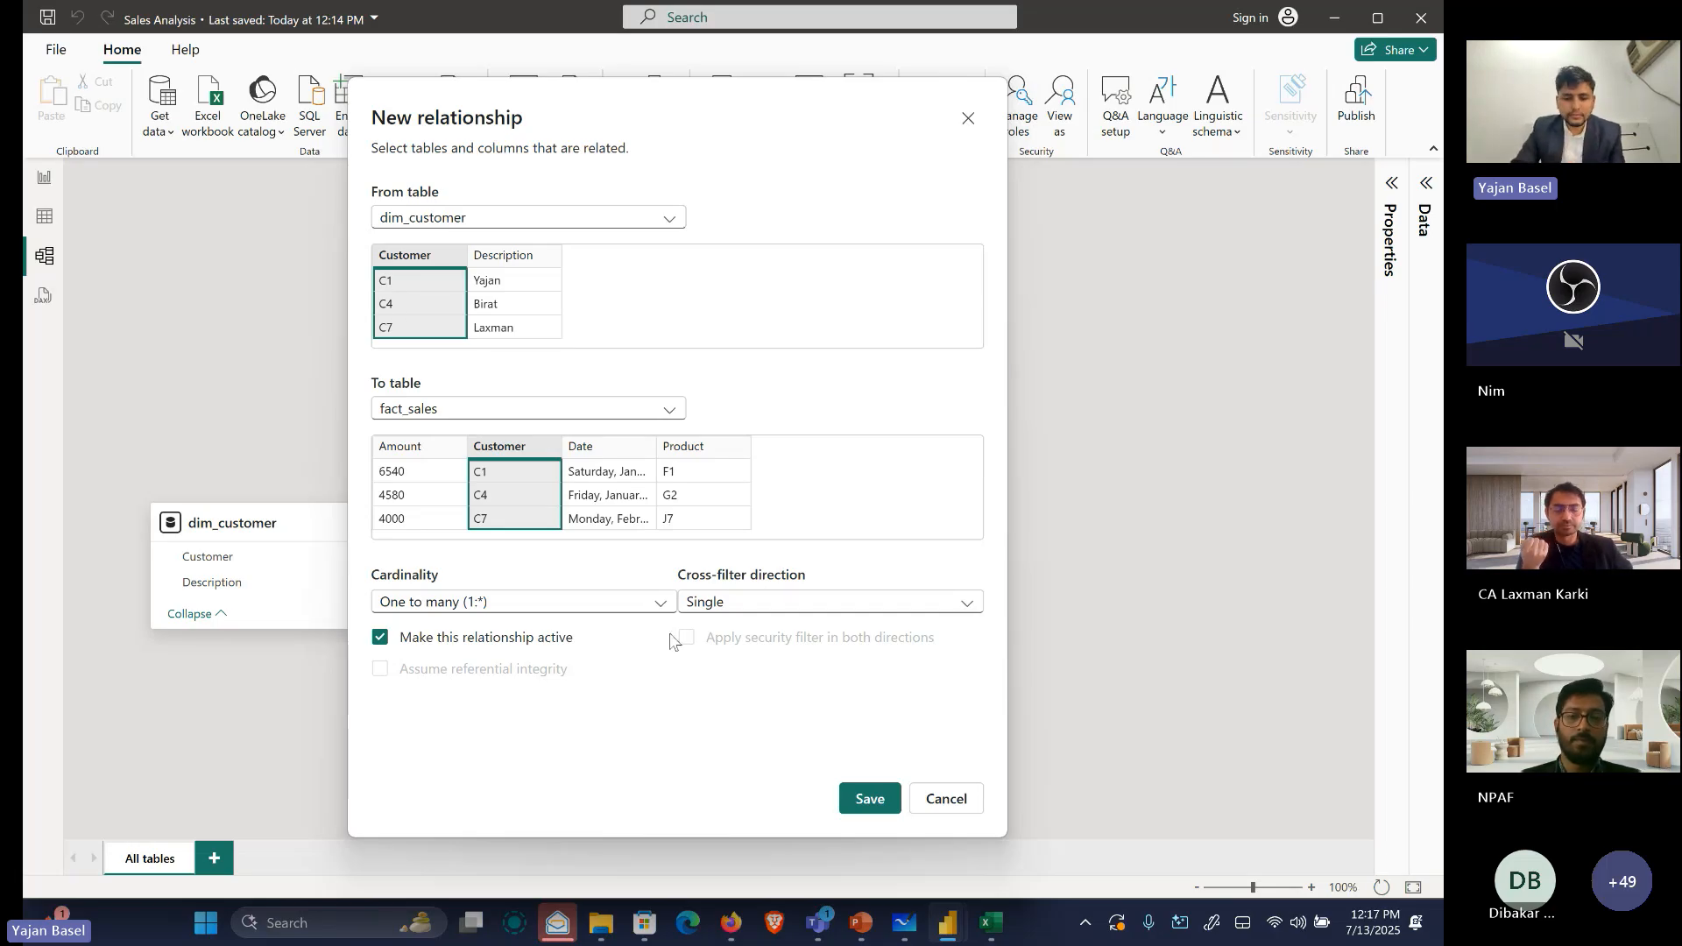
# Open dim_customer.xlsx and select the customer IDs A2:A7.
pyautogui.moveTo(601, 919)
pyautogui.click(777, 822)
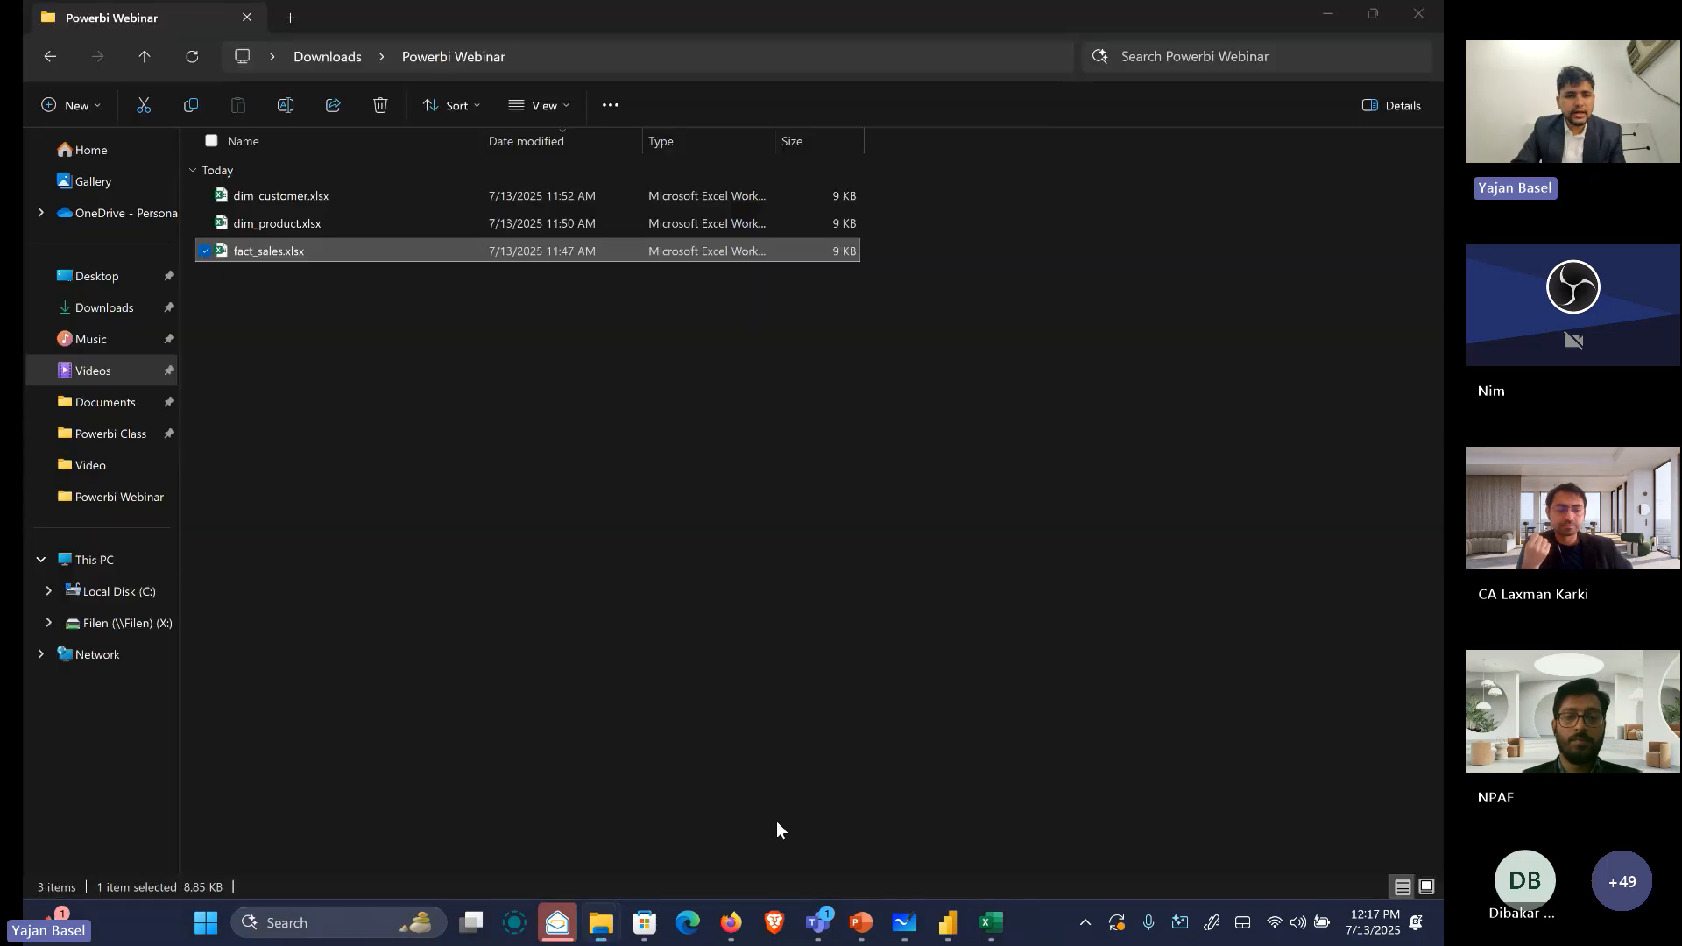
pyautogui.doubleClick(313, 200)
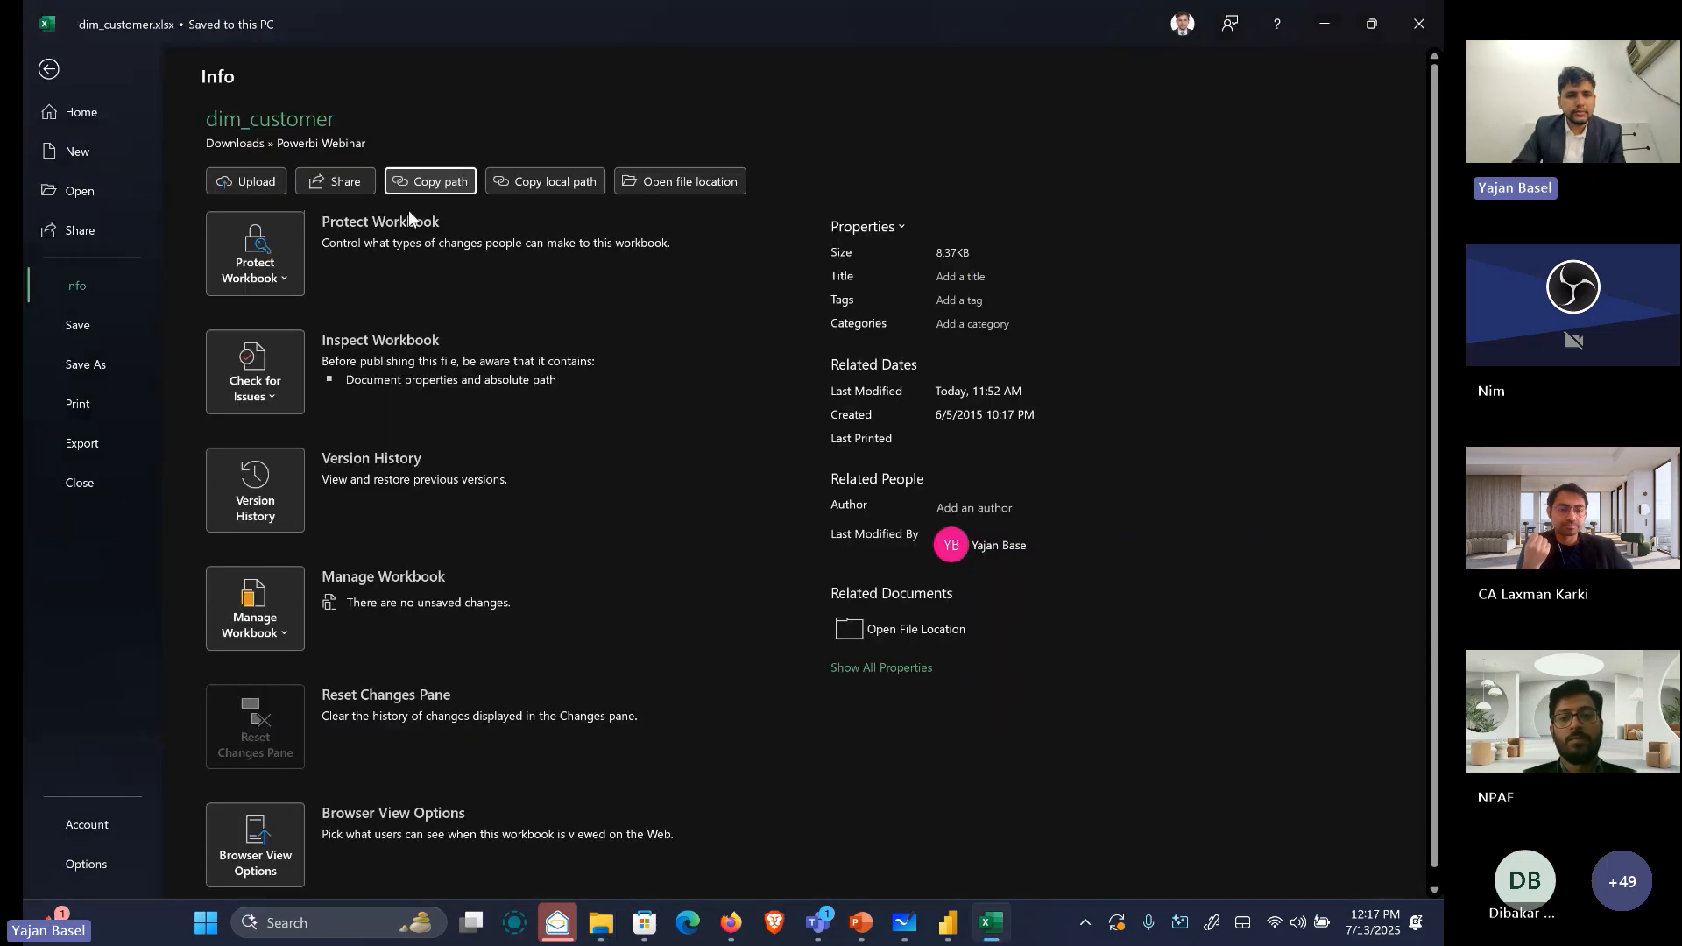
pyautogui.press('Escape')
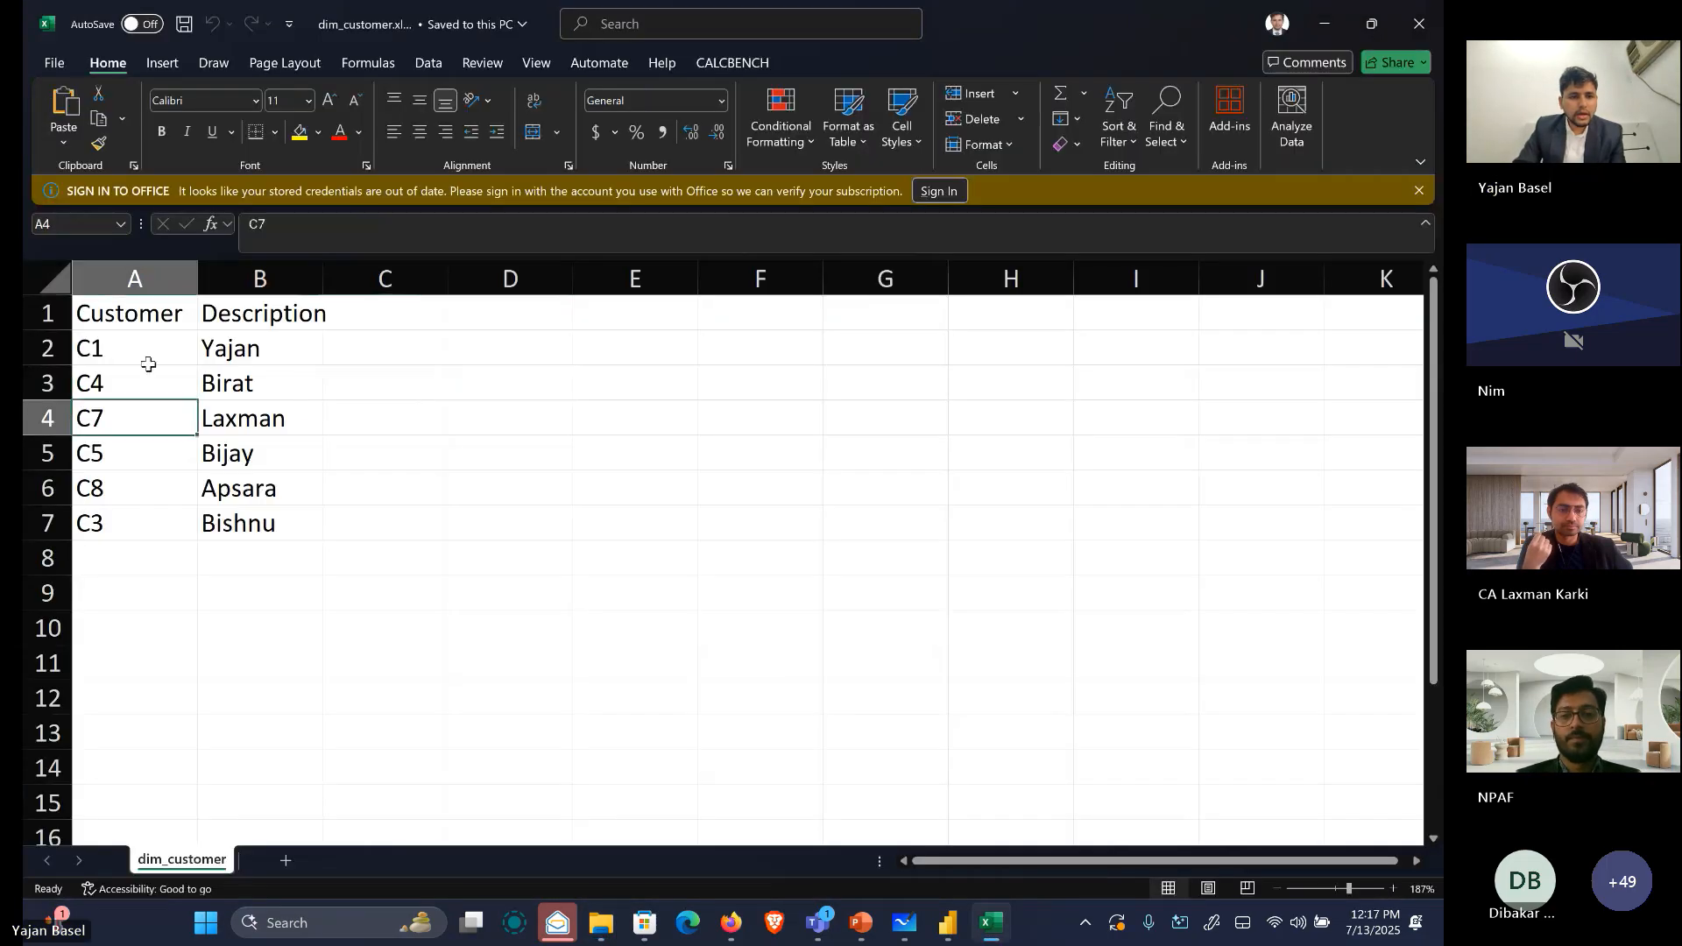
pyautogui.moveTo(150, 358); pyautogui.dragTo(258, 524)
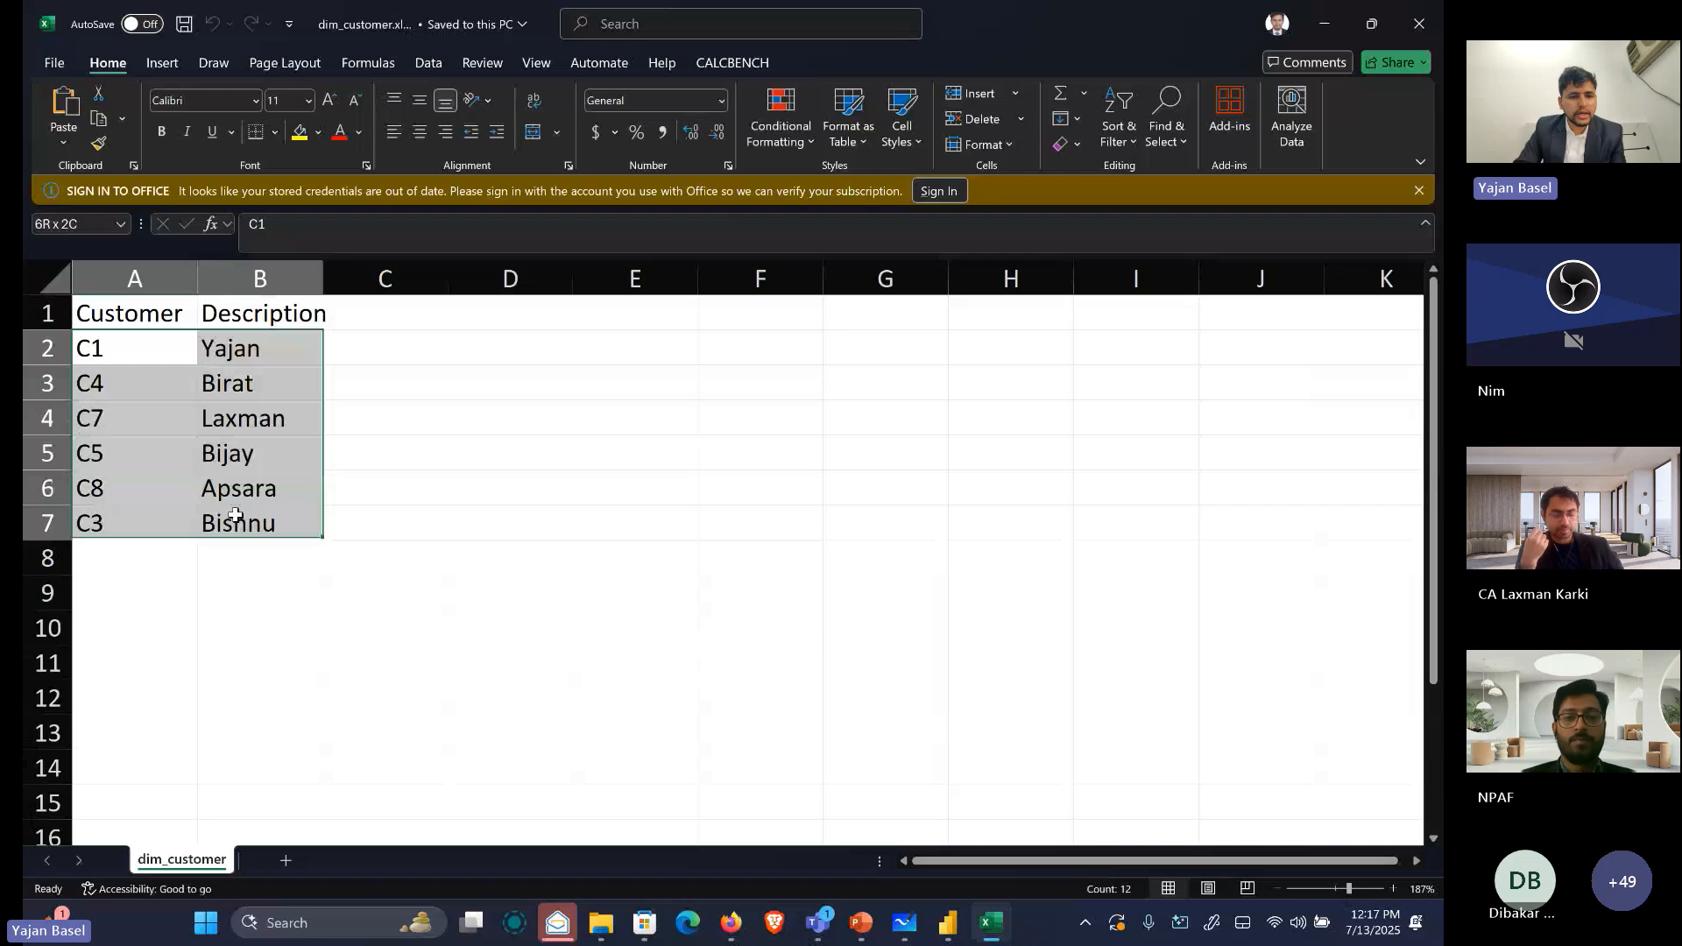
pyautogui.moveTo(123, 353); pyautogui.dragTo(127, 521)
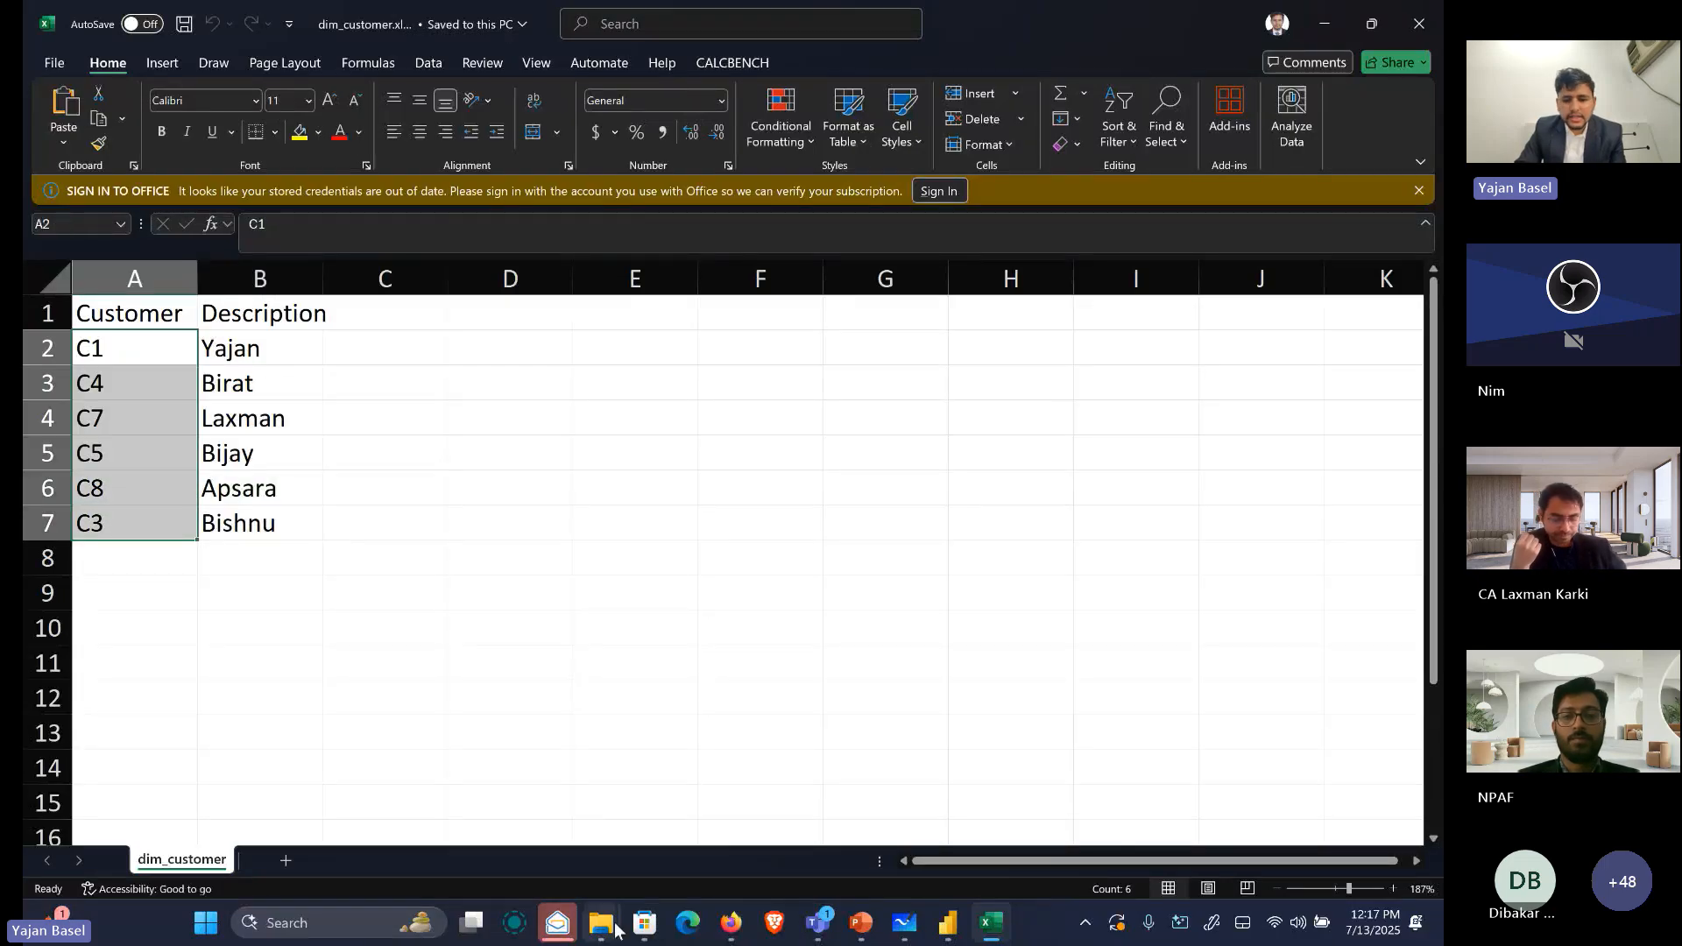
pyautogui.click(605, 926)
# Open fact_sales.xlsx, check column D's customer codes against dim_customer A2:B7, then close Excel.
pyautogui.click(743, 831)
pyautogui.doubleClick(305, 251)
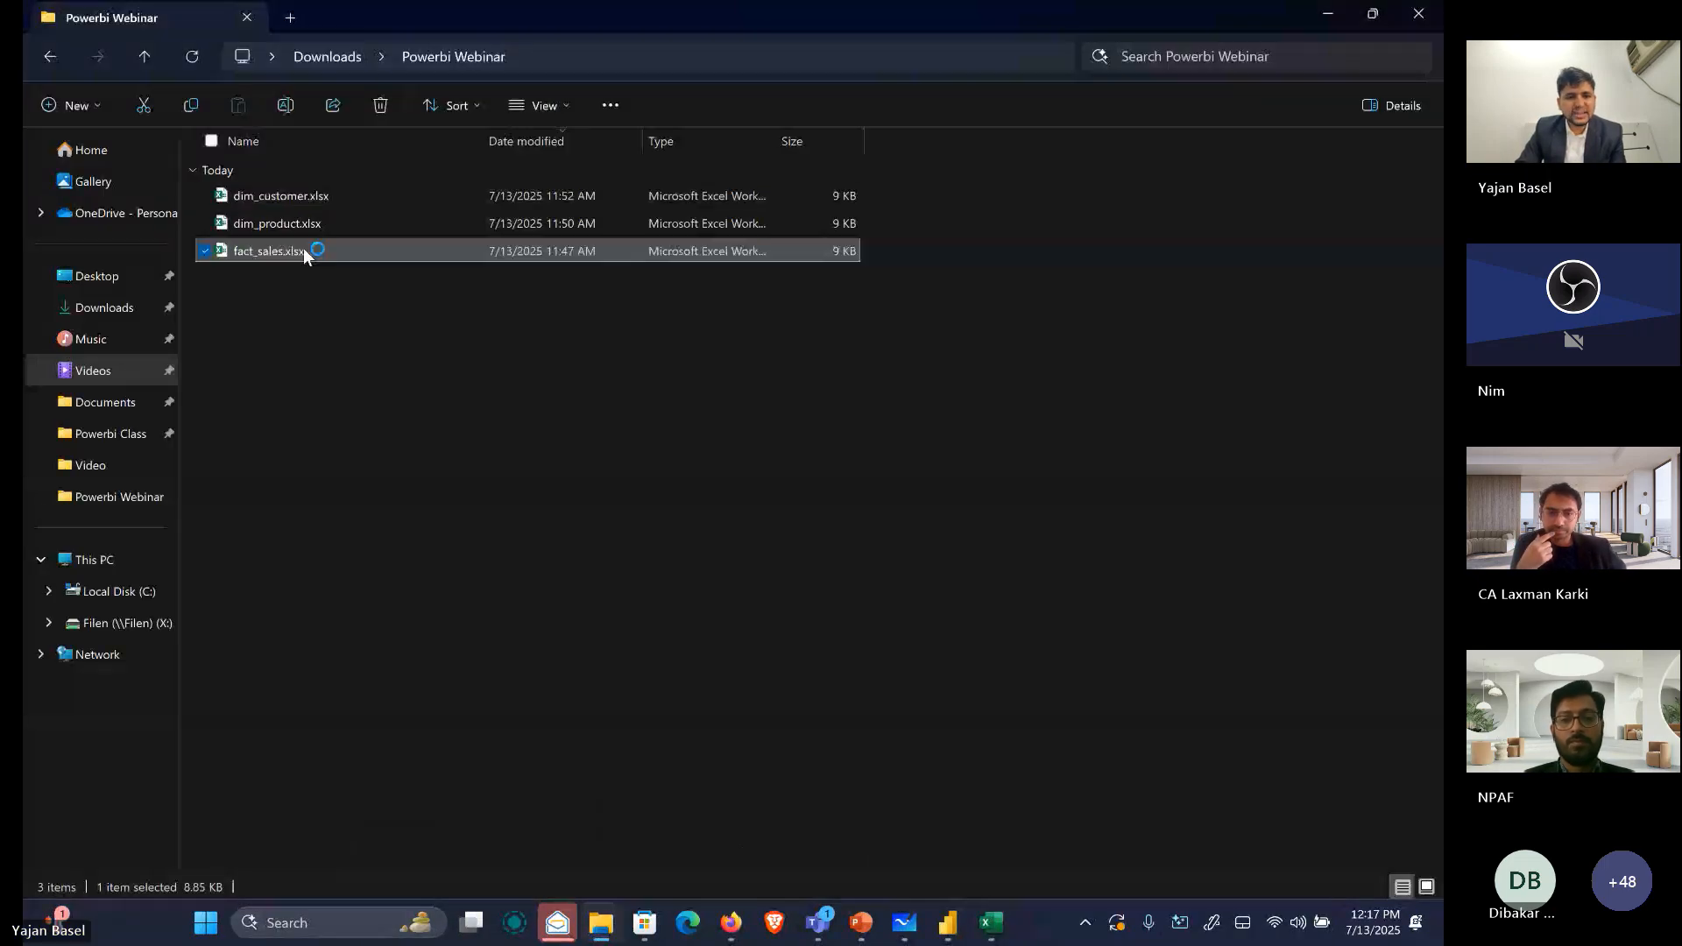
pyautogui.click(438, 447)
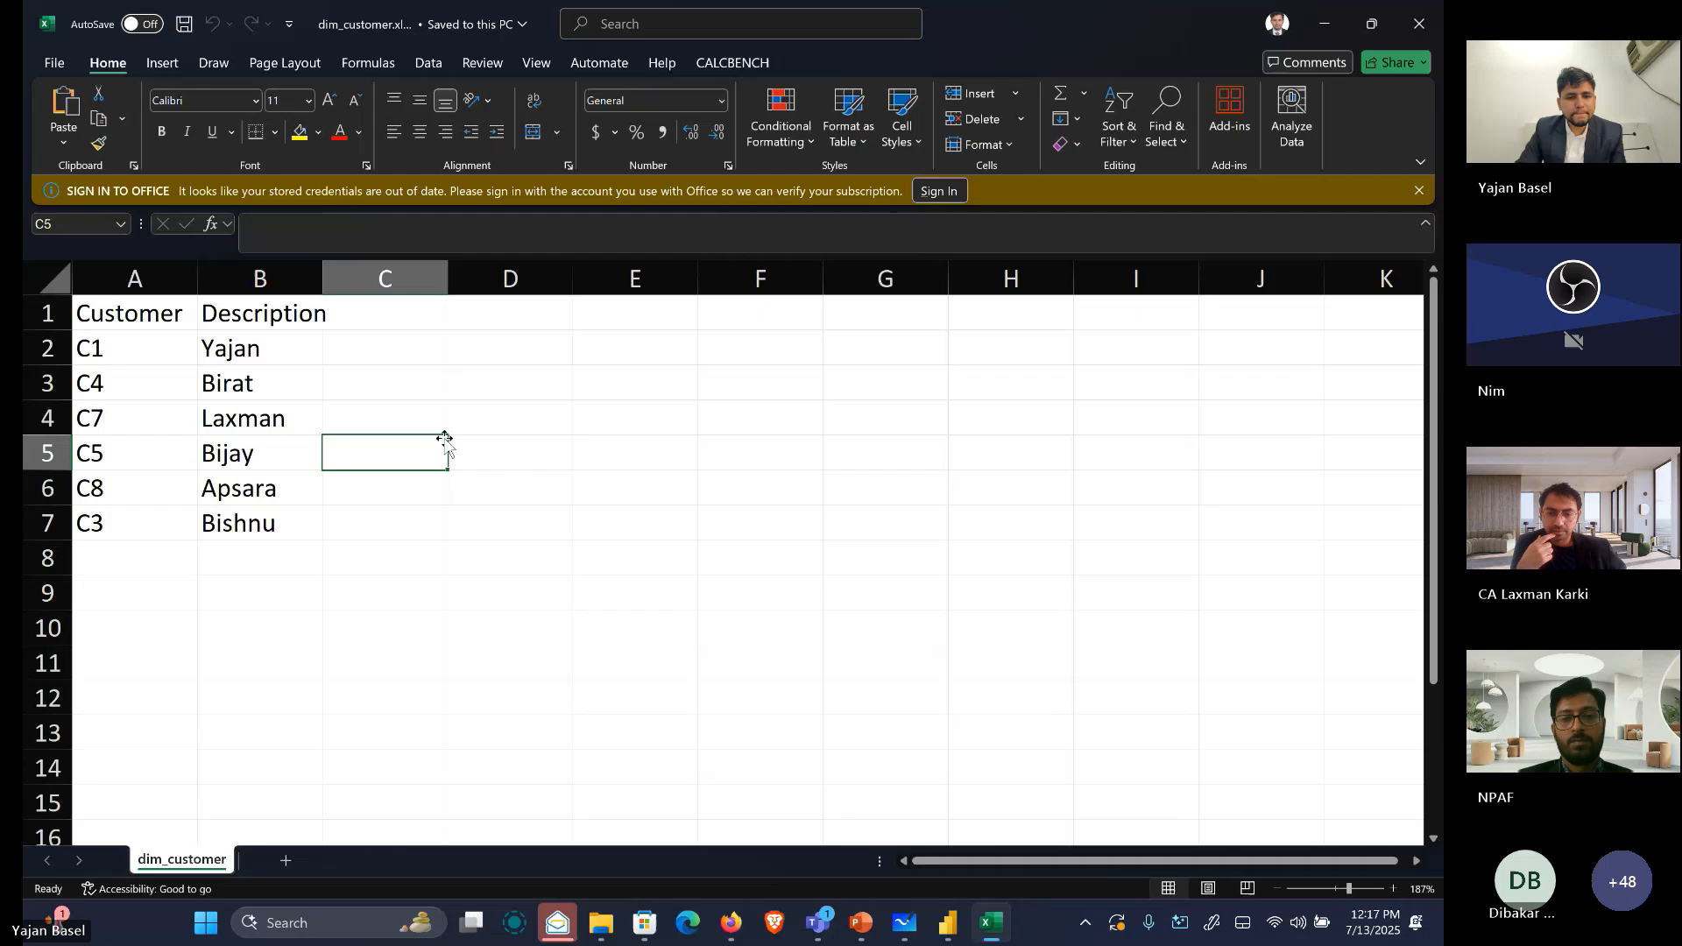
pyautogui.click(398, 418)
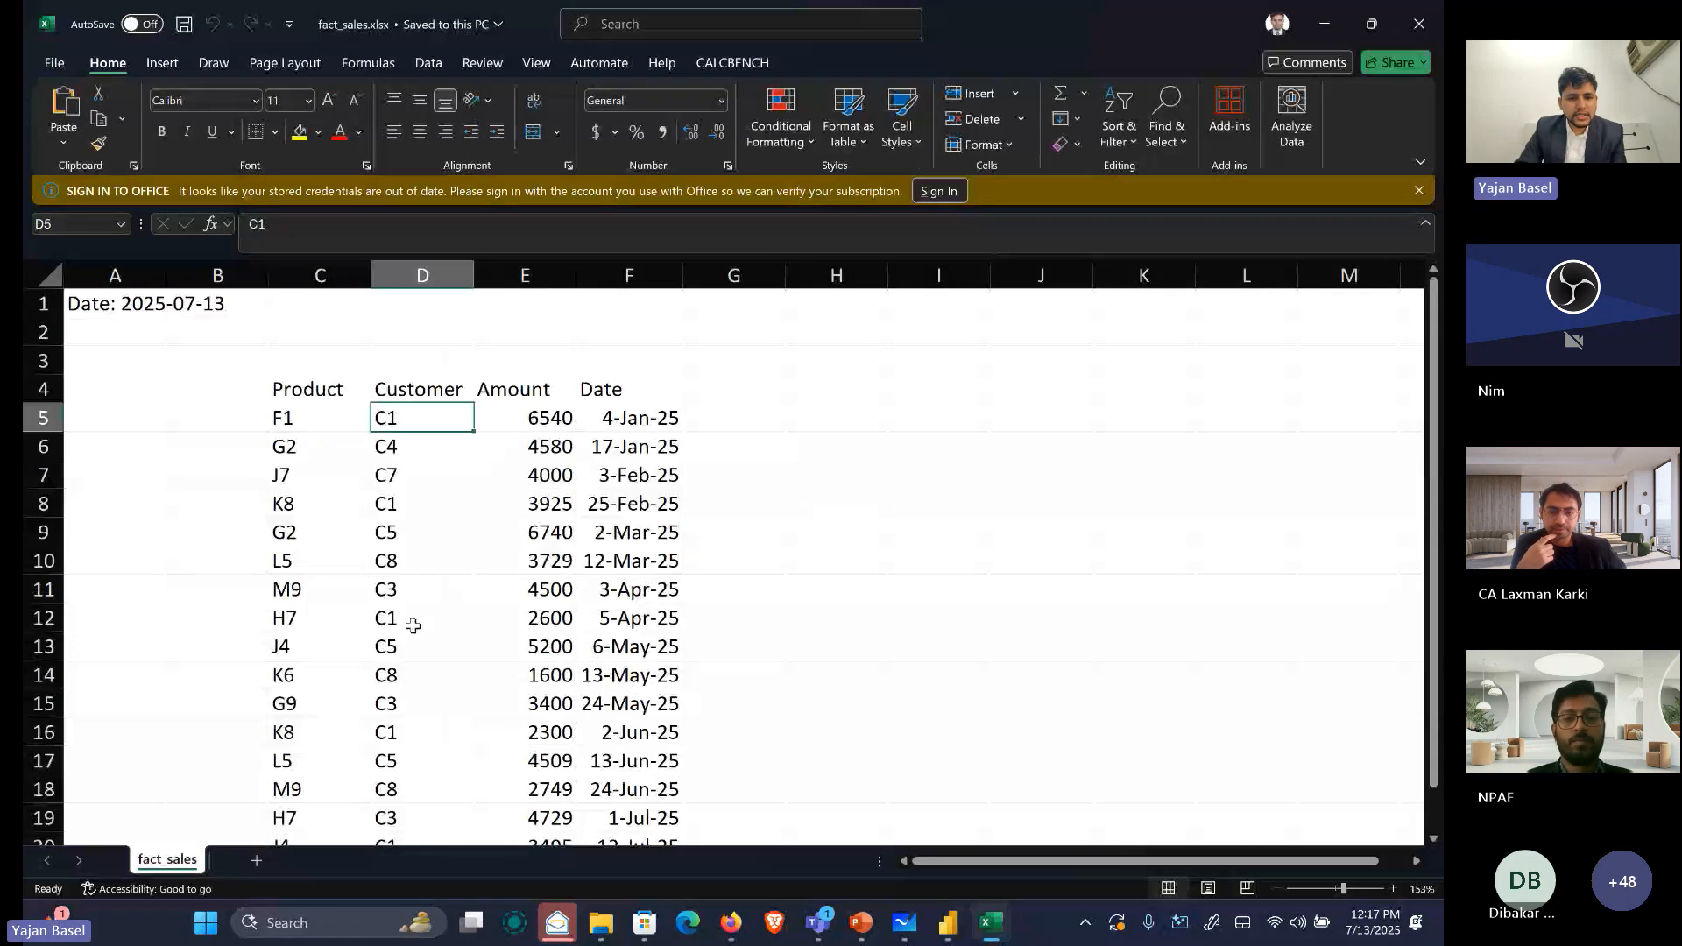
pyautogui.click(412, 618)
pyautogui.click(413, 731)
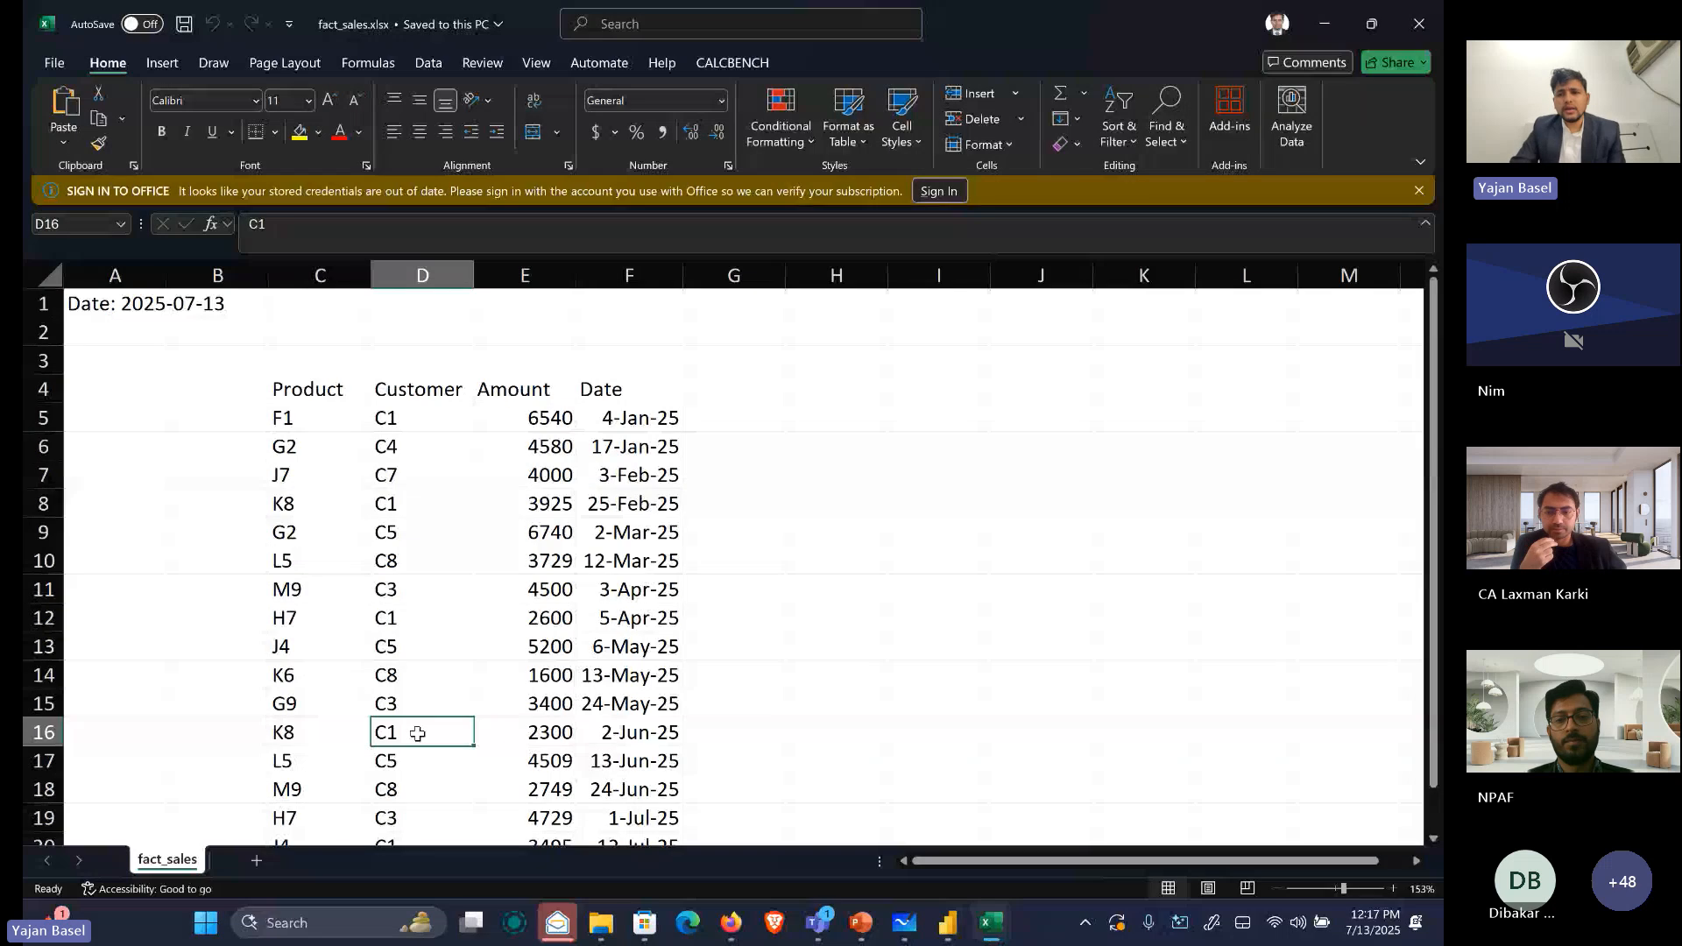
pyautogui.hotkey('ctrl', 'Tab')
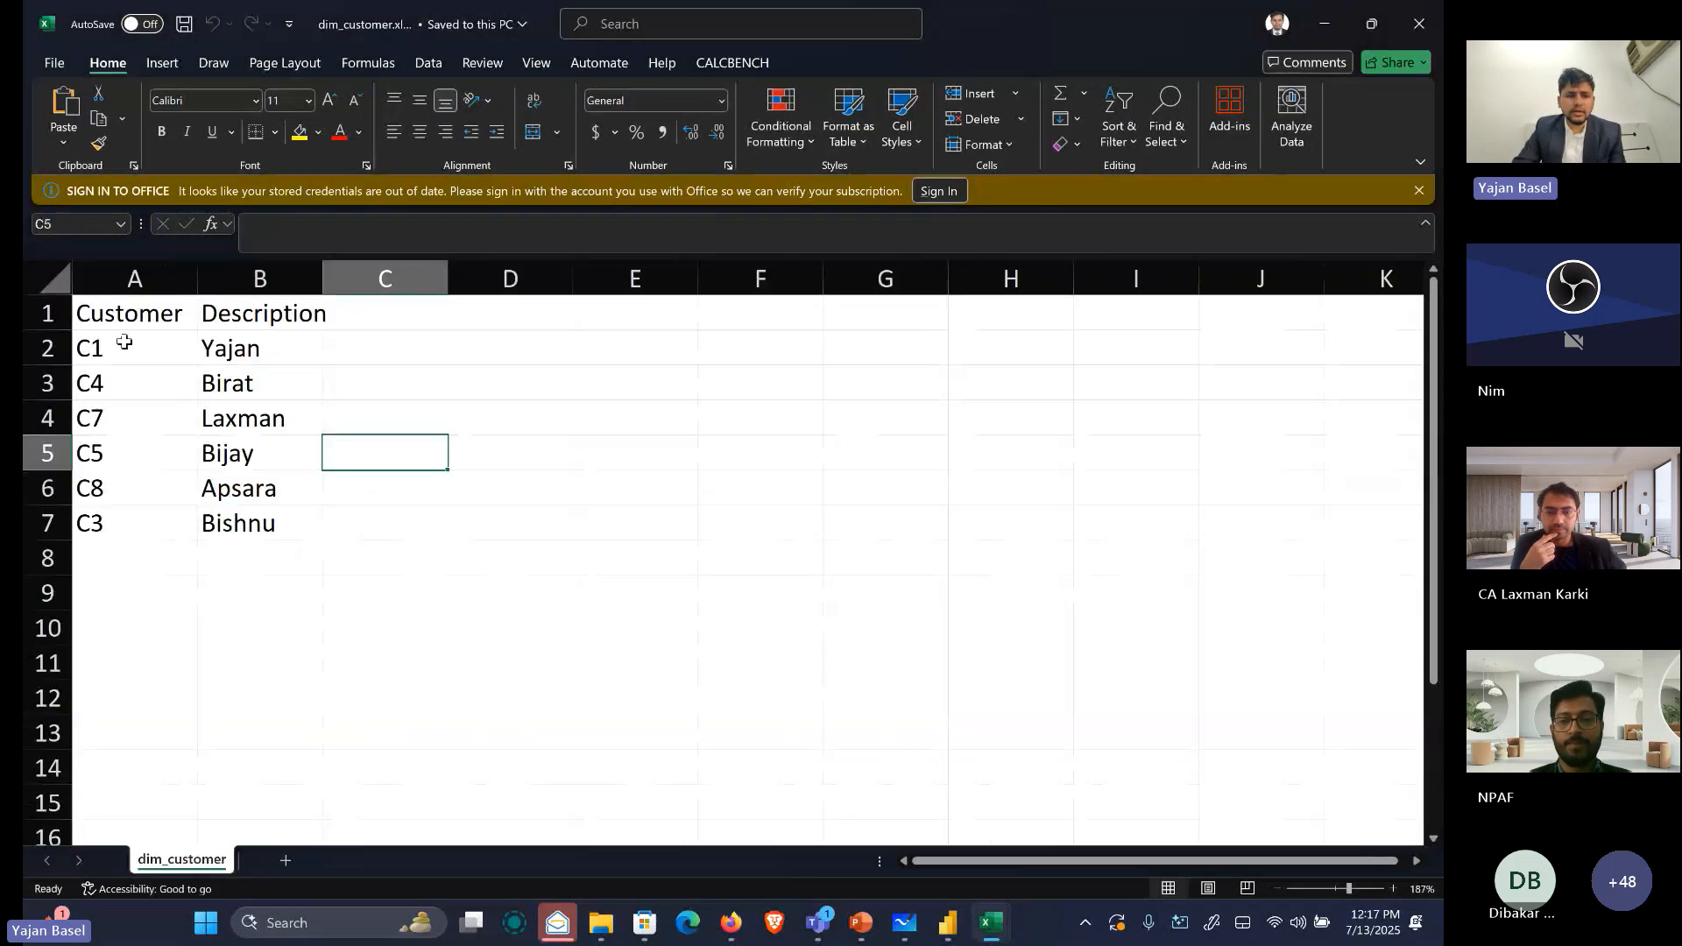
pyautogui.moveTo(124, 346); pyautogui.dragTo(271, 526)
pyautogui.click(1419, 21)
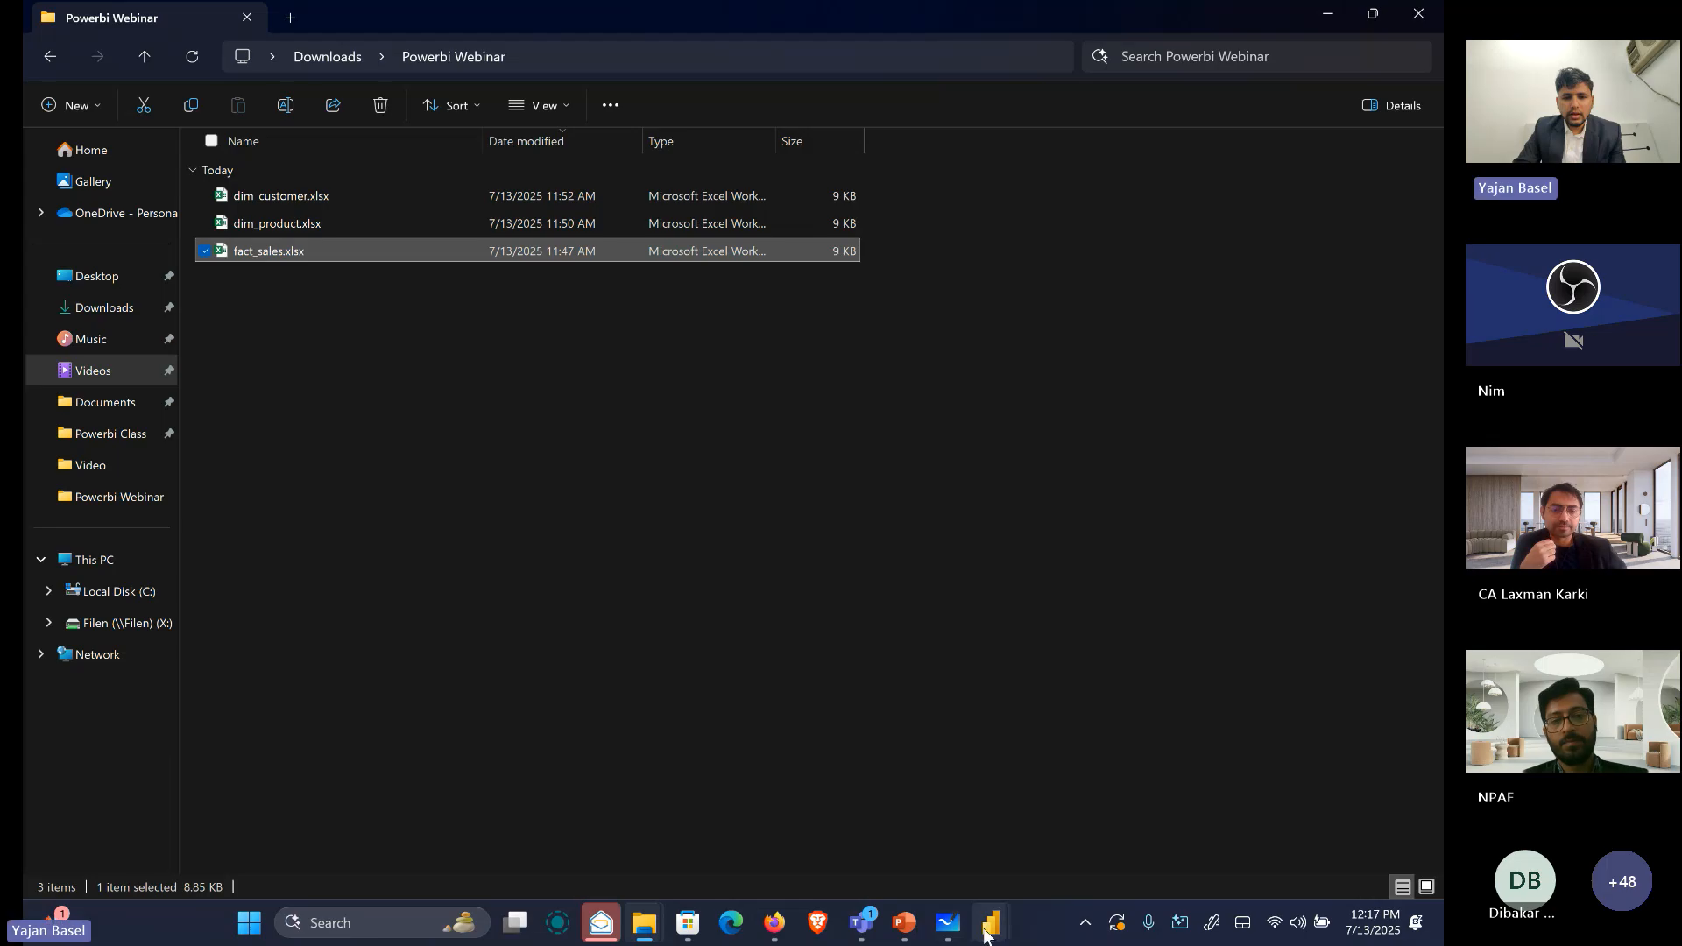
# Save the dim_customer–fact_sales relationship with One to many cardinality and Single cross-filter direction.
pyautogui.click(989, 930)
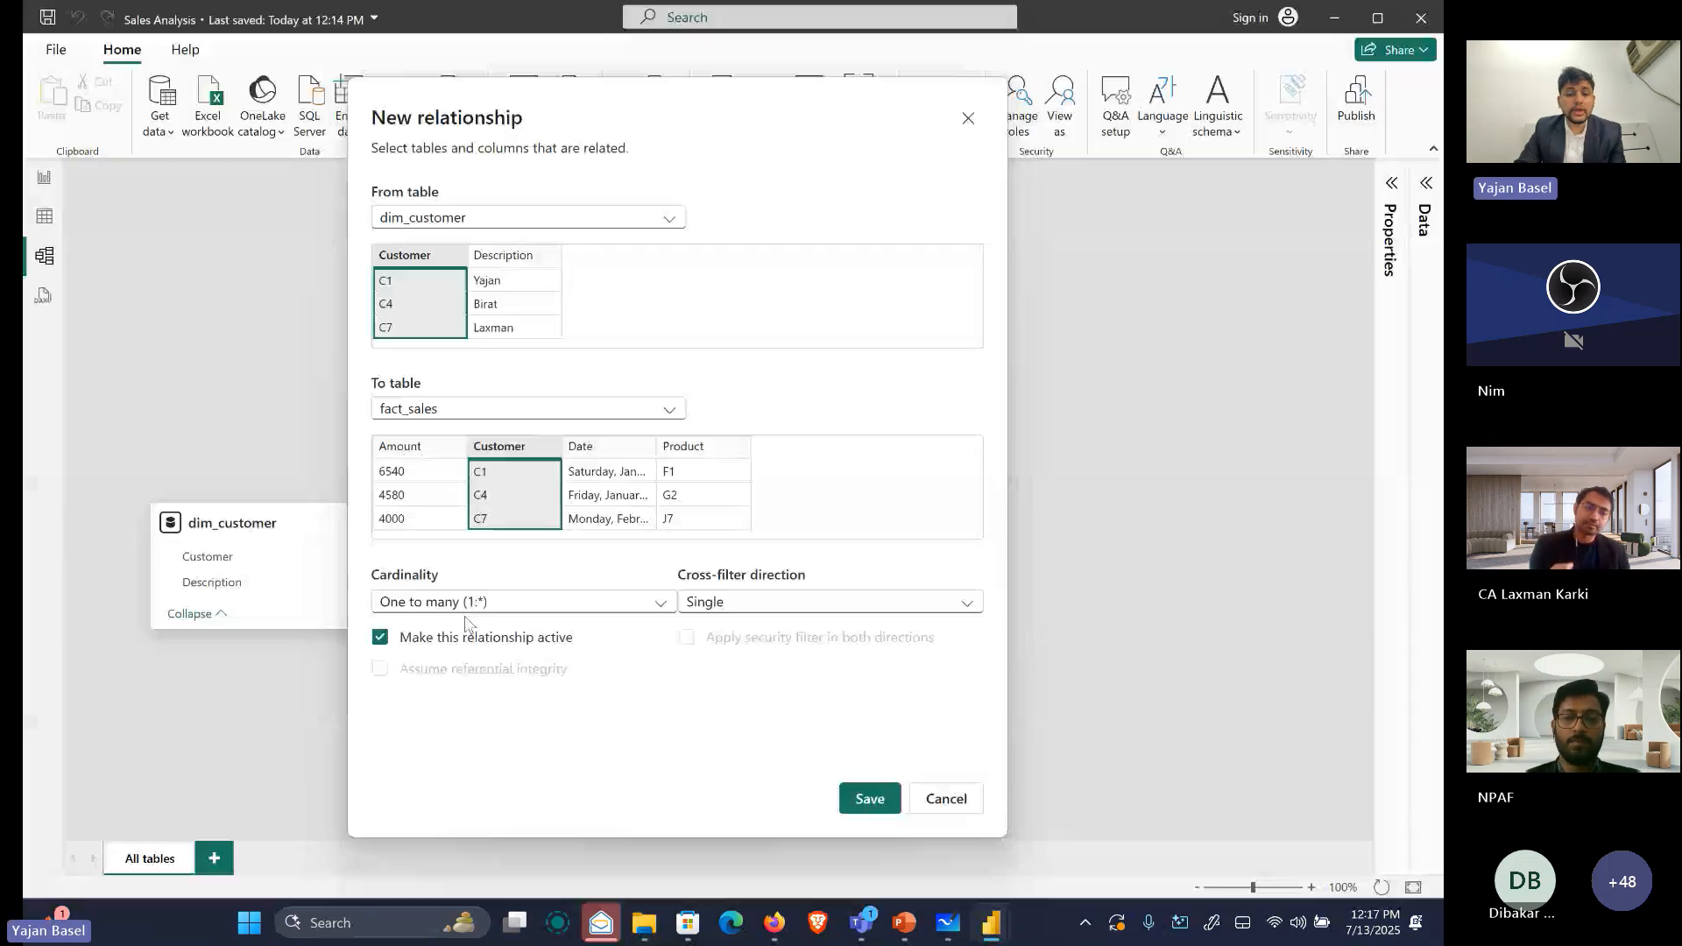
pyautogui.click(470, 604)
pyautogui.click(710, 282)
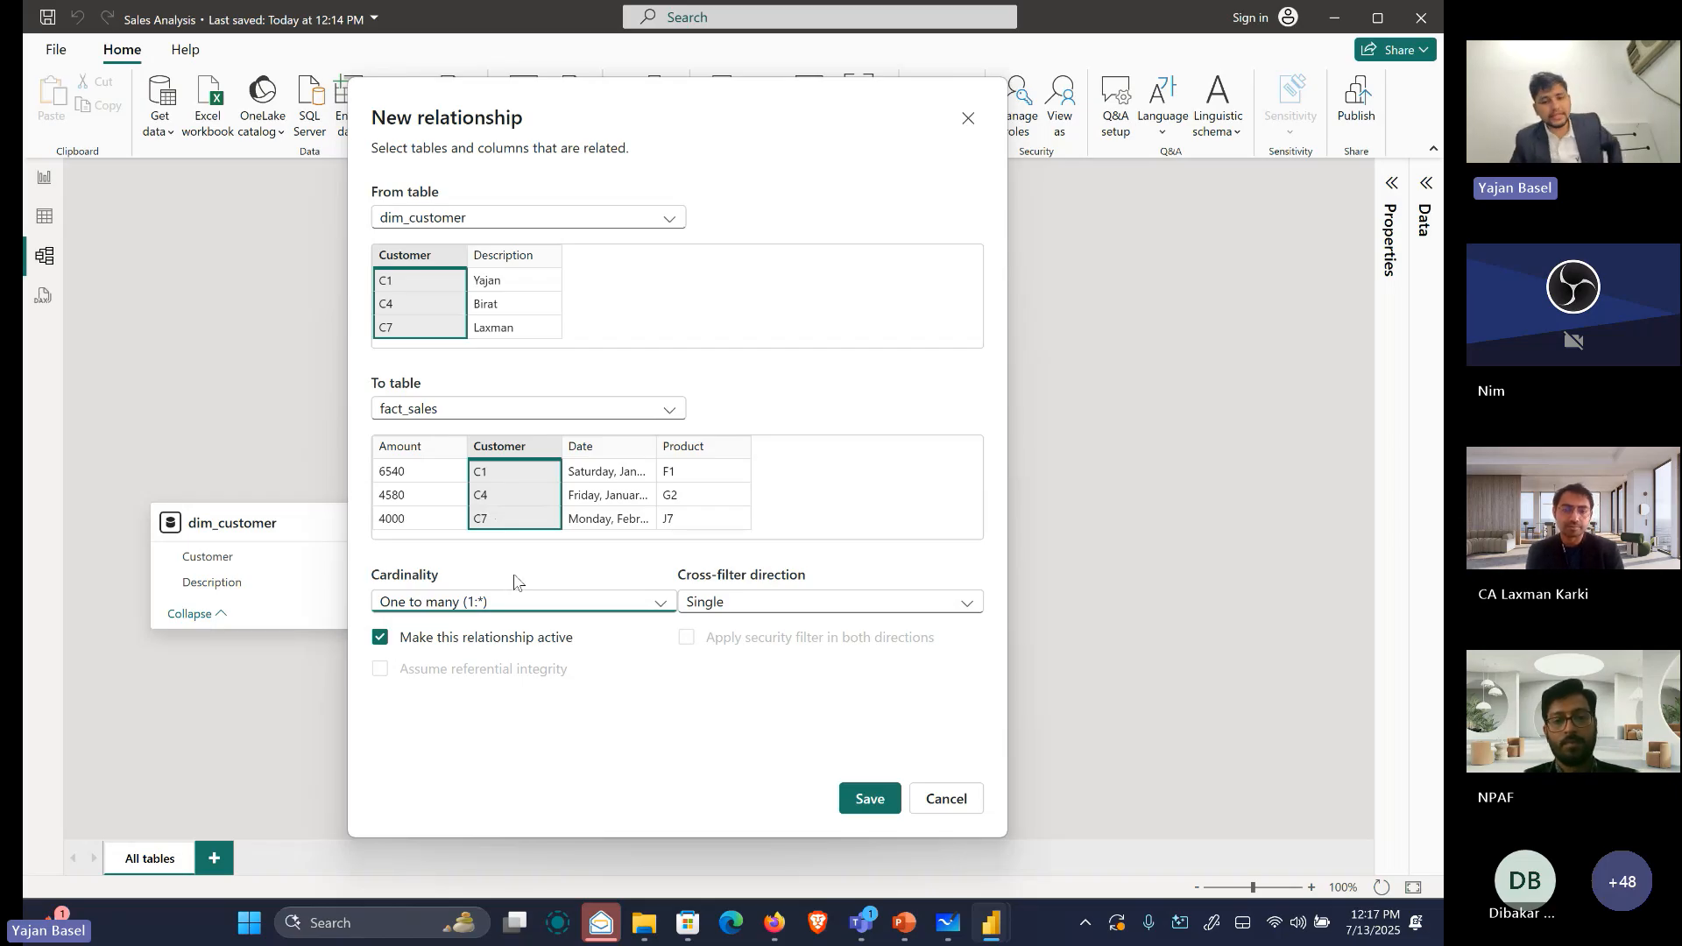
pyautogui.click(747, 604)
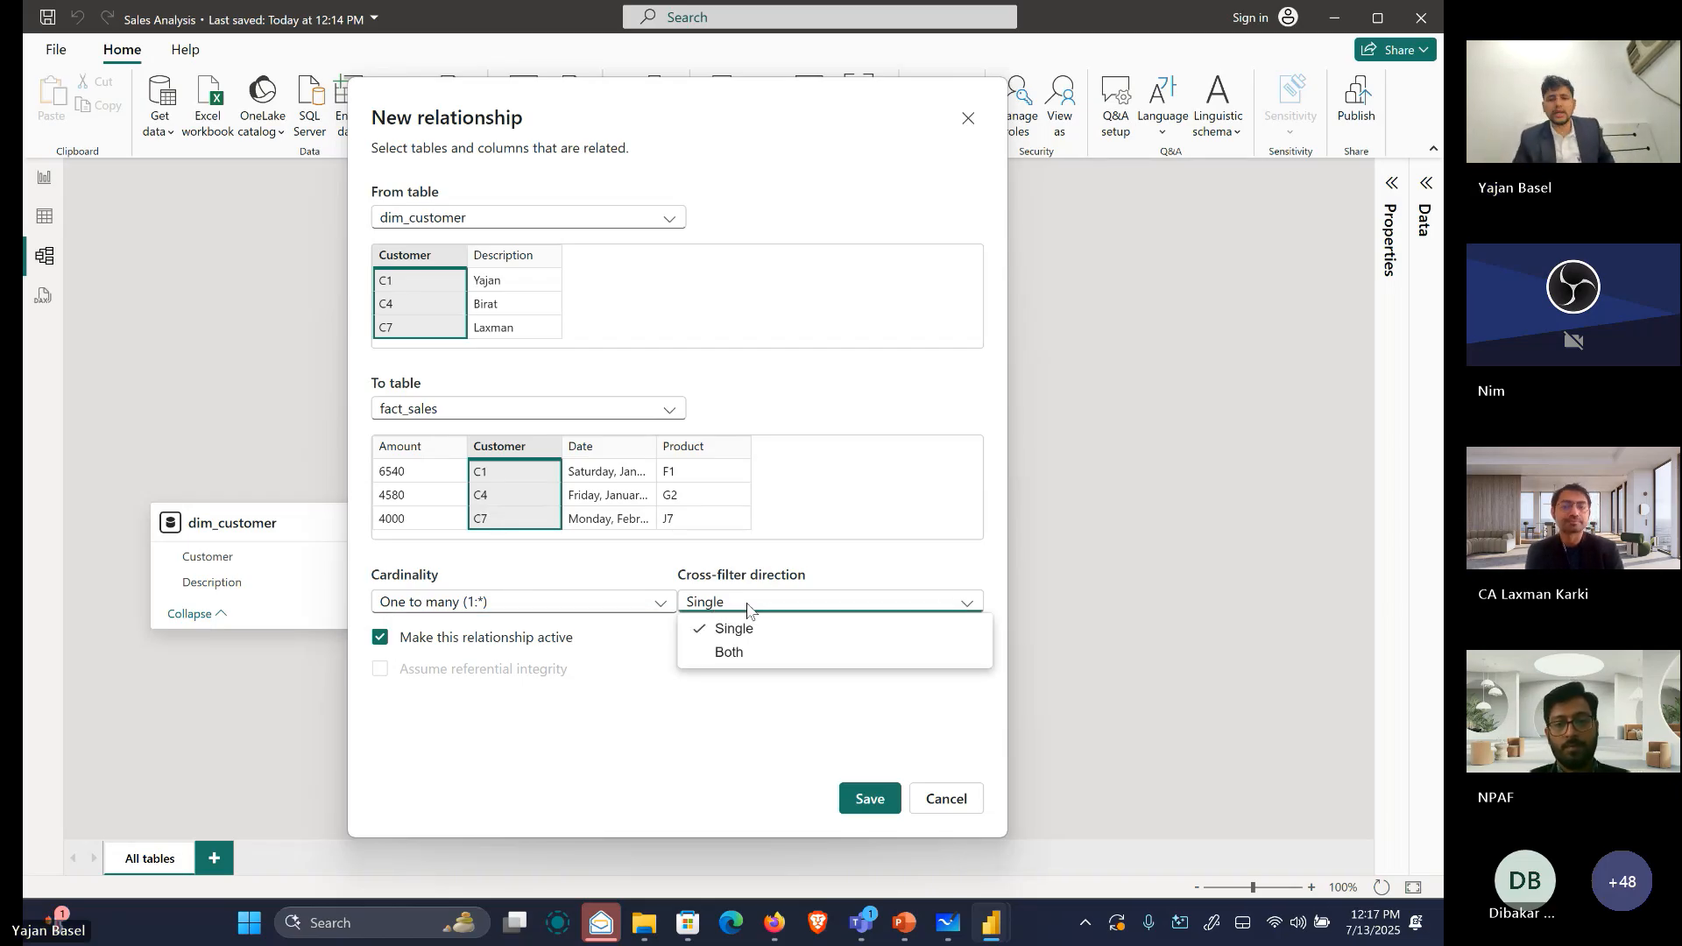
pyautogui.click(643, 786)
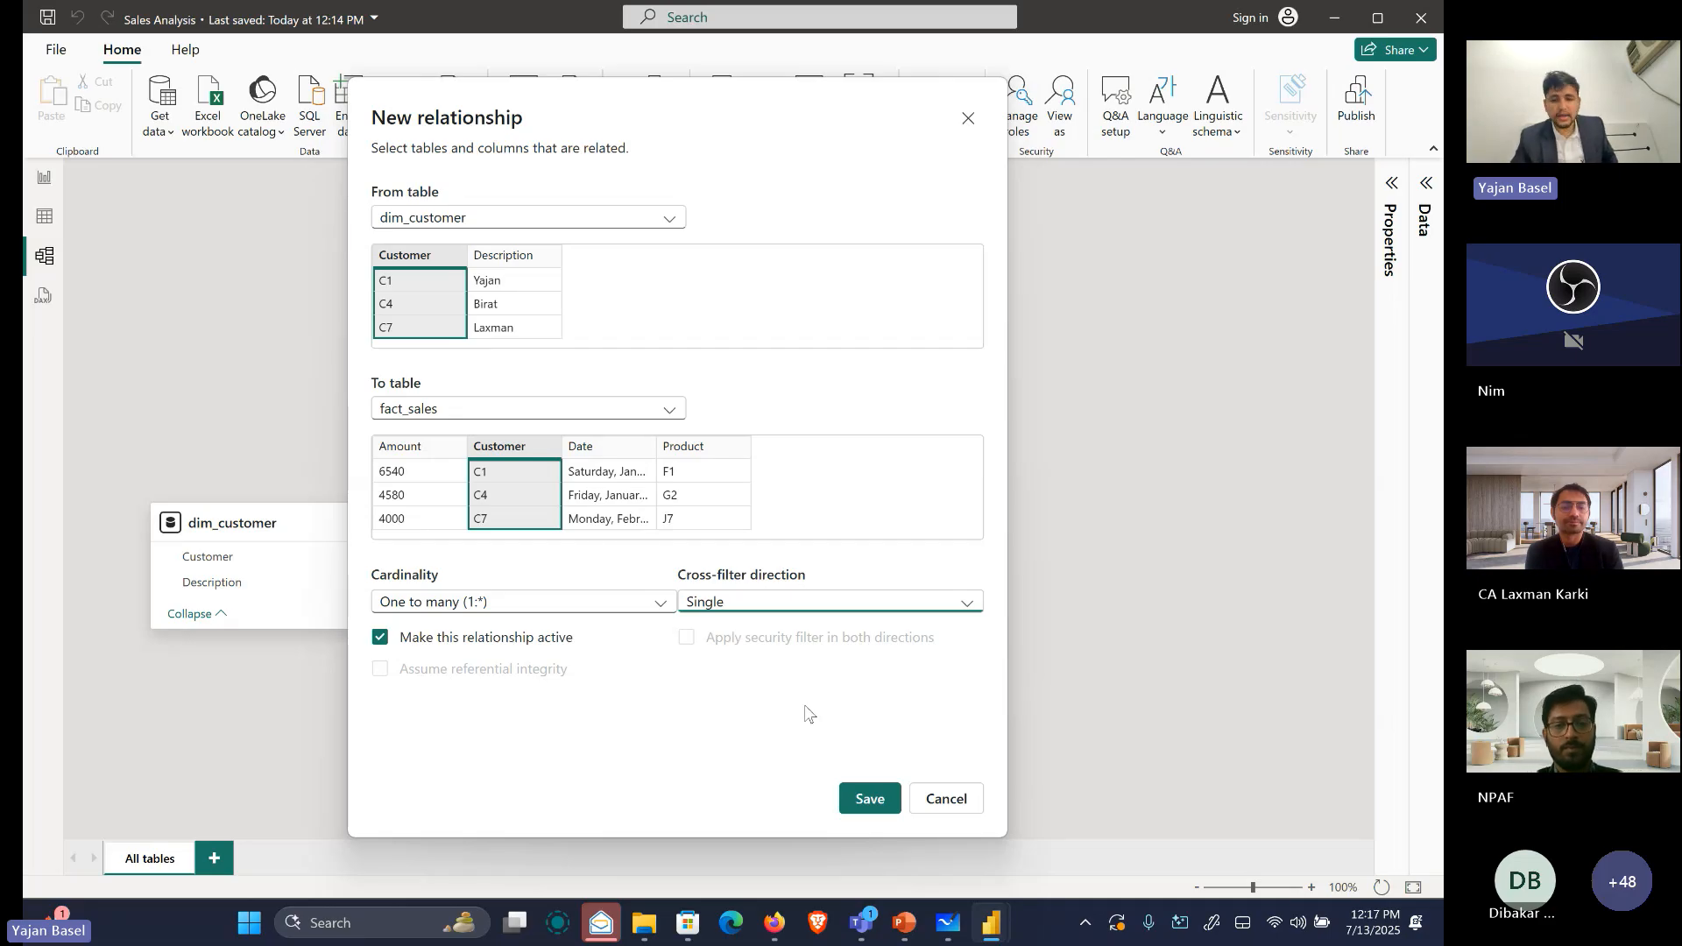
pyautogui.click(868, 798)
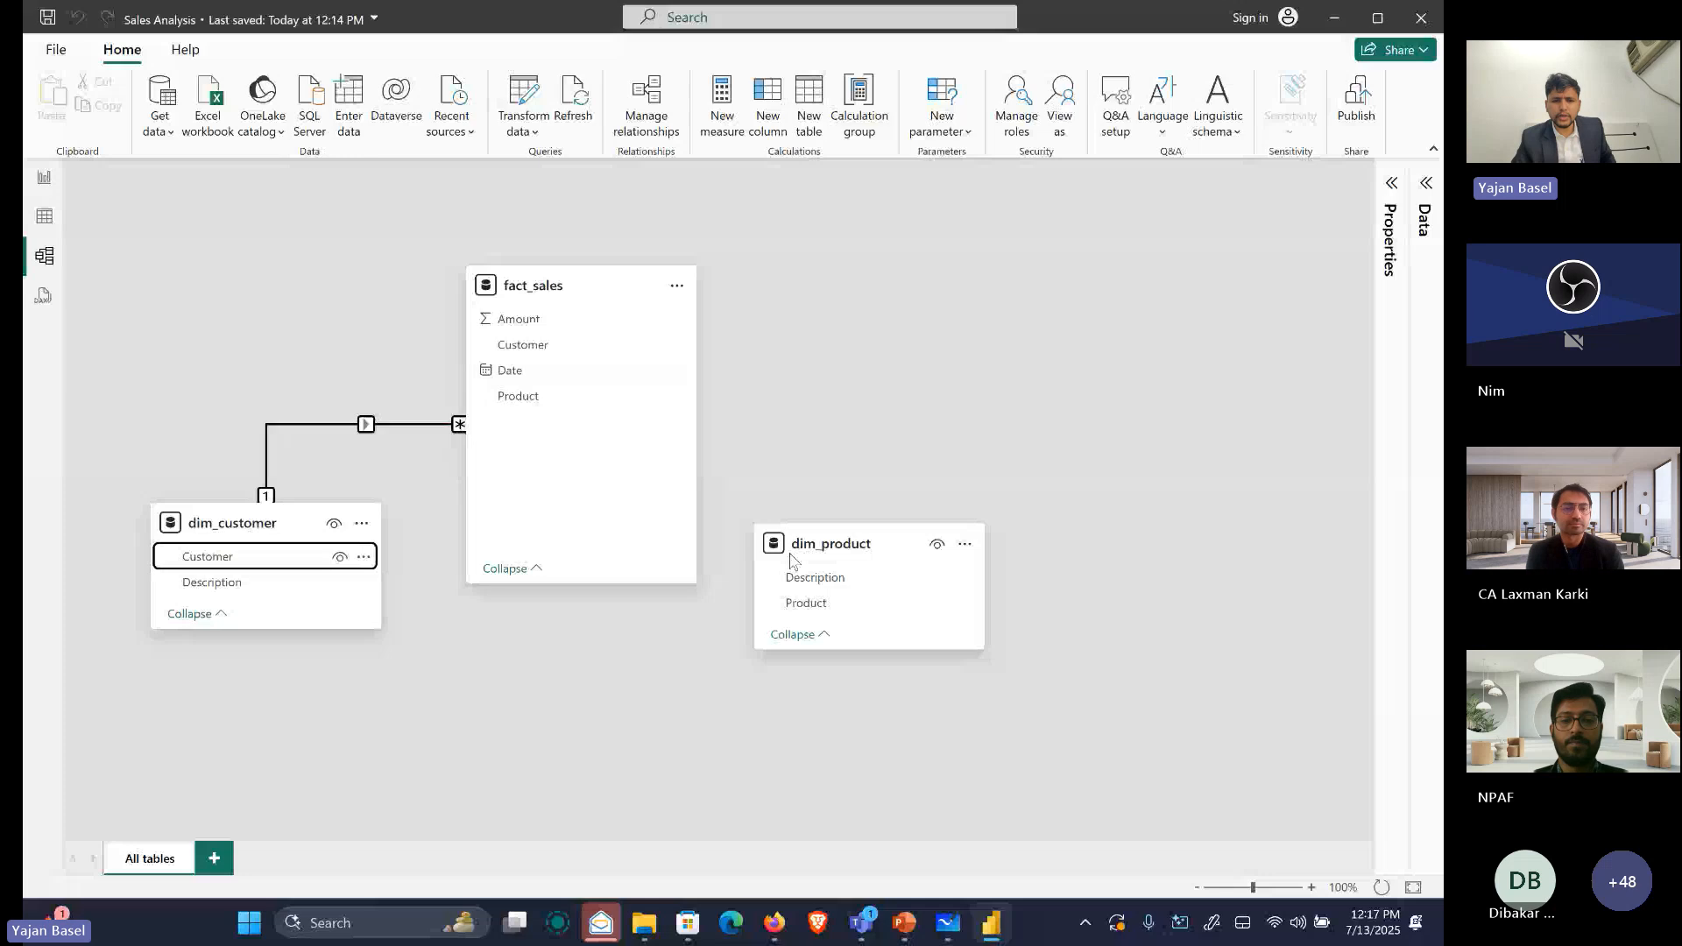
# Link dim_product's Product to fact_sales' Product, save it, and tidy the dim_product card.
pyautogui.moveTo(806, 603); pyautogui.dragTo(518, 396)
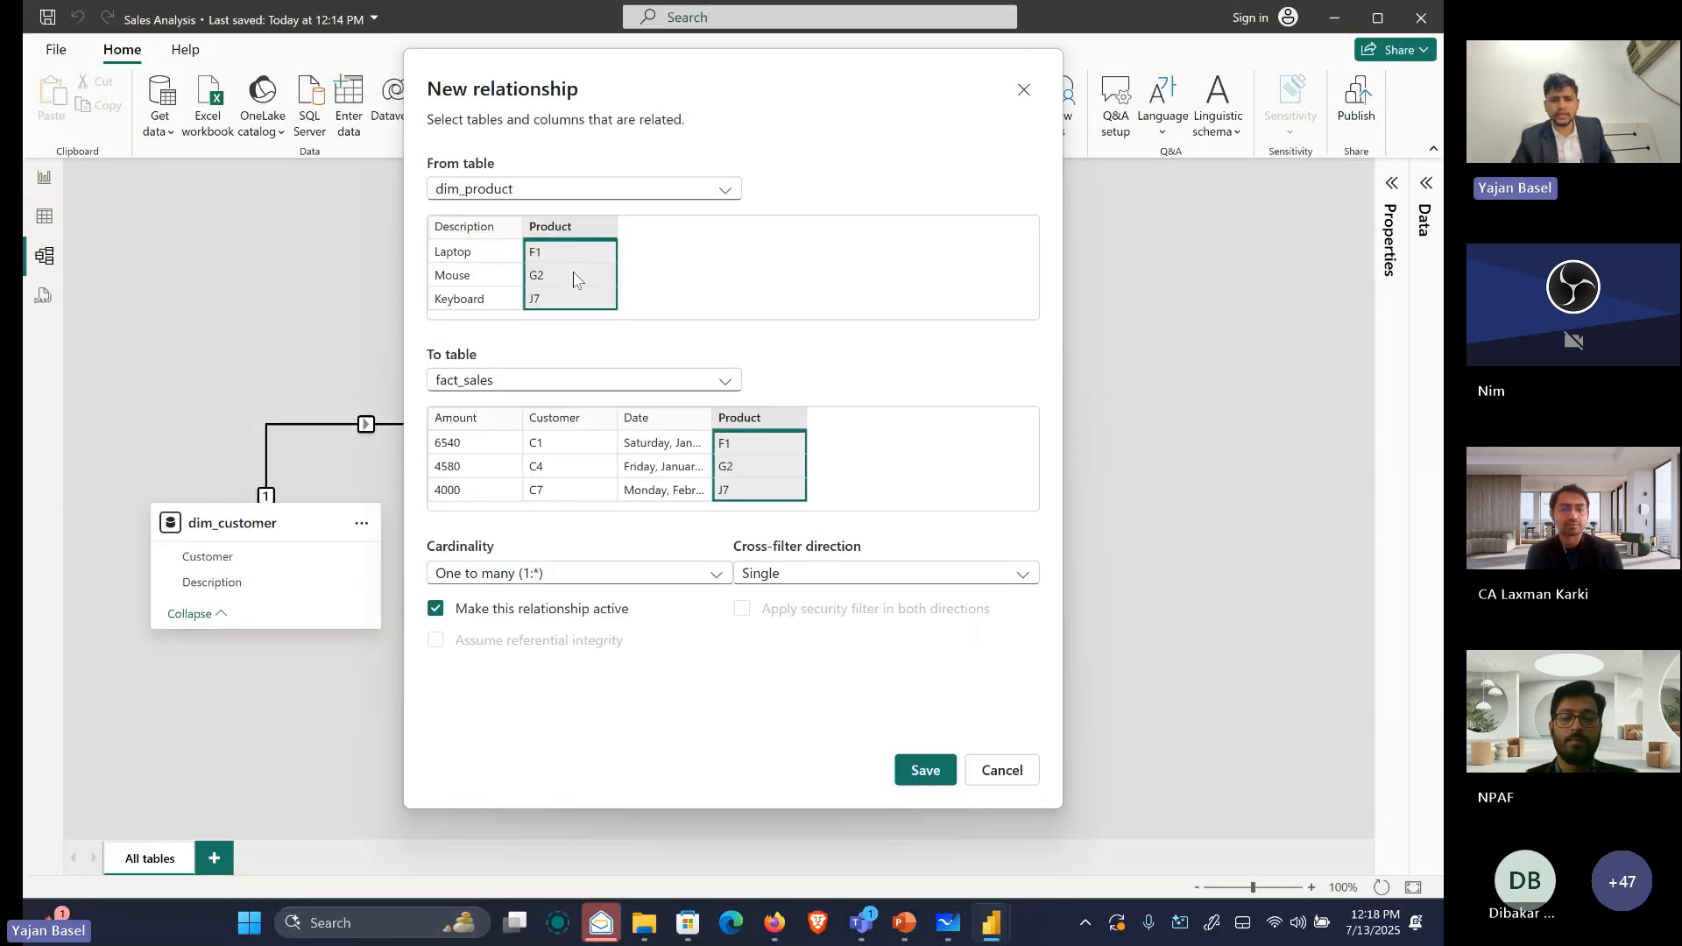
pyautogui.click(924, 771)
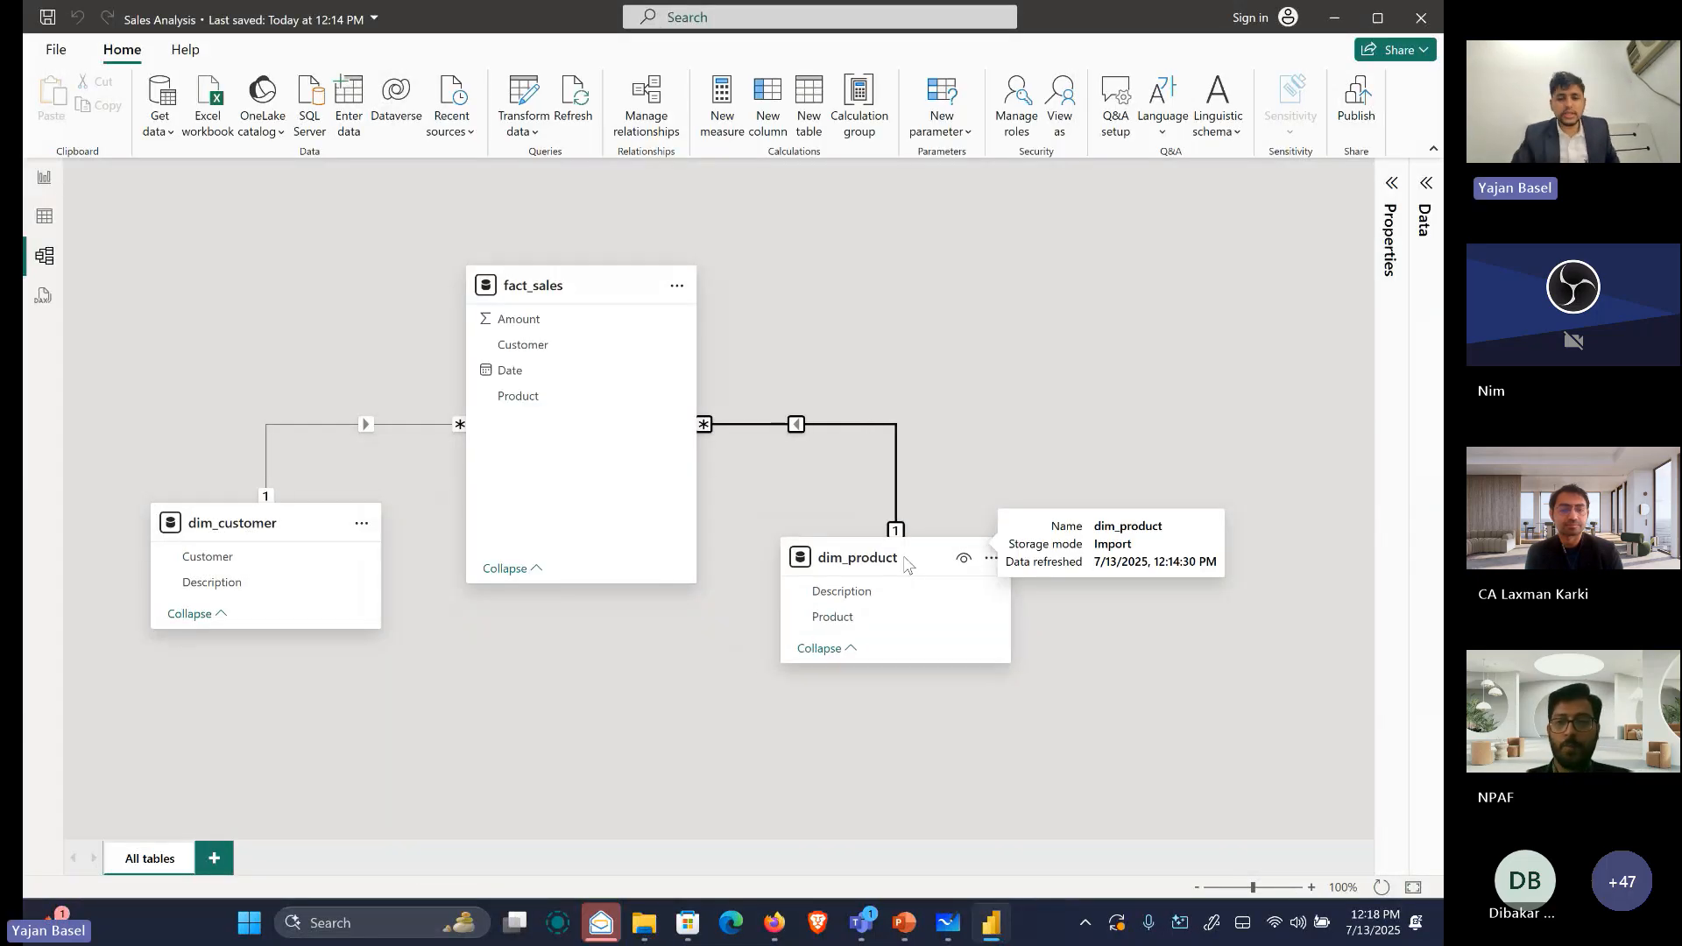
pyautogui.moveTo(905, 563); pyautogui.dragTo(900, 558)
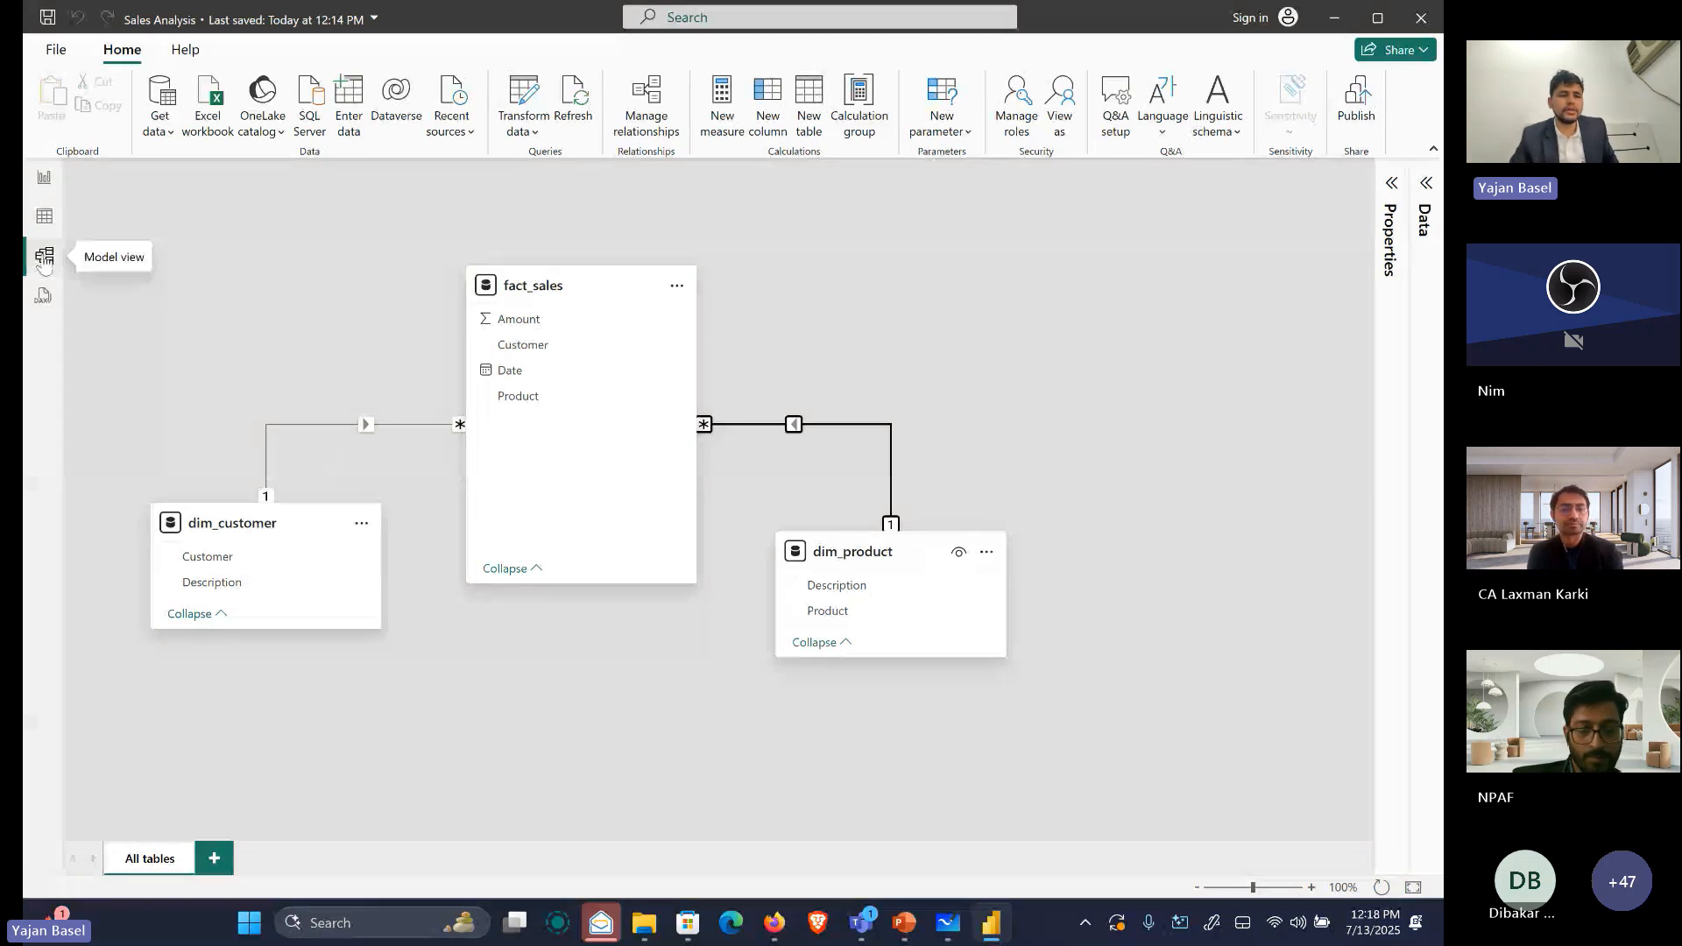
# Look over the dim_product rows and DAX query view, then save Sales Analysis from the report page.
pyautogui.click(44, 217)
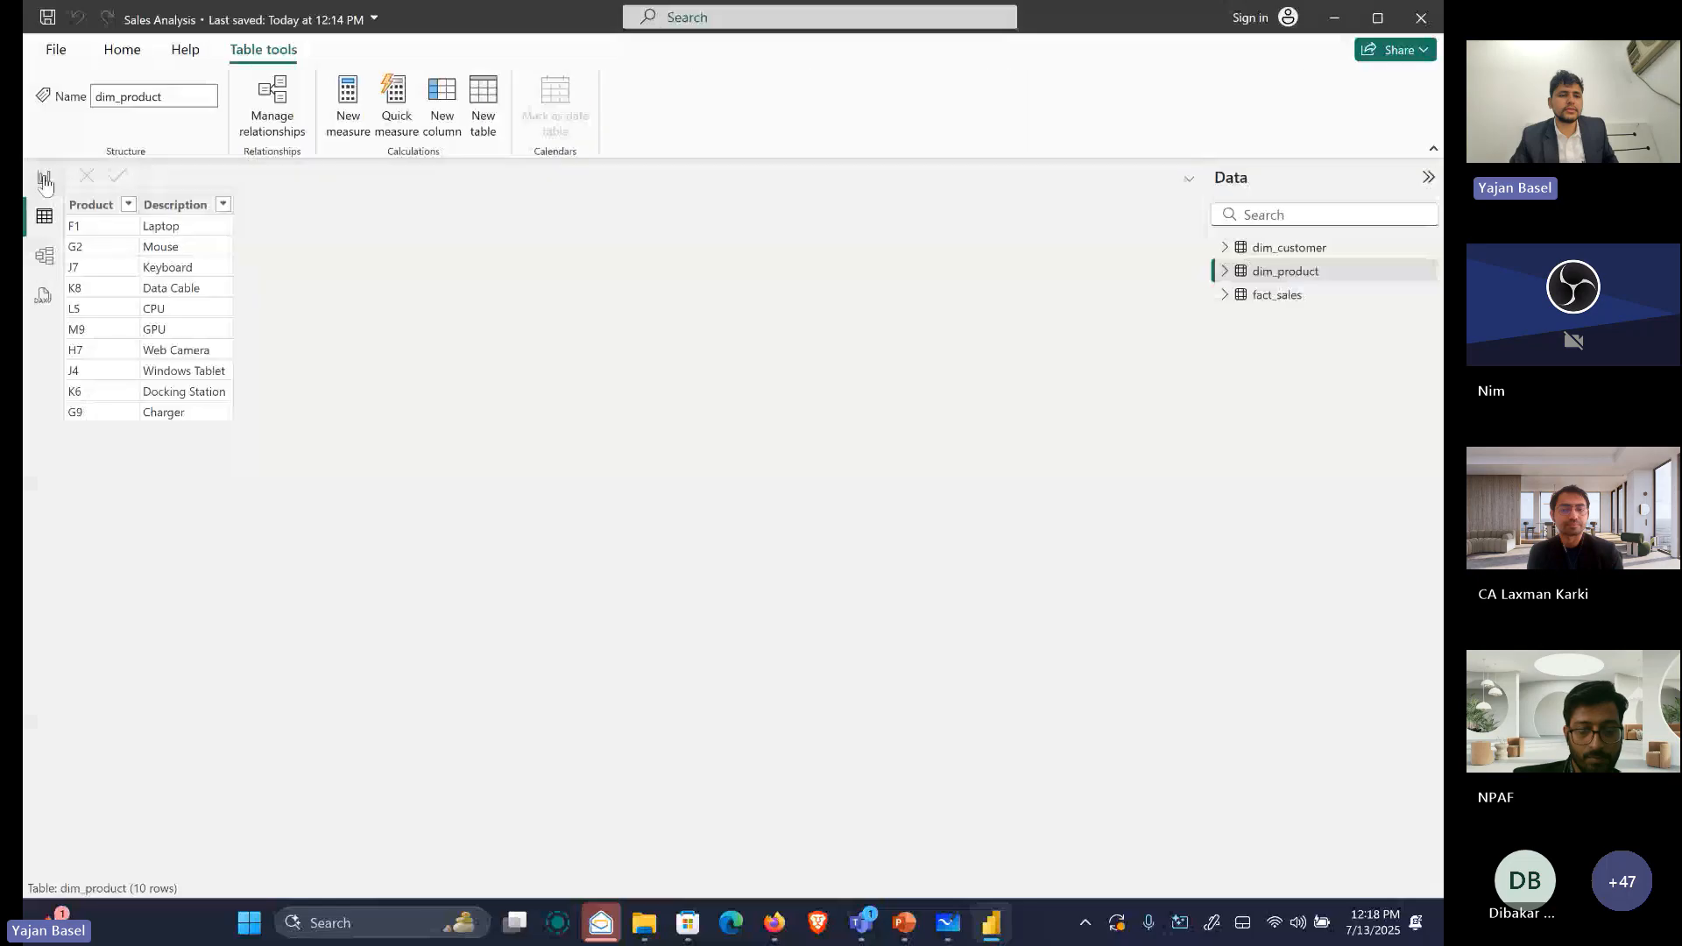
pyautogui.click(44, 180)
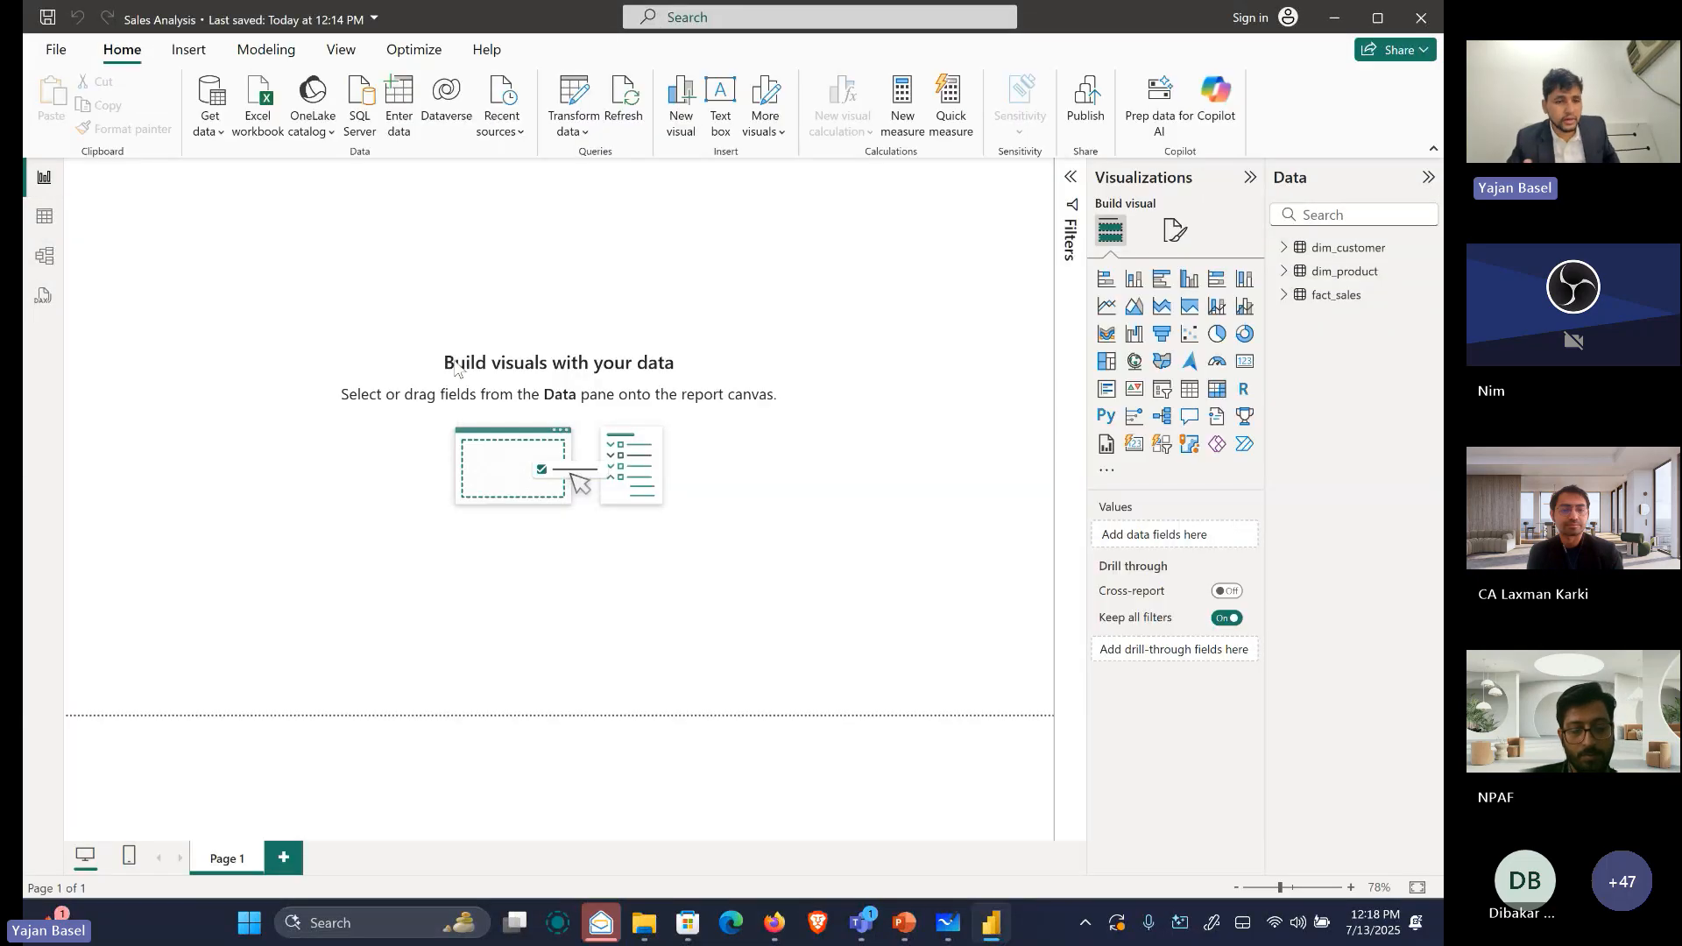
pyautogui.click(44, 299)
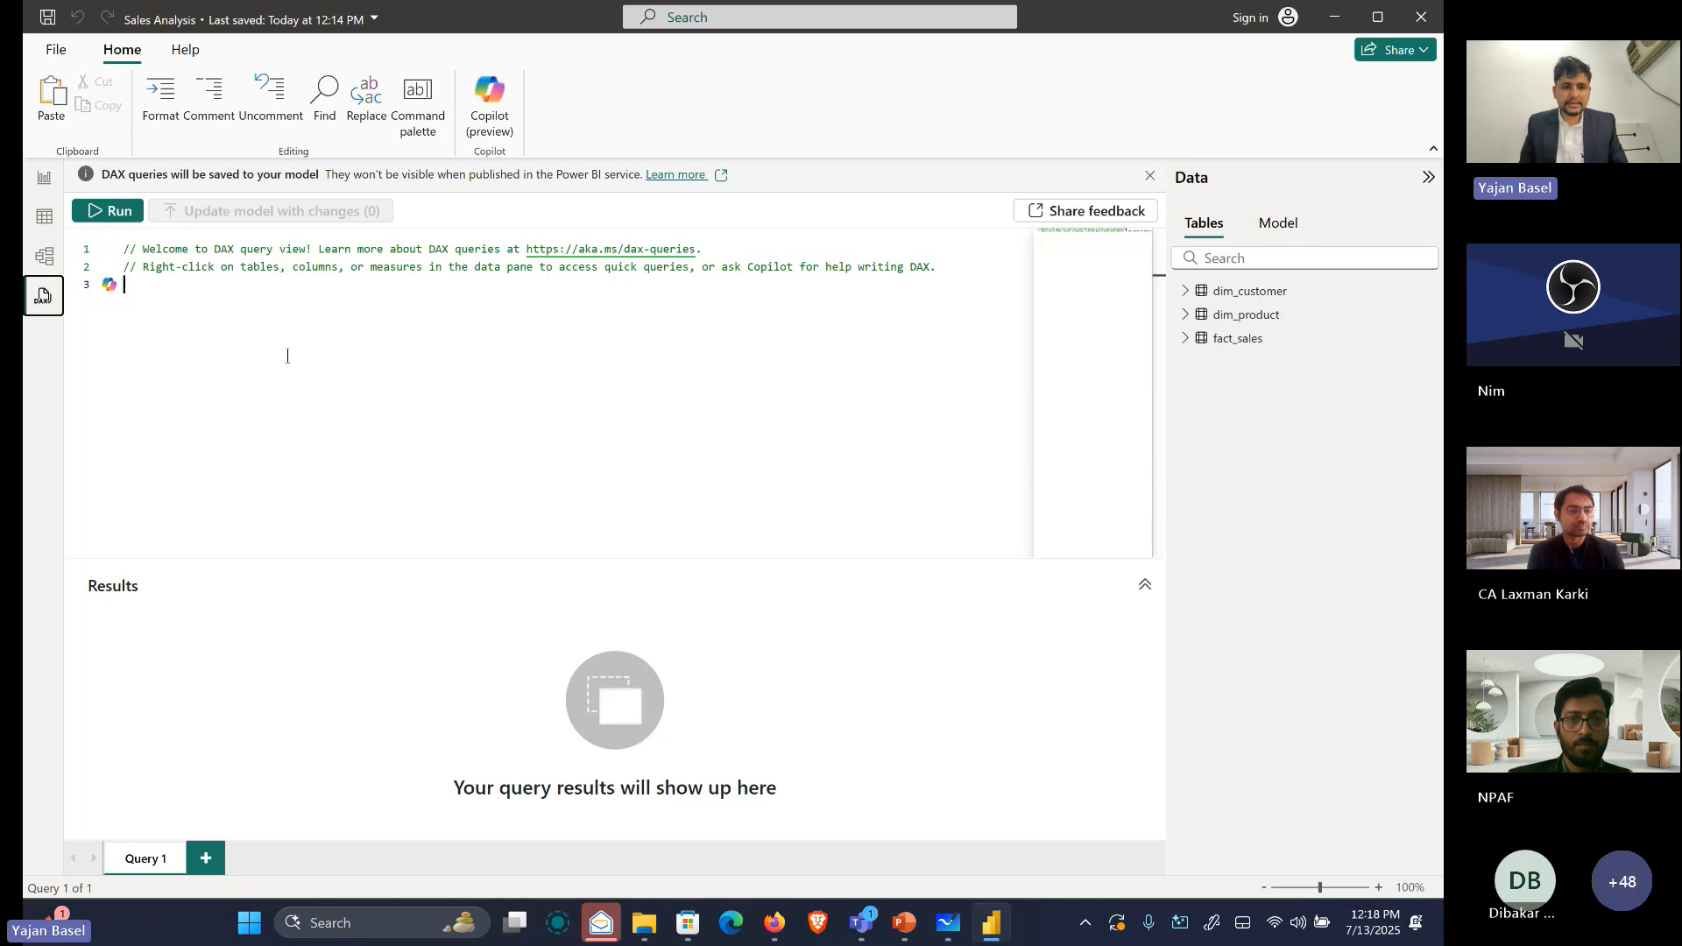
pyautogui.click(41, 184)
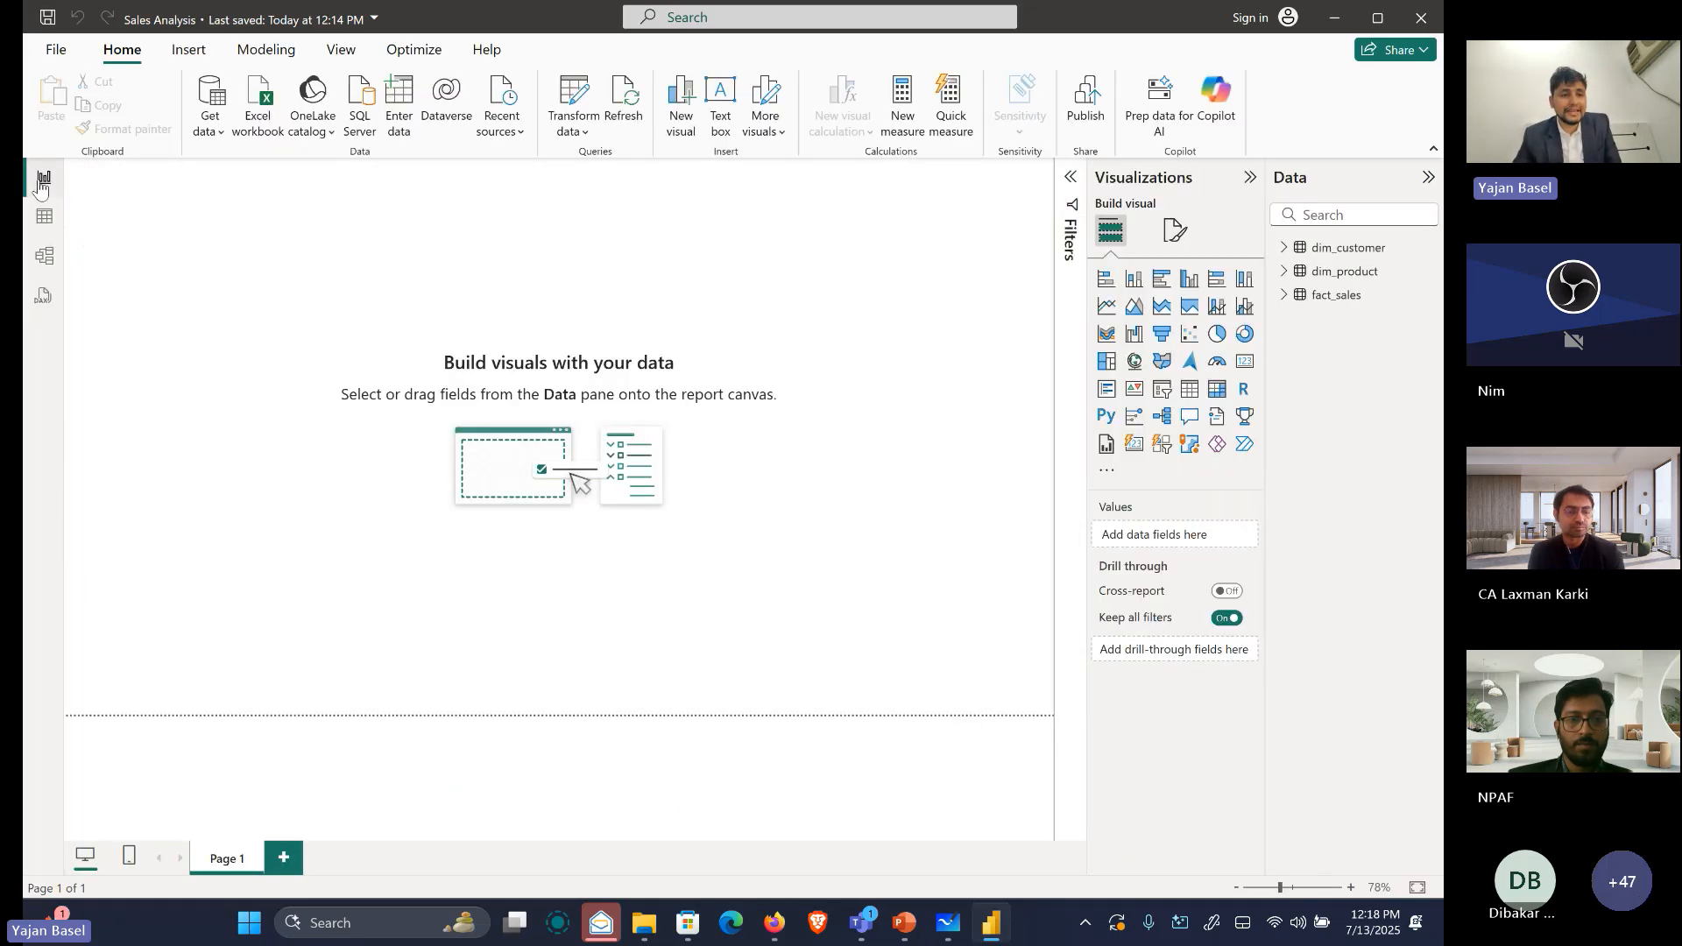
pyautogui.click(48, 21)
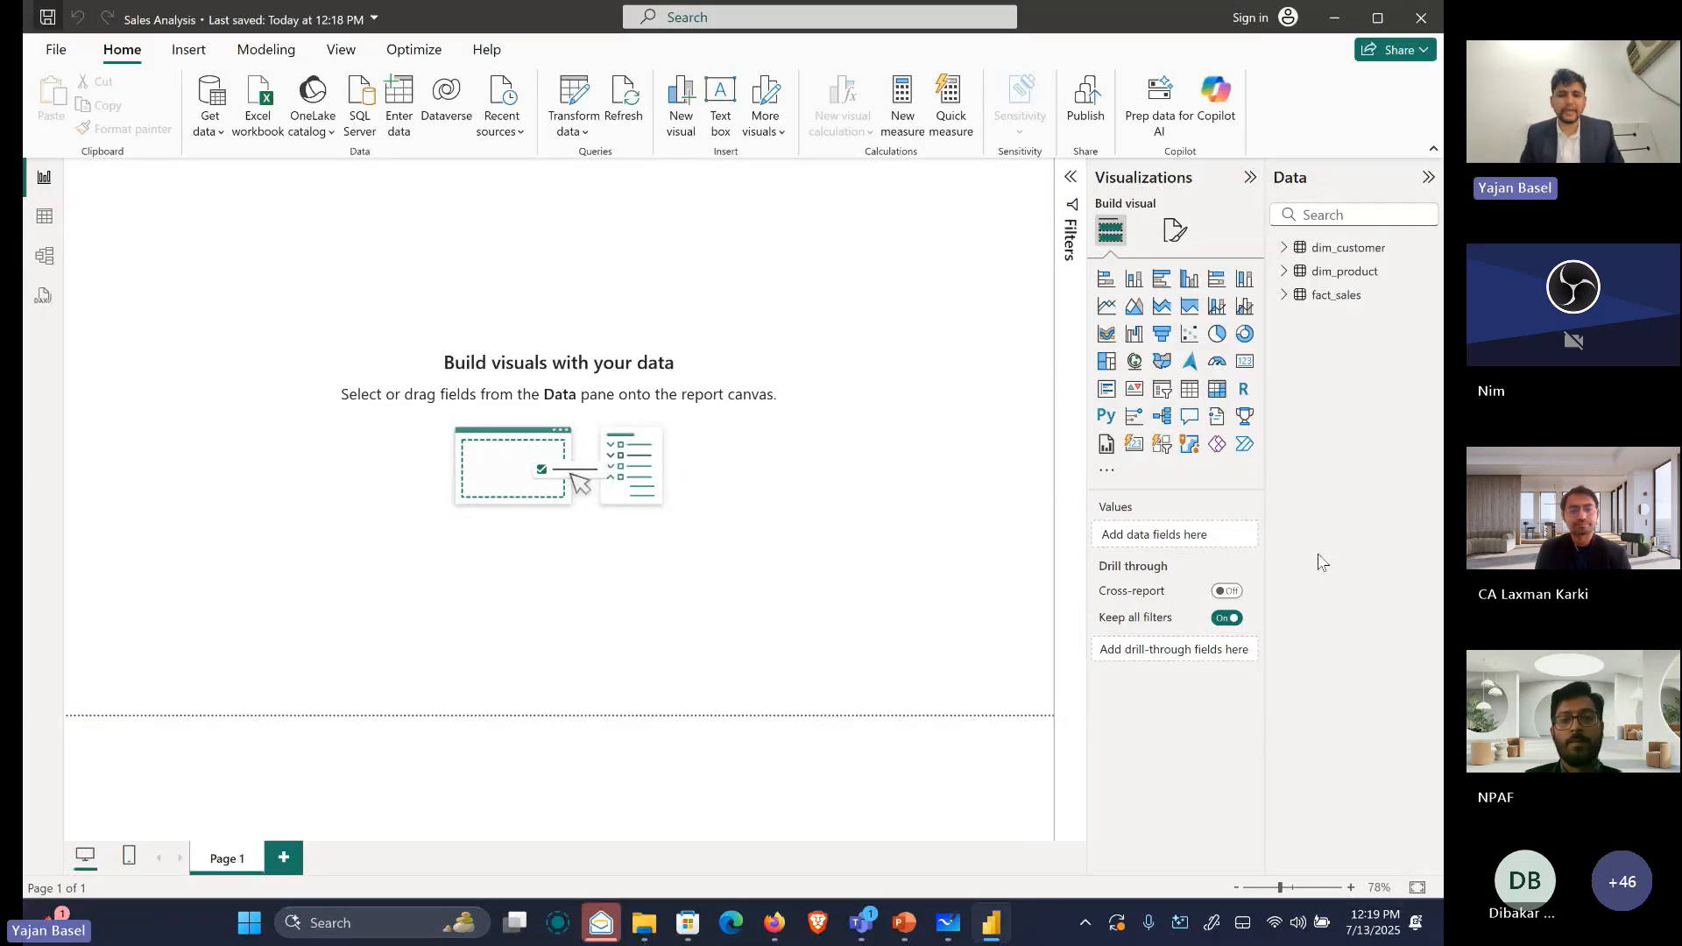
# Review the Firefox sample report, expand the fact_sales fields, and add then delete Page 2.
pyautogui.click(774, 920)
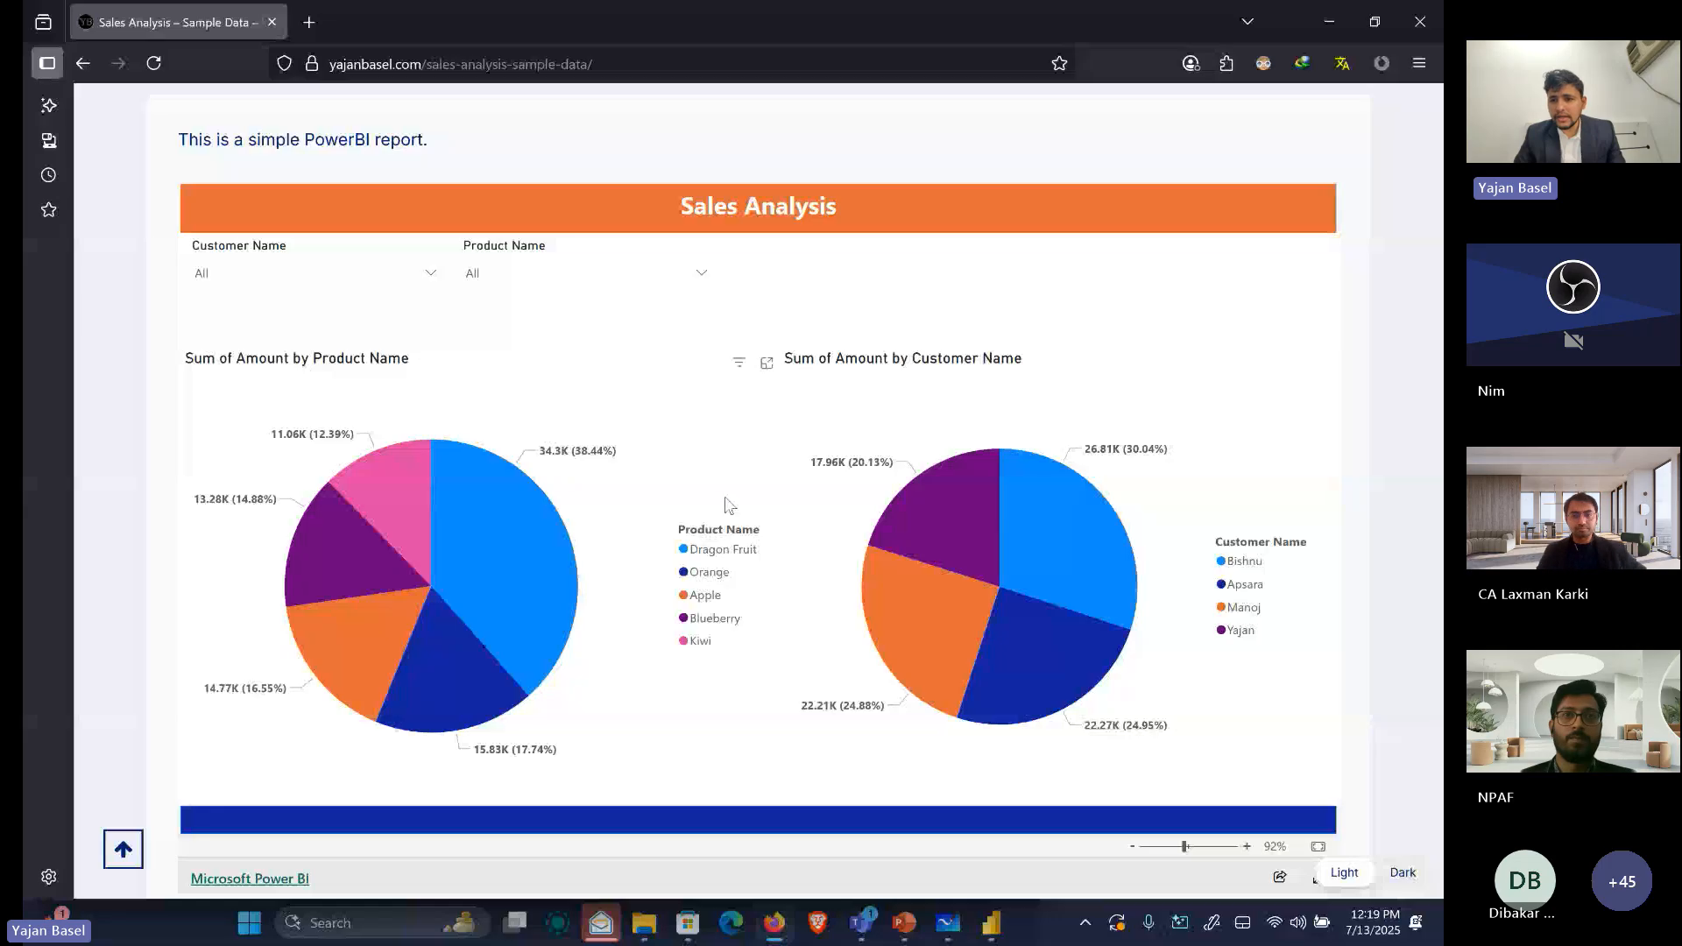
pyautogui.hotkey('alt', 'Tab')
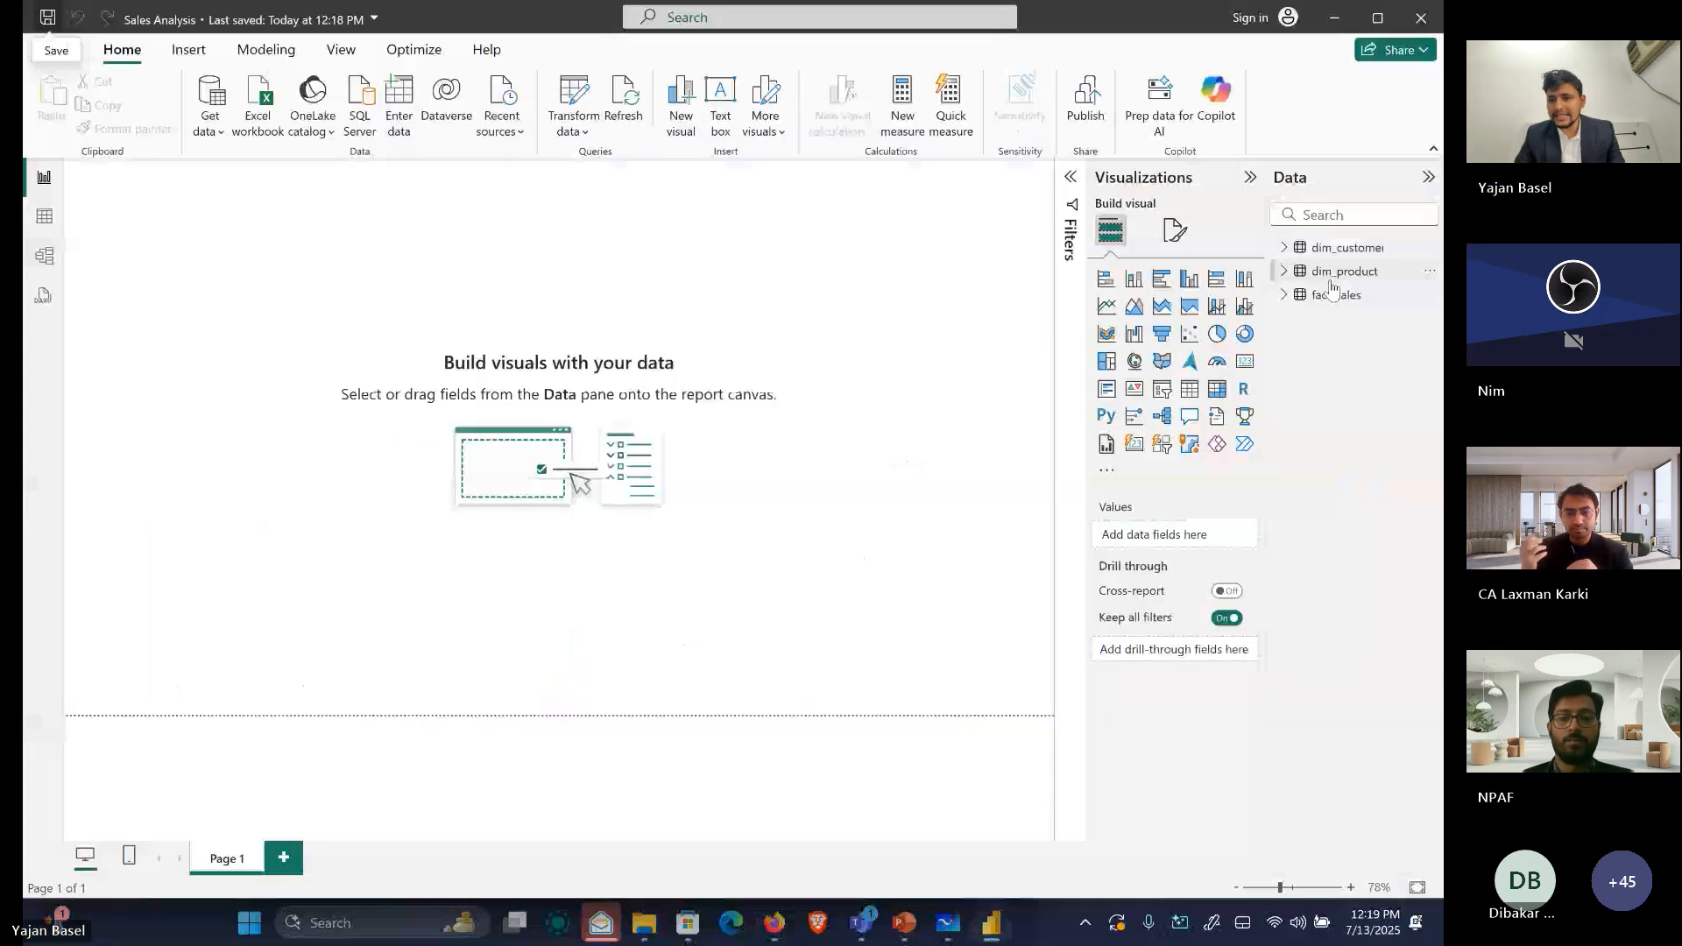
pyautogui.click(1333, 294)
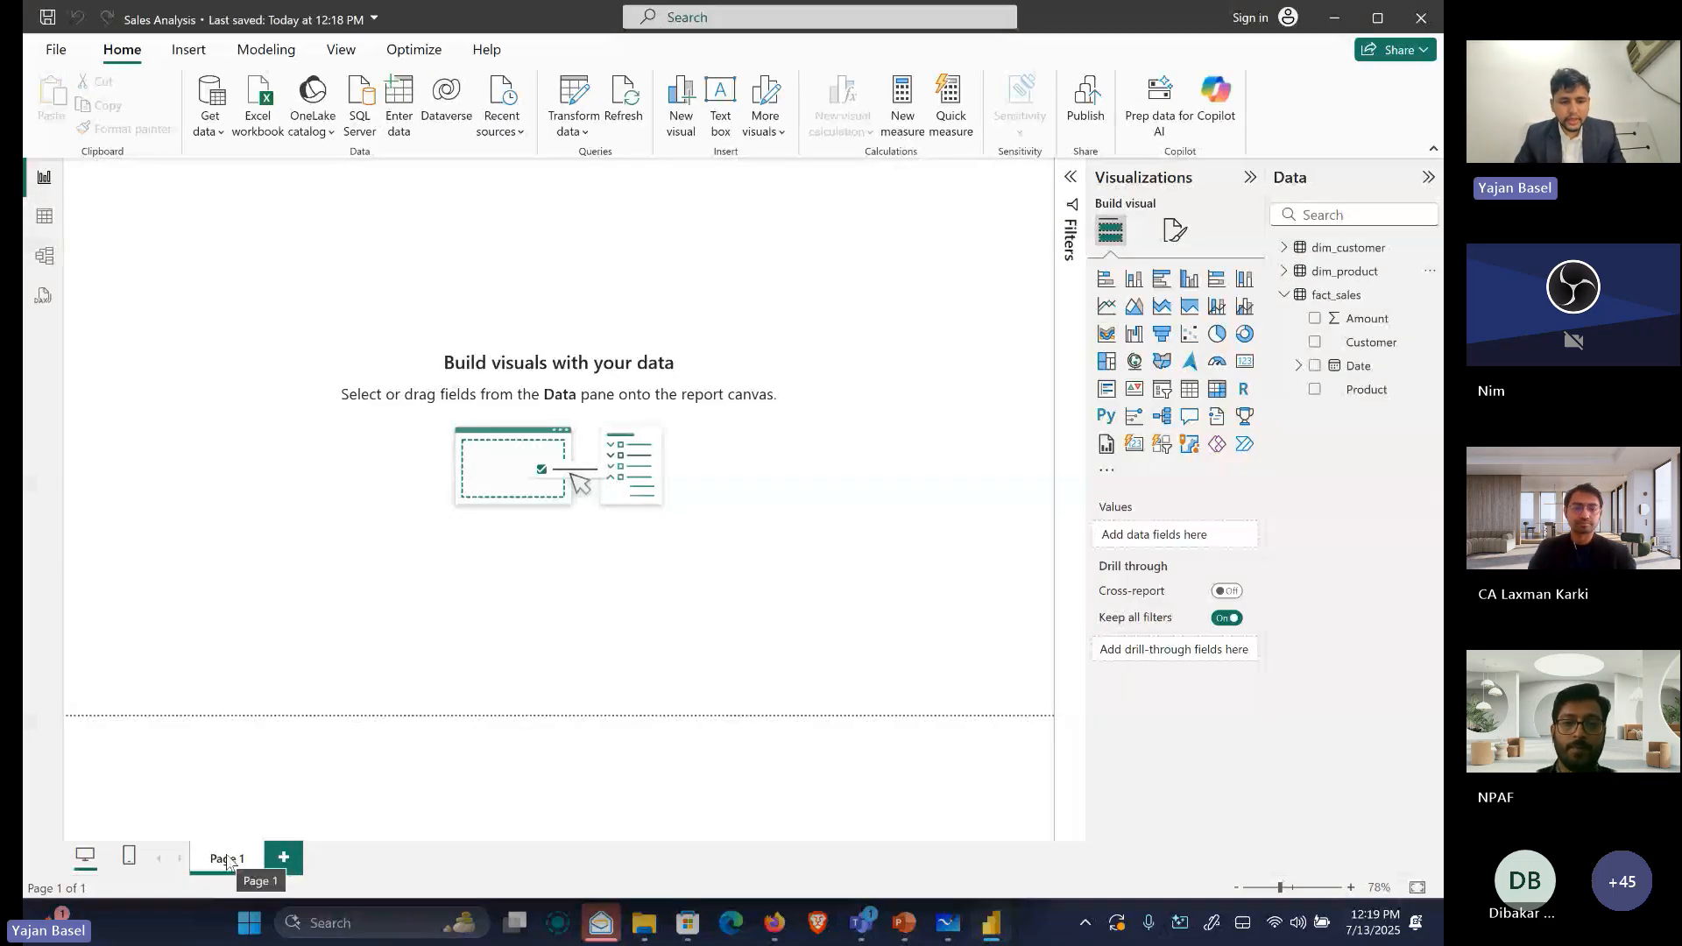
pyautogui.click(283, 858)
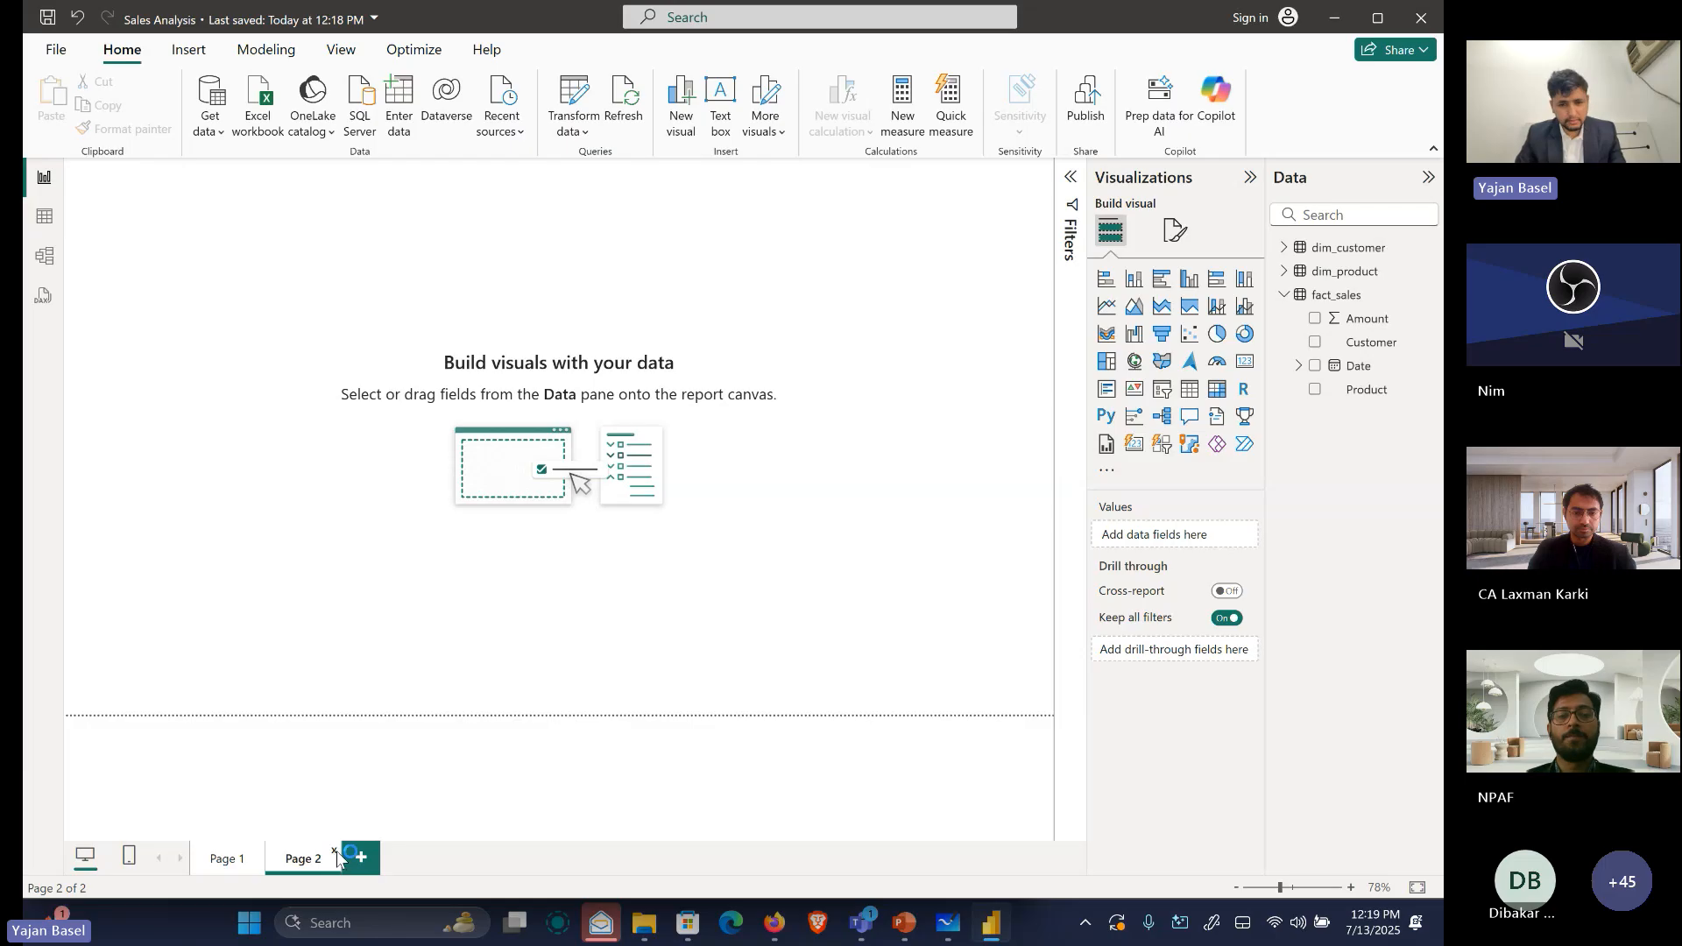
pyautogui.click(342, 859)
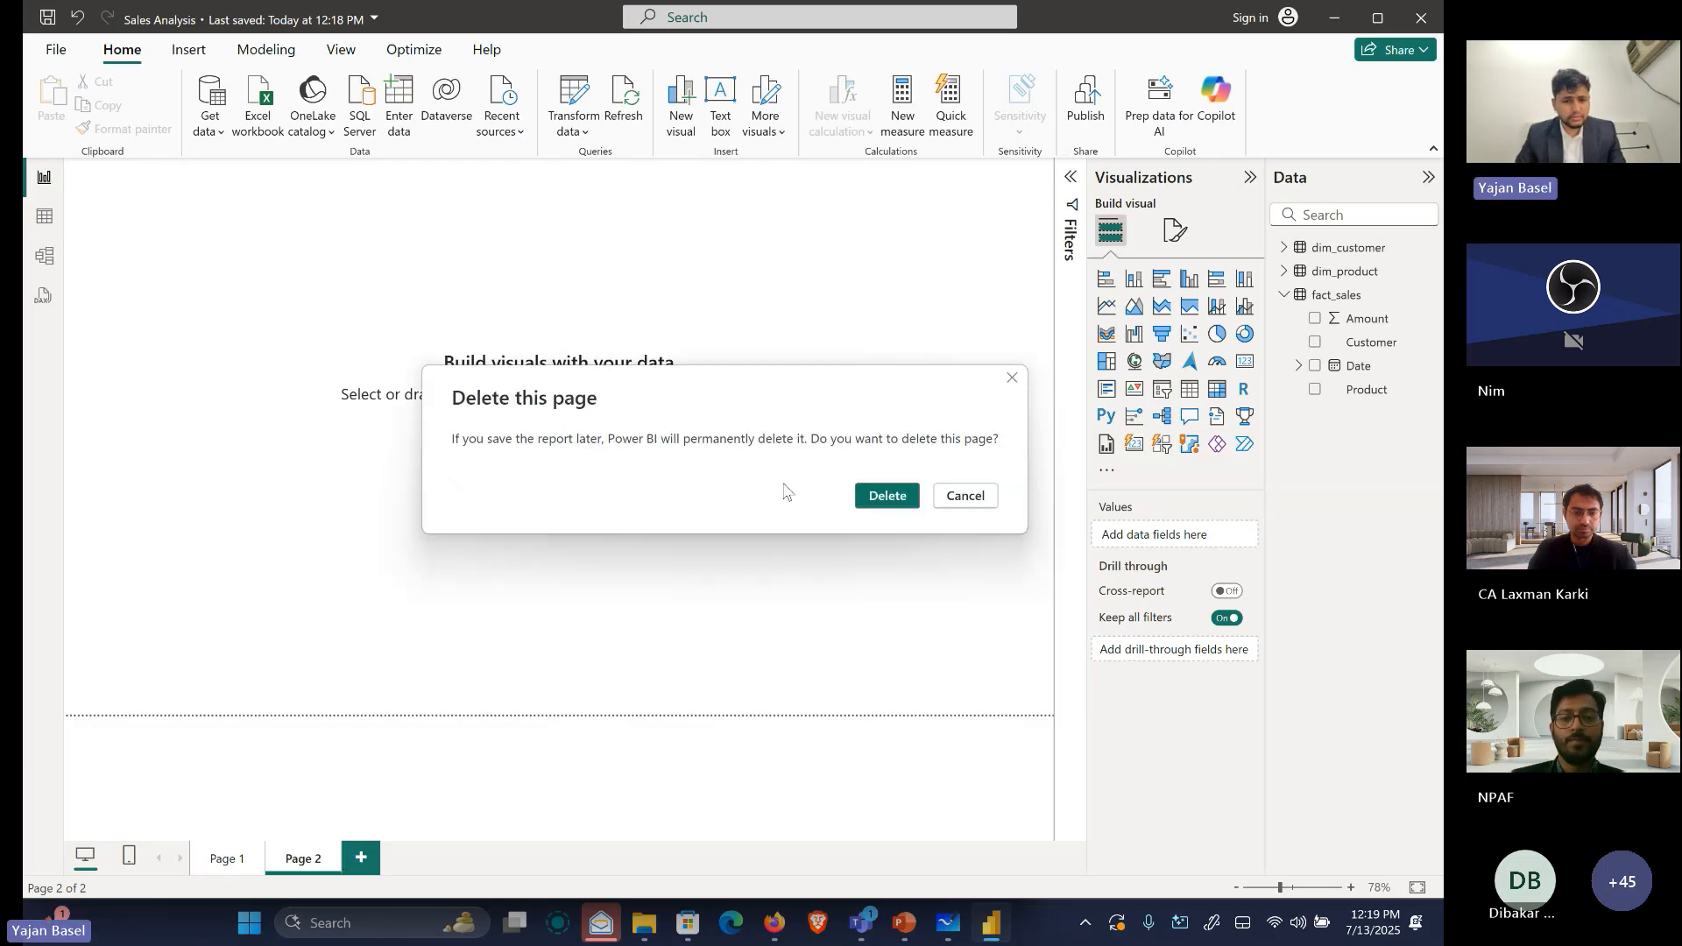
# Recheck the top of the sample report, then return to Power BI's Insert options.
pyautogui.hotkey('alt', 'Tab')
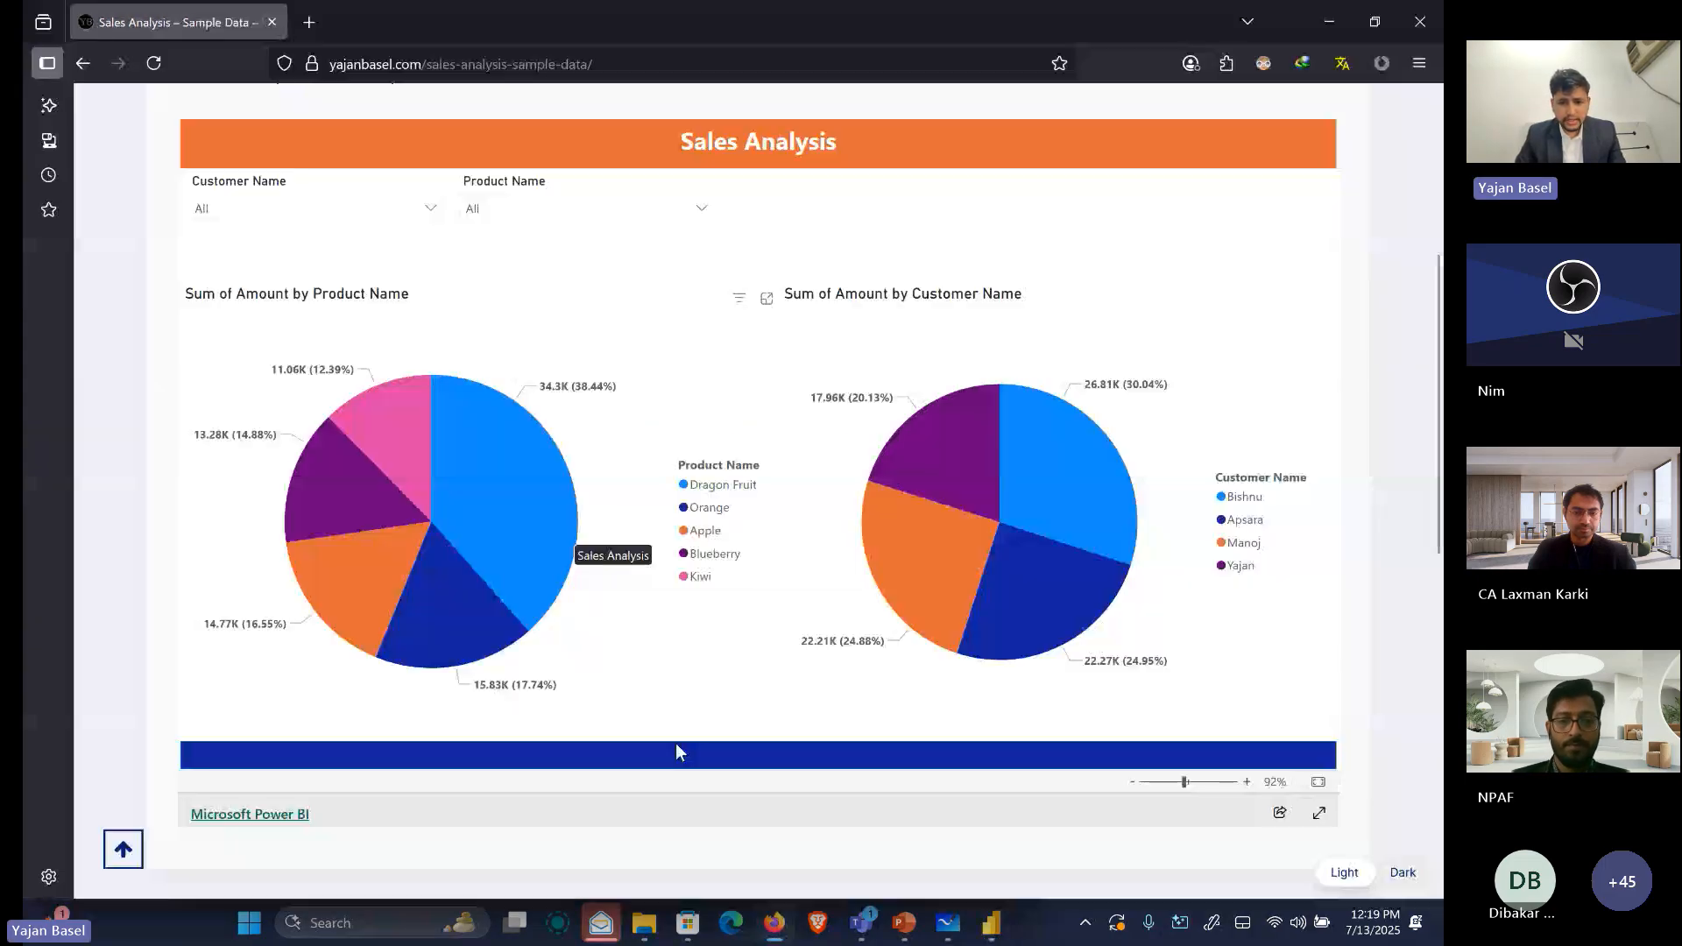
pyautogui.scroll(1, 740, 802)
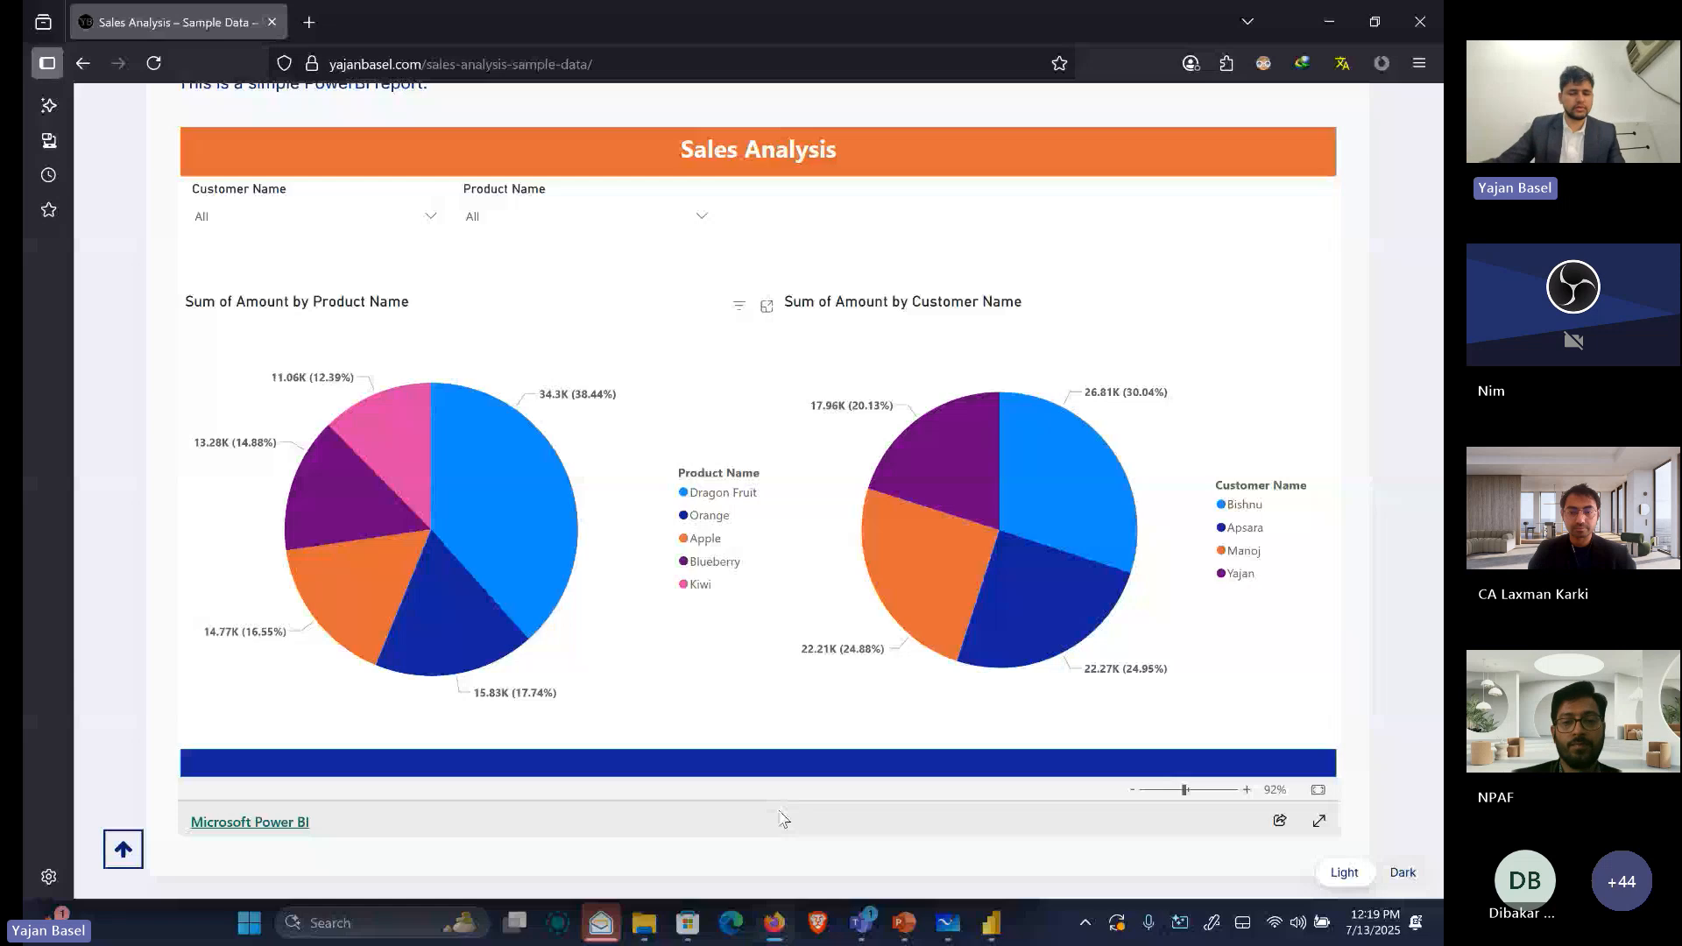
pyautogui.hotkey('alt', 'Tab')
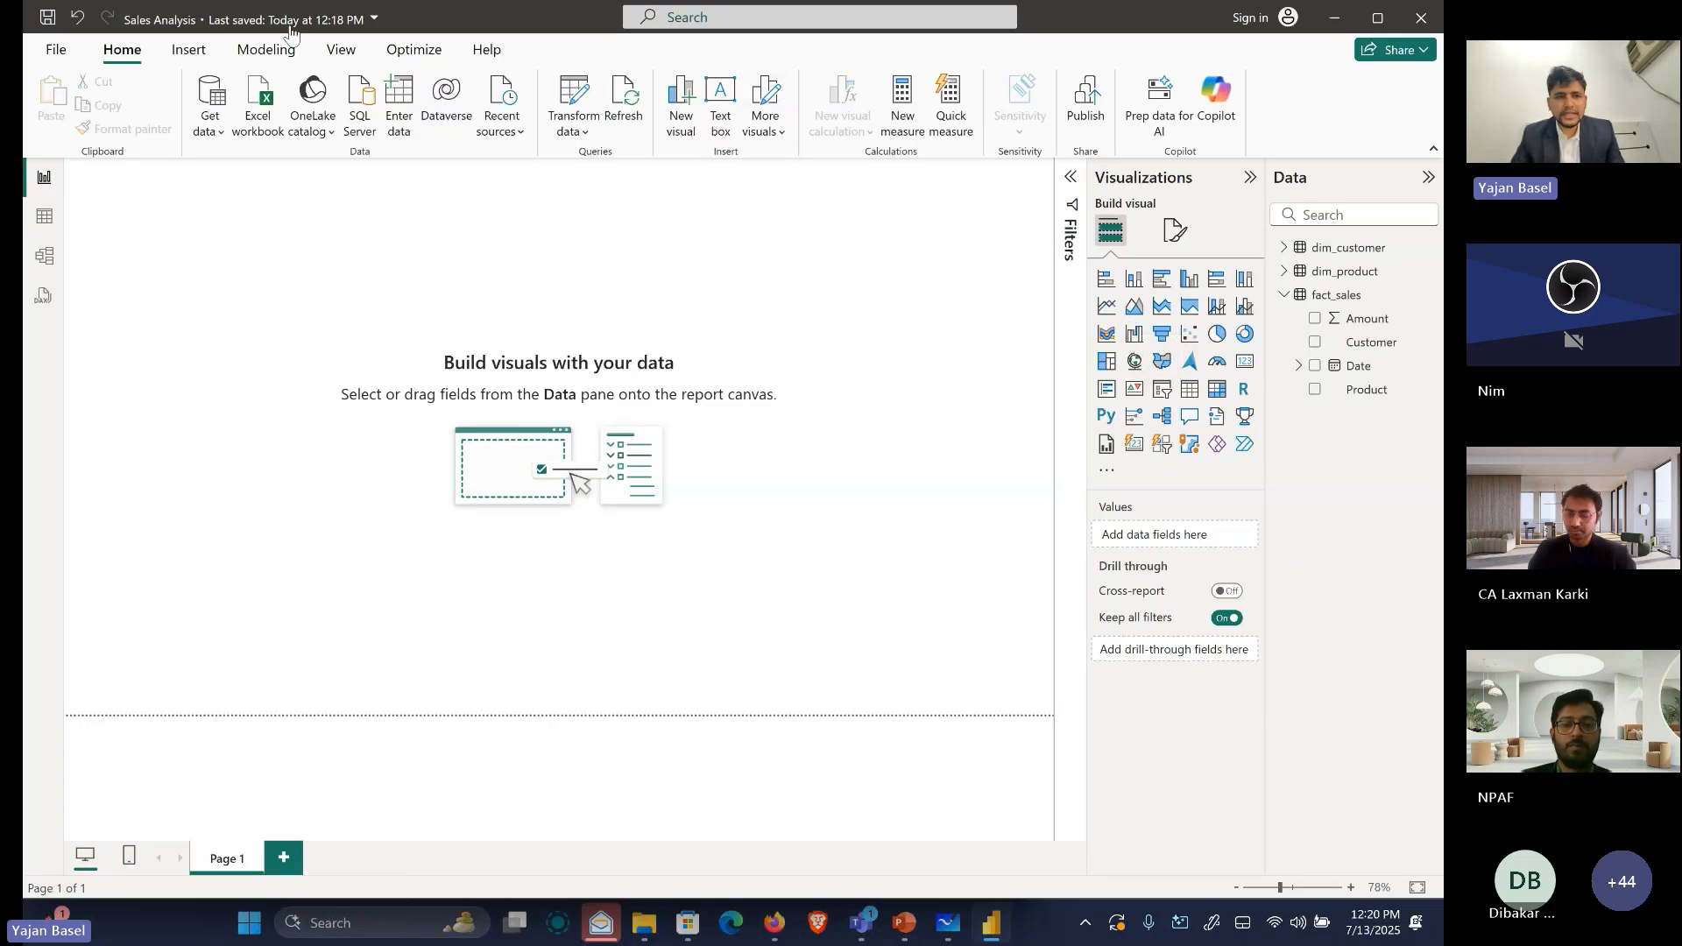
pyautogui.click(187, 50)
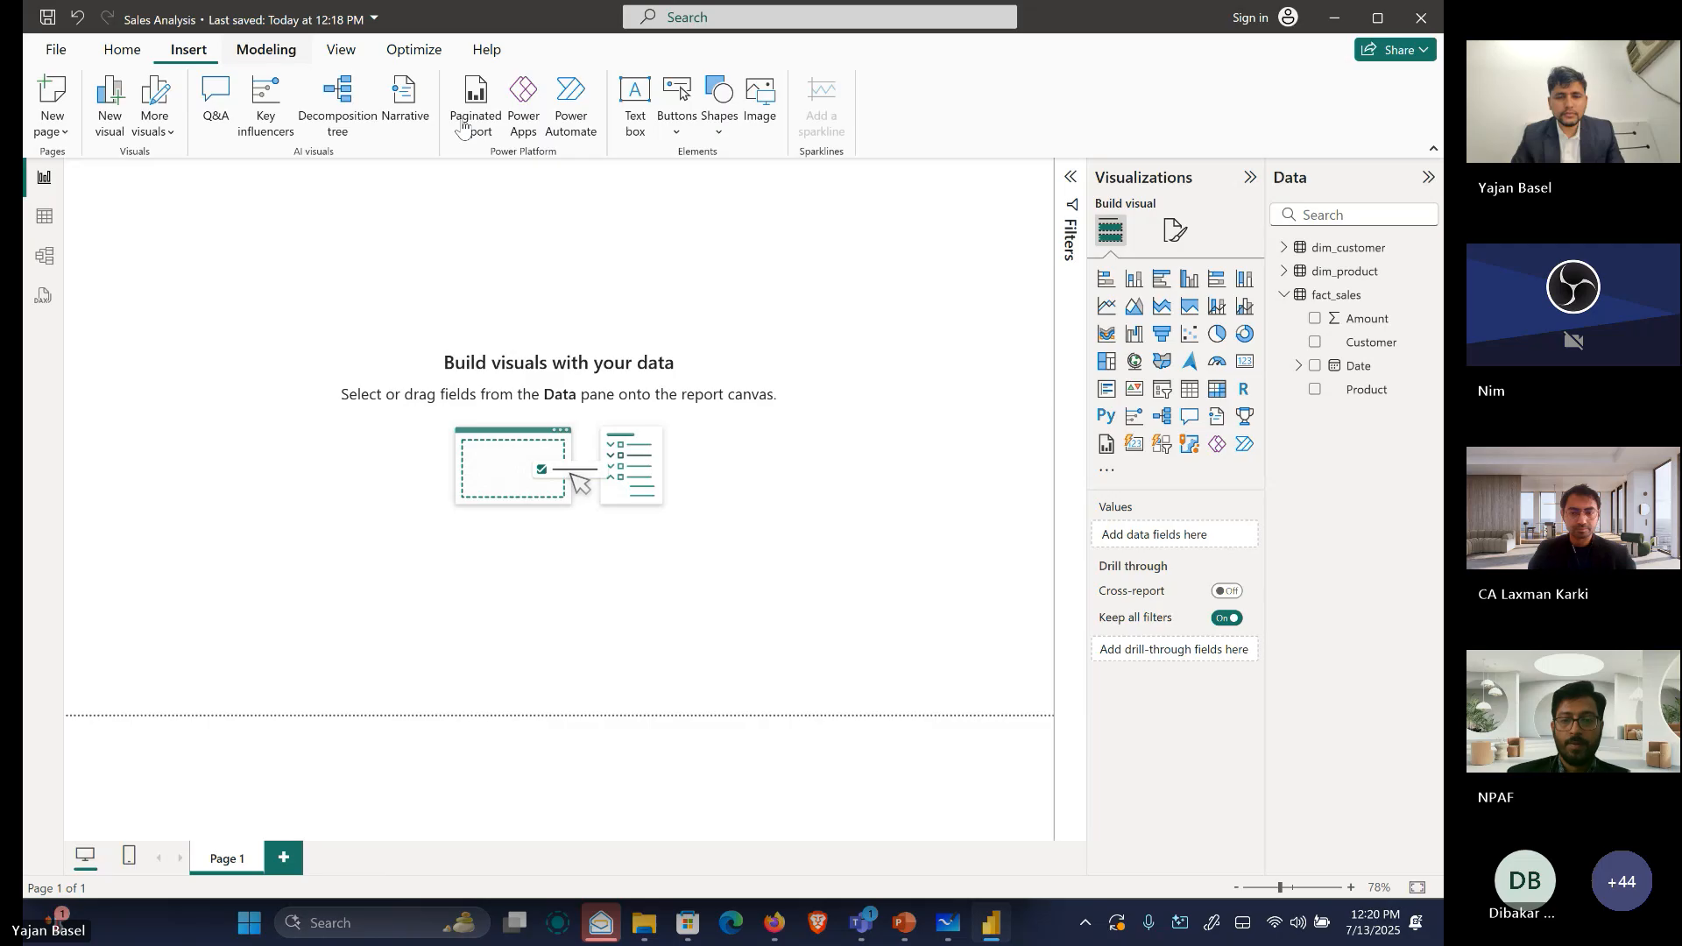
# Add a wide text box across the page top containing the title Sales Analysis.
pyautogui.click(636, 100)
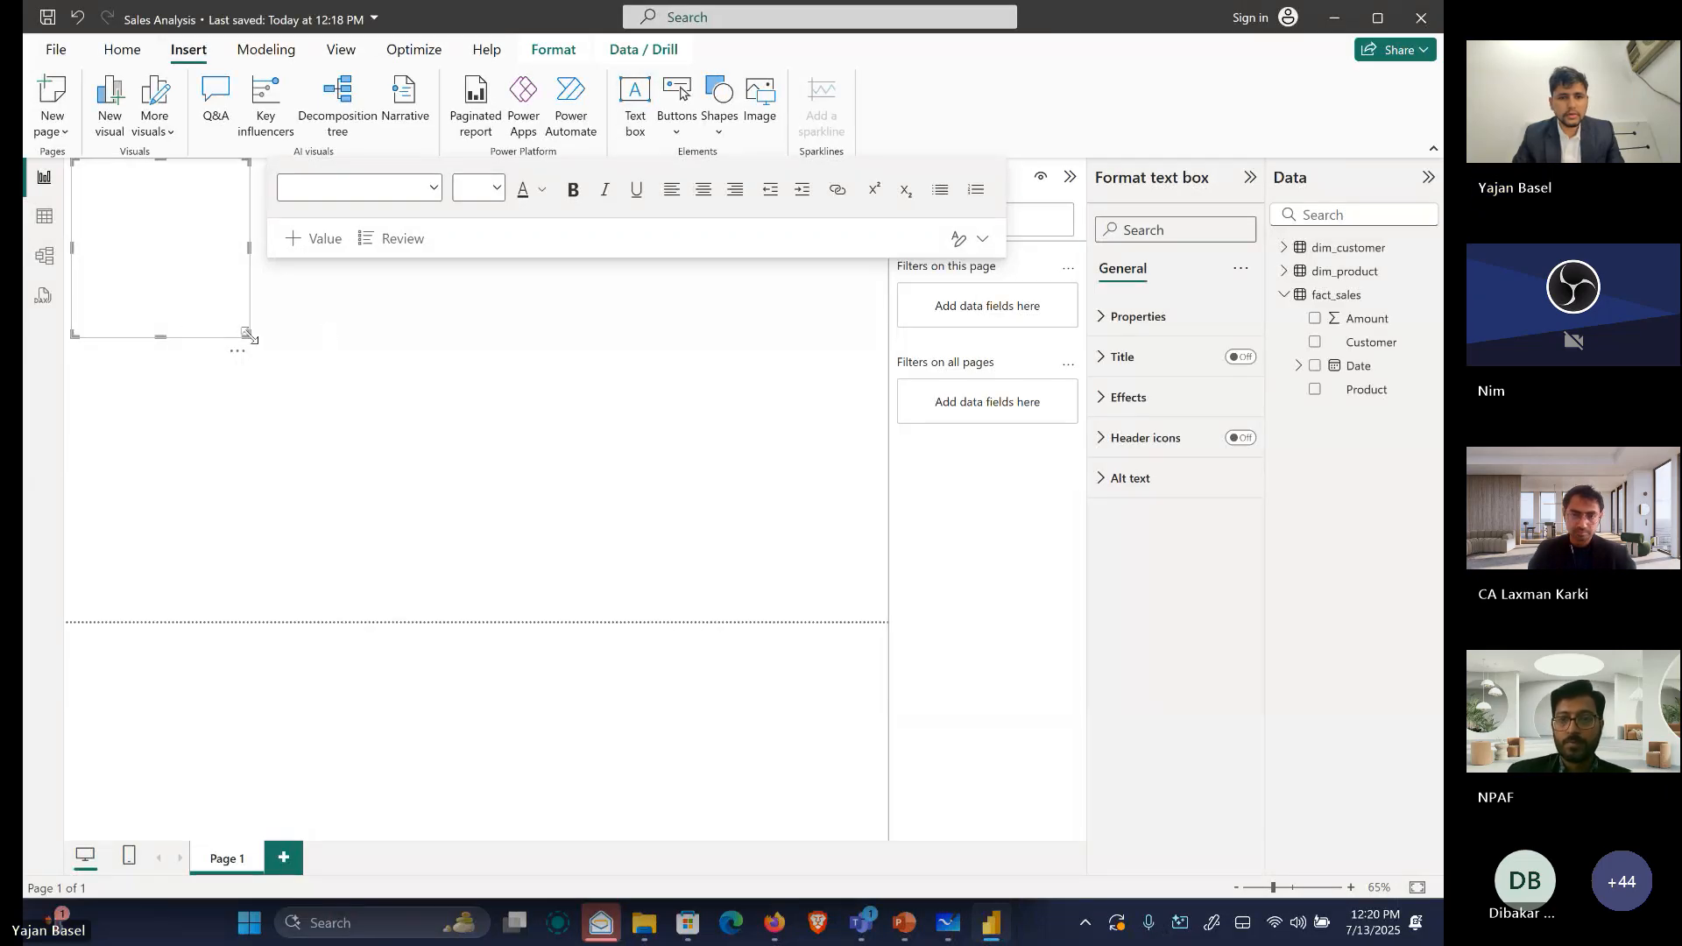
pyautogui.moveTo(248, 336); pyautogui.dragTo(882, 215)
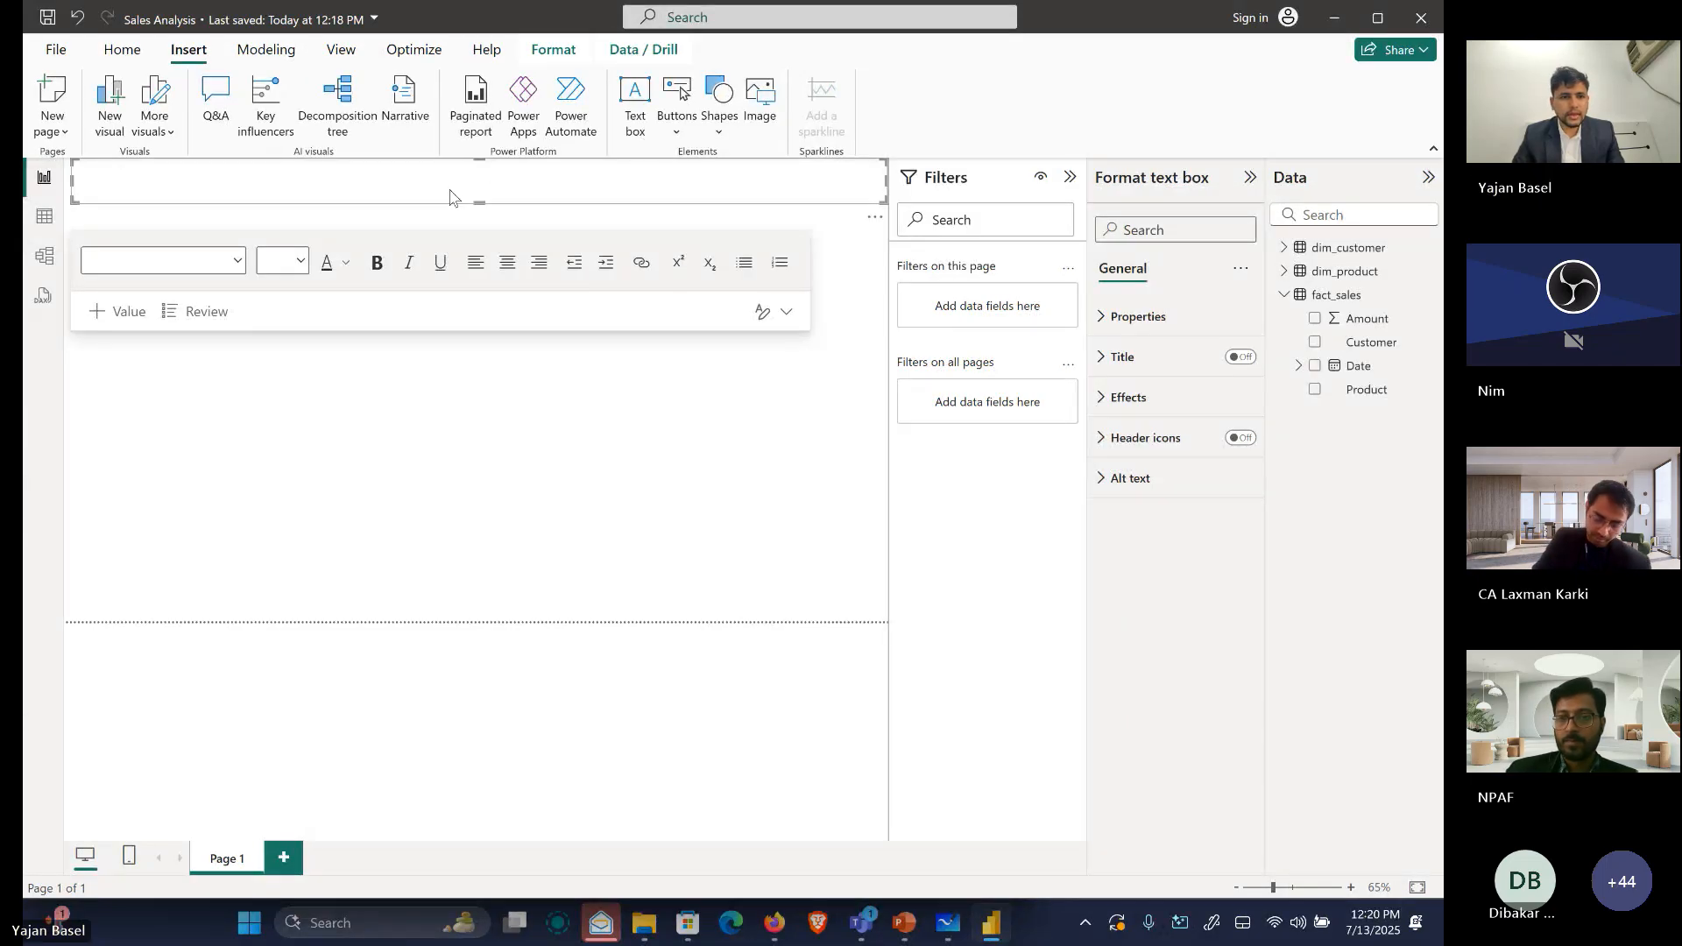
pyautogui.hotkey('alt', 'Tab')
pyautogui.hotkey('alt', 'Tab')
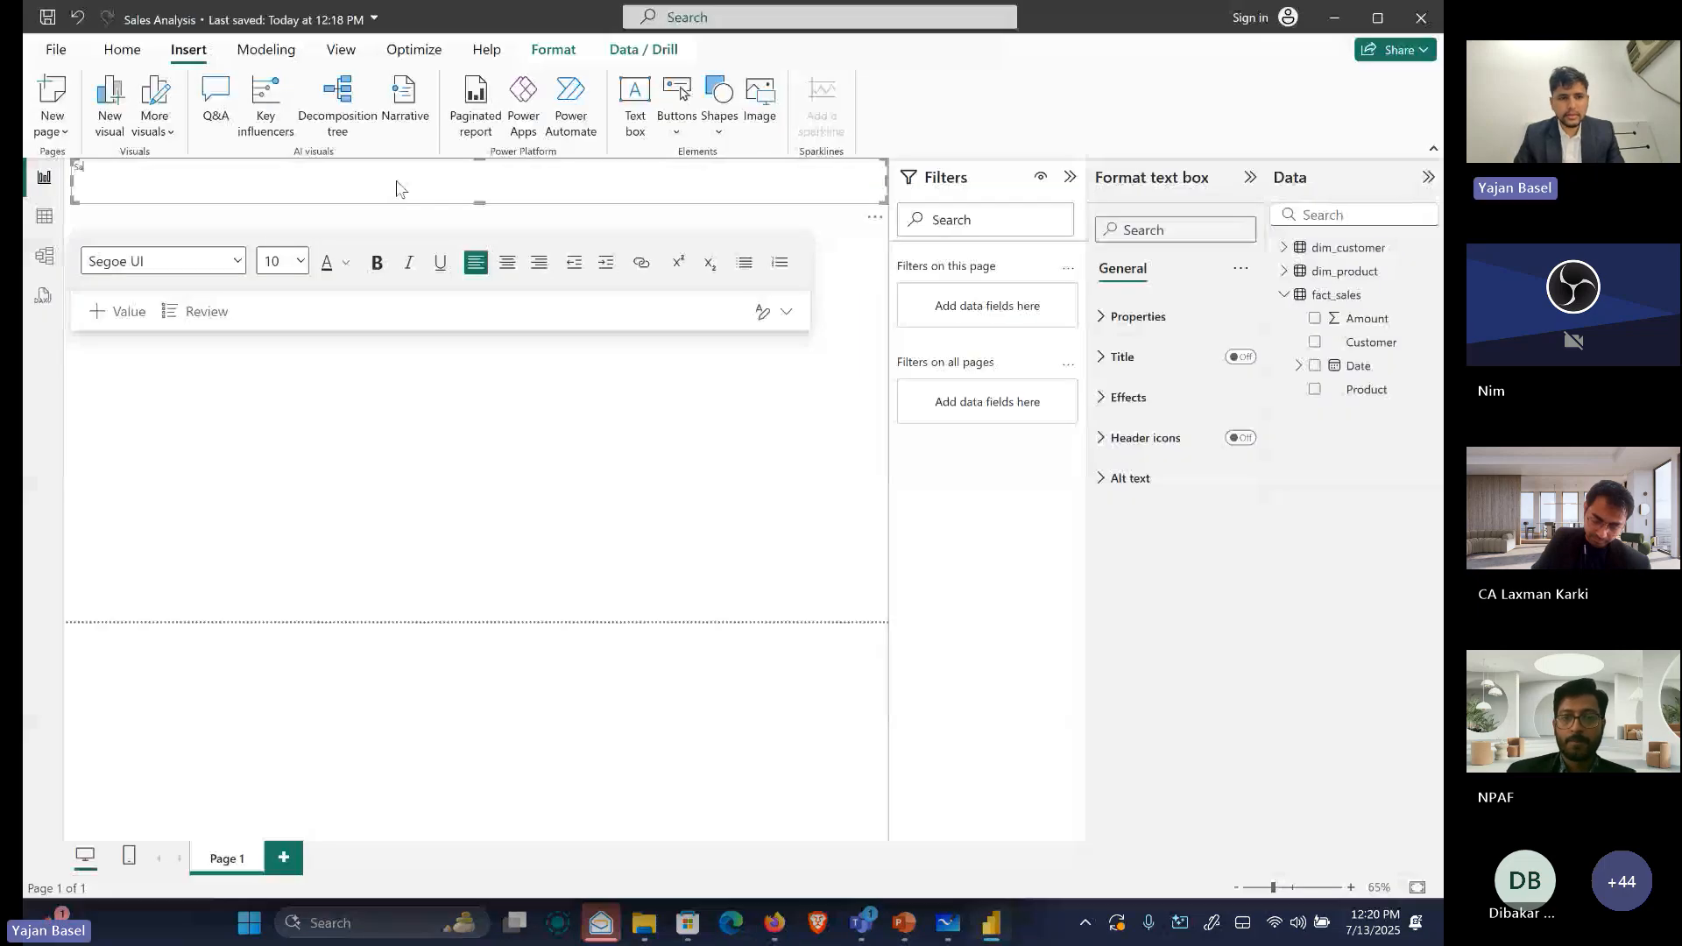
pyautogui.write('les Analysis')
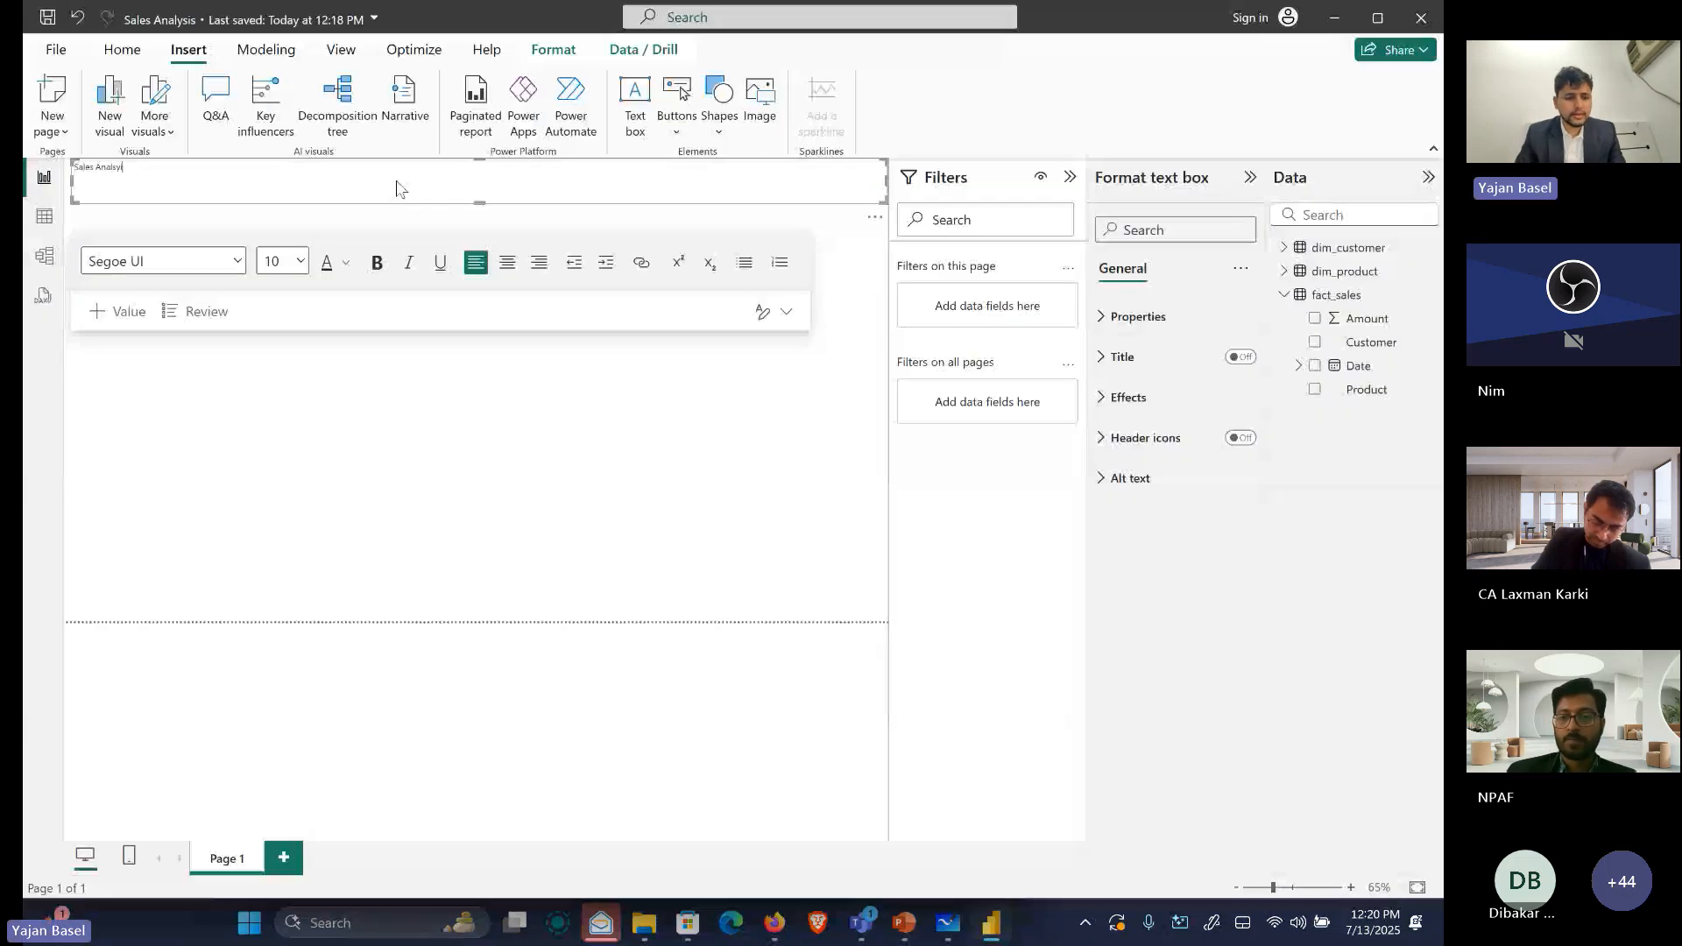
pyautogui.press('BackSpace')
pyautogui.press('BackSpace')
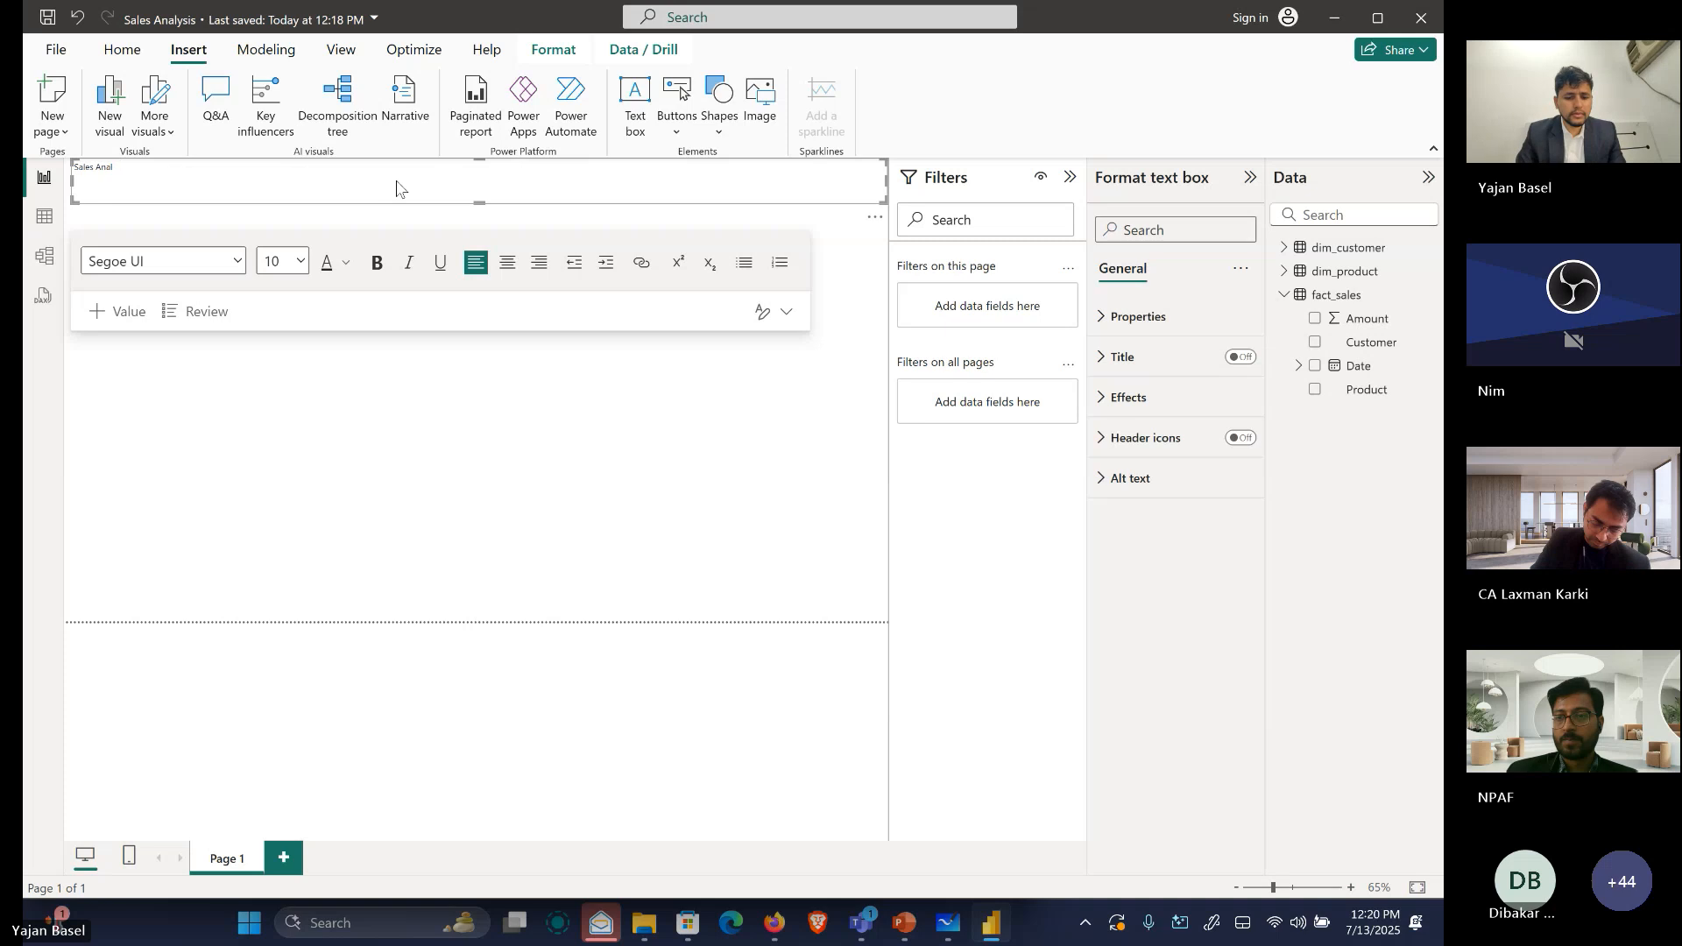
# Set the Sales Analysis title to font size 18 and centre-align it.
pyautogui.hotkey('ctrl', 'a')
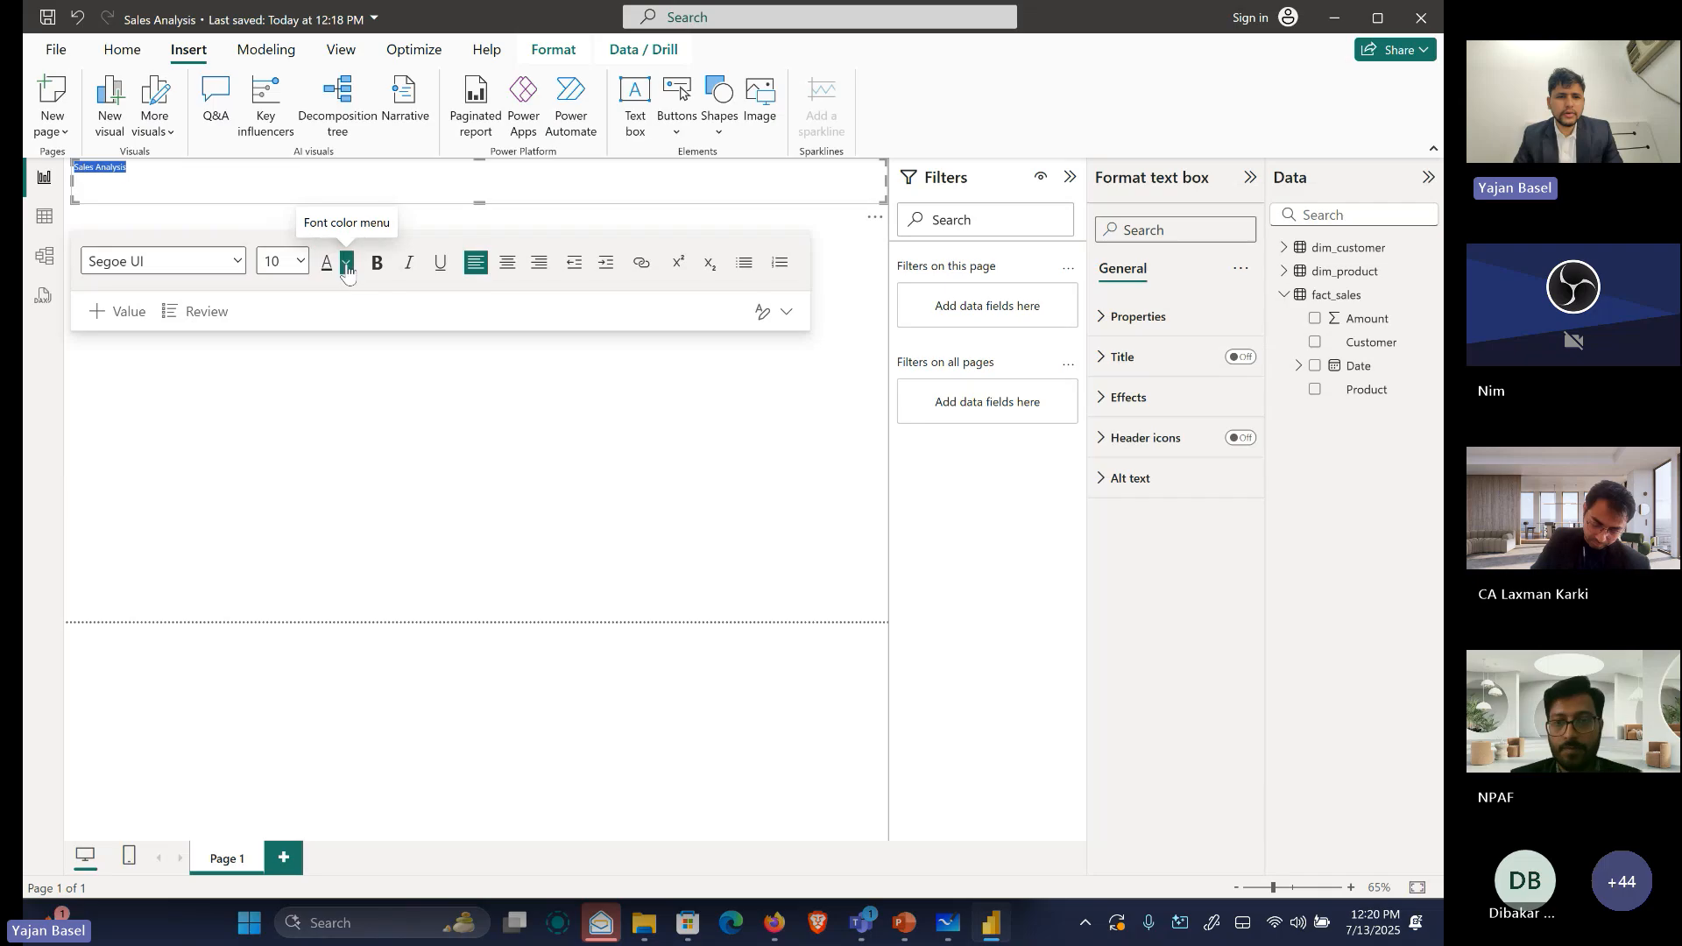
pyautogui.click(302, 273)
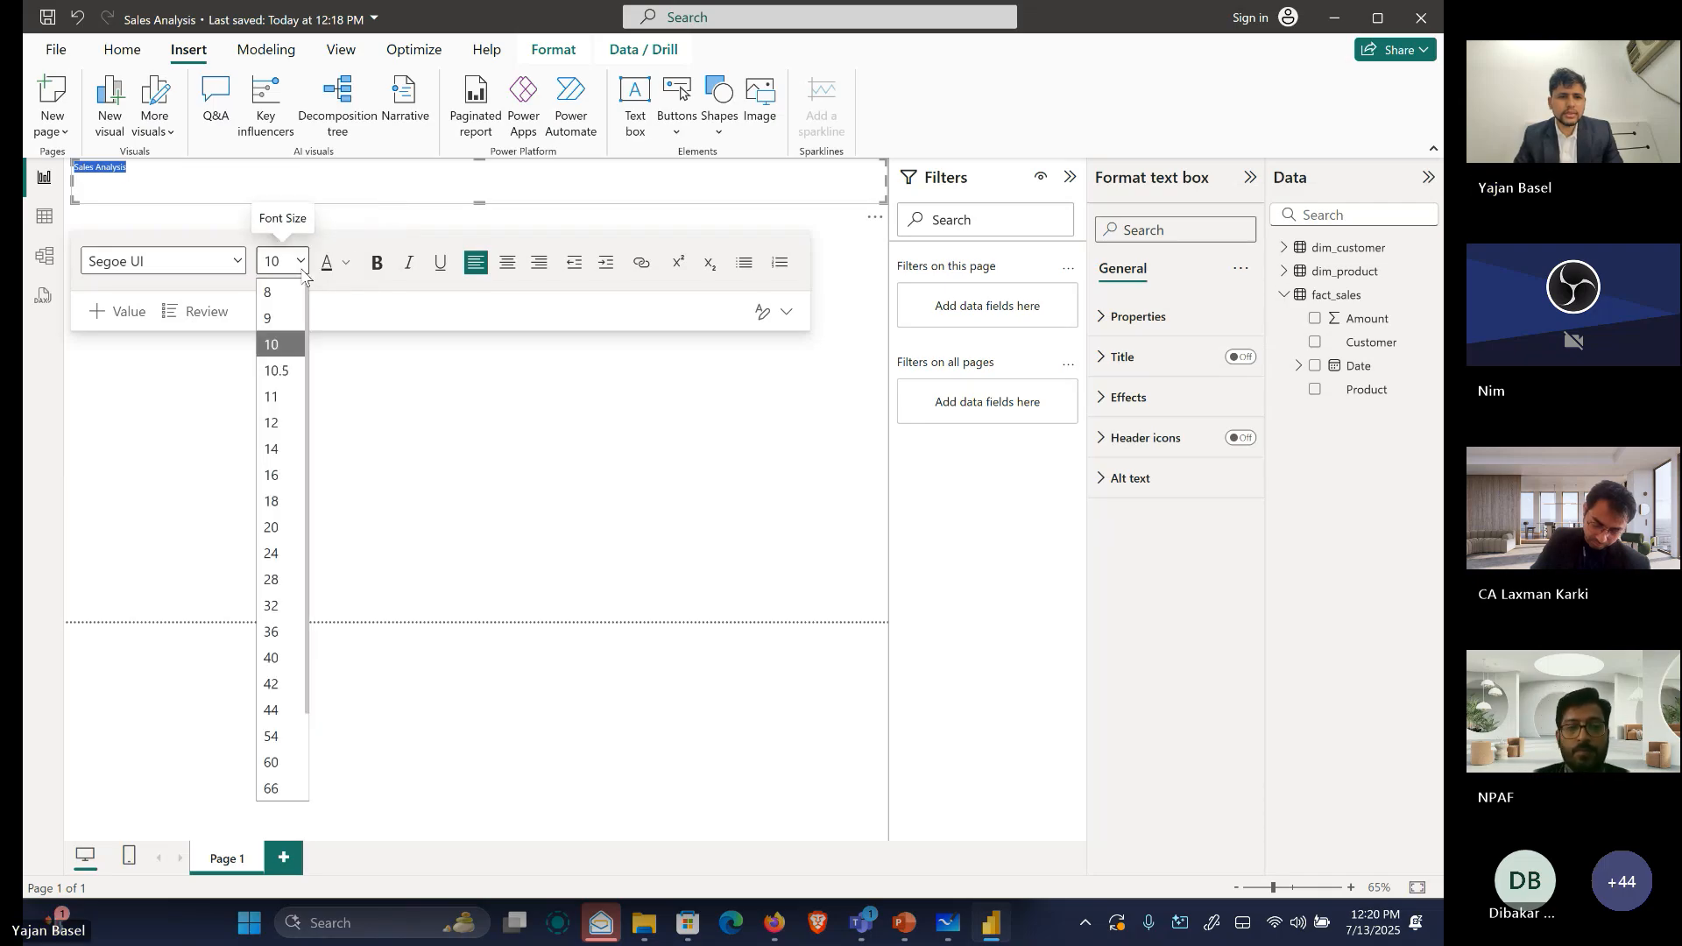
pyautogui.click(279, 475)
pyautogui.click(281, 263)
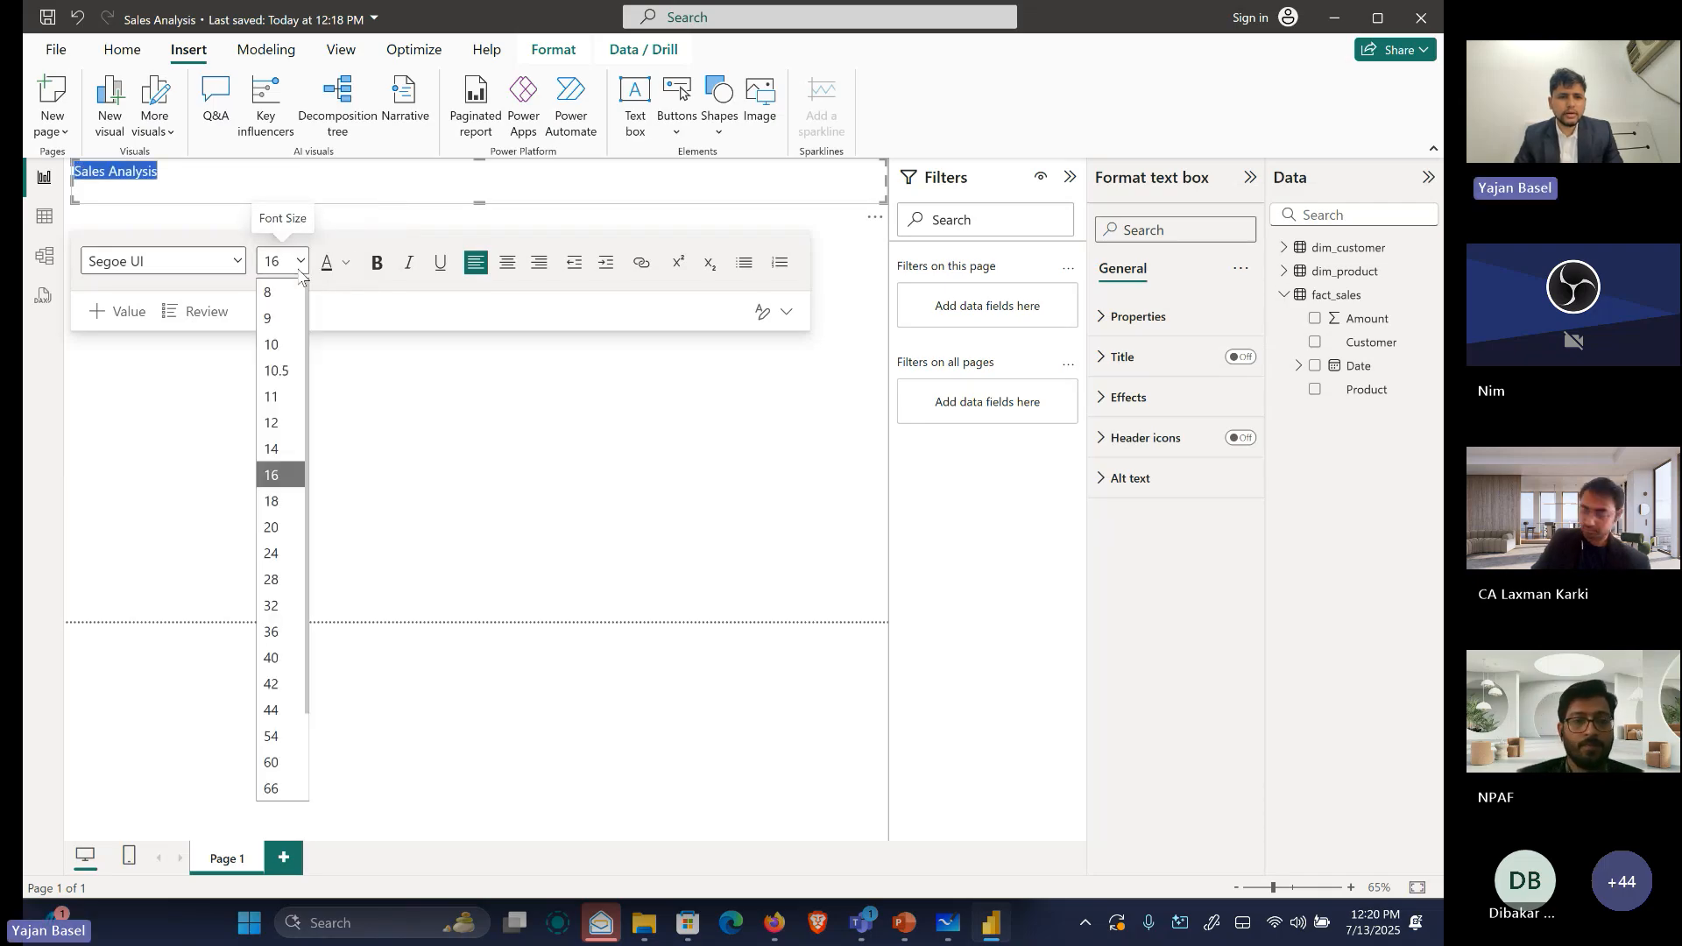
pyautogui.click(298, 515)
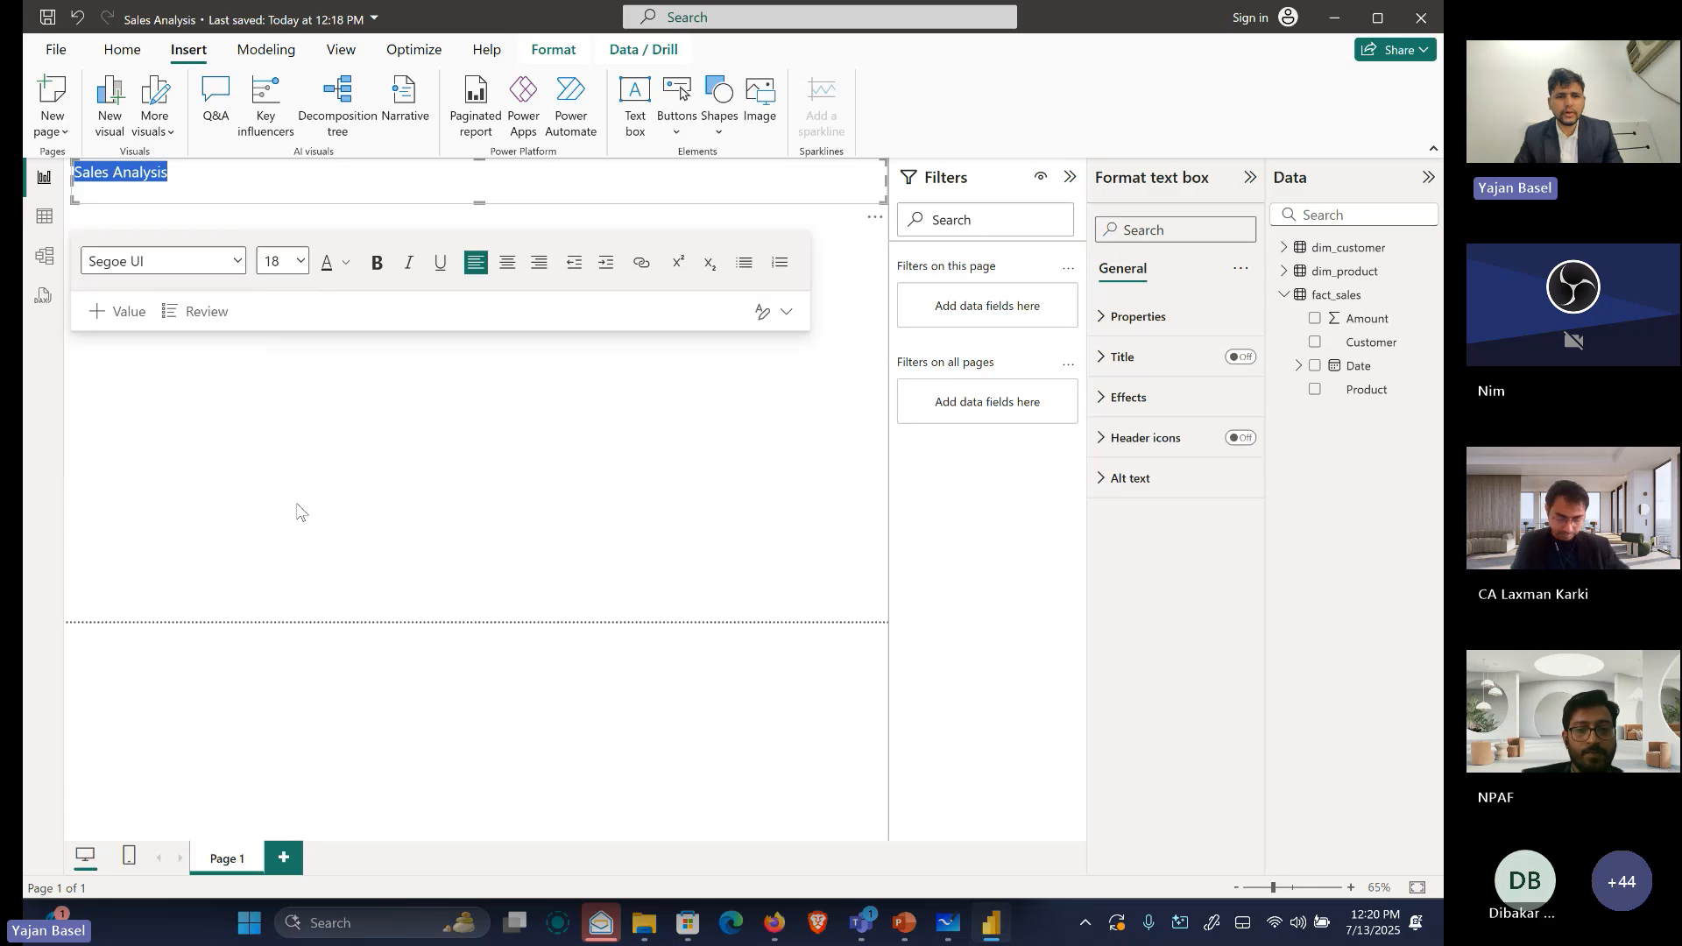
pyautogui.click(508, 265)
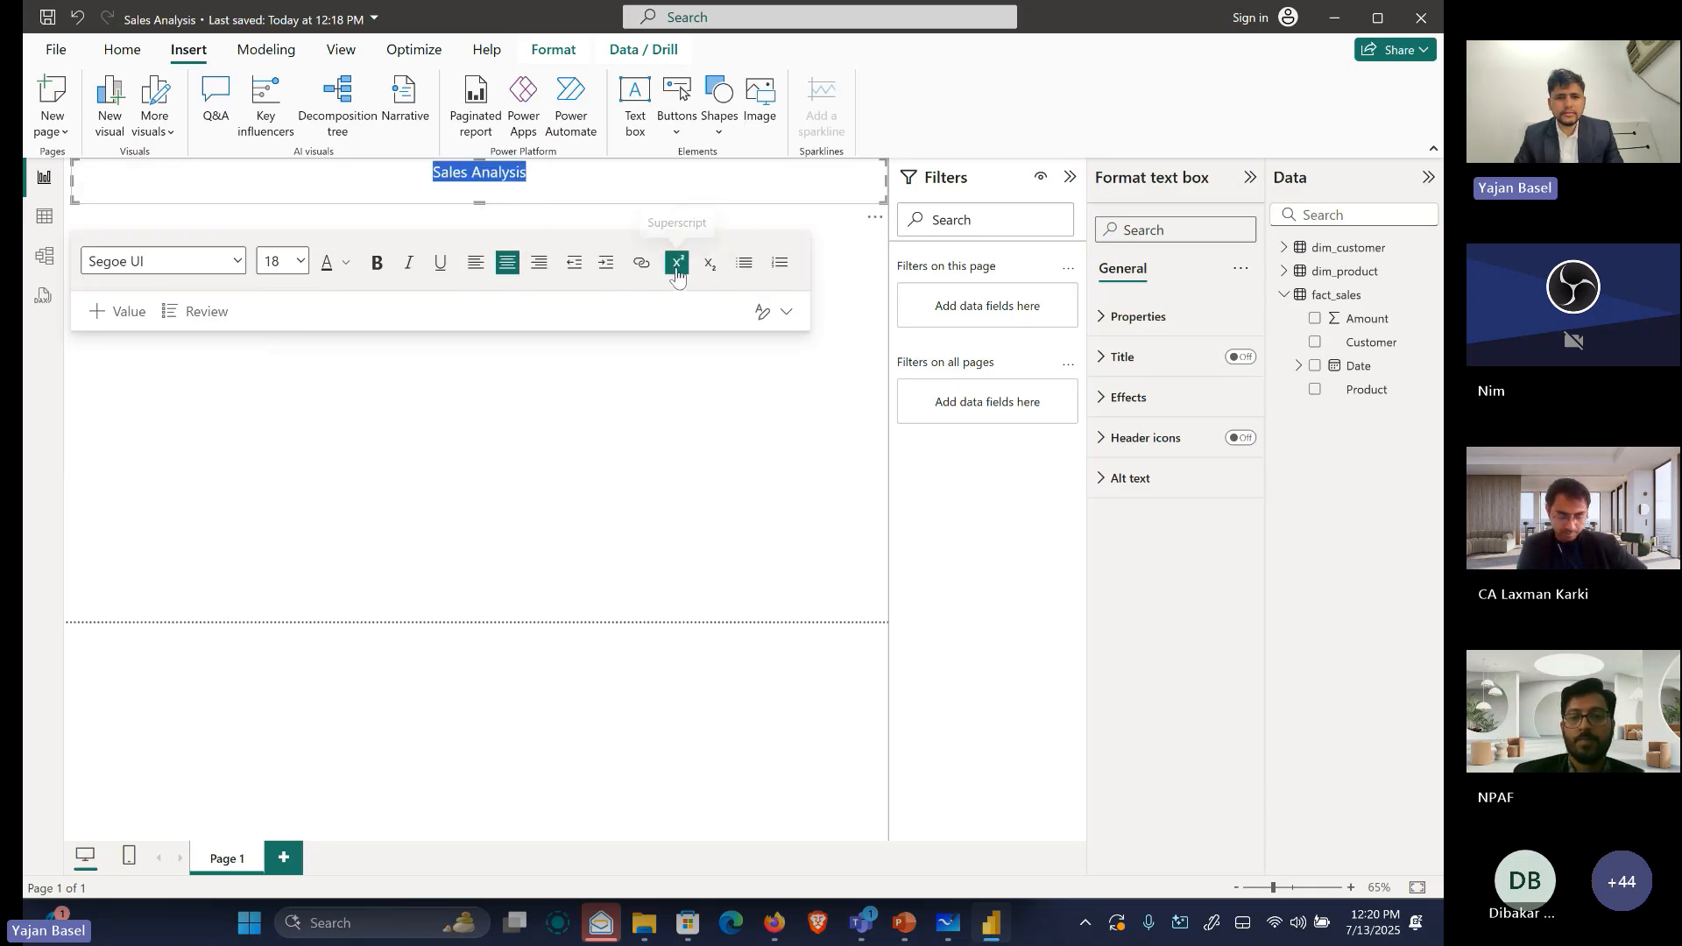
pyautogui.click(535, 278)
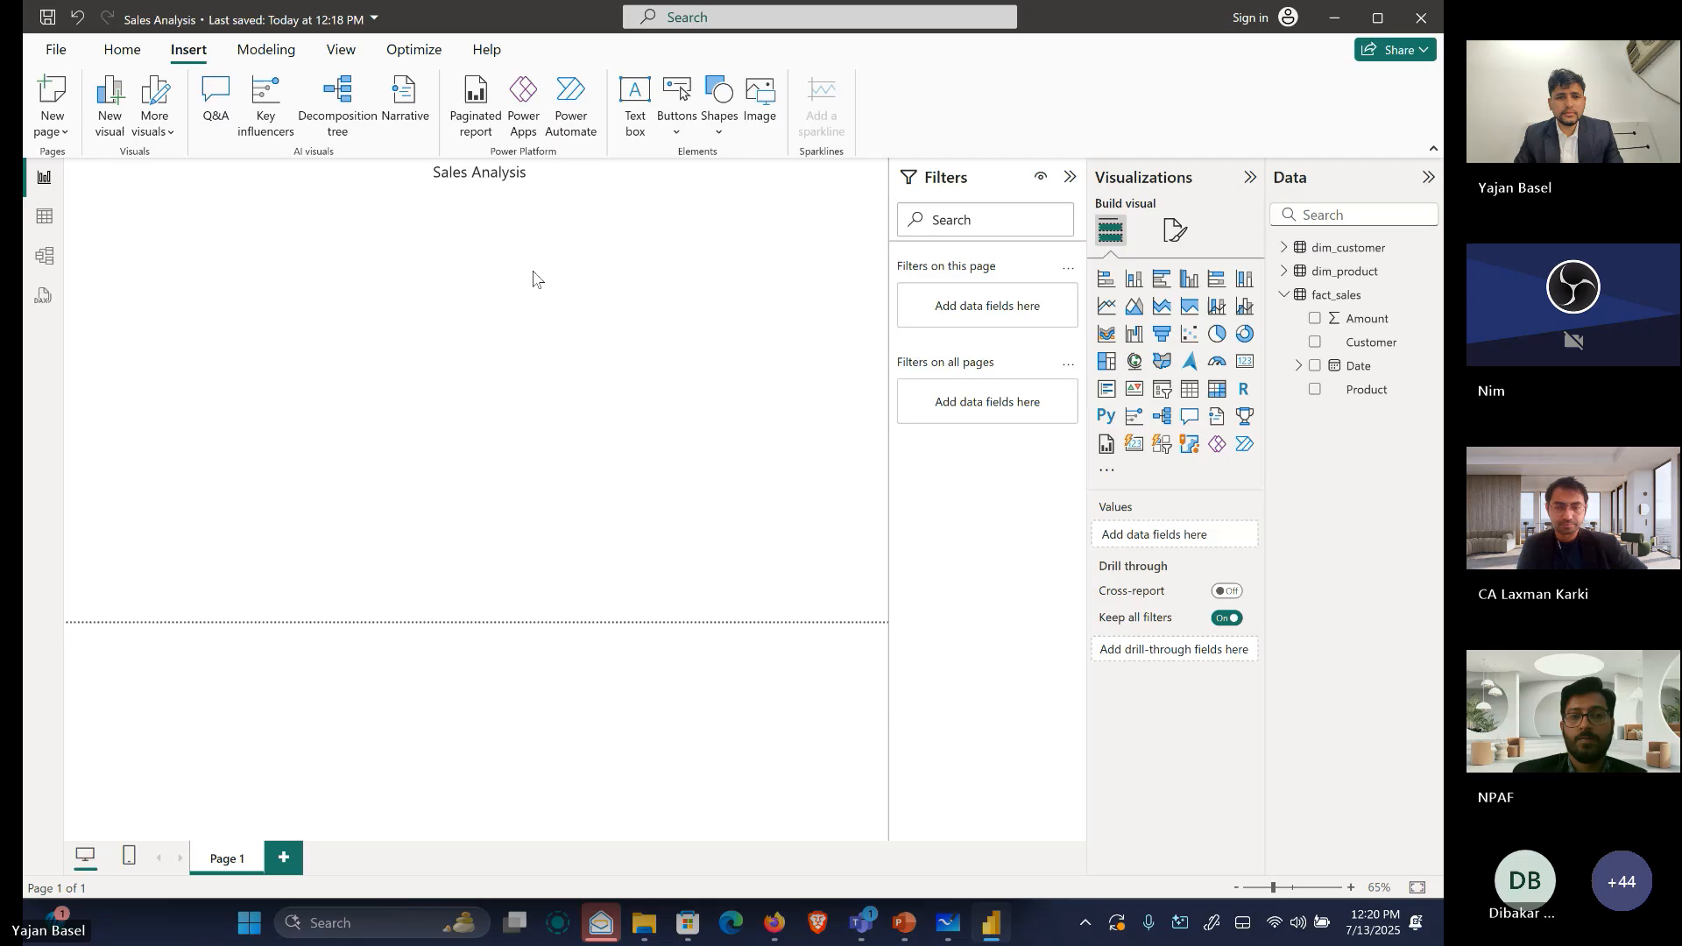
pyautogui.click(483, 190)
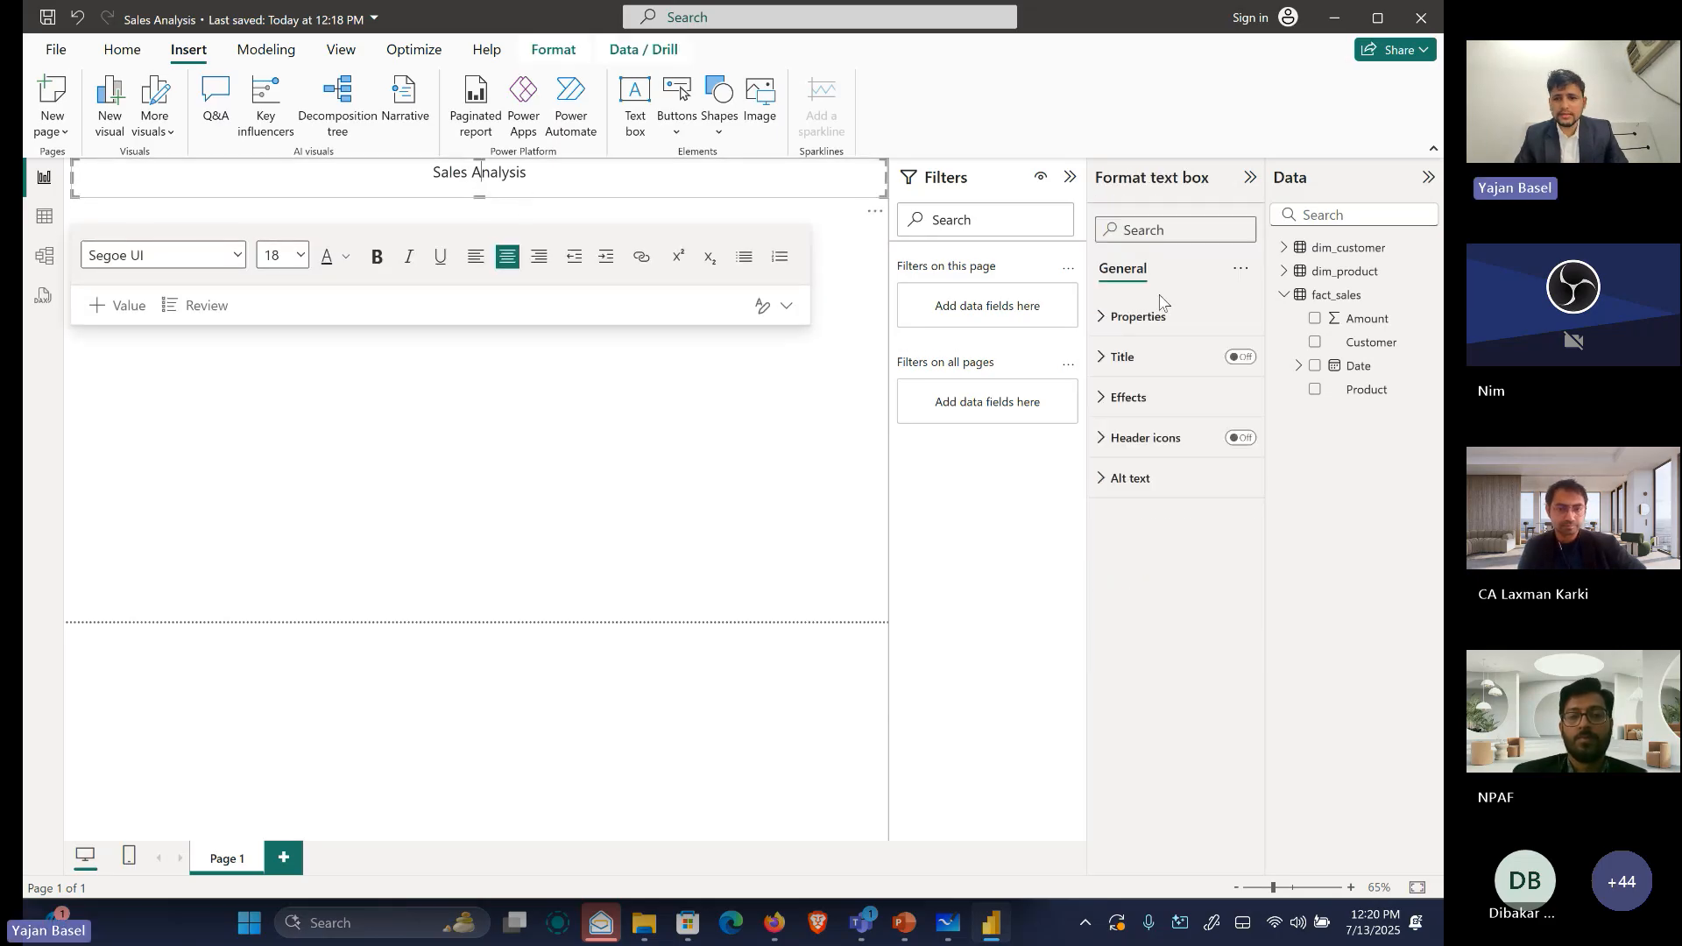
pyautogui.click(667, 345)
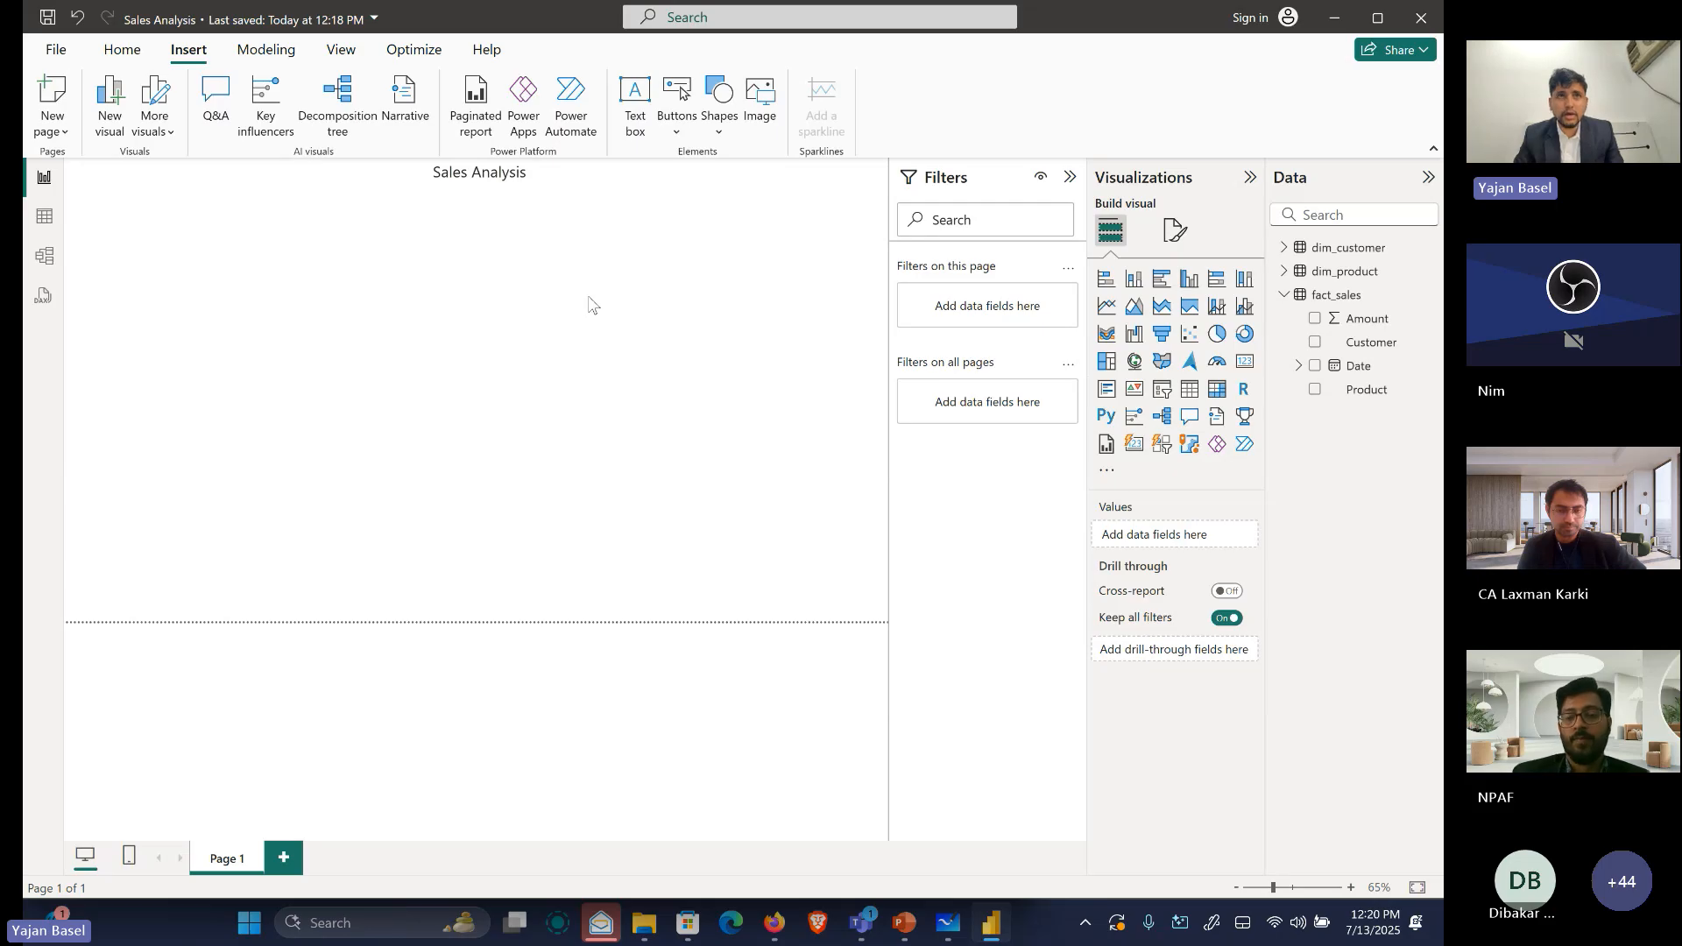
pyautogui.hotkey('alt', 'Tab')
pyautogui.hotkey('alt', 'Tab')
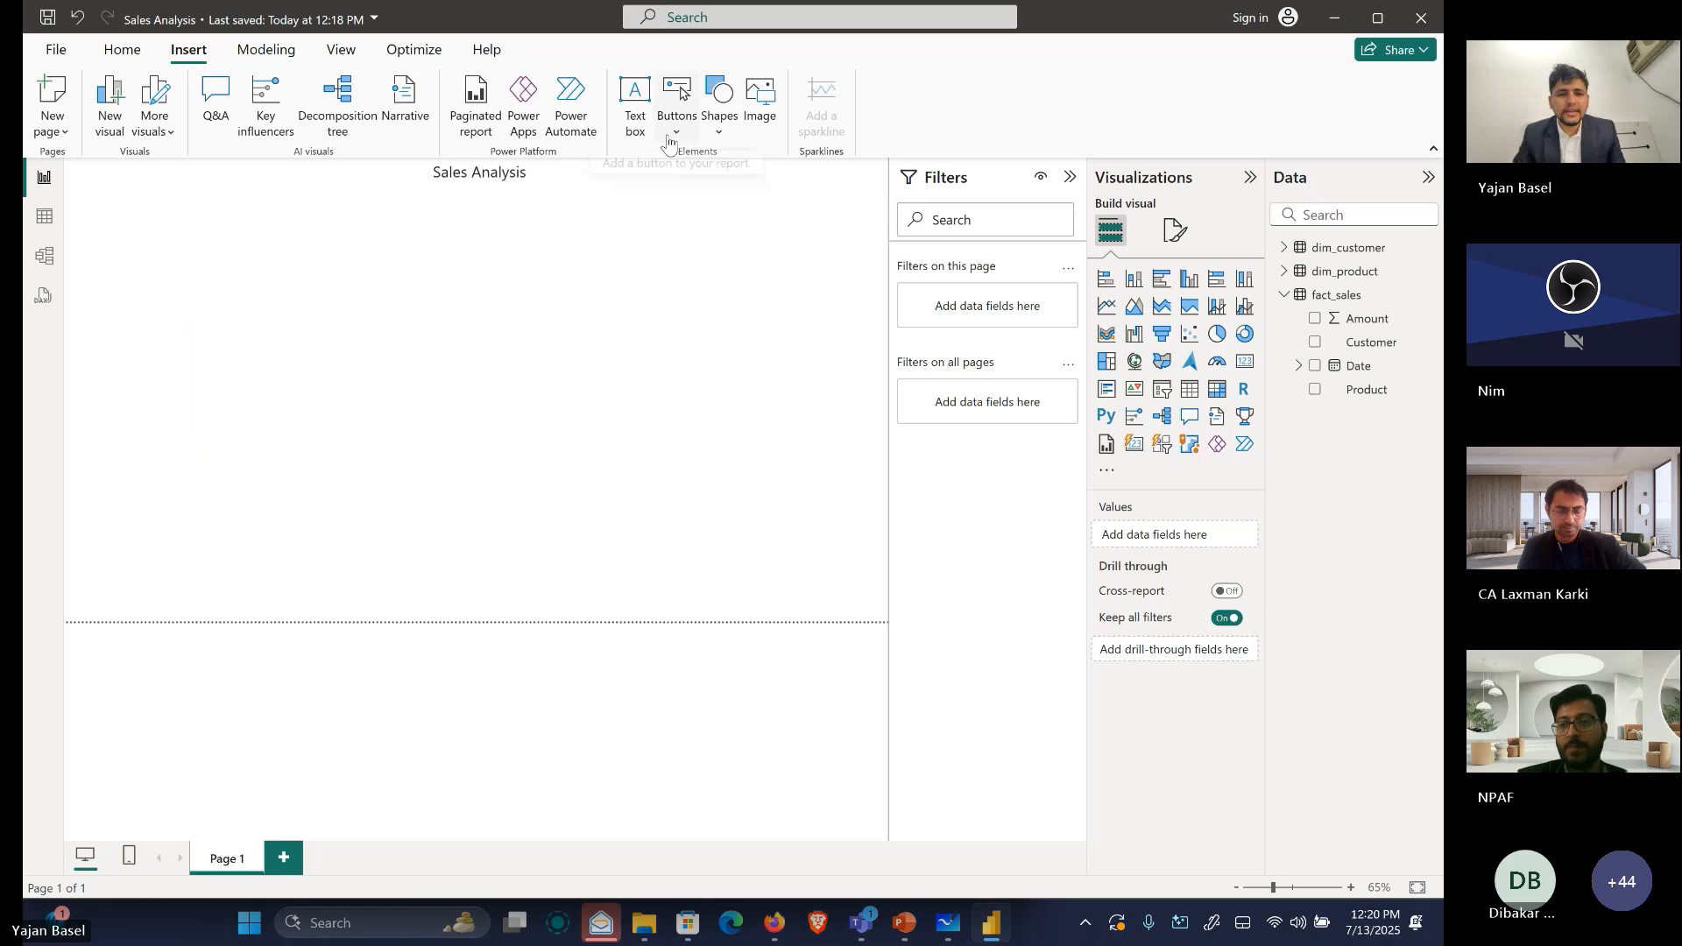
# Fill the title text box background with orange through its Effects settings.
pyautogui.click(551, 196)
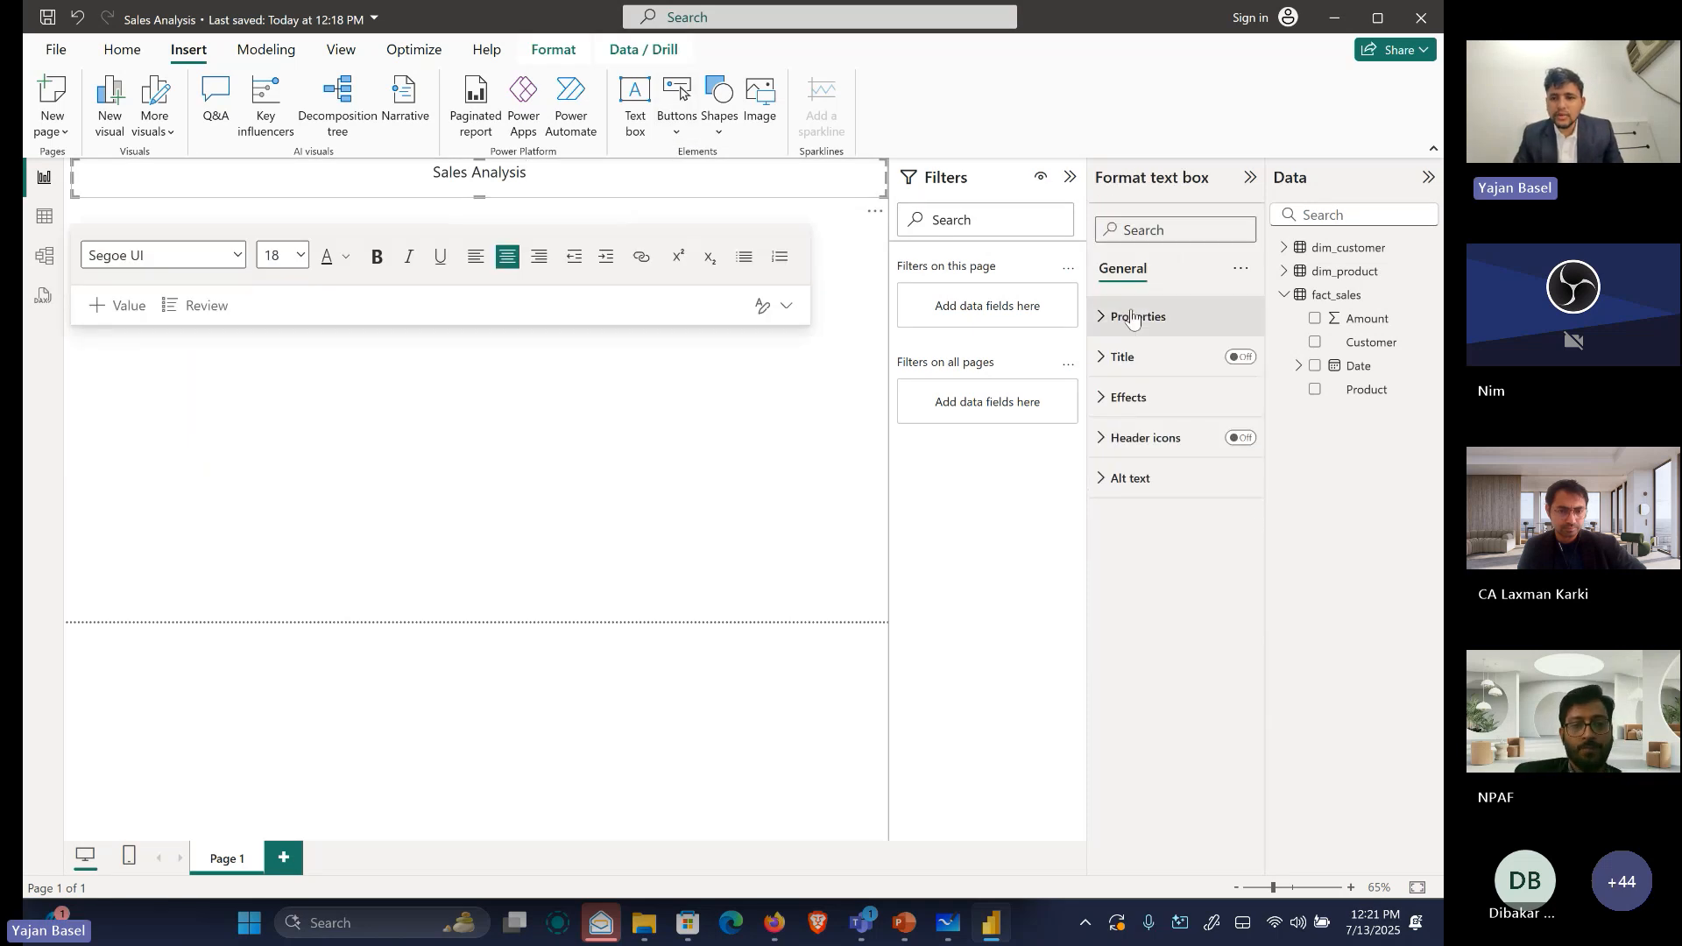
pyautogui.click(1127, 406)
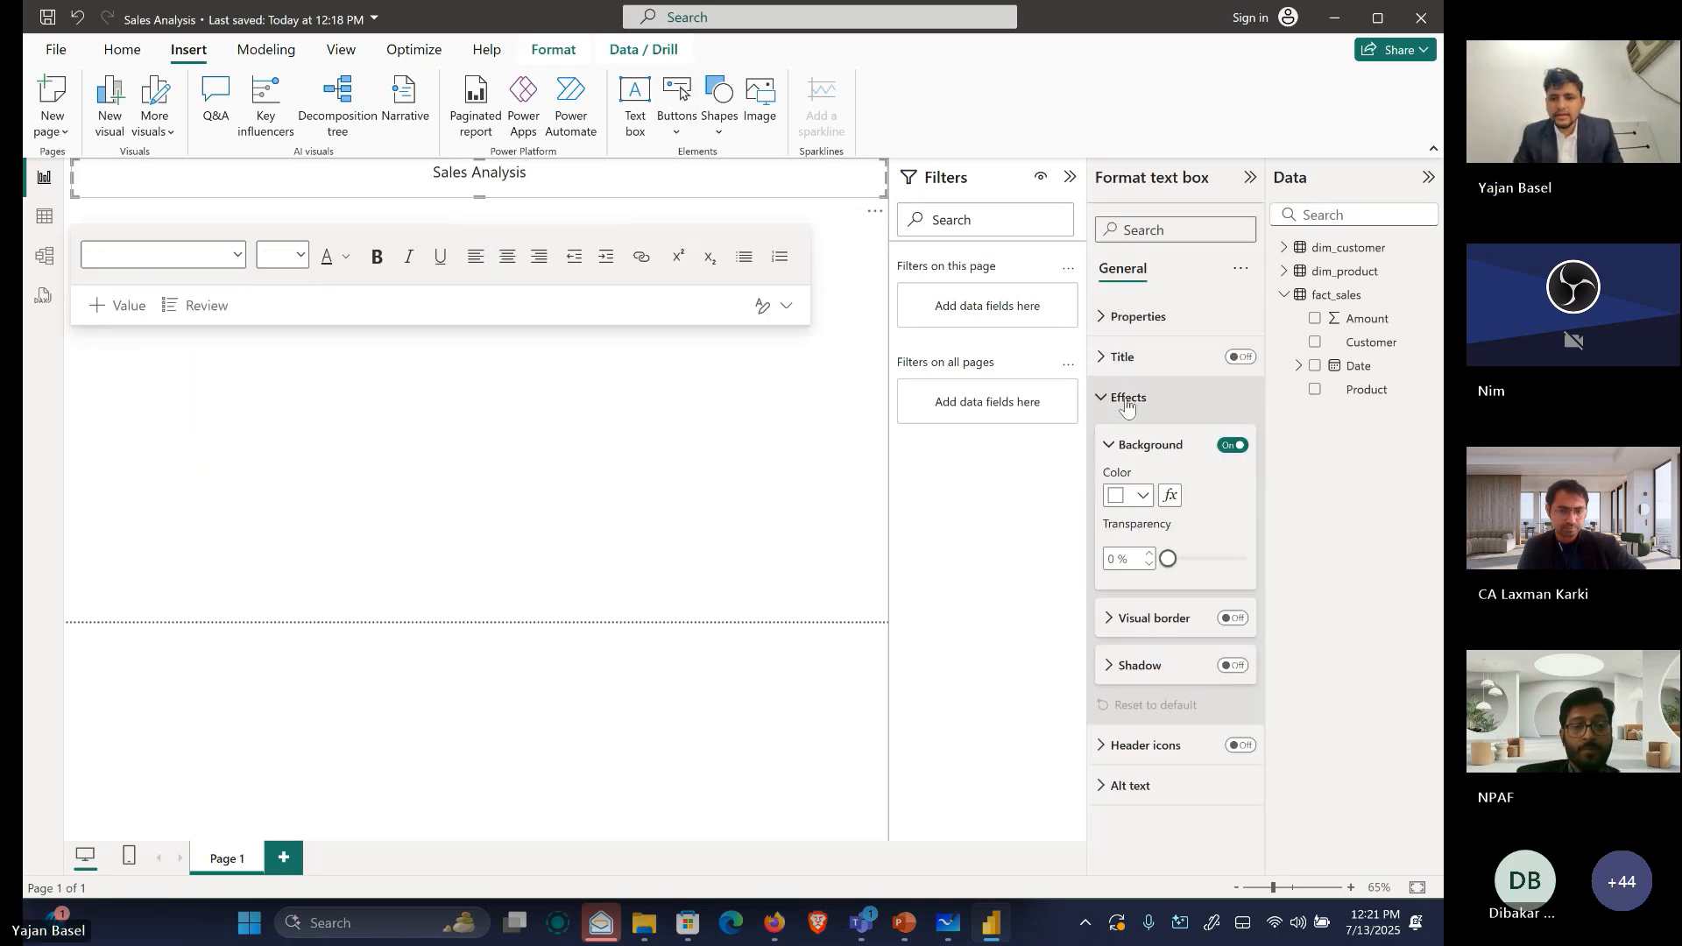
pyautogui.click(1134, 322)
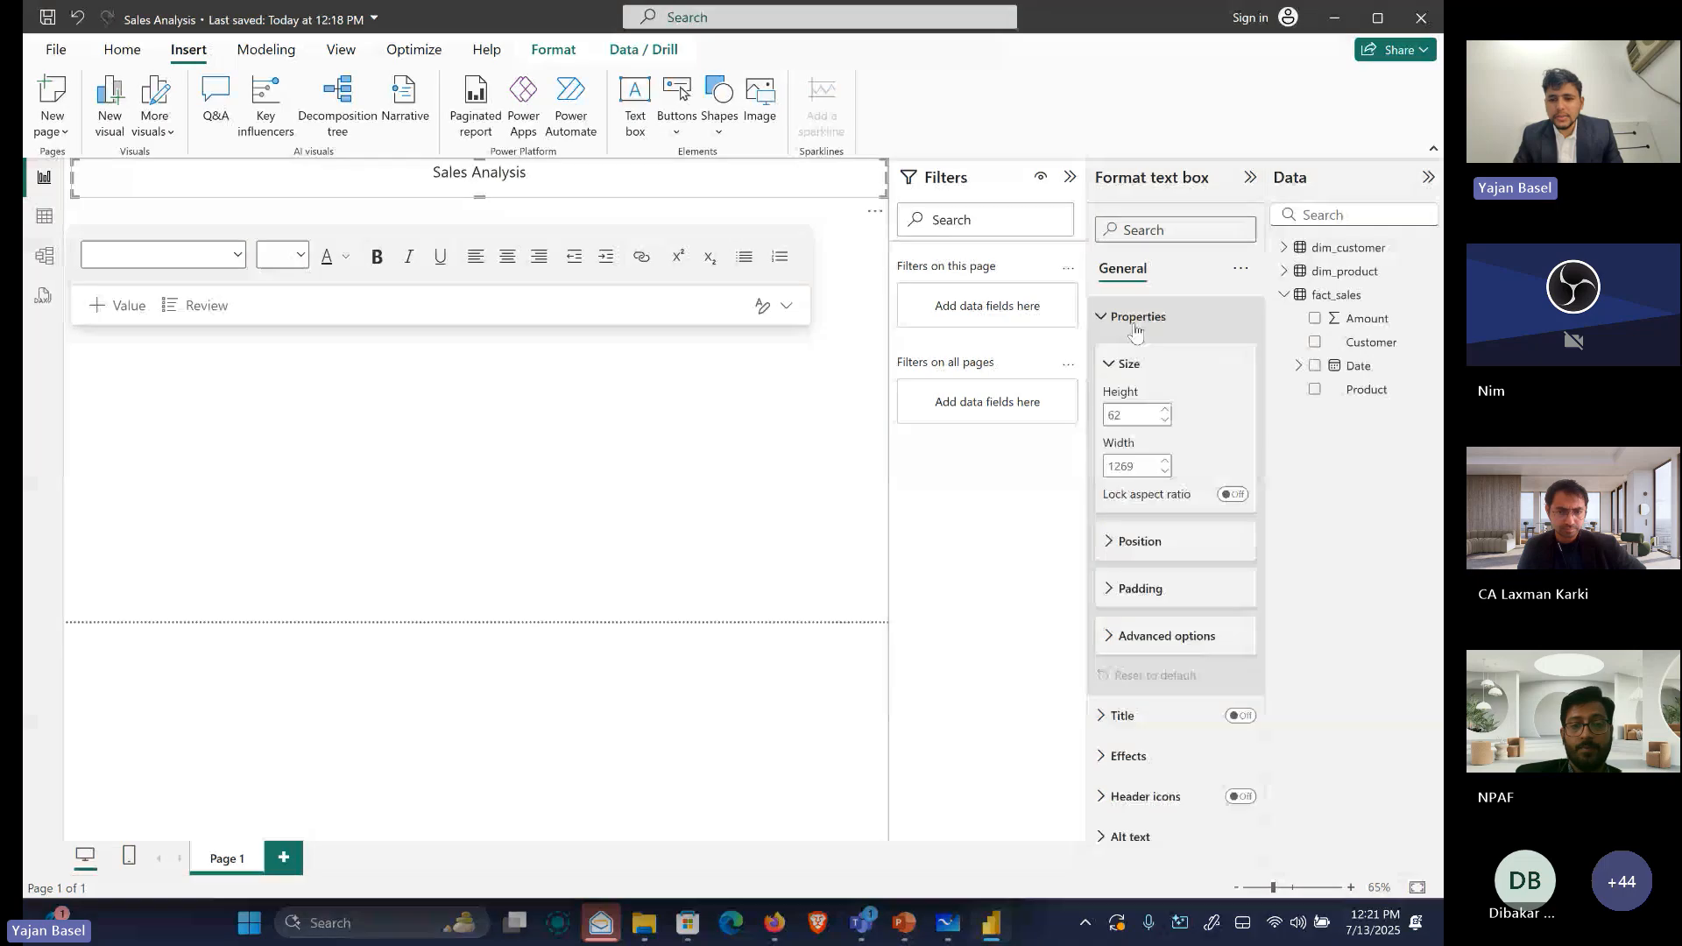
pyautogui.click(1135, 322)
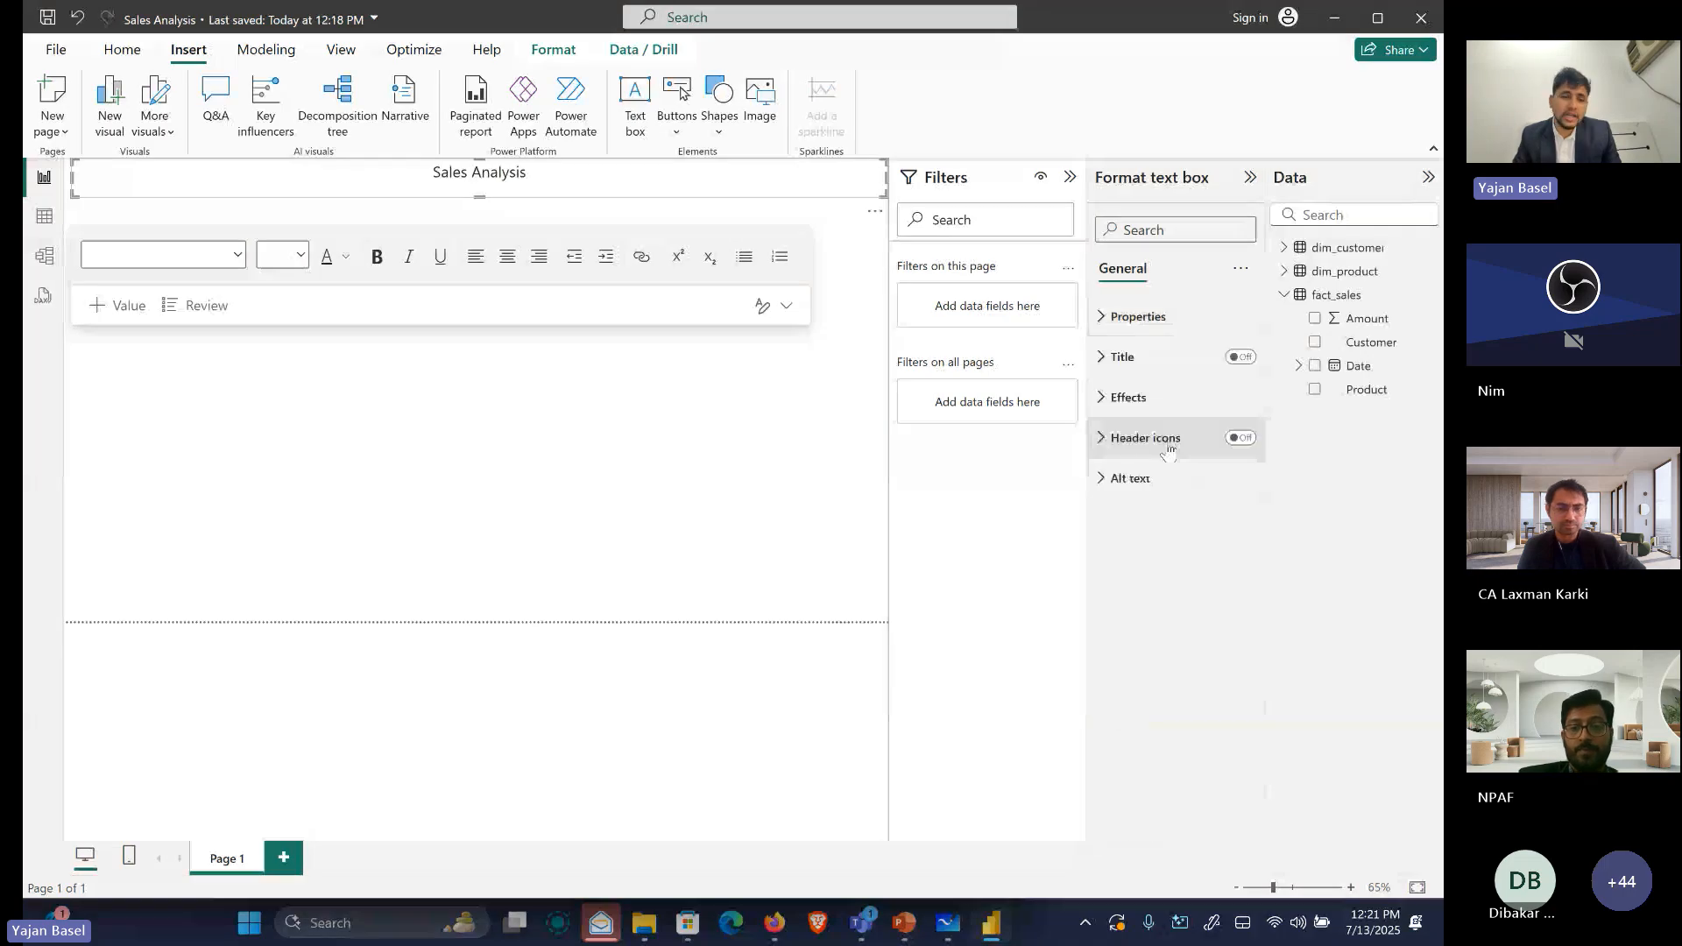
pyautogui.click(126, 58)
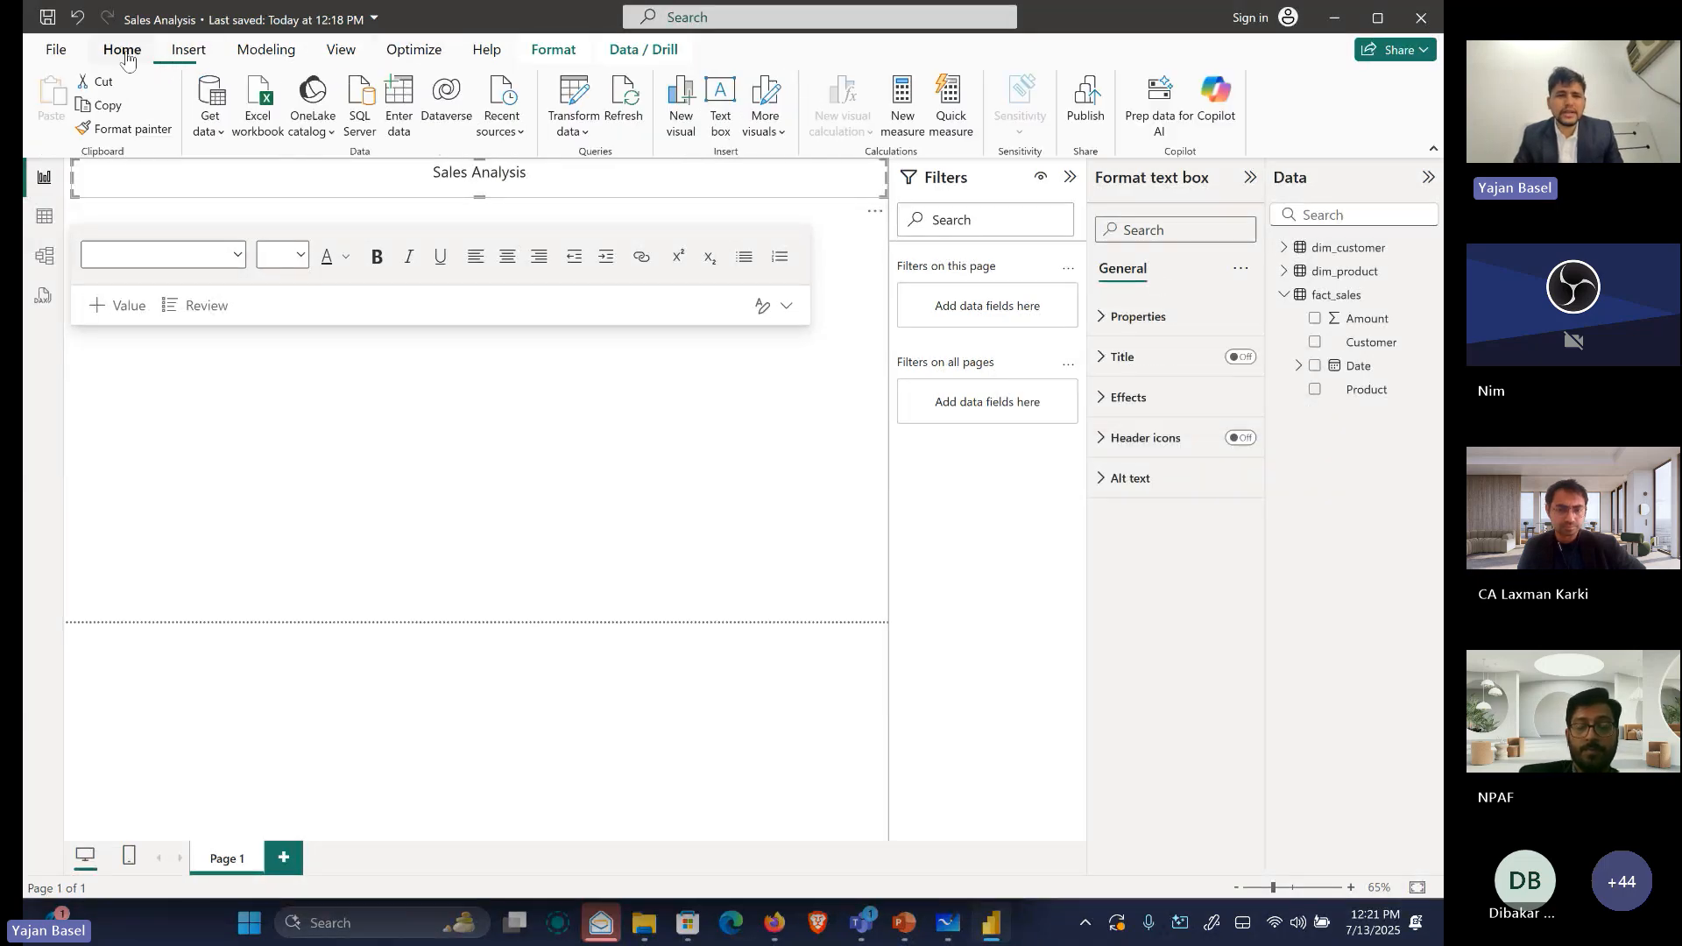
pyautogui.scroll(-3, 127, 55)
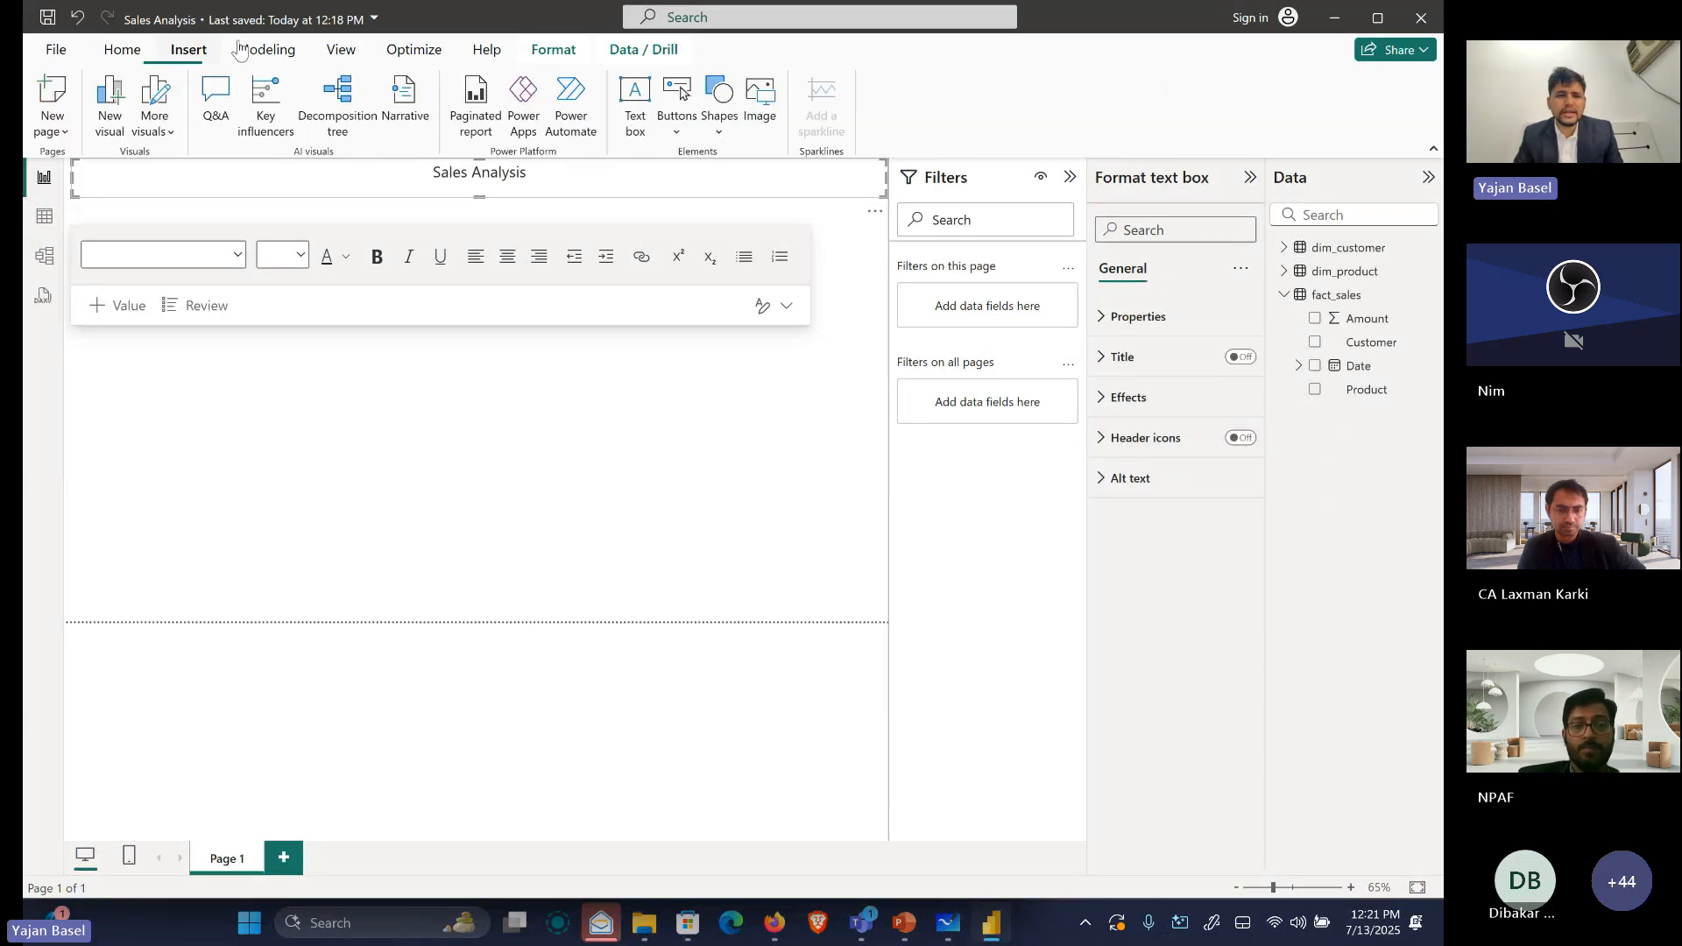
pyautogui.click(122, 51)
pyautogui.click(721, 366)
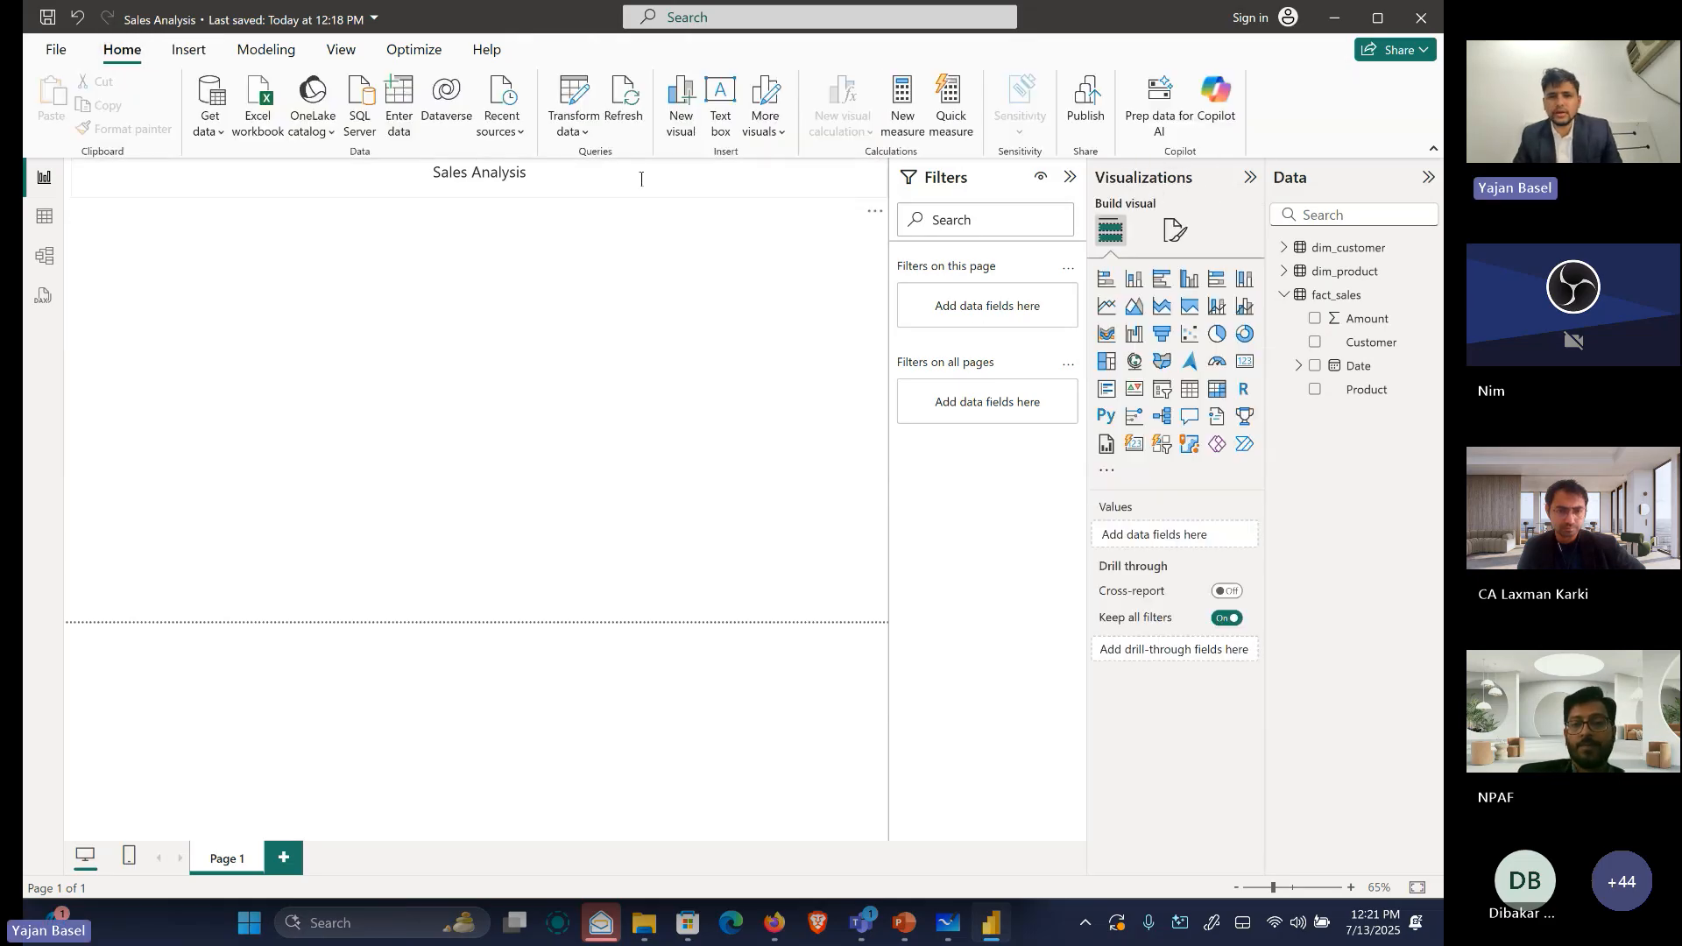
pyautogui.click(701, 184)
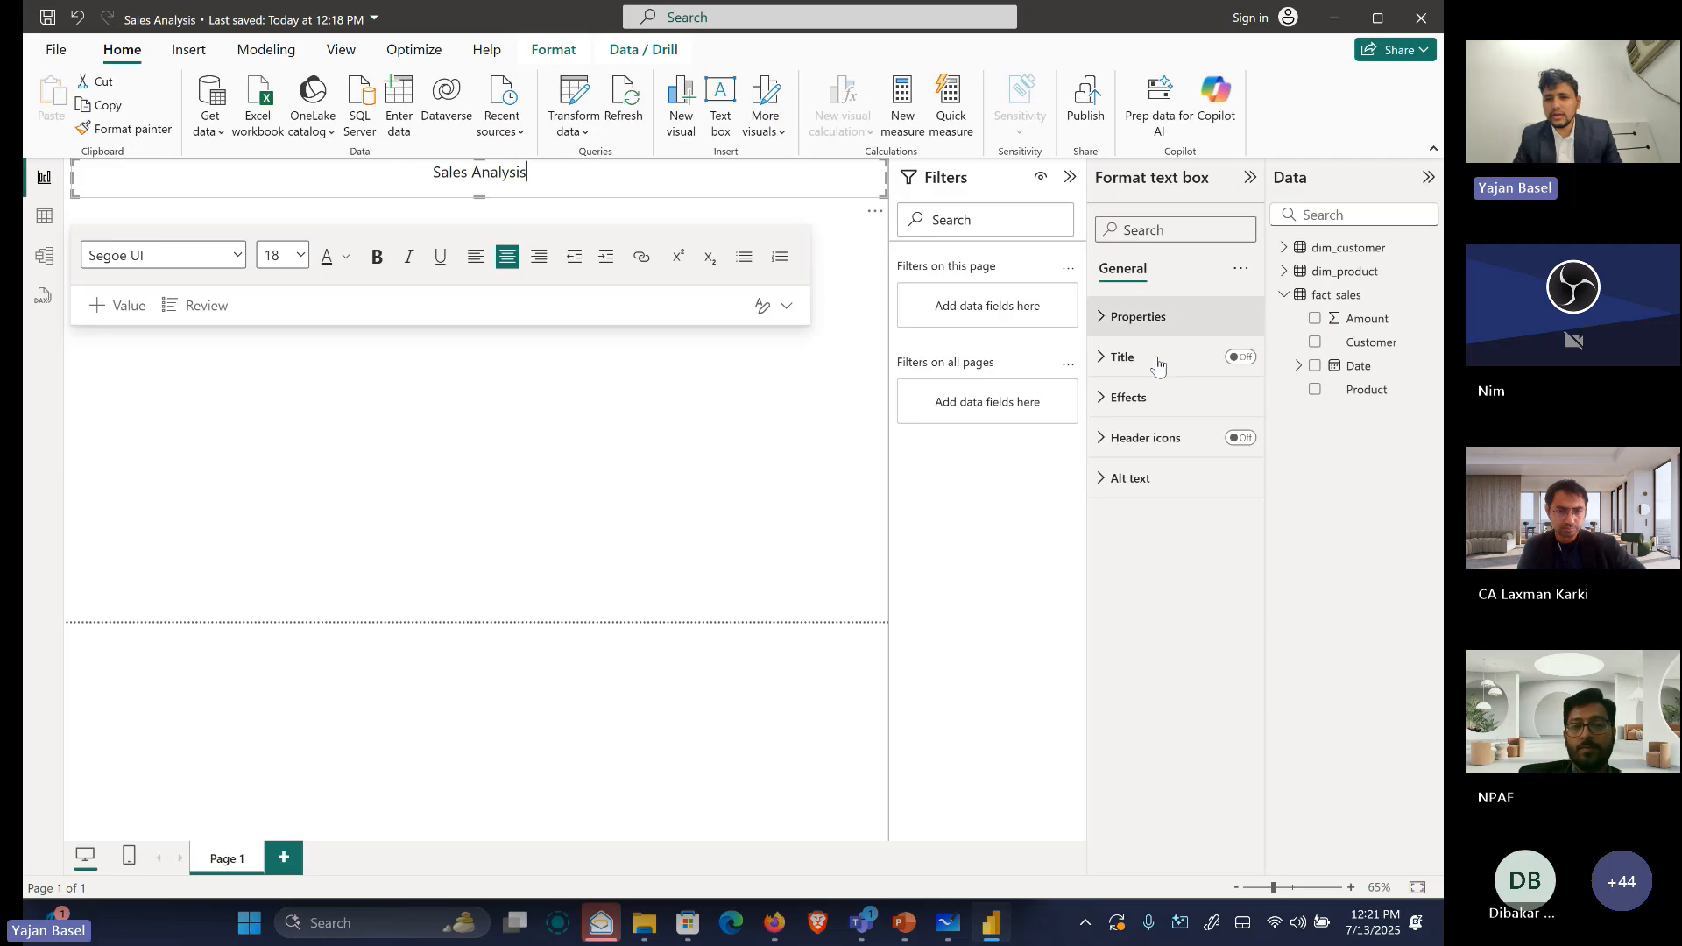
pyautogui.click(1130, 396)
pyautogui.click(1141, 496)
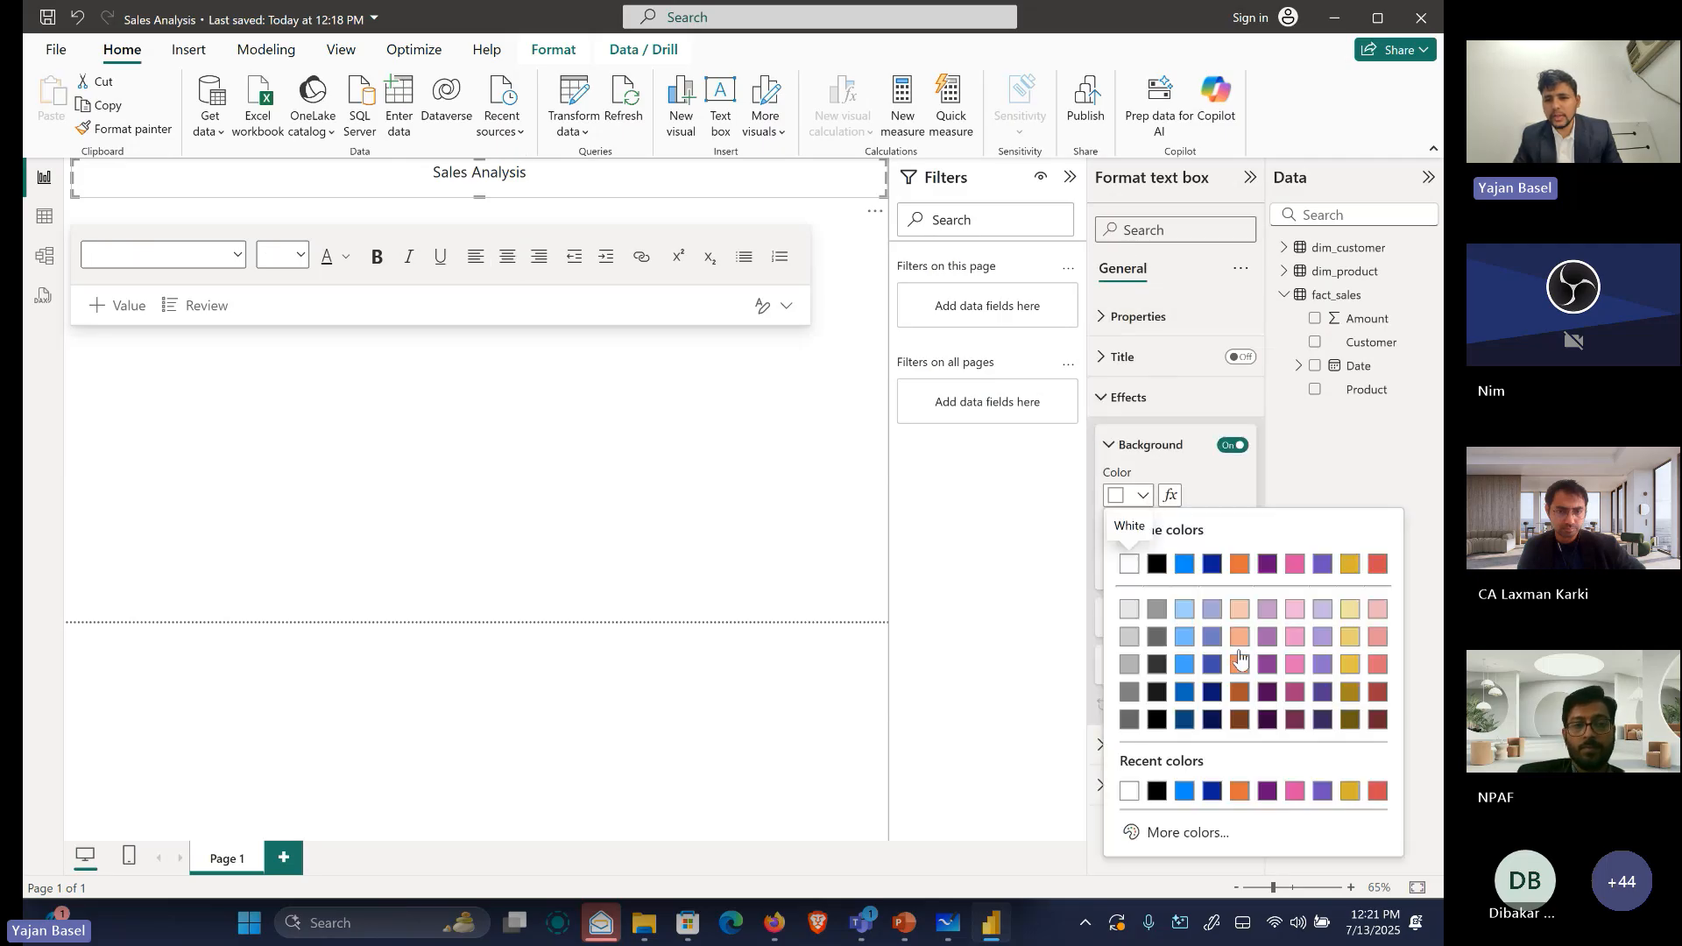
pyautogui.click(1239, 791)
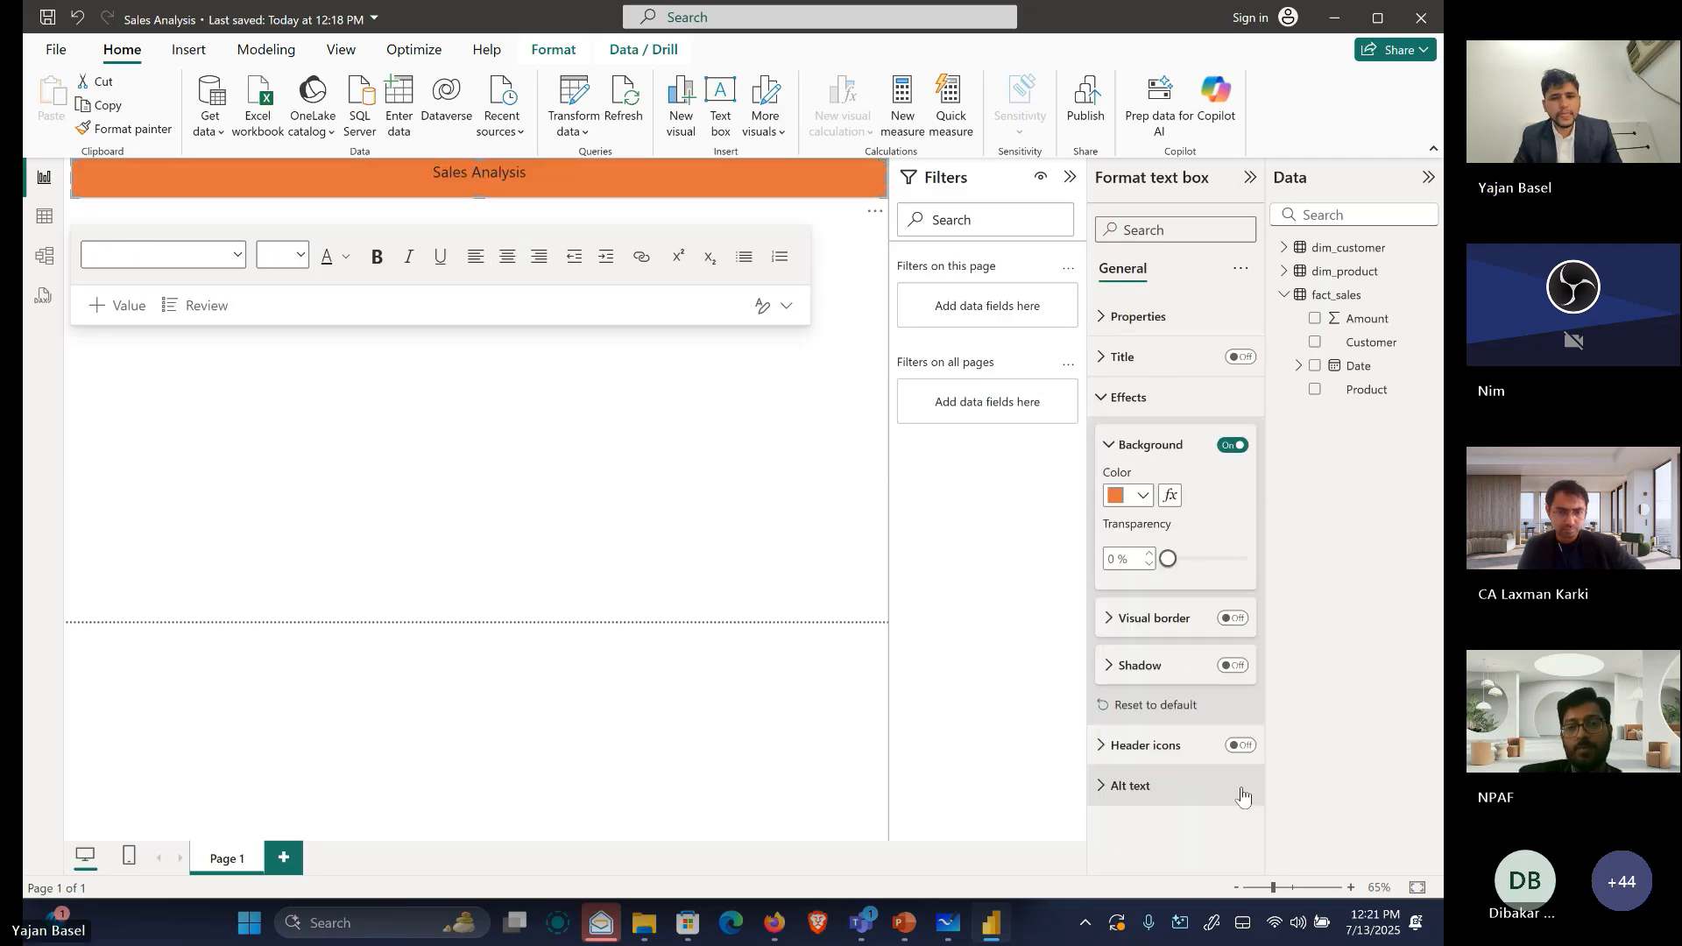
# Make the Sales Analysis title text white, checking it against the reference report.
pyautogui.moveTo(545, 174); pyautogui.dragTo(426, 175)
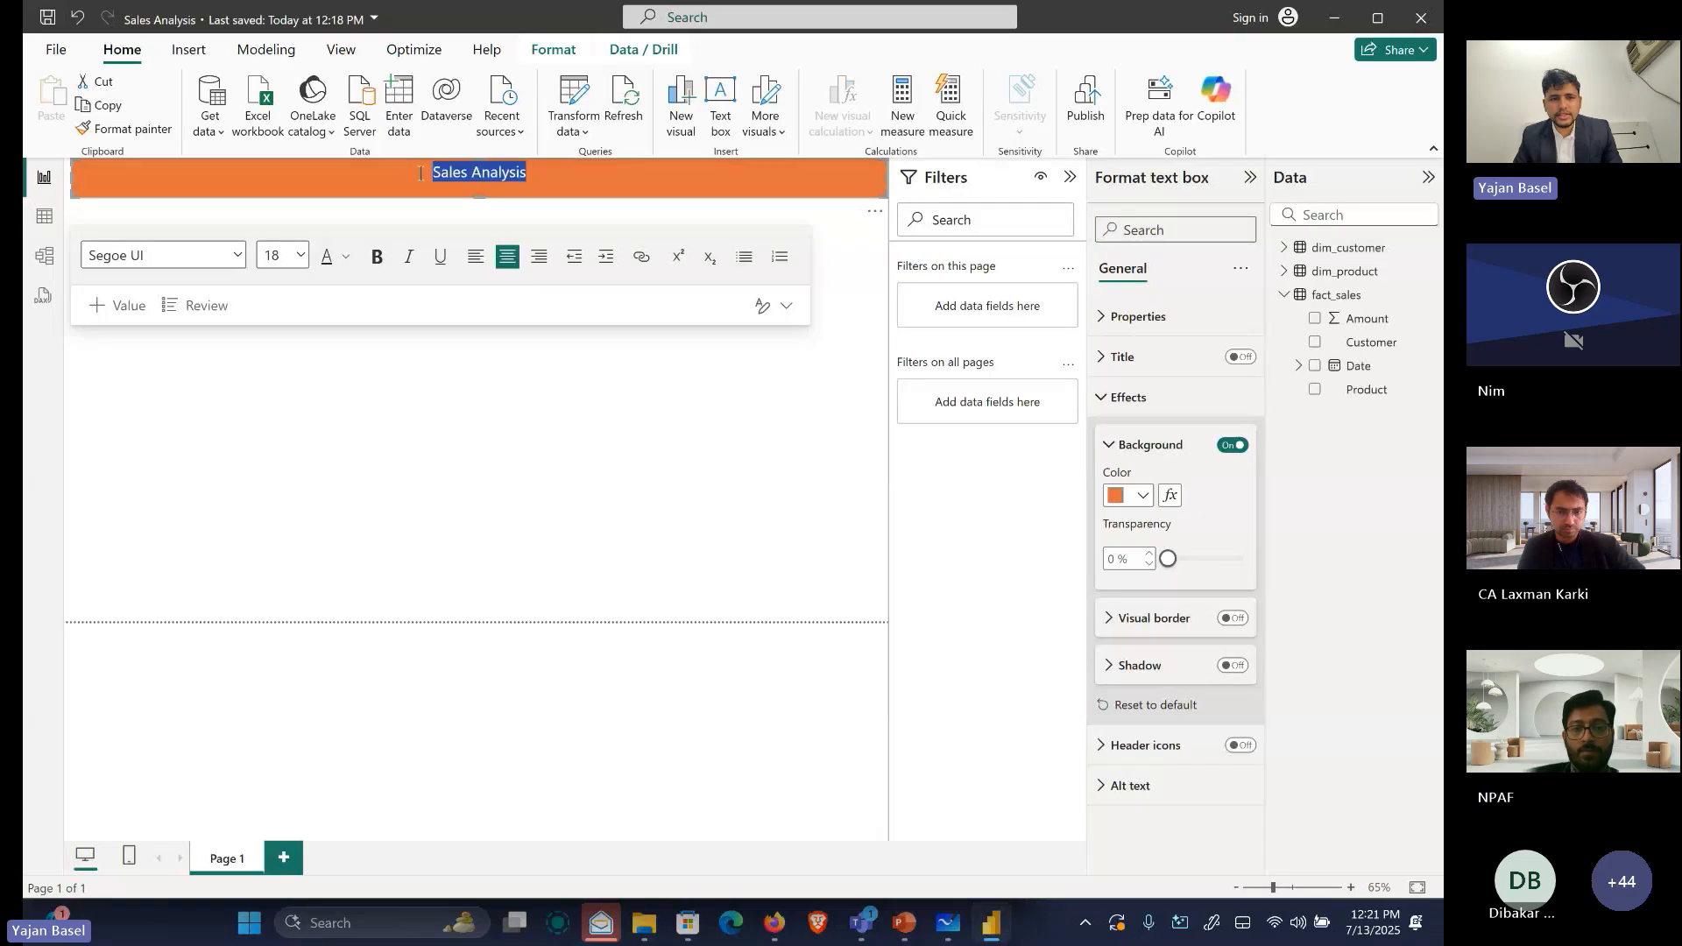
pyautogui.click(346, 257)
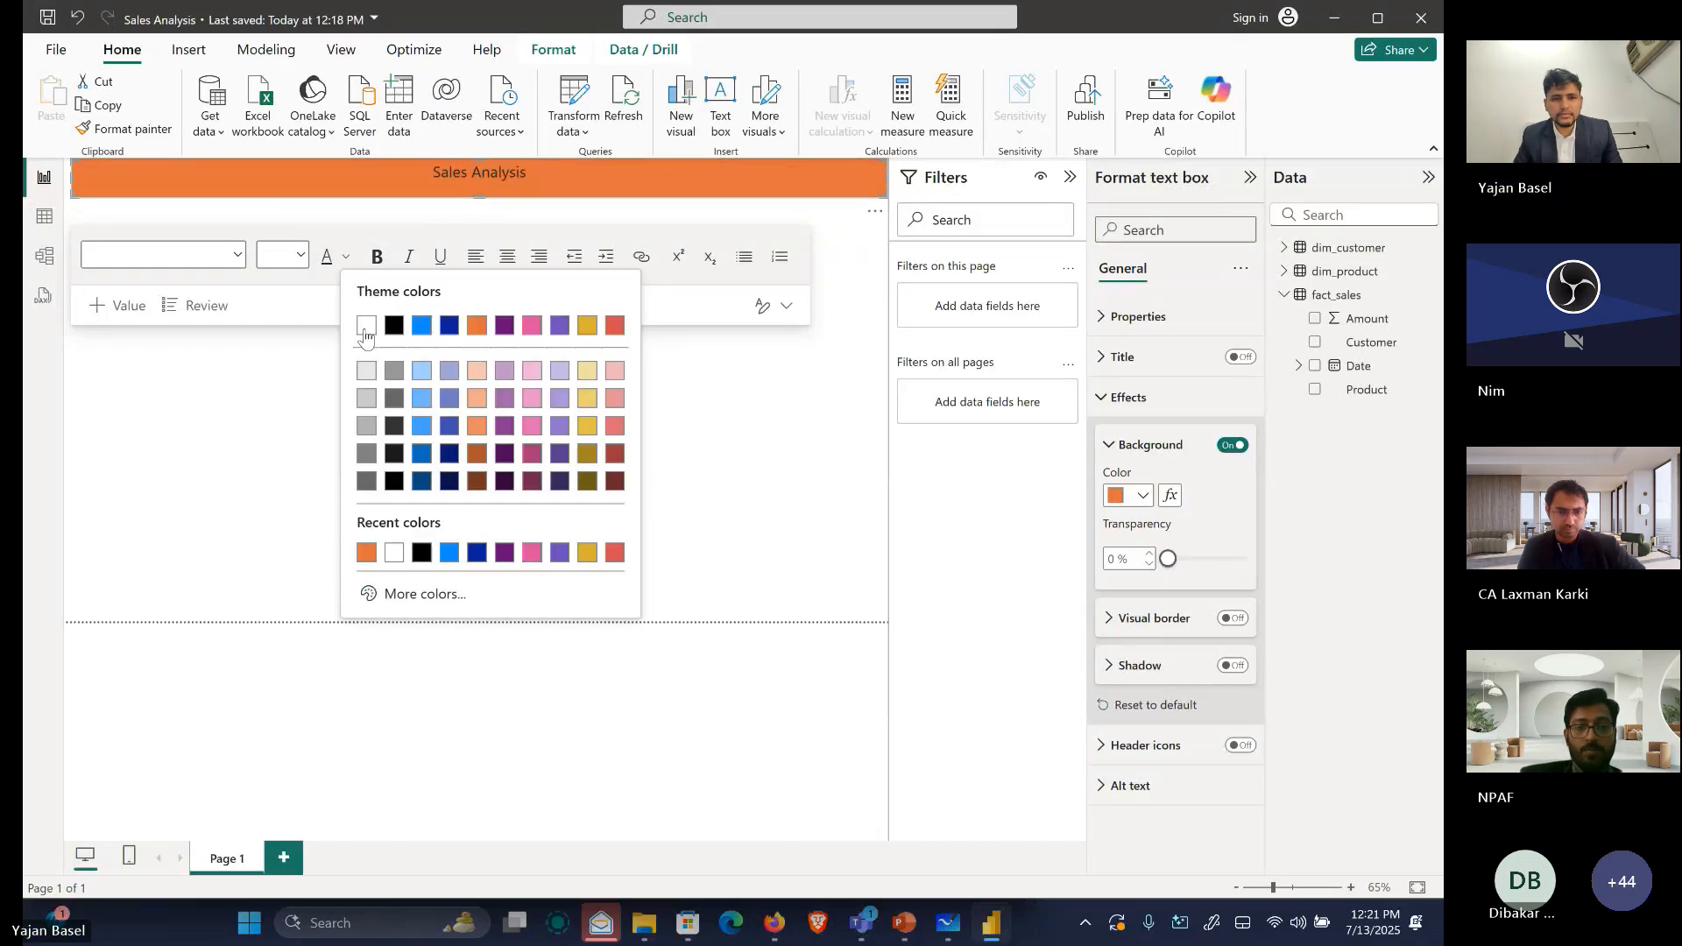
pyautogui.click(366, 330)
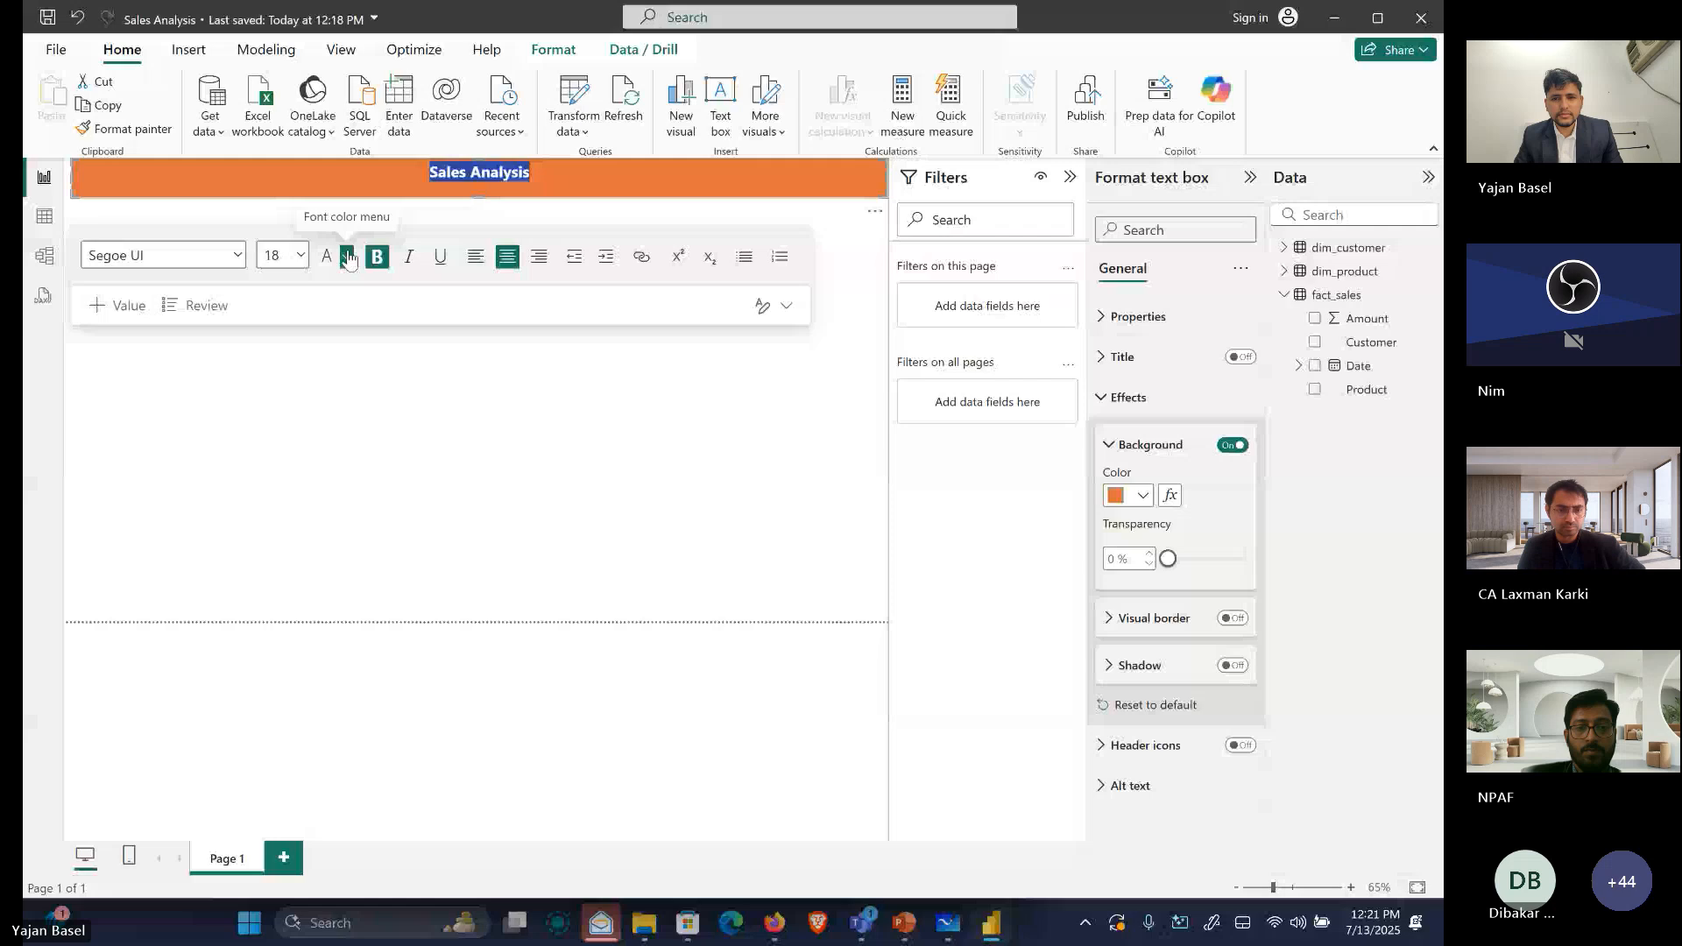
pyautogui.hotkey('alt', 'Tab')
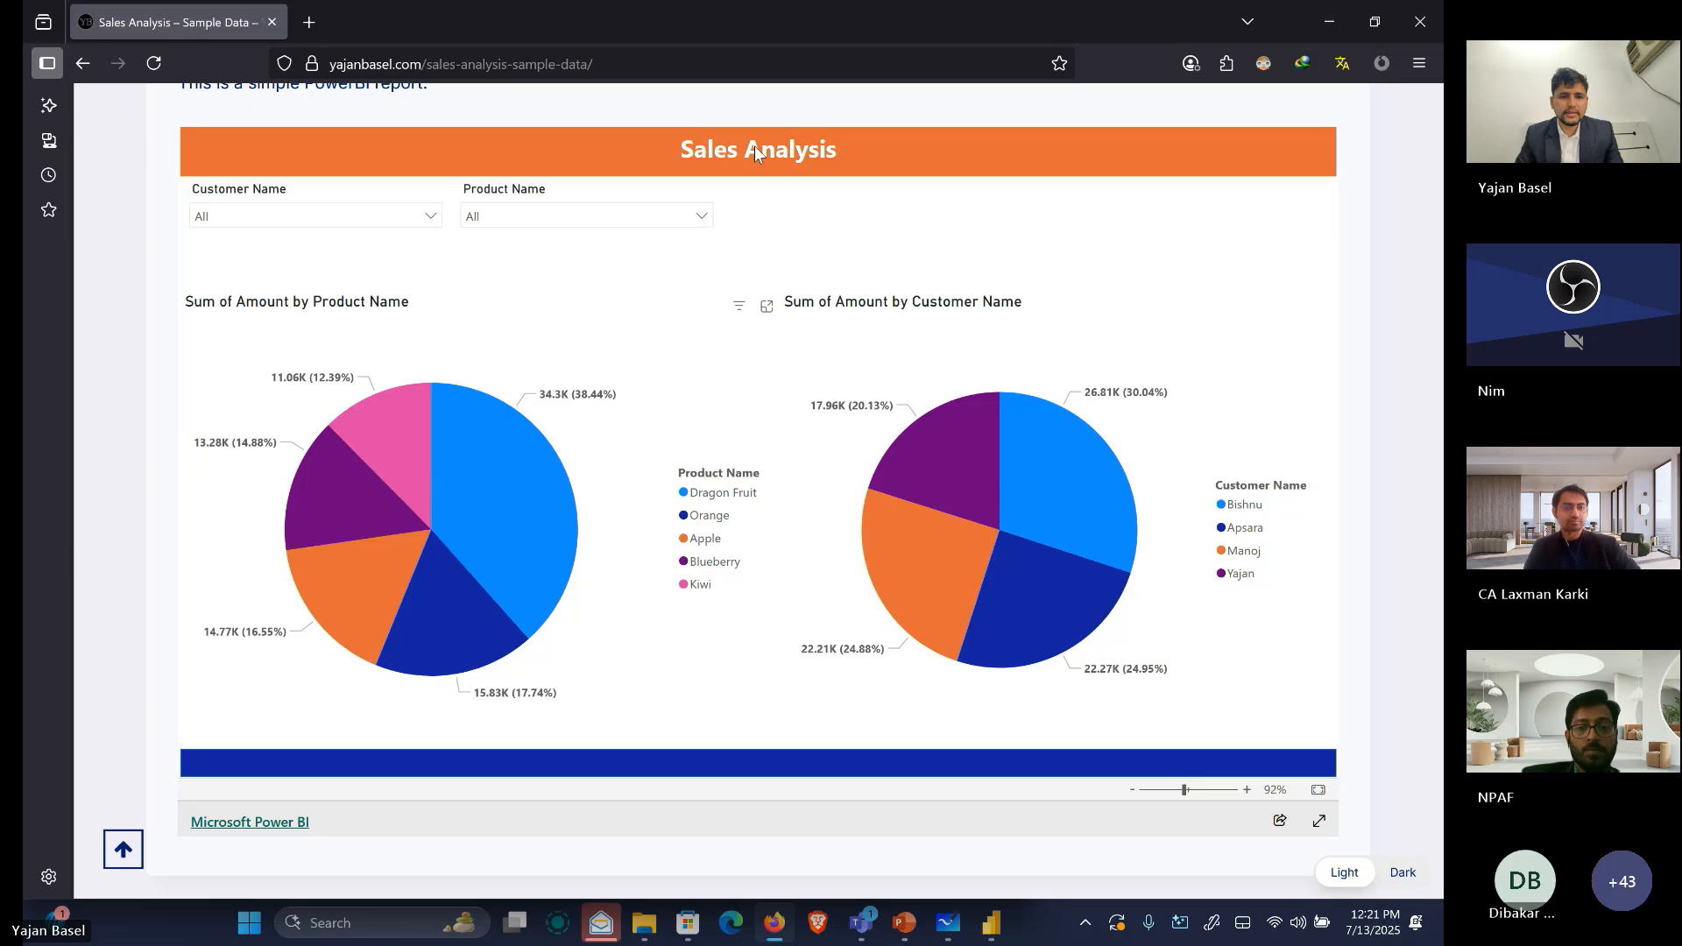
pyautogui.hotkey('alt', 'Tab')
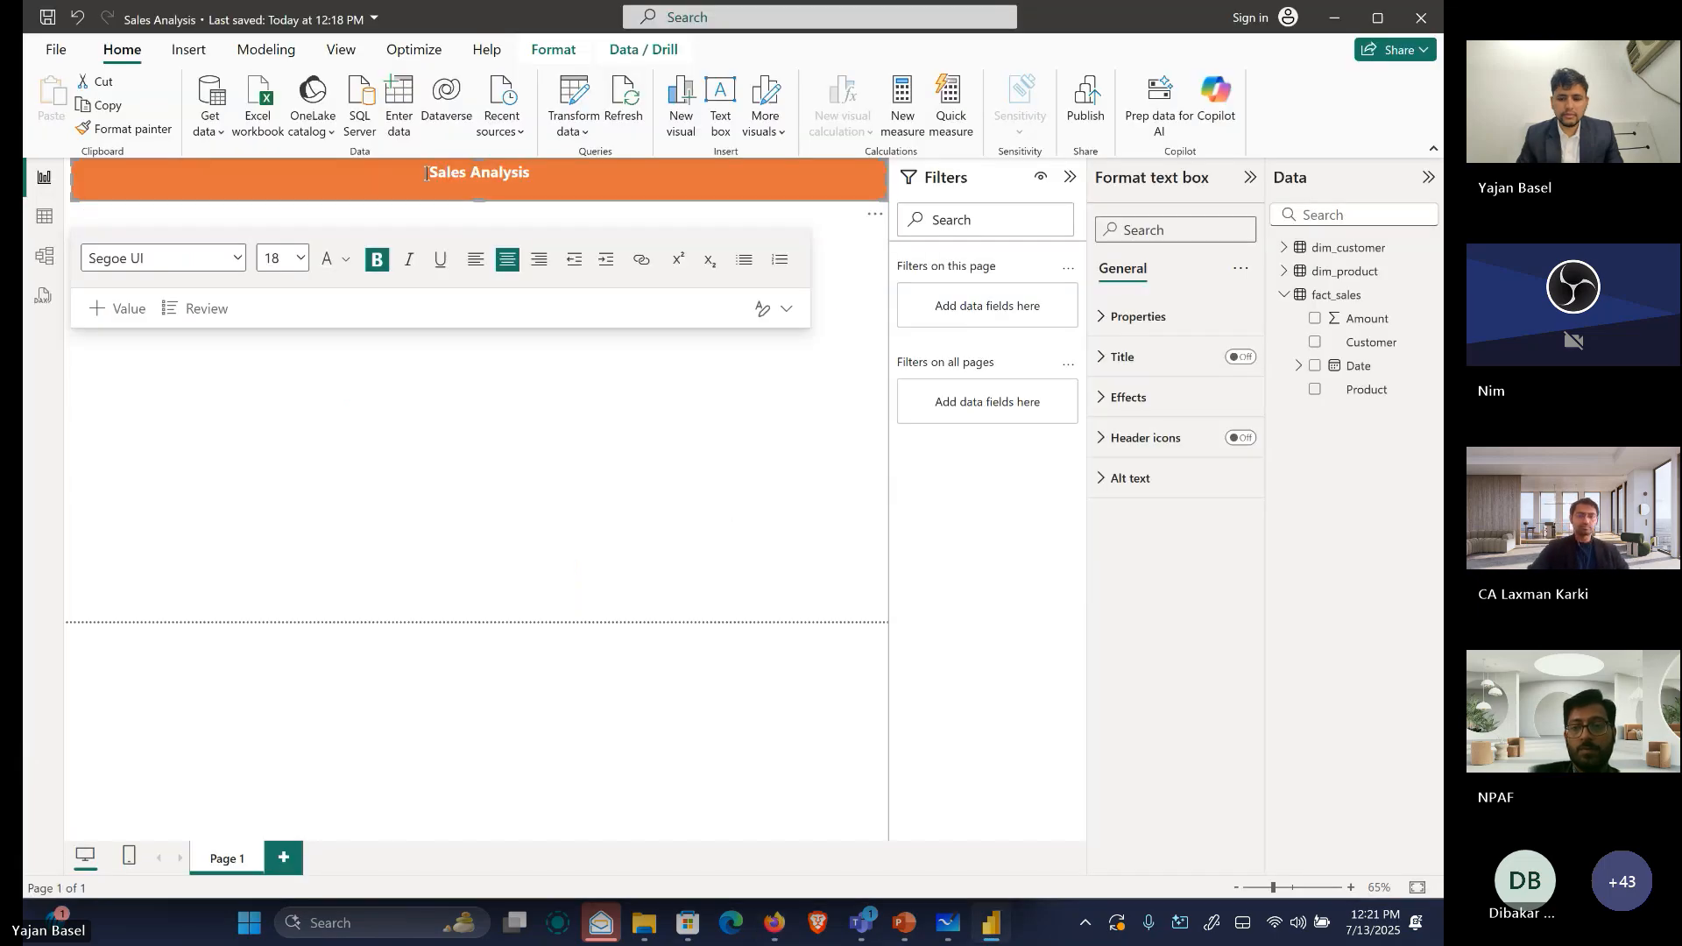
# Add a size-8 blank line above the title and make the orange banner slightly taller.
pyautogui.press('Return')
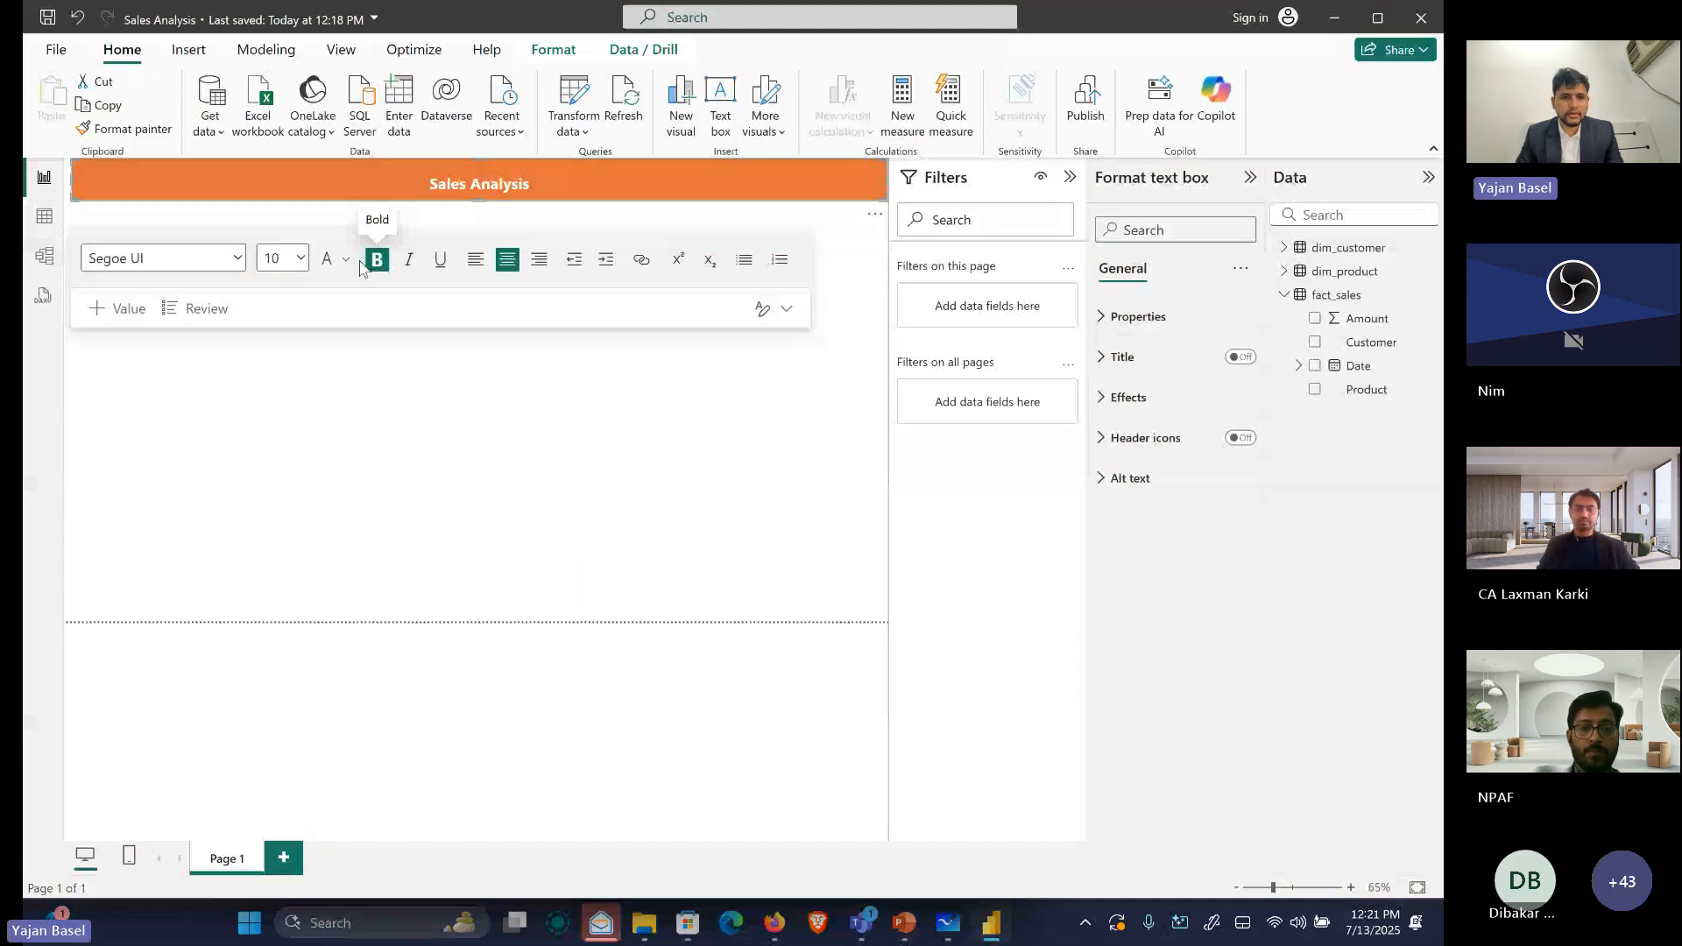
pyautogui.click(300, 258)
pyautogui.click(283, 301)
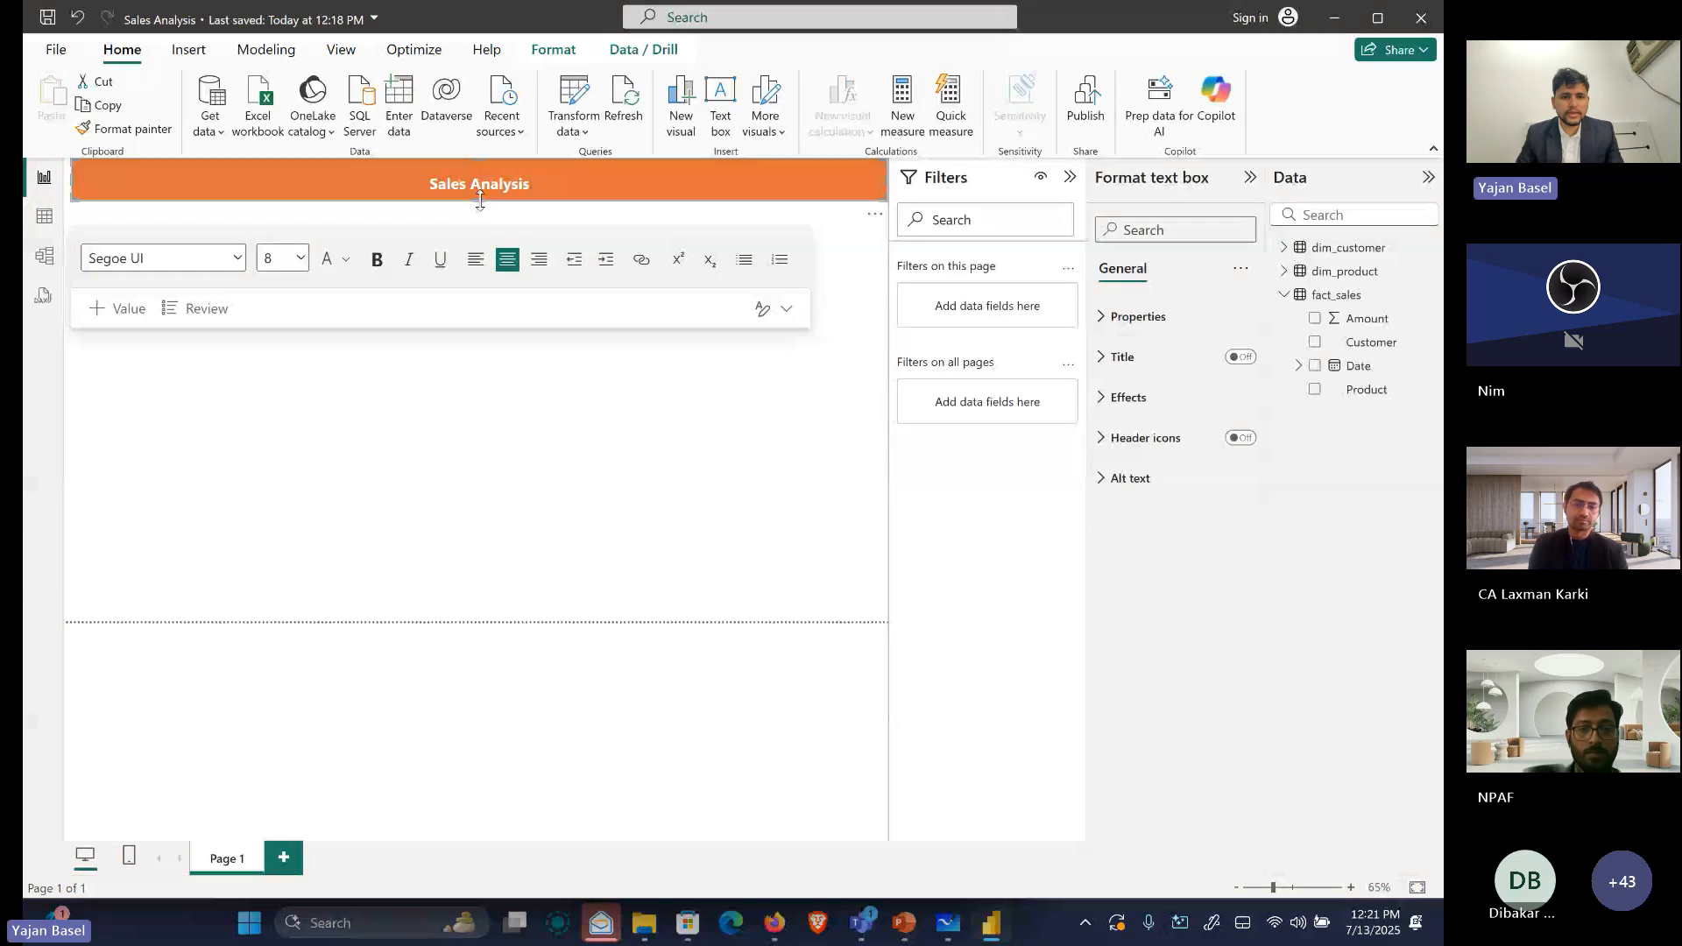
pyautogui.moveTo(480, 200); pyautogui.dragTo(481, 208)
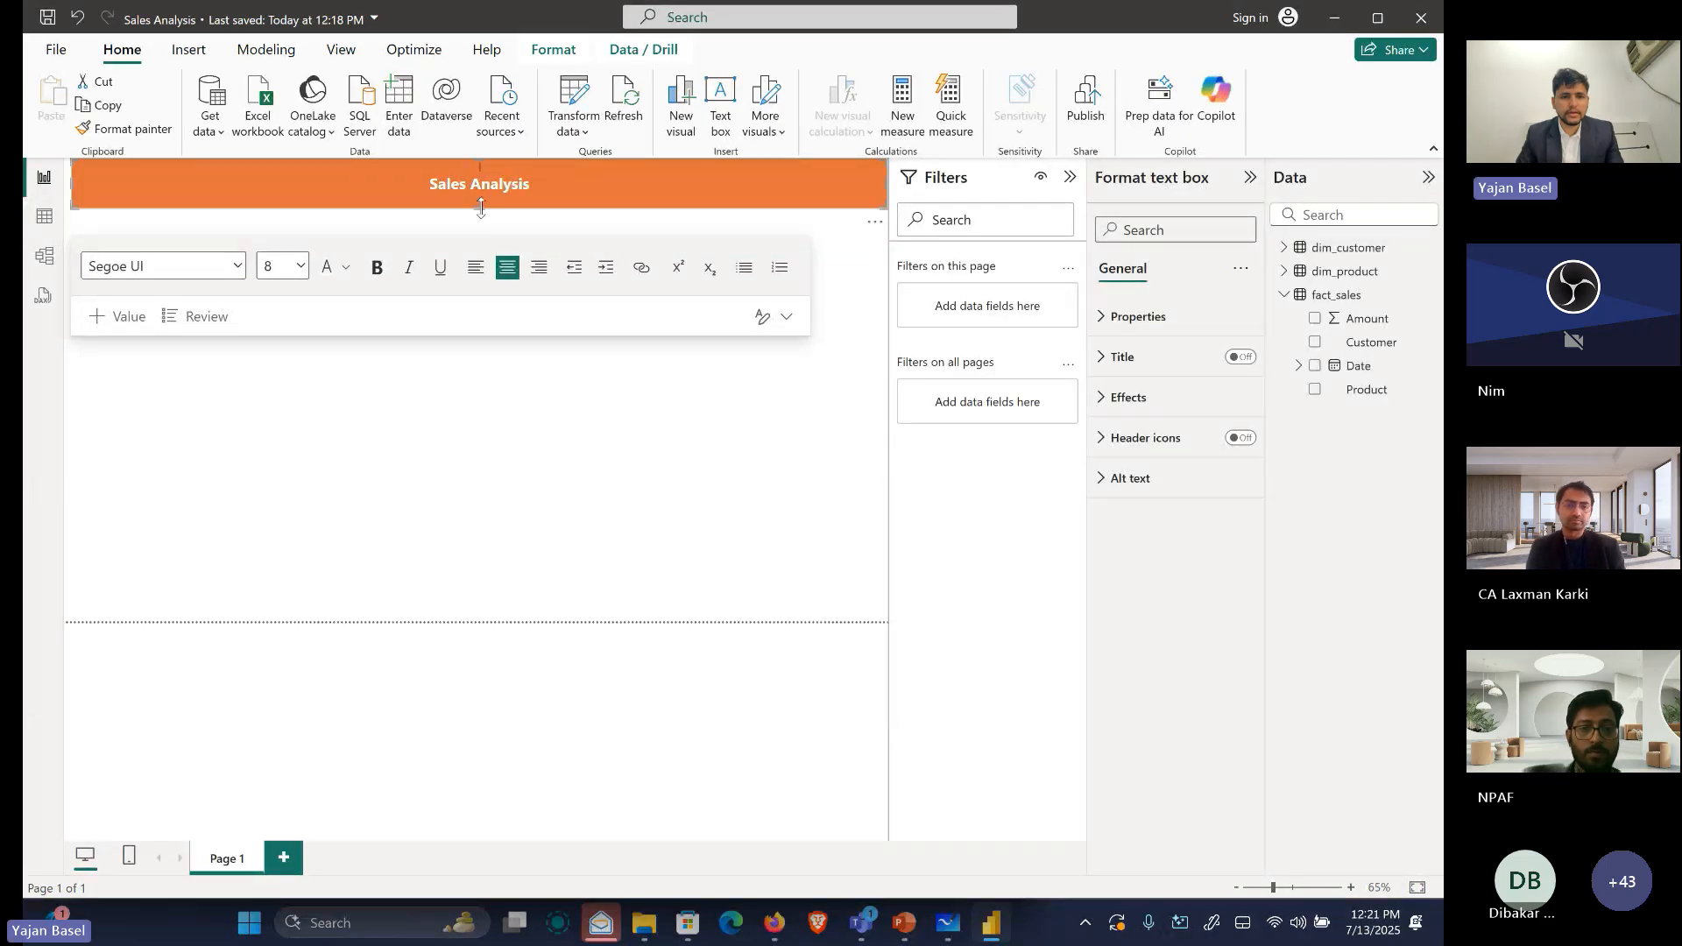
pyautogui.click(464, 379)
pyautogui.hotkey('alt', 'Tab')
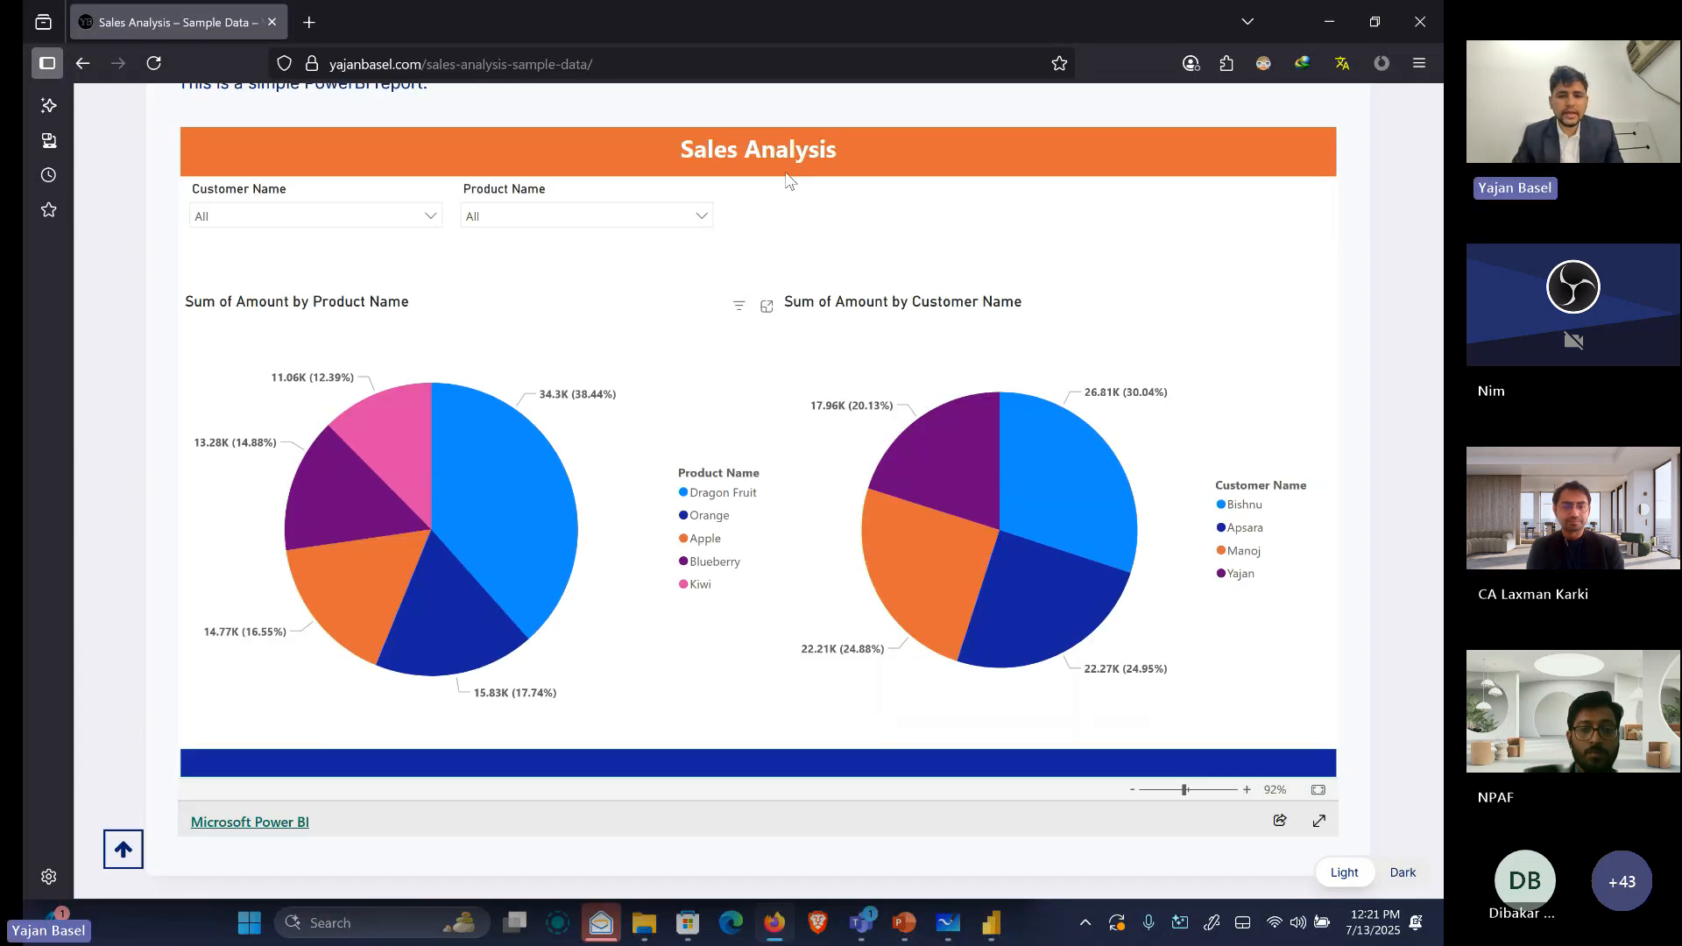
pyautogui.hotkey('alt', 'Tab')
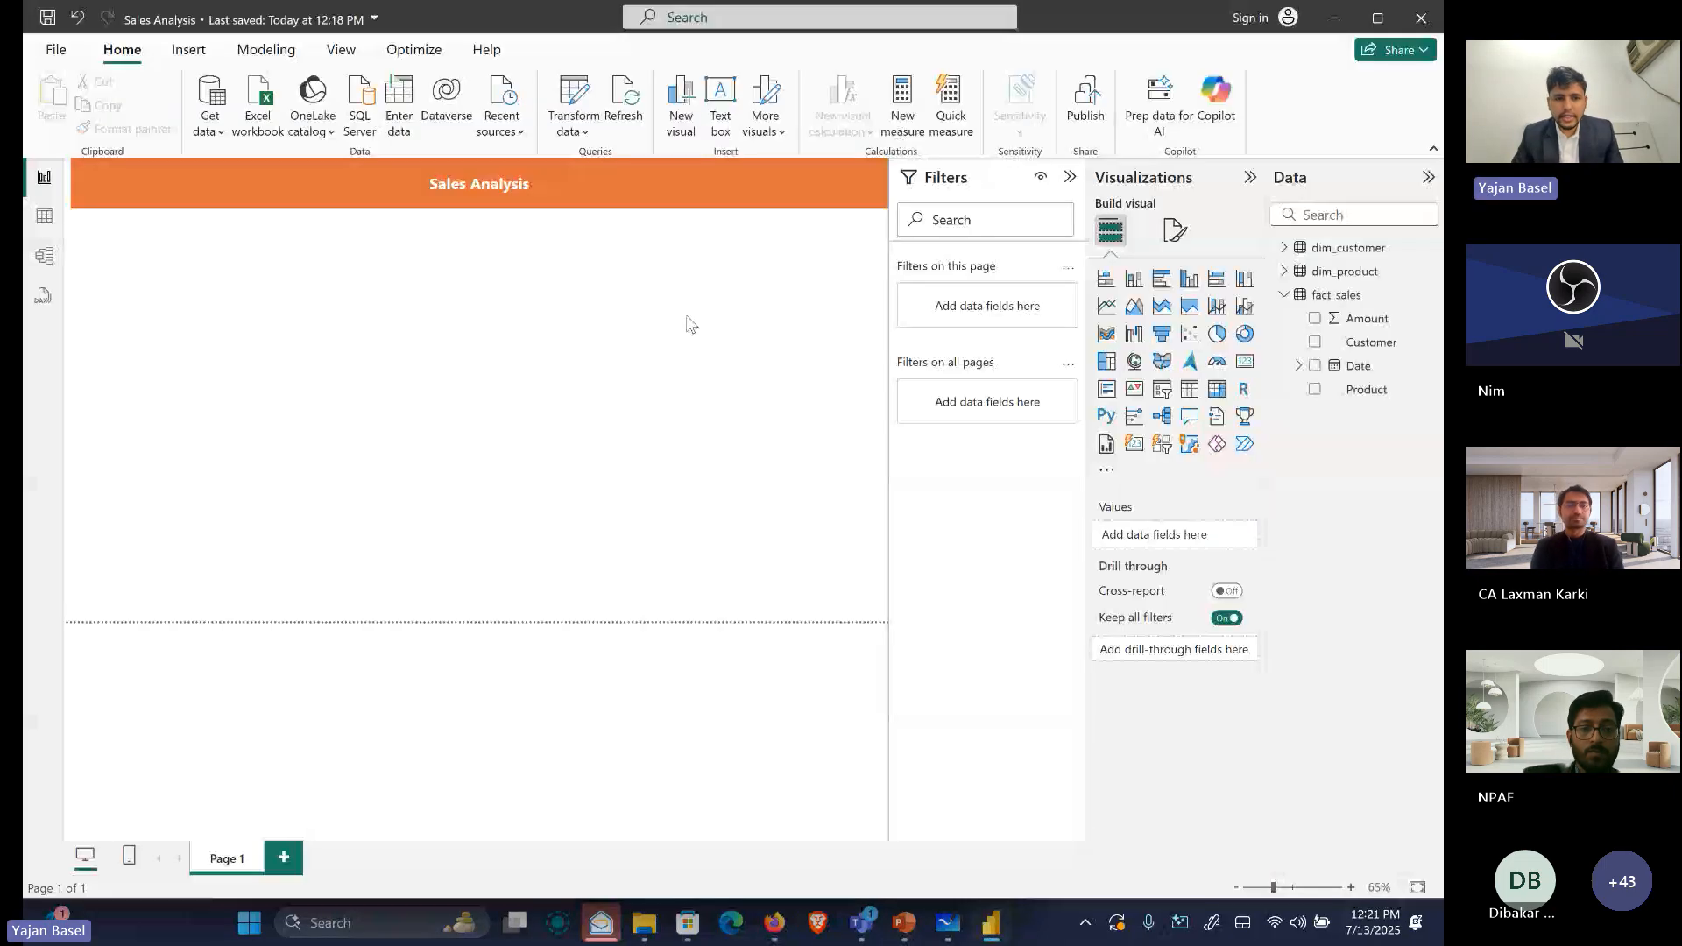
# Add a pie chart filling the left half below the banner and plot Sum of Amount.
pyautogui.hotkey('alt', 'Tab')
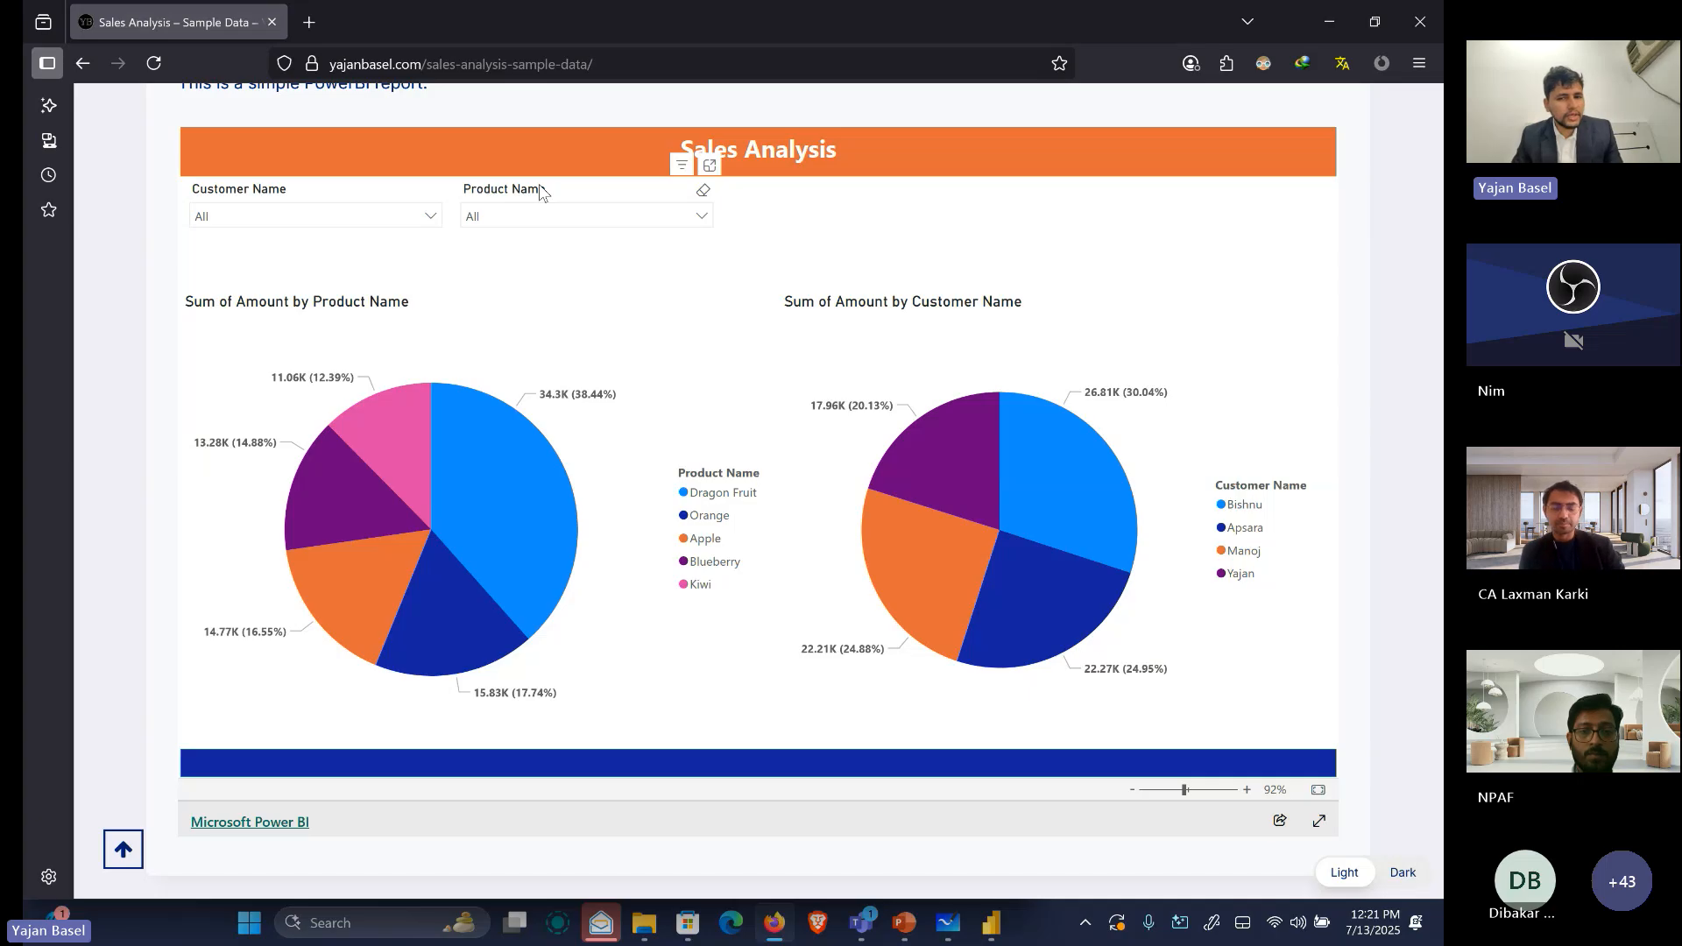
pyautogui.hotkey('alt', 'Tab')
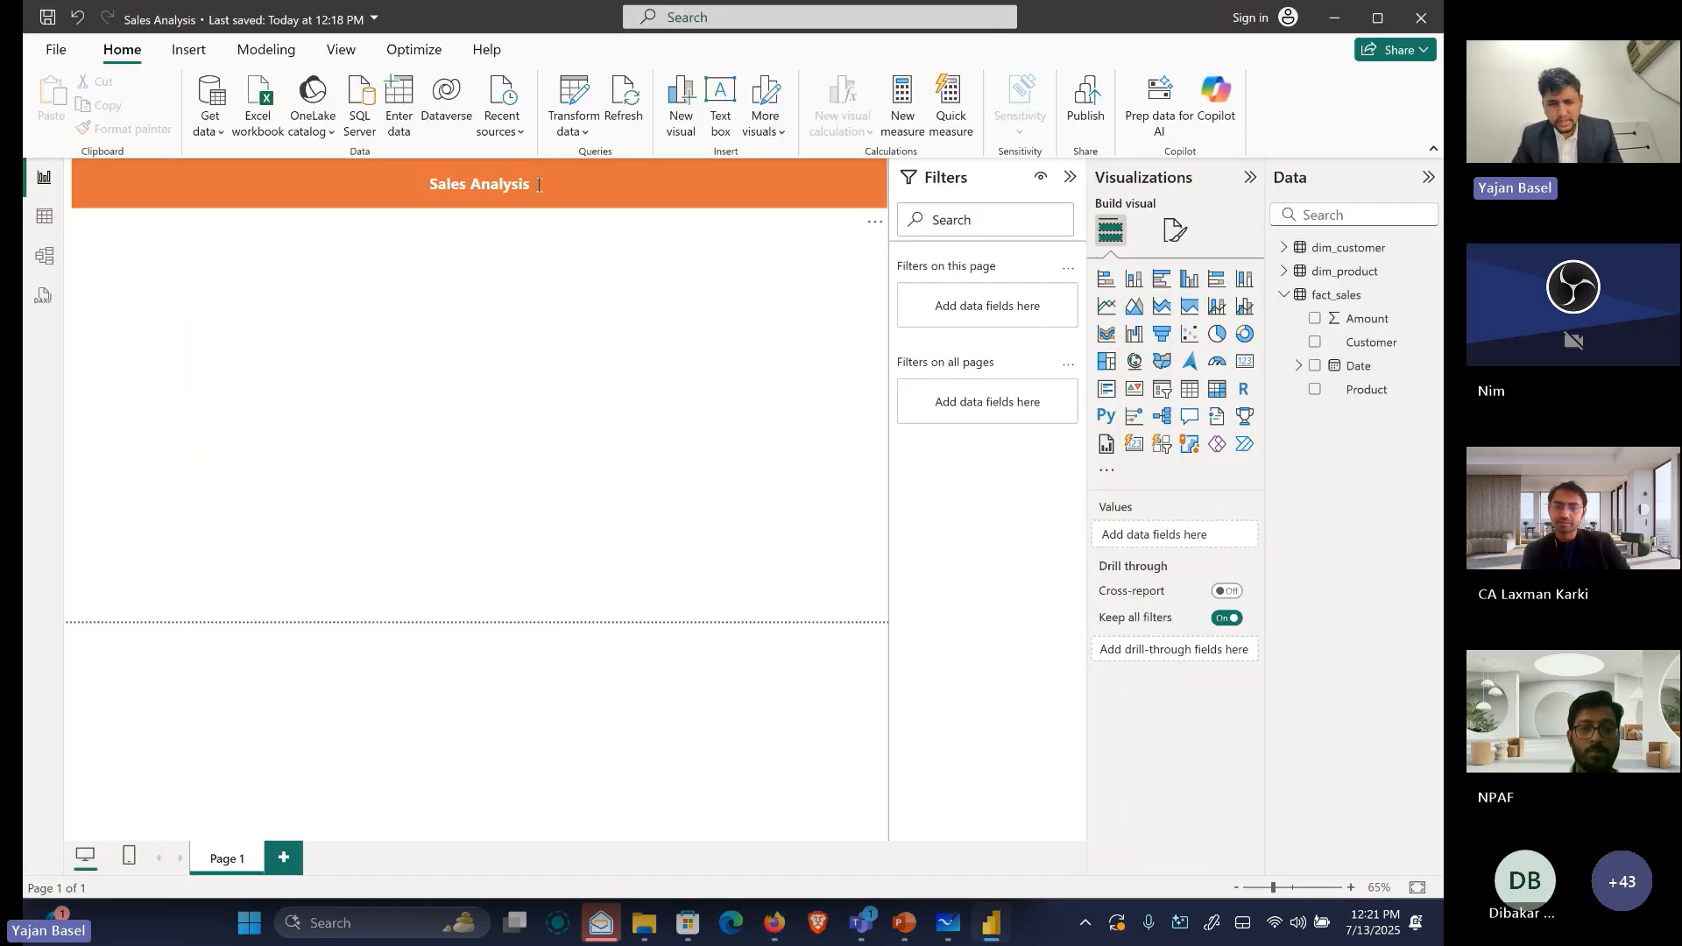
pyautogui.hotkey('alt', 'Tab')
pyautogui.hotkey('alt', 'Tab')
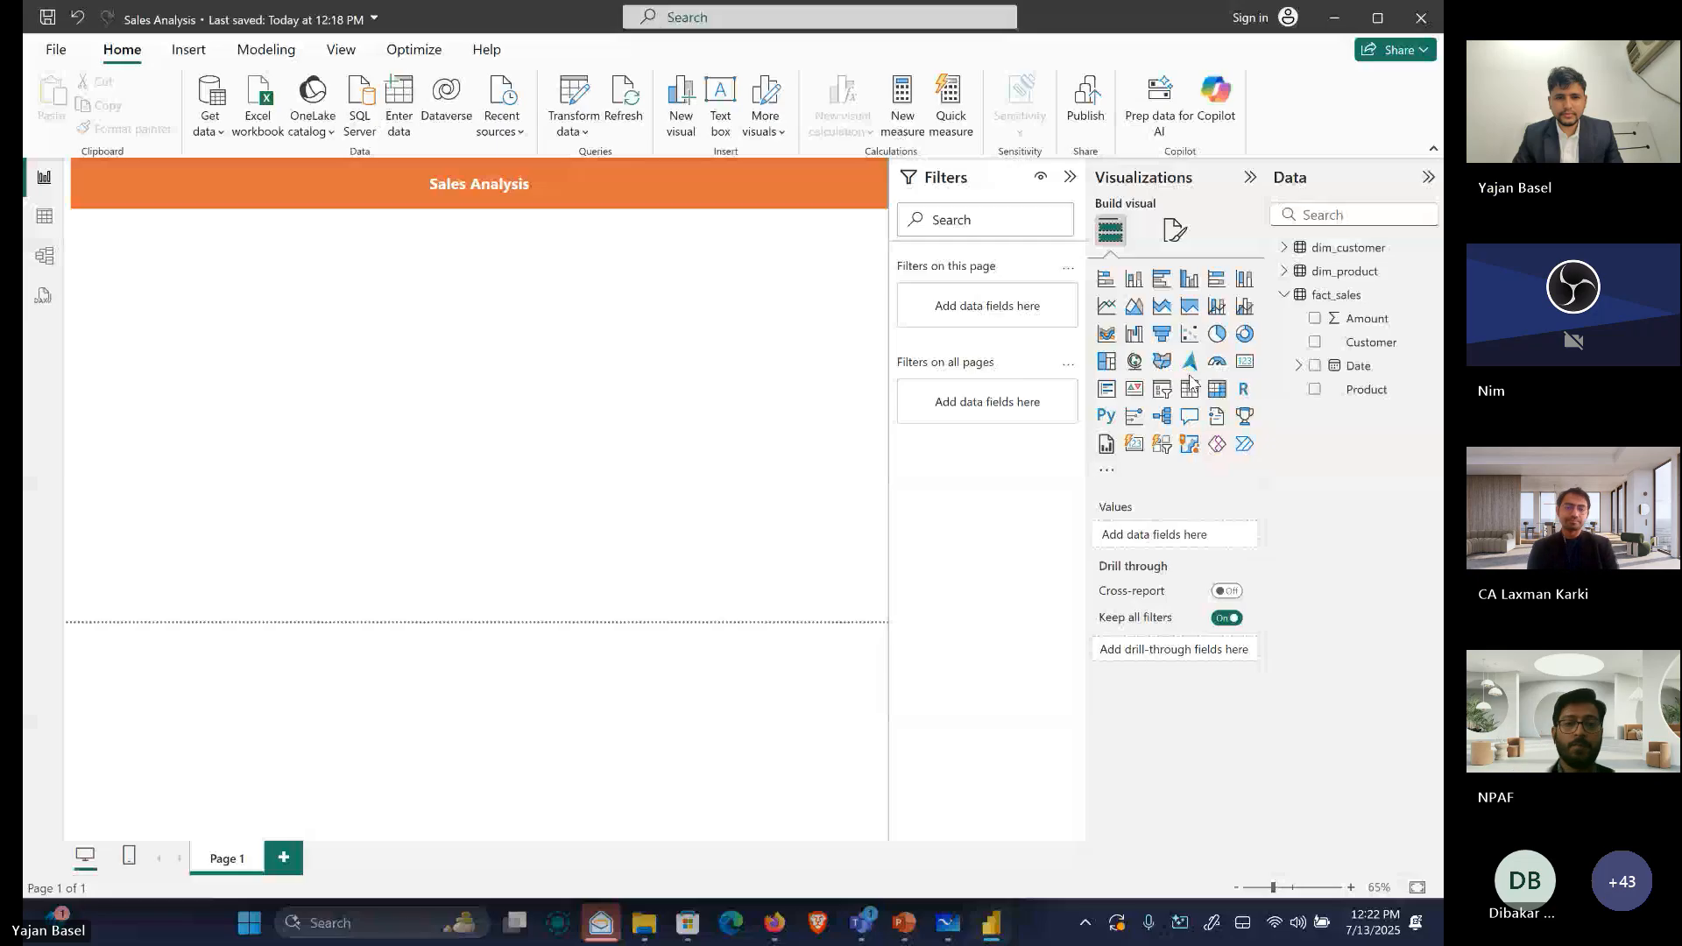
pyautogui.click(1217, 333)
pyautogui.moveTo(479, 369); pyautogui.dragTo(345, 631)
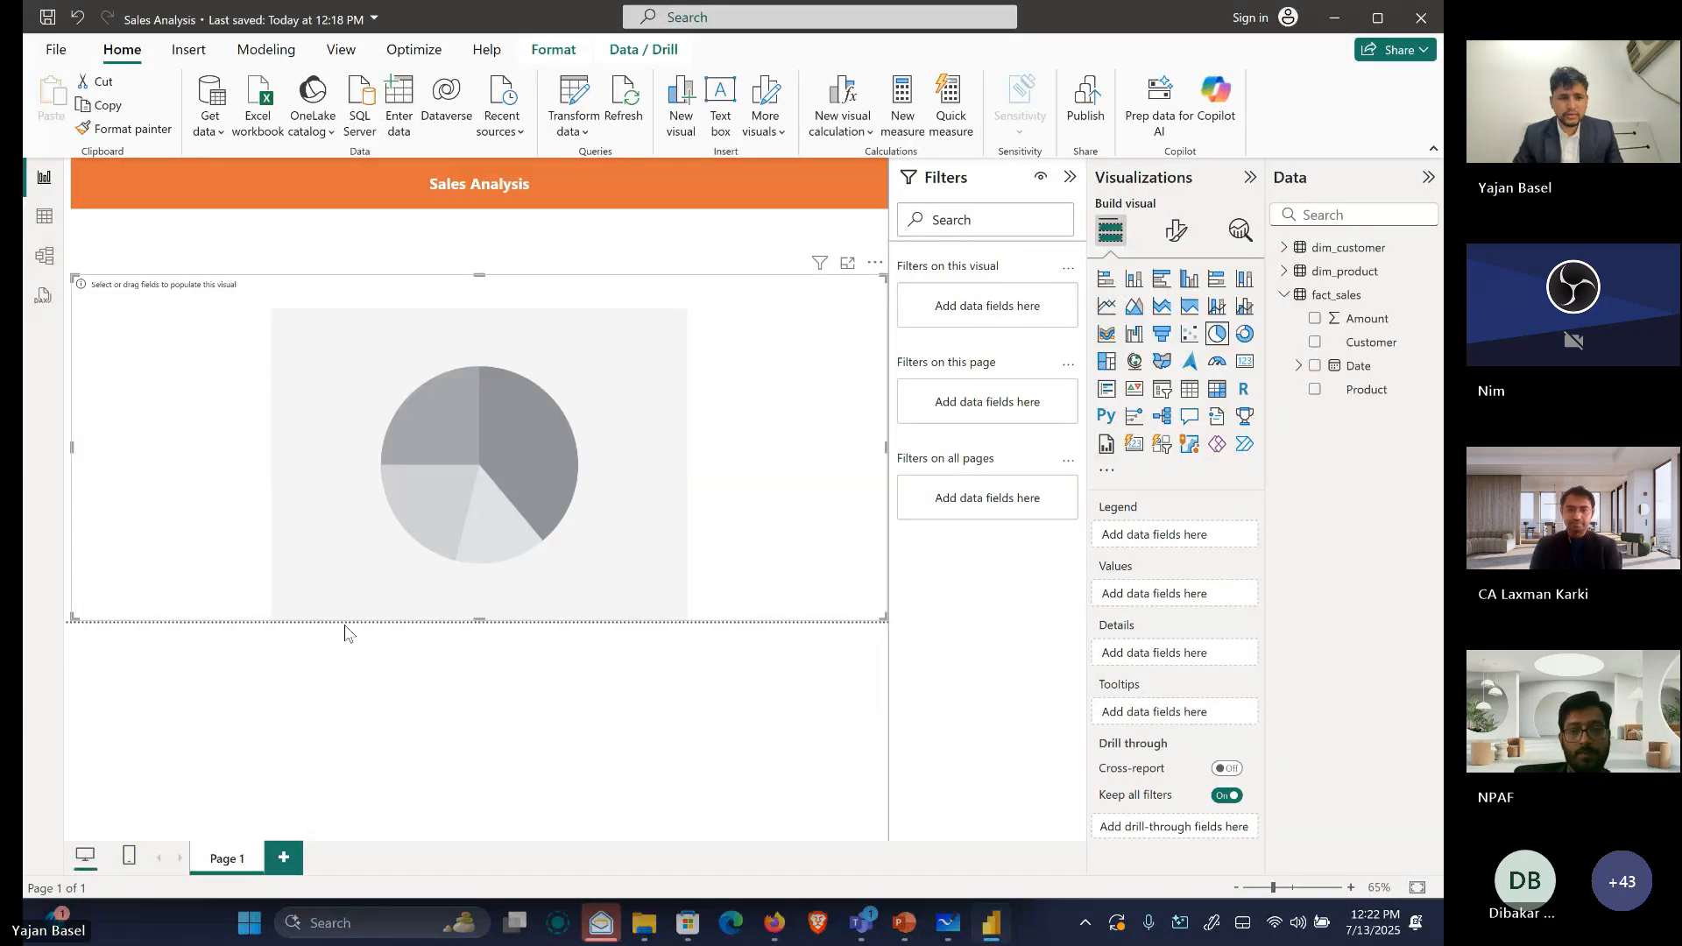
pyautogui.moveTo(72, 447); pyautogui.dragTo(47, 454)
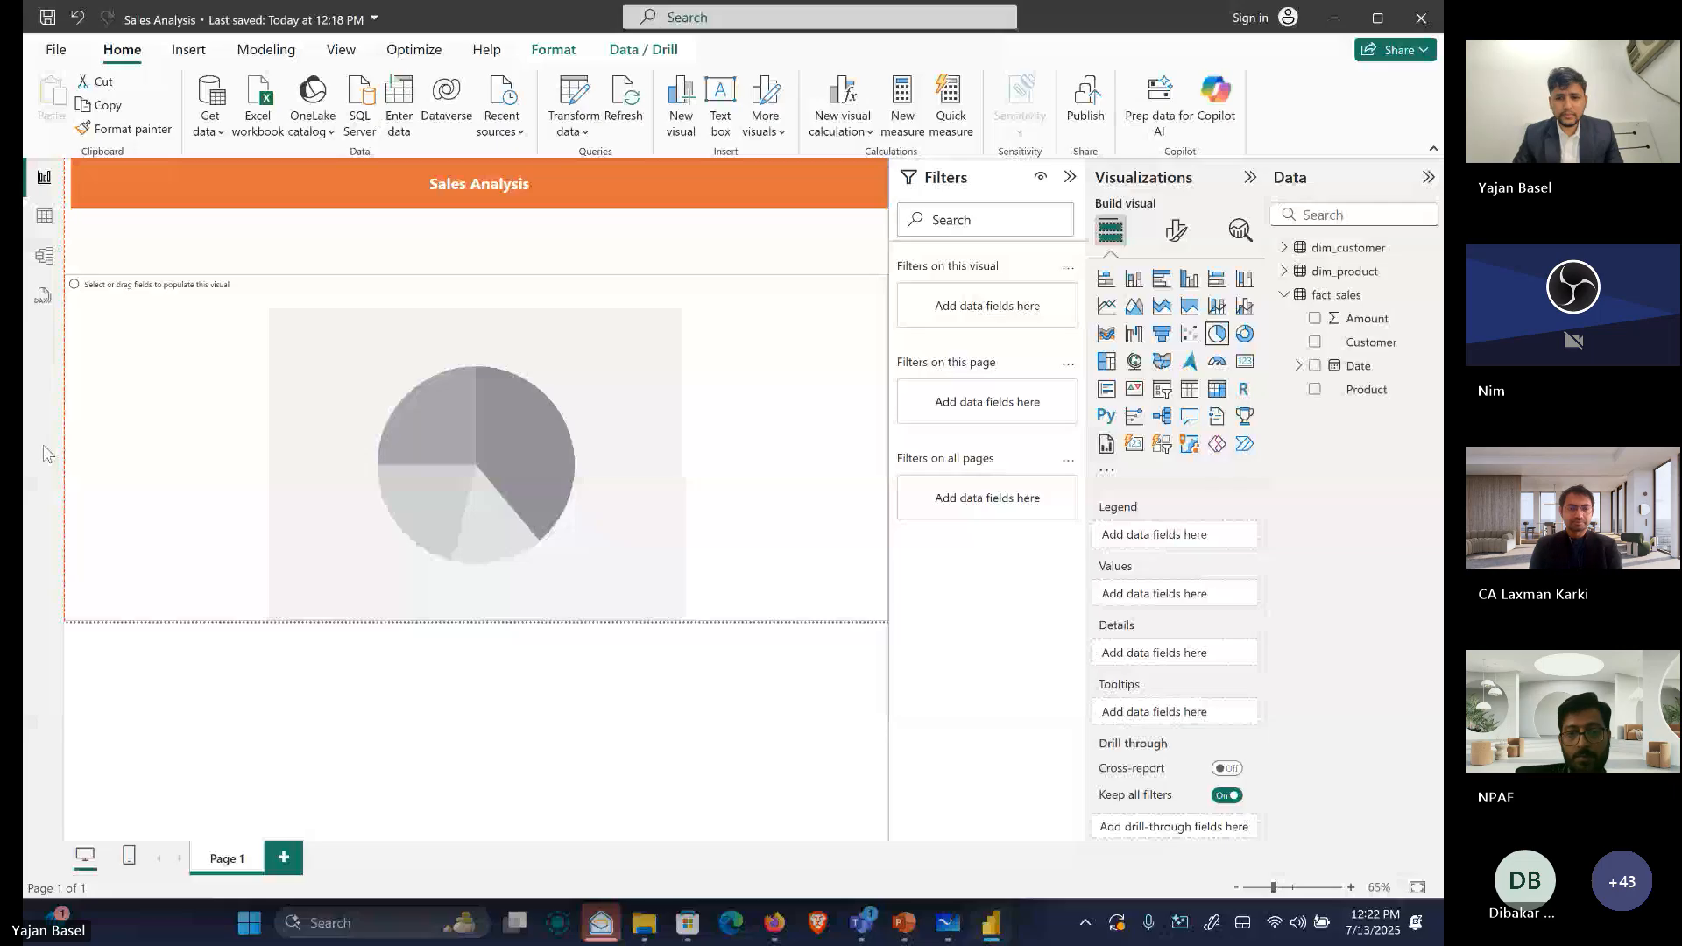
pyautogui.moveTo(886, 450); pyautogui.dragTo(474, 439)
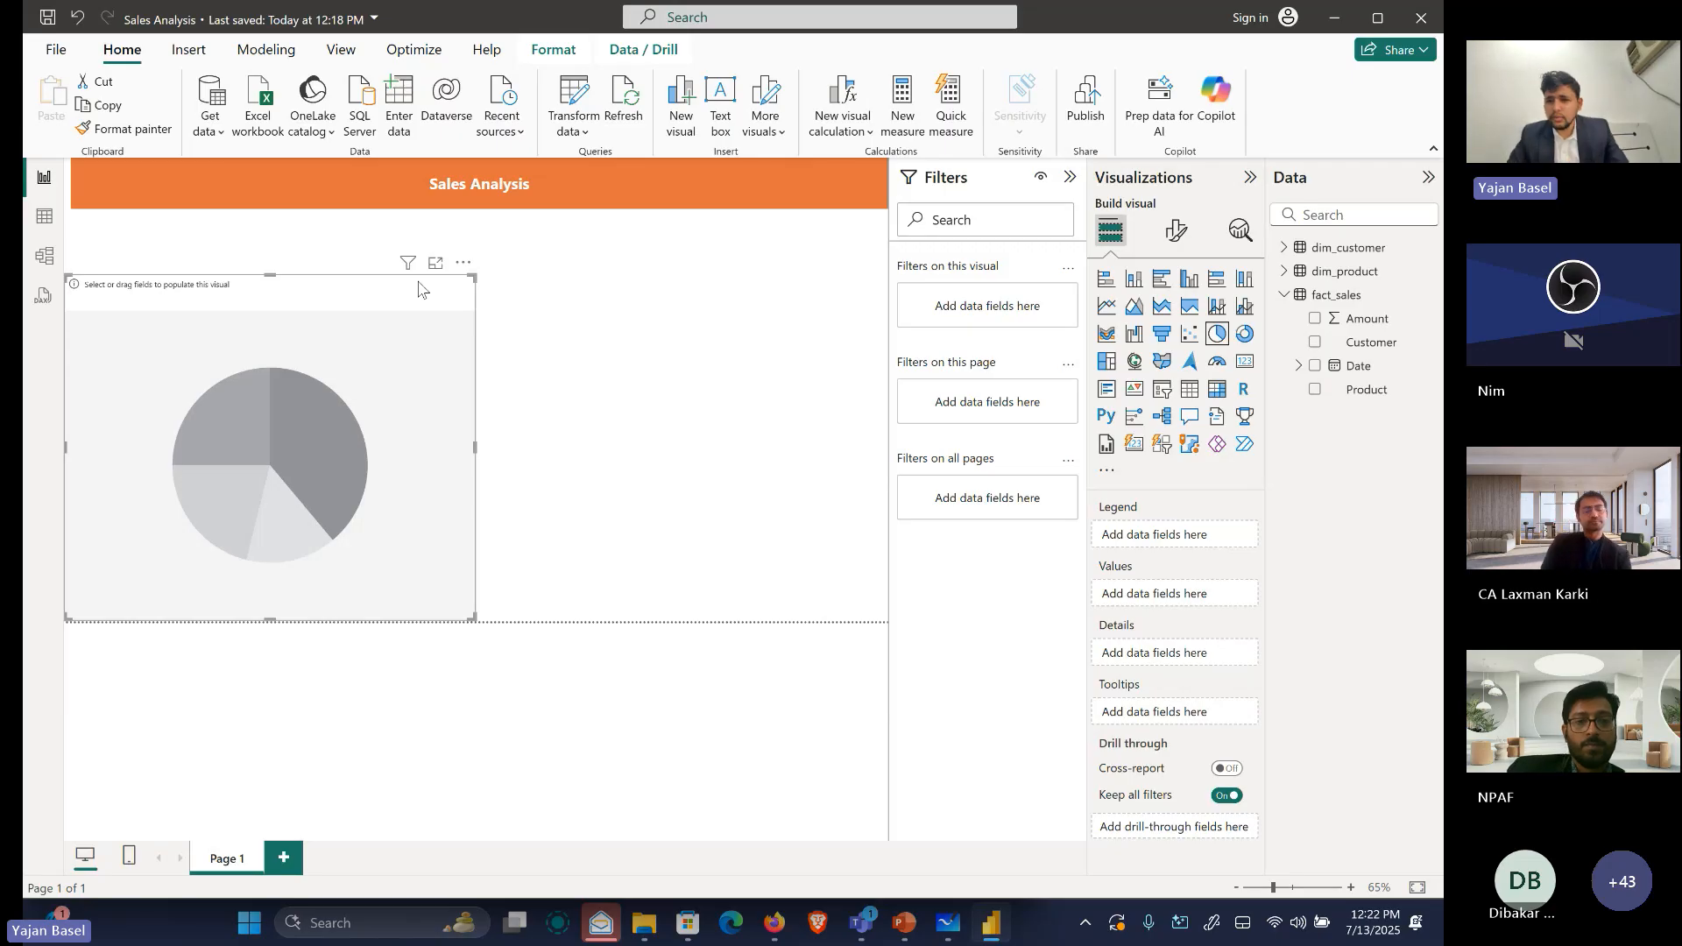
pyautogui.moveTo(1361, 328); pyautogui.dragTo(1146, 593)
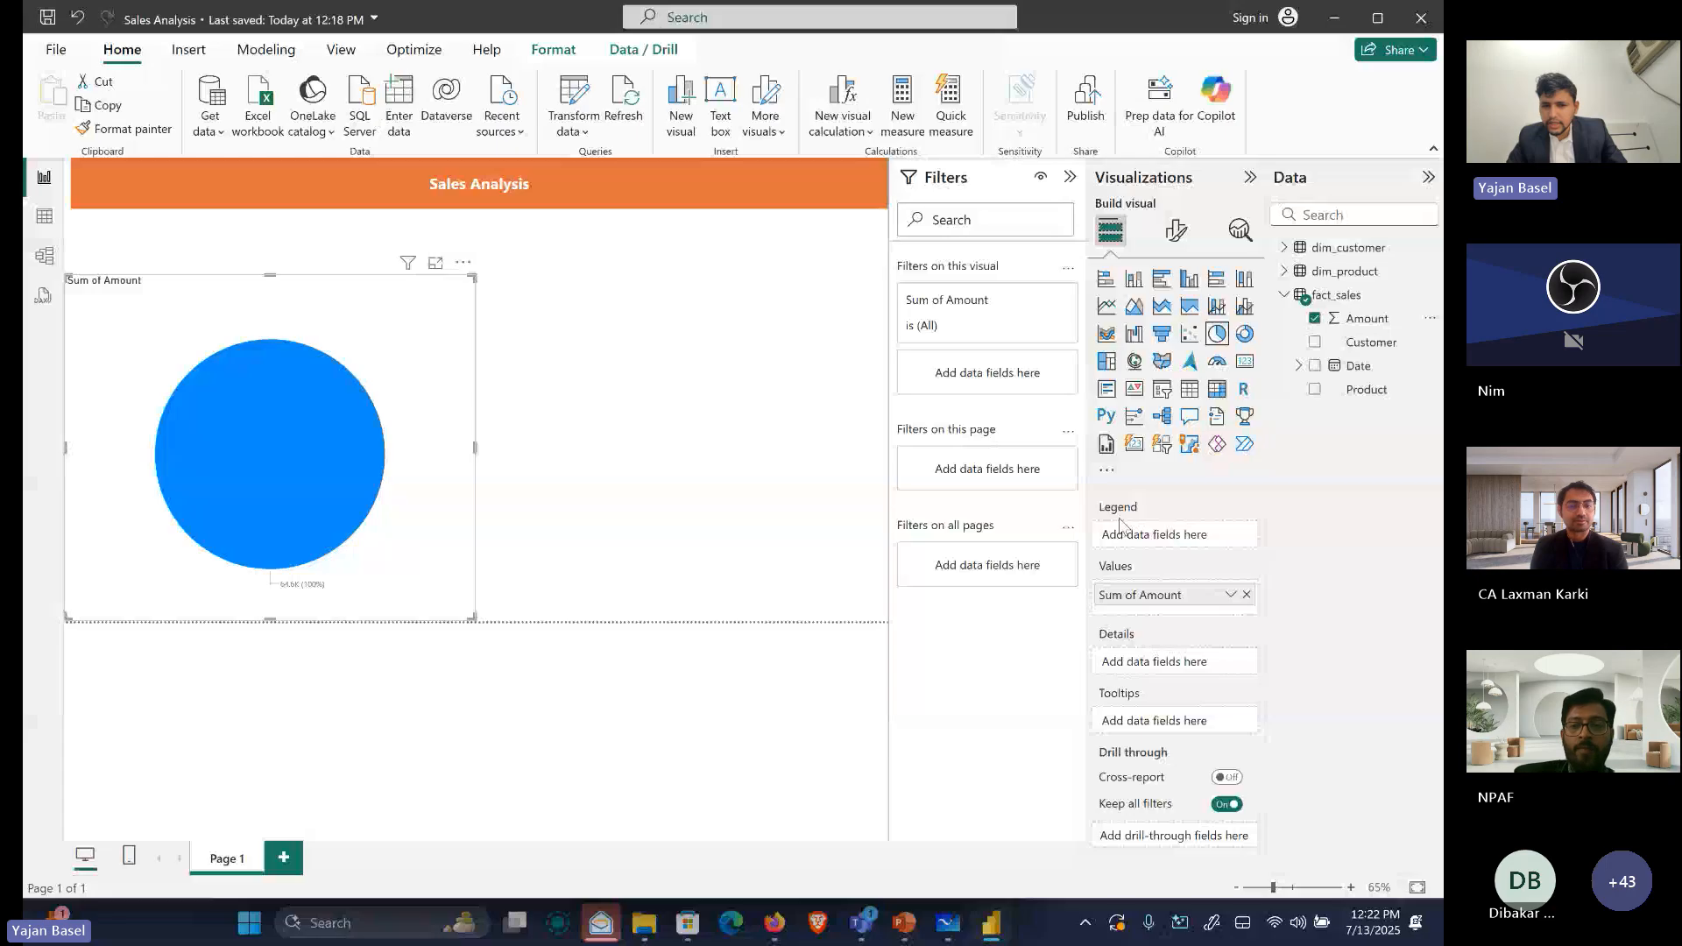
# Expand dim_product's fields and inspect the table relationships in Model view before returning to the report.
pyautogui.click(876, 544)
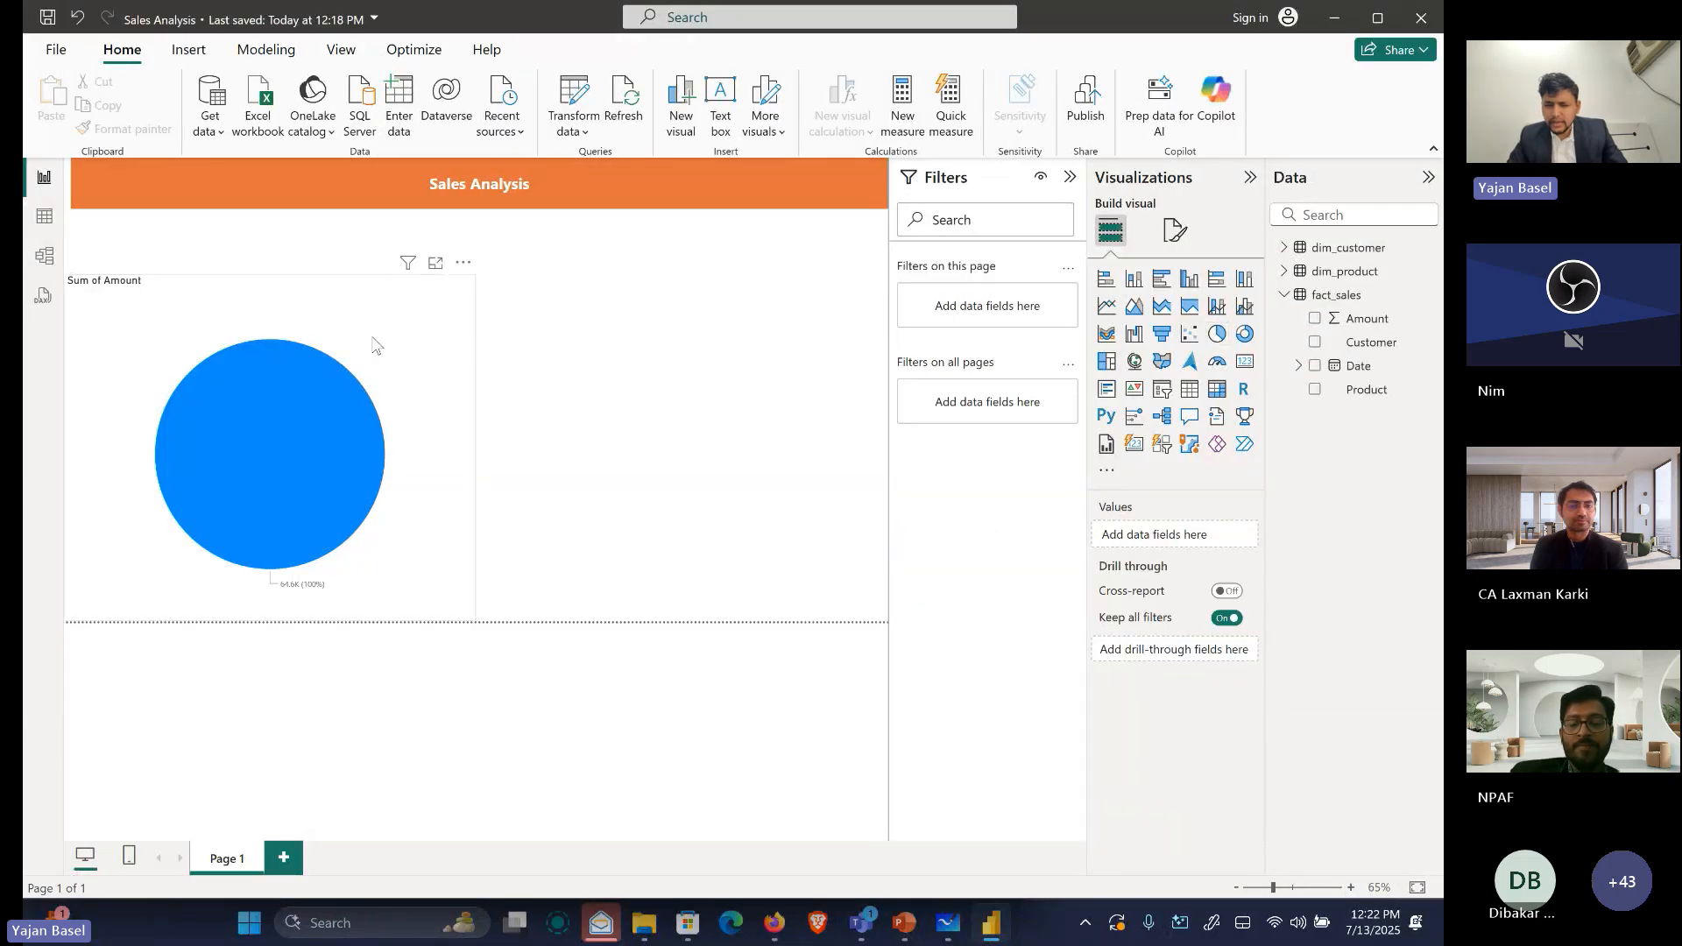
pyautogui.click(373, 342)
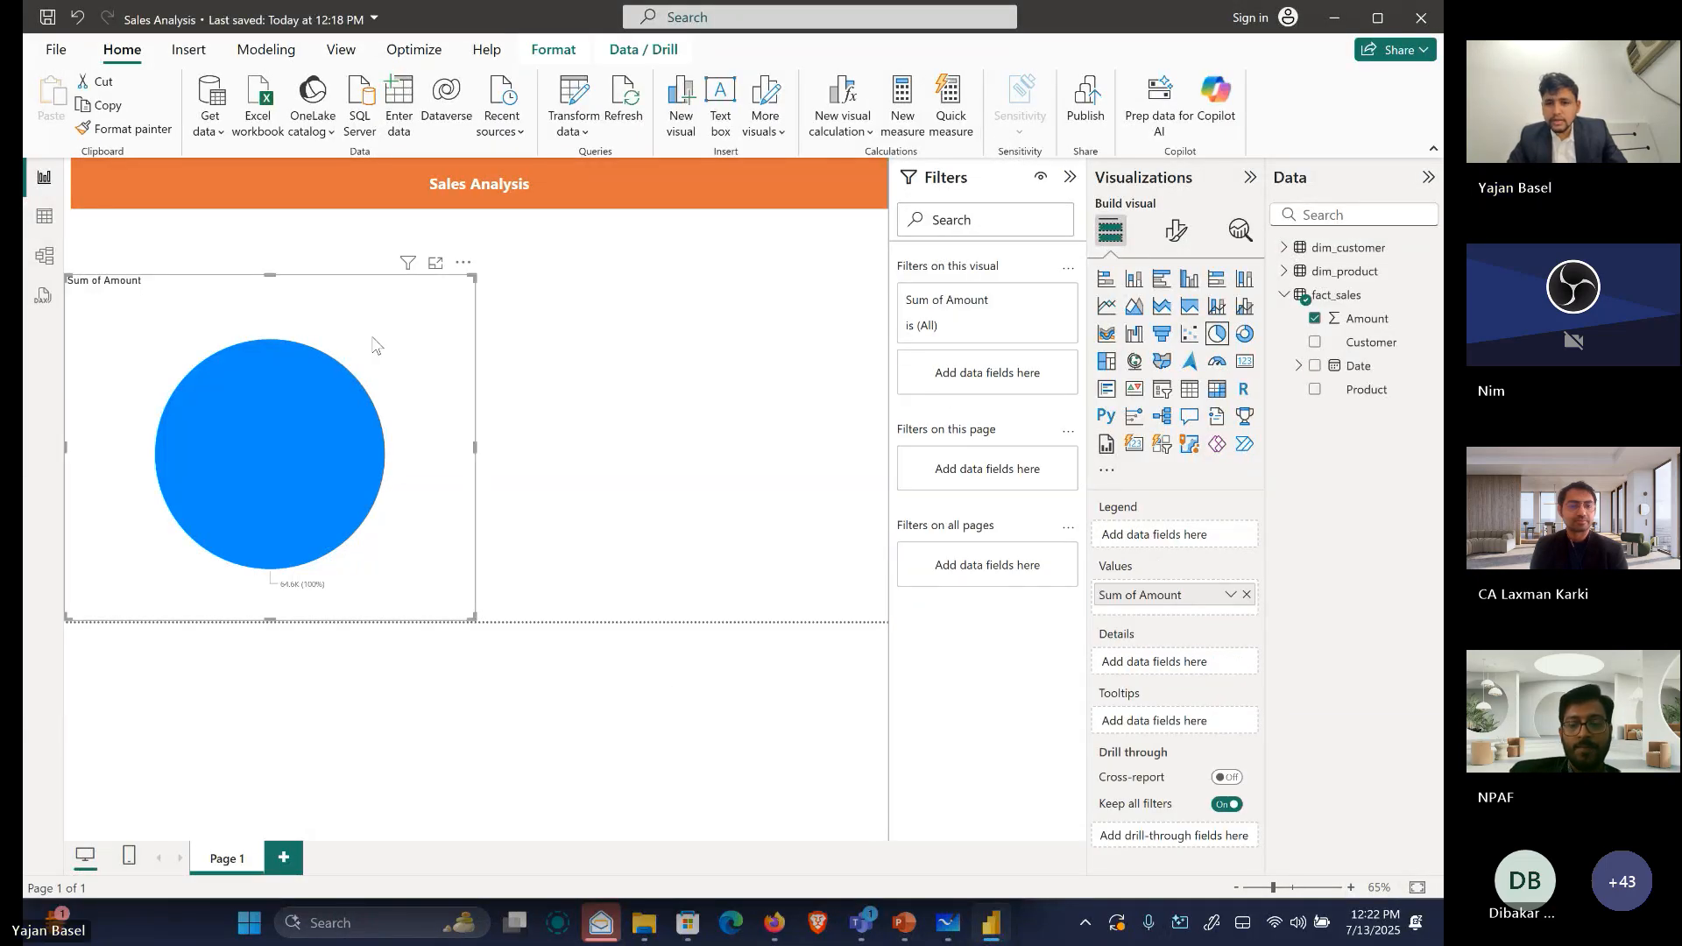
pyautogui.click(567, 432)
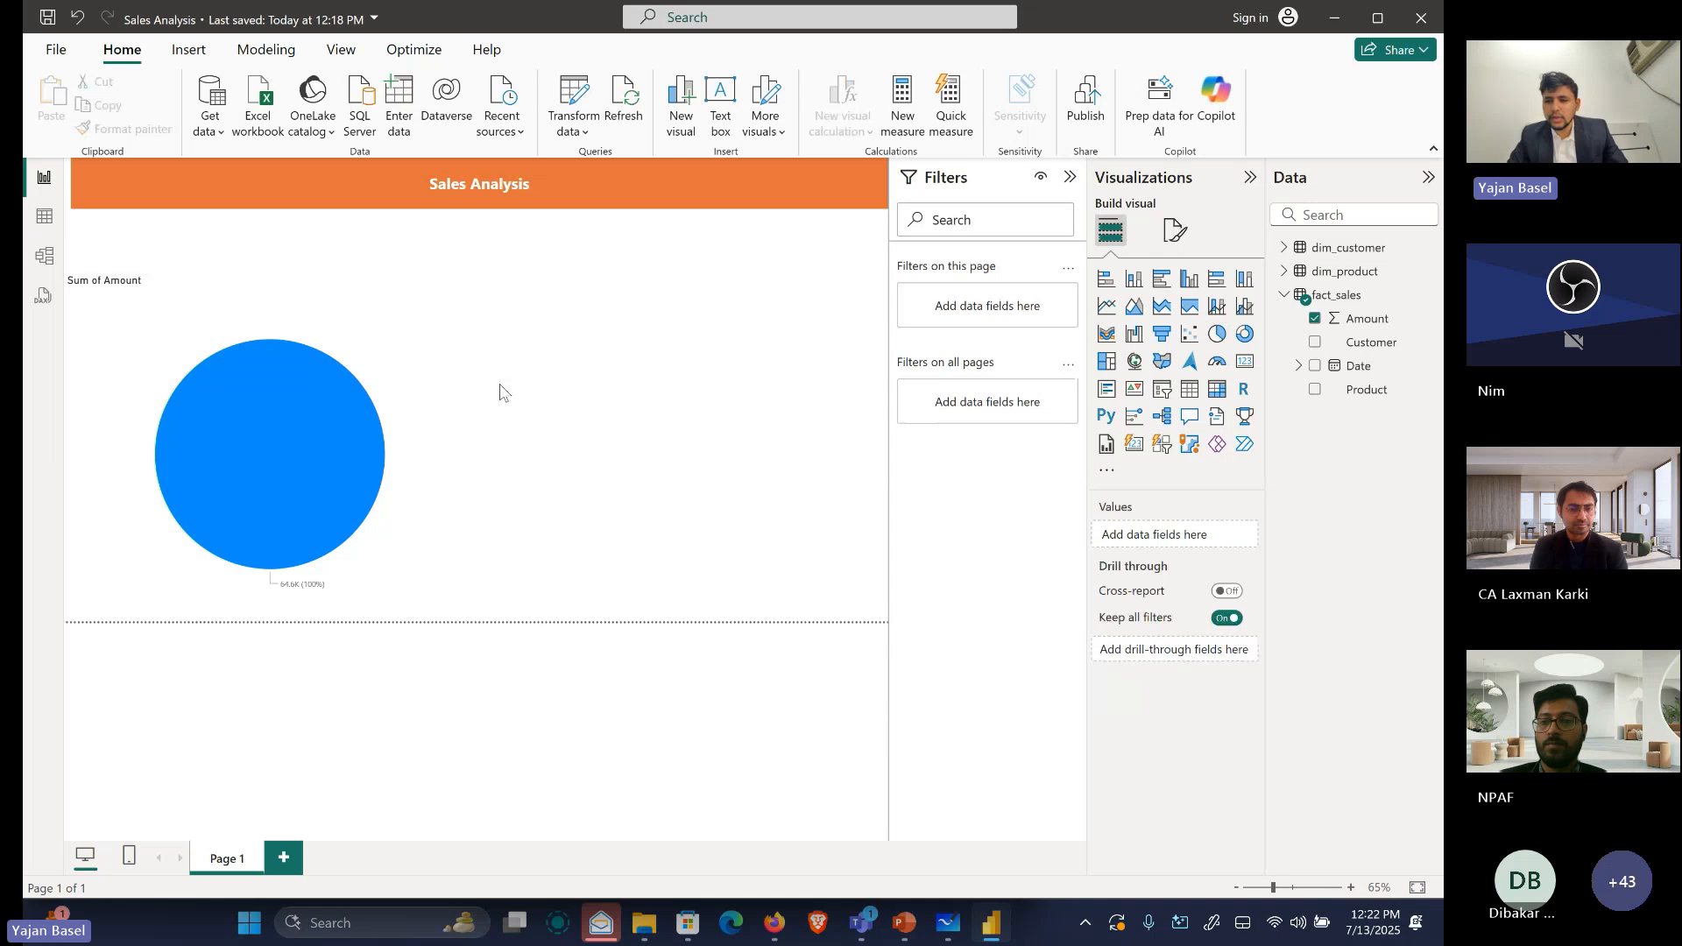
pyautogui.click(436, 391)
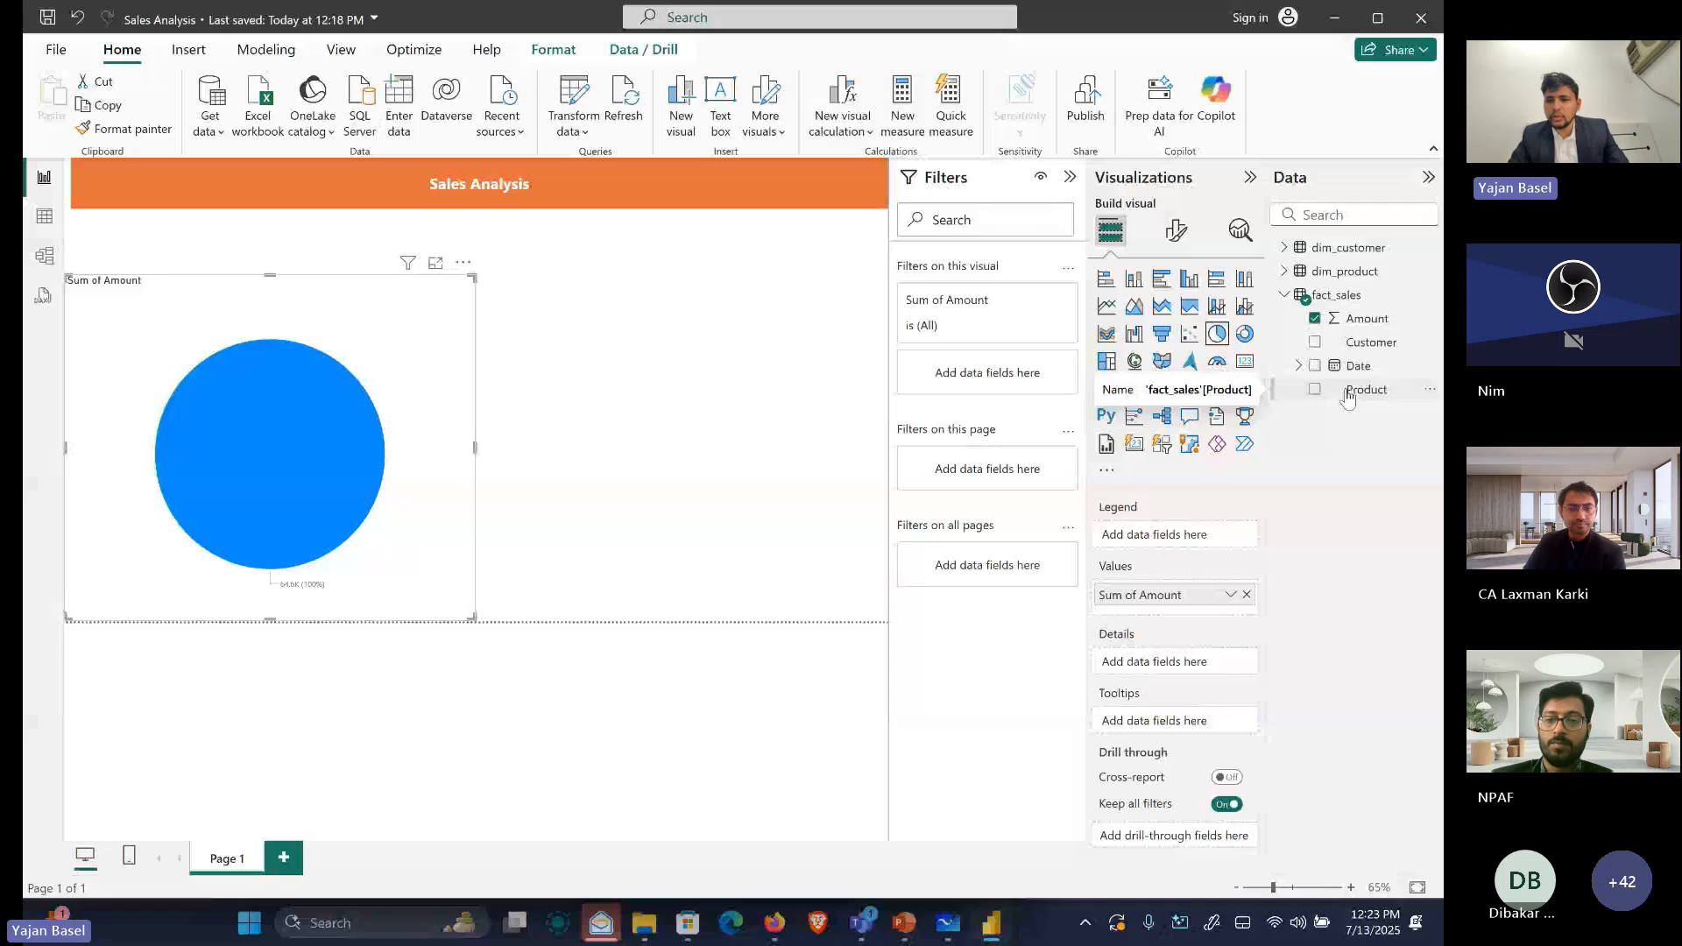
pyautogui.click(1345, 271)
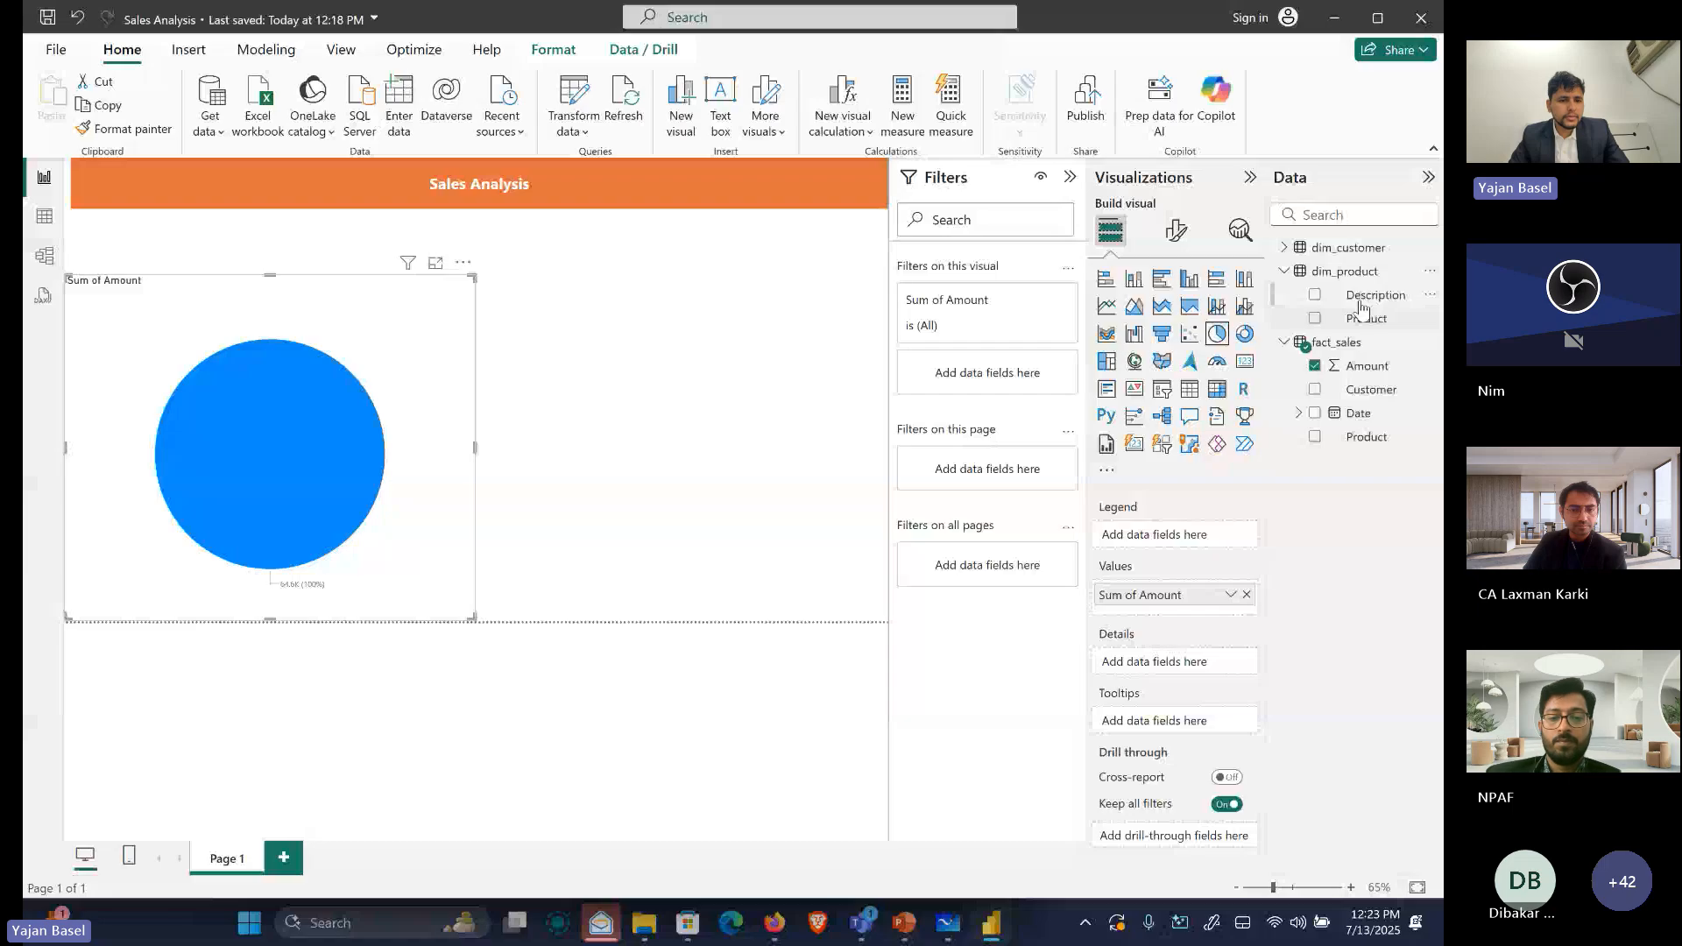
pyautogui.click(44, 256)
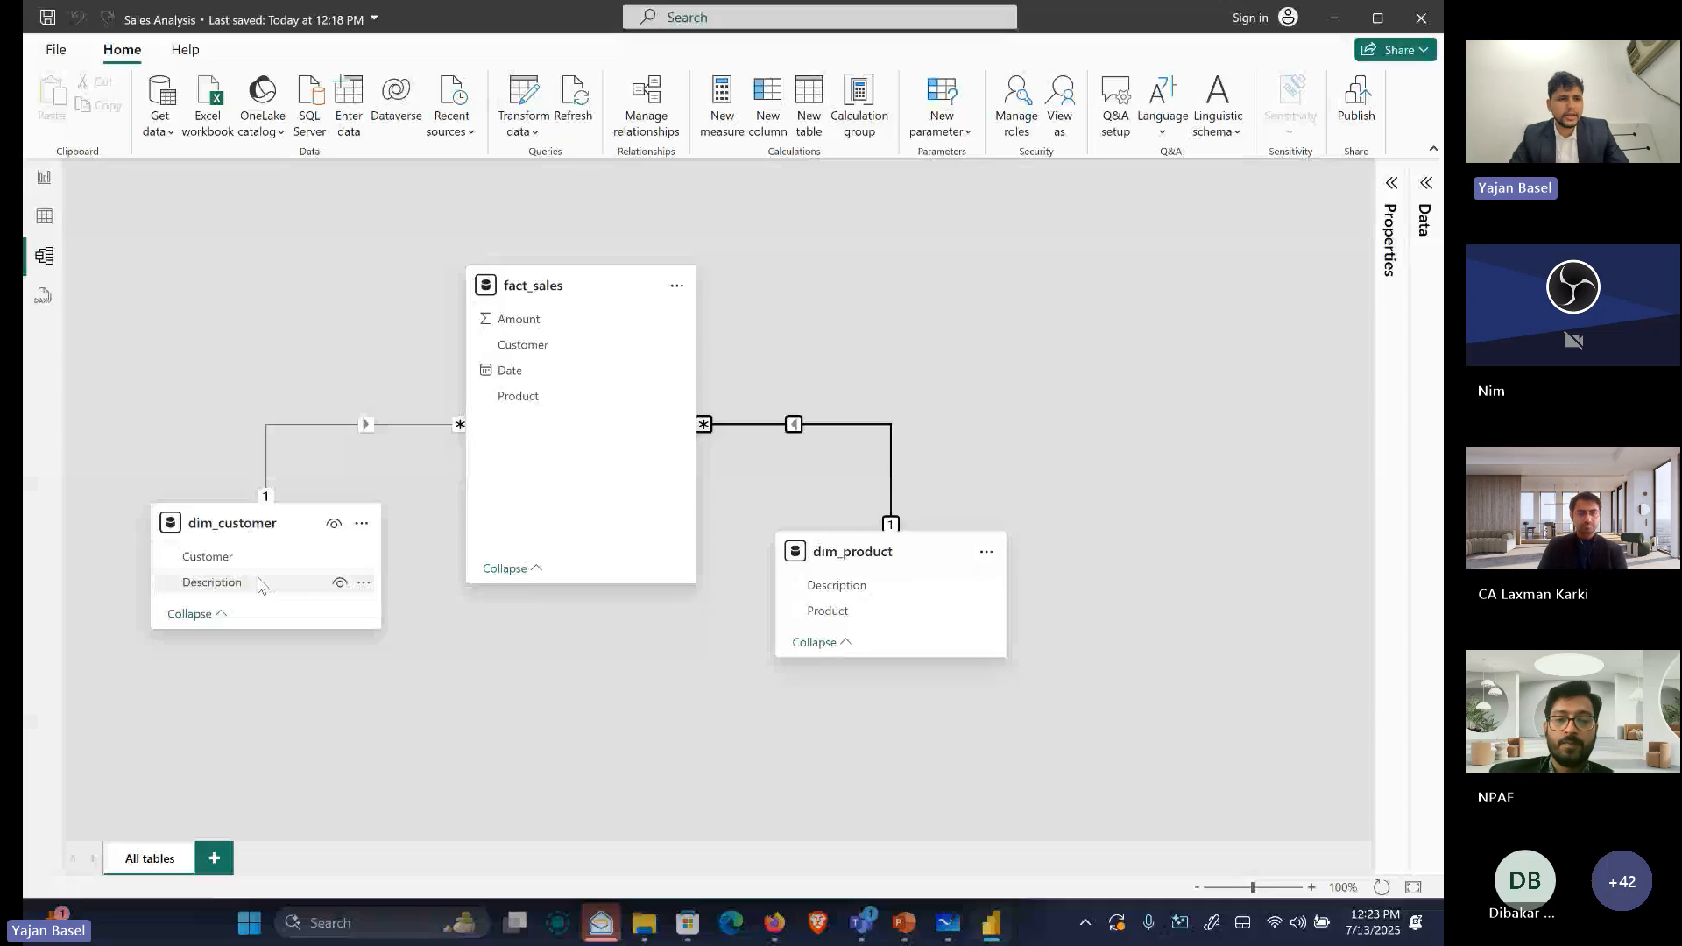
pyautogui.click(44, 177)
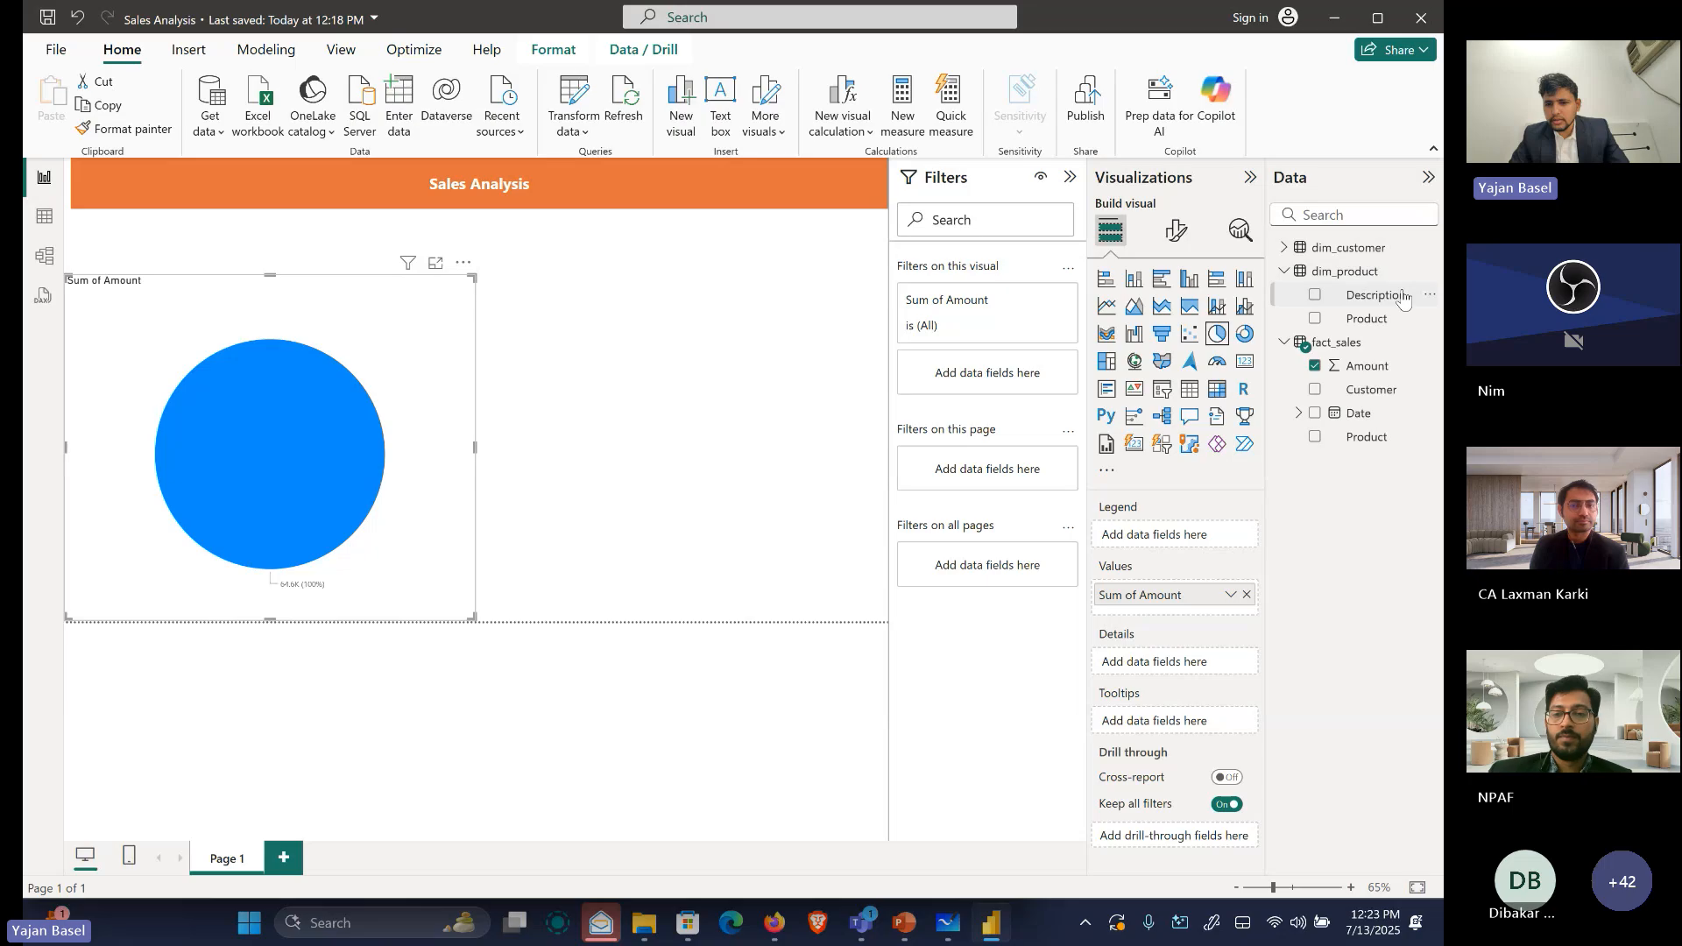
# Put Product in the pie legend, collapse the Filters pane, then swap it for Description.
pyautogui.moveTo(1367, 318); pyautogui.dragTo(474, 453)
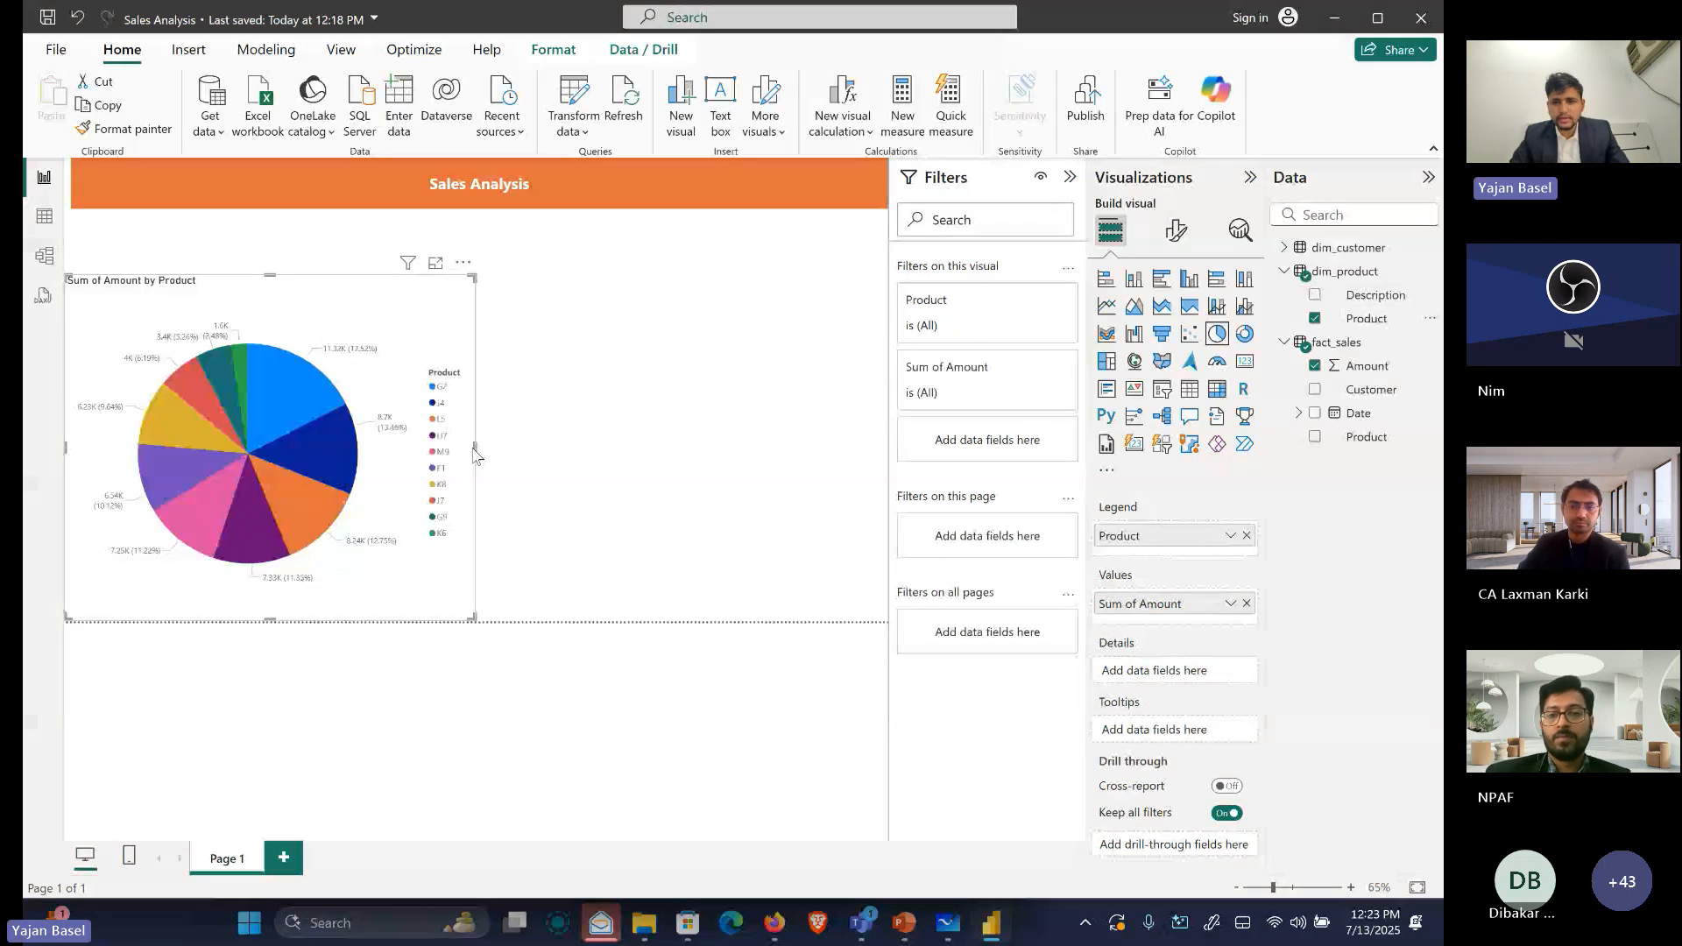
pyautogui.click(1069, 177)
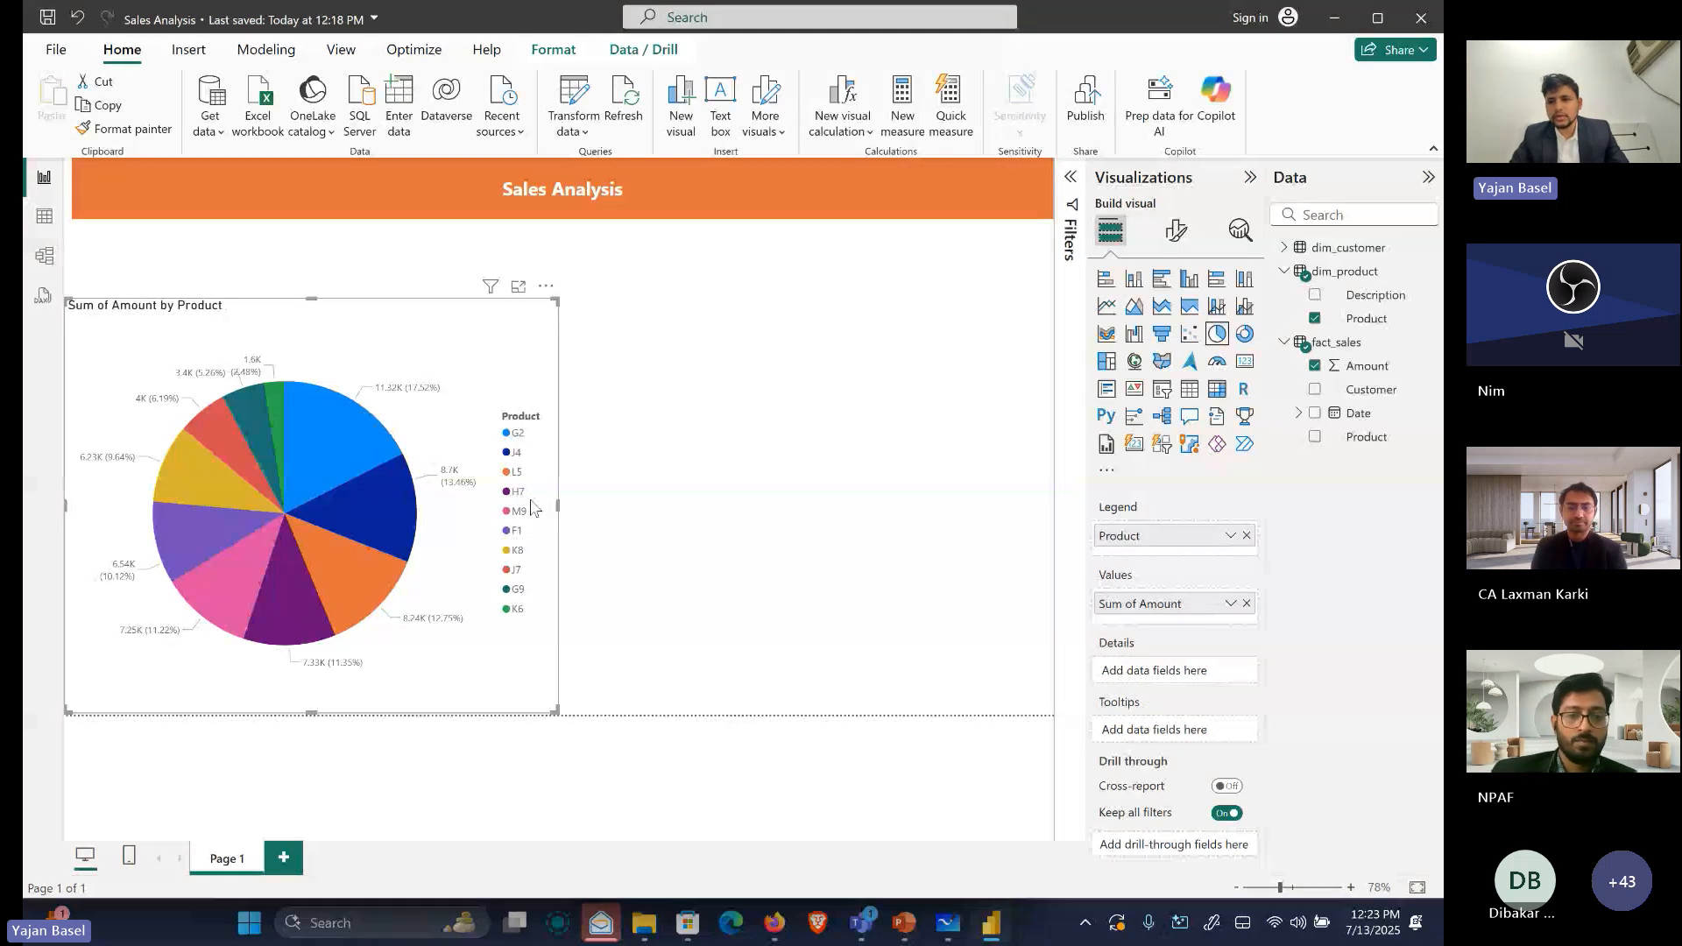
pyautogui.click(1366, 318)
pyautogui.click(1366, 318)
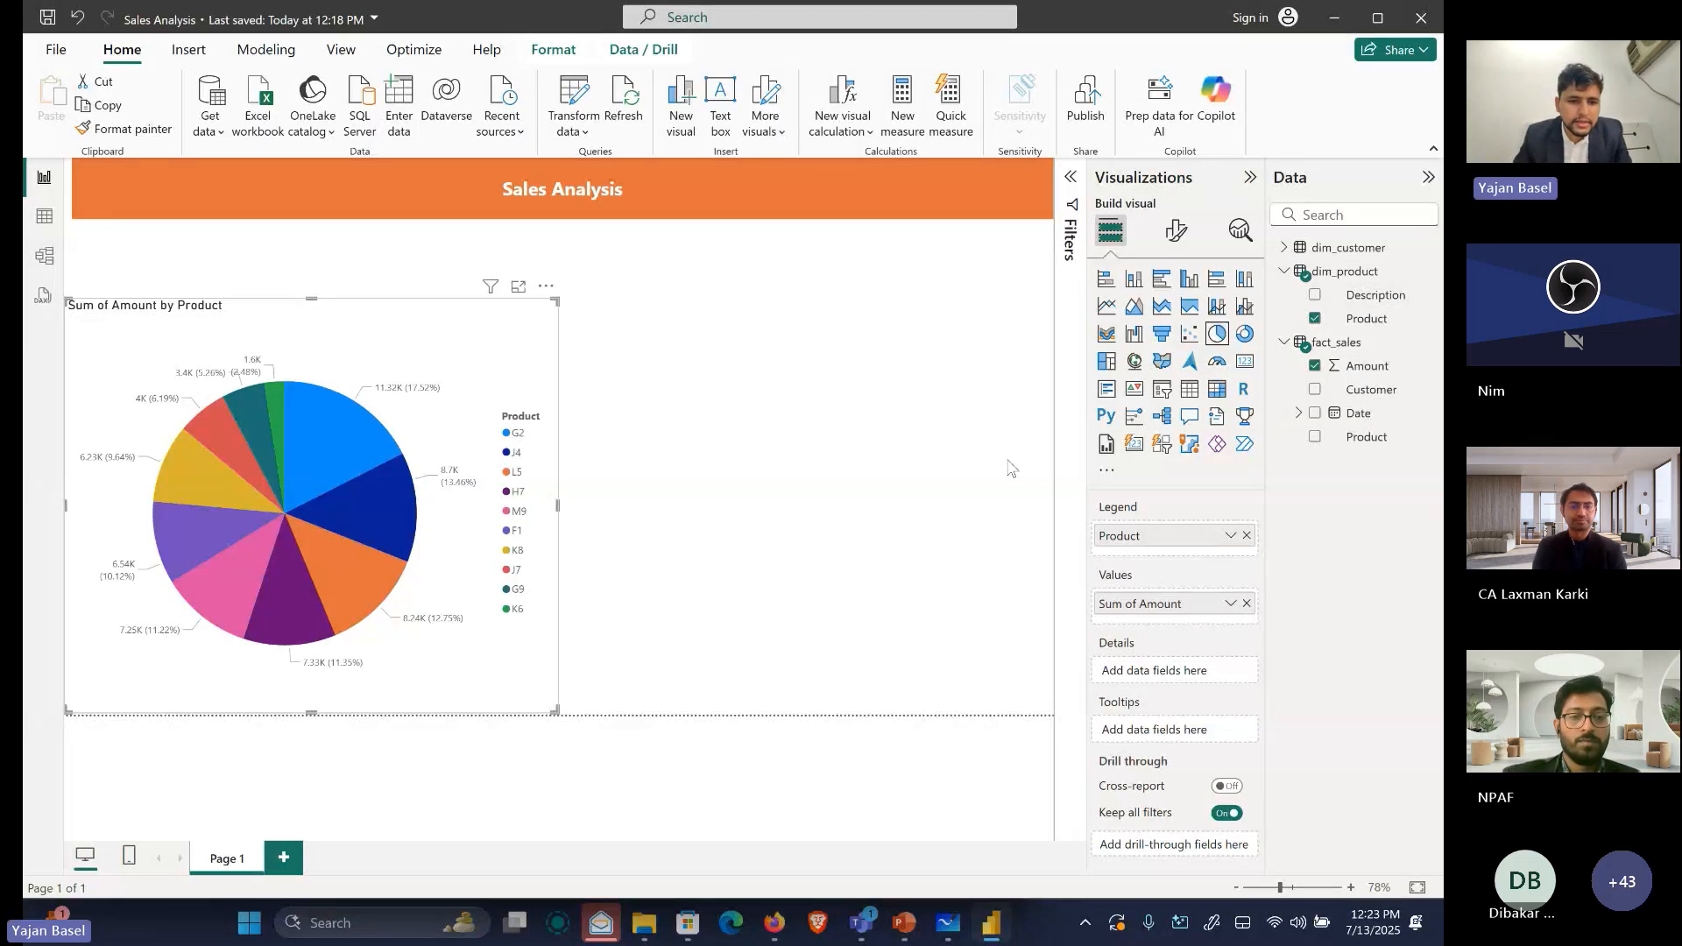
pyautogui.click(1315, 318)
pyautogui.click(1315, 295)
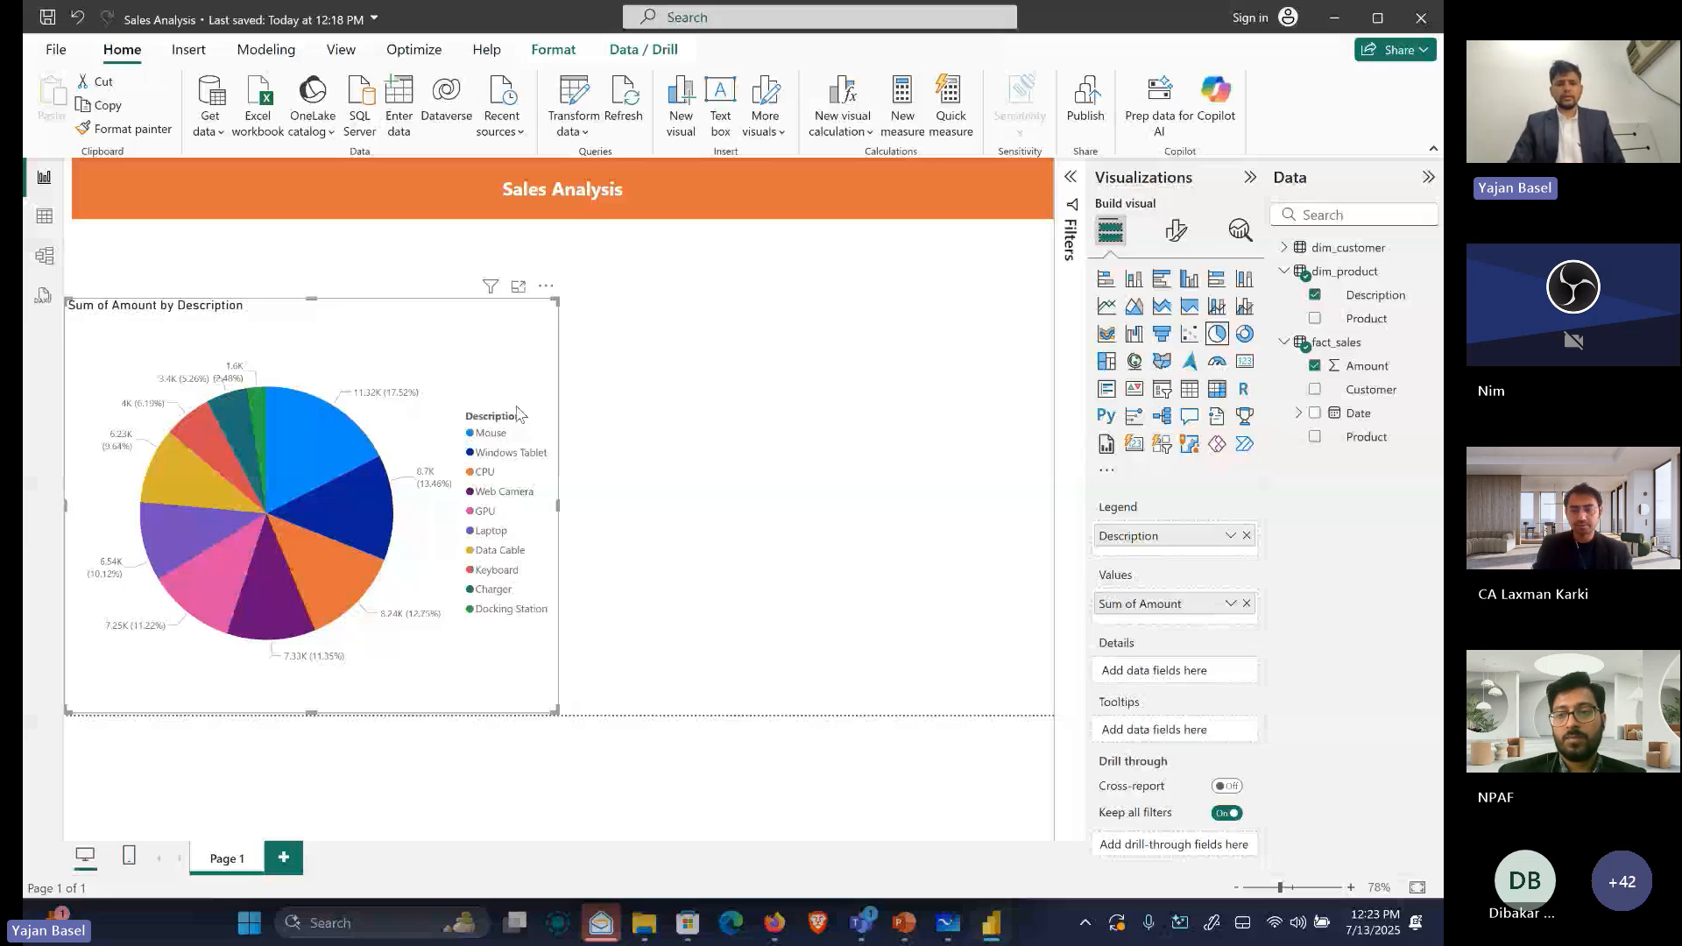
# Inspect the Web Camera, GPU and Laptop slices, then clear the highlight.
pyautogui.click(475, 343)
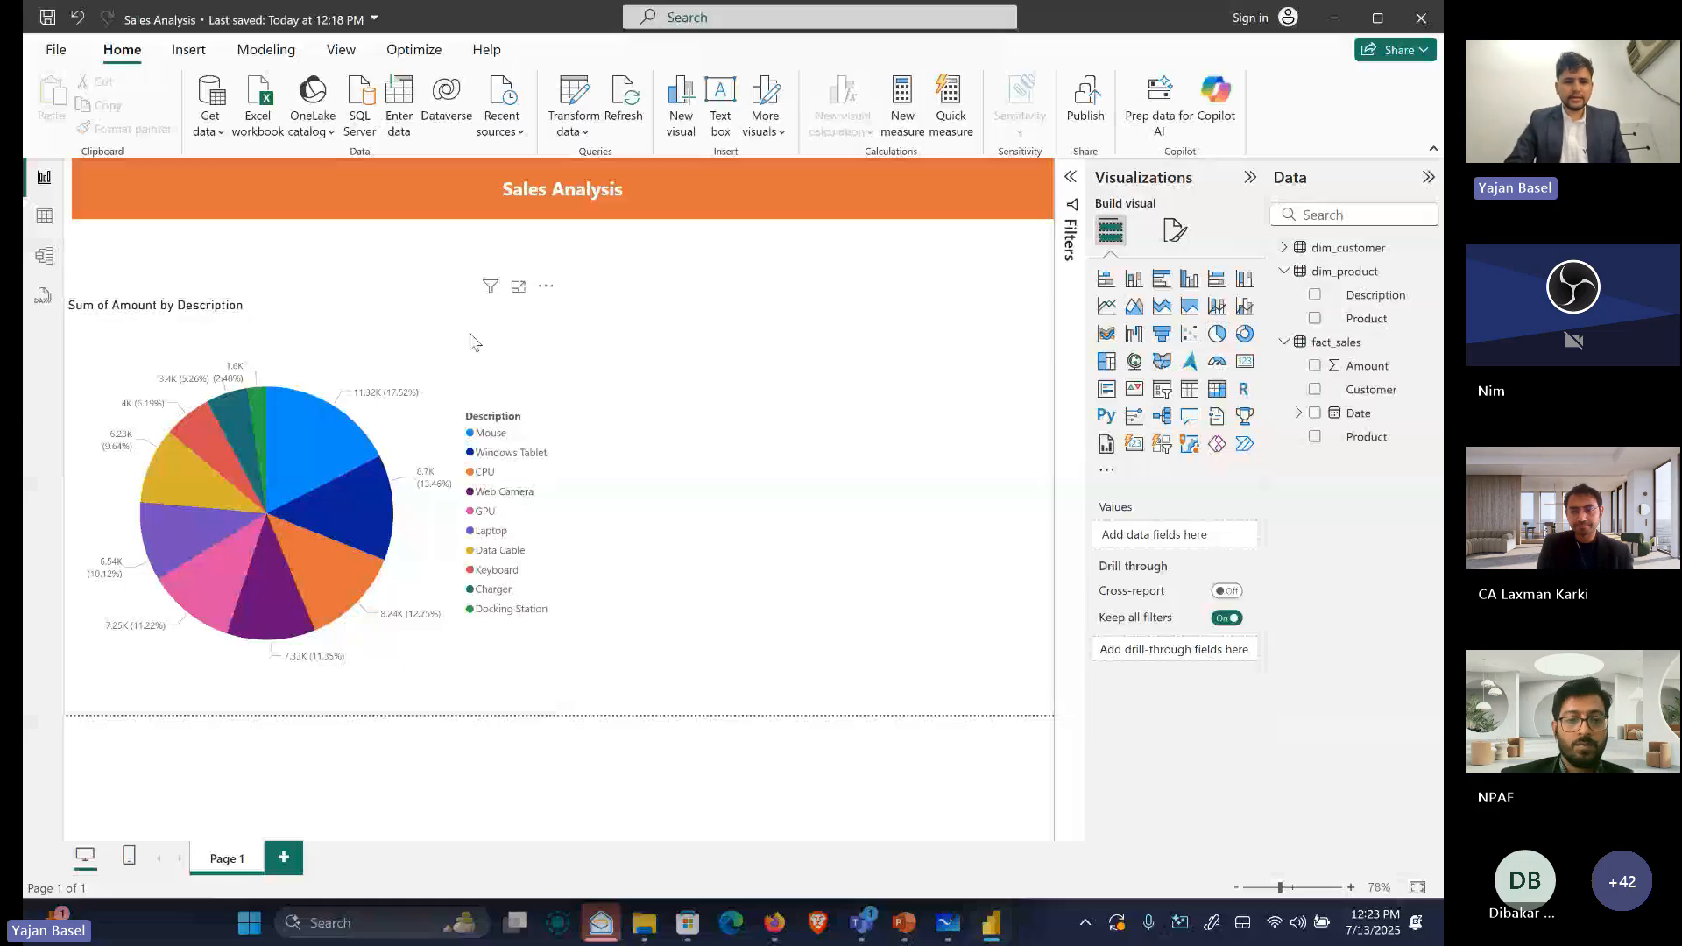
pyautogui.click(350, 512)
pyautogui.click(280, 571)
pyautogui.click(213, 572)
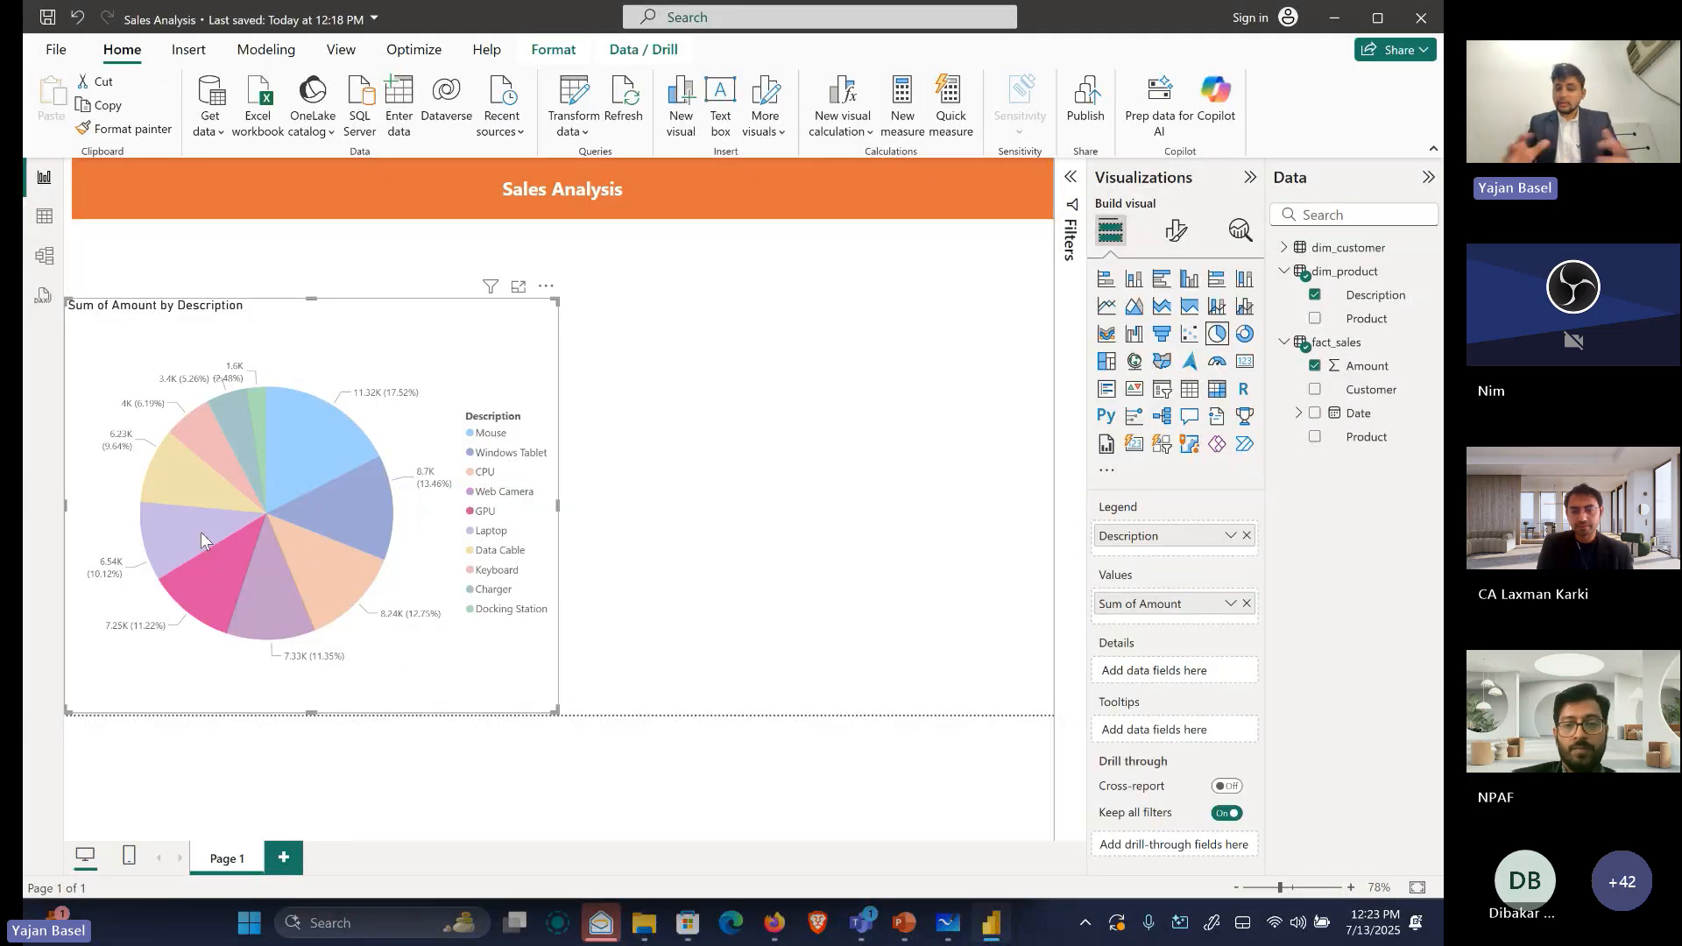
pyautogui.click(201, 532)
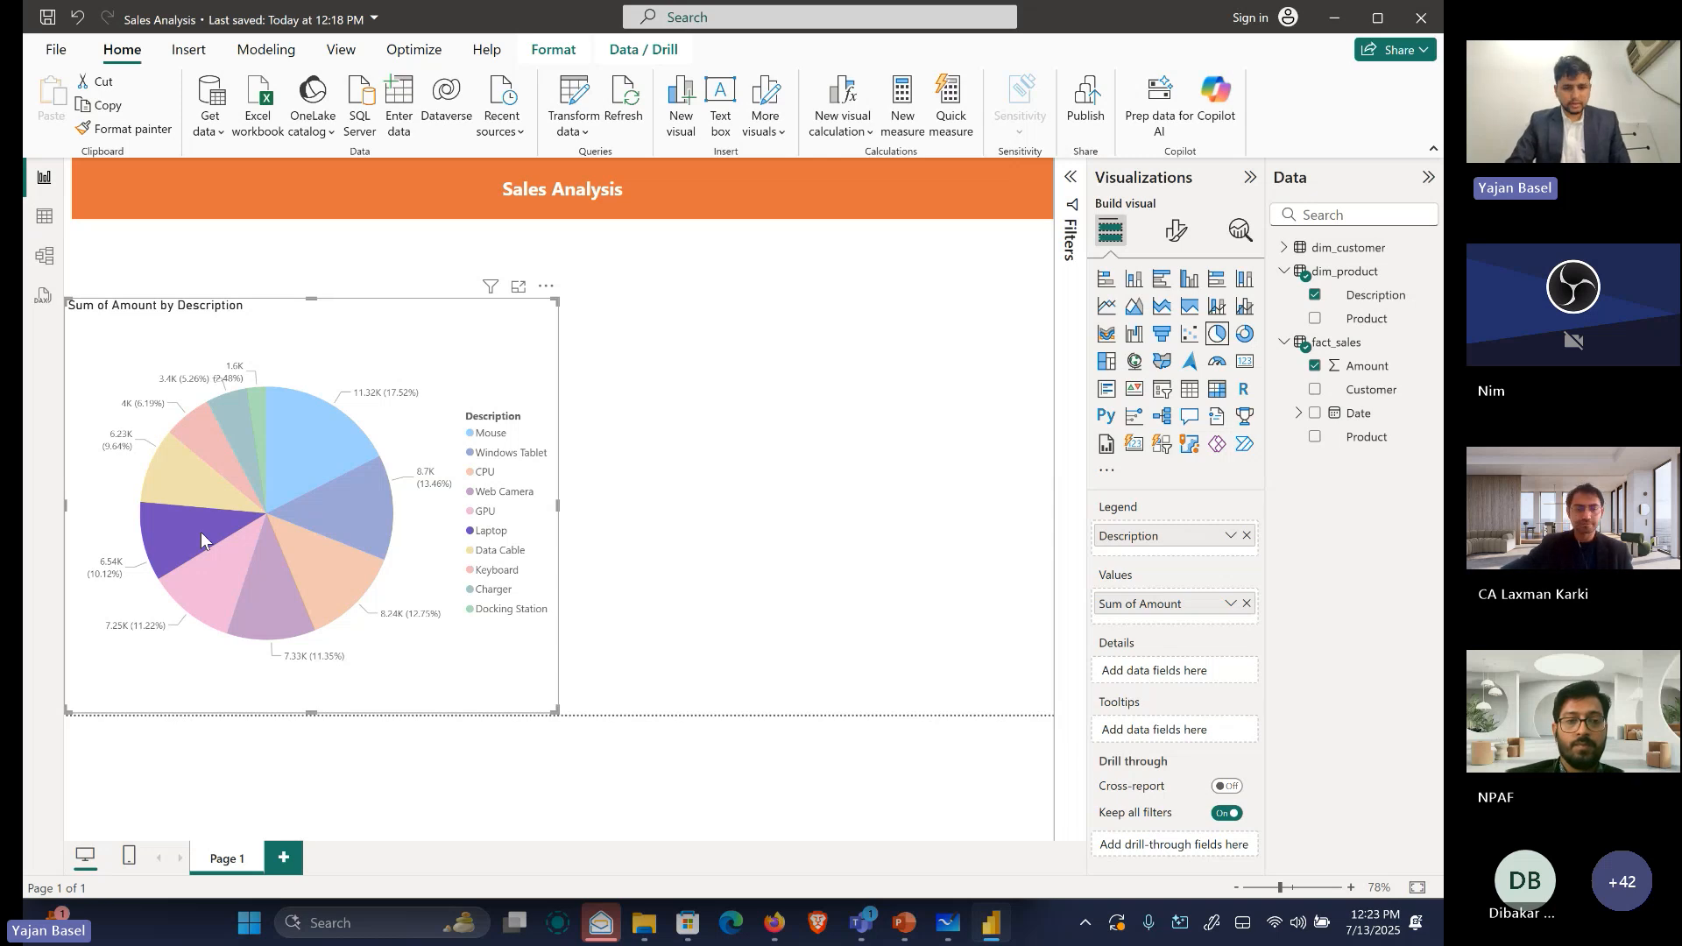
pyautogui.click(200, 539)
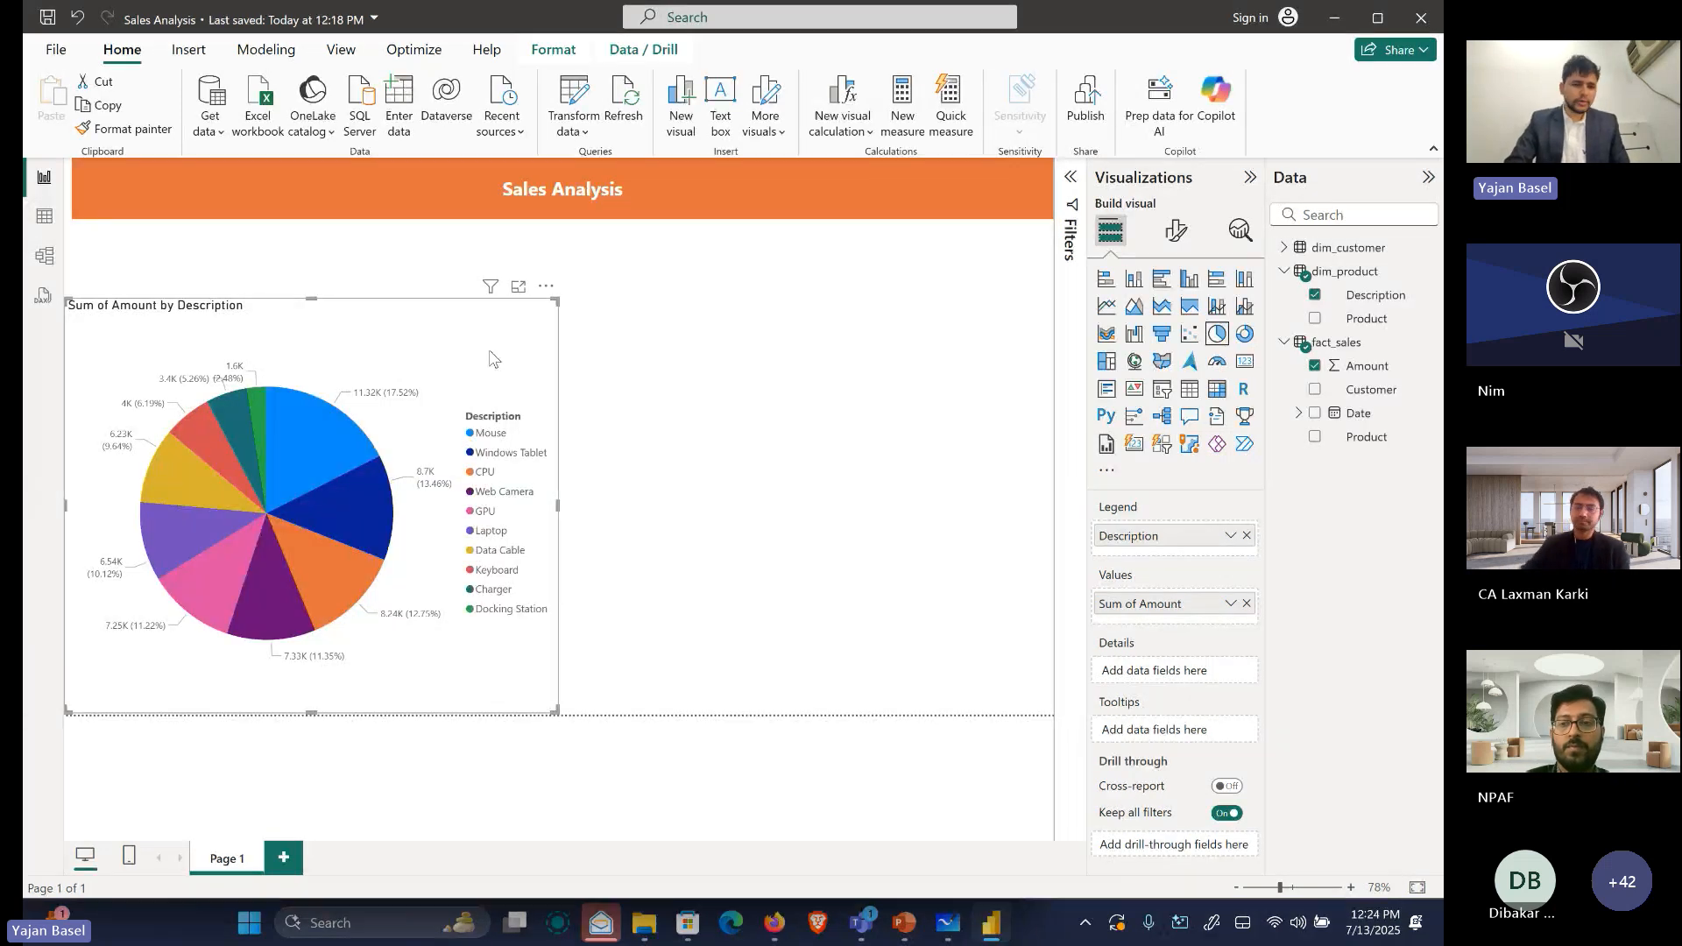
pyautogui.click(460, 360)
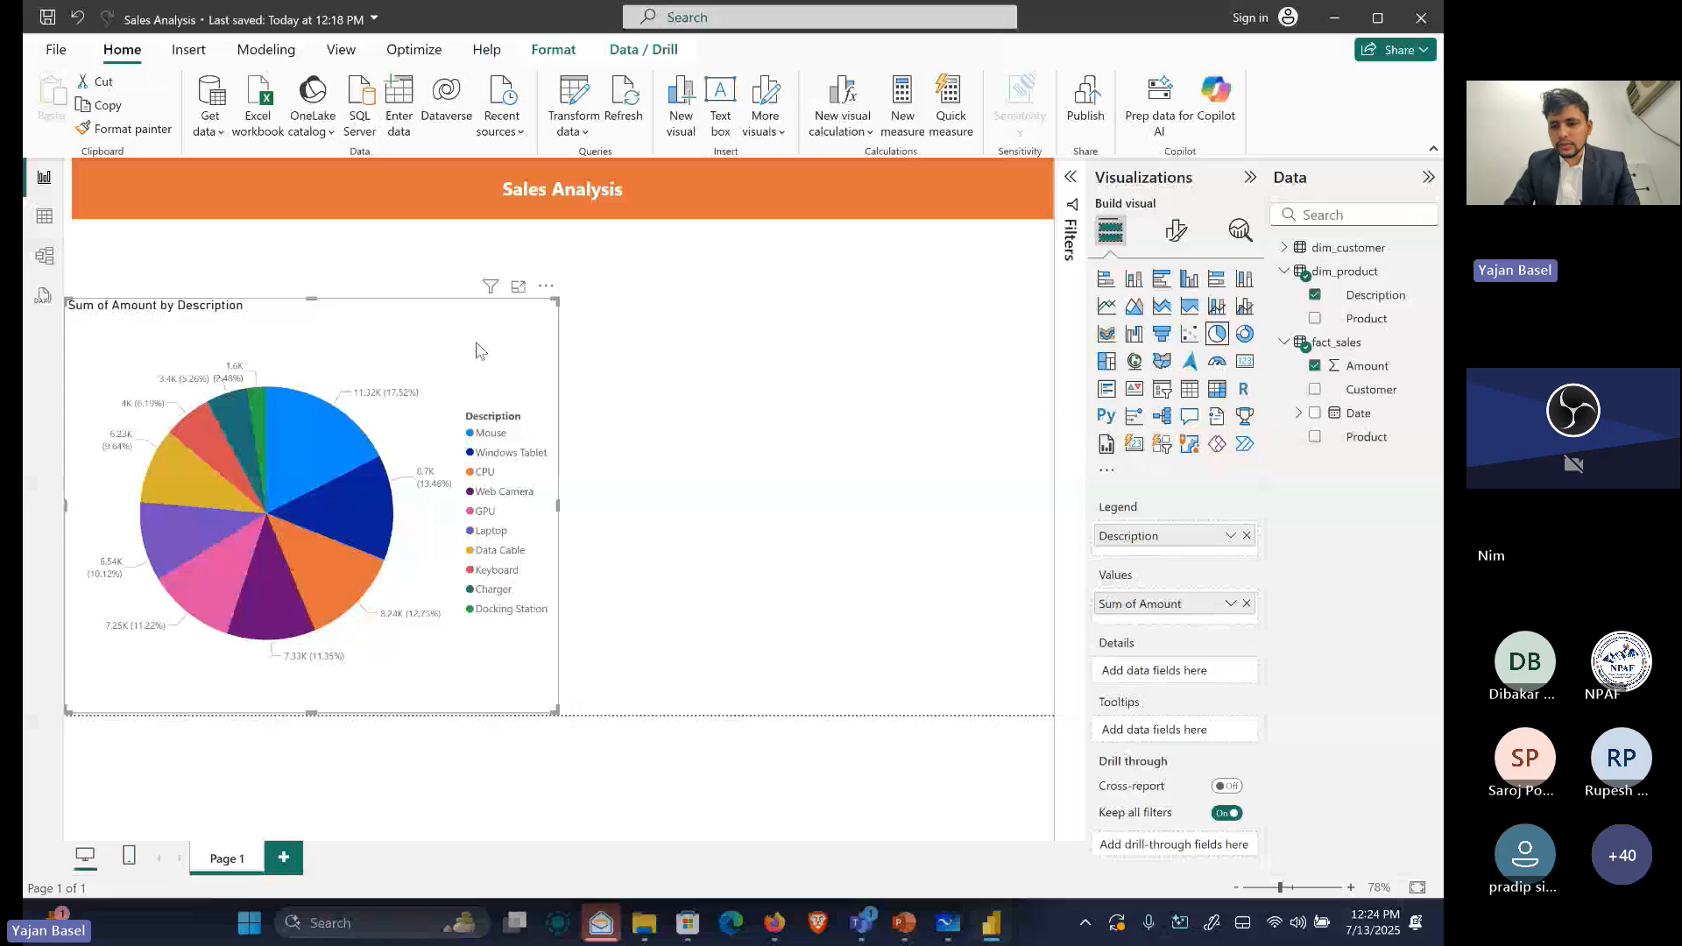
# Make the pie chart's detail label values bold in Format visual.
pyautogui.click(1176, 233)
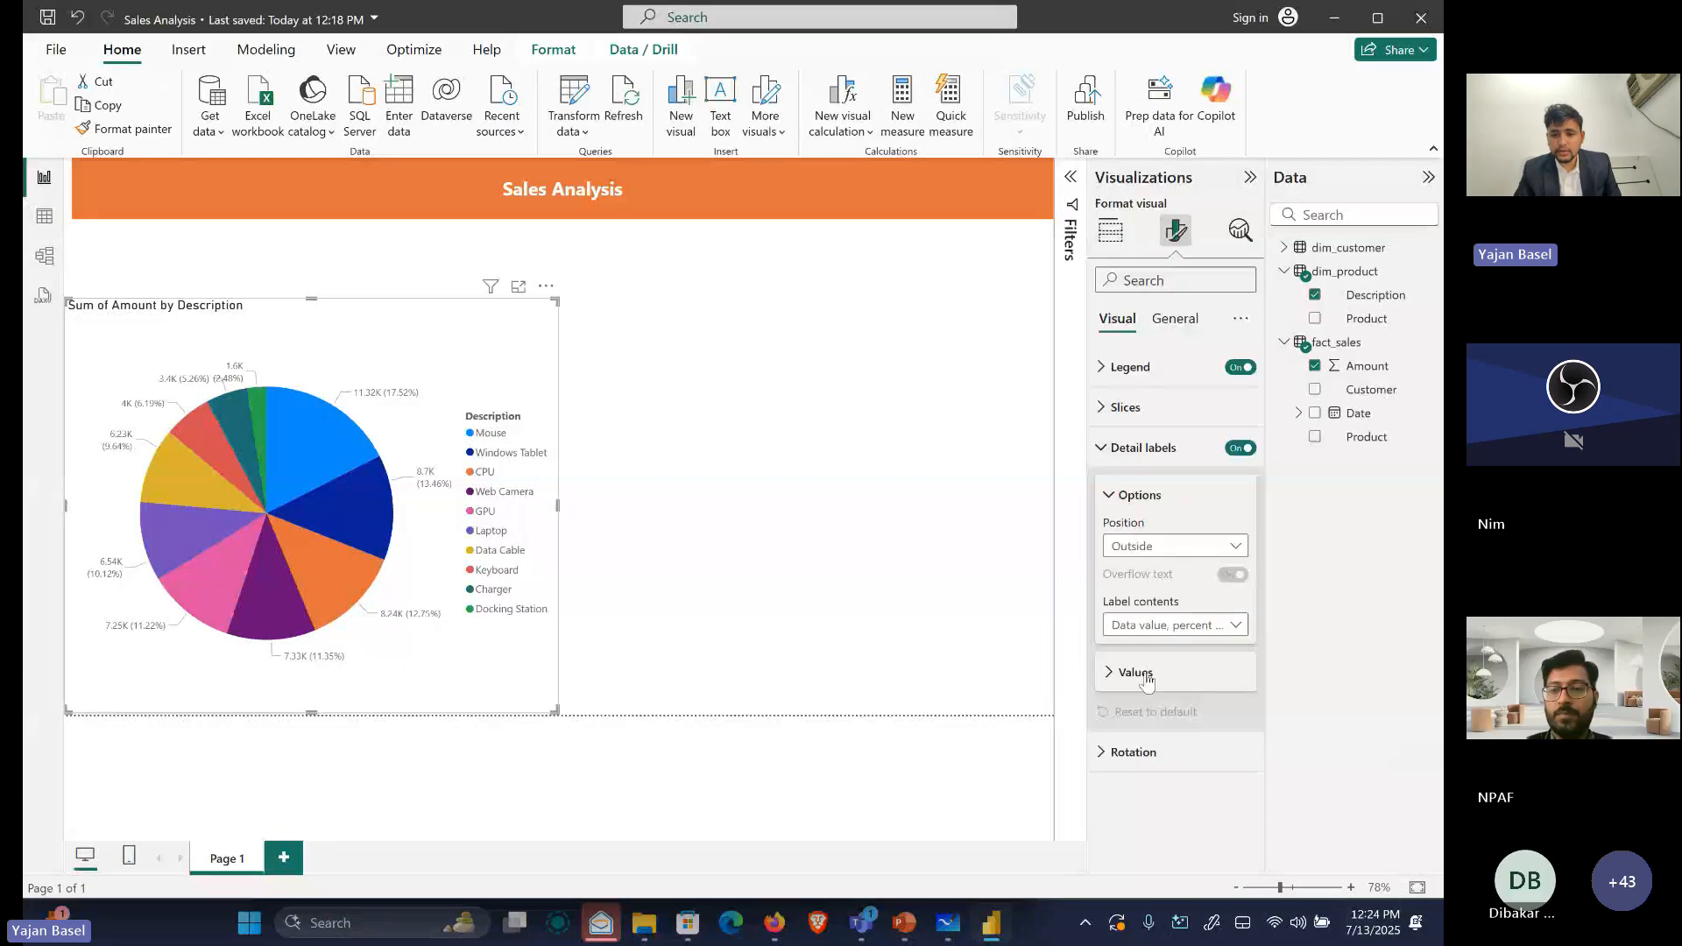
pyautogui.click(1147, 680)
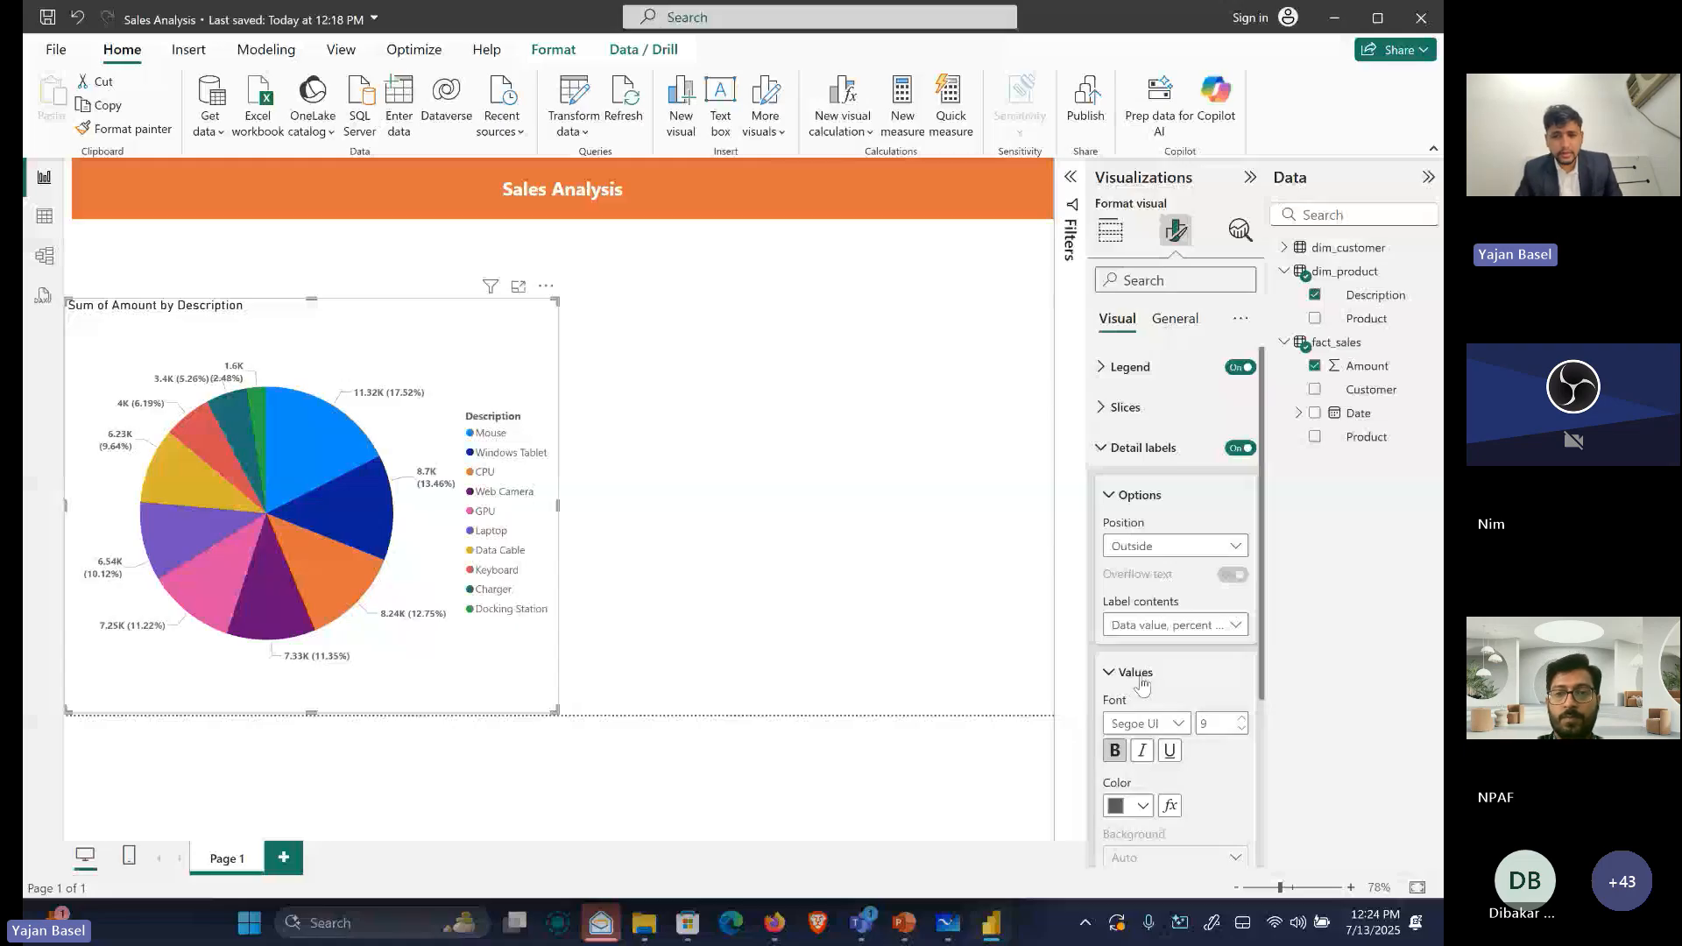
pyautogui.doubleClick(1143, 449)
pyautogui.click(1143, 449)
pyautogui.click(631, 421)
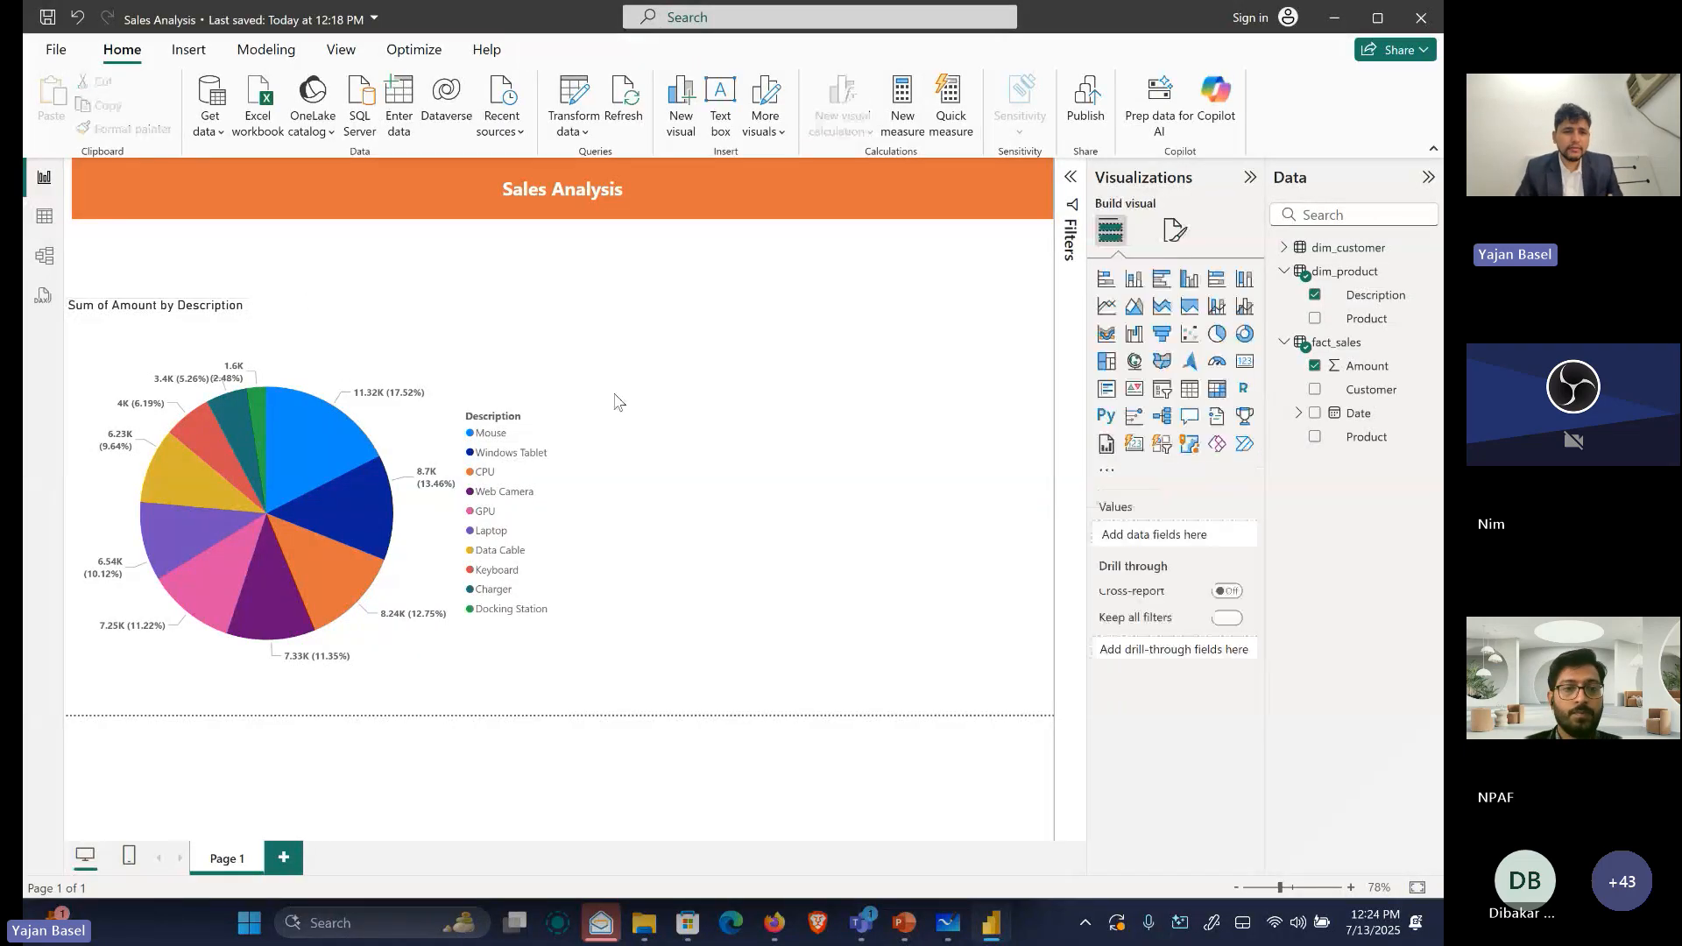
pyautogui.click(502, 366)
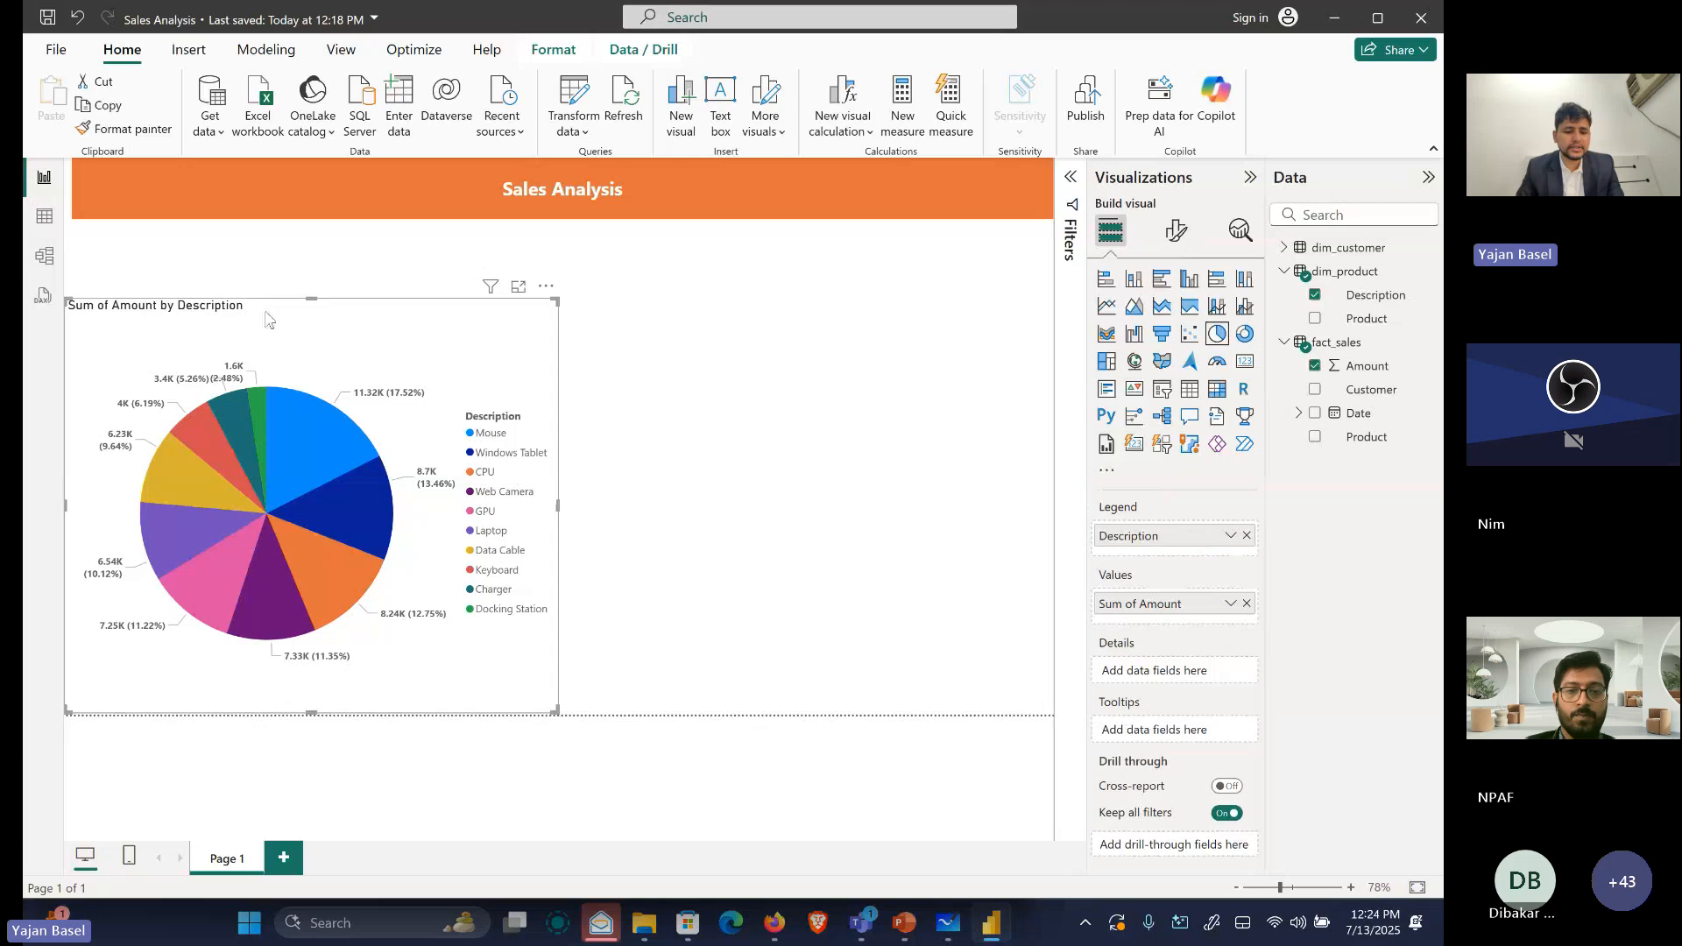
# Compare with the Firefox reference and begin renaming the Description legend field.
pyautogui.hotkey('alt', 'Tab')
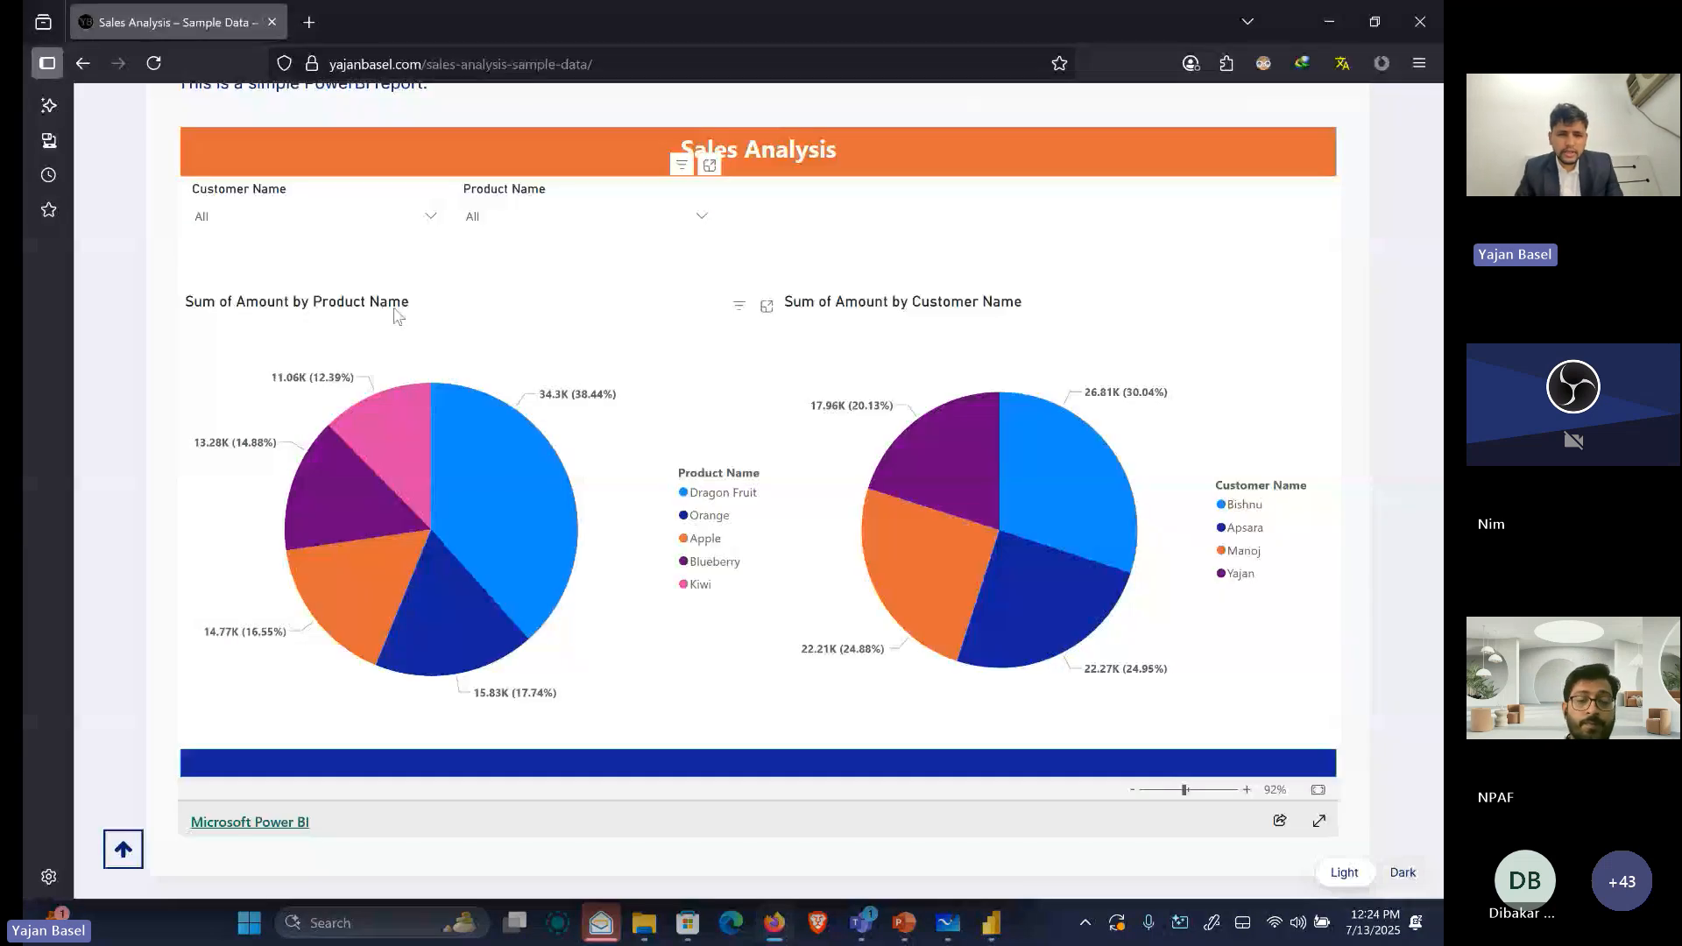
pyautogui.hotkey('alt', 'Tab')
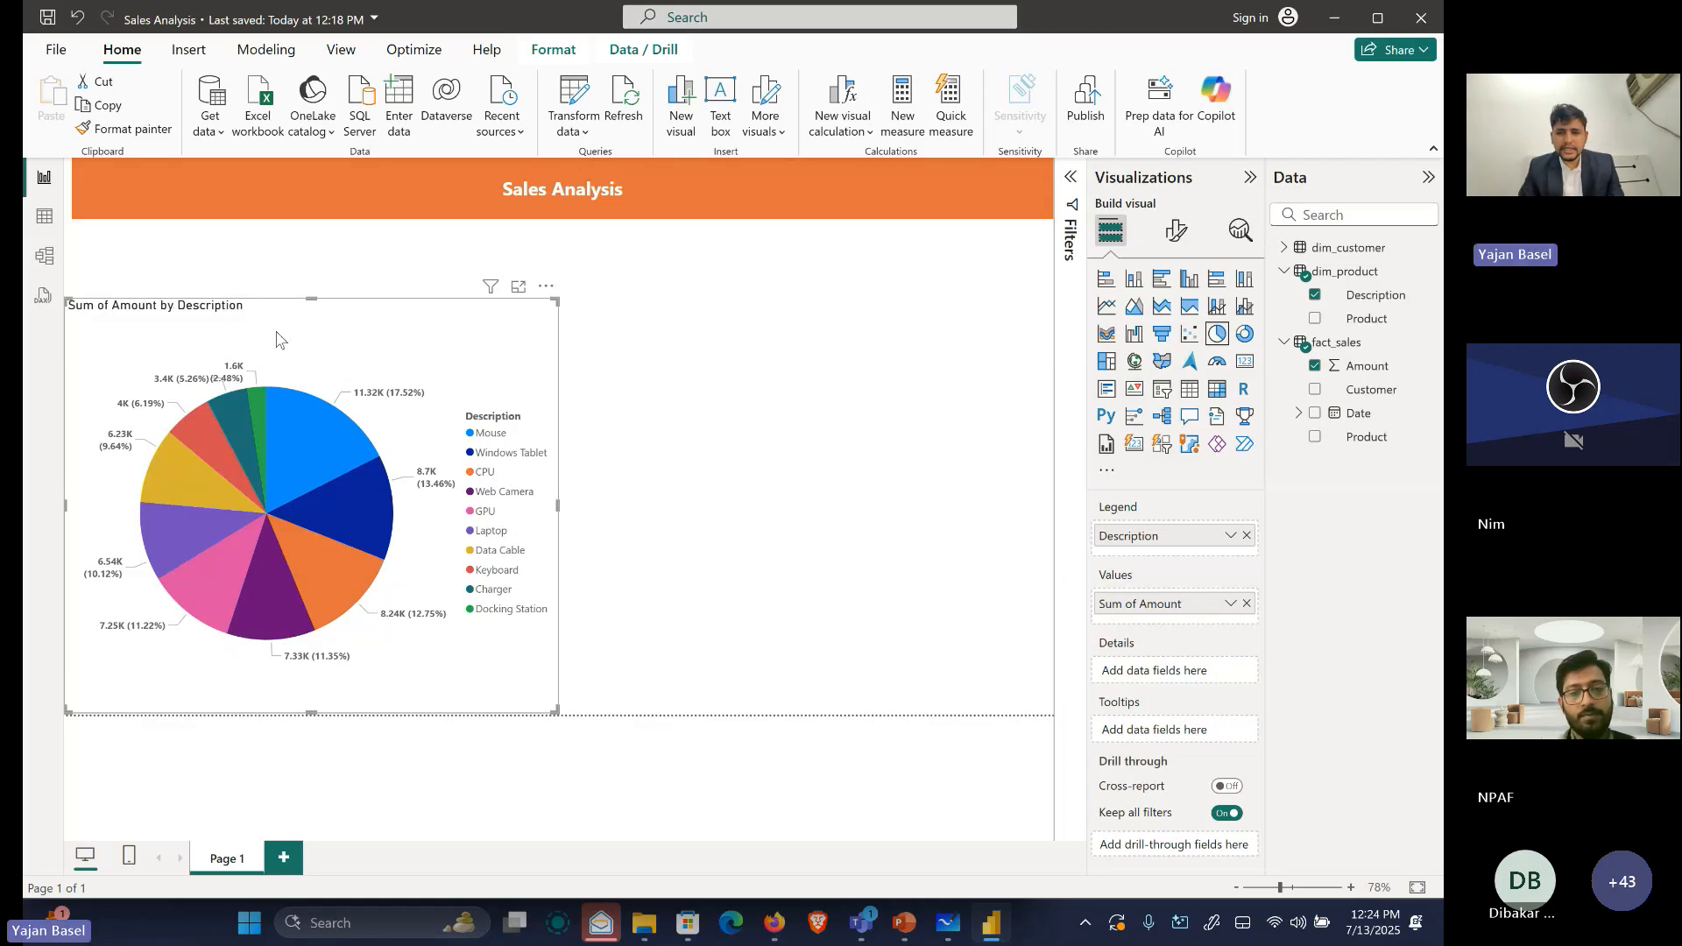
pyautogui.doubleClick(1191, 537)
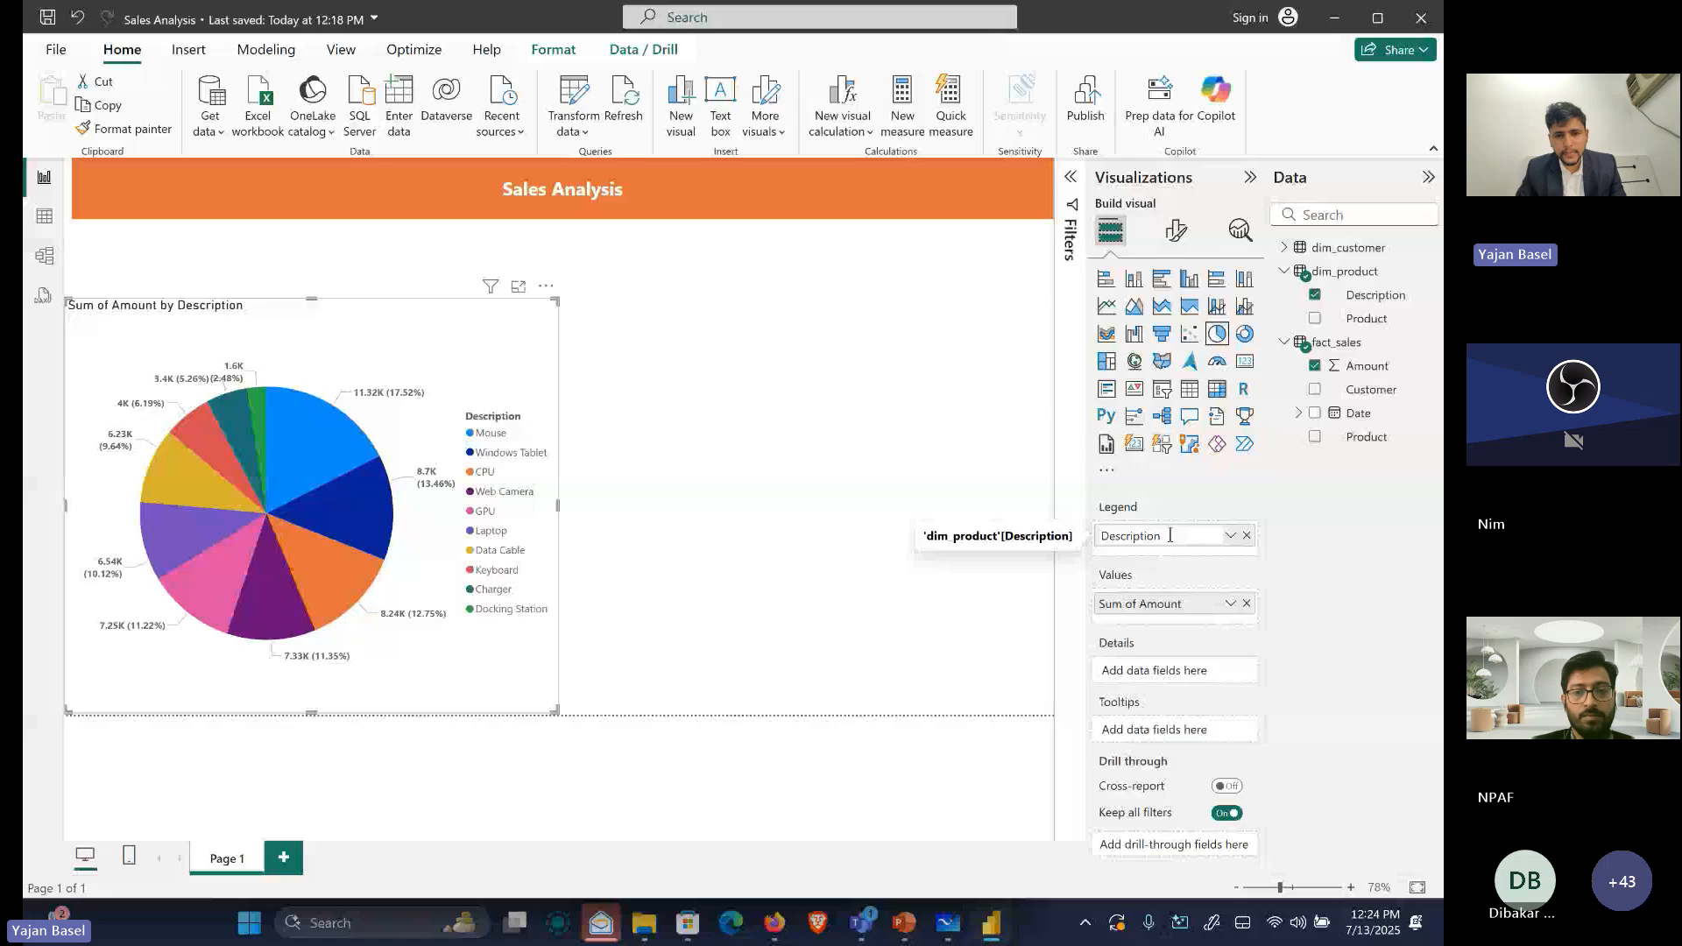
pyautogui.click(776, 585)
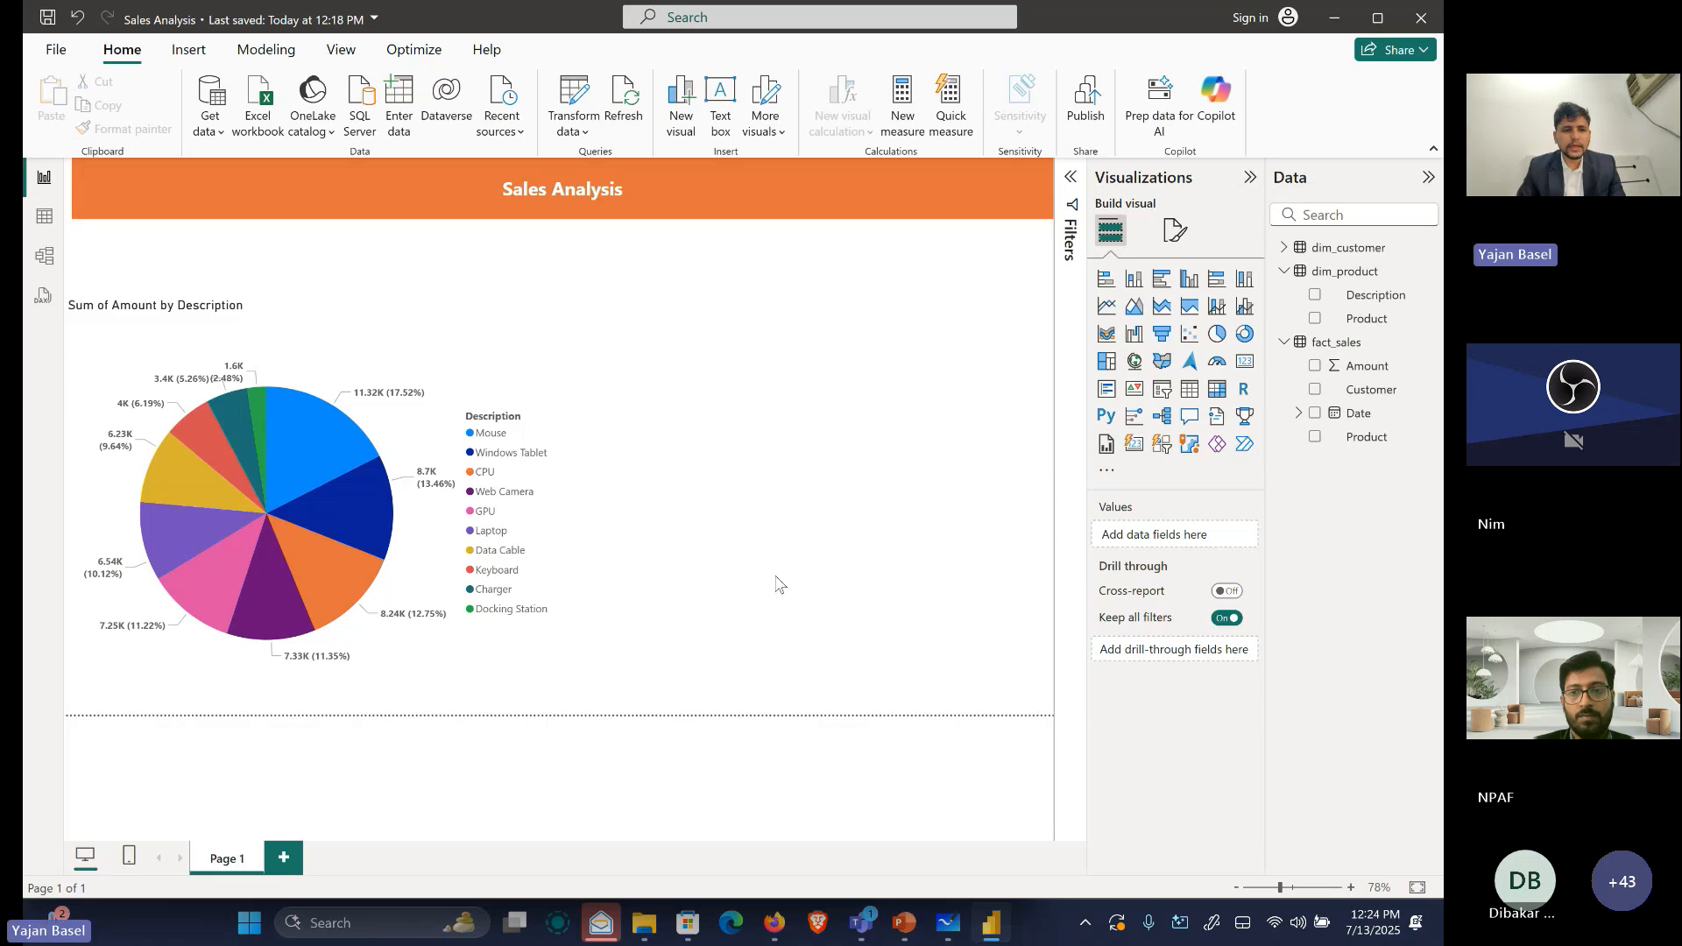
pyautogui.click(441, 336)
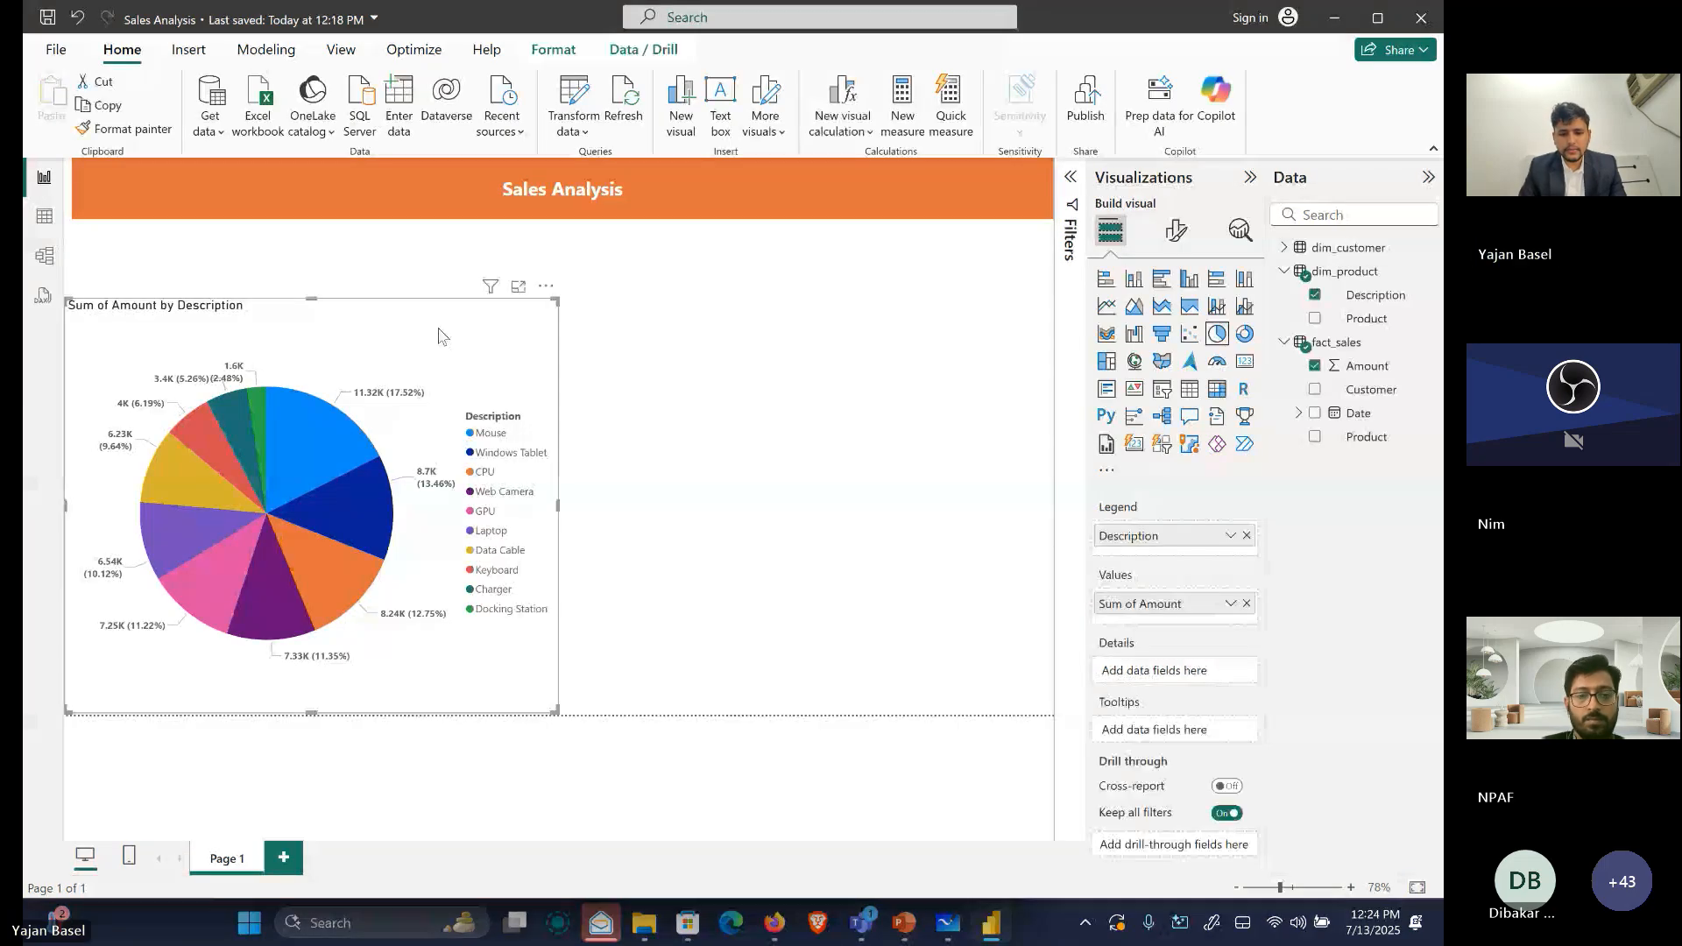
# Rename the legend field to Product and compare with the reference report.
pyautogui.hotkey('ctrl', 'z')
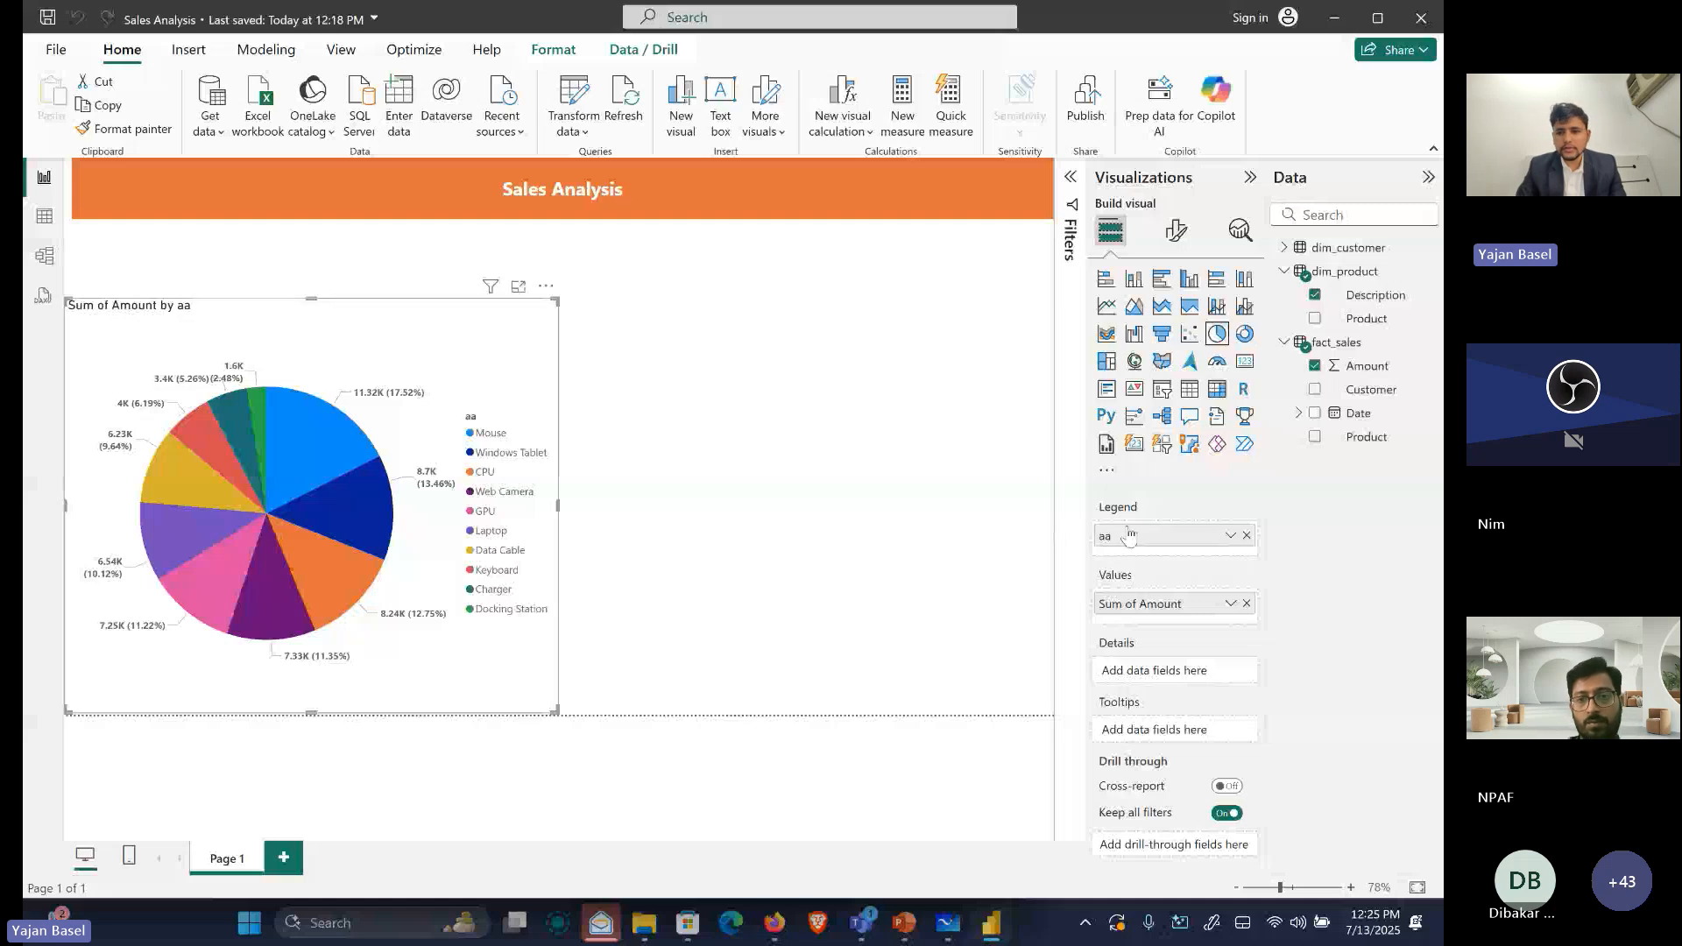
pyautogui.press('BackSpace')
pyautogui.write('P')
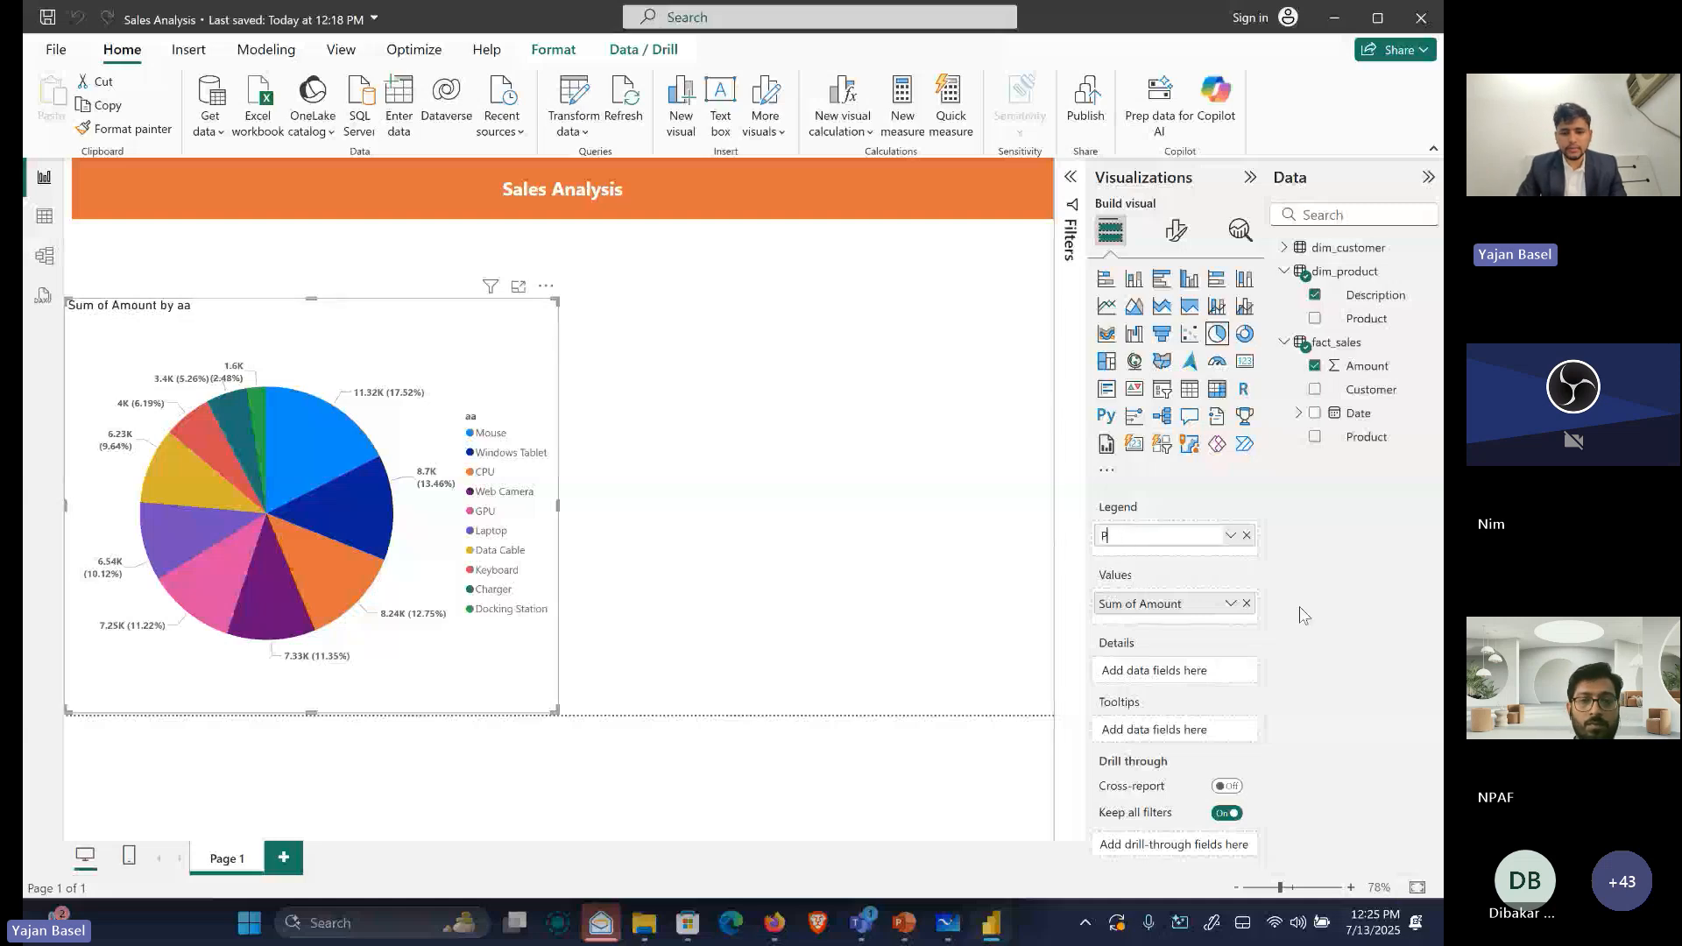
pyautogui.write('roduct')
pyautogui.press('Return')
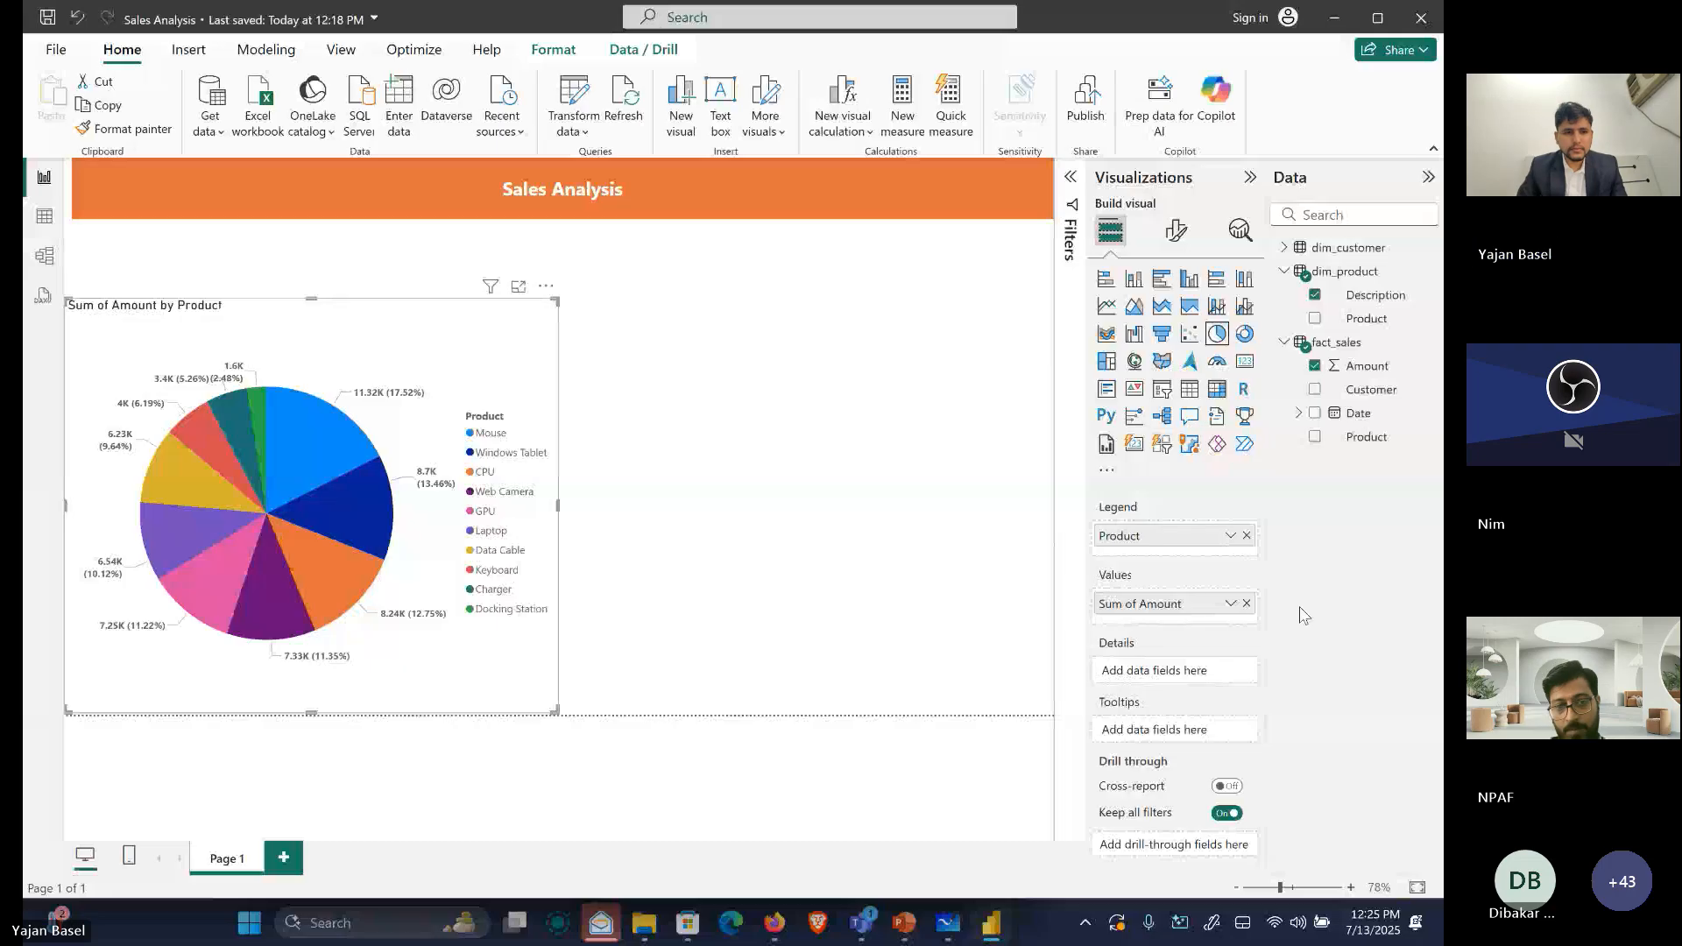
pyautogui.hotkey('alt', 'Tab')
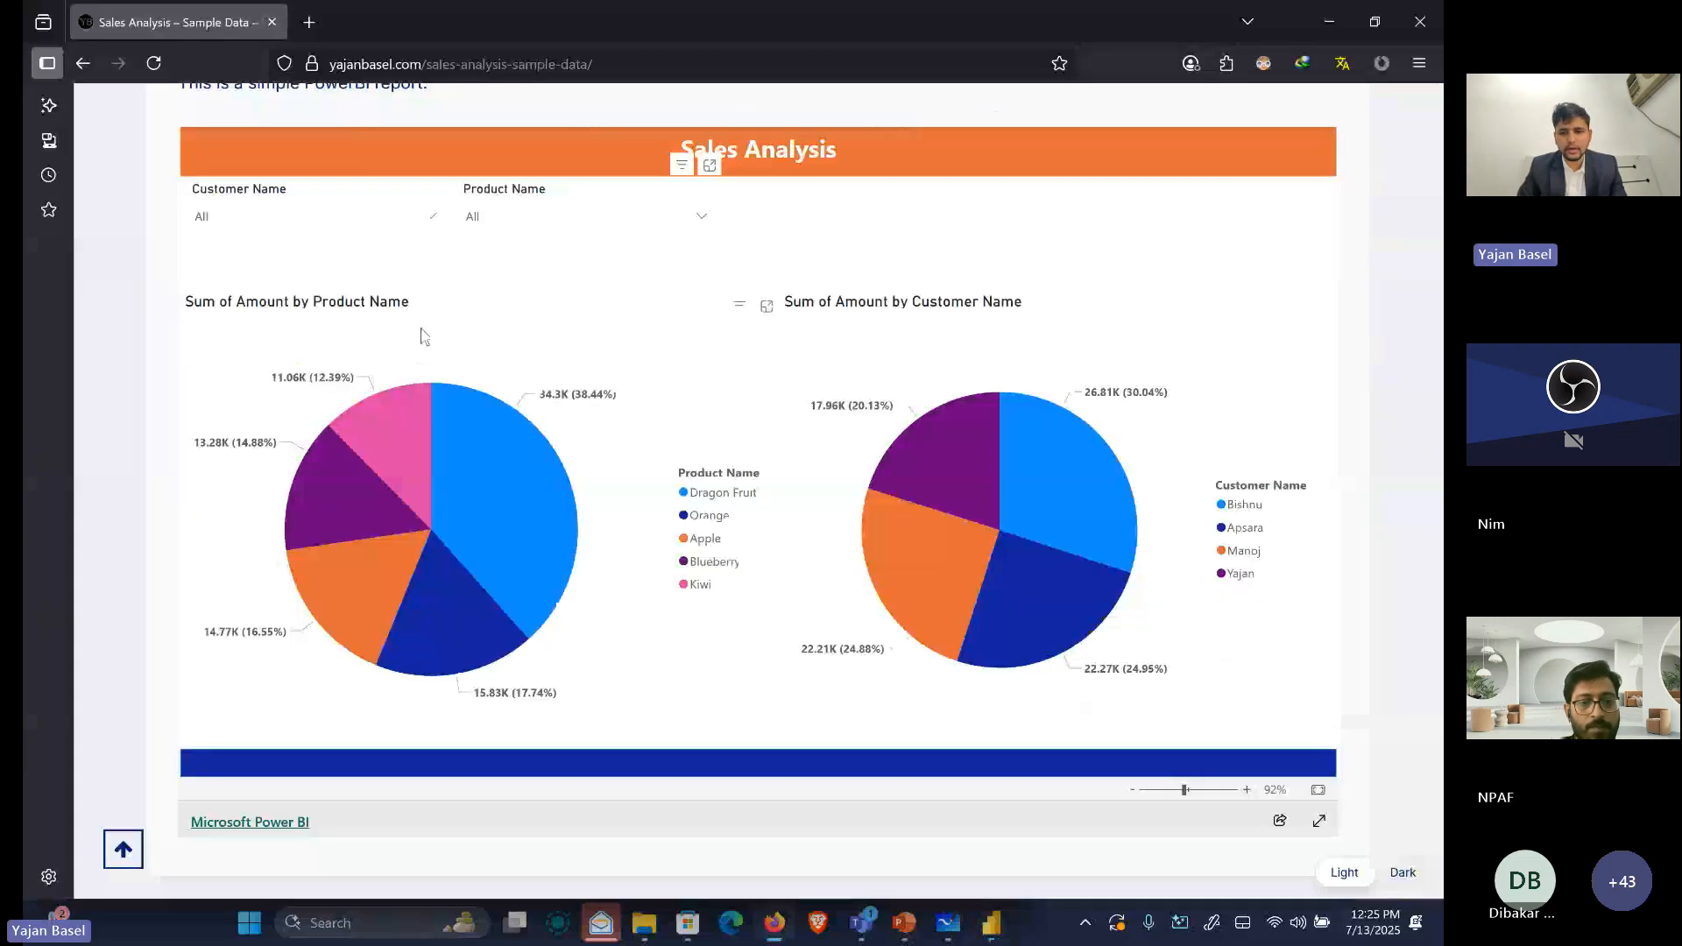
pyautogui.hotkey('alt', 'Tab')
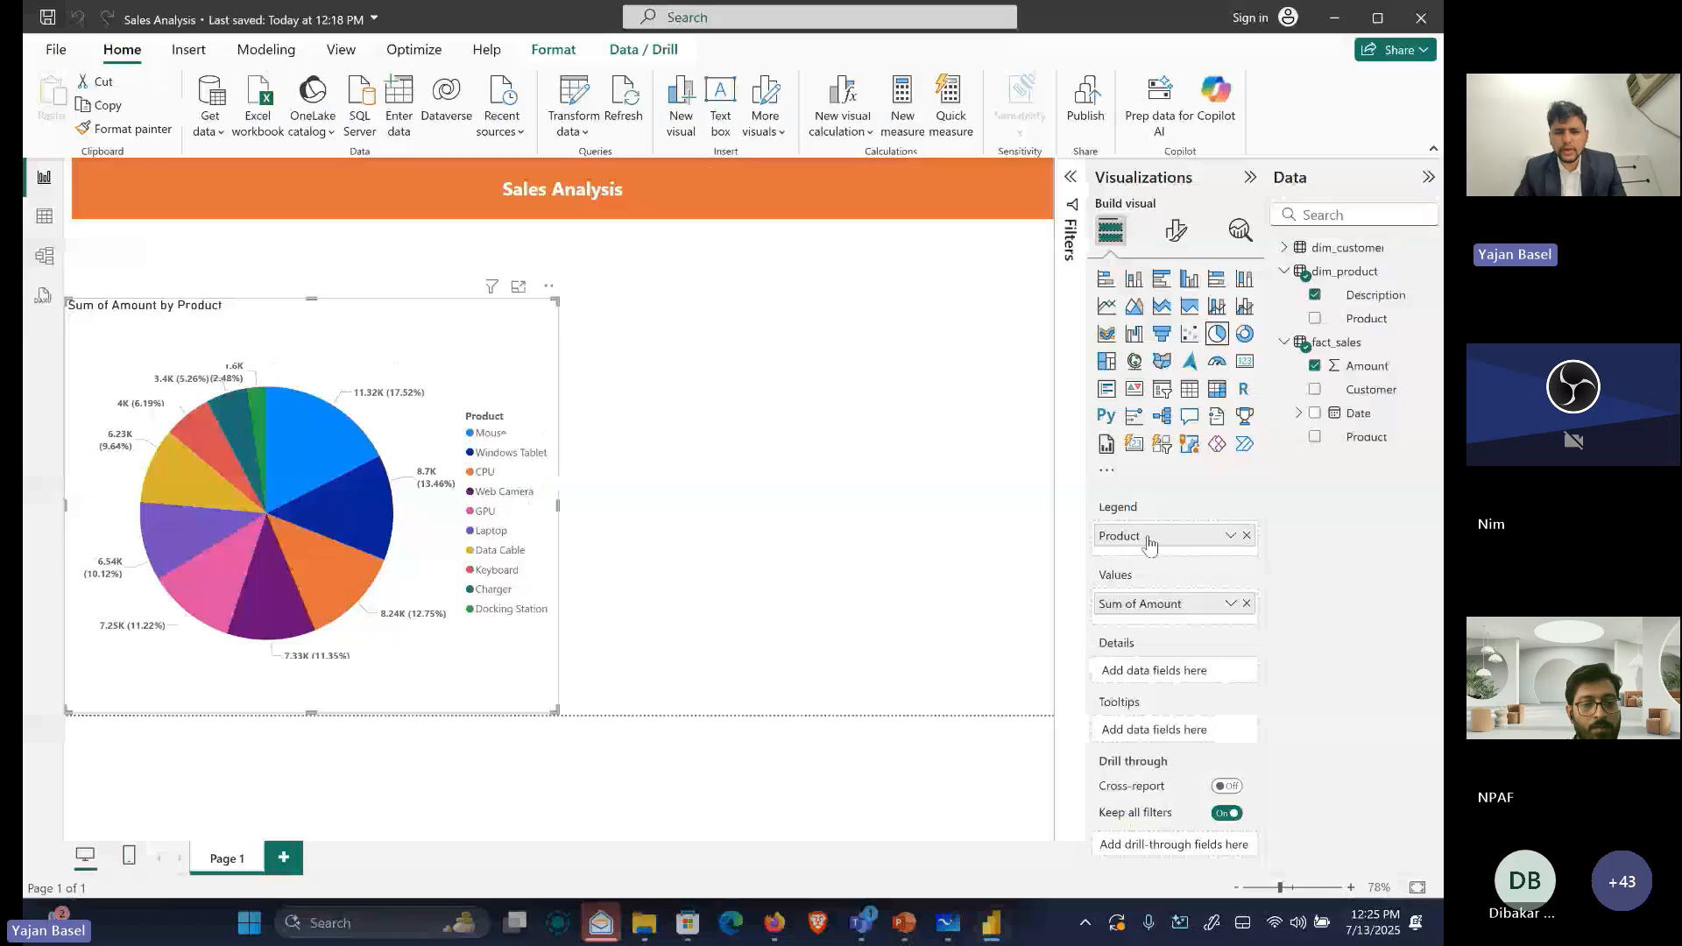
# Change the legend field name to Product Name, updating the pie chart title.
pyautogui.doubleClick(1149, 539)
pyautogui.write('Product Name')
pyautogui.click(753, 438)
pyautogui.click(448, 354)
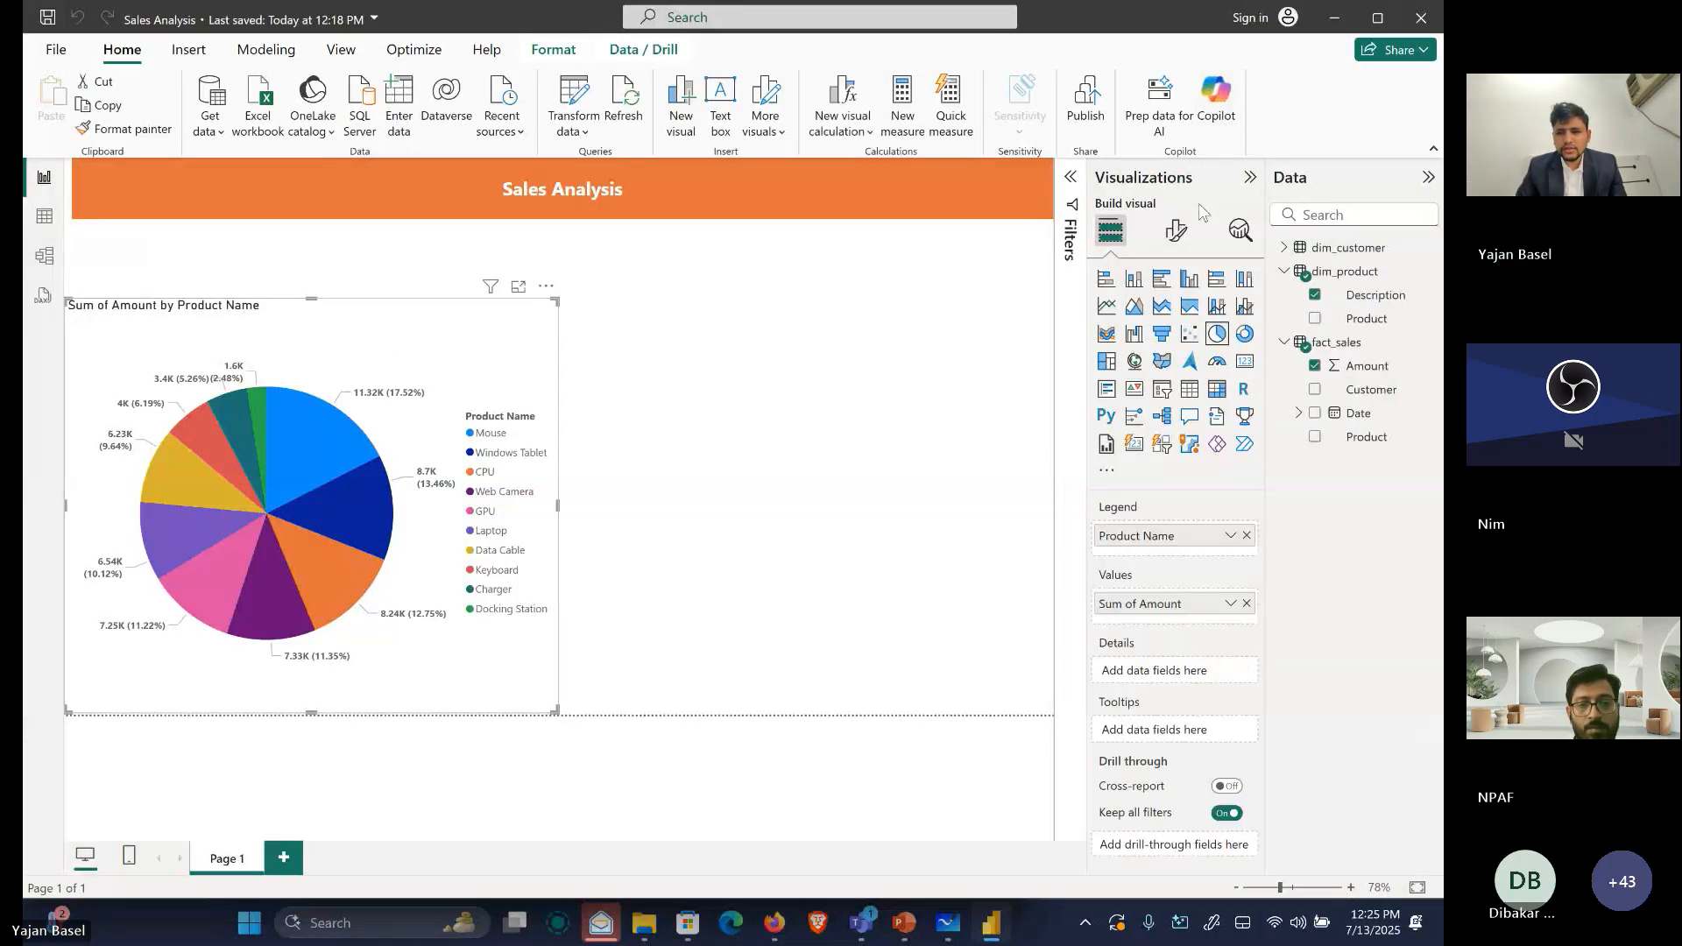
pyautogui.click(1176, 230)
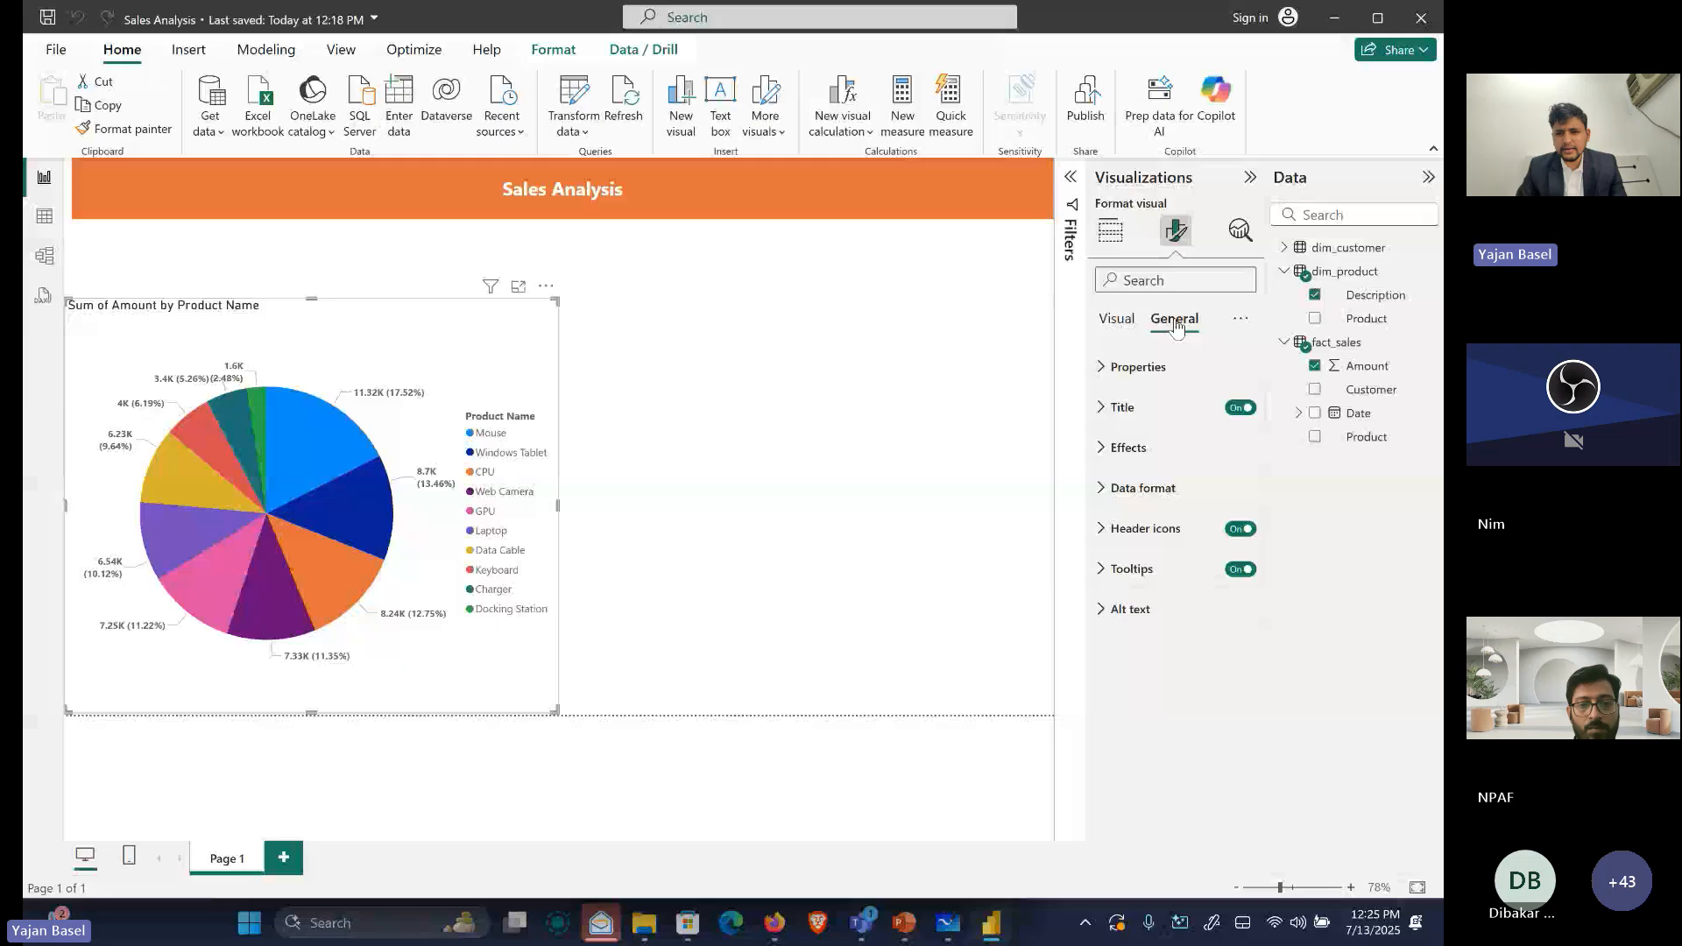
# Try editing the pie chart's title text, undo the change, and check the reference report.
pyautogui.click(1157, 408)
pyautogui.click(1161, 506)
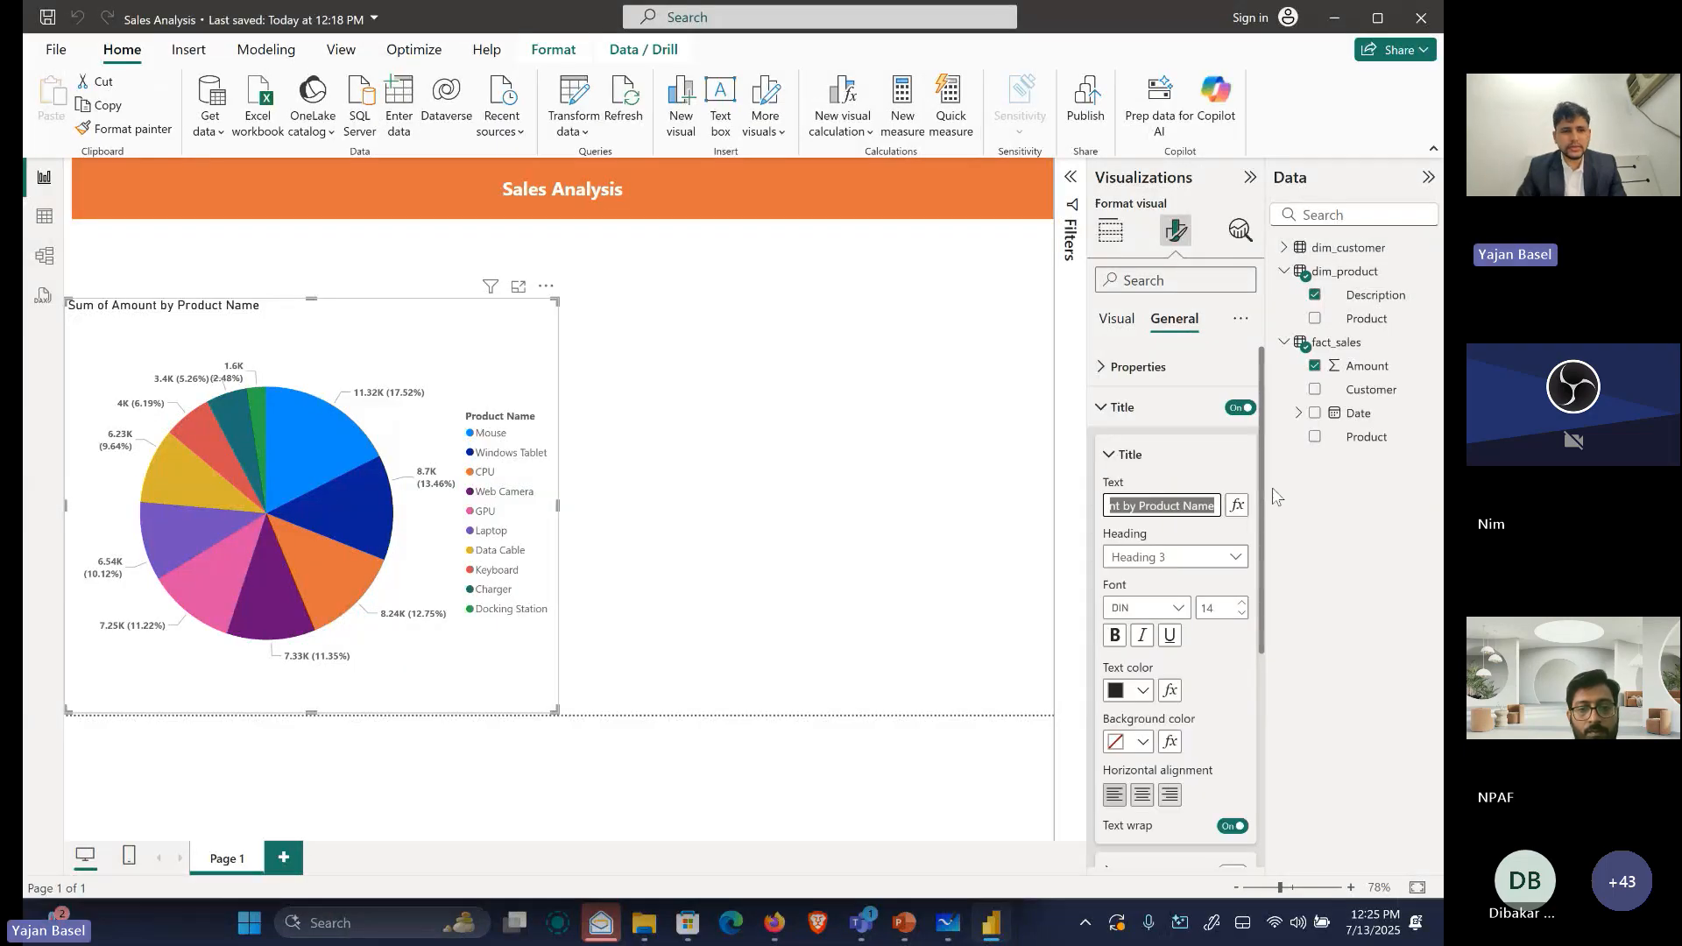
pyautogui.write('Sum ofsdfsd')
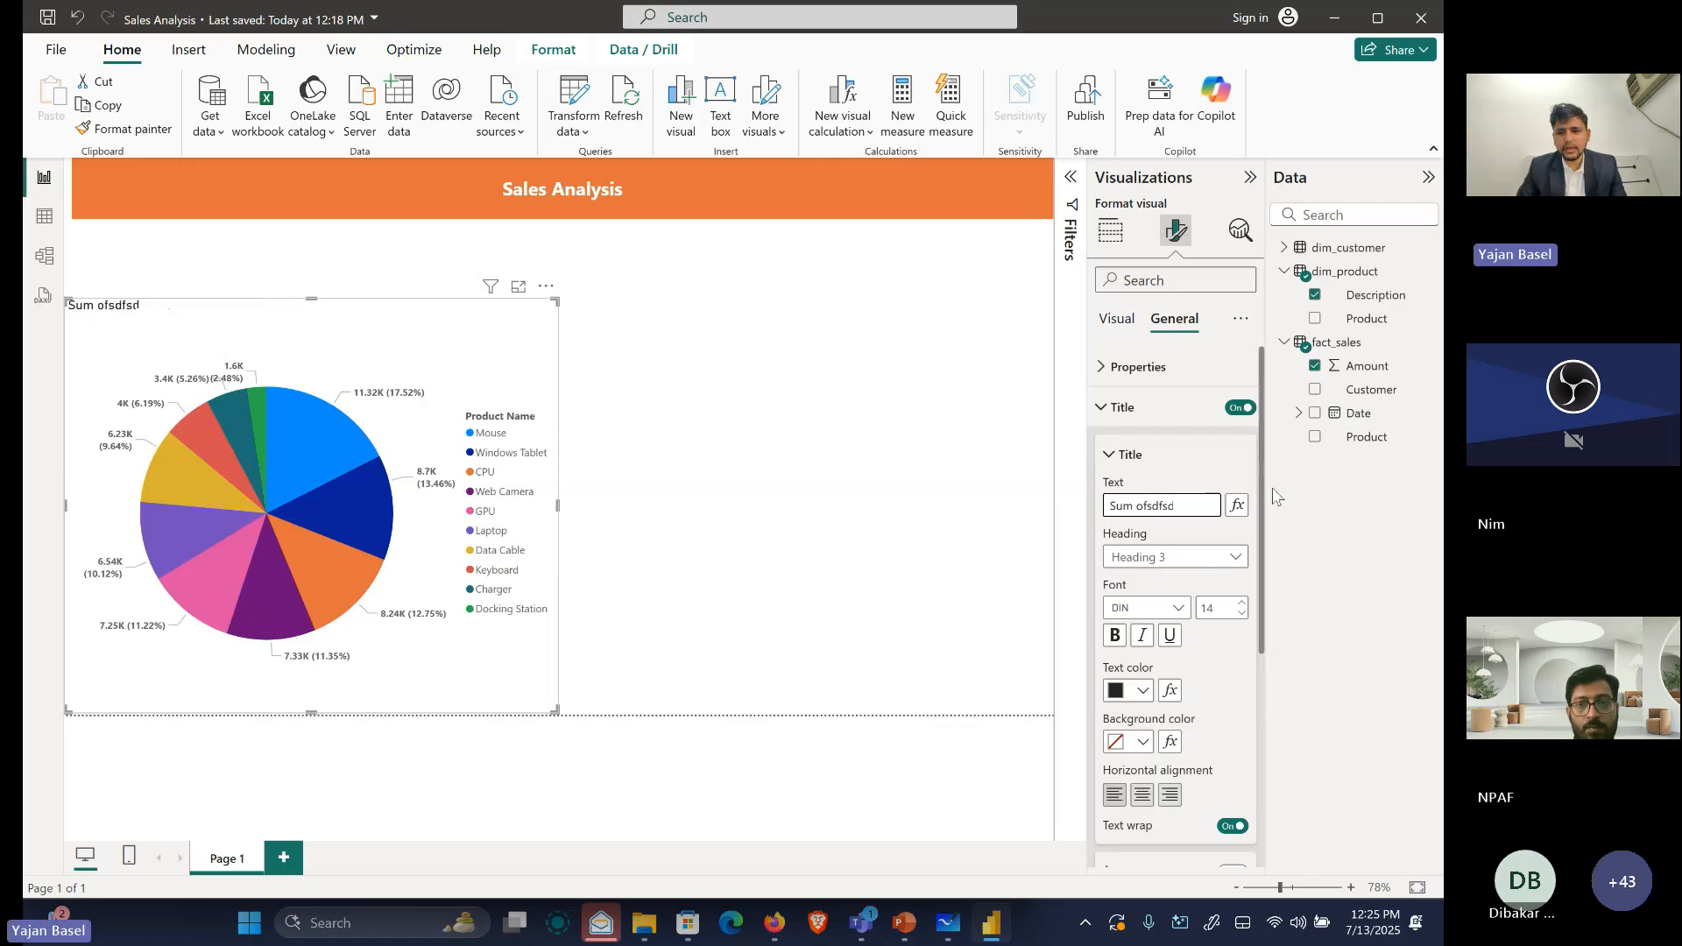
pyautogui.hotkey('ctrl', 'z')
pyautogui.click(872, 459)
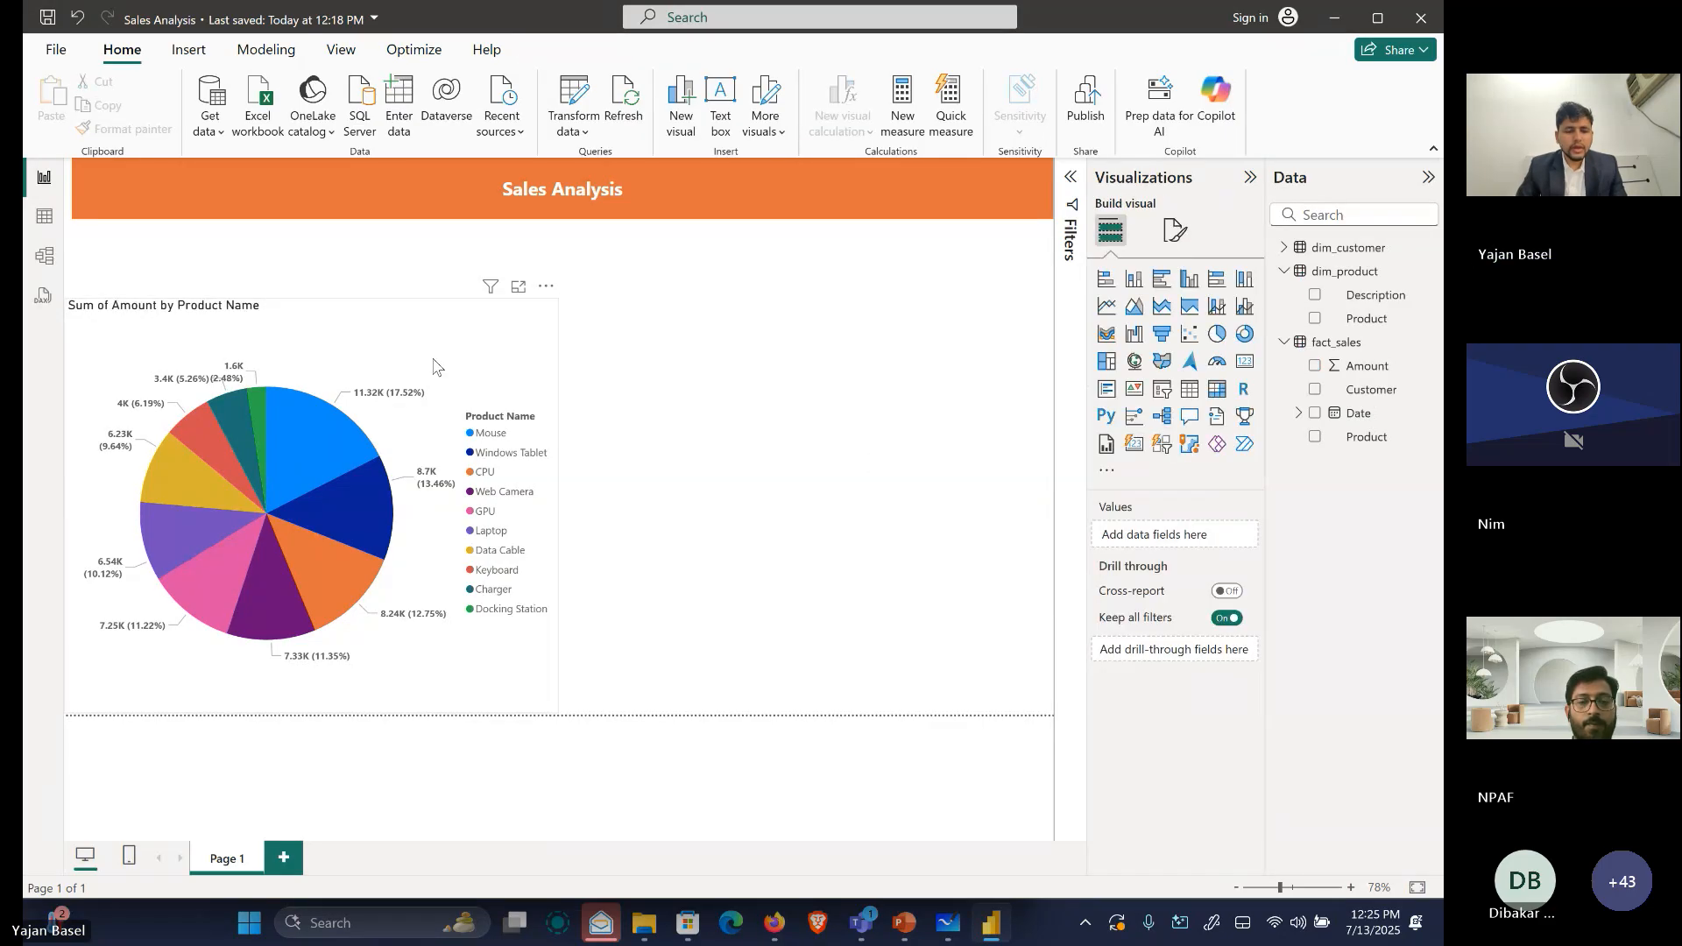
pyautogui.click(434, 359)
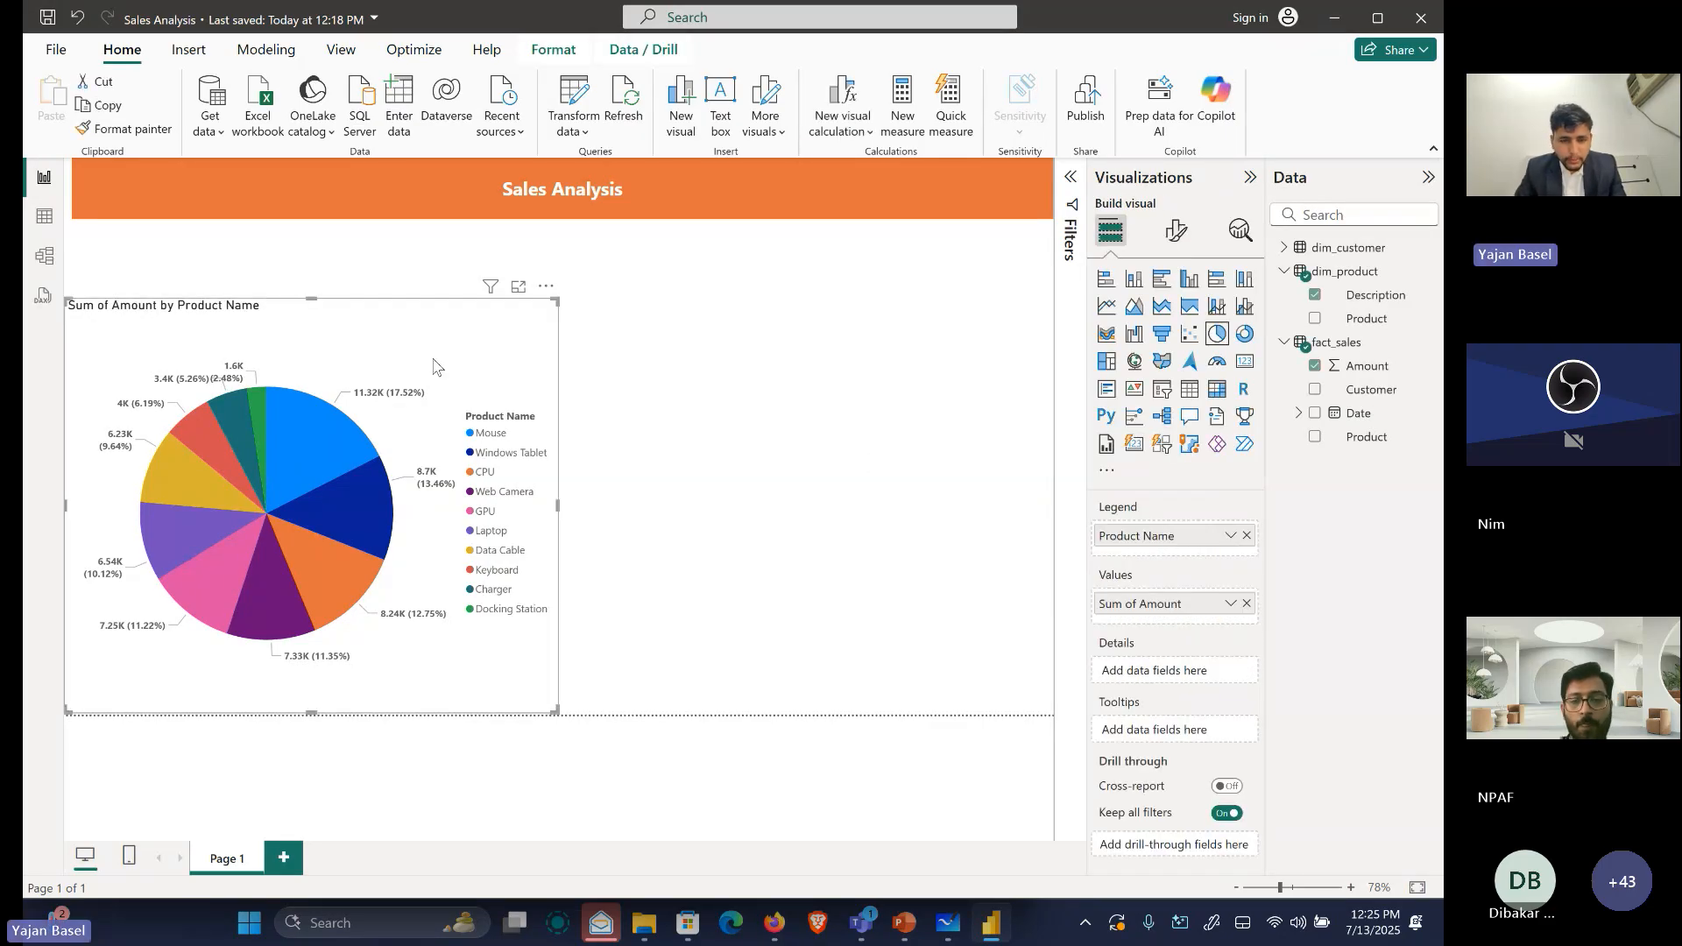
pyautogui.hotkey('alt', 'Tab')
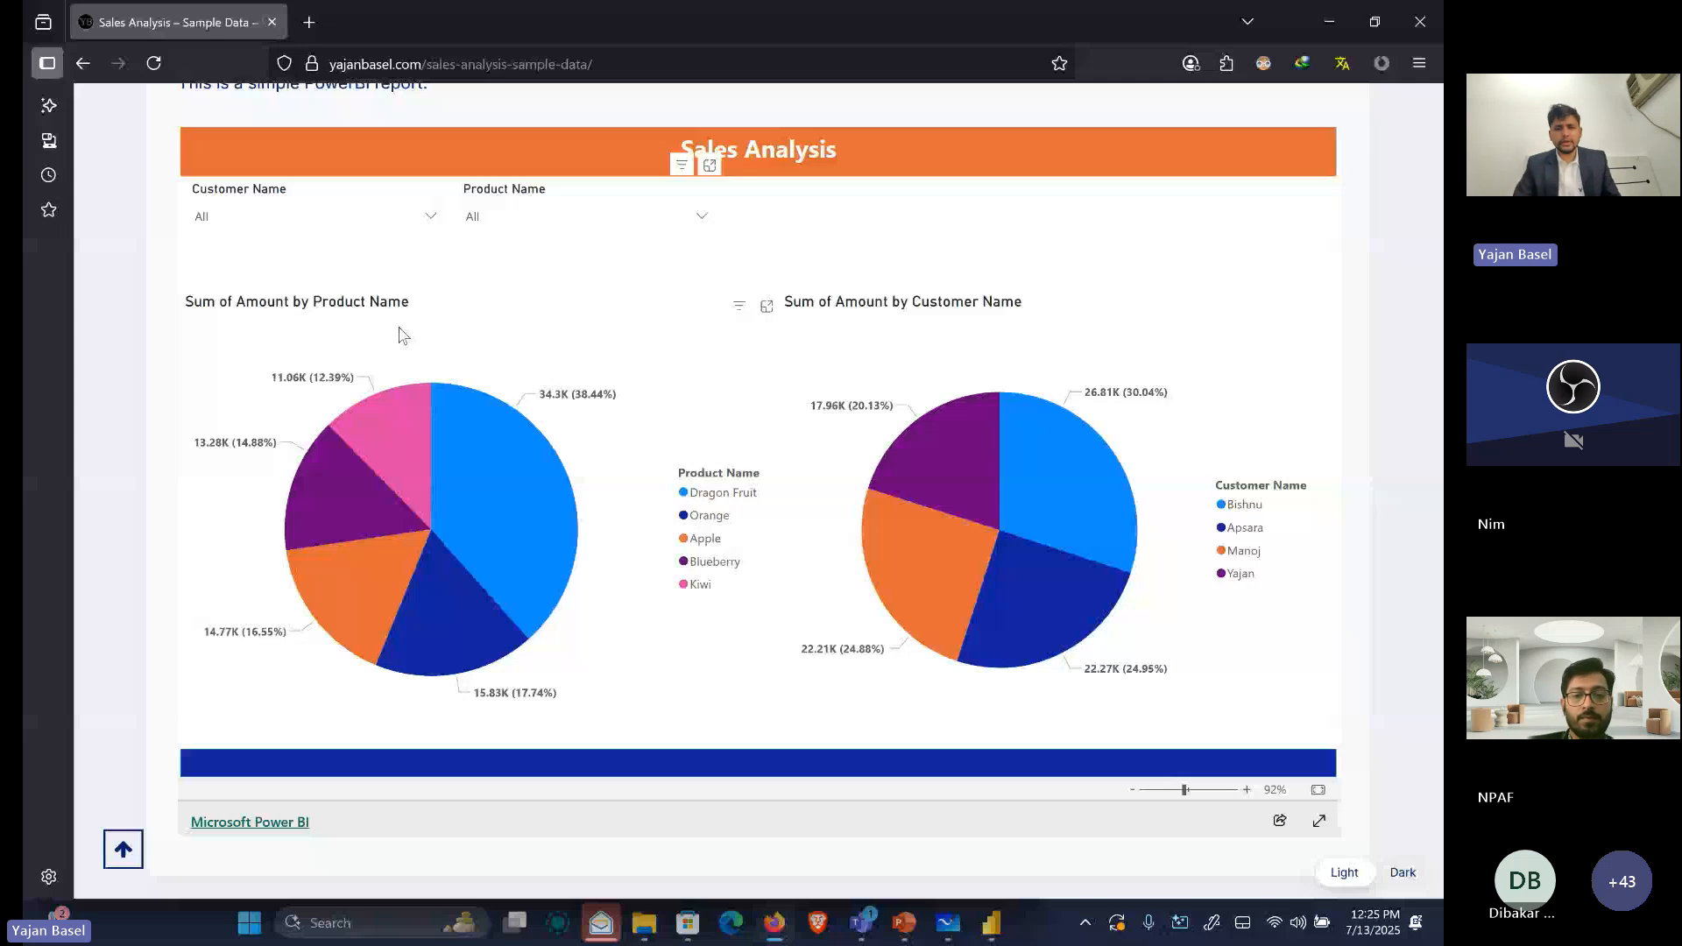
pyautogui.hotkey('alt', 'Tab')
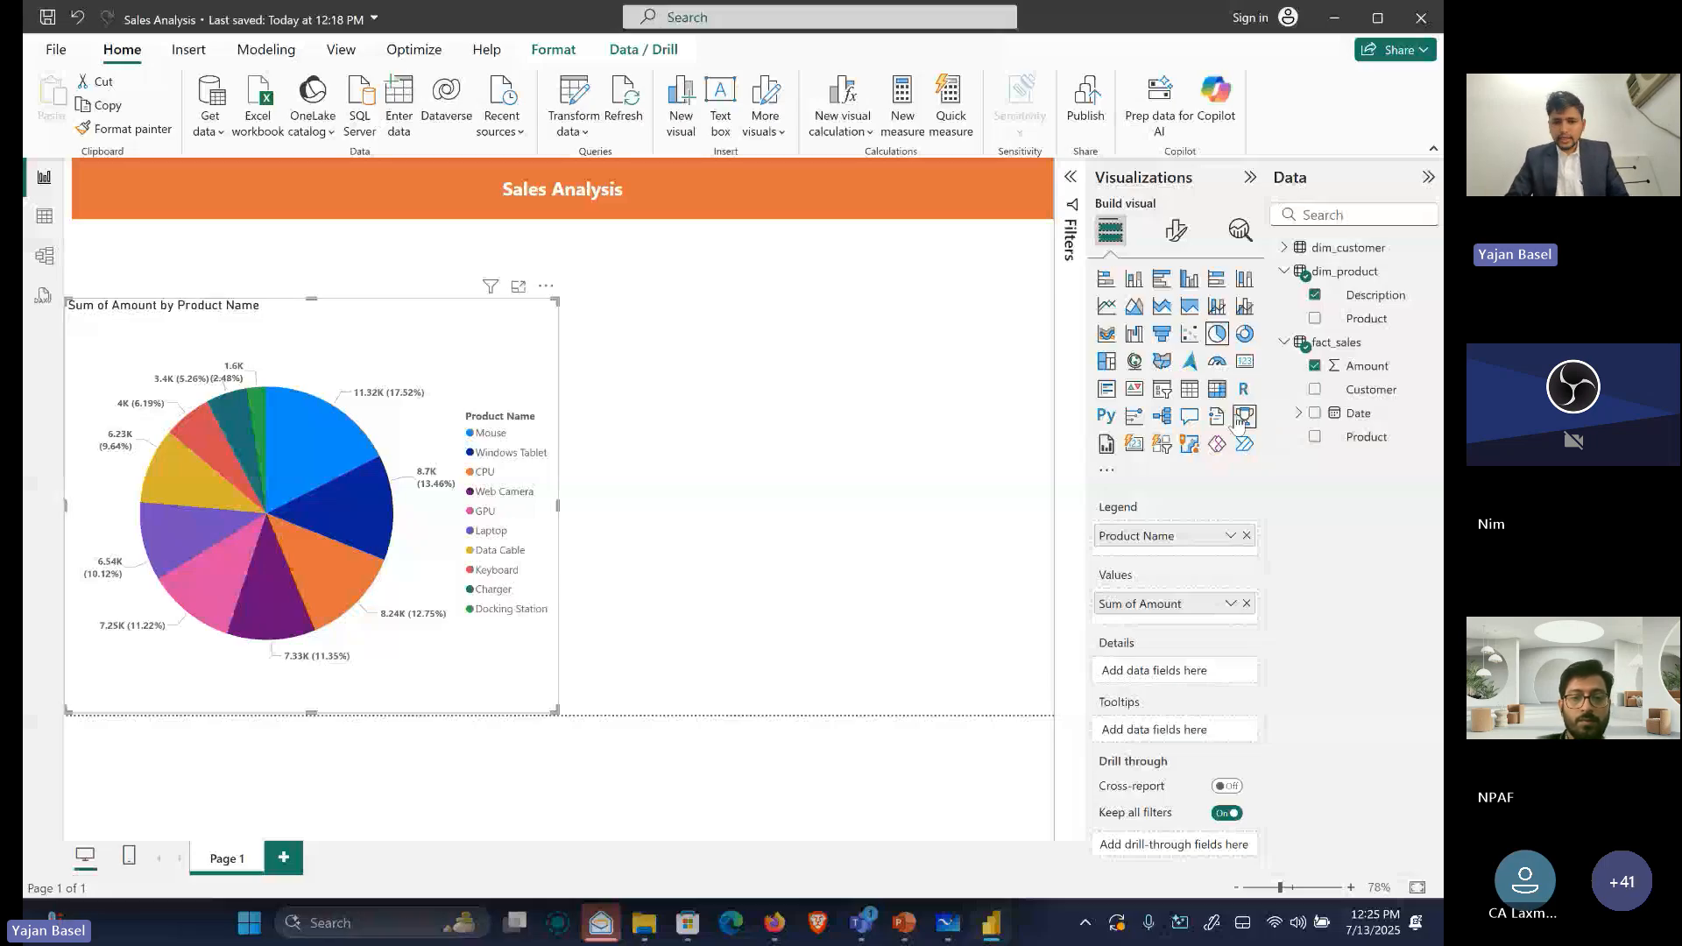
# Convert the pie chart into a Matrix showing Sum of Amount per Product Name.
pyautogui.click(701, 387)
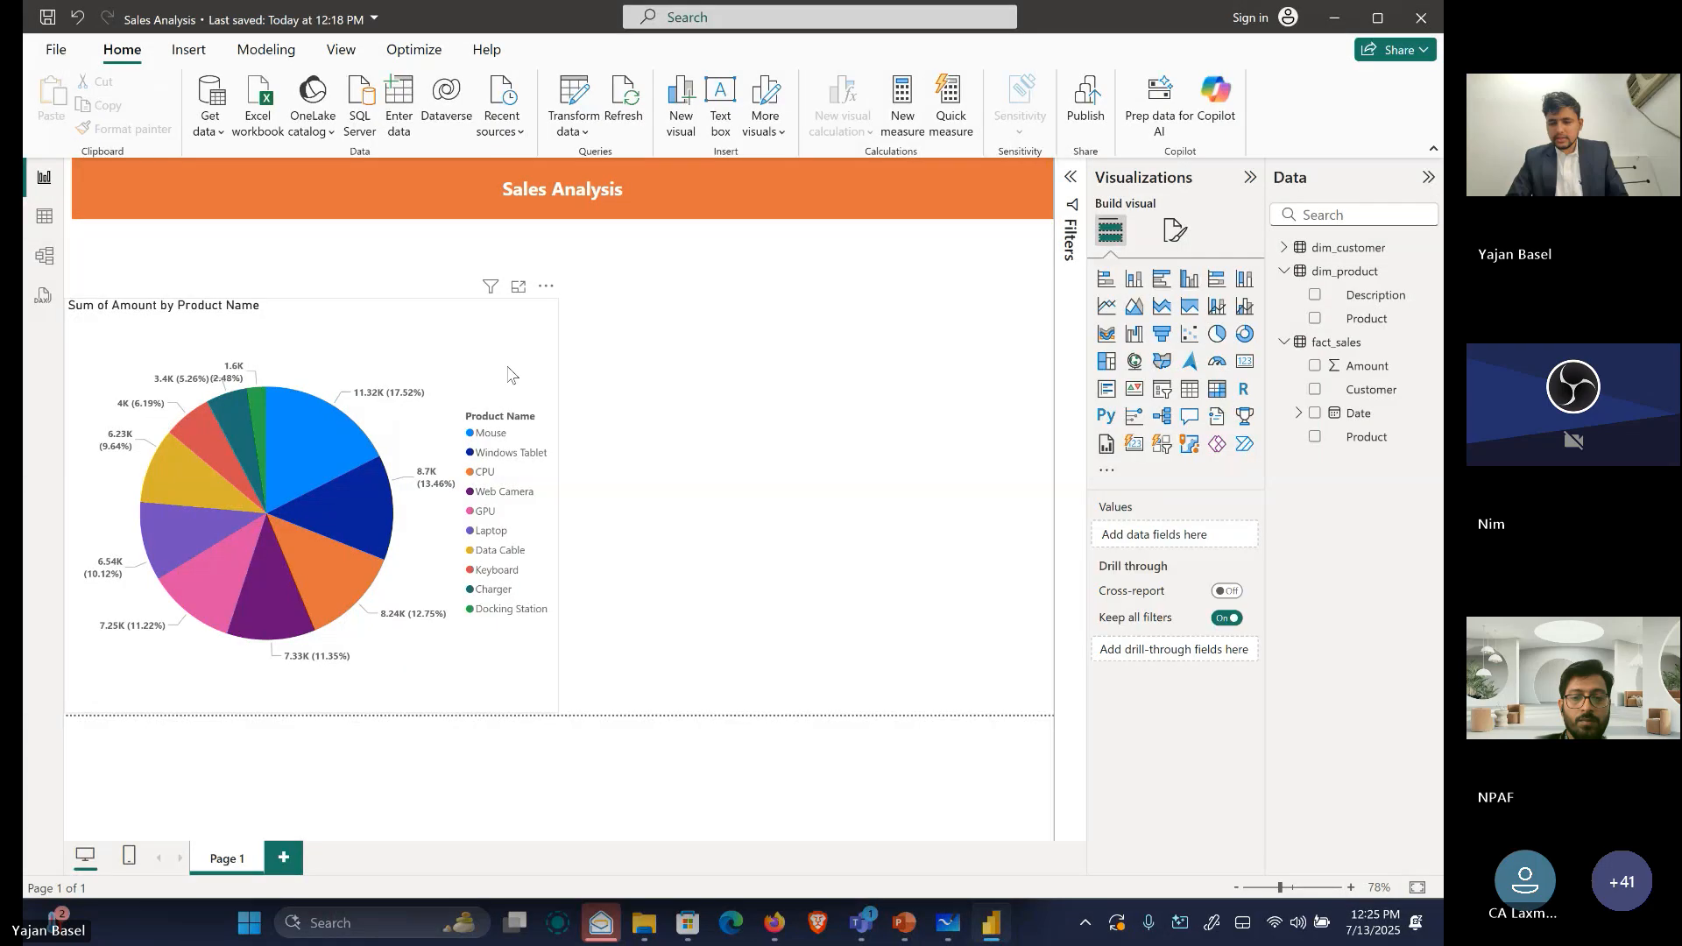
pyautogui.rightClick(512, 375)
pyautogui.click(1217, 389)
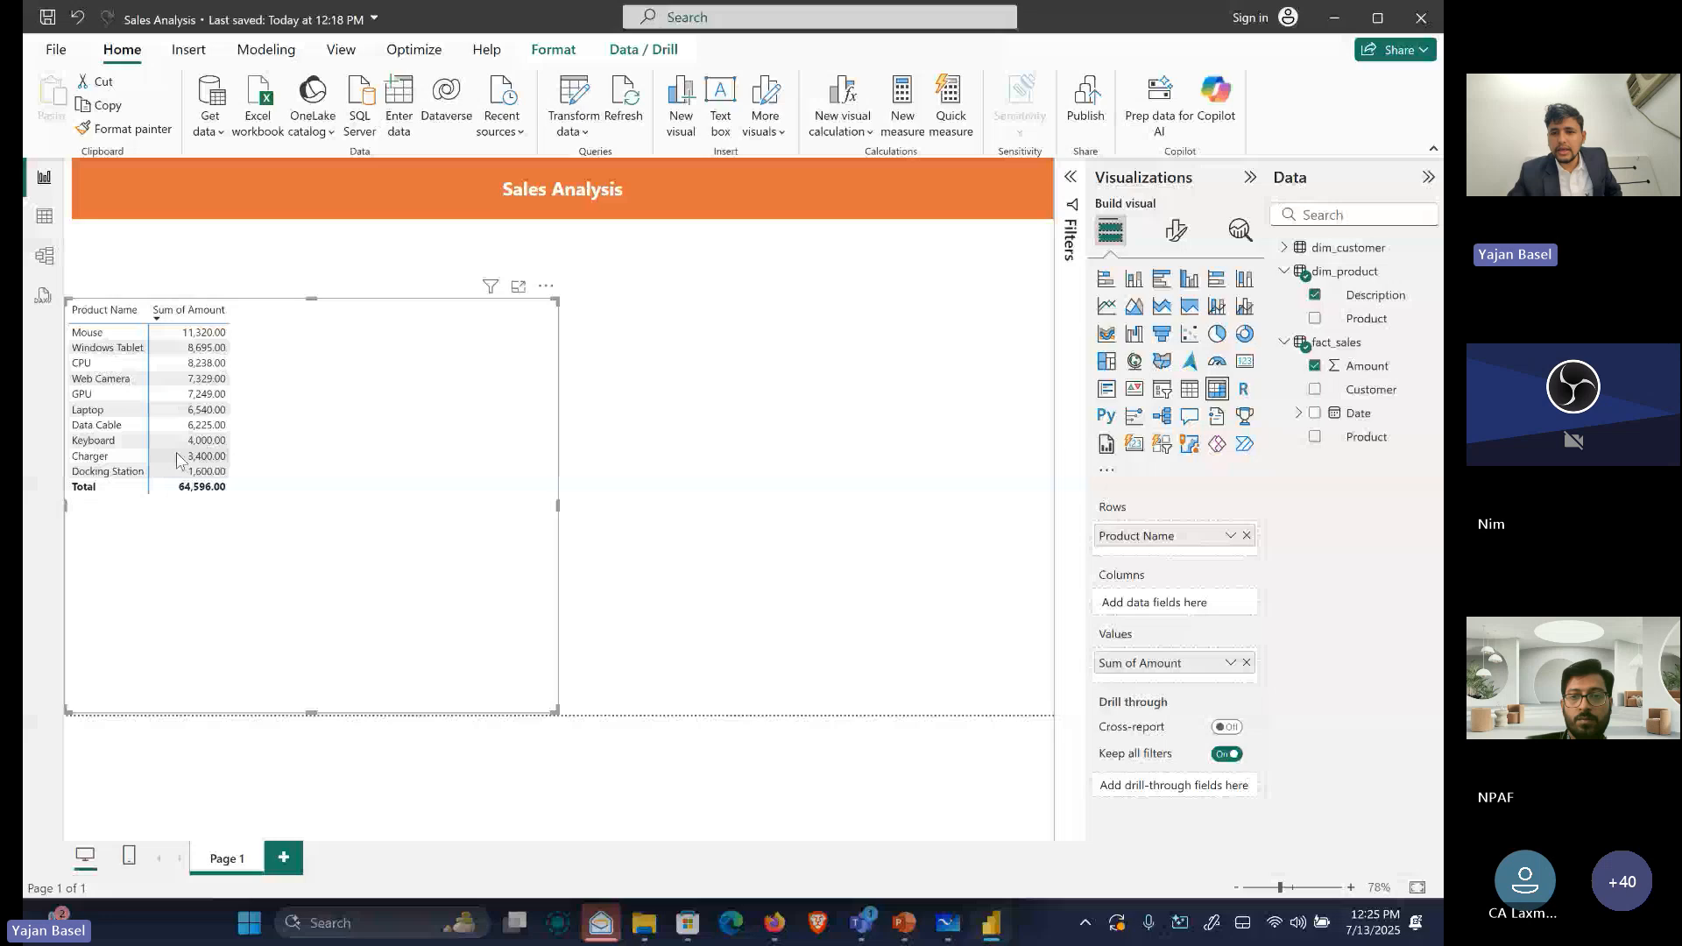
# Try stacked bar, stacked area and donut chart types on the product visual, ending on pie.
pyautogui.click(1106, 279)
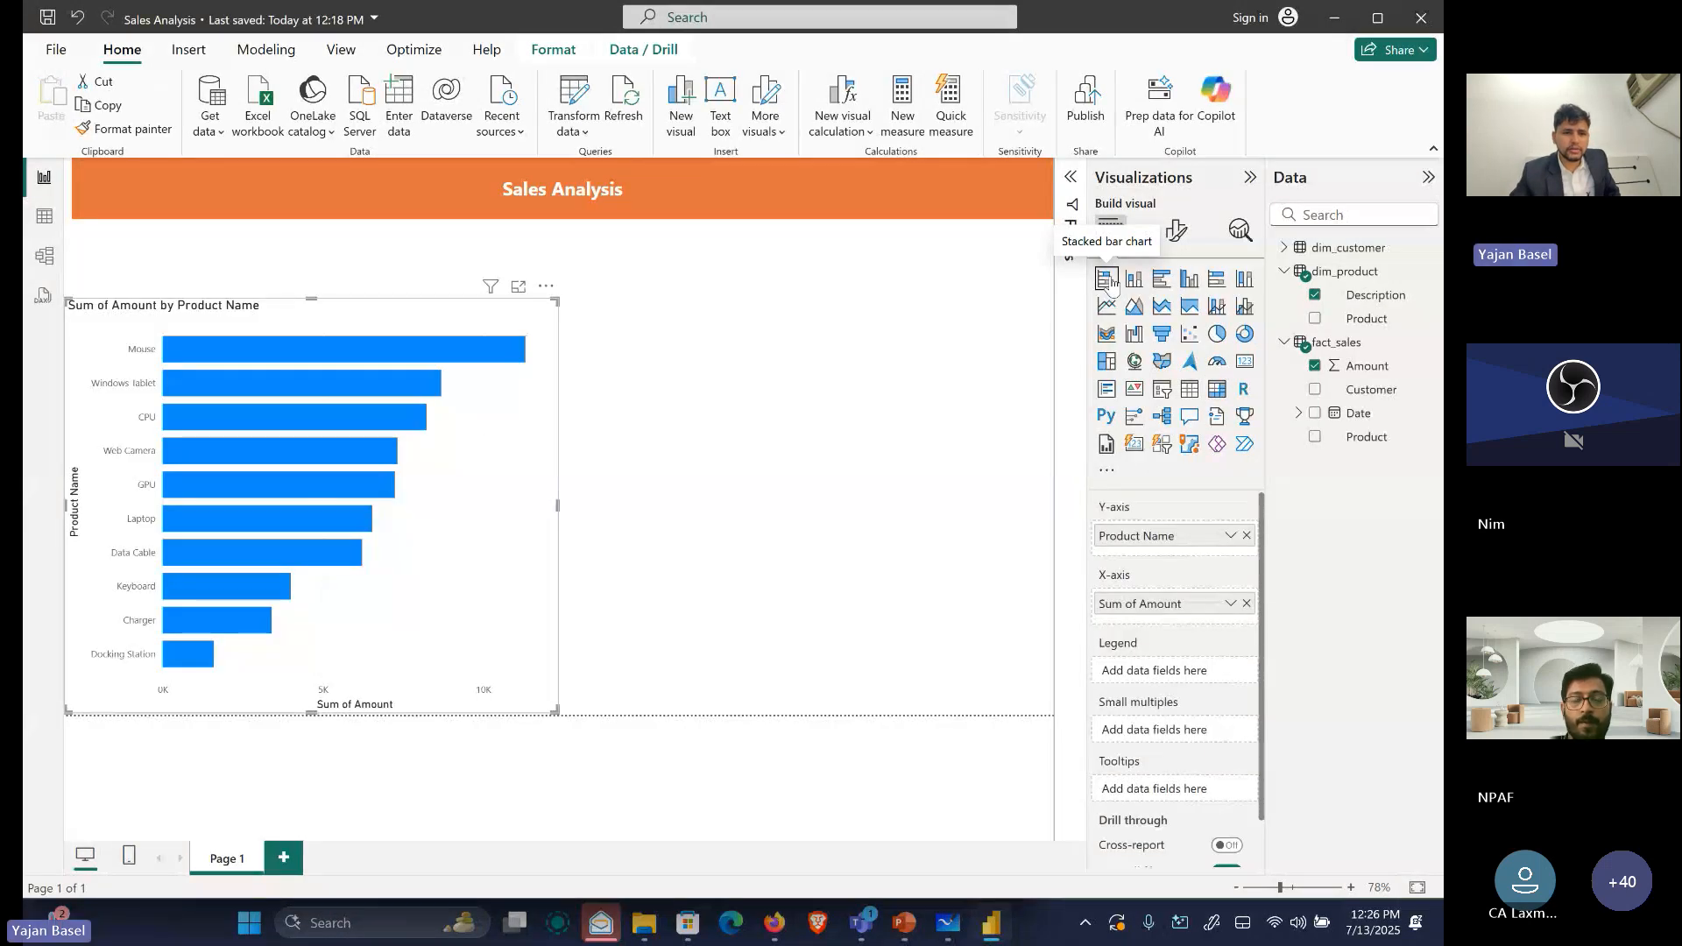
pyautogui.click(1165, 311)
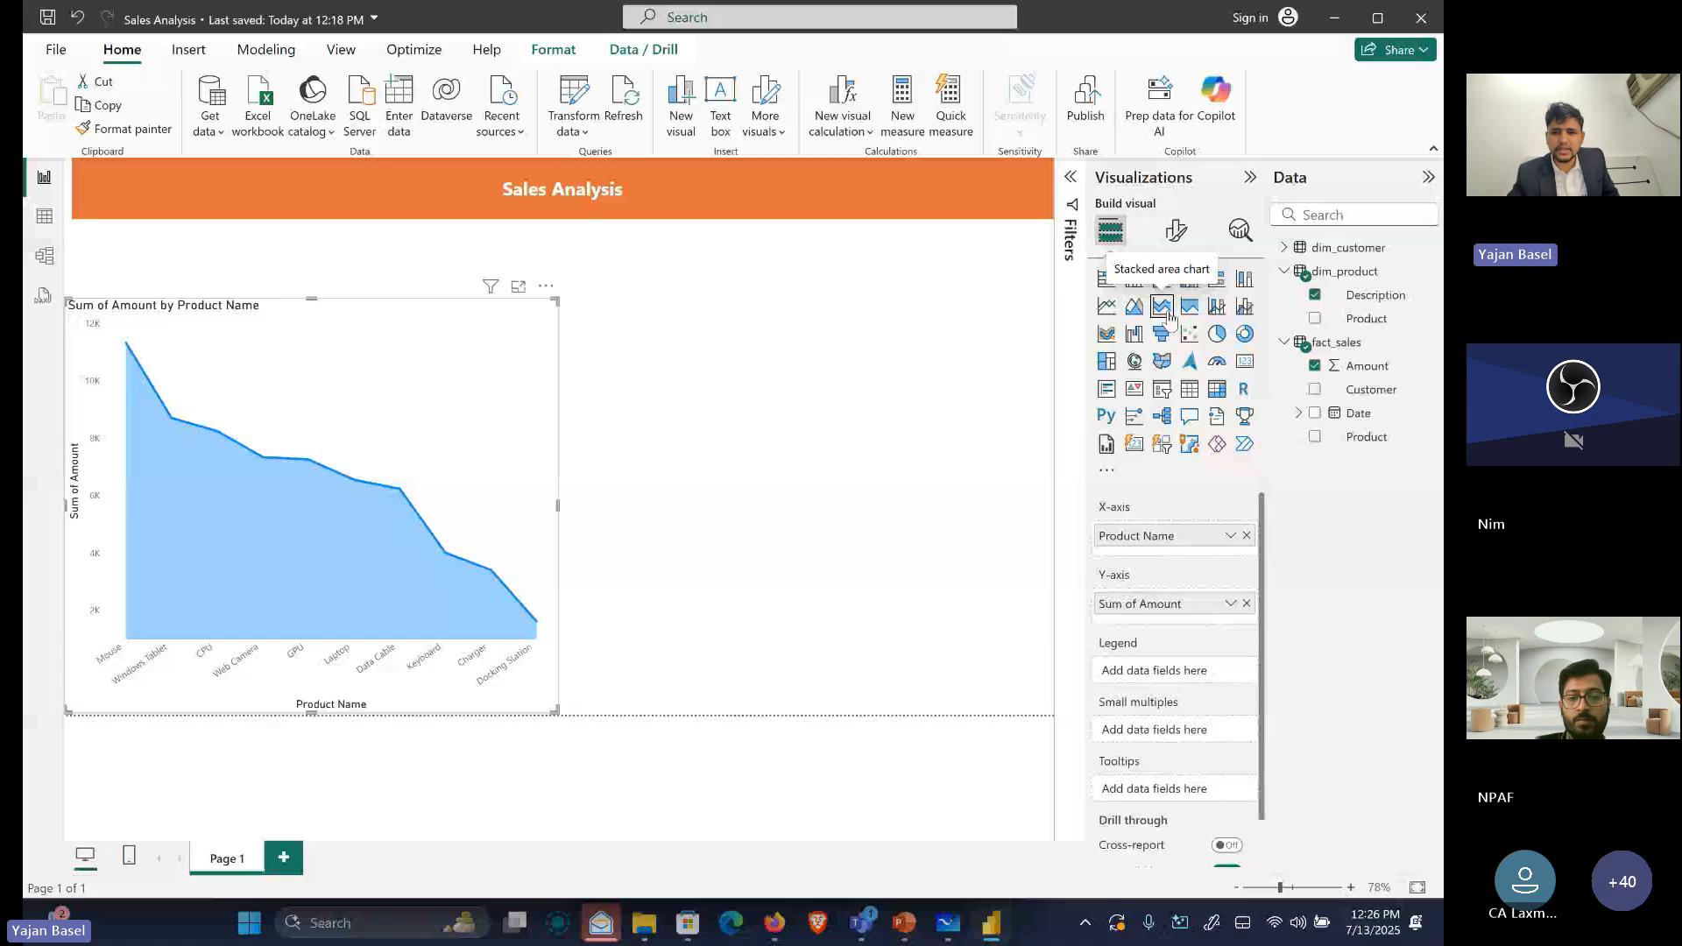
pyautogui.click(1223, 337)
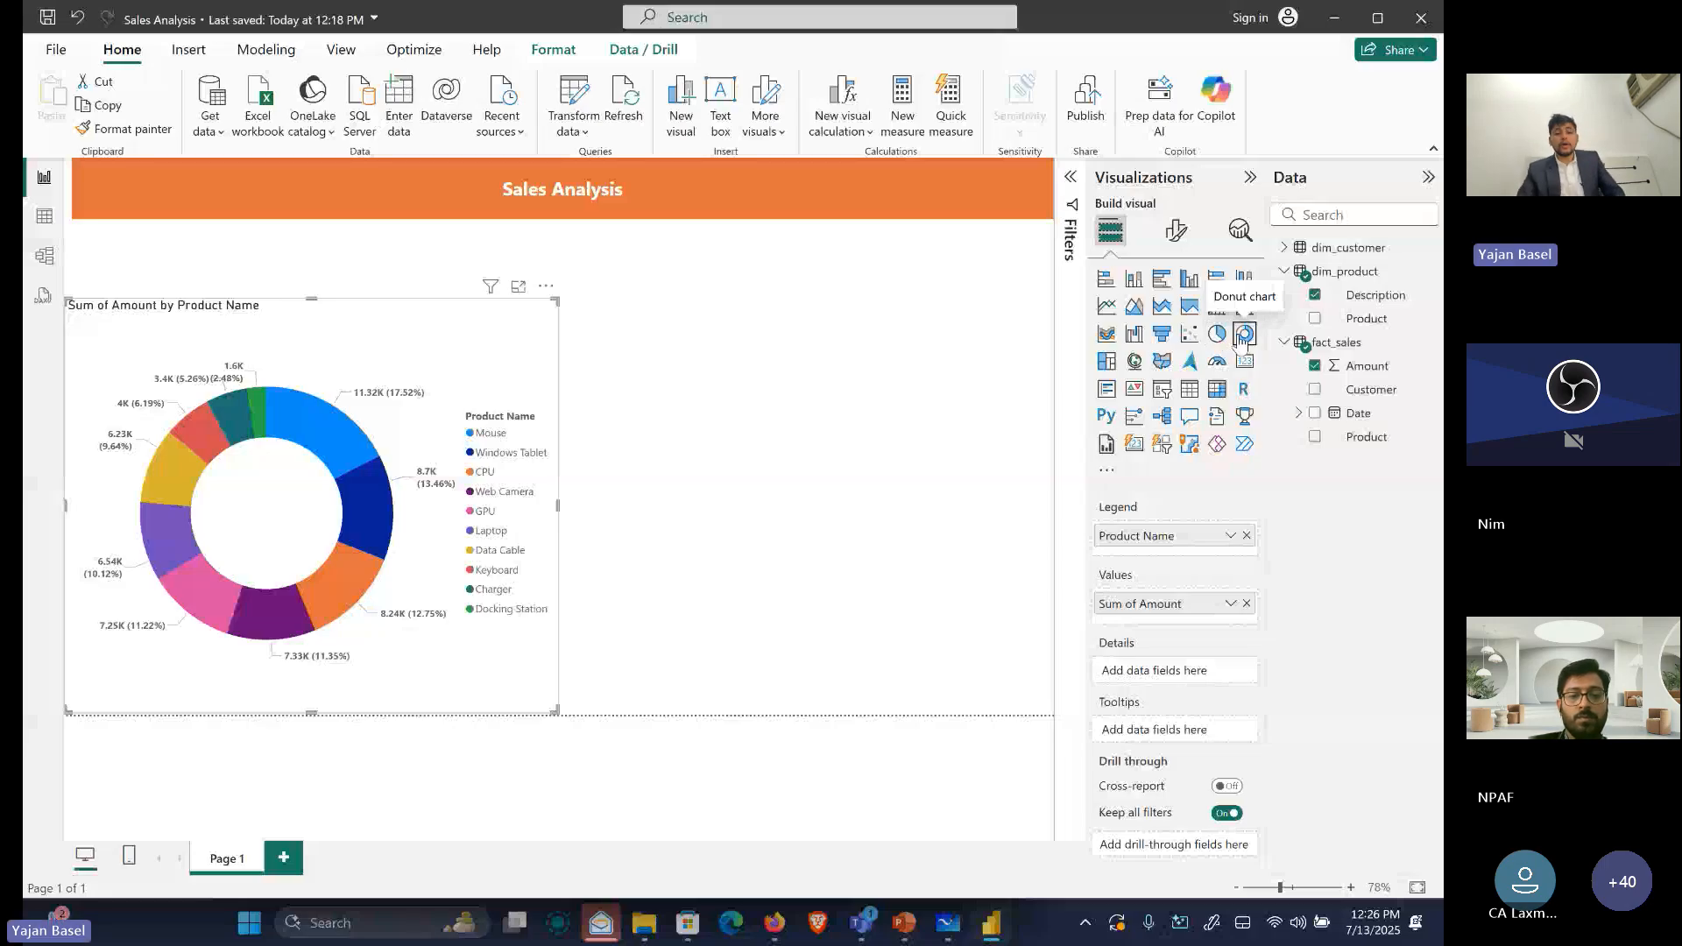
pyautogui.click(714, 514)
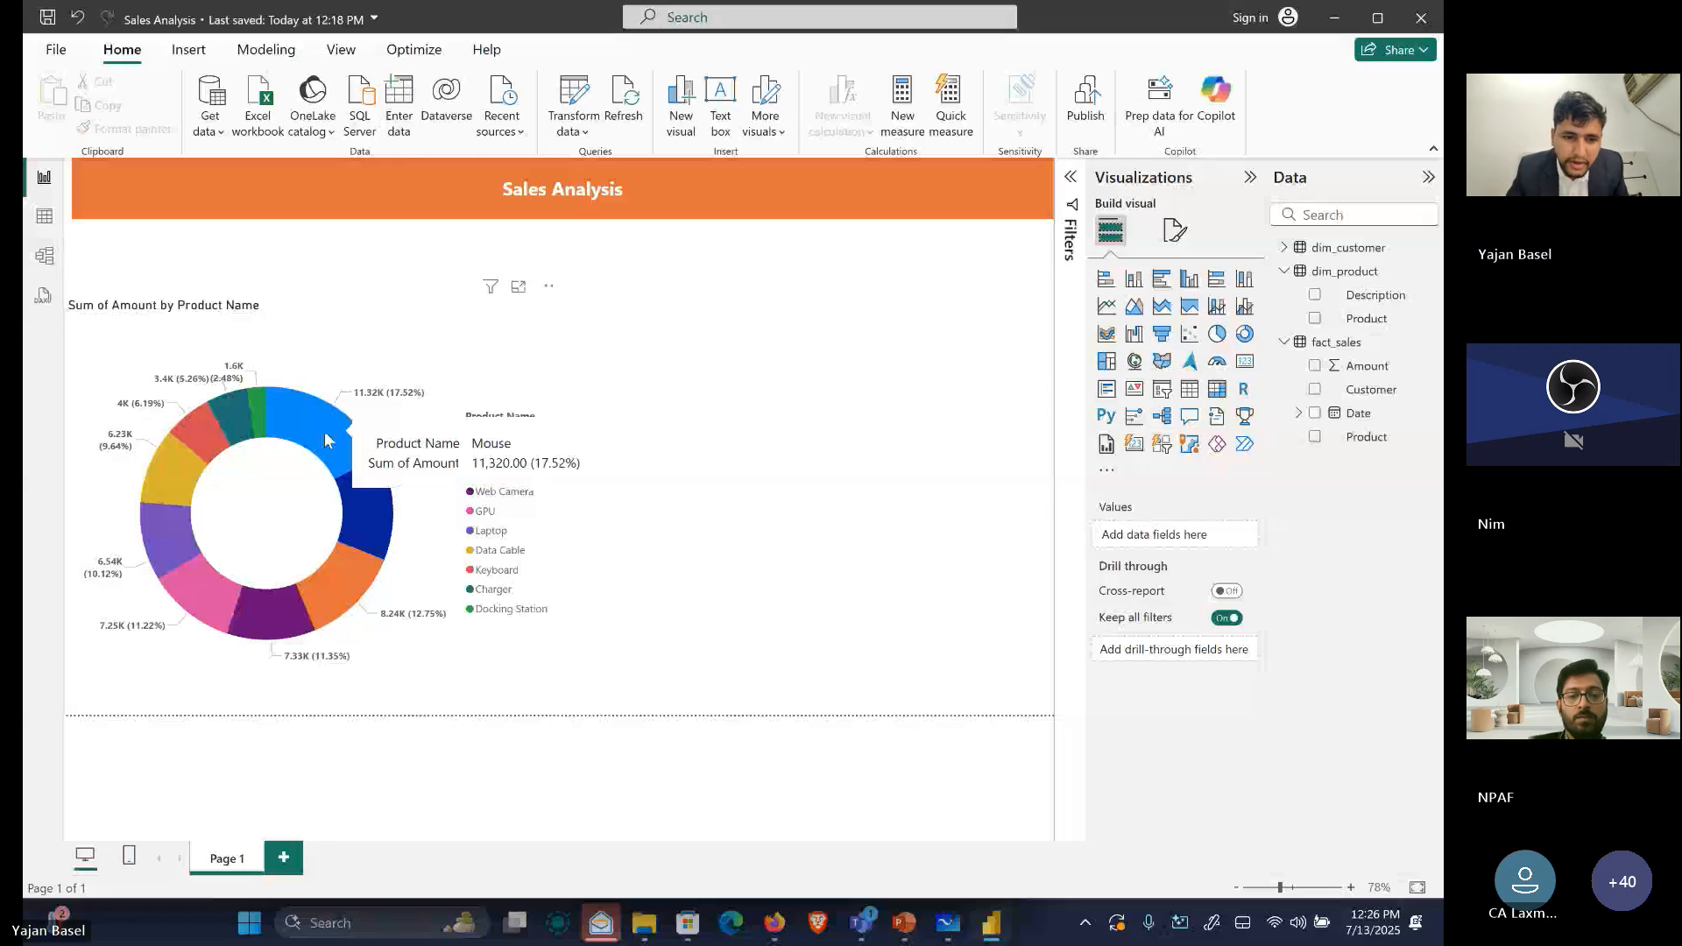
pyautogui.click(381, 333)
pyautogui.click(1107, 279)
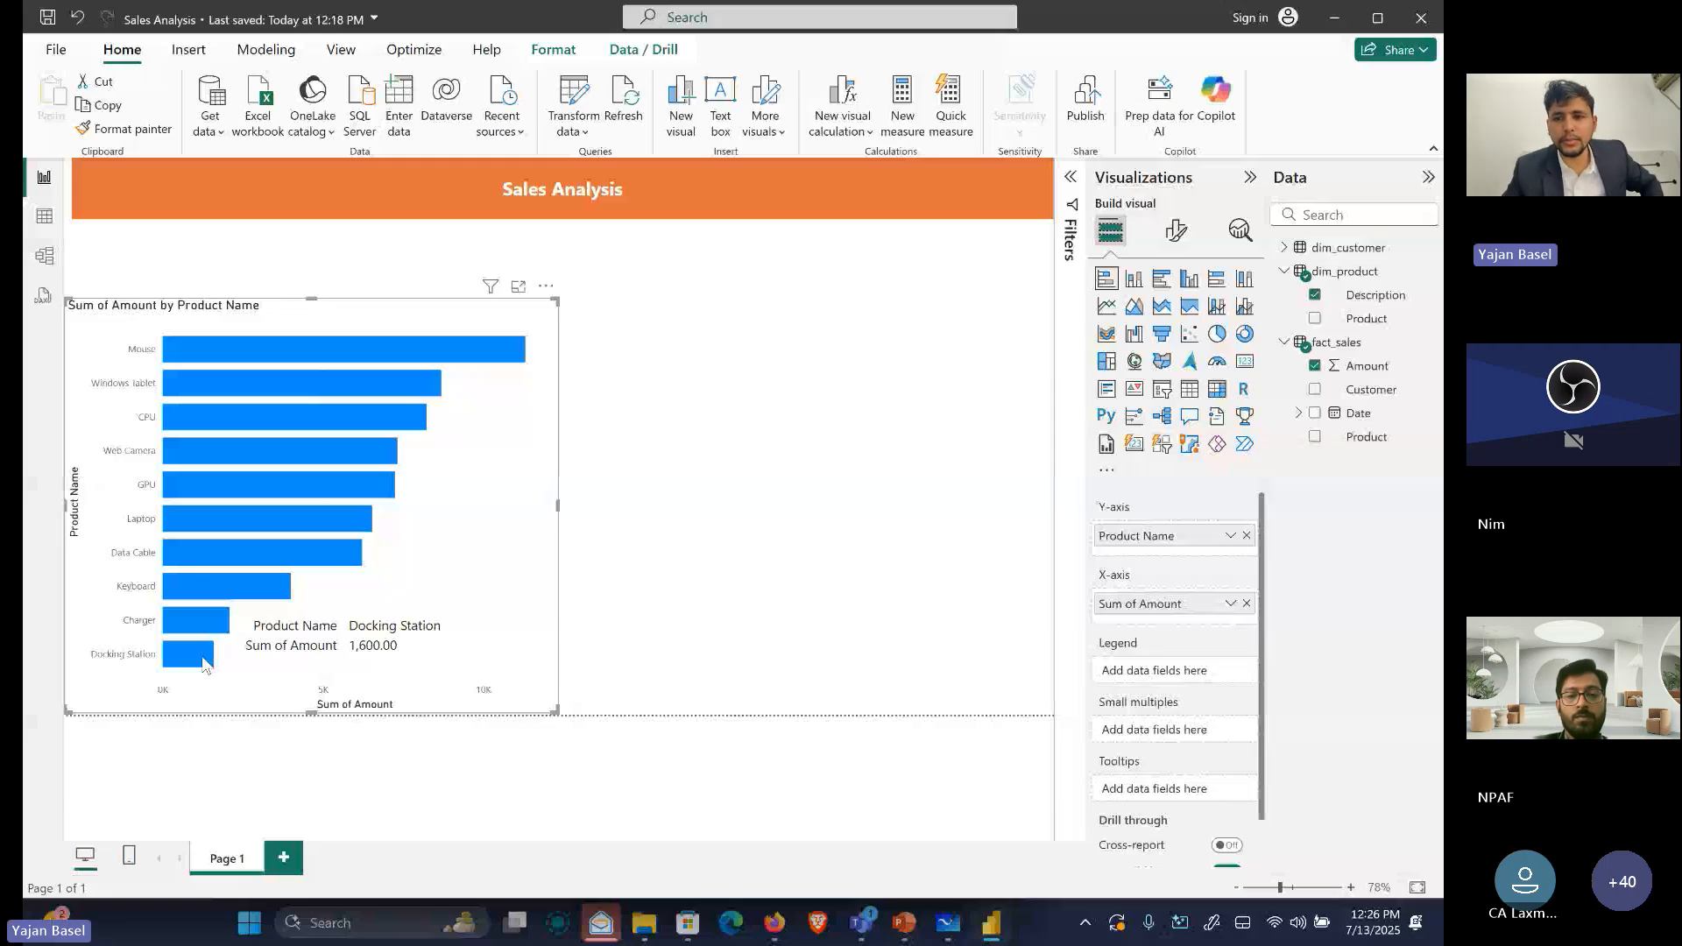
pyautogui.click(1218, 335)
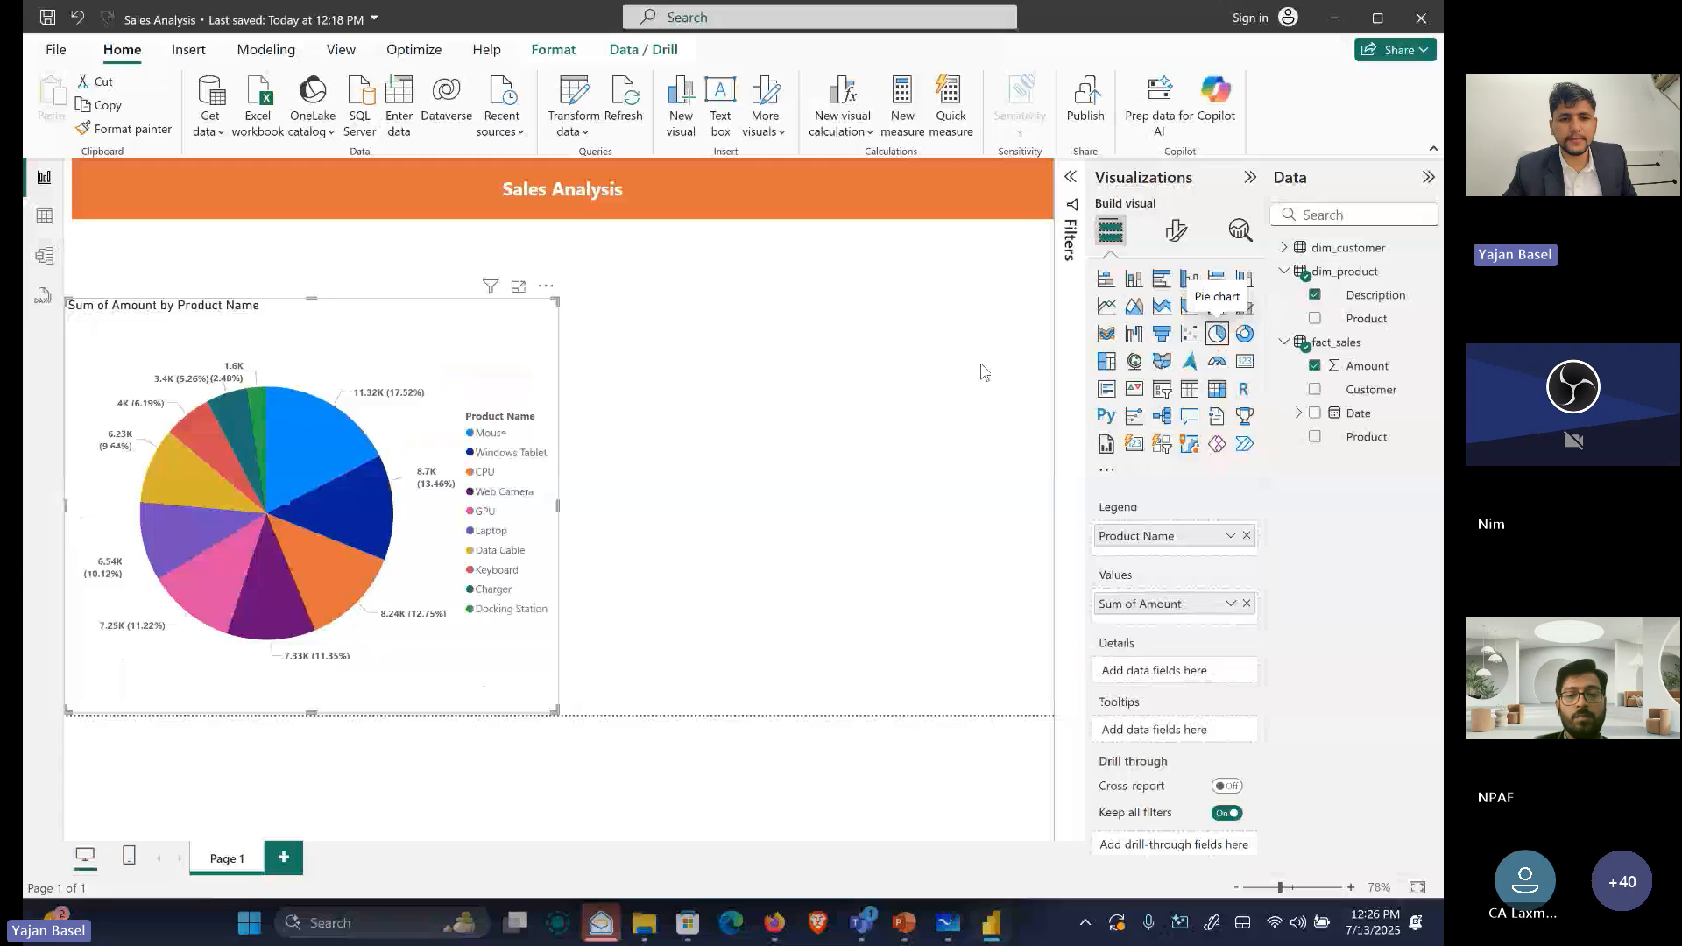
# Copy and paste the Sum of Amount by Product Name pie chart, placing the copy on its right.
pyautogui.hotkey('alt', 'Tab')
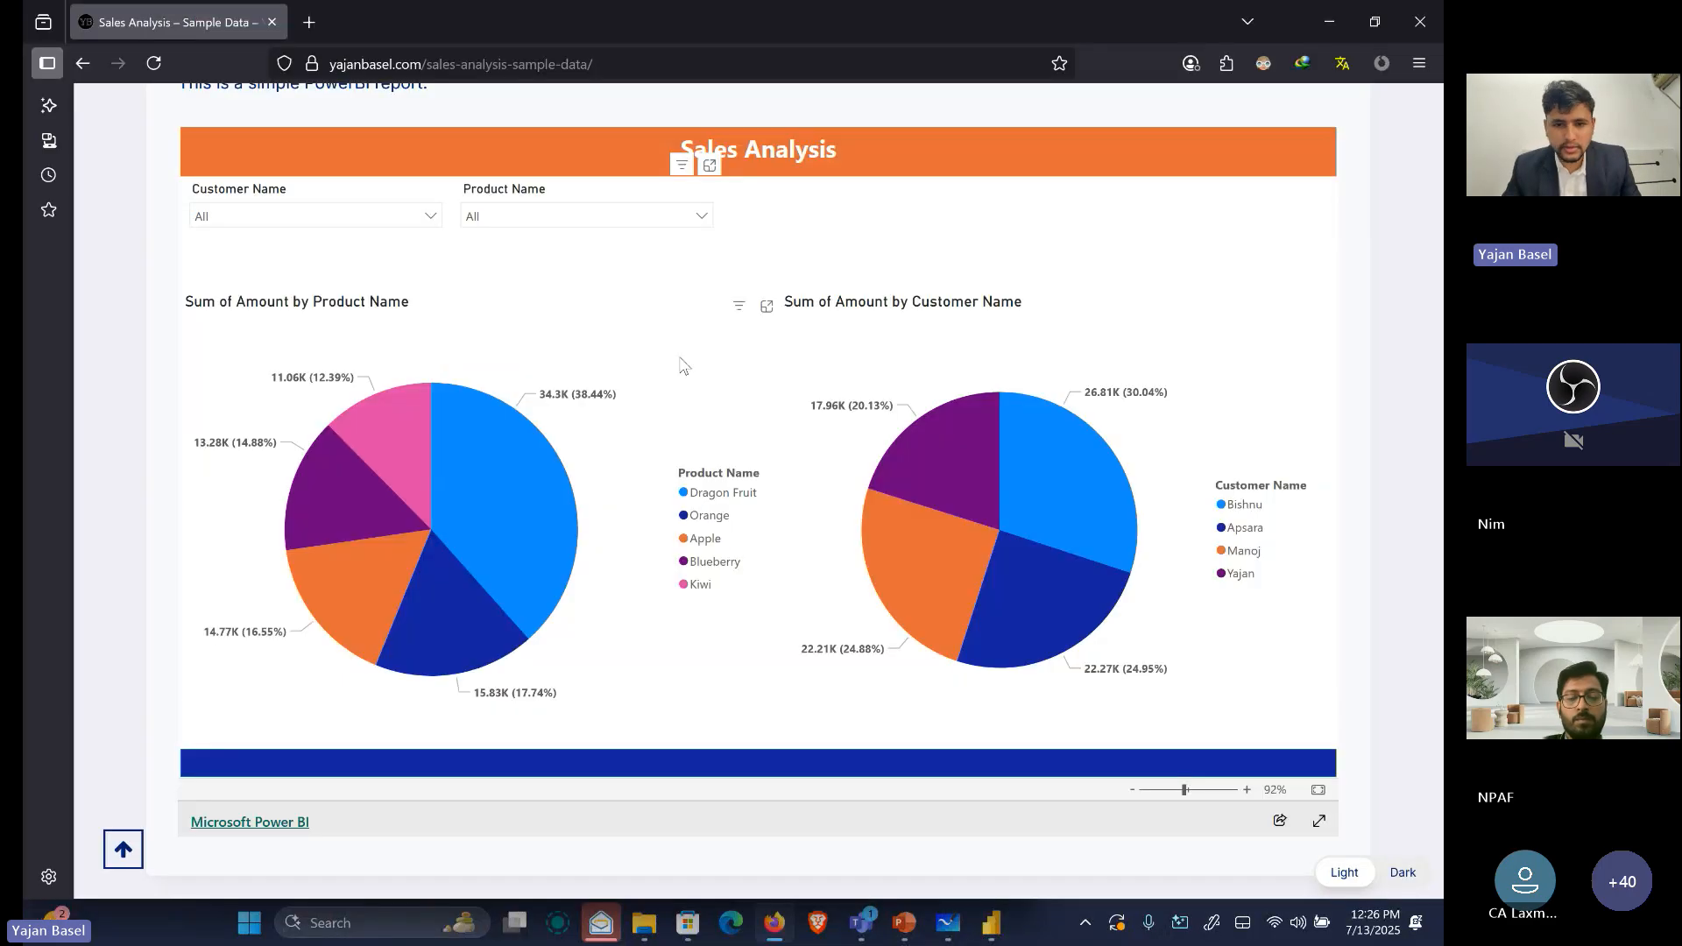
pyautogui.hotkey('alt', 'Tab')
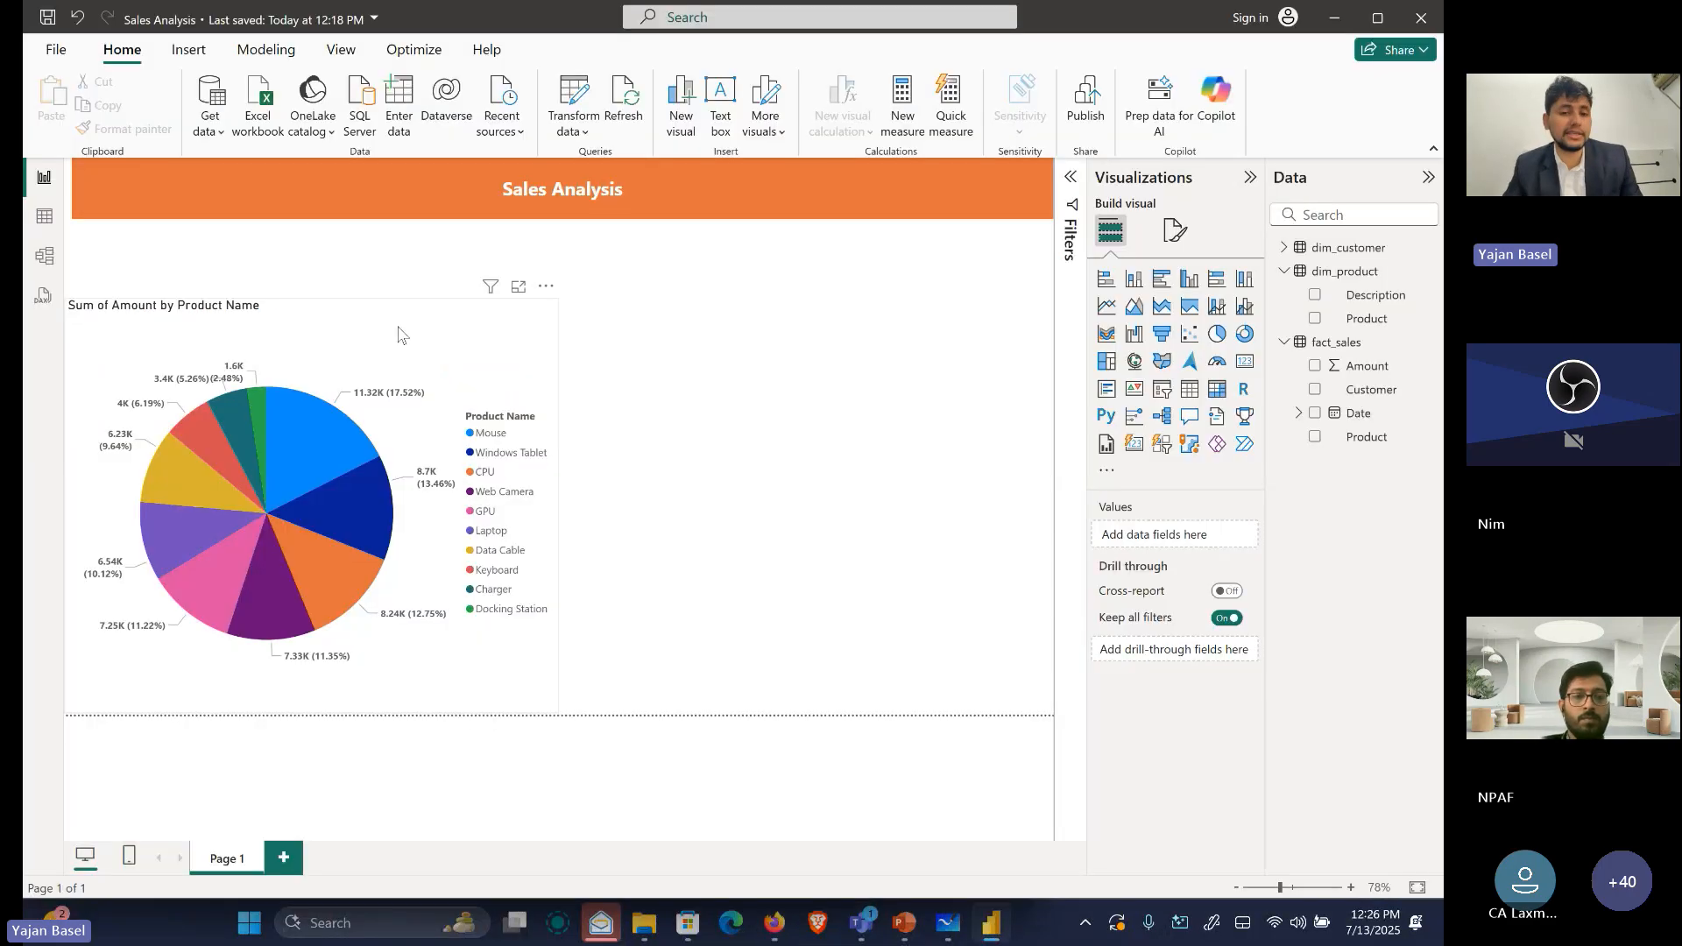
pyautogui.click(398, 333)
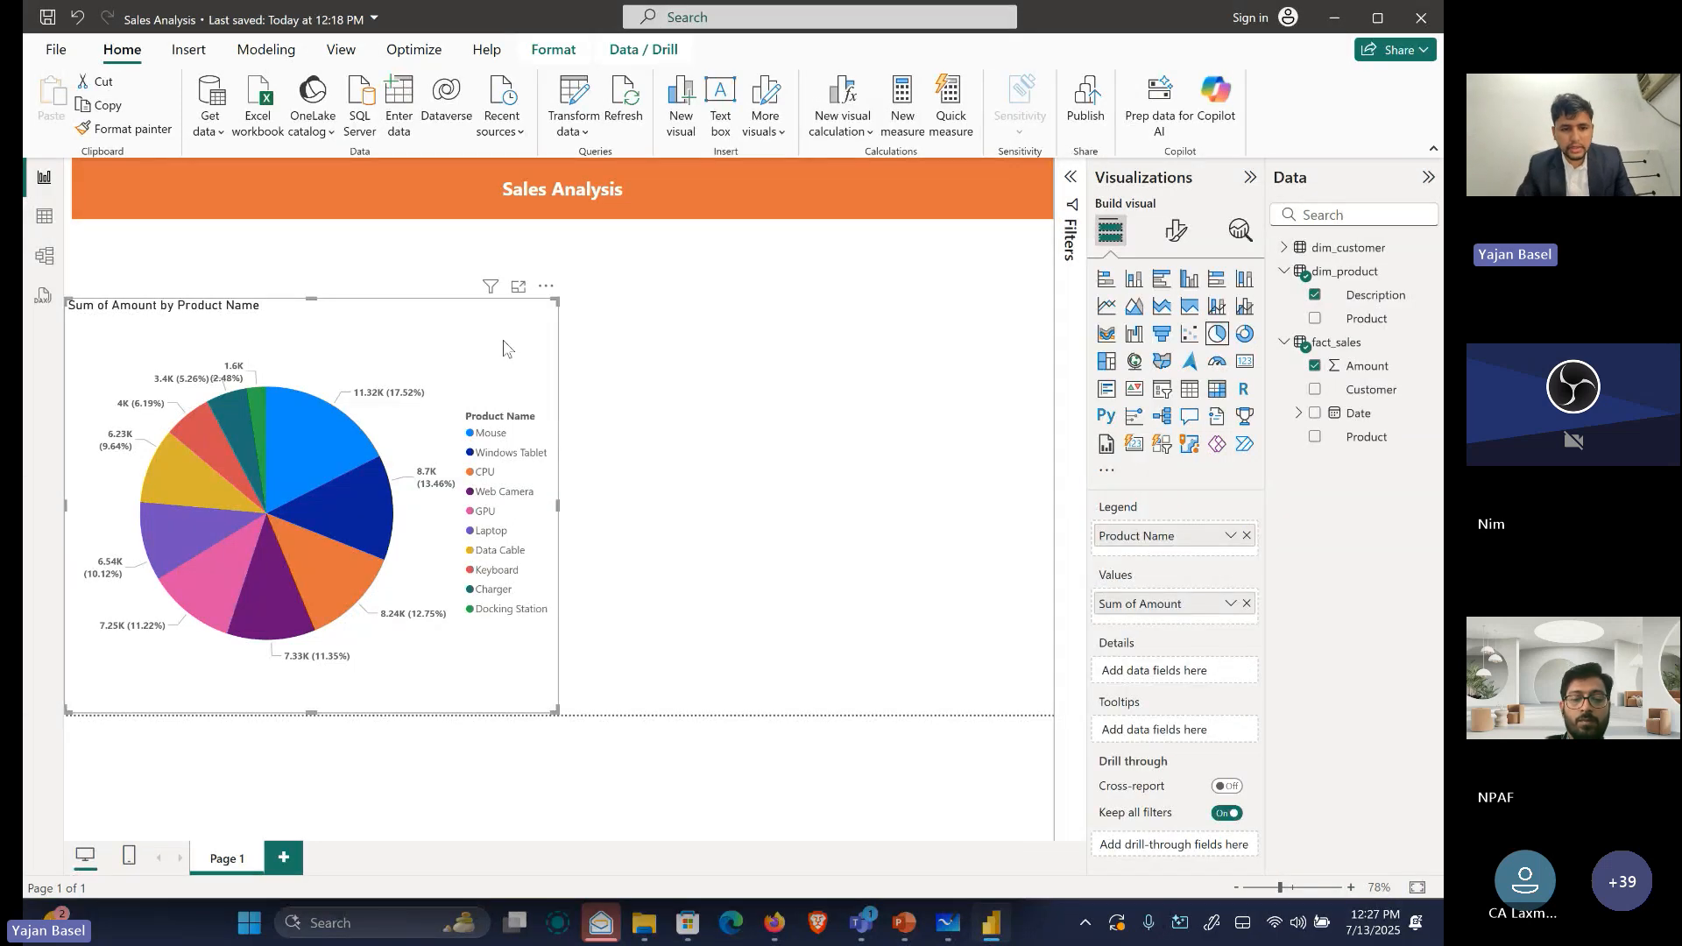
pyautogui.hotkey('ctrl', 'c')
pyautogui.hotkey('ctrl', 'v')
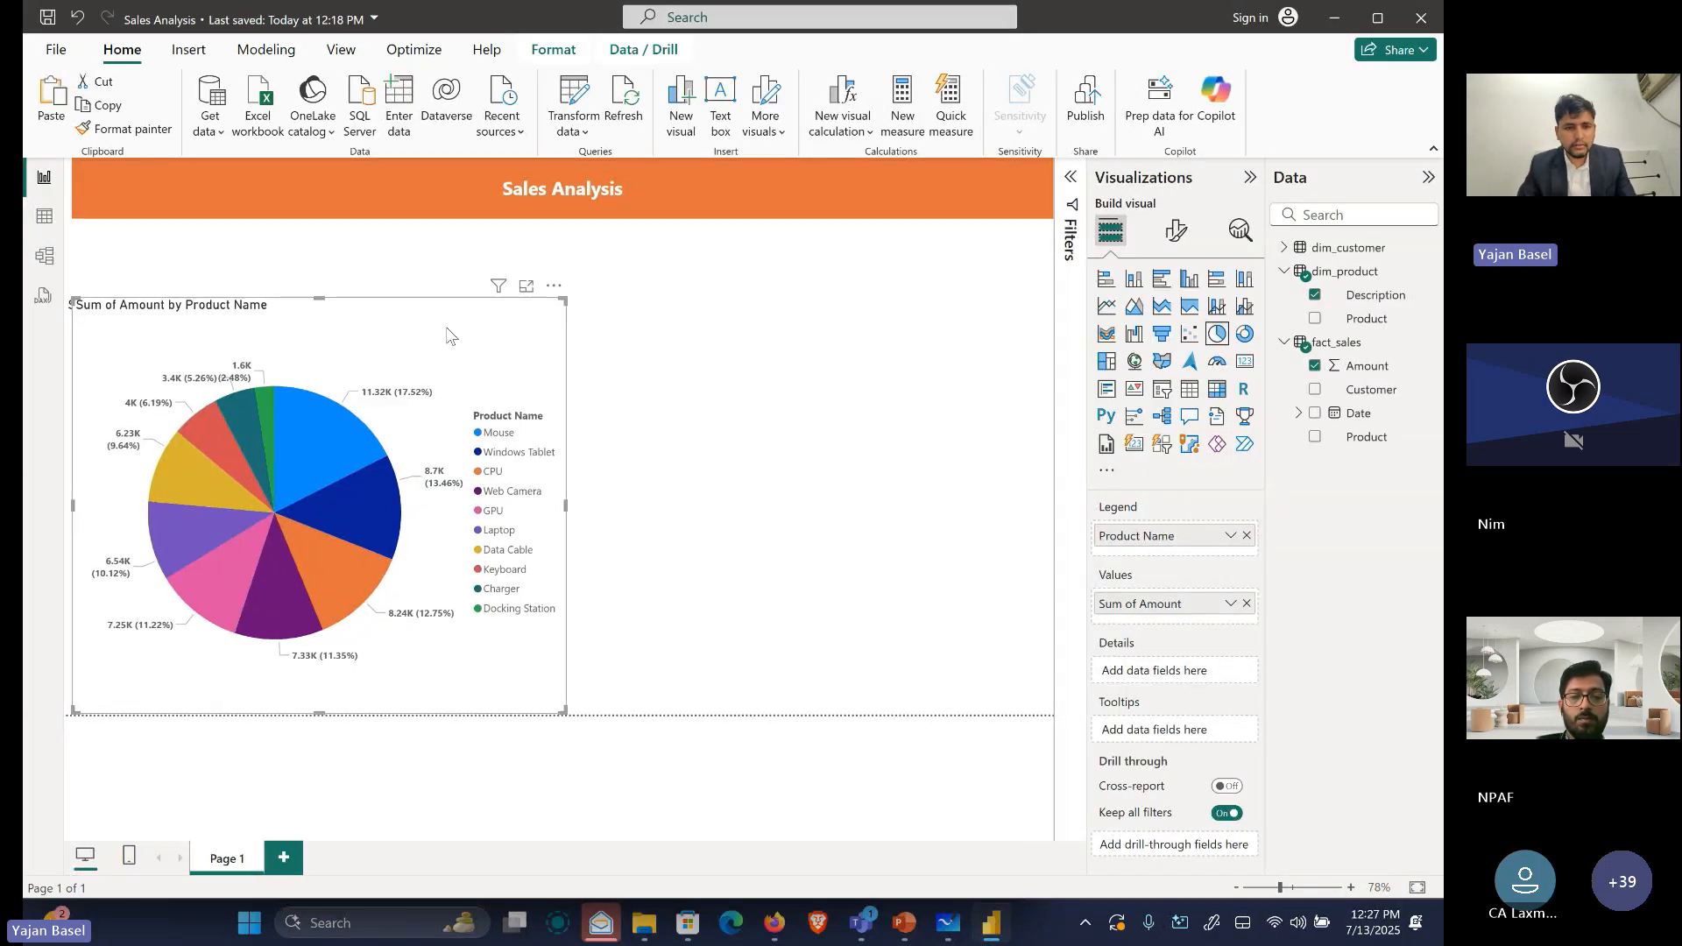
pyautogui.moveTo(447, 336); pyautogui.dragTo(826, 331)
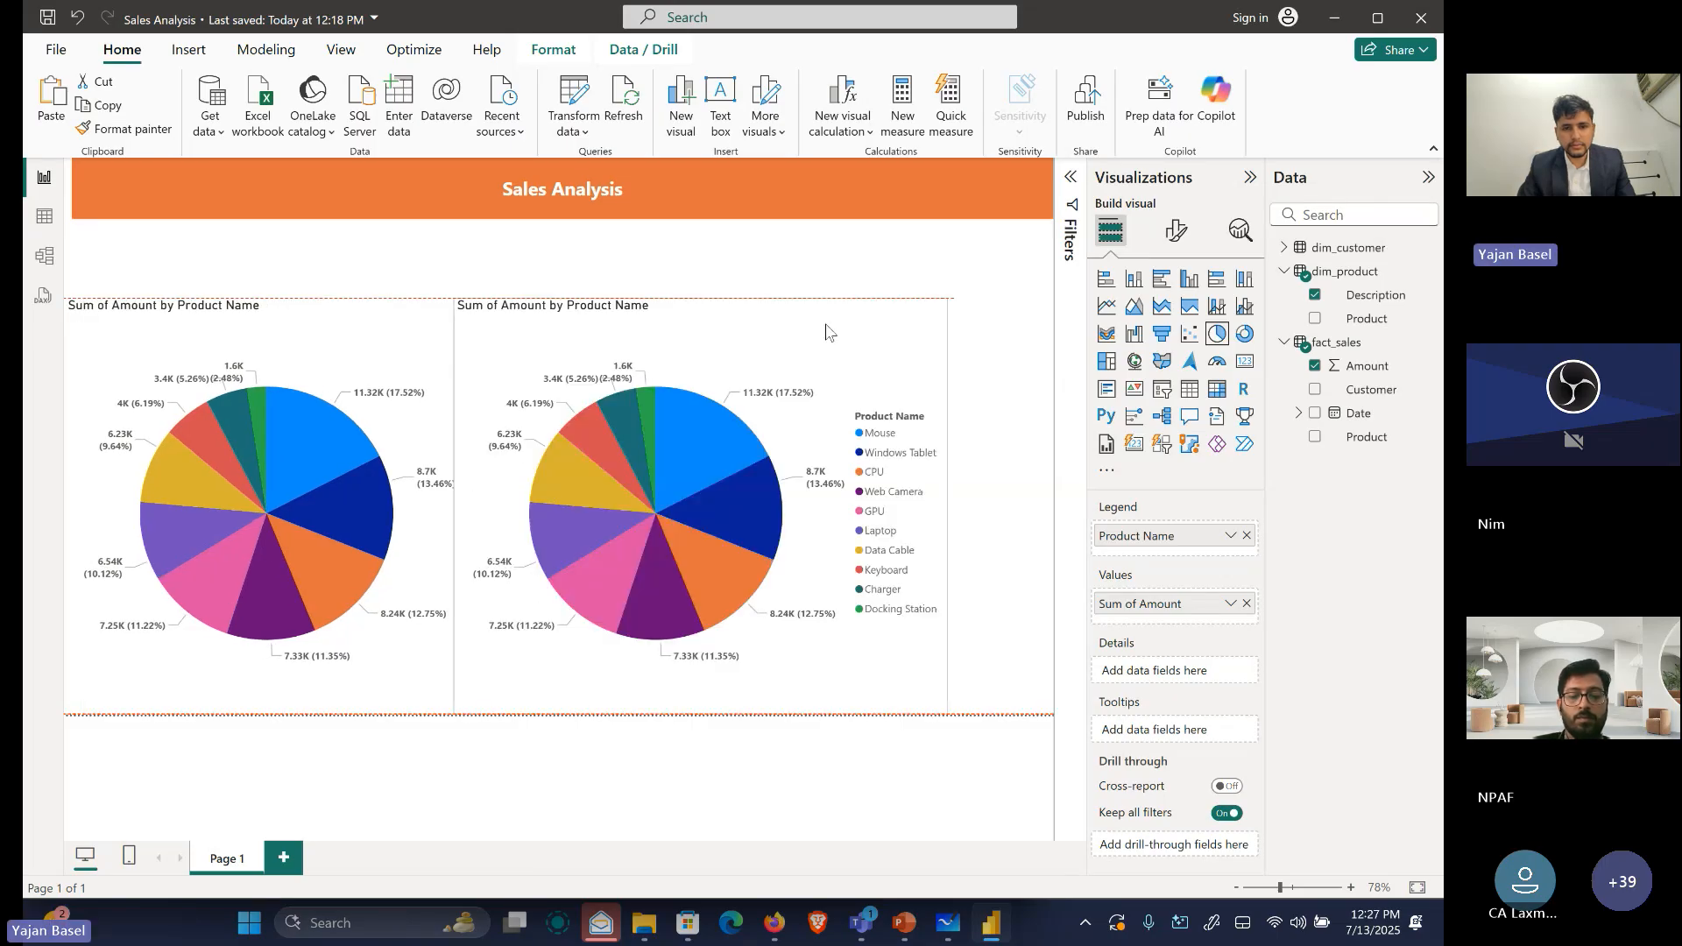
pyautogui.hotkey('alt', 'Tab')
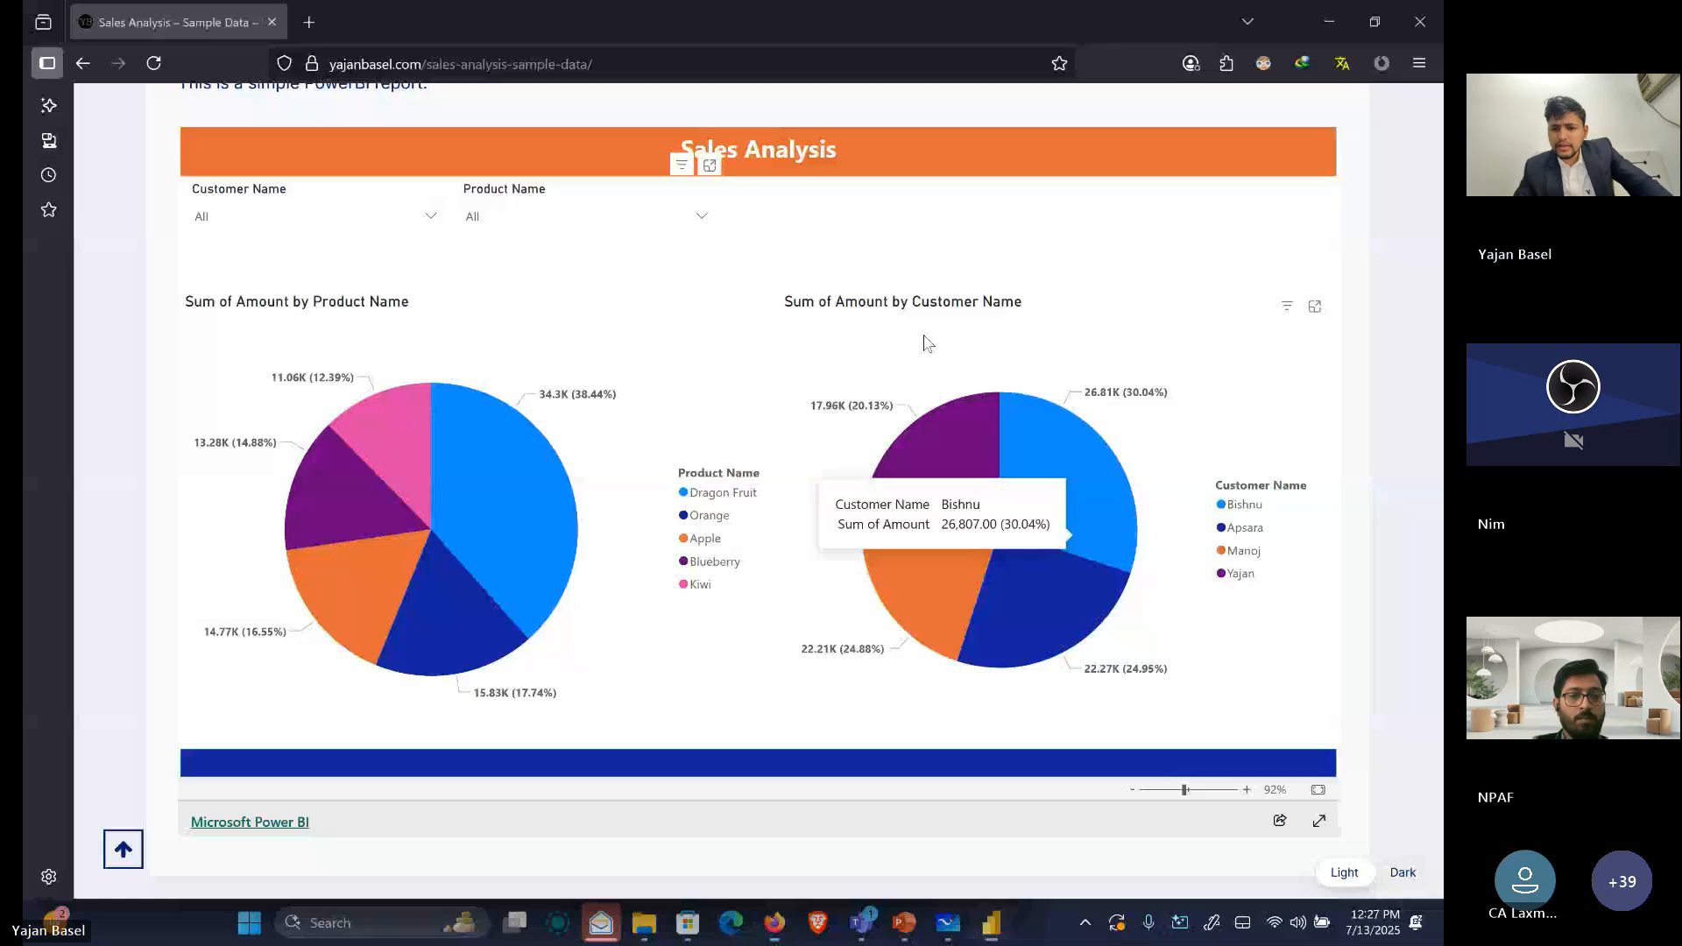
pyautogui.hotkey('alt', 'Tab')
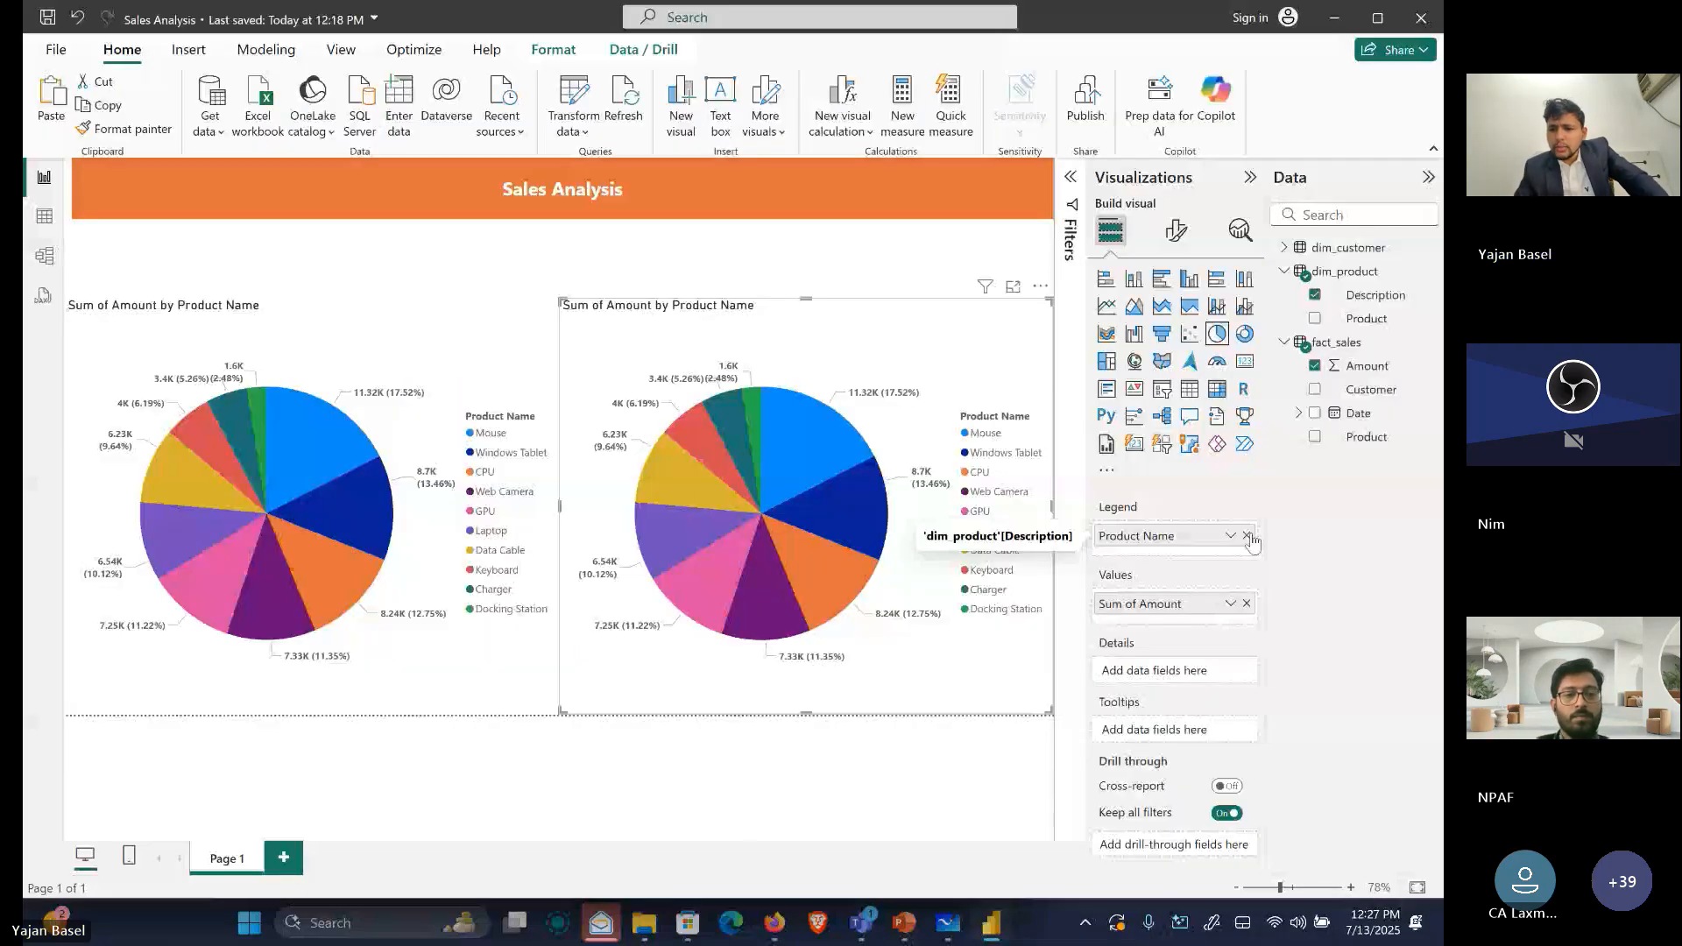
# Remove Product Name from the copy's legend and inspect the dim_customer table rows.
pyautogui.click(1248, 536)
pyautogui.click(1286, 270)
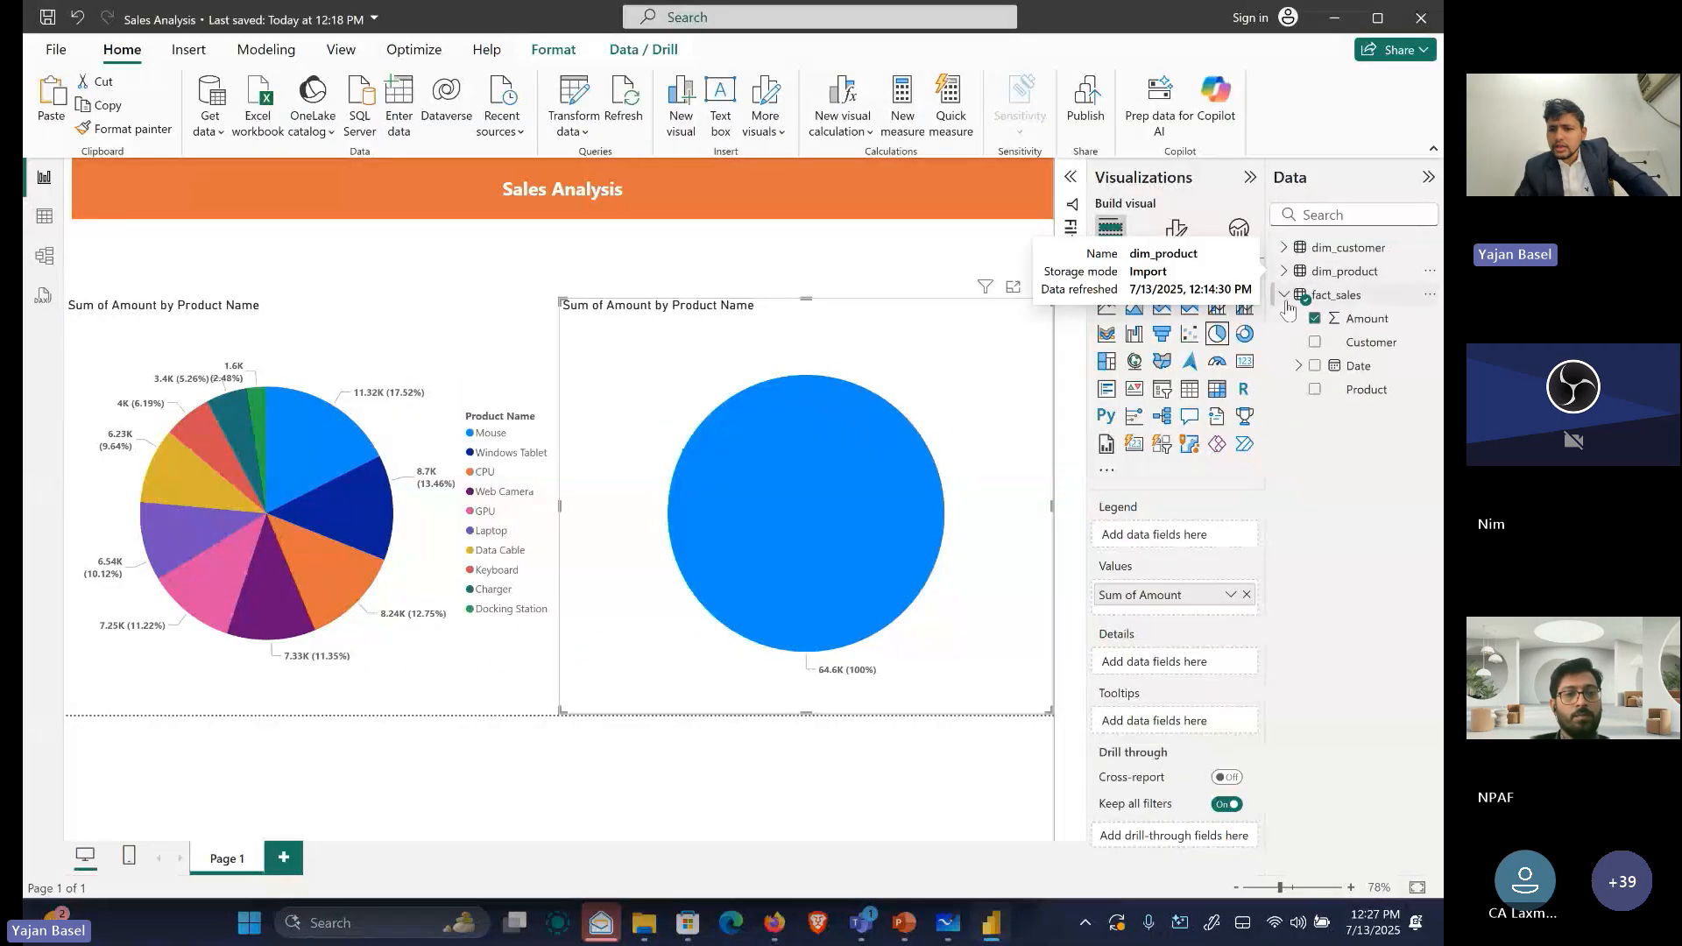
pyautogui.click(1284, 296)
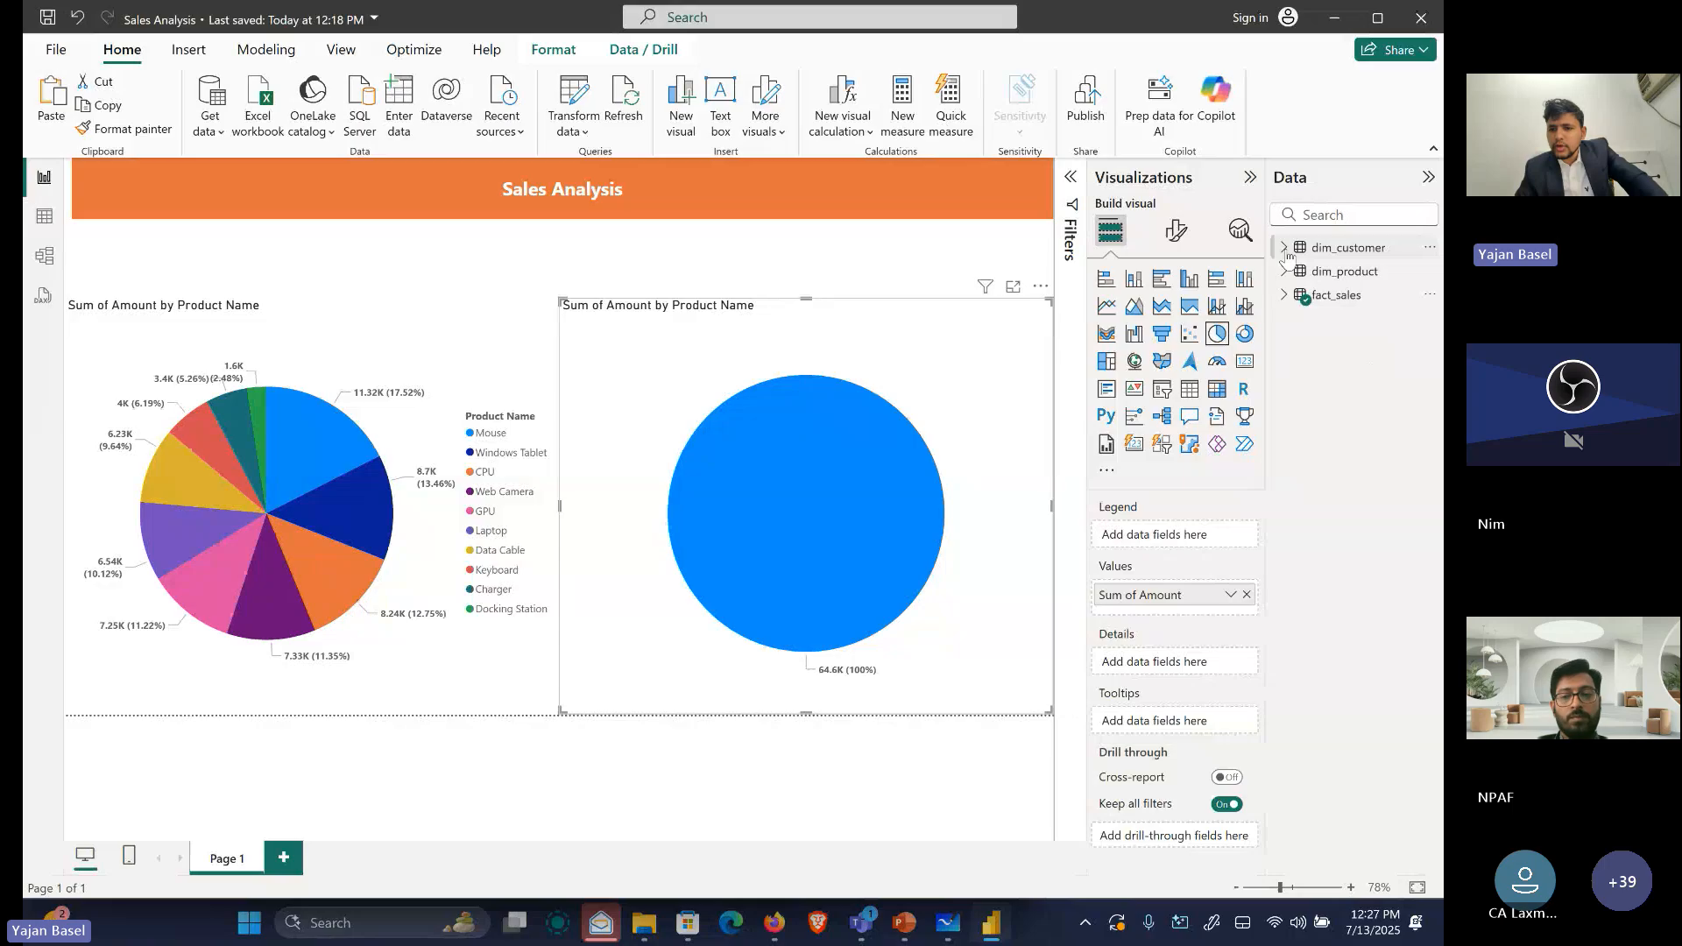
pyautogui.click(1284, 248)
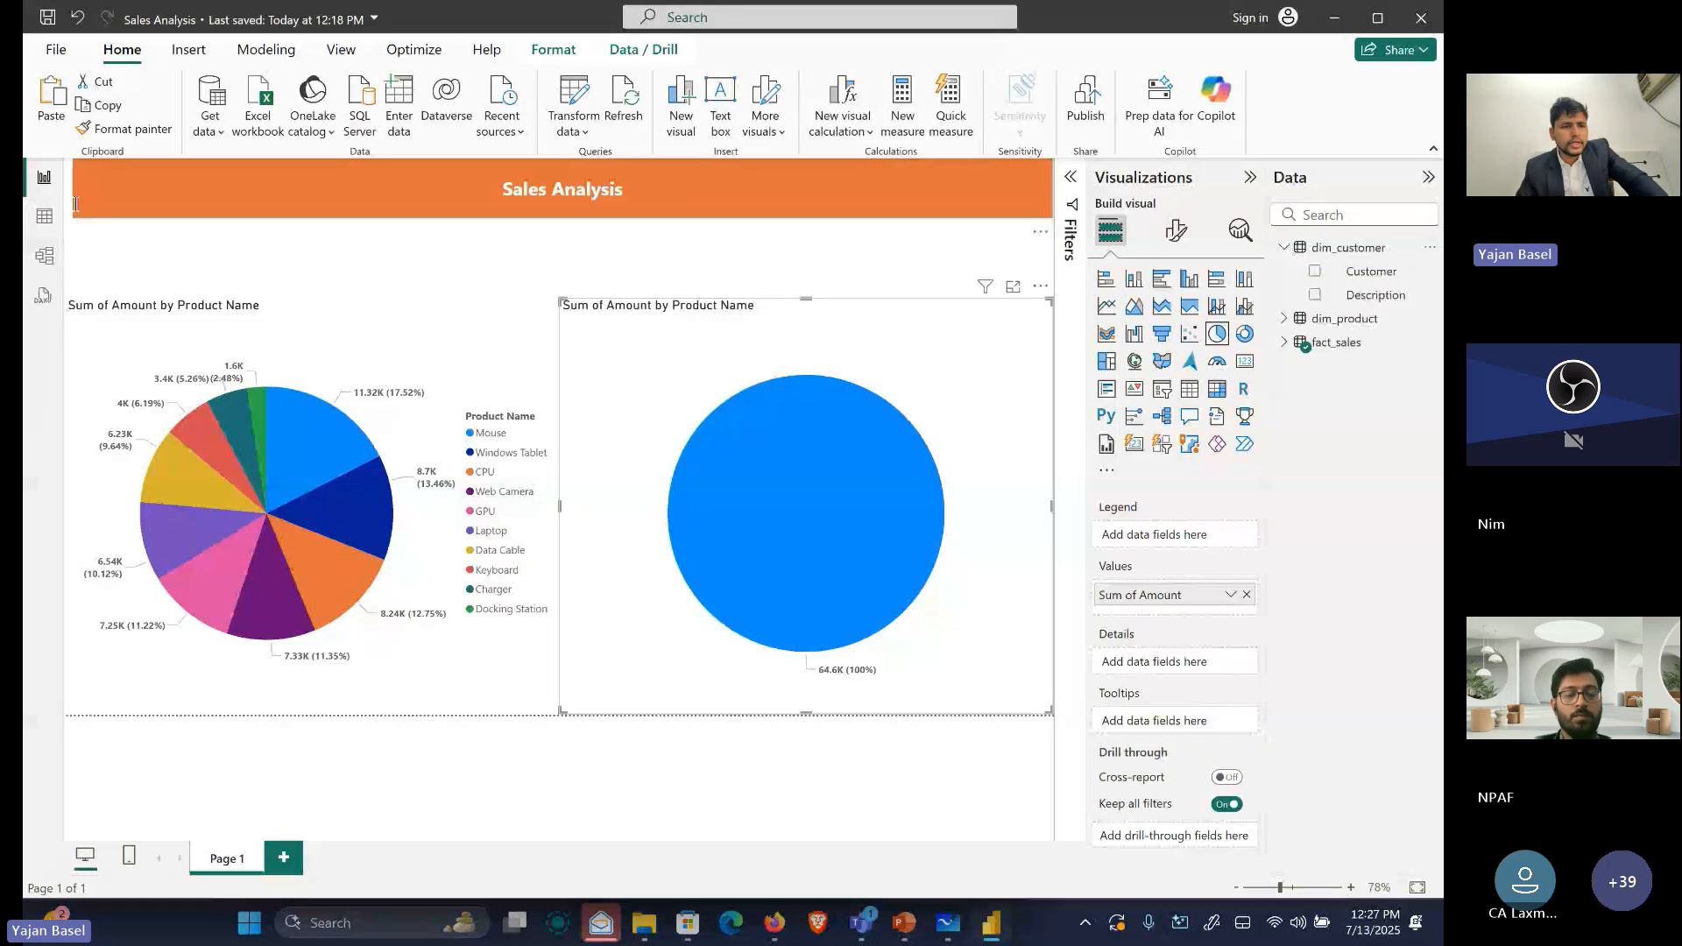
pyautogui.click(43, 217)
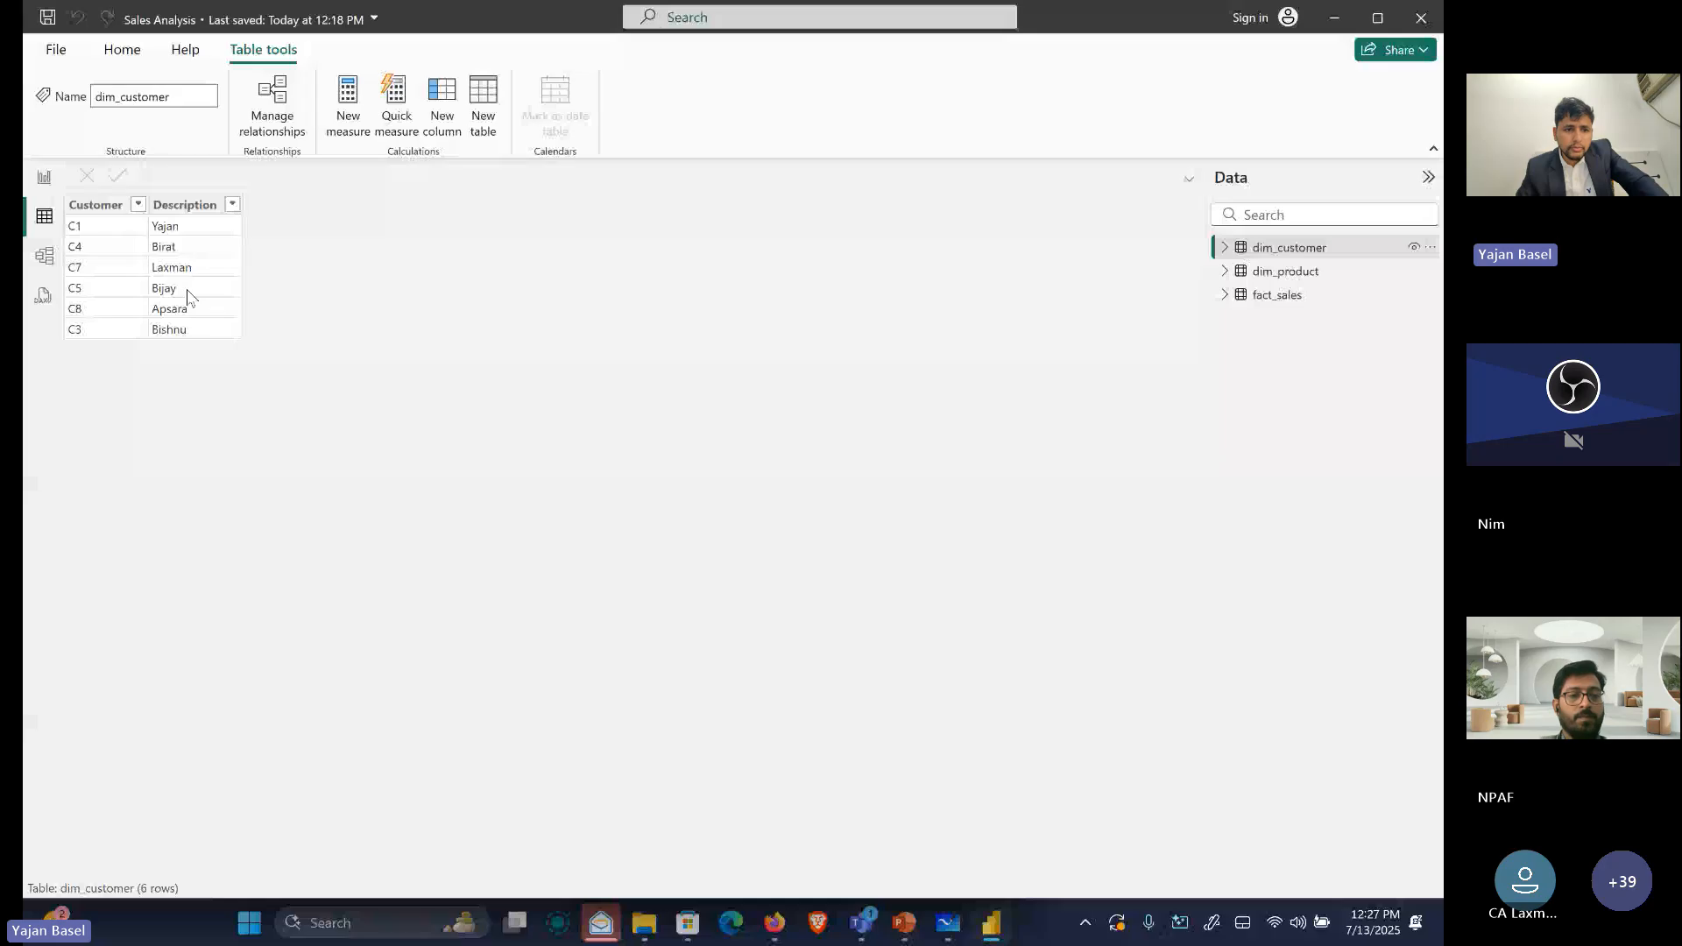
pyautogui.click(44, 178)
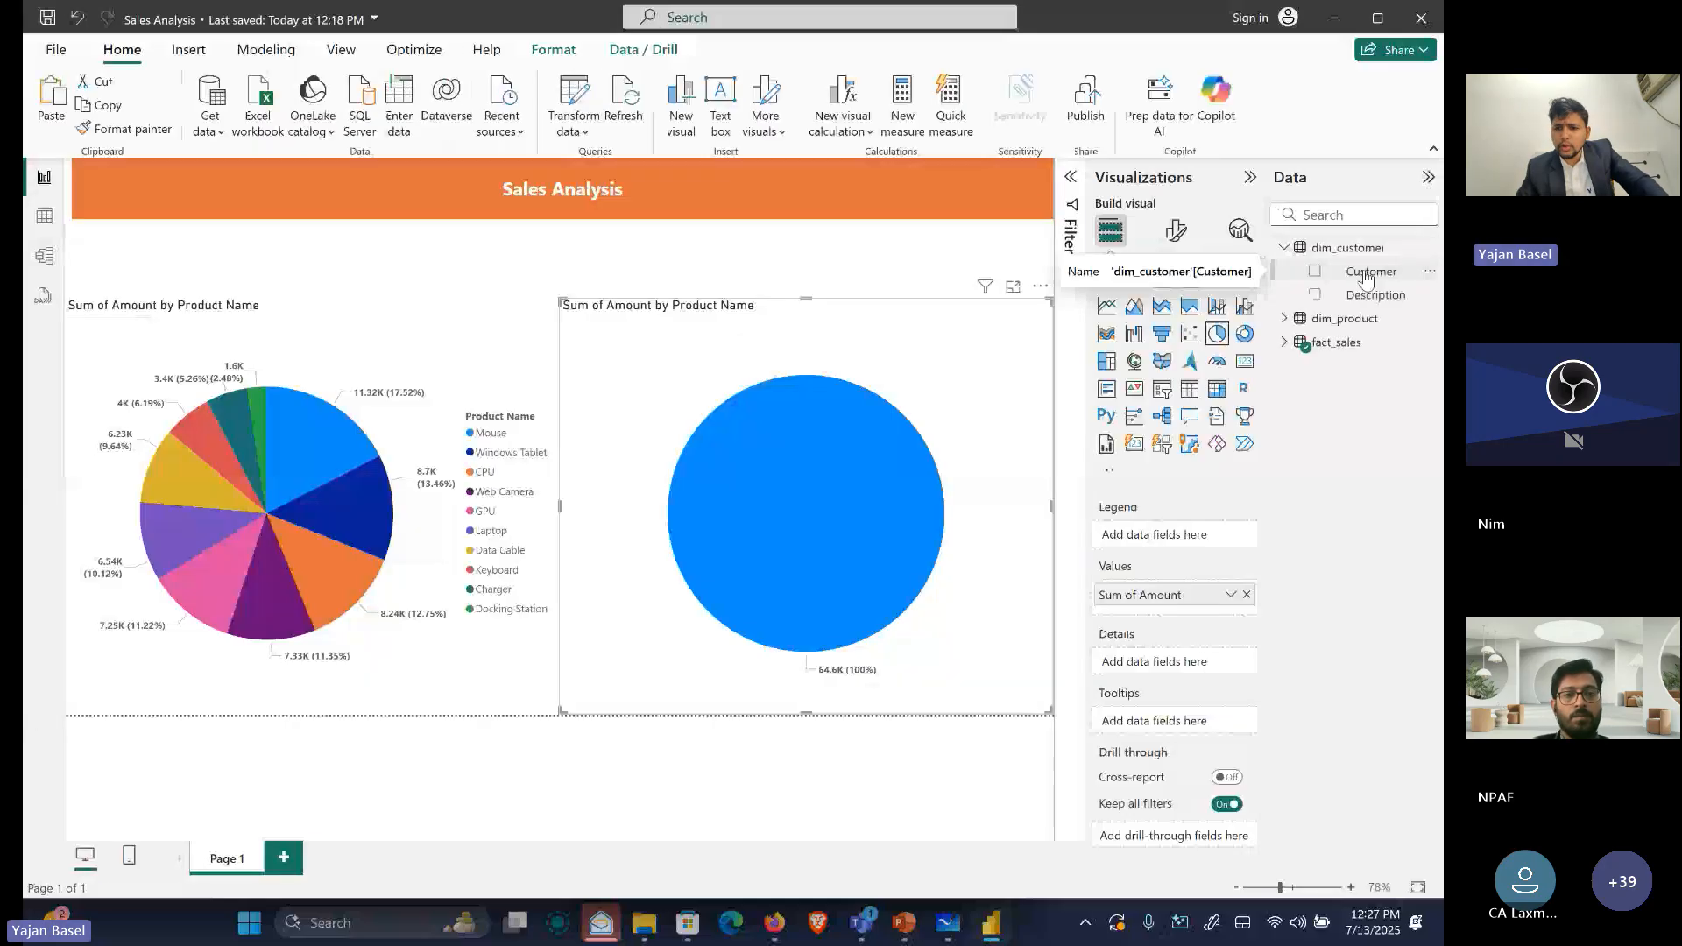
# Put dim_customer Description in the copy's legend and rename that field to 'Customer Name'.
pyautogui.moveTo(1365, 278); pyautogui.dragTo(975, 429)
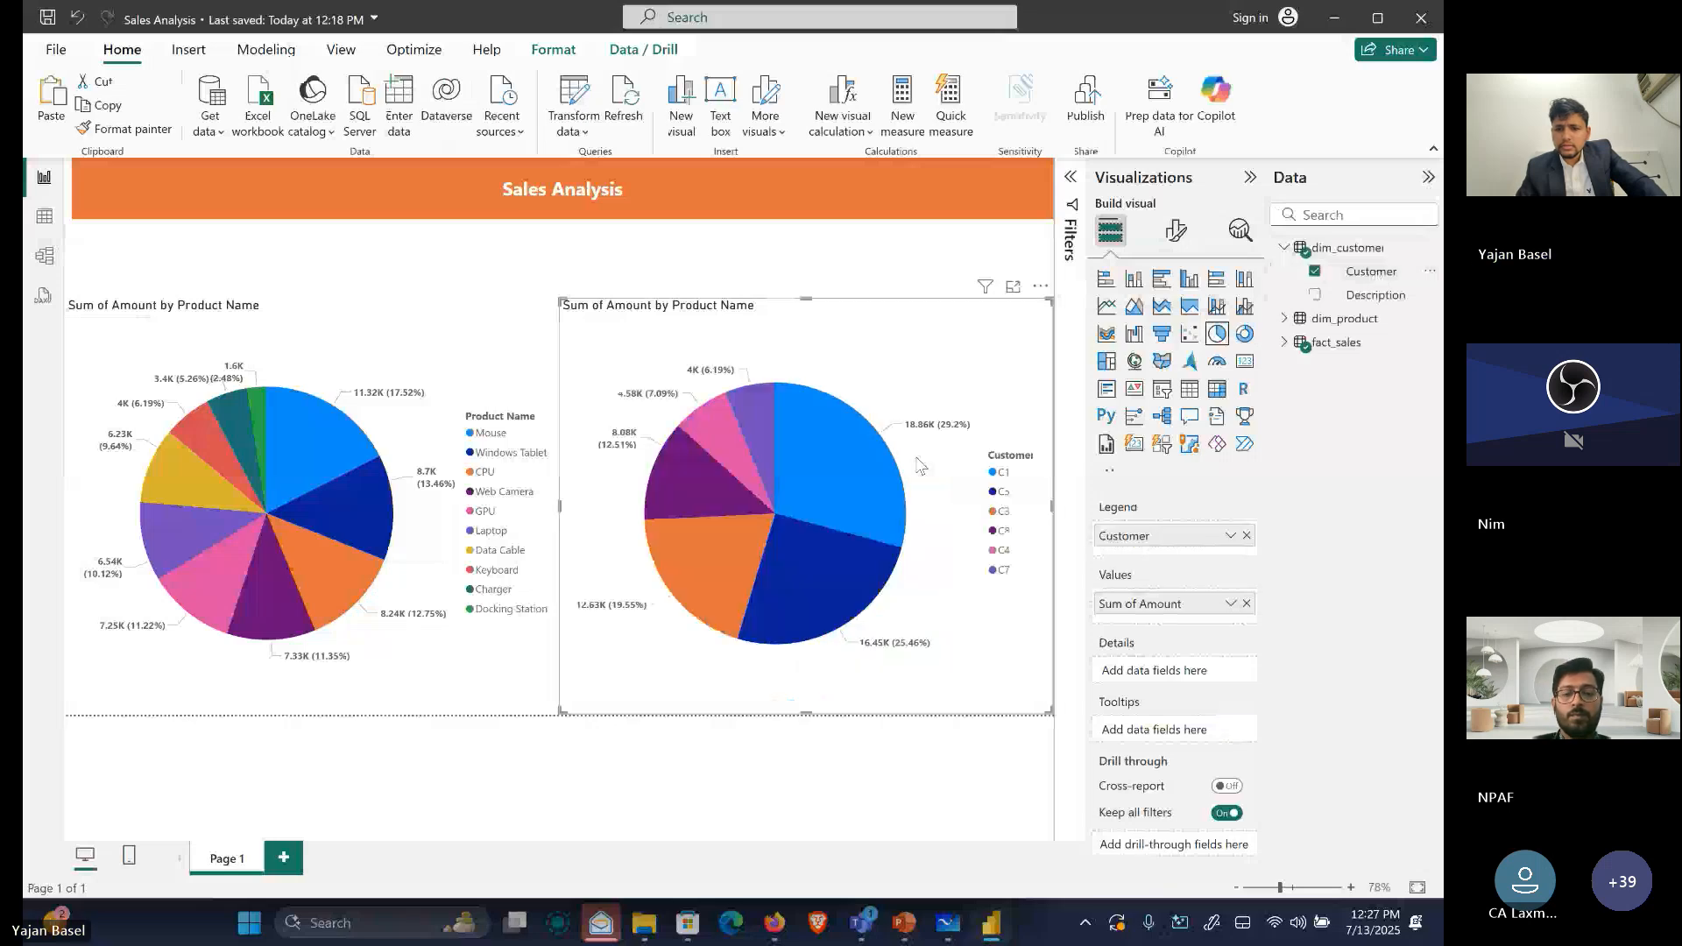
pyautogui.click(1317, 272)
pyautogui.moveTo(1371, 296); pyautogui.dragTo(940, 451)
pyautogui.click(1315, 295)
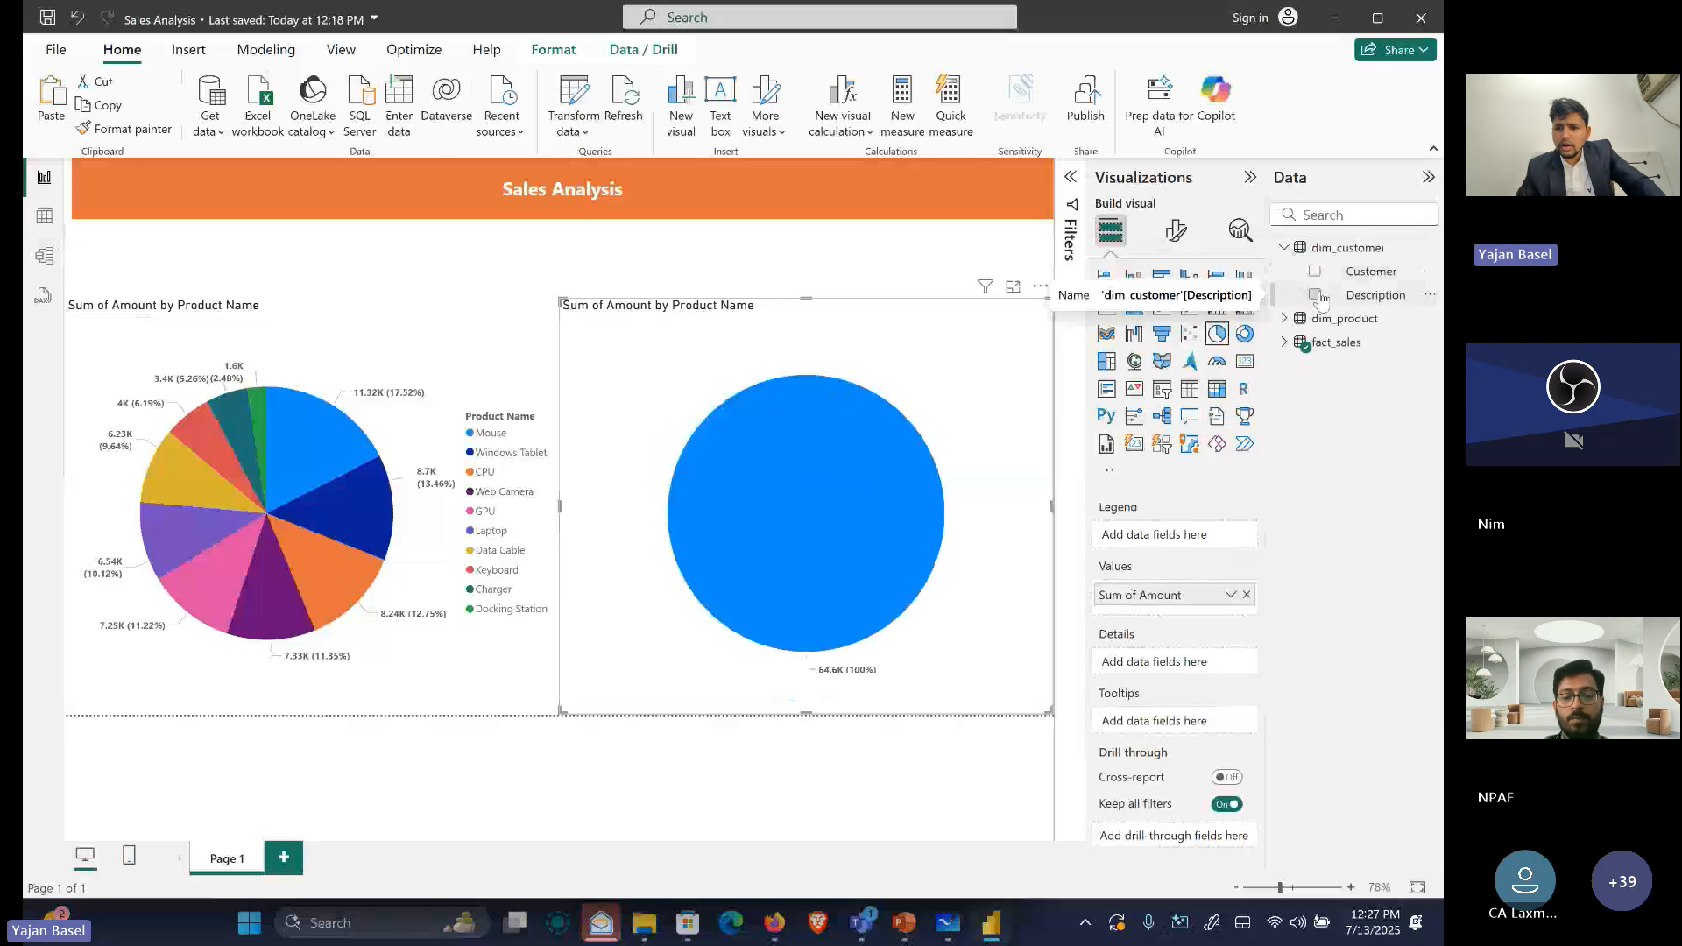
pyautogui.moveTo(1358, 297); pyautogui.dragTo(1169, 537)
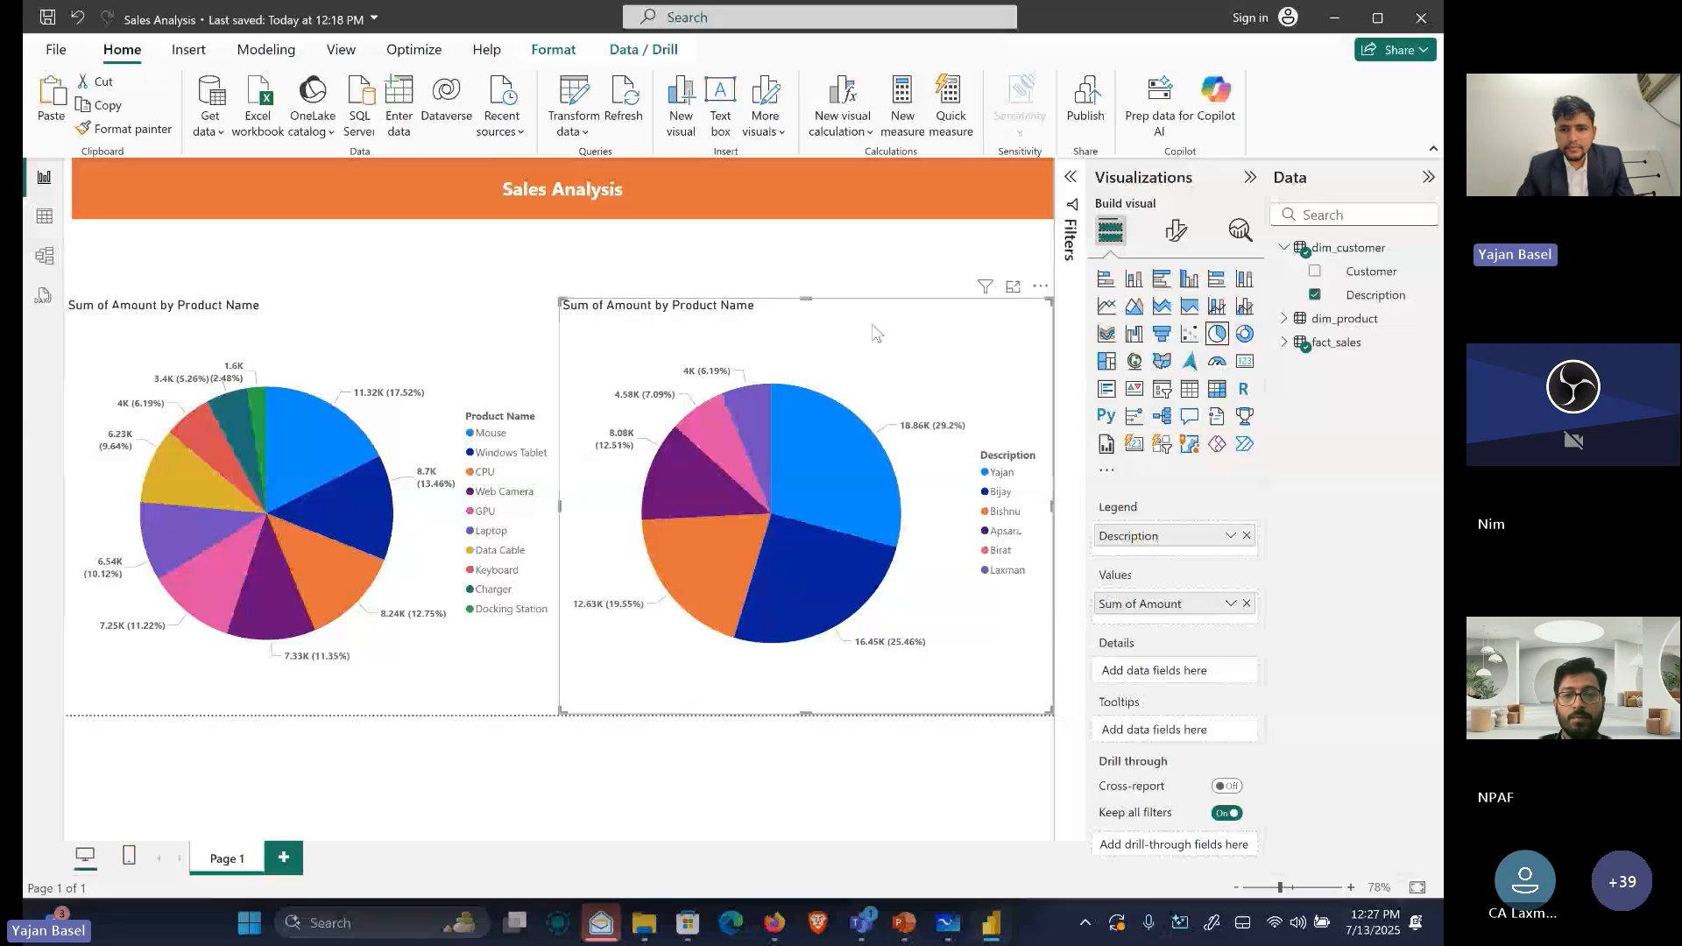
pyautogui.click(1189, 538)
pyautogui.write('Cust')
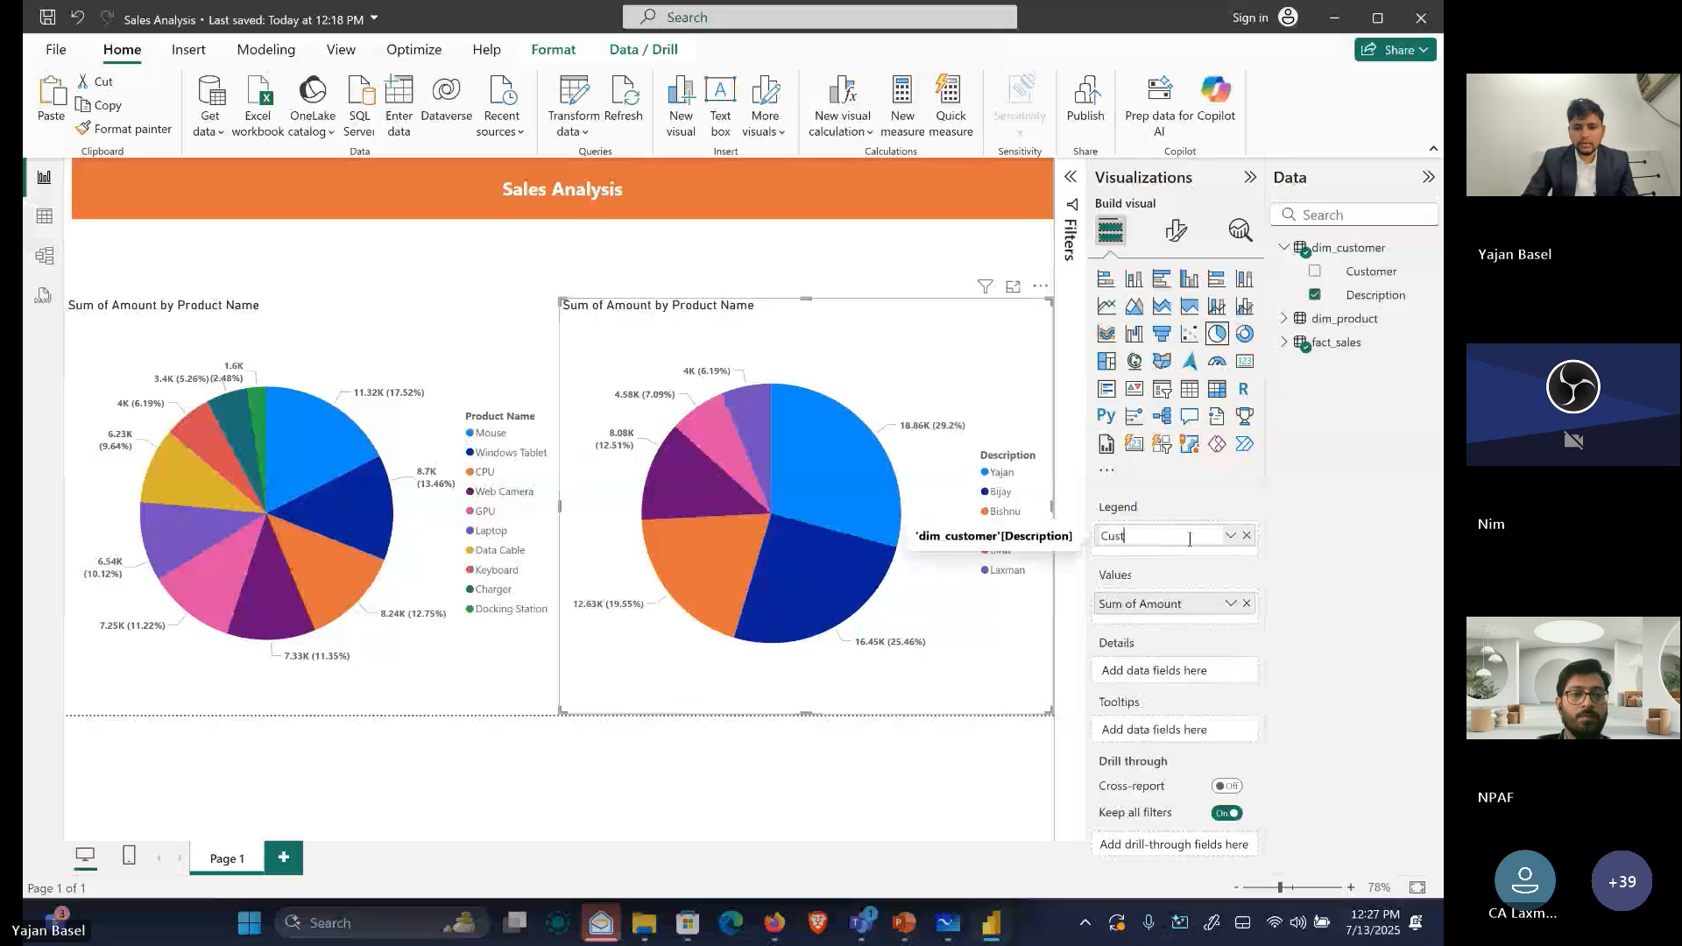
pyautogui.write('omer Name')
pyautogui.press('Return')
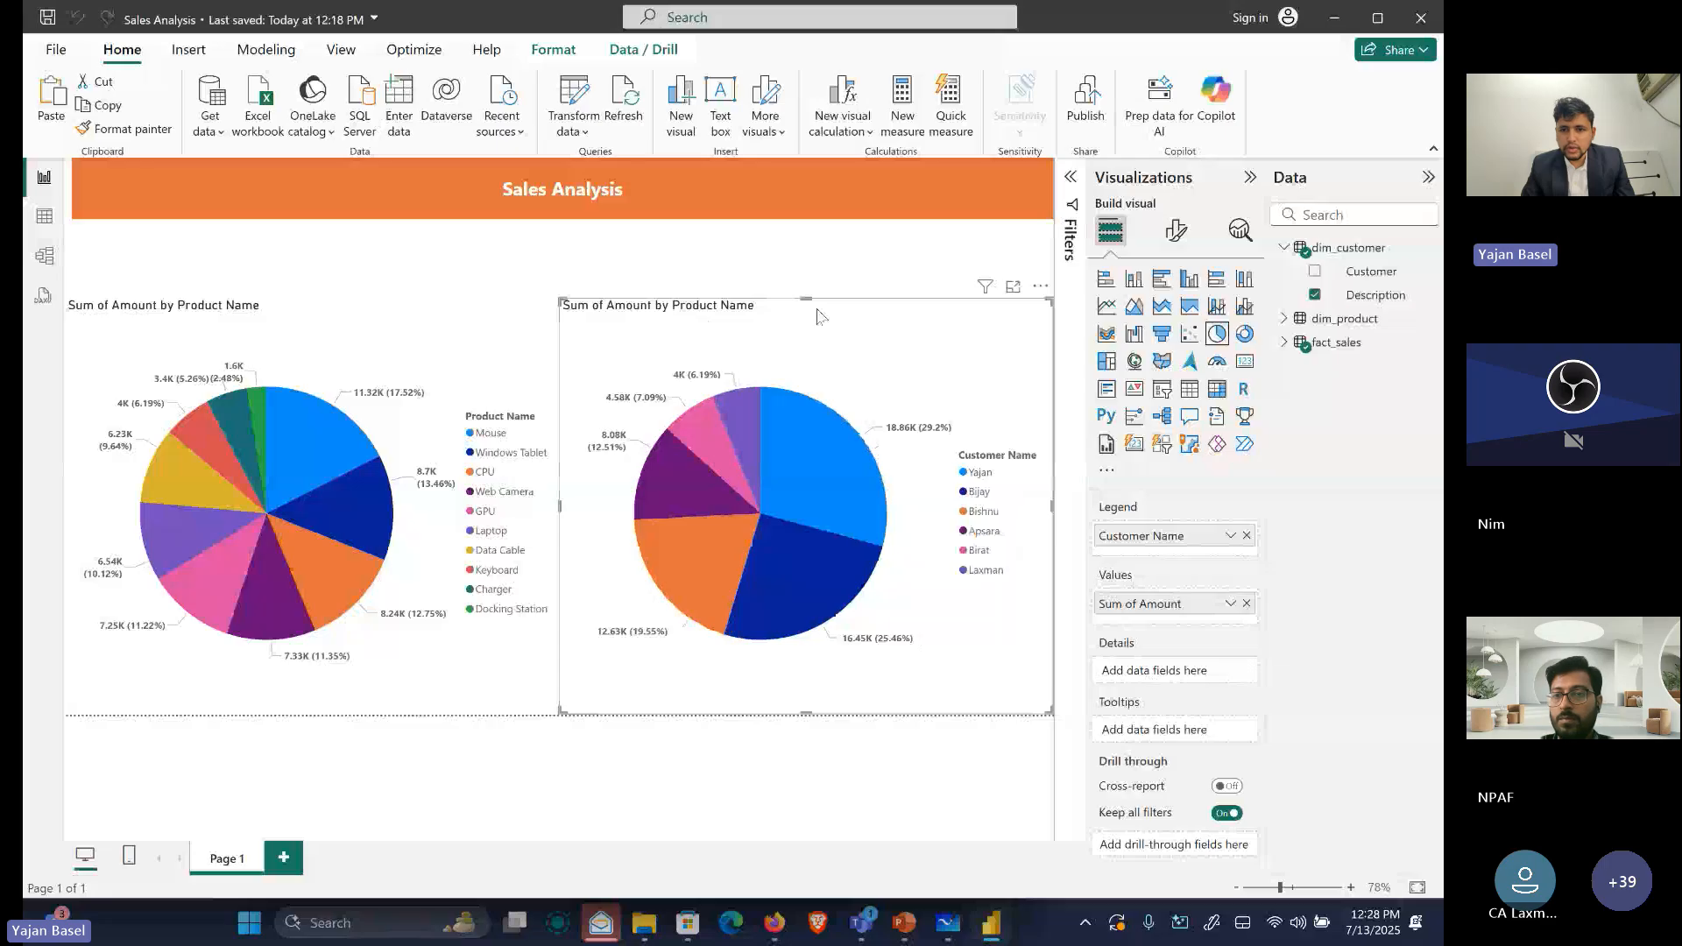
# Replace the word Product with Customer in the customer pie chart's title.
pyautogui.click(1176, 230)
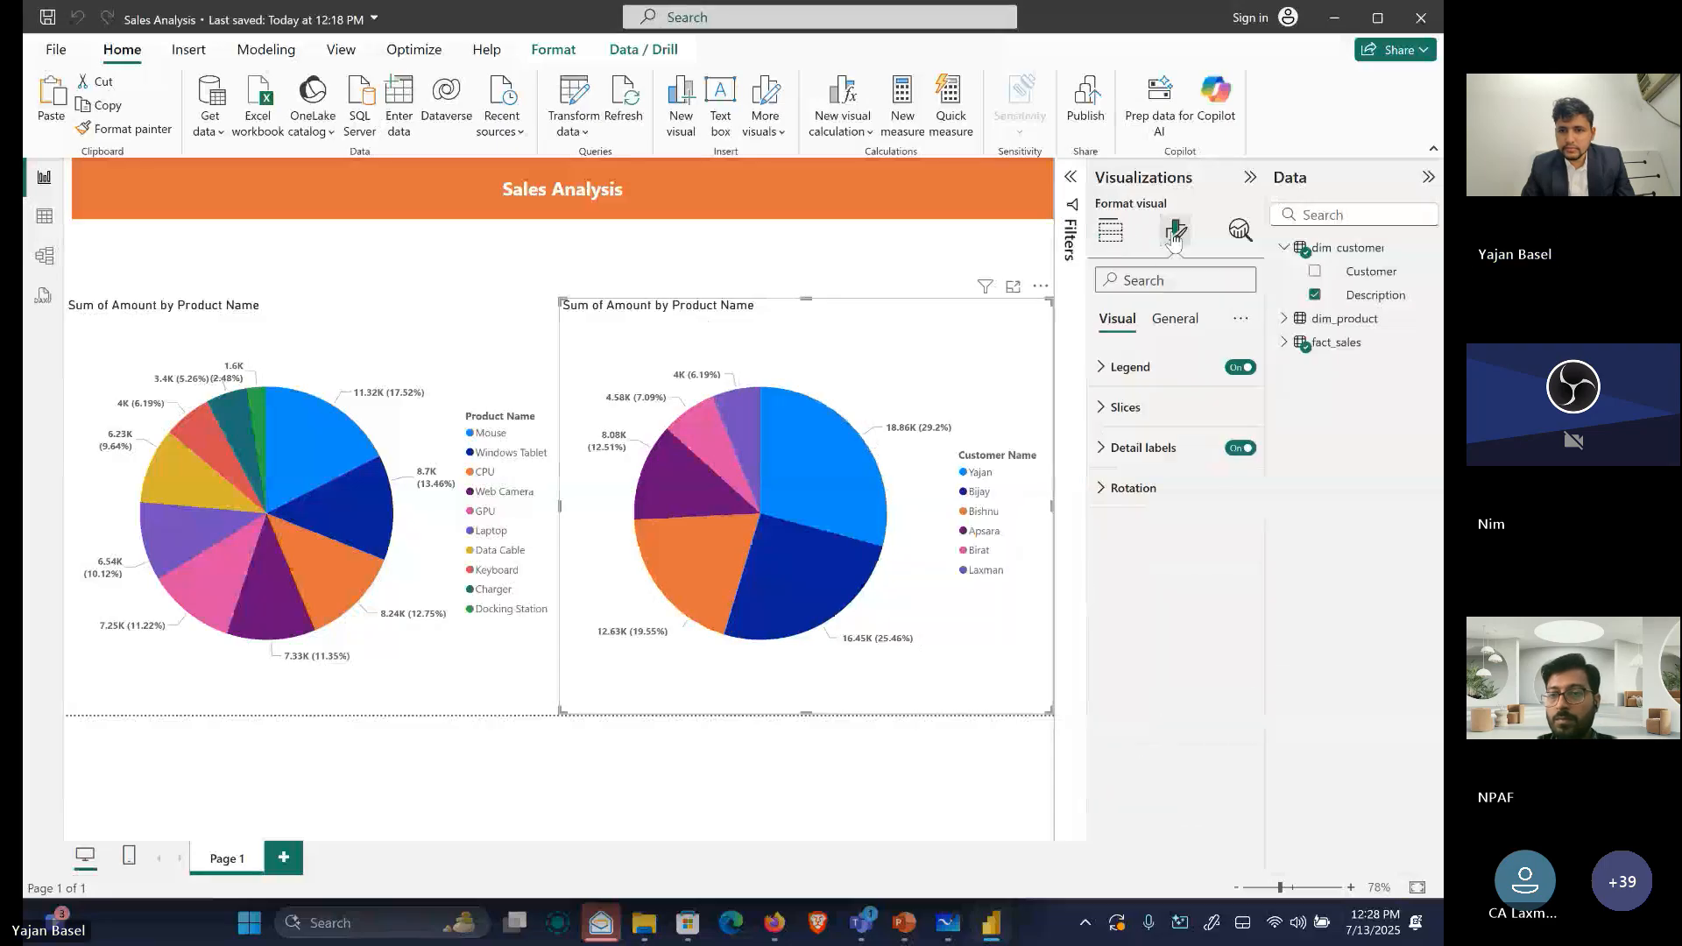
pyautogui.click(1174, 320)
pyautogui.click(1122, 408)
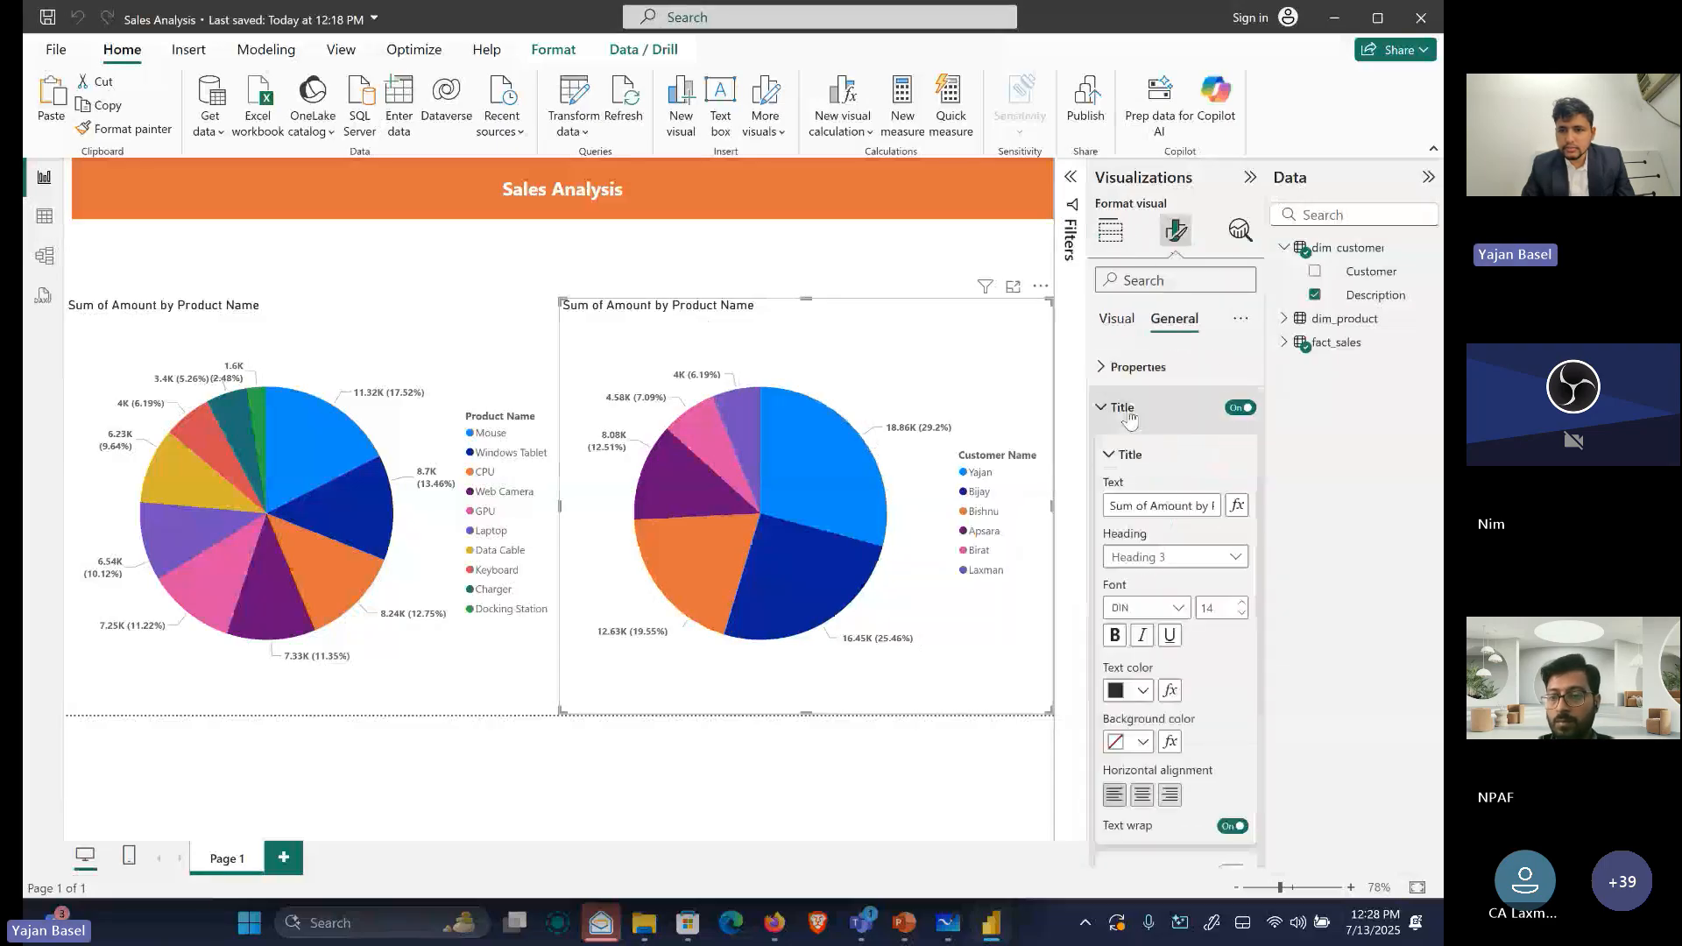
pyautogui.click(853, 781)
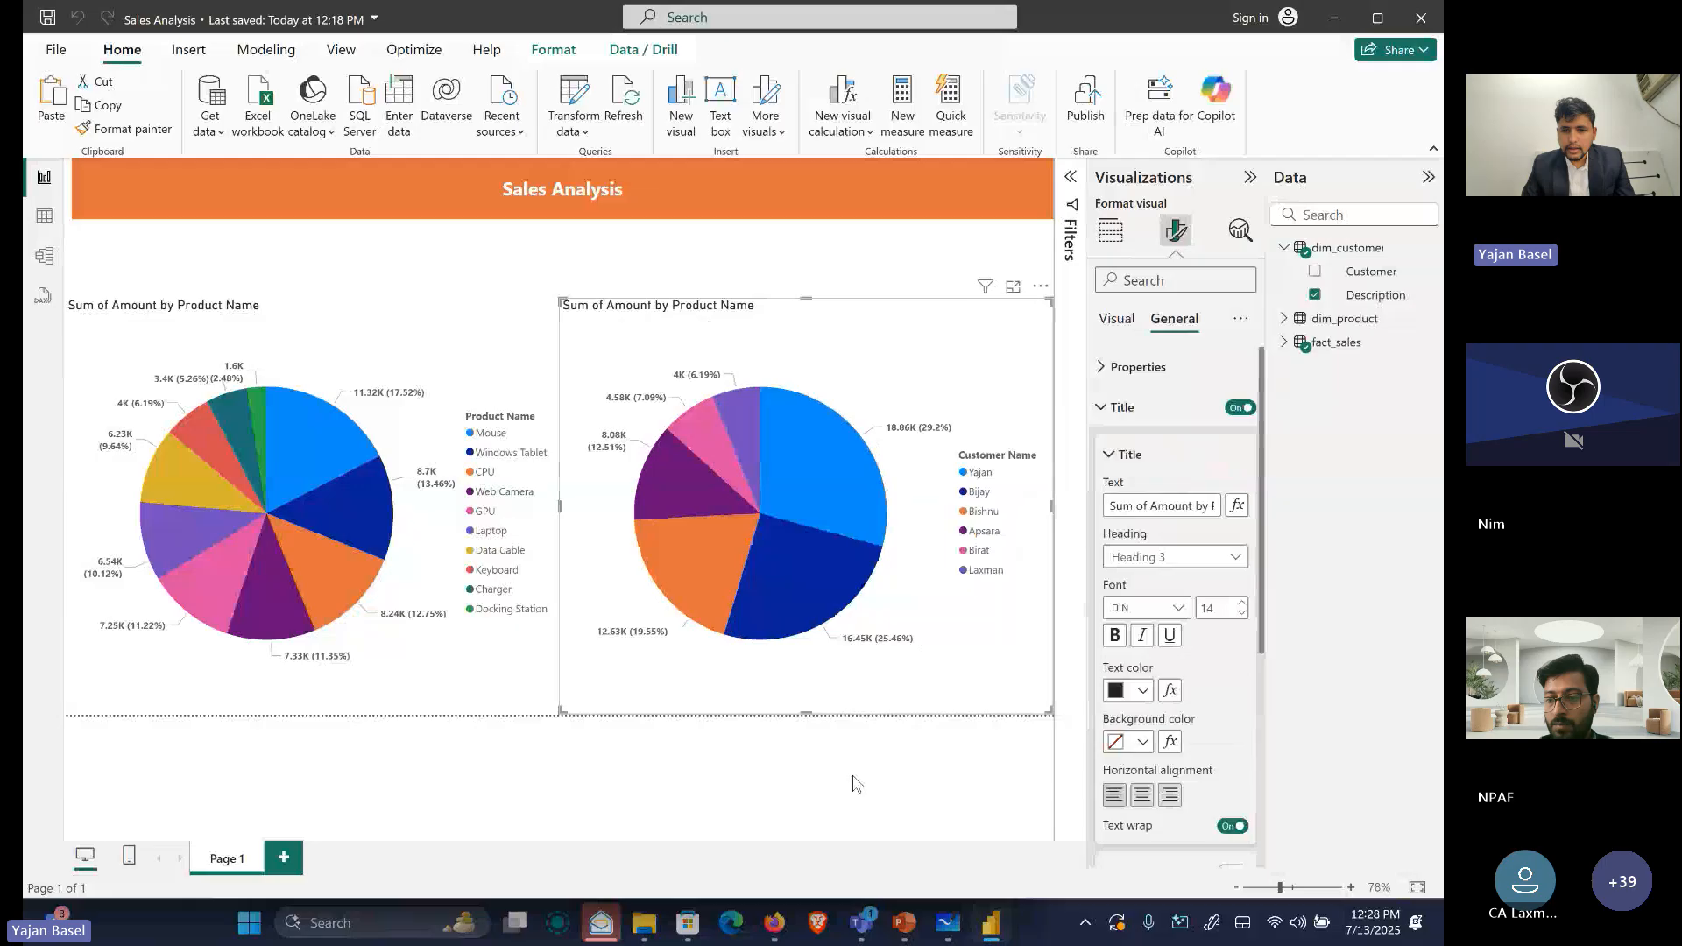
pyautogui.click(888, 351)
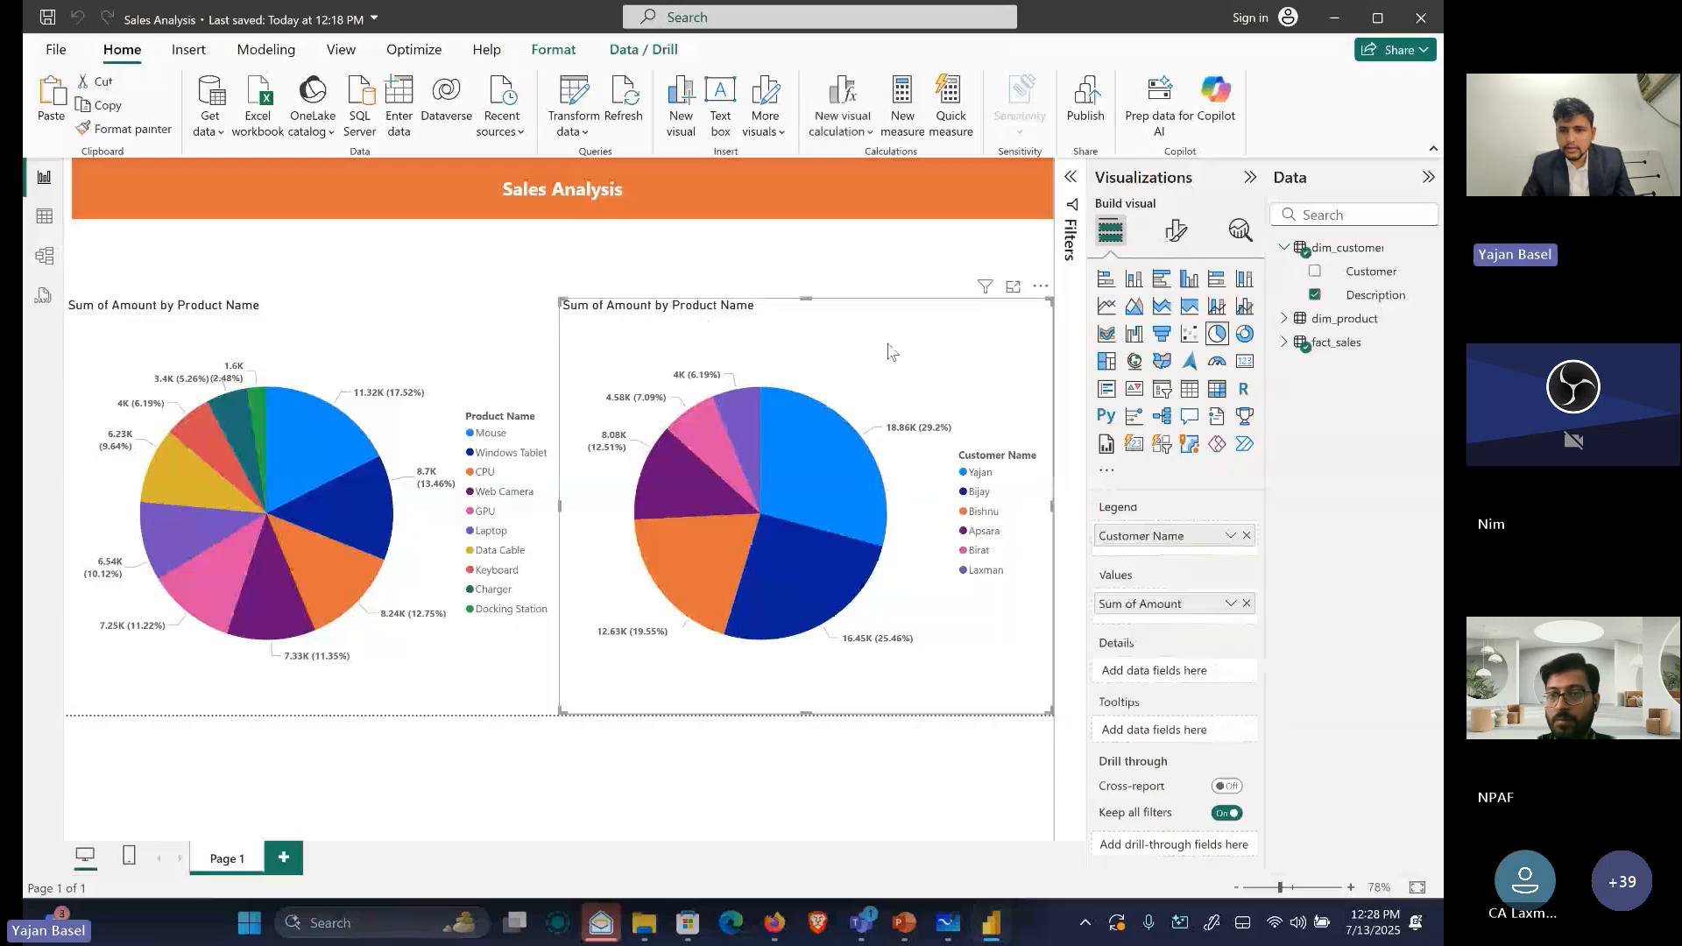
pyautogui.click(1174, 230)
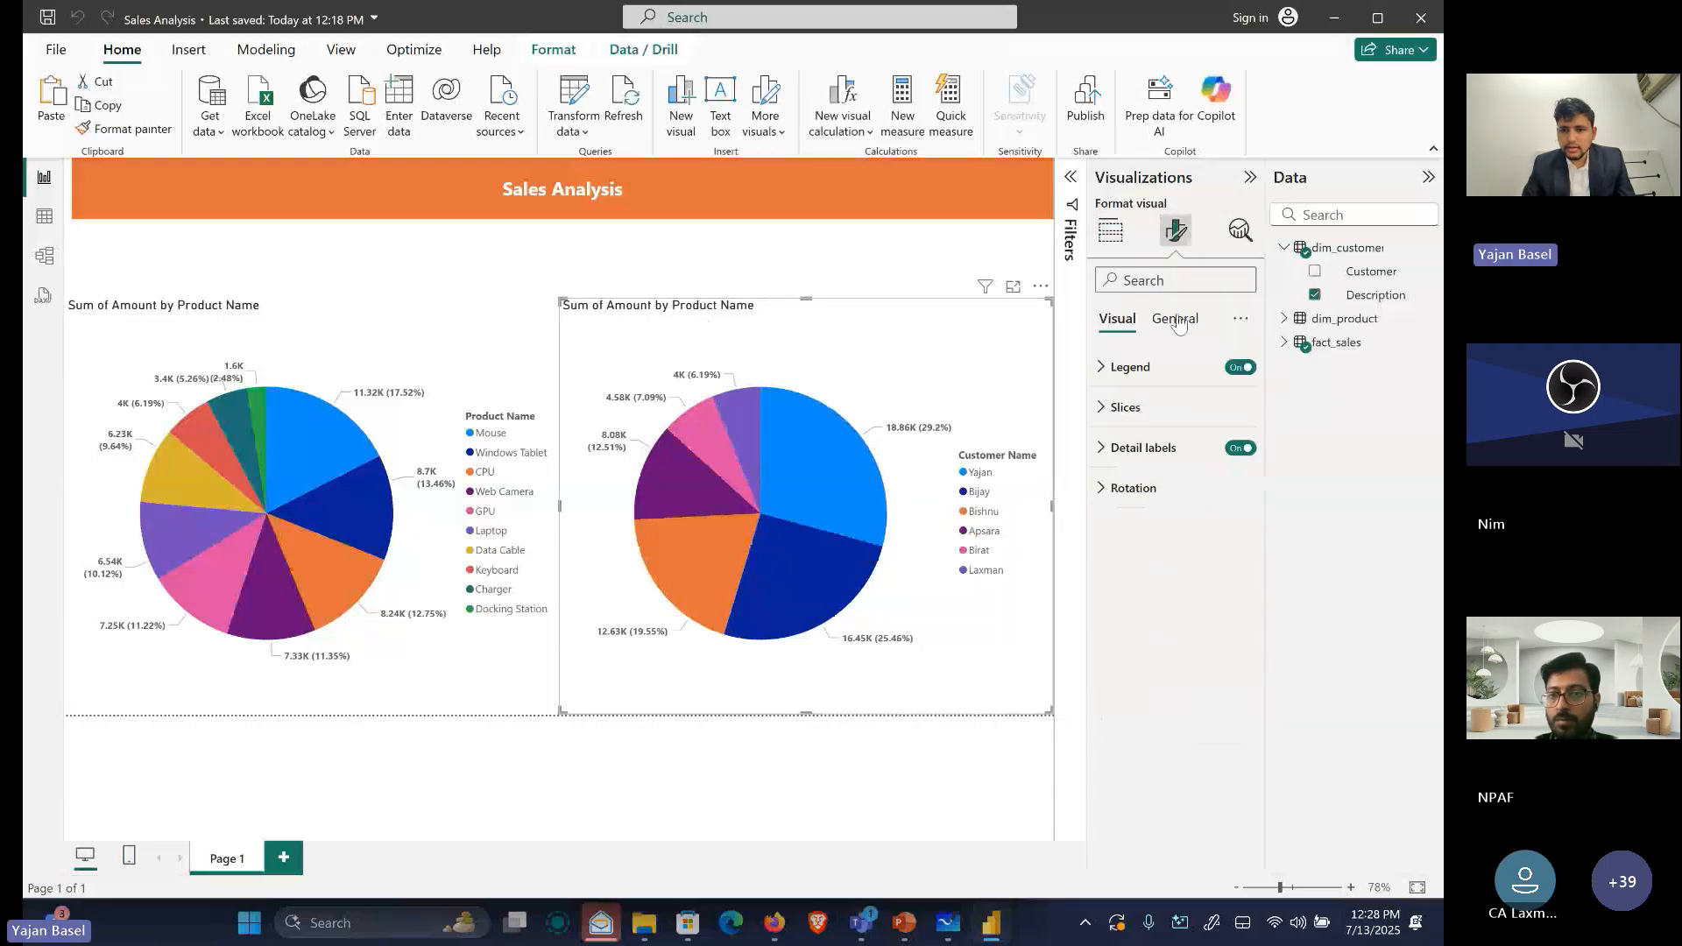
pyautogui.click(1174, 319)
pyautogui.click(1123, 408)
pyautogui.click(1158, 505)
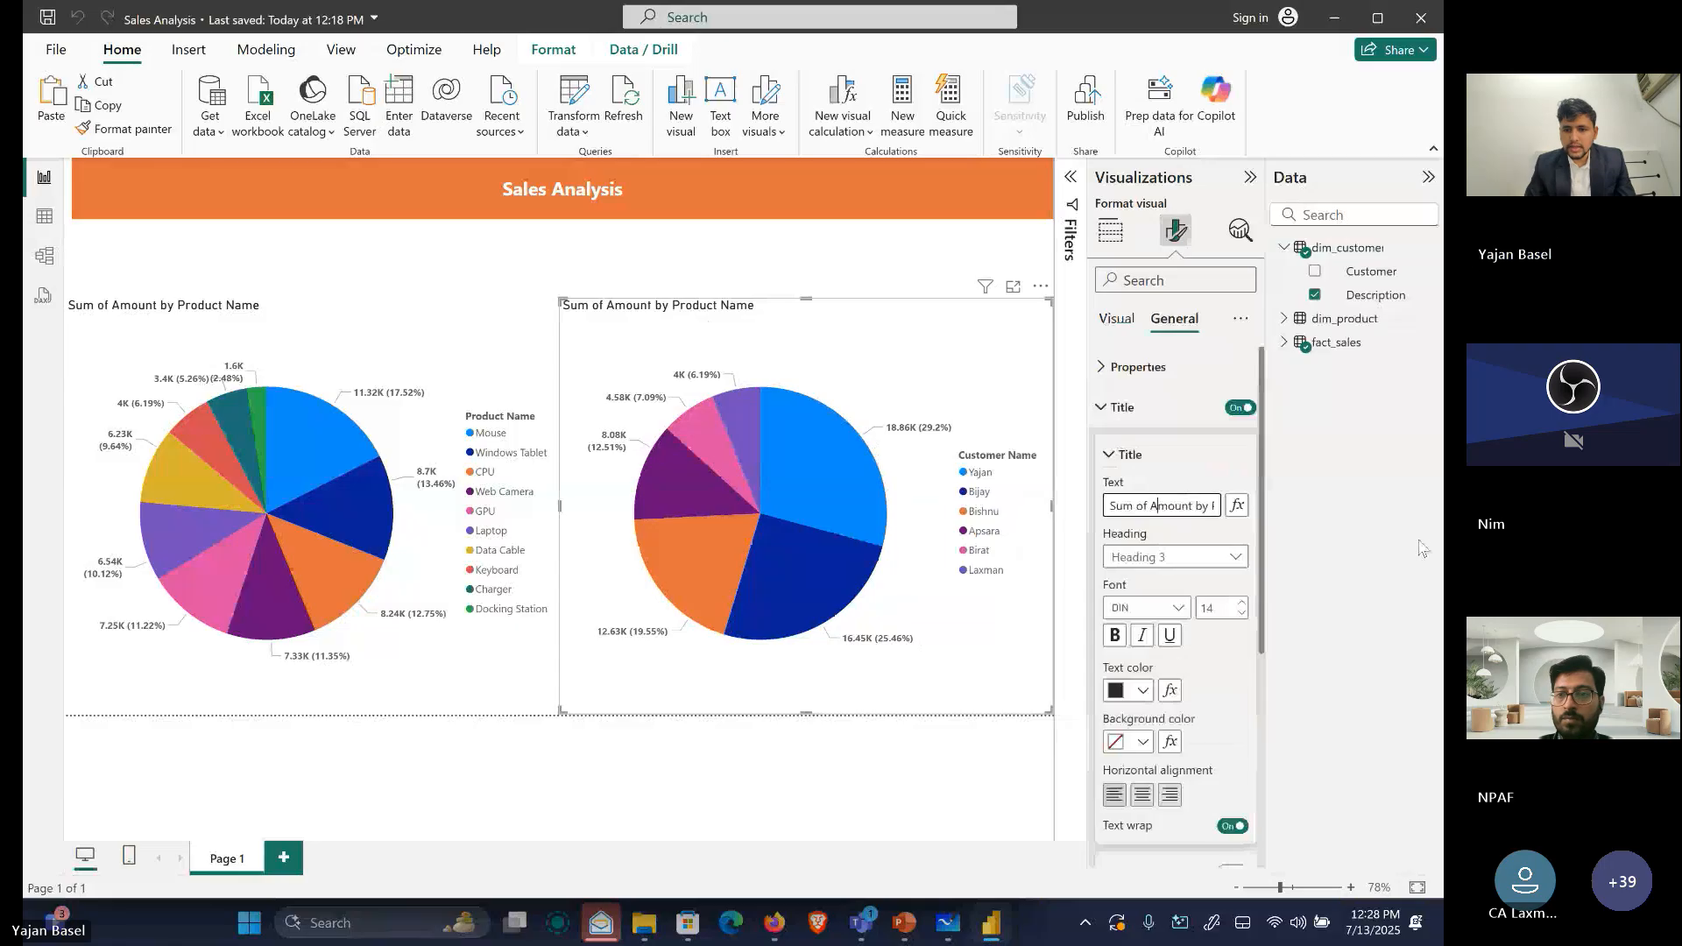
pyautogui.press('Right')
pyautogui.press('Right')
pyautogui.press('Right')
pyautogui.press('Right')
pyautogui.press('Right')
pyautogui.press('Right')
pyautogui.press('Right')
pyautogui.press('Right')
pyautogui.press('Right')
pyautogui.press('Right')
pyautogui.press('Right')
pyautogui.press('Right')
pyautogui.press('Right')
pyautogui.press('Right')
pyautogui.press('Right')
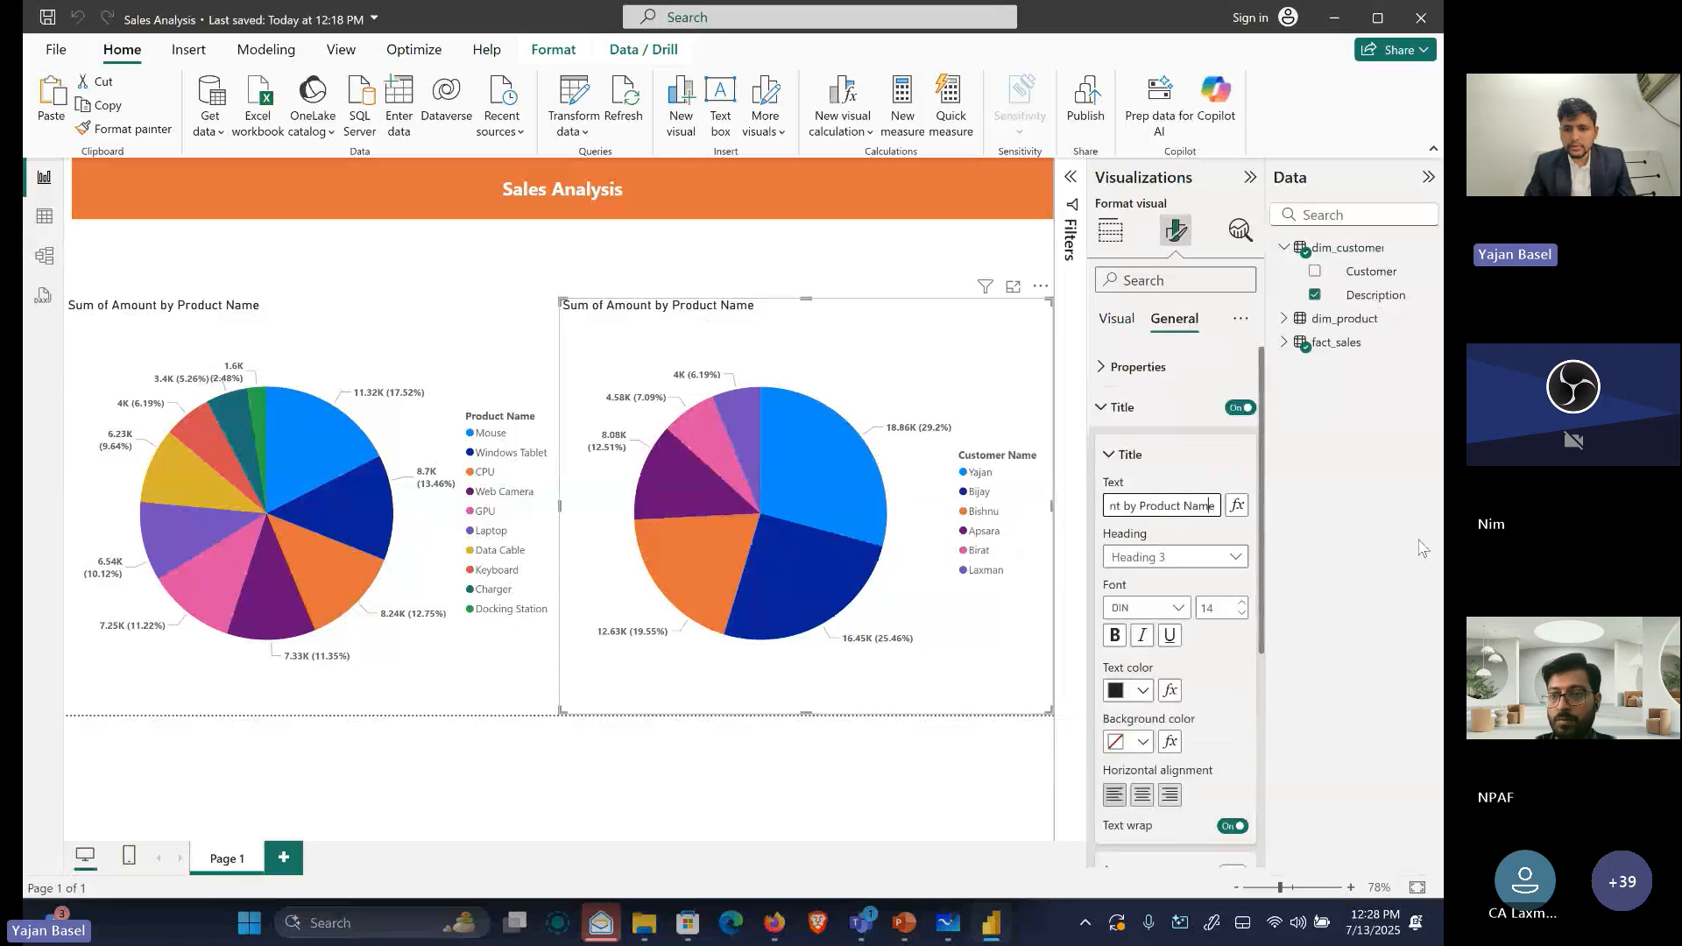
pyautogui.press('Right')
pyautogui.press('BackSpace')
pyautogui.press('BackSpace')
pyautogui.press('BackSpace')
pyautogui.press('BackSpace')
pyautogui.press('BackSpace')
pyautogui.press('BackSpace')
pyautogui.press('BackSpace')
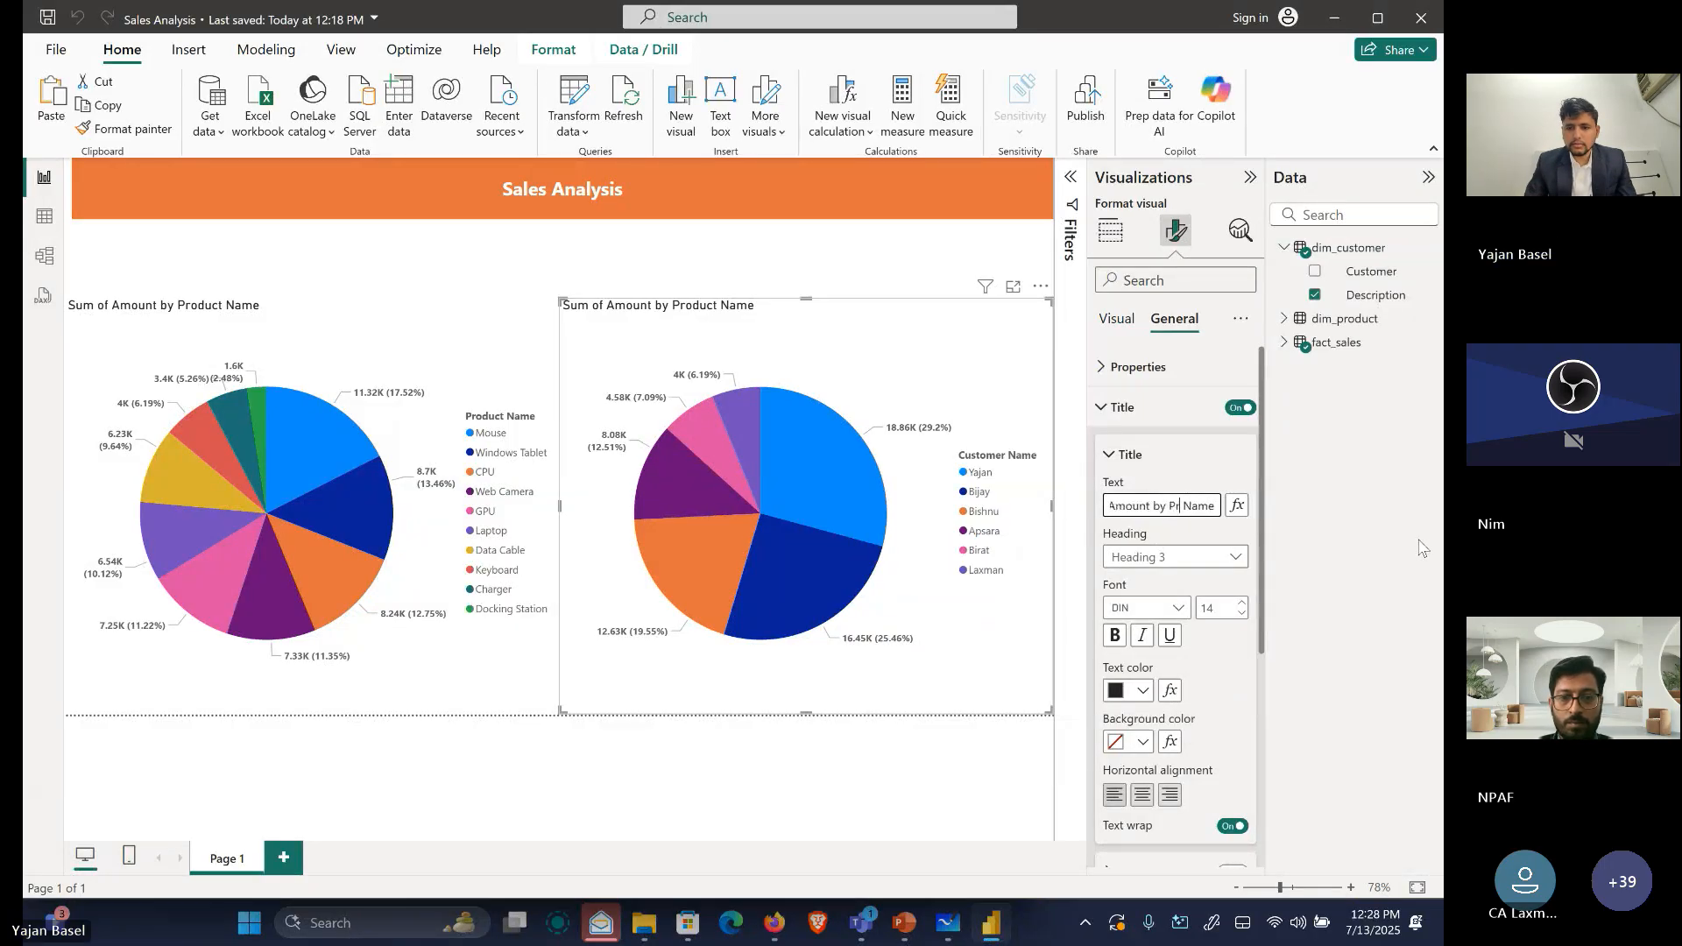
pyautogui.write('Customer')
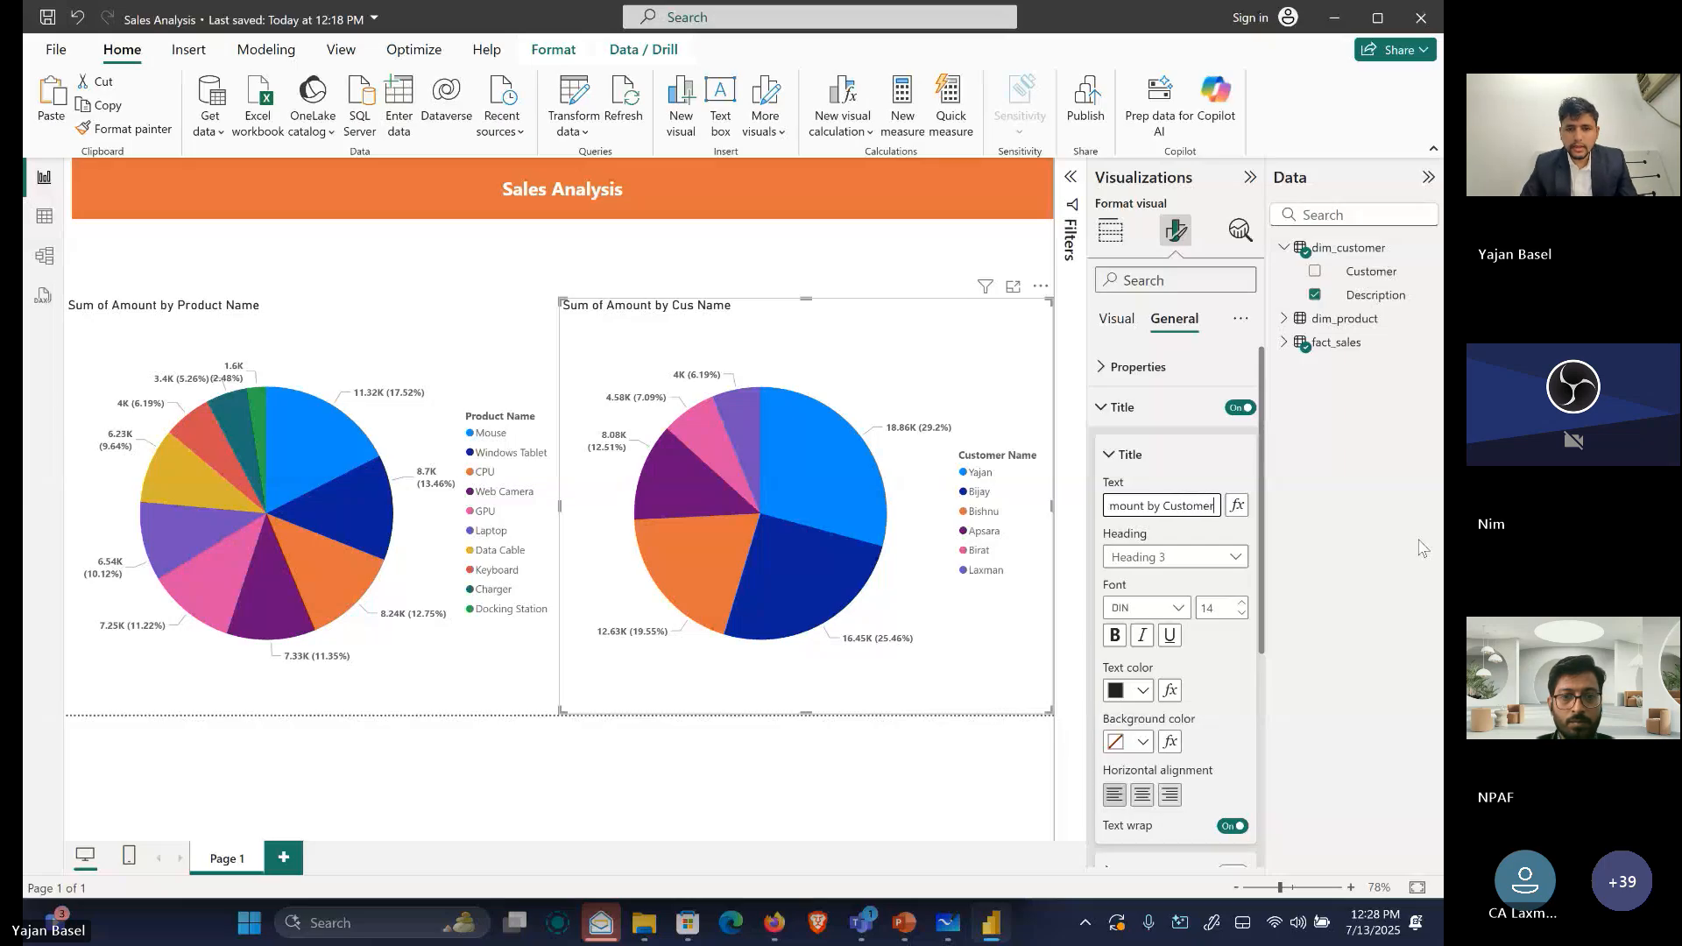
pyautogui.click(921, 433)
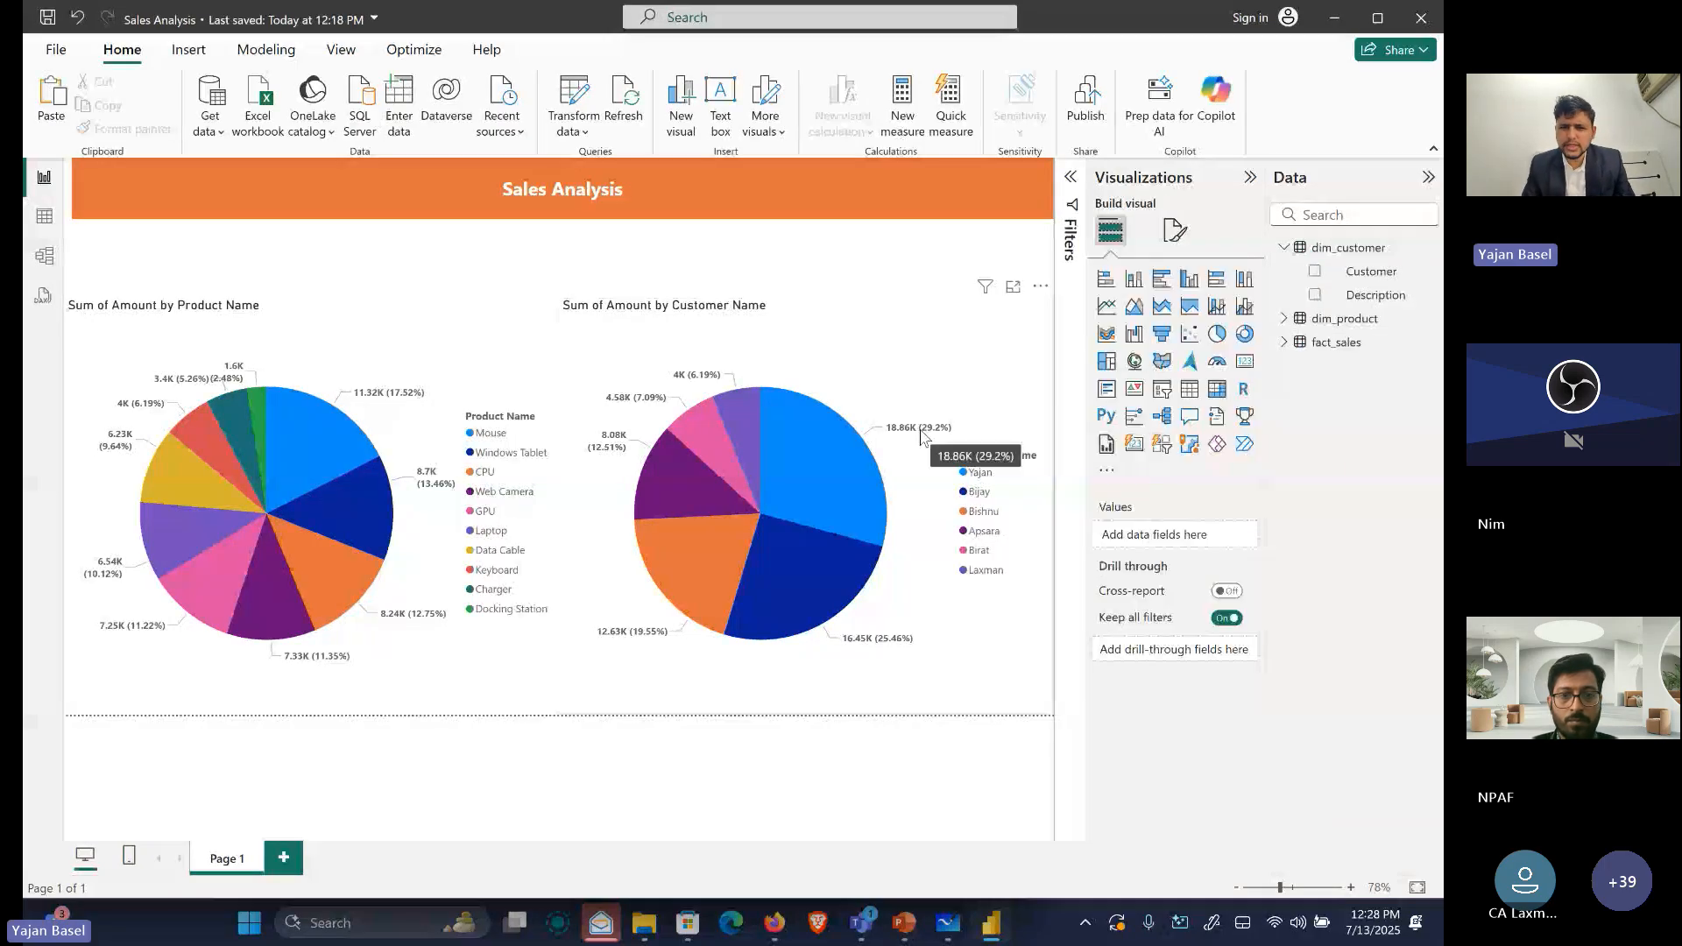
# Finish the customer chart title as 'Sales by Customers', replacing Sum of Amount with Sales.
pyautogui.click(879, 344)
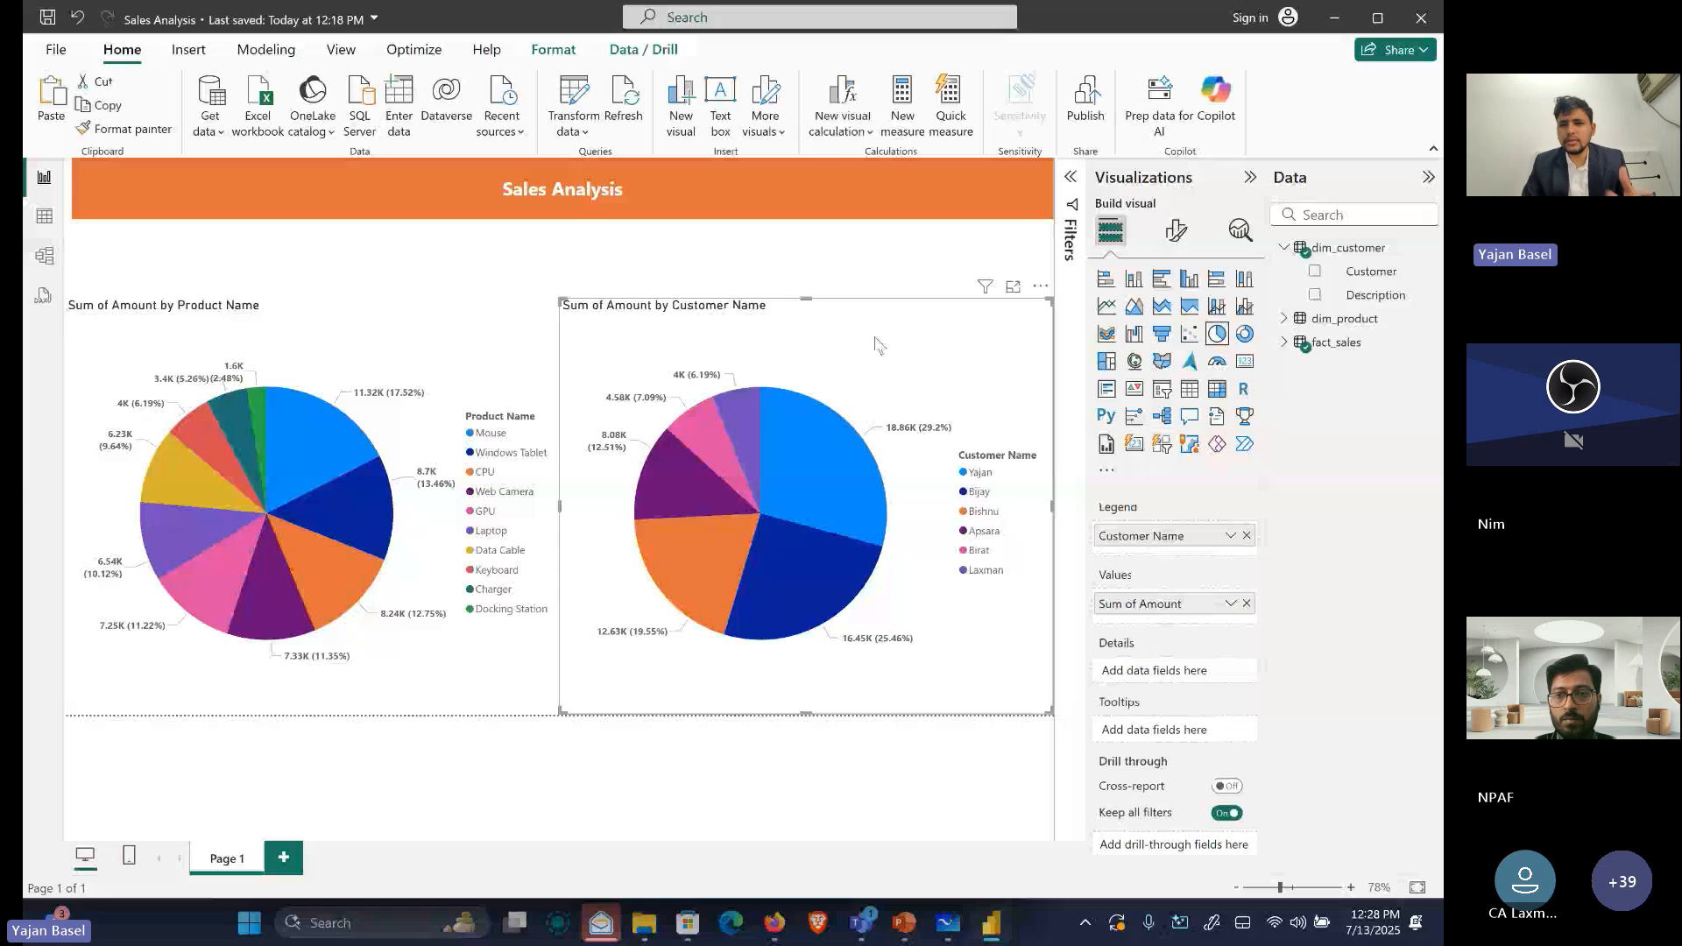
pyautogui.click(1175, 233)
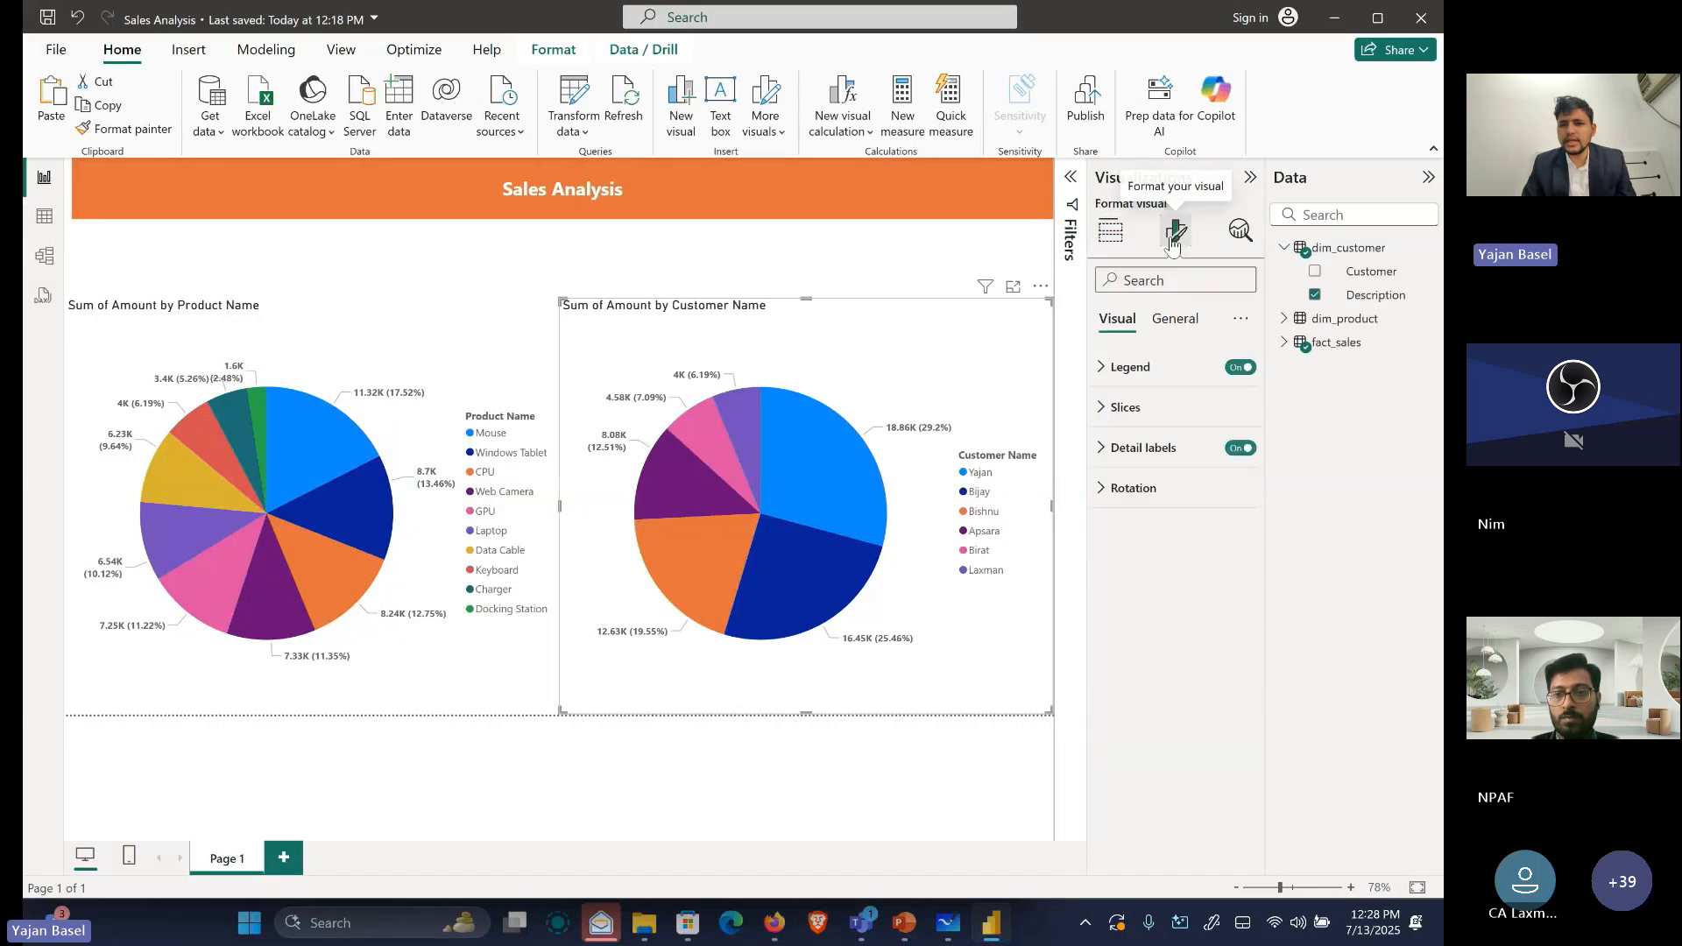
pyautogui.click(1175, 319)
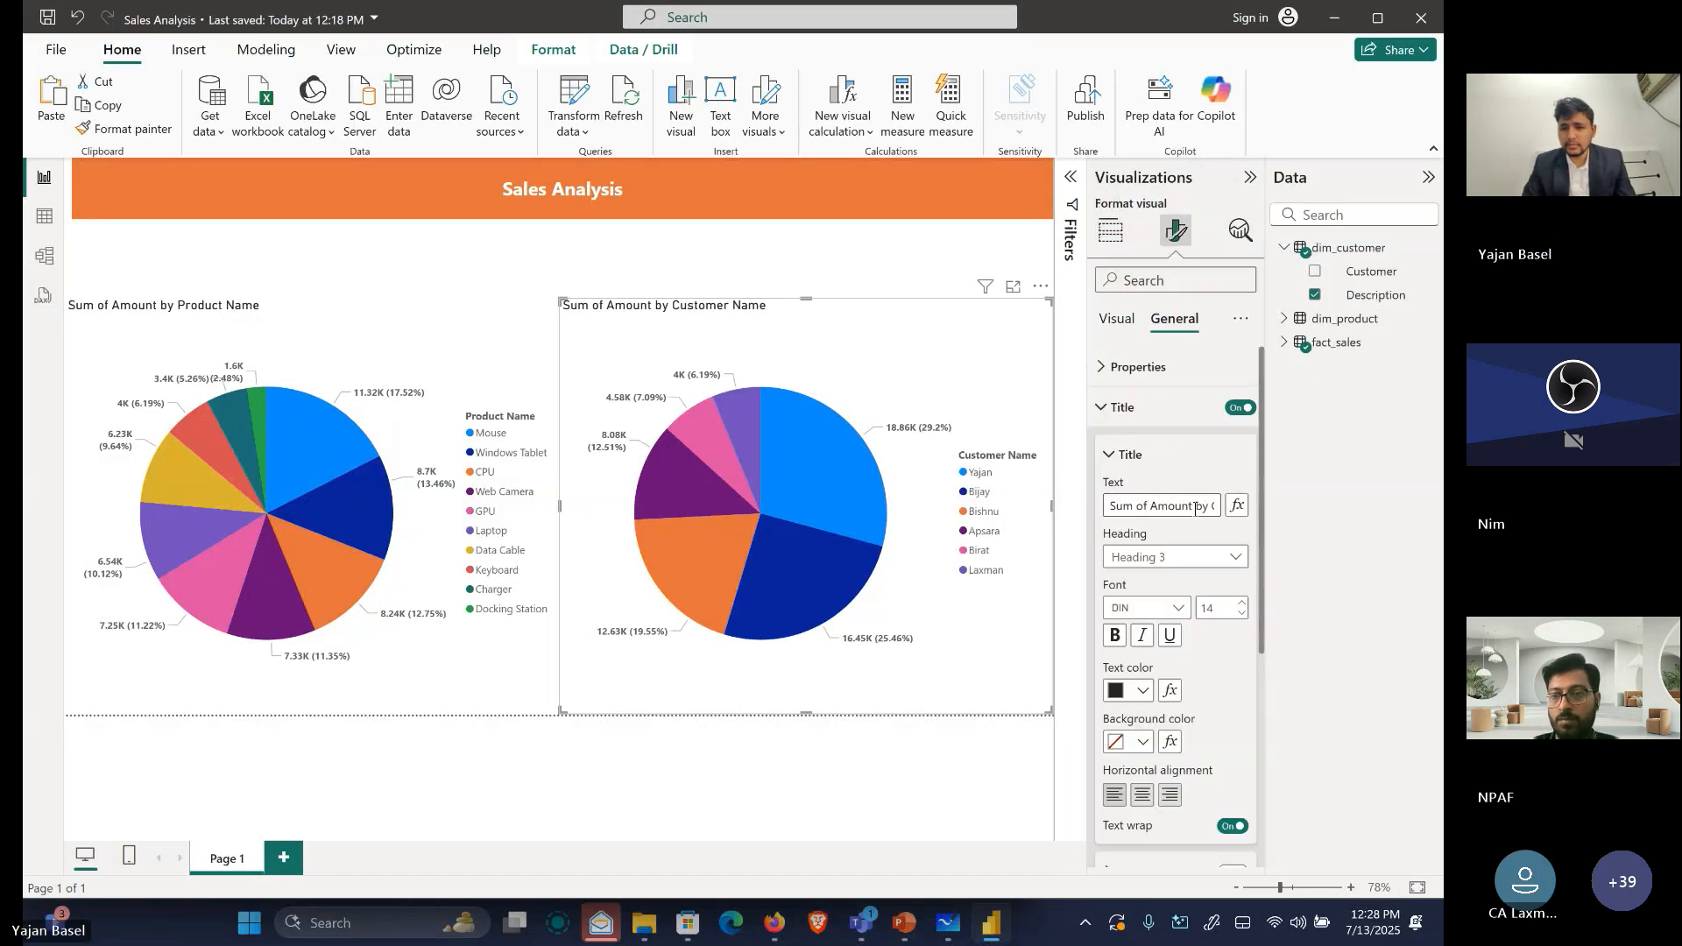
pyautogui.moveTo(1195, 508); pyautogui.dragTo(1006, 519)
pyautogui.write('S')
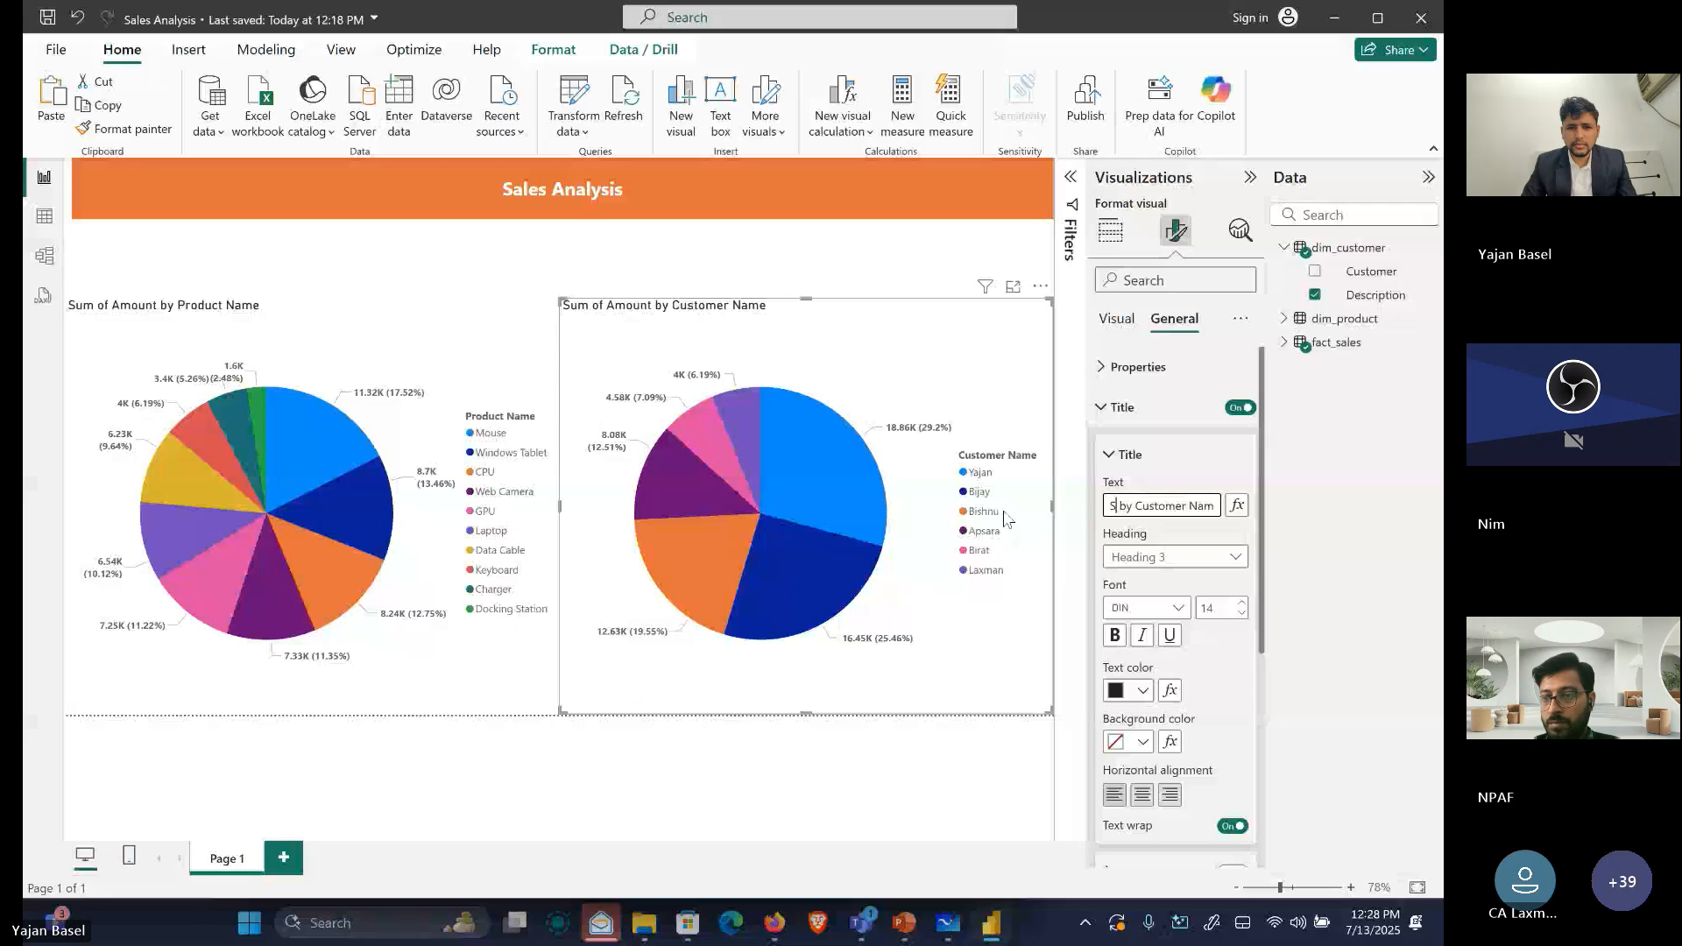
pyautogui.write('ales')
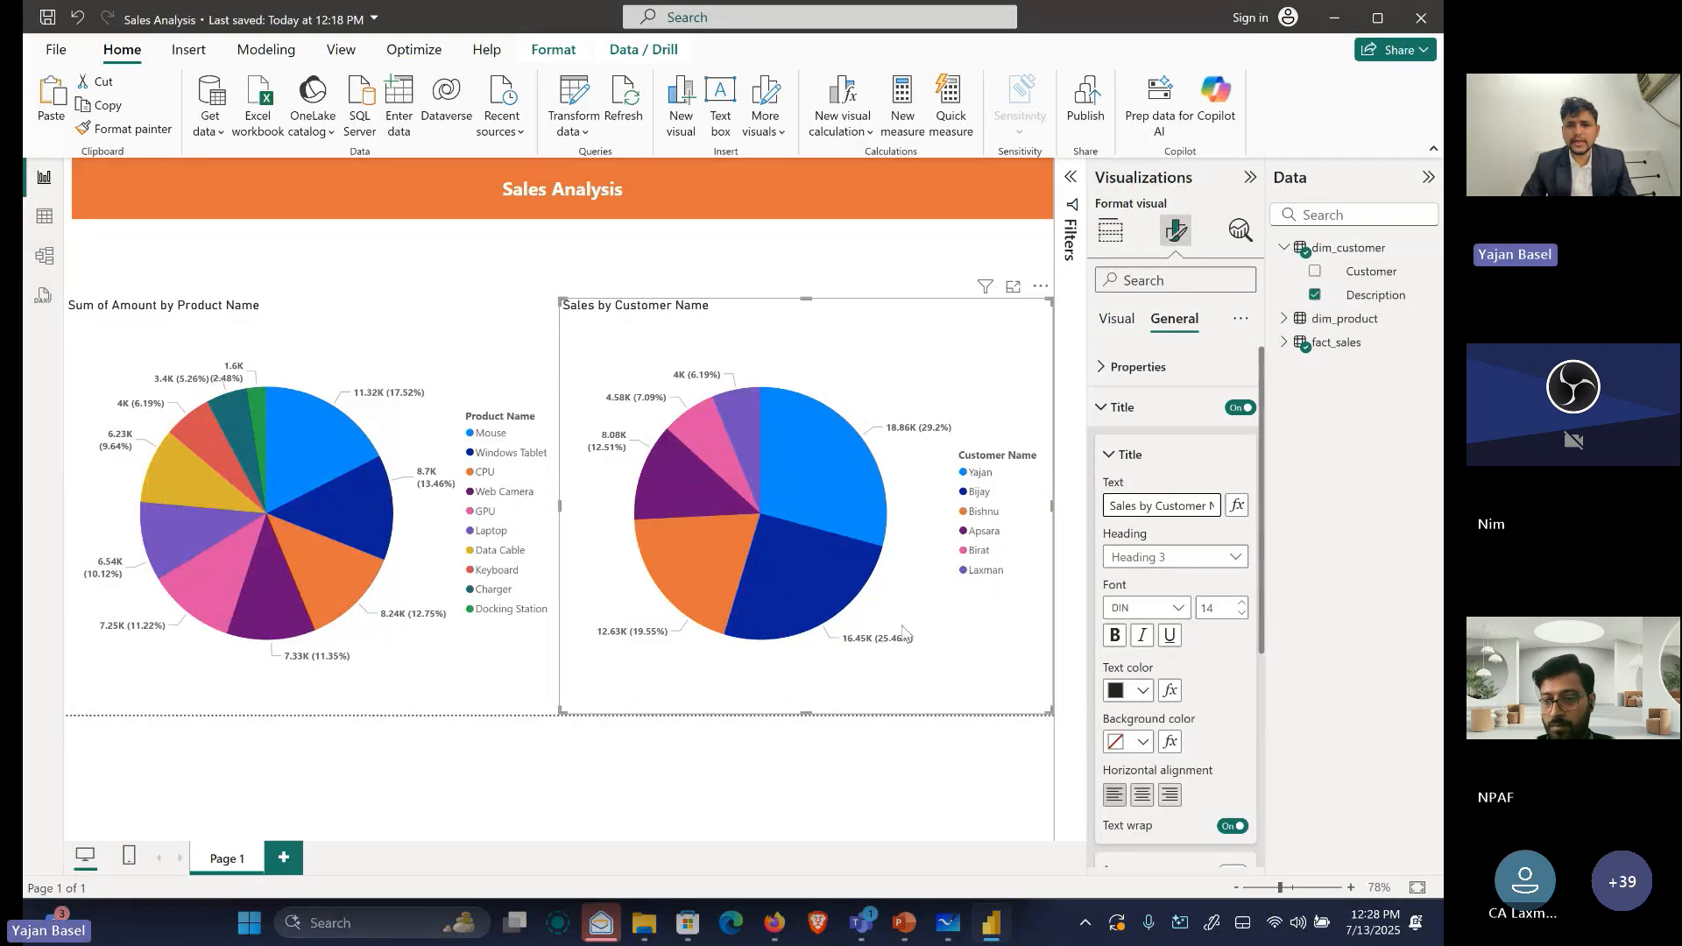
pyautogui.click(1117, 318)
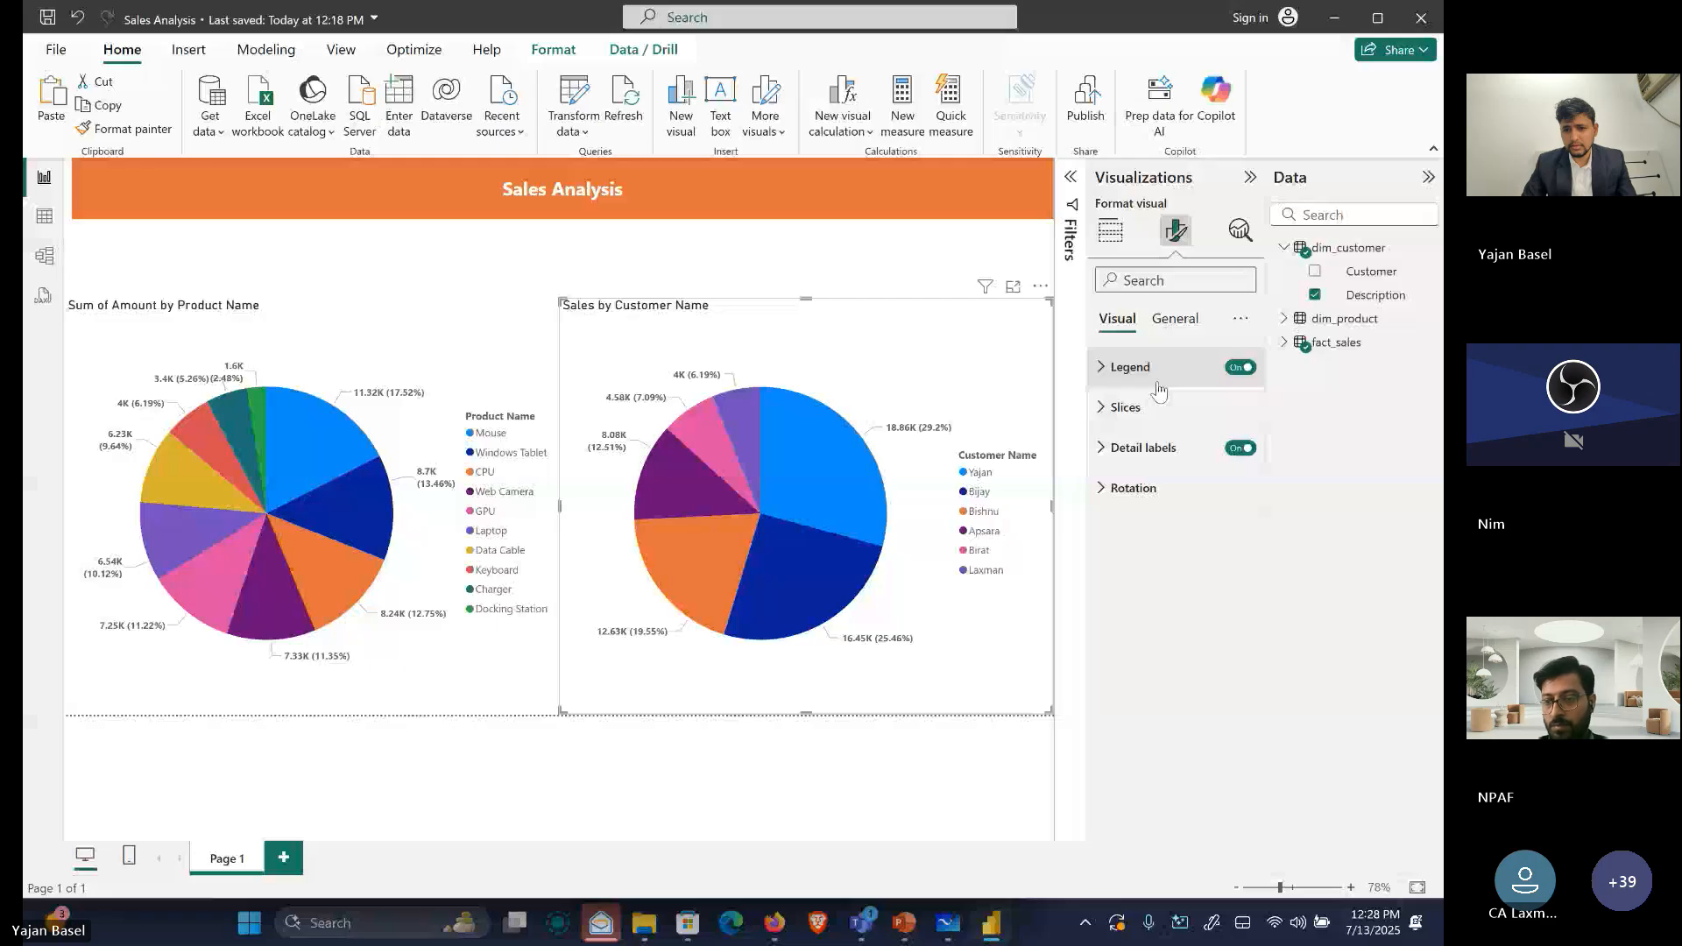
pyautogui.click(1173, 318)
pyautogui.press('End')
pyautogui.press('BackSpace')
pyautogui.press('BackSpace')
pyautogui.press('BackSpace')
pyautogui.press('BackSpace')
pyautogui.press('BackSpace')
pyautogui.write('s')
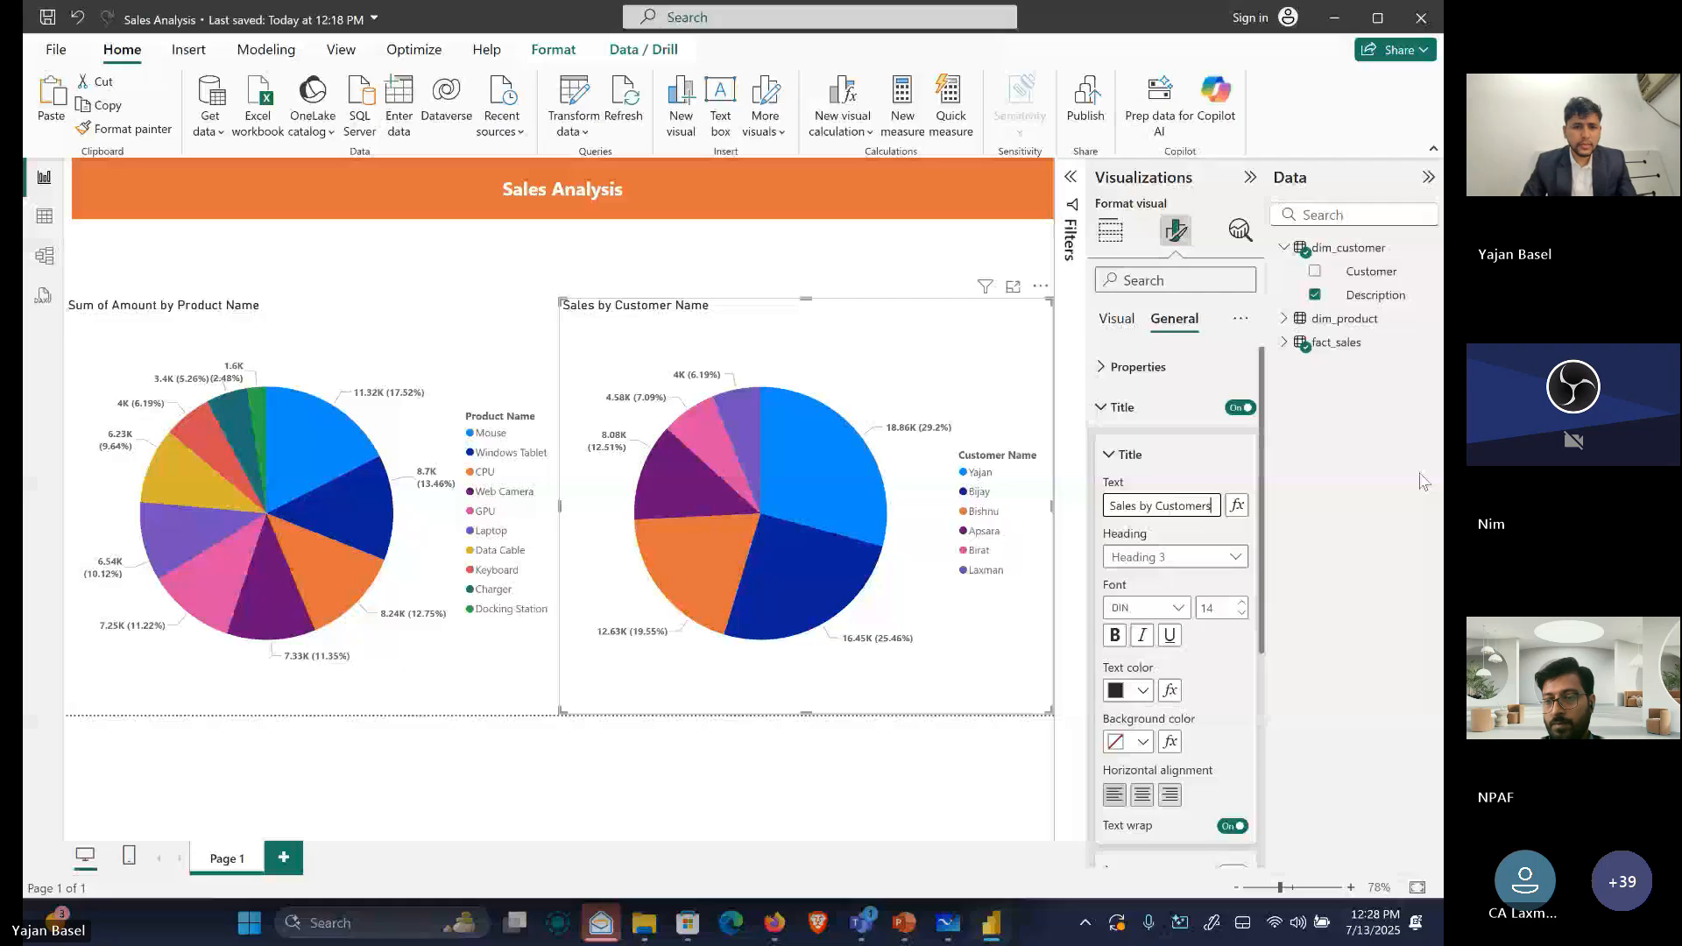
# Retitle the product pie chart 'Sales by Products' by replacing Sum of Amount with Sales.
pyautogui.click(420, 342)
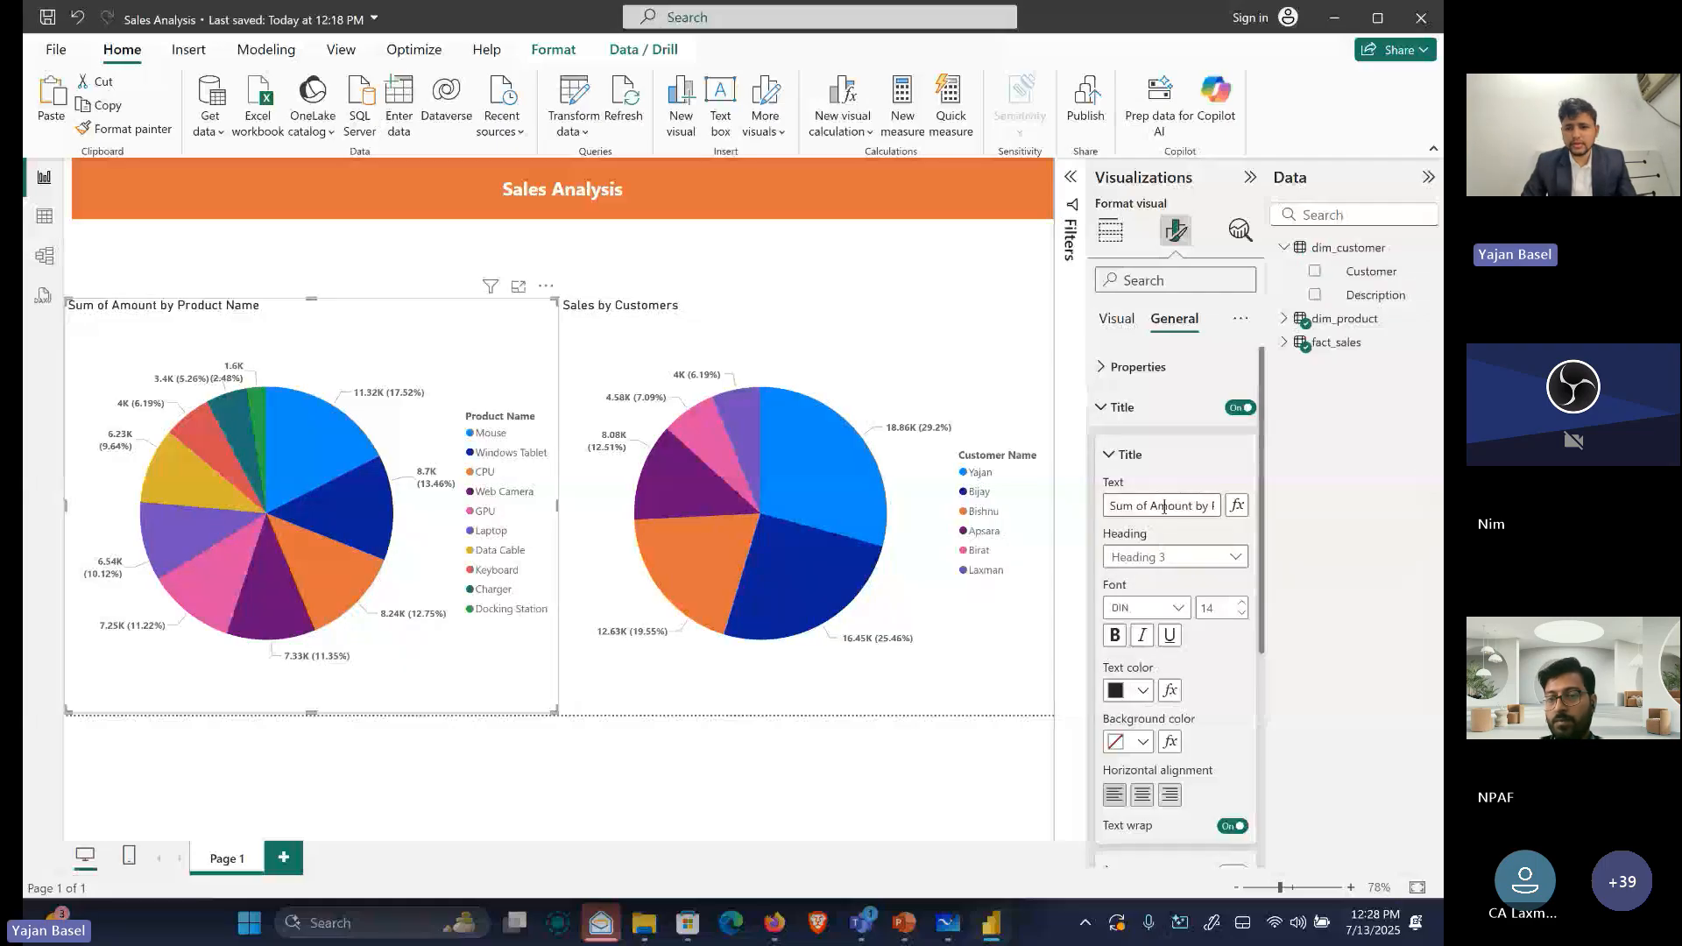
pyautogui.moveTo(1191, 506); pyautogui.dragTo(1106, 506)
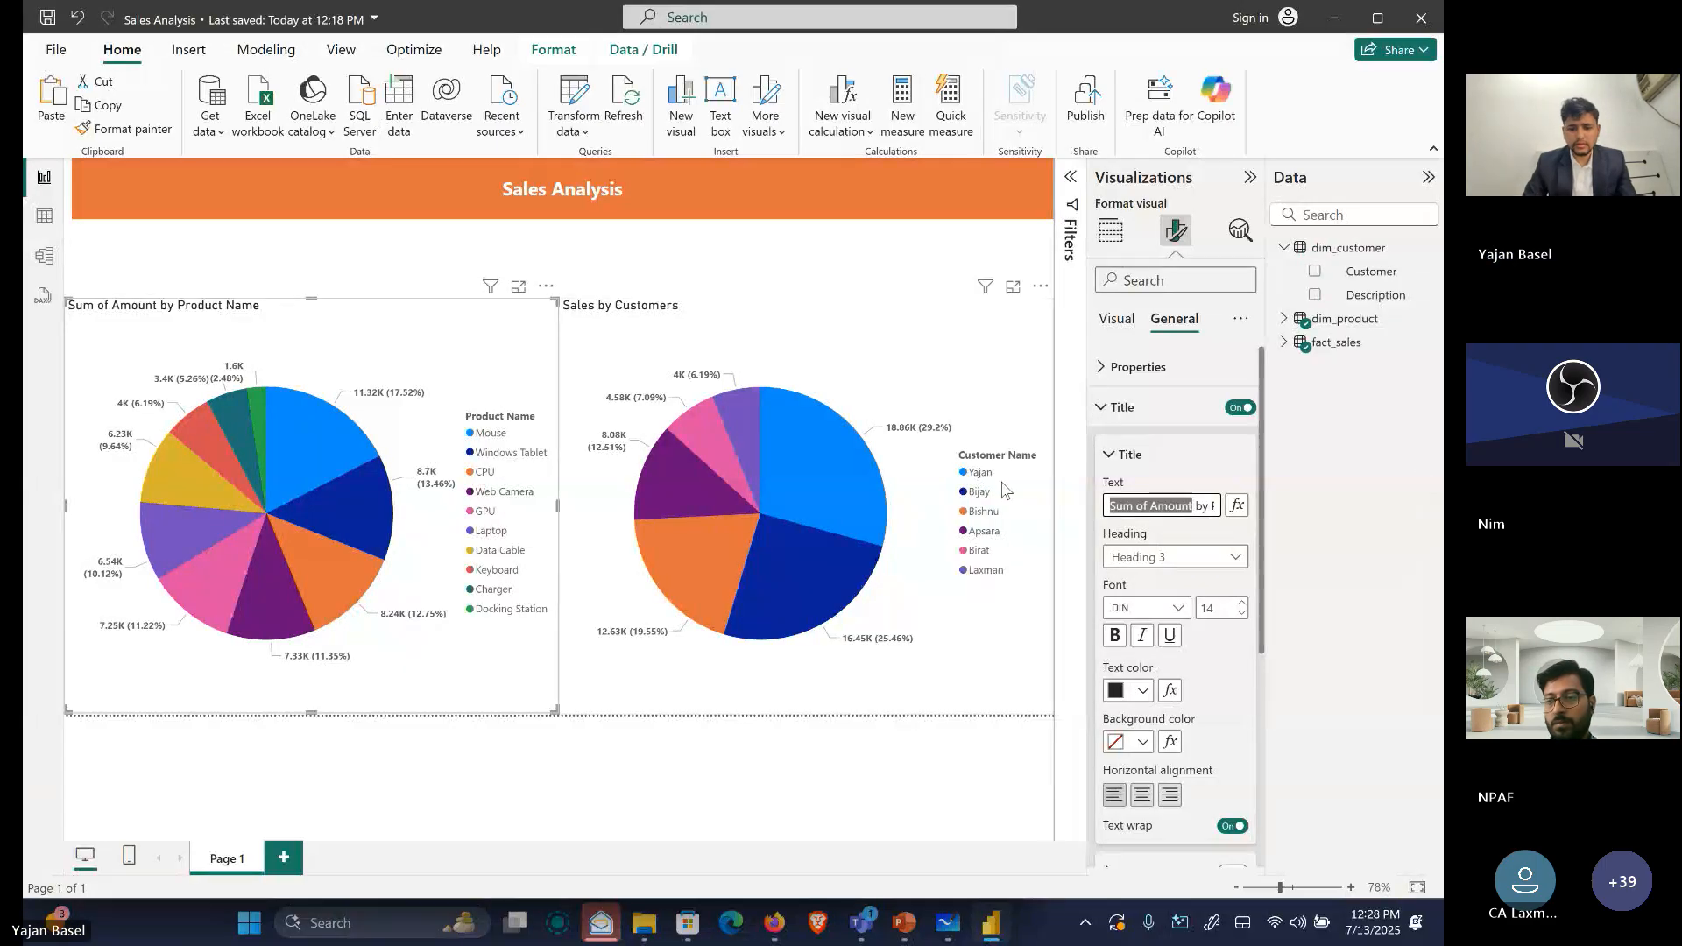
pyautogui.write('Sales')
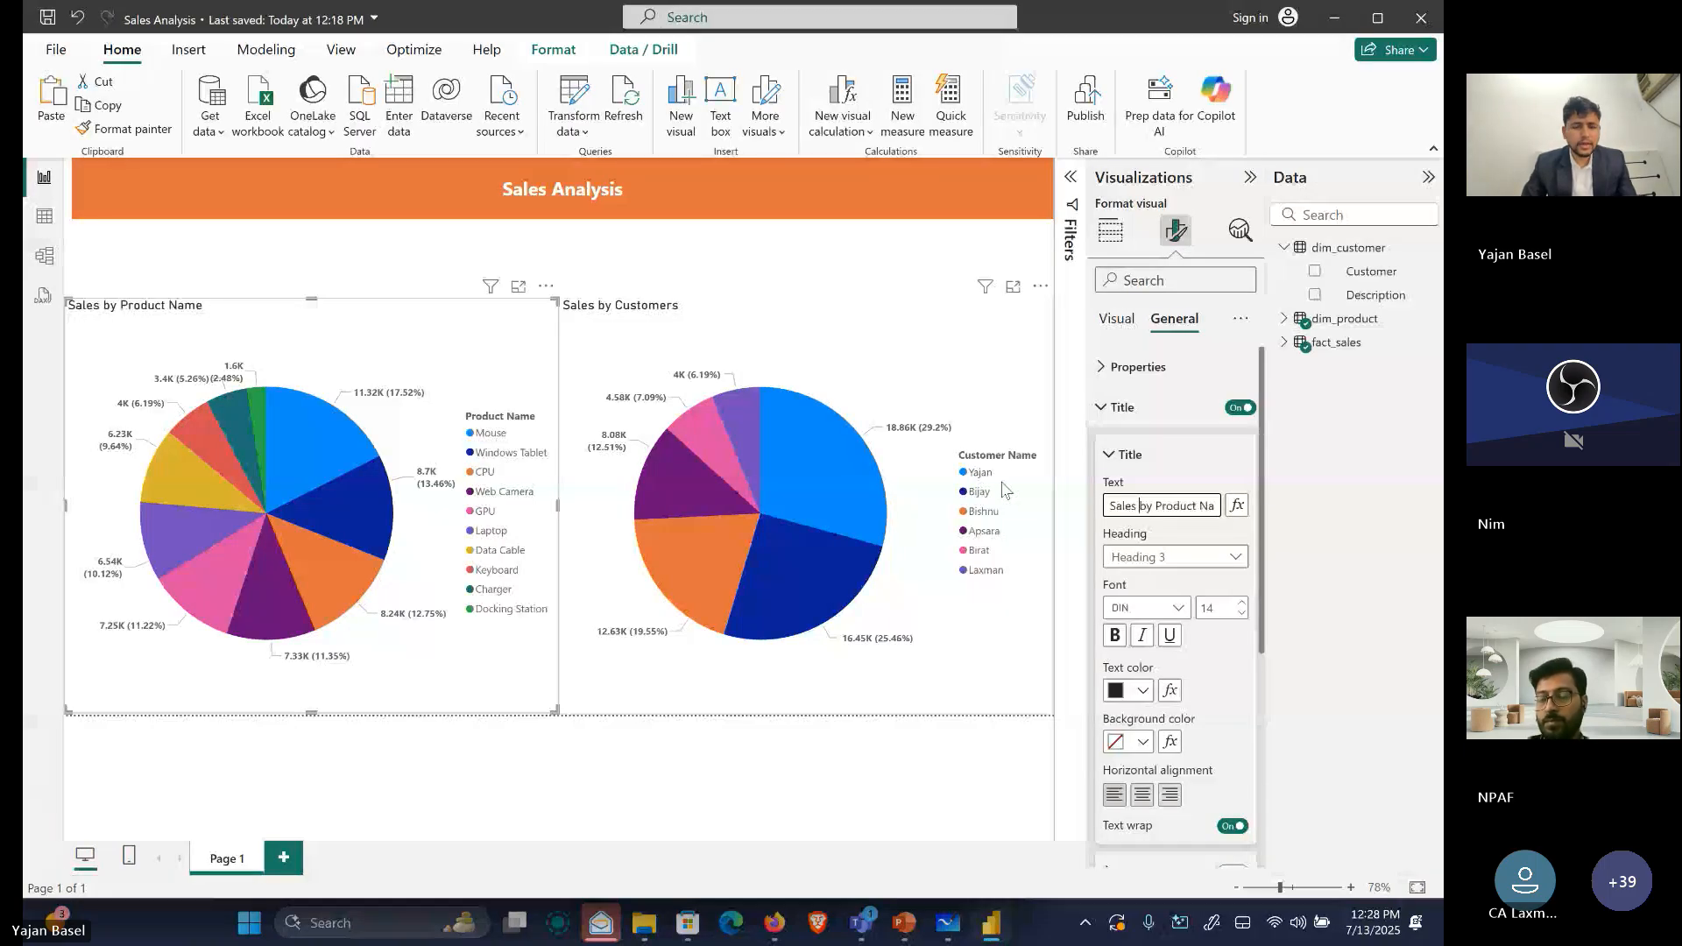
pyautogui.click(422, 764)
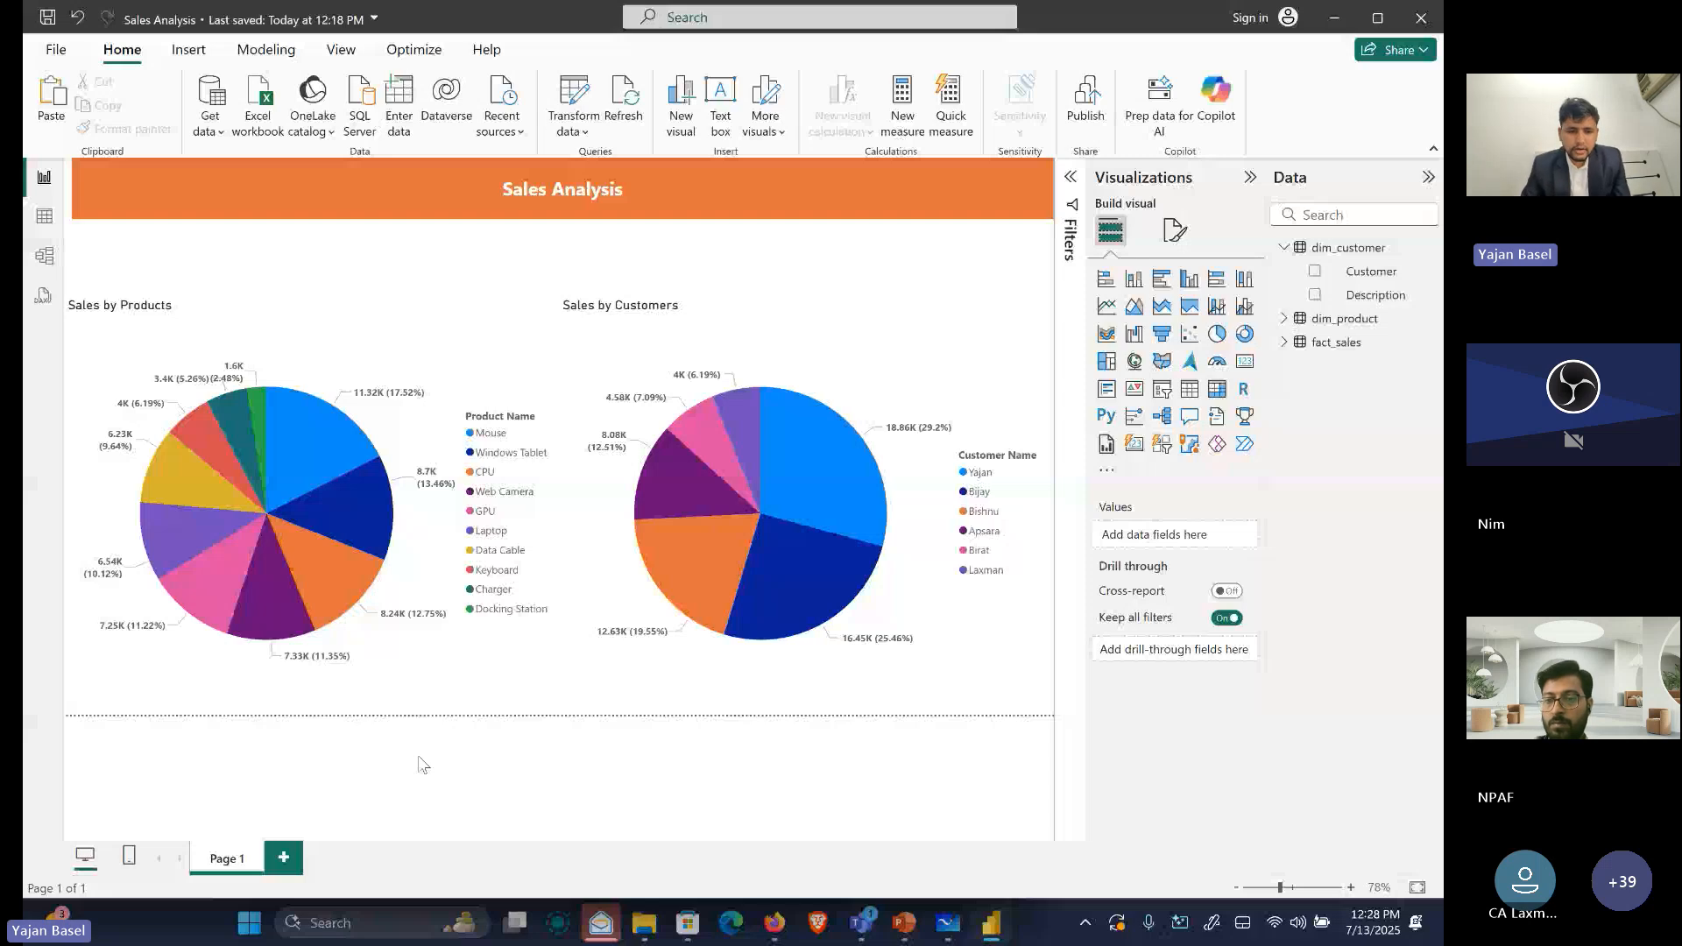
# Select both pie charts and nudge them up together.
pyautogui.click(382, 345)
pyautogui.keyDown('ctrl'); pyautogui.click(583, 350); pyautogui.keyUp('ctrl')
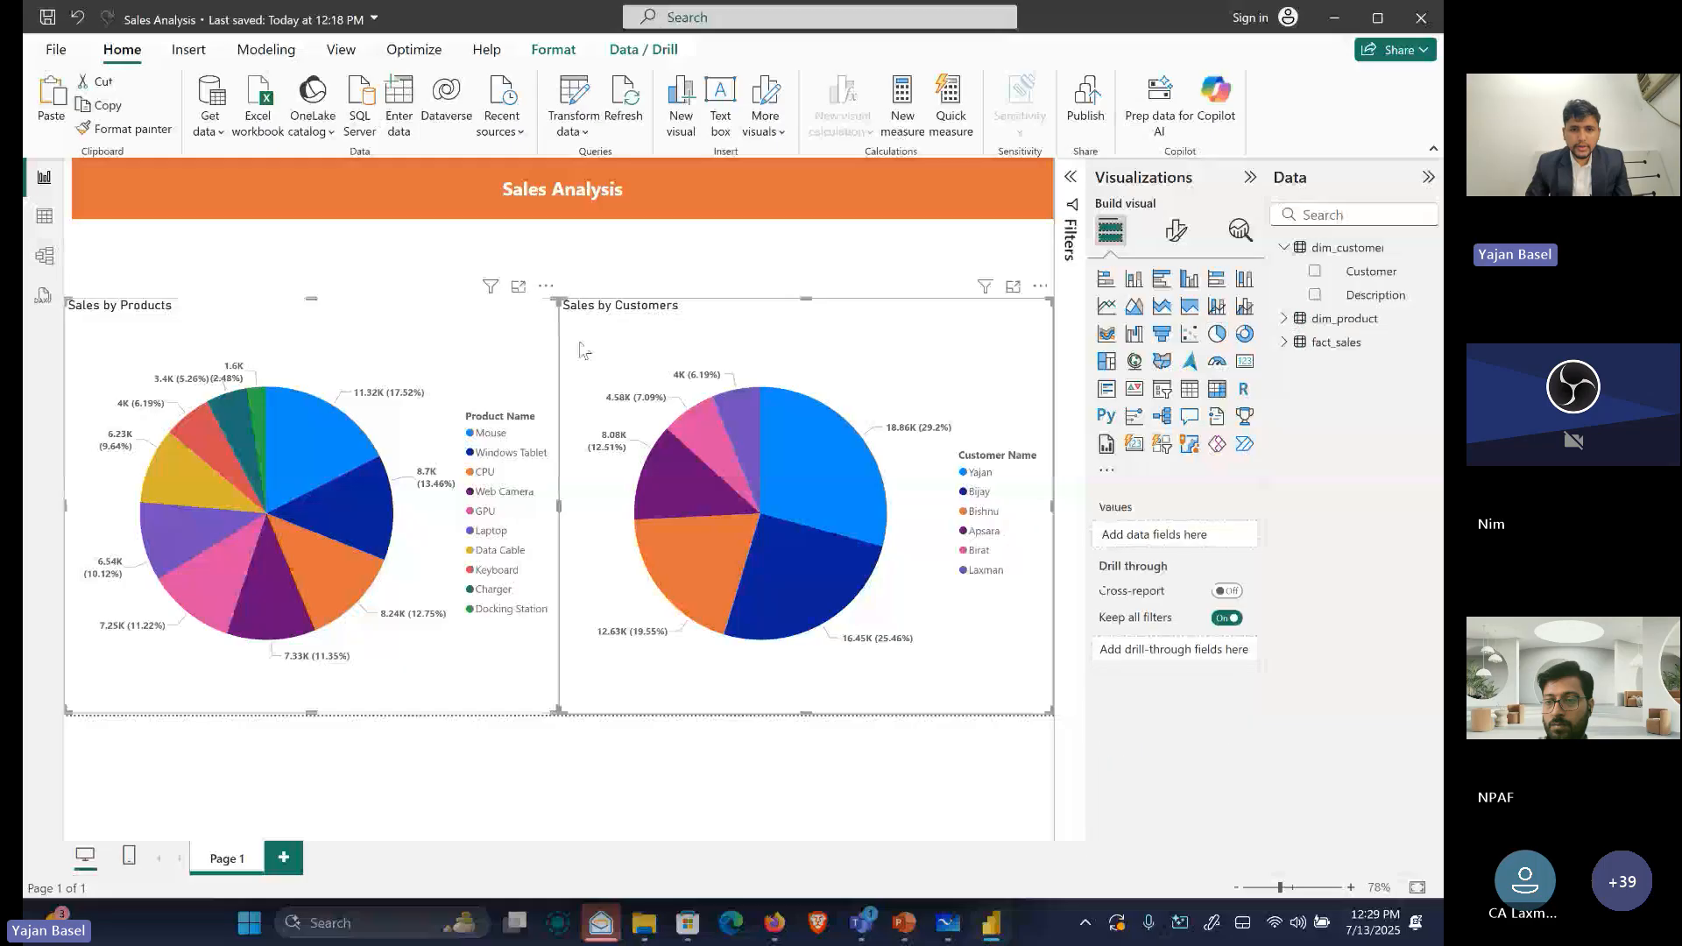
pyautogui.press('Up')
pyautogui.press('Up')
pyautogui.press('Up')
pyautogui.press('Up')
pyautogui.press('Up')
pyautogui.press('Up')
pyautogui.press('Up')
pyautogui.press('Up')
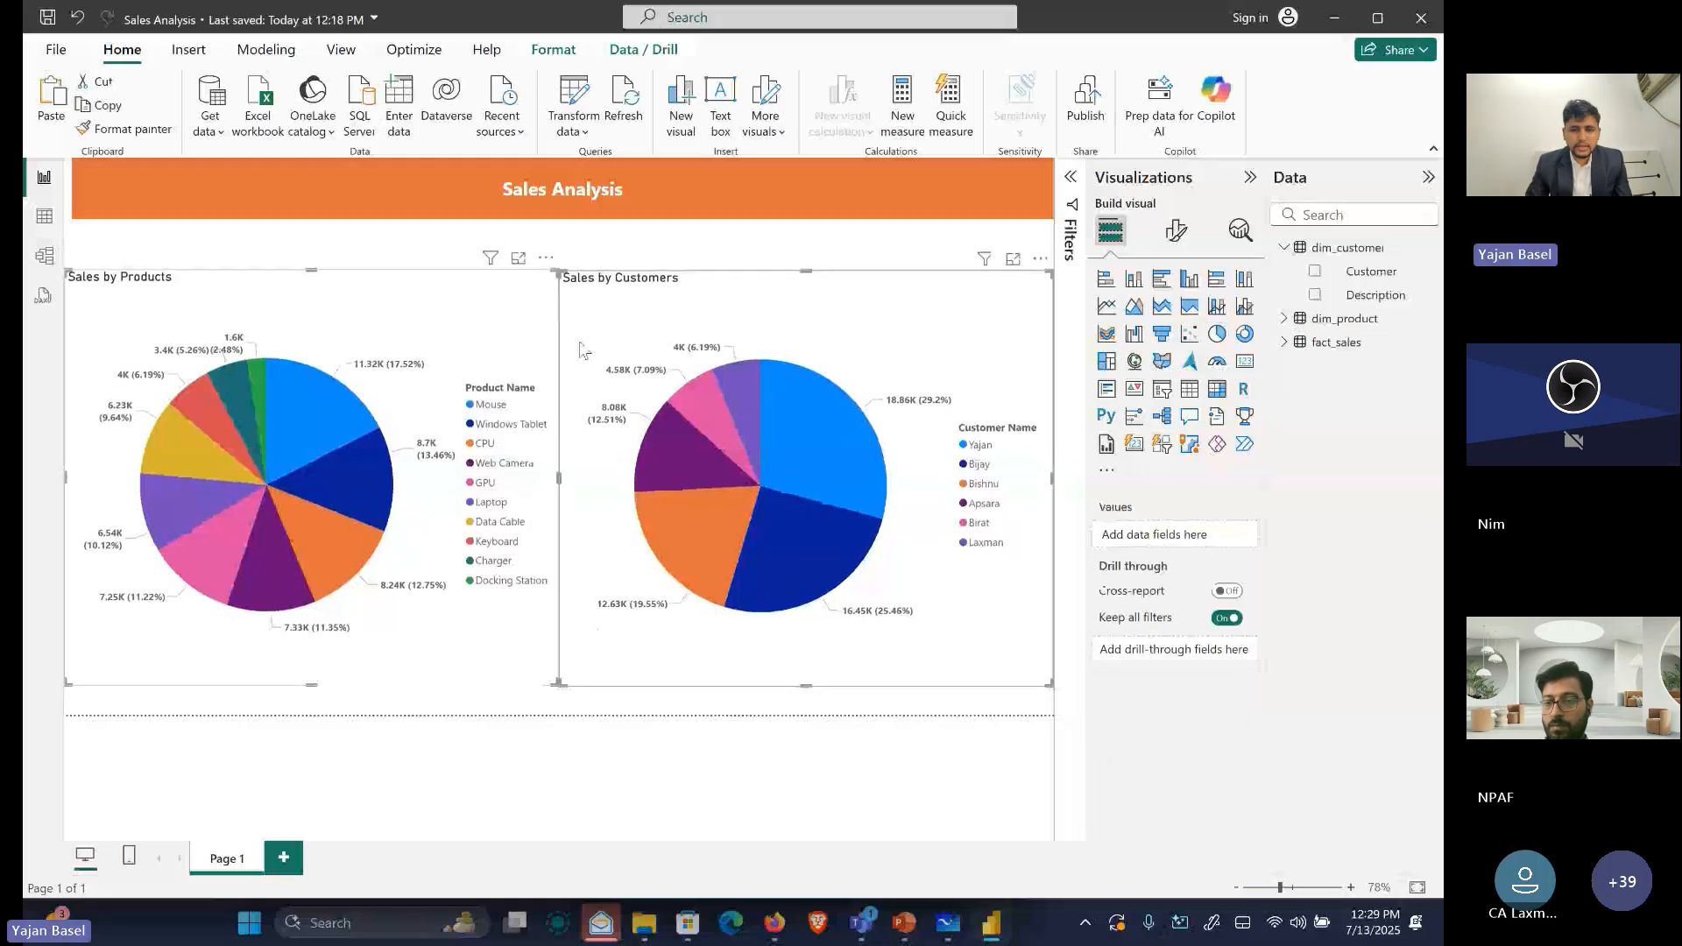
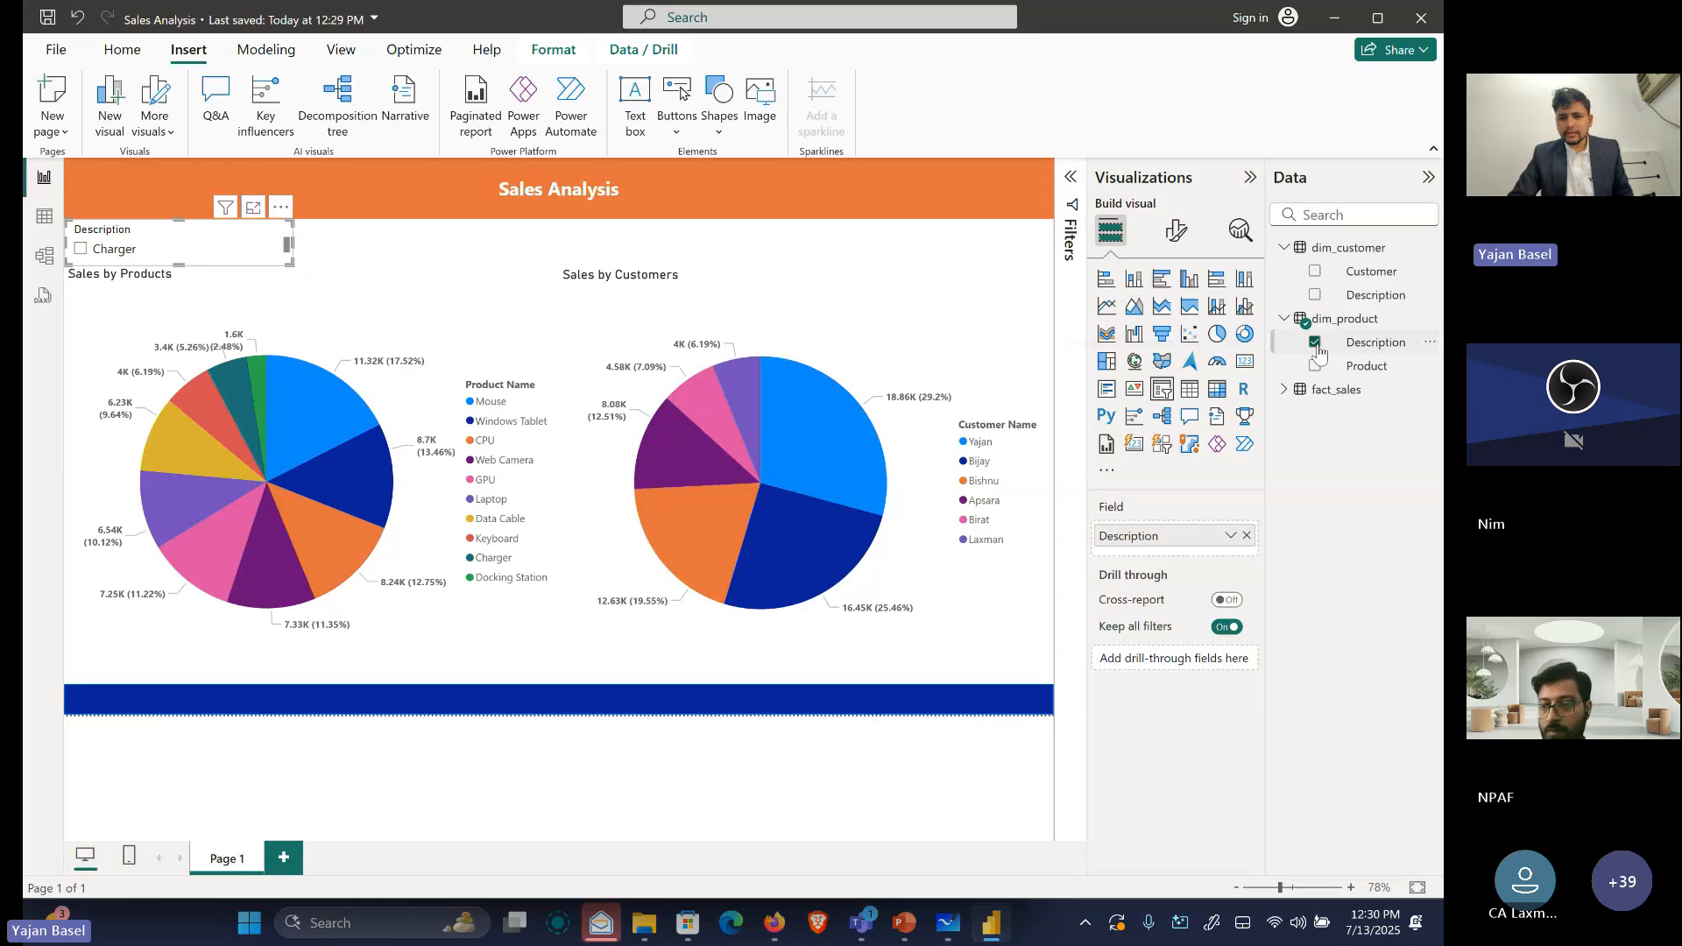
# Re-add the Description field to the slicer and rename it to Products.
pyautogui.click(1248, 536)
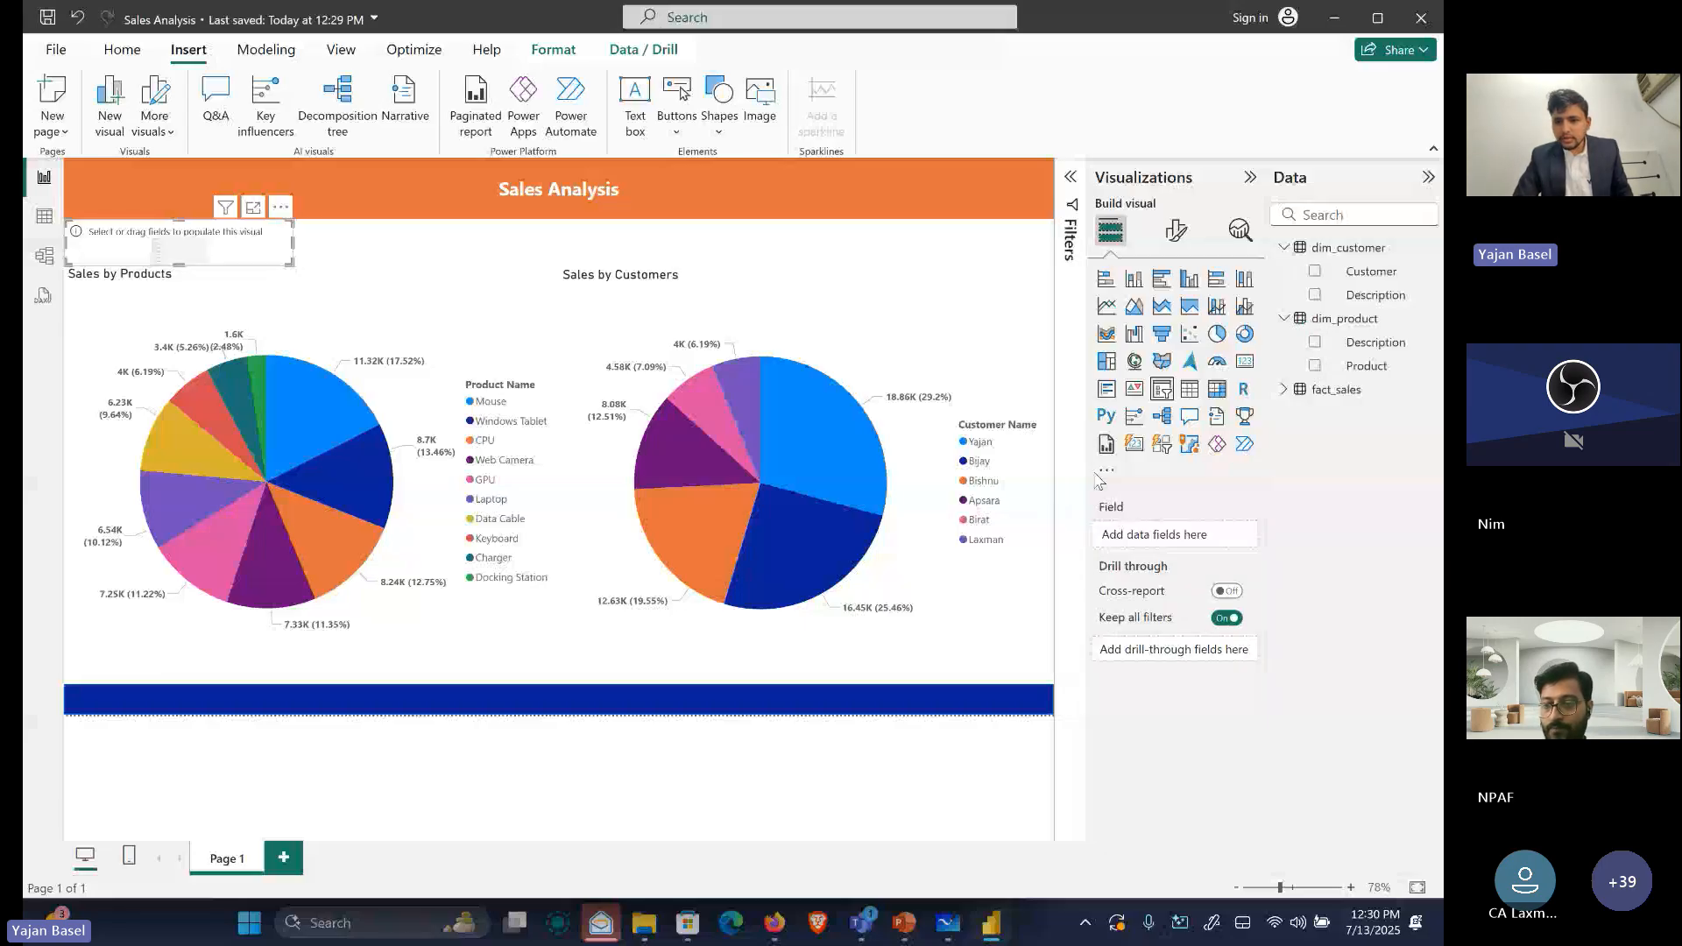
pyautogui.moveTo(1375, 342); pyautogui.dragTo(1163, 539)
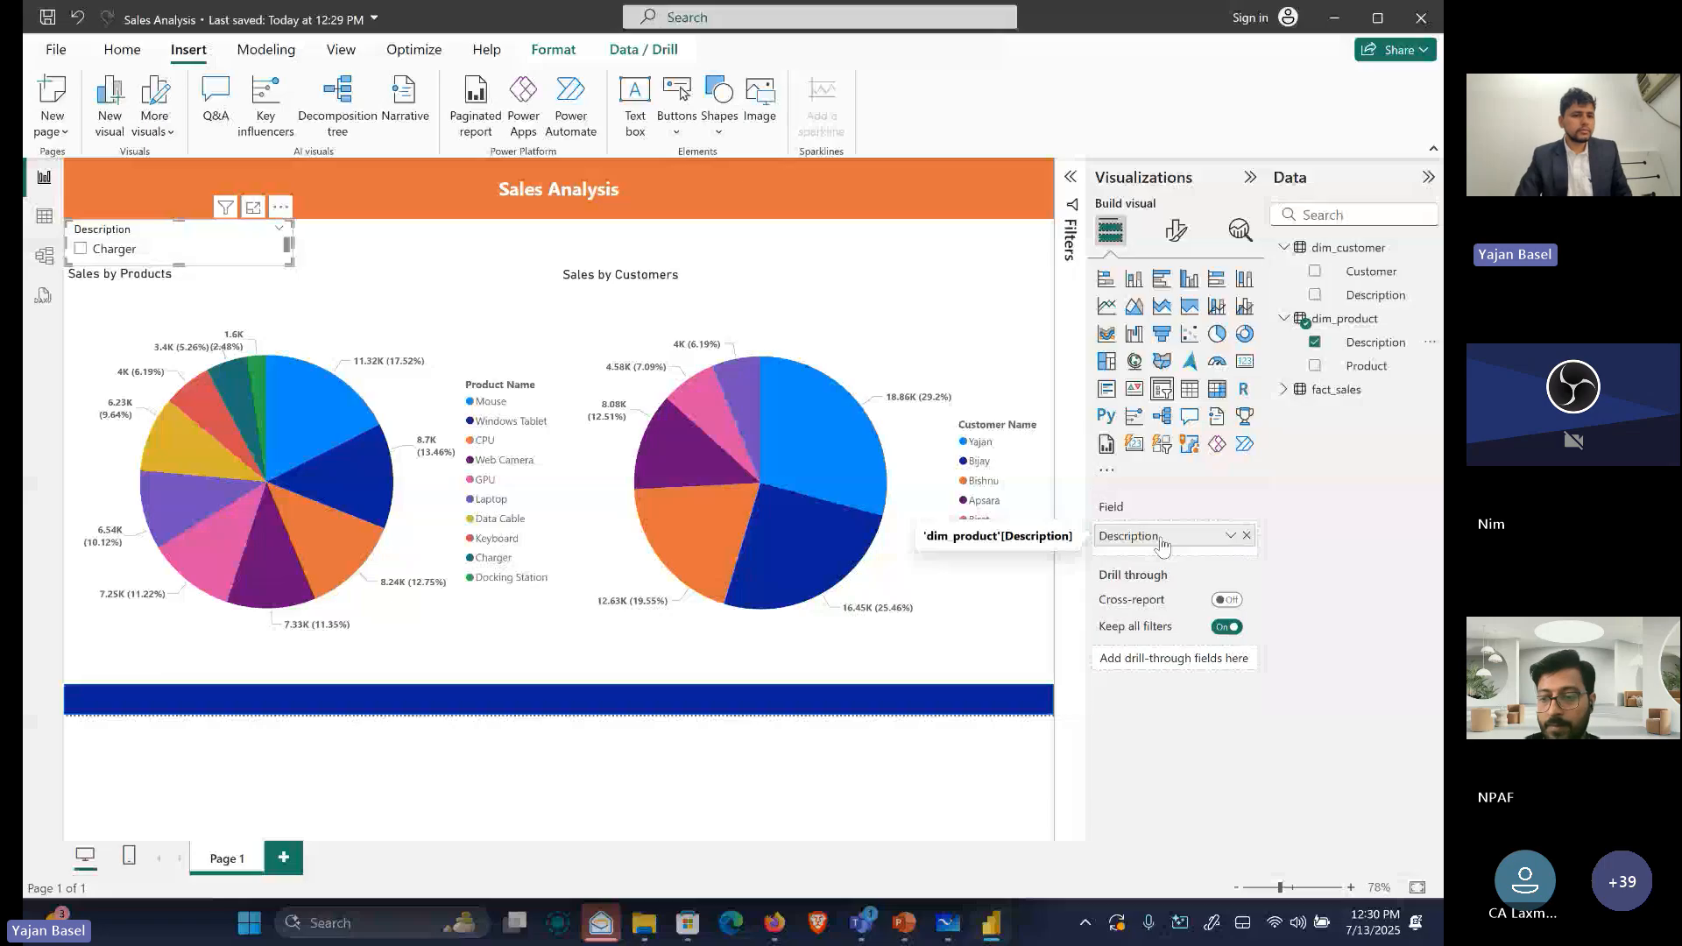
pyautogui.doubleClick(1161, 539)
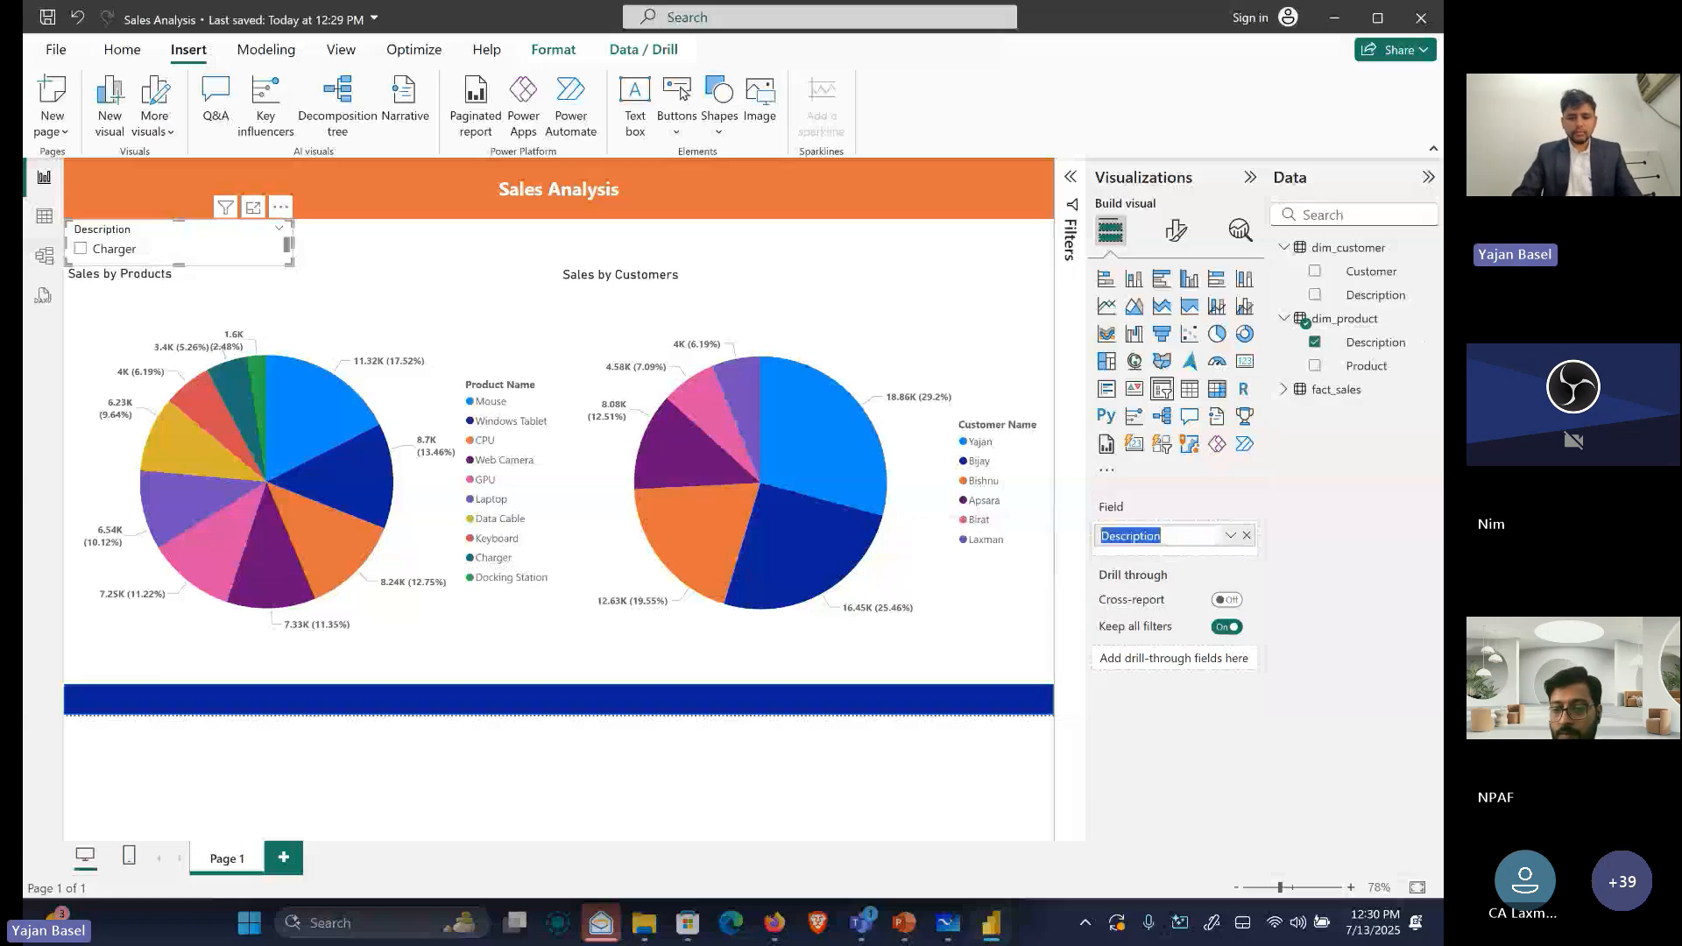
pyautogui.write('Product Name')
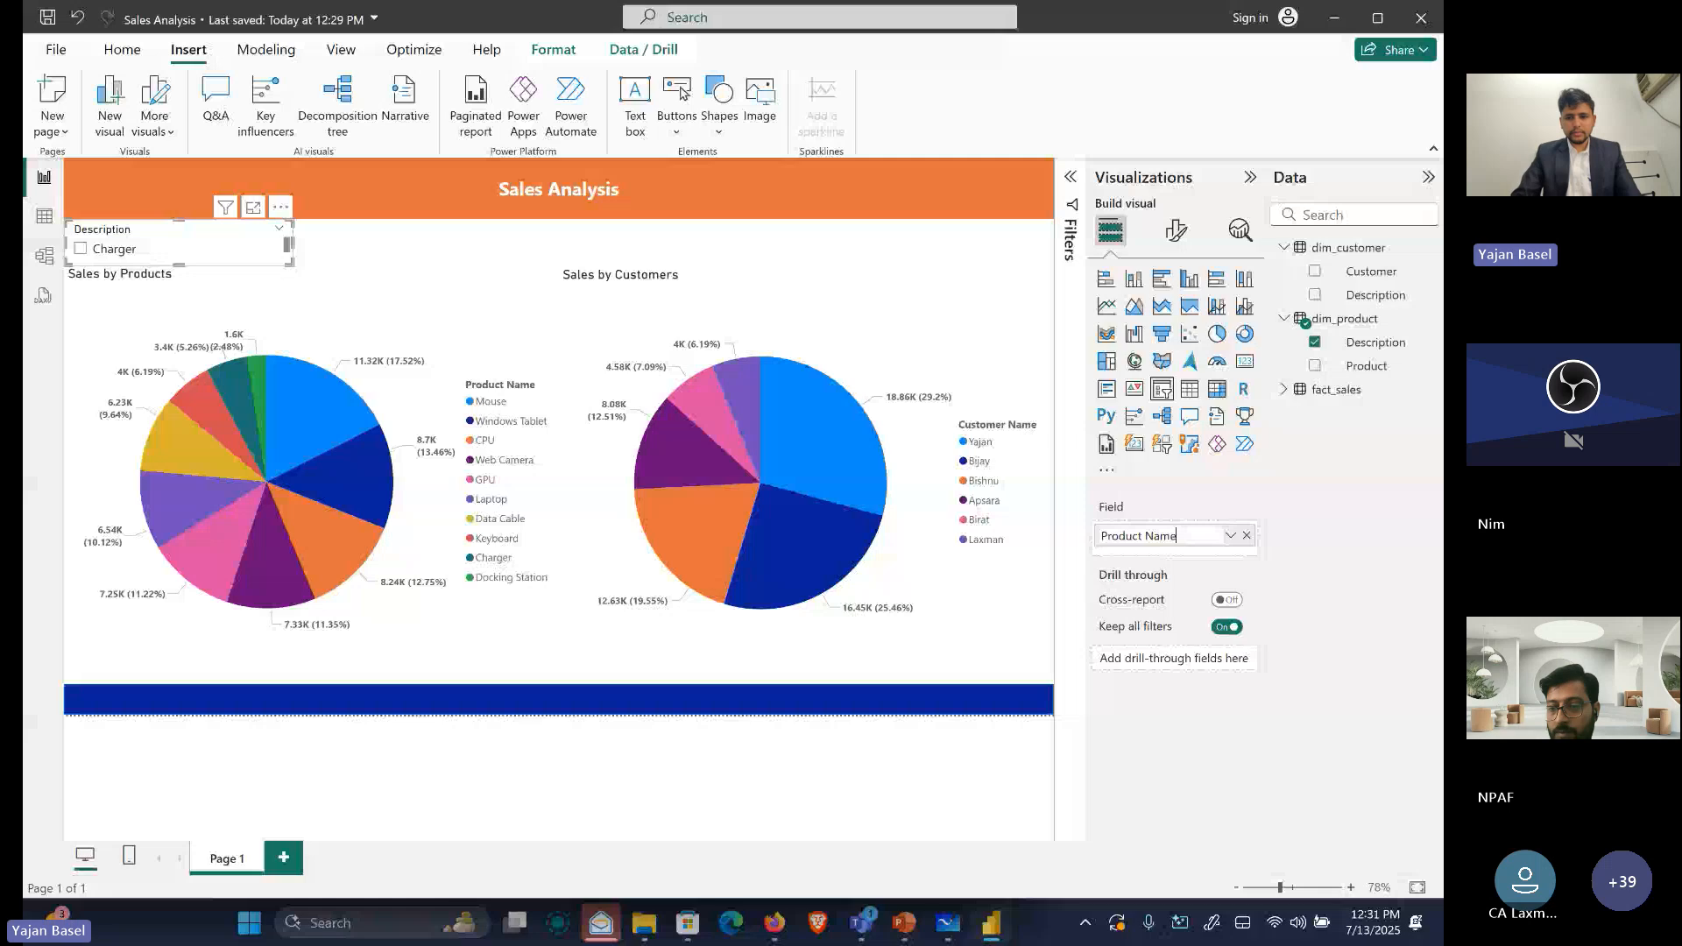
pyautogui.press('BackSpace')
pyautogui.press('BackSpace')
pyautogui.press('BackSpace')
pyautogui.press('BackSpace')
pyautogui.press('BackSpace')
pyautogui.write('s')
pyautogui.press('Return')
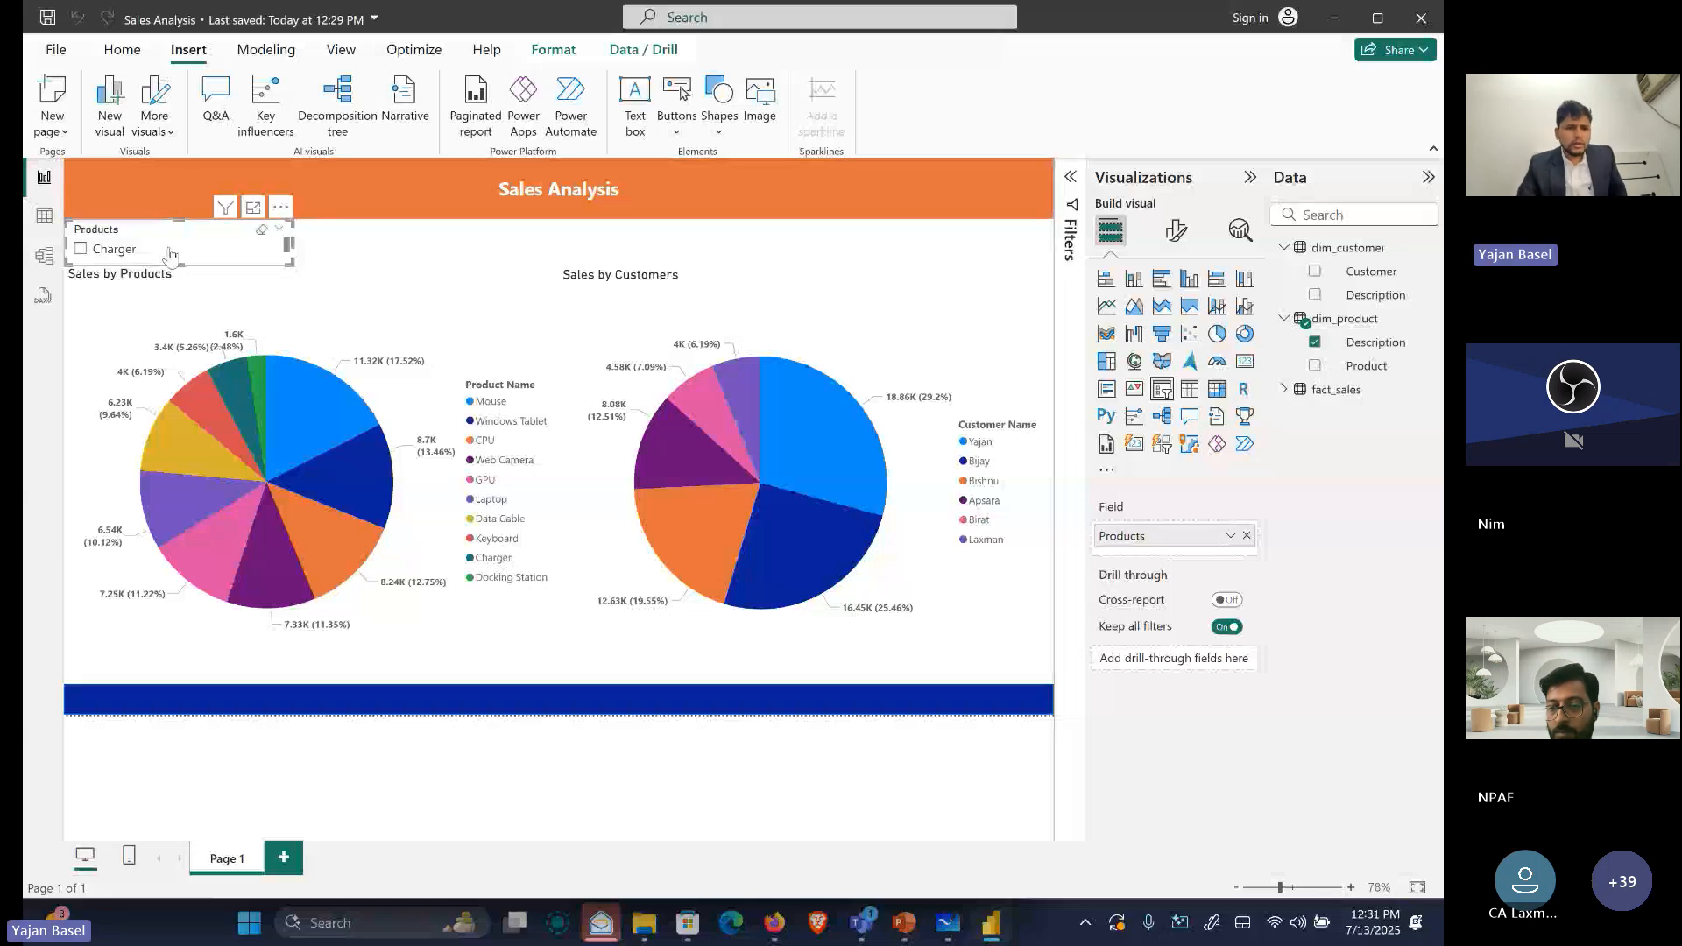
# Scroll the product list, then test the Laptop filter and clear it.
pyautogui.scroll(-2, 172, 254)
pyautogui.scroll(2, 171, 255)
pyautogui.scroll(-2, 171, 255)
pyautogui.scroll(2, 171, 255)
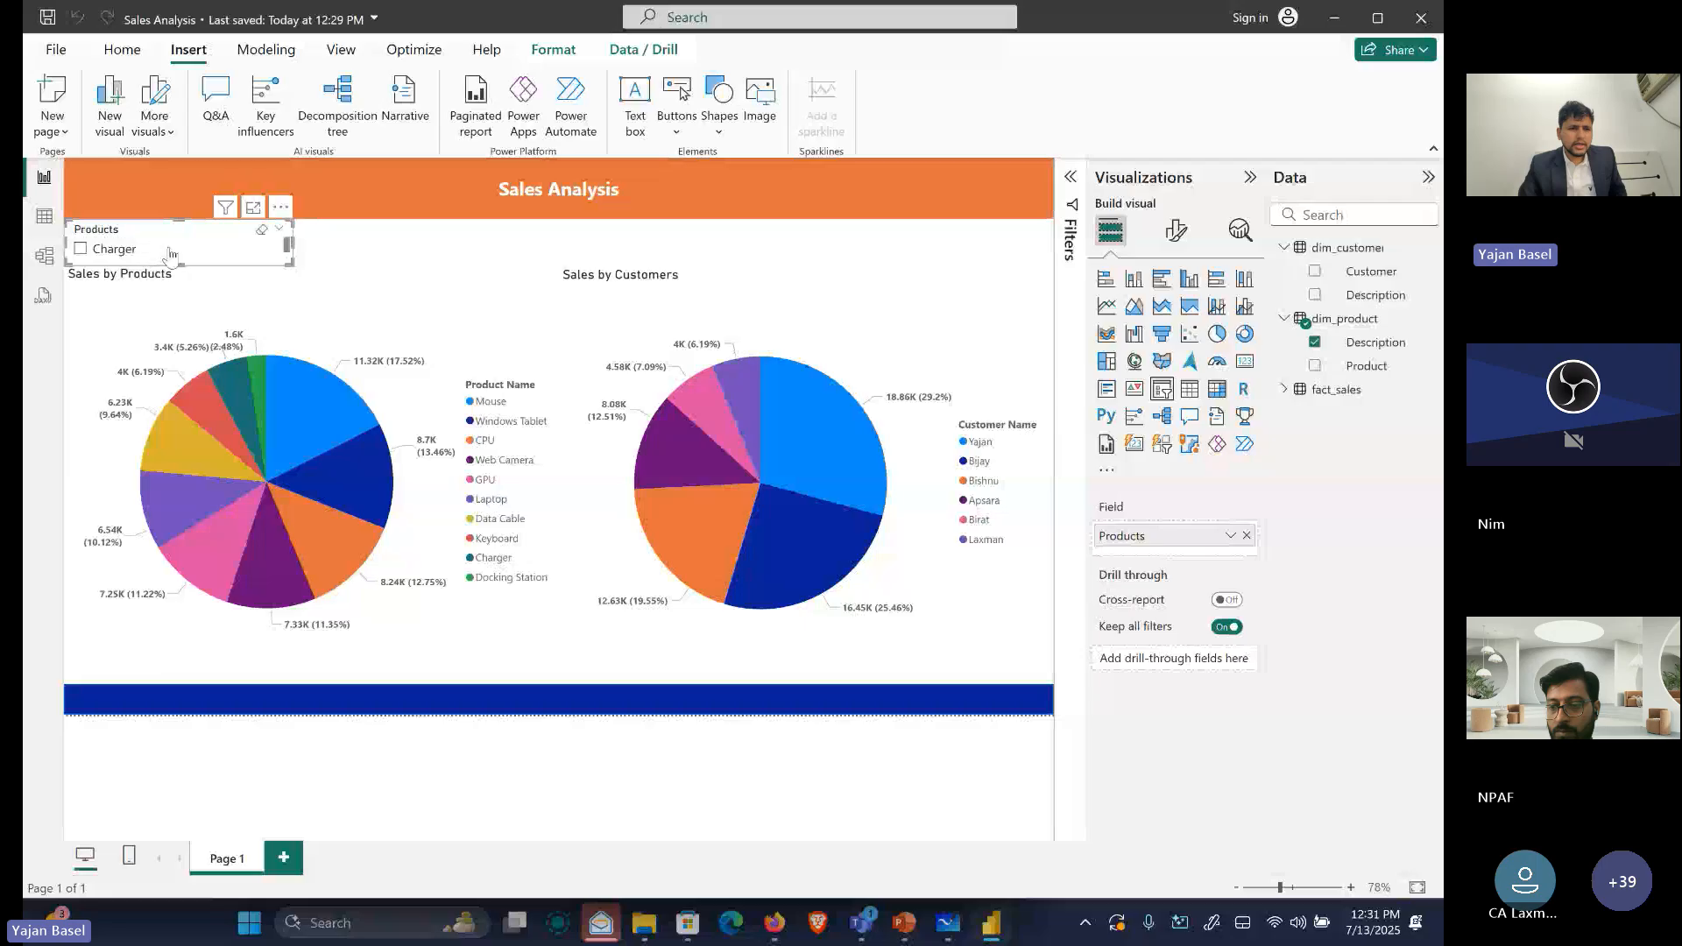
pyautogui.scroll(-1, 172, 255)
pyautogui.scroll(-1, 172, 256)
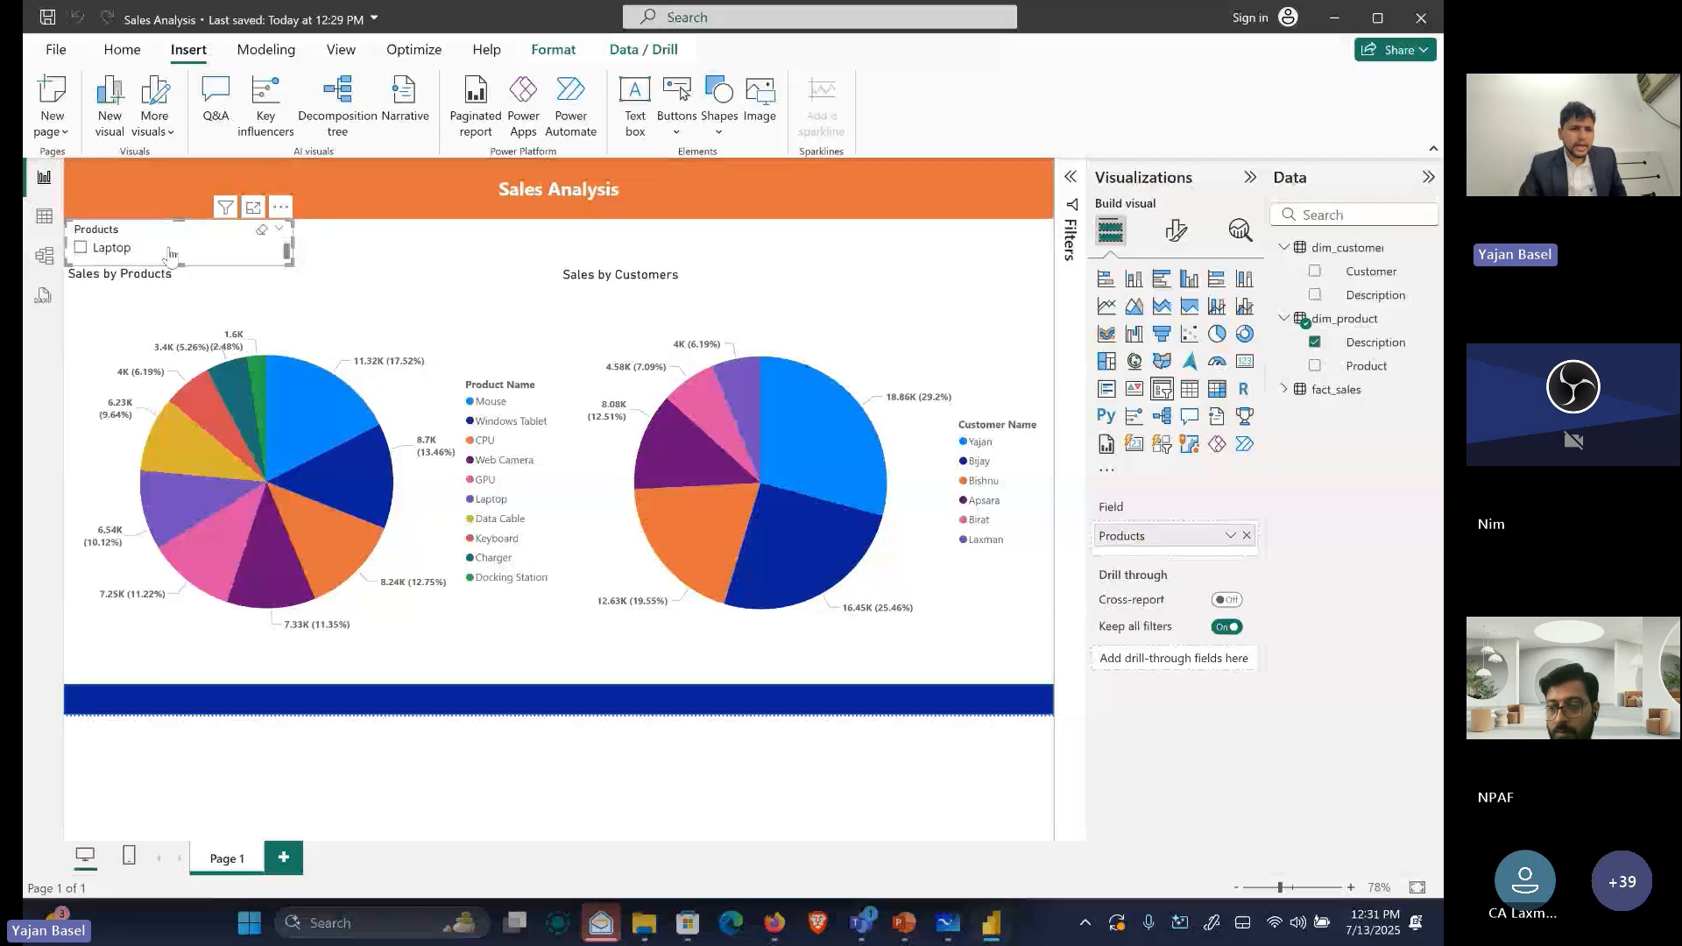
pyautogui.click(104, 252)
pyautogui.click(104, 251)
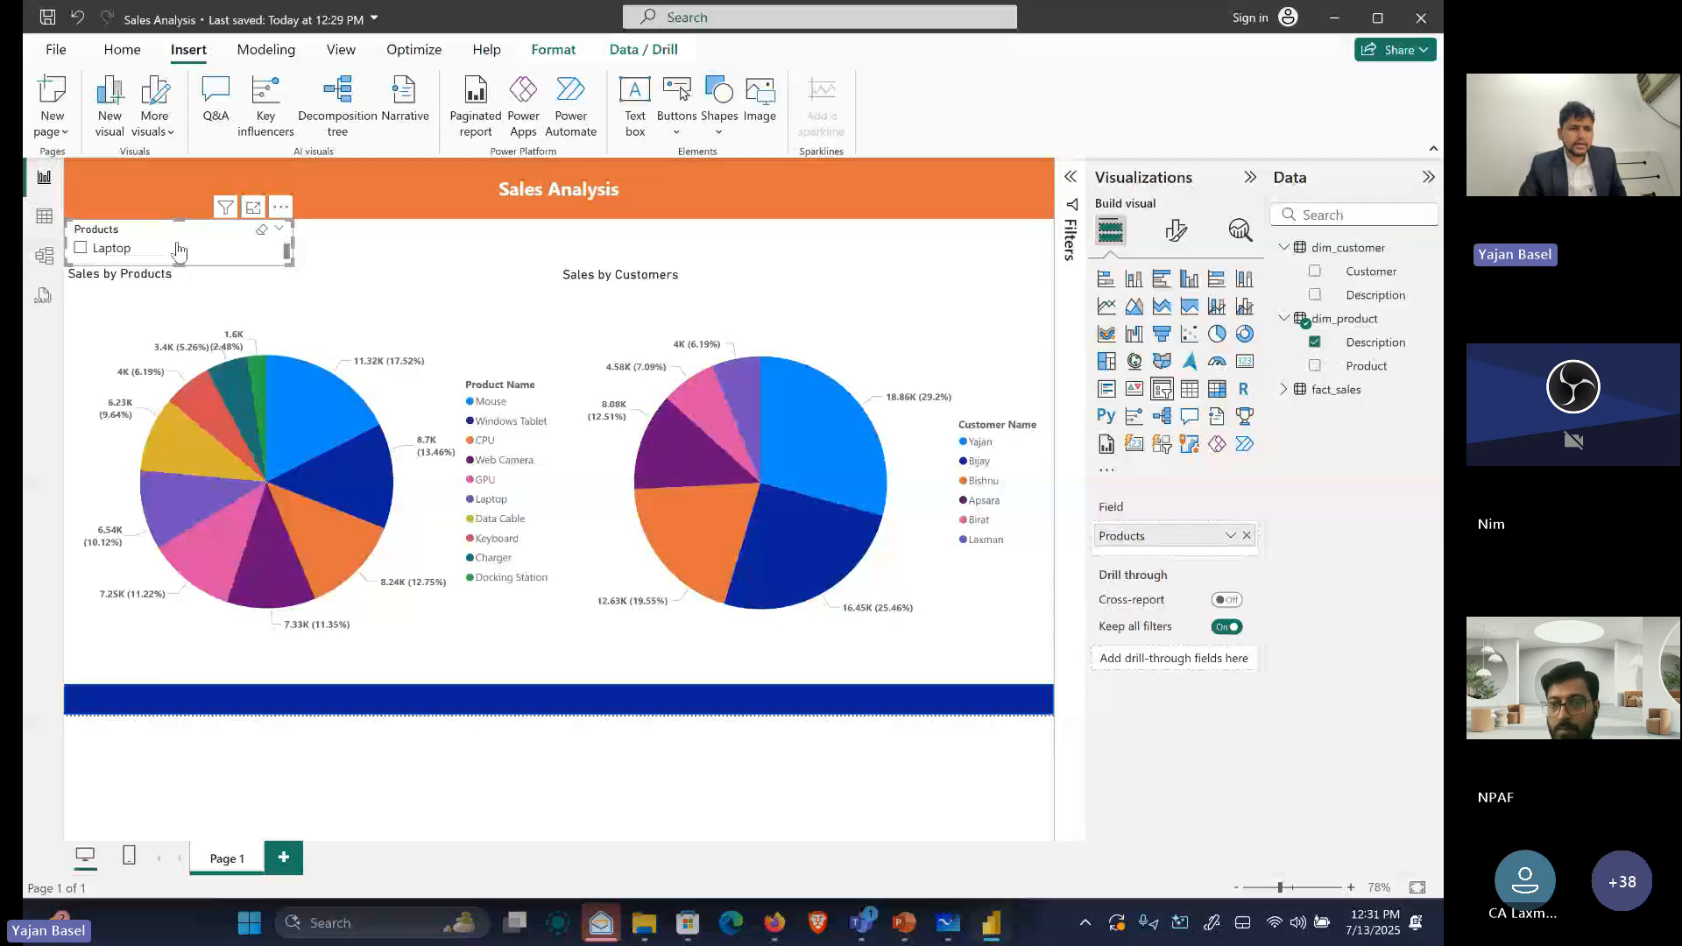
pyautogui.scroll(1, 104, 252)
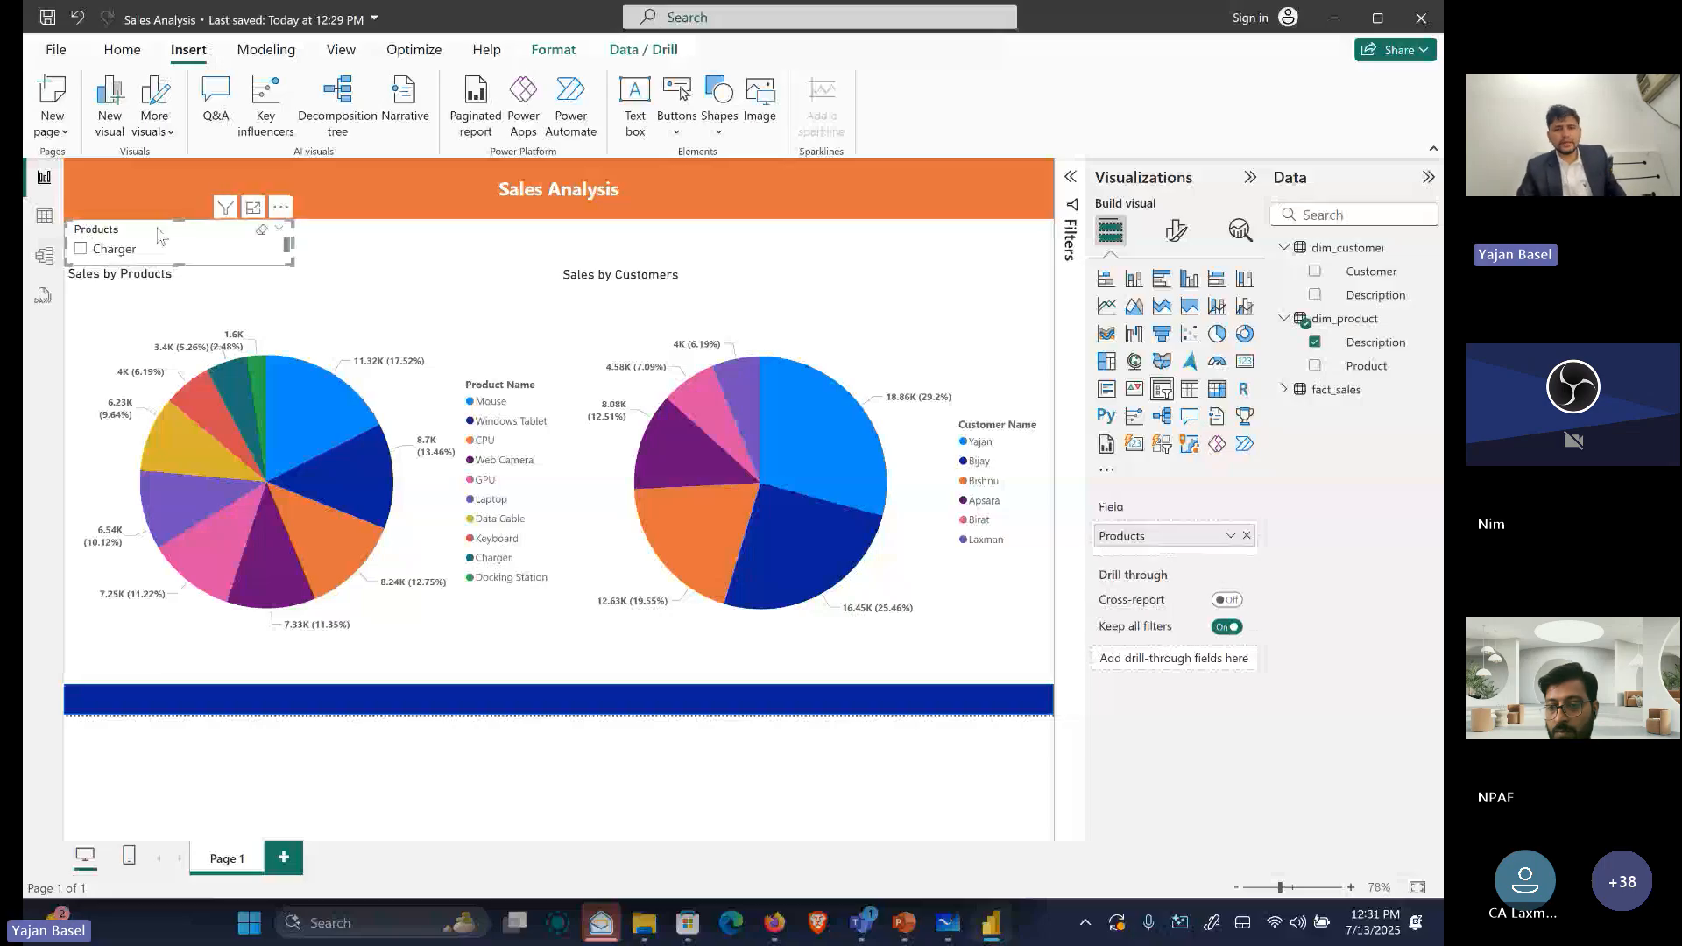
# Set the Products slicer style to Dropdown and preview it.
pyautogui.click(1176, 230)
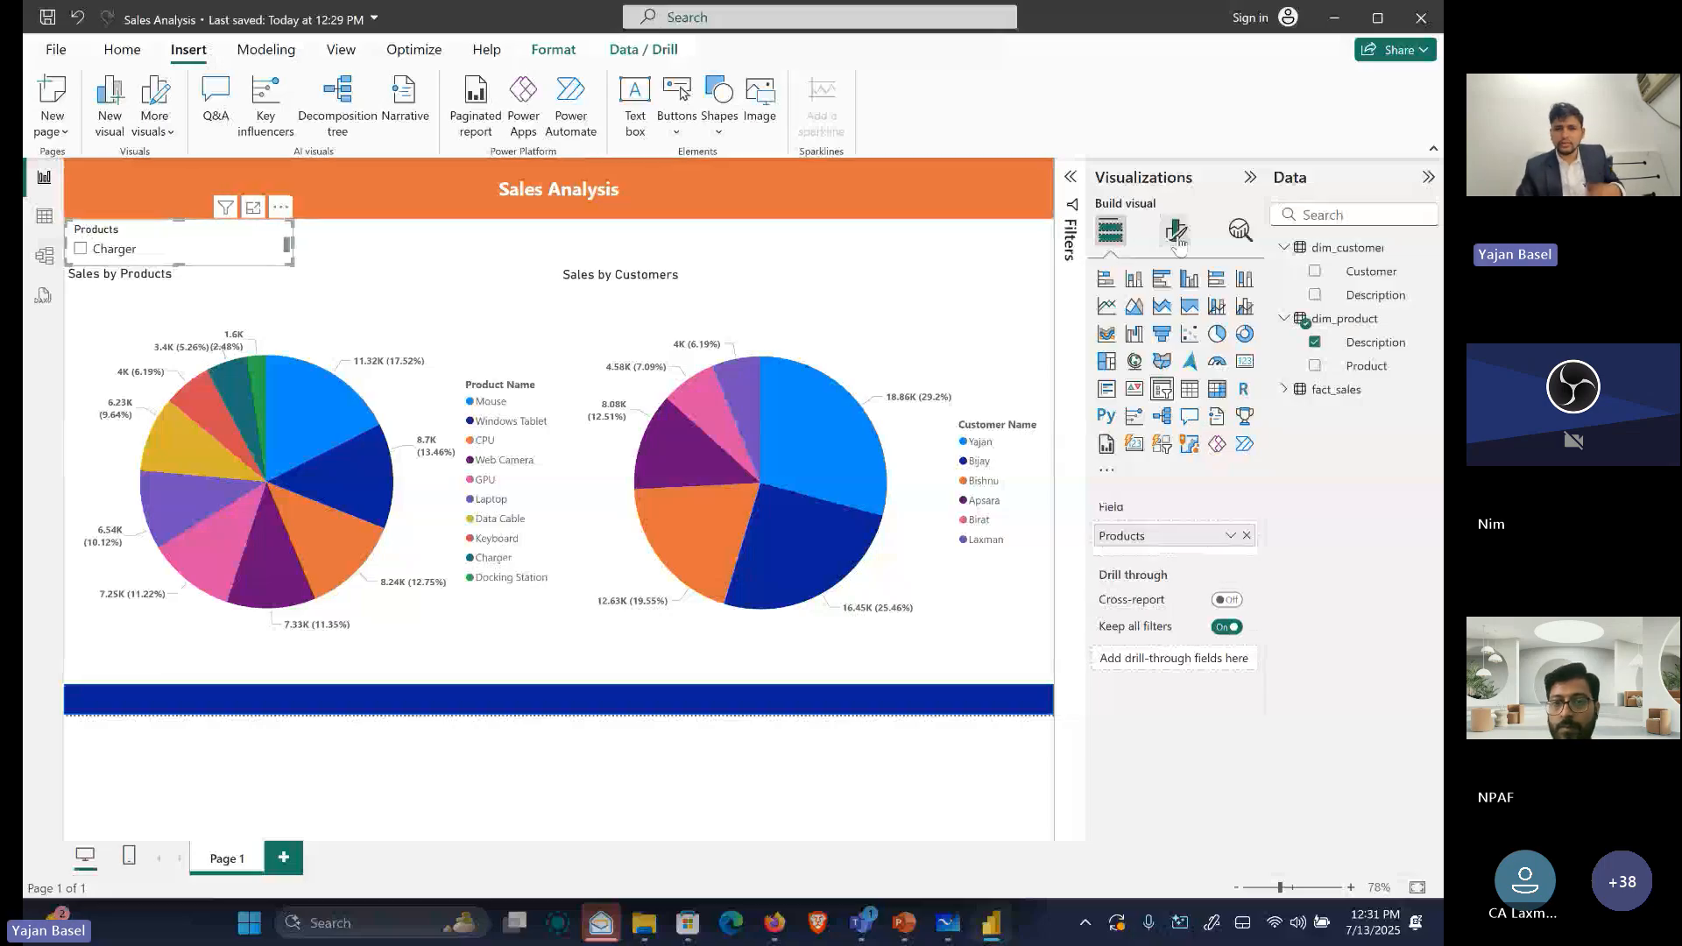
pyautogui.click(1155, 379)
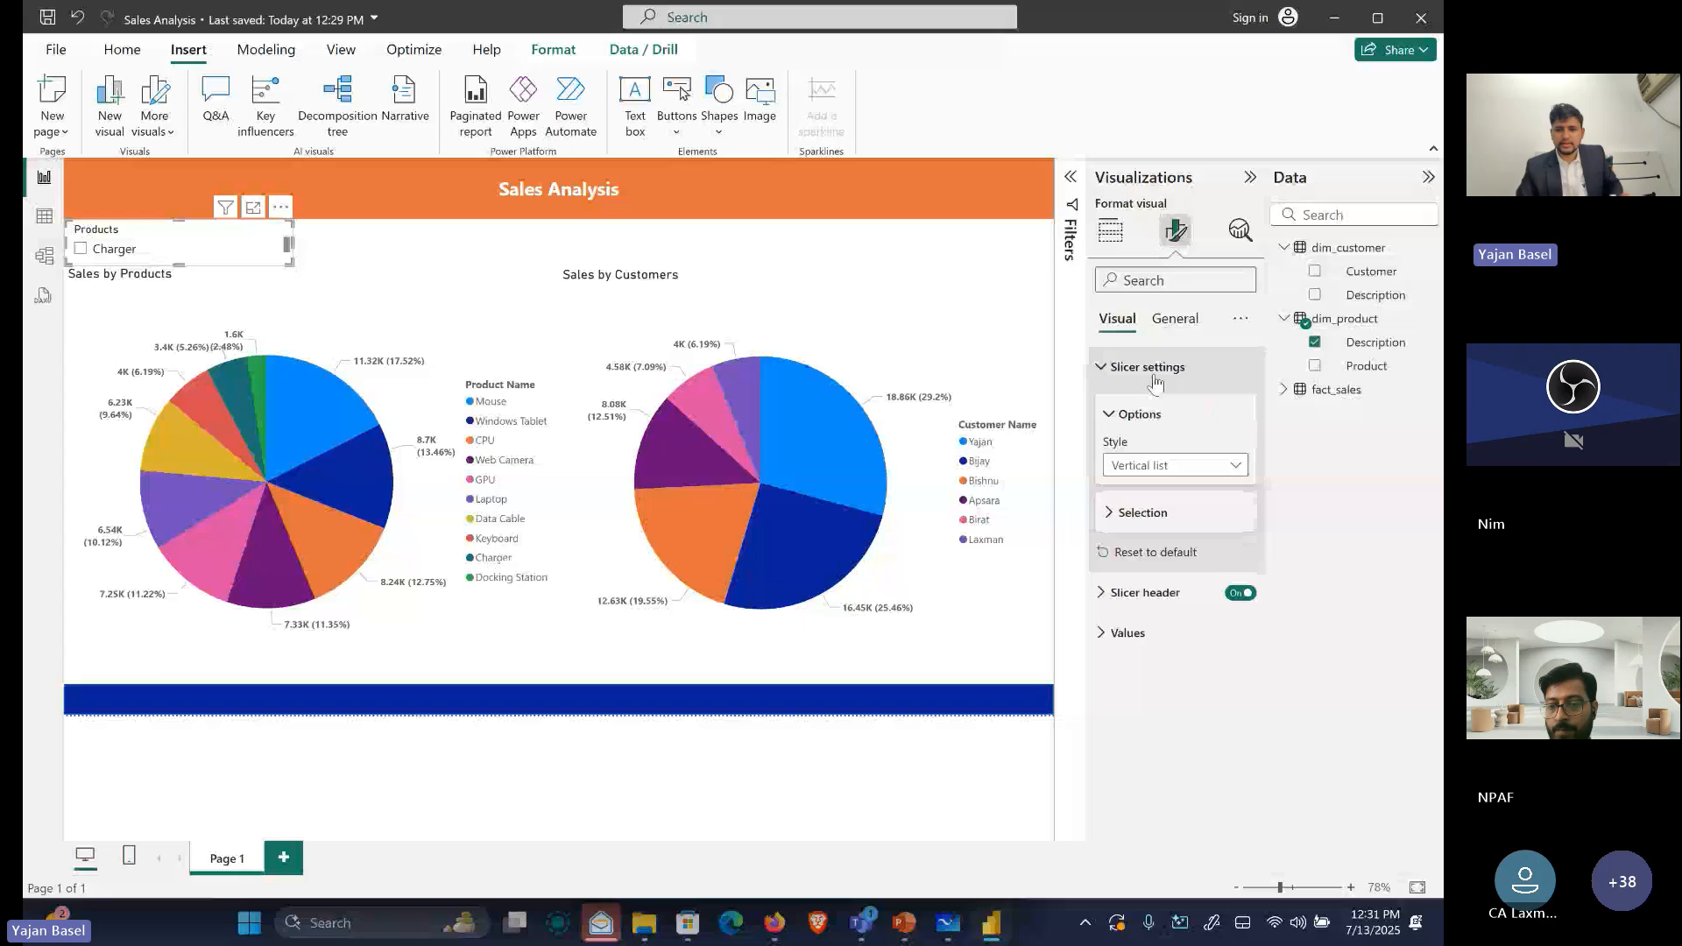
pyautogui.click(1187, 473)
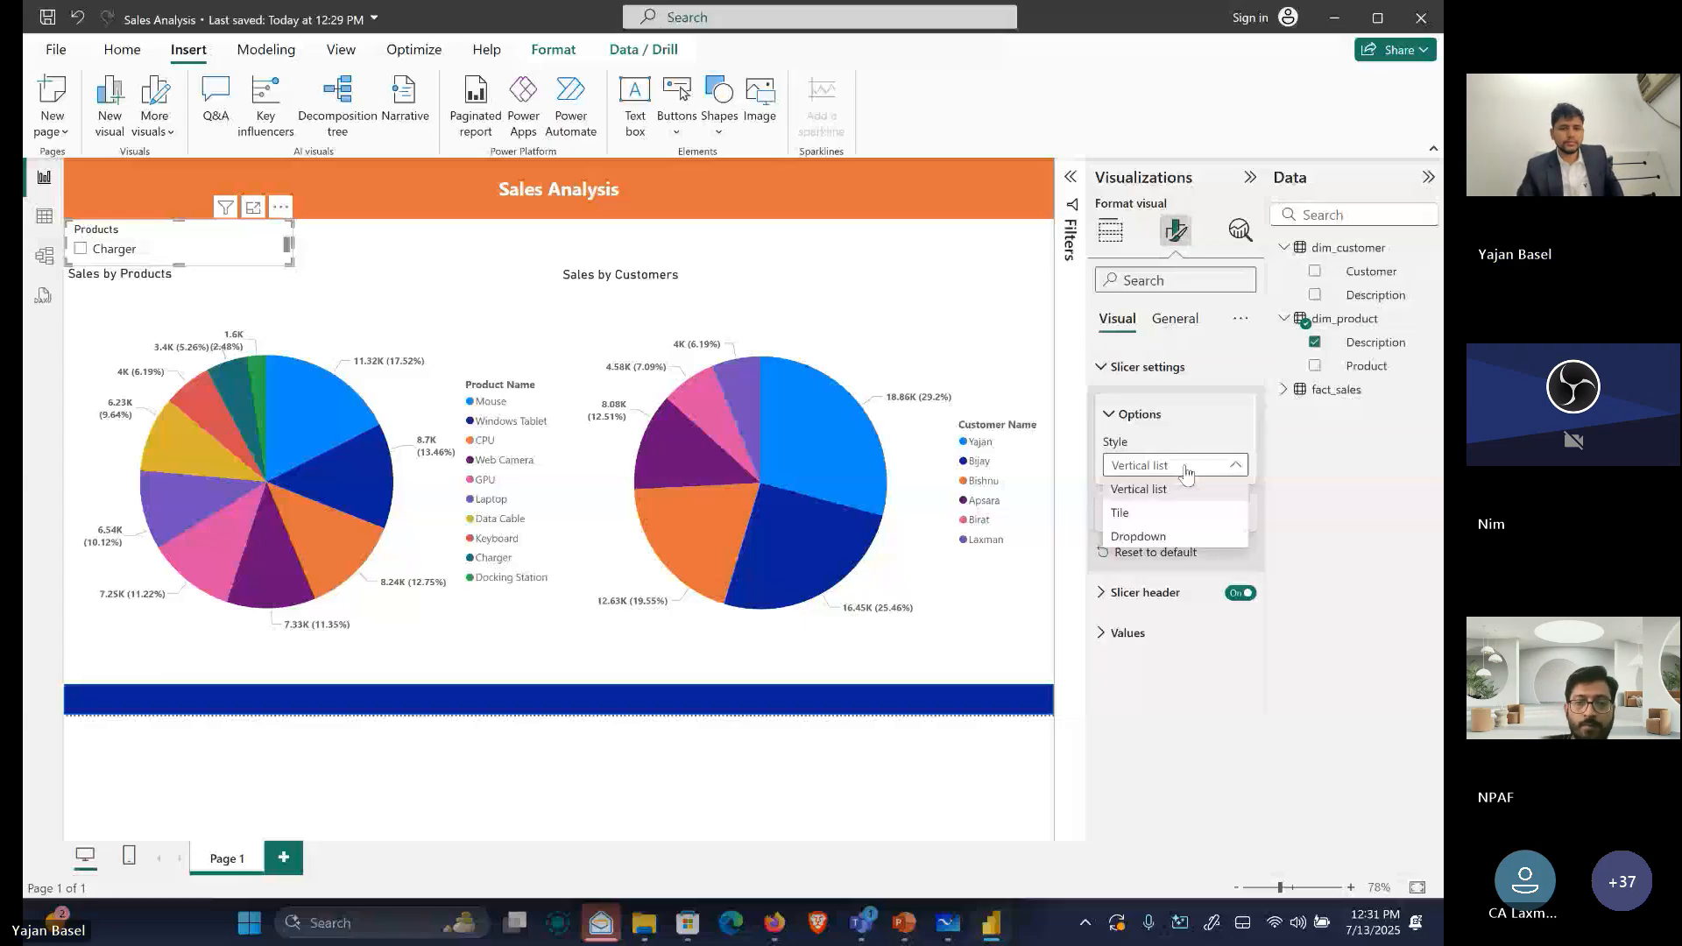
pyautogui.click(1138, 536)
pyautogui.click(774, 803)
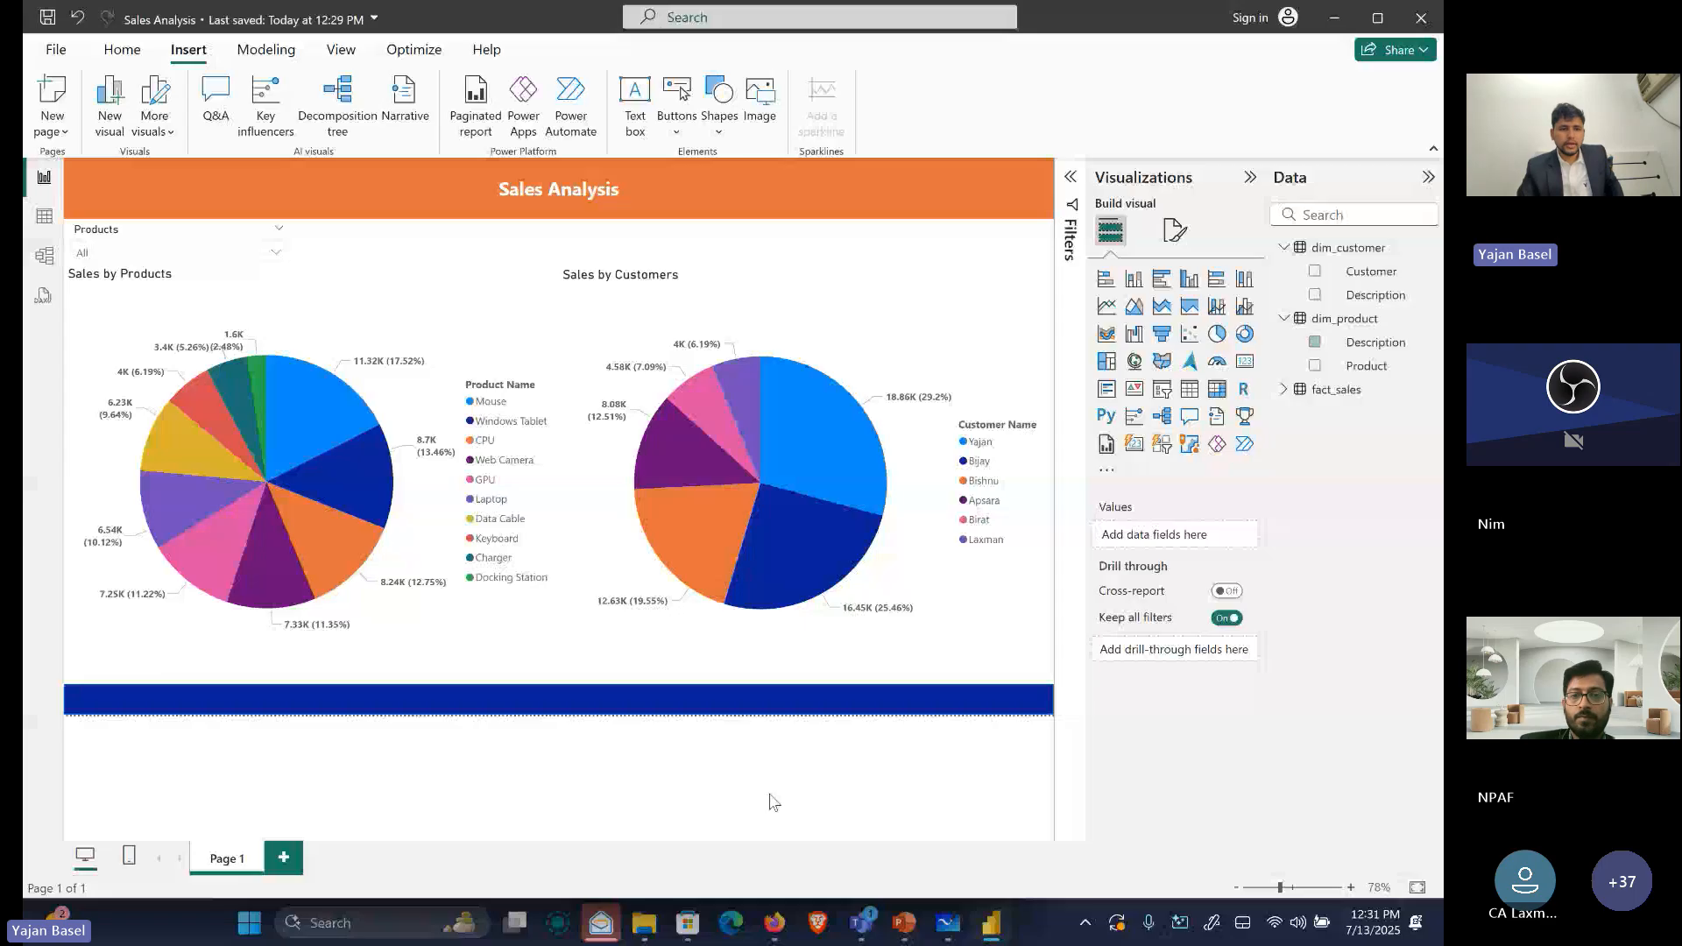
pyautogui.click(245, 221)
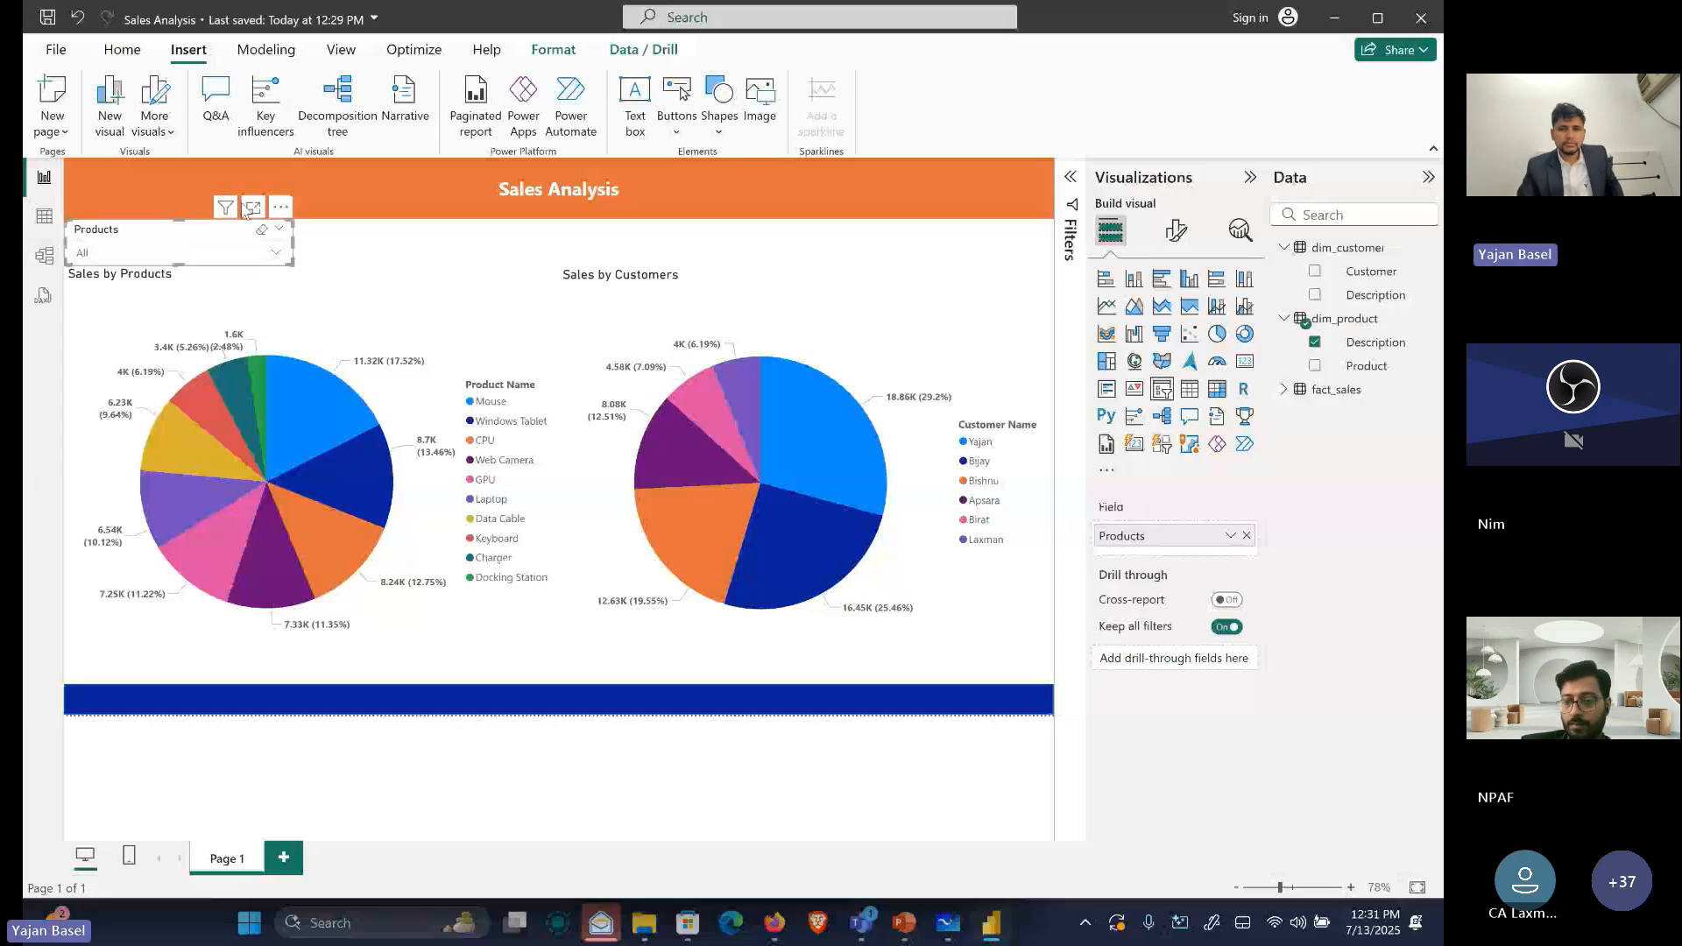
# Switch the Products slicer to Tile style and widen it across the top of the report.
pyautogui.click(1175, 235)
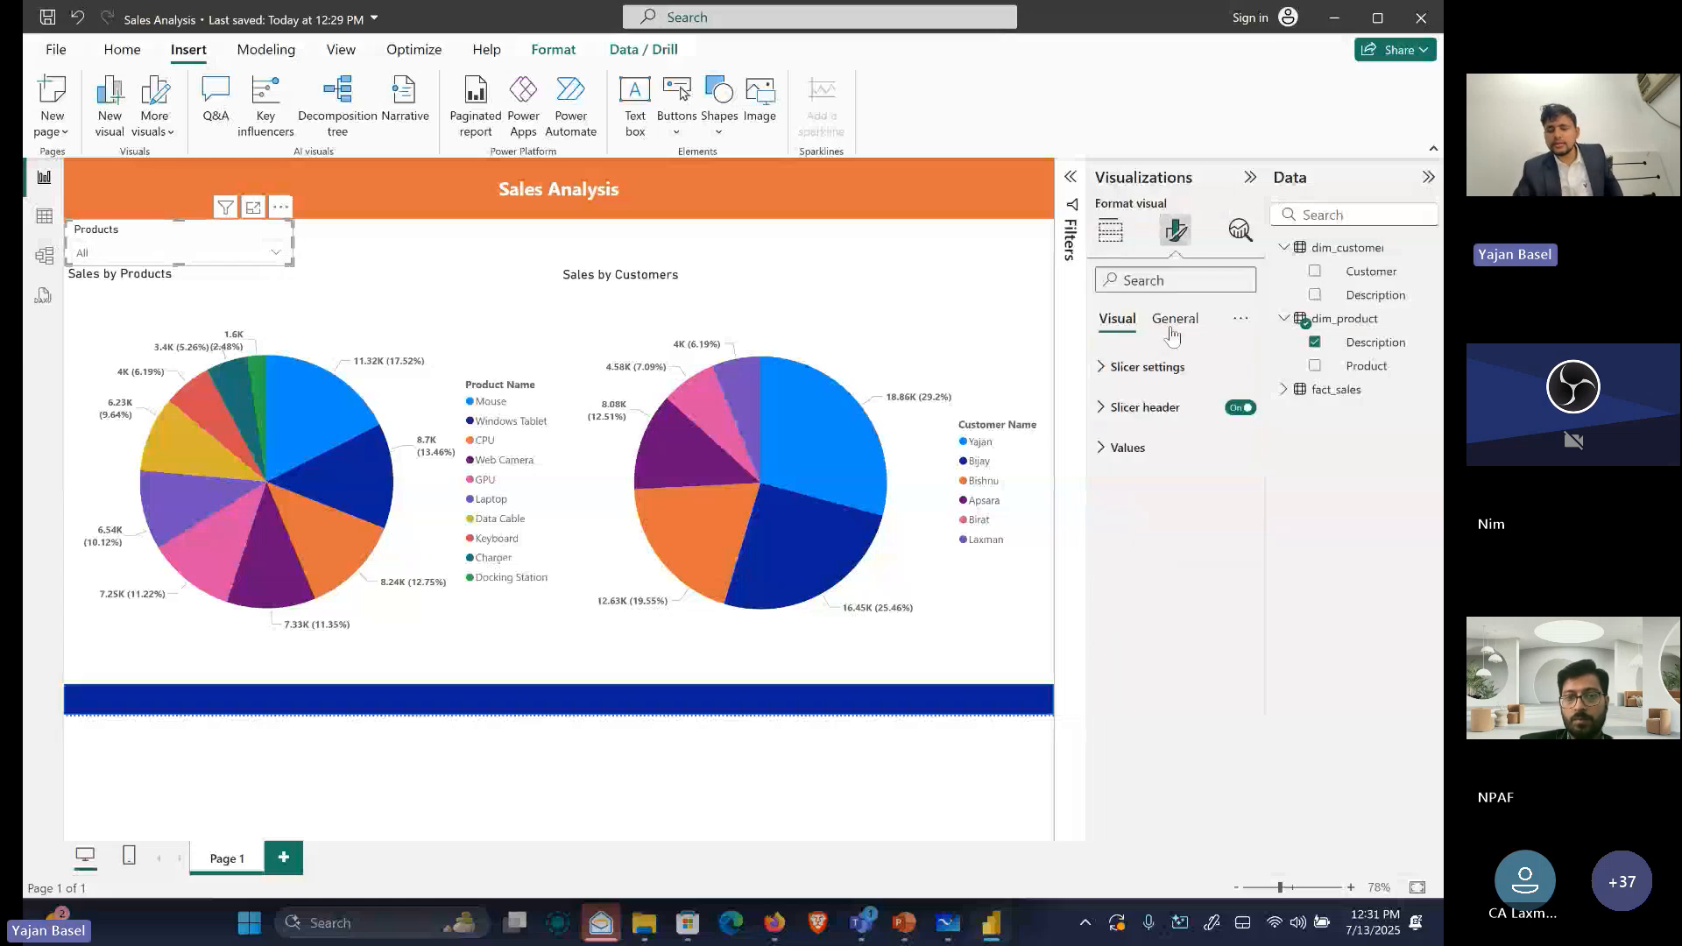
pyautogui.click(1148, 367)
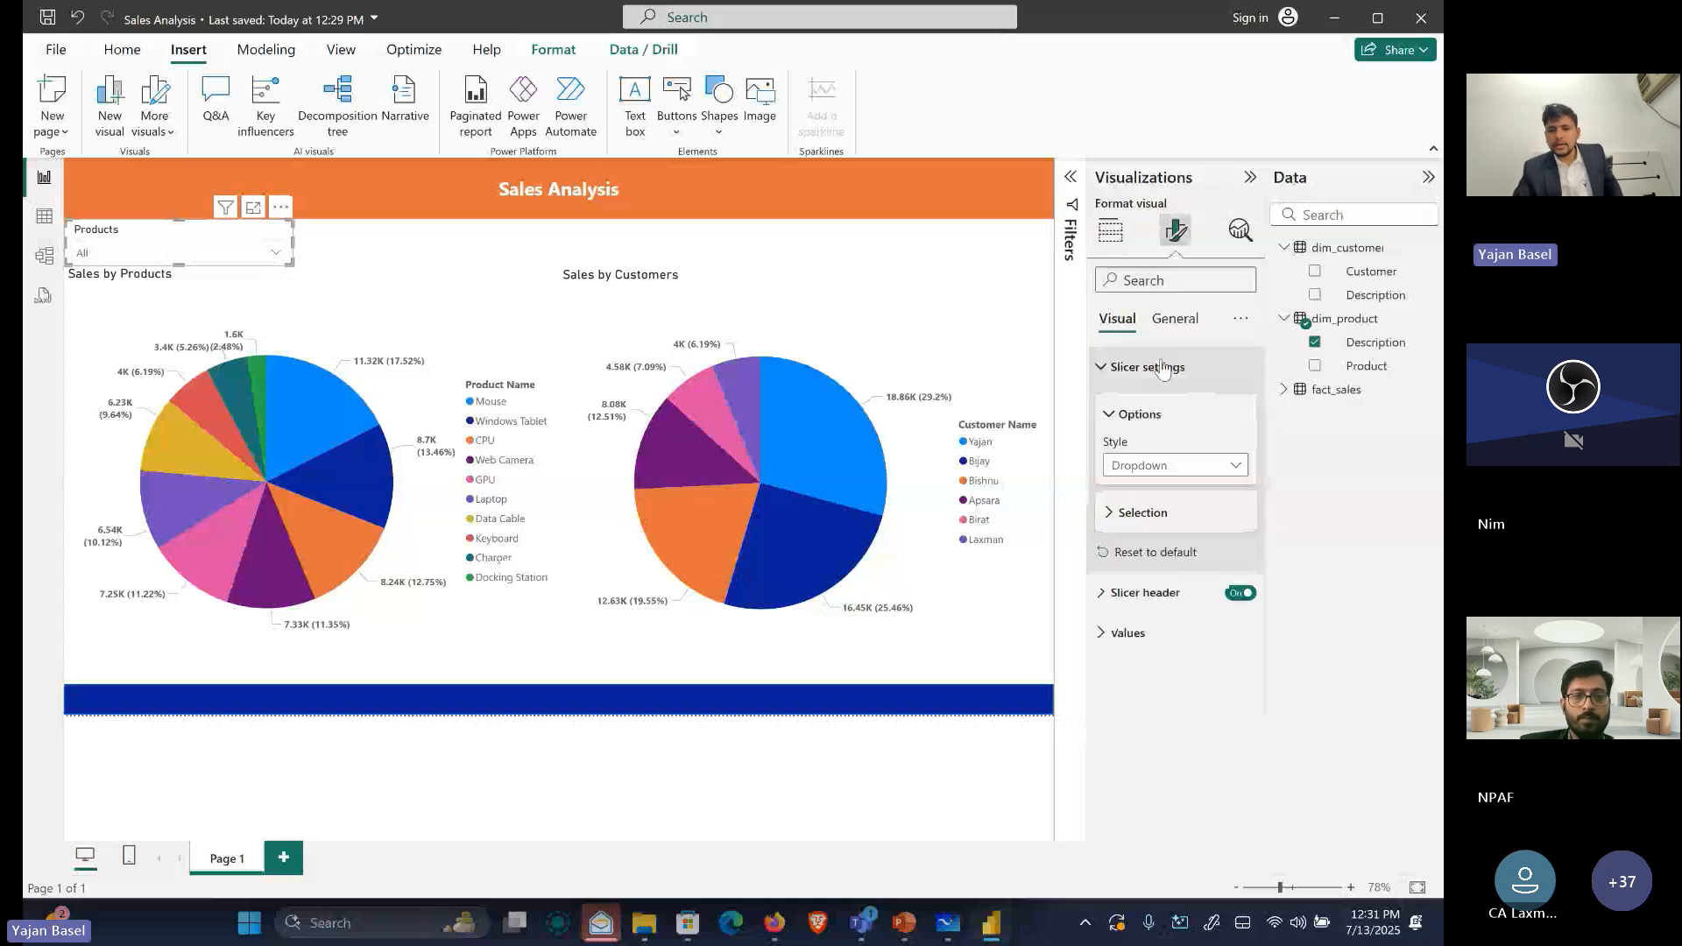
pyautogui.click(1182, 474)
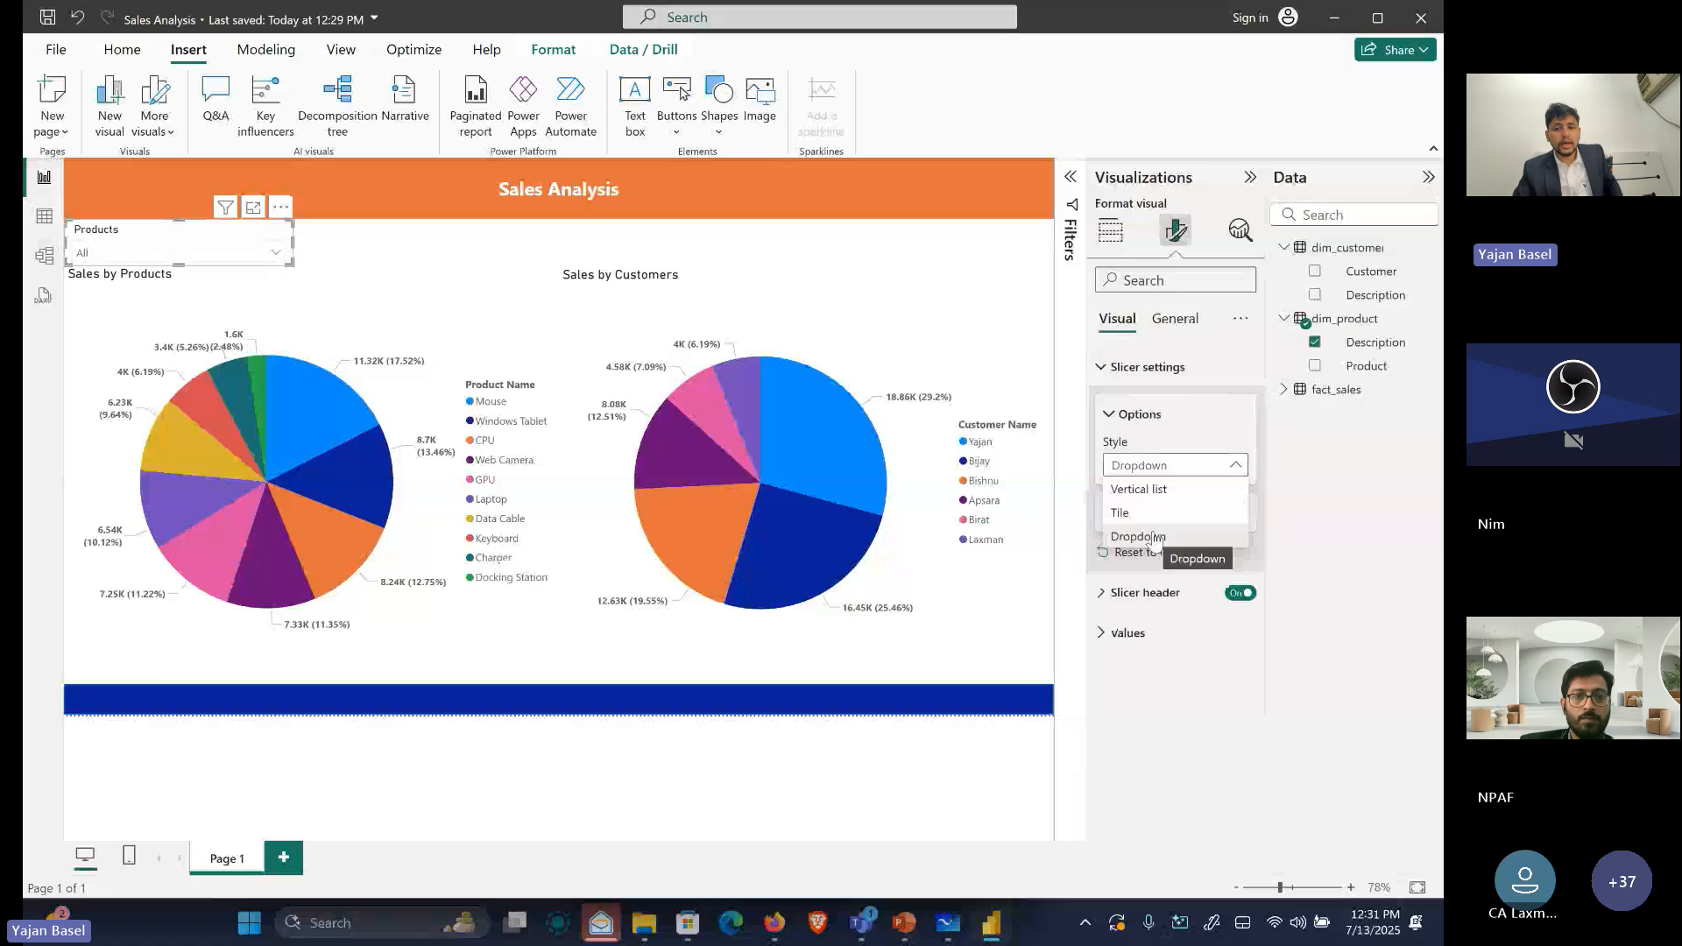
pyautogui.click(1156, 515)
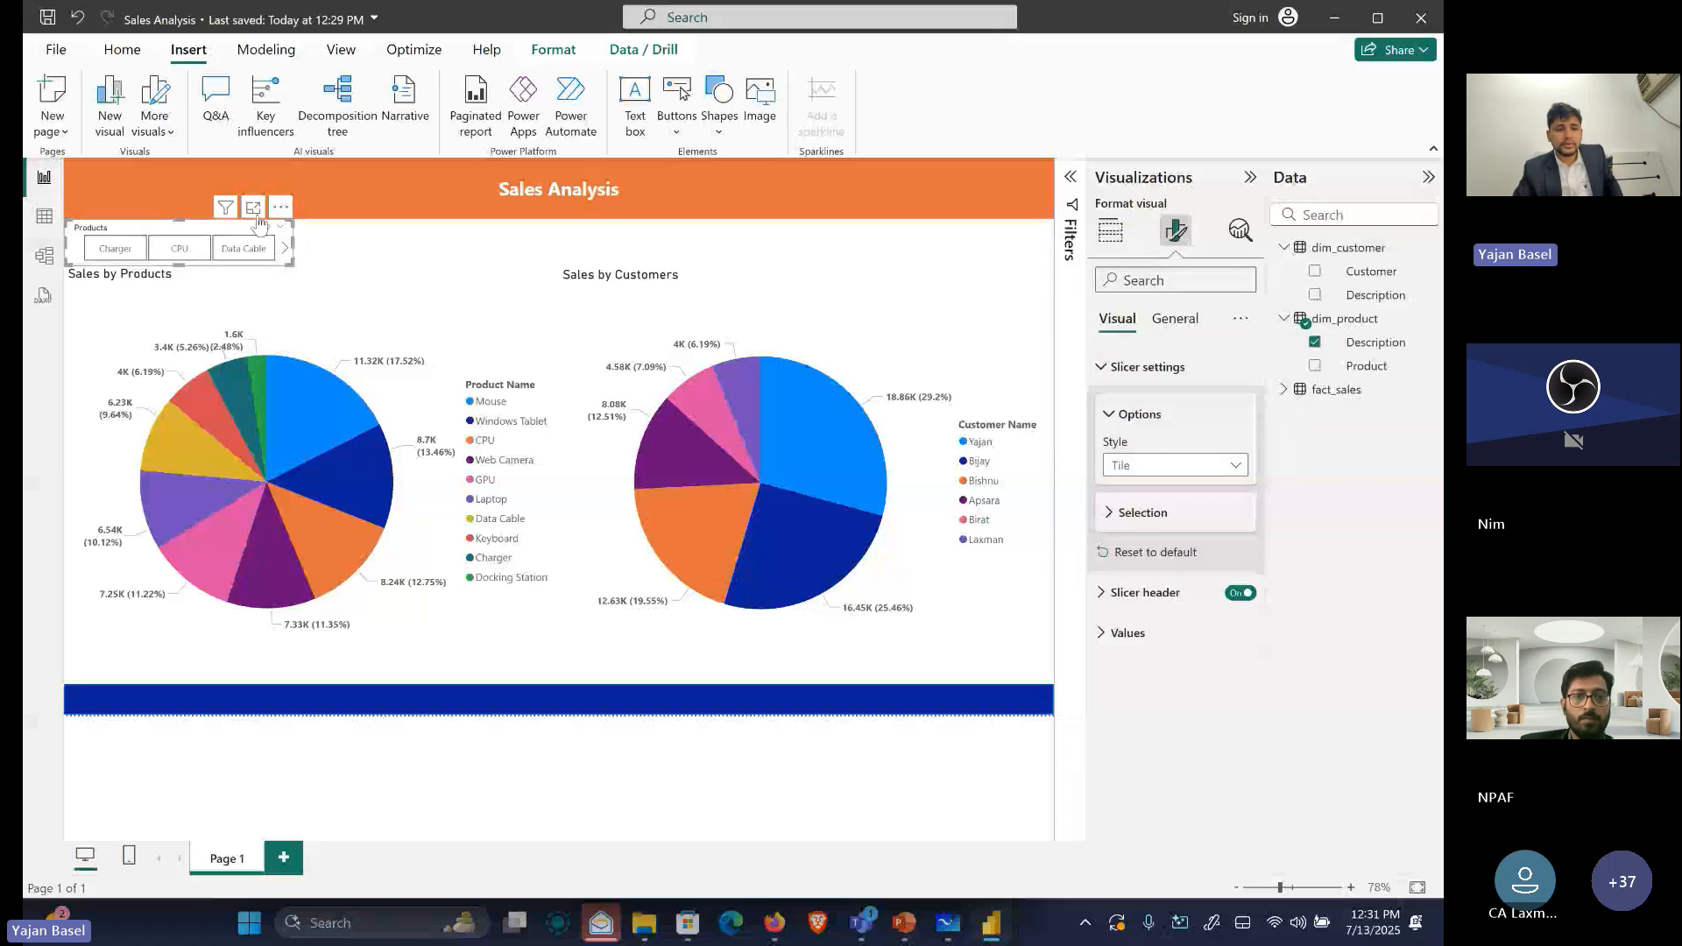
pyautogui.moveTo(292, 243); pyautogui.dragTo(1050, 267)
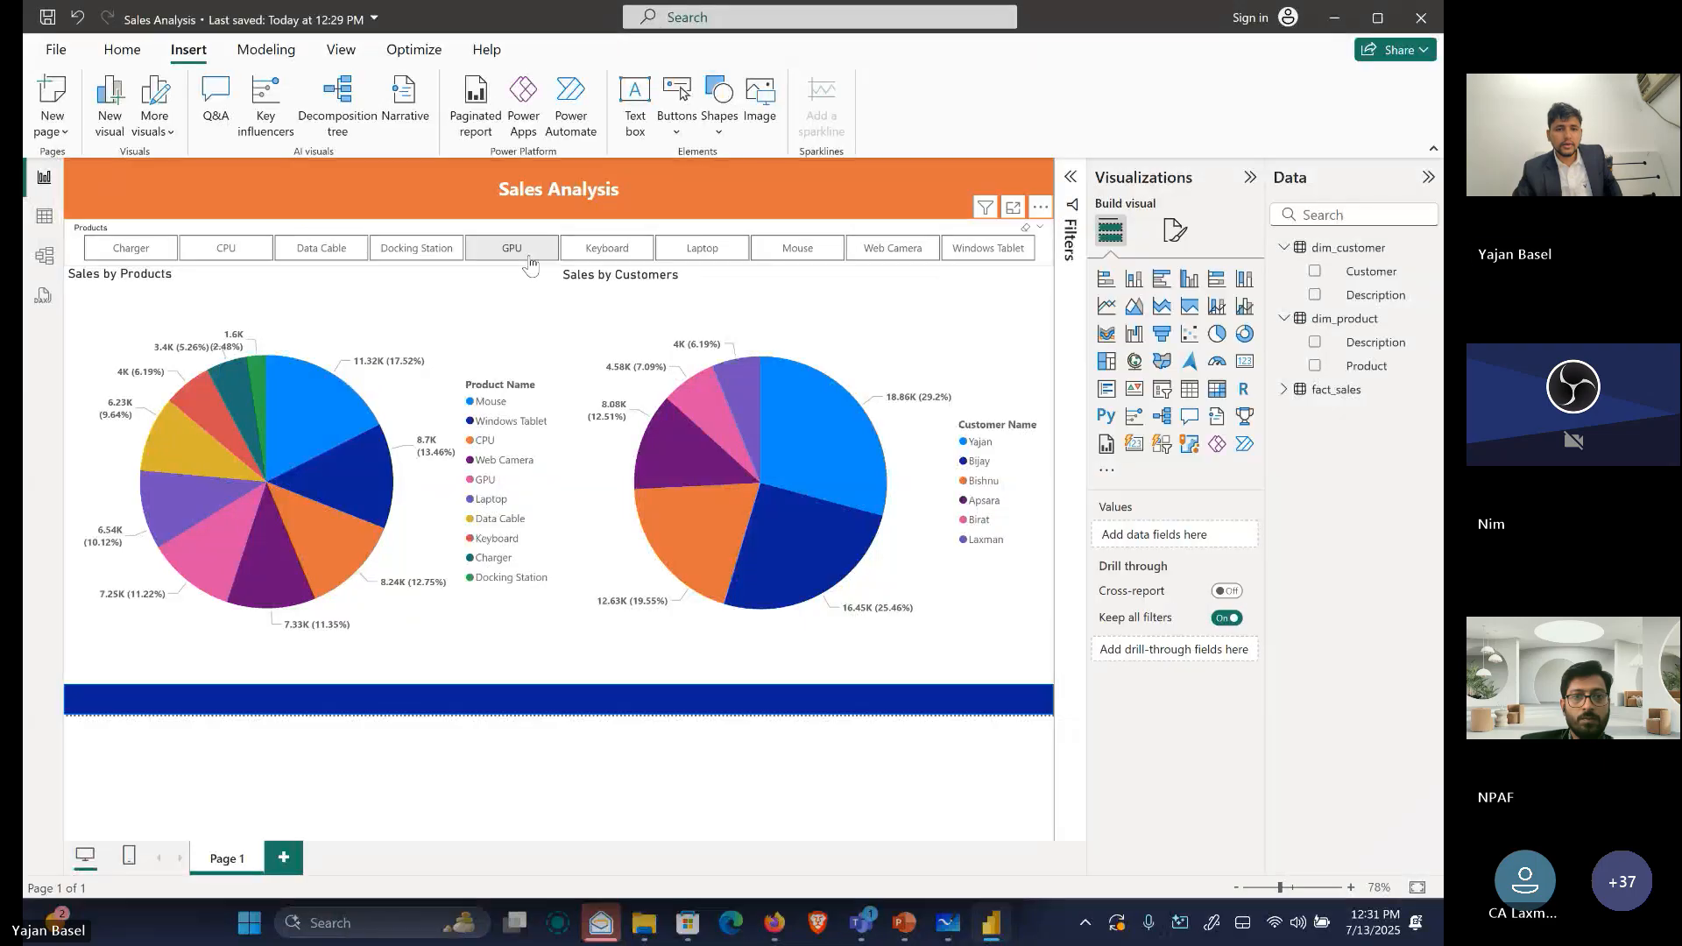
# Test the tiles by filtering to GPU, Mouse, Web Camera and Data Cable, then clear the filter.
pyautogui.click(508, 254)
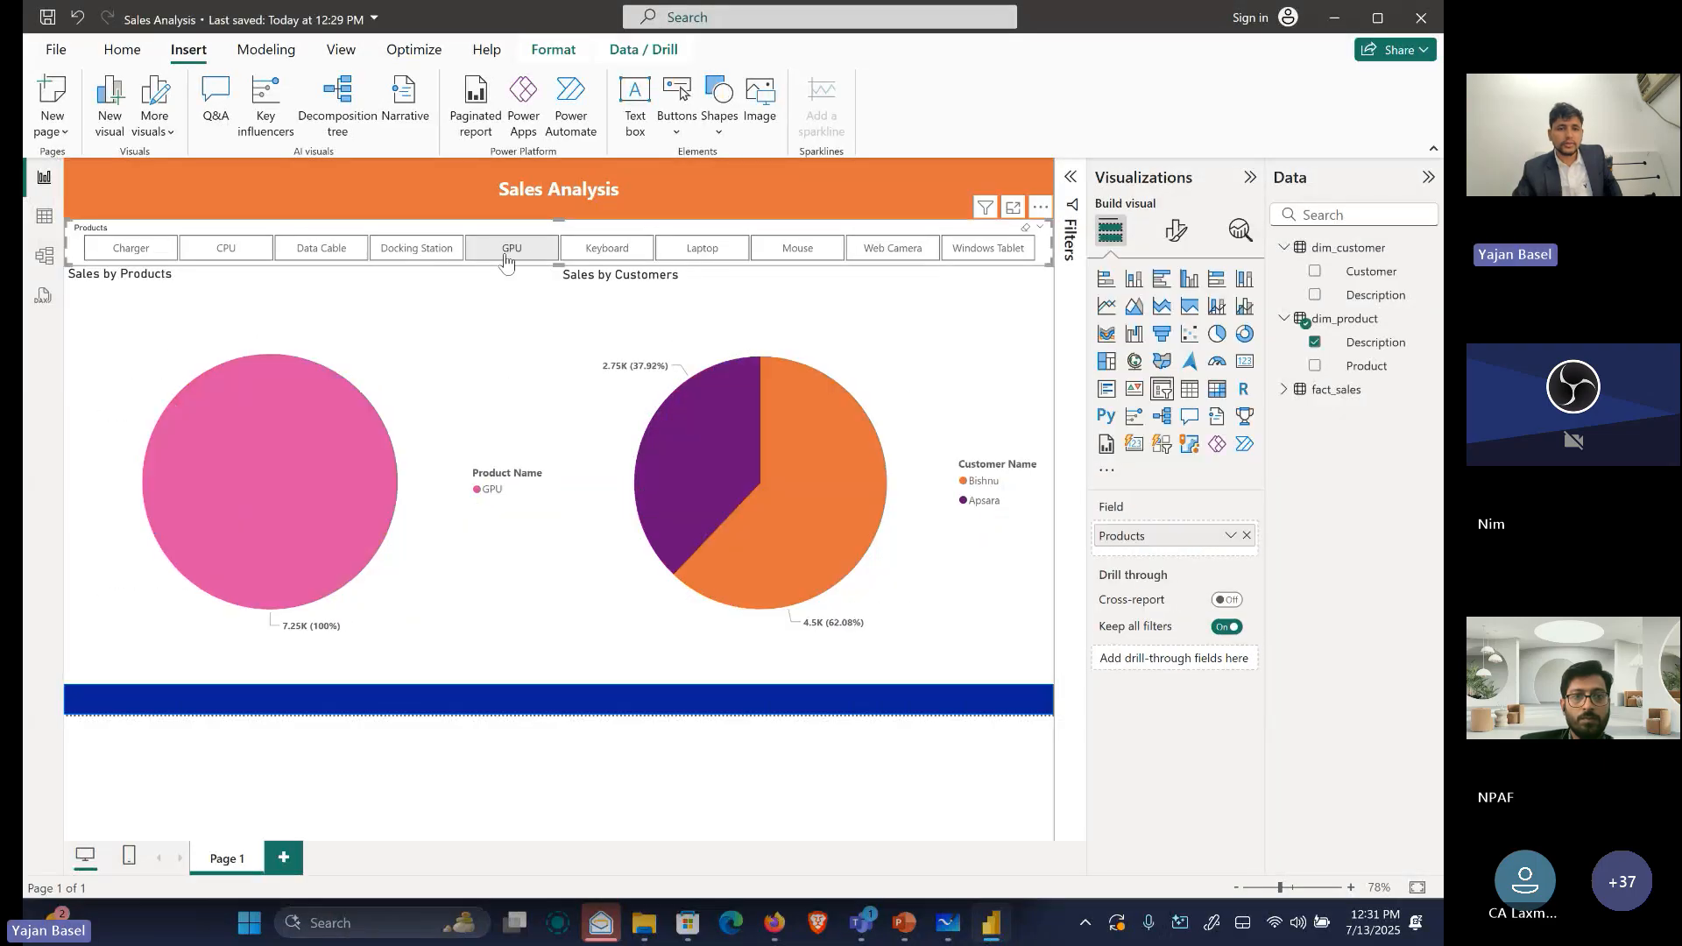
pyautogui.click(796, 251)
pyautogui.click(912, 256)
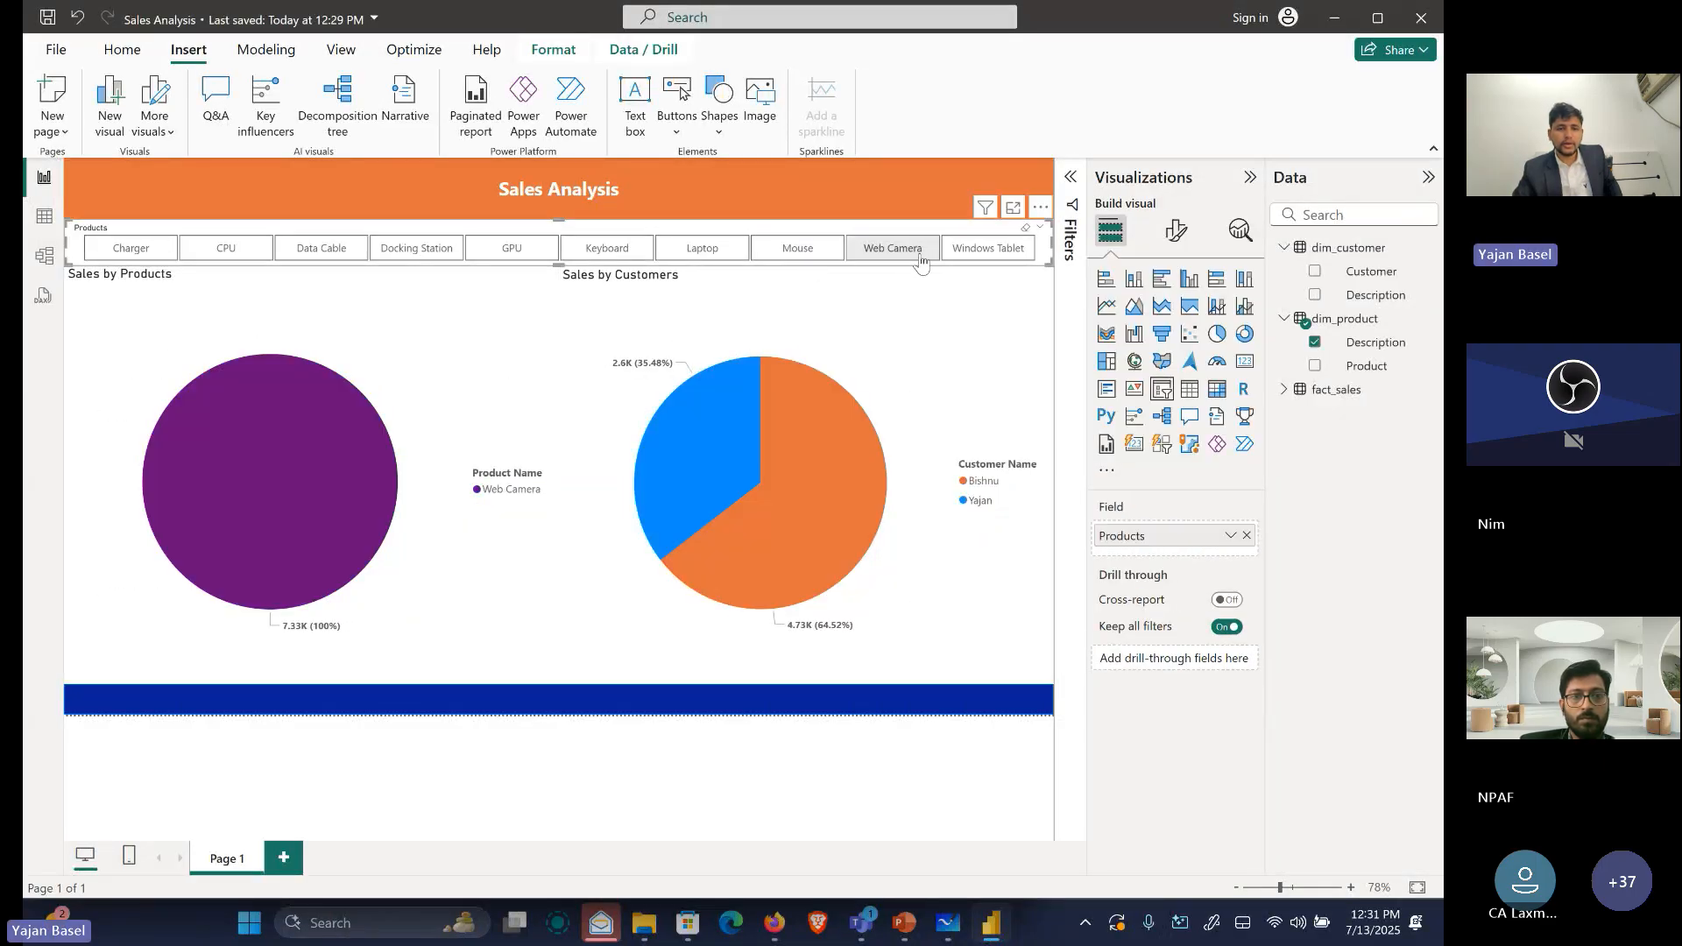
pyautogui.click(342, 254)
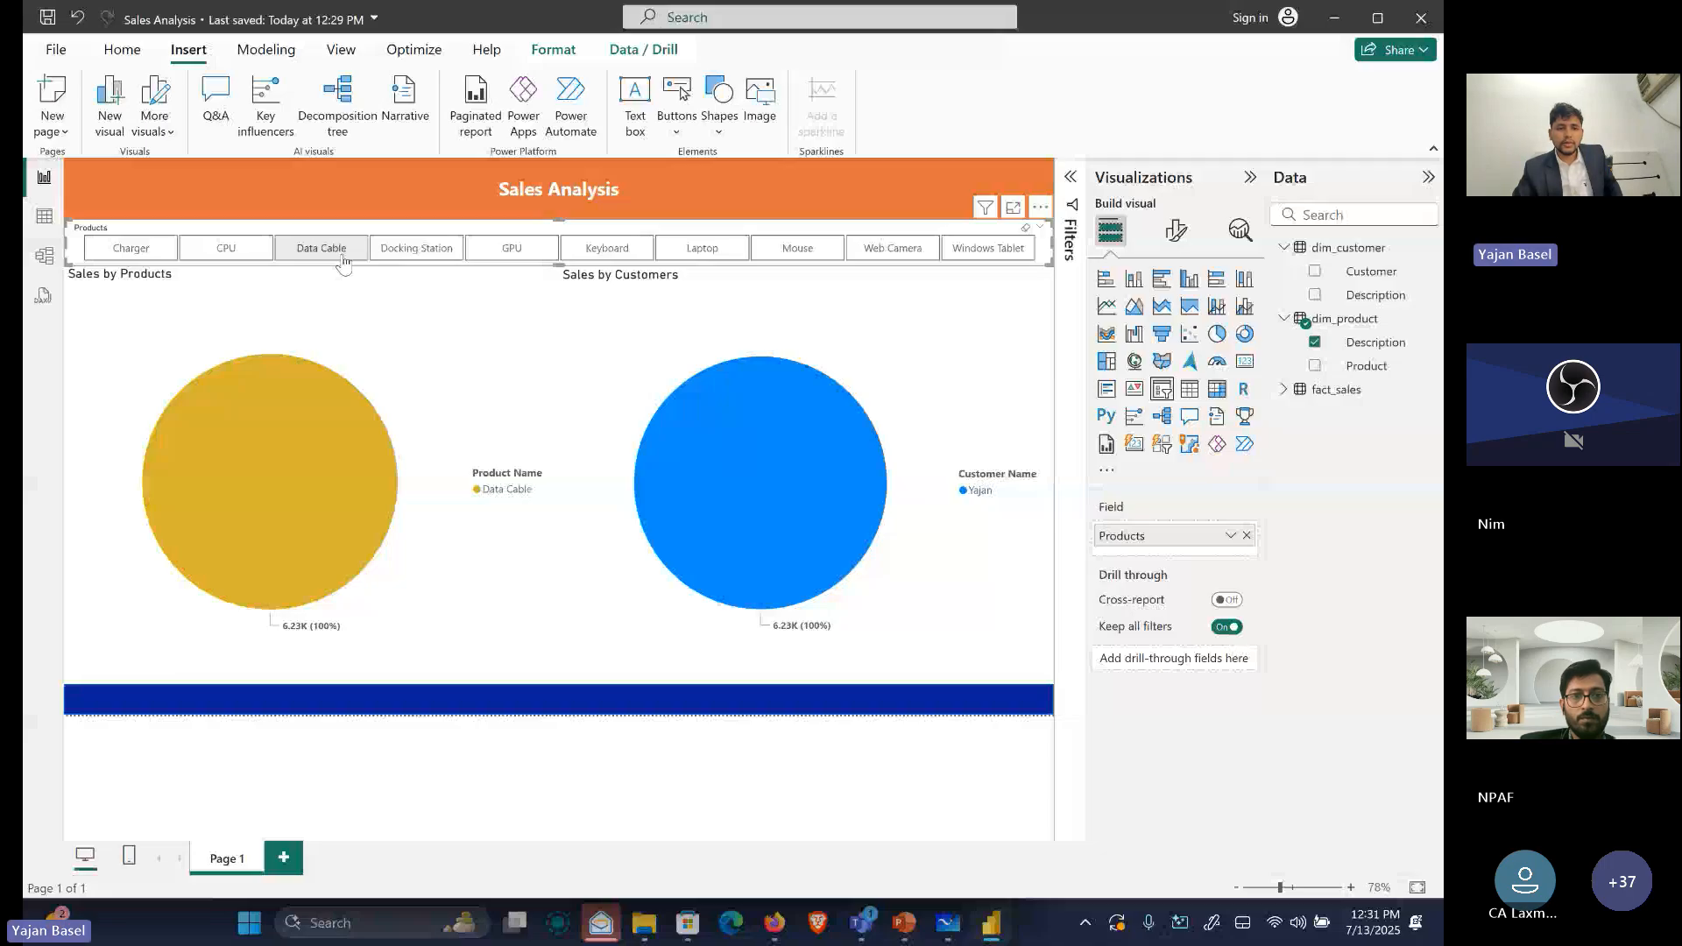
pyautogui.click(343, 254)
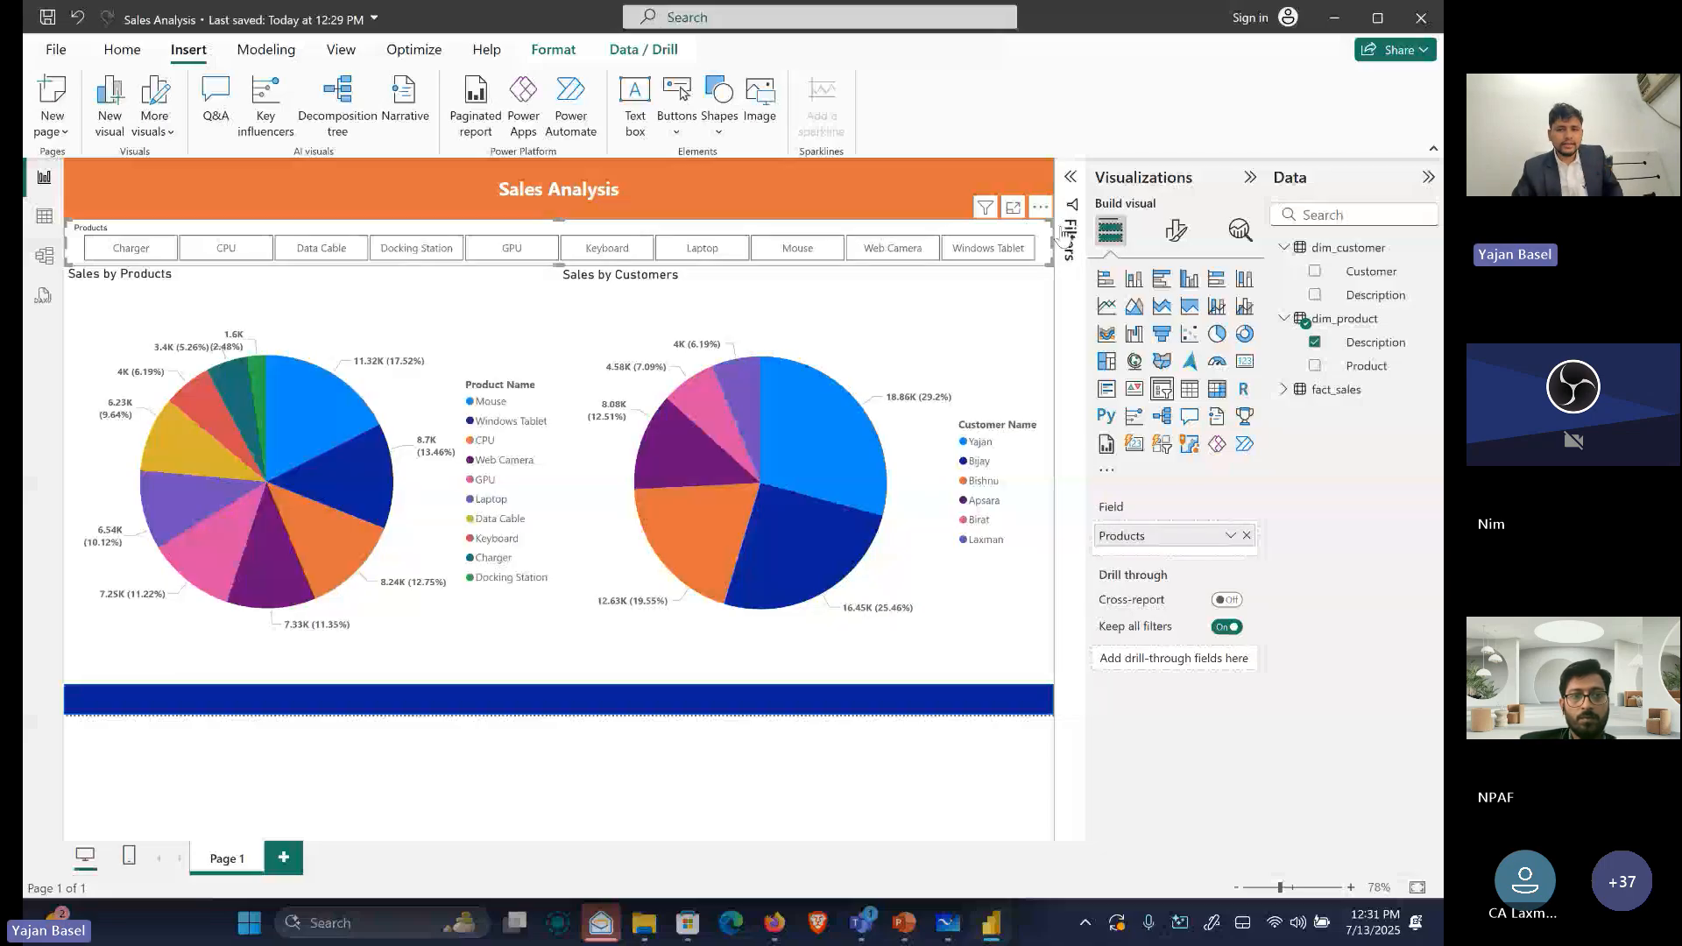
# Switch the Products slicer back to Dropdown style and narrow it.
pyautogui.click(1176, 231)
pyautogui.click(1174, 464)
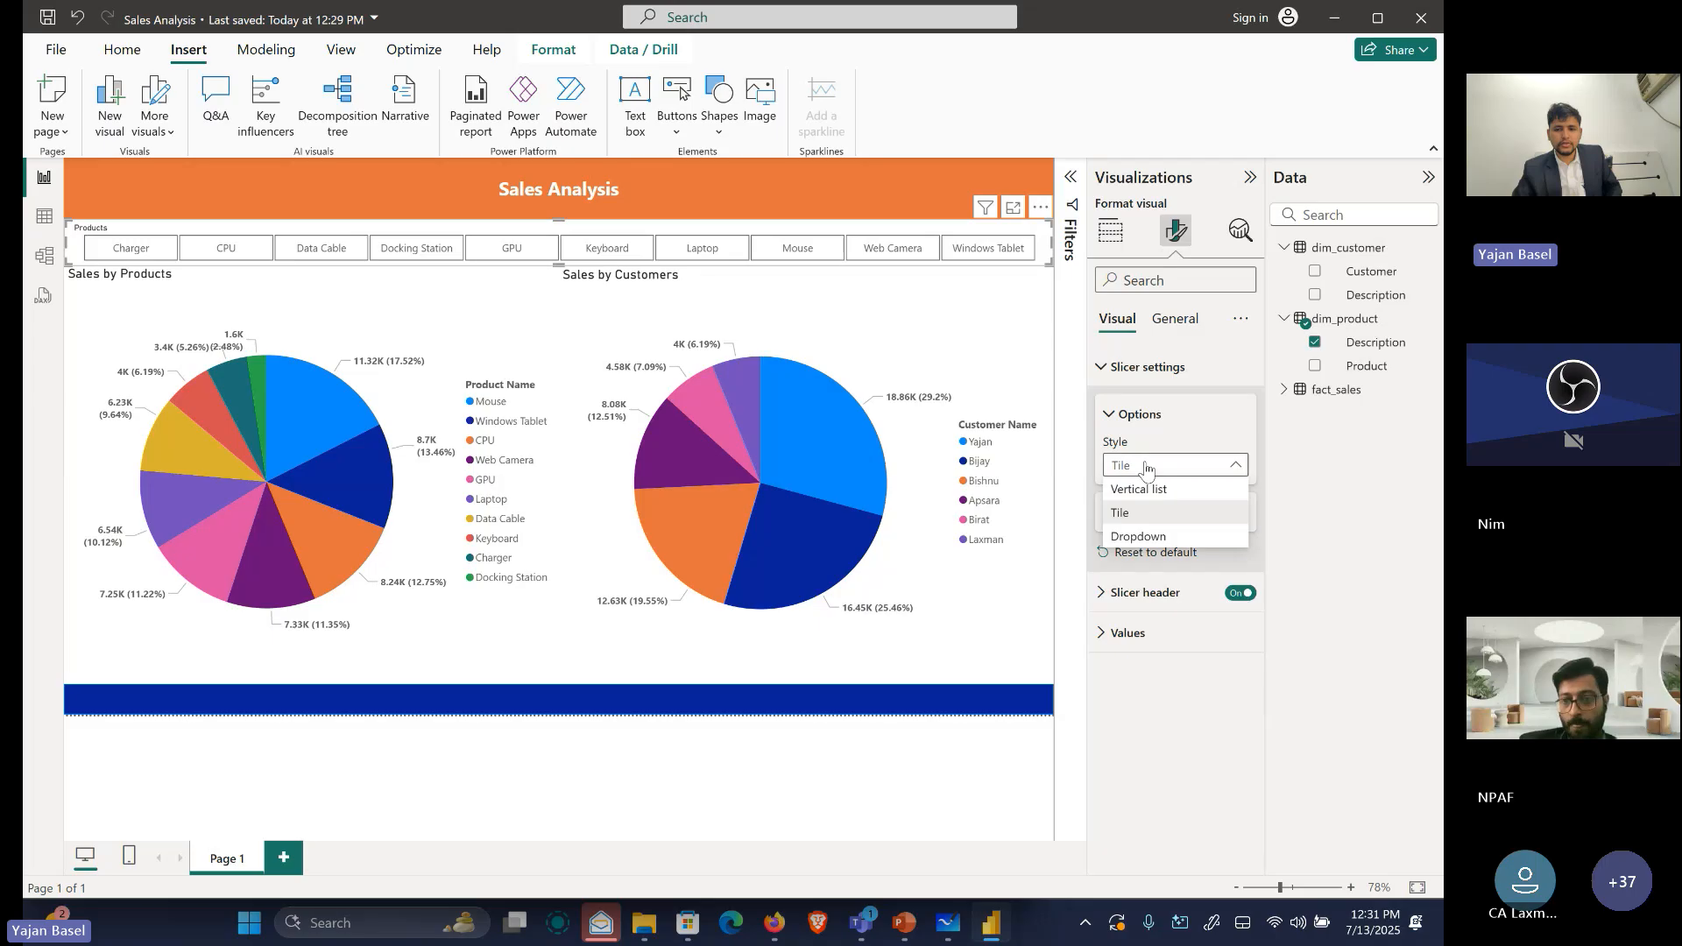
pyautogui.click(1143, 536)
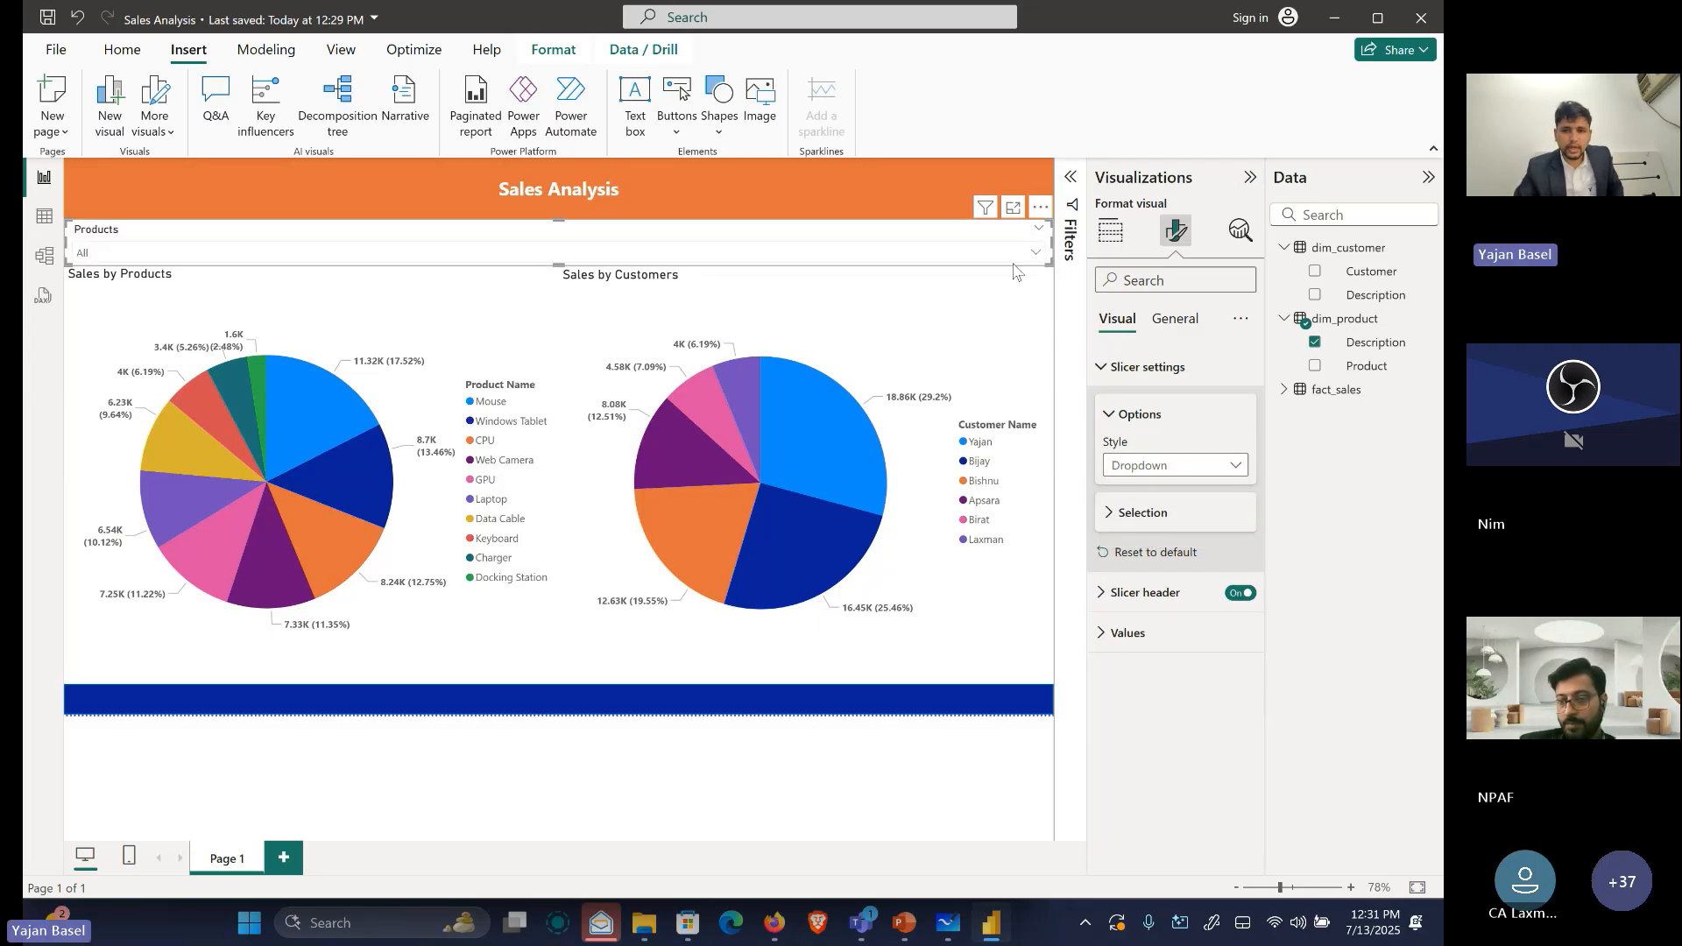
pyautogui.moveTo(1050, 244); pyautogui.dragTo(449, 246)
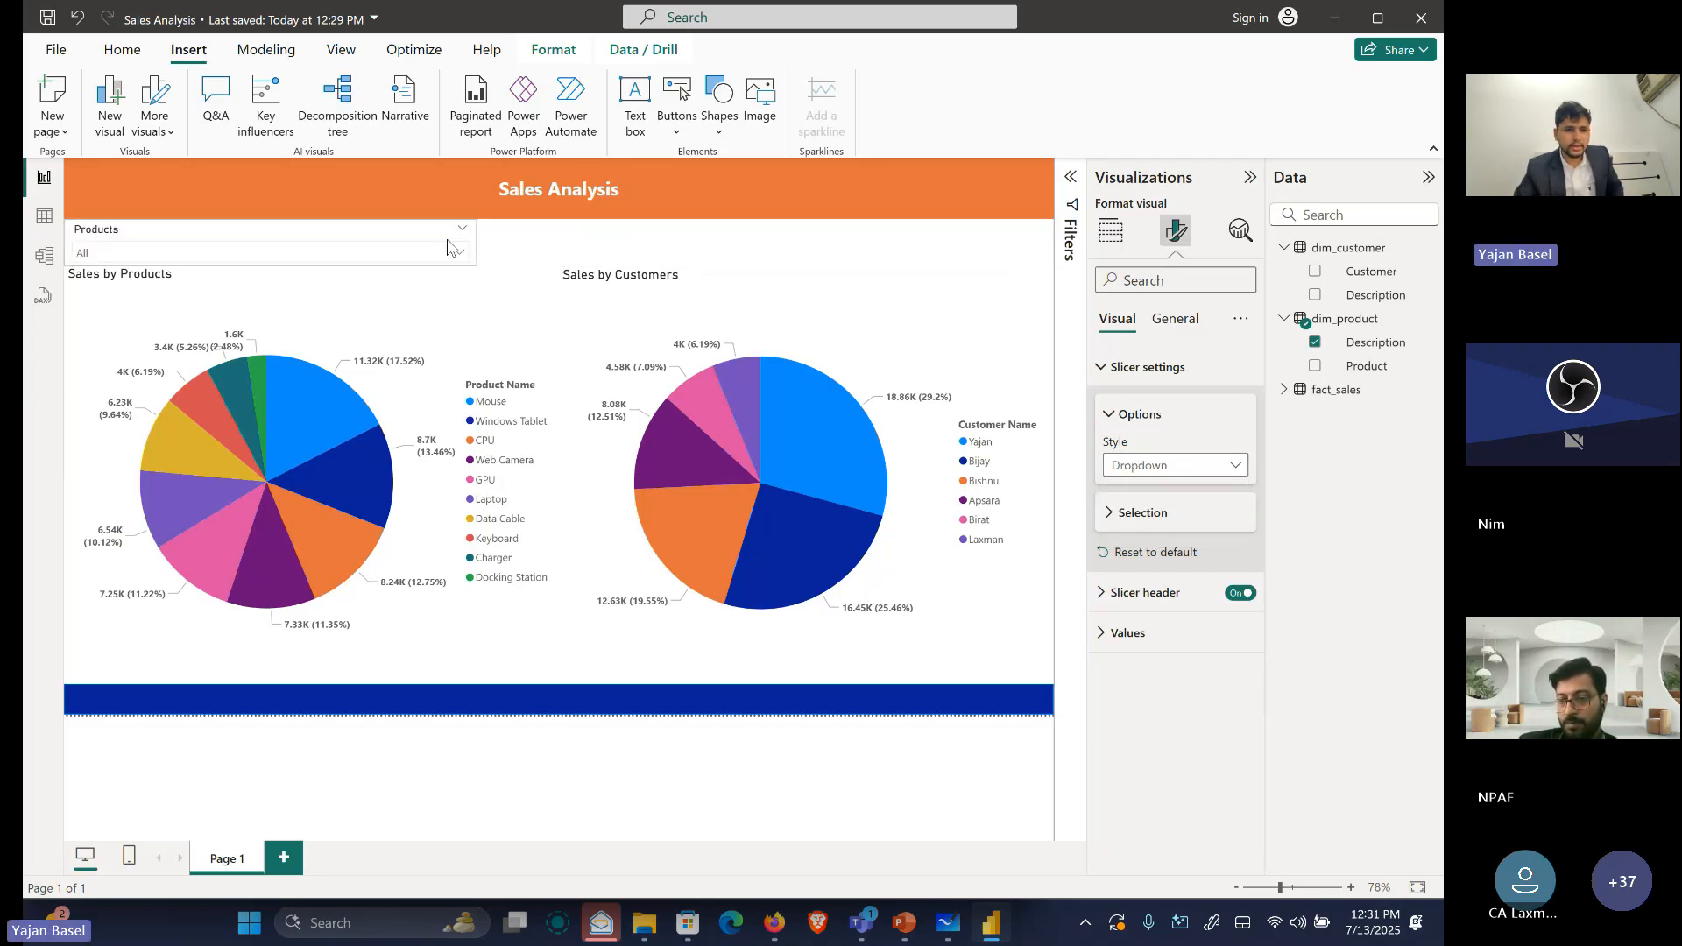
pyautogui.moveTo(475, 246); pyautogui.dragTo(518, 252)
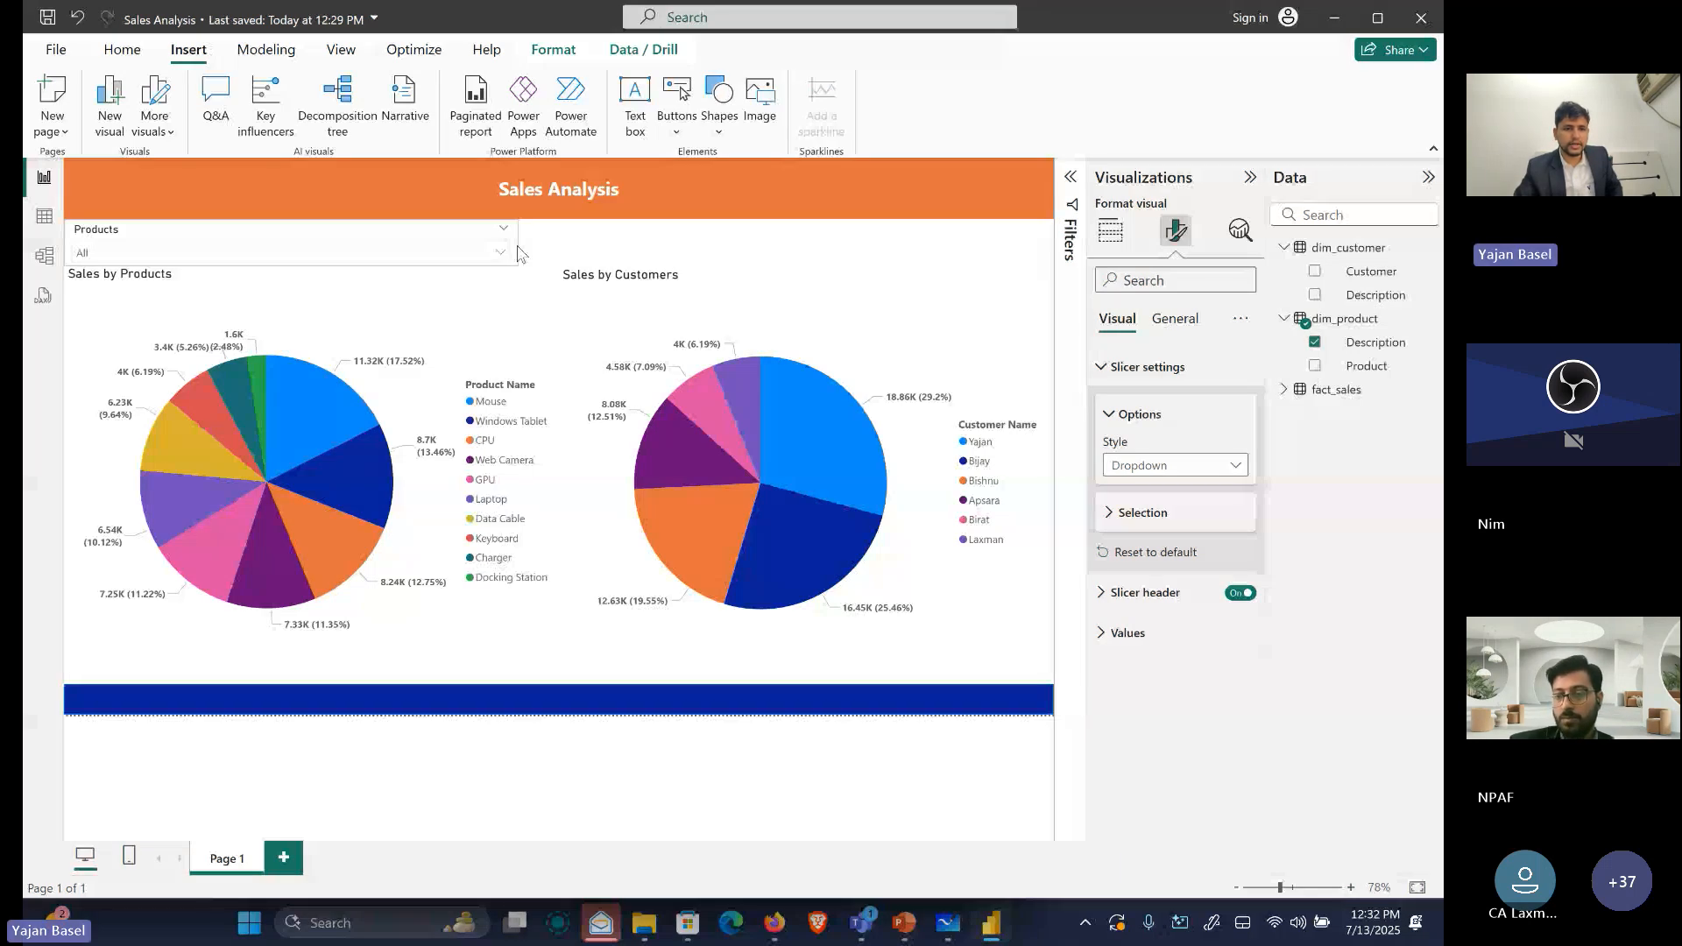
# Check the product list, then move the slicer toward the right half of the report.
pyautogui.click(499, 253)
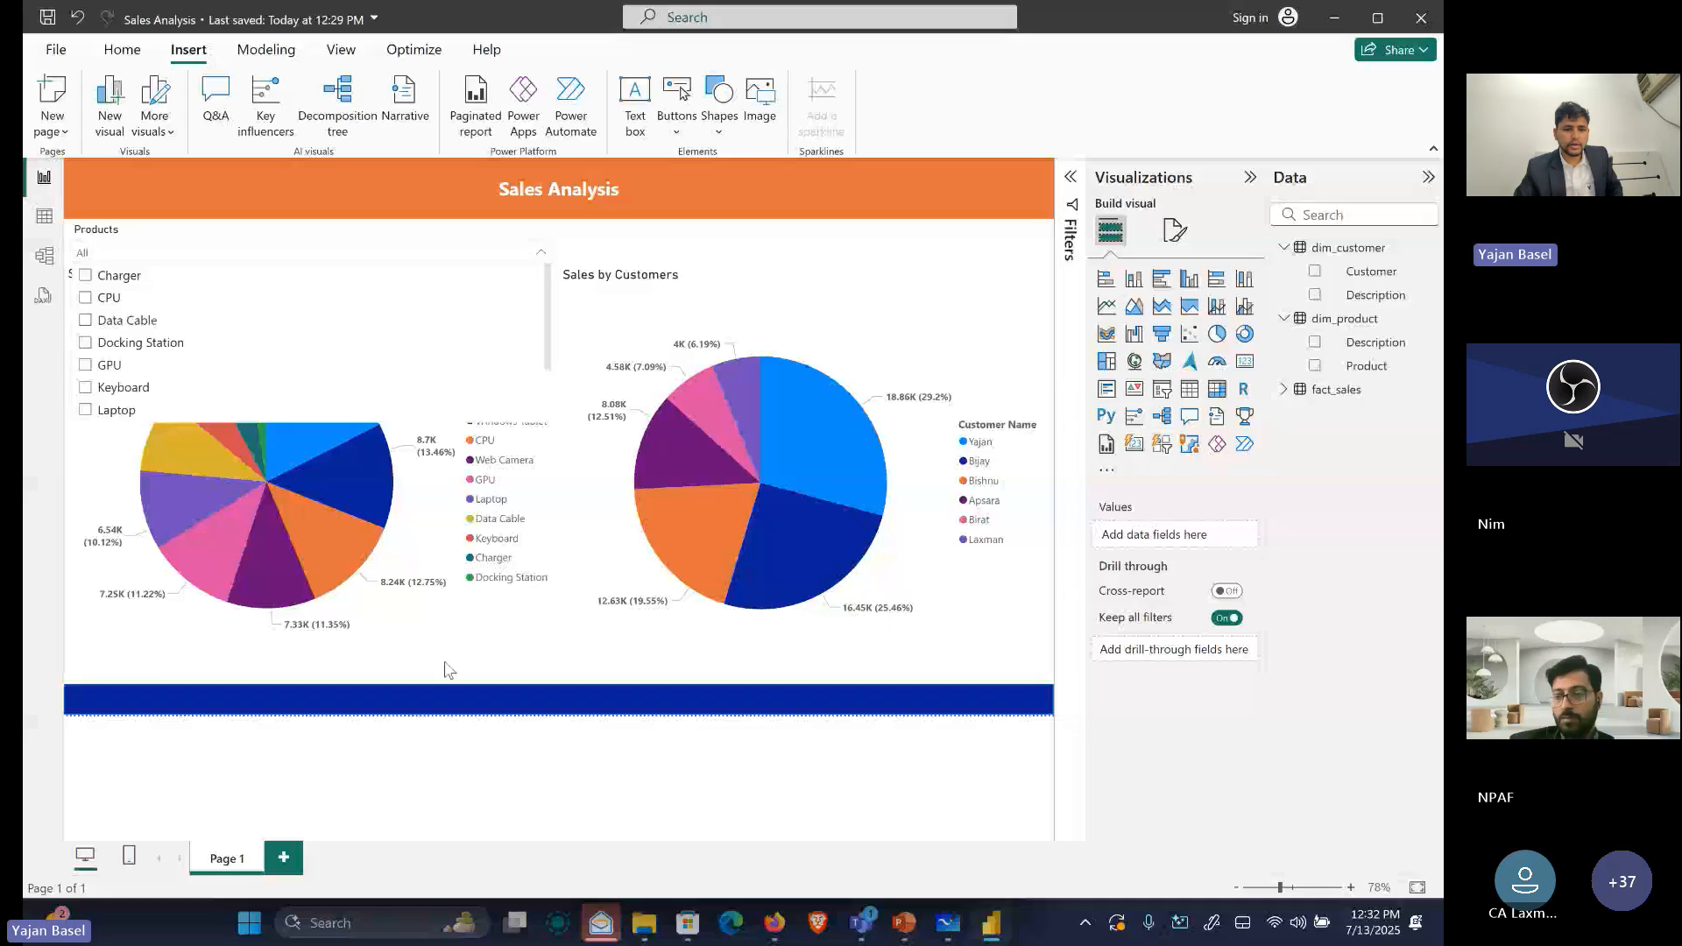
pyautogui.click(478, 760)
pyautogui.click(447, 241)
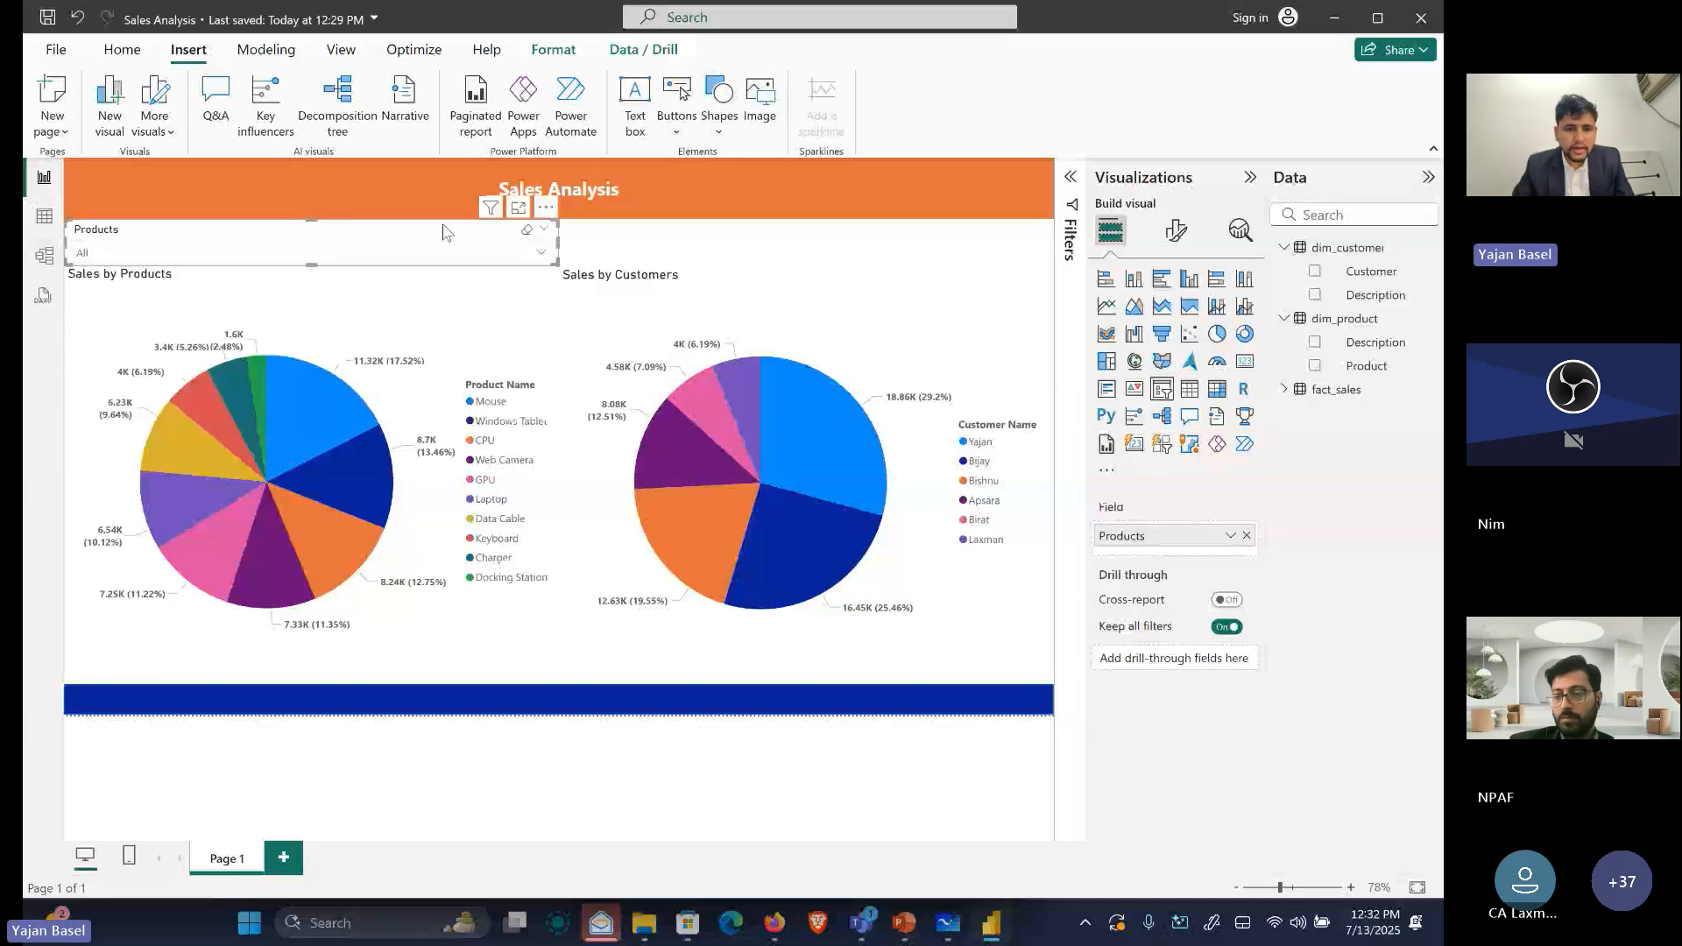
pyautogui.moveTo(442, 235); pyautogui.dragTo(939, 236)
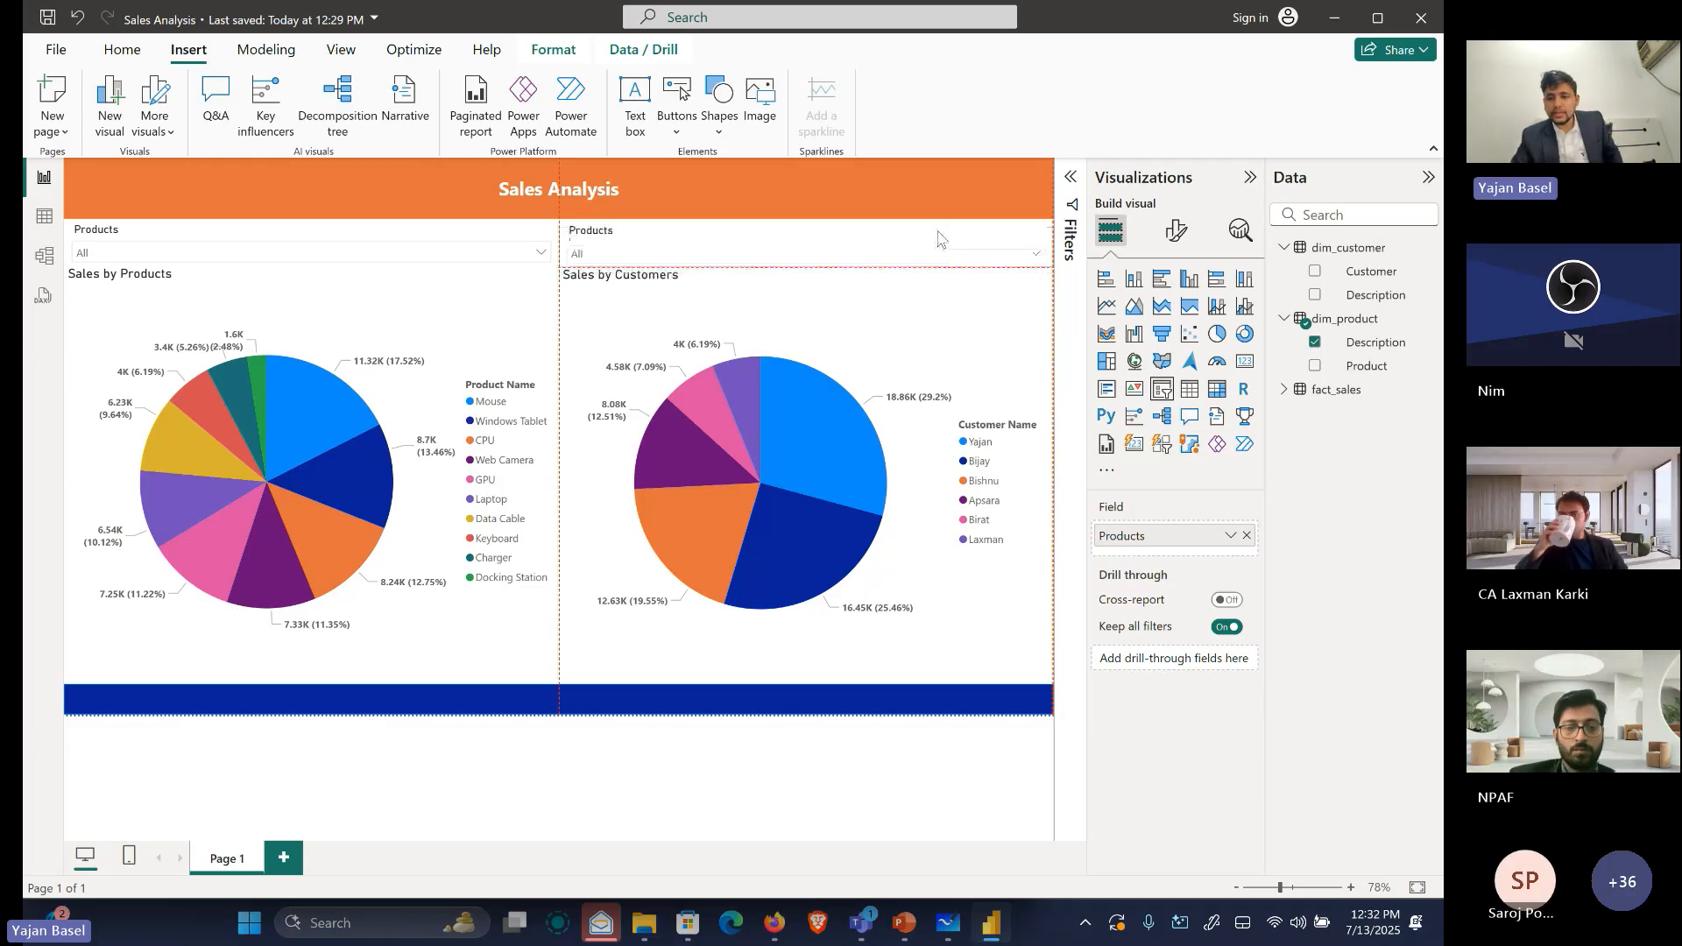
# Swap the copied slicer's product field for customer names, filter to one customer, then reset to All.
pyautogui.click(1314, 341)
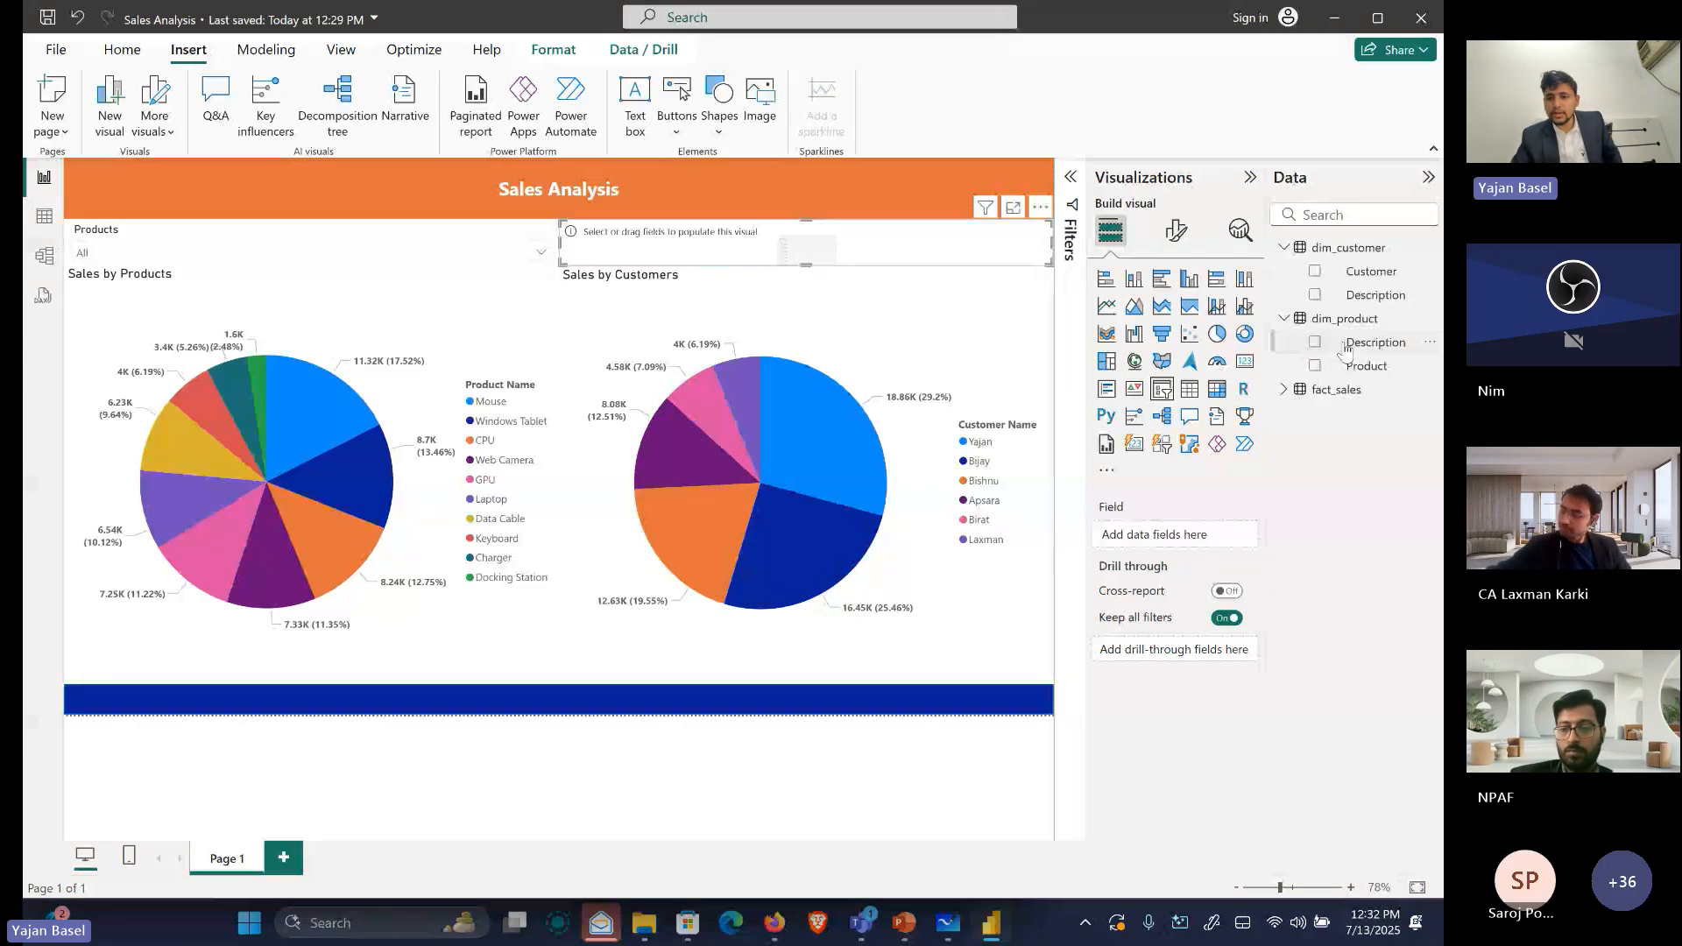
pyautogui.moveTo(1371, 342); pyautogui.dragTo(1154, 527)
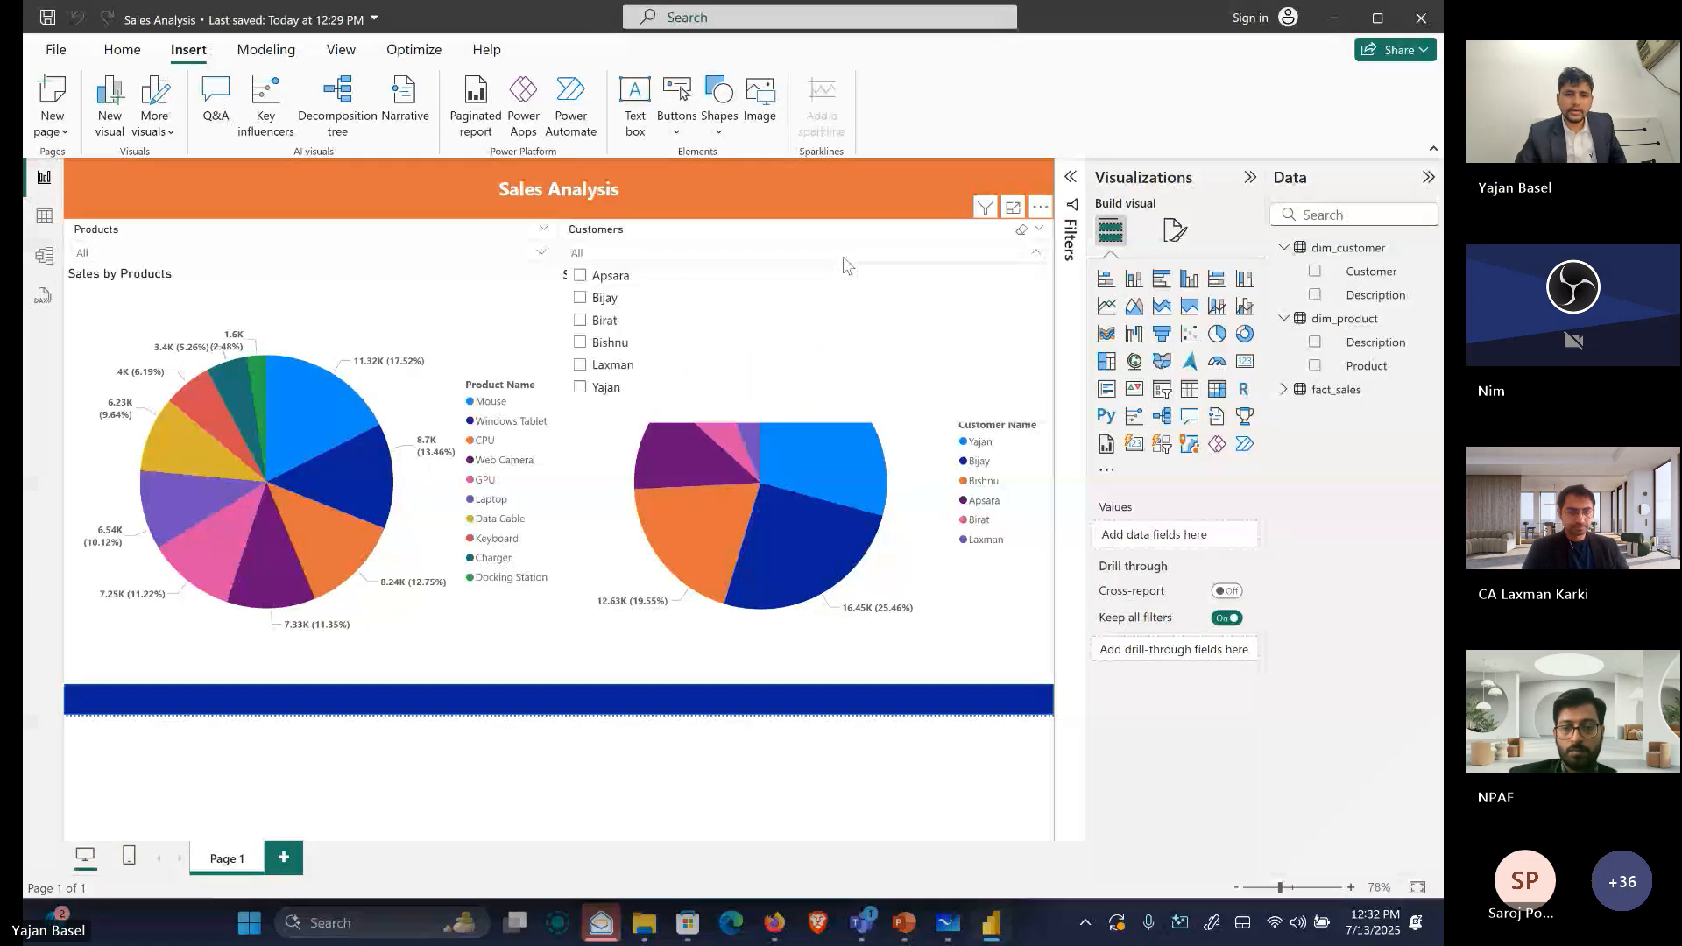
pyautogui.click(608, 388)
pyautogui.click(623, 759)
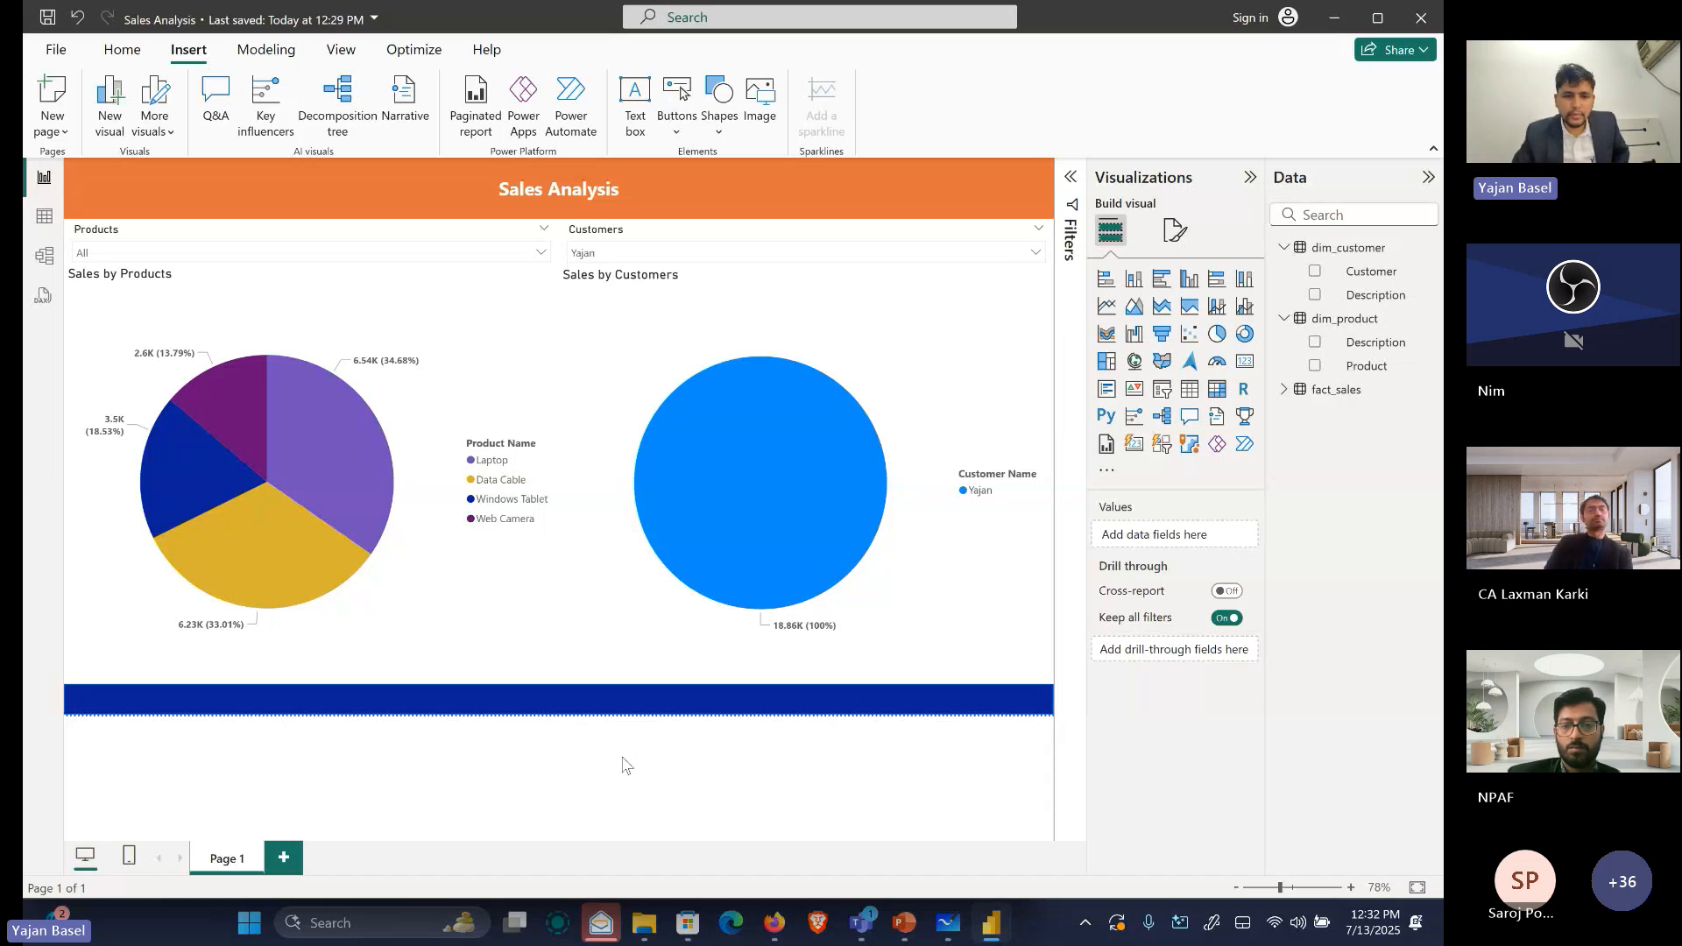
pyautogui.moveTo(301, 569)
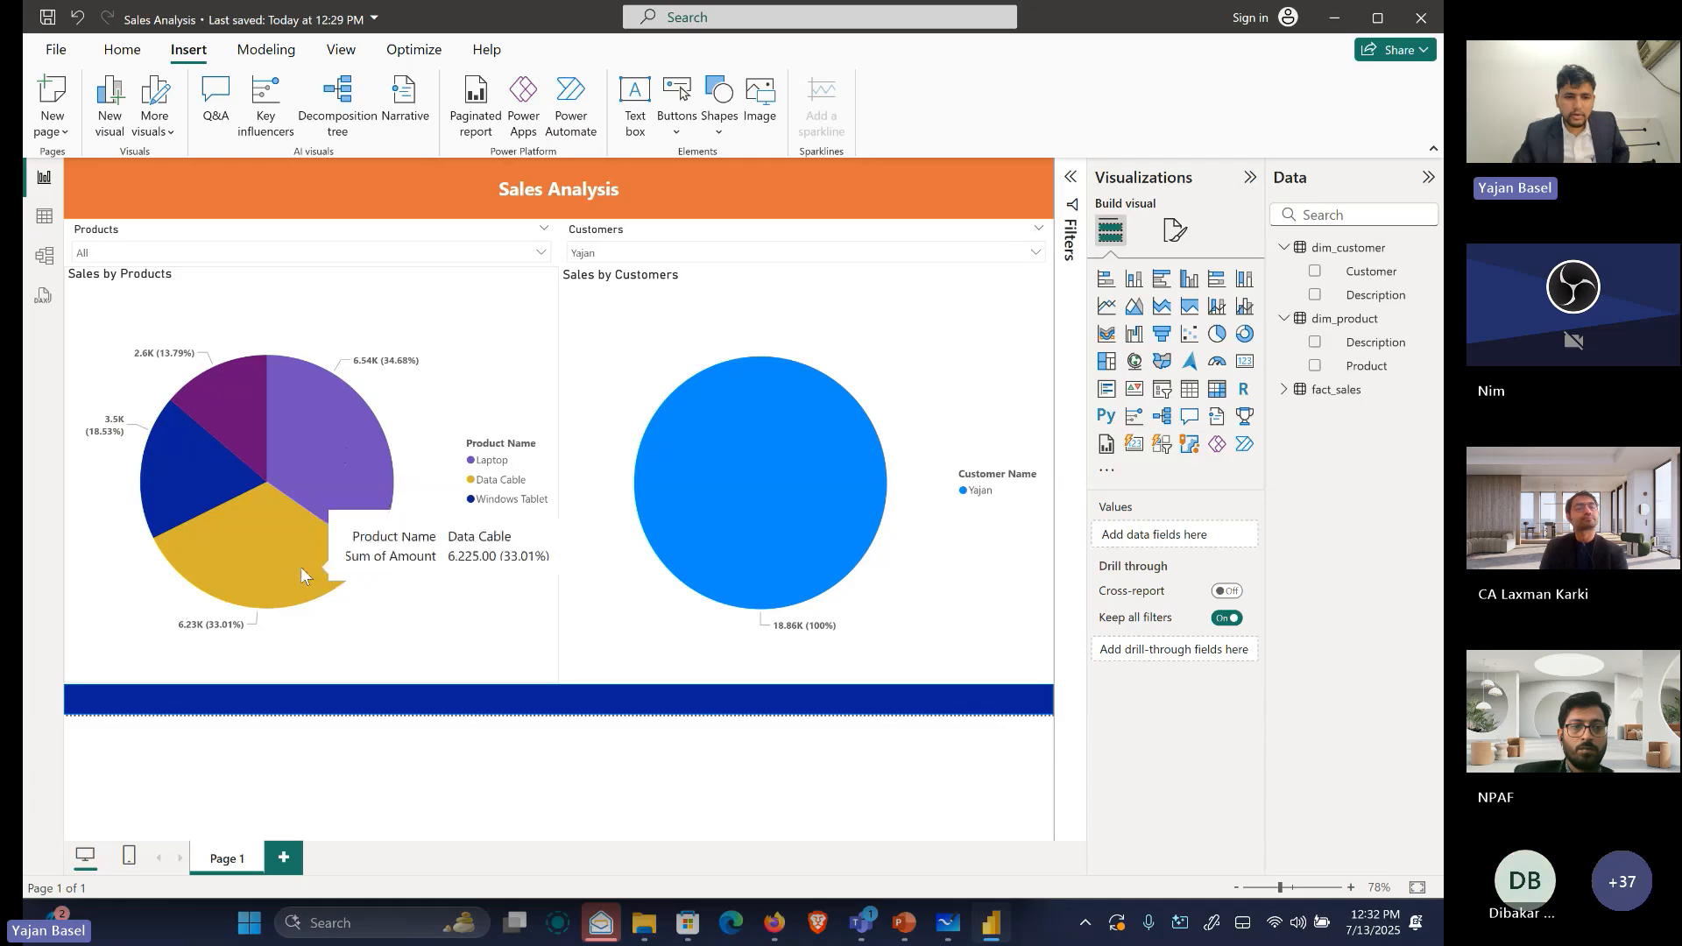
pyautogui.moveTo(238, 422)
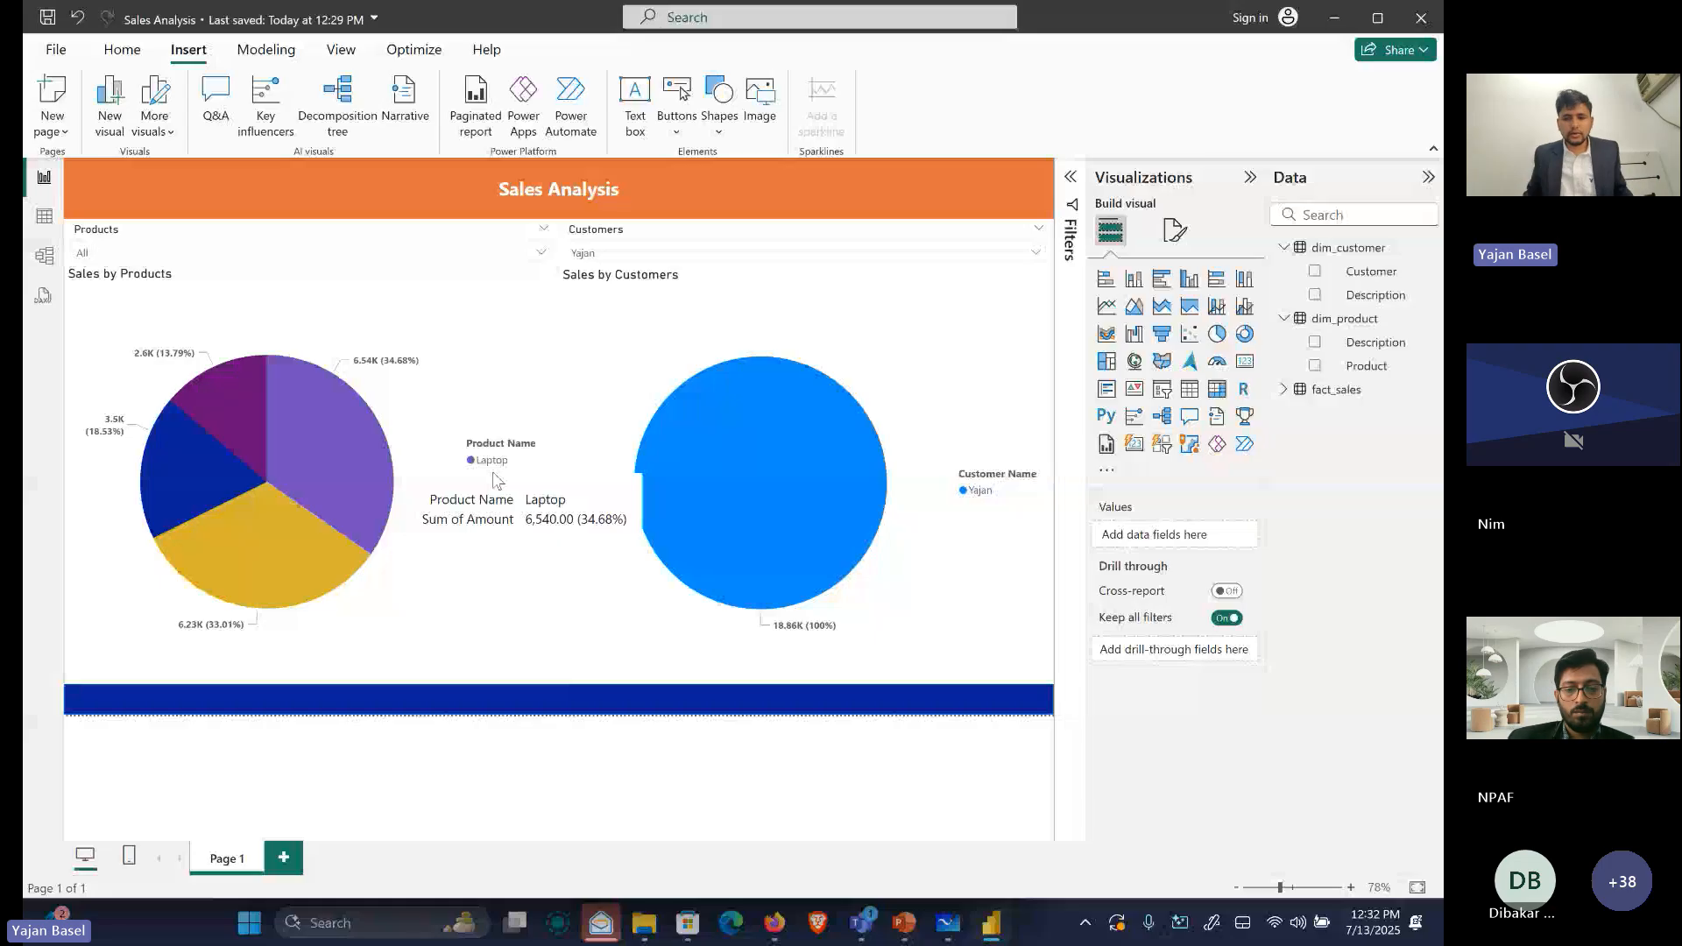
pyautogui.click(760, 739)
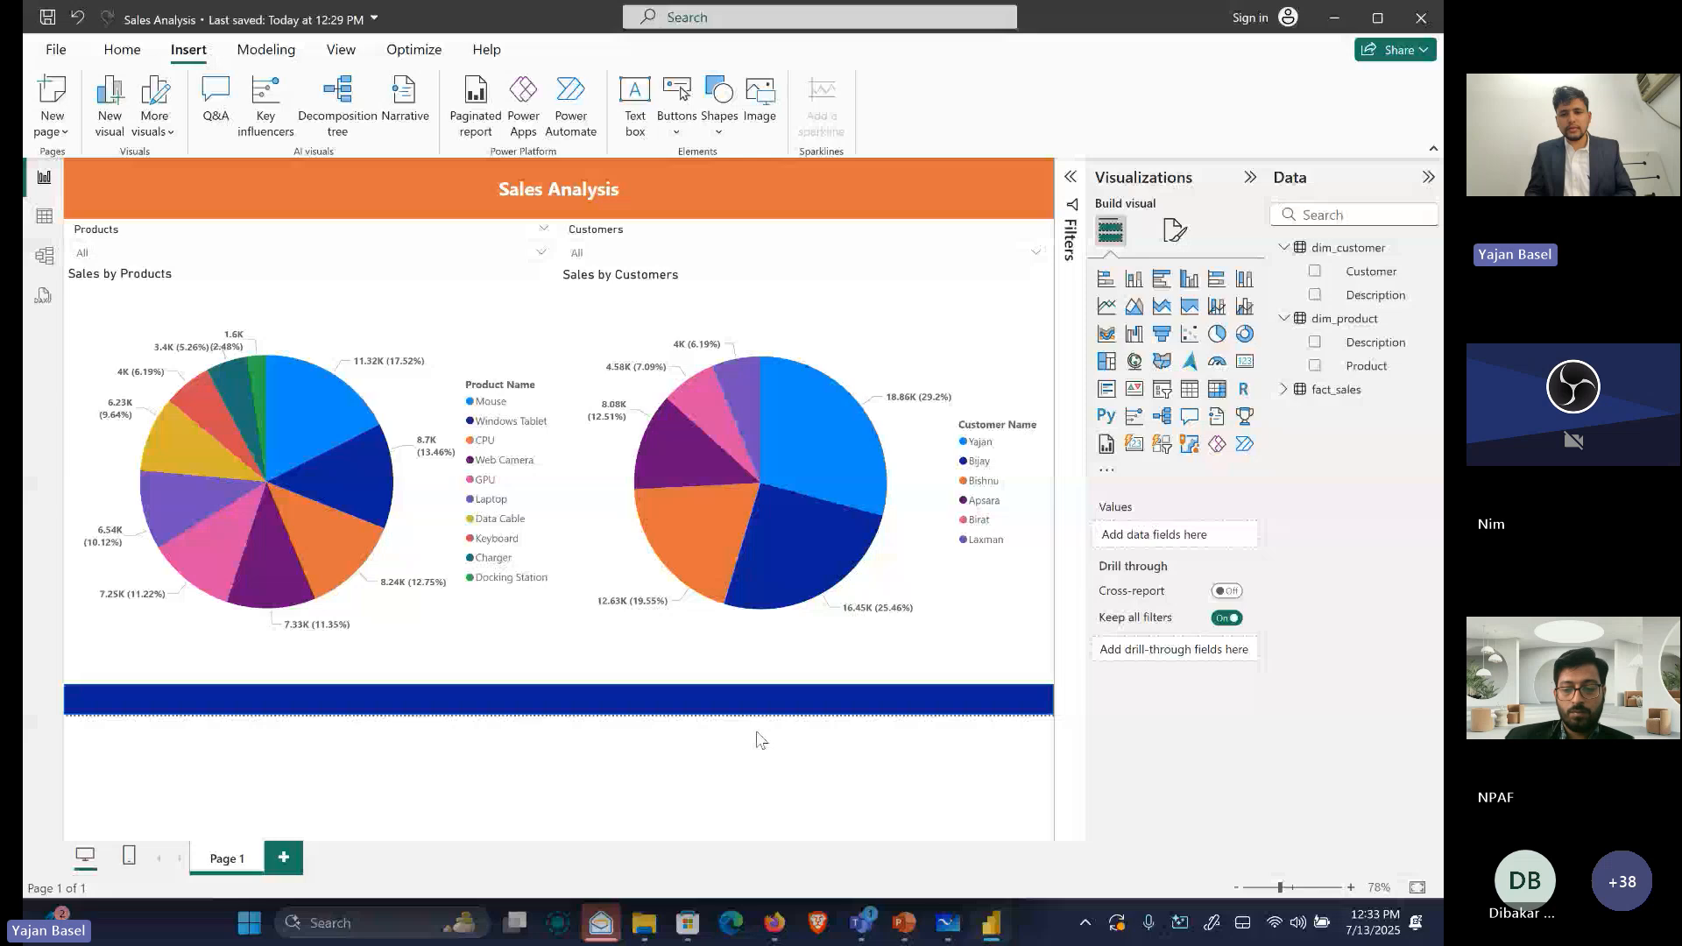
# Save the Sales Analysis report, then move through Firefox to the PowerPoint deck.
pyautogui.click(48, 19)
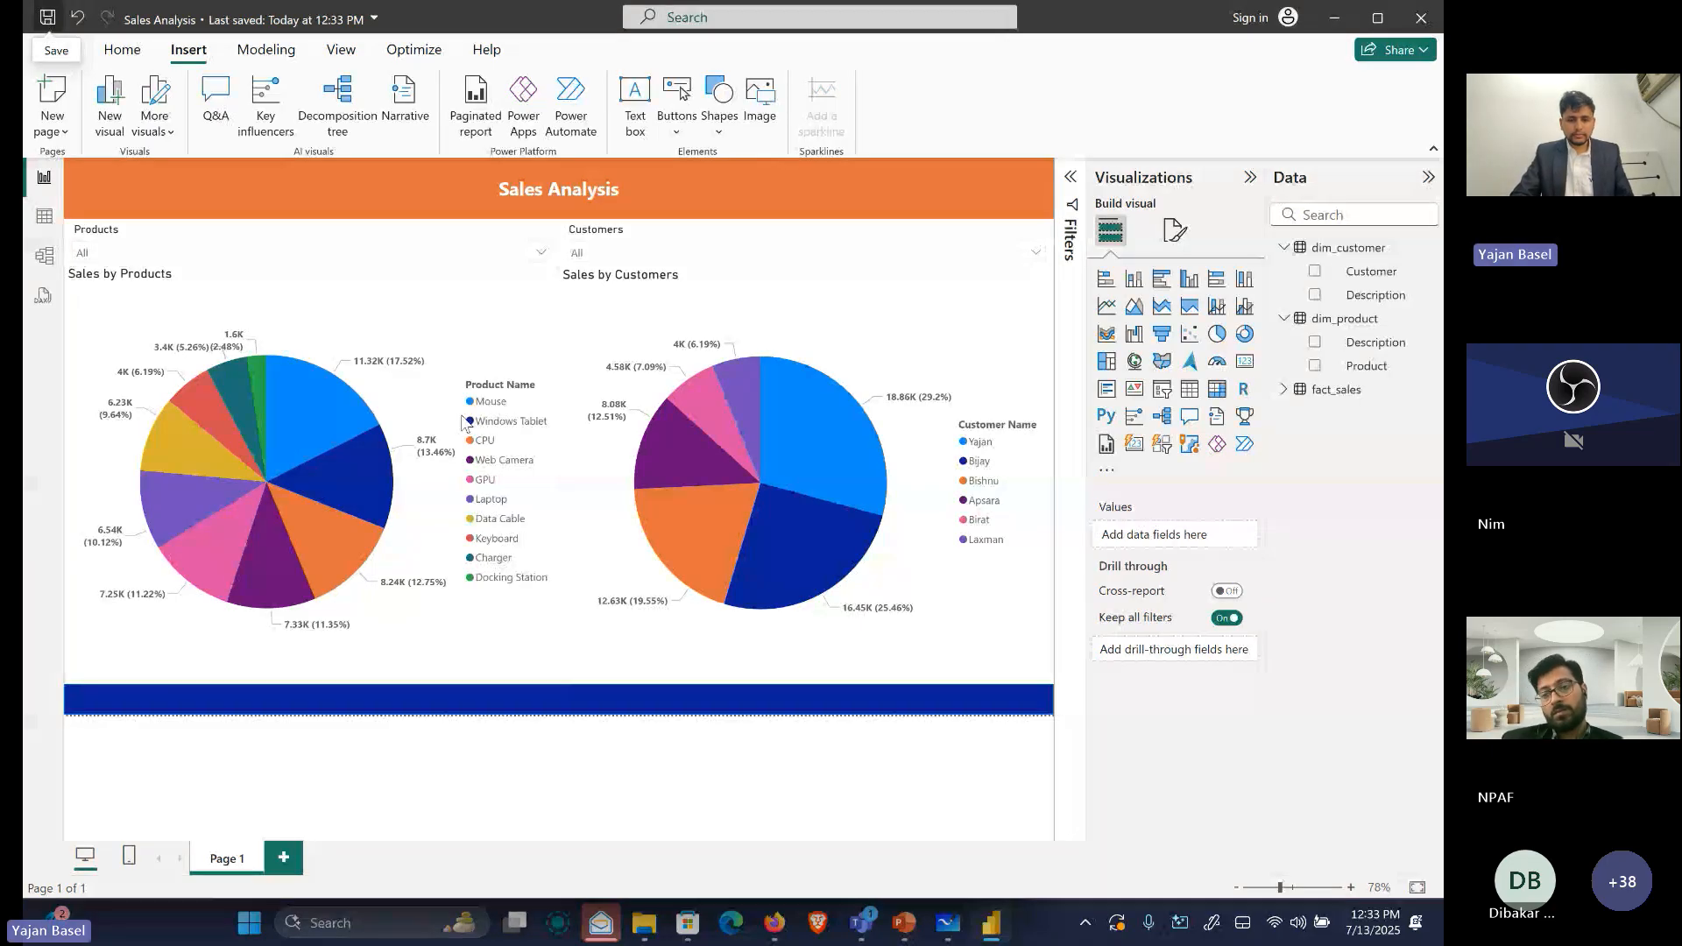
pyautogui.click(775, 931)
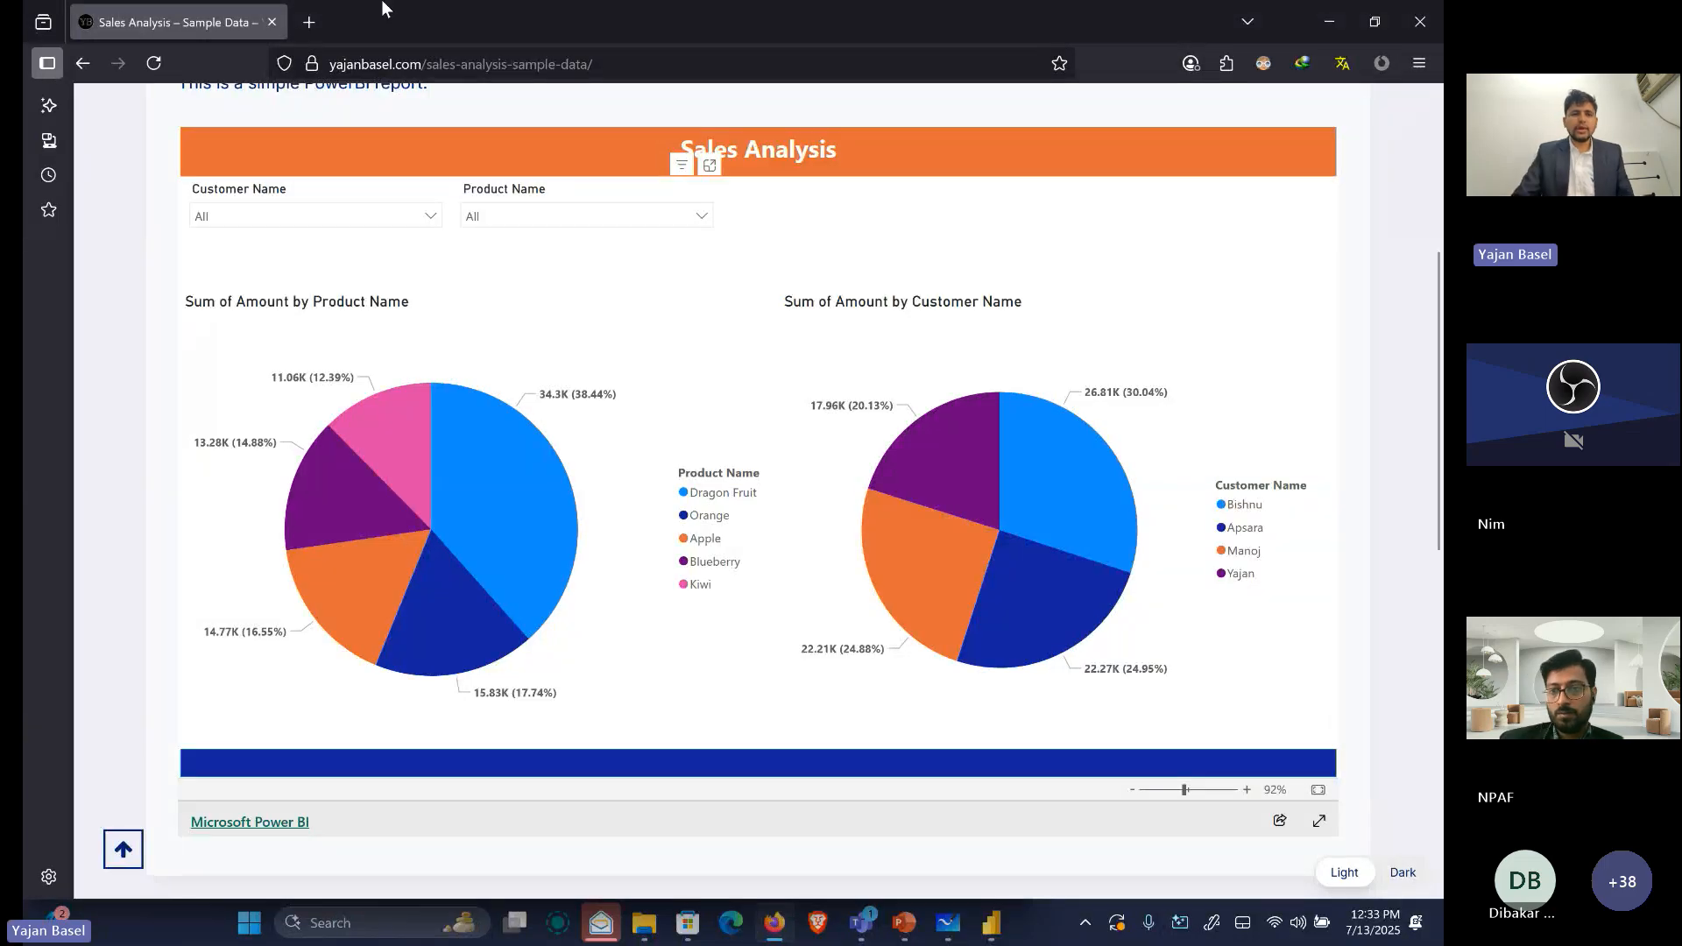
pyautogui.click(309, 23)
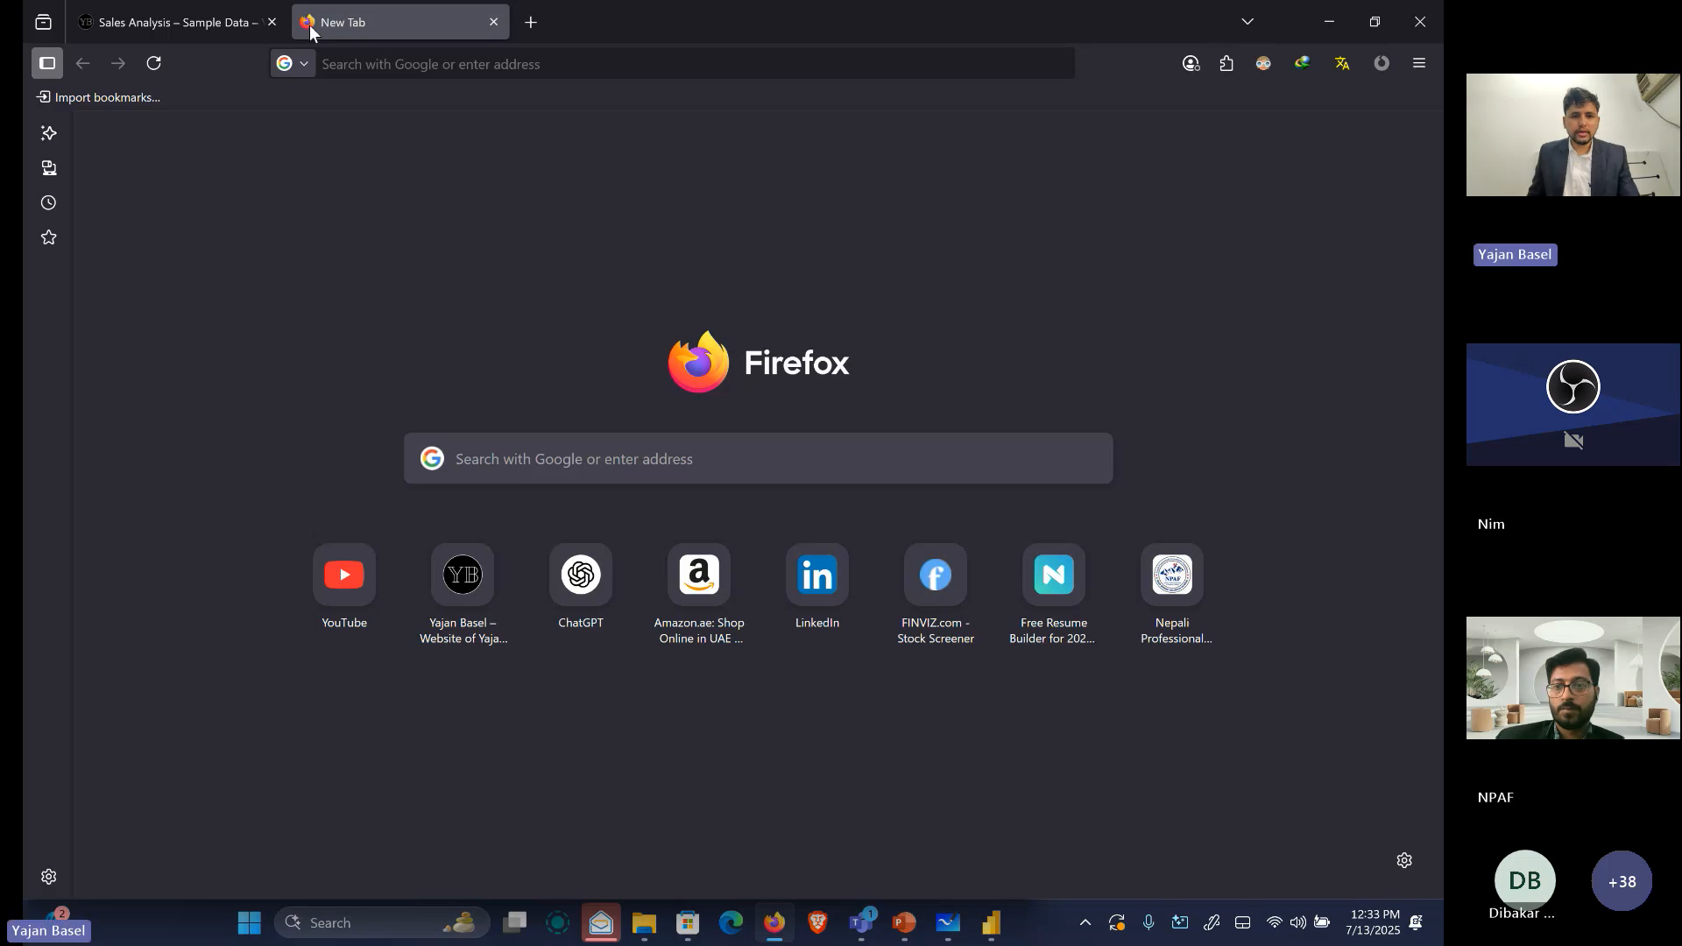
pyautogui.hotkey('alt', 'Tab')
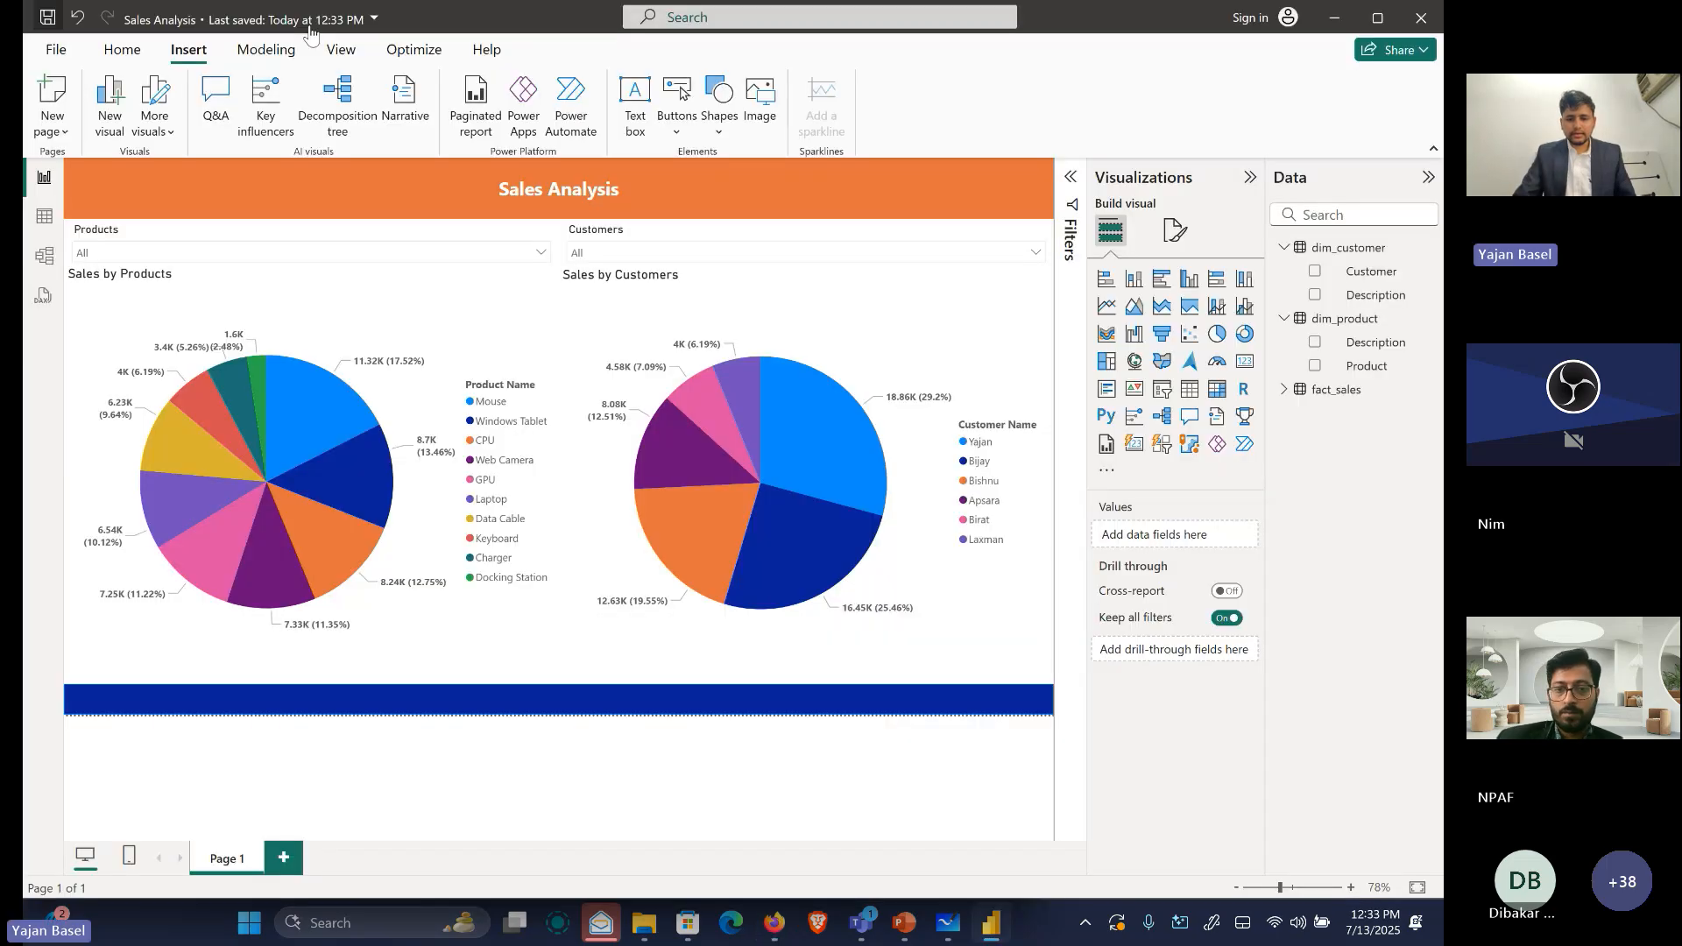
pyautogui.click(906, 934)
# Scroll the slideshow to the 30,000 foot view slide, then open and dismiss the Start menu.
pyautogui.scroll(3, 114, 523)
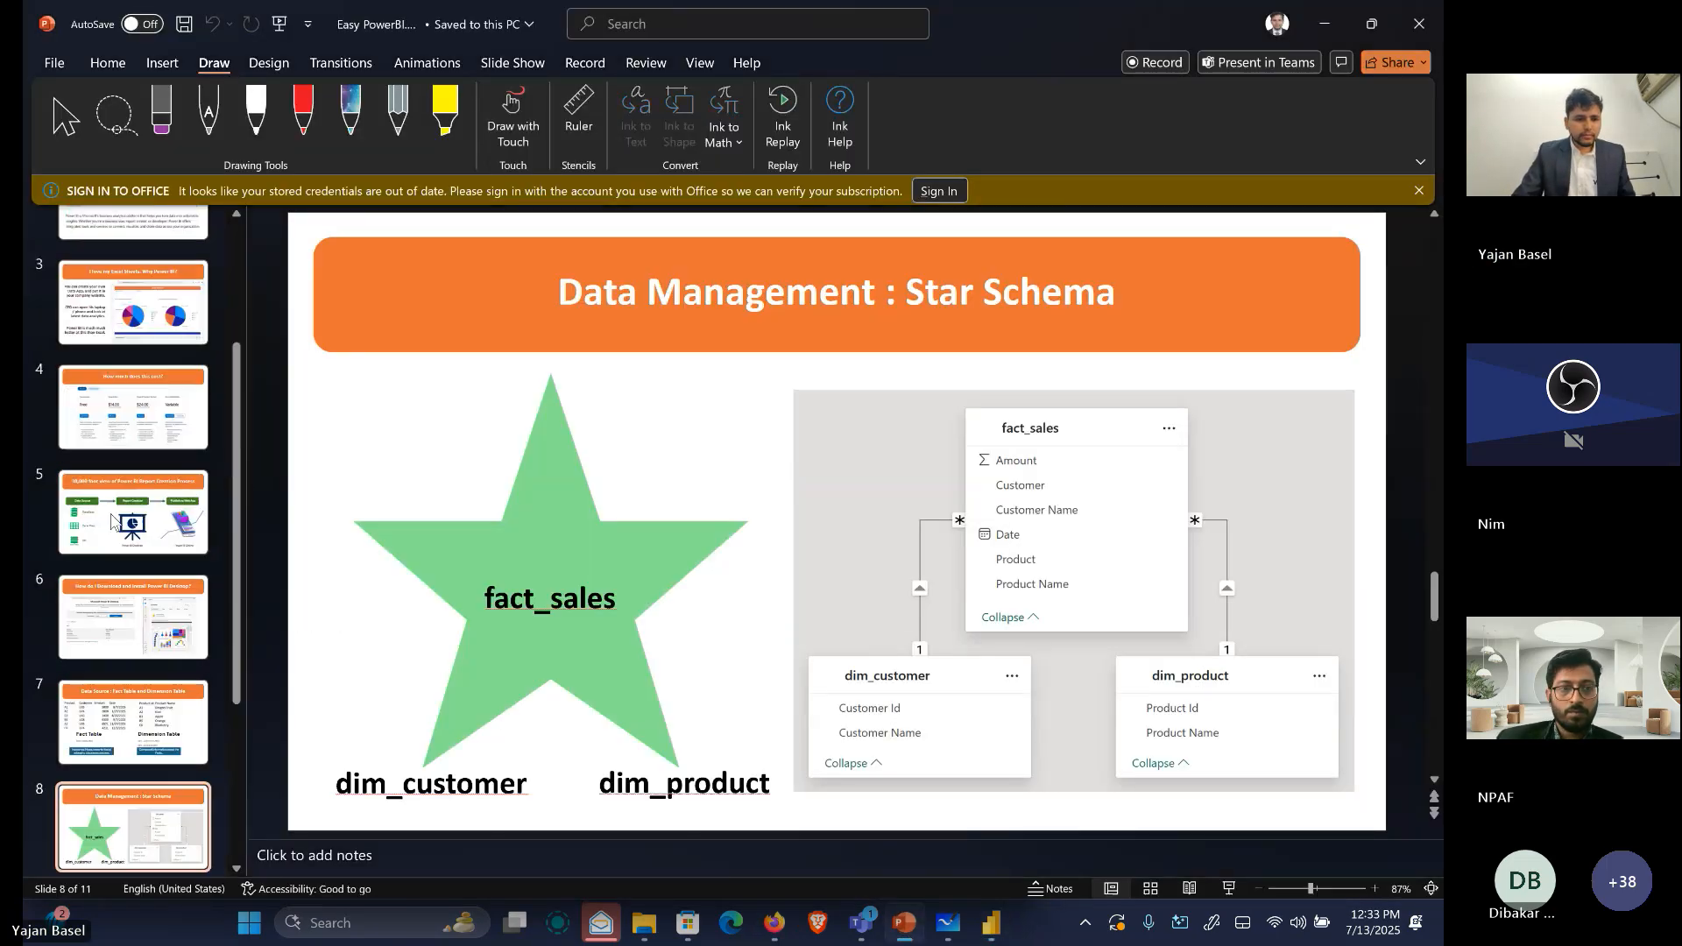
pyautogui.scroll(2, 123, 500)
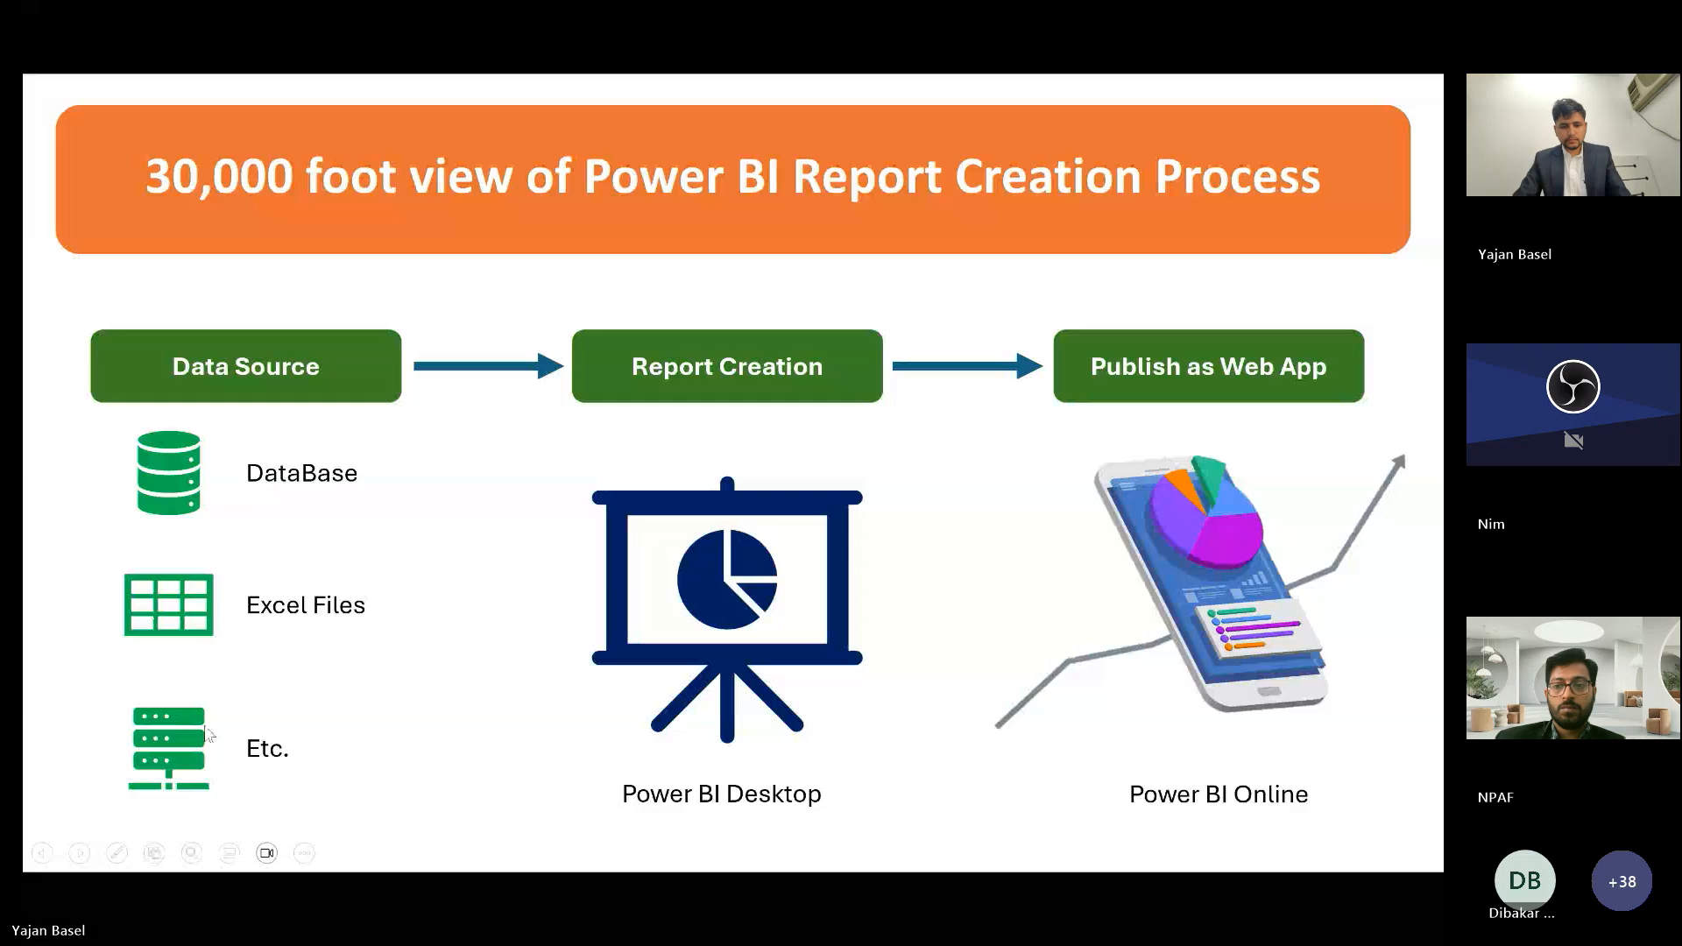
pyautogui.press('super')
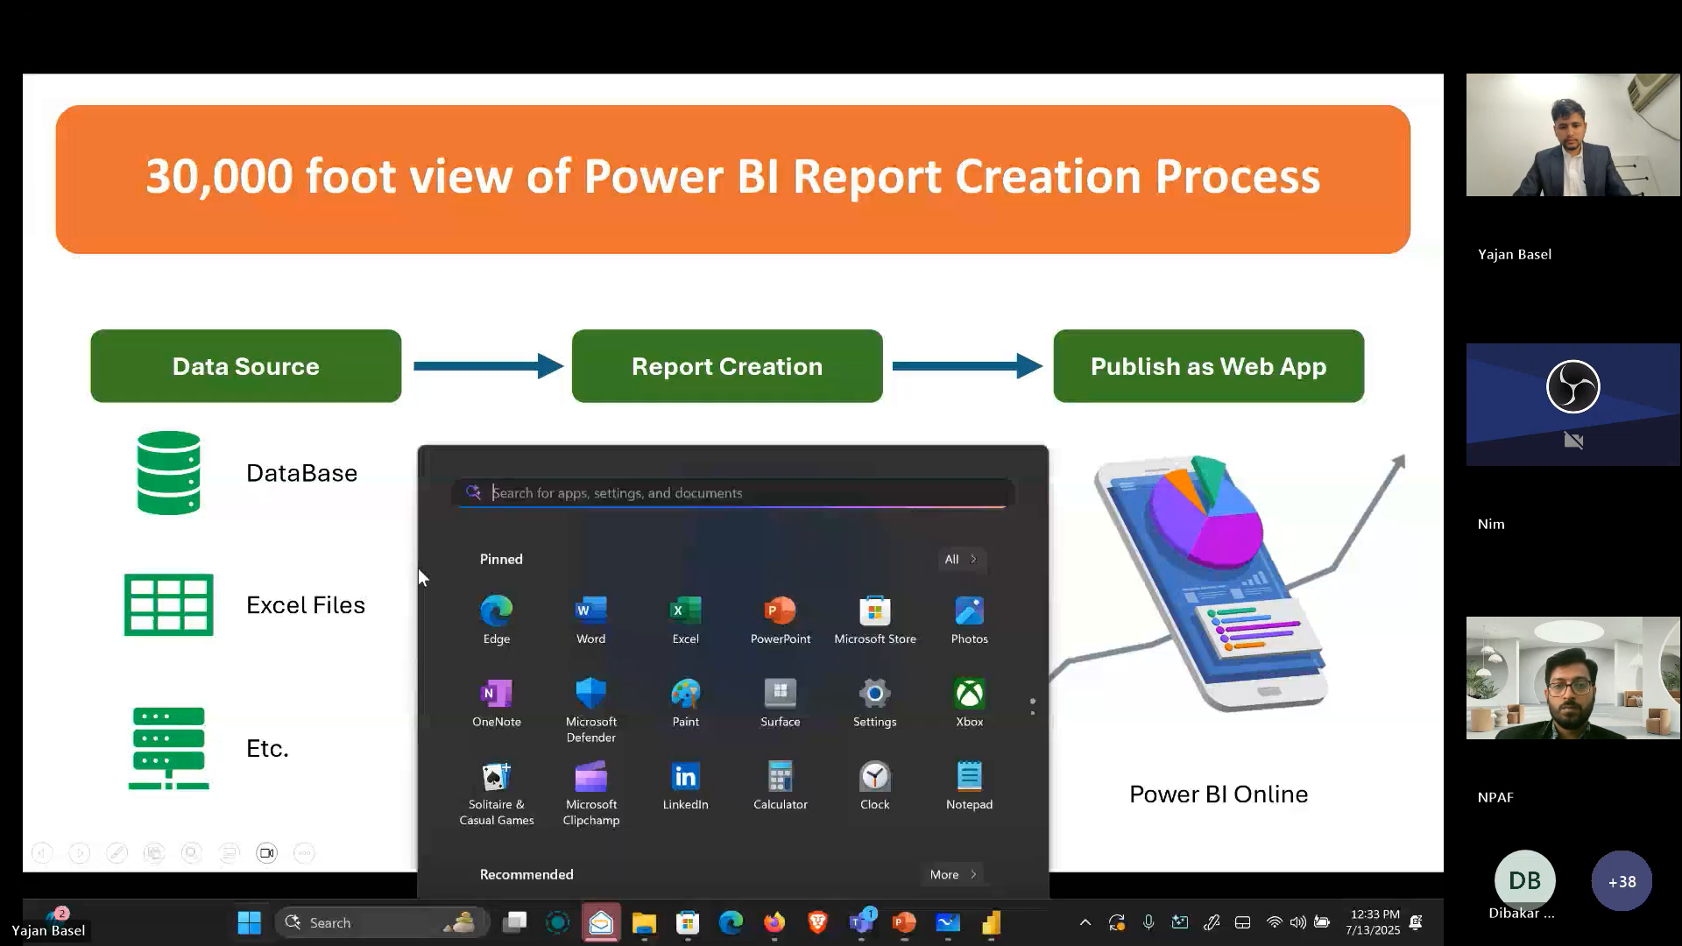
pyautogui.click(904, 922)
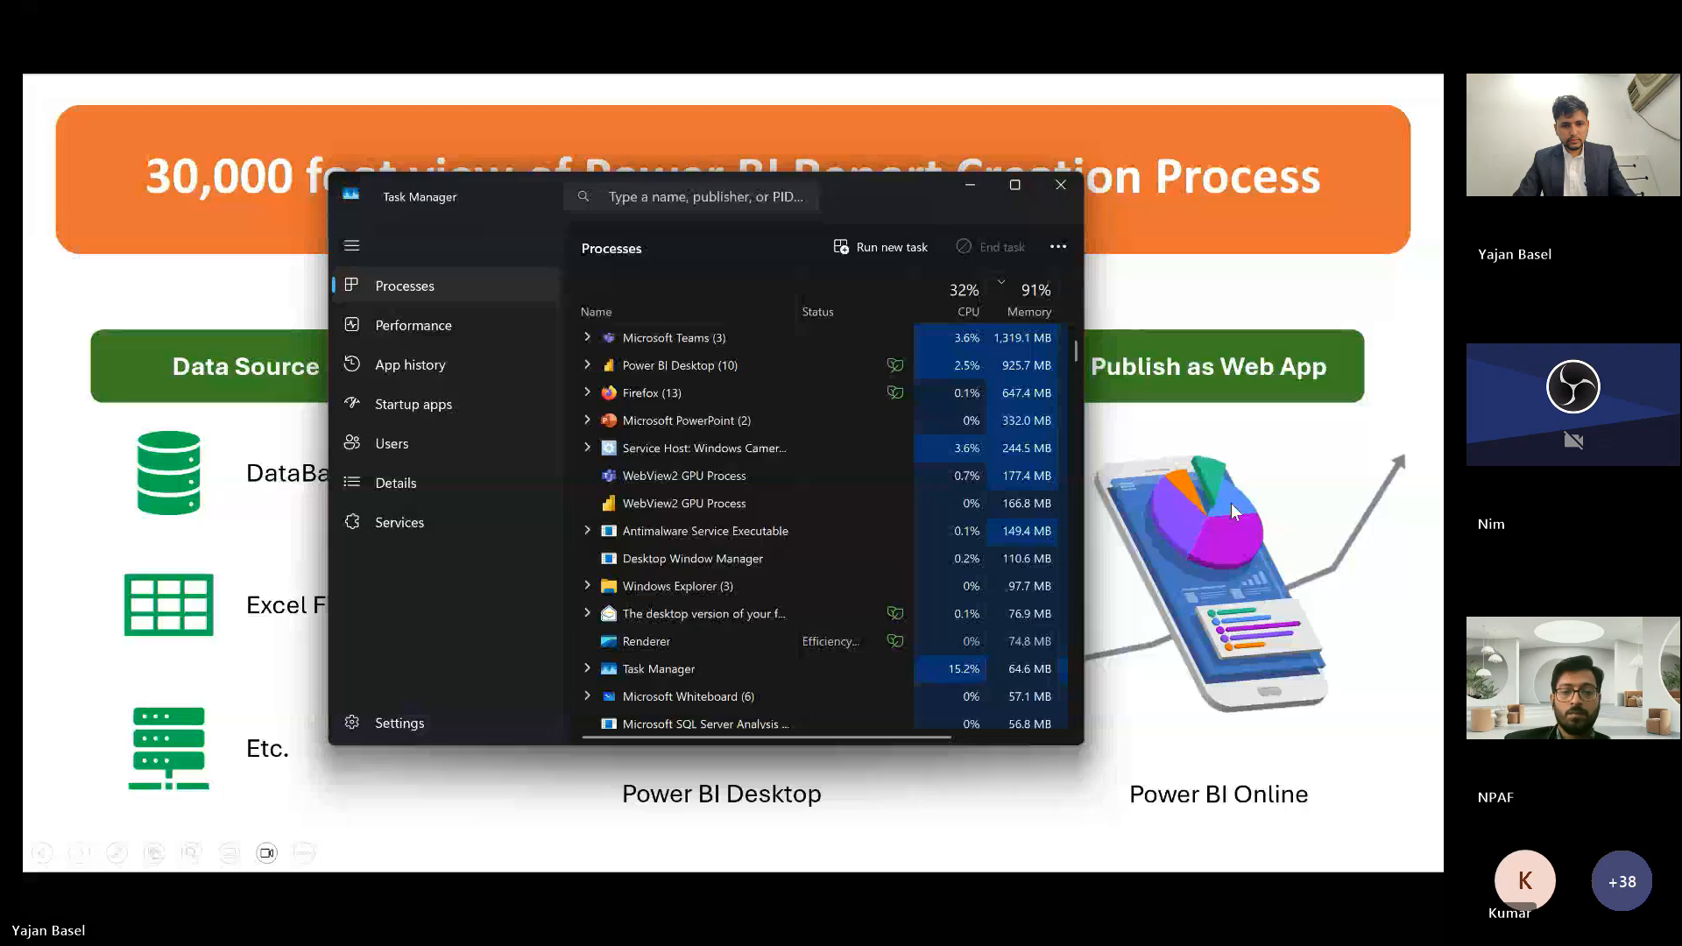
# End the frozen Microsoft PowerPoint task from Task Manager.
pyautogui.press('XF86AudioMute')
pyautogui.press('XF86AudioMute')
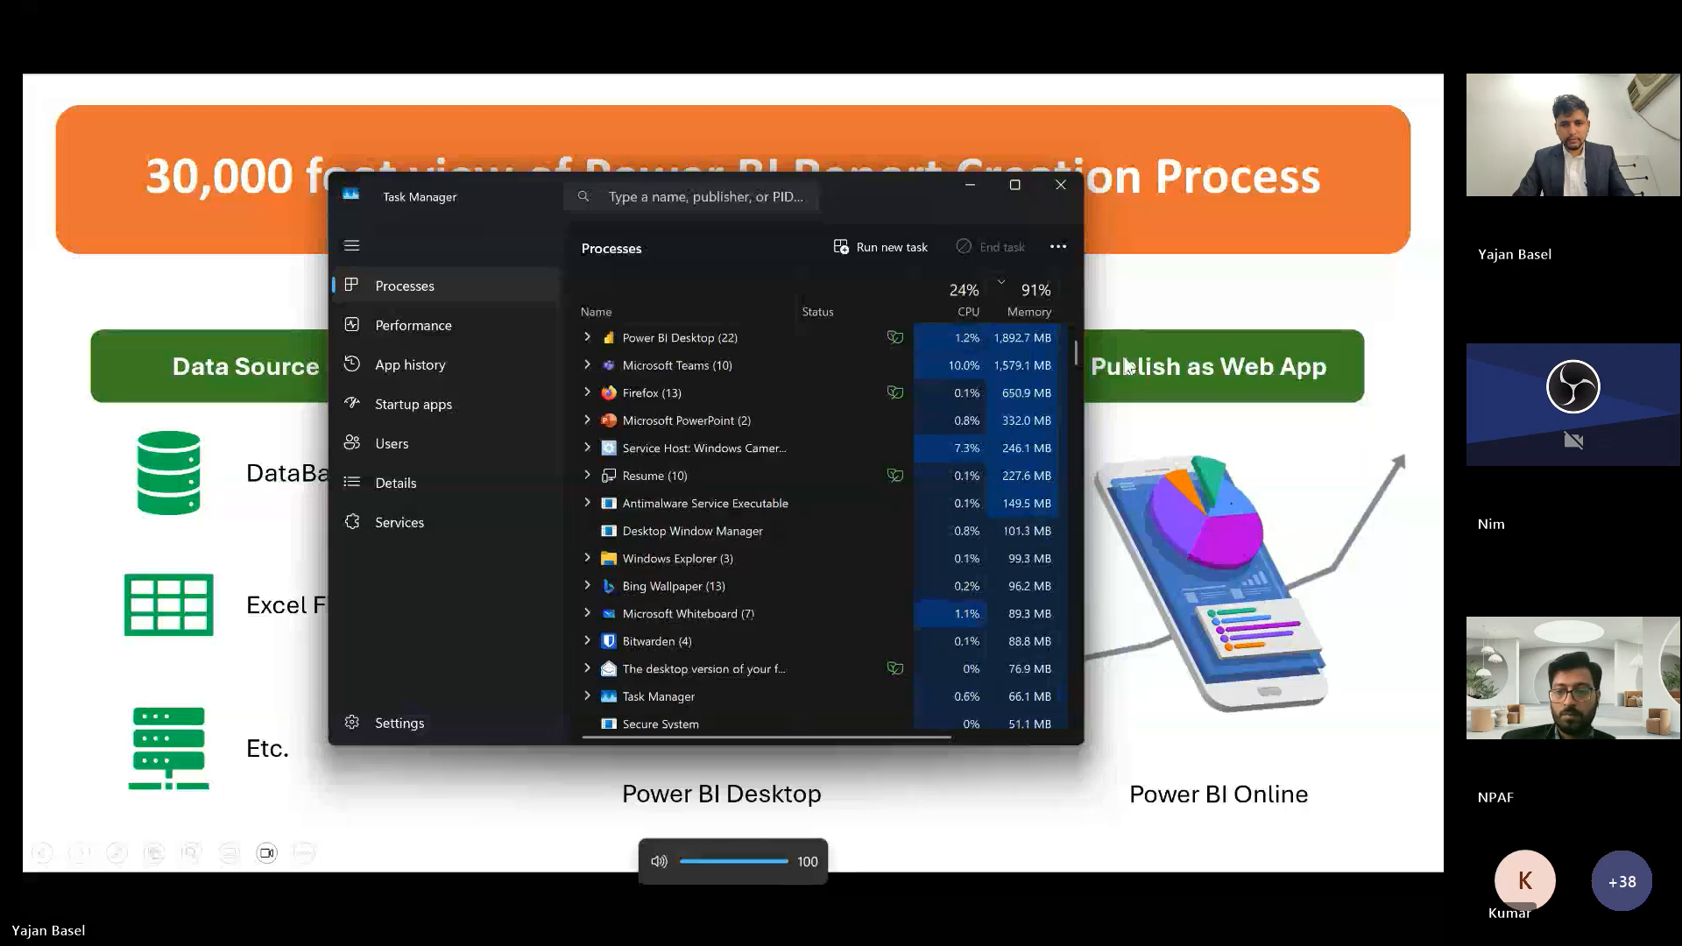
pyautogui.click(969, 187)
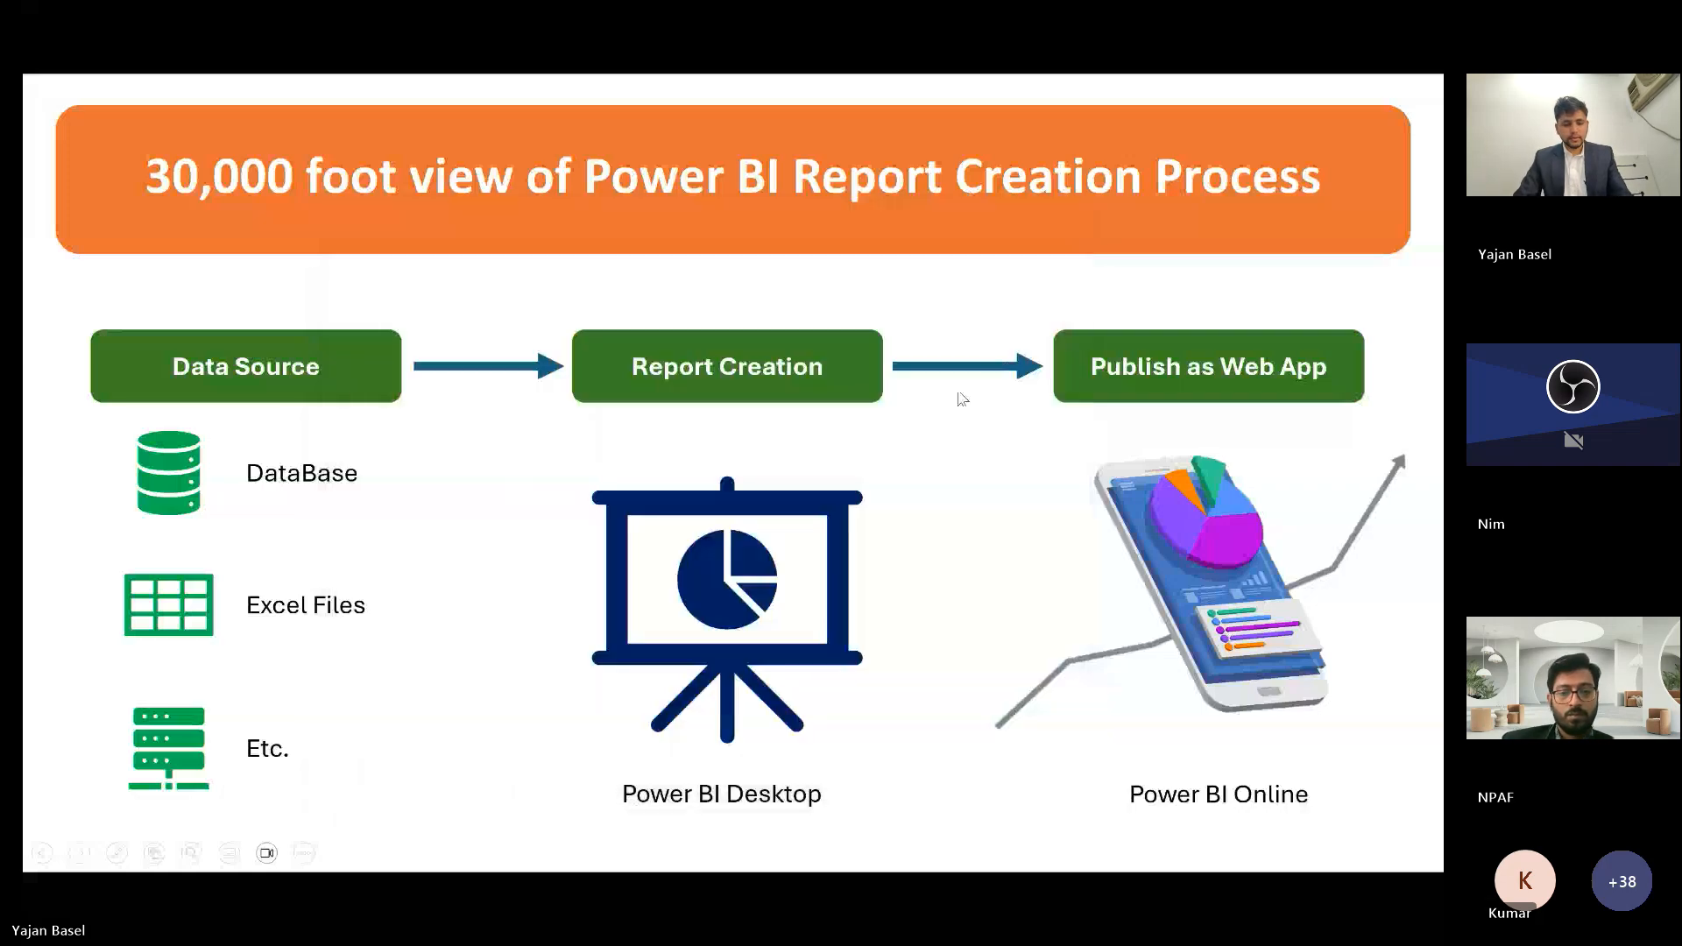
pyautogui.hotkey('ctrl', 'shift', 'Escape')
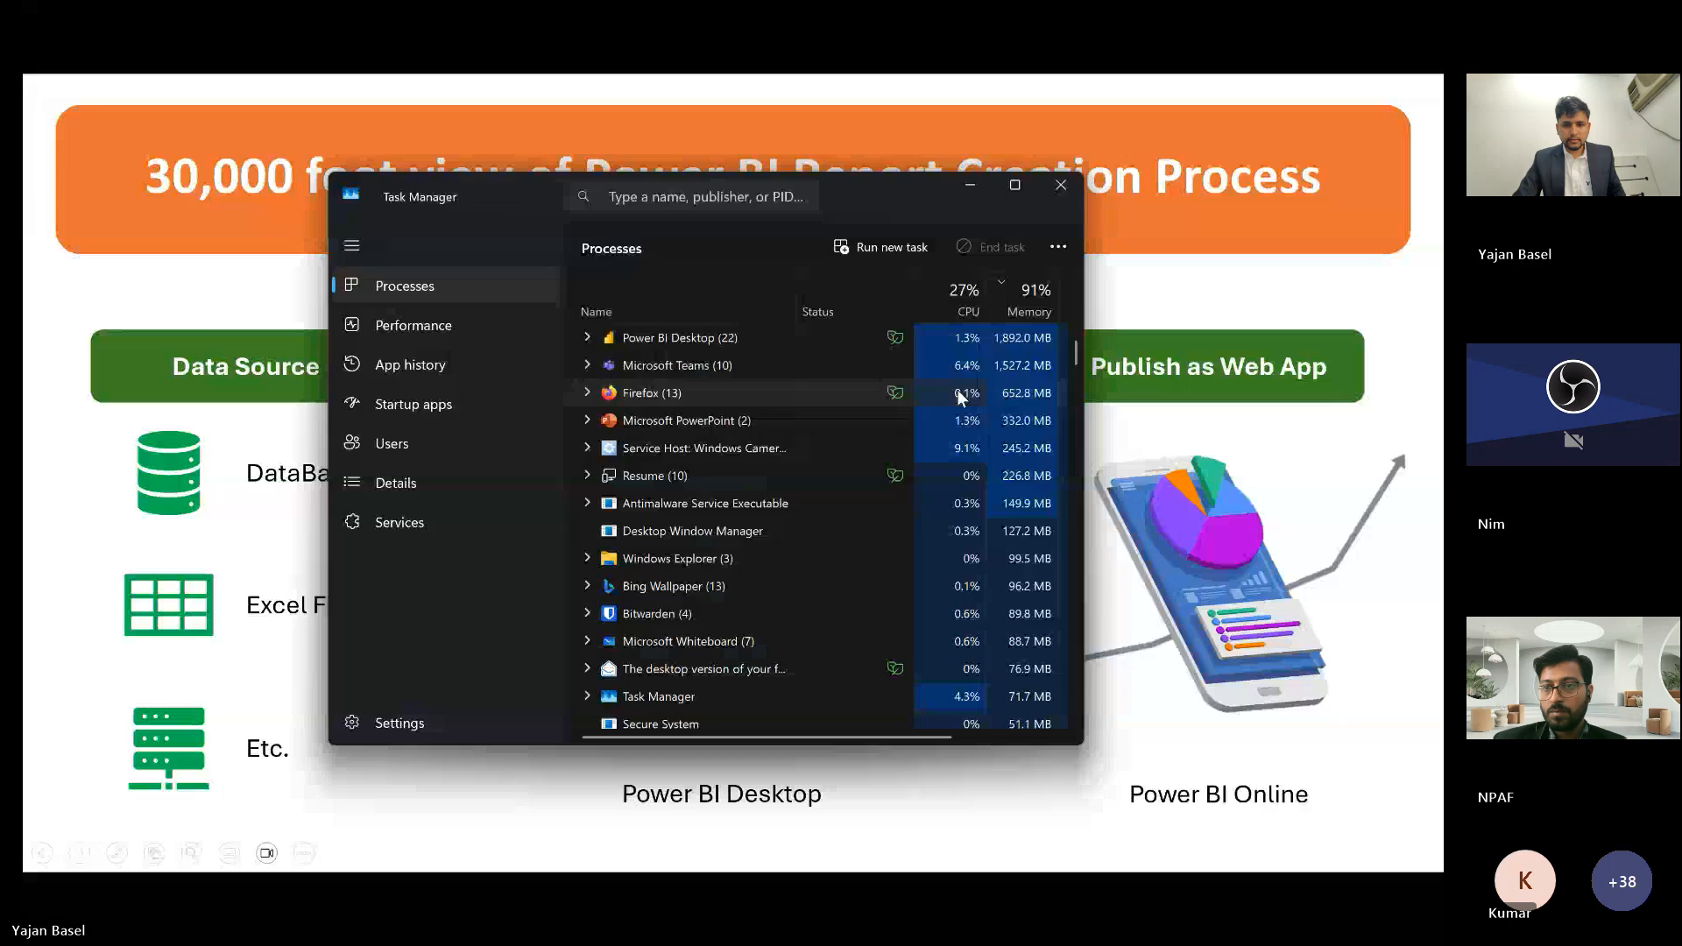
pyautogui.rightClick(722, 454)
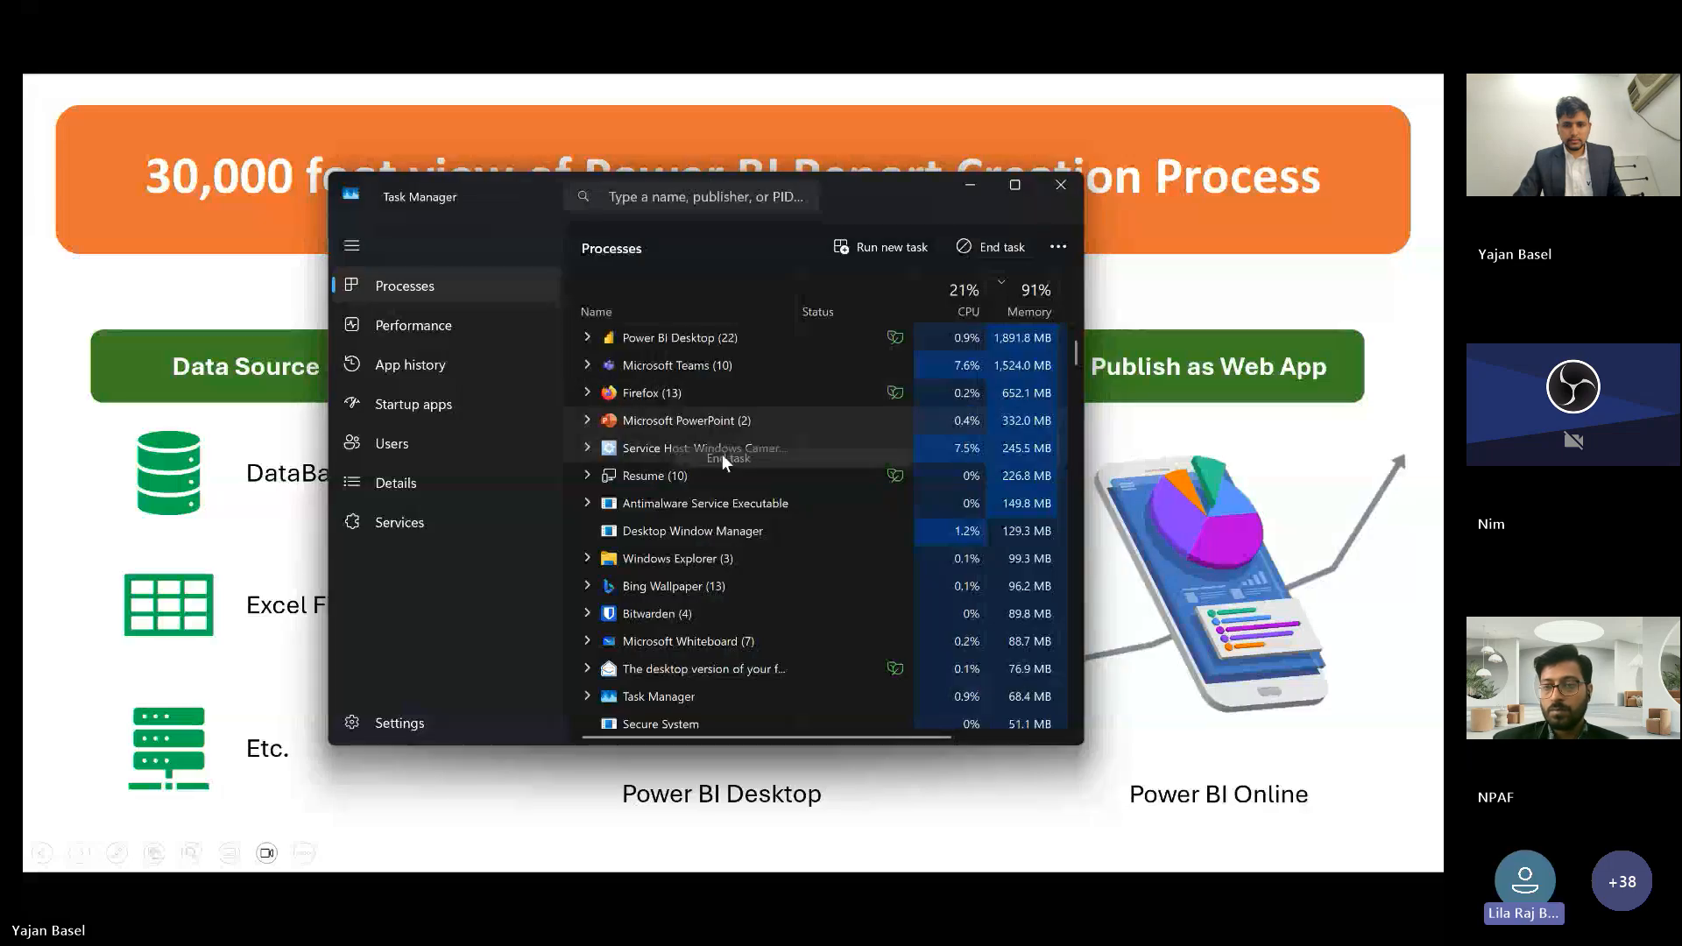
pyautogui.click(722, 454)
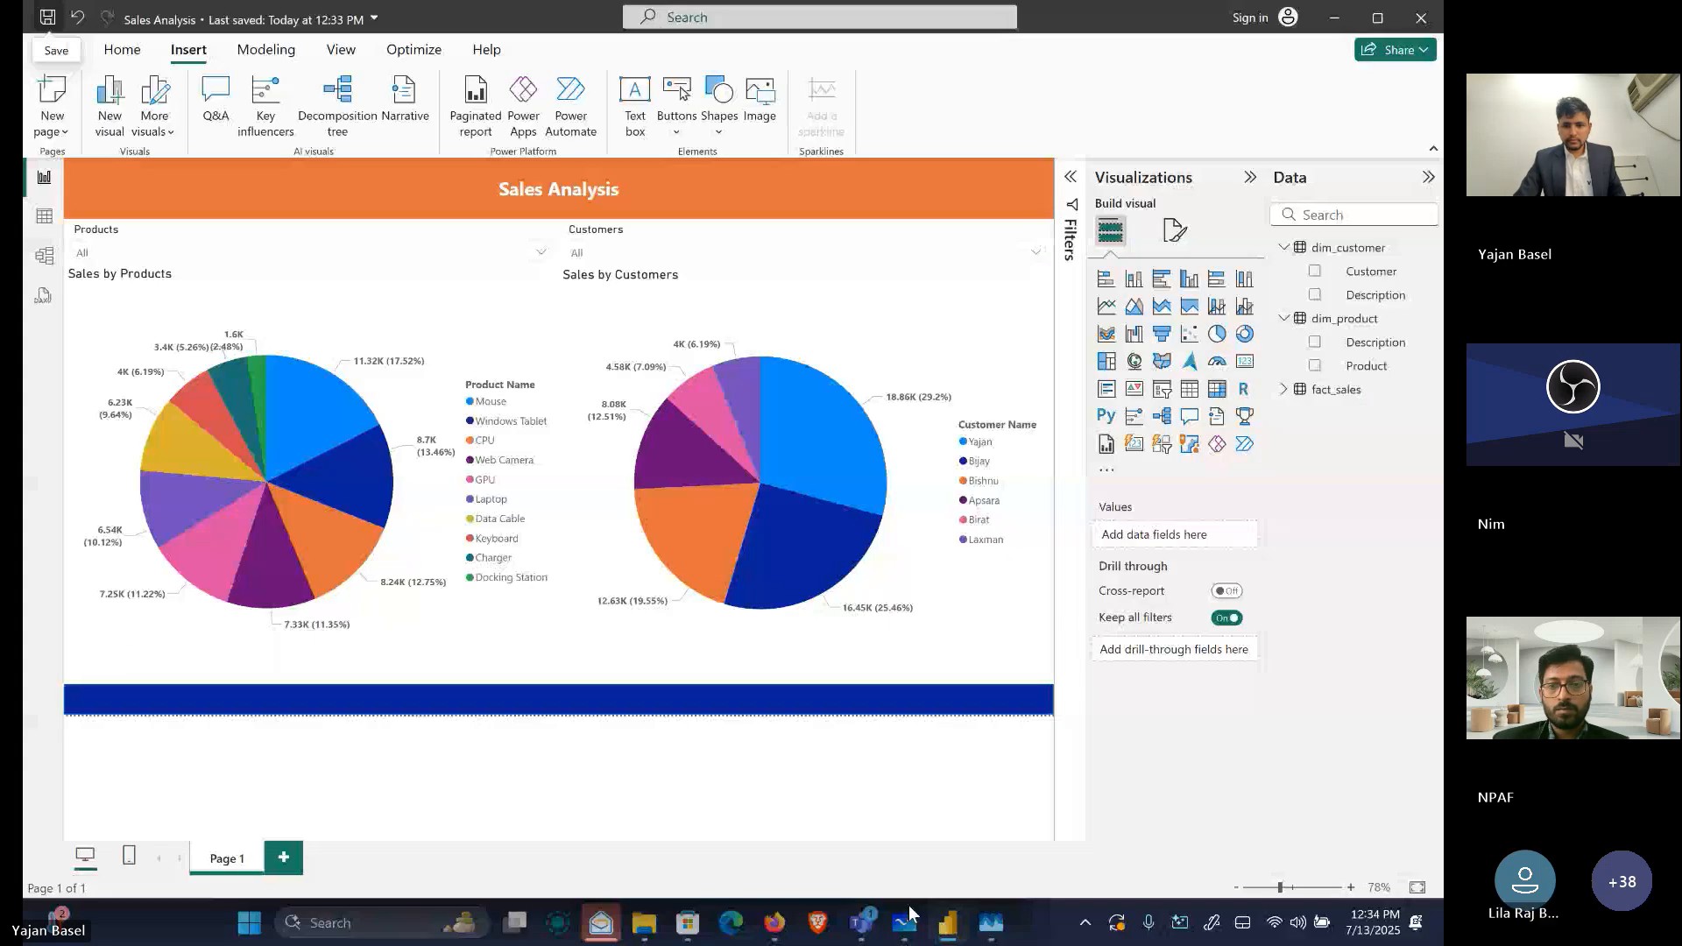
# Unmute the microphone in the Teams meeting, then hide the meeting window.
pyautogui.click(908, 920)
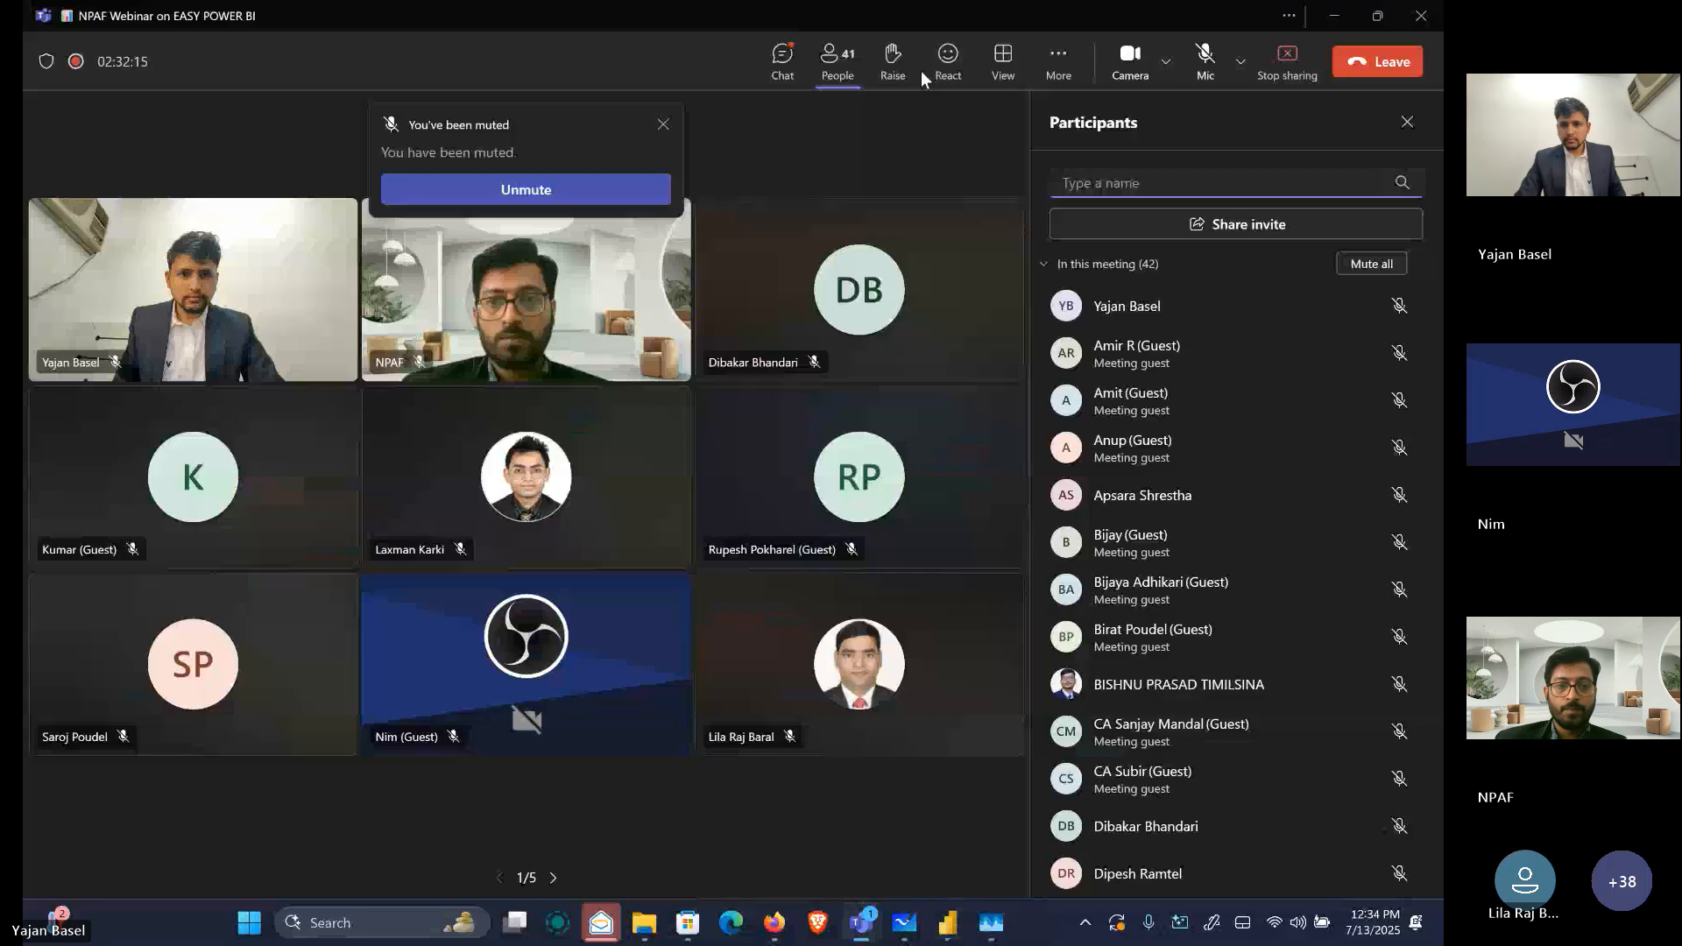
pyautogui.click(1206, 61)
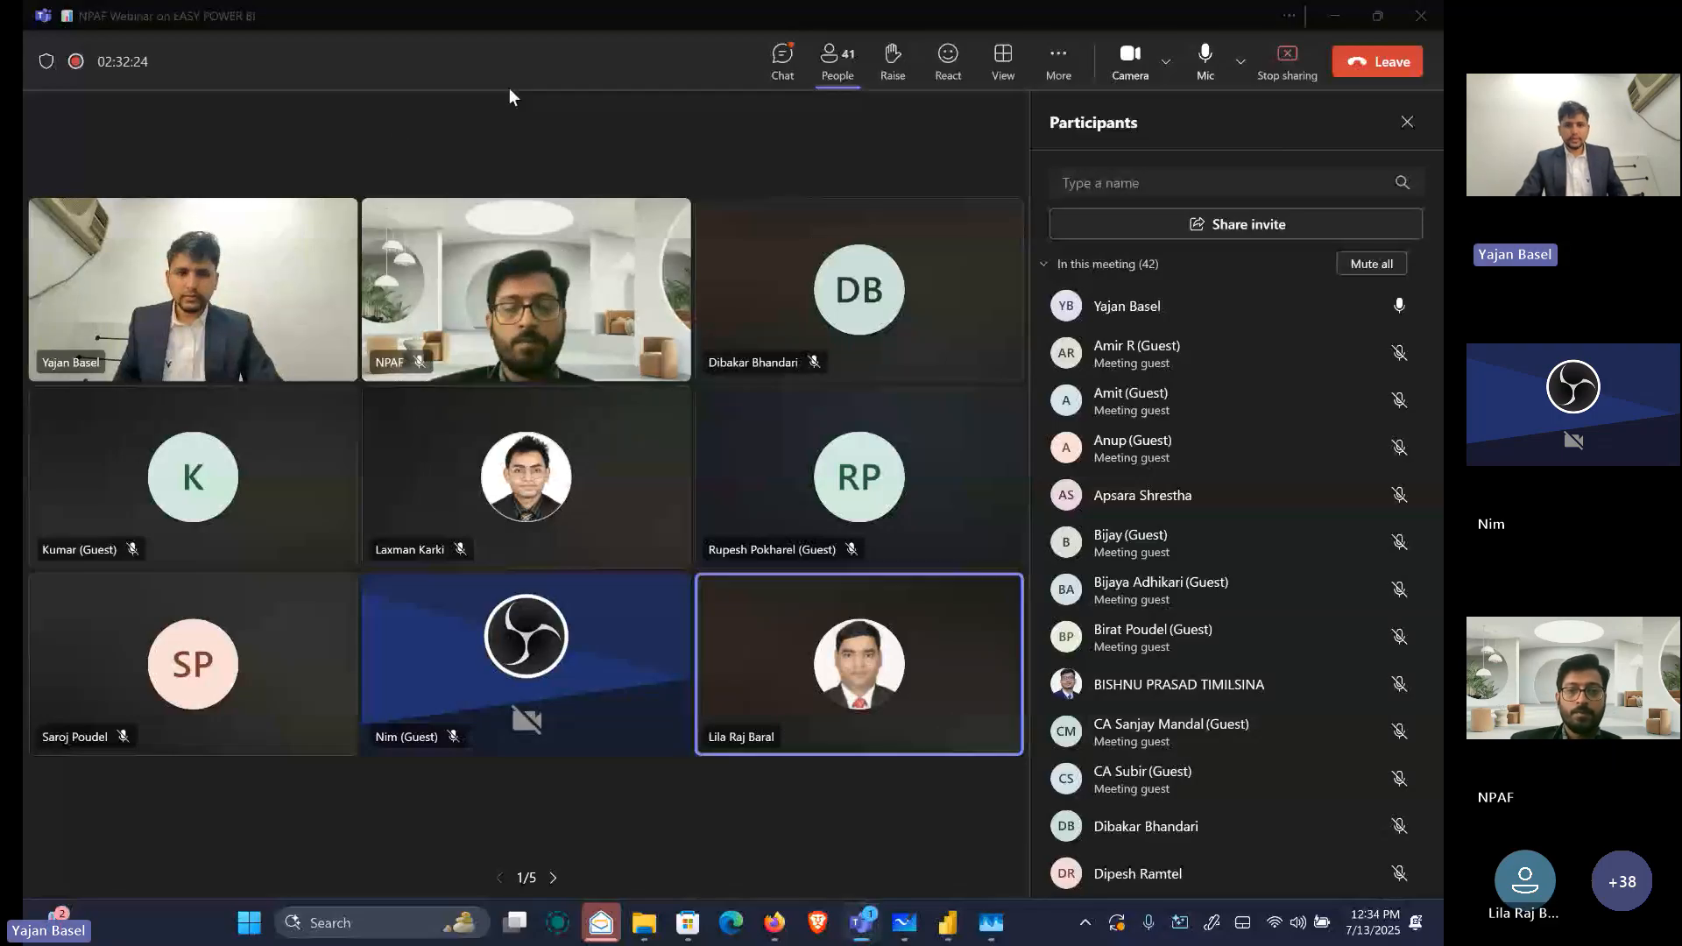
pyautogui.click(862, 923)
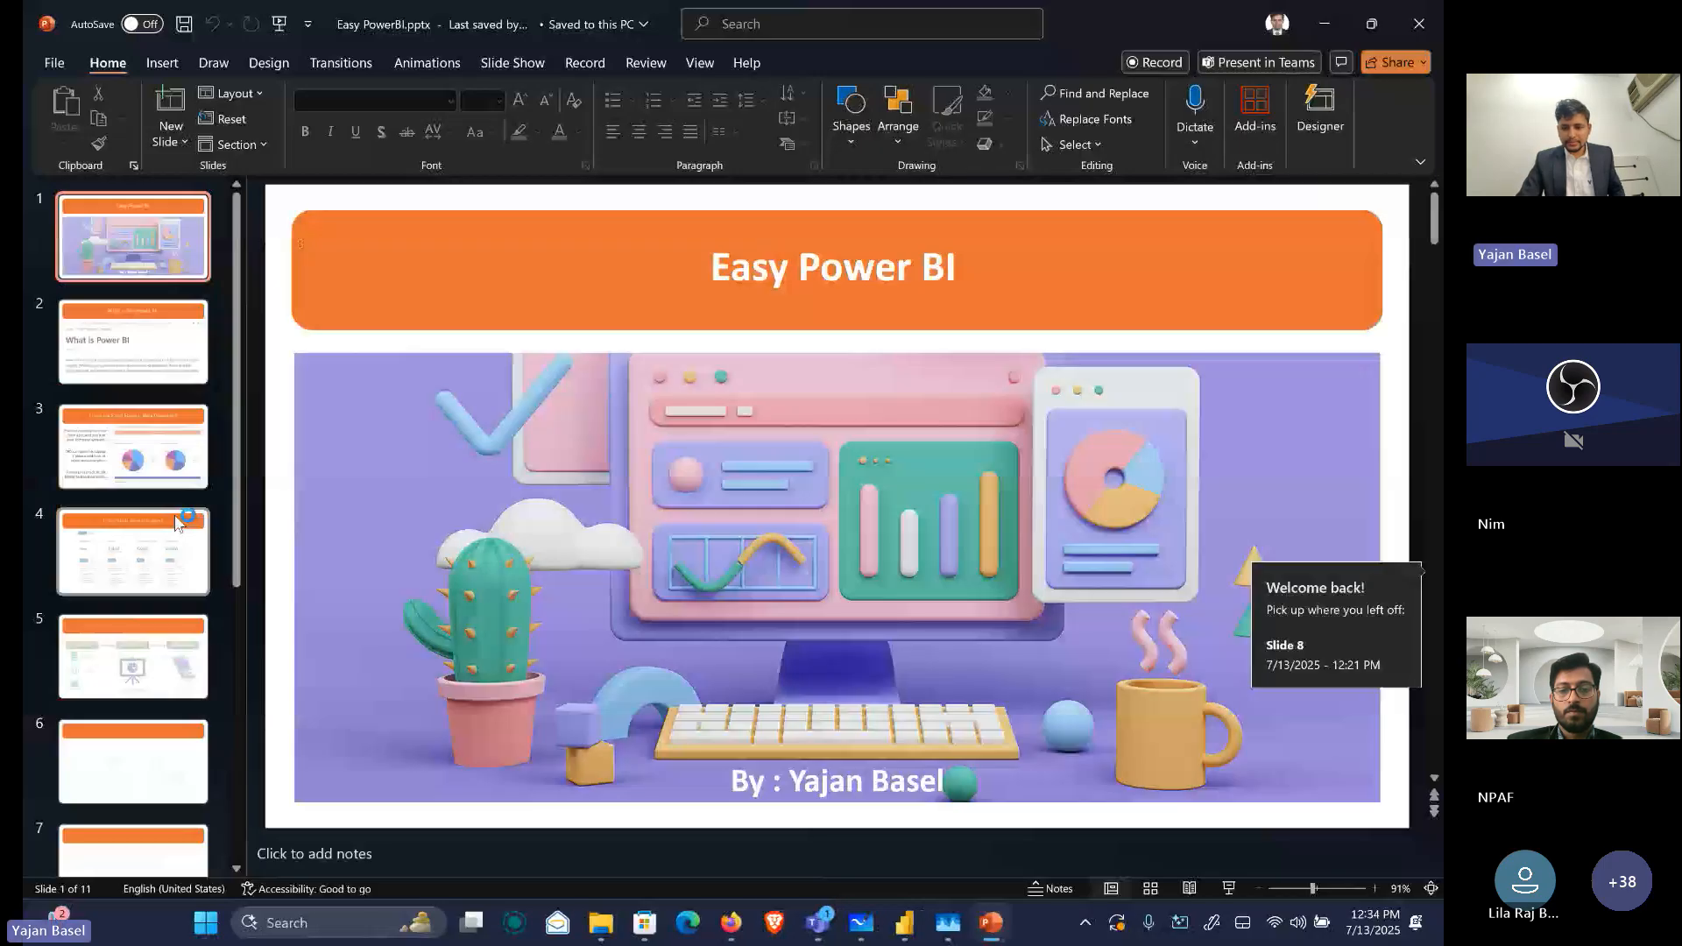
# Start the slideshow from slide one, try the pen and laser options, and step between slides.
pyautogui.press('F5')
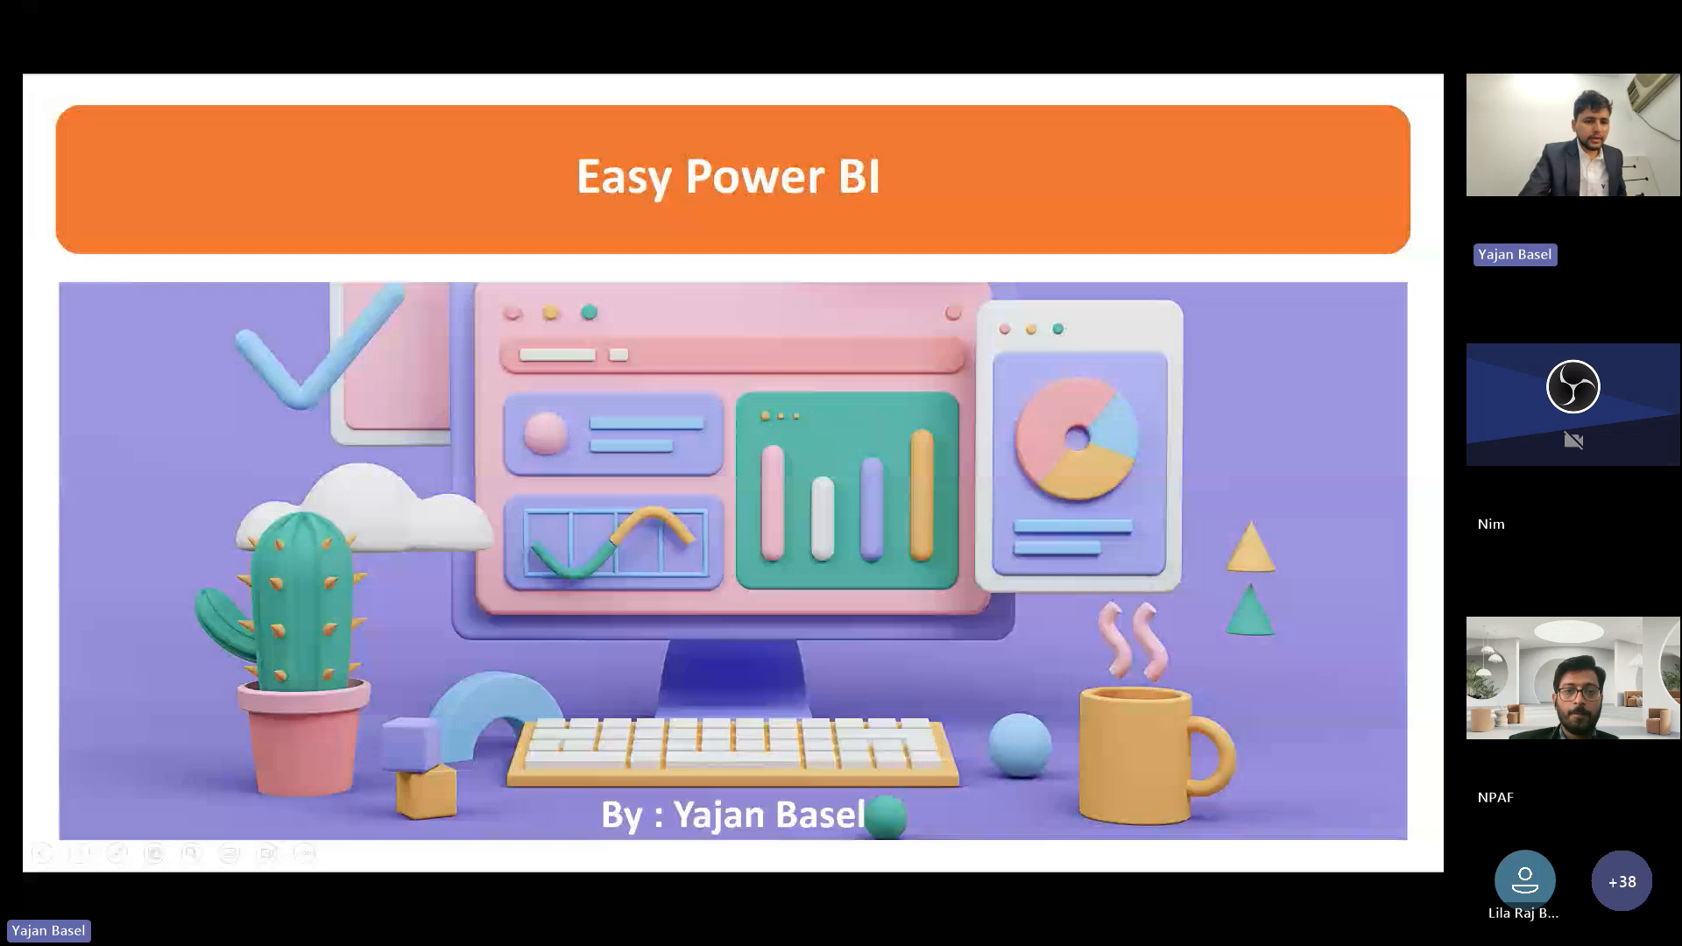
pyautogui.press('Right')
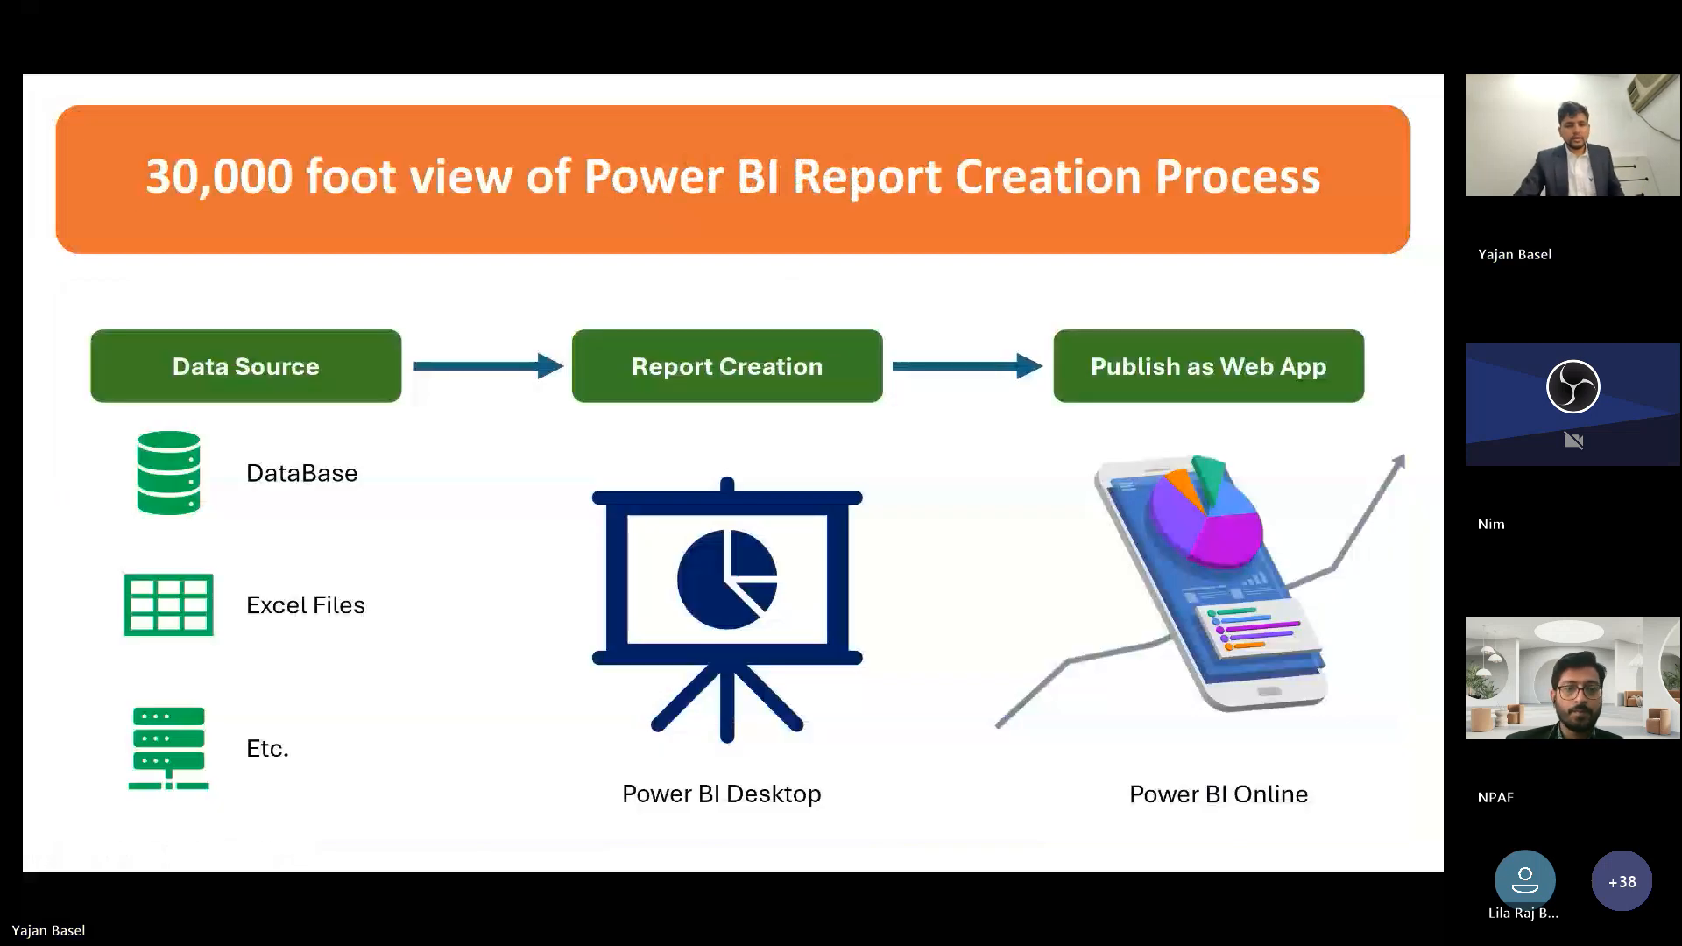
pyautogui.click(117, 852)
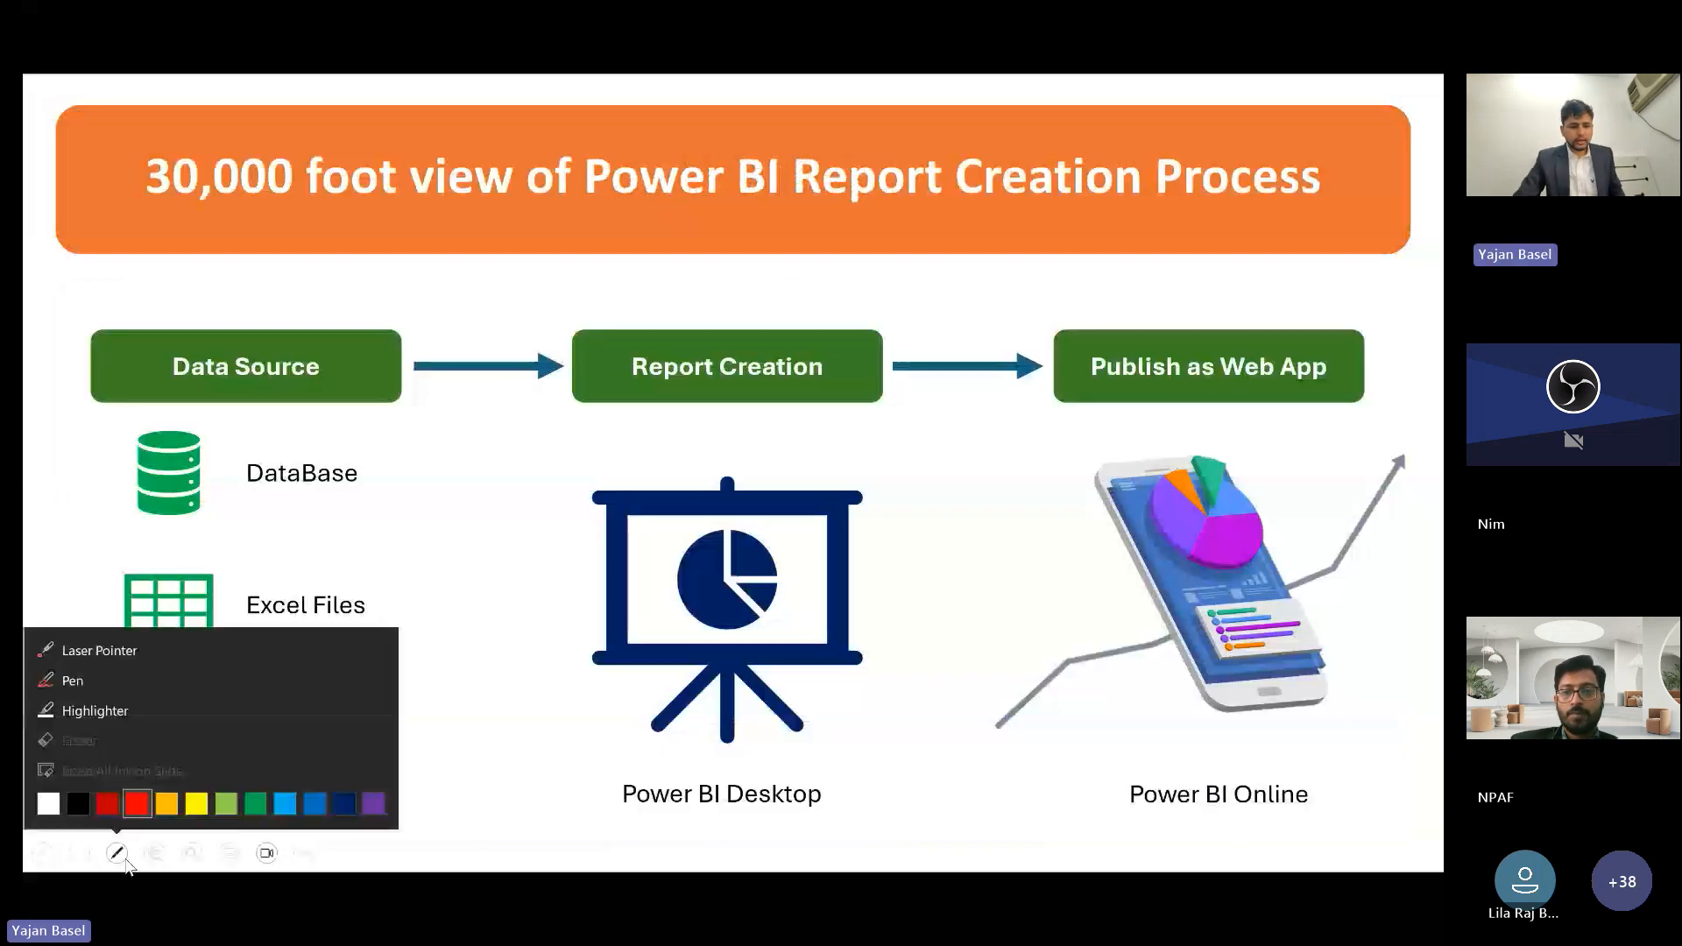
pyautogui.click(125, 861)
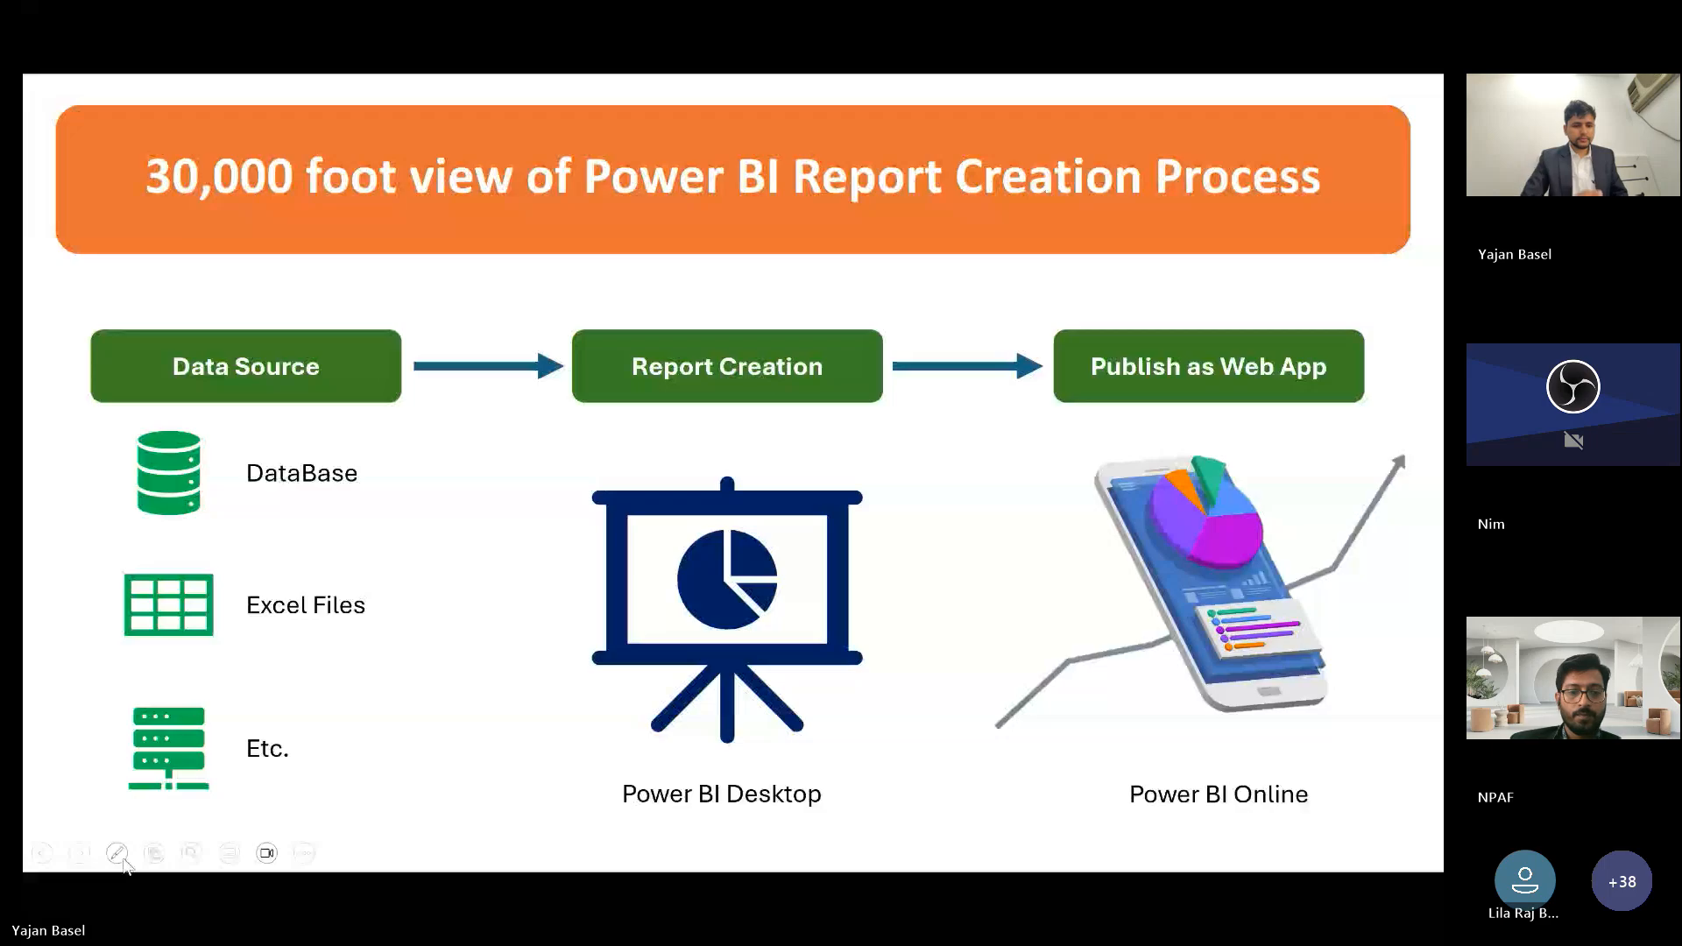
pyautogui.click(126, 863)
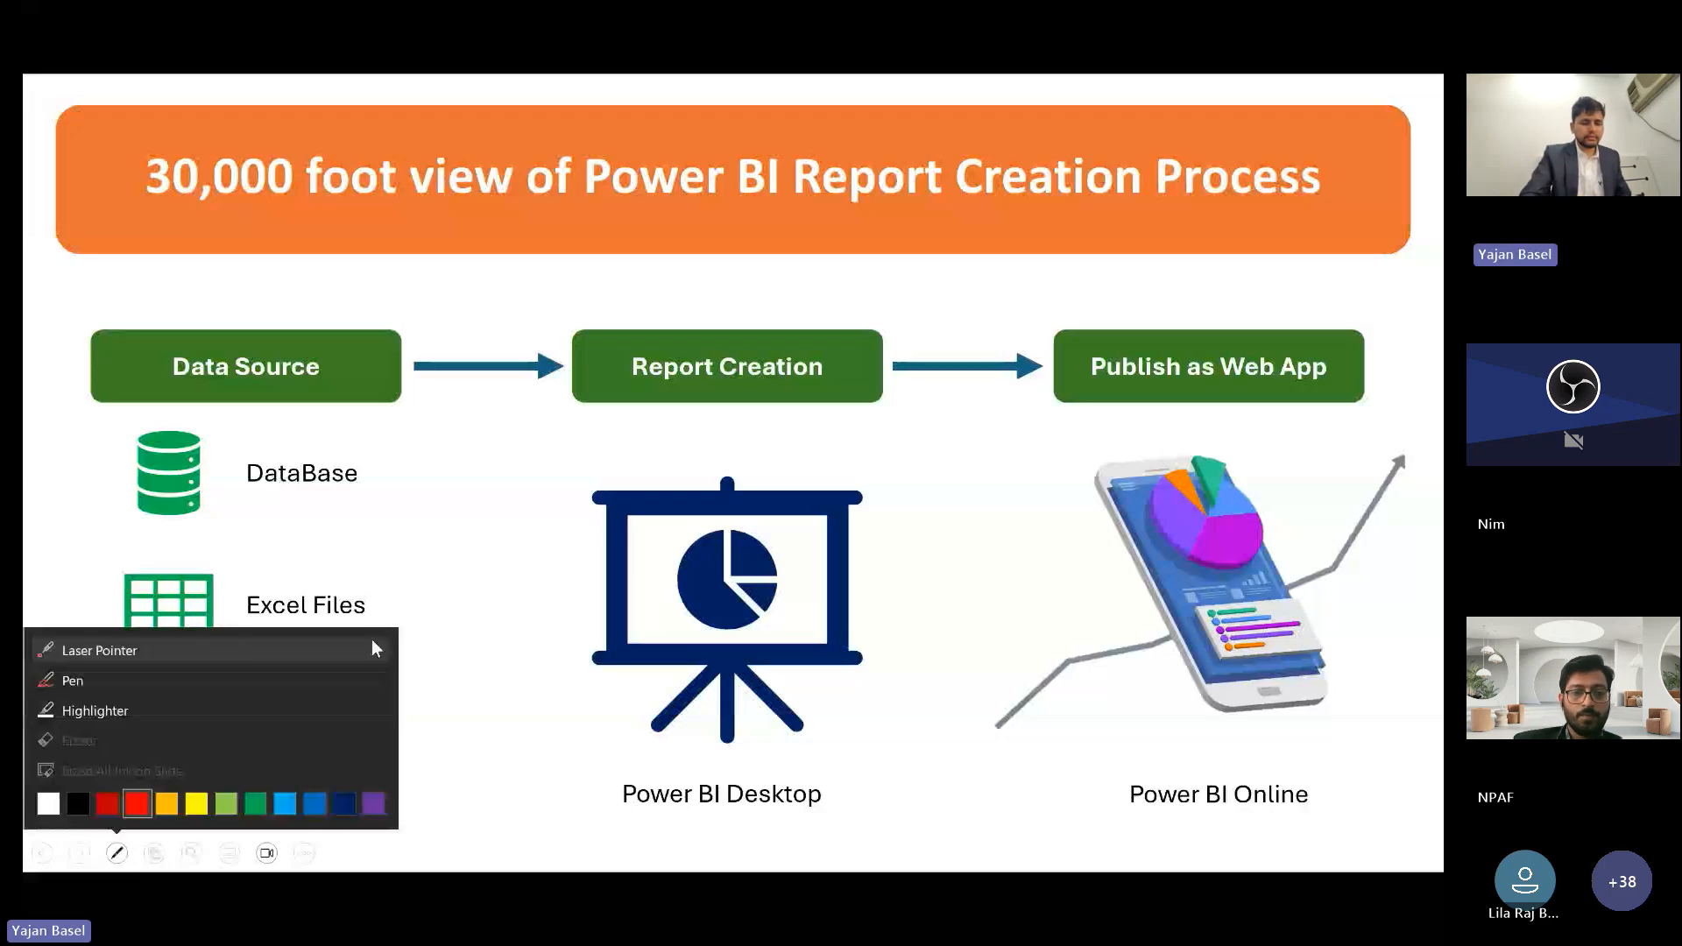
pyautogui.press('Right')
pyautogui.press('Right')
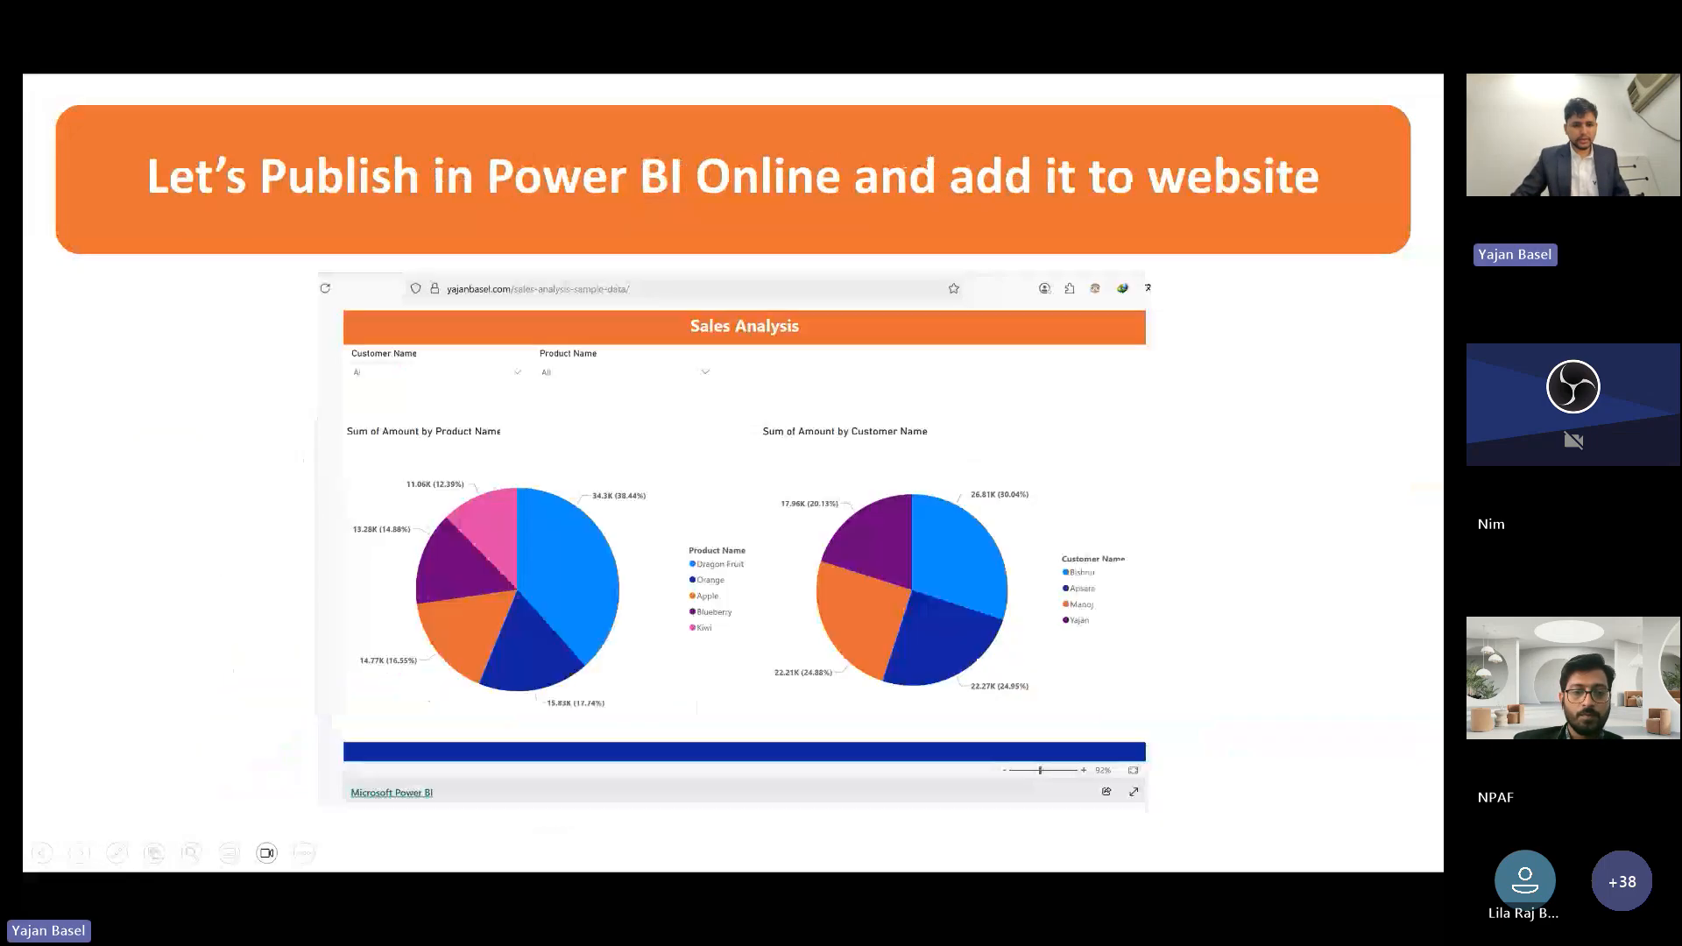
pyautogui.press('Left')
pyautogui.press('Left')
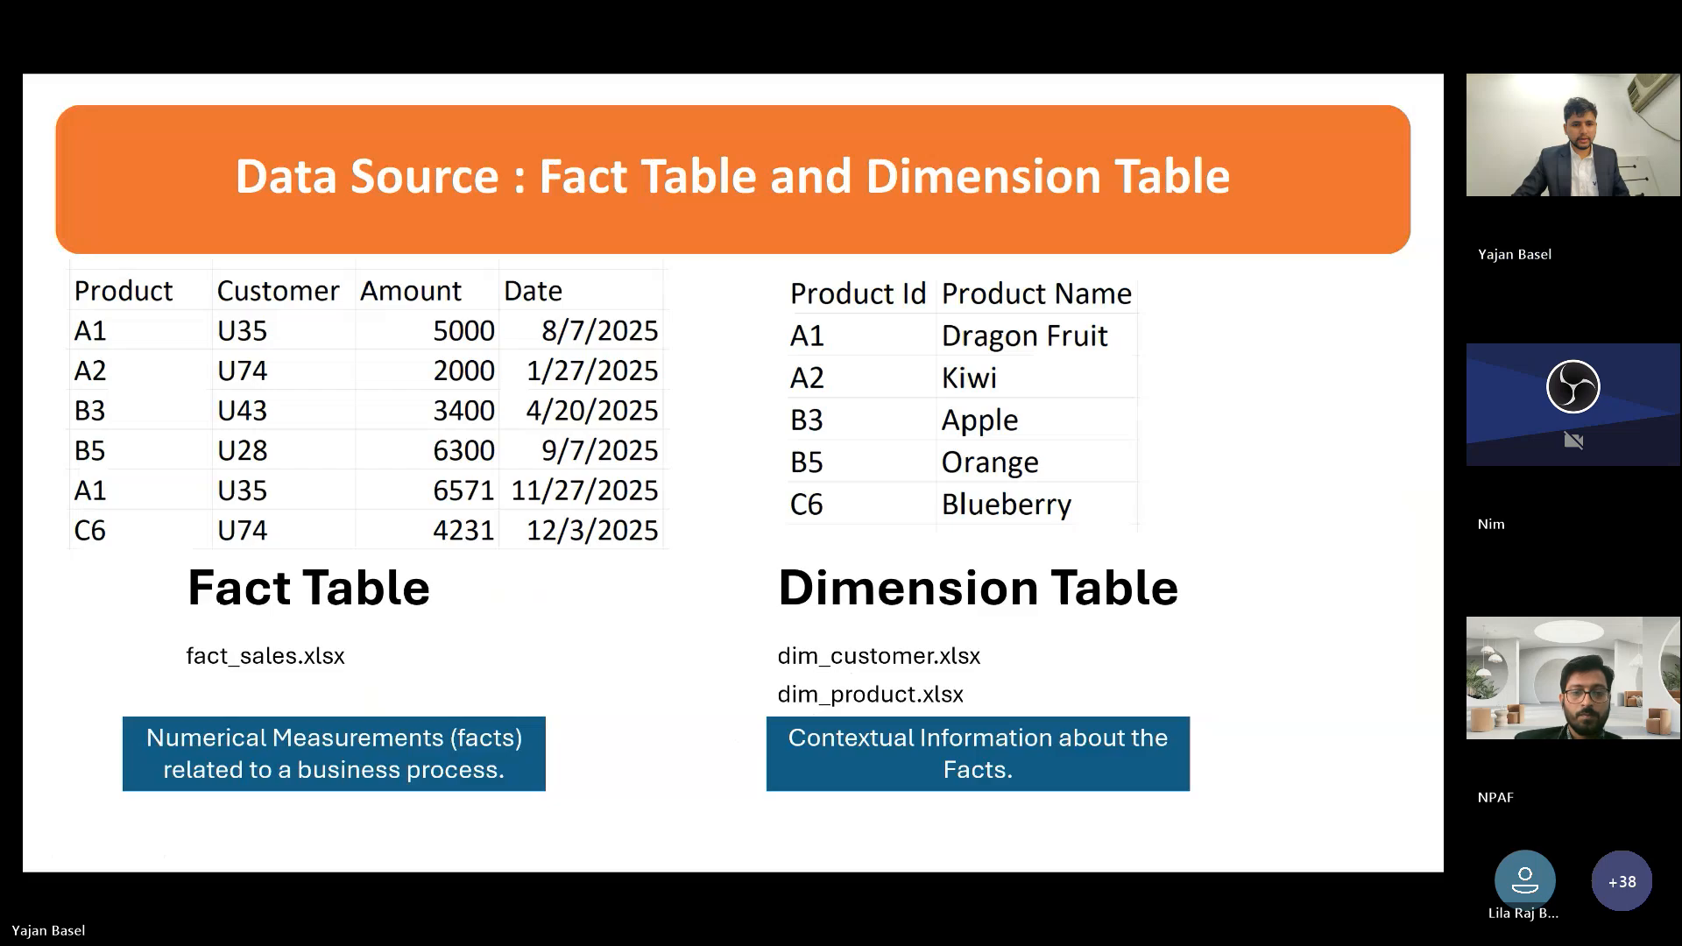
pyautogui.press('Left')
pyautogui.press('Left')
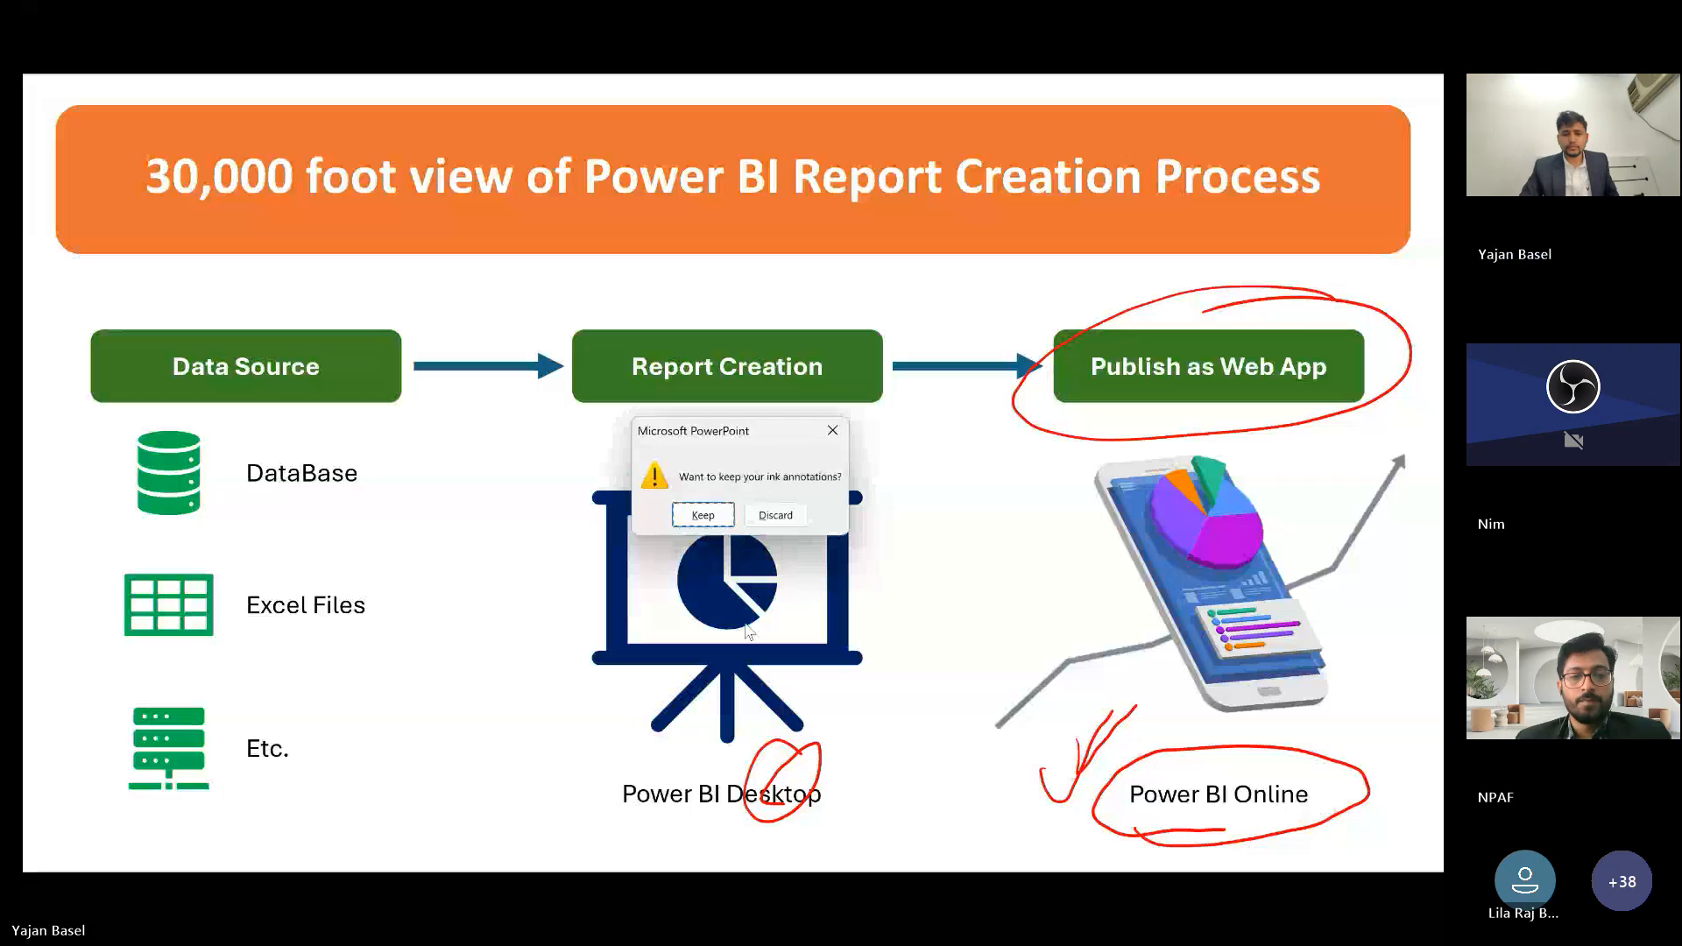
# Discard the slide's ink annotations and go to the Power BI service at app.power... in Firefox.
pyautogui.click(777, 522)
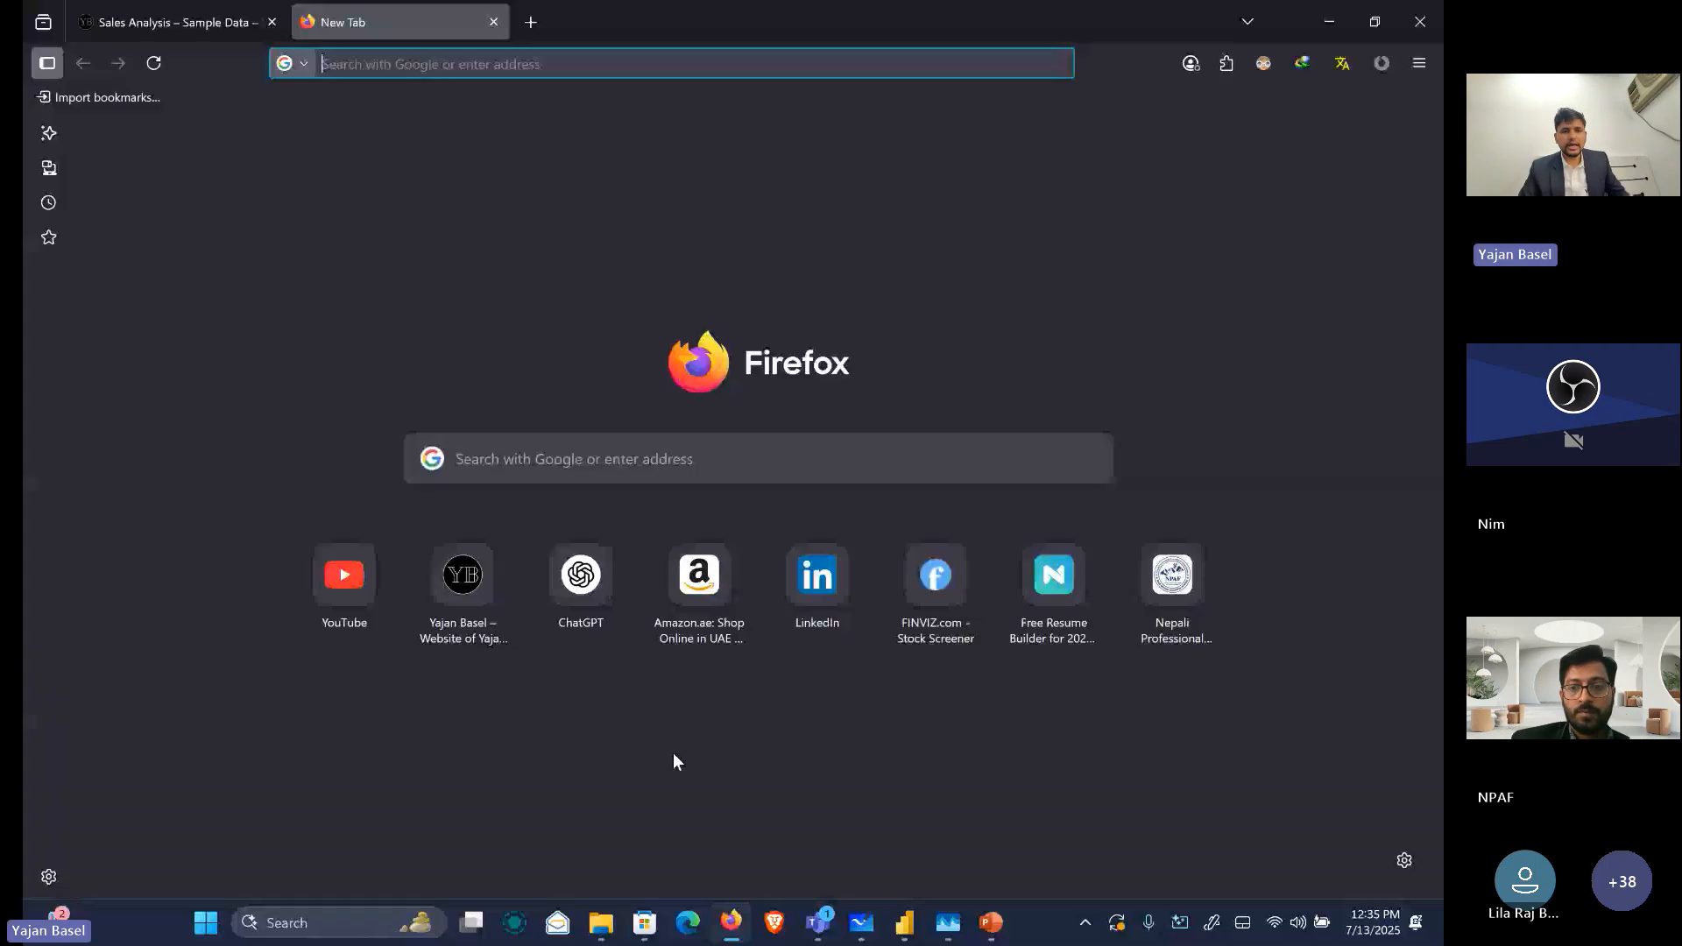
pyautogui.click(415, 52)
pyautogui.write('app')
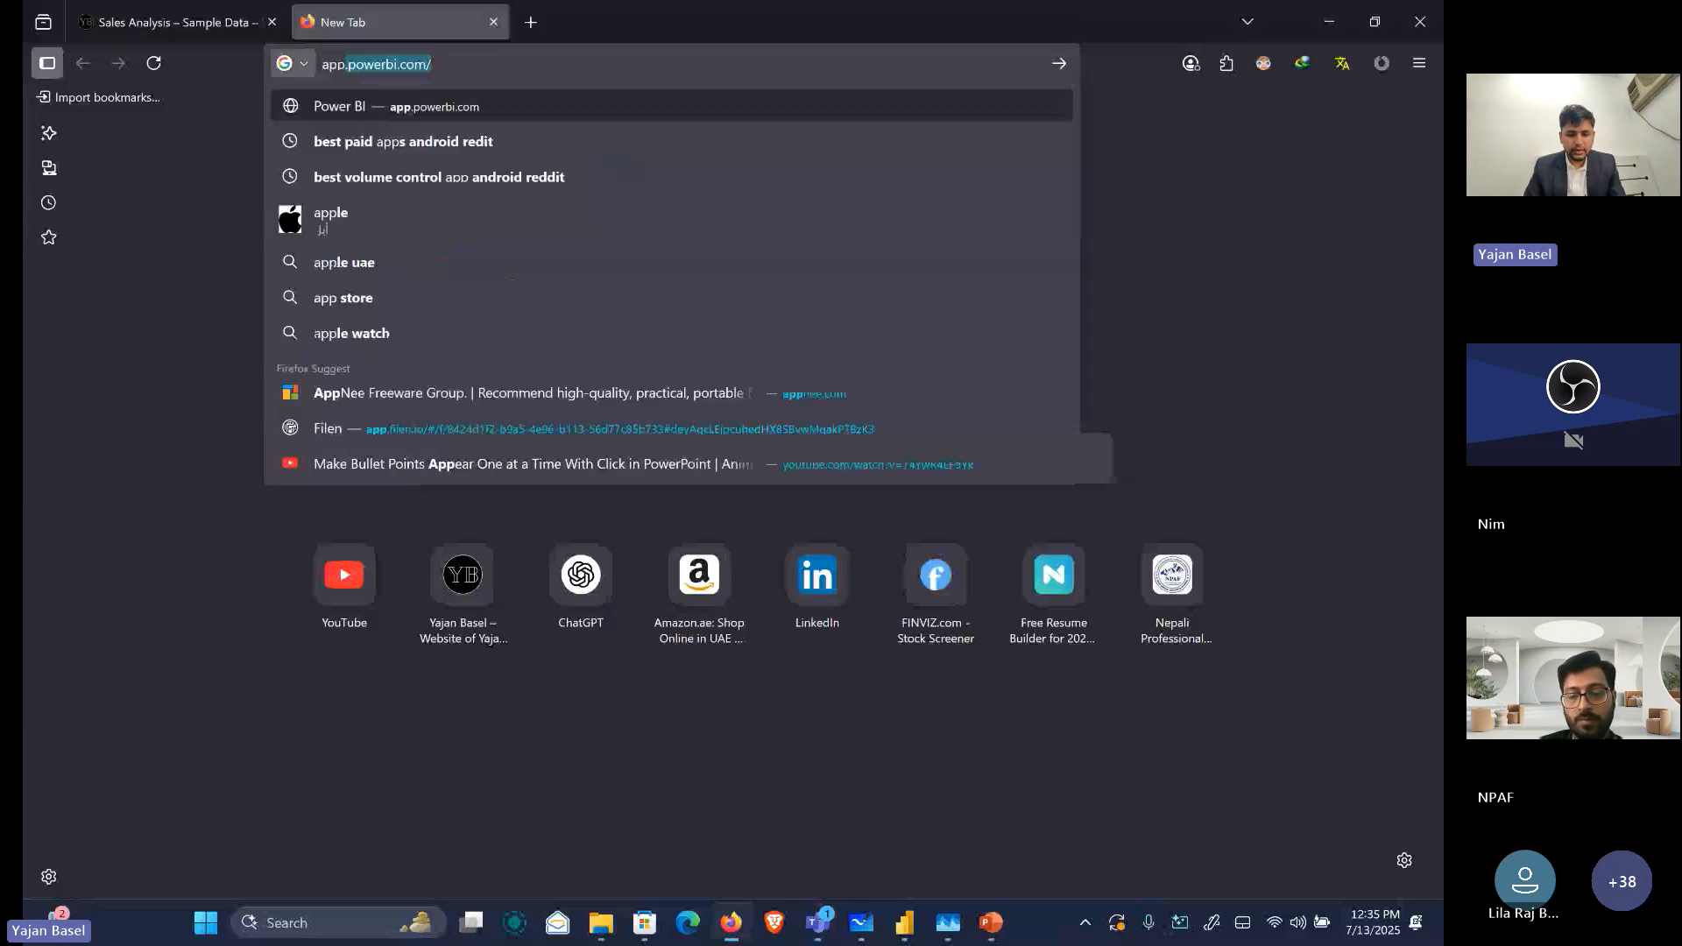
pyautogui.write('.power')
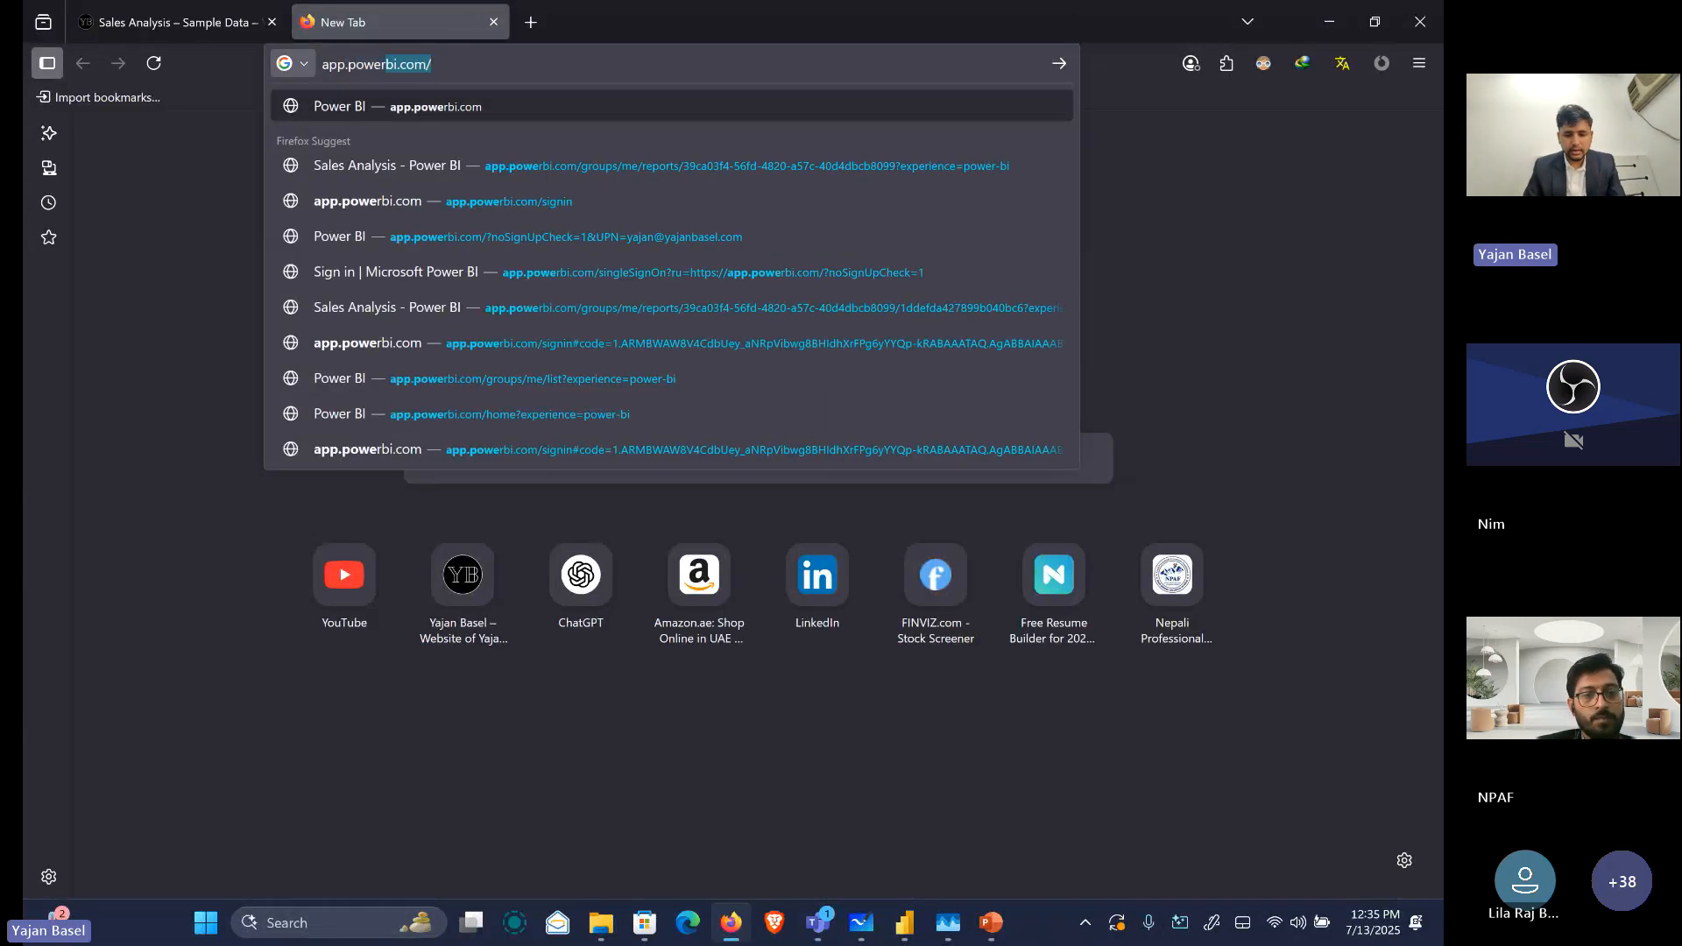
pyautogui.press('Return')
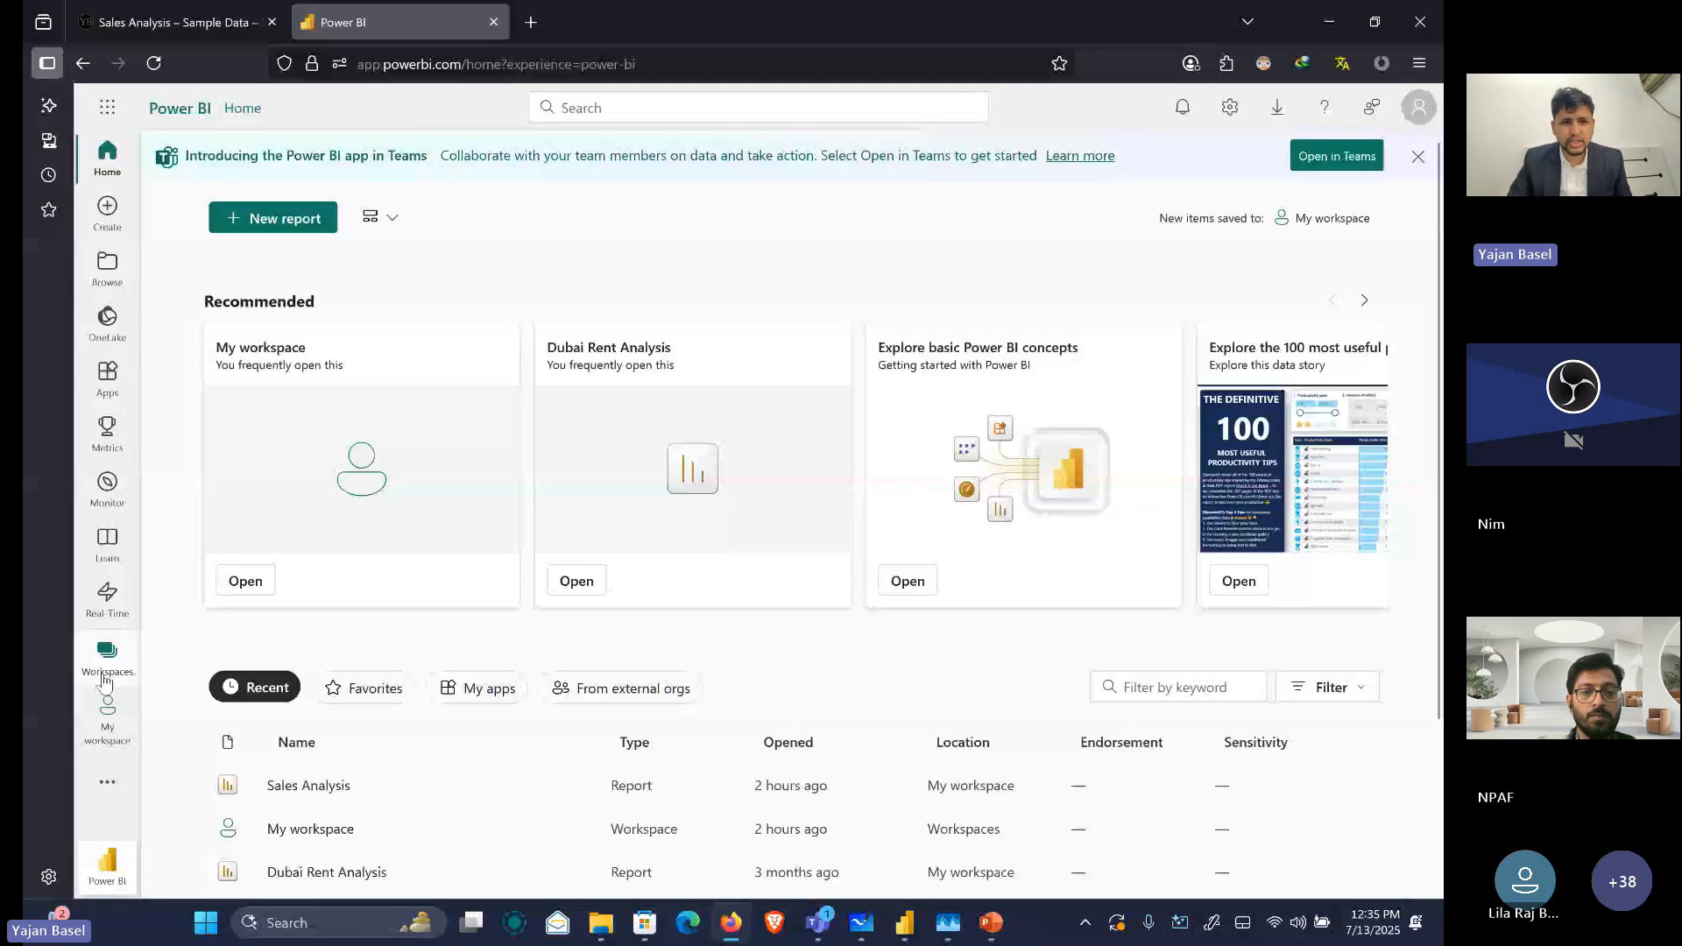
# Open My workspace from Workspaces and enlarge its item list.
pyautogui.click(105, 665)
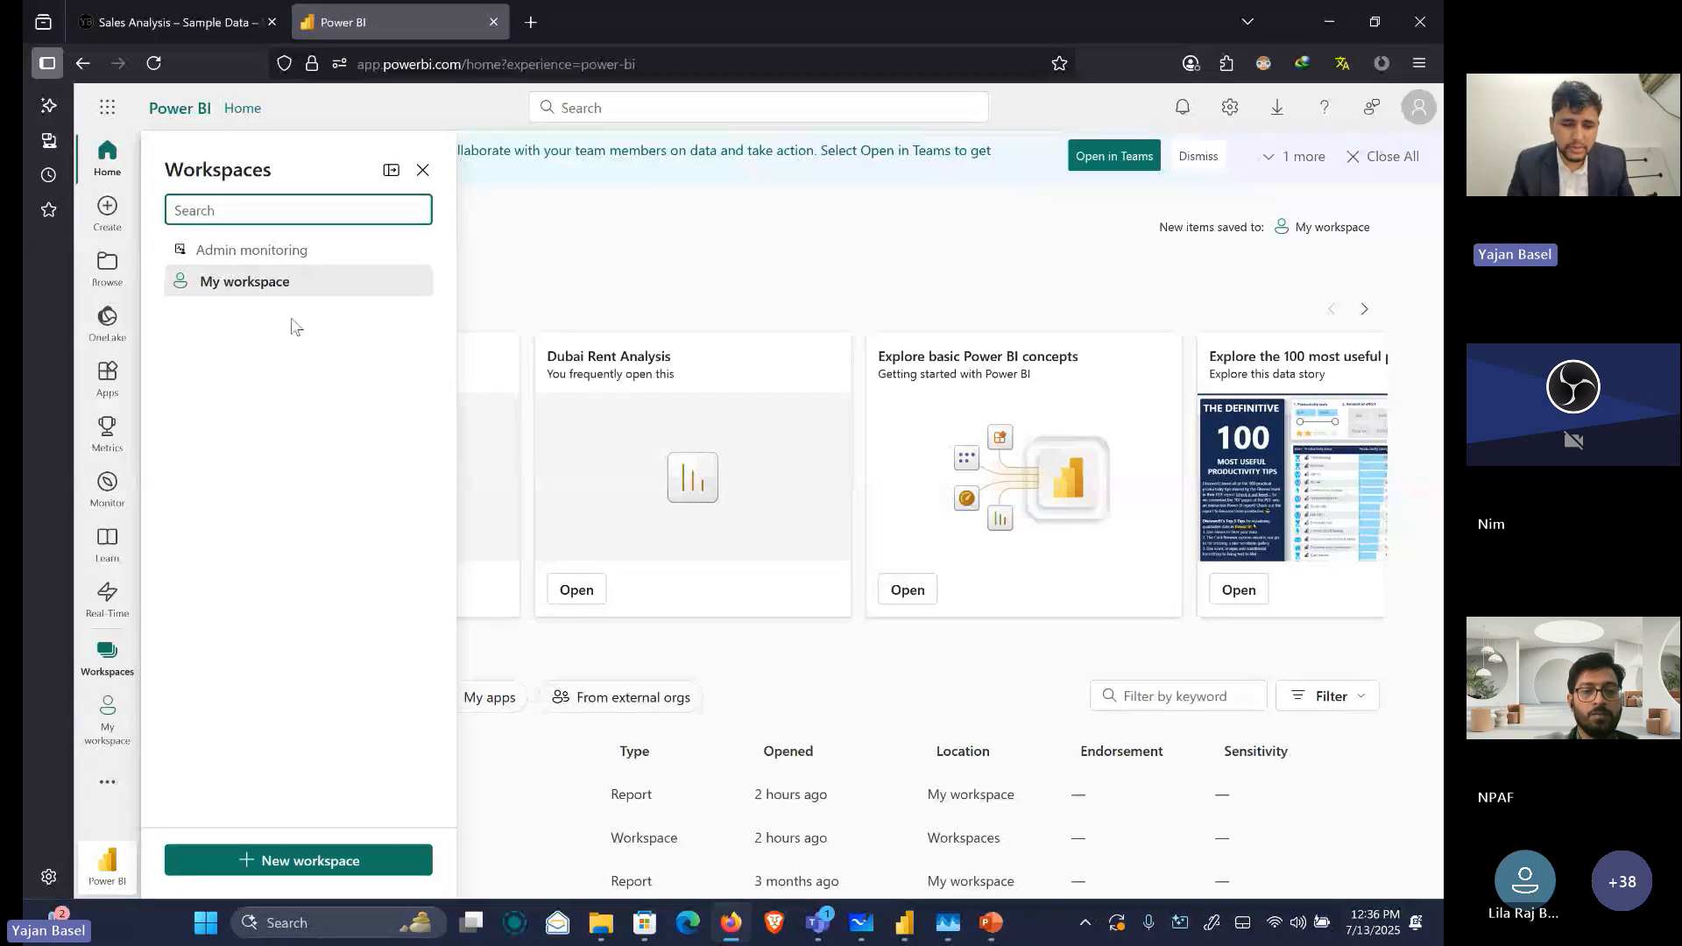
pyautogui.click(244, 281)
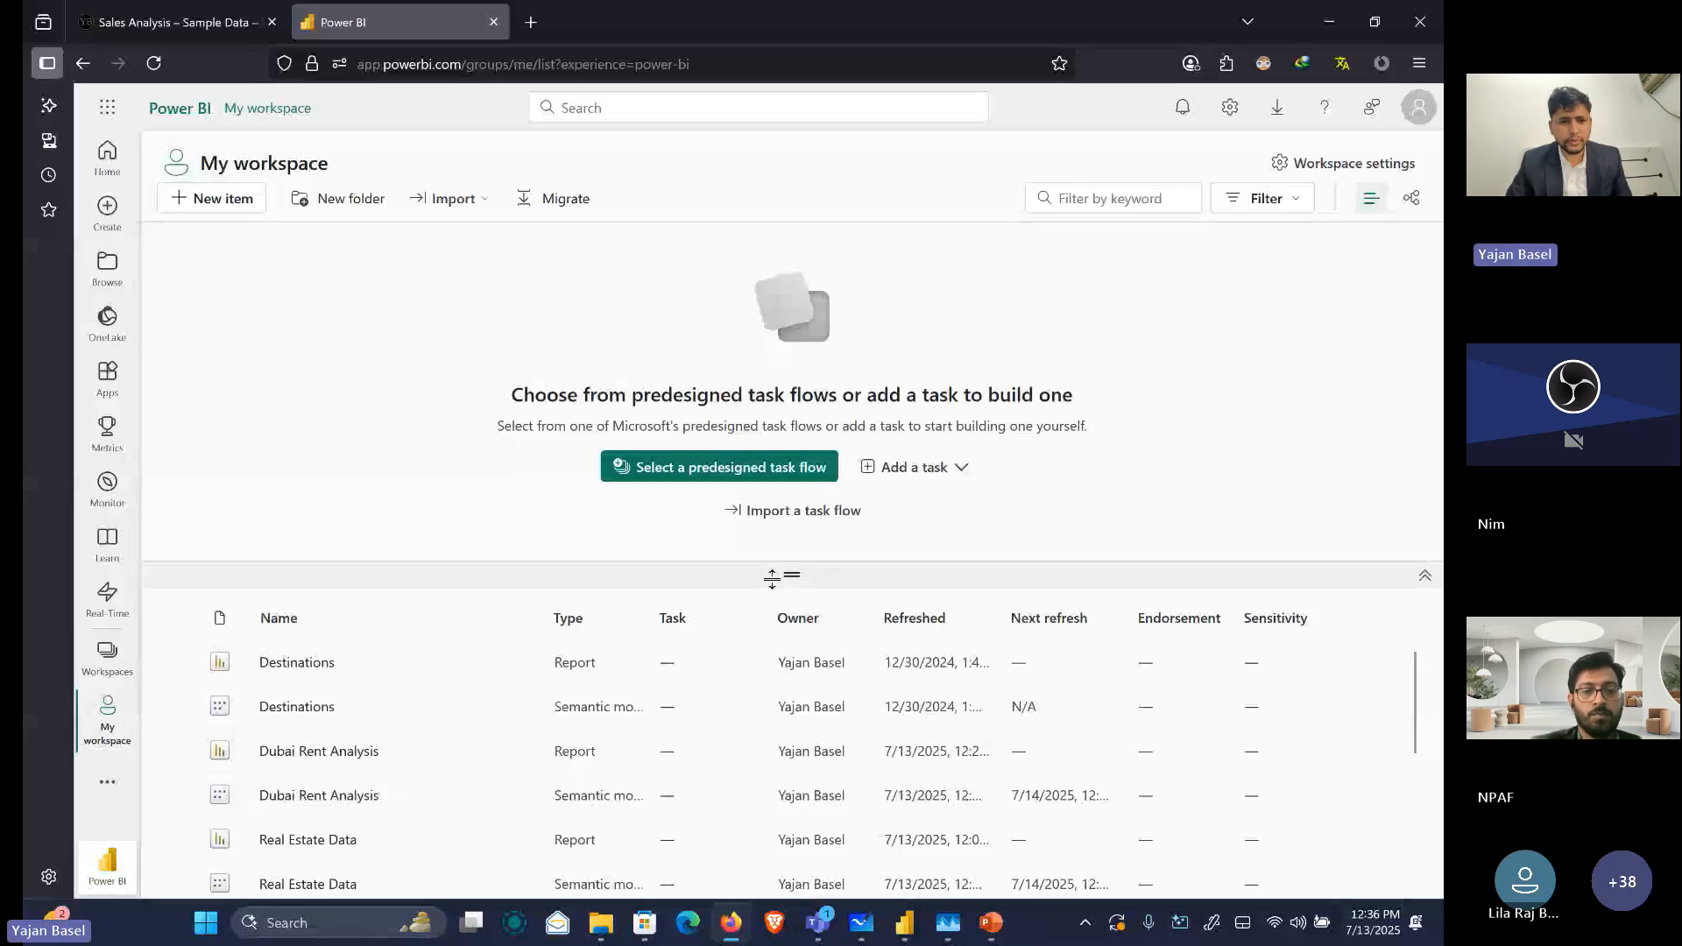
pyautogui.moveTo(772, 579); pyautogui.dragTo(793, 348)
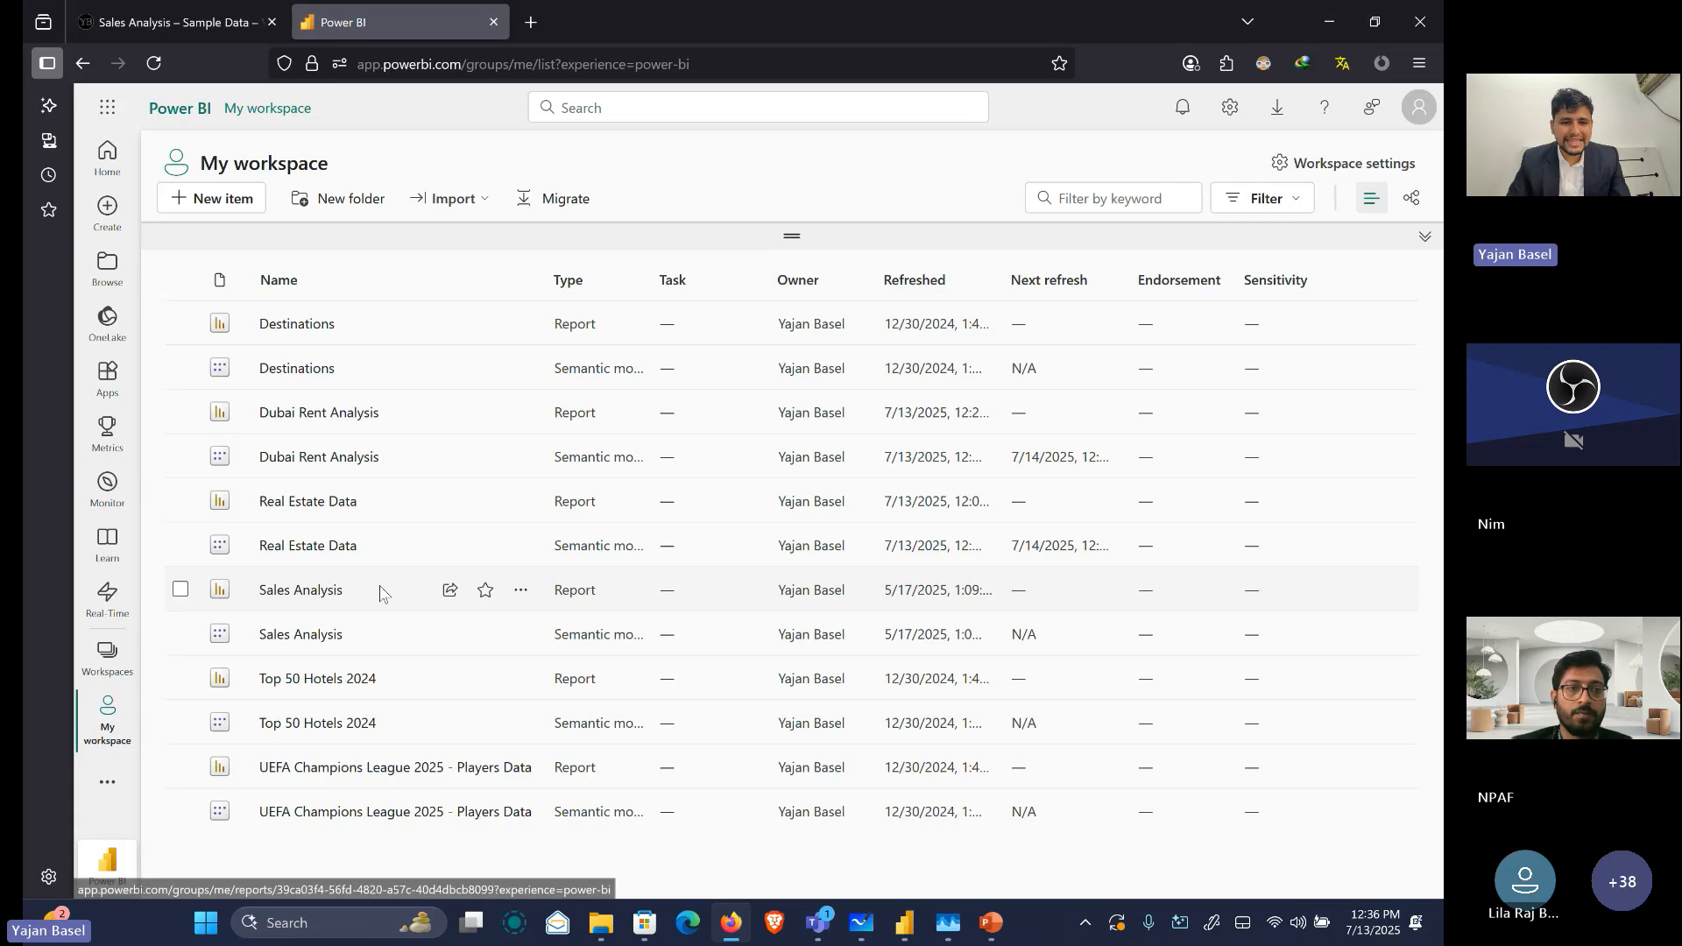
# Delete the Sales Analysis report from My workspace and switch to the website tab.
pyautogui.click(521, 596)
pyautogui.click(769, 552)
pyautogui.click(779, 541)
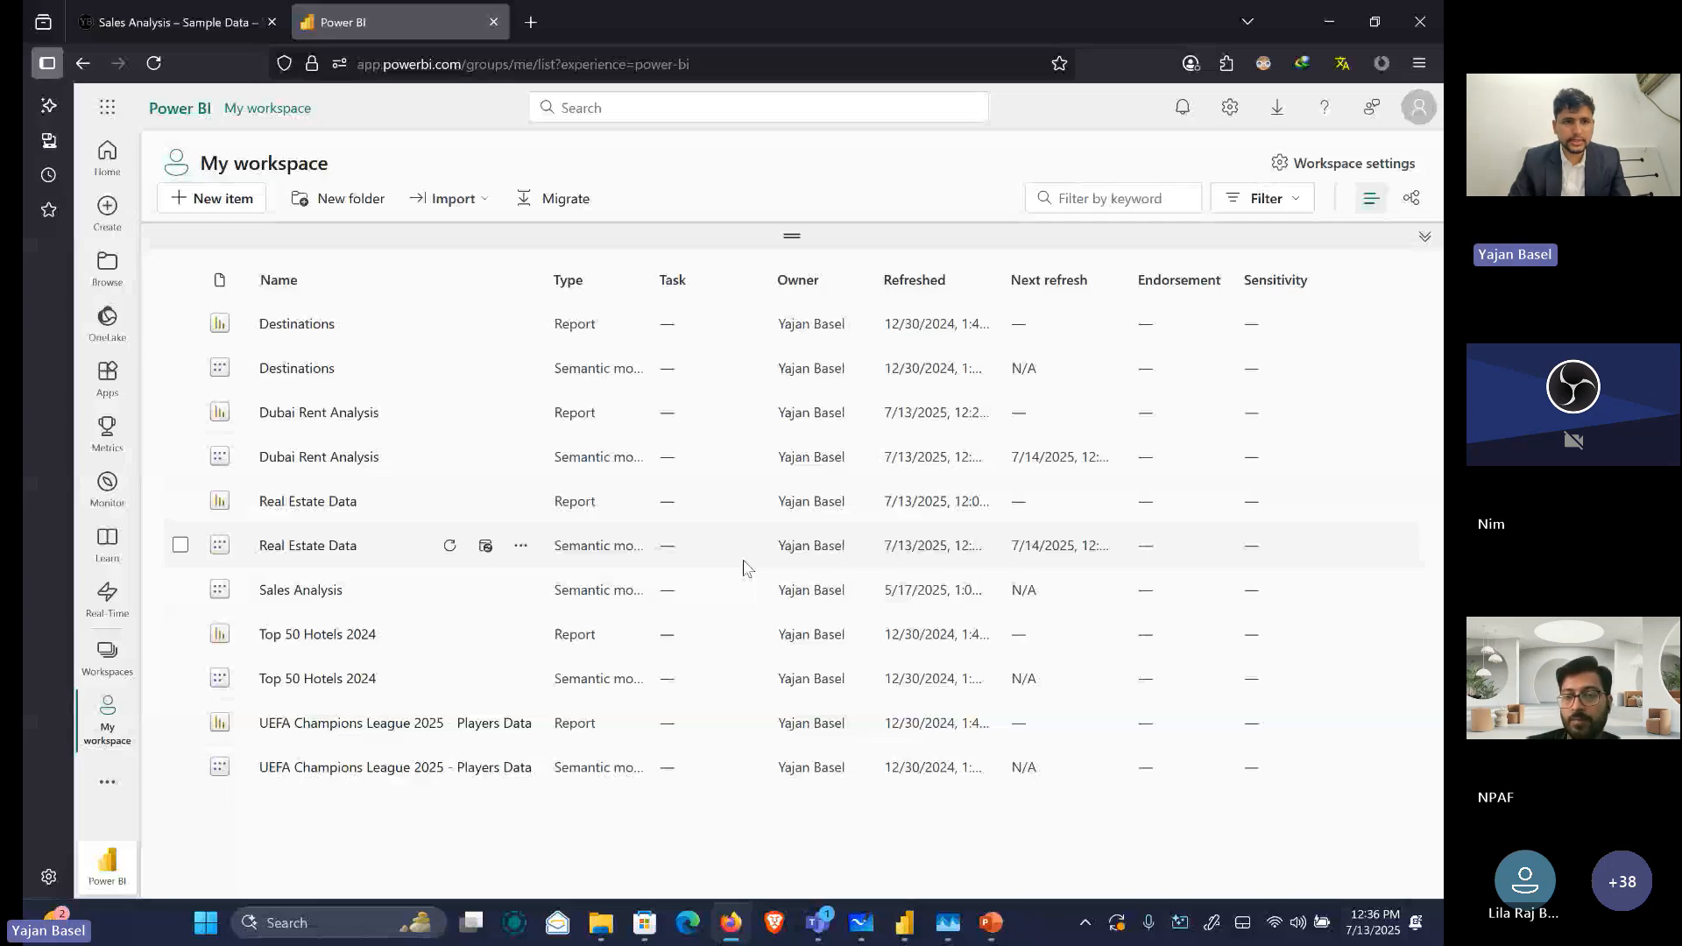
pyautogui.hotkey('ctrl', 'shift', 'Tab')
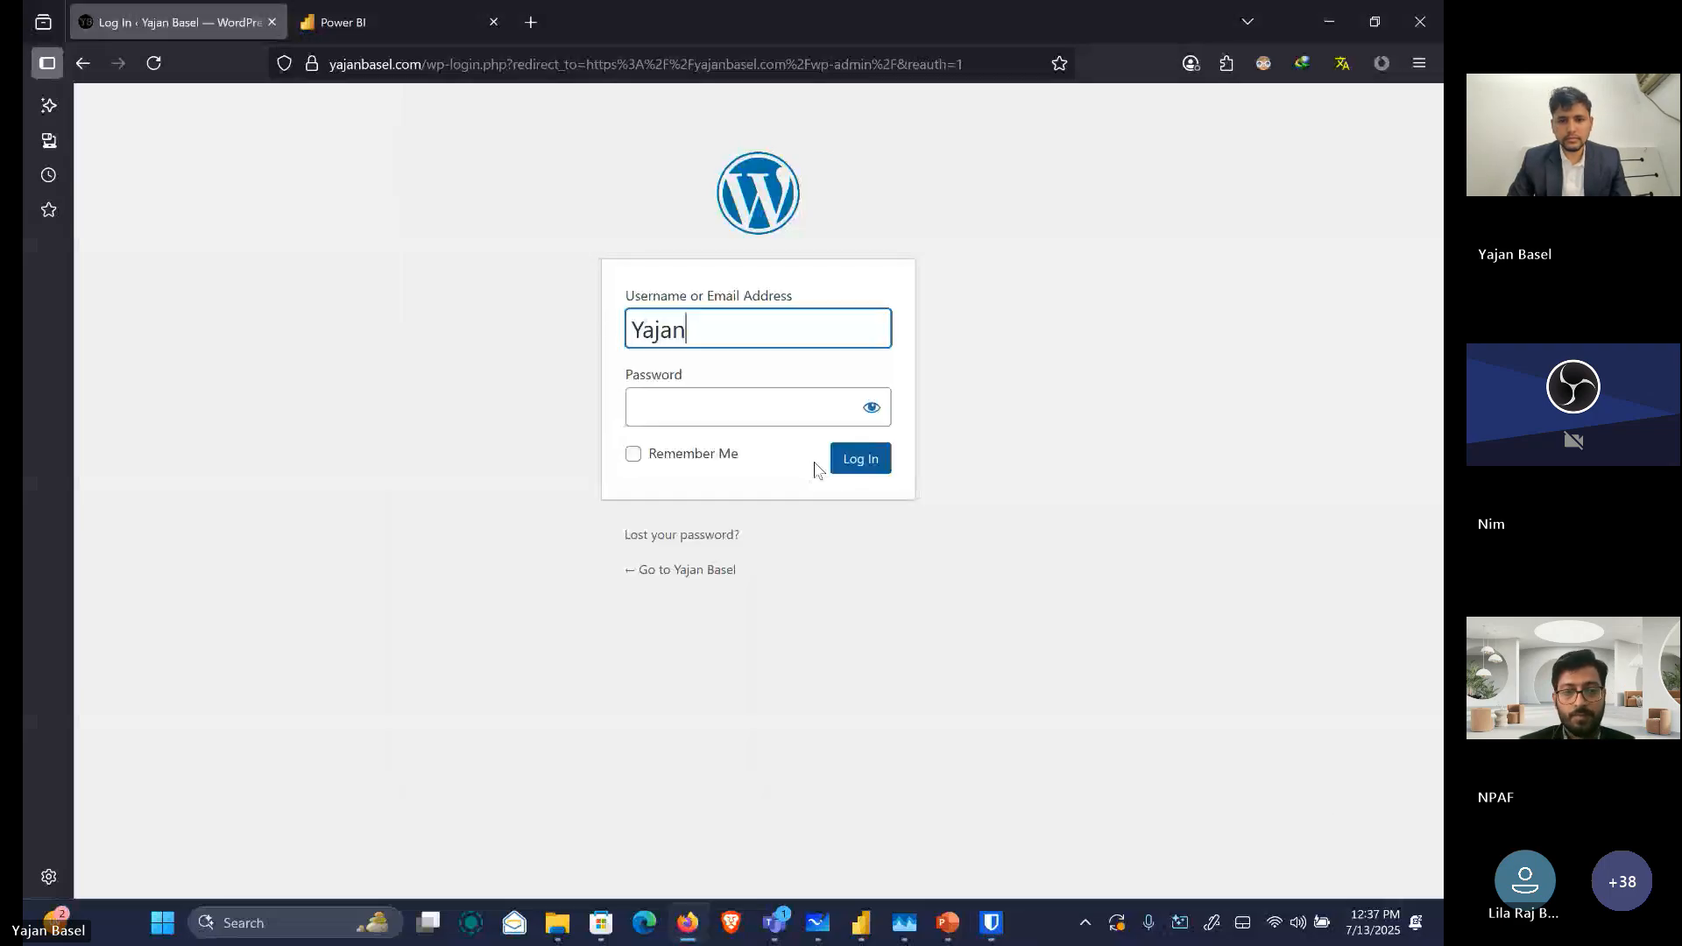
# Log in to WordPress with the account password, declining to save it in the browser.
pyautogui.press('Tab')
pyautogui.hotkey('ctrl', 'v')
pyautogui.click(877, 469)
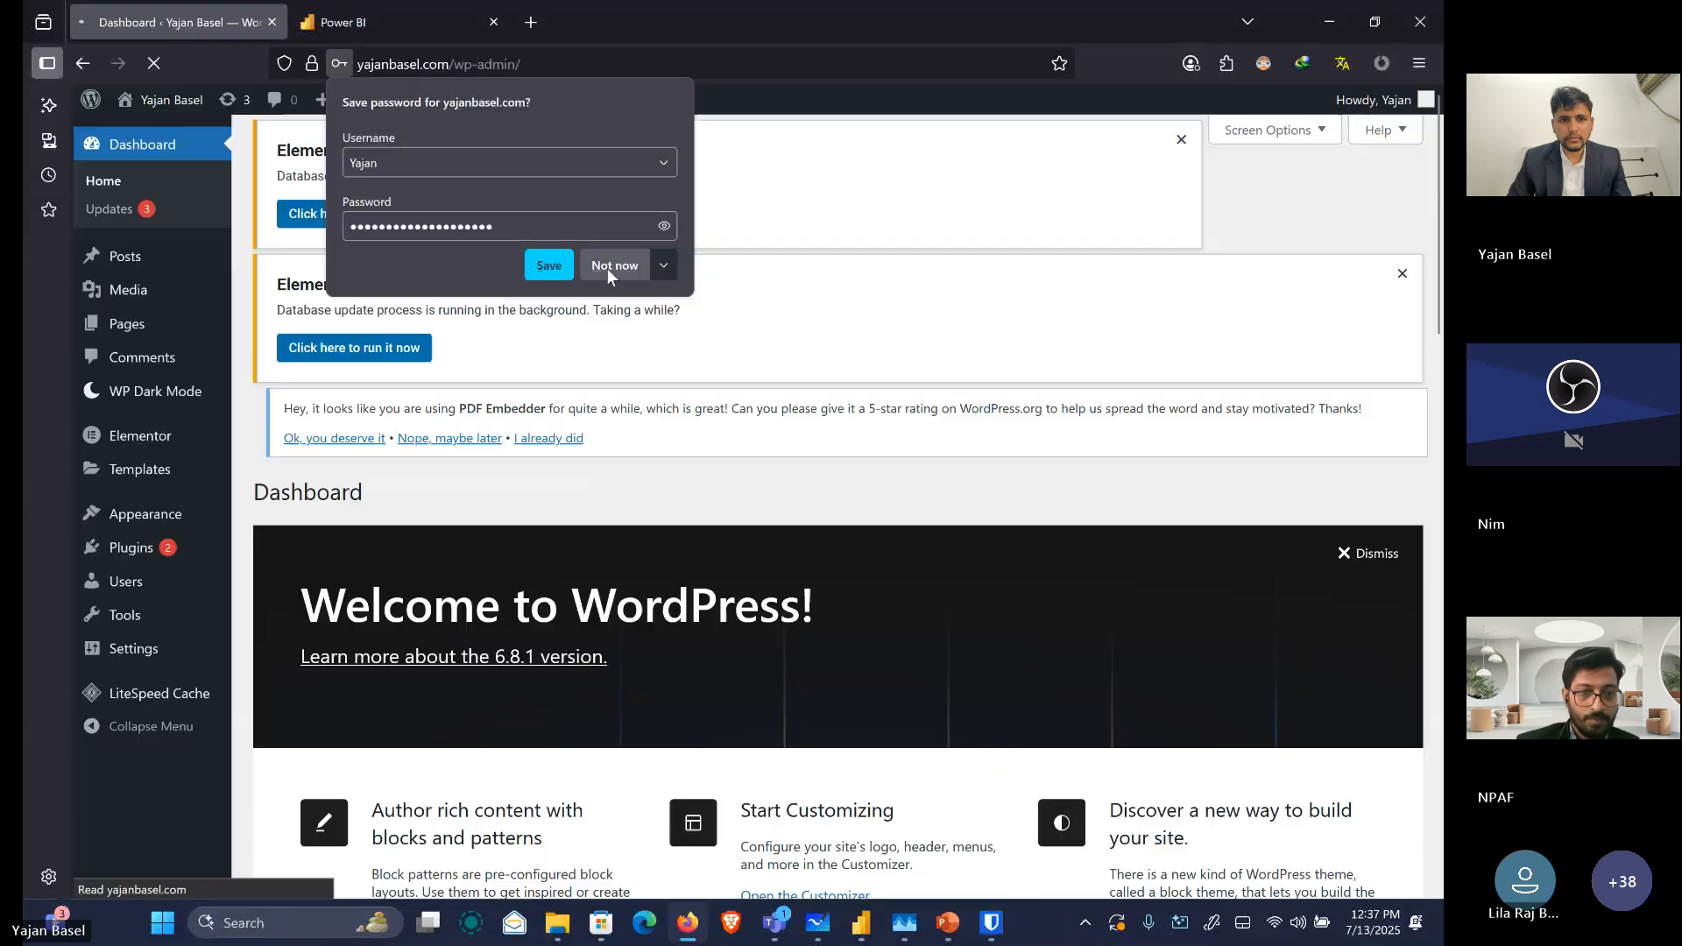
pyautogui.click(609, 267)
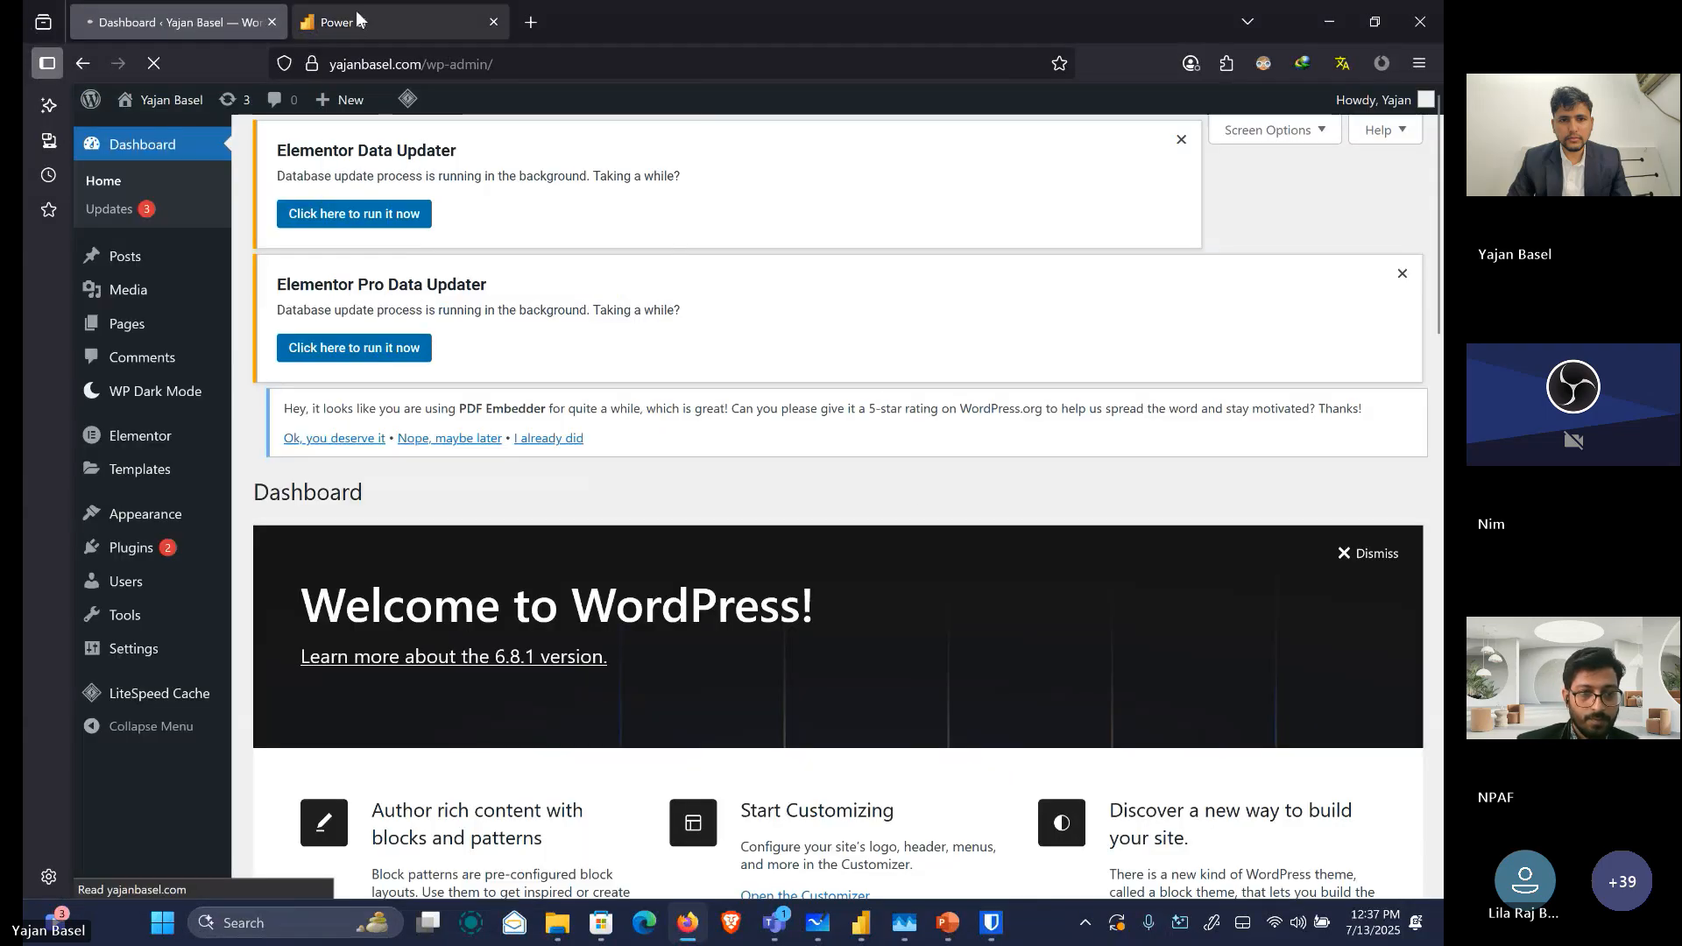
# Open the Sales Analysis – Sample Data post from the site's Articles page and trash it.
pyautogui.moveTo(470, 63); pyautogui.dragTo(531, 64)
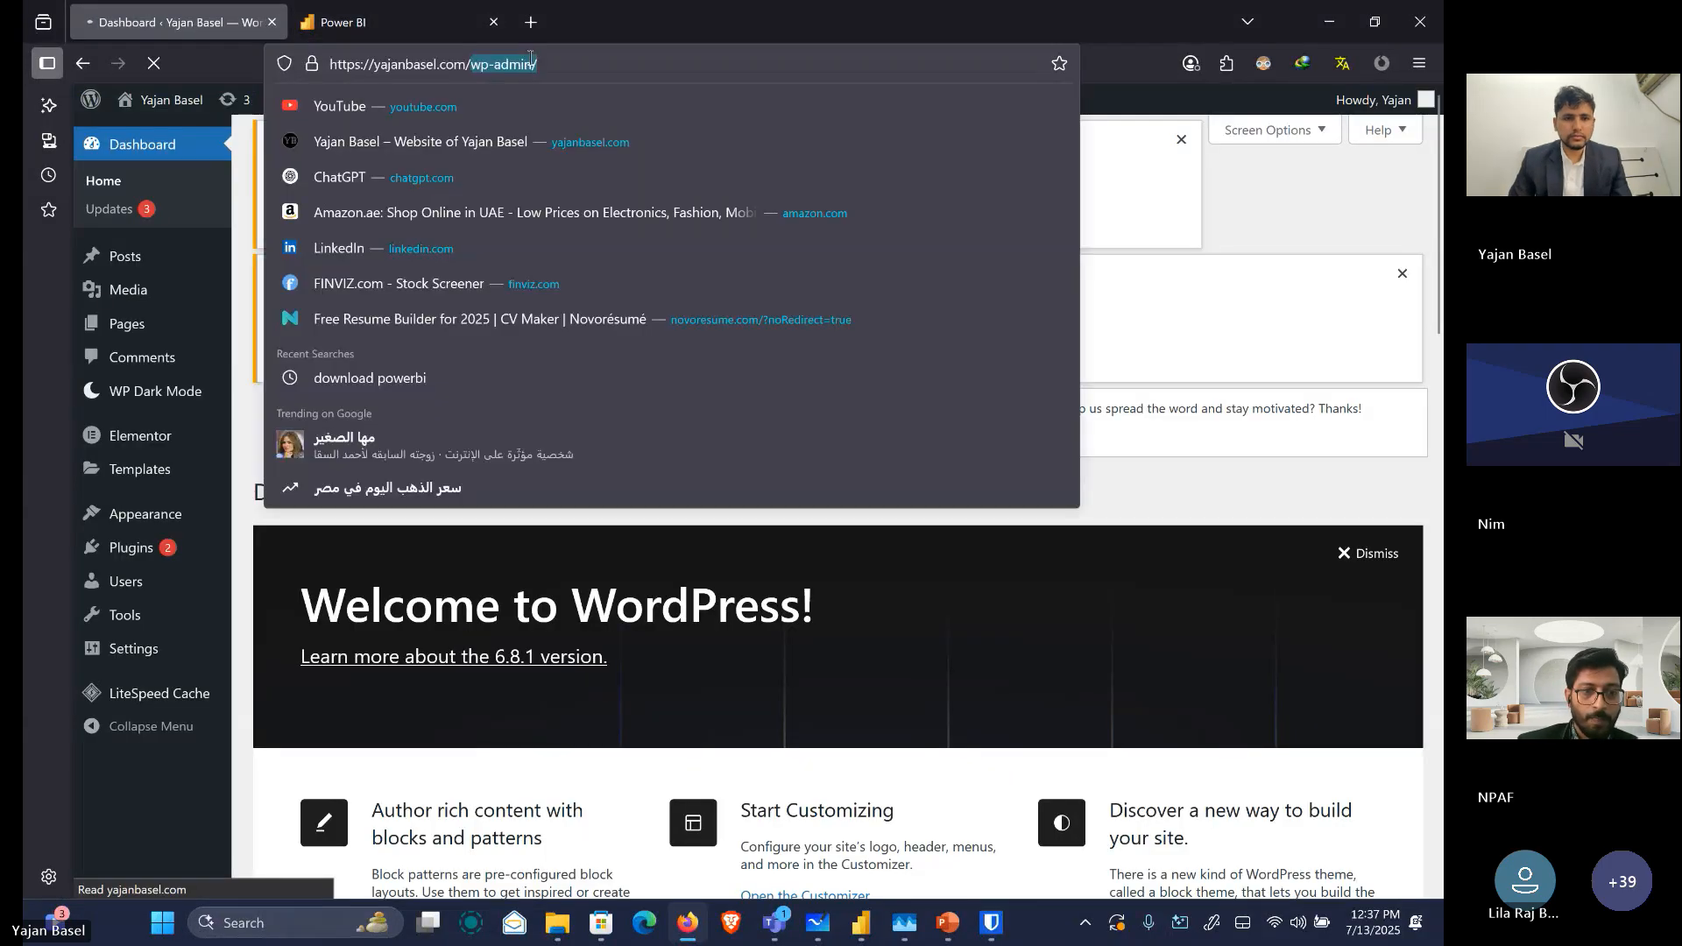
pyautogui.press('BackSpace')
pyautogui.press('Return')
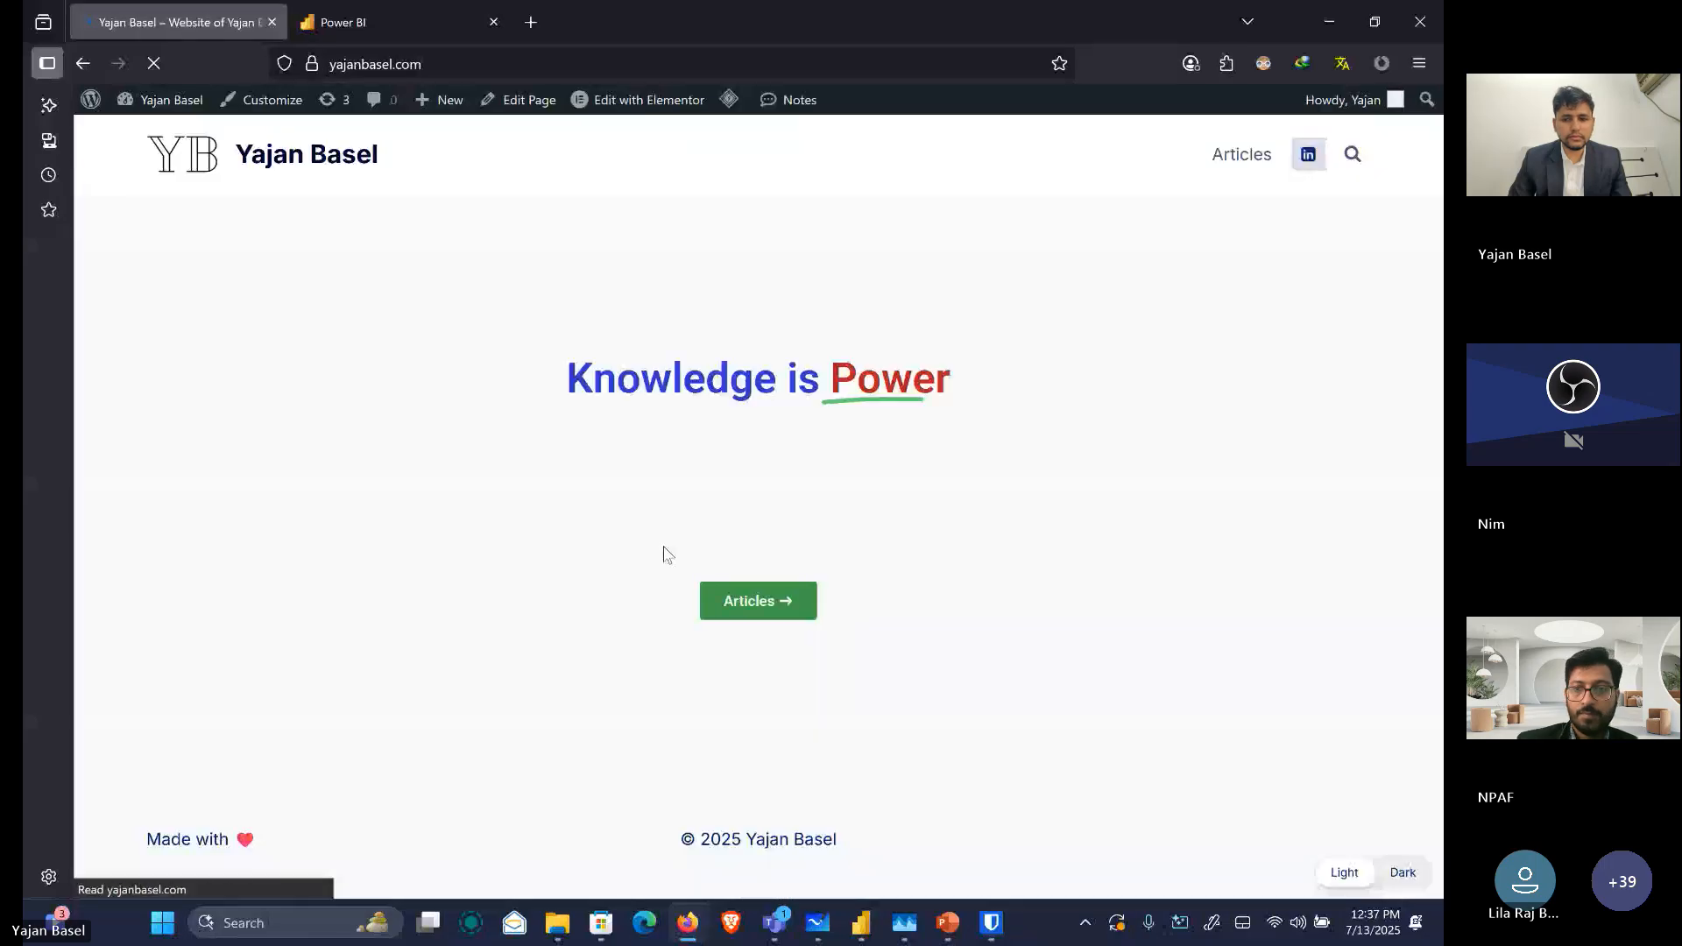
pyautogui.click(775, 604)
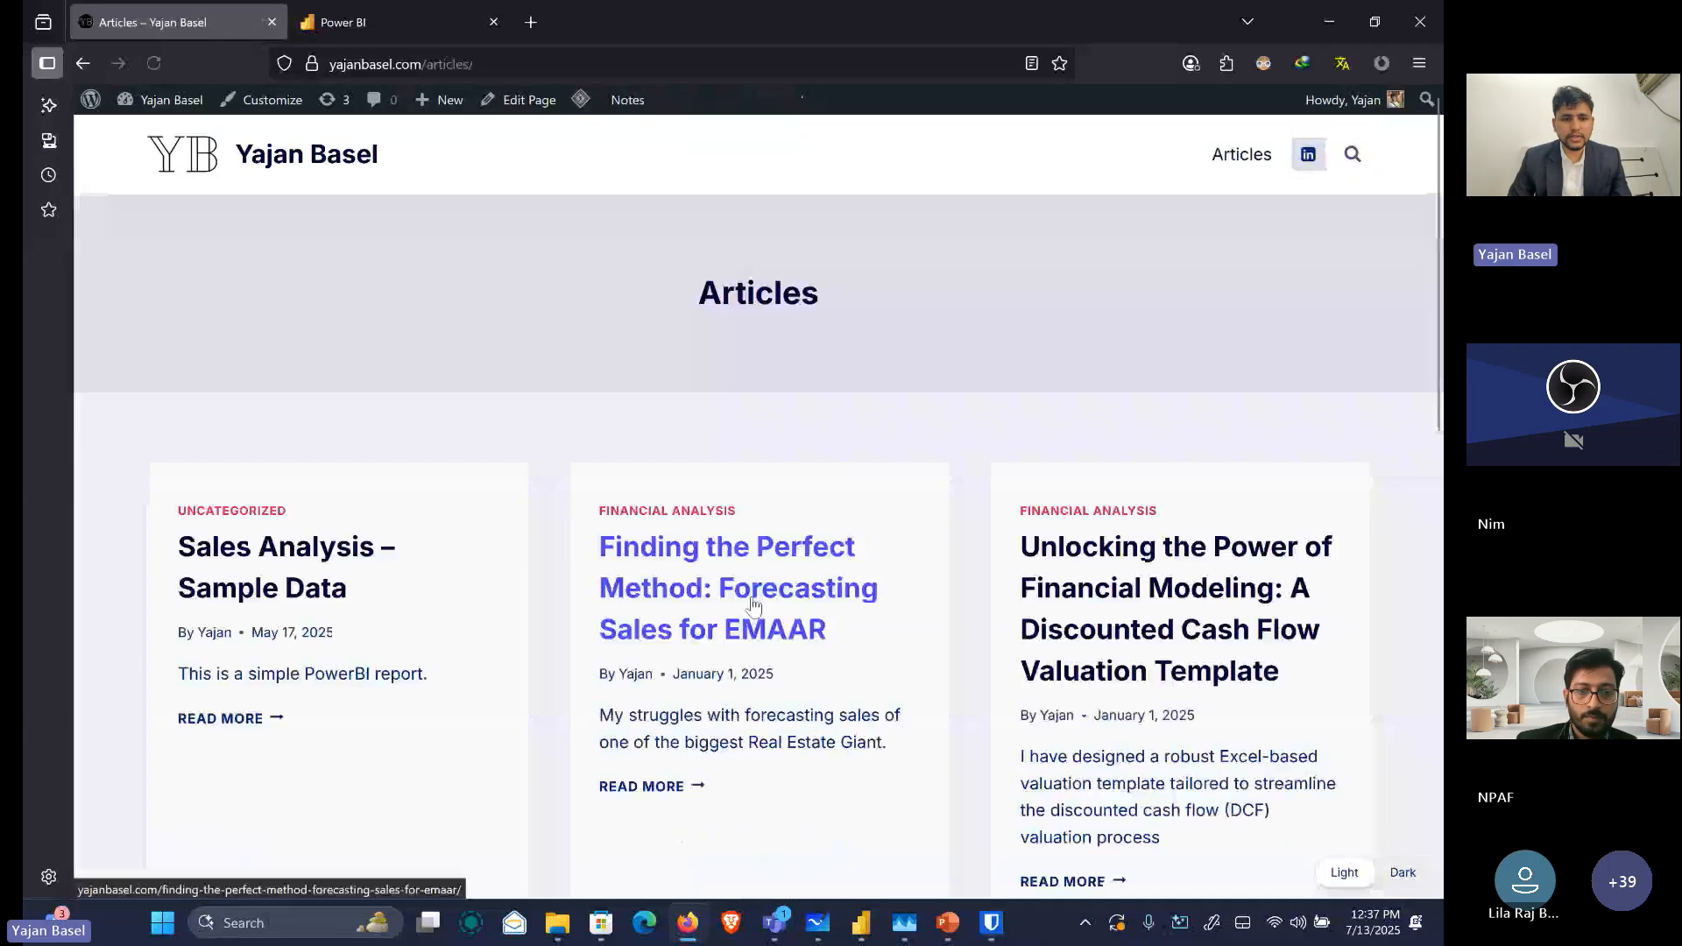
pyautogui.click(257, 548)
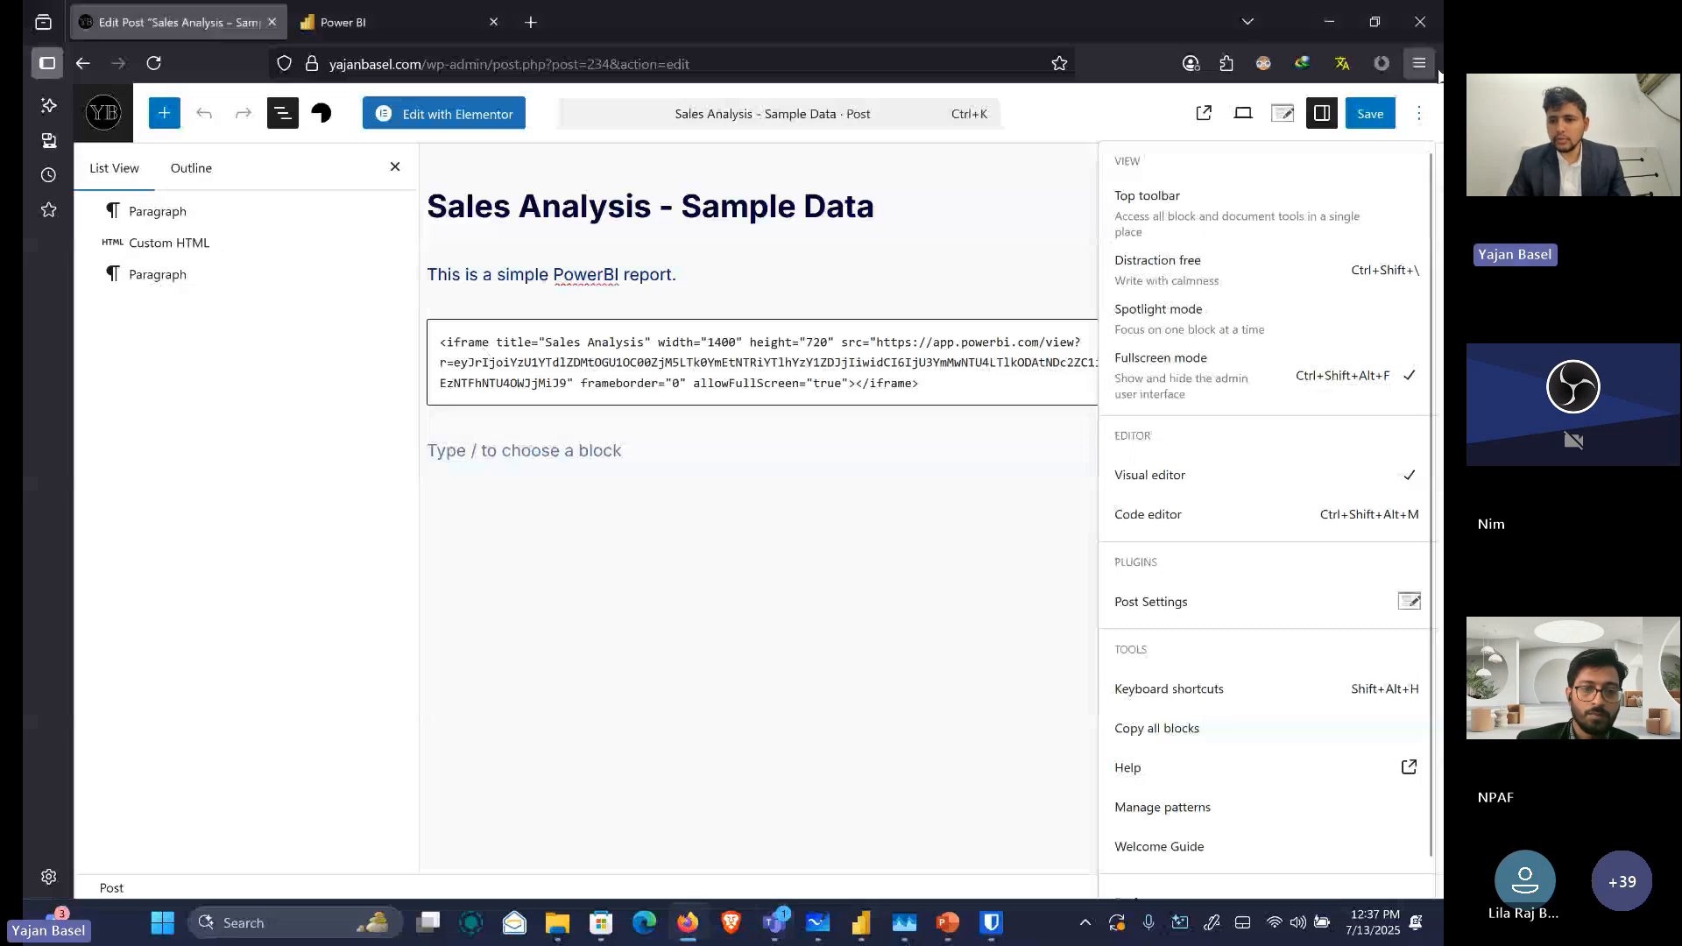
pyautogui.click(1419, 113)
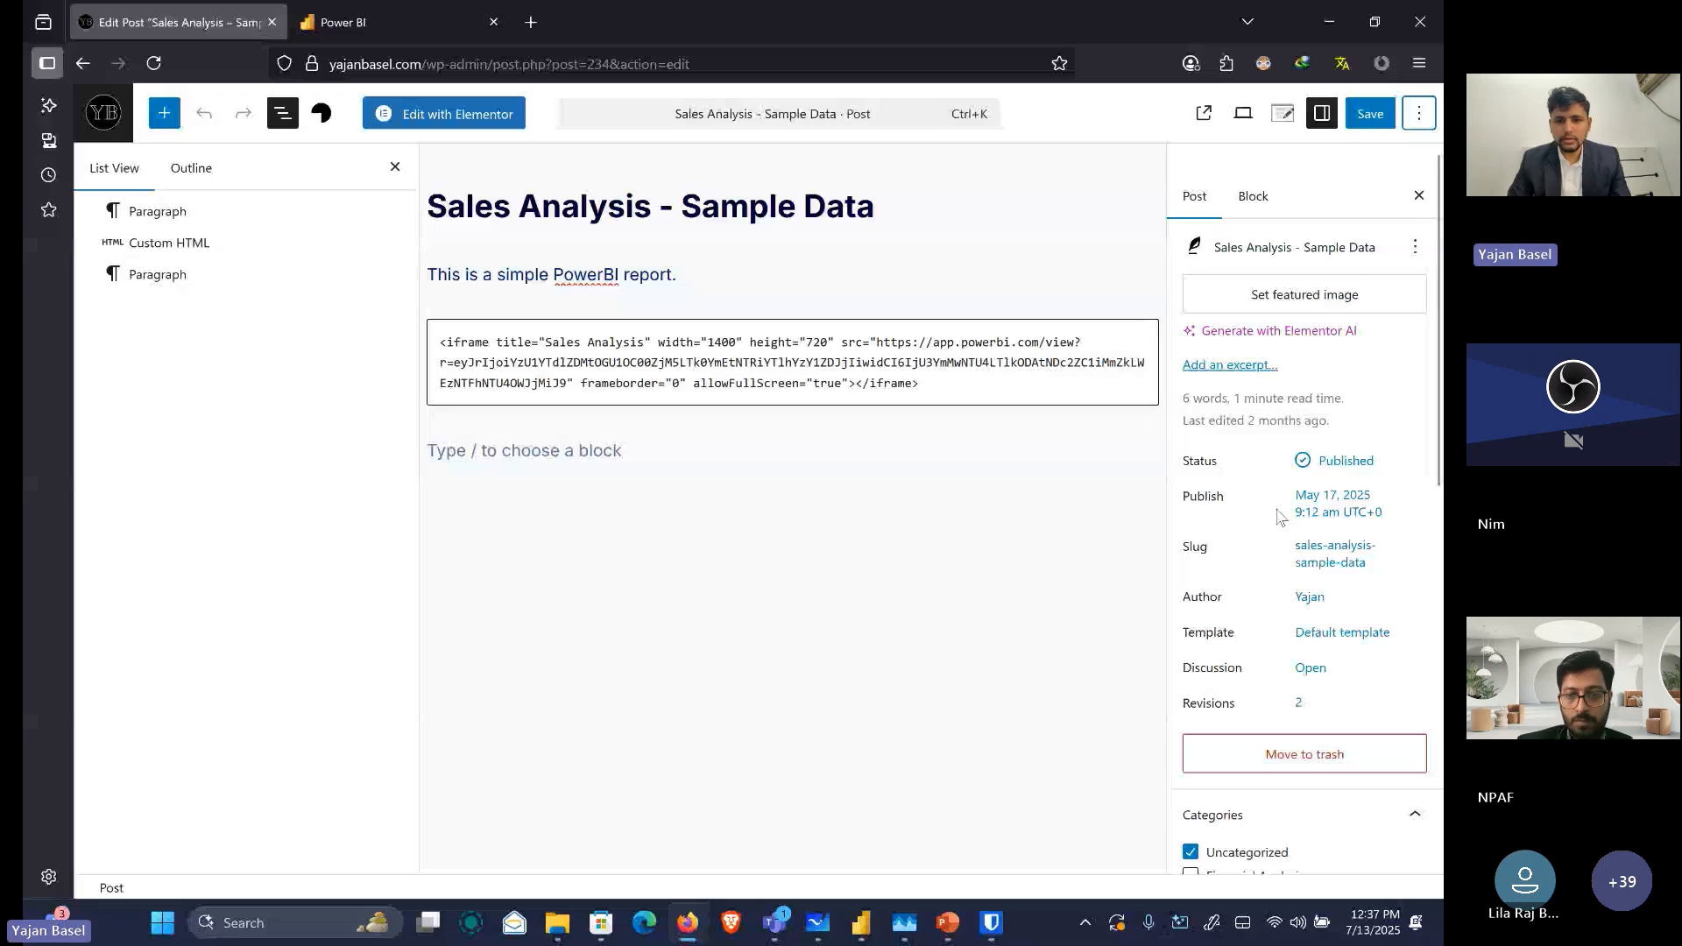
pyautogui.click(1304, 754)
pyautogui.click(843, 529)
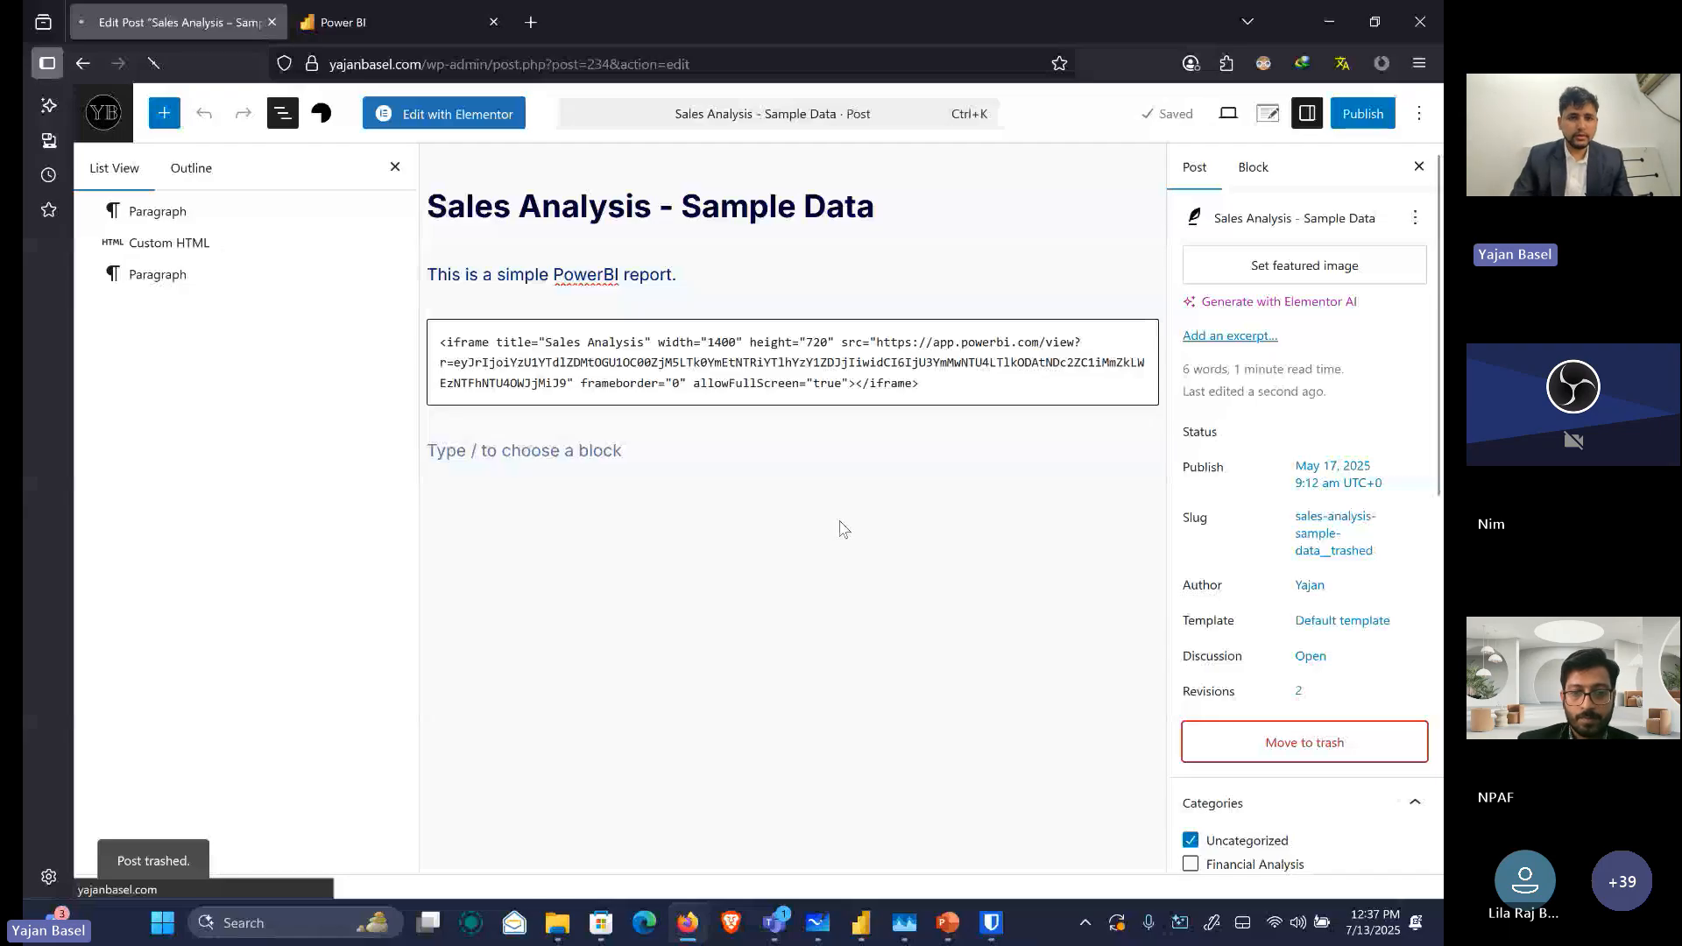
# Load yajanbasel.com in a new tab, confirm Articles no longer shows the post, and close it.
pyautogui.click(531, 21)
pyautogui.write('yajanbasel.com')
pyautogui.press('Return')
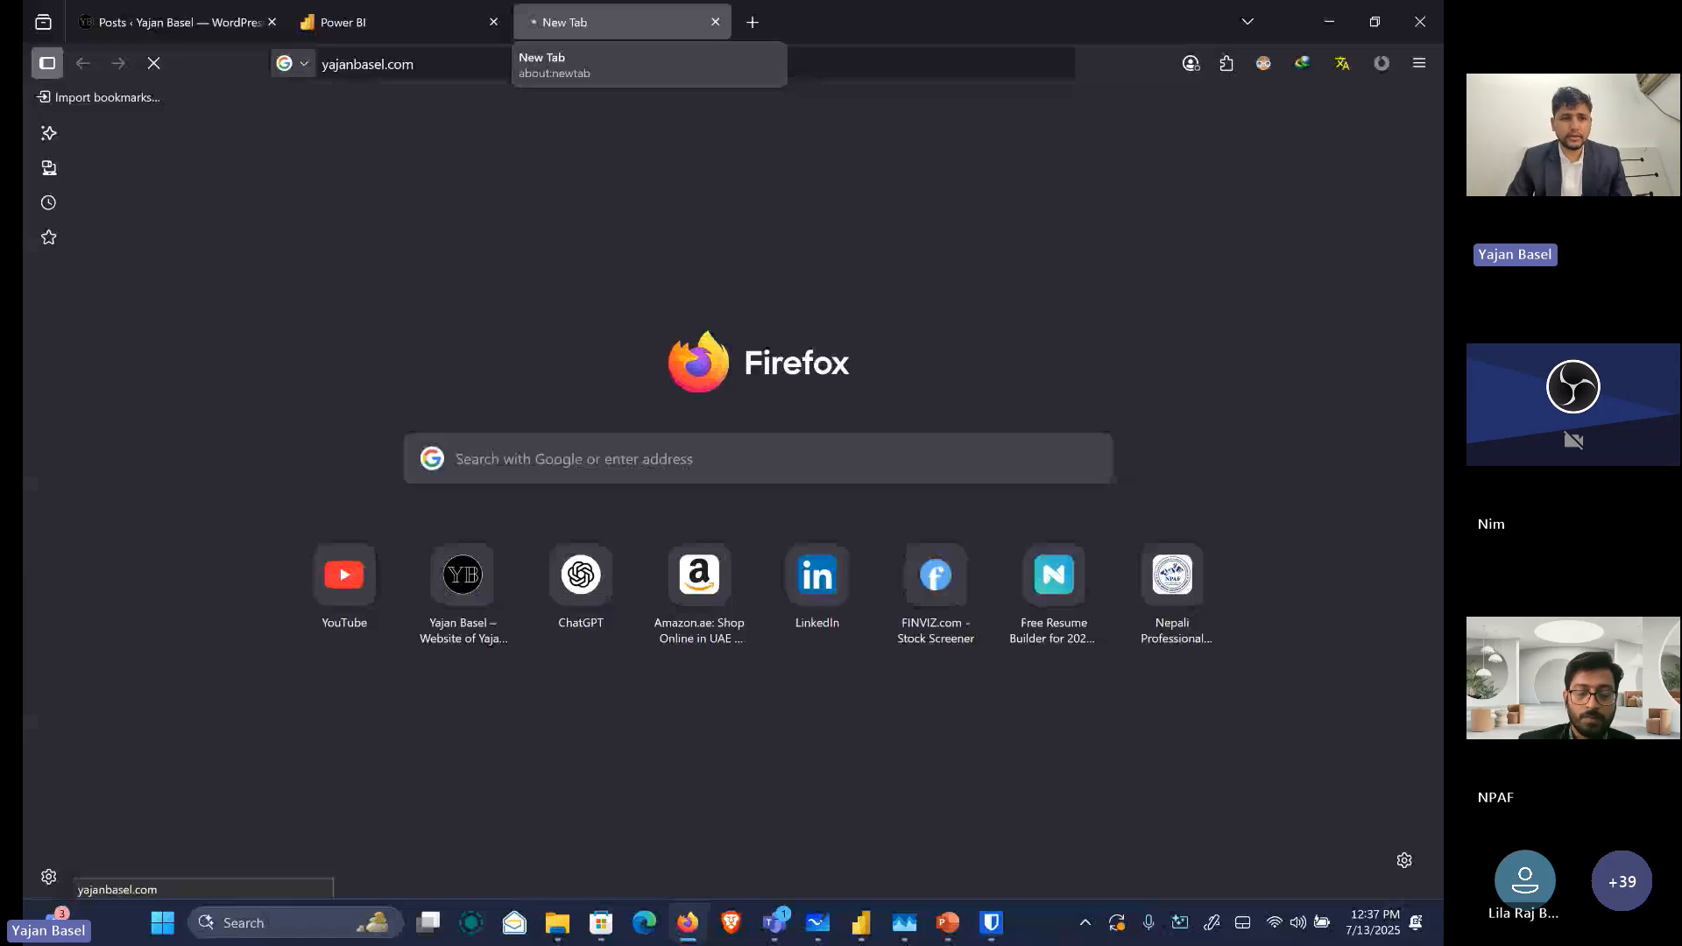
pyautogui.click(179, 22)
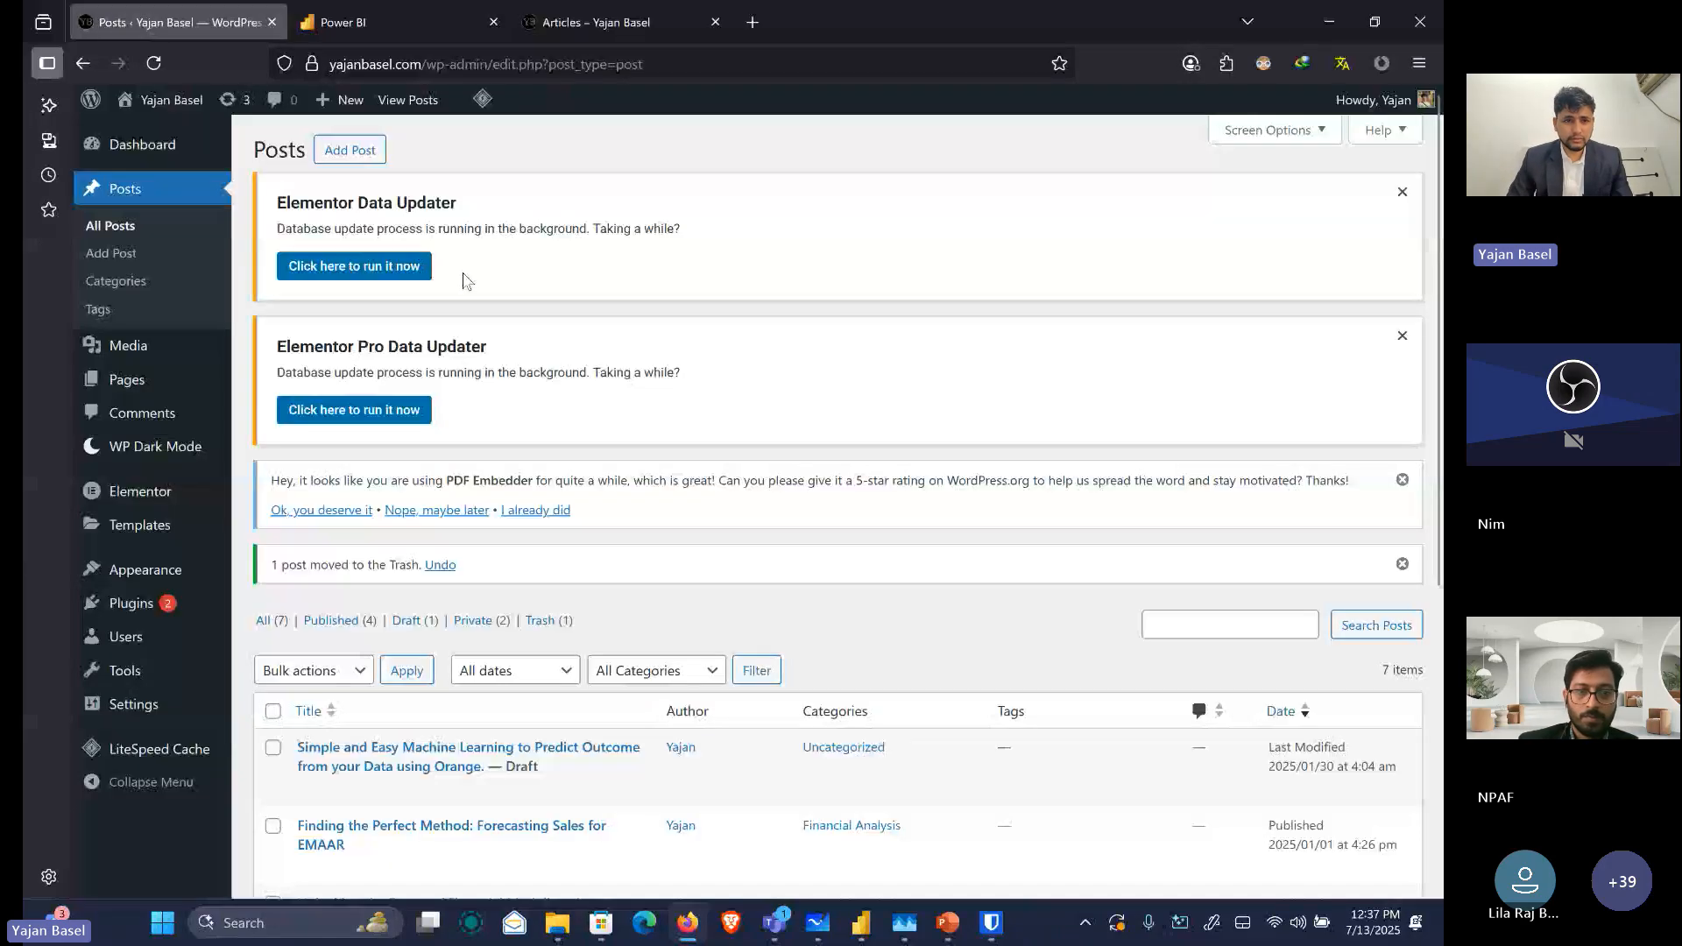
pyautogui.click(597, 23)
pyautogui.moveTo(430, 106)
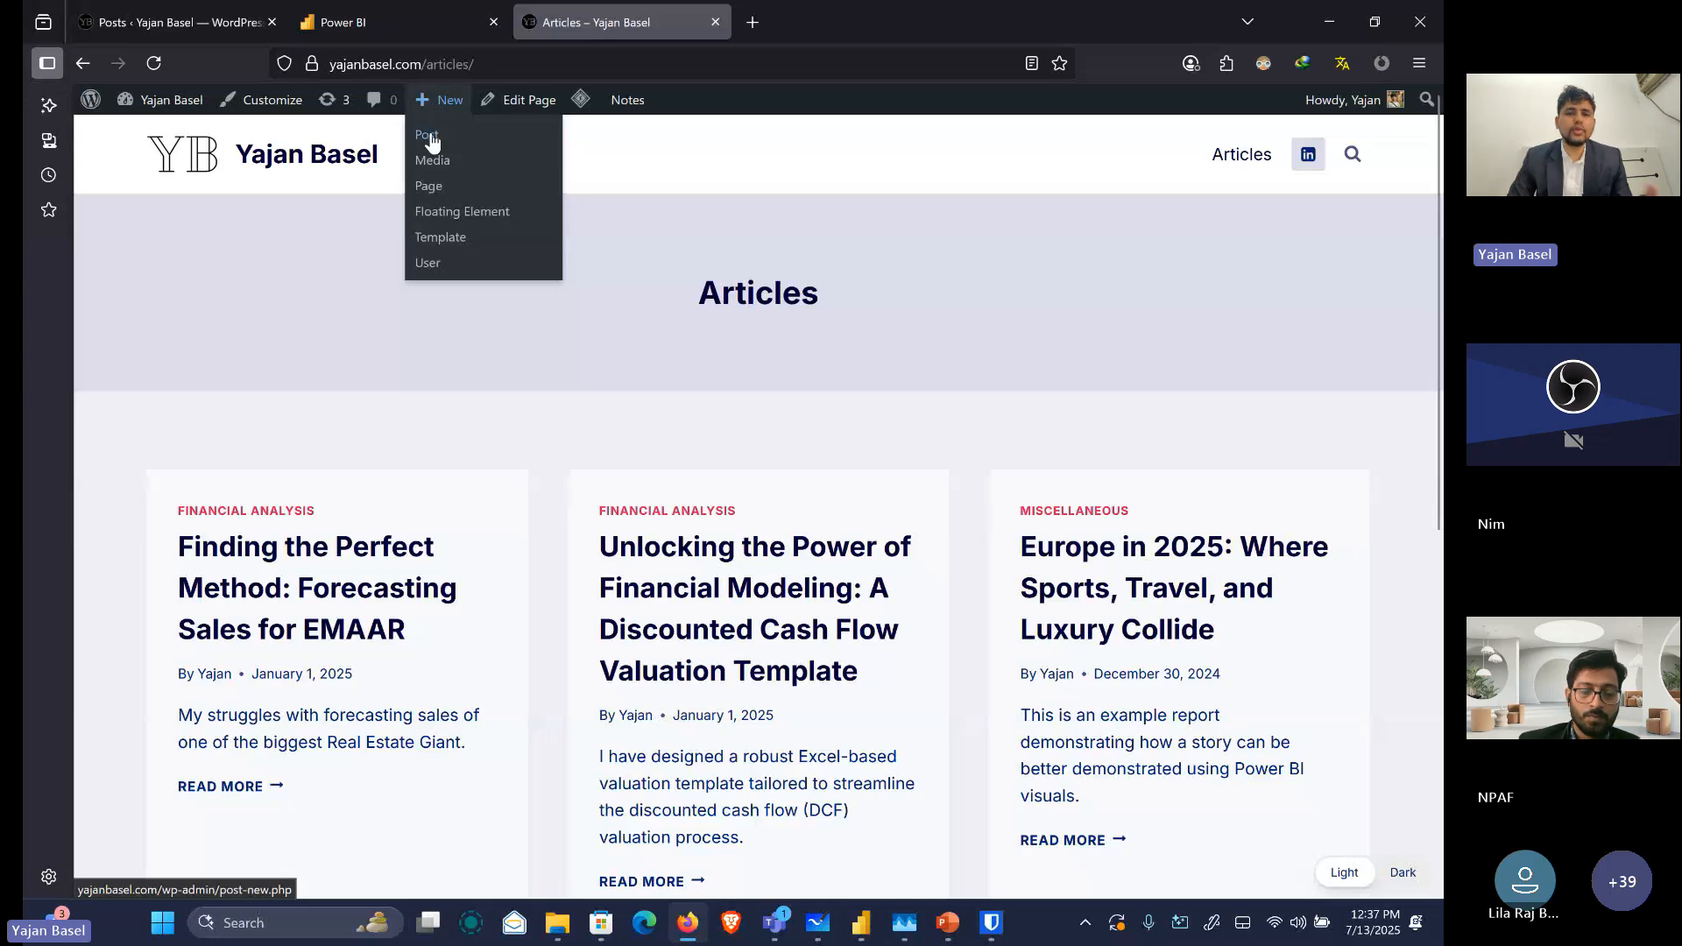
pyautogui.hotkey('ctrl', 'w')
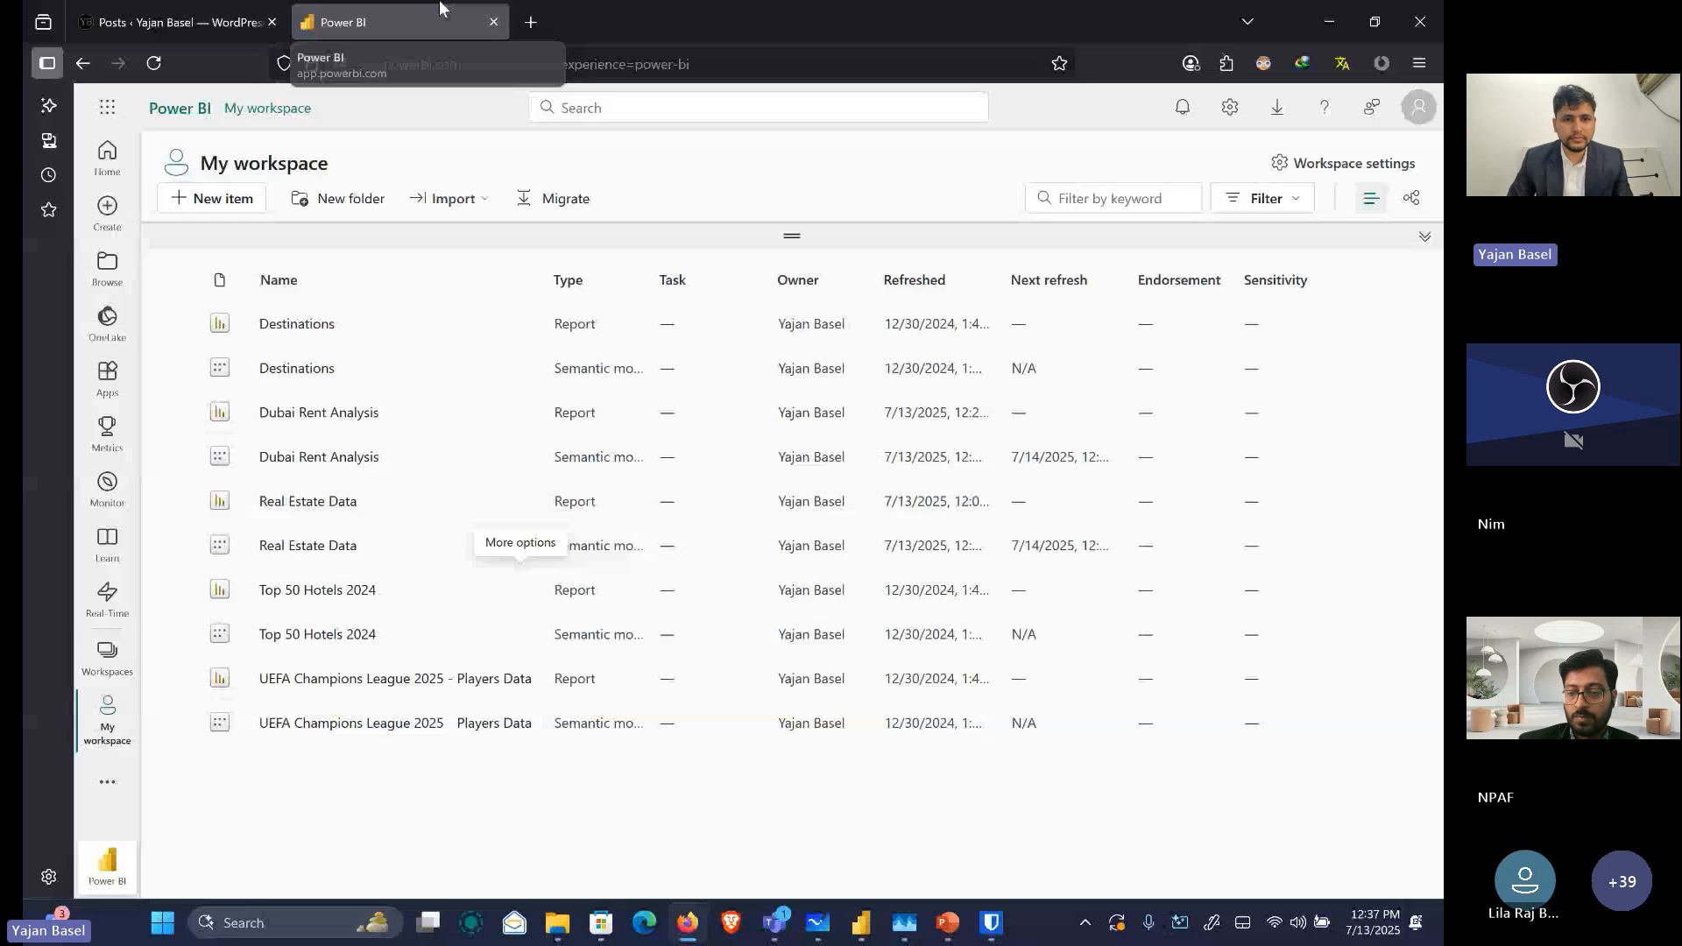
pyautogui.click(775, 54)
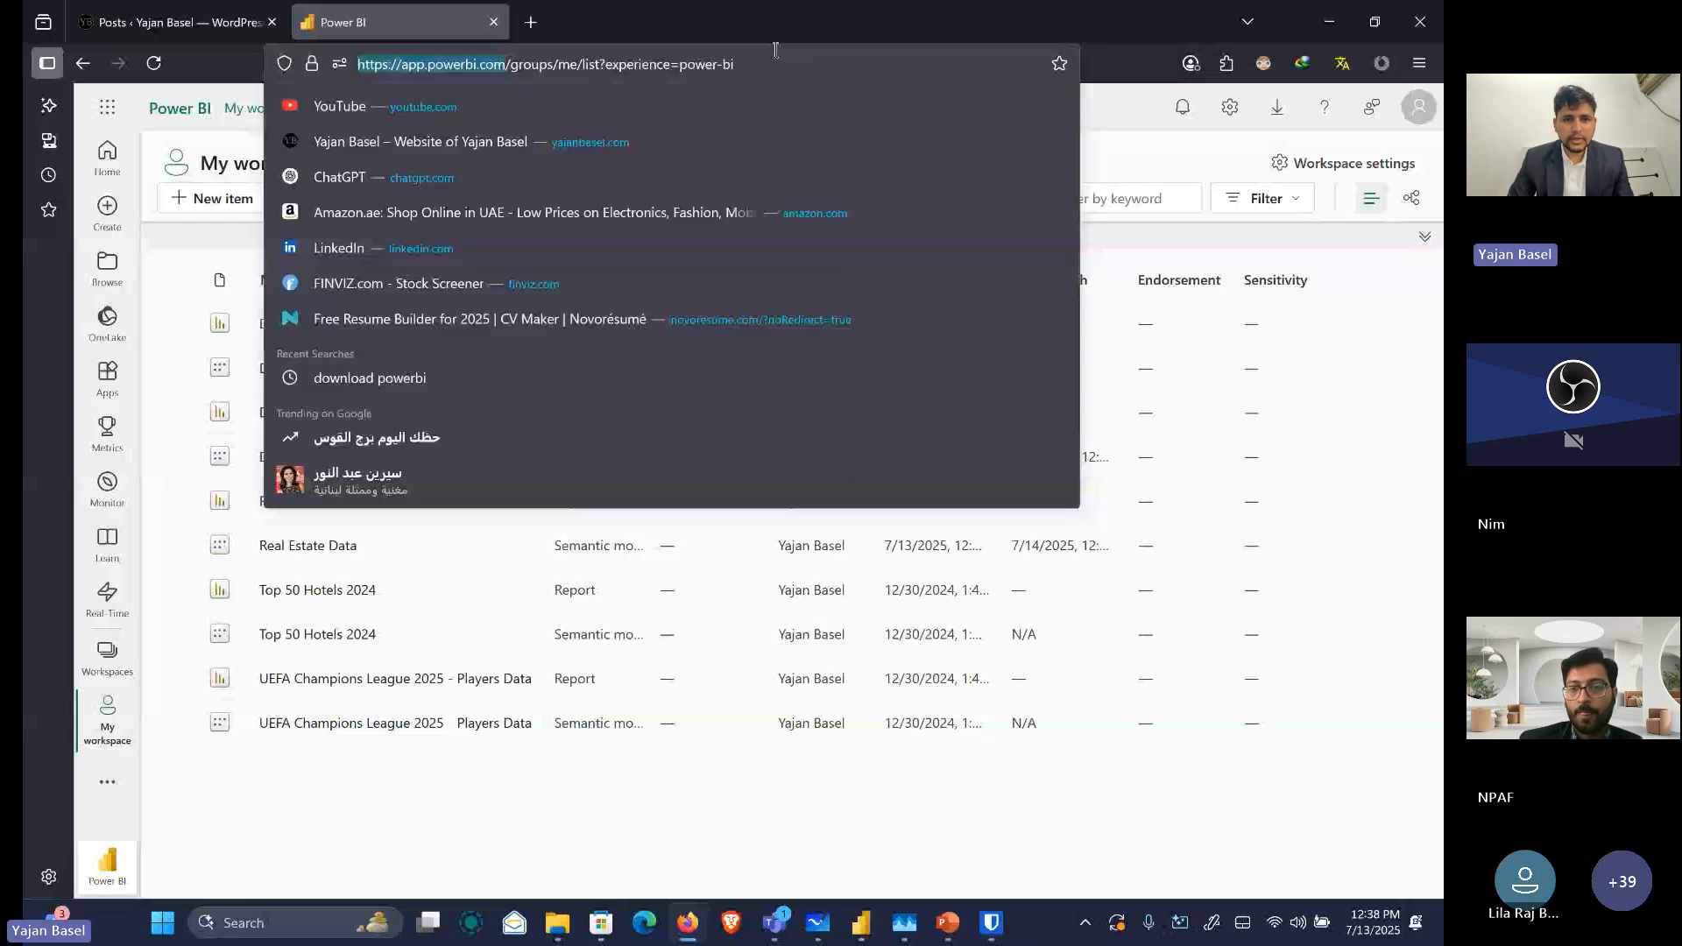
pyautogui.moveTo(775, 50); pyautogui.dragTo(510, 57)
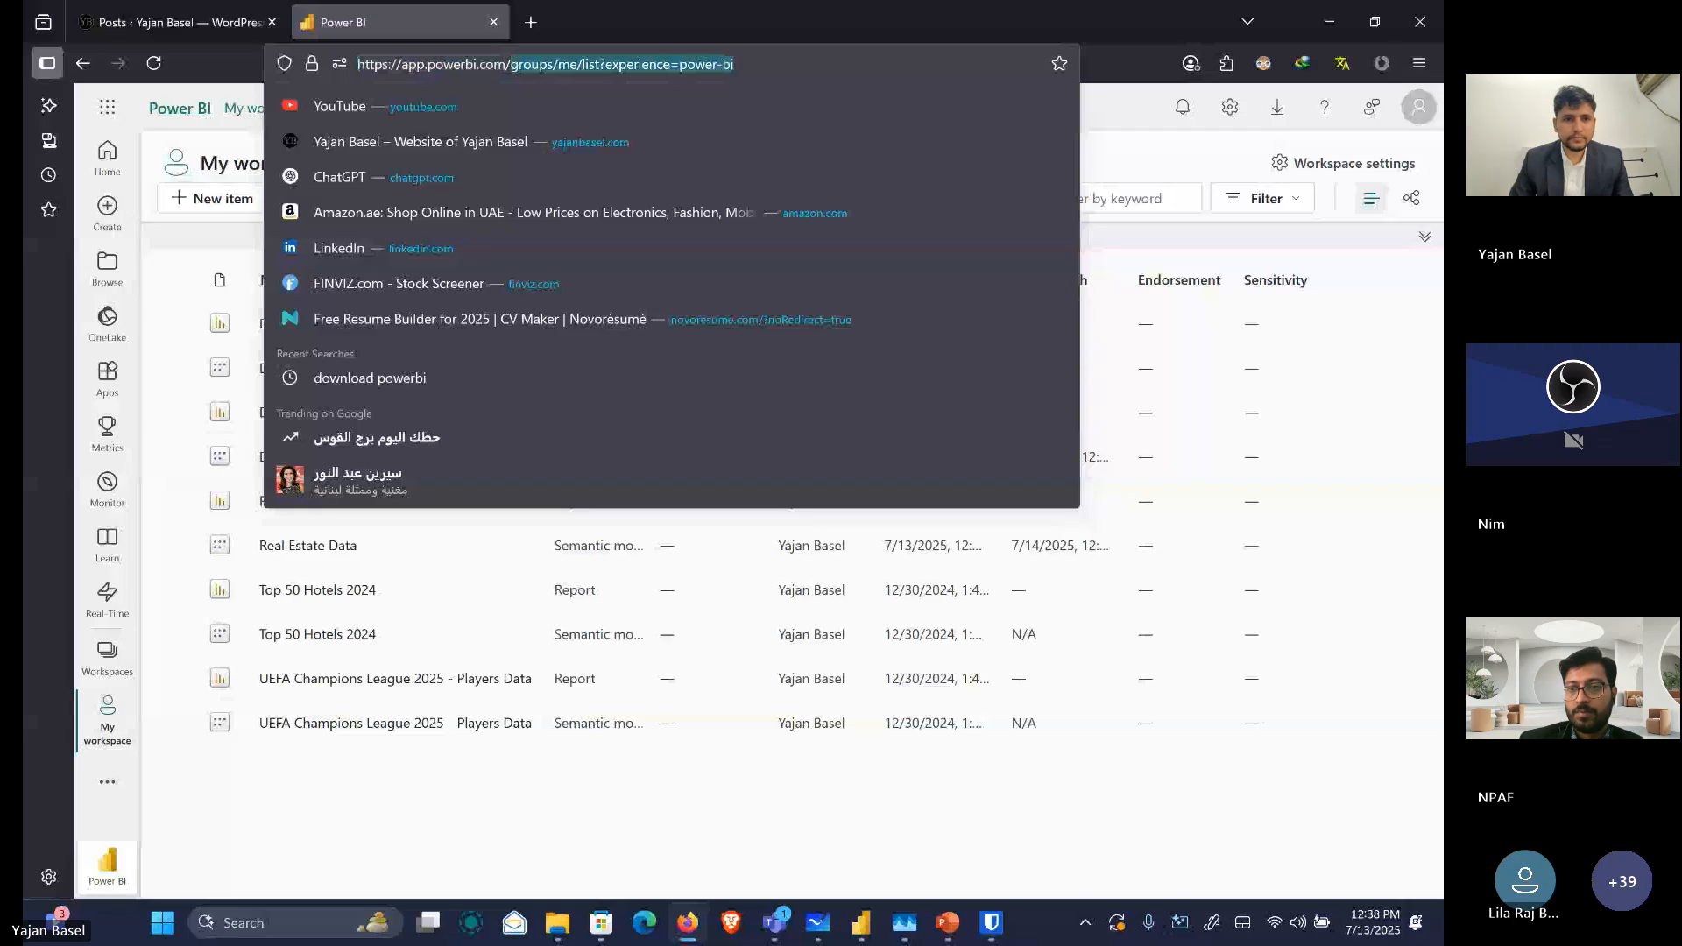
pyautogui.press('BackSpace')
pyautogui.press('Return')
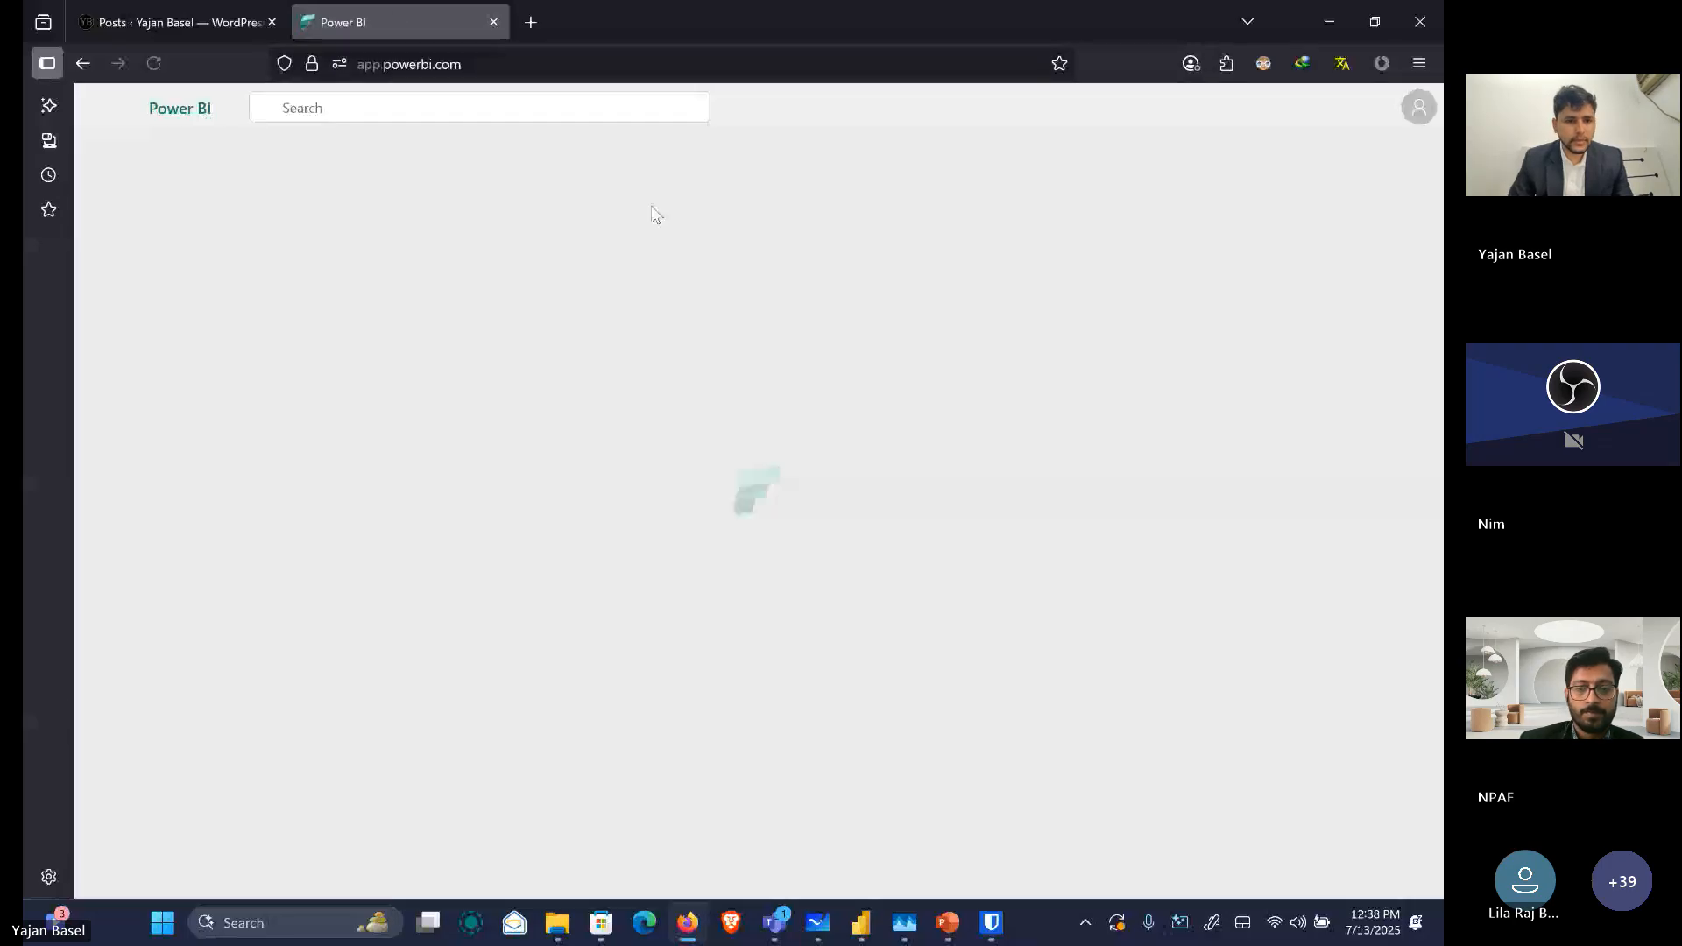
pyautogui.click(107, 657)
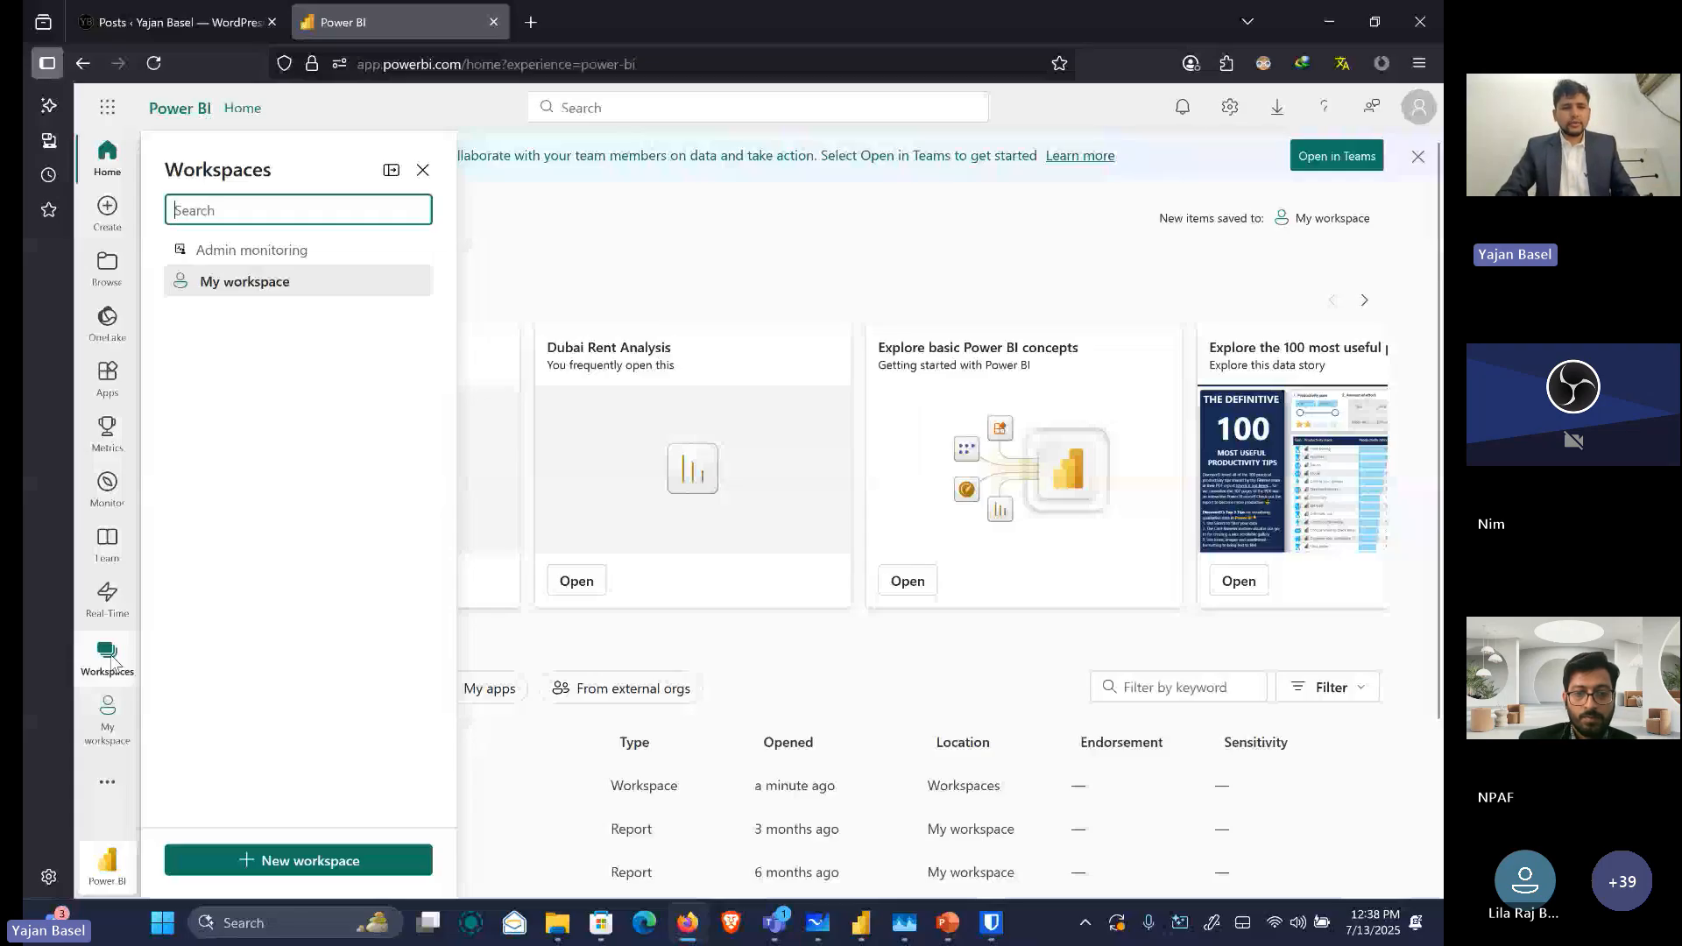
pyautogui.click(107, 714)
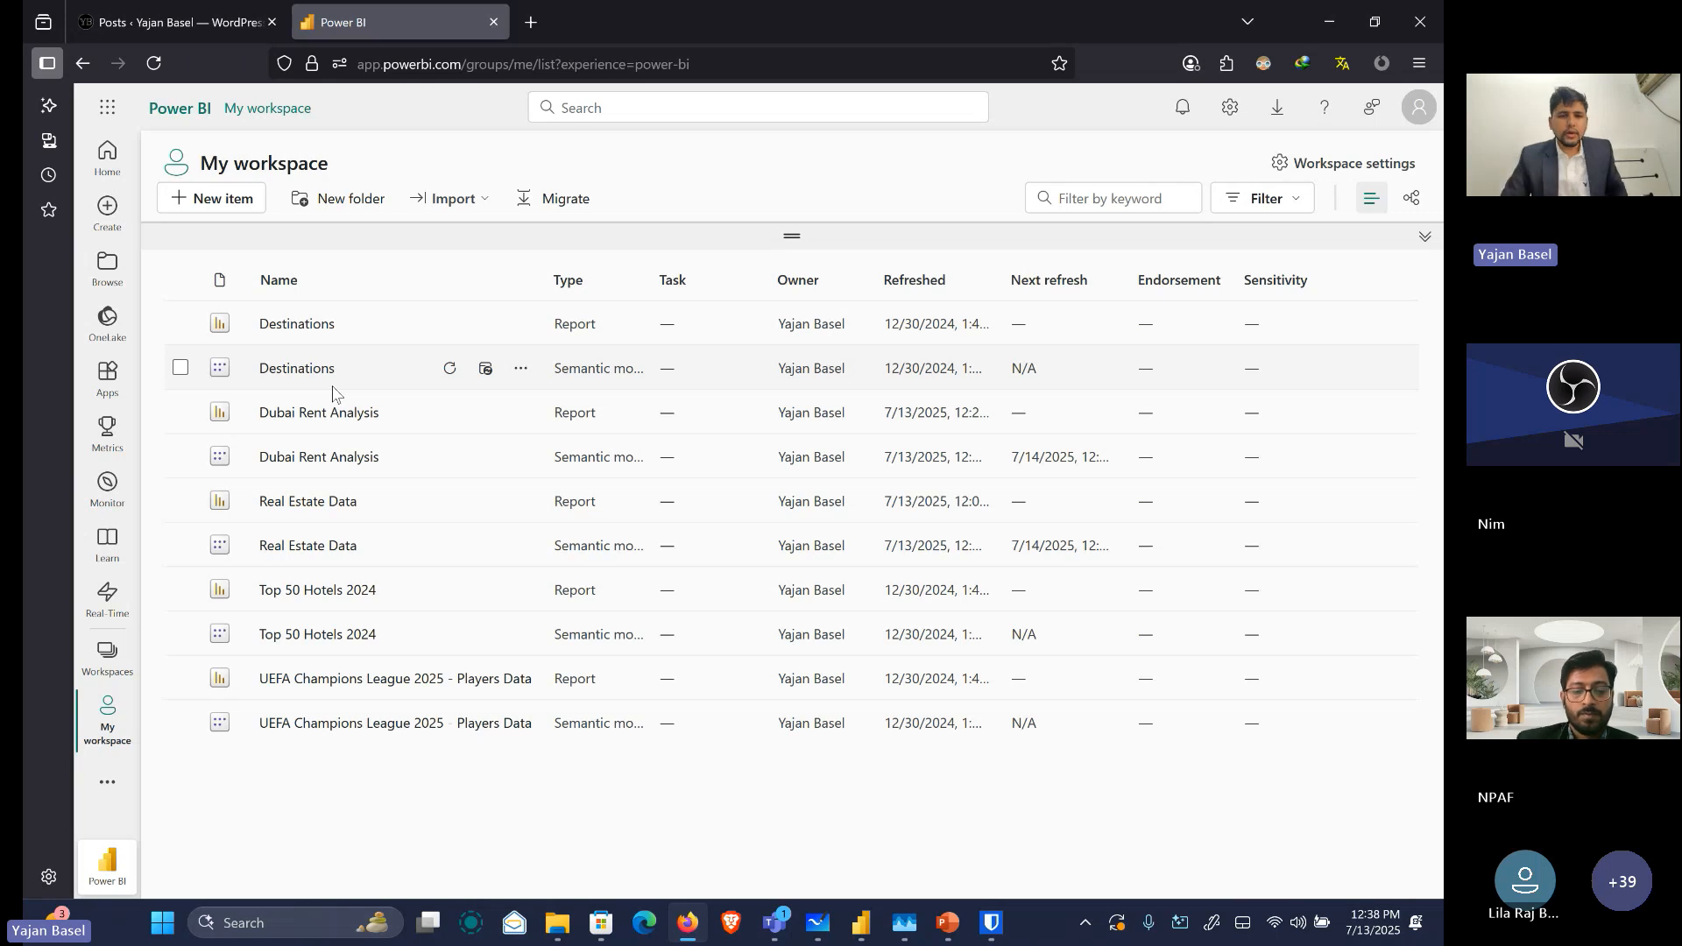
# Save the Sales Analysis report in Power BI Desktop and begin signing in to Power BI.
pyautogui.hotkey('alt', 'Tab')
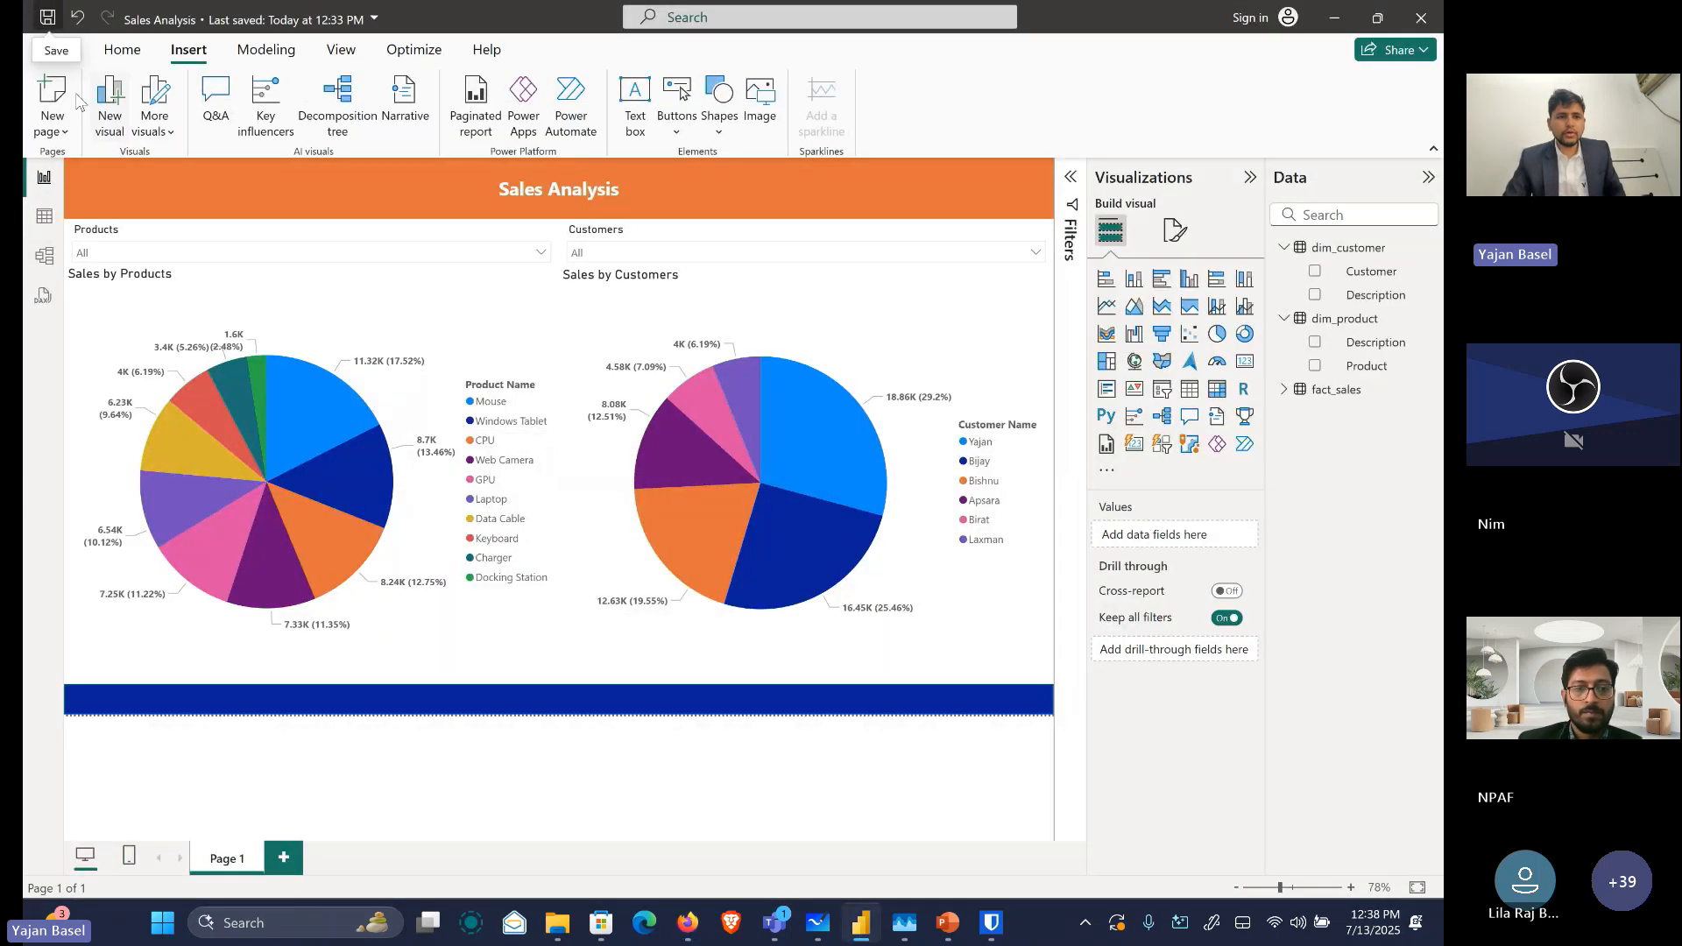
pyautogui.click(112, 55)
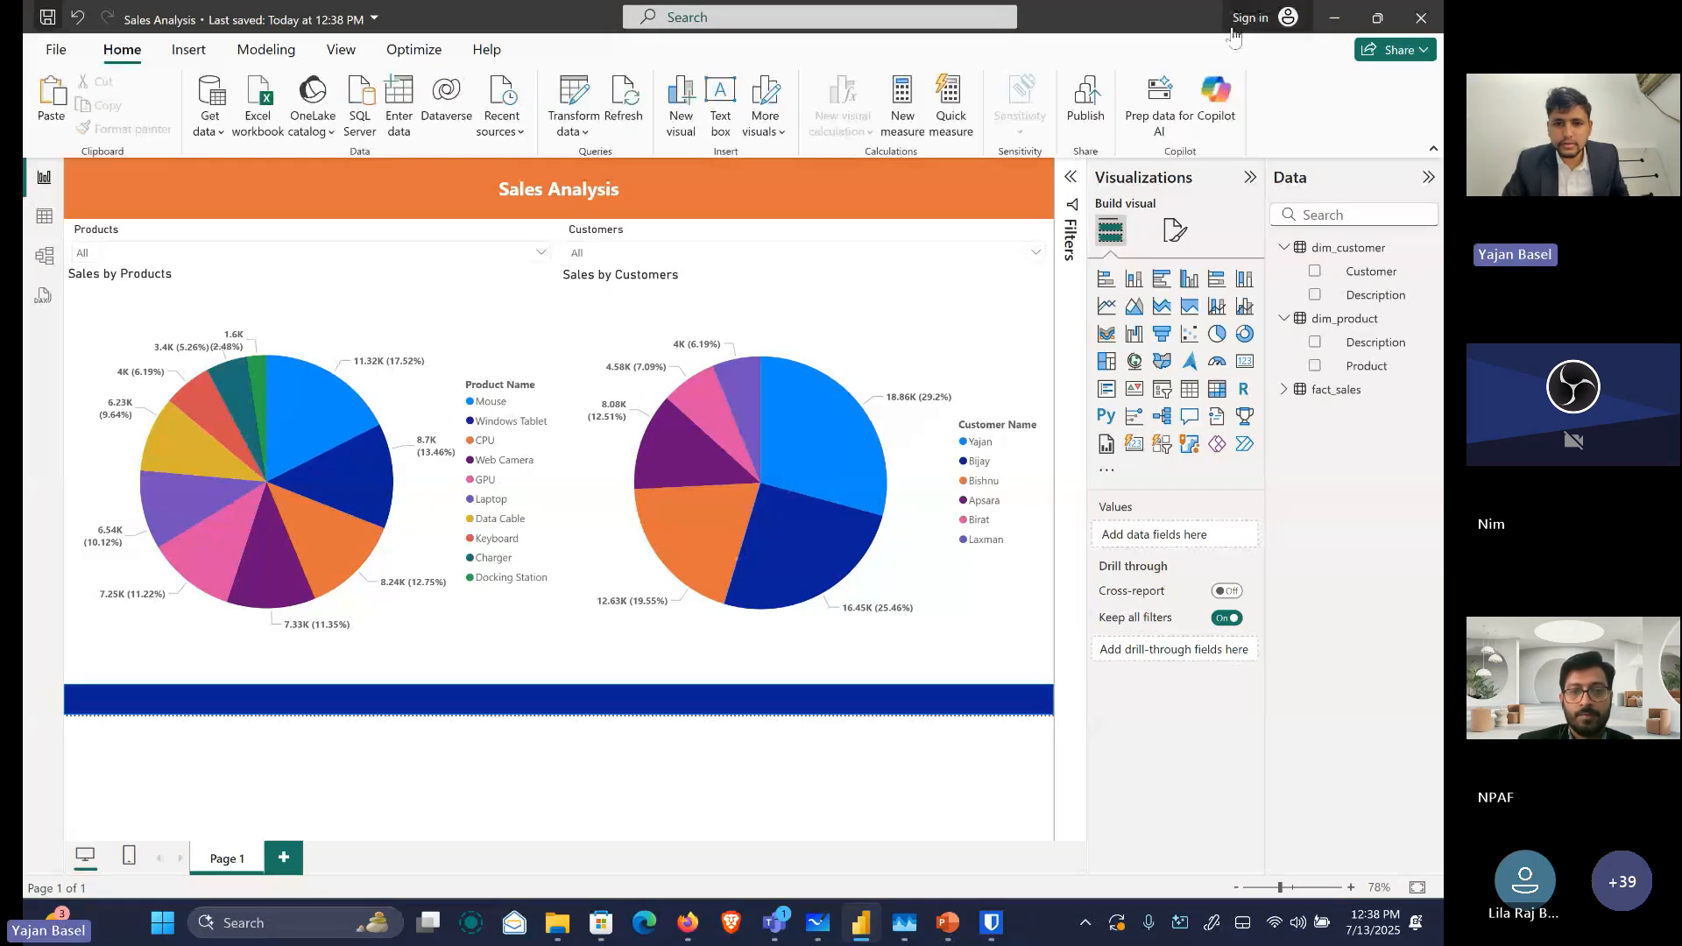
pyautogui.click(1233, 31)
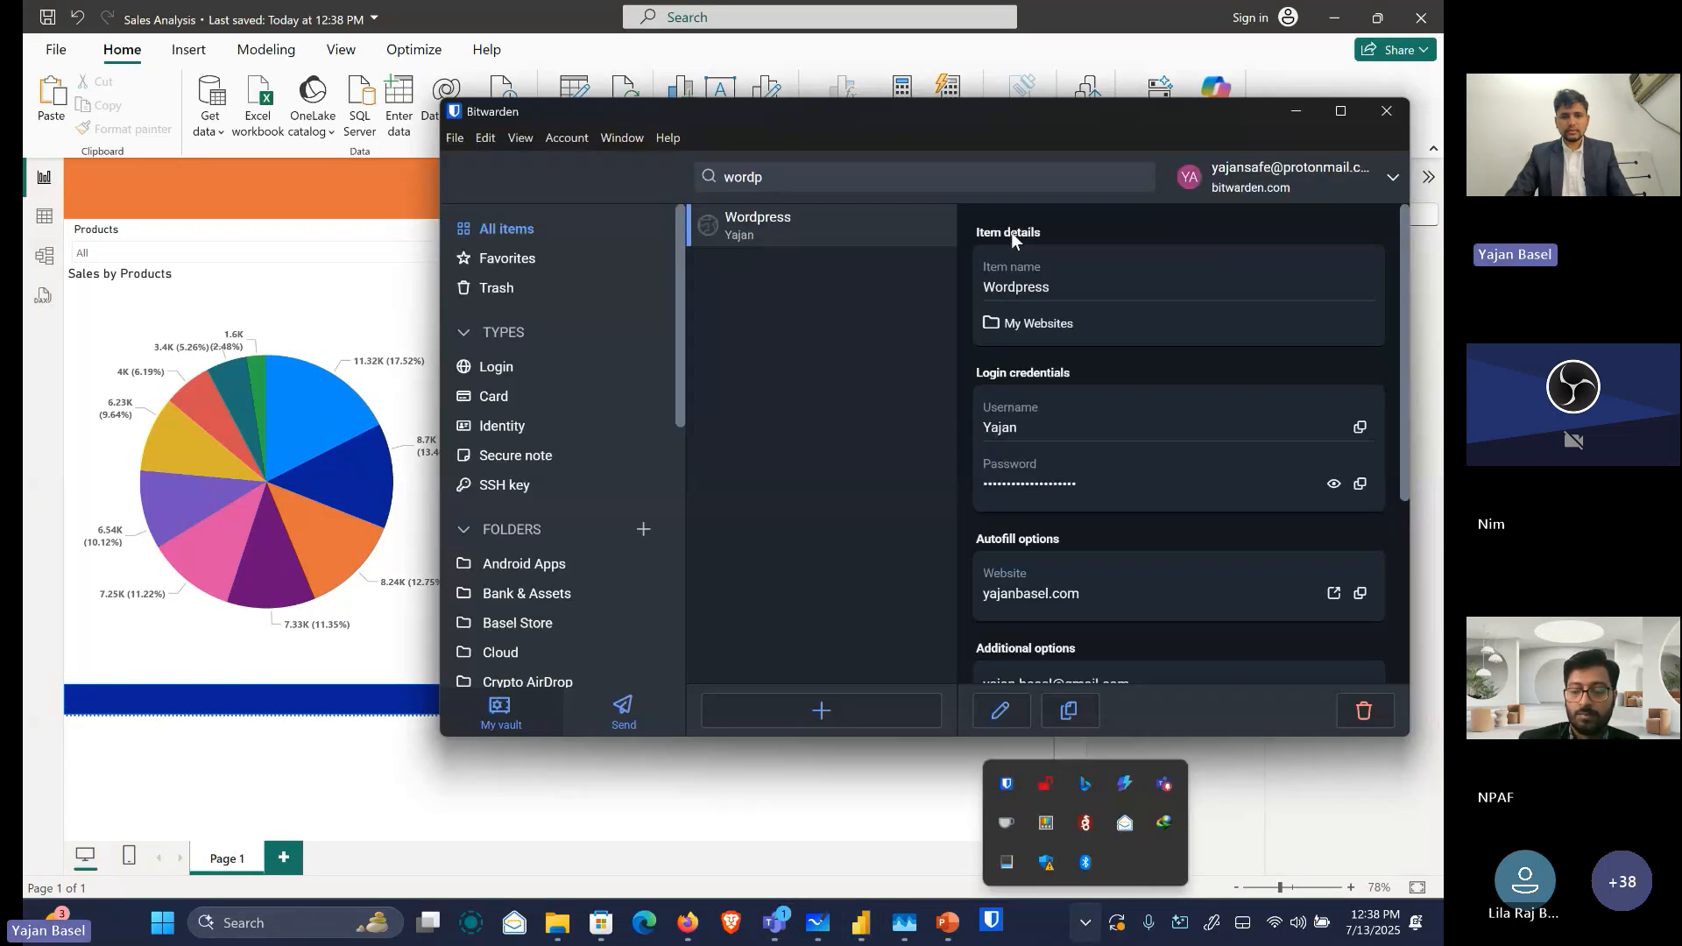
# Search 'fabric' in Bitwarden and copy the Microsoft Fabric login's username.
pyautogui.doubleClick(743, 177)
pyautogui.write('fabric')
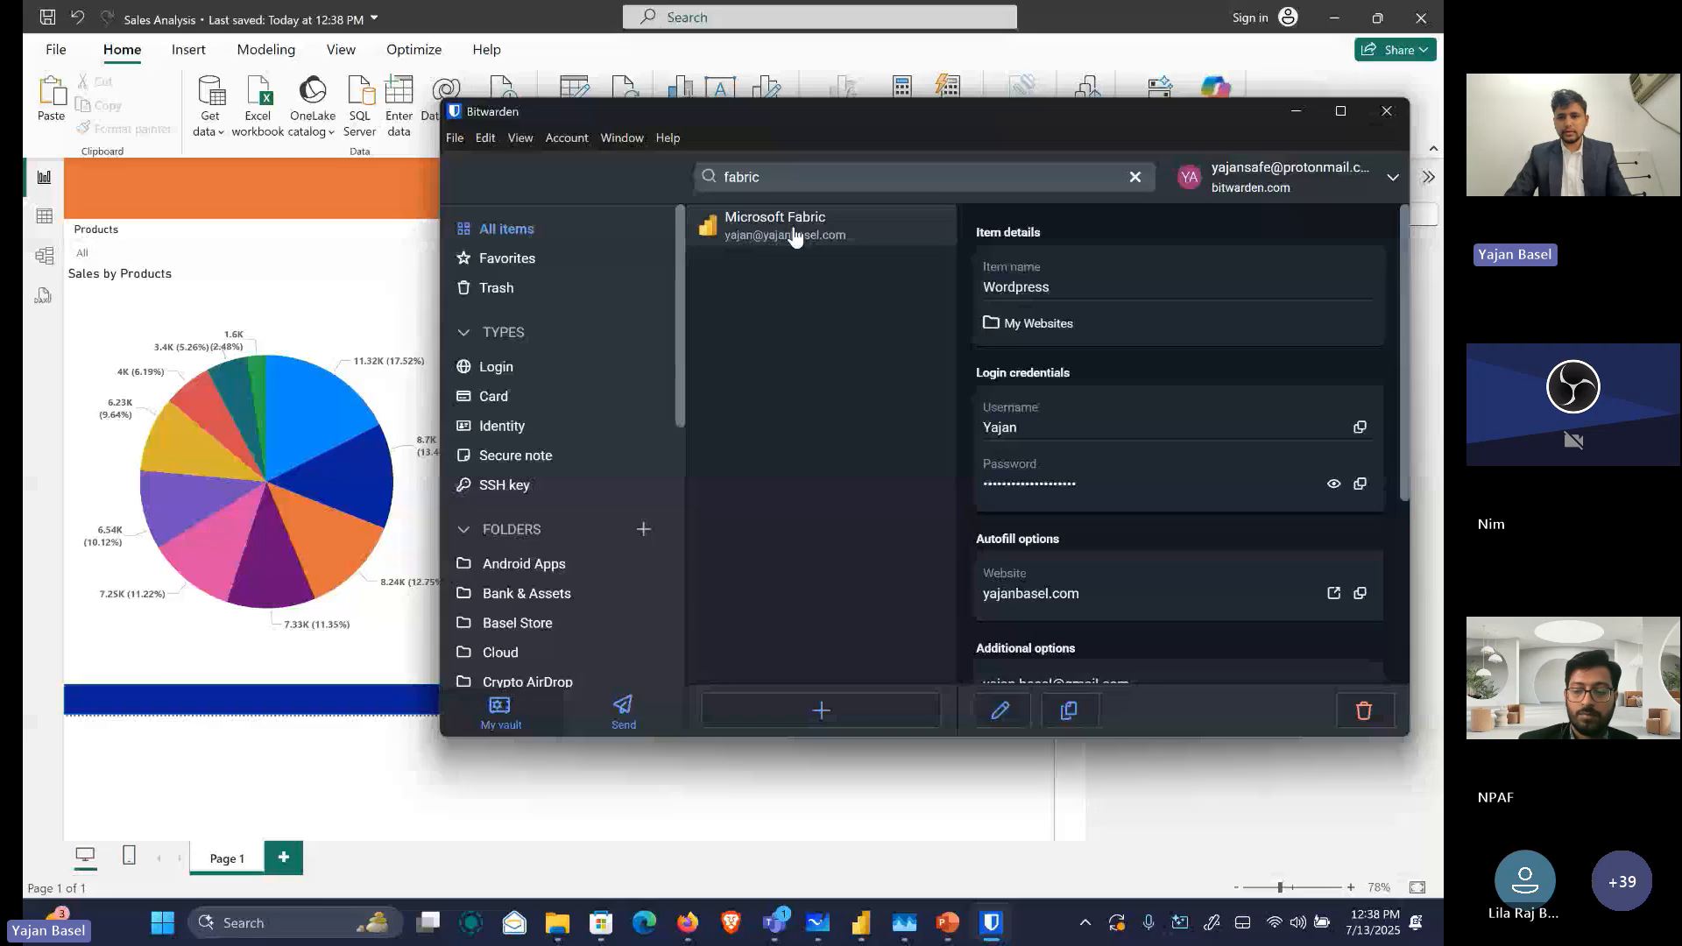
pyautogui.click(791, 228)
pyautogui.click(1360, 427)
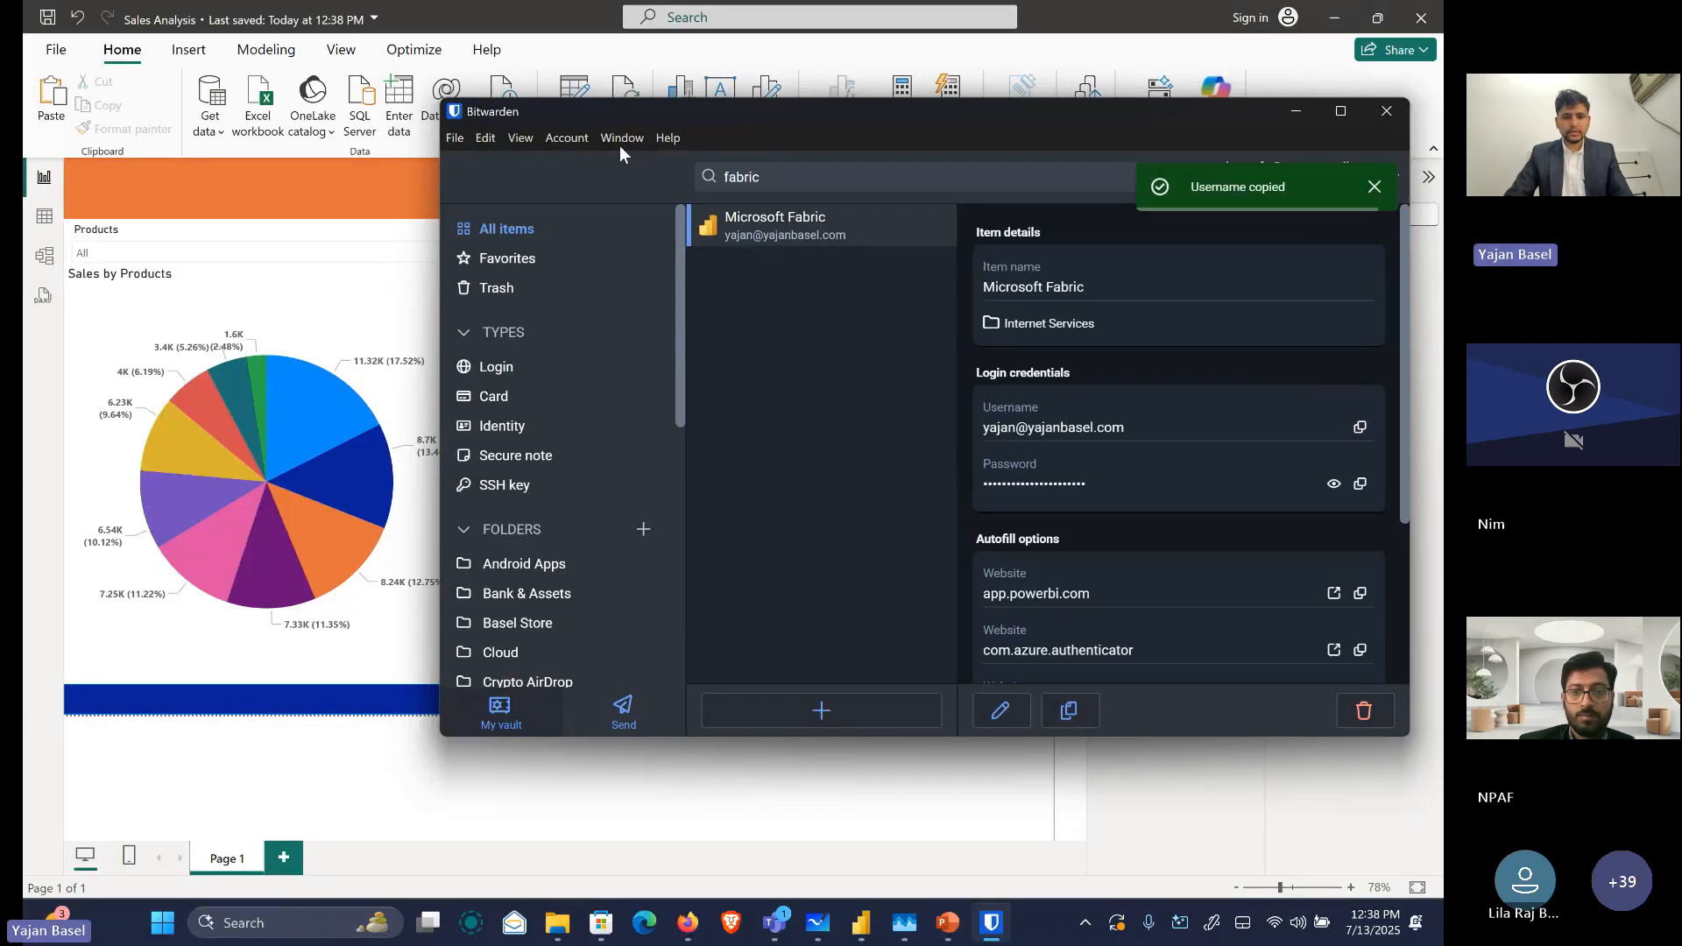
pyautogui.click(999, 934)
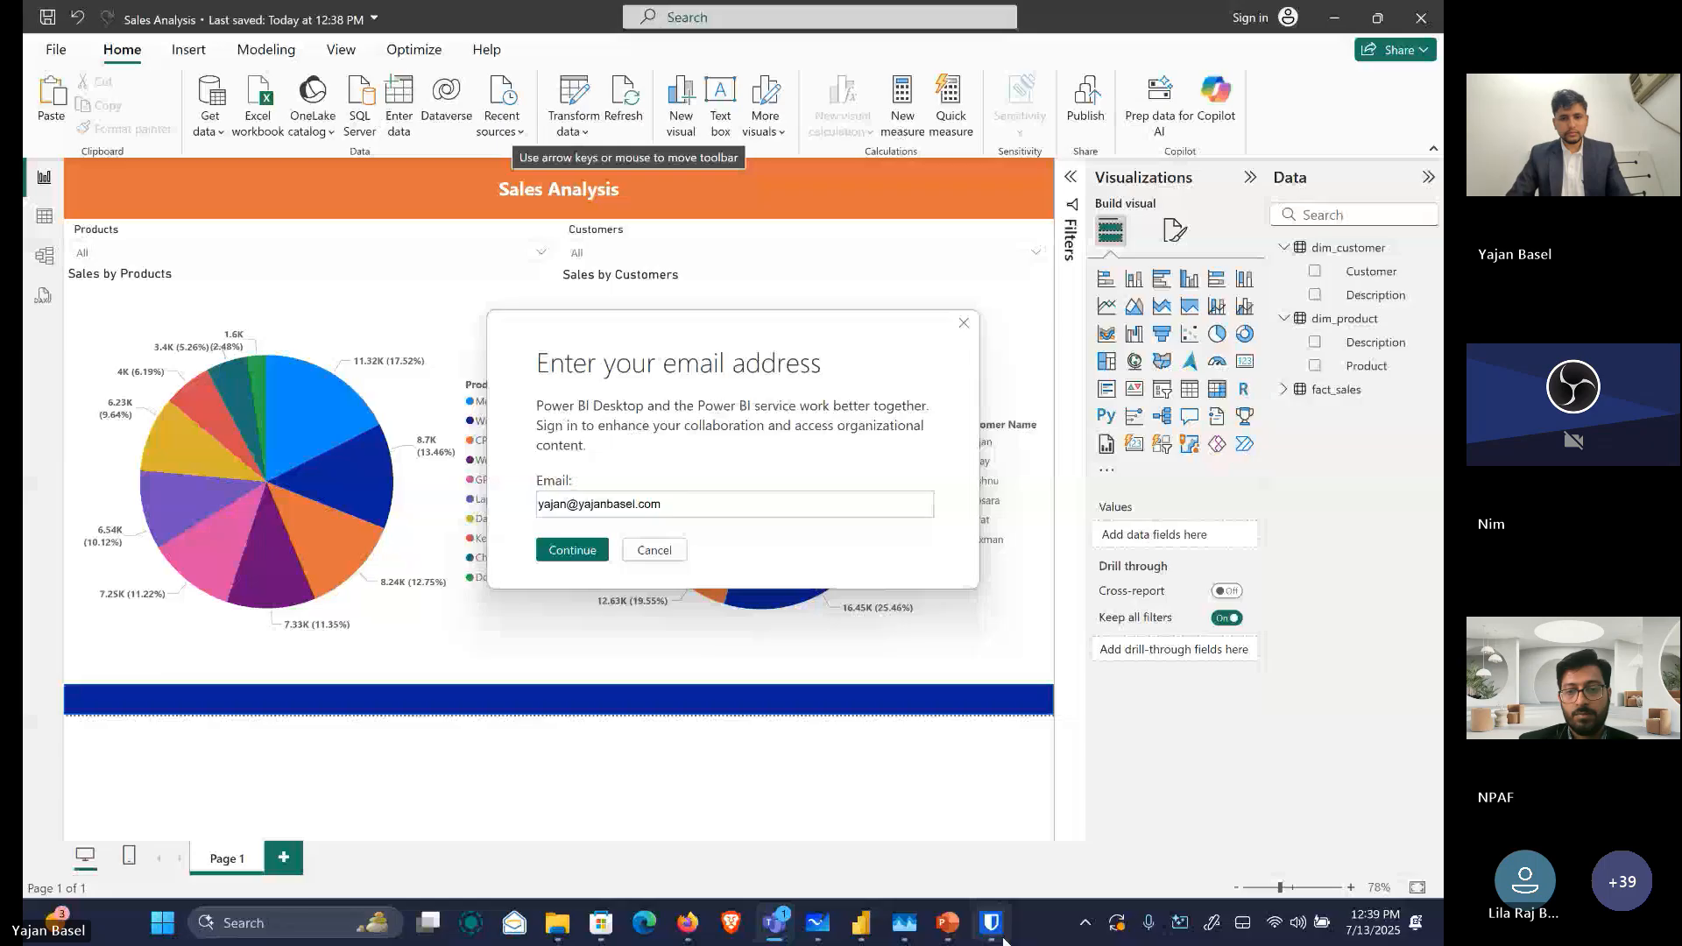
# Continue to Microsoft sign-in and paste the account username and password from Bitwarden.
pyautogui.click(572, 550)
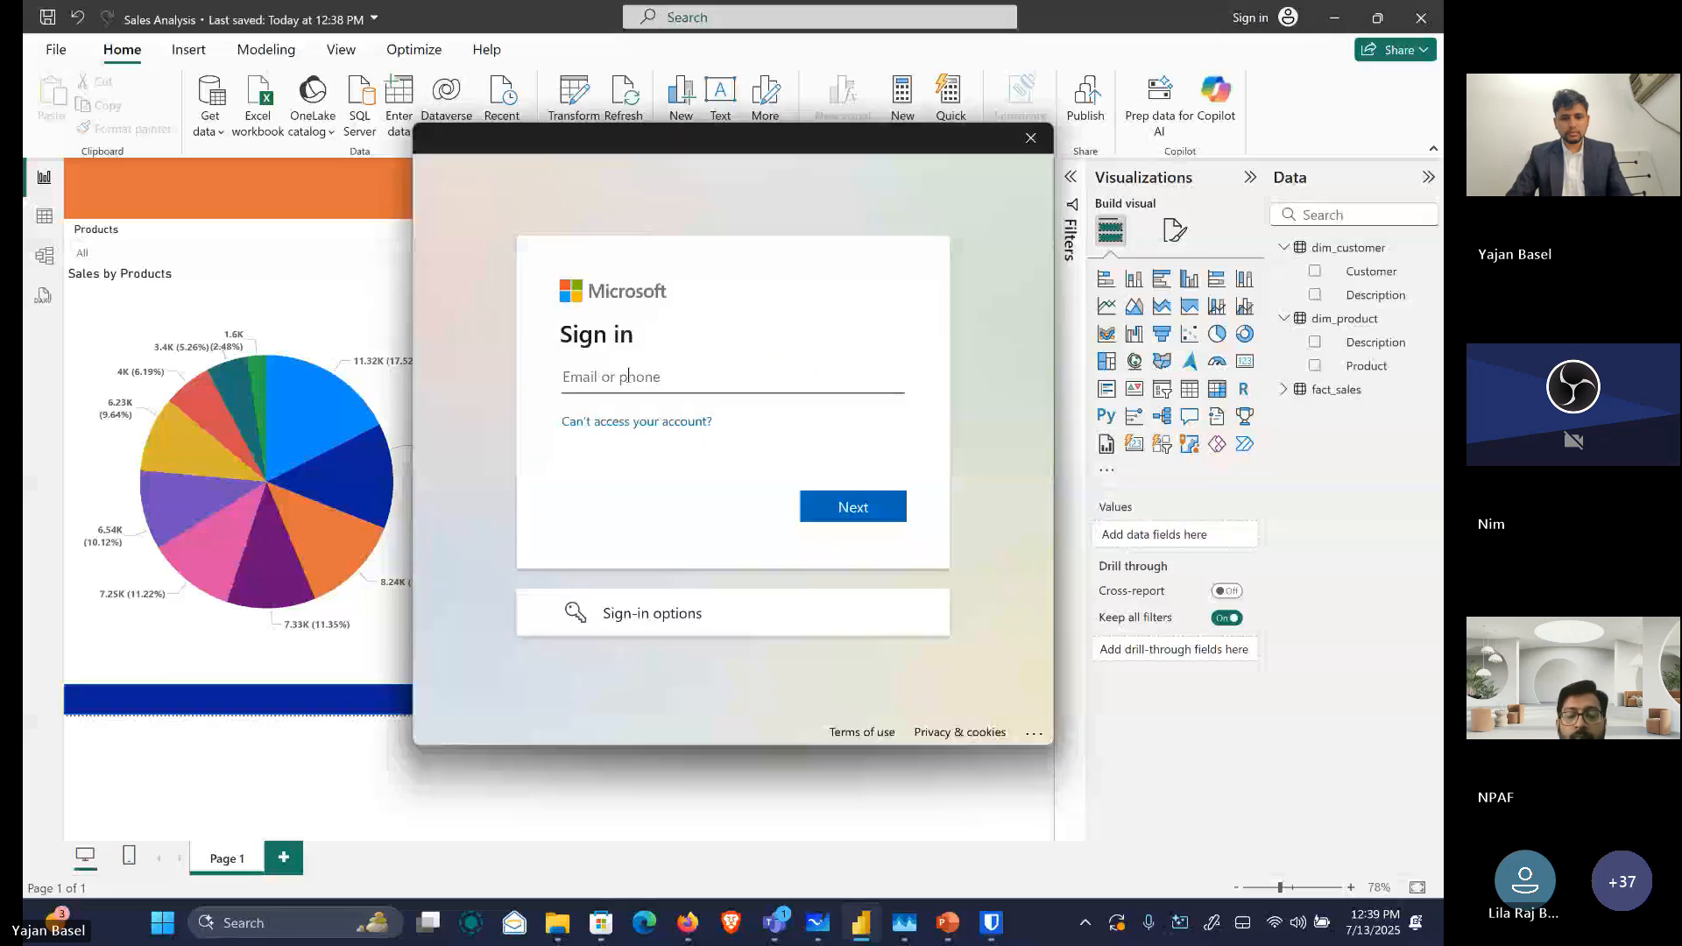
pyautogui.hotkey('alt', 'Tab')
pyautogui.click(1358, 431)
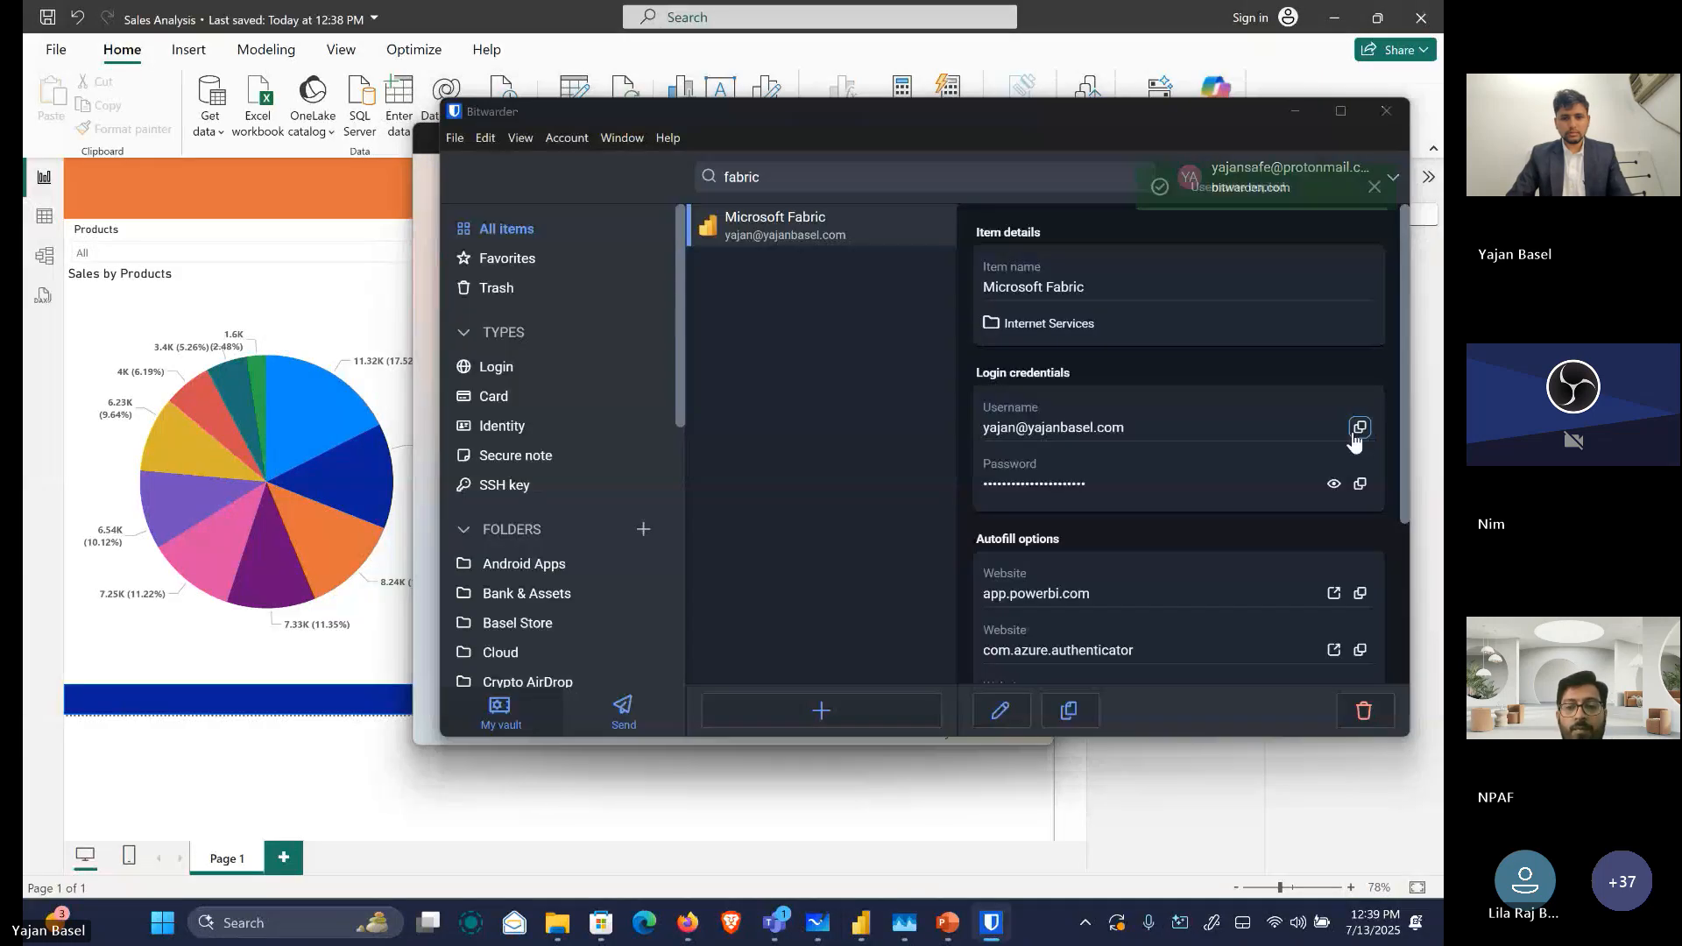
pyautogui.hotkey('alt', 'Tab')
pyautogui.hotkey('ctrl', 'v')
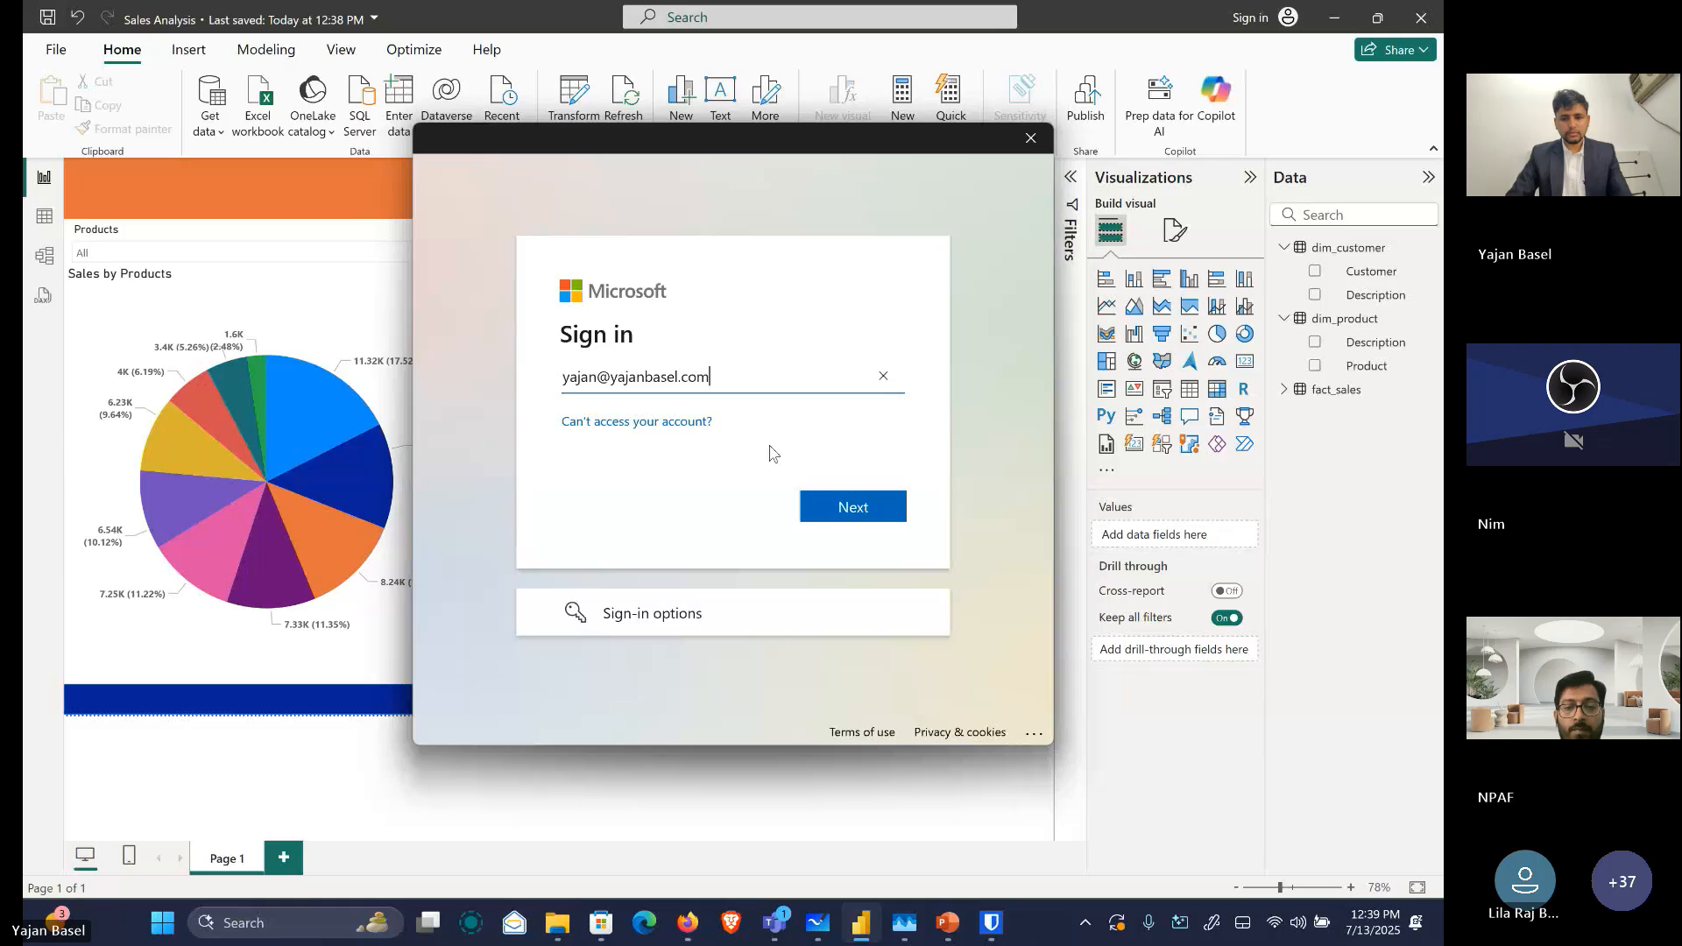
pyautogui.hotkey('alt', 'Tab')
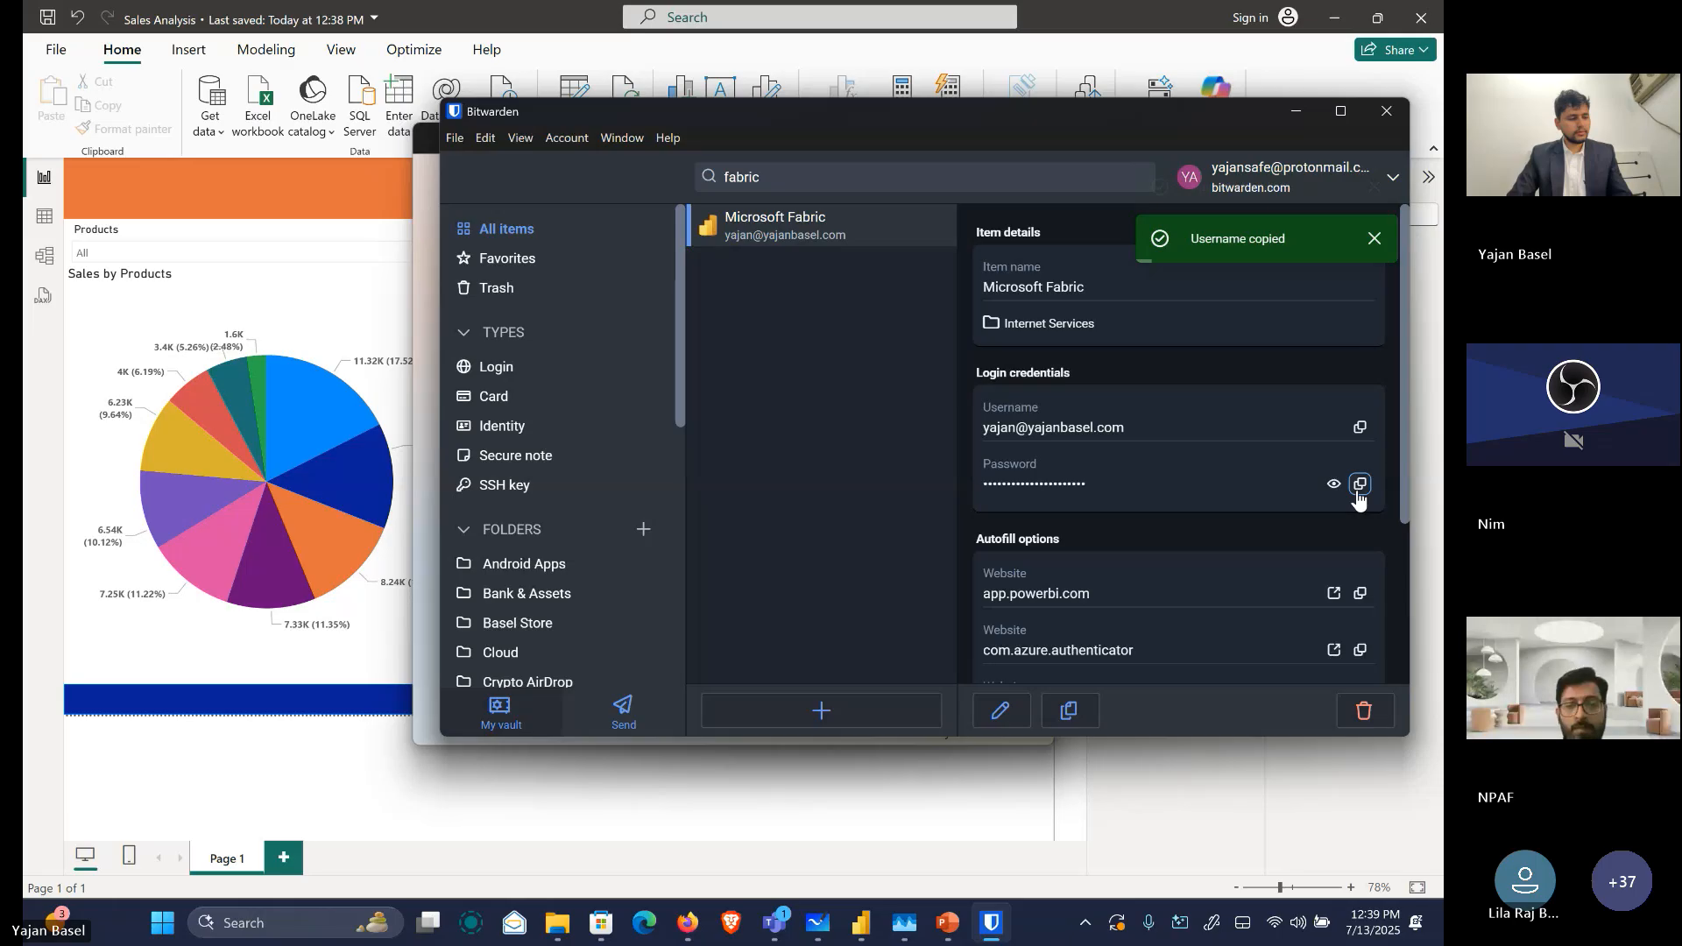
pyautogui.hotkey('alt', 'Tab')
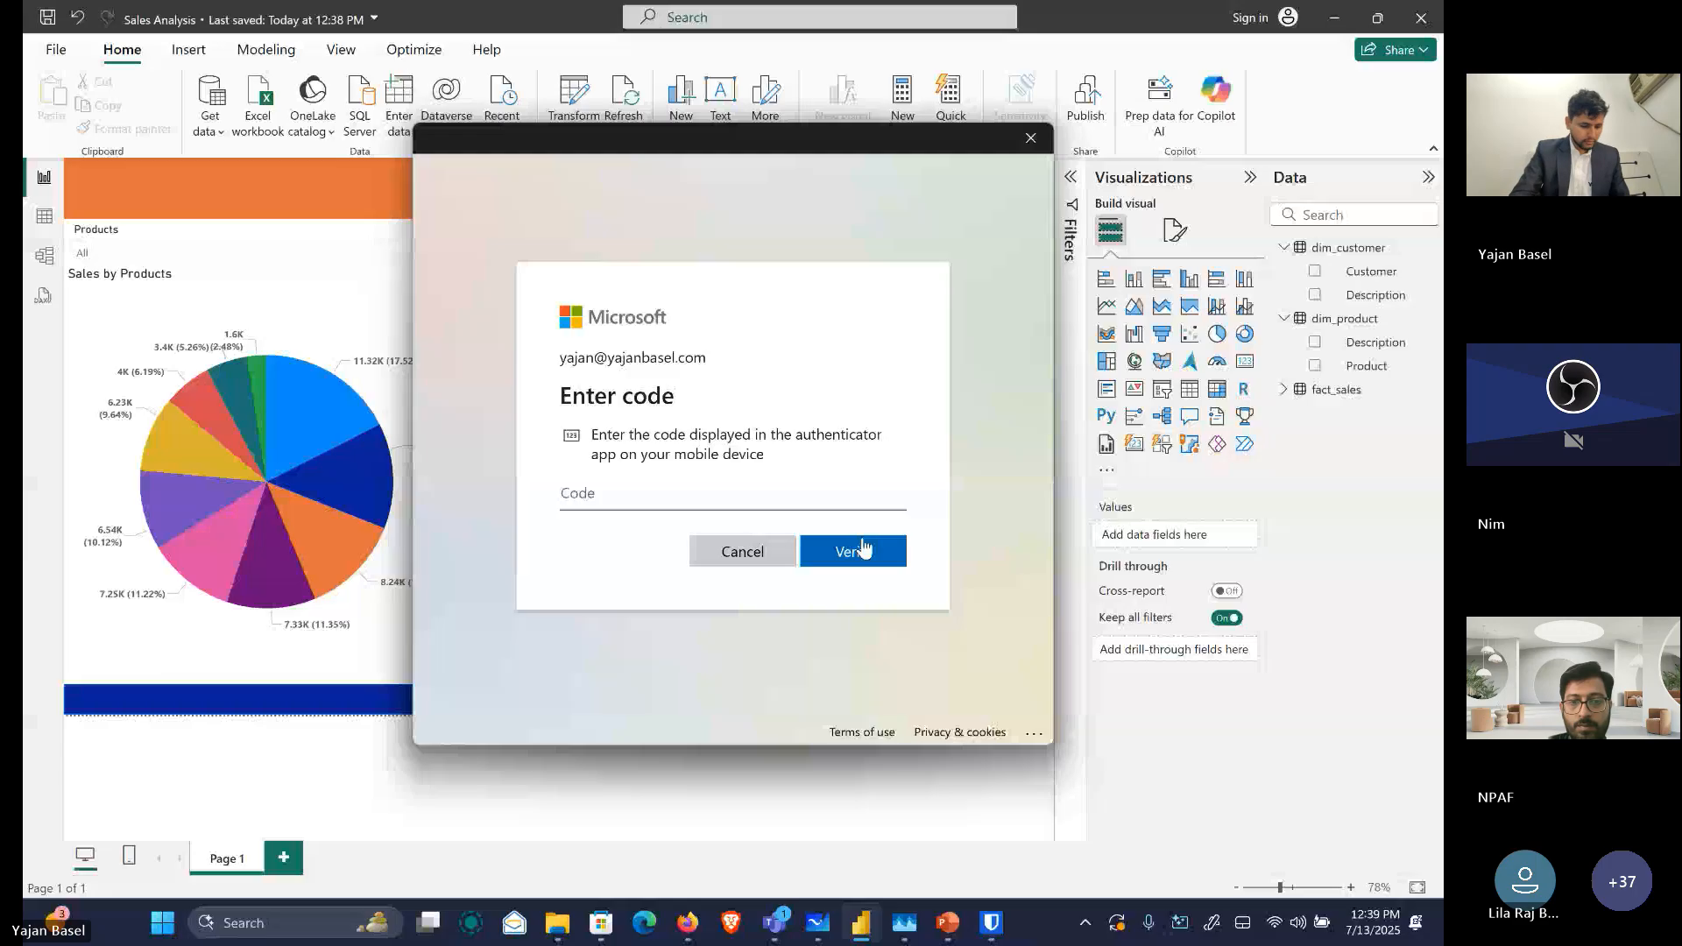
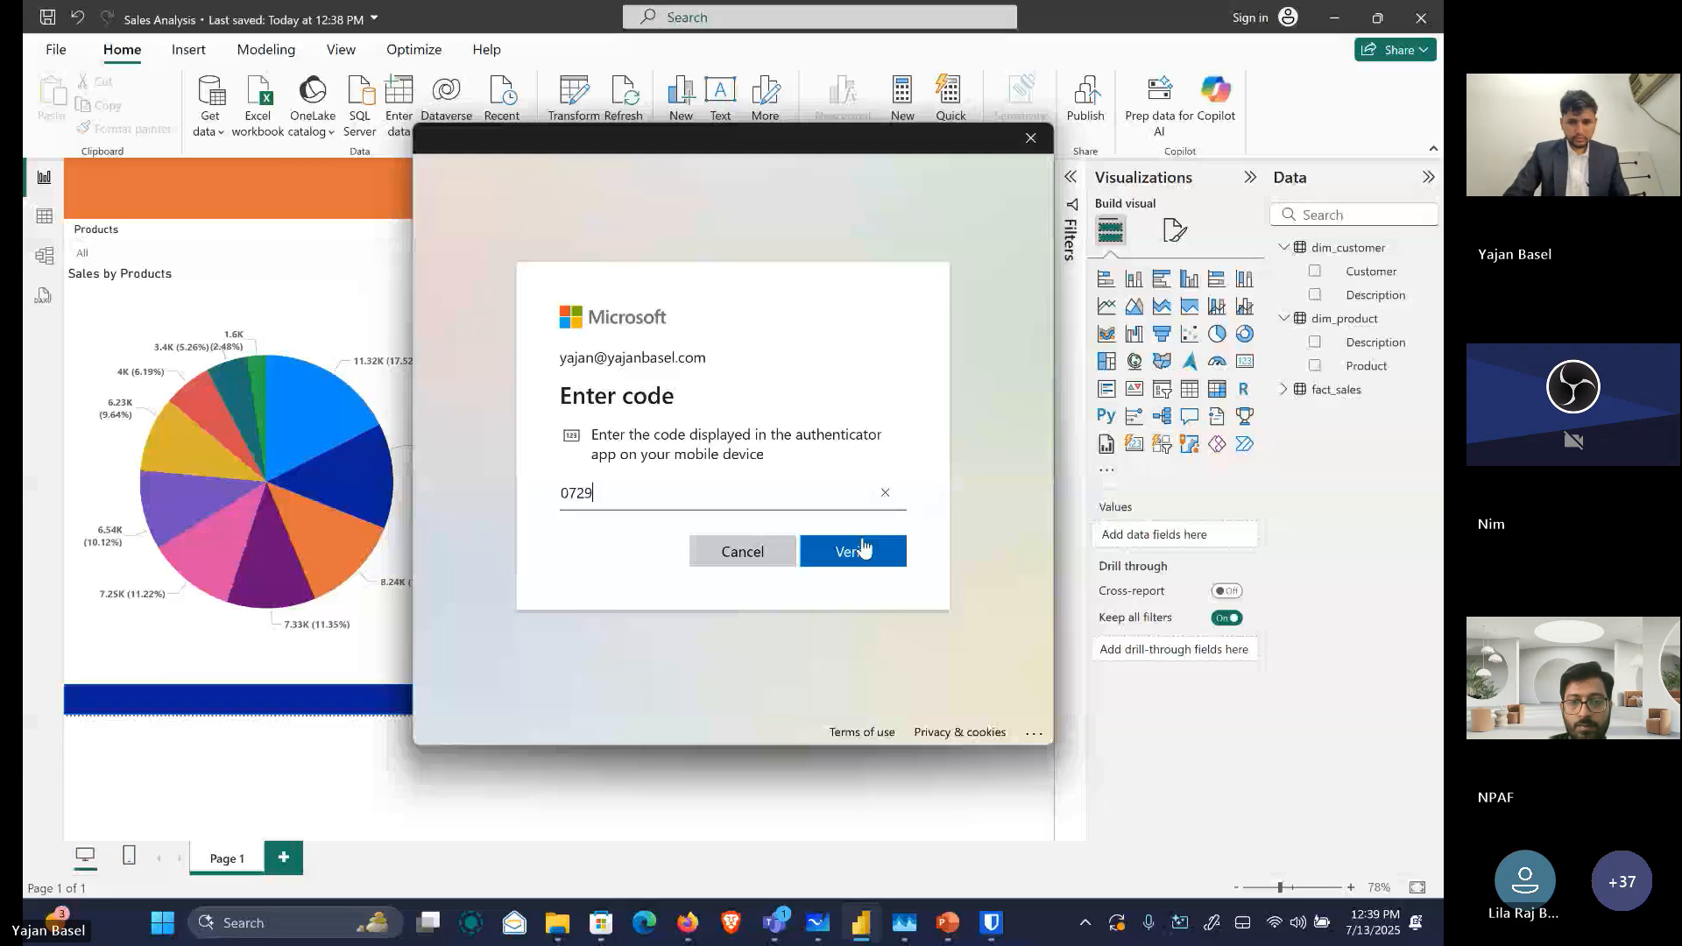
# Enter the authenticator code, retrying with a fresh code after the first attempt.
pyautogui.click(862, 548)
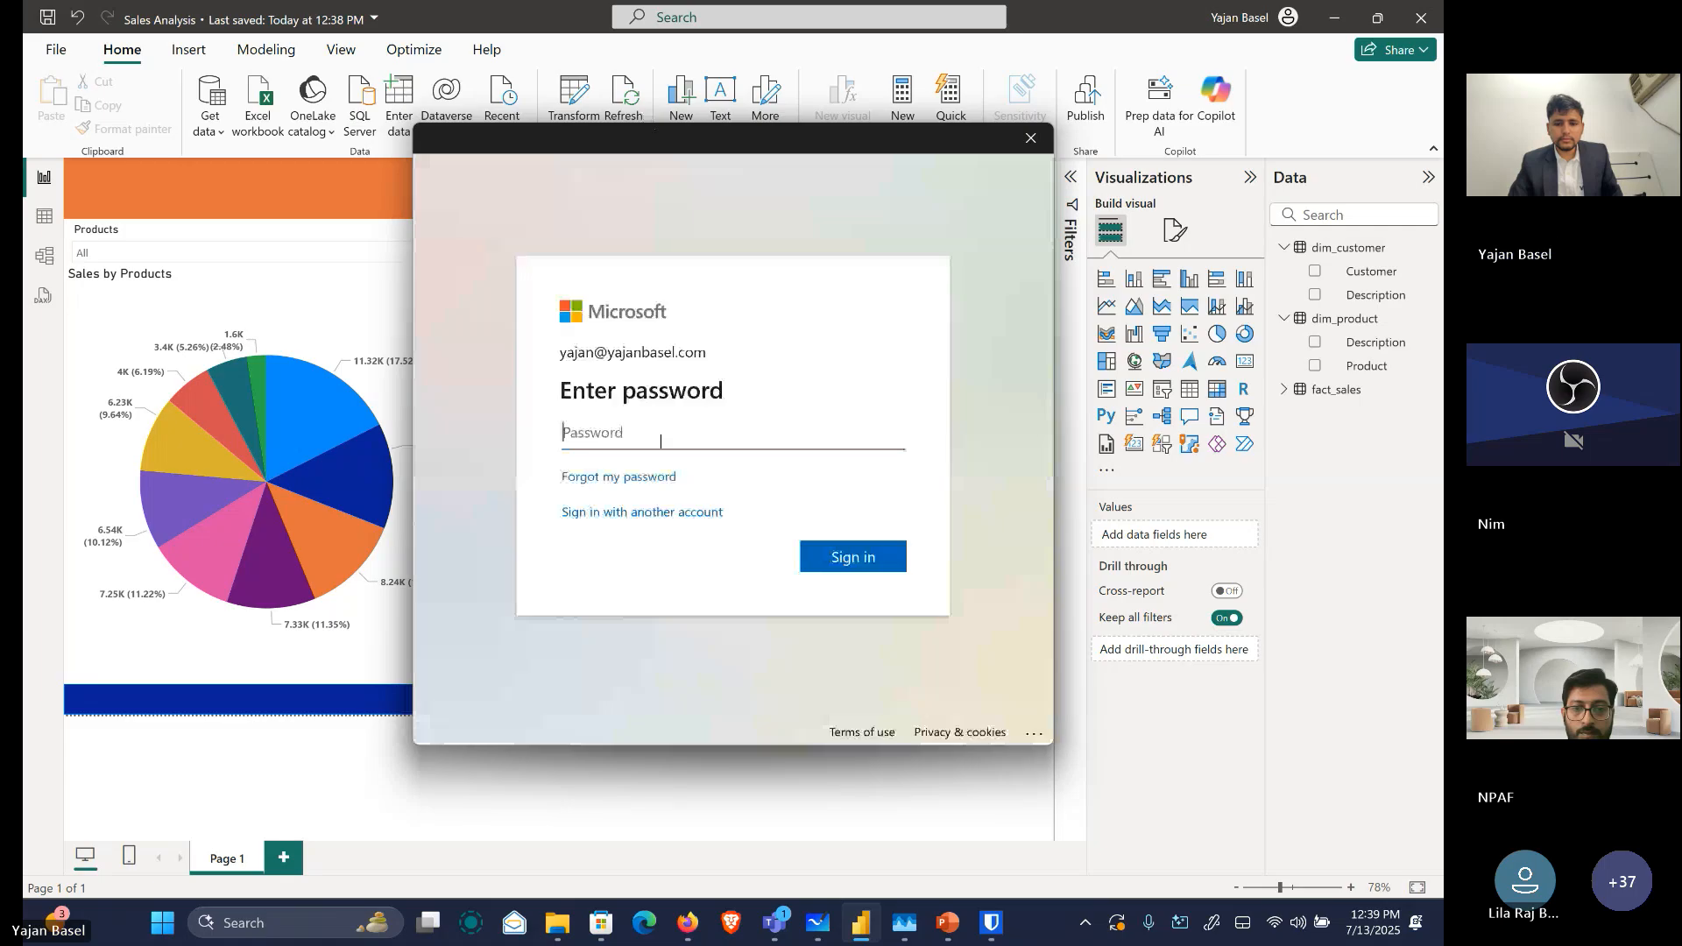
pyautogui.click(984, 927)
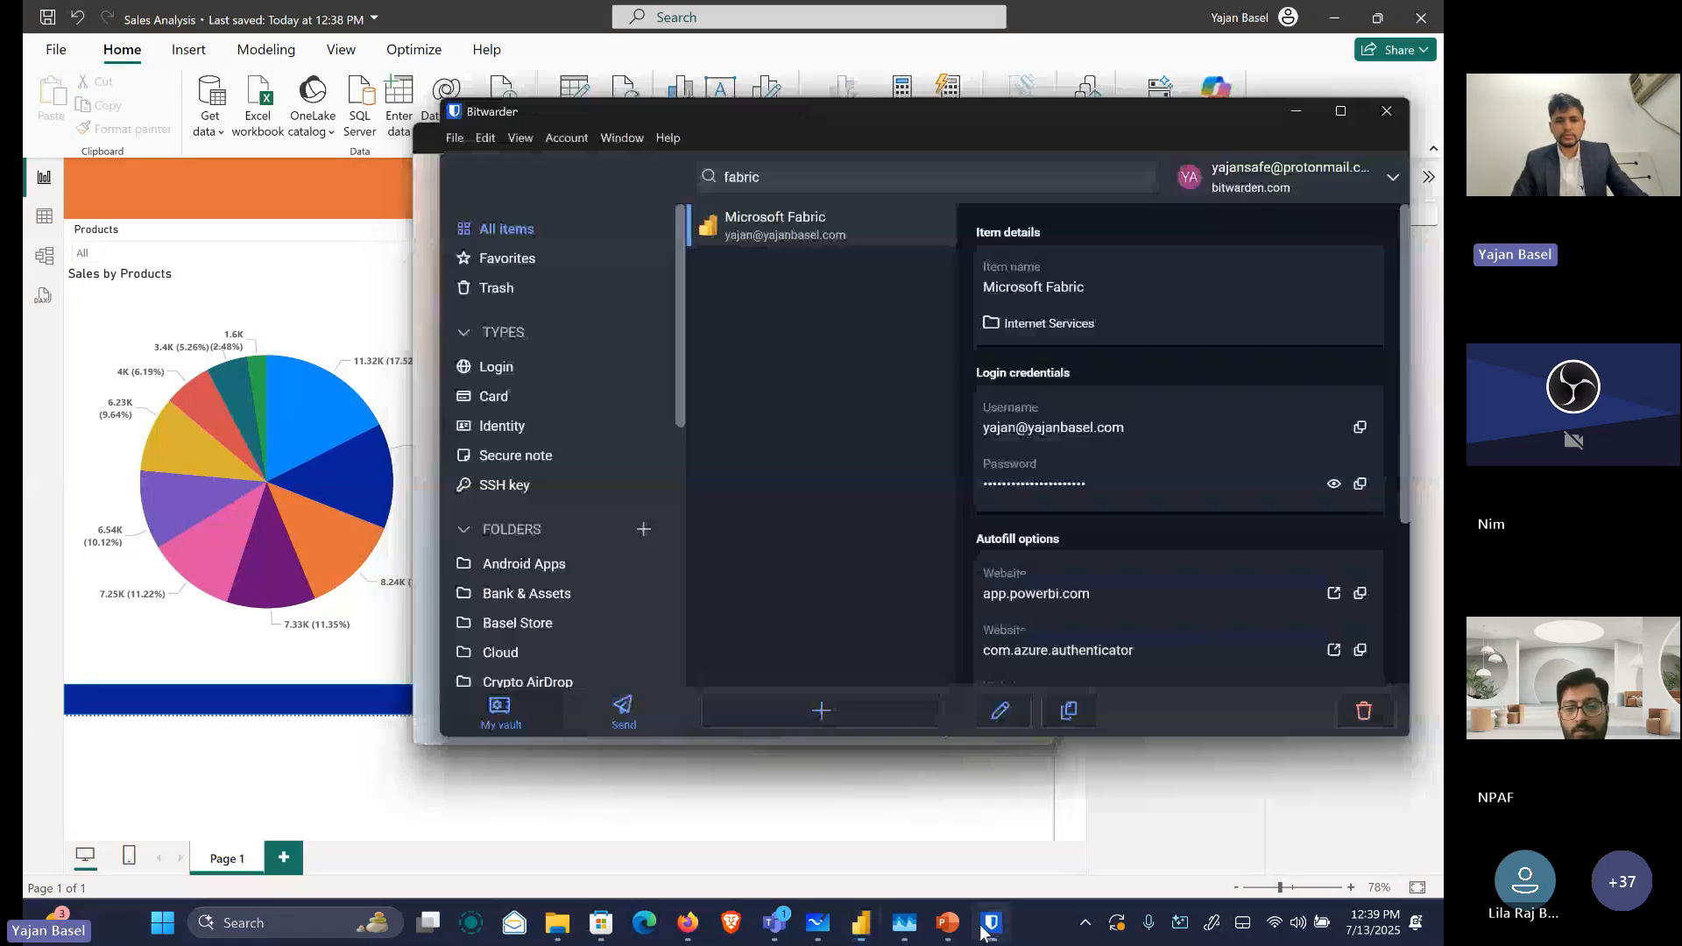
pyautogui.click(989, 925)
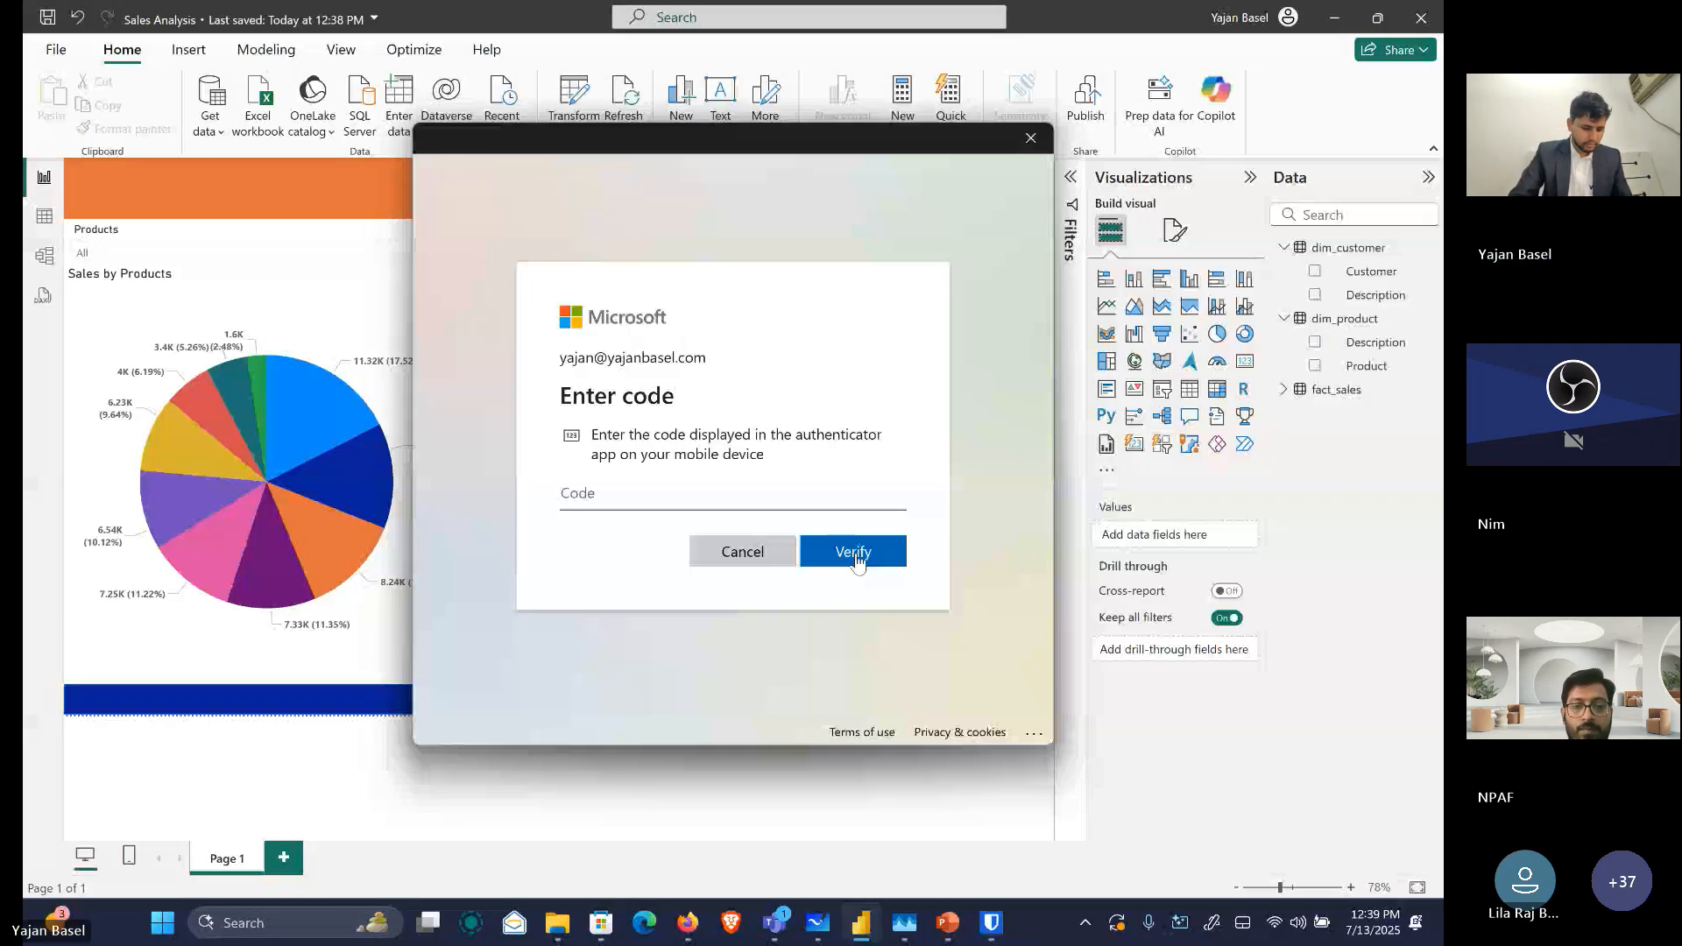
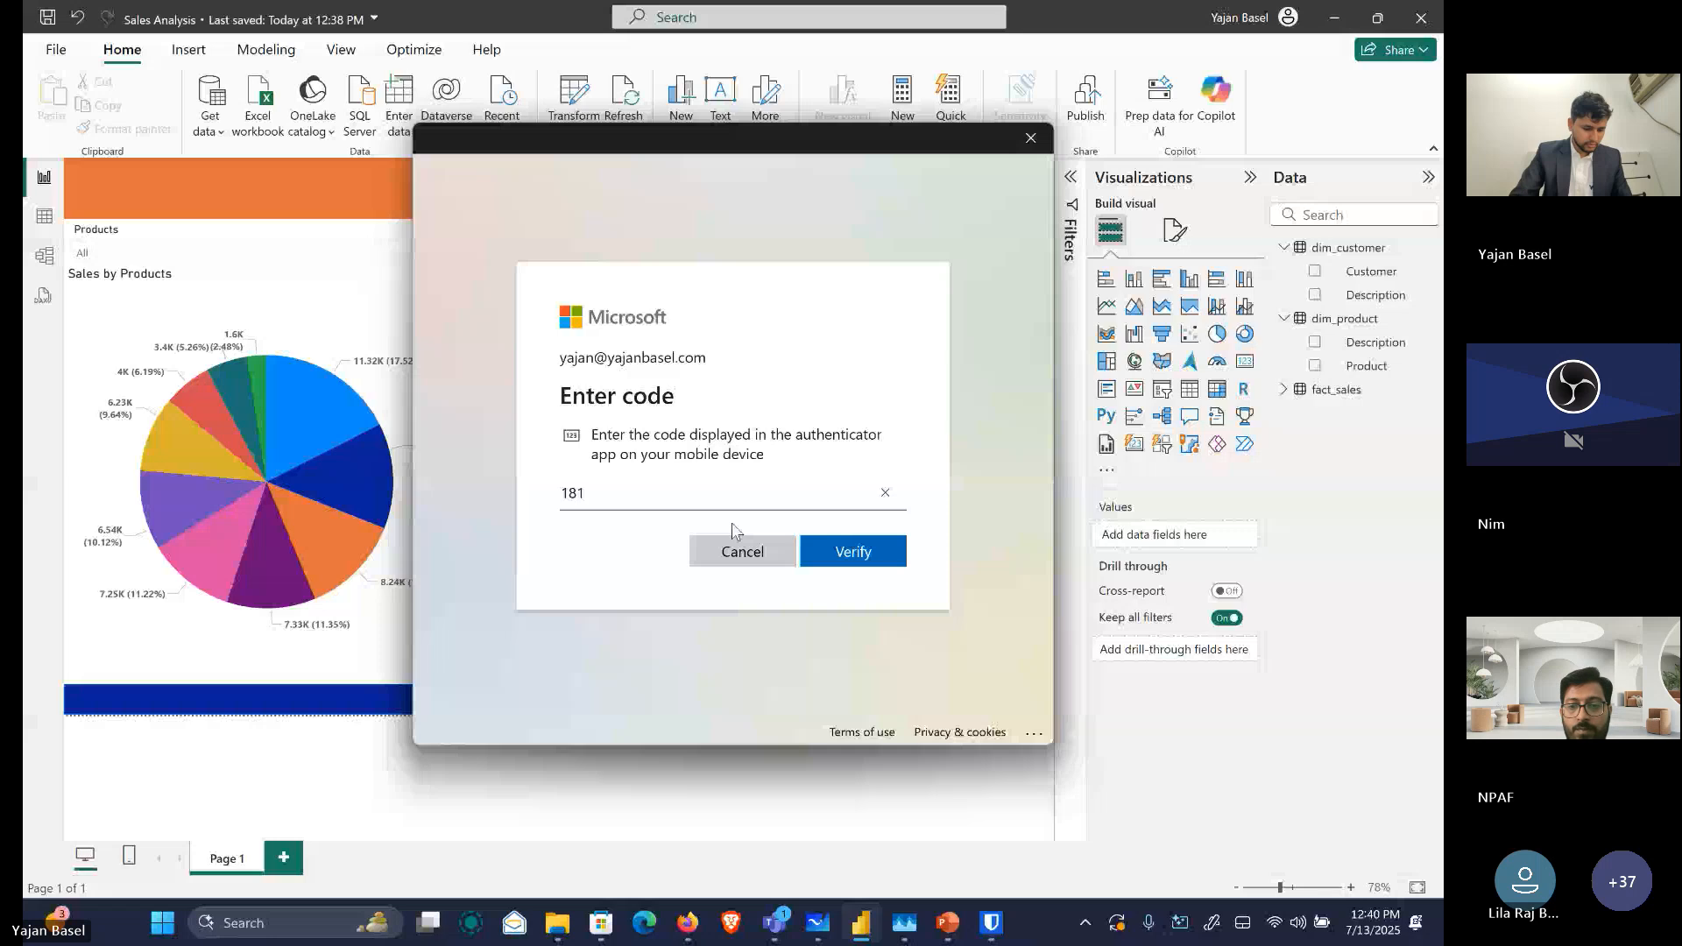
pyautogui.click(836, 565)
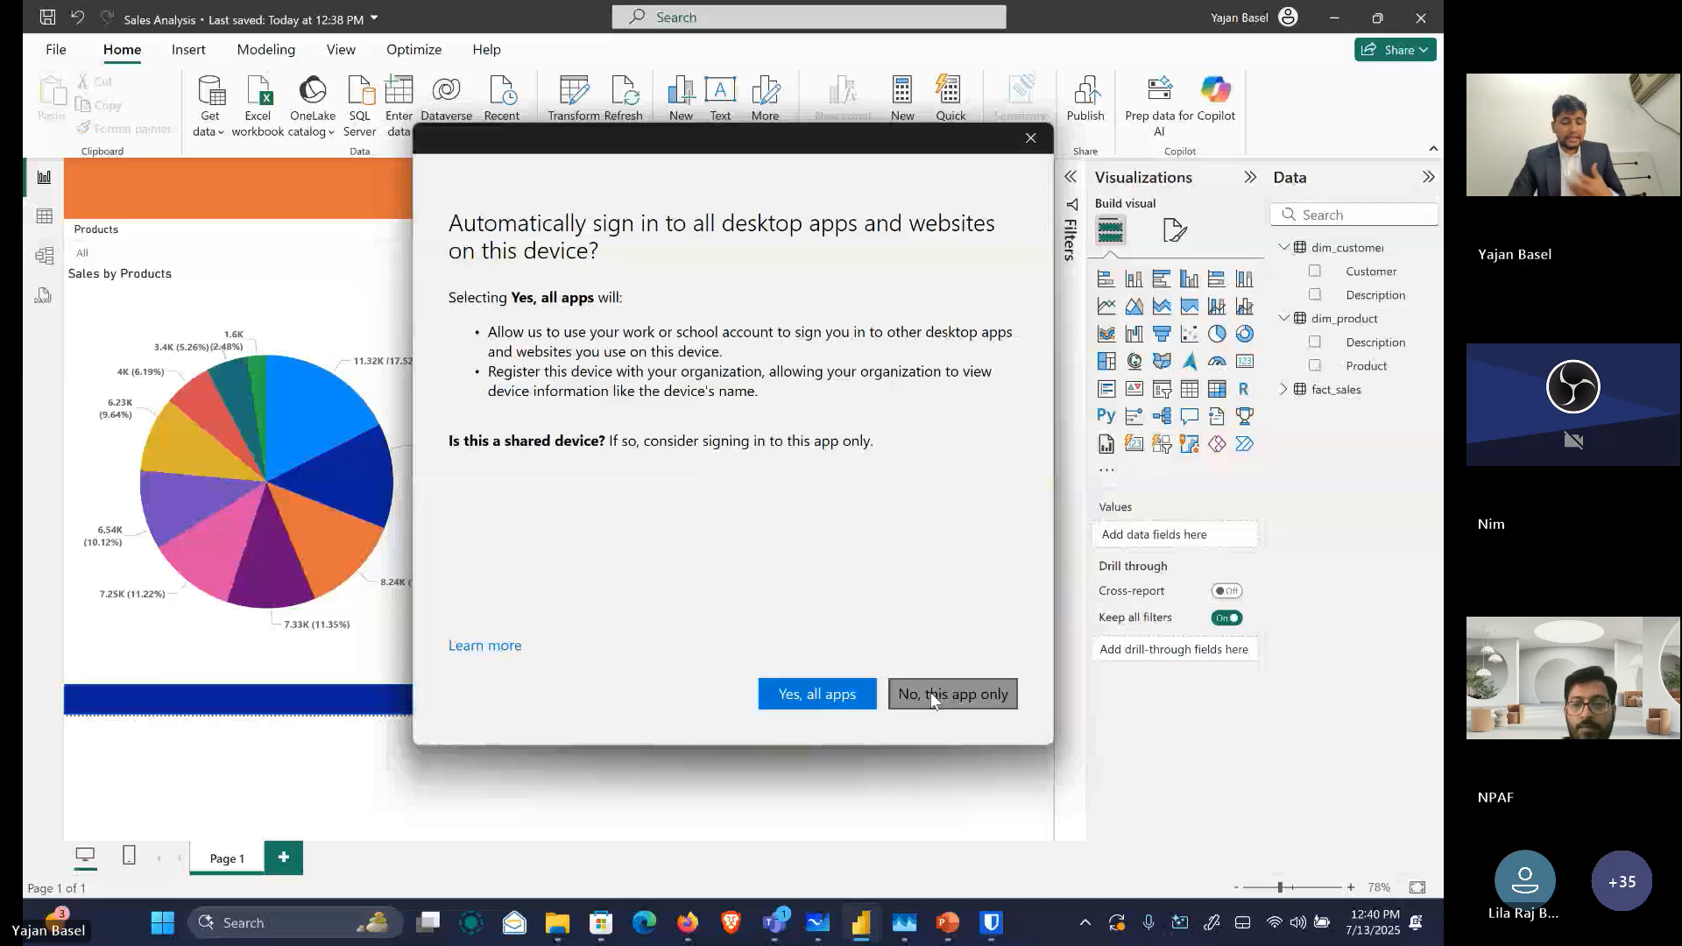
# Keep the sign-in to this app only, then publish Sales Analysis to My workspace.
pyautogui.click(931, 692)
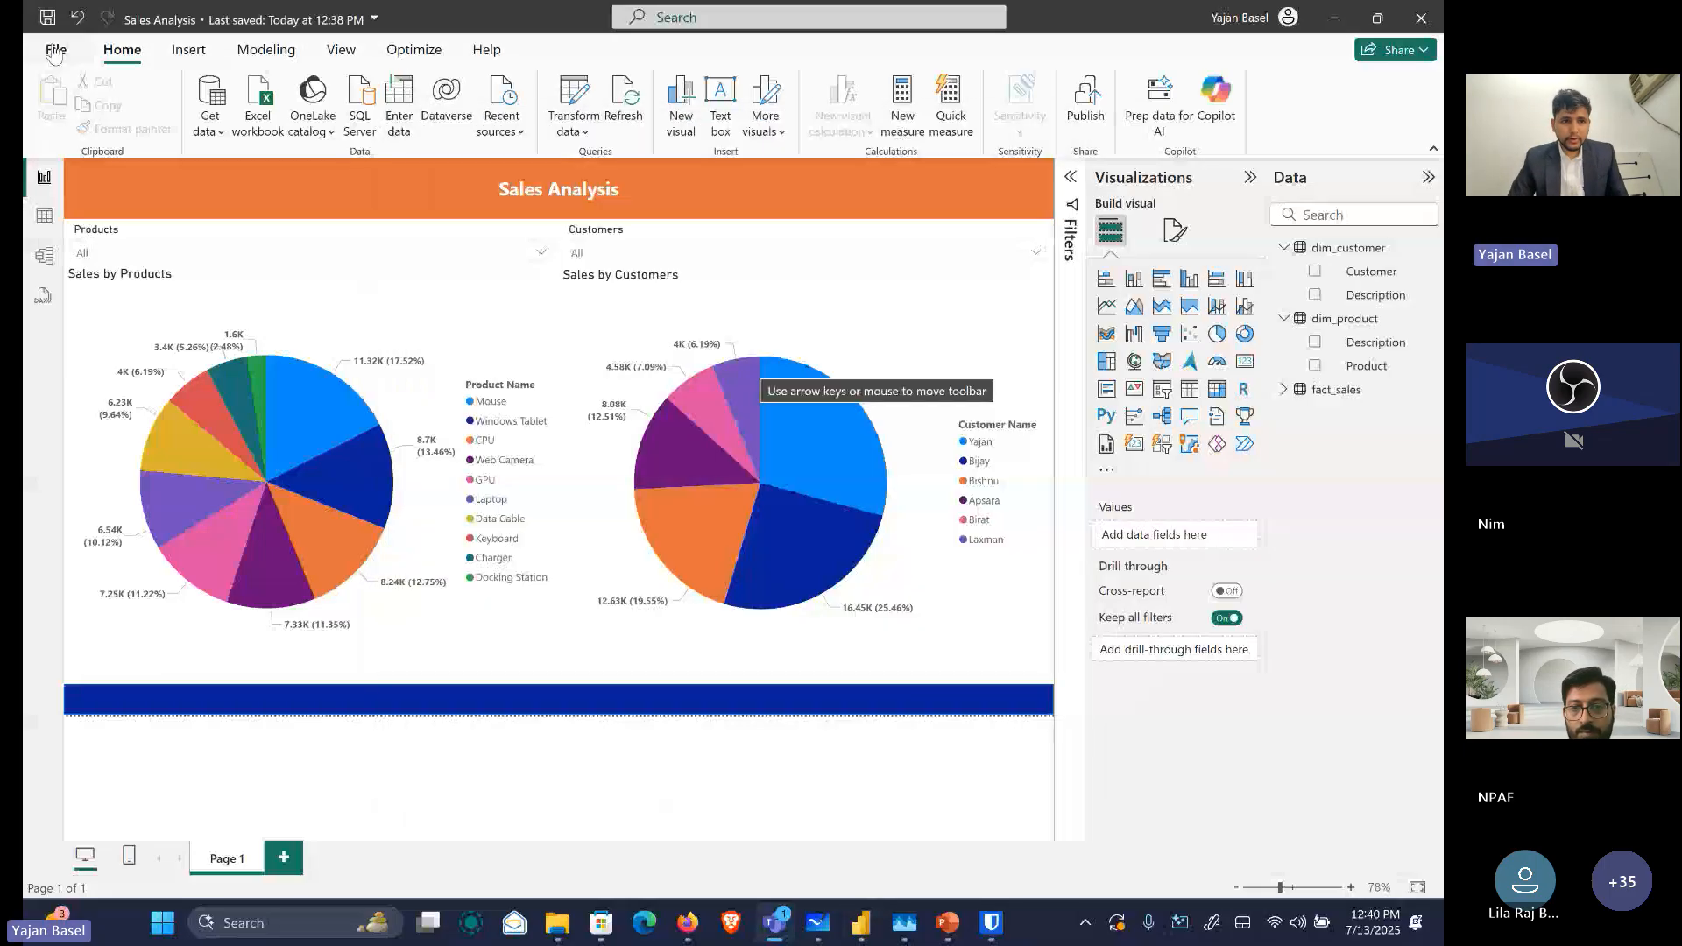
pyautogui.click(48, 18)
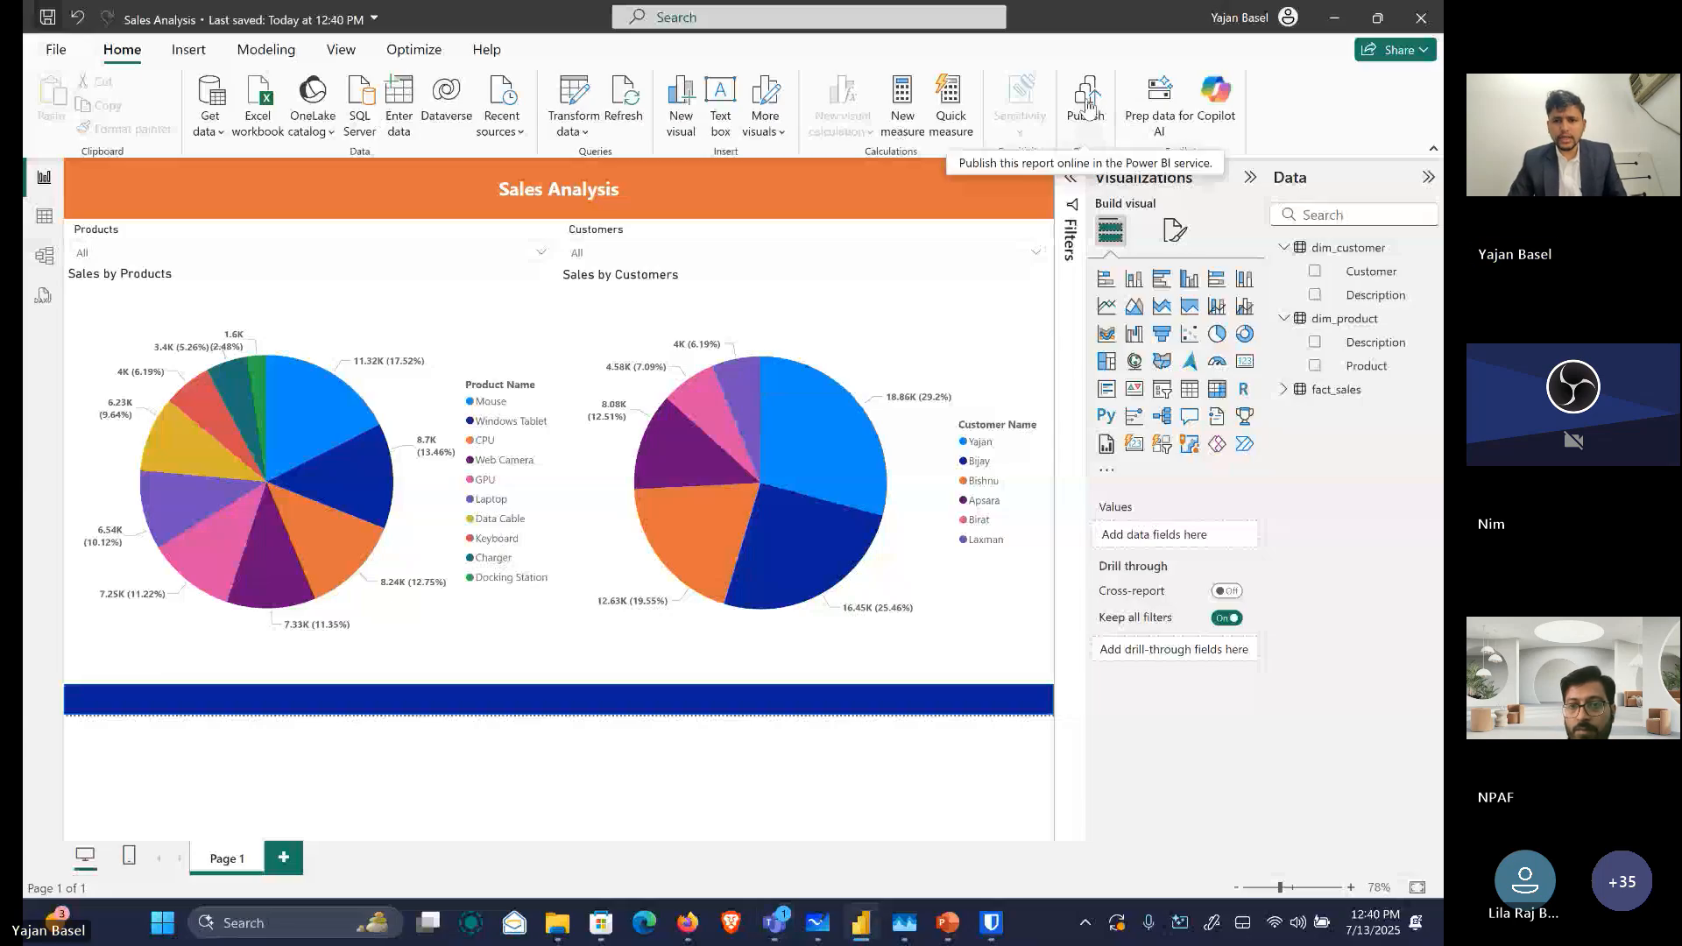
pyautogui.click(1089, 105)
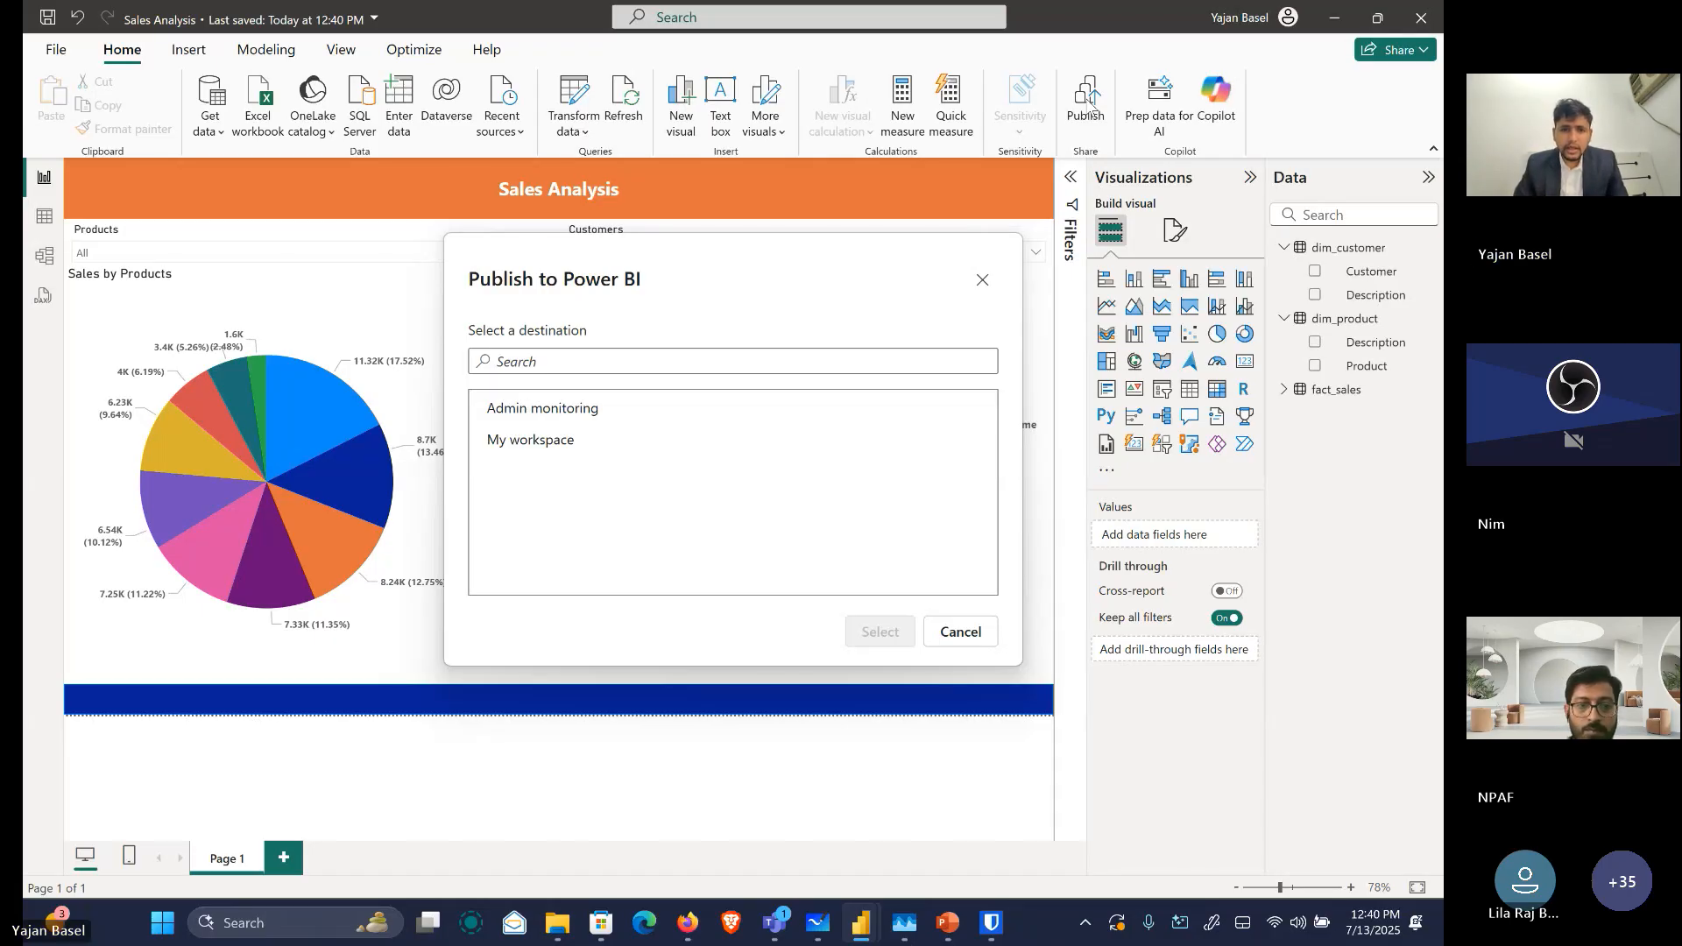
pyautogui.click(557, 445)
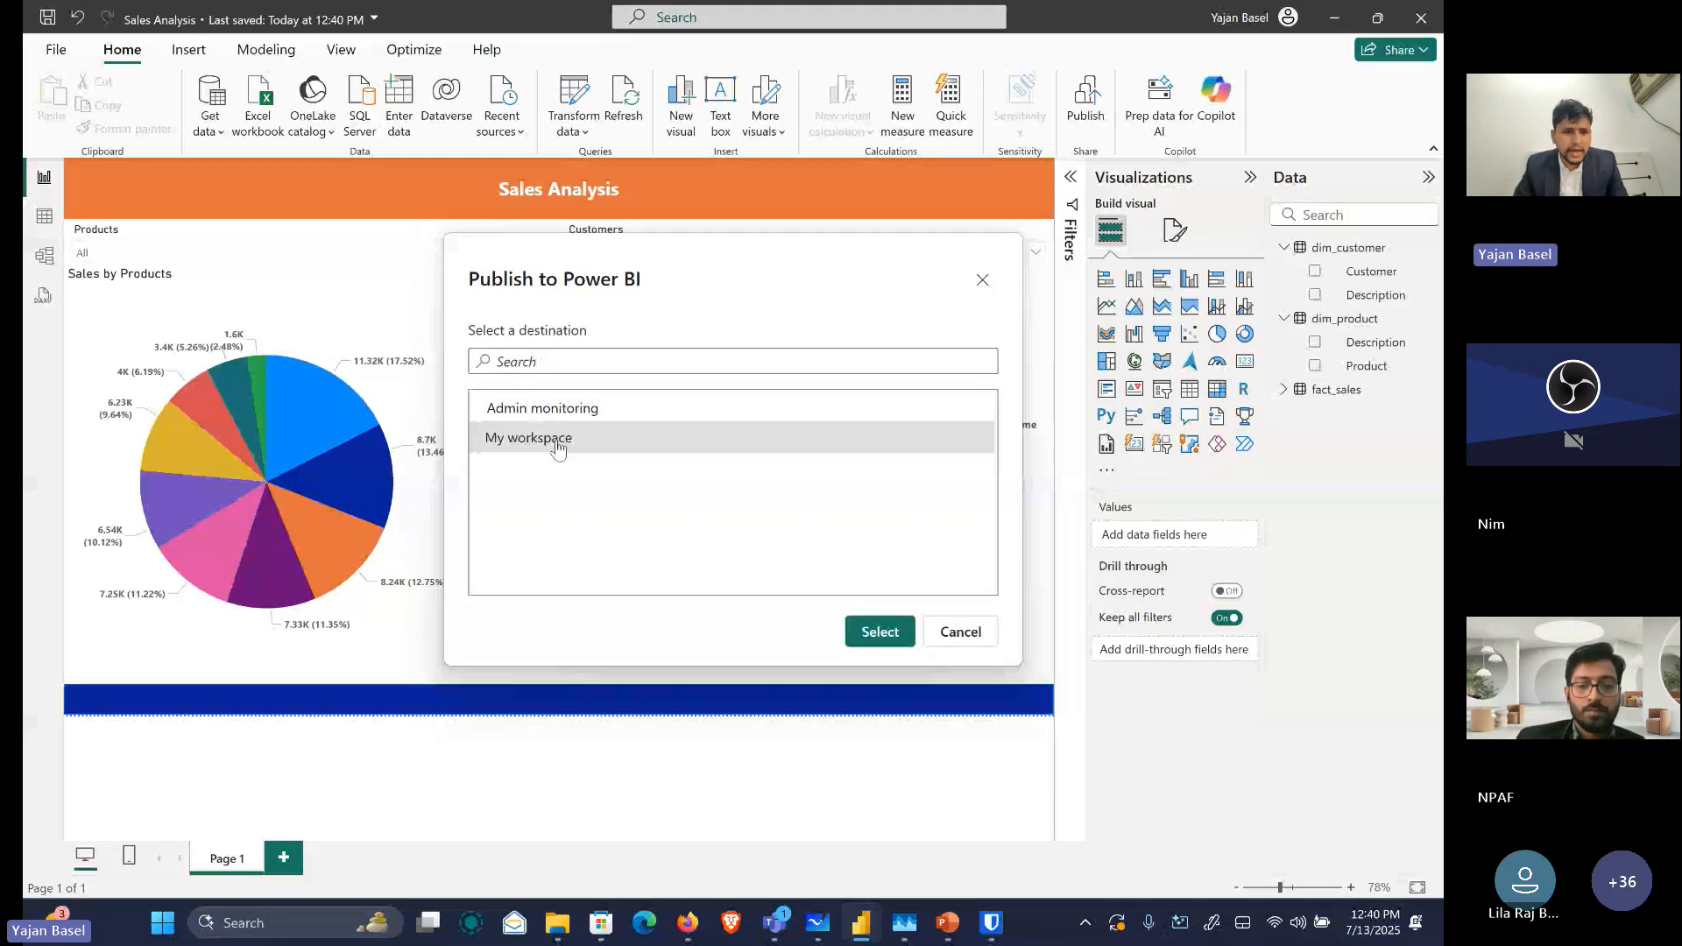
pyautogui.hotkey('alt', 'Tab')
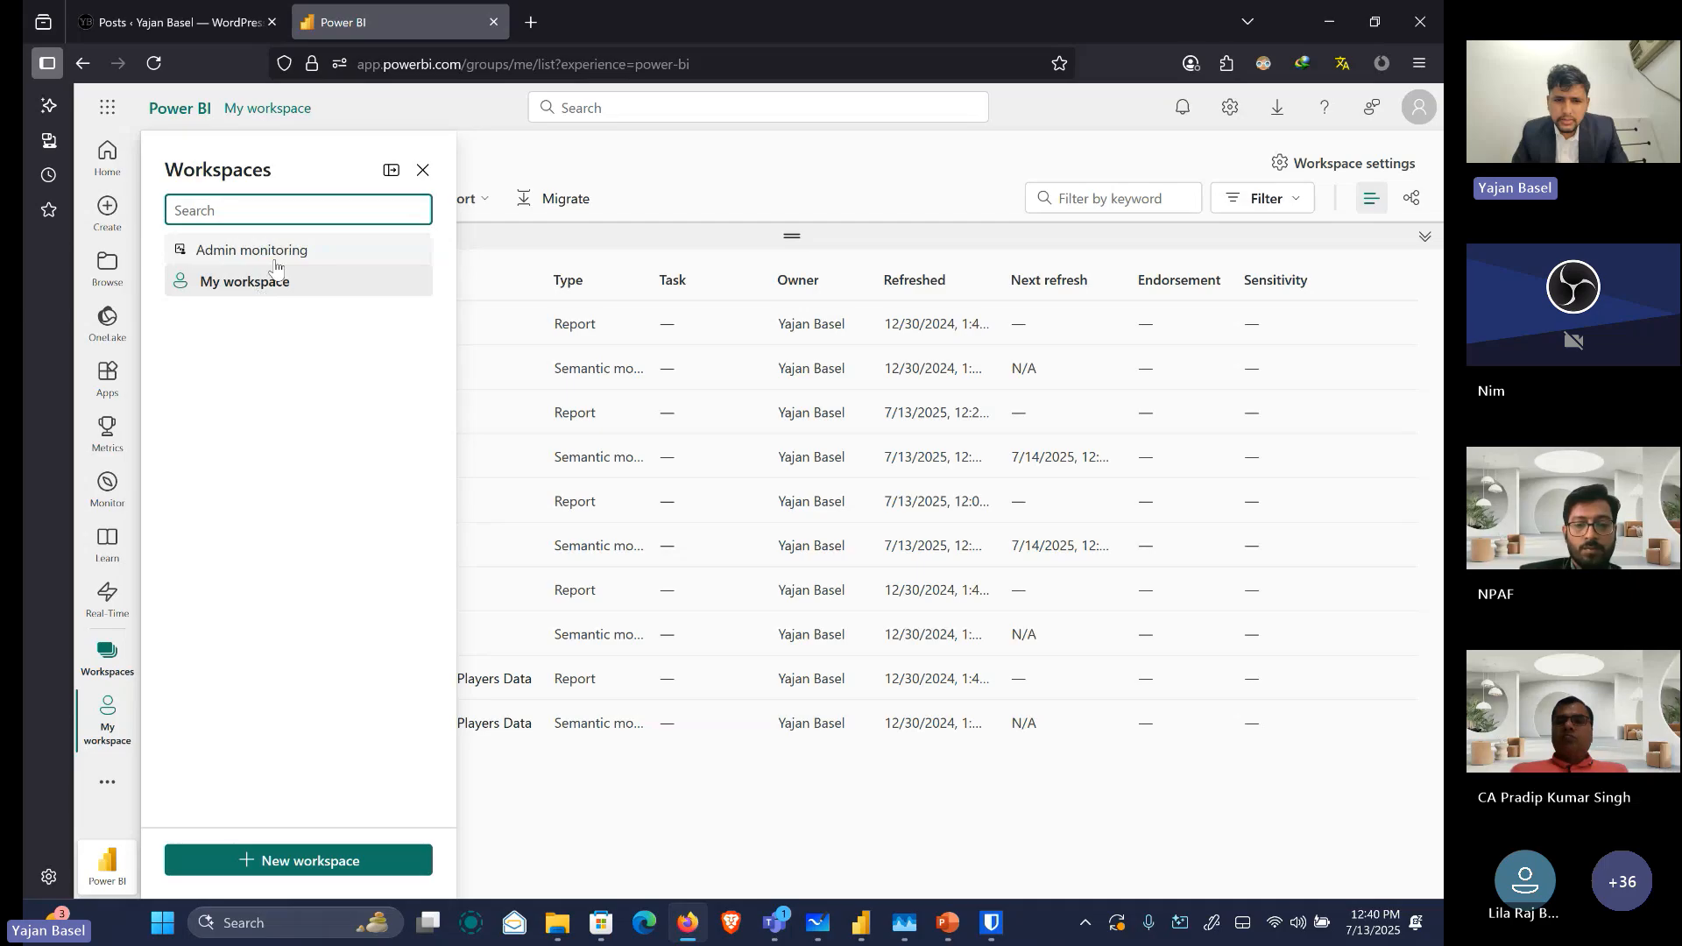
pyautogui.hotkey('alt', 'Tab')
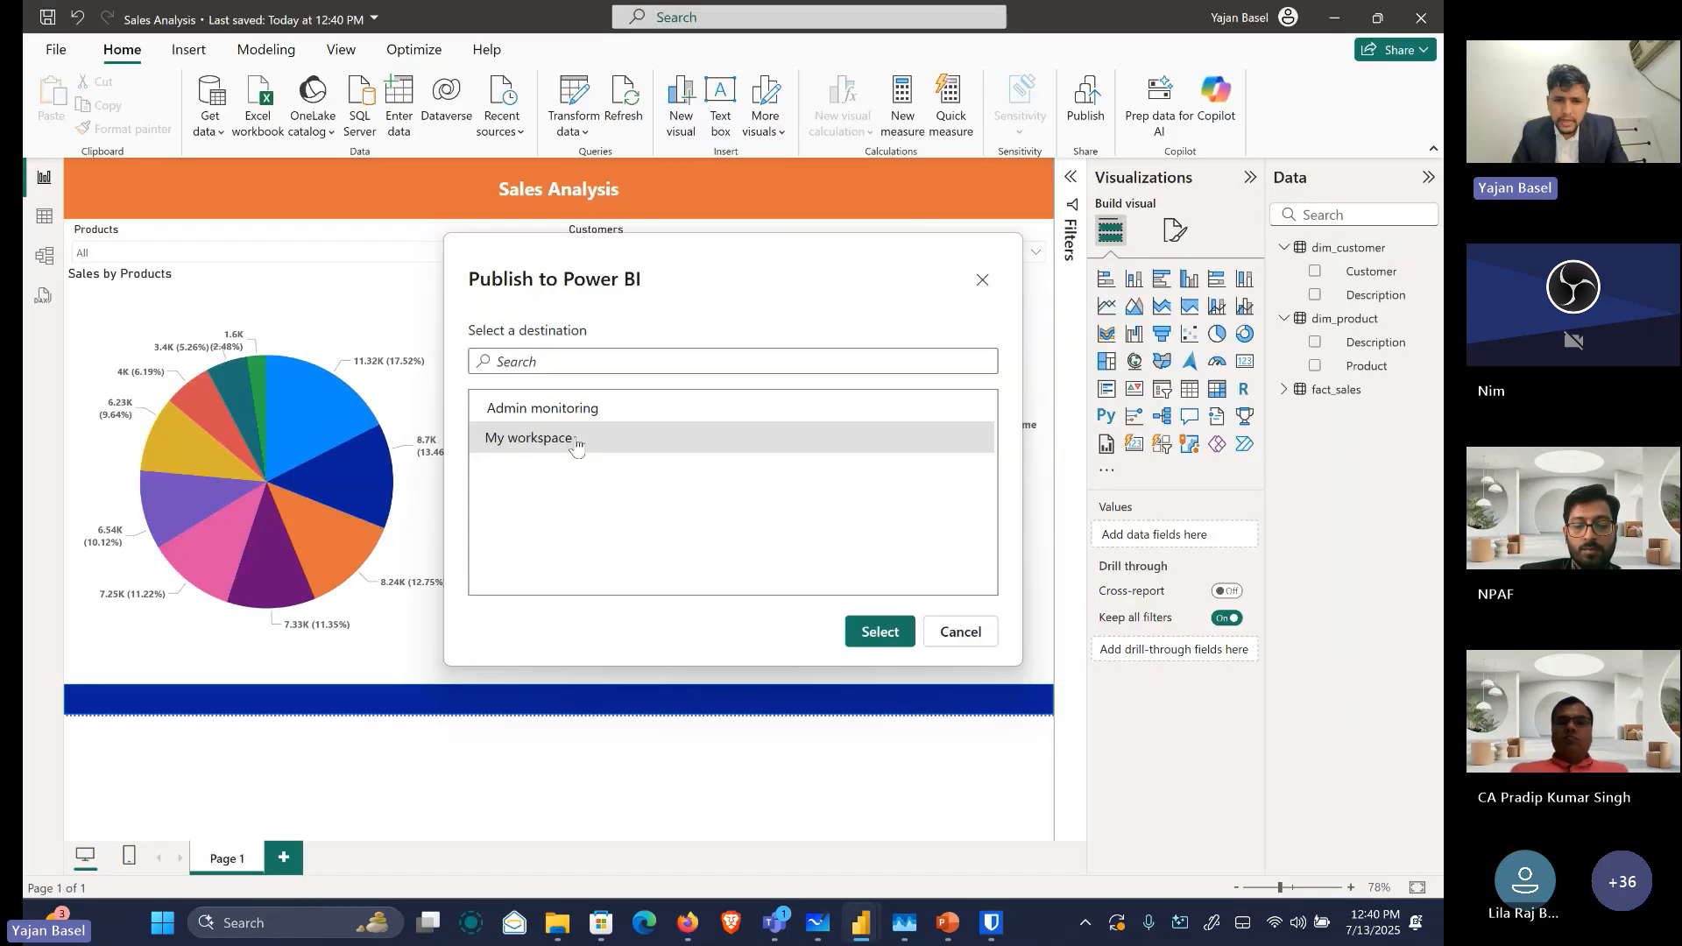
pyautogui.click(881, 635)
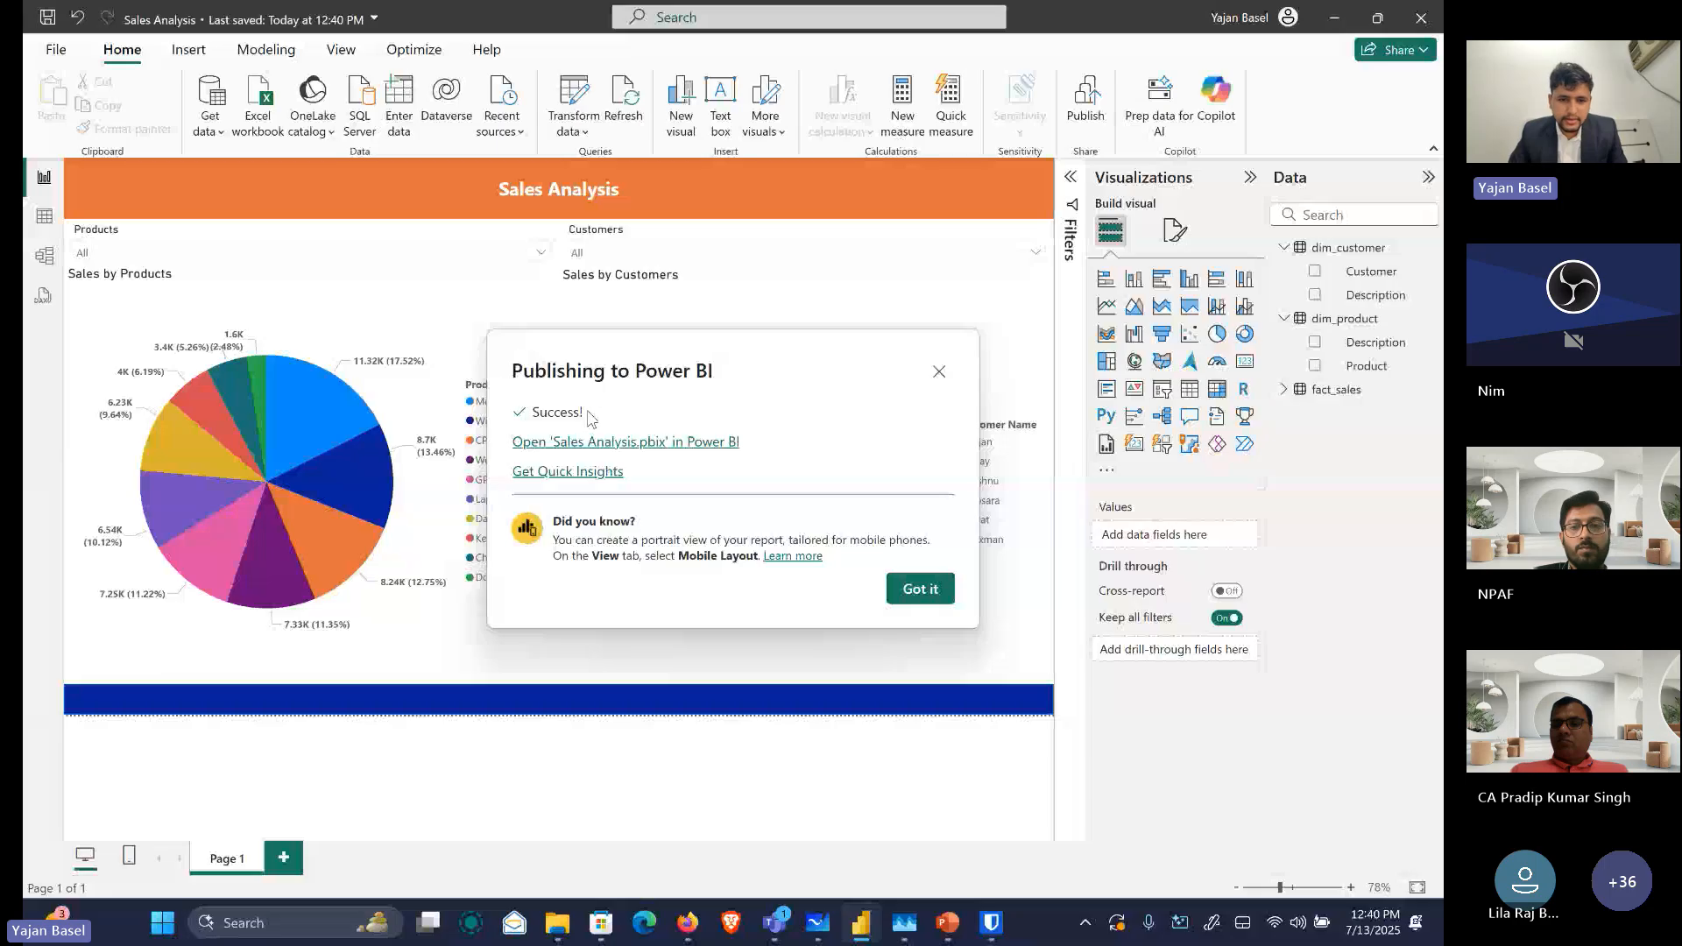
pyautogui.click(687, 924)
# Refresh My workspace, open the Sales Analysis report, and check its Products slicer and URL.
pyautogui.click(166, 54)
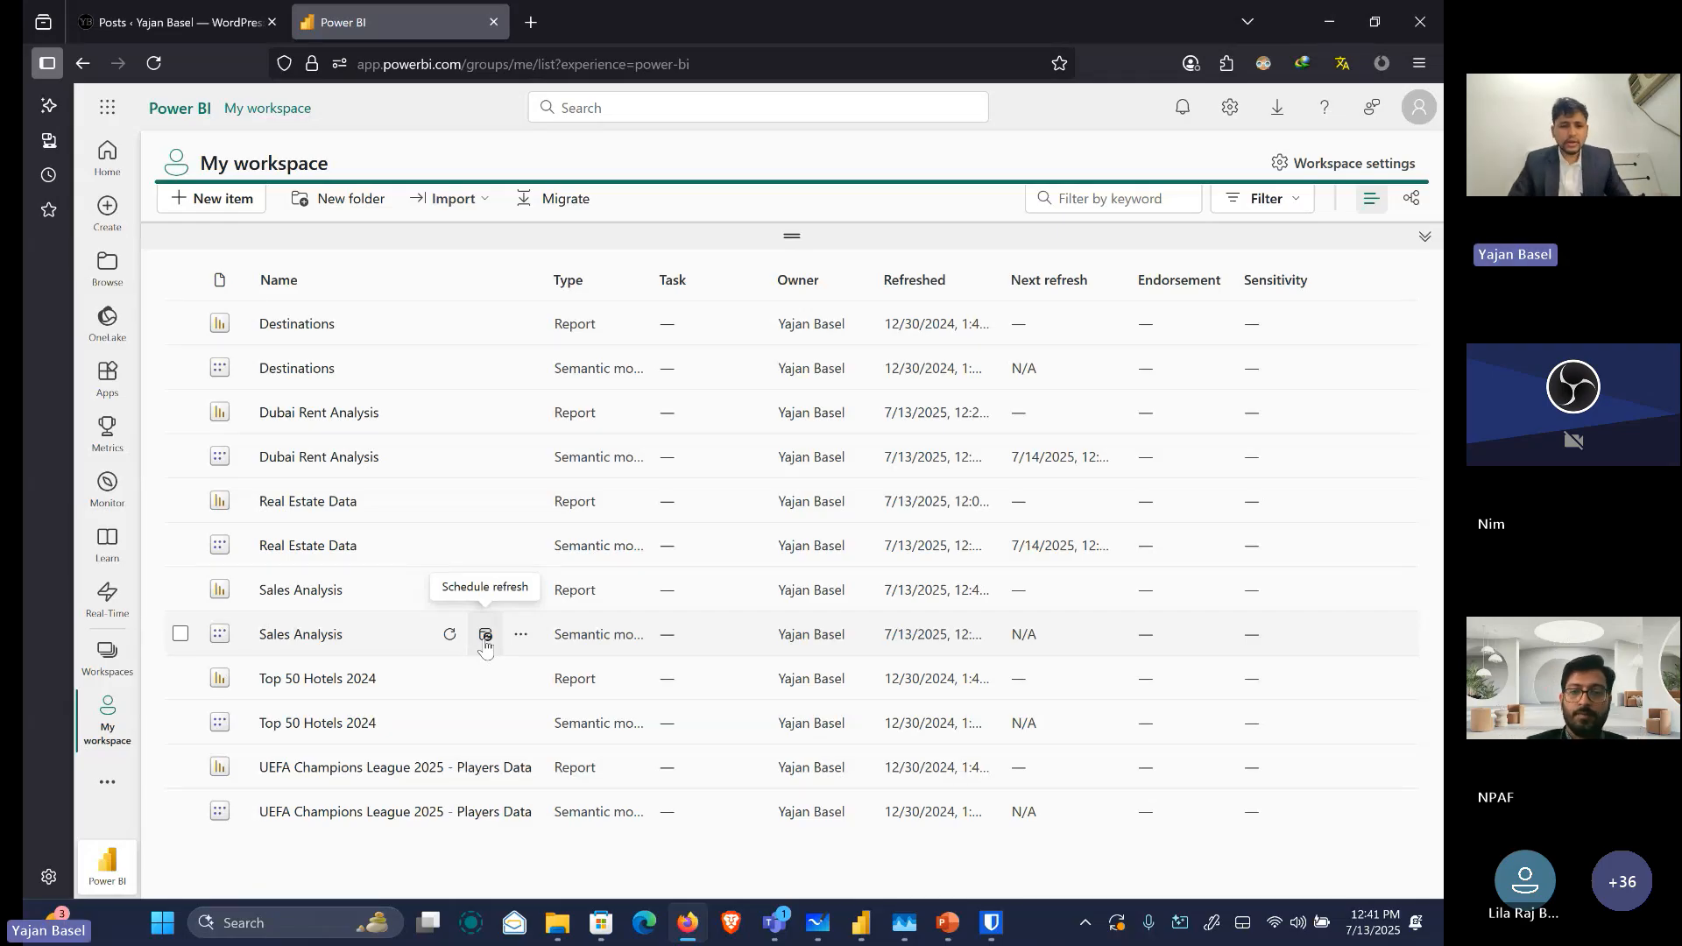
pyautogui.click(314, 592)
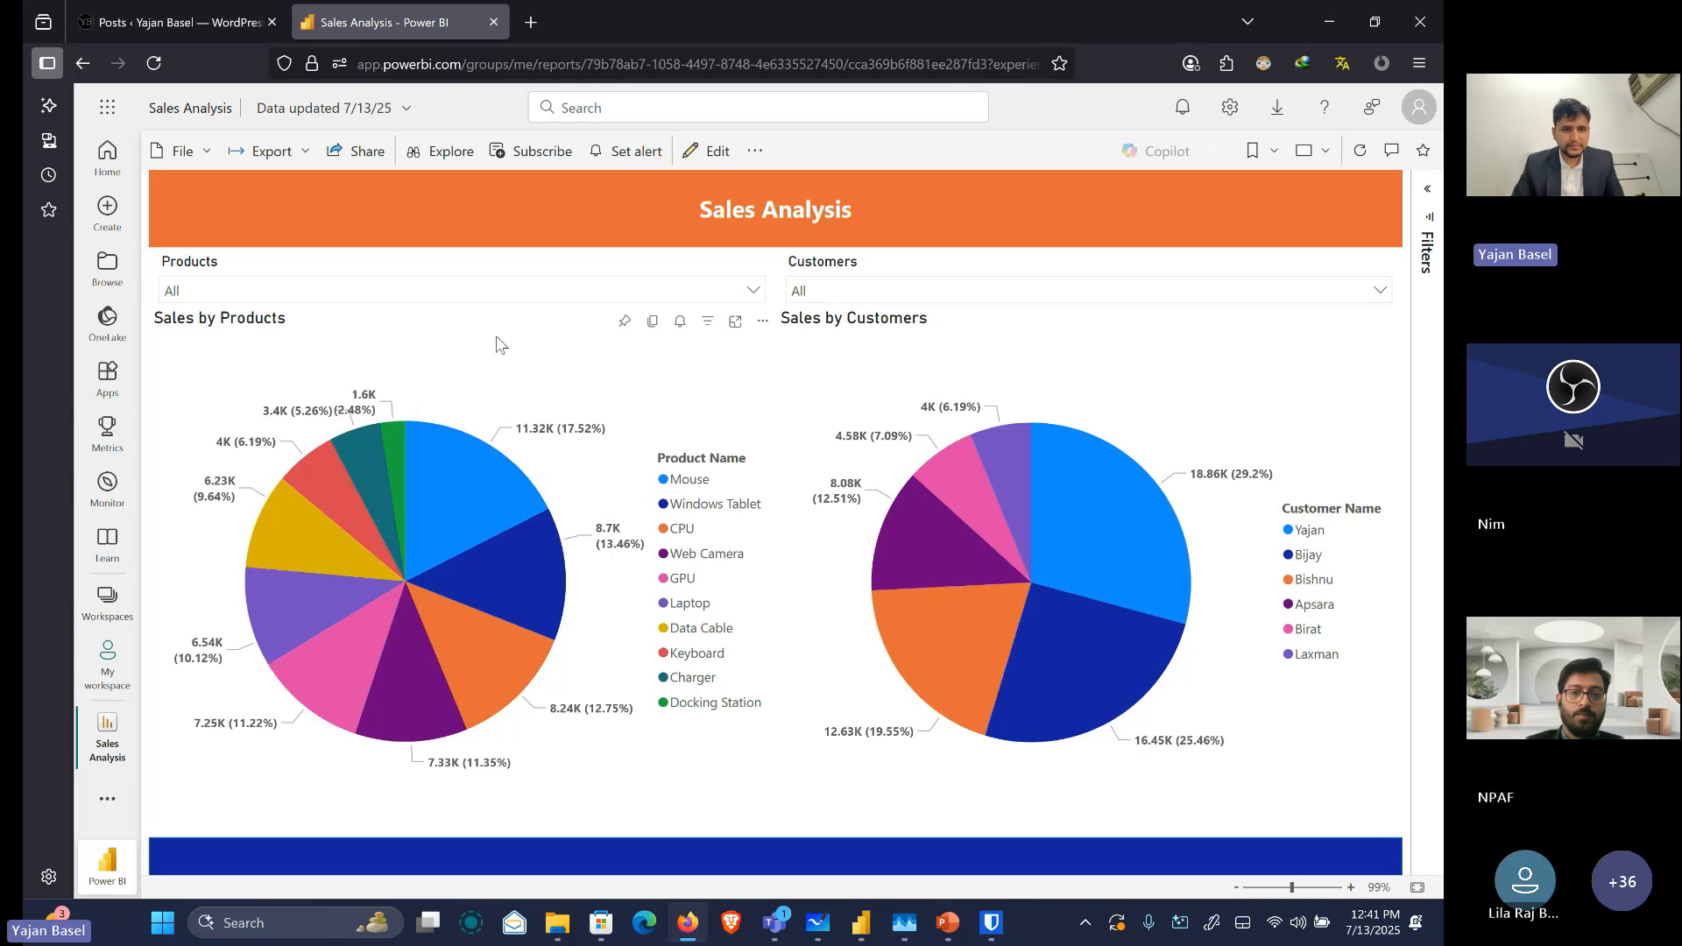
pyautogui.click(529, 300)
pyautogui.click(539, 298)
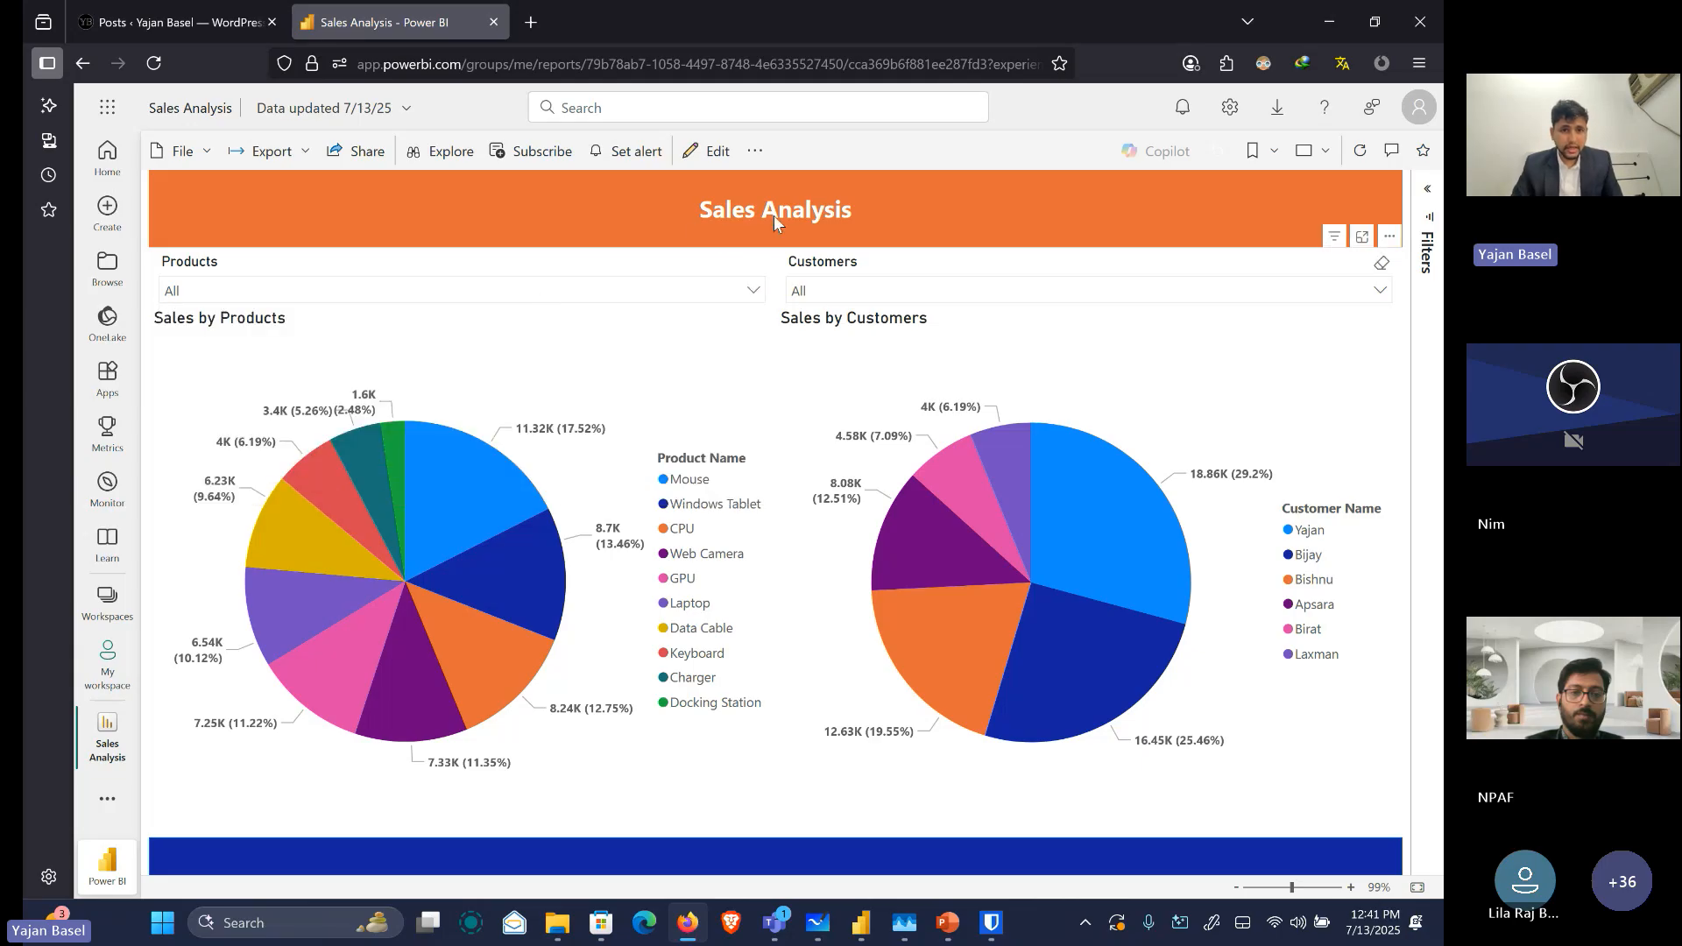
pyautogui.click(641, 64)
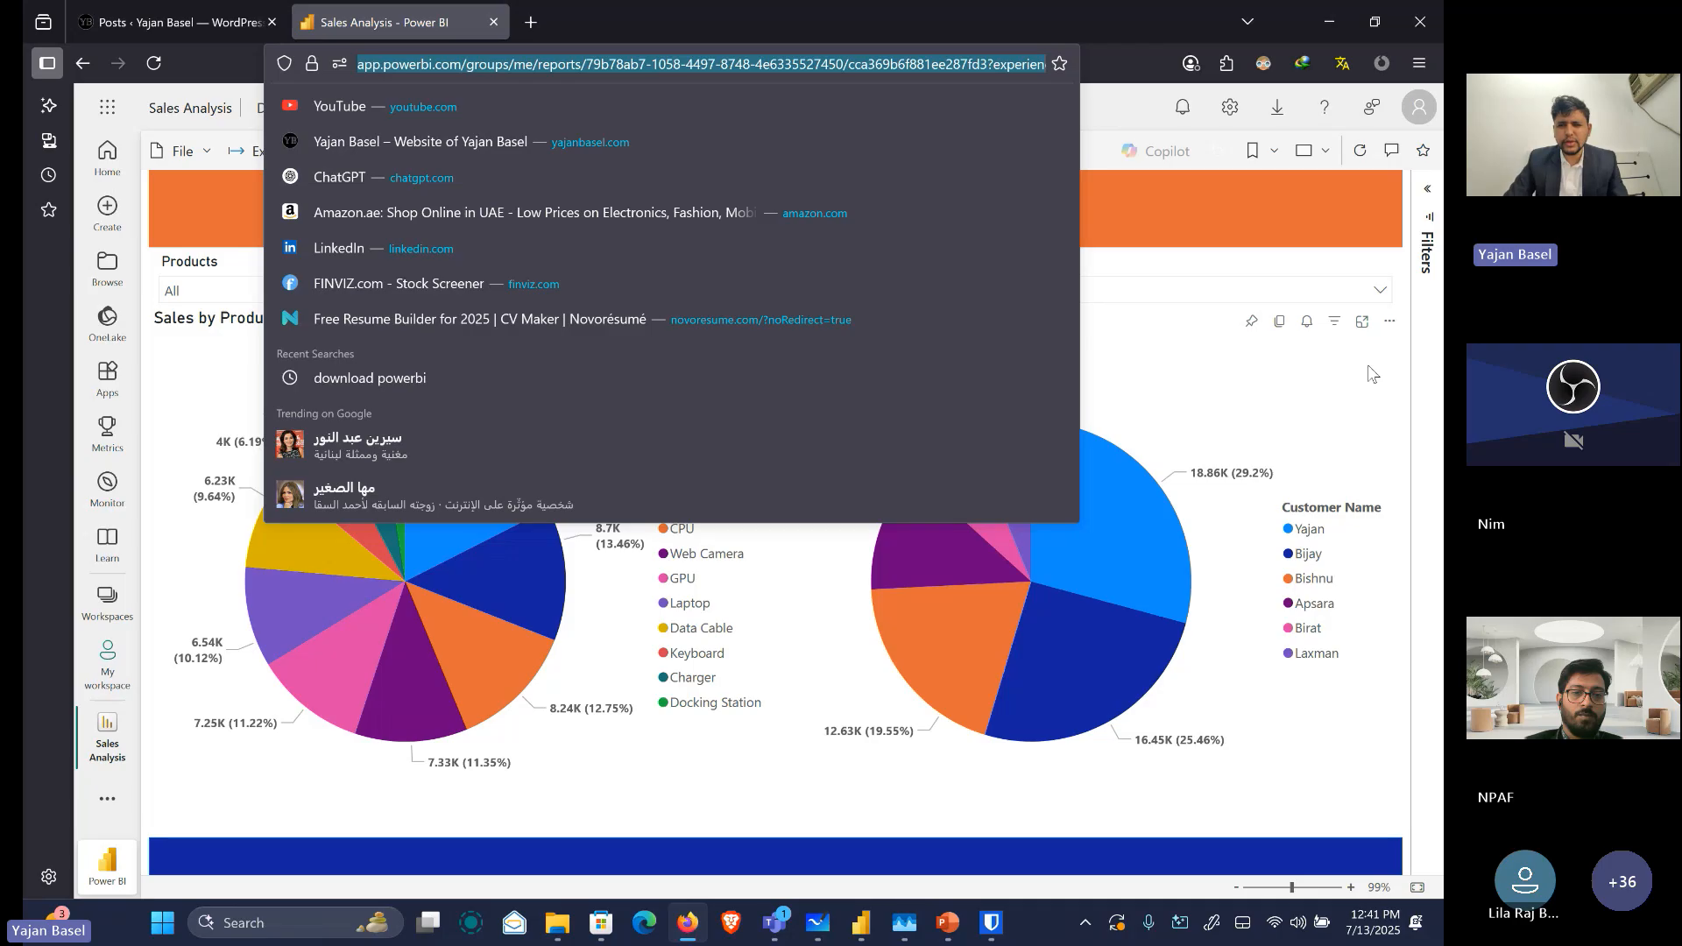
pyautogui.click(1426, 351)
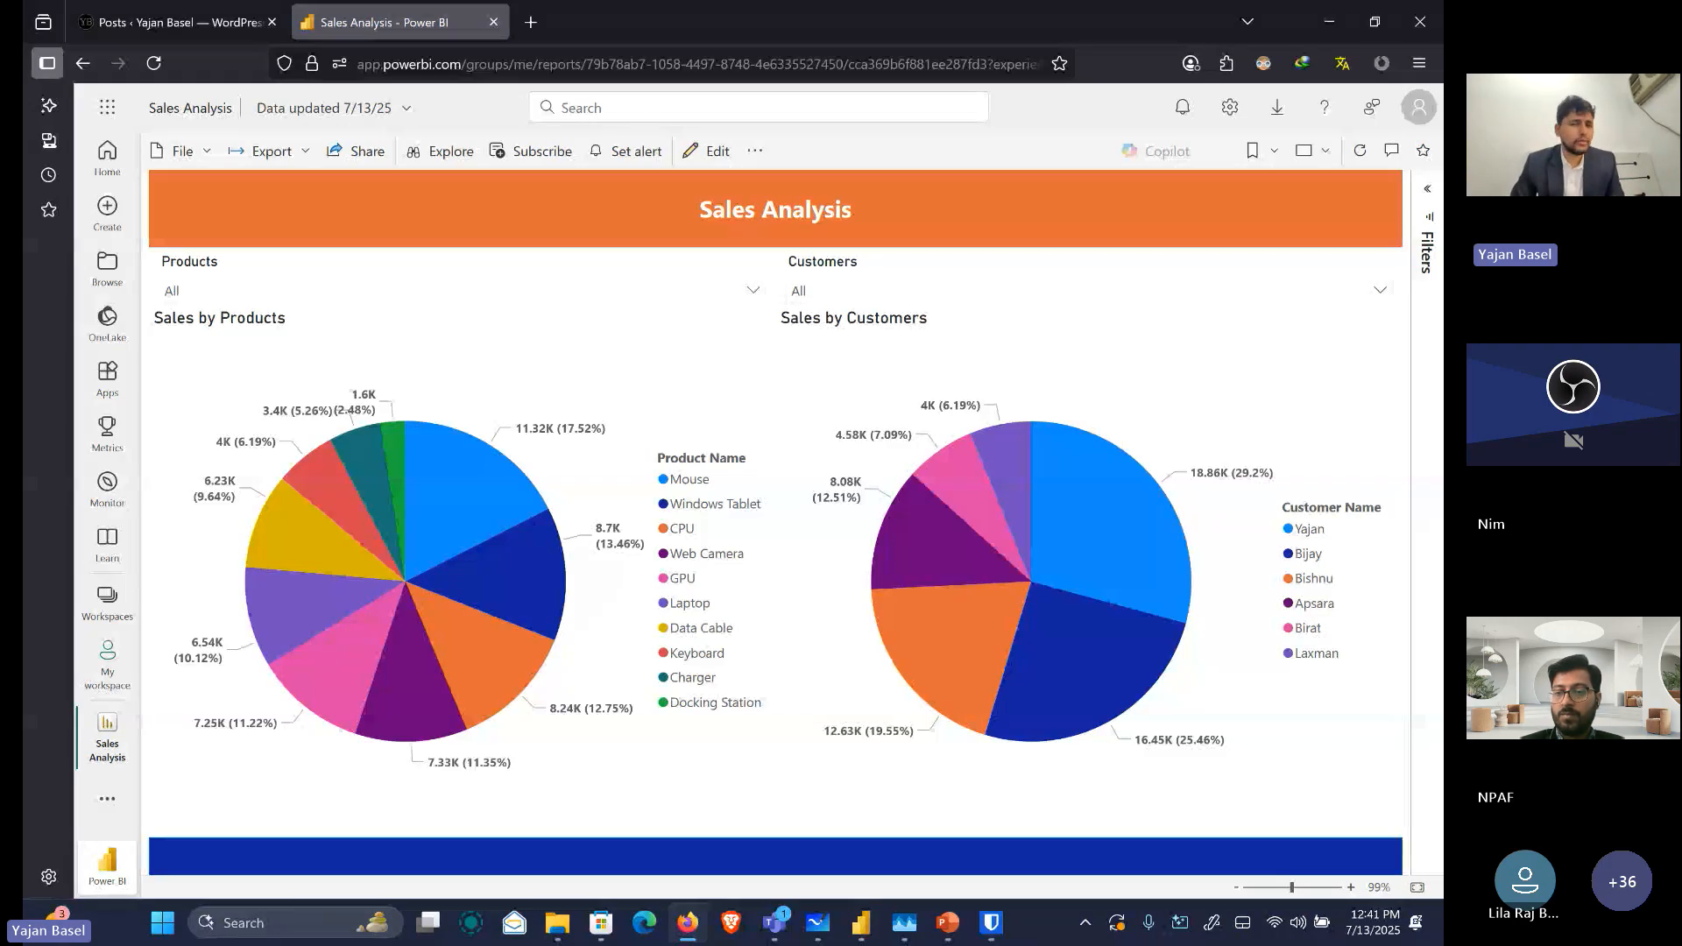
# Start a new WordPress post titled 'Sales Analysis - An Example Power BI Report'.
pyautogui.hotkey('ctrl', 'Tab')
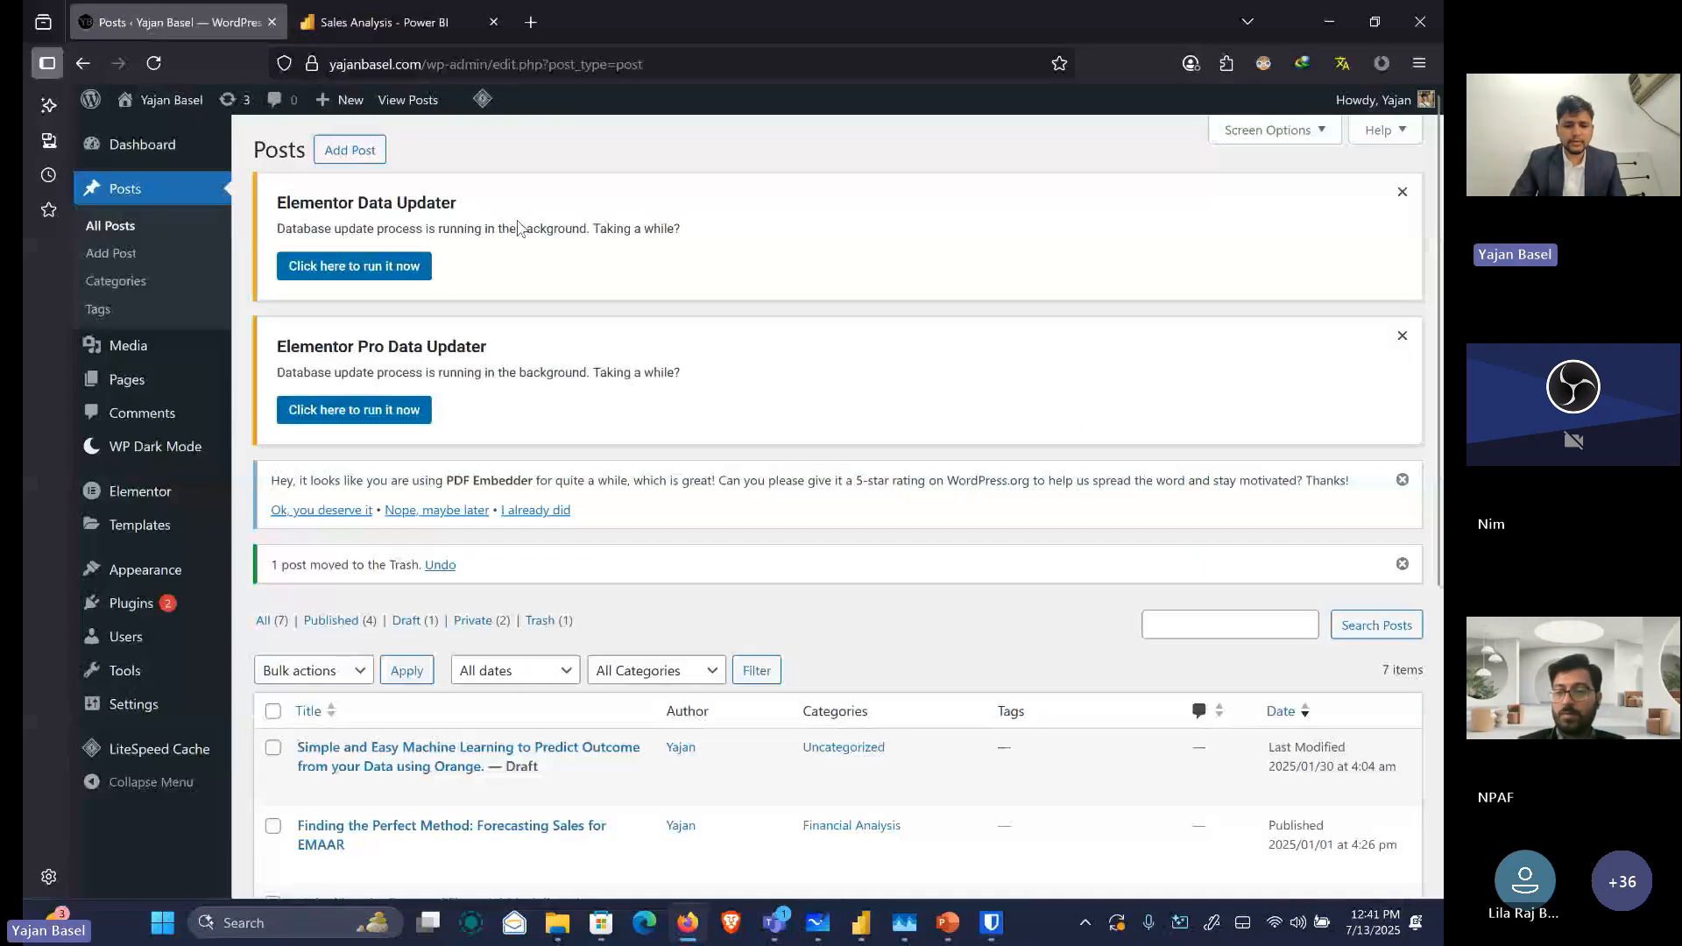
pyautogui.hotkey('ctrl', 'l')
pyautogui.write('y')
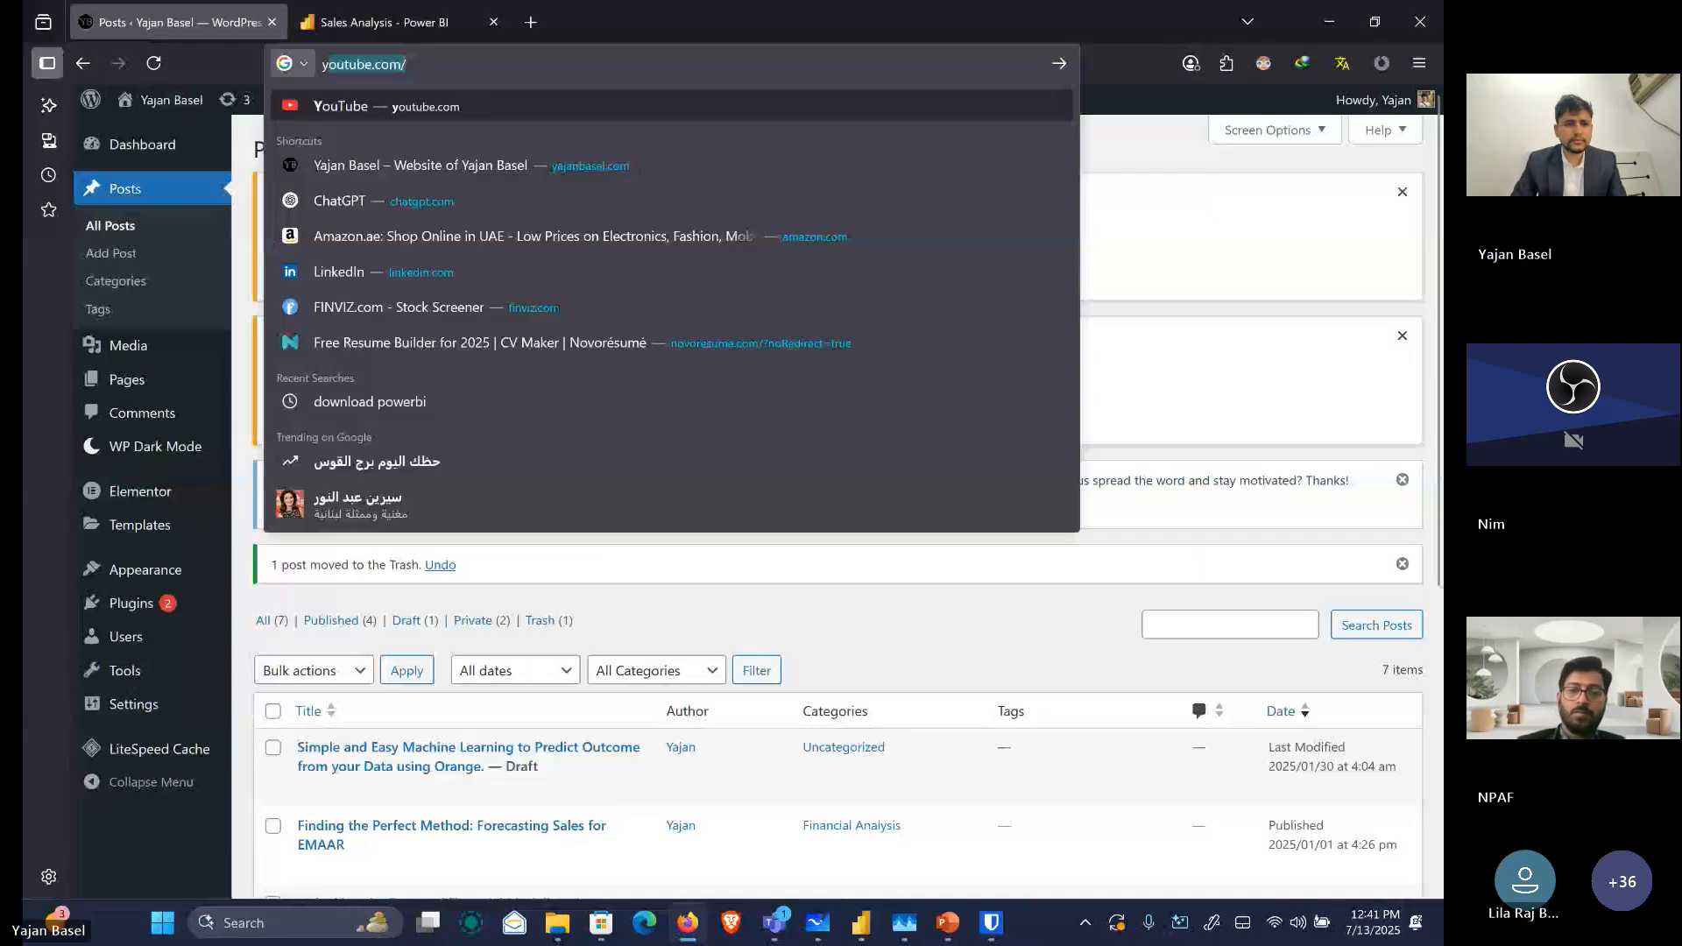
pyautogui.write('a')
pyautogui.press('Return')
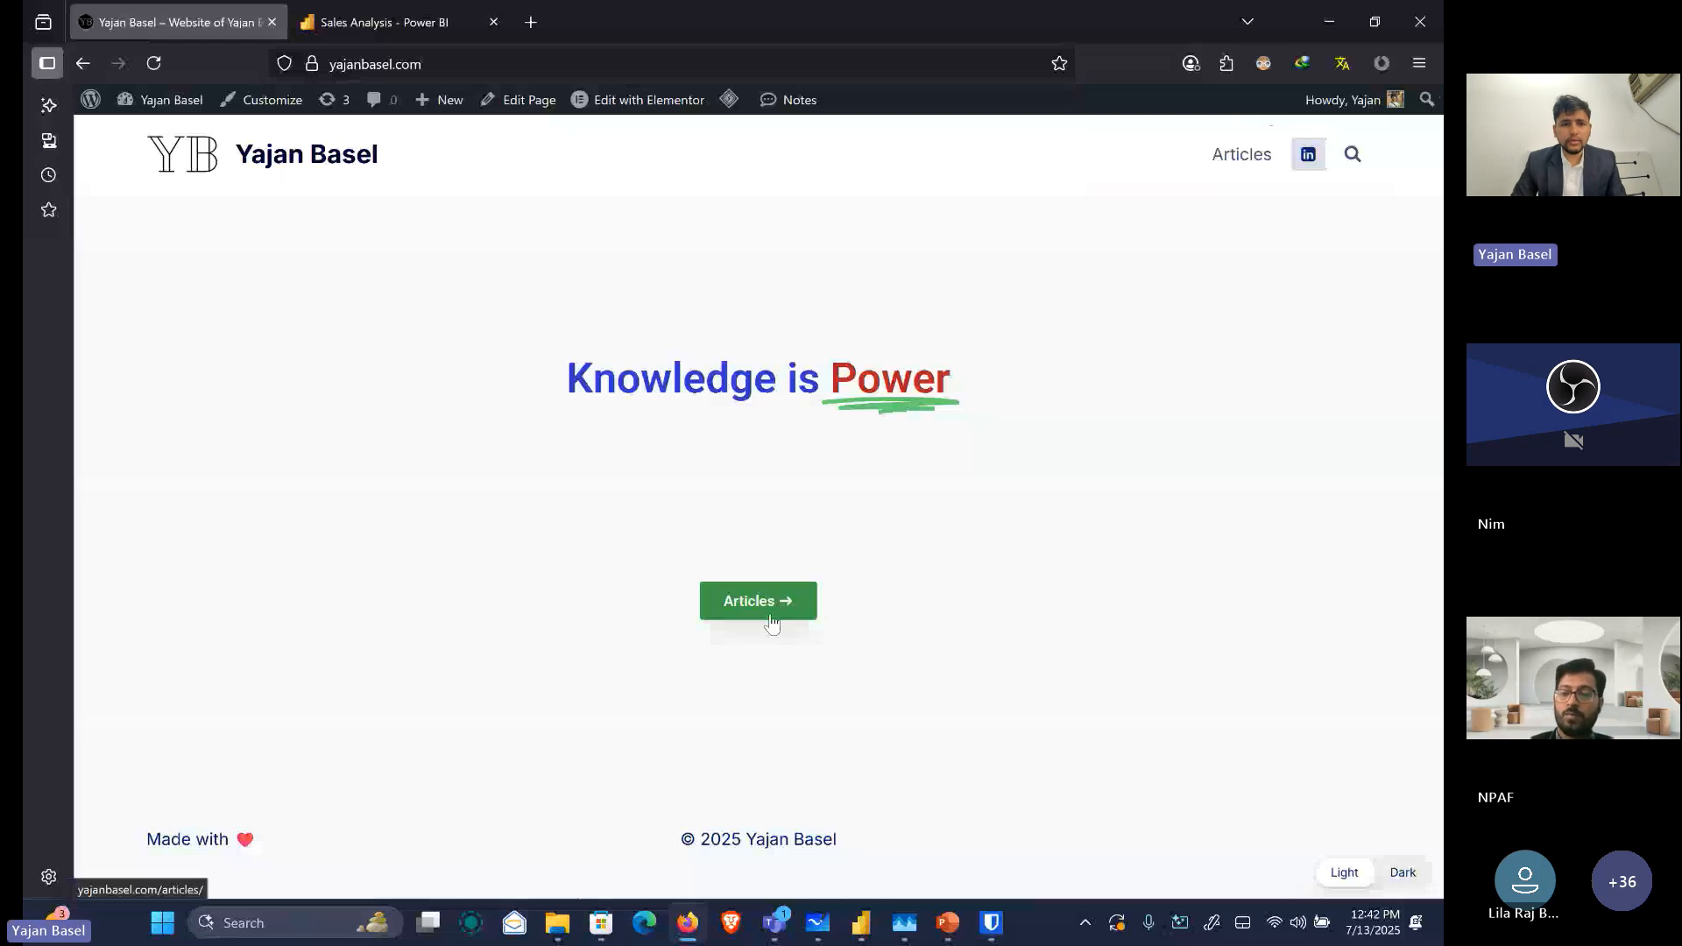
pyautogui.click(447, 102)
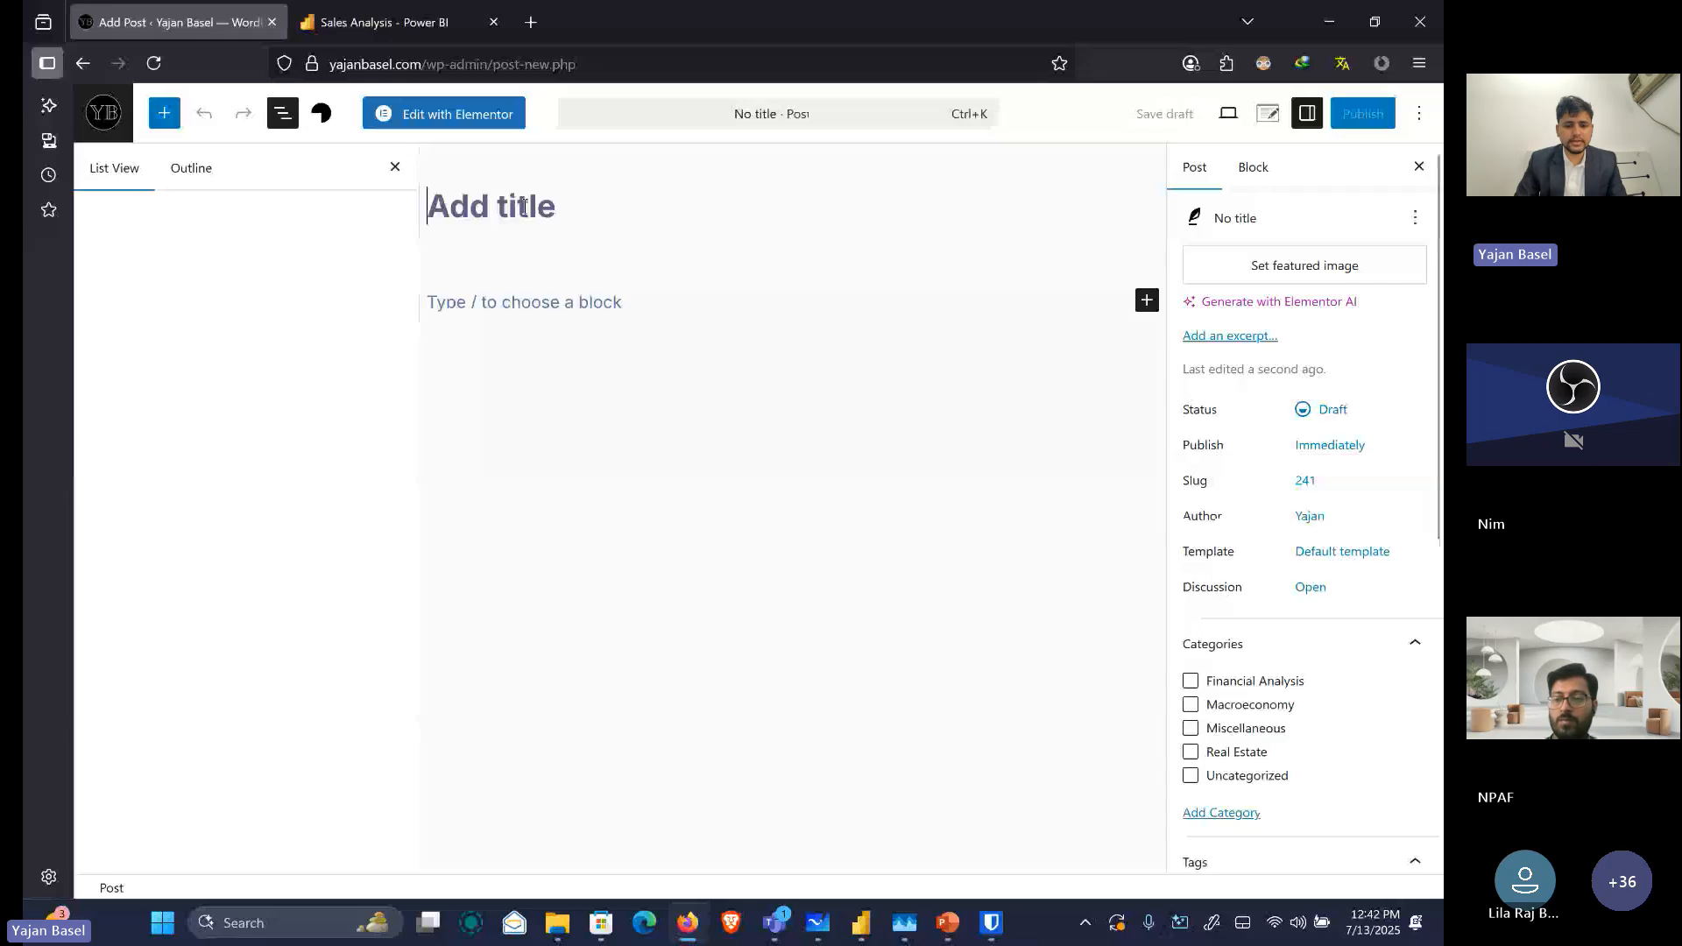
pyautogui.write('Sales Analysis ')
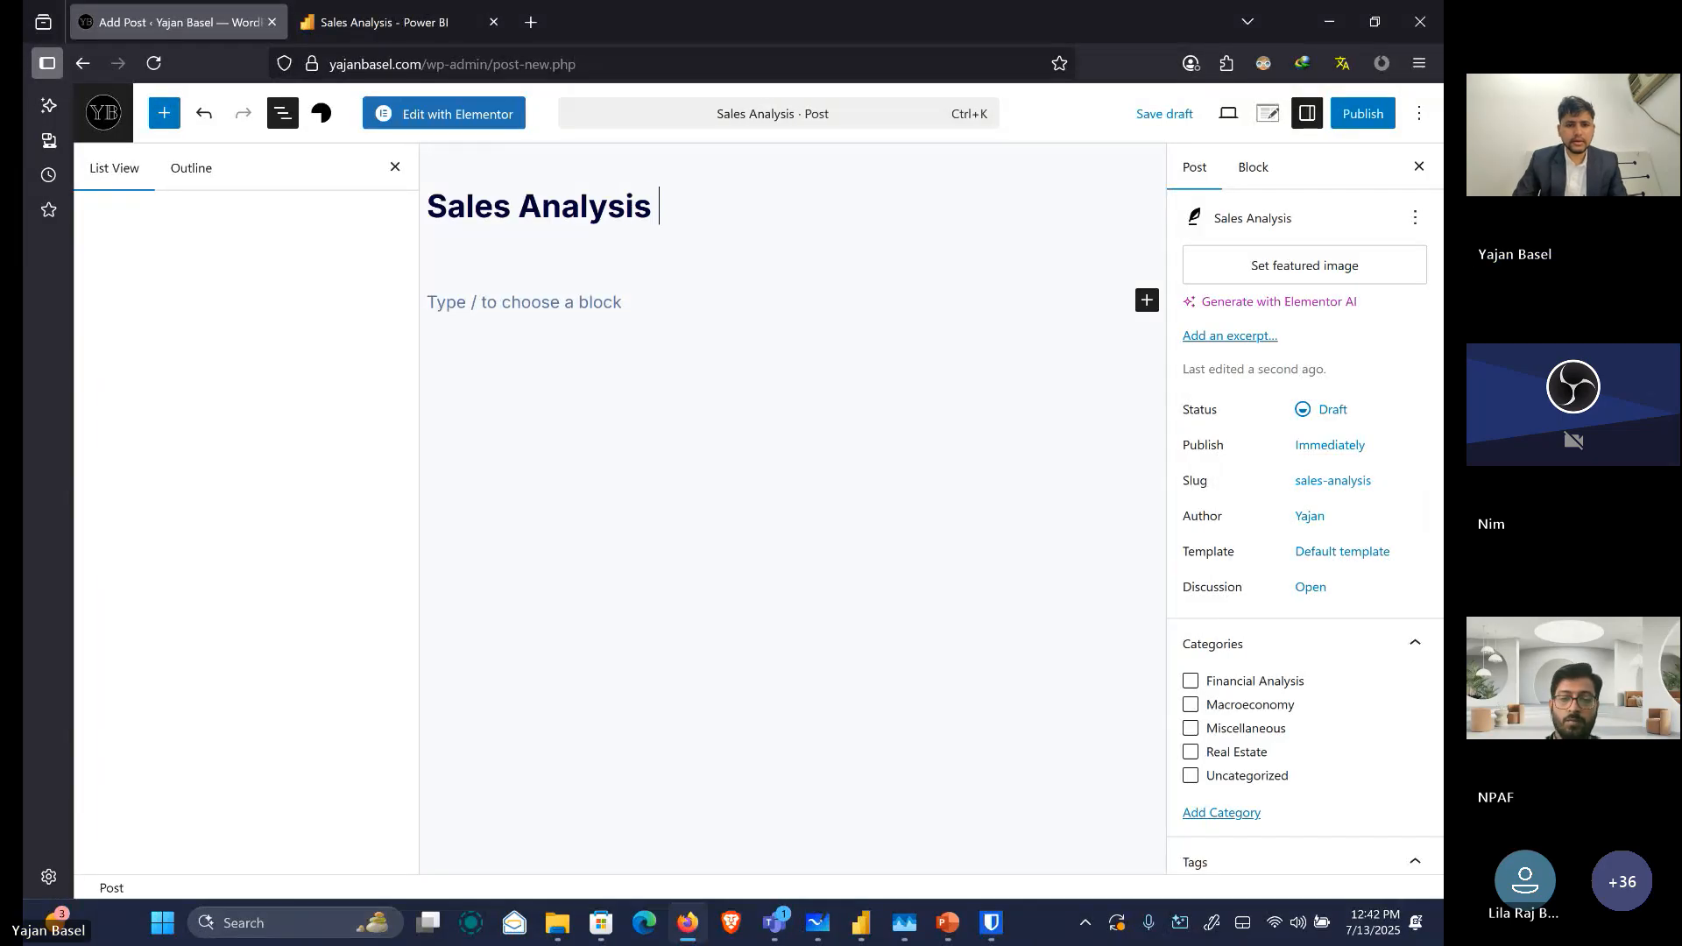
pyautogui.write('- Power Bi')
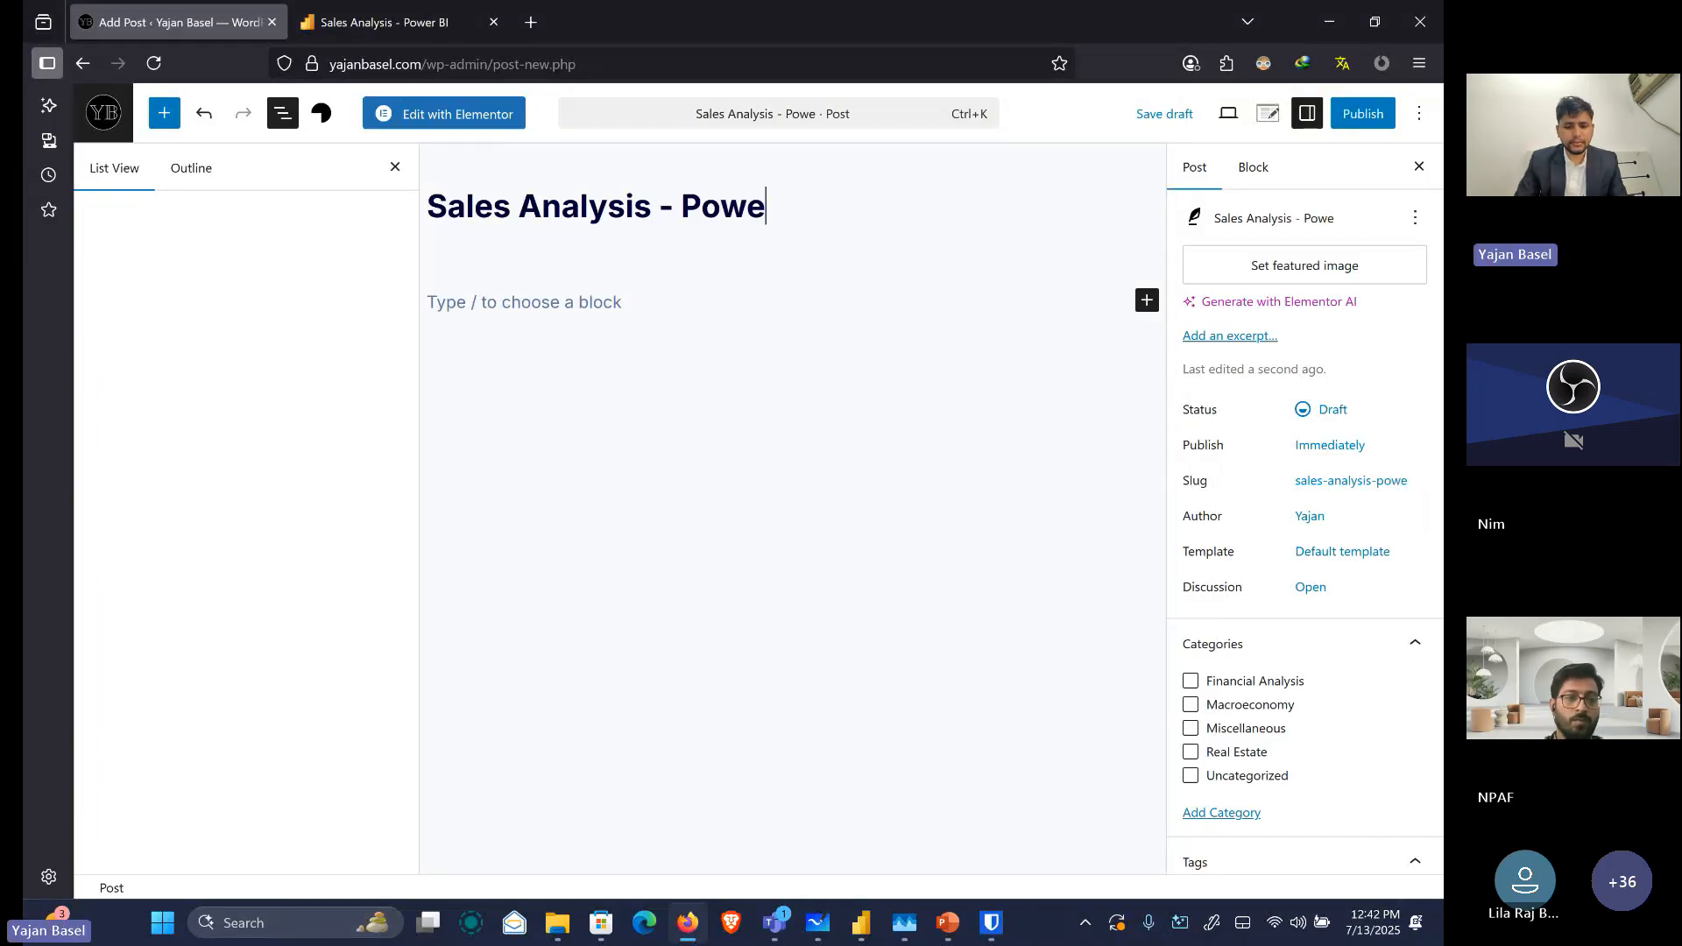
pyautogui.press('BackSpace')
pyautogui.press('BackSpace')
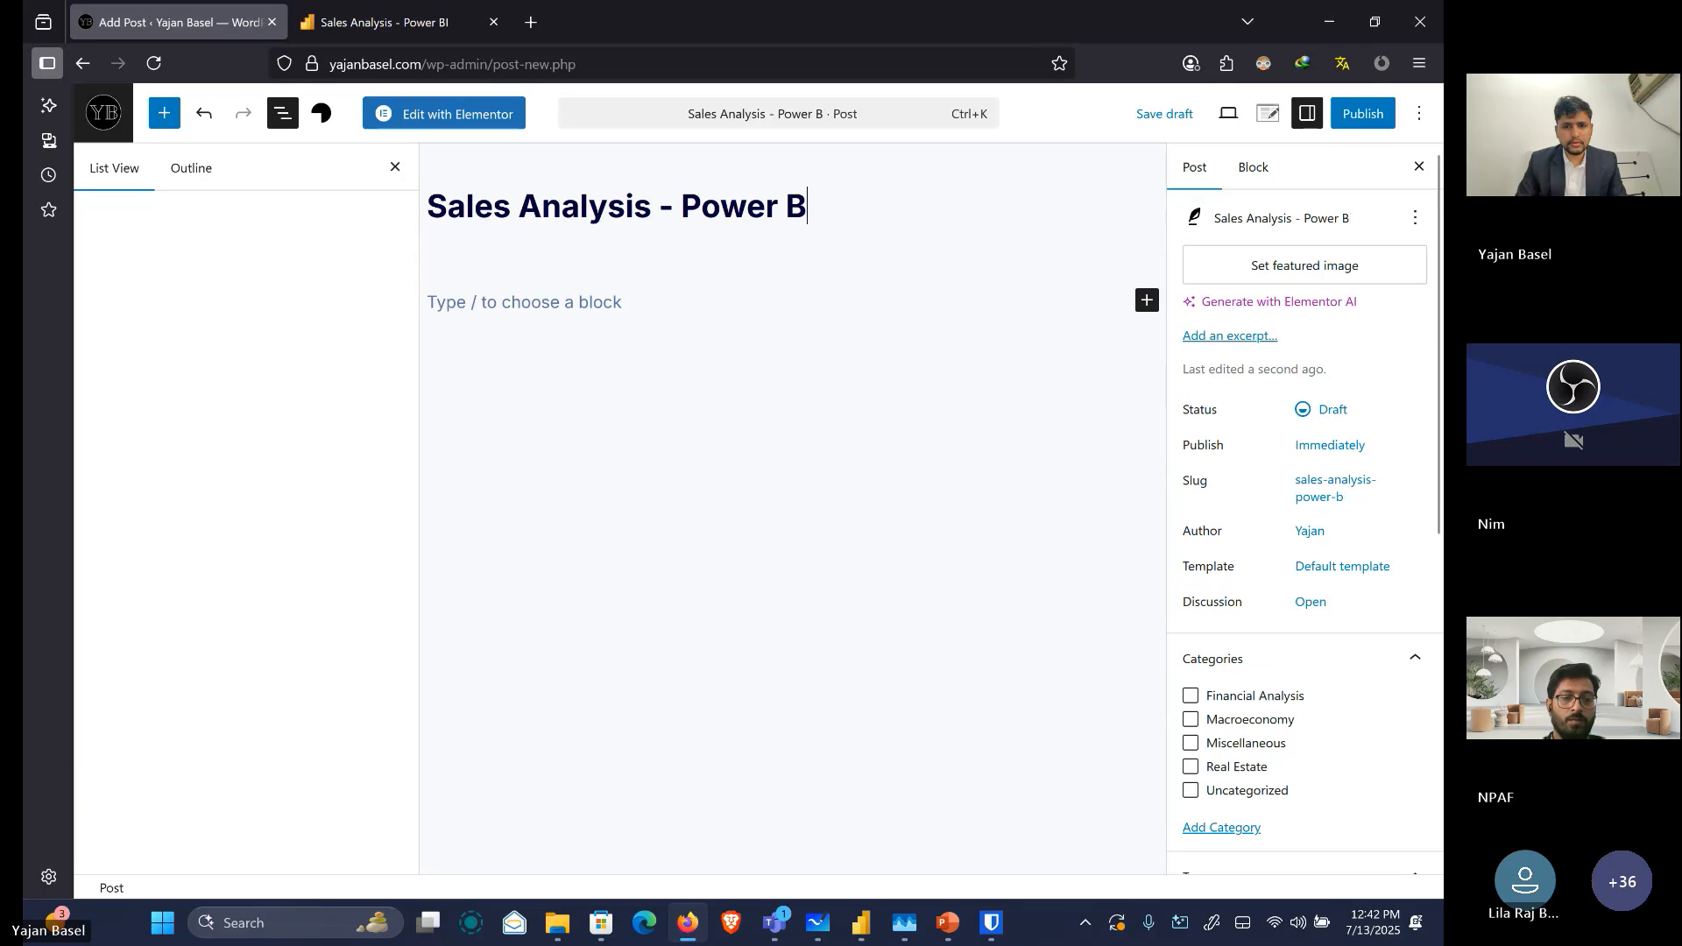
pyautogui.write('I Report')
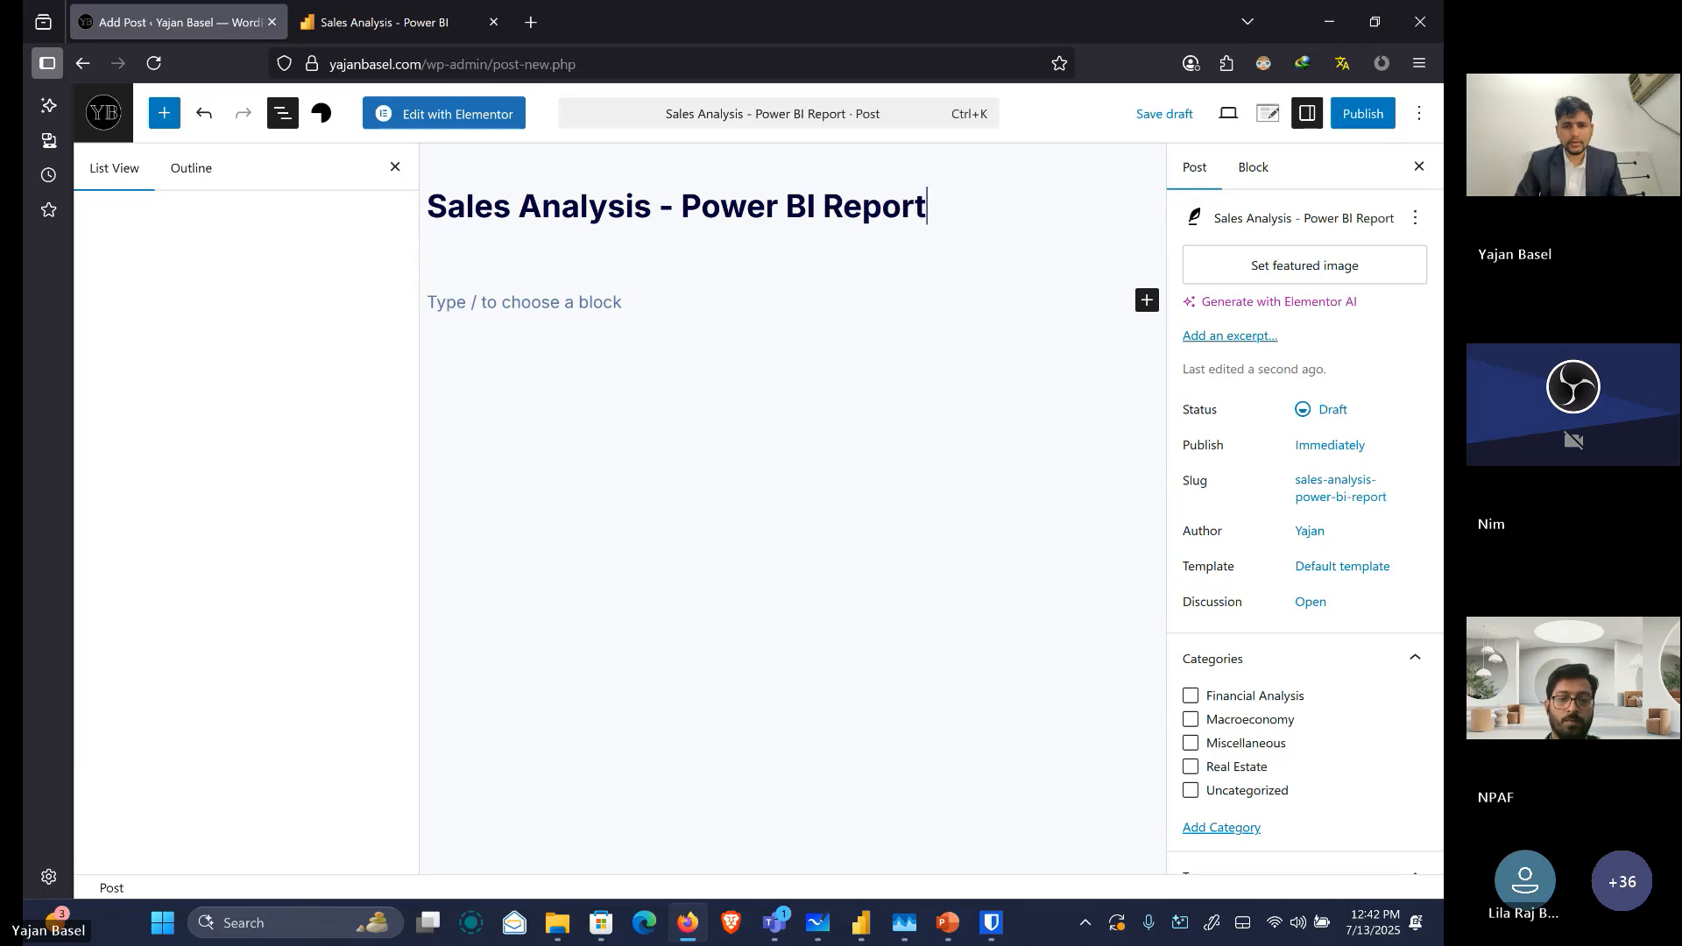
pyautogui.press('Left')
pyautogui.press('Left')
pyautogui.press('Left')
pyautogui.press('Left')
pyautogui.press('Left')
pyautogui.press('Left')
pyautogui.press('Left')
pyautogui.press('Left')
pyautogui.press('Left')
pyautogui.press('Left')
pyautogui.press('Left')
pyautogui.press('Left')
pyautogui.press('Left')
pyautogui.press('Left')
pyautogui.press('Left')
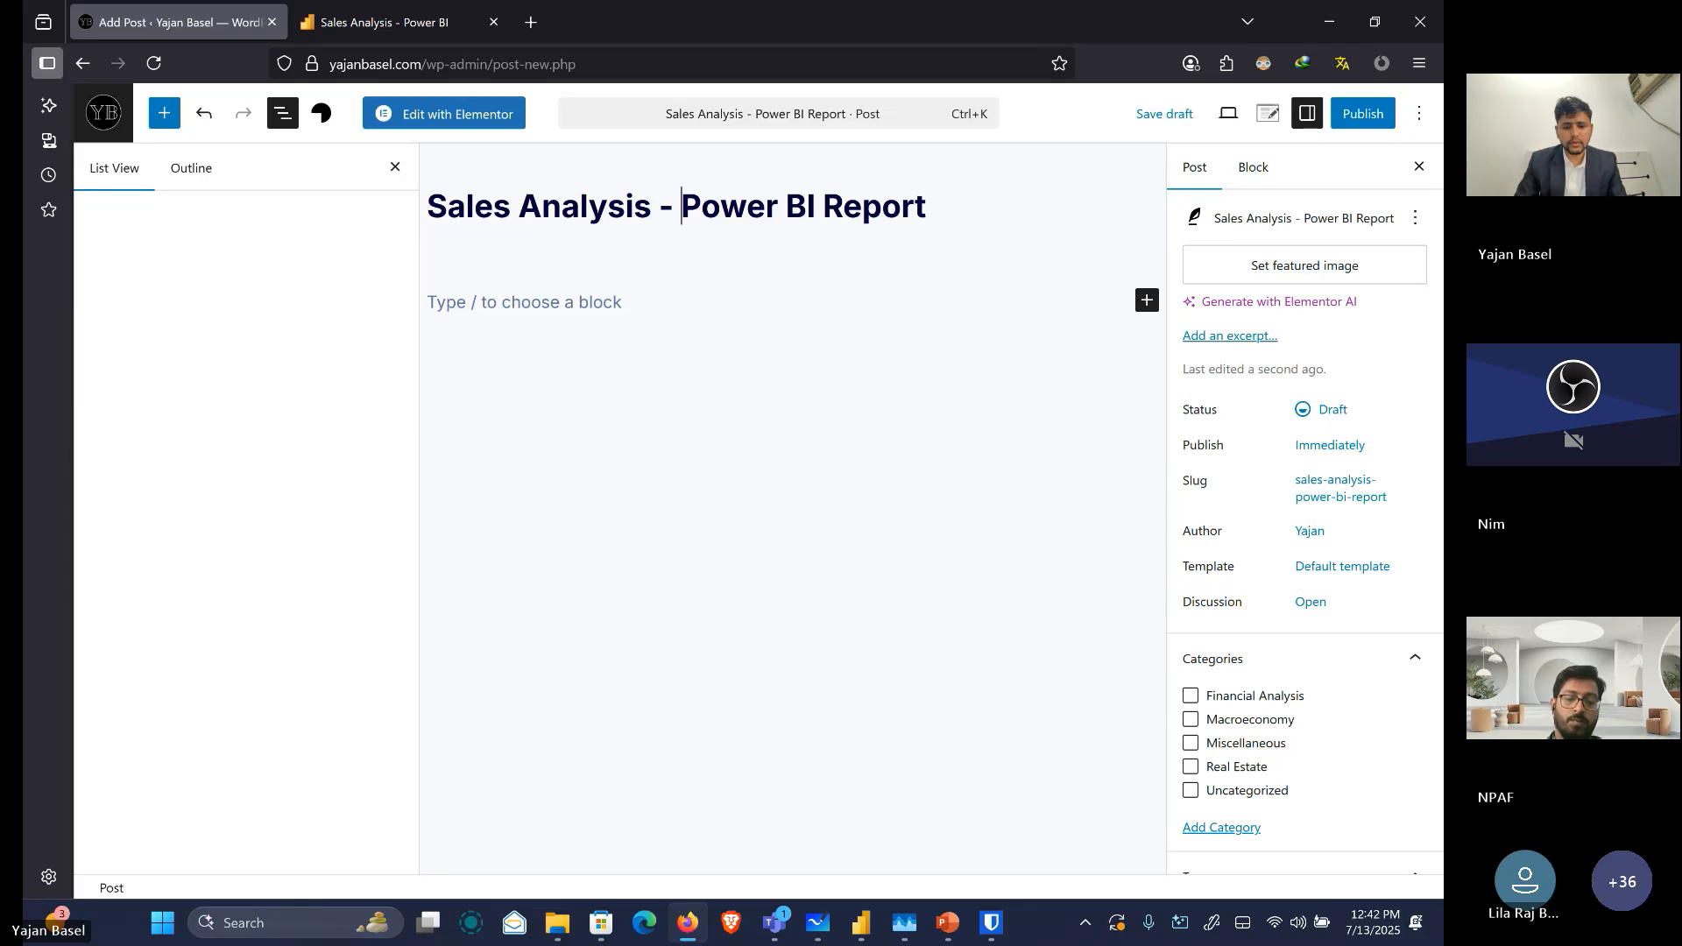
pyautogui.write('An Example')
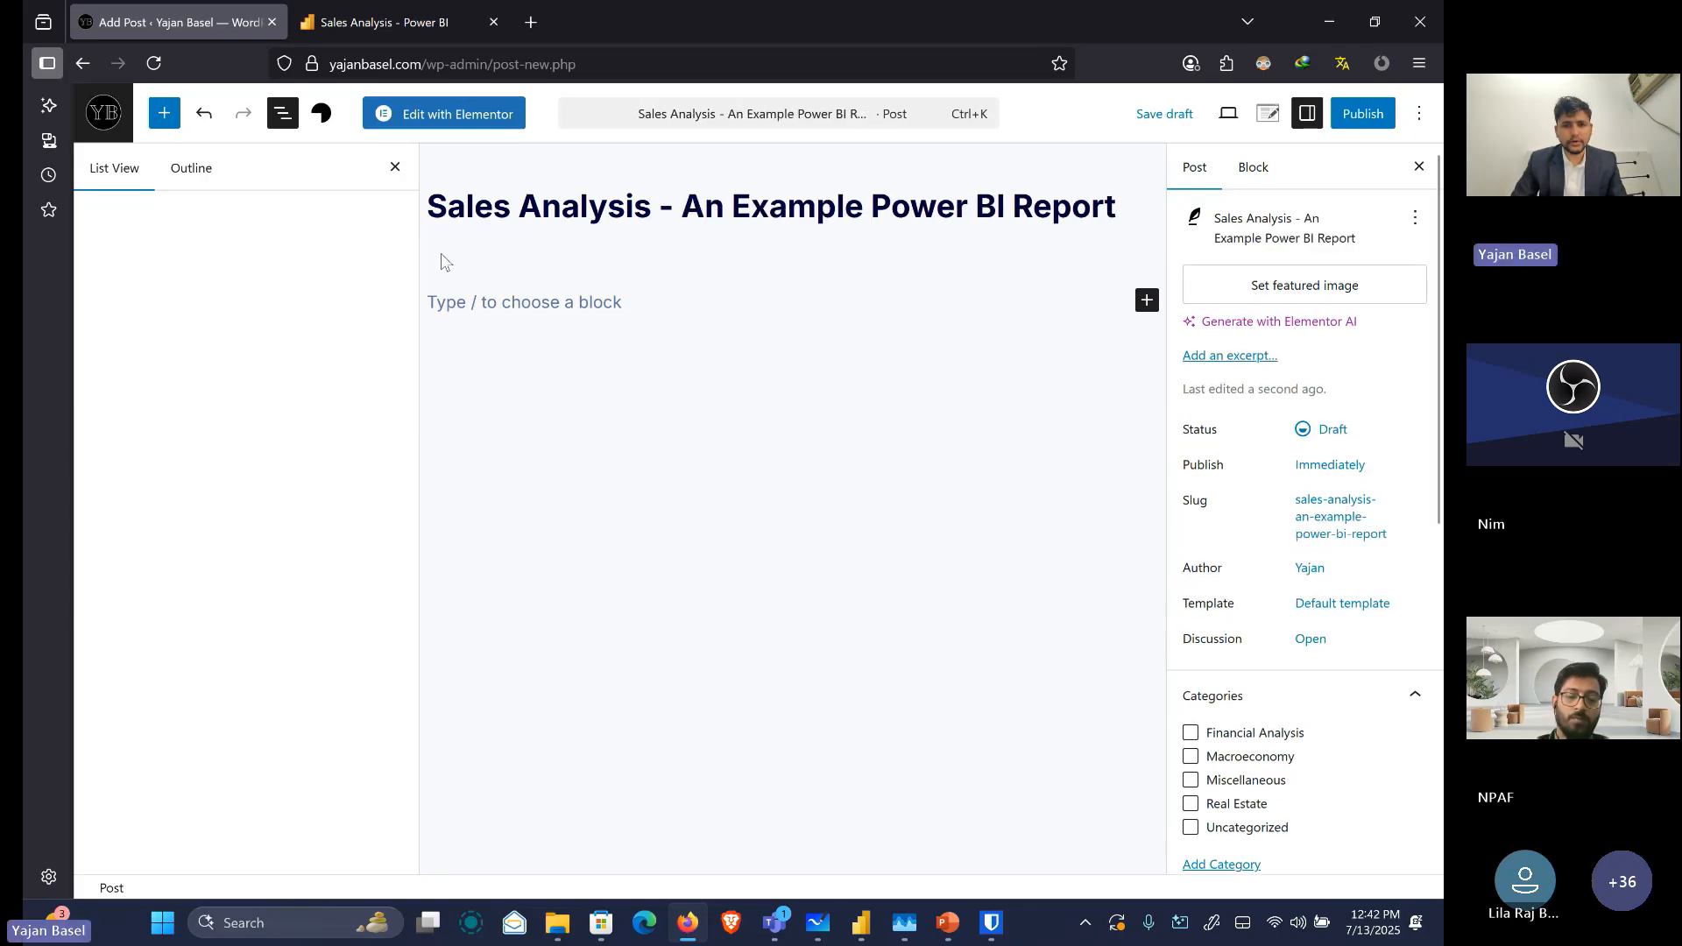
# Add an empty Custom HTML block below the post title.
pyautogui.click(521, 309)
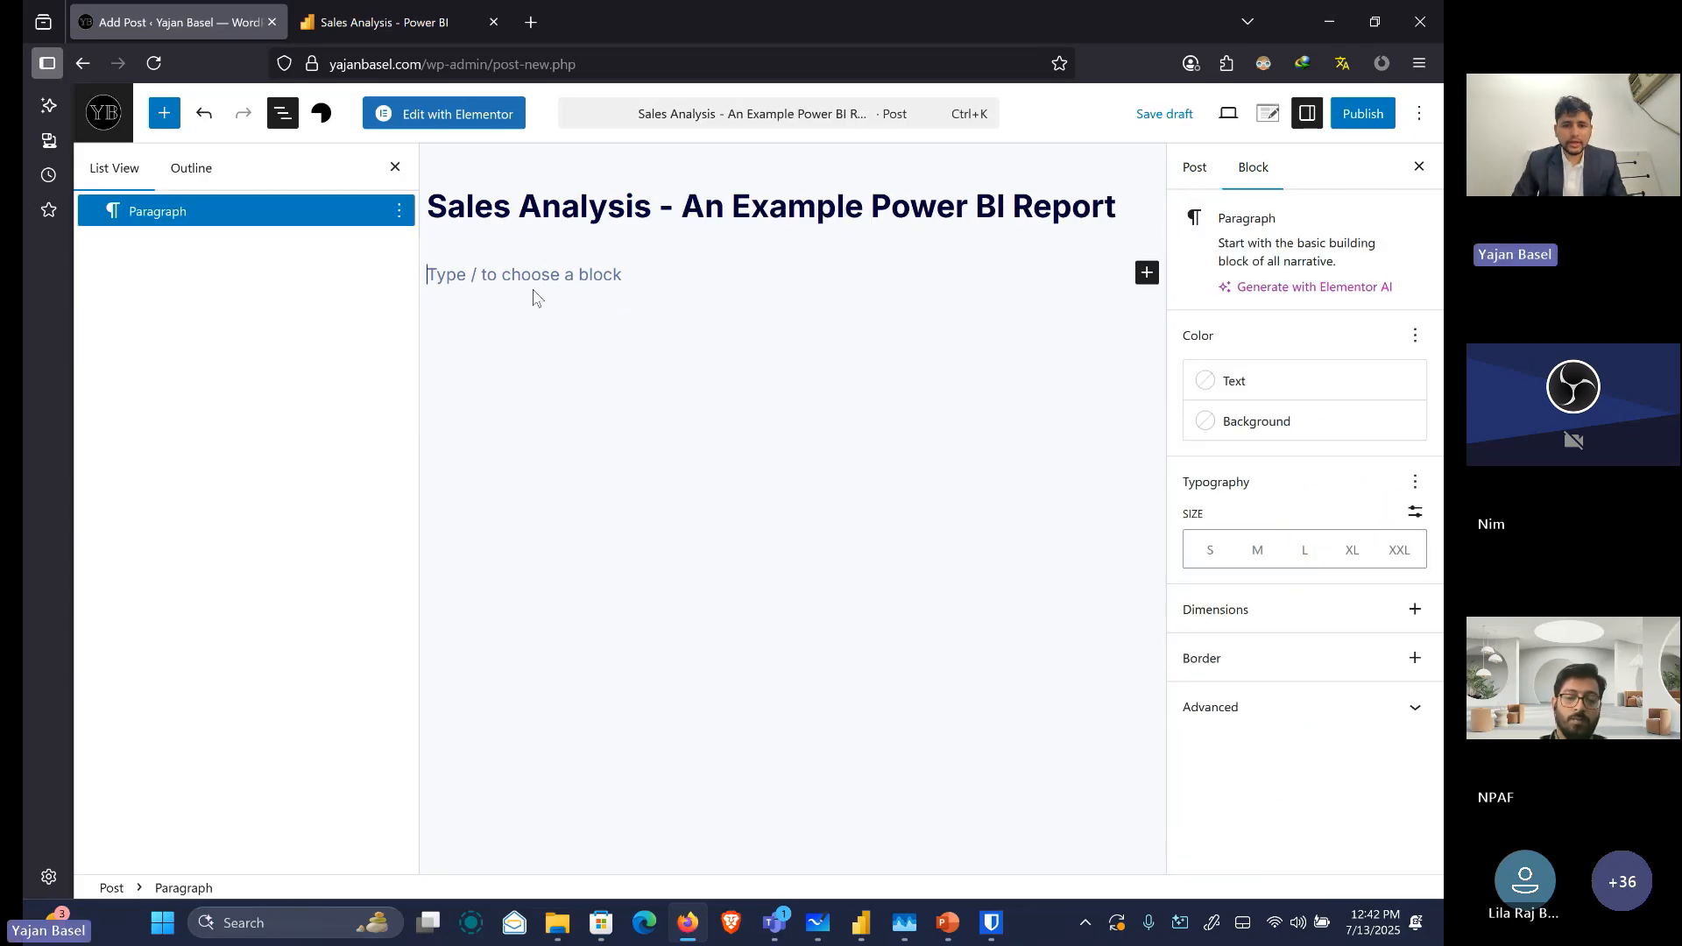
pyautogui.click(1148, 275)
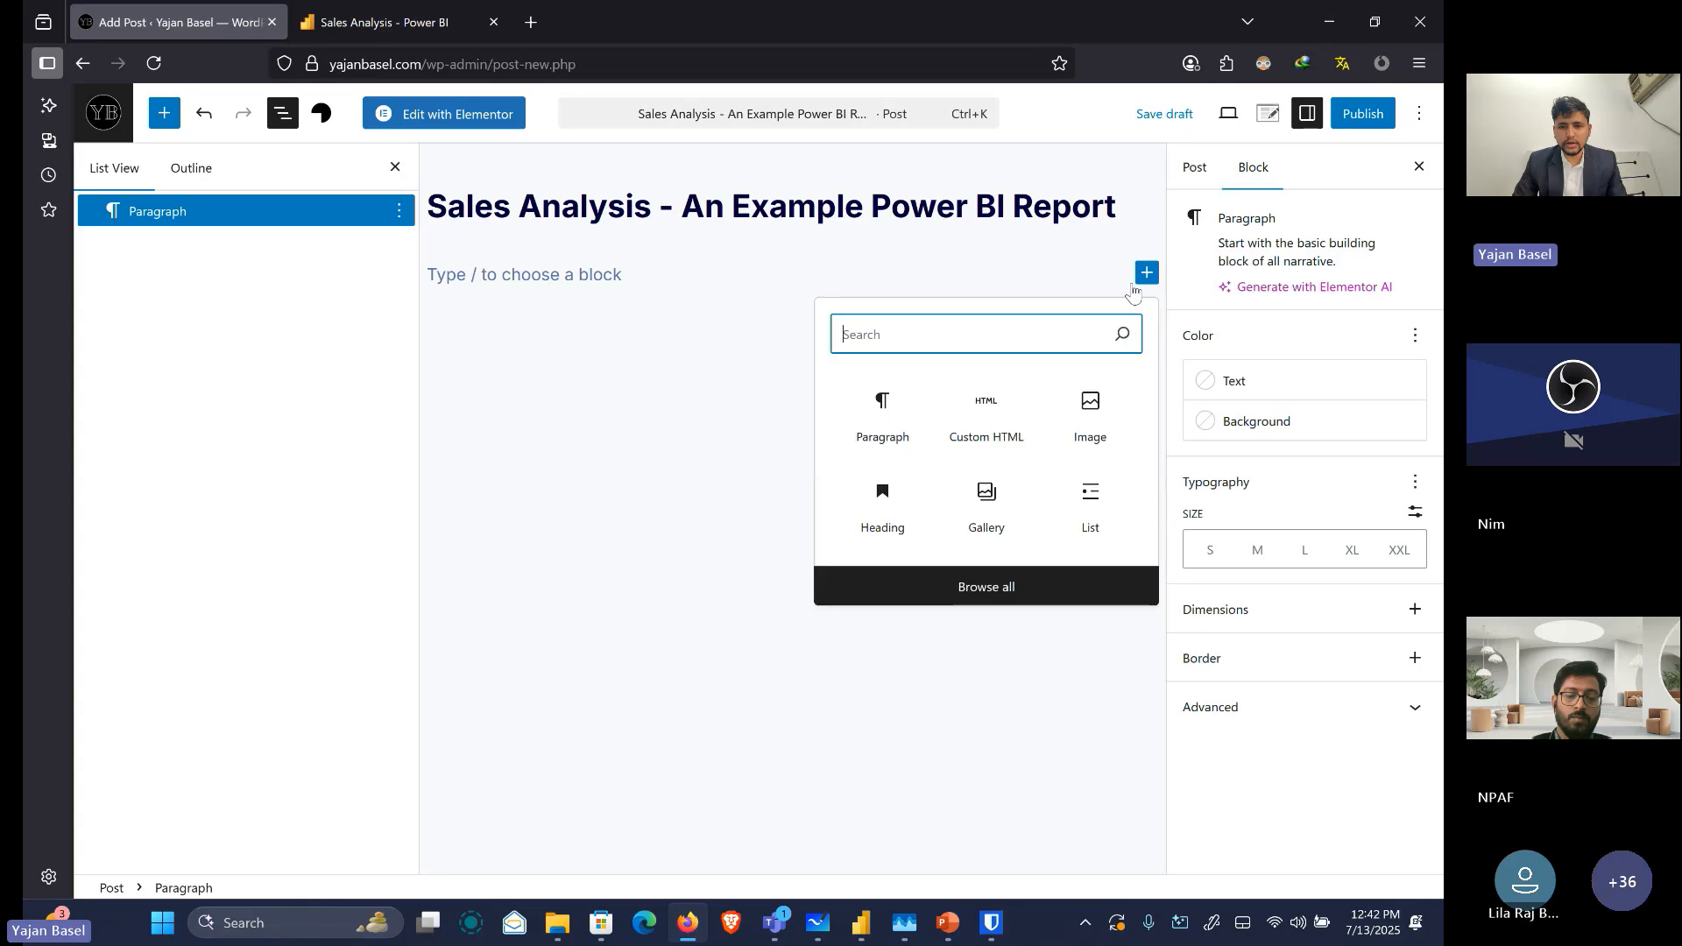
pyautogui.click(984, 419)
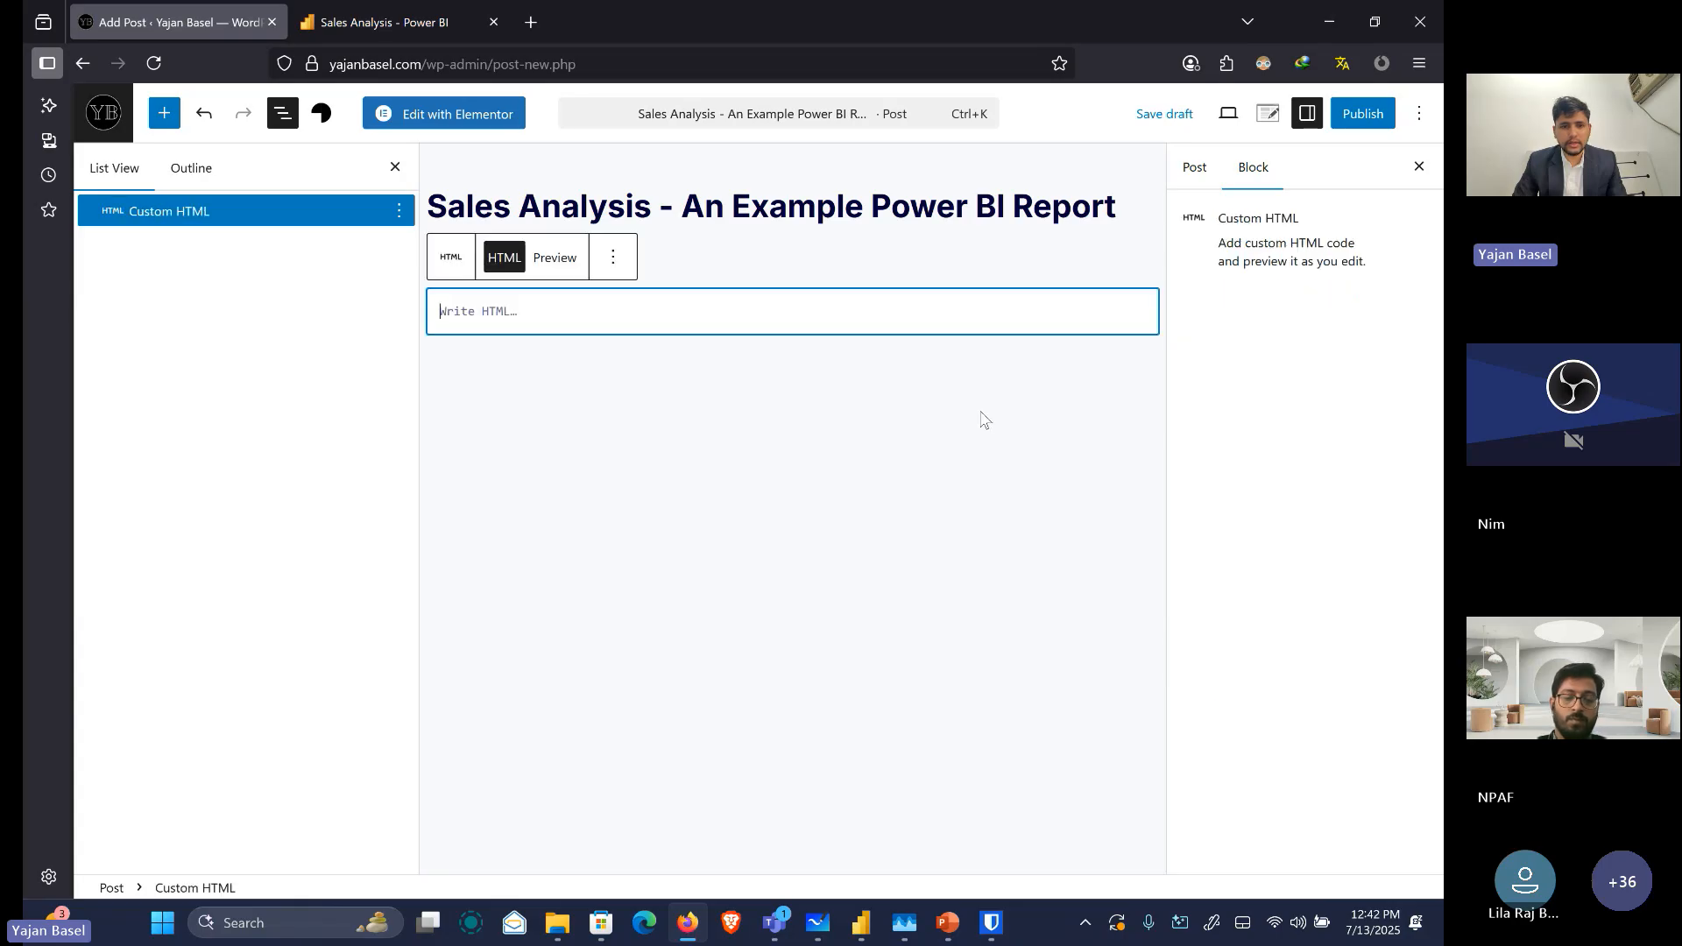
pyautogui.click(404, 18)
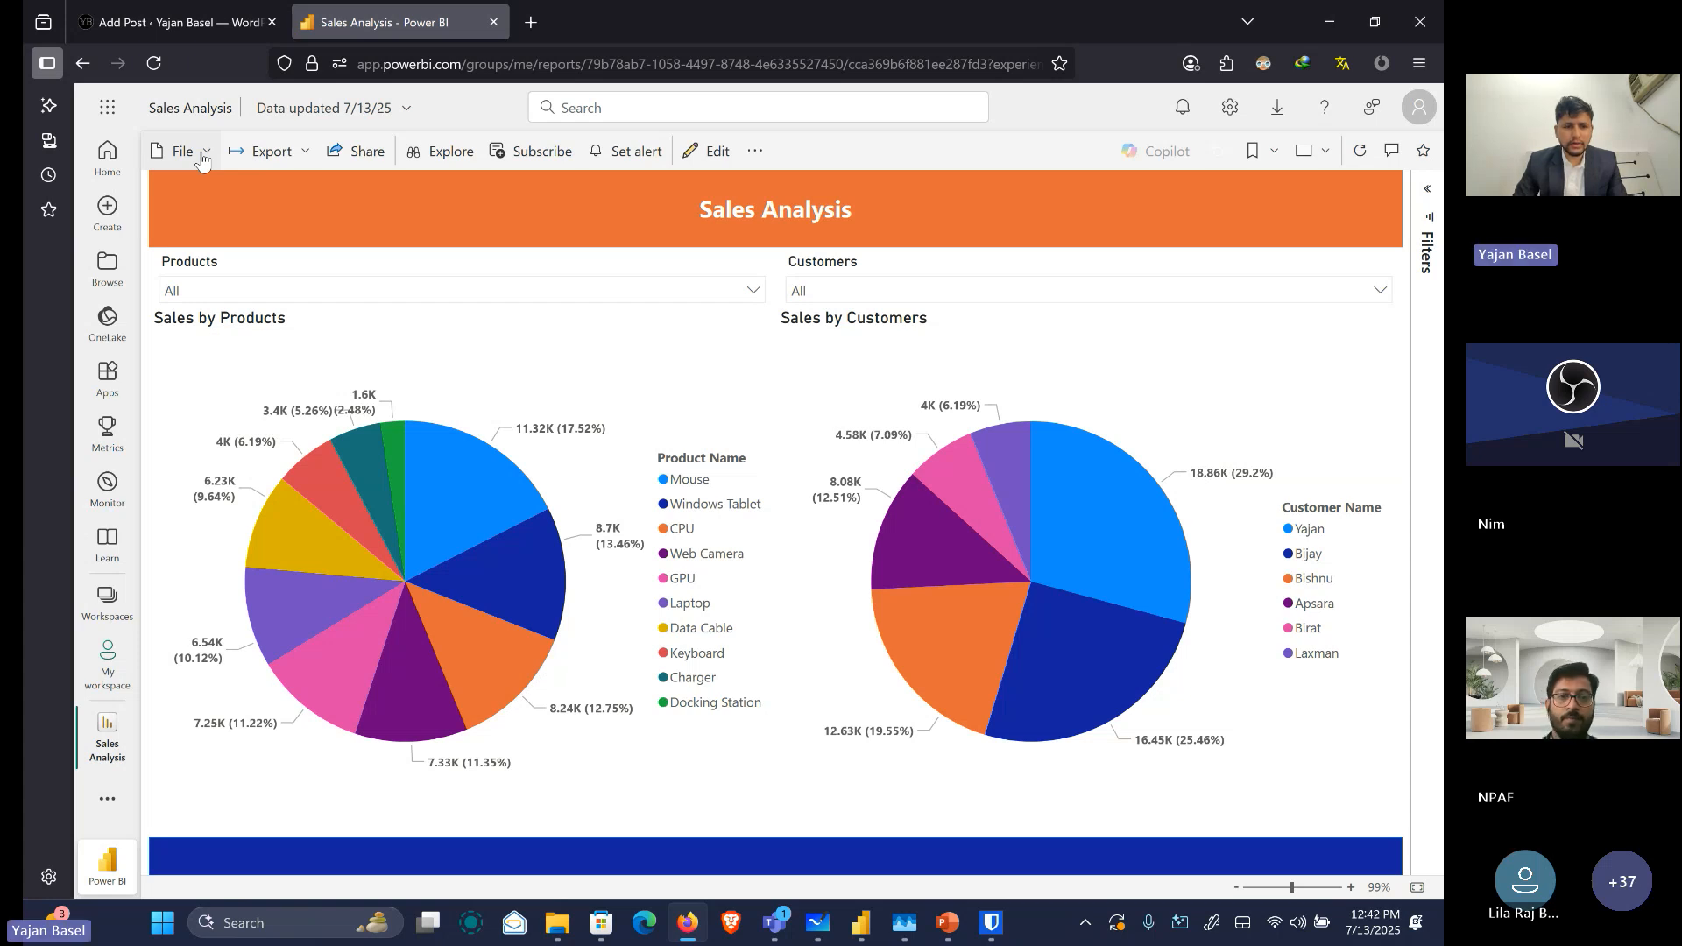
# Choose File > Embed report > Publish to web (public) for the Sales Analysis report.
pyautogui.click(201, 156)
pyautogui.moveTo(315, 334)
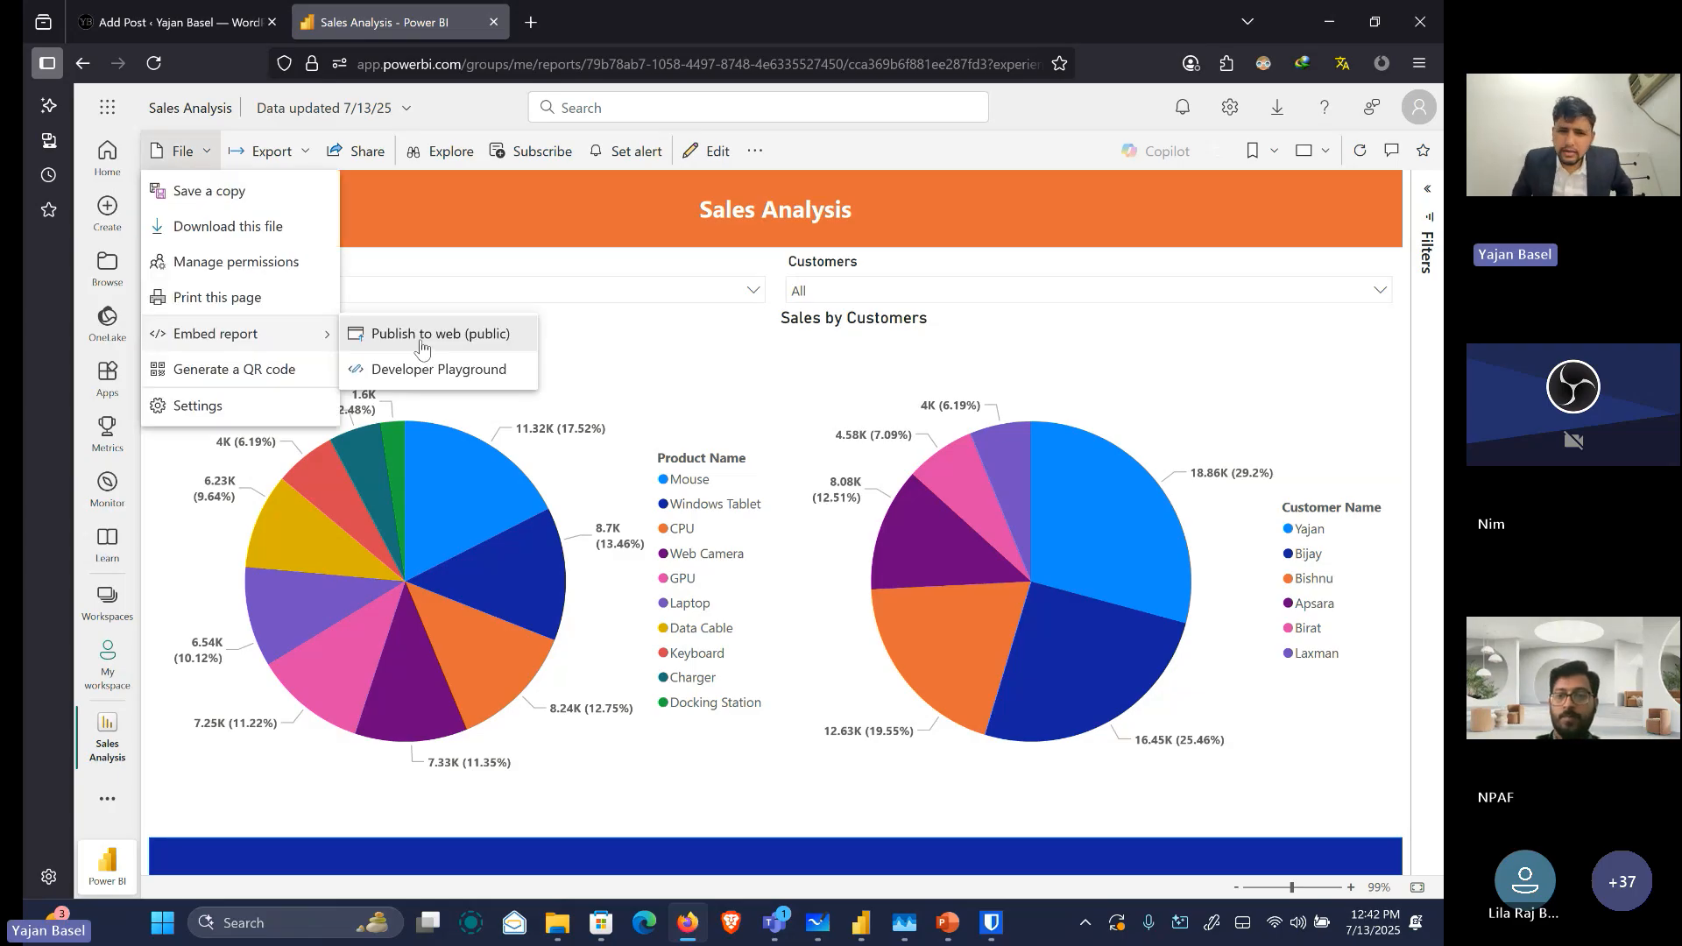
pyautogui.click(496, 340)
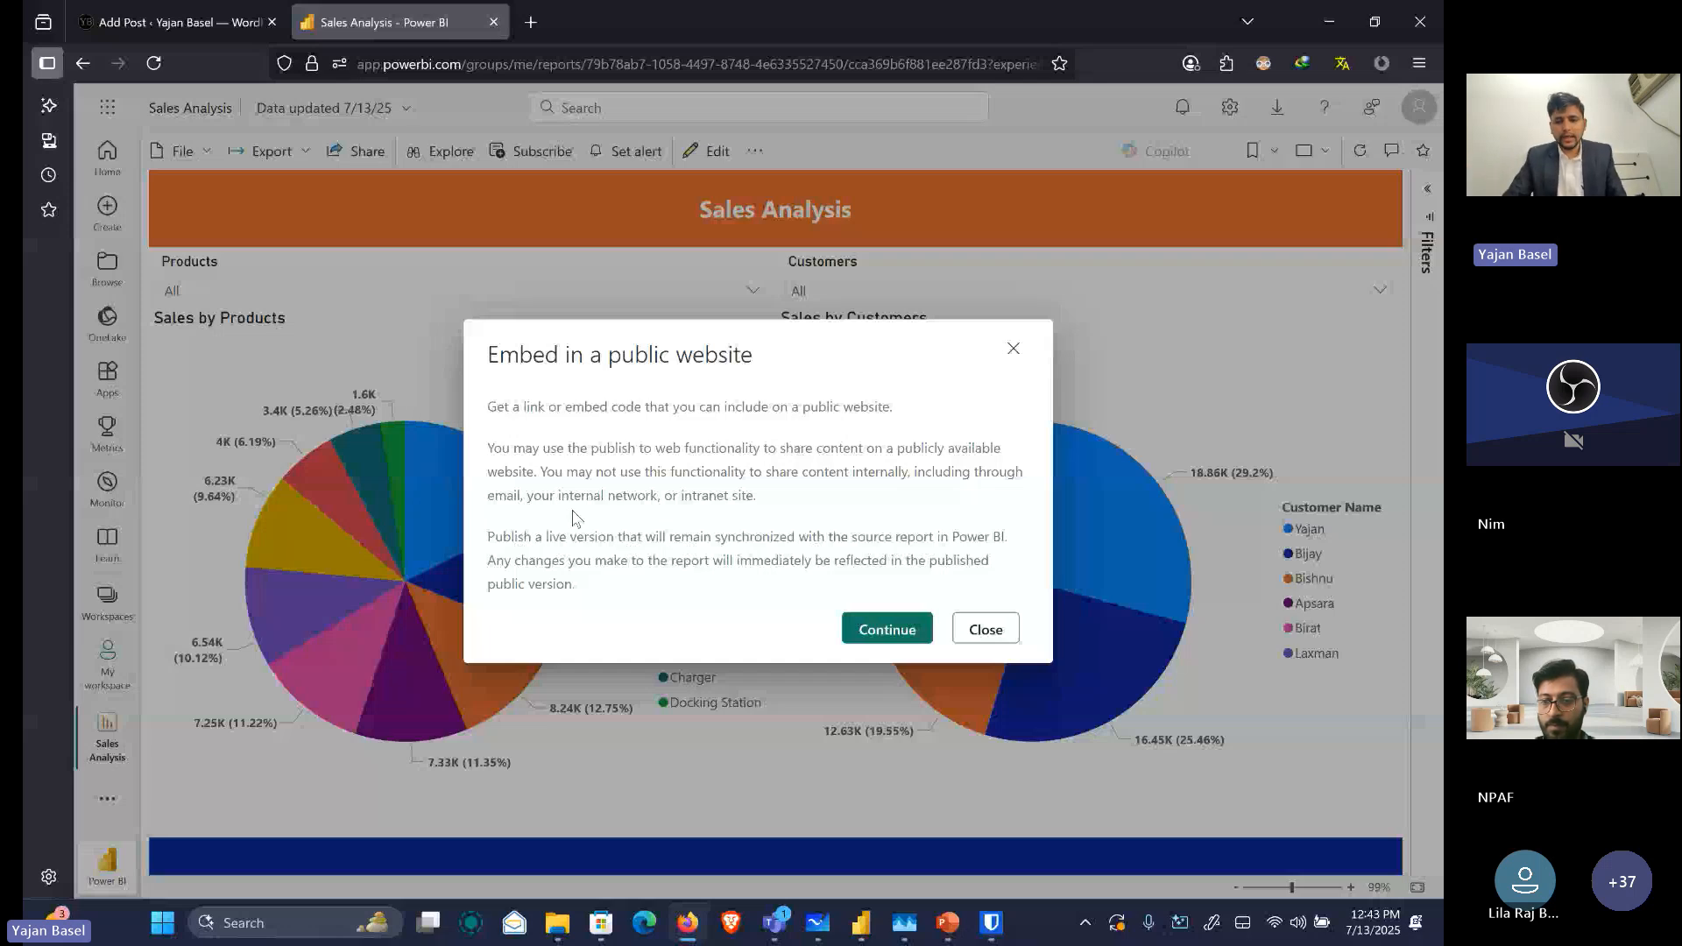
# Confirm publishing to the web and set the embed size to 1,024 x 804 px.
pyautogui.click(887, 634)
pyautogui.click(887, 673)
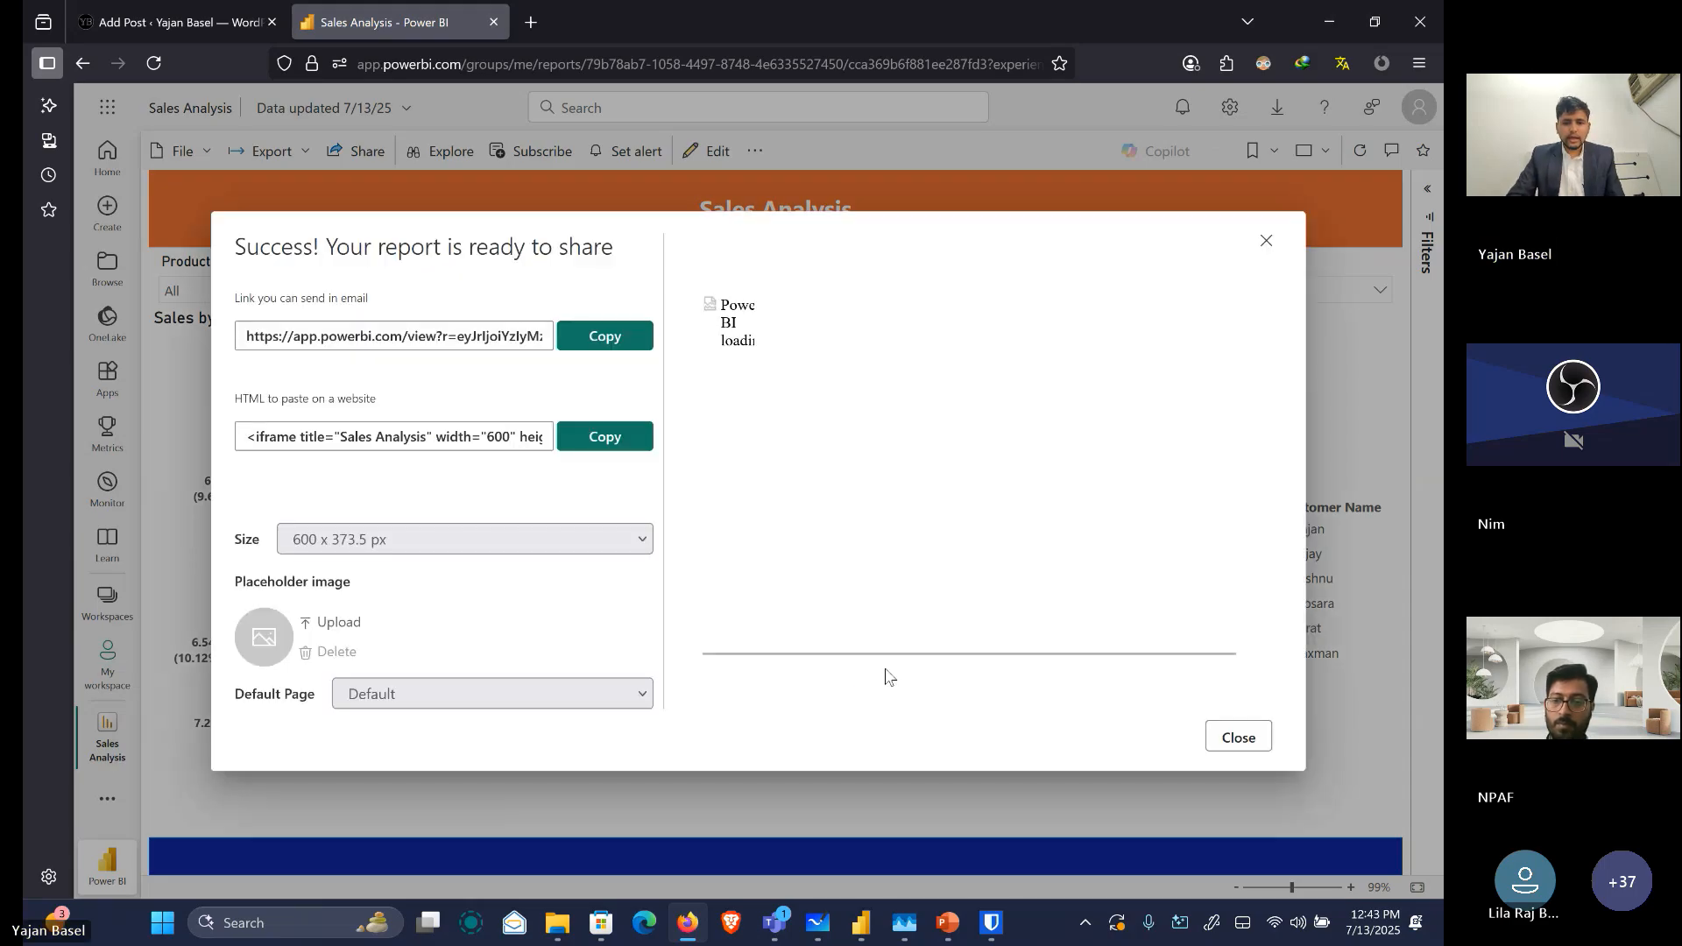
pyautogui.click(395, 540)
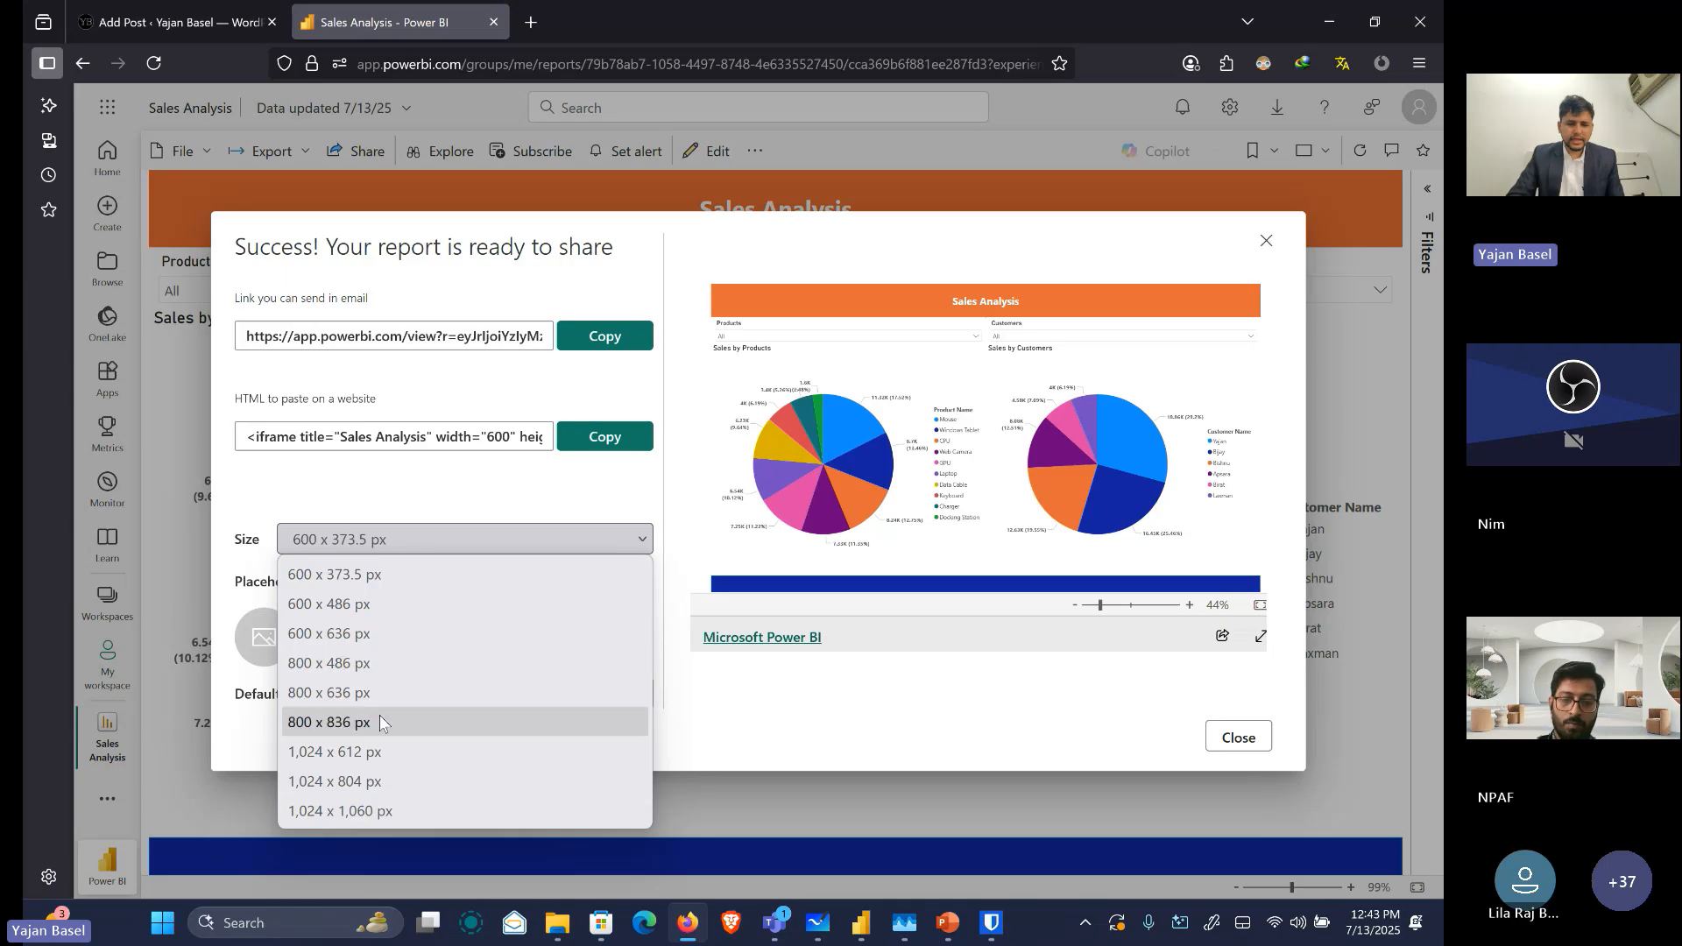
pyautogui.click(382, 779)
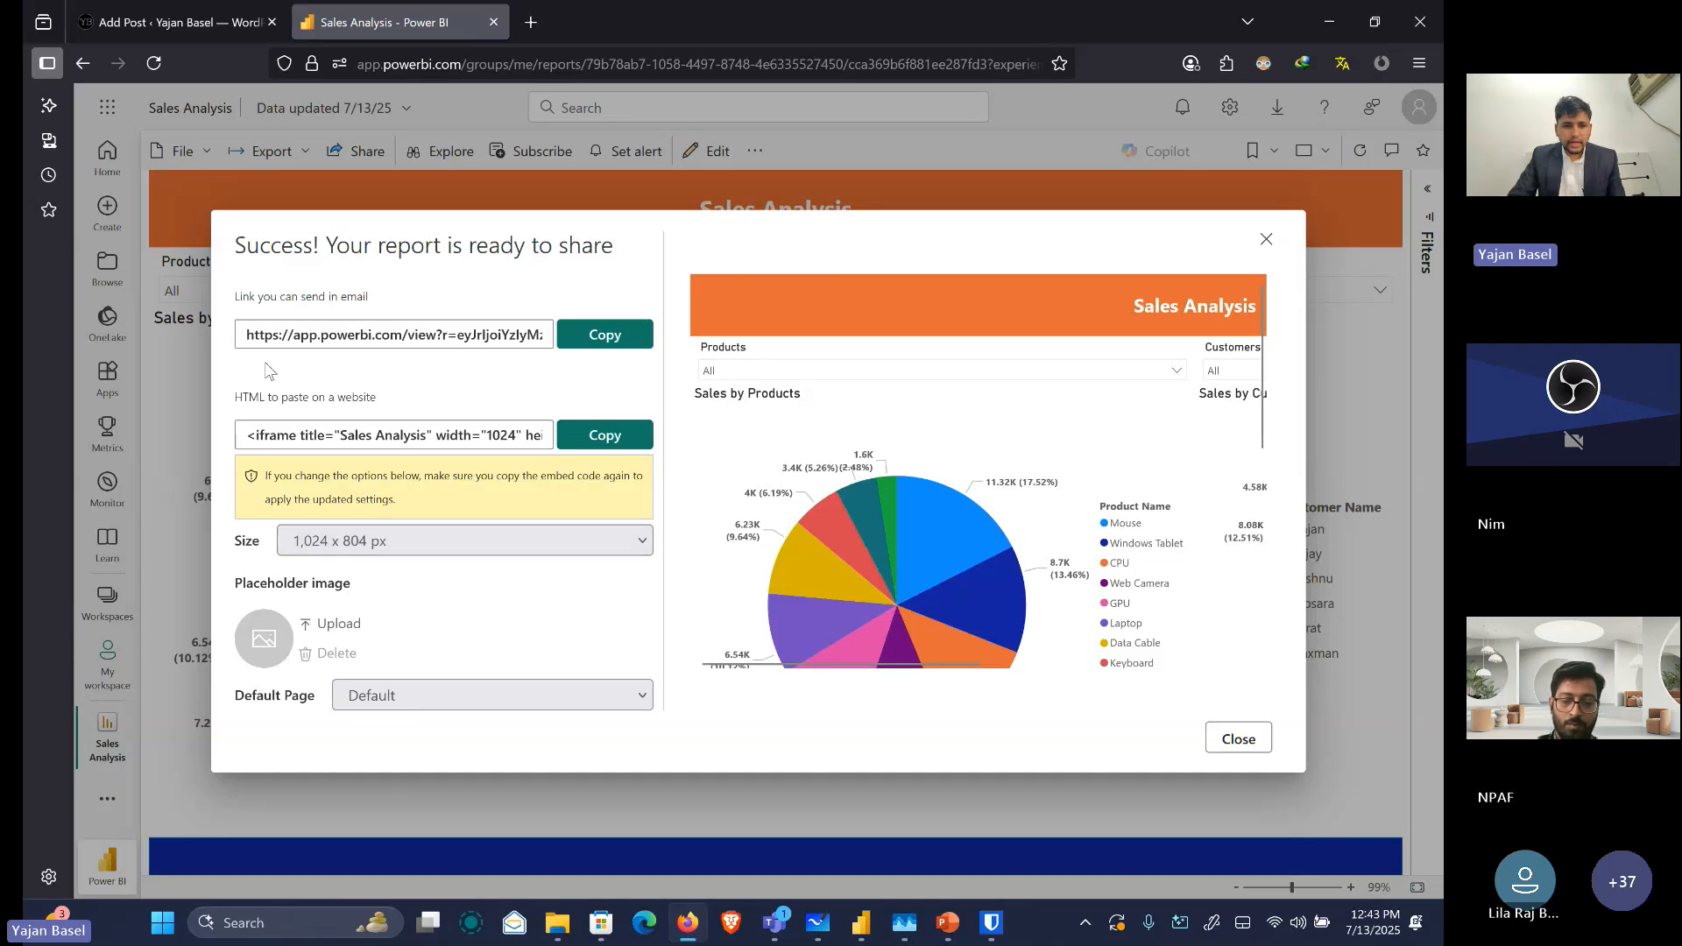
# Select the embed HTML and email link labels, then return to the WordPress post.
pyautogui.doubleClick(262, 397)
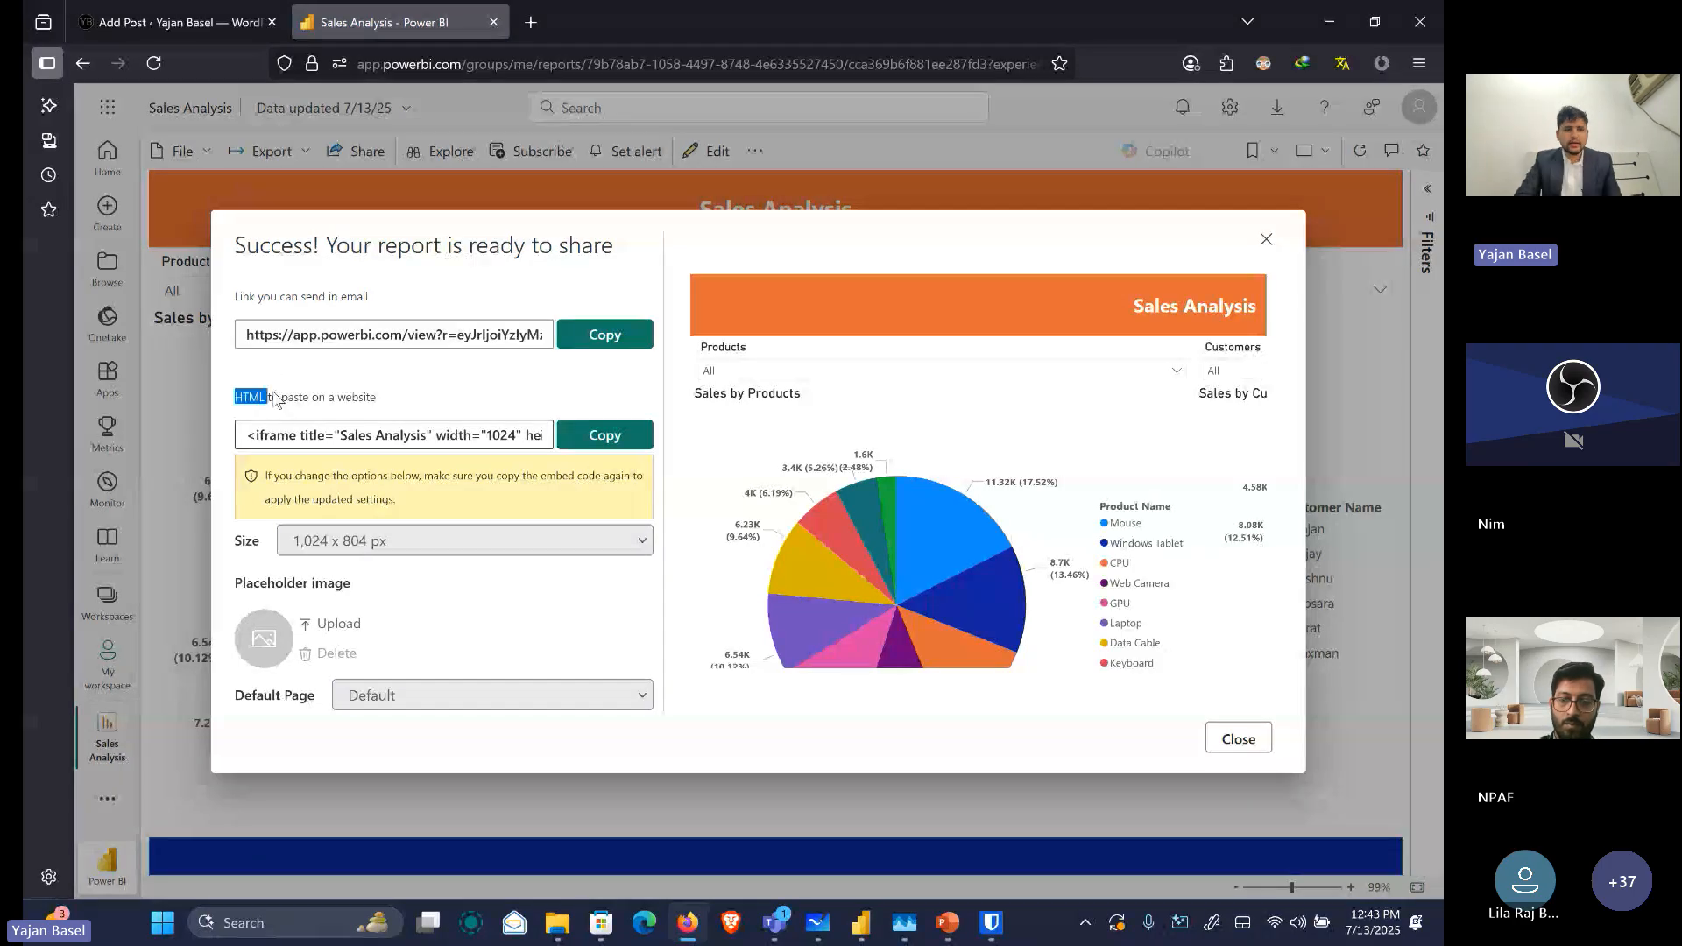
pyautogui.tripleClick(274, 396)
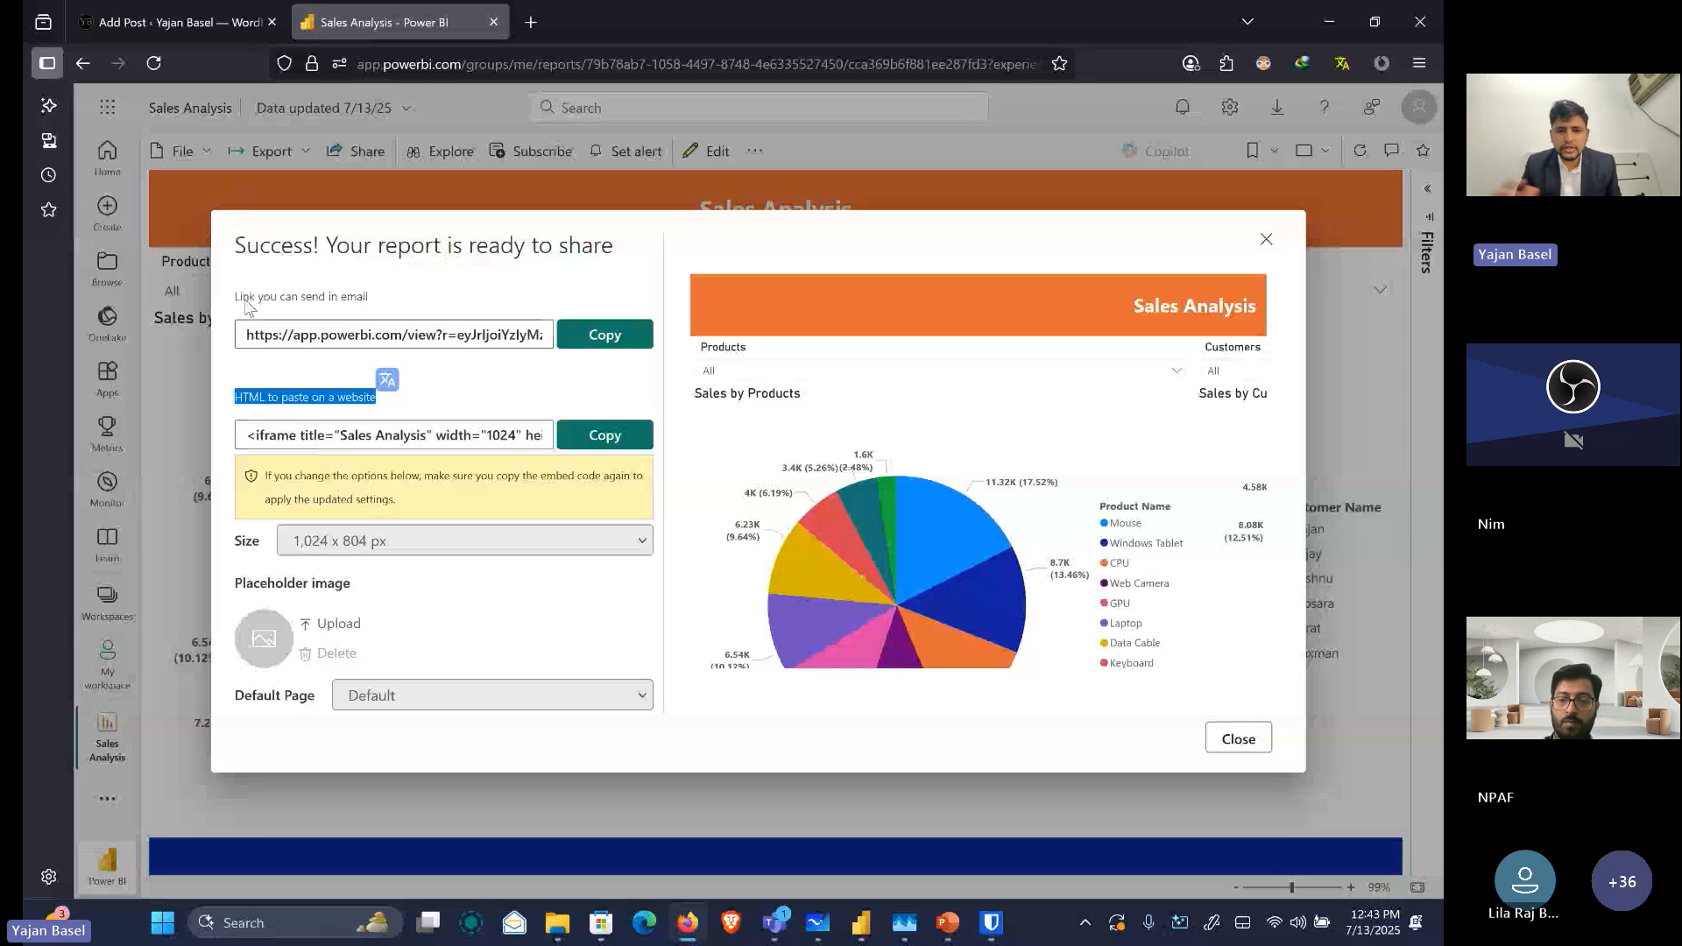
pyautogui.tripleClick(250, 297)
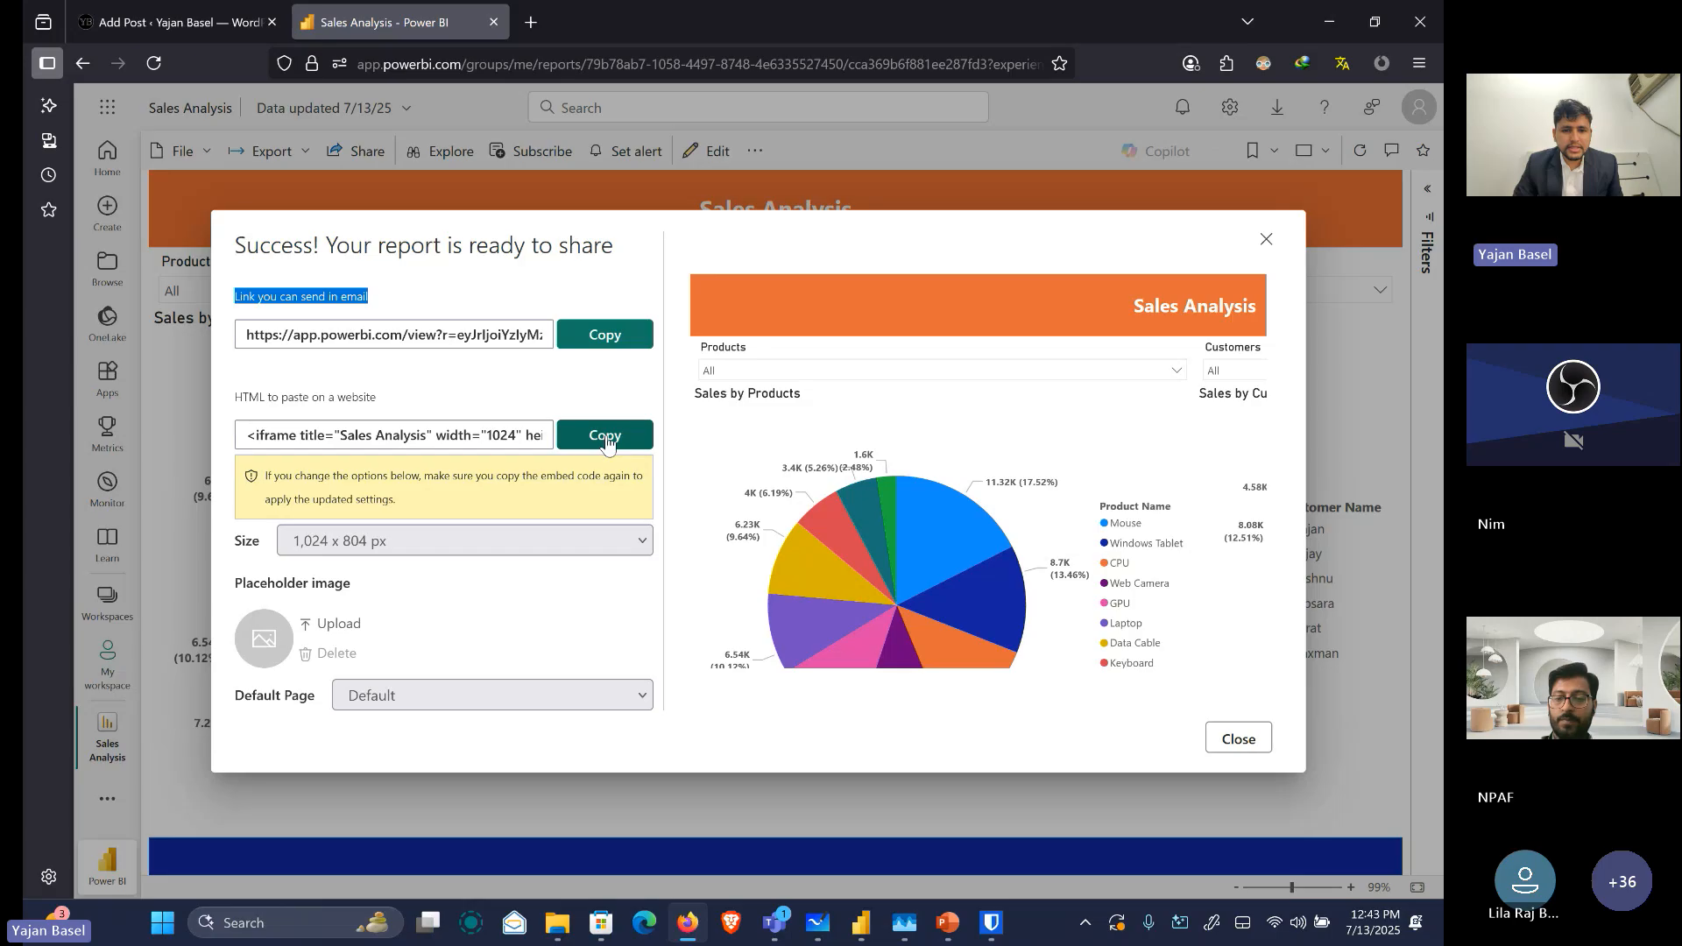
pyautogui.click(170, 13)
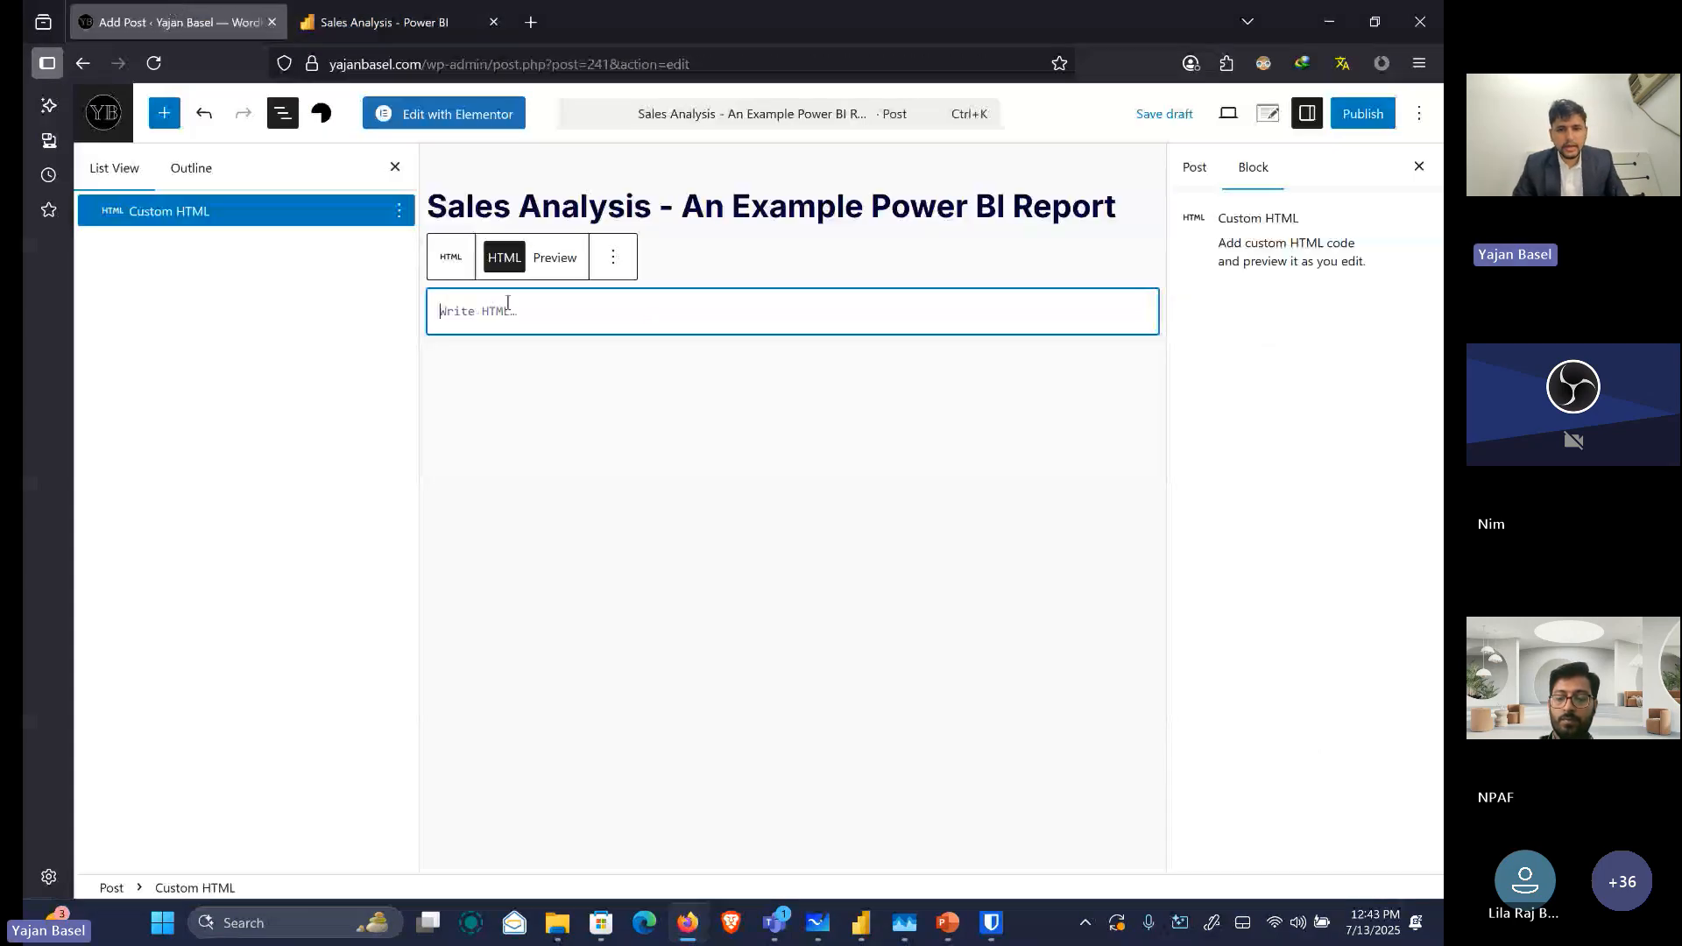
# Embed the Power BI iframe at 1400 x 700 in the HTML block, publish the post, and open it in a new tab.
pyautogui.write('<iframe title="Sales Analysis" width="1024" height="804" src="https://app.powerbi.com/view?r=eyJrIjoiYzIyMzcxODMtZWM5NS00YjE4LWJlNmMtYzA0MWQyZjFkMWU5IiwidCI6IjU3YmMwNTU4LTlkODAtNDc2ZC1iMmZkLWEzNTFhNTU4OWJjMiJ9" frameborder="0" allowFullScreen="true"></iframe>')
pyautogui.moveTo(736, 311); pyautogui.dragTo(723, 311)
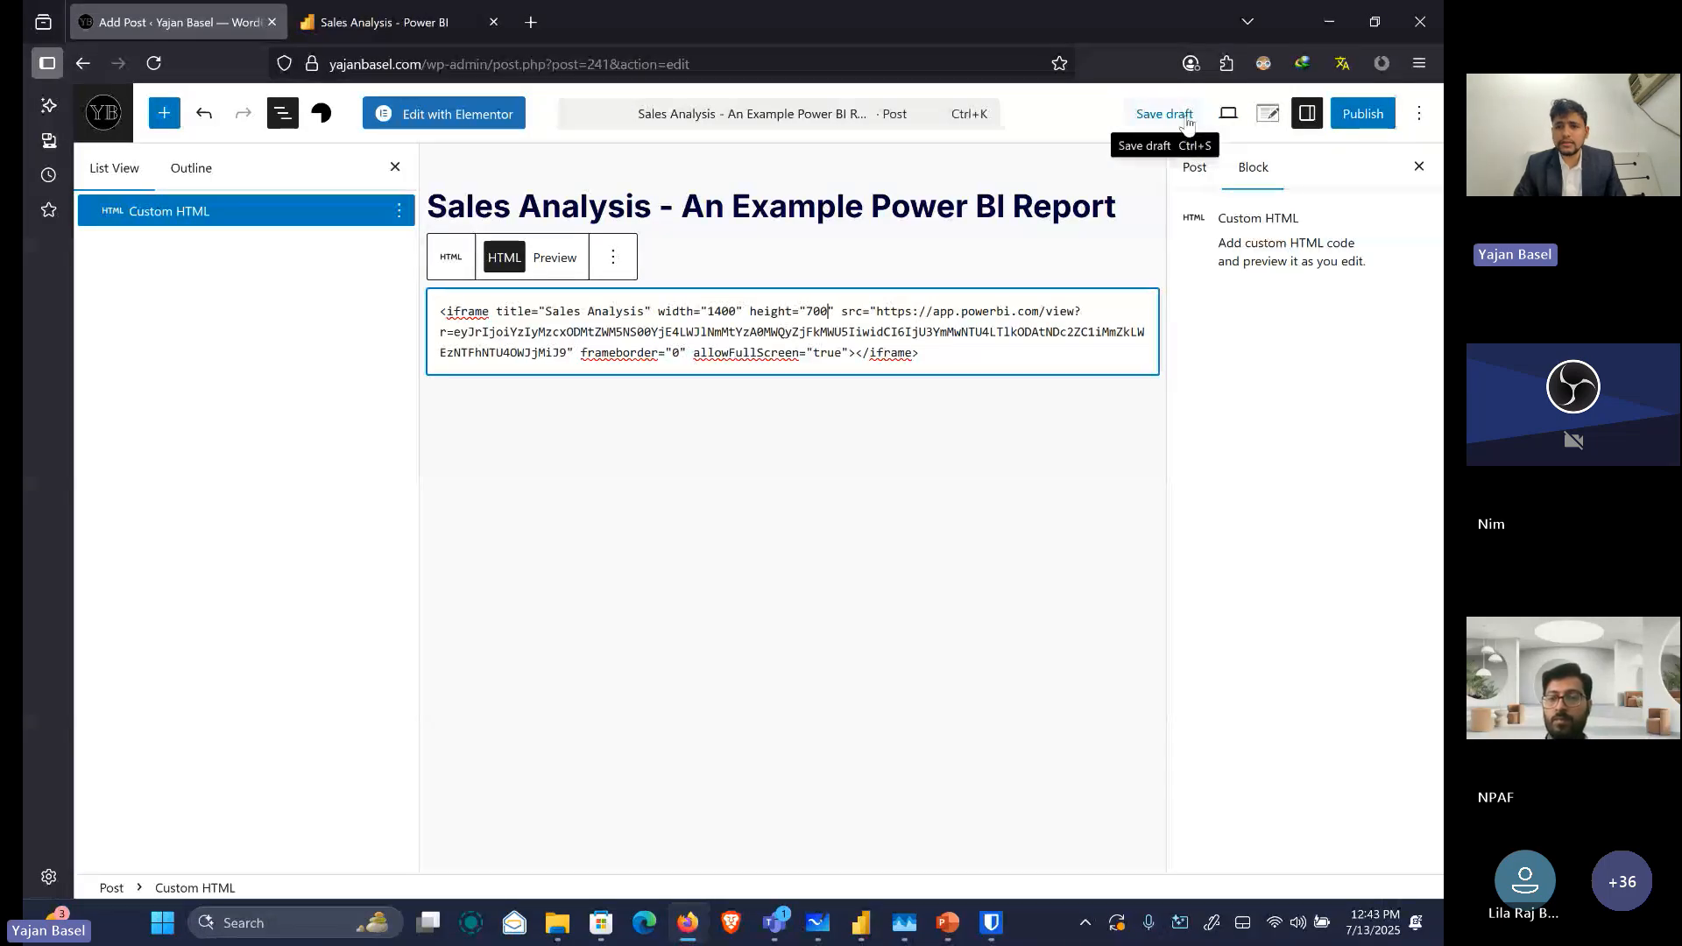
pyautogui.click(1358, 116)
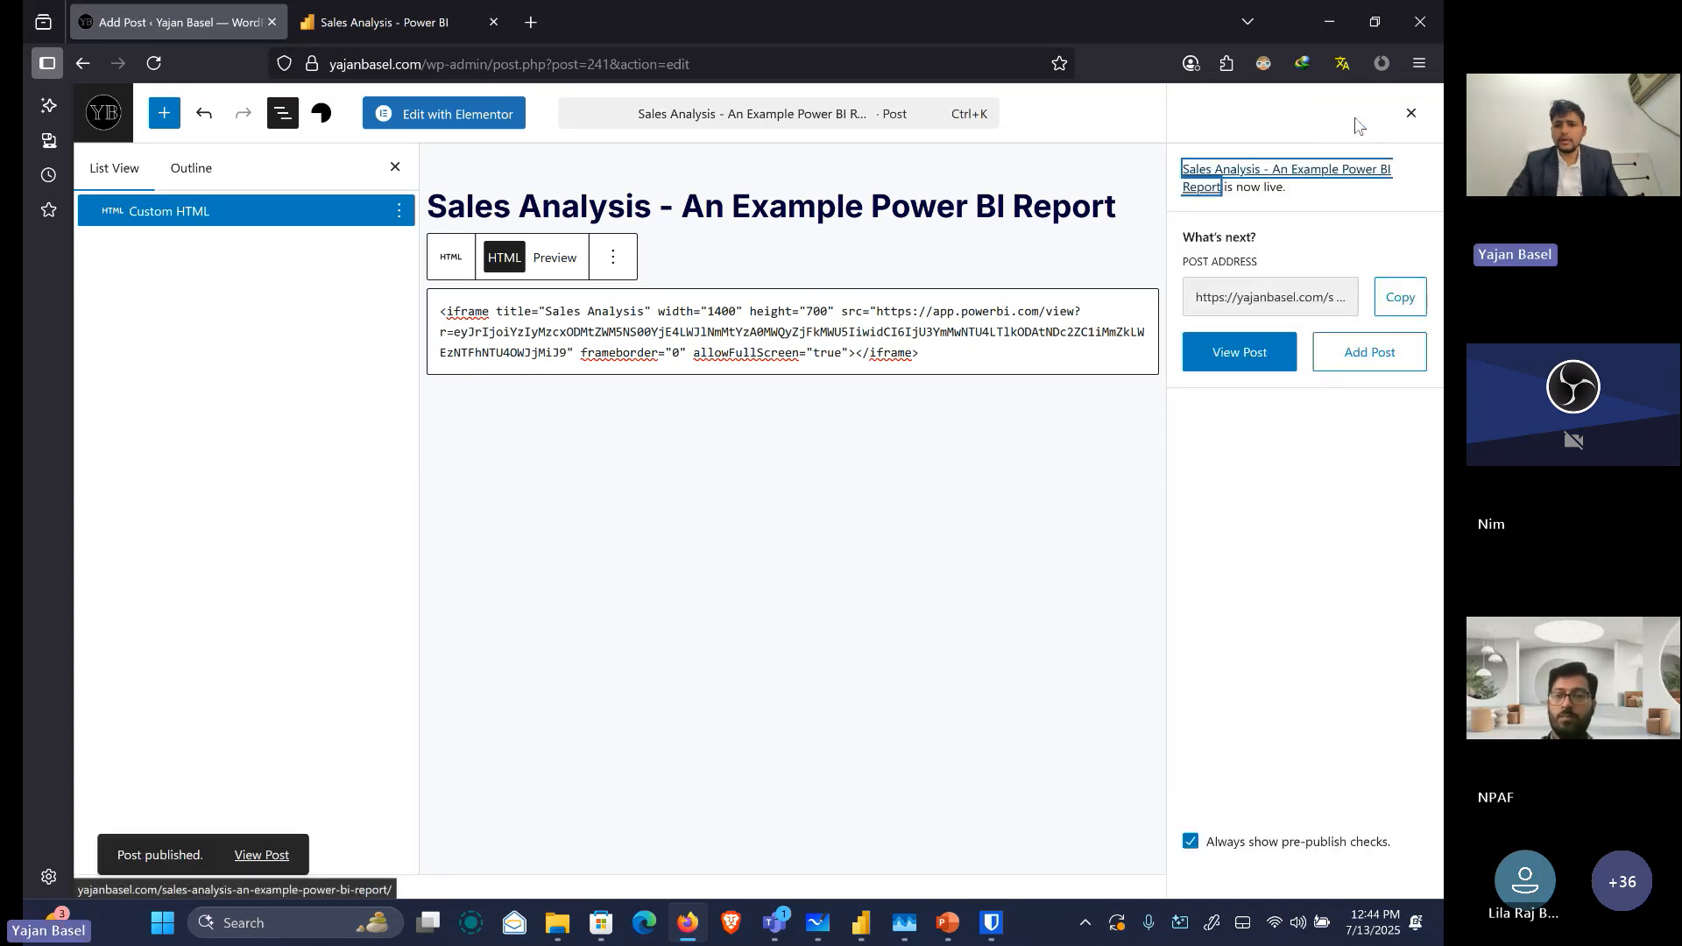
pyautogui.middleClick(1255, 359)
# Scroll the published post to check the embedded Sales Analysis report.
pyautogui.click(454, 14)
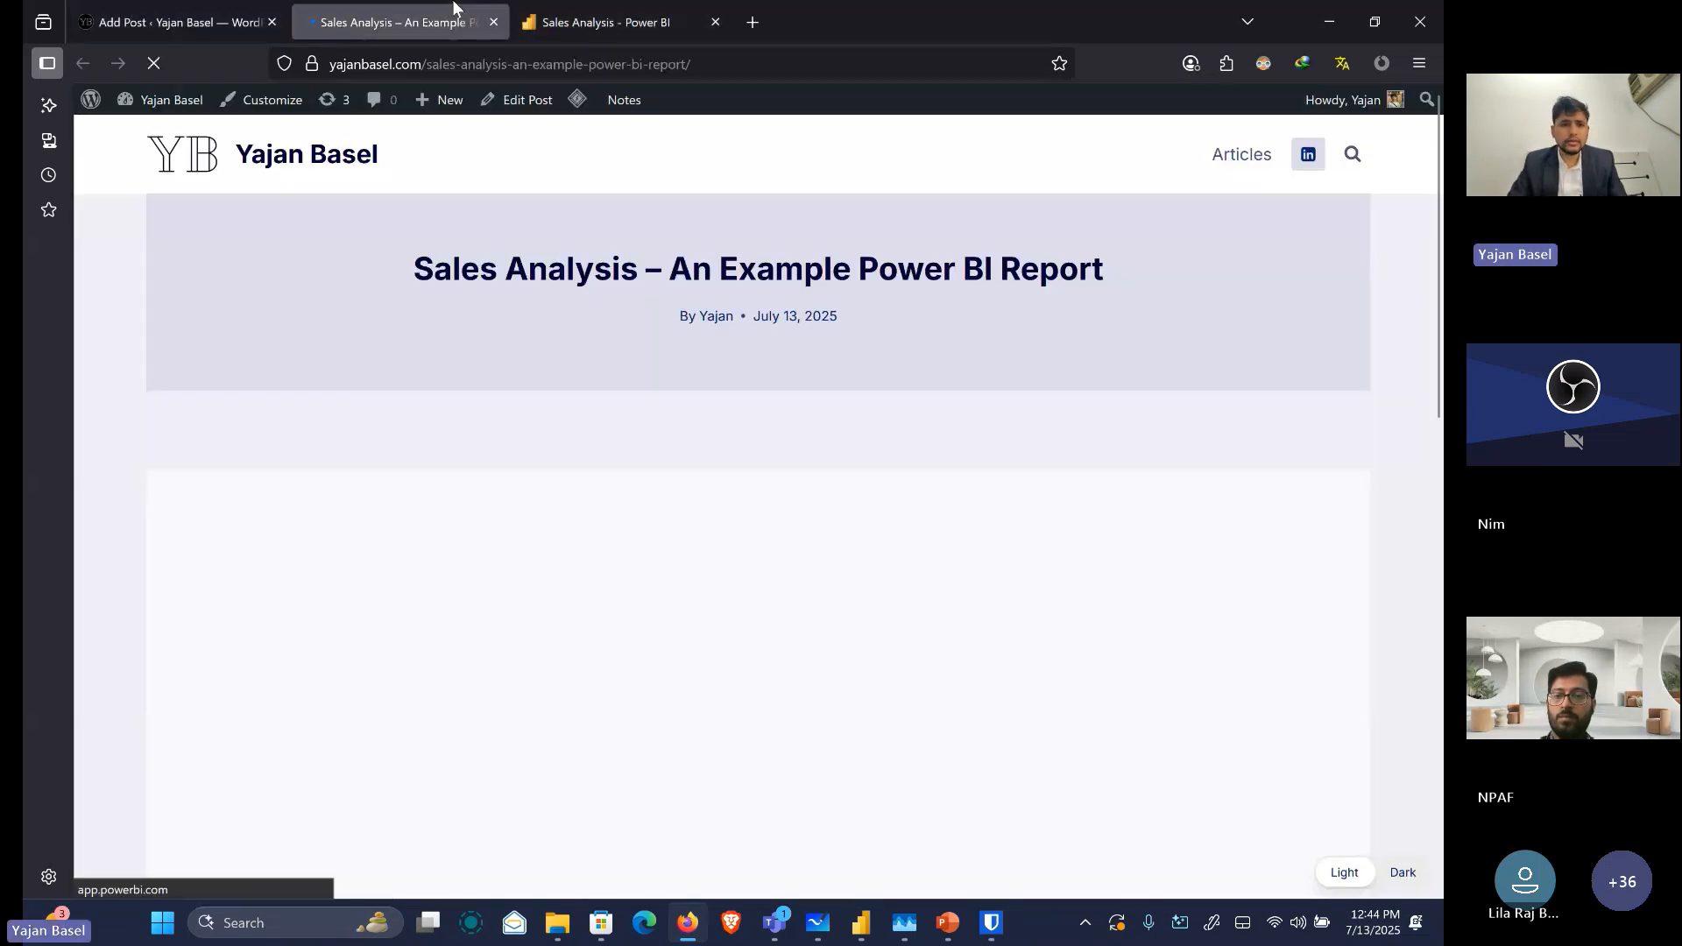
pyautogui.scroll(-3, 1395, 572)
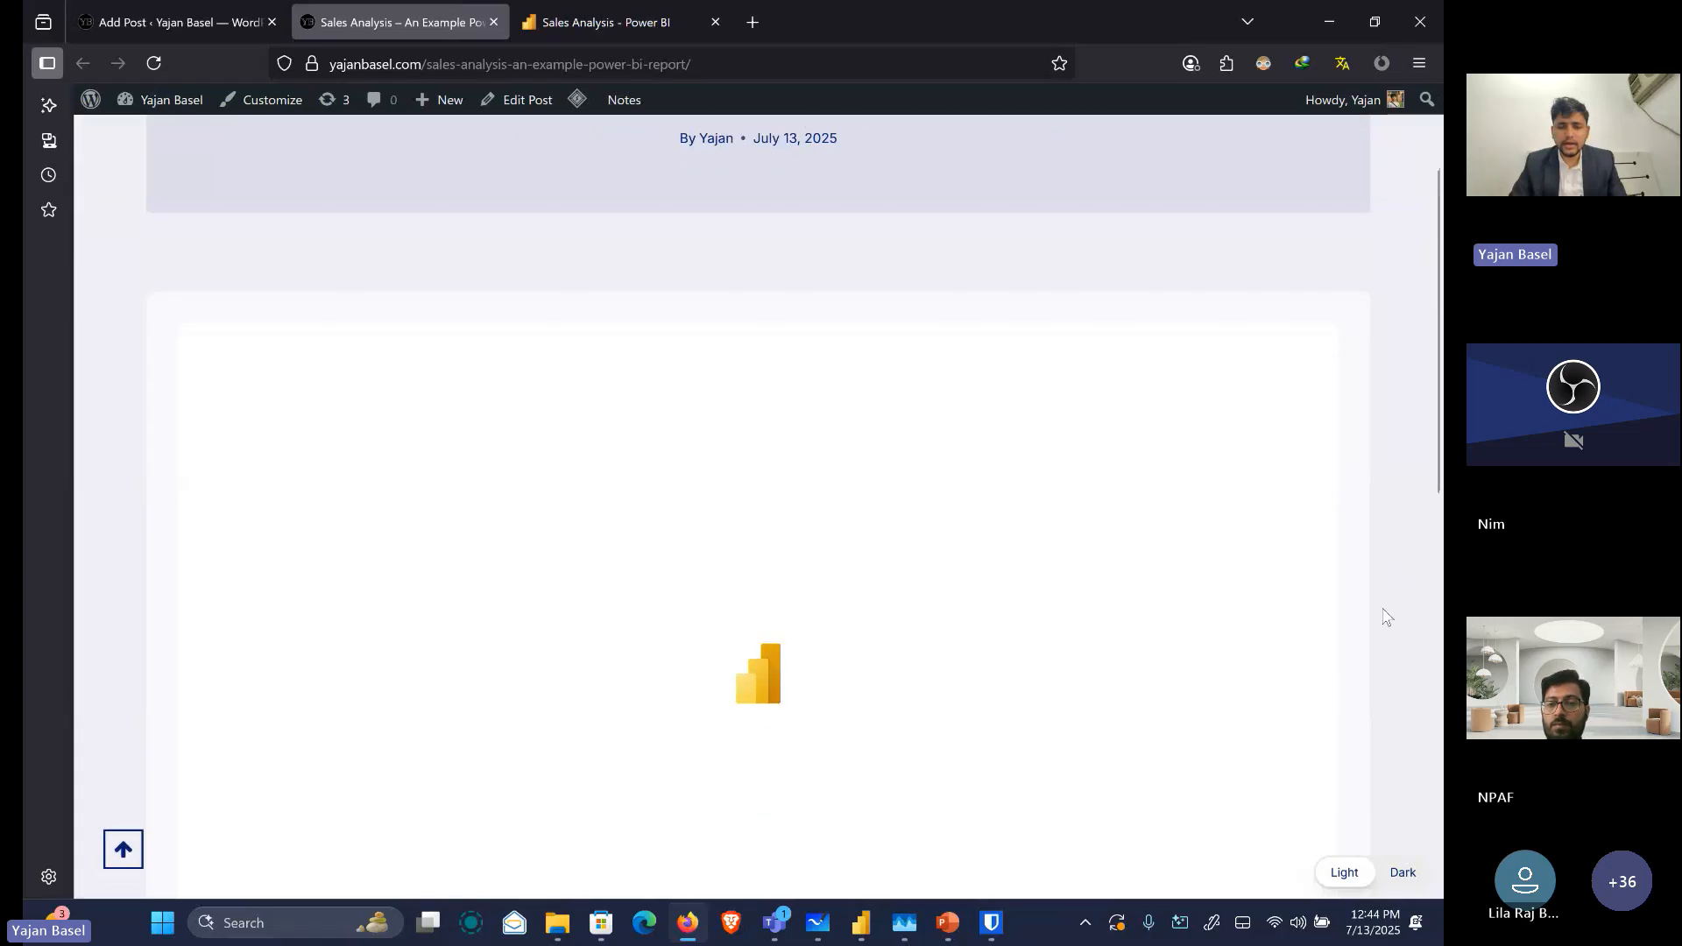
pyautogui.scroll(-1, 1378, 619)
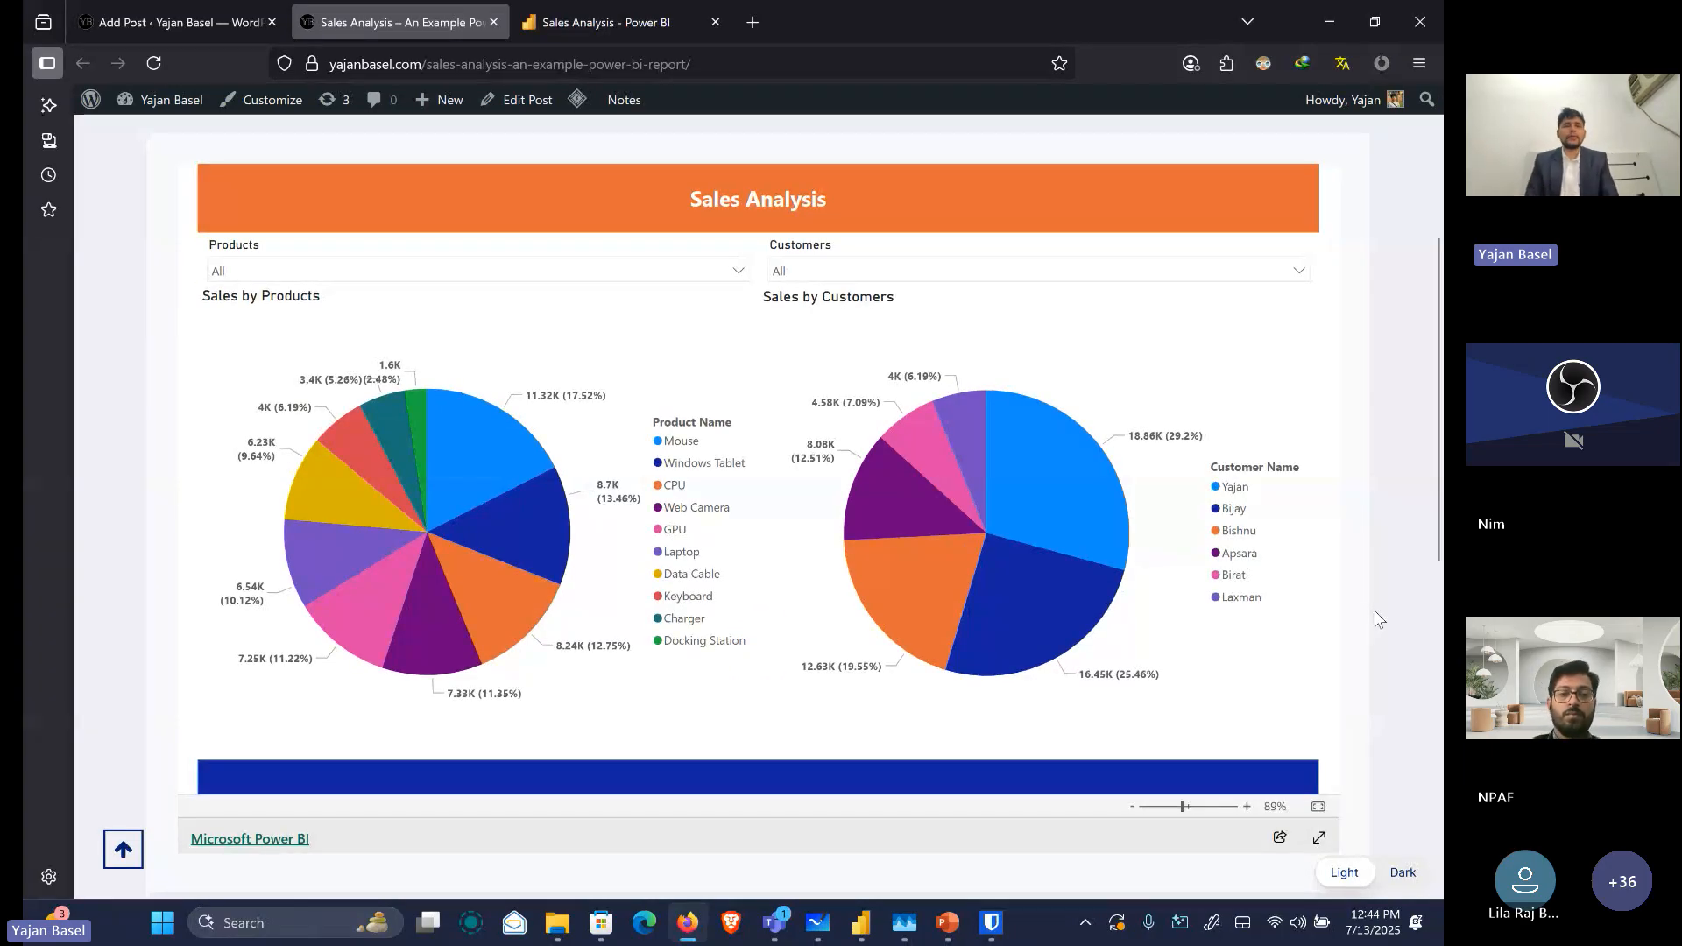
# Go to yajanbasel.com, open the Articles listing, and reopen the Sales Analysis post from it.
pyautogui.click(663, 64)
pyautogui.write('yajanbasel.com')
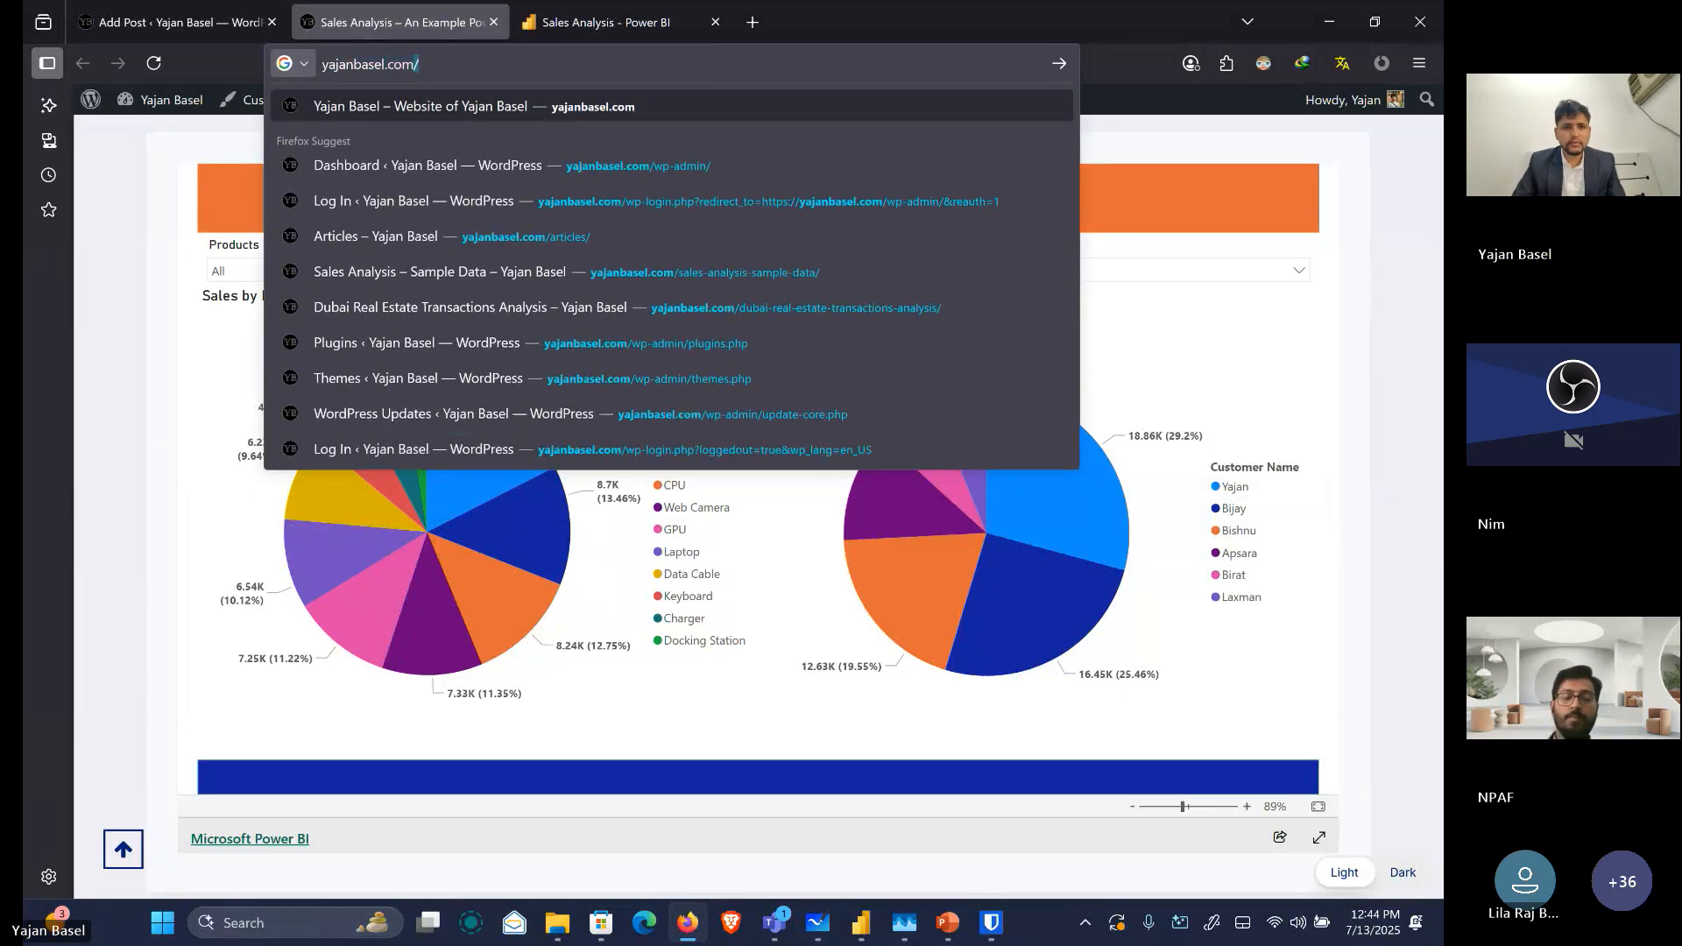
pyautogui.press('Return')
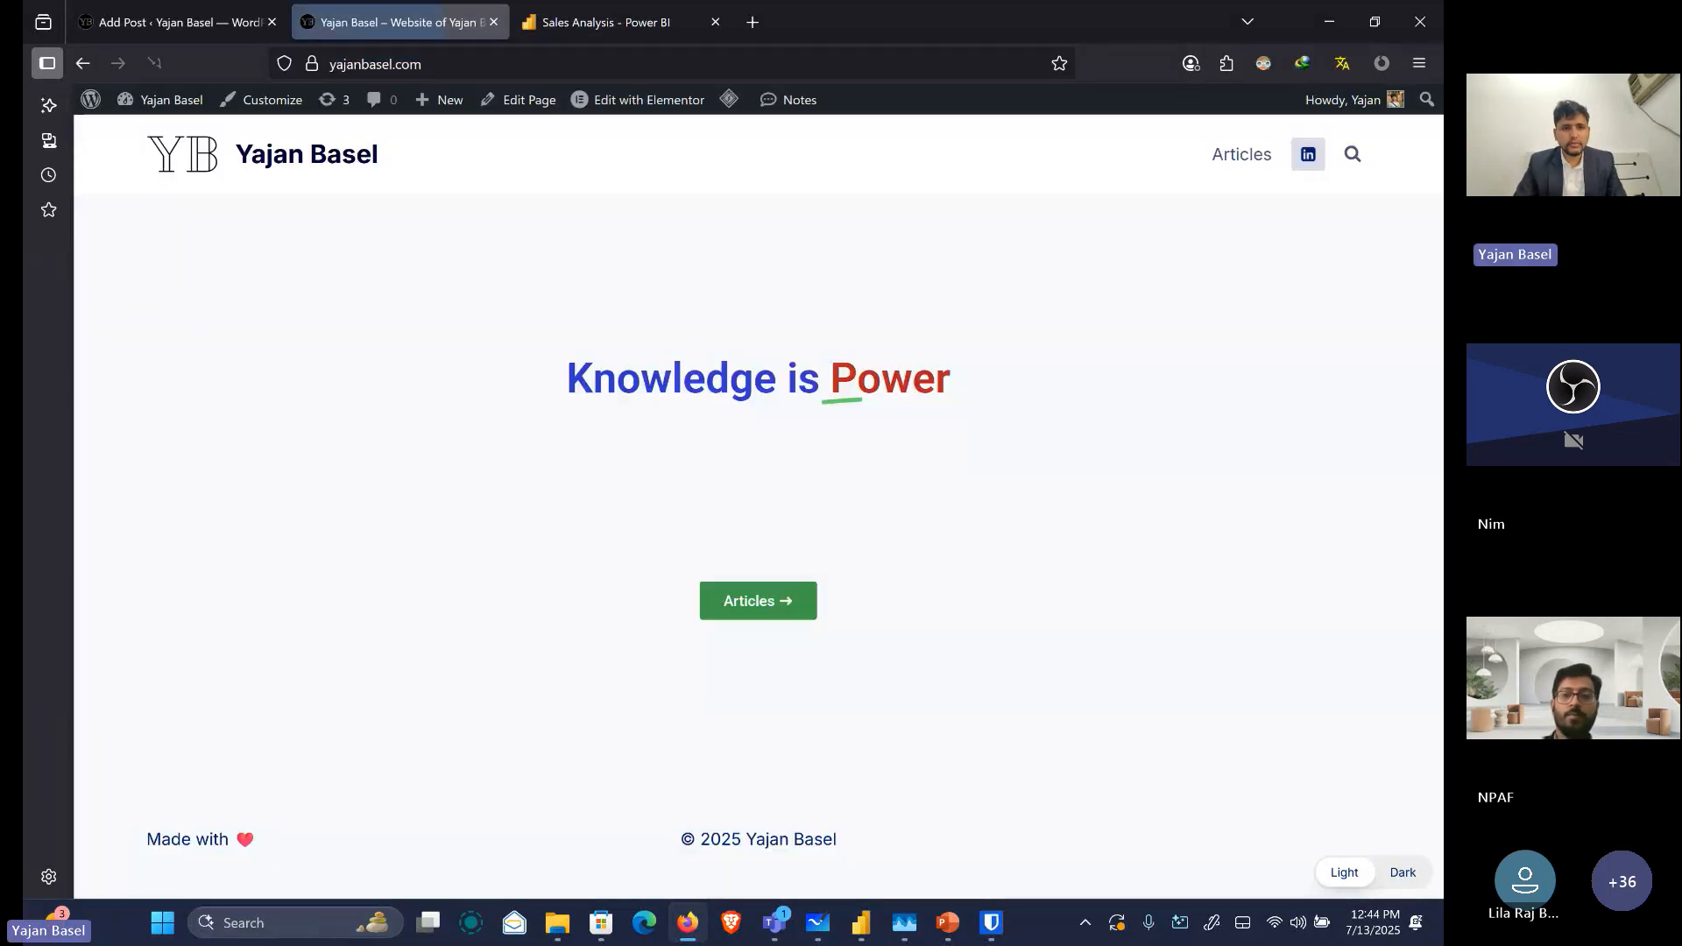
pyautogui.click(755, 605)
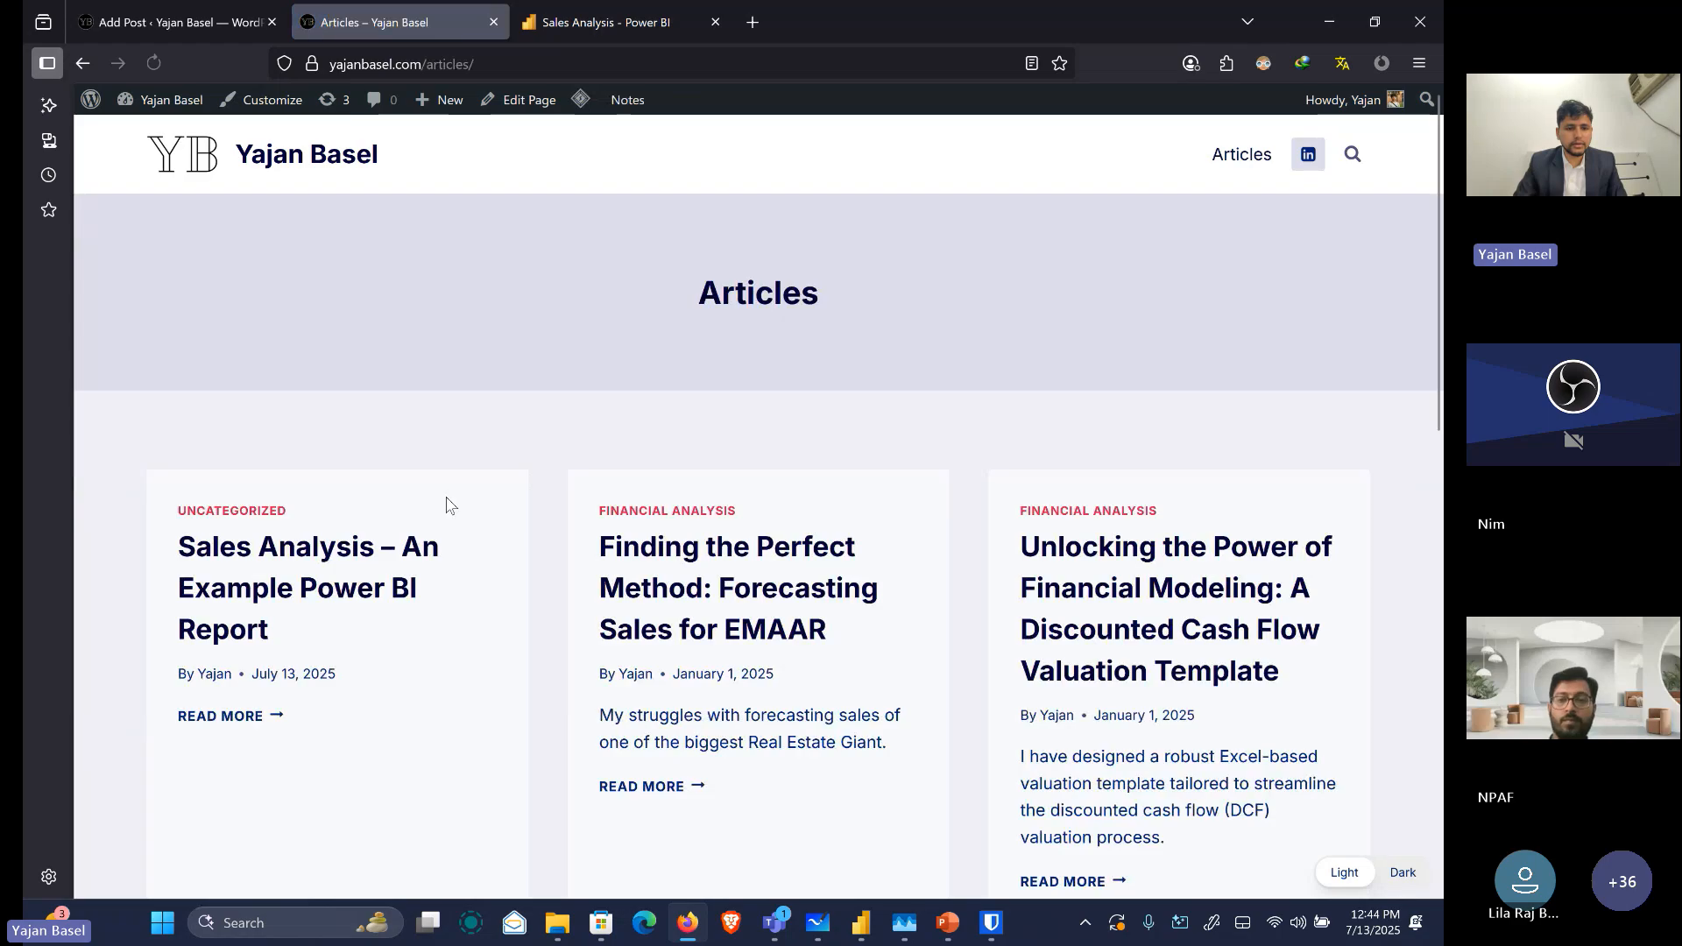
pyautogui.click(316, 567)
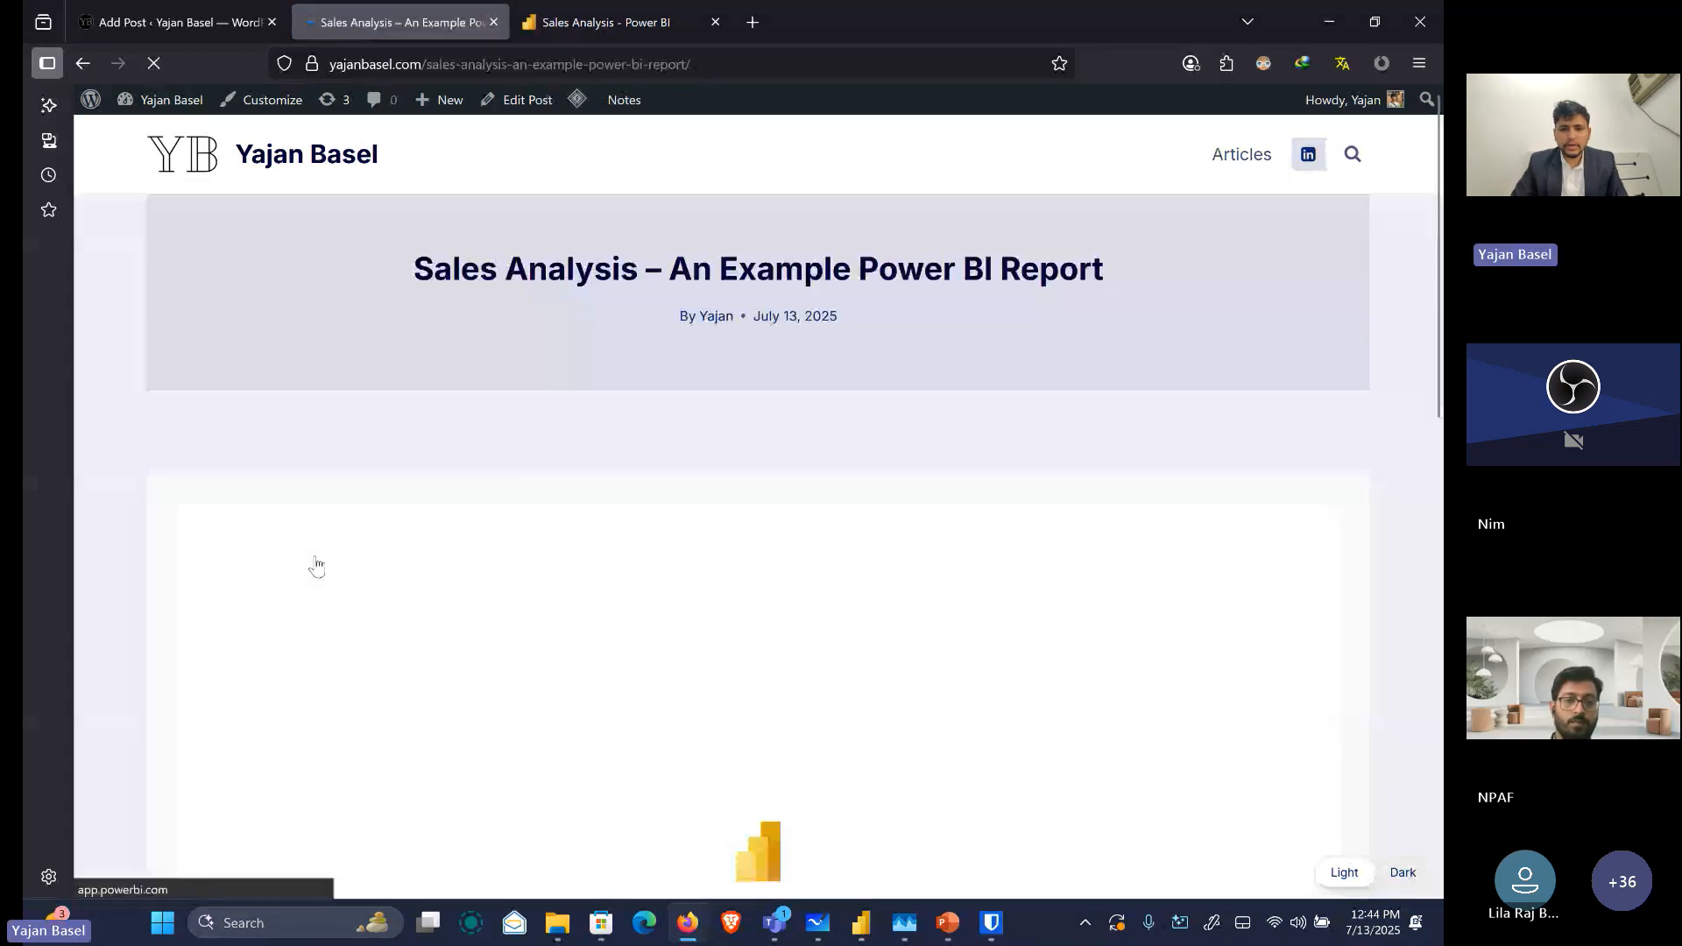
pyautogui.scroll(-4, 316, 567)
pyautogui.click(368, 304)
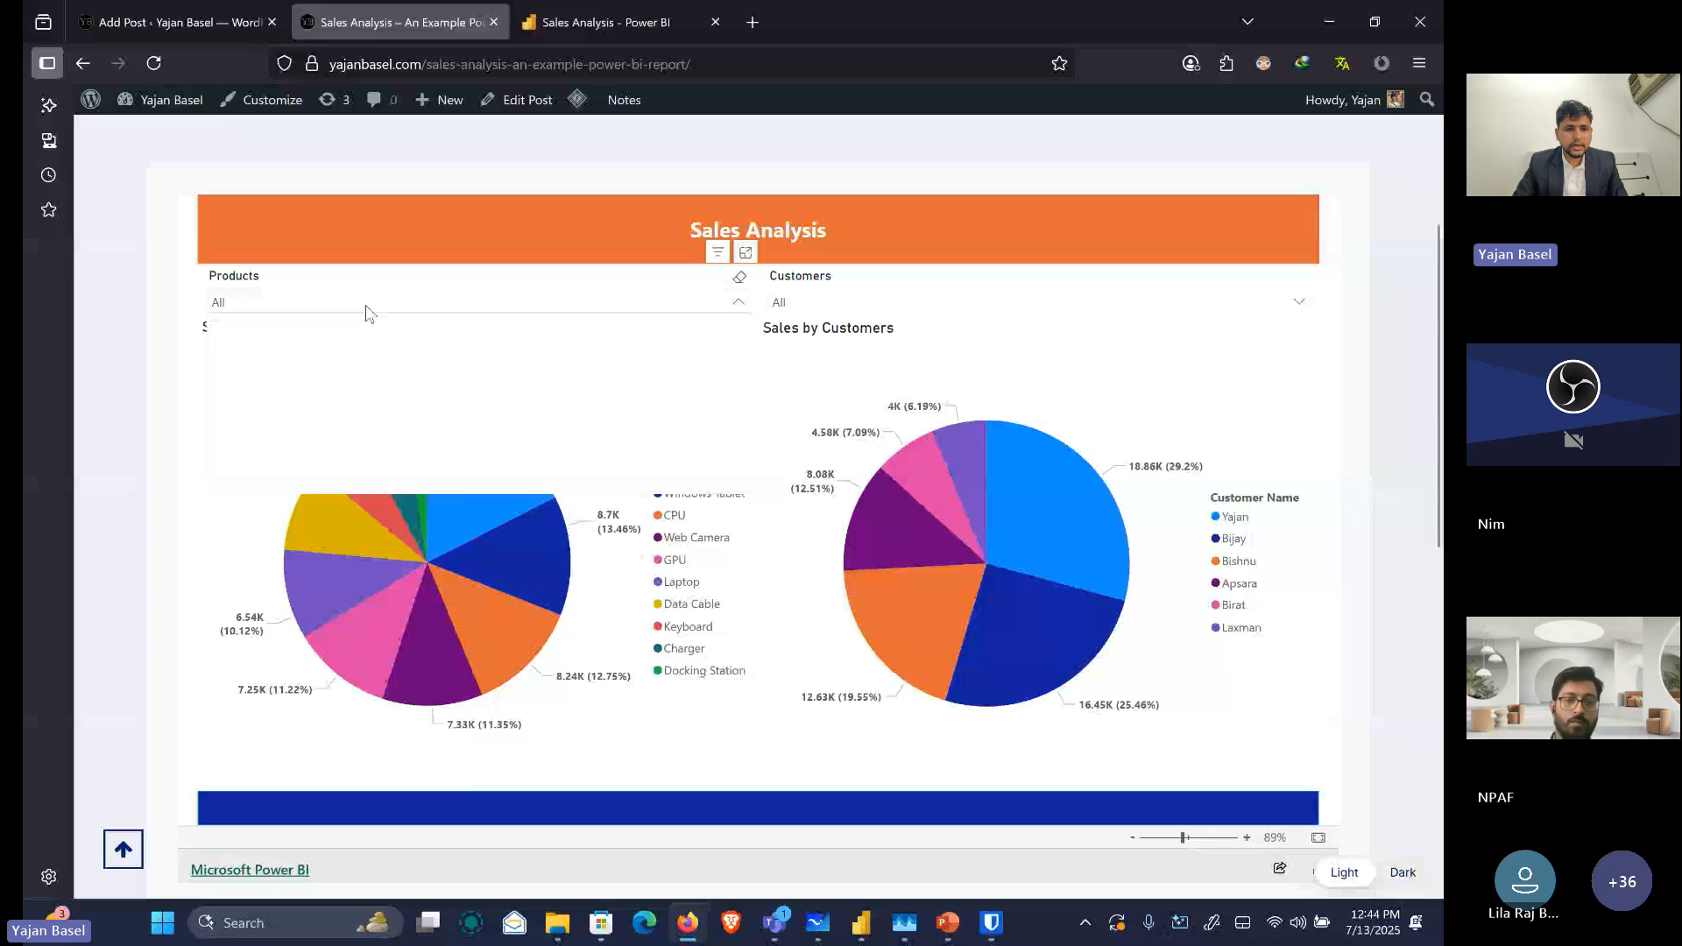
pyautogui.scroll(1, 156, 480)
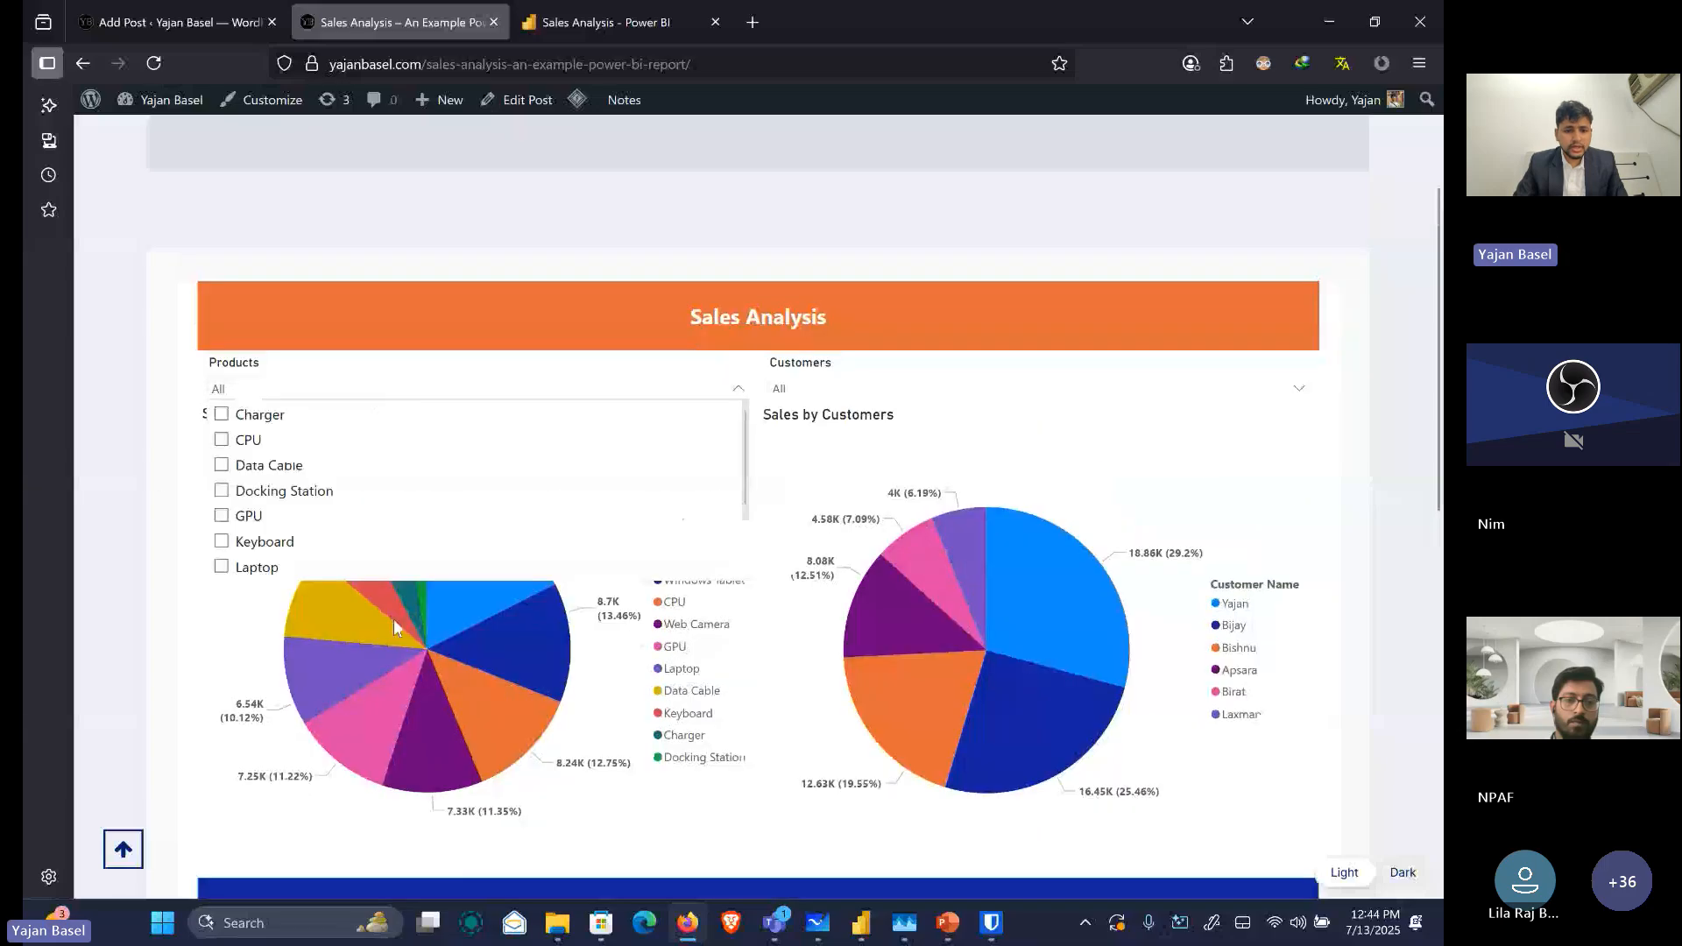
pyautogui.click(739, 388)
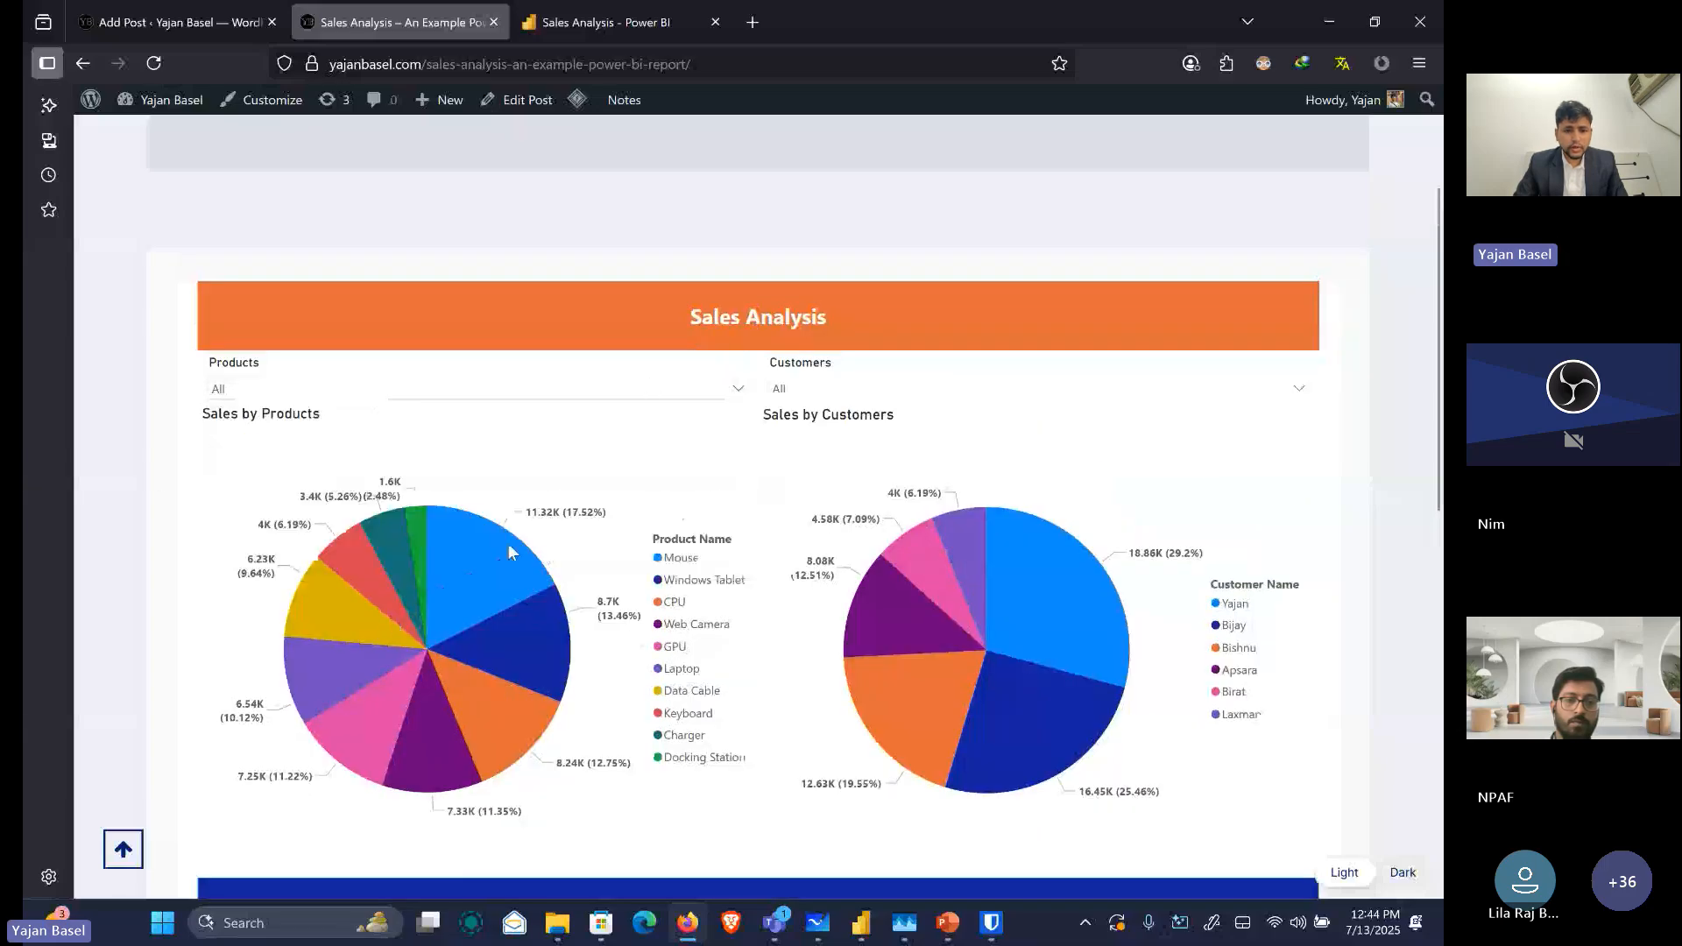
pyautogui.moveTo(498, 548)
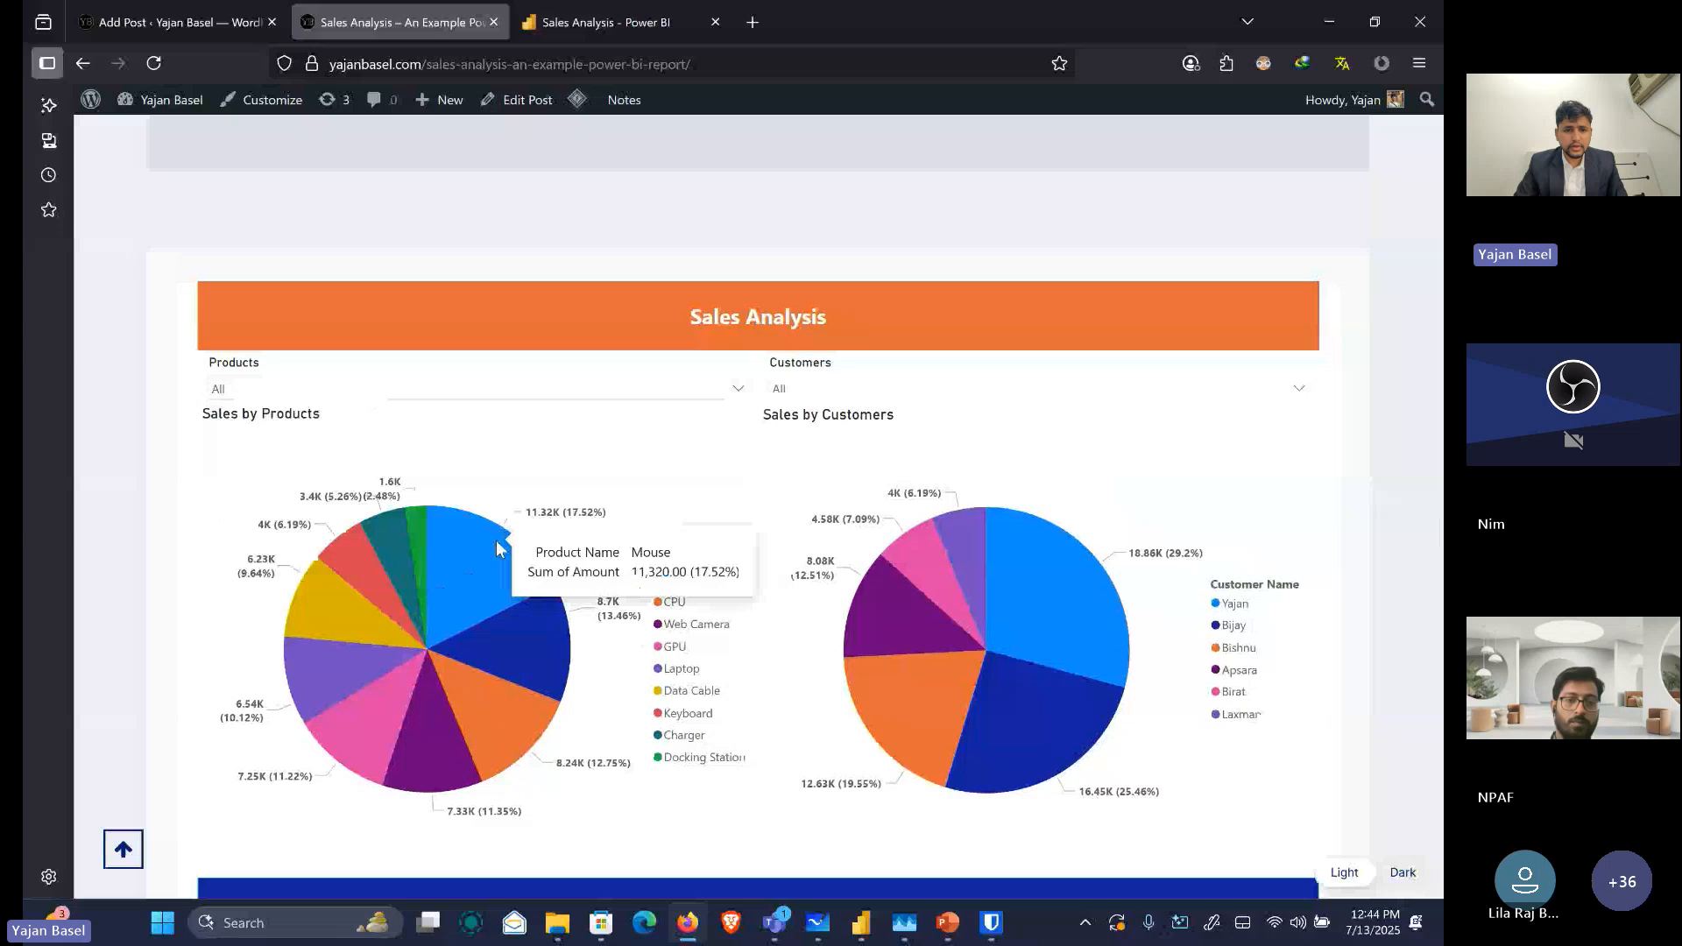
pyautogui.click(738, 389)
pyautogui.scroll(-1, 312, 507)
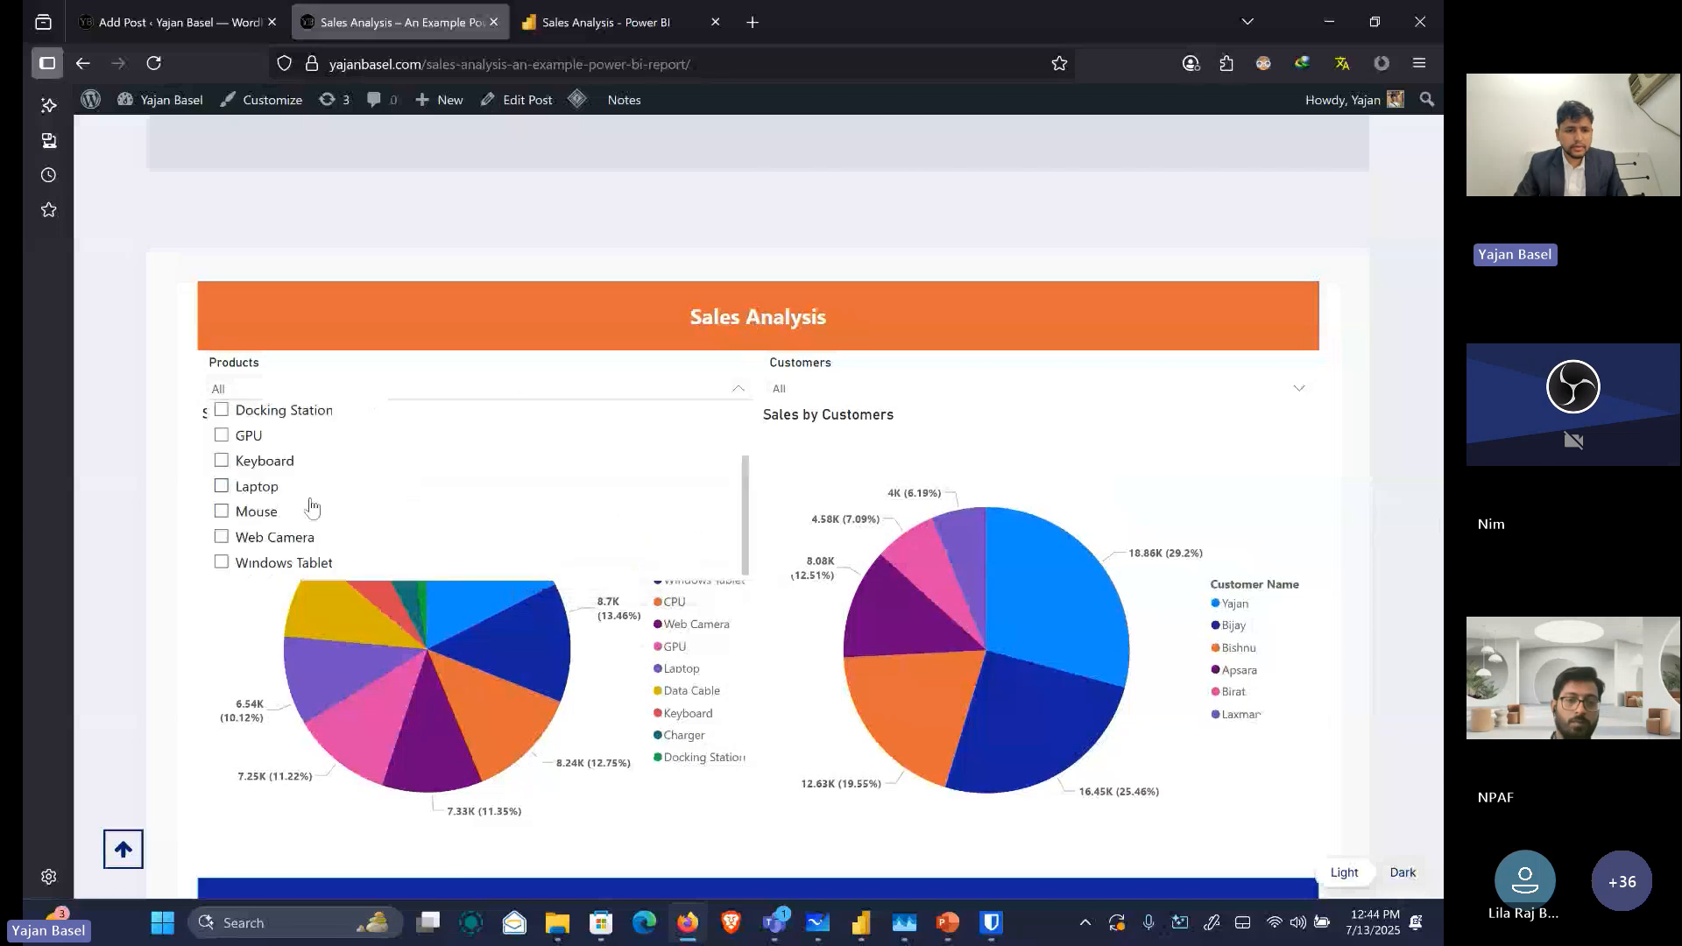
pyautogui.click(312, 509)
pyautogui.scroll(-2, 1328, 482)
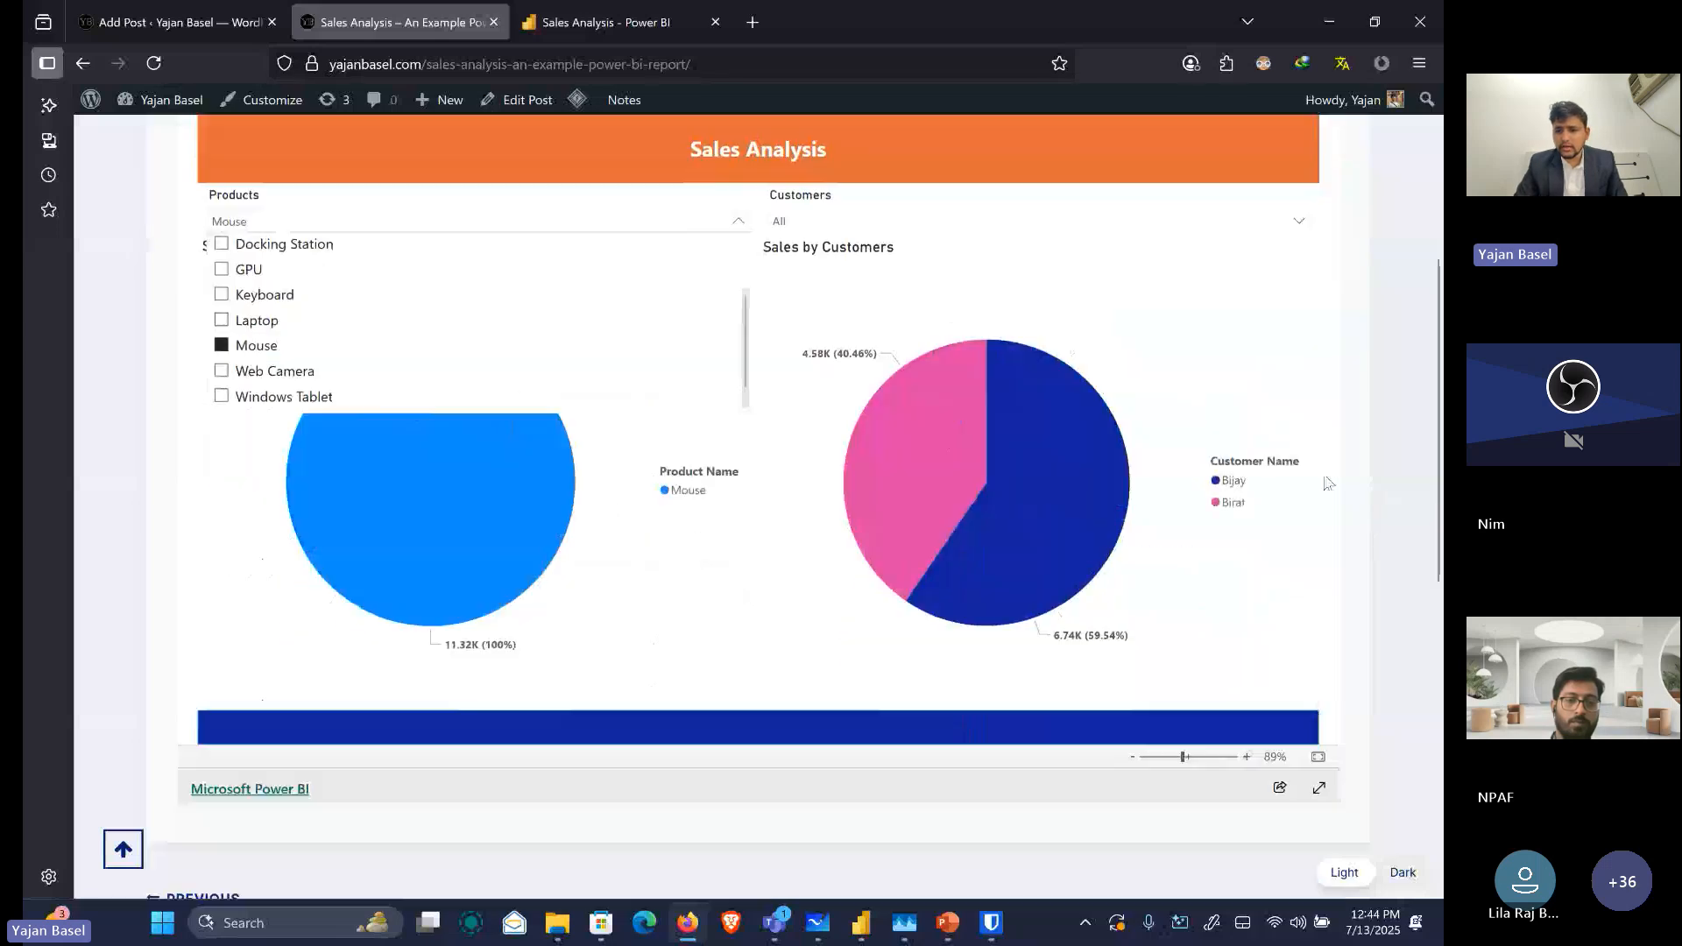
pyautogui.click(739, 221)
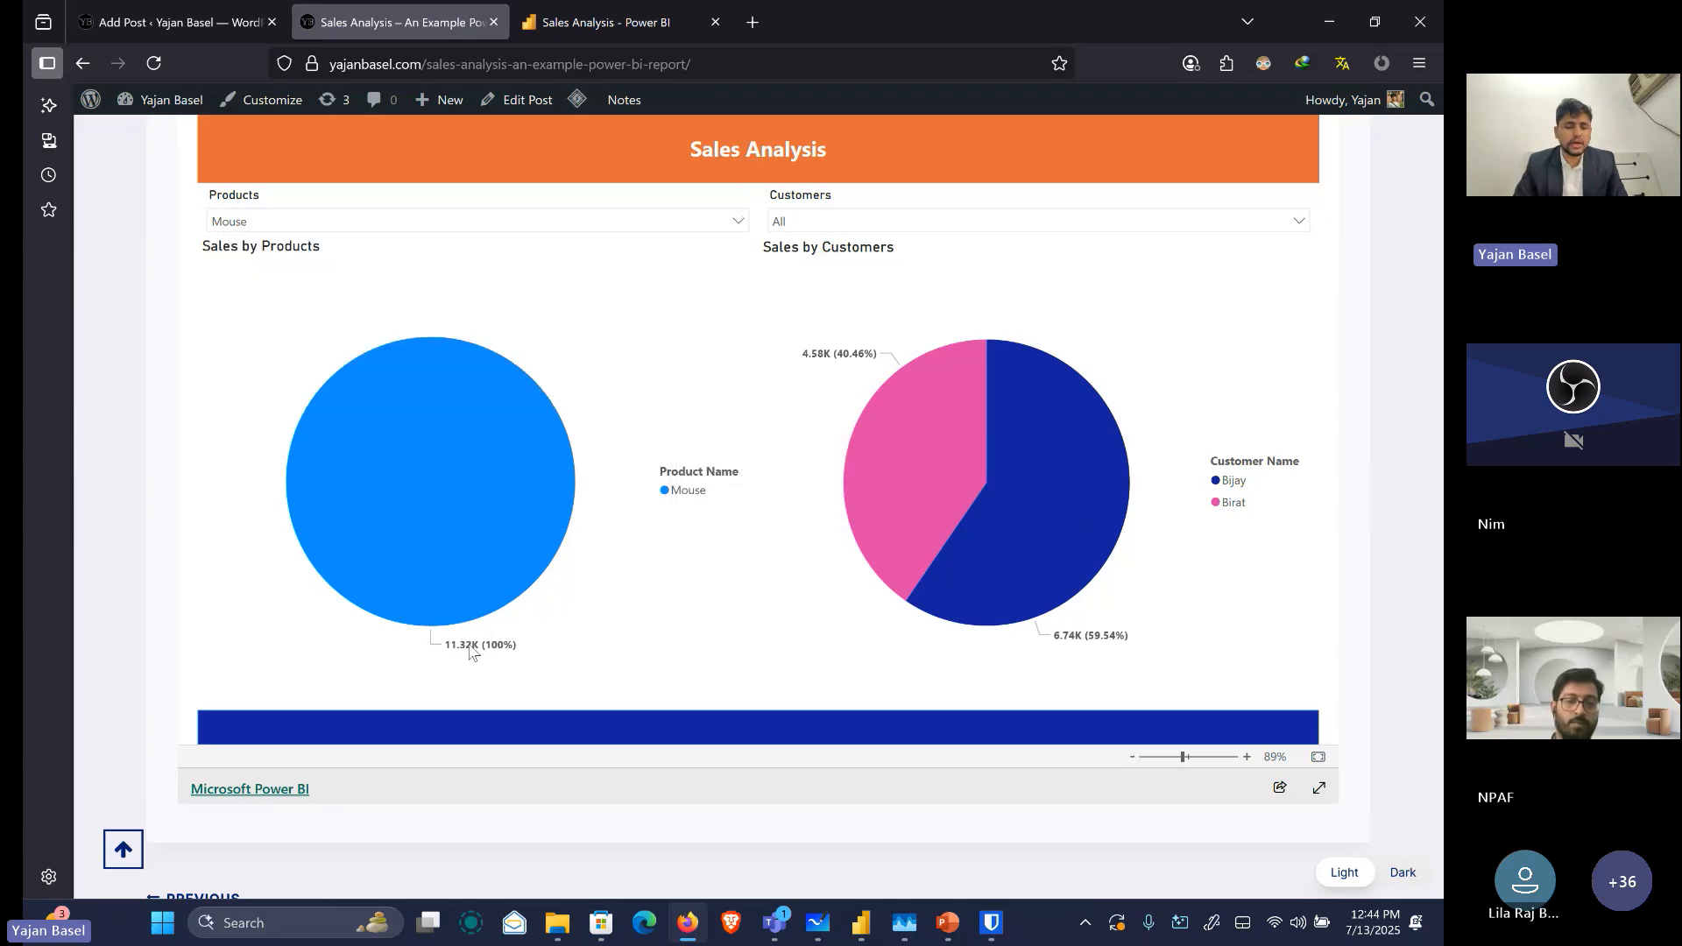
pyautogui.moveTo(466, 656)
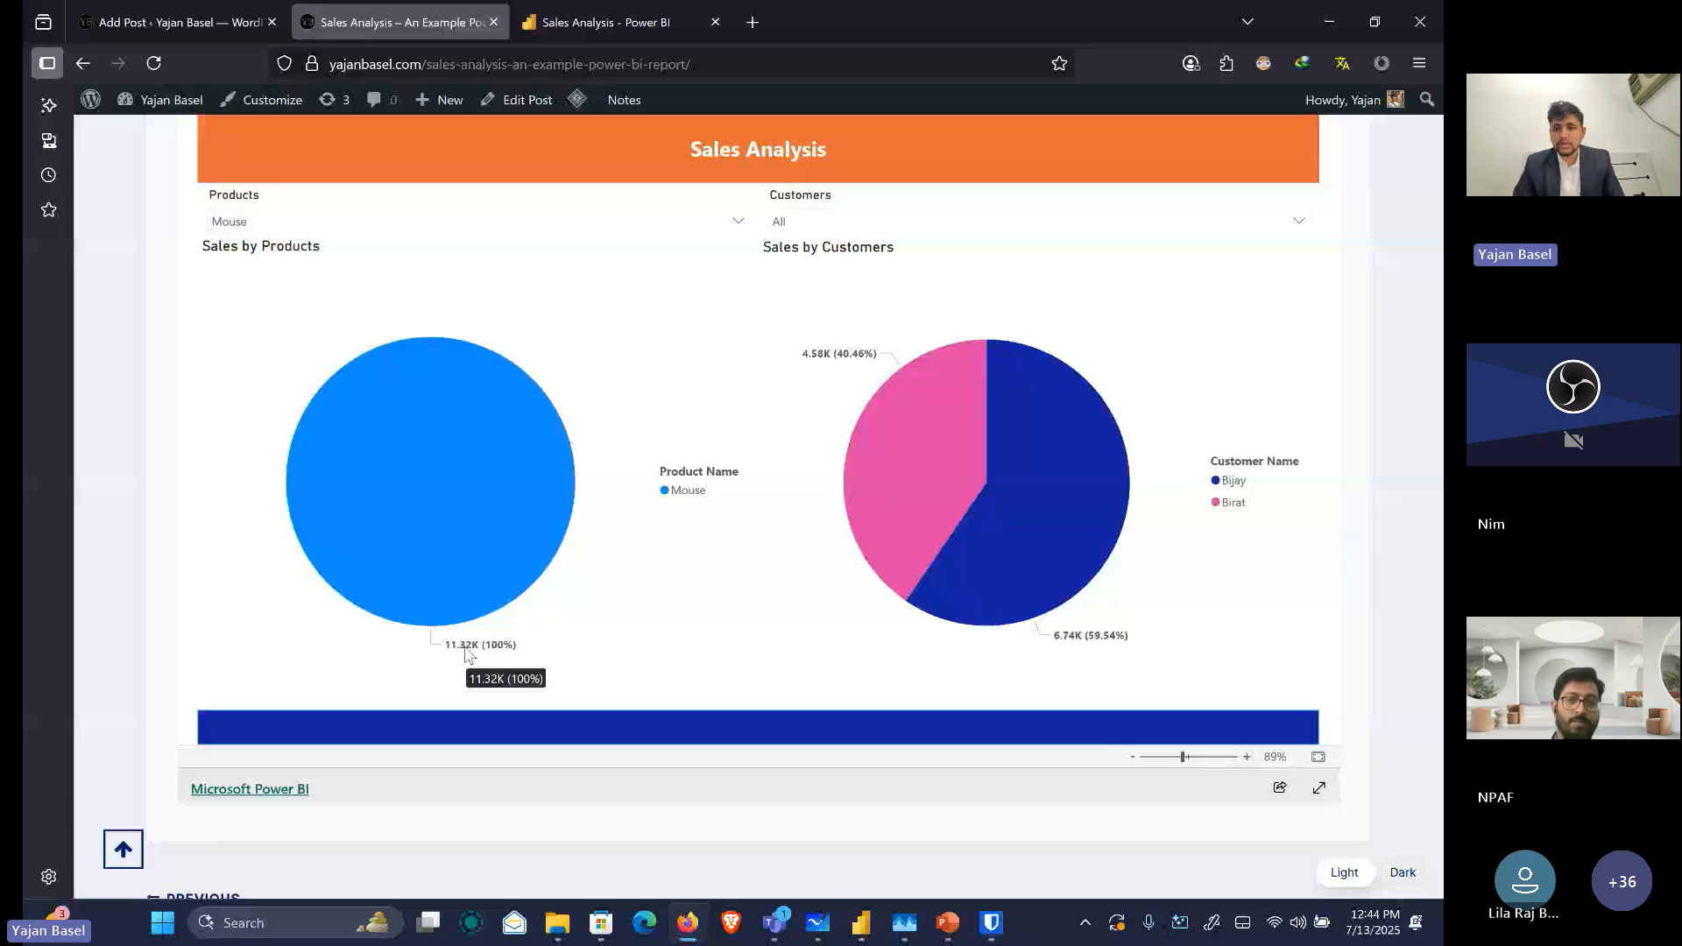
pyautogui.moveTo(1062, 644)
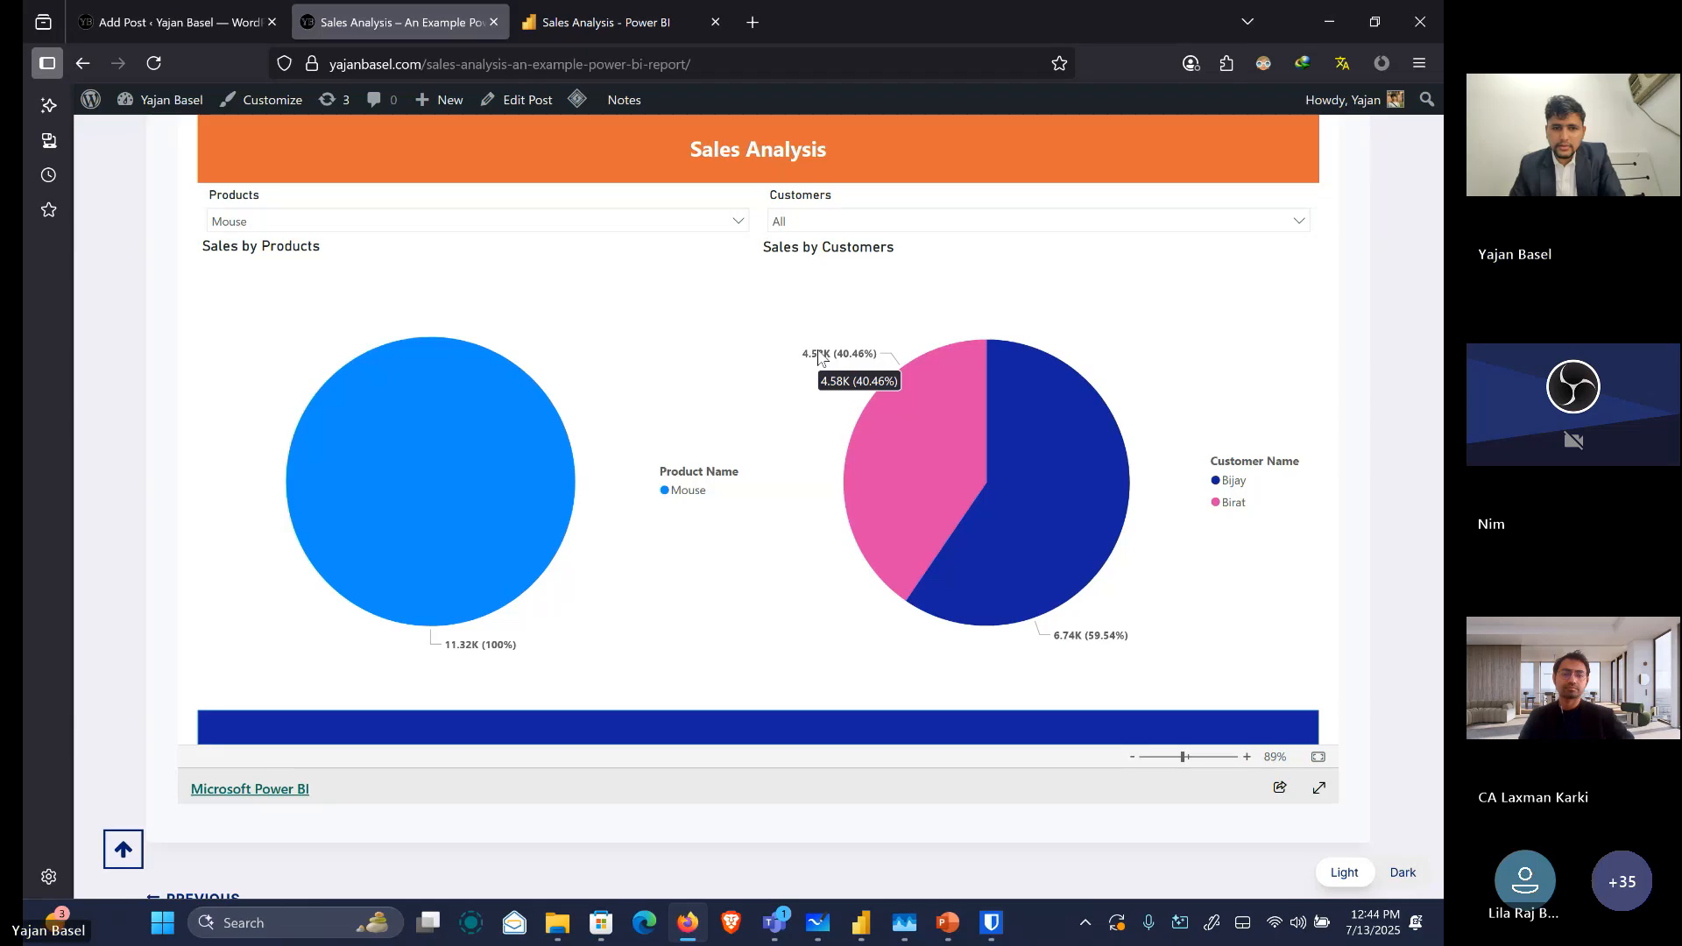
pyautogui.click(490, 223)
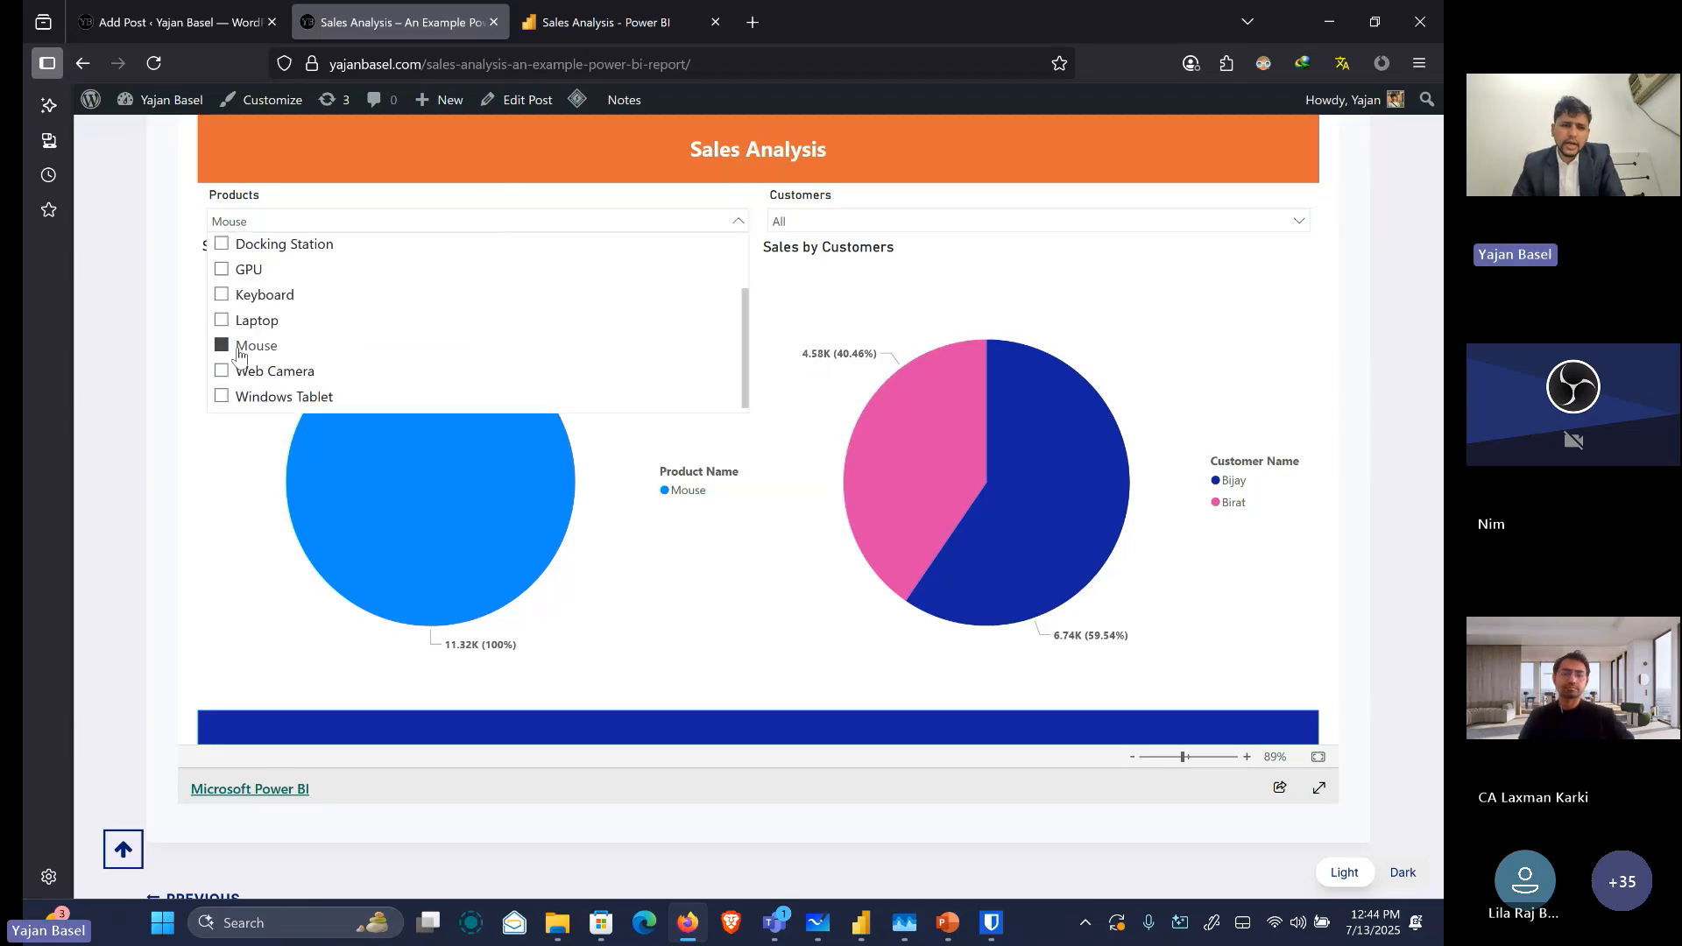
pyautogui.click(235, 349)
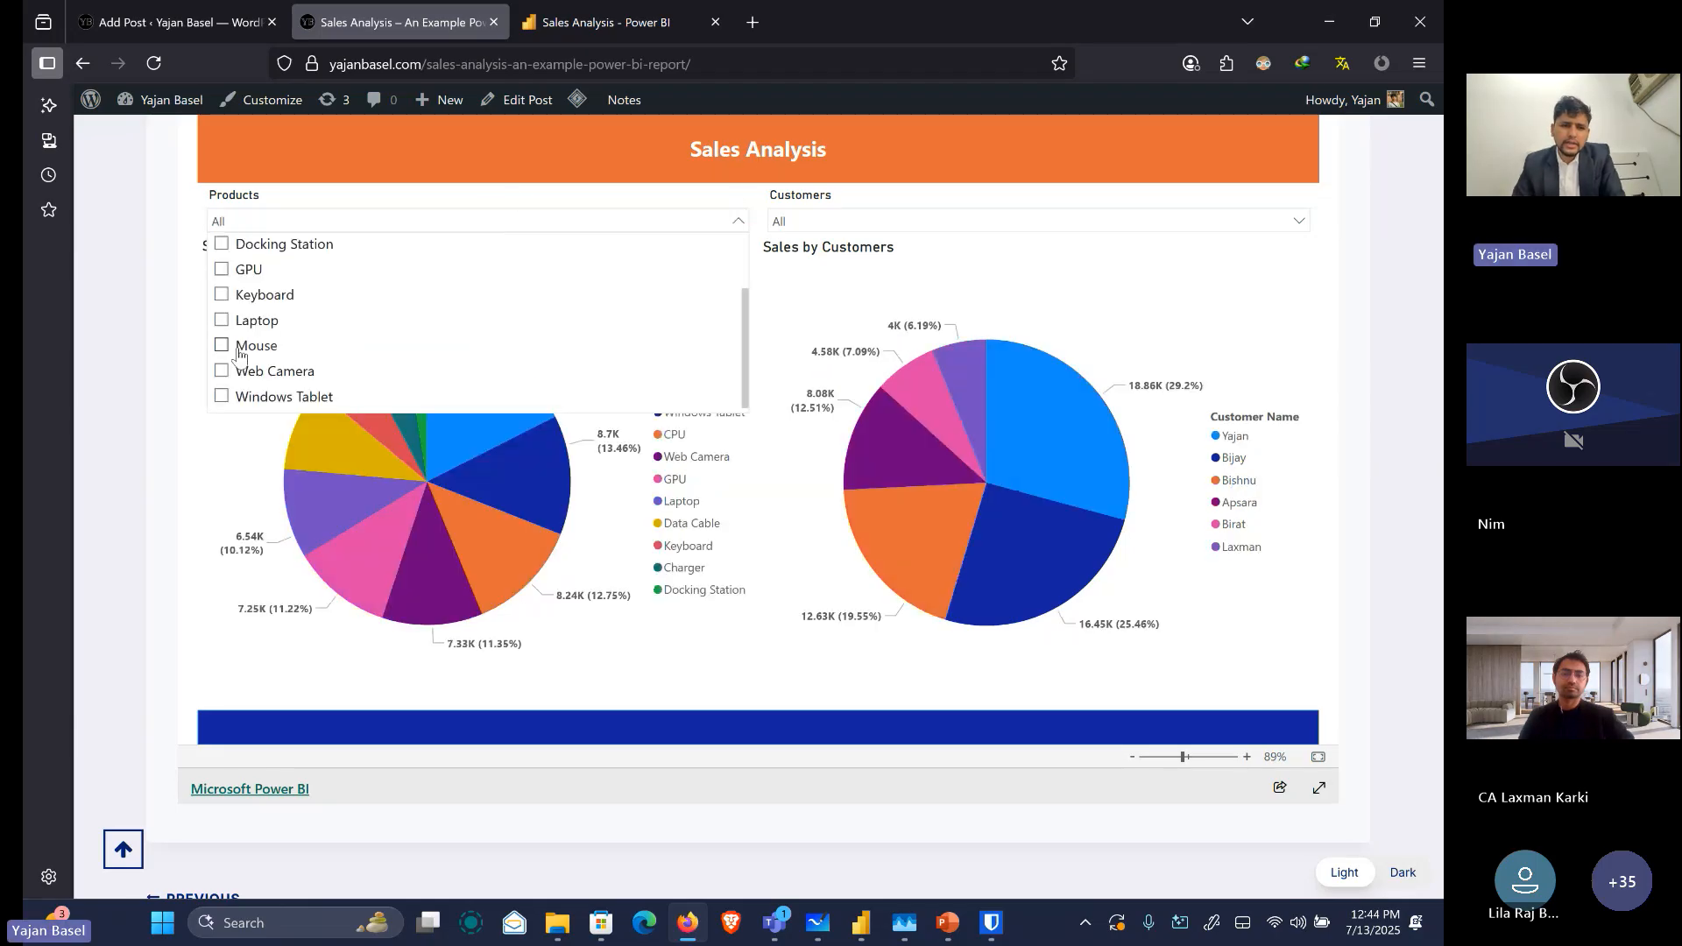
pyautogui.click(160, 440)
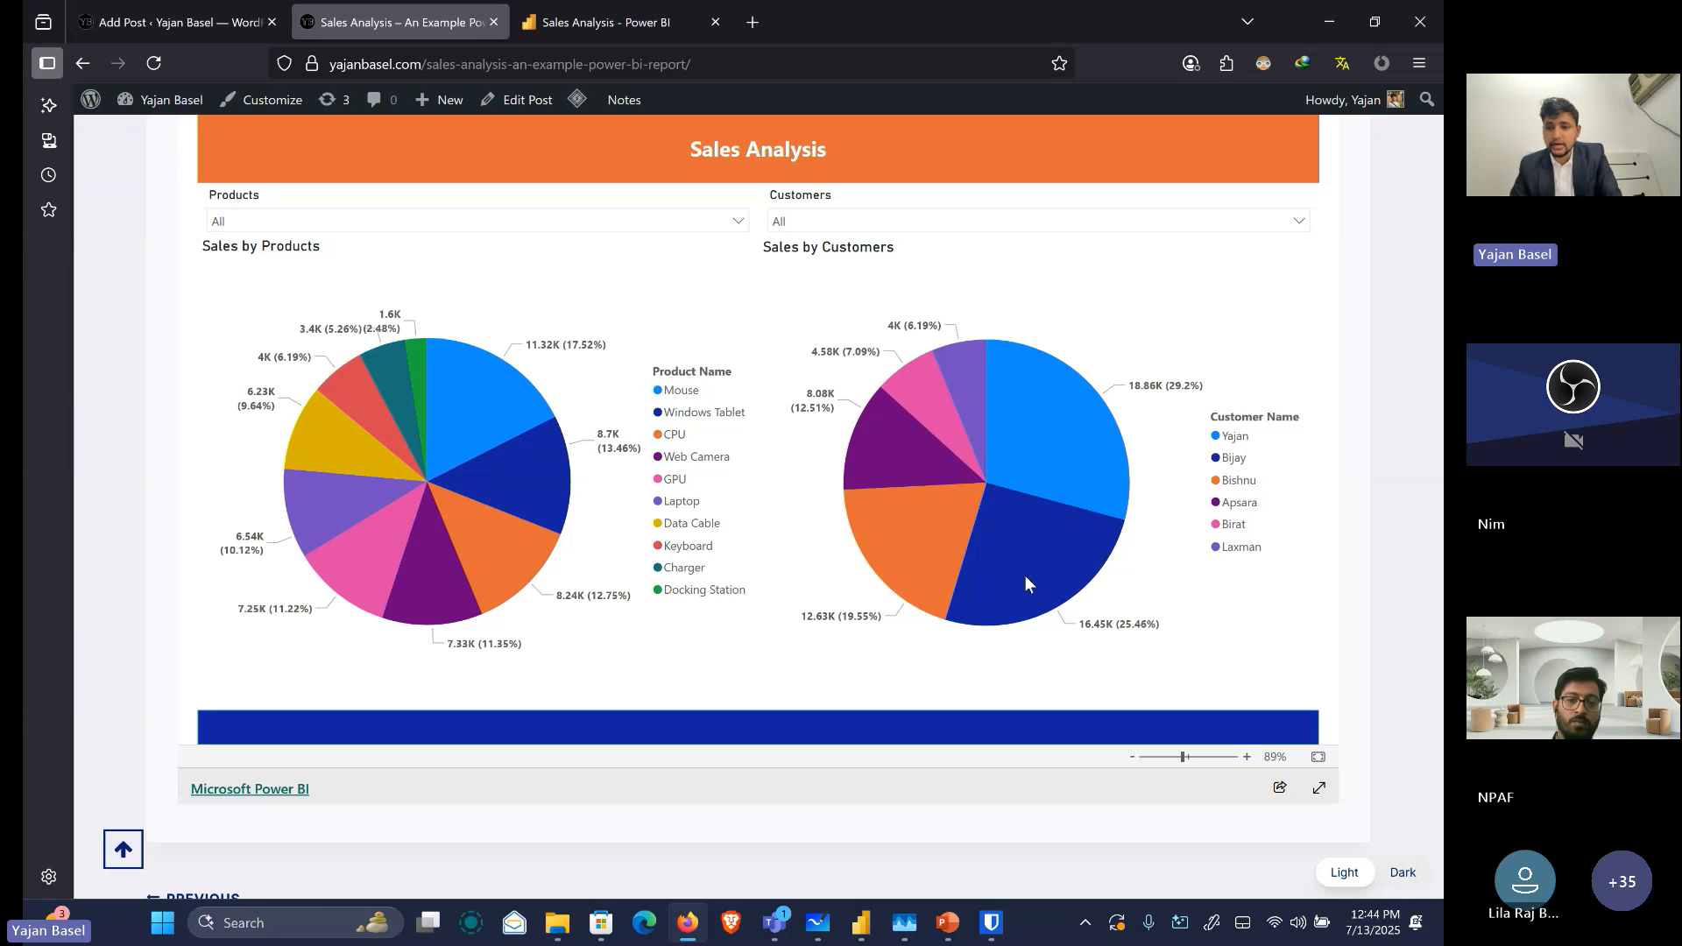
pyautogui.click(968, 222)
pyautogui.click(810, 274)
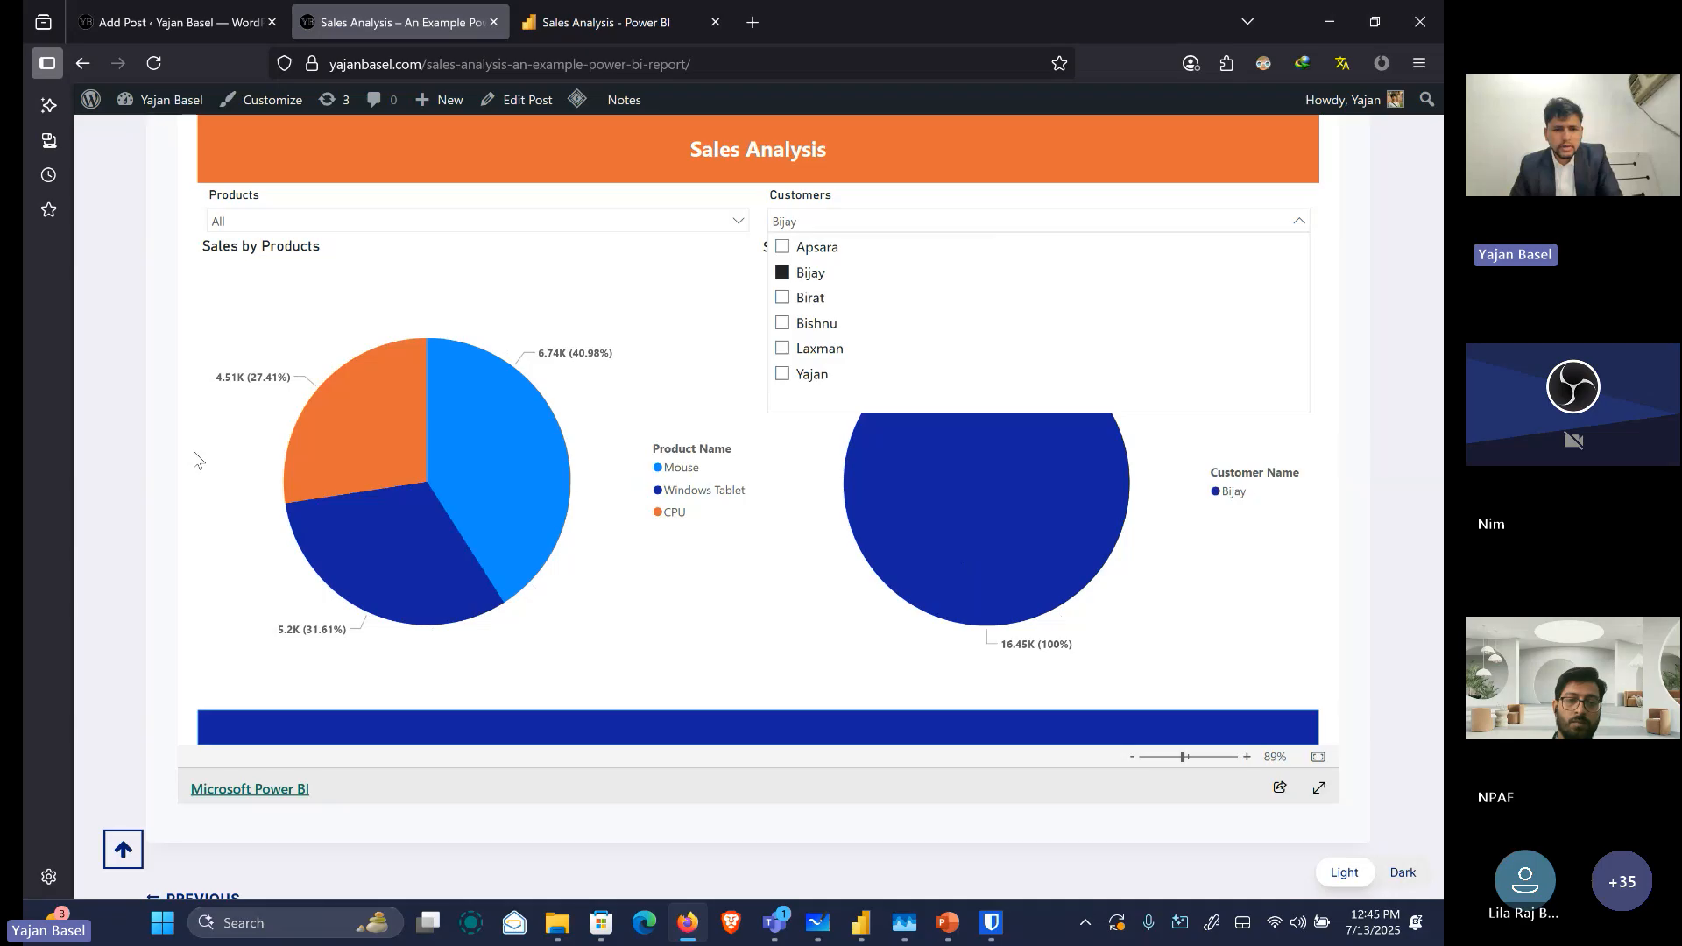
pyautogui.moveTo(362, 438)
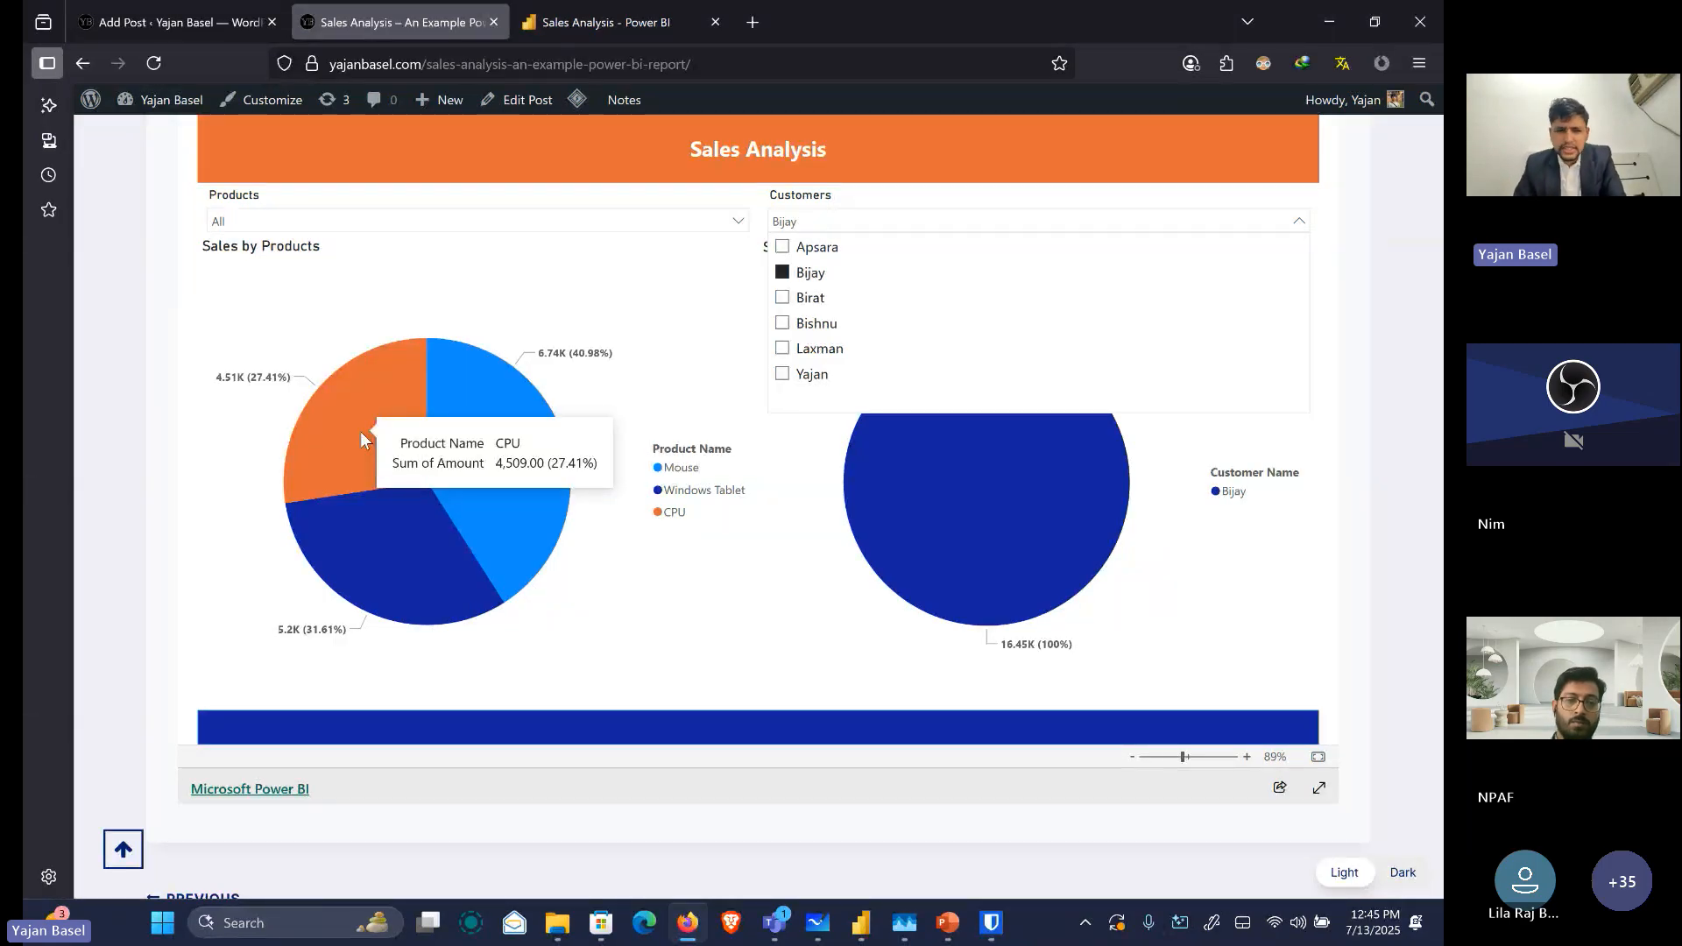
pyautogui.moveTo(381, 534)
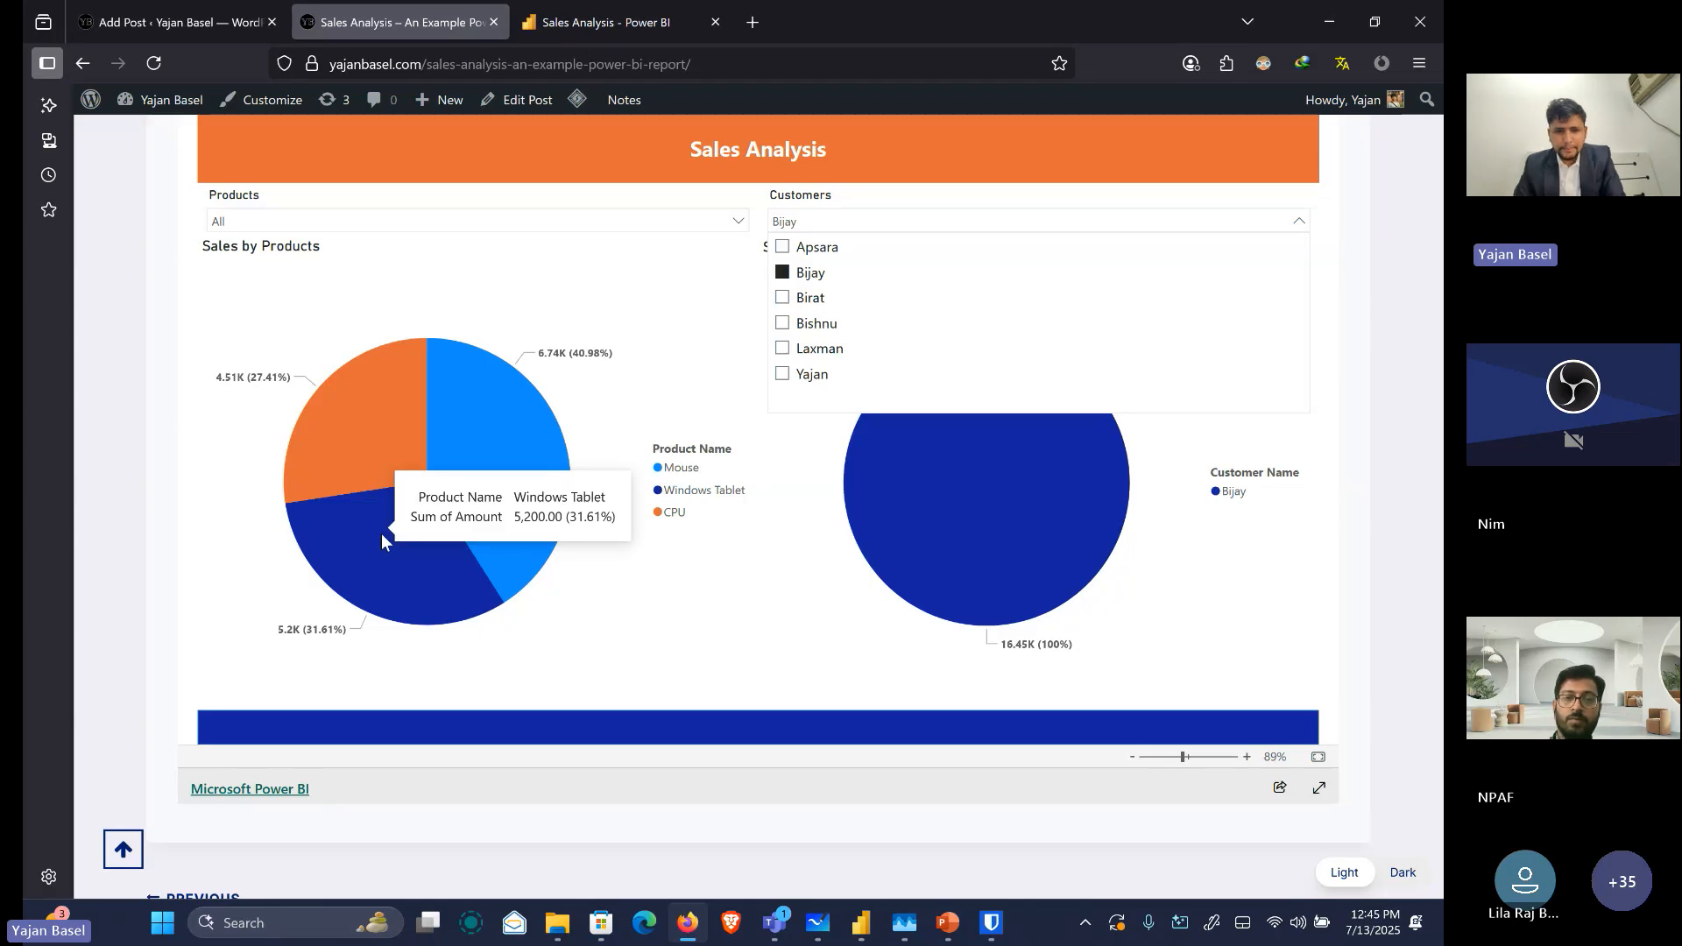
pyautogui.click(799, 277)
pyautogui.moveTo(927, 533)
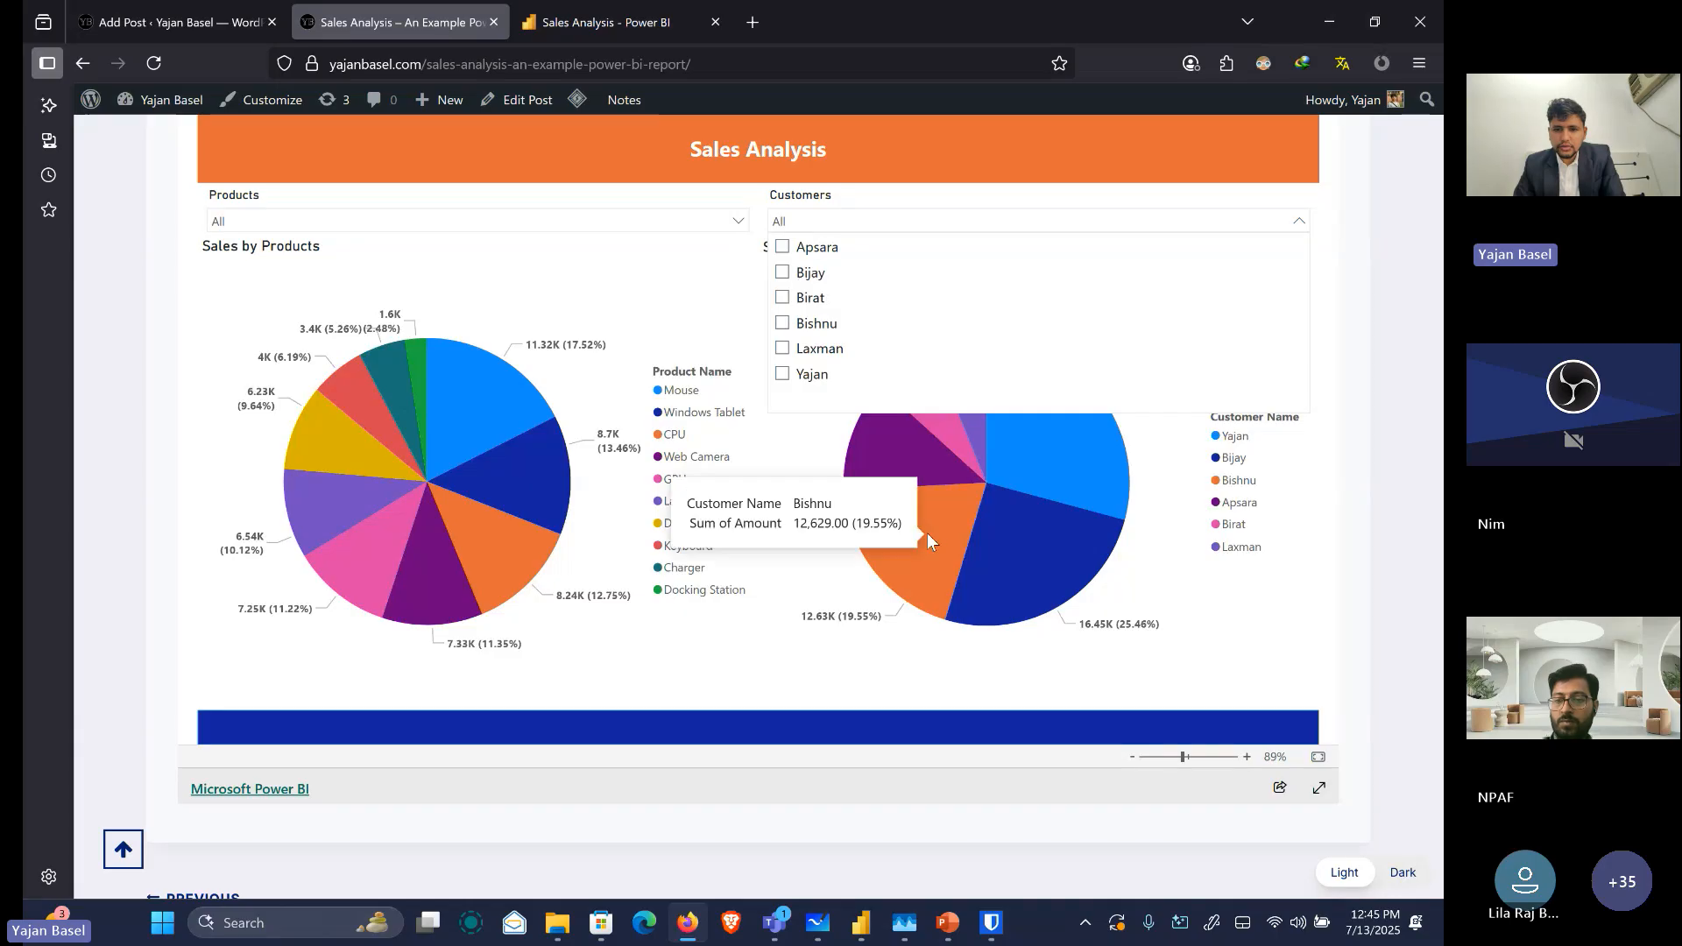
pyautogui.click(813, 325)
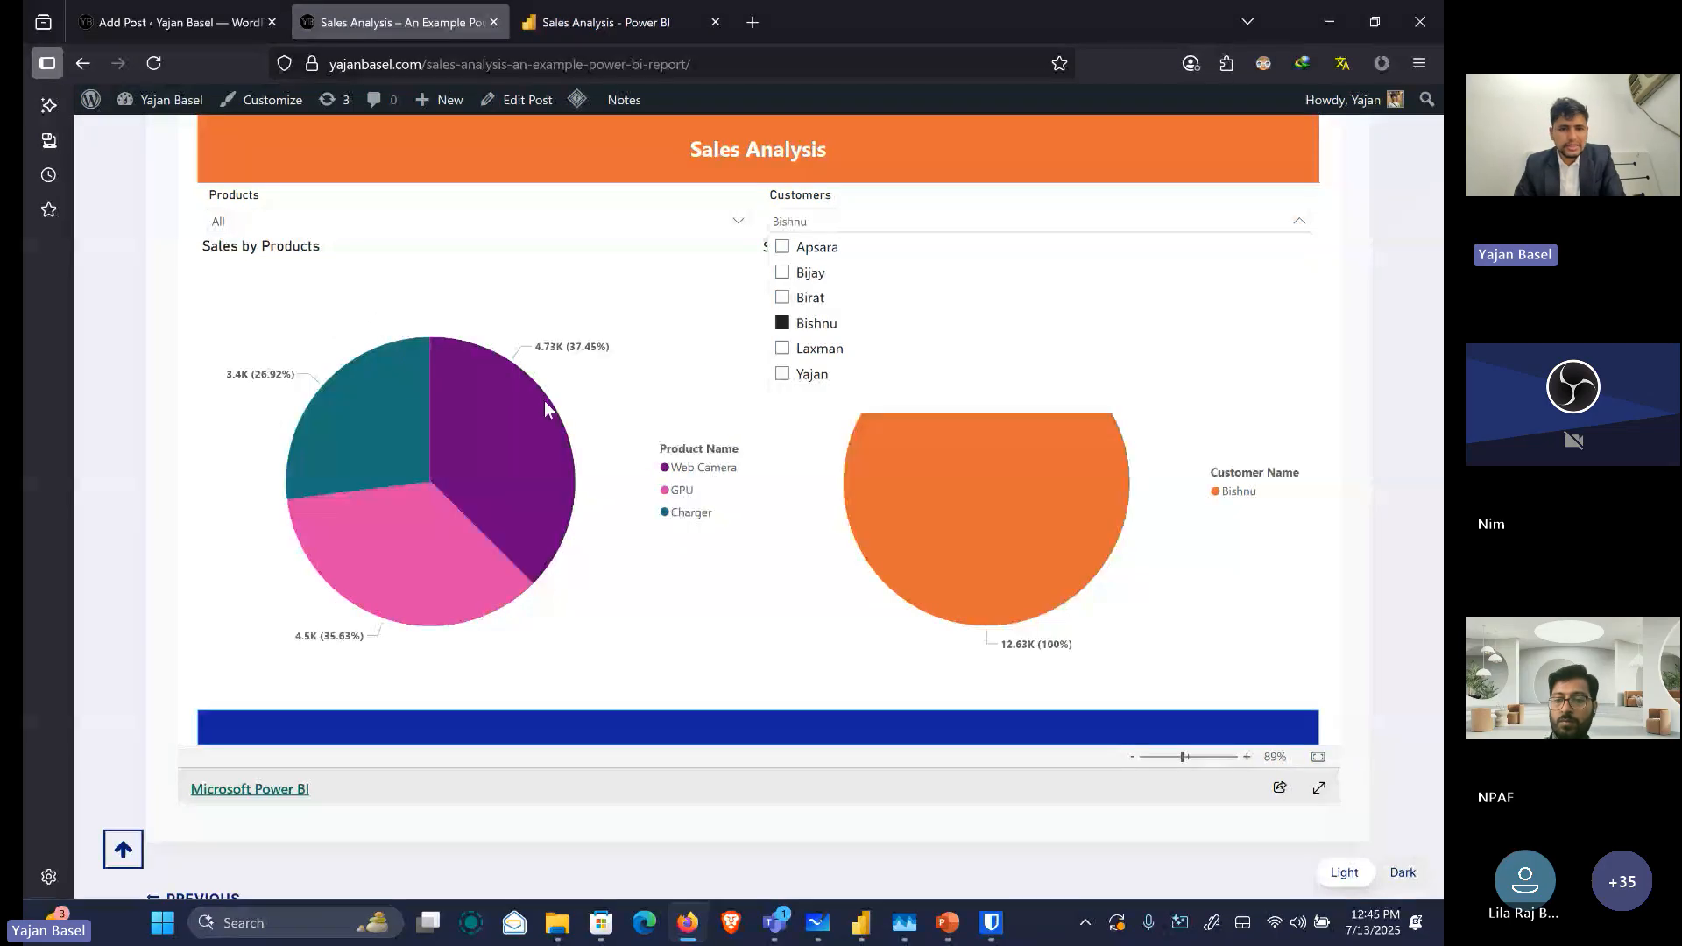
pyautogui.click(814, 329)
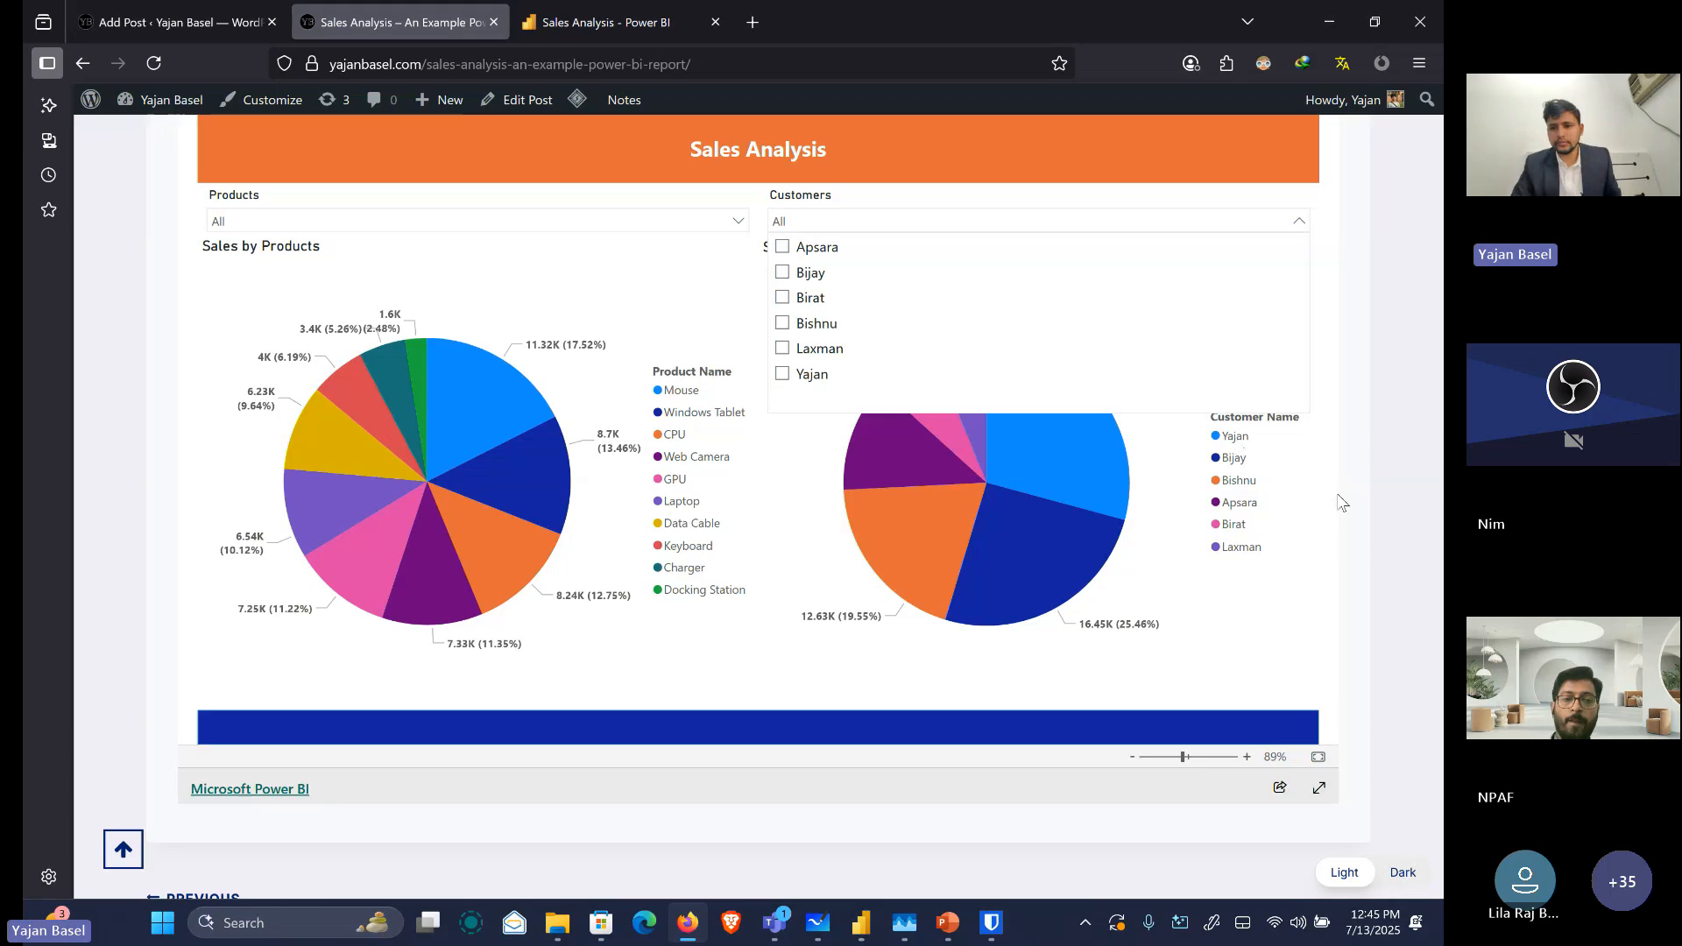
pyautogui.click(1346, 329)
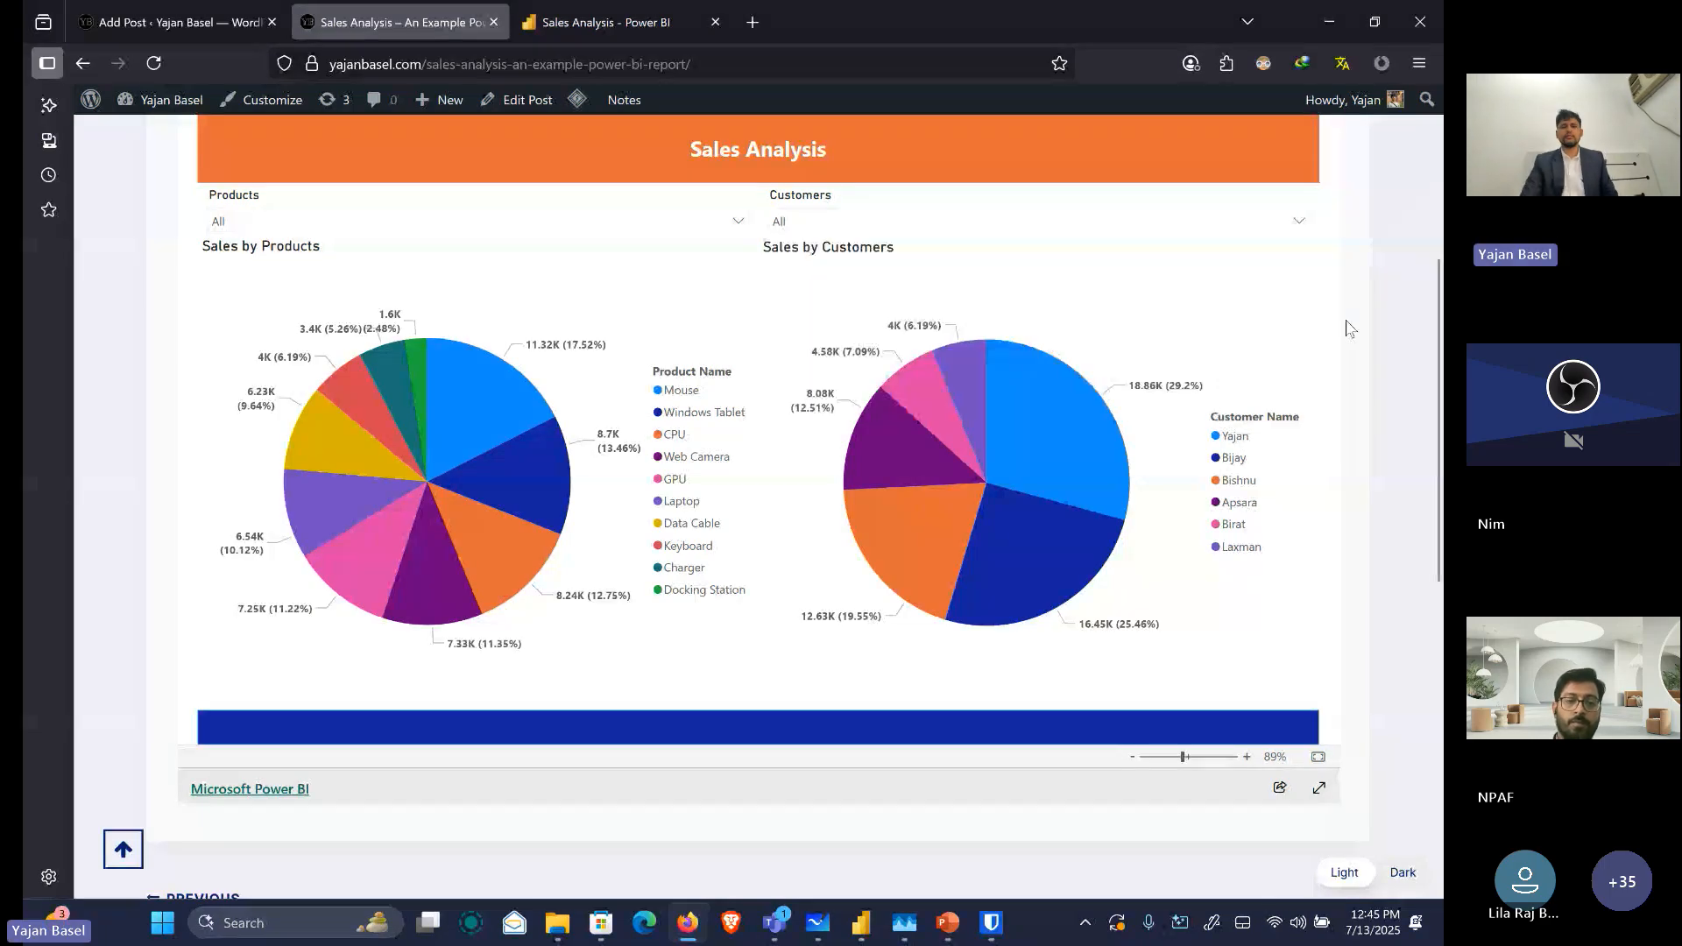
pyautogui.click(1318, 788)
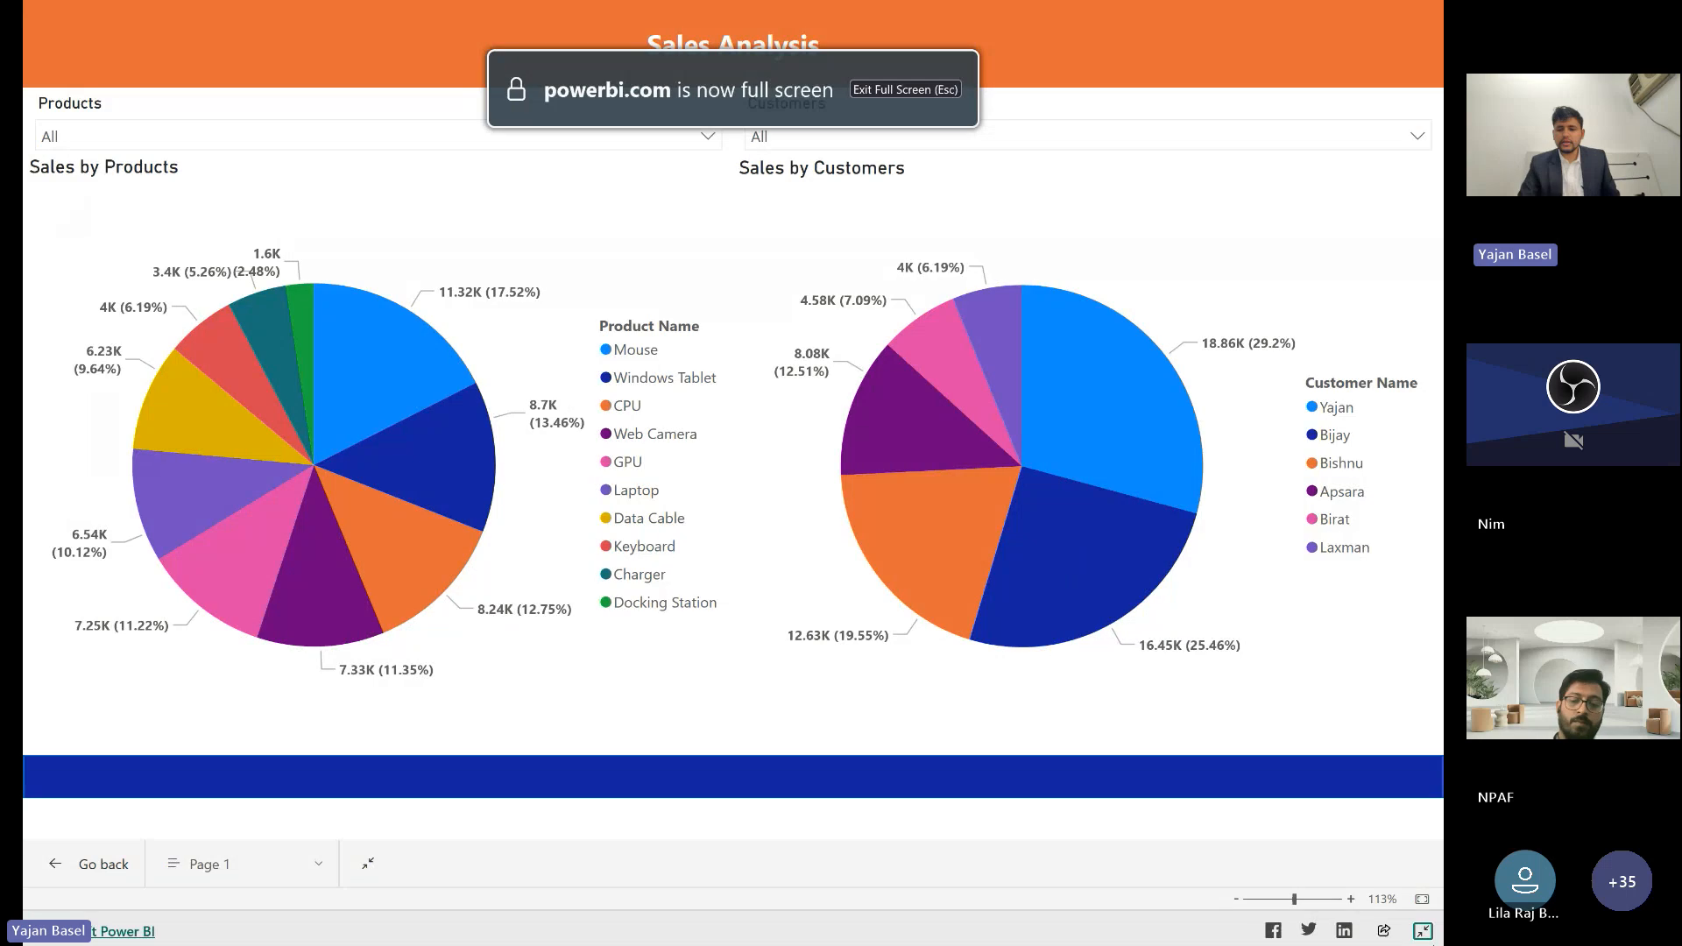
pyautogui.press('Escape')
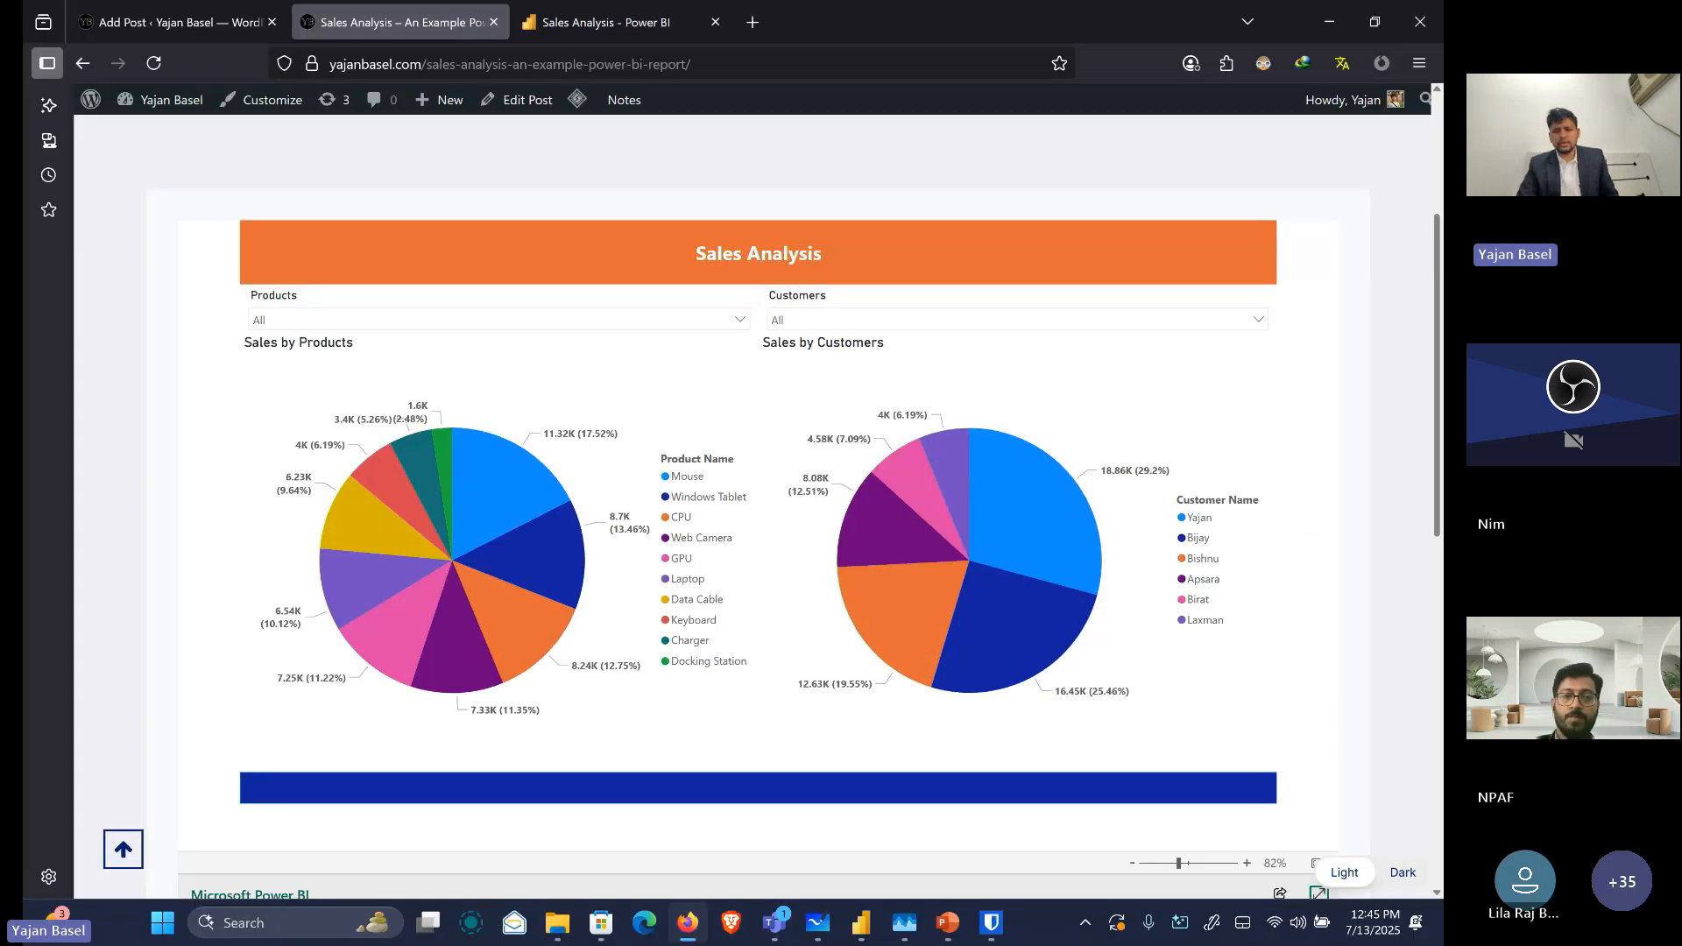
# Open fact_sales.xlsx from the Powerbi Webinar folder to show the source data.
pyautogui.moveTo(557, 923)
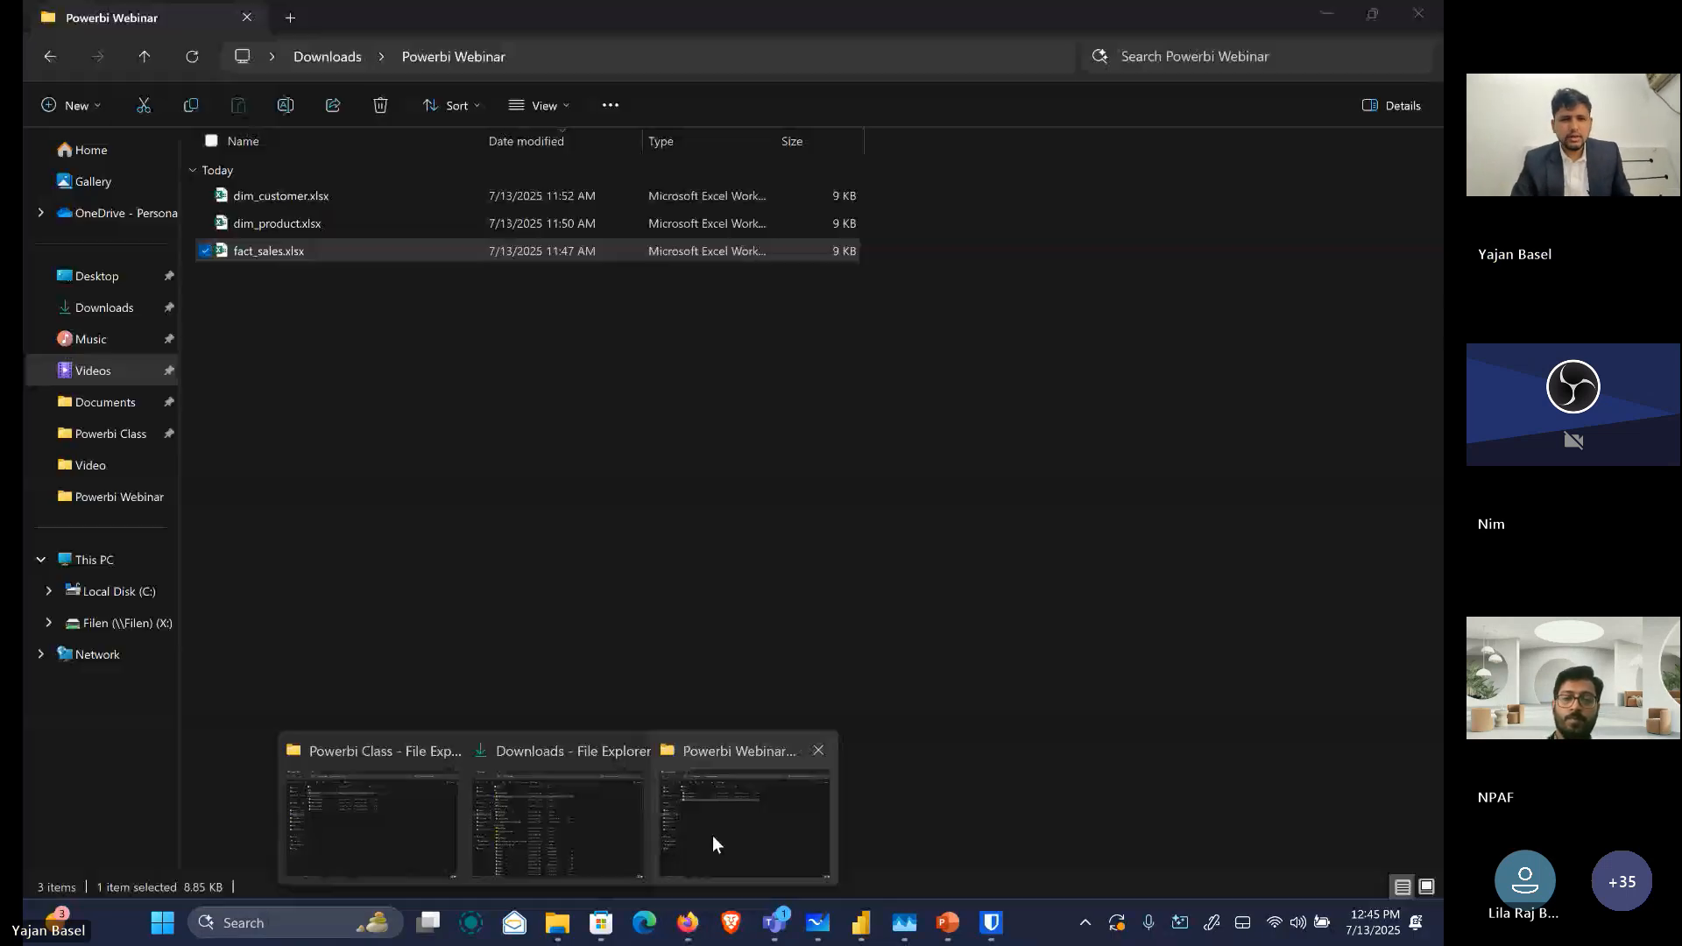
pyautogui.click(712, 834)
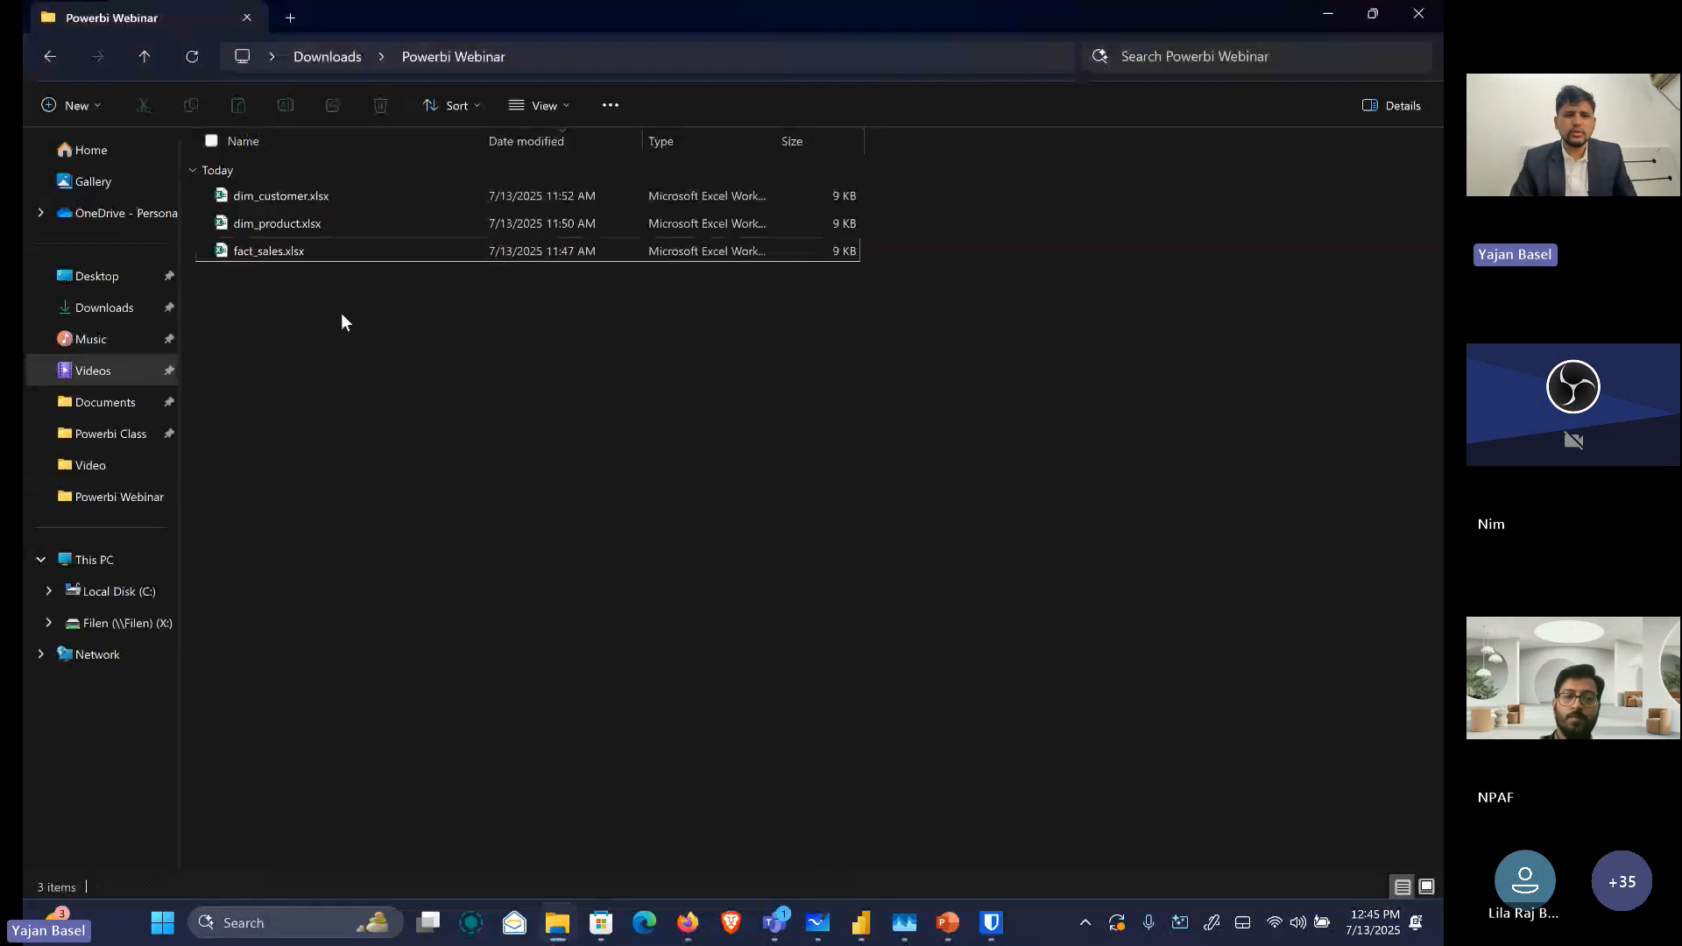
pyautogui.doubleClick(308, 252)
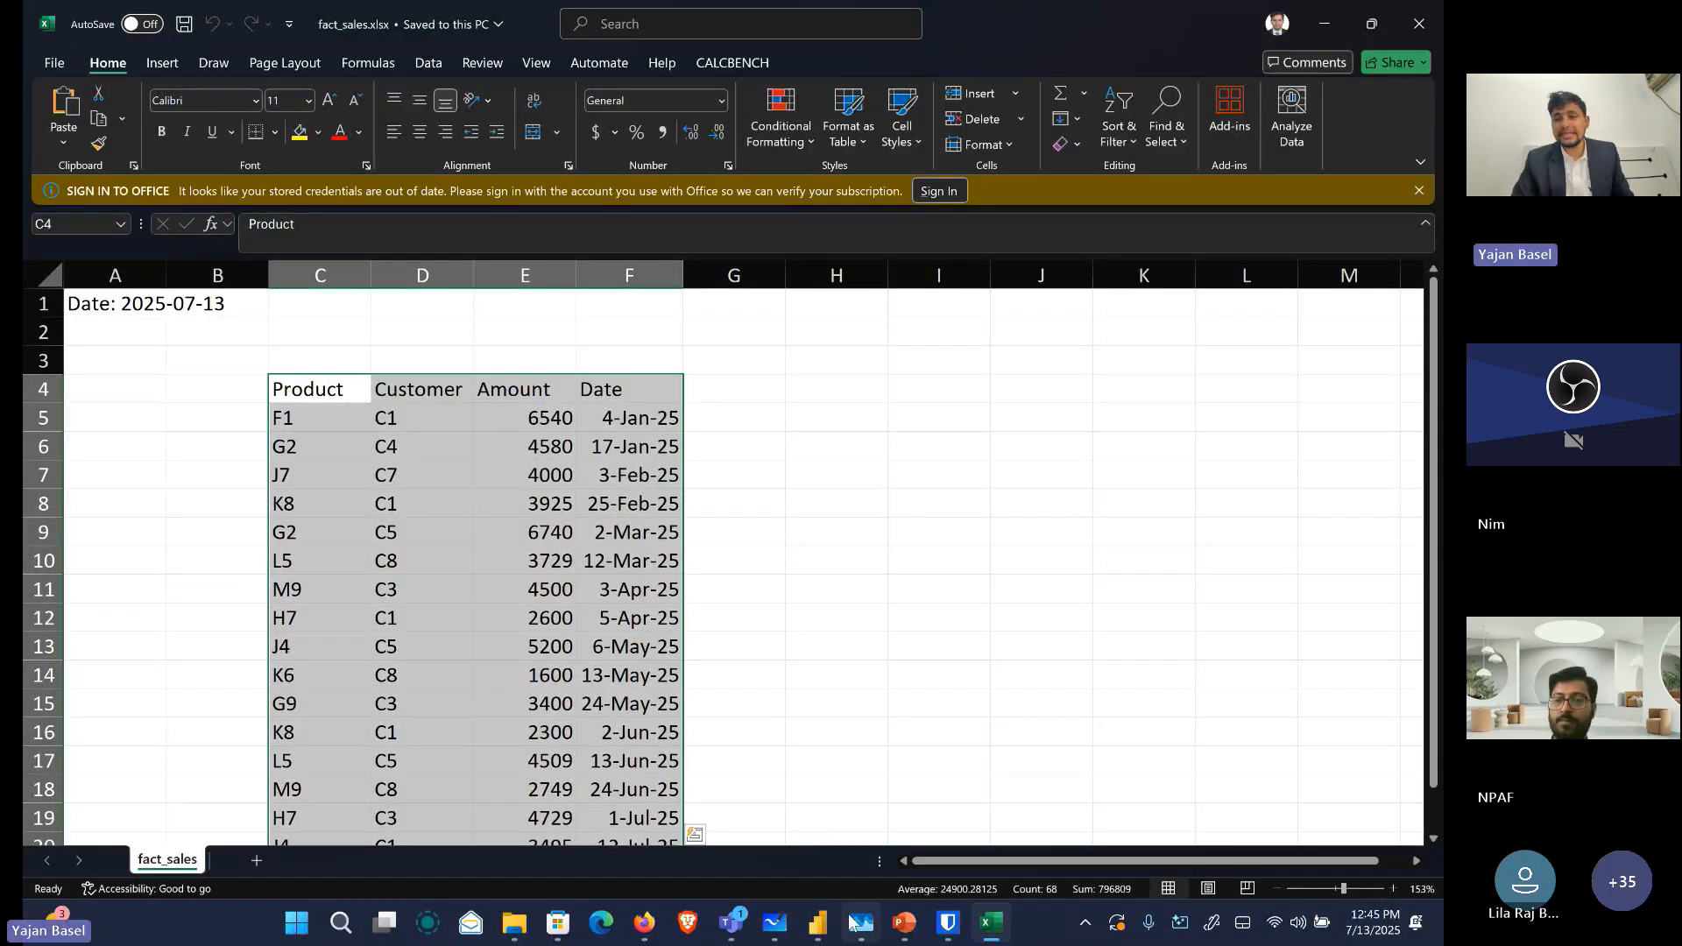
# Filter the embedded report's Products slicer to Keyboard only, leaving Data Cable unselected.
pyautogui.click(645, 924)
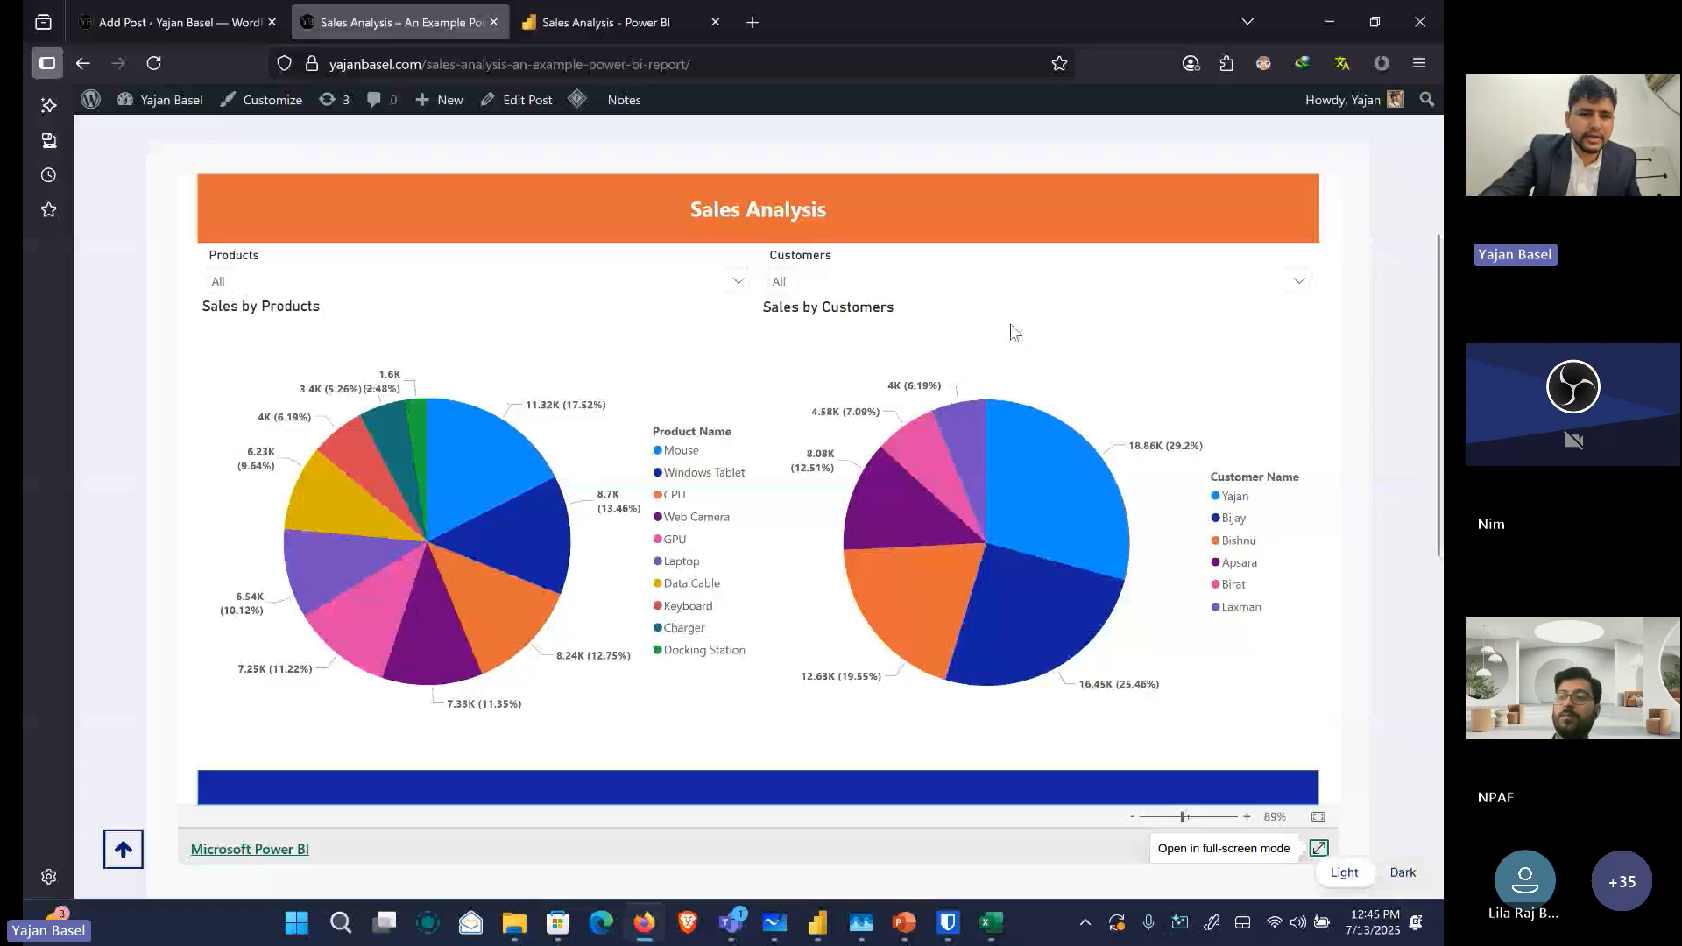
pyautogui.click(739, 281)
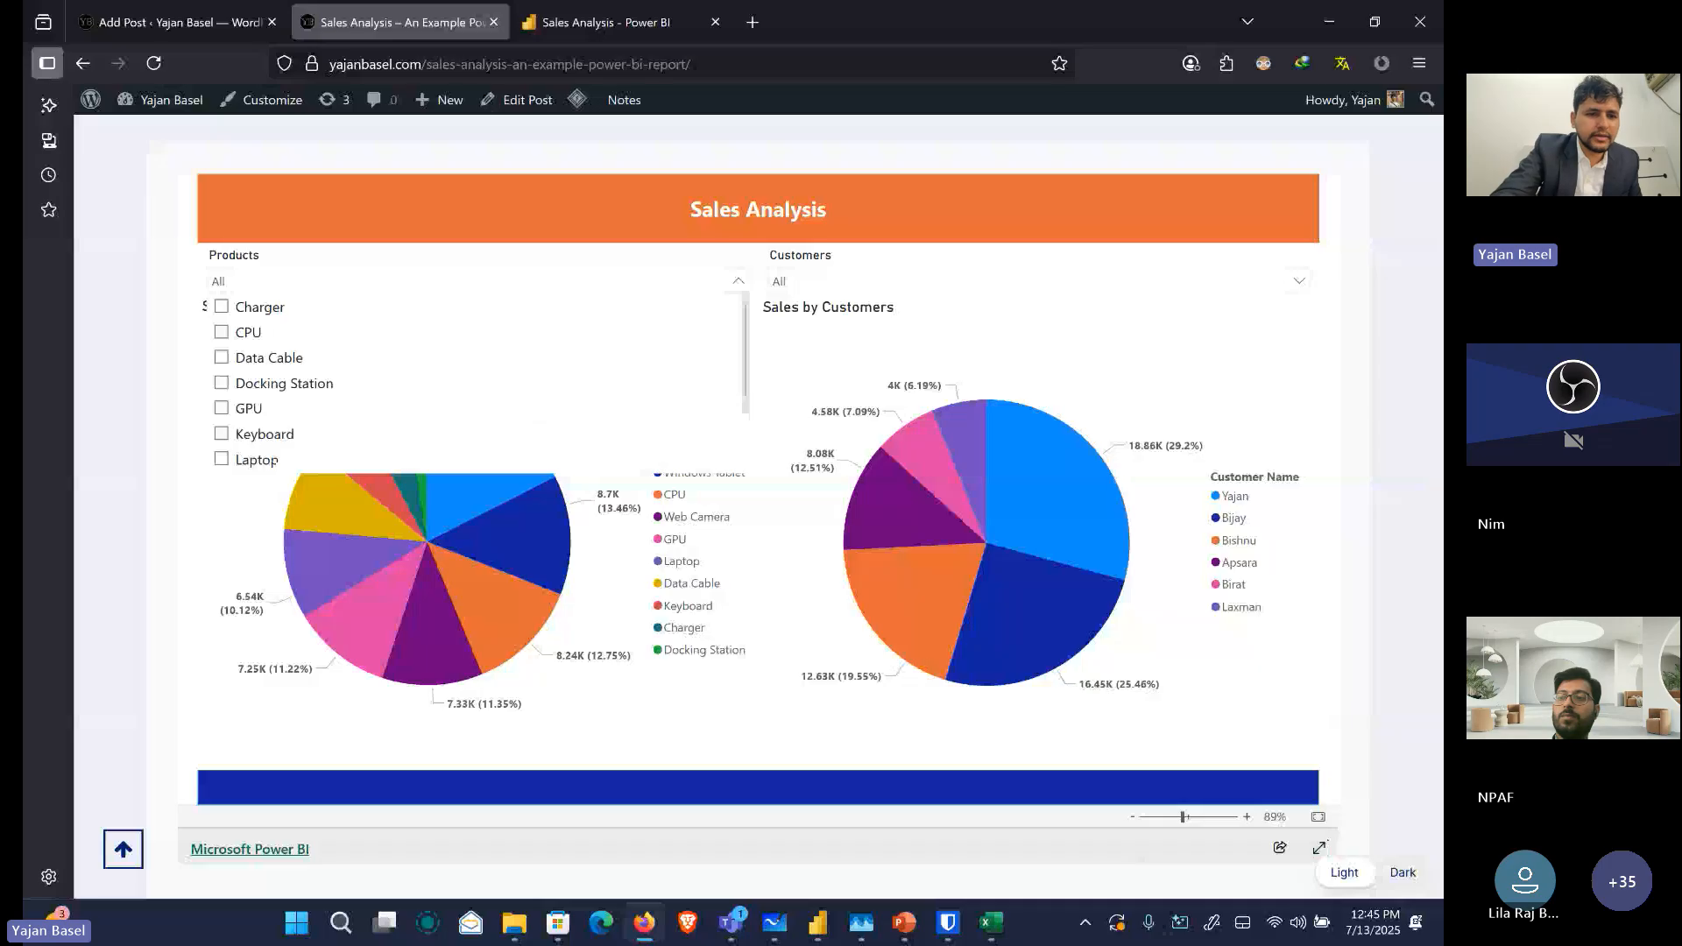
pyautogui.click(222, 358)
pyautogui.click(221, 358)
pyautogui.click(222, 433)
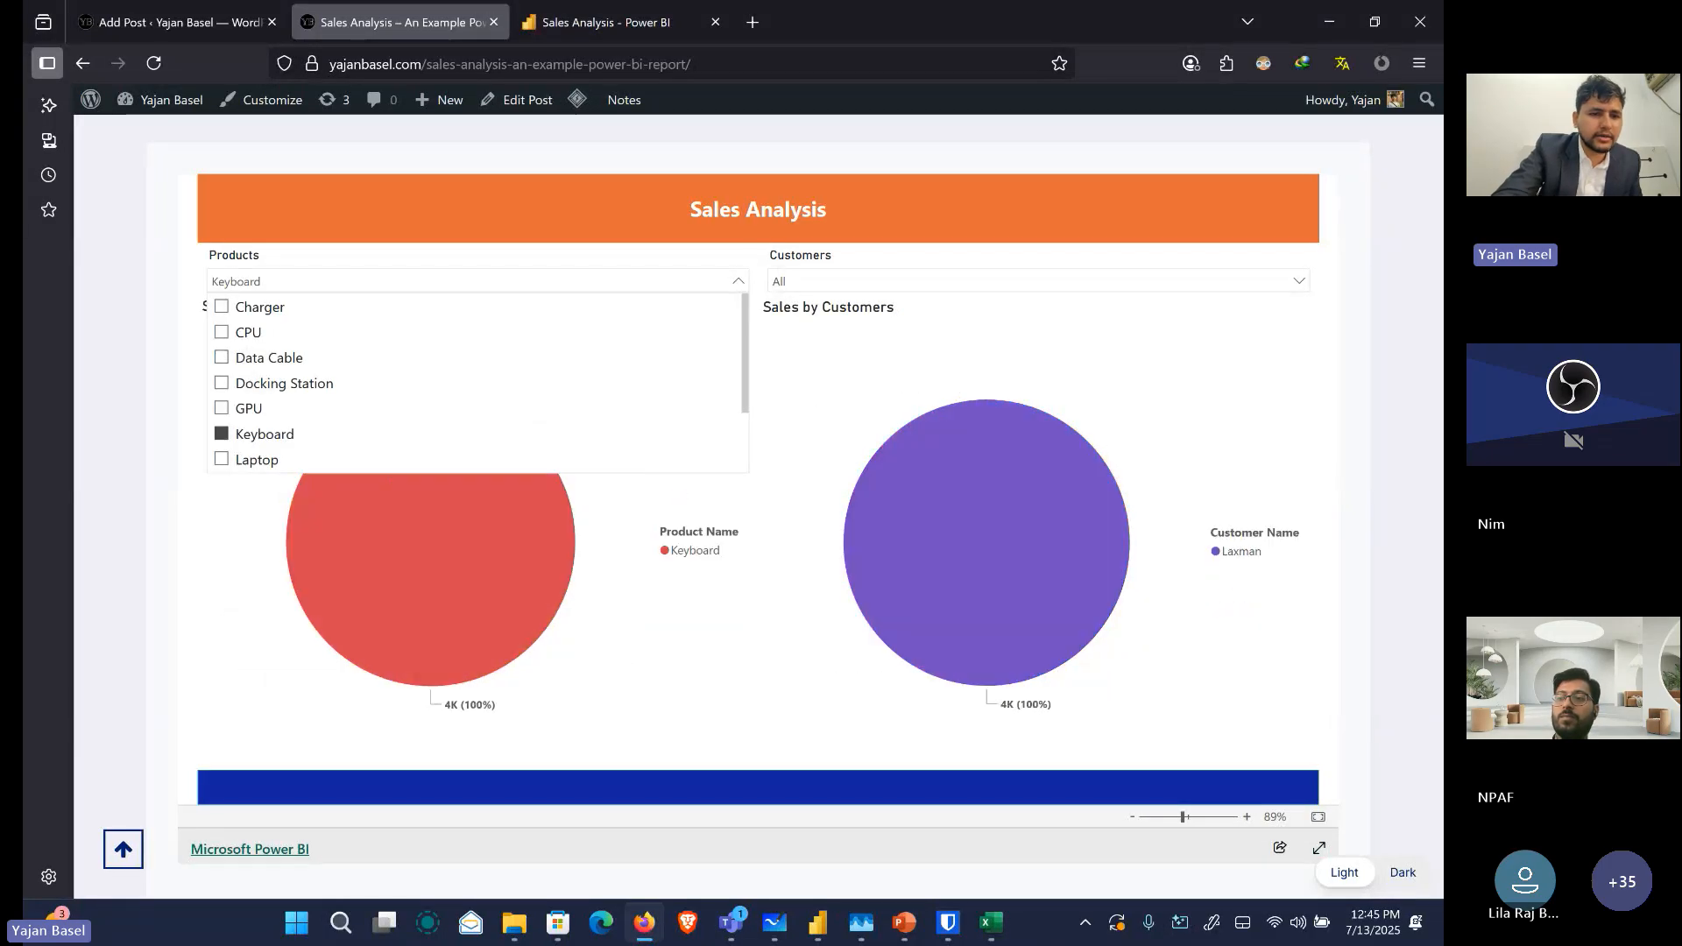